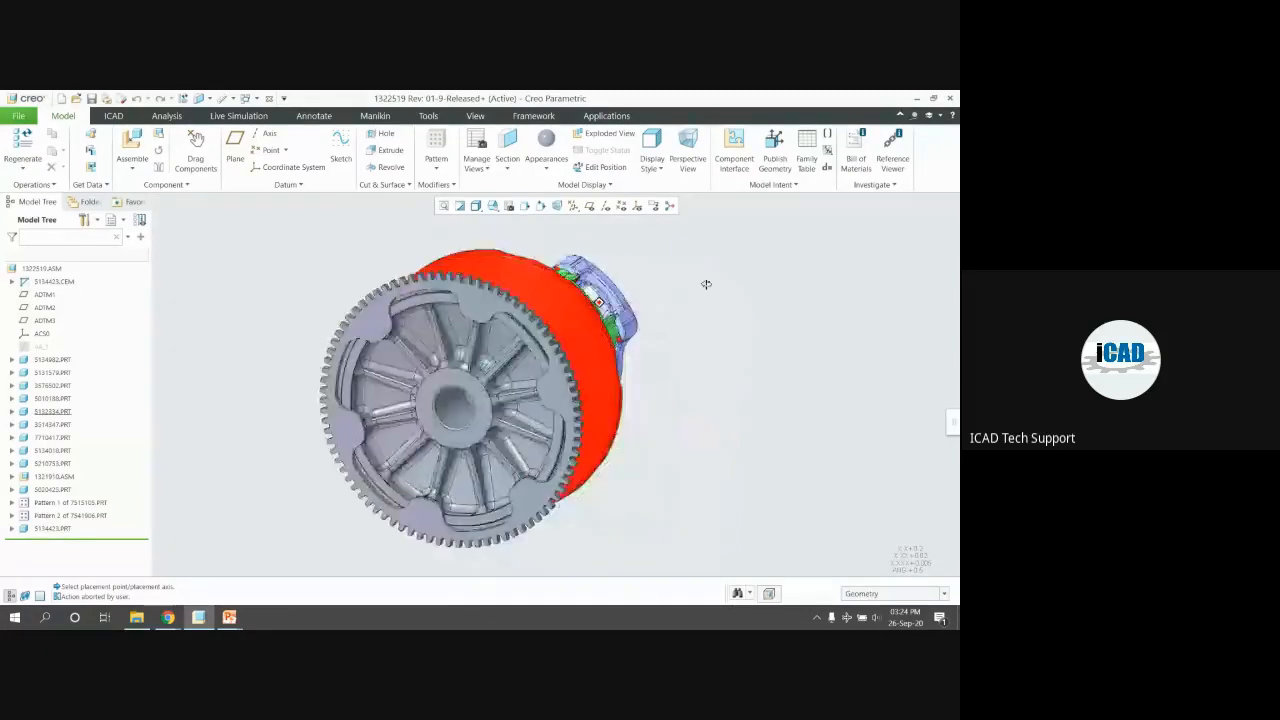
Select gear 5134982.PRT in the assembly and open it in its own part window
{"action": "scroll", "coordinate": [546, 362], "scroll_direction": "down", "scroll_amount": 3}
{"action": "middle_click_drag", "start_coordinate": [550, 365], "coordinate": [570, 290]}
{"action": "left_click", "coordinate": [592, 368]}
{"action": "middle_click_drag", "start_coordinate": [592, 368], "coordinate": [755, 617]}
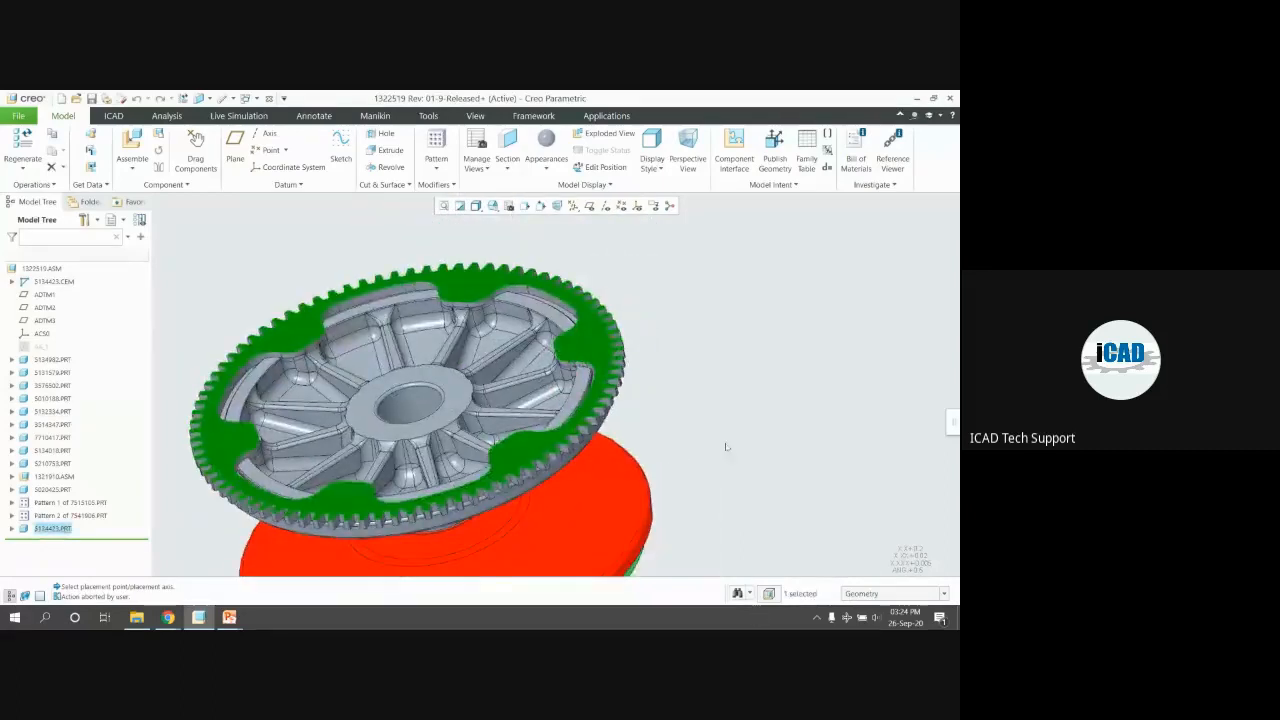
{"action": "left_click", "coordinate": [738, 412]}
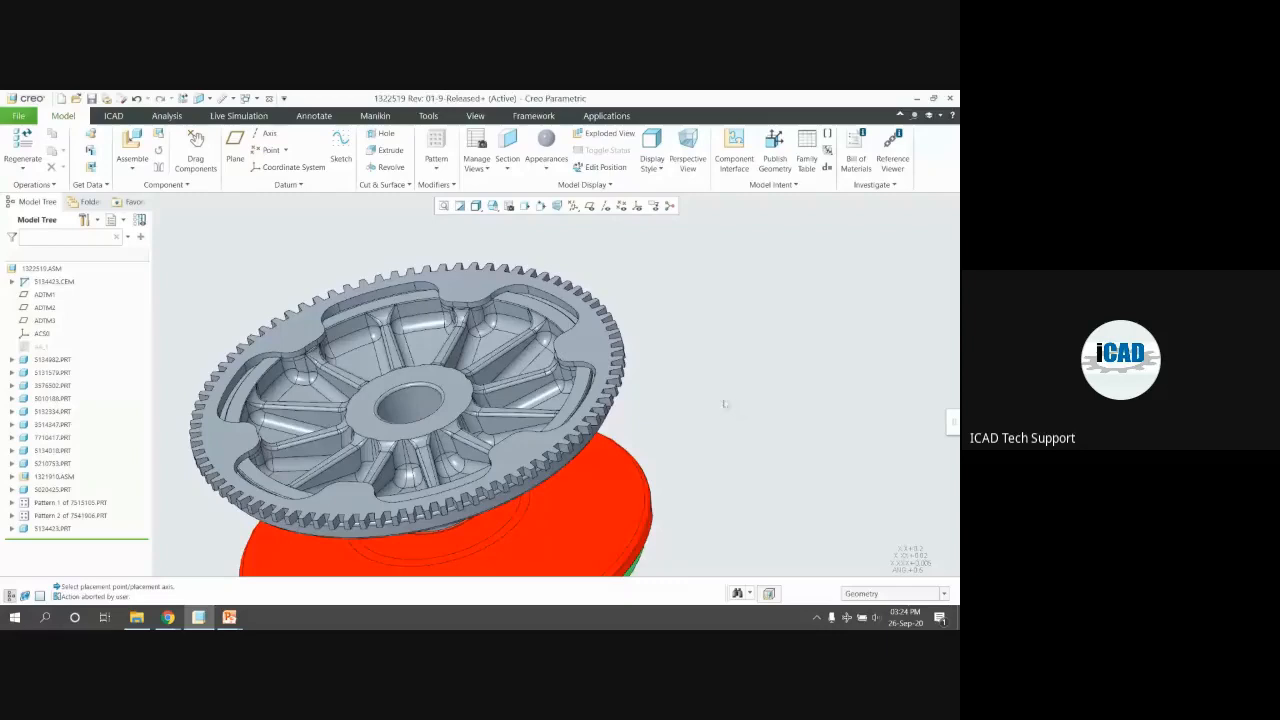
{"action": "middle_click_drag", "start_coordinate": [706, 349], "coordinate": [582, 373]}
{"action": "left_click", "coordinate": [582, 373]}
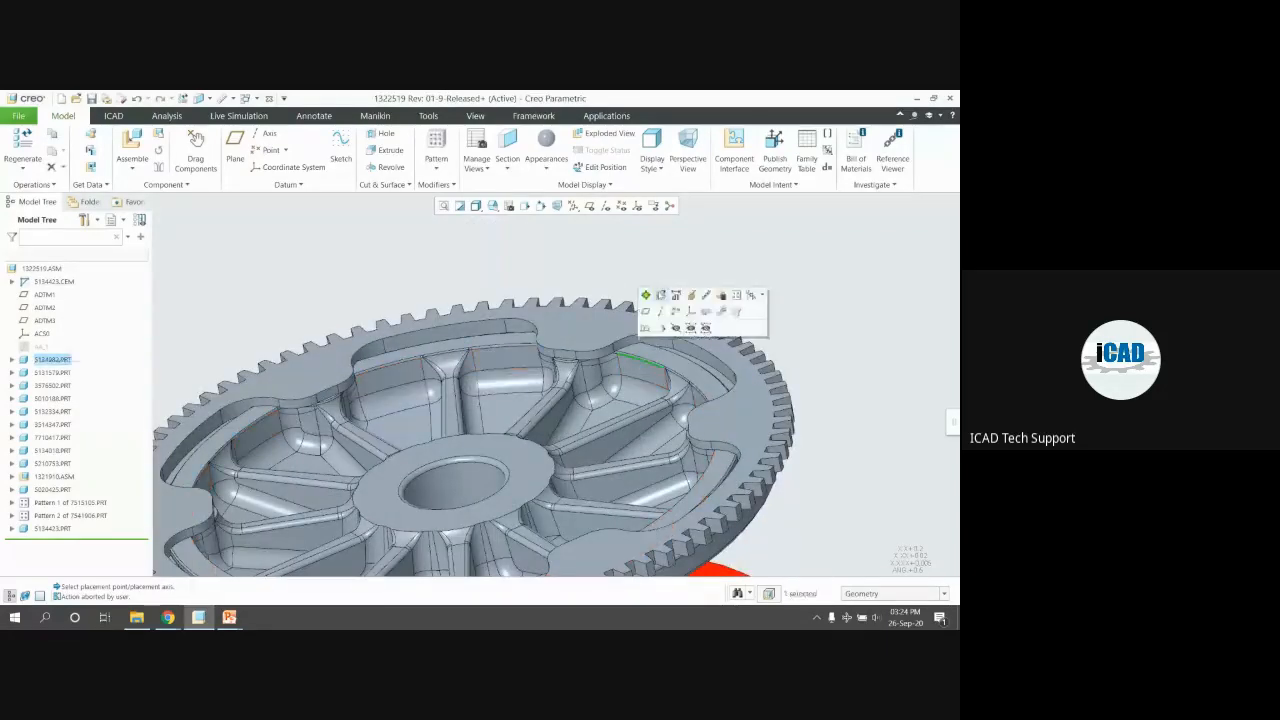
{"action": "left_click", "coordinate": [659, 294]}
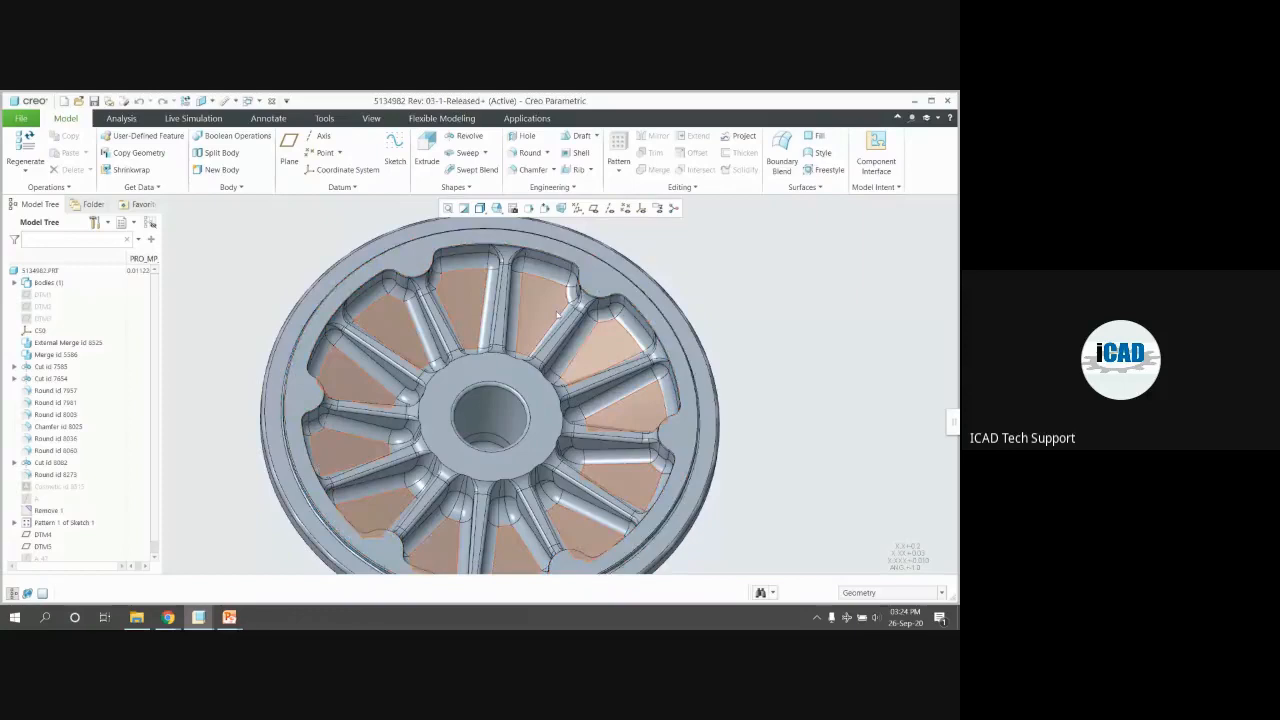
Show datum point labels, expand Pattern 1 of Sketch 1, then cancel a started datum point
{"action": "left_click", "coordinate": [625, 208]}
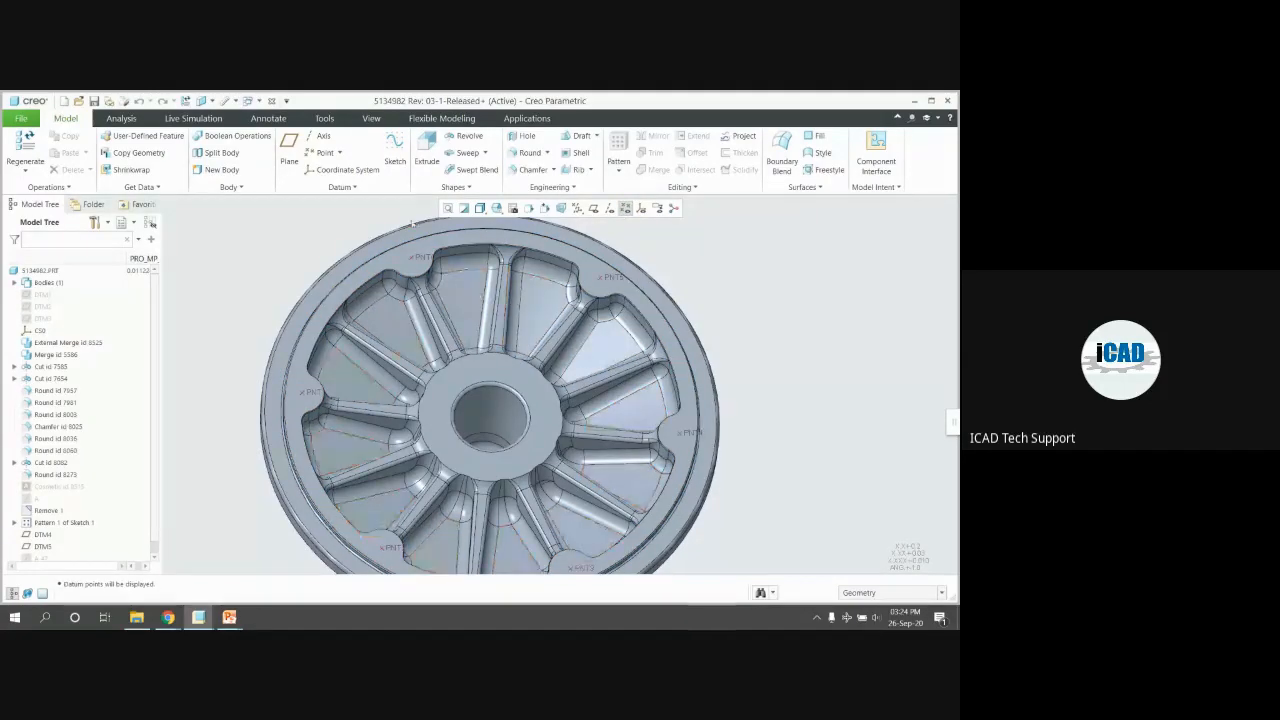
{"action": "left_click", "coordinate": [416, 263]}
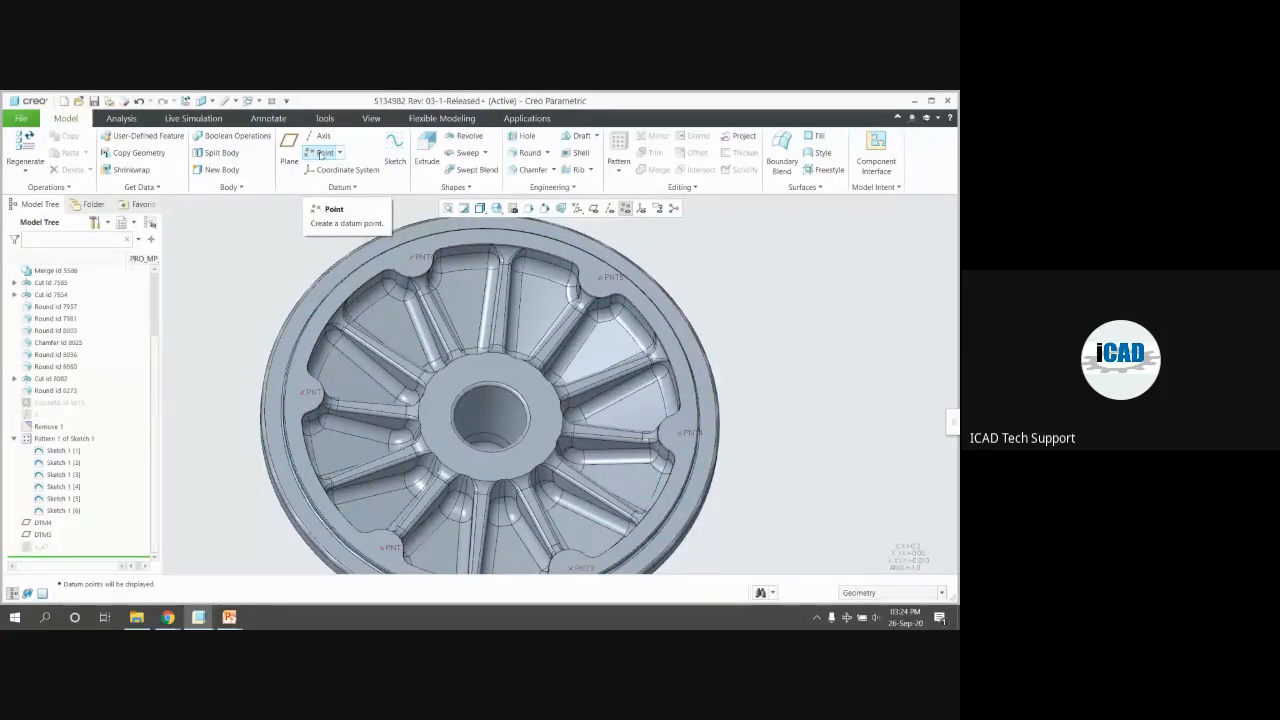
{"action": "left_click", "coordinate": [323, 152]}
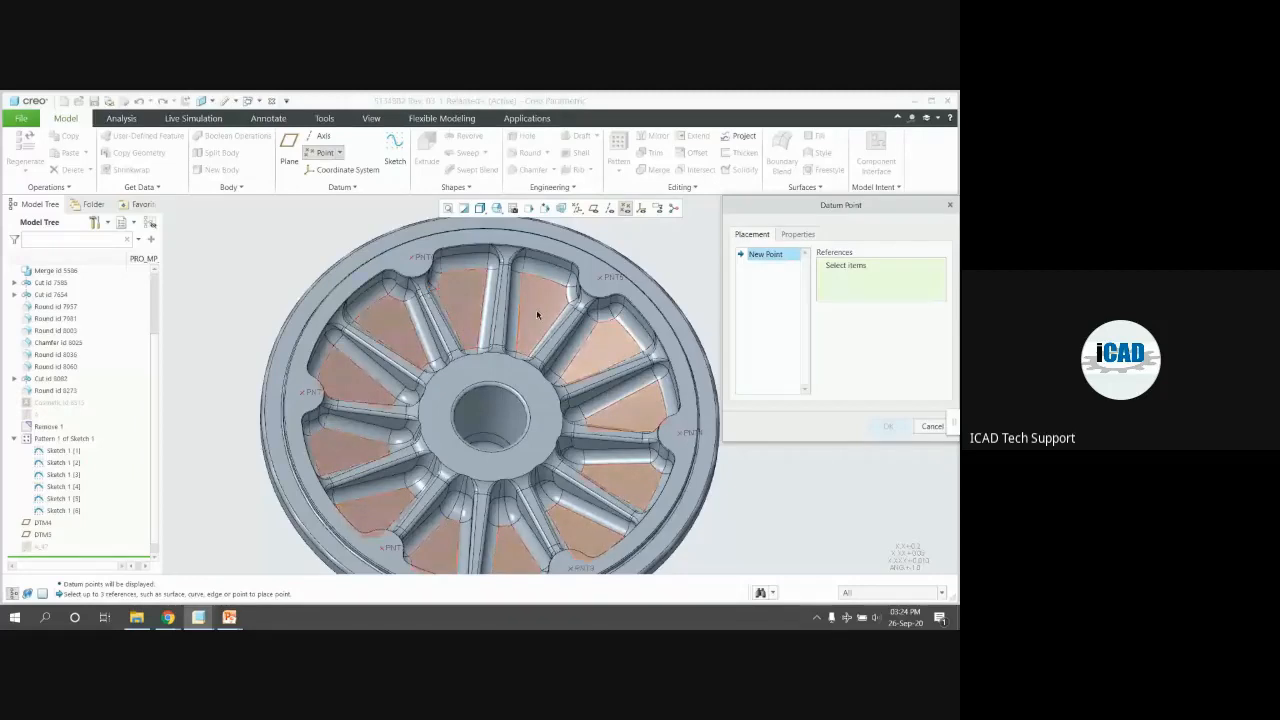
{"action": "left_click", "coordinate": [931, 427]}
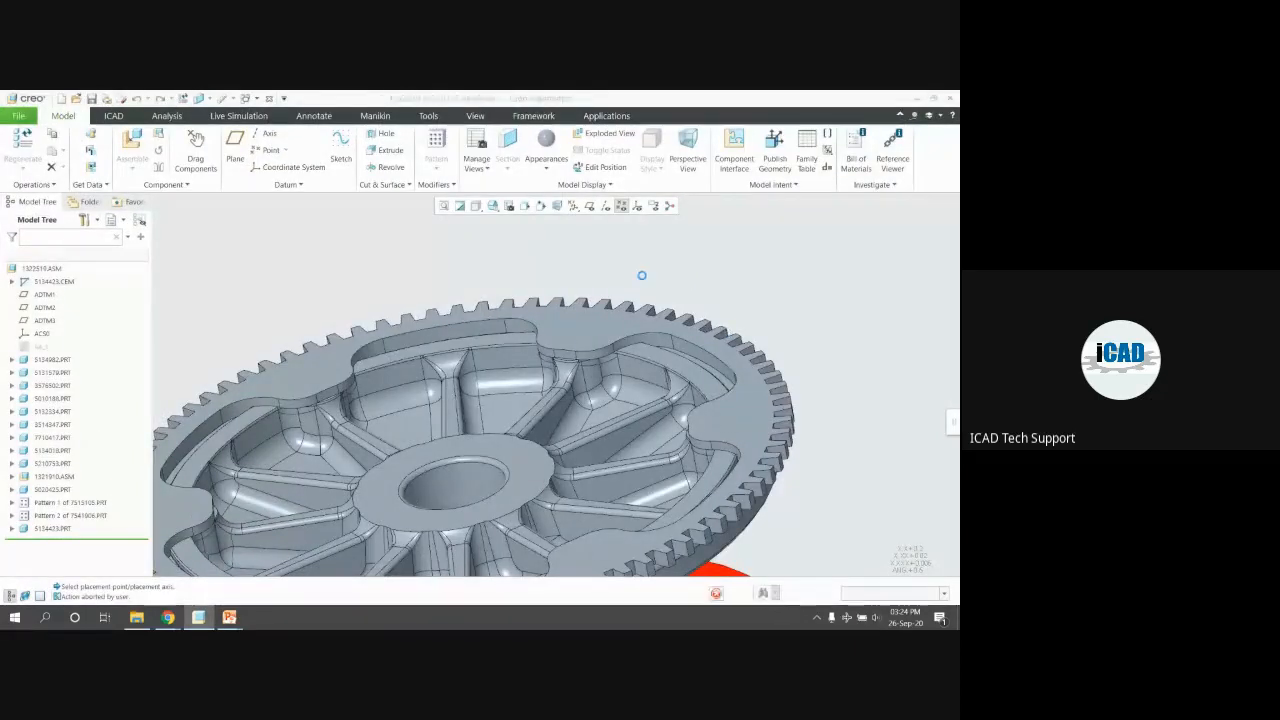
{"action": "scroll", "coordinate": [620, 270], "scroll_direction": "up", "scroll_amount": 4}
{"action": "middle_click_drag", "start_coordinate": [650, 272], "coordinate": [671, 322]}
{"action": "scroll", "coordinate": [688, 383], "scroll_direction": "down", "scroll_amount": 3}
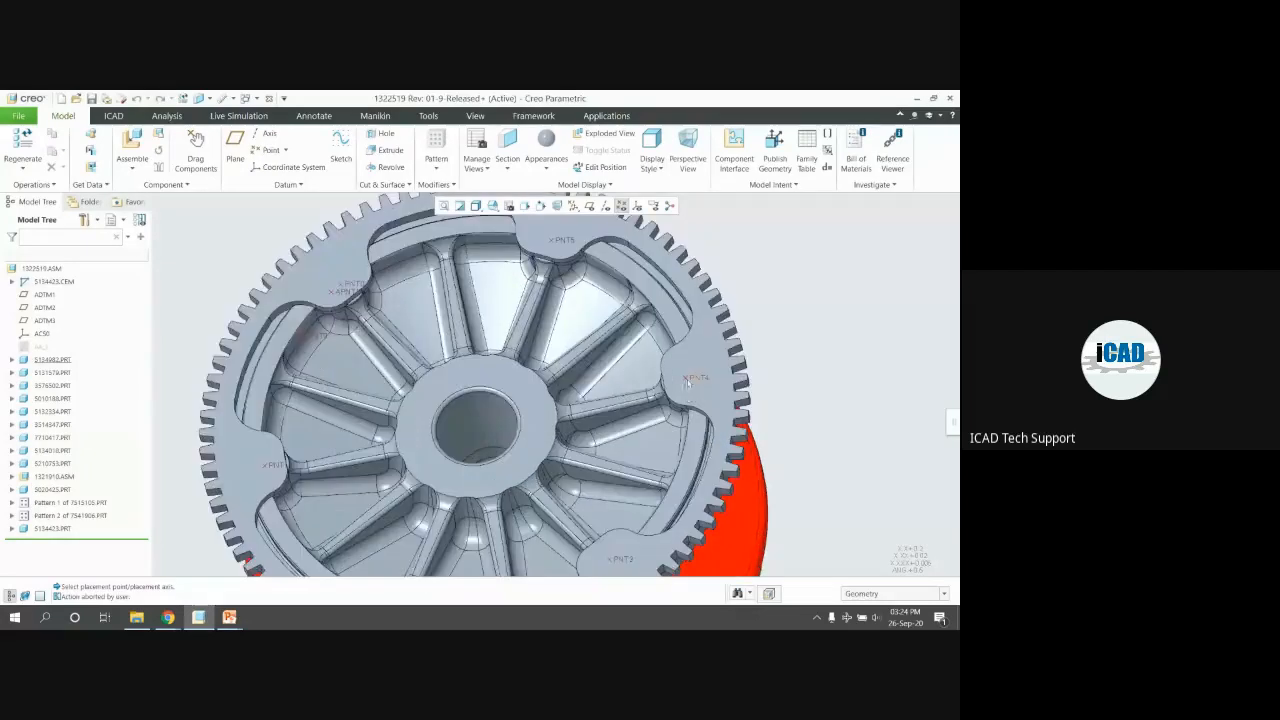
{"action": "scroll", "coordinate": [650, 372], "scroll_direction": "up", "scroll_amount": 3}
{"action": "mouse_move", "coordinate": [501, 344]}
{"action": "middle_mouse_down"}
{"action": "mouse_move", "coordinate": [585, 303]}
{"action": "mouse_move", "coordinate": [474, 317]}
{"action": "middle_mouse_up"}
{"action": "scroll", "coordinate": [468, 388], "scroll_direction": "down", "scroll_amount": 2}
{"action": "scroll", "coordinate": [503, 418], "scroll_direction": "down", "scroll_amount": 1}
{"action": "mouse_move", "coordinate": [503, 418]}
{"action": "middle_mouse_down"}
{"action": "mouse_move", "coordinate": [517, 429]}
{"action": "mouse_move", "coordinate": [490, 455]}
{"action": "middle_mouse_up"}
{"action": "scroll", "coordinate": [692, 317], "scroll_direction": "down", "scroll_amount": 2}
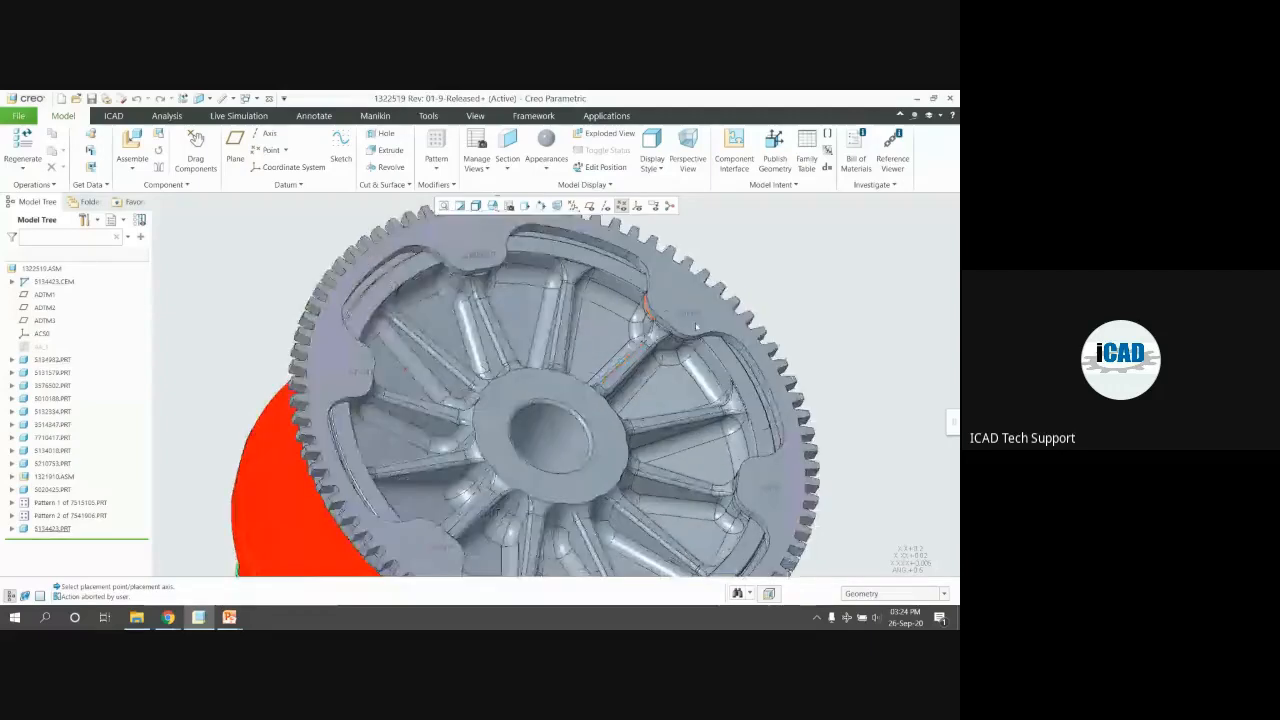
{"action": "left_click", "coordinate": [693, 316]}
{"action": "scroll", "coordinate": [455, 267], "scroll_direction": "up", "scroll_amount": 1}
{"action": "middle_click_drag", "start_coordinate": [471, 428], "coordinate": [545, 335]}
{"action": "scroll", "coordinate": [554, 314], "scroll_direction": "up", "scroll_amount": 2}
{"action": "middle_click_drag", "start_coordinate": [506, 383], "coordinate": [610, 412]}
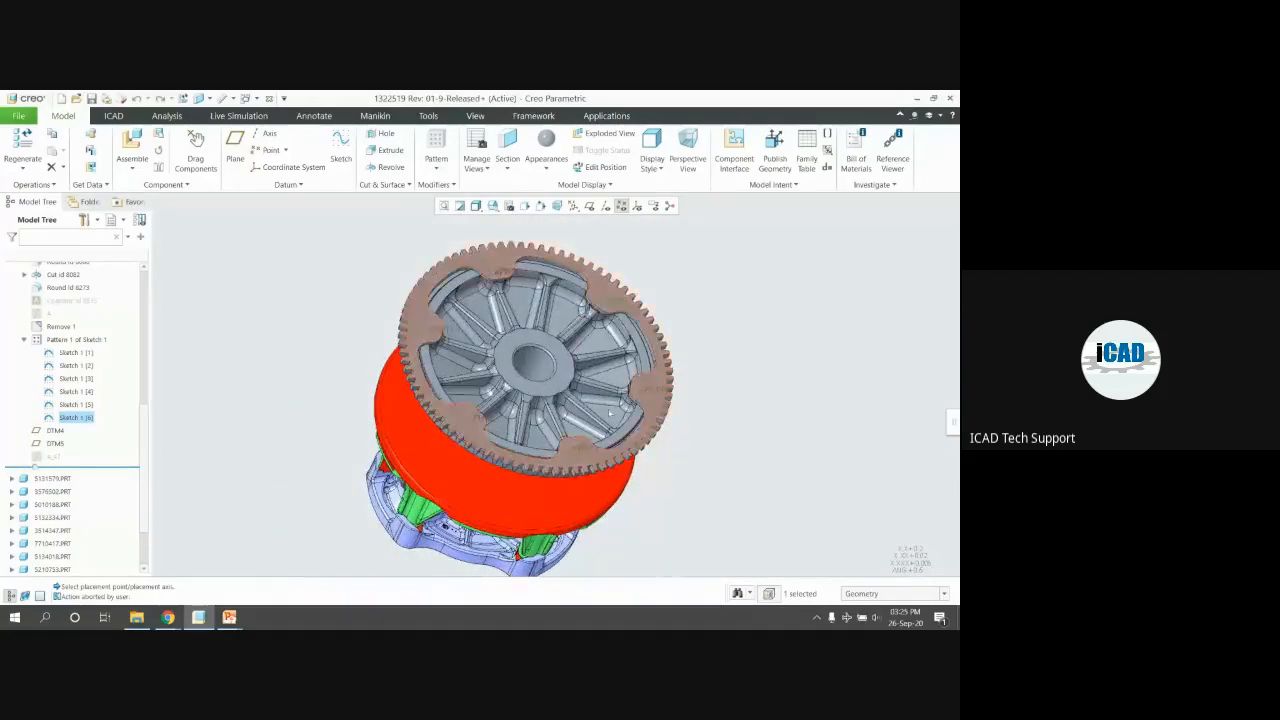
{"action": "mouse_move", "coordinate": [480, 358]}
{"action": "middle_mouse_down"}
{"action": "mouse_move", "coordinate": [486, 314]}
{"action": "mouse_move", "coordinate": [510, 338]}
{"action": "mouse_move", "coordinate": [588, 327]}
{"action": "mouse_move", "coordinate": [370, 316]}
{"action": "middle_mouse_up"}
{"action": "scroll", "coordinate": [514, 298], "scroll_direction": "down", "scroll_amount": 3}
{"action": "left_click", "coordinate": [367, 316]}
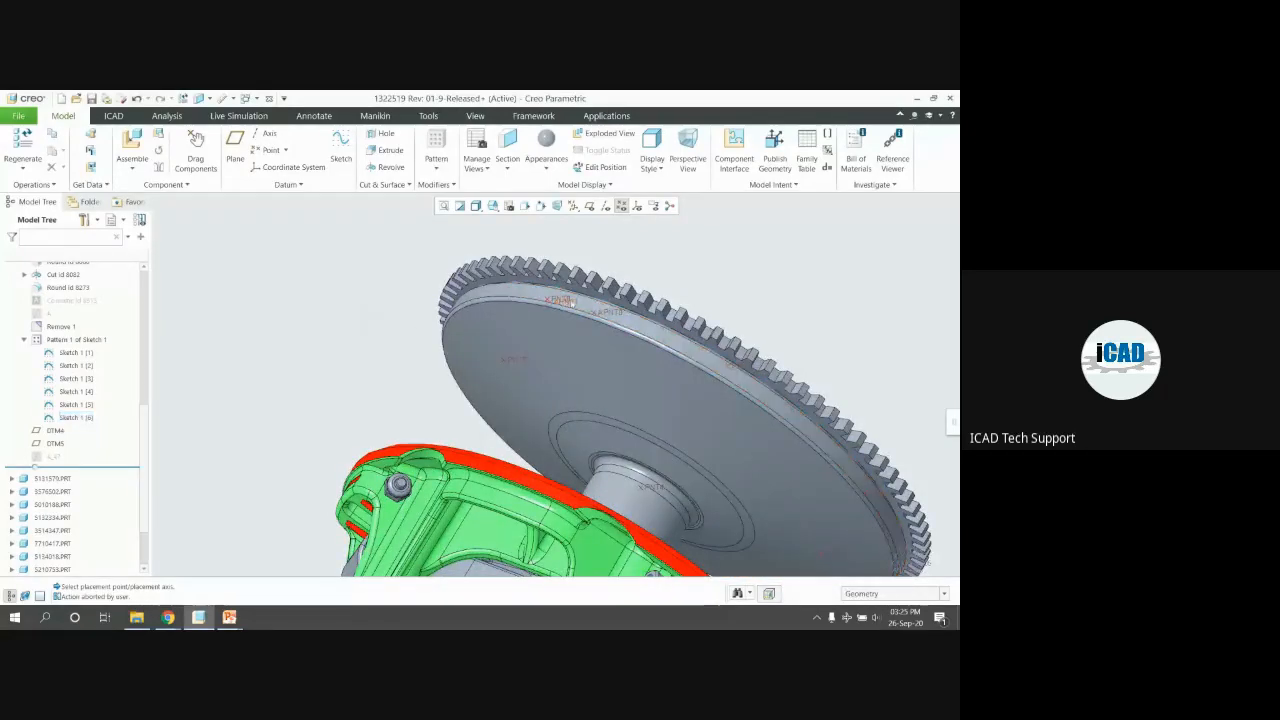
{"action": "middle_click_drag", "start_coordinate": [436, 306], "coordinate": [545, 338]}
{"action": "scroll", "coordinate": [552, 336], "scroll_direction": "up", "scroll_amount": 3}
{"action": "middle_click_drag", "start_coordinate": [607, 290], "coordinate": [470, 242]}
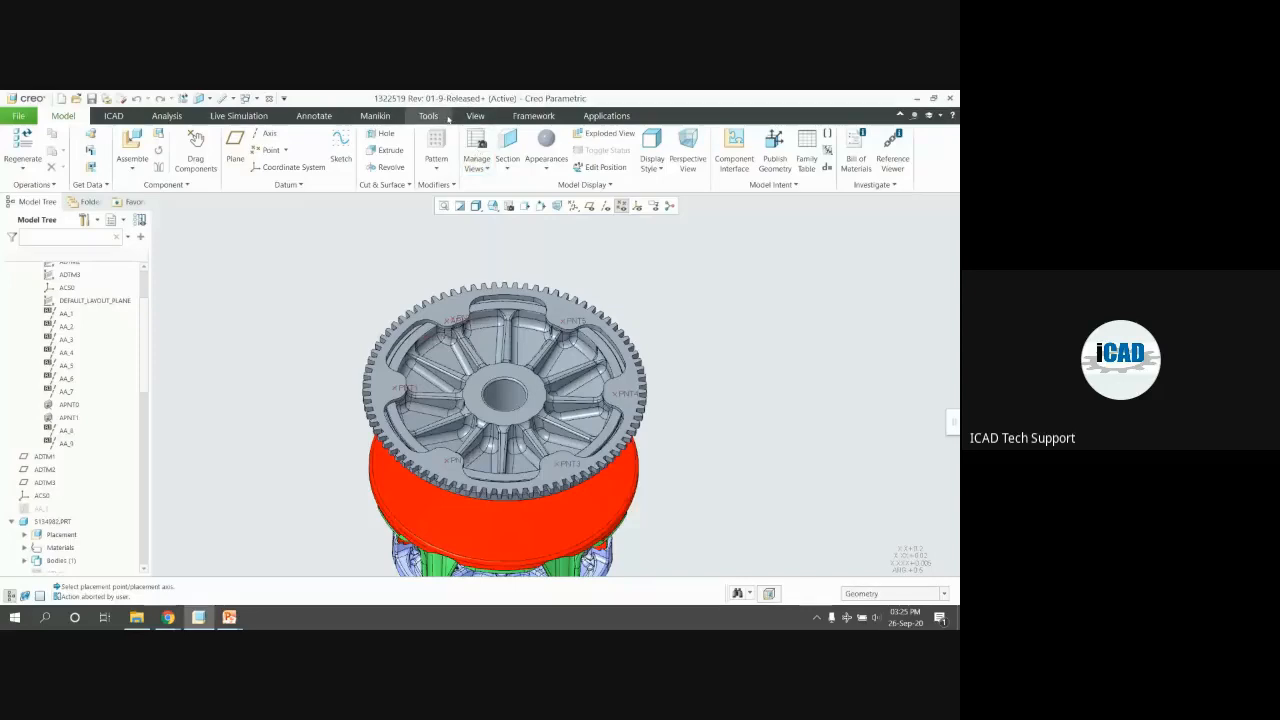
Browse the Screw and Dowel Pin placement choices in the Tools tab's Intelligent Fastener group
{"action": "left_click", "coordinate": [447, 116]}
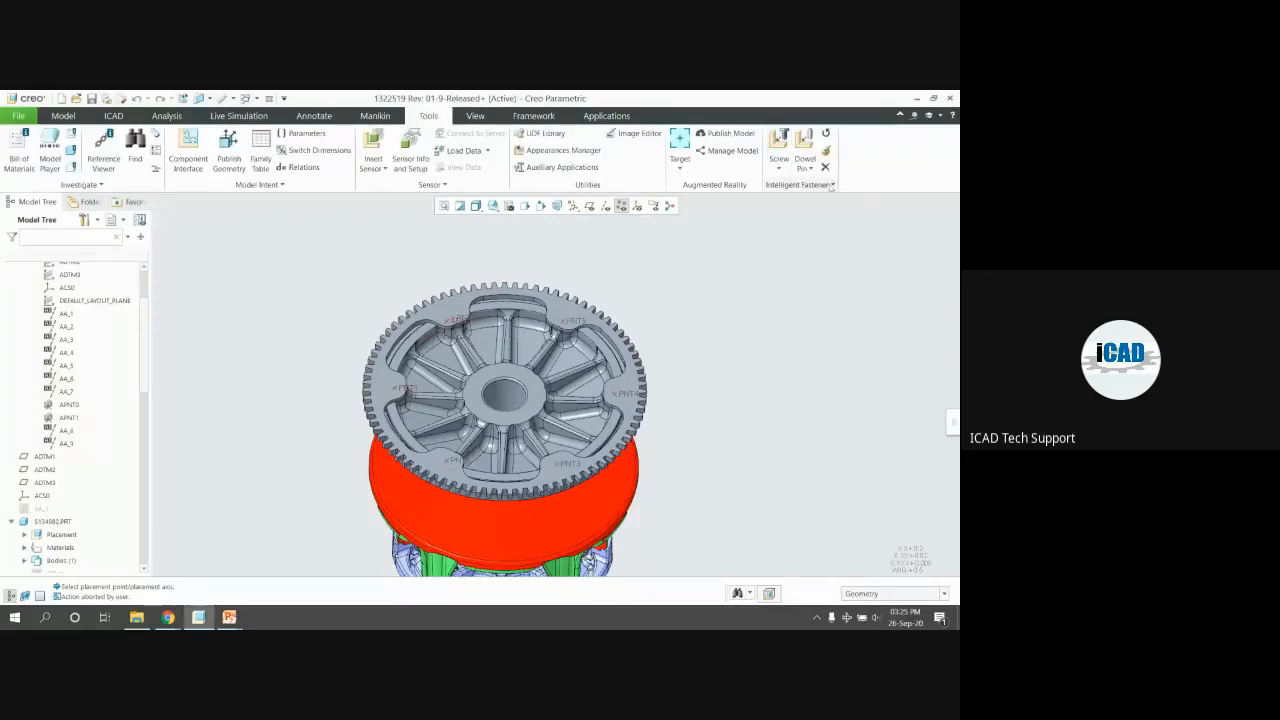
{"action": "left_click", "coordinate": [831, 185]}
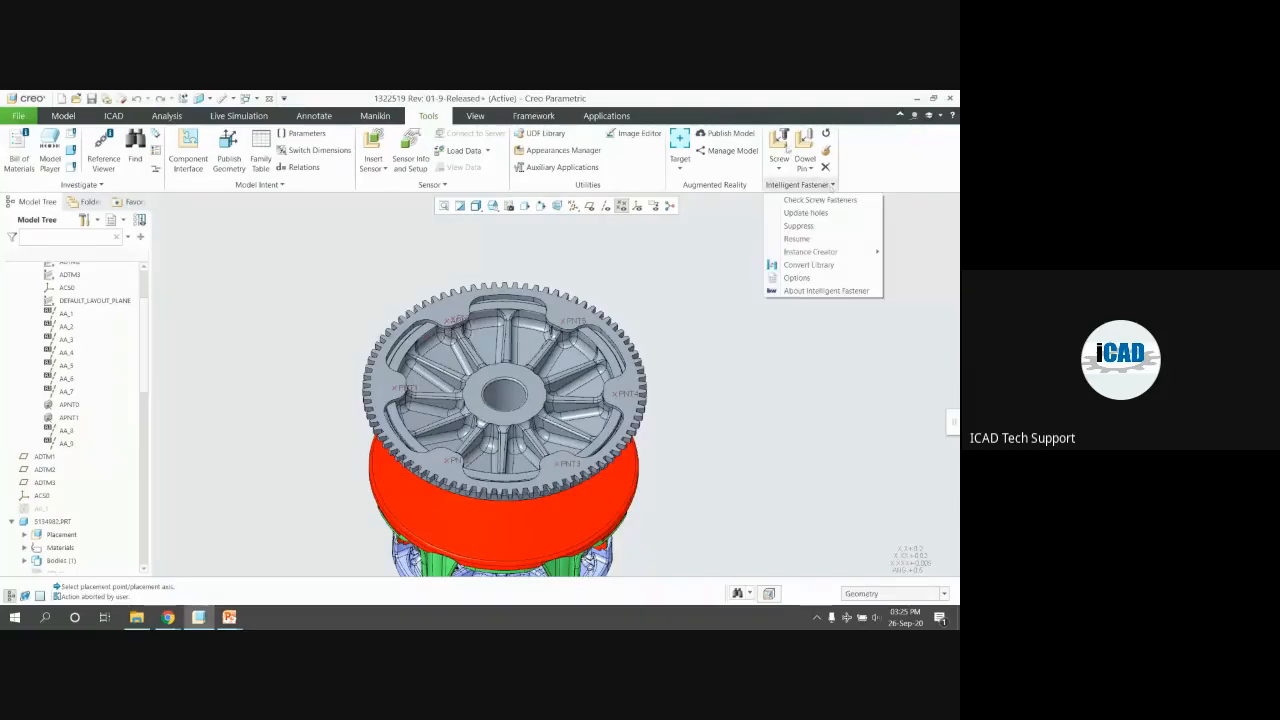
{"action": "left_click", "coordinate": [786, 168]}
{"action": "left_click", "coordinate": [786, 168]}
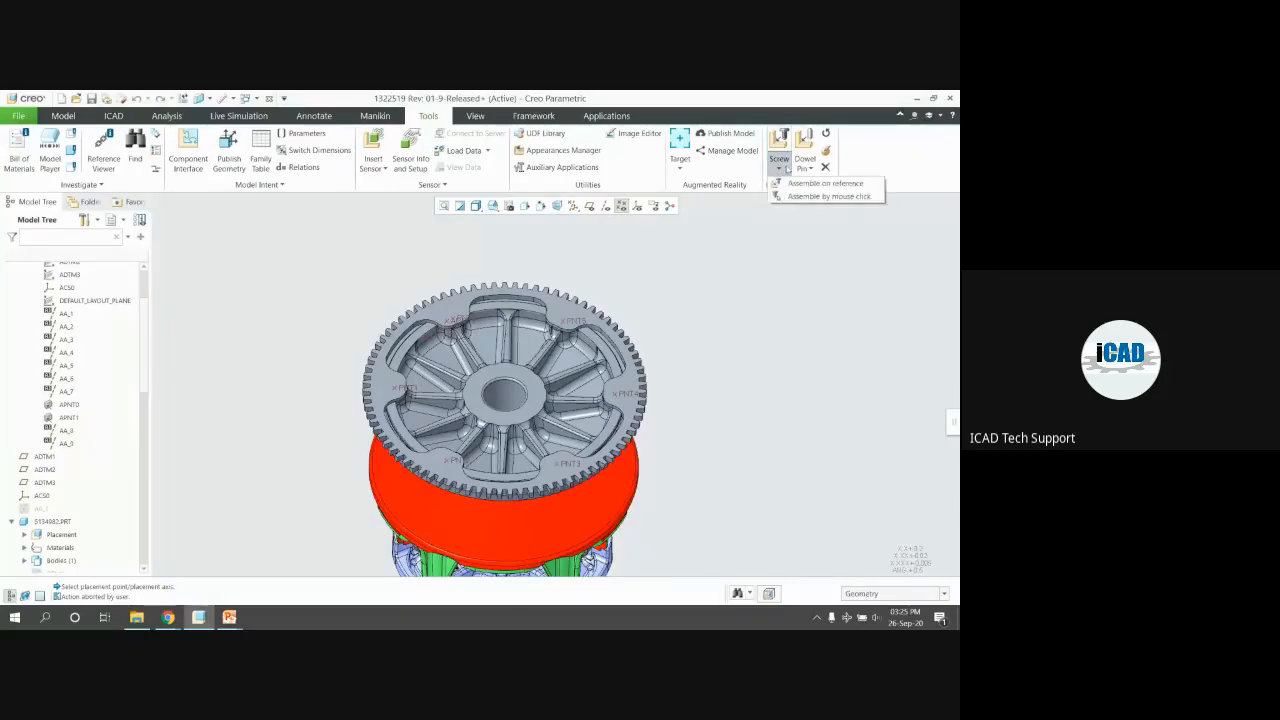
{"action": "left_click", "coordinate": [807, 168]}
{"action": "left_click", "coordinate": [807, 168]}
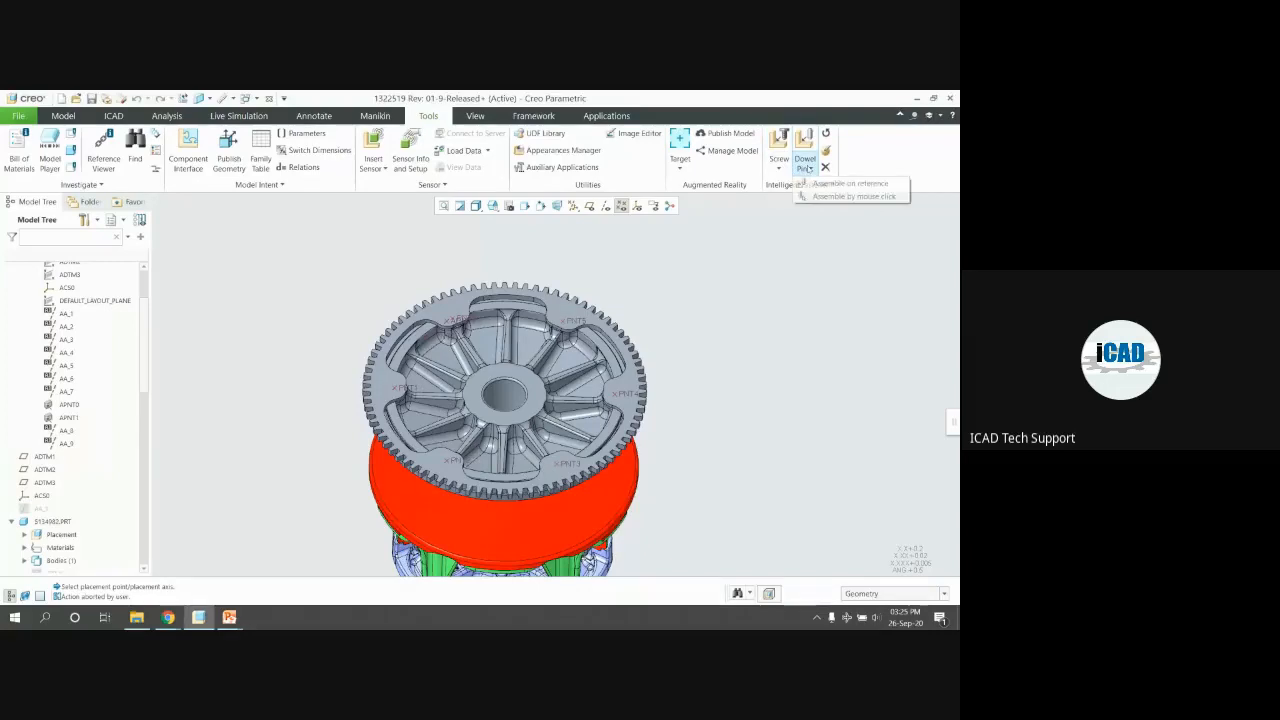
{"action": "left_click", "coordinate": [781, 165]}
{"action": "left_click", "coordinate": [781, 165]}
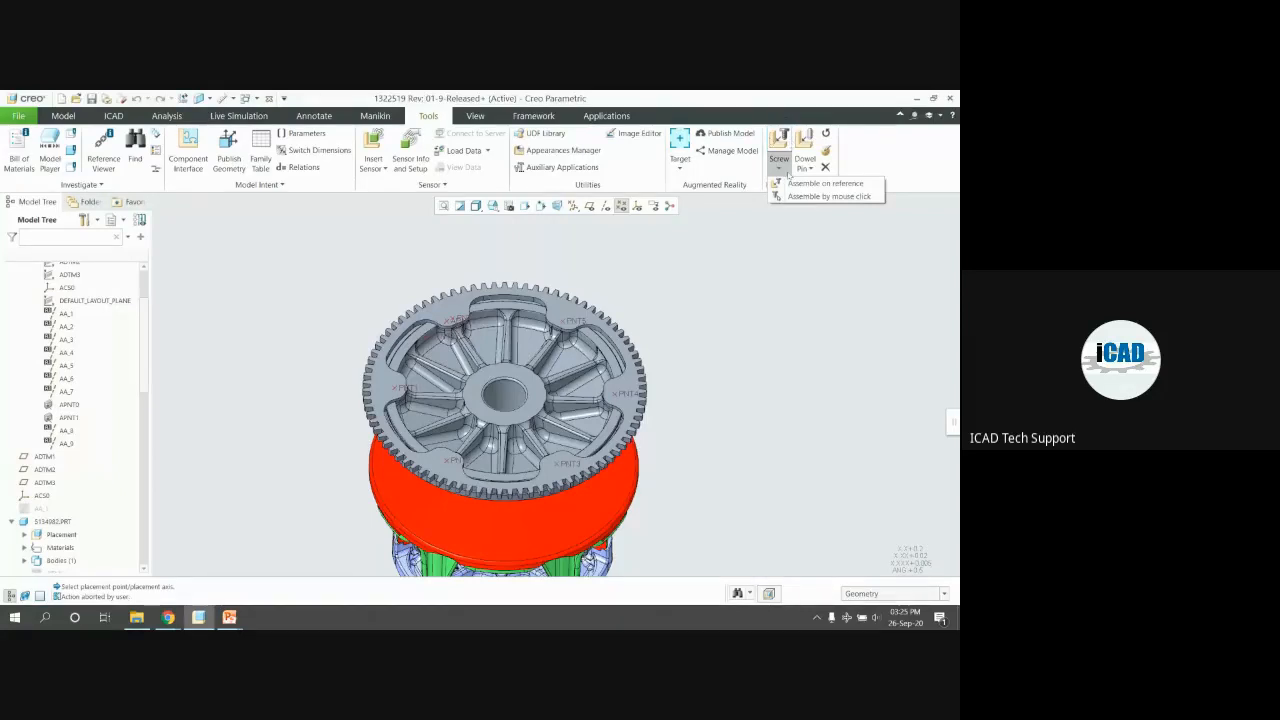
{"action": "left_click", "coordinate": [807, 219]}
Start placing a screw fastener on existing references from the Intelligent Fastener group
{"action": "left_click", "coordinate": [780, 169]}
{"action": "left_click", "coordinate": [886, 211]}
{"action": "left_click", "coordinate": [821, 184]}
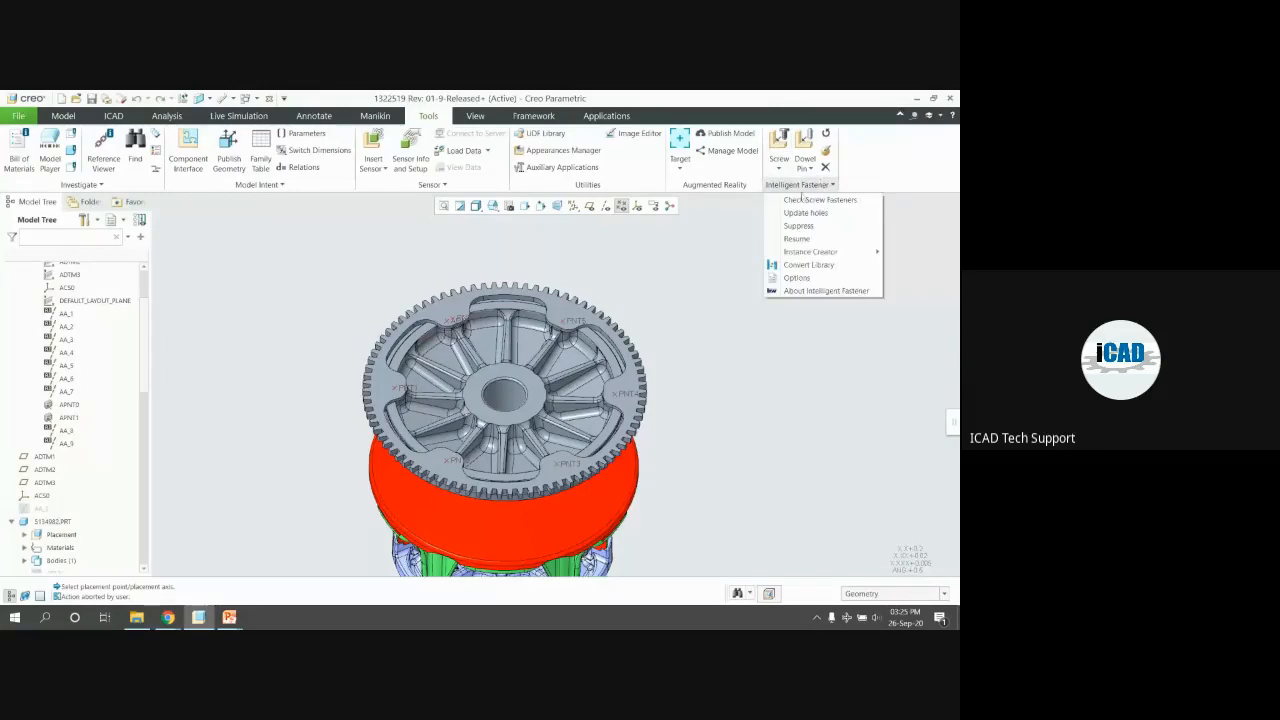
{"action": "left_click", "coordinate": [802, 187]}
{"action": "left_click", "coordinate": [801, 186]}
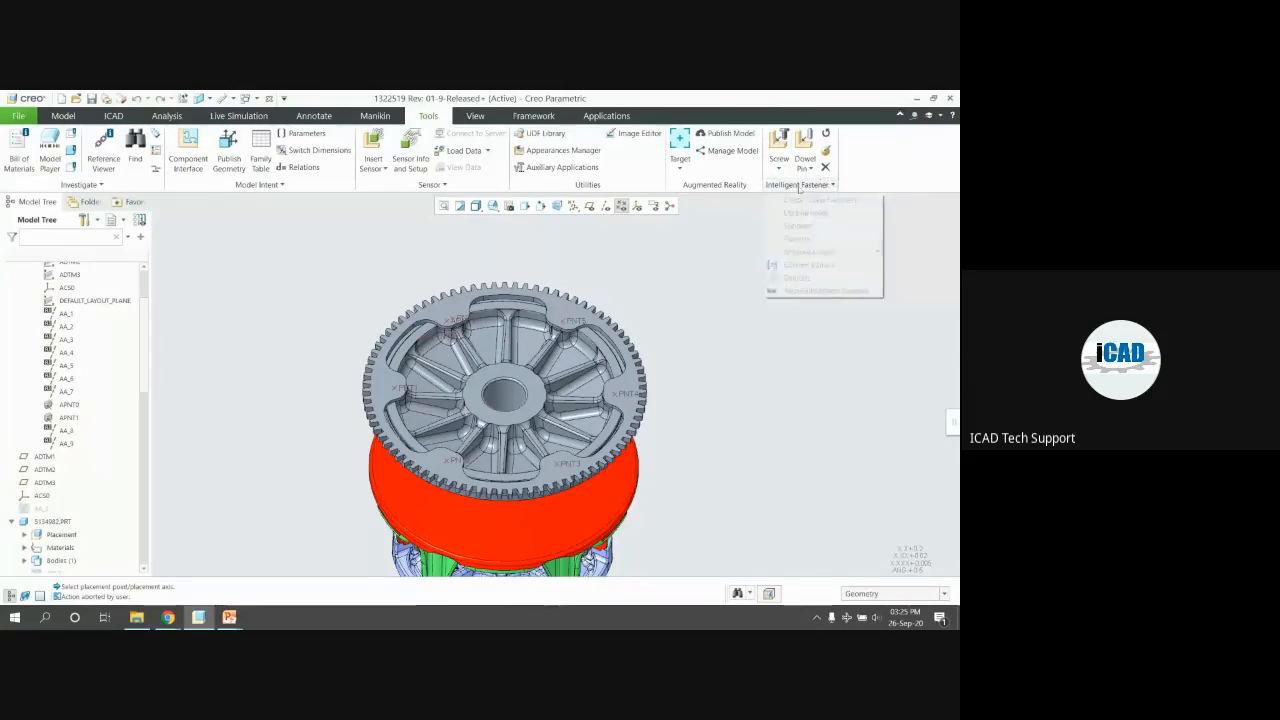
{"action": "left_click", "coordinate": [728, 252]}
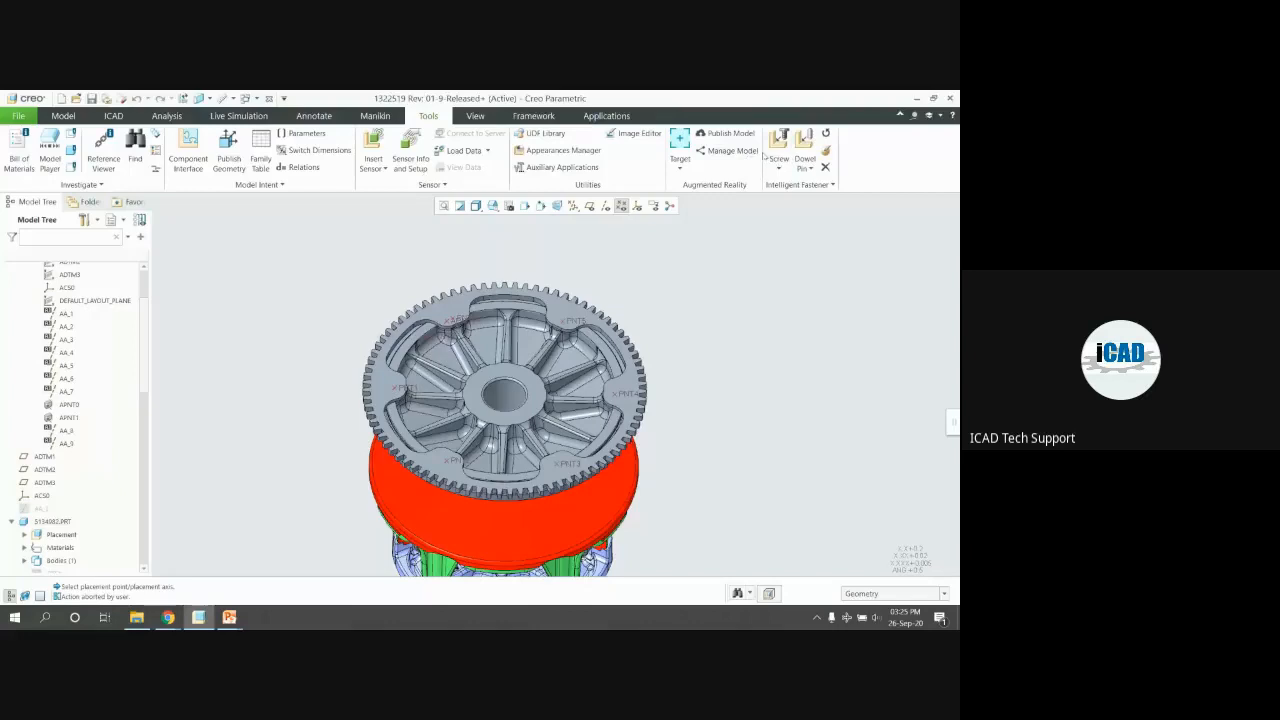
{"action": "left_click", "coordinate": [779, 140]}
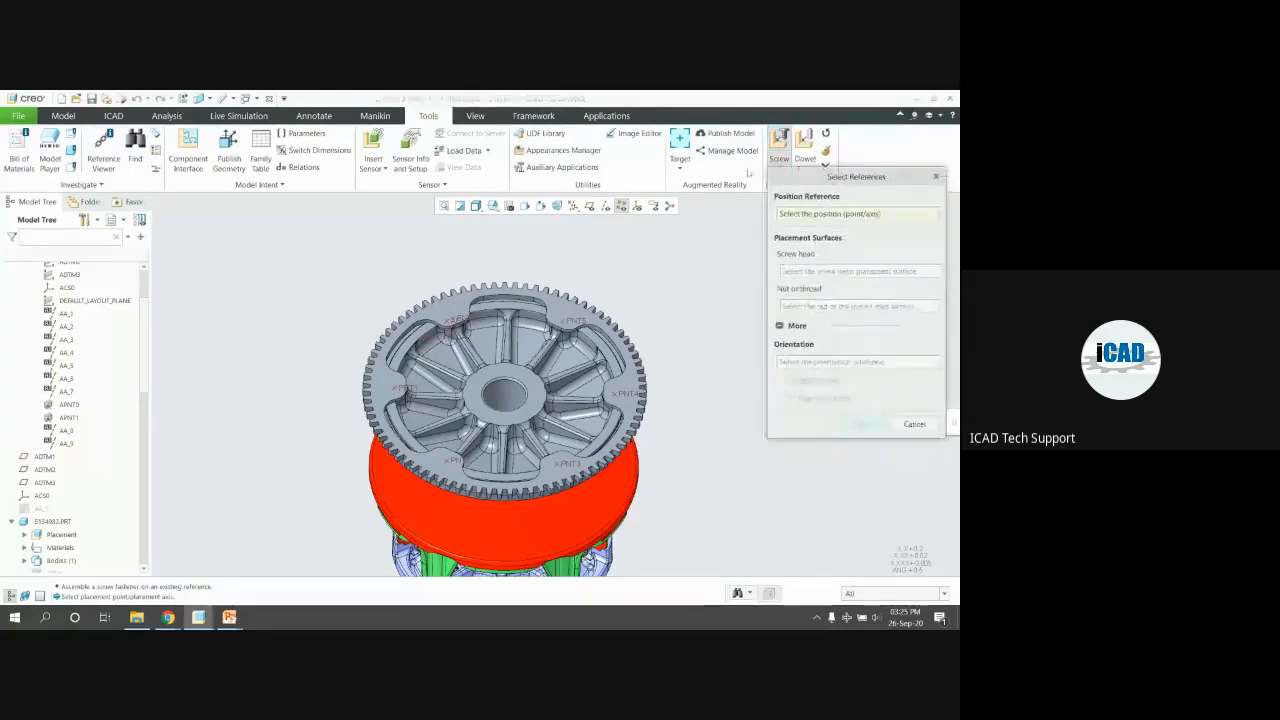
Move the Select References dialog clear of the gear, briefly visiting the browser and returning
{"action": "scroll", "coordinate": [549, 347], "scroll_direction": "up", "scroll_amount": 2}
{"action": "scroll", "coordinate": [549, 347], "scroll_direction": "up", "scroll_amount": 4}
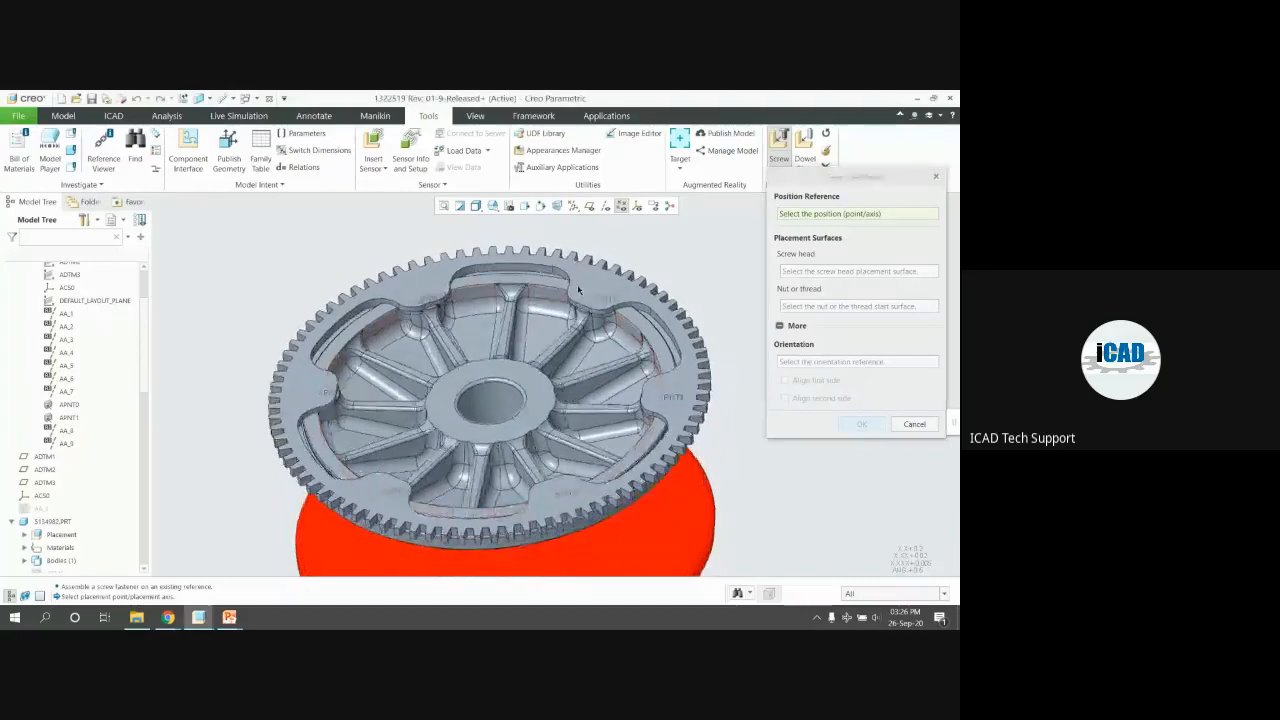
{"action": "left_click_drag", "start_coordinate": [820, 177], "coordinate": [814, 141]}
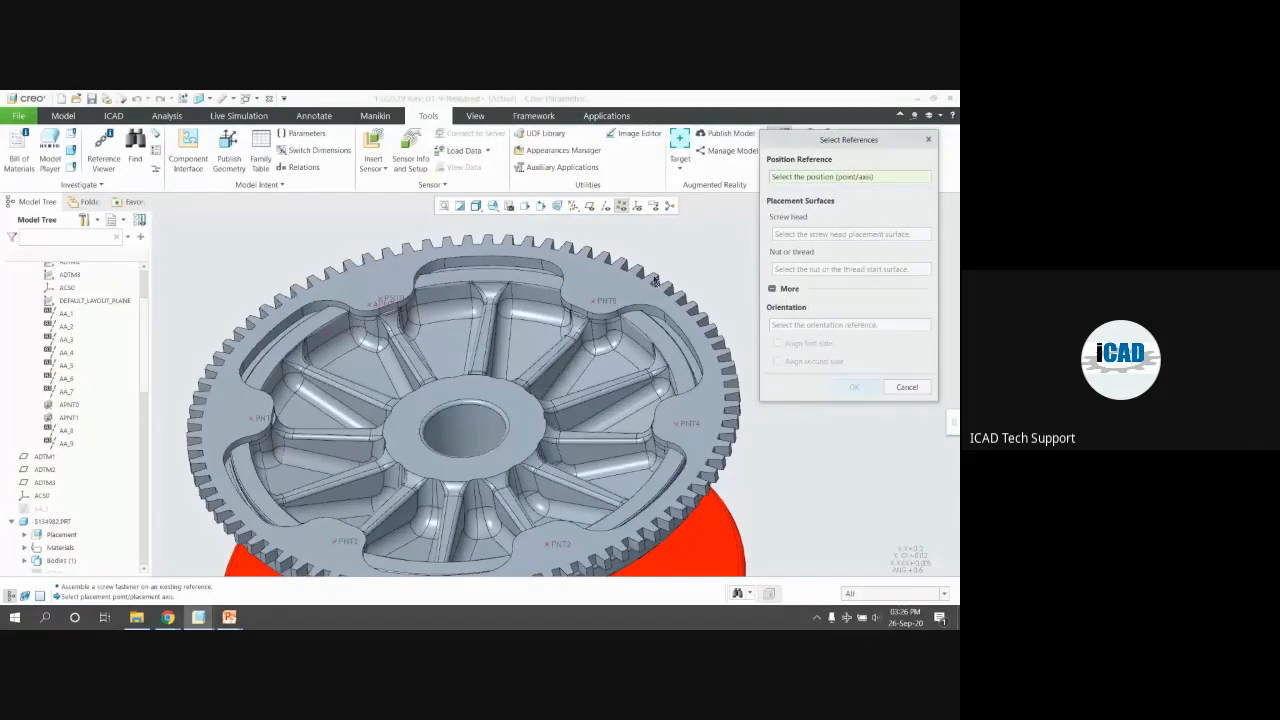
{"action": "scroll", "coordinate": [654, 280], "scroll_direction": "down", "scroll_amount": 2}
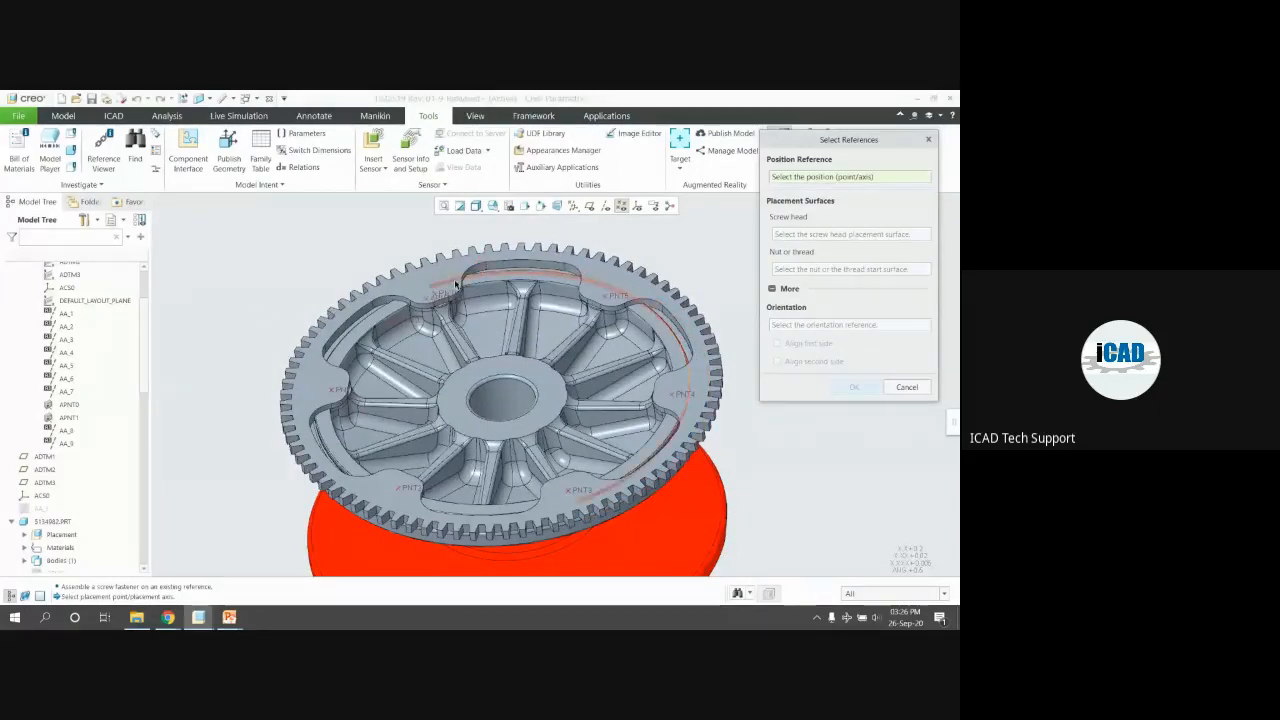
{"action": "left_click", "coordinate": [168, 617]}
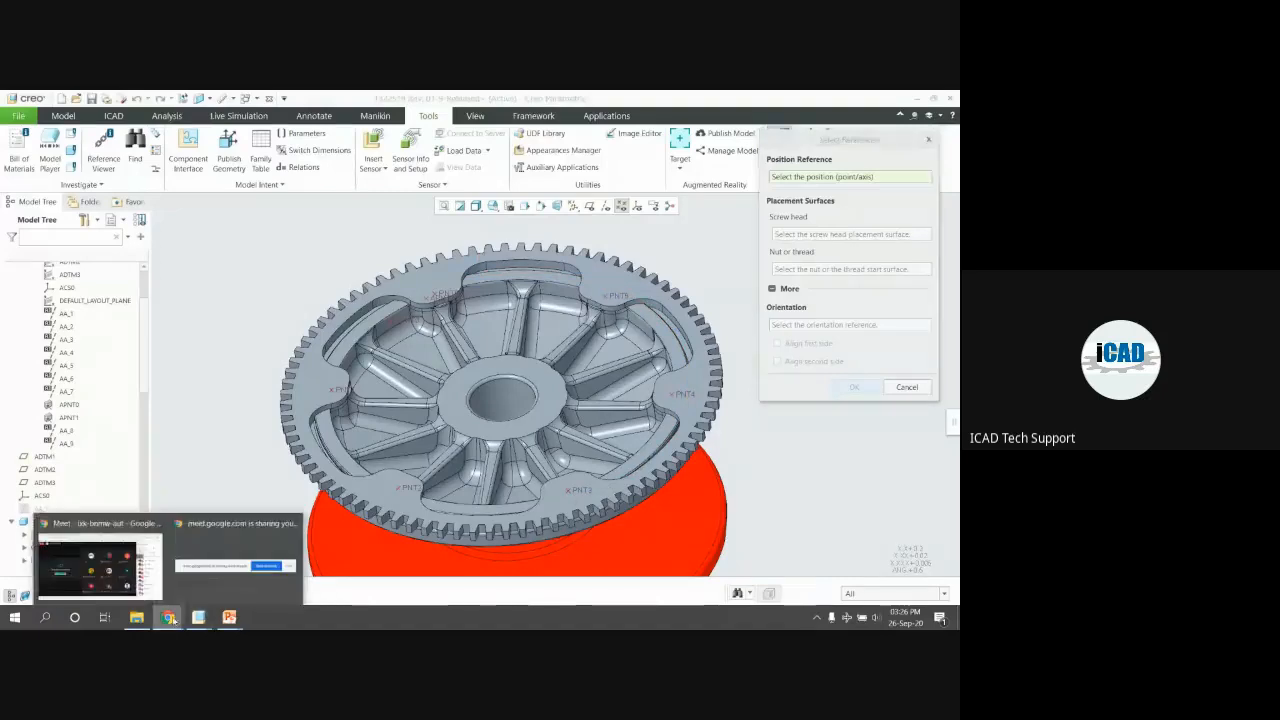
{"action": "left_click", "coordinate": [100, 565]}
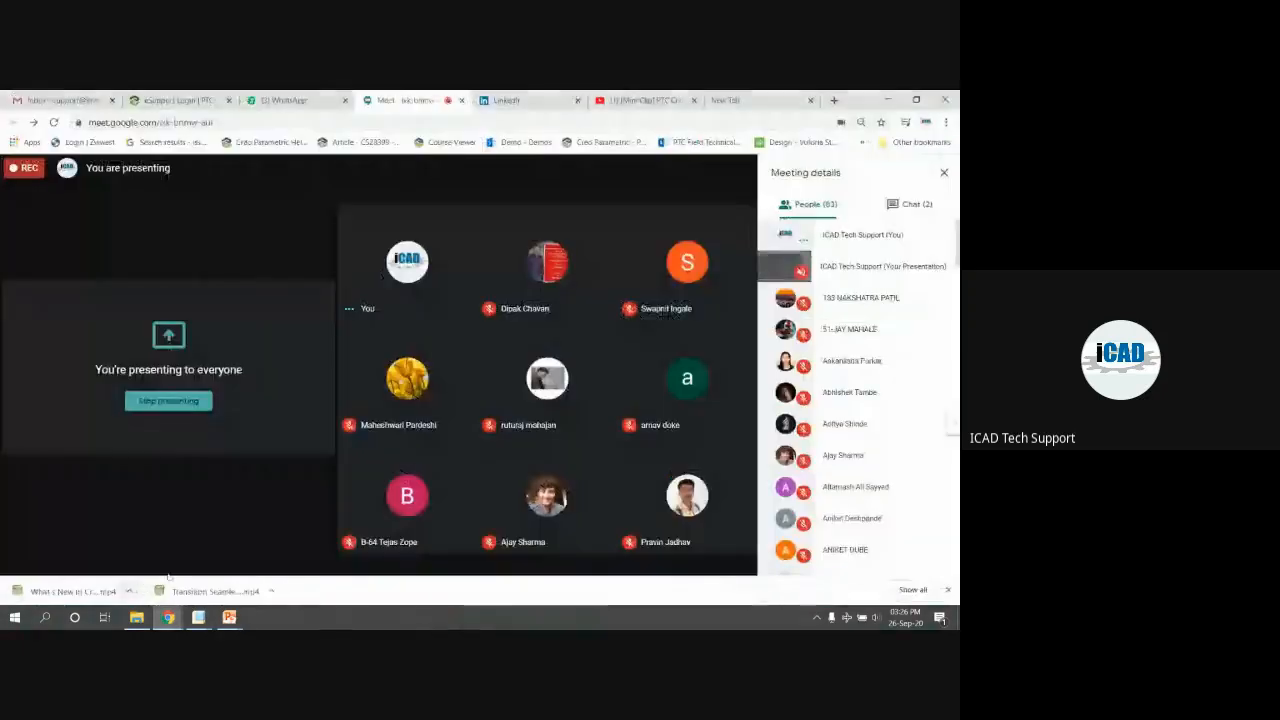
{"action": "left_click", "coordinate": [886, 101]}
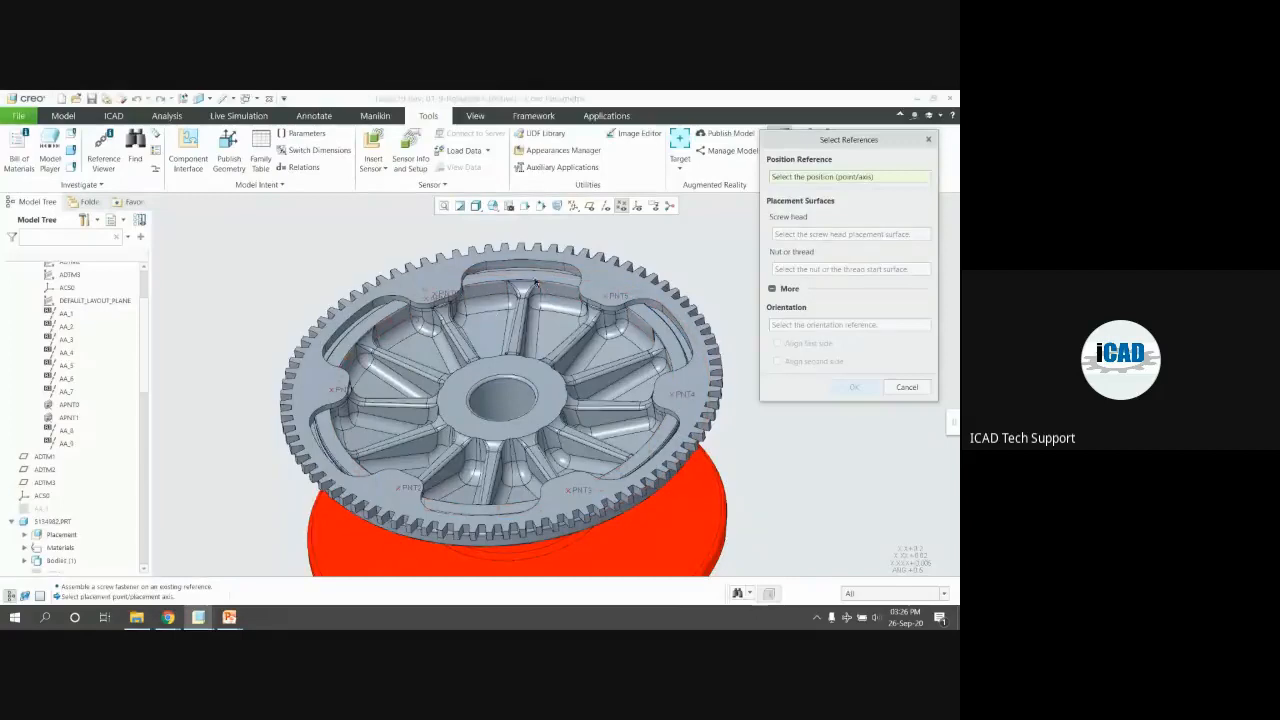
Pick a gear datum point as position, cancel, and bring up the Screw placement choices
{"action": "left_click", "coordinate": [529, 266]}
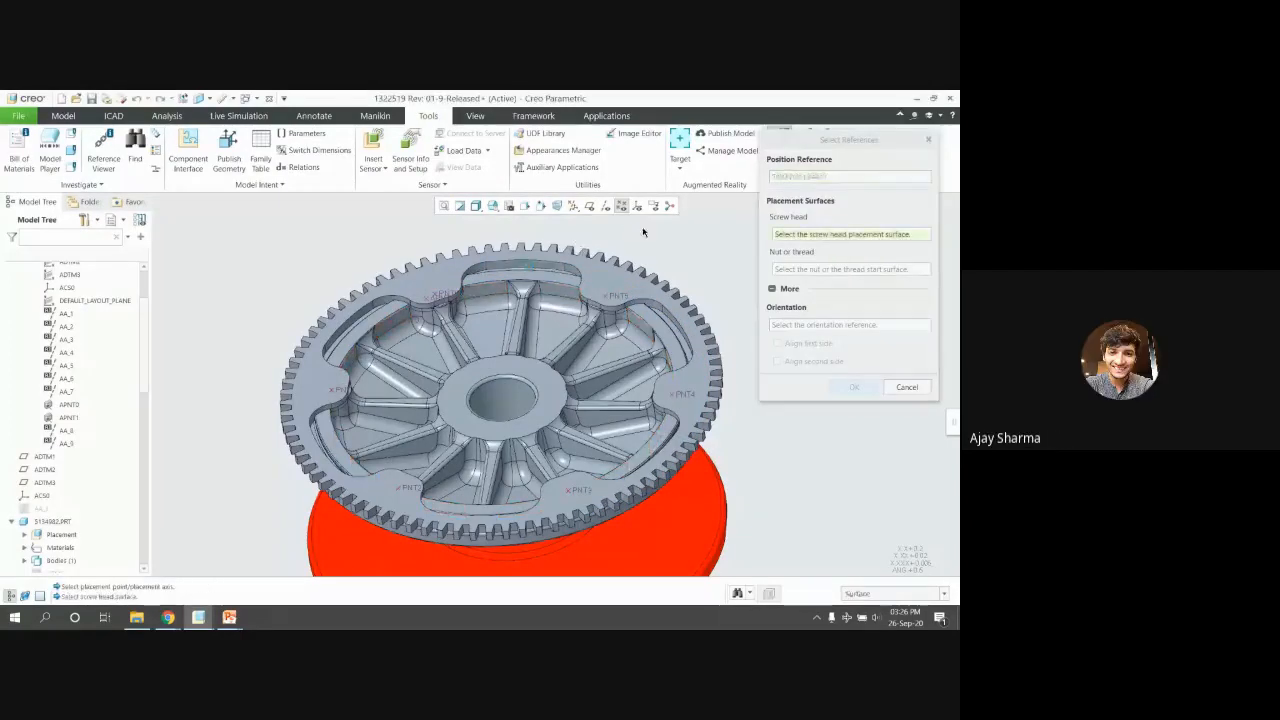
{"action": "left_click", "coordinate": [905, 388]}
{"action": "left_click", "coordinate": [779, 167]}
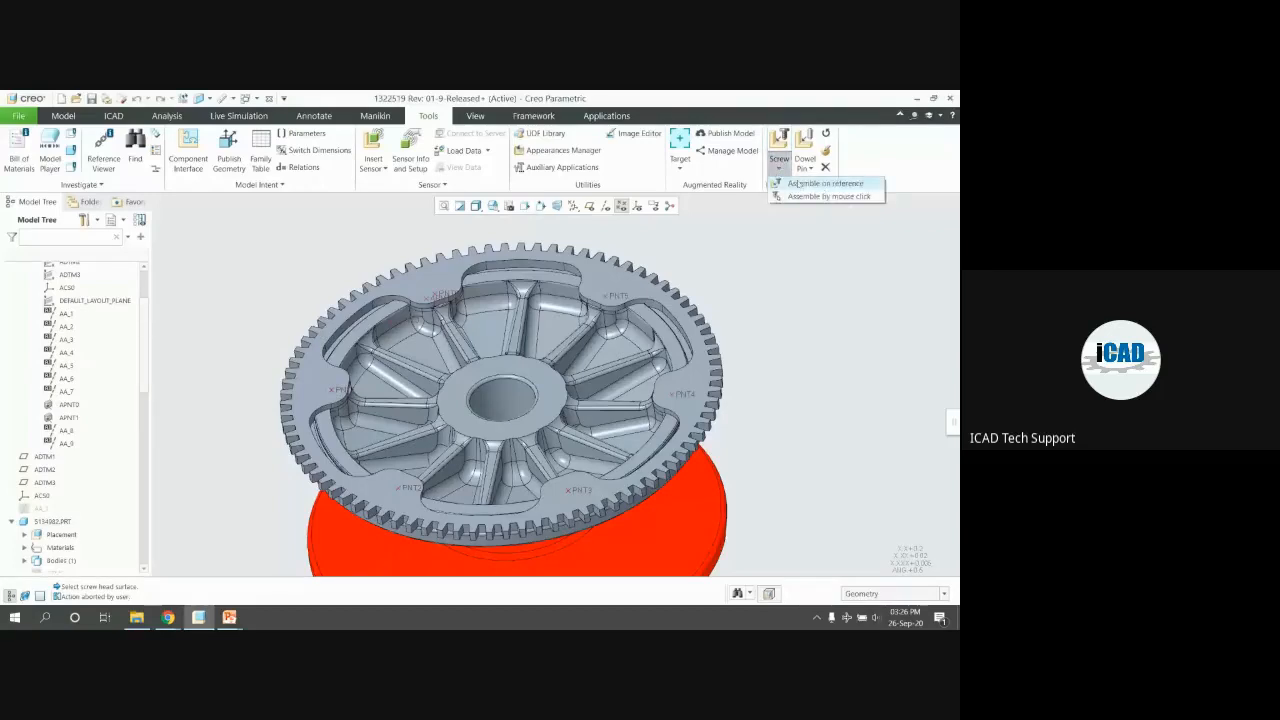
Assemble the screw on reference at PNT5, with the gear's top face as head surface
{"action": "left_click", "coordinate": [800, 184]}
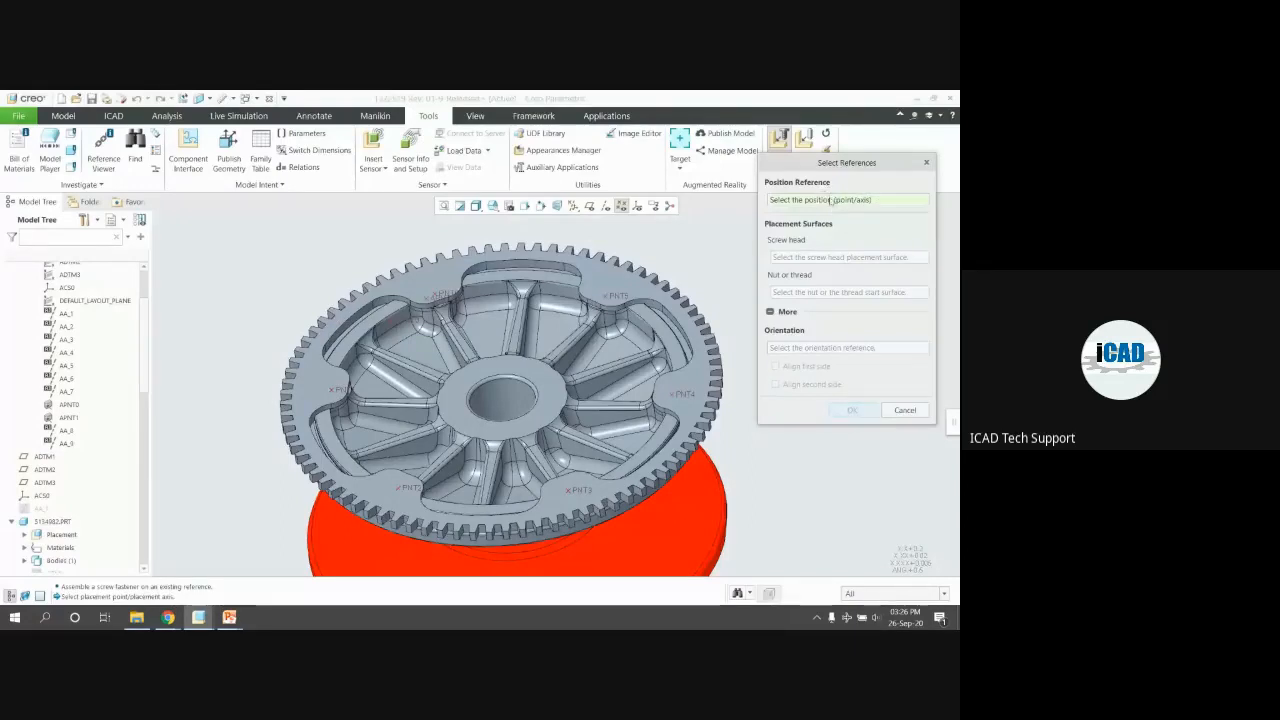
{"action": "left_click", "coordinate": [624, 298]}
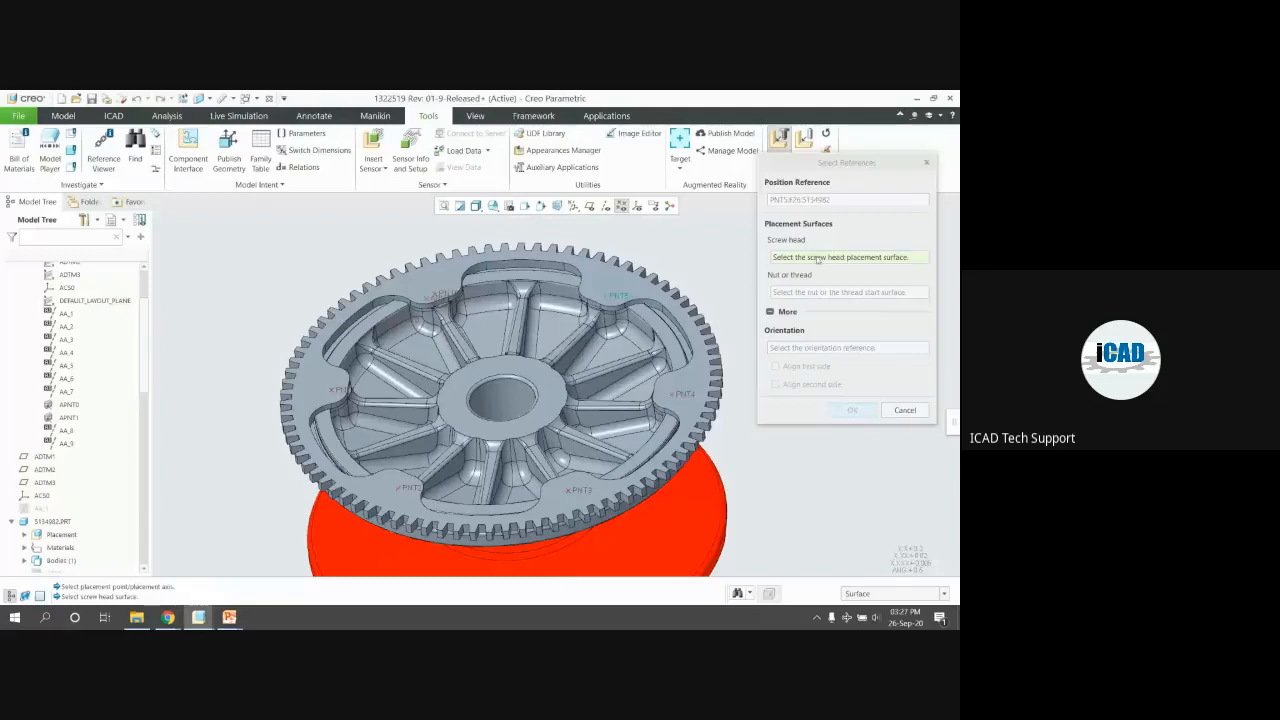
{"action": "left_click", "coordinate": [789, 242]}
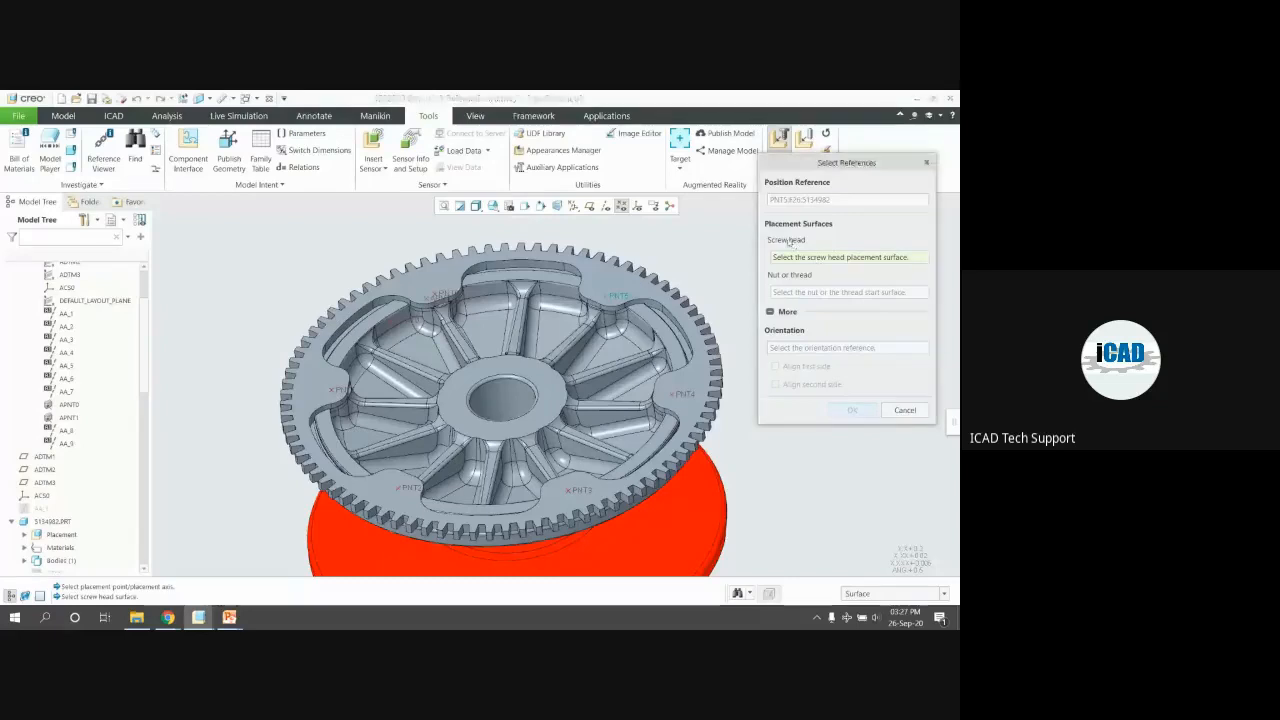
{"action": "left_click", "coordinate": [608, 307]}
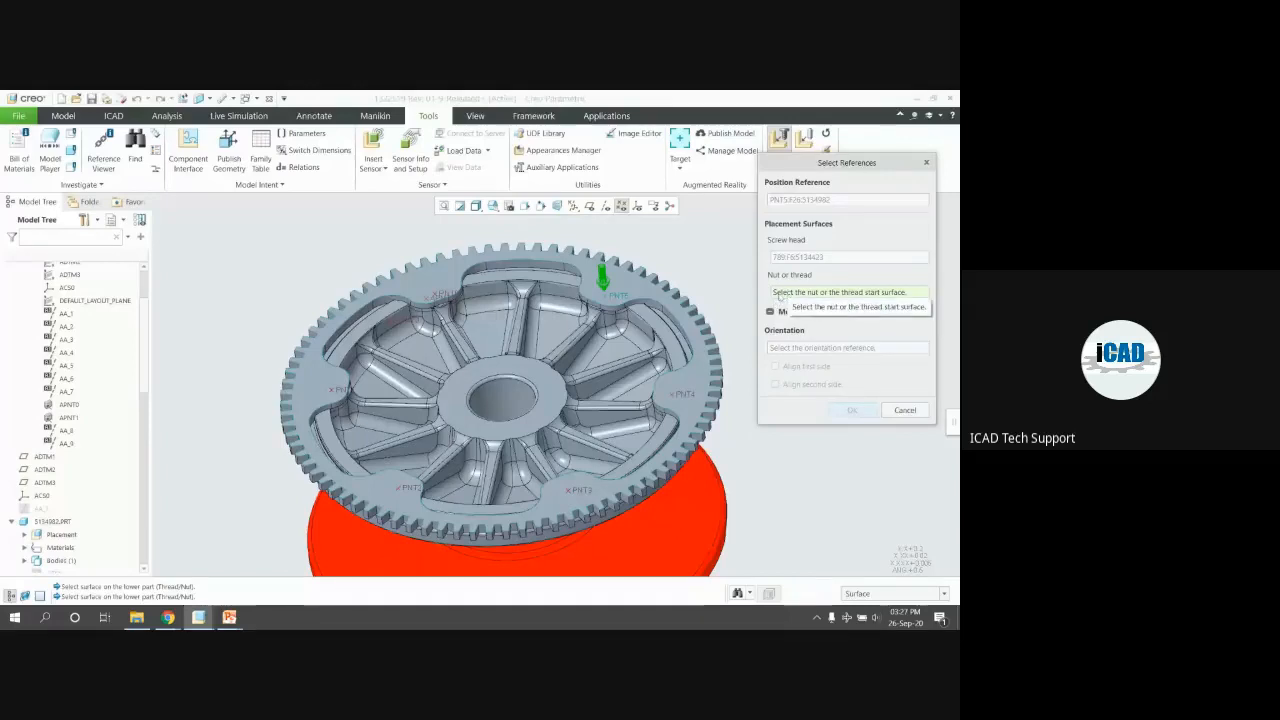
Set a lower gear surface as the Nut or thread surface and confirm the references
{"action": "middle_click_drag", "start_coordinate": [615, 322], "coordinate": [625, 283]}
{"action": "middle_click_drag", "start_coordinate": [627, 285], "coordinate": [611, 321]}
{"action": "left_click", "coordinate": [653, 288]}
{"action": "scroll", "coordinate": [611, 321], "scroll_direction": "up", "scroll_amount": 4}
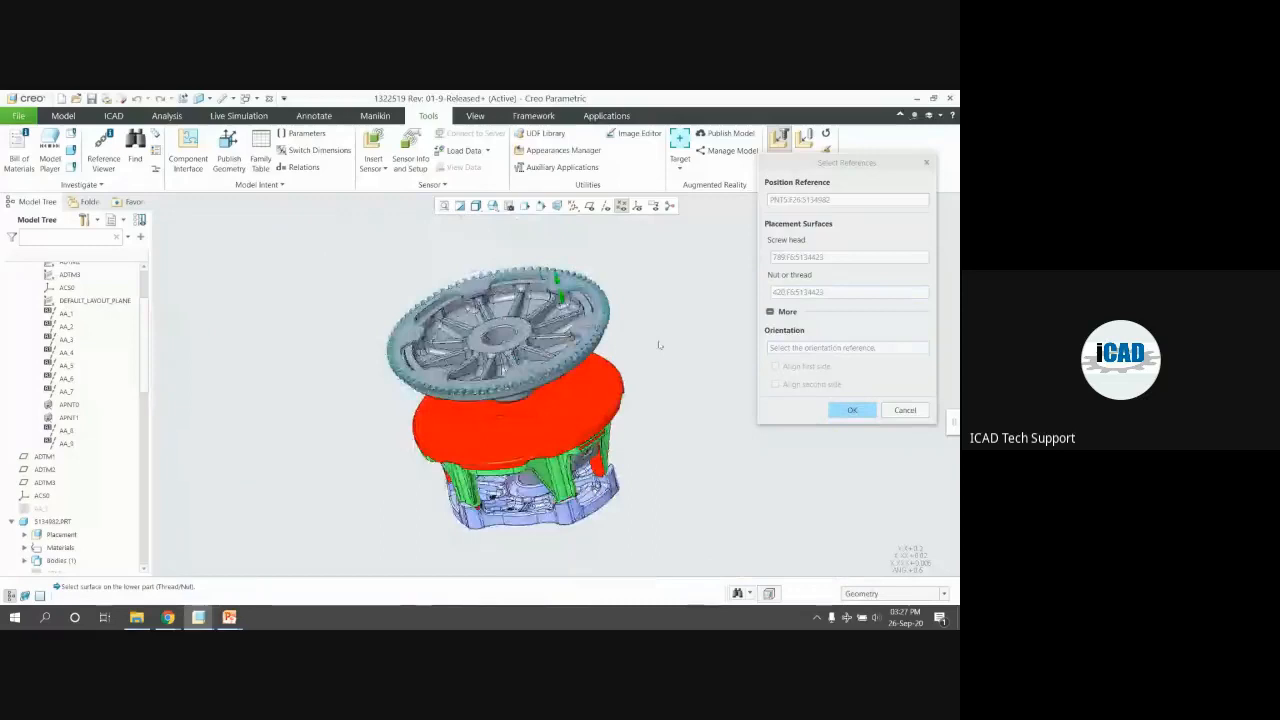
{"action": "scroll", "coordinate": [567, 302], "scroll_direction": "down", "scroll_amount": 8}
{"action": "mouse_move", "coordinate": [566, 274]}
{"action": "middle_mouse_down"}
{"action": "mouse_move", "coordinate": [548, 274]}
{"action": "mouse_move", "coordinate": [546, 254]}
{"action": "mouse_move", "coordinate": [556, 280]}
{"action": "middle_mouse_up"}
{"action": "scroll", "coordinate": [600, 350], "scroll_direction": "up", "scroll_amount": 5}
{"action": "middle_click_drag", "start_coordinate": [607, 362], "coordinate": [598, 315]}
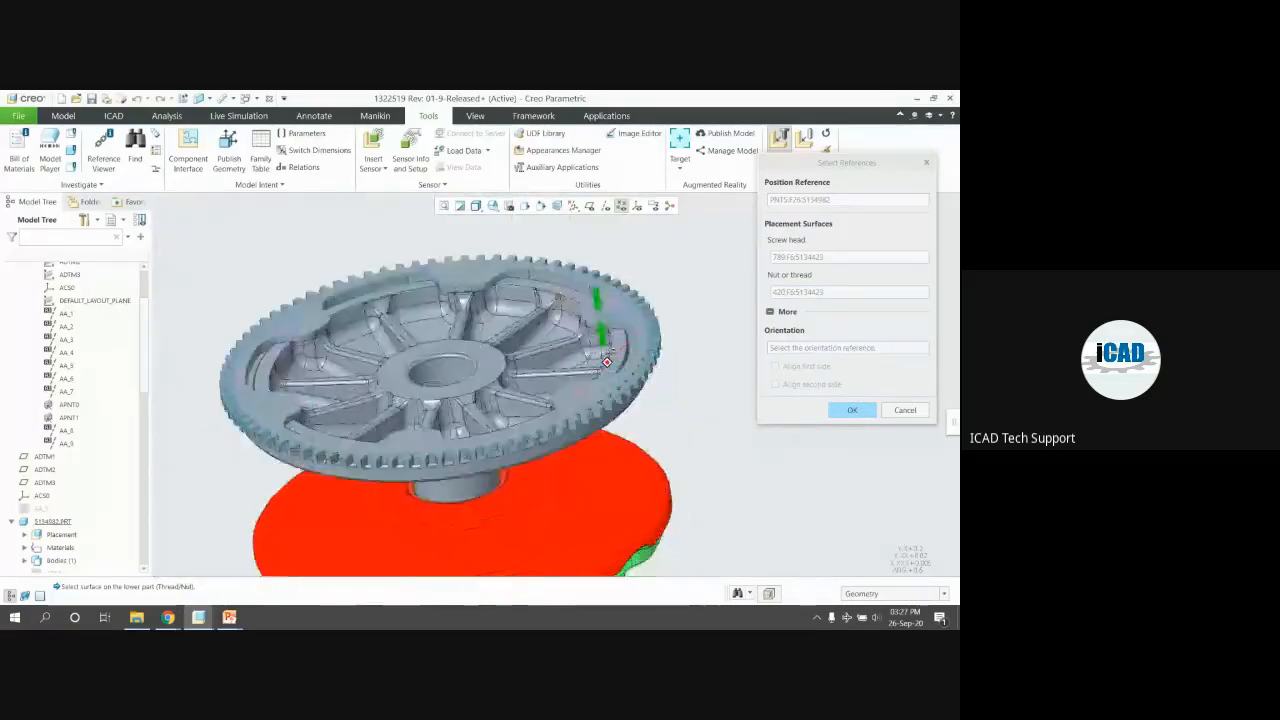
{"action": "scroll", "coordinate": [598, 313], "scroll_direction": "down", "scroll_amount": 6}
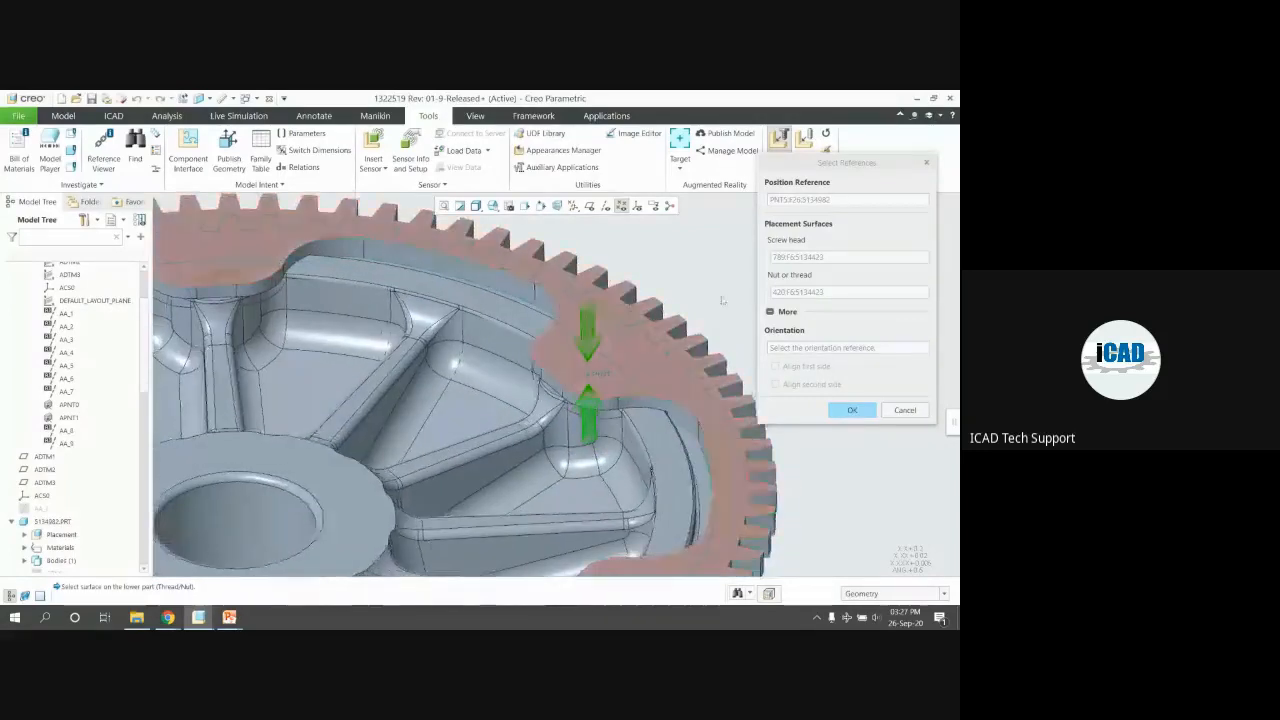
{"action": "left_click", "coordinate": [795, 293]}
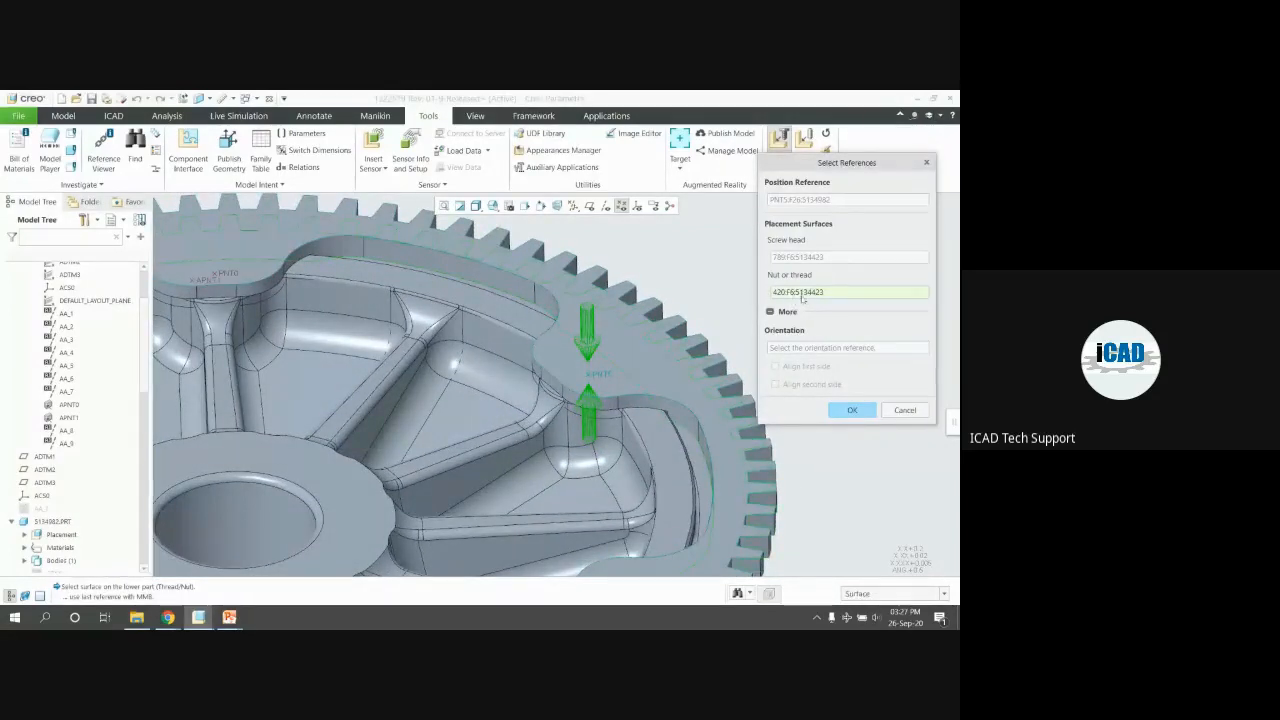
{"action": "left_click", "coordinate": [643, 433]}
{"action": "scroll", "coordinate": [590, 385], "scroll_direction": "down", "scroll_amount": 4}
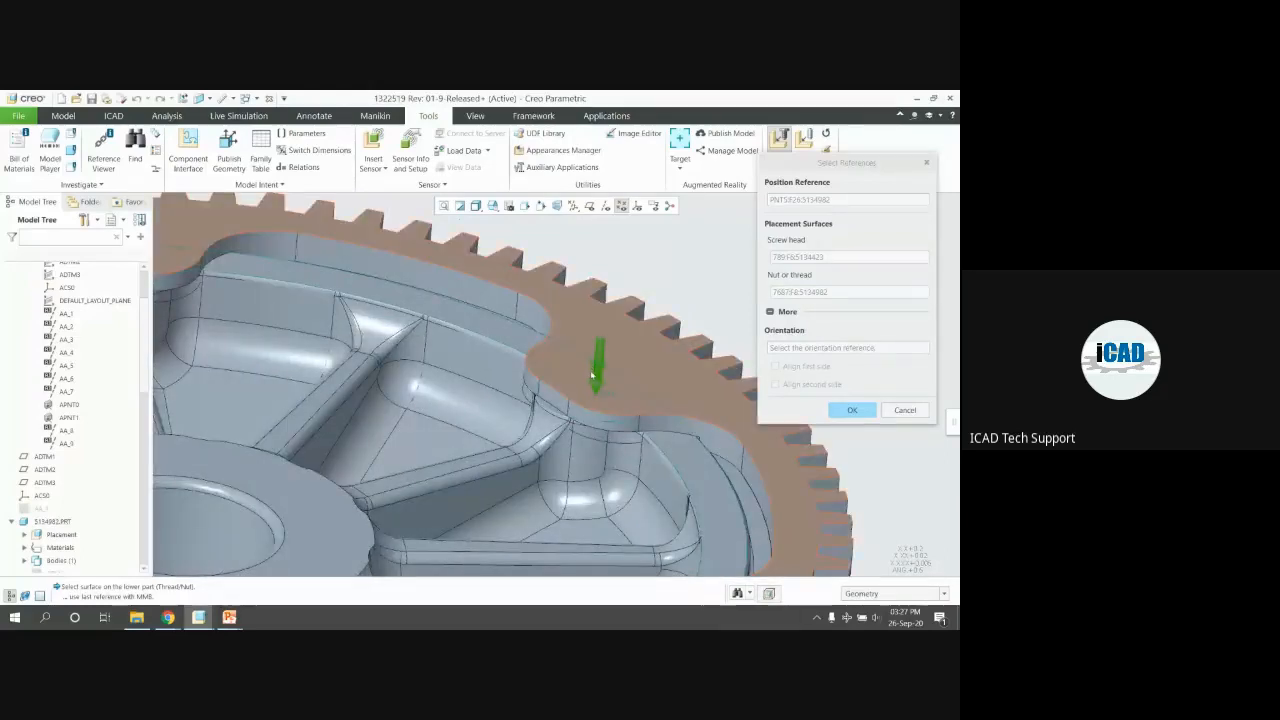
{"action": "middle_click_drag", "start_coordinate": [610, 262], "coordinate": [615, 316]}
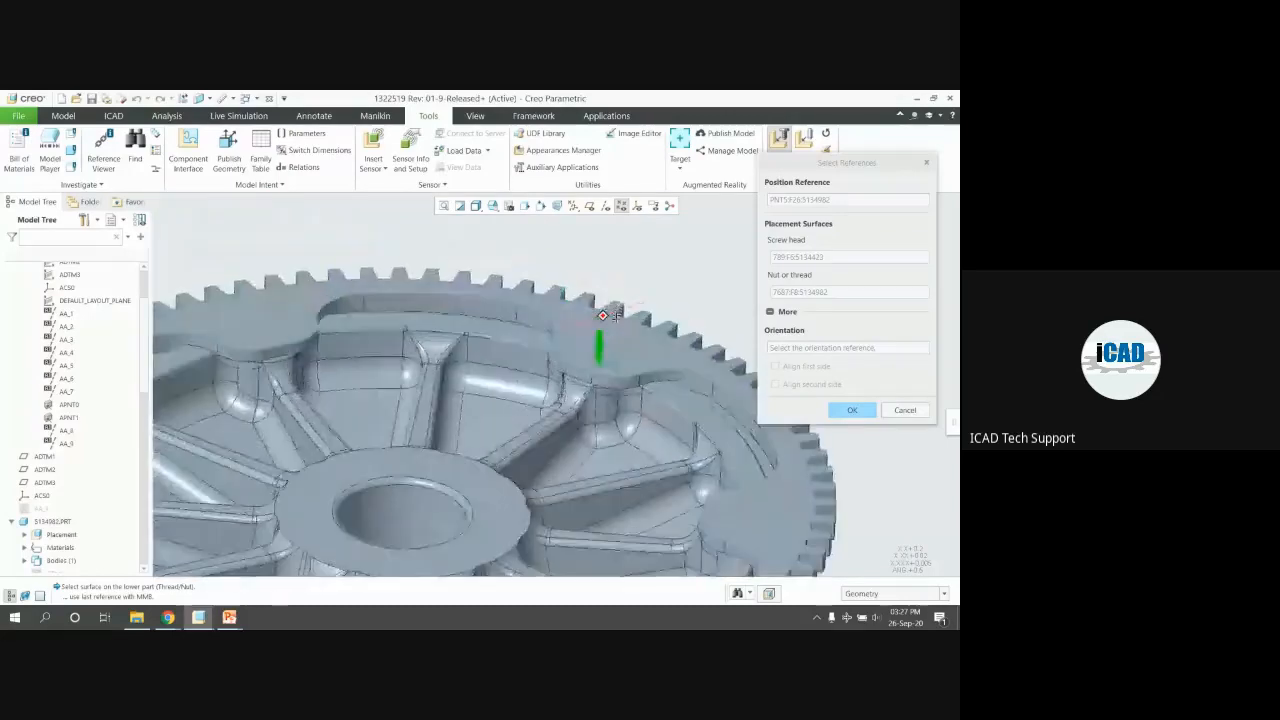
{"action": "left_click", "coordinate": [850, 410]}
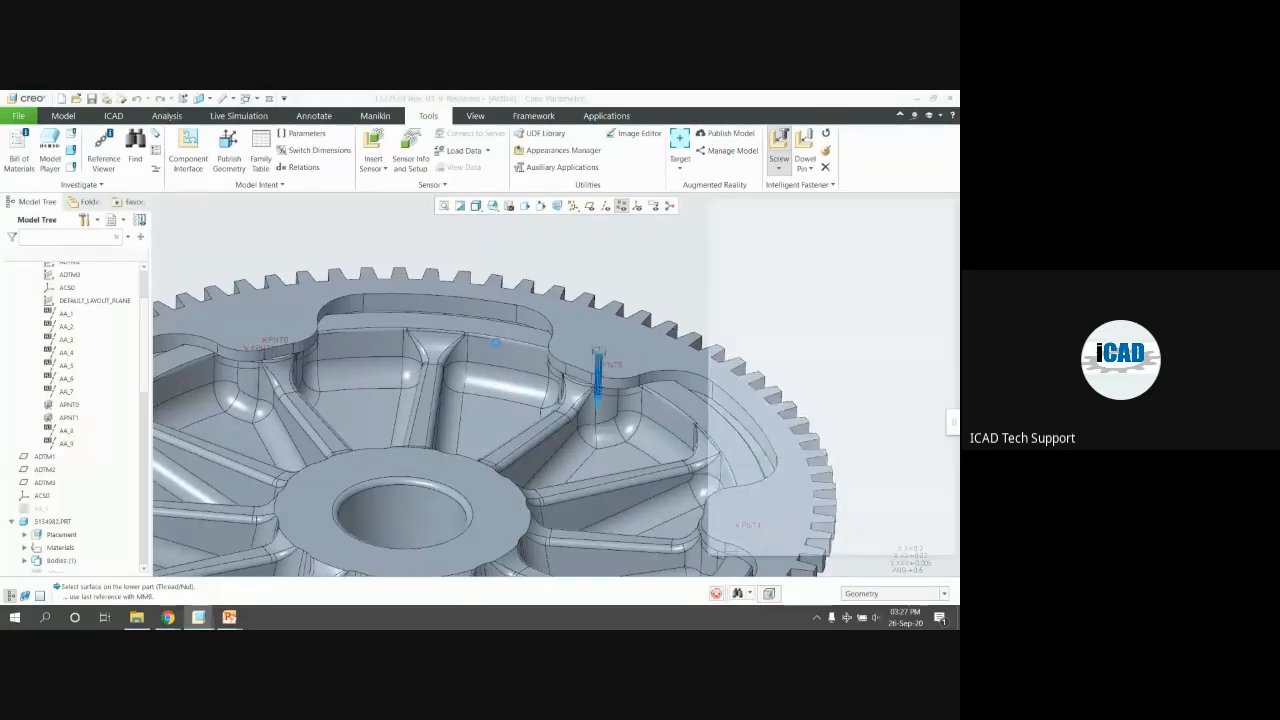
Set the catalog to mm-iso and choose ISO 4762 - 8.8 from the Socket Head Cap group
{"action": "scroll", "coordinate": [361, 273], "scroll_direction": "up", "scroll_amount": 3}
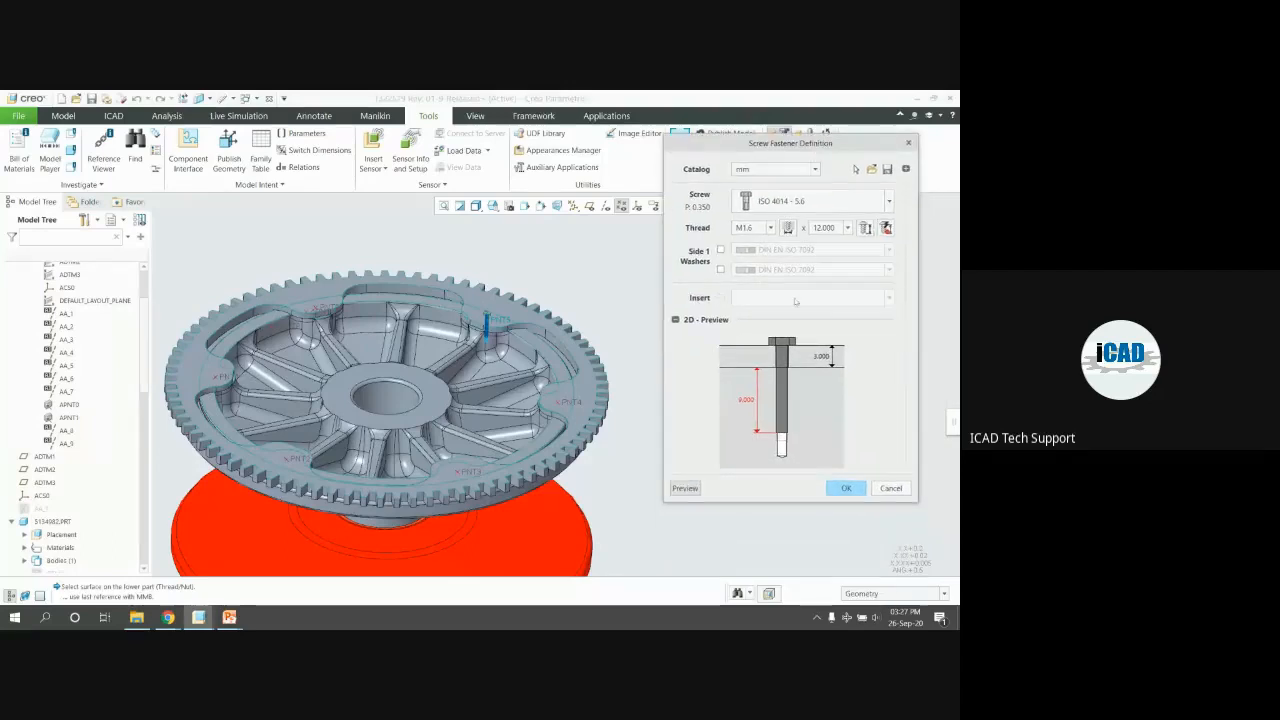
{"action": "left_click", "coordinate": [757, 170]}
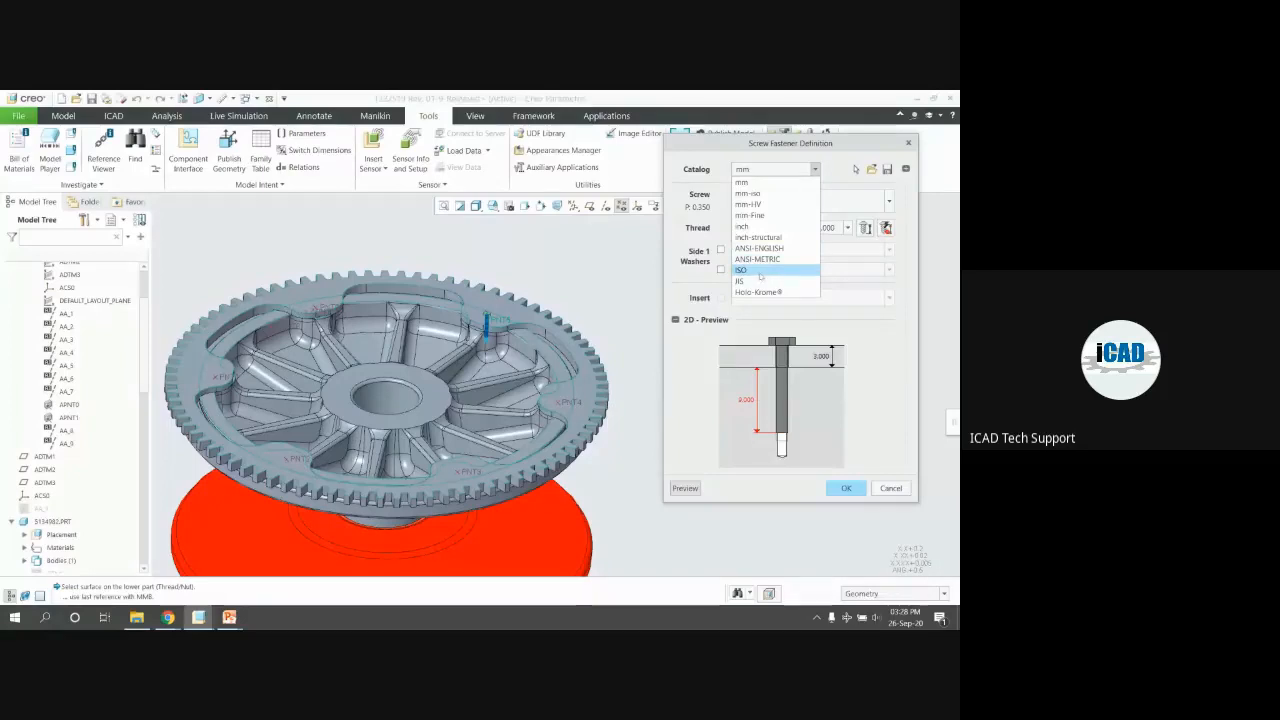
{"action": "left_click", "coordinate": [761, 194]}
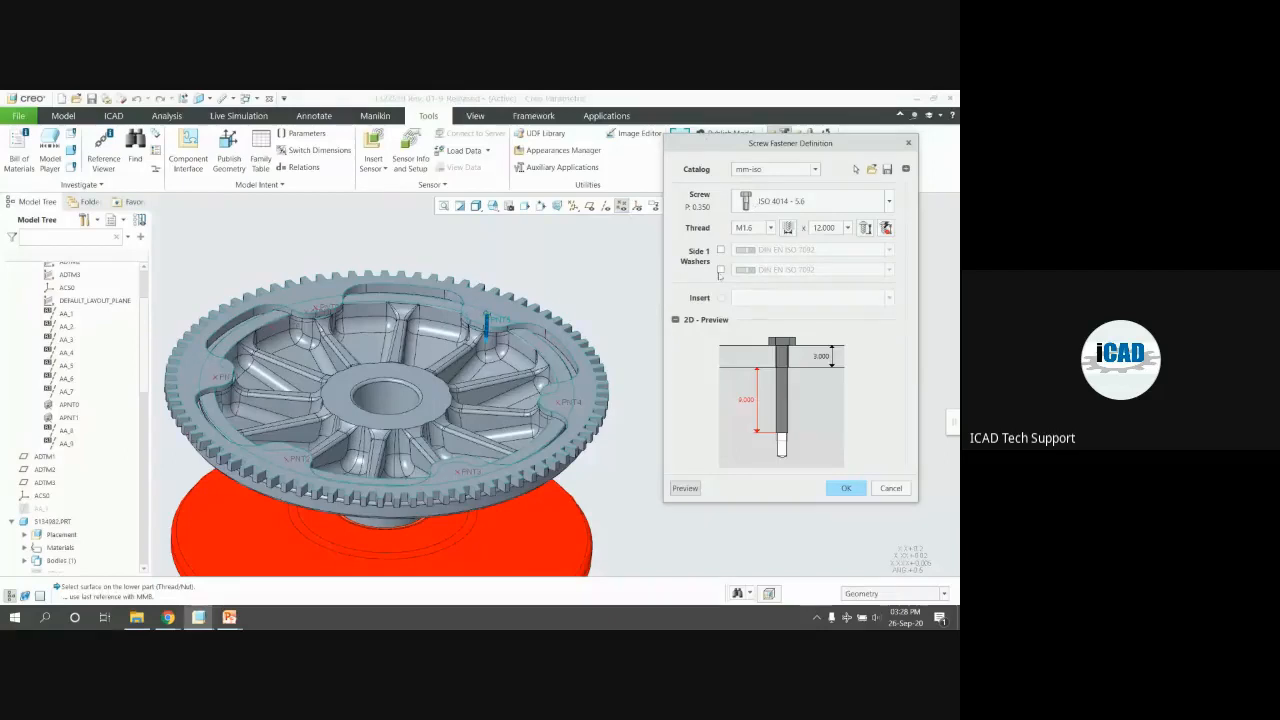
{"action": "left_click", "coordinate": [796, 202]}
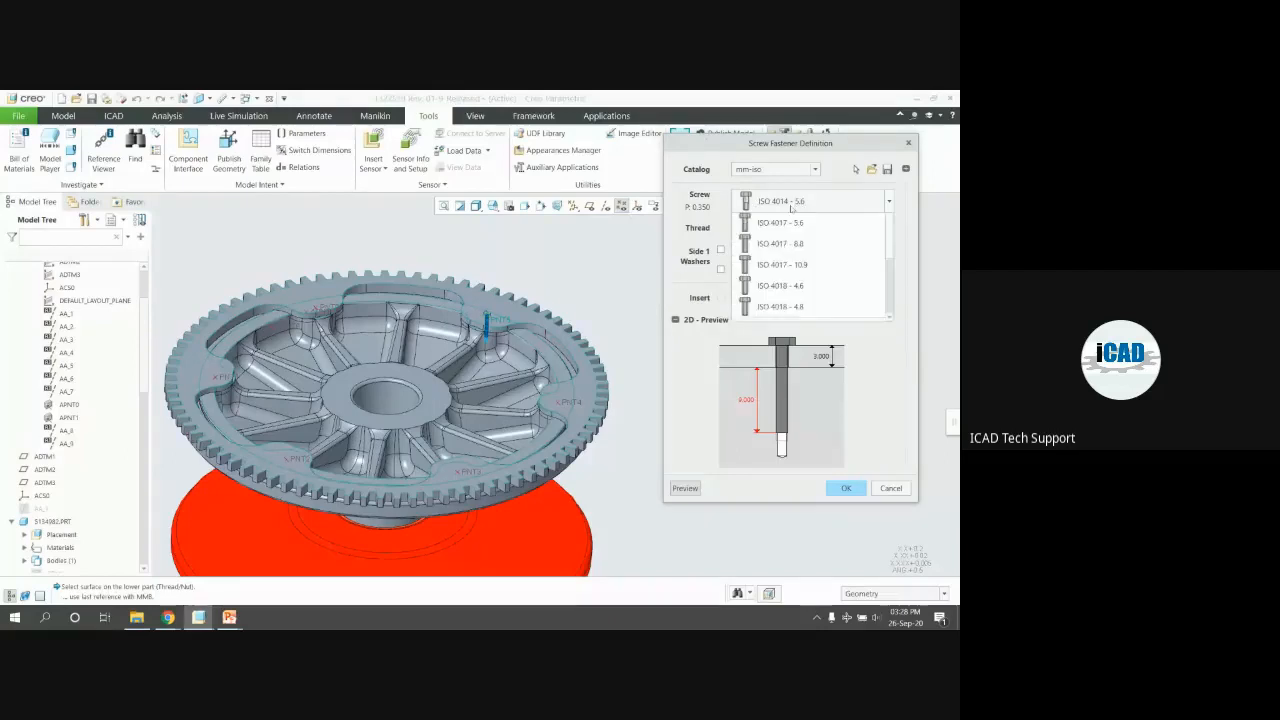
{"action": "left_click", "coordinate": [739, 223]}
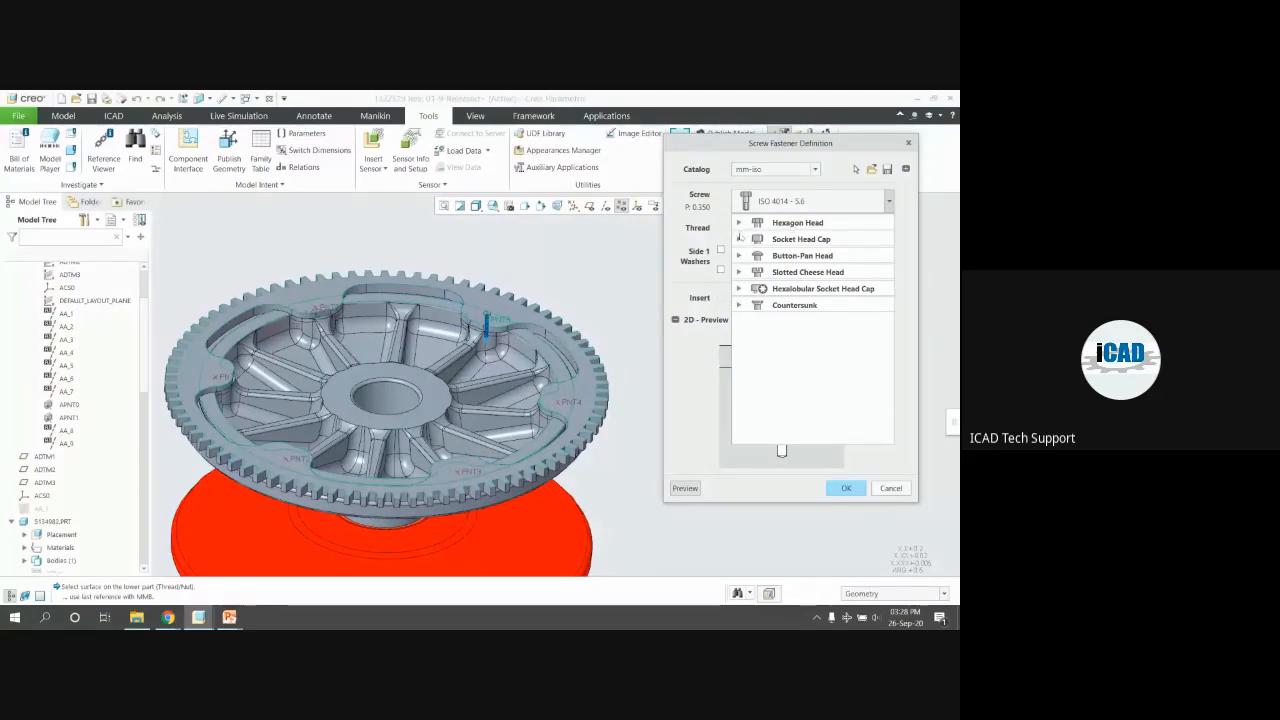
{"action": "left_click", "coordinate": [738, 239]}
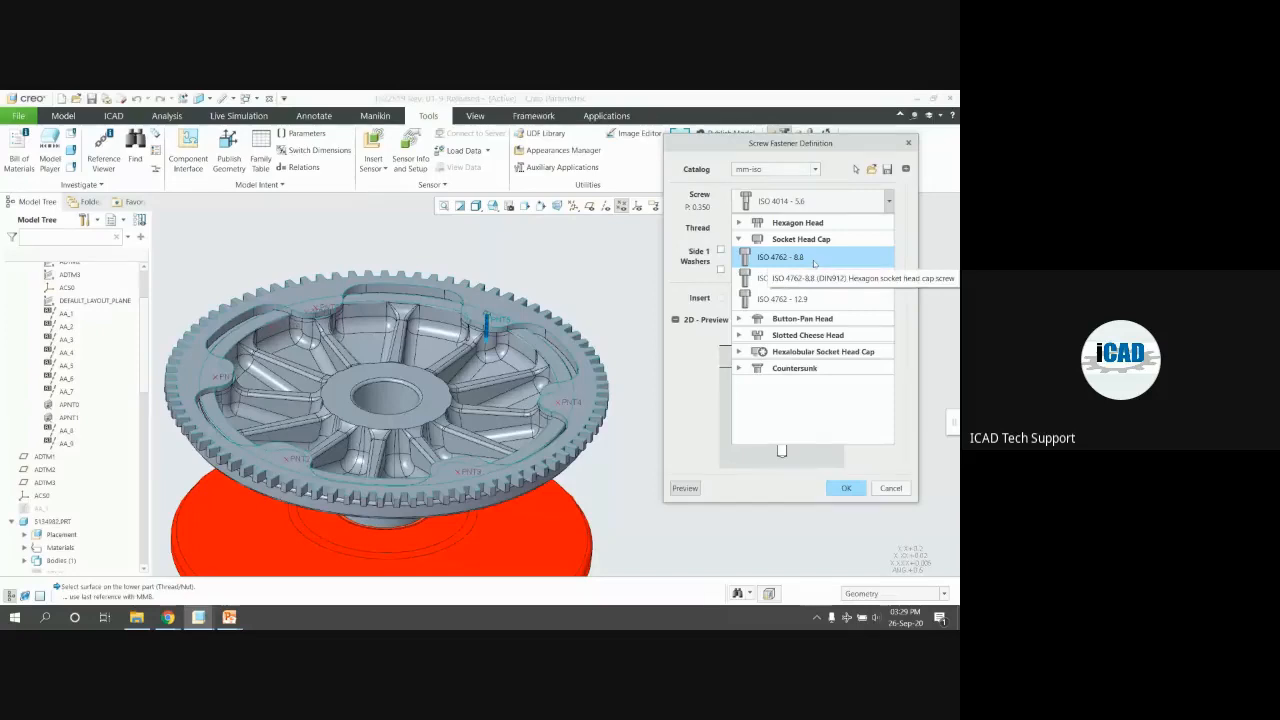
{"action": "left_click", "coordinate": [814, 260]}
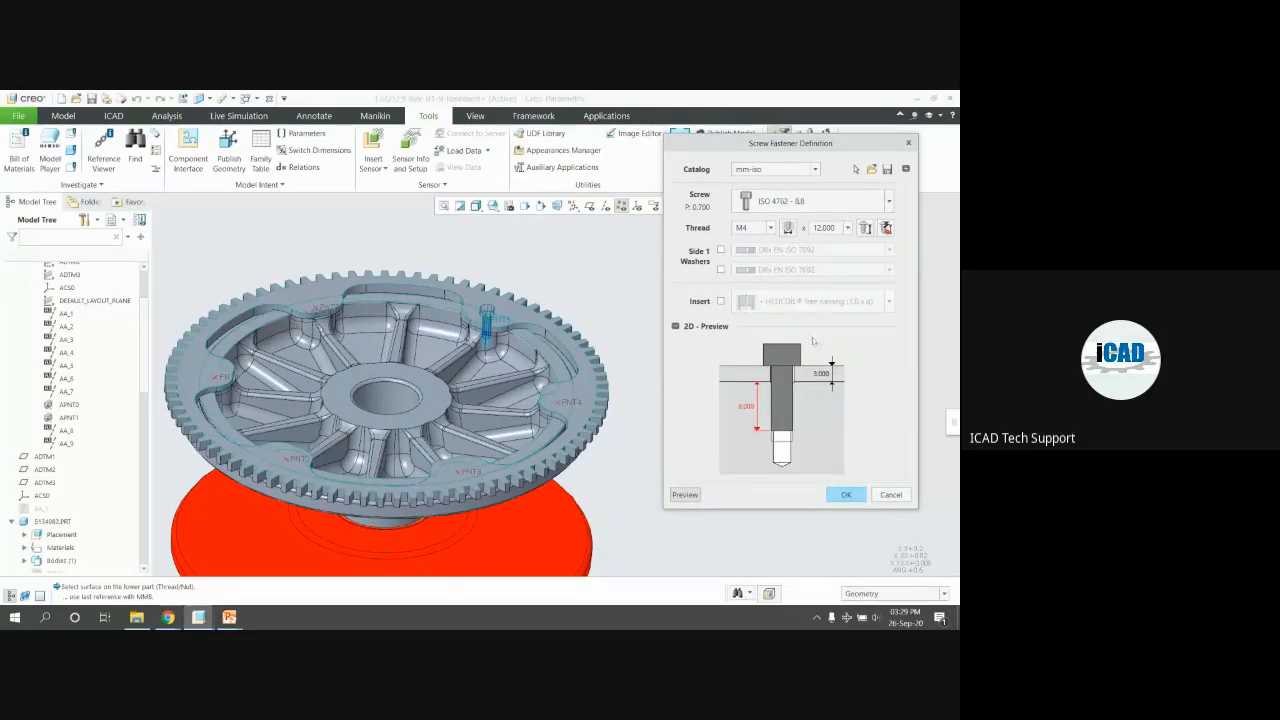
Try thread sizes M36 and M10, then settle on an M6 thread
{"action": "left_click", "coordinate": [771, 228]}
{"action": "left_click", "coordinate": [771, 228]}
{"action": "left_click", "coordinate": [771, 228]}
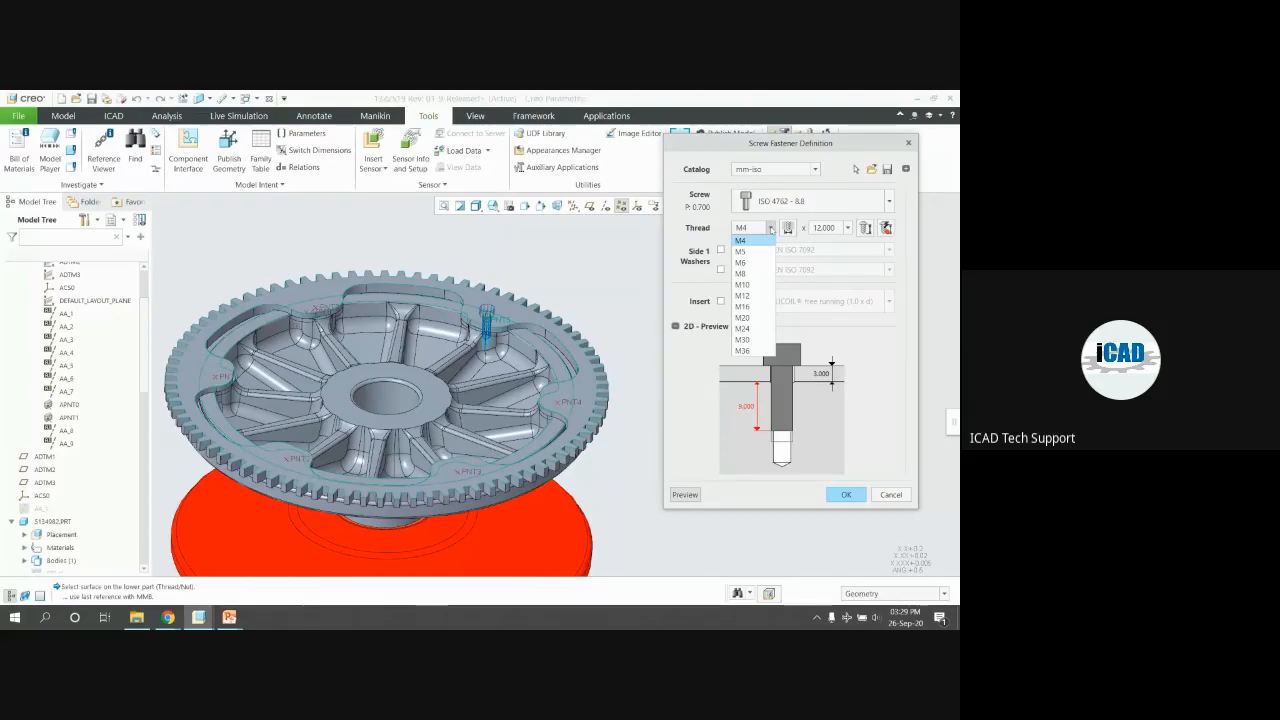
{"action": "left_click", "coordinate": [742, 351]}
{"action": "scroll", "coordinate": [437, 293], "scroll_direction": "down", "scroll_amount": 3}
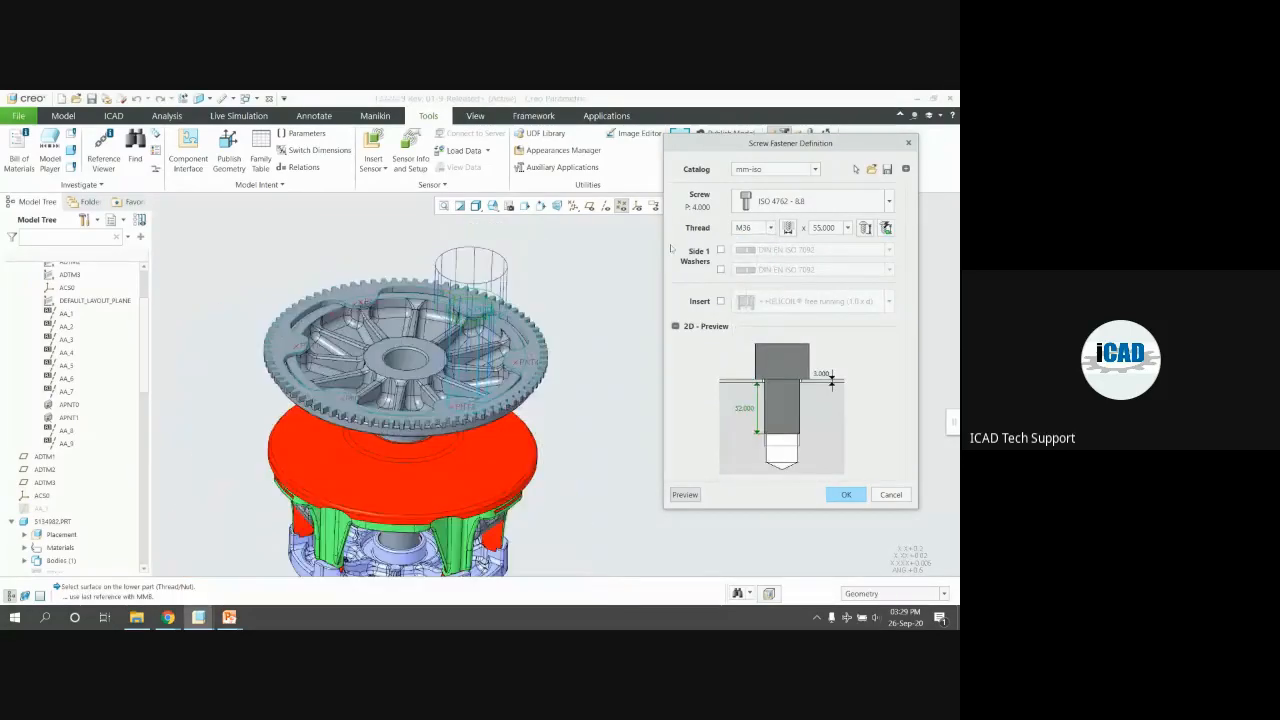
{"action": "left_click", "coordinate": [752, 229]}
{"action": "left_click", "coordinate": [742, 284]}
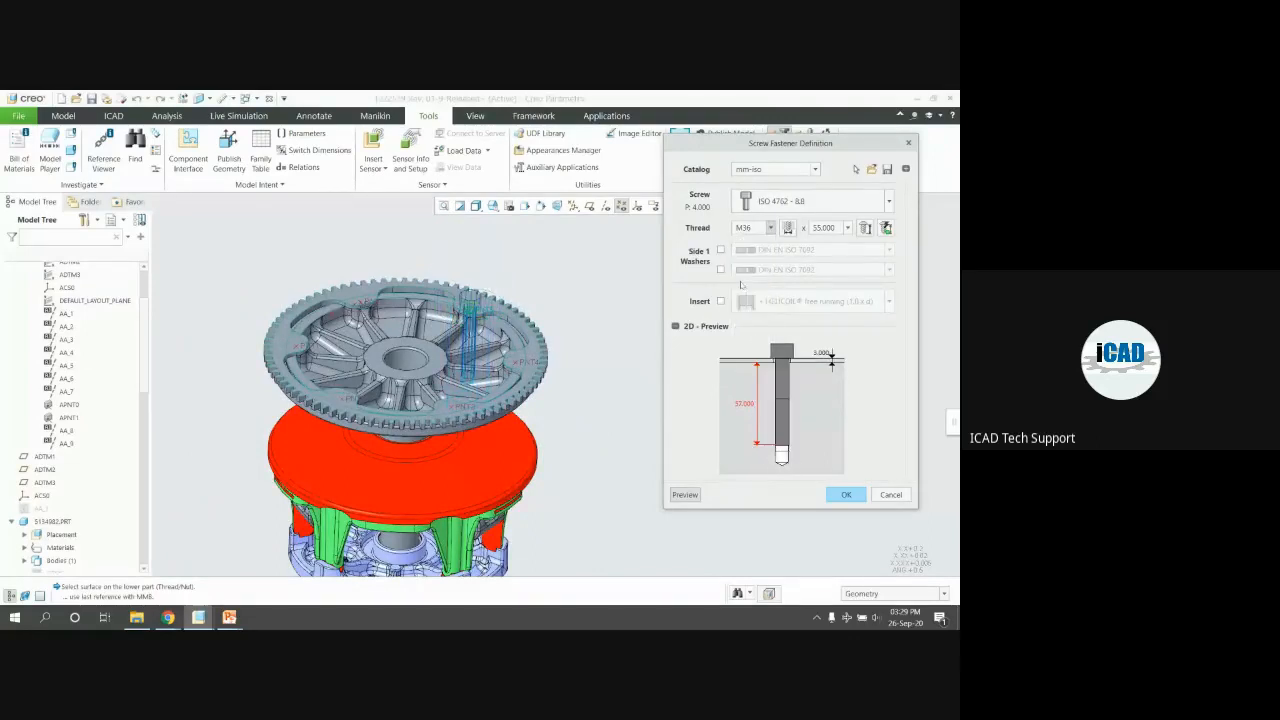
{"action": "scroll", "coordinate": [481, 316], "scroll_direction": "up", "scroll_amount": 2}
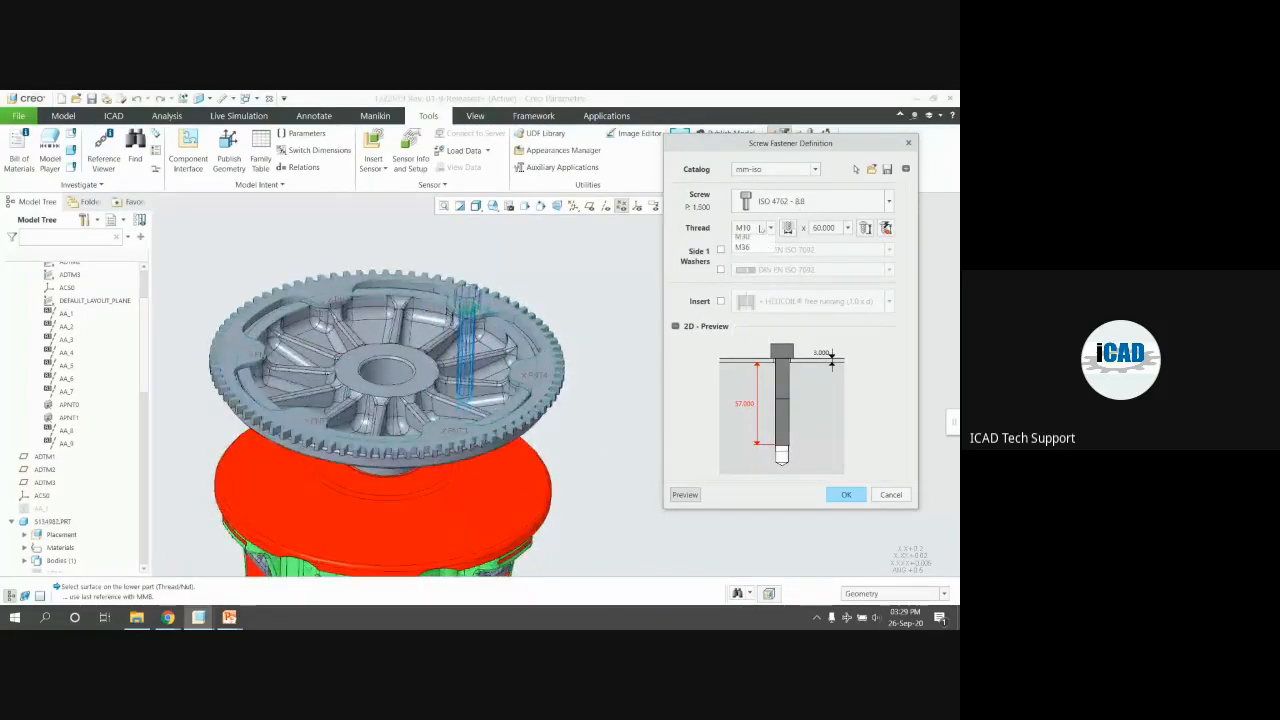
{"action": "left_click", "coordinate": [763, 228]}
{"action": "left_click", "coordinate": [742, 263]}
{"action": "middle_click_drag", "start_coordinate": [541, 305], "coordinate": [573, 340]}
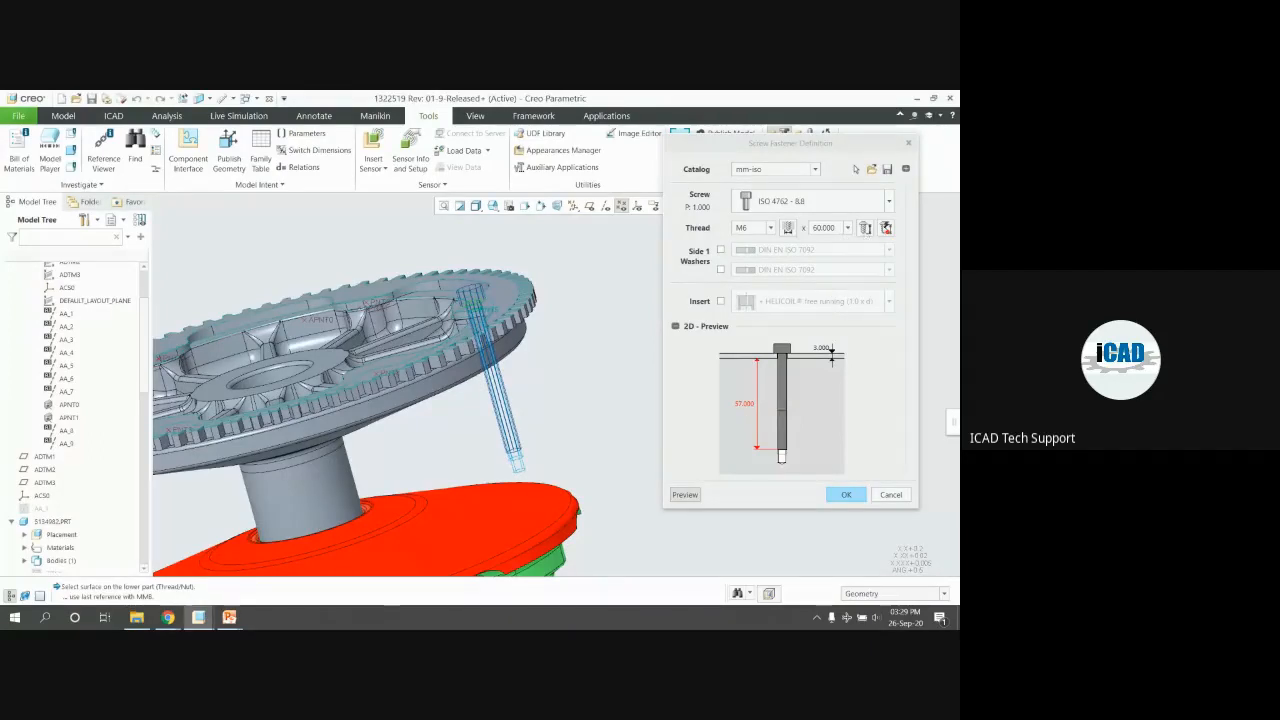
Shorten the screw length step by step to 20, 16, then 14
{"action": "left_click", "coordinate": [886, 231]}
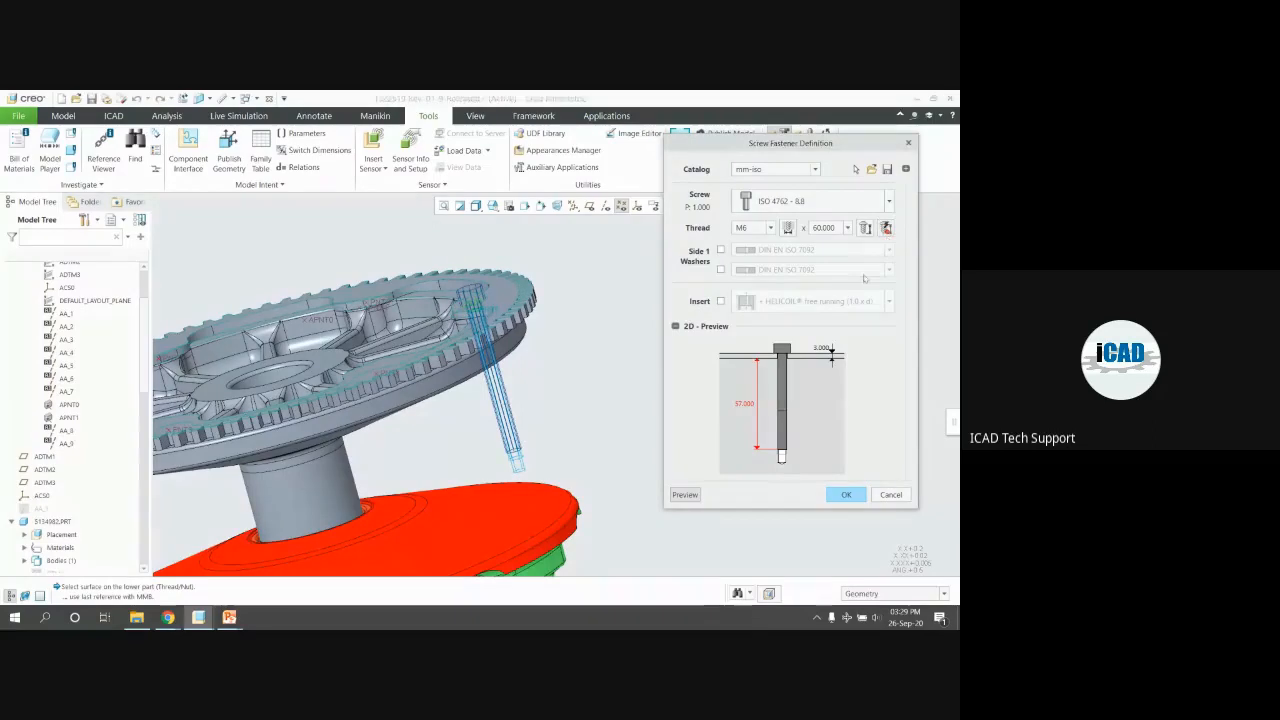
{"action": "left_click", "coordinate": [847, 228]}
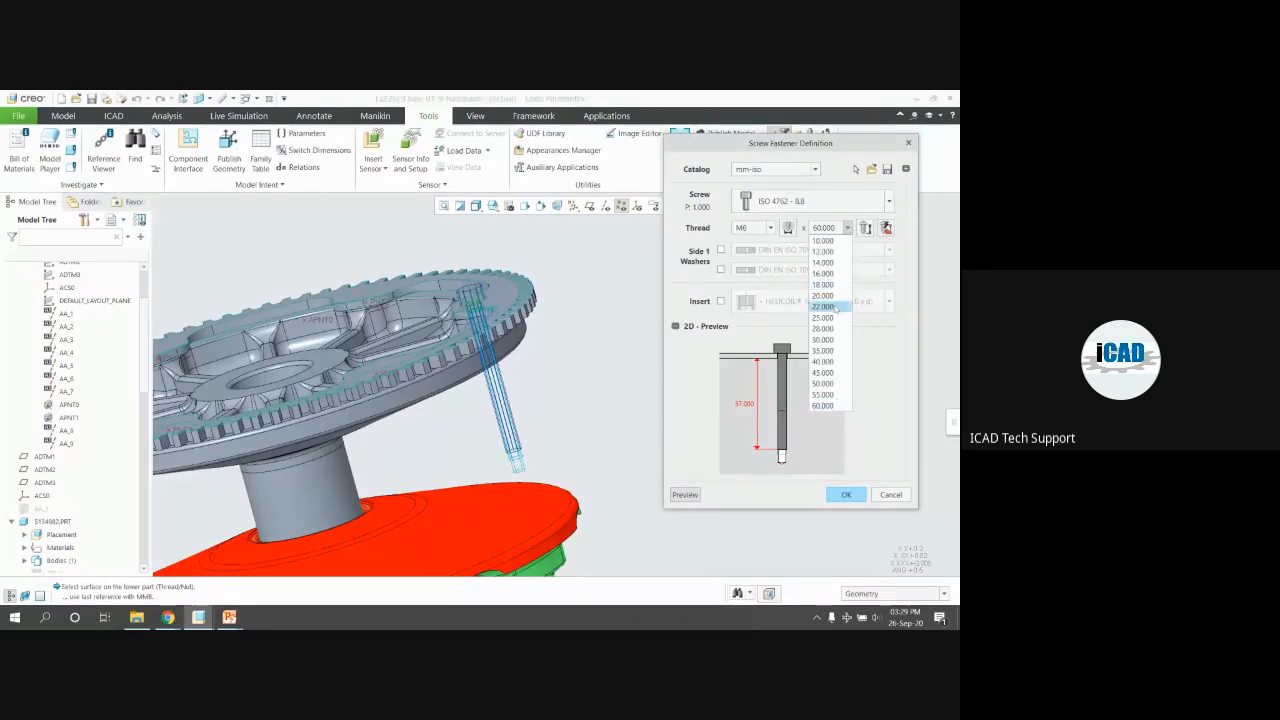
{"action": "left_click", "coordinate": [820, 302]}
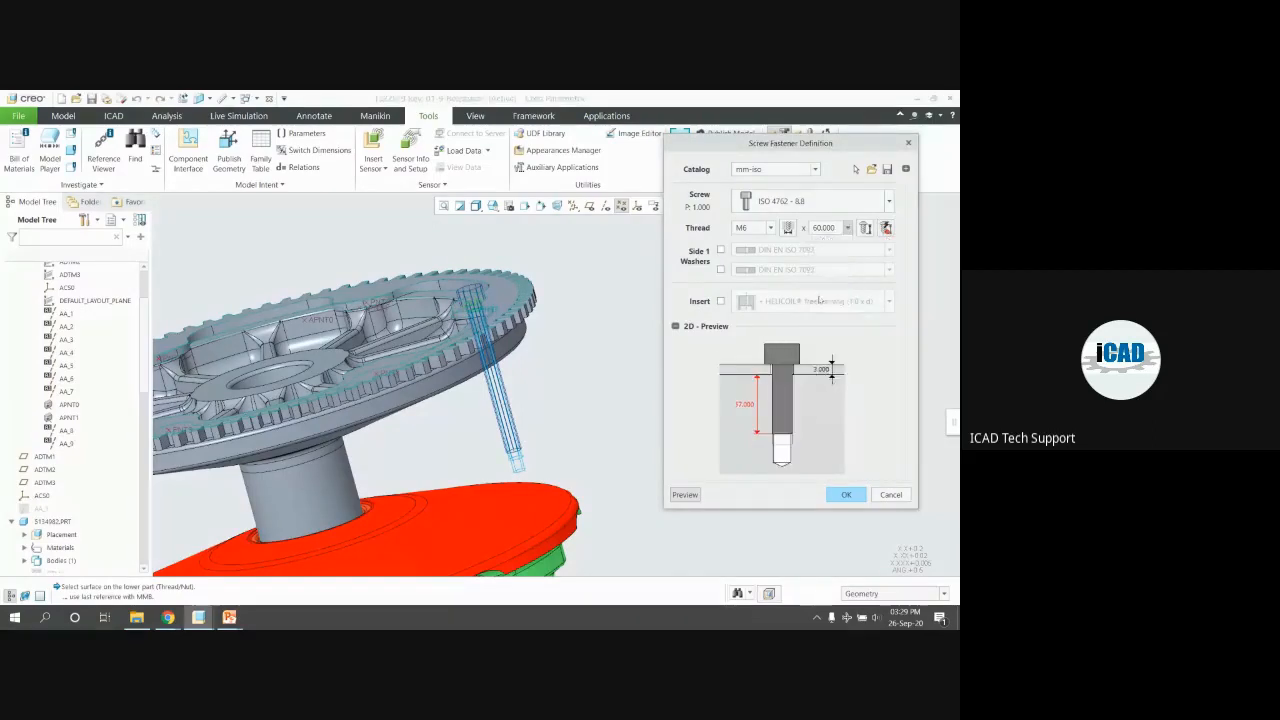
{"action": "left_click", "coordinate": [847, 228]}
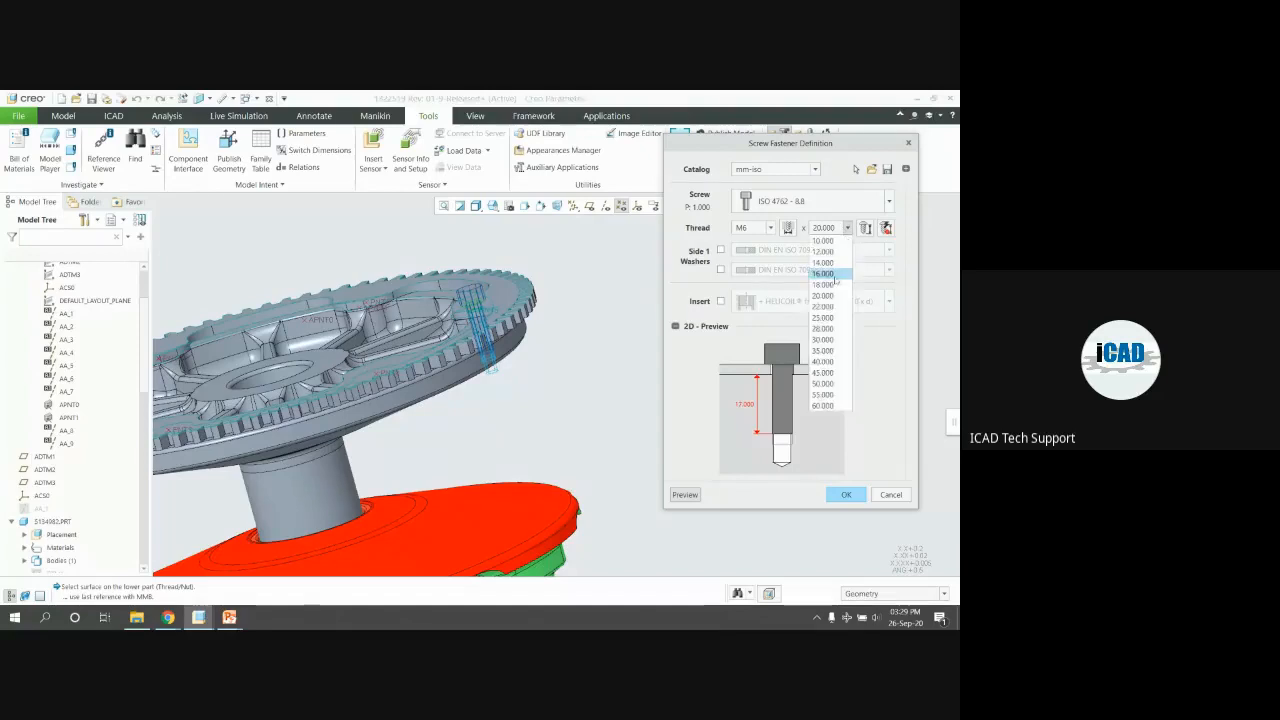
{"action": "left_click", "coordinate": [833, 275]}
{"action": "left_click", "coordinate": [847, 228]}
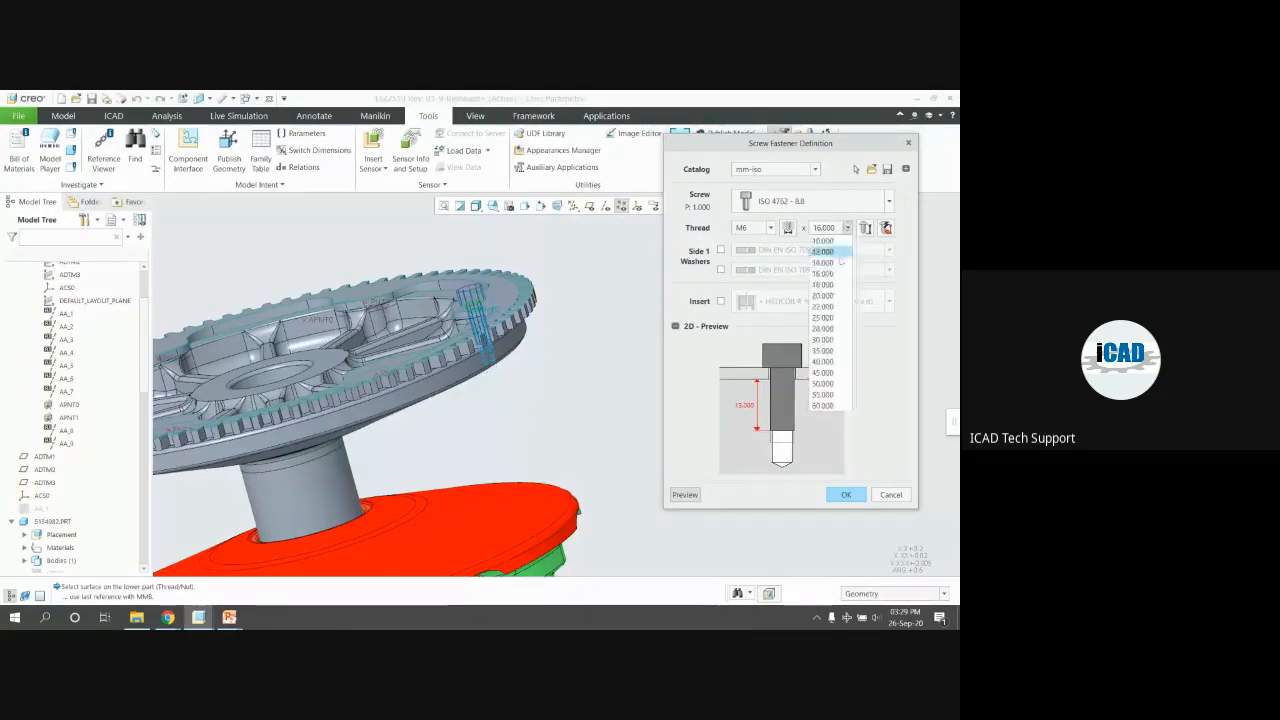
{"action": "left_click", "coordinate": [840, 262]}
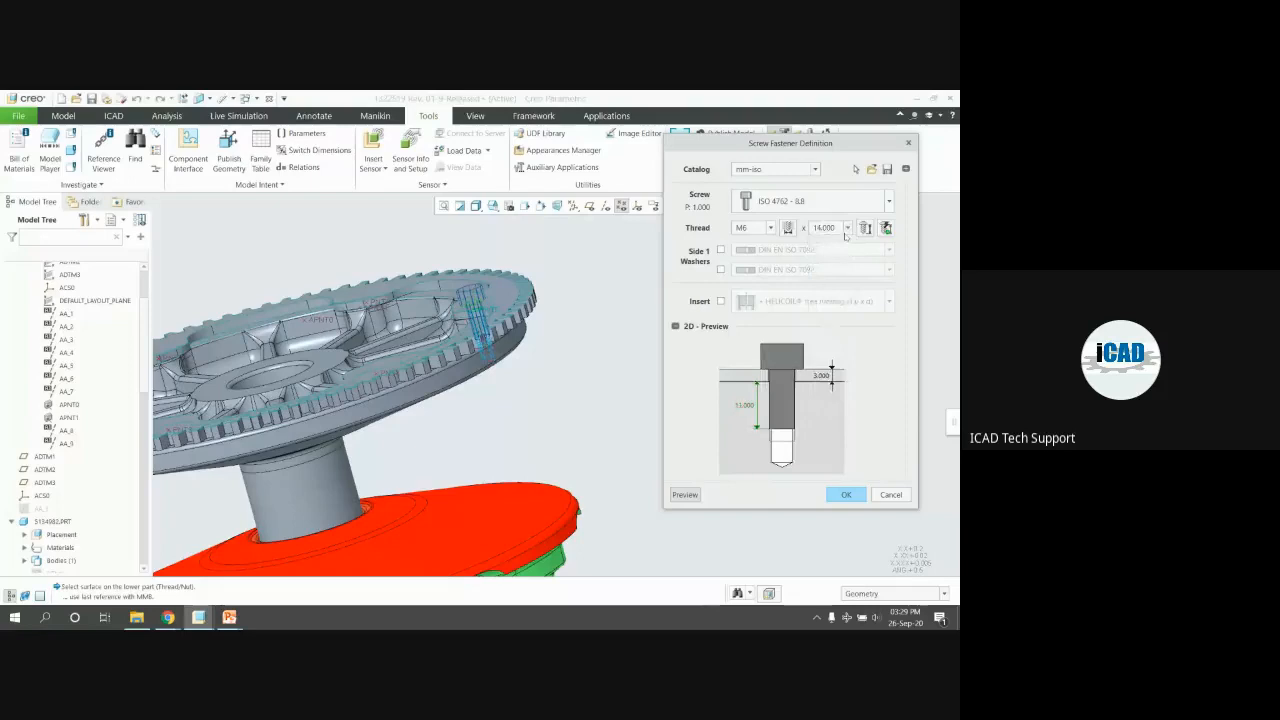
{"action": "scroll", "coordinate": [490, 303], "scroll_direction": "down", "scroll_amount": 2}
{"action": "middle_click_drag", "start_coordinate": [490, 303], "coordinate": [553, 310]}
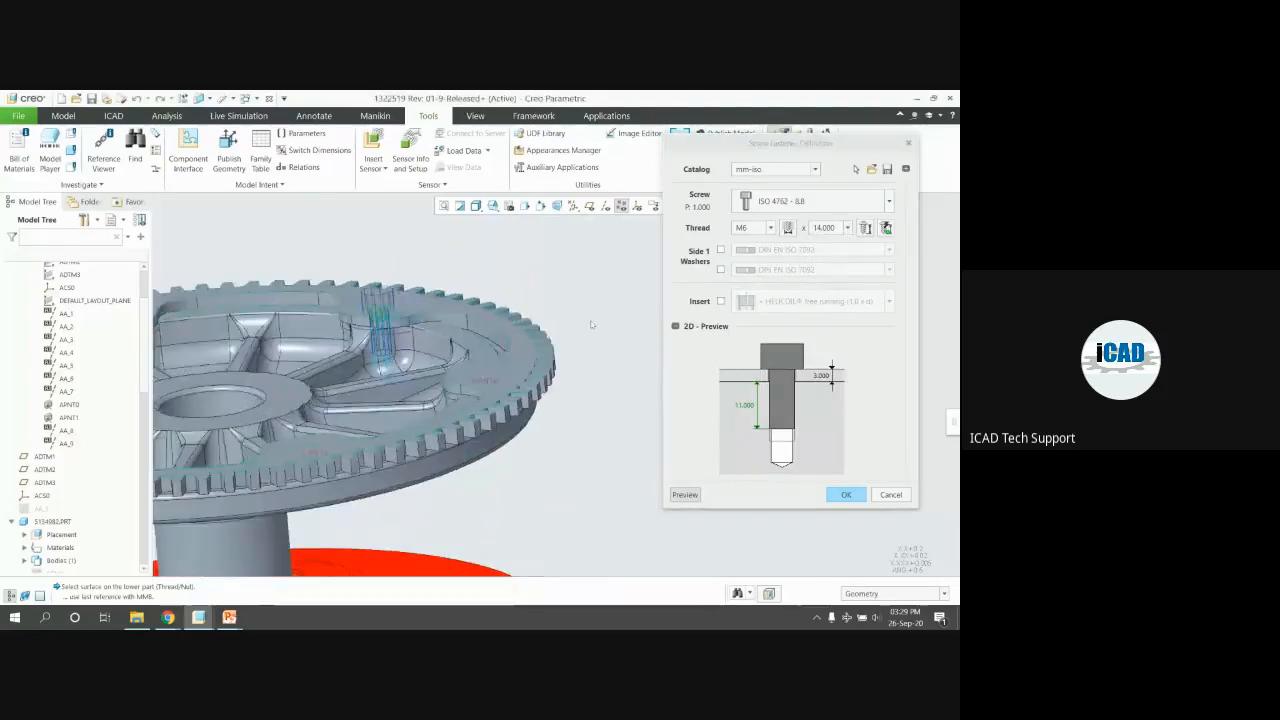
{"action": "scroll", "coordinate": [591, 324], "scroll_direction": "up", "scroll_amount": 1}
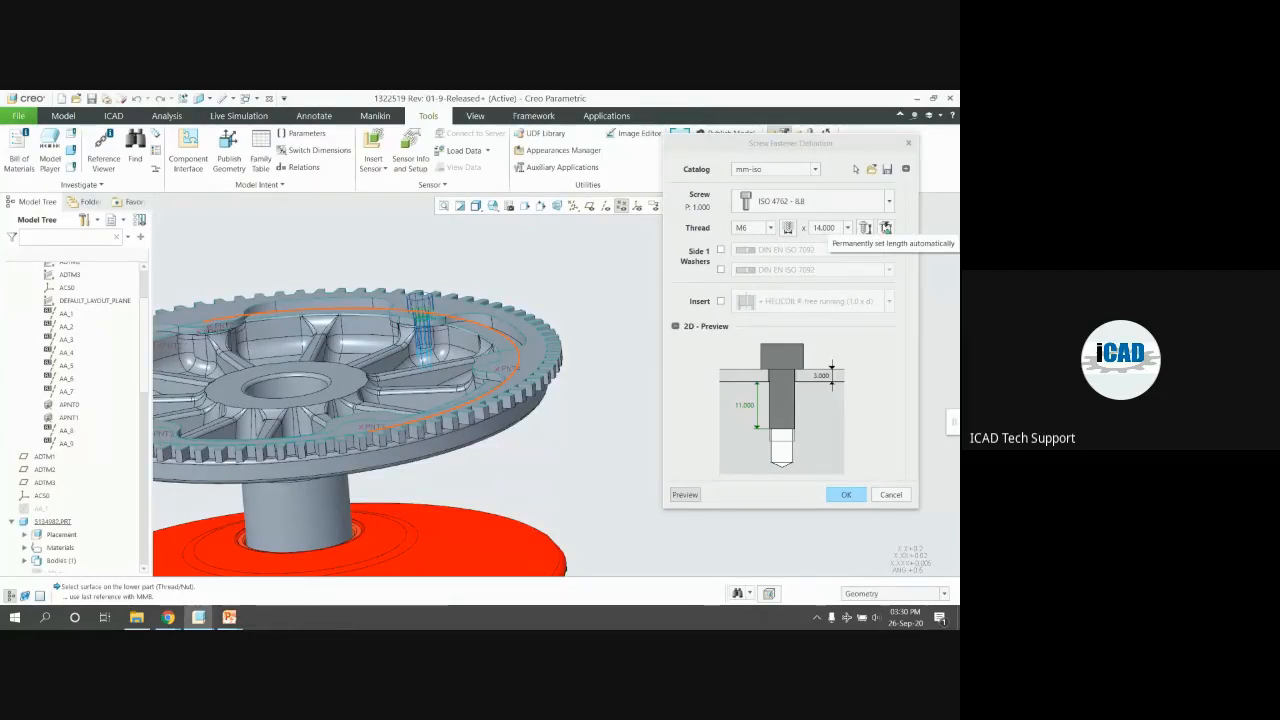
Set the screw length to 30.000, then let it reset automatically to 14.000
{"action": "left_click", "coordinate": [847, 228]}
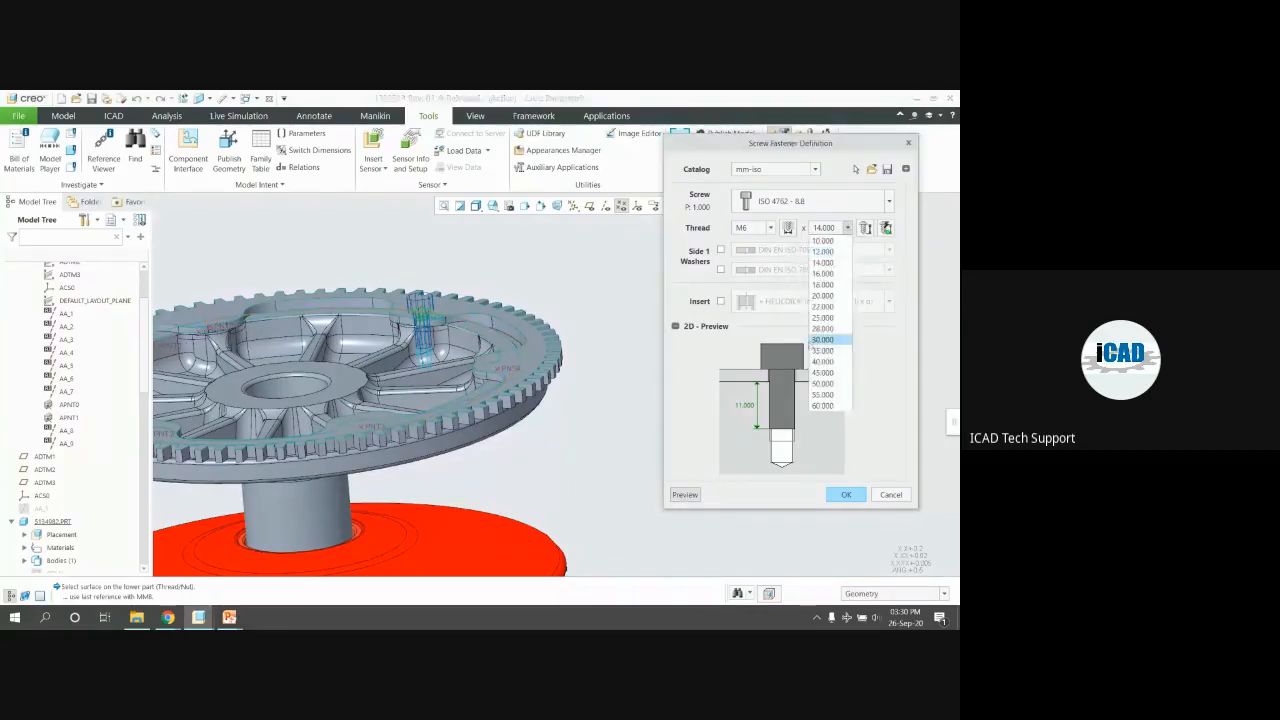
{"action": "left_click", "coordinate": [822, 340]}
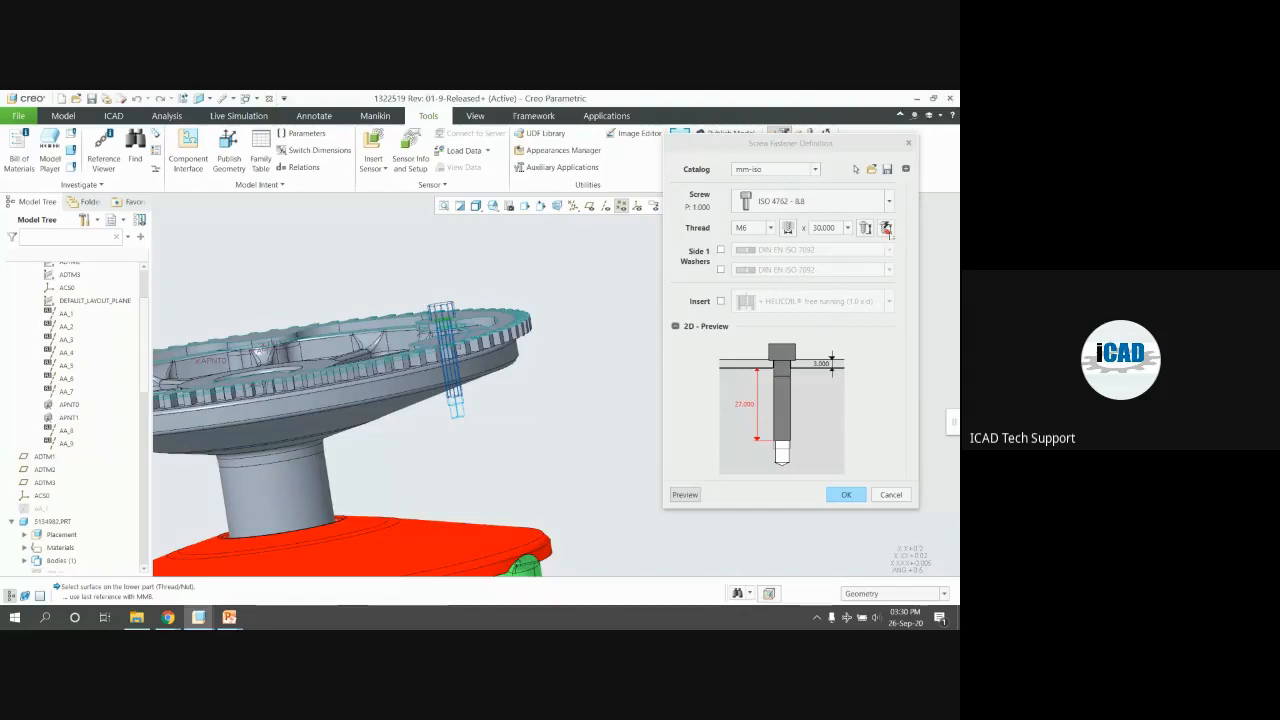
{"action": "left_click", "coordinate": [886, 229]}
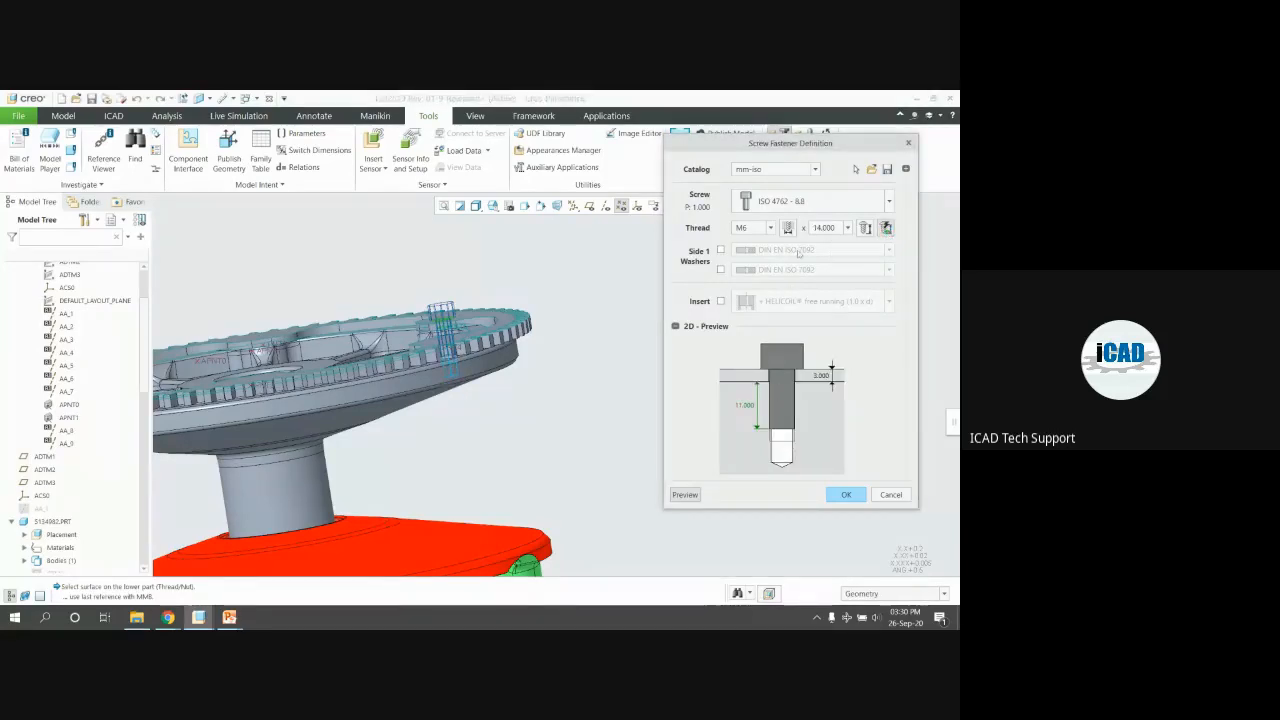
{"action": "middle_click_drag", "start_coordinate": [434, 310], "coordinate": [432, 350]}
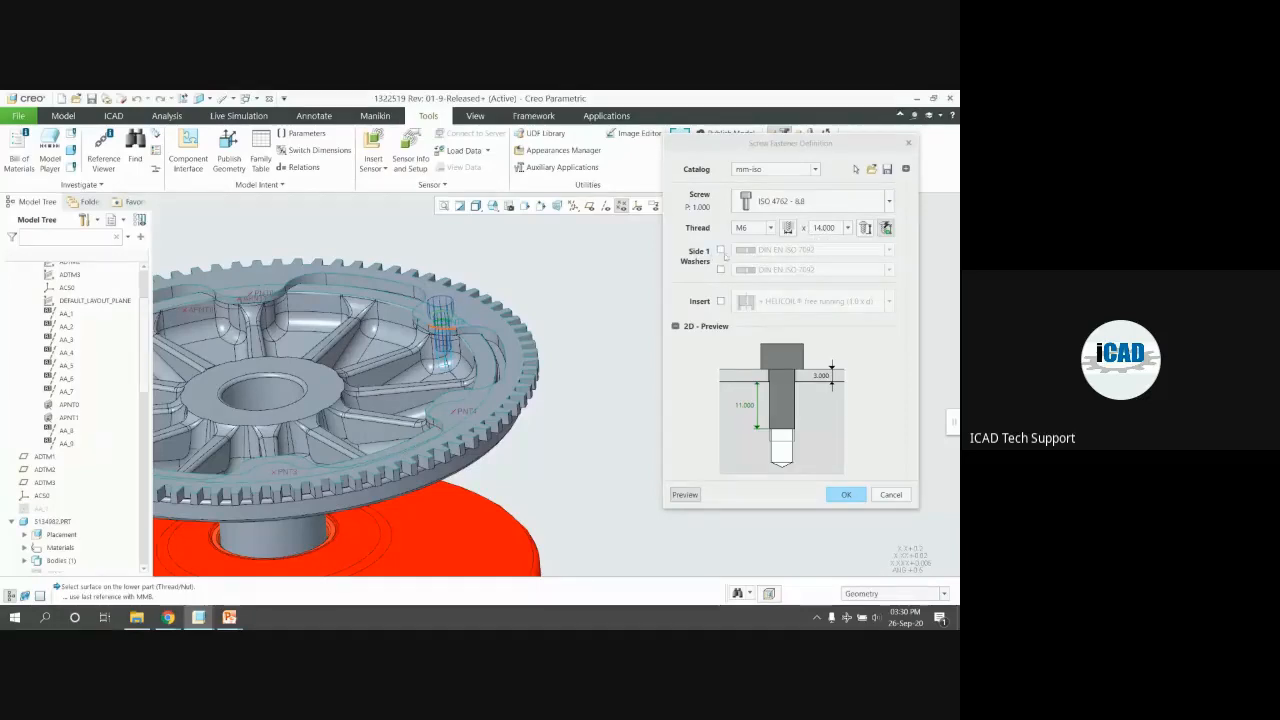
Add a DIN EN ISO 7092 washer, leave the thread insert off, and show the Hole options
{"action": "left_click", "coordinate": [721, 251]}
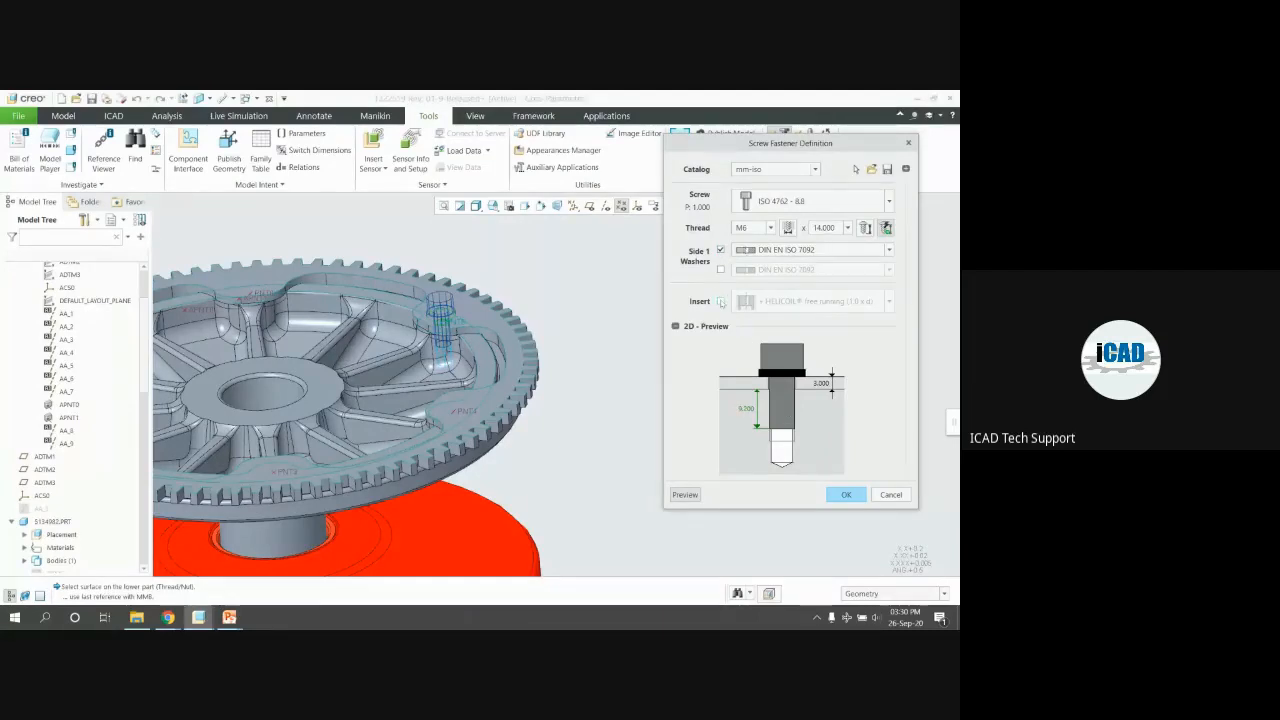
{"action": "left_click", "coordinate": [721, 301]}
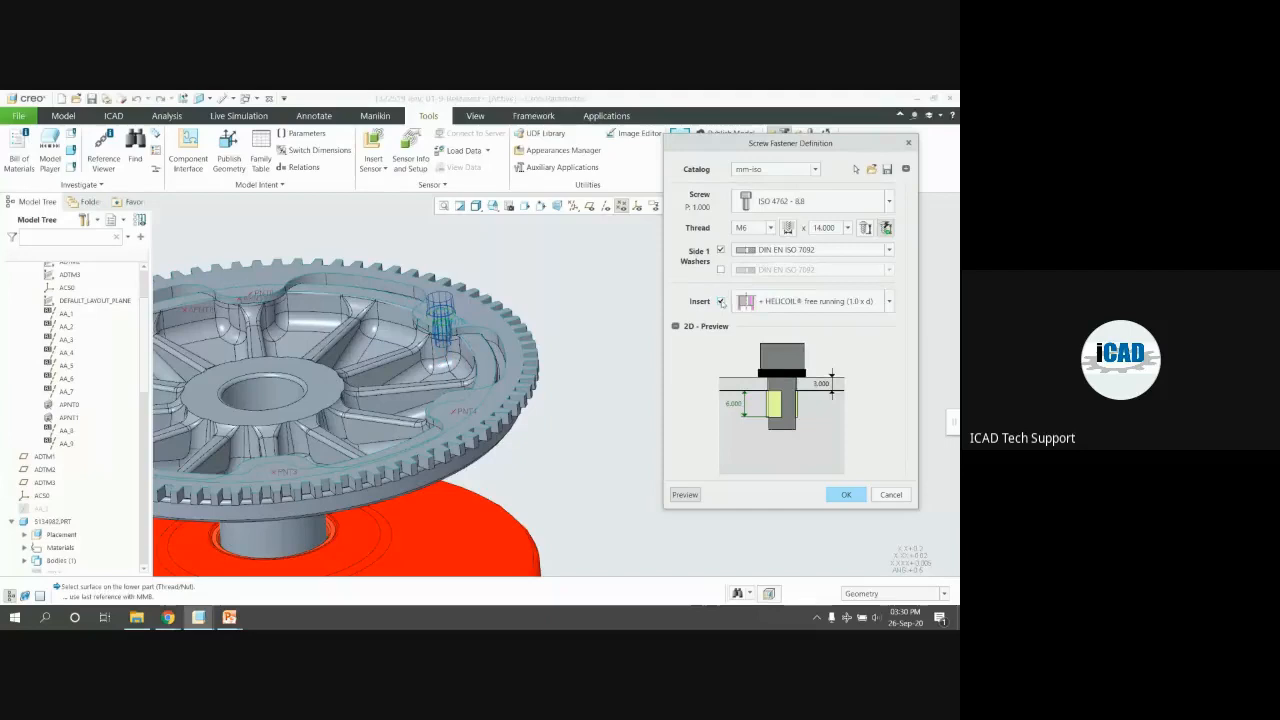
{"action": "left_click", "coordinate": [888, 304]}
{"action": "left_click", "coordinate": [666, 304]}
{"action": "left_click", "coordinate": [720, 301]}
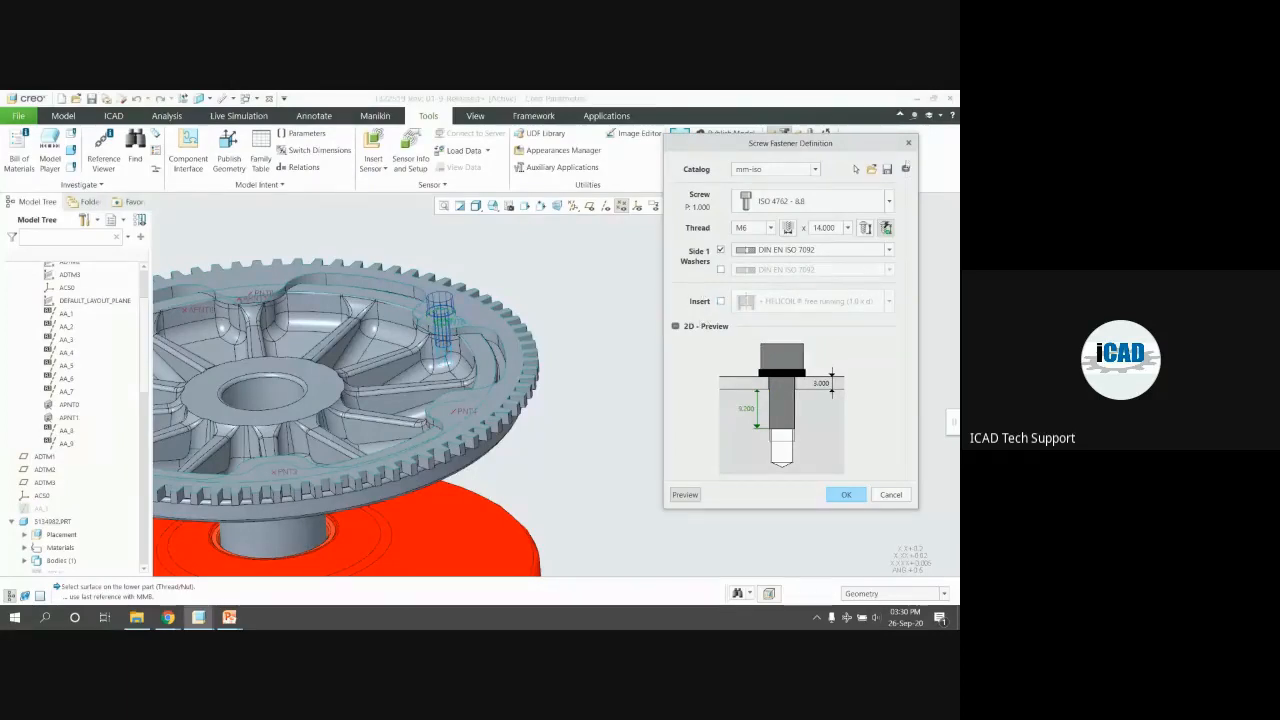
{"action": "left_click", "coordinate": [905, 170]}
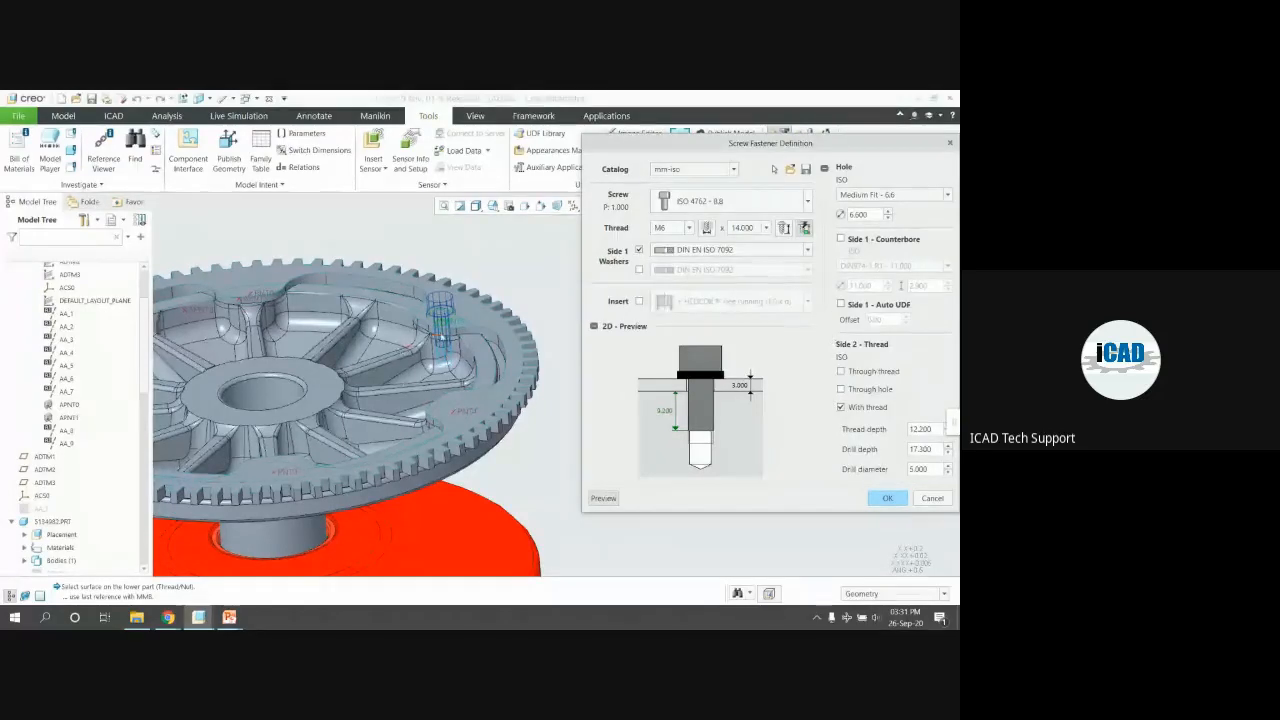
Review the thread sizes and hole settings, then confirm the M4 x 10 screw with washer
{"action": "scroll", "coordinate": [442, 336], "scroll_direction": "up", "scroll_amount": 3}
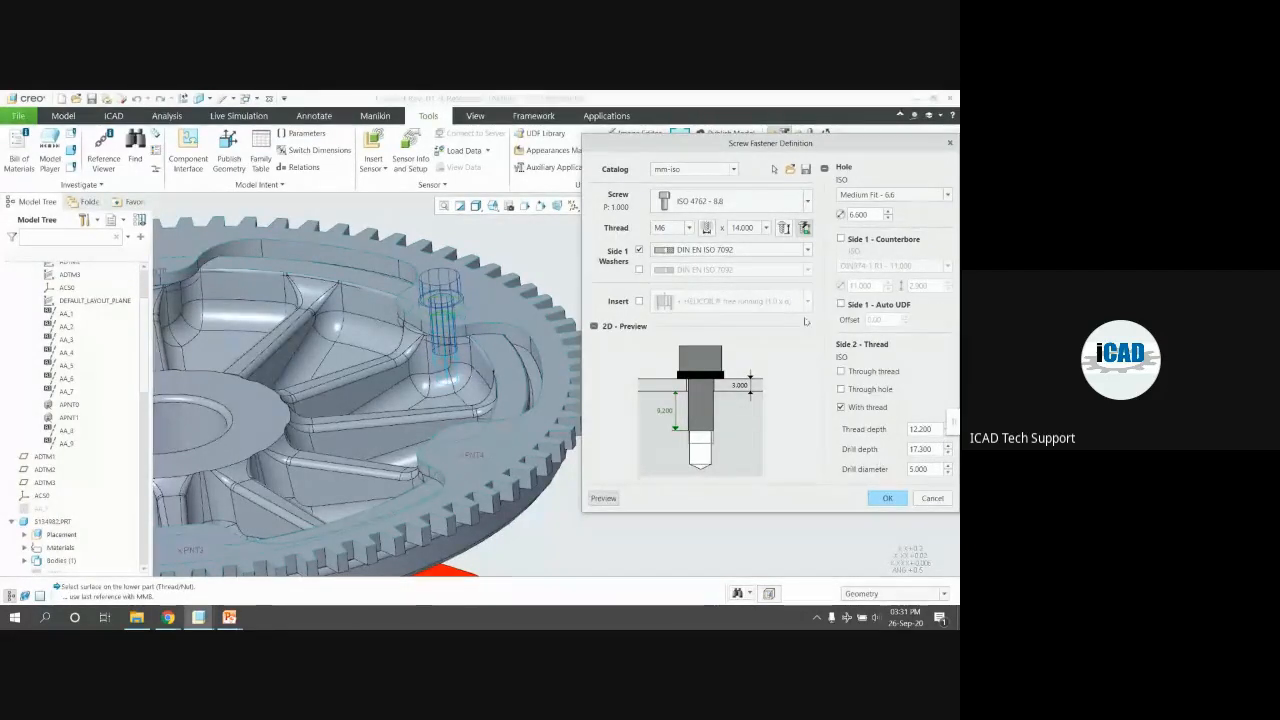
{"action": "left_click", "coordinate": [682, 230]}
{"action": "left_click", "coordinate": [682, 231]}
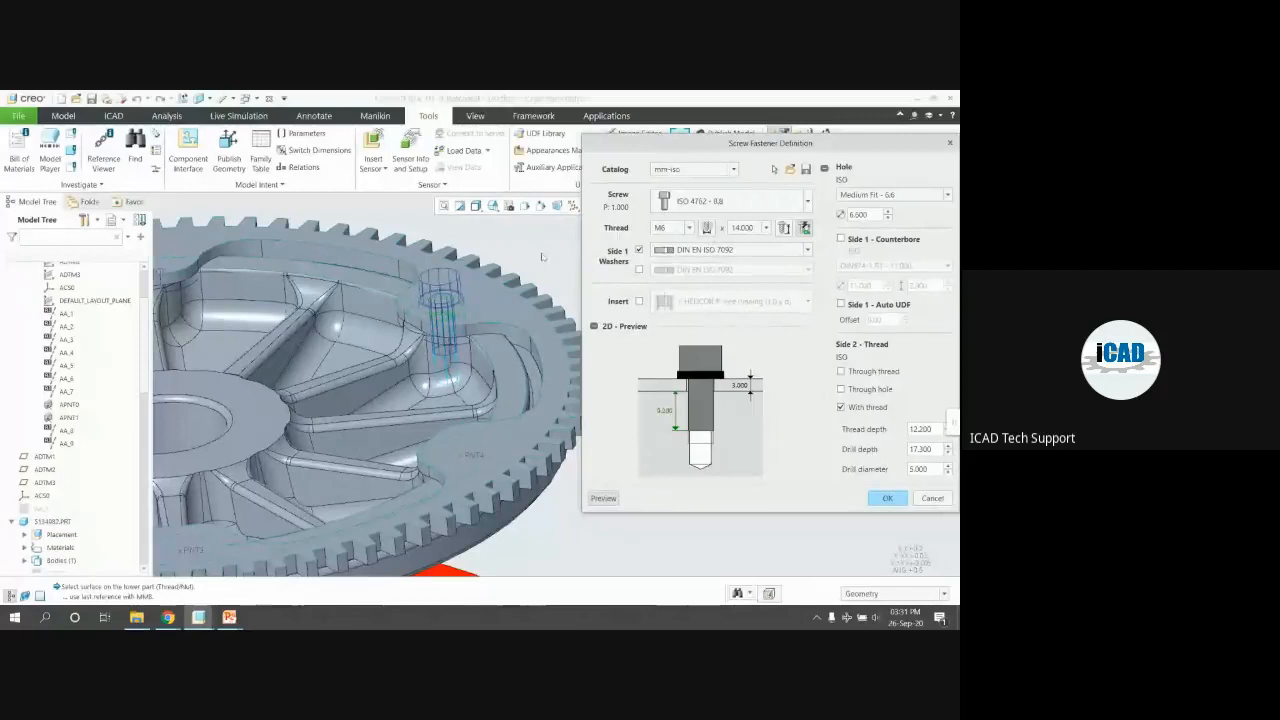
{"action": "scroll", "coordinate": [535, 272], "scroll_direction": "up", "scroll_amount": 3}
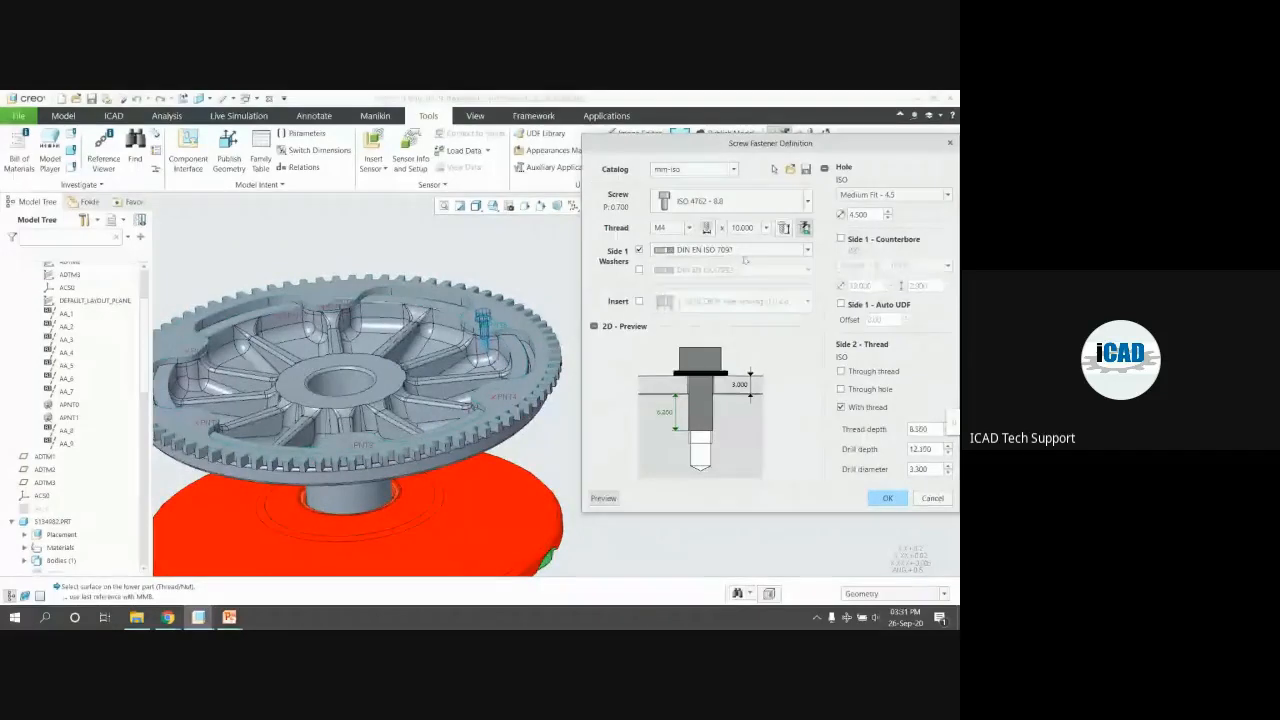
{"action": "left_click", "coordinate": [876, 496]}
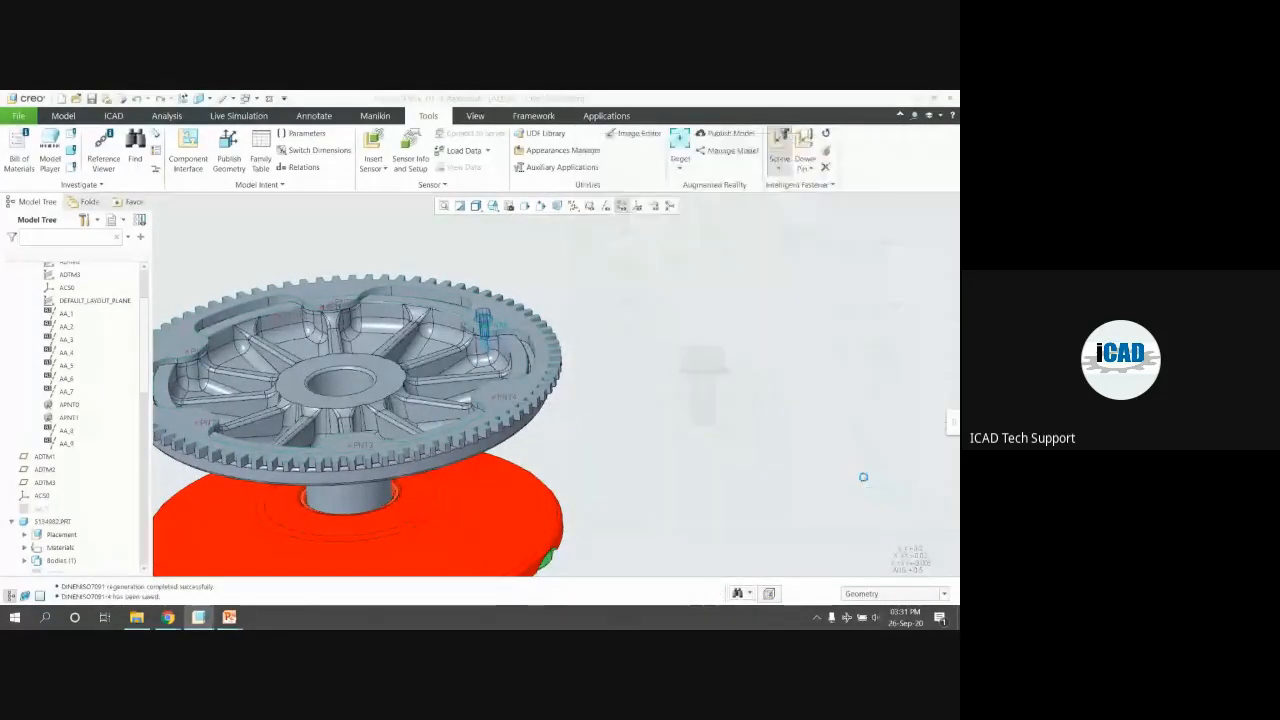
Keep 'Pattern fastener?' selected and confirm, putting a screw at every gear datum point
{"action": "left_click_drag", "start_coordinate": [472, 324], "coordinate": [751, 269]}
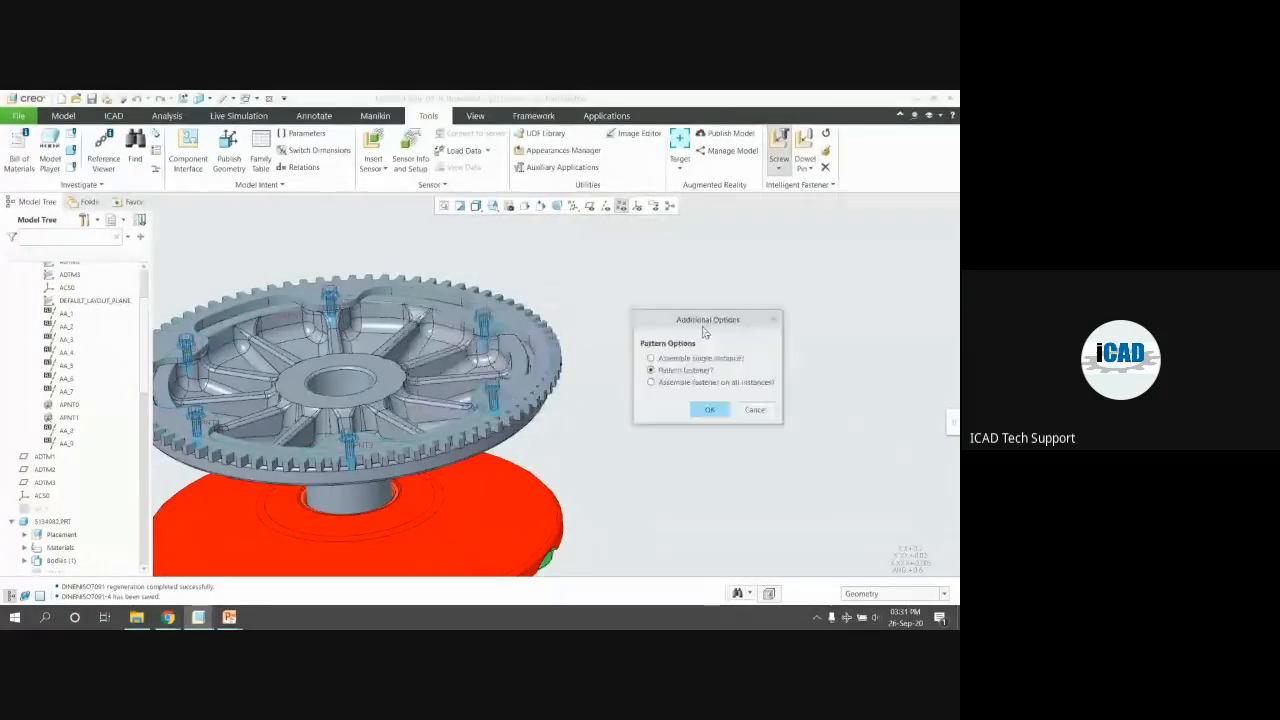
{"action": "scroll", "coordinate": [618, 301], "scroll_direction": "up", "scroll_amount": 1}
{"action": "scroll", "coordinate": [368, 302], "scroll_direction": "down", "scroll_amount": 1}
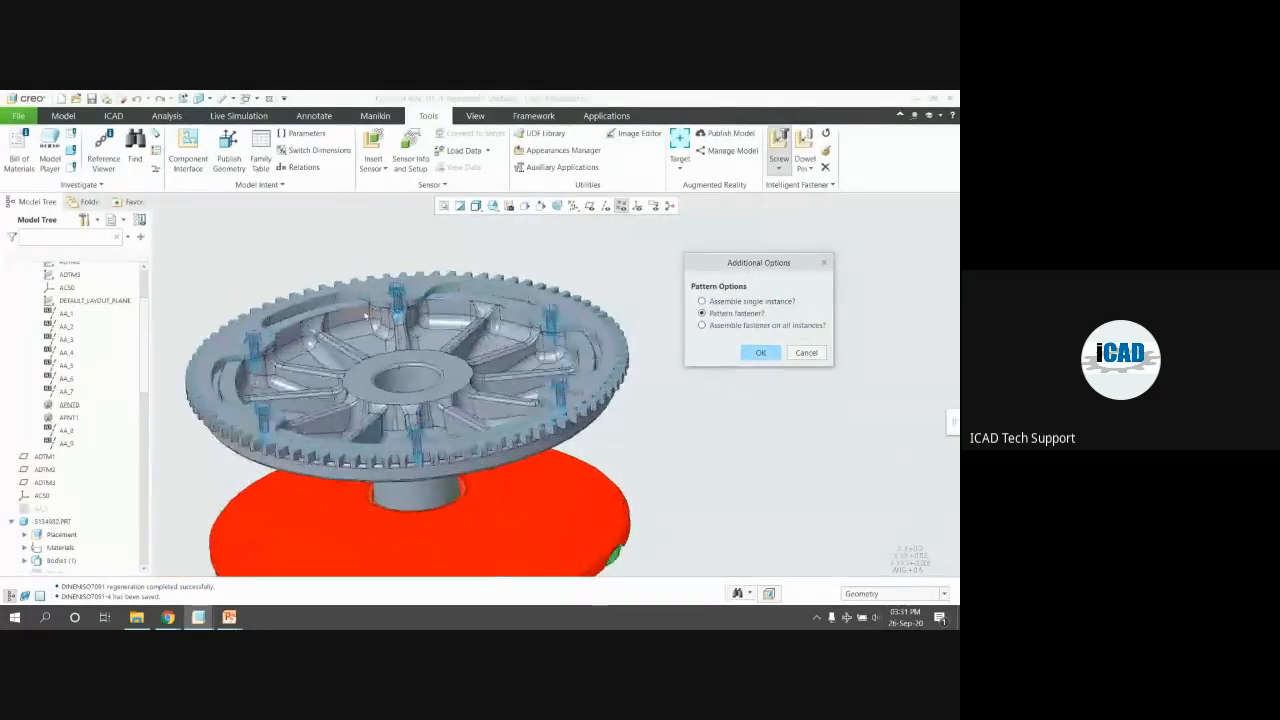
{"action": "mouse_move", "coordinate": [470, 308]}
{"action": "middle_mouse_down"}
{"action": "mouse_move", "coordinate": [481, 262]}
{"action": "mouse_move", "coordinate": [495, 311]}
{"action": "middle_mouse_up"}
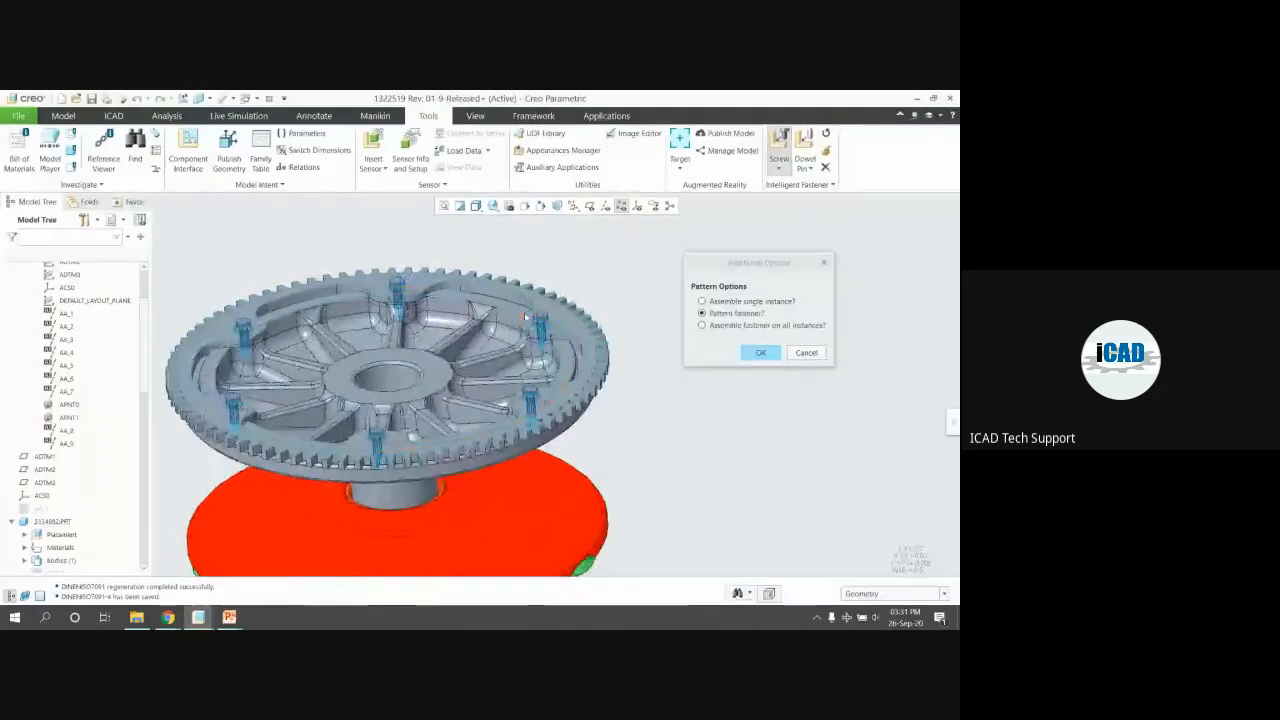
{"action": "mouse_move", "coordinate": [768, 263]}
{"action": "left_mouse_down"}
{"action": "mouse_move", "coordinate": [748, 263]}
{"action": "mouse_move", "coordinate": [764, 239]}
{"action": "left_mouse_up"}
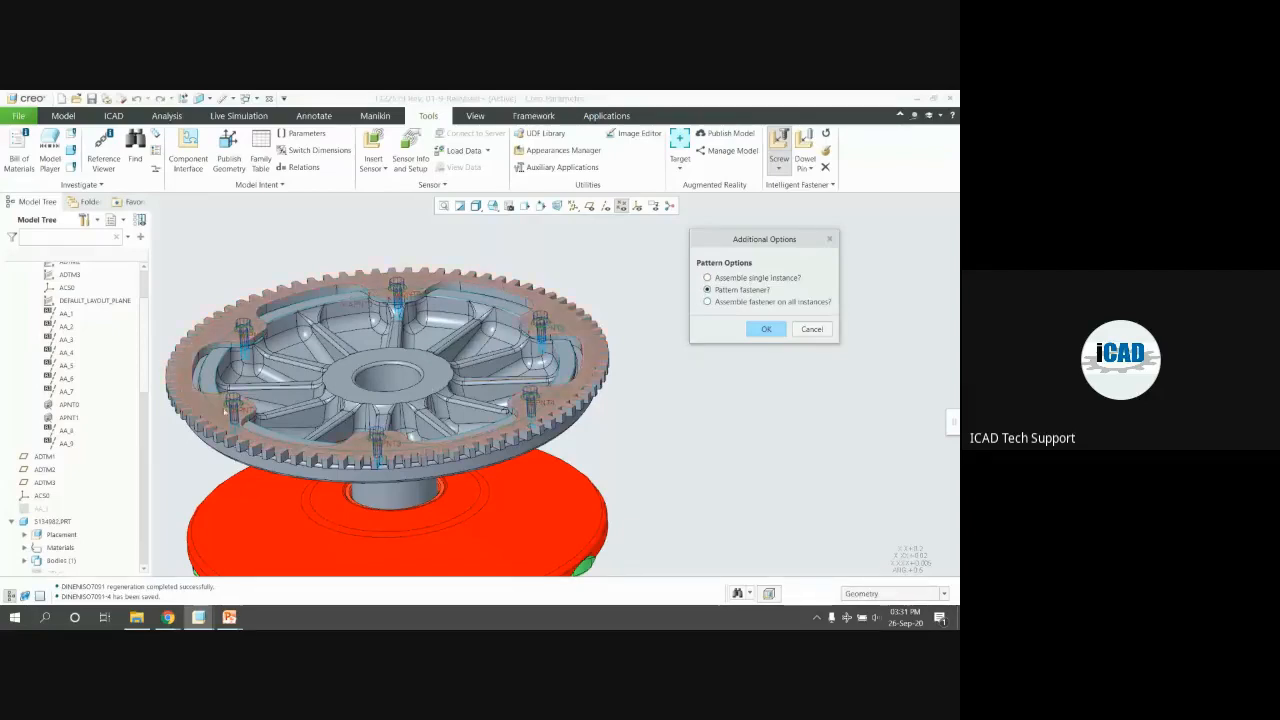
{"action": "middle_click_drag", "start_coordinate": [676, 356], "coordinate": [585, 358]}
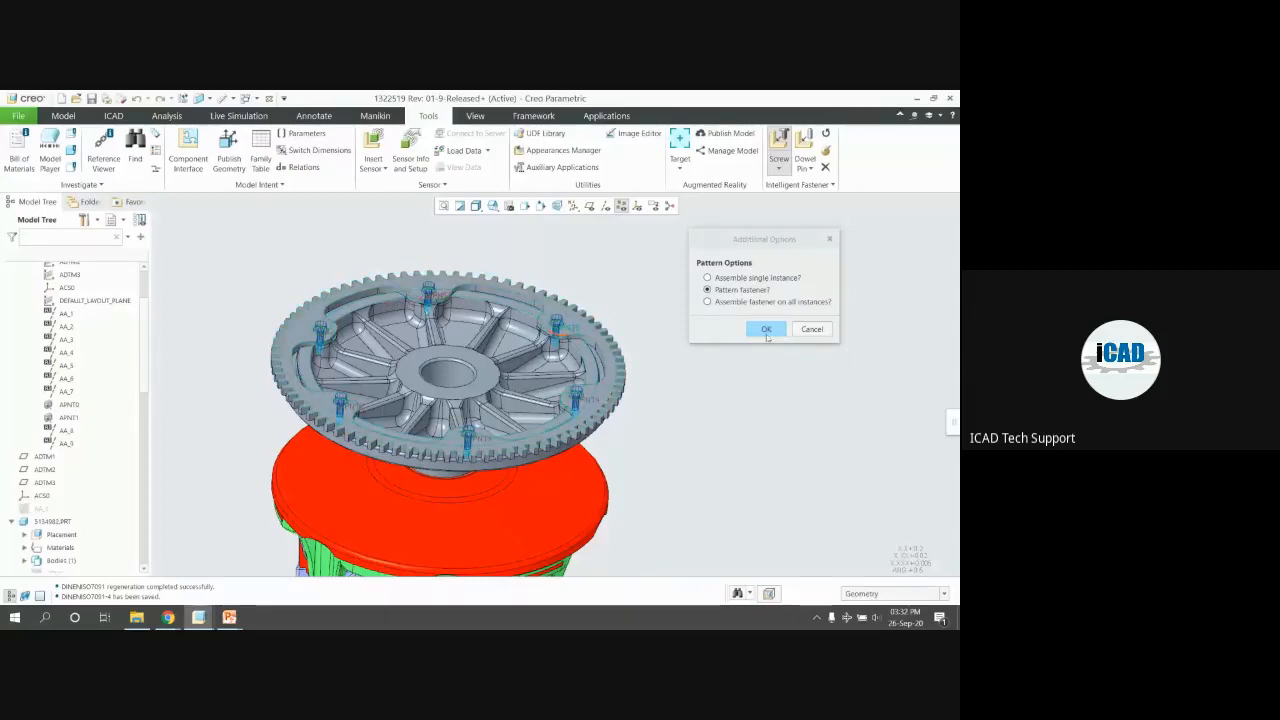
{"action": "left_click", "coordinate": [766, 332]}
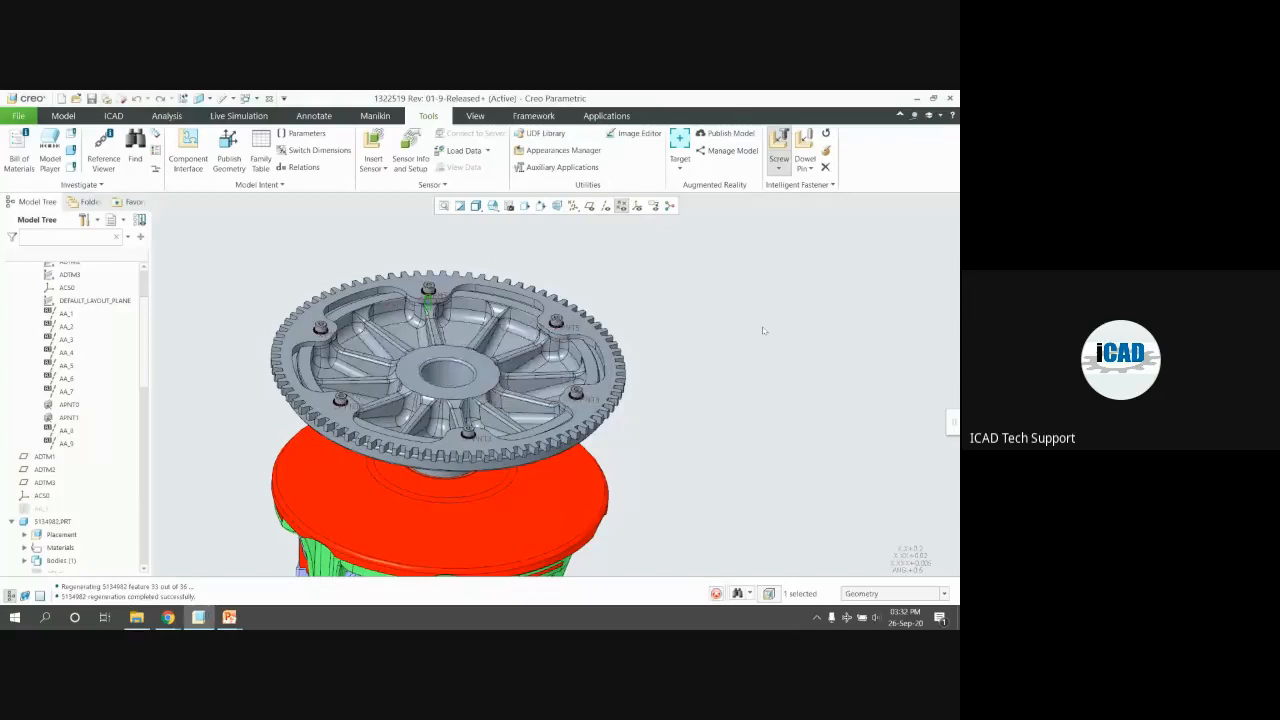
Select one placed bolt and open the ISO4762-M4X10-8_8 screw part in its own window
{"action": "middle_click_drag", "start_coordinate": [674, 311], "coordinate": [277, 371]}
{"action": "scroll", "coordinate": [367, 337], "scroll_direction": "down", "scroll_amount": 3}
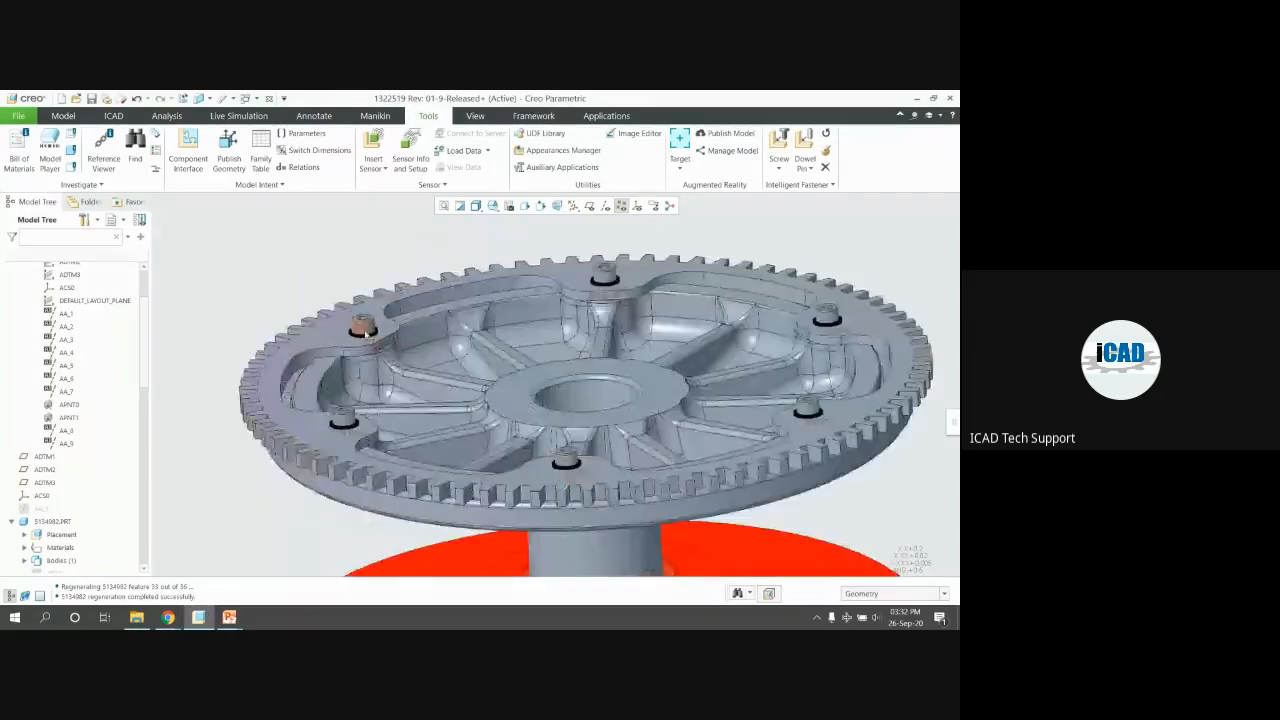
{"action": "scroll", "coordinate": [632, 280], "scroll_direction": "down", "scroll_amount": 1}
{"action": "middle_click_drag", "start_coordinate": [646, 280], "coordinate": [728, 308]}
{"action": "scroll", "coordinate": [385, 275], "scroll_direction": "up", "scroll_amount": 3}
{"action": "scroll", "coordinate": [668, 308], "scroll_direction": "down", "scroll_amount": 5}
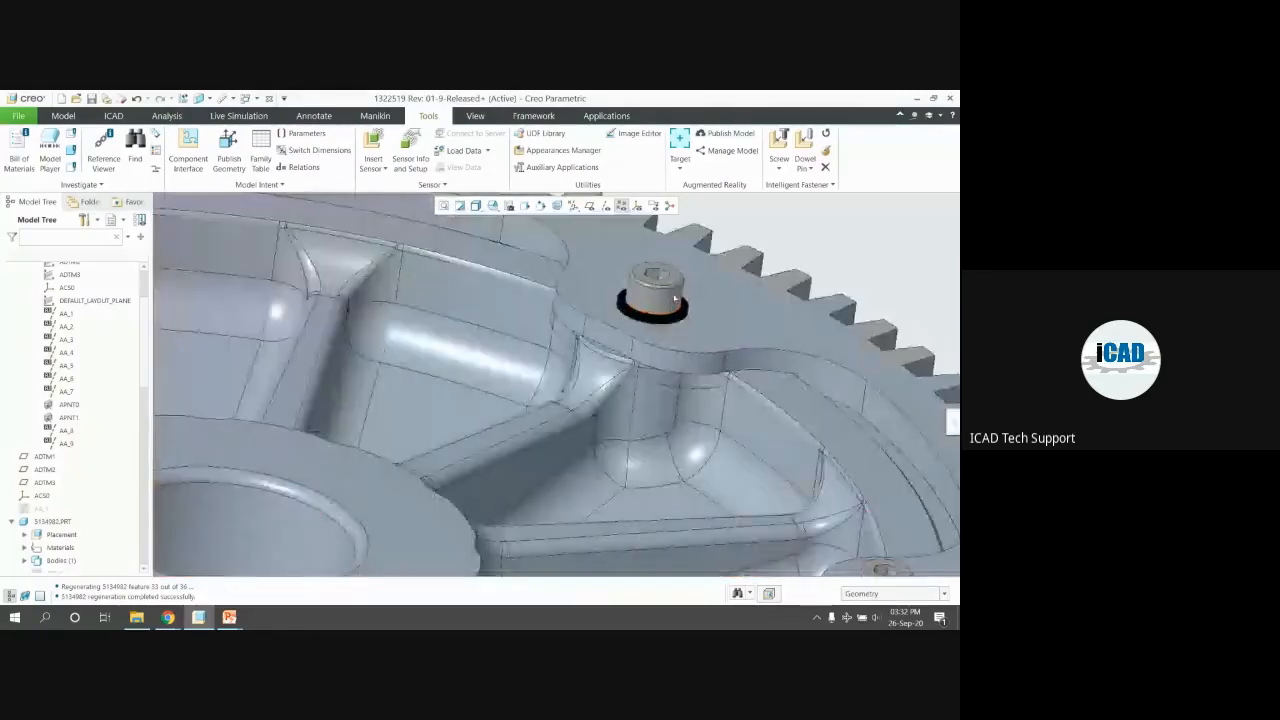
{"action": "left_click", "coordinate": [668, 308]}
{"action": "left_click", "coordinate": [691, 238]}
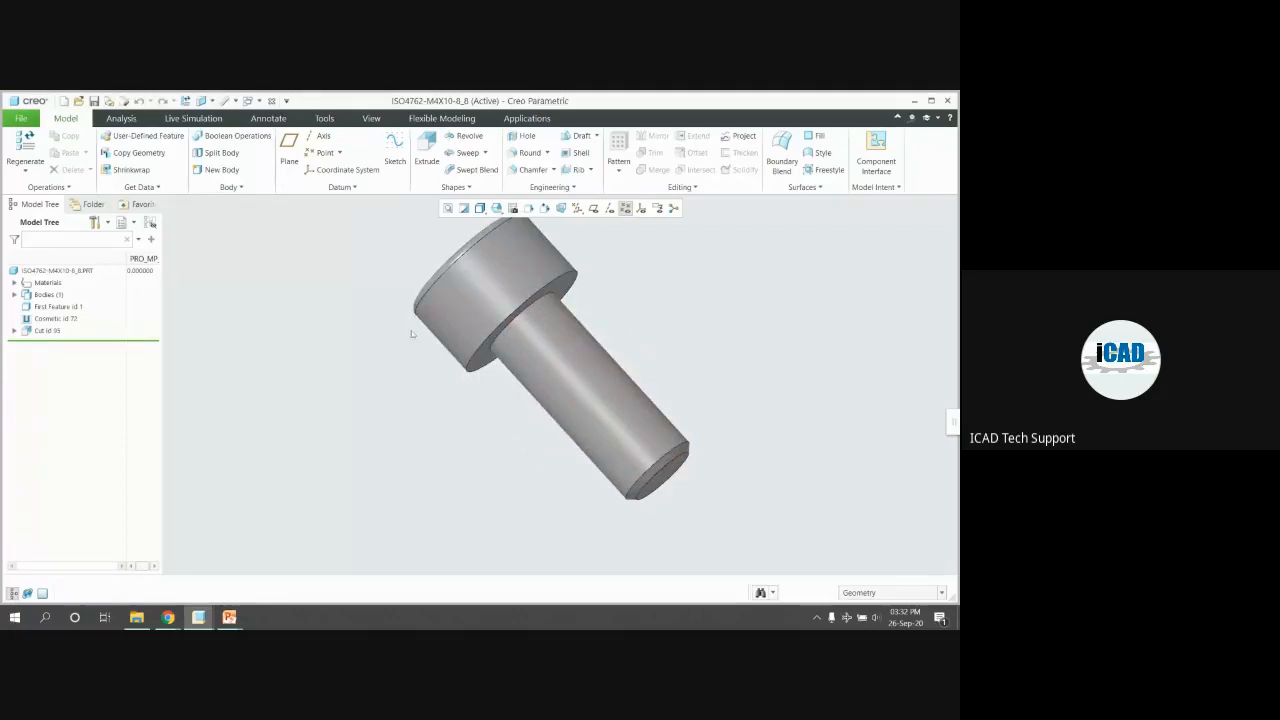
Inspect the screw's Cut id 93 feature and hex socket, then return to the gear assembly
{"action": "left_click", "coordinate": [47, 330]}
{"action": "middle_click_drag", "start_coordinate": [417, 329], "coordinate": [470, 340]}
{"action": "key", "text": "alt+Tab"}
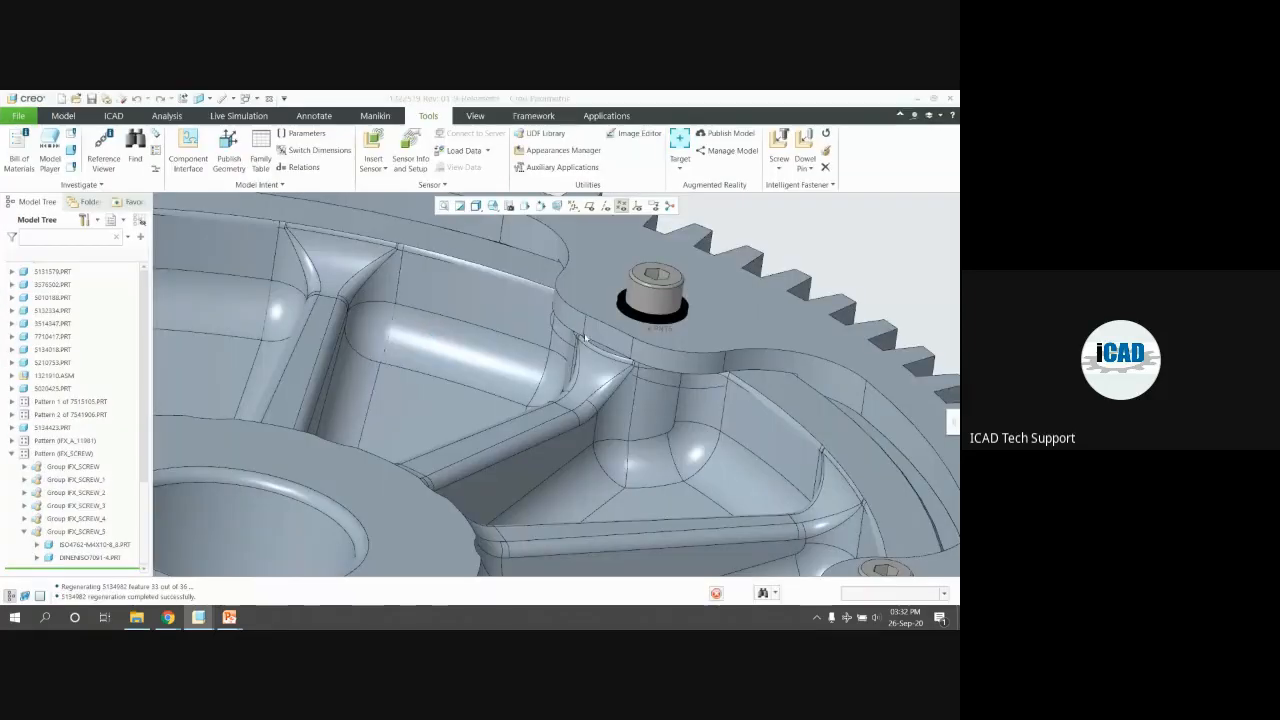
Select the gear rim (part 5134982) and open it on its own from the mini toolbar
{"action": "middle_click_drag", "start_coordinate": [645, 308], "coordinate": [586, 302]}
{"action": "scroll", "coordinate": [420, 284], "scroll_direction": "up", "scroll_amount": 3}
{"action": "scroll", "coordinate": [440, 280], "scroll_direction": "down", "scroll_amount": 3}
{"action": "left_click", "coordinate": [588, 302]}
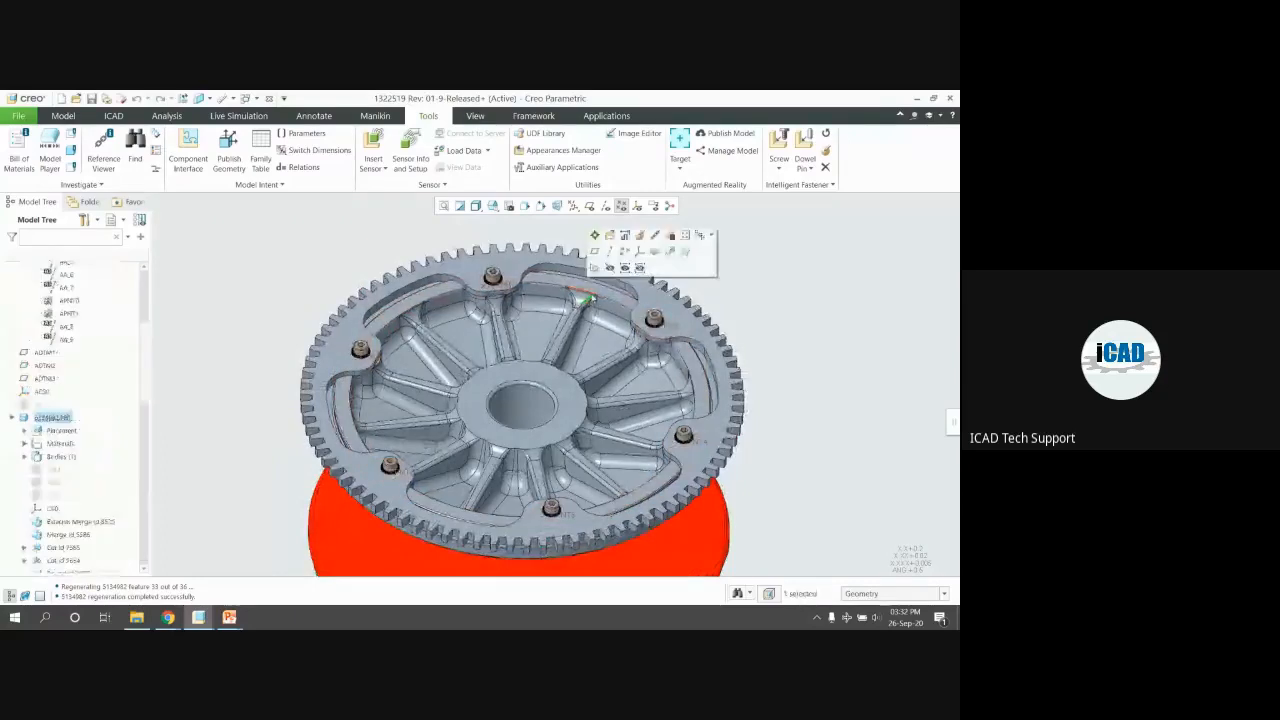
{"action": "left_click", "coordinate": [616, 296]}
{"action": "left_click", "coordinate": [634, 223]}
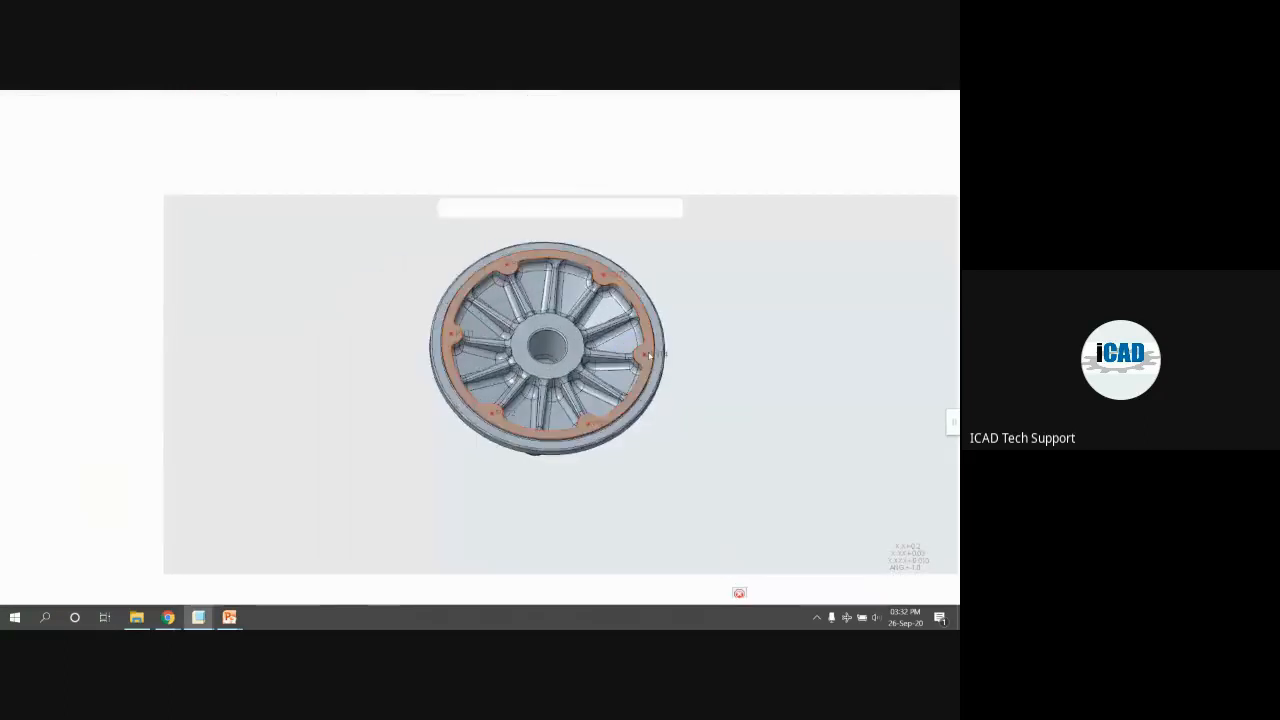
Hide the datum points and rotate the wheel to a new orientation
{"action": "scroll", "coordinate": [649, 354], "scroll_direction": "down", "scroll_amount": 9}
{"action": "left_click", "coordinate": [625, 208]}
{"action": "scroll", "coordinate": [580, 327], "scroll_direction": "up", "scroll_amount": 1}
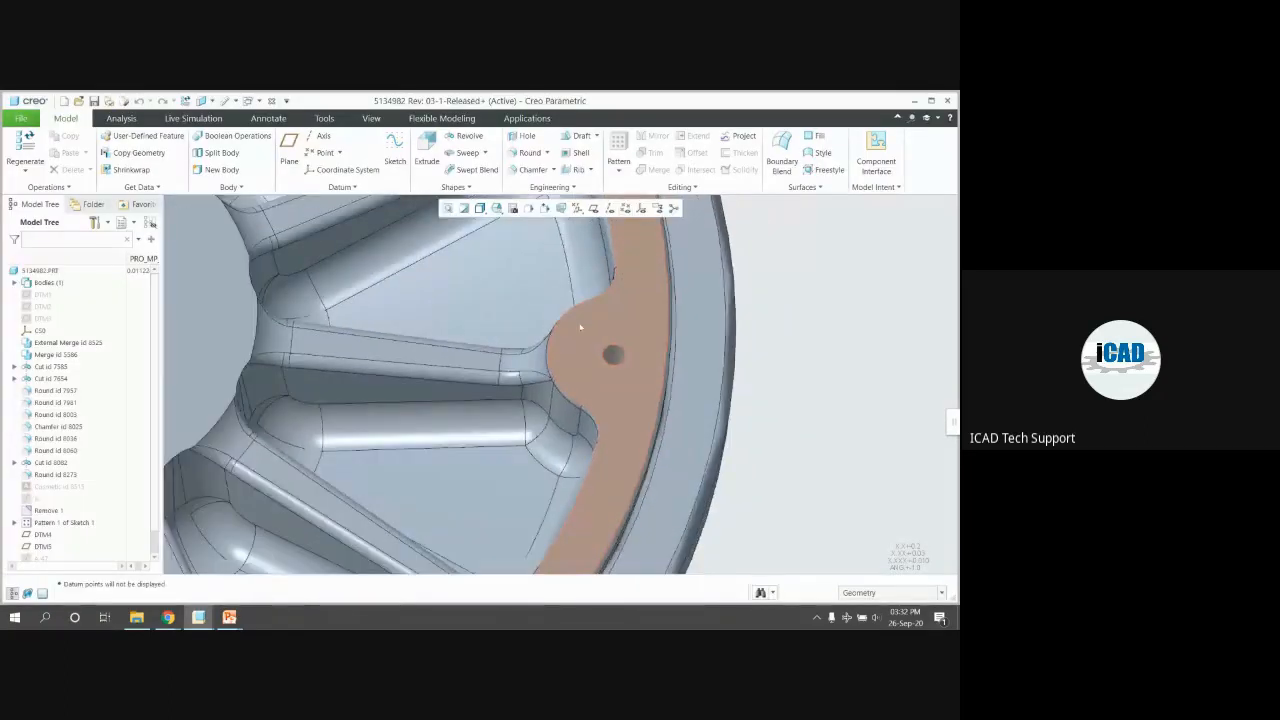
{"action": "middle_click_drag", "start_coordinate": [580, 327], "coordinate": [571, 302]}
{"action": "scroll", "coordinate": [571, 302], "scroll_direction": "up", "scroll_amount": 6}
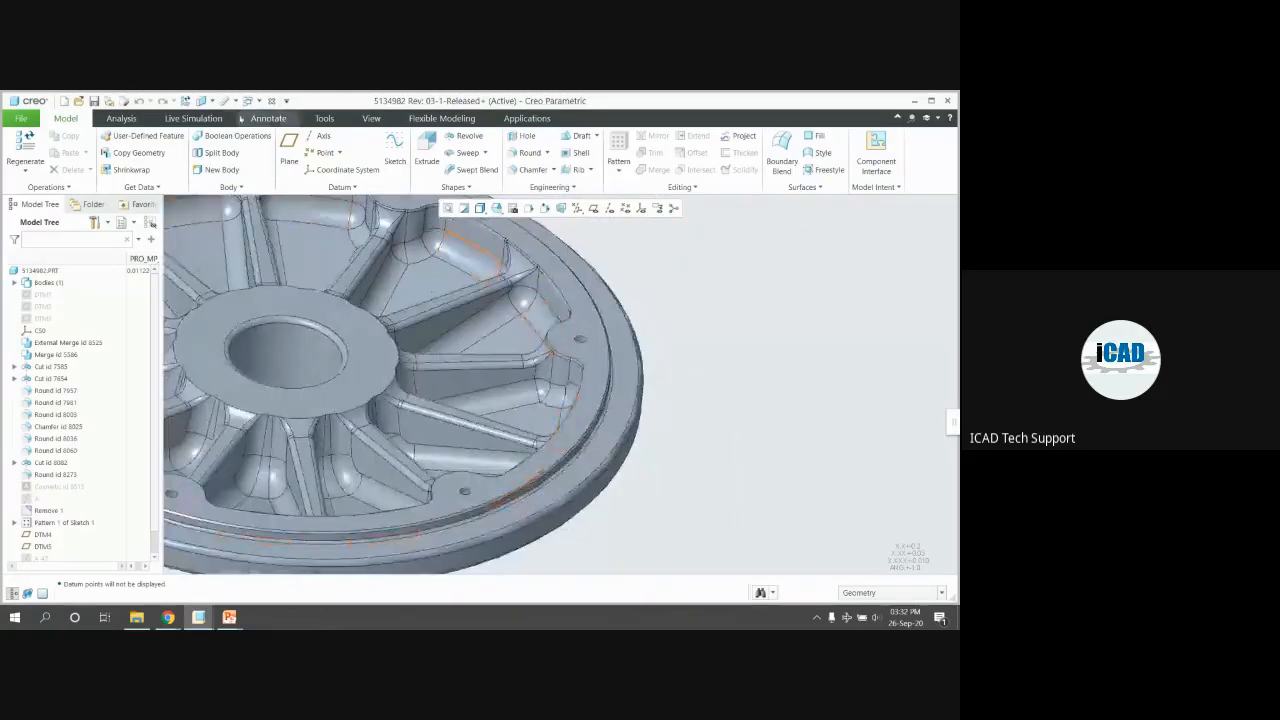
Measure the small hole's 3.3 mm diameter, then close the Measure Summary
{"action": "left_click", "coordinate": [225, 103]}
{"action": "scroll", "coordinate": [596, 353], "scroll_direction": "down", "scroll_amount": 4}
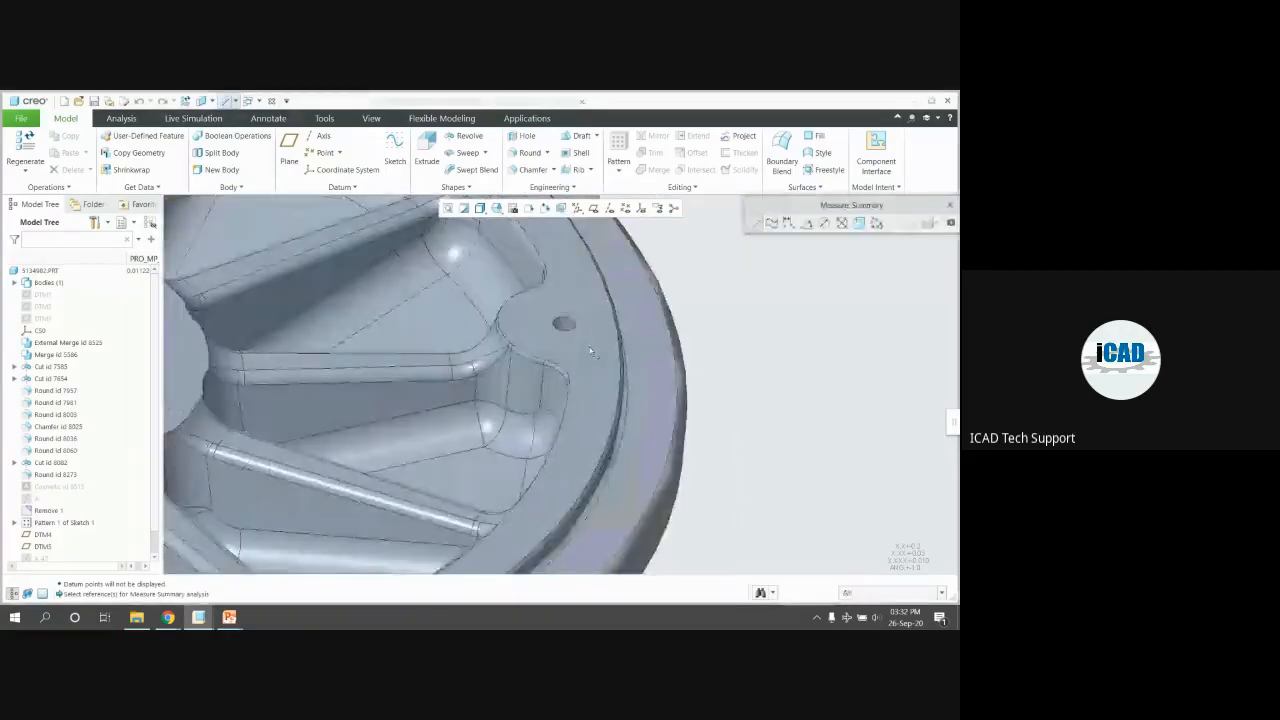
{"action": "scroll", "coordinate": [566, 322], "scroll_direction": "down", "scroll_amount": 2}
{"action": "left_click", "coordinate": [563, 318]}
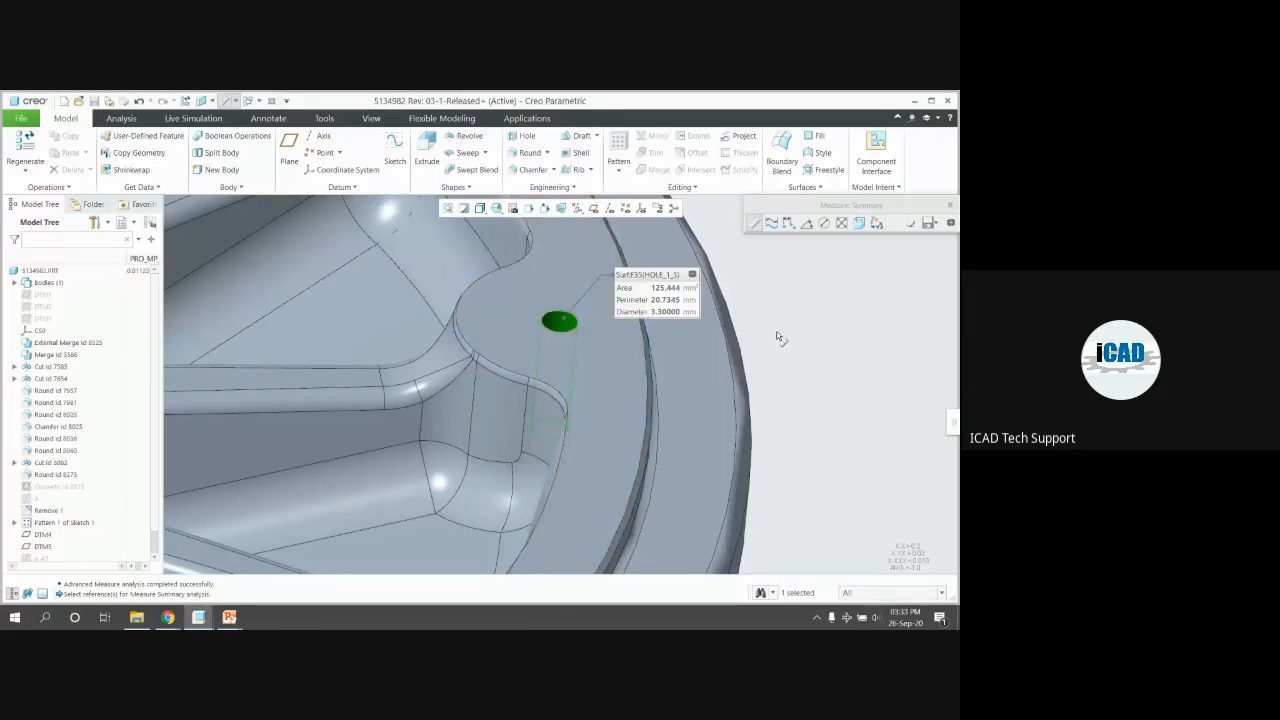
{"action": "scroll", "coordinate": [772, 346], "scroll_direction": "down", "scroll_amount": 1}
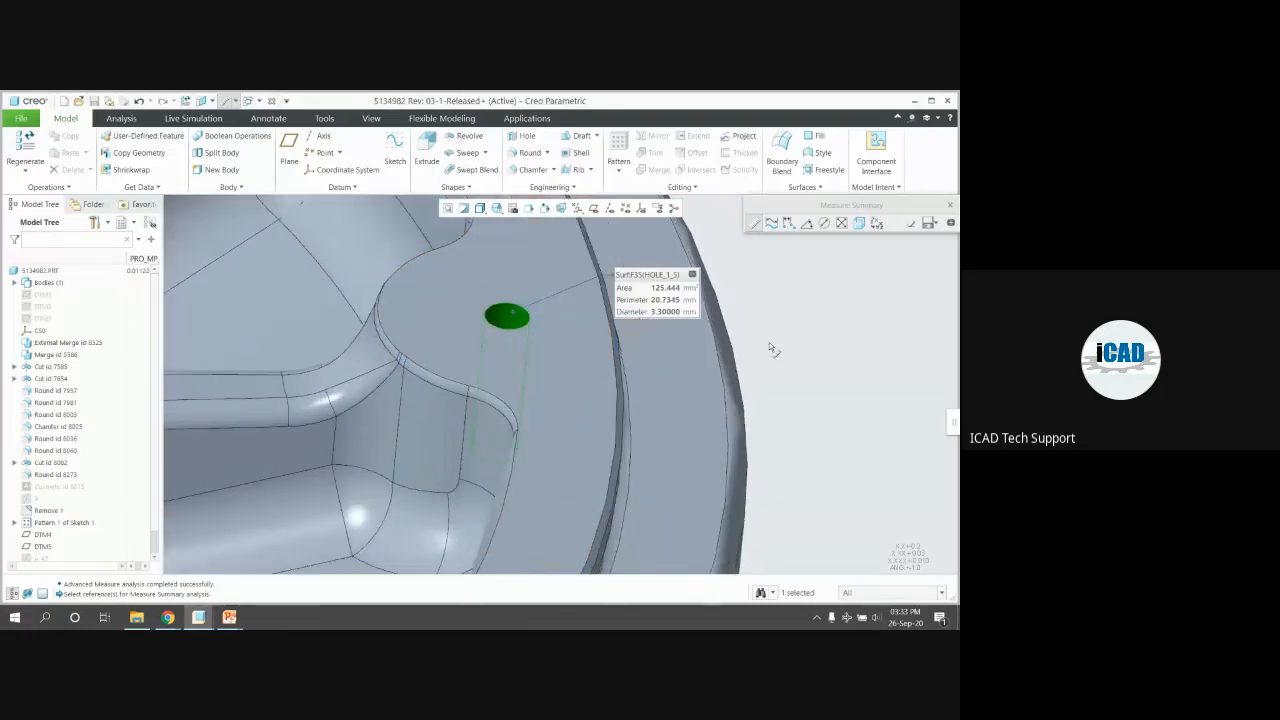
{"action": "key", "text": "Escape"}
{"action": "scroll", "coordinate": [770, 346], "scroll_direction": "up", "scroll_amount": 5}
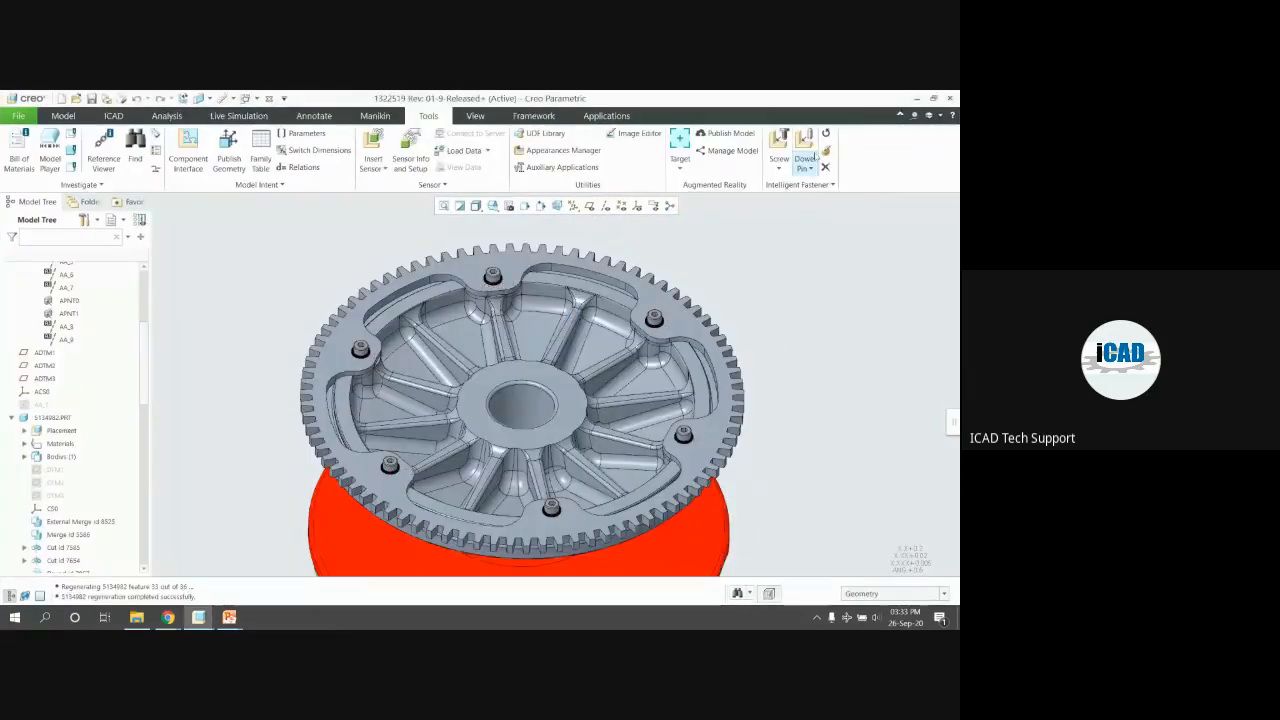
Start Intelligent Fastener Redefine and pick the top screw on the cover
{"action": "left_click", "coordinate": [825, 150]}
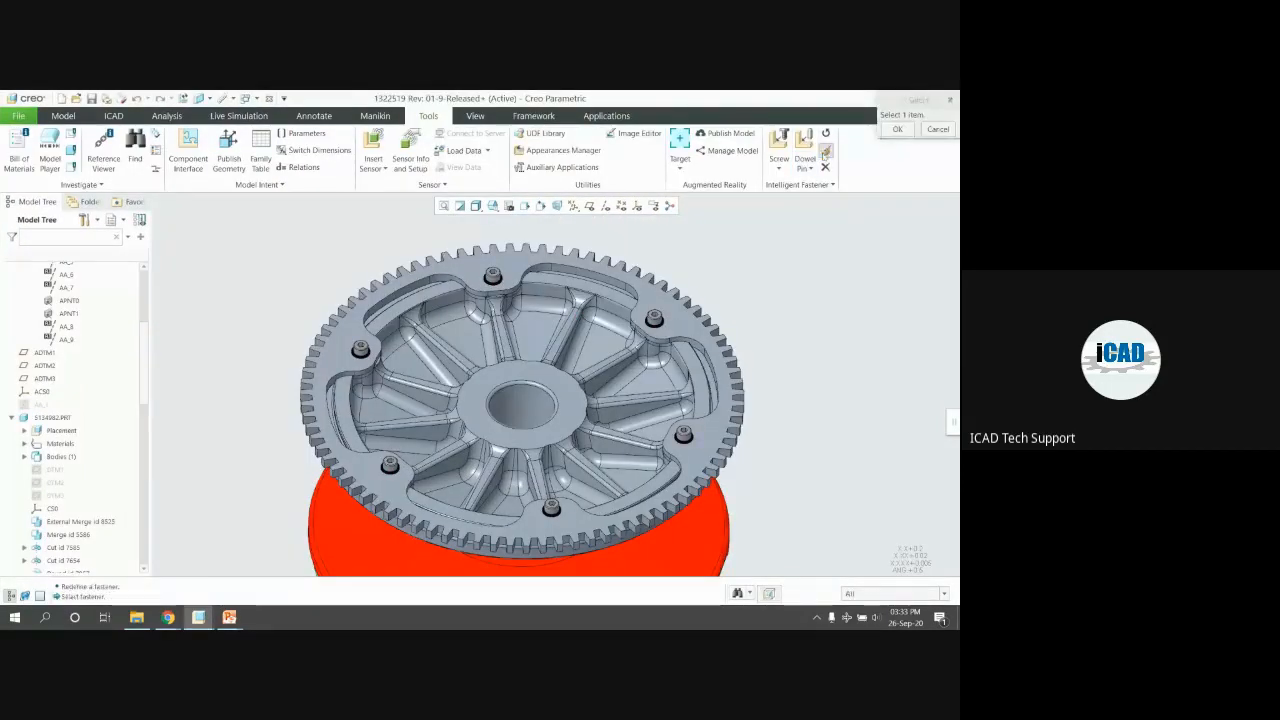
{"action": "left_click", "coordinate": [938, 130]}
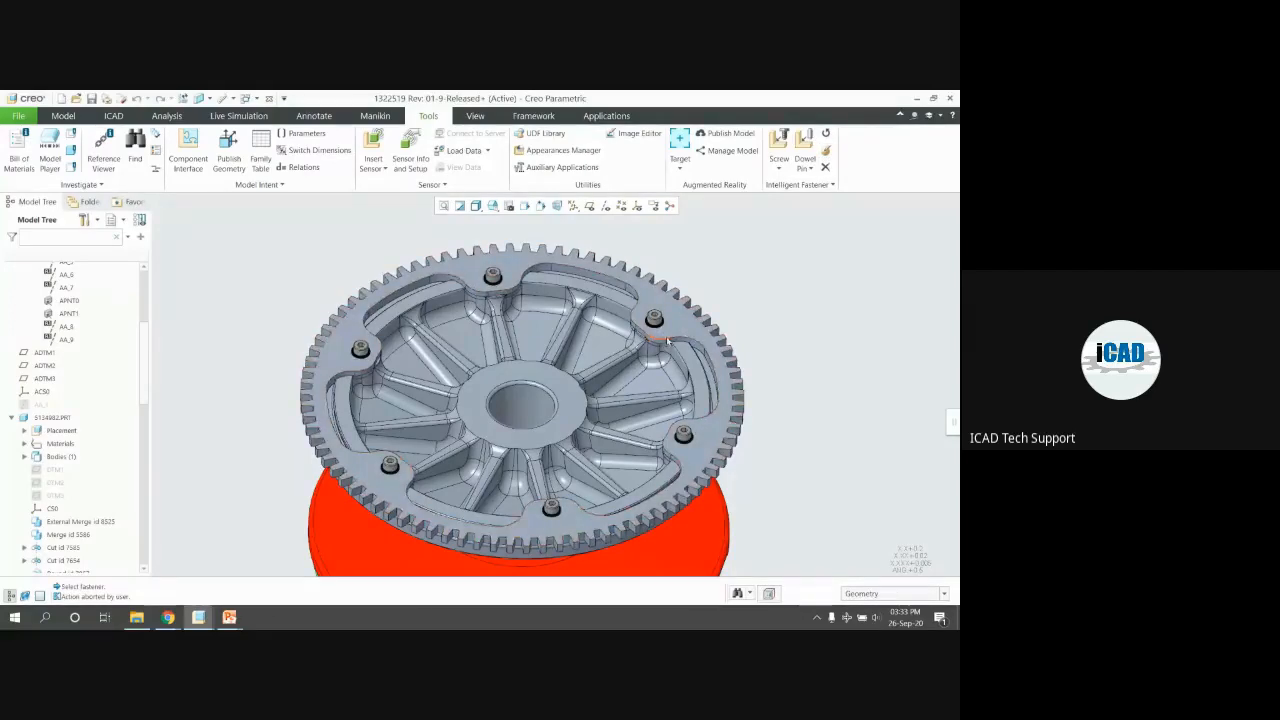
{"action": "scroll", "coordinate": [667, 340], "scroll_direction": "down", "scroll_amount": 3}
{"action": "middle_click_drag", "start_coordinate": [667, 340], "coordinate": [675, 300]}
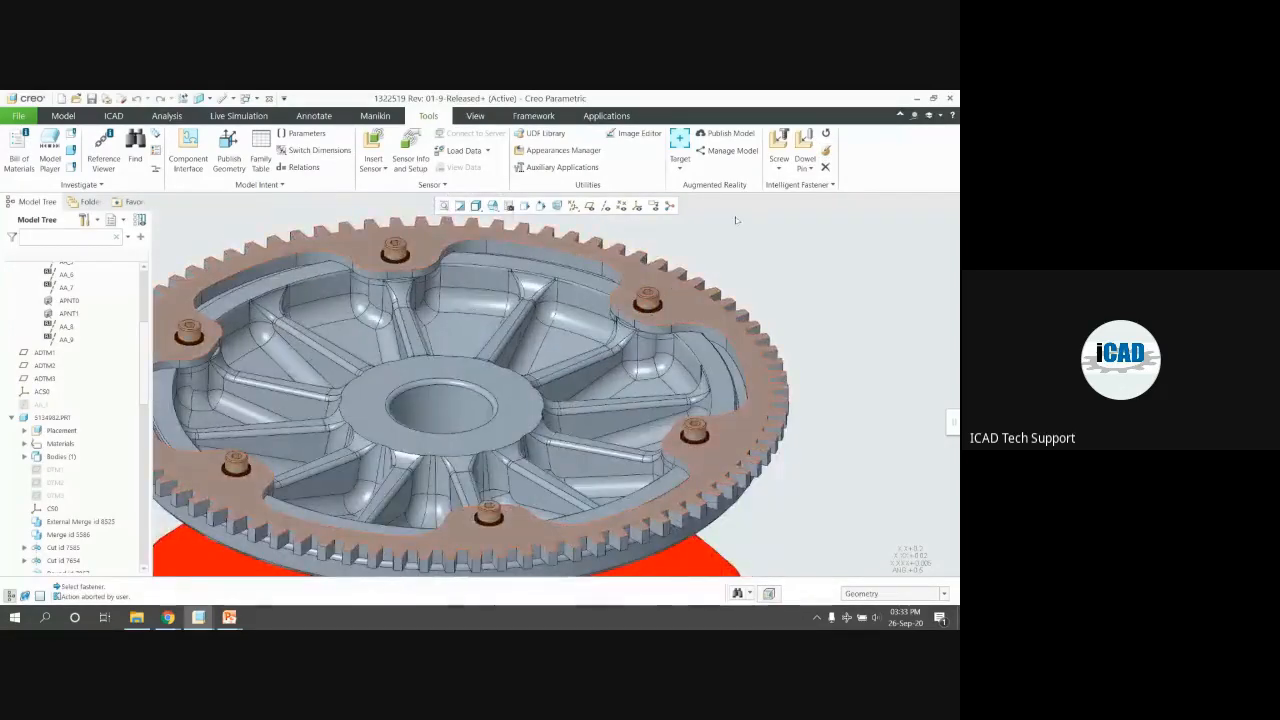
{"action": "left_click", "coordinate": [825, 150]}
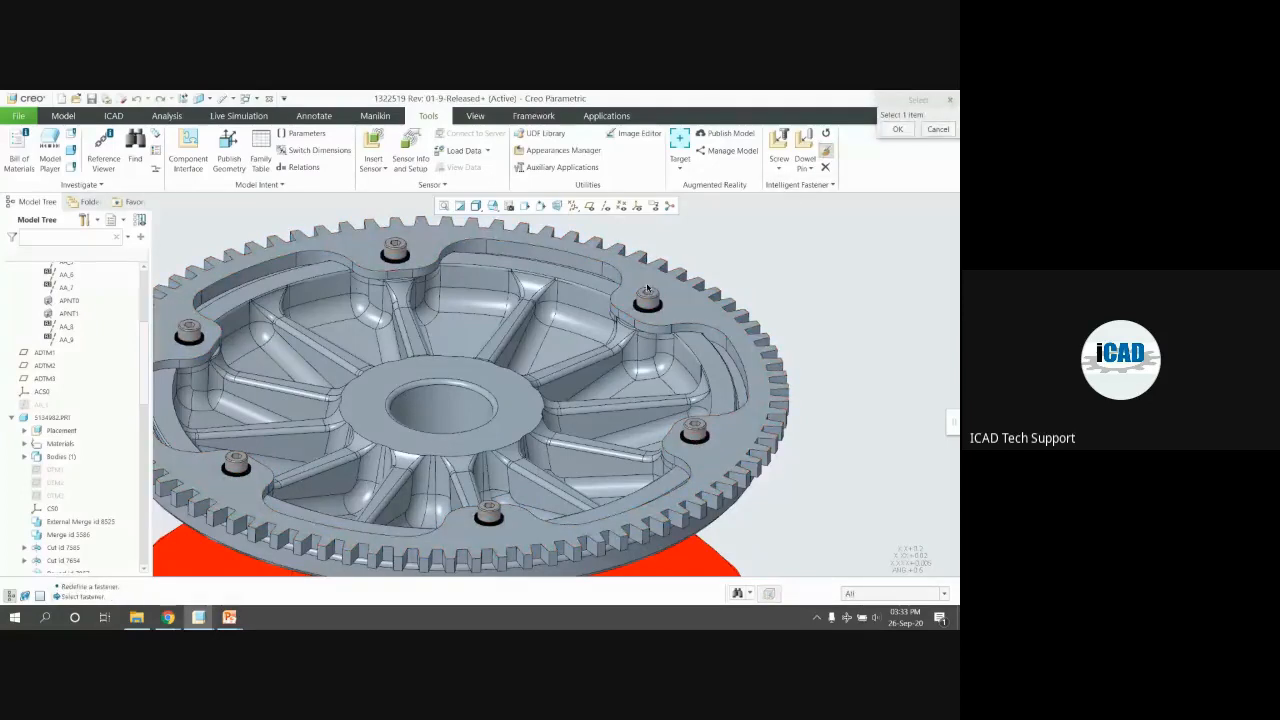
{"action": "key", "text": "Escape"}
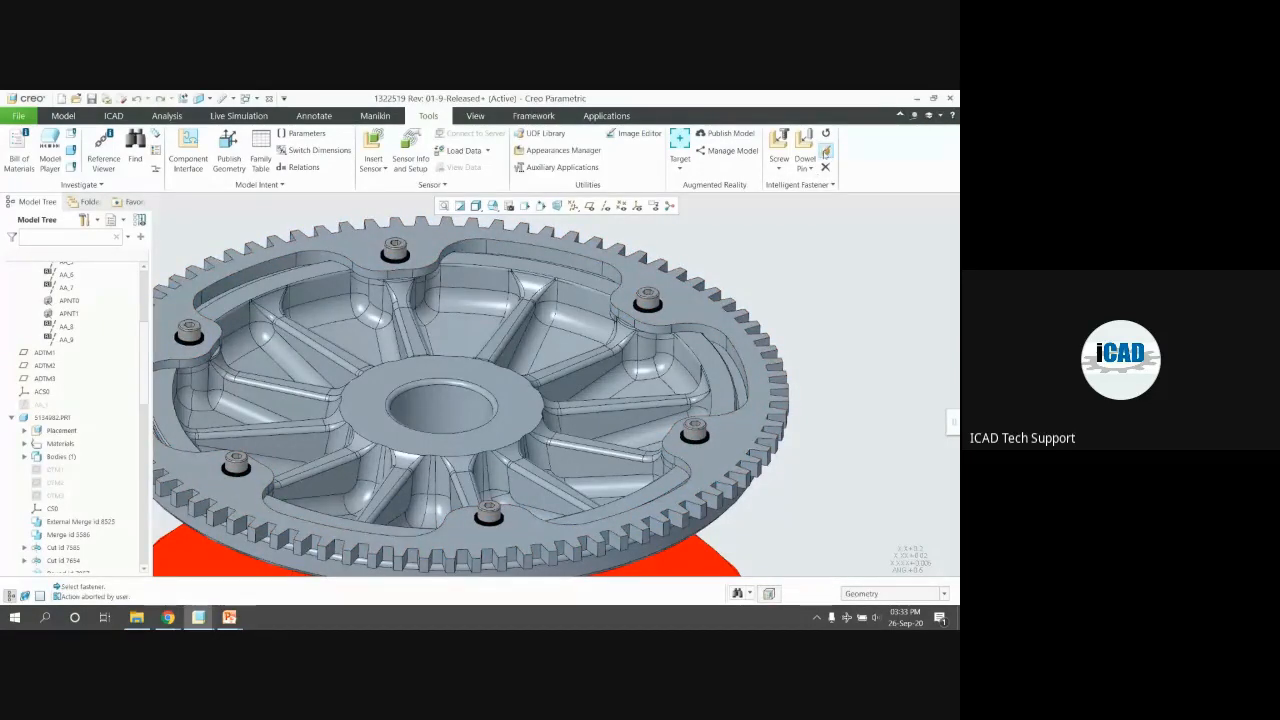
{"action": "left_click", "coordinate": [826, 151]}
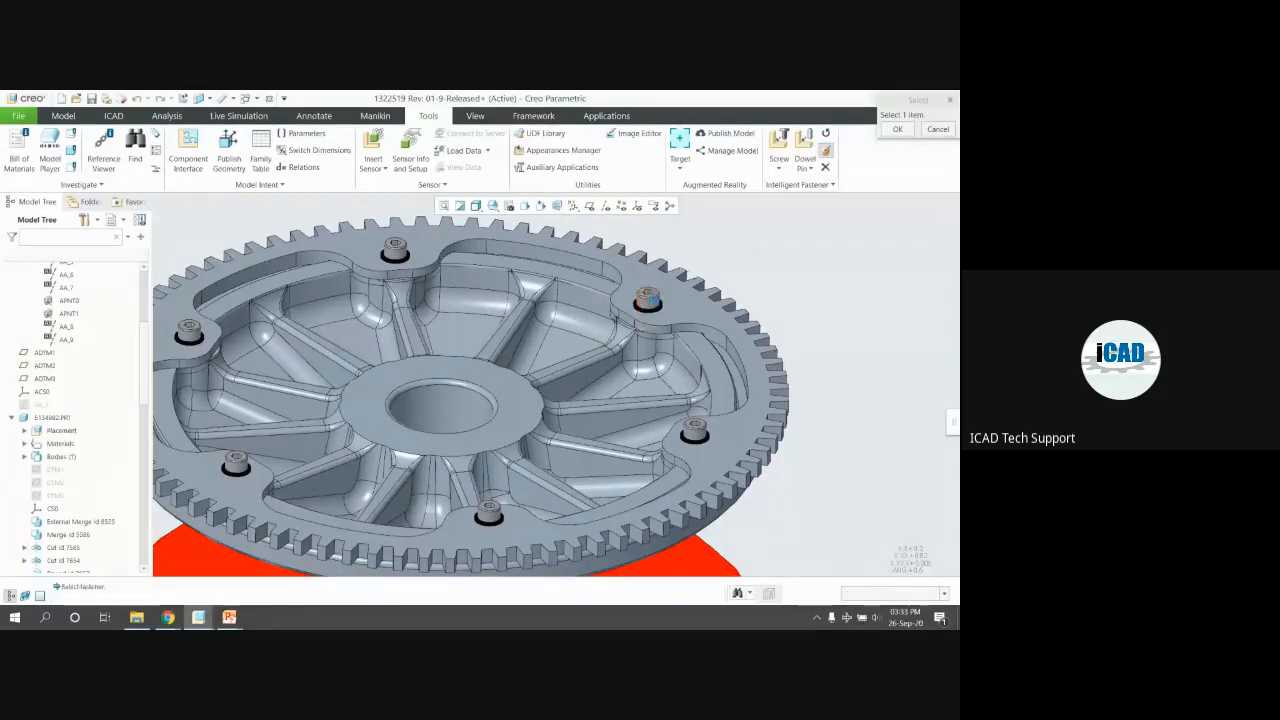
{"action": "left_click", "coordinate": [395, 250]}
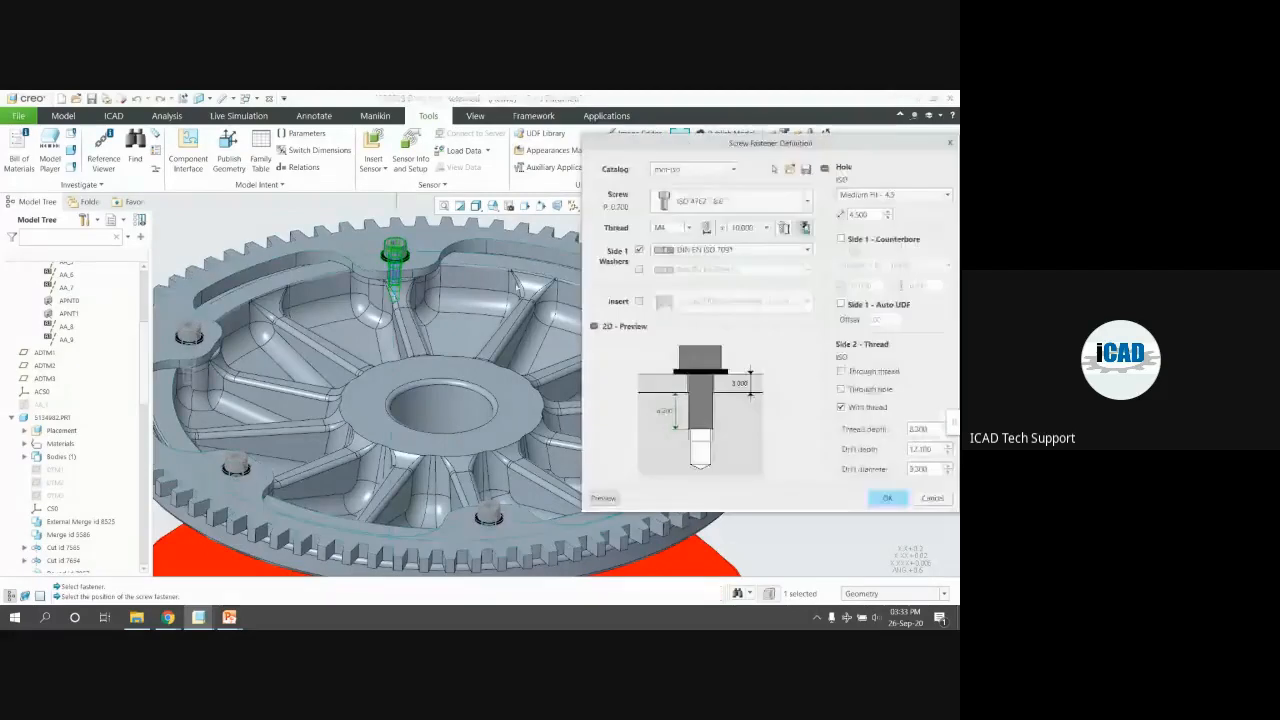
{"action": "scroll", "coordinate": [443, 270], "scroll_direction": "up", "scroll_amount": 3}
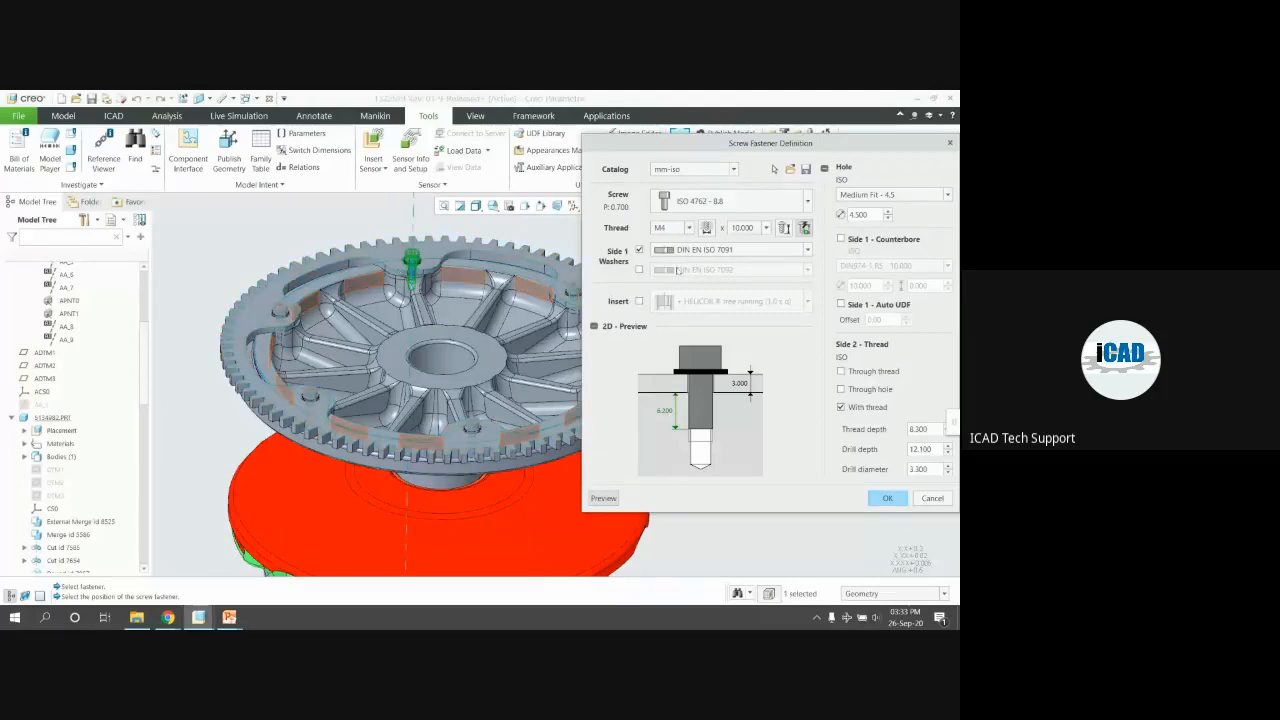
Change the screw thread to M6 and regenerate the patterned screws as M6 × 12
{"action": "left_click", "coordinate": [689, 229]}
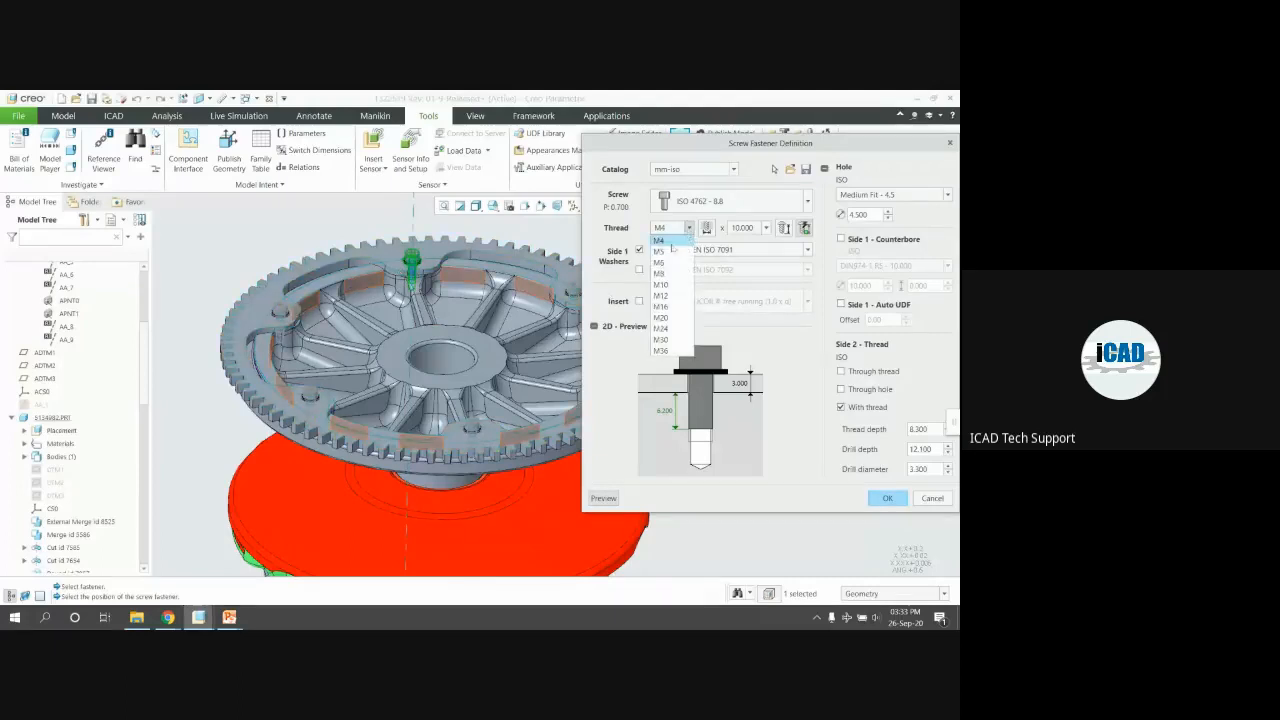
{"action": "left_click", "coordinate": [660, 262]}
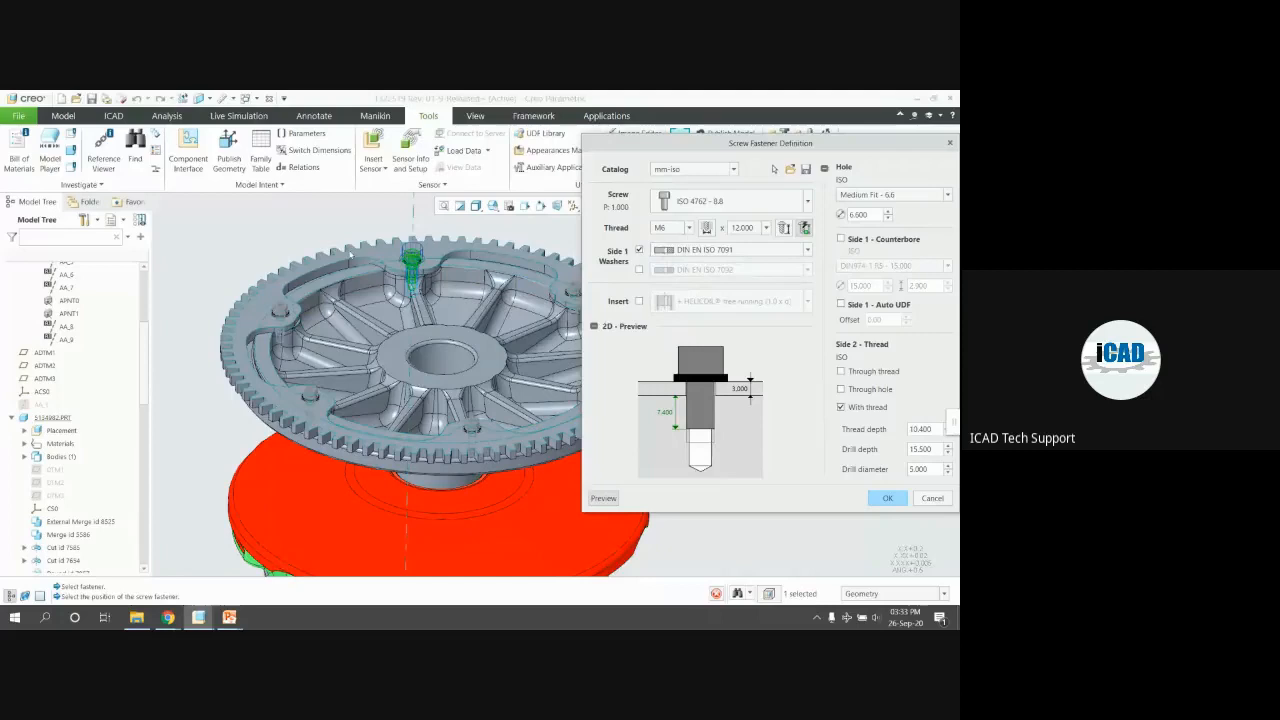
{"action": "scroll", "coordinate": [302, 257], "scroll_direction": "up", "scroll_amount": 2}
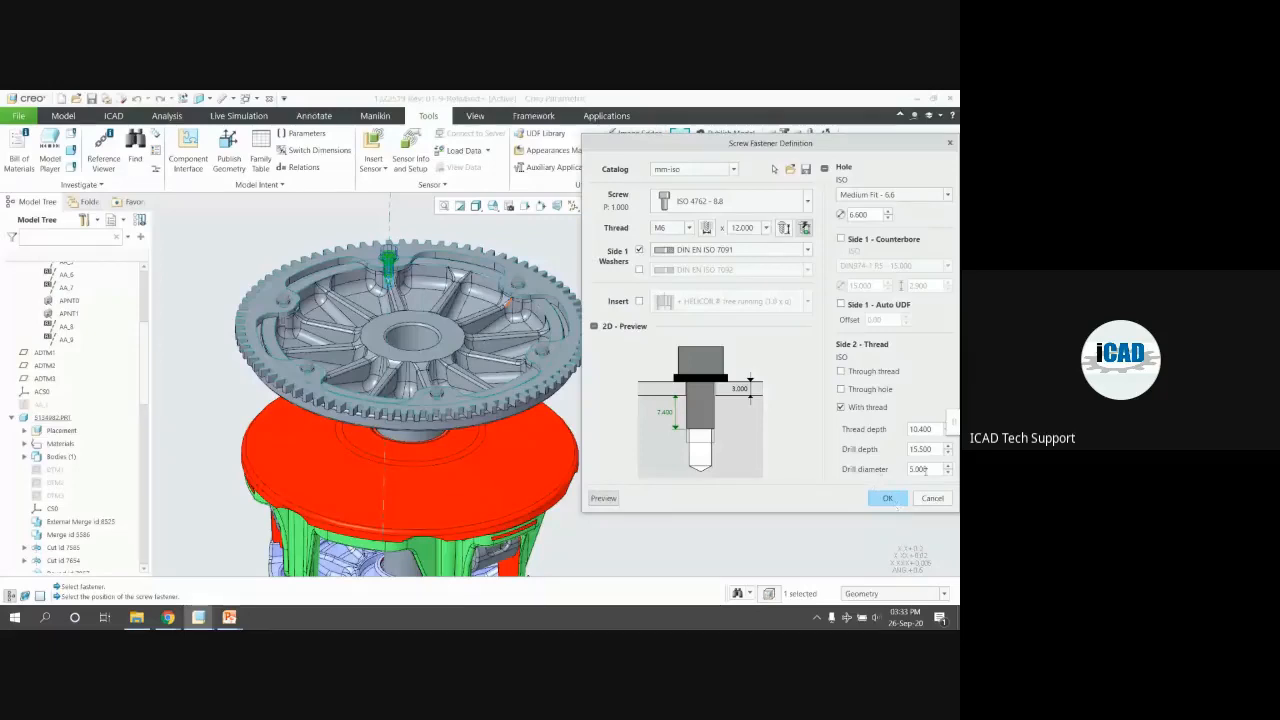
{"action": "left_click", "coordinate": [886, 497]}
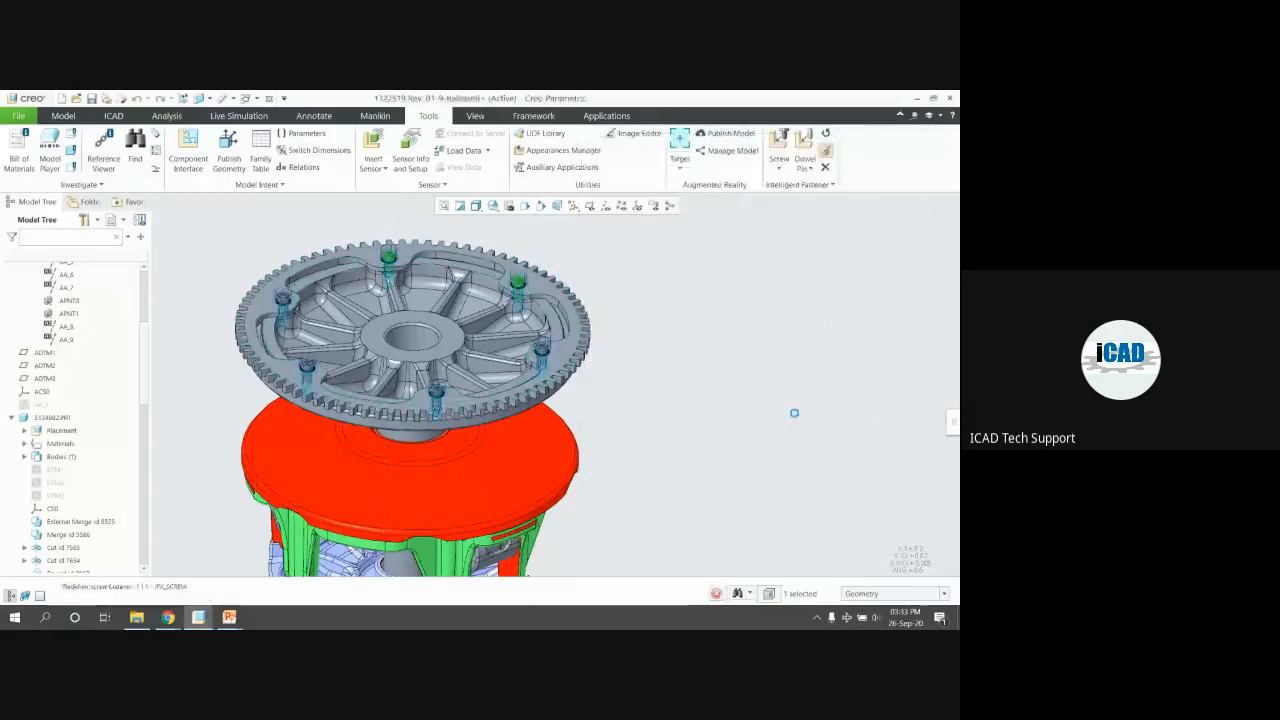
{"action": "left_click", "coordinate": [733, 314]}
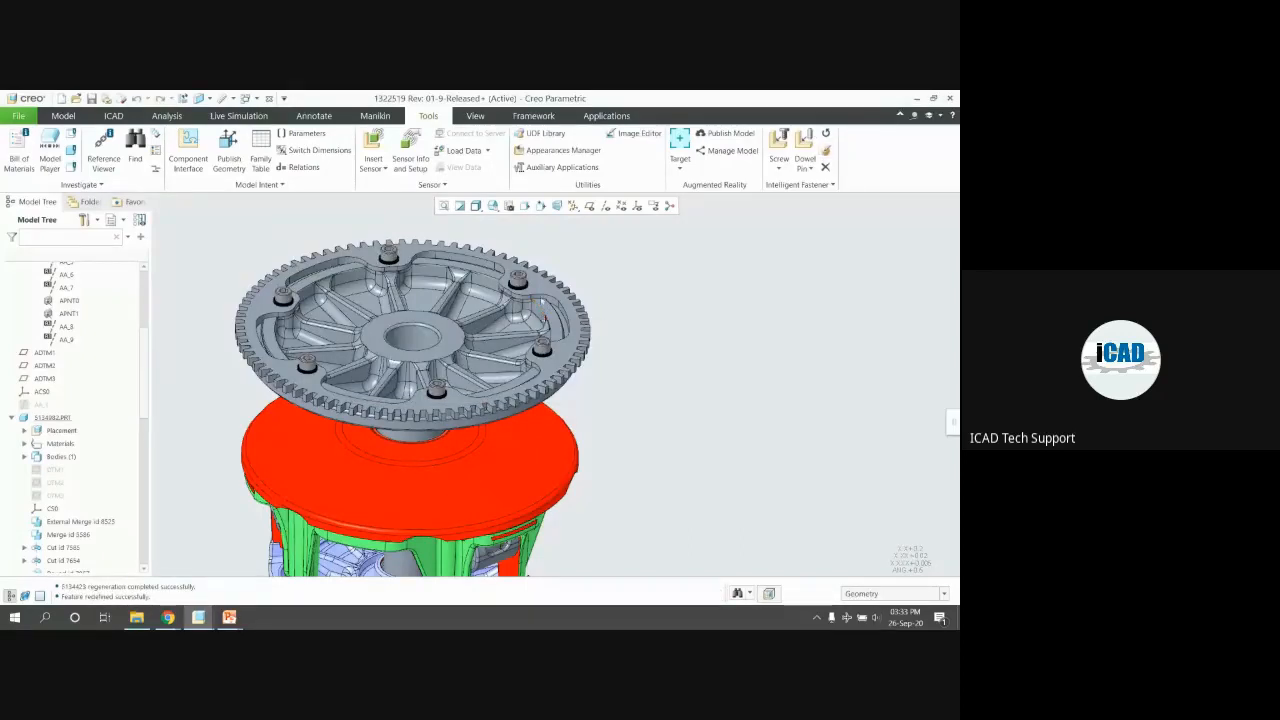
Open part 5134982.PRT separately and measure its cover hole at 5 mm diameter
{"action": "left_click", "coordinate": [541, 301]}
{"action": "left_click", "coordinate": [565, 248]}
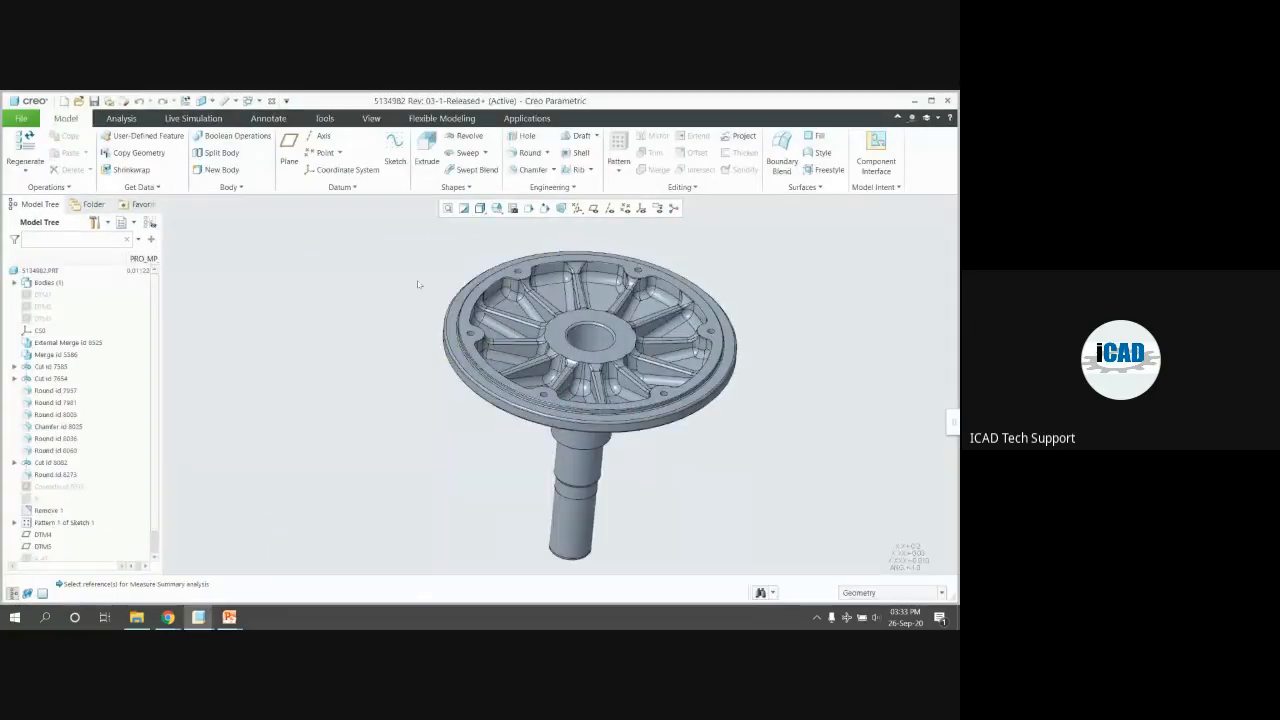
{"action": "scroll", "coordinate": [718, 329], "scroll_direction": "down", "scroll_amount": 6}
{"action": "left_click", "coordinate": [226, 101]}
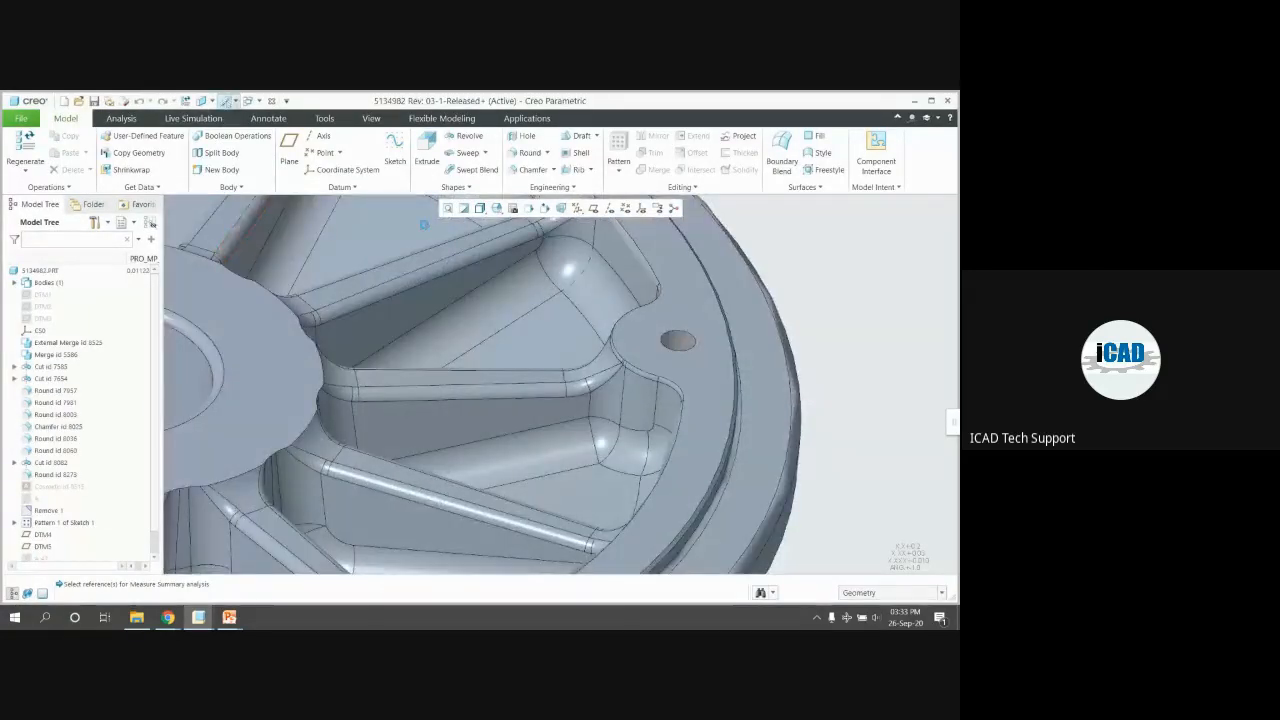
{"action": "left_click", "coordinate": [686, 345]}
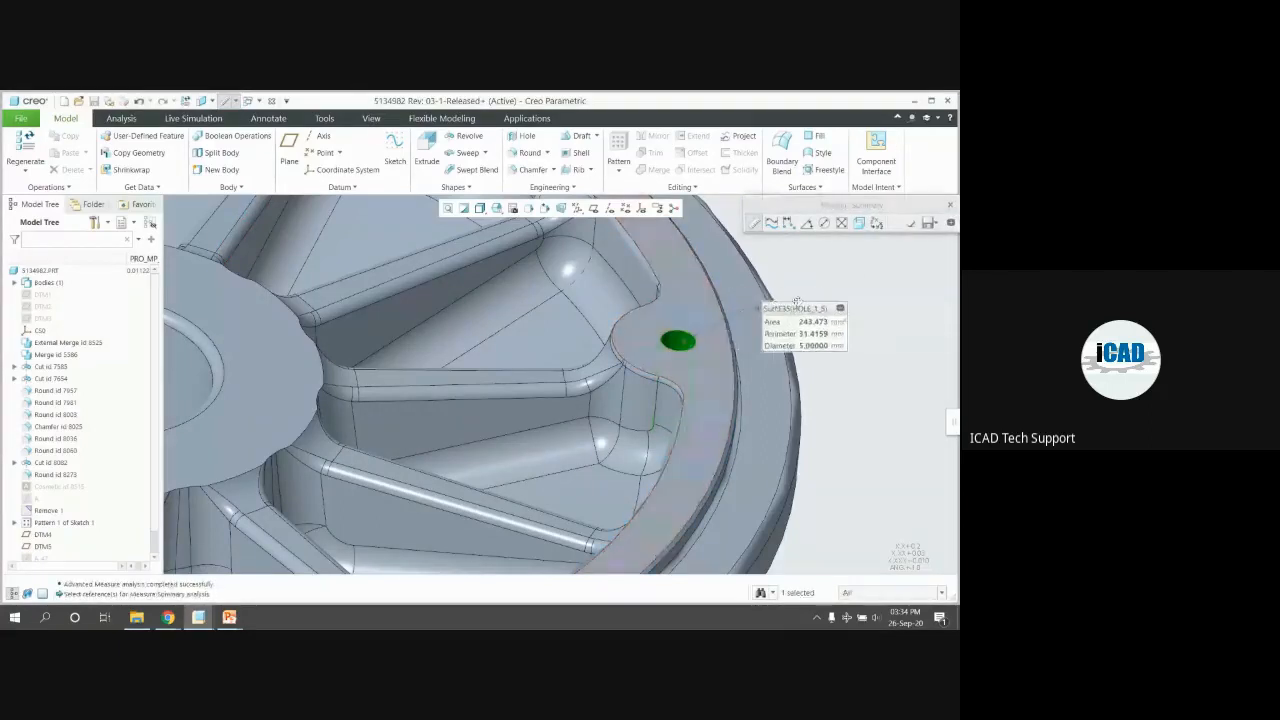
{"action": "left_click_drag", "start_coordinate": [797, 302], "coordinate": [781, 283]}
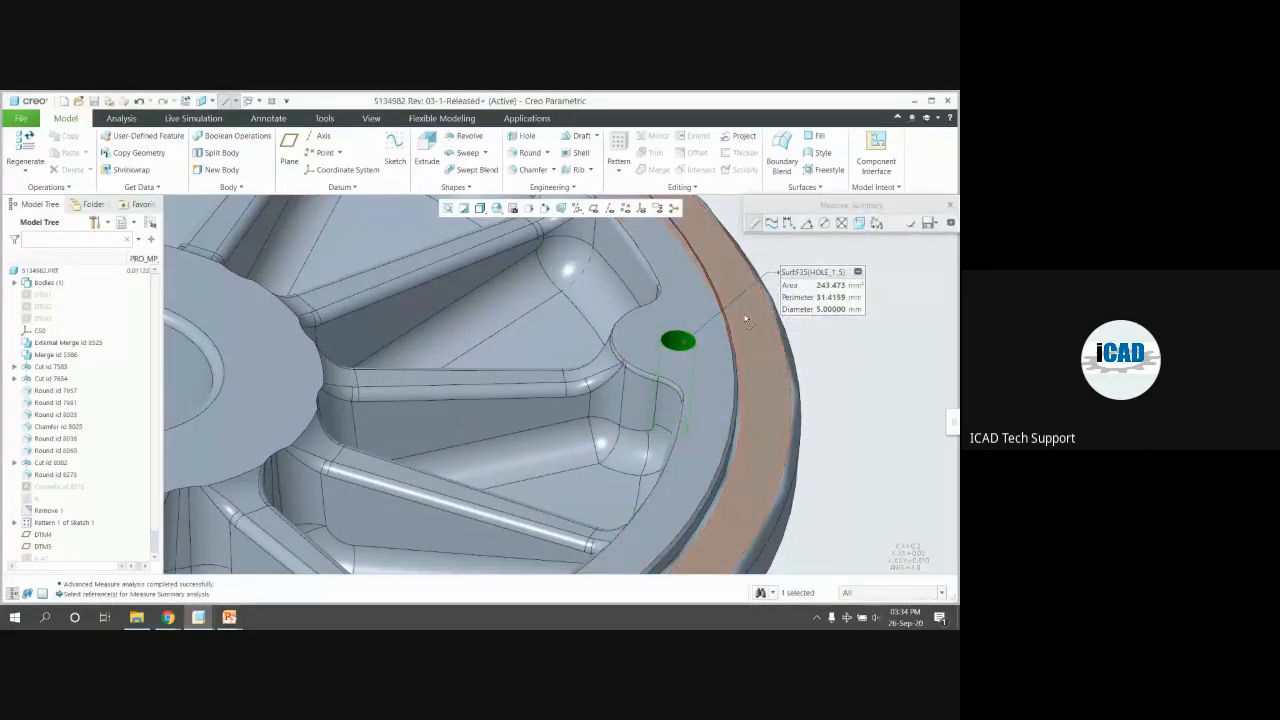
{"action": "middle_click", "coordinate": [823, 353]}
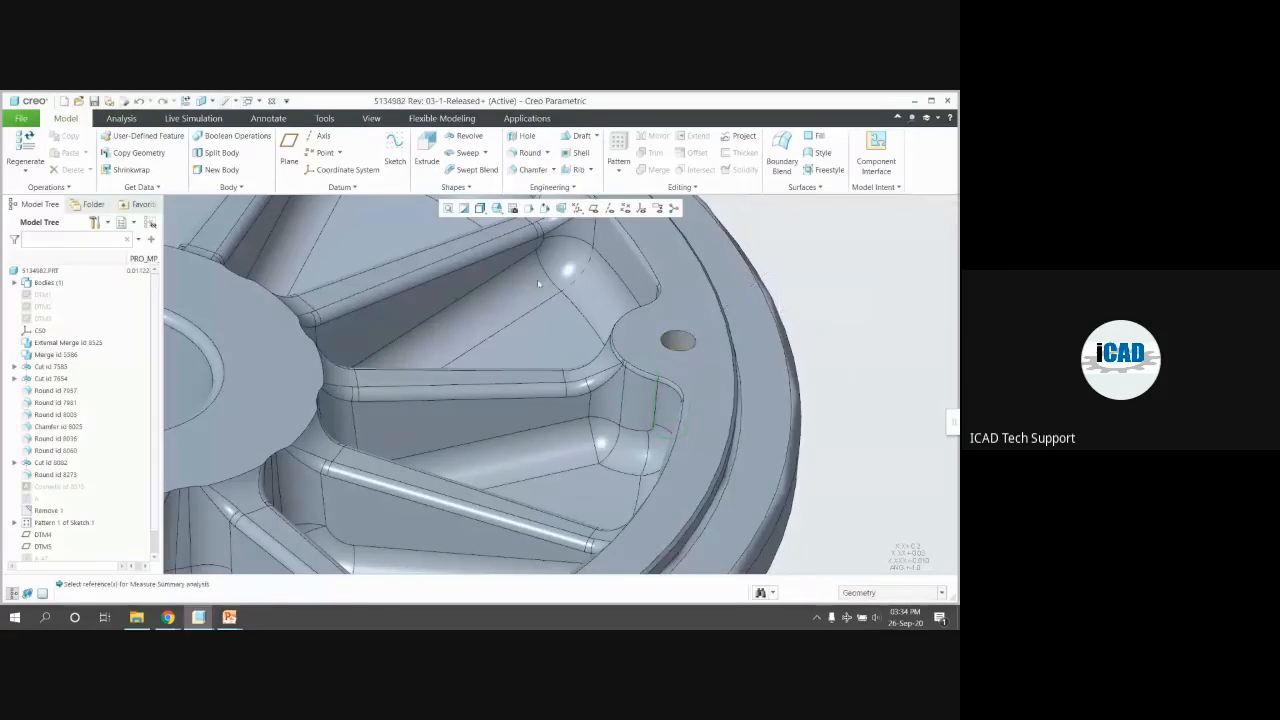
View the part in shaded, hidden-line and wireframe modes and inspect the patterned cylinder
{"action": "key", "text": "ctrl+3"}
{"action": "key", "text": "ctrl+5"}
{"action": "key", "text": "ctrl+6"}
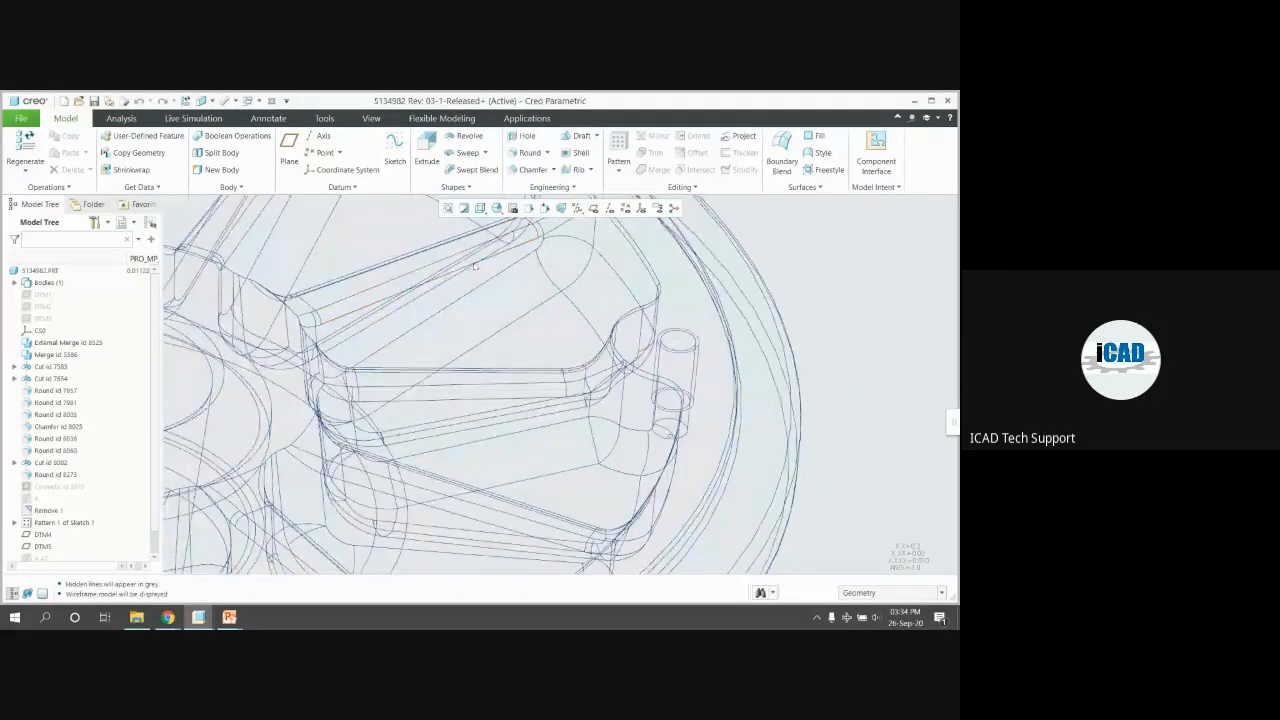
{"action": "middle_click_drag", "start_coordinate": [520, 300], "coordinate": [626, 341]}
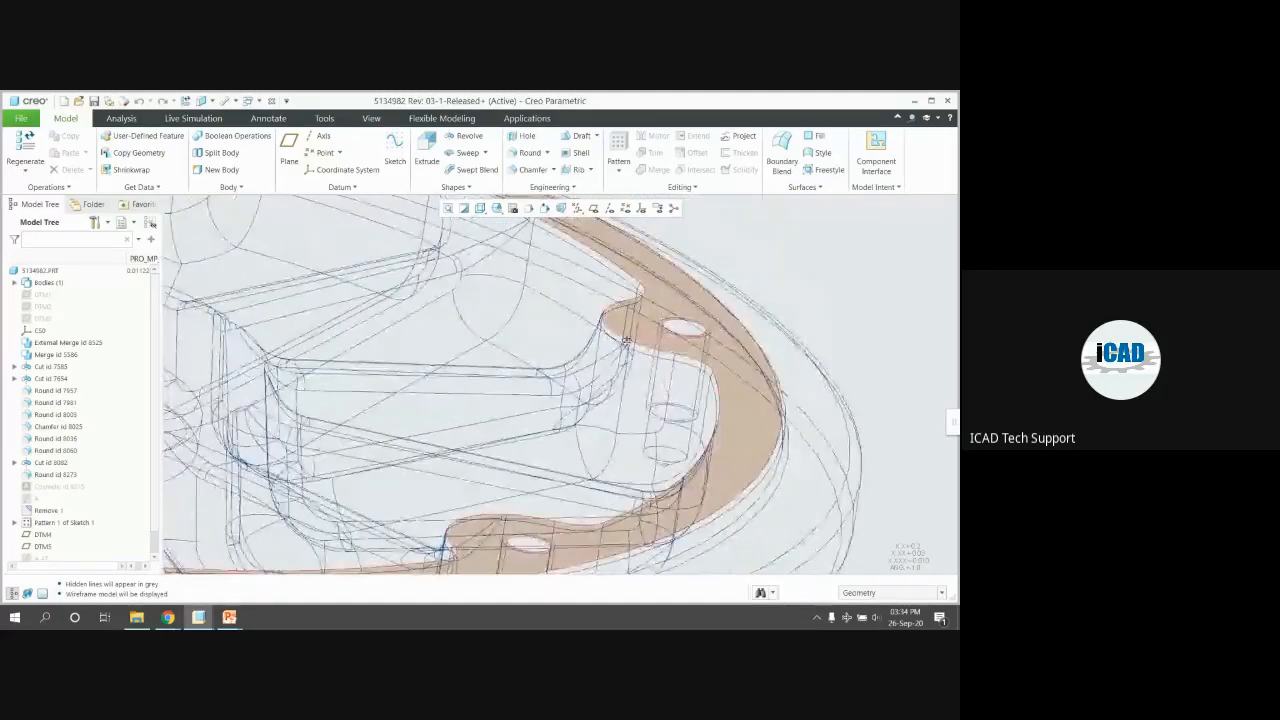
{"action": "scroll", "coordinate": [626, 341], "scroll_direction": "down", "scroll_amount": 6}
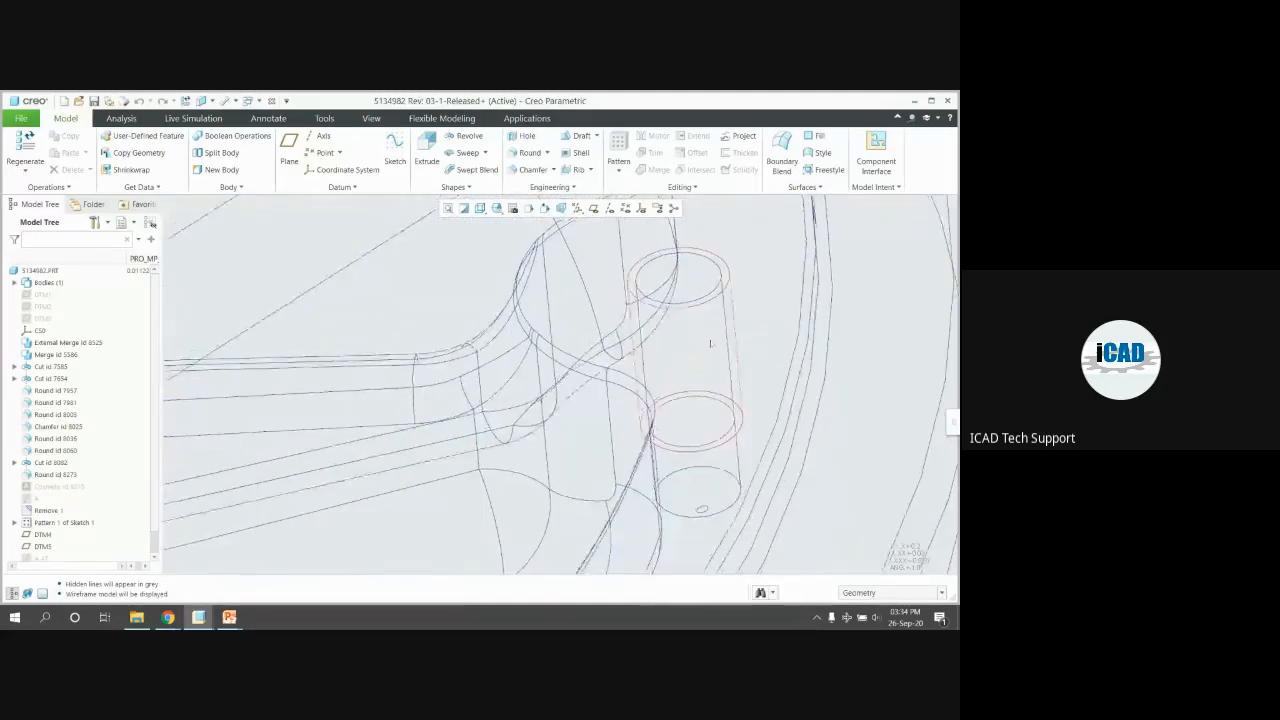
{"action": "left_click", "coordinate": [730, 335]}
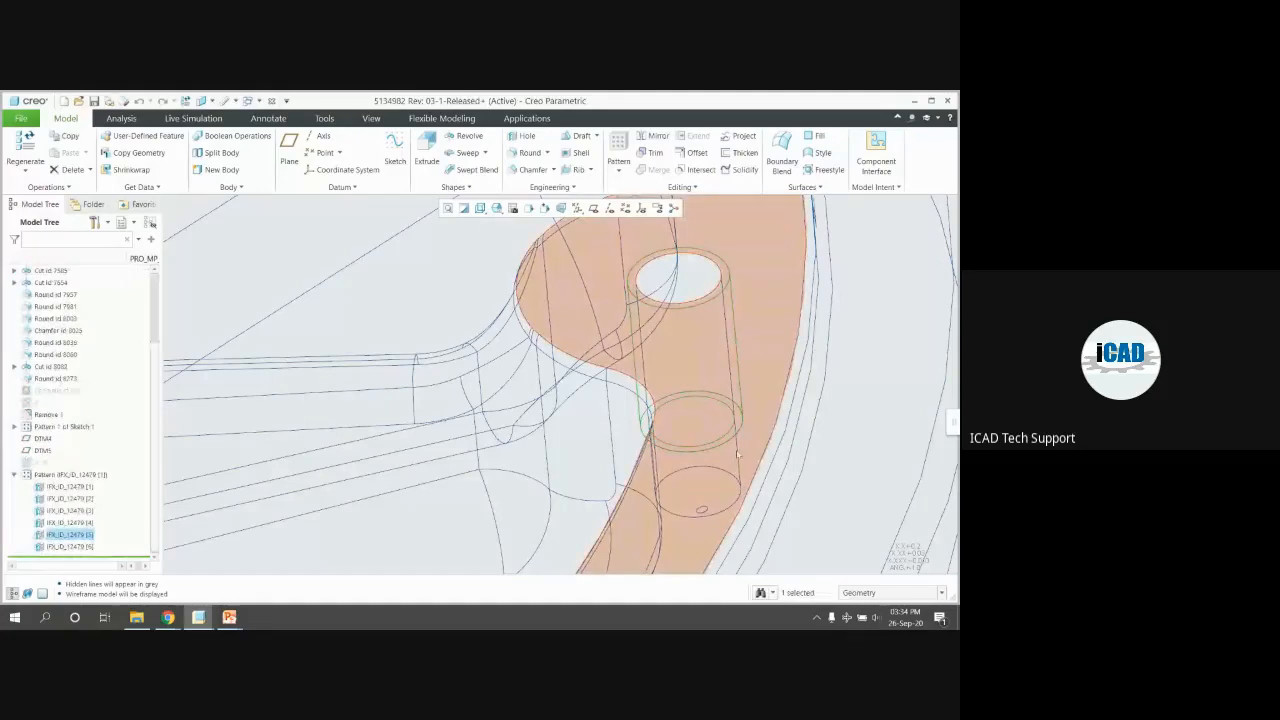
{"action": "scroll", "coordinate": [680, 375], "scroll_direction": "up", "scroll_amount": 3}
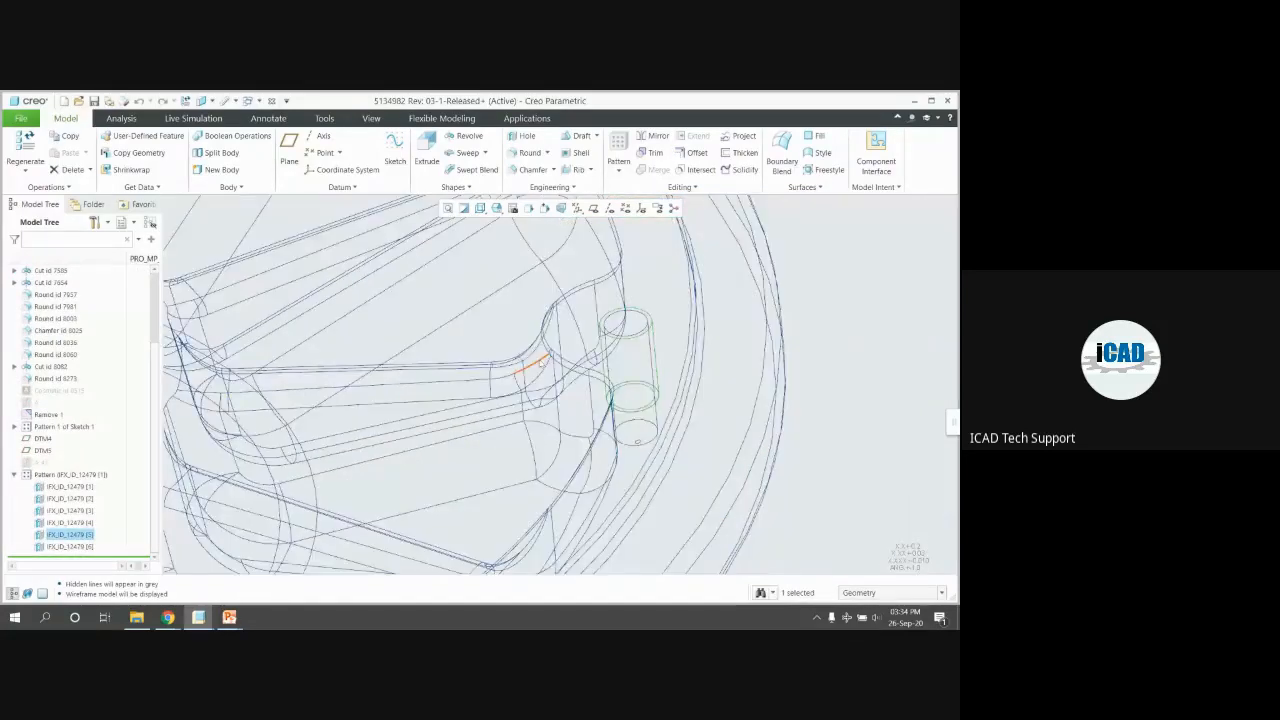
{"action": "scroll", "coordinate": [645, 335], "scroll_direction": "down", "scroll_amount": 3}
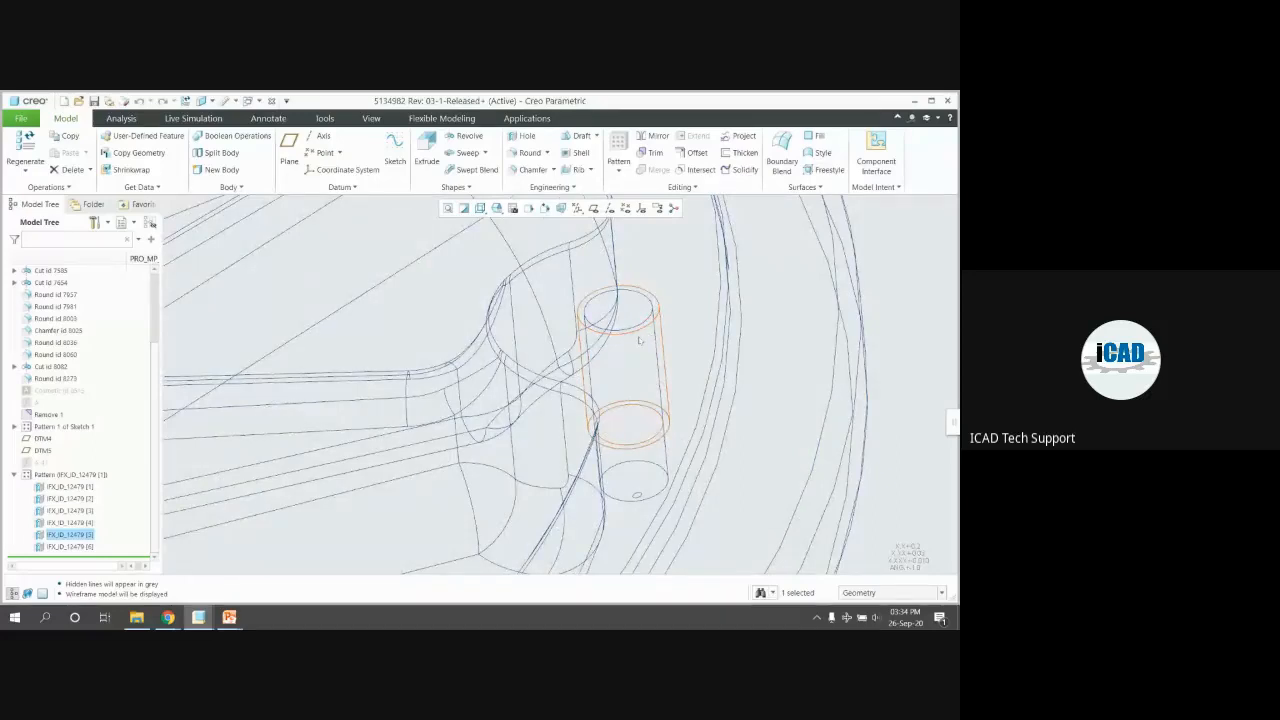
{"action": "left_click", "coordinate": [673, 420]}
{"action": "scroll", "coordinate": [620, 348], "scroll_direction": "down", "scroll_amount": 3}
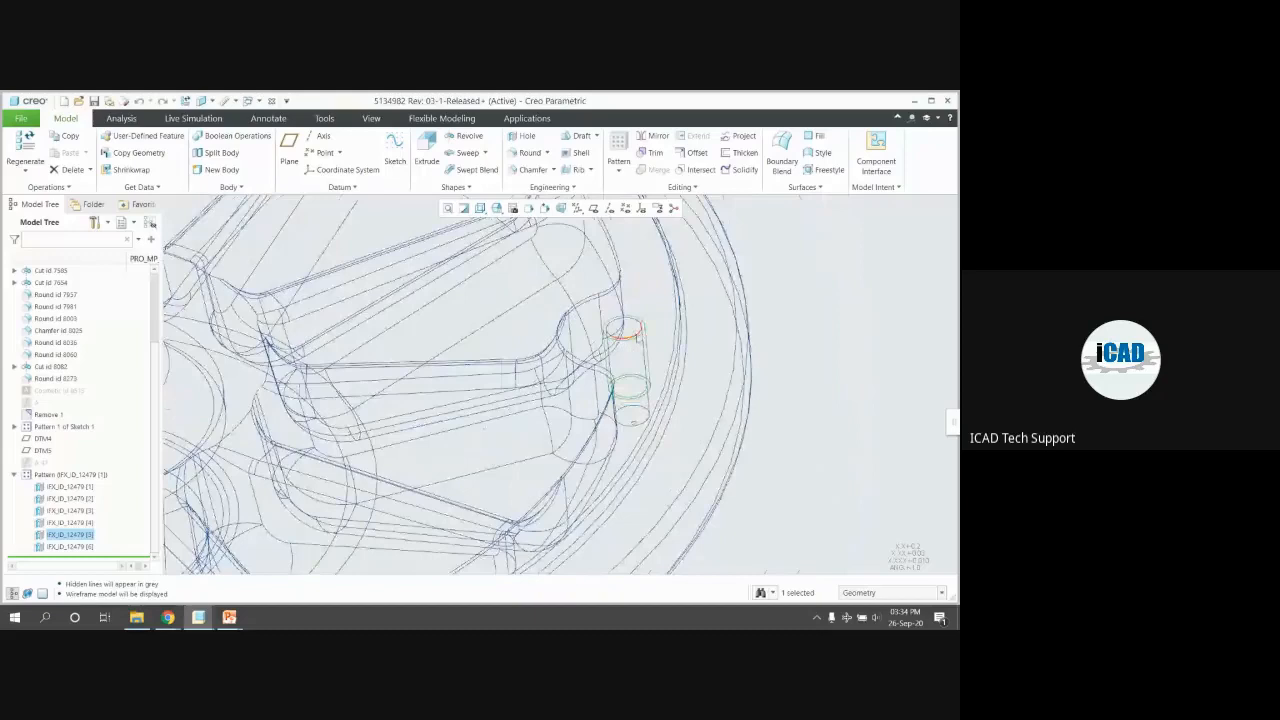
Restore shaded-with-edges and select all six IFX_ID_12479 fastener entries in the Model Tree
{"action": "key", "text": "ctrl+2"}
{"action": "scroll", "coordinate": [634, 338], "scroll_direction": "down", "scroll_amount": 4}
{"action": "left_click", "coordinate": [777, 351]}
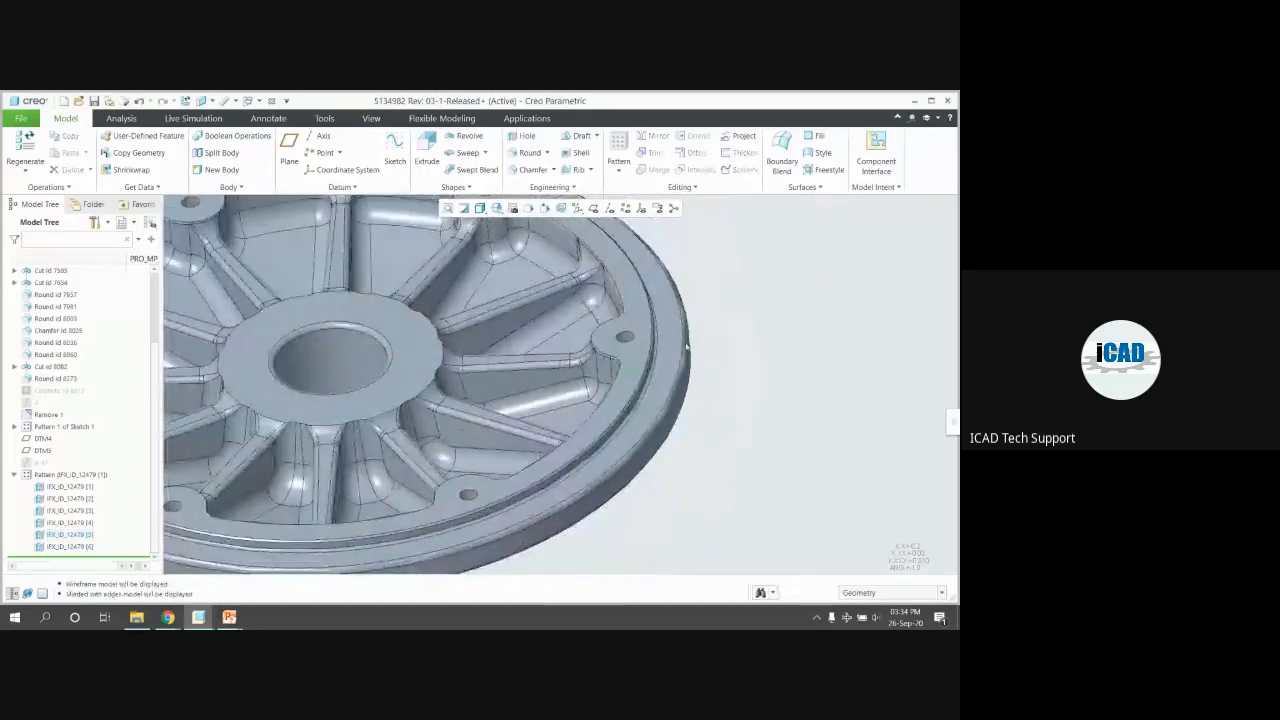
{"action": "left_click", "coordinate": [68, 486]}
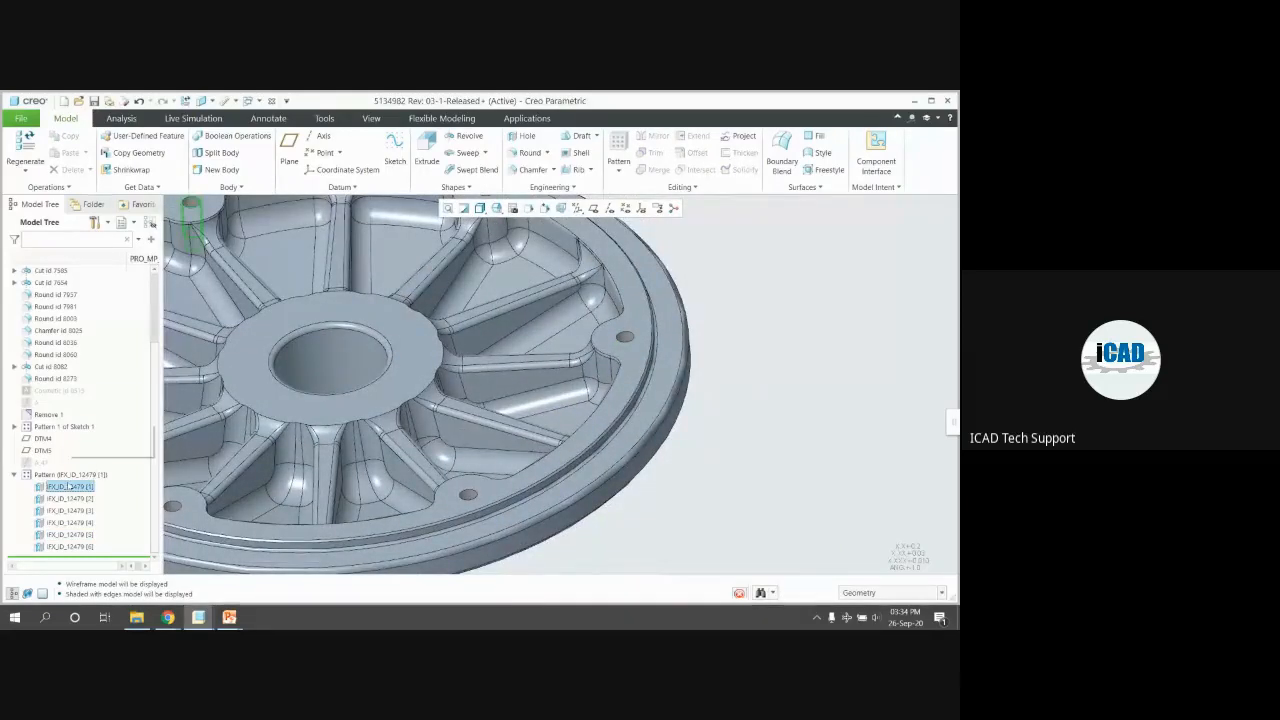
{"action": "left_click", "coordinate": [62, 488]}
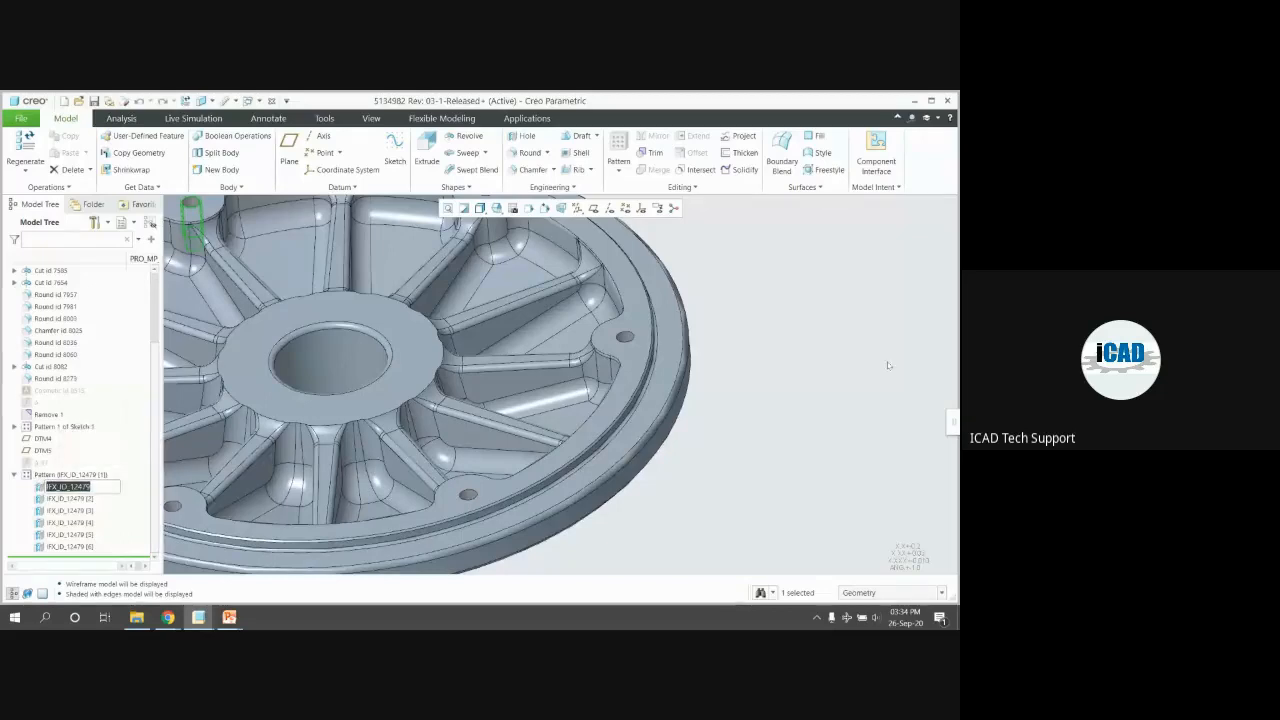
{"action": "scroll", "coordinate": [886, 350], "scroll_direction": "up", "scroll_amount": 3}
{"action": "left_click", "coordinate": [259, 342]}
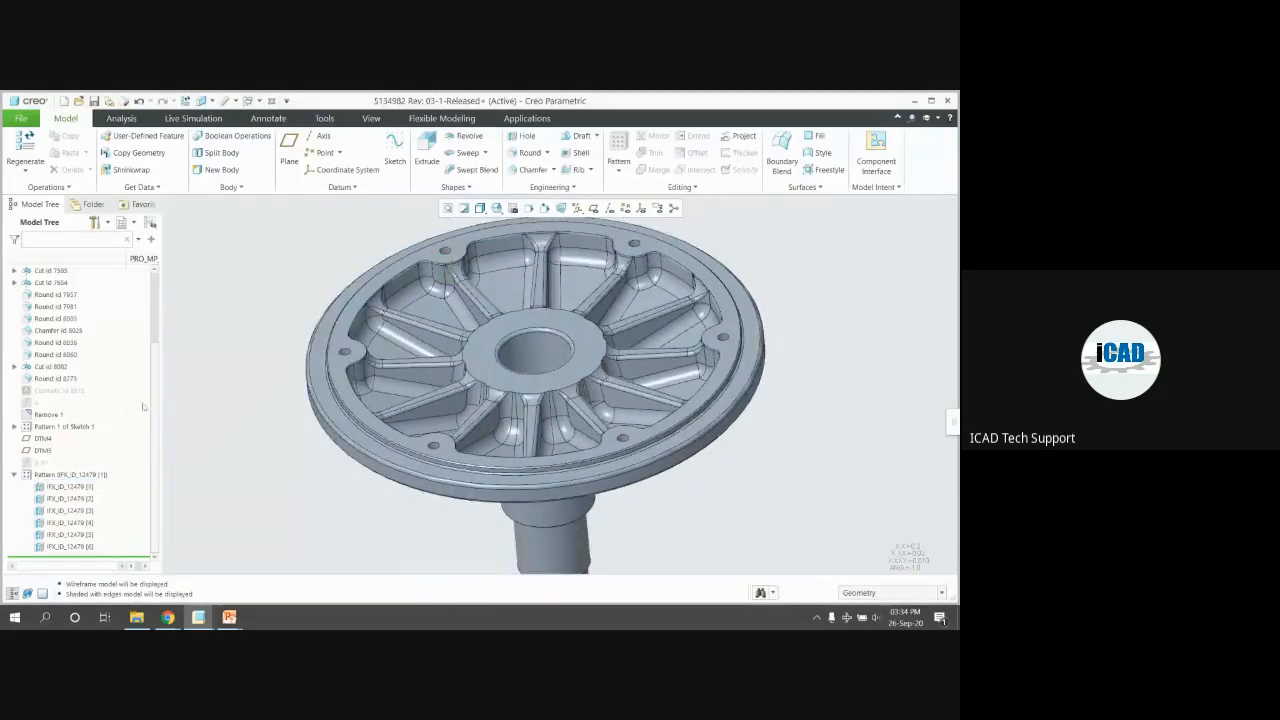
{"action": "left_click", "coordinate": [73, 546], "text": "shift"}
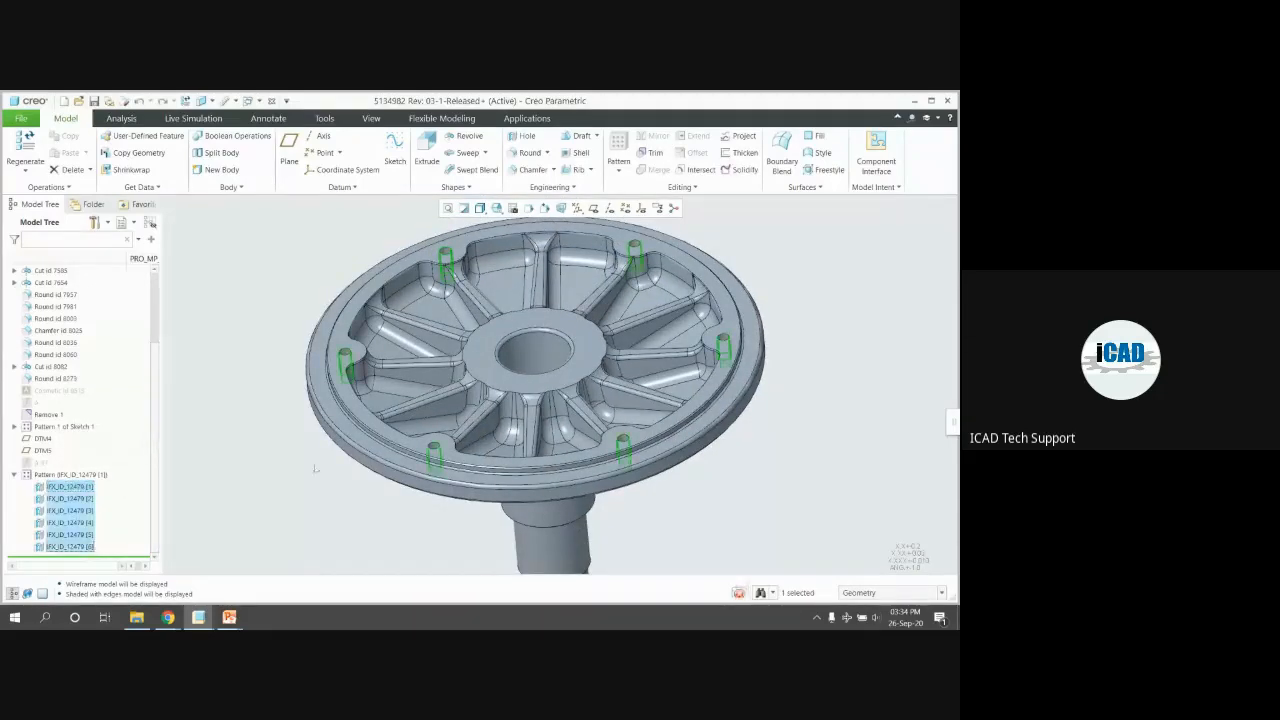
{"action": "middle_click_drag", "start_coordinate": [613, 333], "coordinate": [628, 319]}
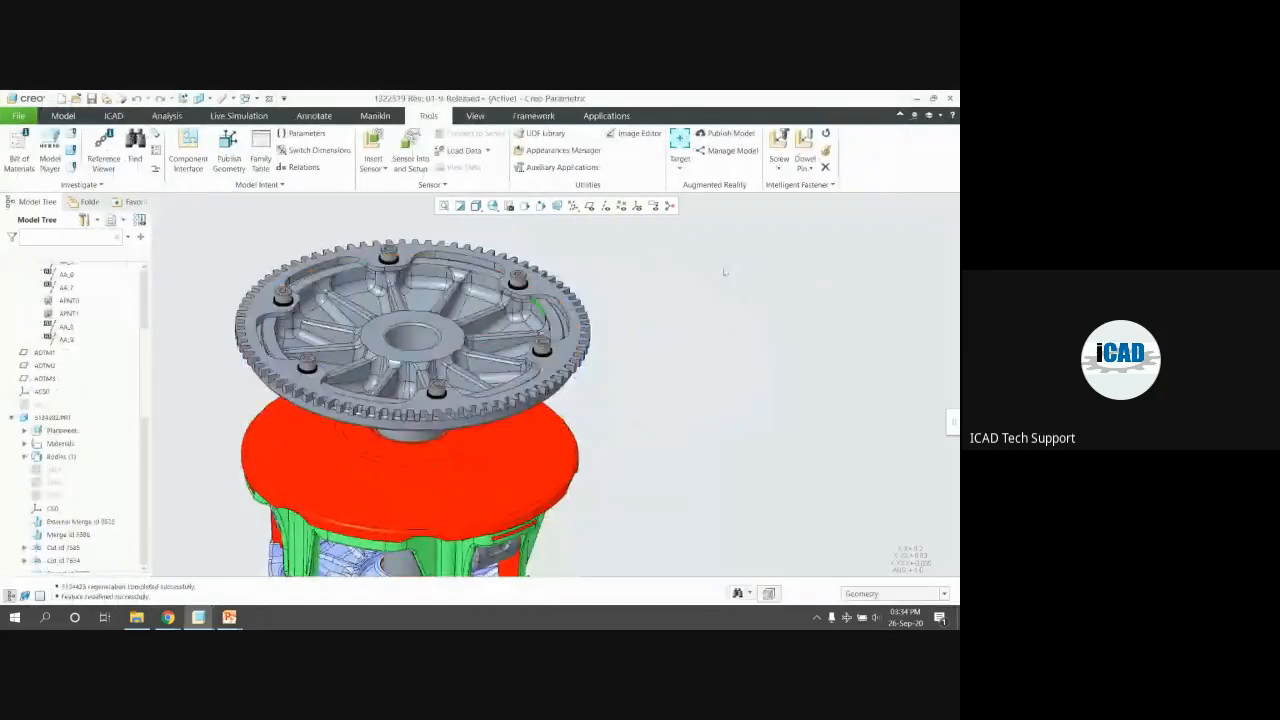
Delete the Intelligent Fastener screws from the gear, confirming the deletion
{"action": "scroll", "coordinate": [809, 271], "scroll_direction": "up", "scroll_amount": 2}
{"action": "middle_click_drag", "start_coordinate": [506, 322], "coordinate": [536, 321], "text": "shift"}
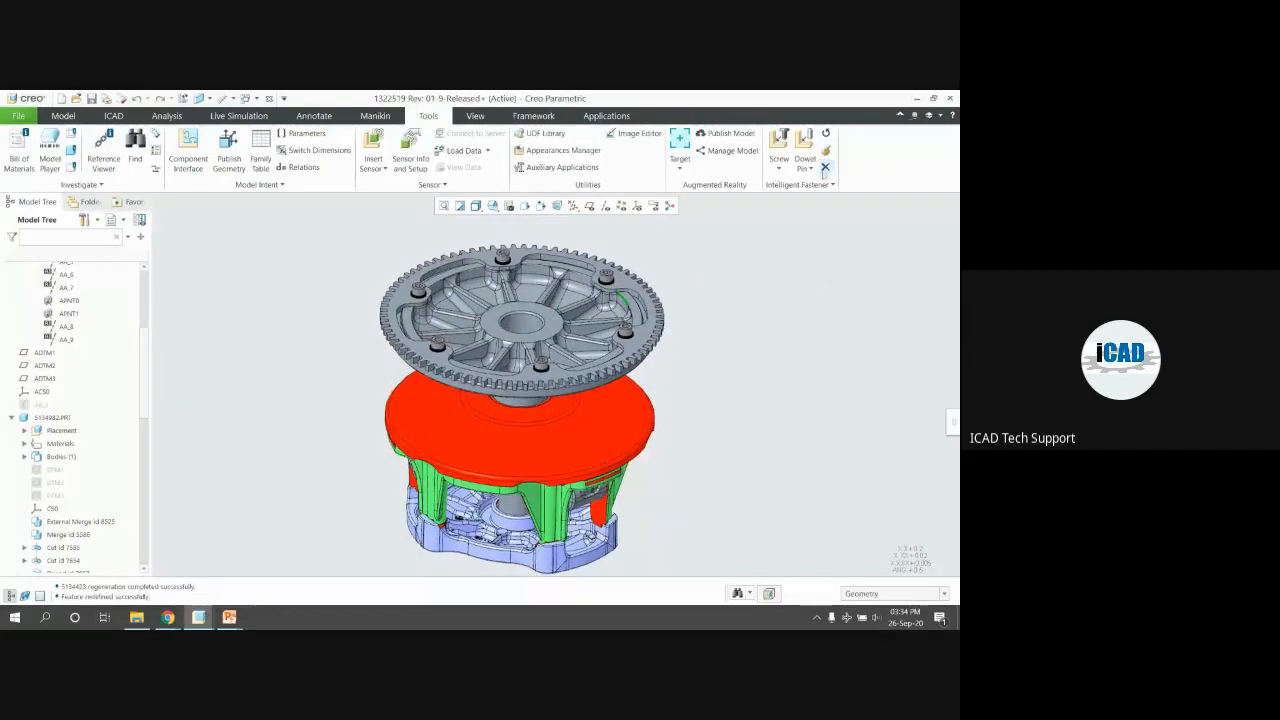
{"action": "left_click", "coordinate": [825, 167]}
{"action": "left_click", "coordinate": [607, 277]}
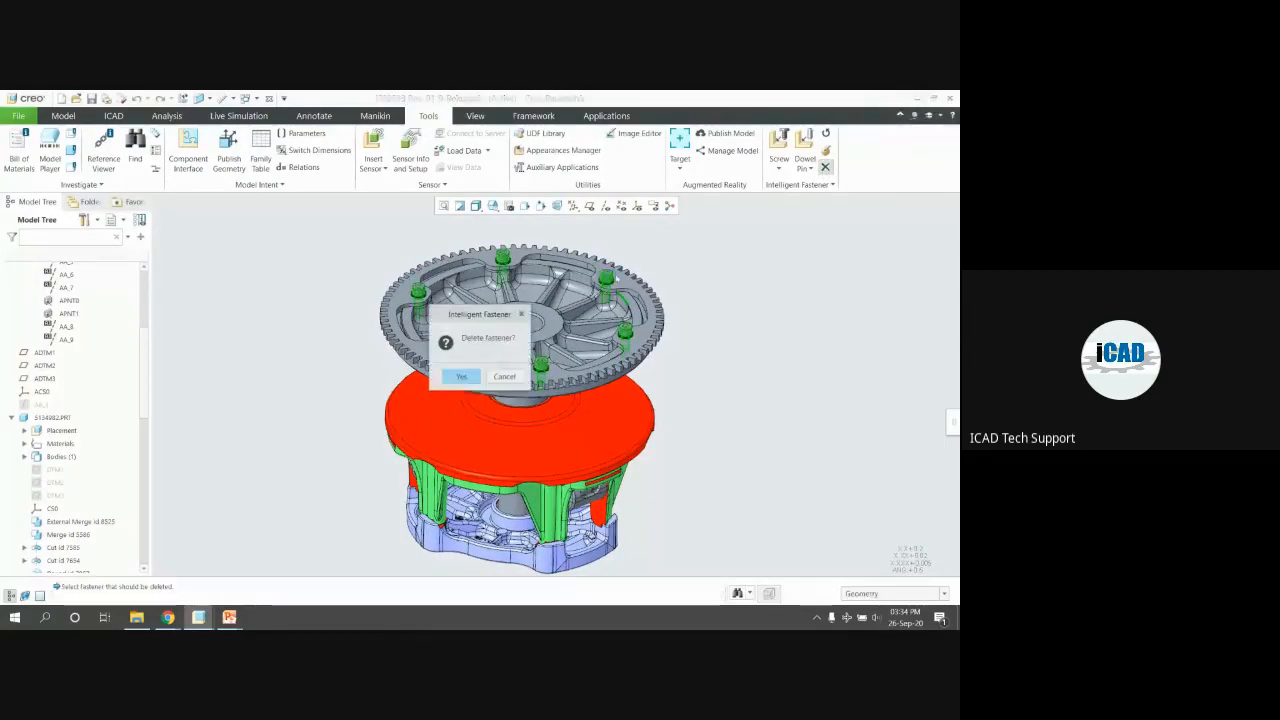
{"action": "left_click", "coordinate": [468, 376]}
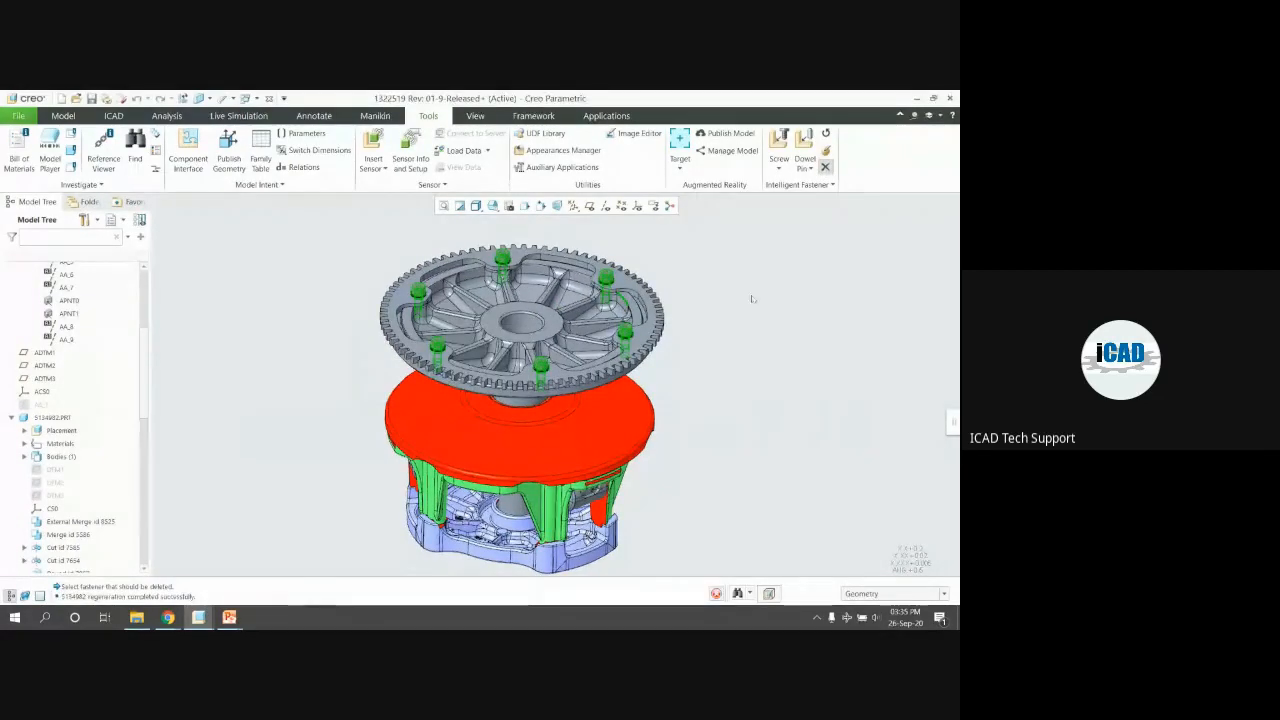
{"action": "key", "text": "Escape"}
Open the gear part on its own to check the empty holes, then return to the assembly
{"action": "scroll", "coordinate": [662, 300], "scroll_direction": "up", "scroll_amount": 4}
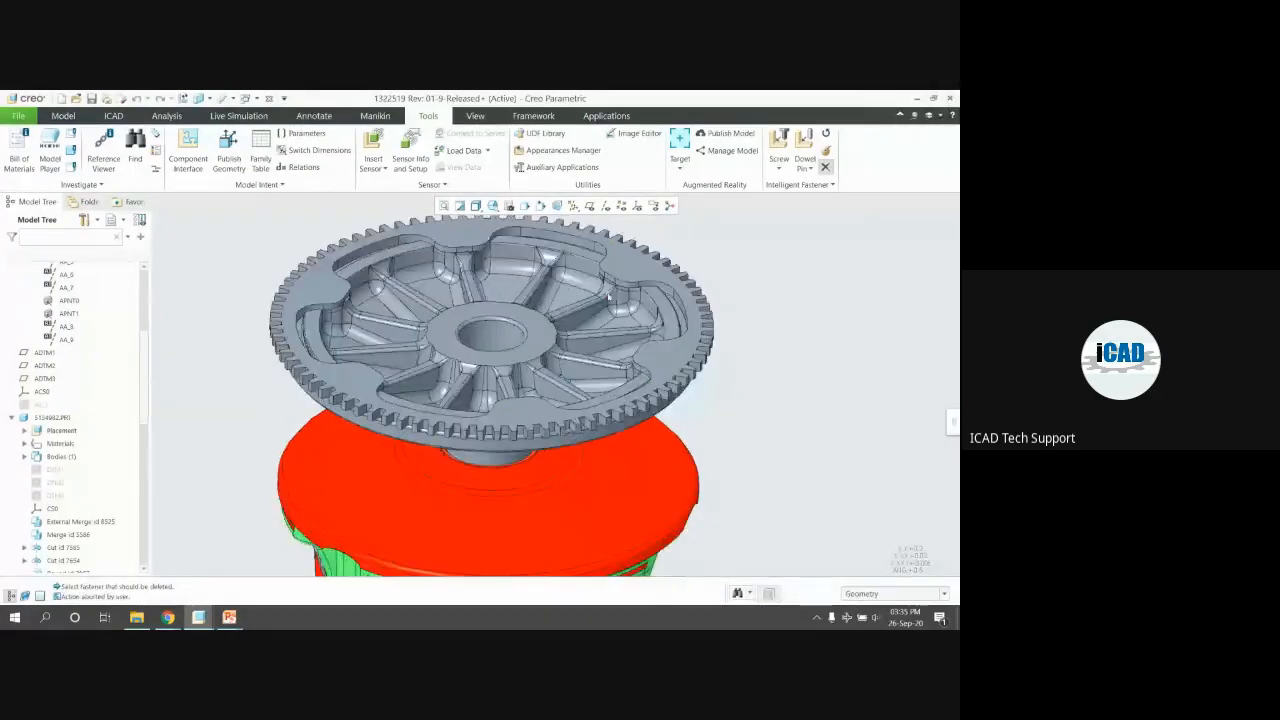
{"action": "left_click", "coordinate": [683, 302]}
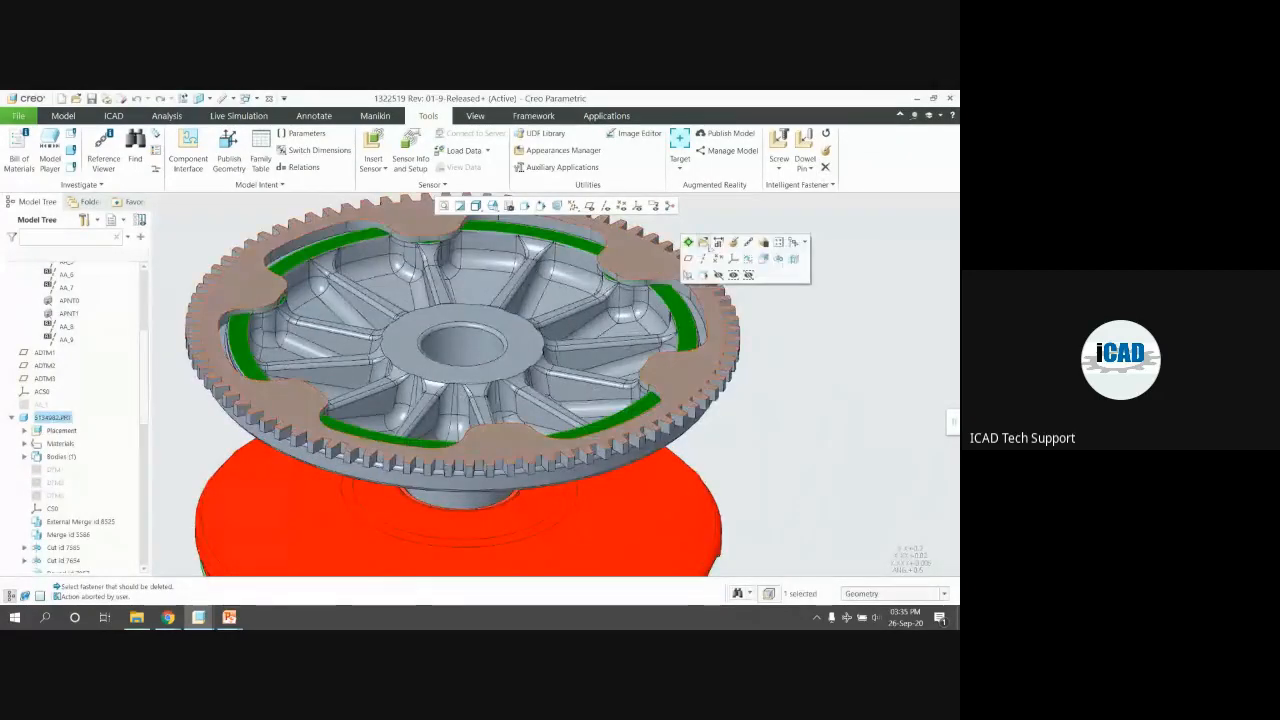
{"action": "left_click", "coordinate": [704, 243]}
{"action": "middle_click_drag", "start_coordinate": [676, 290], "coordinate": [645, 366]}
{"action": "scroll", "coordinate": [645, 366], "scroll_direction": "down", "scroll_amount": 2}
{"action": "key", "text": "alt+Tab"}
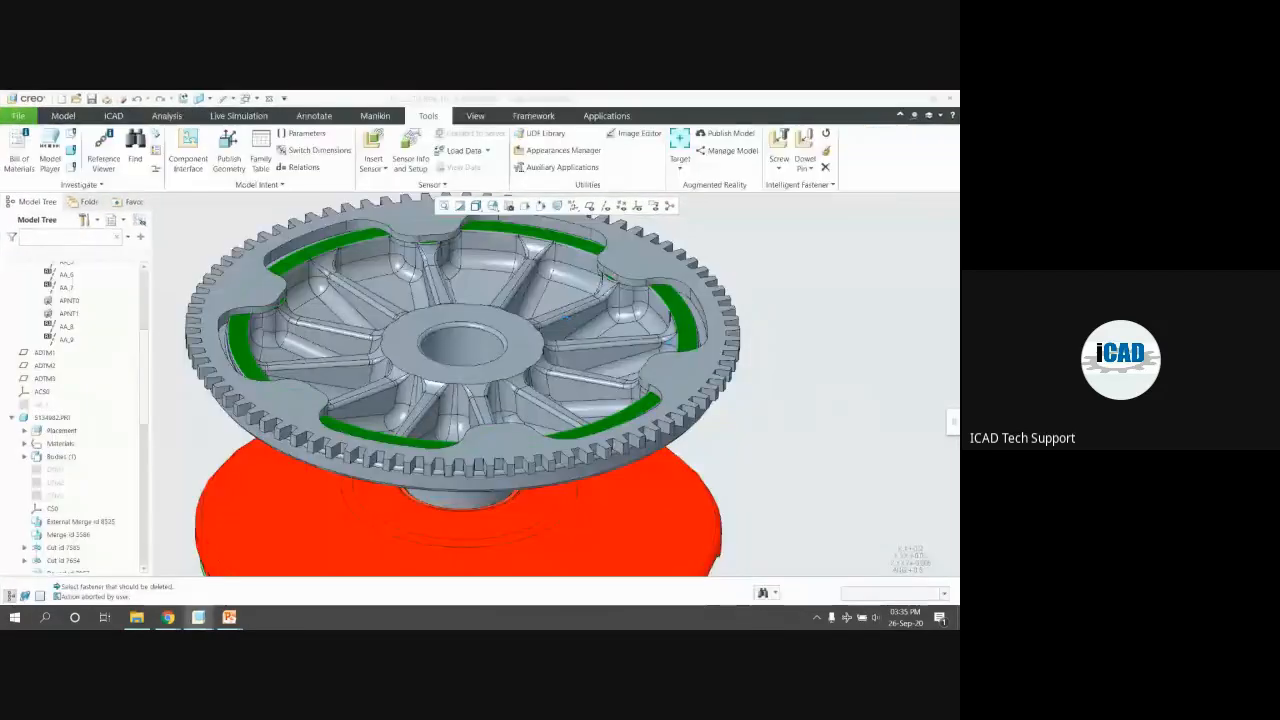
Place a new screw fastener at PNT5 using the head and thread-start surfaces
{"action": "left_click", "coordinate": [779, 143]}
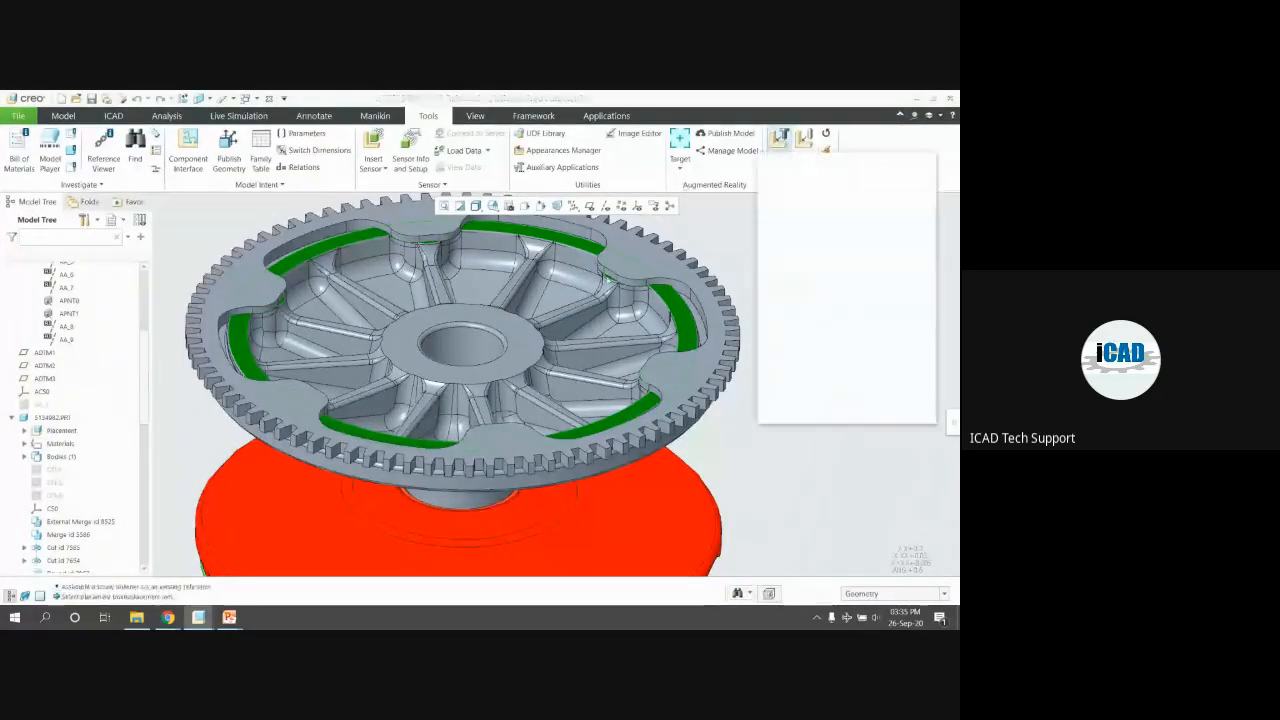
{"action": "scroll", "coordinate": [637, 284], "scroll_direction": "up", "scroll_amount": 3}
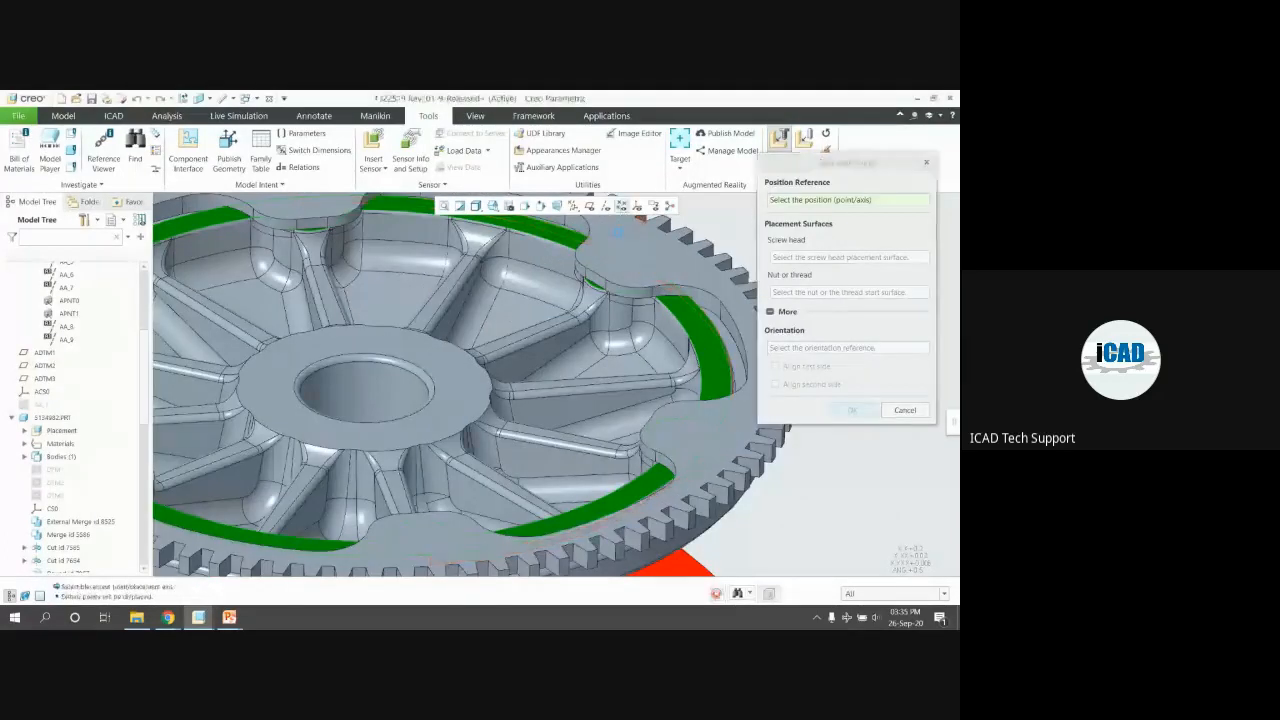
{"action": "left_click", "coordinate": [624, 274]}
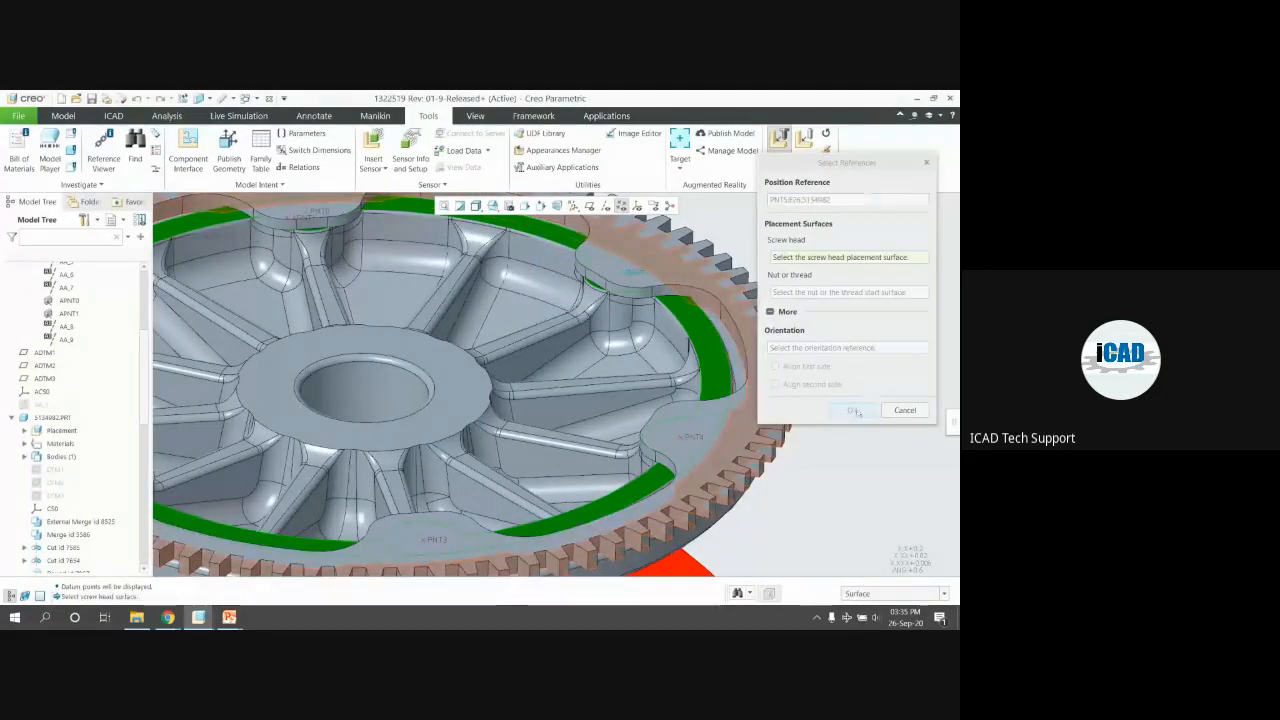
{"action": "left_click", "coordinate": [639, 266]}
{"action": "left_click", "coordinate": [696, 326]}
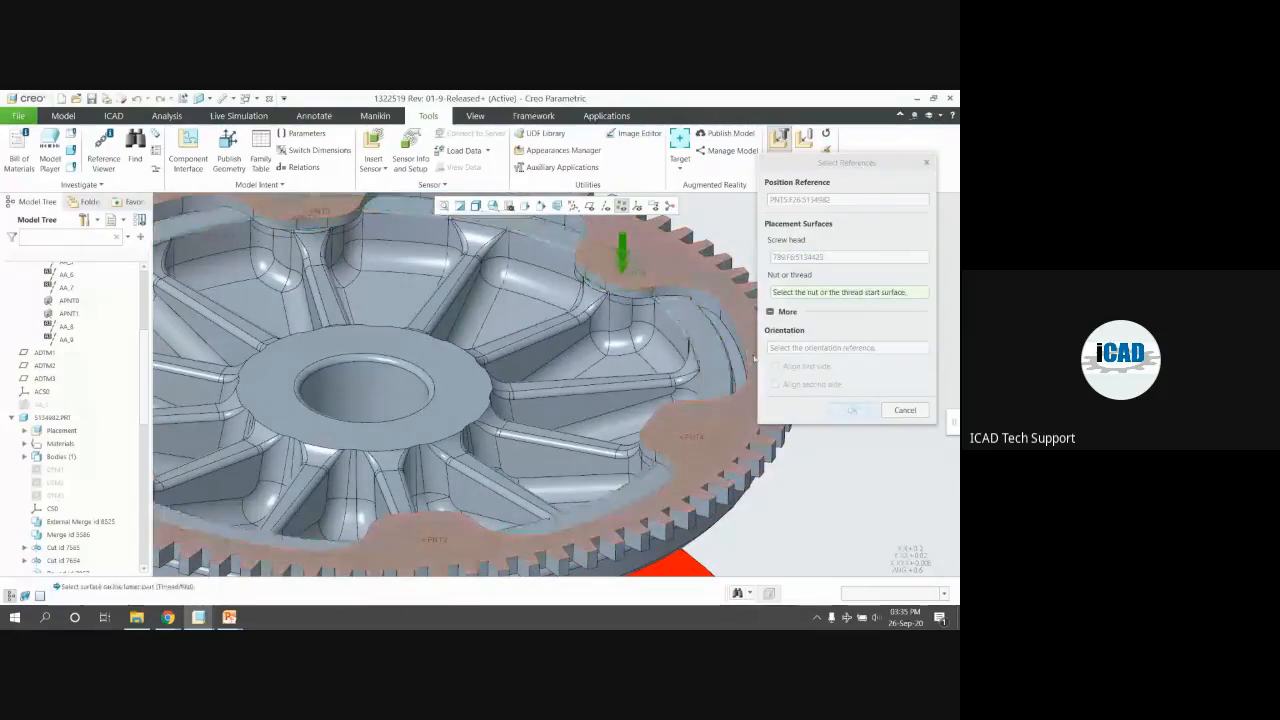
{"action": "left_click", "coordinate": [852, 410]}
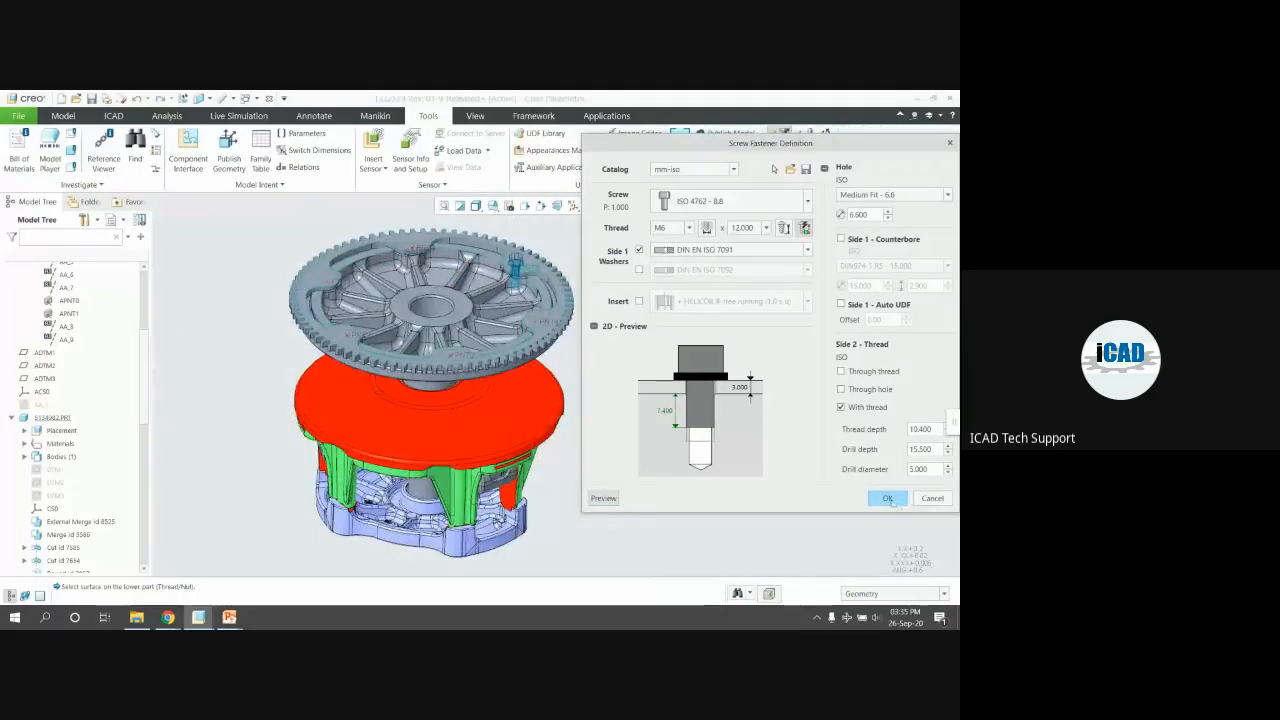
Turn off the Side 1 counterbore, accept the M6 × 12 screw and pattern it into all holes
{"action": "scroll", "coordinate": [549, 270], "scroll_direction": "down", "scroll_amount": 5}
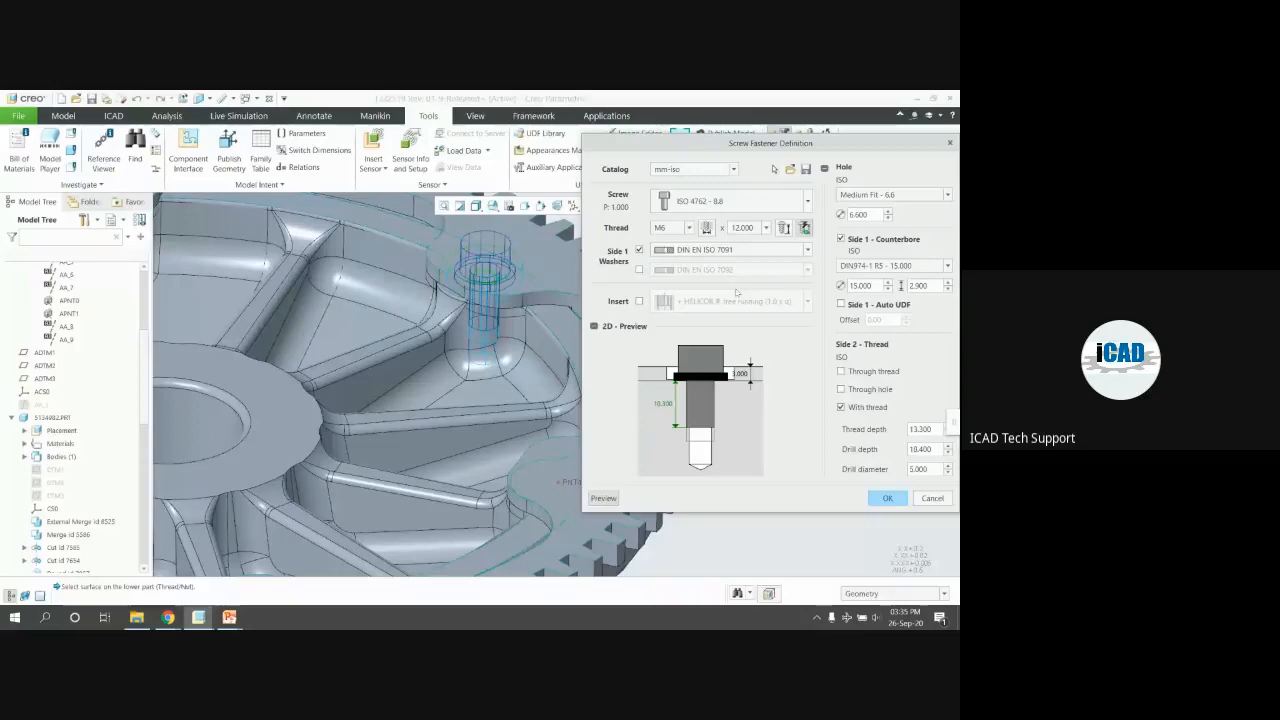
{"action": "left_click", "coordinate": [841, 239]}
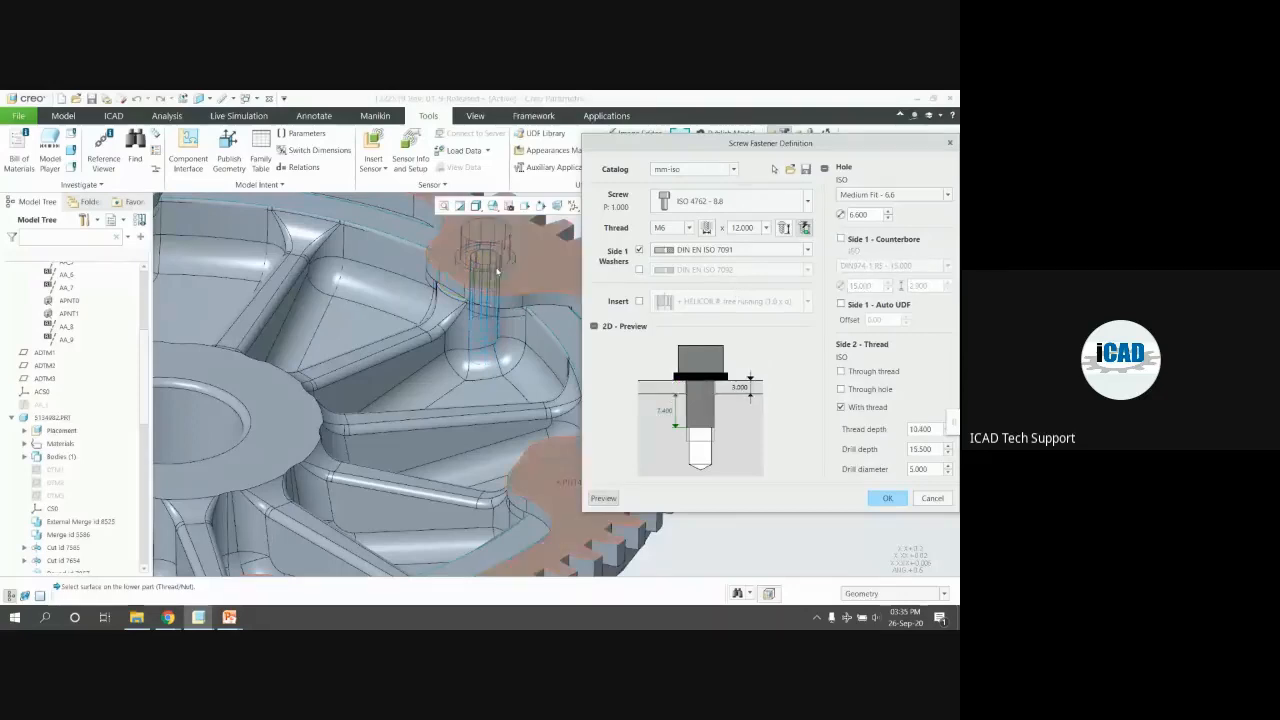
{"action": "scroll", "coordinate": [480, 241], "scroll_direction": "up", "scroll_amount": 2}
{"action": "middle_click_drag", "start_coordinate": [571, 291], "coordinate": [538, 284]}
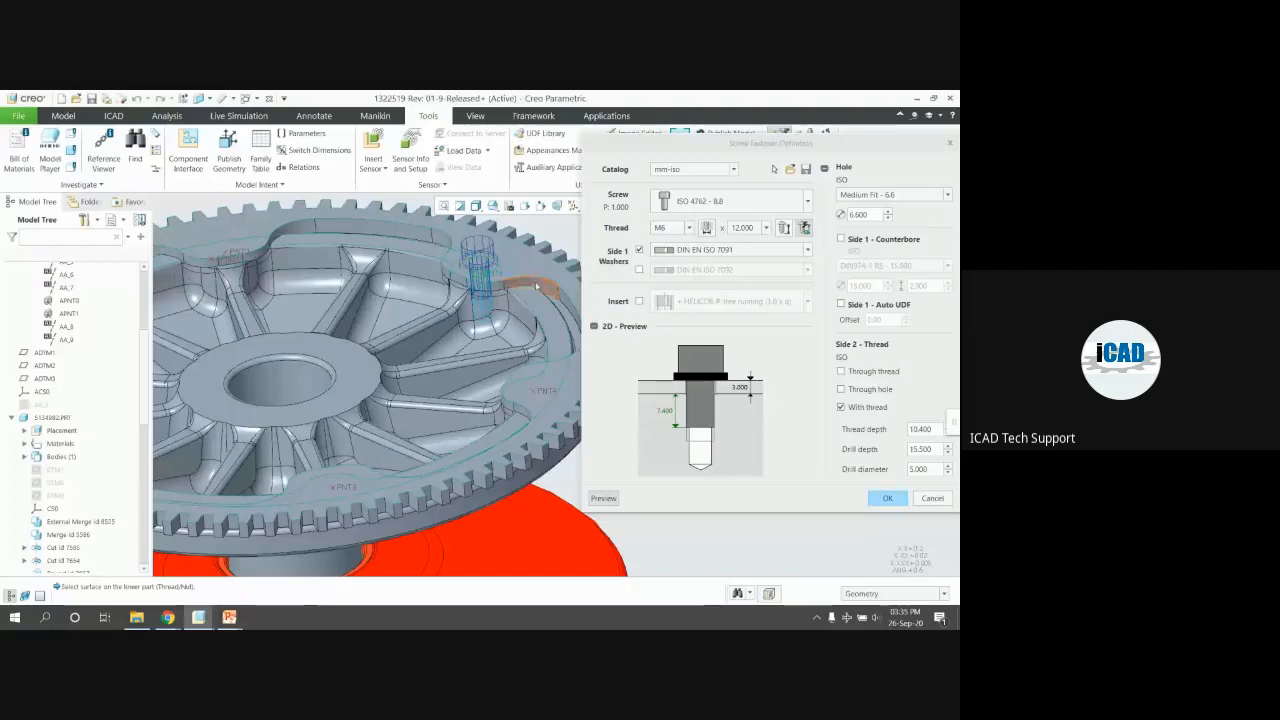
{"action": "left_click", "coordinate": [876, 498]}
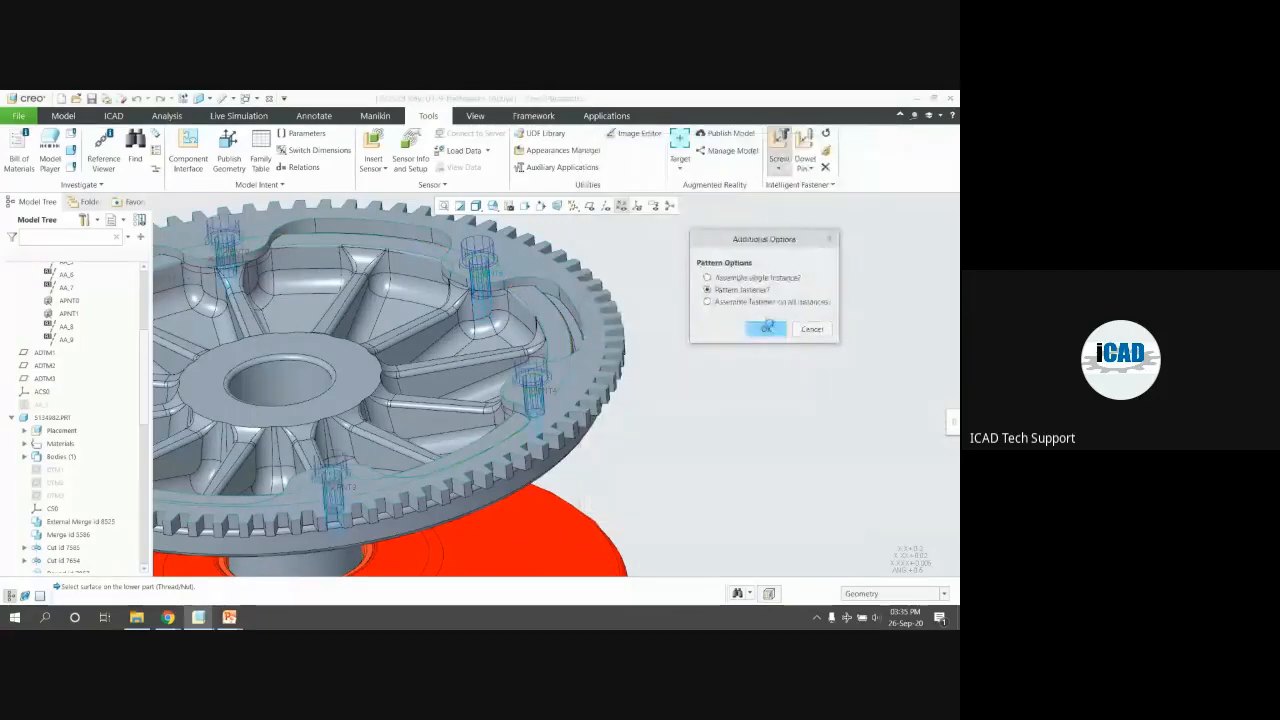
{"action": "left_click", "coordinate": [767, 328]}
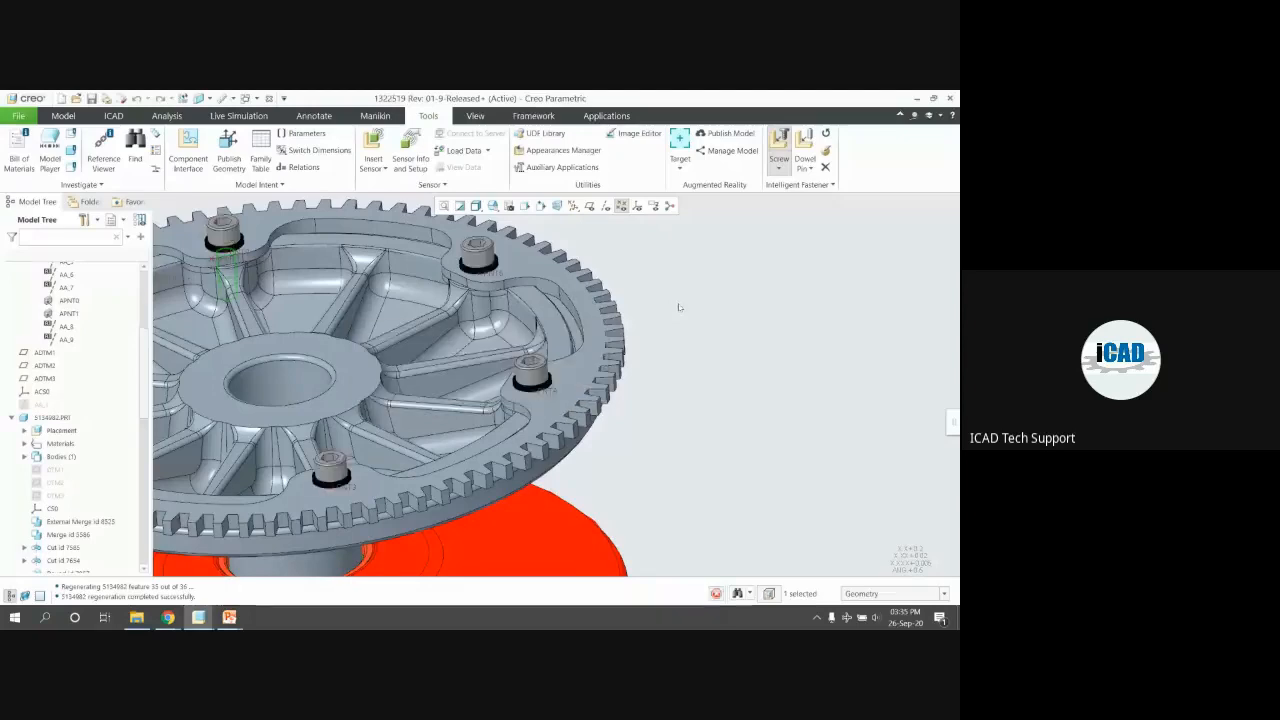
{"action": "scroll", "coordinate": [678, 307], "scroll_direction": "up", "scroll_amount": 3}
{"action": "scroll", "coordinate": [698, 303], "scroll_direction": "down", "scroll_amount": 4}
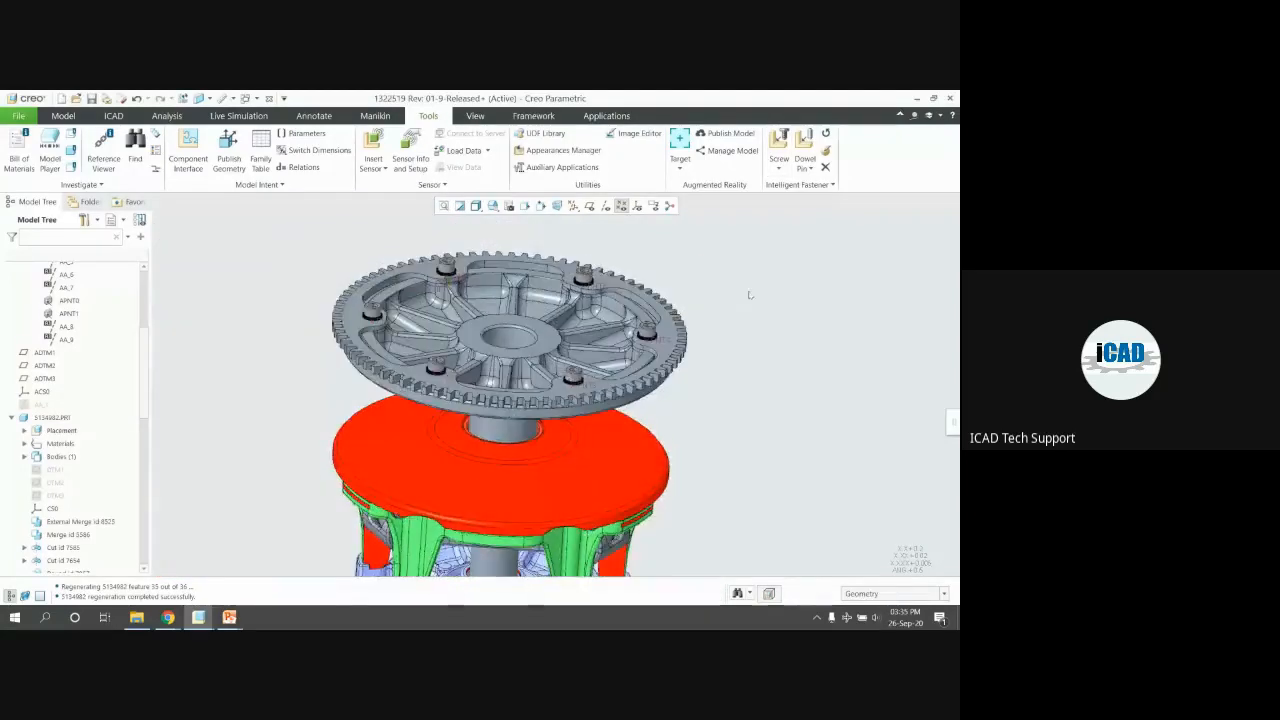
{"action": "left_click", "coordinate": [798, 185]}
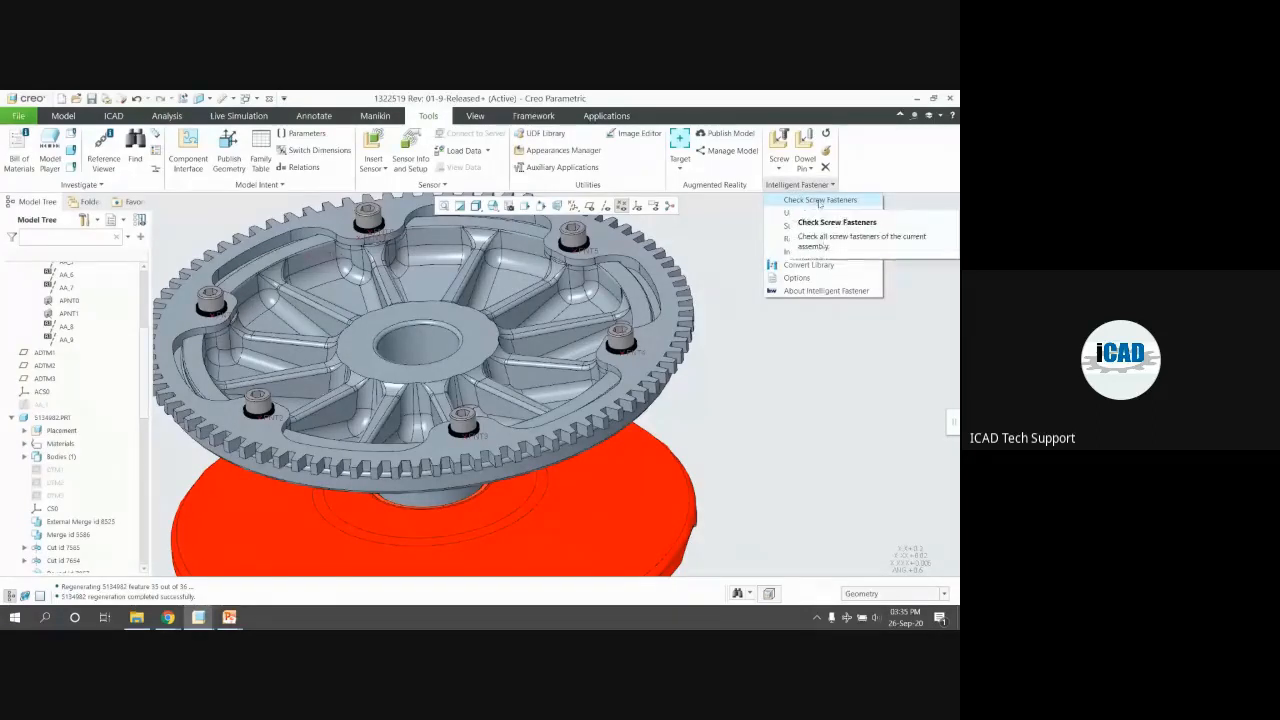
{"action": "left_click", "coordinate": [819, 200]}
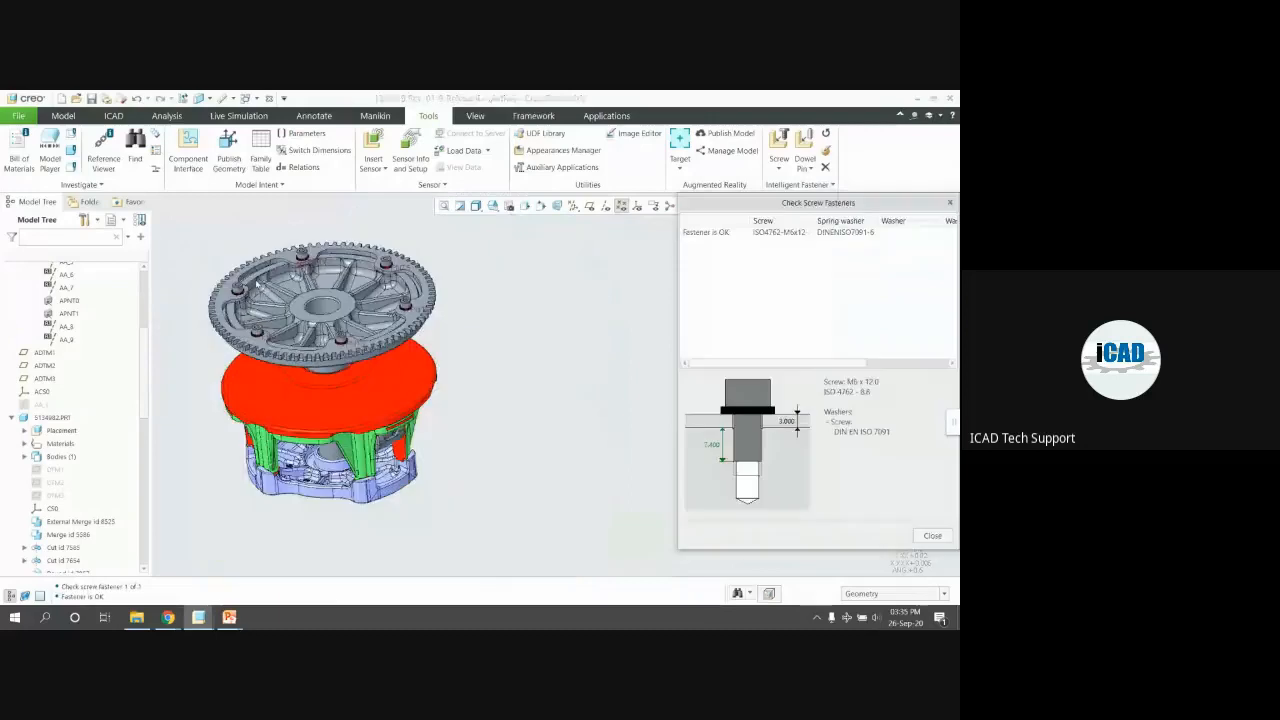
{"action": "left_click_drag", "start_coordinate": [738, 206], "coordinate": [640, 122]}
{"action": "left_click", "coordinate": [618, 148]}
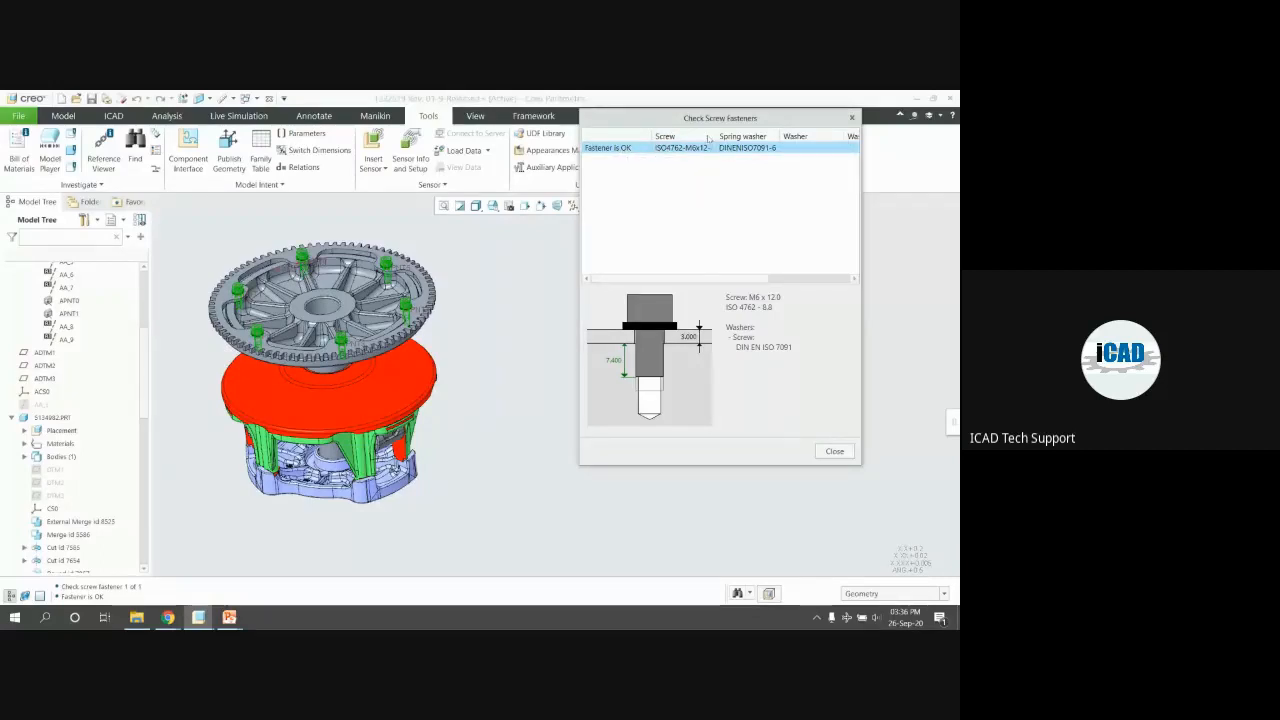
{"action": "left_click_drag", "start_coordinate": [733, 280], "coordinate": [833, 282]}
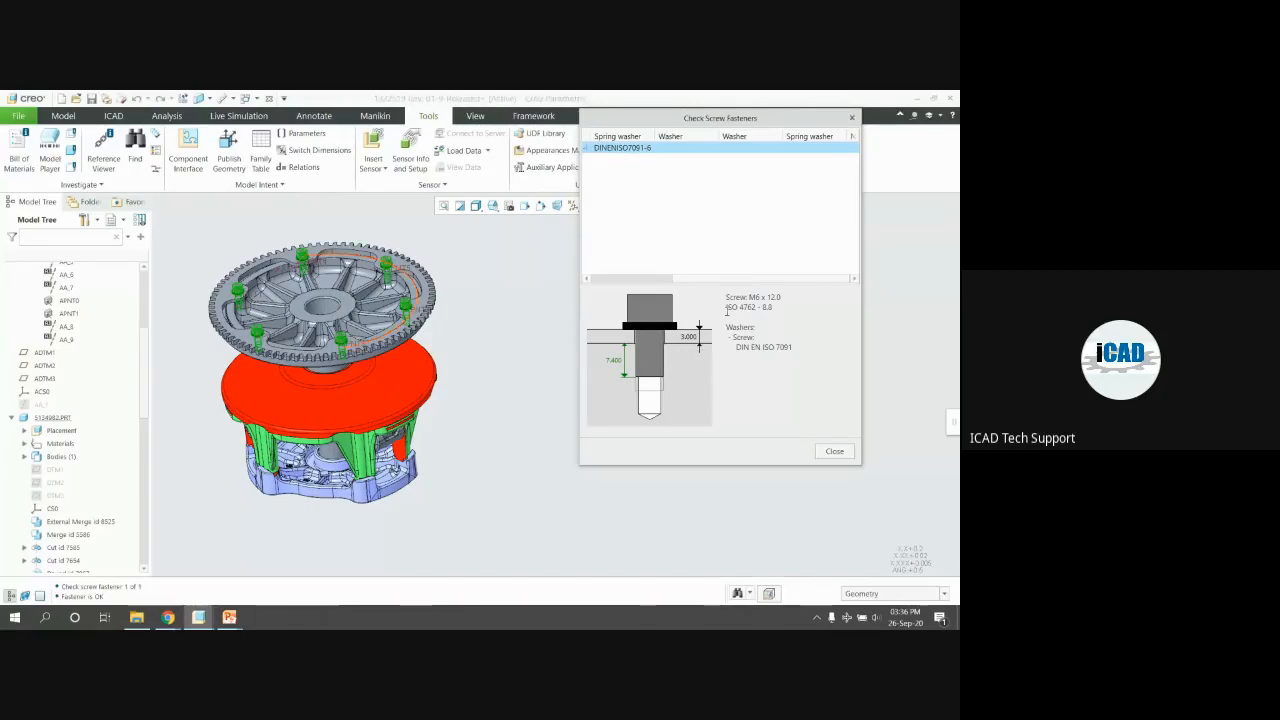
{"action": "left_click_drag", "start_coordinate": [727, 281], "coordinate": [626, 278]}
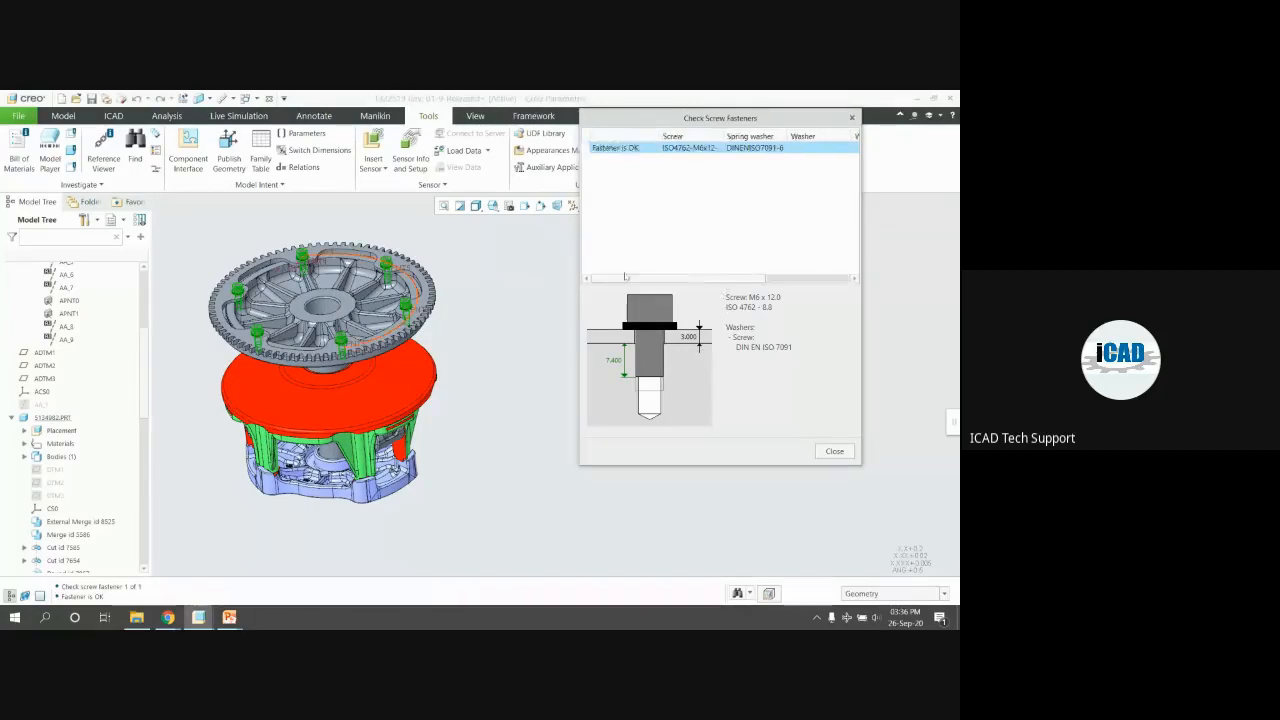
{"action": "left_click", "coordinate": [834, 452]}
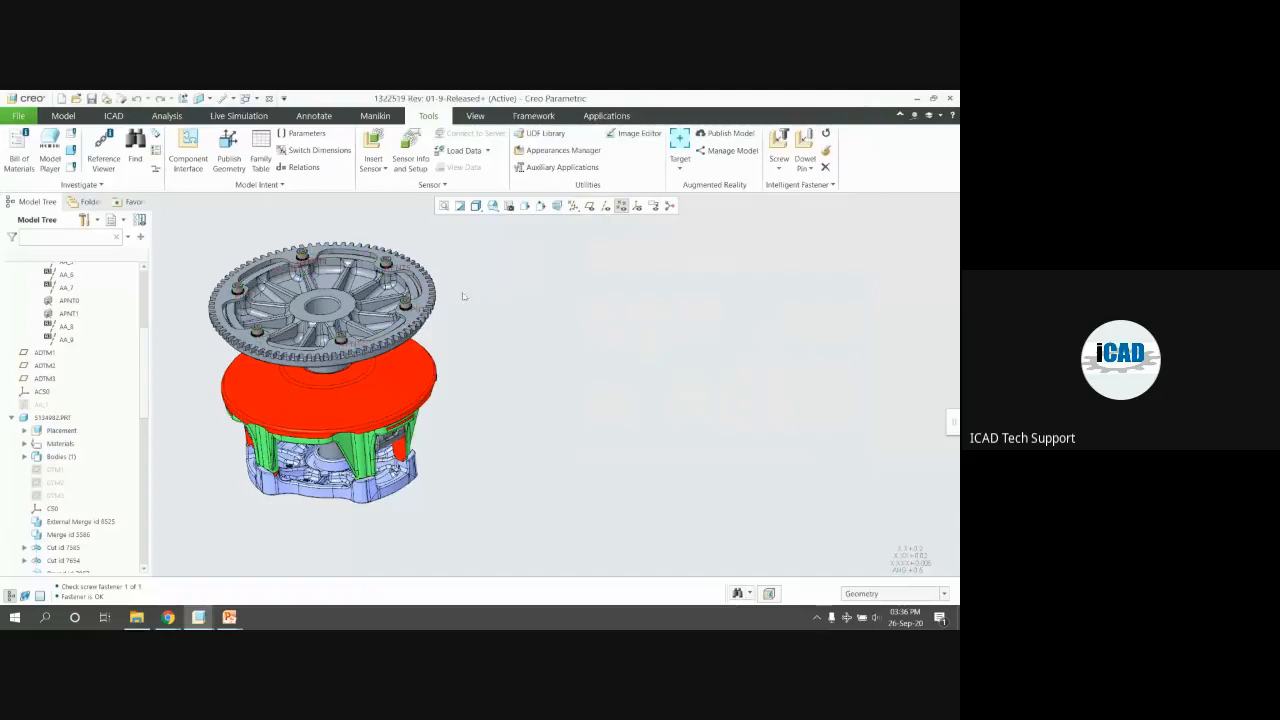
{"action": "scroll", "coordinate": [872, 275], "scroll_direction": "up", "scroll_amount": 2}
{"action": "scroll", "coordinate": [538, 269], "scroll_direction": "down", "scroll_amount": 3}
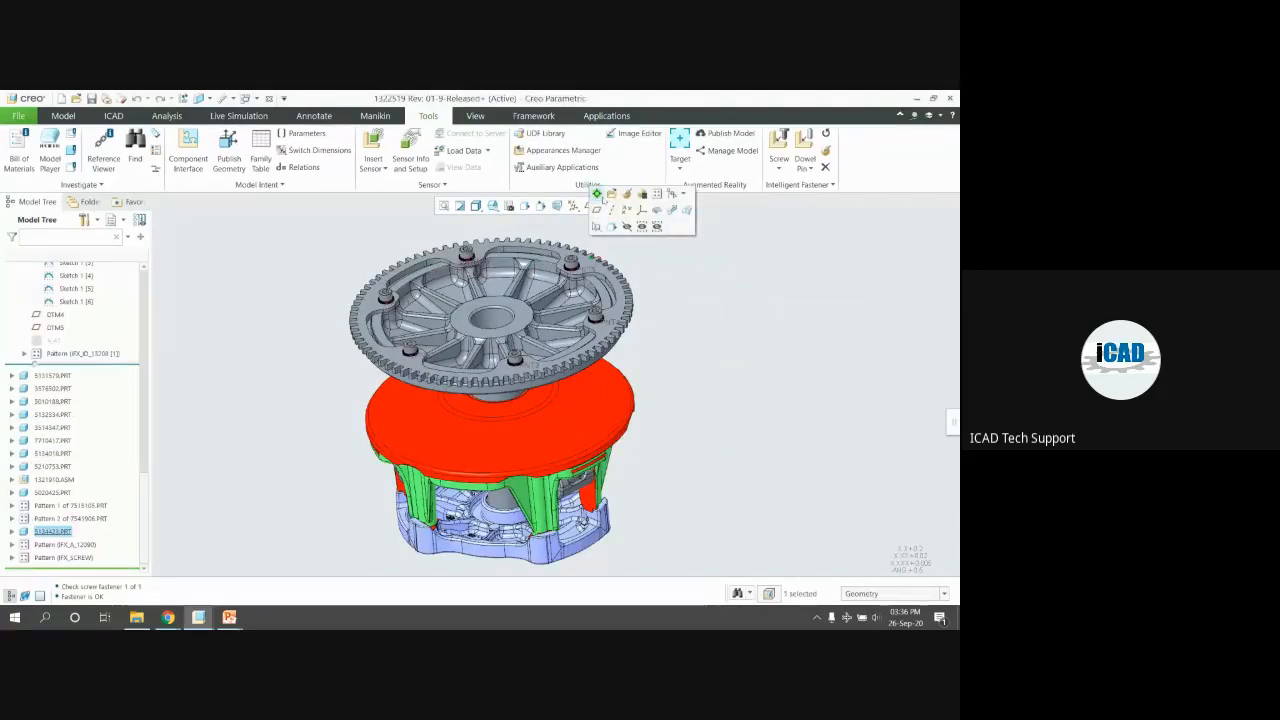
Change the gear ring's Extrude 1 depth from 5.00 to 20
{"action": "scroll", "coordinate": [621, 313], "scroll_direction": "down", "scroll_amount": 1}
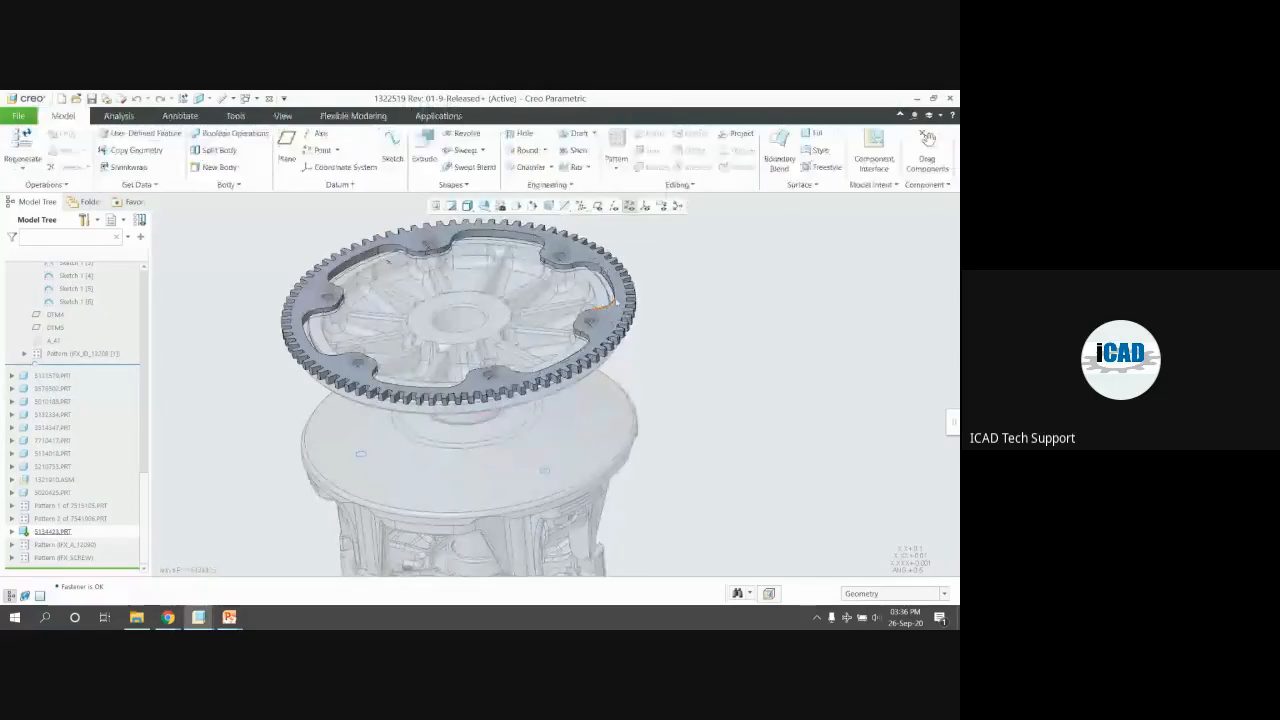
{"action": "left_click", "coordinate": [617, 301]}
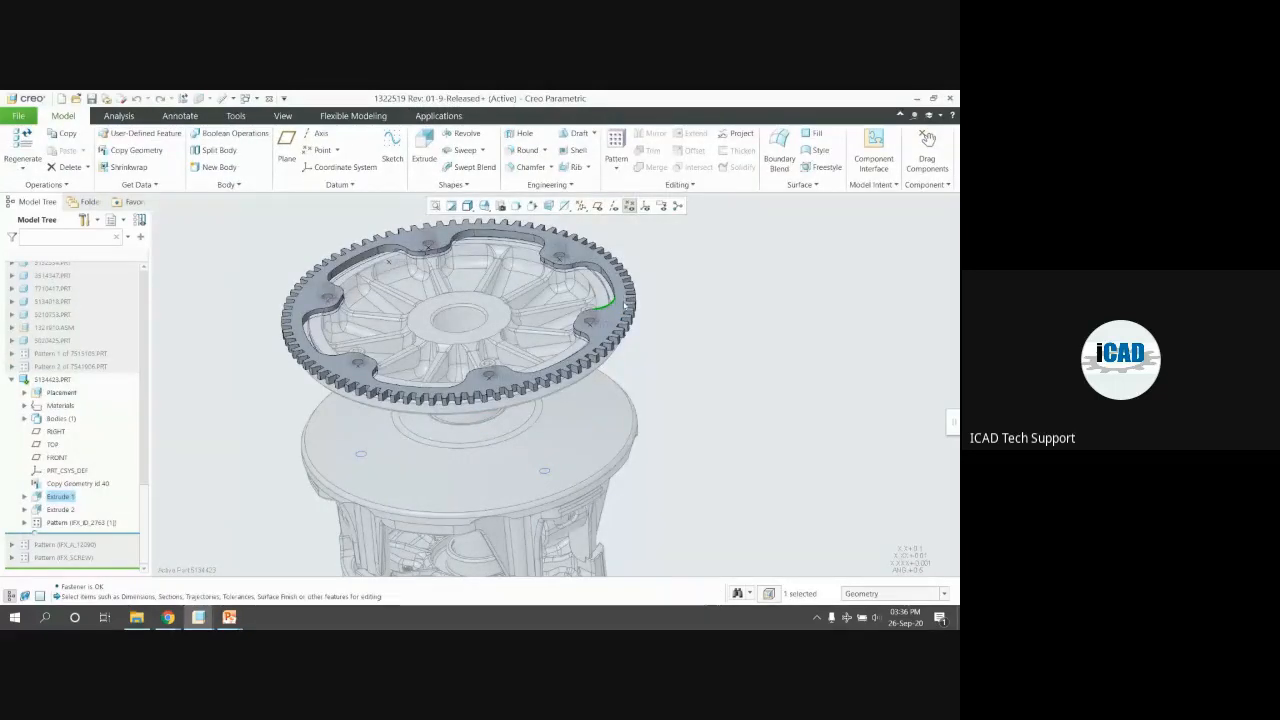
{"action": "left_click", "coordinate": [60, 497]}
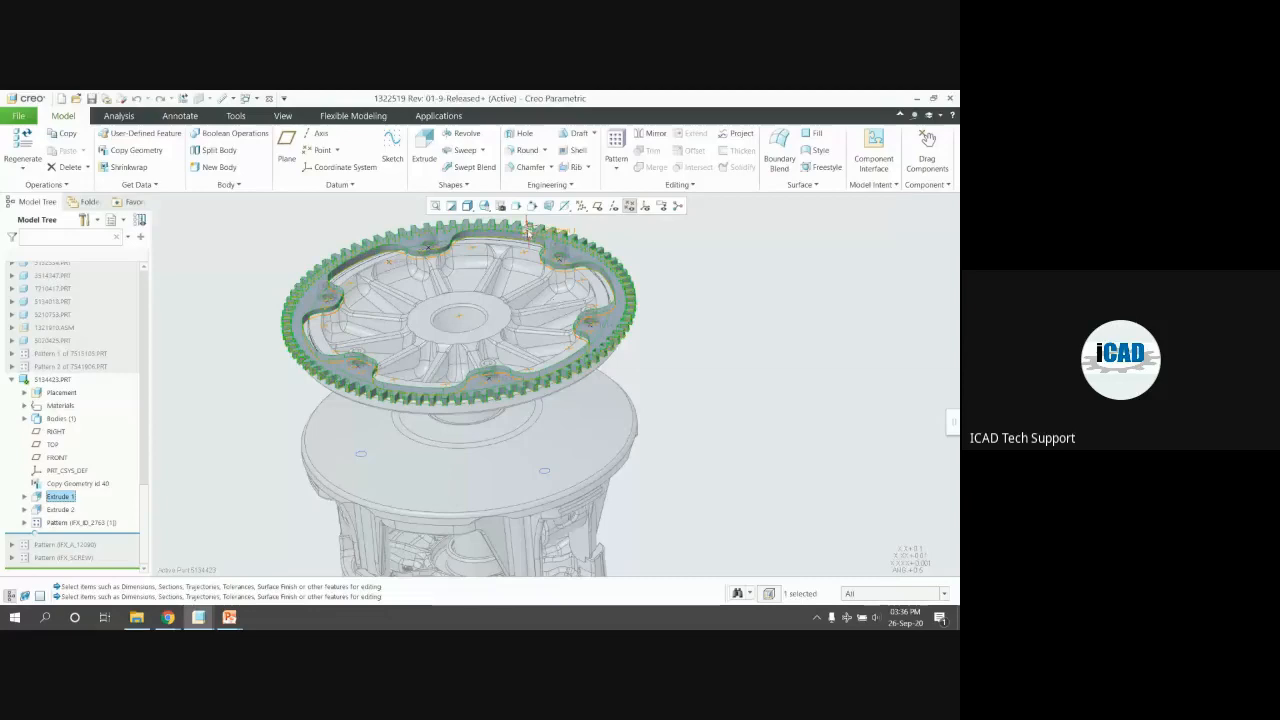
{"action": "double_click", "coordinate": [528, 230]}
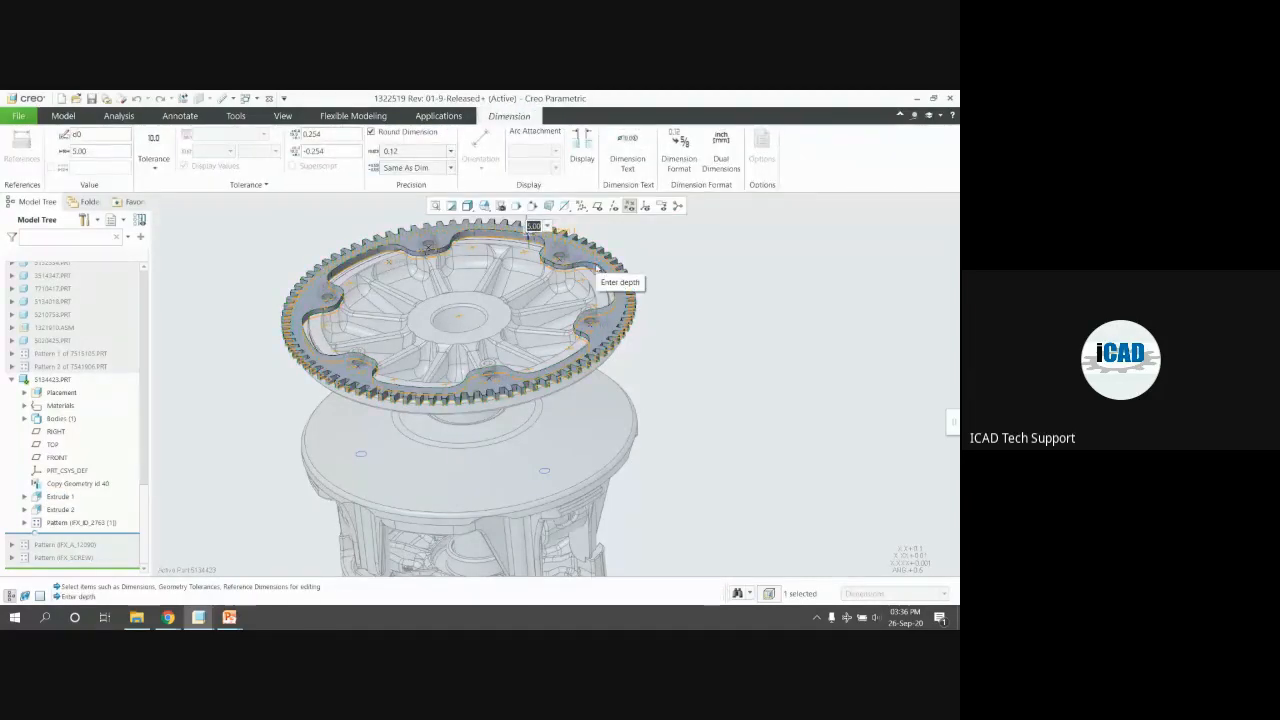
{"action": "type", "text": "20"}
{"action": "key", "text": "Return"}
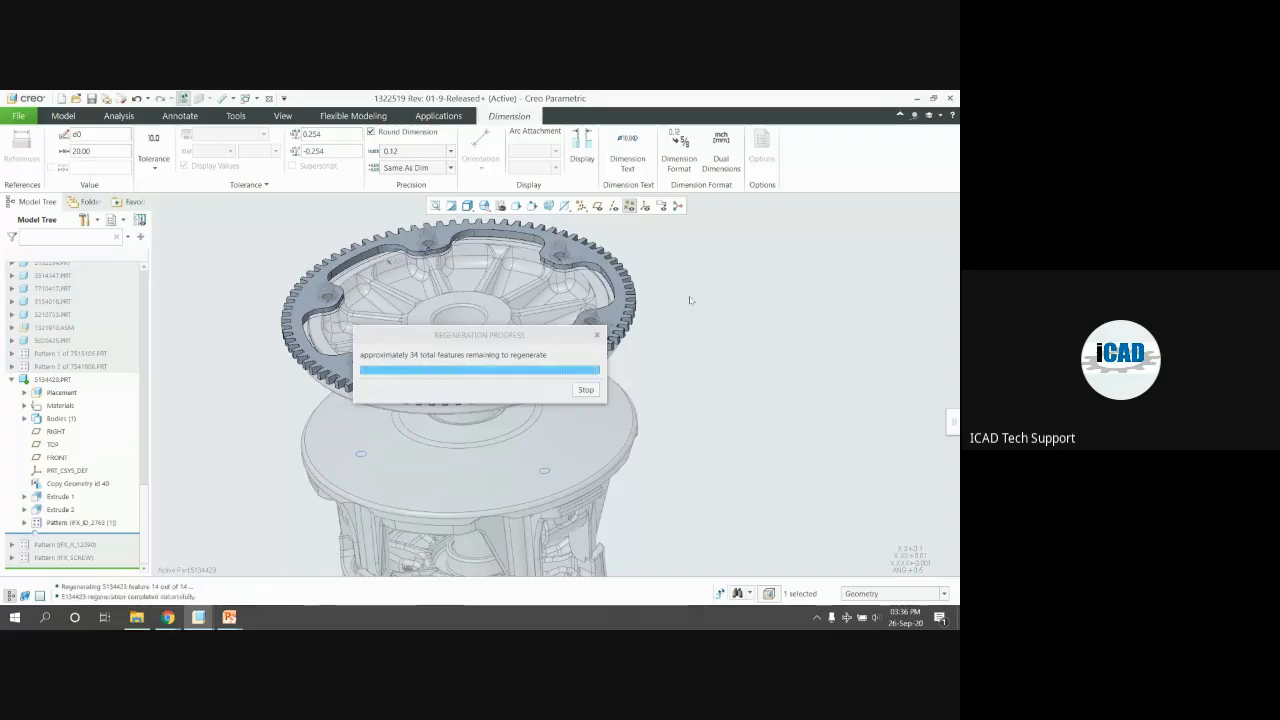
{"action": "left_click", "coordinate": [675, 325]}
Reactivate the top-level 1322519.ASM assembly from the Model Tree
{"action": "scroll", "coordinate": [651, 376], "scroll_direction": "up", "scroll_amount": 2}
{"action": "middle_click_drag", "start_coordinate": [651, 376], "coordinate": [630, 342]}
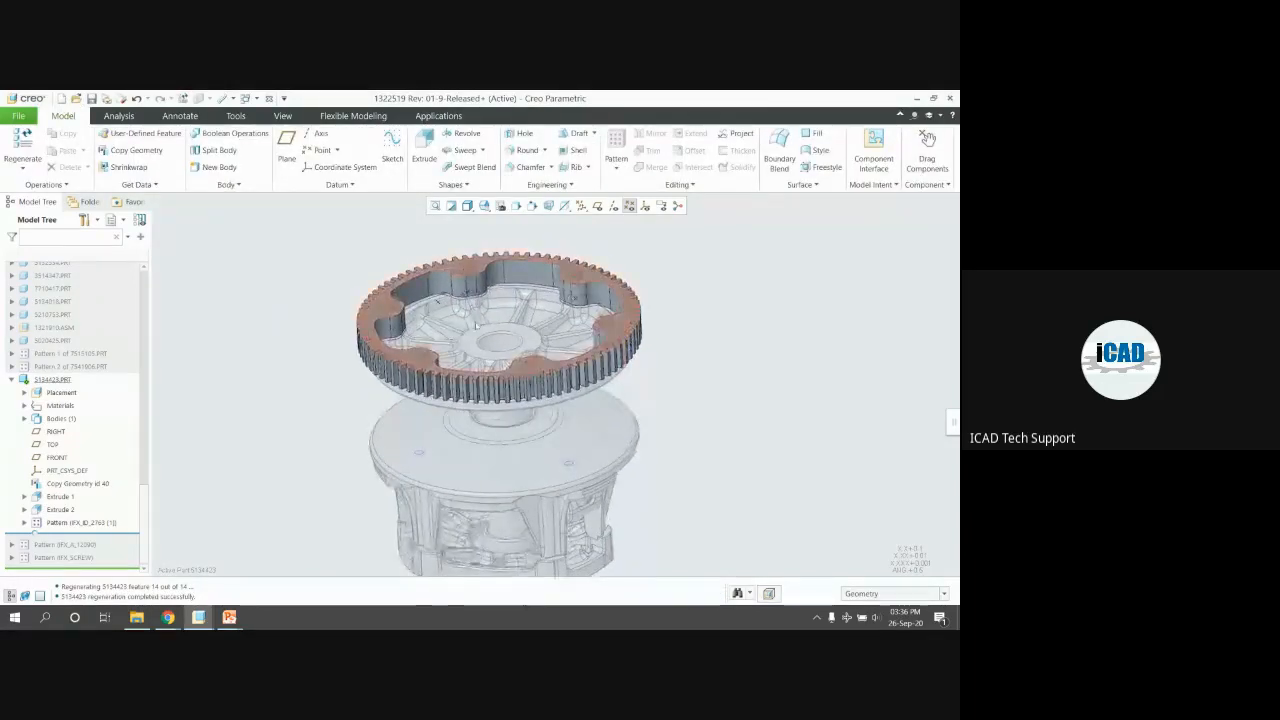
{"action": "scroll", "coordinate": [68, 333], "scroll_direction": "up", "scroll_amount": 10}
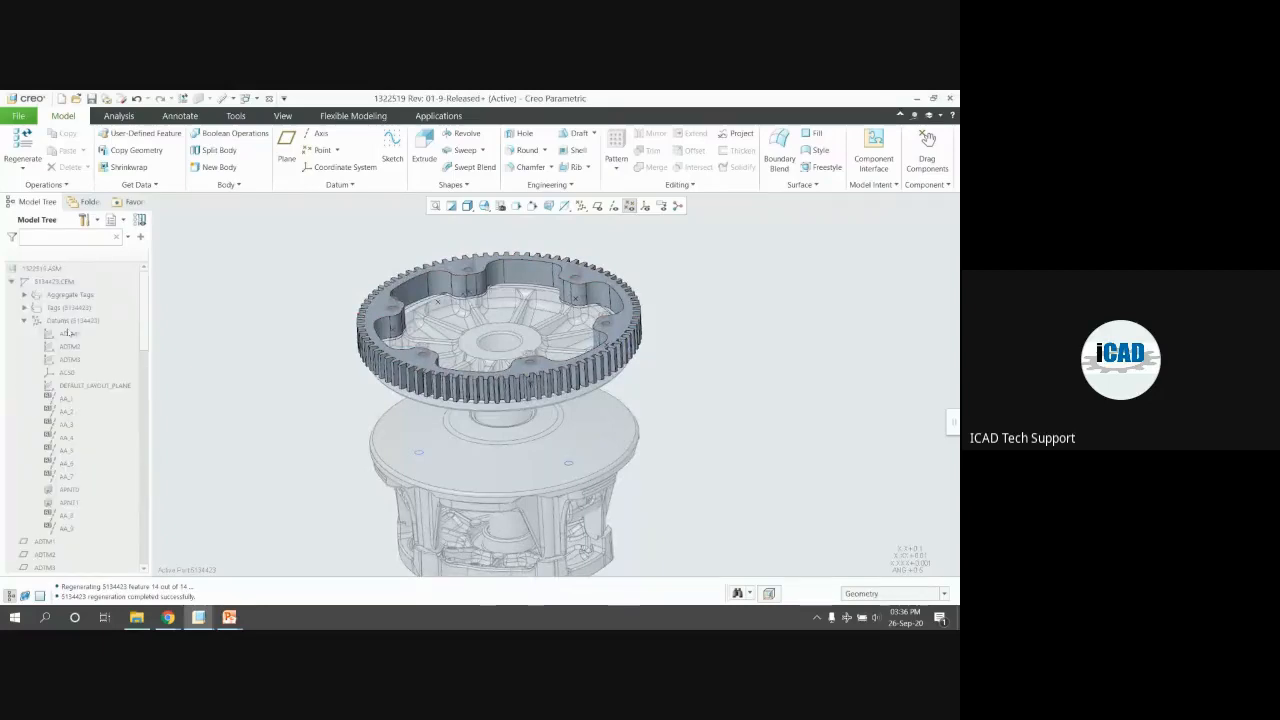
{"action": "left_click", "coordinate": [42, 268]}
{"action": "right_click", "coordinate": [45, 268]}
{"action": "left_click", "coordinate": [51, 252]}
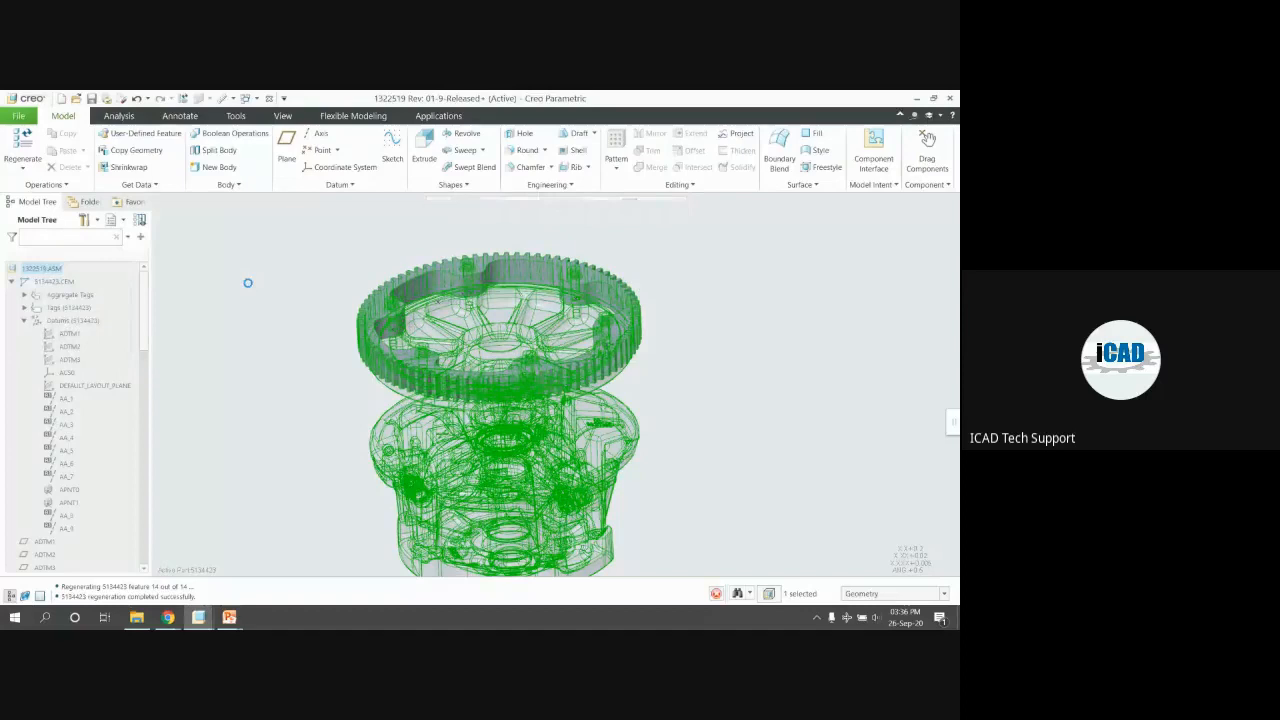
{"action": "middle_click_drag", "start_coordinate": [640, 290], "coordinate": [599, 312]}
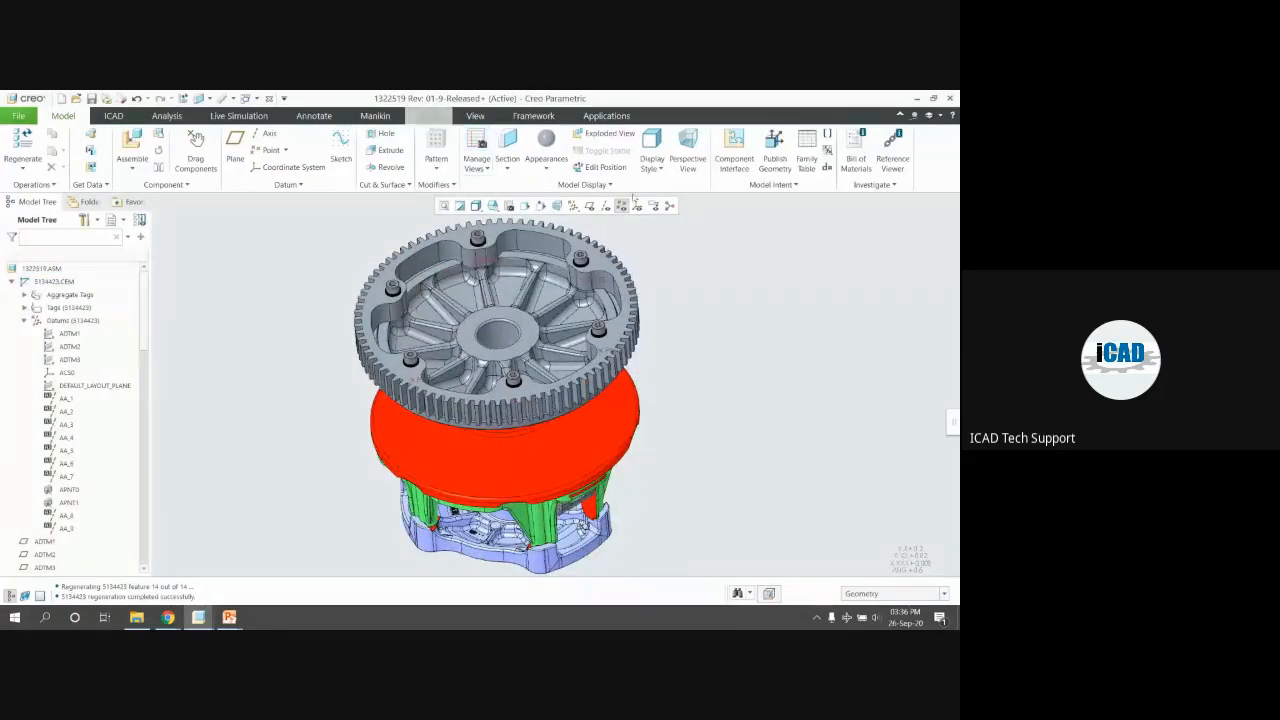
Run Check Screw Fasteners and widen the results to see the M6 × 12 screw flagged too short
{"action": "left_click", "coordinate": [428, 115]}
{"action": "left_click", "coordinate": [797, 185]}
{"action": "left_click", "coordinate": [803, 204]}
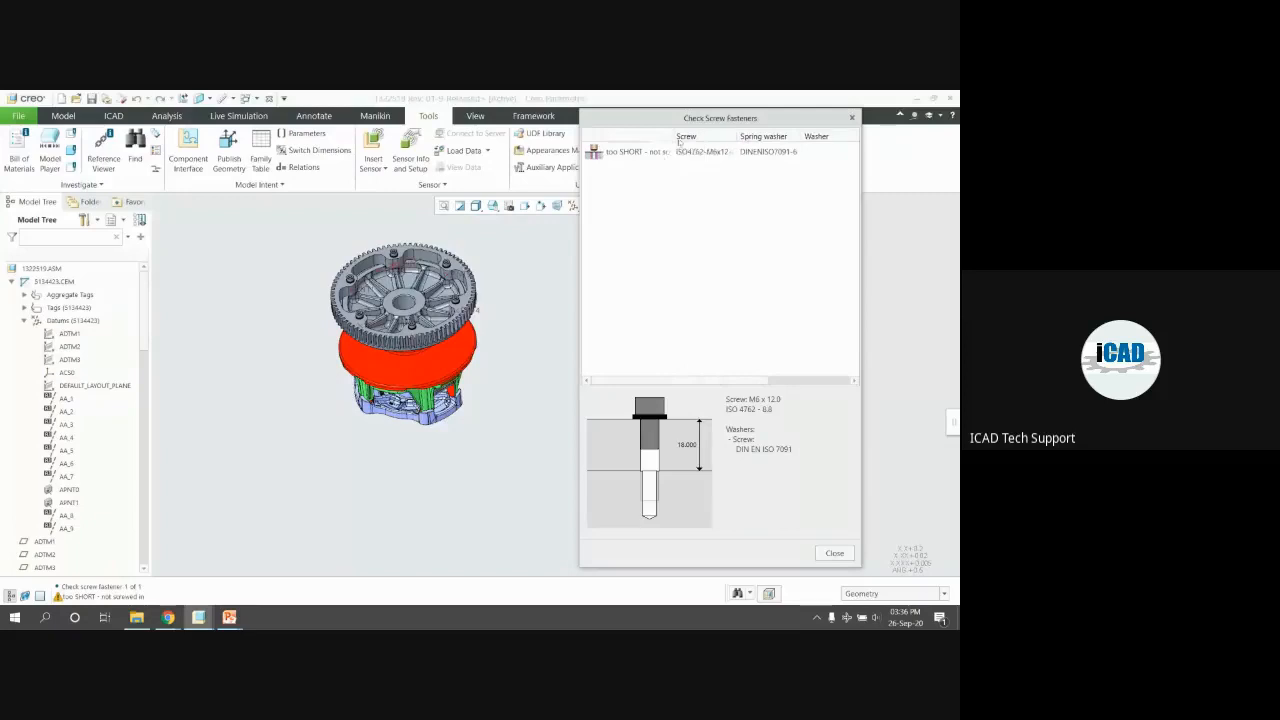
{"action": "left_click_drag", "start_coordinate": [679, 142], "coordinate": [709, 135]}
{"action": "scroll", "coordinate": [488, 253], "scroll_direction": "down", "scroll_amount": 4}
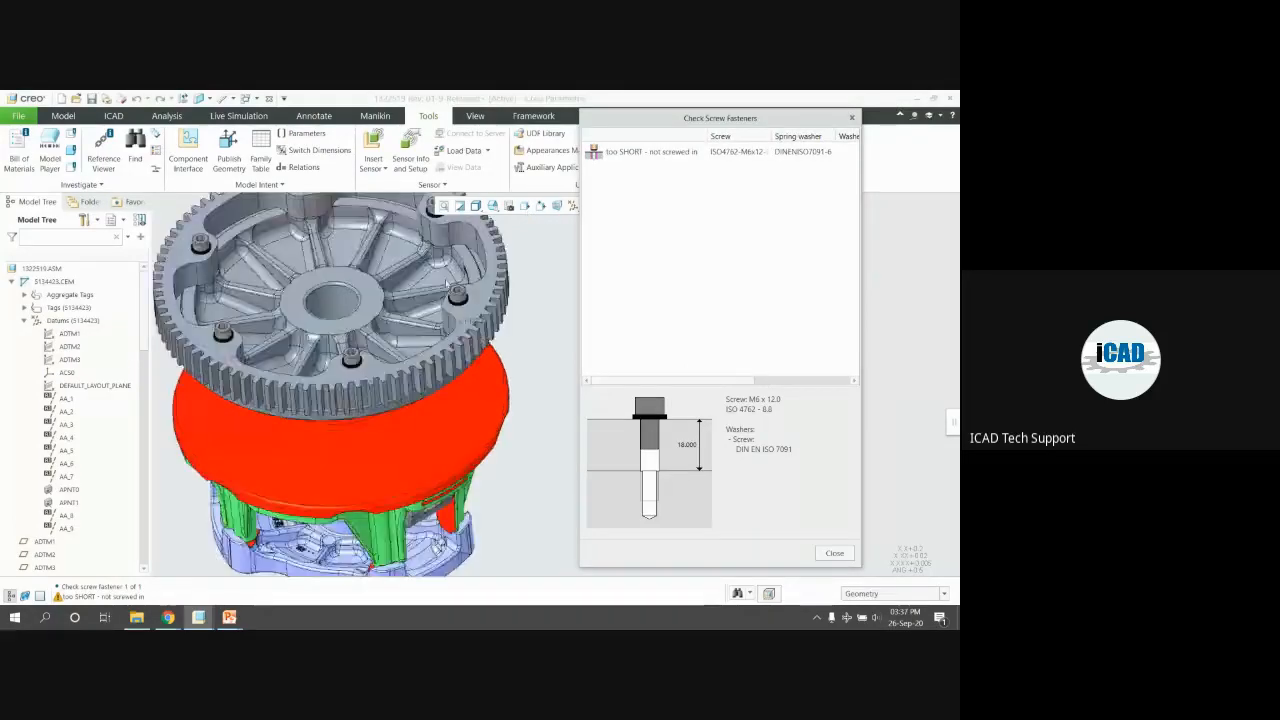
{"action": "left_click", "coordinate": [703, 167]}
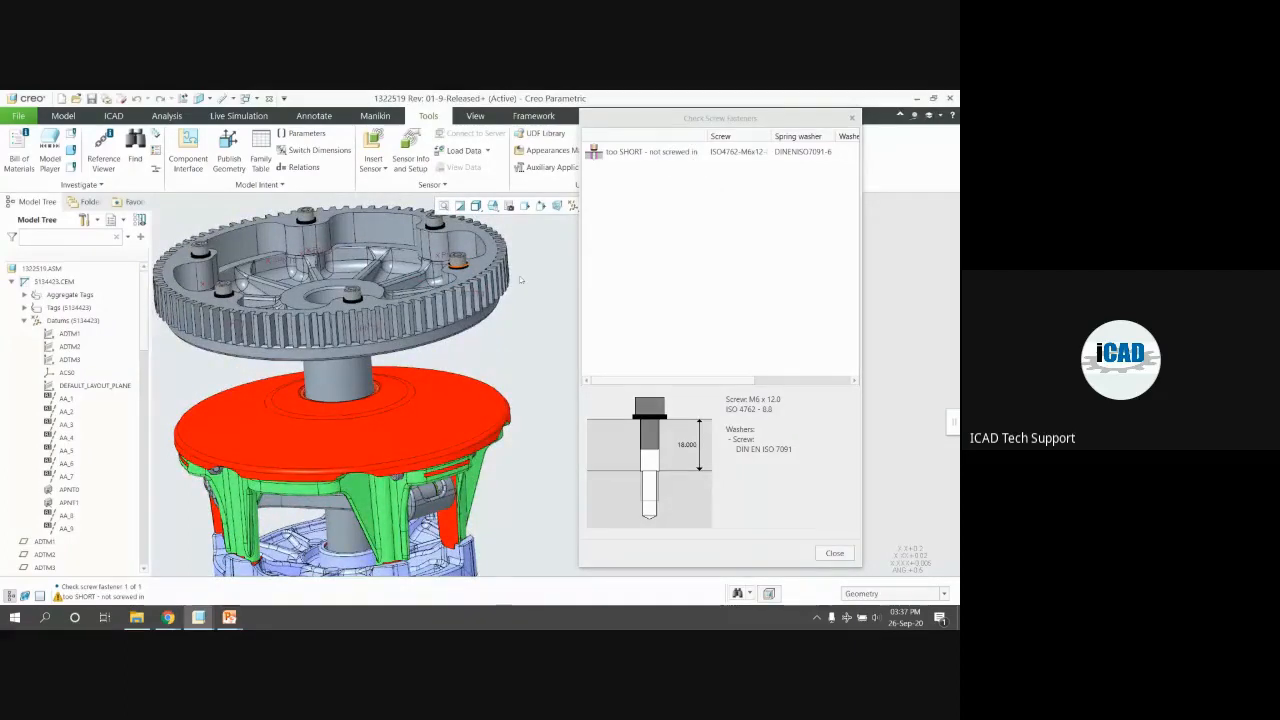
{"action": "scroll", "coordinate": [525, 278], "scroll_direction": "up", "scroll_amount": 3}
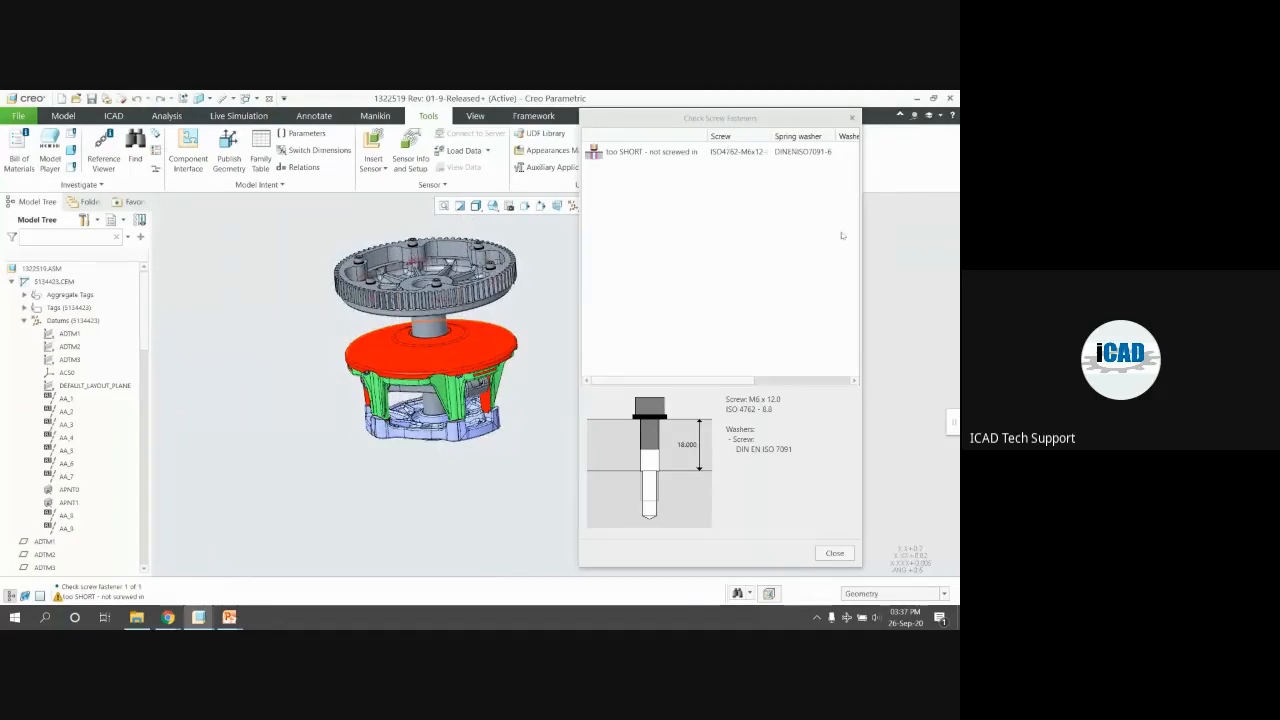
{"action": "left_click_drag", "start_coordinate": [861, 237], "coordinate": [954, 227]}
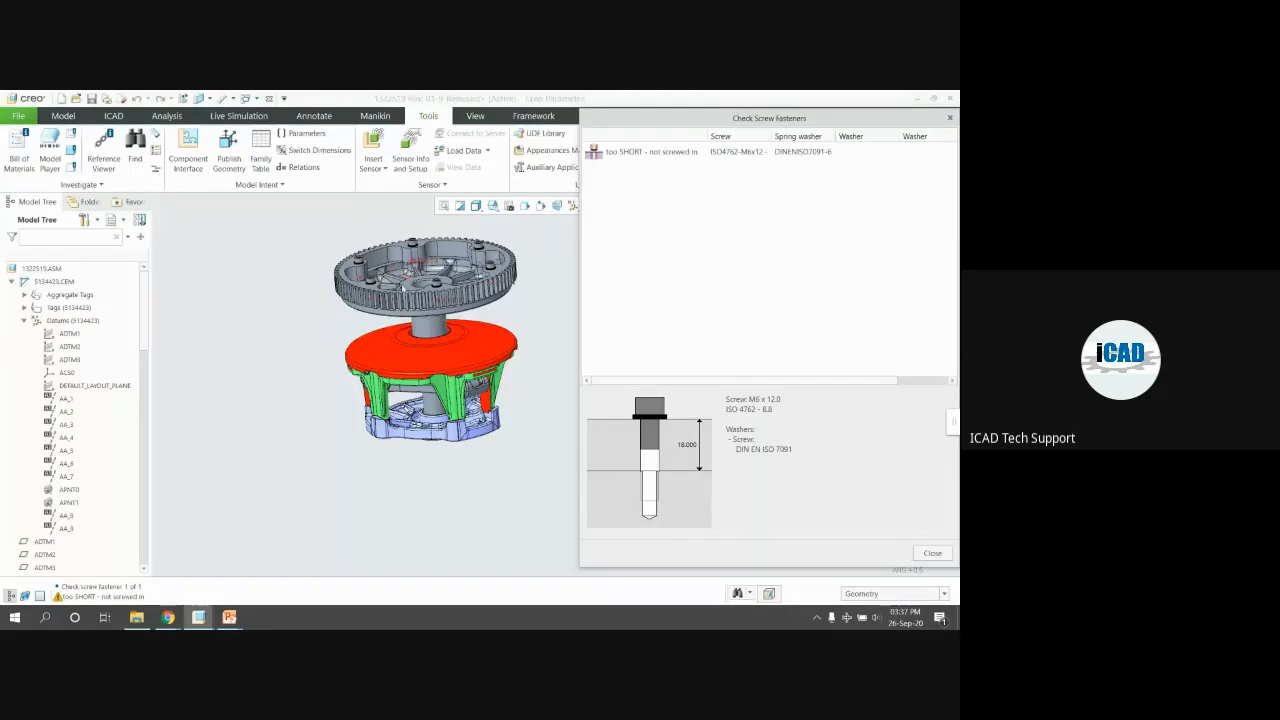
{"action": "left_click", "coordinate": [284, 310]}
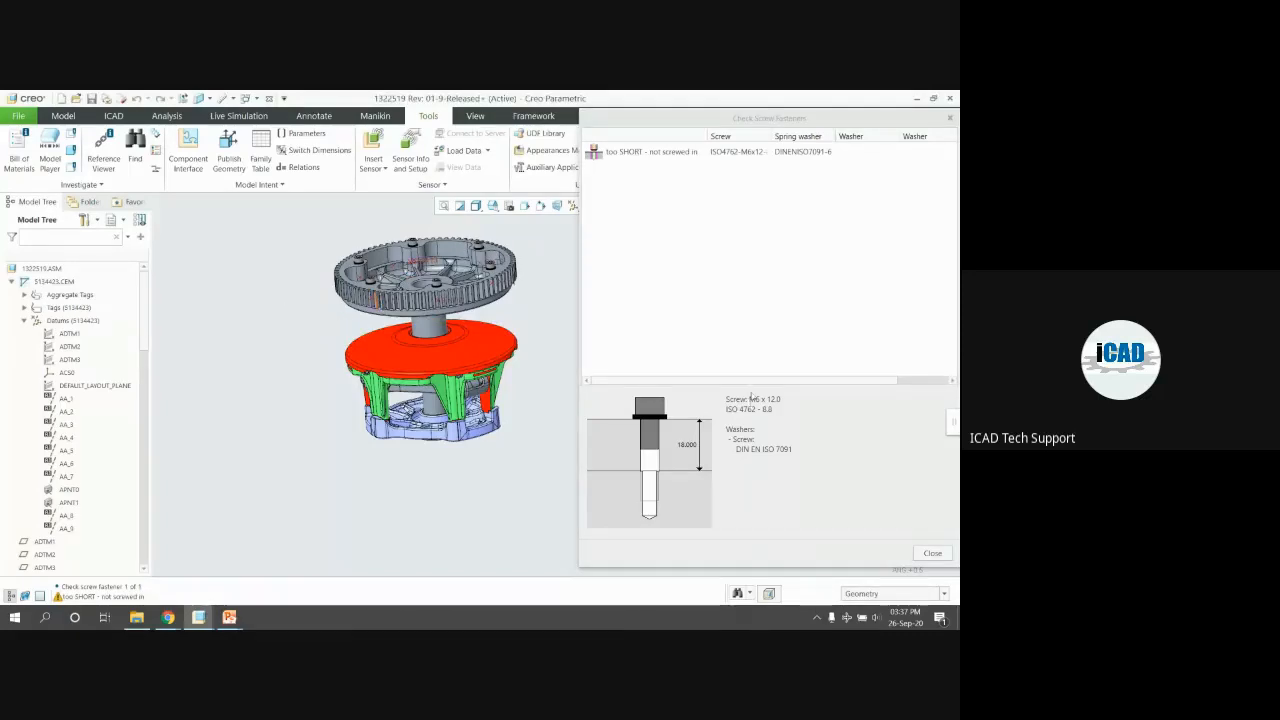
{"action": "left_click", "coordinate": [771, 385]}
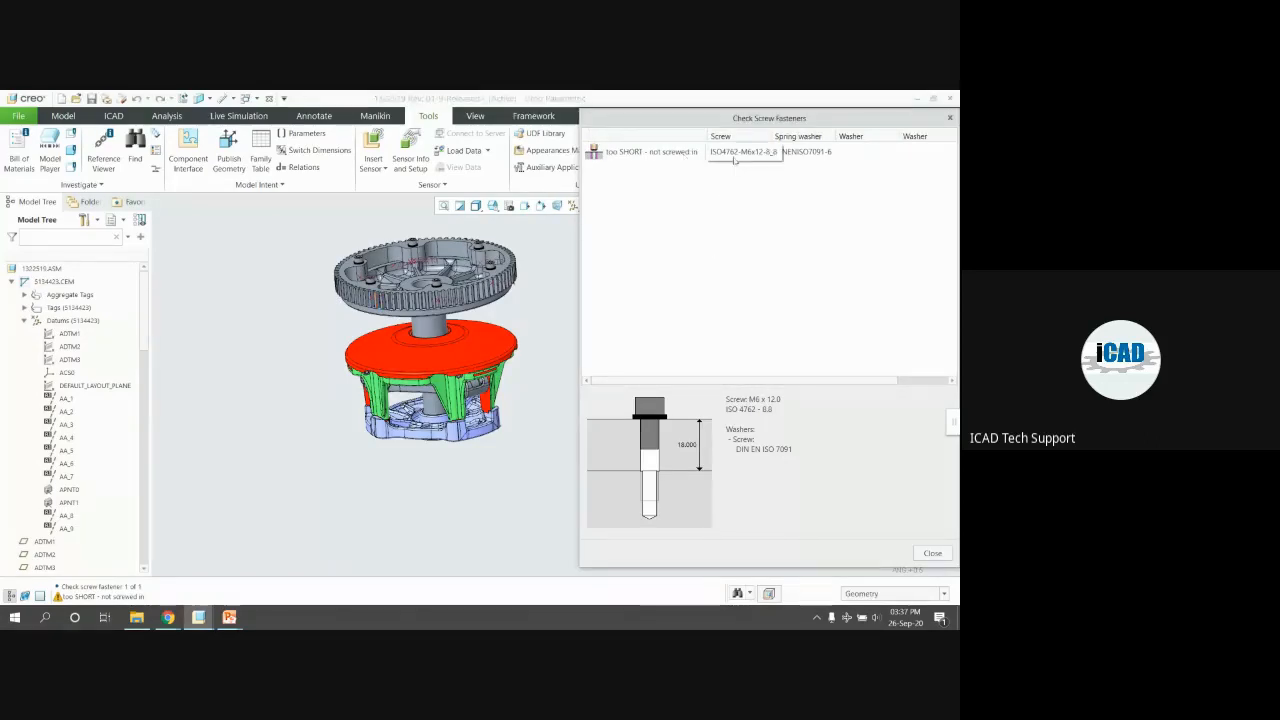
Redefine the flagged M6 screw with automatic length, lengthening it from 12 to 28 mm
{"action": "double_click", "coordinate": [628, 152]}
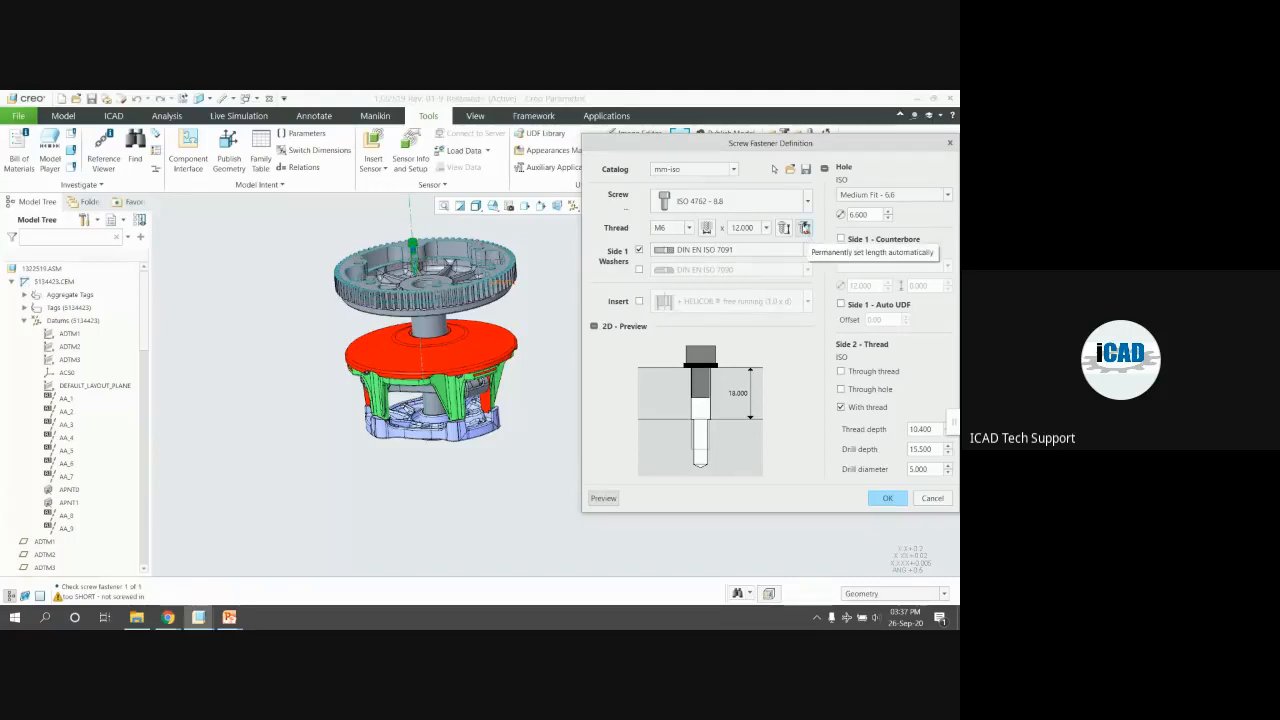
{"action": "left_click", "coordinate": [804, 228]}
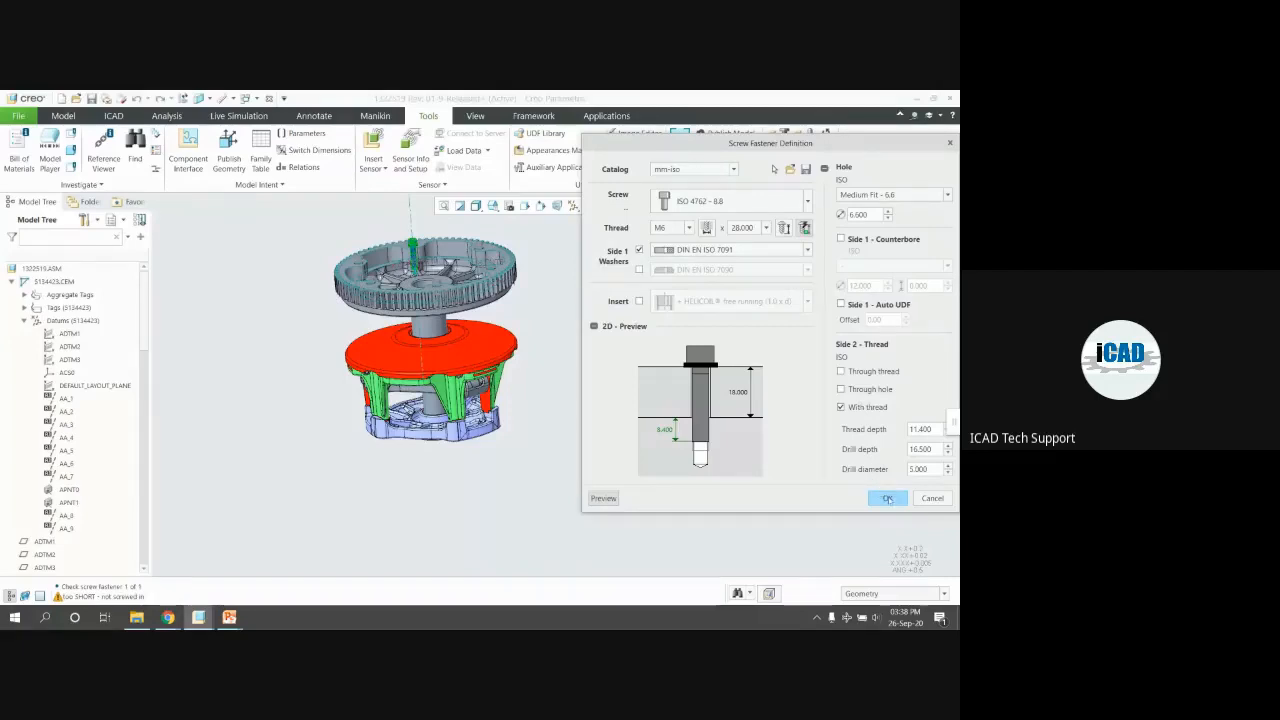
{"action": "left_click", "coordinate": [888, 500]}
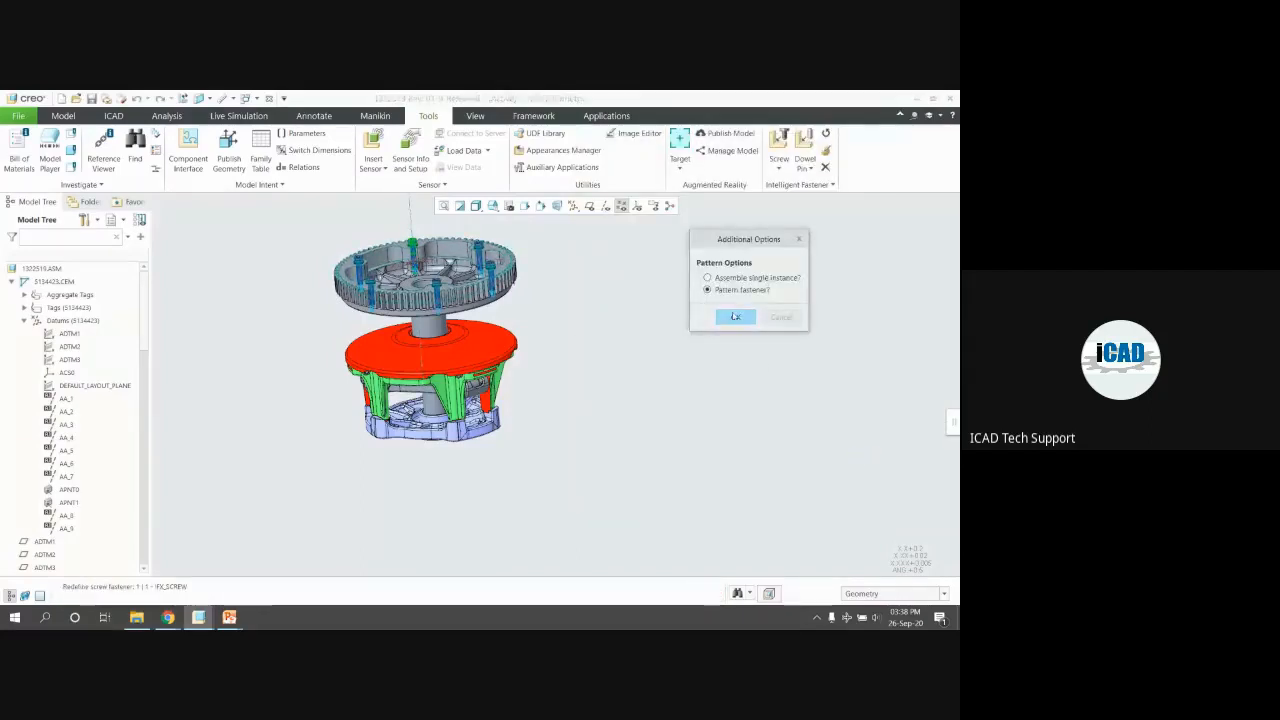
Apply the 28 mm screw as a pattern and close the check reporting Fastener is OK
{"action": "left_click", "coordinate": [735, 316]}
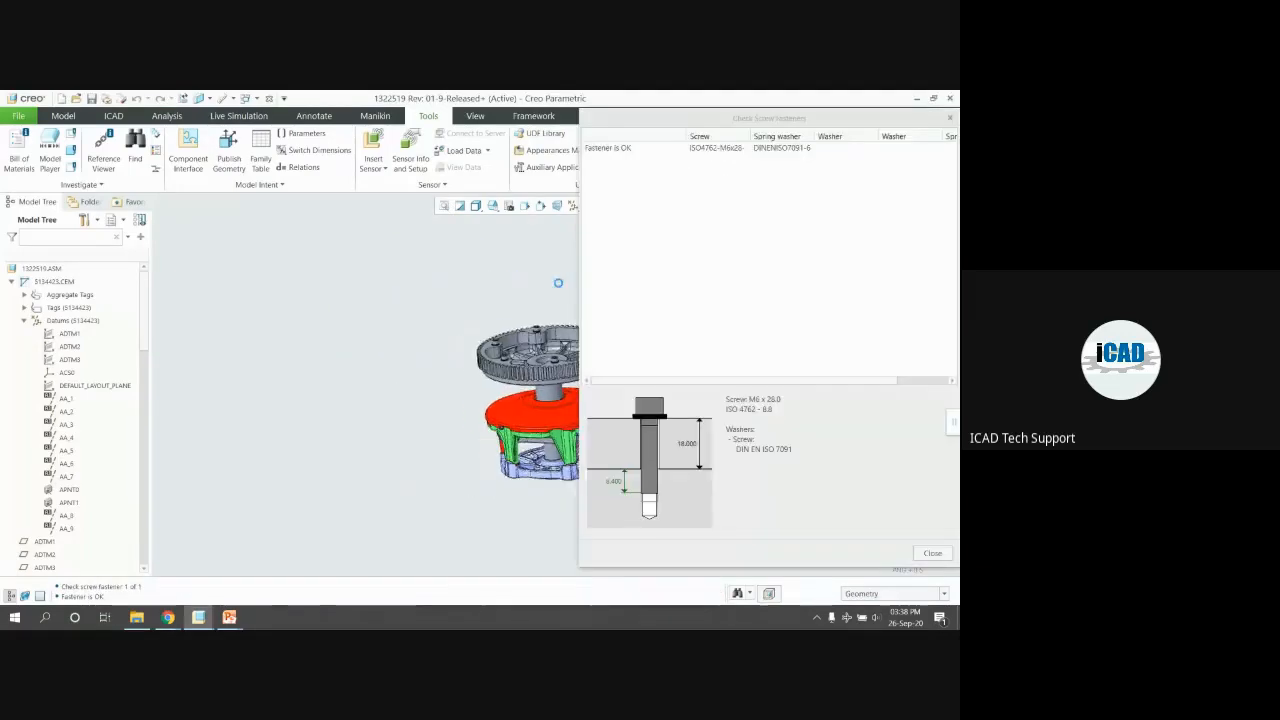
{"action": "left_click", "coordinate": [950, 118]}
{"action": "mouse_move", "coordinate": [570, 328]}
{"action": "middle_mouse_down"}
{"action": "mouse_move", "coordinate": [529, 392]}
{"action": "mouse_move", "coordinate": [603, 239]}
{"action": "mouse_move", "coordinate": [556, 335]}
{"action": "middle_mouse_up"}
{"action": "scroll", "coordinate": [529, 392], "scroll_direction": "down", "scroll_amount": 5}
{"action": "scroll", "coordinate": [556, 335], "scroll_direction": "up", "scroll_amount": 1}
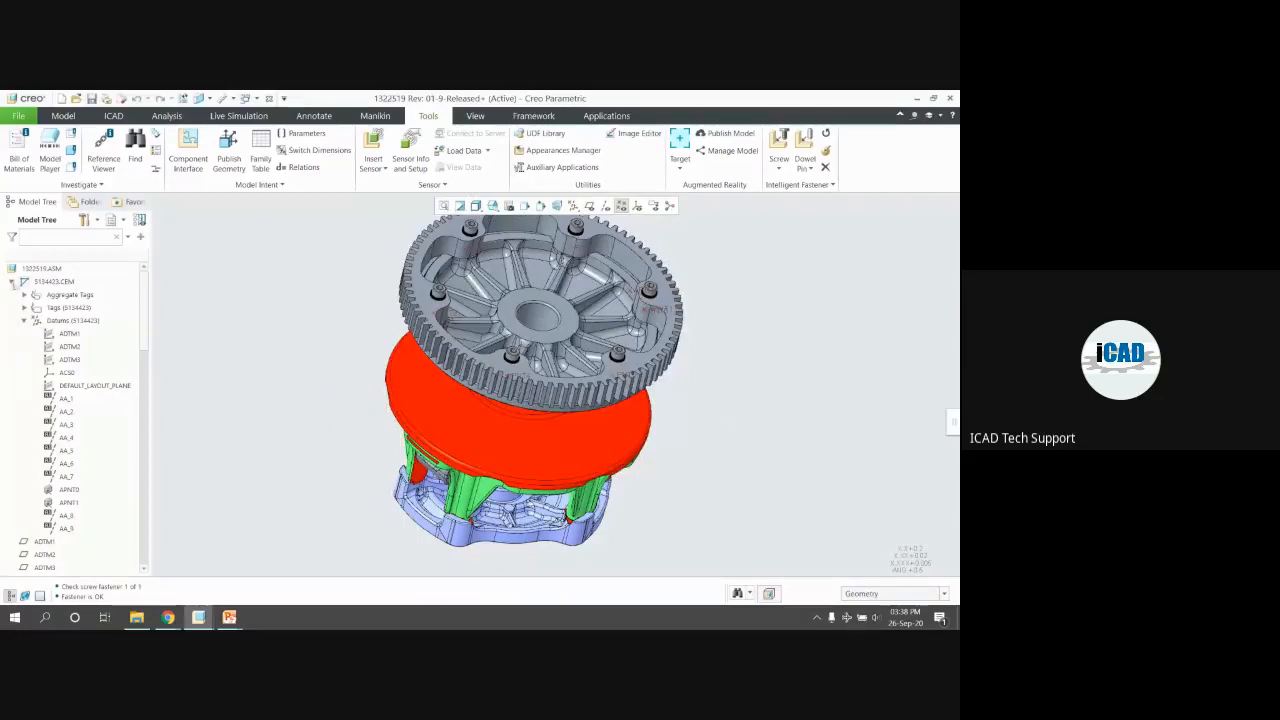
Select datum plane ADTM1 and turn on datum plane display
{"action": "left_click", "coordinate": [12, 283]}
{"action": "left_click", "coordinate": [45, 295]}
{"action": "left_click", "coordinate": [590, 206]}
{"action": "middle_click_drag", "start_coordinate": [641, 352], "coordinate": [671, 337]}
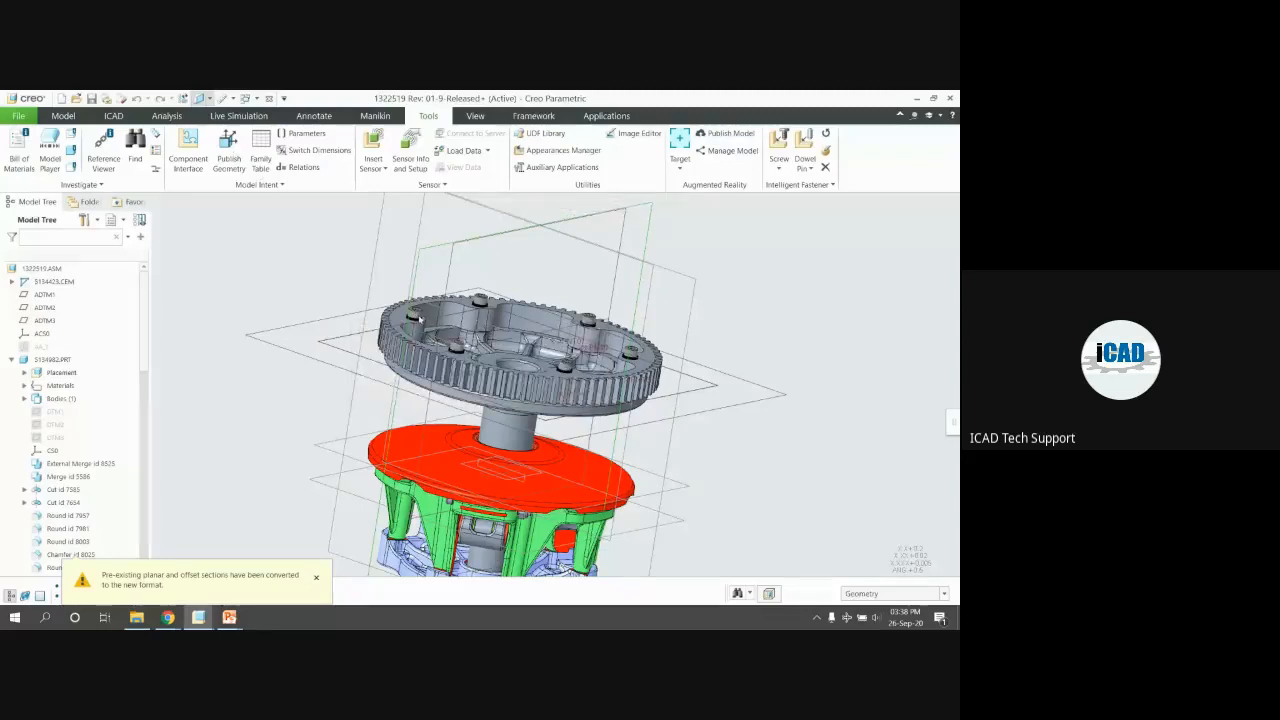
Turn on hatching for the ADTM1 section's cut faces and hide the datum planes
{"action": "mouse_move", "coordinate": [397, 328]}
{"action": "middle_mouse_down"}
{"action": "mouse_move", "coordinate": [425, 345]}
{"action": "mouse_move", "coordinate": [412, 335]}
{"action": "middle_mouse_up"}
{"action": "scroll", "coordinate": [460, 358], "scroll_direction": "down", "scroll_amount": 5}
{"action": "scroll", "coordinate": [412, 335], "scroll_direction": "up", "scroll_amount": 2}
{"action": "scroll", "coordinate": [412, 335], "scroll_direction": "up", "scroll_amount": 2}
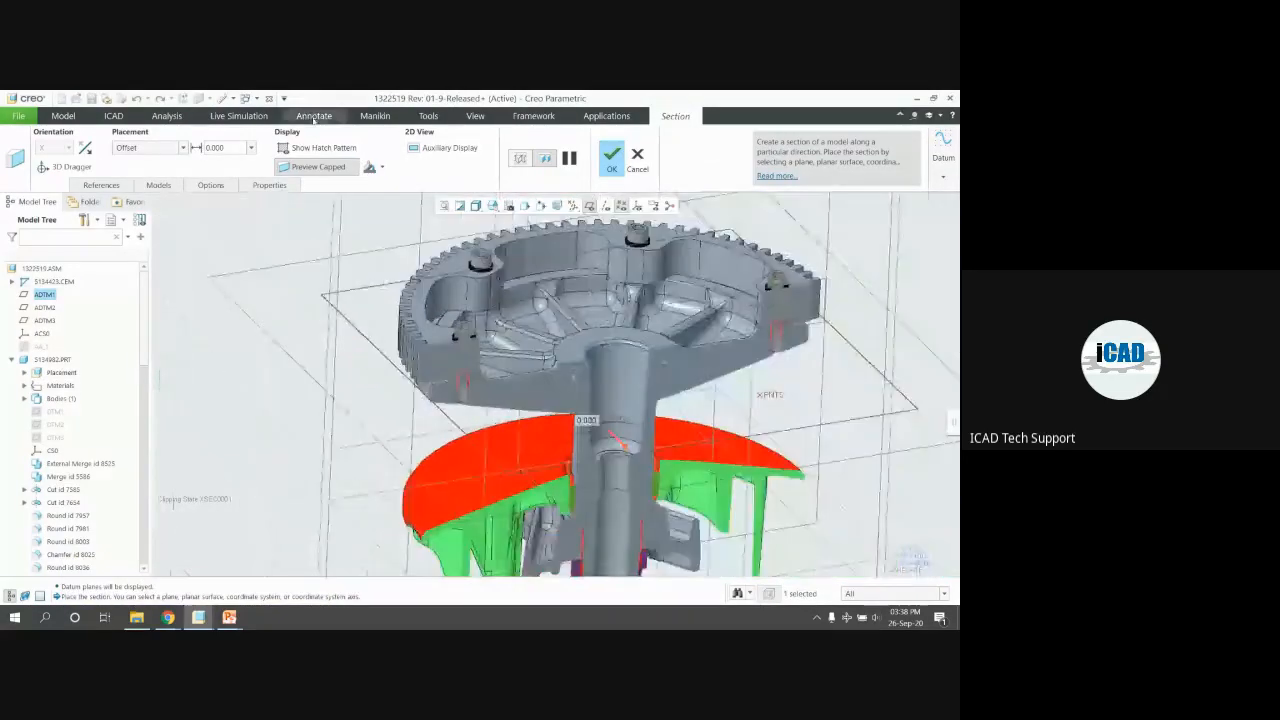
{"action": "left_click", "coordinate": [339, 150]}
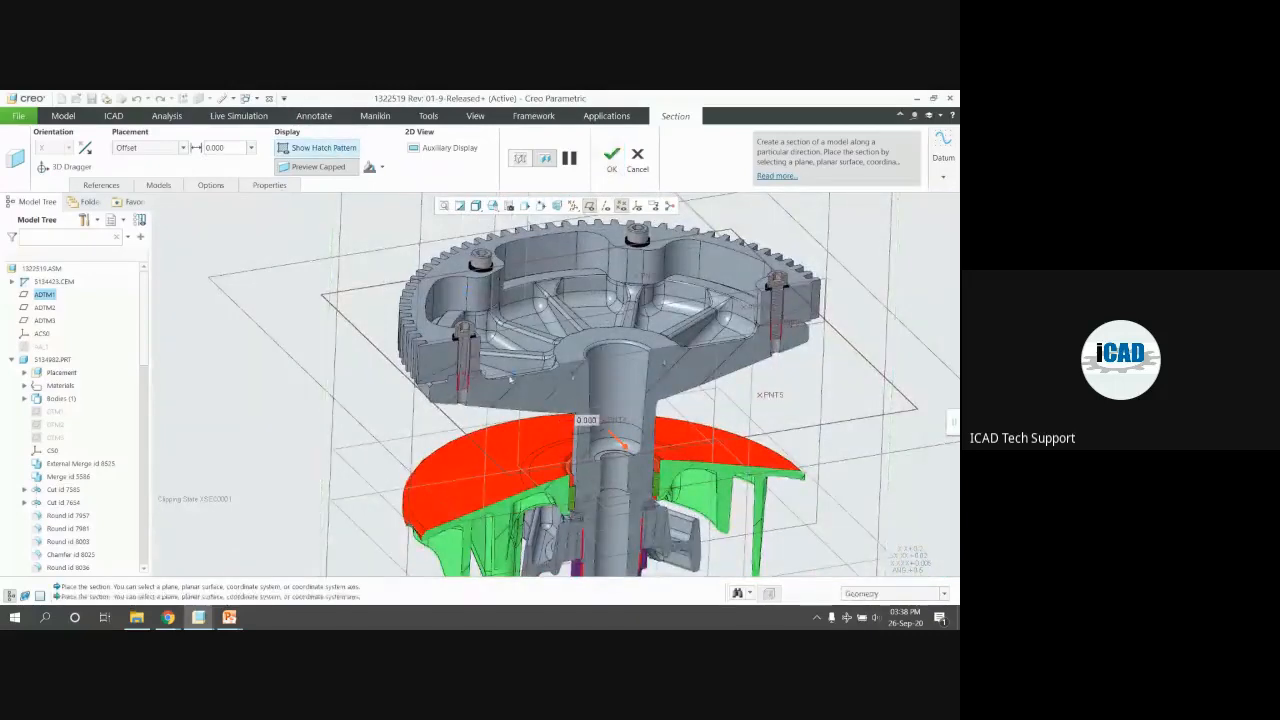
{"action": "scroll", "coordinate": [508, 340], "scroll_direction": "down", "scroll_amount": 2}
{"action": "scroll", "coordinate": [347, 300], "scroll_direction": "up", "scroll_amount": 2}
{"action": "left_click", "coordinate": [590, 206]}
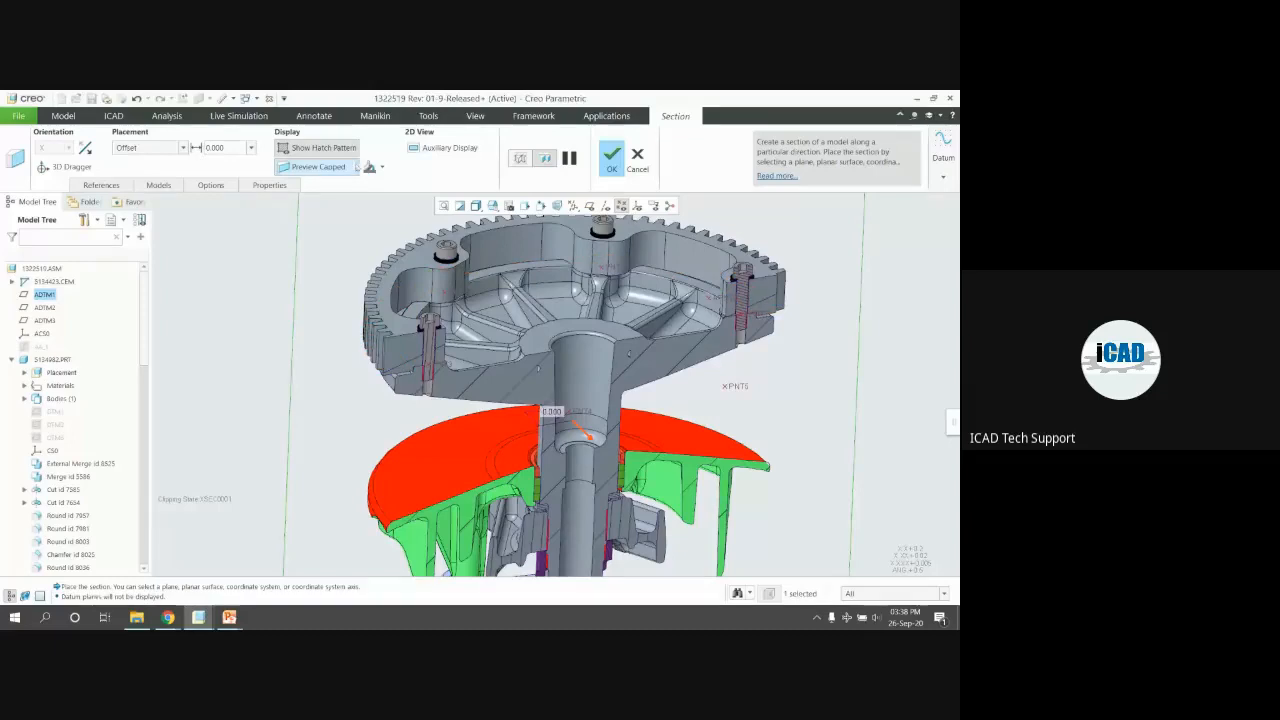
Inspect the section in a 2D view, then close that view
{"action": "left_click", "coordinate": [441, 147]}
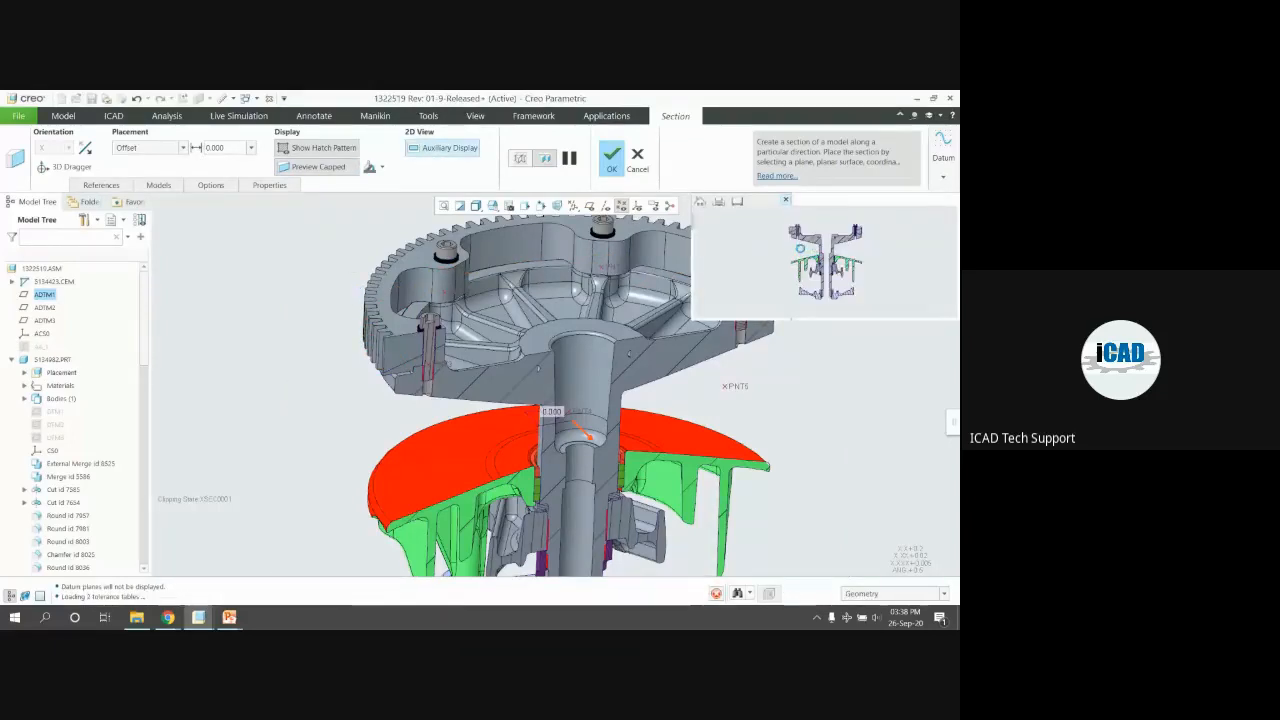
{"action": "scroll", "coordinate": [831, 292], "scroll_direction": "up", "scroll_amount": 2}
{"action": "scroll", "coordinate": [807, 253], "scroll_direction": "down", "scroll_amount": 2}
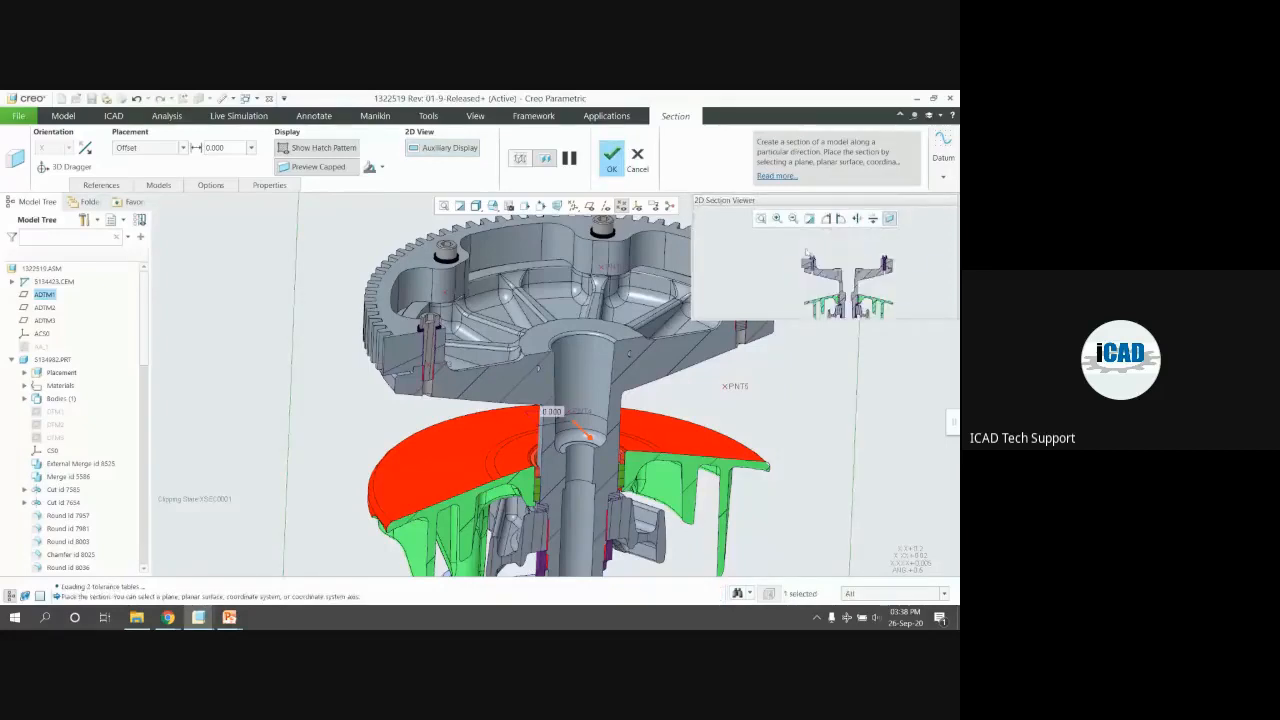
{"action": "scroll", "coordinate": [807, 253], "scroll_direction": "down", "scroll_amount": 6}
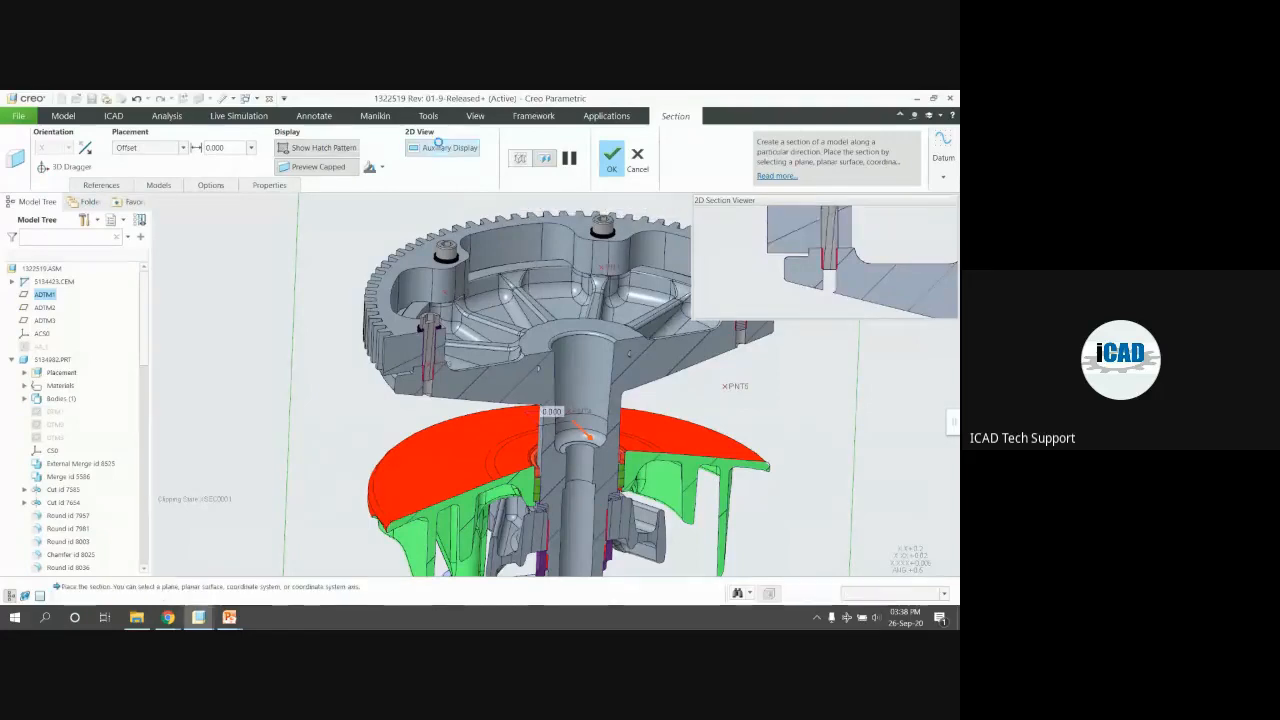
{"action": "left_click", "coordinate": [449, 147]}
Look over the sectioned bolt from a level view, then cancel and discard the section
{"action": "scroll", "coordinate": [422, 356], "scroll_direction": "down", "scroll_amount": 2}
{"action": "scroll", "coordinate": [422, 356], "scroll_direction": "down", "scroll_amount": 2}
{"action": "middle_click_drag", "start_coordinate": [422, 356], "coordinate": [420, 286]}
{"action": "scroll", "coordinate": [351, 343], "scroll_direction": "down", "scroll_amount": 1}
{"action": "scroll", "coordinate": [420, 286], "scroll_direction": "down", "scroll_amount": 4}
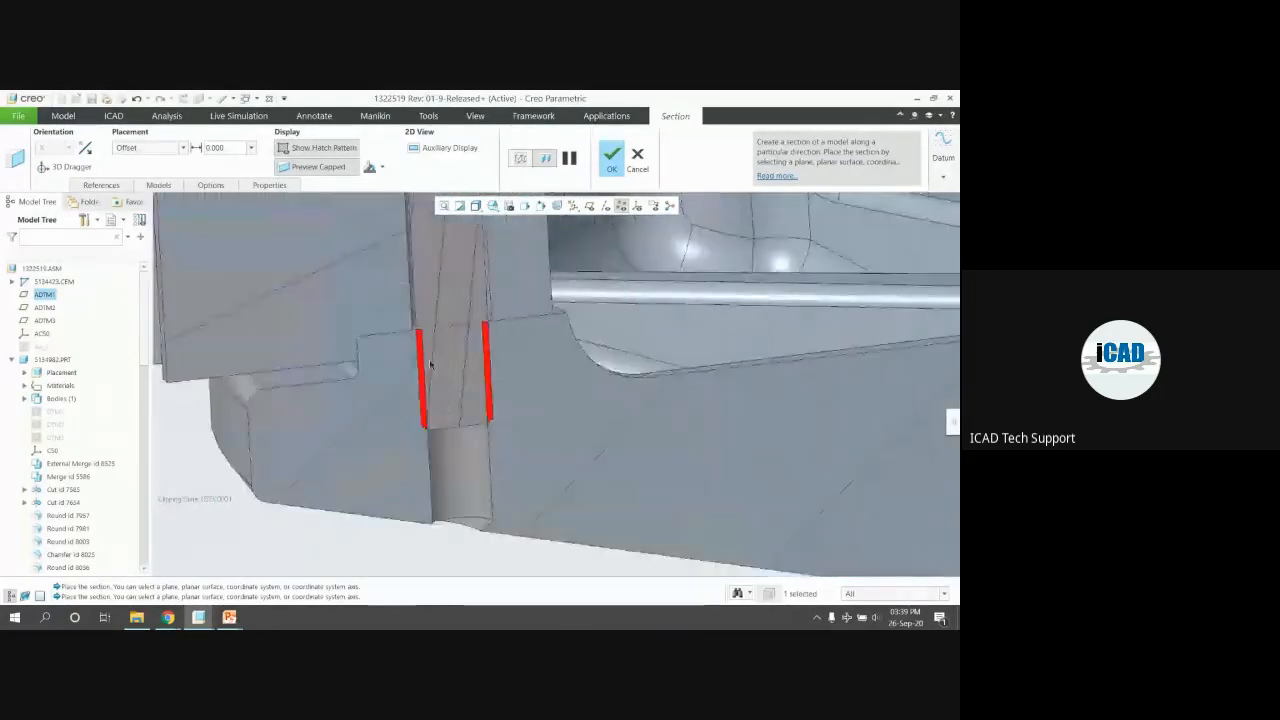
{"action": "scroll", "coordinate": [402, 401], "scroll_direction": "up", "scroll_amount": 6}
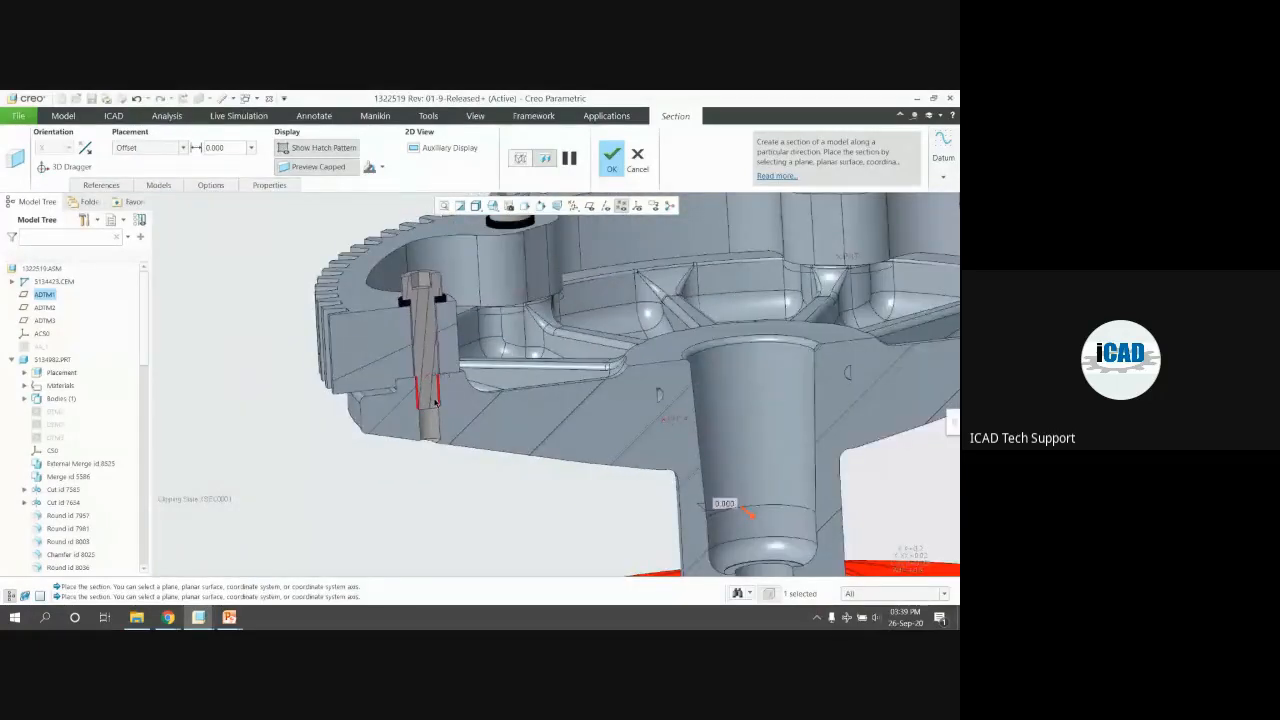
{"action": "scroll", "coordinate": [435, 401], "scroll_direction": "down", "scroll_amount": 2}
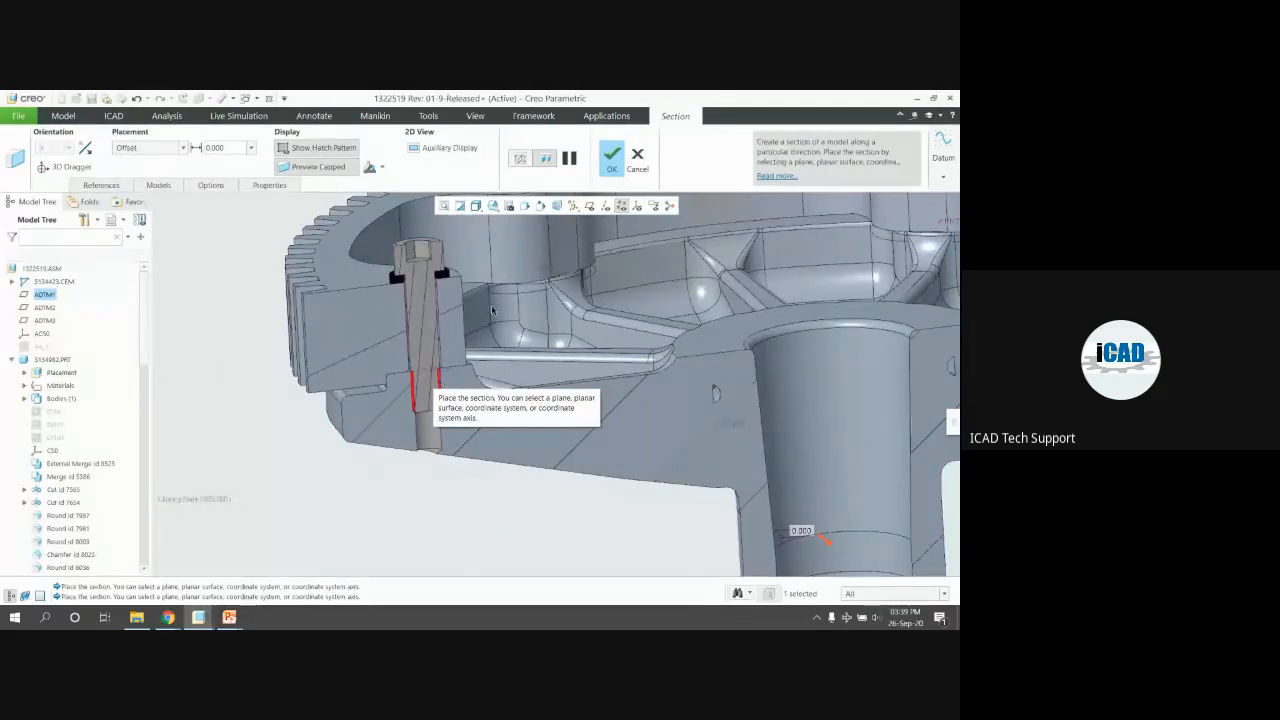
{"action": "scroll", "coordinate": [370, 329], "scroll_direction": "up", "scroll_amount": 4}
{"action": "scroll", "coordinate": [541, 397], "scroll_direction": "up", "scroll_amount": 1}
{"action": "middle_click_drag", "start_coordinate": [543, 397], "coordinate": [565, 410]}
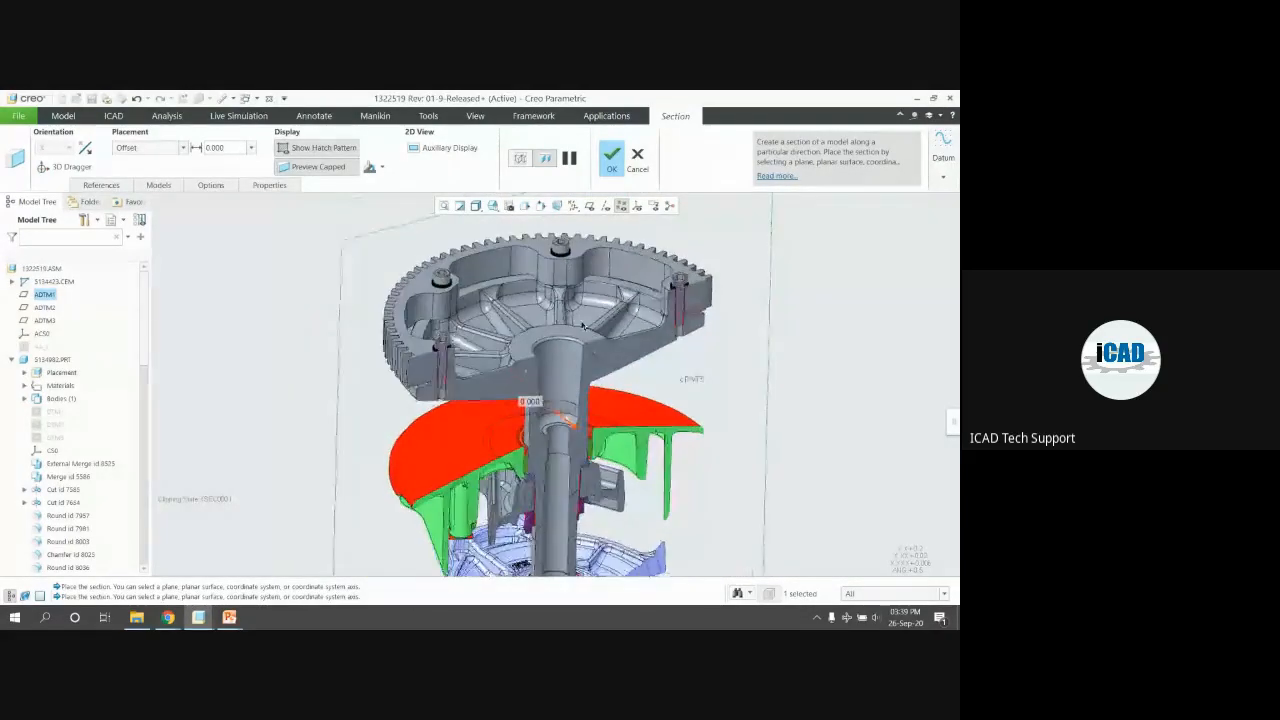
{"action": "left_click", "coordinate": [637, 160]}
{"action": "left_click", "coordinate": [490, 378]}
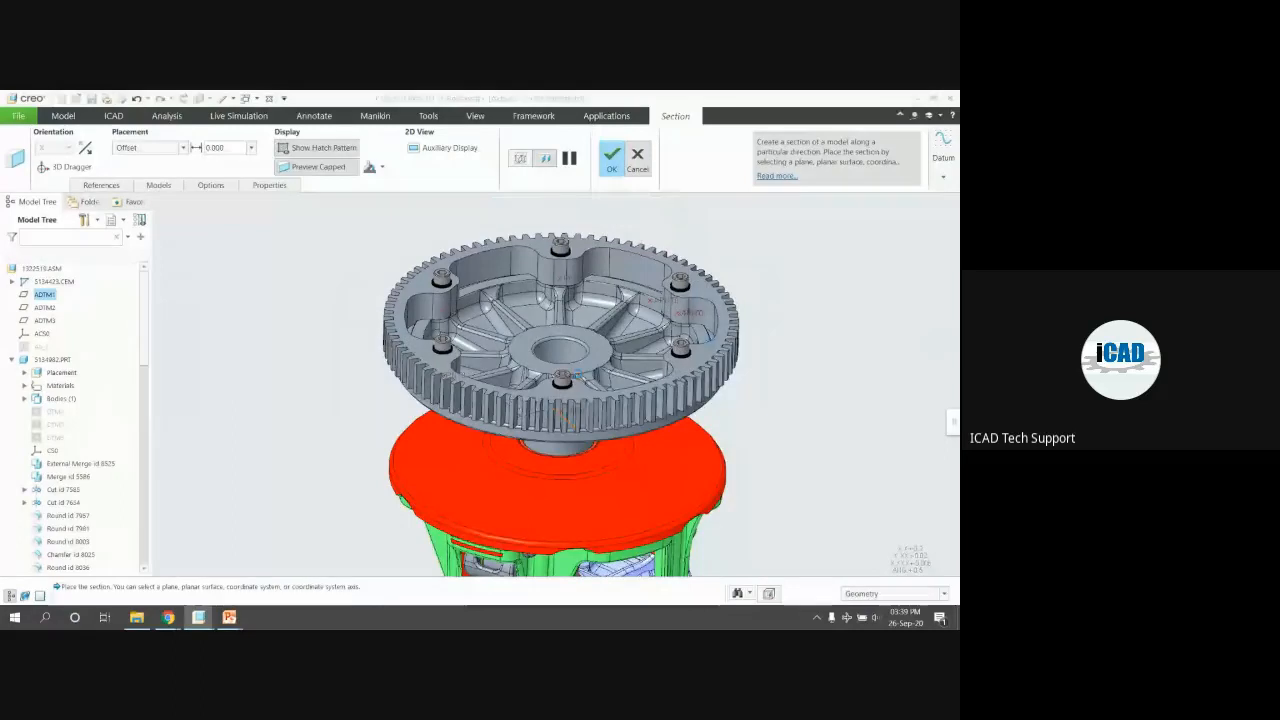
Run Check Screw Fasteners from Intelligent Fastener and close the results
{"action": "left_click", "coordinate": [810, 184]}
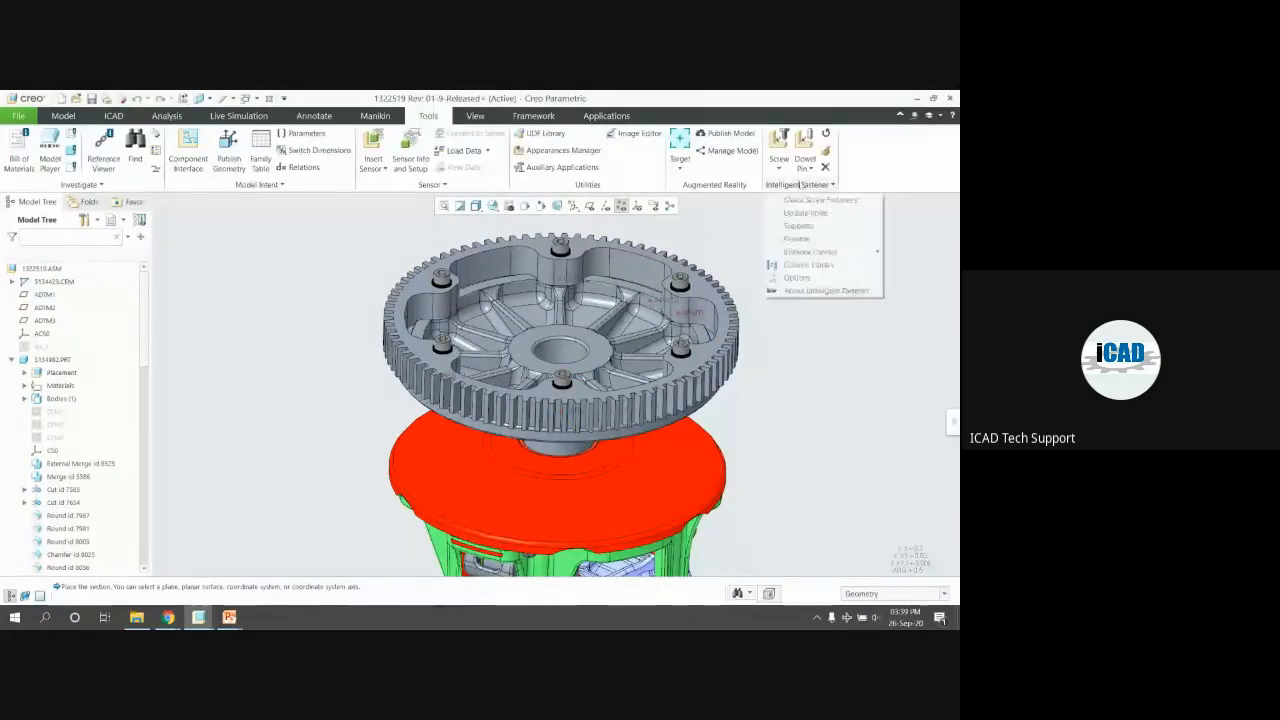
{"action": "left_click", "coordinate": [798, 208]}
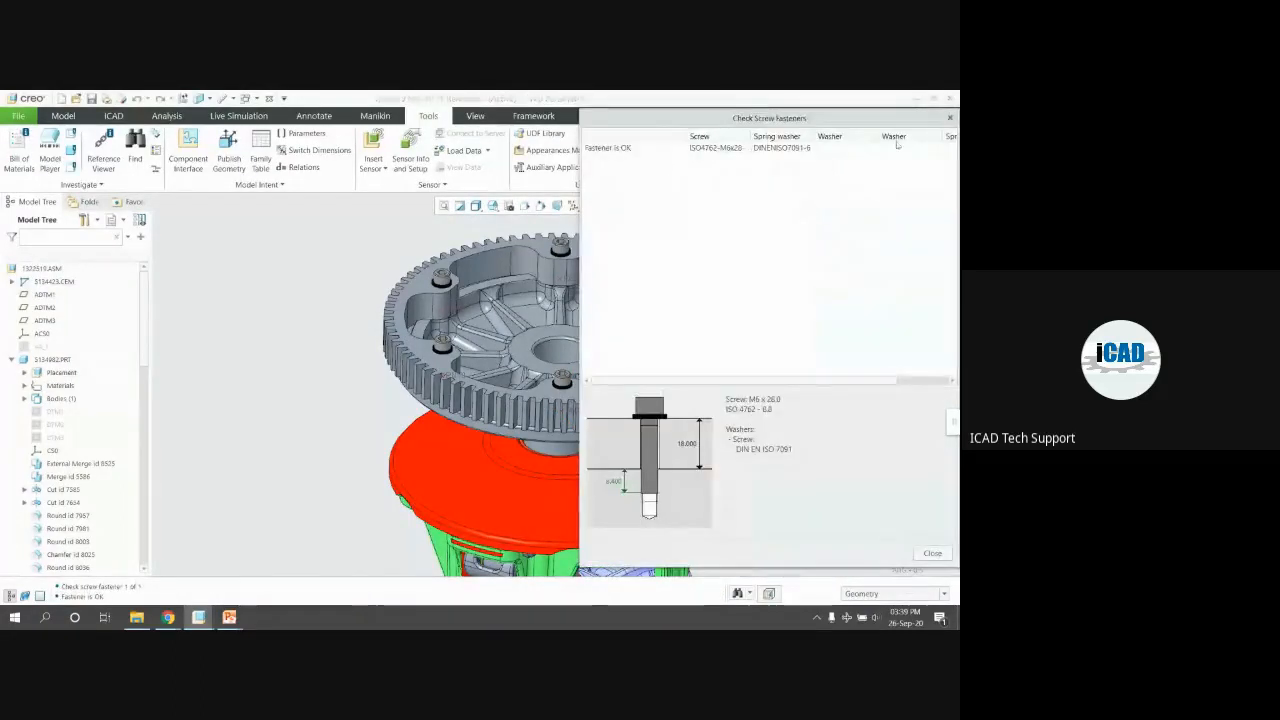
{"action": "left_click", "coordinate": [951, 121]}
{"action": "scroll", "coordinate": [450, 300], "scroll_direction": "up", "scroll_amount": 2}
{"action": "mouse_move", "coordinate": [440, 440]}
{"action": "middle_mouse_down"}
{"action": "mouse_move", "coordinate": [440, 285]}
{"action": "mouse_move", "coordinate": [462, 264]}
{"action": "mouse_move", "coordinate": [469, 323]}
{"action": "mouse_move", "coordinate": [435, 429]}
{"action": "mouse_move", "coordinate": [476, 408]}
{"action": "mouse_move", "coordinate": [451, 406]}
{"action": "mouse_move", "coordinate": [460, 426]}
{"action": "middle_mouse_up"}
{"action": "scroll", "coordinate": [462, 264], "scroll_direction": "down", "scroll_amount": 6}
{"action": "scroll", "coordinate": [469, 323], "scroll_direction": "up", "scroll_amount": 5}
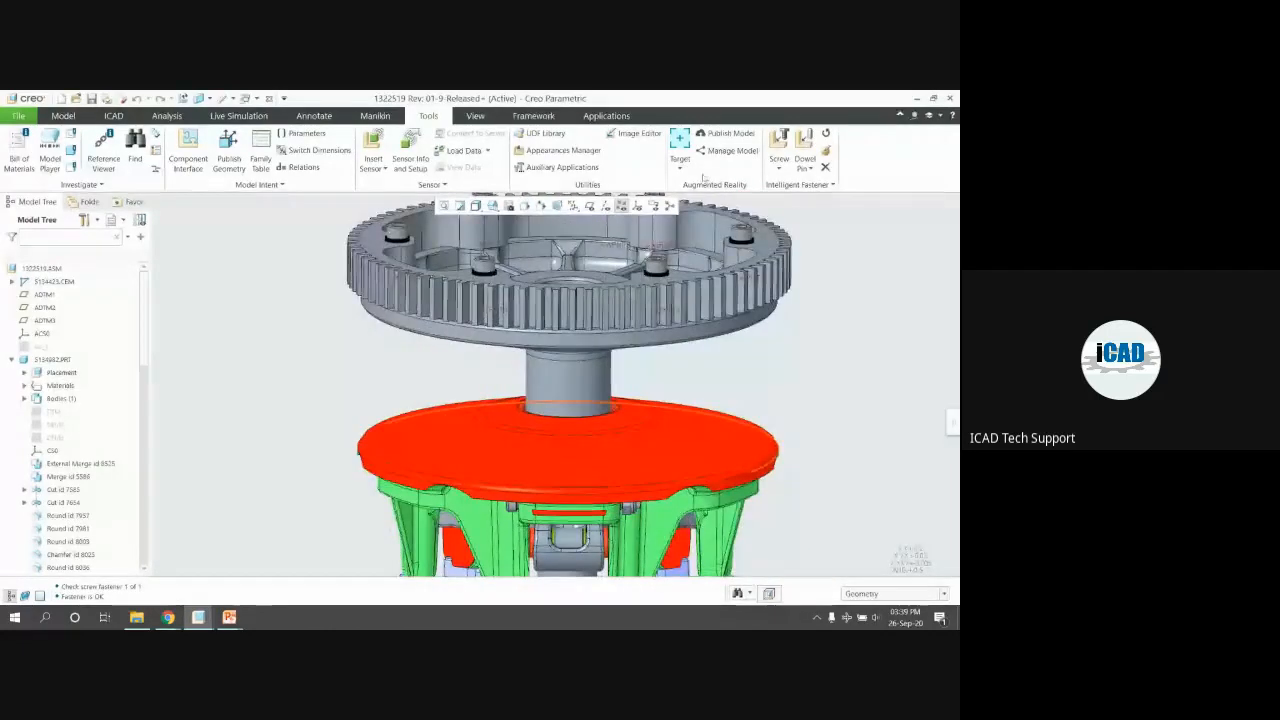
Redefine the top-right screw with a 12 mm drill depth and apply it to the pattern
{"action": "left_click", "coordinate": [779, 146]}
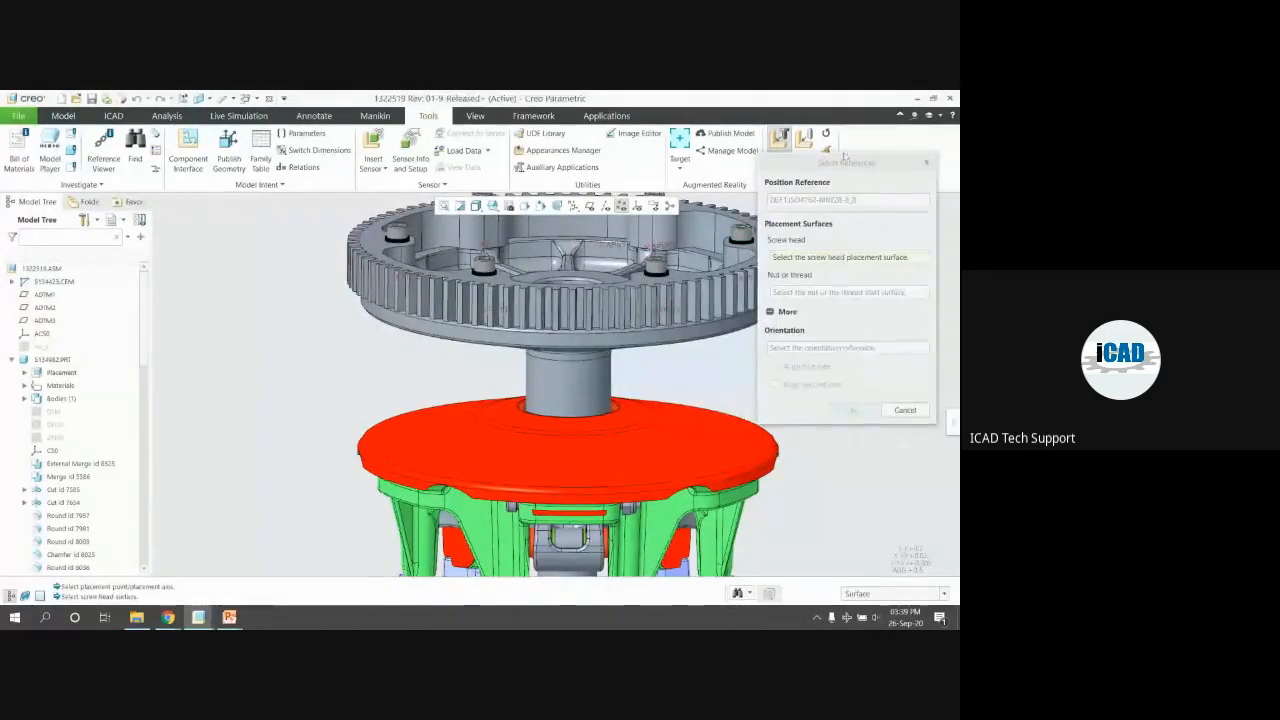
{"action": "left_click", "coordinate": [827, 150]}
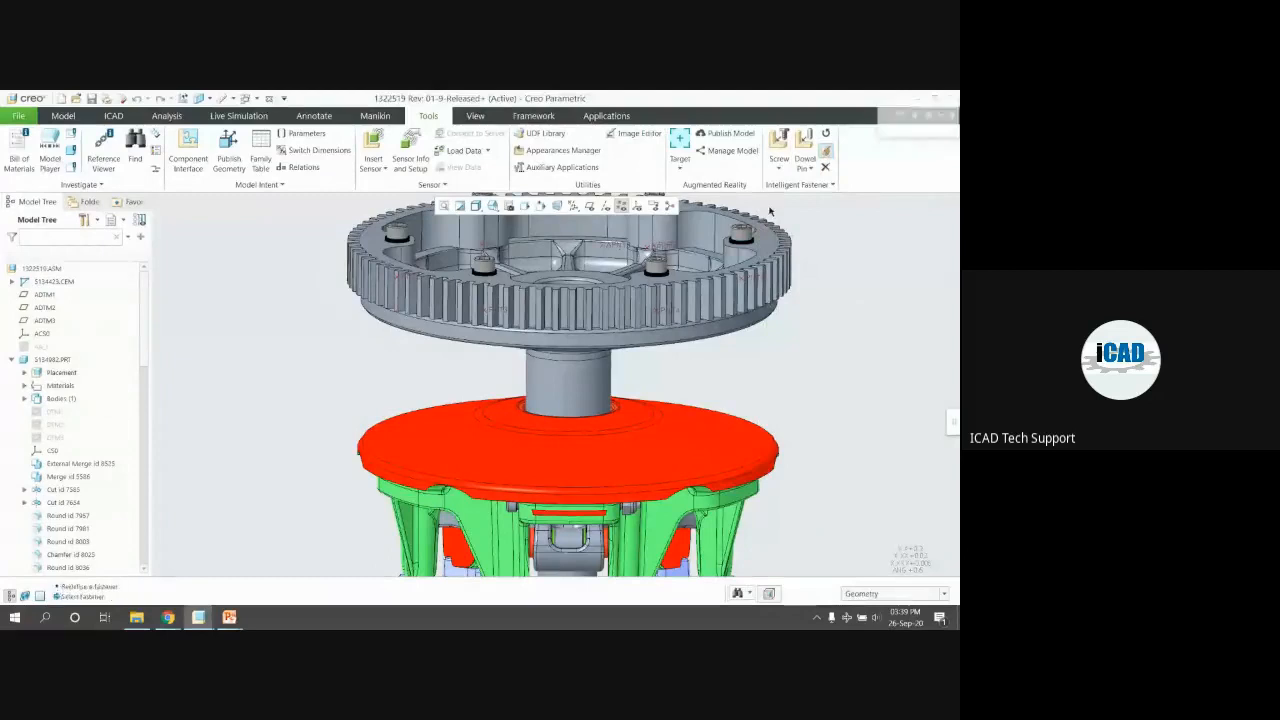
{"action": "left_click", "coordinate": [738, 236]}
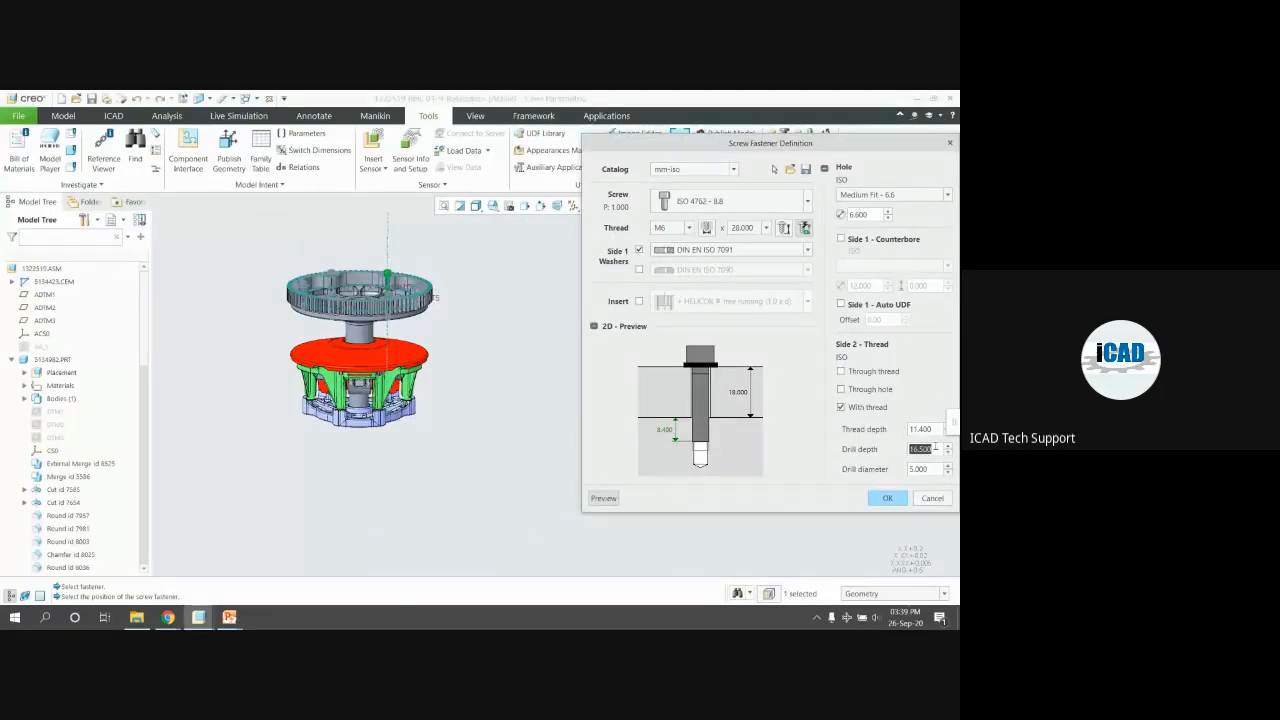
{"action": "type", "text": "12"}
{"action": "key", "text": "Return"}
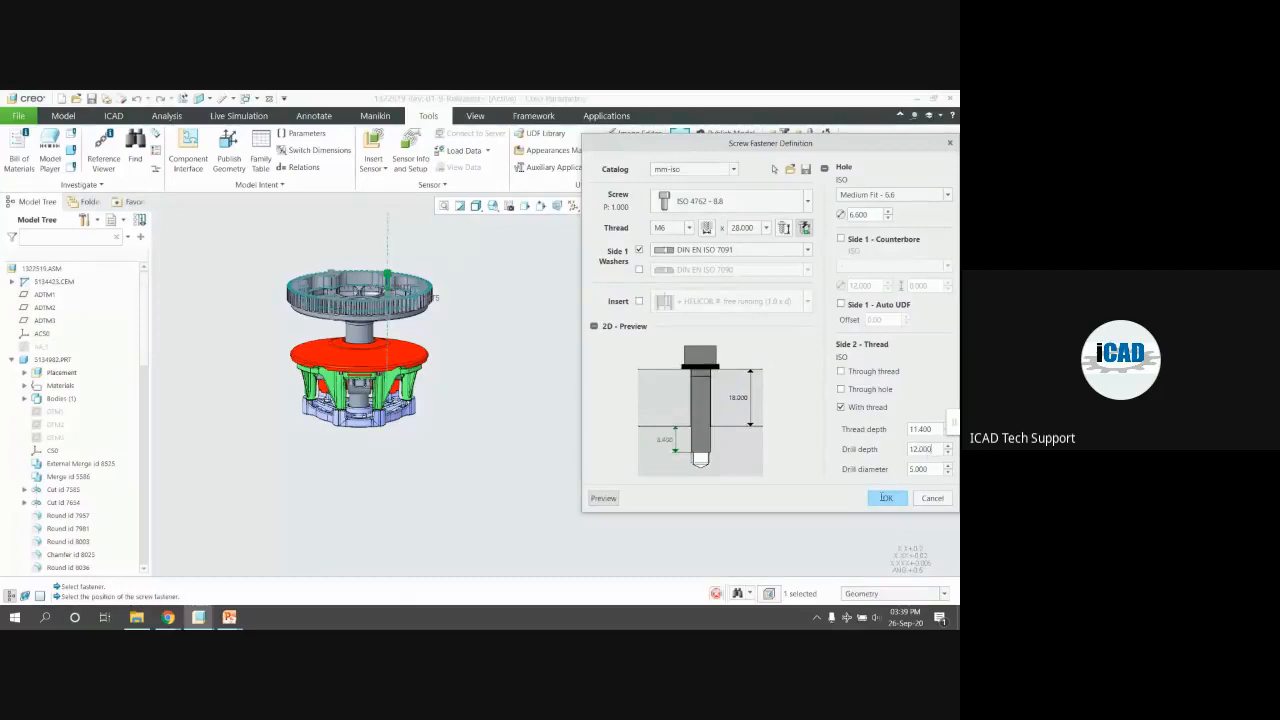
{"action": "left_click", "coordinate": [887, 498]}
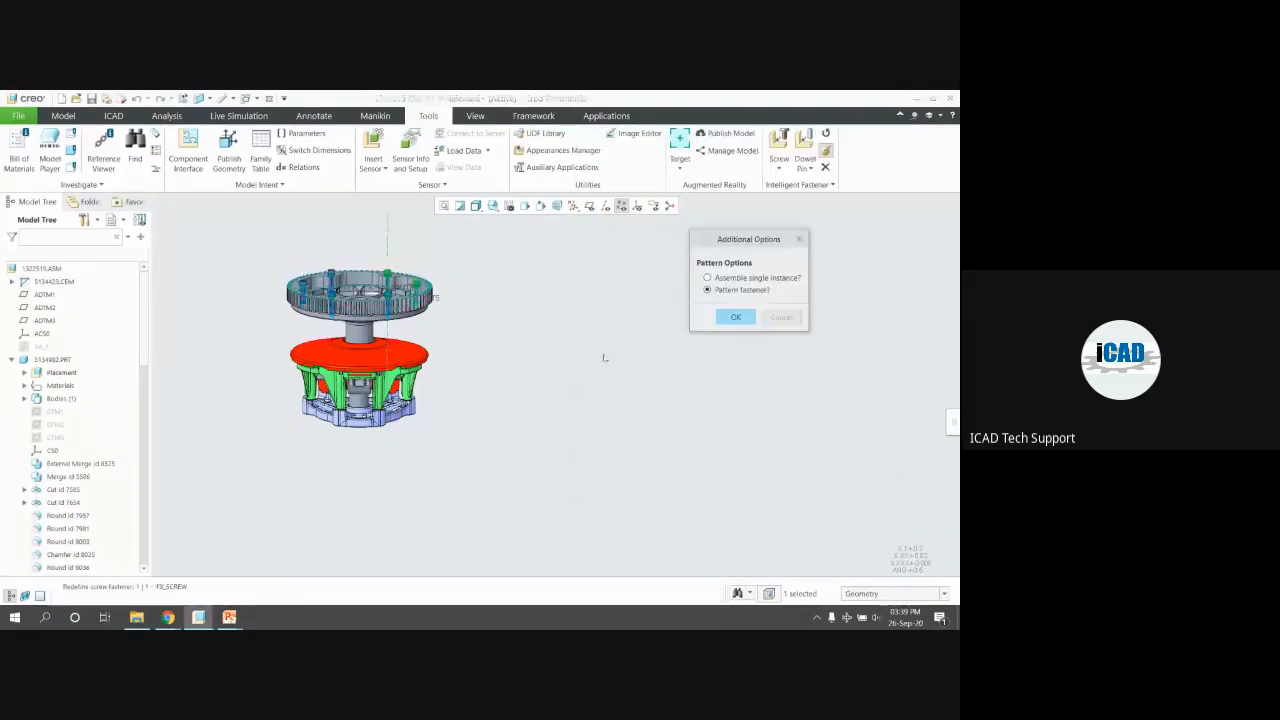
{"action": "left_click", "coordinate": [752, 318]}
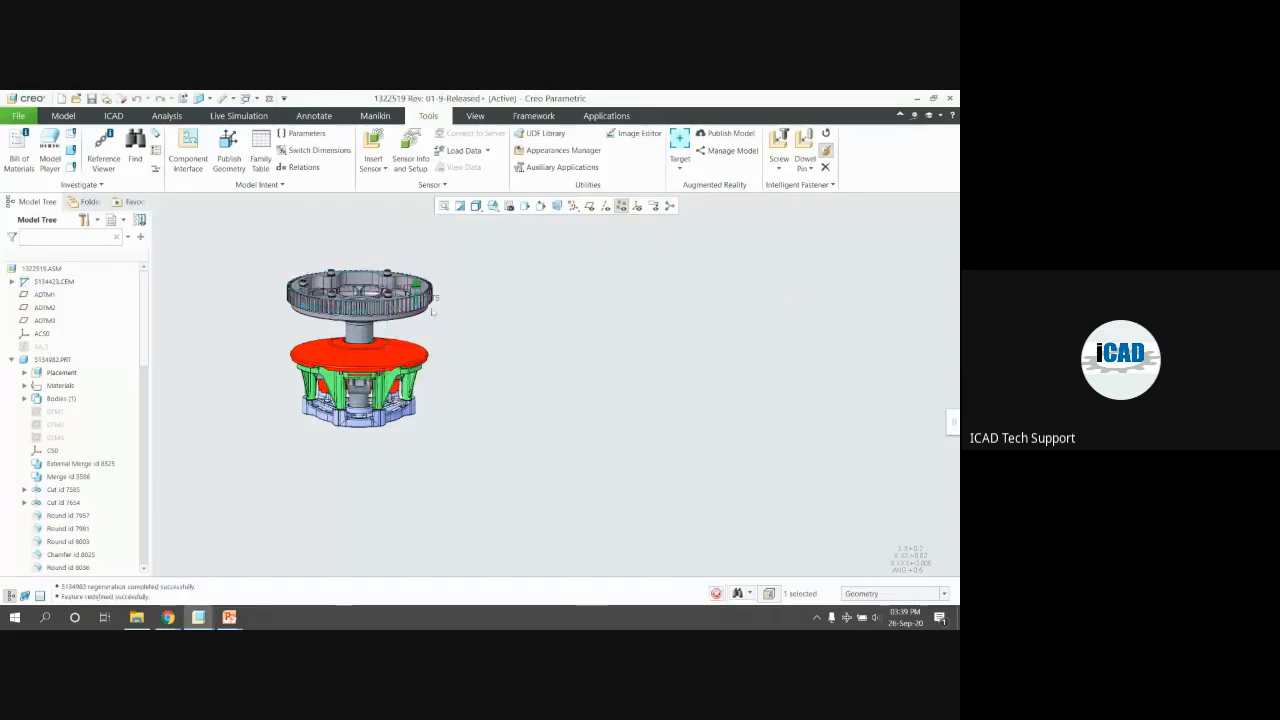
Create a cross-section of the assembly along datum plane ADTM1
{"action": "scroll", "coordinate": [340, 284], "scroll_direction": "down", "scroll_amount": 5}
{"action": "middle_click_drag", "start_coordinate": [400, 294], "coordinate": [346, 251]}
{"action": "left_click", "coordinate": [346, 251]}
{"action": "scroll", "coordinate": [446, 288], "scroll_direction": "up", "scroll_amount": 1}
{"action": "middle_click_drag", "start_coordinate": [446, 288], "coordinate": [474, 313]}
{"action": "scroll", "coordinate": [376, 396], "scroll_direction": "down", "scroll_amount": 3}
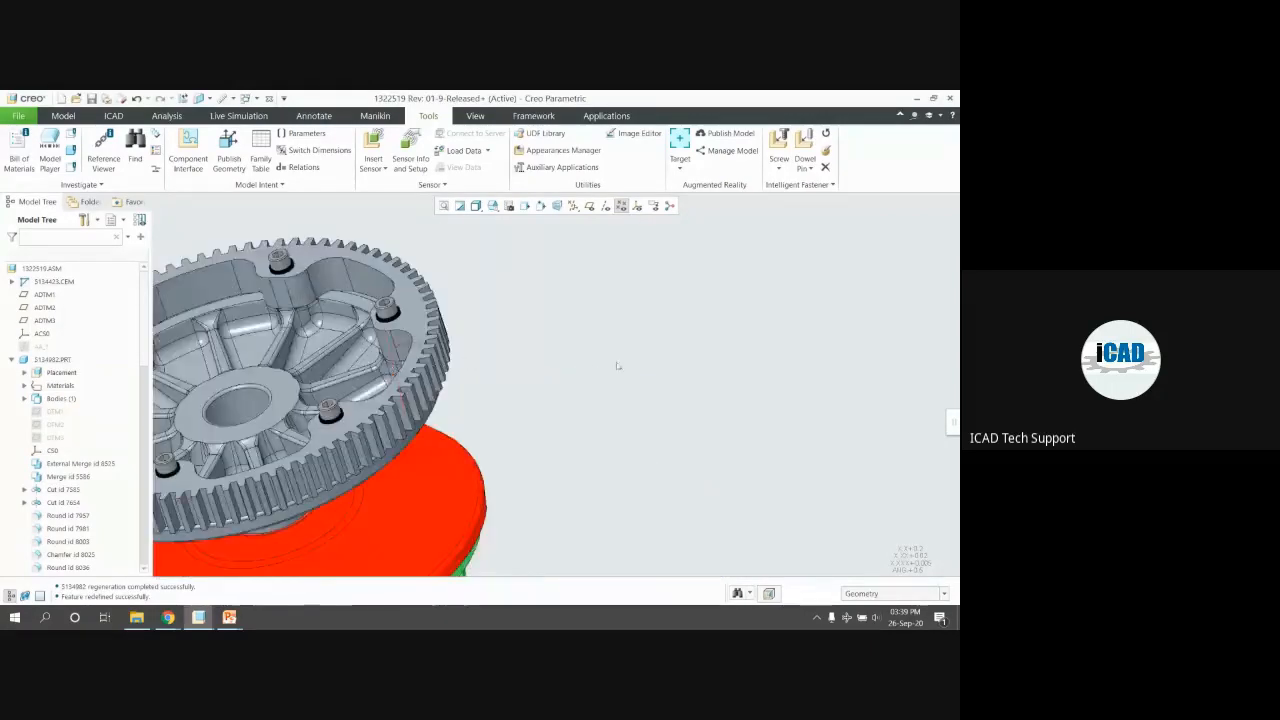
{"action": "scroll", "coordinate": [474, 313], "scroll_direction": "up", "scroll_amount": 3}
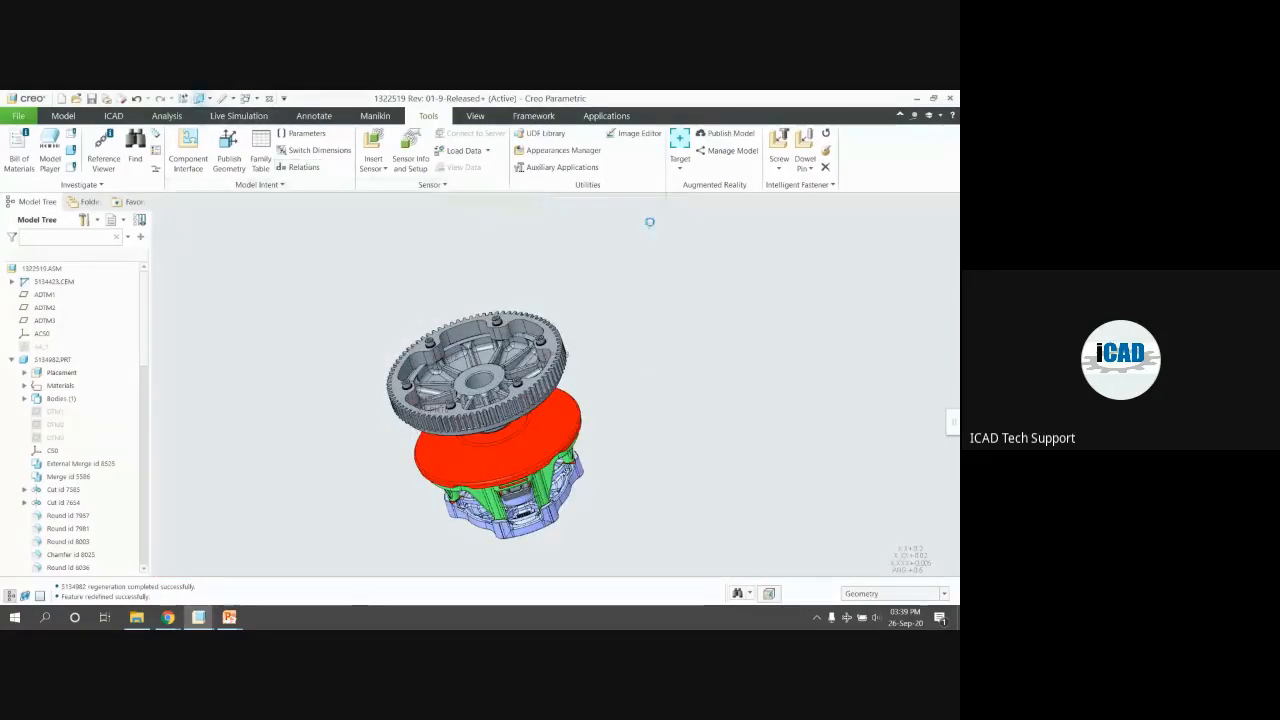
{"action": "left_click", "coordinate": [589, 206]}
{"action": "middle_click_drag", "start_coordinate": [551, 240], "coordinate": [611, 281]}
{"action": "left_click", "coordinate": [612, 269]}
Inspect the screw in the section, then cancel and discard the section
{"action": "scroll", "coordinate": [491, 388], "scroll_direction": "down", "scroll_amount": 4}
{"action": "middle_click_drag", "start_coordinate": [491, 388], "coordinate": [574, 449]}
{"action": "scroll", "coordinate": [498, 416], "scroll_direction": "down", "scroll_amount": 4}
{"action": "scroll", "coordinate": [567, 454], "scroll_direction": "up", "scroll_amount": 2}
{"action": "scroll", "coordinate": [567, 454], "scroll_direction": "down", "scroll_amount": 3}
{"action": "scroll", "coordinate": [541, 443], "scroll_direction": "down", "scroll_amount": 2}
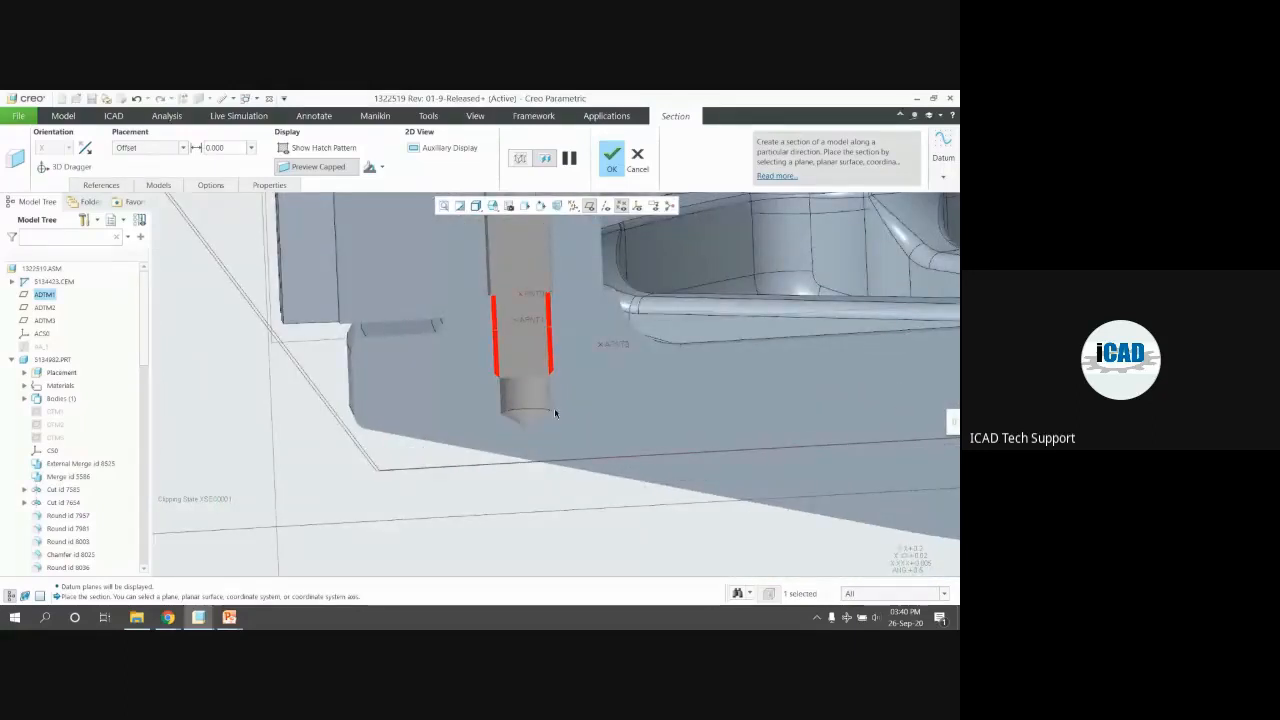
{"action": "scroll", "coordinate": [554, 407], "scroll_direction": "up", "scroll_amount": 3}
{"action": "left_click", "coordinate": [637, 155]}
{"action": "left_click", "coordinate": [483, 377]}
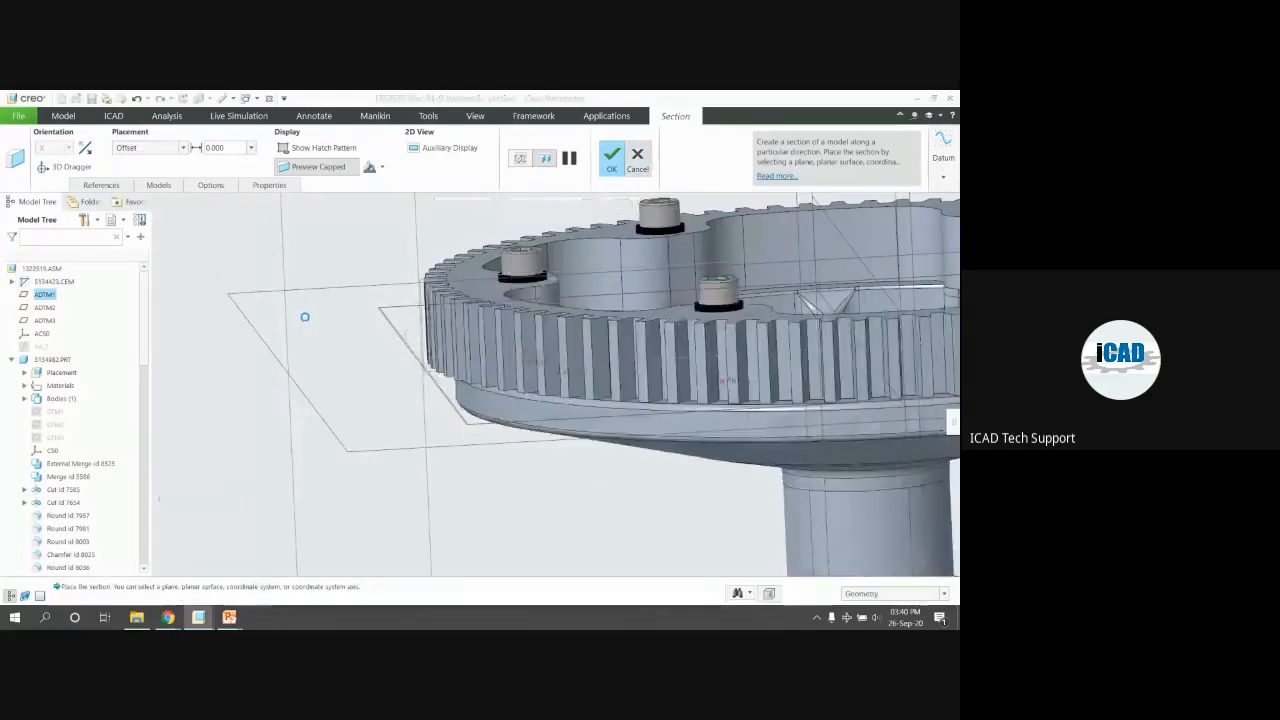
Return to the default view, hide datum planes and points, and show datum axes
{"action": "key", "text": "ctrl+d"}
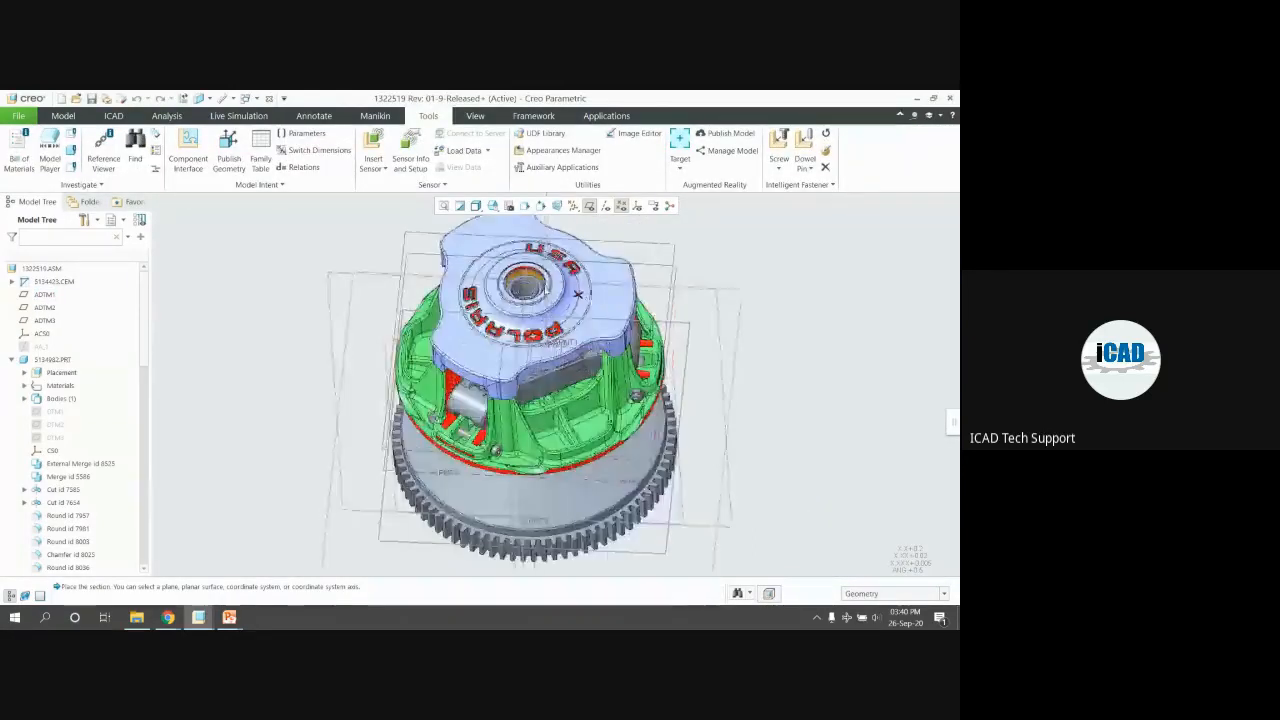
{"action": "left_click", "coordinate": [590, 206]}
{"action": "left_click", "coordinate": [606, 206]}
{"action": "left_click", "coordinate": [621, 206]}
{"action": "scroll", "coordinate": [655, 400], "scroll_direction": "up", "scroll_amount": 2}
{"action": "mouse_move", "coordinate": [655, 400]}
{"action": "middle_mouse_down"}
{"action": "mouse_move", "coordinate": [657, 333]}
{"action": "mouse_move", "coordinate": [678, 300]}
{"action": "mouse_move", "coordinate": [619, 308]}
{"action": "mouse_move", "coordinate": [647, 340]}
{"action": "mouse_move", "coordinate": [645, 420]}
{"action": "middle_mouse_up"}
{"action": "scroll", "coordinate": [655, 333], "scroll_direction": "down", "scroll_amount": 3}
{"action": "scroll", "coordinate": [648, 308], "scroll_direction": "down", "scroll_amount": 3}
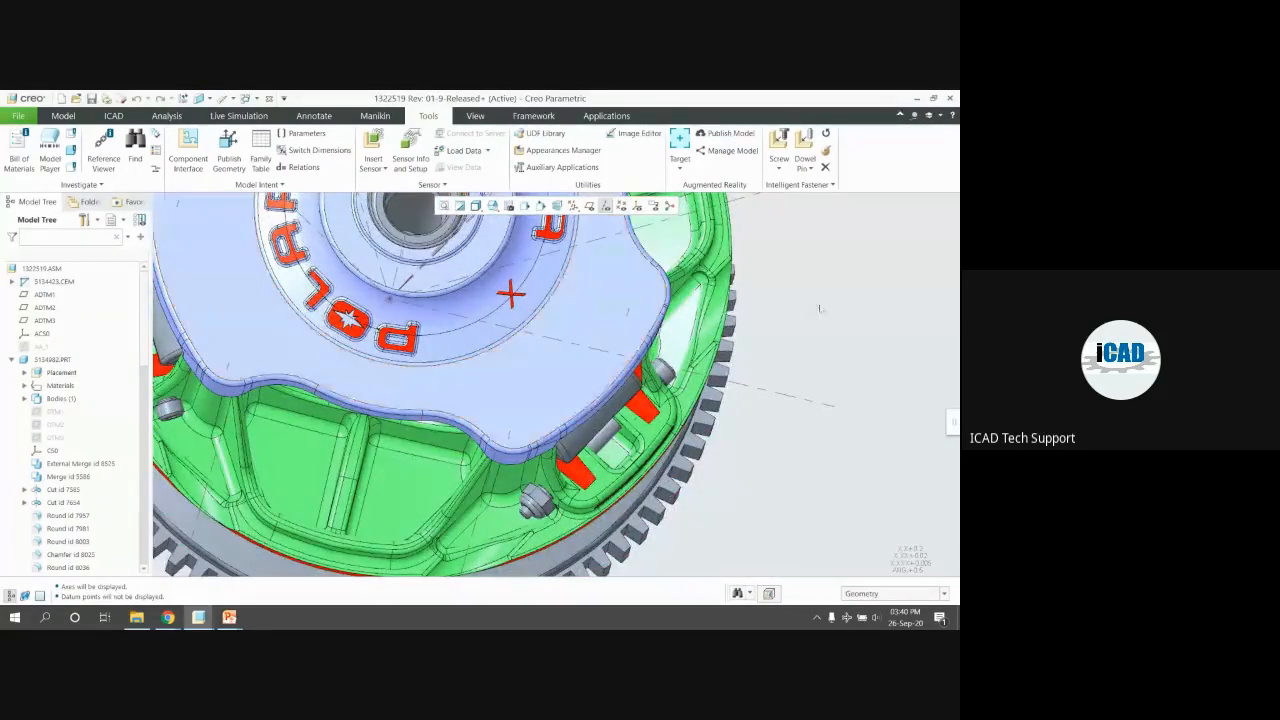
Start a new screw on the cover's datum axis with head and thread-start surfaces
{"action": "left_click", "coordinate": [779, 142]}
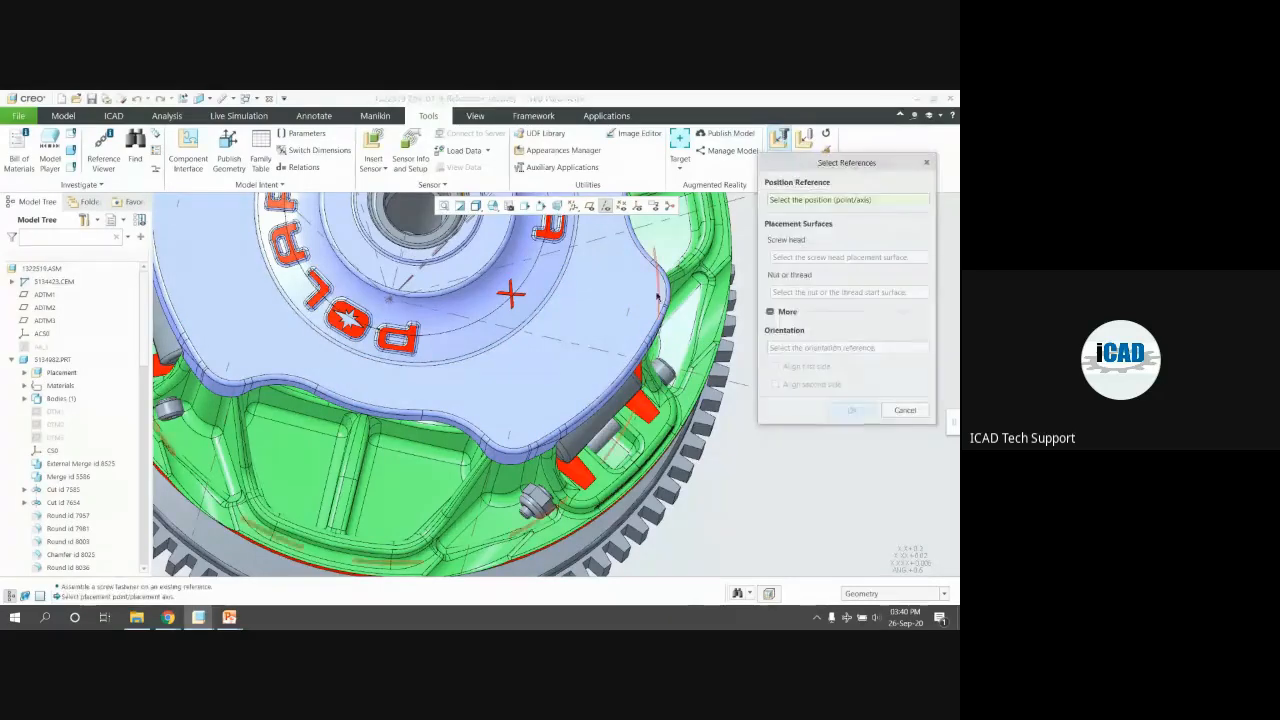
{"action": "left_click", "coordinate": [629, 310]}
{"action": "left_click", "coordinate": [632, 302]}
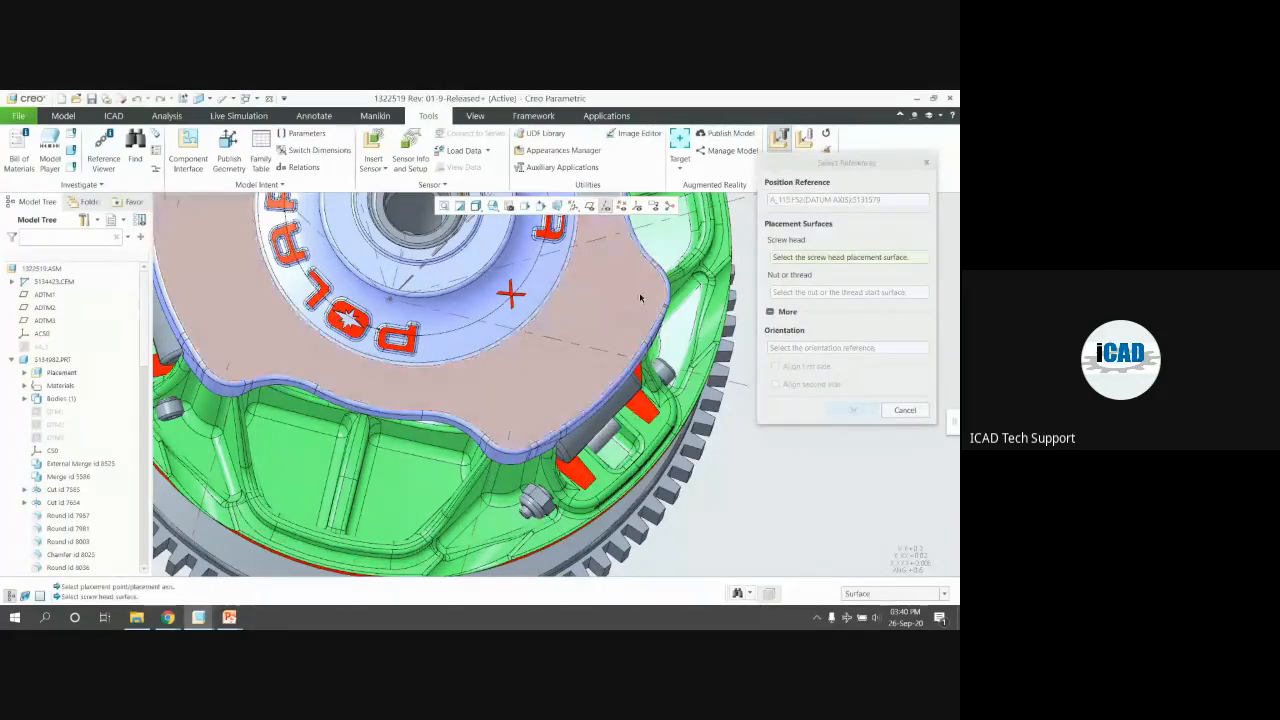
{"action": "middle_click_drag", "start_coordinate": [632, 302], "coordinate": [640, 352]}
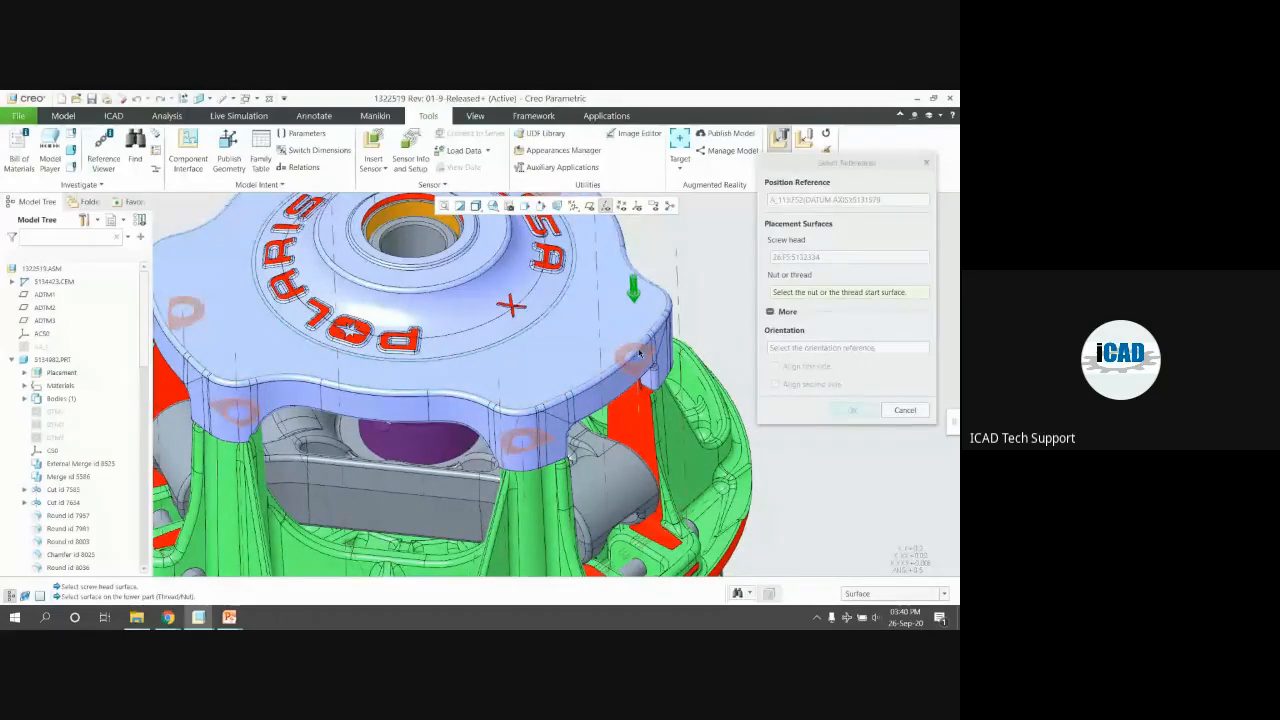
{"action": "left_click", "coordinate": [640, 352]}
{"action": "left_click", "coordinate": [850, 410]}
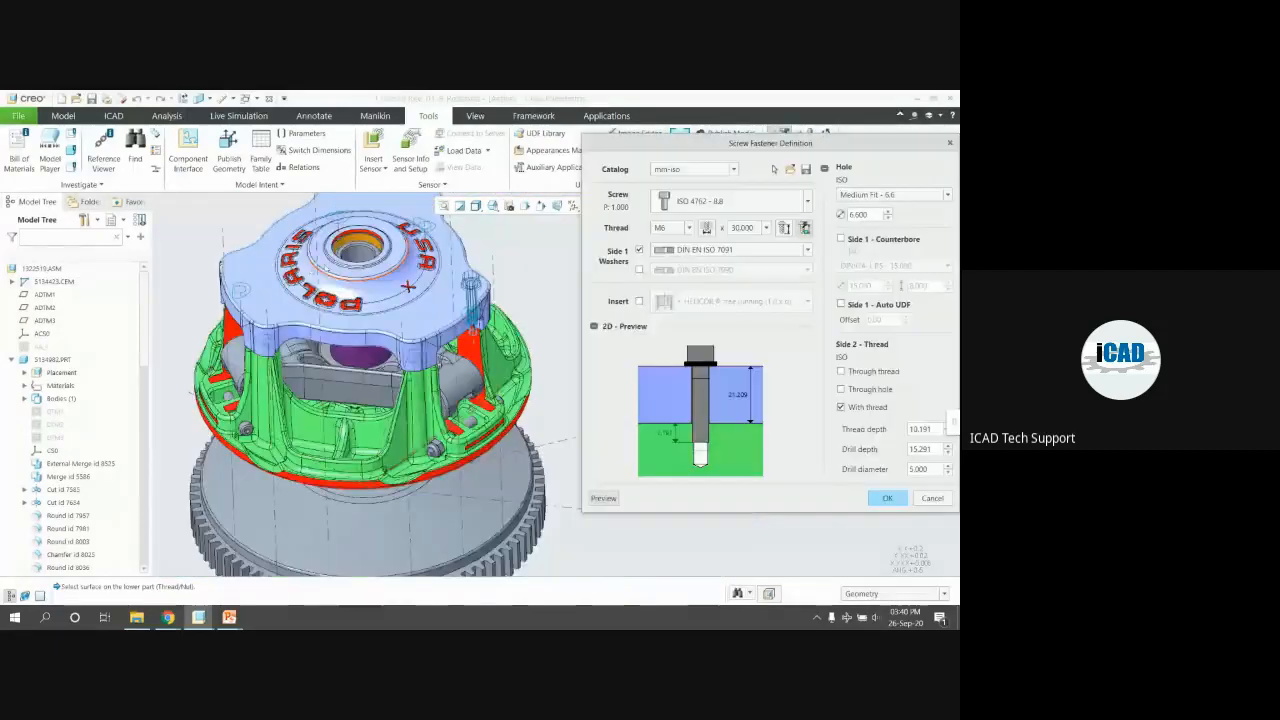
Choose the Slotted Cheese Head ISO 1207 - 4.8 screw type
{"action": "left_click", "coordinate": [743, 209]}
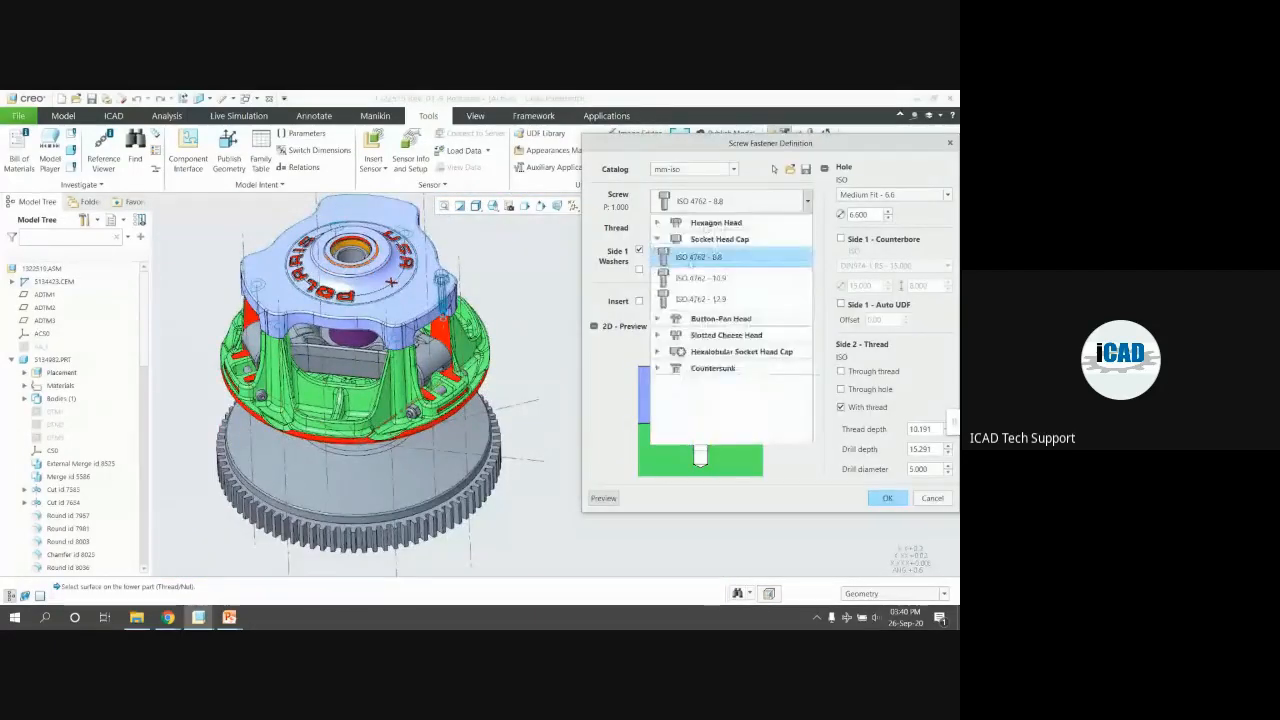
{"action": "left_click", "coordinate": [657, 239]}
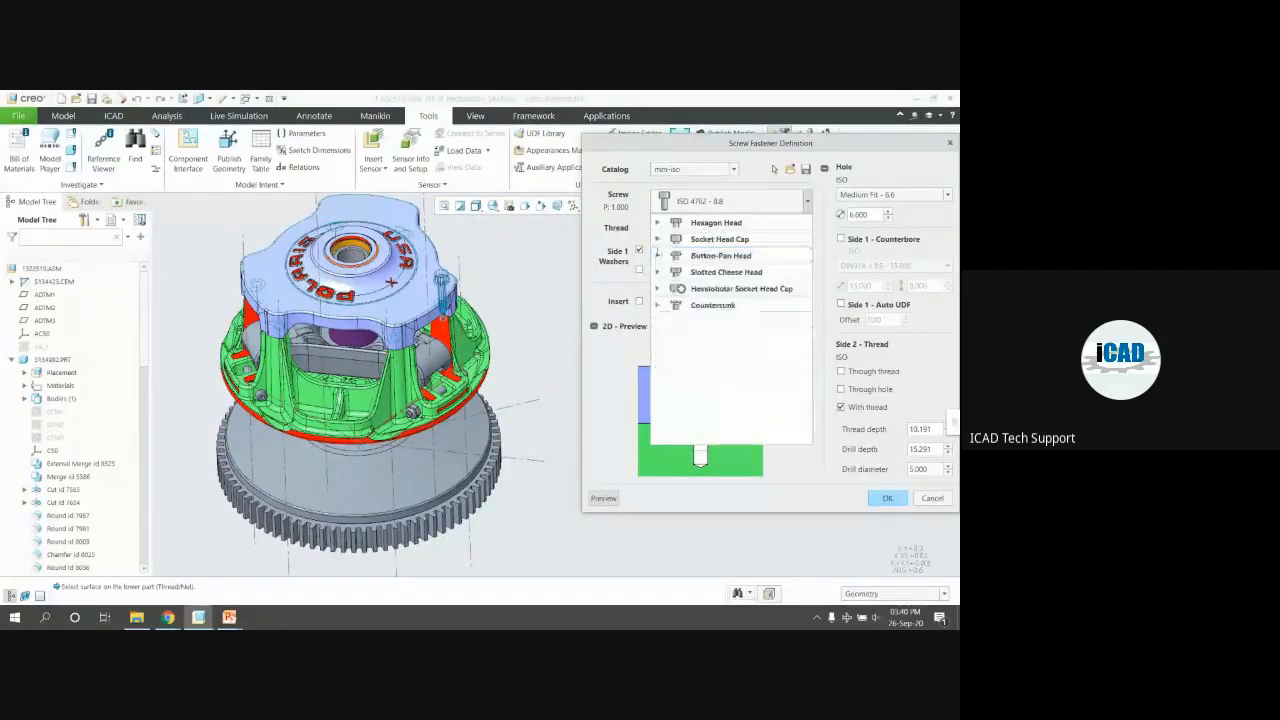
{"action": "left_click", "coordinate": [657, 272]}
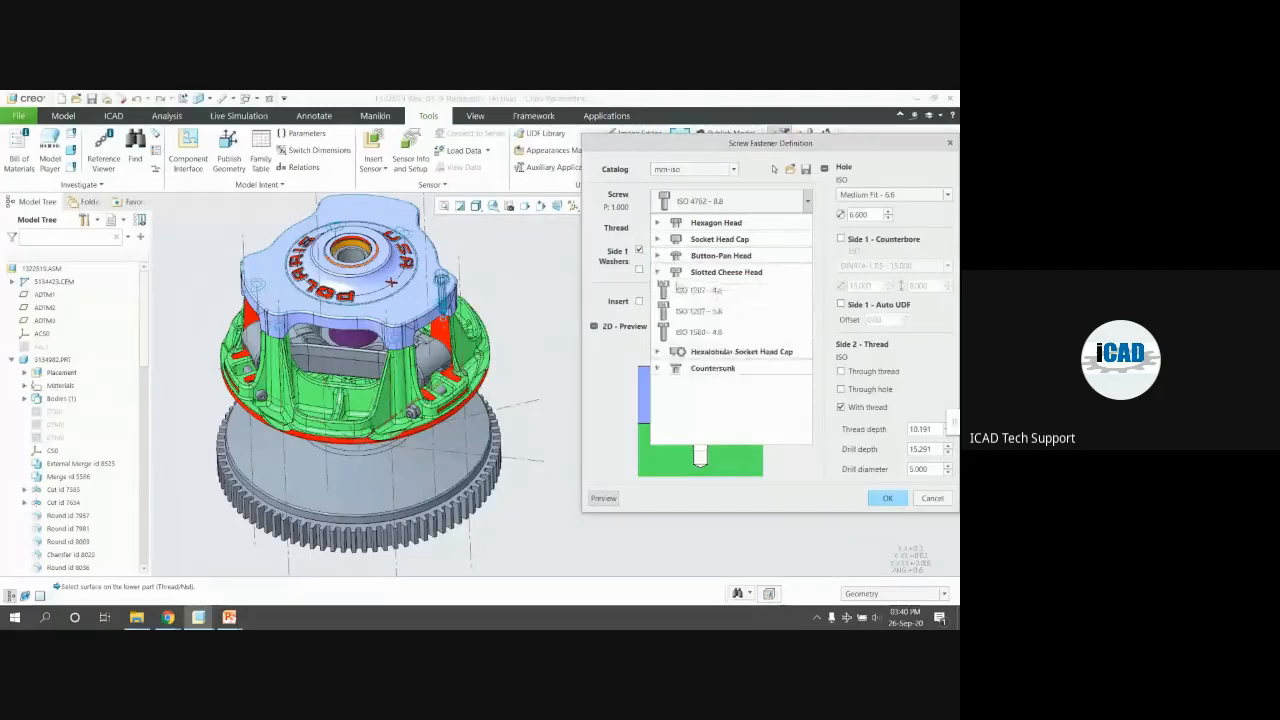
{"action": "left_click", "coordinate": [699, 290]}
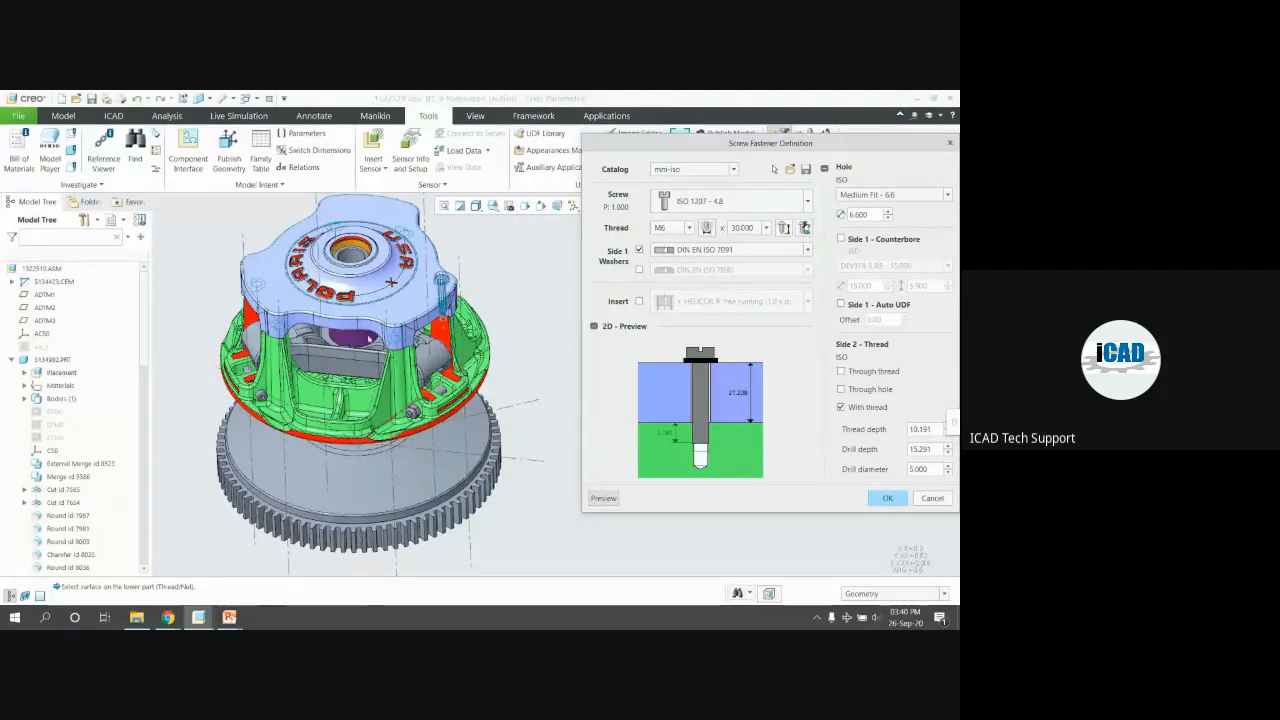
{"action": "scroll", "coordinate": [400, 300], "scroll_direction": "up", "scroll_amount": 2}
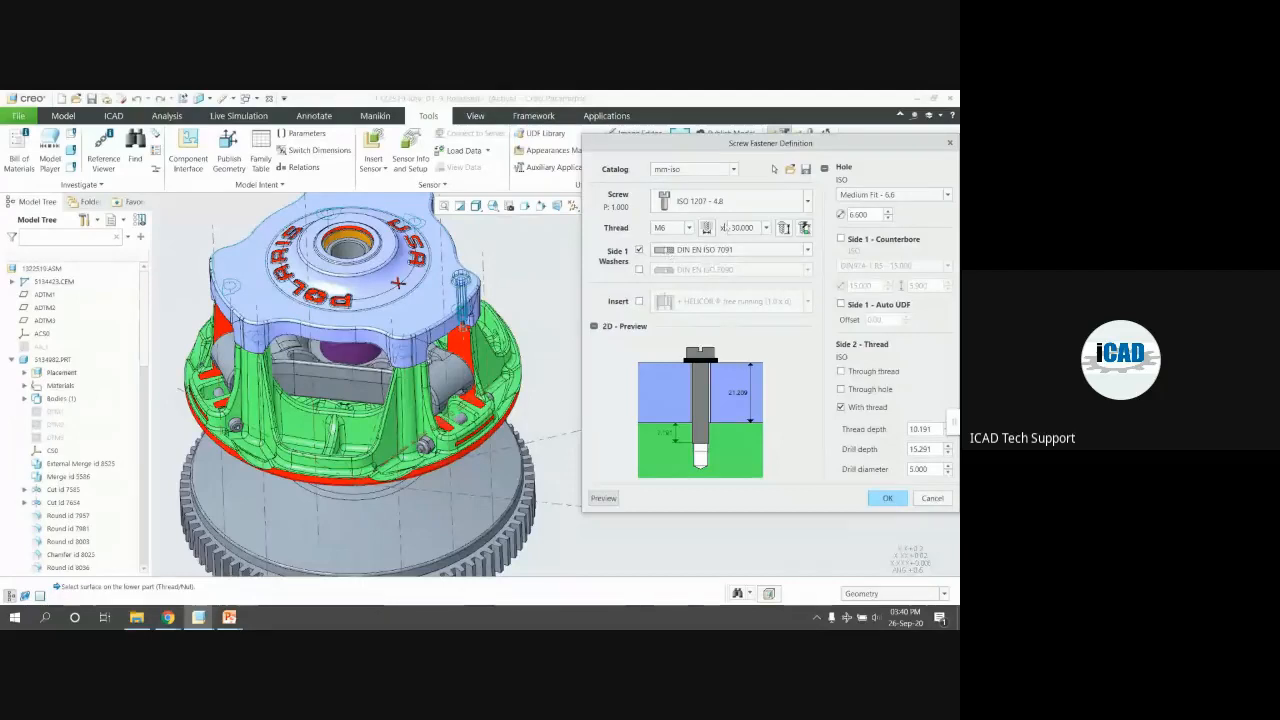
Add a side-1 counterbore while trying M10 and M5 thread sizes before settling on M6
{"action": "left_click", "coordinate": [674, 229]}
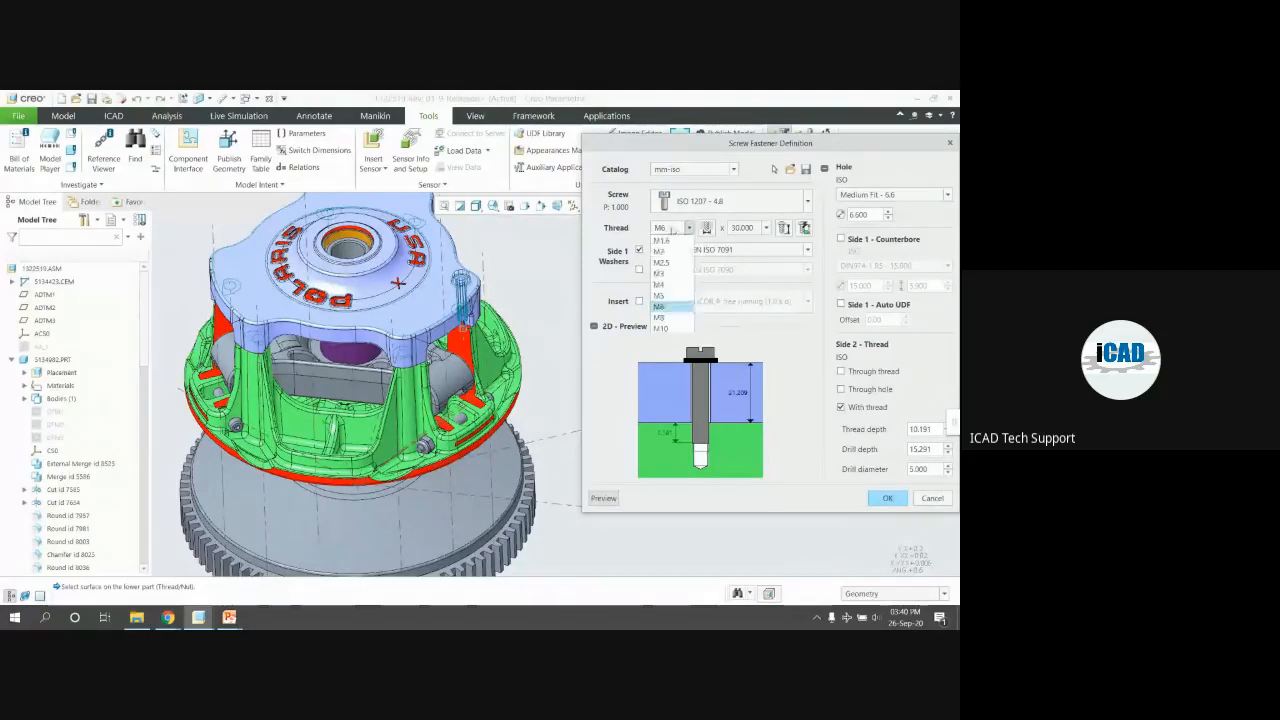
{"action": "left_click", "coordinate": [660, 328]}
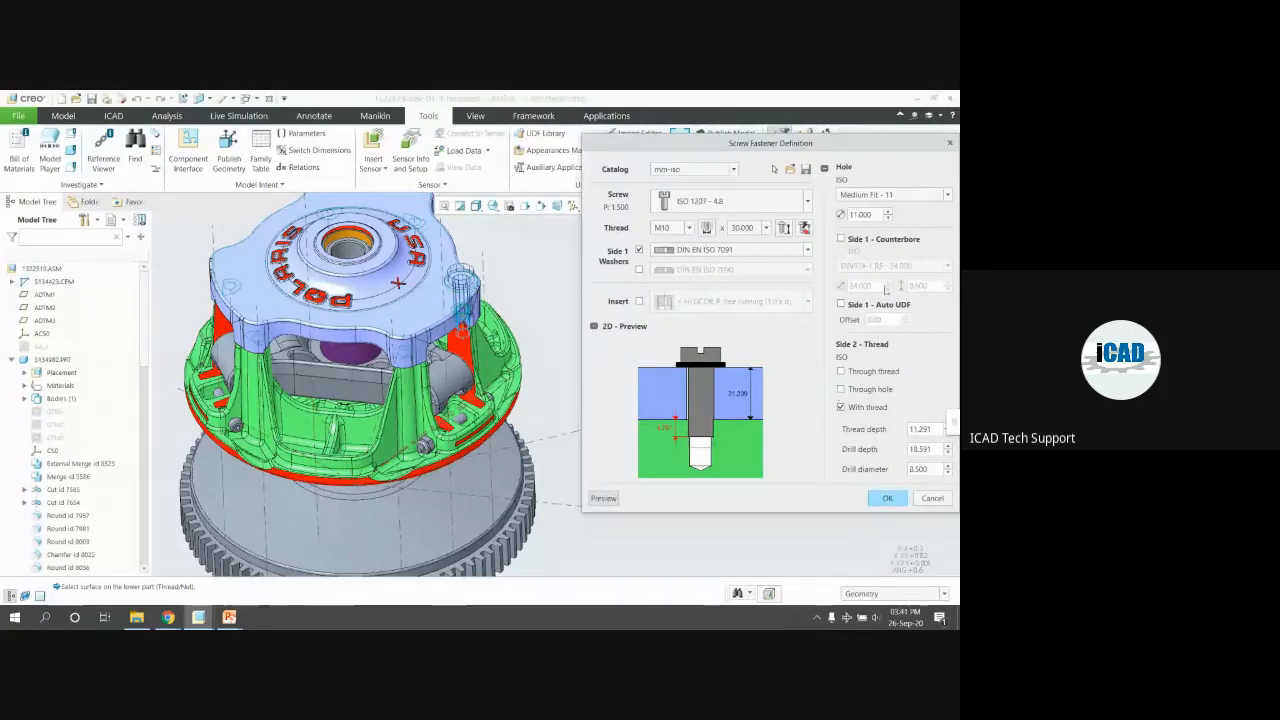
{"action": "left_click", "coordinate": [841, 240]}
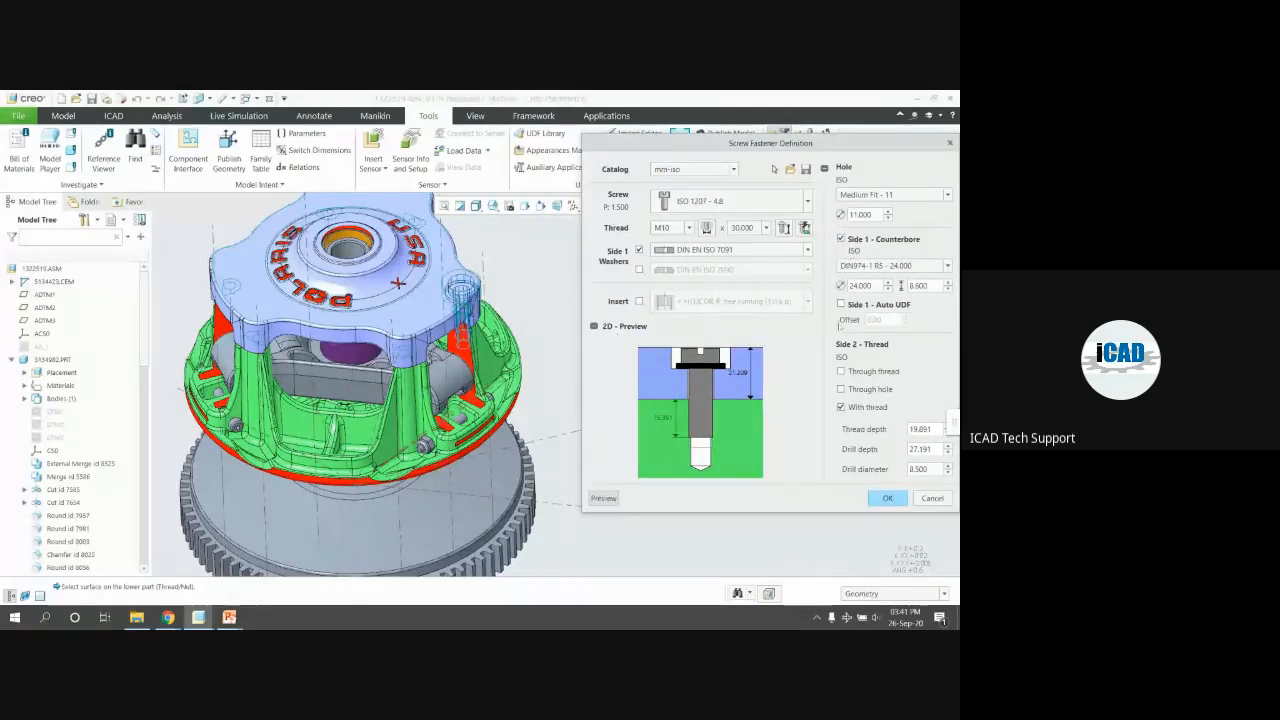
{"action": "left_click", "coordinate": [688, 228]}
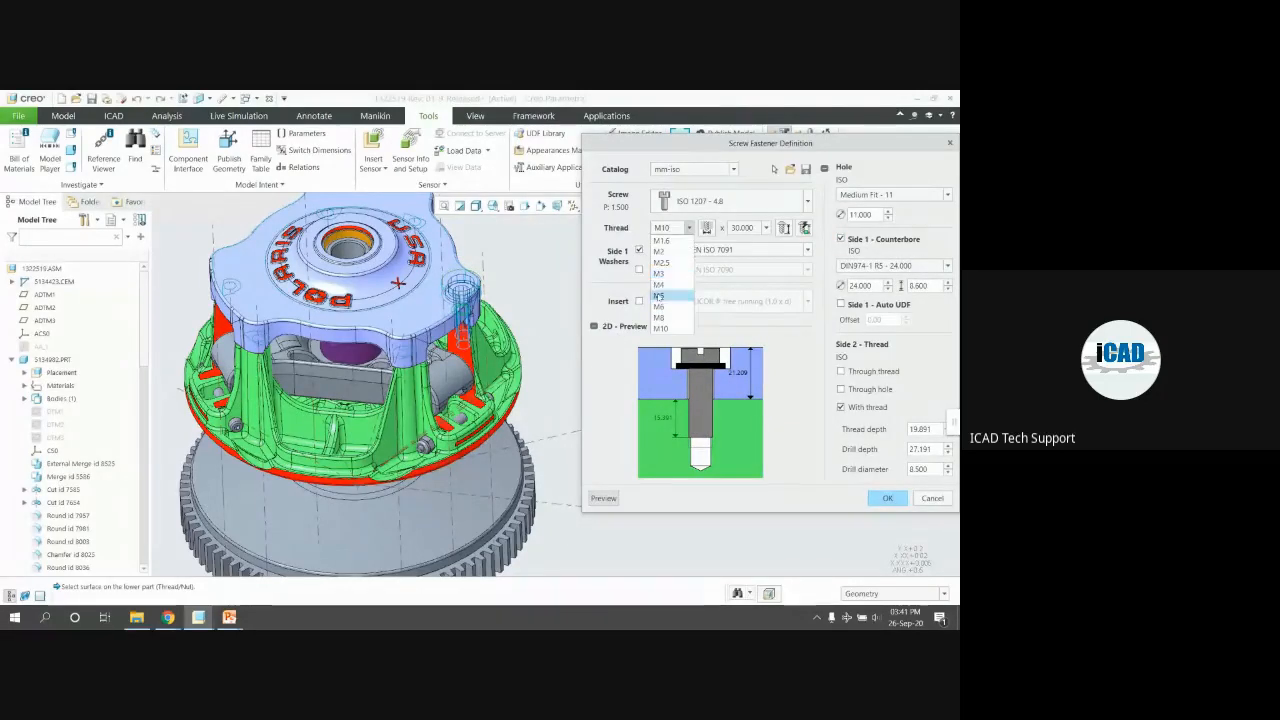
{"action": "left_click", "coordinate": [668, 296]}
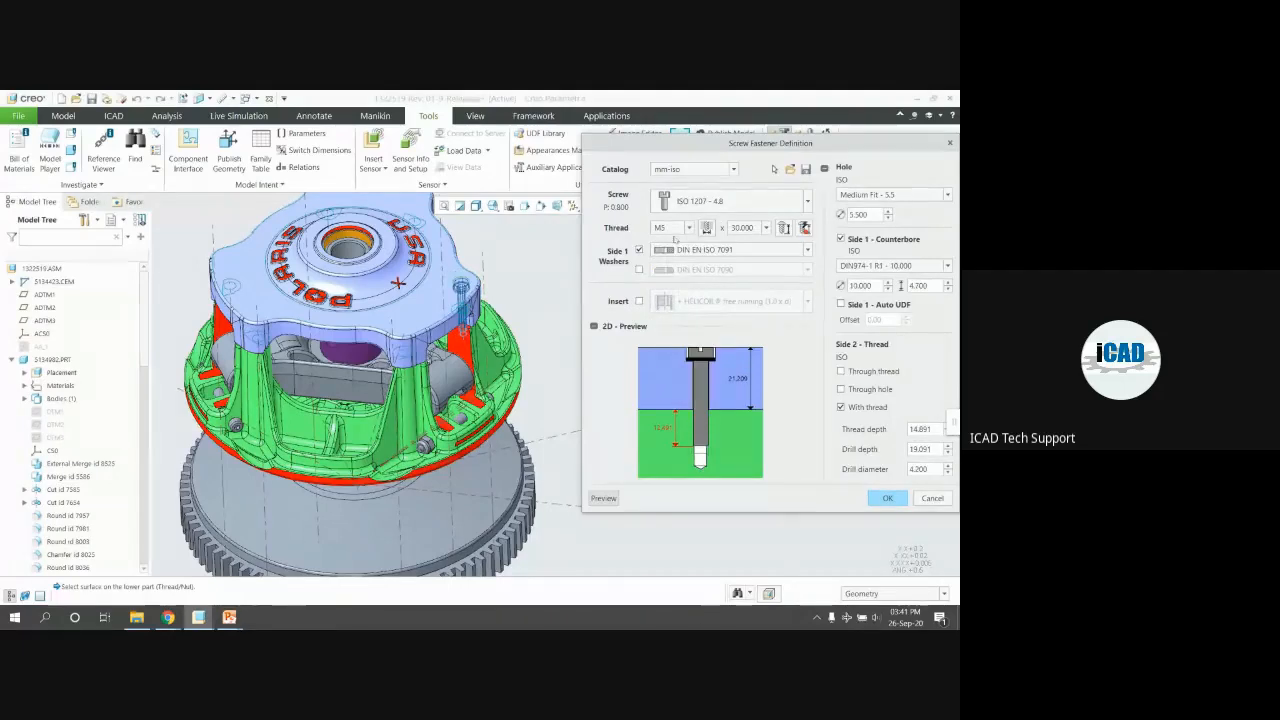
{"action": "left_click", "coordinate": [670, 229]}
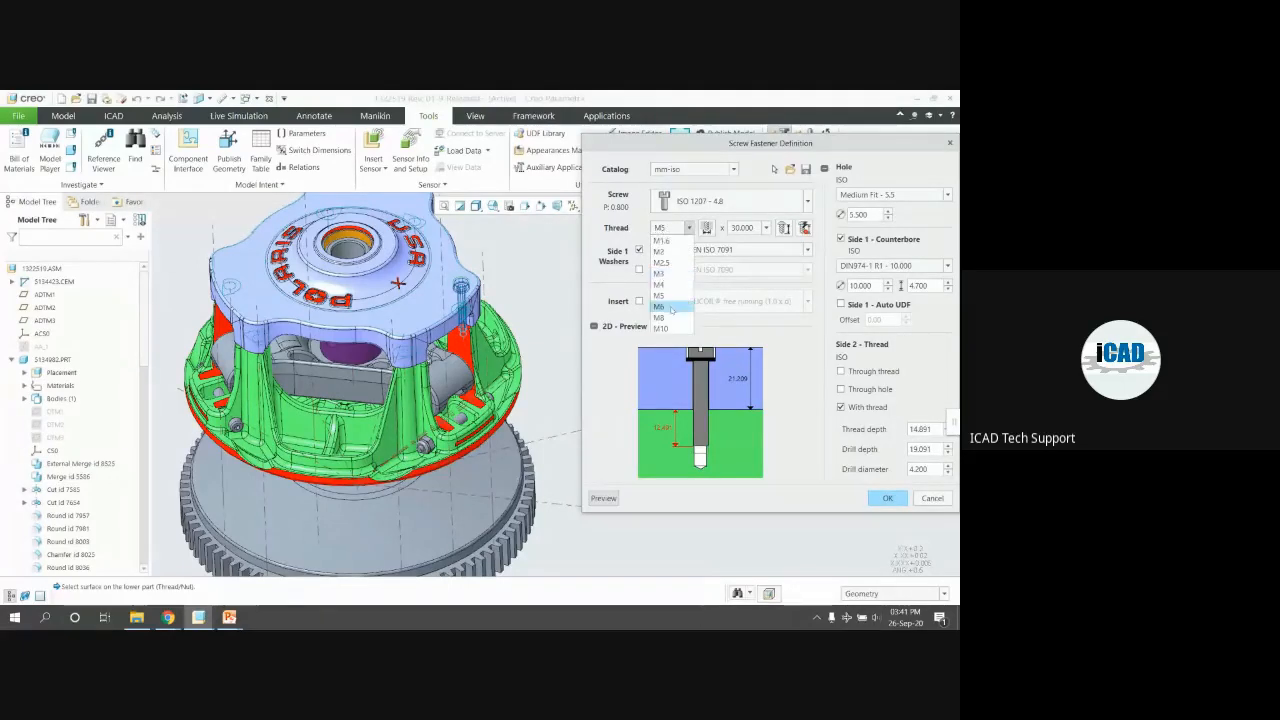
{"action": "left_click", "coordinate": [671, 309]}
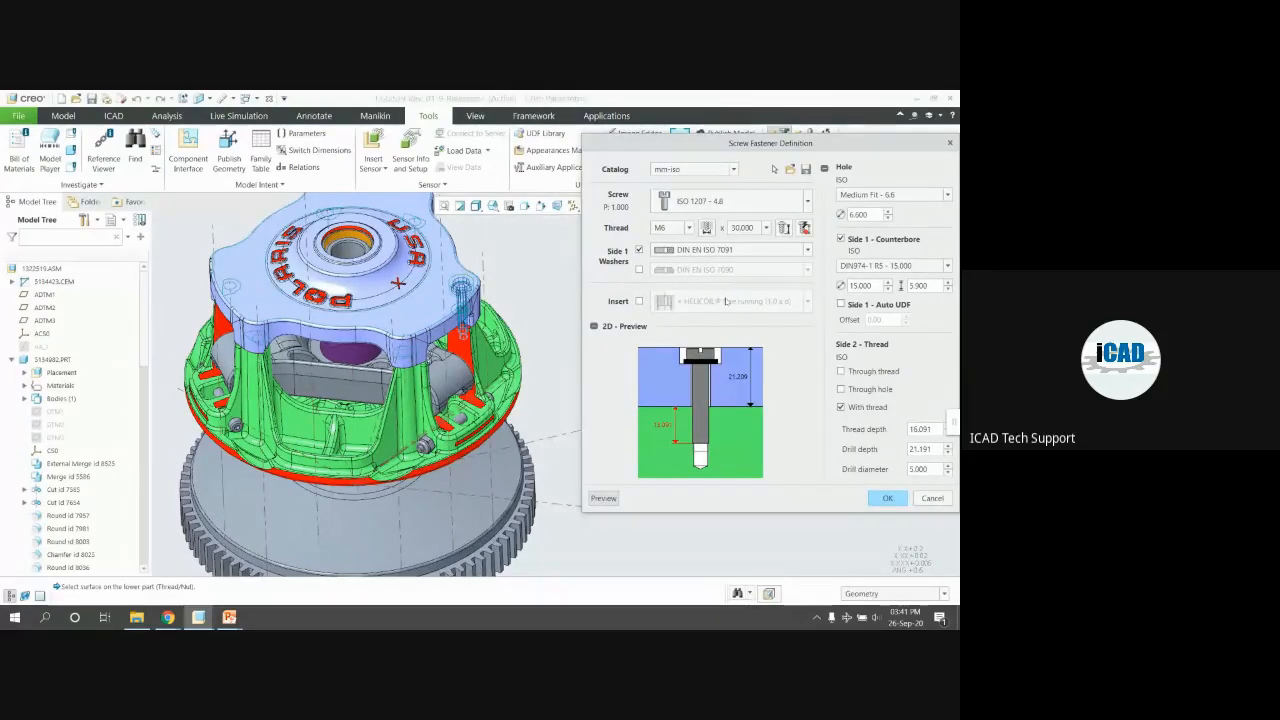
Use automatic screw length of 25 mm and a Medium Fit - 6.6 hole
{"action": "left_click", "coordinate": [805, 229]}
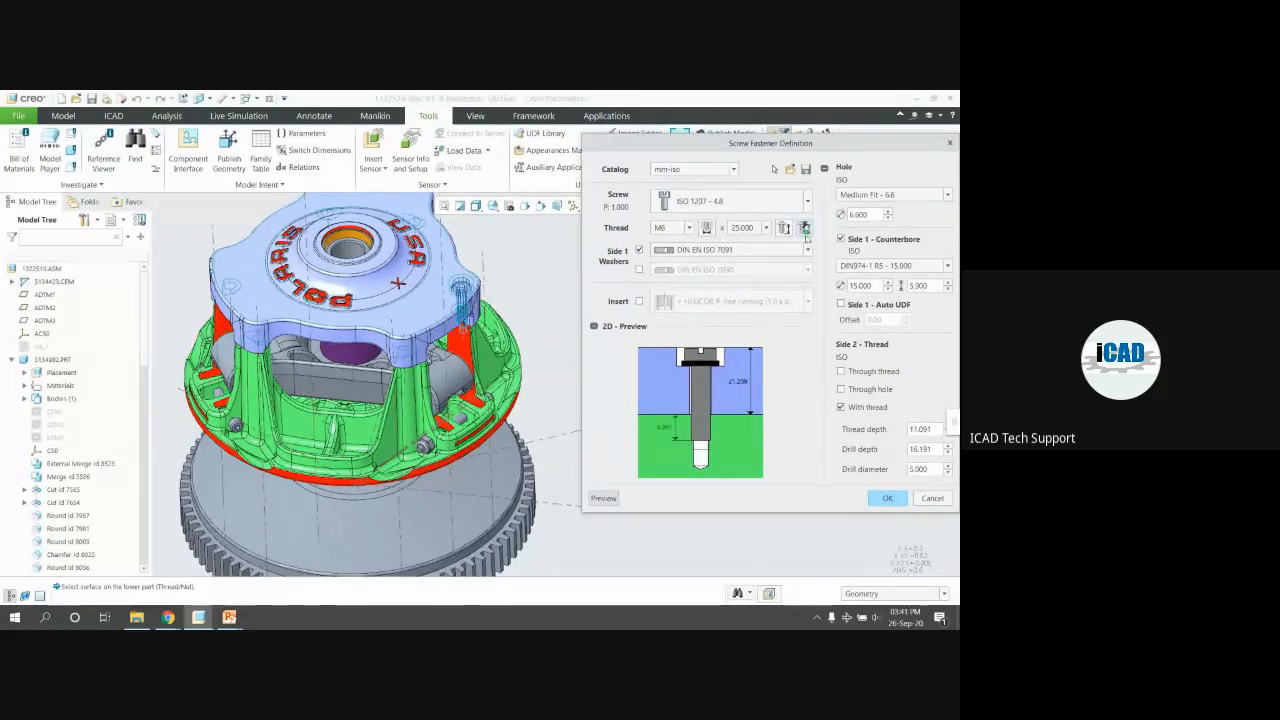
{"action": "left_click", "coordinate": [767, 228]}
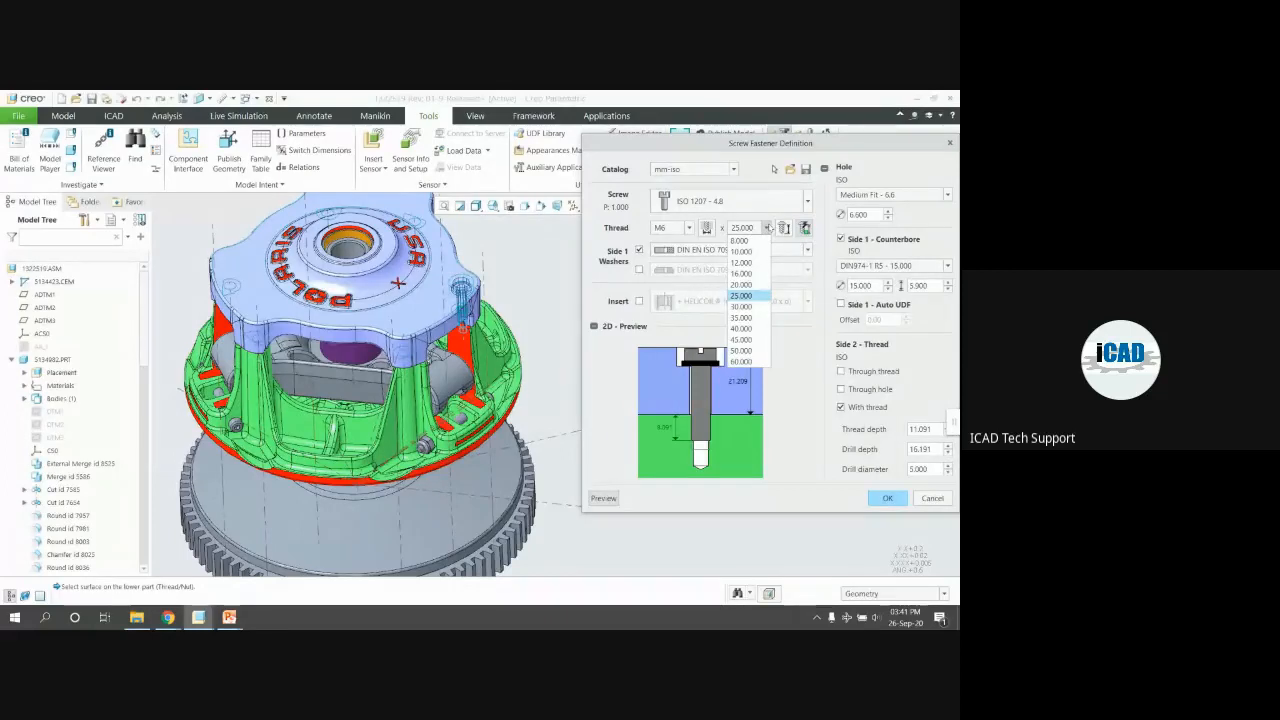
{"action": "left_click", "coordinate": [768, 229]}
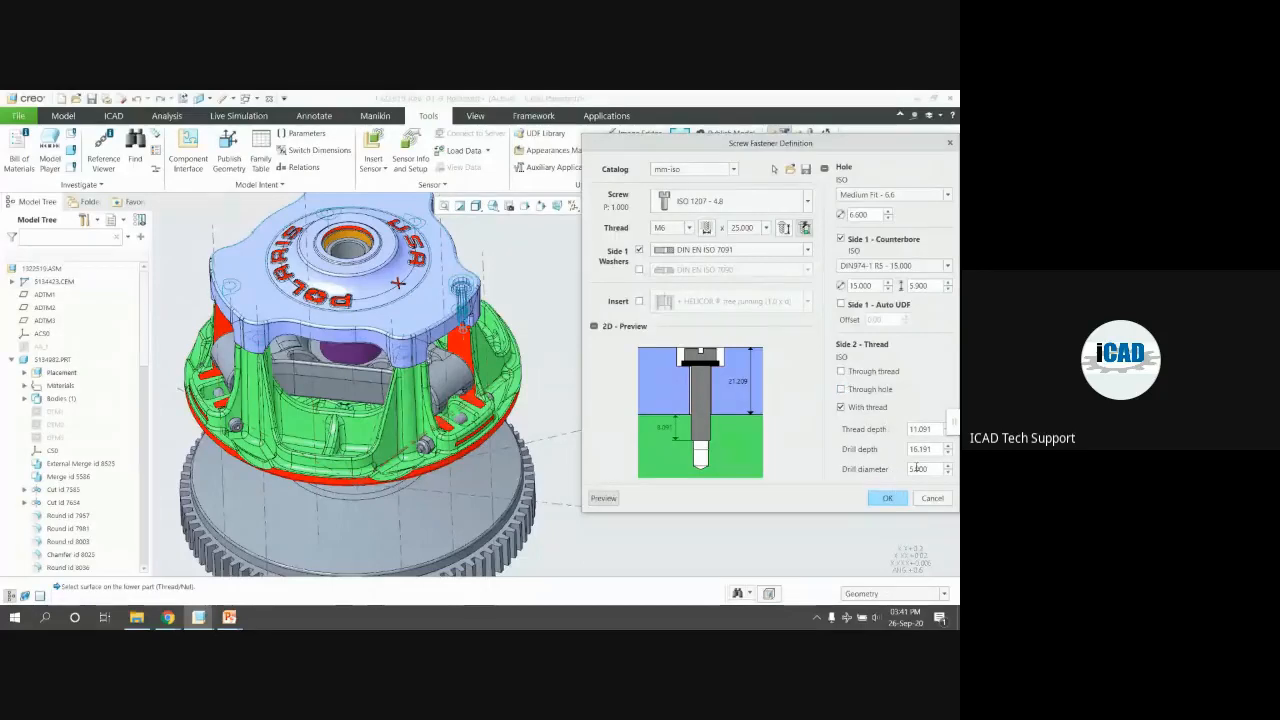
{"action": "left_click", "coordinate": [905, 196]}
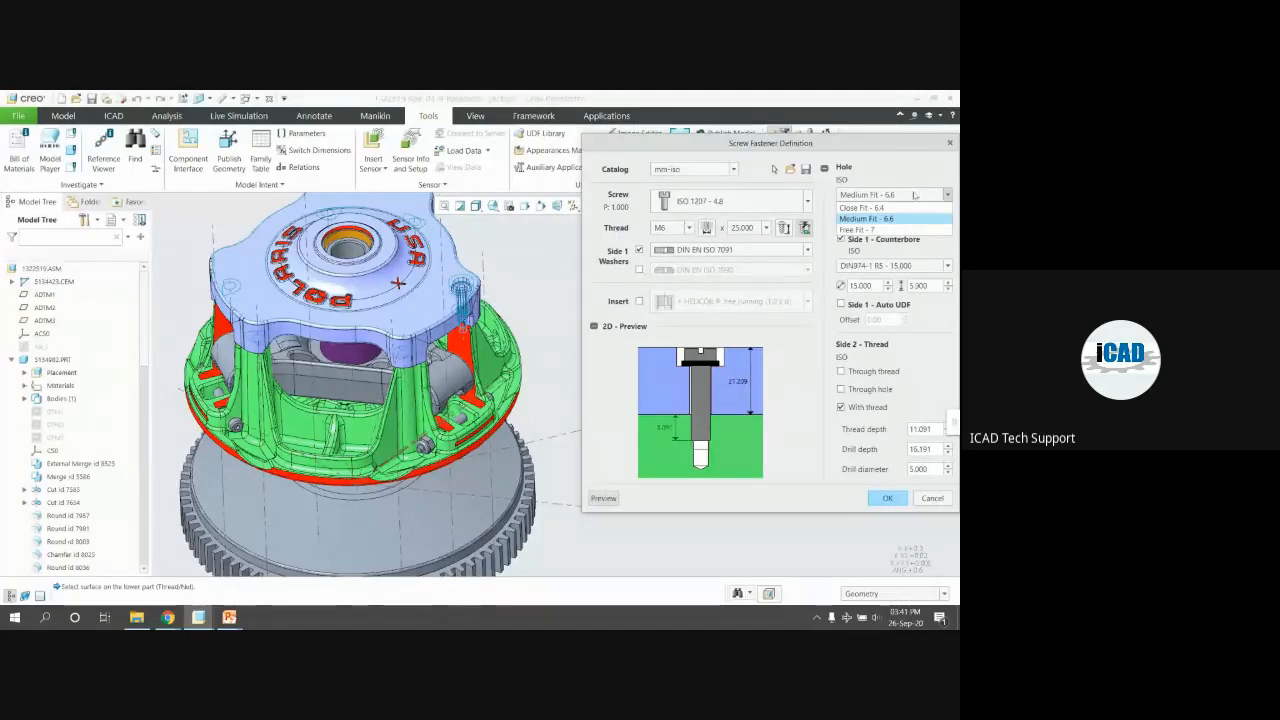
{"action": "left_click", "coordinate": [914, 196]}
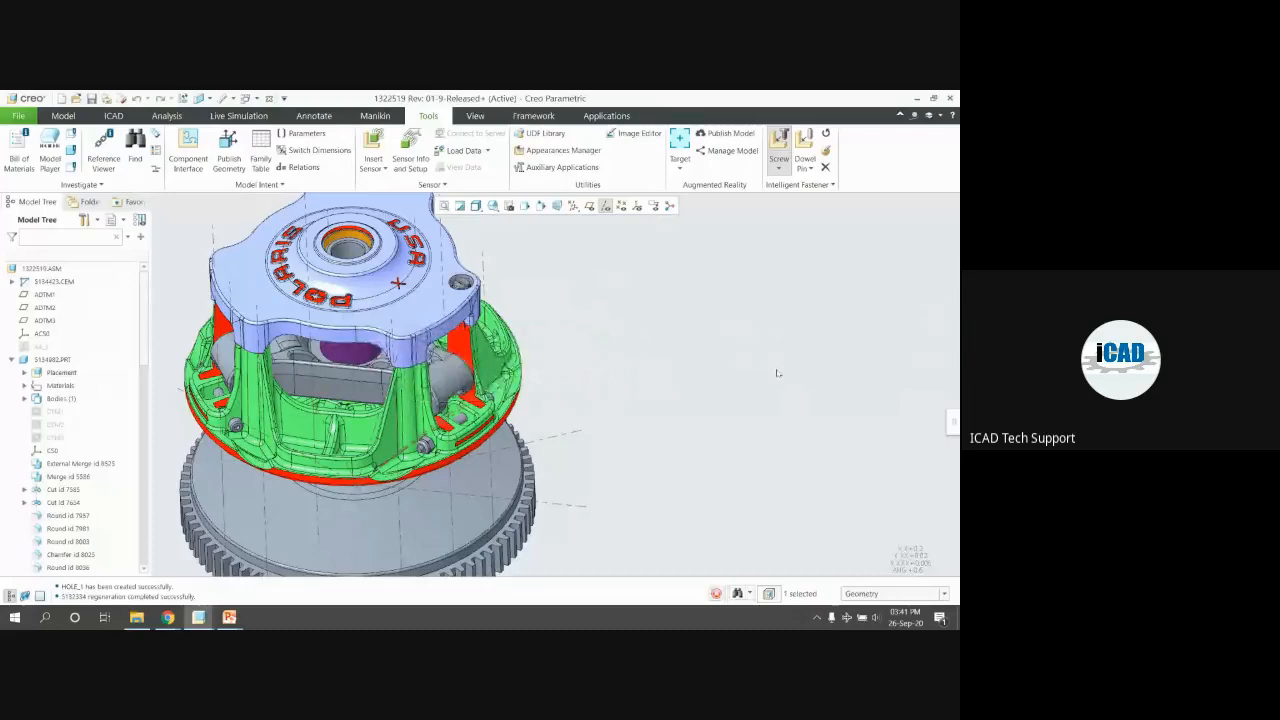
Select cover part 5132334 at the screw hole and orbit it to view the counterbore
{"action": "scroll", "coordinate": [505, 320], "scroll_direction": "up", "scroll_amount": 3}
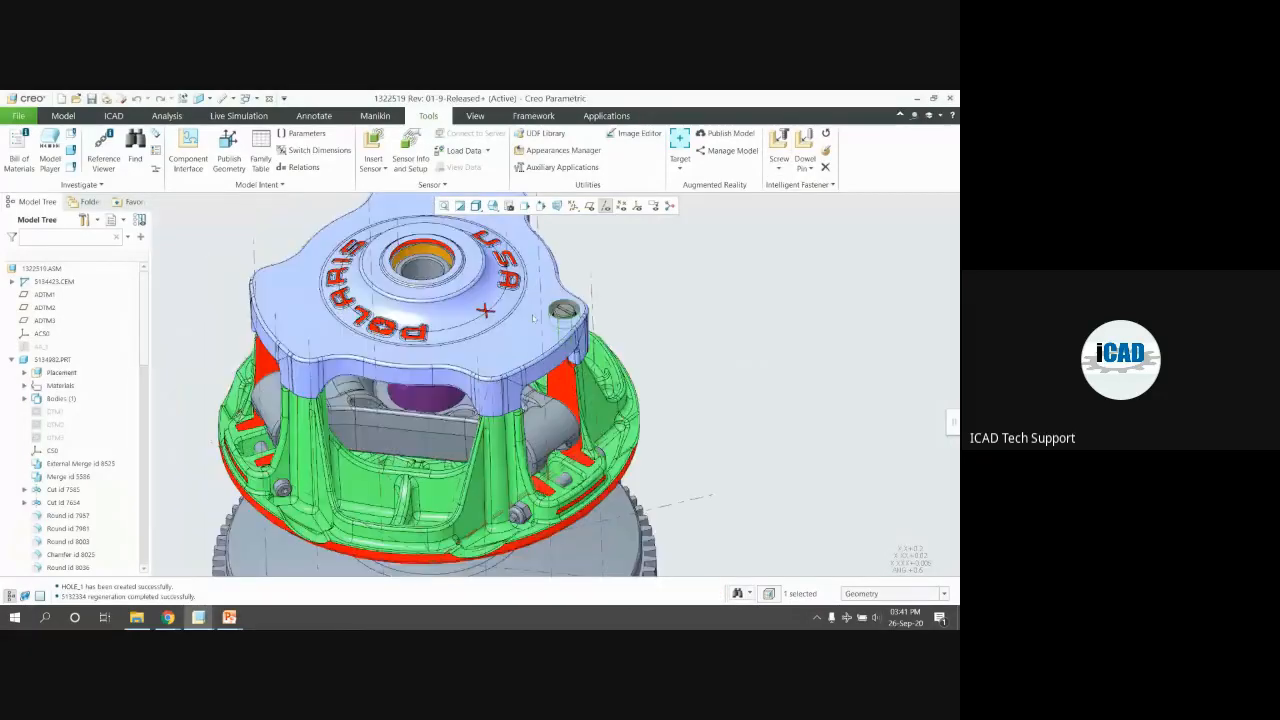
{"action": "scroll", "coordinate": [570, 310], "scroll_direction": "up", "scroll_amount": 5}
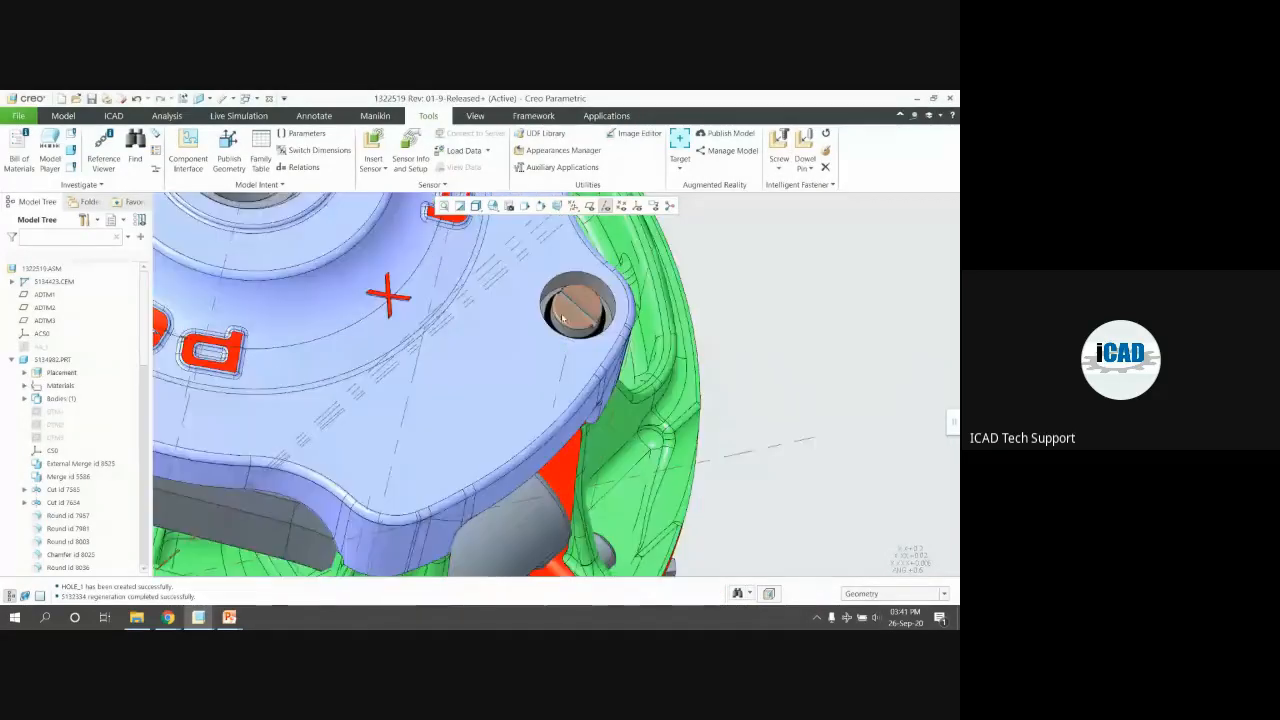
{"action": "scroll", "coordinate": [570, 313], "scroll_direction": "up", "scroll_amount": 3}
{"action": "middle_click_drag", "start_coordinate": [610, 308], "coordinate": [592, 270]}
{"action": "scroll", "coordinate": [590, 312], "scroll_direction": "down", "scroll_amount": 3}
{"action": "middle_click_drag", "start_coordinate": [590, 316], "coordinate": [565, 292]}
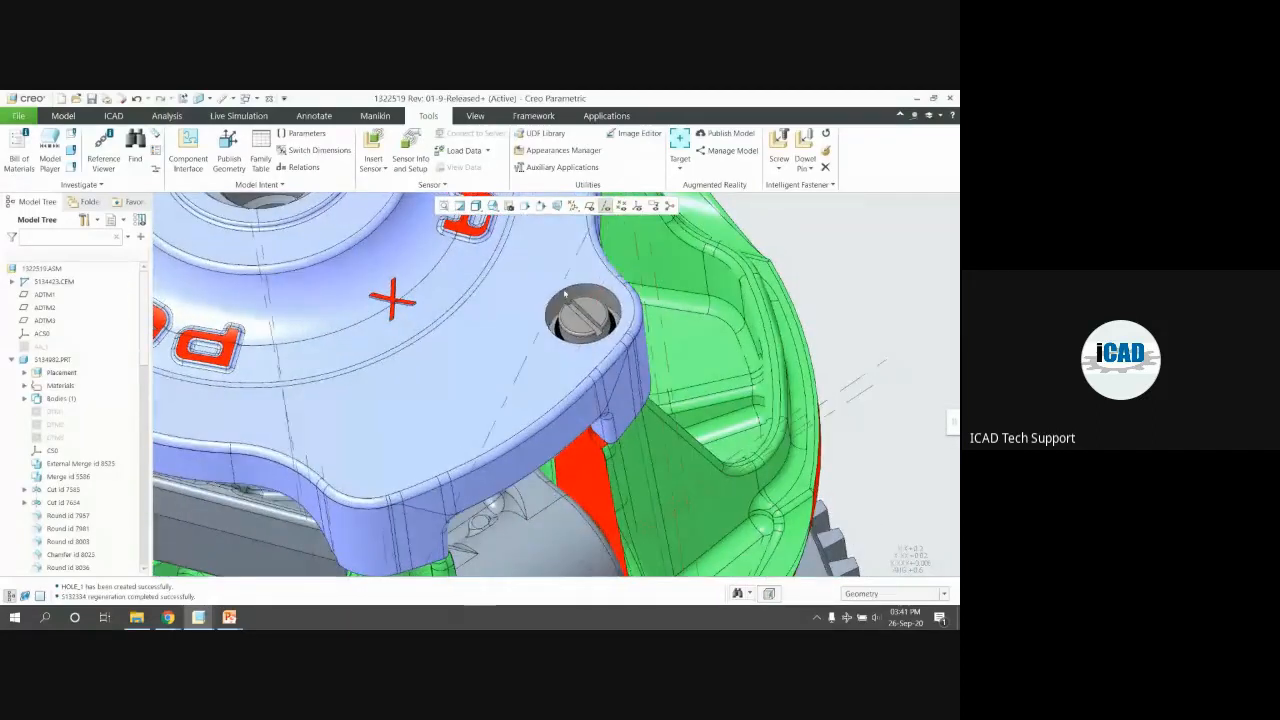
{"action": "left_click", "coordinate": [555, 275]}
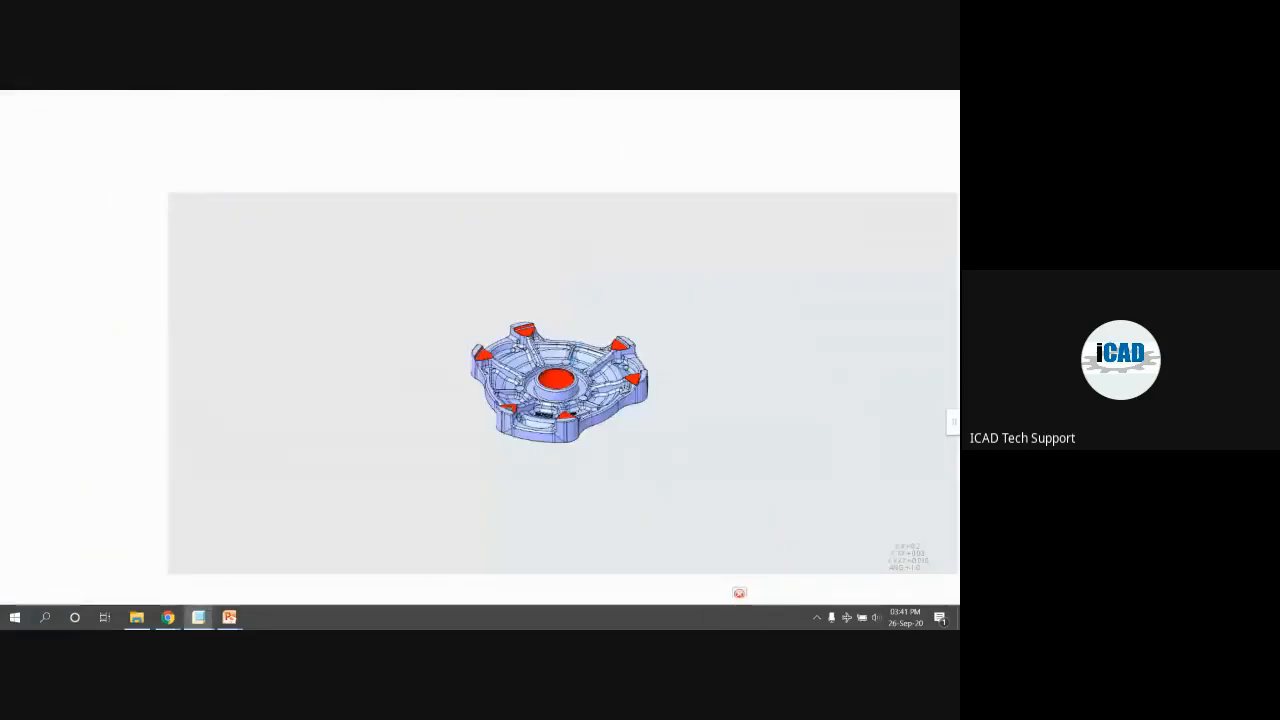
{"action": "scroll", "coordinate": [588, 344], "scroll_direction": "up", "scroll_amount": 1}
{"action": "middle_click_drag", "start_coordinate": [548, 405], "coordinate": [603, 497]}
{"action": "scroll", "coordinate": [532, 464], "scroll_direction": "down", "scroll_amount": 4}
{"action": "middle_click_drag", "start_coordinate": [512, 458], "coordinate": [611, 423]}
{"action": "scroll", "coordinate": [492, 430], "scroll_direction": "down", "scroll_amount": 3}
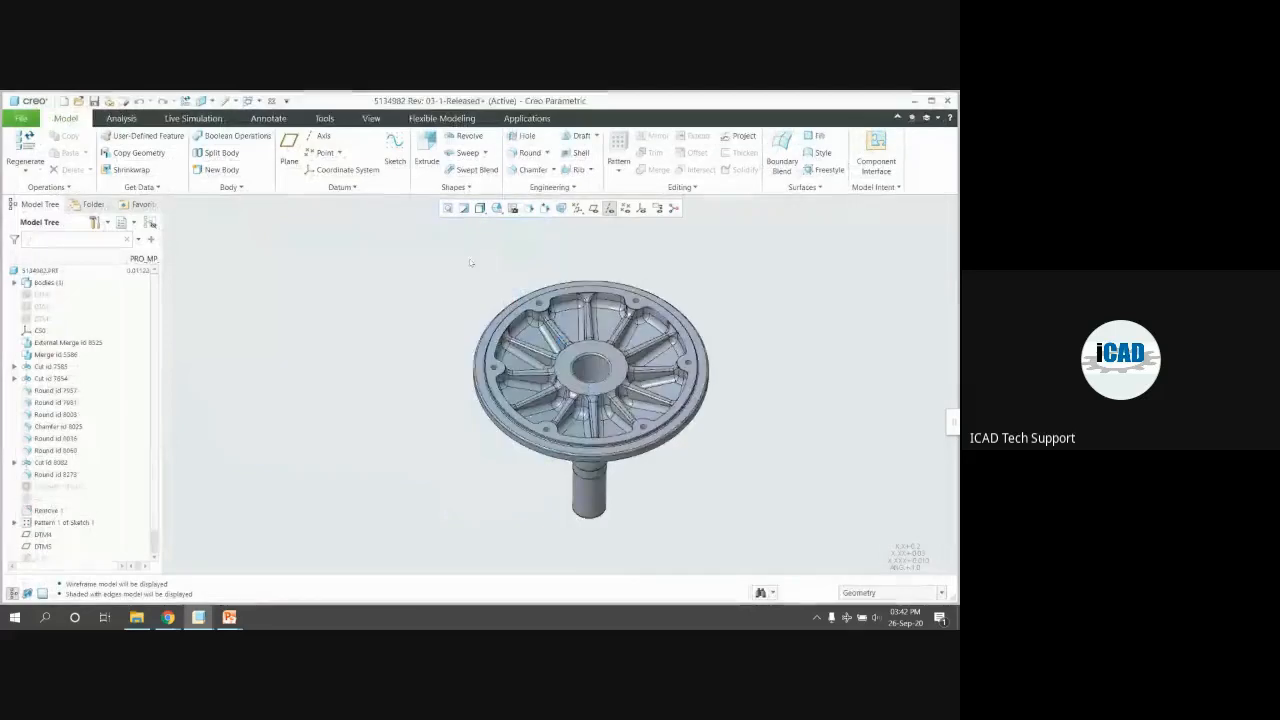
Close the cover part and screw windows to return to assembly 1322519.ASM
{"action": "left_click", "coordinate": [271, 101]}
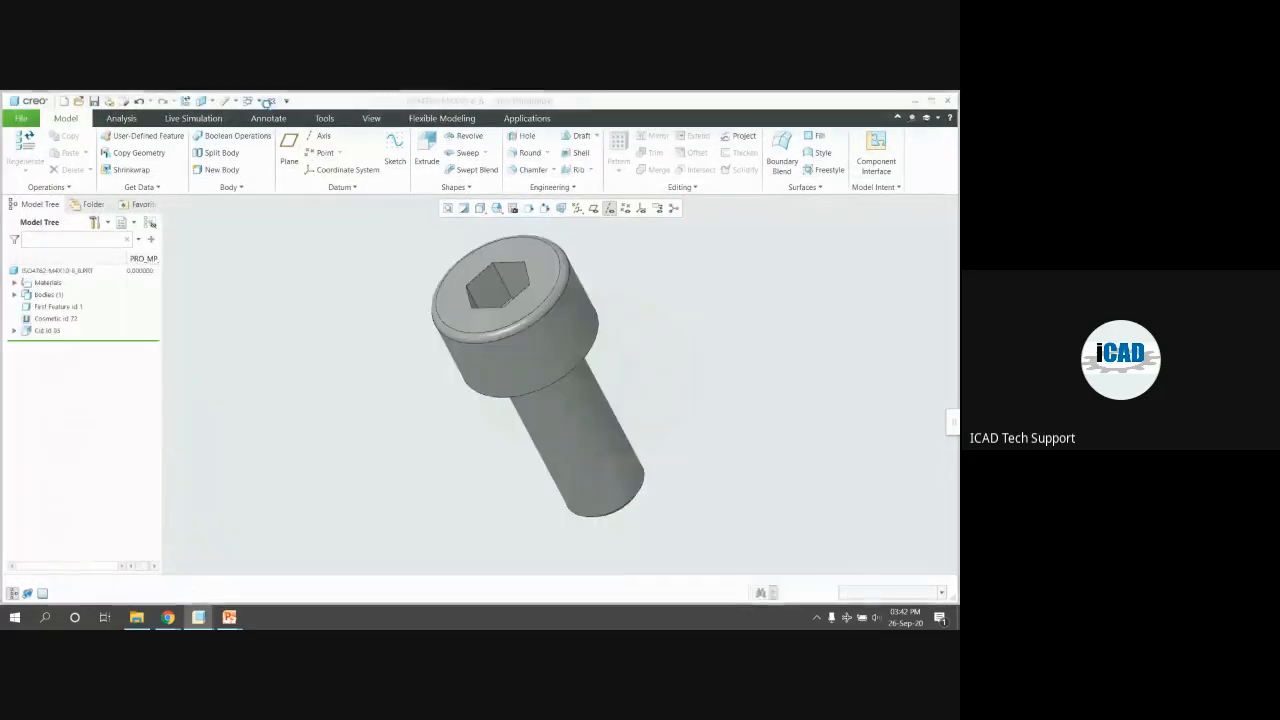
{"action": "left_click", "coordinate": [271, 101]}
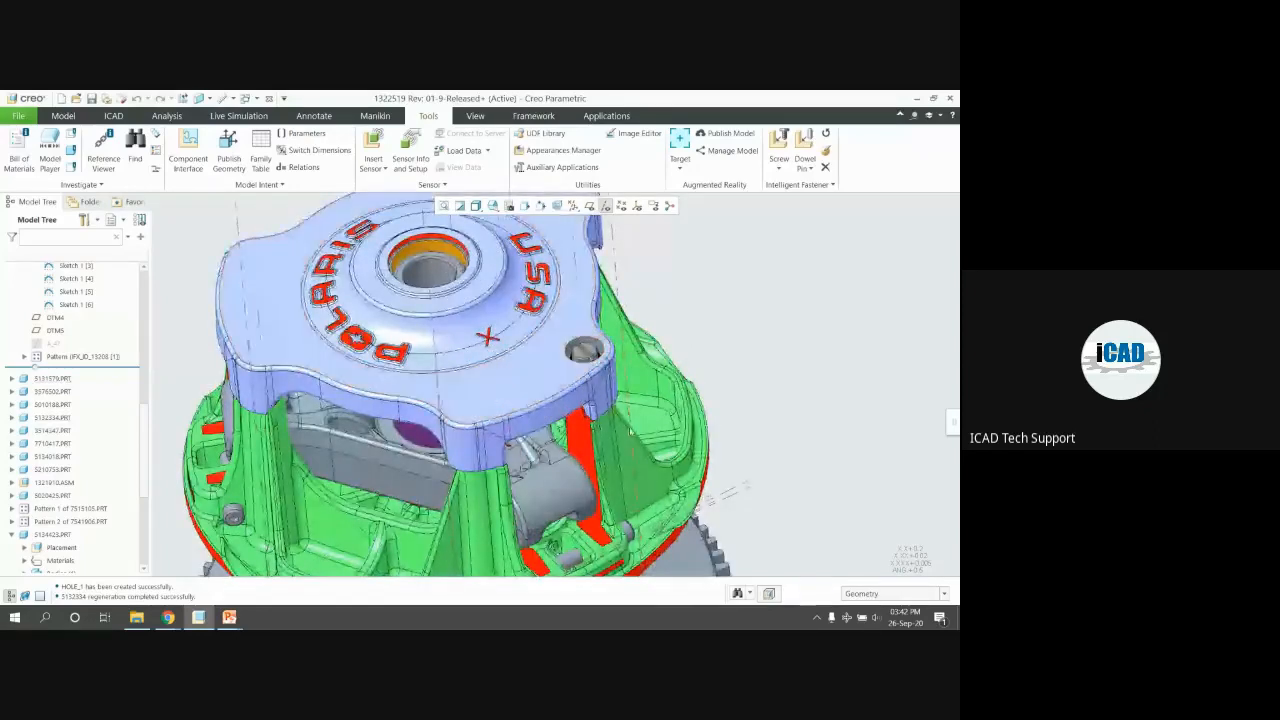
{"action": "scroll", "coordinate": [620, 424], "scroll_direction": "down", "scroll_amount": 3}
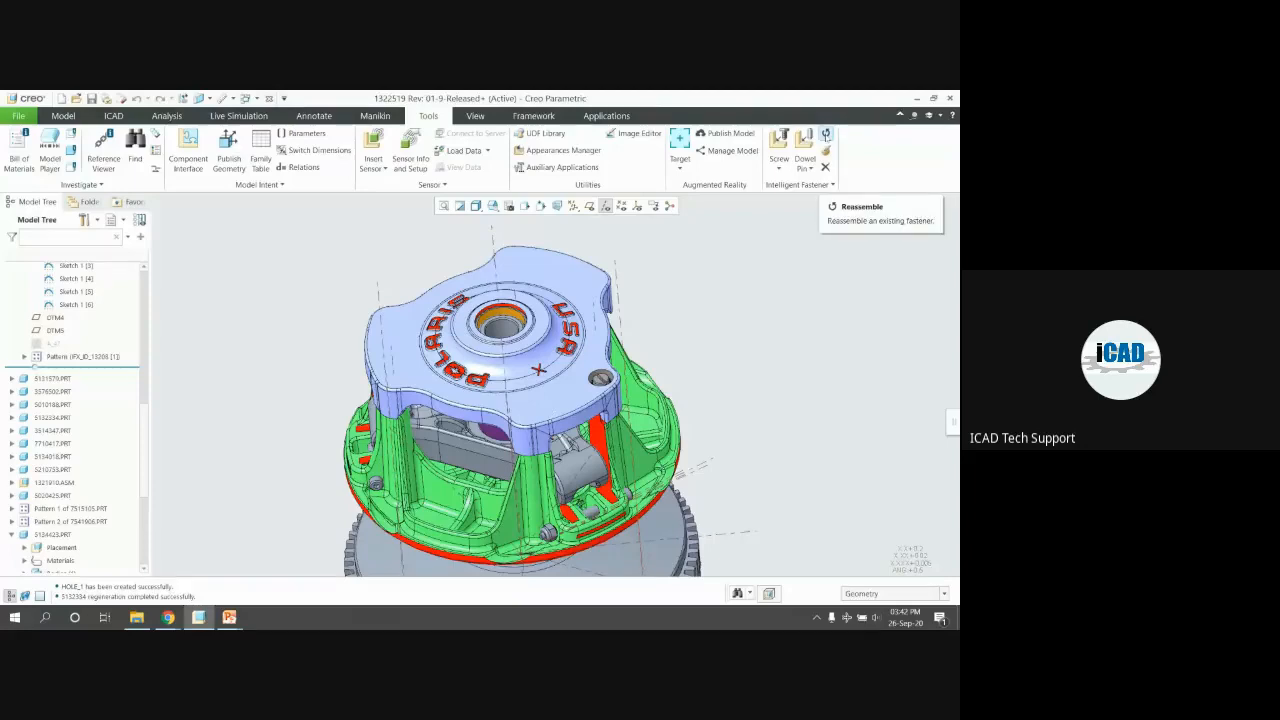
Reassemble the cheese head screw into the first counterbored hole by its axis
{"action": "left_click", "coordinate": [826, 134]}
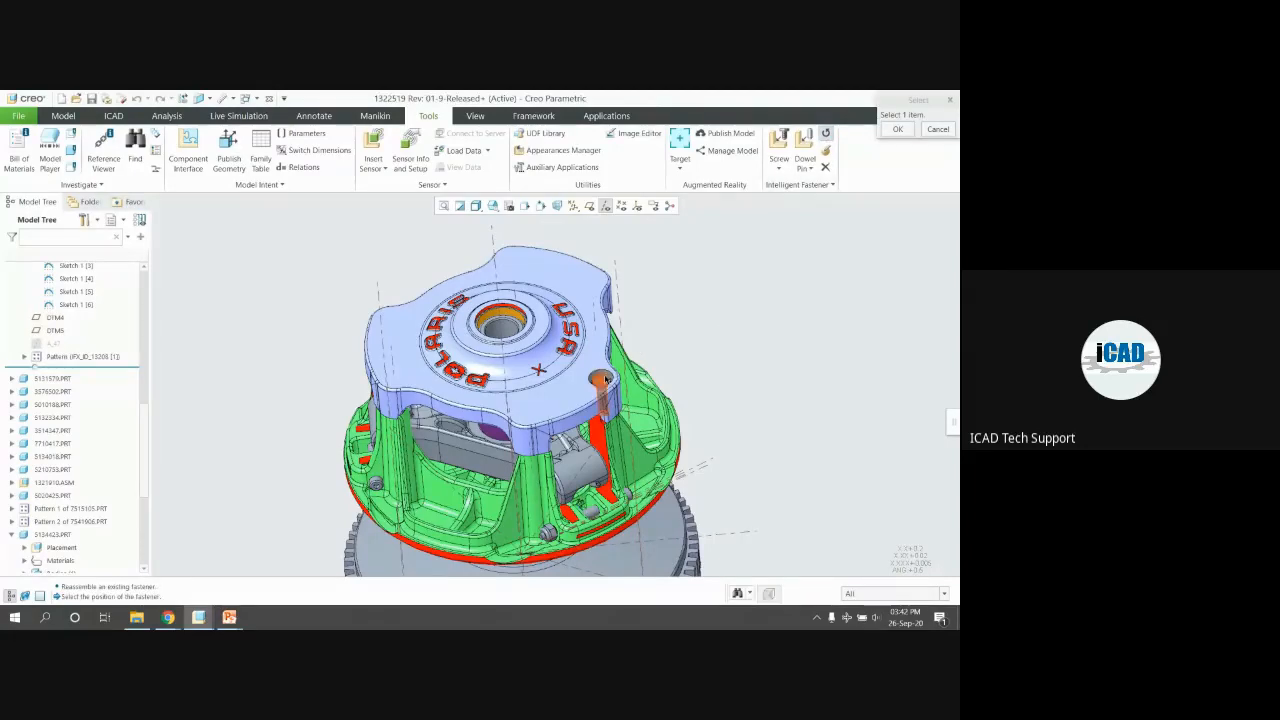
{"action": "left_click", "coordinate": [602, 380]}
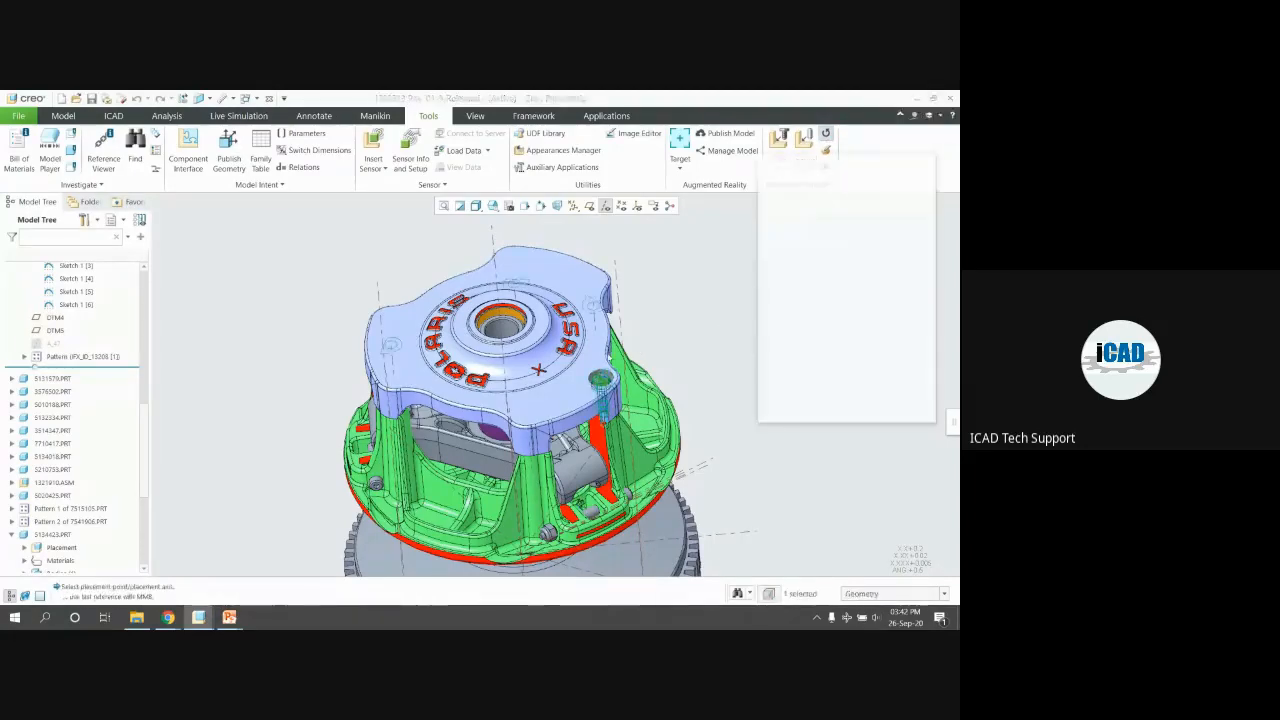
{"action": "middle_click", "coordinate": [593, 320]}
{"action": "middle_click", "coordinate": [660, 351]}
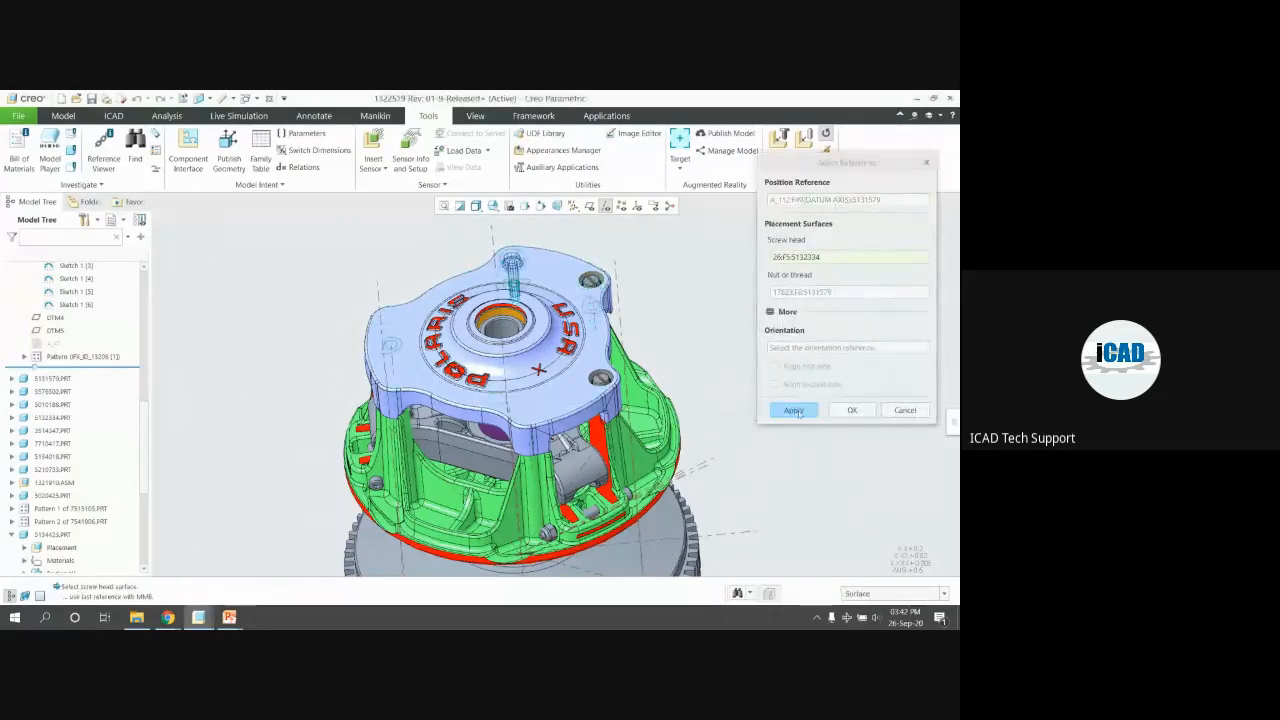
{"action": "left_click", "coordinate": [794, 410]}
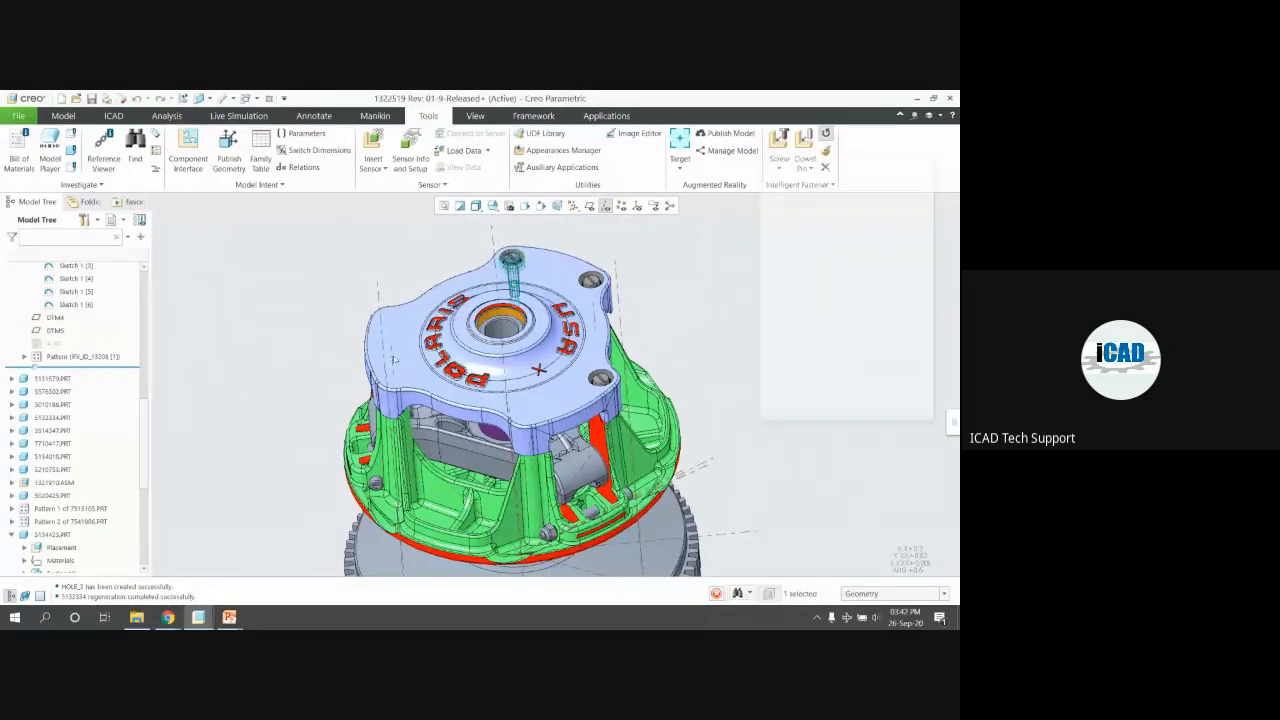
Add the same screw to the left hole, the lug hole and one more hole
{"action": "left_click", "coordinate": [392, 366]}
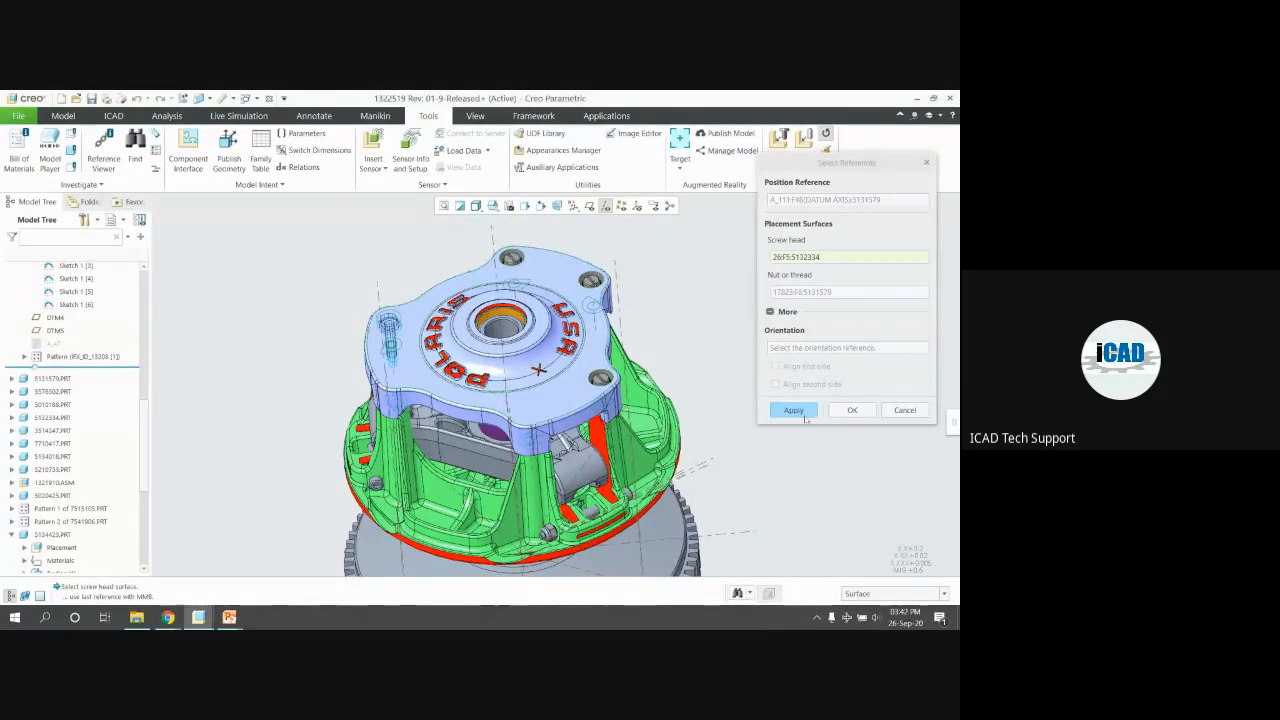
{"action": "left_click", "coordinate": [794, 410]}
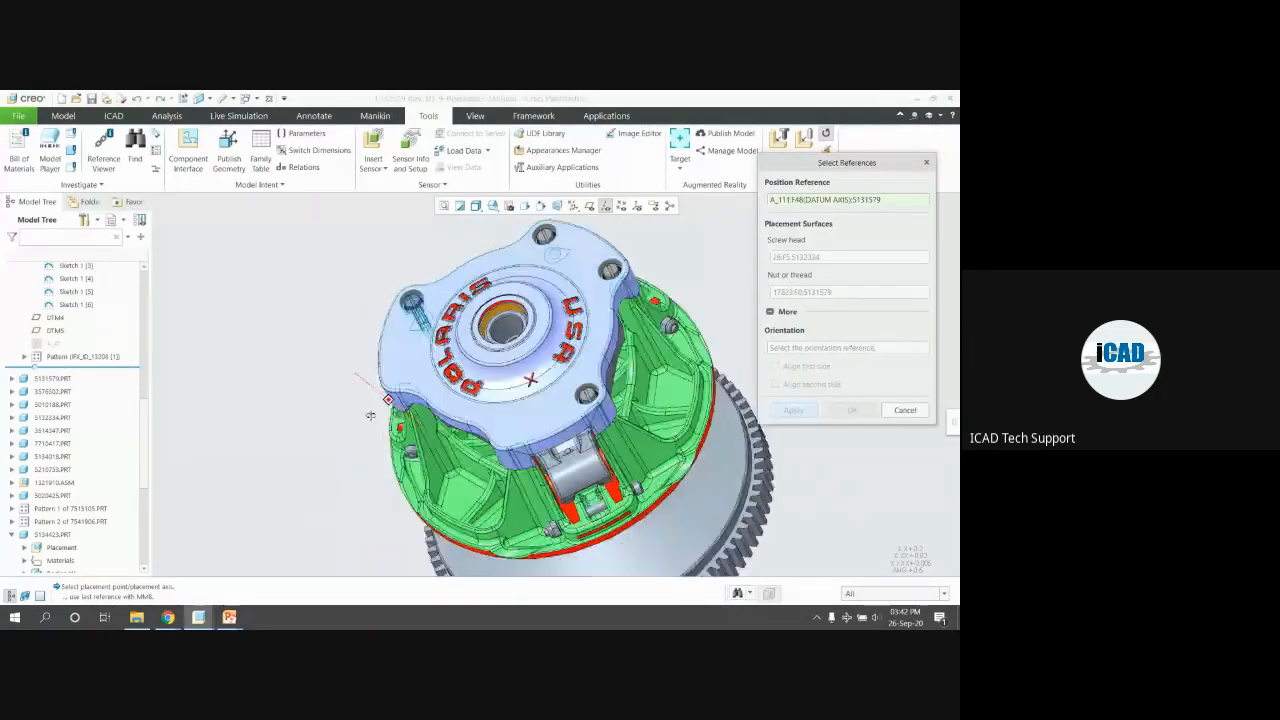
{"action": "scroll", "coordinate": [455, 380], "scroll_direction": "up", "scroll_amount": 5}
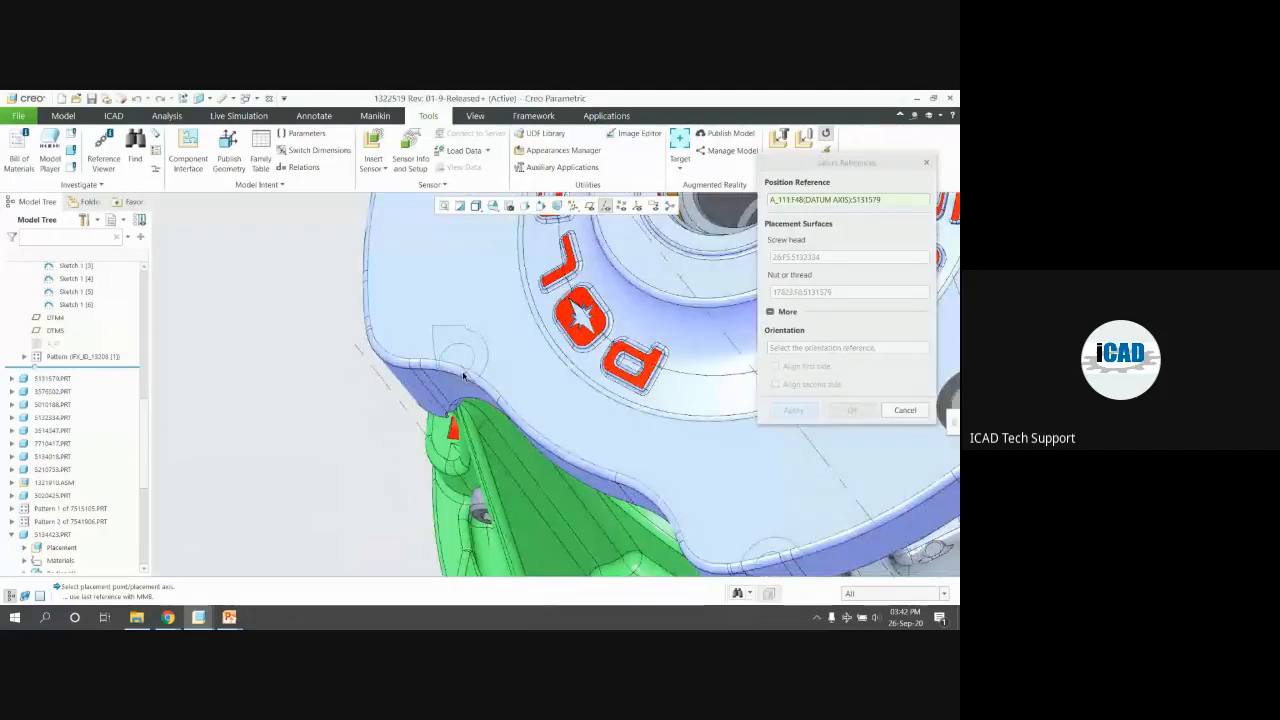
{"action": "left_click", "coordinate": [464, 375]}
{"action": "left_click", "coordinate": [851, 410]}
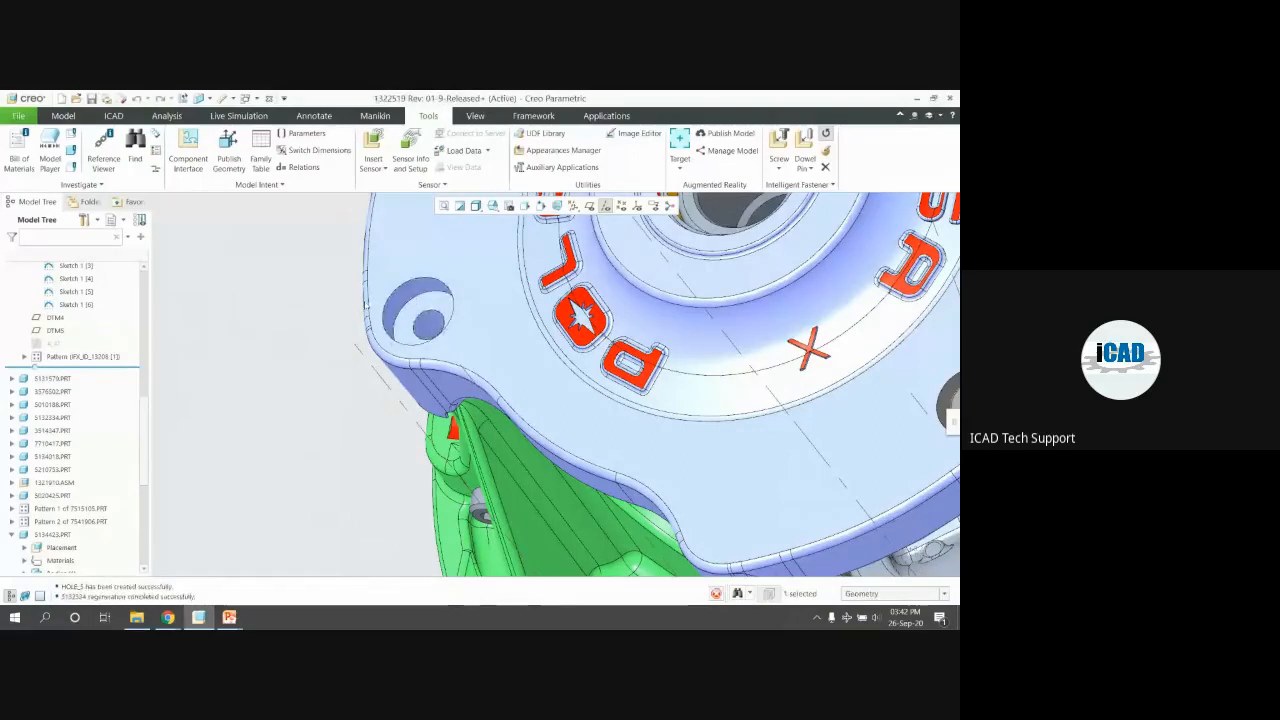
{"action": "scroll", "coordinate": [365, 305], "scroll_direction": "up", "scroll_amount": 5}
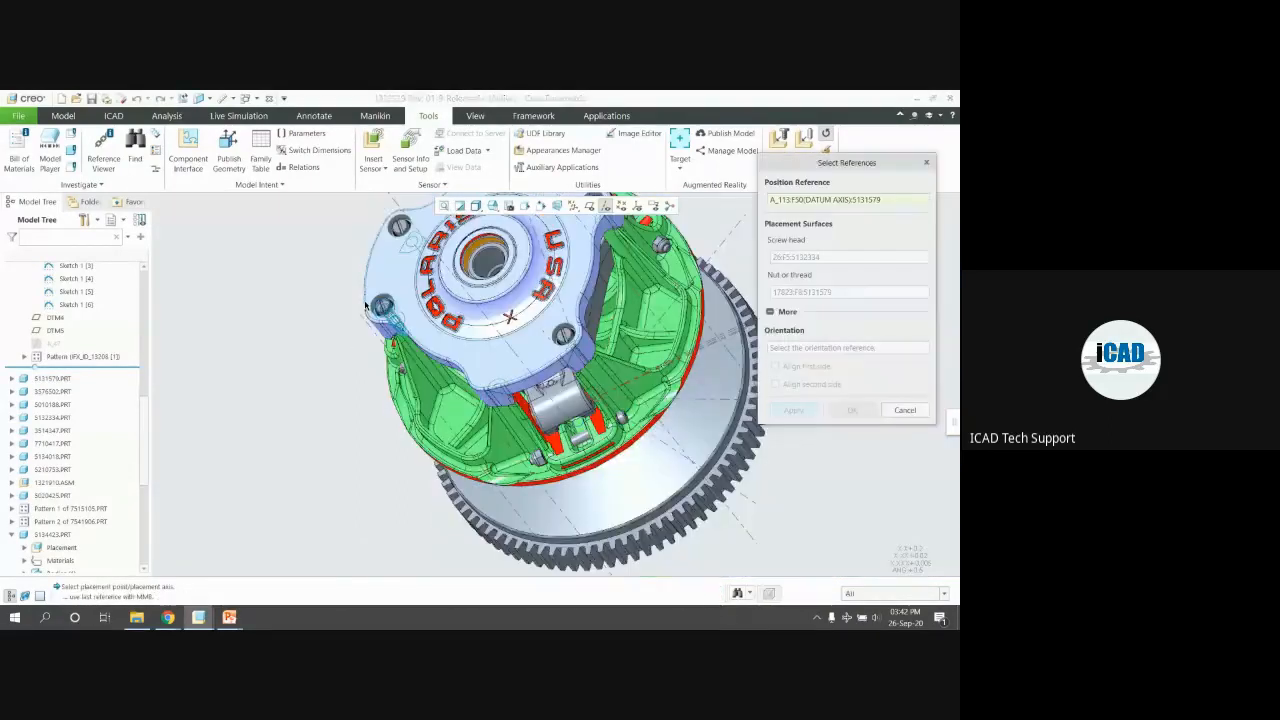
{"action": "scroll", "coordinate": [510, 350], "scroll_direction": "down", "scroll_amount": 3}
{"action": "mouse_move", "coordinate": [500, 430]}
{"action": "middle_mouse_down"}
{"action": "mouse_move", "coordinate": [510, 350]}
{"action": "mouse_move", "coordinate": [516, 368]}
{"action": "middle_mouse_up"}
{"action": "left_click", "coordinate": [516, 366]}
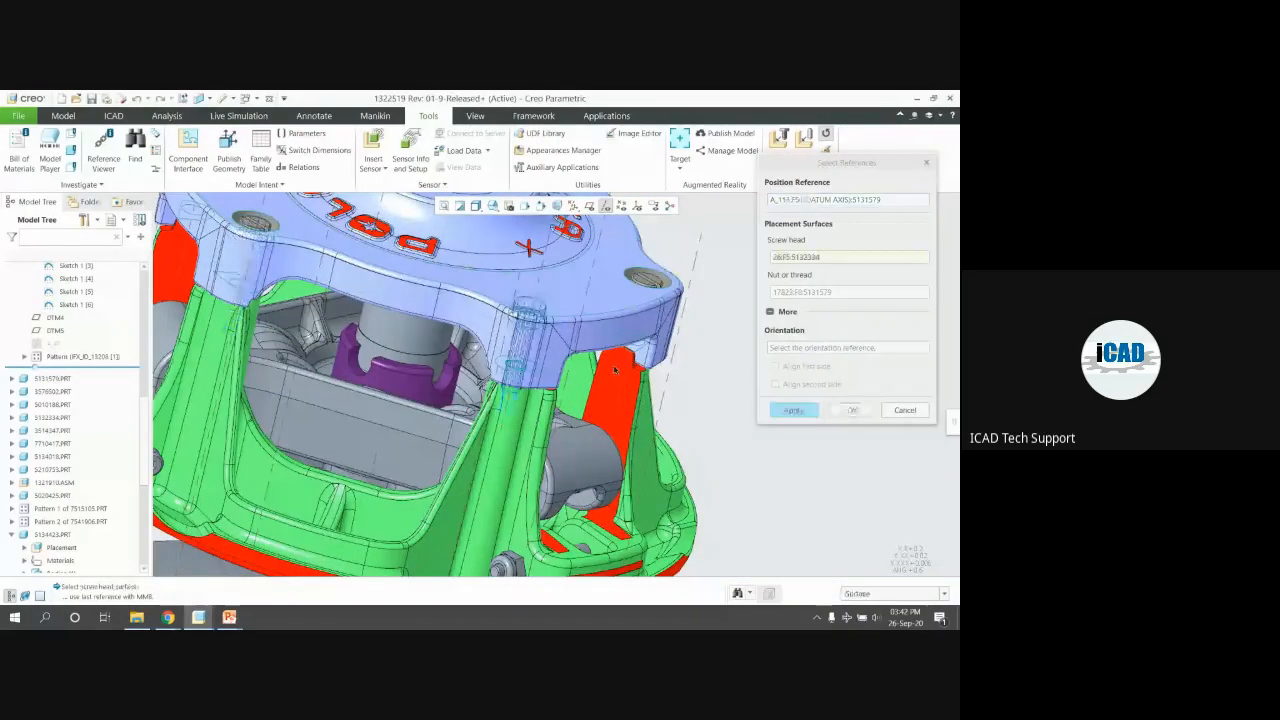
{"action": "left_click", "coordinate": [776, 408]}
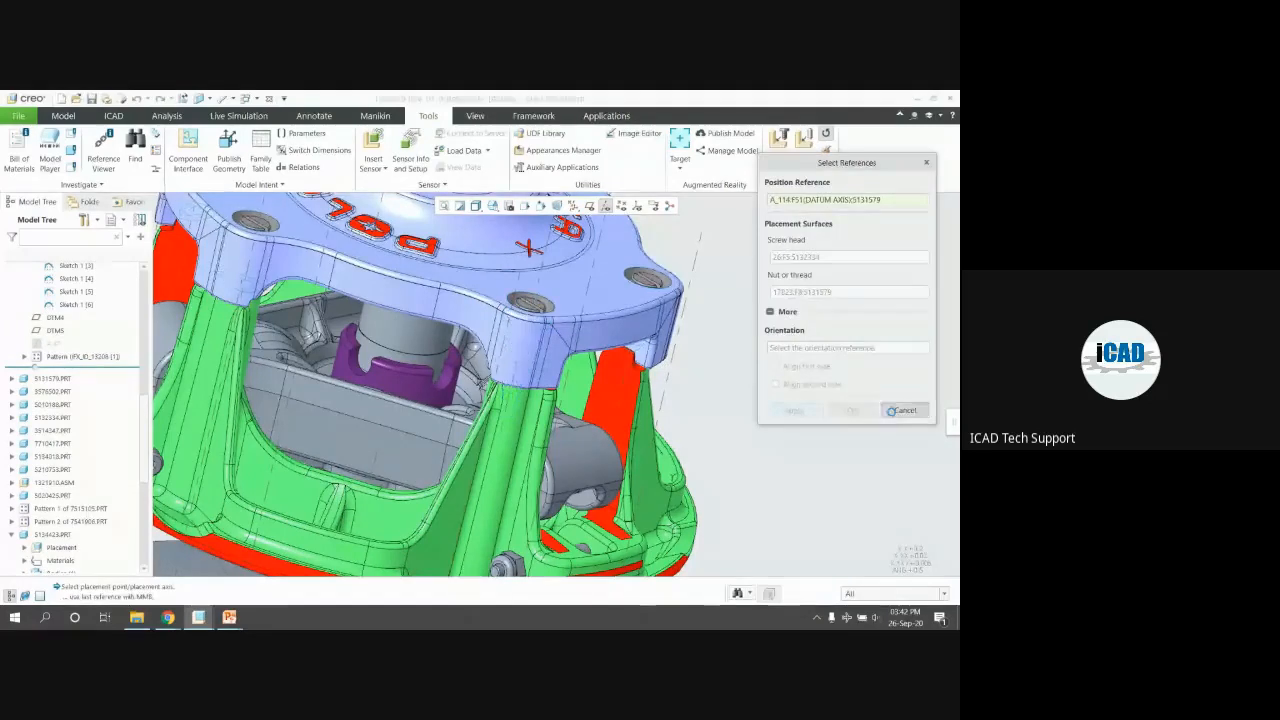
Stop placing fasteners and turn off datum axis display
{"action": "left_click", "coordinate": [905, 410]}
{"action": "scroll", "coordinate": [690, 330], "scroll_direction": "up", "scroll_amount": 4}
{"action": "middle_click_drag", "start_coordinate": [670, 240], "coordinate": [593, 372]}
{"action": "left_click", "coordinate": [605, 207]}
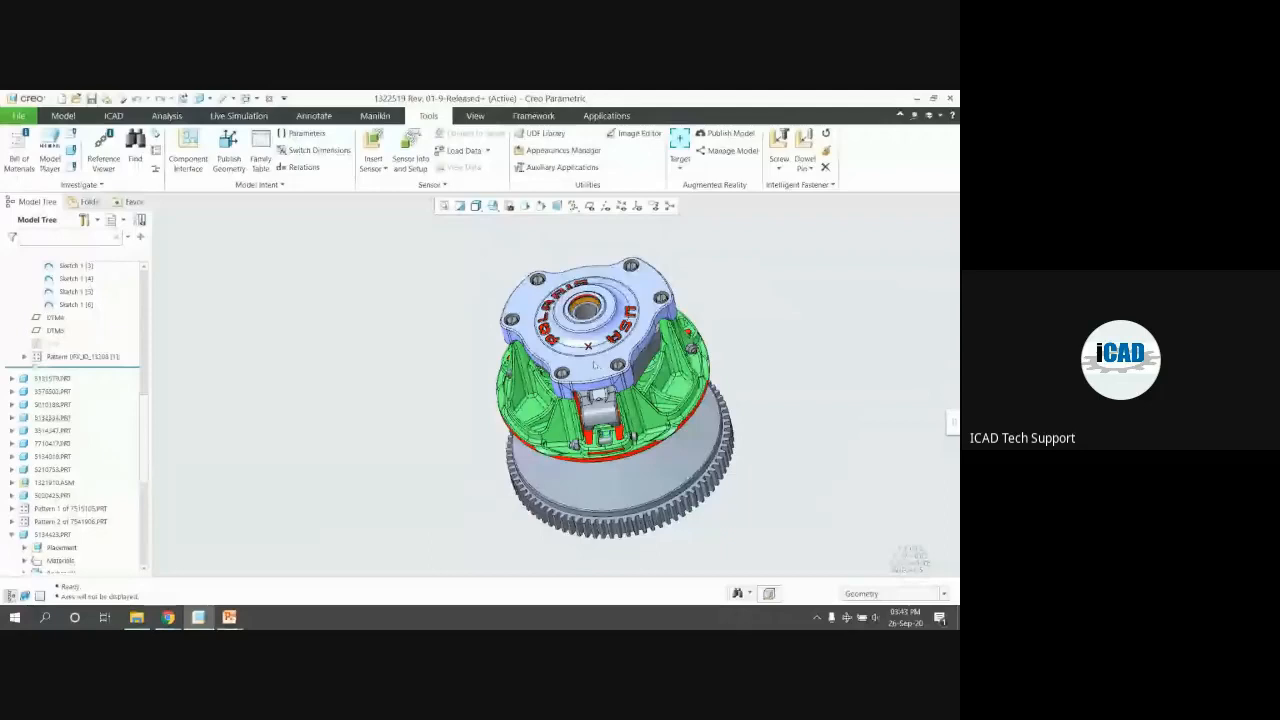
Open the top cover plate part in its own window
{"action": "left_click", "coordinate": [605, 312]}
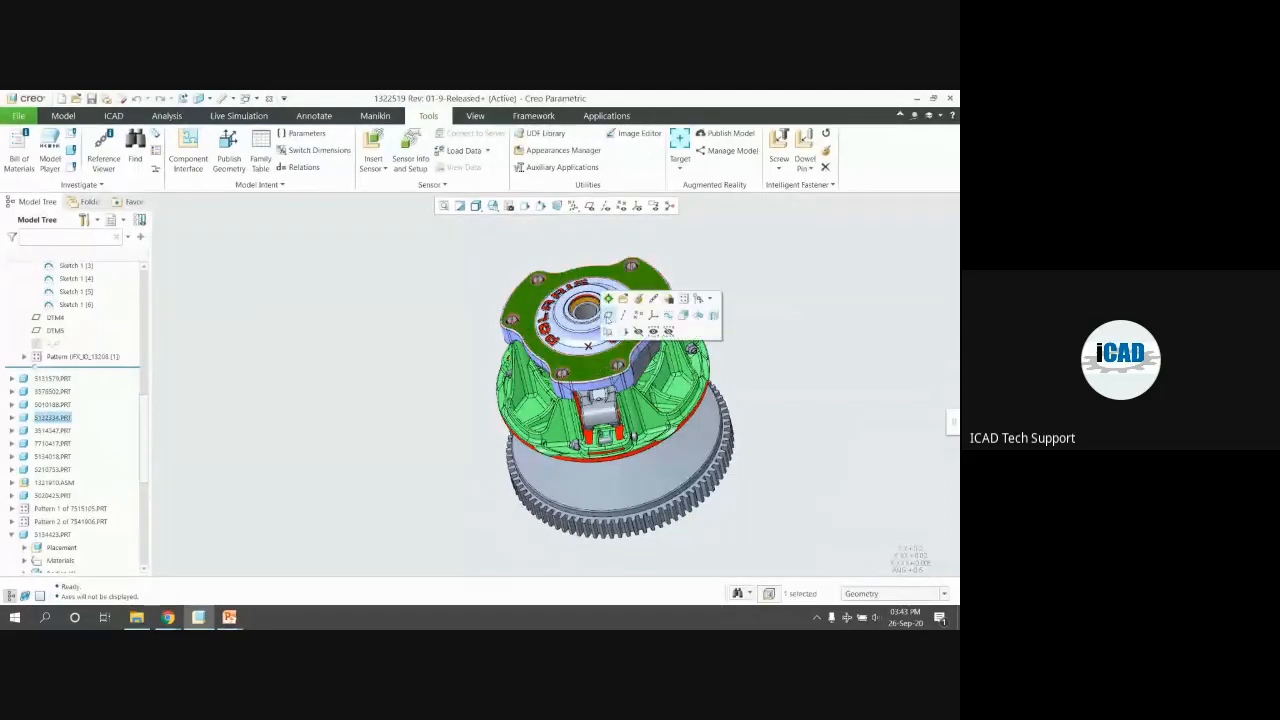
{"action": "left_click", "coordinate": [607, 314]}
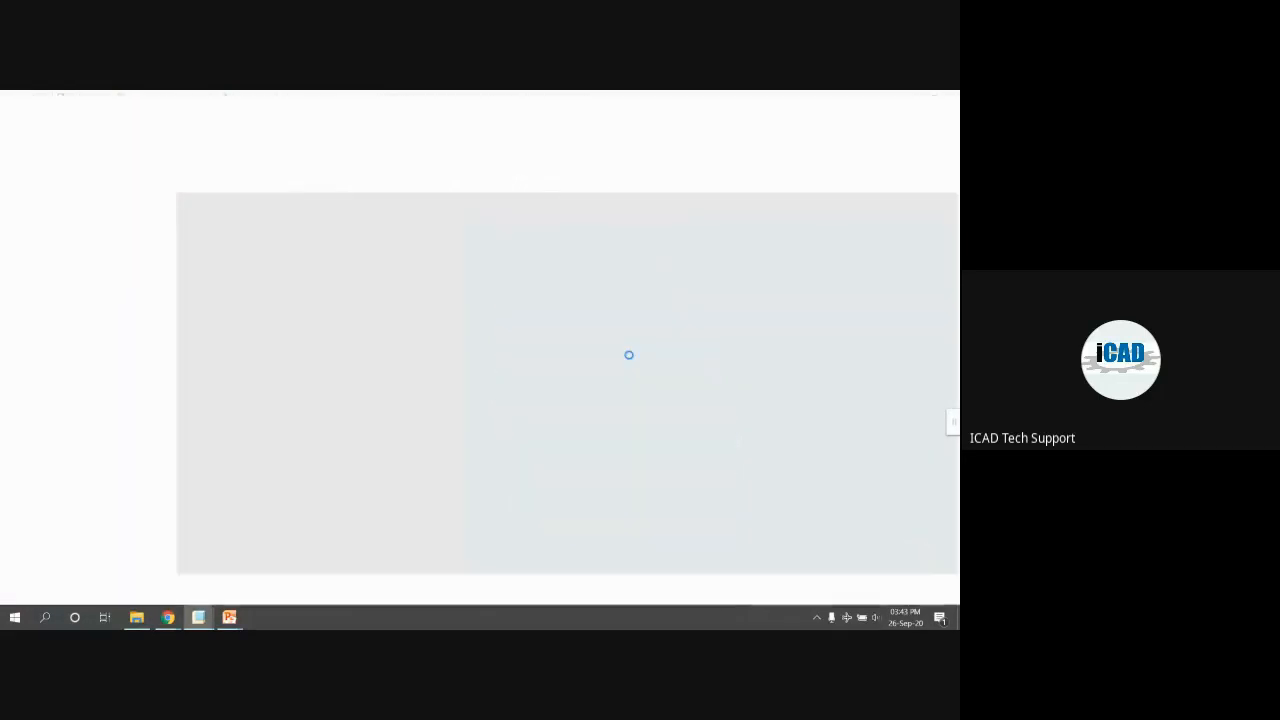
{"action": "scroll", "coordinate": [490, 480], "scroll_direction": "down", "scroll_amount": 5}
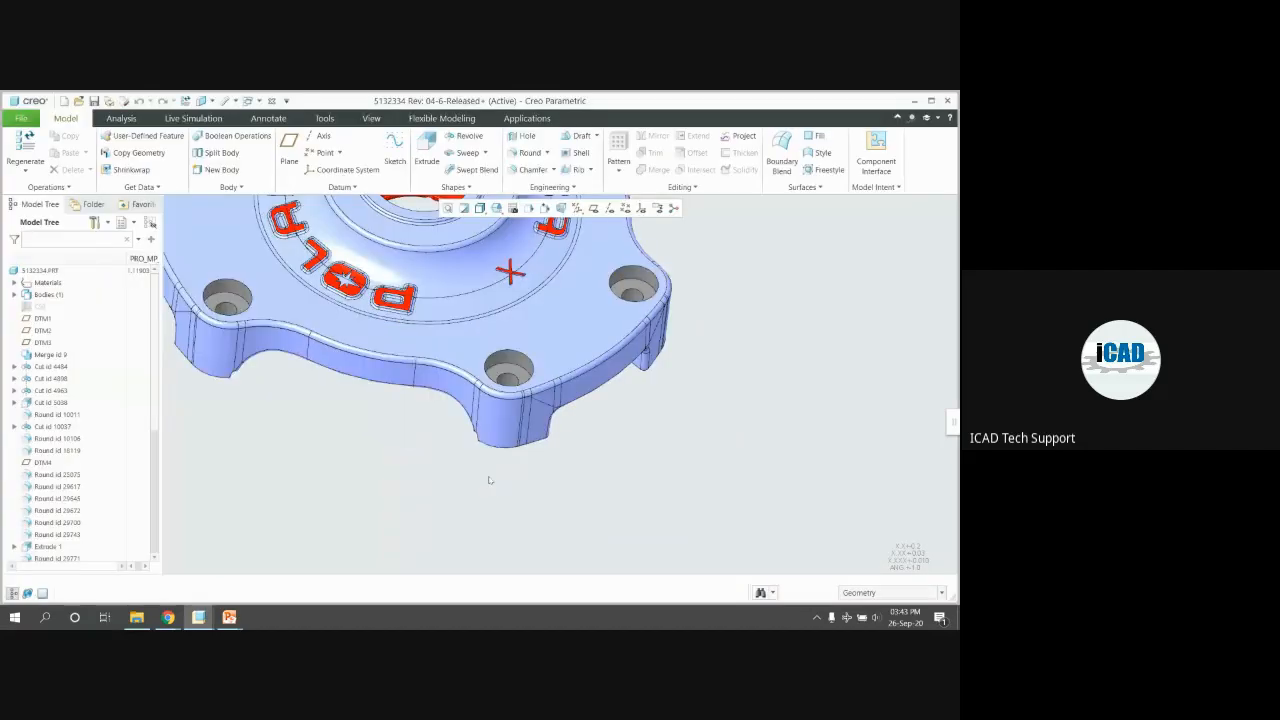
{"action": "scroll", "coordinate": [490, 480], "scroll_direction": "down", "scroll_amount": 1}
Edit the cover's counterbored hole, accept the M6 clearance hole, and return to assembly 1322519.ASM
{"action": "left_click", "coordinate": [516, 346]}
{"action": "left_click", "coordinate": [543, 277]}
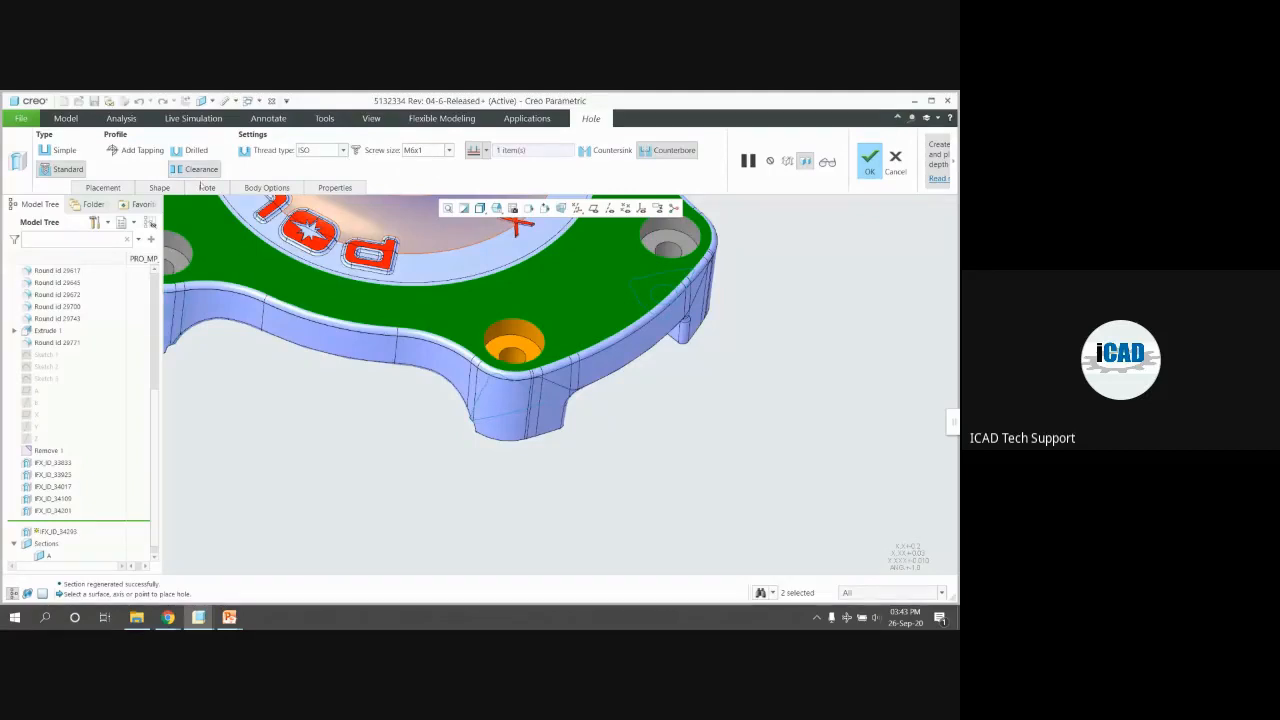
{"action": "left_click", "coordinate": [160, 188]}
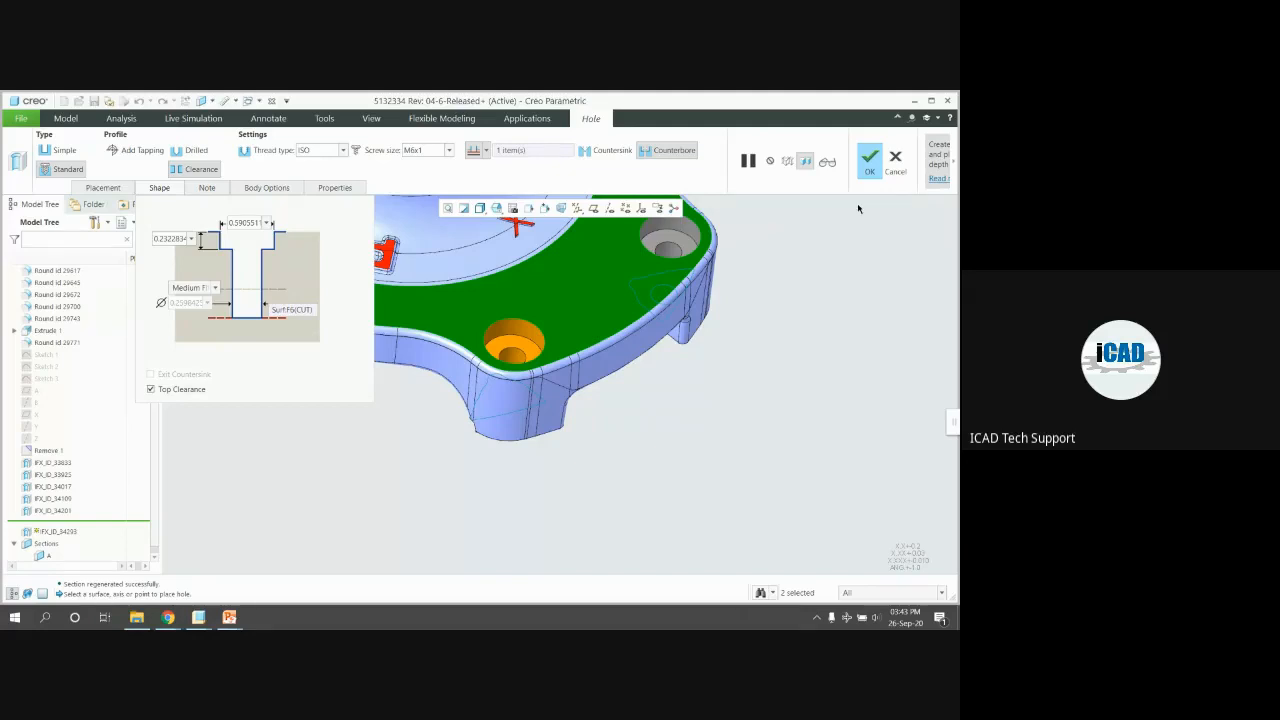
{"action": "left_click", "coordinate": [873, 160]}
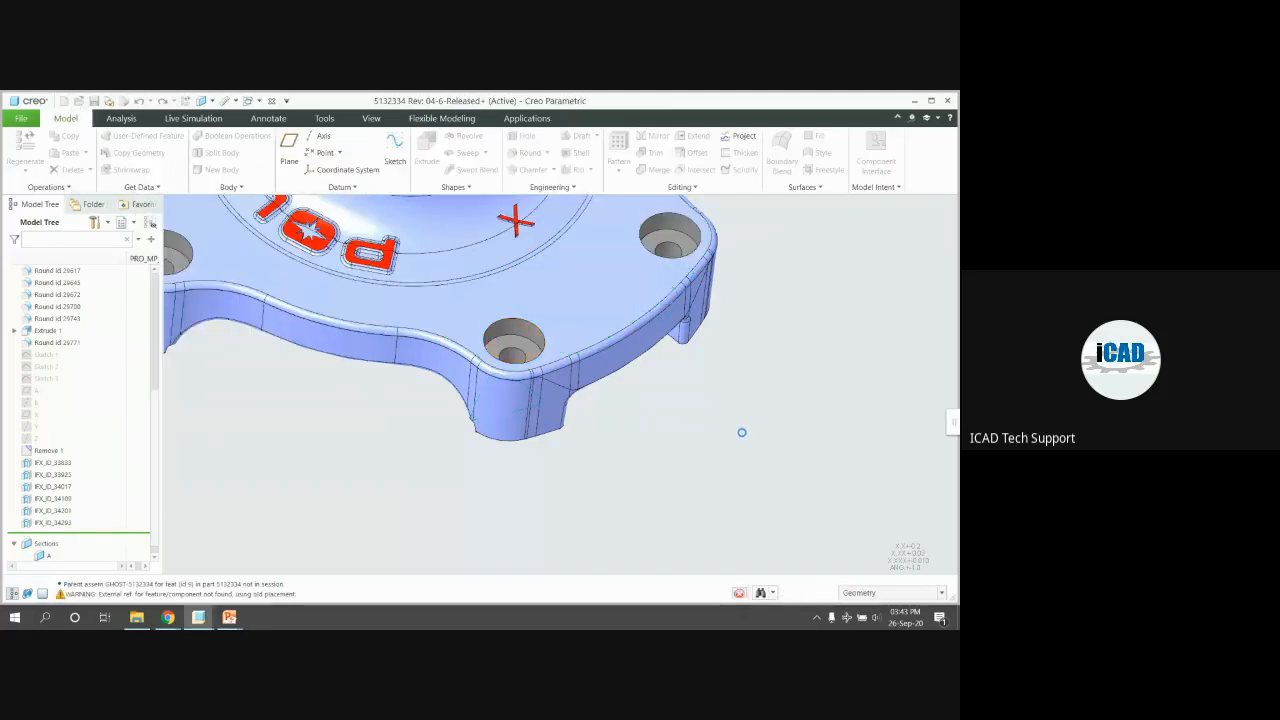
{"action": "scroll", "coordinate": [685, 418], "scroll_direction": "up", "scroll_amount": 3}
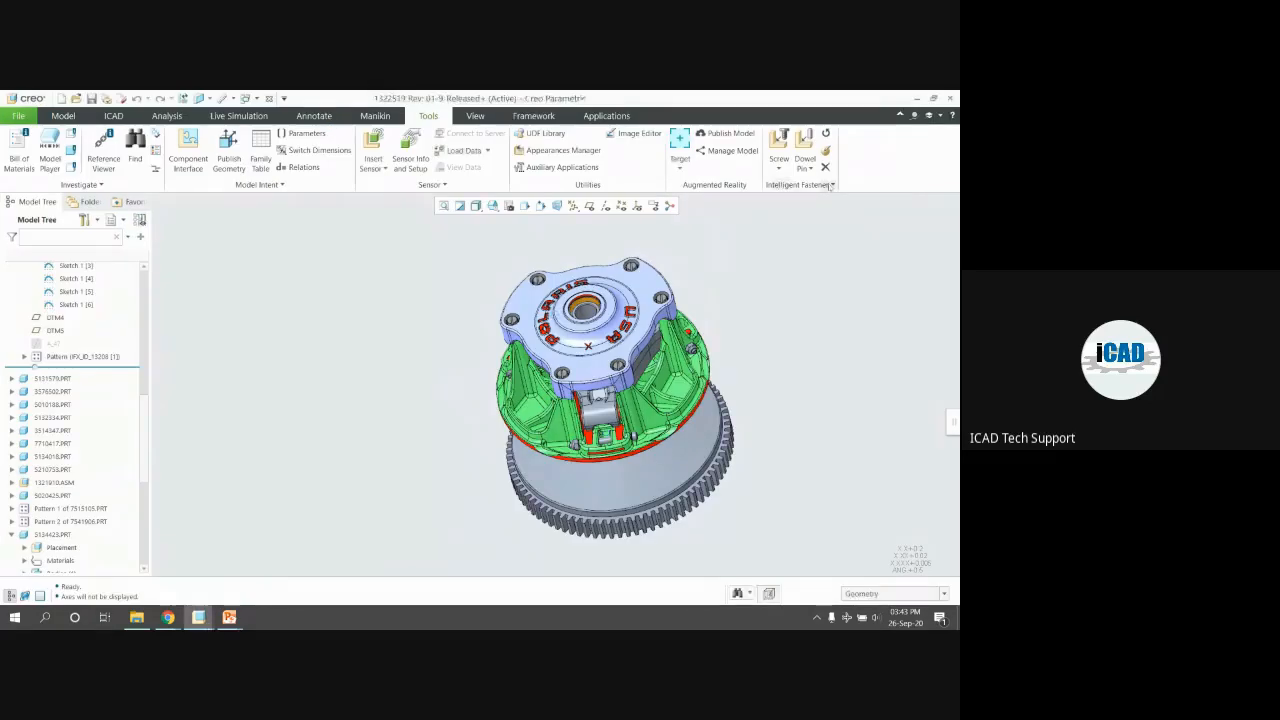
Start inserting an Intelligent Fastener dowel pin and orbit to the gear's underside
{"action": "left_click", "coordinate": [831, 185]}
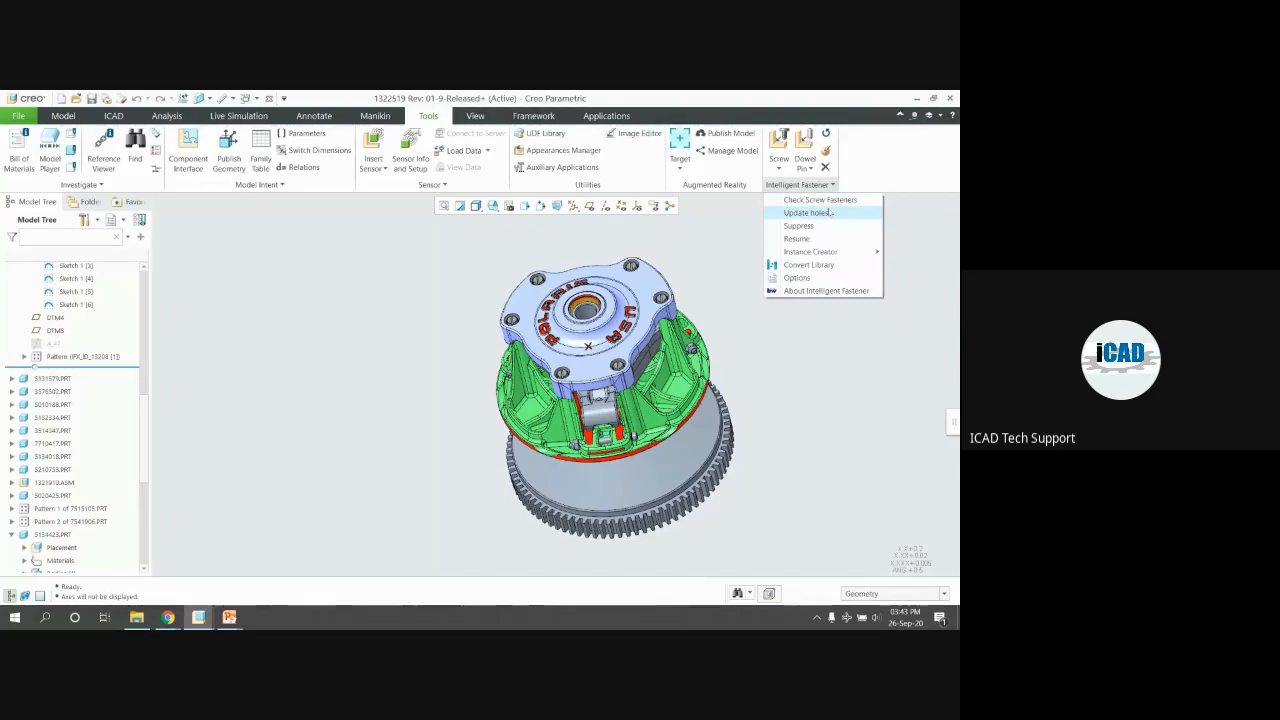
{"action": "mouse_move", "coordinate": [825, 253]}
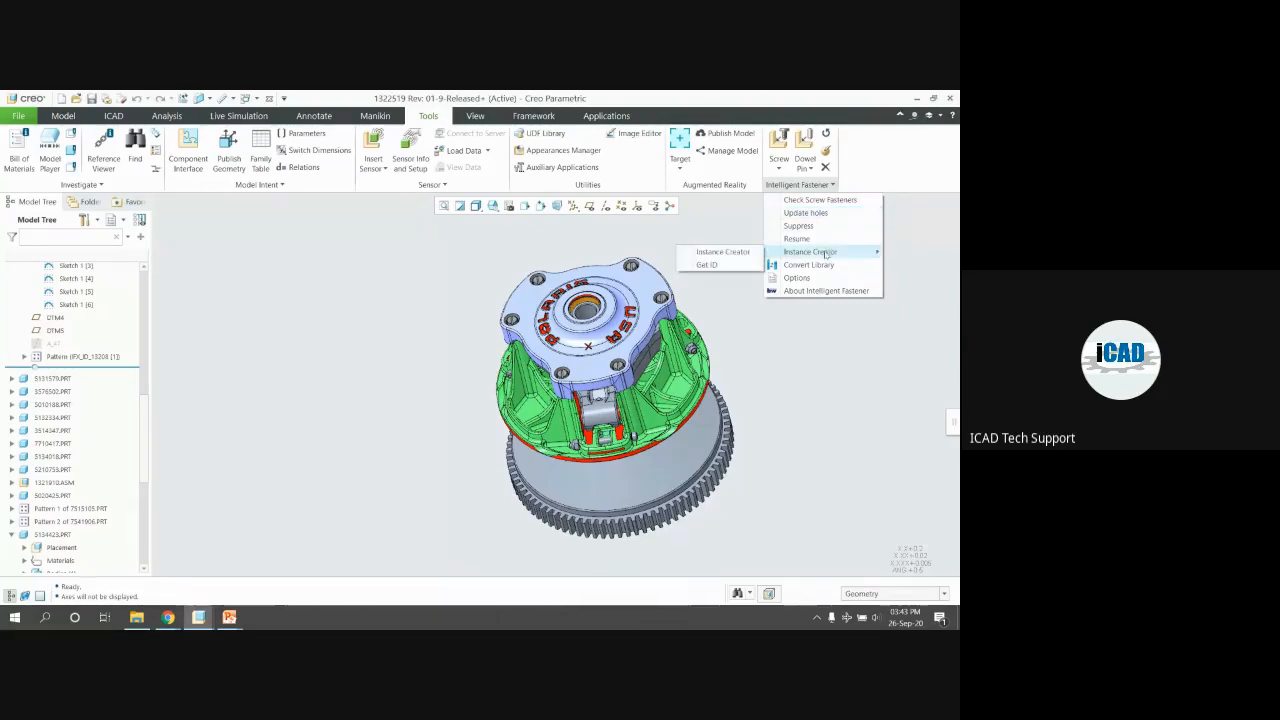
{"action": "left_click", "coordinate": [808, 185]}
{"action": "middle_click_drag", "start_coordinate": [653, 287], "coordinate": [594, 286]}
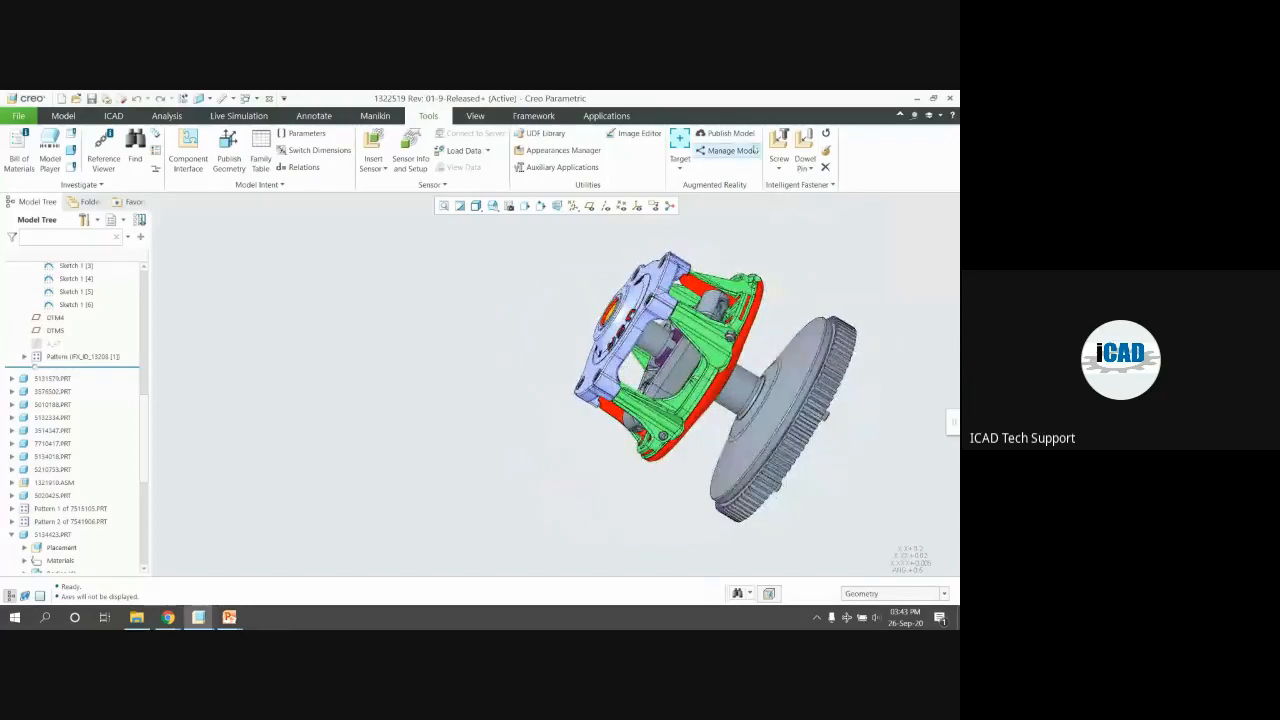
{"action": "left_click", "coordinate": [805, 150]}
{"action": "middle_click_drag", "start_coordinate": [490, 295], "coordinate": [672, 312]}
{"action": "scroll", "coordinate": [690, 354], "scroll_direction": "down", "scroll_amount": 5}
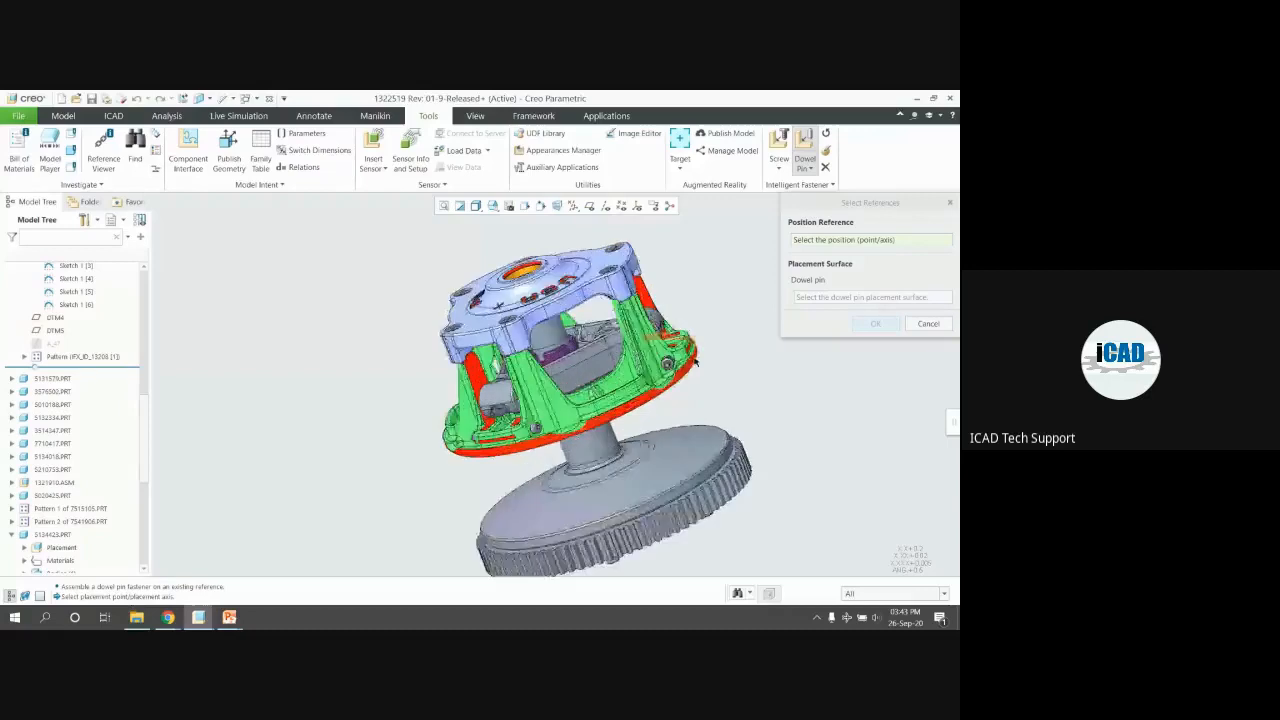
{"action": "scroll", "coordinate": [640, 362], "scroll_direction": "up", "scroll_amount": 5}
{"action": "middle_click_drag", "start_coordinate": [640, 362], "coordinate": [650, 280]}
{"action": "scroll", "coordinate": [610, 300], "scroll_direction": "down", "scroll_amount": 4}
Set the dowel pin to be placed by picking position references
{"action": "left_click", "coordinate": [805, 168]}
{"action": "left_click", "coordinate": [818, 196]}
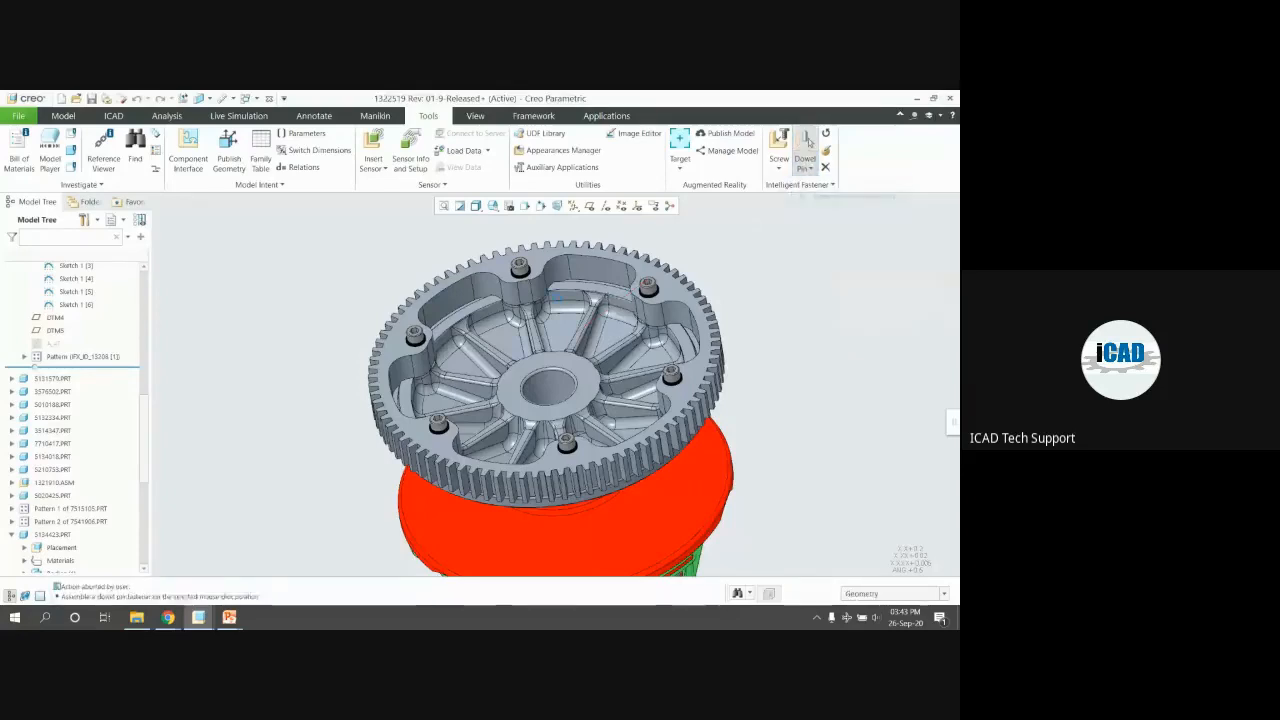
{"action": "scroll", "coordinate": [586, 374], "scroll_direction": "down", "scroll_amount": 4}
Pick the hub face and second face as position references and the slot face as seating surface
{"action": "left_click", "coordinate": [586, 374]}
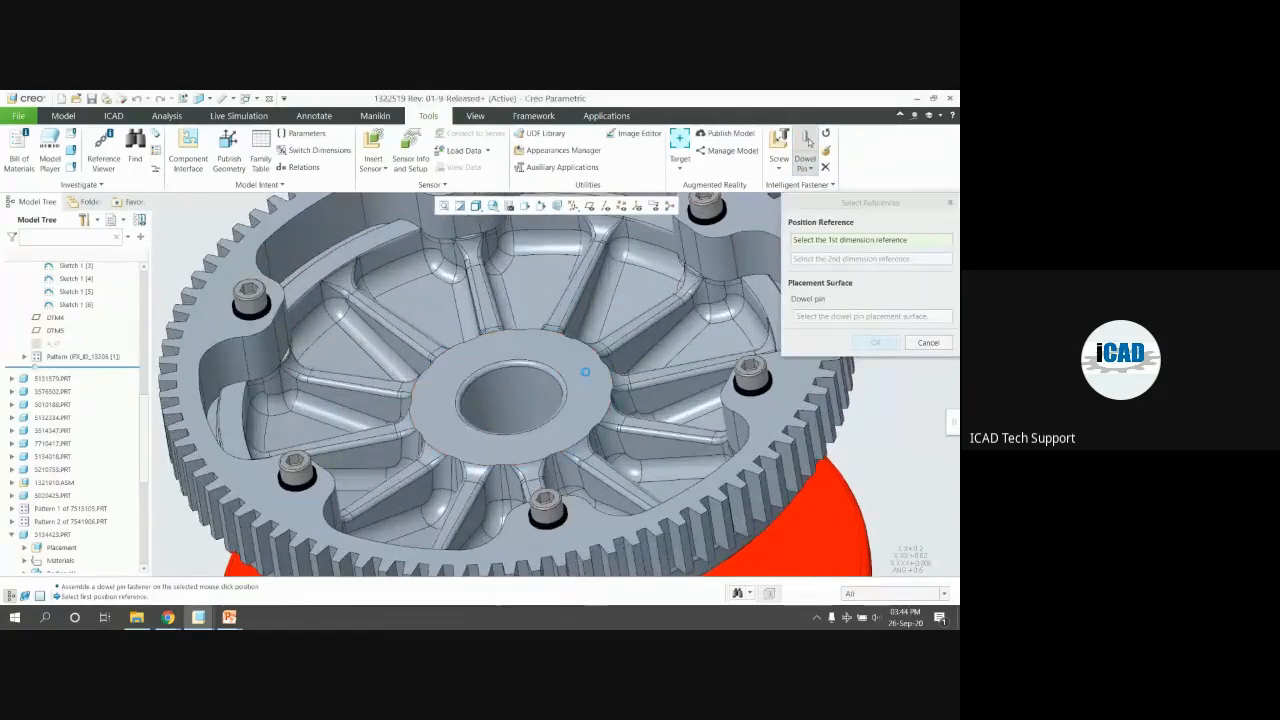
{"action": "left_click", "coordinate": [577, 392]}
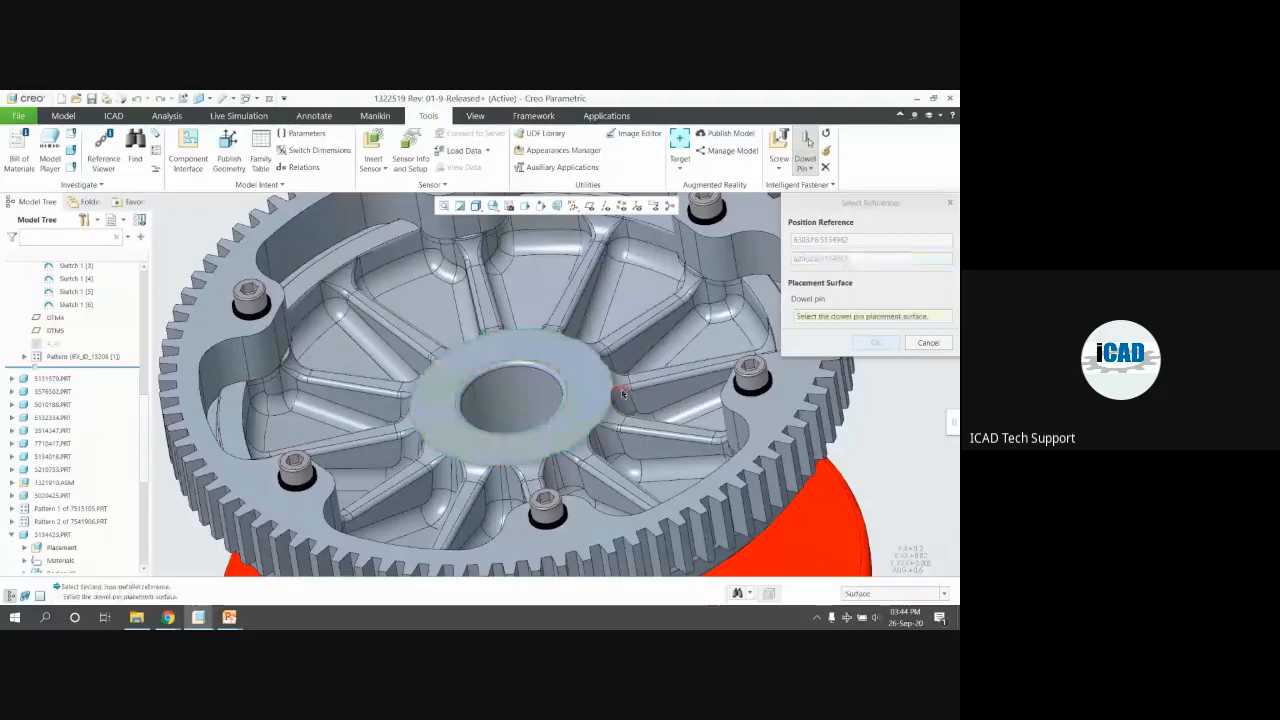
{"action": "left_click", "coordinate": [638, 428]}
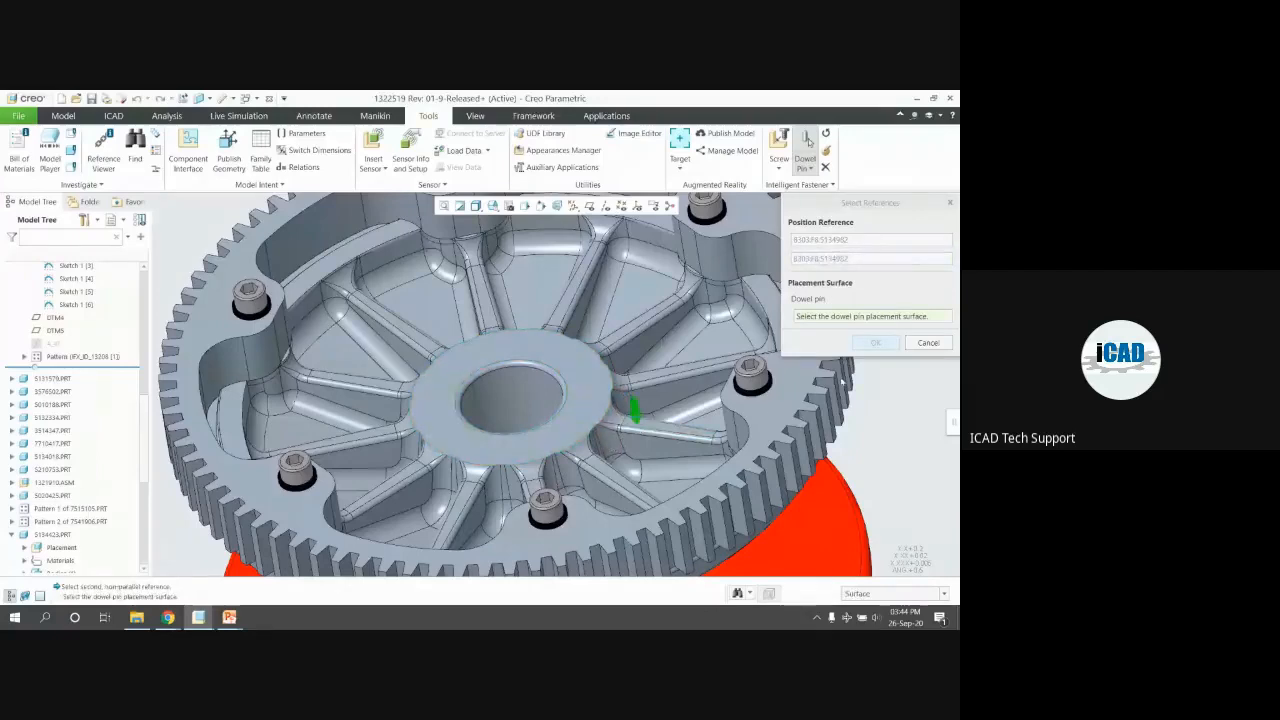
{"action": "left_click", "coordinate": [884, 345]}
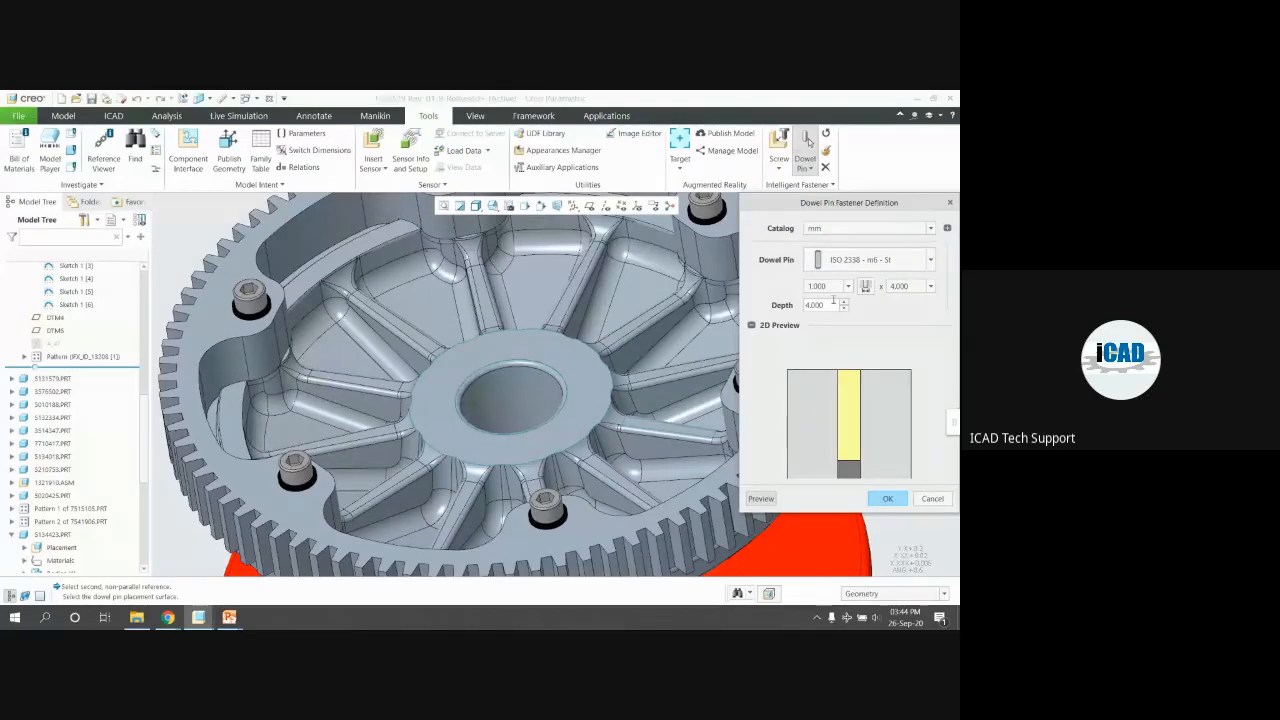
Choose the mm-iso catalog, pin type ISO 2338 - m6 - St, and diameter 2.000
{"action": "left_click", "coordinate": [816, 262]}
{"action": "left_click", "coordinate": [811, 286]}
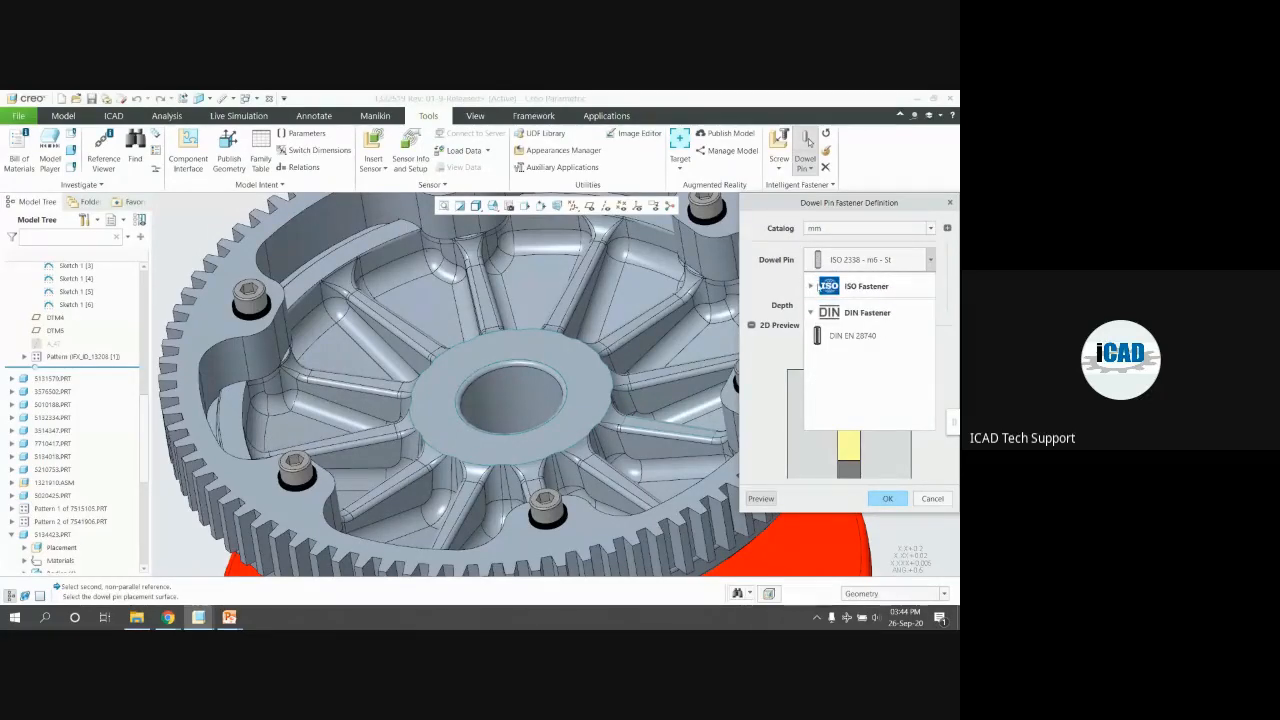
{"action": "left_click", "coordinate": [830, 230]}
{"action": "left_click", "coordinate": [832, 229]}
{"action": "left_click", "coordinate": [835, 264]}
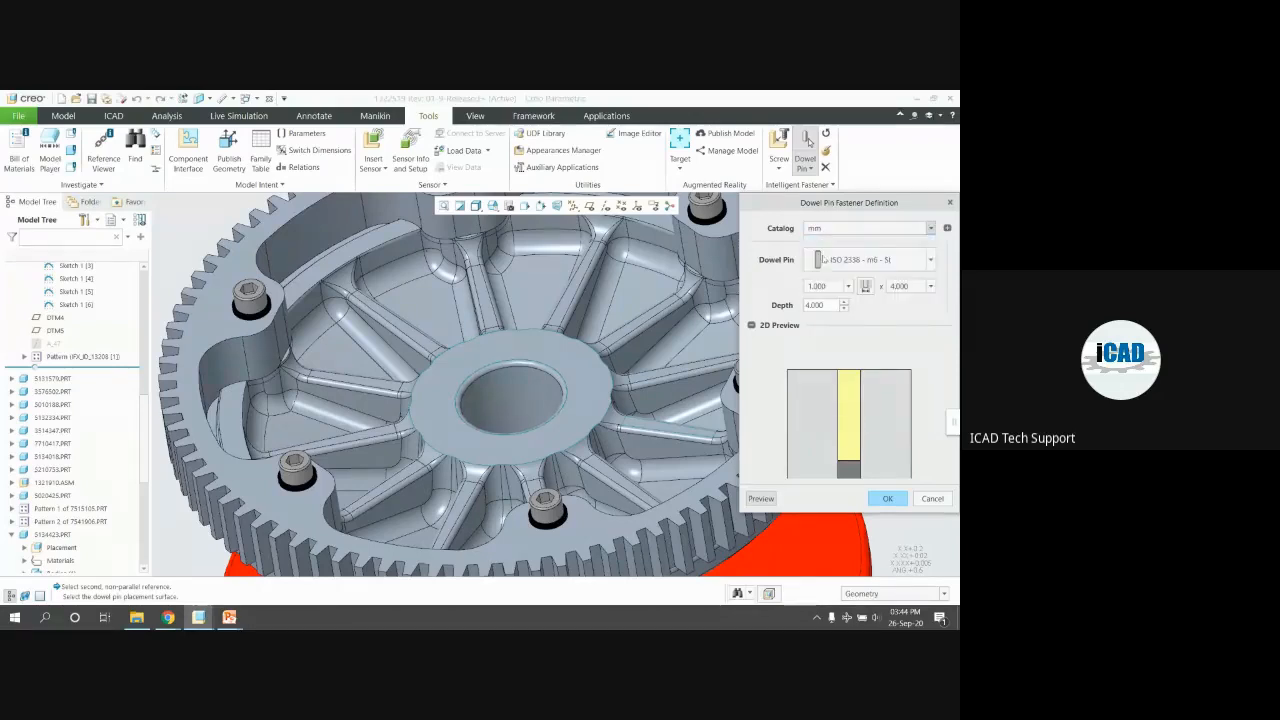
{"action": "left_click", "coordinate": [851, 262]}
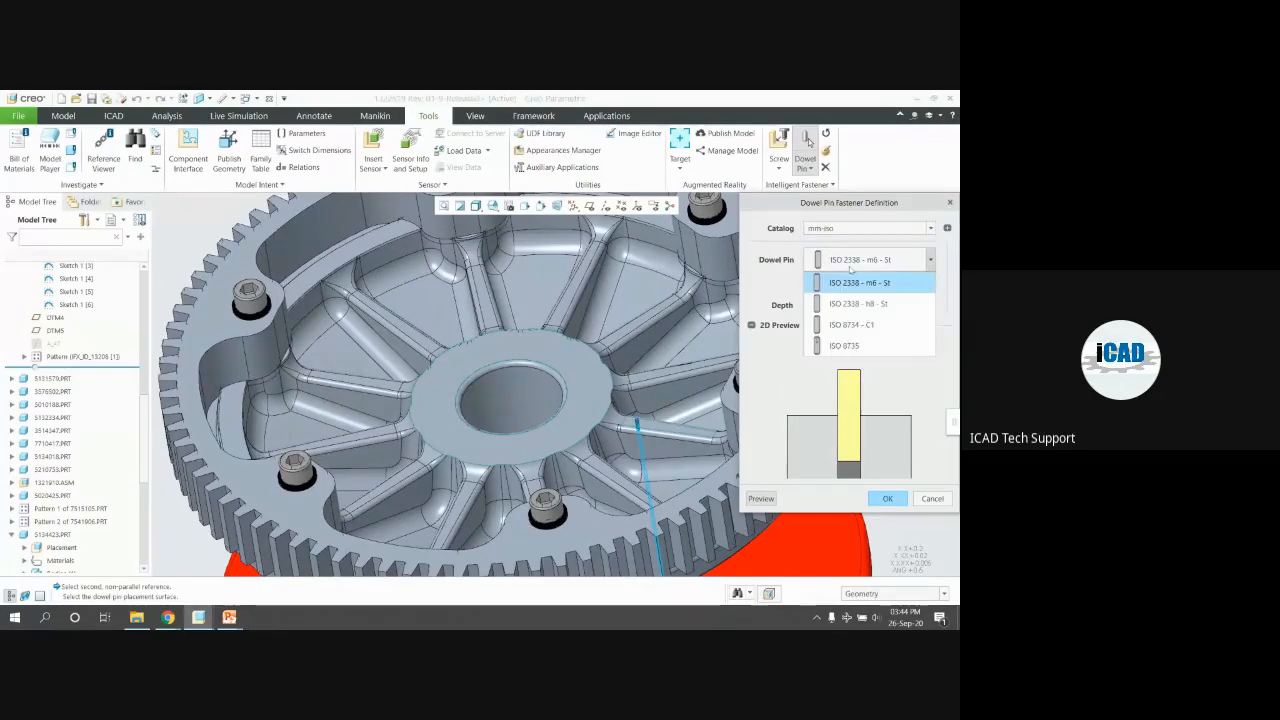
{"action": "left_click", "coordinate": [770, 366]}
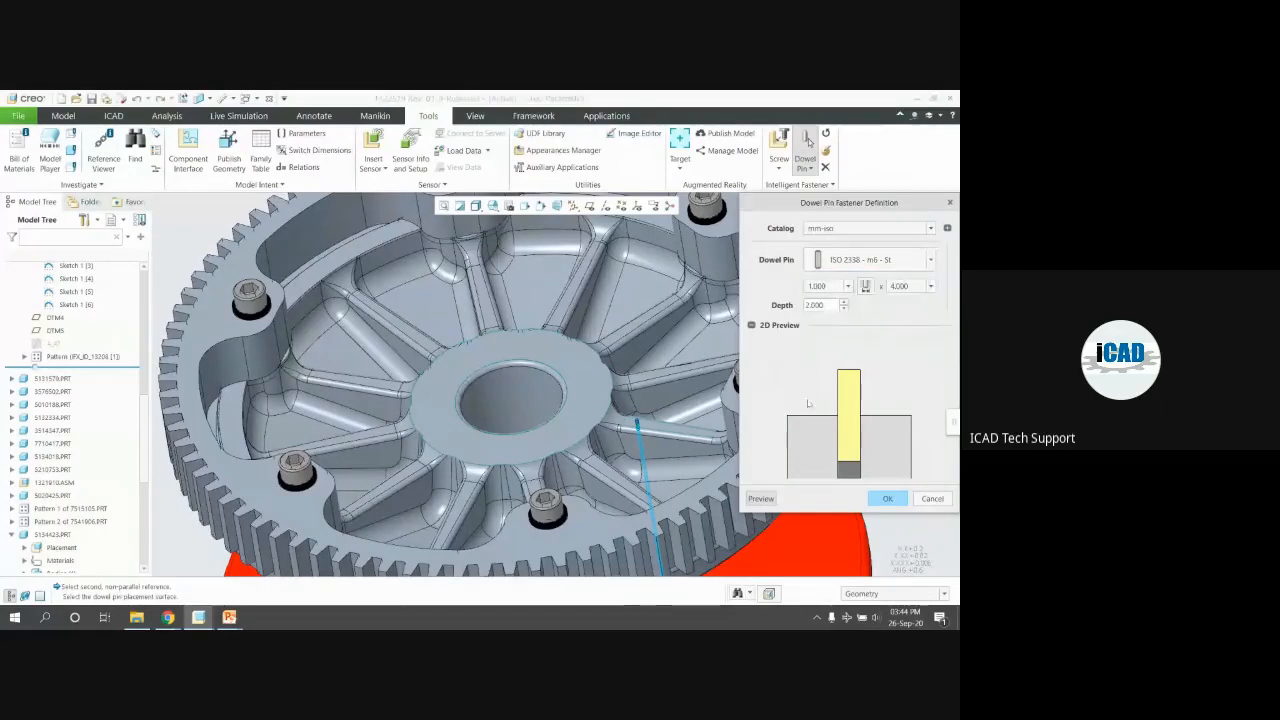
{"action": "left_click", "coordinate": [847, 286]}
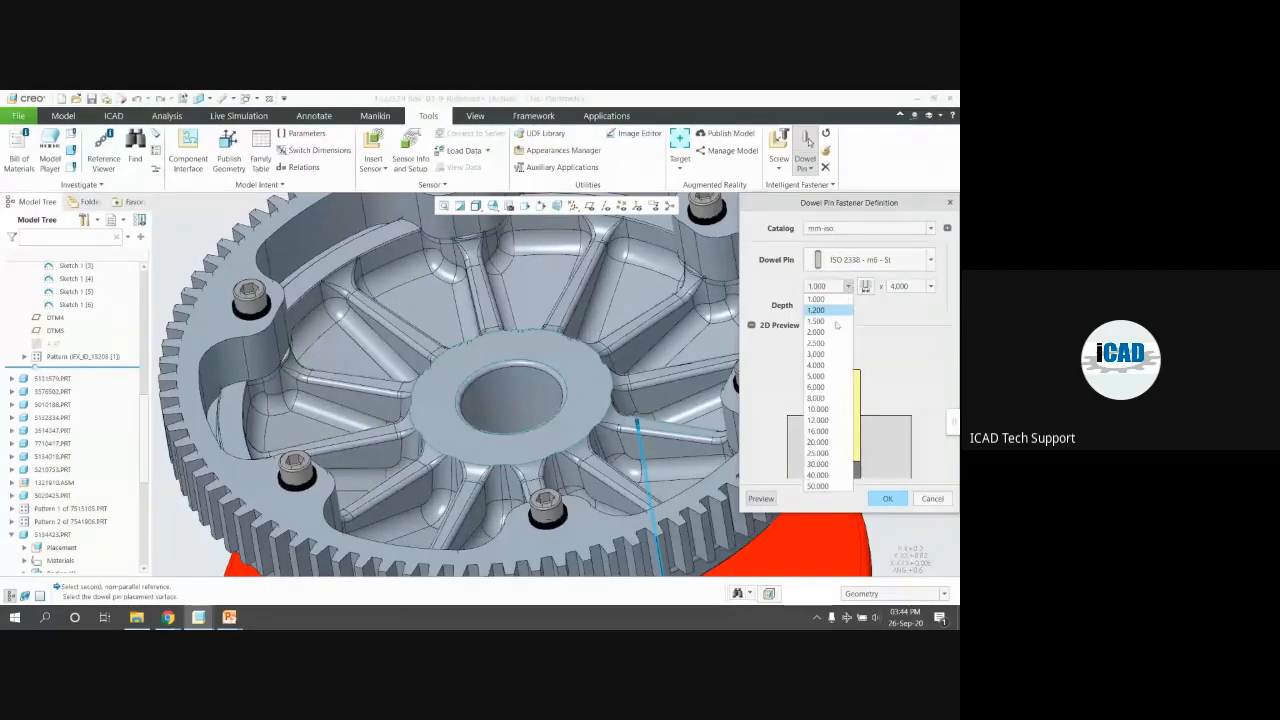
{"action": "left_click", "coordinate": [818, 409]}
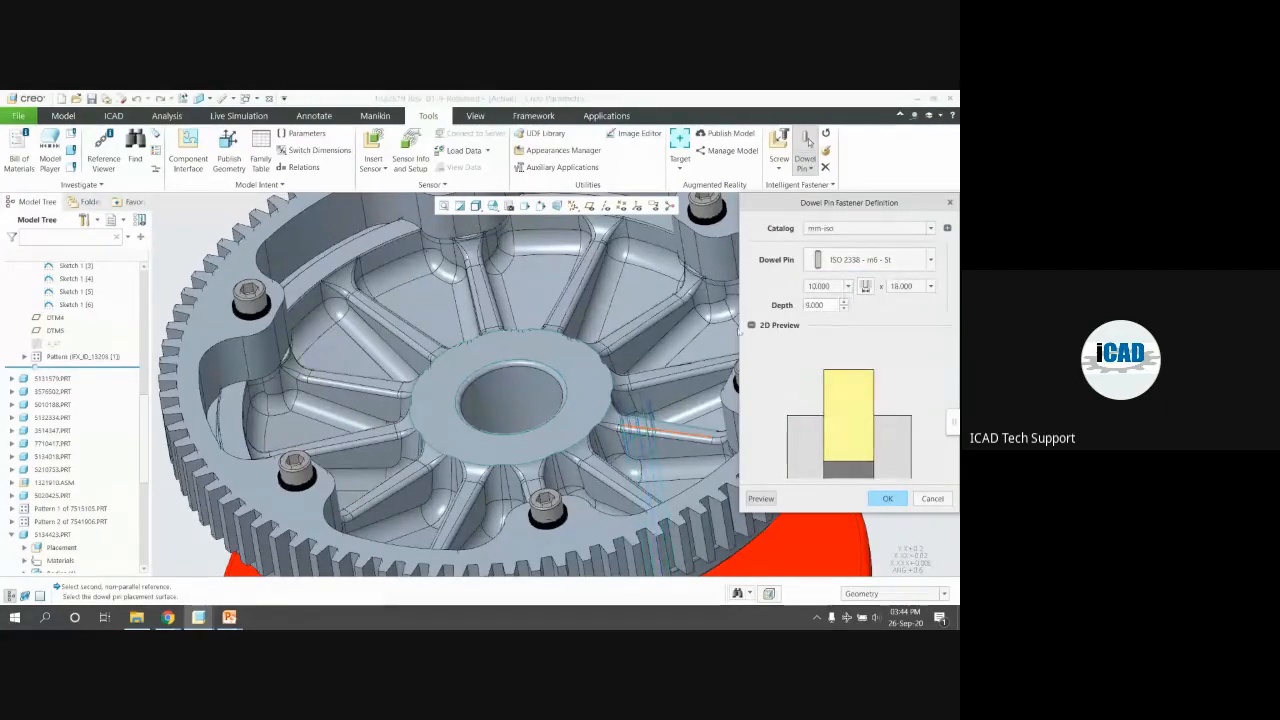
{"action": "left_click", "coordinate": [847, 286]}
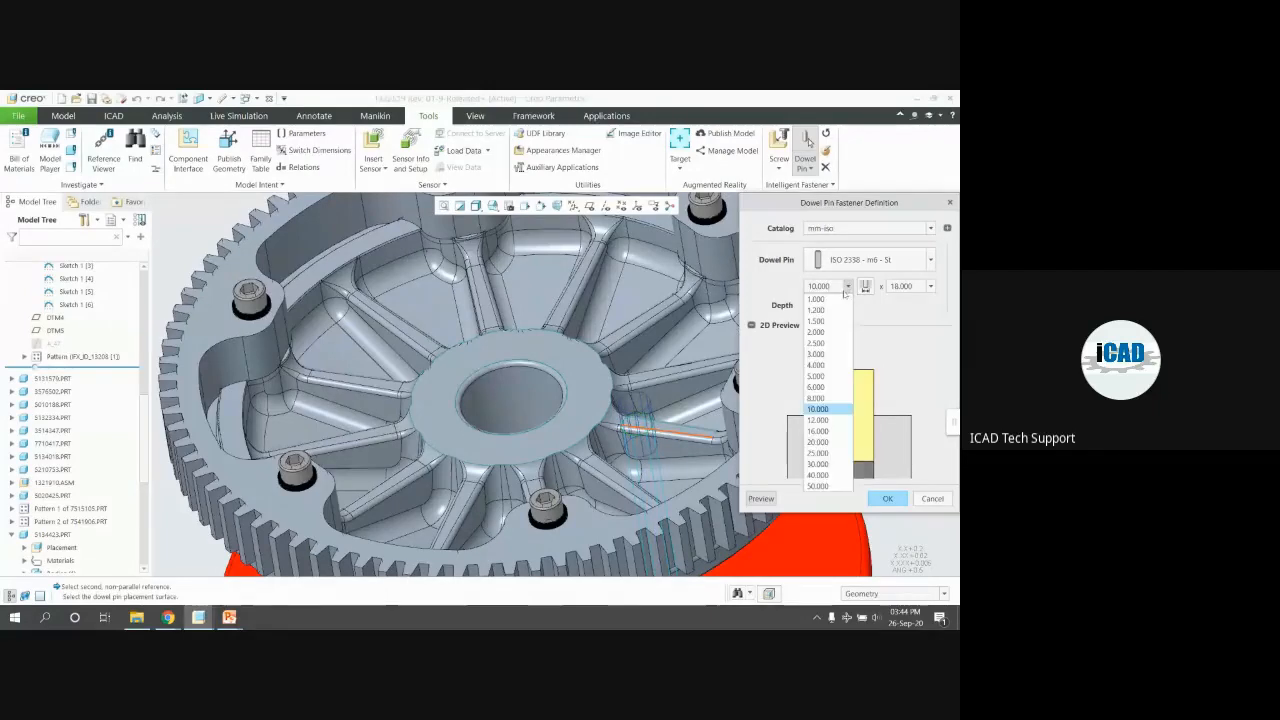
{"action": "left_click", "coordinate": [801, 354]}
Set the pin depth to 5.000 and keep the length at 18.000
{"action": "scroll", "coordinate": [651, 449], "scroll_direction": "down", "scroll_amount": 3}
{"action": "mouse_move", "coordinate": [651, 449]}
{"action": "middle_mouse_down"}
{"action": "mouse_move", "coordinate": [655, 400]}
{"action": "mouse_move", "coordinate": [655, 465]}
{"action": "middle_mouse_up"}
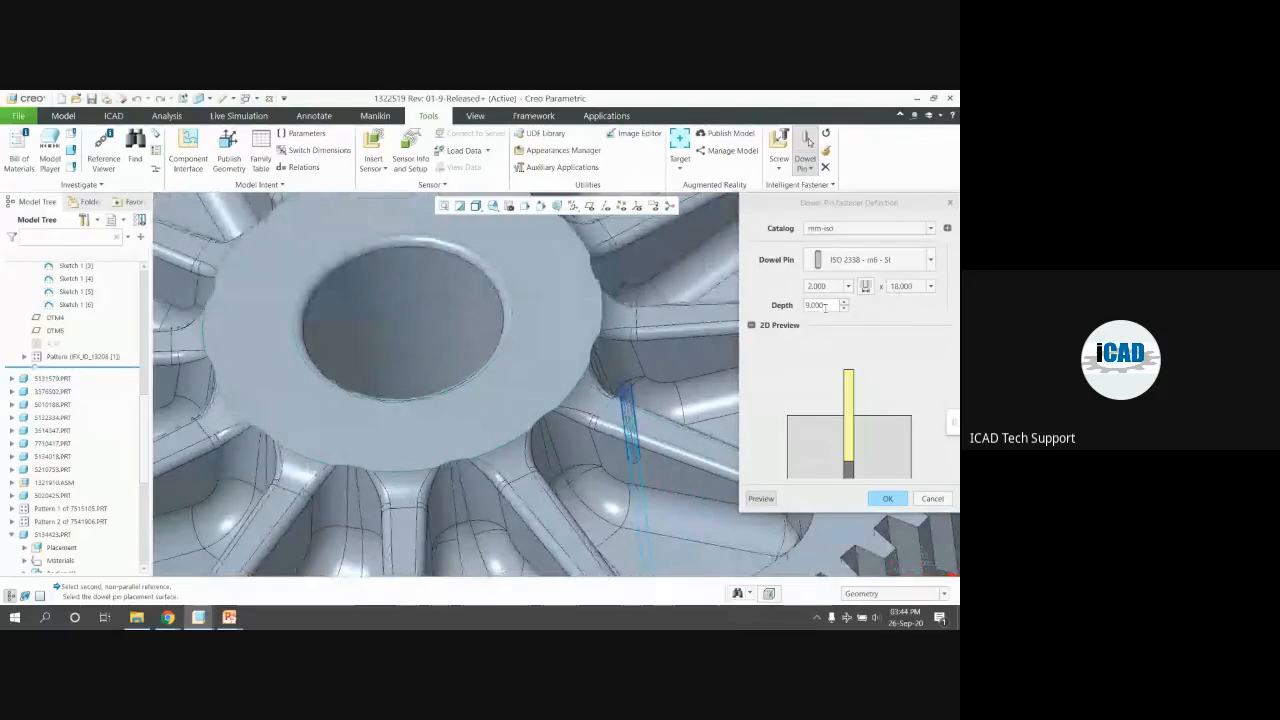
{"action": "double_click", "coordinate": [824, 305]}
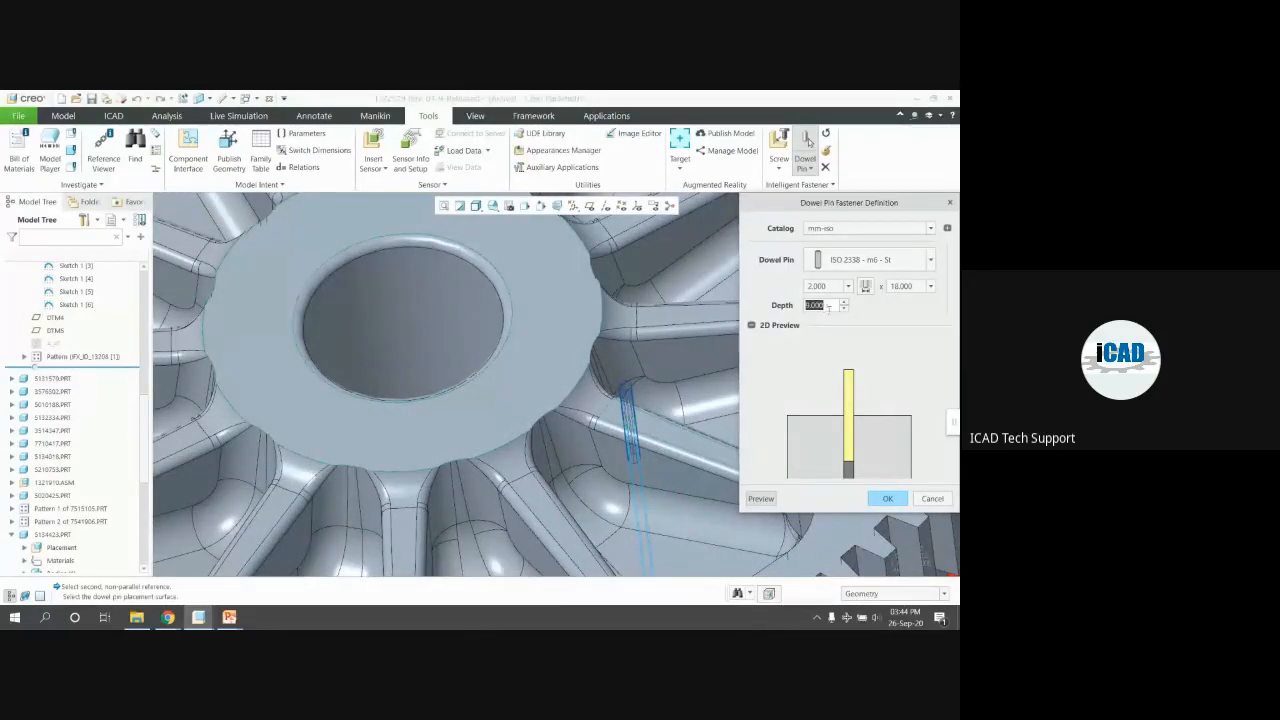
{"action": "type", "text": "5"}
{"action": "key", "text": "Return"}
{"action": "left_click", "coordinate": [930, 286]}
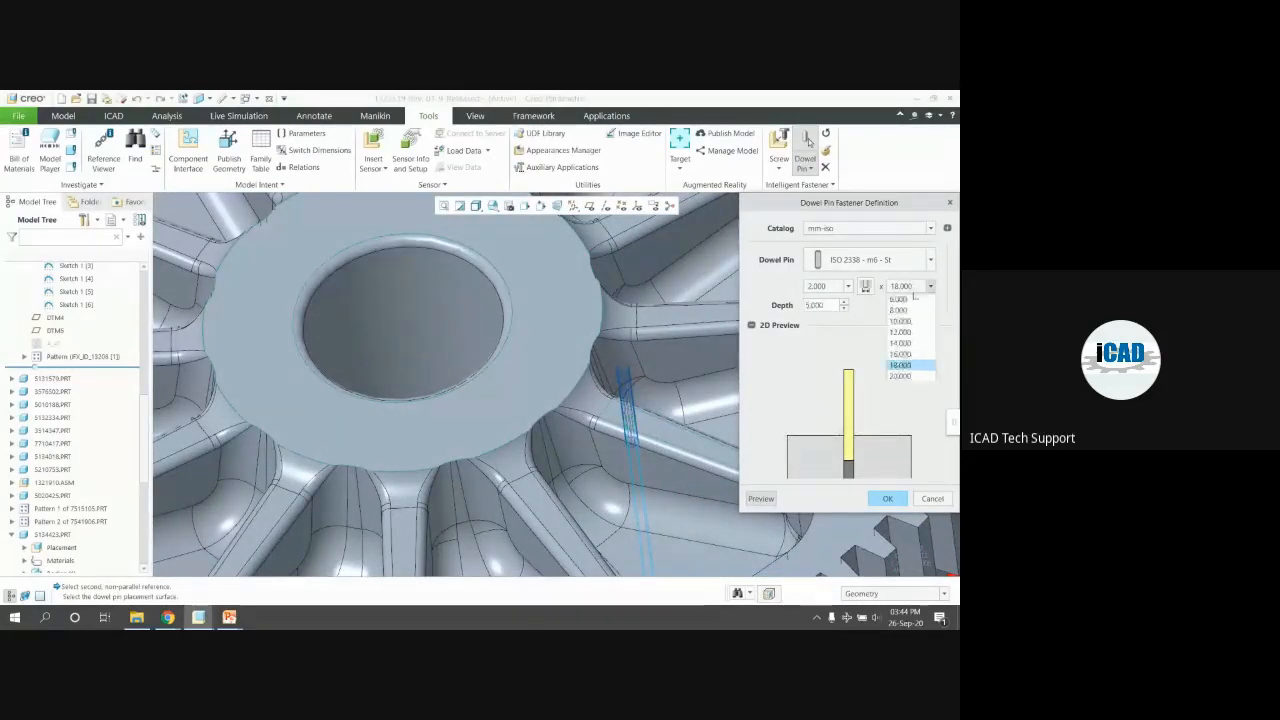
{"action": "left_click", "coordinate": [900, 324]}
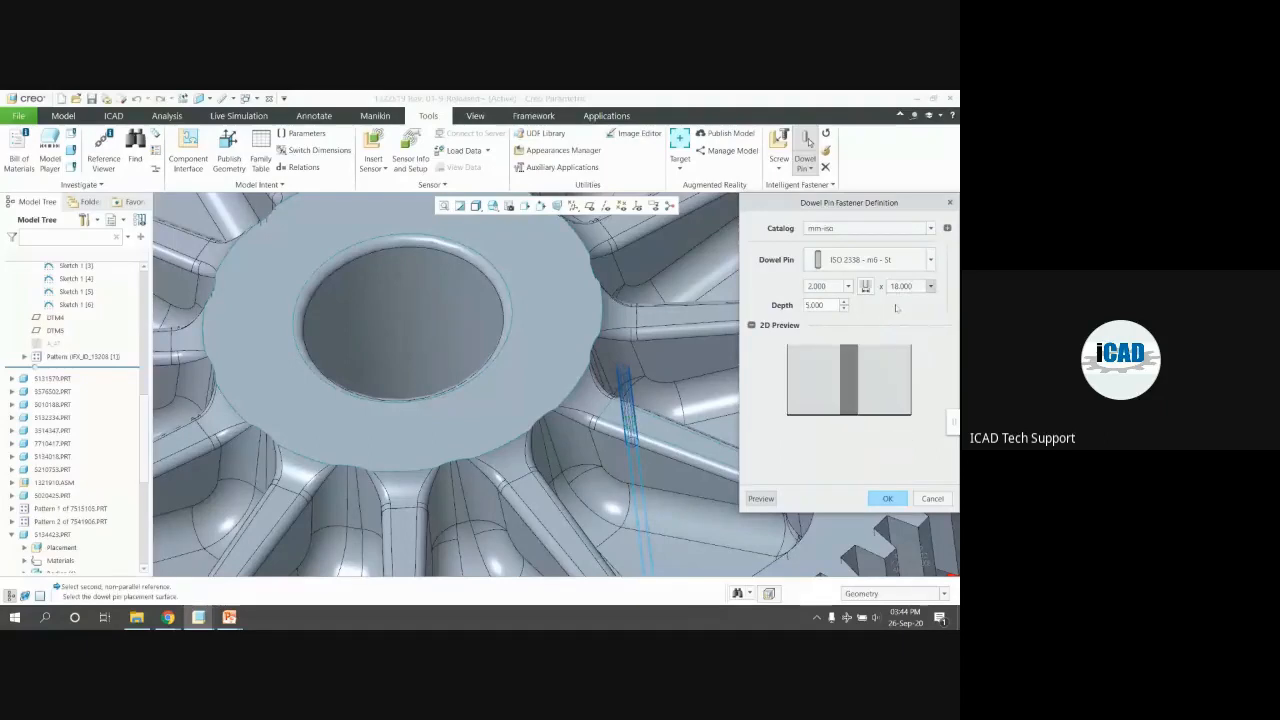
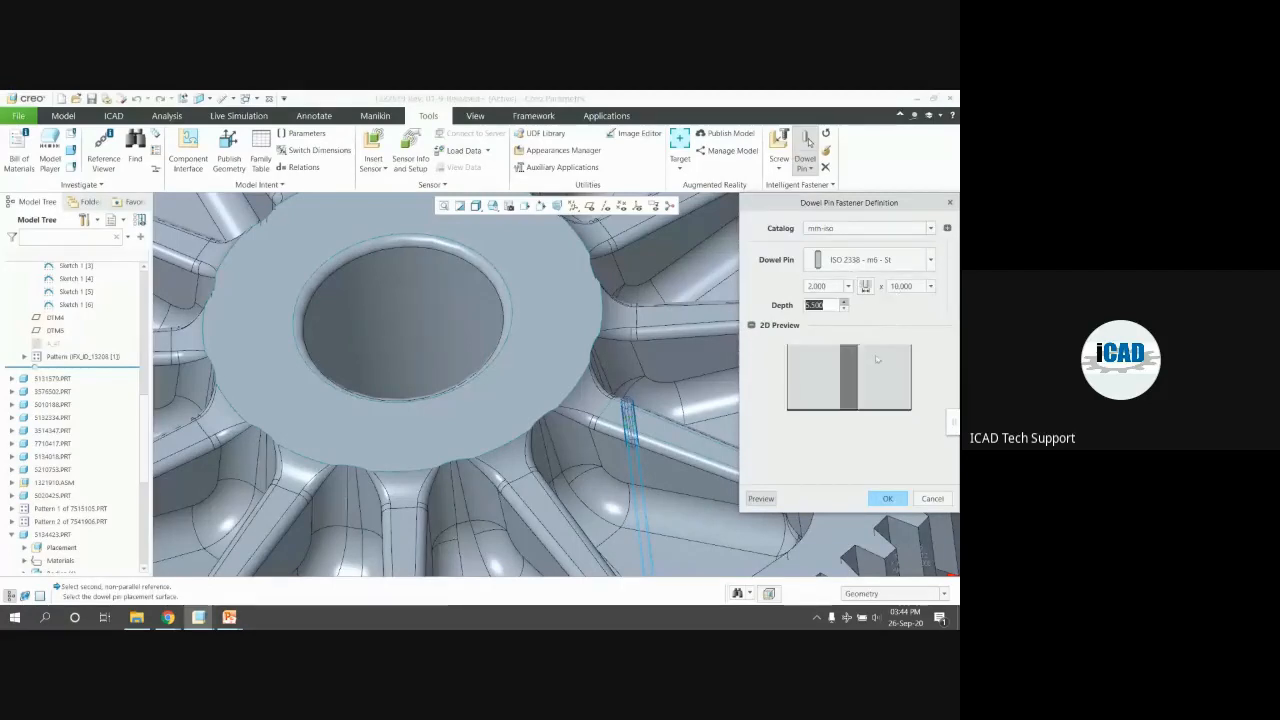
Cancel the ISO 2338 dowel pin definition without adding the pin
{"action": "left_click", "coordinate": [930, 497]}
{"action": "scroll", "coordinate": [617, 337], "scroll_direction": "down", "scroll_amount": 3}
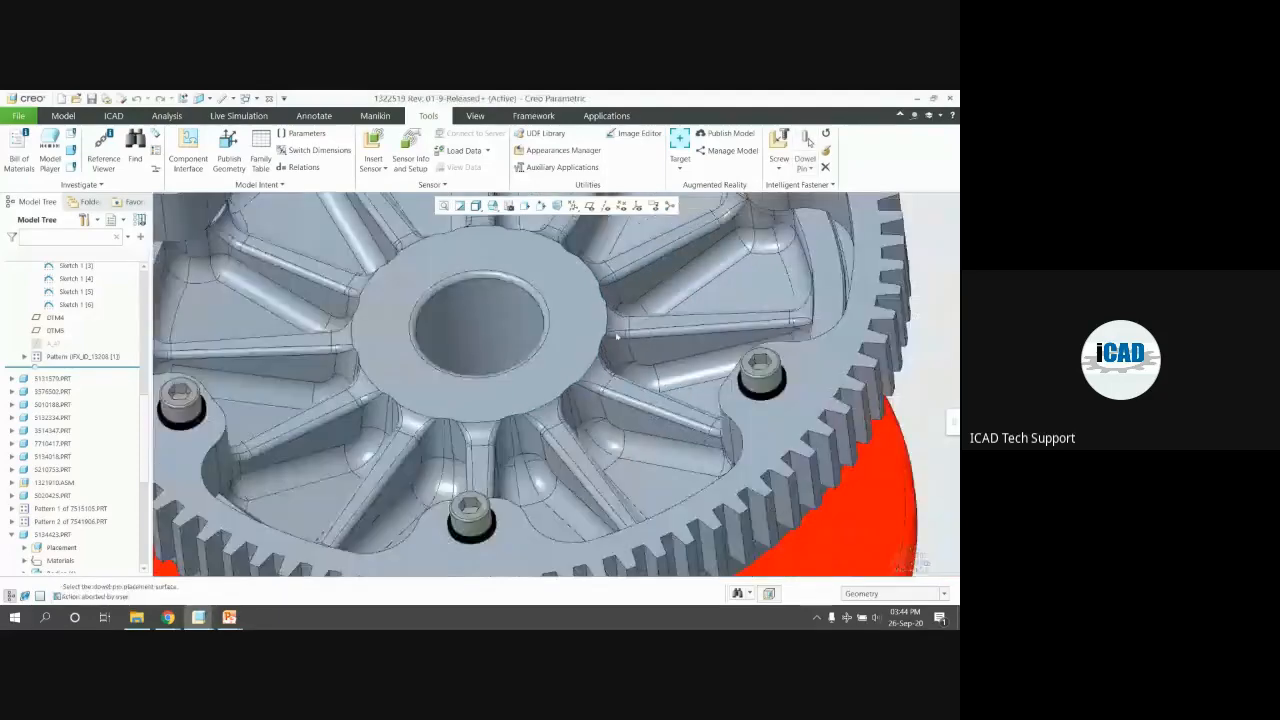
{"action": "scroll", "coordinate": [617, 337], "scroll_direction": "down", "scroll_amount": 5}
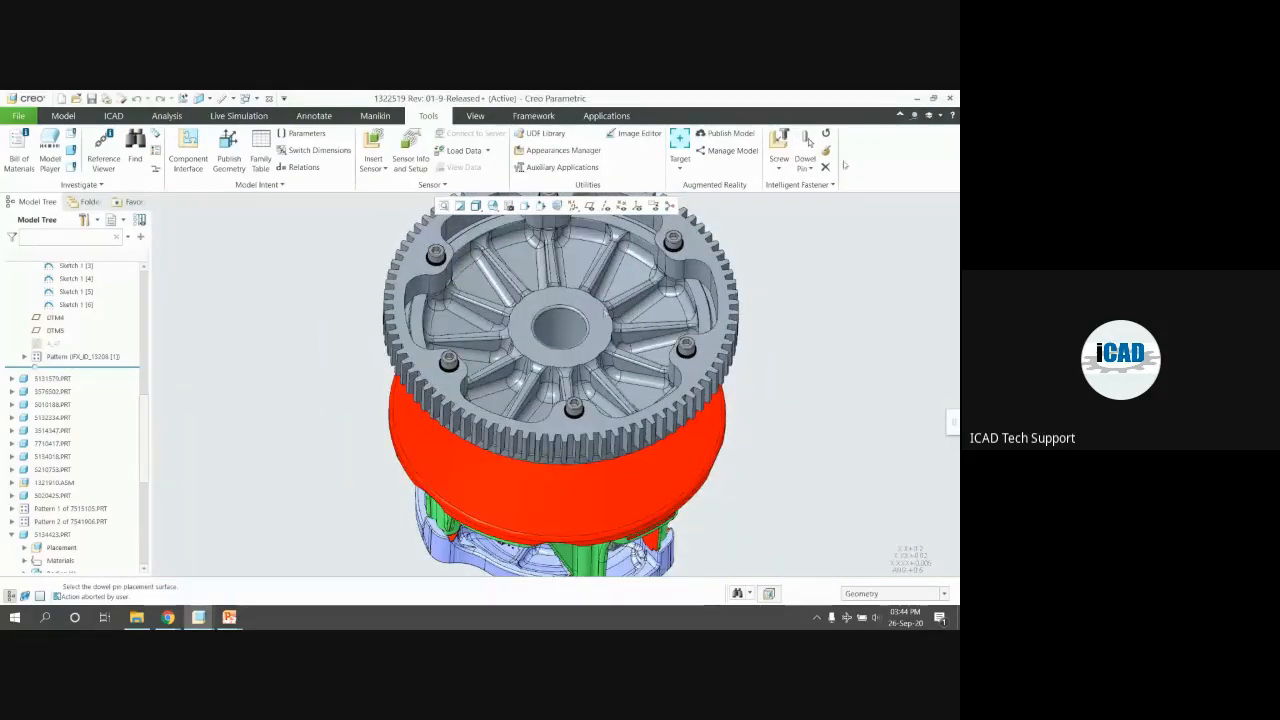
Start Dowel Pin > Assemble on reference, cancel it, and restore the default view
{"action": "left_click", "coordinate": [810, 168]}
{"action": "left_click", "coordinate": [815, 184]}
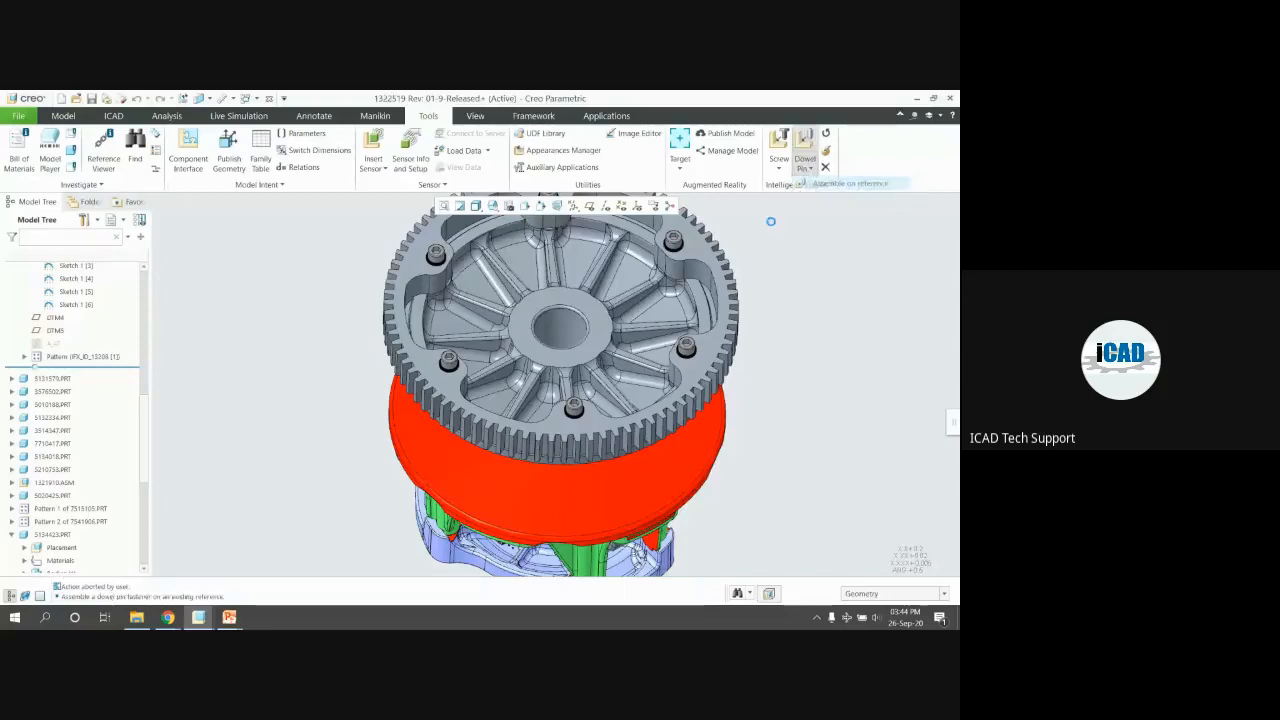
{"action": "scroll", "coordinate": [597, 340], "scroll_direction": "up", "scroll_amount": 2}
{"action": "middle_click_drag", "start_coordinate": [598, 340], "coordinate": [630, 344]}
{"action": "left_click", "coordinate": [922, 325]}
{"action": "key", "text": "ctrl+d"}
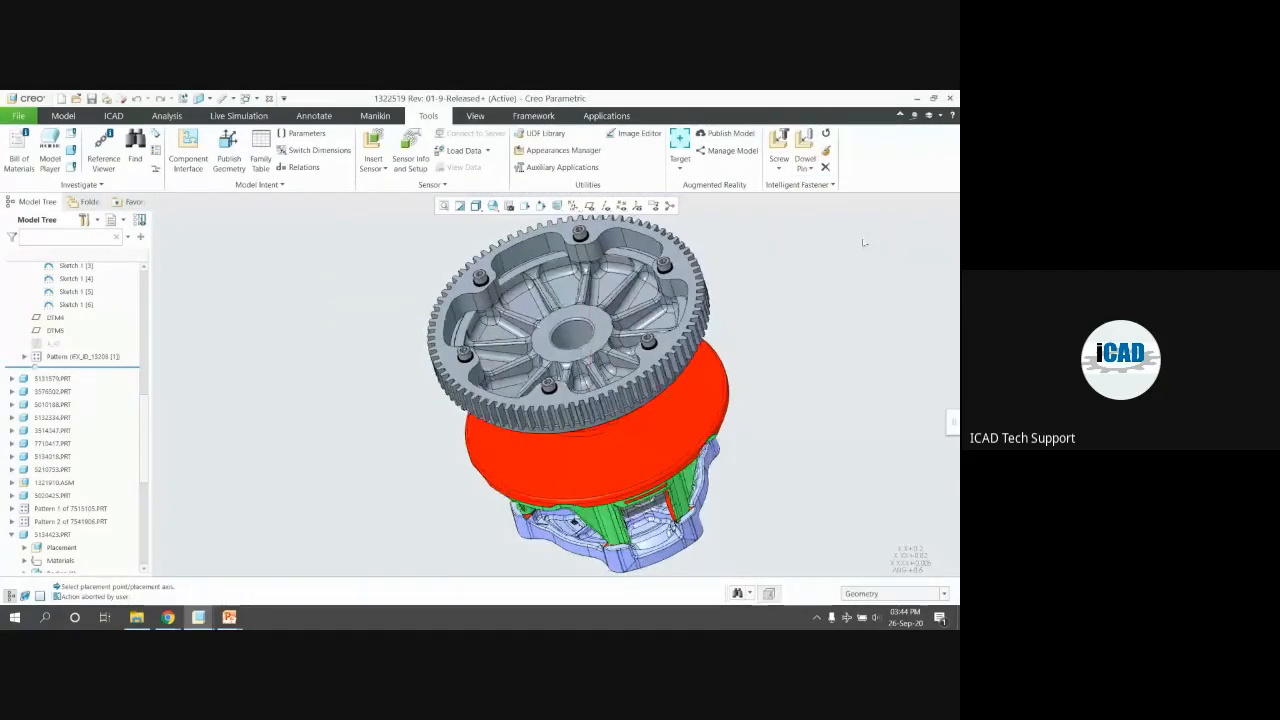
Delete the selected gear fasteners with Intelligent Fastener delete, confirming each prompt
{"action": "left_click", "coordinate": [825, 167]}
{"action": "left_click", "coordinate": [669, 292]}
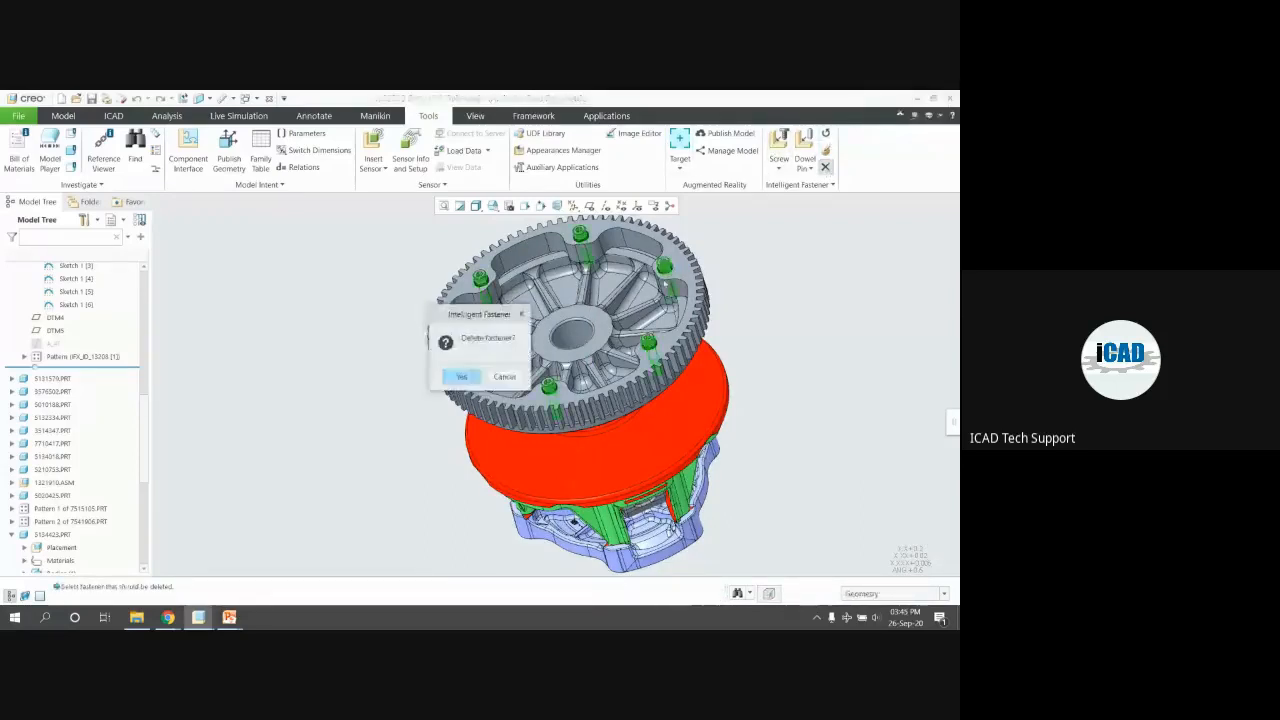
{"action": "left_click", "coordinate": [461, 377]}
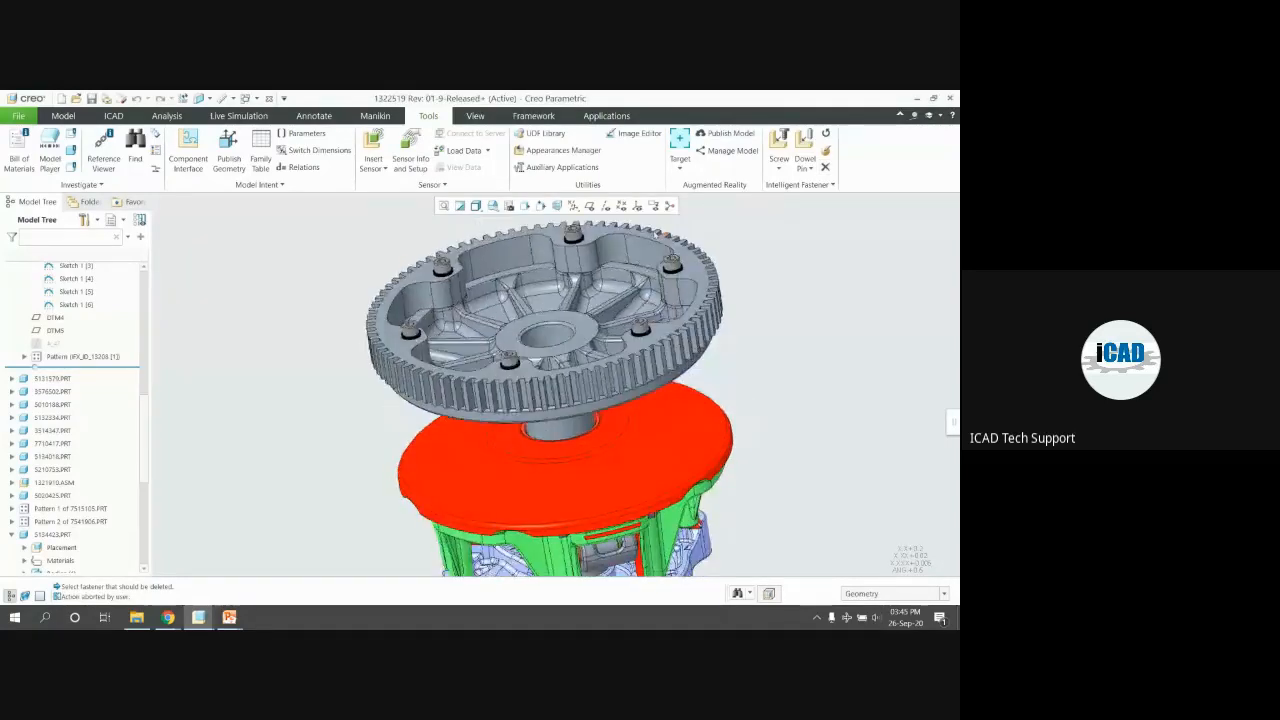
{"action": "scroll", "coordinate": [694, 267], "scroll_direction": "down", "scroll_amount": 4}
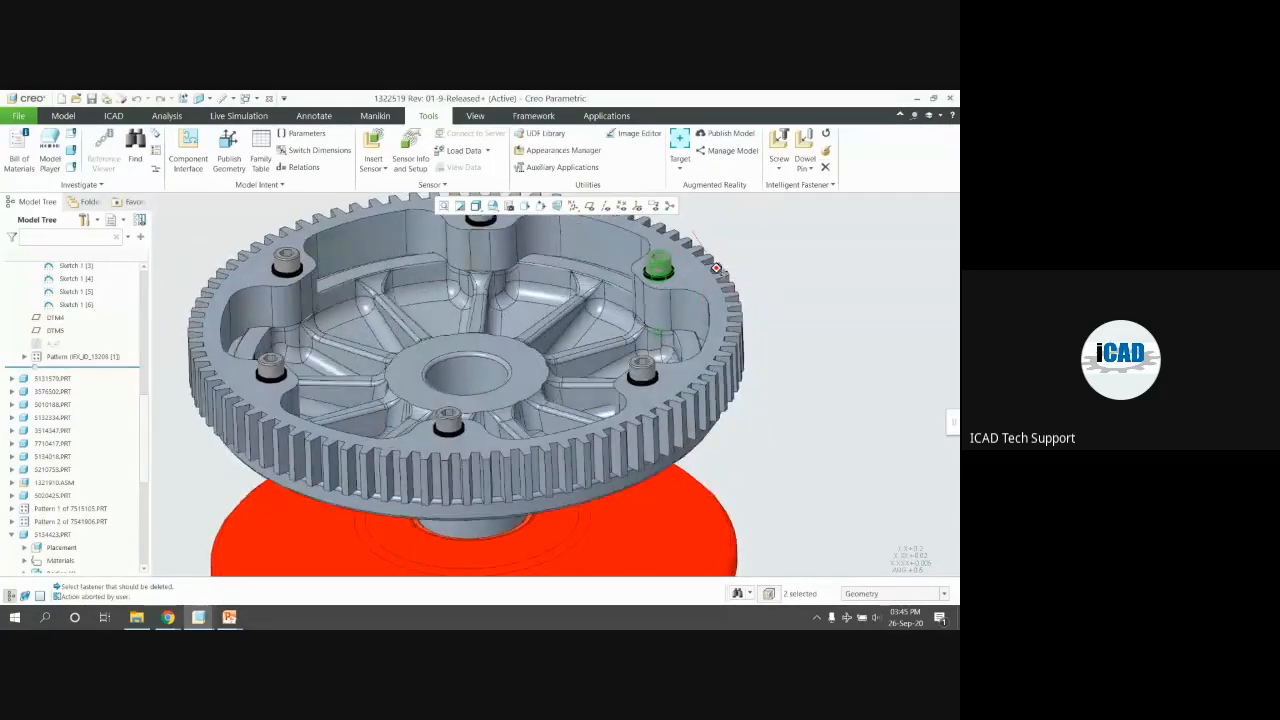
{"action": "key", "text": "Delete"}
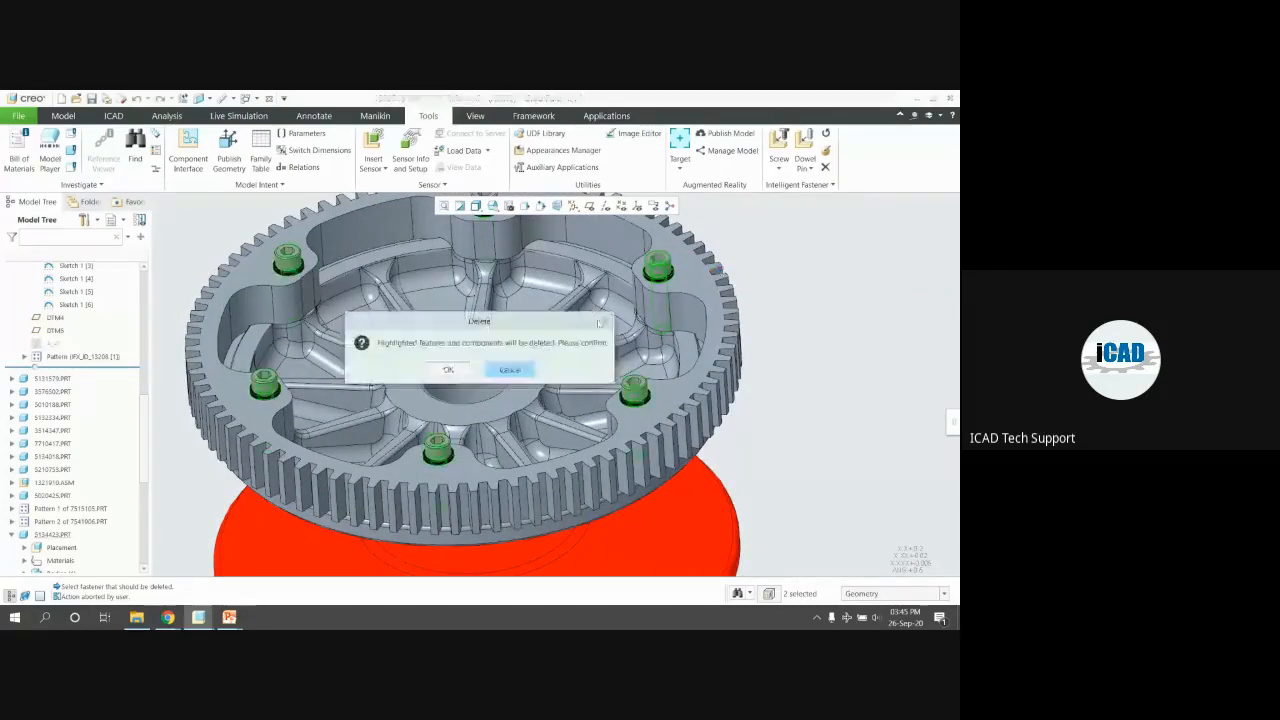
{"action": "left_click", "coordinate": [449, 370]}
Suppress all fasteners, update the fastener holes, then resume all suppressed fasteners
{"action": "left_click", "coordinate": [798, 184]}
{"action": "left_click", "coordinate": [797, 239]}
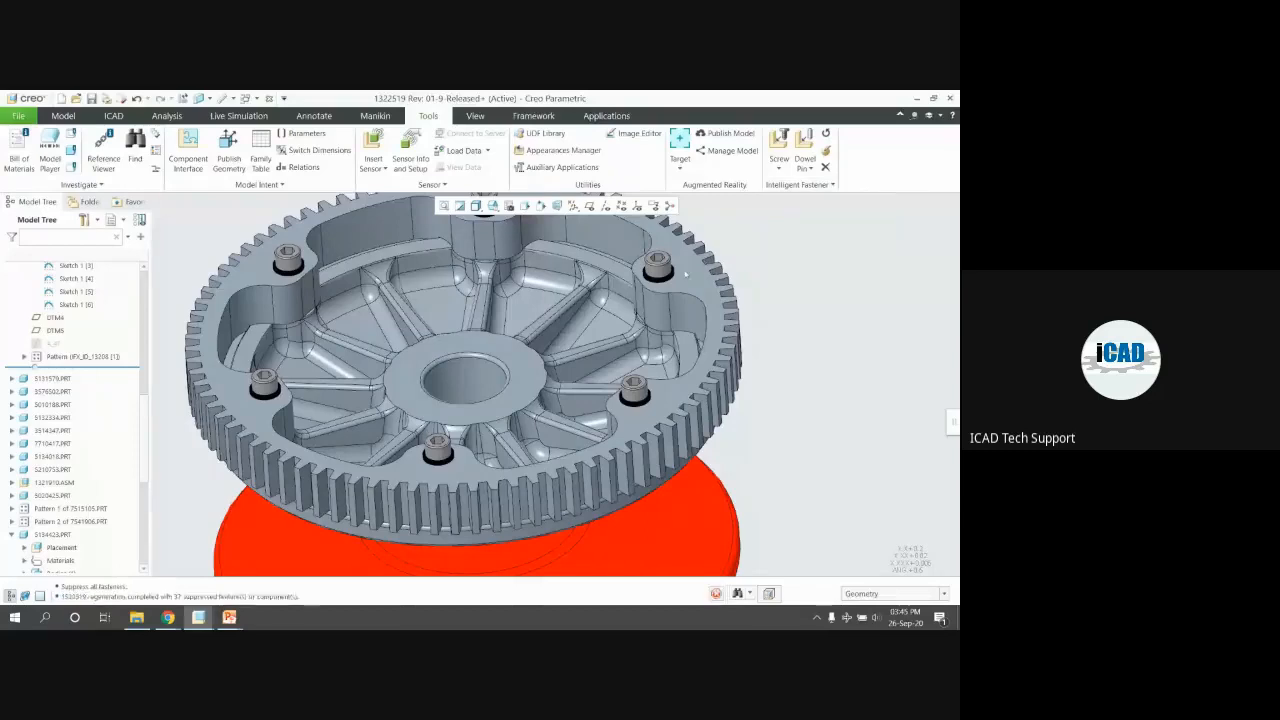
{"action": "scroll", "coordinate": [535, 378], "scroll_direction": "up", "scroll_amount": 6}
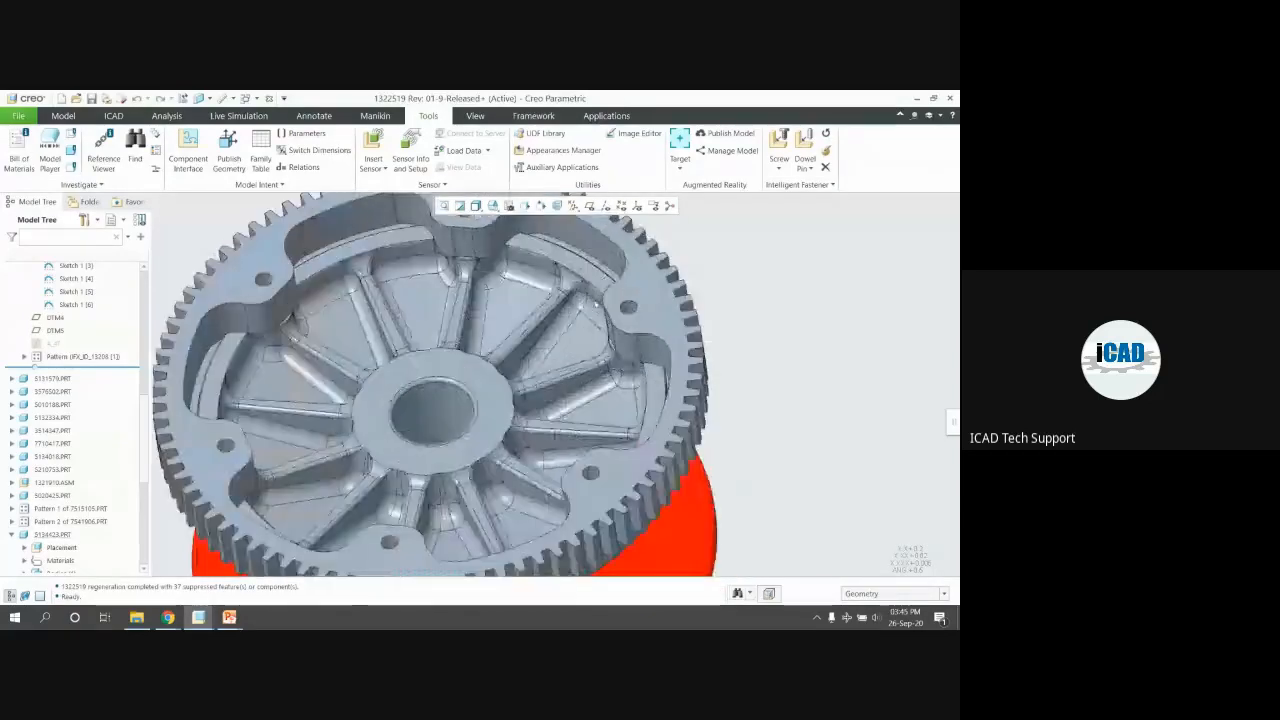
{"action": "scroll", "coordinate": [636, 312], "scroll_direction": "up", "scroll_amount": 3}
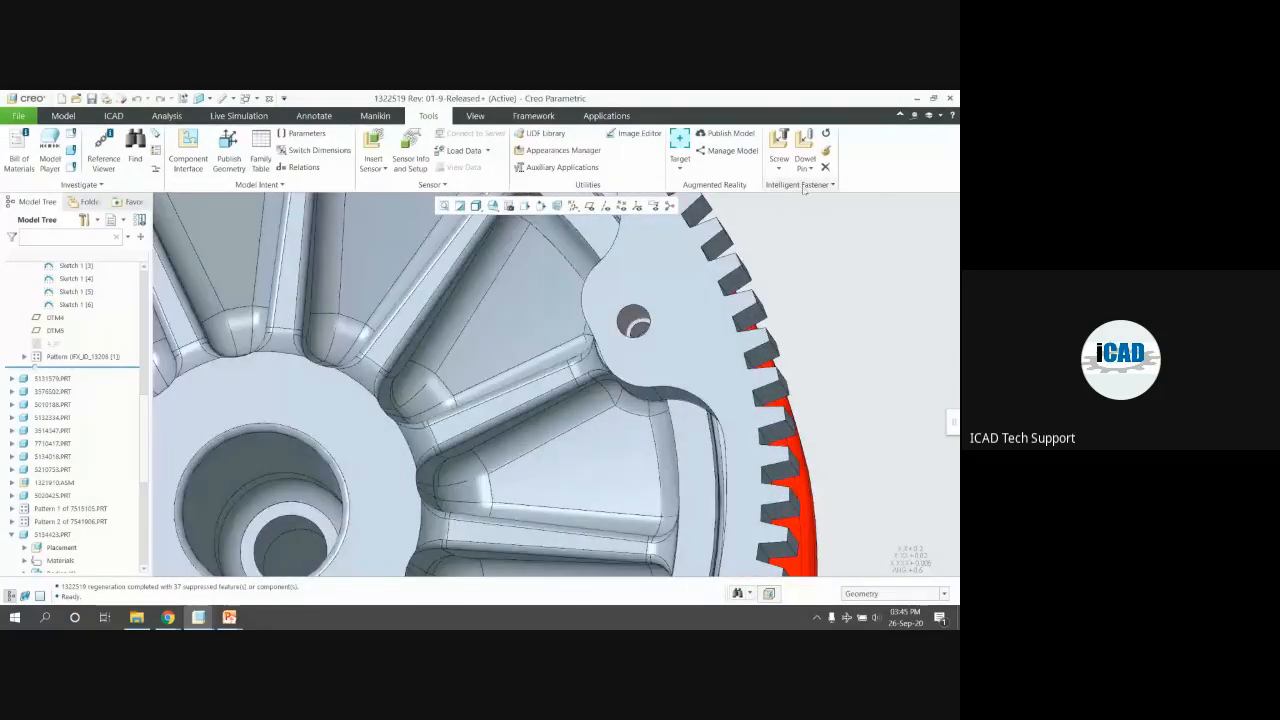
{"action": "left_click", "coordinate": [798, 184]}
{"action": "left_click", "coordinate": [790, 215]}
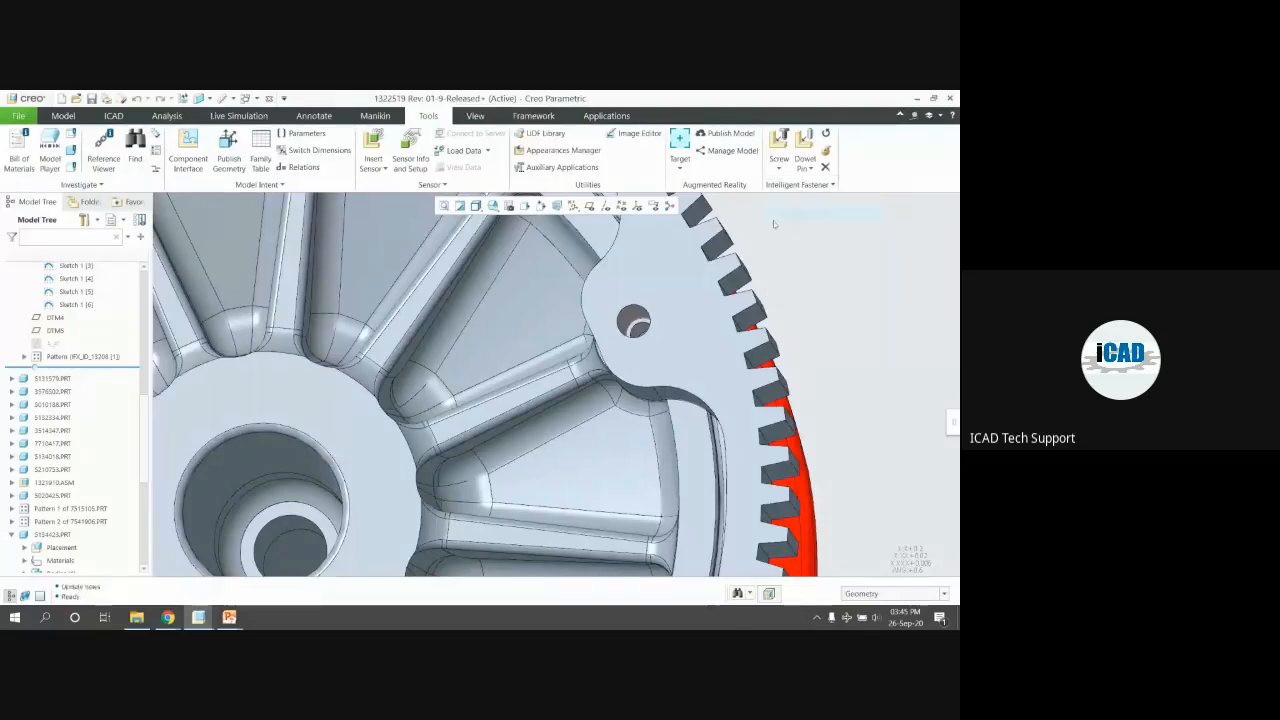
{"action": "left_click", "coordinate": [793, 186]}
{"action": "left_click", "coordinate": [797, 227]}
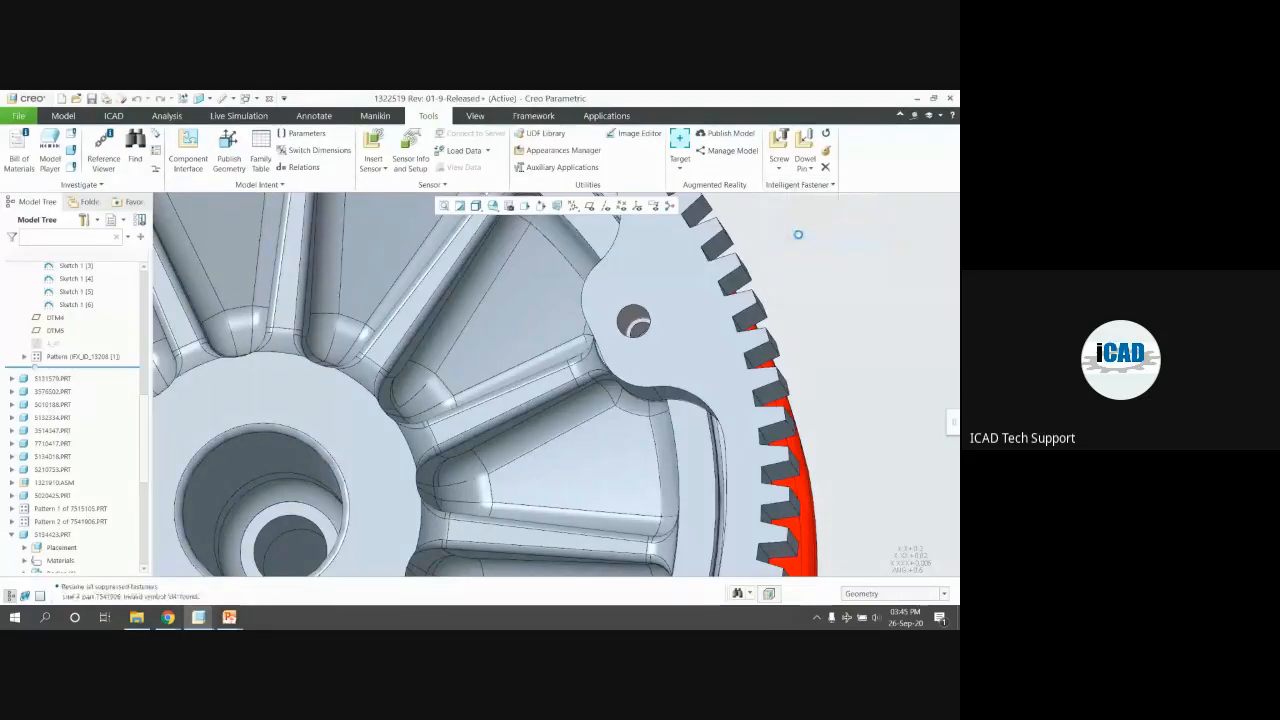
{"action": "middle_click_drag", "start_coordinate": [670, 320], "coordinate": [698, 292]}
{"action": "left_click", "coordinate": [788, 186]}
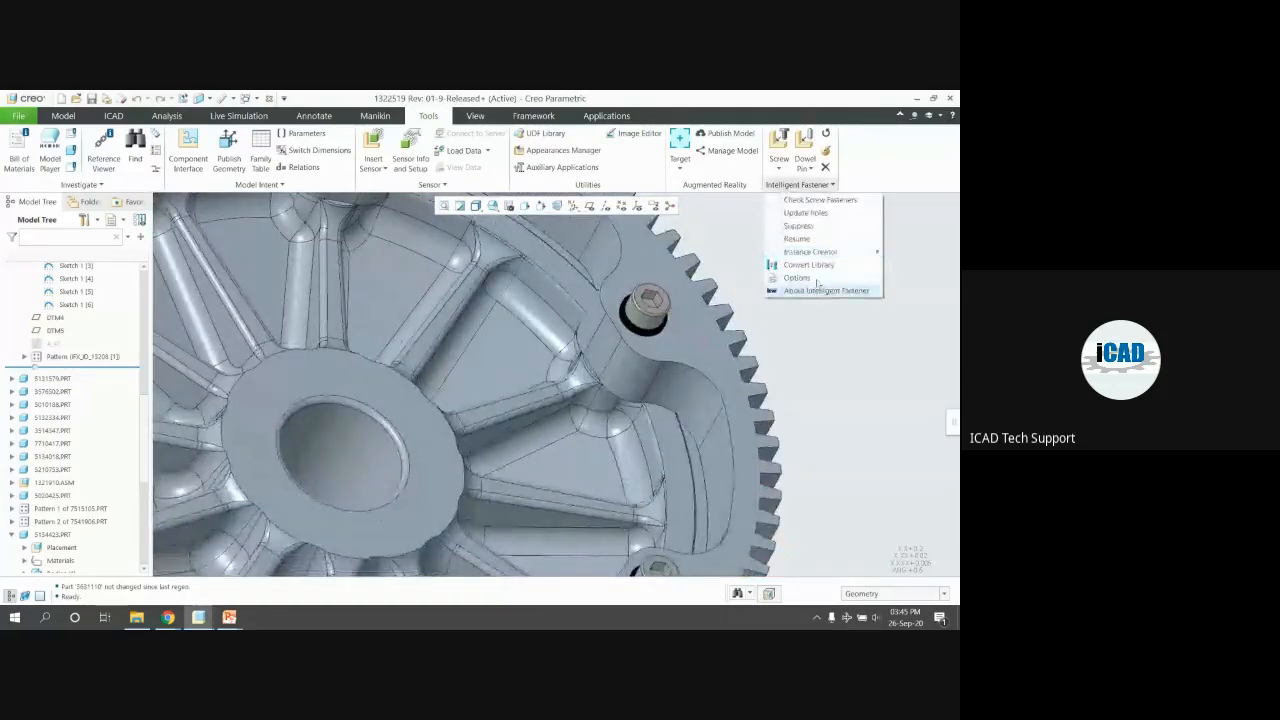
{"action": "mouse_move", "coordinate": [815, 251]}
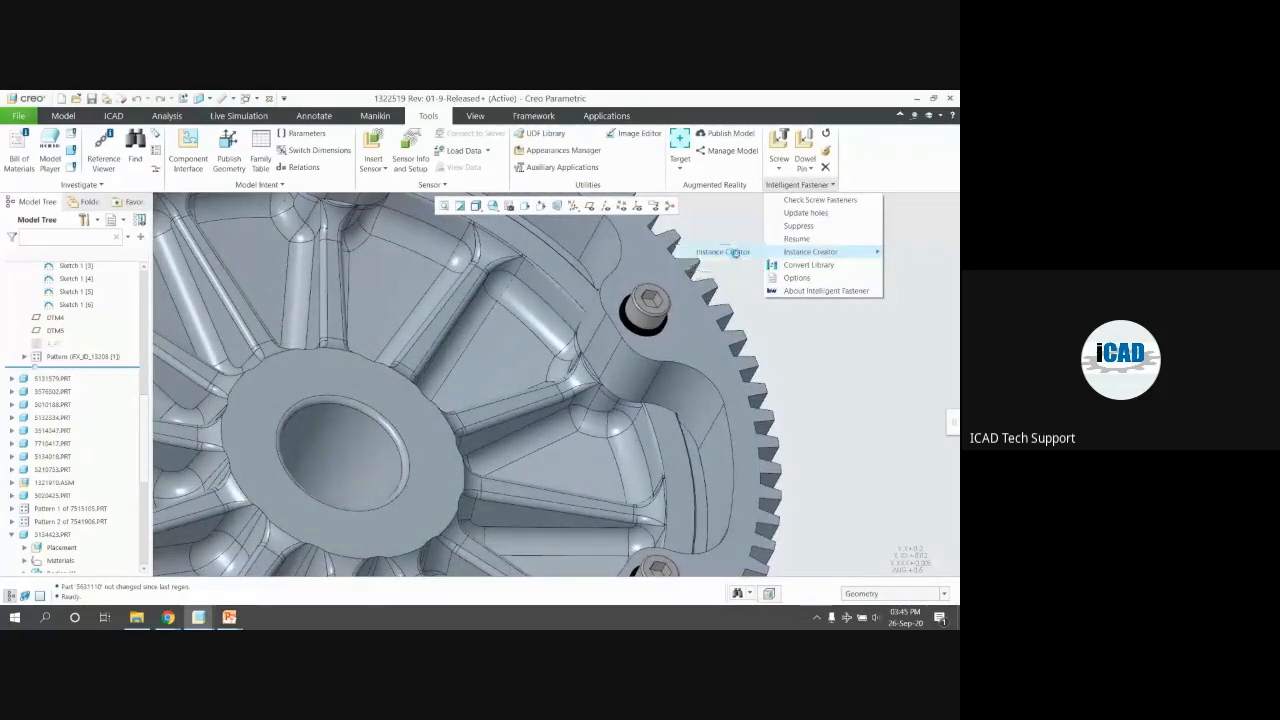
{"action": "left_click", "coordinate": [722, 251]}
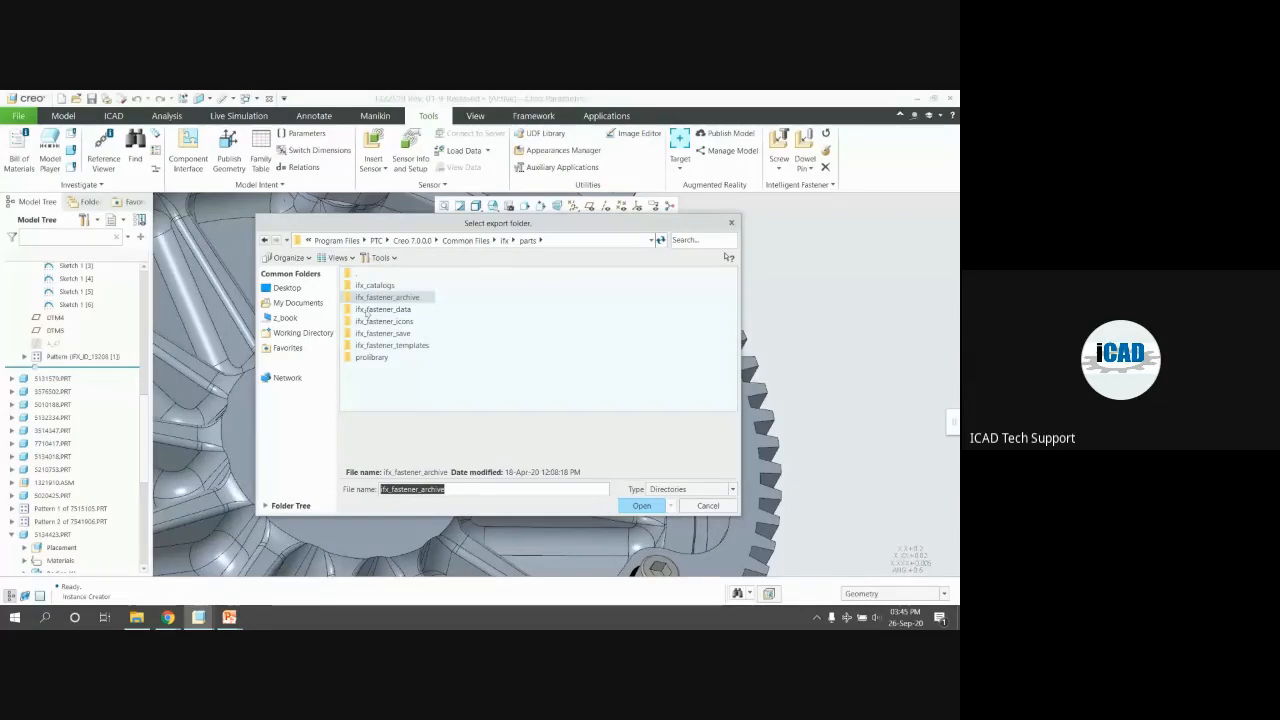
{"action": "key", "text": "Escape"}
{"action": "middle_click_drag", "start_coordinate": [370, 262], "coordinate": [602, 262]}
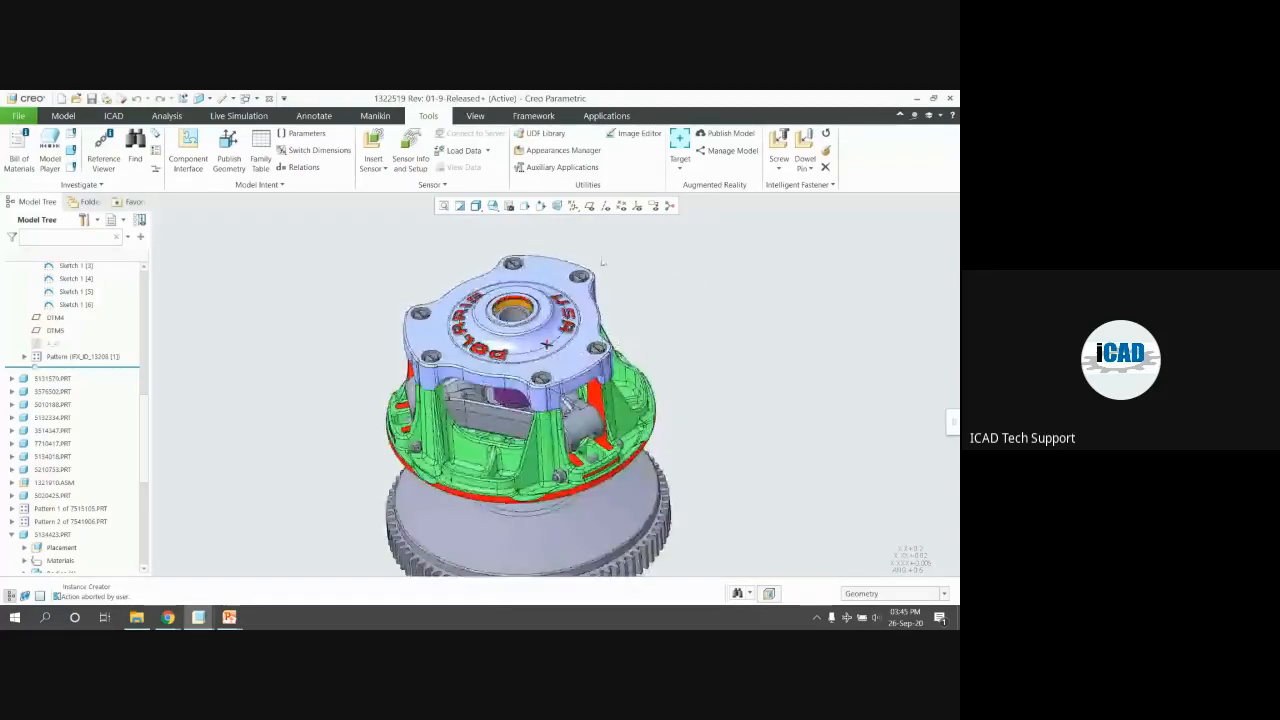
Zoom in and out around the cover bolts, then close the gear assembly window
{"action": "scroll", "coordinate": [303, 286], "scroll_direction": "up", "scroll_amount": 1}
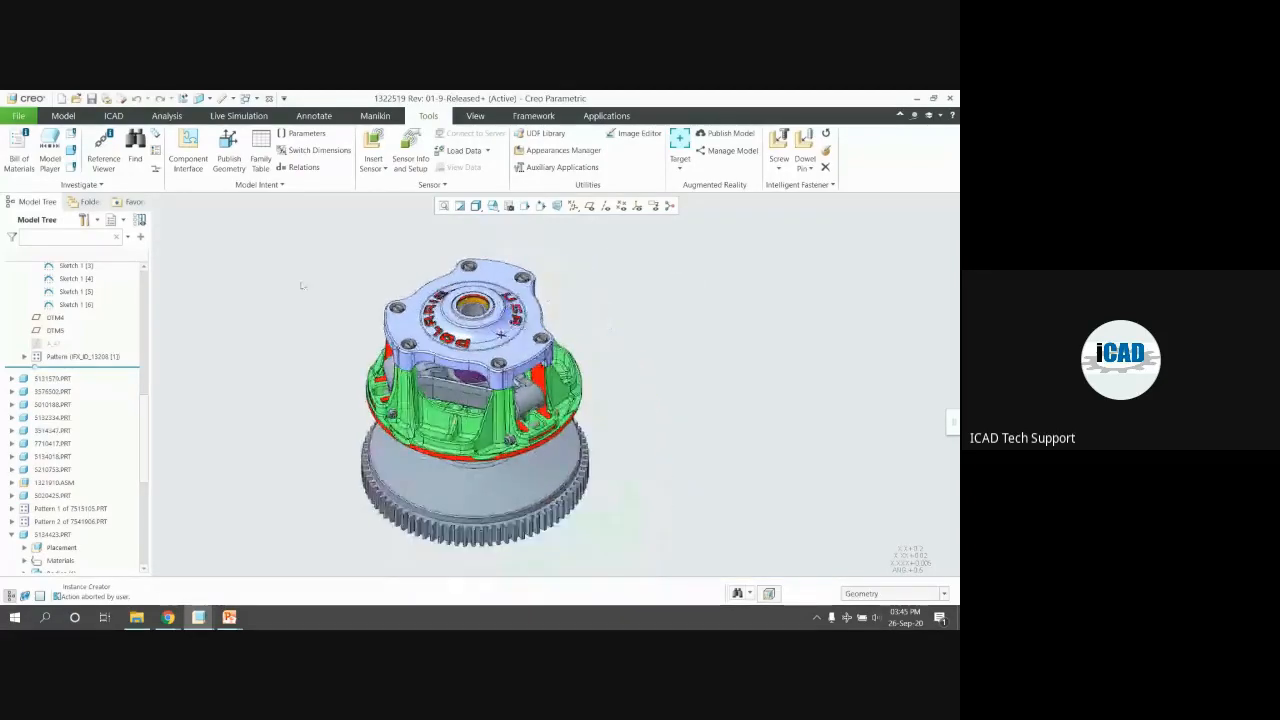
{"action": "scroll", "coordinate": [385, 345], "scroll_direction": "down", "scroll_amount": 5}
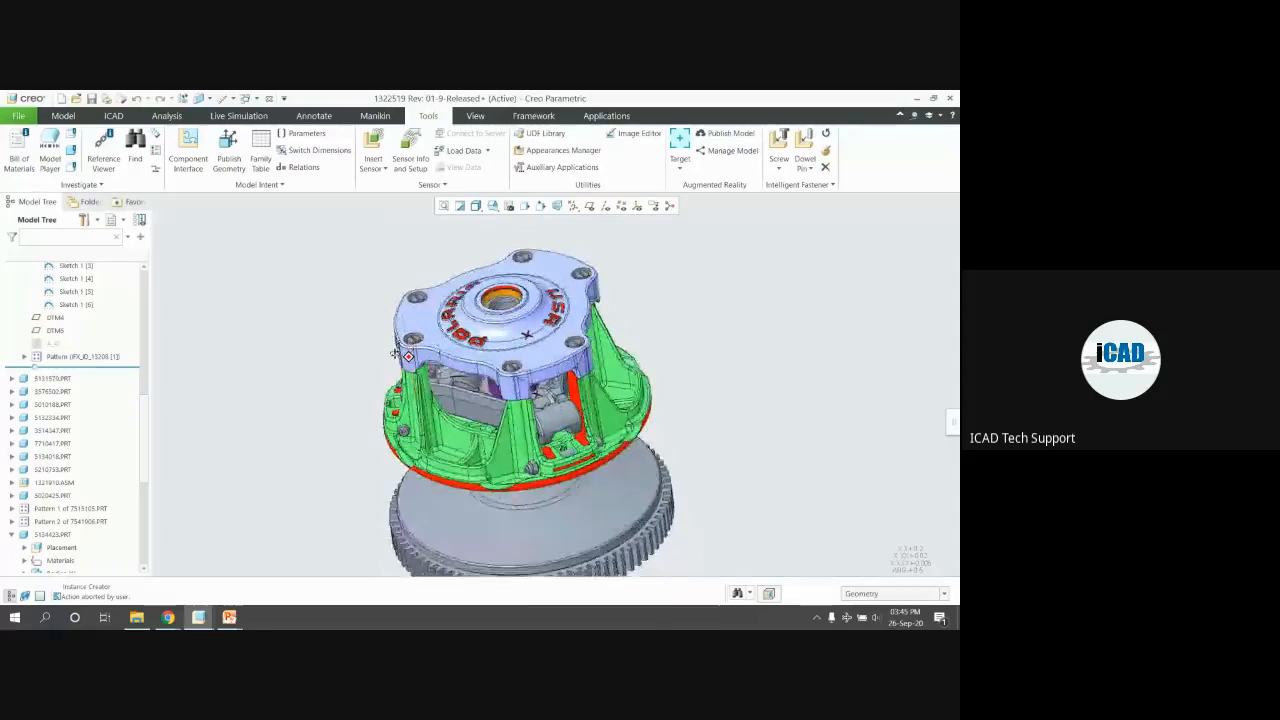
{"action": "scroll", "coordinate": [408, 340], "scroll_direction": "up", "scroll_amount": 4}
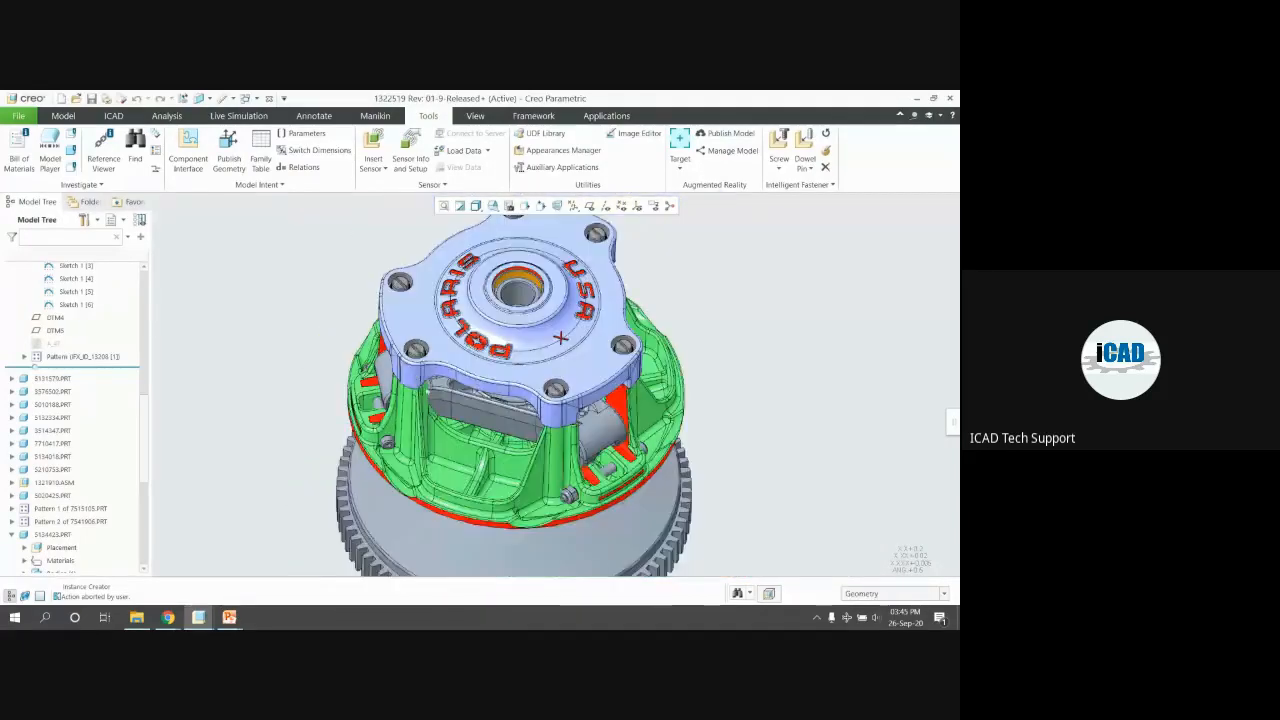
{"action": "scroll", "coordinate": [468, 422], "scroll_direction": "up", "scroll_amount": 1}
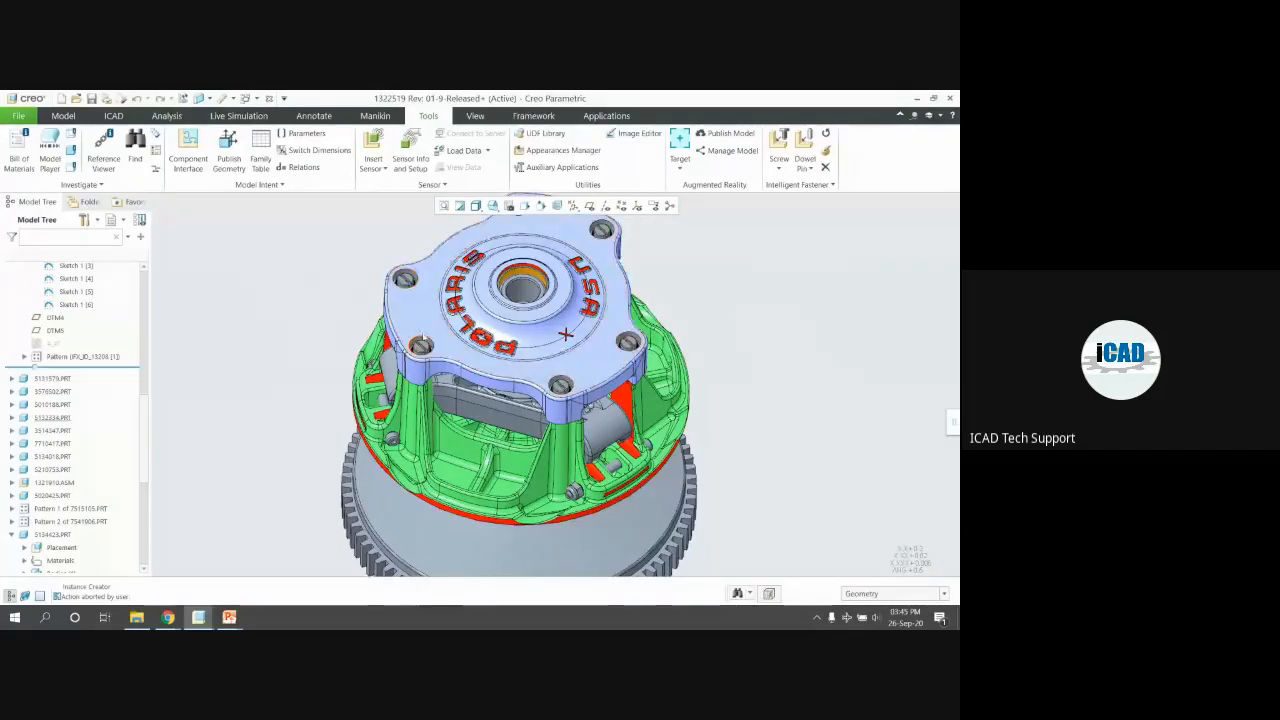
{"action": "scroll", "coordinate": [411, 315], "scroll_direction": "down", "scroll_amount": 1}
{"action": "scroll", "coordinate": [423, 346], "scroll_direction": "down", "scroll_amount": 4}
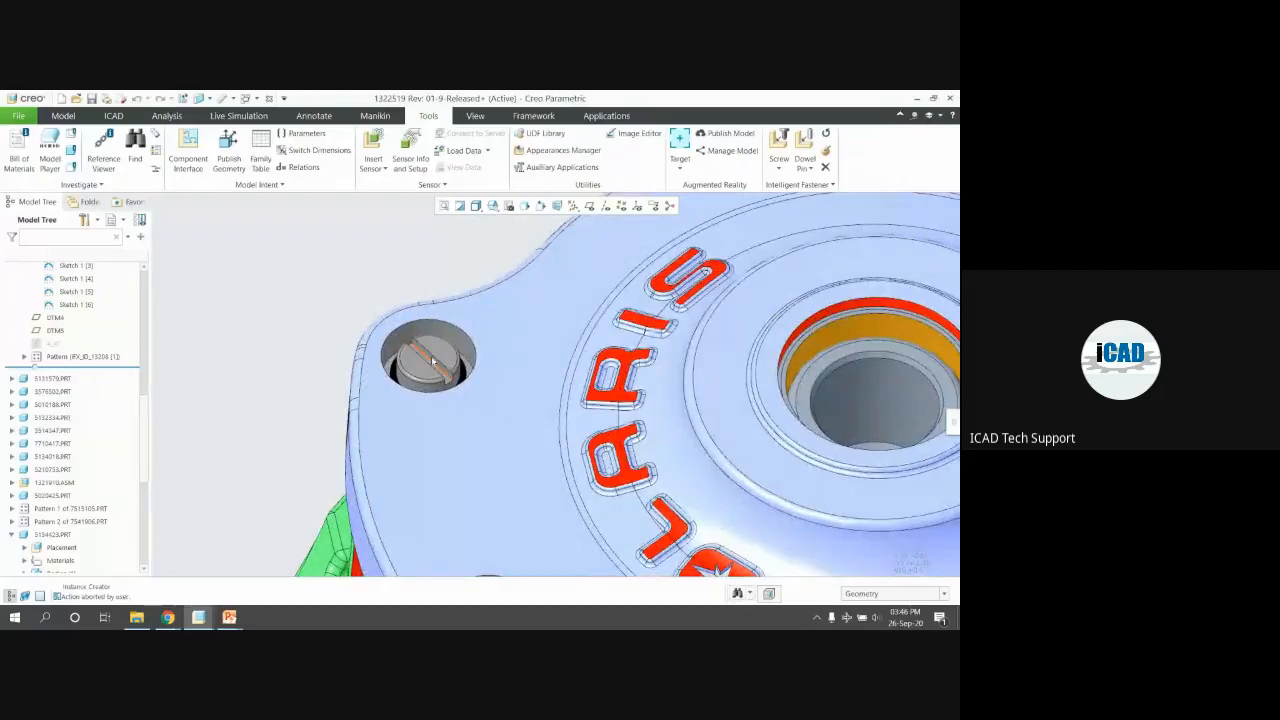
{"action": "scroll", "coordinate": [424, 352], "scroll_direction": "up", "scroll_amount": 5}
{"action": "scroll", "coordinate": [443, 361], "scroll_direction": "up", "scroll_amount": 4}
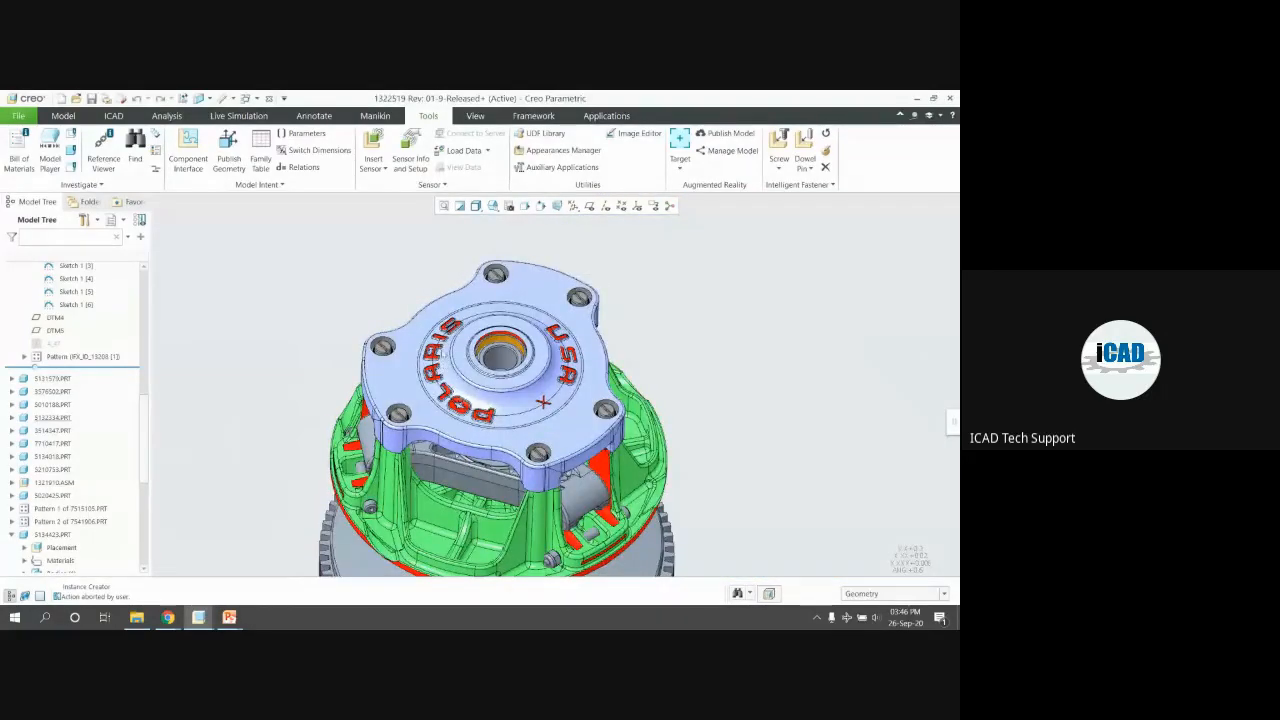
{"action": "key", "text": "ctrl+w"}
{"action": "key", "text": "ctrl+w"}
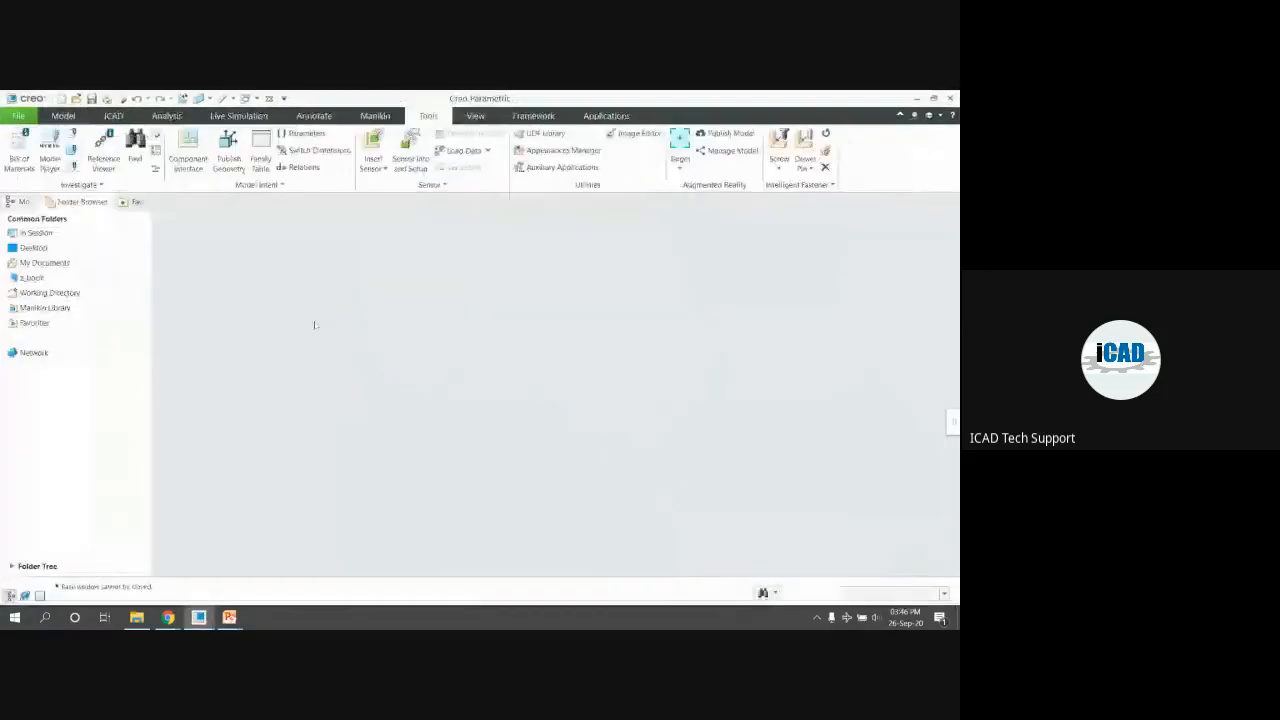
Erase undisplayed models from session and browse up to the 01.PTC Creo Packages folder
{"action": "left_click", "coordinate": [163, 155]}
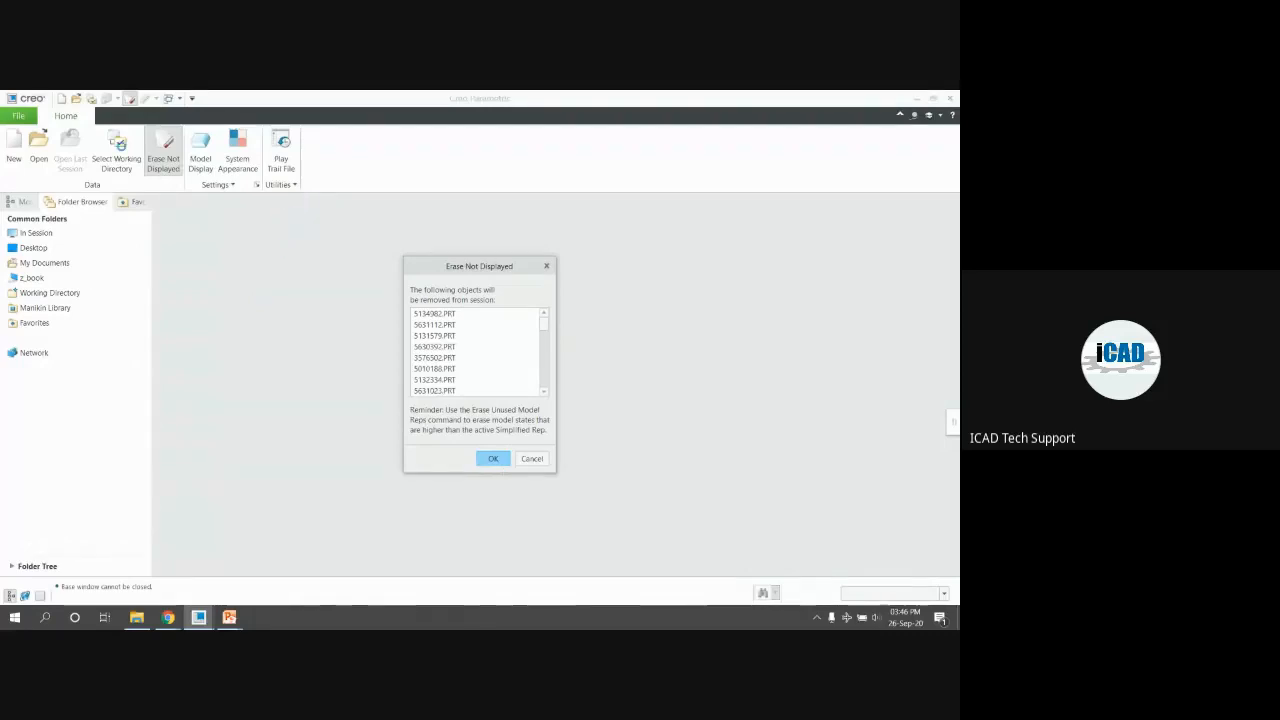
{"action": "left_click", "coordinate": [117, 152]}
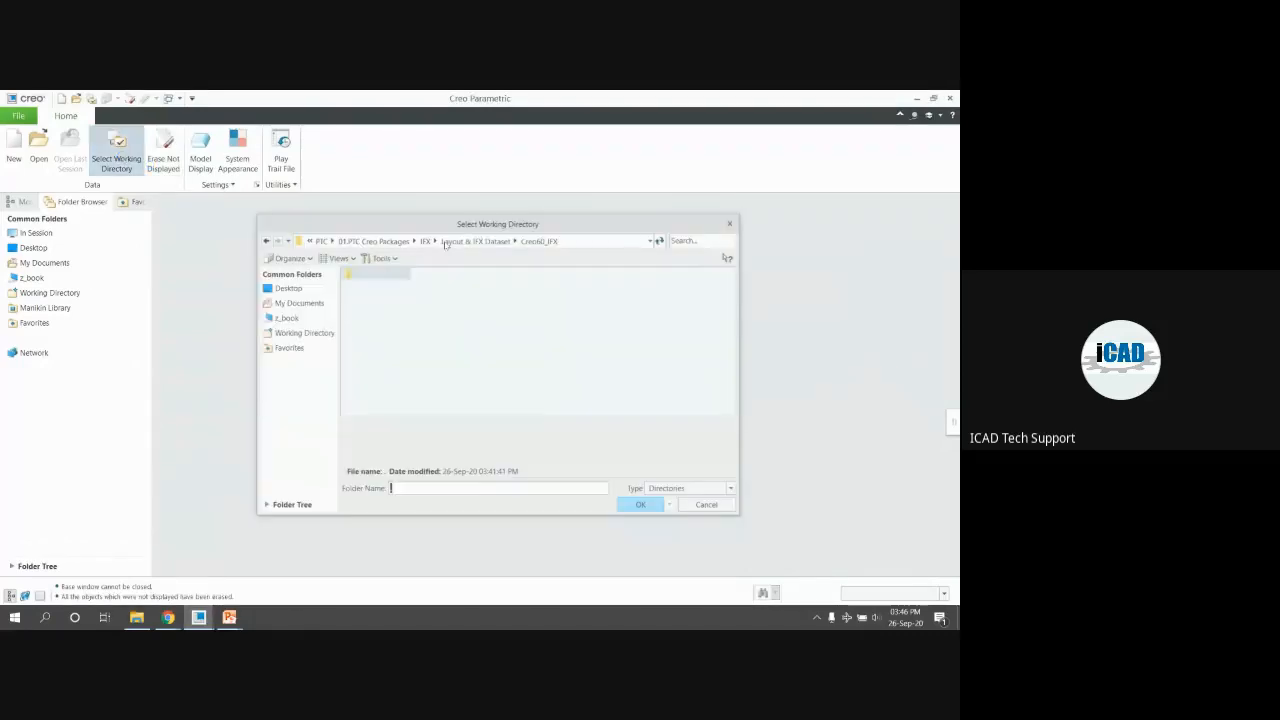
{"action": "left_click", "coordinate": [494, 241]}
{"action": "left_click", "coordinate": [453, 241]}
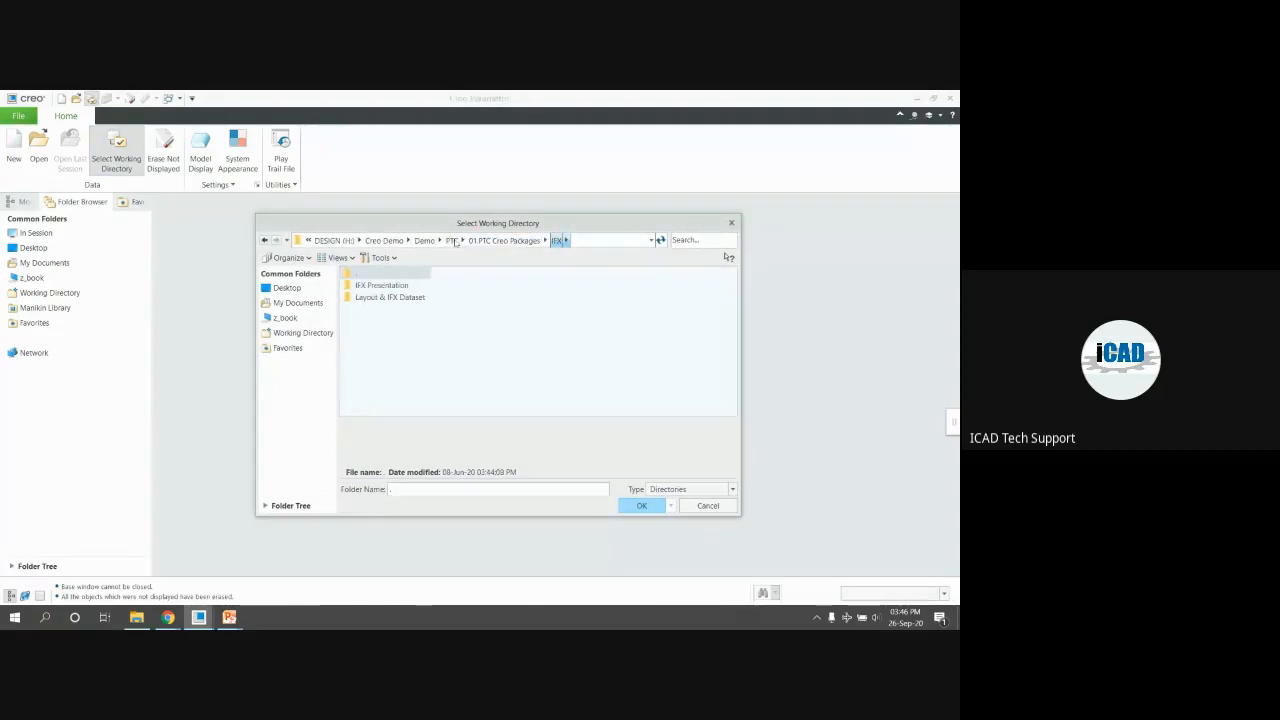
{"action": "left_click", "coordinate": [510, 246]}
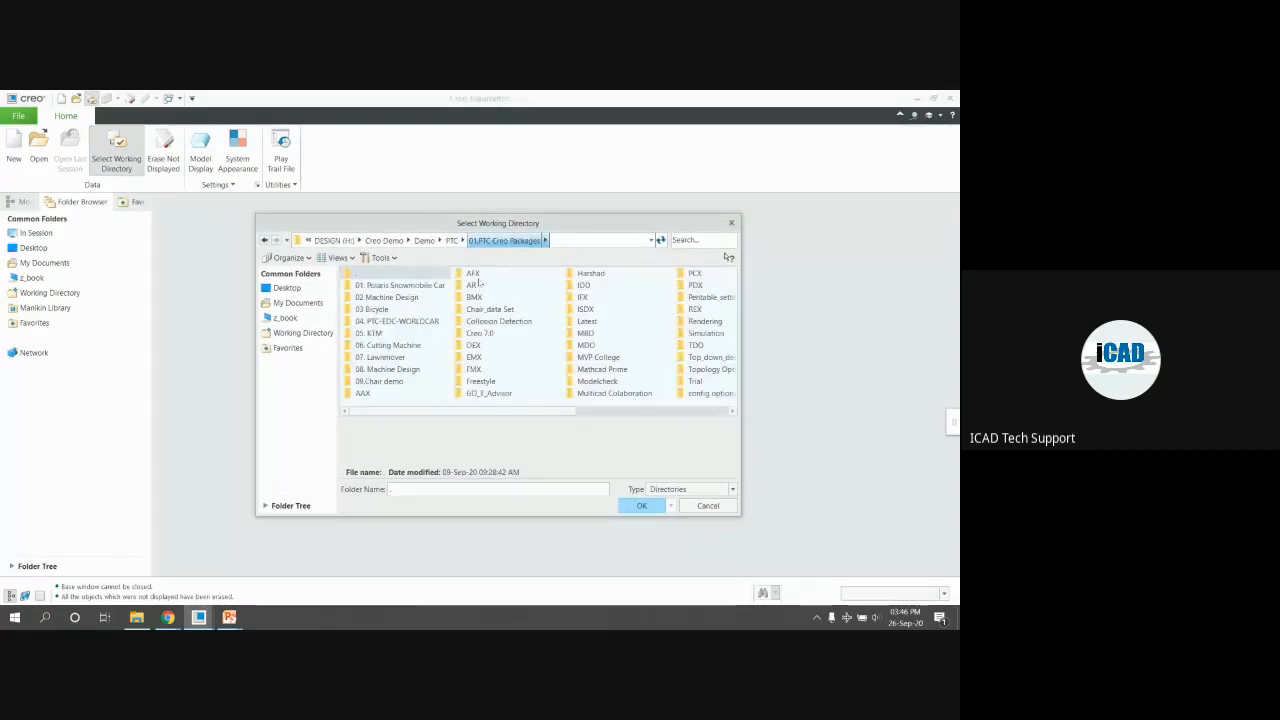
Make Machine_Design_Data > Structure the working directory and open structure_bottom.asm
{"action": "left_click", "coordinate": [474, 275]}
{"action": "double_click", "coordinate": [381, 297]}
{"action": "double_click", "coordinate": [402, 298]}
{"action": "double_click", "coordinate": [396, 288]}
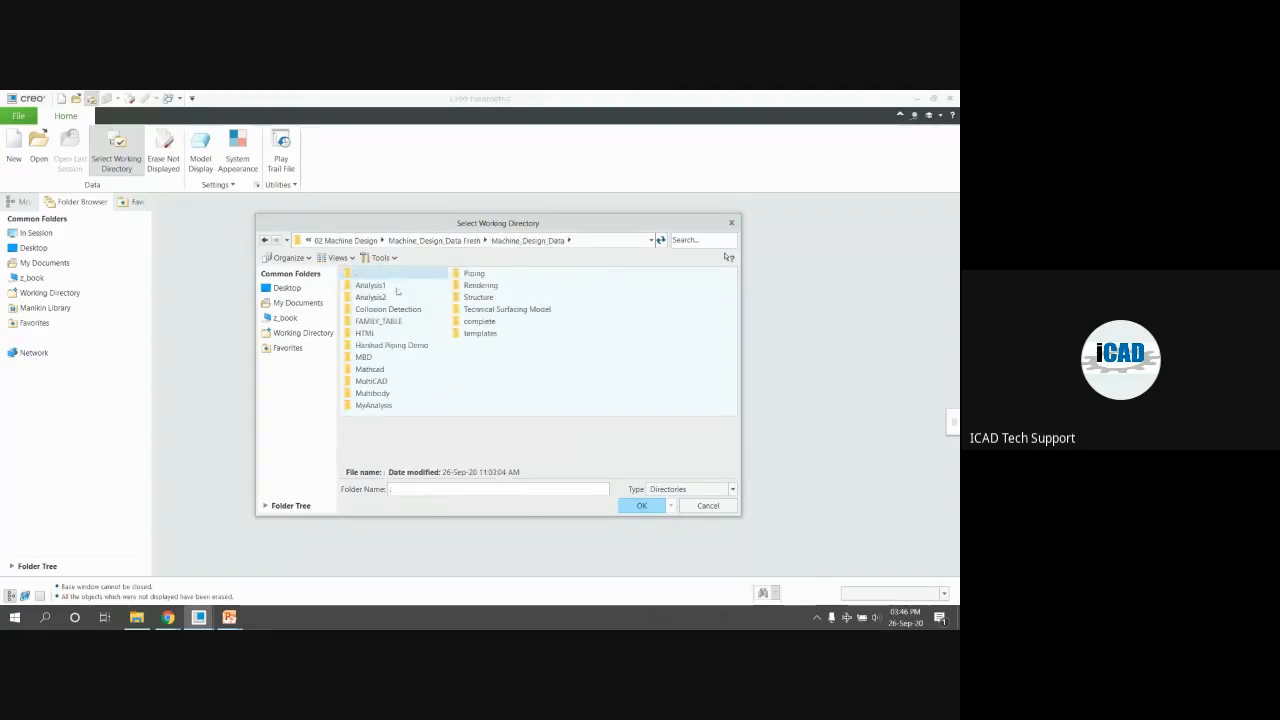
{"action": "left_click", "coordinate": [480, 298]}
{"action": "key", "text": "Return"}
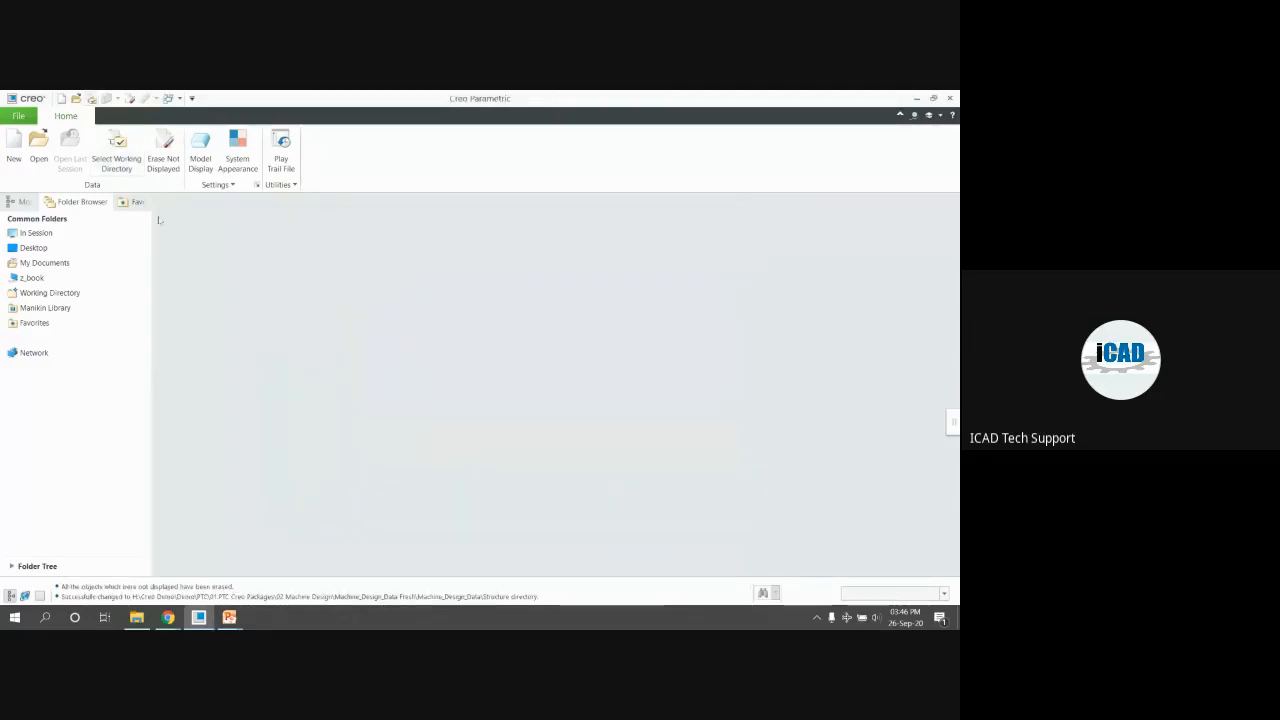
{"action": "key", "text": "ctrl+o"}
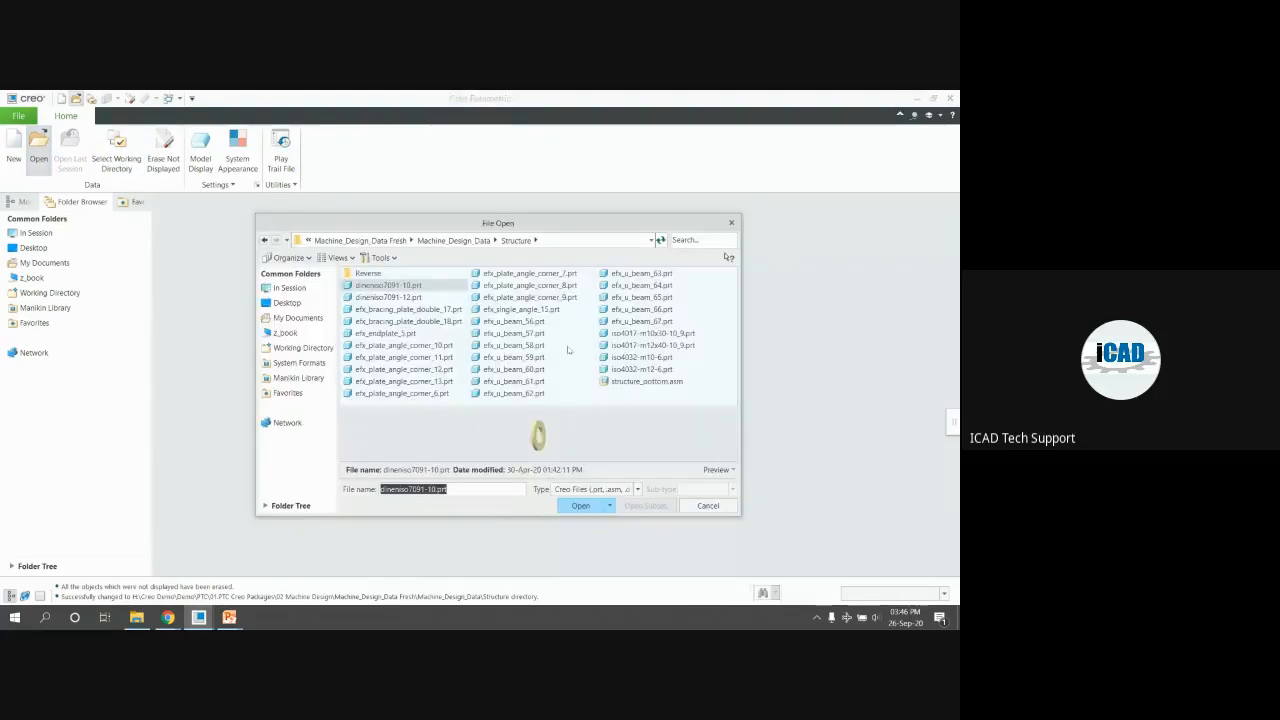
{"action": "double_click", "coordinate": [626, 379]}
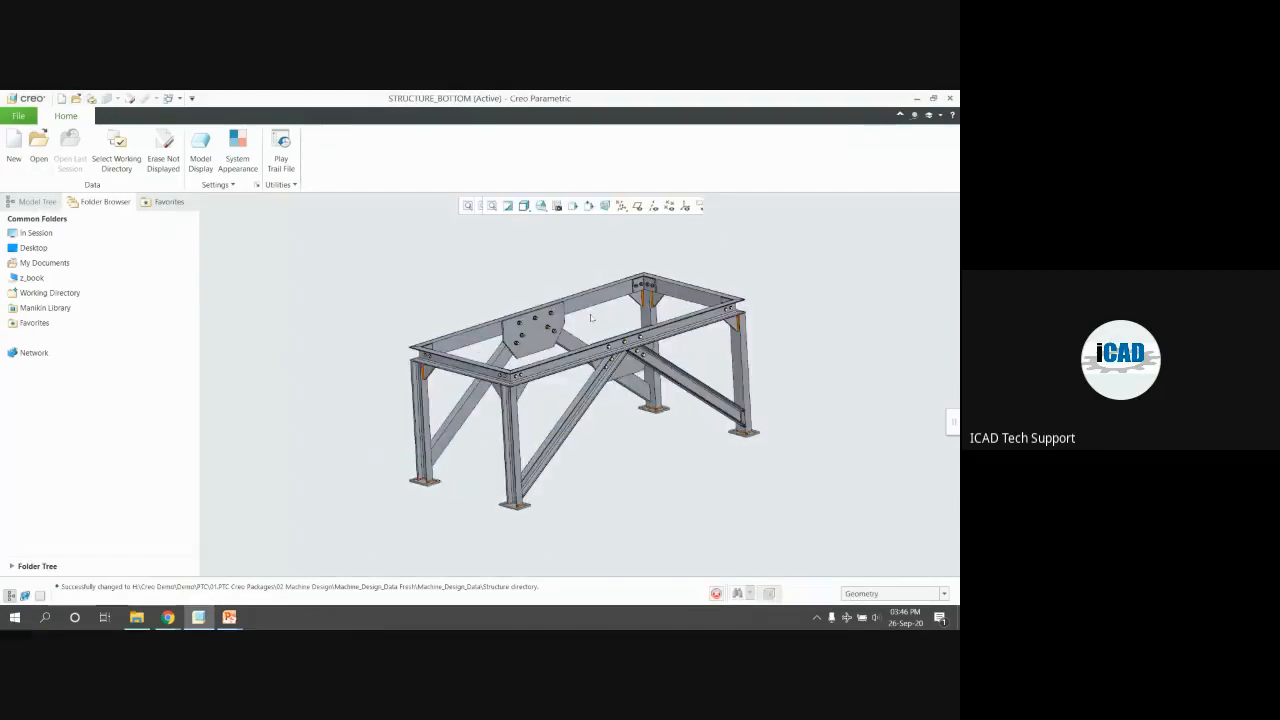
{"action": "mouse_move", "coordinate": [471, 341]}
{"action": "middle_mouse_down"}
{"action": "mouse_move", "coordinate": [450, 352]}
{"action": "mouse_move", "coordinate": [495, 345]}
{"action": "mouse_move", "coordinate": [461, 344]}
{"action": "middle_mouse_up"}
{"action": "middle_click_drag", "start_coordinate": [545, 371], "coordinate": [523, 344]}
{"action": "scroll", "coordinate": [620, 357], "scroll_direction": "down", "scroll_amount": 2}
{"action": "middle_click_drag", "start_coordinate": [622, 357], "coordinate": [636, 343]}
{"action": "scroll", "coordinate": [808, 342], "scroll_direction": "down", "scroll_amount": 4}
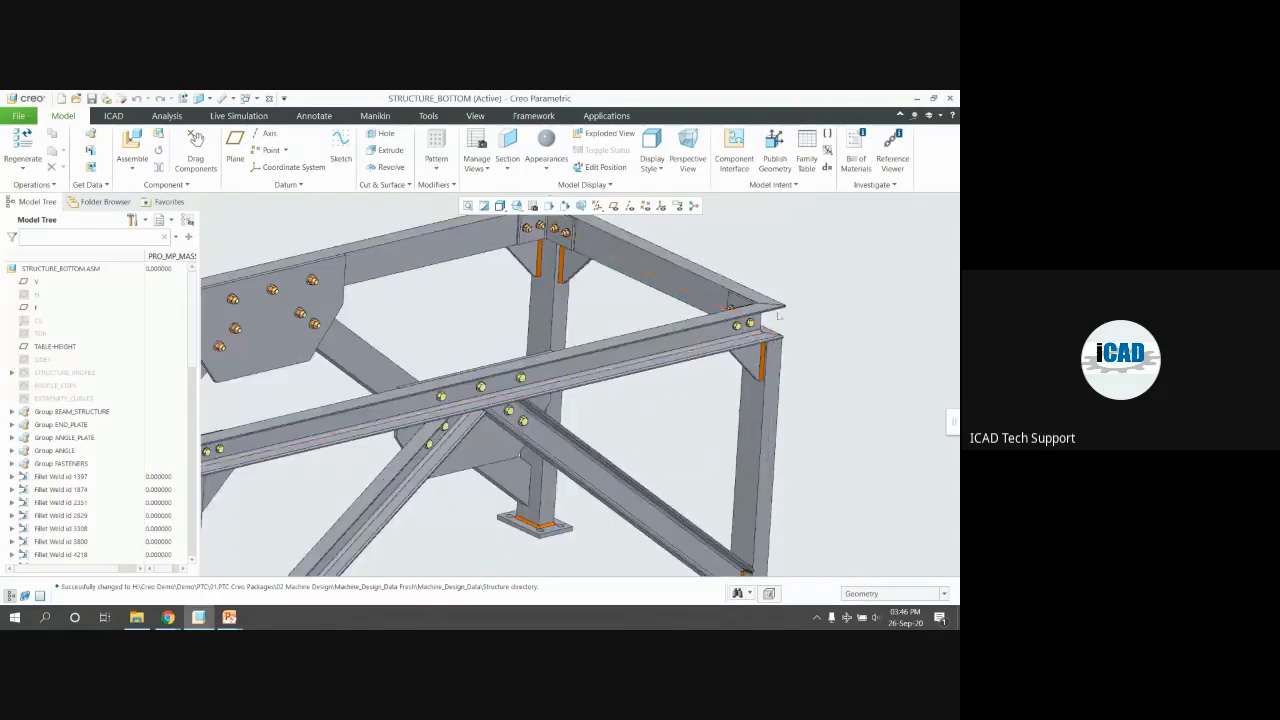
{"action": "scroll", "coordinate": [815, 345], "scroll_direction": "up", "scroll_amount": 2}
{"action": "middle_click_drag", "start_coordinate": [496, 344], "coordinate": [477, 338]}
{"action": "scroll", "coordinate": [285, 370], "scroll_direction": "down", "scroll_amount": 4}
{"action": "mouse_move", "coordinate": [422, 392]}
{"action": "middle_mouse_down"}
{"action": "mouse_move", "coordinate": [432, 347]}
{"action": "mouse_move", "coordinate": [417, 337]}
{"action": "mouse_move", "coordinate": [440, 415]}
{"action": "mouse_move", "coordinate": [478, 448]}
{"action": "mouse_move", "coordinate": [465, 385]}
{"action": "middle_mouse_up"}
{"action": "scroll", "coordinate": [478, 448], "scroll_direction": "up", "scroll_amount": 4}
{"action": "scroll", "coordinate": [478, 448], "scroll_direction": "up", "scroll_amount": 2}
{"action": "scroll", "coordinate": [440, 358], "scroll_direction": "down", "scroll_amount": 3}
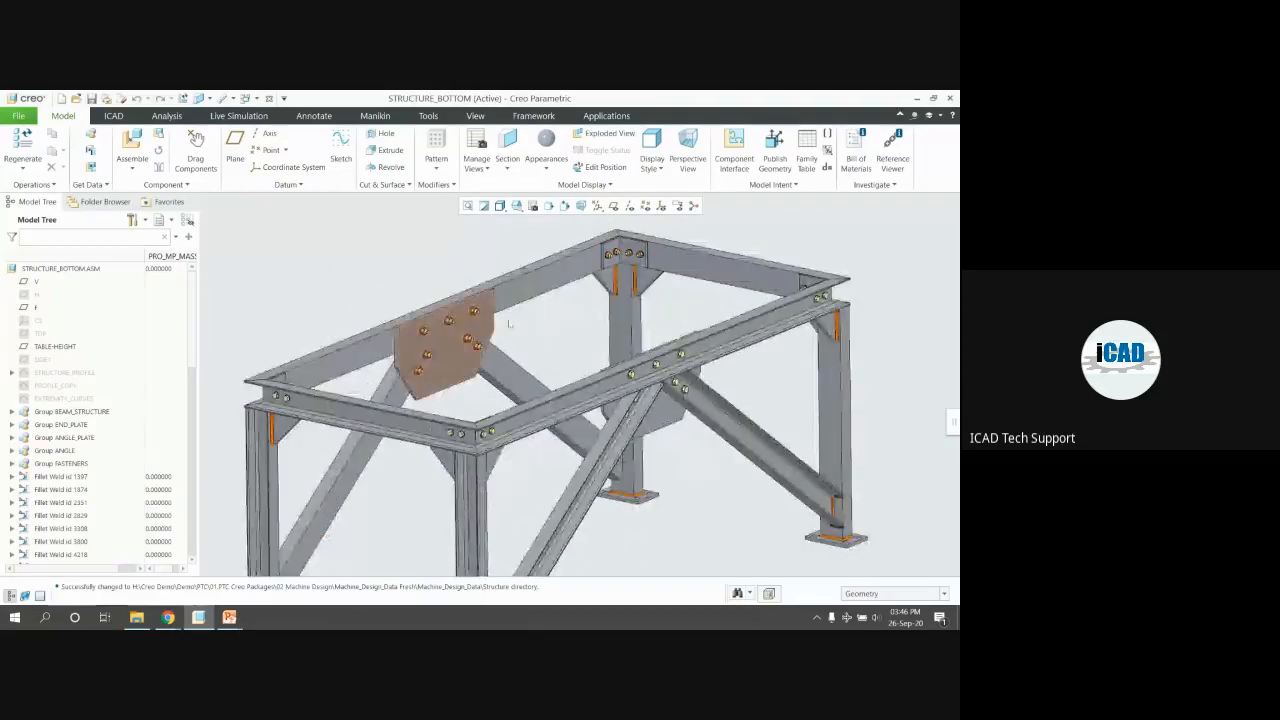
{"action": "scroll", "coordinate": [634, 259], "scroll_direction": "down", "scroll_amount": 5}
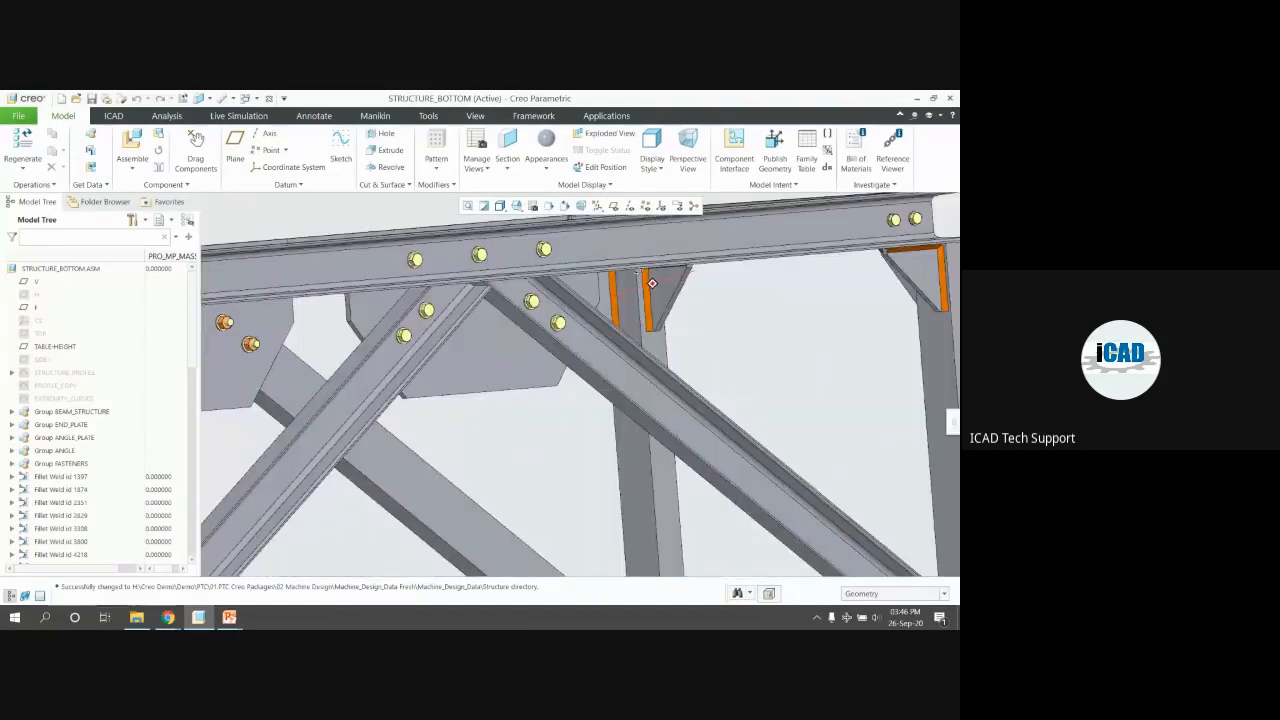
{"action": "scroll", "coordinate": [638, 274], "scroll_direction": "up", "scroll_amount": 5}
{"action": "middle_click_drag", "start_coordinate": [609, 277], "coordinate": [626, 368]}
{"action": "scroll", "coordinate": [626, 370], "scroll_direction": "up", "scroll_amount": 3}
{"action": "scroll", "coordinate": [615, 321], "scroll_direction": "down", "scroll_amount": 2}
{"action": "mouse_move", "coordinate": [615, 320]}
{"action": "middle_mouse_down"}
{"action": "mouse_move", "coordinate": [617, 305]}
{"action": "mouse_move", "coordinate": [642, 306]}
{"action": "mouse_move", "coordinate": [641, 290]}
{"action": "middle_mouse_up"}
{"action": "scroll", "coordinate": [635, 286], "scroll_direction": "down", "scroll_amount": 3}
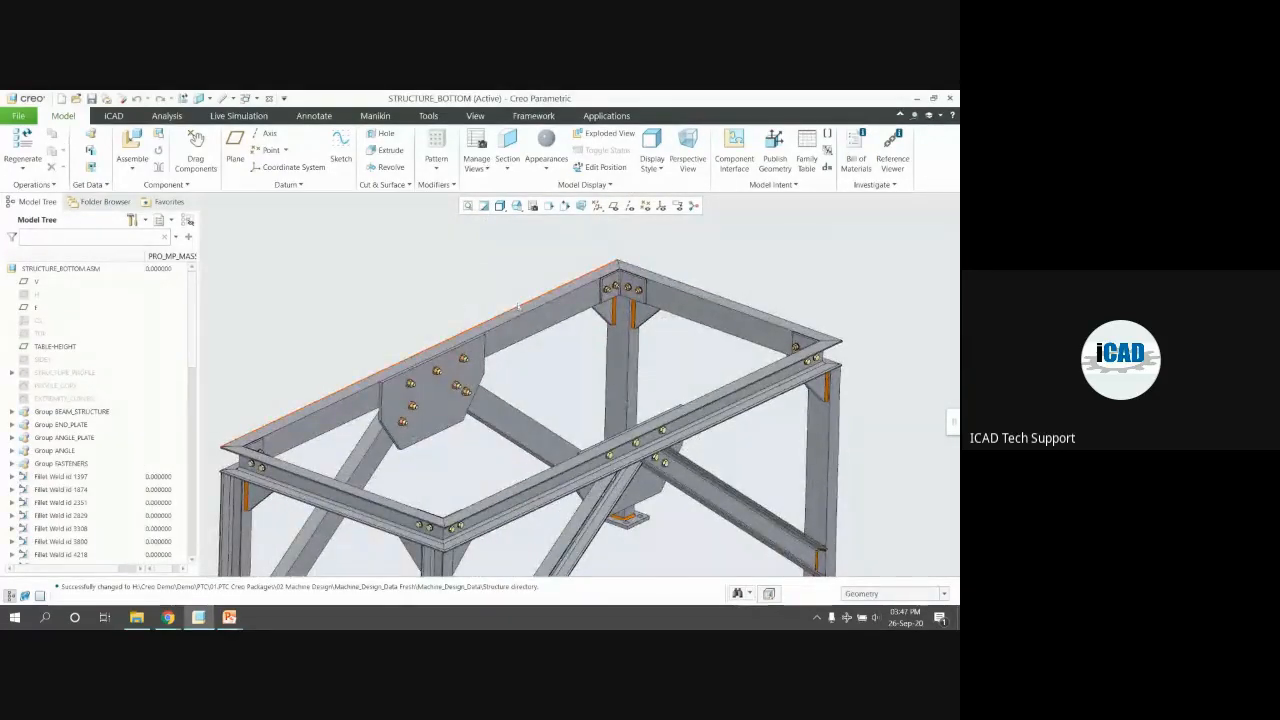
{"action": "scroll", "coordinate": [168, 387], "scroll_direction": "down", "scroll_amount": 3}
{"action": "left_click", "coordinate": [66, 365]}
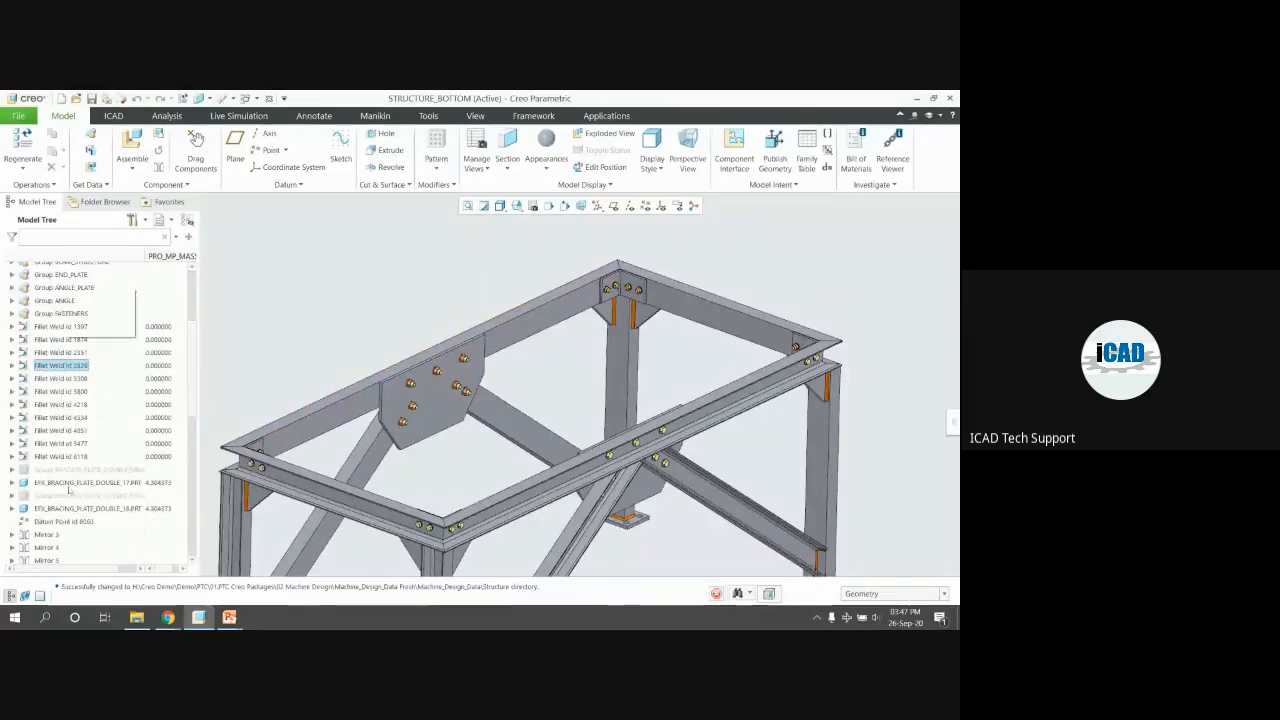
{"action": "left_click", "coordinate": [326, 426]}
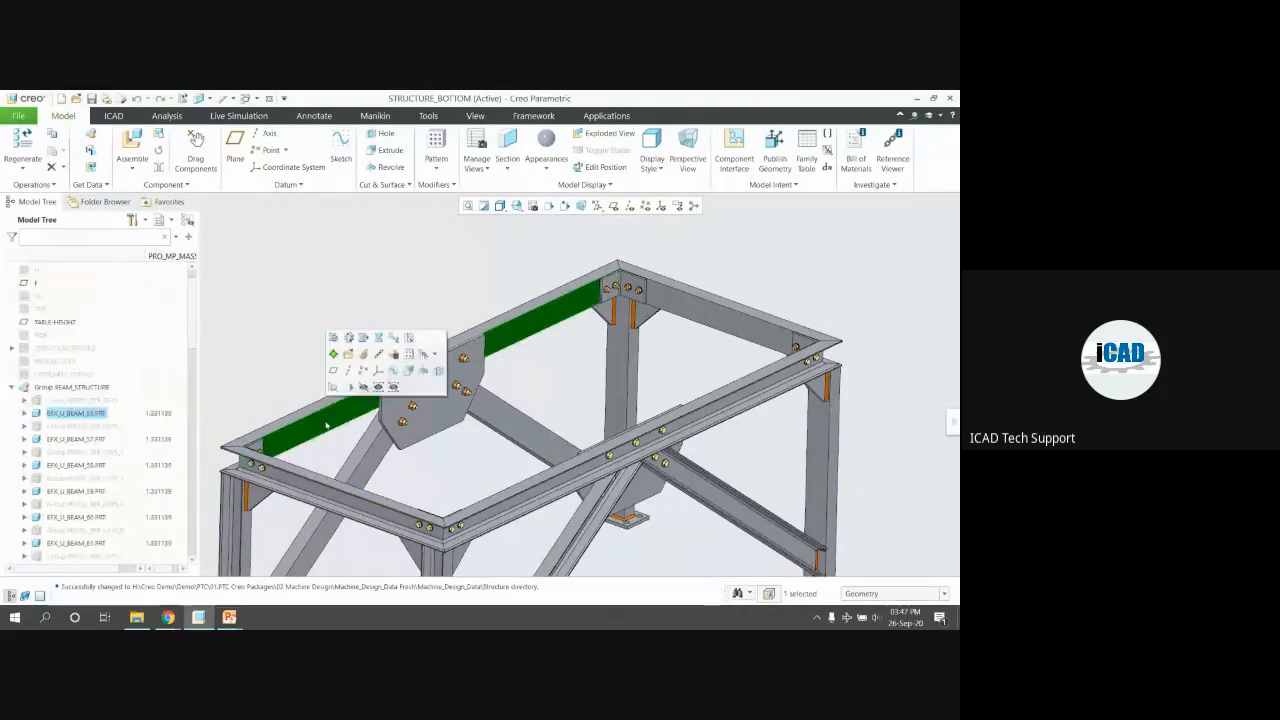
{"action": "left_click", "coordinate": [72, 414]}
{"action": "middle_click_drag", "start_coordinate": [653, 380], "coordinate": [655, 305]}
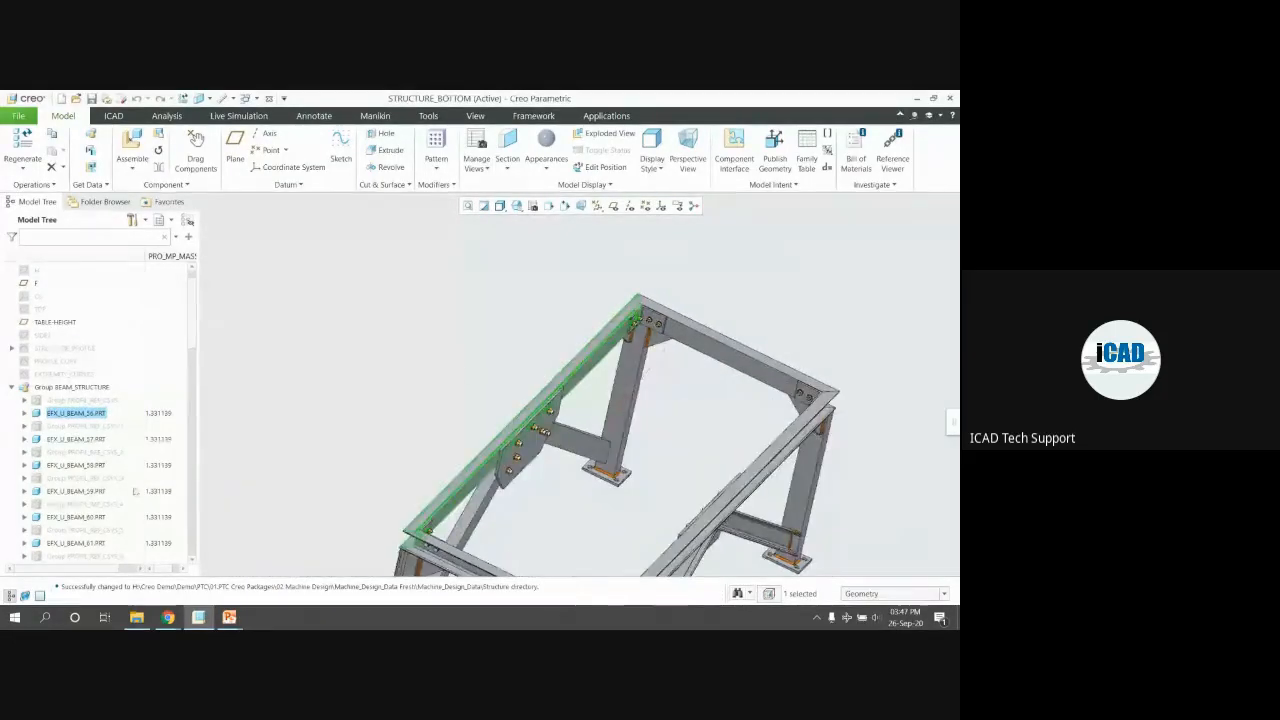
{"action": "left_click", "coordinate": [90, 413]}
{"action": "left_click", "coordinate": [109, 367]}
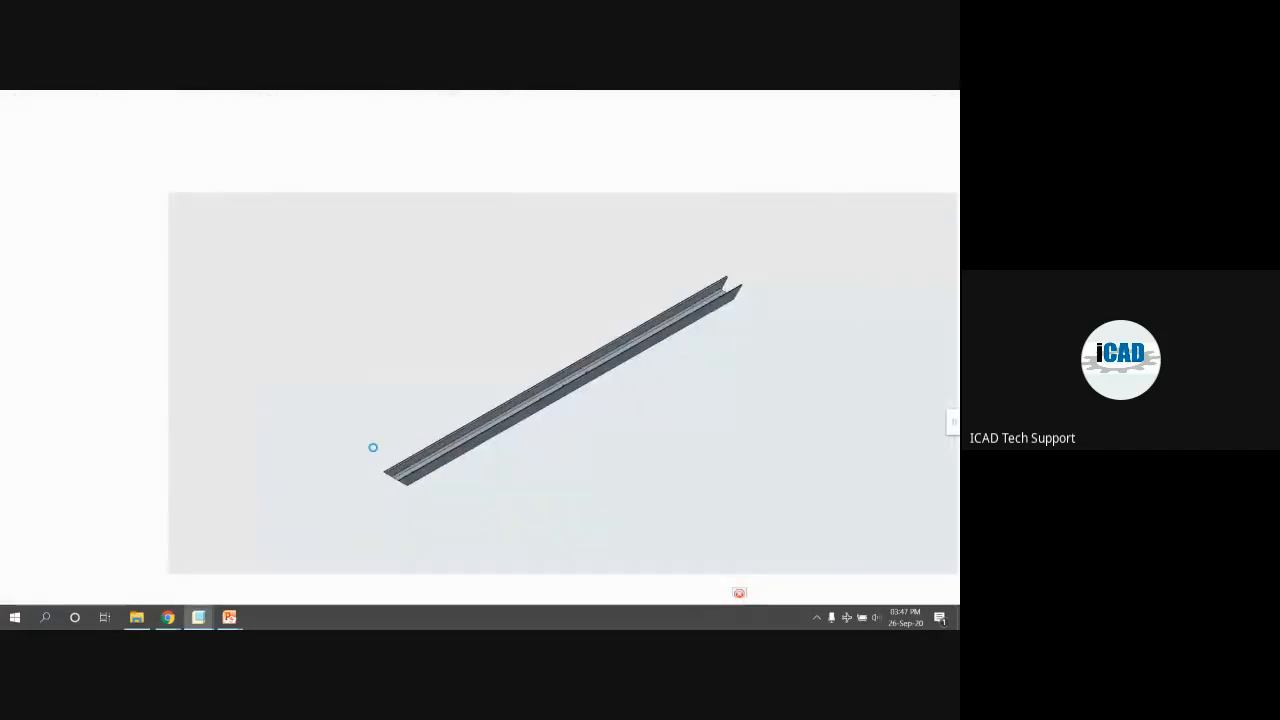
{"action": "scroll", "coordinate": [396, 466], "scroll_direction": "down", "scroll_amount": 5}
{"action": "mouse_move", "coordinate": [376, 457]}
{"action": "middle_mouse_down"}
{"action": "mouse_move", "coordinate": [380, 388]}
{"action": "mouse_move", "coordinate": [360, 351]}
{"action": "mouse_move", "coordinate": [391, 294]}
{"action": "mouse_move", "coordinate": [309, 366]}
{"action": "mouse_move", "coordinate": [369, 426]}
{"action": "middle_mouse_up"}
{"action": "left_click_drag", "start_coordinate": [369, 426], "coordinate": [372, 430]}
{"action": "scroll", "coordinate": [552, 452], "scroll_direction": "up", "scroll_amount": 4}
{"action": "scroll", "coordinate": [593, 495], "scroll_direction": "down", "scroll_amount": 2}
{"action": "scroll", "coordinate": [593, 495], "scroll_direction": "down", "scroll_amount": 5}
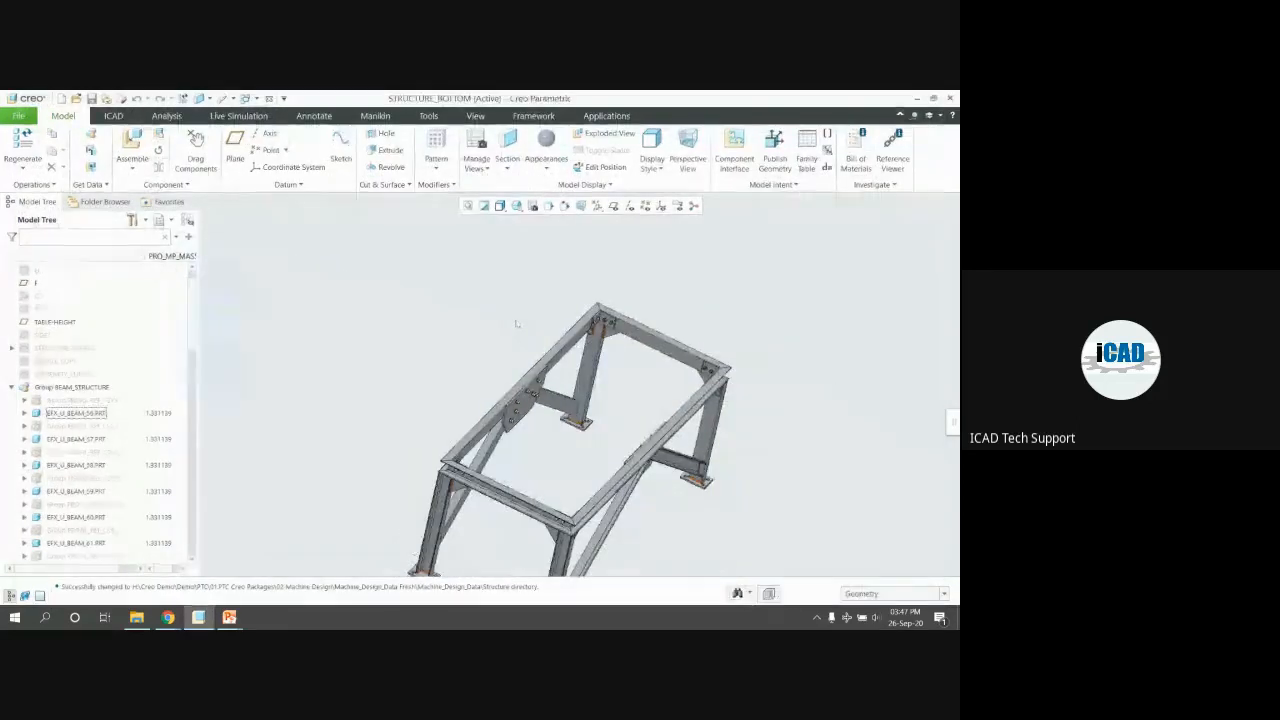
{"action": "scroll", "coordinate": [517, 324], "scroll_direction": "up", "scroll_amount": 2}
{"action": "key", "text": "ctrl+d"}
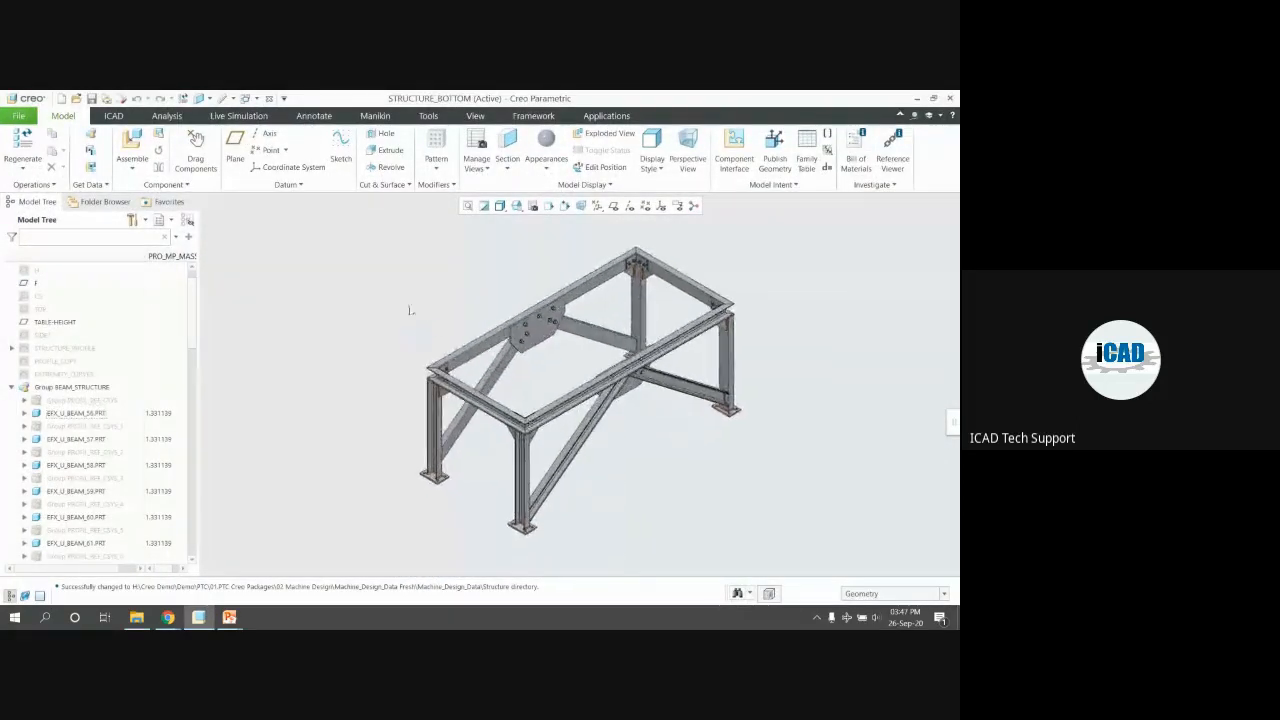
{"action": "scroll", "coordinate": [112, 361], "scroll_direction": "down", "scroll_amount": 5}
{"action": "scroll", "coordinate": [108, 368], "scroll_direction": "up", "scroll_amount": 5}
{"action": "left_click", "coordinate": [12, 387]}
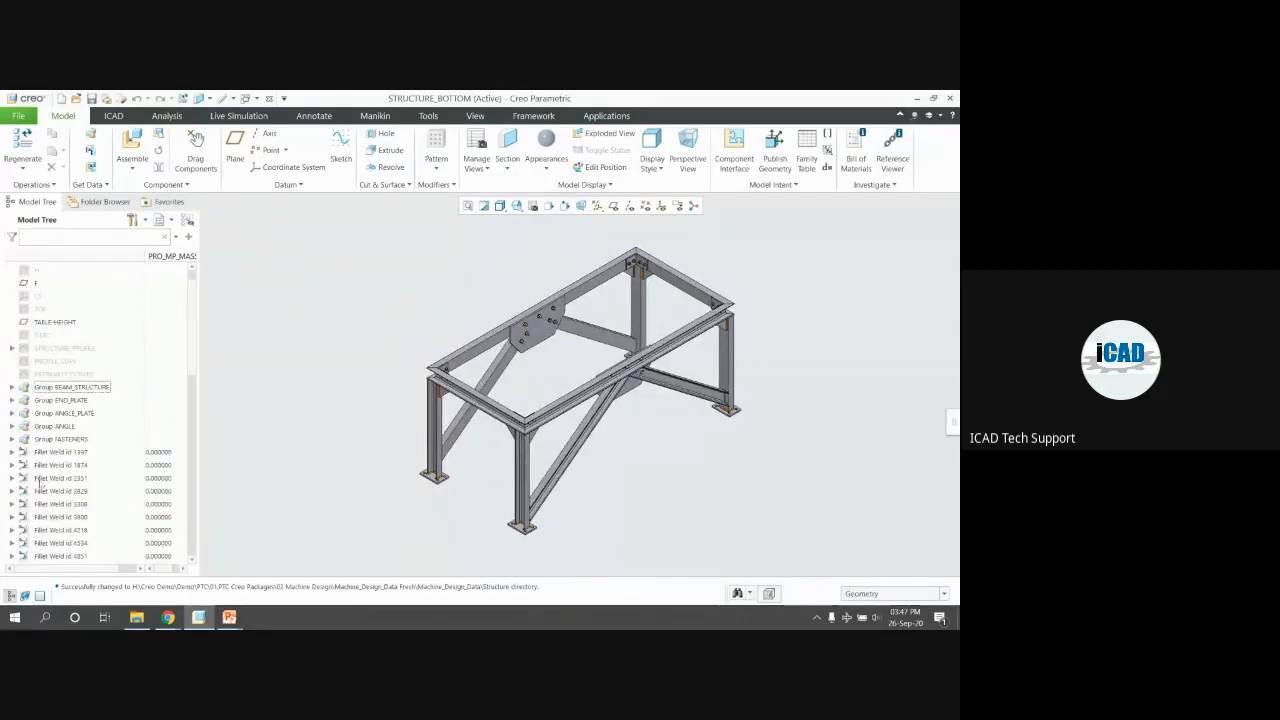
{"action": "scroll", "coordinate": [40, 483], "scroll_direction": "down", "scroll_amount": 10}
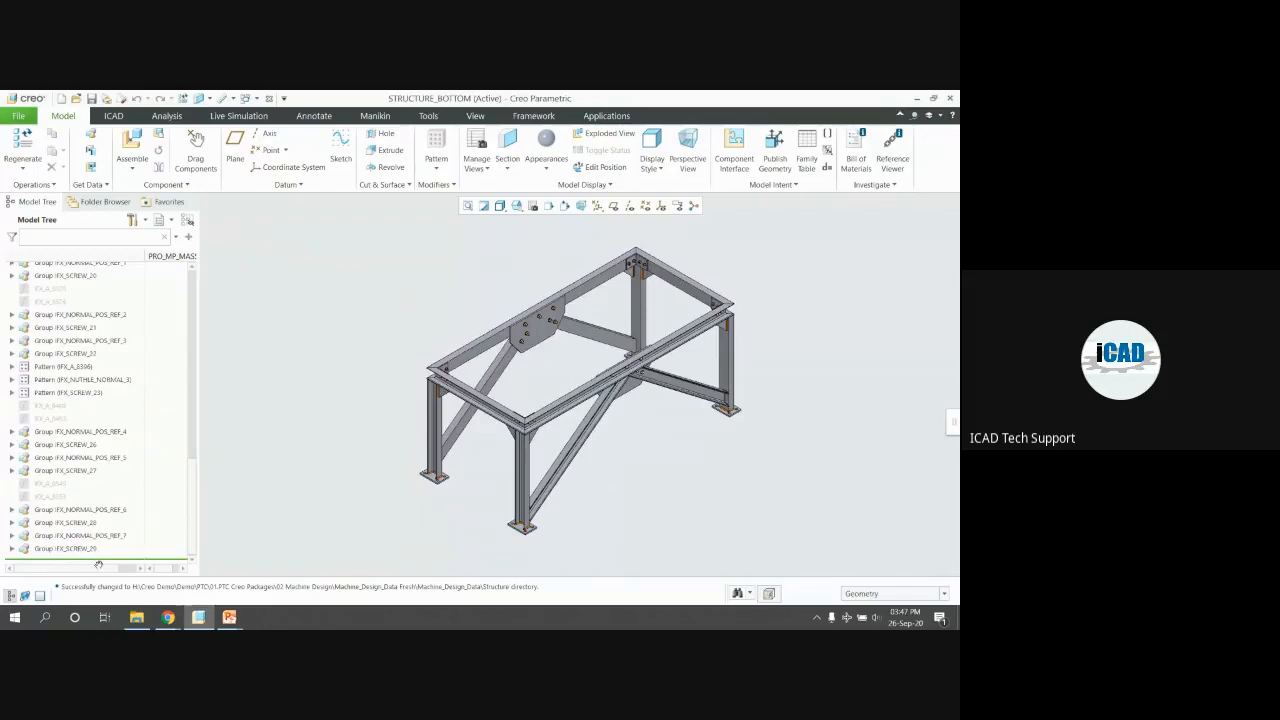
{"action": "scroll", "coordinate": [239, 397], "scroll_direction": "down", "scroll_amount": 5}
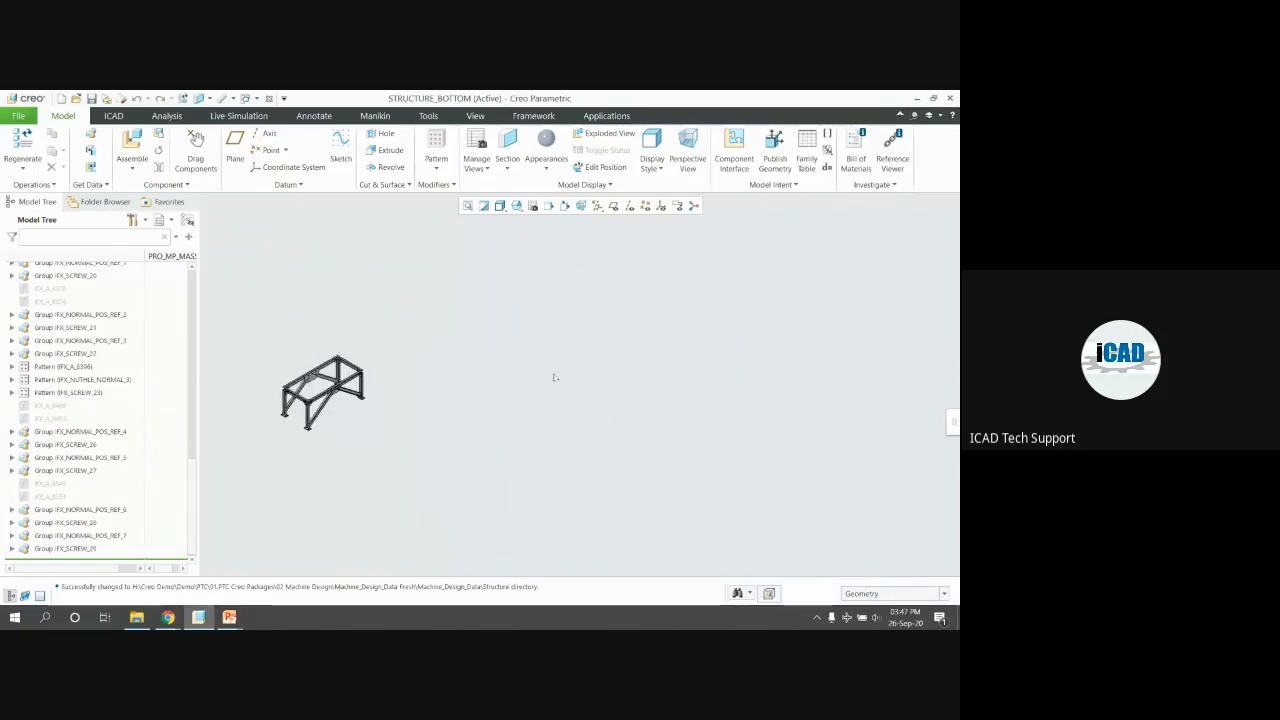
{"action": "key", "text": "ctrl+d"}
{"action": "scroll", "coordinate": [134, 349], "scroll_direction": "up", "scroll_amount": 10}
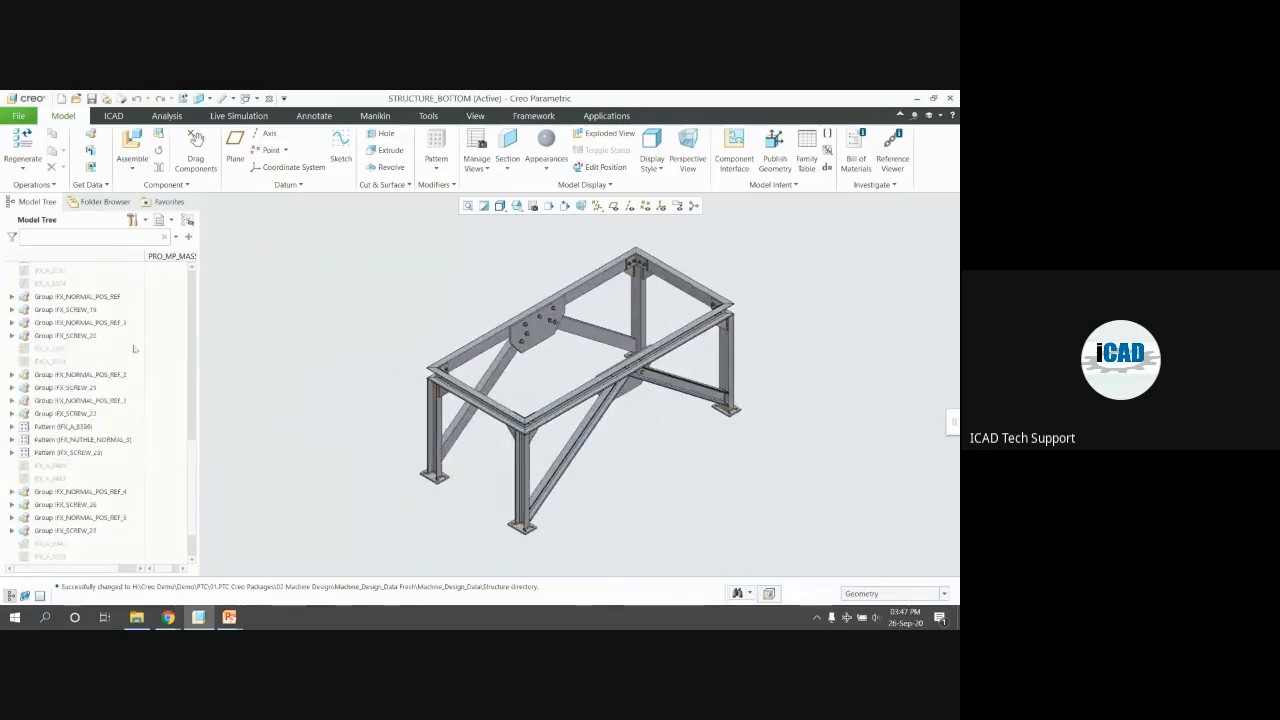
{"action": "left_click", "coordinate": [18, 116]}
Save a copy of the assembly named NEW with generated new part names, and open it
{"action": "mouse_move", "coordinate": [40, 205]}
{"action": "left_click", "coordinate": [107, 211]}
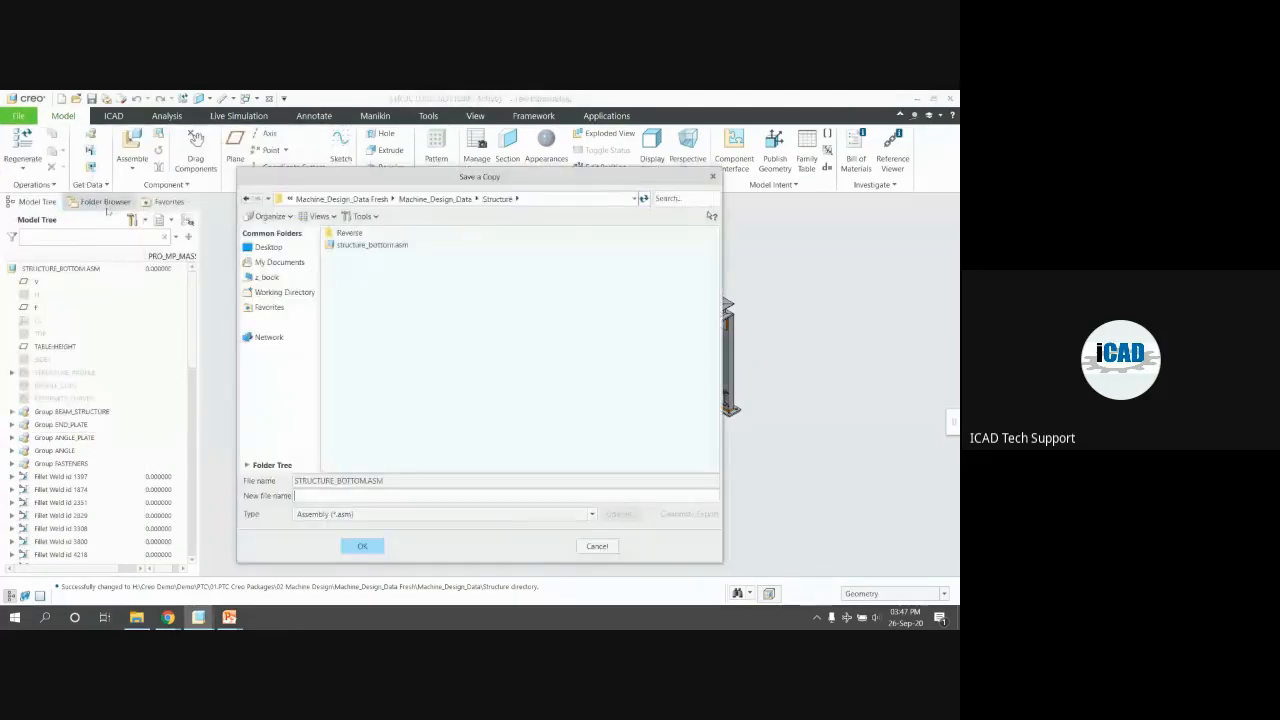
{"action": "type", "text": "N"}
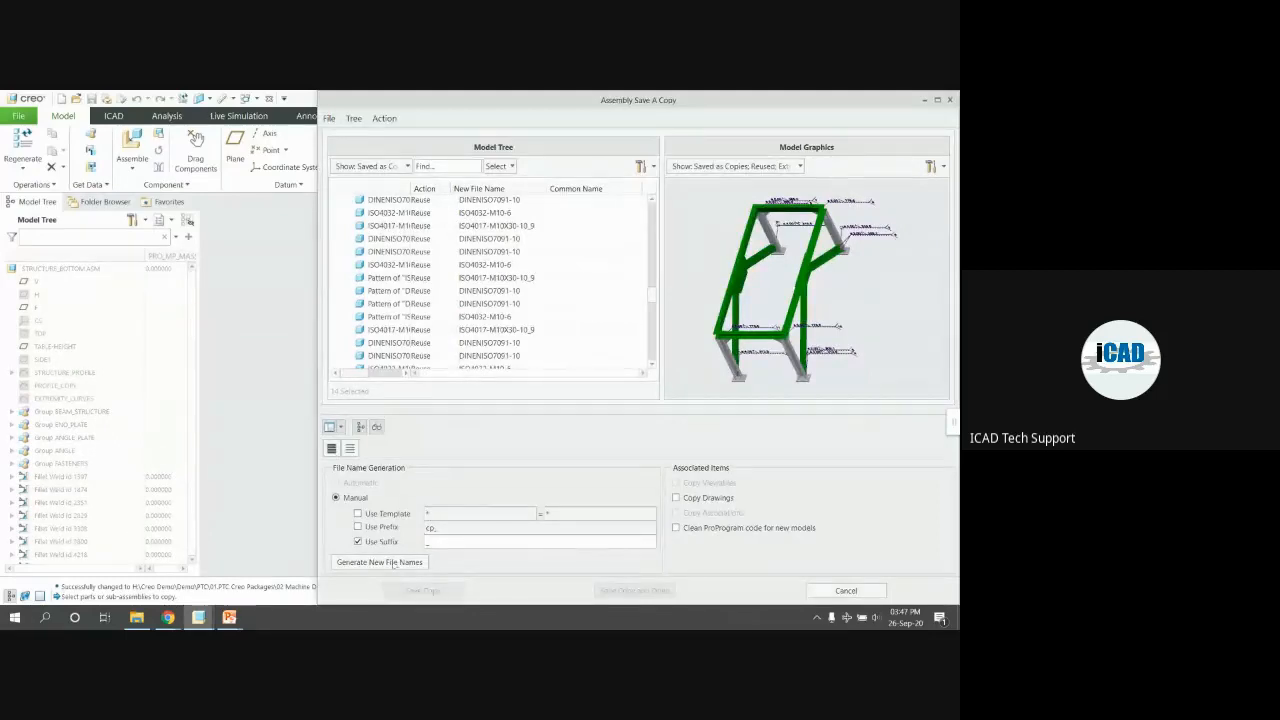
{"action": "left_click", "coordinate": [393, 562]}
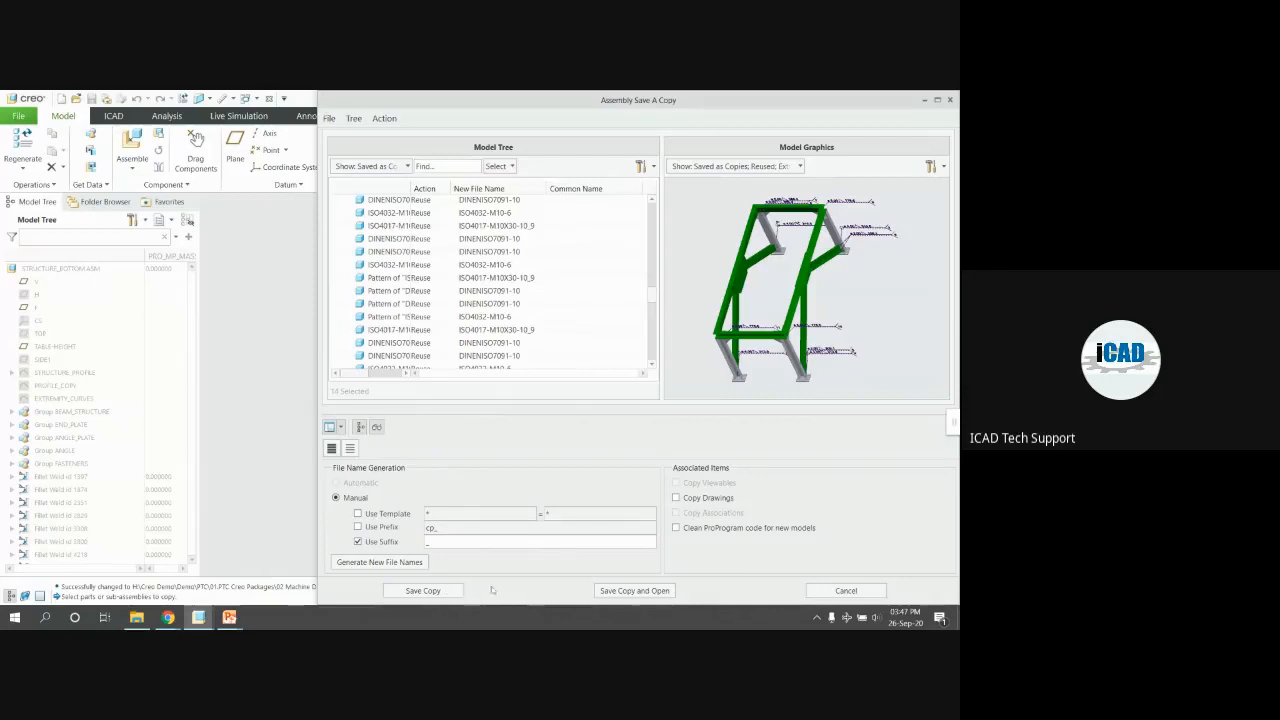
{"action": "left_click", "coordinate": [630, 590]}
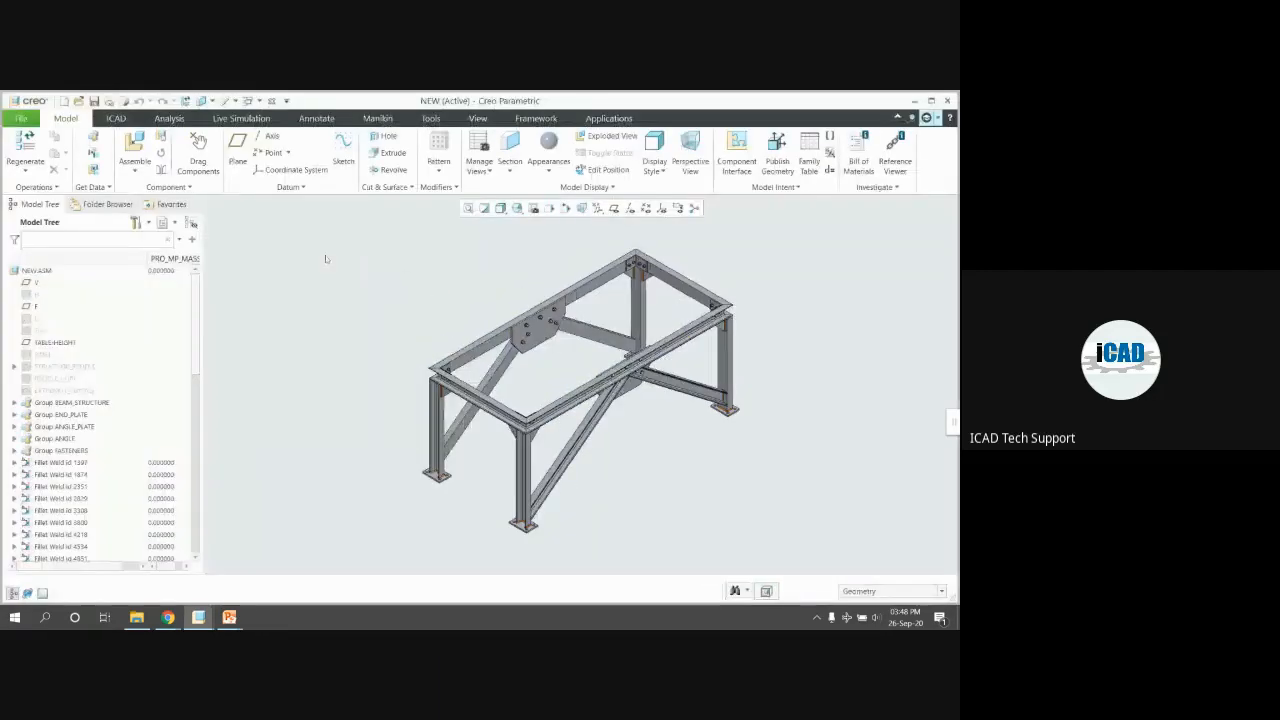
Maximize the window and delete every Model Tree group from BEAM_STRUCTURE to the last screw group
{"action": "left_click", "coordinate": [931, 101]}
{"action": "left_click", "coordinate": [54, 406]}
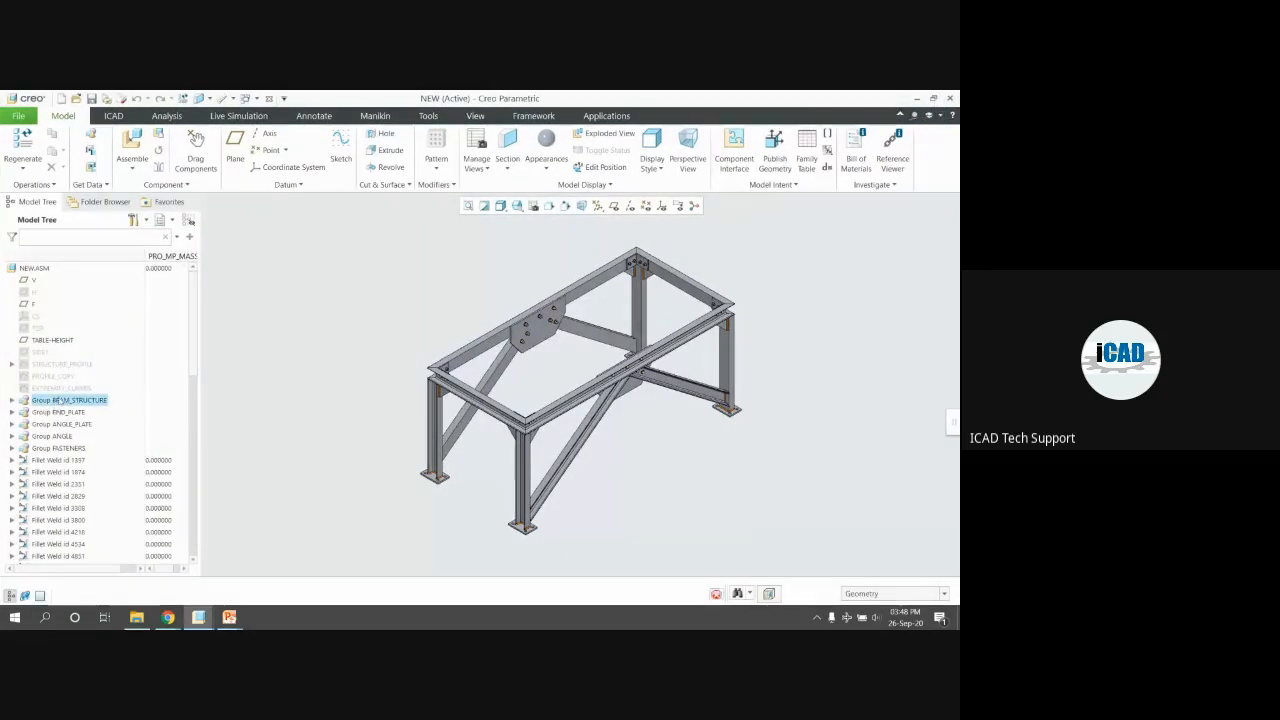
{"action": "left_click", "coordinate": [53, 550], "text": "shift"}
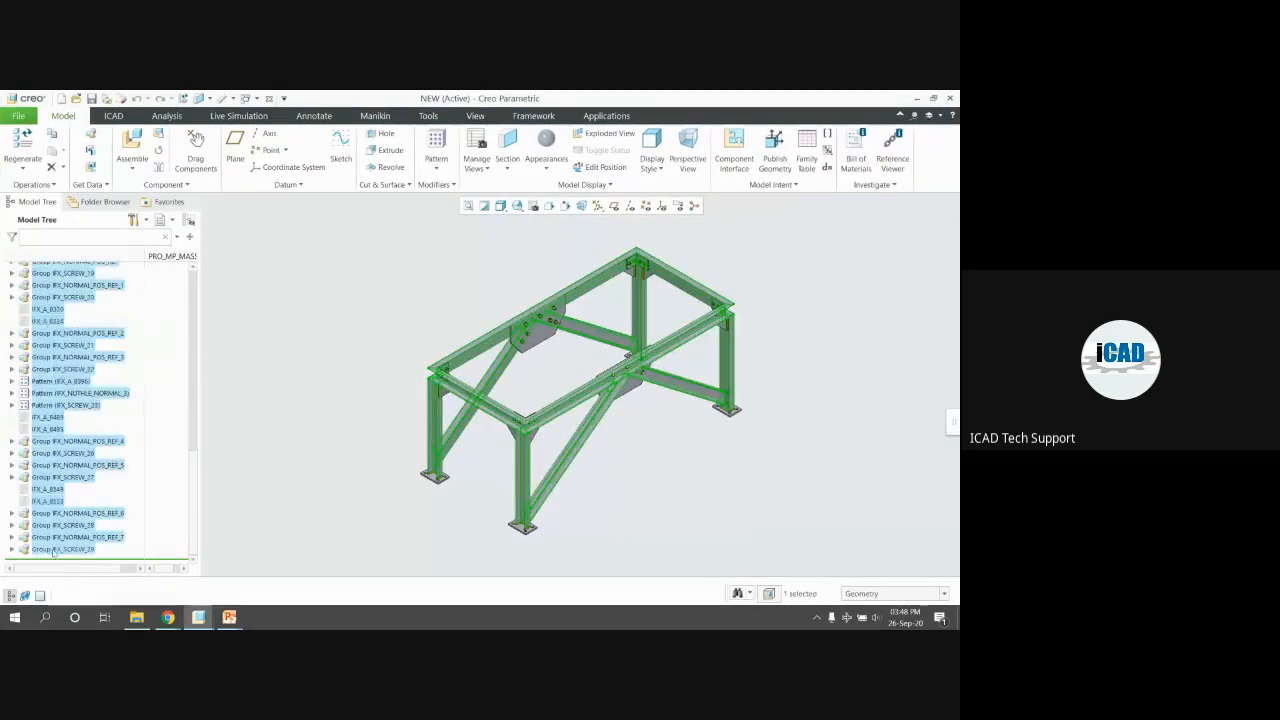
{"action": "right_click", "coordinate": [52, 456]}
{"action": "right_click", "coordinate": [79, 493]}
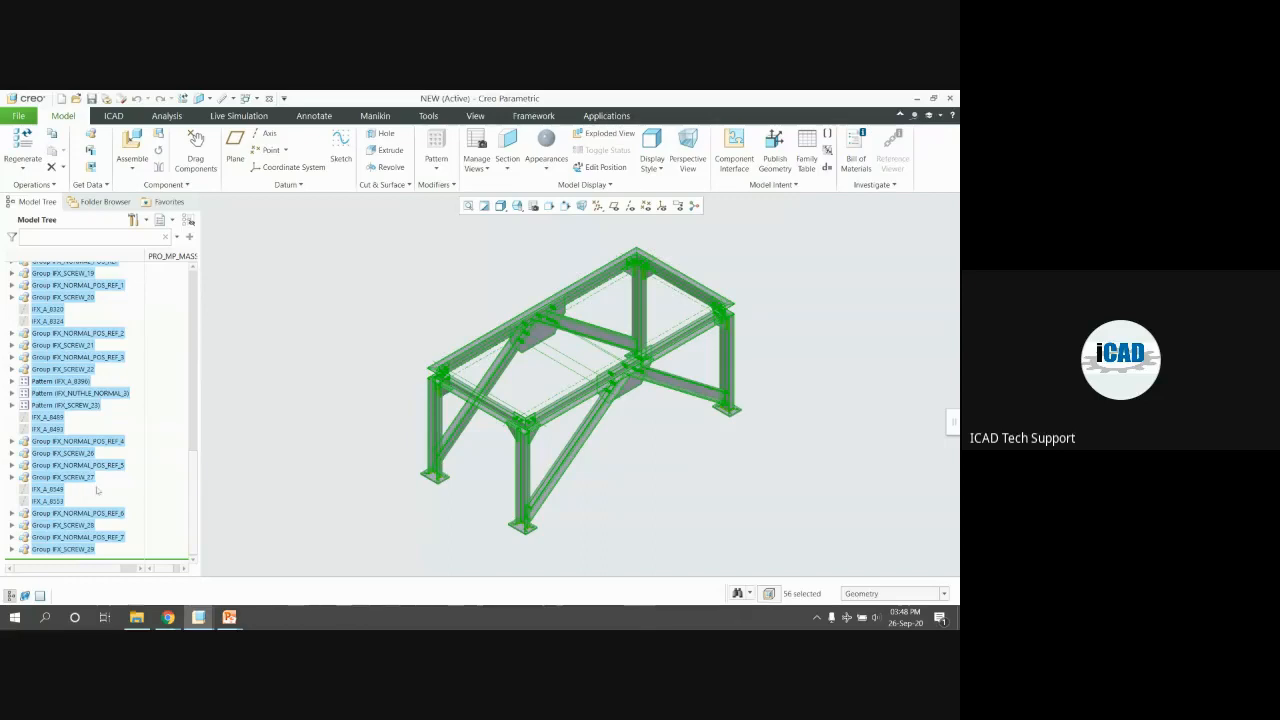
{"action": "right_click", "coordinate": [78, 461]}
{"action": "left_click", "coordinate": [139, 501]}
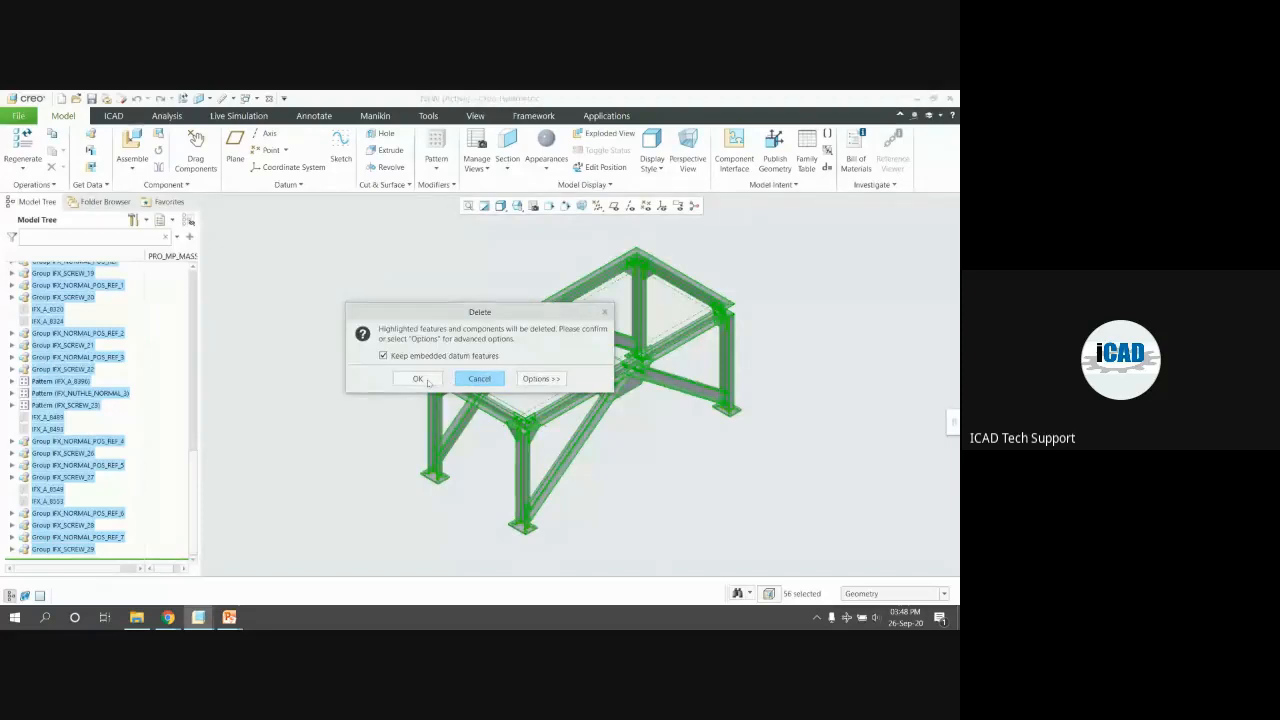
{"action": "left_click", "coordinate": [427, 381]}
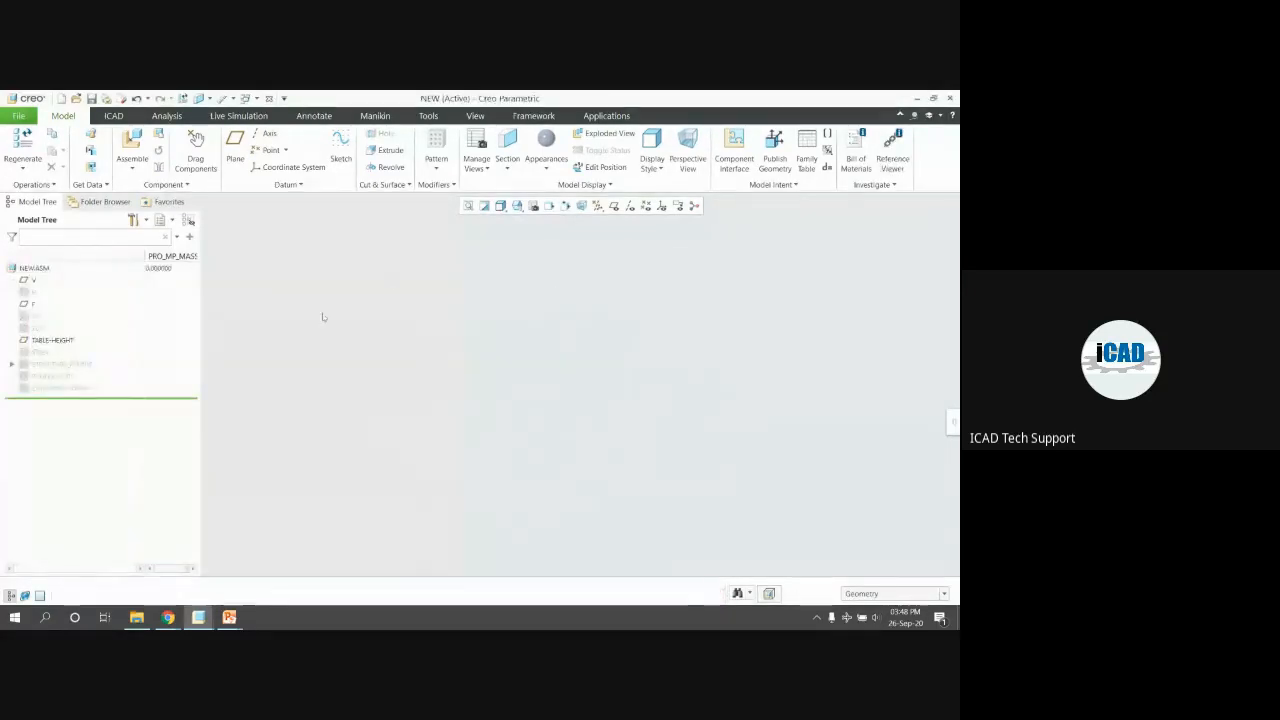
Unhide the STRUCTURE_PROFILE, PROFILE_COPY and EXTREMITY_CURVES curve features, keeping datum planes hidden
{"action": "left_click", "coordinate": [599, 207]}
{"action": "left_click", "coordinate": [615, 208]}
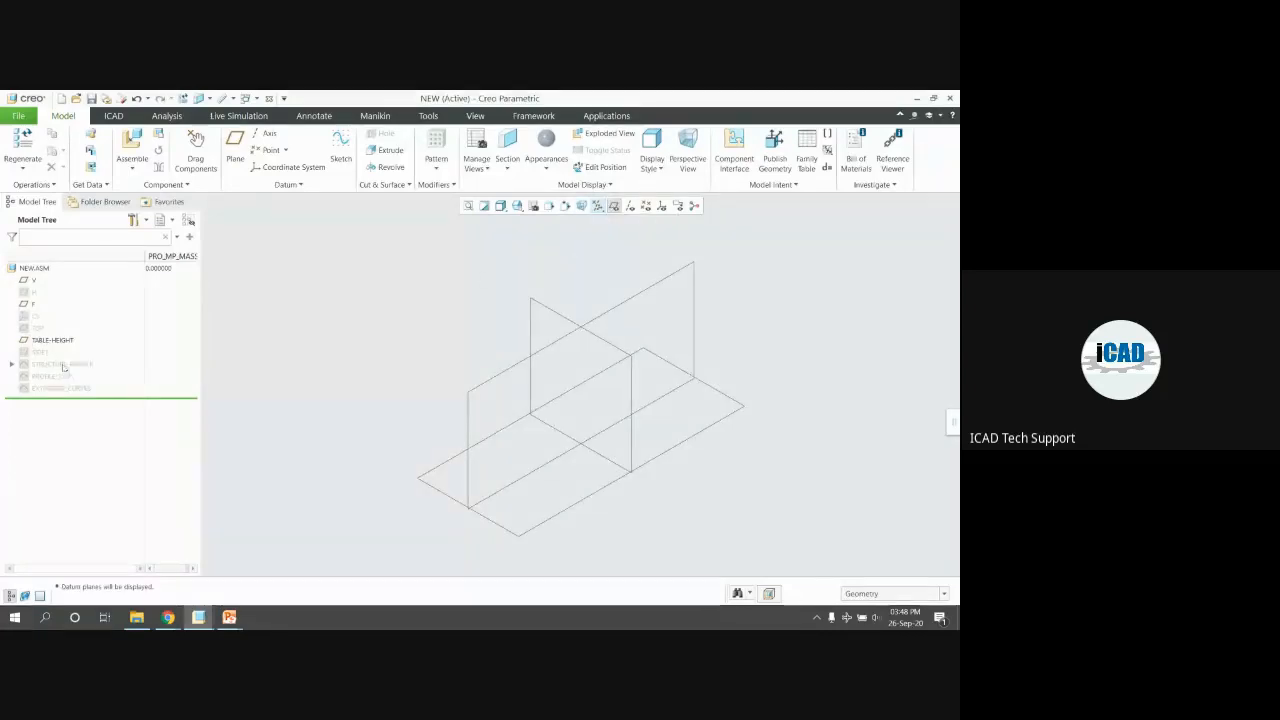
{"action": "left_click", "coordinate": [60, 364]}
{"action": "left_click", "coordinate": [60, 388], "text": "shift"}
{"action": "left_click", "coordinate": [84, 353]}
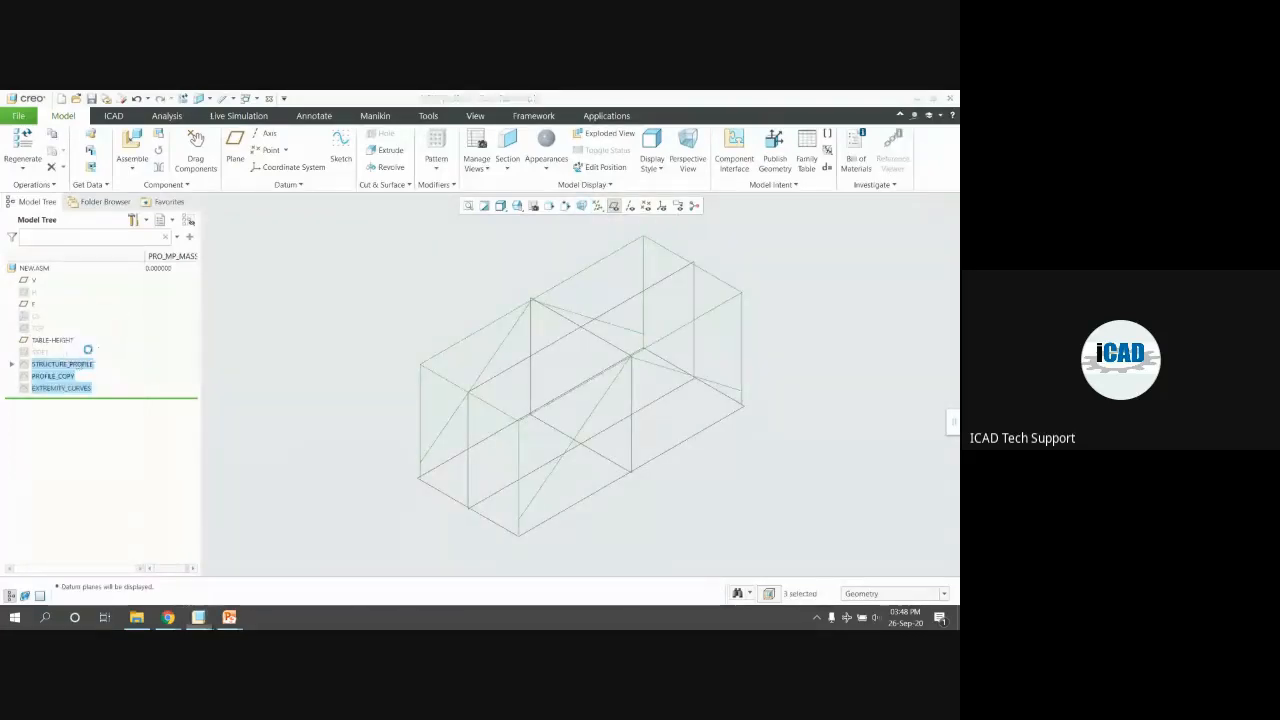
{"action": "left_click", "coordinate": [443, 272]}
{"action": "left_click", "coordinate": [614, 207]}
Edit the definition of the STRUCTURE_PROFILE sketch
{"action": "mouse_move", "coordinate": [497, 286]}
{"action": "middle_mouse_down"}
{"action": "mouse_move", "coordinate": [483, 280]}
{"action": "mouse_move", "coordinate": [499, 287]}
{"action": "middle_mouse_up"}
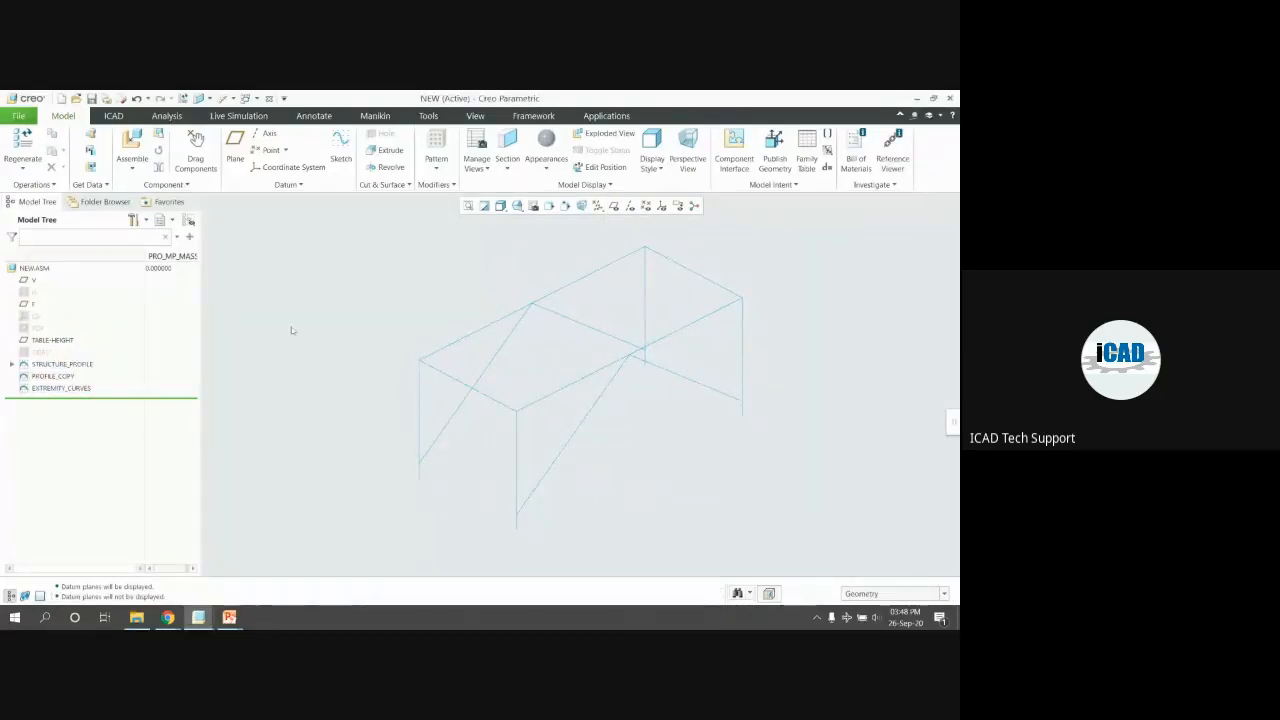
{"action": "left_click", "coordinate": [60, 364]}
{"action": "left_click", "coordinate": [66, 318]}
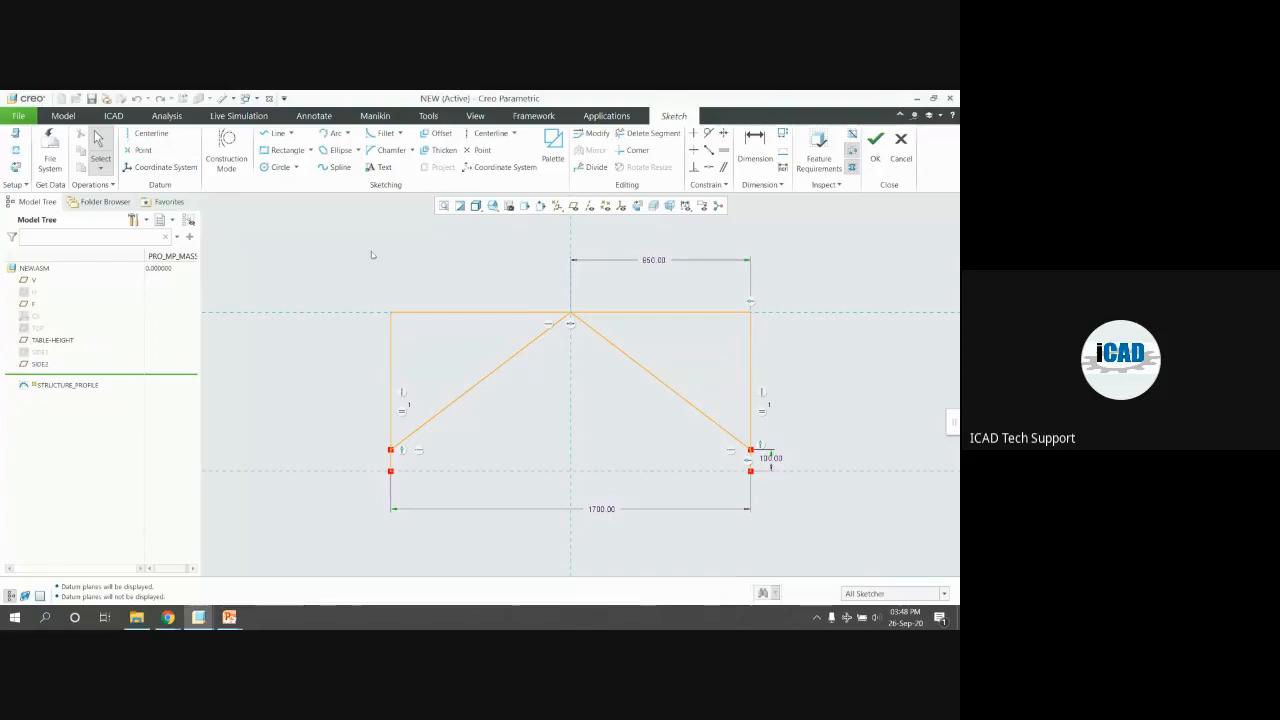
Inspect the profile's top and right diagonal lines, then accept the STRUCTURE_PROFILE sketch
{"action": "left_click", "coordinate": [510, 313]}
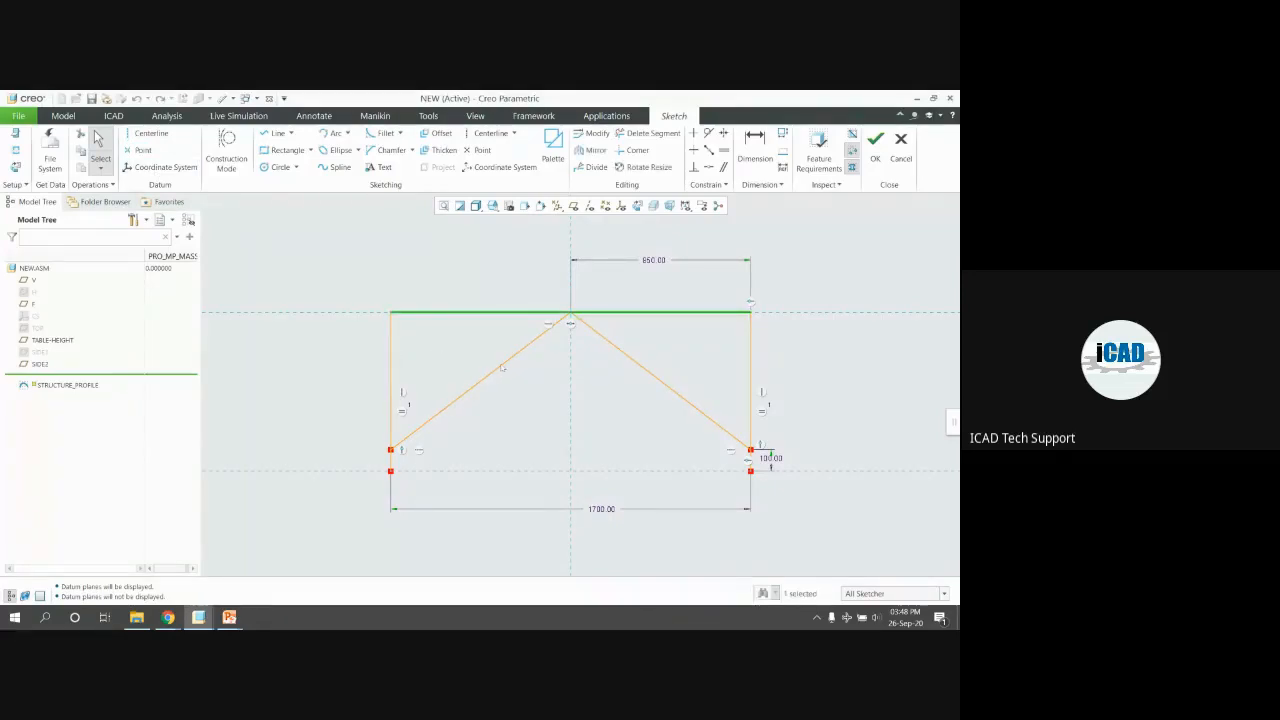
{"action": "left_click", "coordinate": [662, 386]}
{"action": "left_click", "coordinate": [734, 392]}
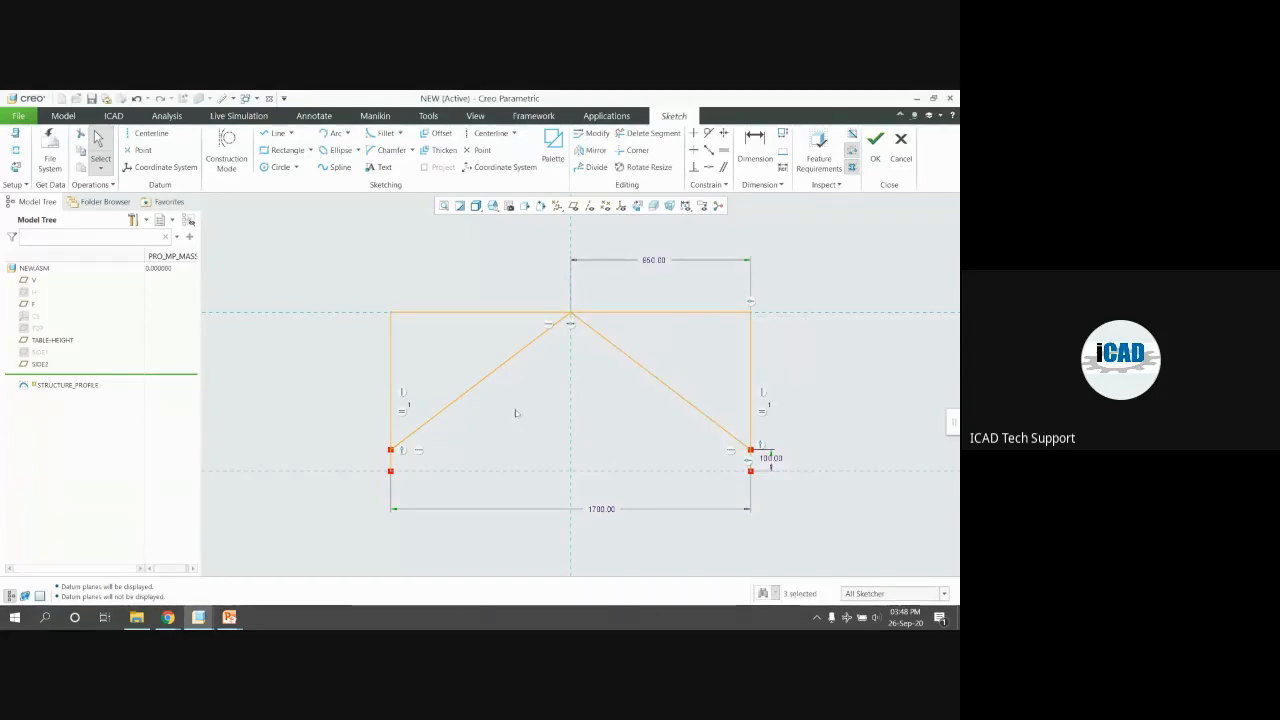
{"action": "scroll", "coordinate": [765, 458], "scroll_direction": "down", "scroll_amount": 3}
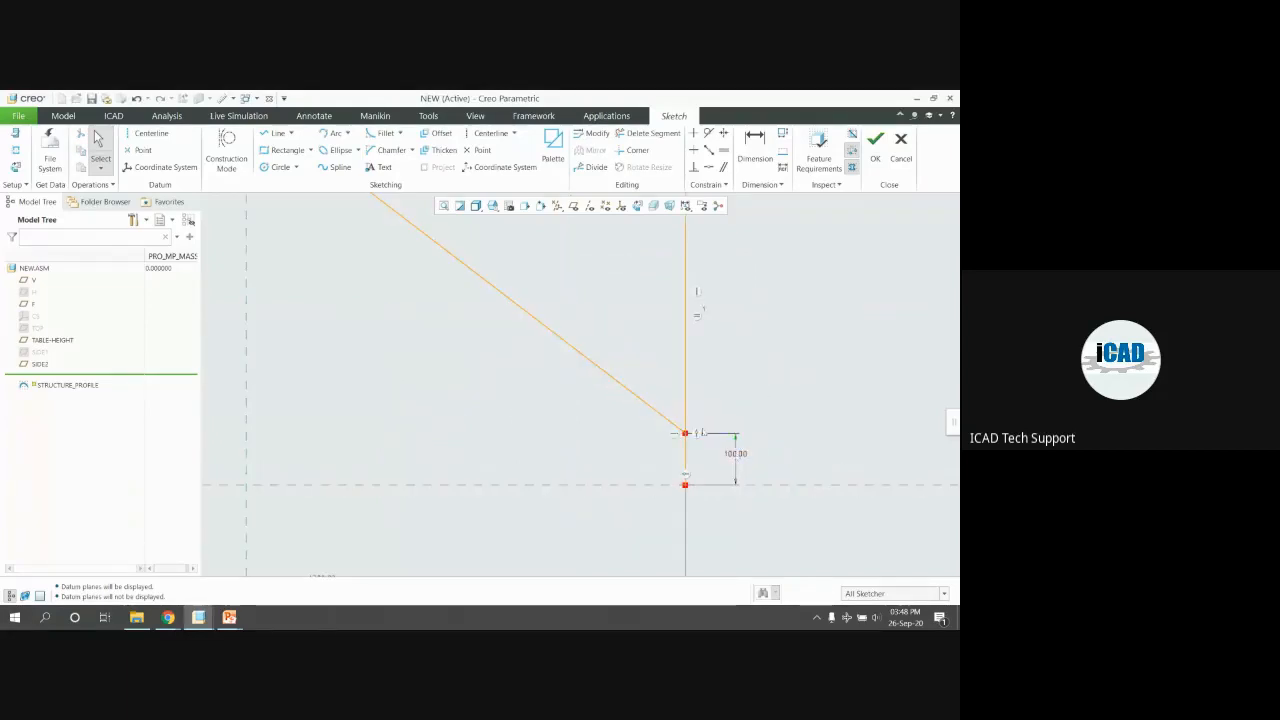
{"action": "scroll", "coordinate": [766, 446], "scroll_direction": "up", "scroll_amount": 3}
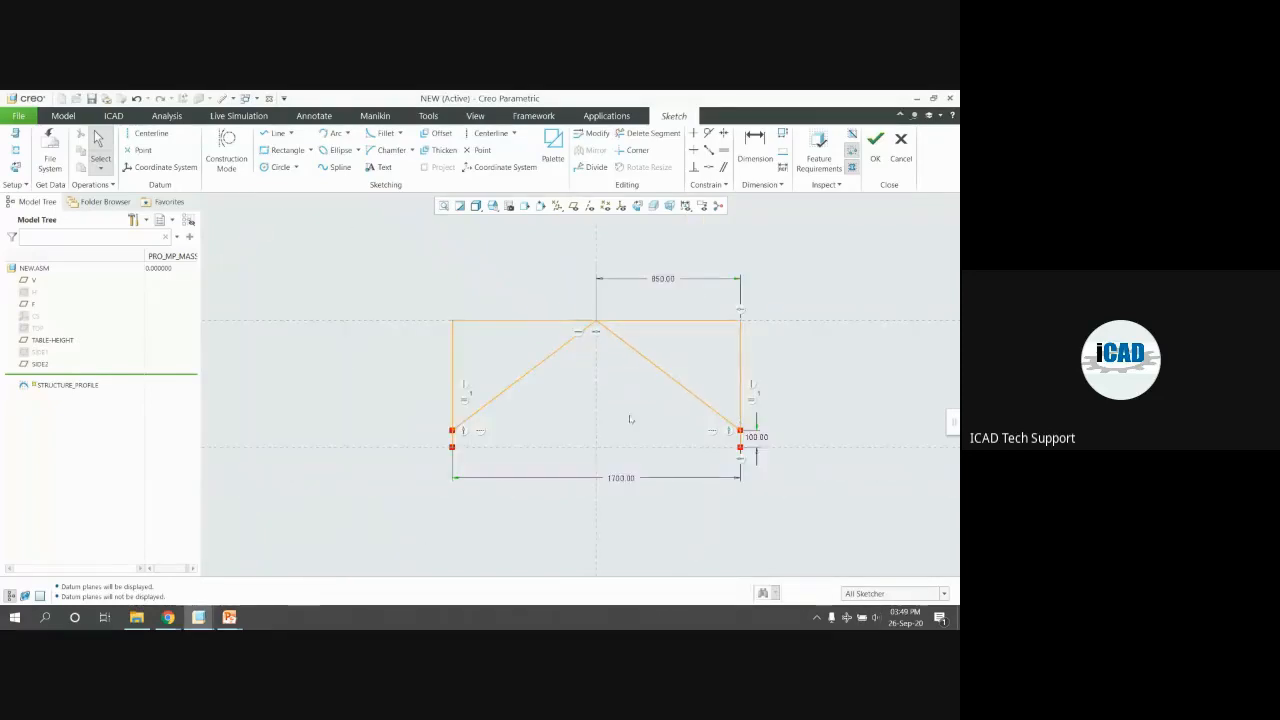
{"action": "left_click", "coordinate": [875, 143]}
{"action": "middle_click_drag", "start_coordinate": [582, 387], "coordinate": [611, 414]}
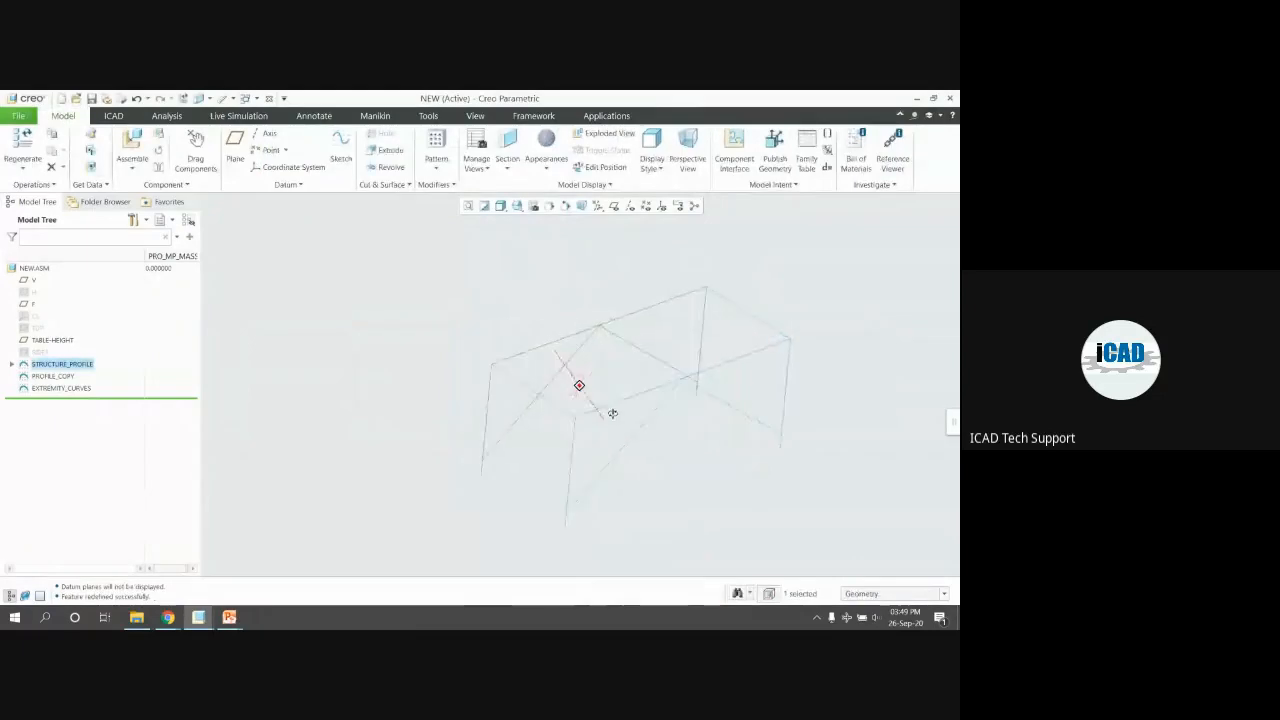
Check the STRUCTURE_PROFILE and EXTREMITY_CURVES curves, then switch to the Framework tools
{"action": "left_click", "coordinate": [394, 343]}
{"action": "scroll", "coordinate": [394, 343], "scroll_direction": "up", "scroll_amount": 1}
{"action": "left_click", "coordinate": [500, 395]}
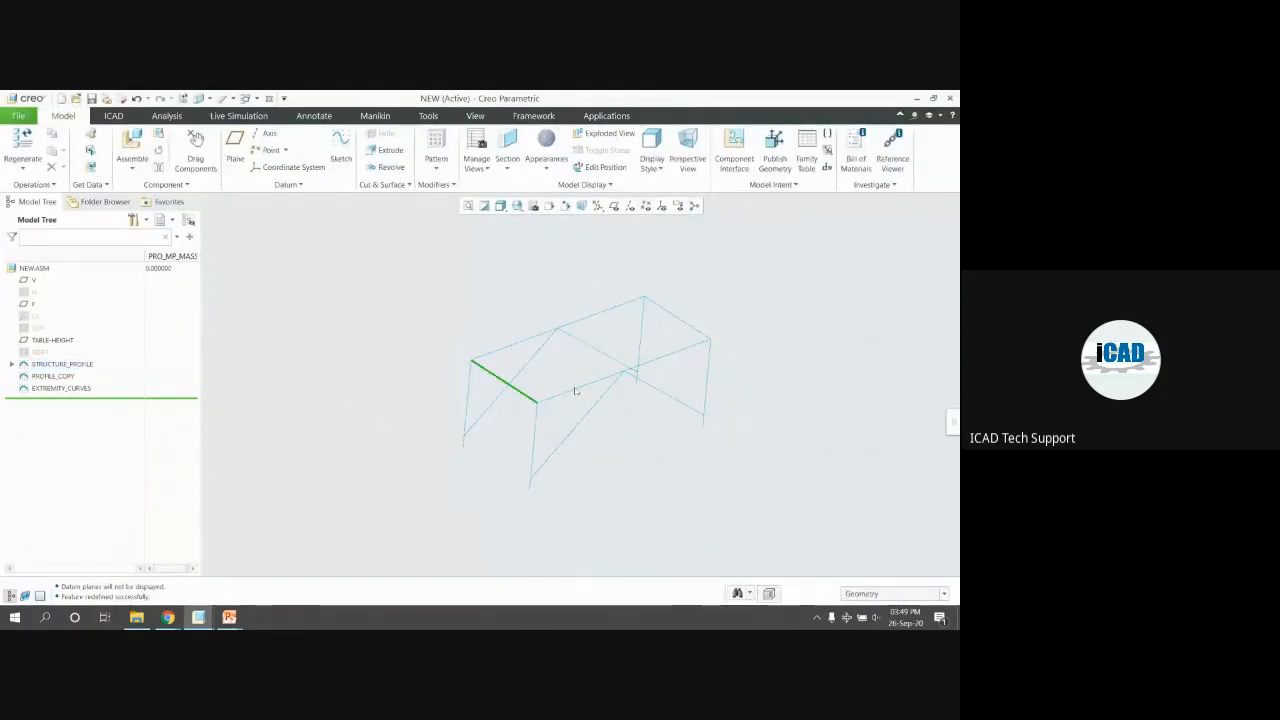
{"action": "left_click", "coordinate": [52, 376]}
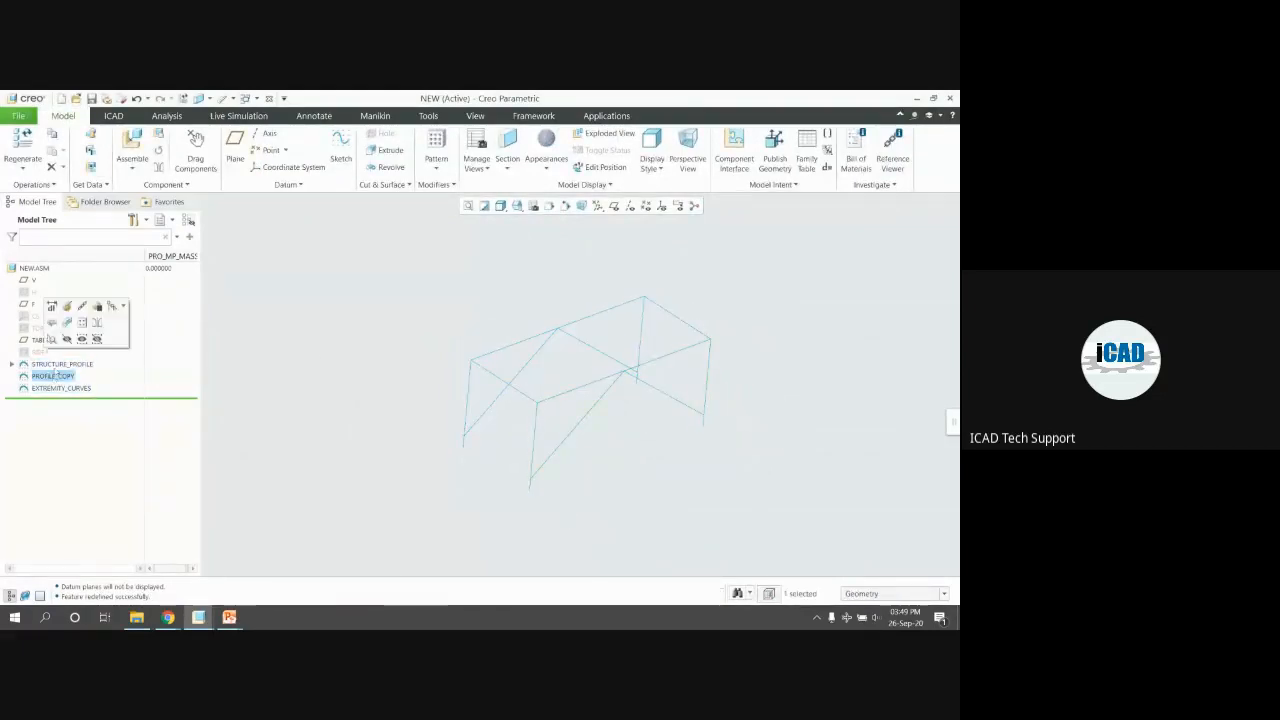
{"action": "left_click", "coordinate": [62, 364]}
{"action": "left_click", "coordinate": [67, 389]}
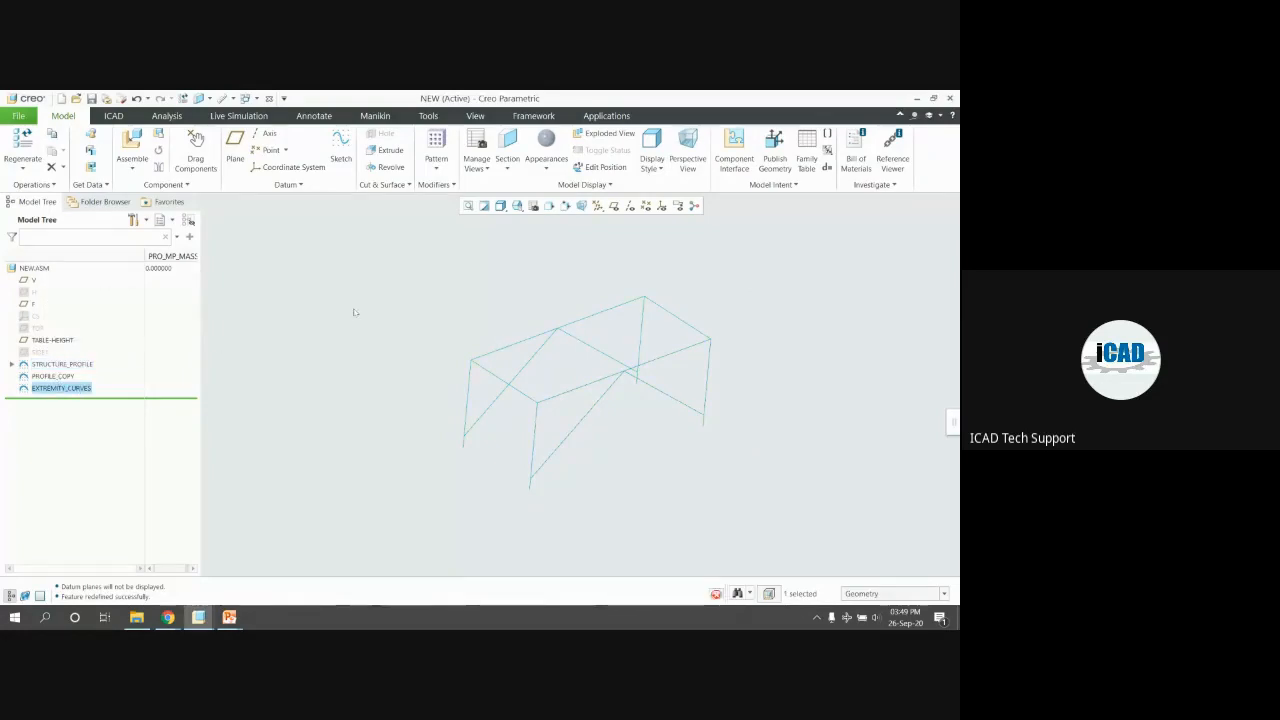
{"action": "left_click", "coordinate": [352, 309]}
{"action": "left_click", "coordinate": [533, 116]}
{"action": "middle_click_drag", "start_coordinate": [397, 291], "coordinate": [391, 286]}
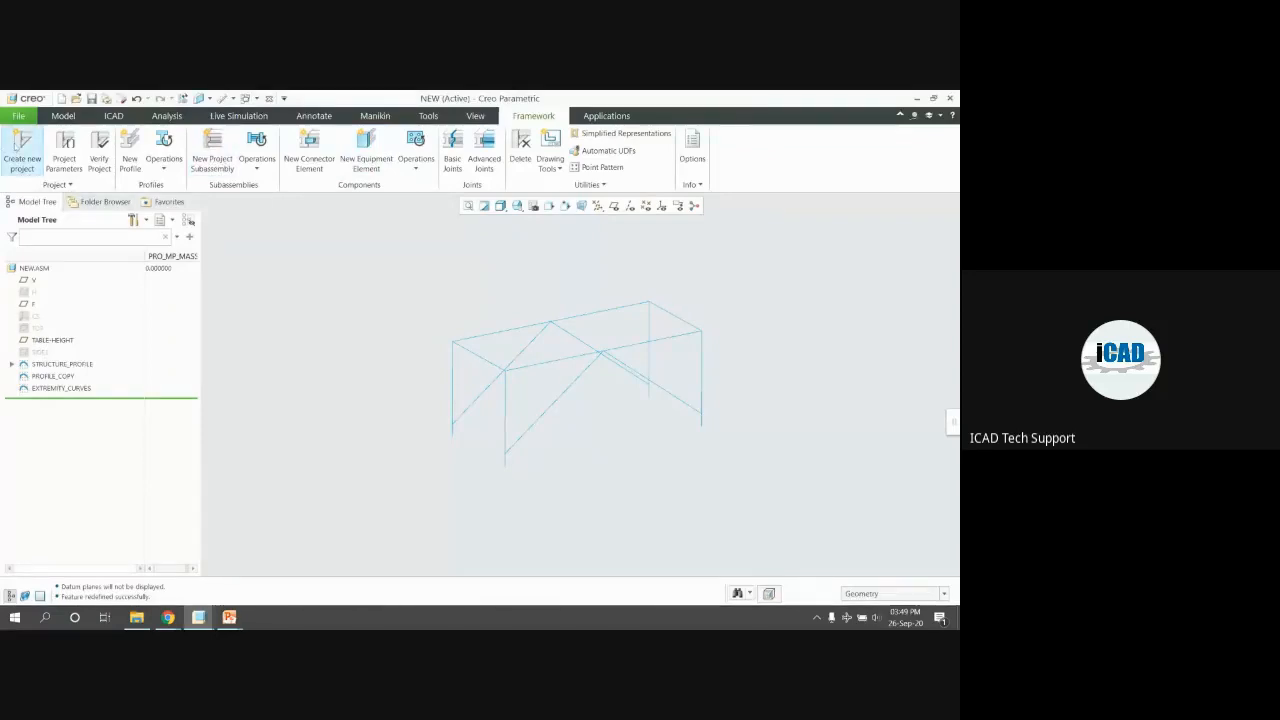
Set the Parts Prefix to ICAD in Project Parameters, then run Verify Project
{"action": "left_click", "coordinate": [30, 160]}
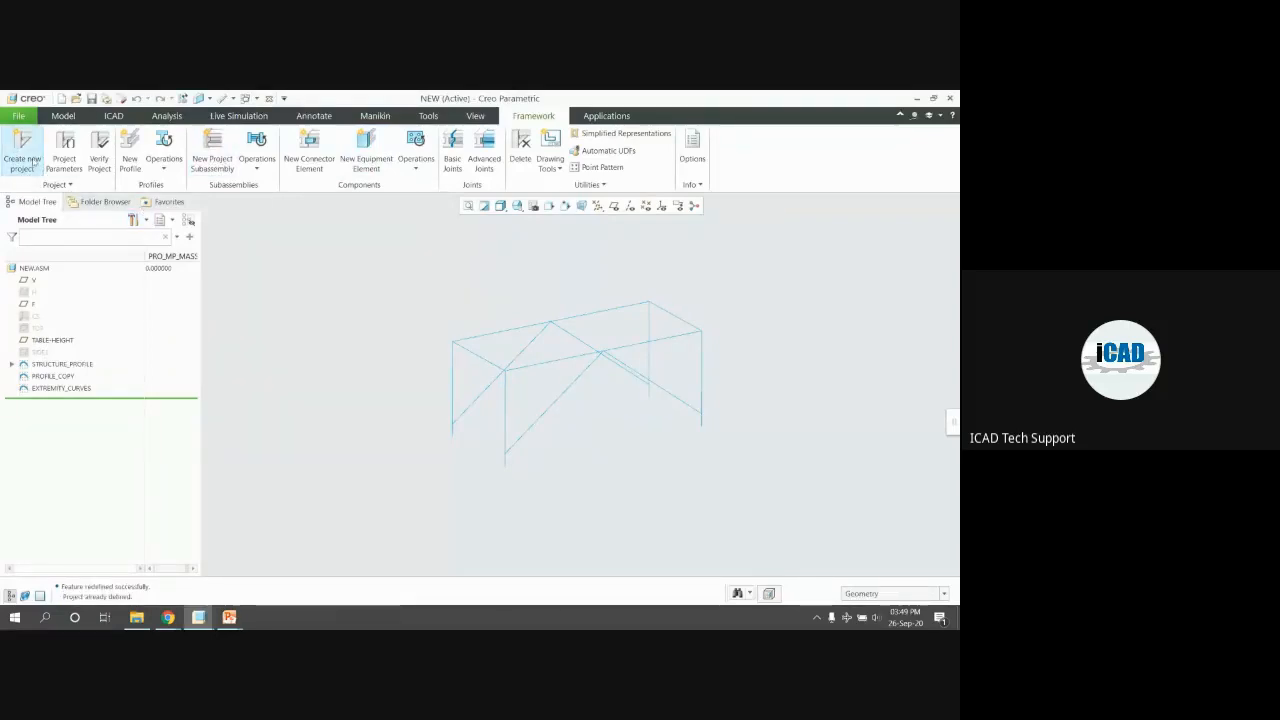
{"action": "left_click", "coordinate": [64, 160]}
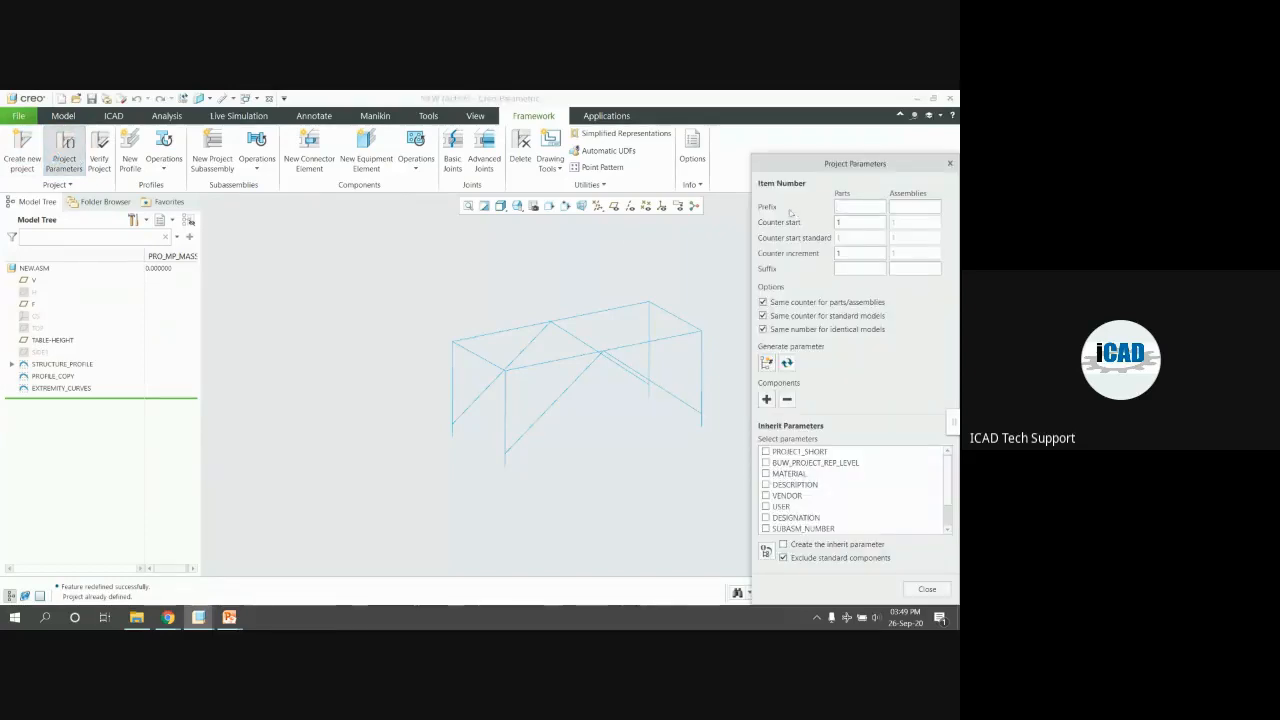
{"action": "left_click_drag", "start_coordinate": [850, 168], "coordinate": [835, 143]}
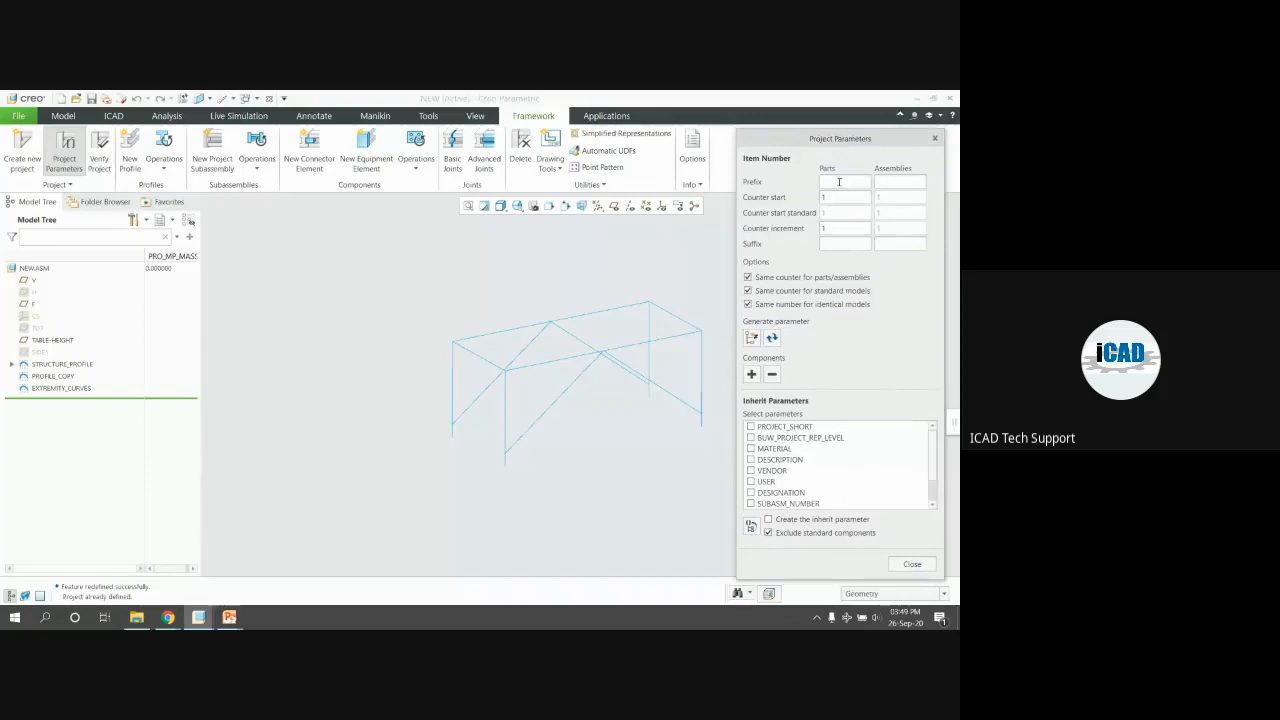
{"action": "type", "text": "AD"}
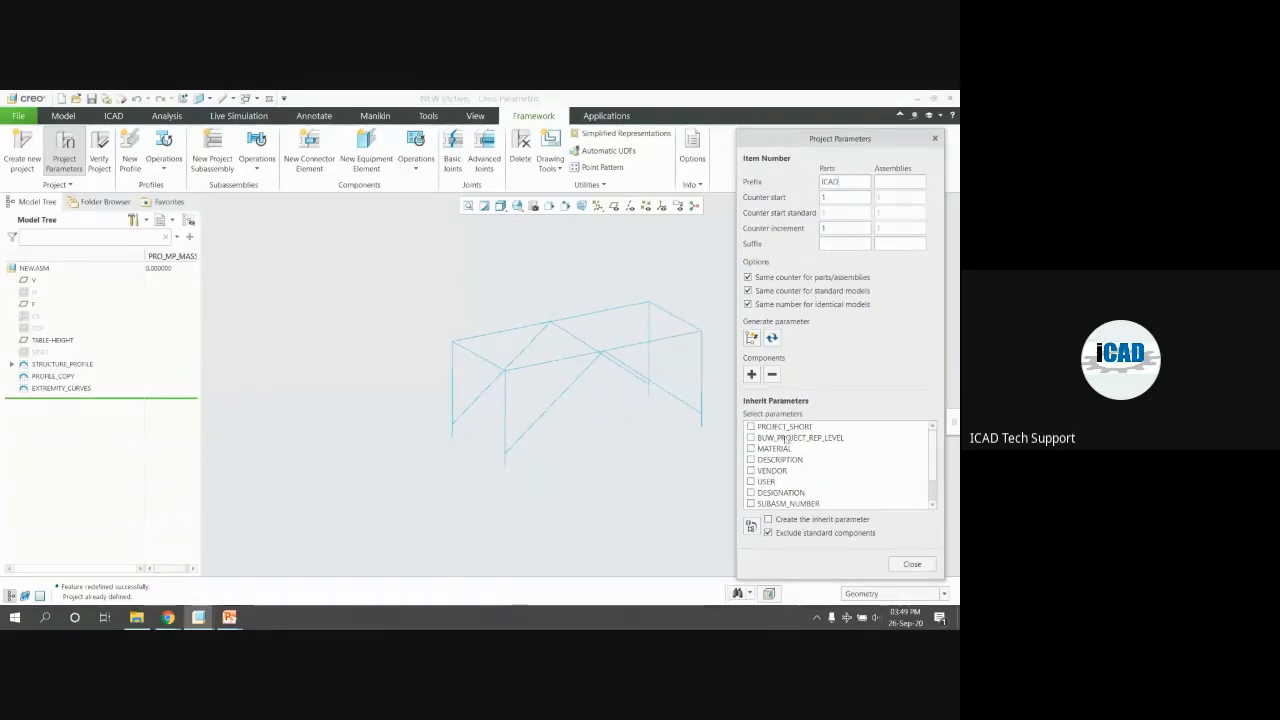
{"action": "left_click", "coordinate": [752, 375]}
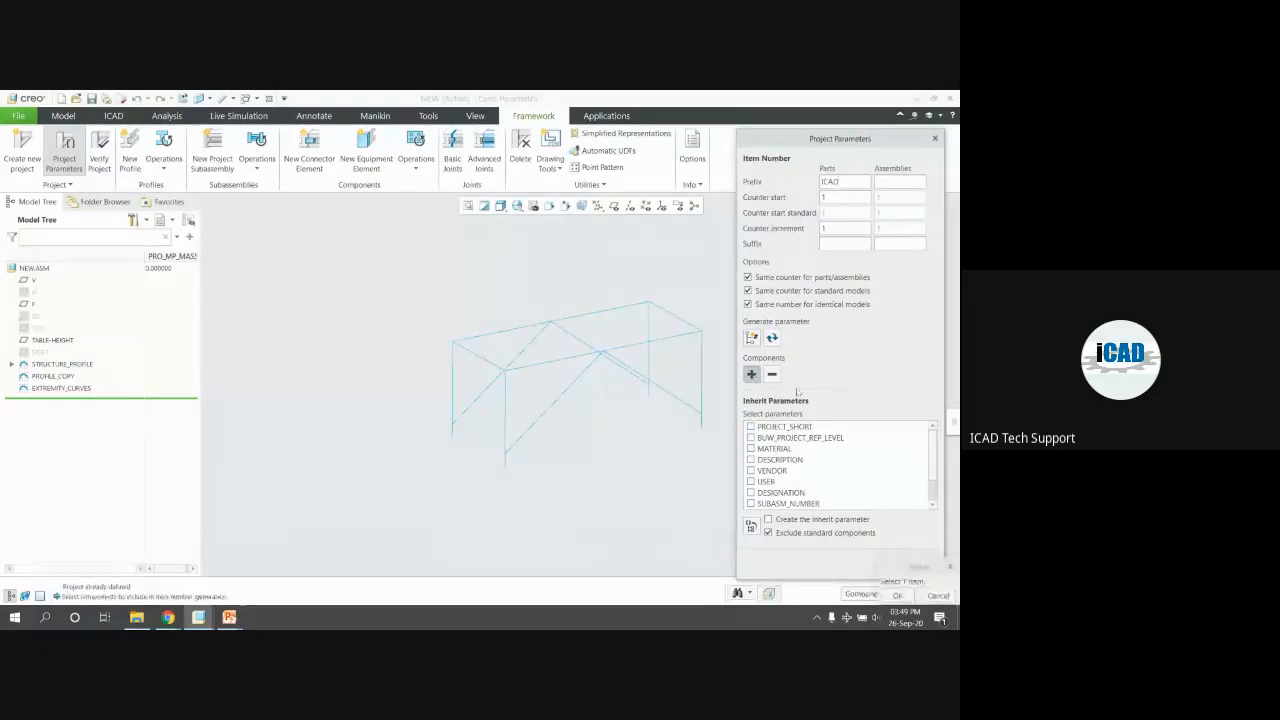
{"action": "left_click", "coordinate": [898, 596]}
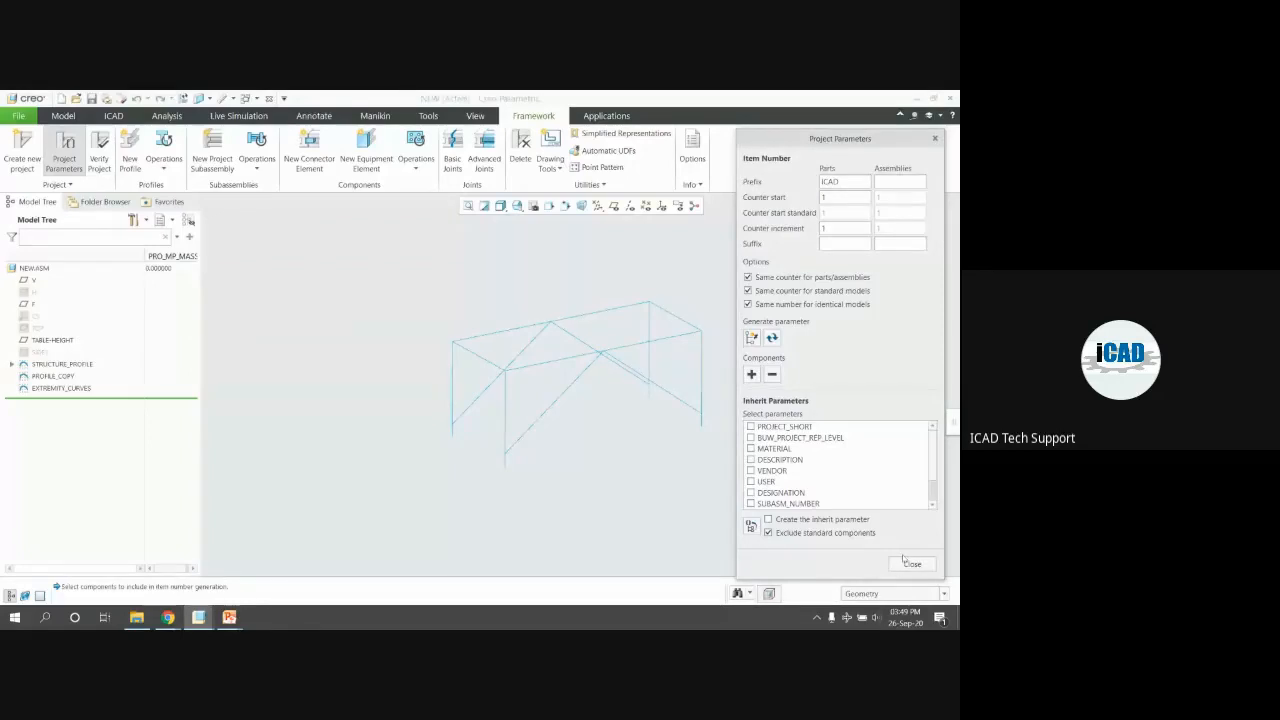
{"action": "left_click", "coordinate": [909, 564]}
{"action": "left_click", "coordinate": [99, 152]}
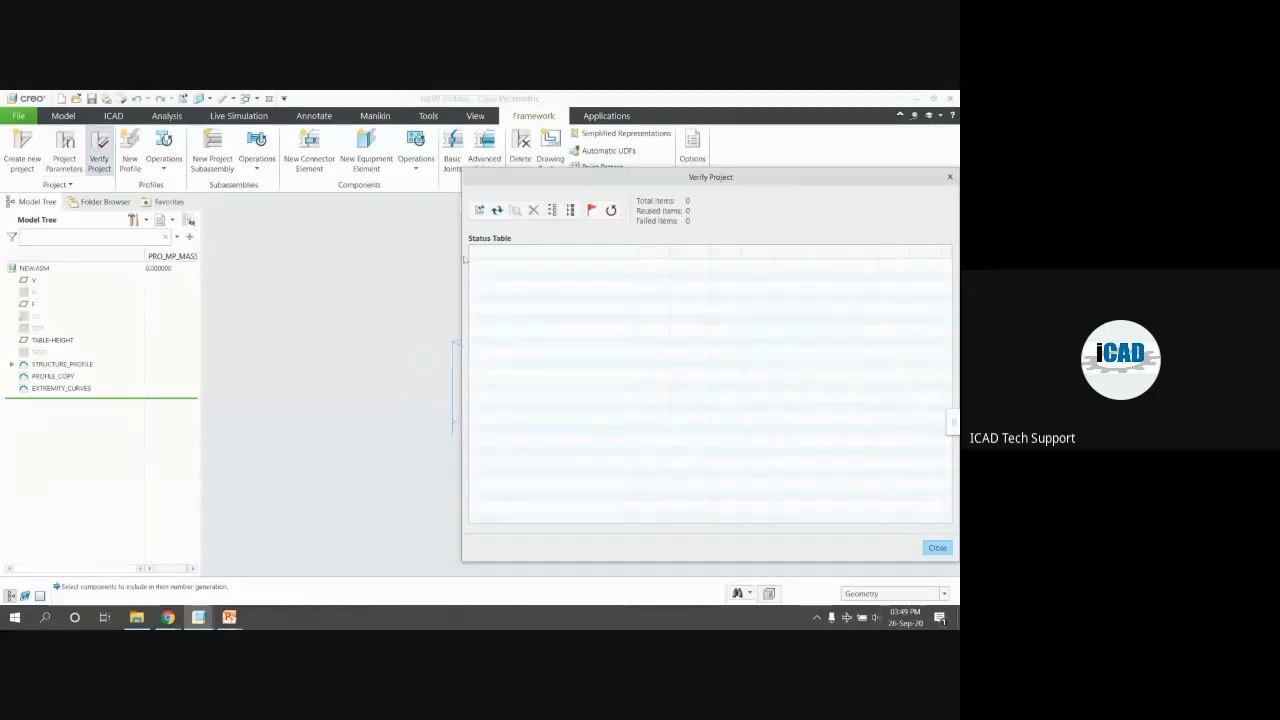
Dismiss the project verification table and start a New Profile from the beam library
{"action": "left_click", "coordinate": [949, 177]}
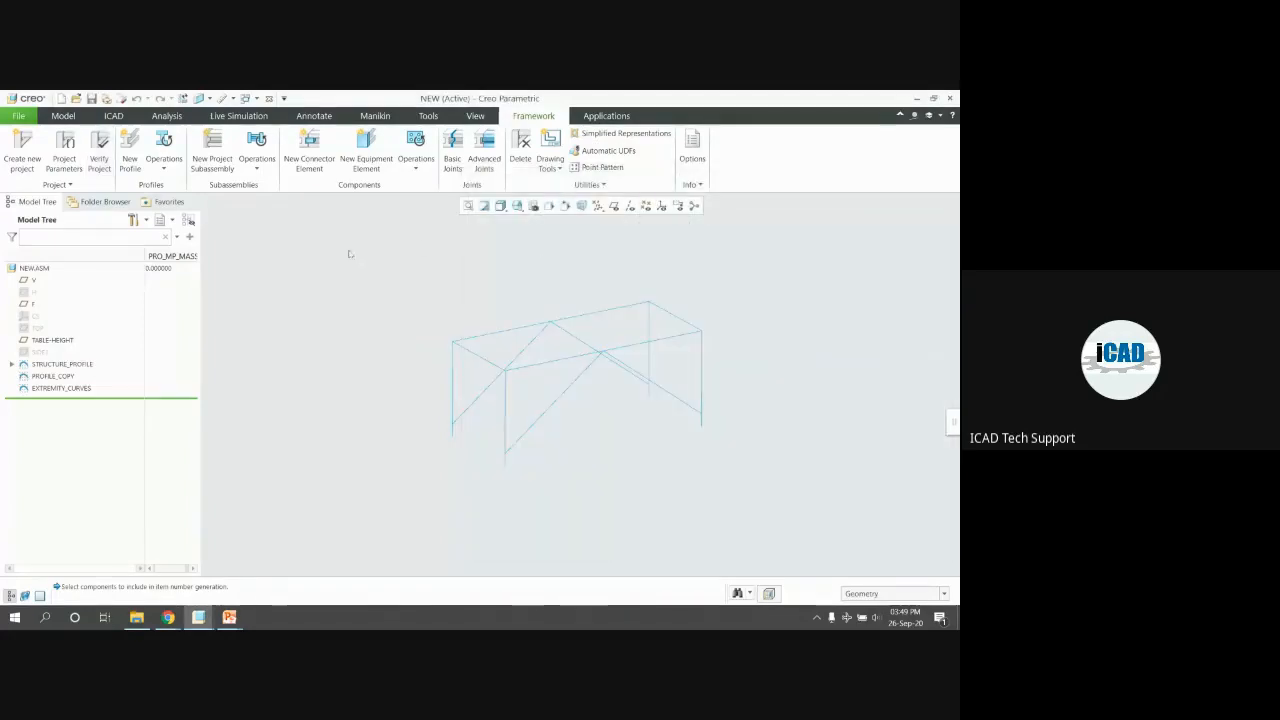
{"action": "left_click", "coordinate": [118, 155]}
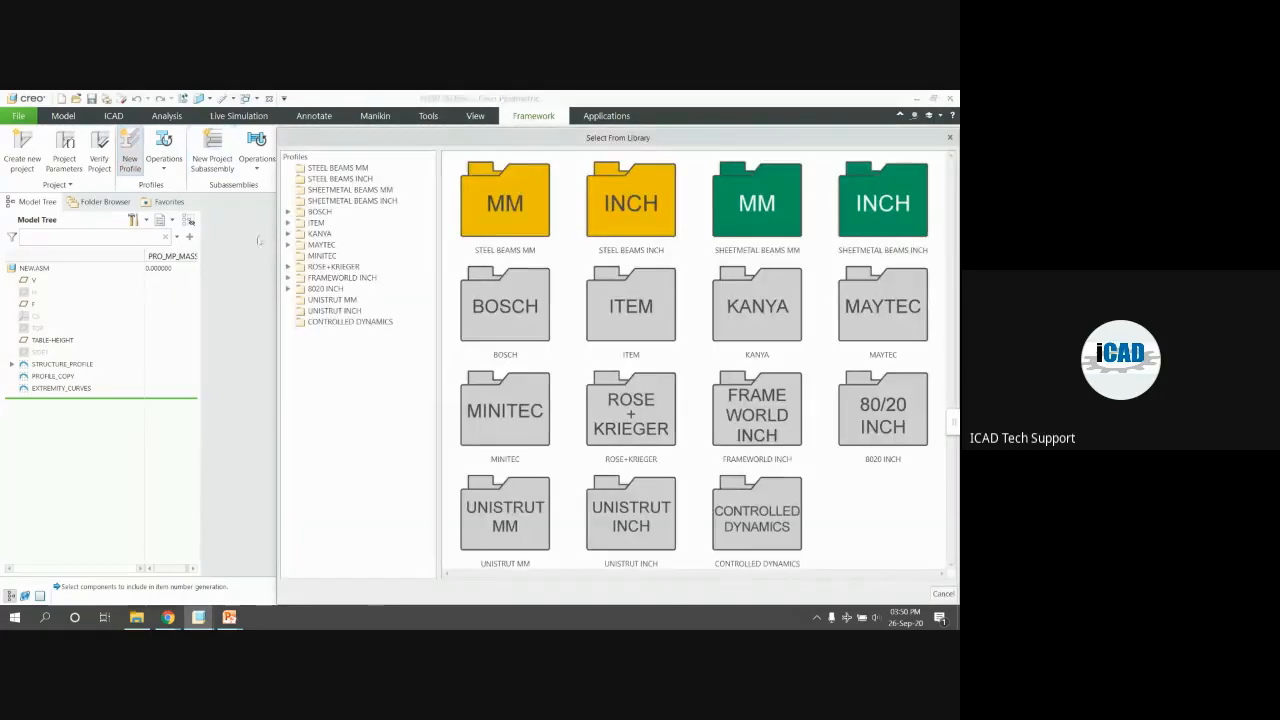
Browse the steel beam, sheet metal beam and Bosch profile folders in the library
{"action": "left_click", "coordinate": [314, 170]}
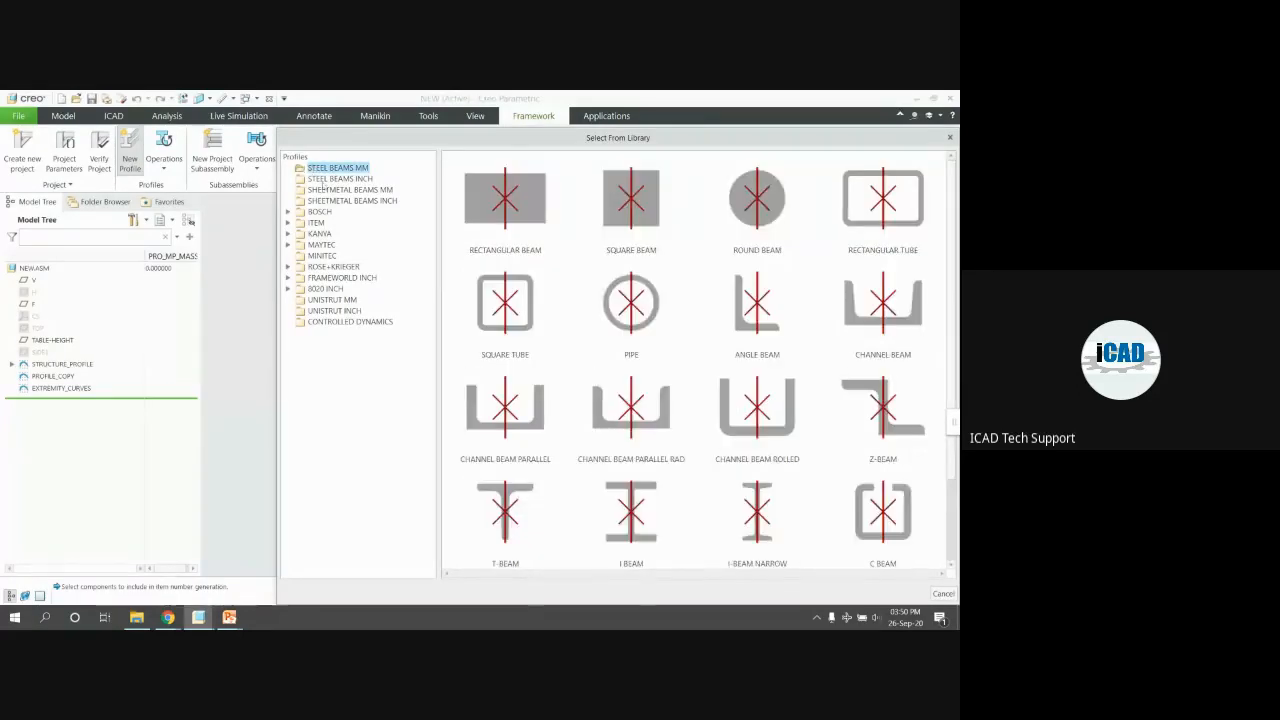
{"action": "left_click", "coordinate": [324, 179]}
{"action": "left_click", "coordinate": [334, 190]}
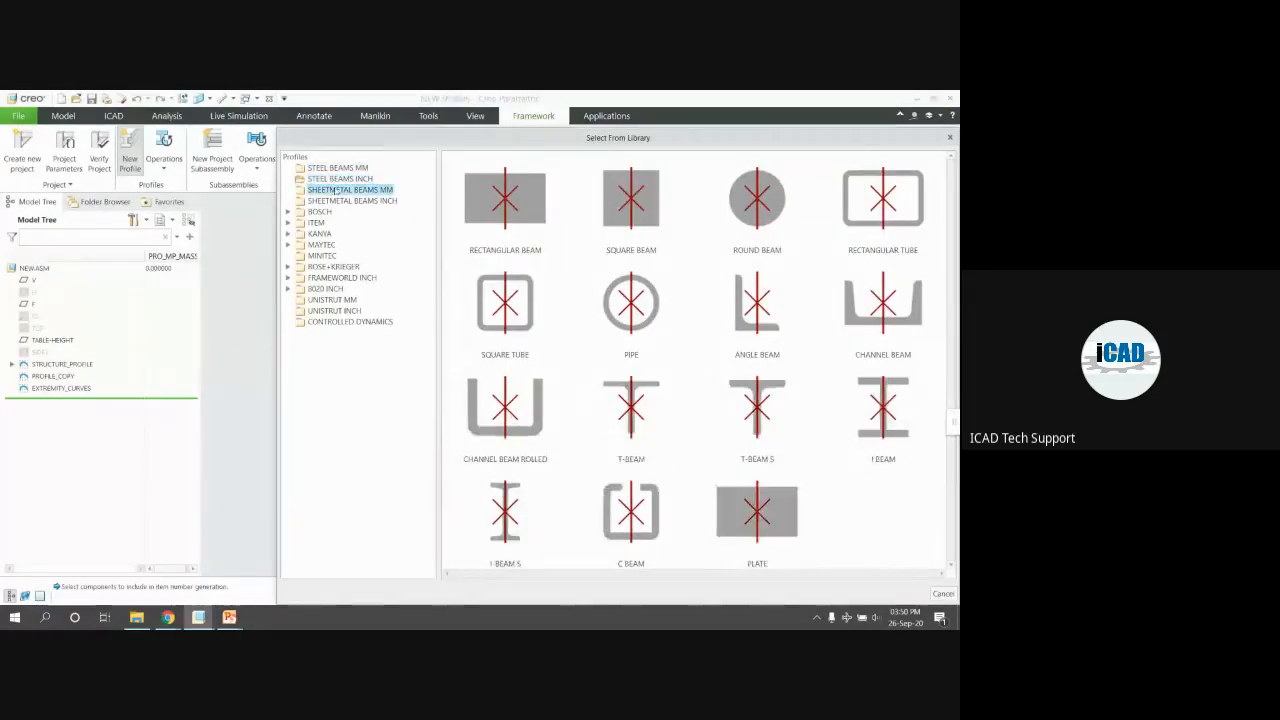
{"action": "left_click", "coordinate": [356, 200]}
{"action": "double_click", "coordinate": [316, 212]}
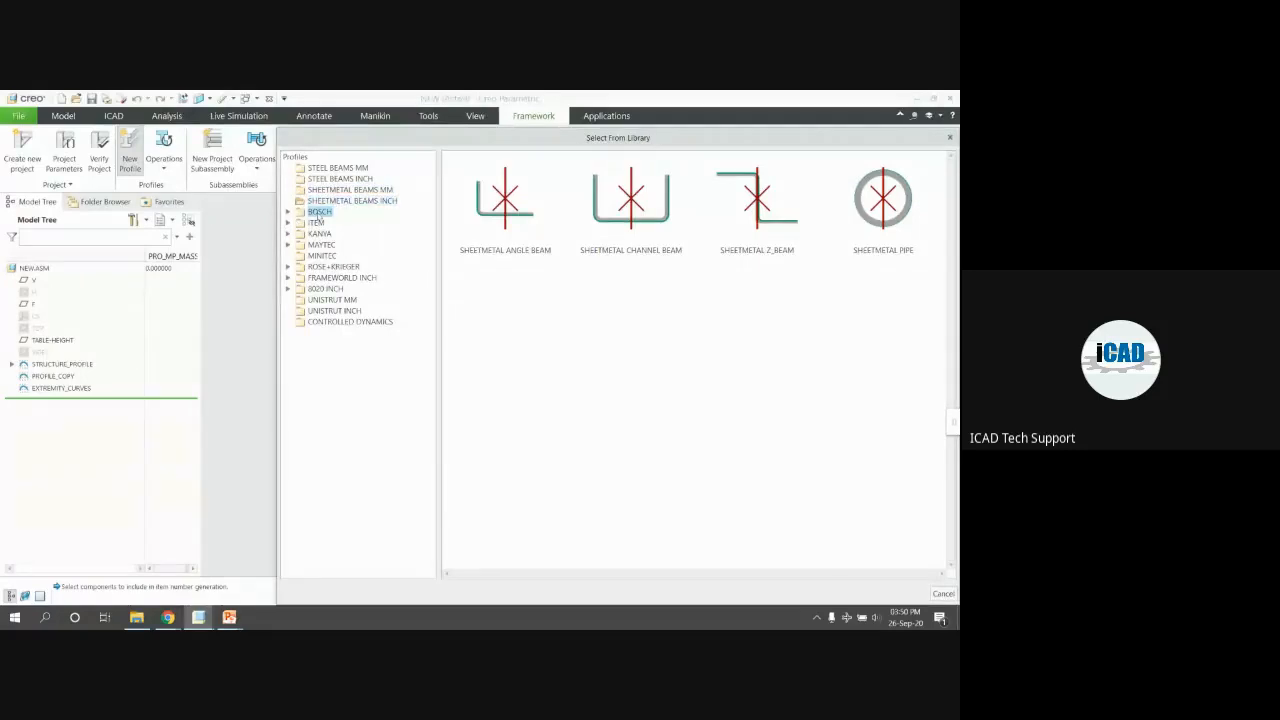
{"action": "left_click", "coordinate": [338, 222]}
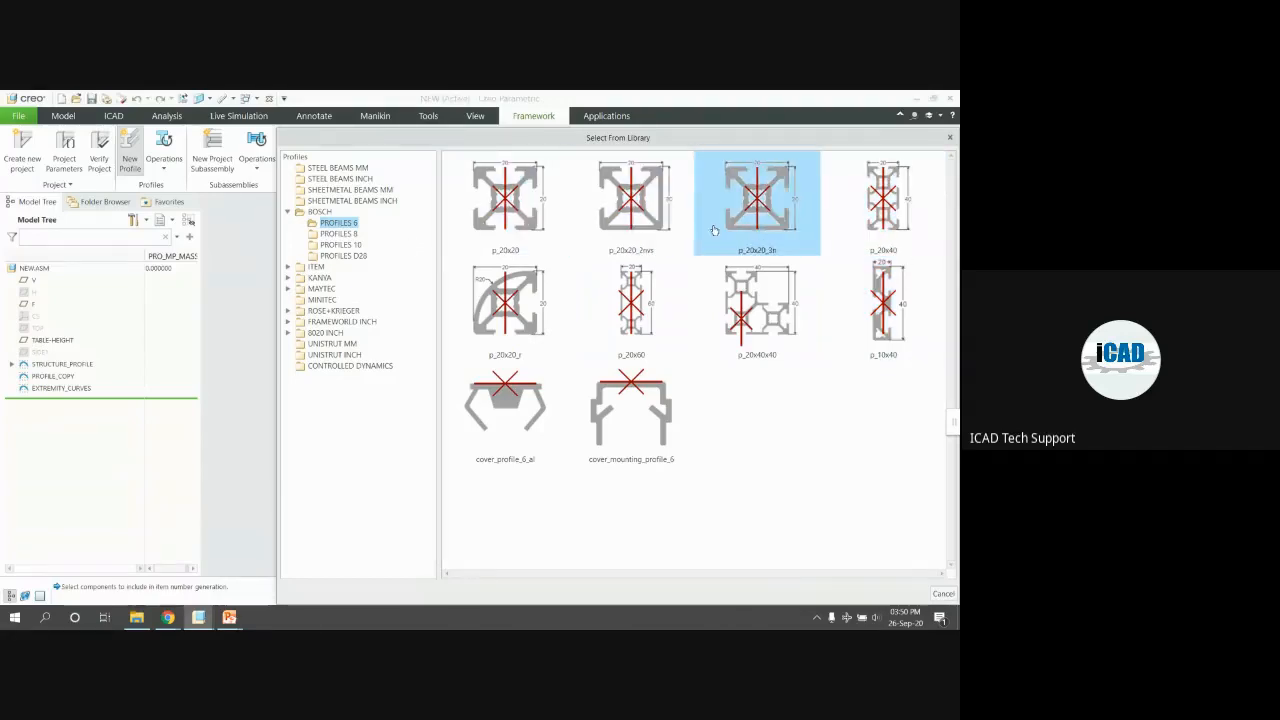
{"action": "left_click", "coordinate": [340, 234]}
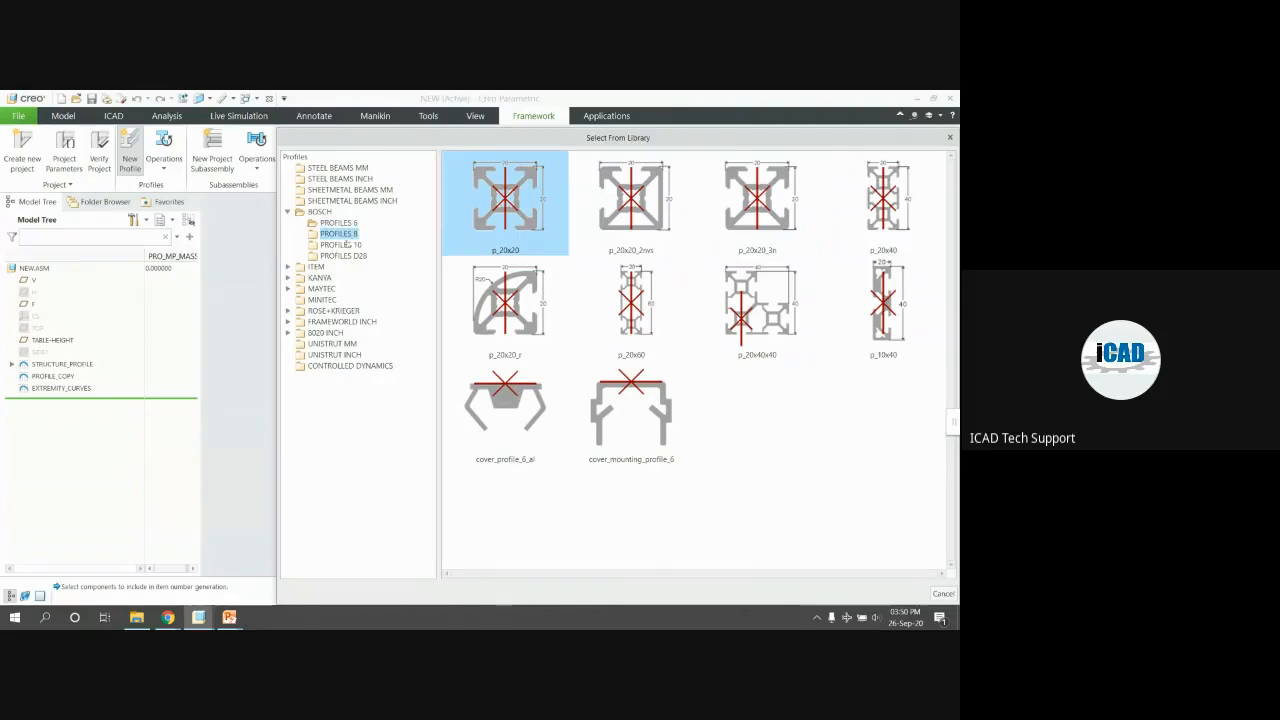
{"action": "left_click", "coordinate": [340, 244]}
{"action": "scroll", "coordinate": [558, 270], "scroll_direction": "down", "scroll_amount": 5}
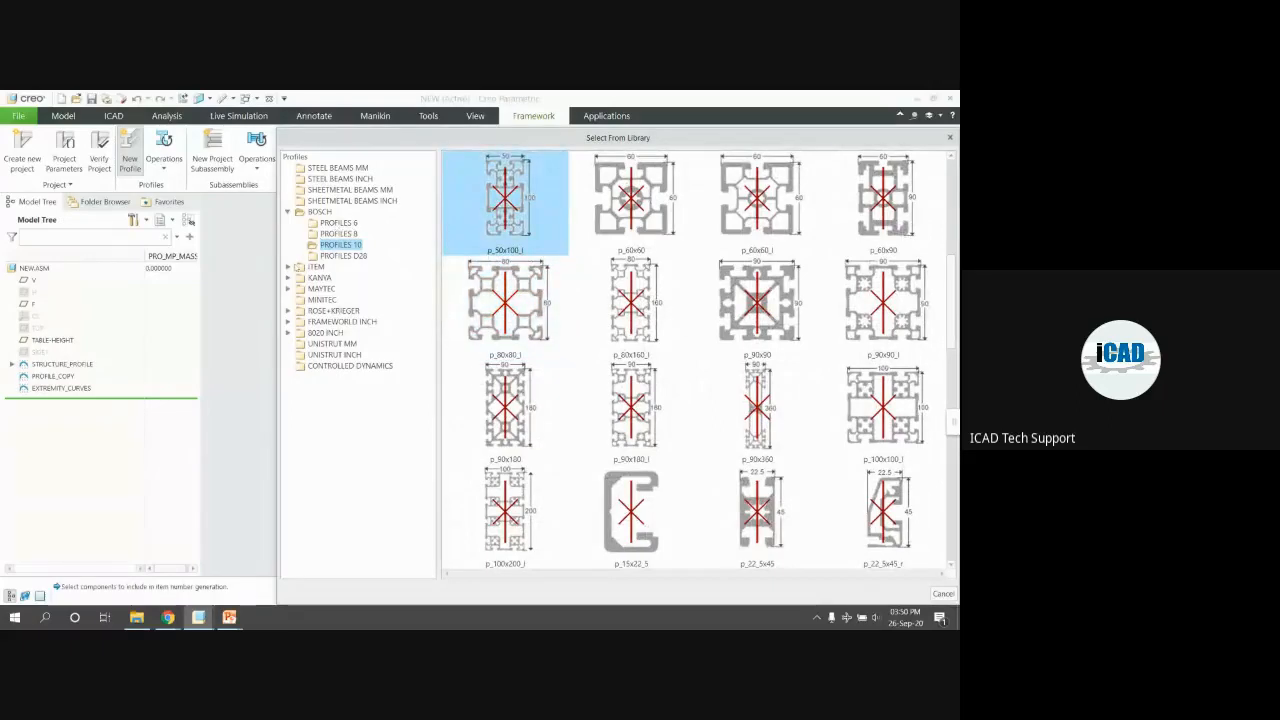
Browse the ITEM, KANYA, MAYTEC, MINITEC, FRAMEWORLD, UNISTRUT and CONTROLLED DYNAMICS vendor profiles
{"action": "left_click", "coordinate": [289, 267]}
{"action": "left_click", "coordinate": [338, 278]}
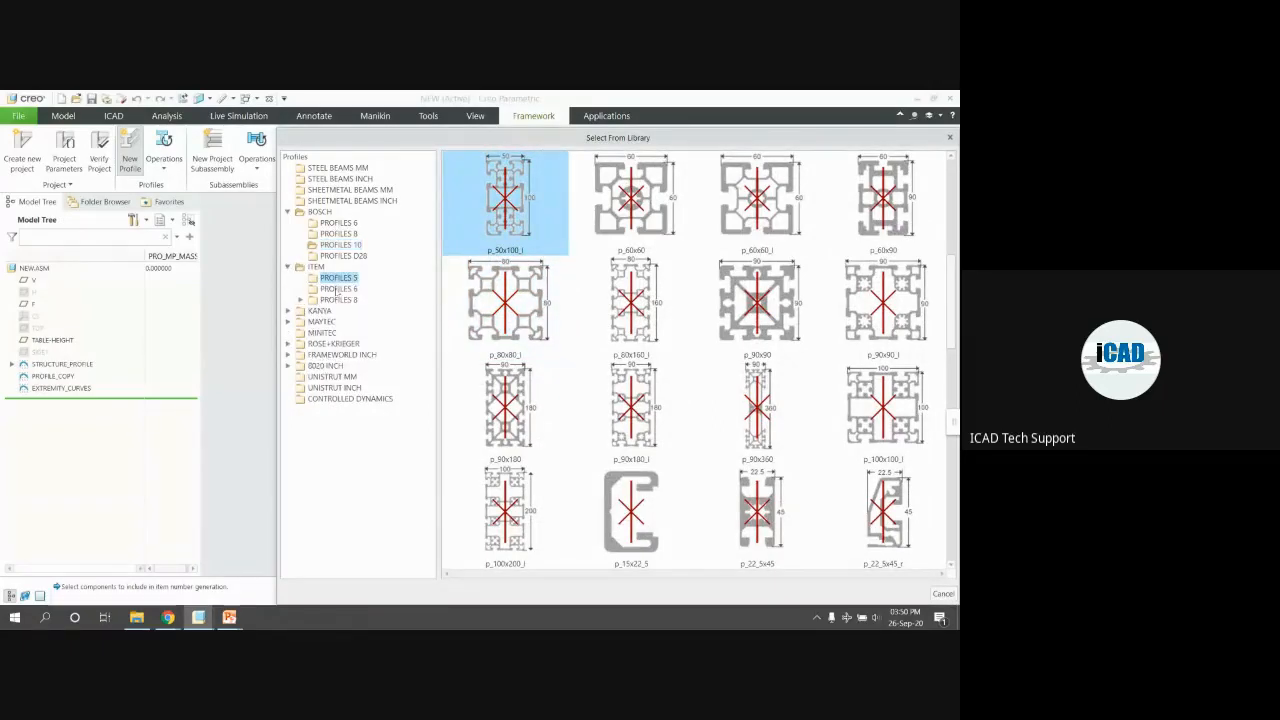
{"action": "left_click", "coordinate": [338, 289]}
{"action": "left_click", "coordinate": [338, 300]}
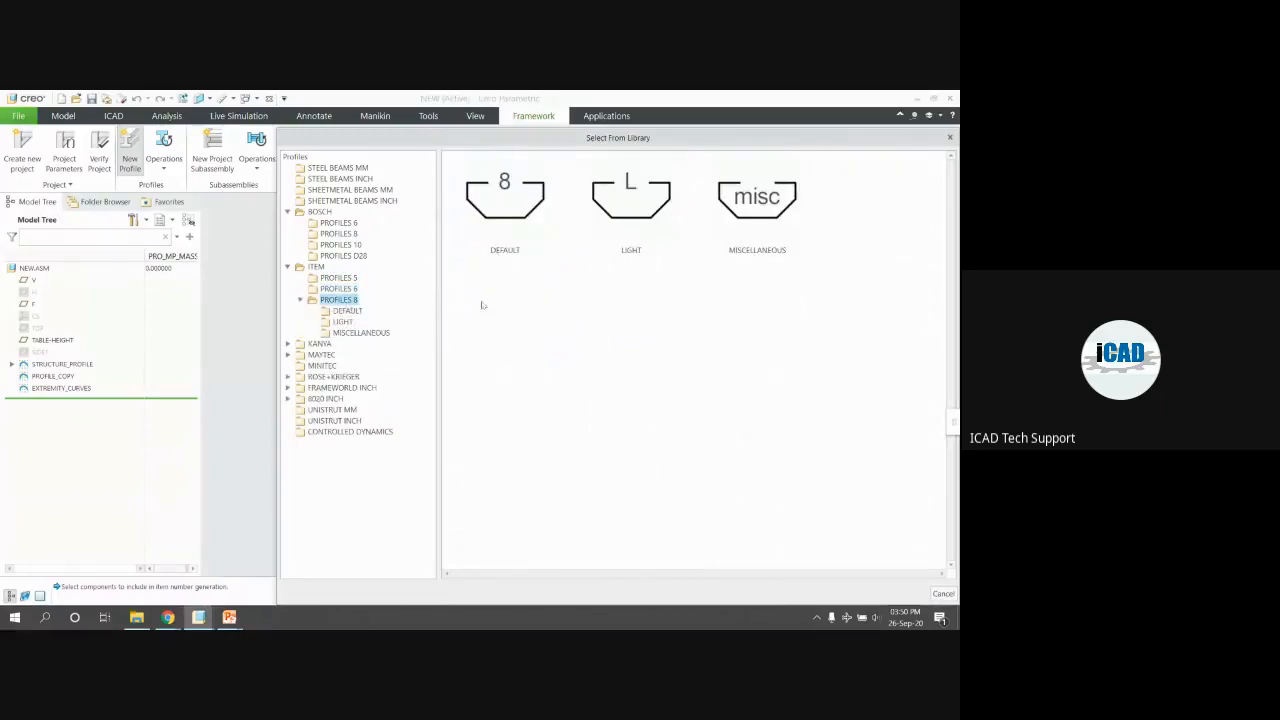
{"action": "double_click", "coordinate": [510, 240]}
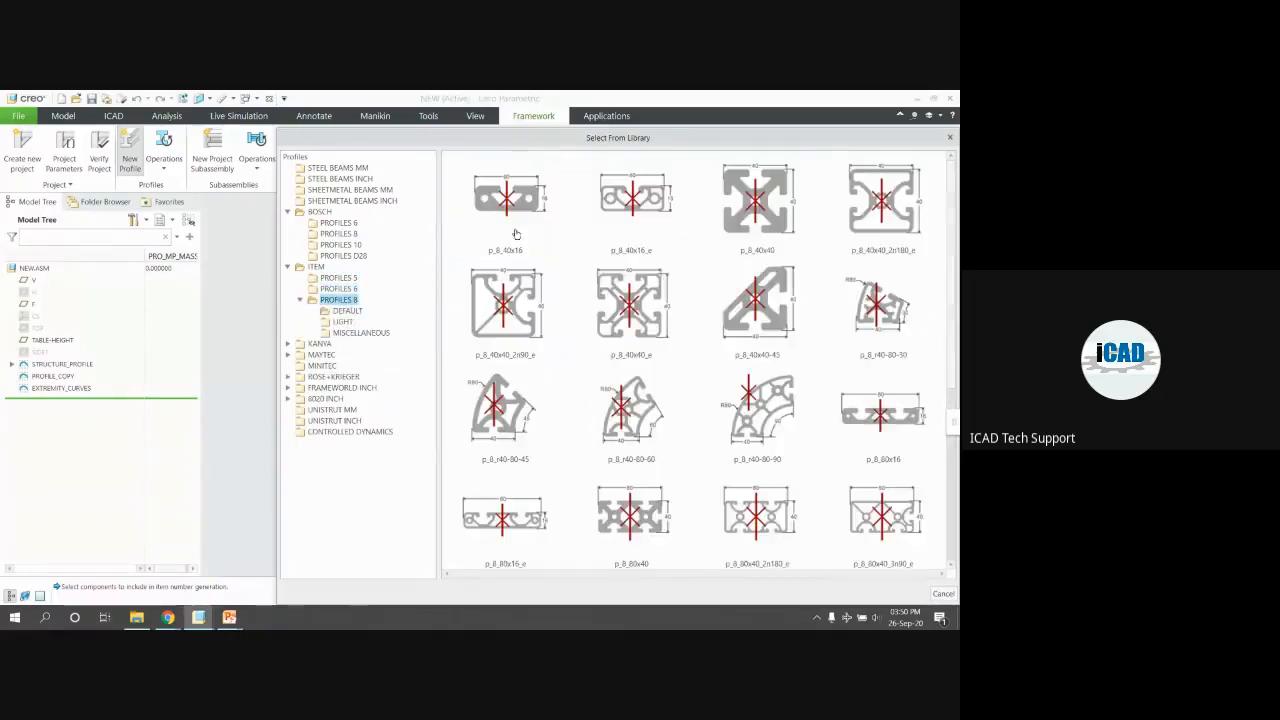
{"action": "scroll", "coordinate": [554, 304], "scroll_direction": "down", "scroll_amount": 3}
{"action": "left_click", "coordinate": [320, 343]}
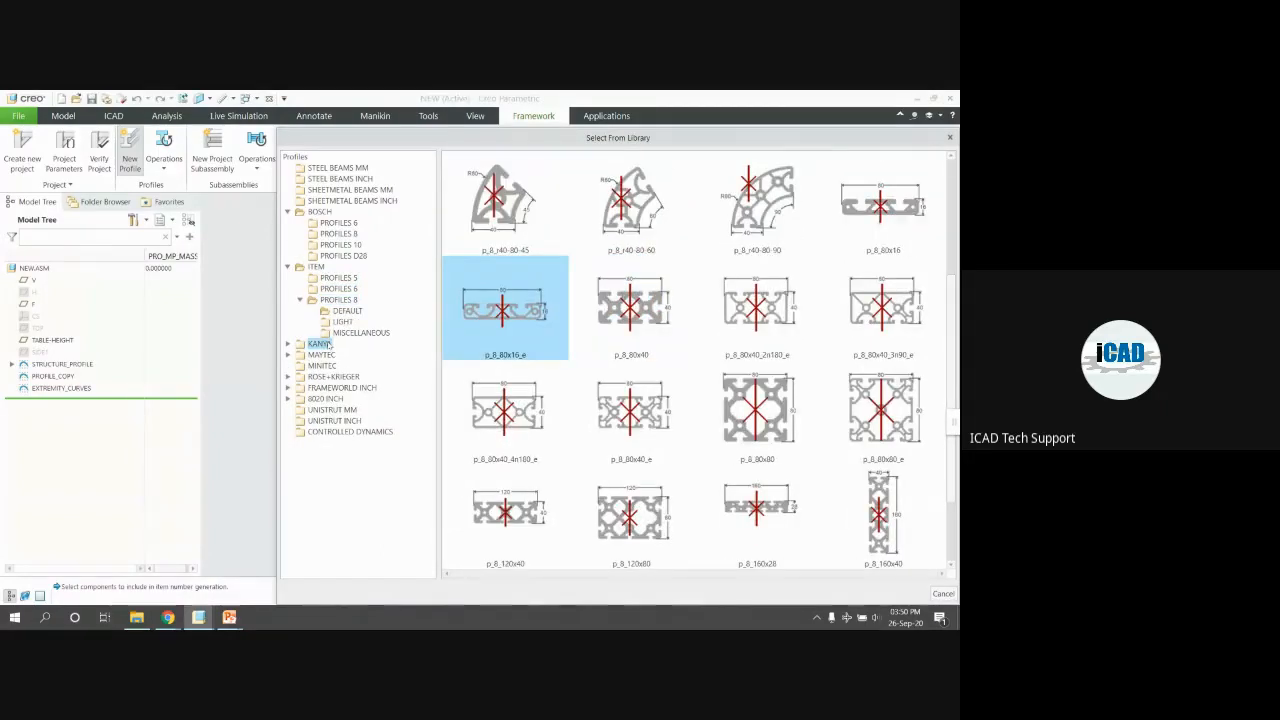
{"action": "left_click", "coordinate": [340, 355]}
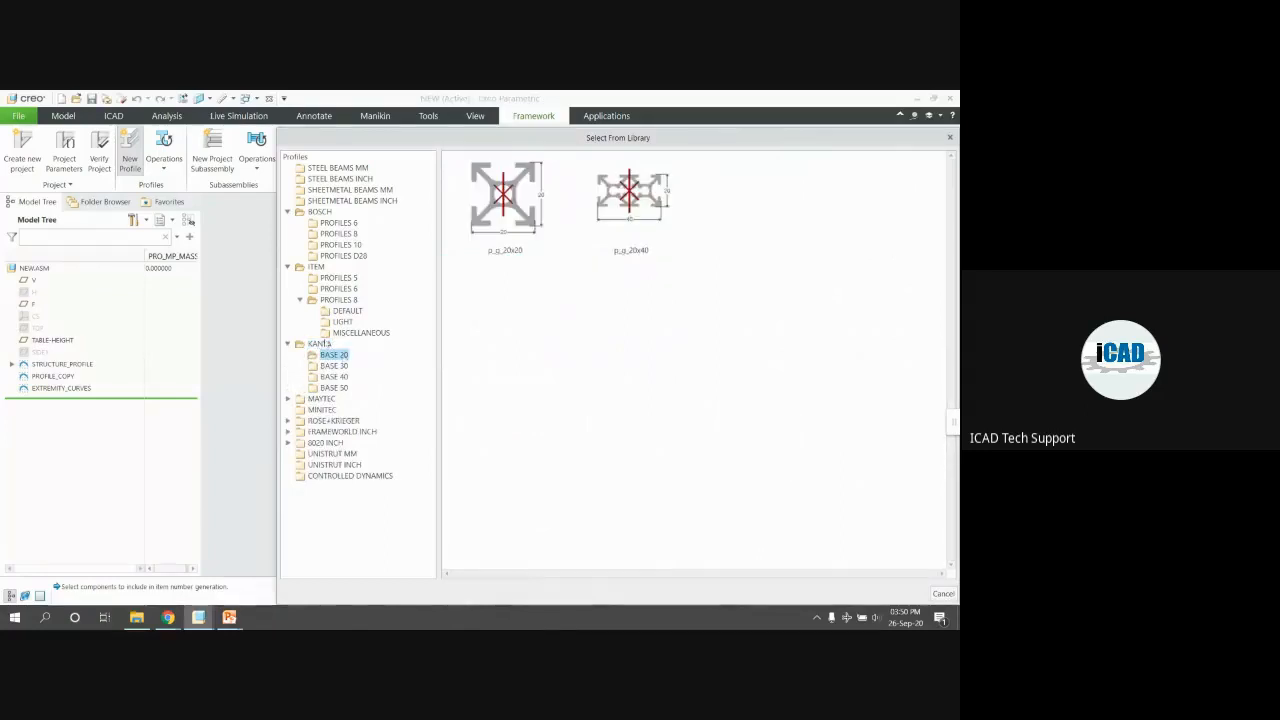
{"action": "double_click", "coordinate": [322, 398]}
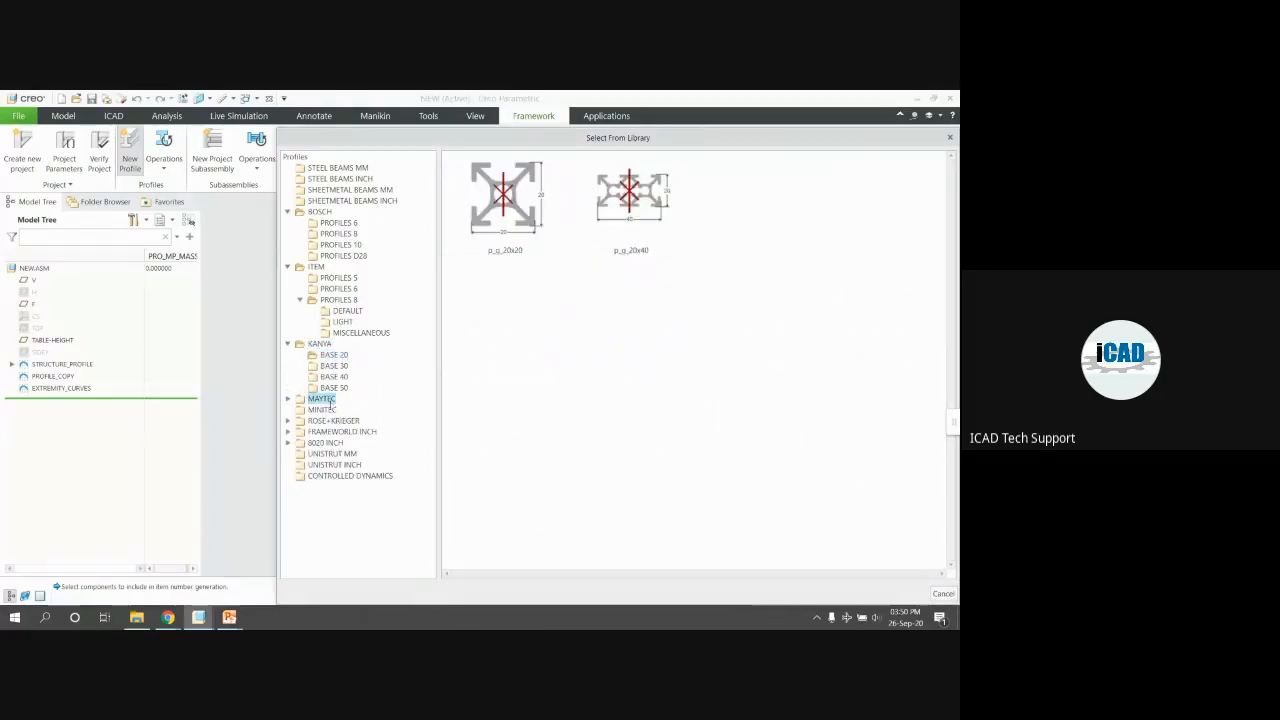
{"action": "left_click", "coordinate": [345, 409]}
{"action": "left_click", "coordinate": [322, 453]}
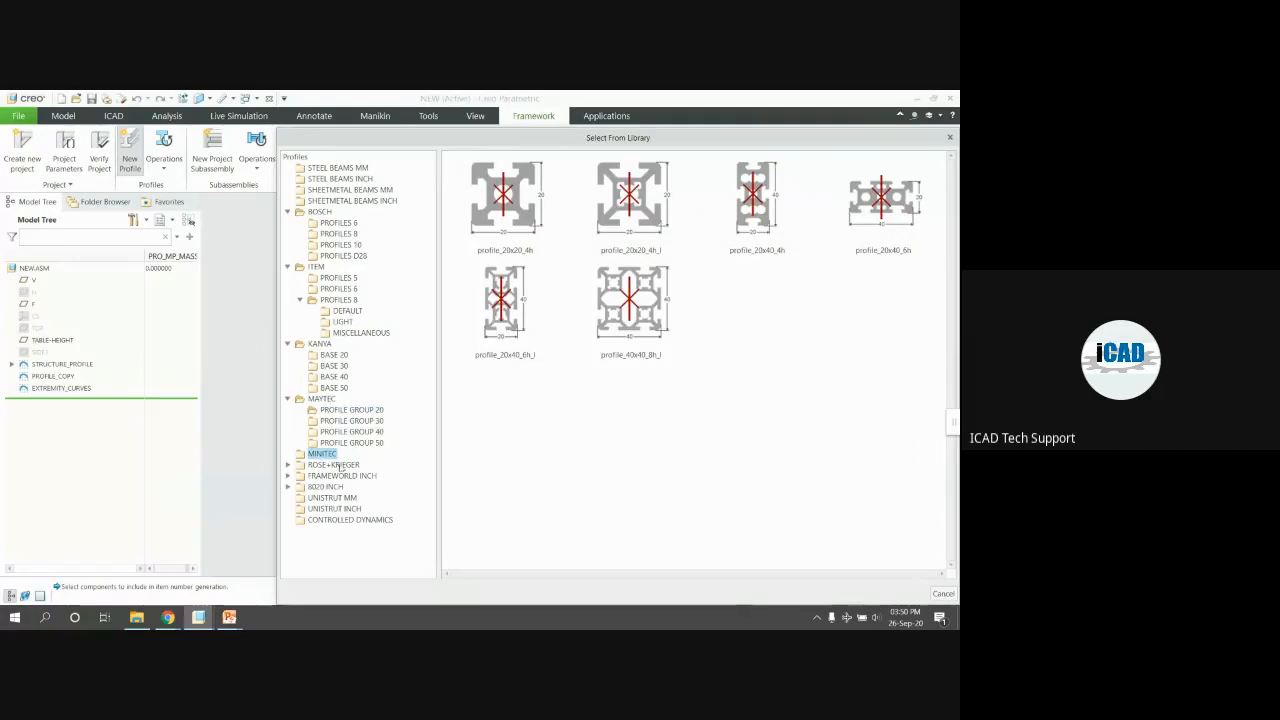
{"action": "double_click", "coordinate": [342, 476]}
{"action": "left_click", "coordinate": [338, 487]}
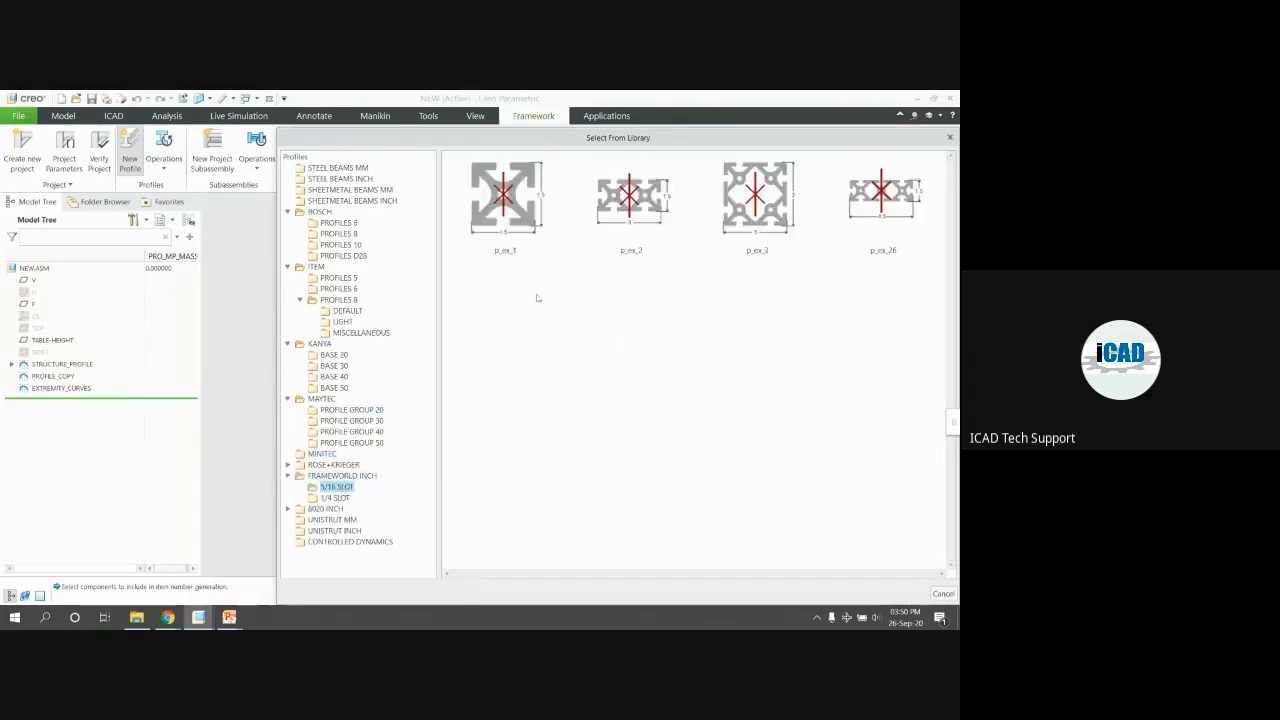
{"action": "left_click", "coordinate": [334, 530]}
{"action": "left_click", "coordinate": [362, 542]}
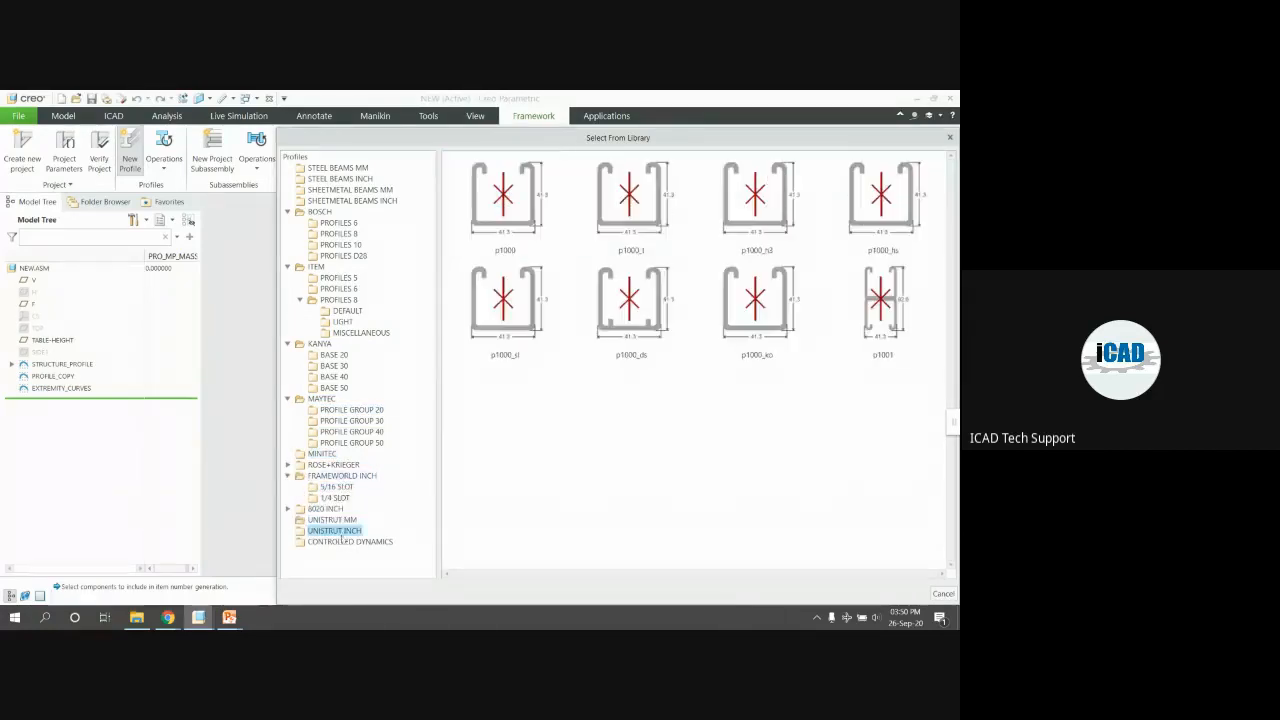
{"action": "left_click", "coordinate": [349, 517]}
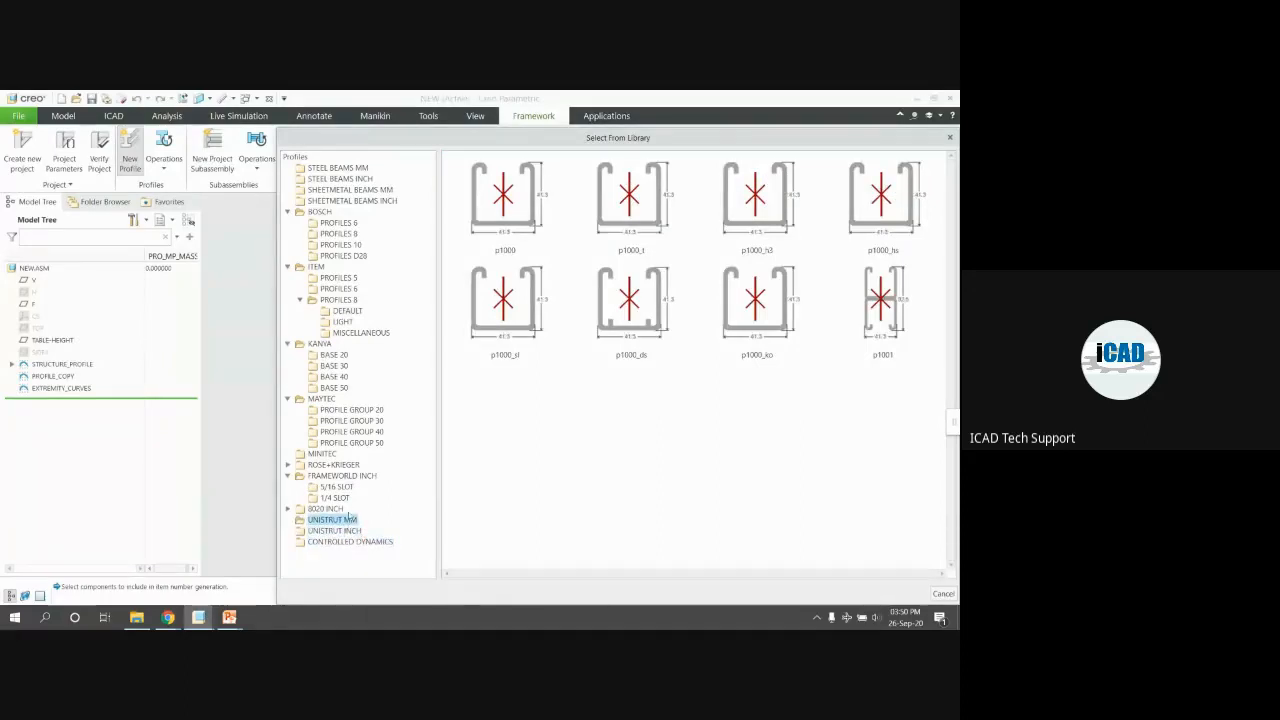
Return to STEEL BEAMS MM and pick RECTANGULAR TUBE as the profile shape
{"action": "left_click", "coordinate": [359, 168]}
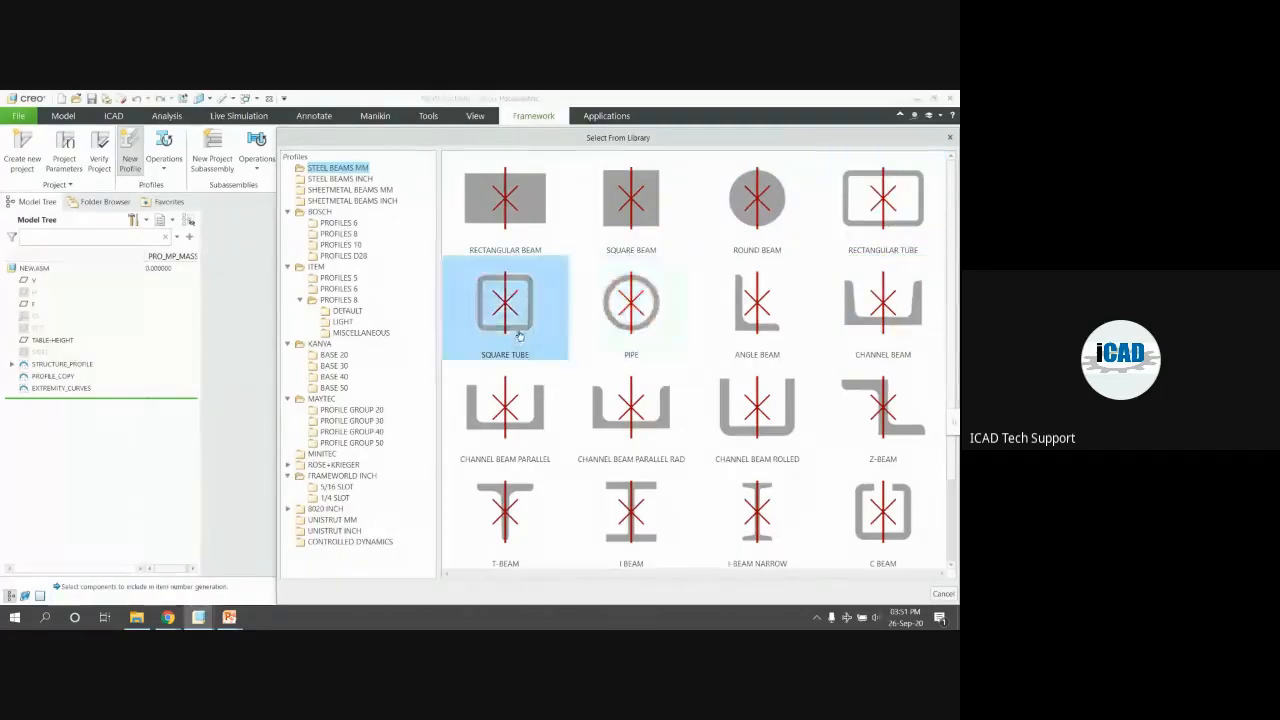
{"action": "scroll", "coordinate": [520, 345], "scroll_direction": "down", "scroll_amount": 1}
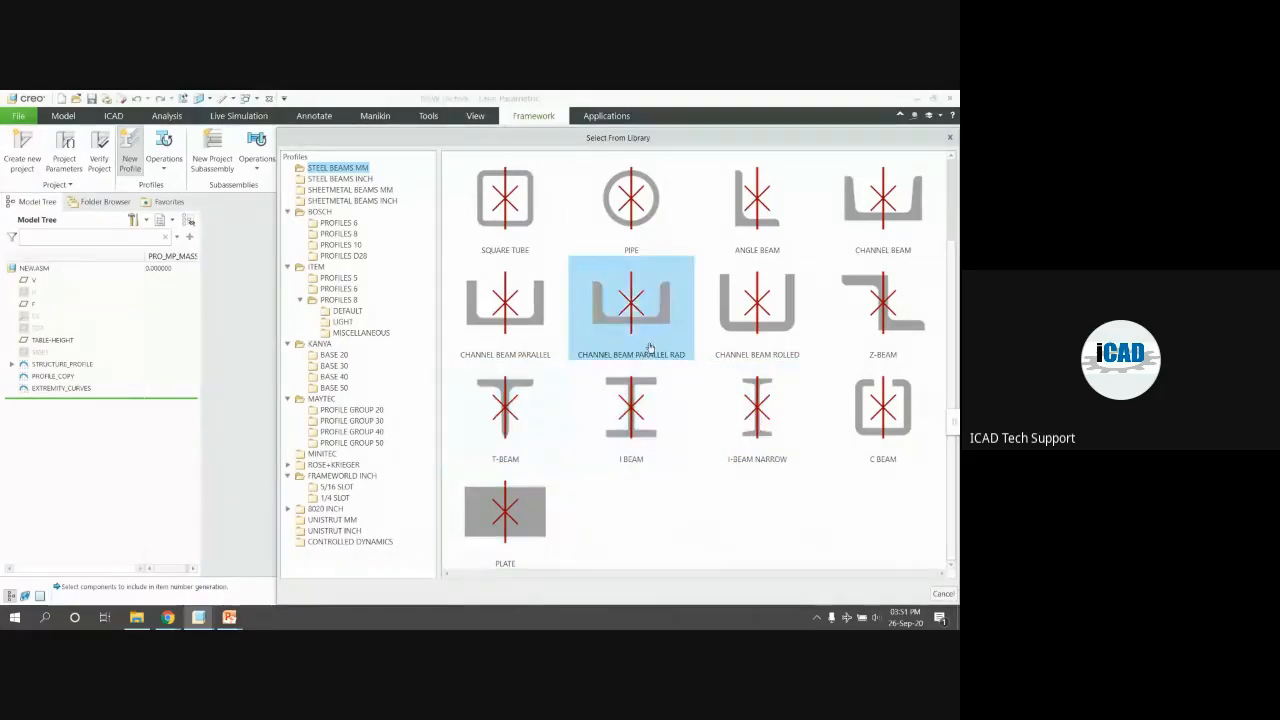
{"action": "scroll", "coordinate": [649, 347], "scroll_direction": "up", "scroll_amount": 1}
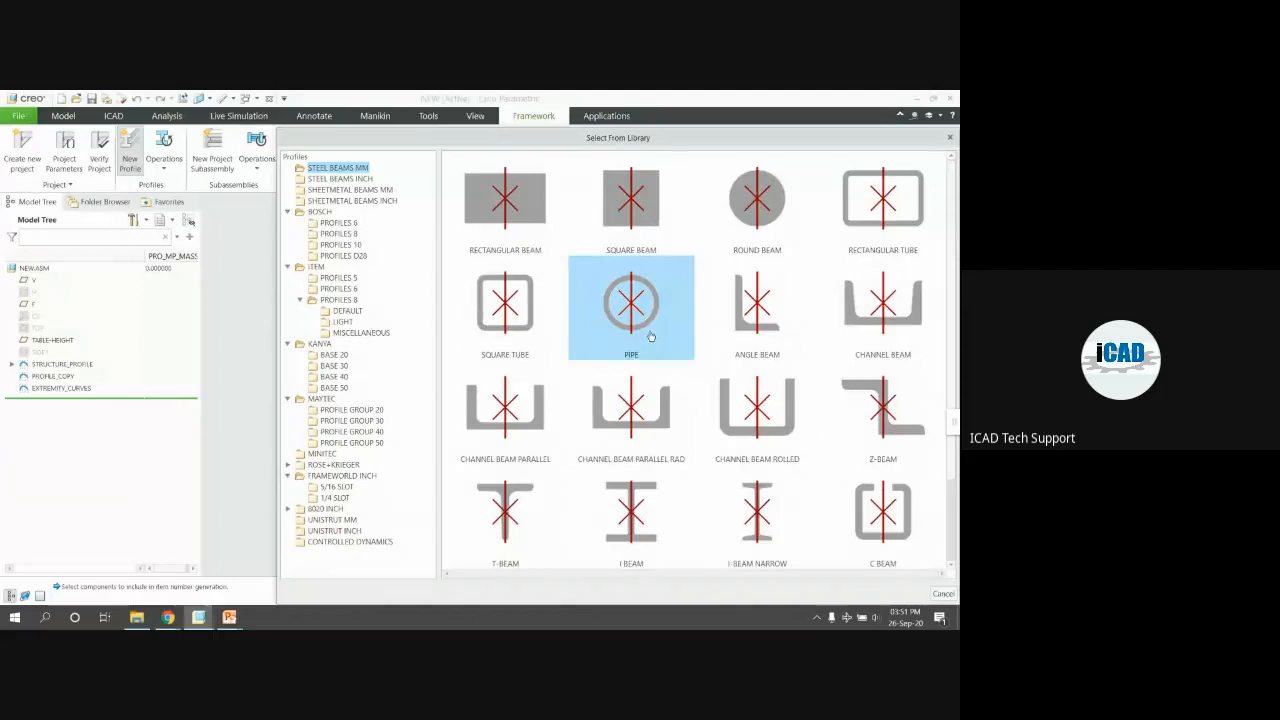
{"action": "double_click", "coordinate": [895, 227]}
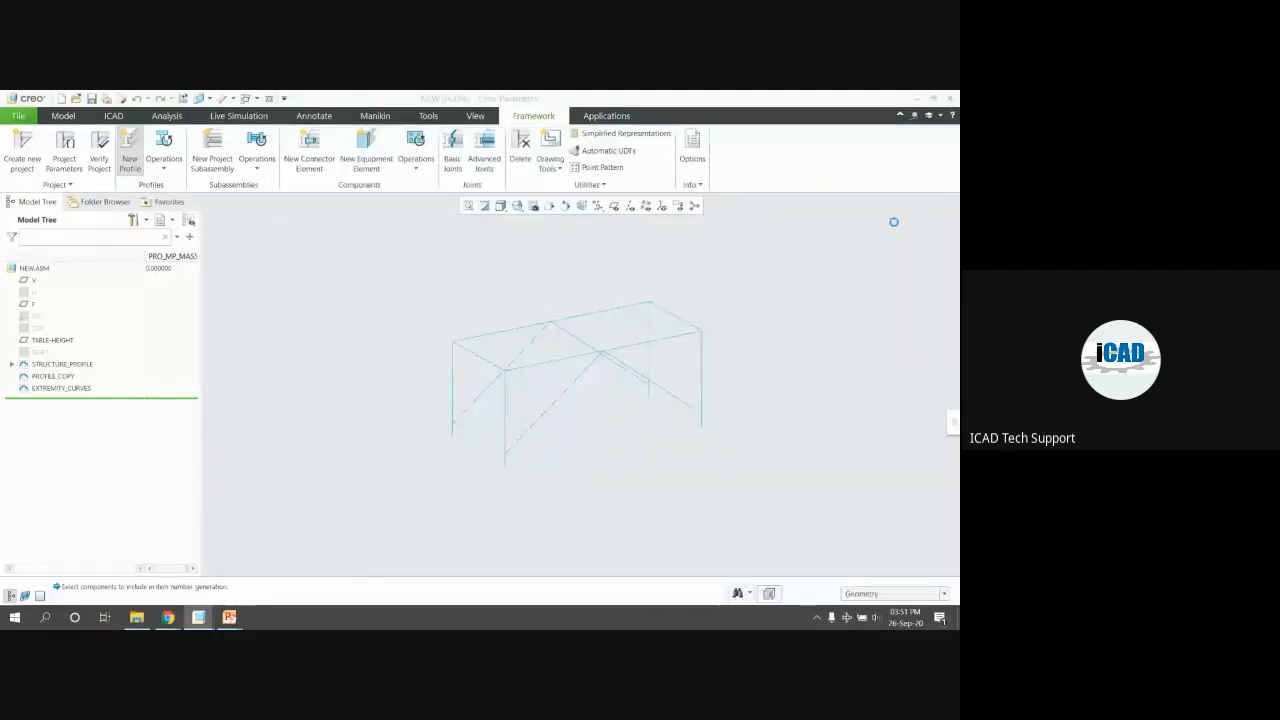
Compare tube sizes under the DIN 2395, British Steel and Indian Rectangular Tube standards
{"action": "left_click_drag", "start_coordinate": [745, 204], "coordinate": [726, 139]}
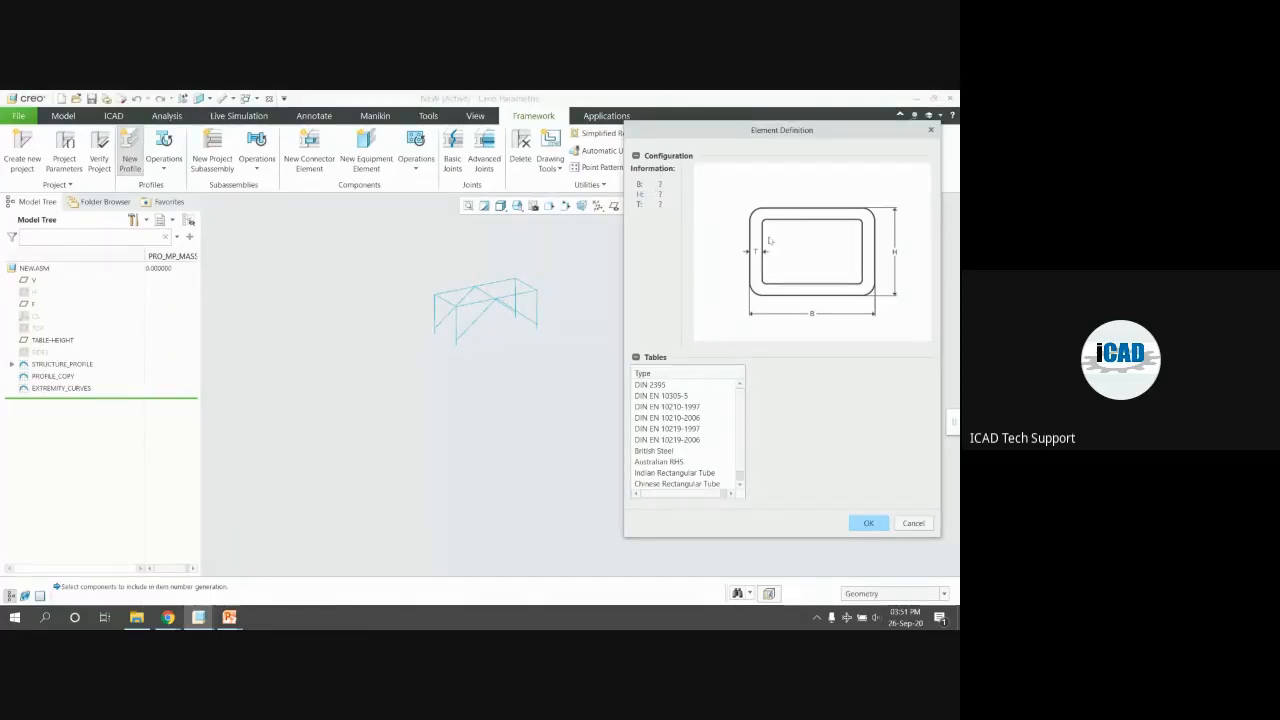
{"action": "left_click", "coordinate": [656, 385]}
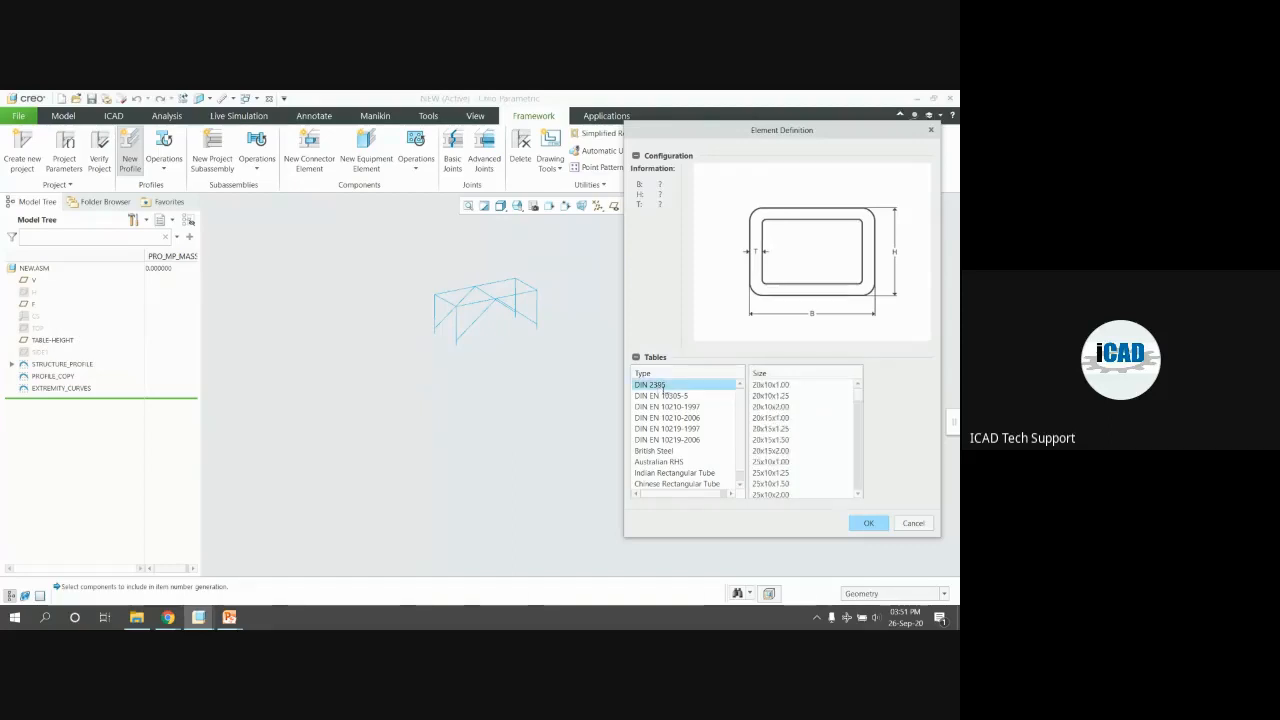
{"action": "scroll", "coordinate": [670, 396], "scroll_direction": "down", "scroll_amount": 1}
{"action": "scroll", "coordinate": [670, 396], "scroll_direction": "up", "scroll_amount": 1}
{"action": "scroll", "coordinate": [670, 396], "scroll_direction": "down", "scroll_amount": 1}
{"action": "left_click", "coordinate": [667, 440]}
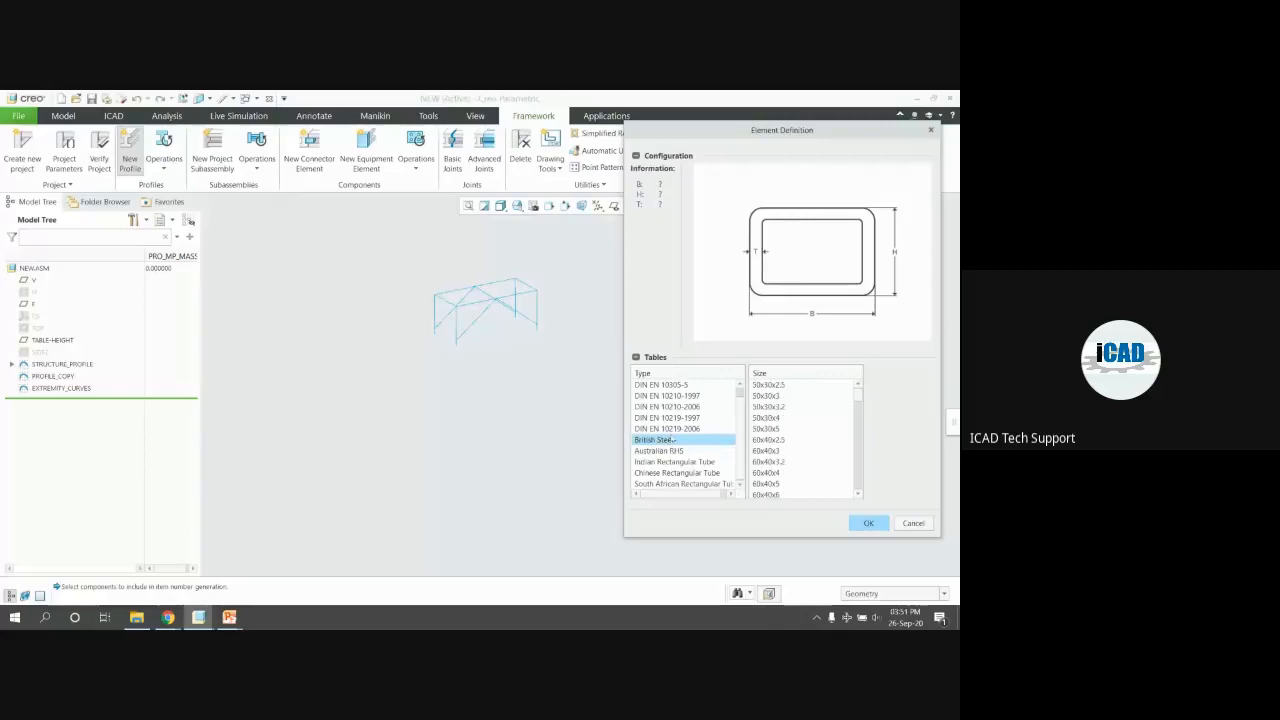
{"action": "left_click", "coordinate": [668, 463]}
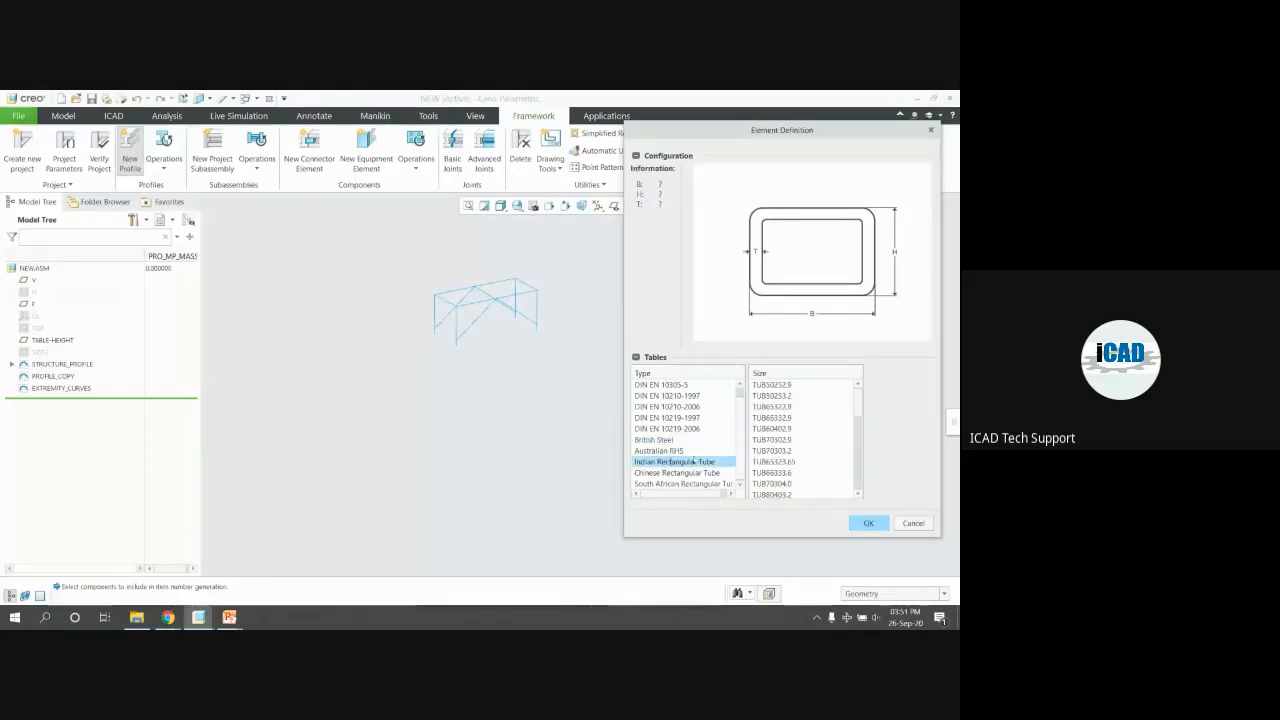
{"action": "scroll", "coordinate": [834, 432], "scroll_direction": "down", "scroll_amount": 8}
Choose standard DIN EN 10305-5 with size 100x40x2.00 and confirm the tube definition
{"action": "left_click", "coordinate": [664, 429]}
{"action": "left_click", "coordinate": [661, 416]}
{"action": "left_click", "coordinate": [664, 406]}
{"action": "left_click", "coordinate": [664, 395]}
{"action": "left_click", "coordinate": [661, 384]}
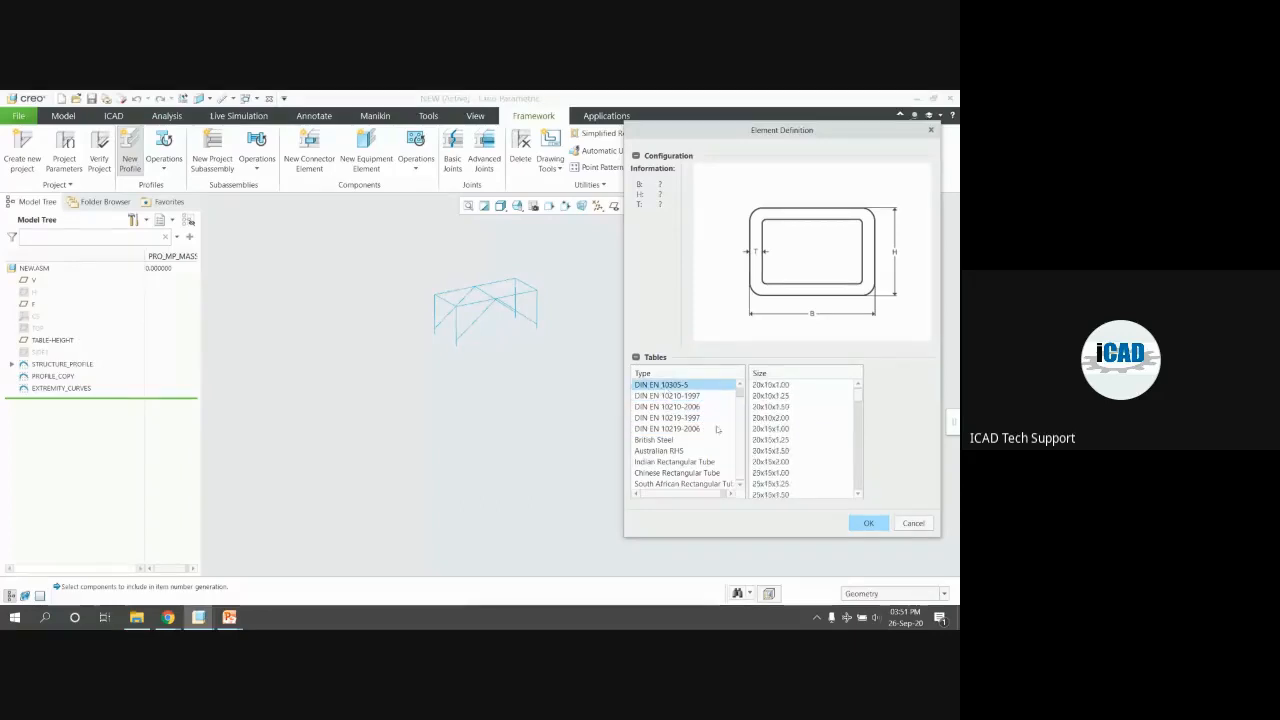
{"action": "scroll", "coordinate": [803, 439], "scroll_direction": "down", "scroll_amount": 3}
{"action": "scroll", "coordinate": [796, 437], "scroll_direction": "down", "scroll_amount": 6}
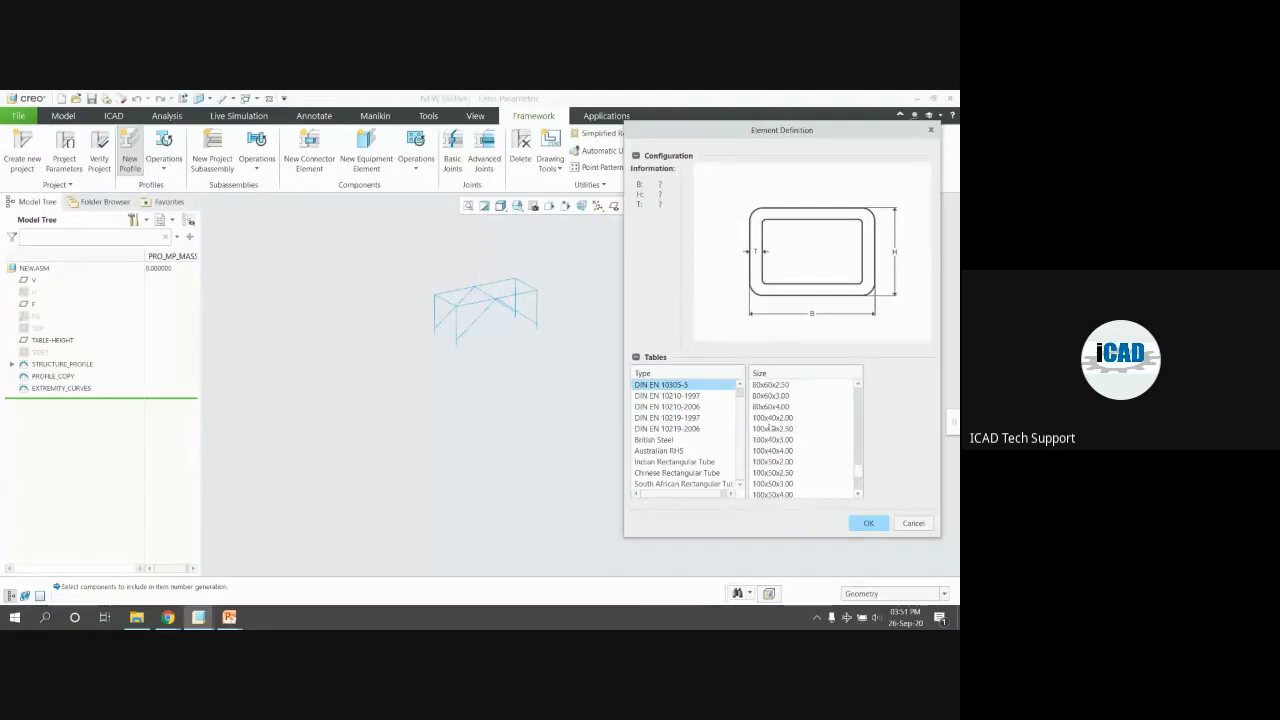
{"action": "left_click", "coordinate": [770, 417]}
{"action": "scroll", "coordinate": [769, 417], "scroll_direction": "up", "scroll_amount": 2}
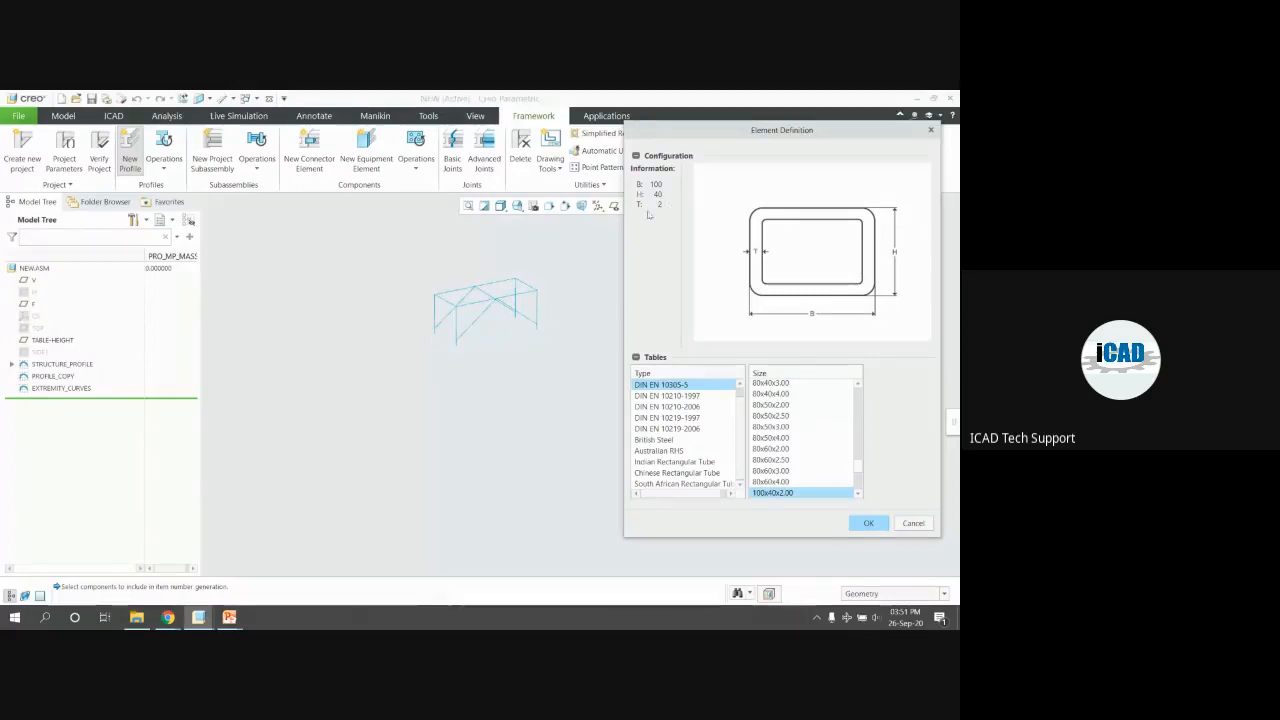
{"action": "left_click", "coordinate": [858, 523]}
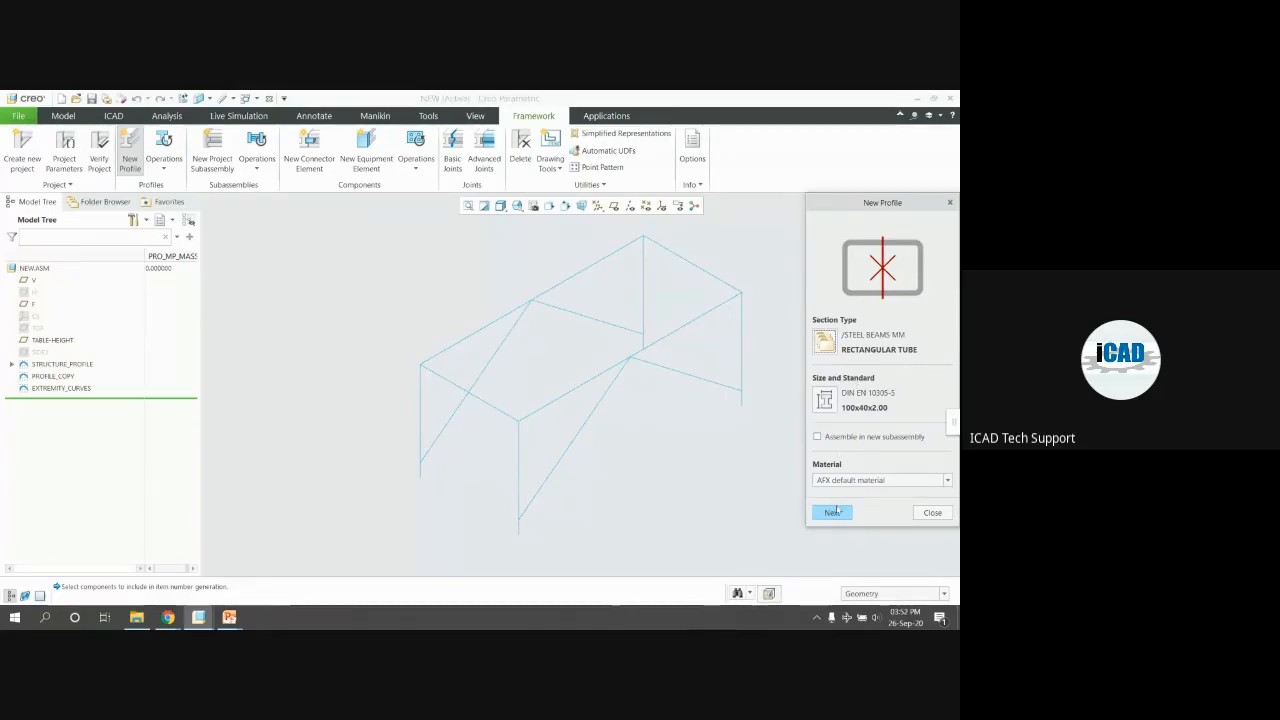
Assemble the 100x40x2.00 tube in a new subassembly and ready the curve collector for its path
{"action": "left_click", "coordinate": [820, 438]}
{"action": "left_click", "coordinate": [849, 515]}
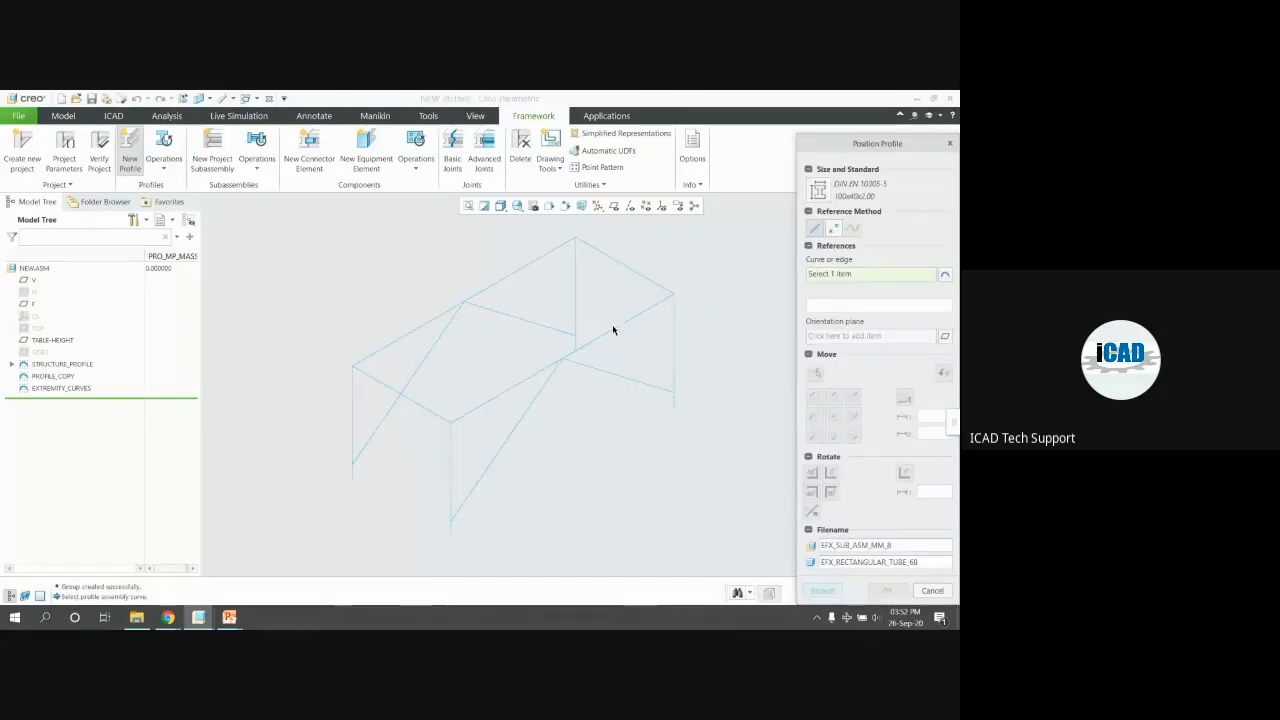
{"action": "left_click_drag", "start_coordinate": [891, 143], "coordinate": [883, 104]}
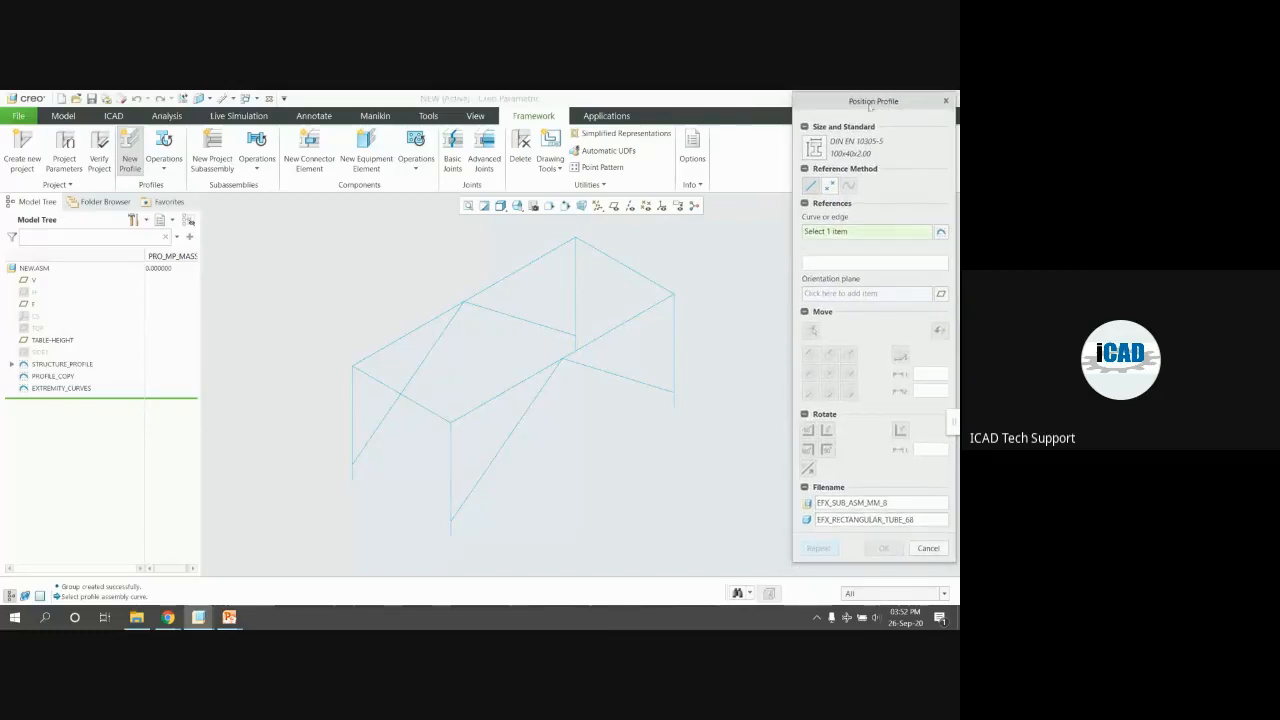
{"action": "left_click", "coordinate": [940, 232]}
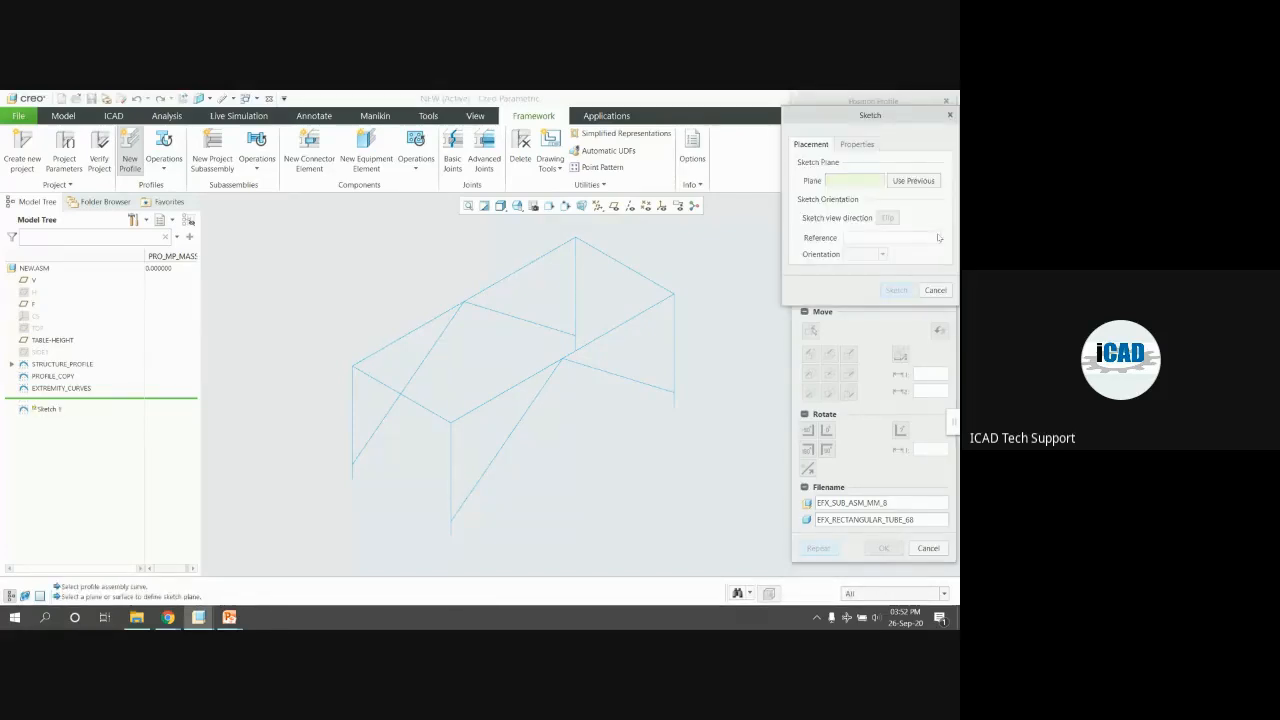
{"action": "left_click", "coordinate": [936, 290]}
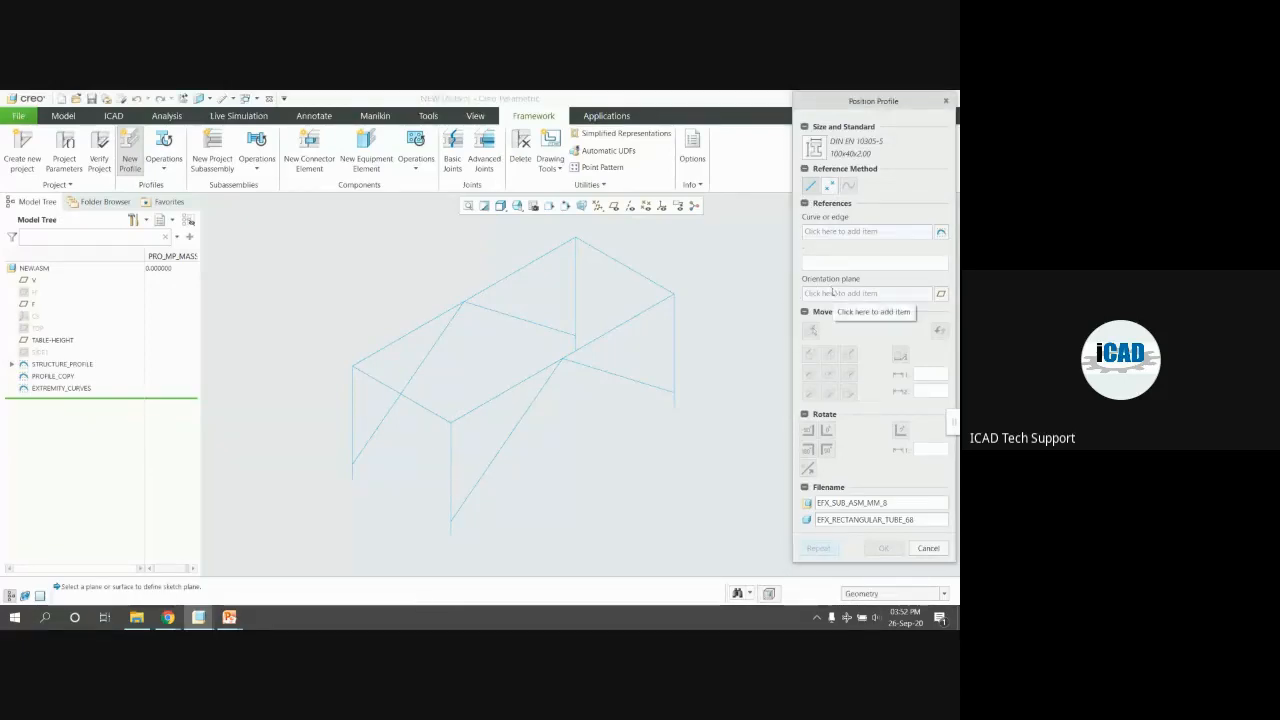
{"action": "left_click", "coordinate": [828, 232]}
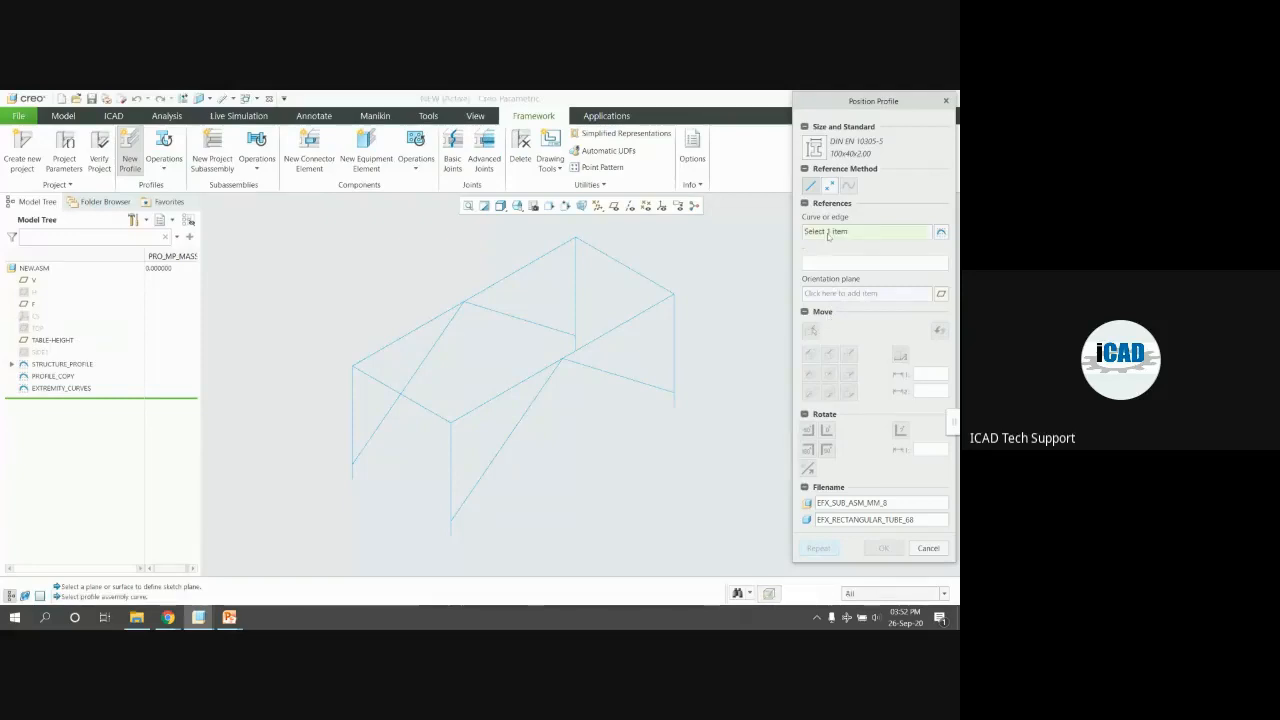
Run the 100x40x2.00 tube along the chosen top-frame edge, inspect its end, and confirm
{"action": "left_click", "coordinate": [649, 311]}
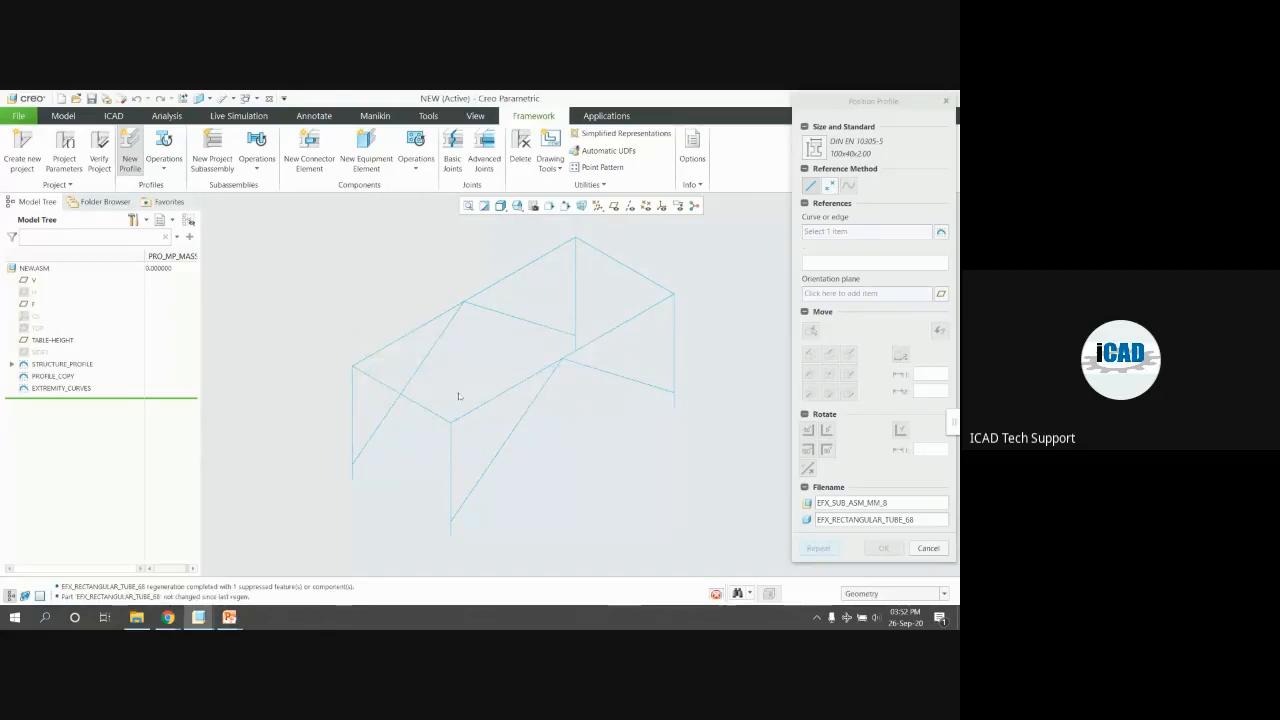
{"action": "scroll", "coordinate": [460, 410], "scroll_direction": "down", "scroll_amount": 4}
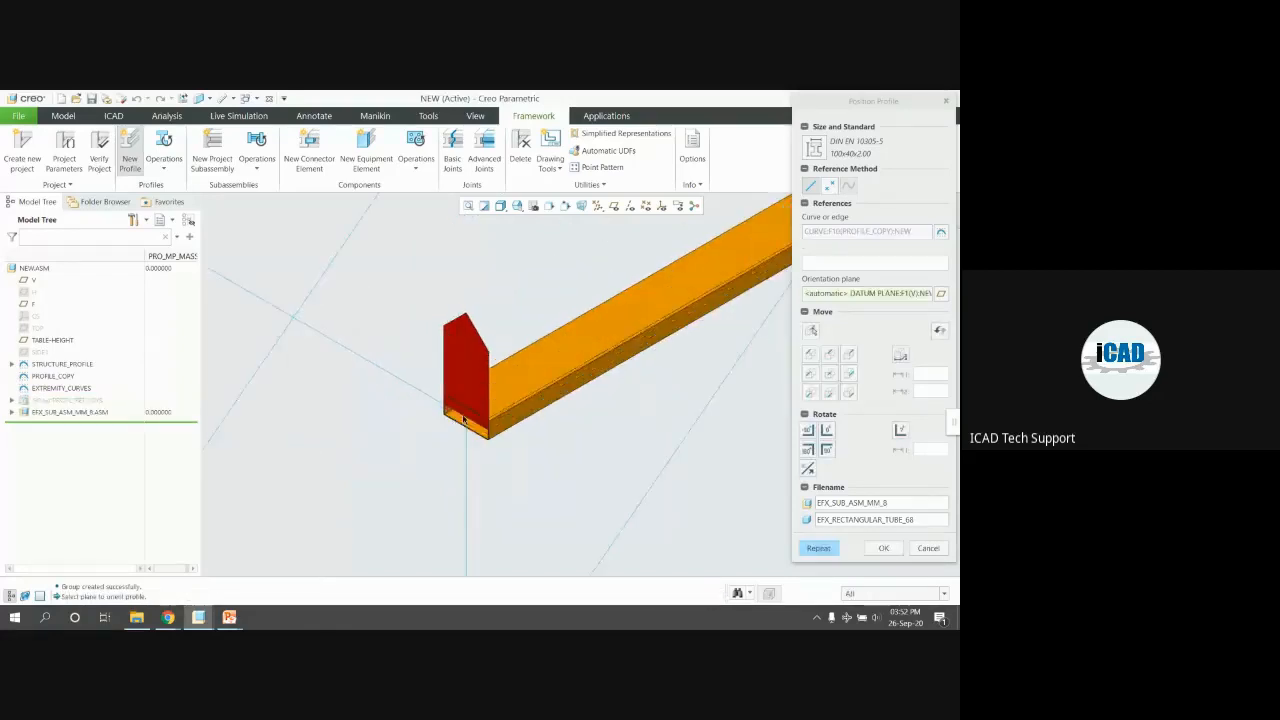
{"action": "scroll", "coordinate": [391, 398], "scroll_direction": "up", "scroll_amount": 5}
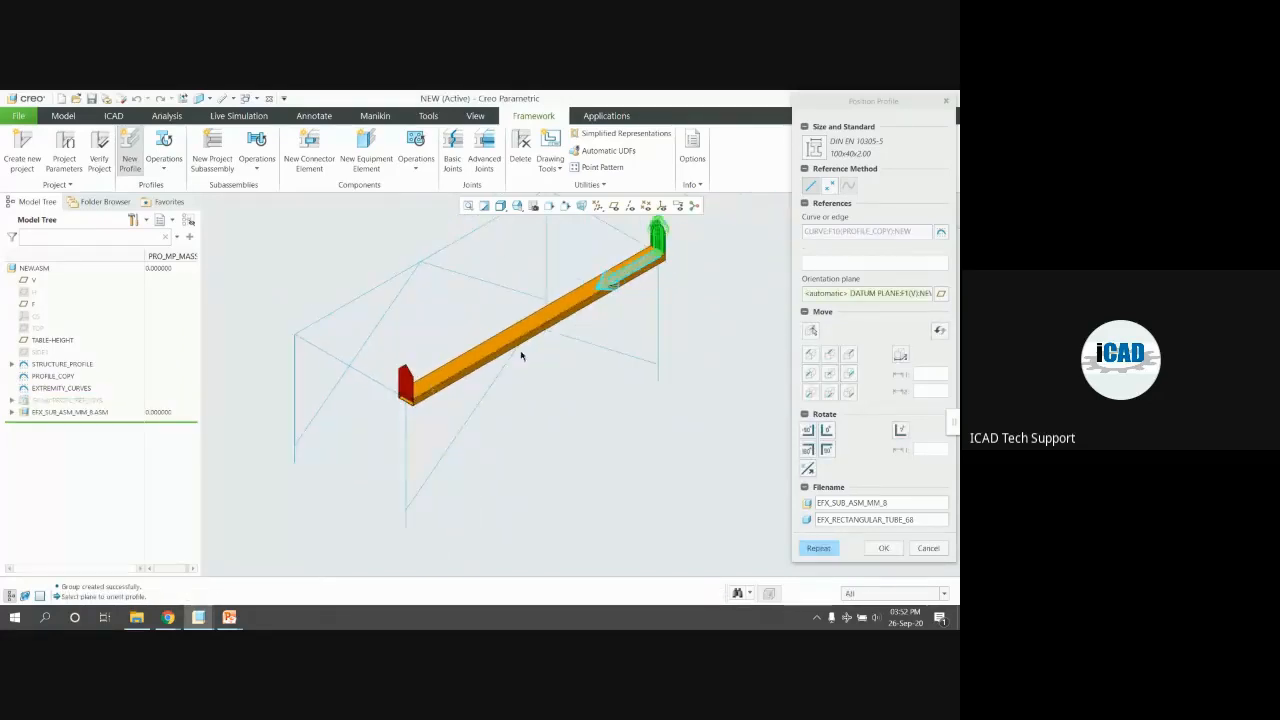
{"action": "scroll", "coordinate": [409, 396], "scroll_direction": "down", "scroll_amount": 2}
{"action": "scroll", "coordinate": [409, 396], "scroll_direction": "down", "scroll_amount": 2}
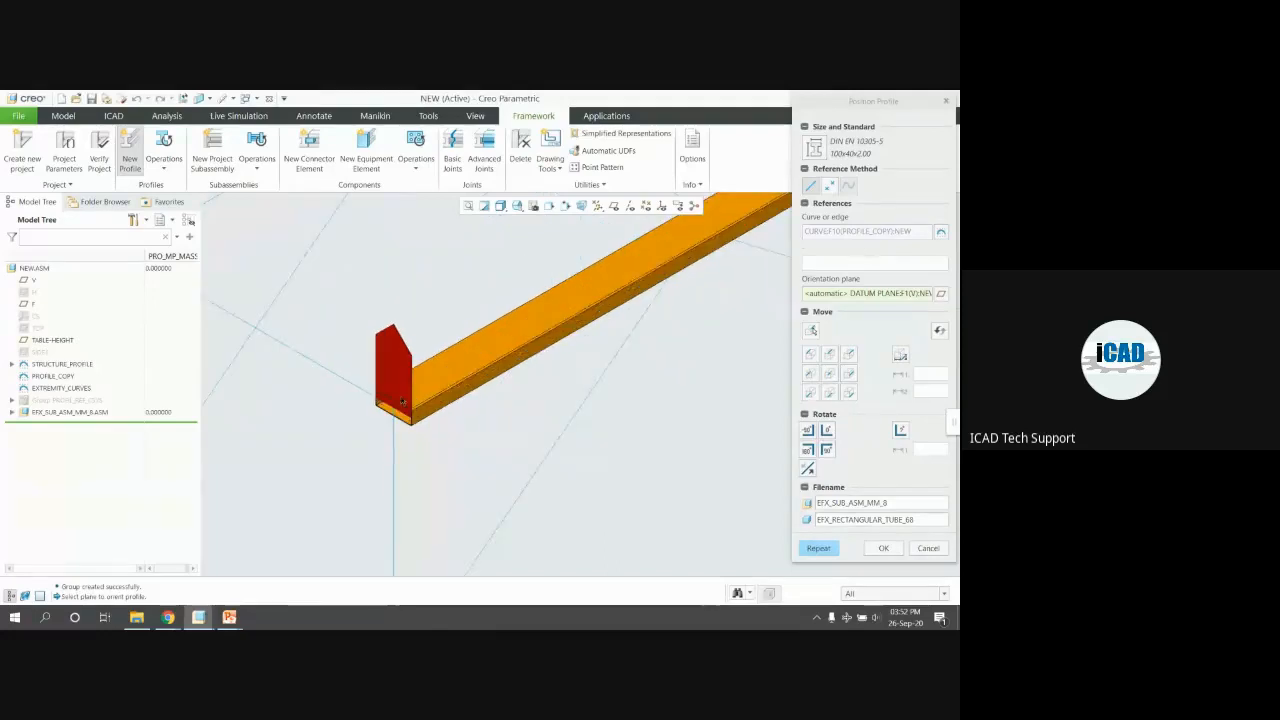
{"action": "scroll", "coordinate": [329, 396], "scroll_direction": "up", "scroll_amount": 4}
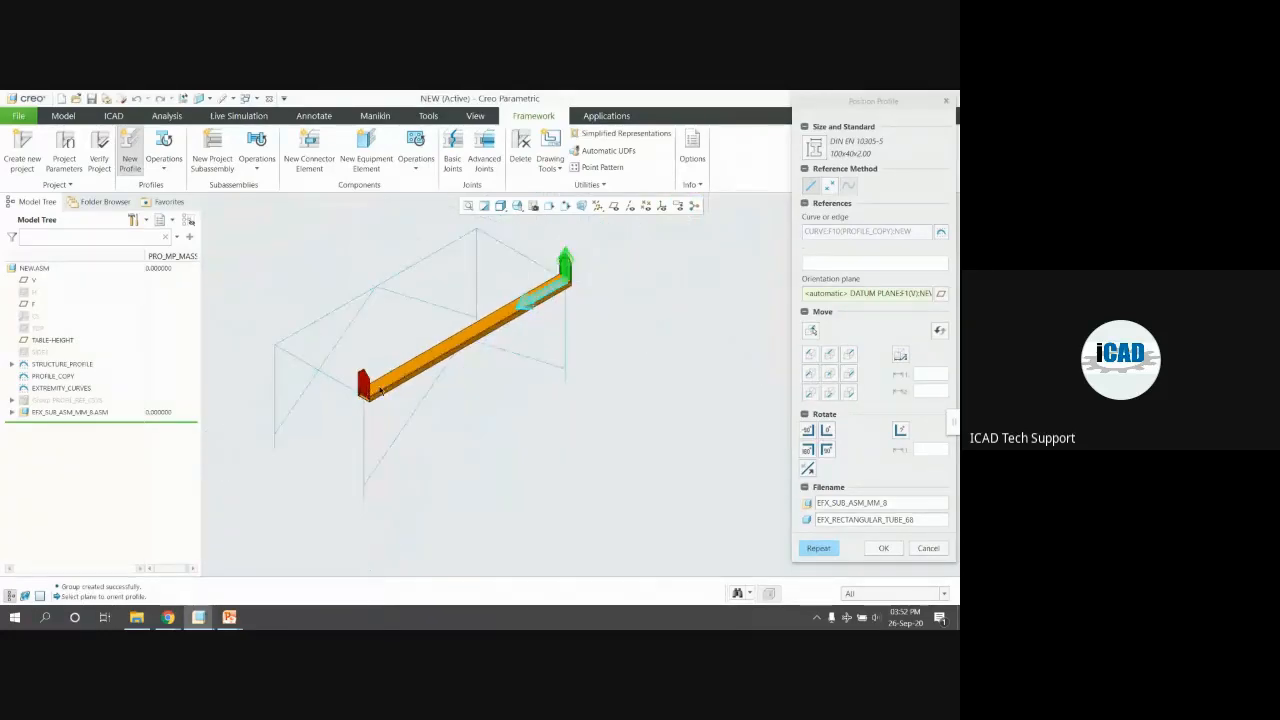
{"action": "scroll", "coordinate": [388, 388], "scroll_direction": "down", "scroll_amount": 6}
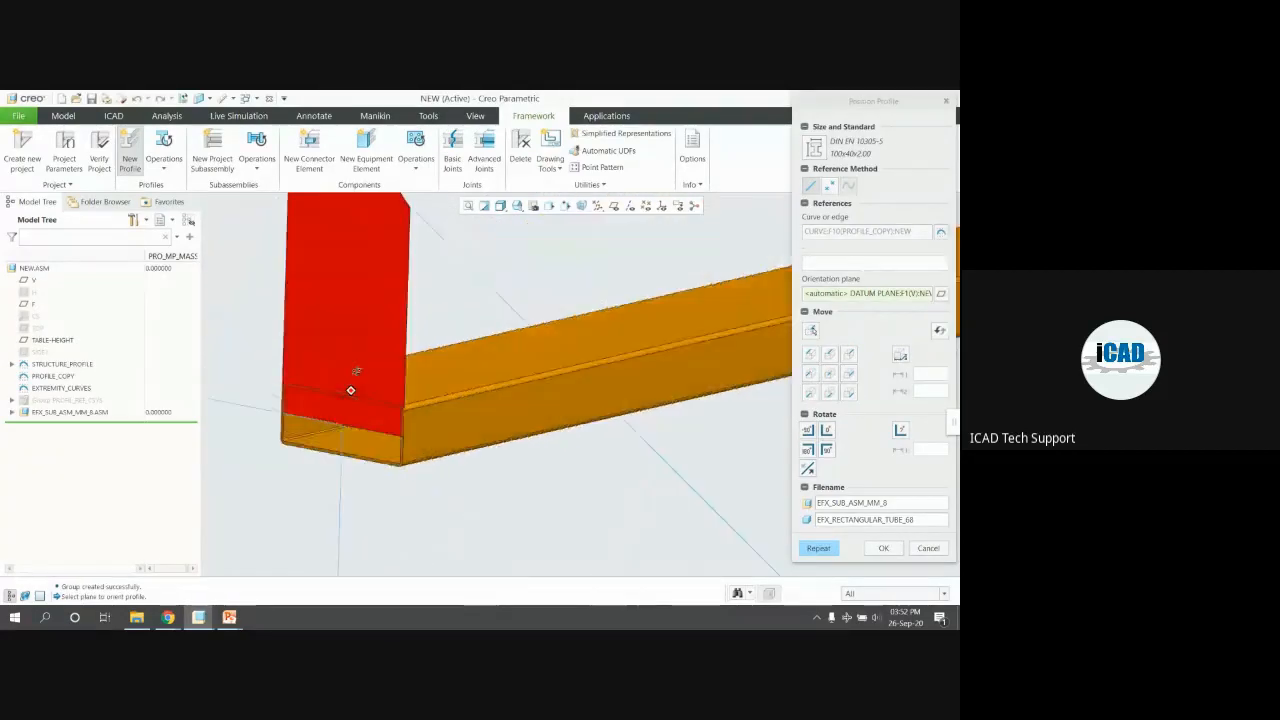
{"action": "scroll", "coordinate": [369, 370], "scroll_direction": "up", "scroll_amount": 6}
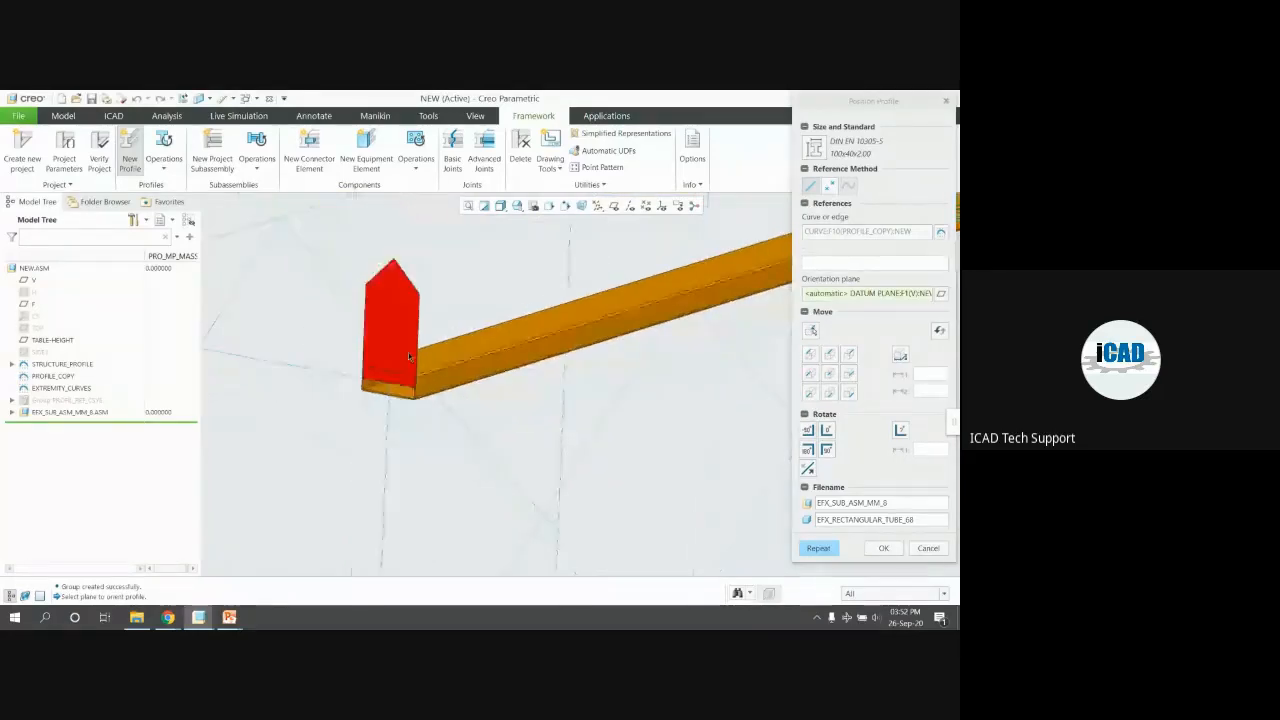
{"action": "scroll", "coordinate": [349, 342], "scroll_direction": "down", "scroll_amount": 2}
{"action": "middle_click_drag", "start_coordinate": [367, 352], "coordinate": [429, 357]}
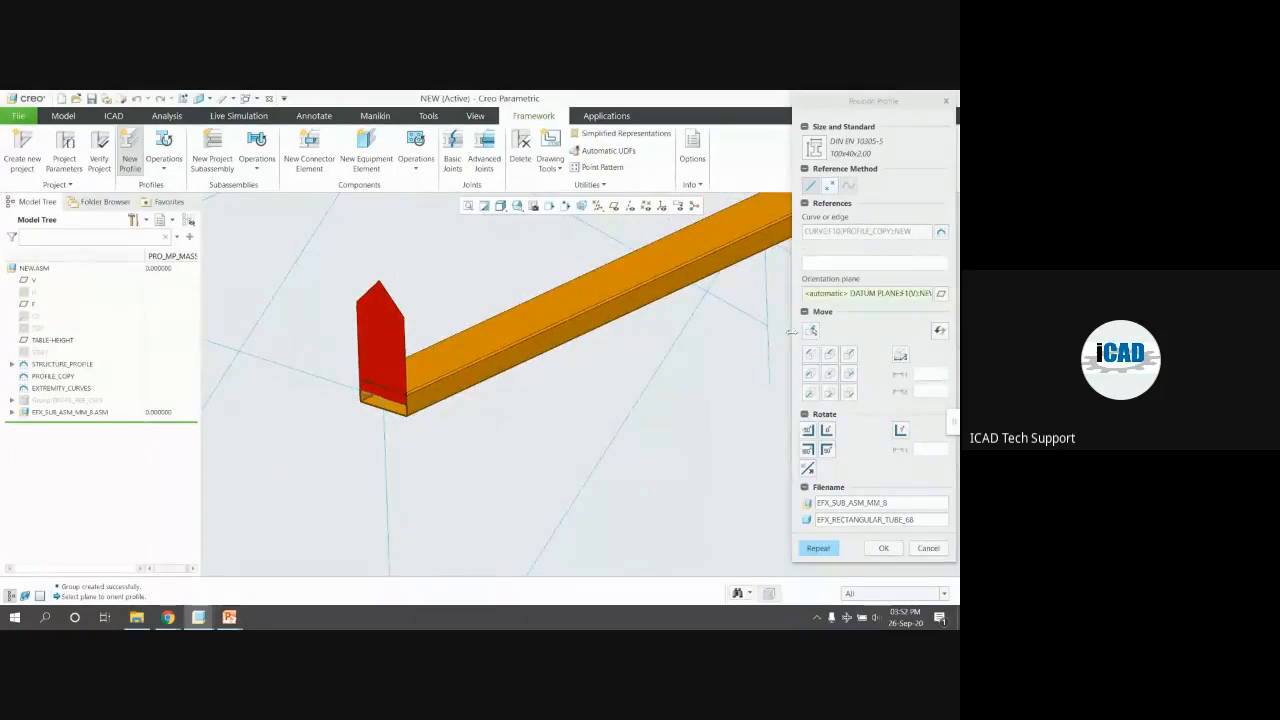
{"action": "left_click", "coordinate": [819, 548]}
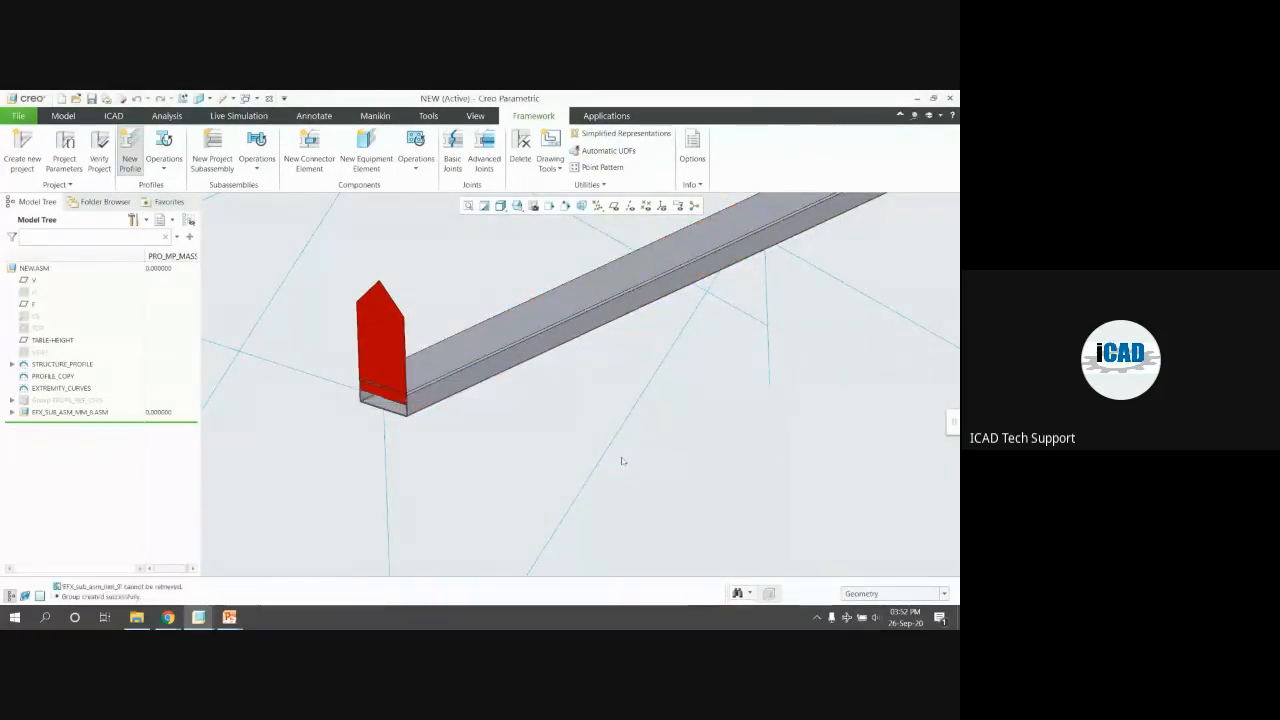
Add a tube on the next top-frame edge, rotated 90° about its axis
{"action": "left_click", "coordinate": [506, 426]}
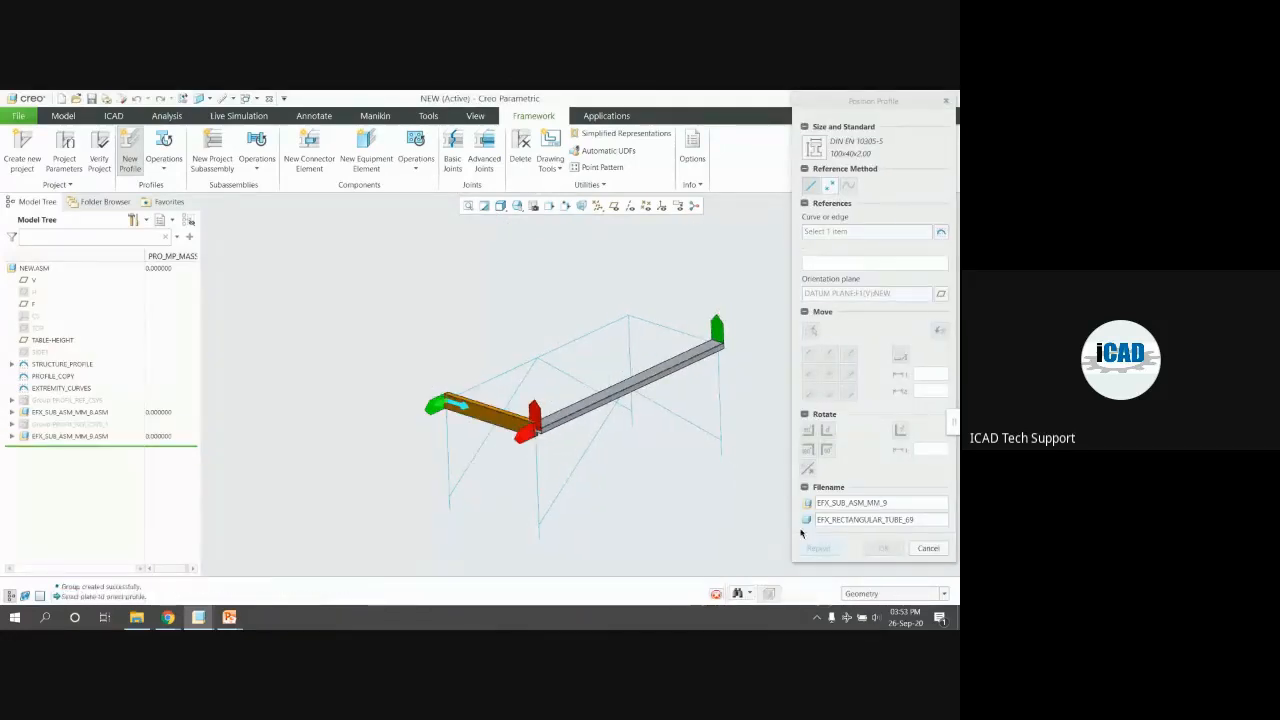
{"action": "scroll", "coordinate": [545, 432], "scroll_direction": "down", "scroll_amount": 5}
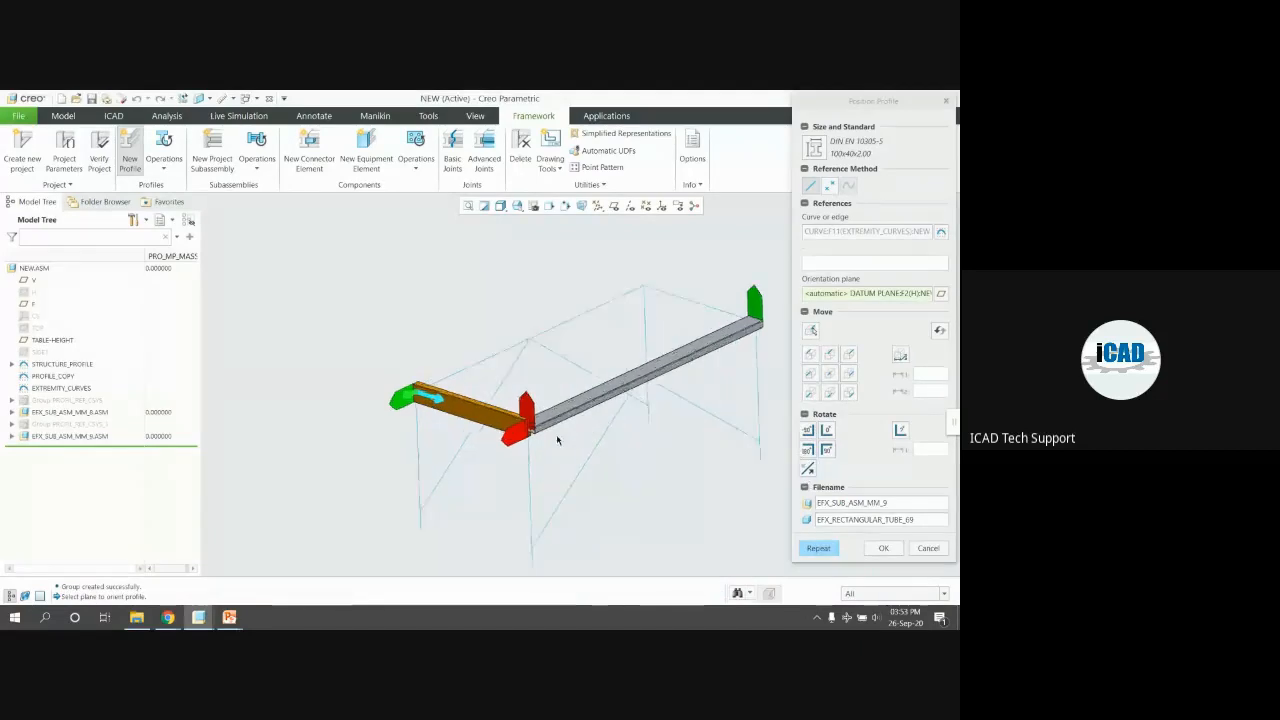
{"action": "scroll", "coordinate": [513, 398], "scroll_direction": "up", "scroll_amount": 4}
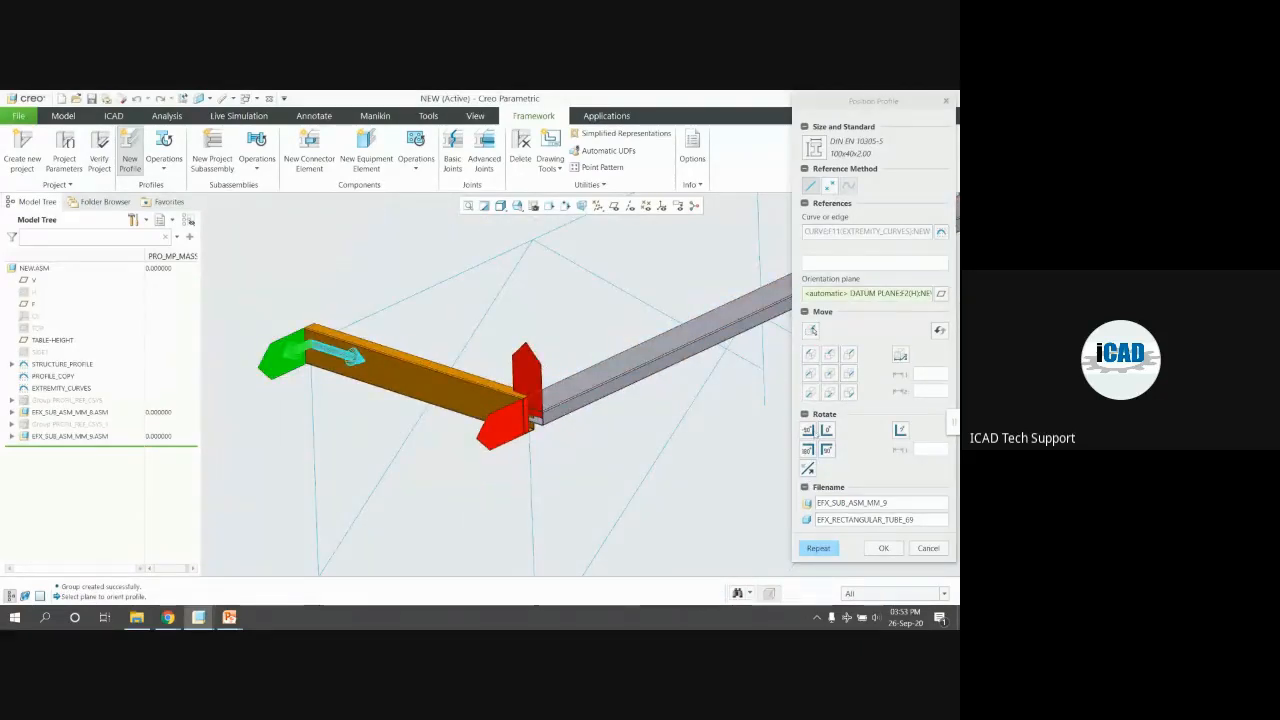
{"action": "left_click", "coordinate": [826, 449]}
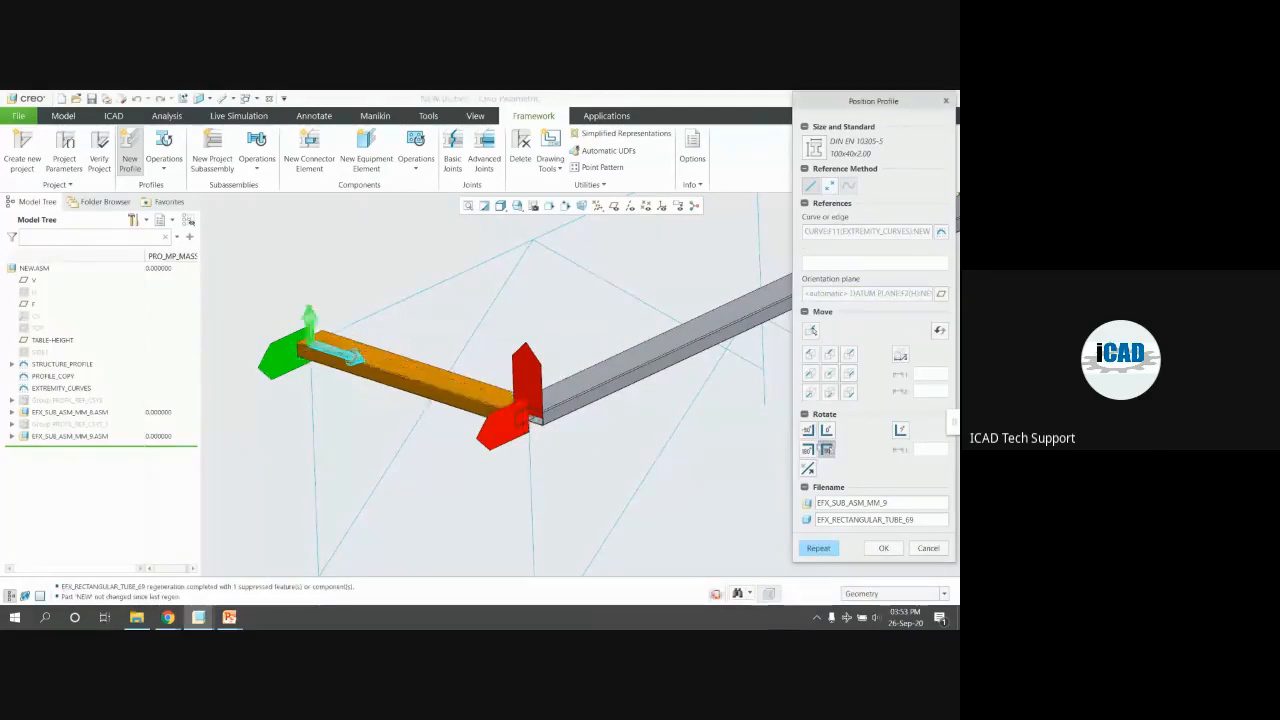
{"action": "scroll", "coordinate": [491, 418], "scroll_direction": "down", "scroll_amount": 3}
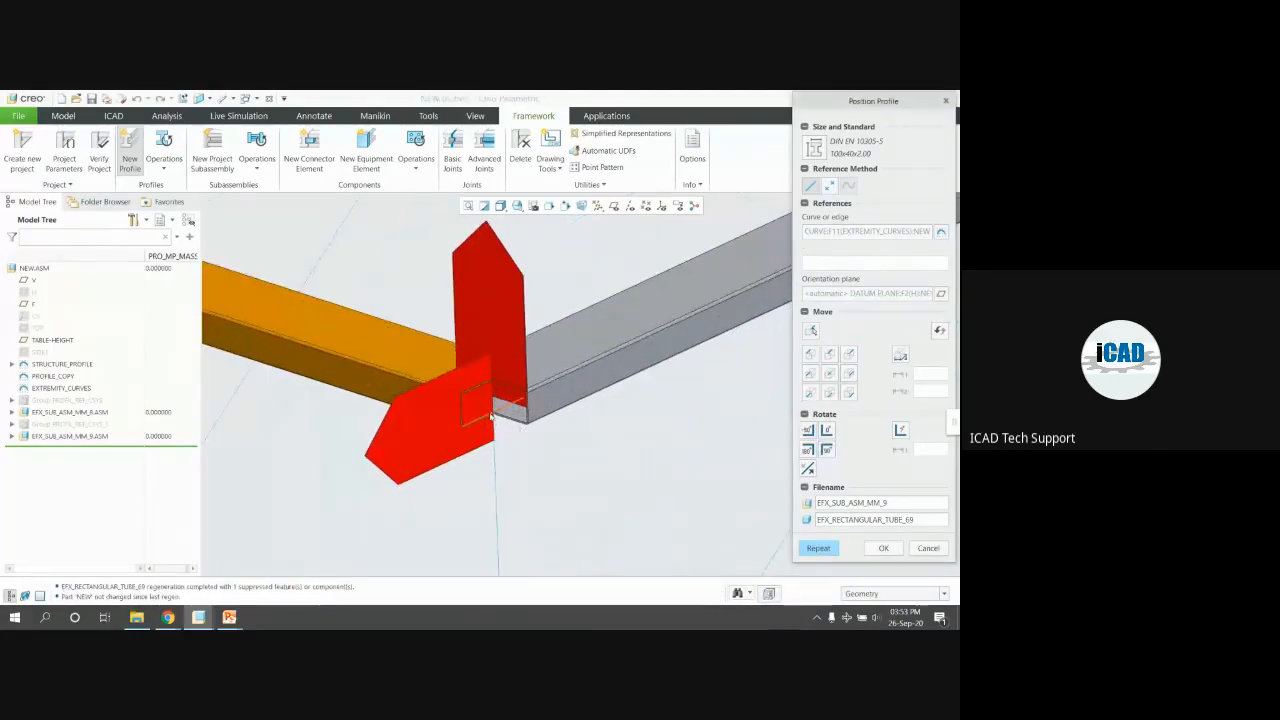
{"action": "left_click", "coordinate": [818, 547]}
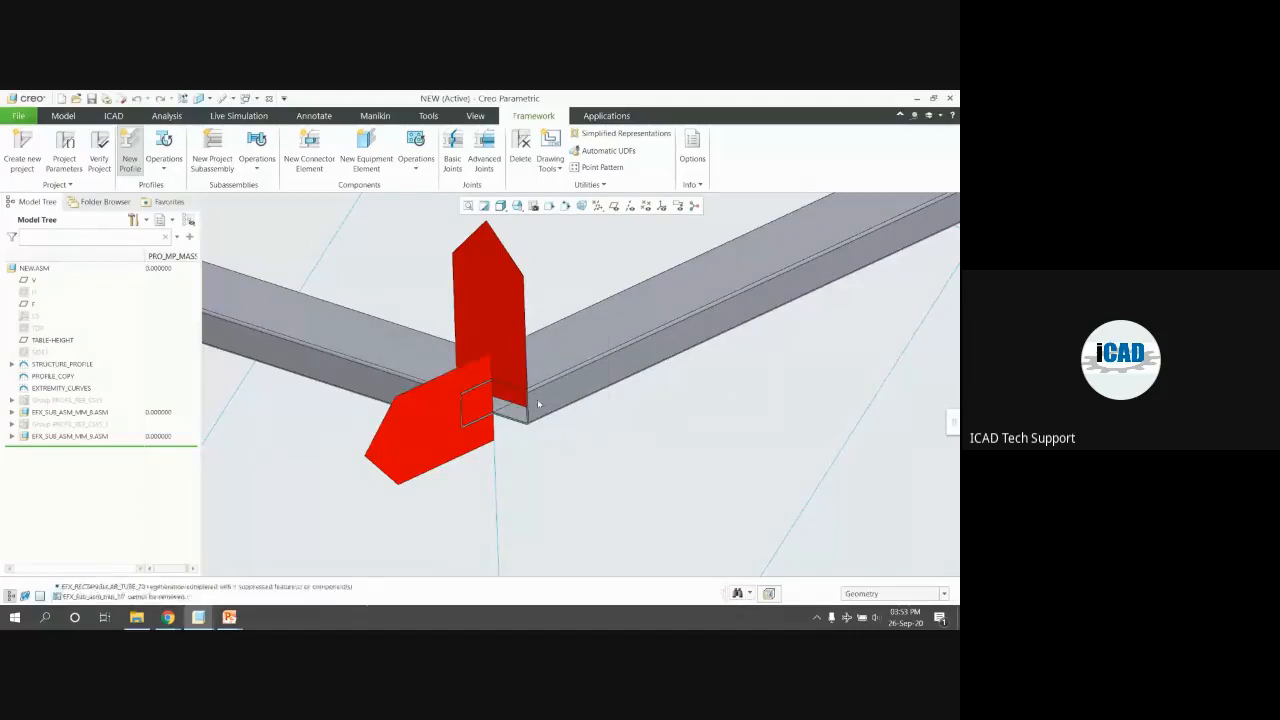
Add tubes on the last two top curves, updating the final tube's orientation
{"action": "scroll", "coordinate": [538, 403], "scroll_direction": "up", "scroll_amount": 3}
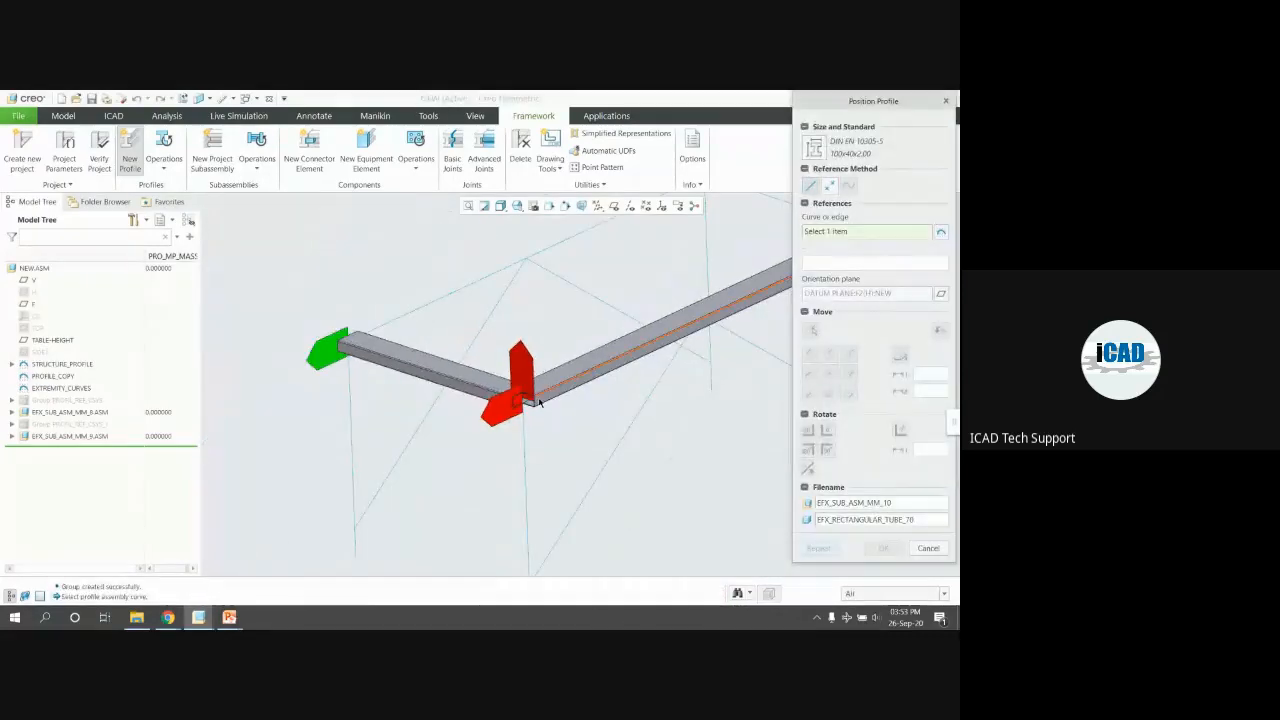
{"action": "left_click", "coordinate": [417, 313]}
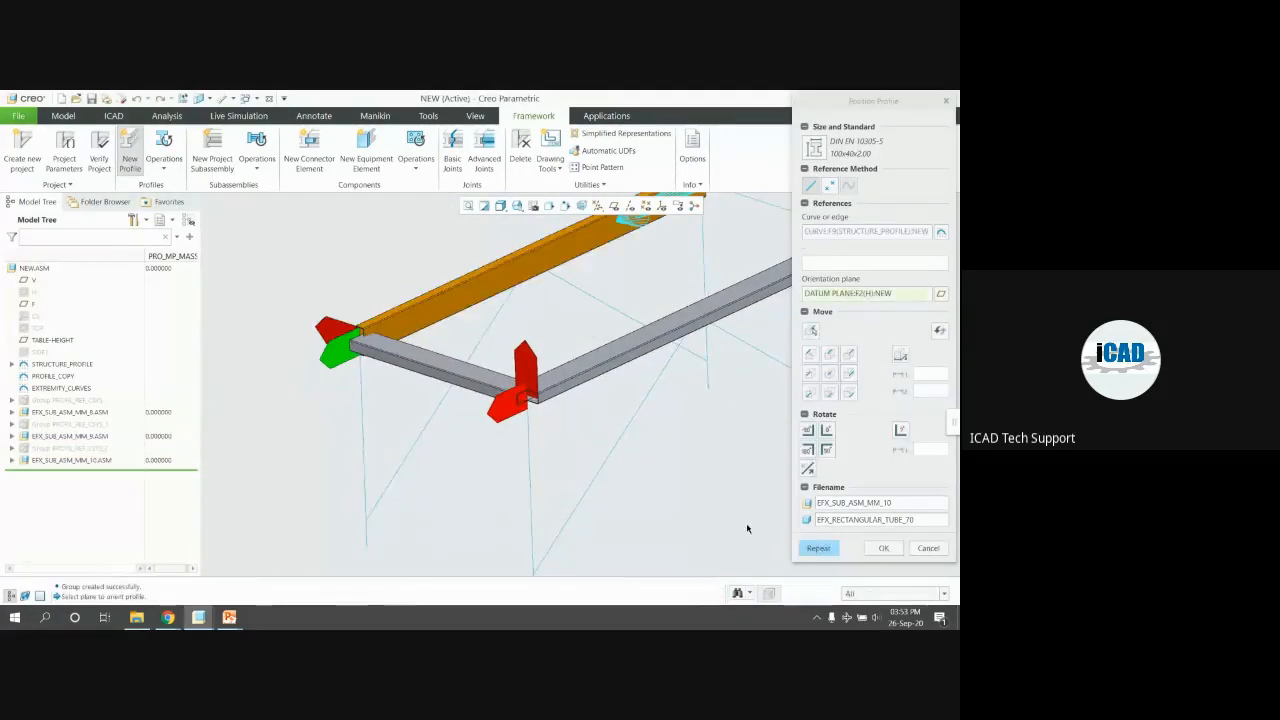
{"action": "left_click", "coordinate": [818, 548]}
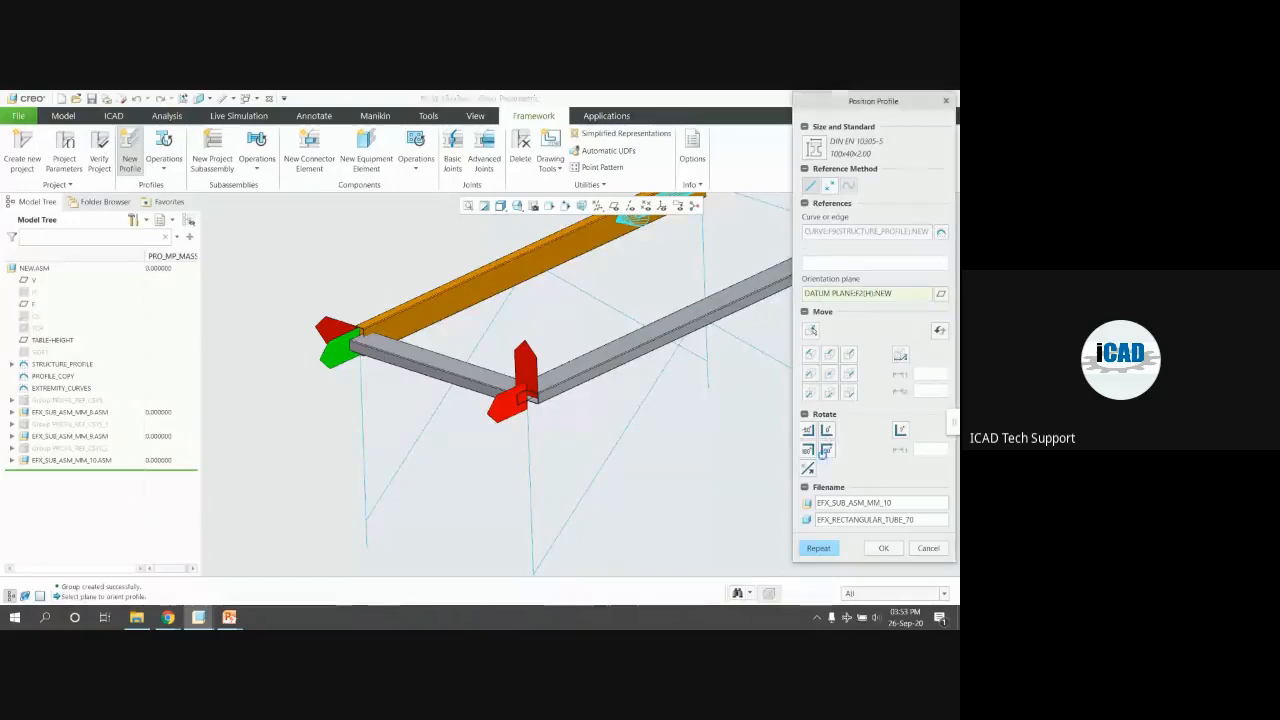
{"action": "scroll", "coordinate": [350, 412], "scroll_direction": "up", "scroll_amount": 5}
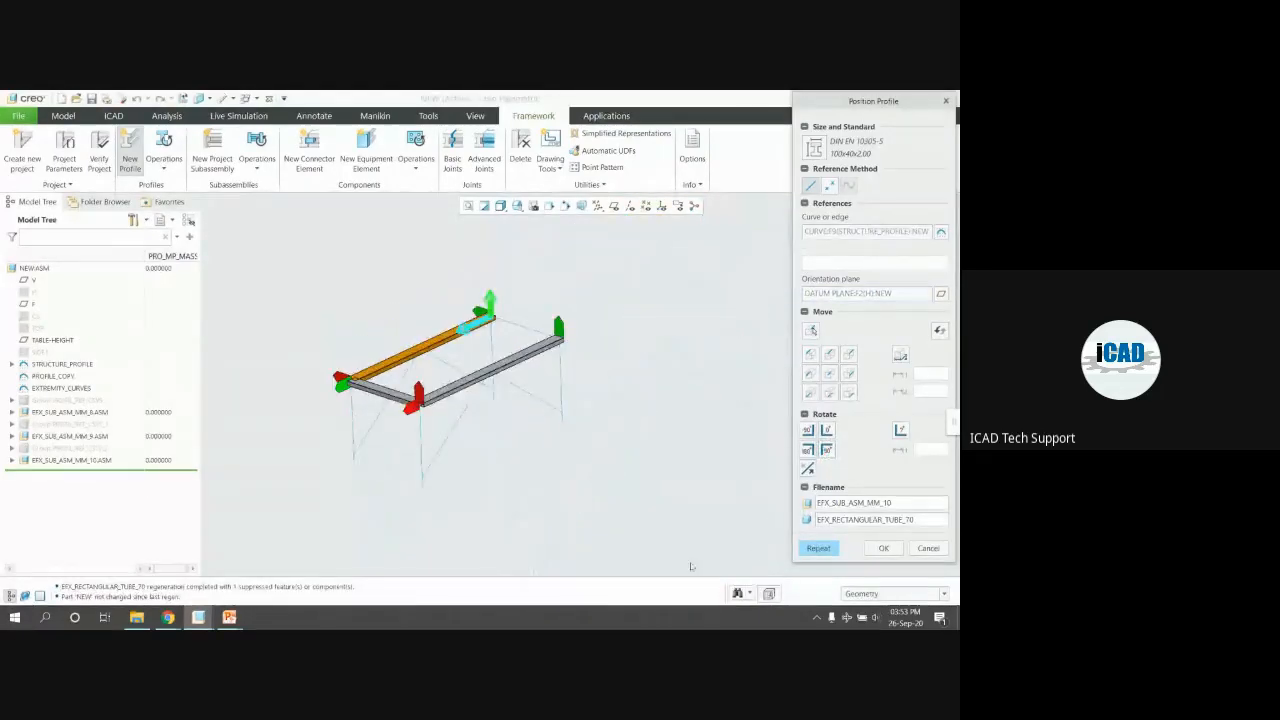
{"action": "left_click", "coordinate": [810, 553]}
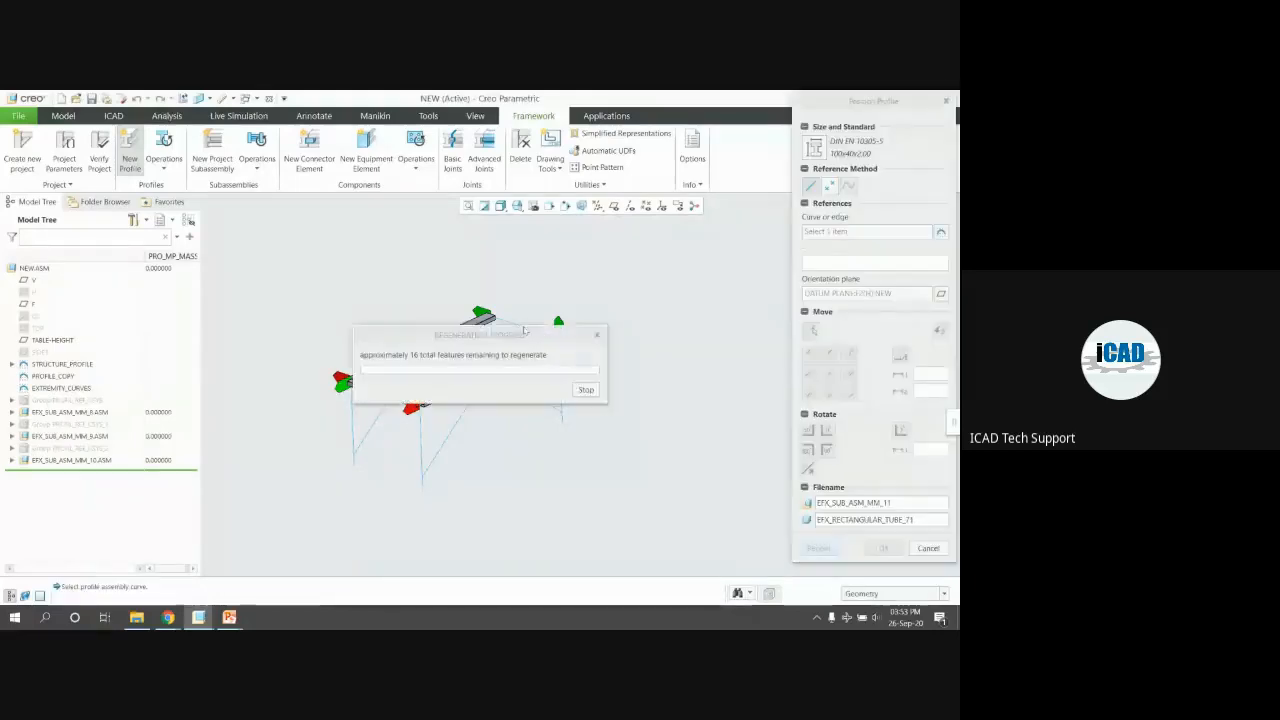
{"action": "left_click", "coordinate": [532, 336]}
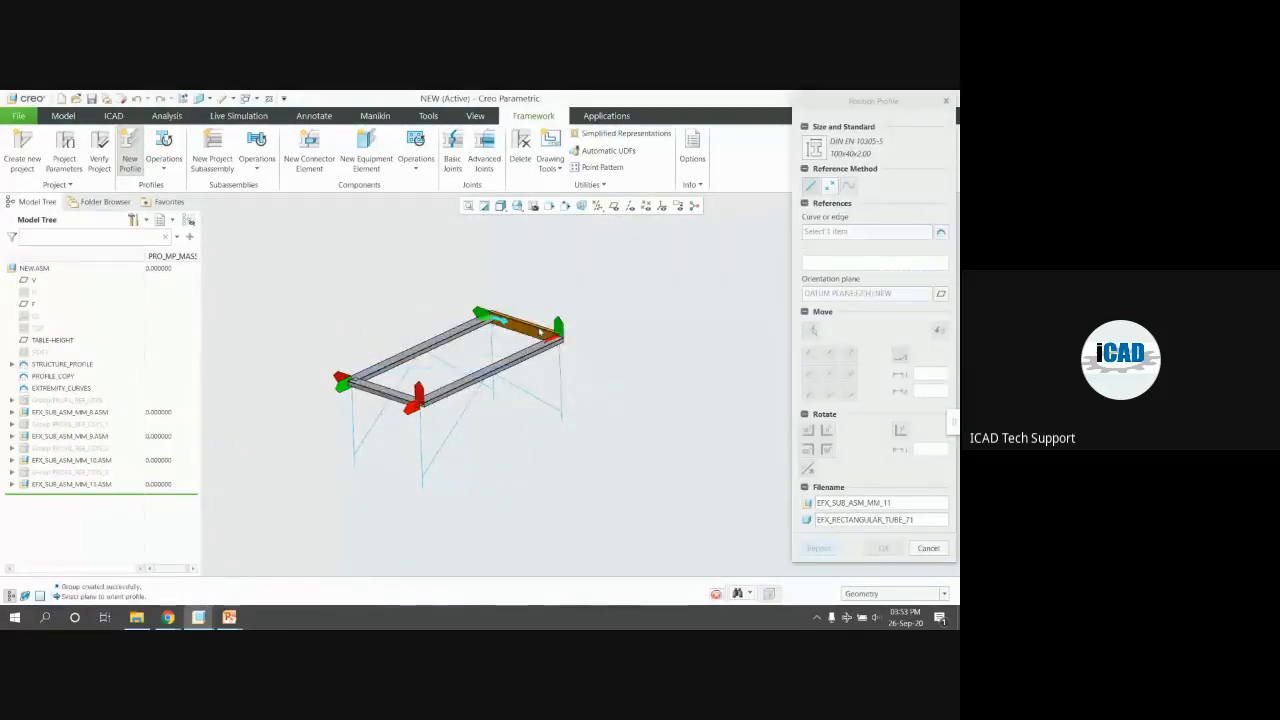
{"action": "scroll", "coordinate": [536, 334], "scroll_direction": "down", "scroll_amount": 5}
{"action": "scroll", "coordinate": [540, 333], "scroll_direction": "down", "scroll_amount": 1}
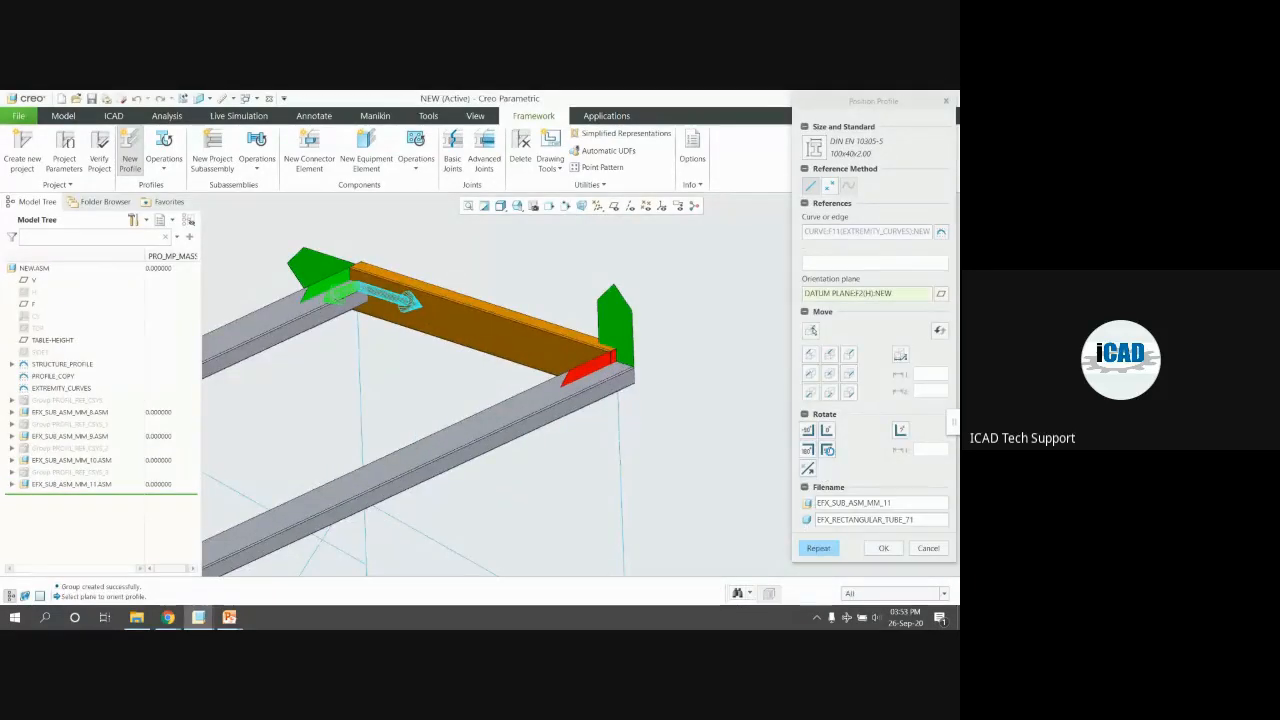
{"action": "left_click", "coordinate": [883, 548]}
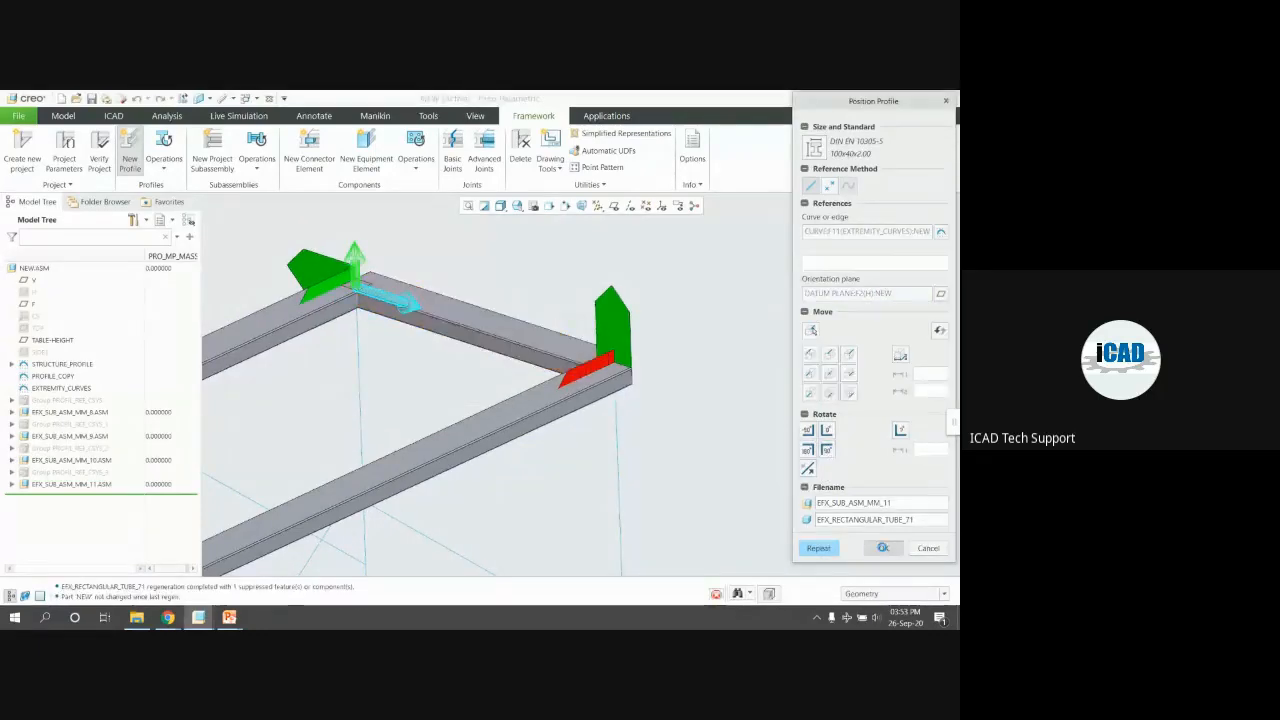
{"action": "left_click", "coordinate": [832, 512]}
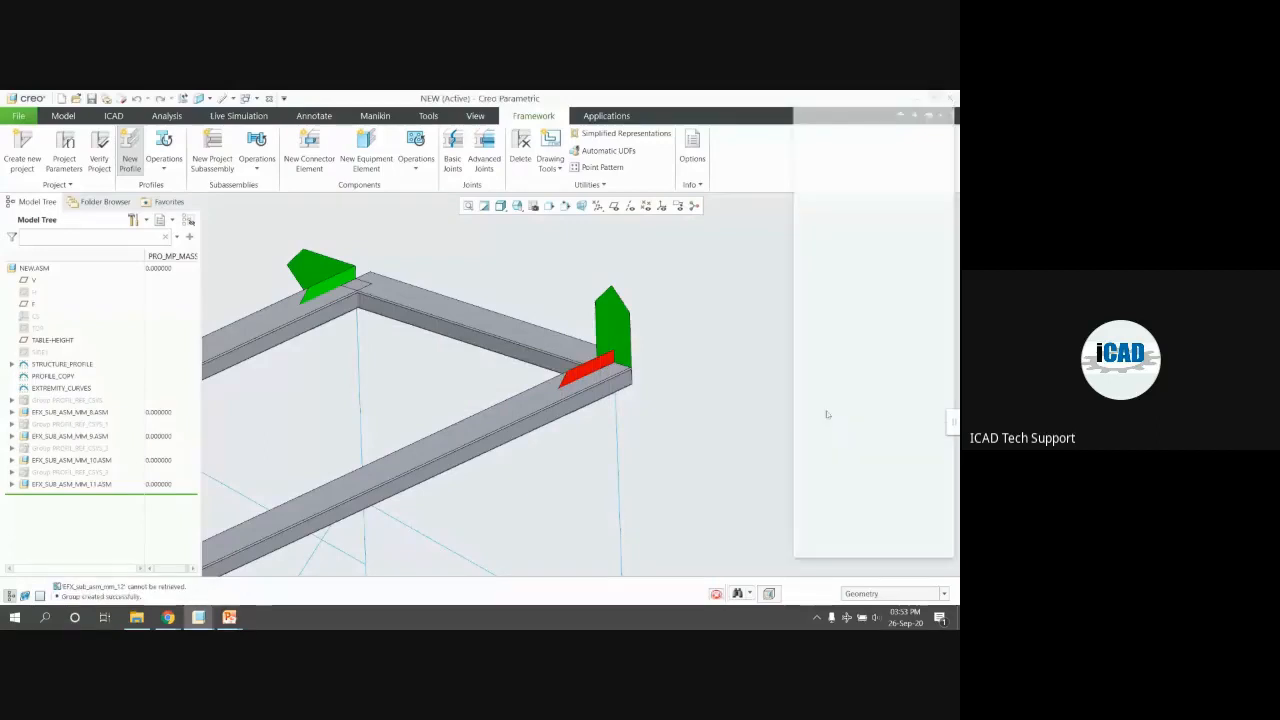
Exit the profile tool and tilt the view to see the whole frame
{"action": "left_click", "coordinate": [928, 548]}
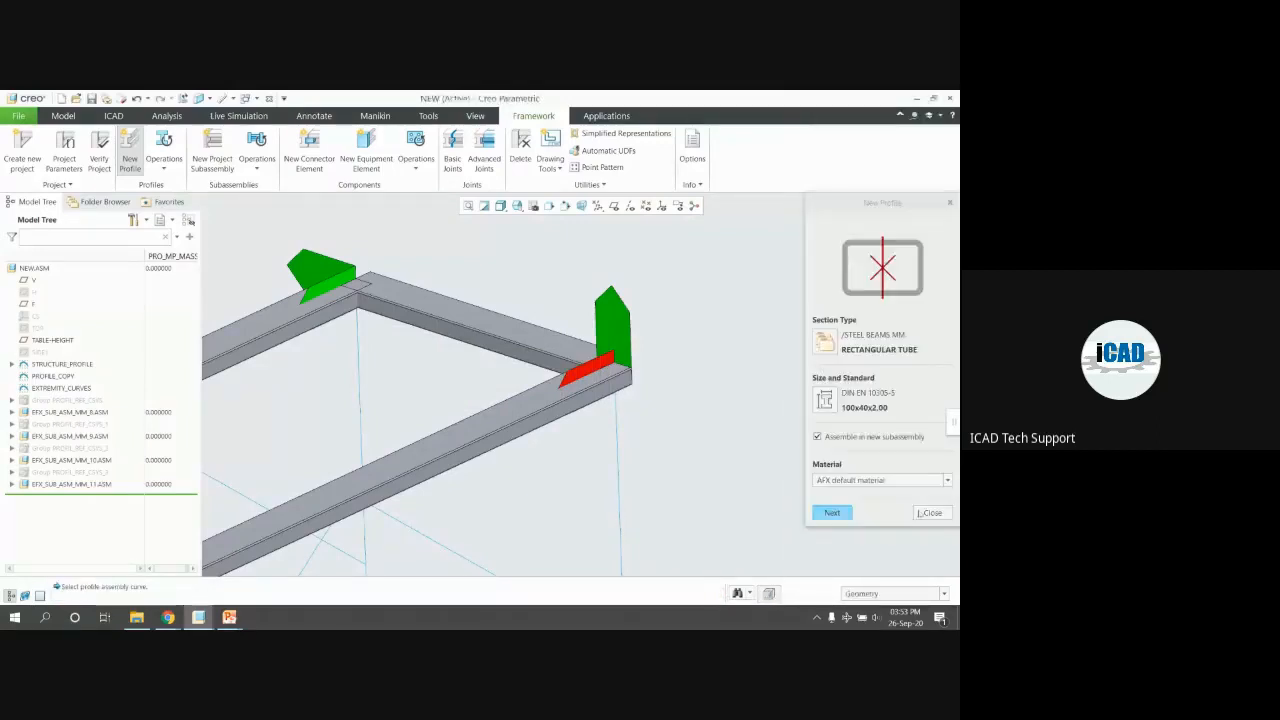
{"action": "left_click", "coordinate": [928, 510]}
{"action": "scroll", "coordinate": [808, 396], "scroll_direction": "up", "scroll_amount": 4}
{"action": "scroll", "coordinate": [704, 470], "scroll_direction": "down", "scroll_amount": 2}
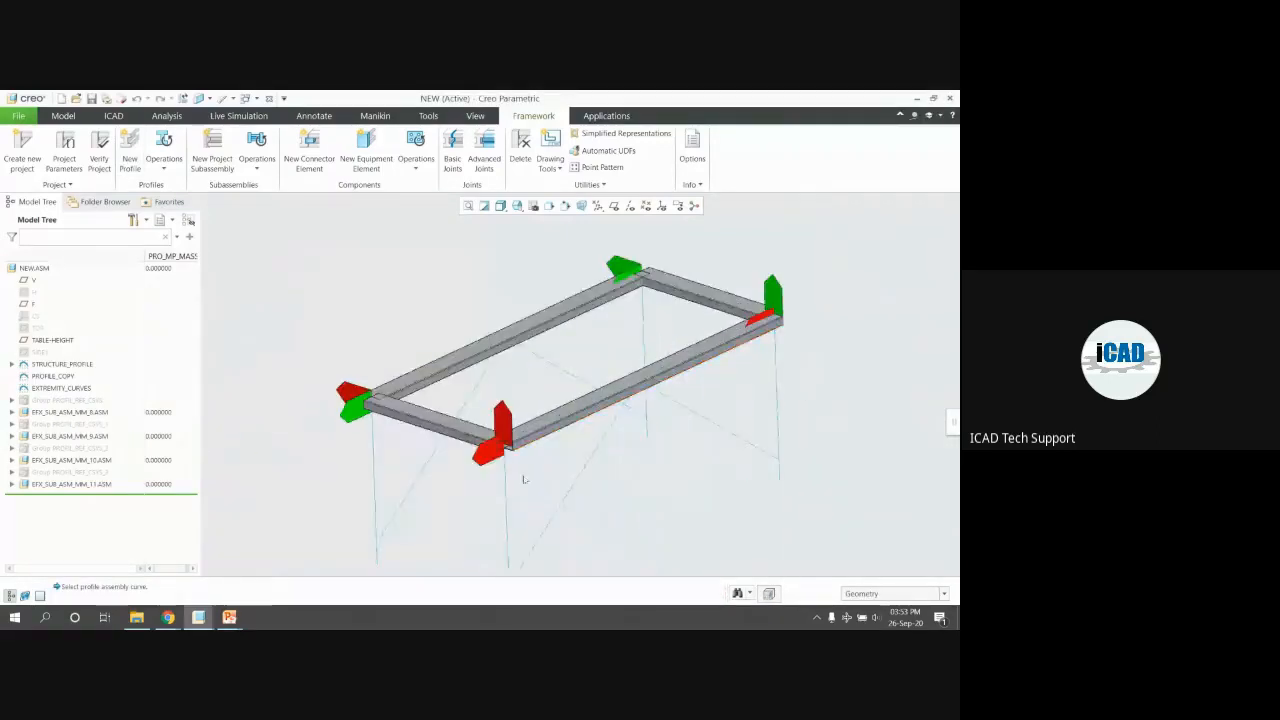
{"action": "scroll", "coordinate": [486, 451], "scroll_direction": "down", "scroll_amount": 3}
{"action": "middle_click_drag", "start_coordinate": [487, 451], "coordinate": [420, 425]}
{"action": "scroll", "coordinate": [495, 463], "scroll_direction": "up", "scroll_amount": 4}
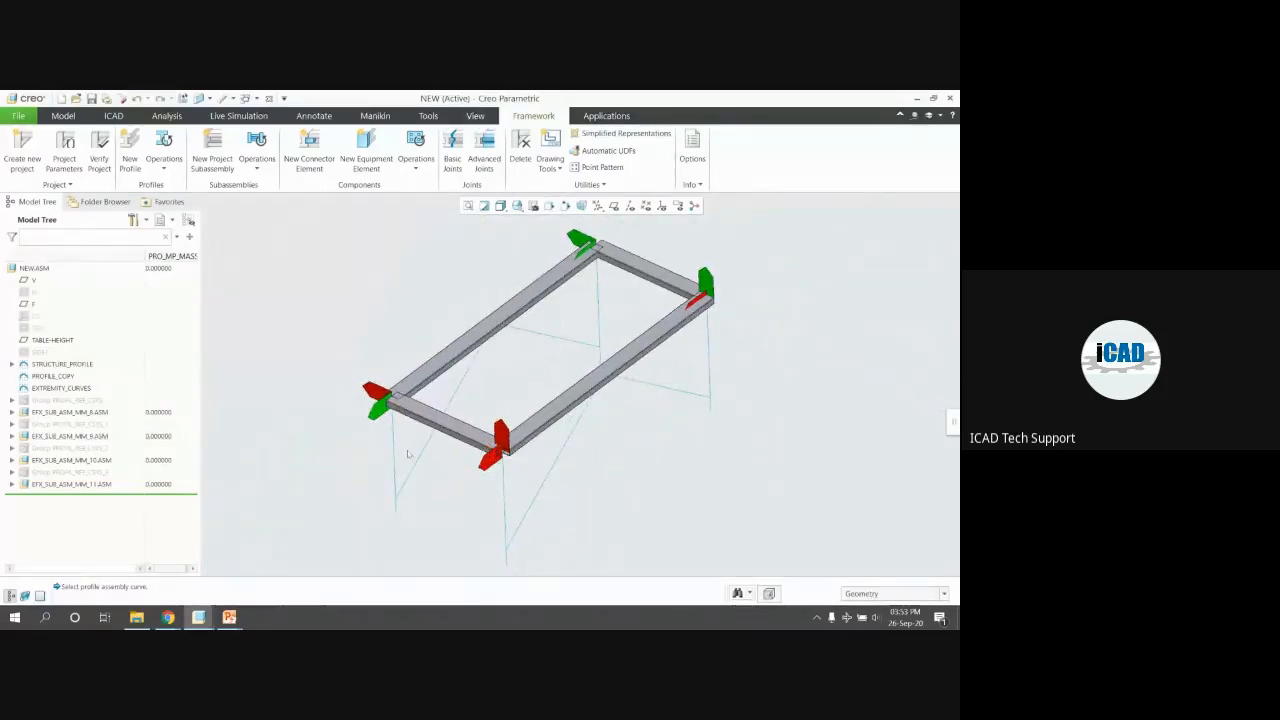
Inspect the first tube subassembly and its EFX_RECTANGULAR_TUBE_68.PRT part in the model tree
{"action": "left_click", "coordinate": [64, 402]}
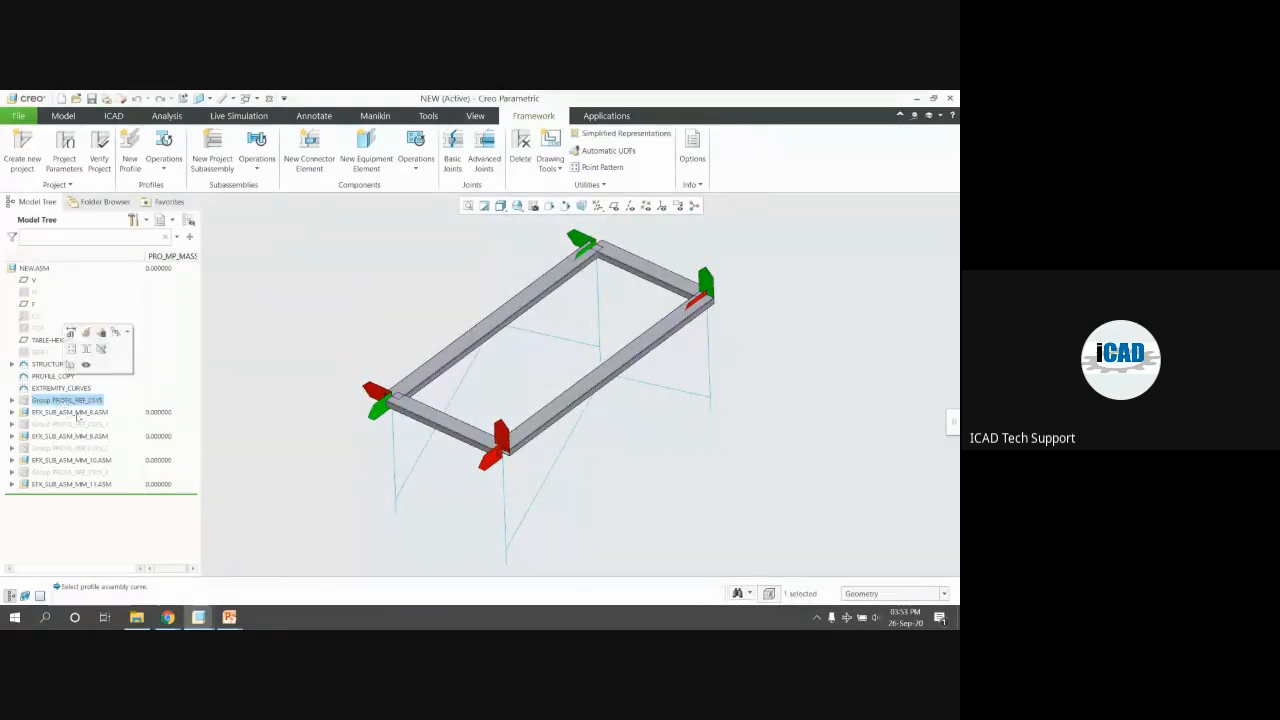
{"action": "left_click", "coordinate": [76, 415]}
{"action": "left_click", "coordinate": [12, 412]}
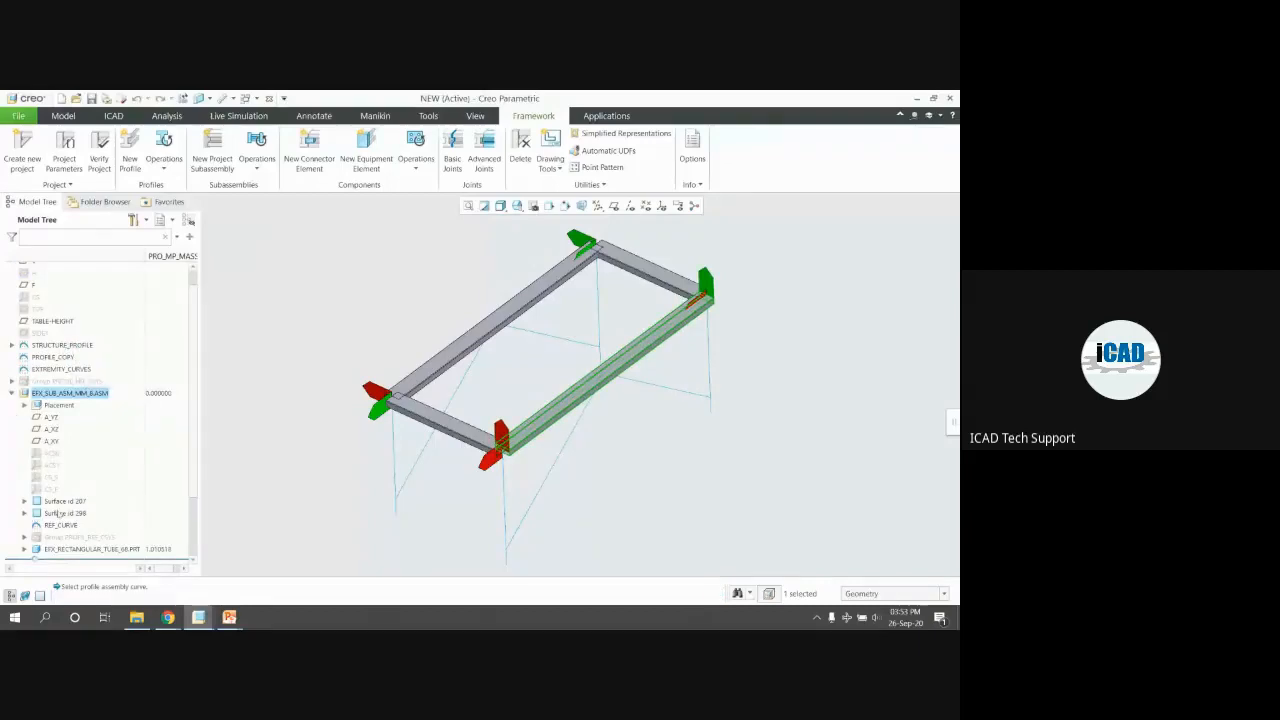
{"action": "left_click", "coordinate": [64, 501]}
{"action": "left_click", "coordinate": [90, 549]}
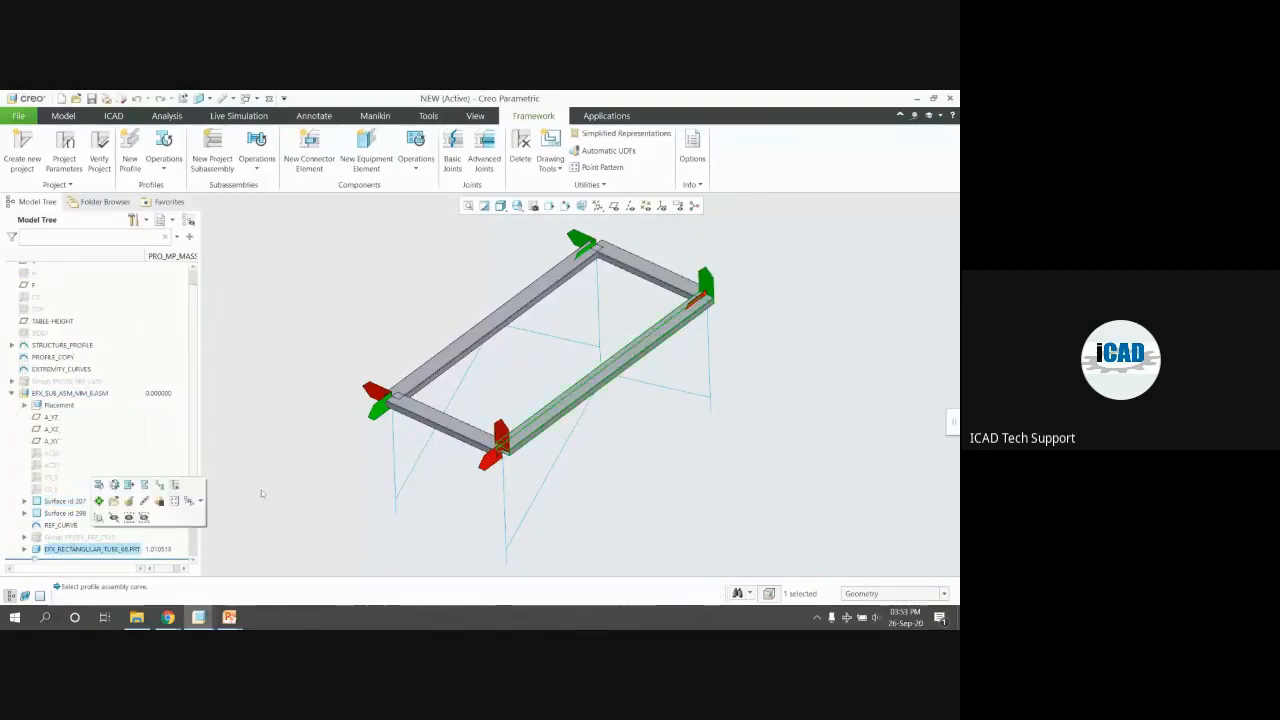
{"action": "scroll", "coordinate": [522, 459], "scroll_direction": "down", "scroll_amount": 3}
{"action": "scroll", "coordinate": [522, 459], "scroll_direction": "up", "scroll_amount": 3}
{"action": "scroll", "coordinate": [516, 445], "scroll_direction": "down", "scroll_amount": 8}
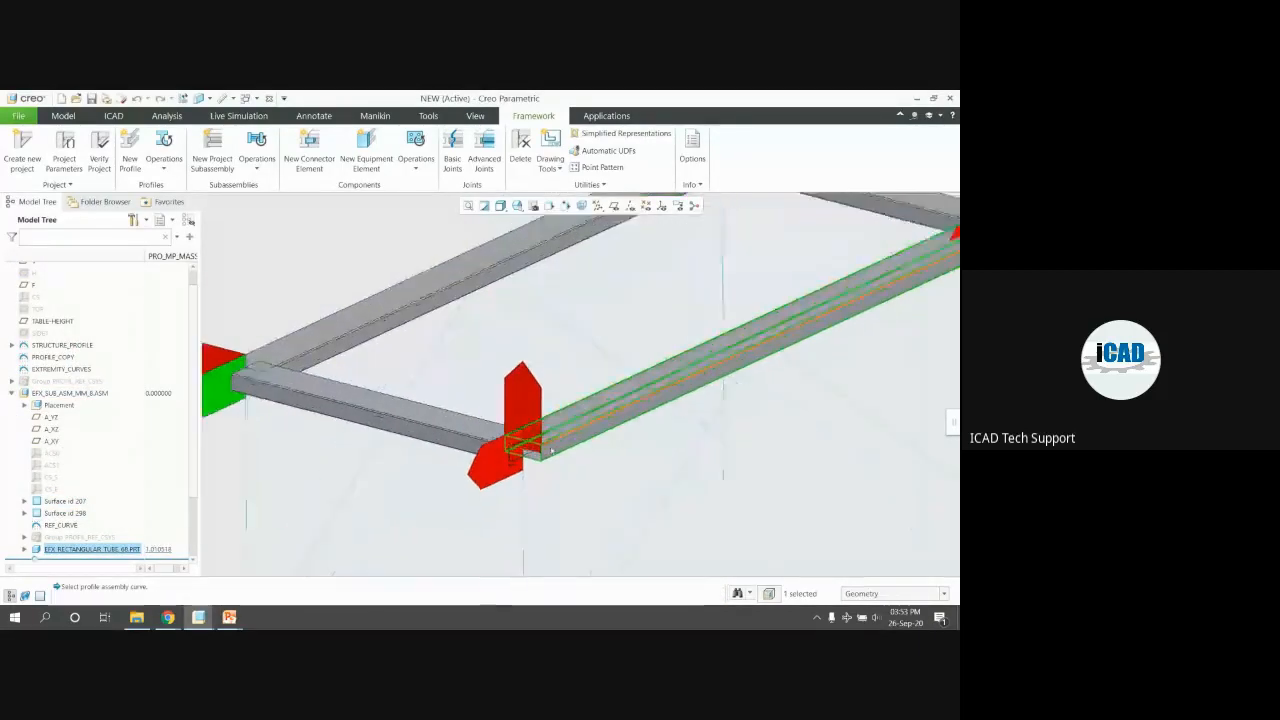
{"action": "left_click", "coordinate": [363, 297]}
{"action": "scroll", "coordinate": [514, 366], "scroll_direction": "up", "scroll_amount": 5}
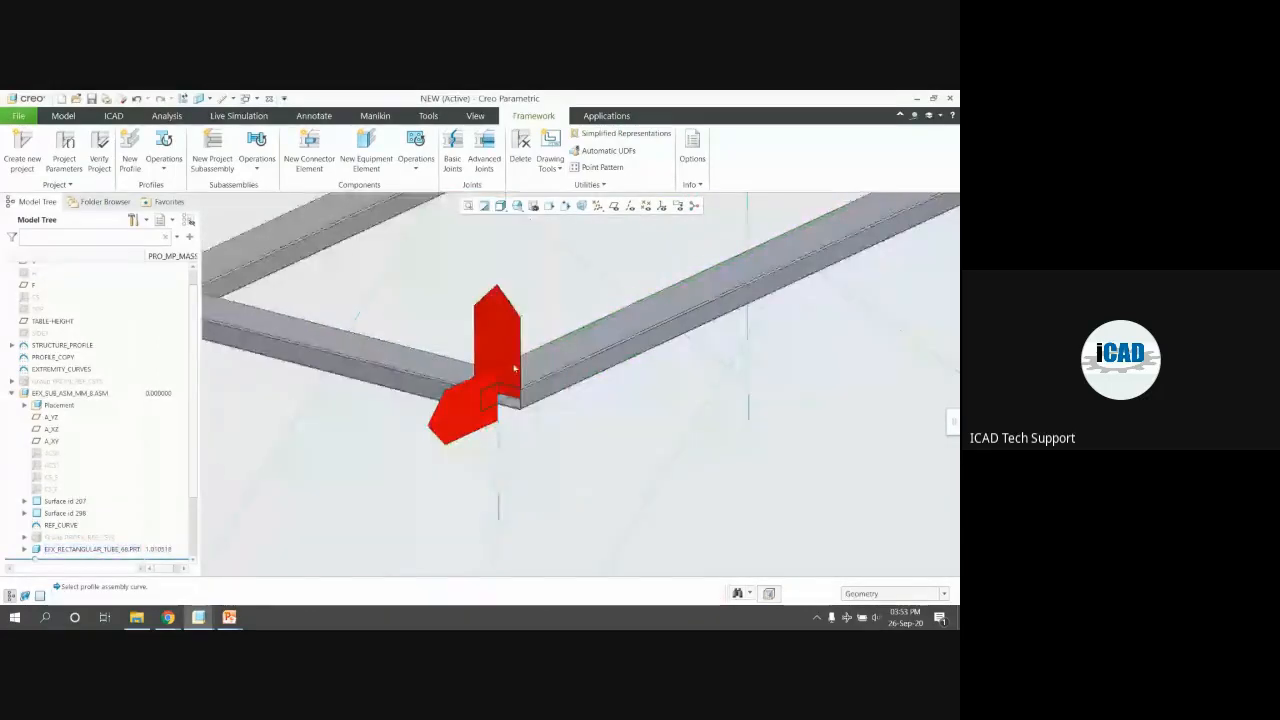
{"action": "scroll", "coordinate": [42, 420], "scroll_direction": "up", "scroll_amount": 1}
{"action": "left_click", "coordinate": [12, 412]}
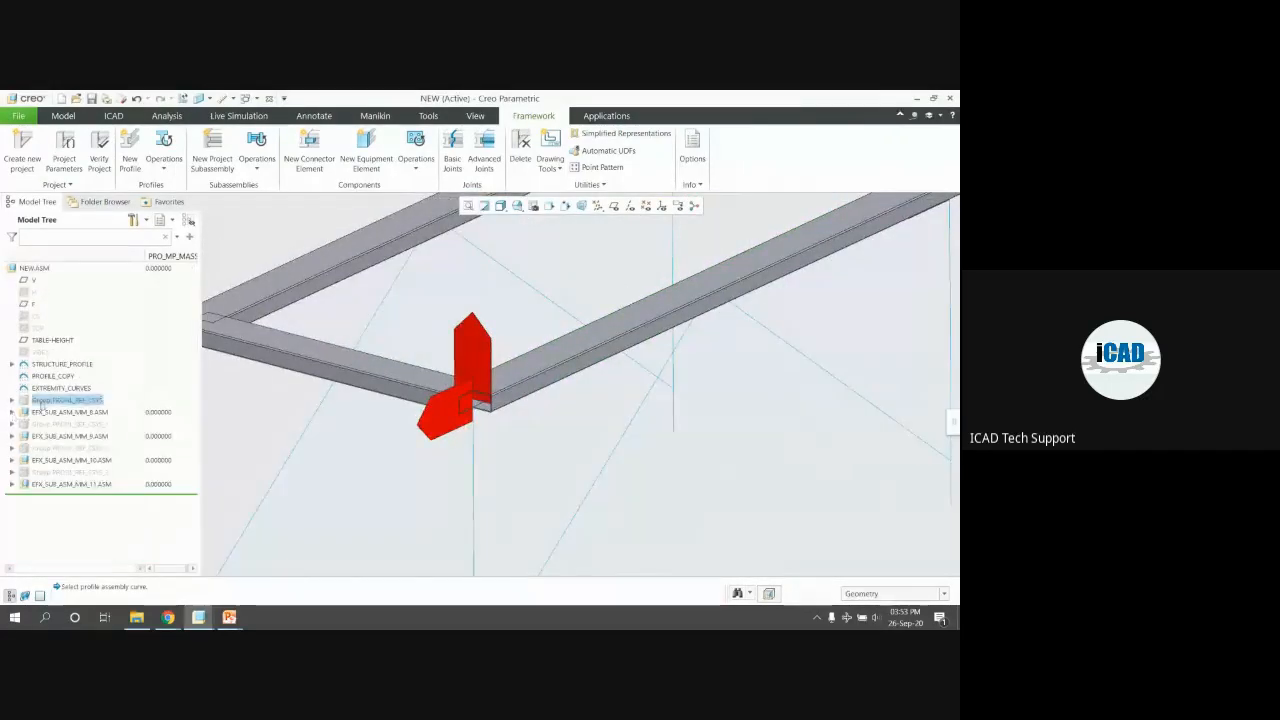
Select all profile groups and tube subassemblies and delete them
{"action": "left_click", "coordinate": [84, 485], "text": "shift"}
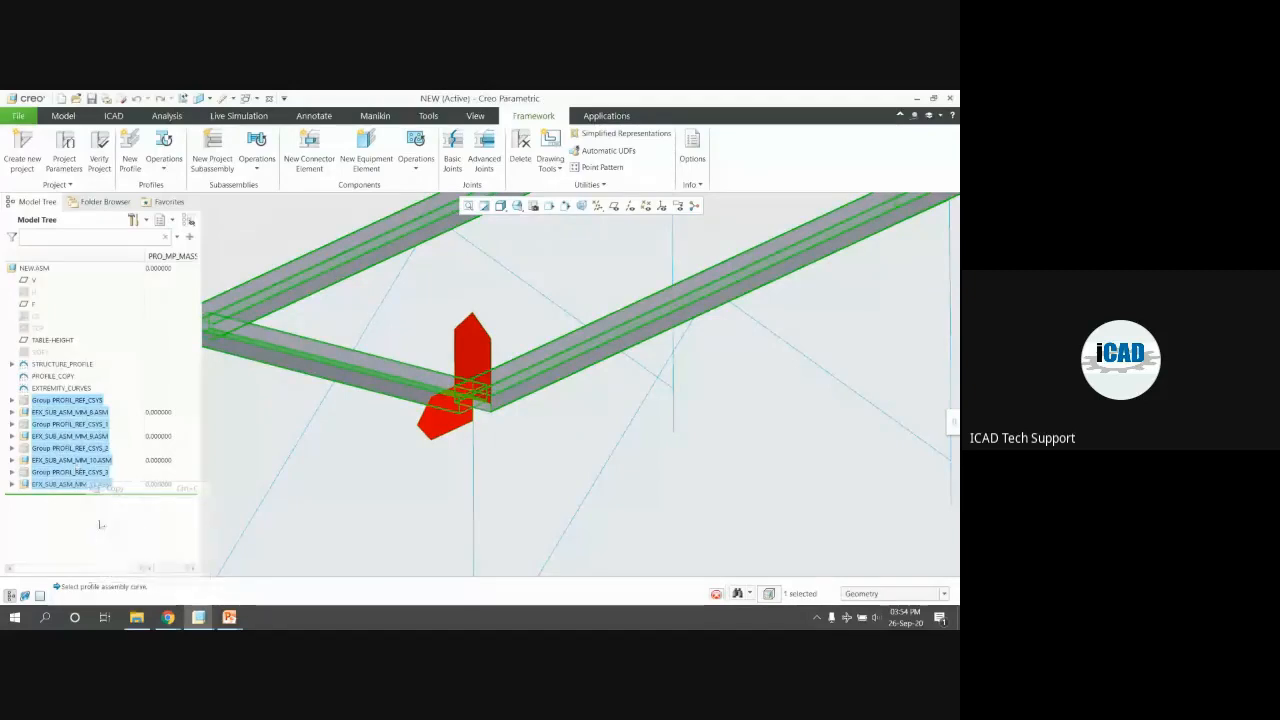
{"action": "right_click", "coordinate": [88, 484]}
{"action": "left_click", "coordinate": [135, 552]}
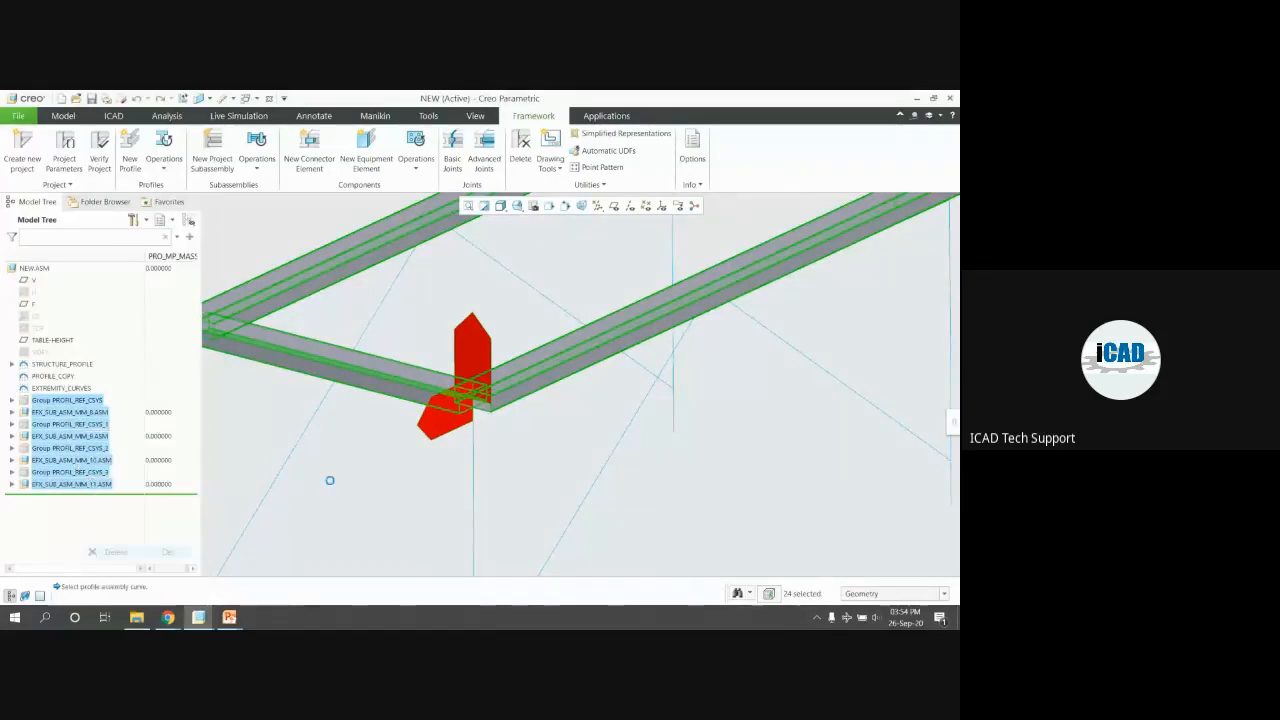
{"action": "left_click", "coordinate": [450, 372]}
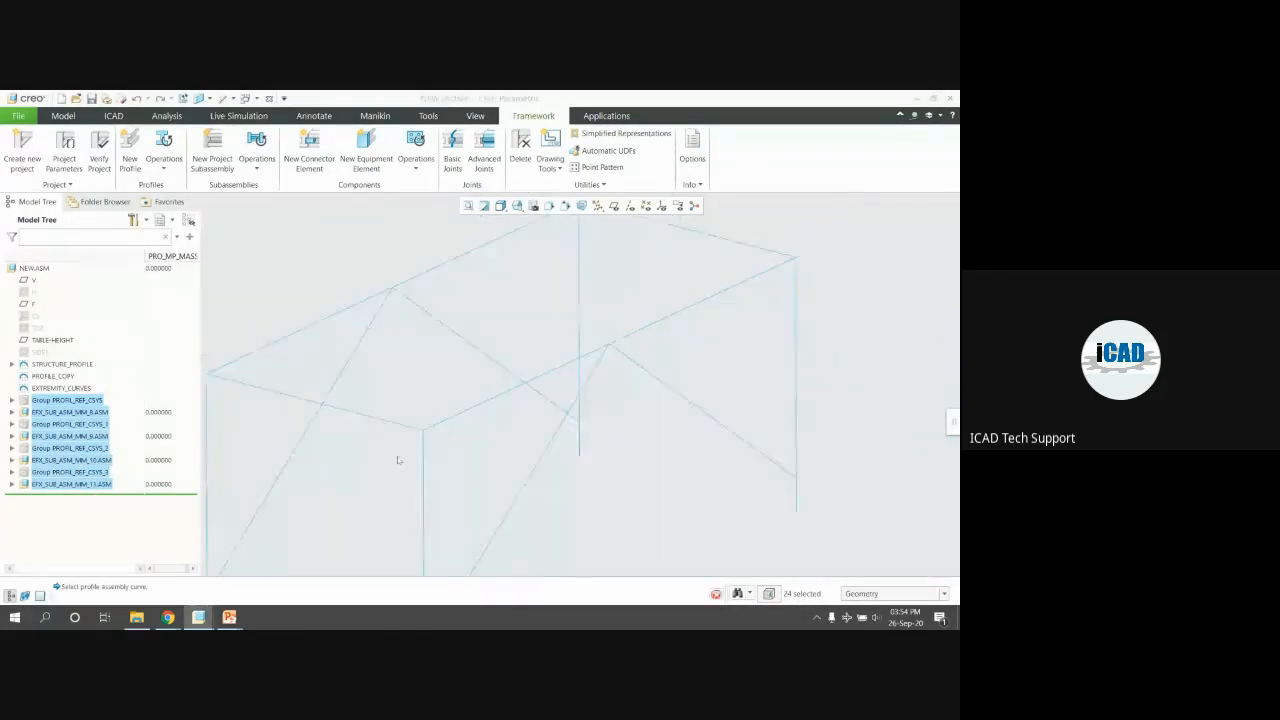
Place 100x40x2.00 tubes on each top curve, including the back-left one, rotating one by 90°
{"action": "left_click", "coordinate": [130, 152]}
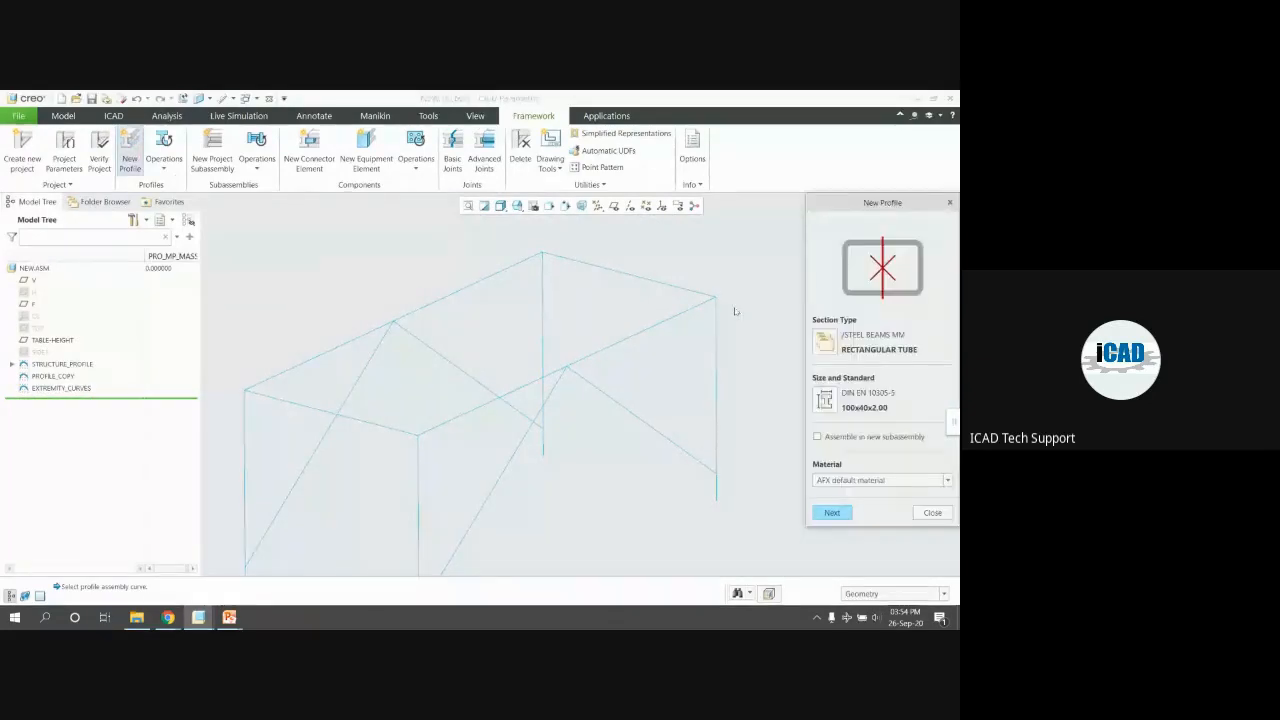
{"action": "left_click", "coordinate": [832, 512]}
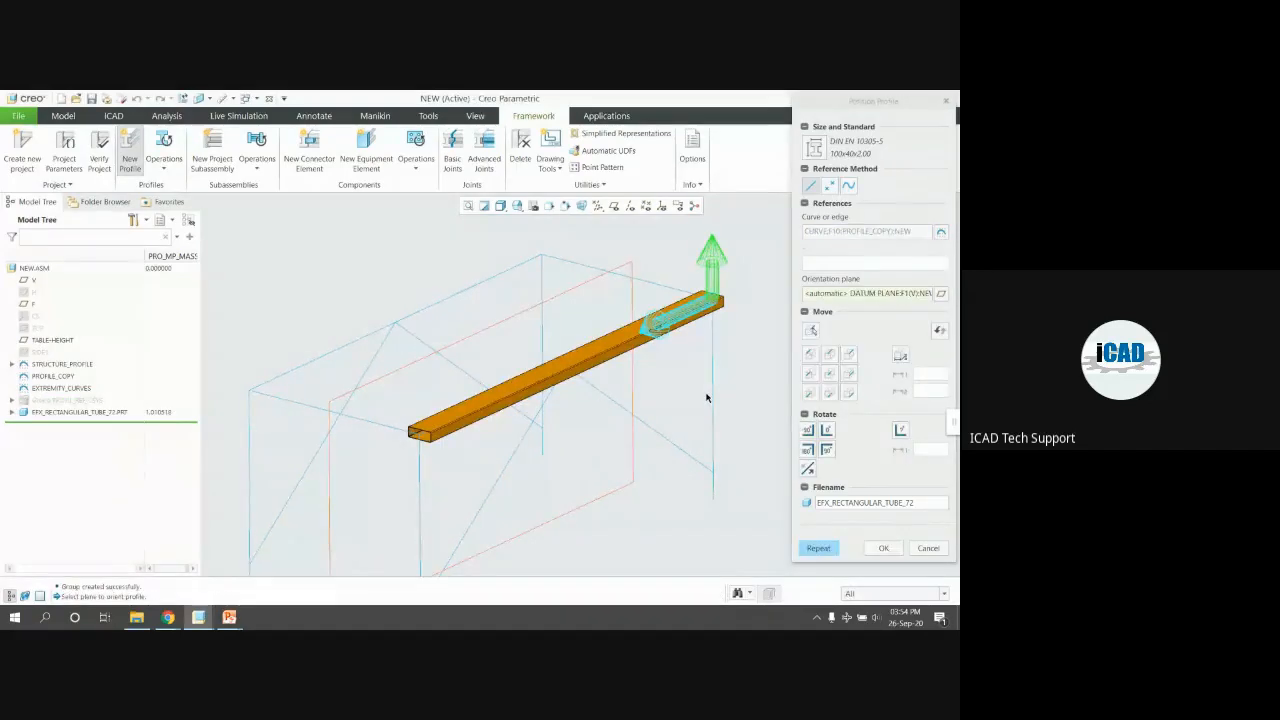
{"action": "middle_click", "coordinate": [706, 397]}
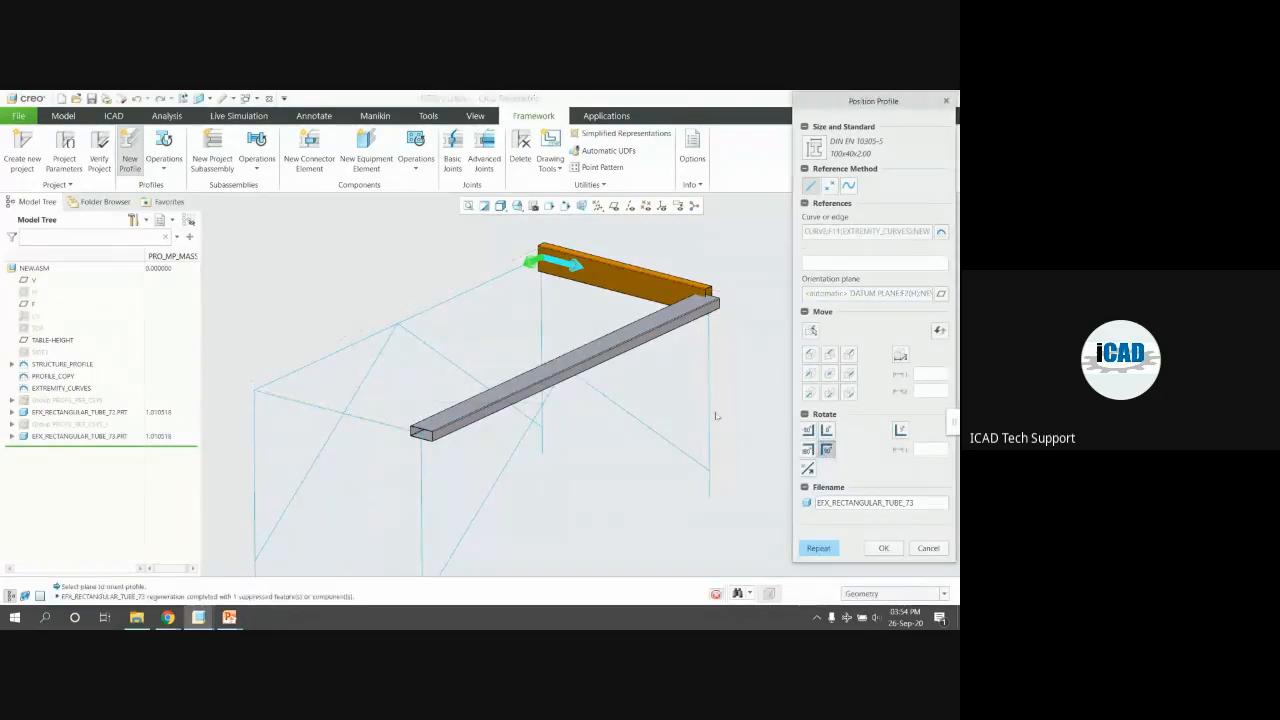
{"action": "left_click", "coordinate": [523, 284]}
{"action": "middle_click", "coordinate": [532, 288]}
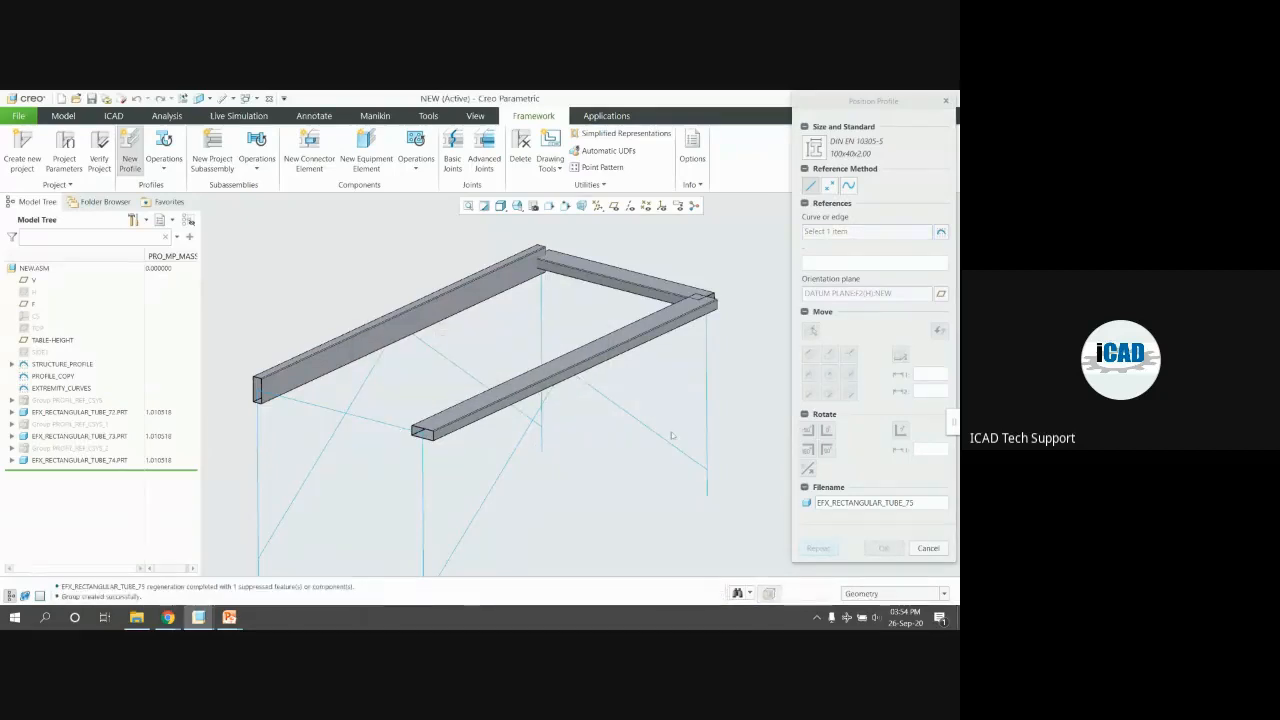
{"action": "left_click", "coordinate": [826, 450]}
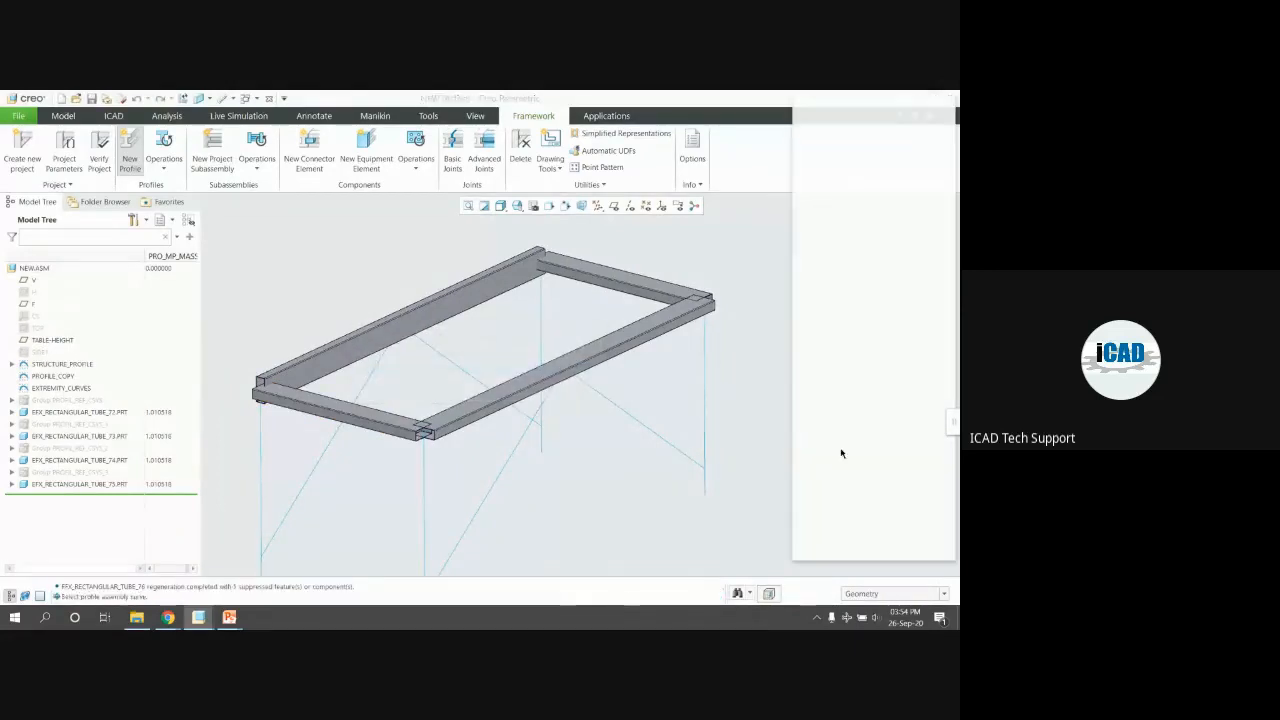
{"action": "left_click", "coordinate": [933, 513]}
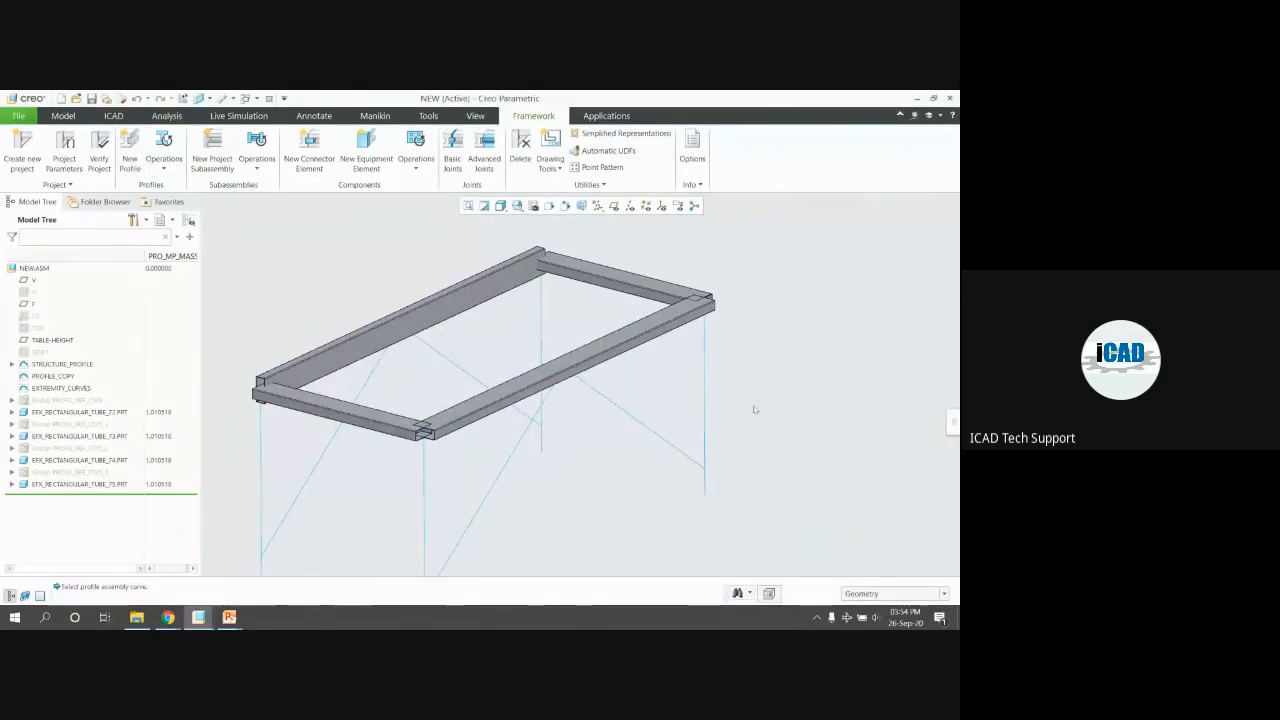
Rotate the back long tube EFX_RECTANGULAR_TUBE_74 about its length with Move Profile
{"action": "middle_click_drag", "start_coordinate": [651, 354], "coordinate": [393, 325]}
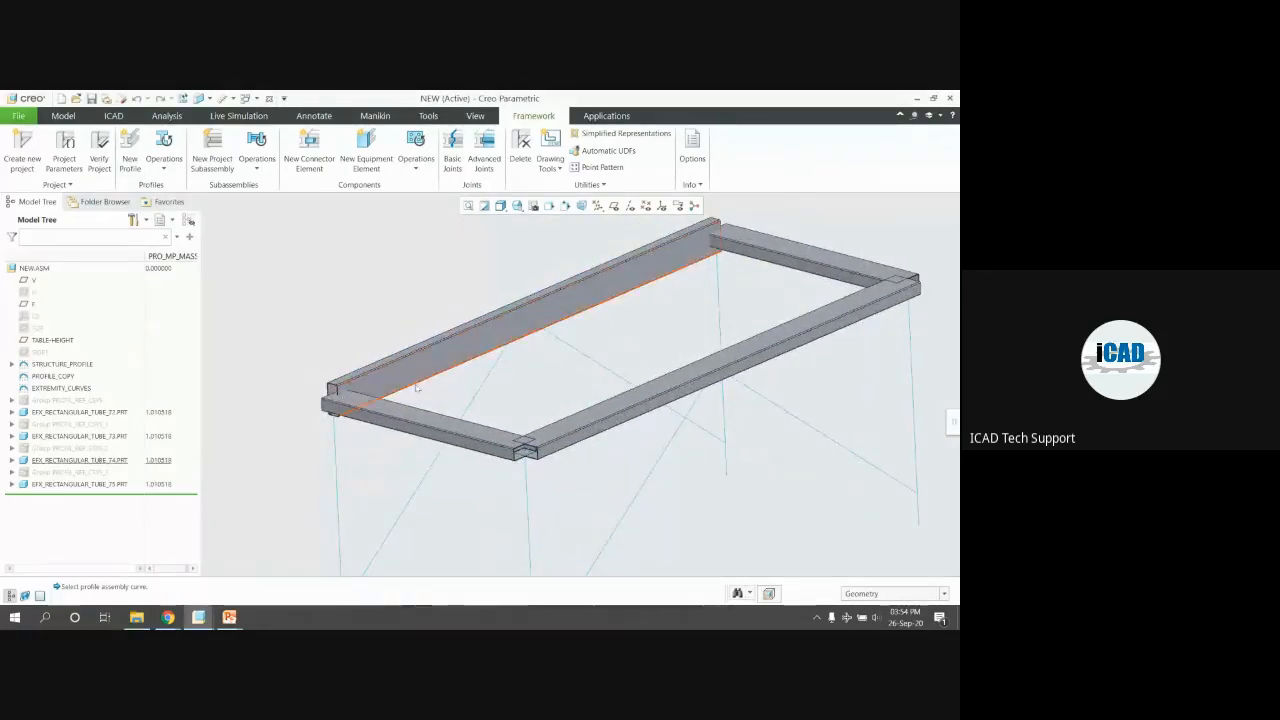
{"action": "left_click", "coordinate": [396, 328]}
{"action": "left_click", "coordinate": [376, 324]}
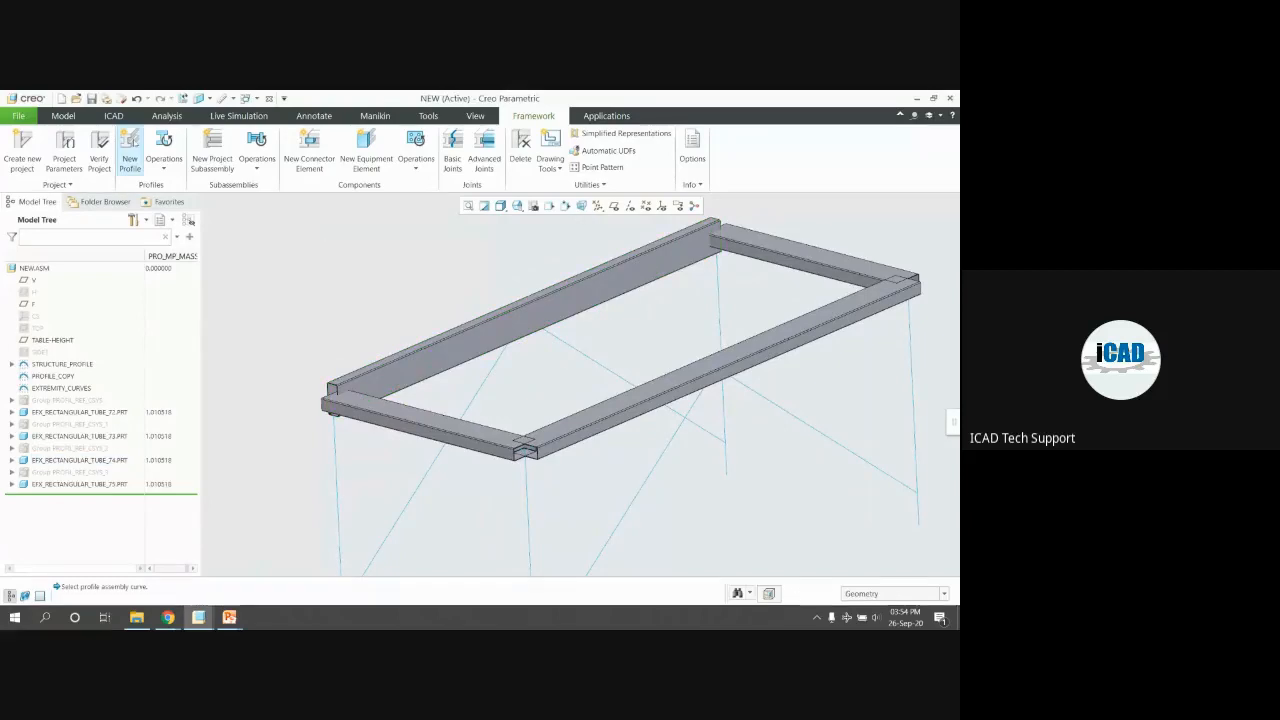
{"action": "left_click", "coordinate": [164, 168]}
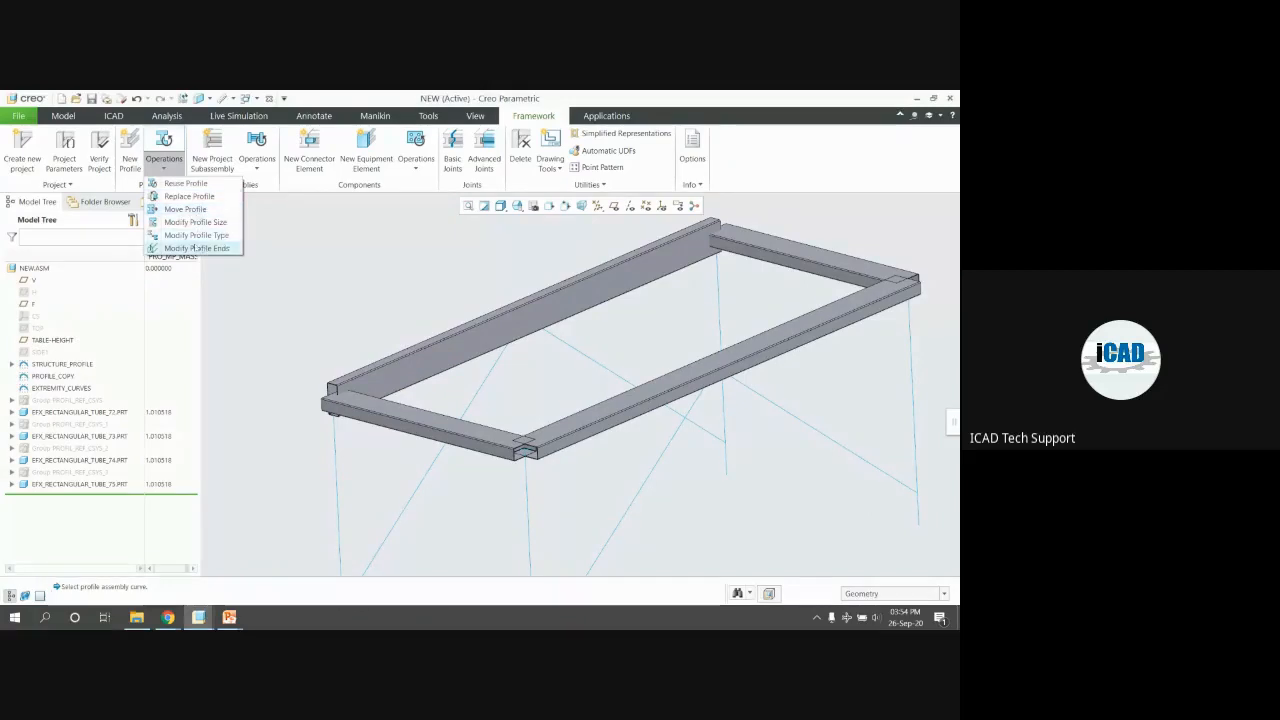
{"action": "left_click", "coordinate": [185, 209]}
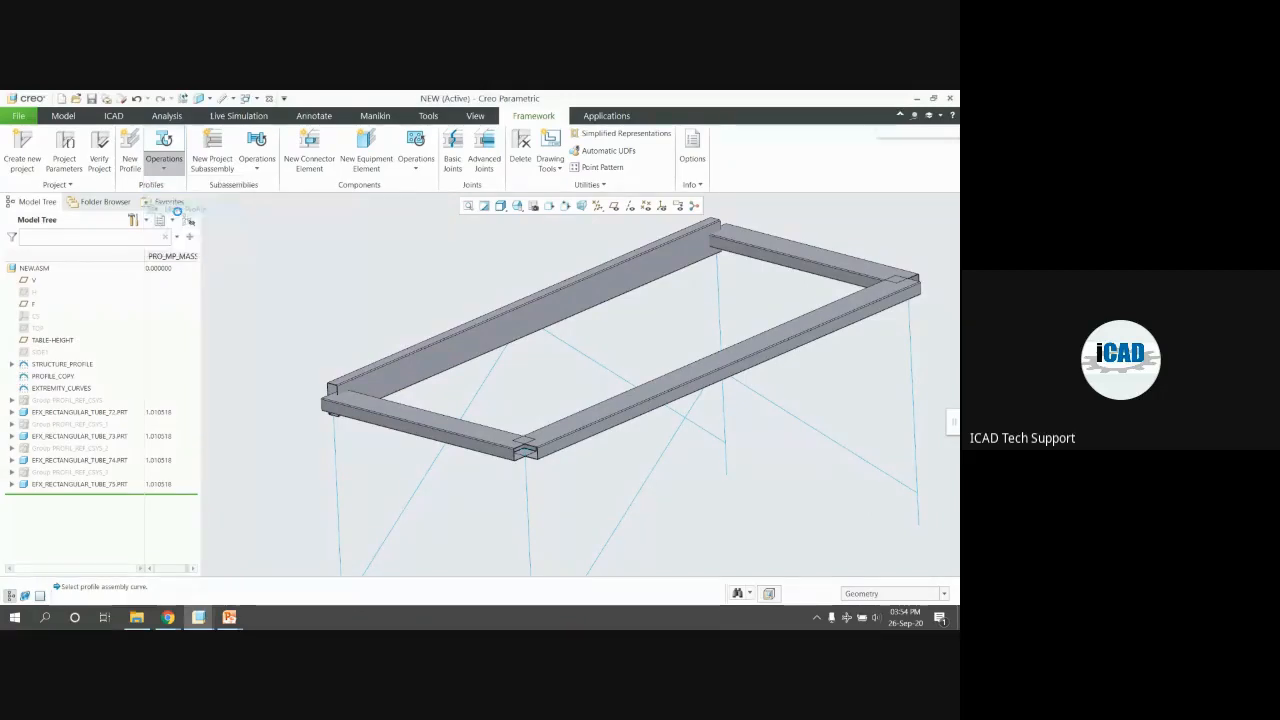
{"action": "left_click", "coordinate": [437, 352]}
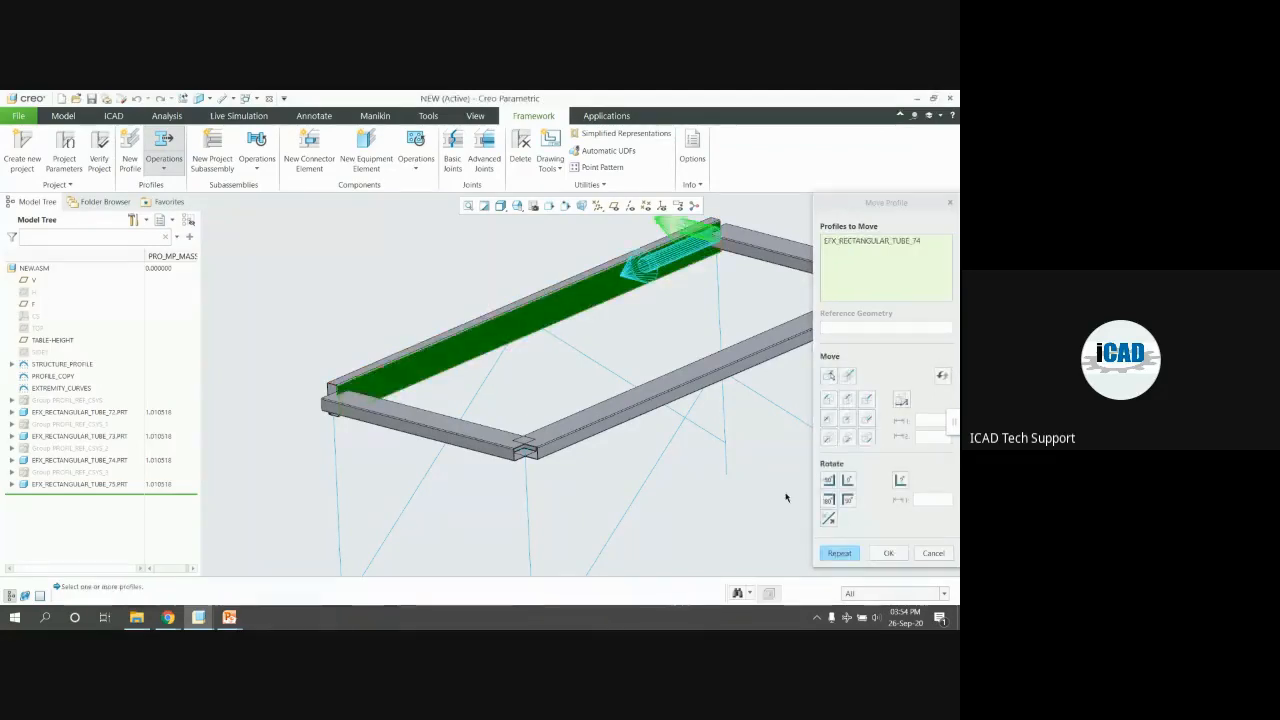
{"action": "left_click", "coordinate": [847, 502]}
{"action": "left_click", "coordinate": [888, 553]}
{"action": "scroll", "coordinate": [444, 335], "scroll_direction": "up", "scroll_amount": 2}
{"action": "middle_click_drag", "start_coordinate": [444, 335], "coordinate": [556, 305]}
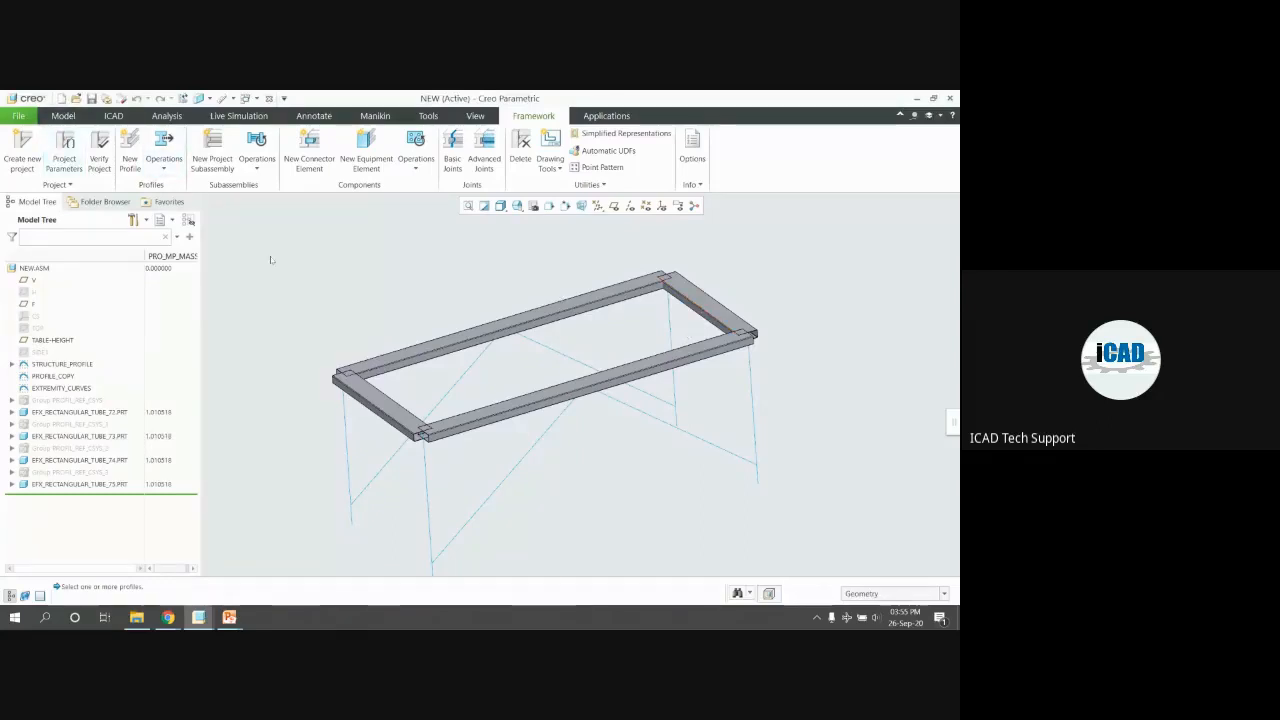
Select the back, left, front and right tubes and start Move Profile on them
{"action": "left_click", "coordinate": [438, 343]}
{"action": "left_click", "coordinate": [388, 402], "text": "ctrl"}
{"action": "left_click", "coordinate": [486, 422], "text": "ctrl"}
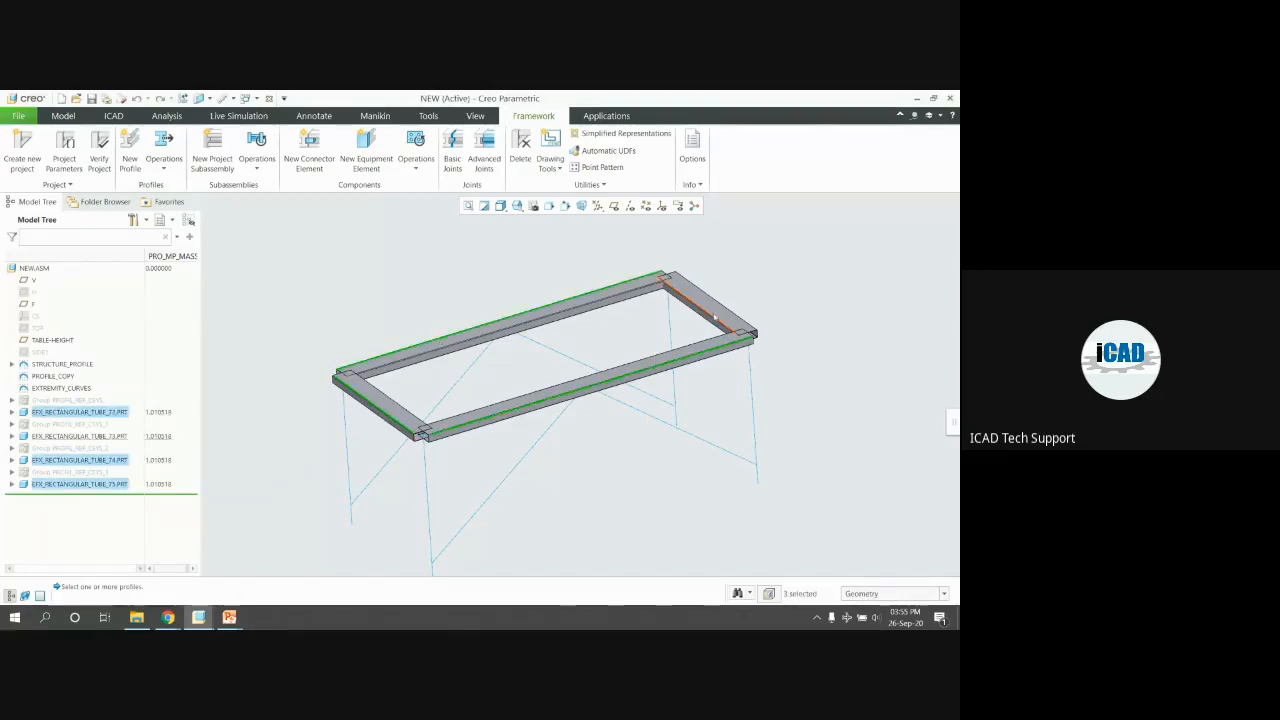
{"action": "left_click", "coordinate": [714, 318], "text": "ctrl"}
{"action": "left_click", "coordinate": [164, 160]}
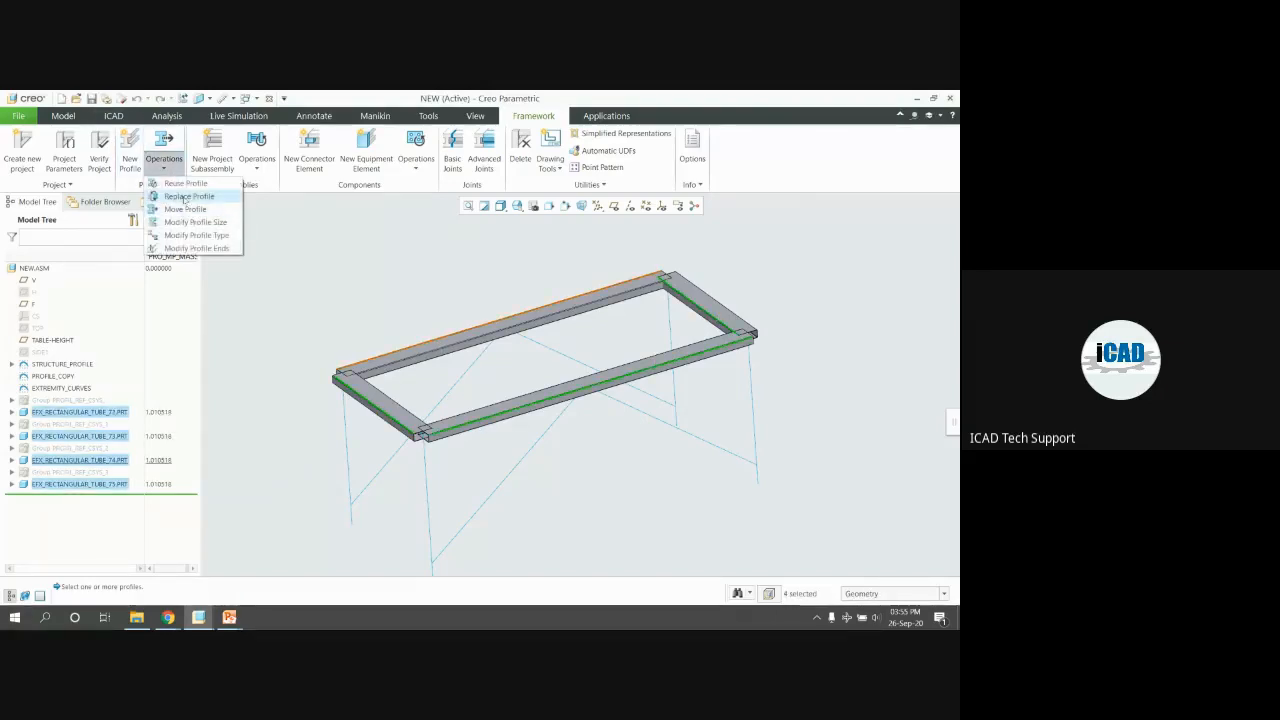
{"action": "left_click", "coordinate": [185, 209]}
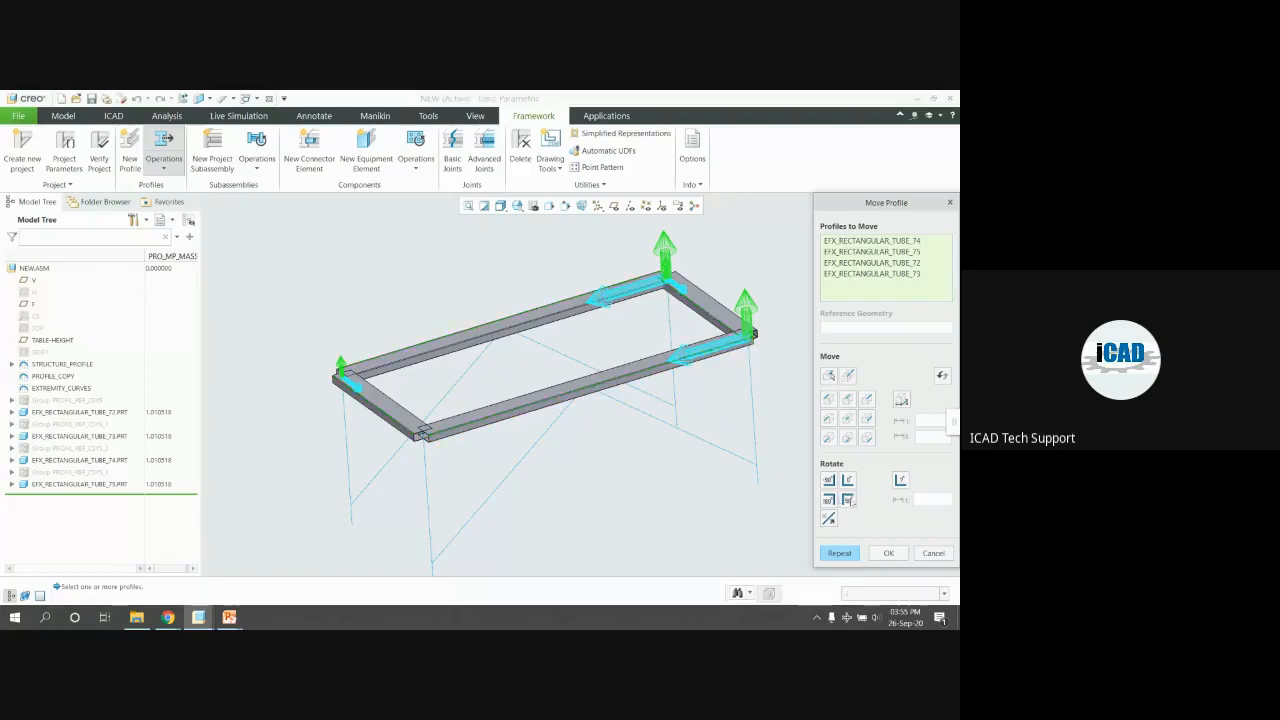
Orbit the frame to inspect its corner from above and near edge-on
{"action": "scroll", "coordinate": [430, 420], "scroll_direction": "up", "scroll_amount": 5}
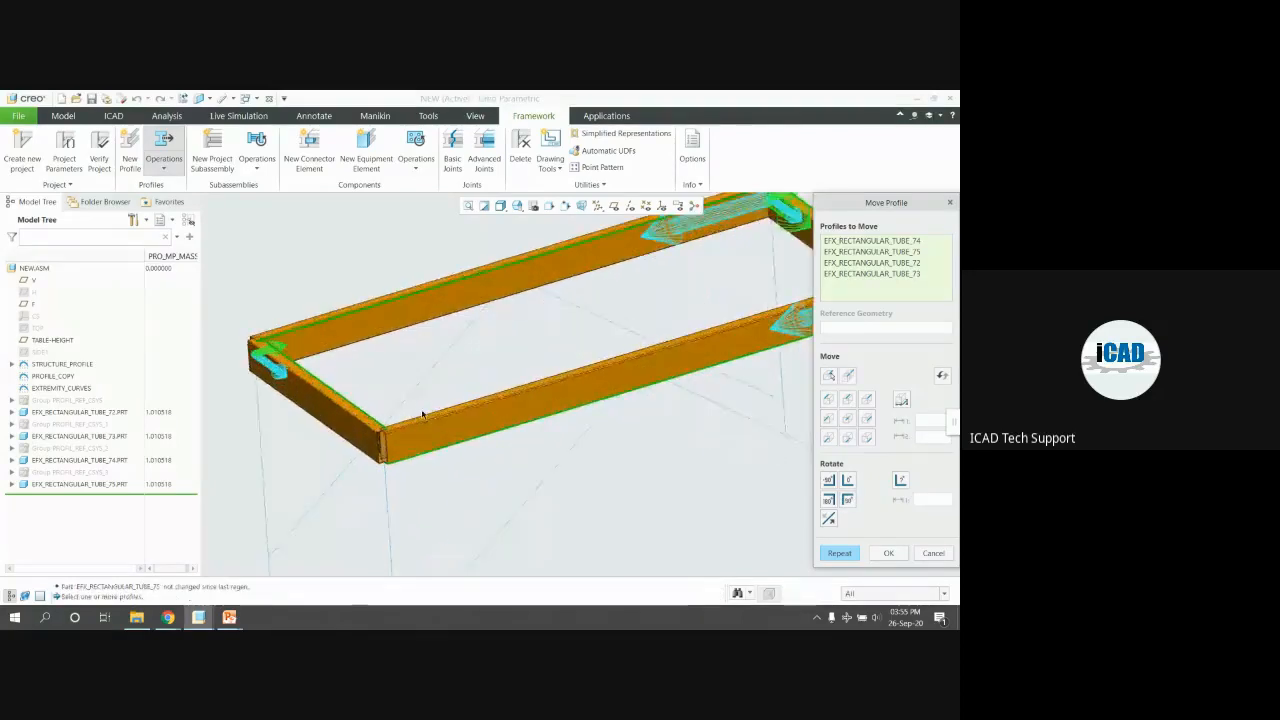
{"action": "scroll", "coordinate": [441, 423], "scroll_direction": "down", "scroll_amount": 6}
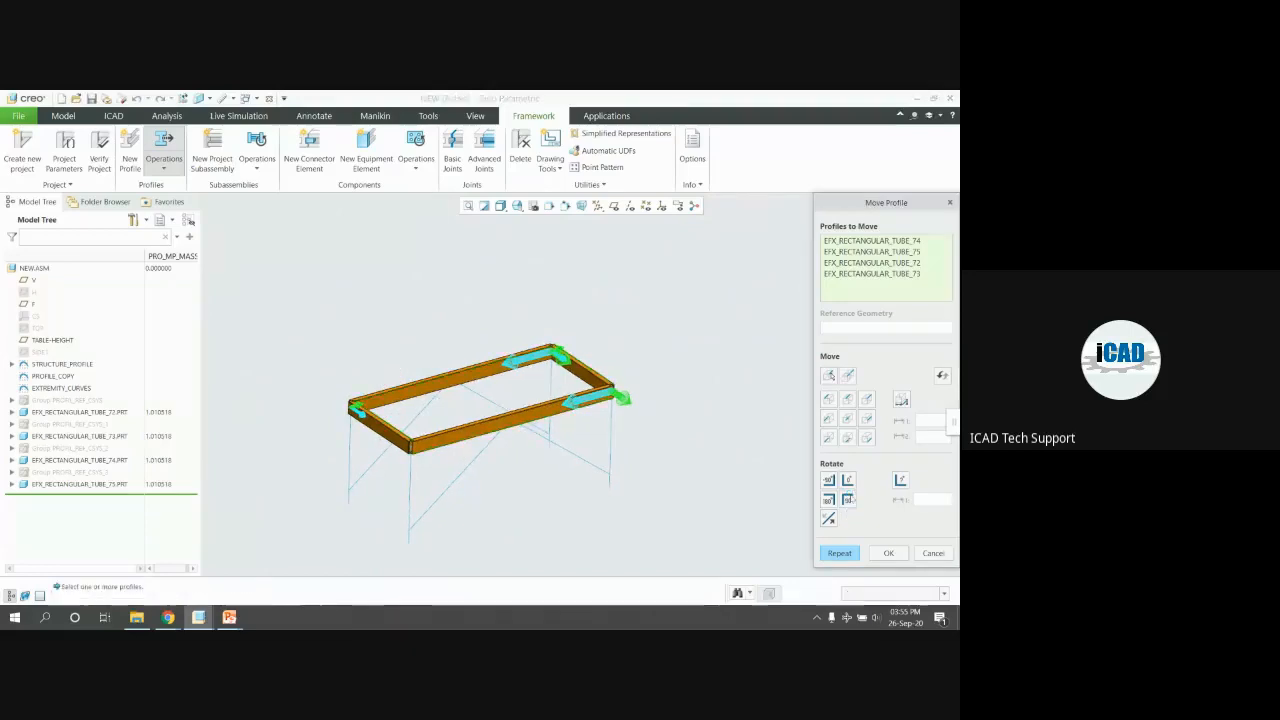
{"action": "scroll", "coordinate": [599, 327], "scroll_direction": "up", "scroll_amount": 5}
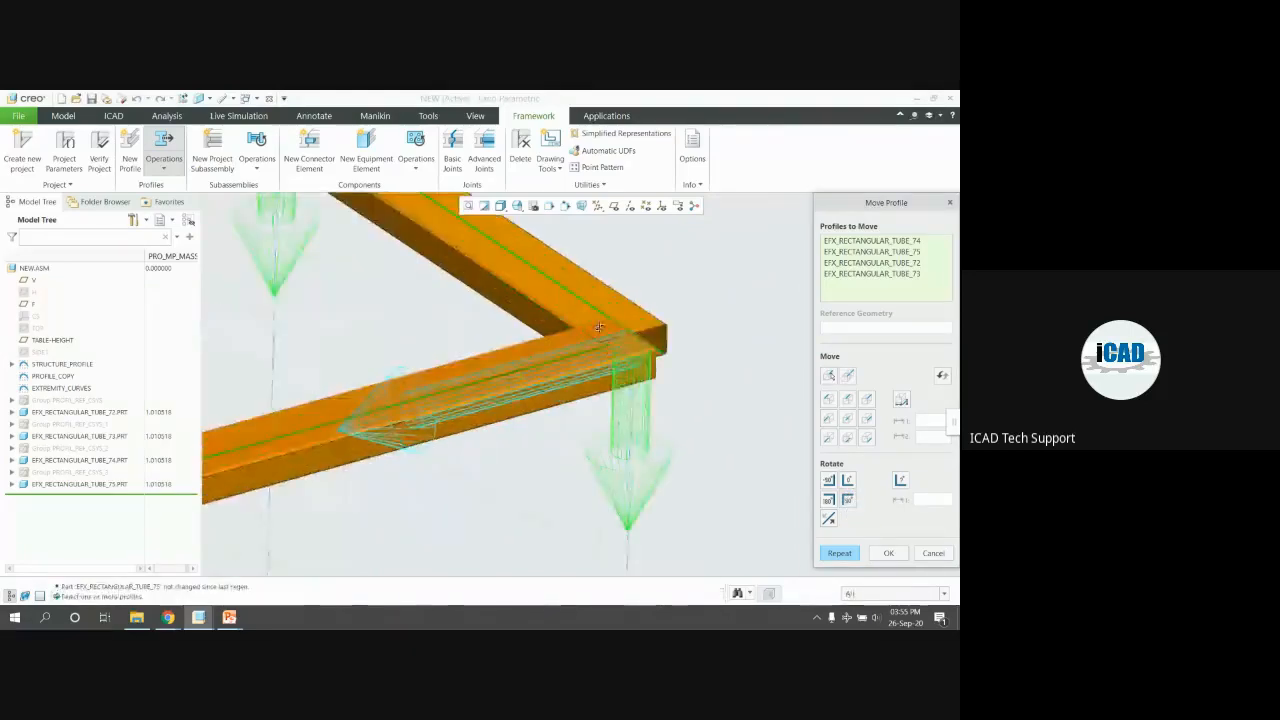
{"action": "middle_click_drag", "start_coordinate": [599, 327], "coordinate": [667, 384]}
{"action": "scroll", "coordinate": [667, 384], "scroll_direction": "down", "scroll_amount": 3}
{"action": "scroll", "coordinate": [633, 371], "scroll_direction": "up", "scroll_amount": 5}
{"action": "middle_click_drag", "start_coordinate": [634, 364], "coordinate": [672, 342]}
{"action": "scroll", "coordinate": [552, 330], "scroll_direction": "down", "scroll_amount": 6}
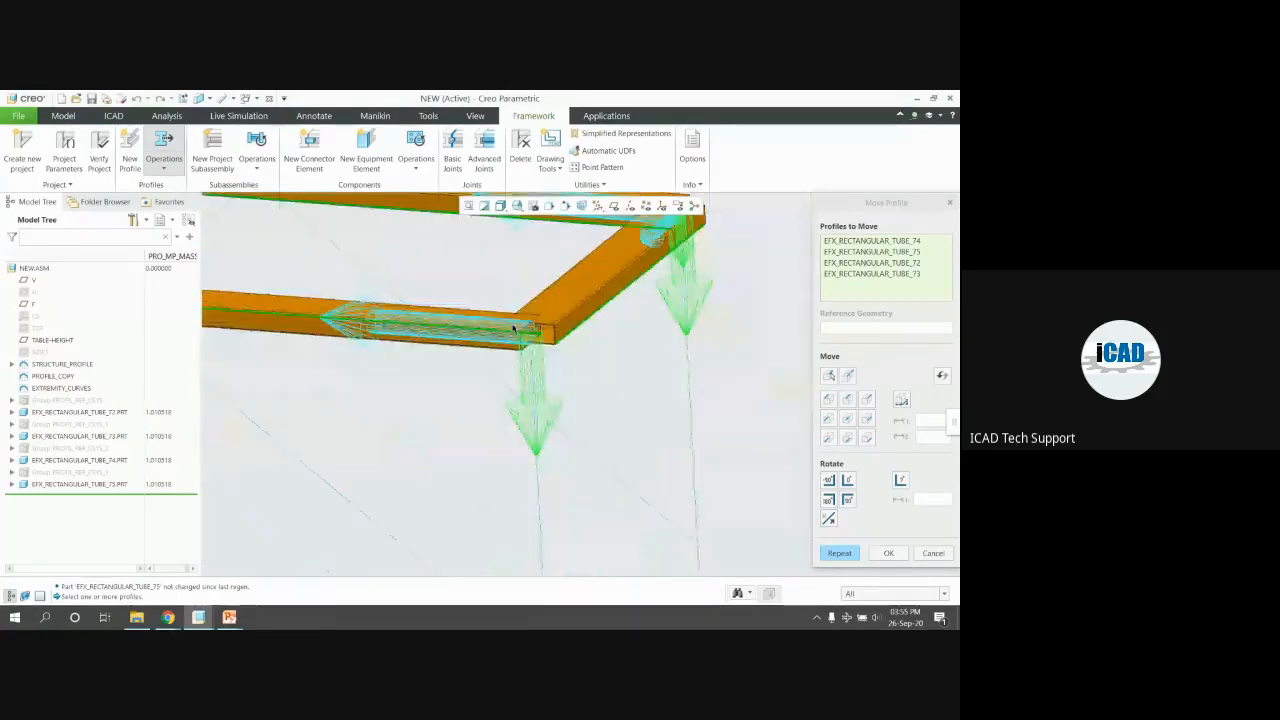
{"action": "middle_click_drag", "start_coordinate": [708, 346], "coordinate": [520, 380]}
{"action": "scroll", "coordinate": [512, 414], "scroll_direction": "up", "scroll_amount": 5}
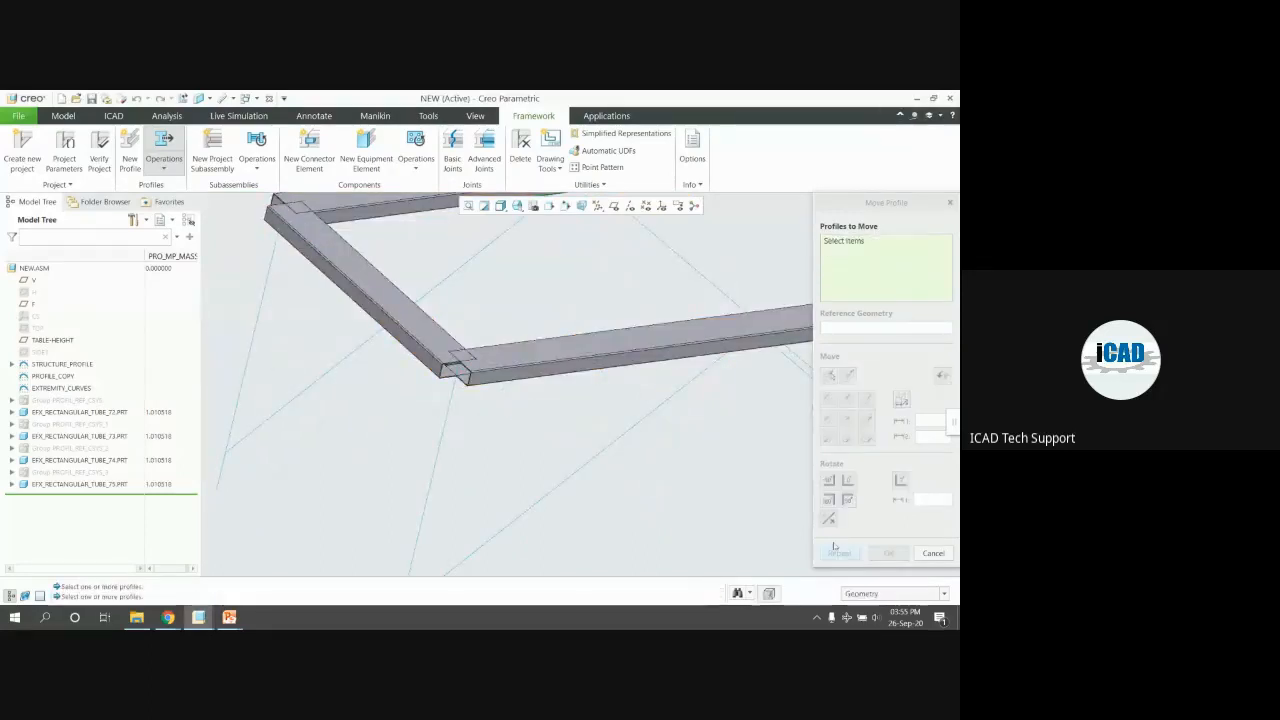
{"action": "mouse_move", "coordinate": [434, 360]}
{"action": "middle_mouse_down"}
{"action": "mouse_move", "coordinate": [457, 342]}
{"action": "mouse_move", "coordinate": [443, 357]}
{"action": "mouse_move", "coordinate": [457, 365]}
{"action": "middle_mouse_up"}
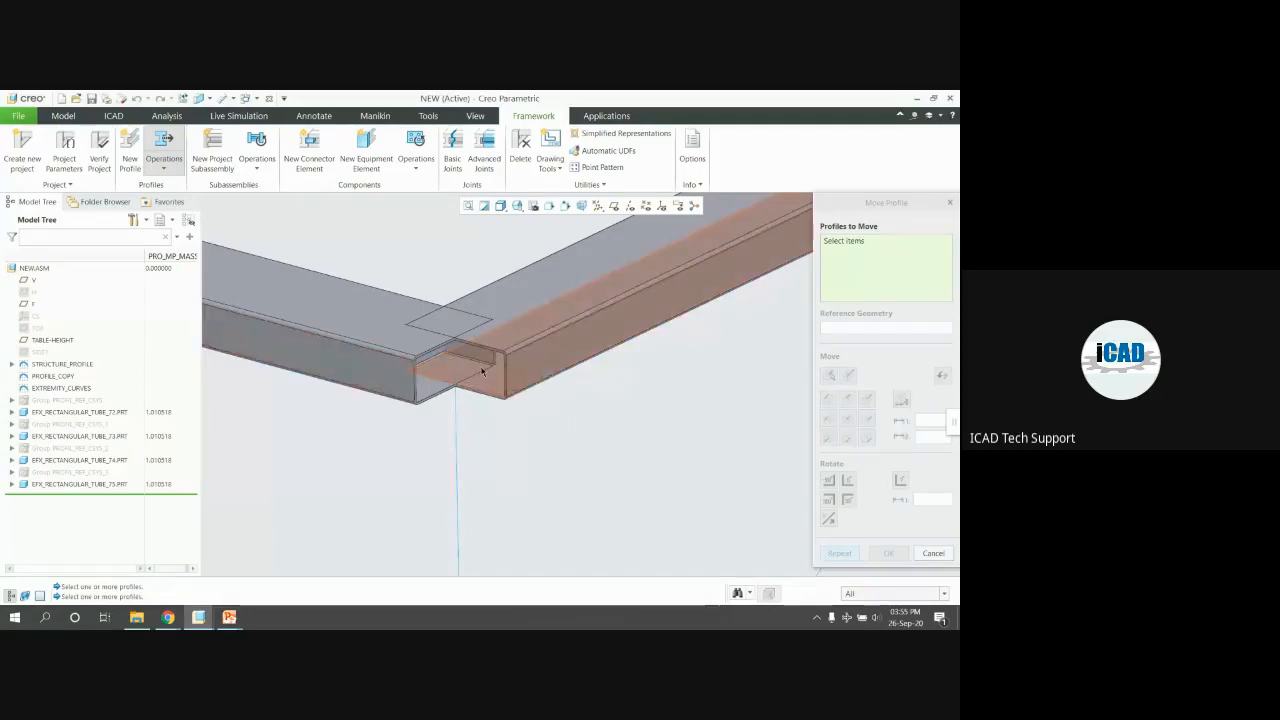
{"action": "scroll", "coordinate": [481, 371], "scroll_direction": "down", "scroll_amount": 6}
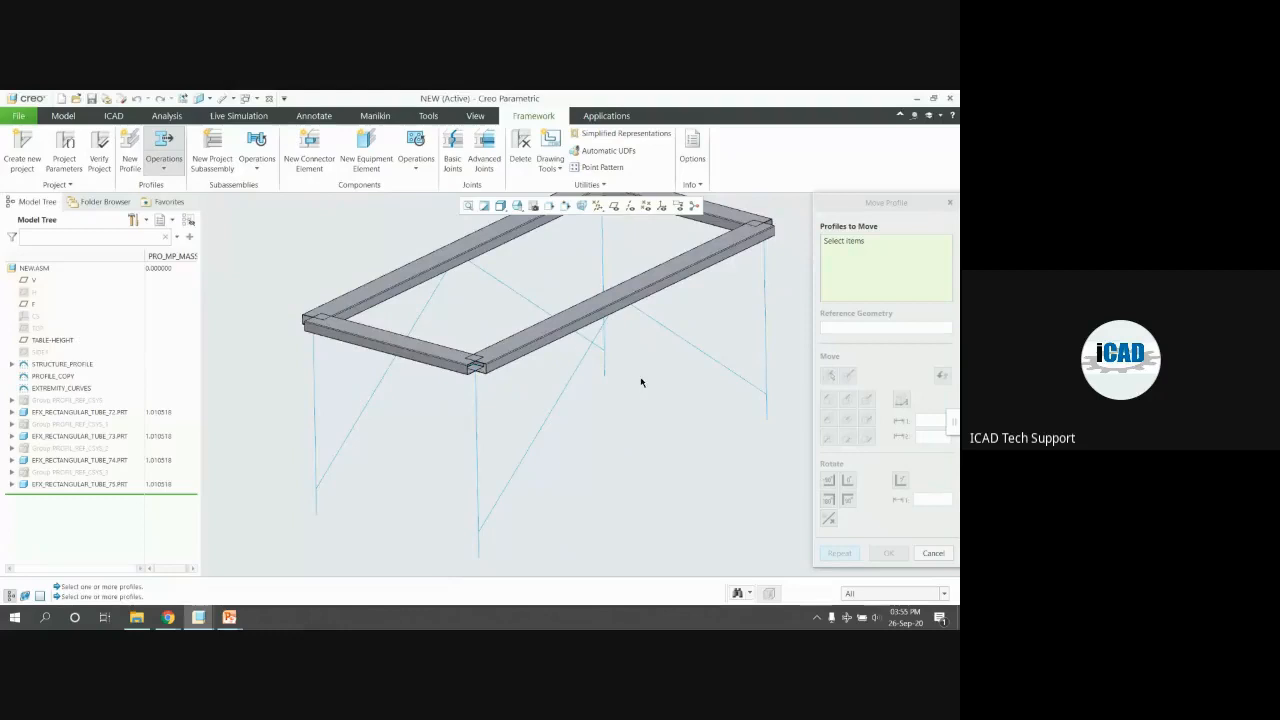
Add the front long, front-left and back-right tubes and shift the four tube profiles down together
{"action": "left_click", "coordinate": [720, 252]}
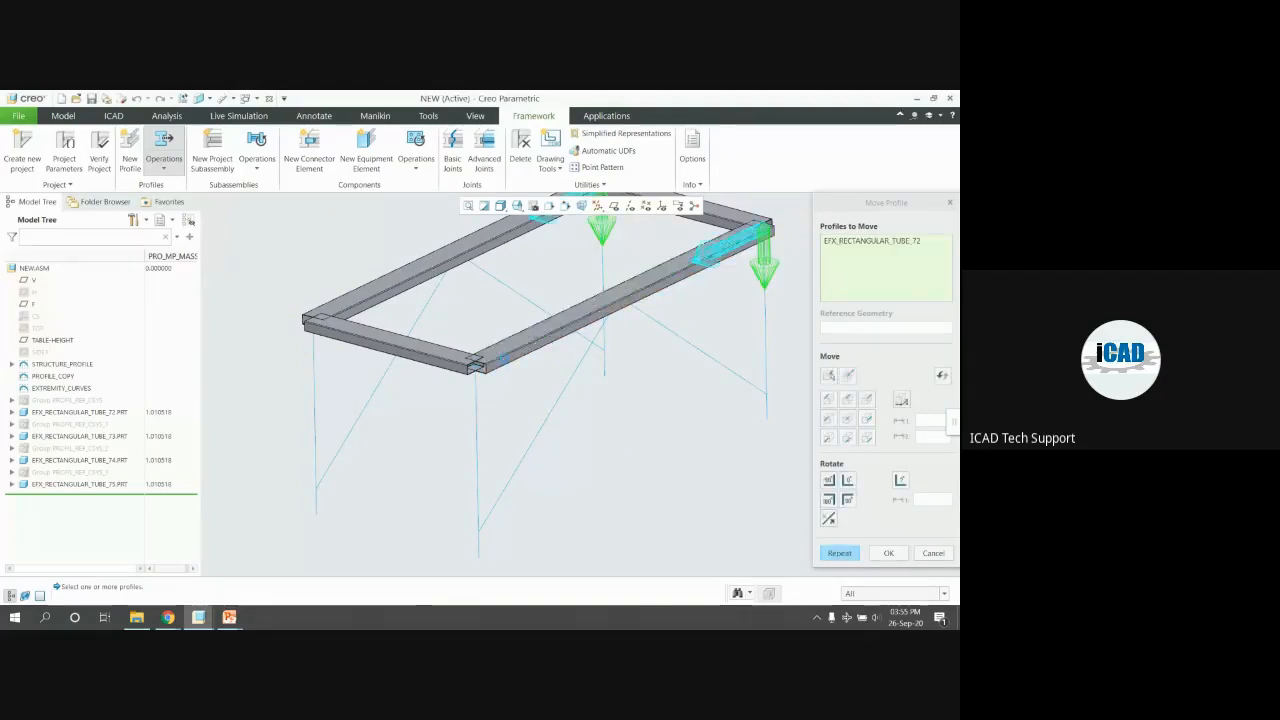
{"action": "left_click", "coordinate": [412, 341]}
{"action": "left_click", "coordinate": [726, 222]}
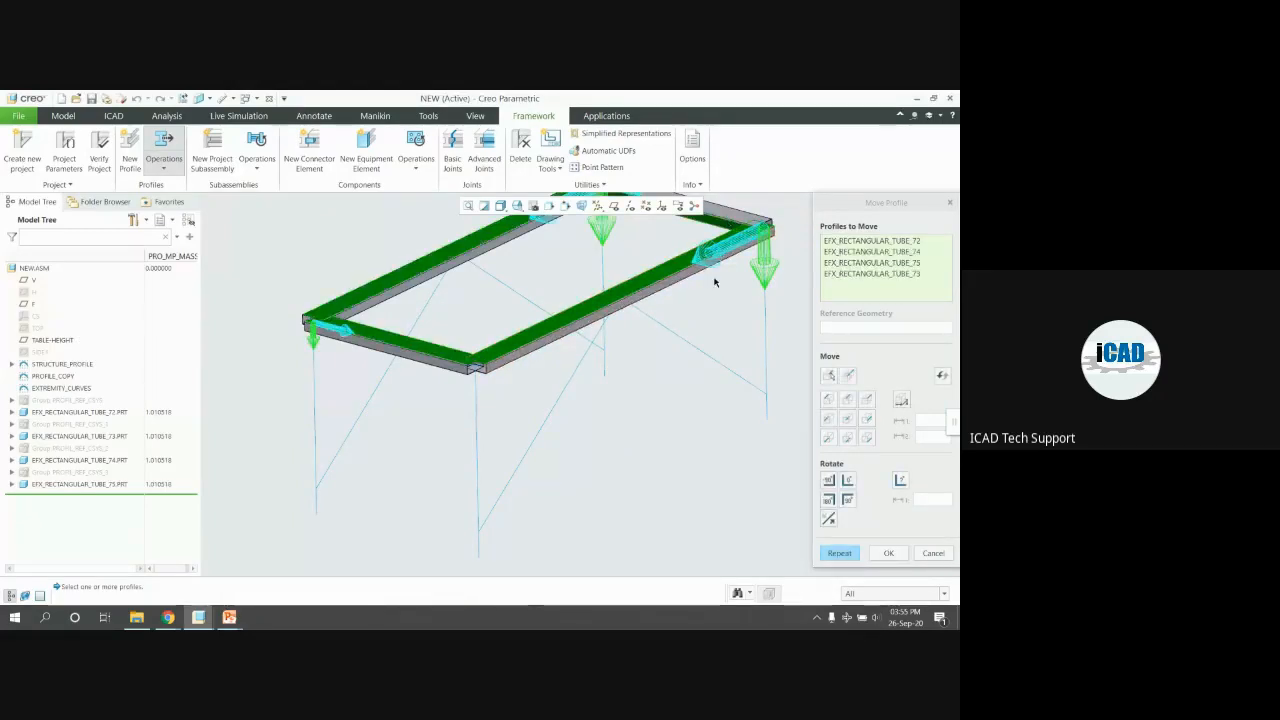
{"action": "left_click", "coordinate": [868, 399]}
Orbit around the frame corners and finish picking the profiles to move
{"action": "scroll", "coordinate": [480, 367], "scroll_direction": "down", "scroll_amount": 5}
{"action": "middle_click_drag", "start_coordinate": [460, 372], "coordinate": [397, 348]}
{"action": "scroll", "coordinate": [400, 350], "scroll_direction": "up", "scroll_amount": 6}
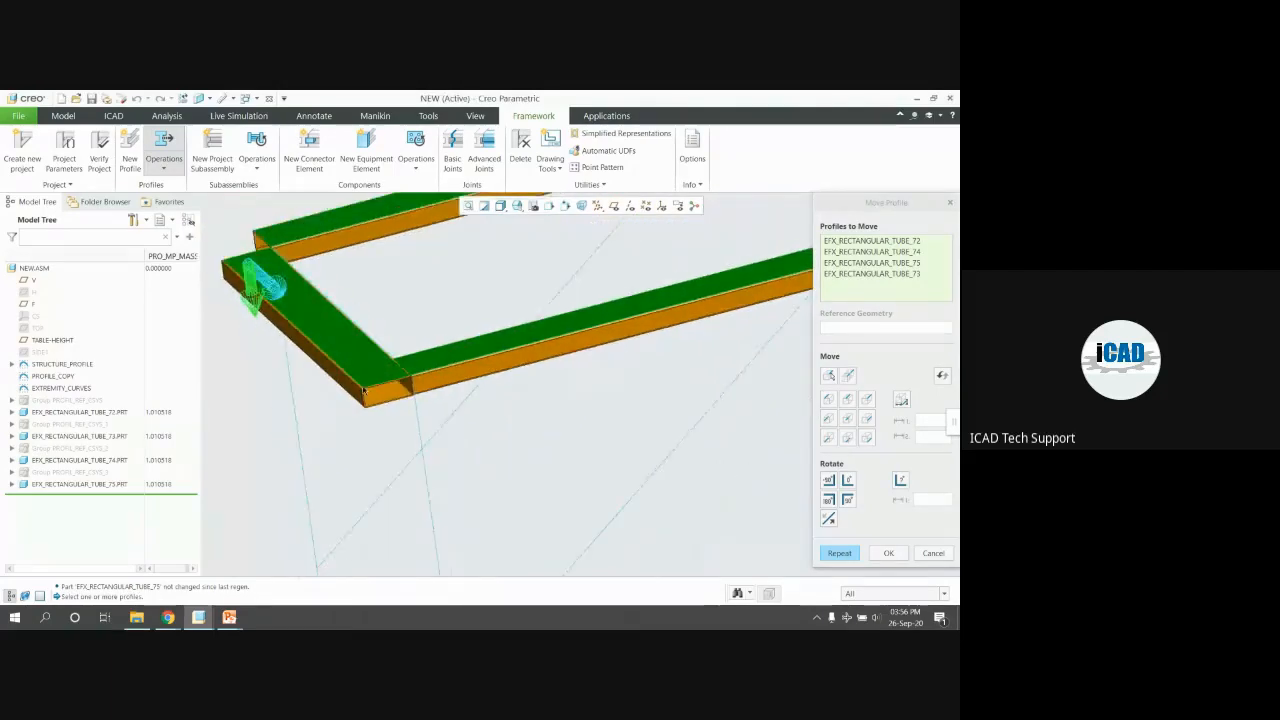
{"action": "scroll", "coordinate": [557, 325], "scroll_direction": "down", "scroll_amount": 1}
{"action": "scroll", "coordinate": [558, 326], "scroll_direction": "down", "scroll_amount": 1}
{"action": "mouse_move", "coordinate": [582, 286]}
{"action": "middle_mouse_down"}
{"action": "mouse_move", "coordinate": [527, 267]}
{"action": "mouse_move", "coordinate": [548, 340]}
{"action": "mouse_move", "coordinate": [607, 427]}
{"action": "middle_mouse_up"}
{"action": "scroll", "coordinate": [592, 372], "scroll_direction": "up", "scroll_amount": 5}
{"action": "scroll", "coordinate": [607, 427], "scroll_direction": "up", "scroll_amount": 1}
{"action": "scroll", "coordinate": [450, 297], "scroll_direction": "down", "scroll_amount": 2}
{"action": "mouse_move", "coordinate": [450, 297]}
{"action": "middle_mouse_down"}
{"action": "mouse_move", "coordinate": [412, 233]}
{"action": "mouse_move", "coordinate": [490, 288]}
{"action": "middle_mouse_up"}
{"action": "scroll", "coordinate": [490, 288], "scroll_direction": "down", "scroll_amount": 3}
{"action": "scroll", "coordinate": [495, 292], "scroll_direction": "down", "scroll_amount": 4}
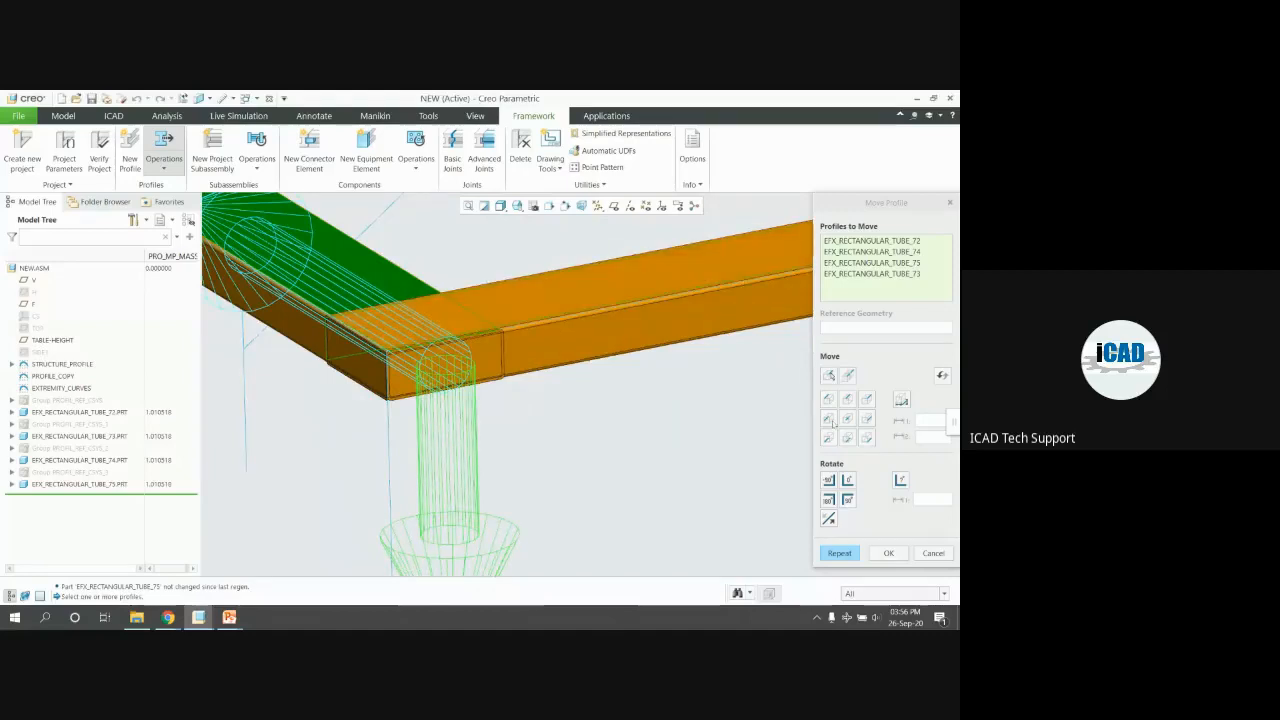
{"action": "middle_click", "coordinate": [556, 327]}
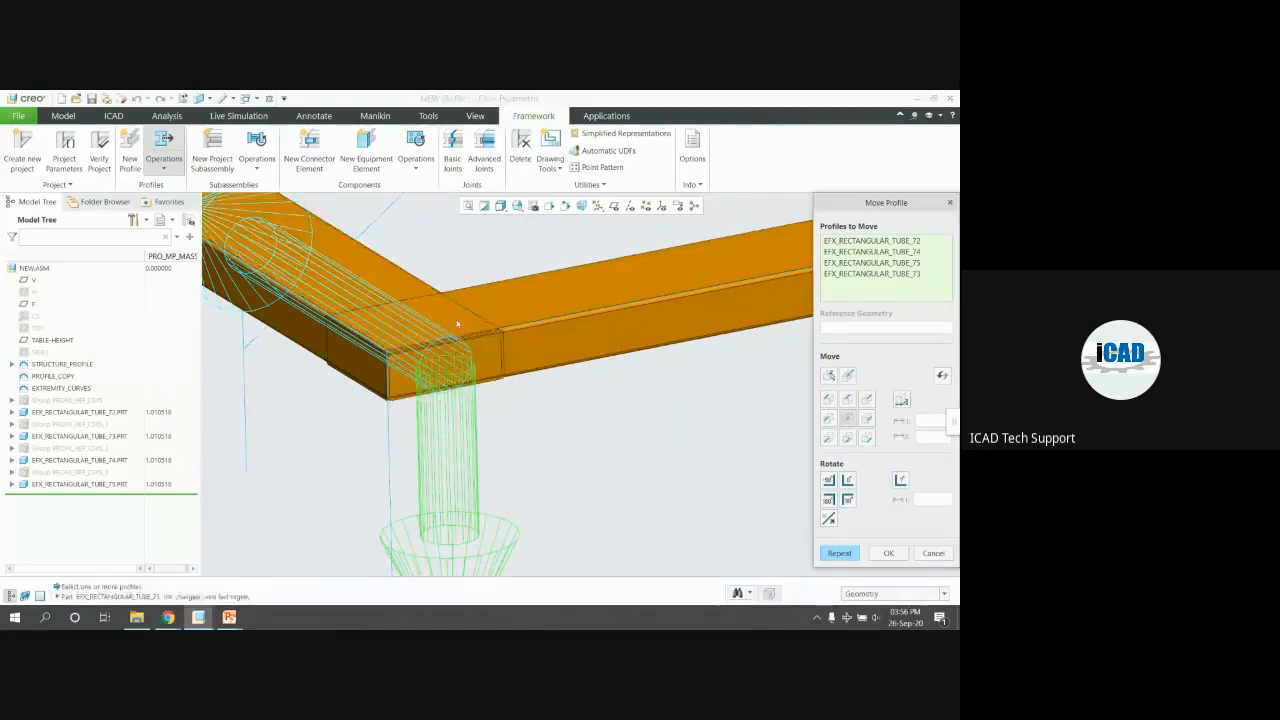
Confirm the moved tubes _72 to _75 and refit the view on the frame's right corner
{"action": "scroll", "coordinate": [479, 335], "scroll_direction": "up", "scroll_amount": 4}
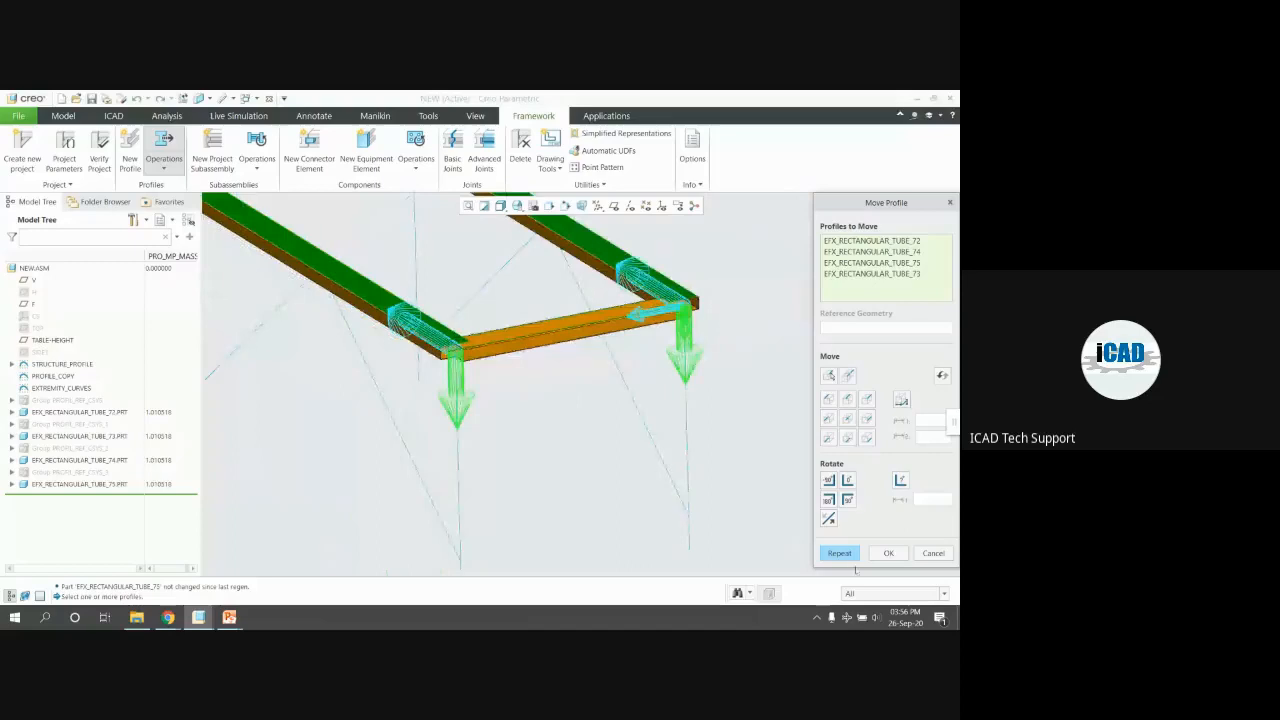
{"action": "left_click", "coordinate": [888, 553]}
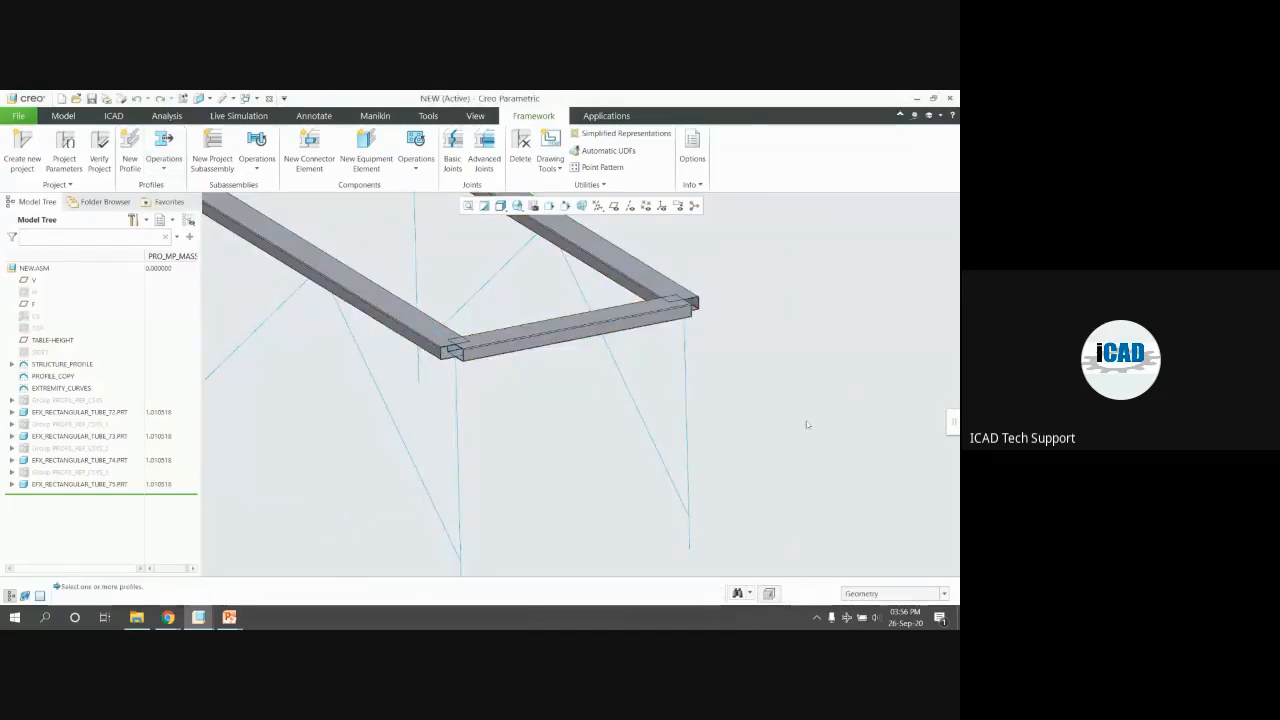
{"action": "key", "text": "ctrl+d"}
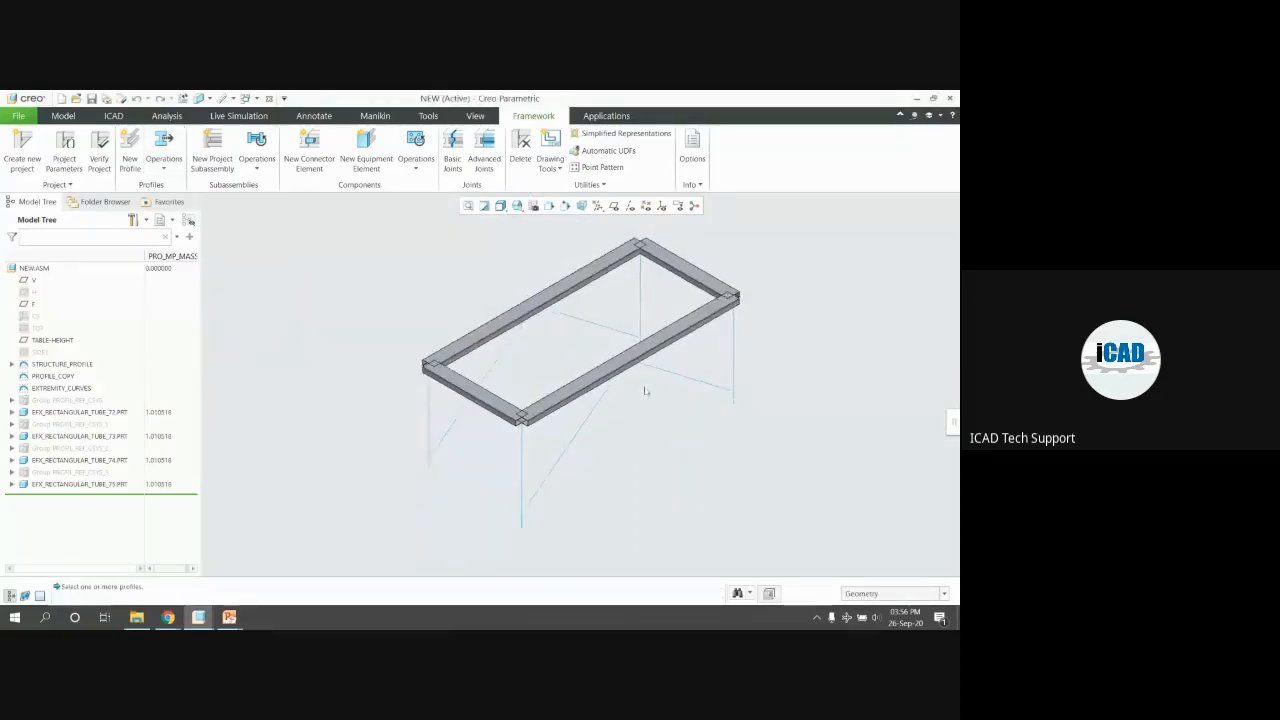
{"action": "scroll", "coordinate": [724, 296], "scroll_direction": "down", "scroll_amount": 2}
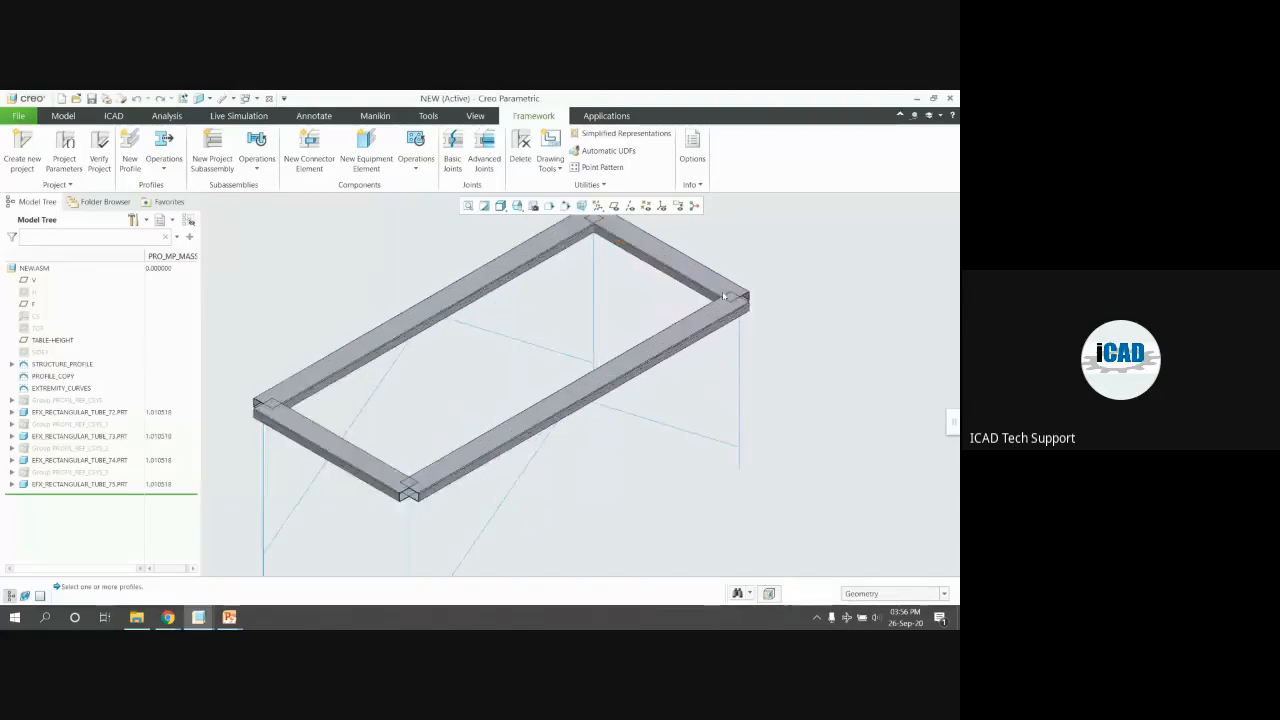
{"action": "scroll", "coordinate": [724, 296], "scroll_direction": "down", "scroll_amount": 2}
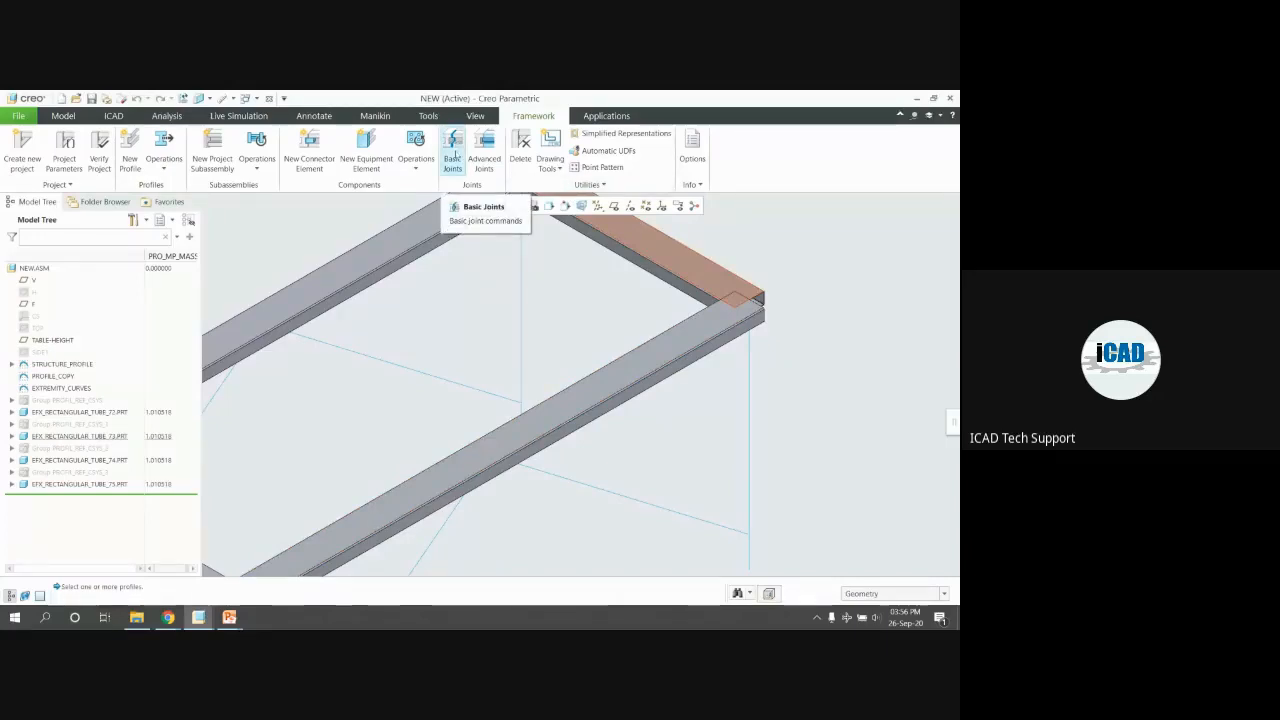
Join the front long tube to its adjoining tube with a mitre joint
{"action": "left_click", "coordinate": [453, 155]}
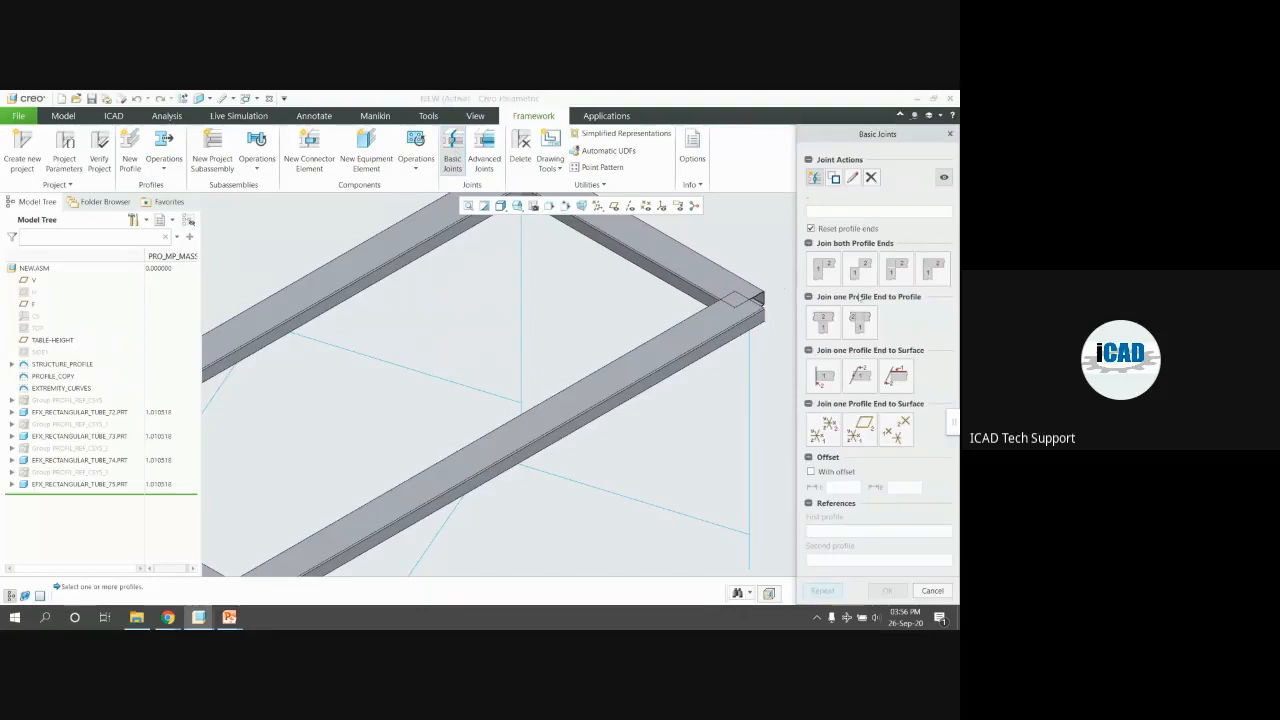
{"action": "left_click_drag", "start_coordinate": [879, 135], "coordinate": [864, 104]}
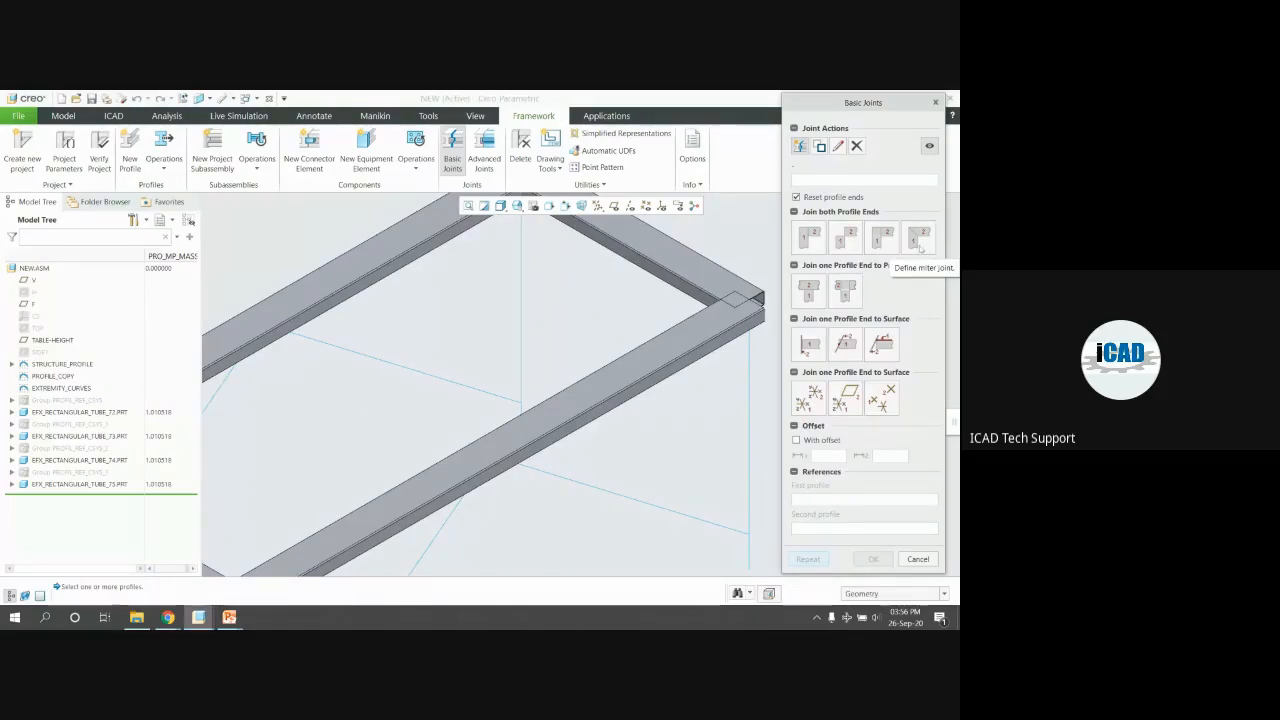
{"action": "left_click", "coordinate": [808, 238]}
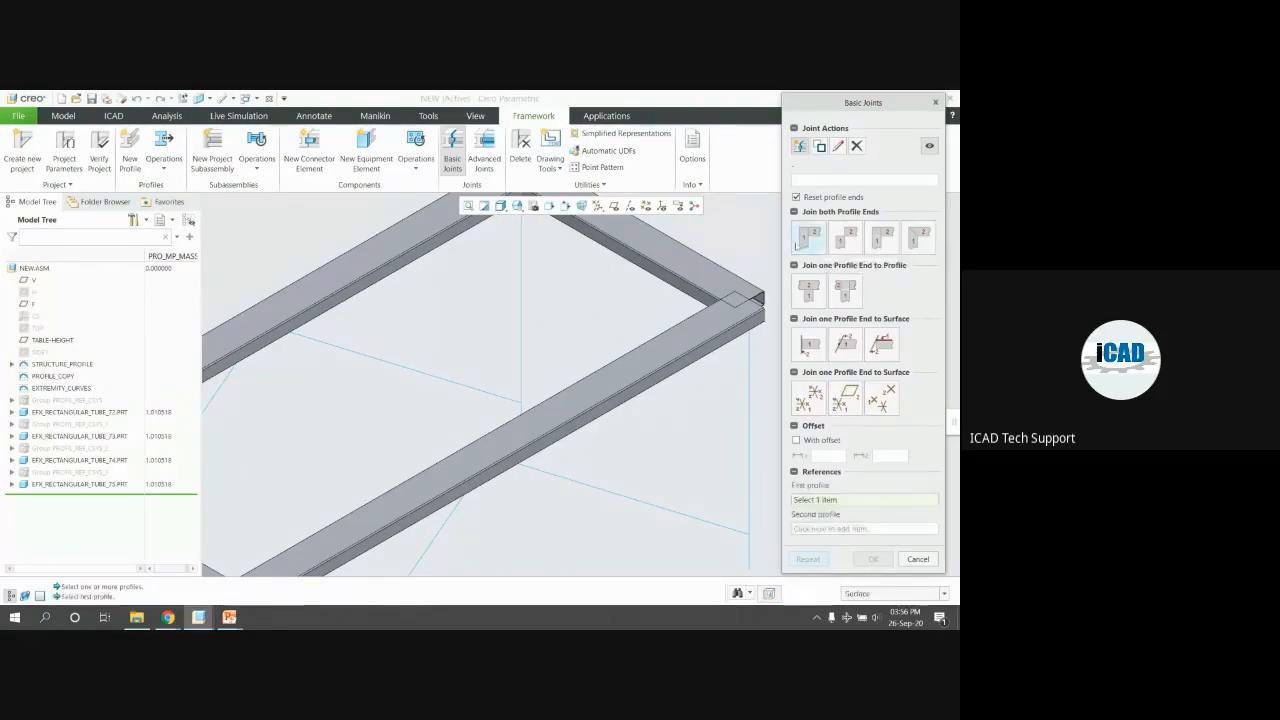
{"action": "left_click", "coordinate": [700, 276]}
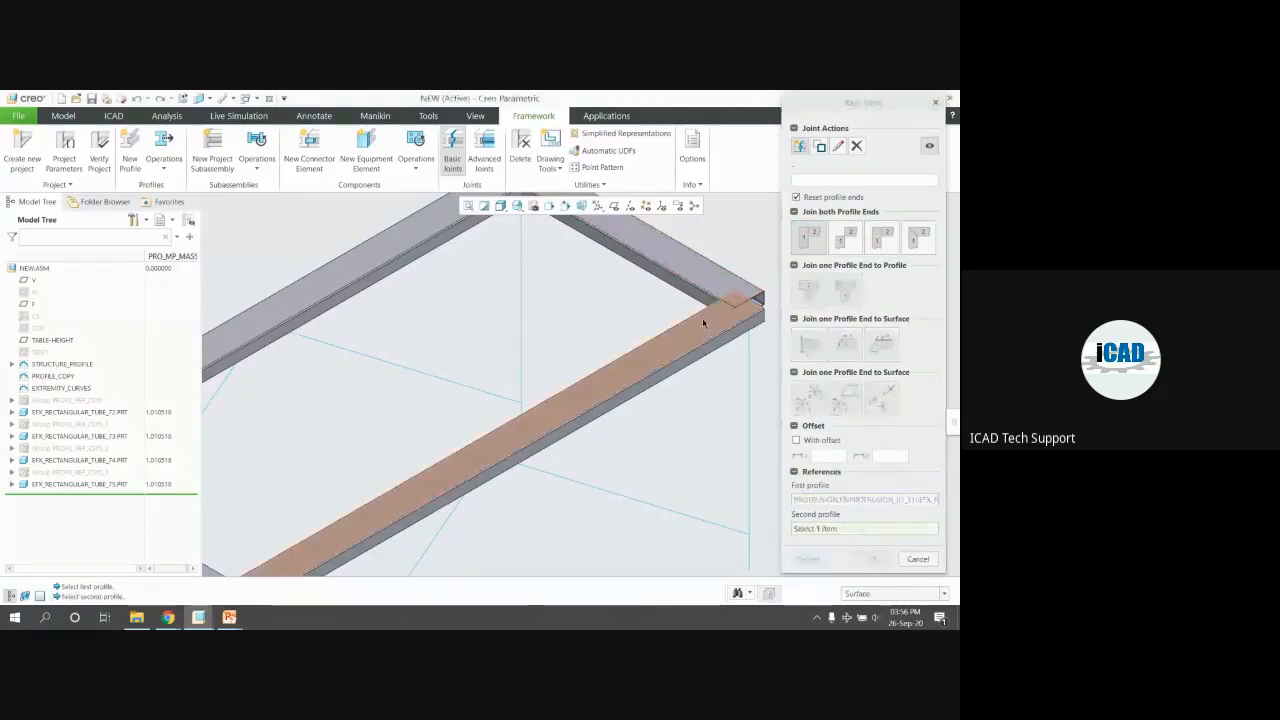
{"action": "left_click", "coordinate": [702, 316]}
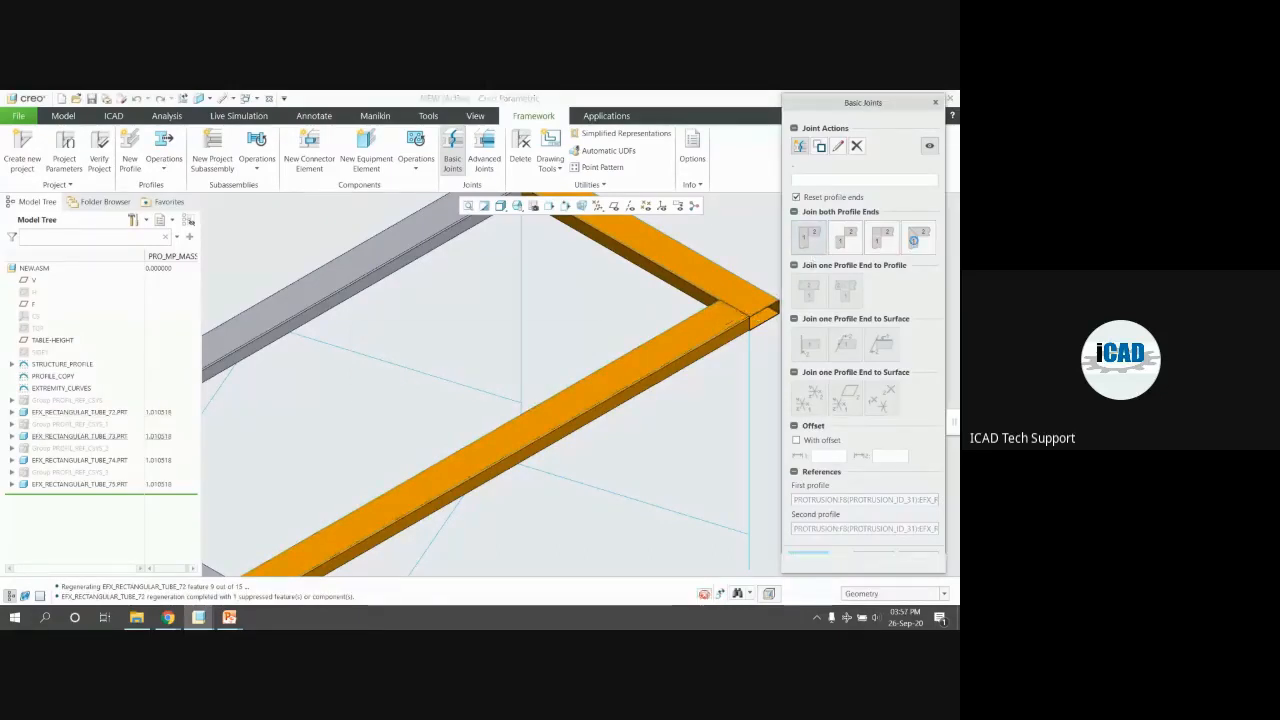
{"action": "left_click", "coordinate": [915, 242]}
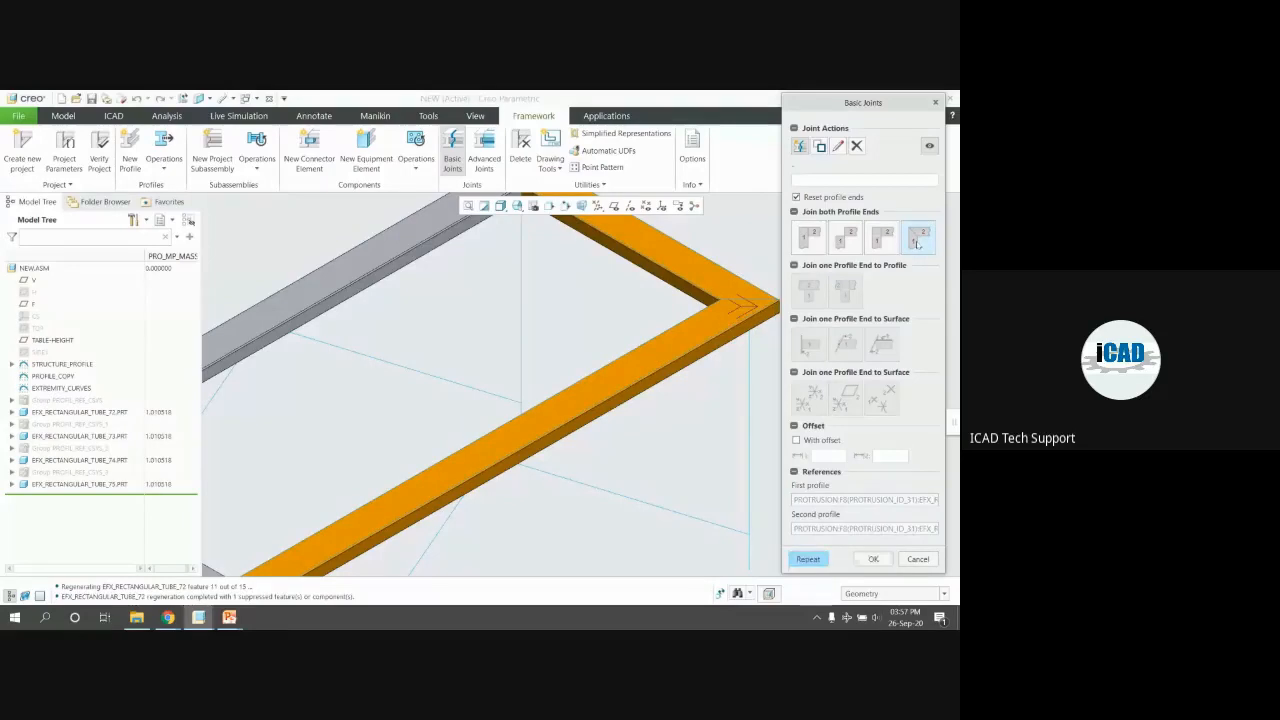
Mitre the front-left corner and the corner between the left and front rails
{"action": "scroll", "coordinate": [734, 277], "scroll_direction": "down", "scroll_amount": 5}
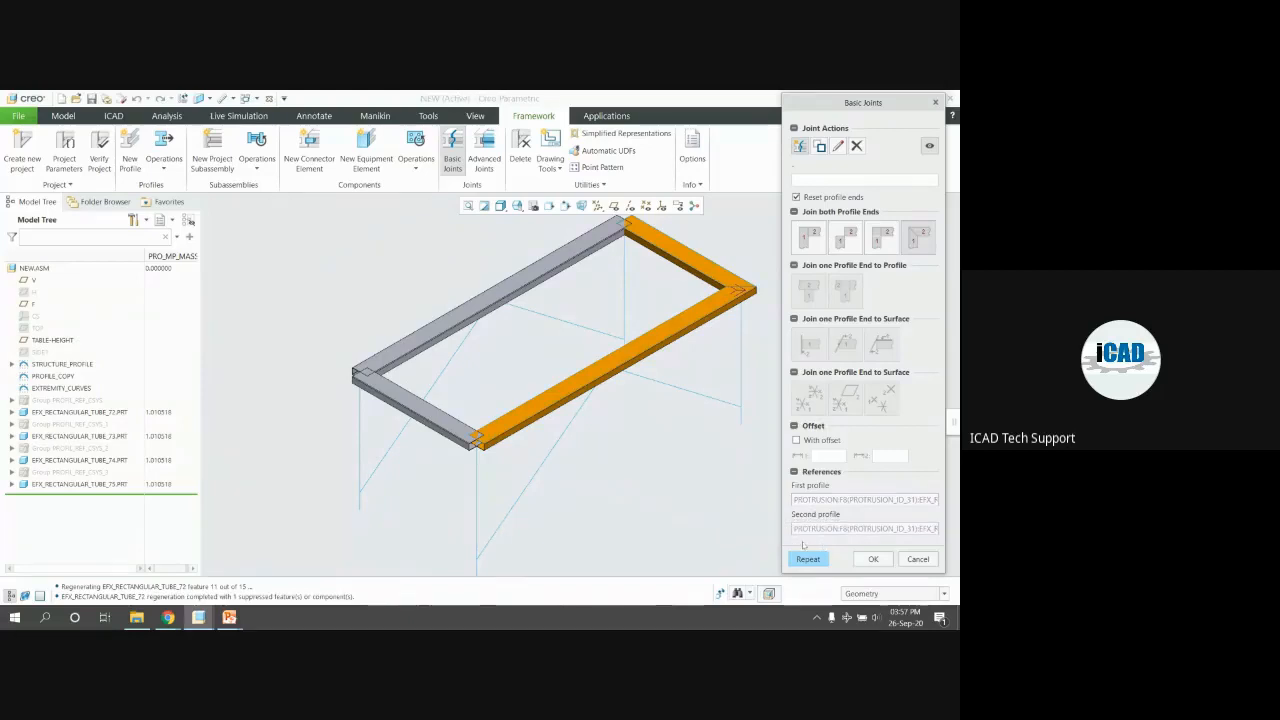
{"action": "left_click", "coordinate": [808, 559]}
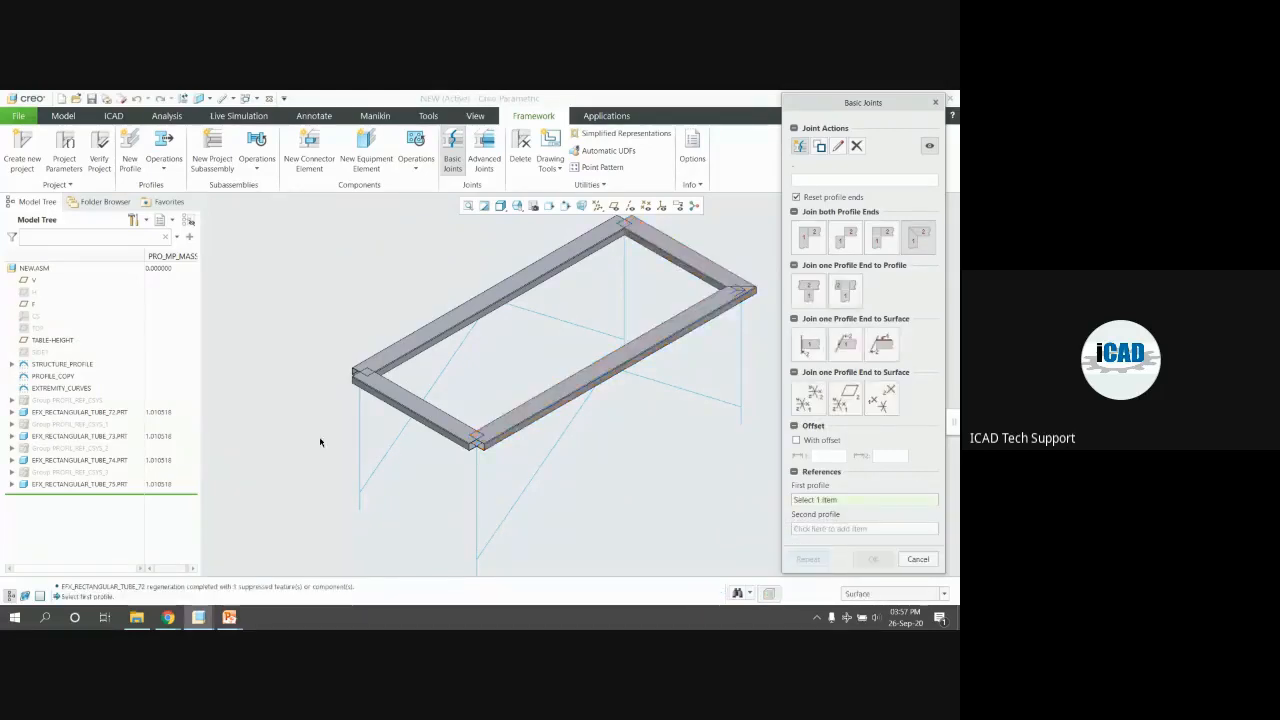
{"action": "scroll", "coordinate": [478, 434], "scroll_direction": "down", "scroll_amount": 4}
{"action": "left_click", "coordinate": [474, 430]}
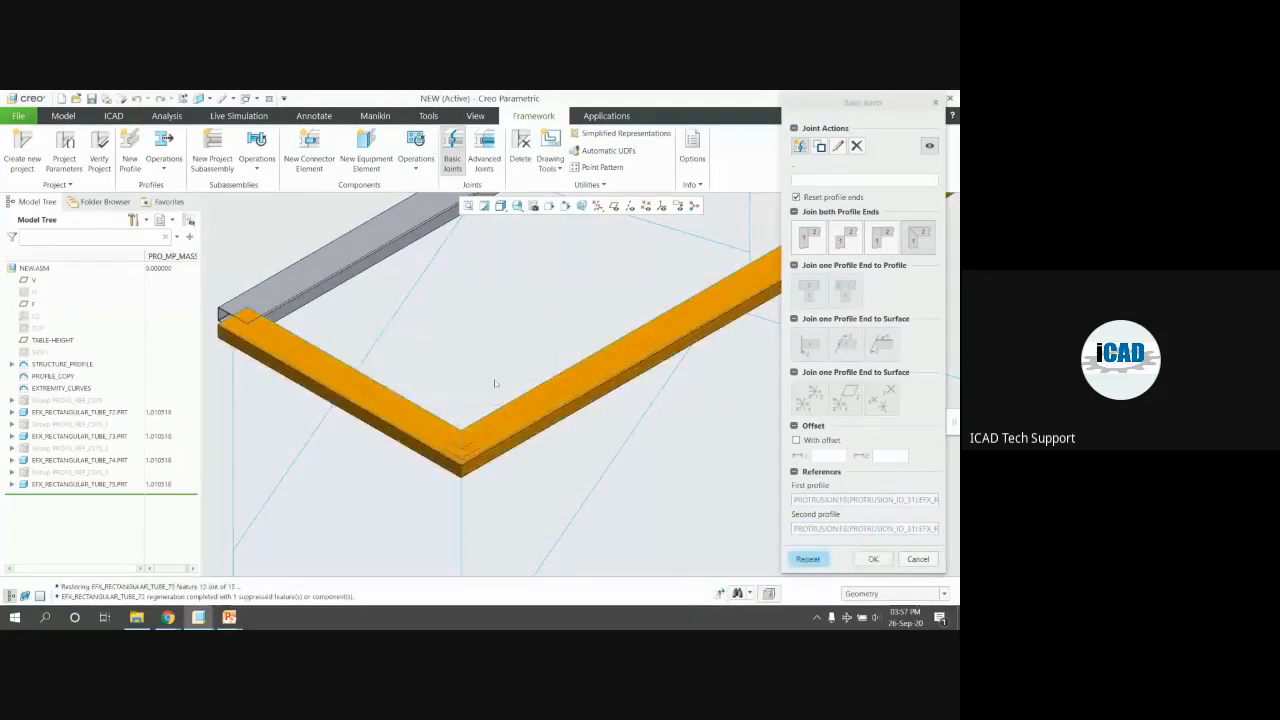
{"action": "left_click", "coordinate": [805, 560]}
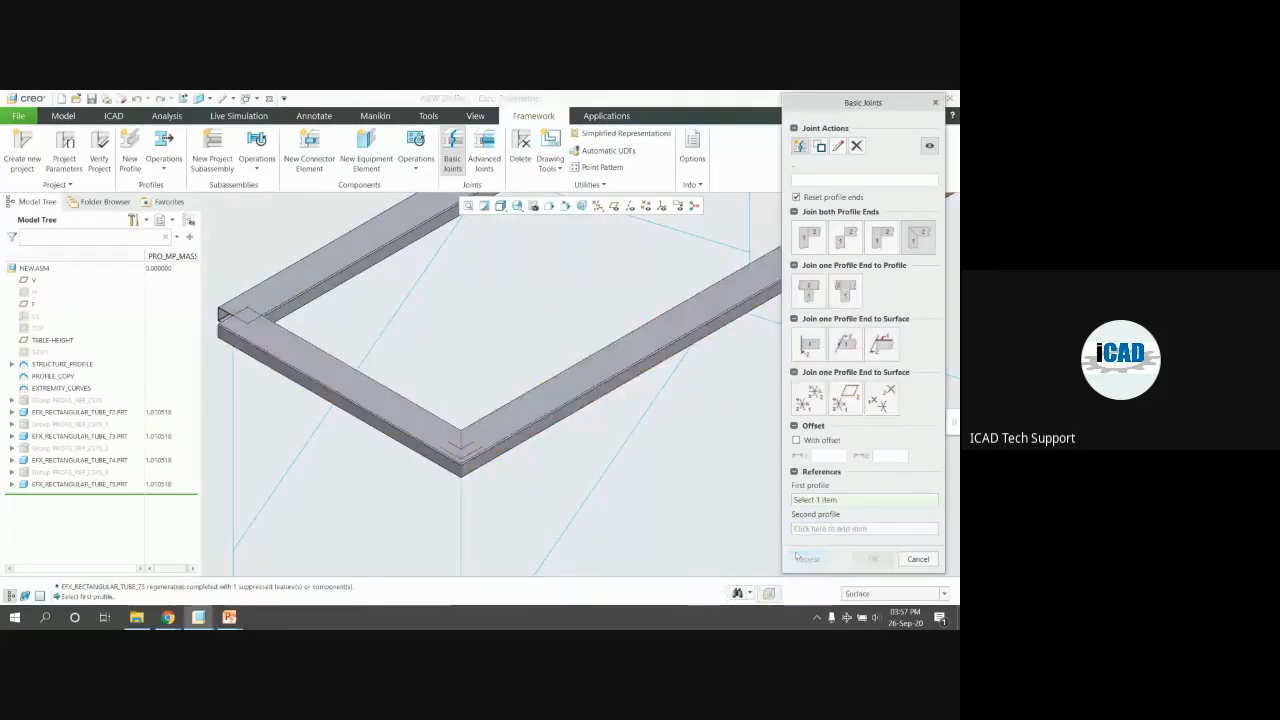
{"action": "scroll", "coordinate": [540, 479], "scroll_direction": "up", "scroll_amount": 2}
{"action": "left_click", "coordinate": [384, 356]}
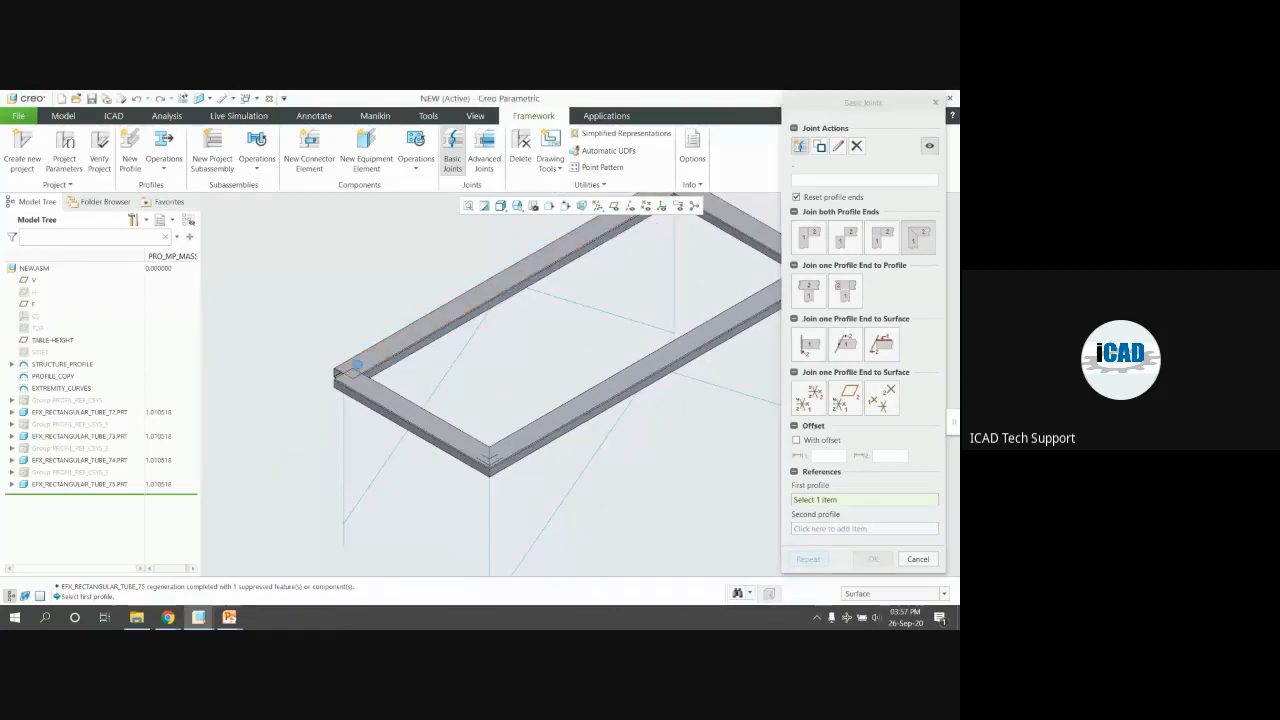
{"action": "left_click", "coordinate": [528, 453]}
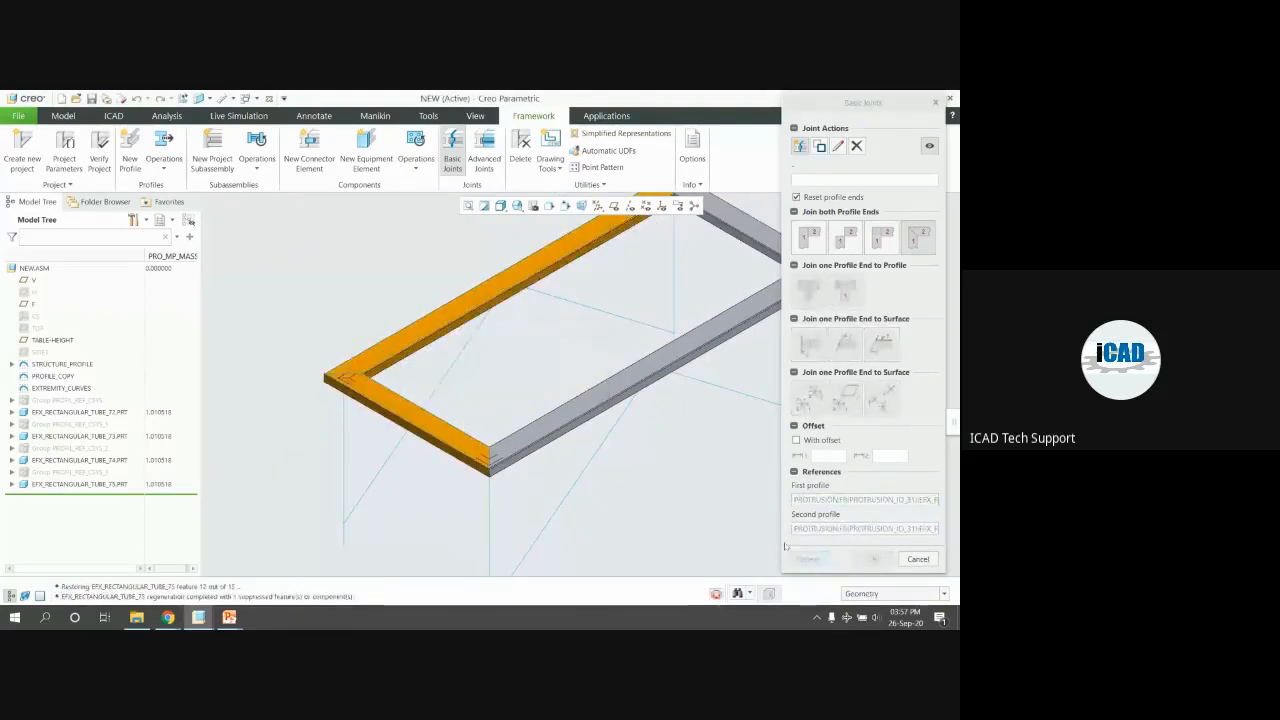
Mitre the two tubes at the top corner and apply the last joint
{"action": "middle_click", "coordinate": [558, 400]}
{"action": "scroll", "coordinate": [558, 388], "scroll_direction": "up", "scroll_amount": 2}
{"action": "scroll", "coordinate": [625, 275], "scroll_direction": "down", "scroll_amount": 3}
{"action": "left_click", "coordinate": [647, 256]}
{"action": "left_click", "coordinate": [604, 257]}
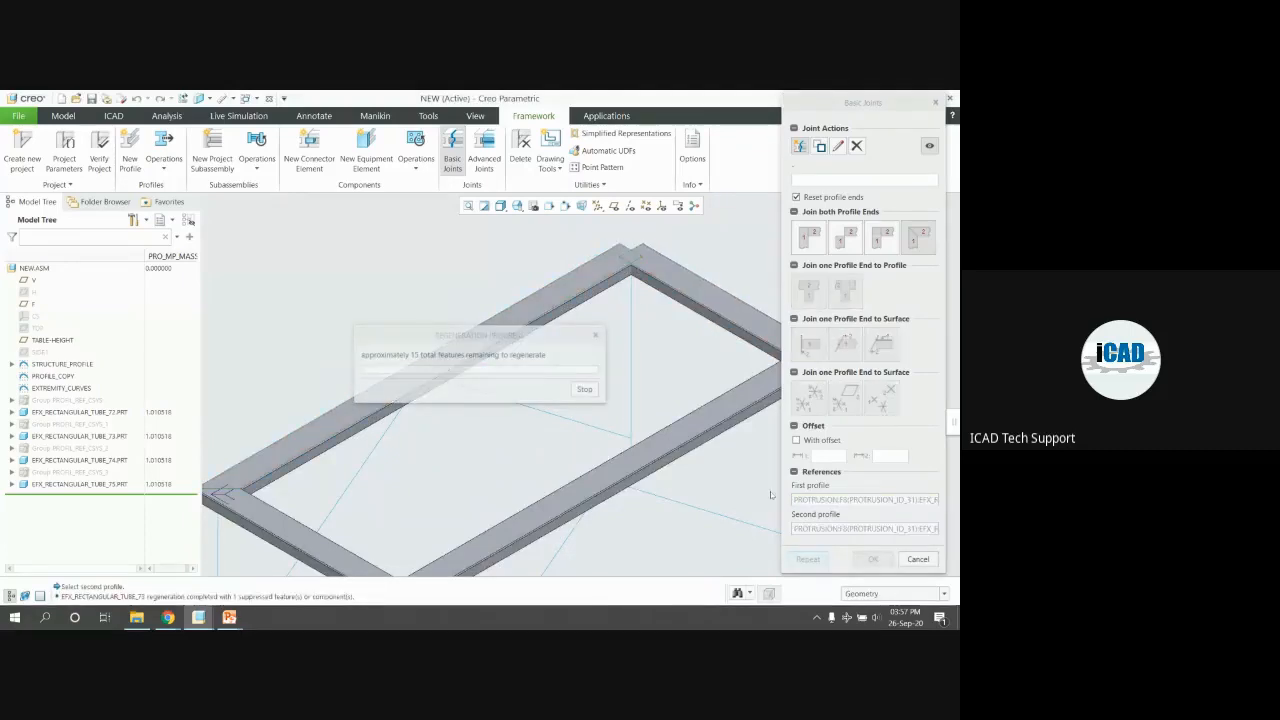
{"action": "left_click", "coordinate": [873, 559]}
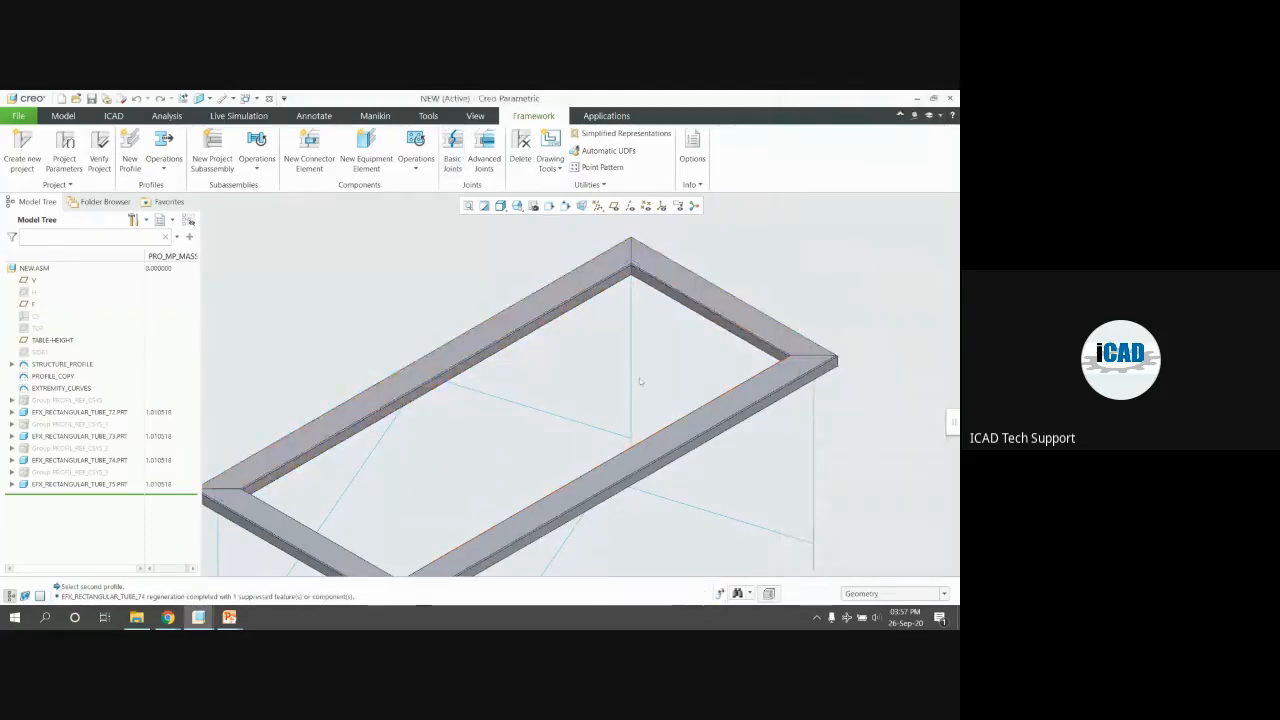
Create a new STEEL BEAMS MM pipe profile, DIN 2448, size 70x2.9
{"action": "scroll", "coordinate": [640, 381], "scroll_direction": "up", "scroll_amount": 3}
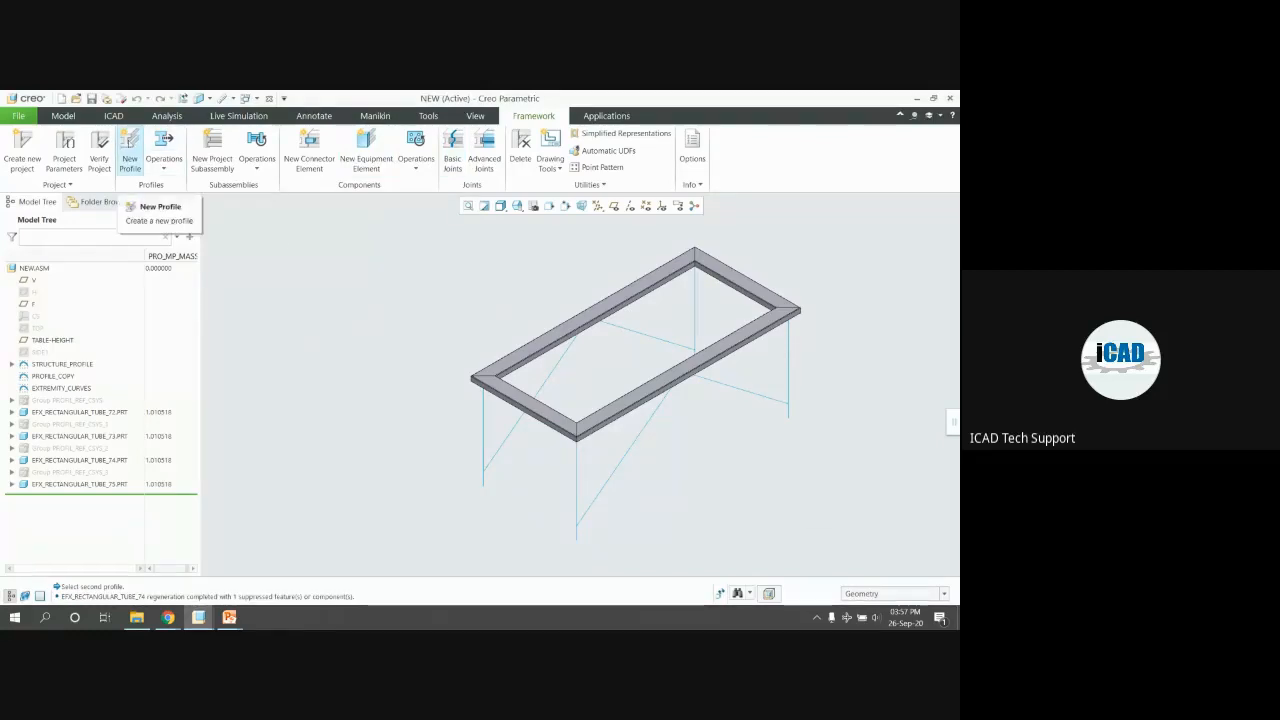
{"action": "left_click", "coordinate": [130, 155]}
{"action": "left_click", "coordinate": [829, 399]}
{"action": "left_click", "coordinate": [939, 591]}
{"action": "left_click", "coordinate": [830, 342]}
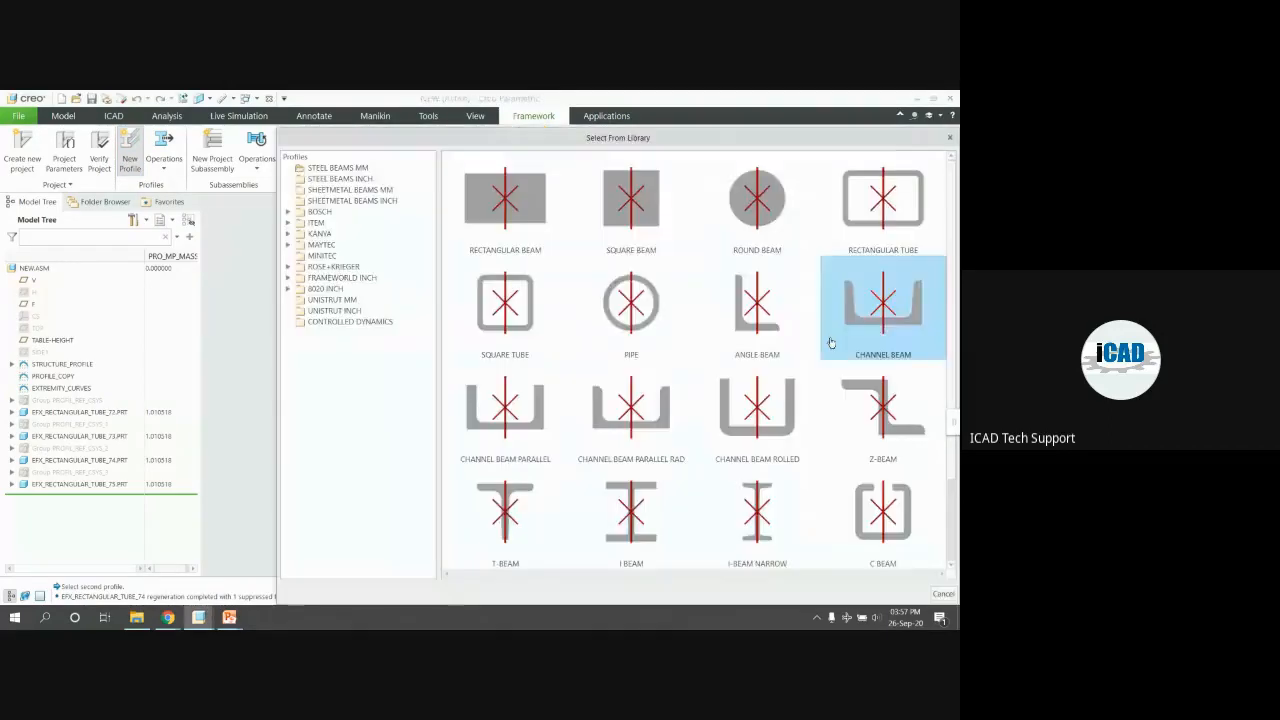
{"action": "left_click", "coordinate": [631, 302]}
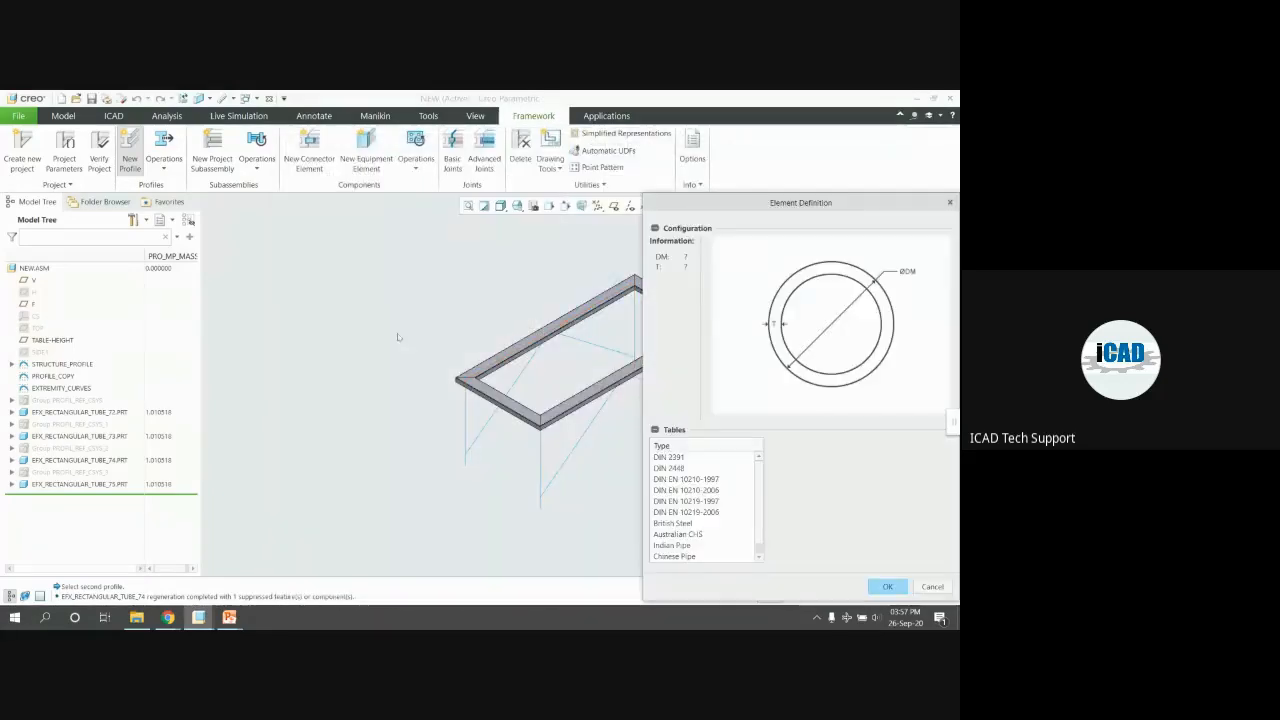
{"action": "left_click", "coordinate": [700, 468]}
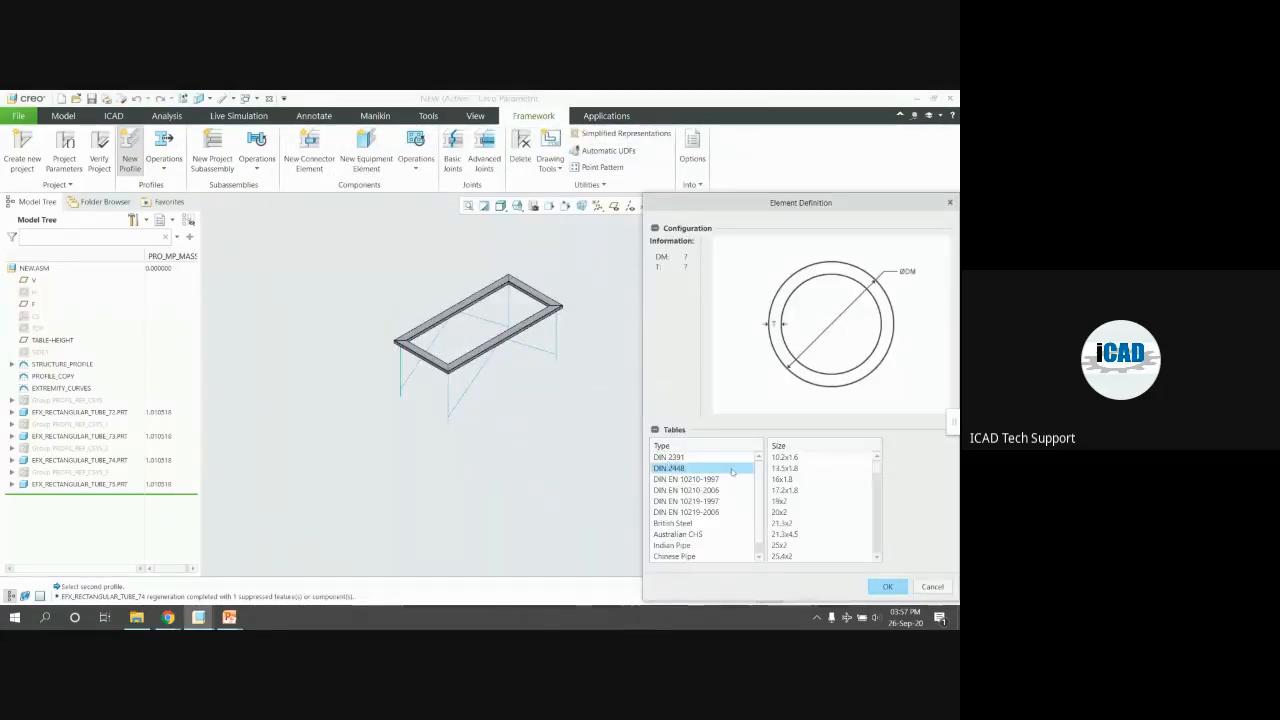
{"action": "scroll", "coordinate": [821, 507], "scroll_direction": "down", "scroll_amount": 8}
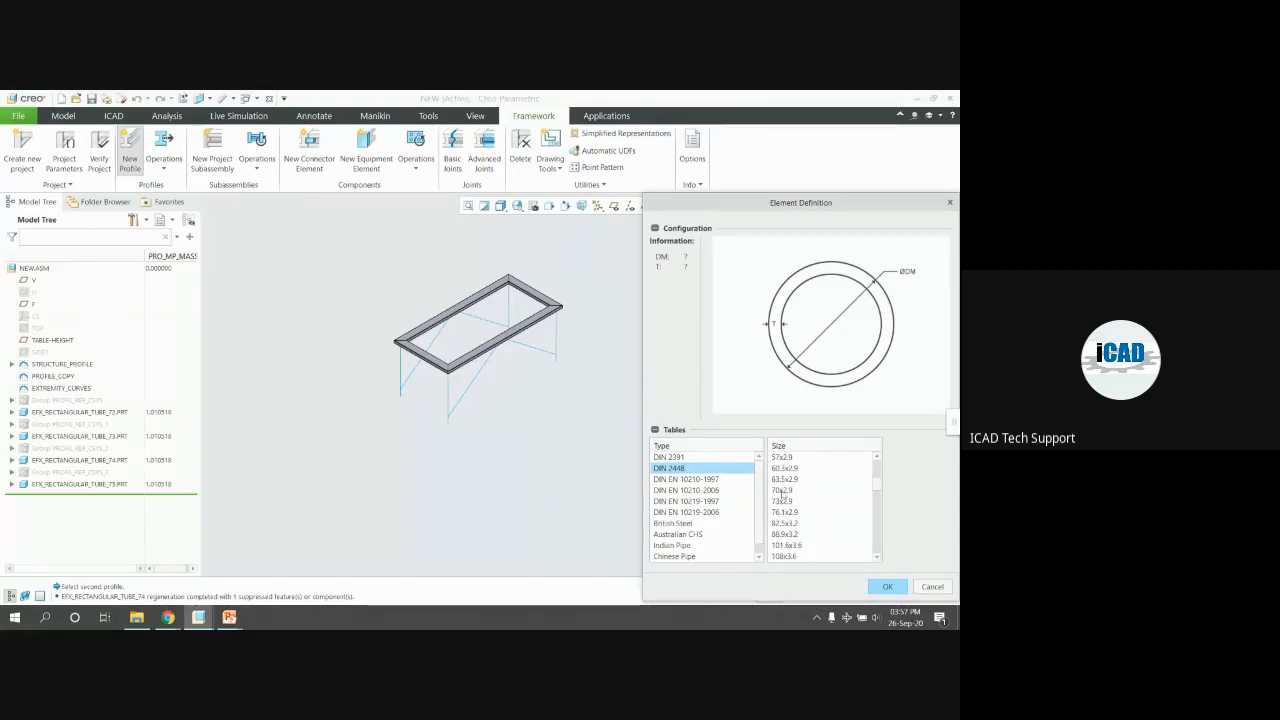
{"action": "left_click", "coordinate": [786, 468]}
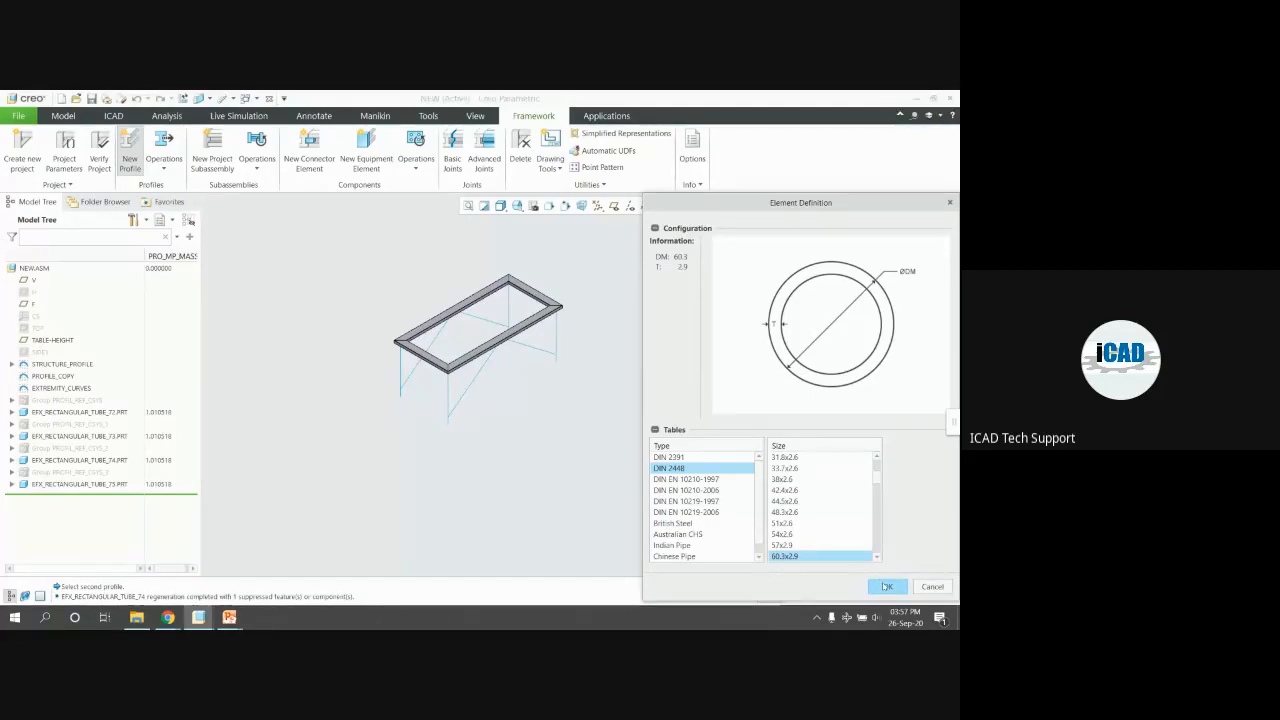
{"action": "scroll", "coordinate": [787, 519], "scroll_direction": "down", "scroll_amount": 2}
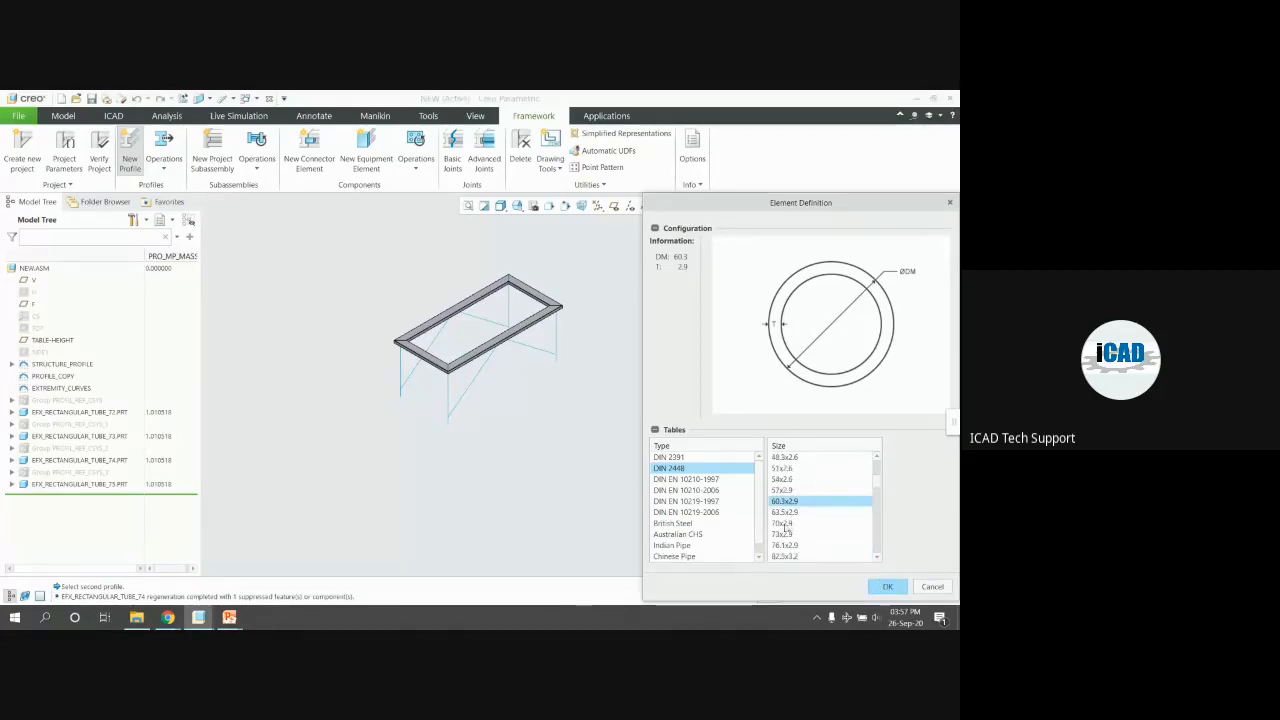
{"action": "left_click", "coordinate": [783, 523]}
{"action": "left_click", "coordinate": [877, 588]}
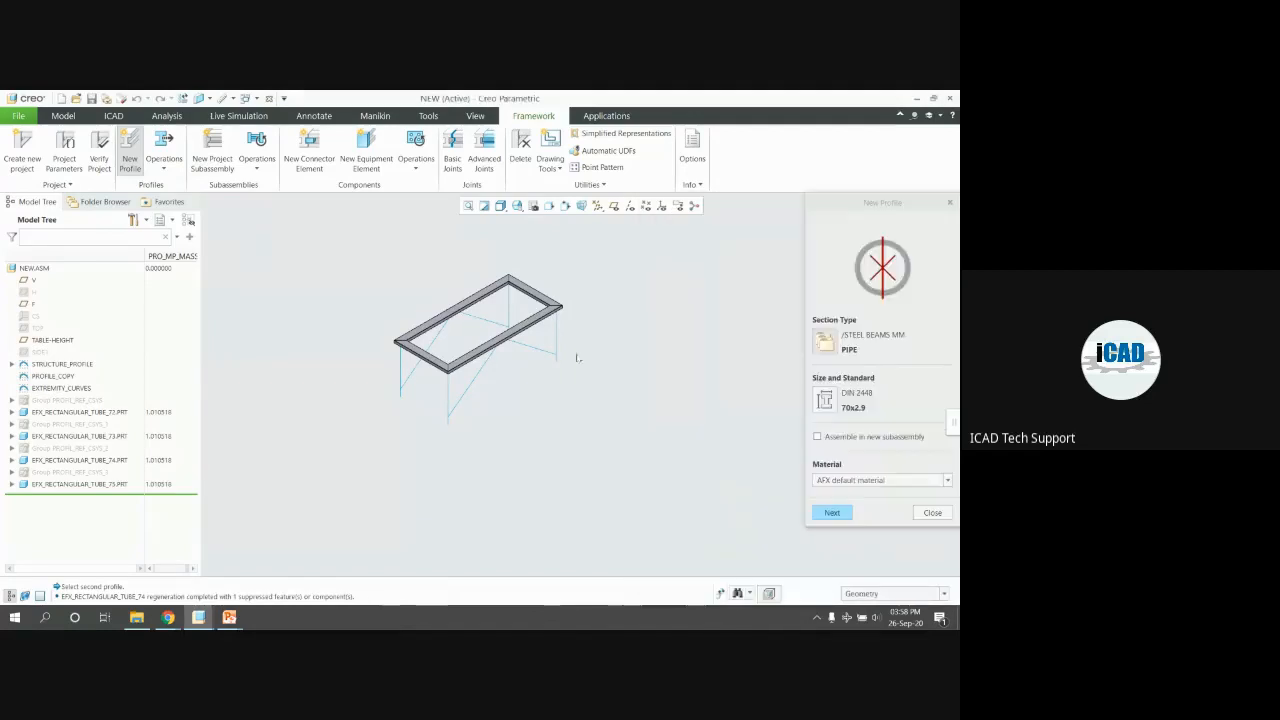
Place the last 70x2.9 pipe leg along its corner curve
{"action": "left_click", "coordinate": [832, 512]}
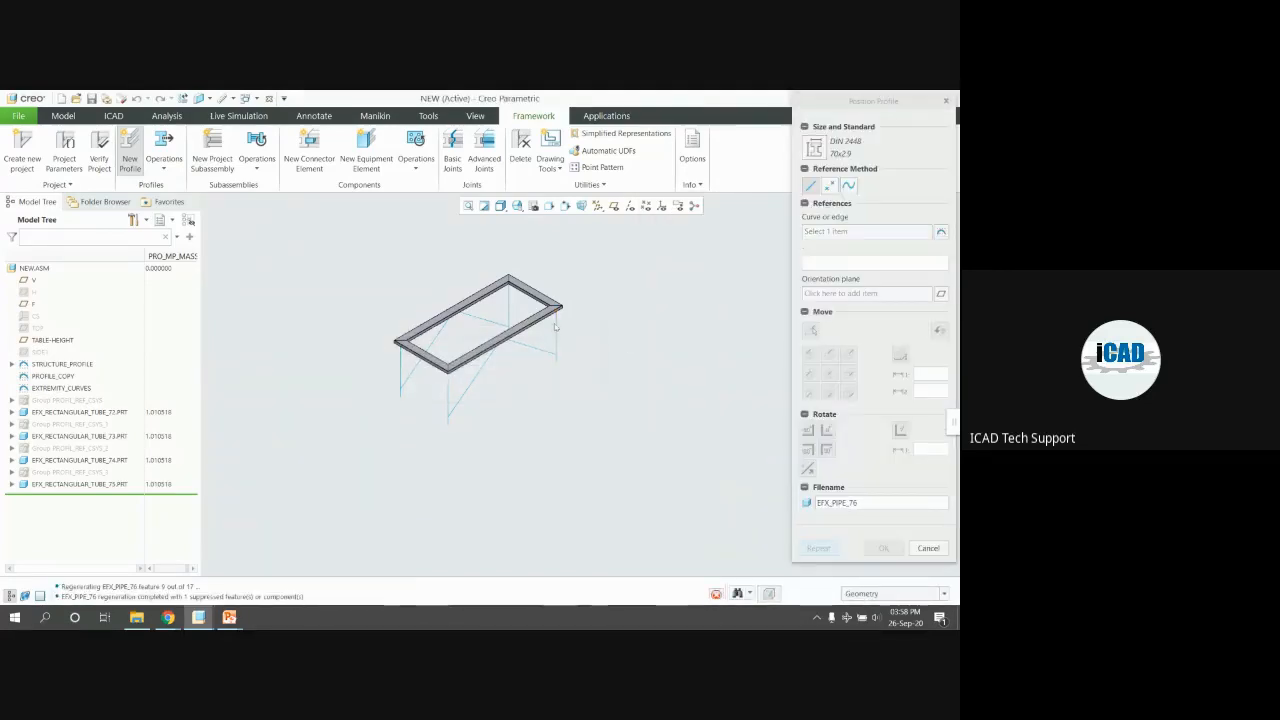
{"action": "left_click", "coordinate": [555, 325]}
{"action": "scroll", "coordinate": [555, 320], "scroll_direction": "down", "scroll_amount": 5}
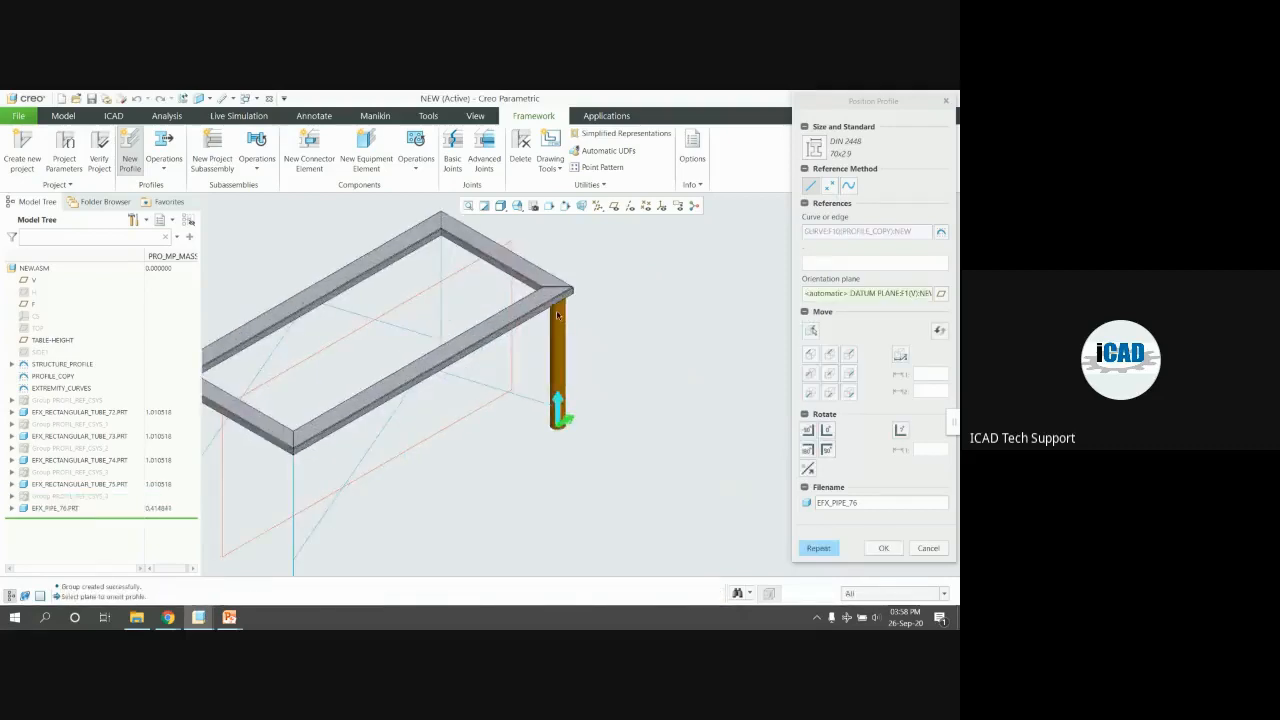
{"action": "middle_click_drag", "start_coordinate": [522, 253], "coordinate": [597, 328]}
{"action": "middle_click", "coordinate": [630, 345]}
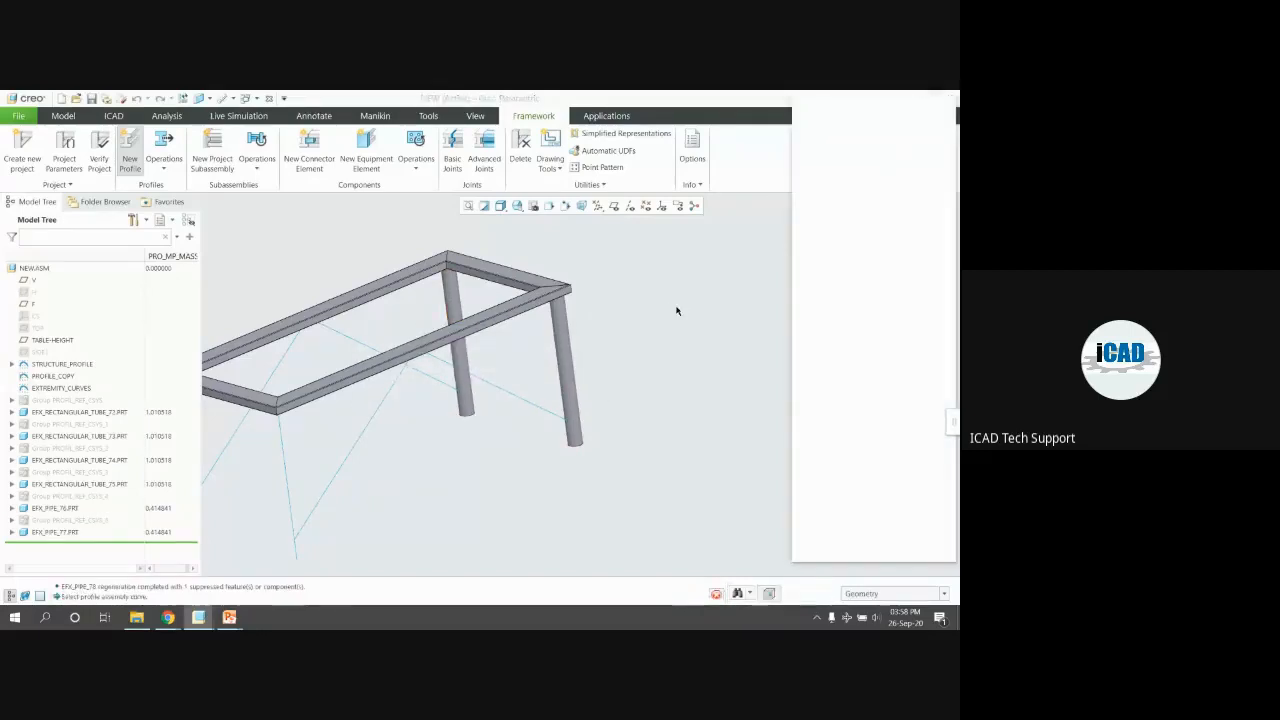
Close the New Profile dialog and orbit the four-legged table to a front view
{"action": "scroll", "coordinate": [676, 310], "scroll_direction": "down", "scroll_amount": 3}
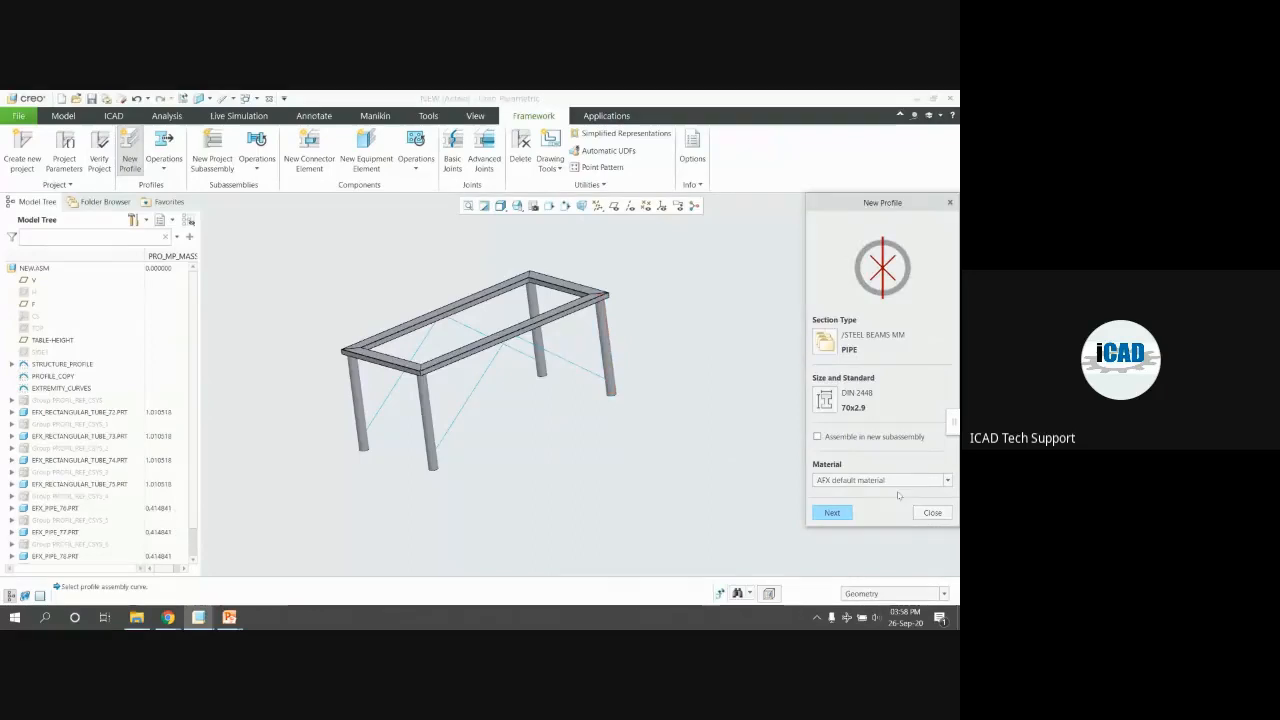
{"action": "left_click", "coordinate": [932, 513]}
{"action": "middle_click_drag", "start_coordinate": [797, 446], "coordinate": [551, 414]}
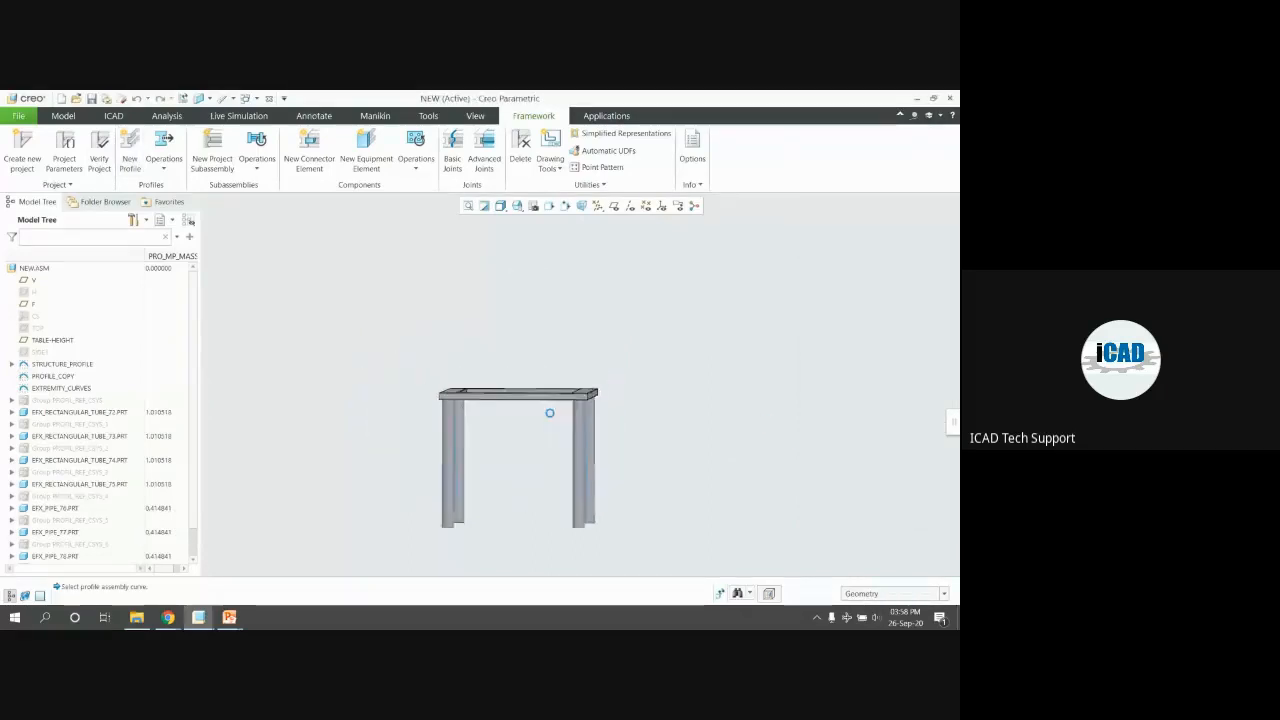
{"action": "scroll", "coordinate": [600, 420], "scroll_direction": "down", "scroll_amount": 2}
{"action": "scroll", "coordinate": [608, 424], "scroll_direction": "down", "scroll_amount": 2}
Join the right pipe leg's top end to the rail above it with a profile-end-to-profile joint
{"action": "left_click", "coordinate": [601, 388]}
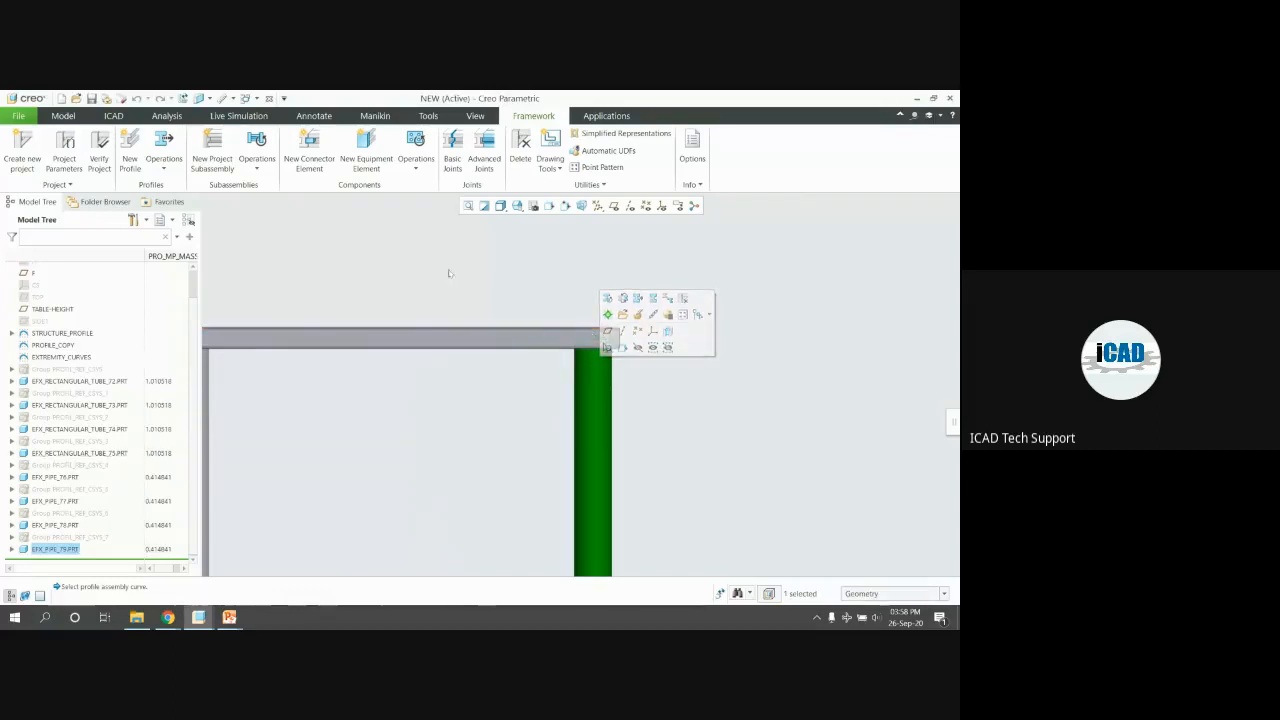
{"action": "scroll", "coordinate": [510, 308], "scroll_direction": "up", "scroll_amount": 1}
{"action": "scroll", "coordinate": [595, 318], "scroll_direction": "down", "scroll_amount": 1}
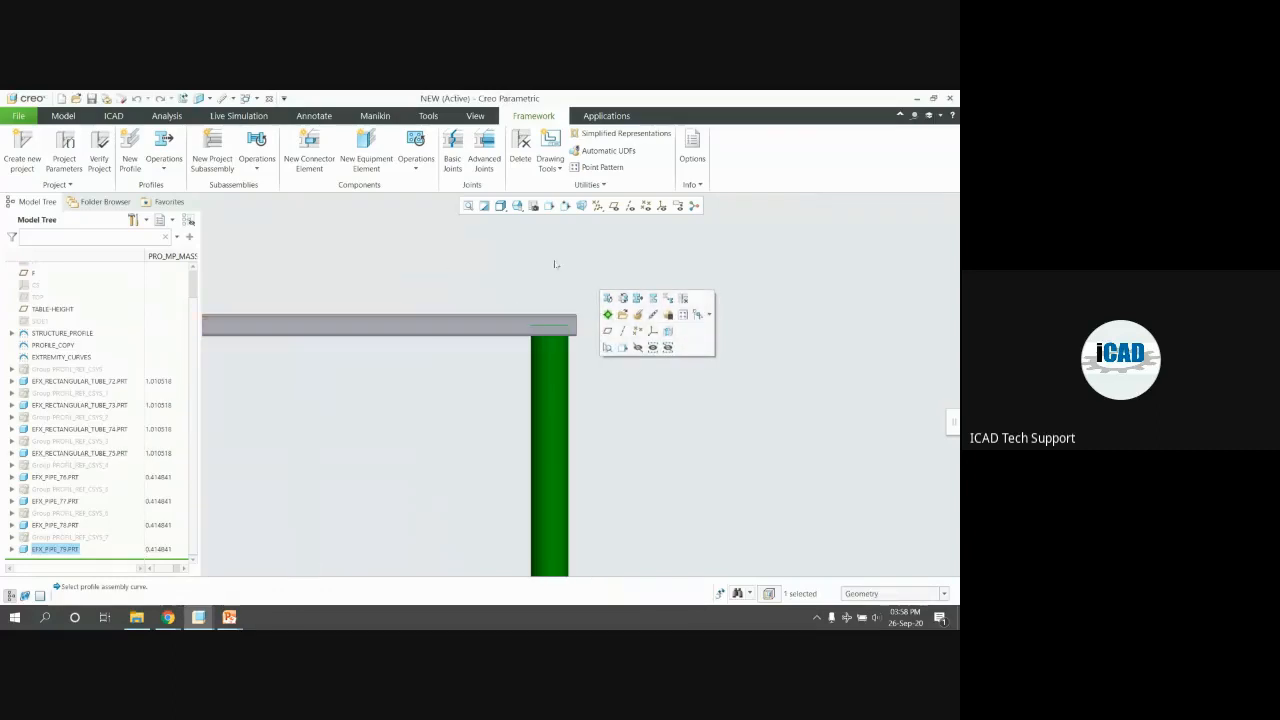
{"action": "left_click", "coordinate": [452, 152]}
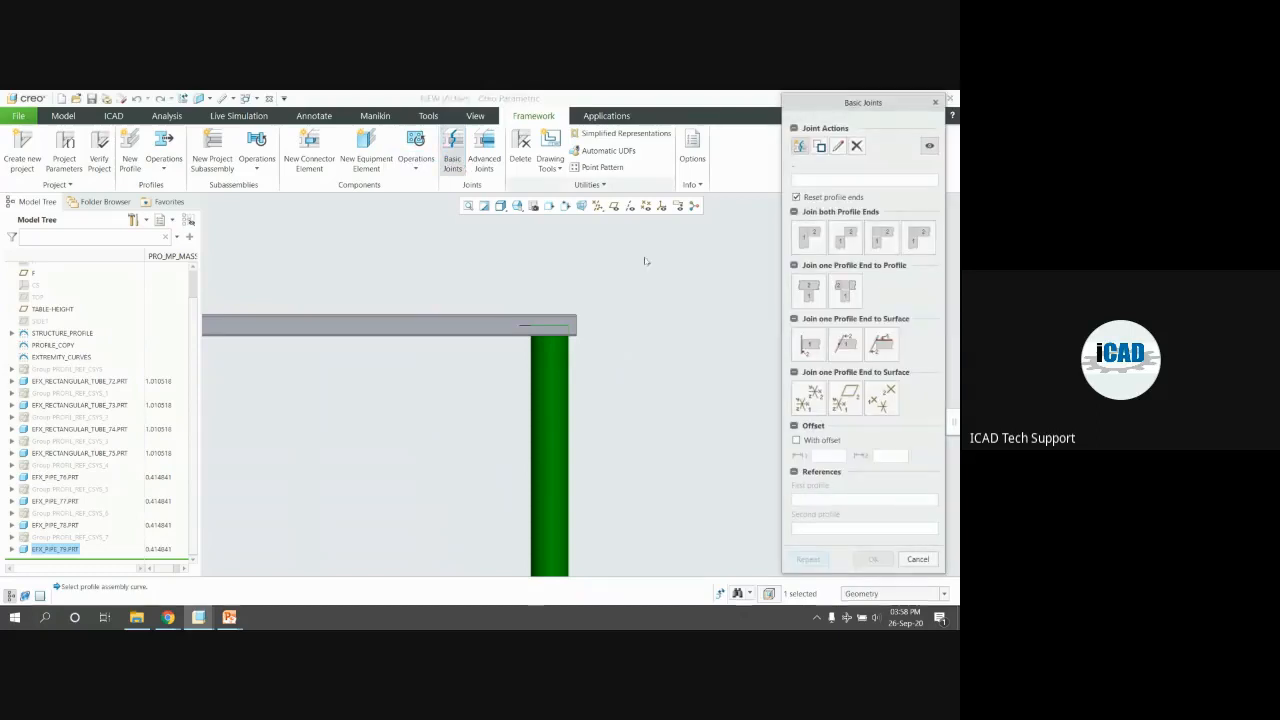
{"action": "left_click", "coordinate": [812, 289]}
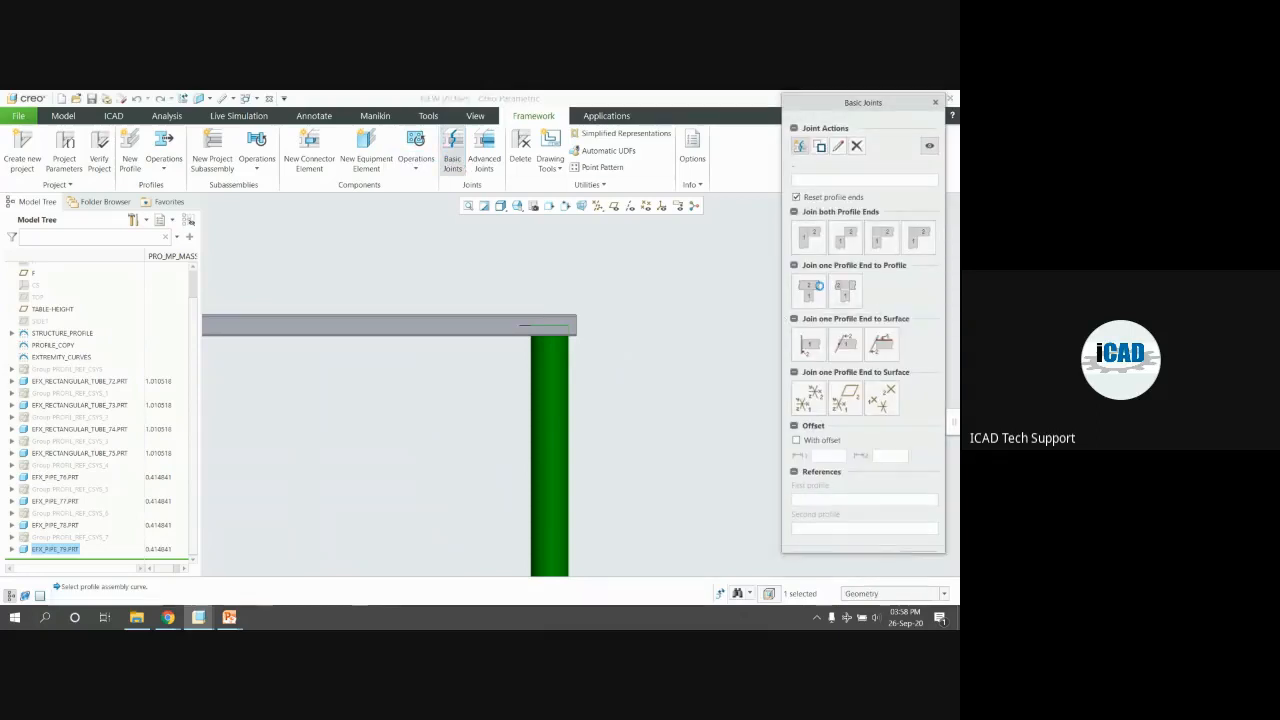
{"action": "left_click", "coordinate": [553, 385]}
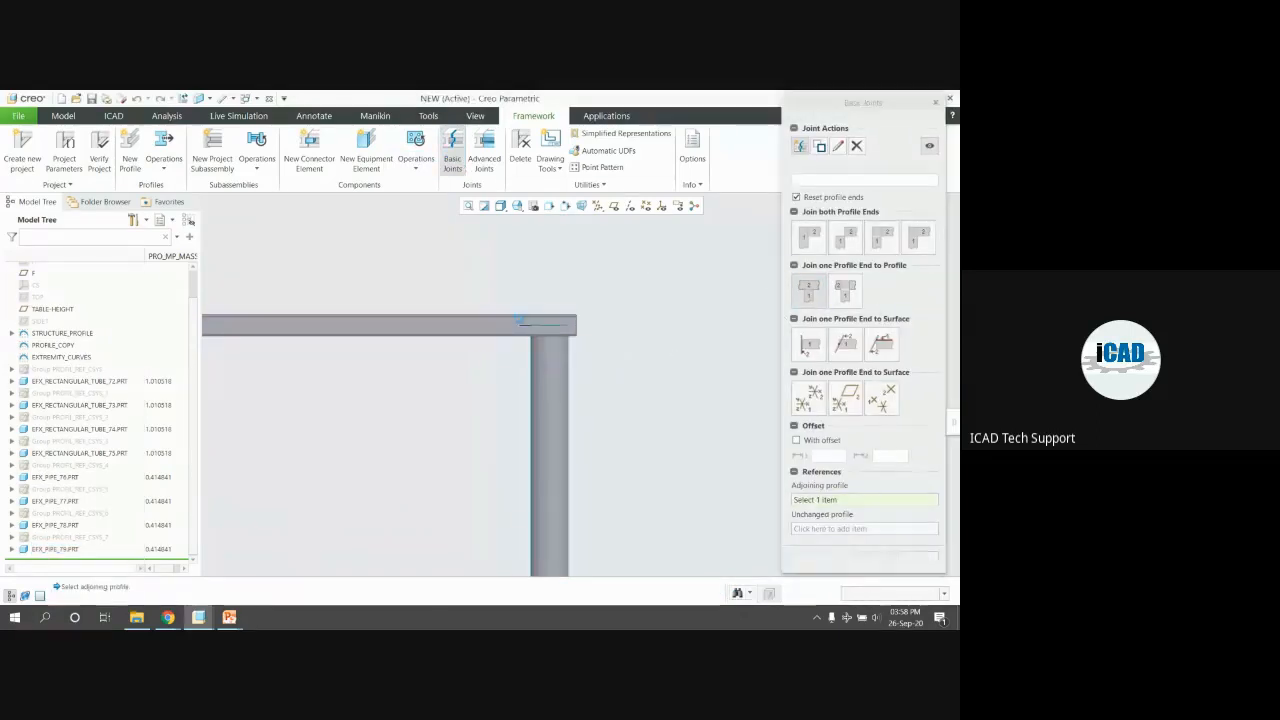
{"action": "left_click", "coordinate": [520, 327]}
{"action": "scroll", "coordinate": [524, 333], "scroll_direction": "up", "scroll_amount": 1}
{"action": "middle_click_drag", "start_coordinate": [549, 343], "coordinate": [393, 341]}
{"action": "middle_click", "coordinate": [390, 339]}
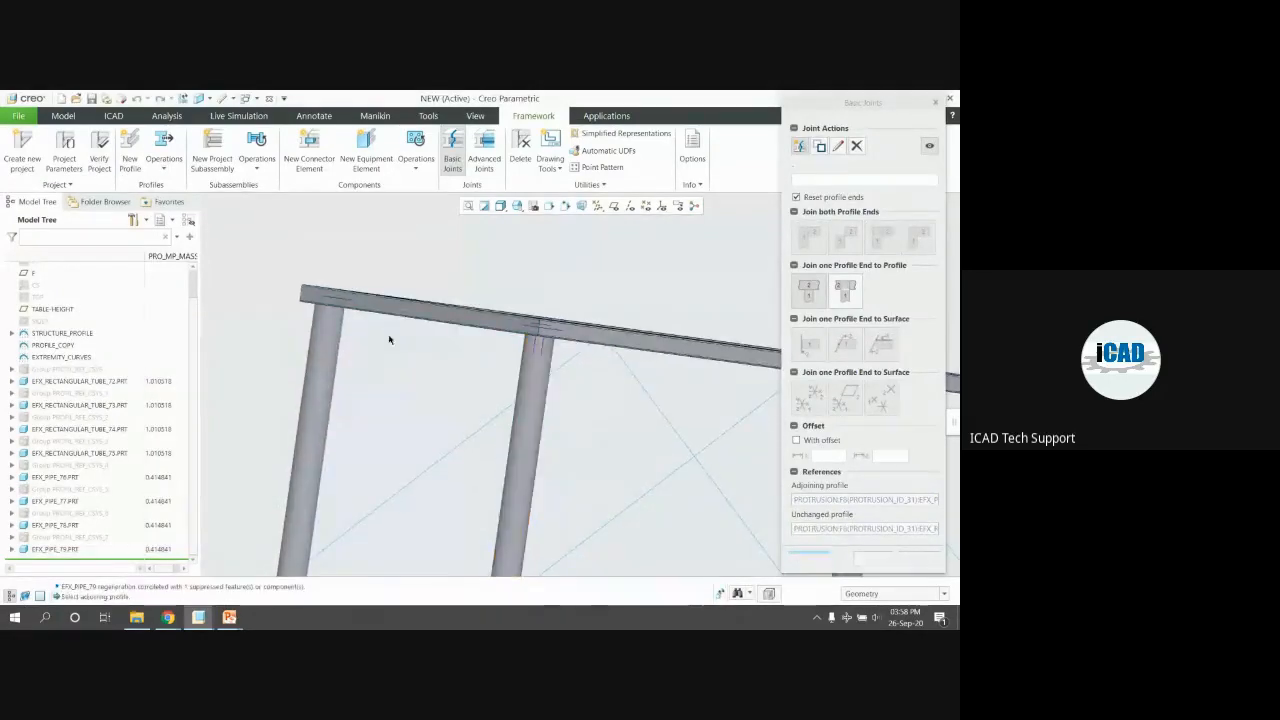
Join the remaining legs to their top rails and confirm the leg joints
{"action": "left_click", "coordinate": [328, 306]}
{"action": "scroll", "coordinate": [291, 298], "scroll_direction": "up", "scroll_amount": 2}
{"action": "middle_click", "coordinate": [292, 298]}
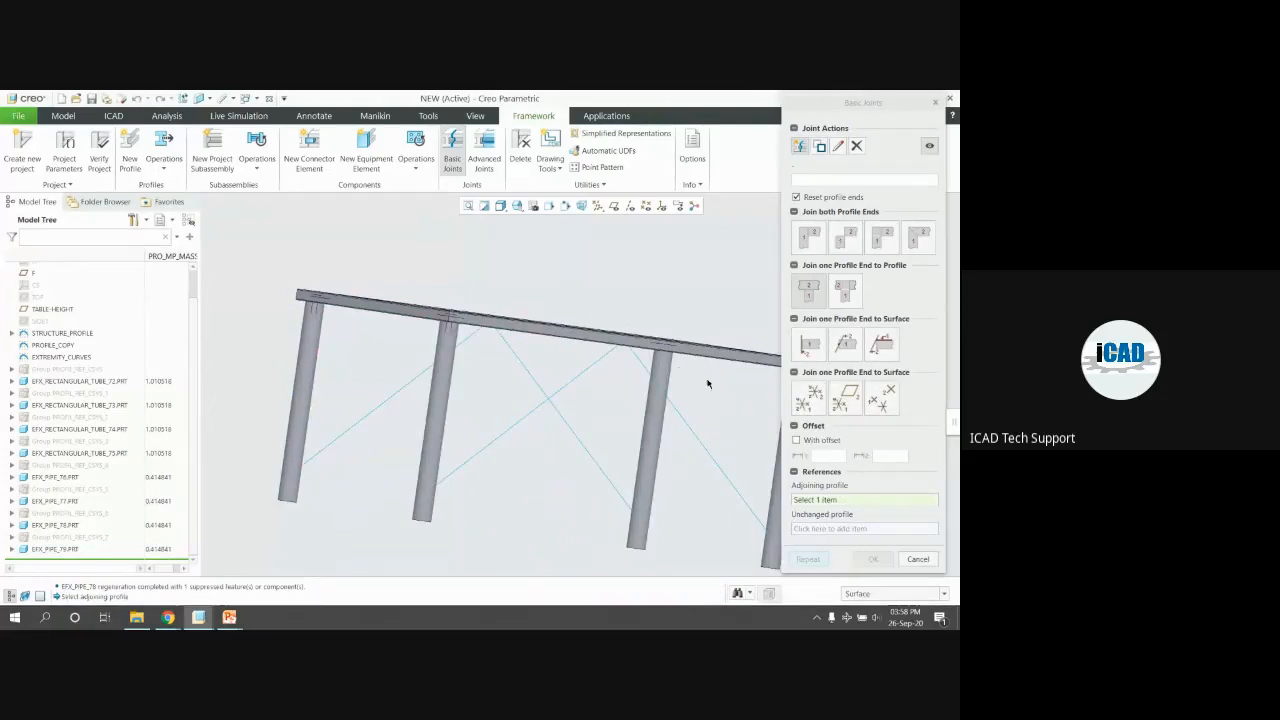
{"action": "left_click", "coordinate": [670, 364]}
{"action": "middle_click_drag", "start_coordinate": [682, 363], "coordinate": [656, 345]}
{"action": "left_click", "coordinate": [566, 364]}
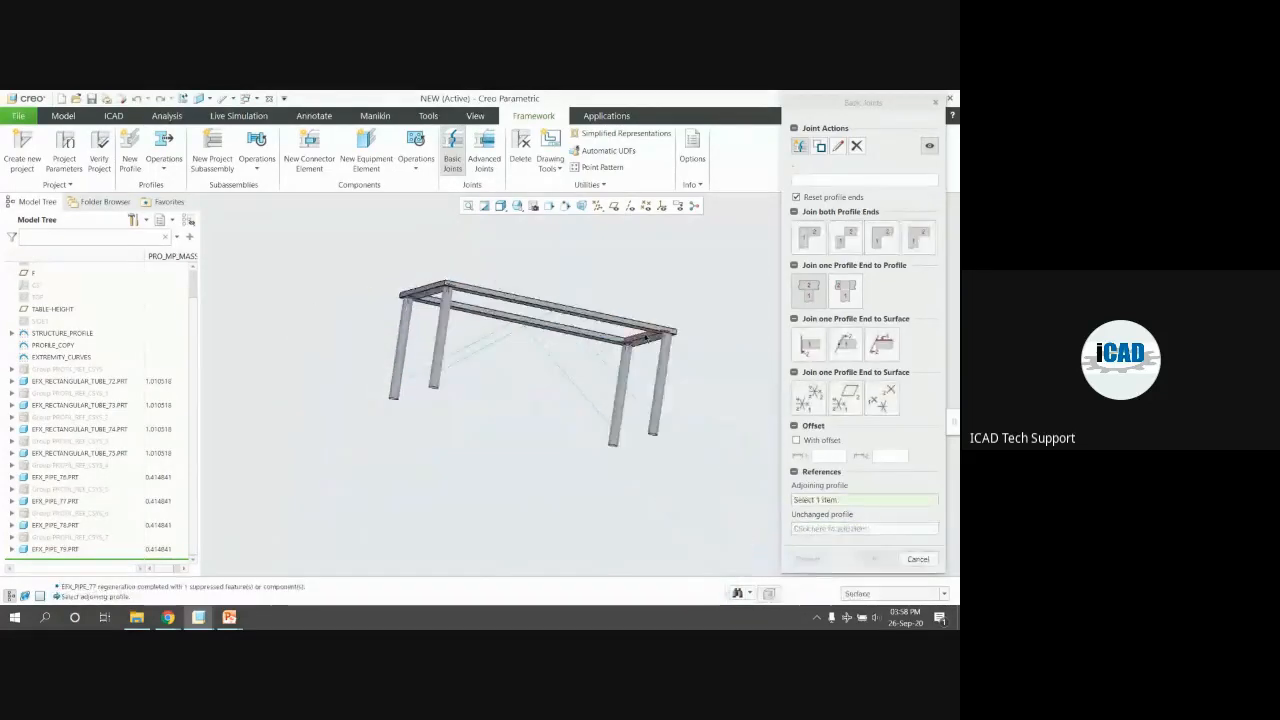
{"action": "left_click", "coordinate": [664, 346]}
{"action": "scroll", "coordinate": [664, 346], "scroll_direction": "down", "scroll_amount": 3}
{"action": "left_click", "coordinate": [690, 300]}
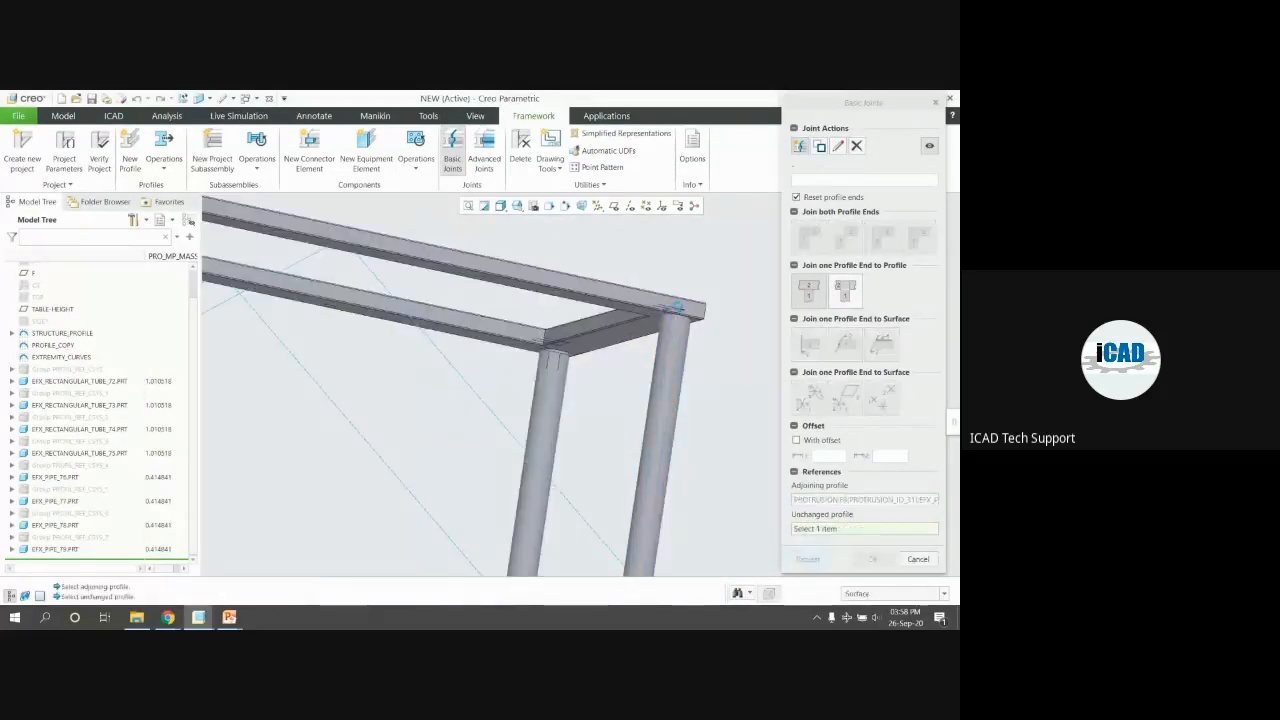
{"action": "left_click", "coordinate": [872, 559]}
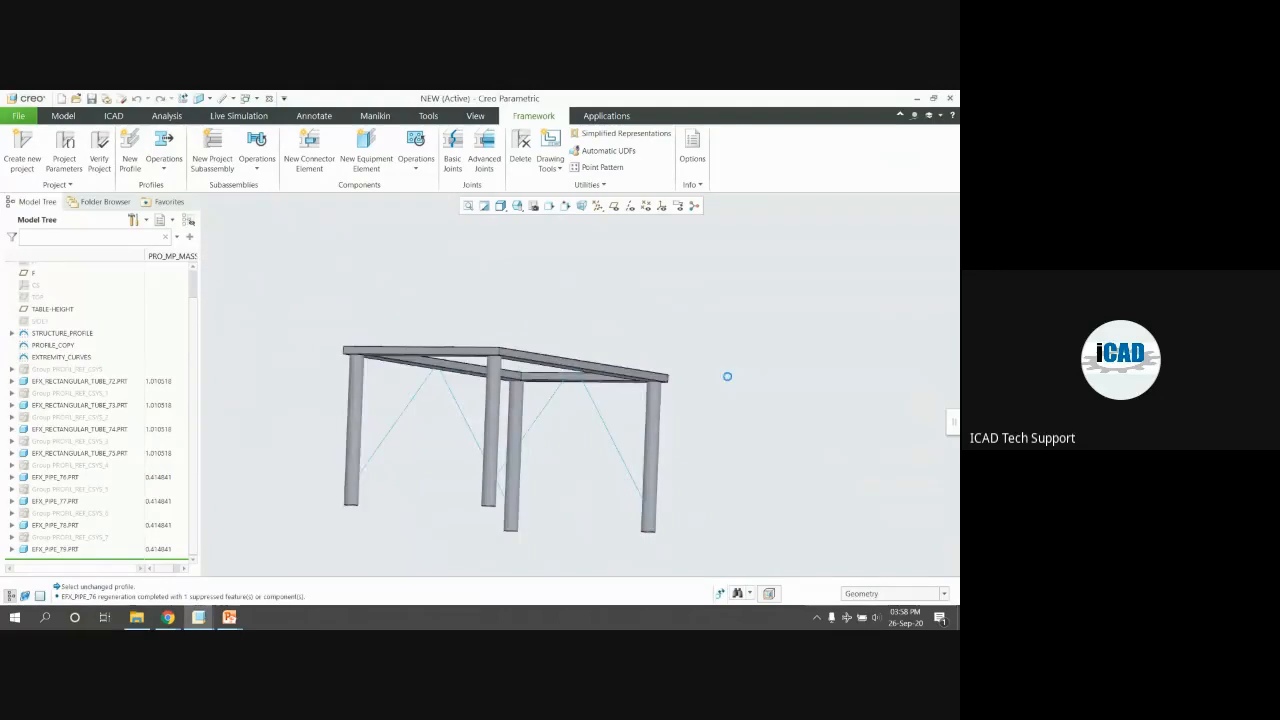
Inspect a leg joint, then refit the table into an isometric view
{"action": "left_click", "coordinate": [590, 430]}
{"action": "scroll", "coordinate": [590, 372], "scroll_direction": "down", "scroll_amount": 4}
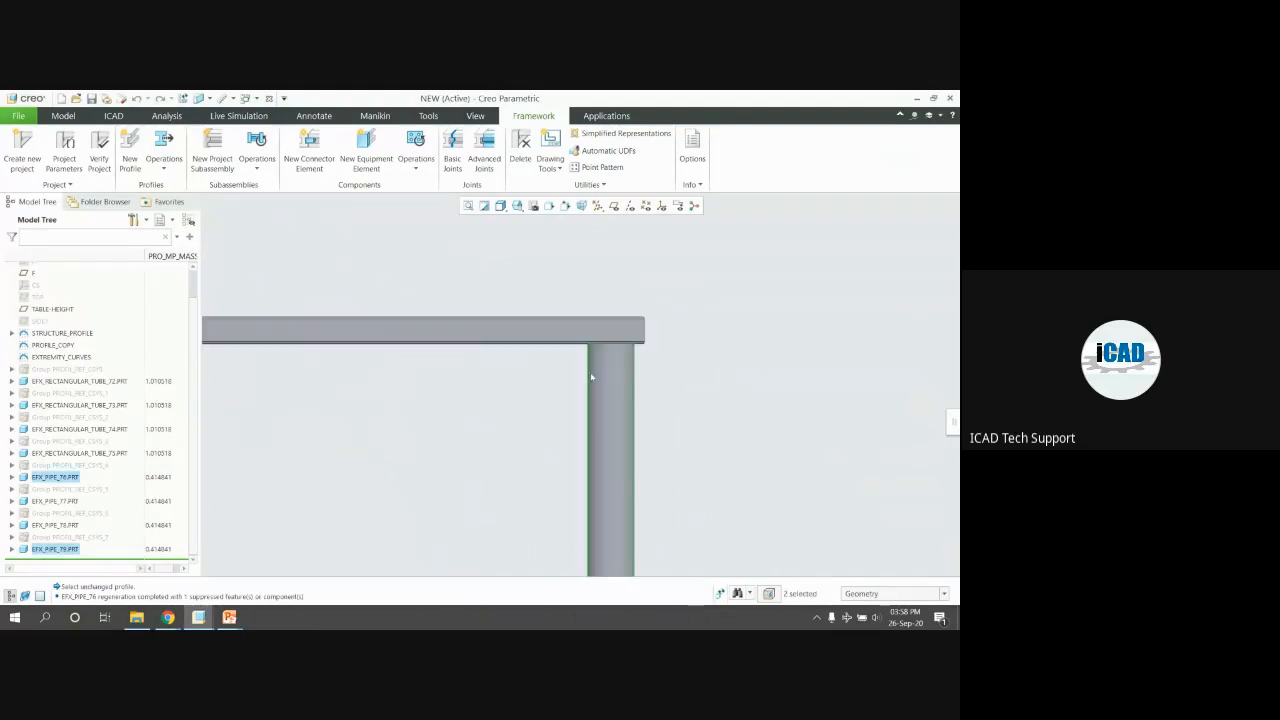
{"action": "scroll", "coordinate": [649, 344], "scroll_direction": "down", "scroll_amount": 3}
{"action": "left_click", "coordinate": [713, 369]}
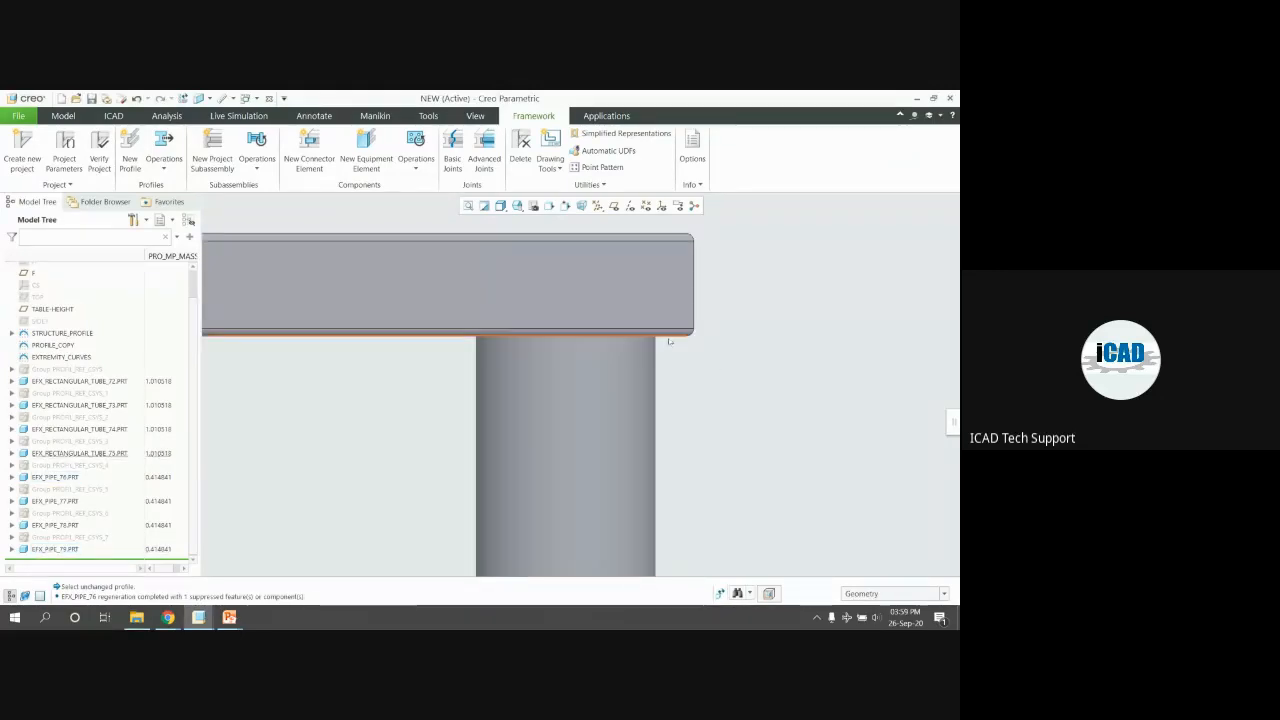
{"action": "scroll", "coordinate": [659, 346], "scroll_direction": "up", "scroll_amount": 4}
{"action": "key", "text": "ctrl+d"}
{"action": "middle_click_drag", "start_coordinate": [534, 363], "coordinate": [433, 305]}
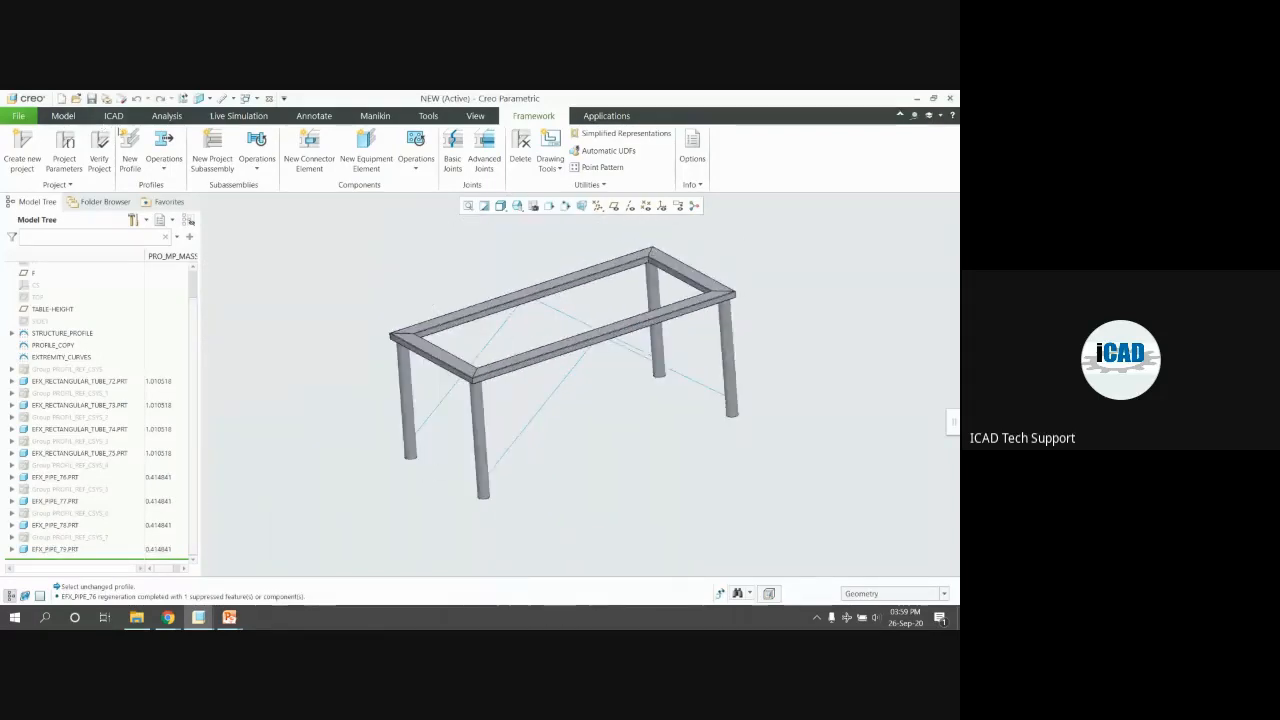
{"action": "left_click", "coordinate": [130, 150]}
Choose the Channel Beam Parallel Rad section in size MCP_75 for the braces
{"action": "left_click", "coordinate": [821, 341]}
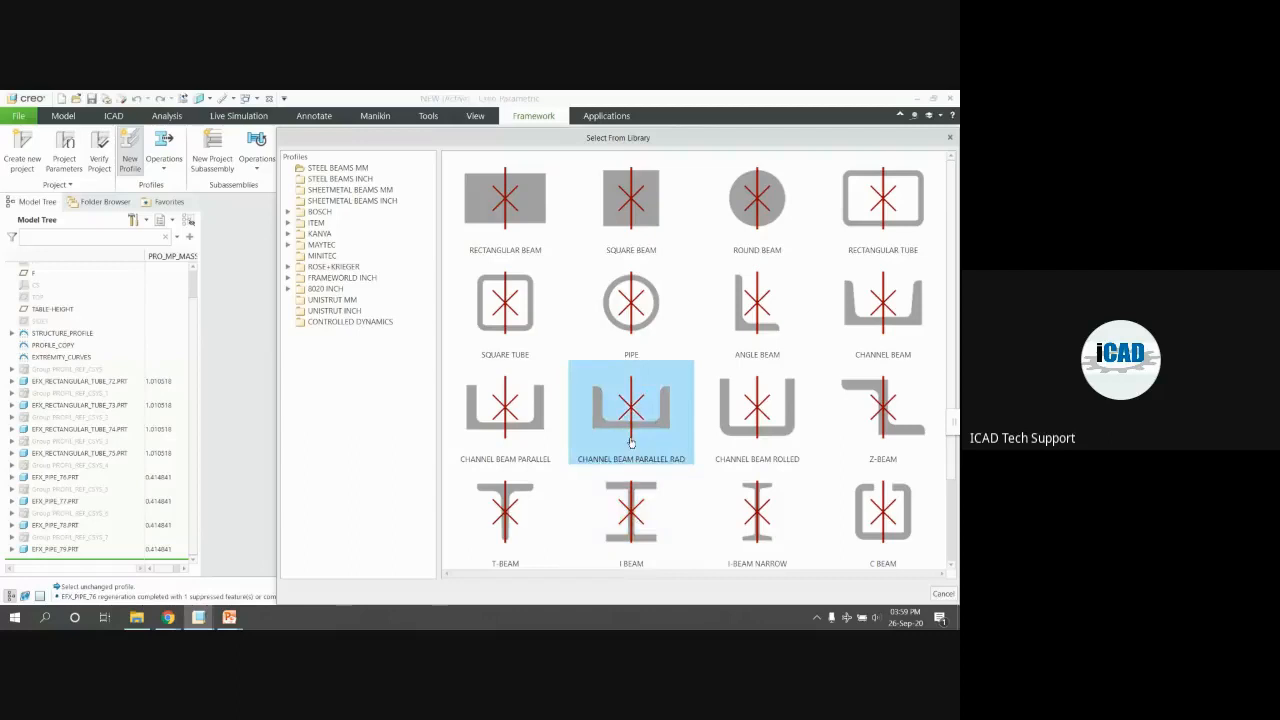
{"action": "double_click", "coordinate": [580, 412]}
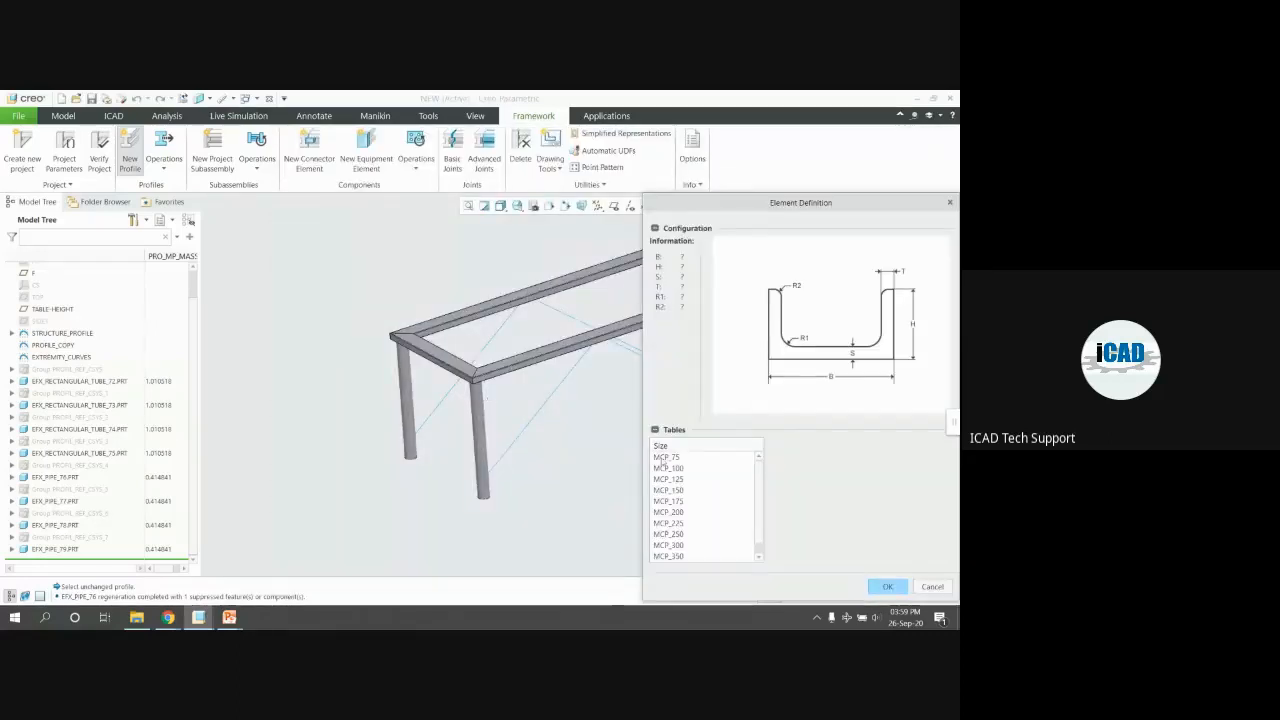
{"action": "left_click", "coordinate": [887, 587]}
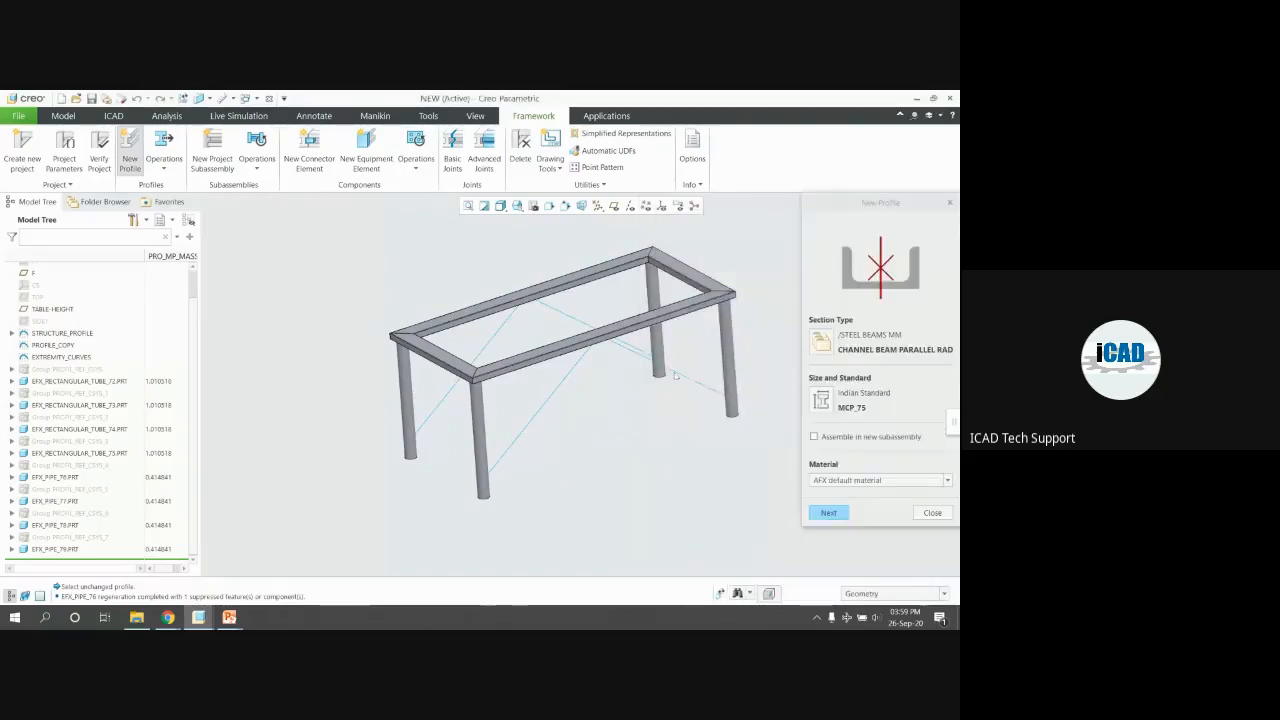
{"action": "left_click", "coordinate": [831, 514]}
{"action": "left_click", "coordinate": [692, 381]}
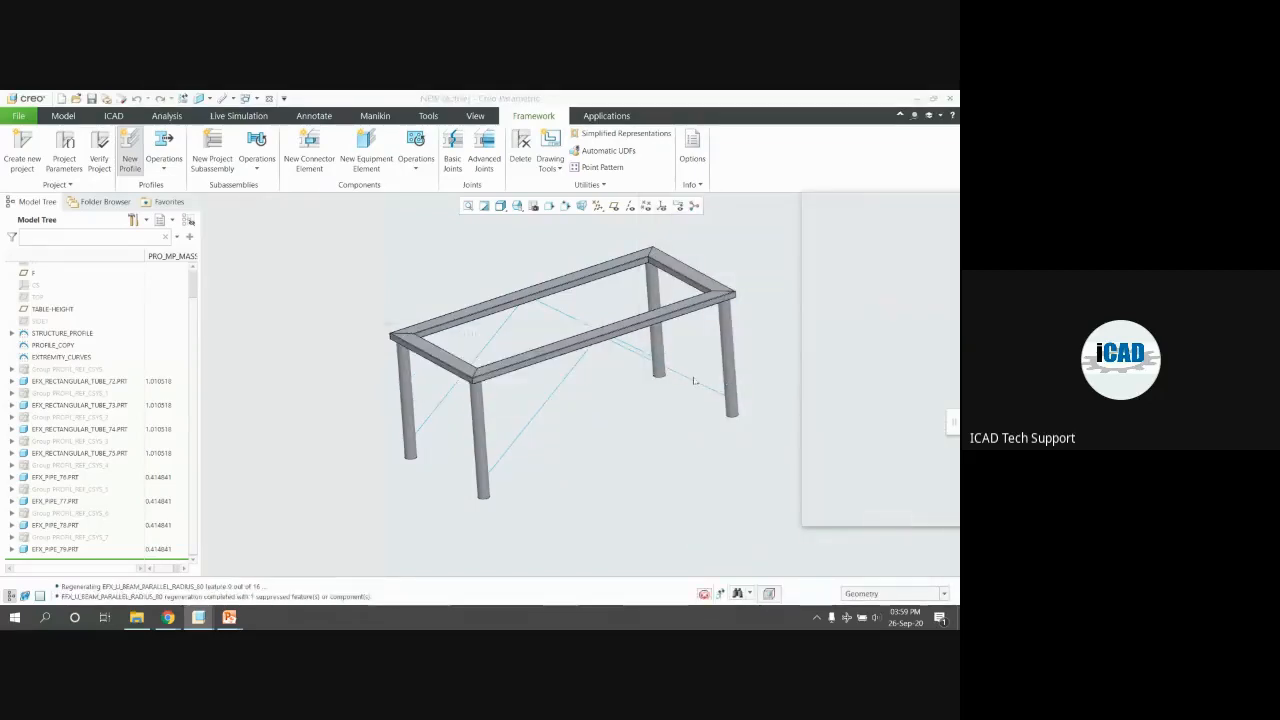
Place a channel brace on the right diagonal curve, rotated to the correct orientation
{"action": "left_click", "coordinate": [626, 352]}
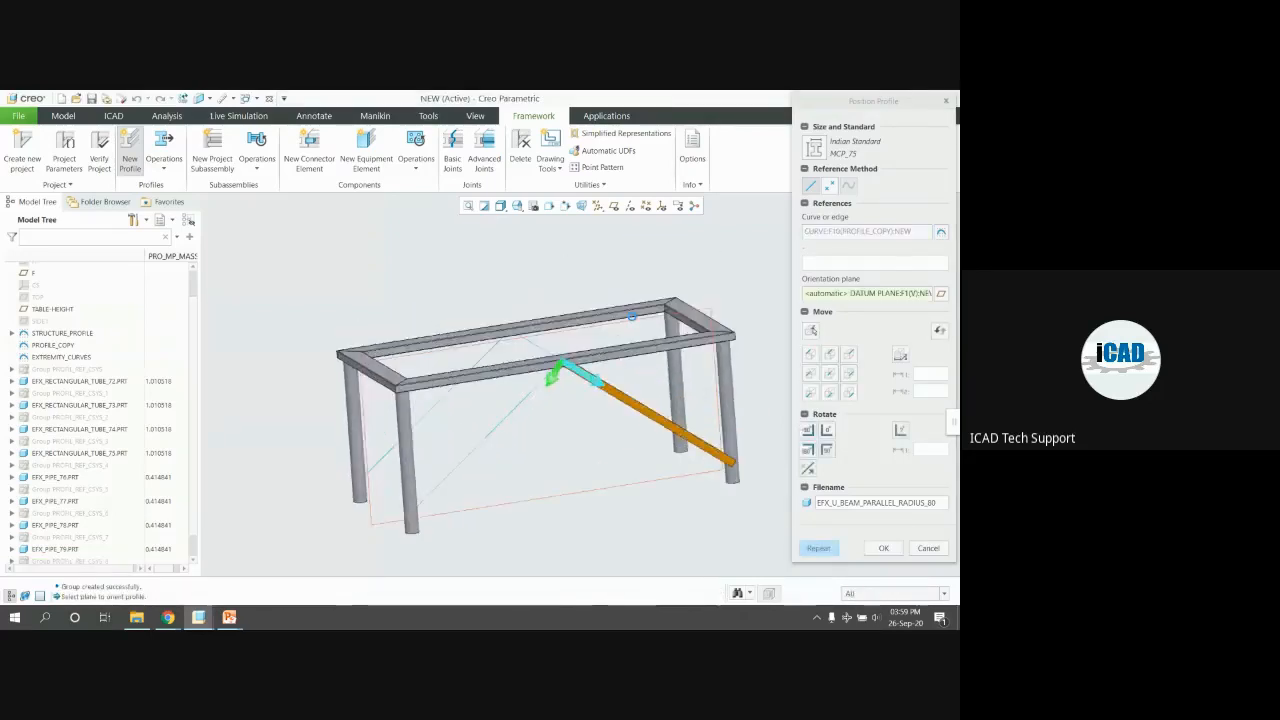
{"action": "scroll", "coordinate": [667, 517], "scroll_direction": "down", "scroll_amount": 2}
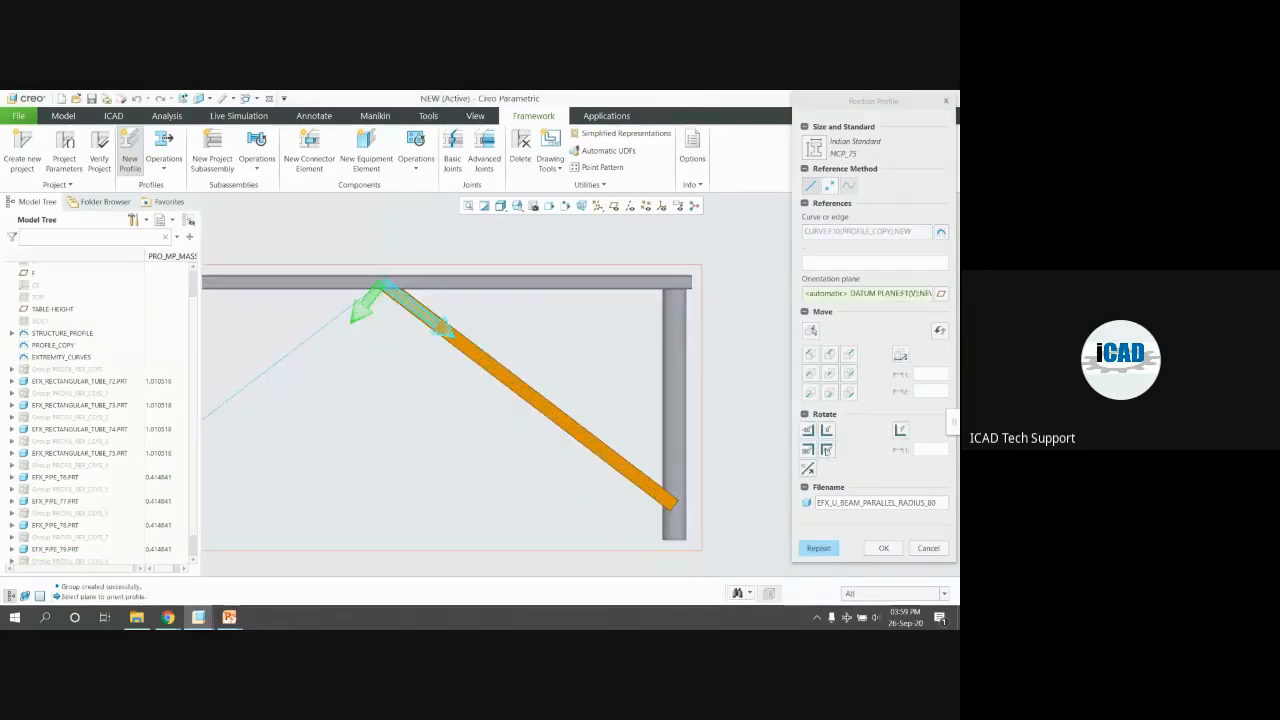
{"action": "left_click", "coordinate": [826, 450]}
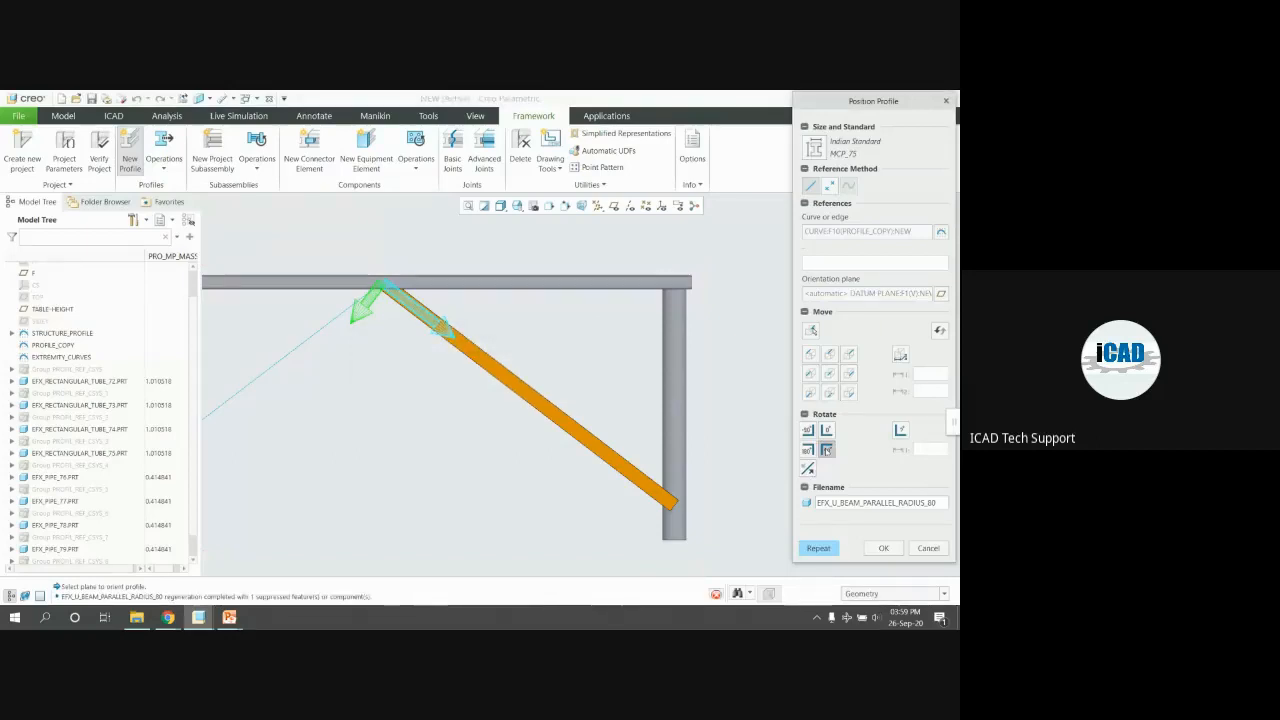
{"action": "scroll", "coordinate": [762, 461], "scroll_direction": "up", "scroll_amount": 2}
{"action": "left_click", "coordinate": [822, 545]}
Place the second brace on the left diagonal curve, rotating its section twice
{"action": "left_click", "coordinate": [400, 360]}
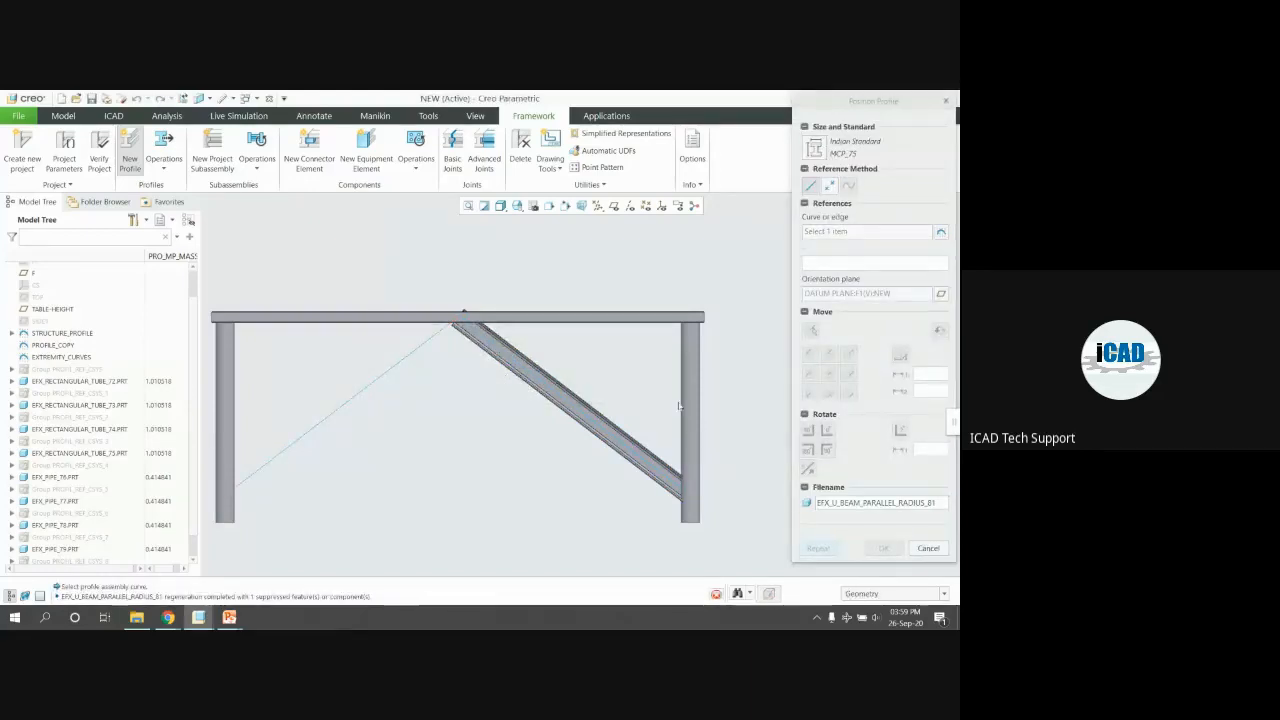
{"action": "scroll", "coordinate": [660, 385], "scroll_direction": "up", "scroll_amount": 2}
{"action": "middle_click_drag", "start_coordinate": [602, 379], "coordinate": [632, 397]}
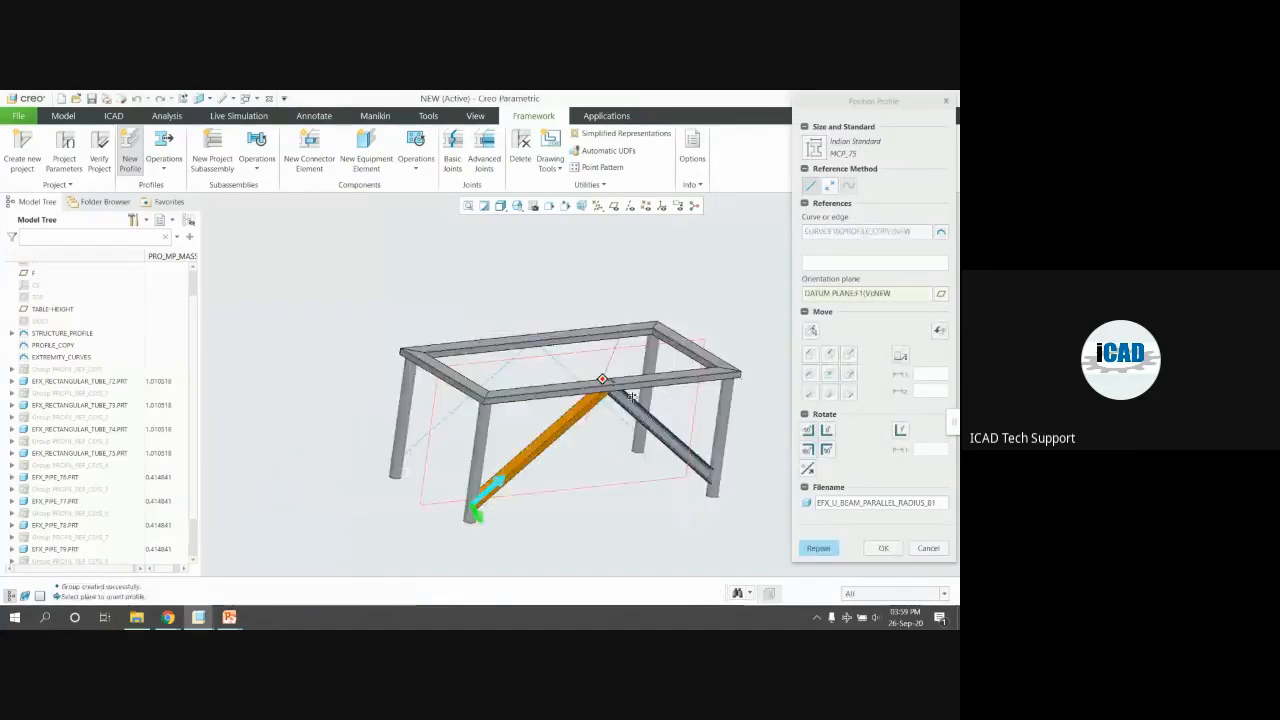
{"action": "left_click", "coordinate": [827, 451]}
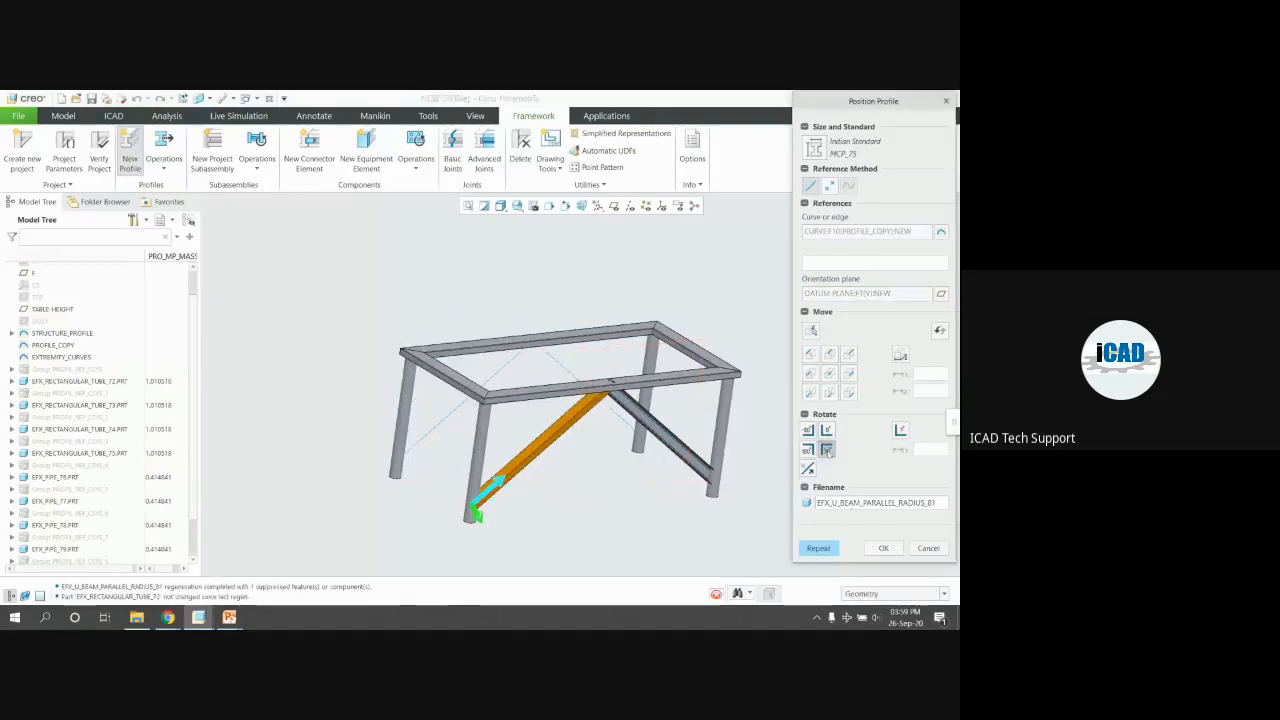
{"action": "left_click", "coordinate": [827, 451]}
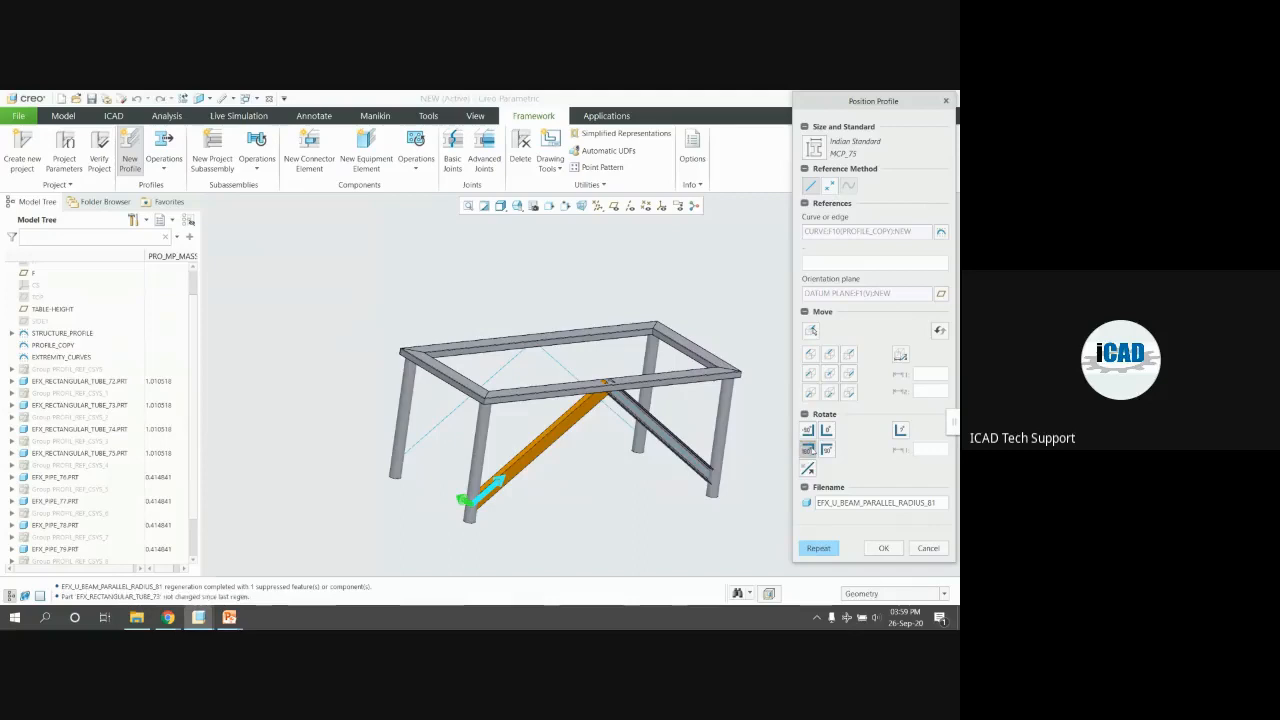
{"action": "scroll", "coordinate": [646, 398], "scroll_direction": "down", "scroll_amount": 2}
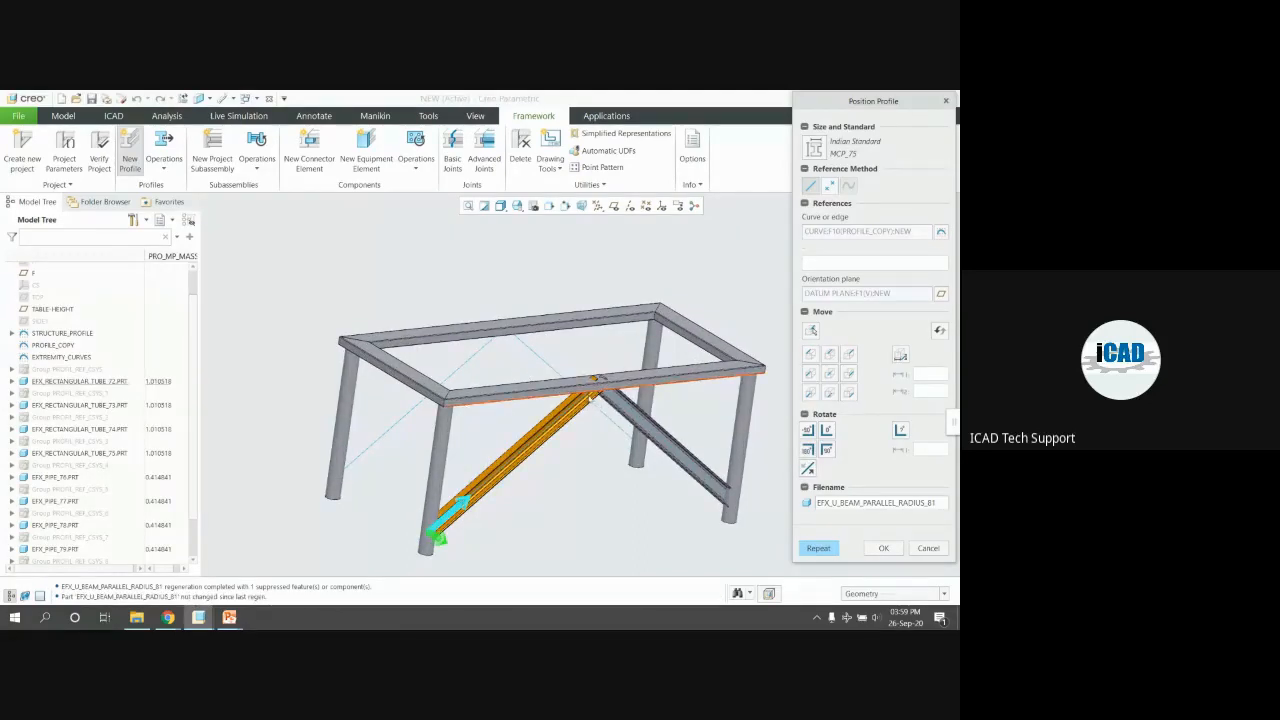
{"action": "left_click", "coordinate": [711, 515]}
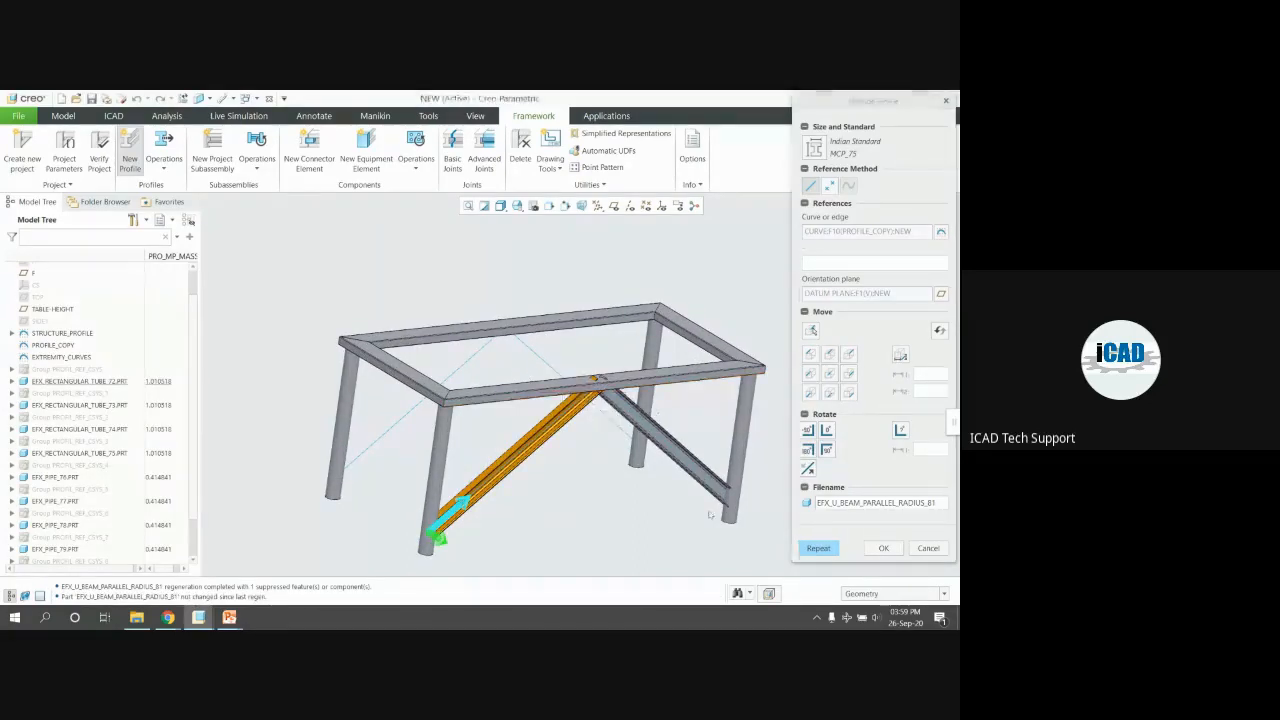
{"action": "left_click", "coordinate": [825, 549]}
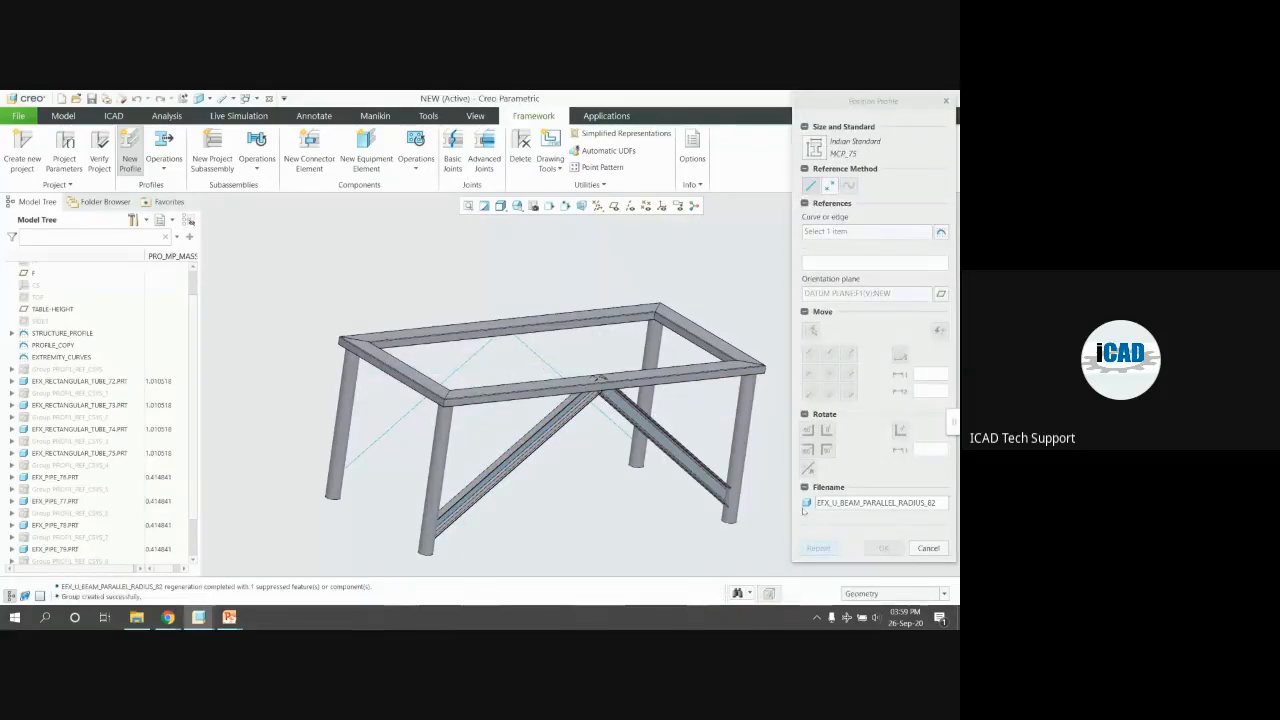
Place and rotate channel braces on the last two diagonal curves, then finish
{"action": "left_click", "coordinate": [538, 341]}
{"action": "scroll", "coordinate": [538, 341], "scroll_direction": "up", "scroll_amount": 3}
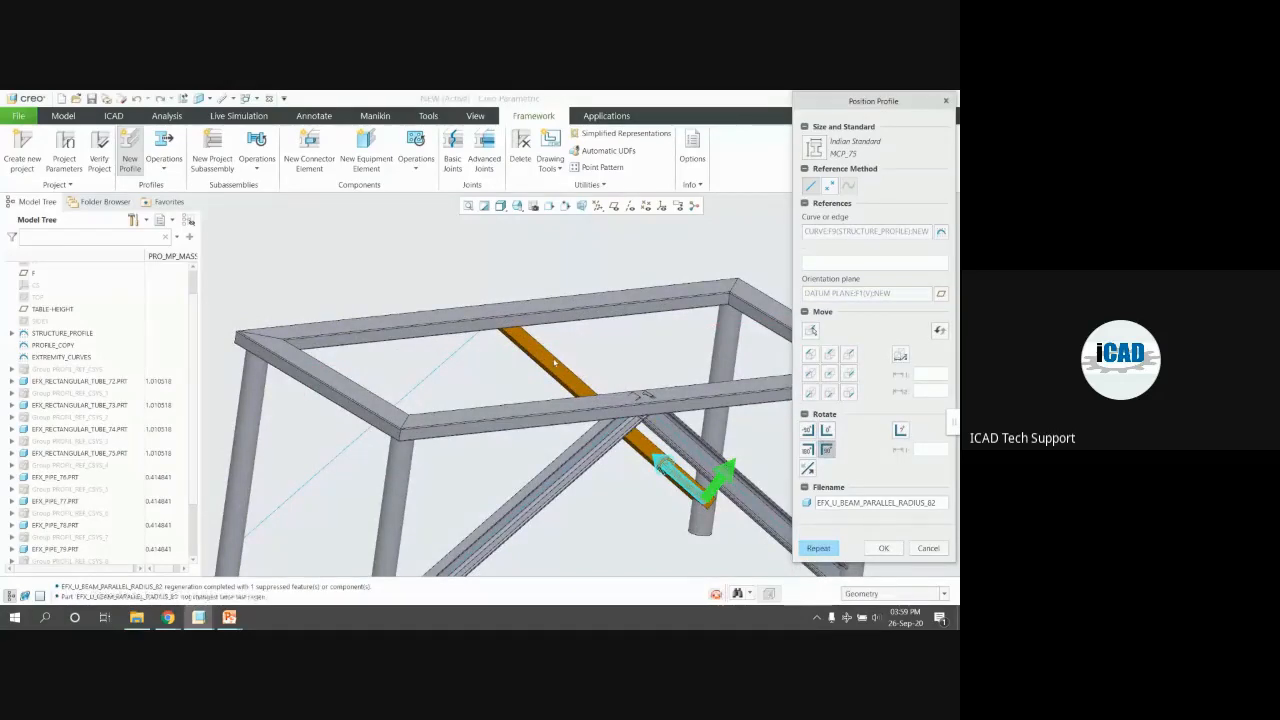
{"action": "left_click", "coordinate": [807, 449]}
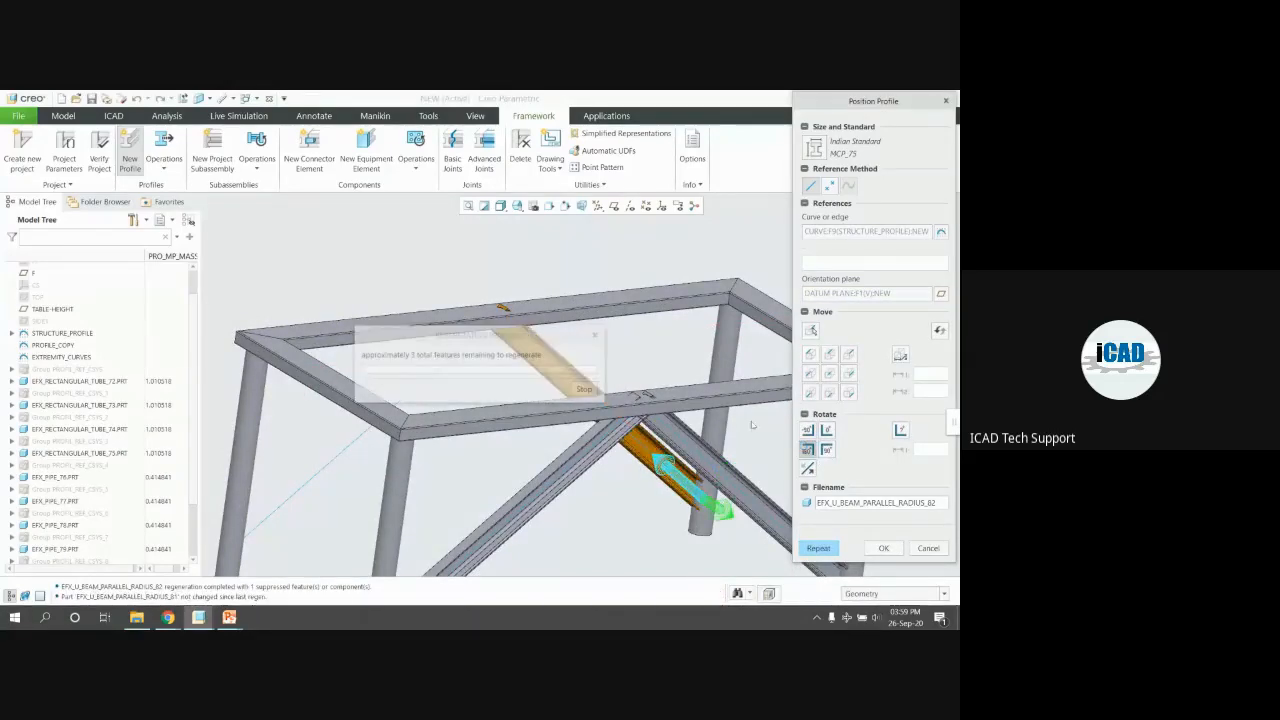
{"action": "left_click", "coordinate": [818, 548]}
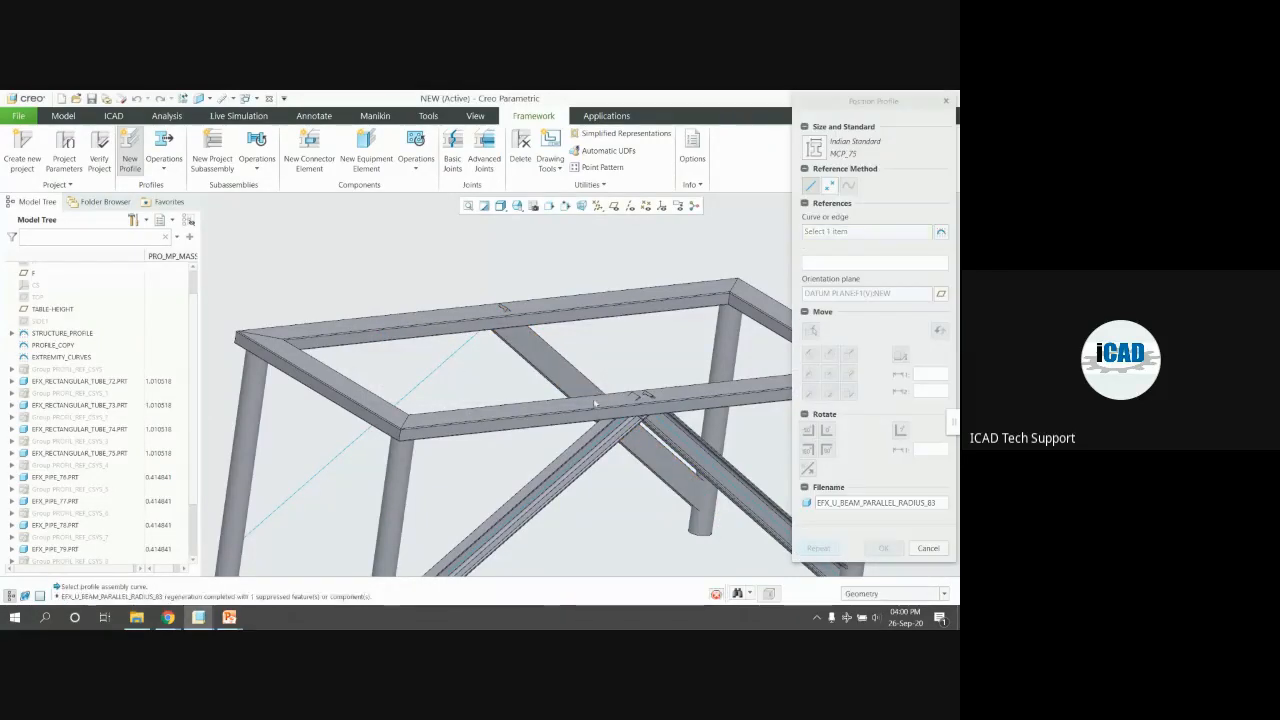
{"action": "left_click", "coordinate": [553, 376]}
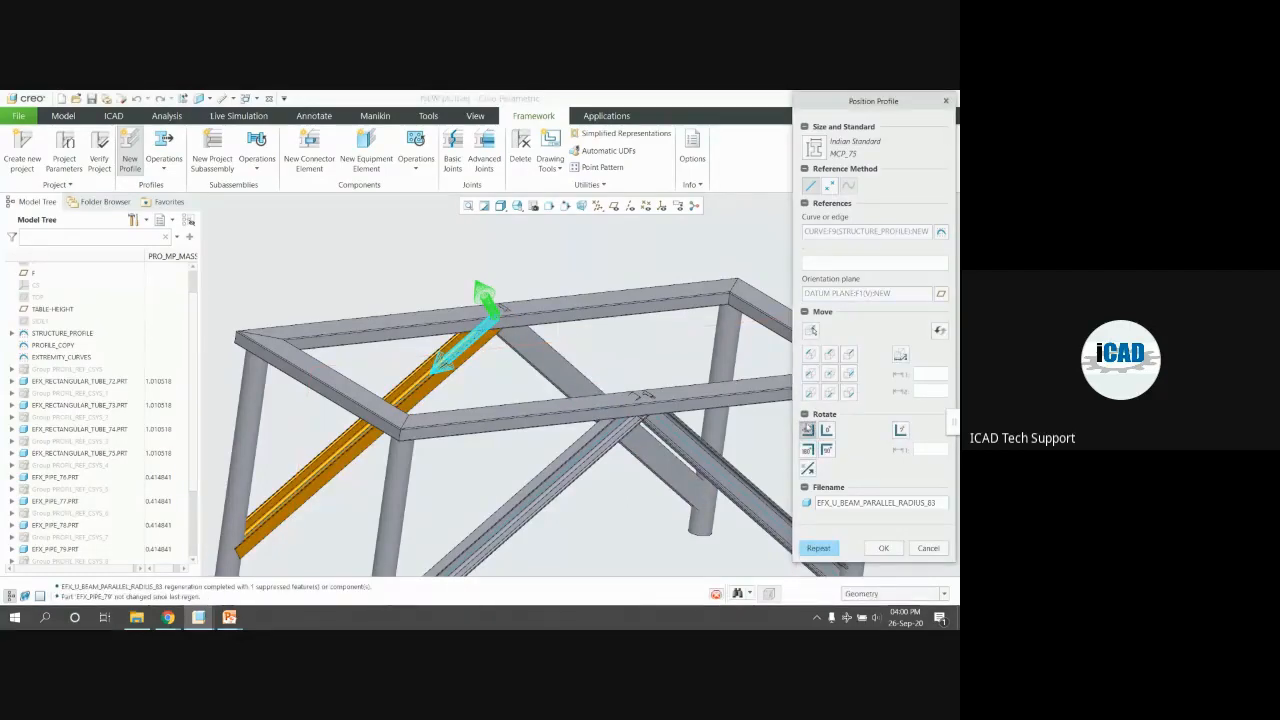
{"action": "left_click", "coordinate": [808, 429]}
{"action": "scroll", "coordinate": [748, 465], "scroll_direction": "up", "scroll_amount": 3}
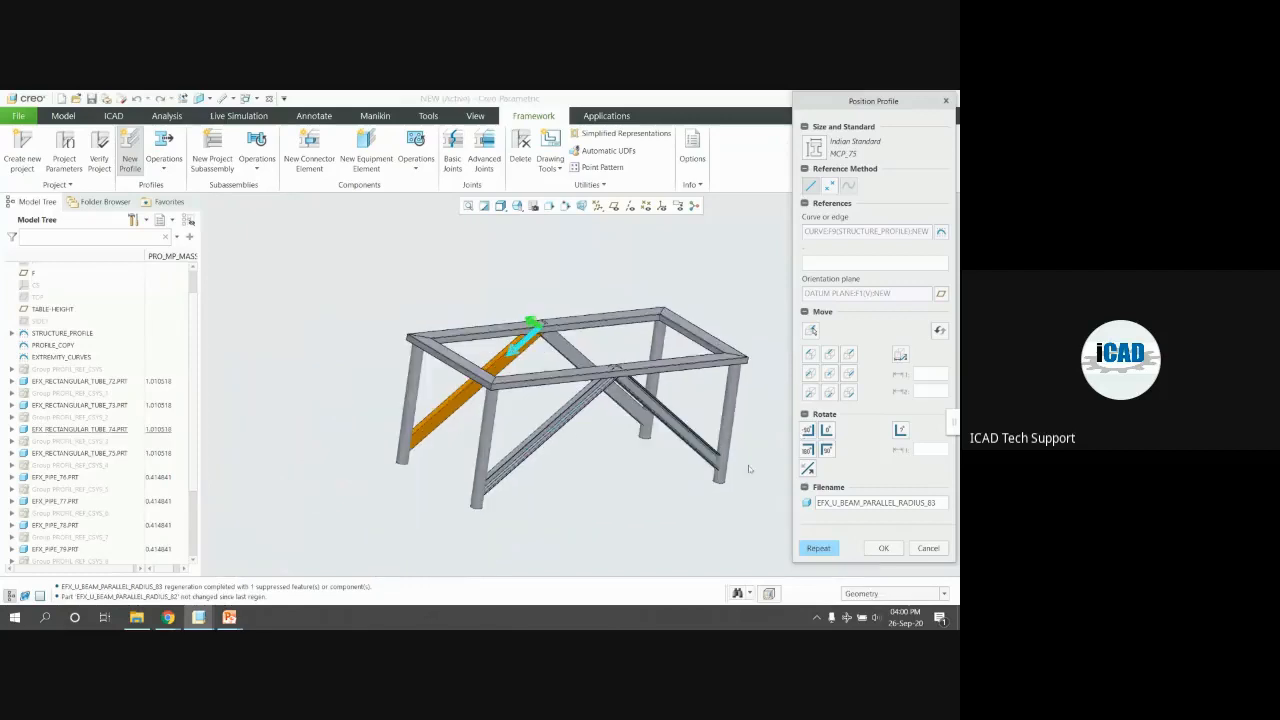
{"action": "left_click", "coordinate": [878, 548]}
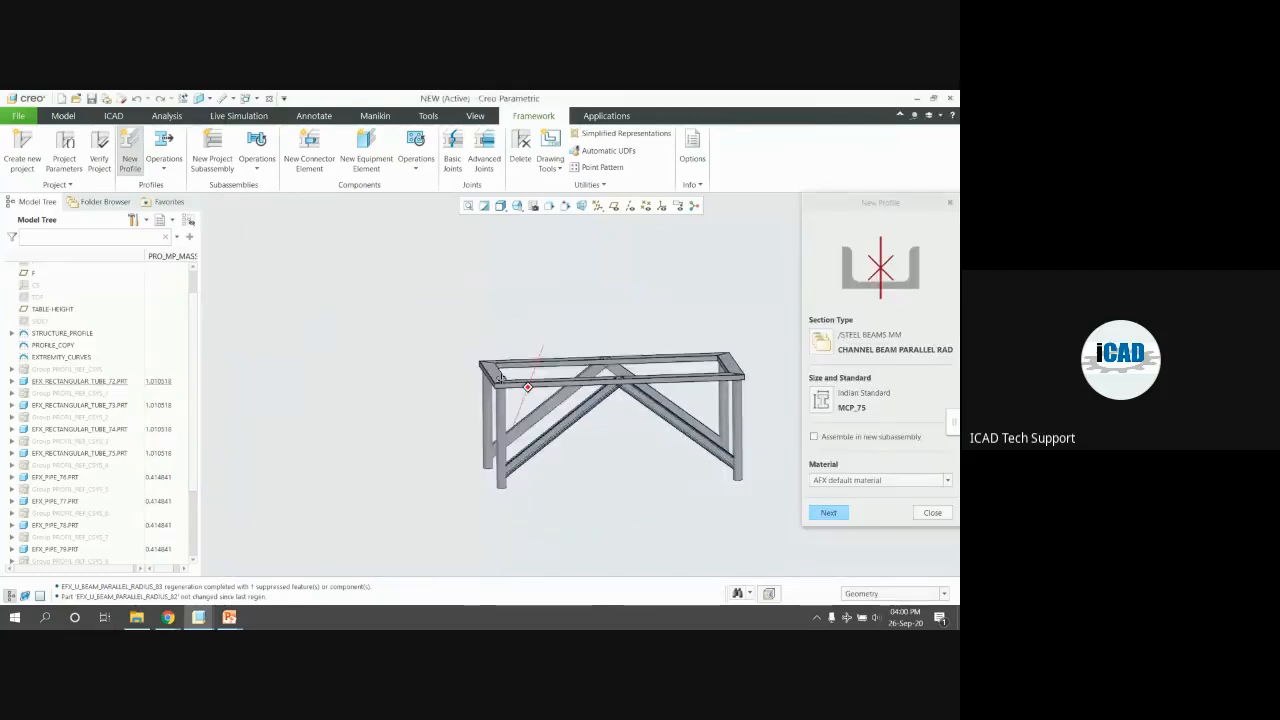
{"action": "left_click", "coordinate": [919, 516]}
Orbit the table to inspect the four X-braced diagonal channel braces
{"action": "scroll", "coordinate": [715, 450], "scroll_direction": "down", "scroll_amount": 2}
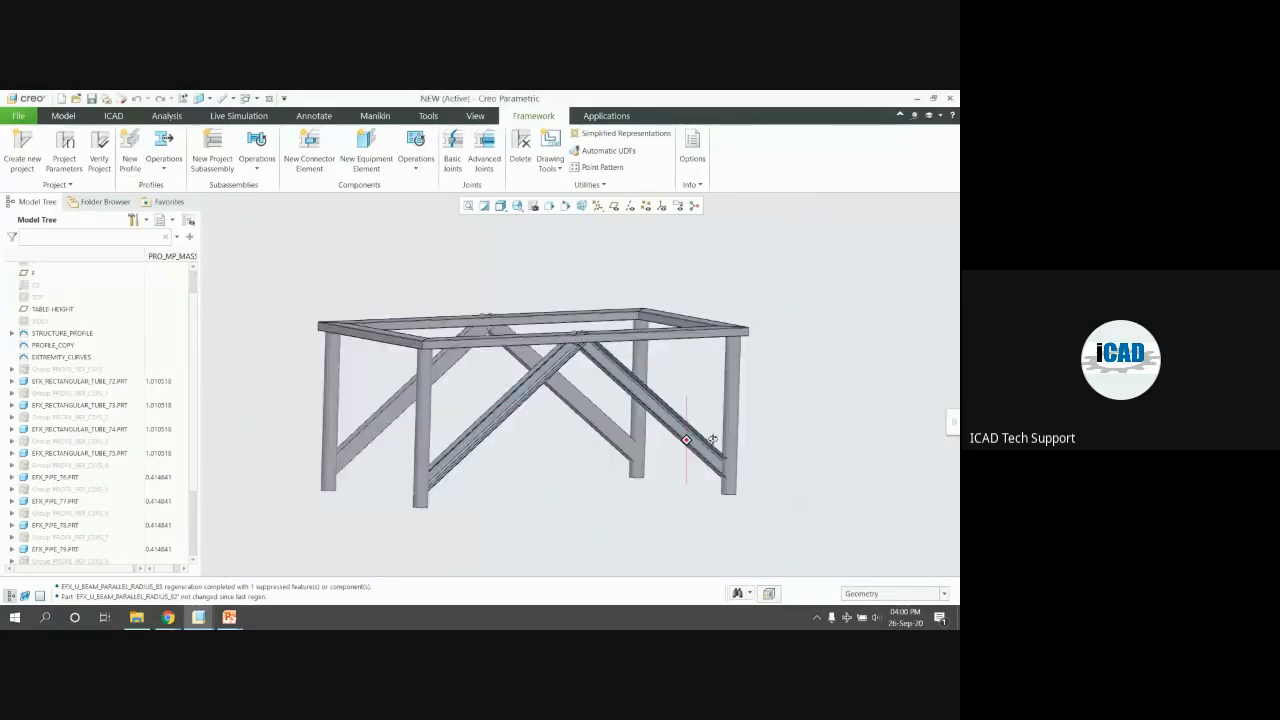
{"action": "scroll", "coordinate": [685, 461], "scroll_direction": "down", "scroll_amount": 5}
{"action": "mouse_move", "coordinate": [682, 458]}
{"action": "middle_mouse_down"}
{"action": "mouse_move", "coordinate": [655, 520]}
{"action": "mouse_move", "coordinate": [666, 452]}
{"action": "middle_mouse_up"}
{"action": "scroll", "coordinate": [740, 457], "scroll_direction": "up", "scroll_amount": 7}
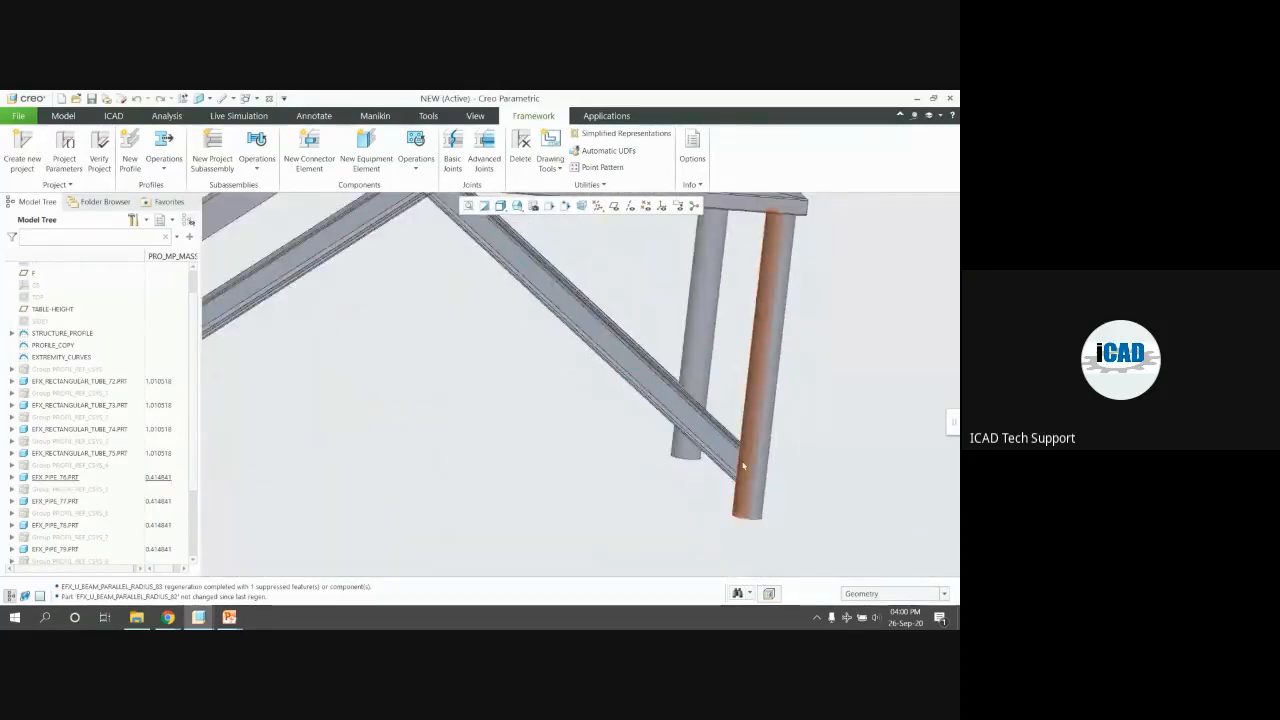
{"action": "middle_click_drag", "start_coordinate": [745, 463], "coordinate": [712, 470]}
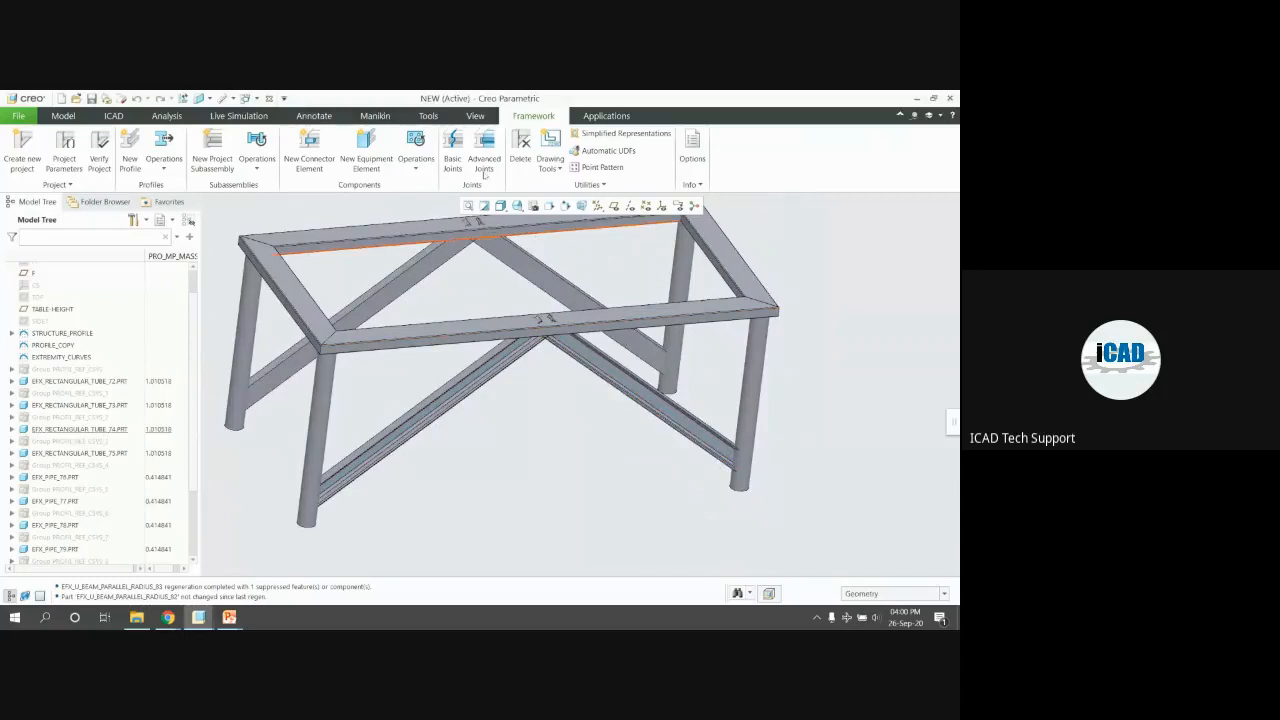
Trim the first diagonal brace against its pipe leg with a Basic Joints T-joint
{"action": "left_click", "coordinate": [453, 159]}
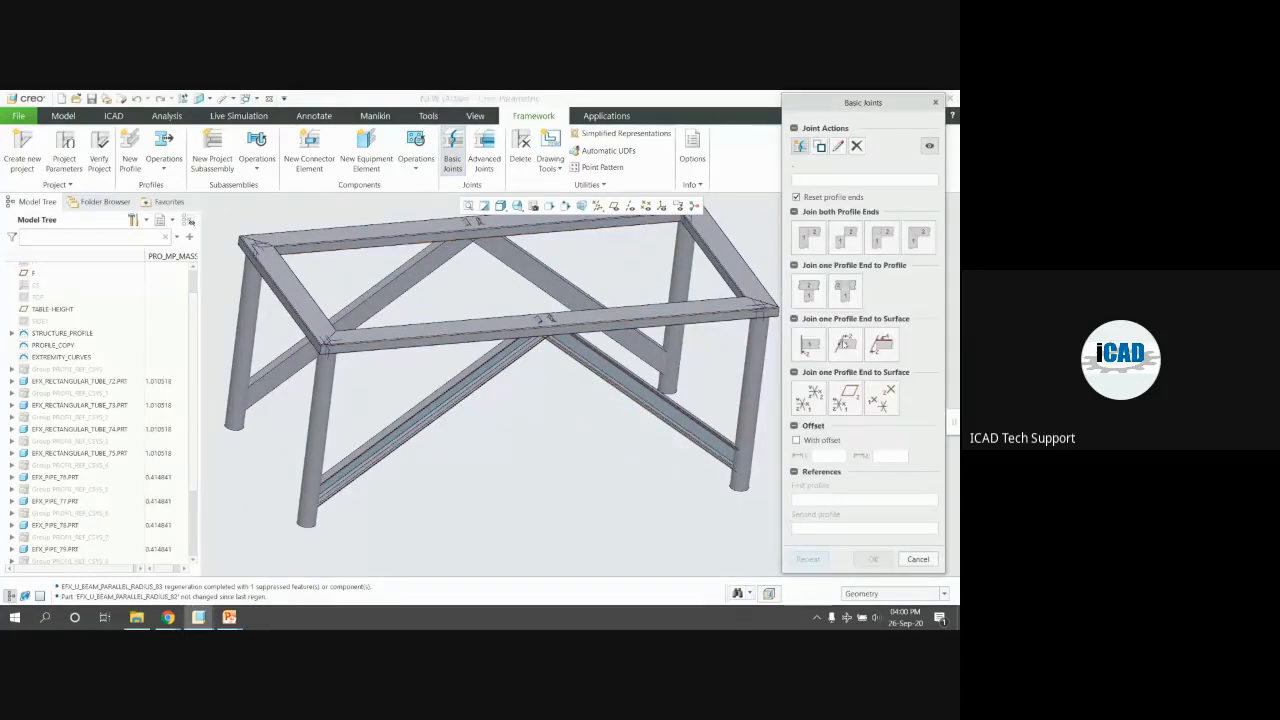
{"action": "left_click", "coordinate": [810, 289]}
{"action": "scroll", "coordinate": [701, 457], "scroll_direction": "down", "scroll_amount": 5}
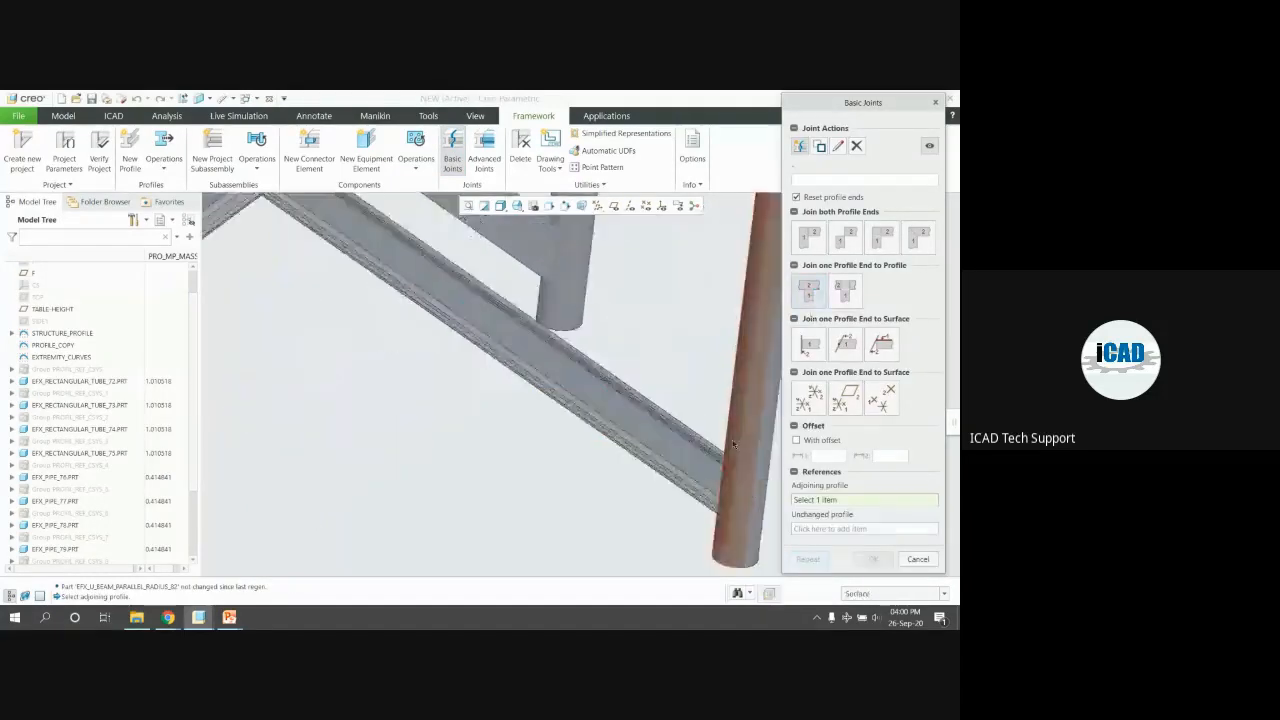
{"action": "left_click", "coordinate": [701, 457]}
{"action": "left_click", "coordinate": [745, 438]}
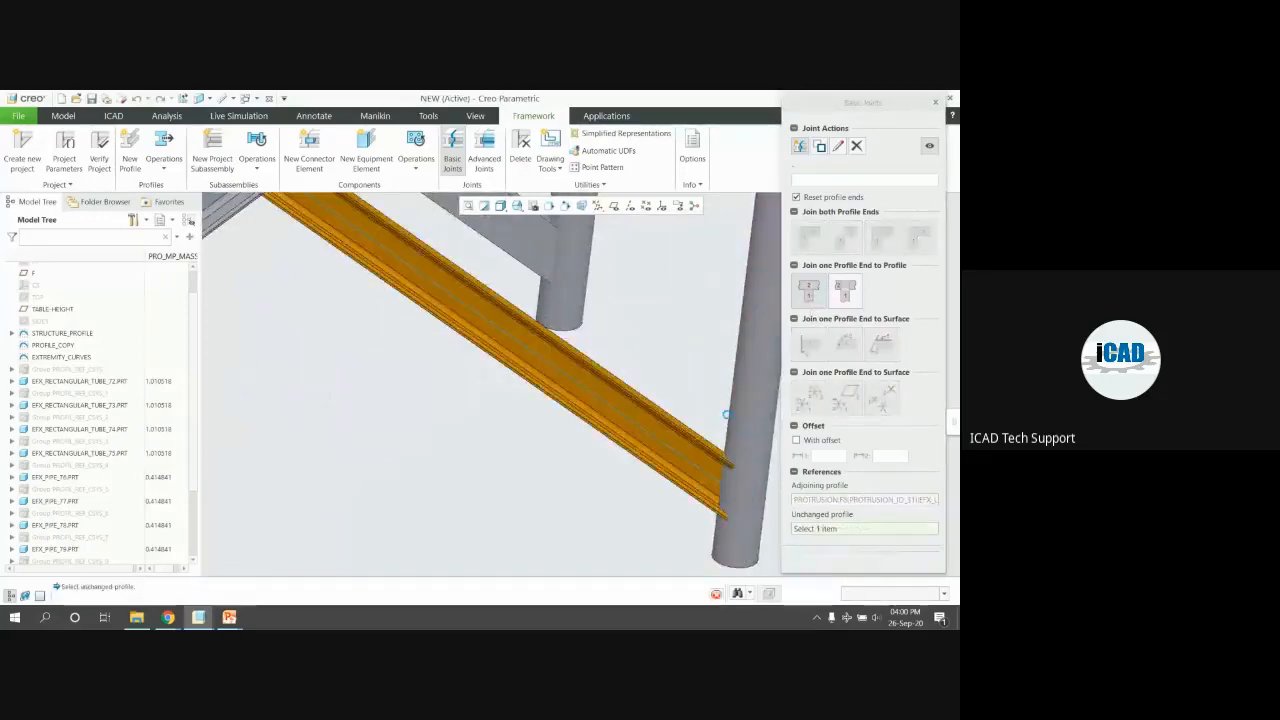
{"action": "scroll", "coordinate": [720, 412], "scroll_direction": "up", "scroll_amount": 5}
{"action": "middle_click", "coordinate": [720, 412]}
Join the second diagonal brace end to the leg it meets
{"action": "scroll", "coordinate": [299, 436], "scroll_direction": "down", "scroll_amount": 5}
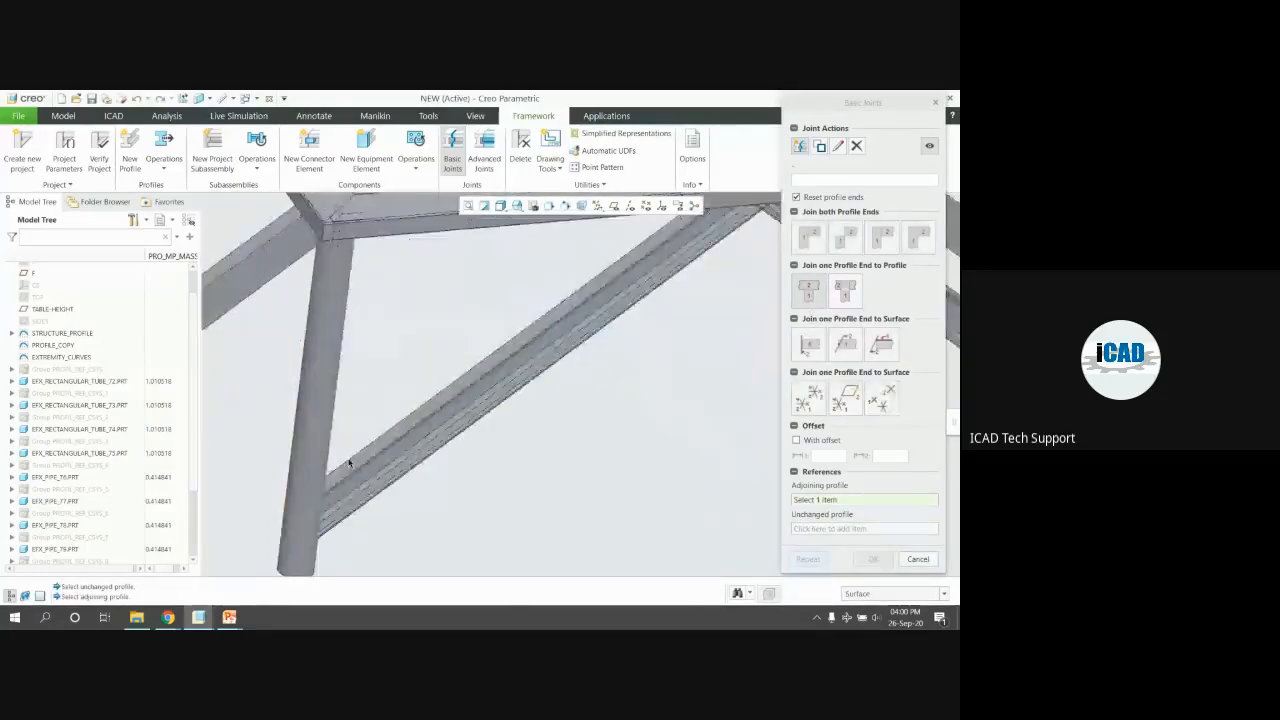
{"action": "left_click", "coordinate": [323, 436]}
{"action": "left_click", "coordinate": [406, 443]}
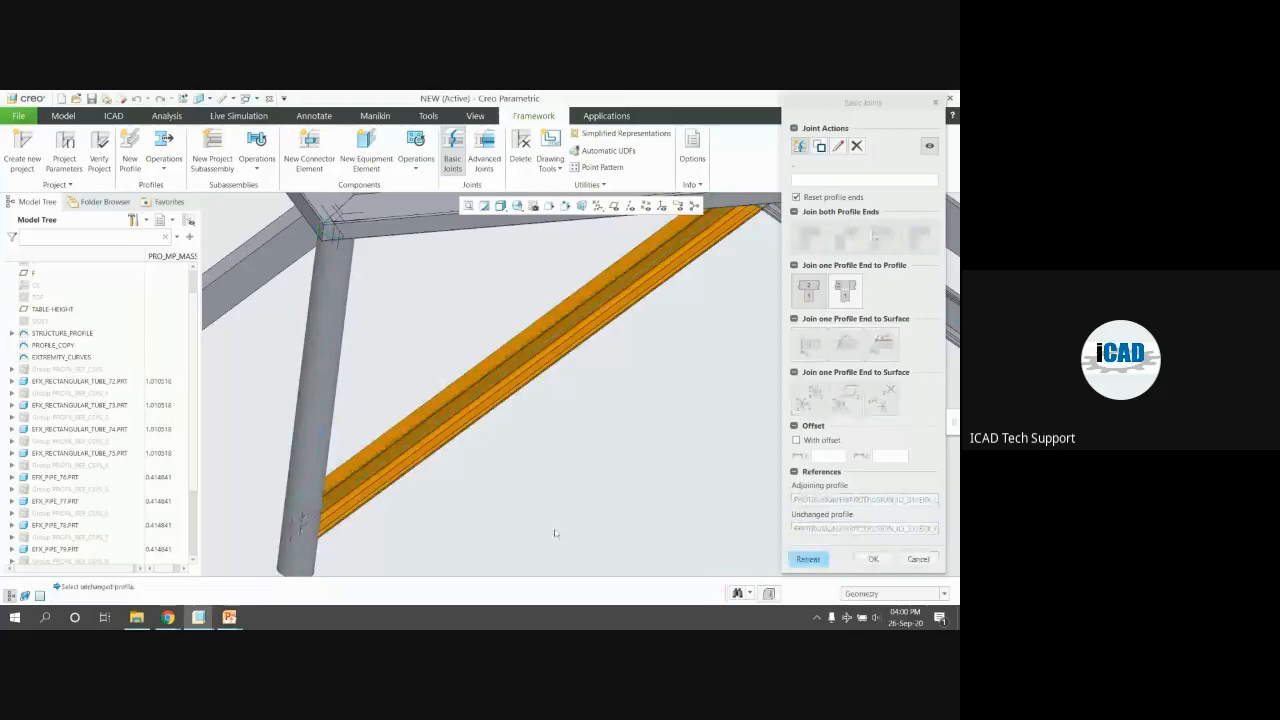
{"action": "middle_click", "coordinate": [561, 503]}
{"action": "scroll", "coordinate": [561, 503], "scroll_direction": "up", "scroll_amount": 5}
Join the left diagonal brace to its leg and the right brace to the back-right leg
{"action": "left_click", "coordinate": [424, 425]}
{"action": "left_click", "coordinate": [398, 418]}
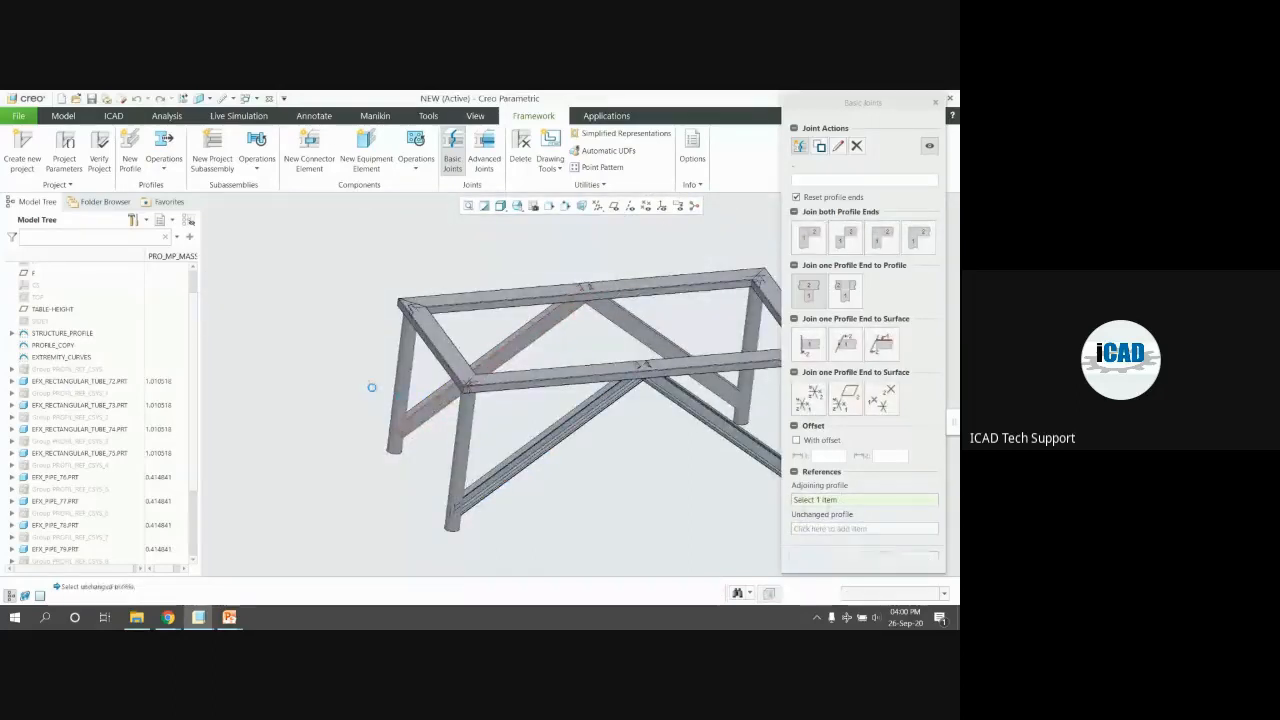
{"action": "middle_click", "coordinate": [302, 360]}
{"action": "scroll", "coordinate": [302, 361], "scroll_direction": "up", "scroll_amount": 2}
{"action": "scroll", "coordinate": [660, 400], "scroll_direction": "down", "scroll_amount": 2}
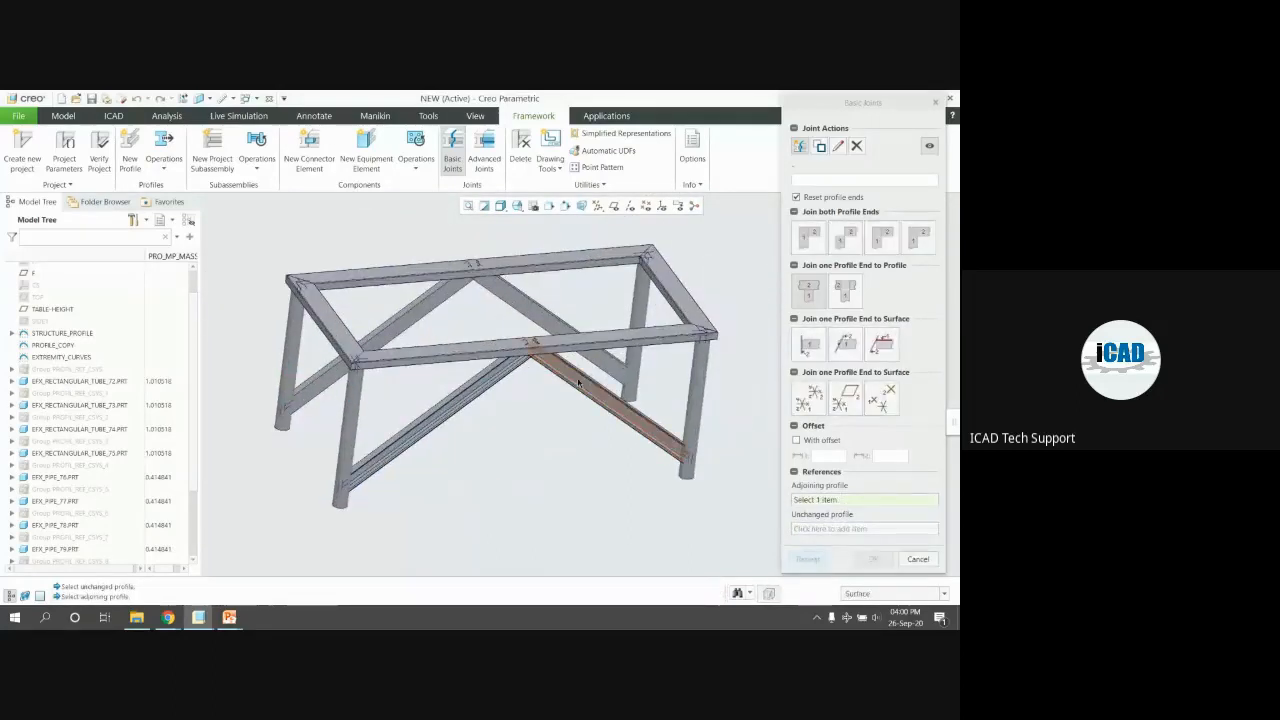
{"action": "left_click", "coordinate": [638, 362]}
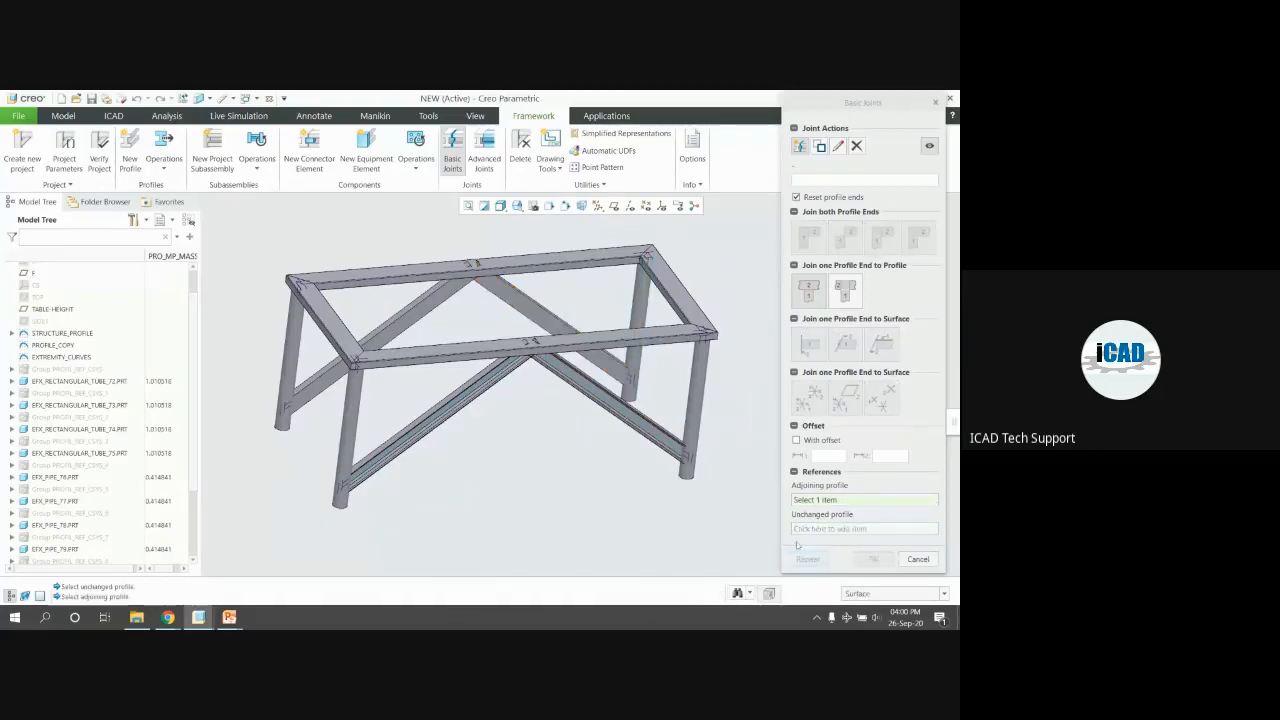
Close the joint setup and open the pipe leg and channel beam parts individually
{"action": "left_click", "coordinate": [926, 560]}
{"action": "scroll", "coordinate": [656, 437], "scroll_direction": "up", "scroll_amount": 3}
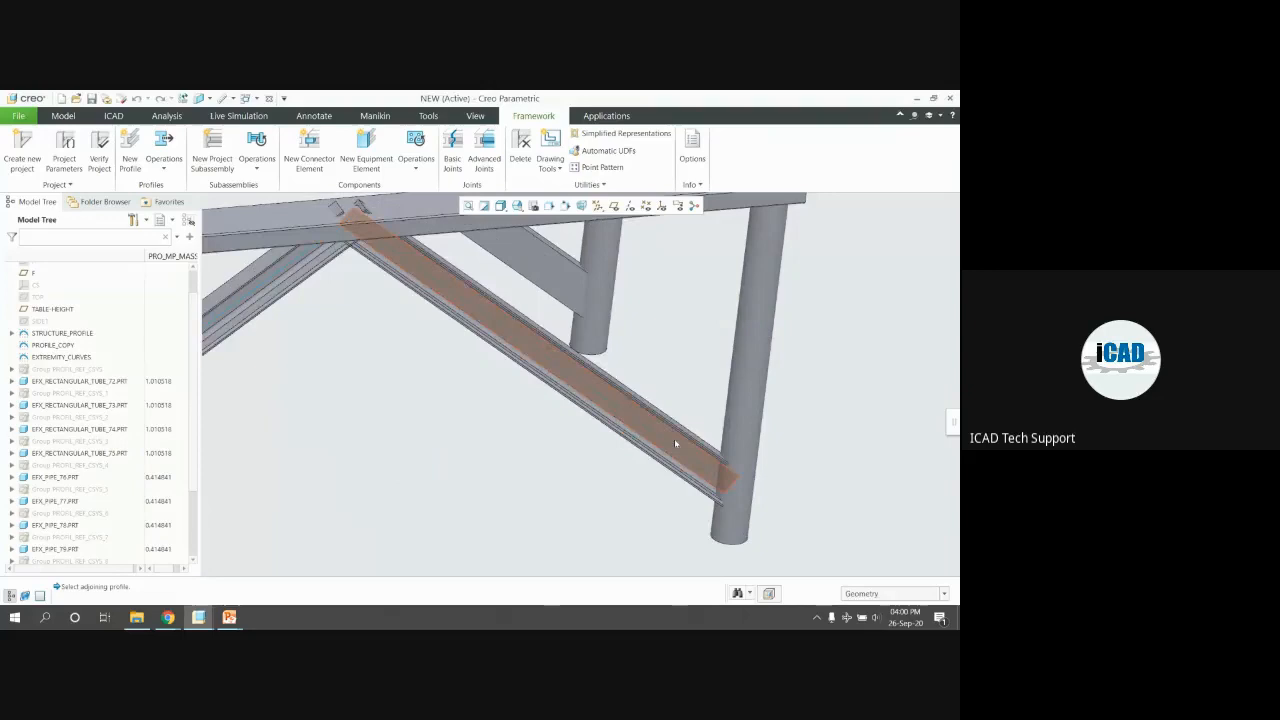
{"action": "left_click", "coordinate": [676, 443]}
{"action": "middle_click_drag", "start_coordinate": [676, 445], "coordinate": [728, 449]}
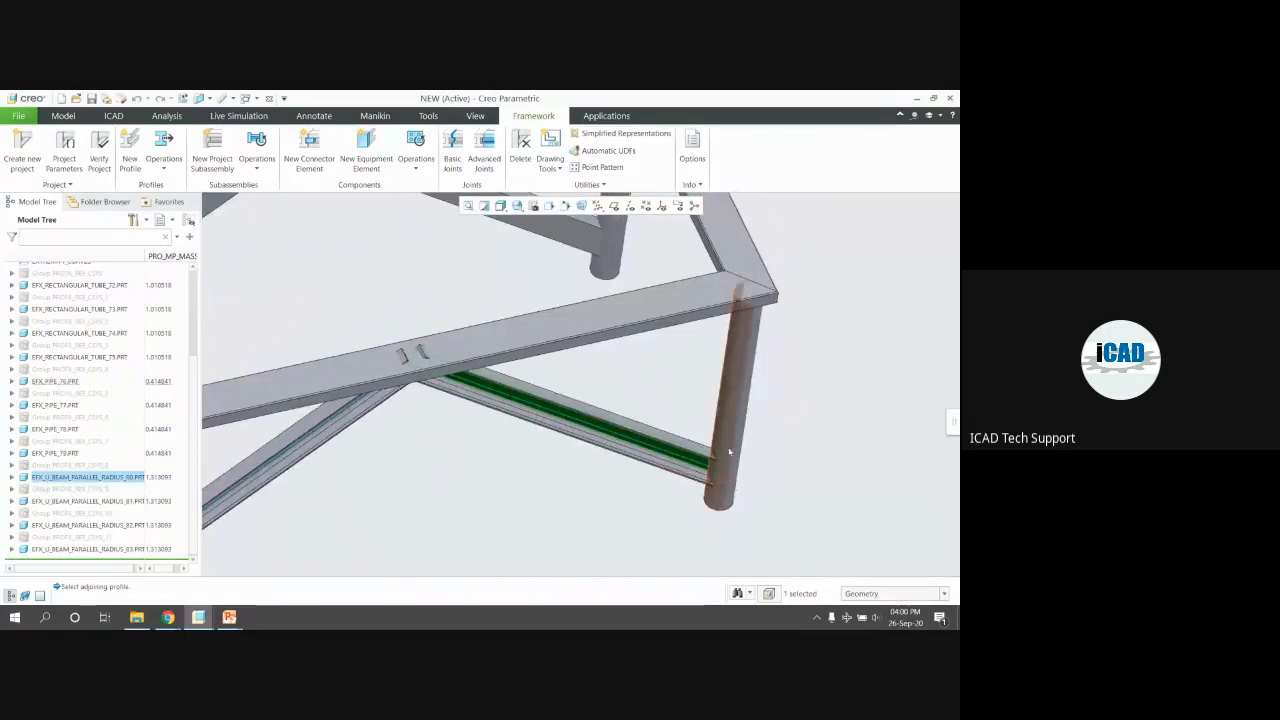
{"action": "left_click", "coordinate": [751, 382]}
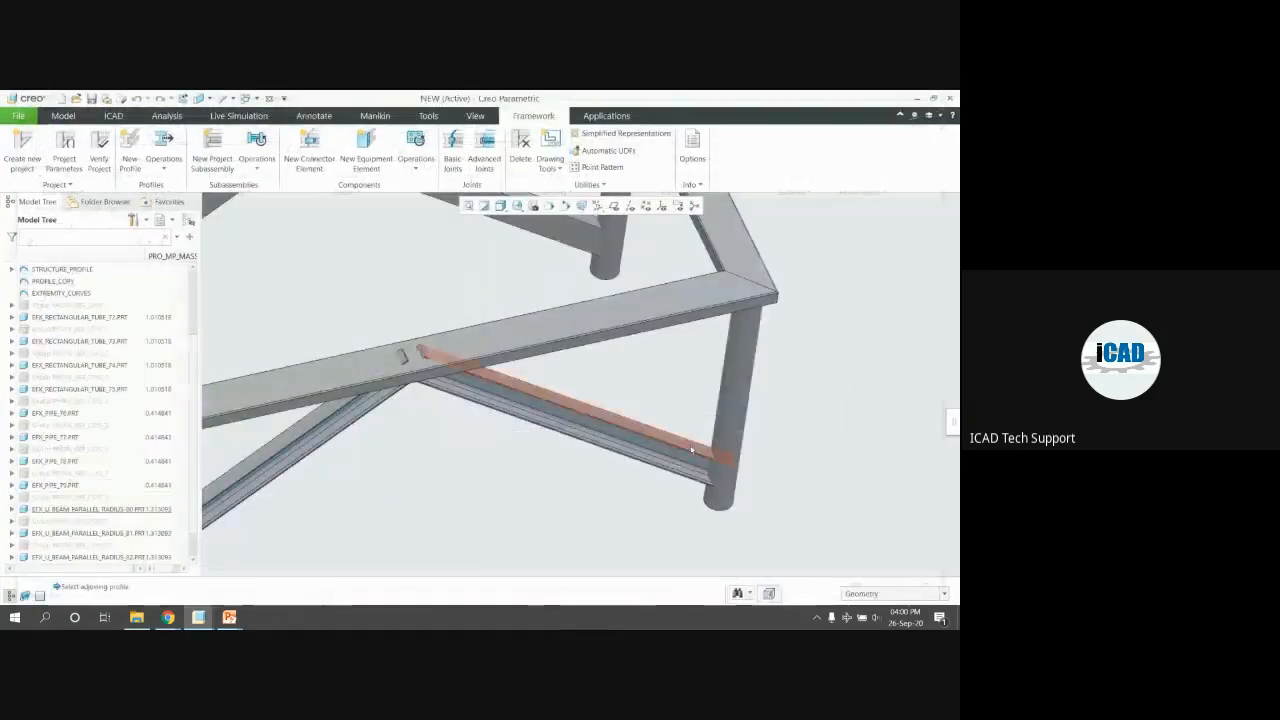
{"action": "left_click", "coordinate": [690, 440]}
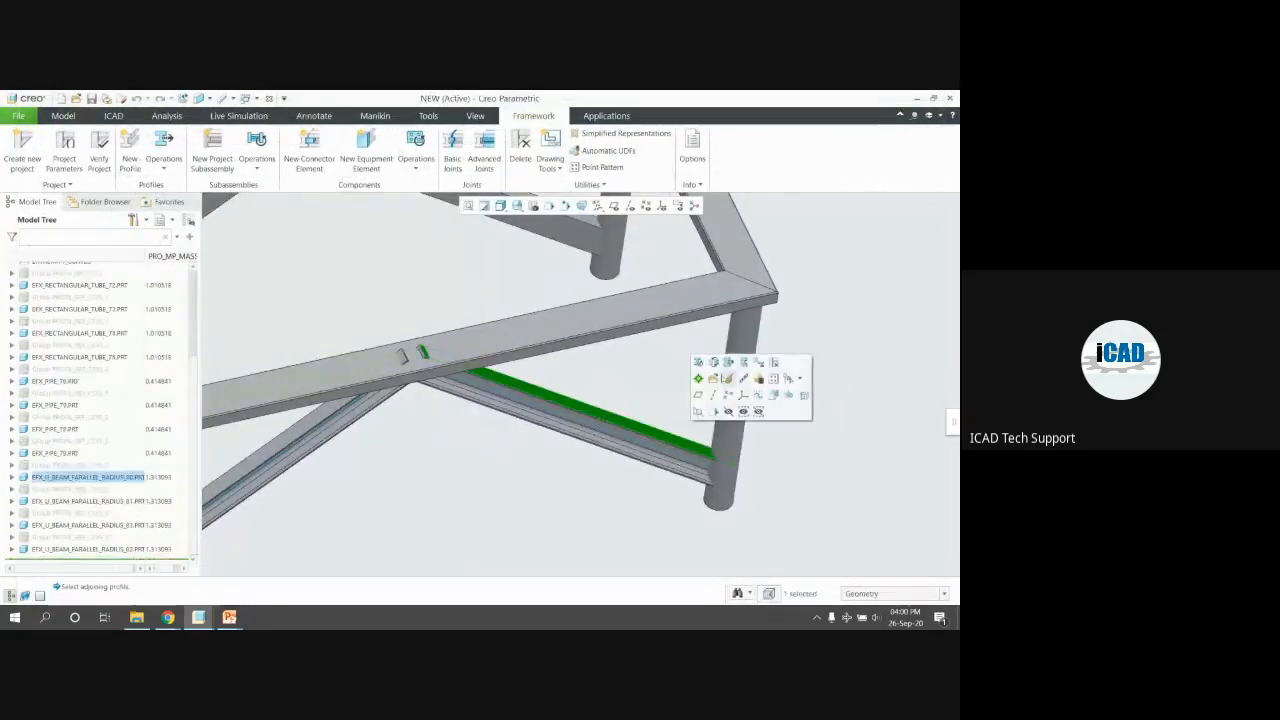
{"action": "left_click", "coordinate": [714, 376]}
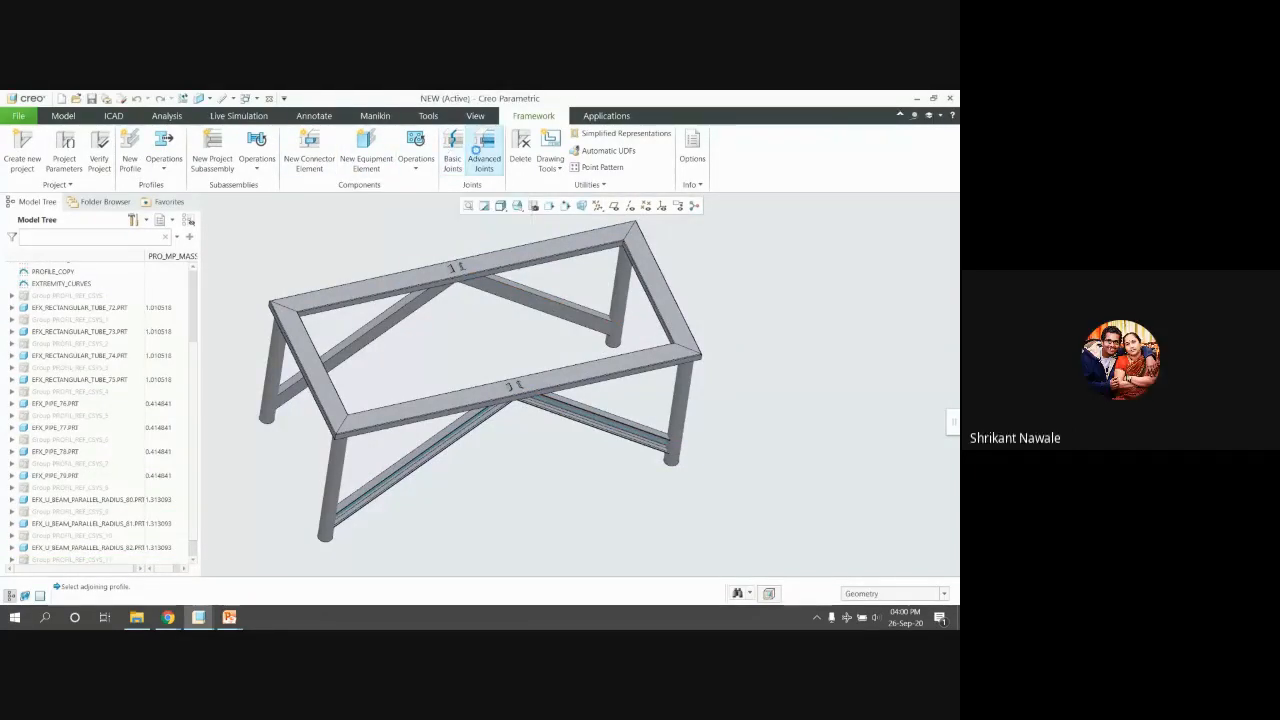
Show the Advanced Joints options for cutout and planar trim, orbiting to a lower view
{"action": "left_click", "coordinate": [481, 150]}
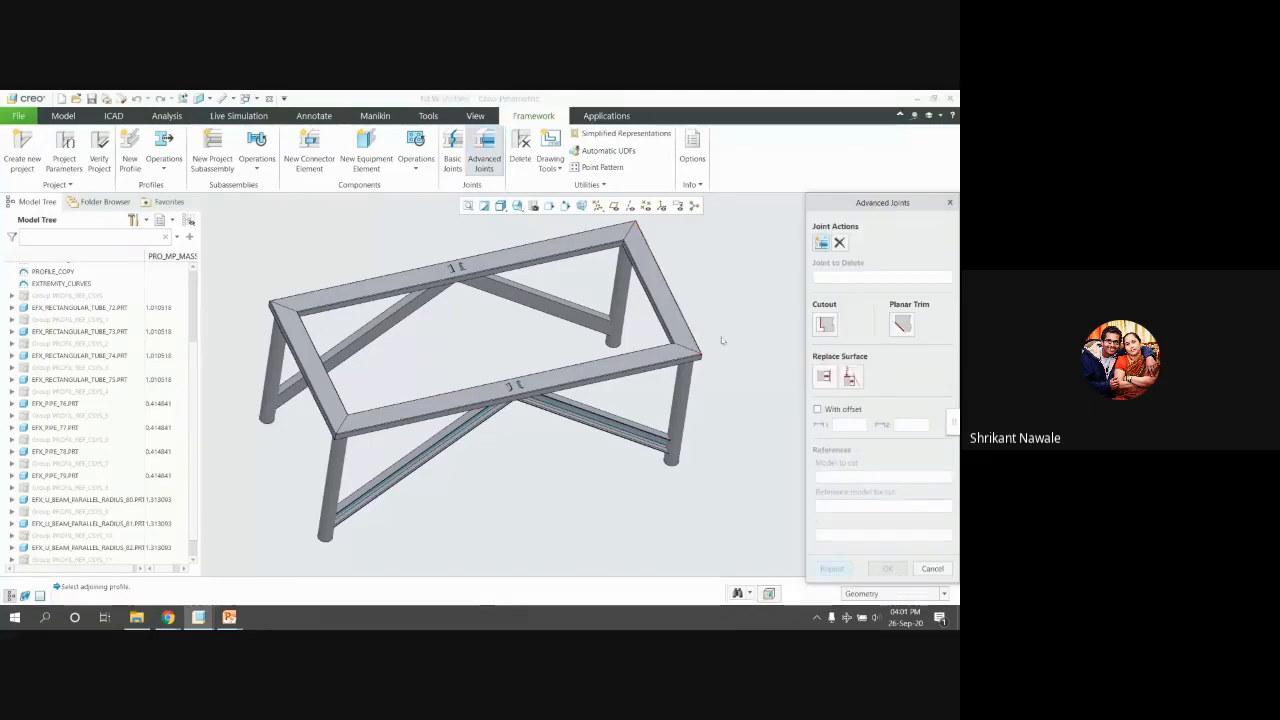
{"action": "scroll", "coordinate": [698, 360], "scroll_direction": "down", "scroll_amount": 1}
{"action": "middle_click_drag", "start_coordinate": [696, 359], "coordinate": [640, 308]}
{"action": "scroll", "coordinate": [632, 333], "scroll_direction": "up", "scroll_amount": 2}
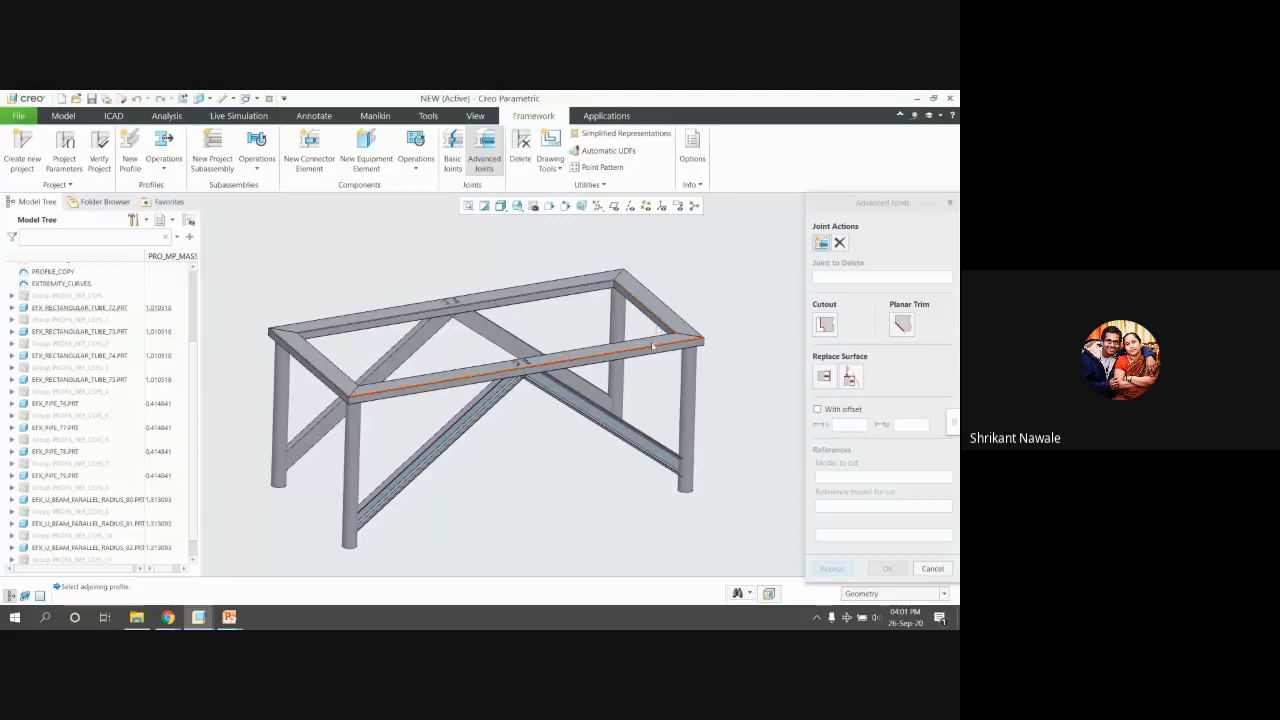
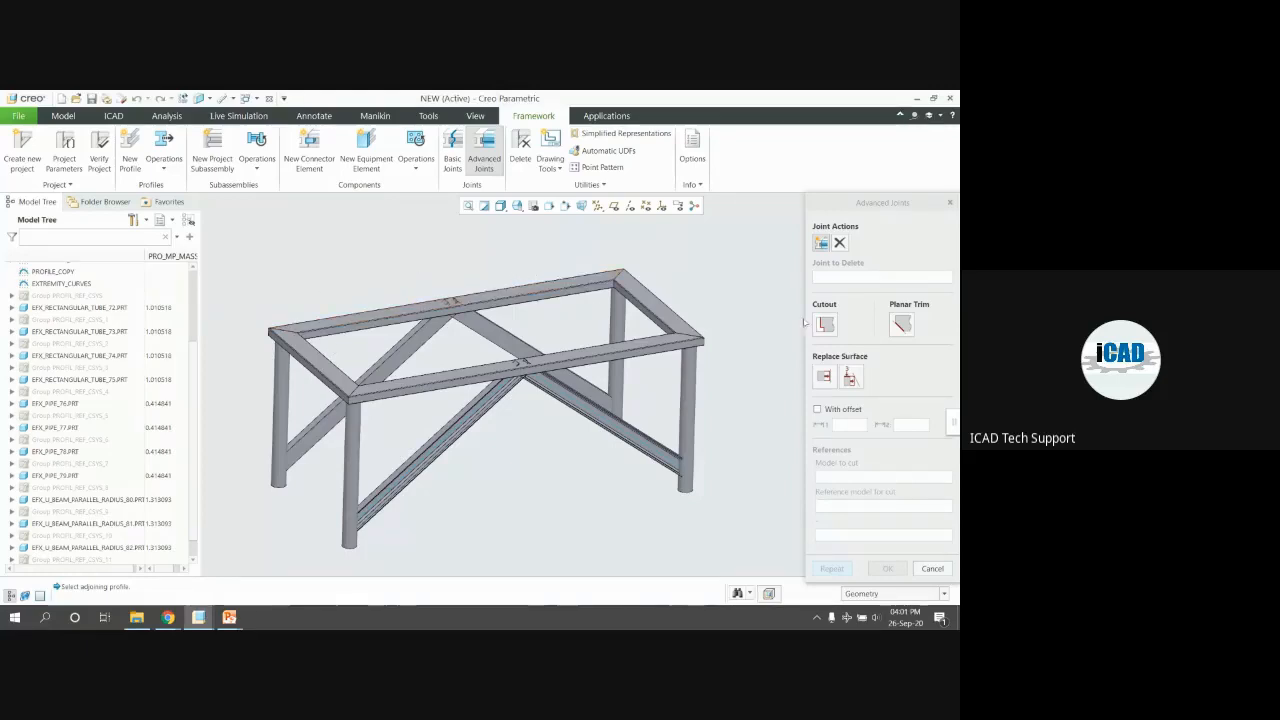
Cut the first diagonal U-beam brace back against the leg pipe with a cutout
{"action": "left_click", "coordinate": [825, 323]}
{"action": "scroll", "coordinate": [699, 492], "scroll_direction": "up", "scroll_amount": 3}
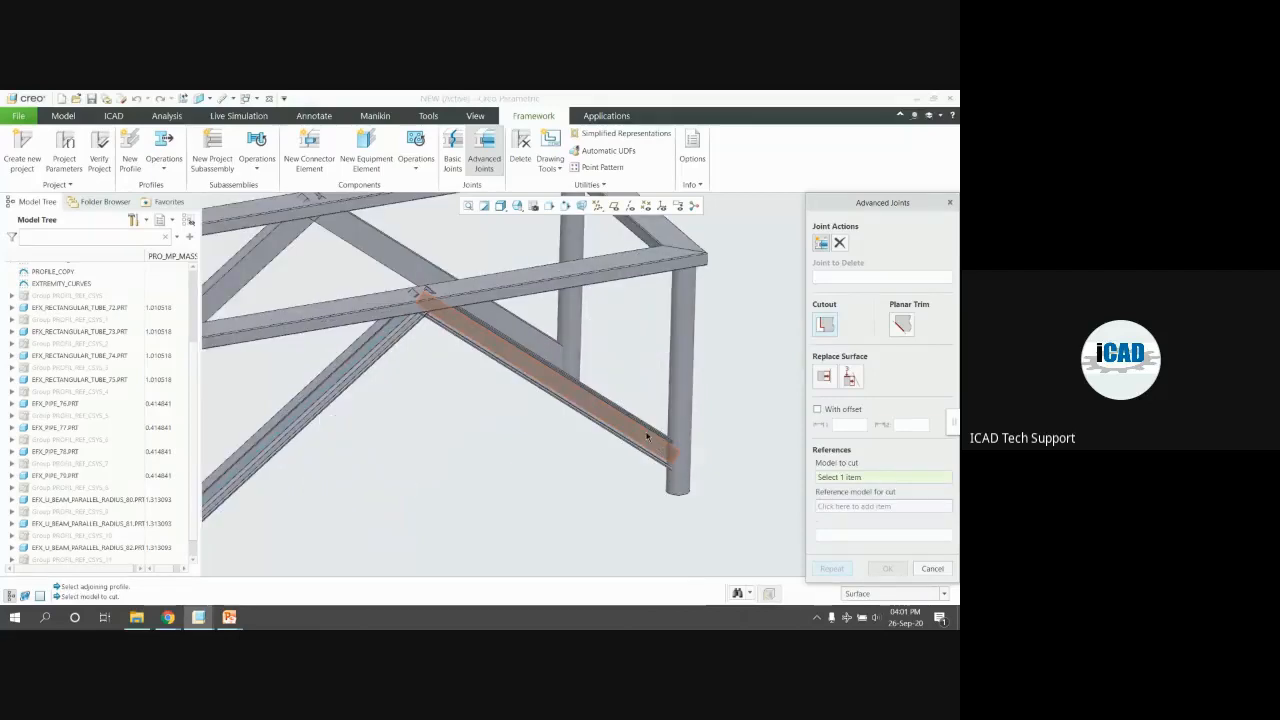
{"action": "left_click", "coordinate": [648, 438]}
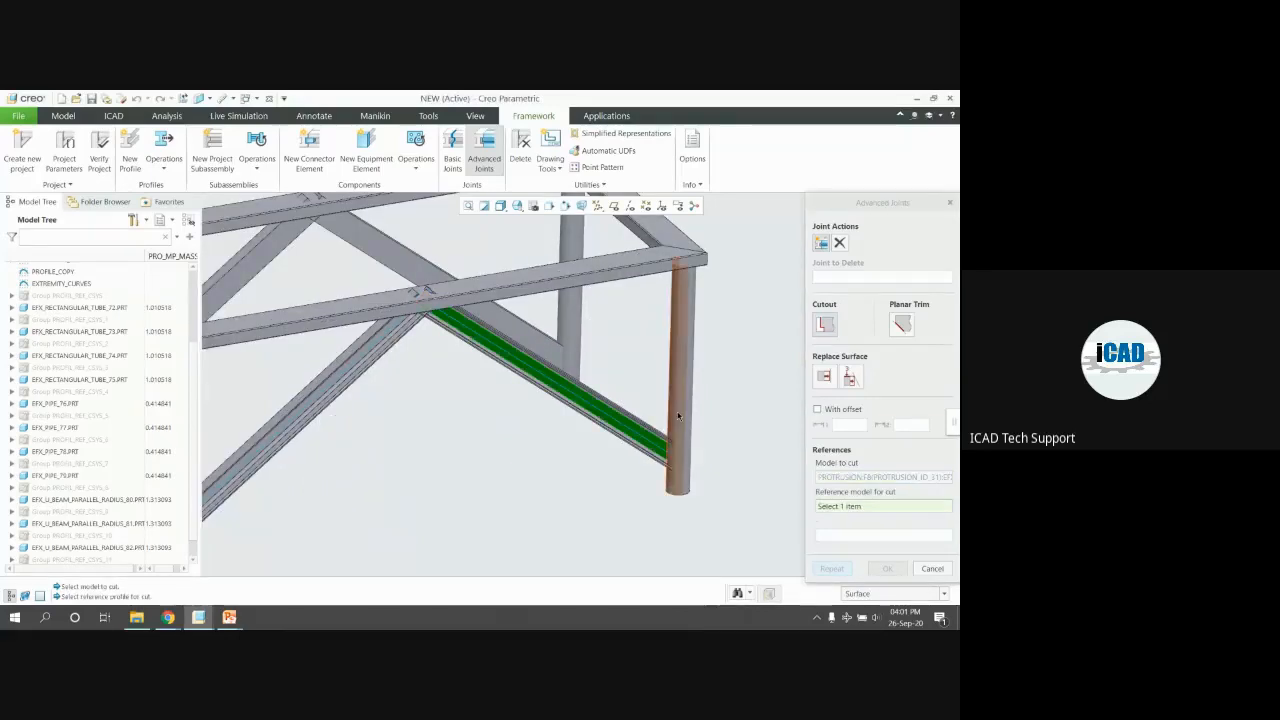
{"action": "left_click", "coordinate": [678, 415]}
Cut the other diagonal brace back against its leg pipe and close the joint options
{"action": "left_click", "coordinate": [832, 568]}
{"action": "scroll", "coordinate": [740, 417], "scroll_direction": "down", "scroll_amount": 5}
{"action": "scroll", "coordinate": [440, 440], "scroll_direction": "up", "scroll_amount": 5}
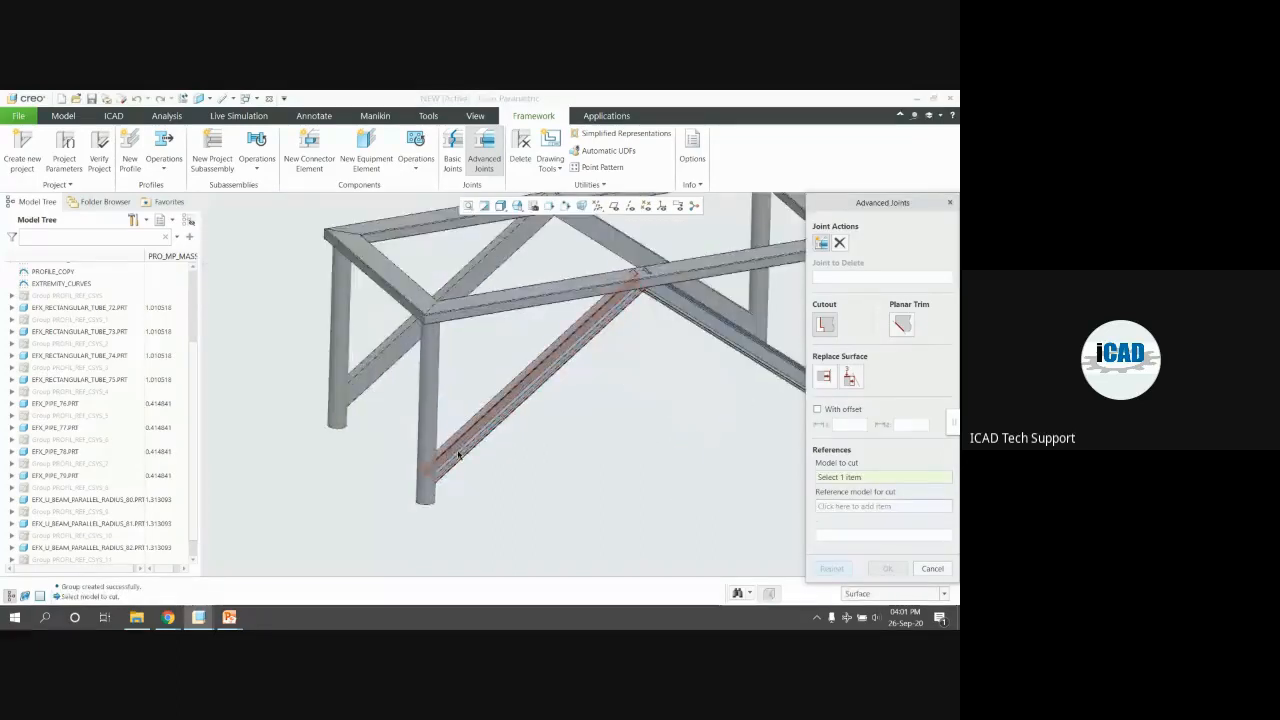
{"action": "left_click", "coordinate": [452, 452]}
{"action": "left_click", "coordinate": [427, 445]}
{"action": "left_click", "coordinate": [832, 568]}
{"action": "scroll", "coordinate": [431, 443], "scroll_direction": "up", "scroll_amount": 3}
{"action": "middle_click_drag", "start_coordinate": [422, 444], "coordinate": [410, 443]}
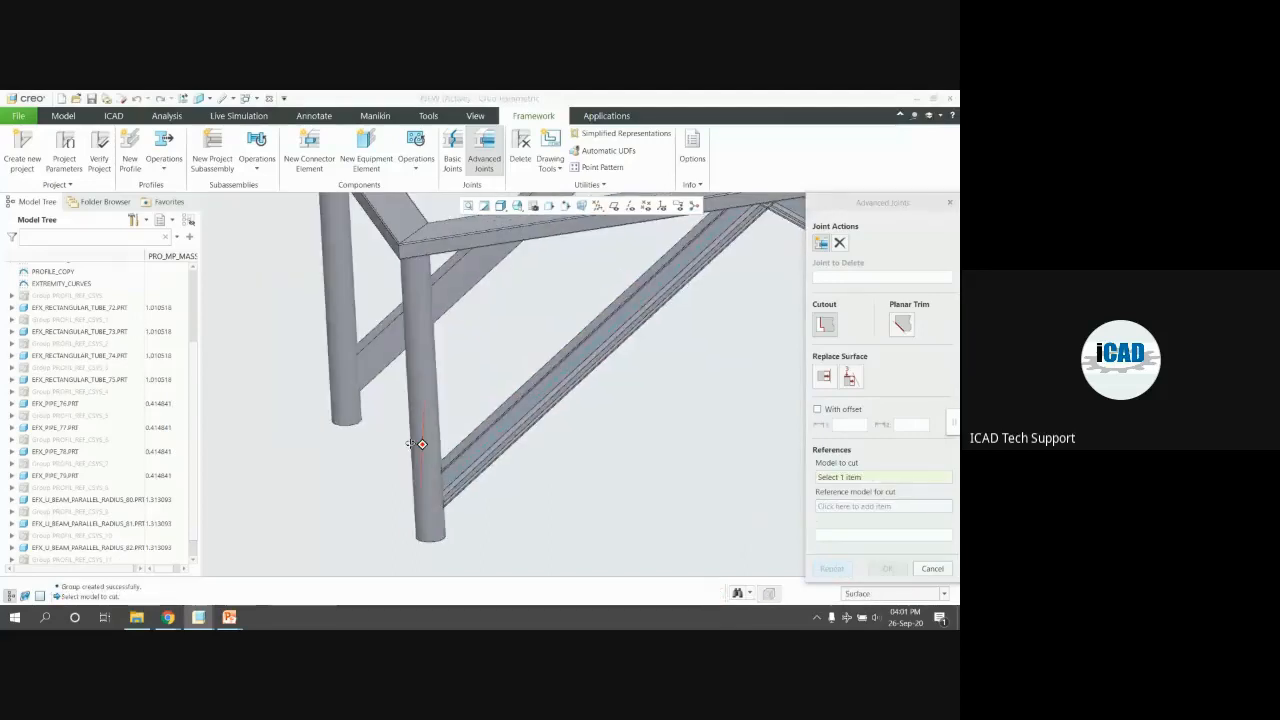
{"action": "scroll", "coordinate": [422, 444], "scroll_direction": "down", "scroll_amount": 5}
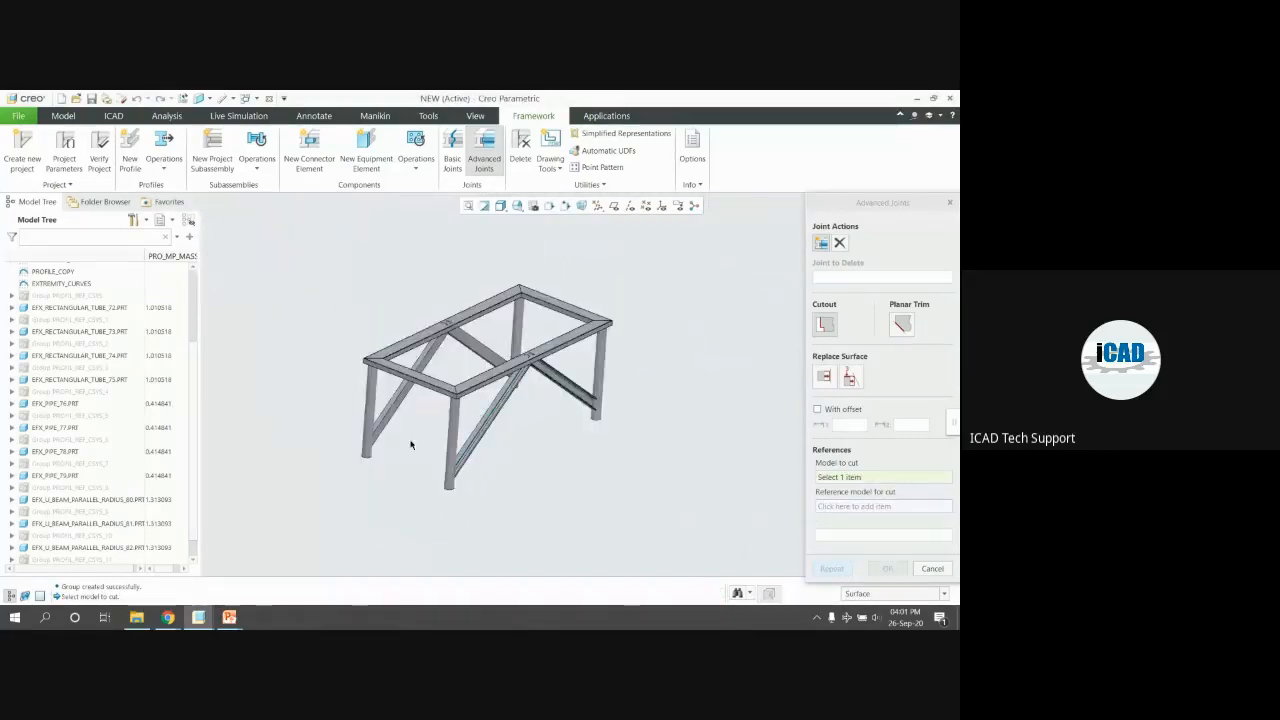
{"action": "scroll", "coordinate": [410, 444], "scroll_direction": "up", "scroll_amount": 2}
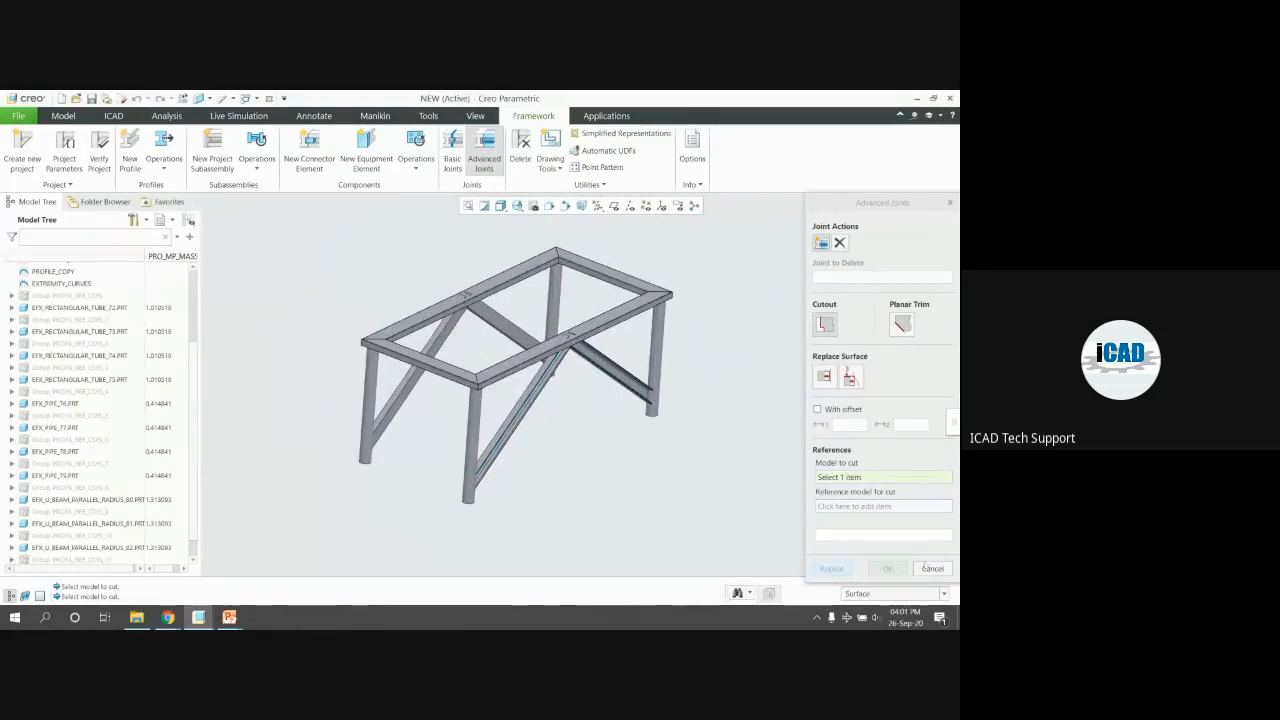
{"action": "left_click", "coordinate": [926, 566]}
Open the diagonal U-beam part on its own and inspect its cut end
{"action": "left_click", "coordinate": [634, 385]}
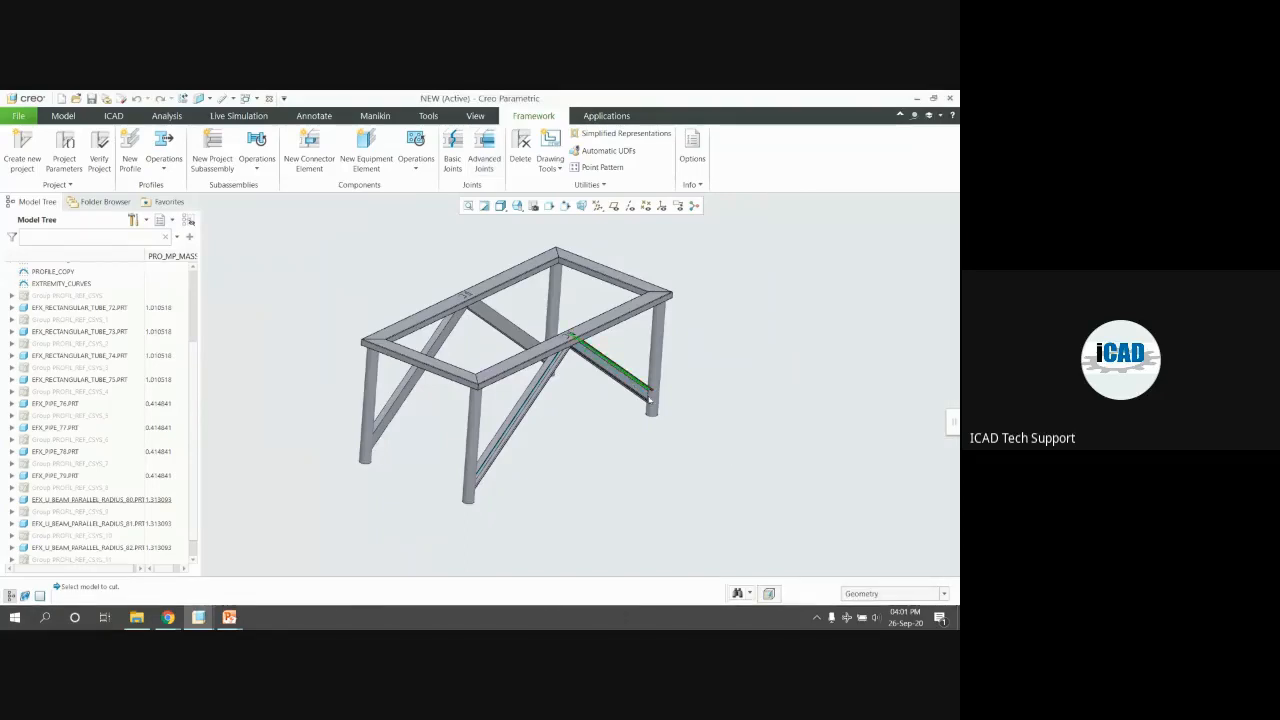
{"action": "scroll", "coordinate": [640, 375], "scroll_direction": "up", "scroll_amount": 5}
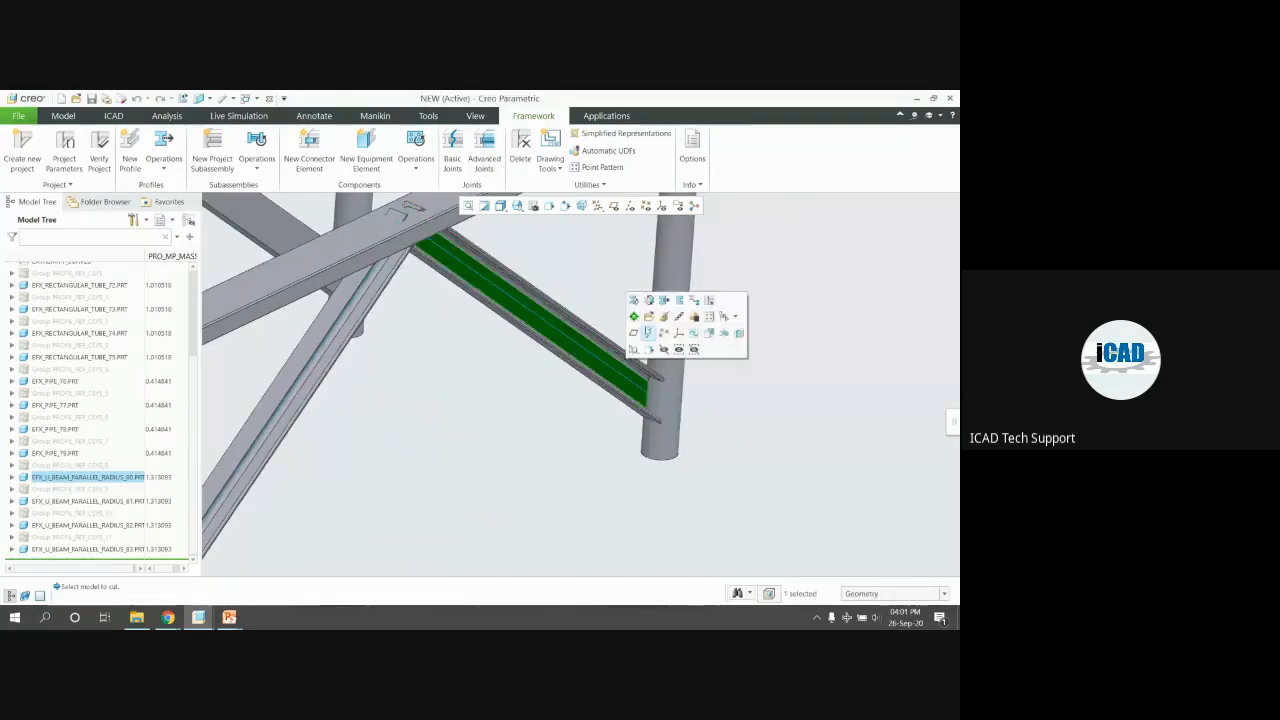
{"action": "left_click", "coordinate": [647, 333]}
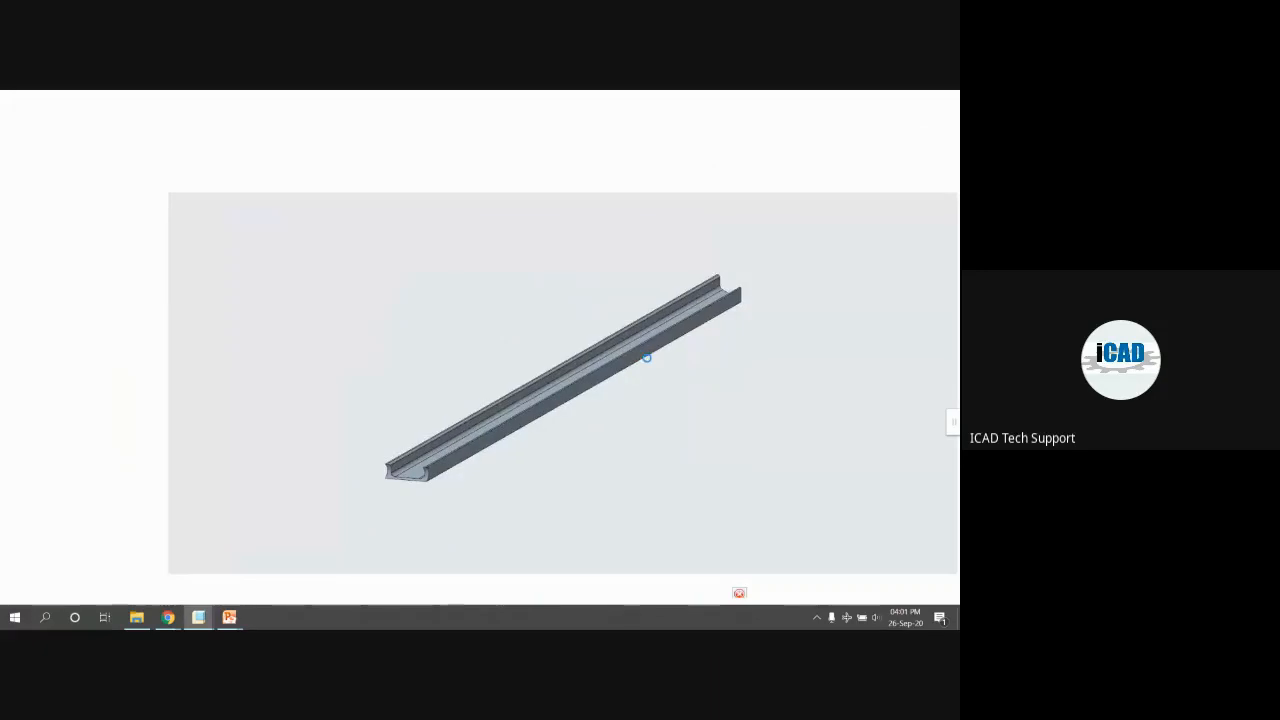
{"action": "mouse_move", "coordinate": [366, 458]}
{"action": "middle_mouse_down"}
{"action": "mouse_move", "coordinate": [371, 417]}
{"action": "mouse_move", "coordinate": [371, 457]}
{"action": "mouse_move", "coordinate": [290, 456]}
{"action": "mouse_move", "coordinate": [309, 407]}
{"action": "mouse_move", "coordinate": [394, 409]}
{"action": "mouse_move", "coordinate": [443, 434]}
{"action": "mouse_move", "coordinate": [360, 455]}
{"action": "mouse_move", "coordinate": [358, 437]}
{"action": "middle_mouse_up"}
{"action": "scroll", "coordinate": [260, 454], "scroll_direction": "down", "scroll_amount": 3}
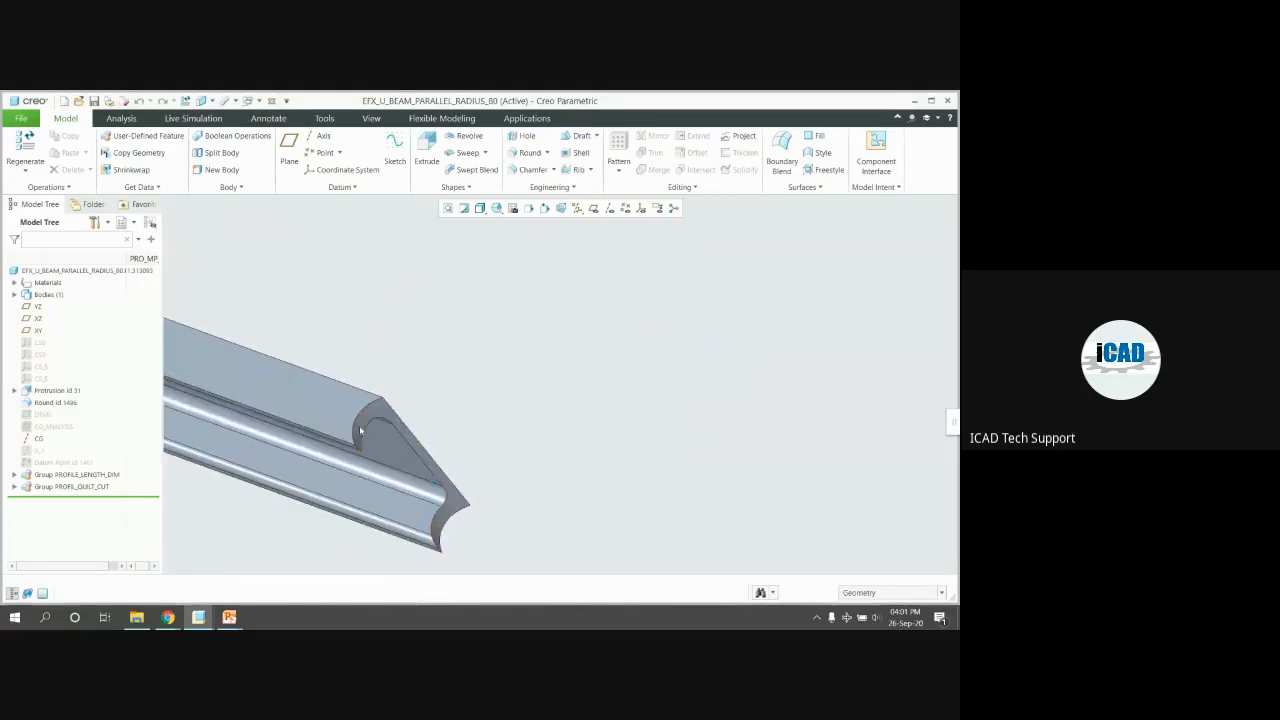
{"action": "left_click", "coordinate": [394, 428]}
{"action": "left_click", "coordinate": [579, 390]}
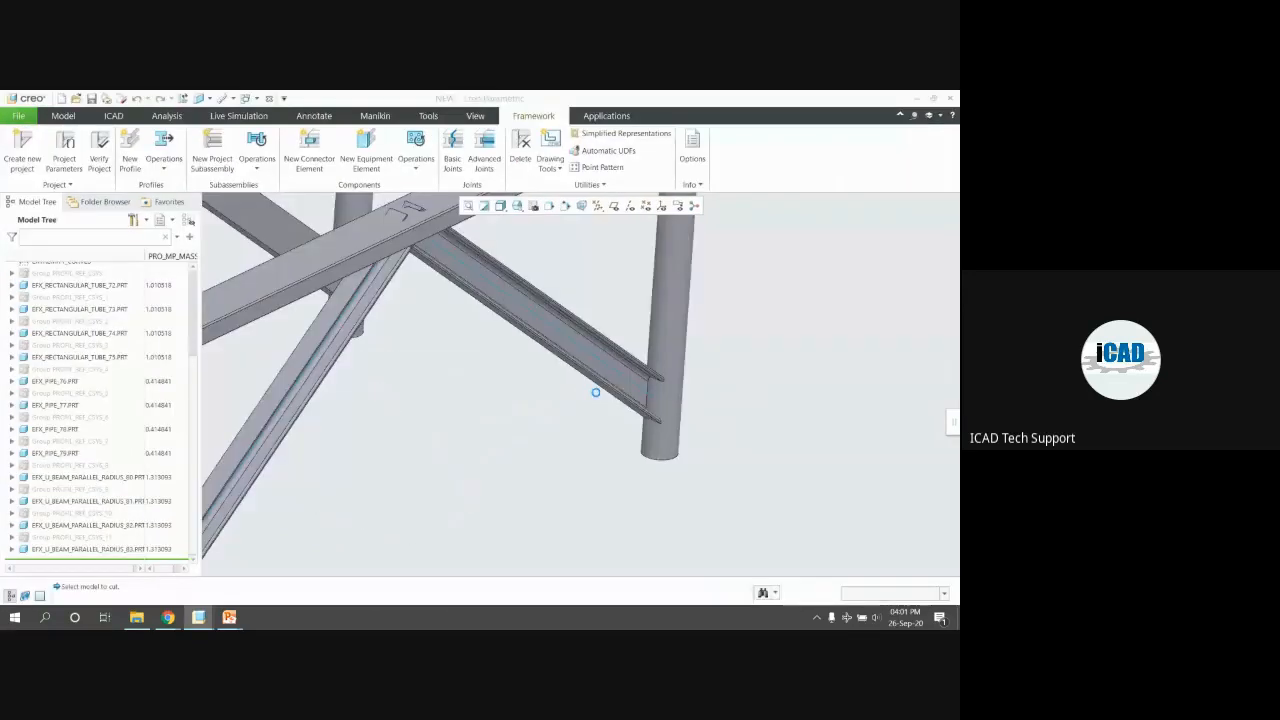
{"action": "scroll", "coordinate": [594, 389], "scroll_direction": "down", "scroll_amount": 3}
{"action": "middle_click_drag", "start_coordinate": [590, 360], "coordinate": [578, 345]}
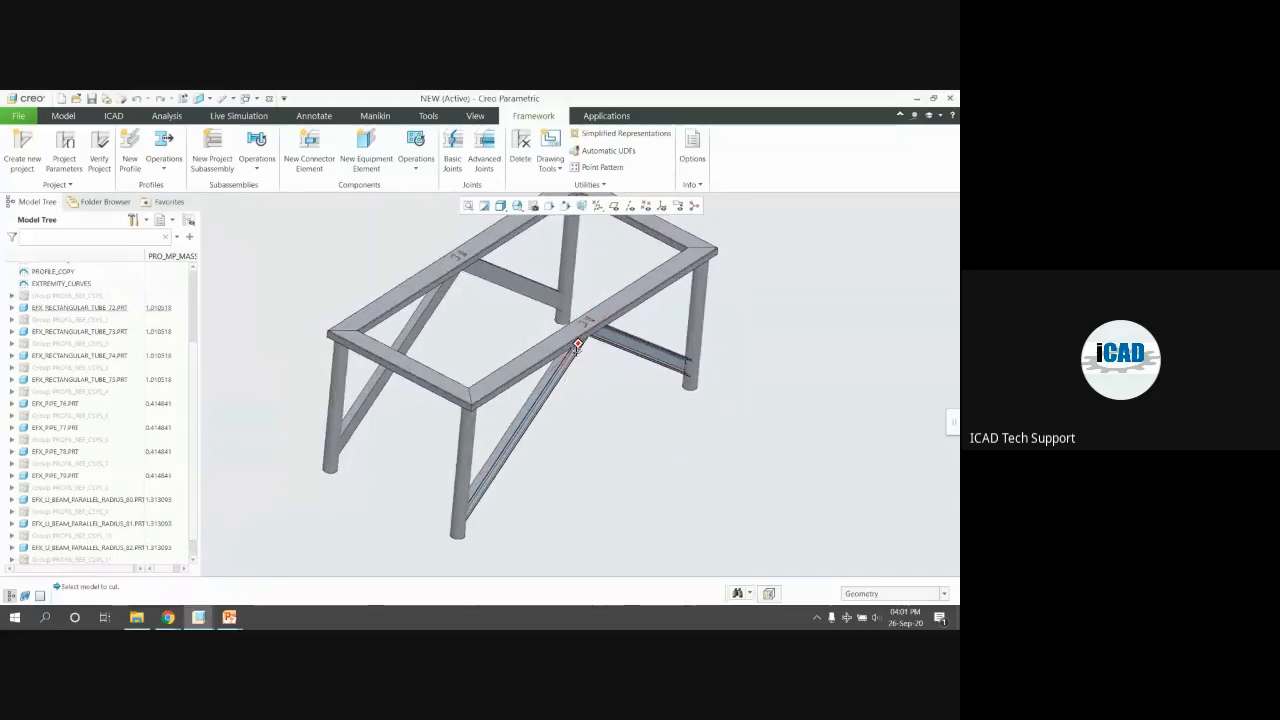
{"action": "left_click", "coordinate": [484, 147]}
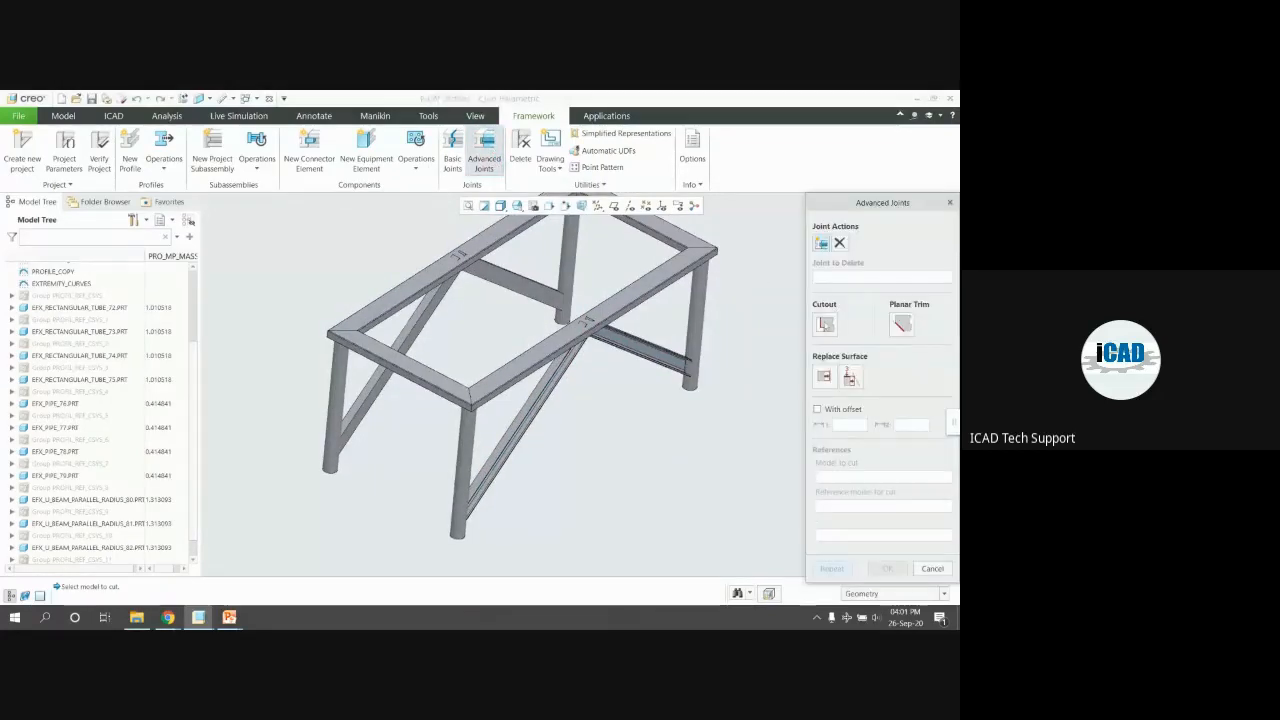
Cut the cross tube back against the leg pipe with a cutout
{"action": "left_click", "coordinate": [824, 322]}
{"action": "left_click", "coordinate": [563, 285]}
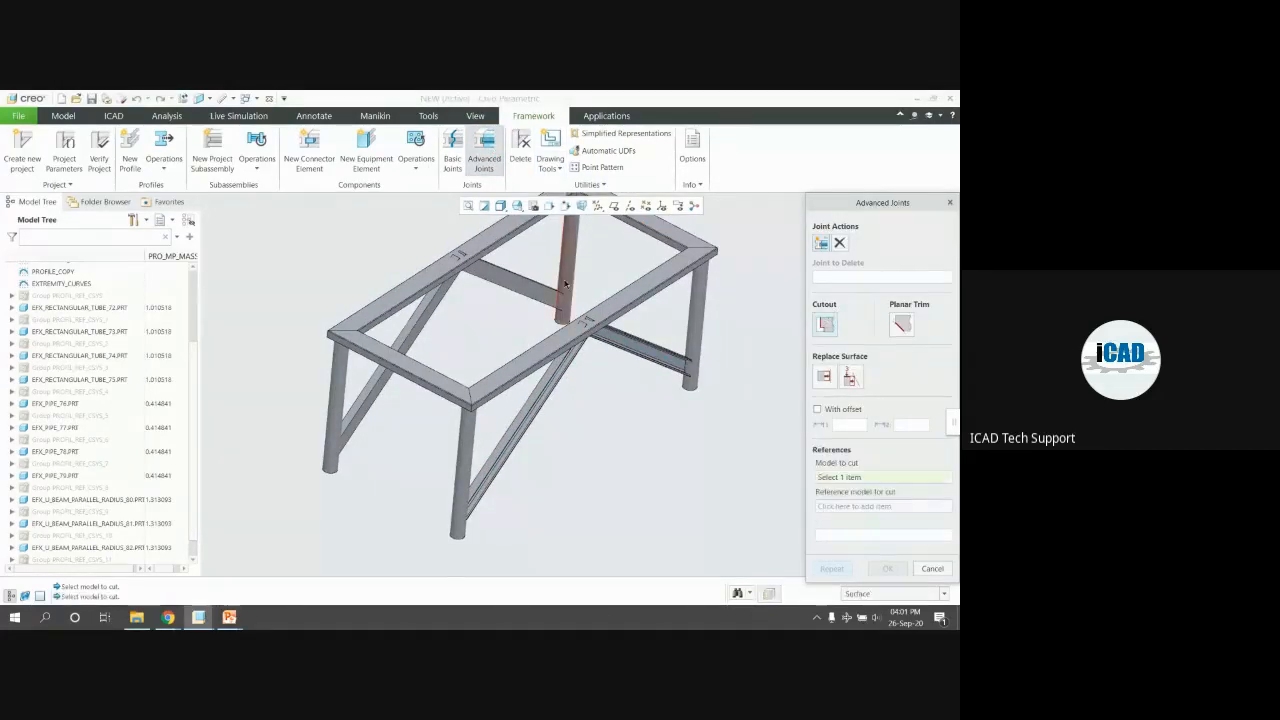
{"action": "scroll", "coordinate": [568, 285], "scroll_direction": "up", "scroll_amount": 5}
{"action": "left_click", "coordinate": [565, 266]}
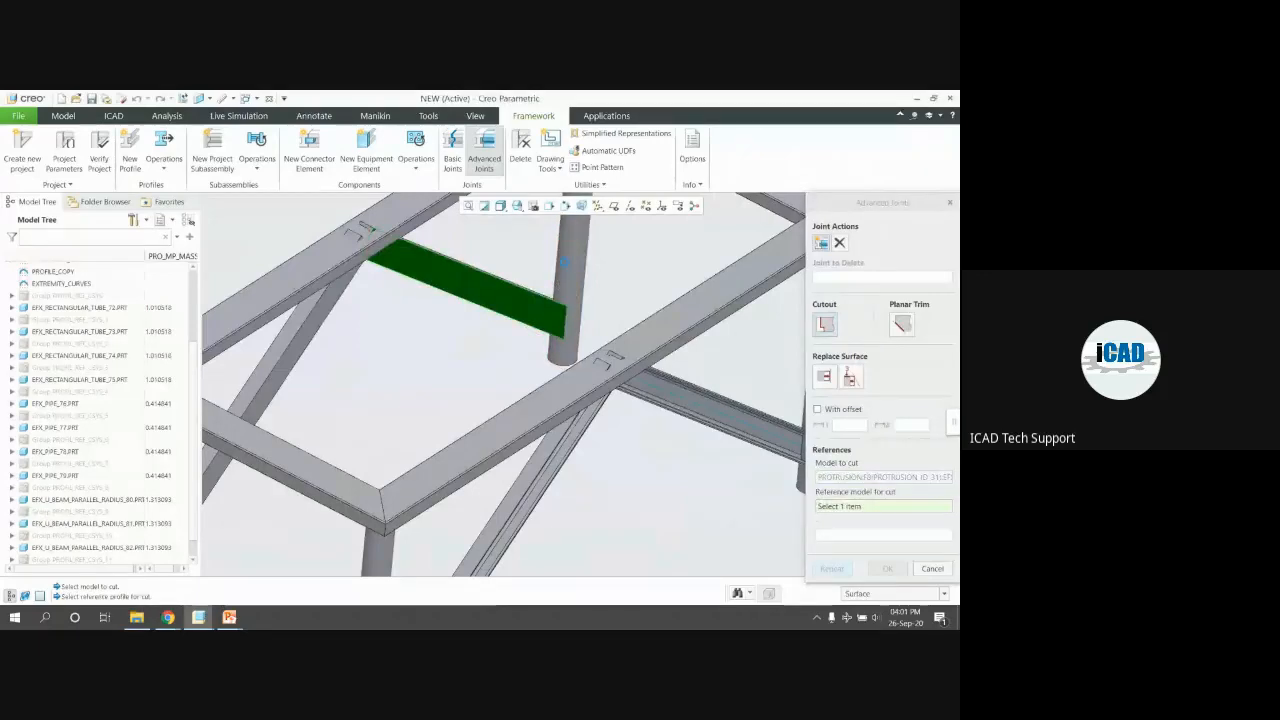
{"action": "scroll", "coordinate": [645, 280], "scroll_direction": "down", "scroll_amount": 3}
{"action": "scroll", "coordinate": [436, 319], "scroll_direction": "up", "scroll_amount": 2}
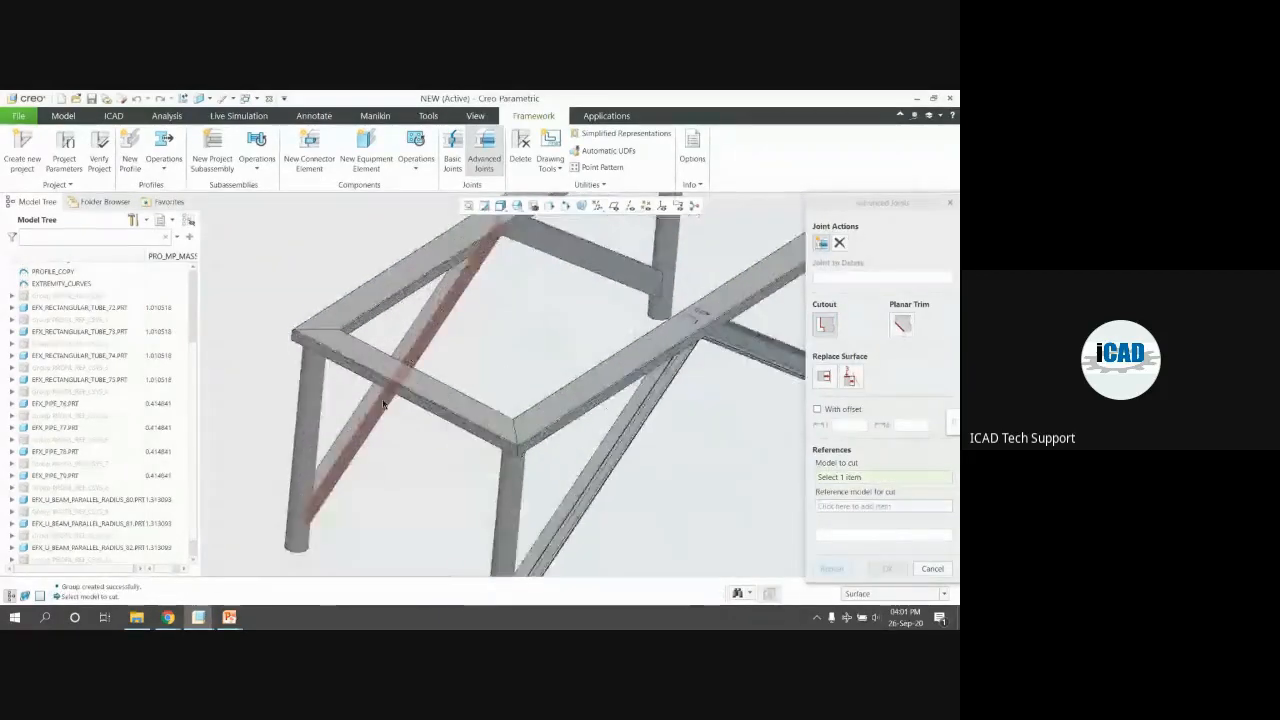
Select the diagonal brace to be cut, then close the joint options
{"action": "left_click", "coordinate": [436, 319]}
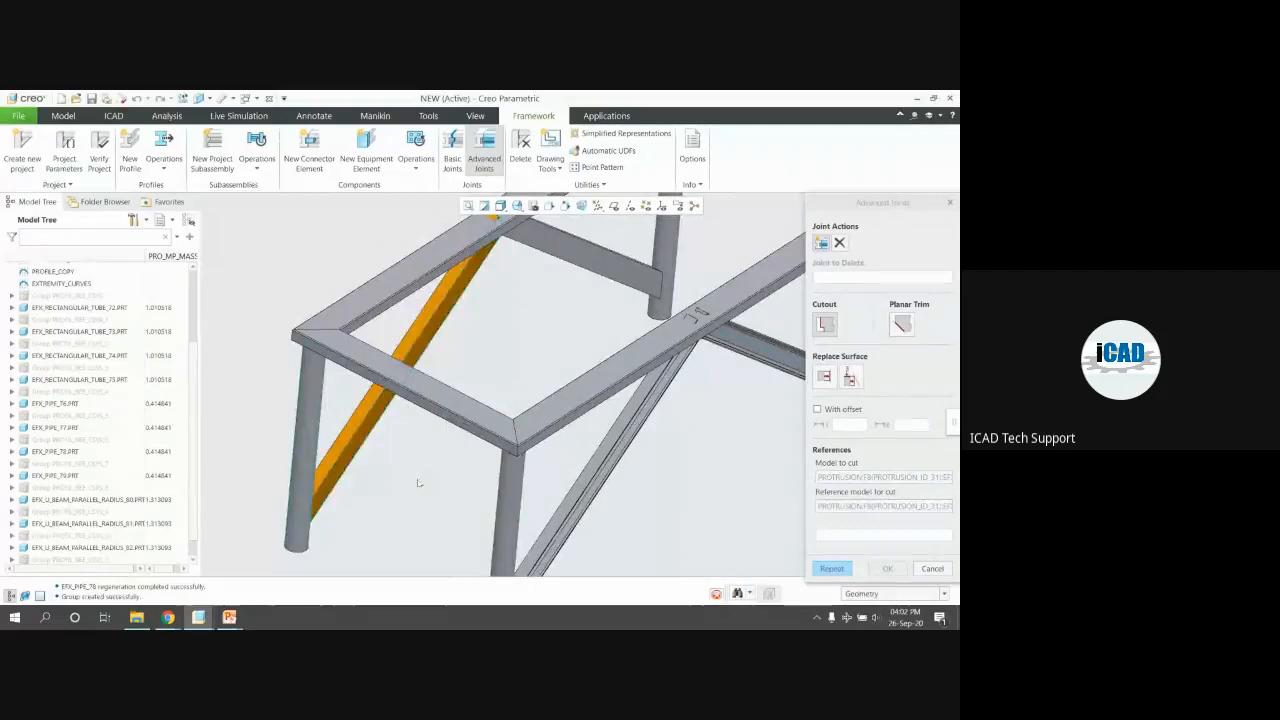
{"action": "scroll", "coordinate": [480, 515], "scroll_direction": "down", "scroll_amount": 2}
{"action": "scroll", "coordinate": [491, 548], "scroll_direction": "up", "scroll_amount": 4}
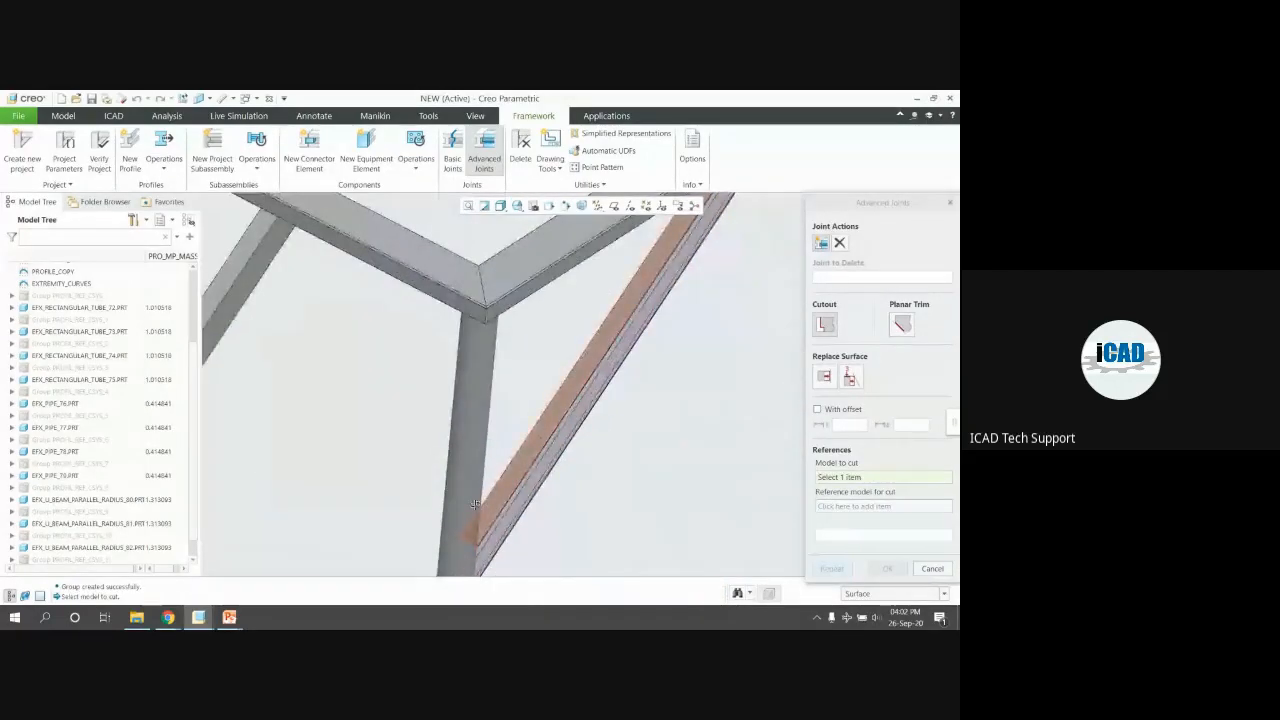
{"action": "scroll", "coordinate": [491, 548], "scroll_direction": "down", "scroll_amount": 5}
{"action": "left_click", "coordinate": [932, 568]}
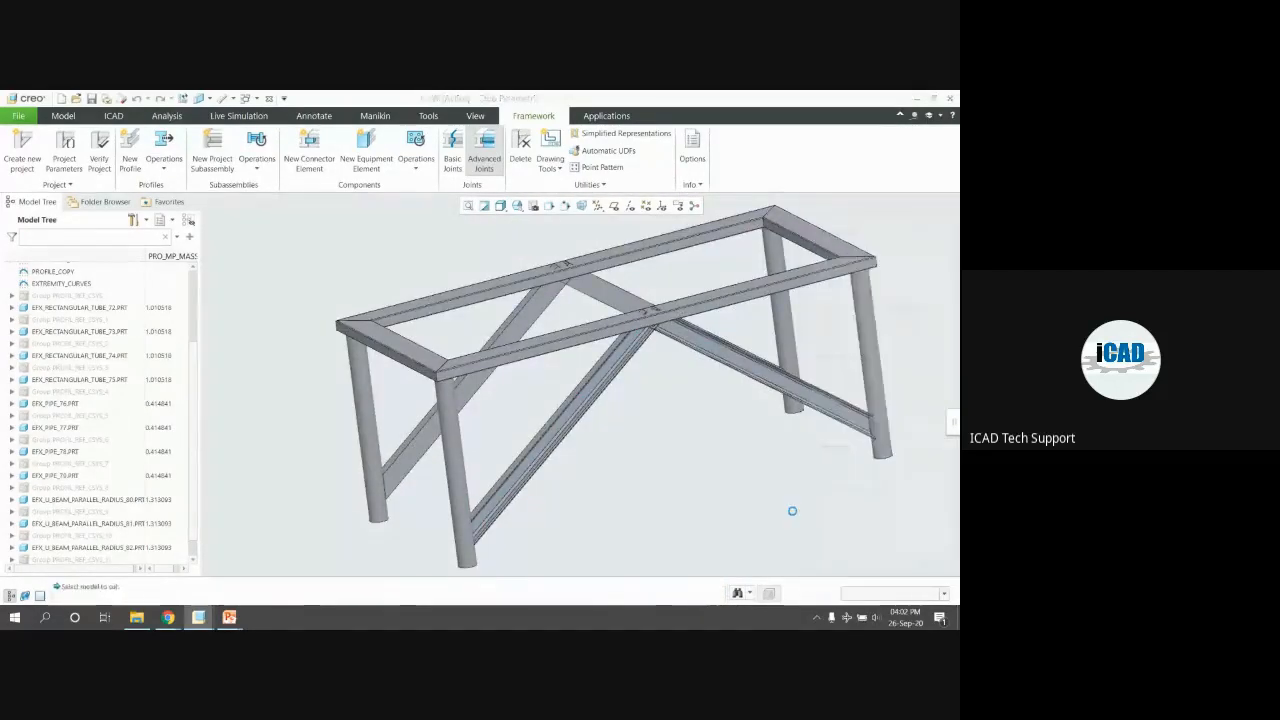
Open the diagonal U-beam part alone and orbit it to check its trimmed end
{"action": "left_click", "coordinate": [607, 292]}
{"action": "left_click", "coordinate": [629, 225]}
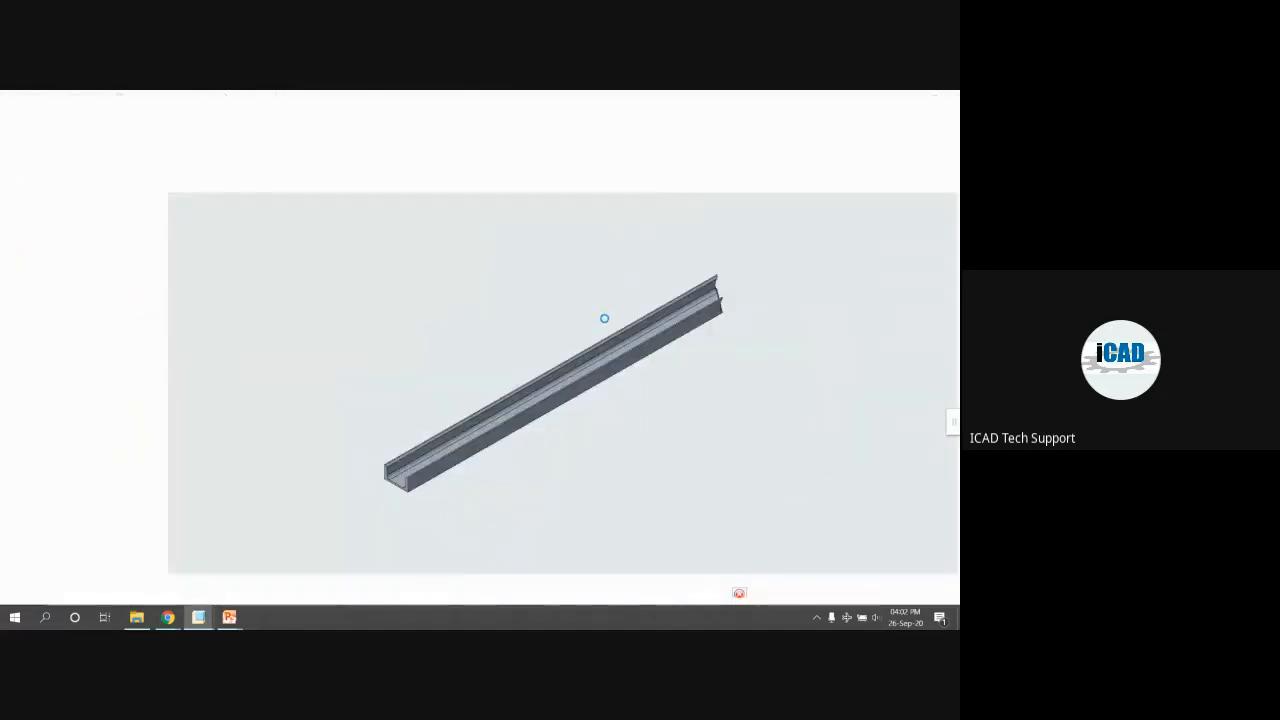
{"action": "middle_click_drag", "start_coordinate": [645, 333], "coordinate": [614, 349]}
{"action": "scroll", "coordinate": [714, 278], "scroll_direction": "down", "scroll_amount": 3}
{"action": "scroll", "coordinate": [614, 349], "scroll_direction": "up", "scroll_amount": 2}
{"action": "middle_click_drag", "start_coordinate": [687, 376], "coordinate": [791, 360]}
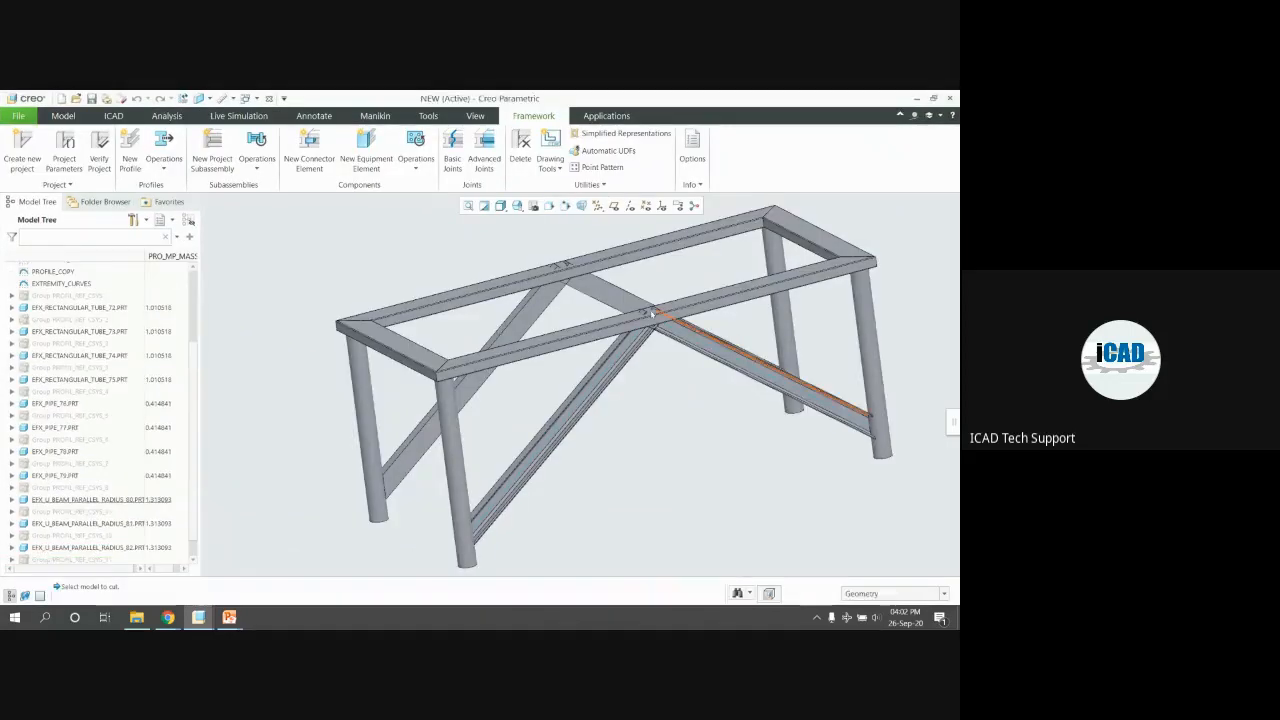
{"action": "middle_click_drag", "start_coordinate": [652, 313], "coordinate": [612, 393]}
{"action": "scroll", "coordinate": [612, 393], "scroll_direction": "up", "scroll_amount": 5}
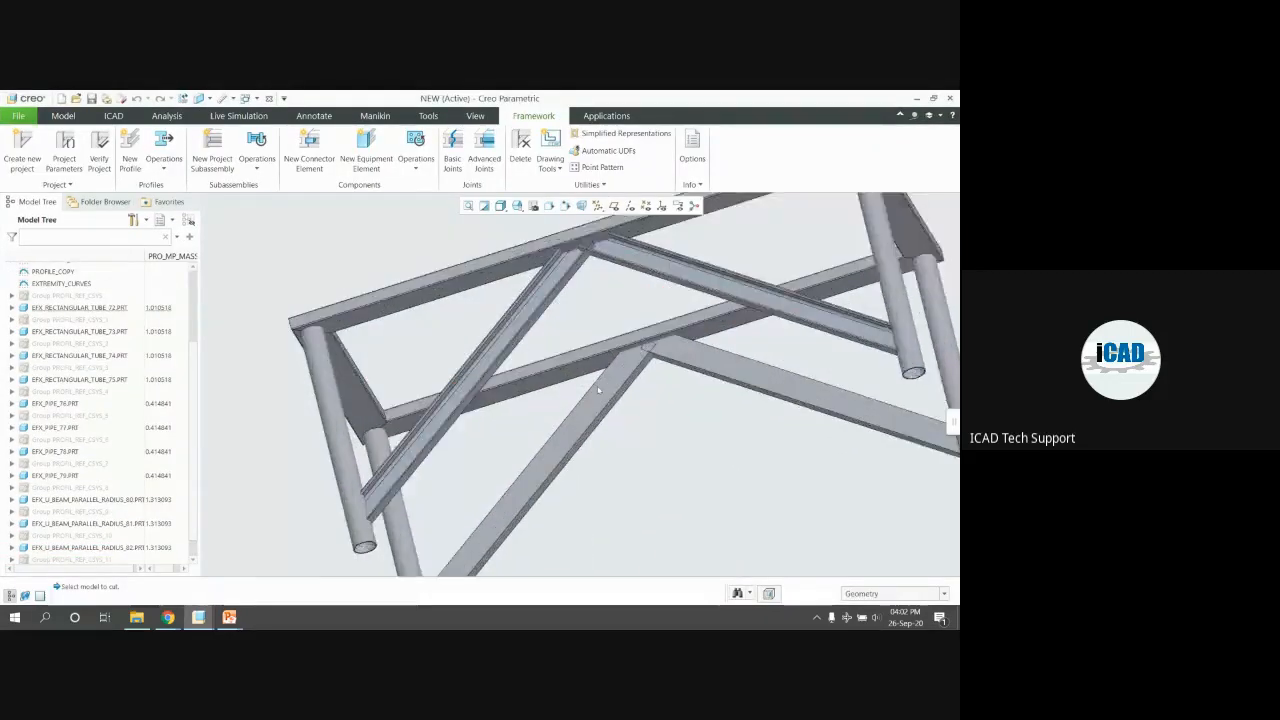
Join the right pair of diagonals with a both-profile-ends basic joint, then repeat for the left pair
{"action": "left_click", "coordinate": [452, 152]}
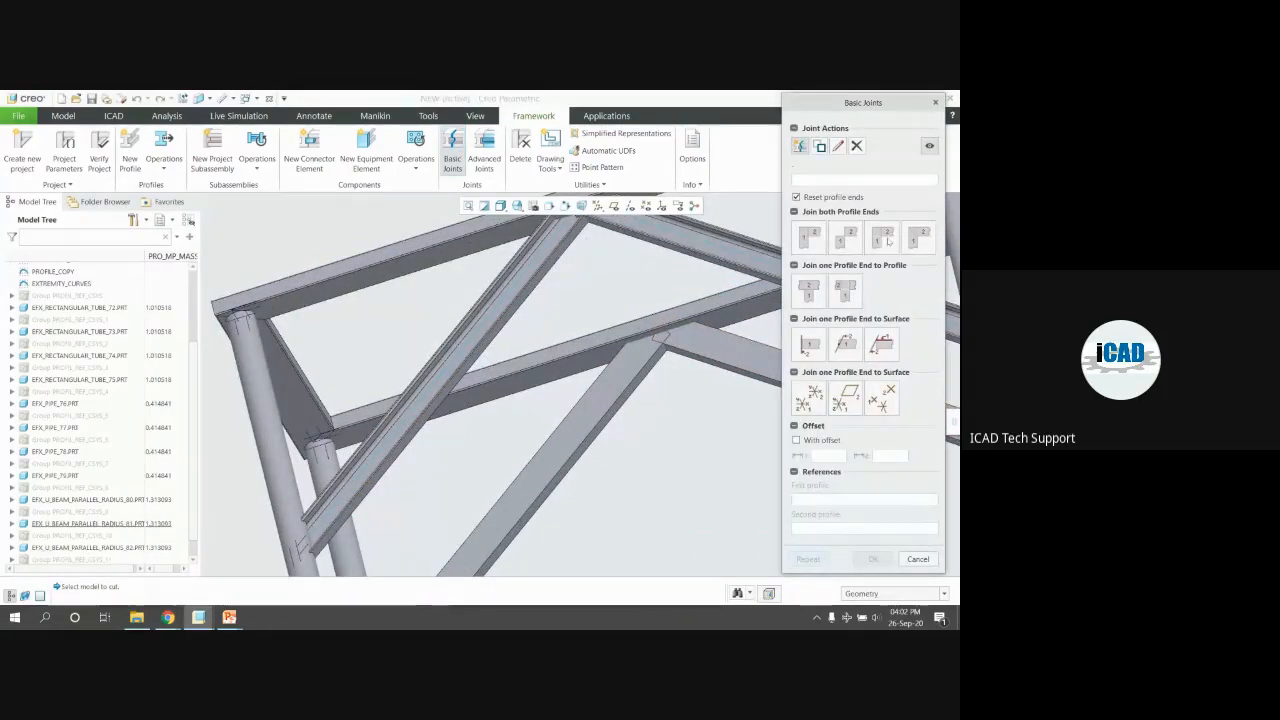
{"action": "left_click", "coordinate": [920, 240]}
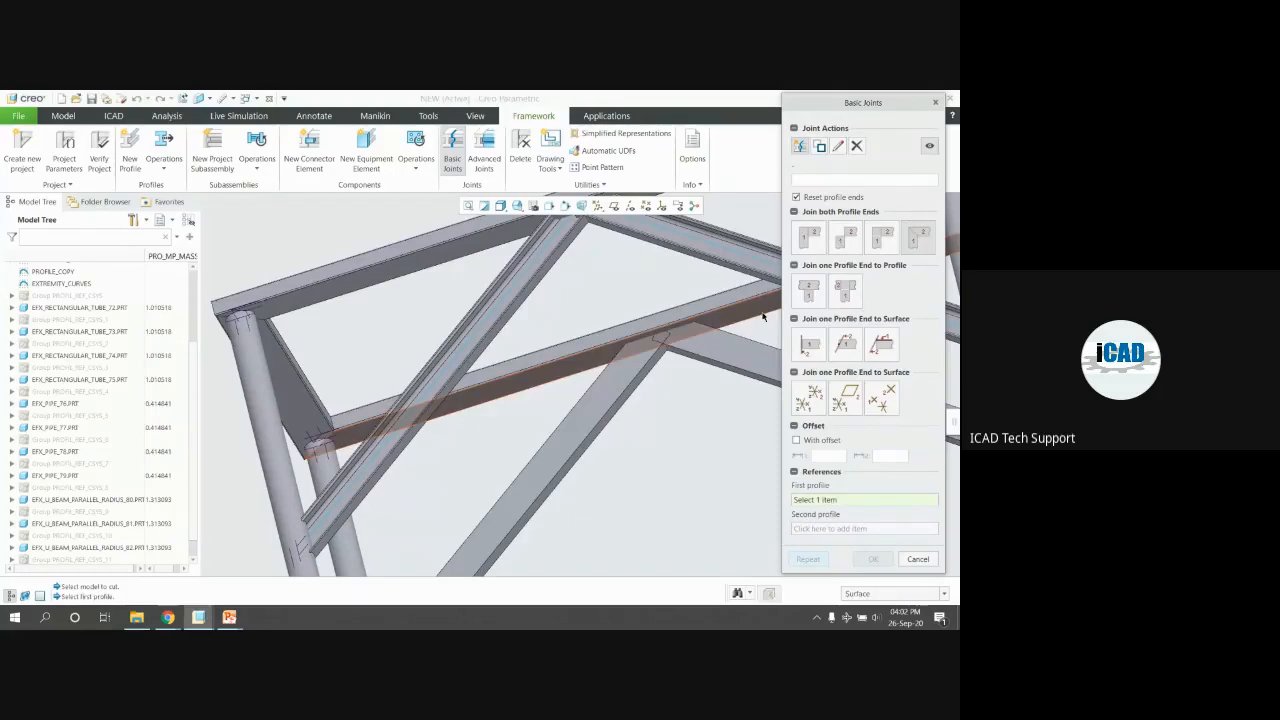
{"action": "left_click", "coordinate": [718, 352]}
{"action": "left_click", "coordinate": [612, 380]}
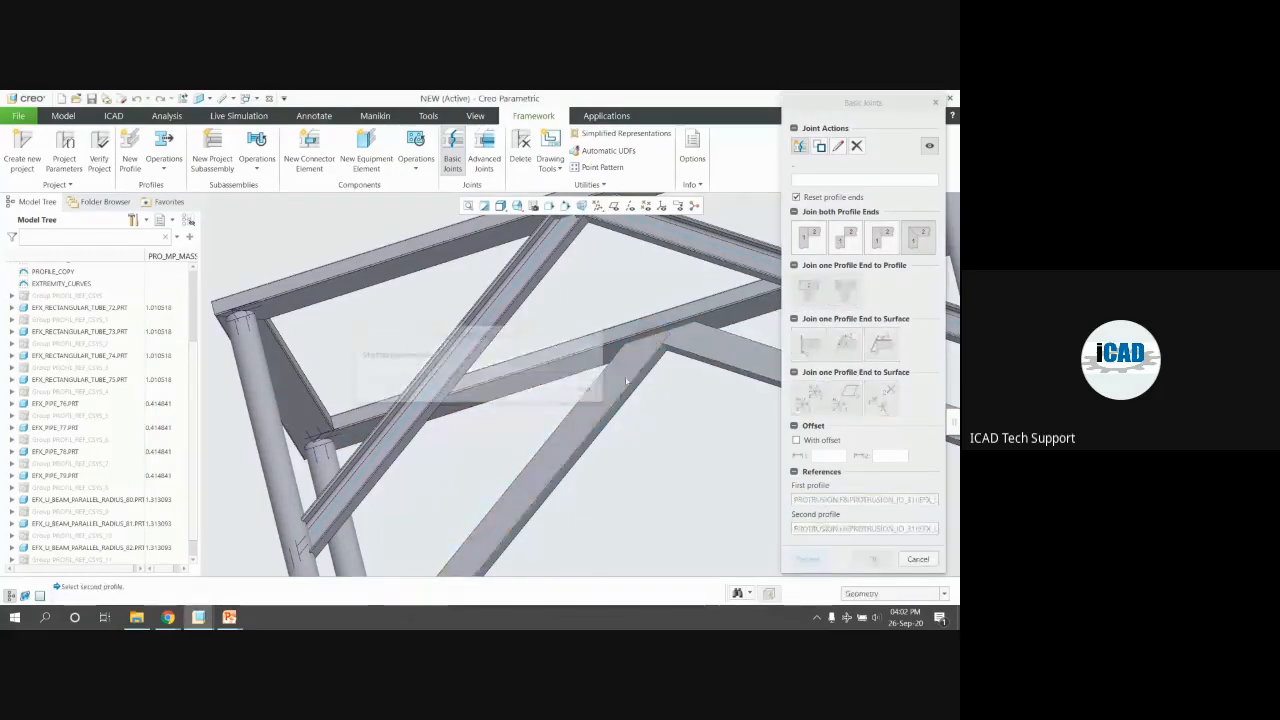
{"action": "middle_click_drag", "start_coordinate": [567, 316], "coordinate": [685, 323]}
{"action": "middle_click", "coordinate": [685, 323]}
{"action": "left_click", "coordinate": [685, 323]}
{"action": "left_click", "coordinate": [590, 378]}
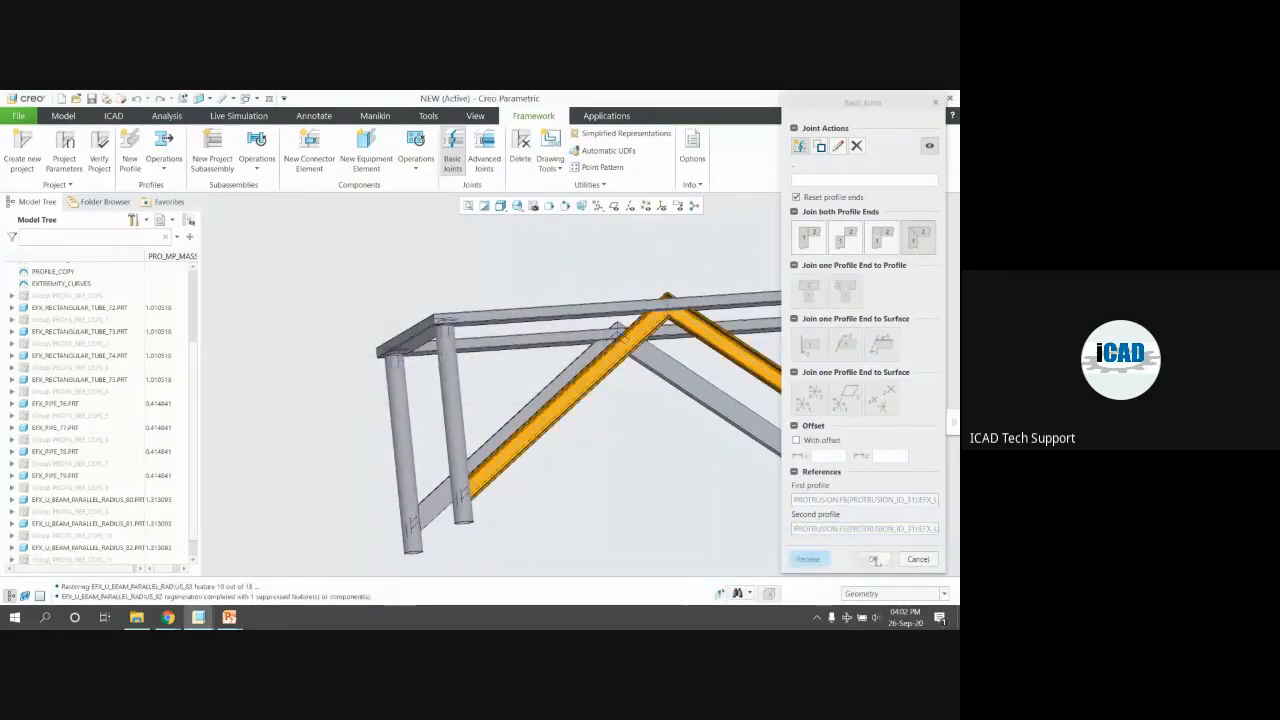
{"action": "left_click", "coordinate": [866, 559]}
{"action": "middle_click_drag", "start_coordinate": [700, 420], "coordinate": [767, 410]}
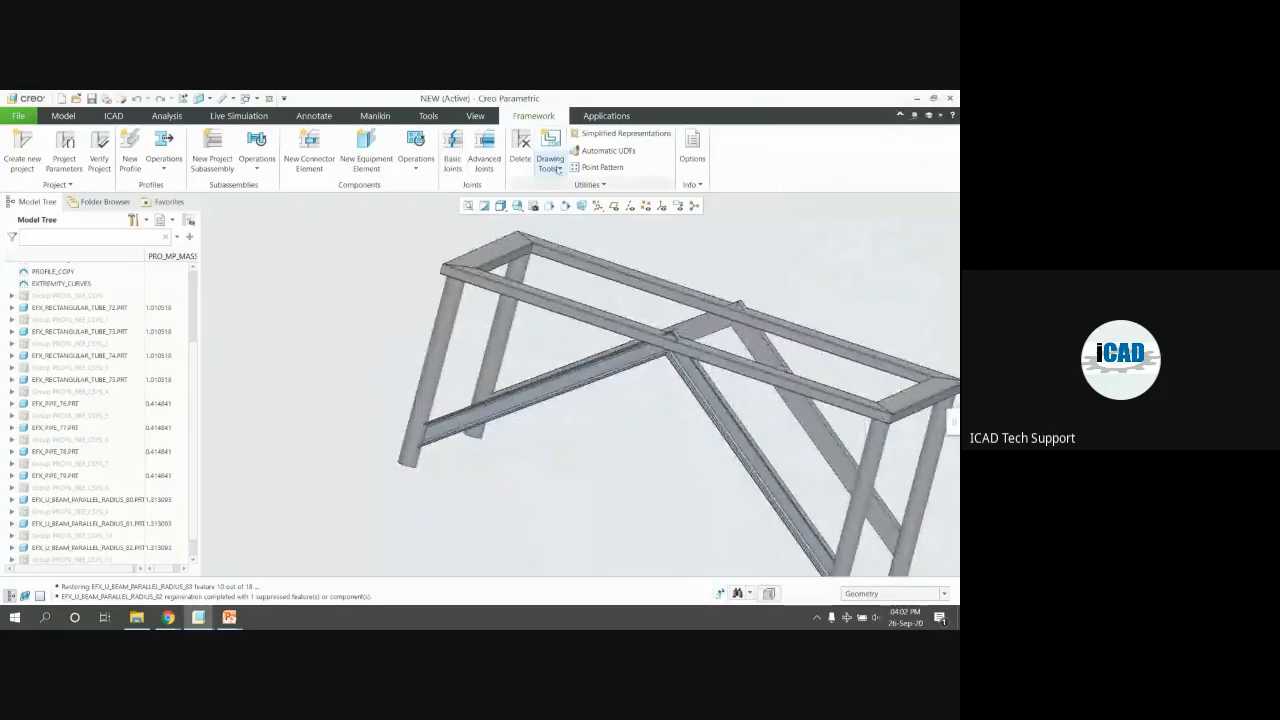
Cut the first apex brace back against the crossing top rail
{"action": "left_click", "coordinate": [478, 158]}
{"action": "scroll", "coordinate": [576, 272], "scroll_direction": "up", "scroll_amount": 3}
{"action": "scroll", "coordinate": [576, 272], "scroll_direction": "down", "scroll_amount": 5}
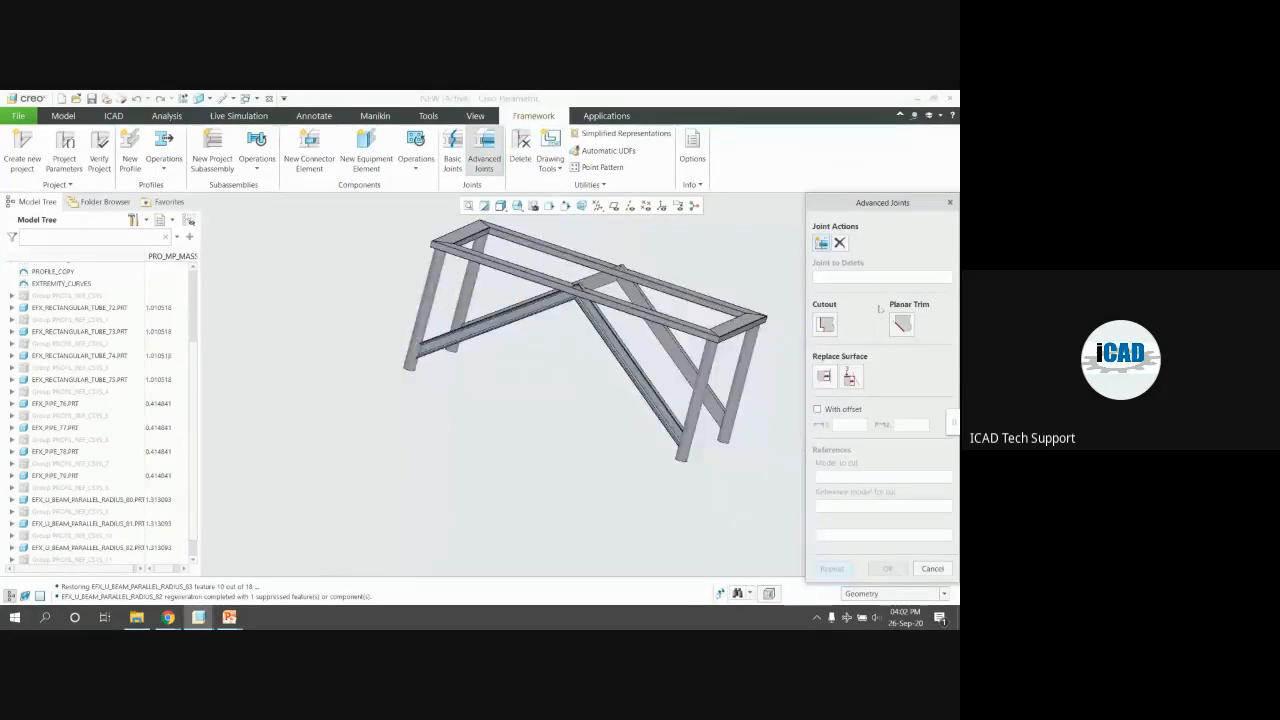
{"action": "scroll", "coordinate": [473, 311], "scroll_direction": "up", "scroll_amount": 5}
{"action": "left_click", "coordinate": [473, 311]}
{"action": "middle_click_drag", "start_coordinate": [473, 311], "coordinate": [515, 322]}
{"action": "left_click", "coordinate": [521, 318]}
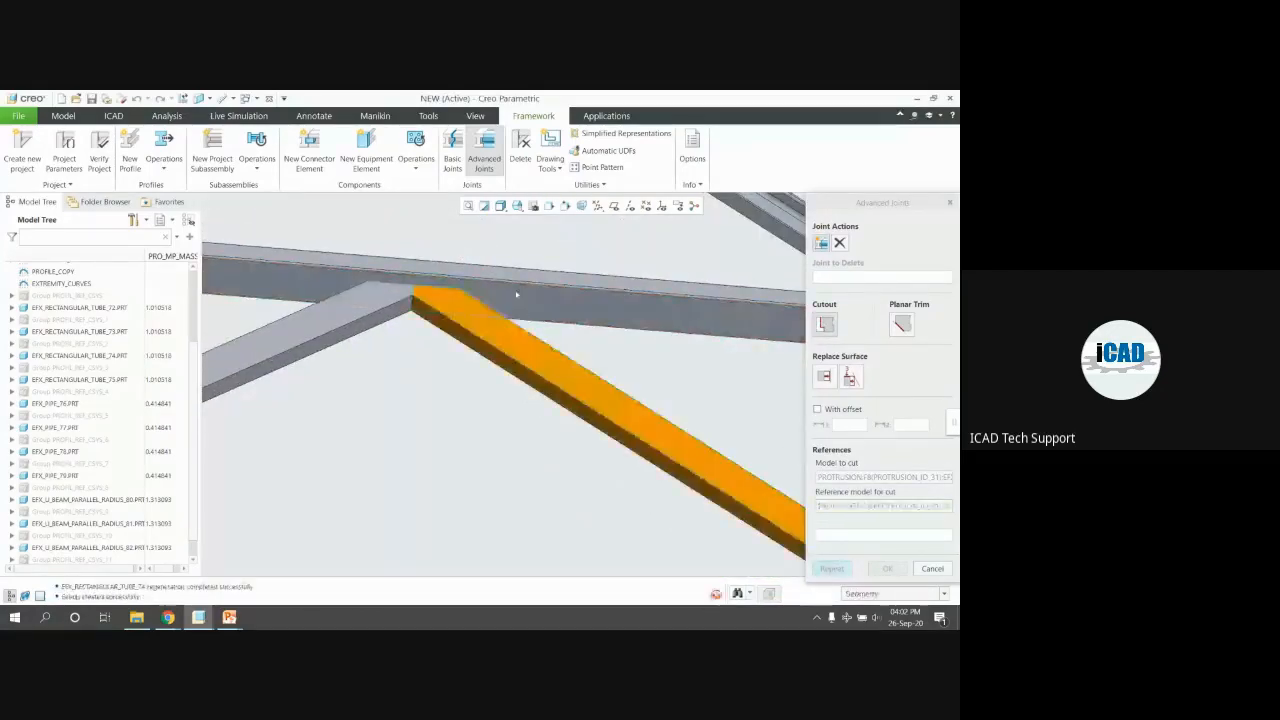
{"action": "scroll", "coordinate": [490, 350], "scroll_direction": "down", "scroll_amount": 3}
{"action": "middle_click_drag", "start_coordinate": [477, 381], "coordinate": [486, 331]}
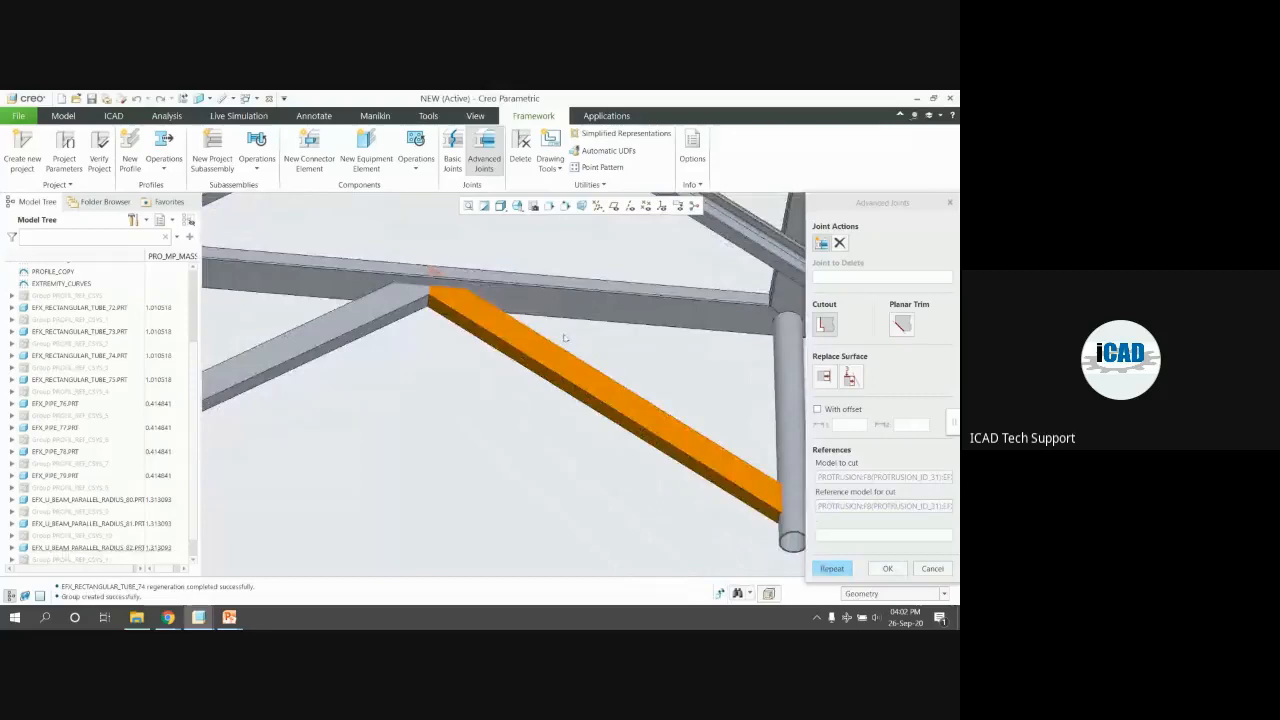
Cut the second brace against the top rail and review the whole frame
{"action": "left_click", "coordinate": [846, 568]}
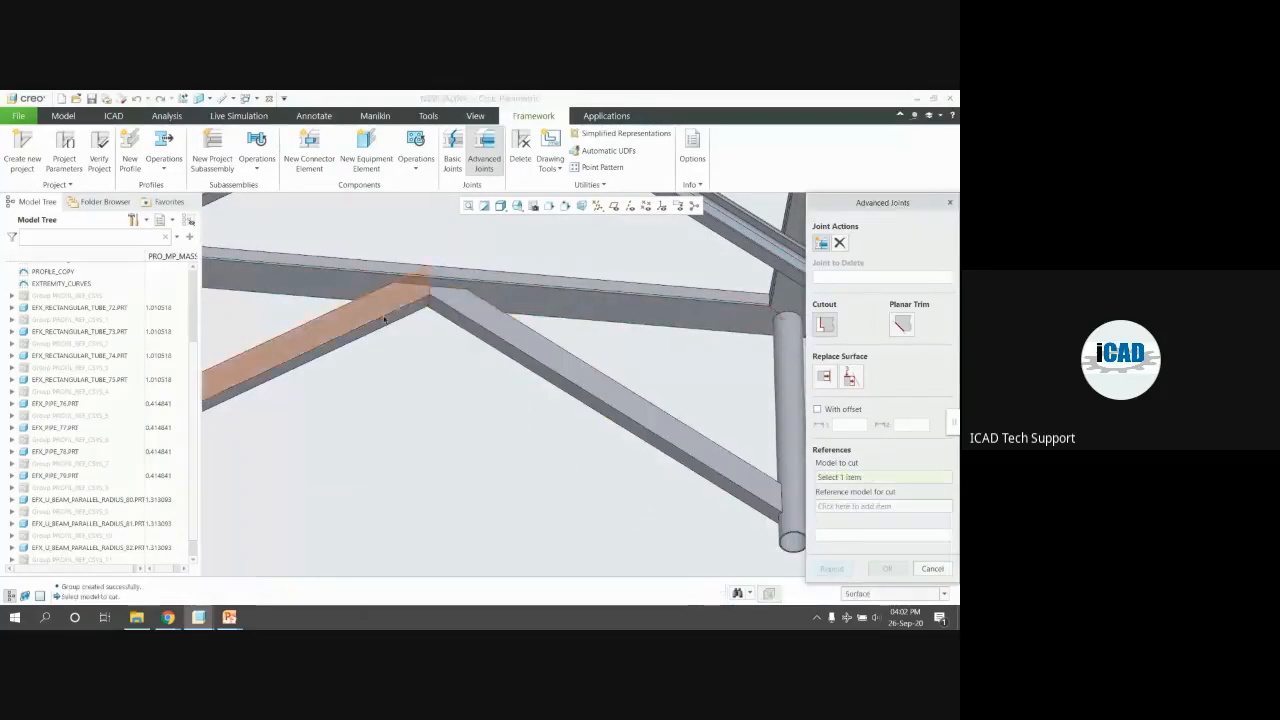
{"action": "left_click", "coordinate": [368, 283]}
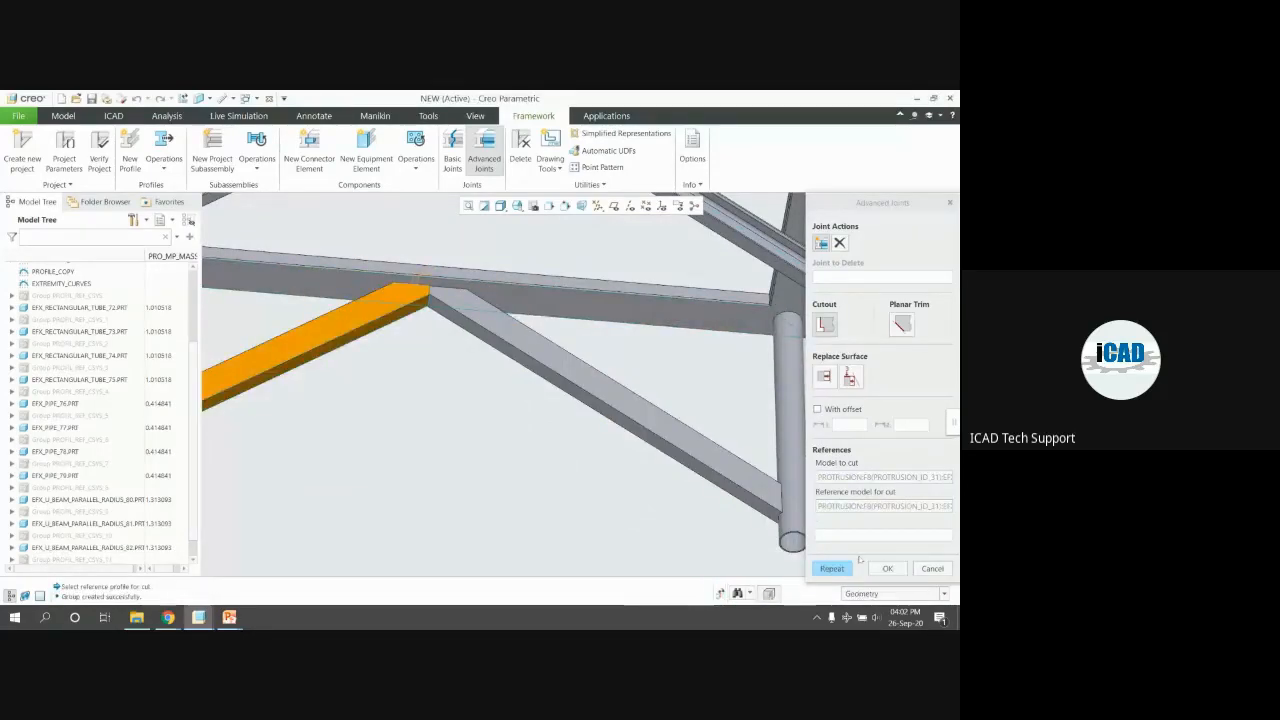
{"action": "left_click", "coordinate": [846, 568]}
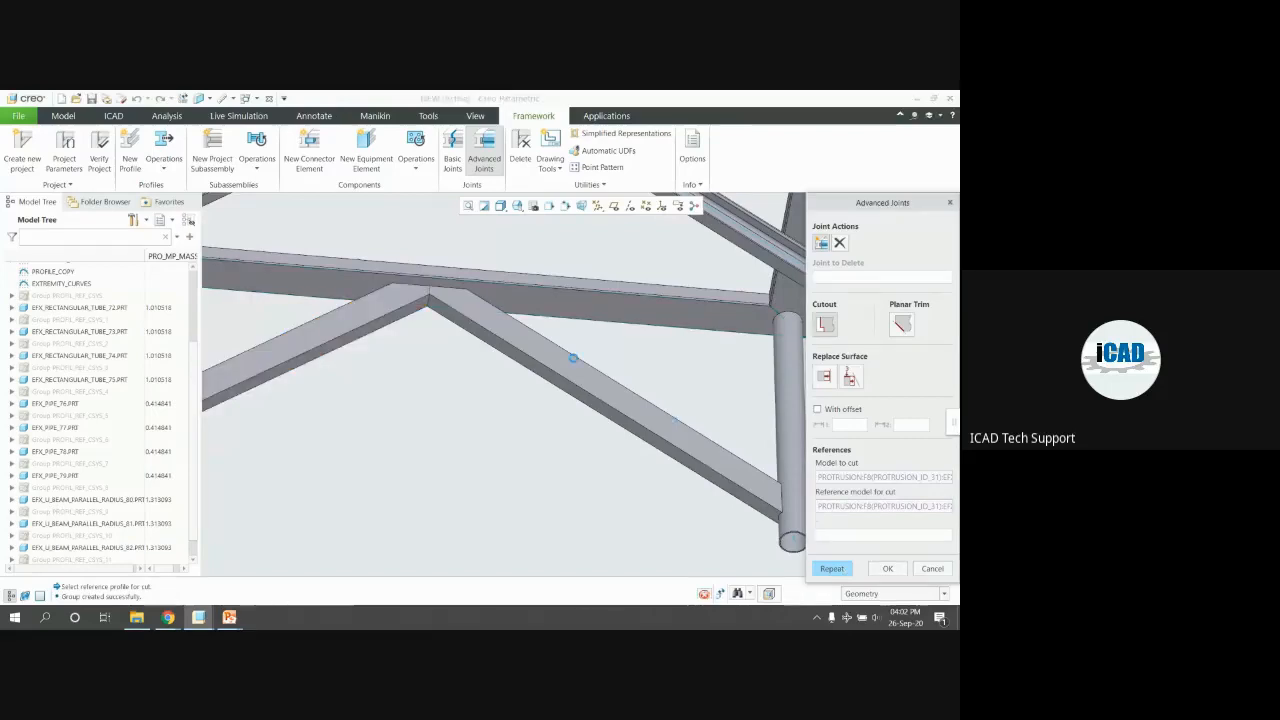
{"action": "key", "text": "ctrl+d"}
{"action": "mouse_move", "coordinate": [519, 323]}
{"action": "middle_mouse_down"}
{"action": "mouse_move", "coordinate": [708, 385]}
{"action": "mouse_move", "coordinate": [720, 274]}
{"action": "mouse_move", "coordinate": [477, 317]}
{"action": "mouse_move", "coordinate": [463, 280]}
{"action": "middle_mouse_up"}
{"action": "scroll", "coordinate": [490, 406], "scroll_direction": "down", "scroll_amount": 5}
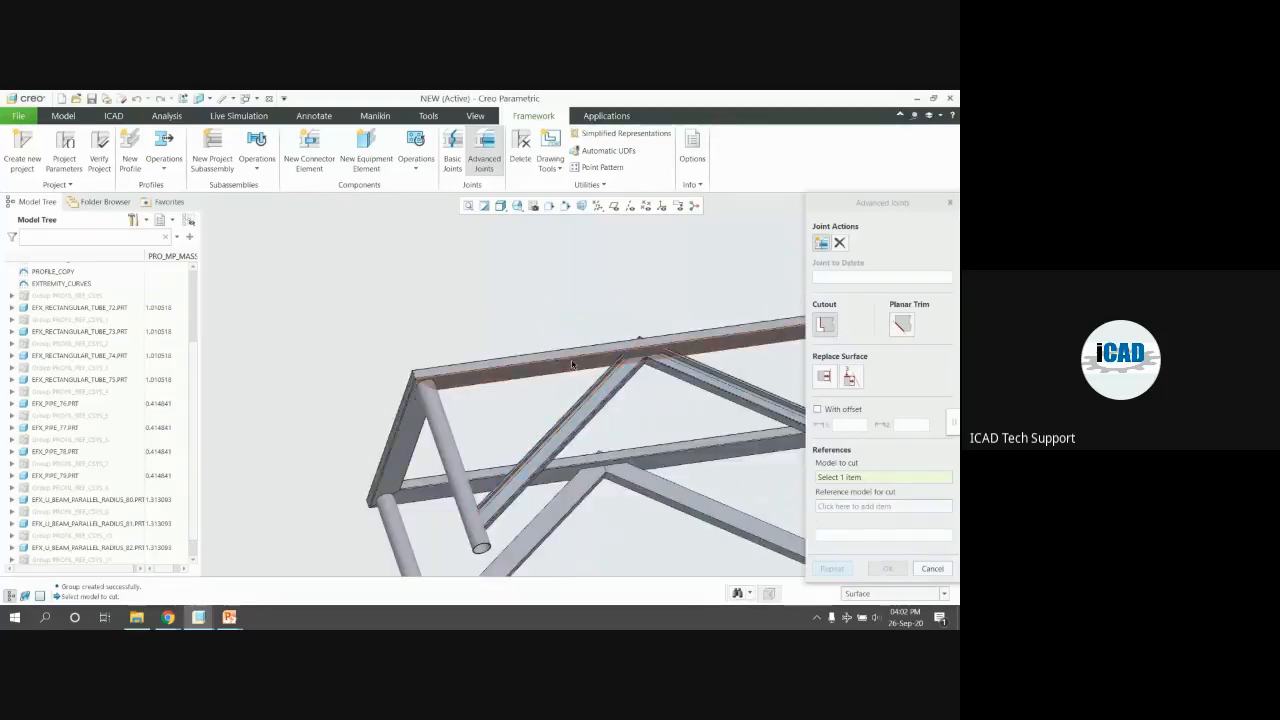
Switch to Planar Trim and trim the first diagonal brace against the rail face
{"action": "left_click", "coordinate": [902, 324]}
{"action": "scroll", "coordinate": [665, 495], "scroll_direction": "down", "scroll_amount": 2}
{"action": "middle_click_drag", "start_coordinate": [623, 486], "coordinate": [603, 537]}
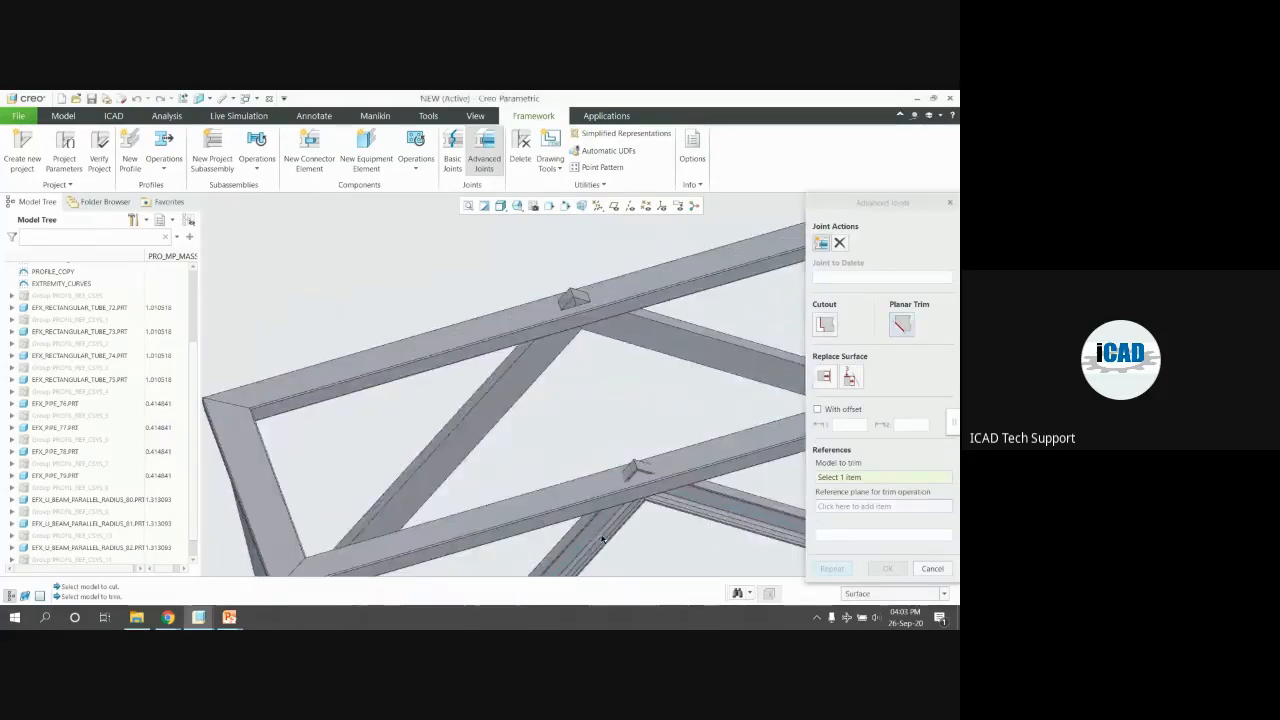
{"action": "mouse_move", "coordinate": [586, 300]}
{"action": "middle_mouse_down"}
{"action": "mouse_move", "coordinate": [588, 254]}
{"action": "mouse_move", "coordinate": [569, 249]}
{"action": "mouse_move", "coordinate": [573, 290]}
{"action": "middle_mouse_up"}
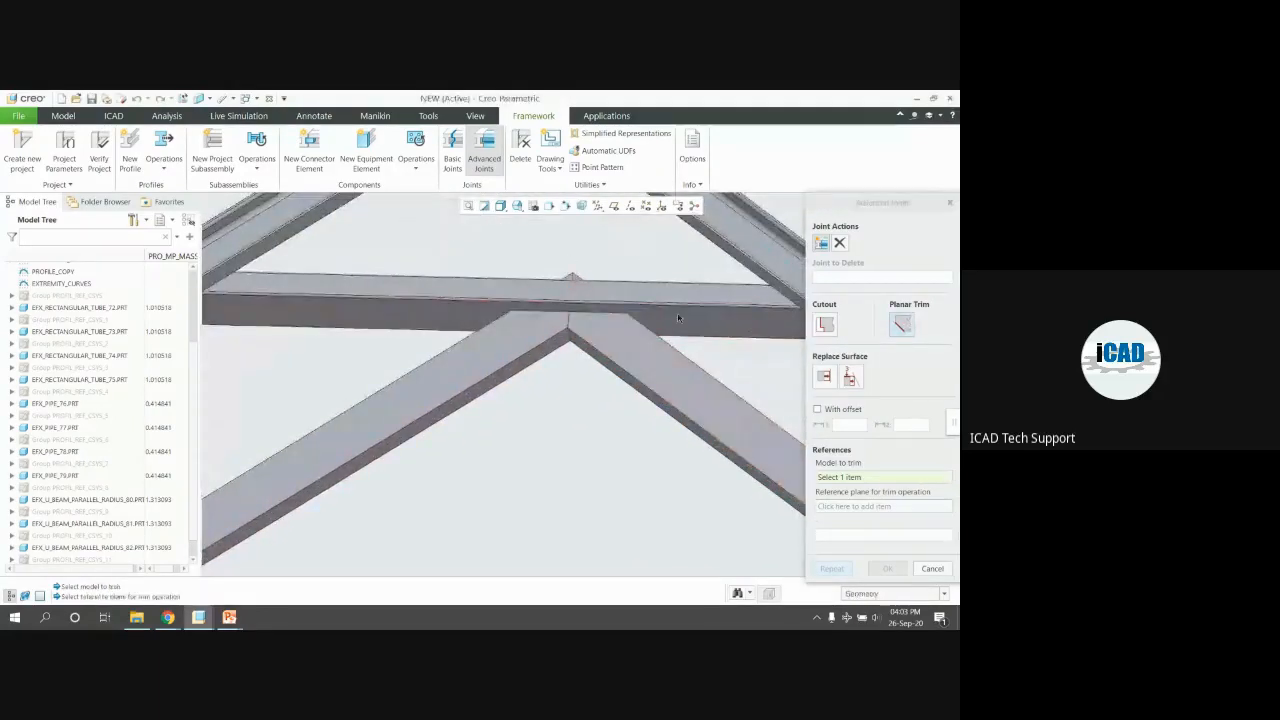
{"action": "left_click", "coordinate": [666, 313]}
{"action": "left_click", "coordinate": [673, 330]}
{"action": "middle_click_drag", "start_coordinate": [673, 330], "coordinate": [680, 350]}
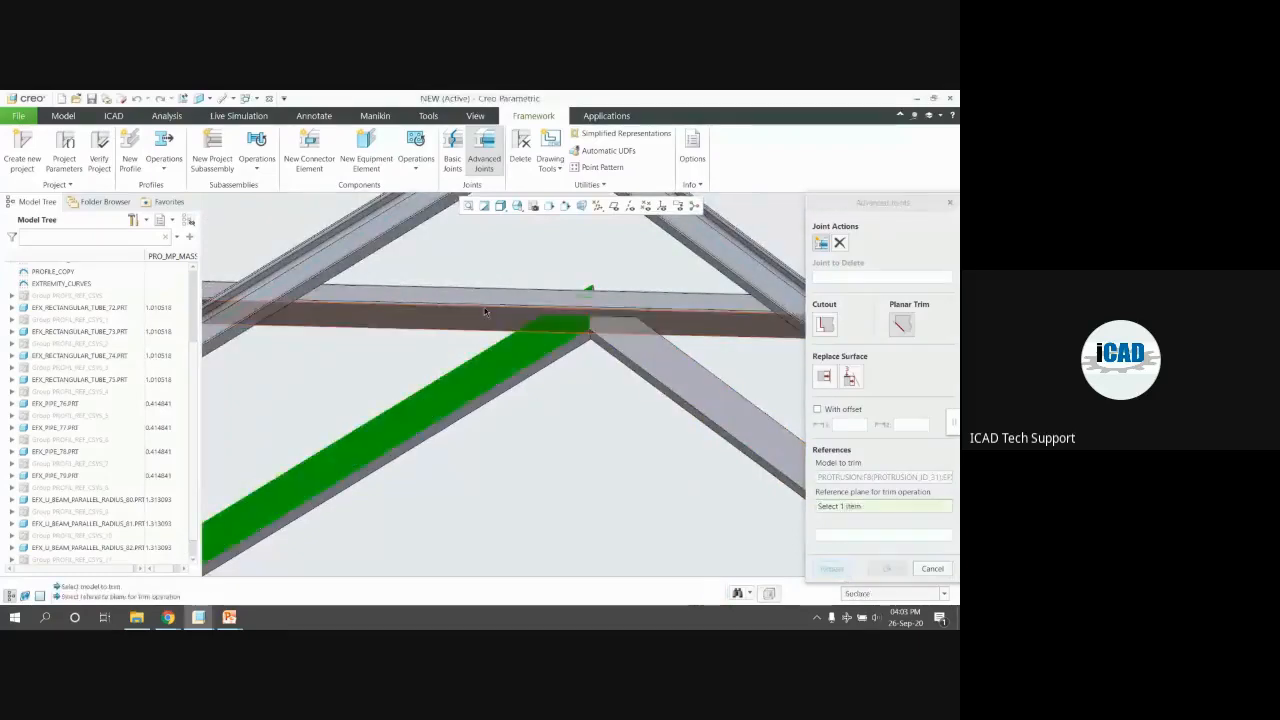
Trim the lower-left diagonal brace against the tube face
{"action": "left_click", "coordinate": [520, 375]}
{"action": "left_click", "coordinate": [737, 440]}
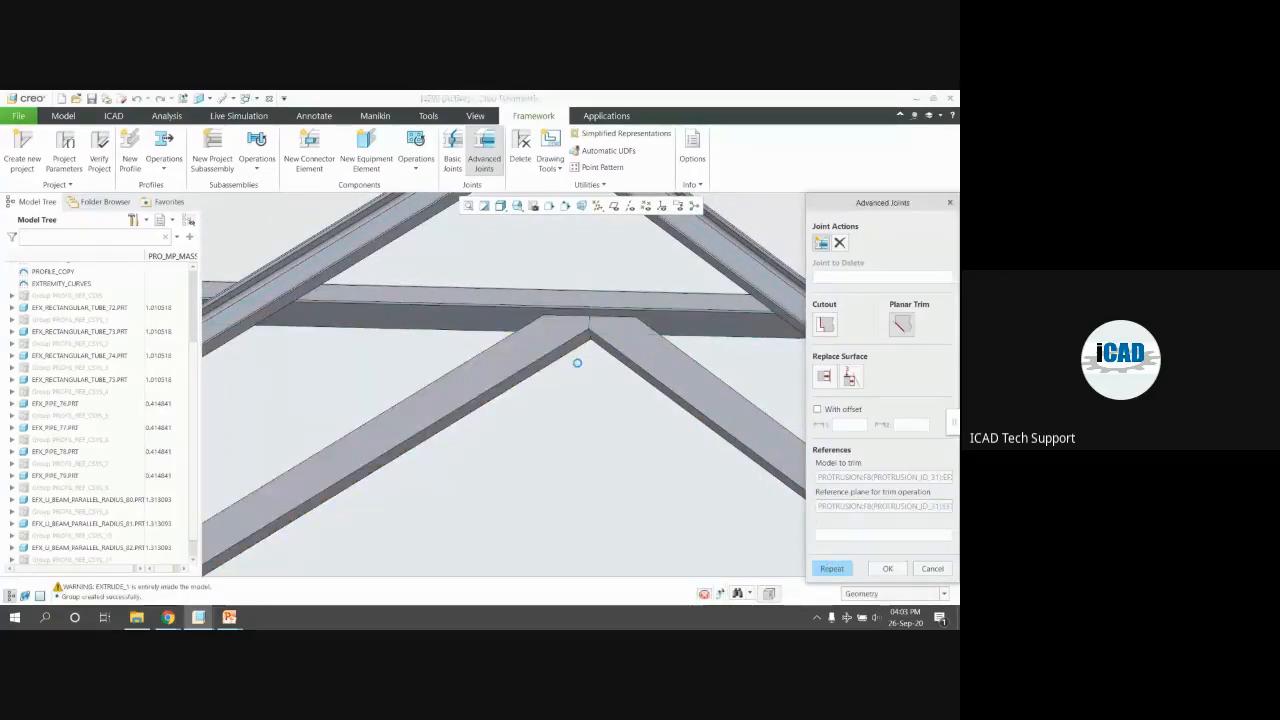
{"action": "scroll", "coordinate": [737, 440], "scroll_direction": "down", "scroll_amount": 5}
{"action": "middle_click_drag", "start_coordinate": [737, 440], "coordinate": [652, 335]}
{"action": "scroll", "coordinate": [652, 335], "scroll_direction": "up", "scroll_amount": 5}
Trim the next brace against the beam face
{"action": "left_click", "coordinate": [652, 335]}
{"action": "scroll", "coordinate": [652, 335], "scroll_direction": "down", "scroll_amount": 3}
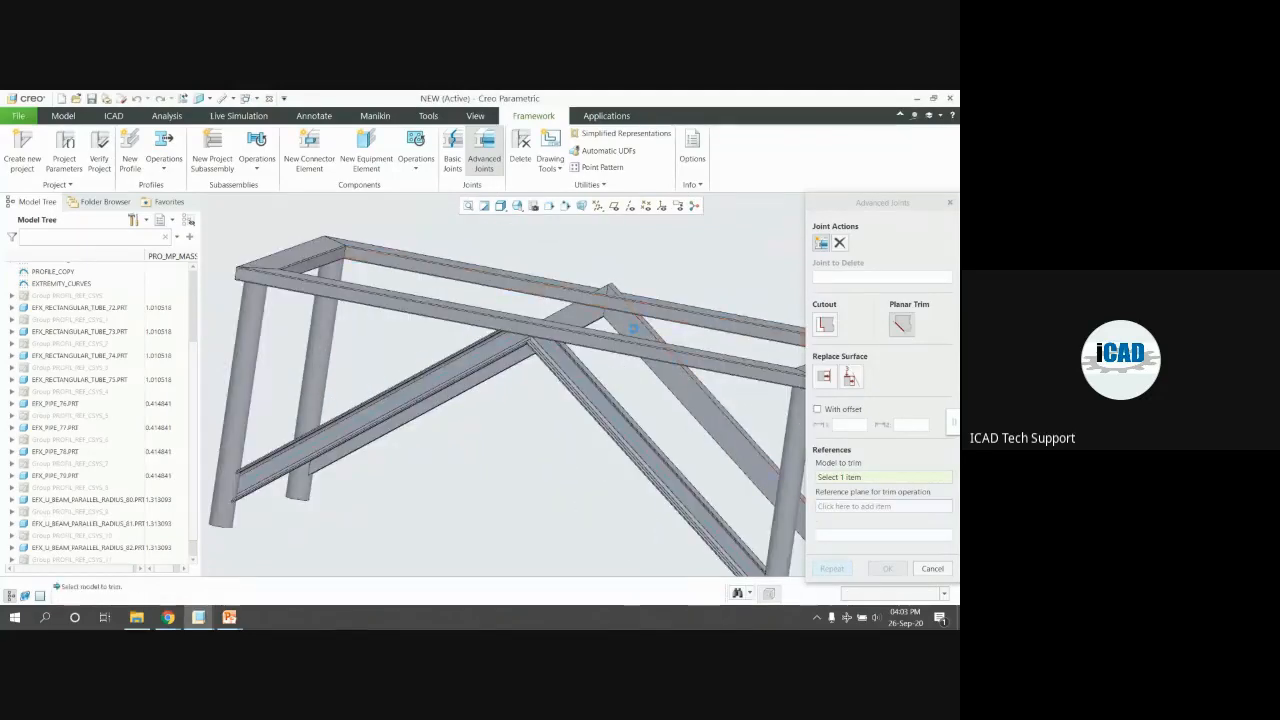
{"action": "scroll", "coordinate": [655, 290], "scroll_direction": "up", "scroll_amount": 5}
{"action": "left_click", "coordinate": [600, 372]}
{"action": "middle_click_drag", "start_coordinate": [600, 372], "coordinate": [600, 400]}
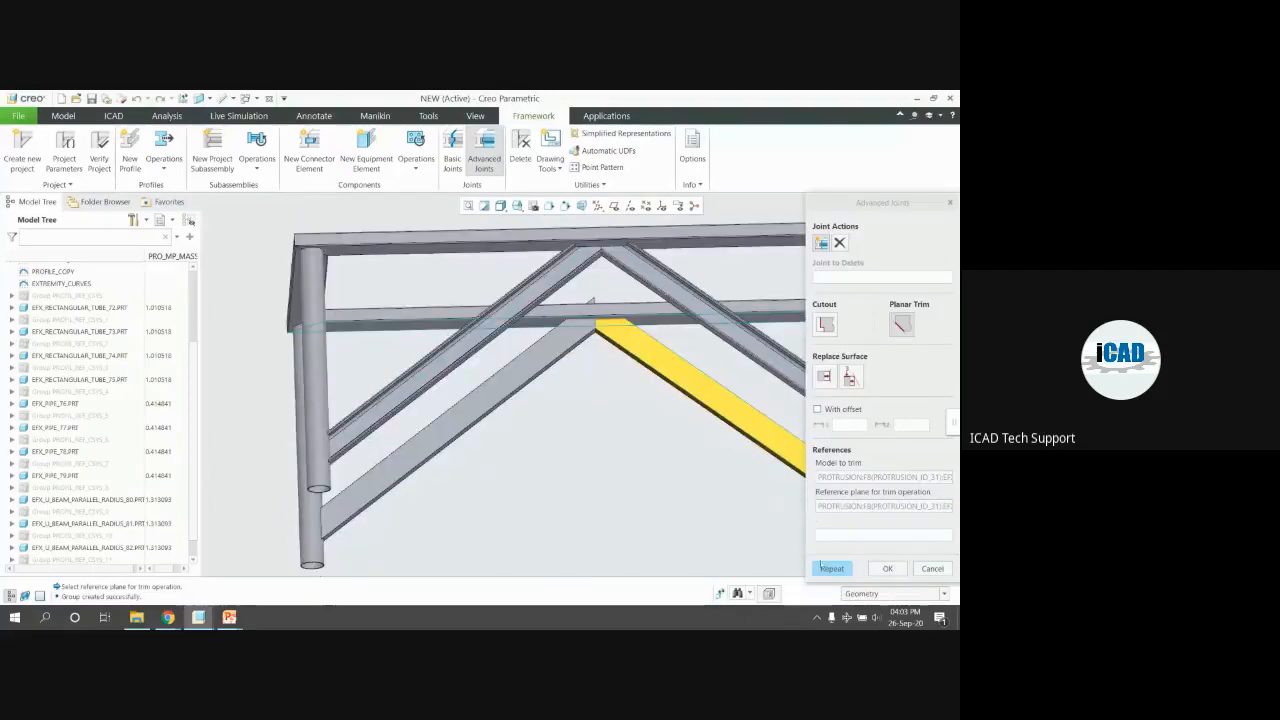
Trim one more diagonal brace against the horizontal beam face and finish the joints
{"action": "left_click", "coordinate": [822, 567]}
{"action": "left_click", "coordinate": [566, 341]}
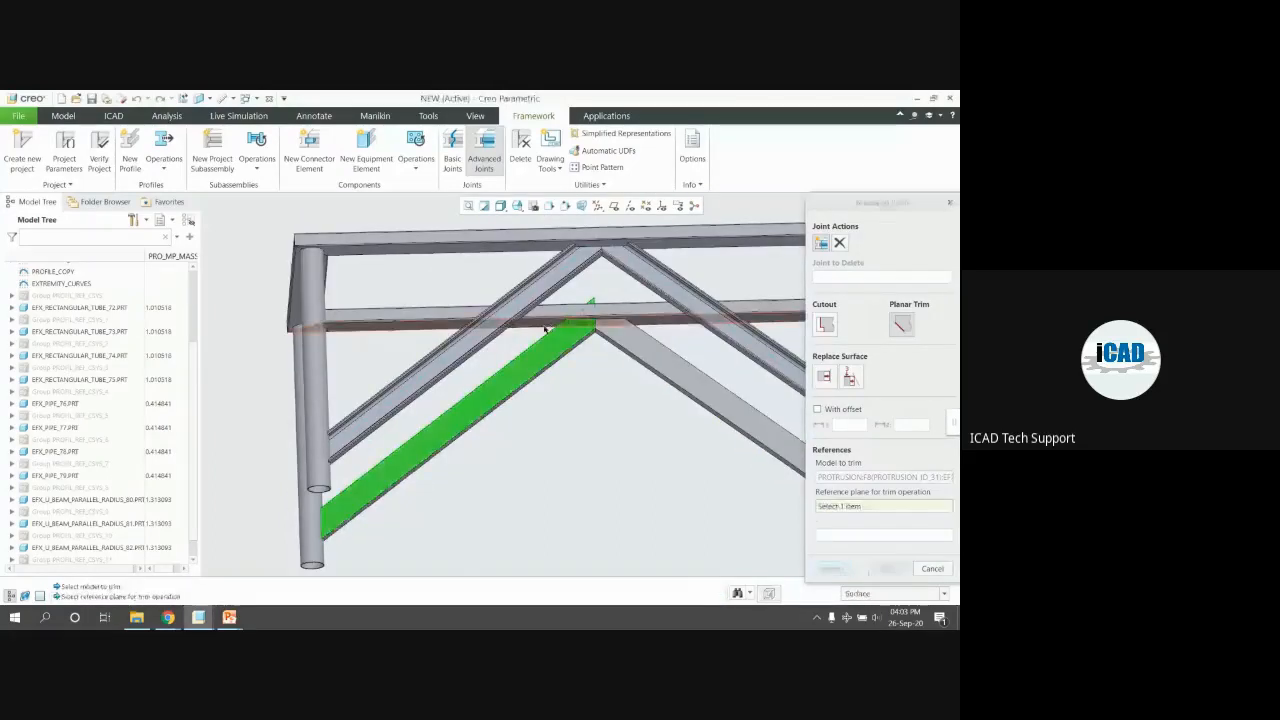
{"action": "scroll", "coordinate": [540, 313], "scroll_direction": "up", "scroll_amount": 4}
{"action": "left_click", "coordinate": [539, 313]}
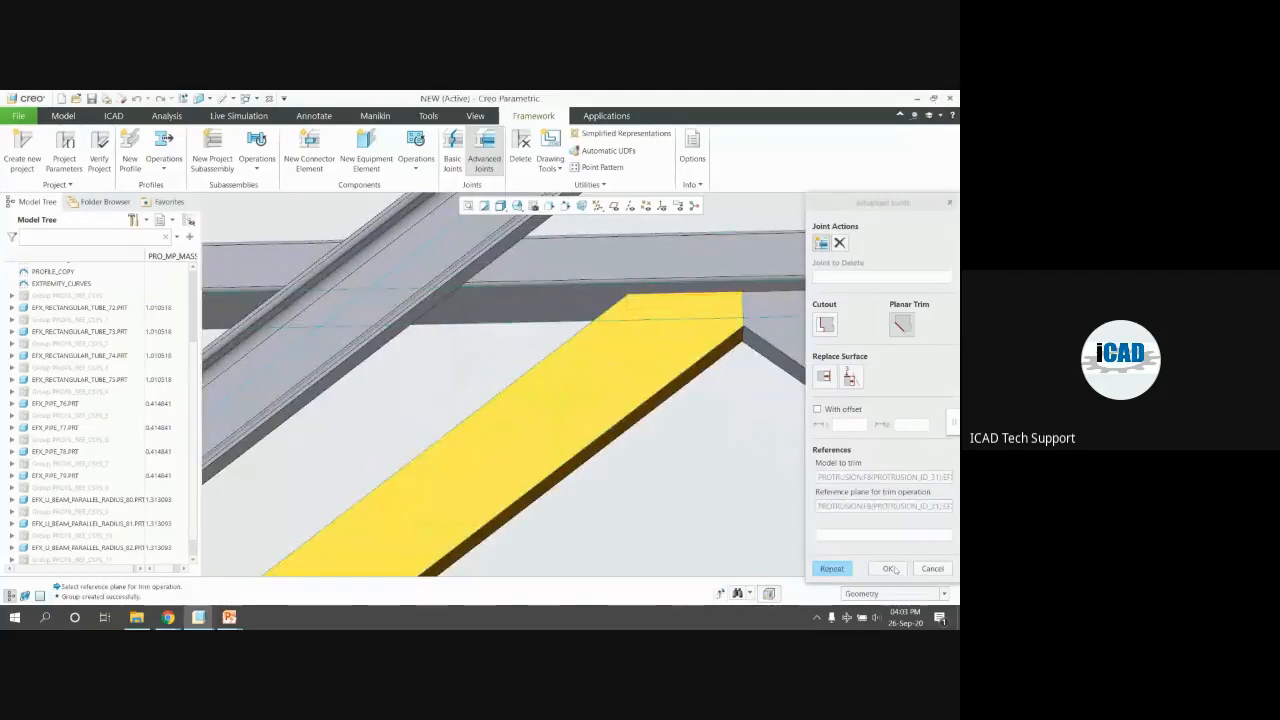
{"action": "left_click", "coordinate": [889, 568]}
Open U-beam brace part 81 alone to check its angled trim, then close it
{"action": "scroll", "coordinate": [575, 355], "scroll_direction": "down", "scroll_amount": 5}
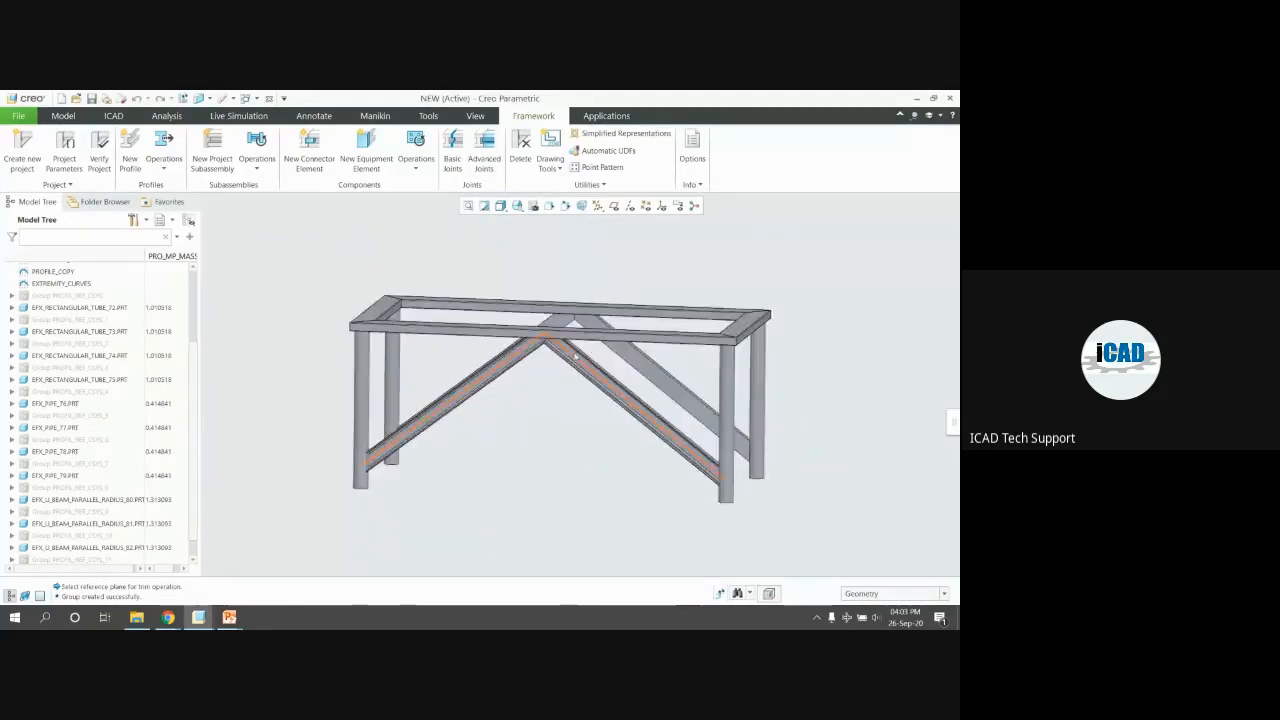
{"action": "scroll", "coordinate": [575, 355], "scroll_direction": "up", "scroll_amount": 5}
{"action": "left_click", "coordinate": [600, 240]}
{"action": "left_click", "coordinate": [606, 216]}
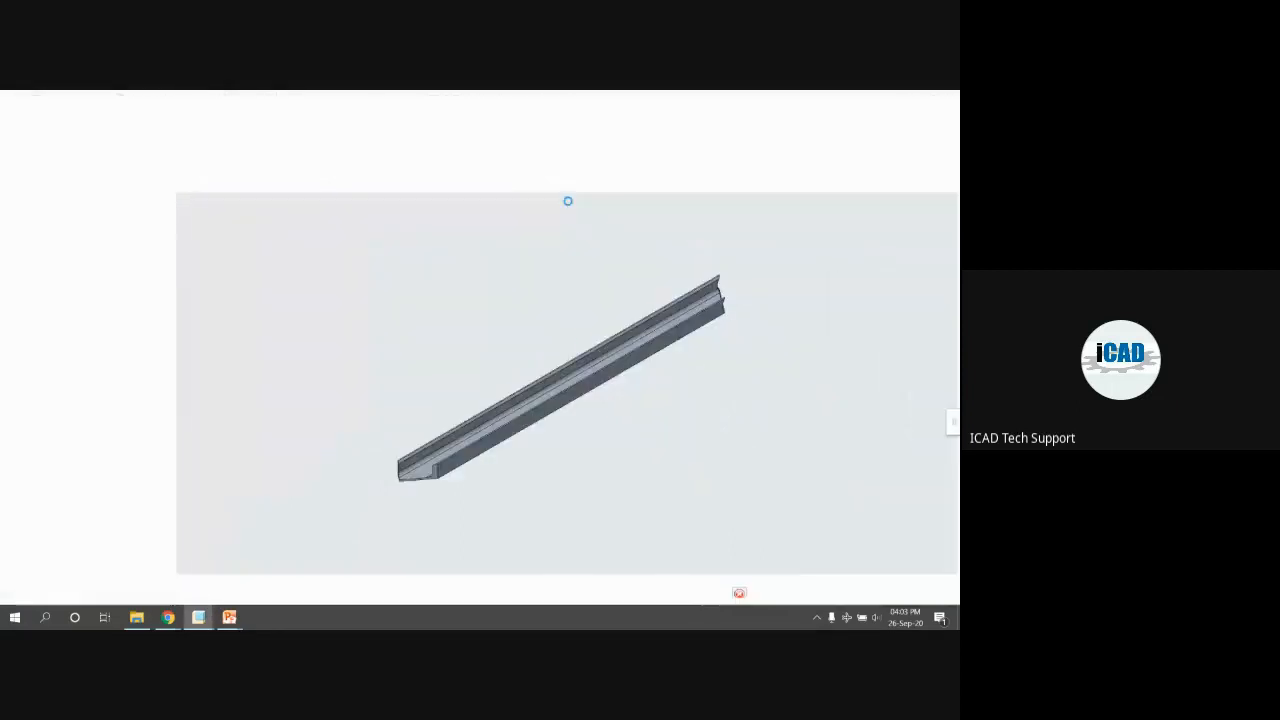
{"action": "scroll", "coordinate": [410, 485], "scroll_direction": "up", "scroll_amount": 6}
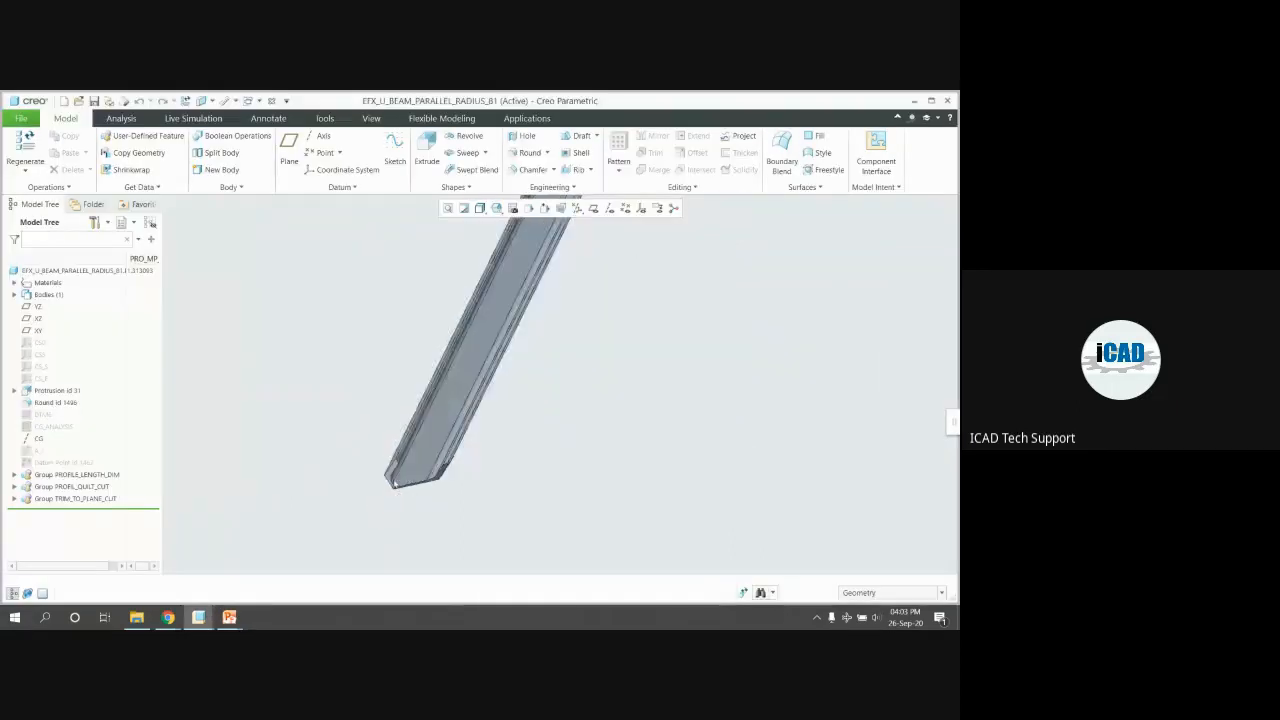
{"action": "scroll", "coordinate": [358, 468], "scroll_direction": "down", "scroll_amount": 5}
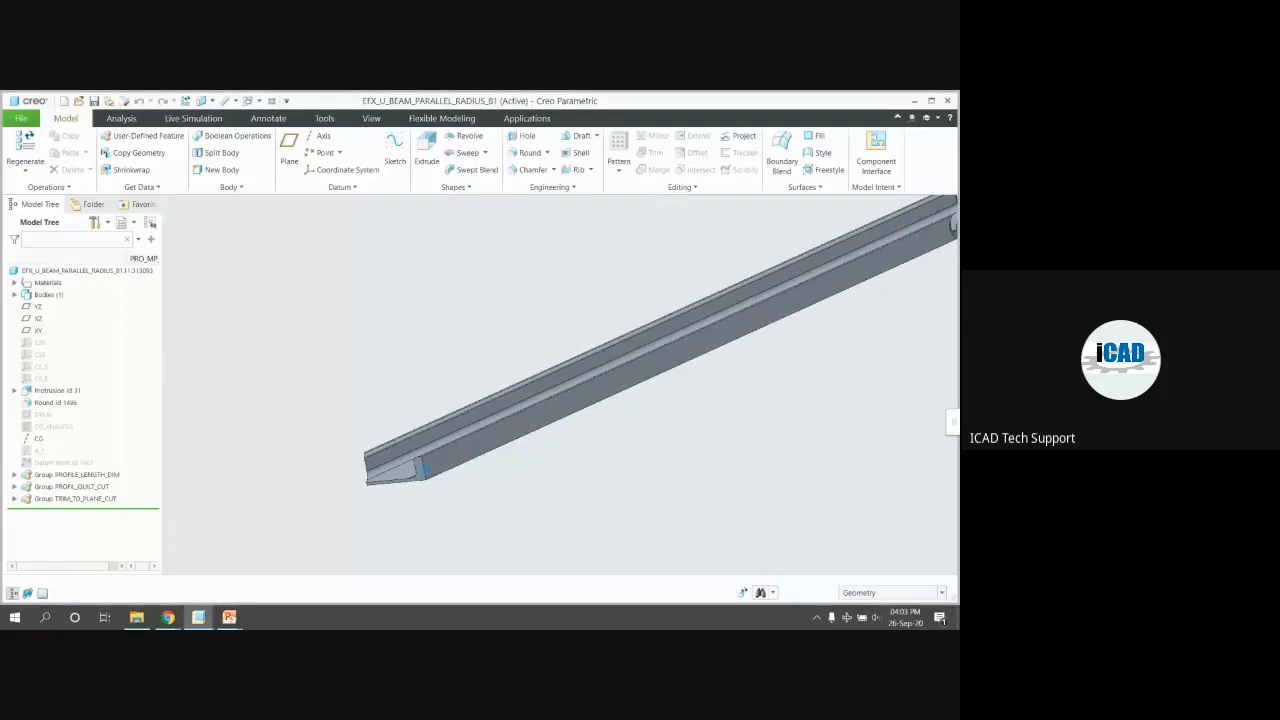
{"action": "key", "text": "ctrl+w"}
Reset the assembly orientation and orbit the frame to a steep top view
{"action": "key", "text": "ctrl+d"}
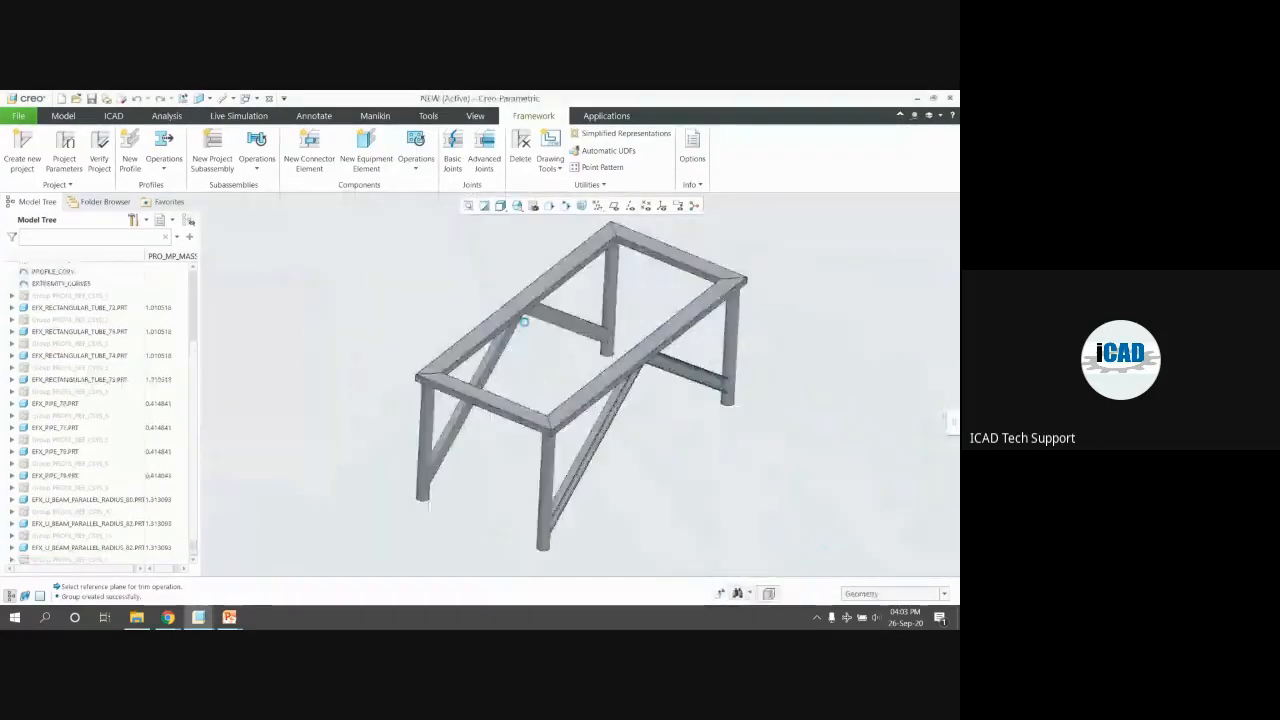
{"action": "scroll", "coordinate": [529, 324], "scroll_direction": "up", "scroll_amount": 1}
{"action": "middle_click_drag", "start_coordinate": [529, 324], "coordinate": [604, 324]}
{"action": "scroll", "coordinate": [679, 288], "scroll_direction": "up", "scroll_amount": 1}
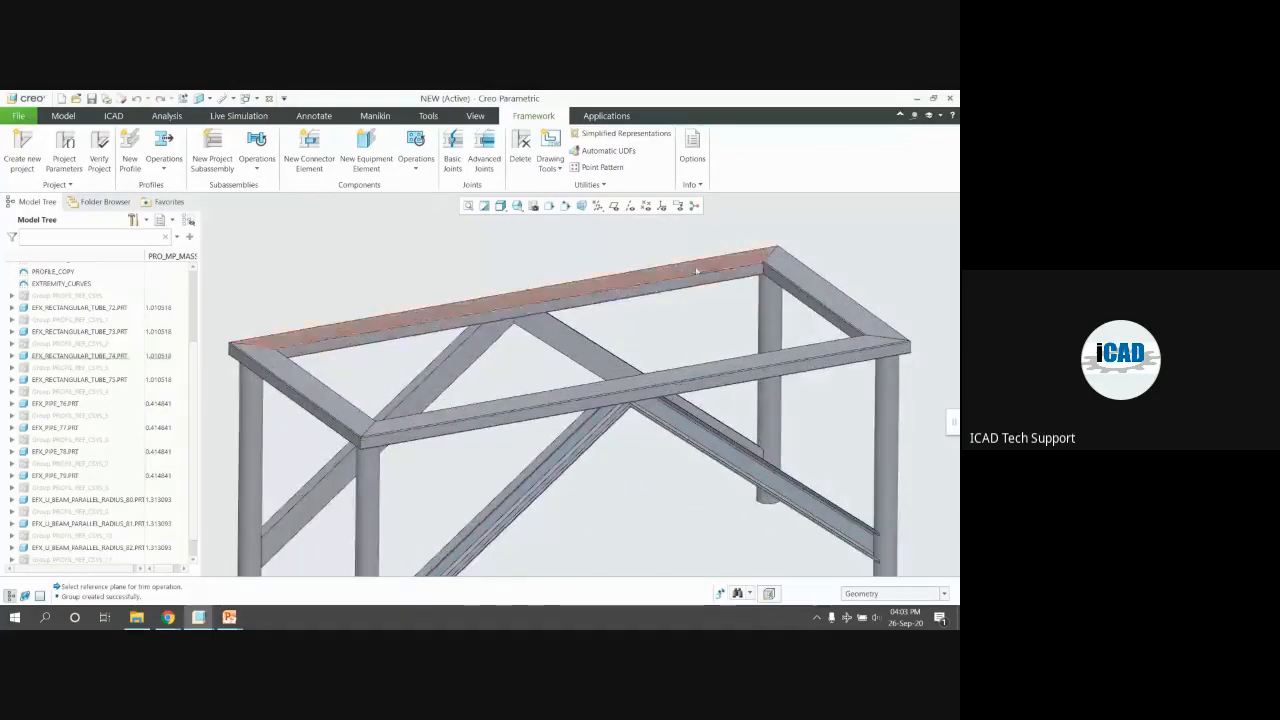
{"action": "middle_click_drag", "start_coordinate": [692, 267], "coordinate": [694, 281]}
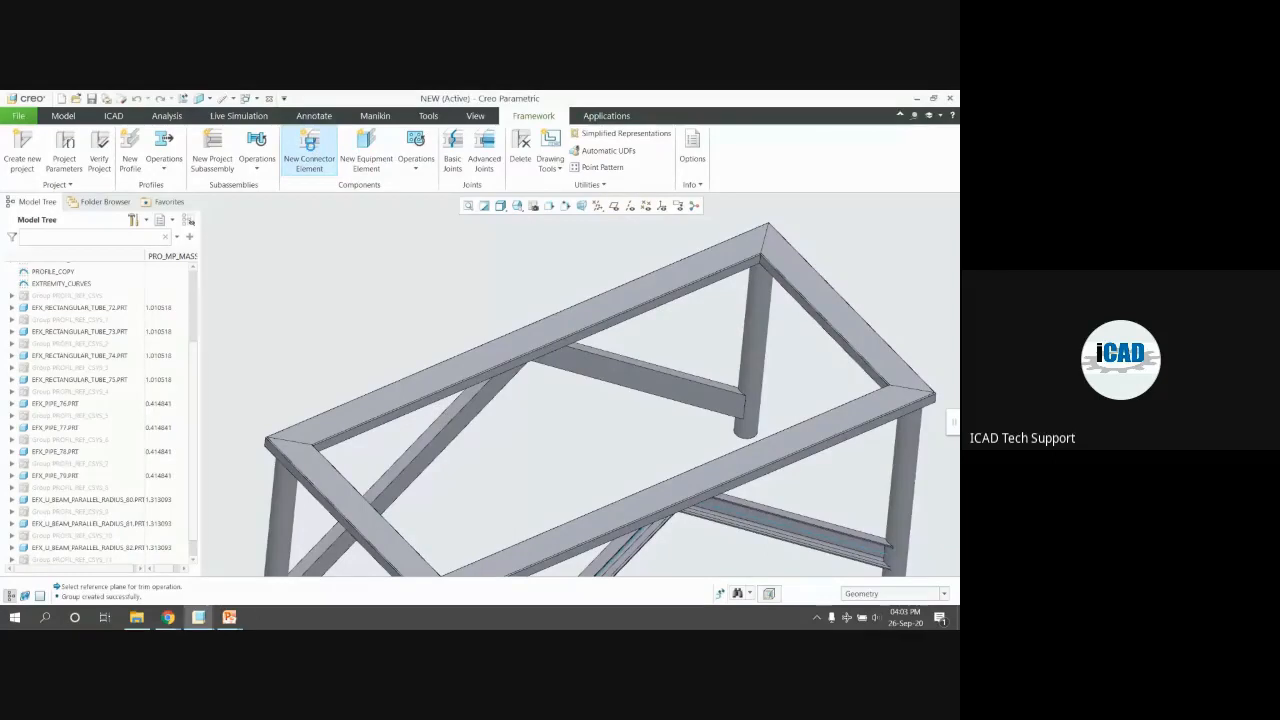
Choose the ENDPLATE ALIGN SIZE connector from the NONSTANDARD connector library
{"action": "left_click", "coordinate": [309, 145]}
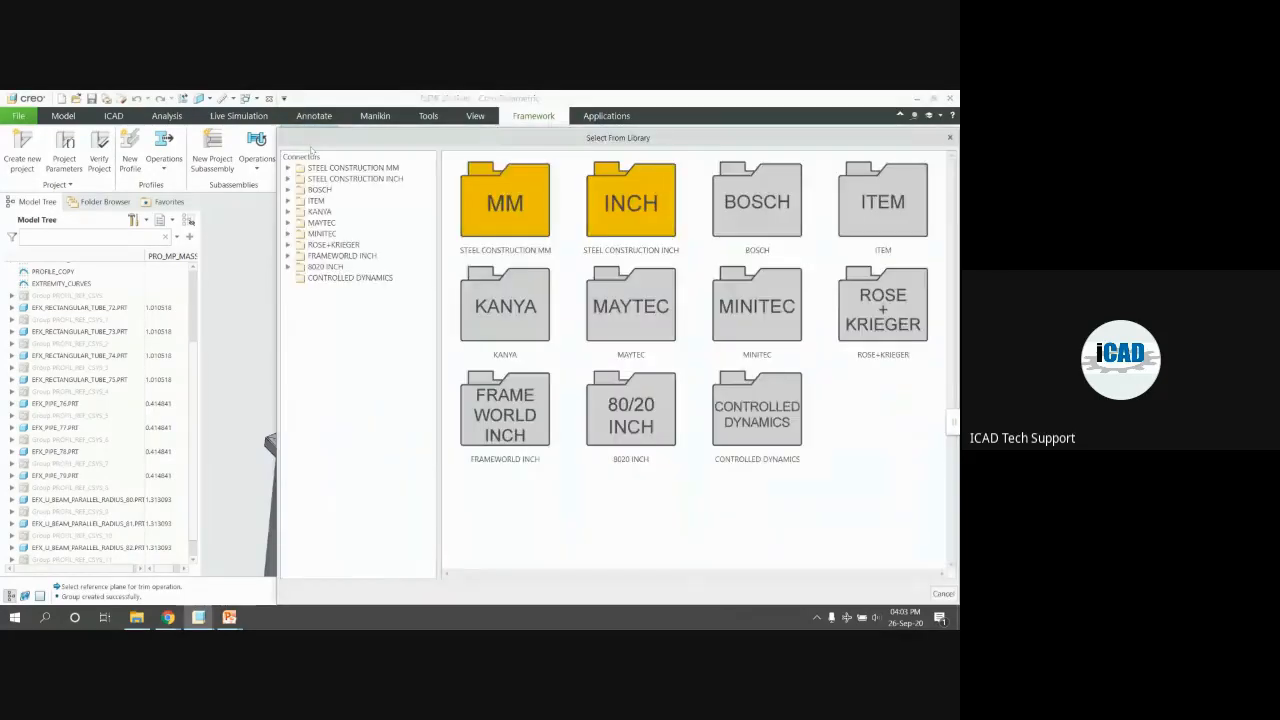
{"action": "left_click", "coordinate": [500, 211]}
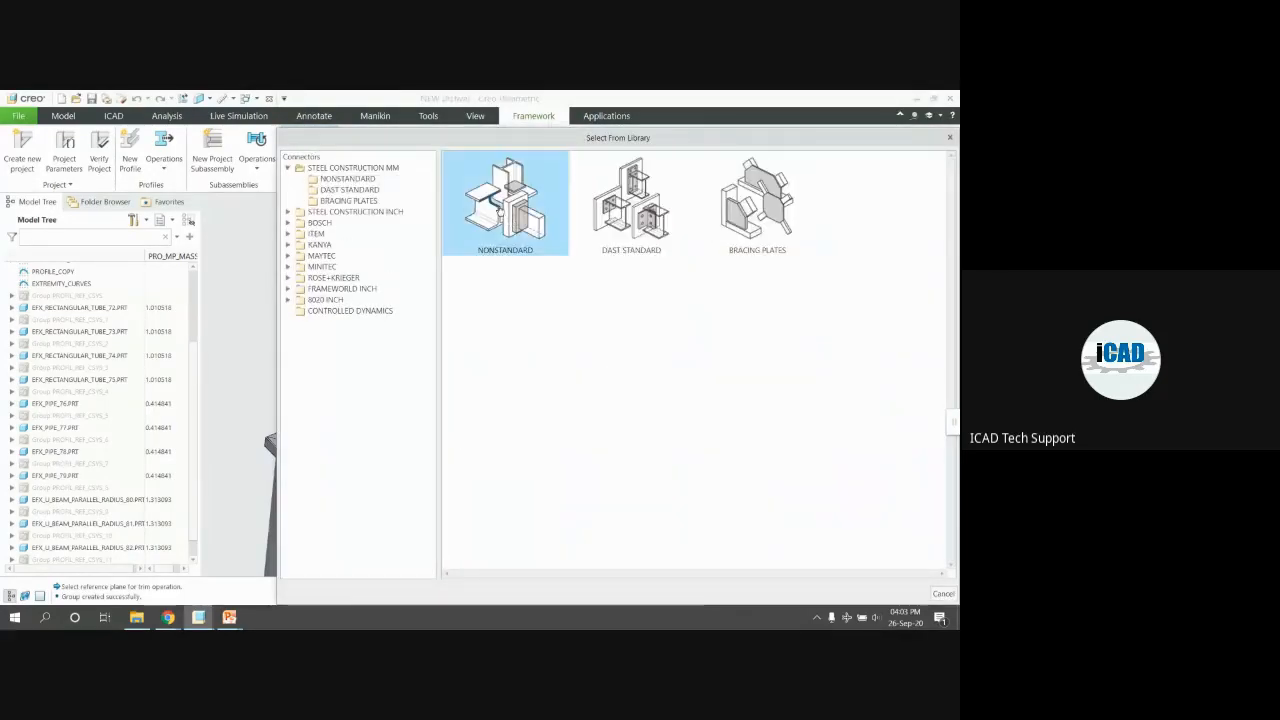
{"action": "double_click", "coordinate": [500, 211]}
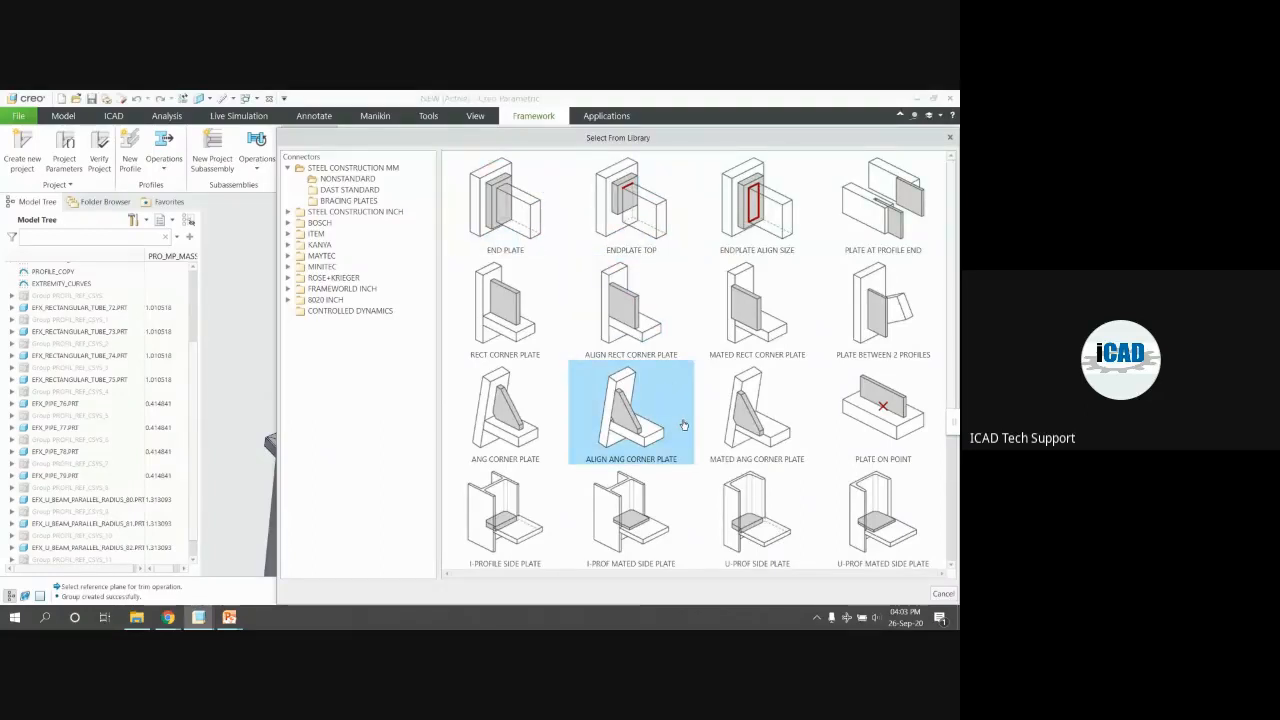
{"action": "scroll", "coordinate": [760, 445], "scroll_direction": "down", "scroll_amount": 2}
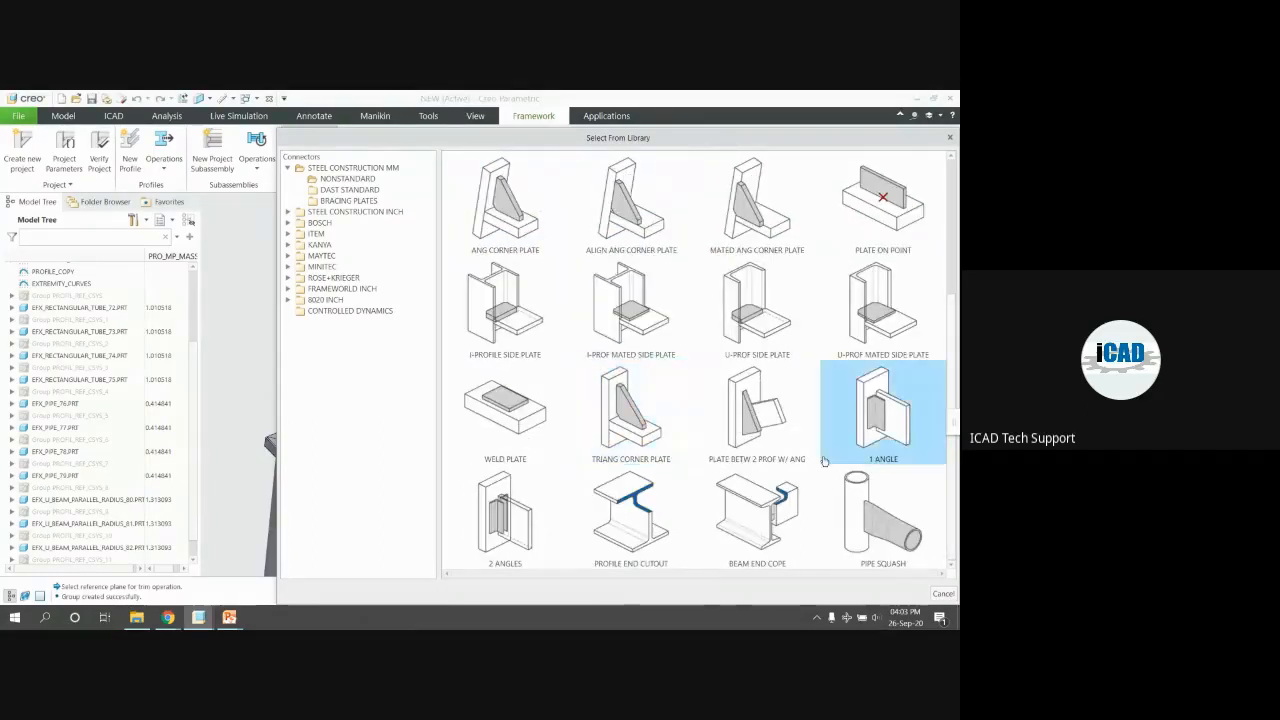
{"action": "scroll", "coordinate": [717, 391], "scroll_direction": "up", "scroll_amount": 2}
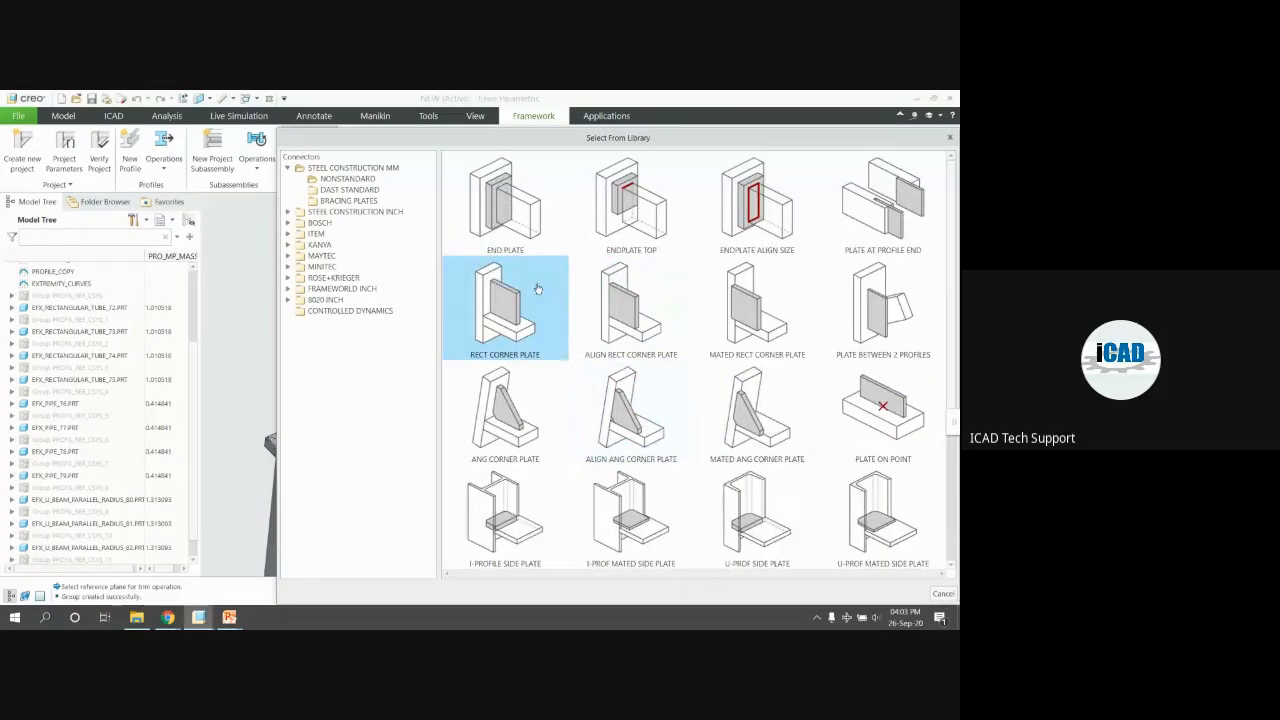
{"action": "double_click", "coordinate": [779, 222]}
Pick the pipe as profile top and preview the end plate despite missing references
{"action": "scroll", "coordinate": [640, 366], "scroll_direction": "up", "scroll_amount": 8}
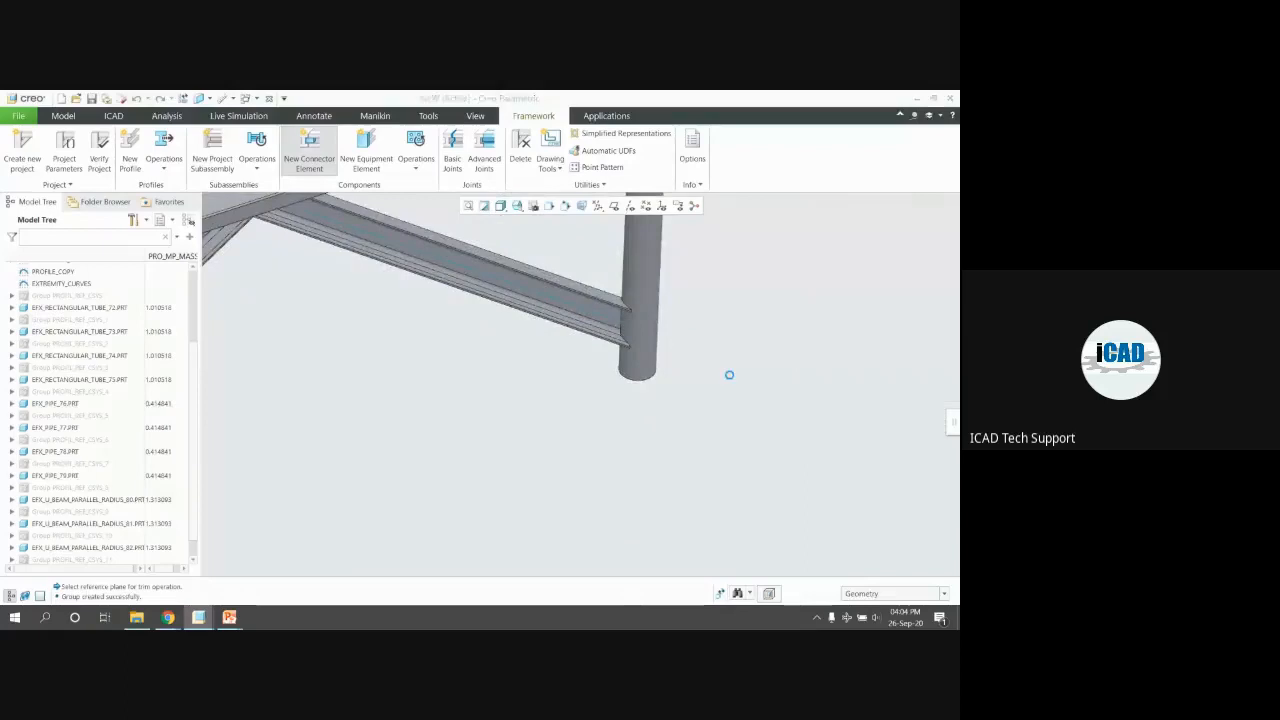
{"action": "left_click", "coordinate": [641, 367]}
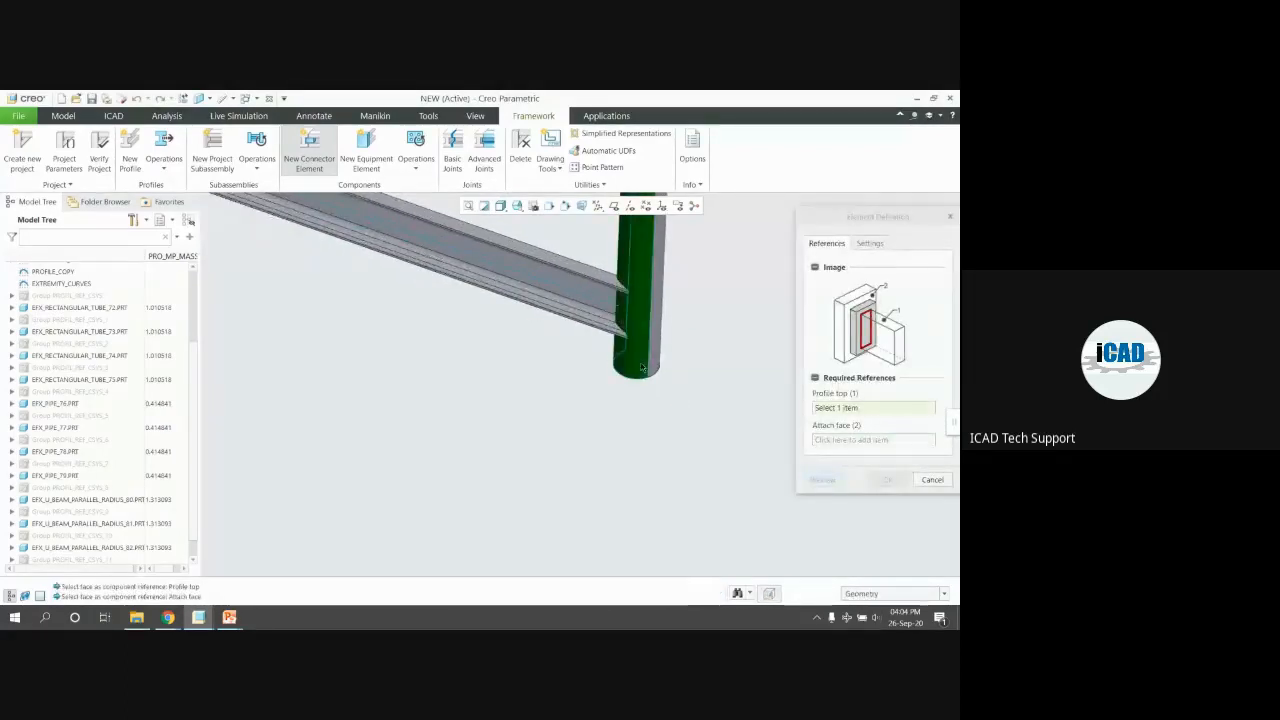
{"action": "left_click", "coordinate": [822, 480]}
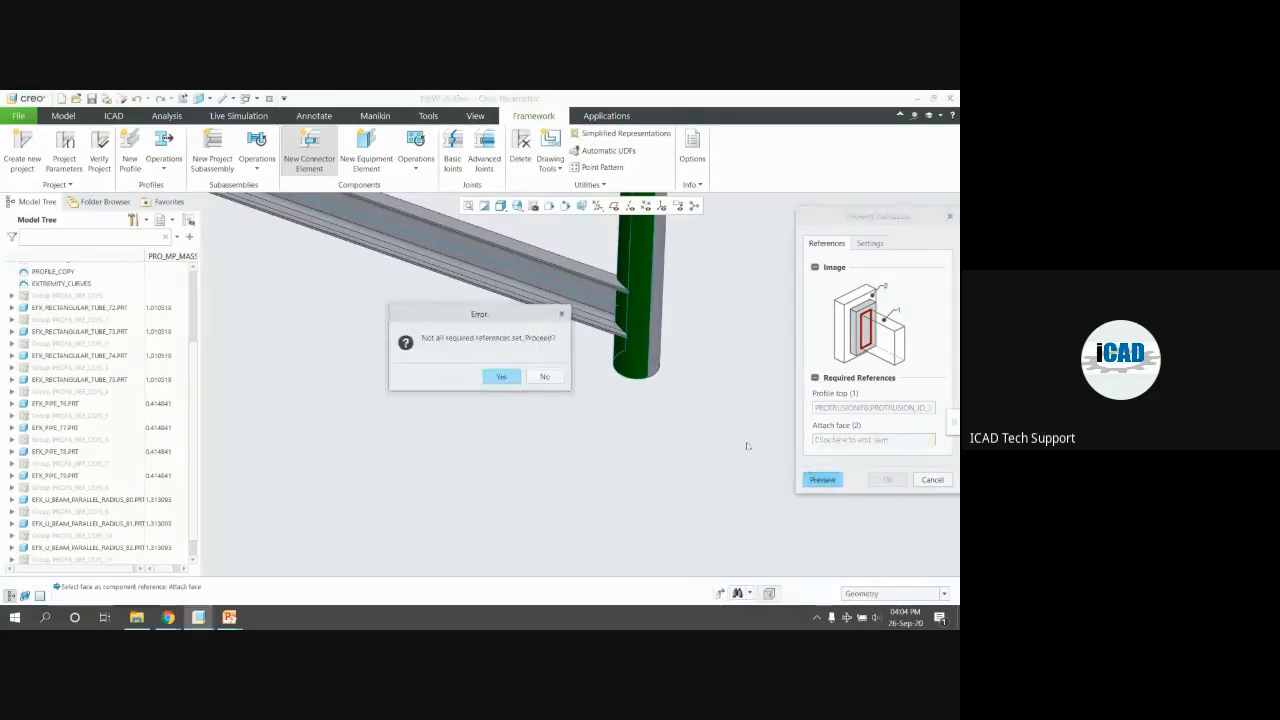
{"action": "left_click", "coordinate": [500, 377]}
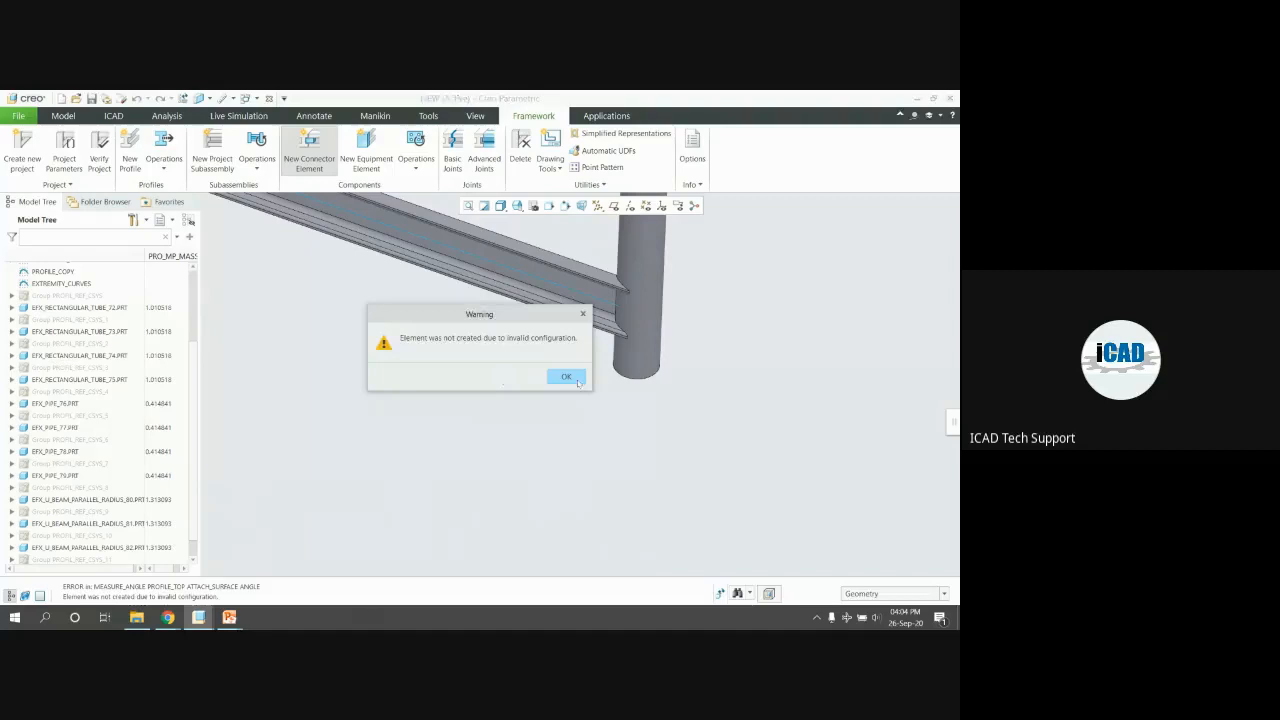
{"action": "left_click", "coordinate": [576, 381]}
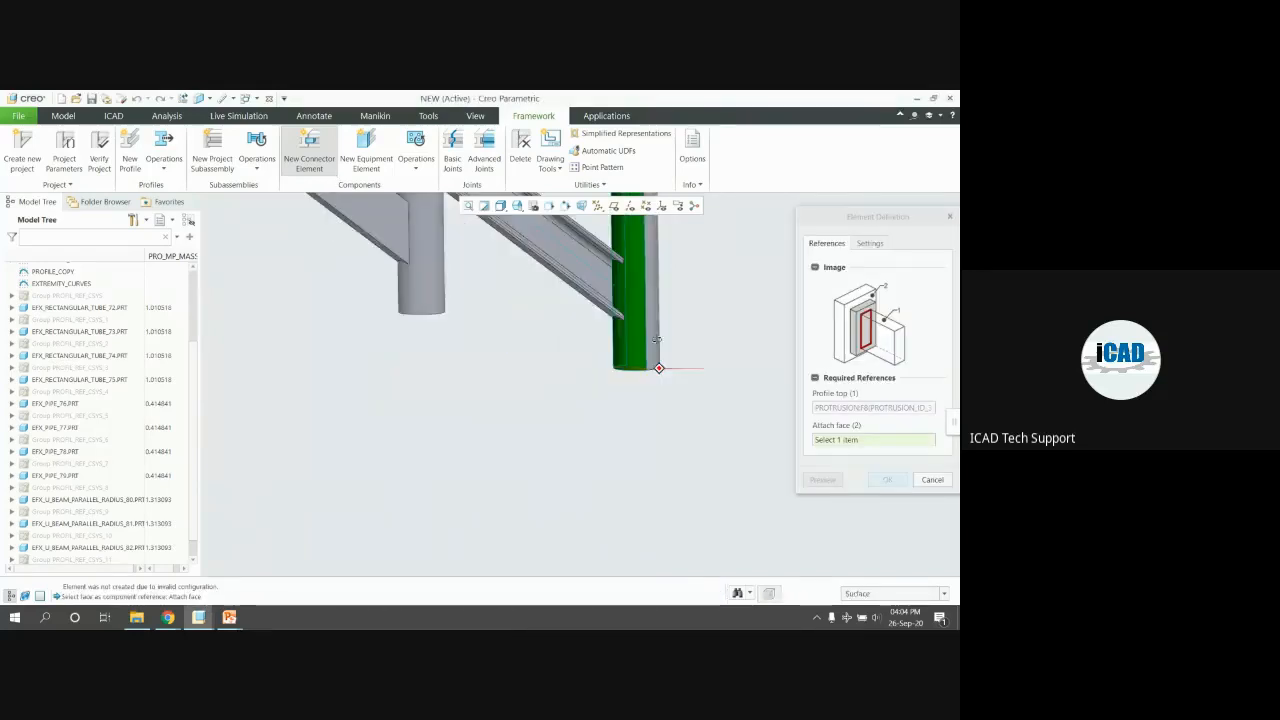
Pick the pipe end and surface references, then cancel the invalid end-plate connector definition
{"action": "left_click", "coordinate": [657, 340]}
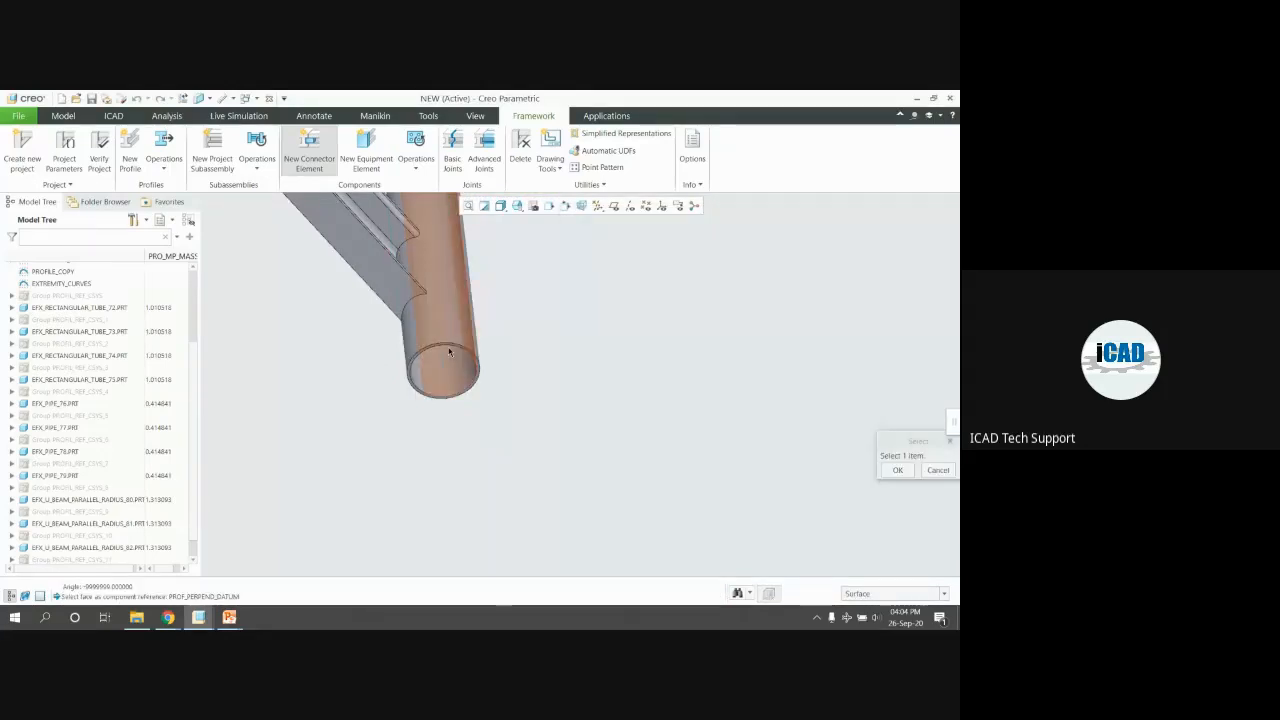
{"action": "left_click", "coordinate": [479, 360]}
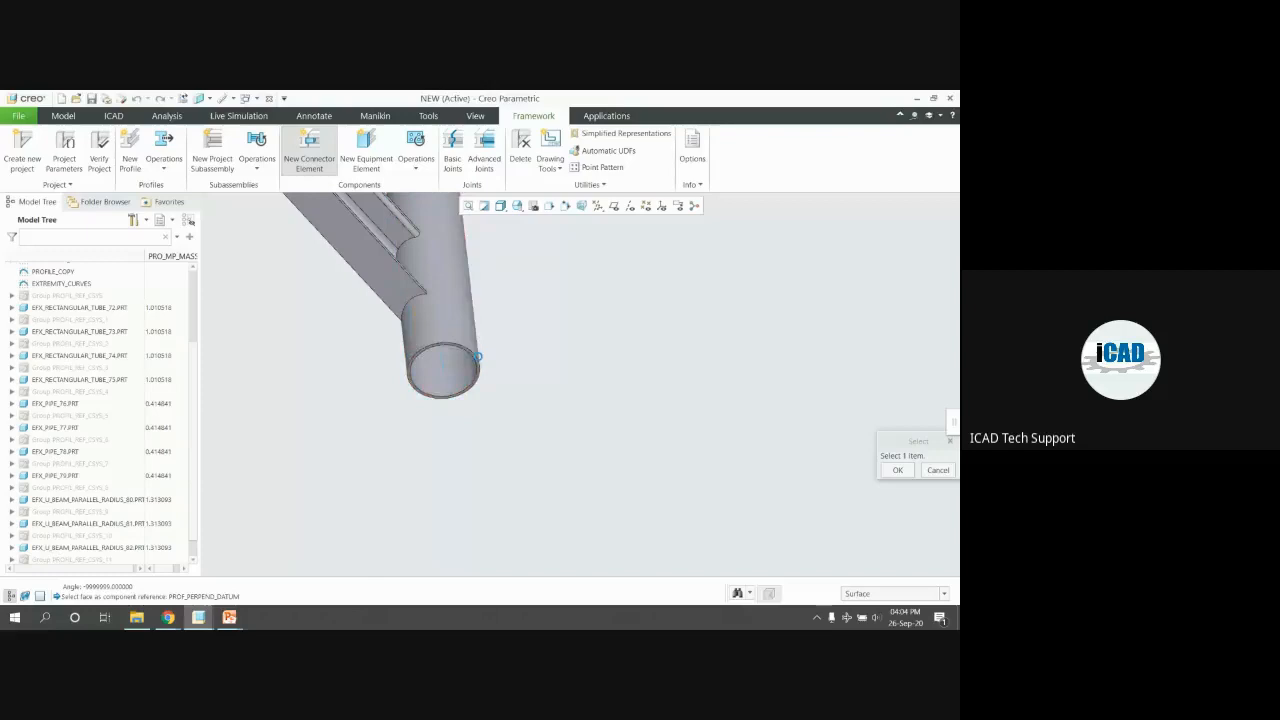
{"action": "left_click", "coordinate": [556, 376]}
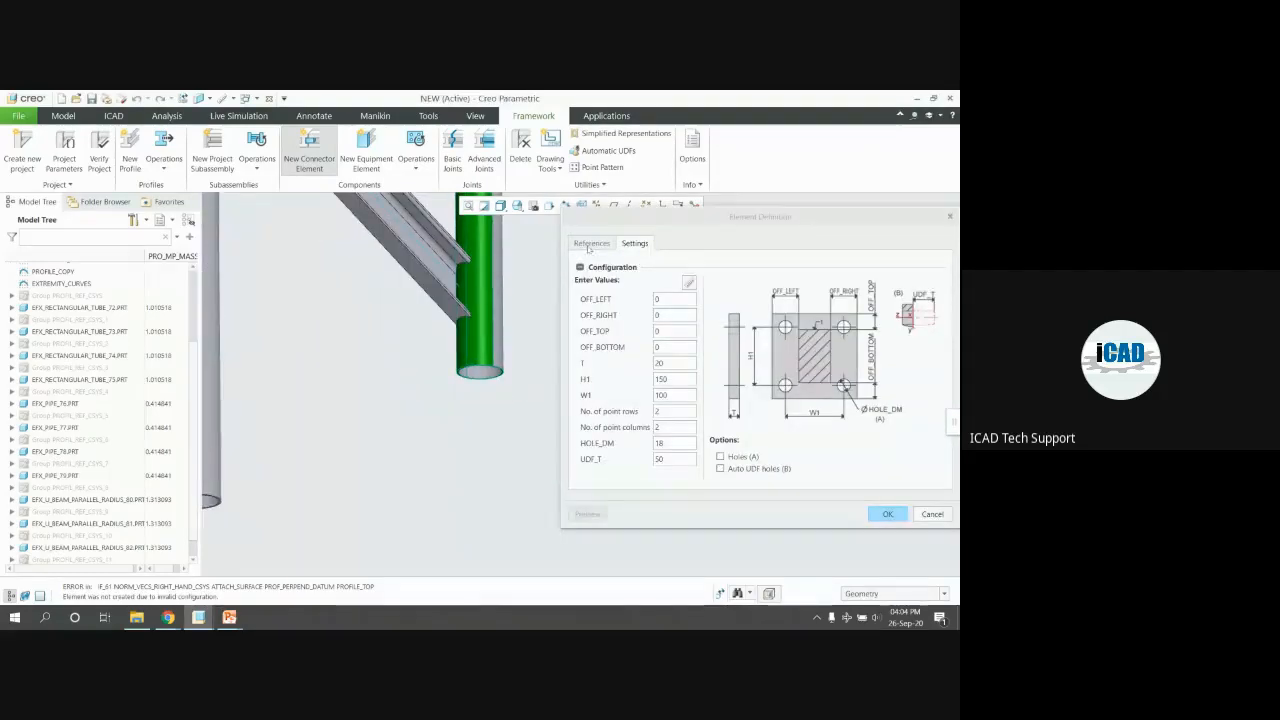
{"action": "left_click", "coordinate": [591, 243]}
{"action": "left_click", "coordinate": [929, 472]}
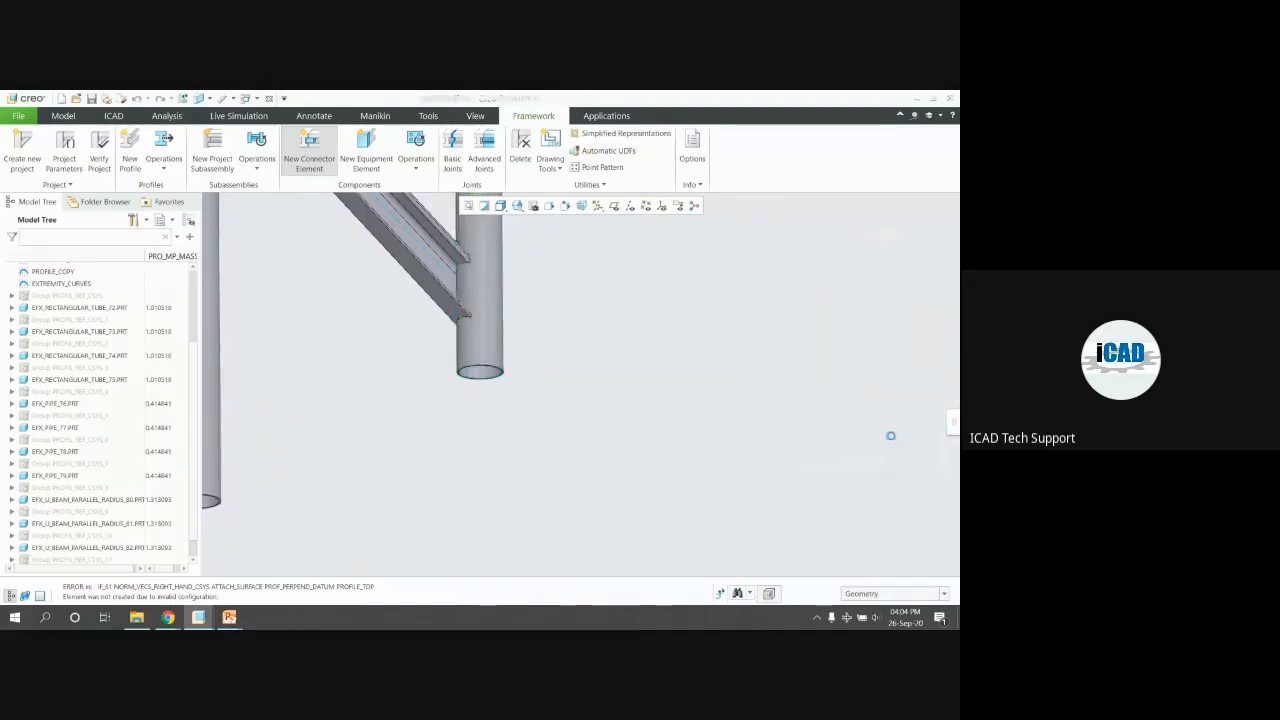
{"action": "left_click", "coordinate": [890, 300]}
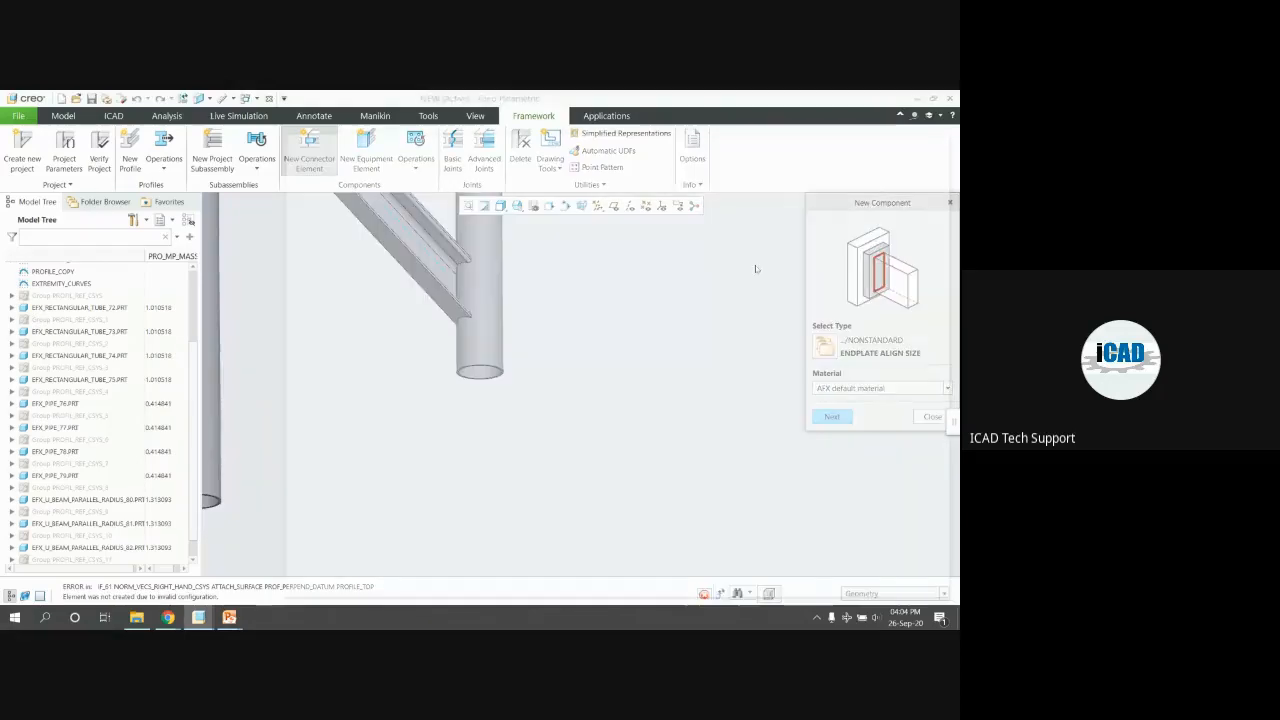
Start an END PLATE connector with the green pipe leg as profile top
{"action": "left_click", "coordinate": [620, 243]}
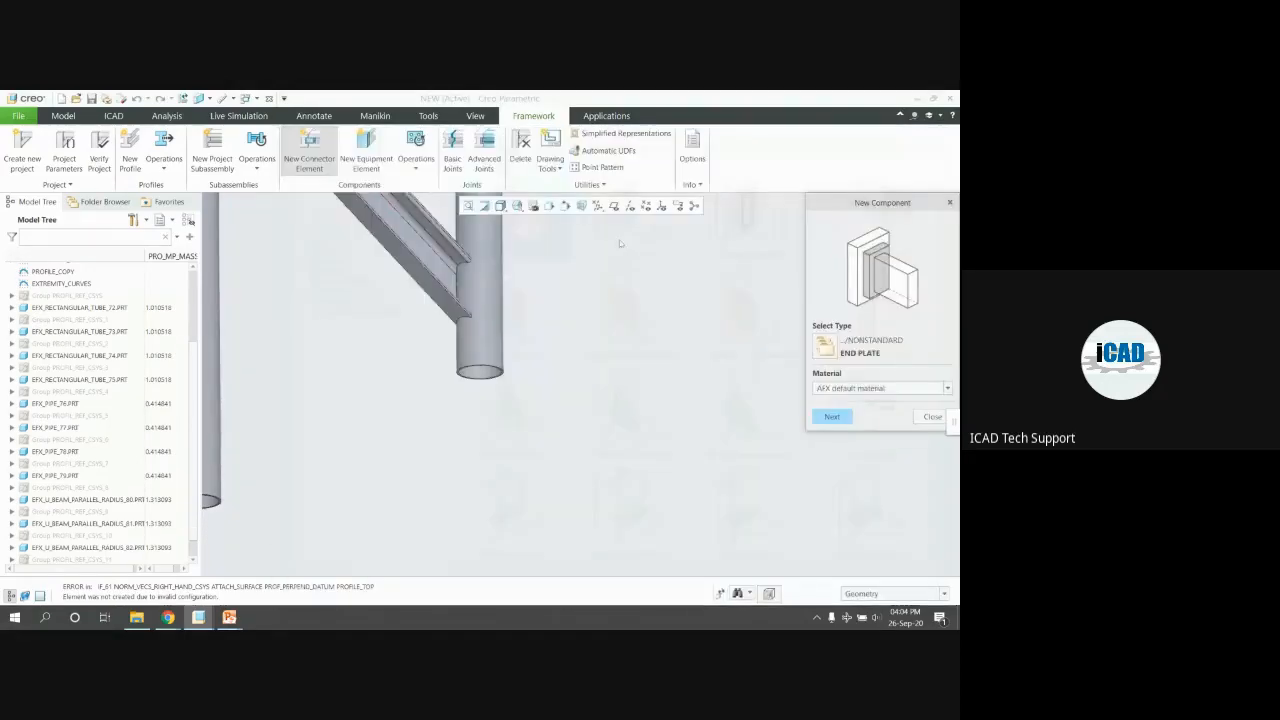
{"action": "left_click", "coordinate": [832, 416]}
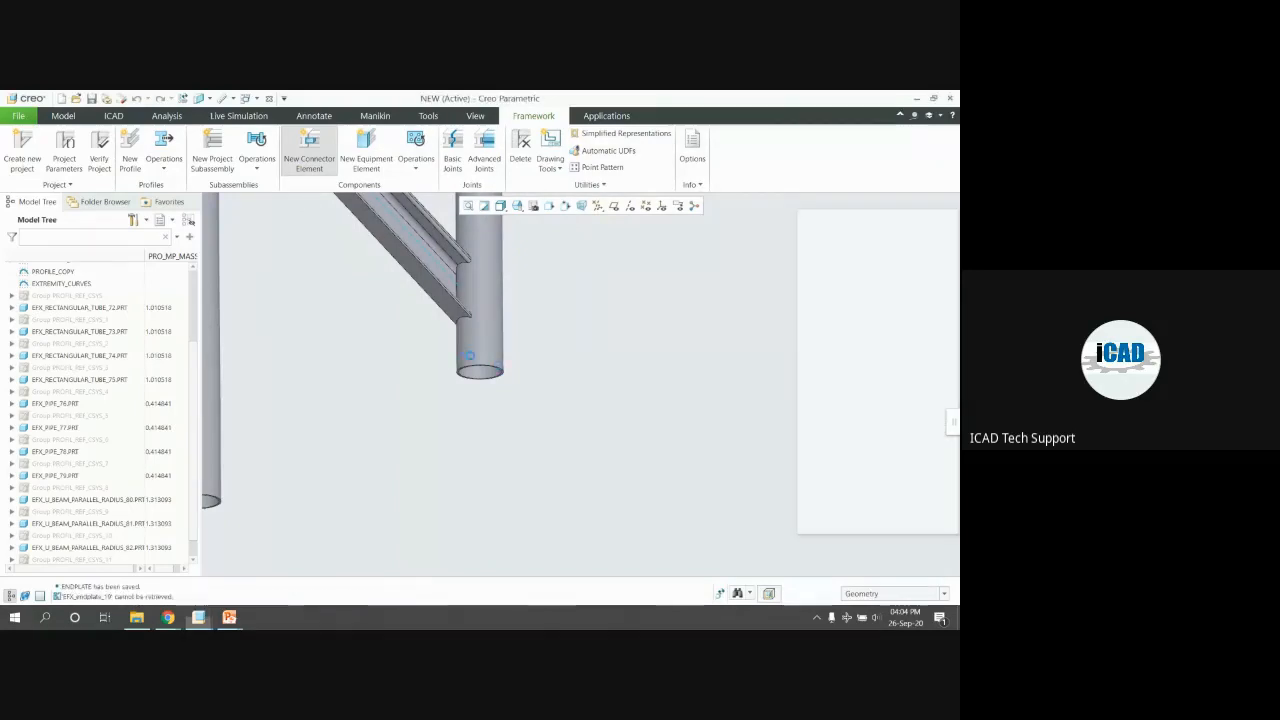
{"action": "left_click", "coordinate": [480, 369]}
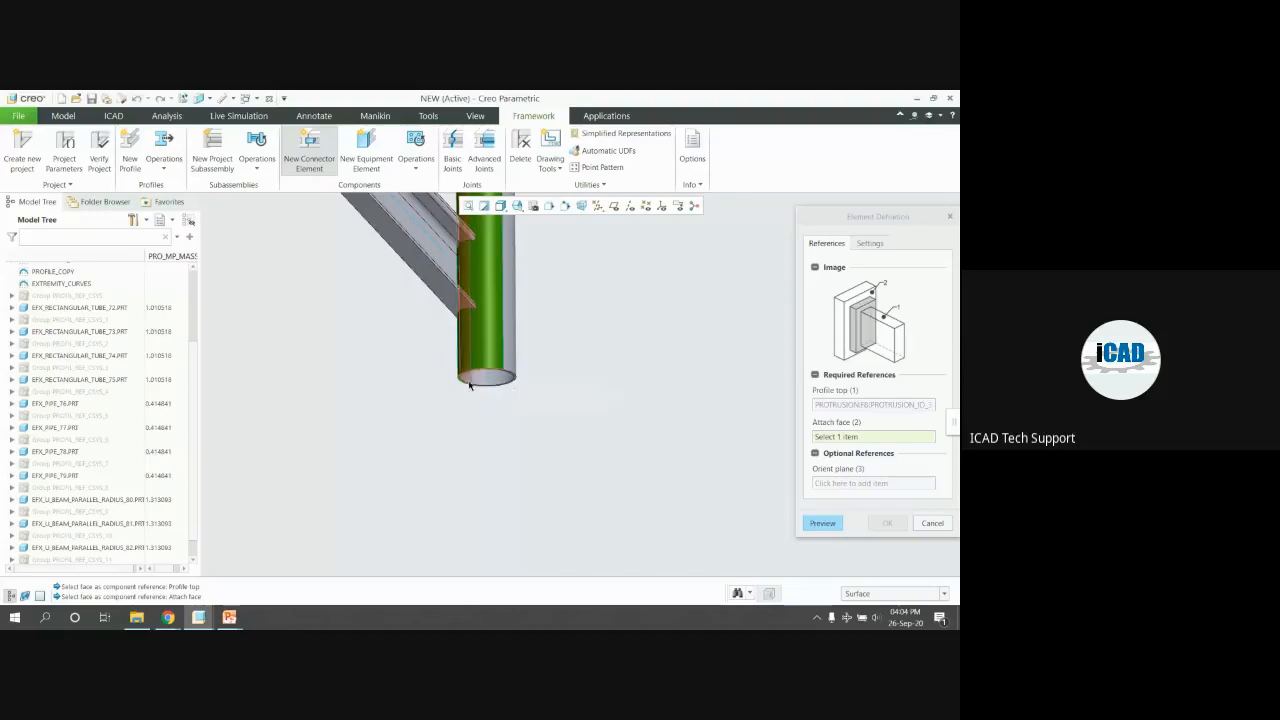
{"action": "scroll", "coordinate": [530, 378], "scroll_direction": "down", "scroll_amount": 4}
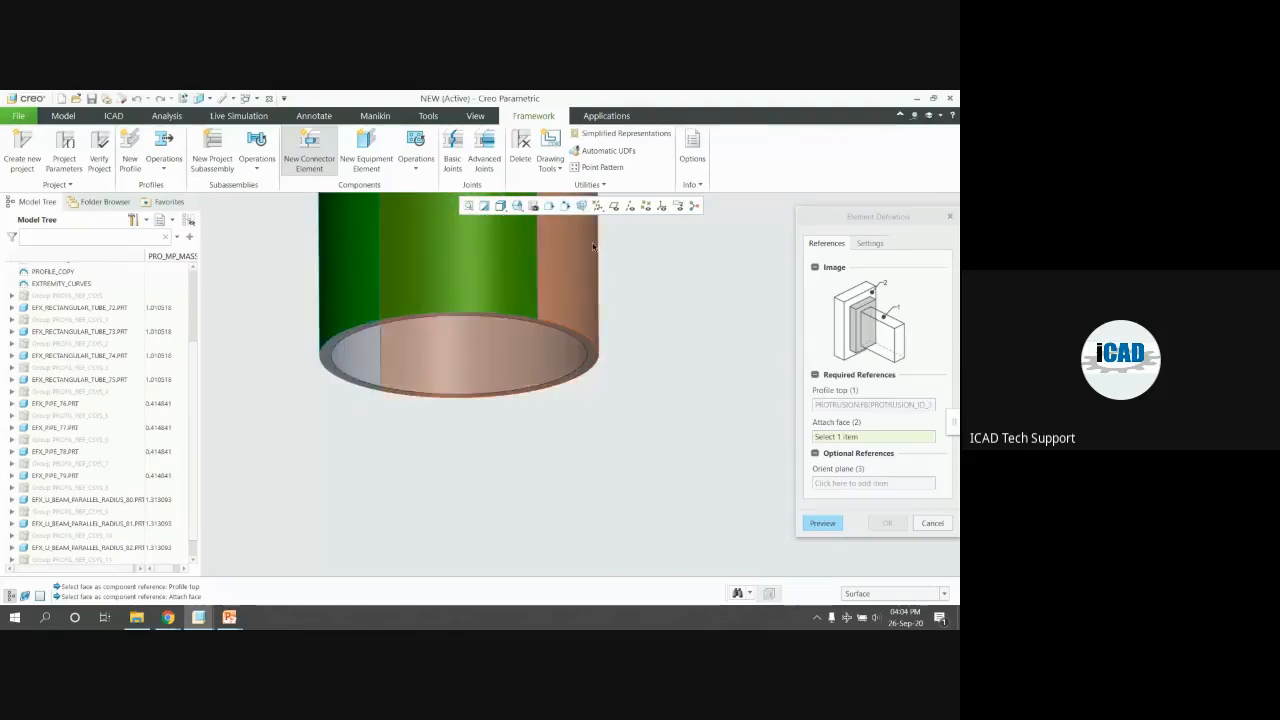
{"action": "scroll", "coordinate": [594, 248], "scroll_direction": "up", "scroll_amount": 6}
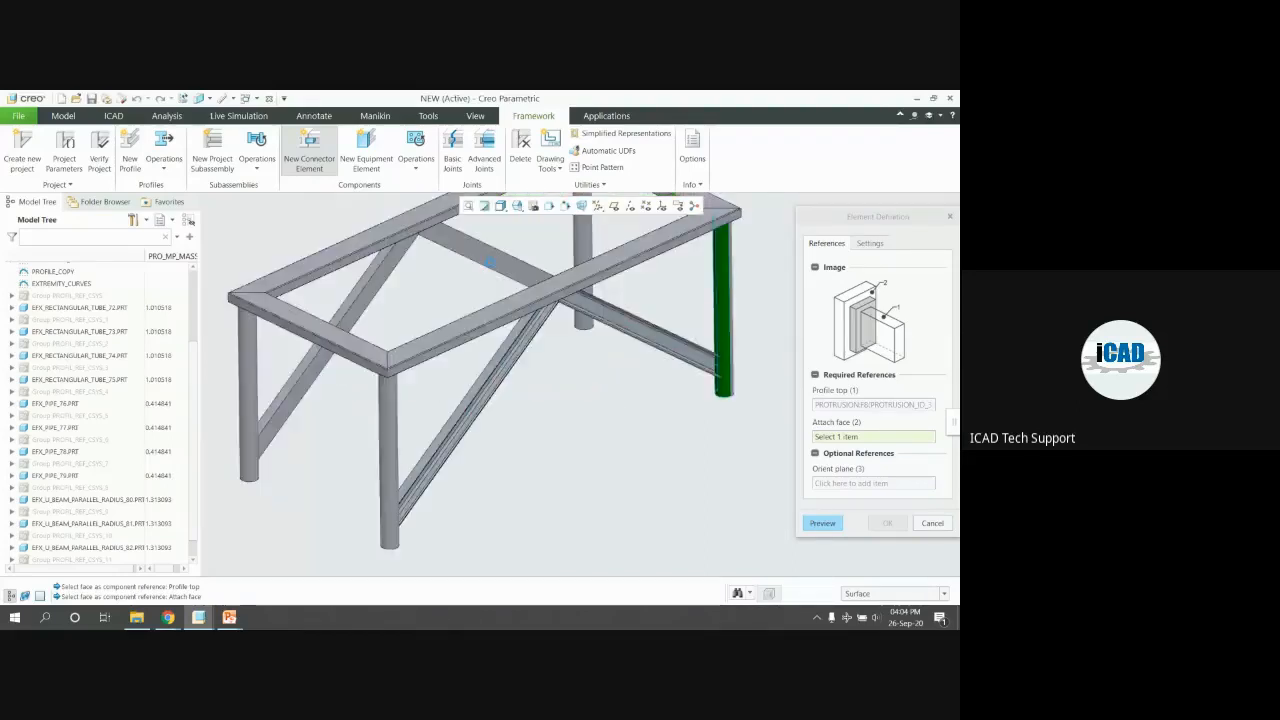
{"action": "scroll", "coordinate": [566, 320], "scroll_direction": "down", "scroll_amount": 6}
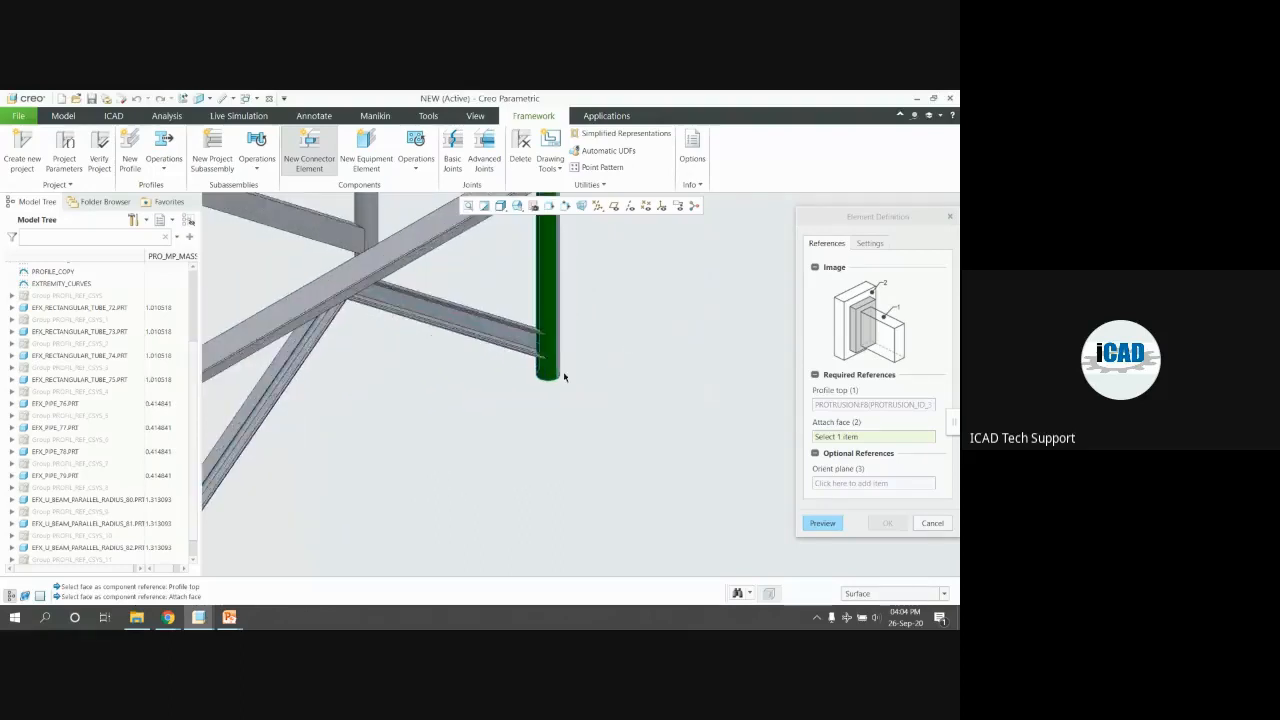
{"action": "middle_click_drag", "start_coordinate": [558, 376], "coordinate": [563, 334]}
Attach the end plate to the TABLE HEIGHT datum plane, then dismiss the failure and exit
{"action": "left_click", "coordinate": [610, 206]}
{"action": "left_click", "coordinate": [611, 372]}
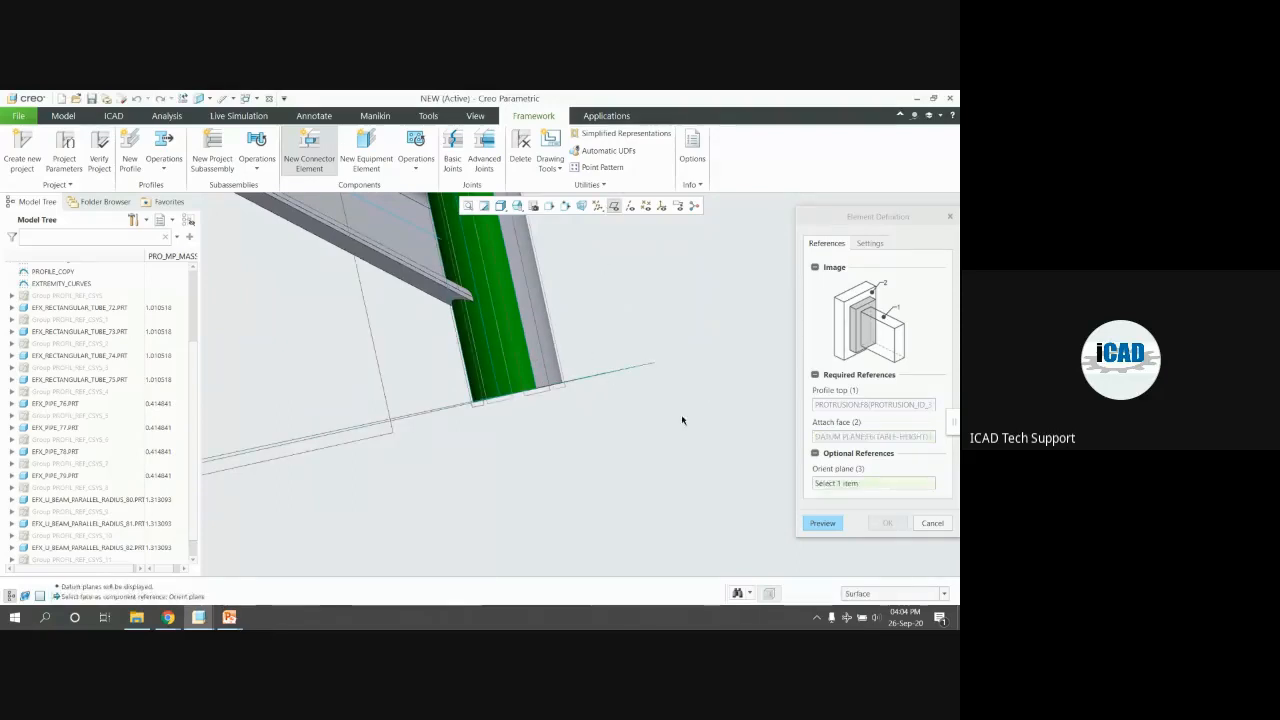
{"action": "middle_click", "coordinate": [682, 416]}
{"action": "left_click", "coordinate": [897, 470]}
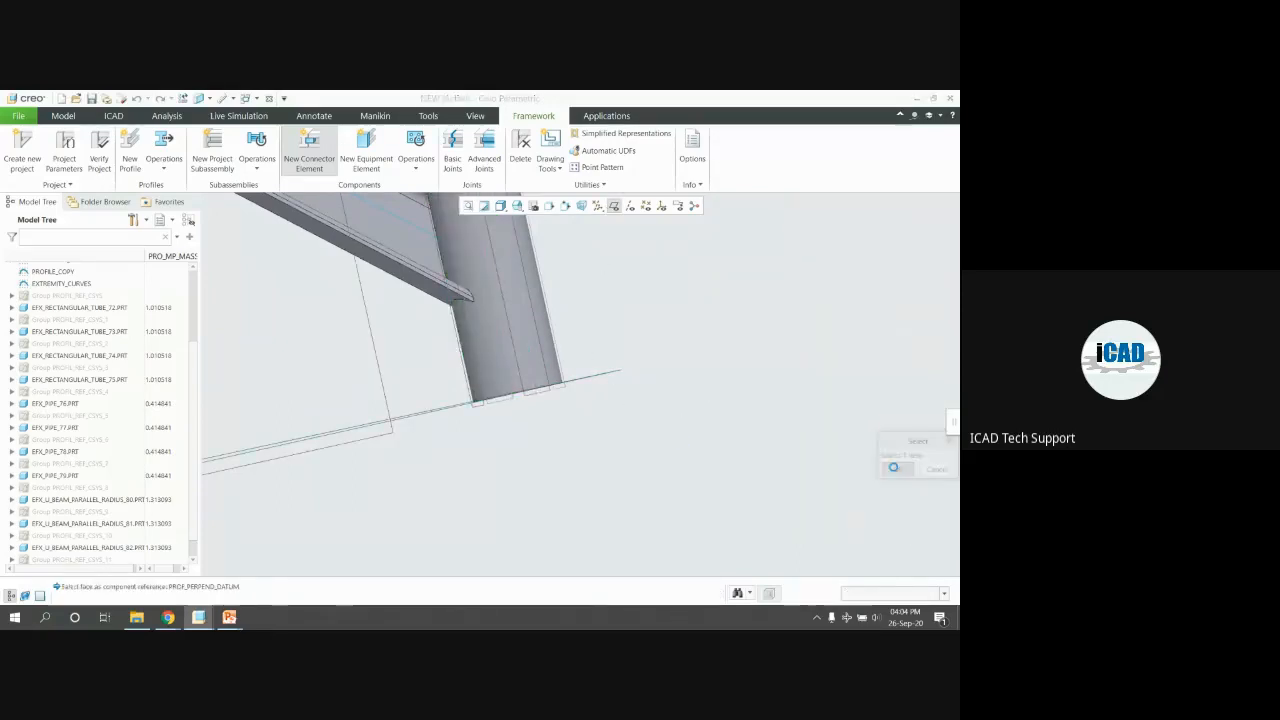
{"action": "left_click", "coordinate": [559, 377]}
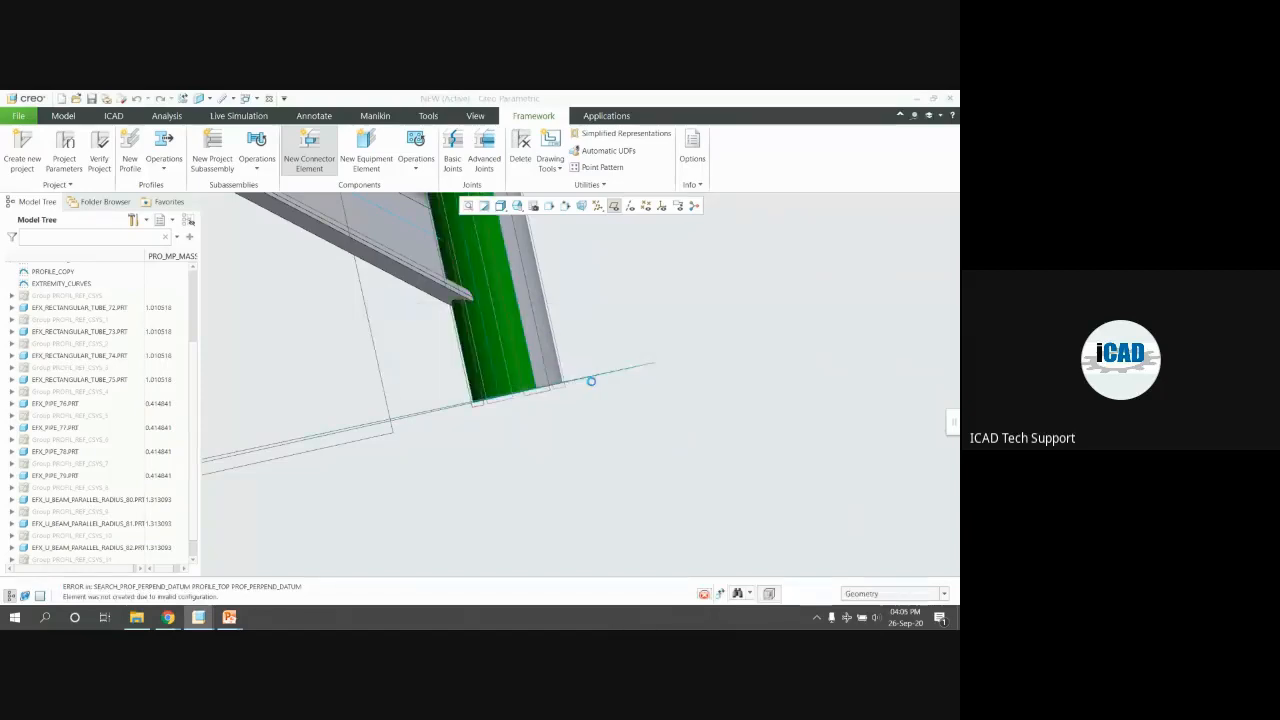
{"action": "middle_click_drag", "start_coordinate": [591, 381], "coordinate": [721, 441]}
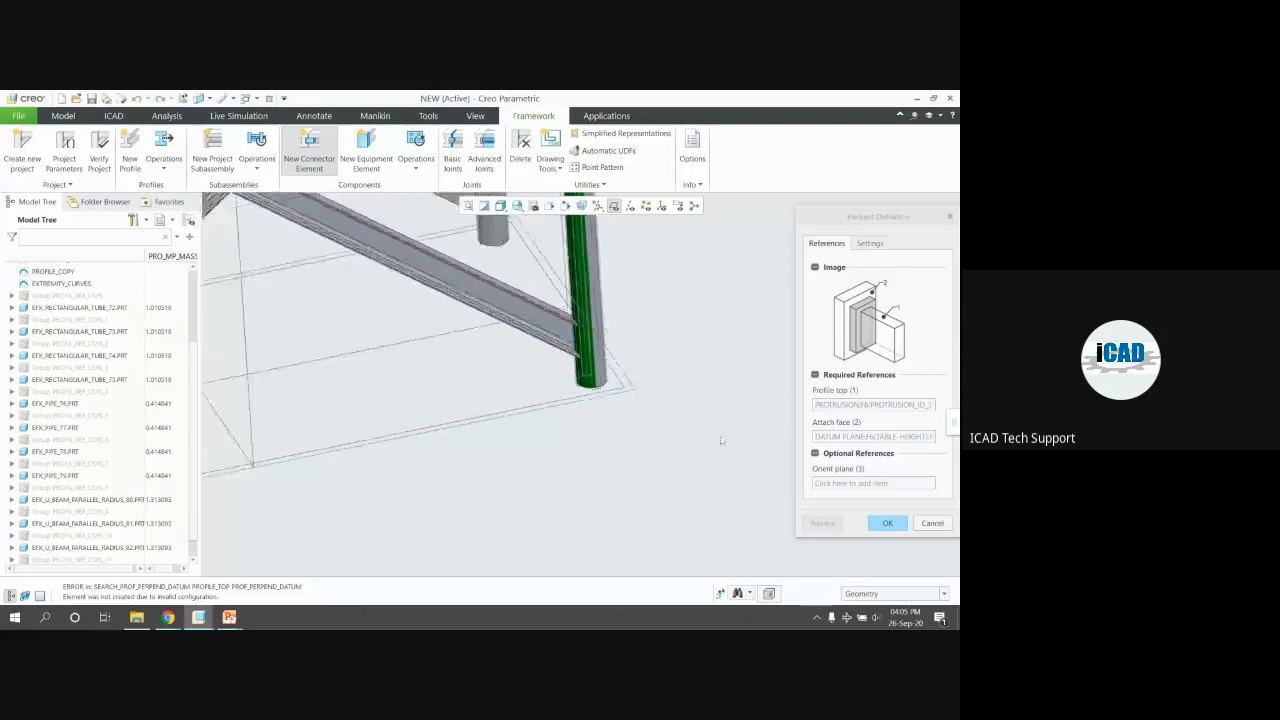
{"action": "key", "text": "ctrl+d"}
{"action": "key", "text": "Escape"}
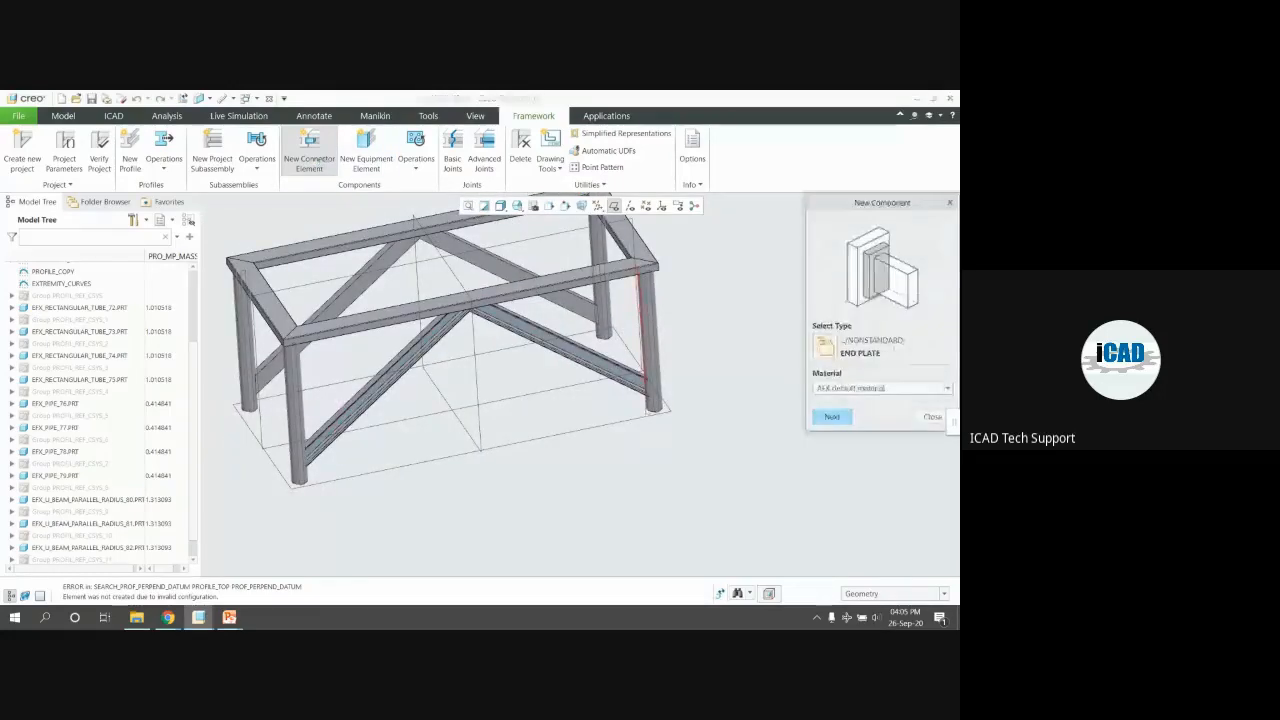
Choose END PLATE from the connector library, referencing the pipe leg and its outer face
{"action": "scroll", "coordinate": [650, 440], "scroll_direction": "down", "scroll_amount": 4}
{"action": "left_click", "coordinate": [825, 346]}
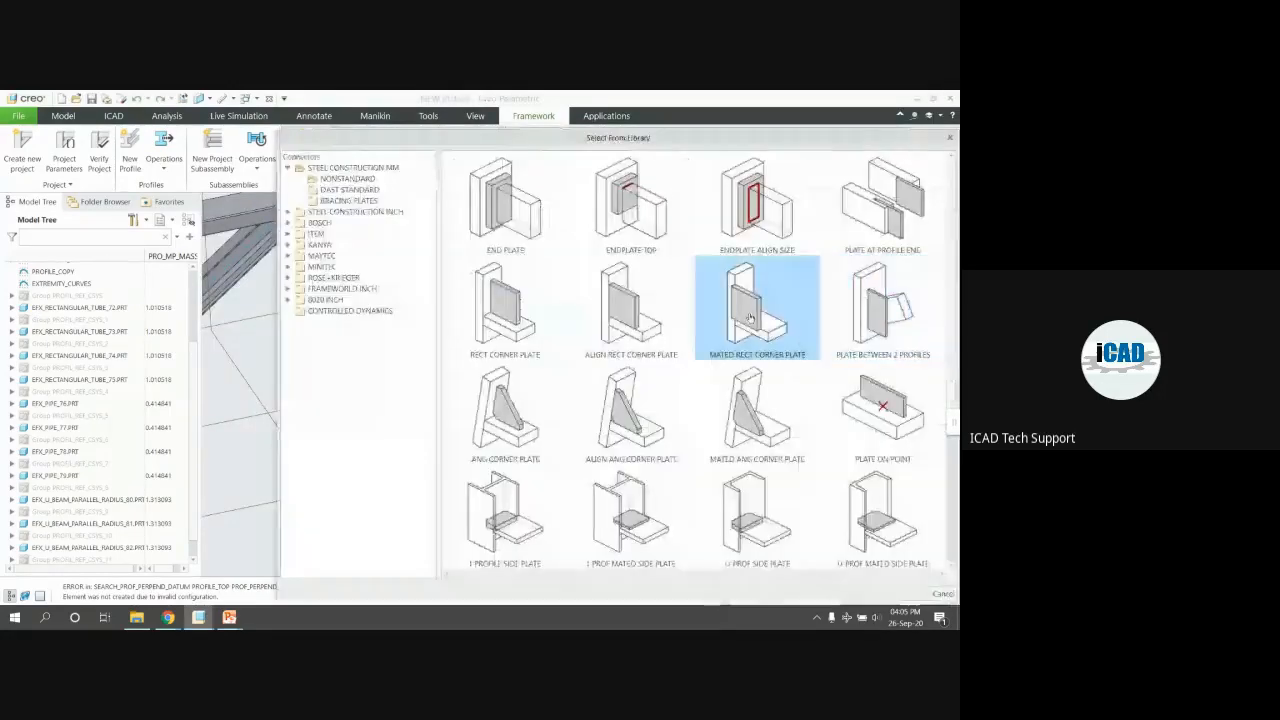
{"action": "scroll", "coordinate": [737, 305], "scroll_direction": "down", "scroll_amount": 2}
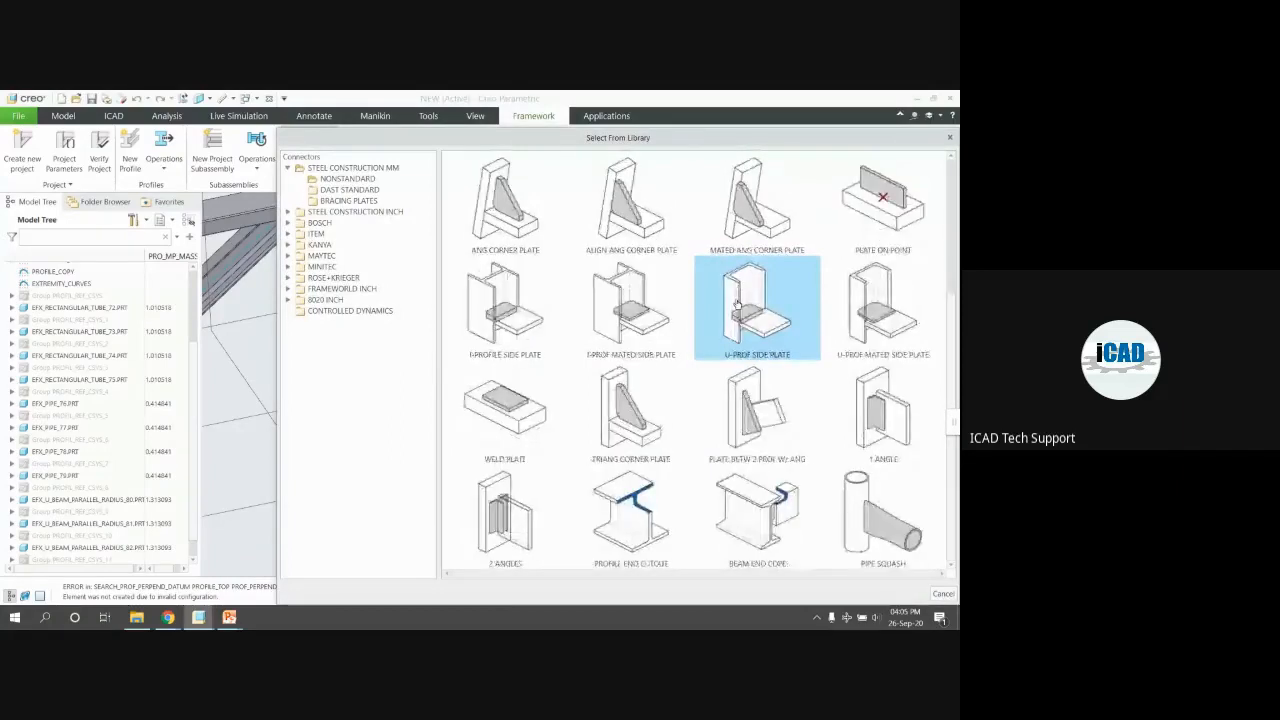
{"action": "scroll", "coordinate": [737, 305], "scroll_direction": "up", "scroll_amount": 2}
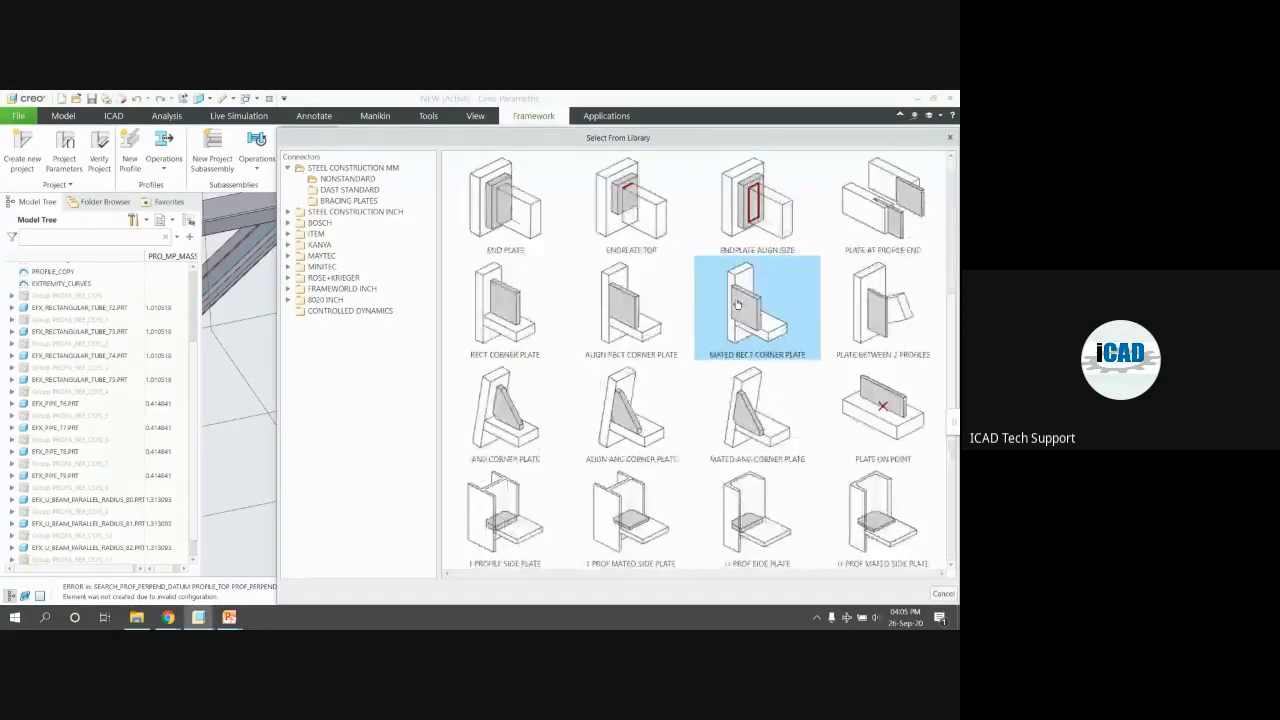
{"action": "left_click", "coordinate": [560, 190]}
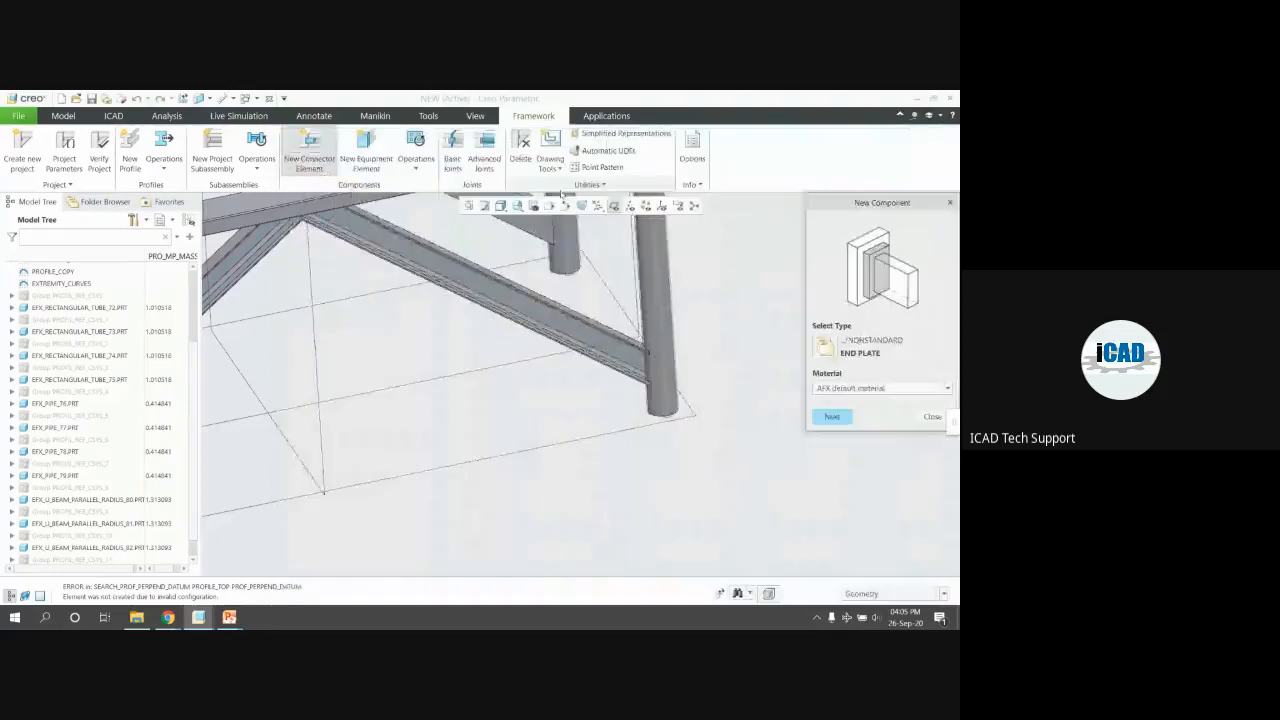
{"action": "scroll", "coordinate": [662, 416], "scroll_direction": "down", "scroll_amount": 3}
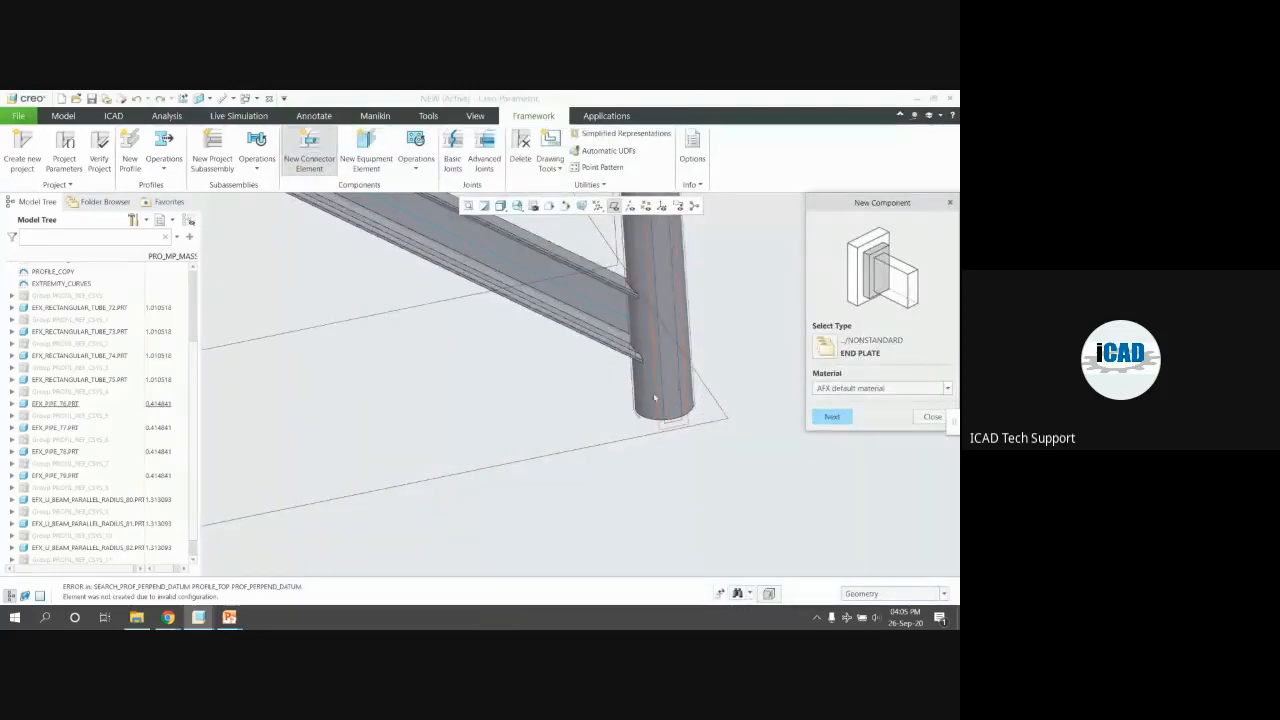
{"action": "left_click", "coordinate": [614, 206]}
{"action": "left_click", "coordinate": [832, 417]}
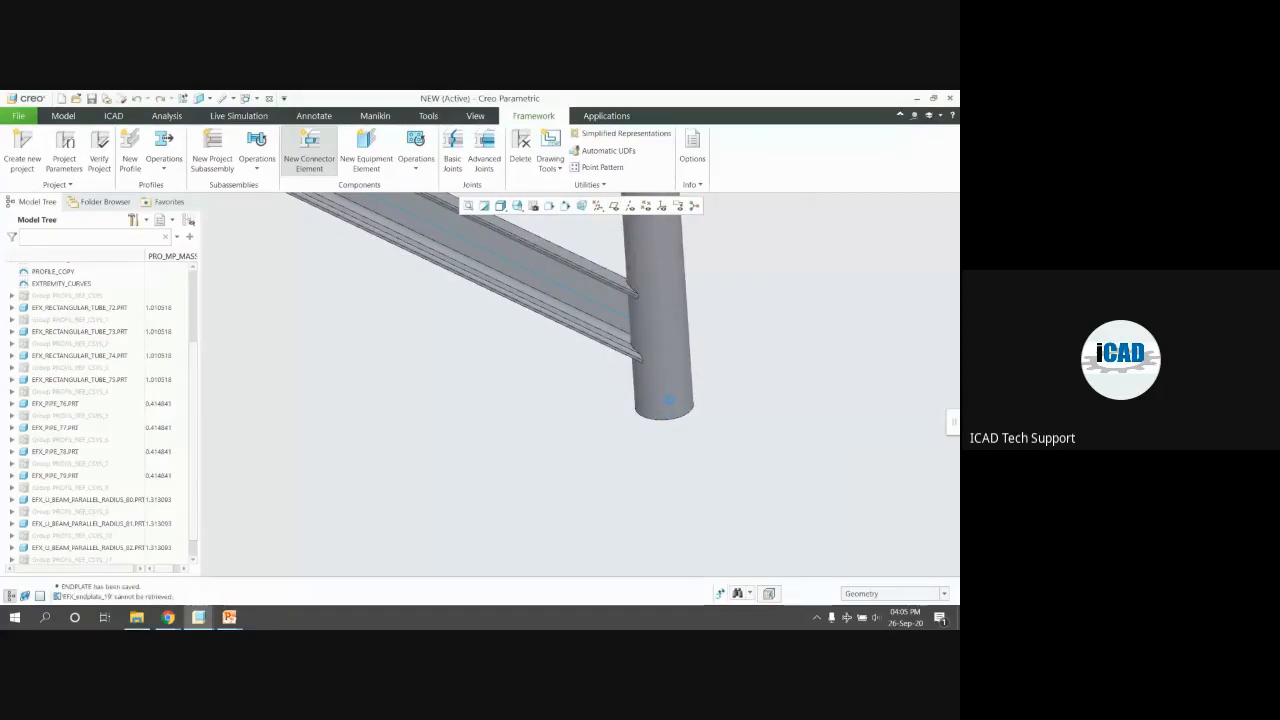
{"action": "left_click", "coordinate": [657, 396]}
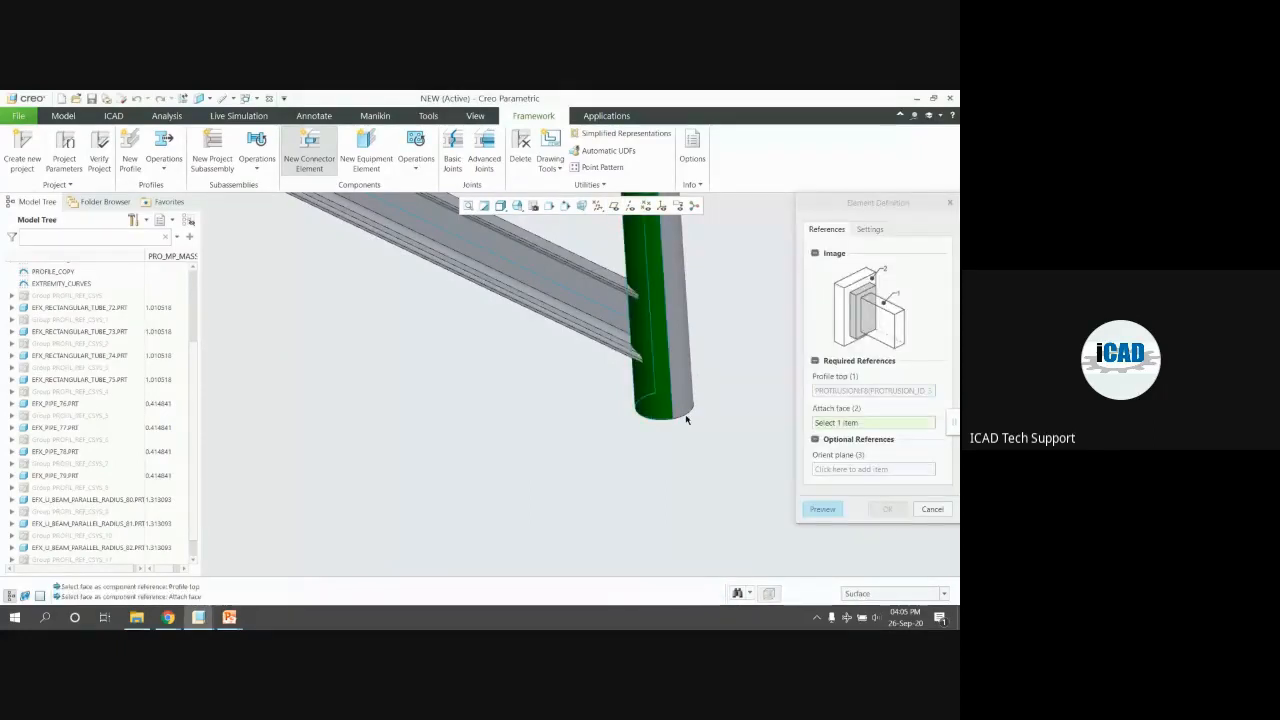
{"action": "scroll", "coordinate": [686, 413], "scroll_direction": "down", "scroll_amount": 3}
{"action": "left_click", "coordinate": [686, 413]}
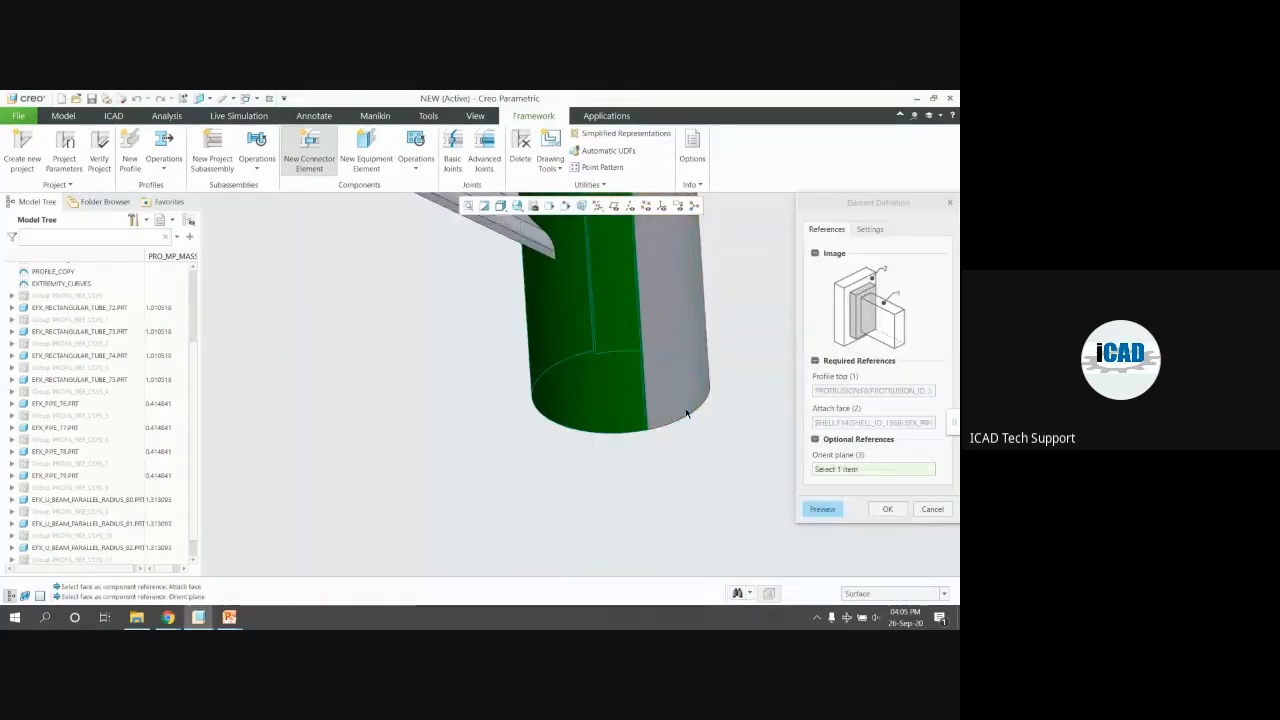
{"action": "left_click", "coordinate": [820, 510]}
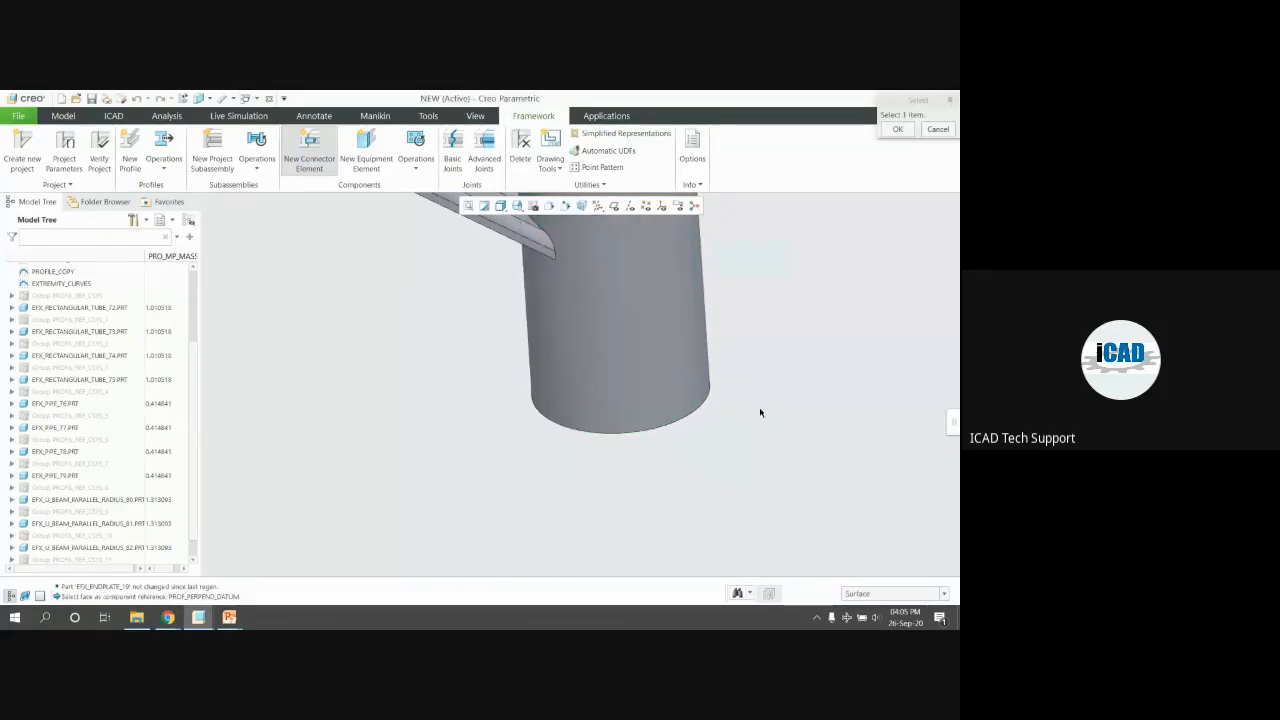
Add the pipe's end rim as orient reference; the element is not created
{"action": "middle_click_drag", "start_coordinate": [674, 403], "coordinate": [643, 337]}
{"action": "left_click", "coordinate": [746, 466]}
{"action": "scroll", "coordinate": [611, 346], "scroll_direction": "up", "scroll_amount": 3}
{"action": "left_click", "coordinate": [613, 344]}
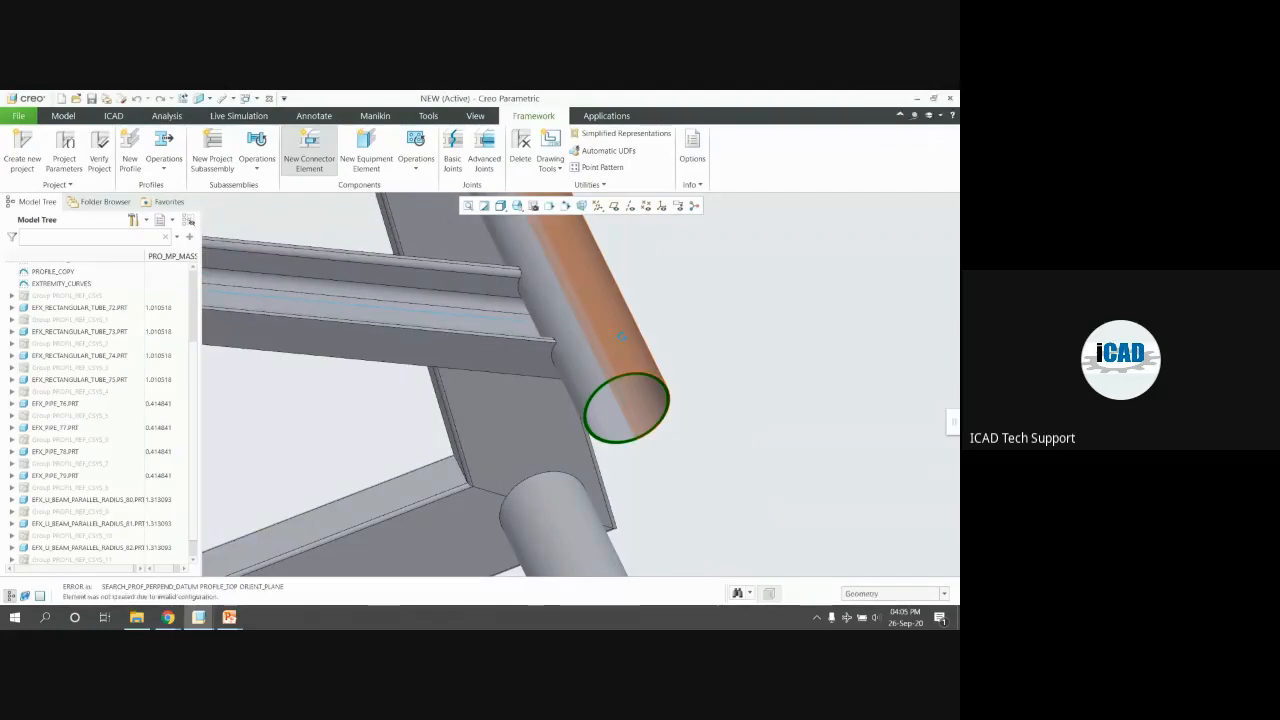
{"action": "key", "text": "Return"}
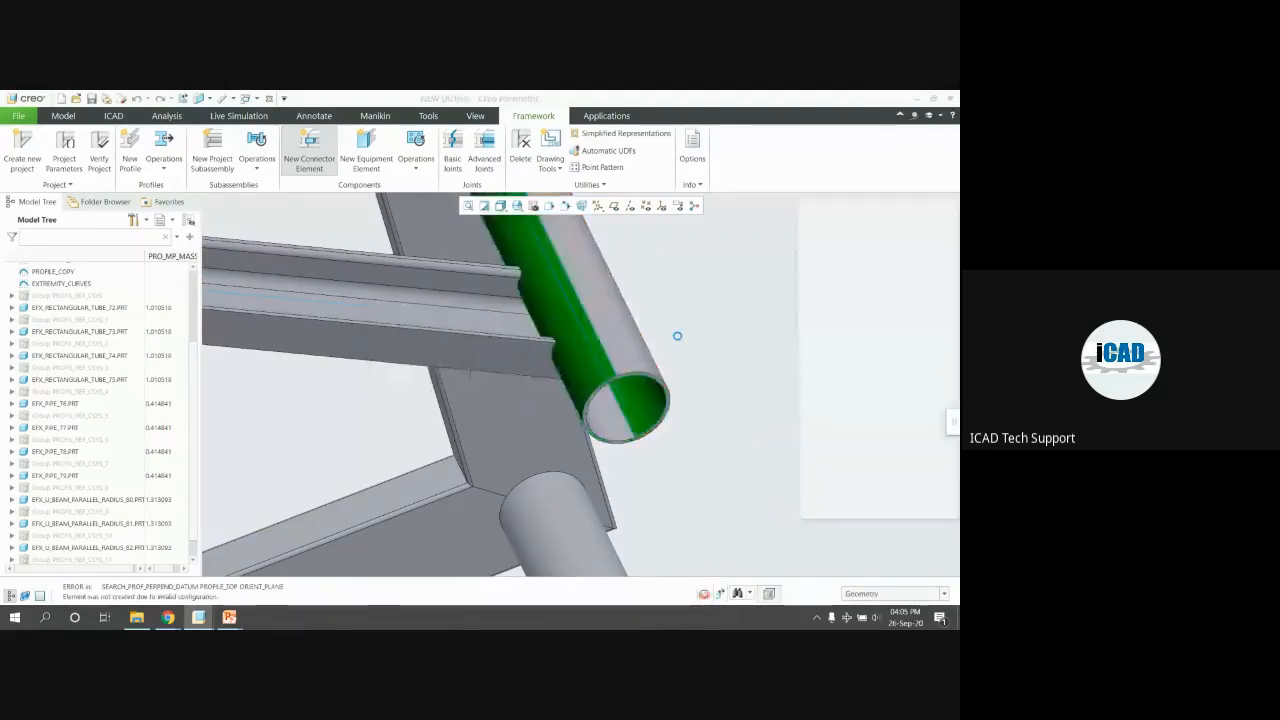
Clear the Profile top and Attach face references and pick the TABLE-HEIGHT plane as attach face
{"action": "key", "text": "ctrl+d"}
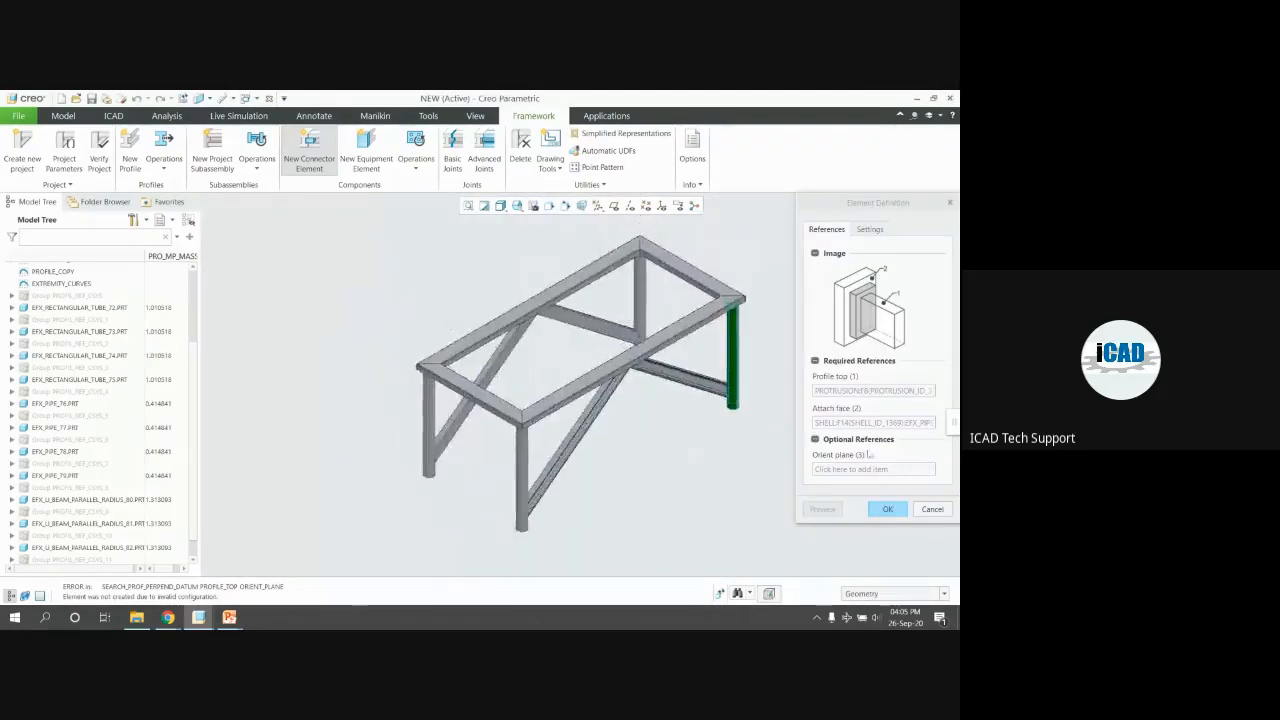
{"action": "scroll", "coordinate": [889, 313], "scroll_direction": "down", "scroll_amount": 2}
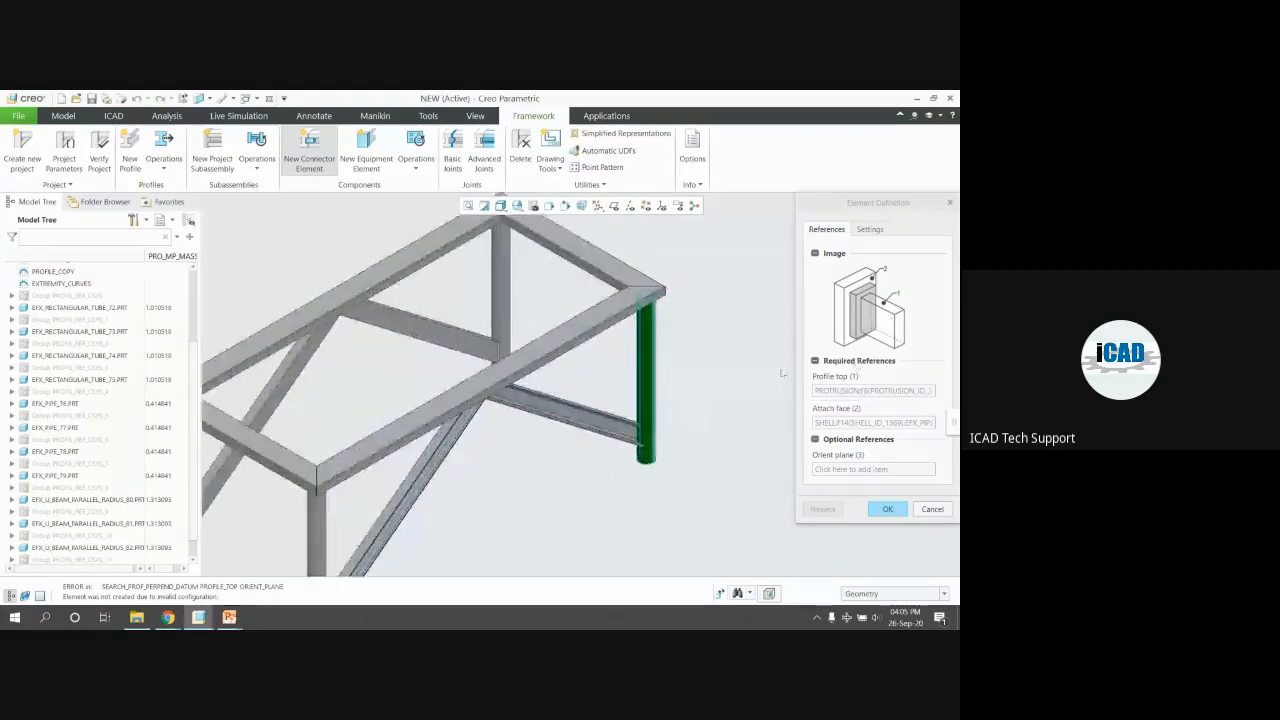
{"action": "scroll", "coordinate": [783, 373], "scroll_direction": "up", "scroll_amount": 2}
{"action": "scroll", "coordinate": [626, 436], "scroll_direction": "up", "scroll_amount": 3}
{"action": "scroll", "coordinate": [652, 465], "scroll_direction": "down", "scroll_amount": 3}
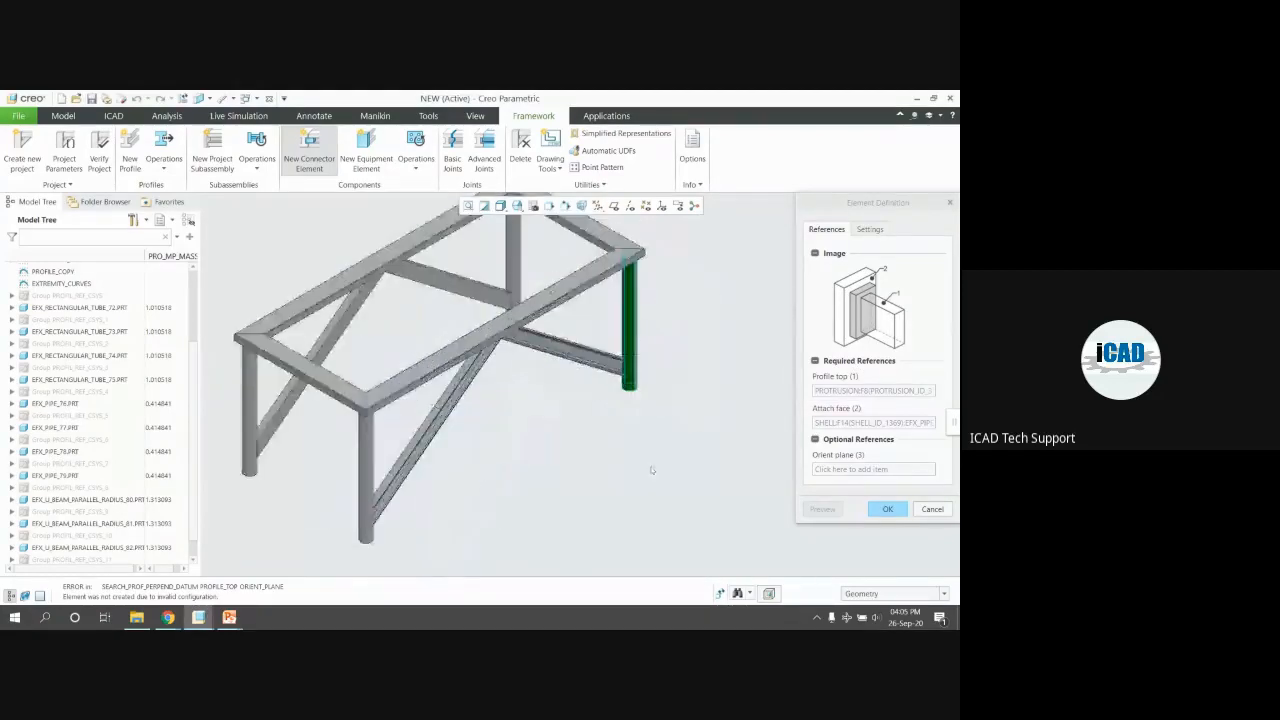
{"action": "right_click", "coordinate": [866, 391]}
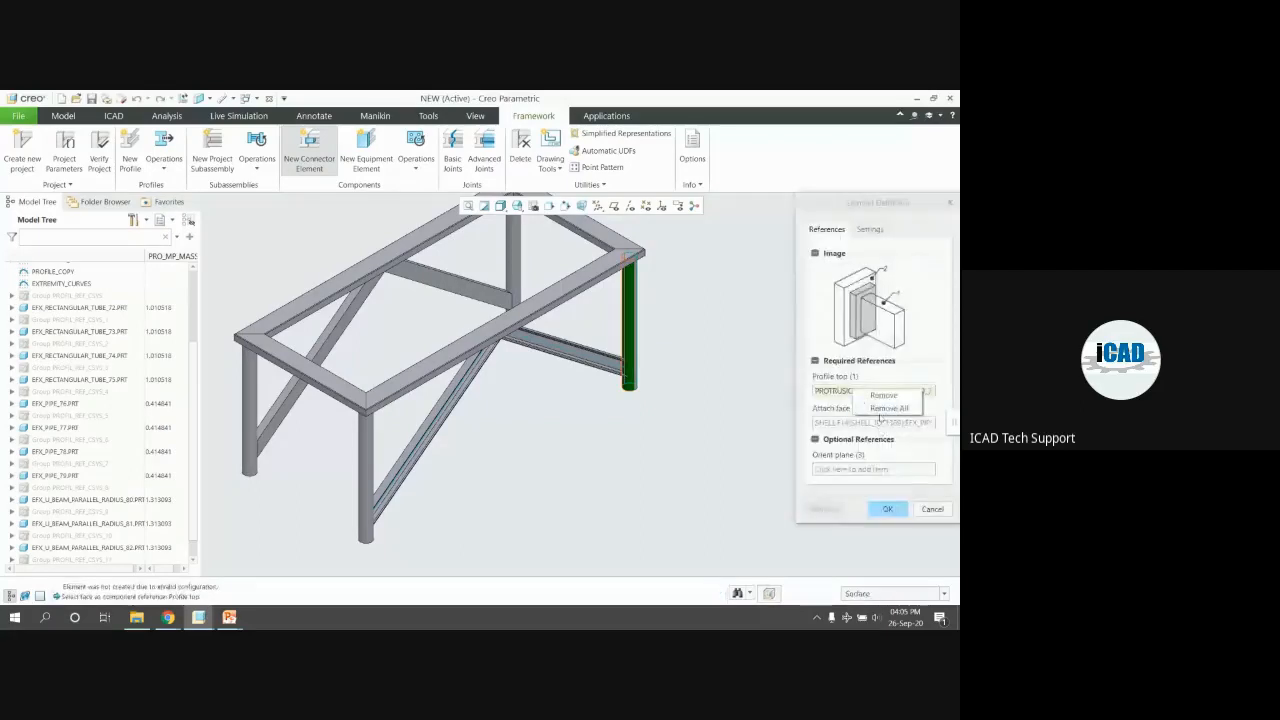
{"action": "left_click", "coordinate": [886, 408]}
{"action": "right_click", "coordinate": [905, 427]}
{"action": "left_click", "coordinate": [908, 432]}
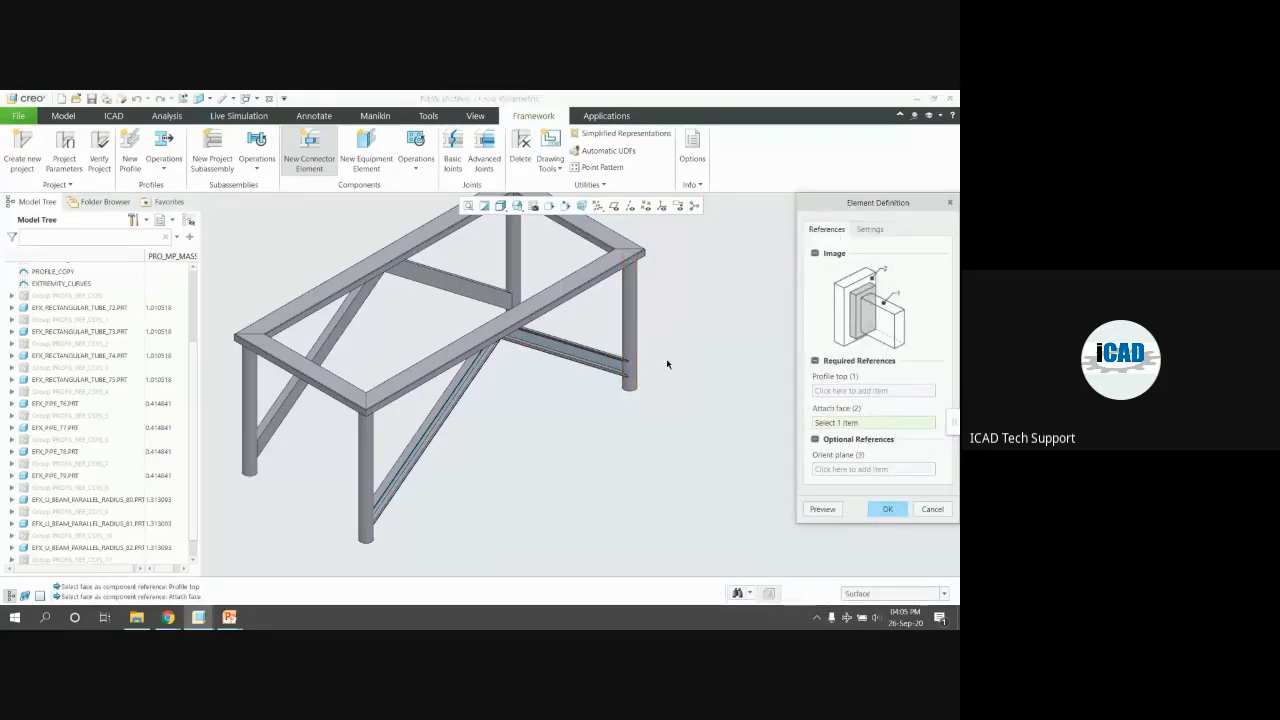
{"action": "left_click", "coordinate": [614, 205]}
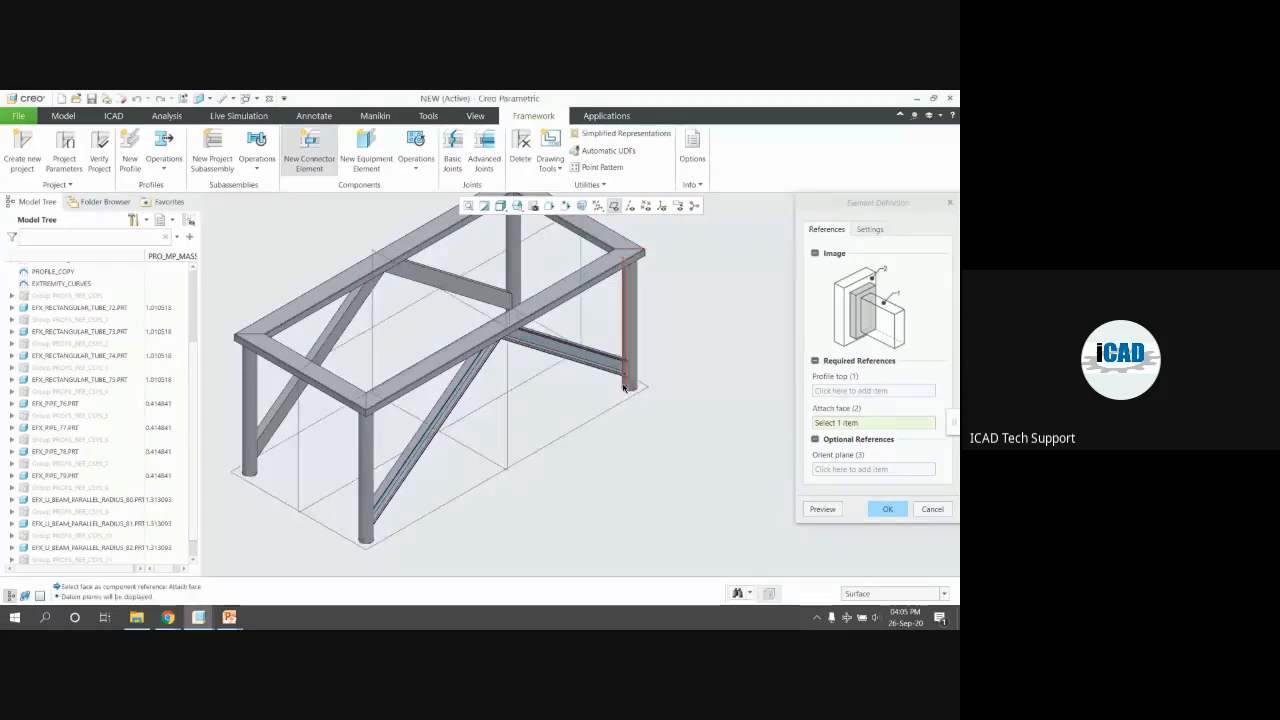
{"action": "scroll", "coordinate": [620, 398], "scroll_direction": "up", "scroll_amount": 5}
{"action": "left_click", "coordinate": [626, 412]}
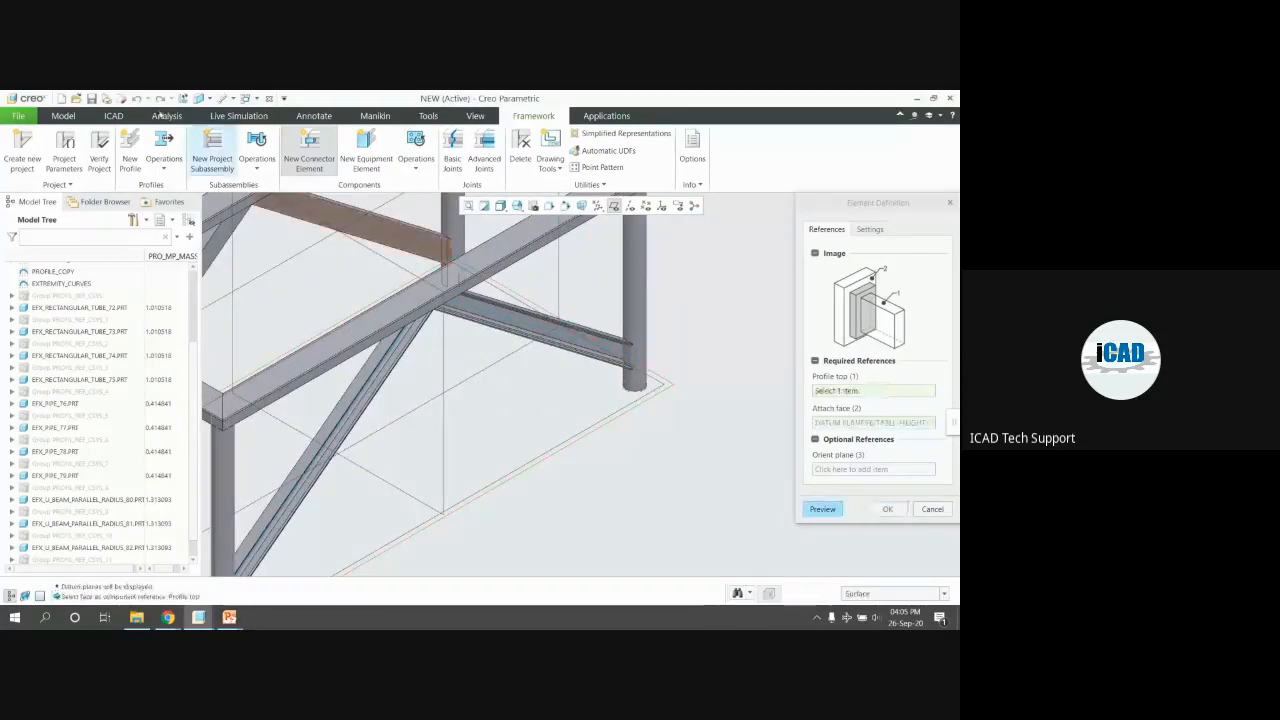
Try a datum plane offset from TABLE-HEIGHT by 10, then -10, and discard it
{"action": "left_click", "coordinate": [66, 116]}
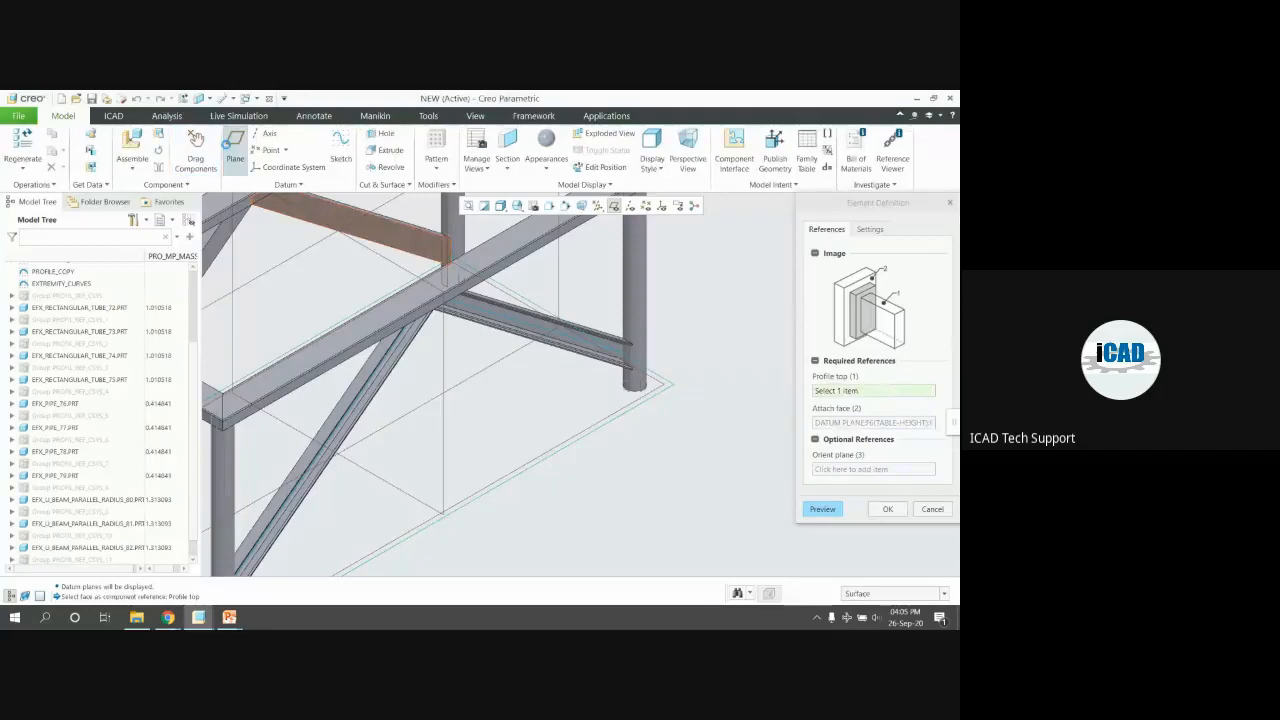
{"action": "left_click", "coordinate": [234, 148]}
{"action": "left_click", "coordinate": [624, 412]}
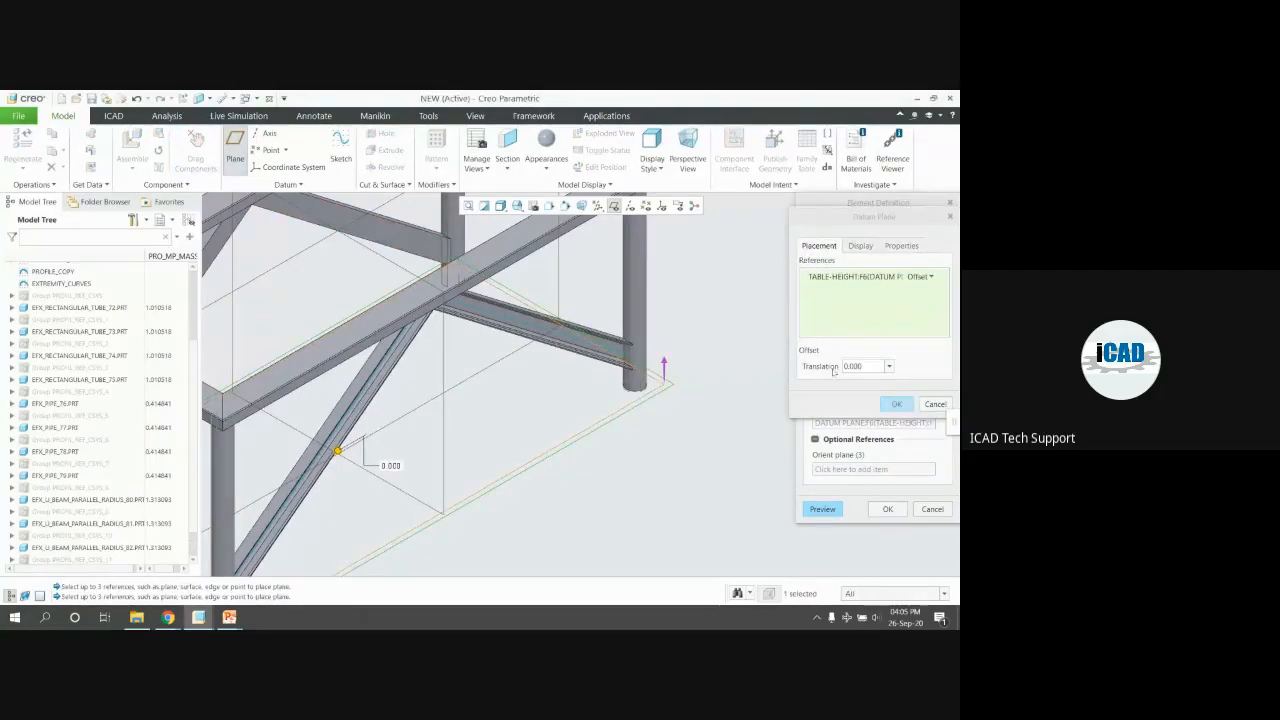
{"action": "type", "text": "10"}
{"action": "key", "text": "Return"}
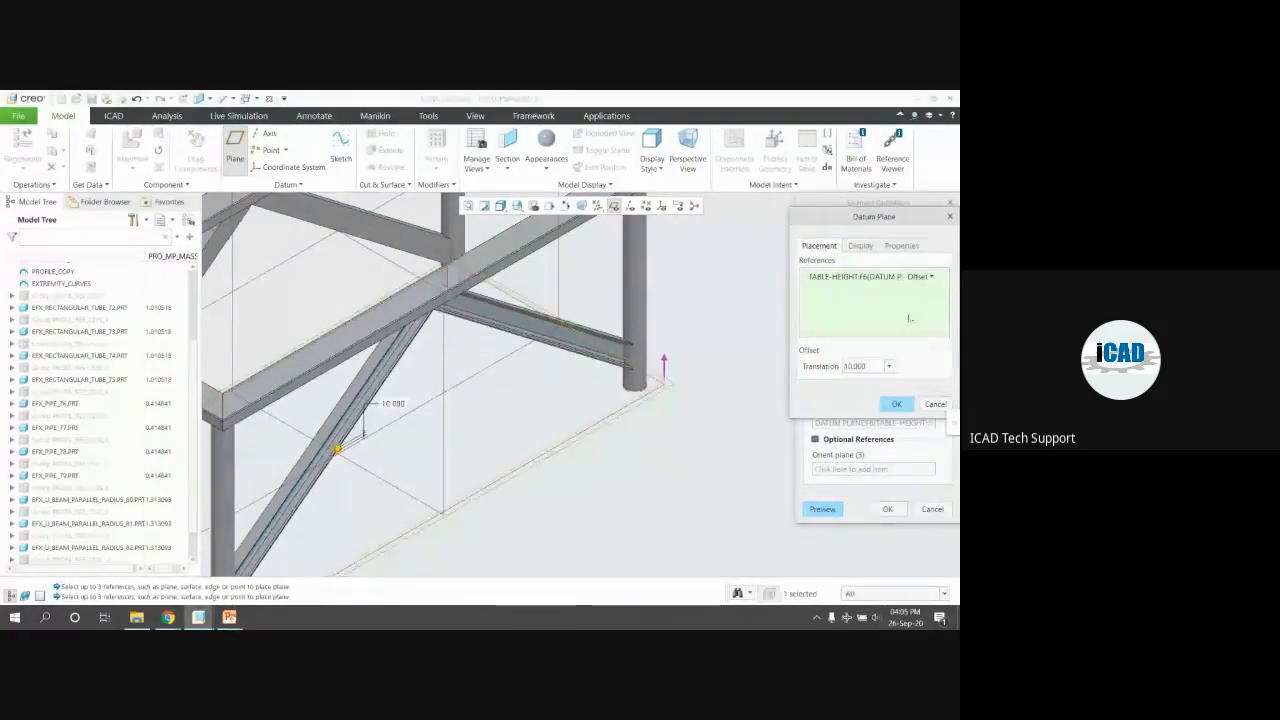
{"action": "double_click", "coordinate": [857, 366]}
{"action": "type", "text": "-10"}
{"action": "key", "text": "Return"}
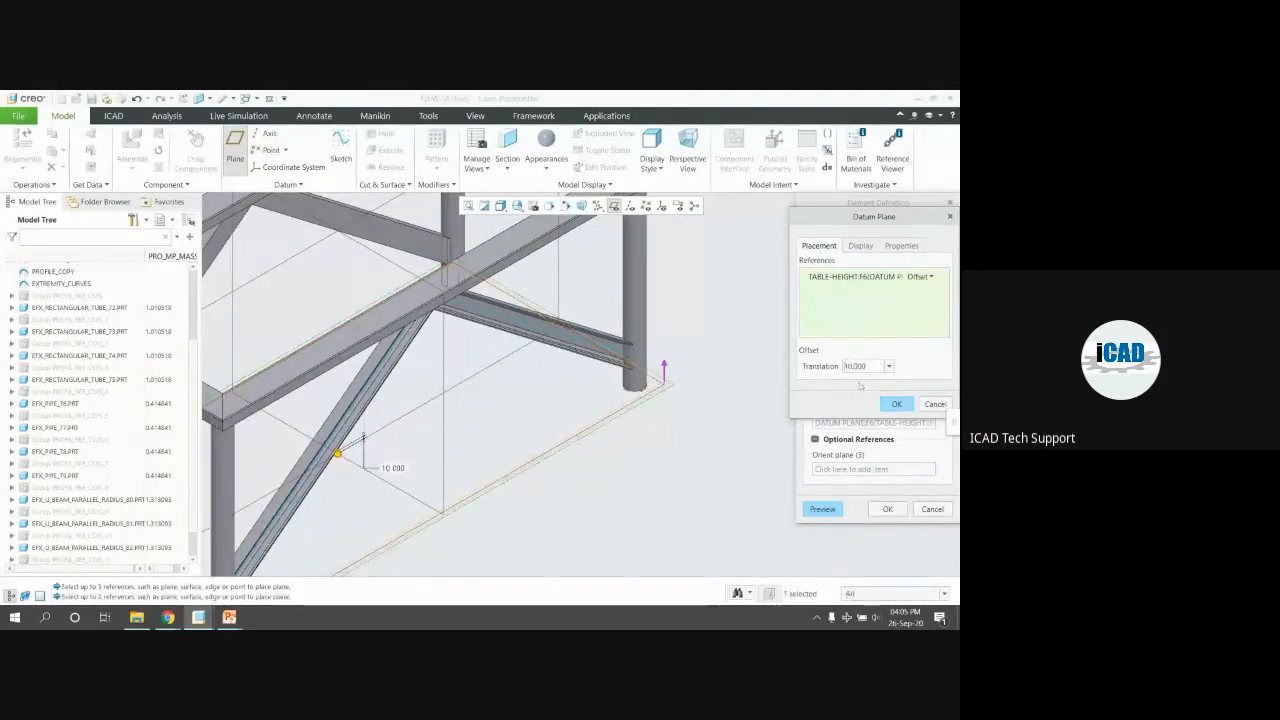
{"action": "left_click", "coordinate": [889, 510]}
Retry the end plate with the leg as profile top and TABLE-HEIGHT as attach face; it fails again
{"action": "left_click", "coordinate": [484, 377]}
{"action": "middle_click", "coordinate": [638, 403]}
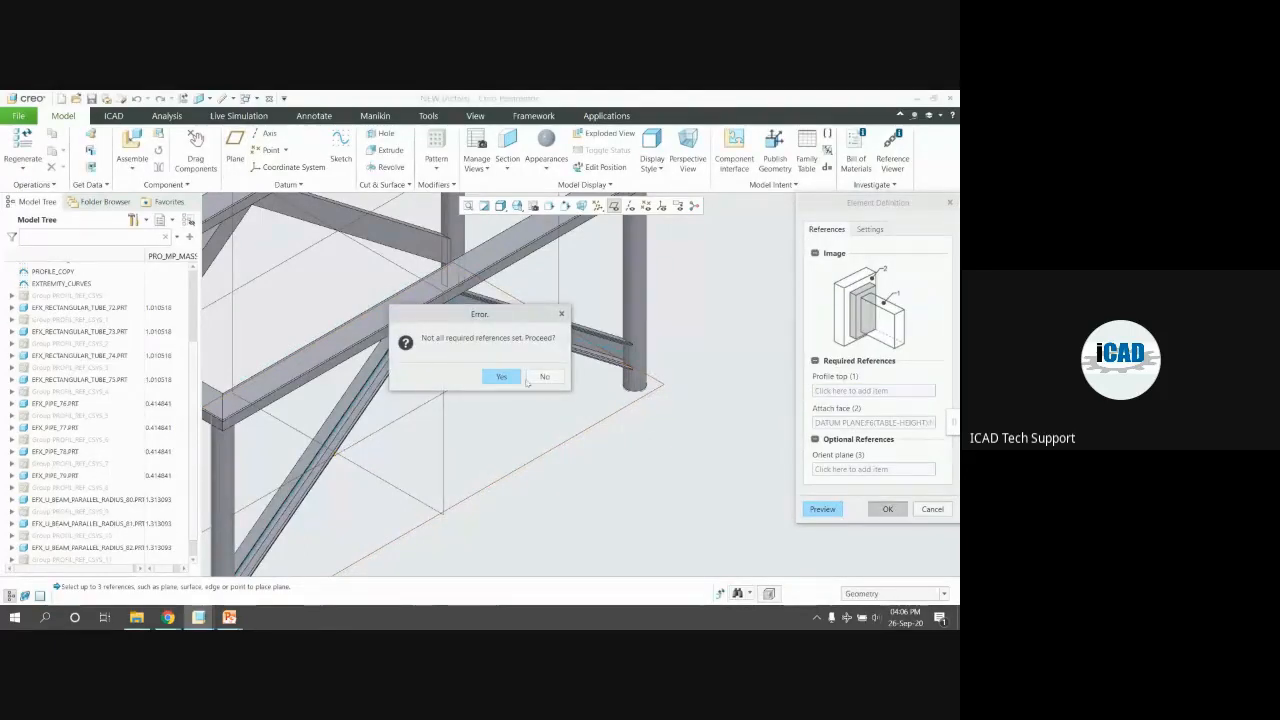
{"action": "left_click", "coordinate": [538, 377]}
{"action": "left_click", "coordinate": [873, 390]}
{"action": "scroll", "coordinate": [640, 385], "scroll_direction": "down", "scroll_amount": 3}
{"action": "left_click", "coordinate": [640, 385]}
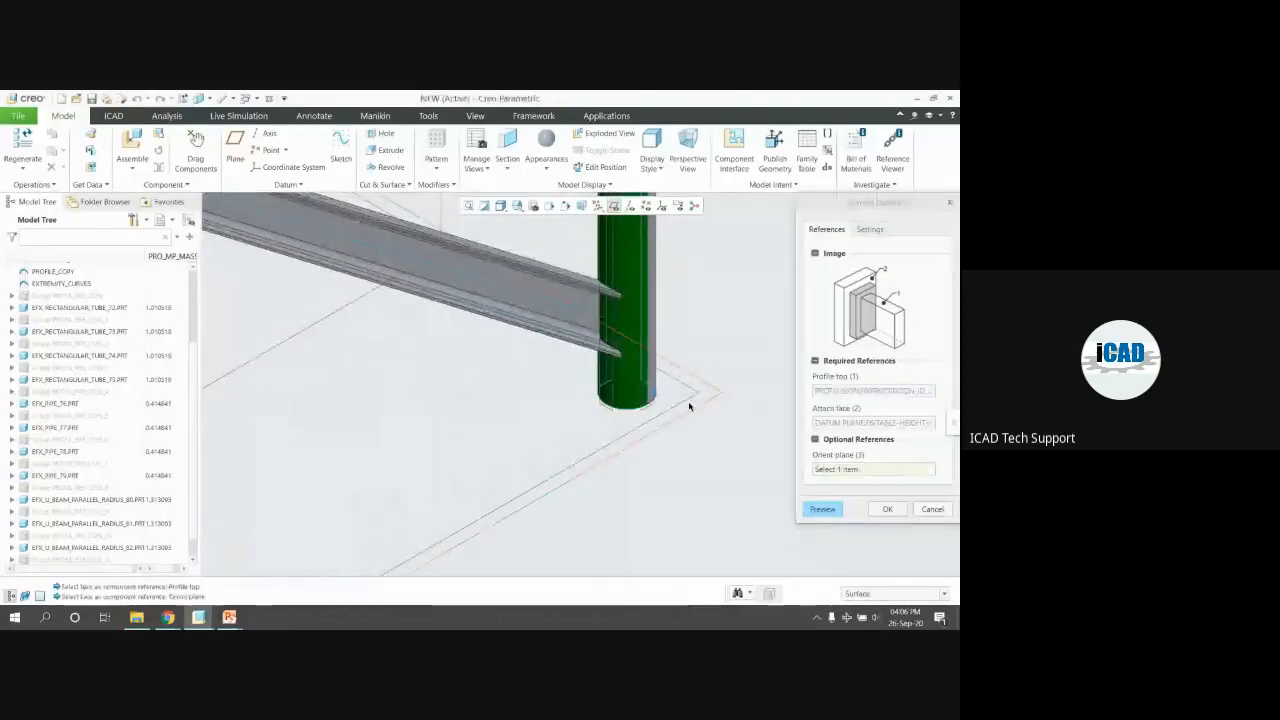
{"action": "right_click", "coordinate": [843, 424]}
{"action": "left_click", "coordinate": [872, 430]}
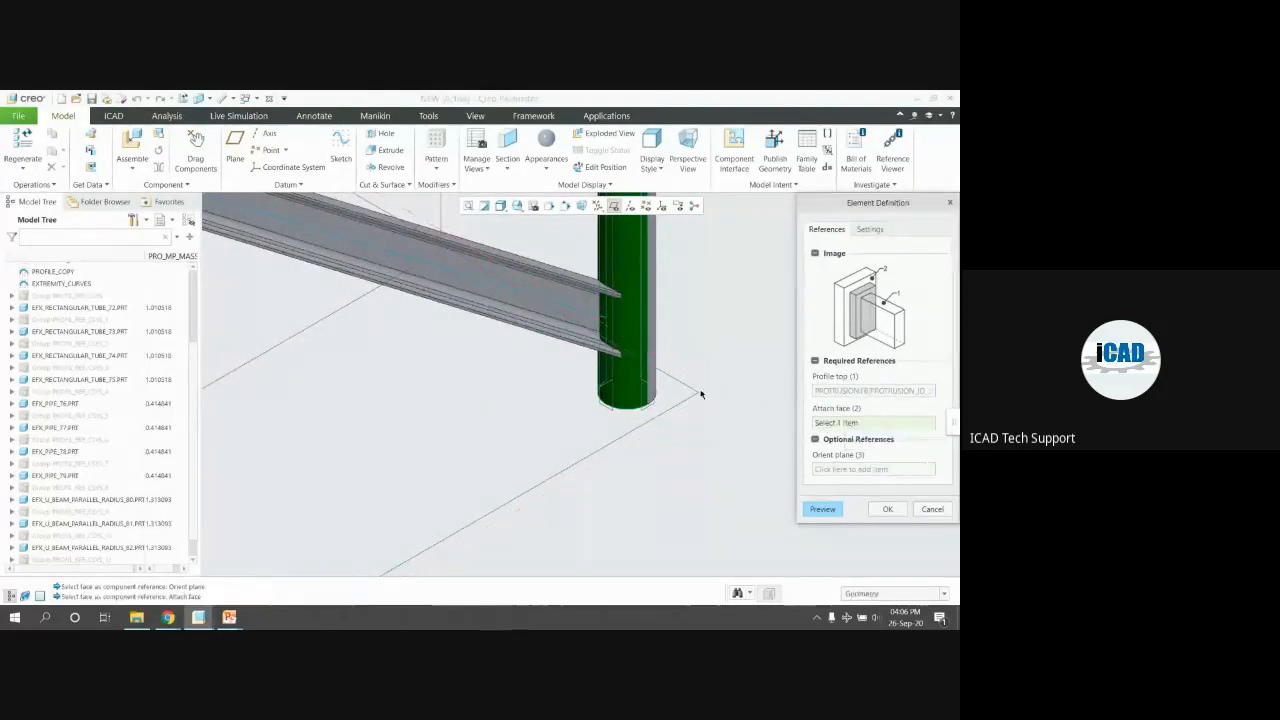
{"action": "left_click", "coordinate": [688, 405]}
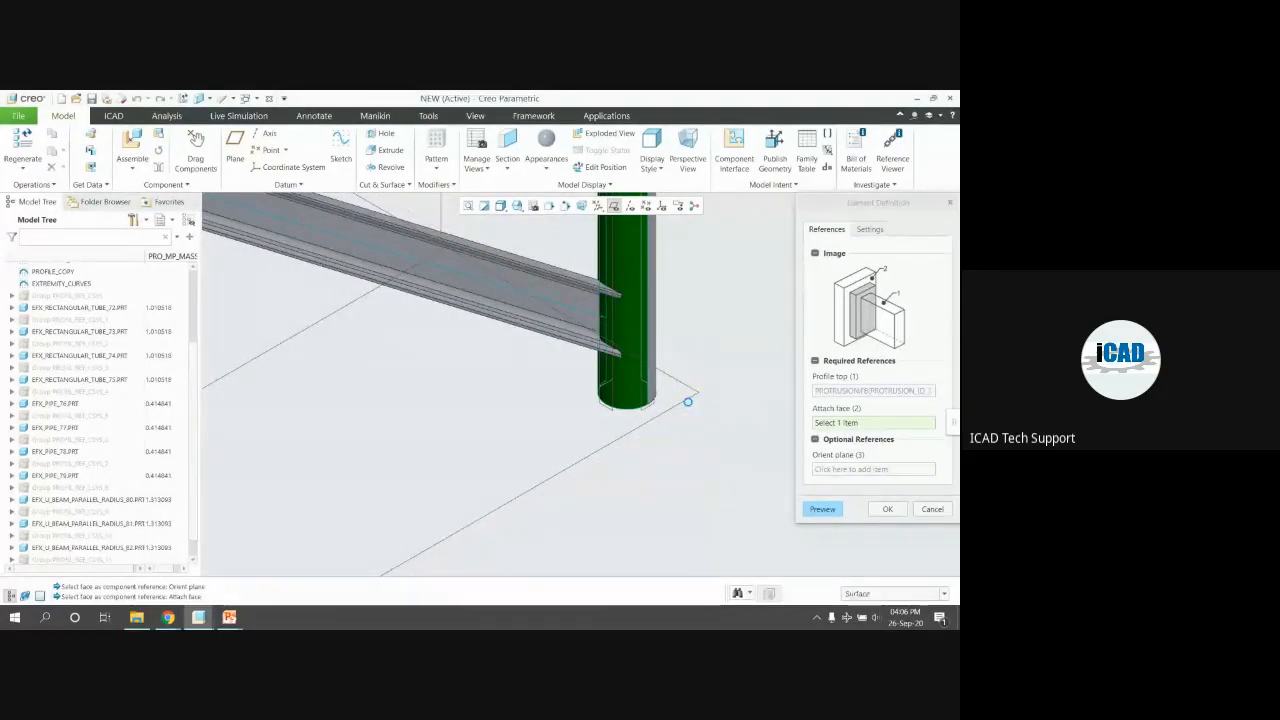
{"action": "left_click", "coordinate": [822, 510]}
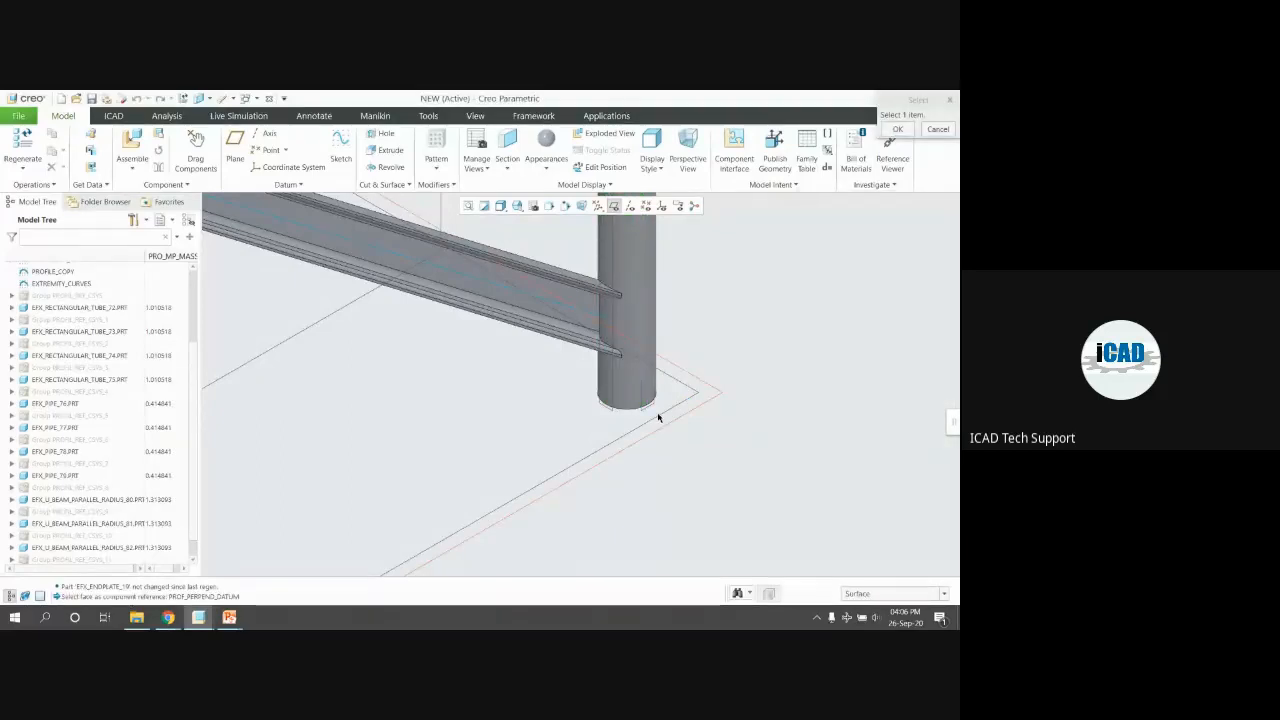
{"action": "left_click", "coordinate": [640, 403]}
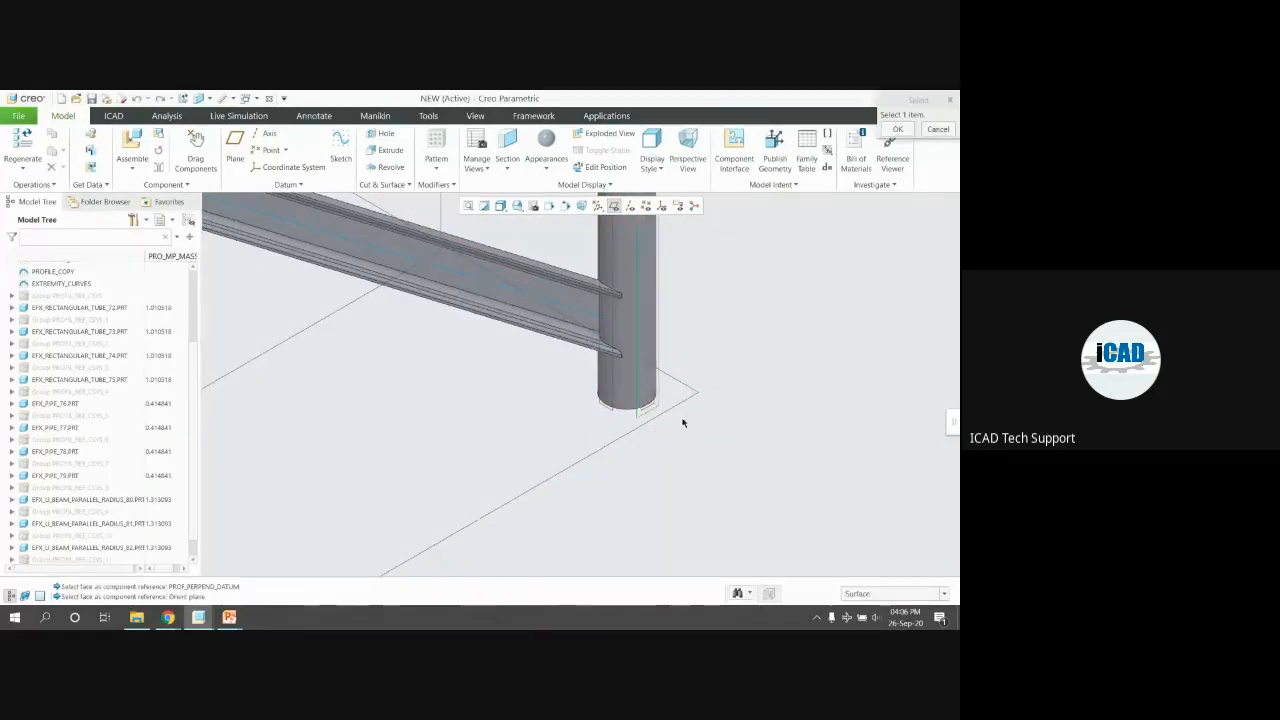
{"action": "left_click", "coordinate": [620, 410]}
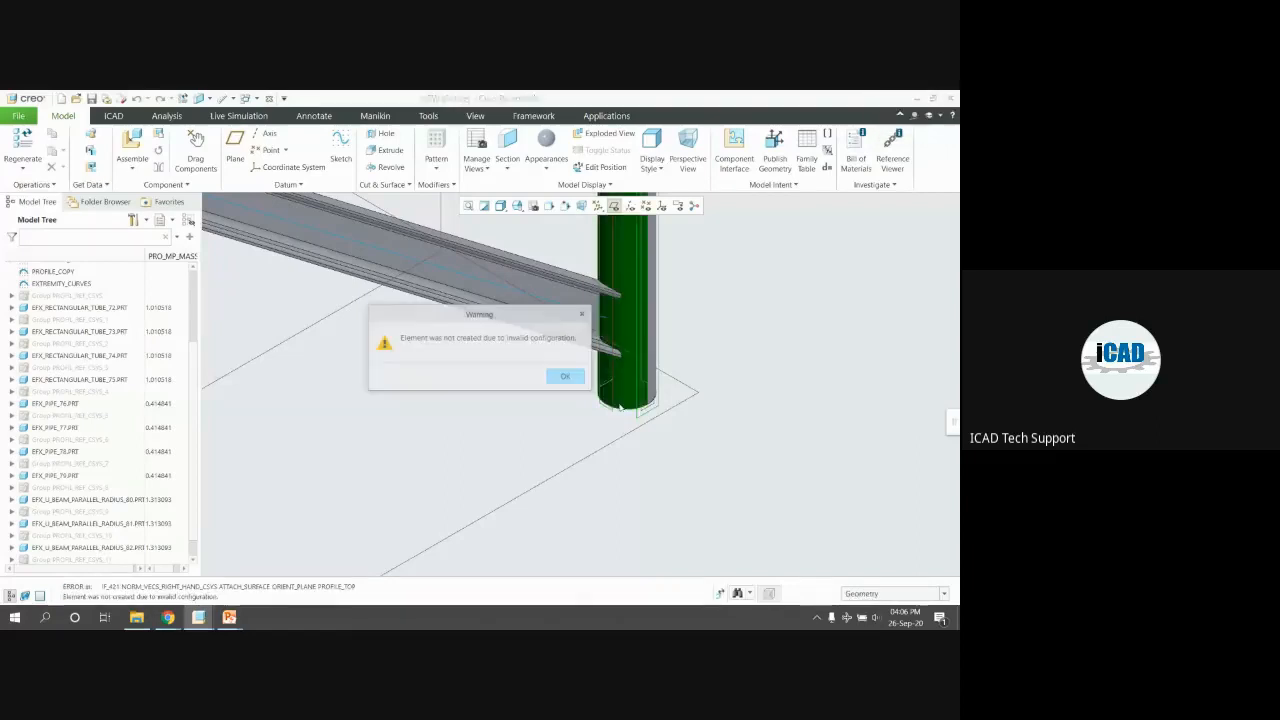
{"action": "left_click", "coordinate": [565, 376]}
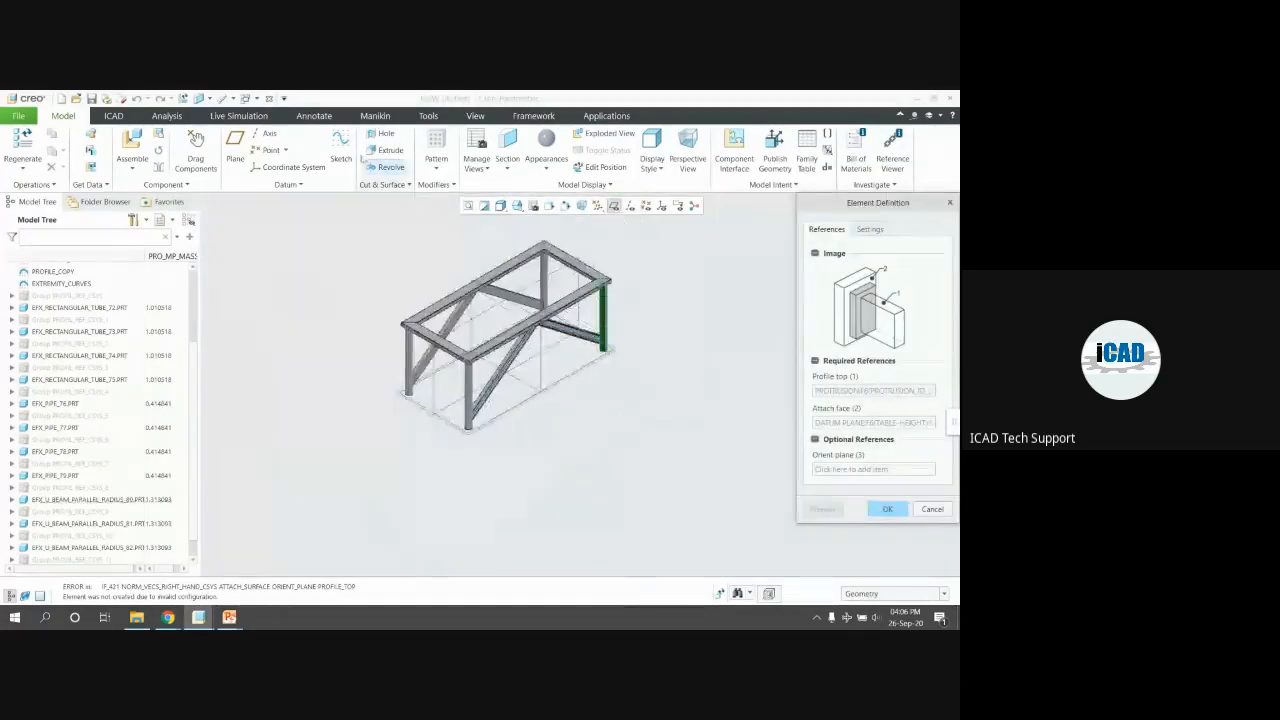
Cancel the failed end plate and start a new connector element from the library
{"action": "left_click", "coordinate": [932, 510]}
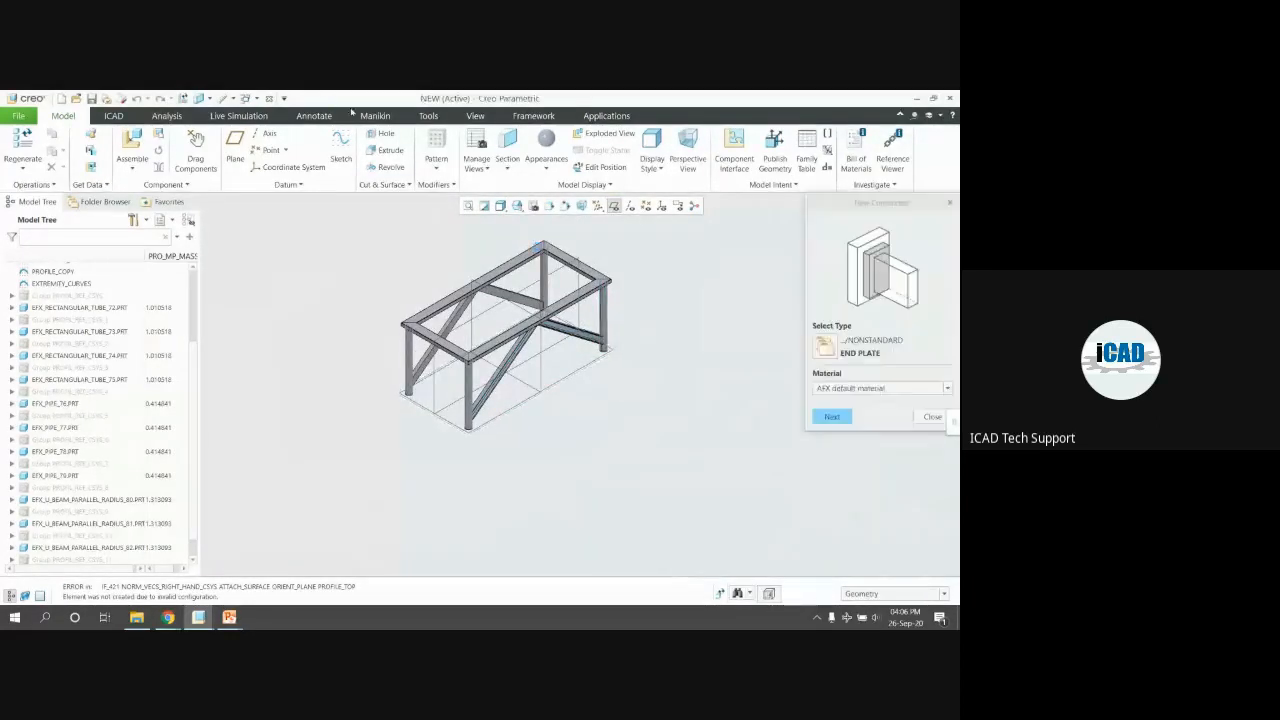
{"action": "left_click", "coordinate": [427, 116]}
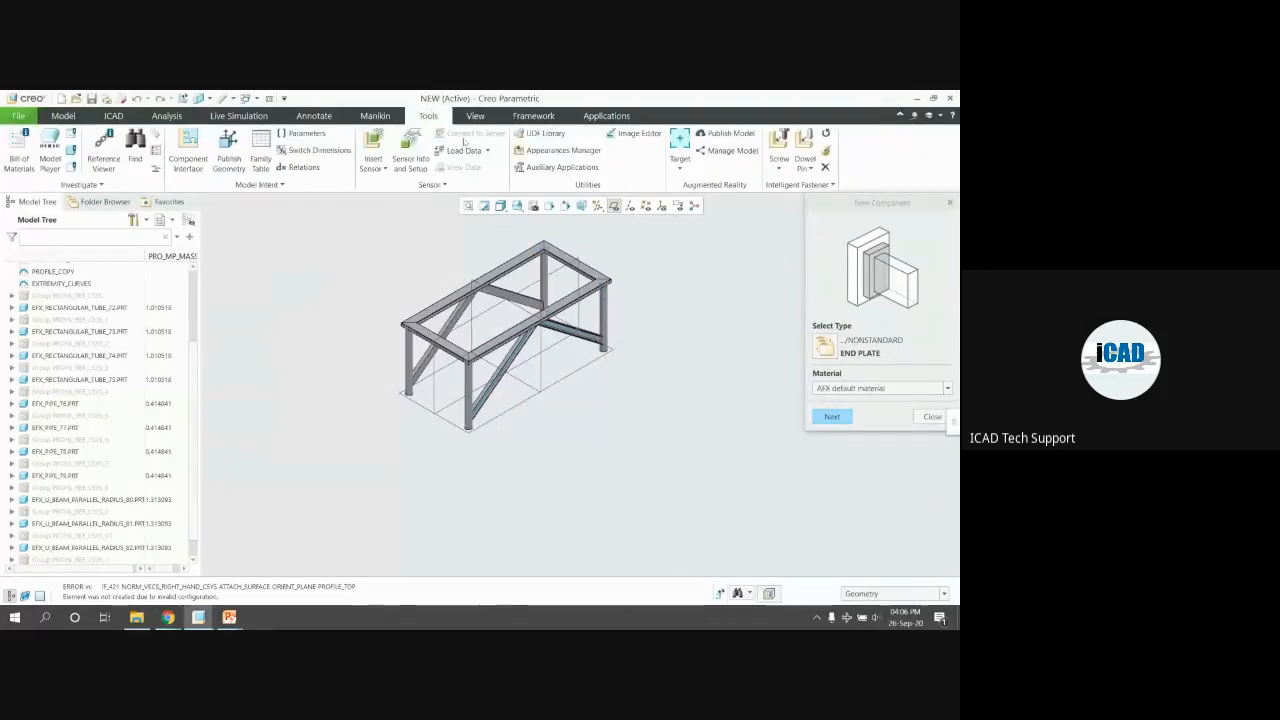
{"action": "left_click", "coordinate": [832, 416]}
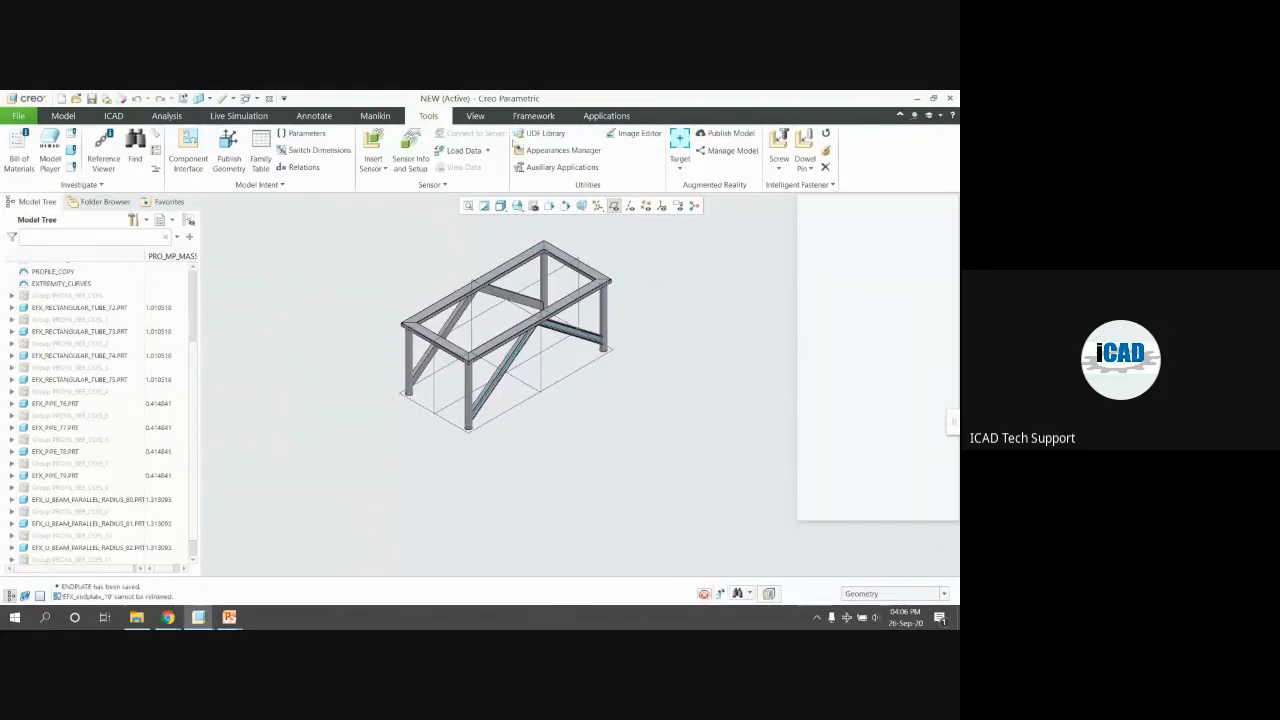
{"action": "left_click", "coordinate": [933, 510]}
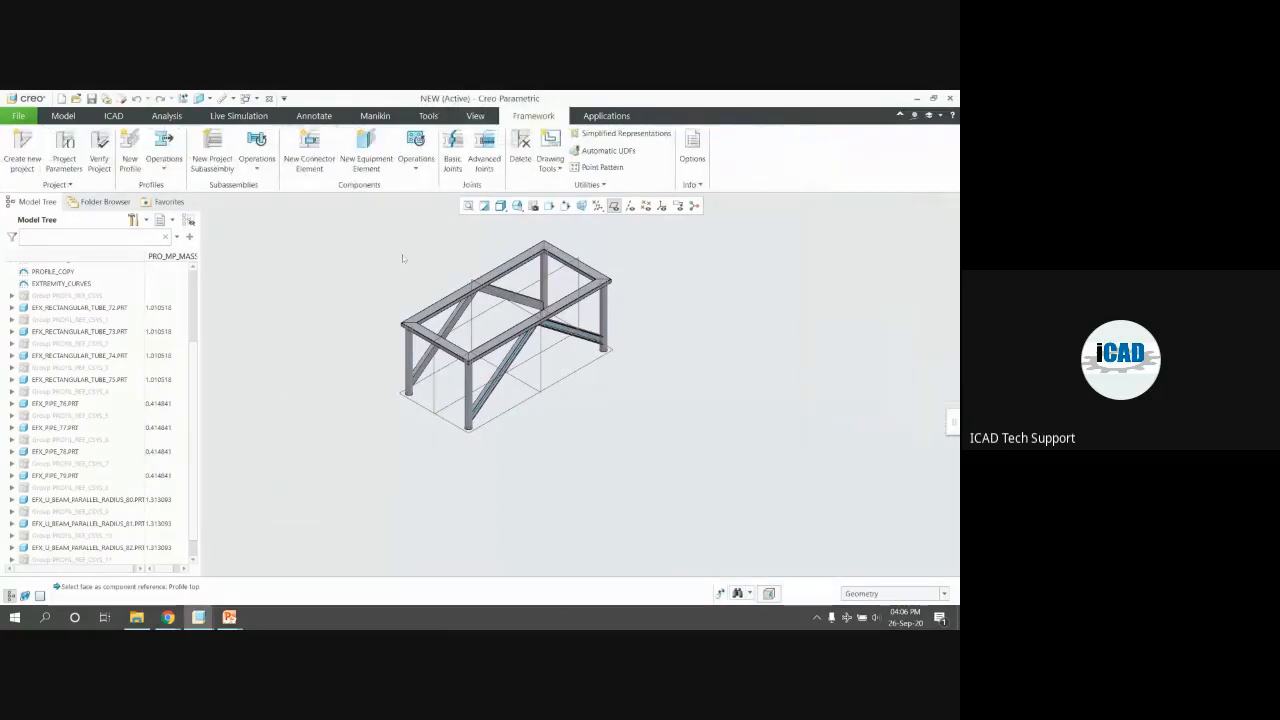
{"action": "scroll", "coordinate": [588, 265], "scroll_direction": "down", "scroll_amount": 2}
{"action": "scroll", "coordinate": [588, 265], "scroll_direction": "down", "scroll_amount": 2}
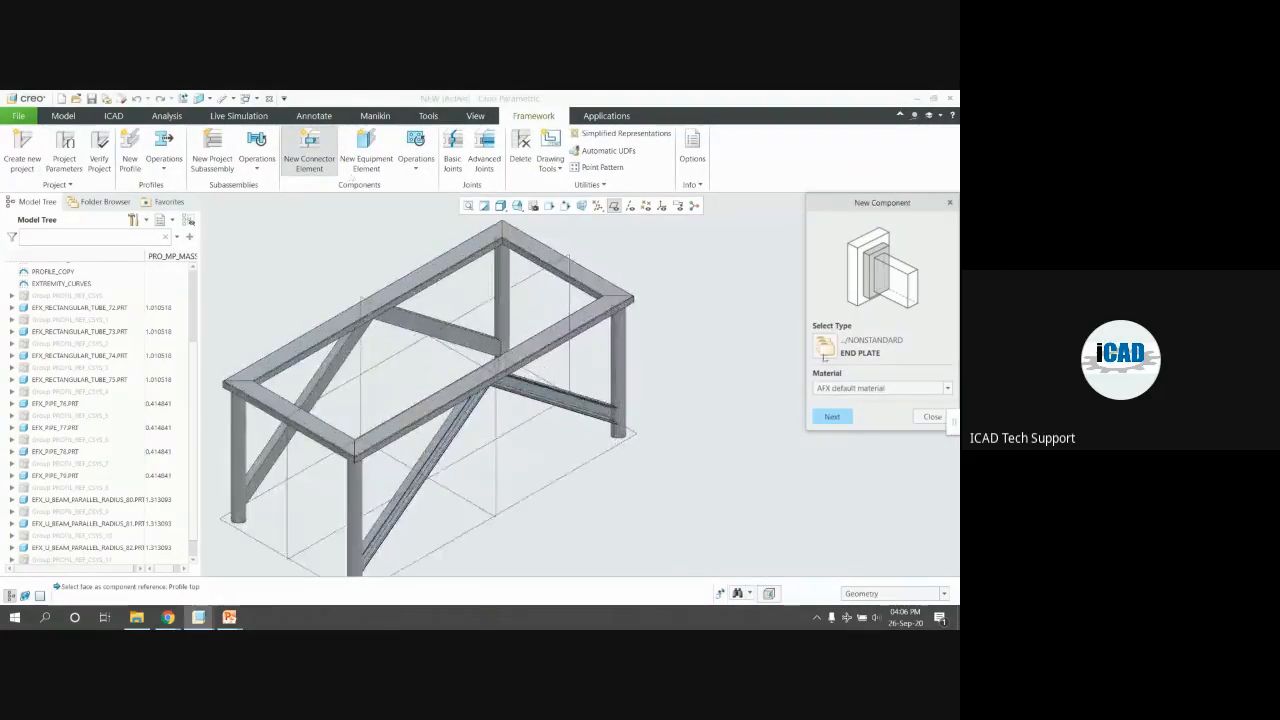
{"action": "left_click", "coordinate": [815, 345]}
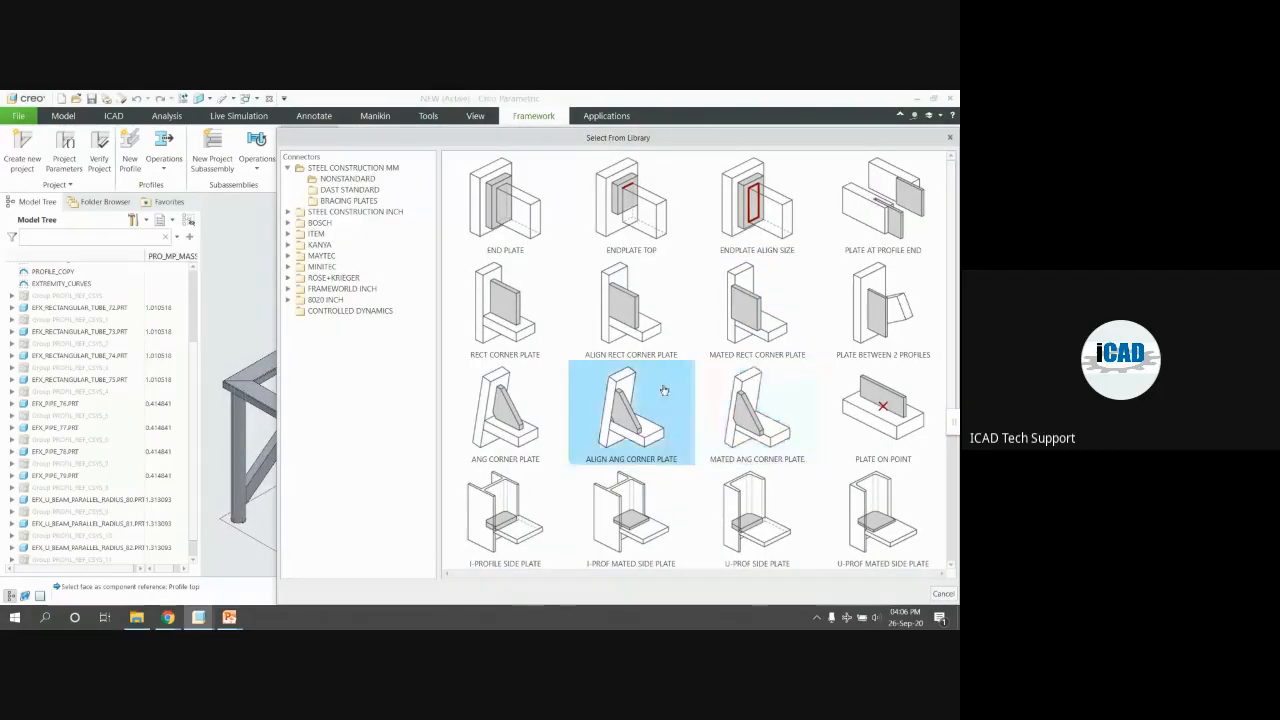
Browse the BOSCH and NONSTANDARD folders, then pick ANGLE CONNECTOR IW from DAST STANDARD
{"action": "left_click", "coordinate": [505, 310]}
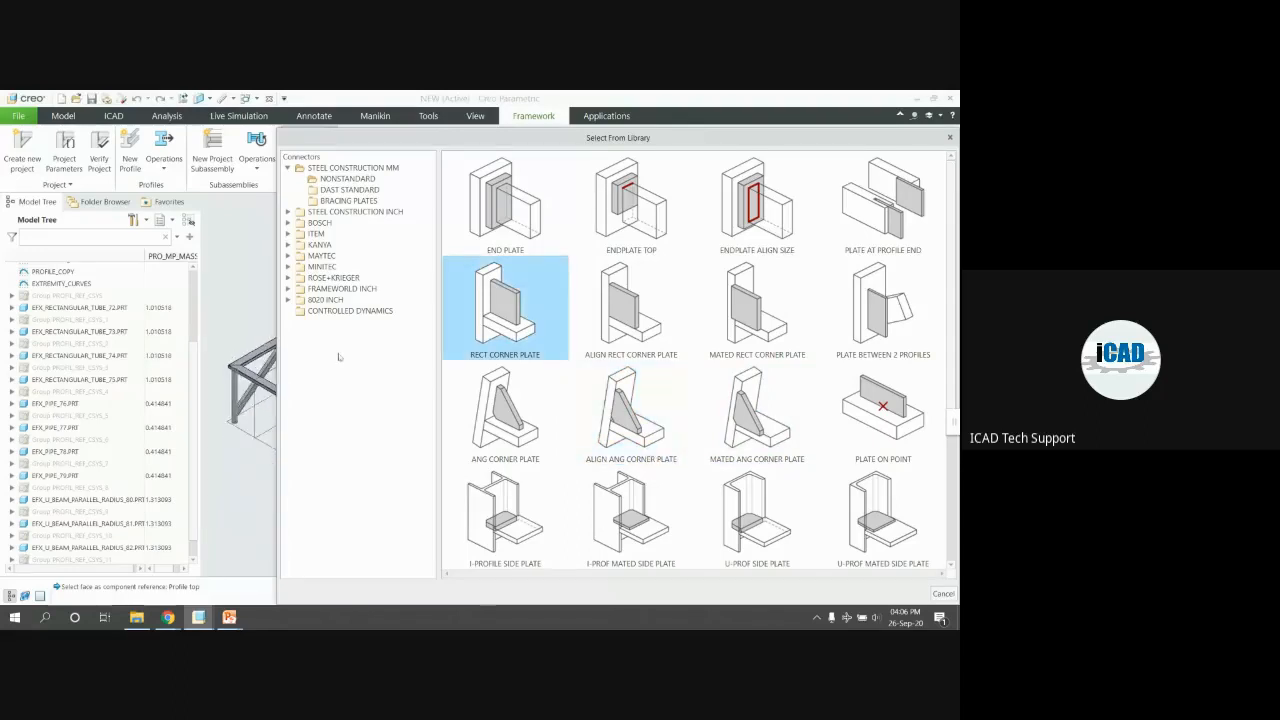
{"action": "scroll", "coordinate": [577, 338], "scroll_direction": "down", "scroll_amount": 1}
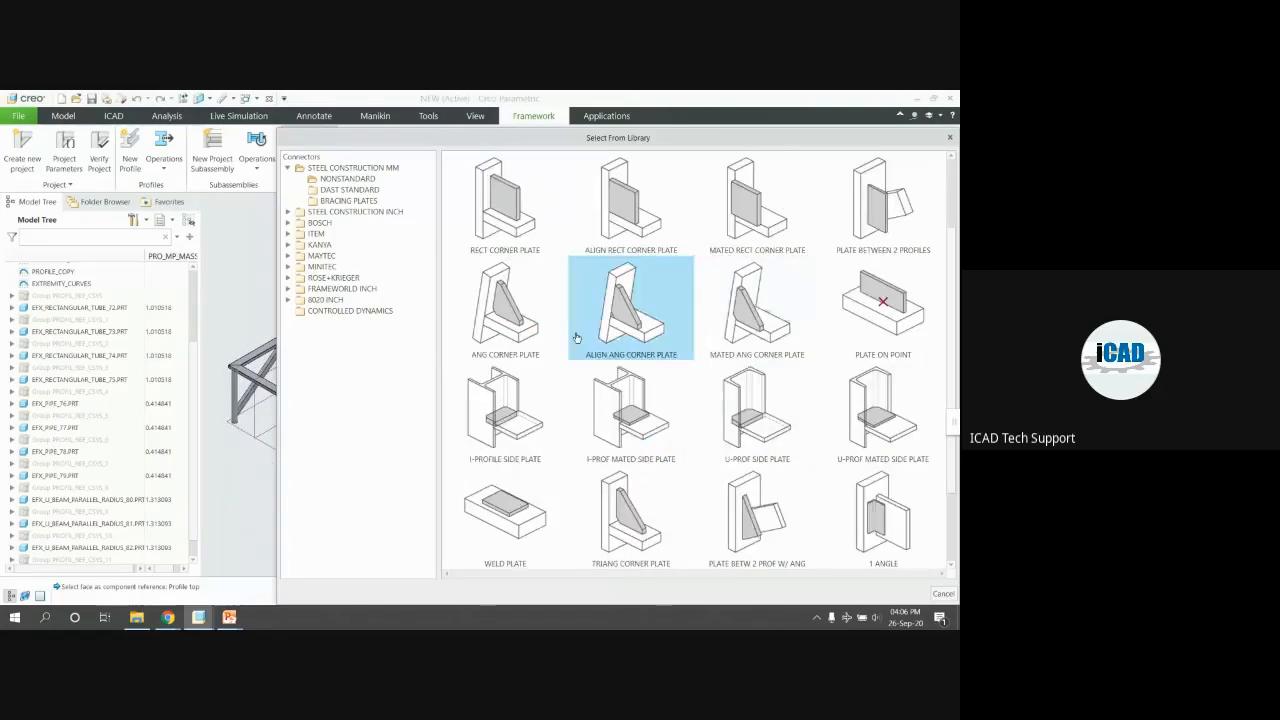
{"action": "left_click", "coordinate": [310, 222]}
{"action": "left_click", "coordinate": [348, 234]}
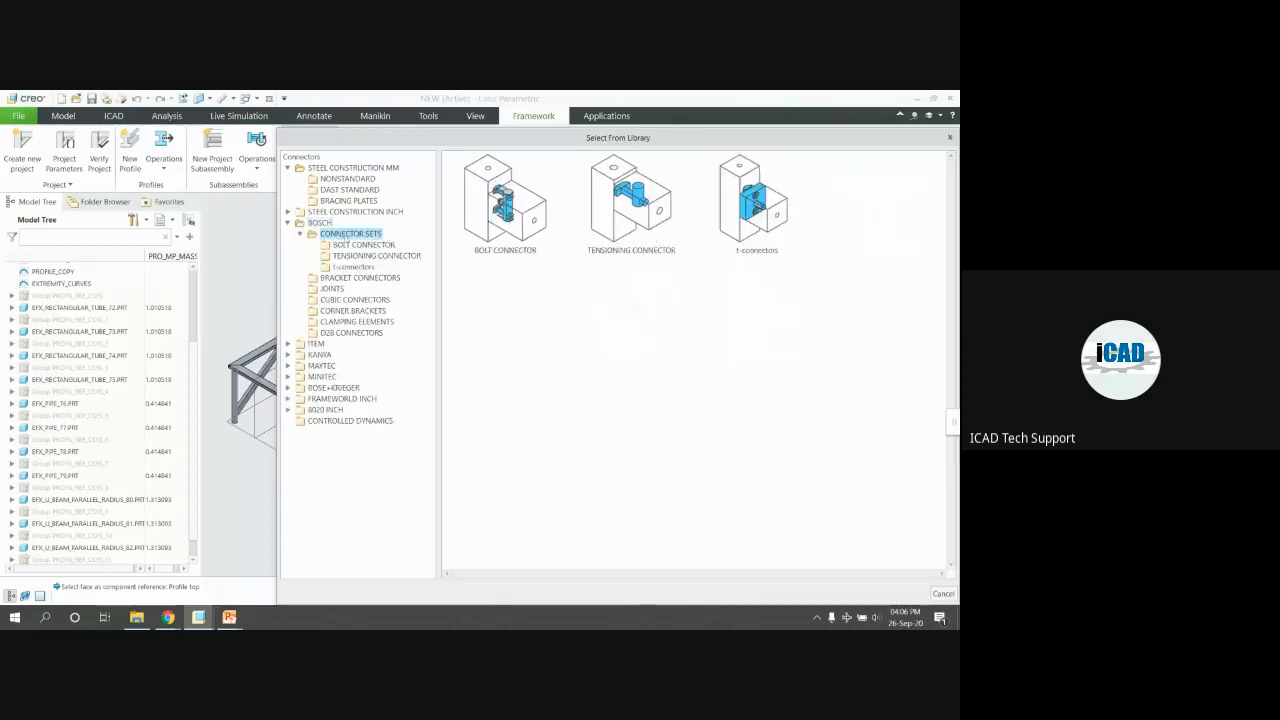
{"action": "left_click", "coordinate": [359, 245]}
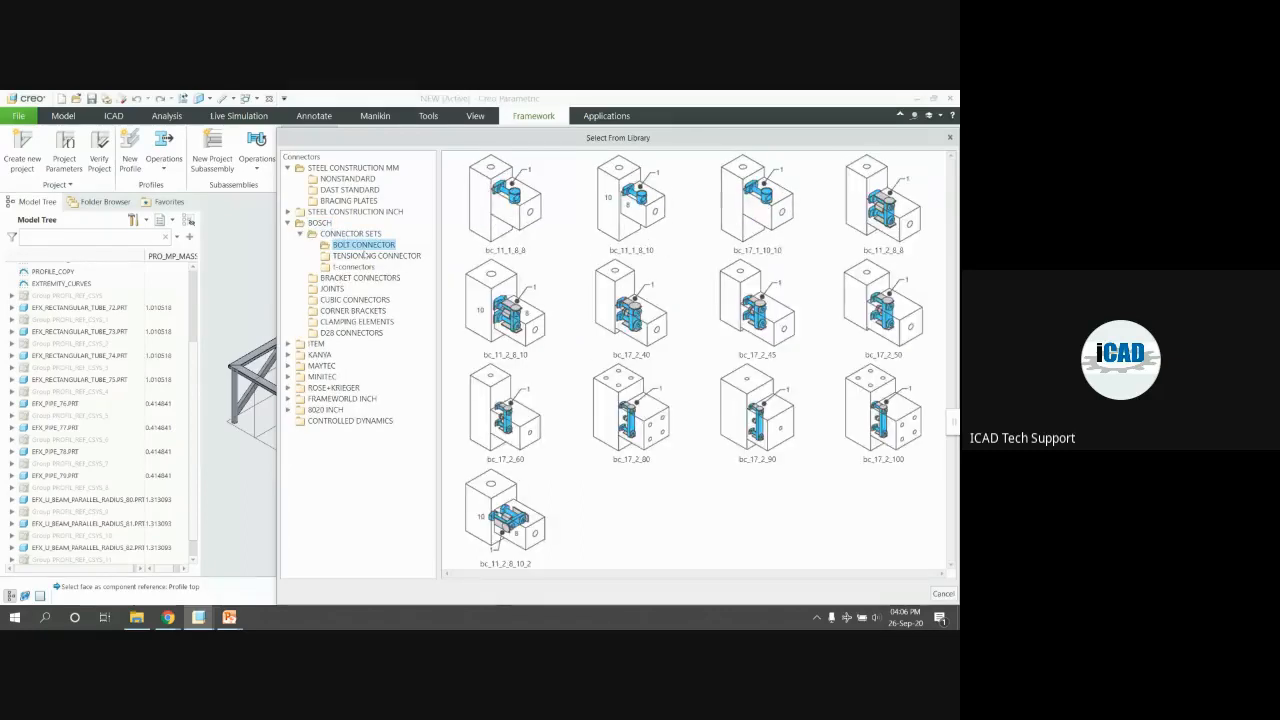
{"action": "left_click", "coordinate": [345, 179]}
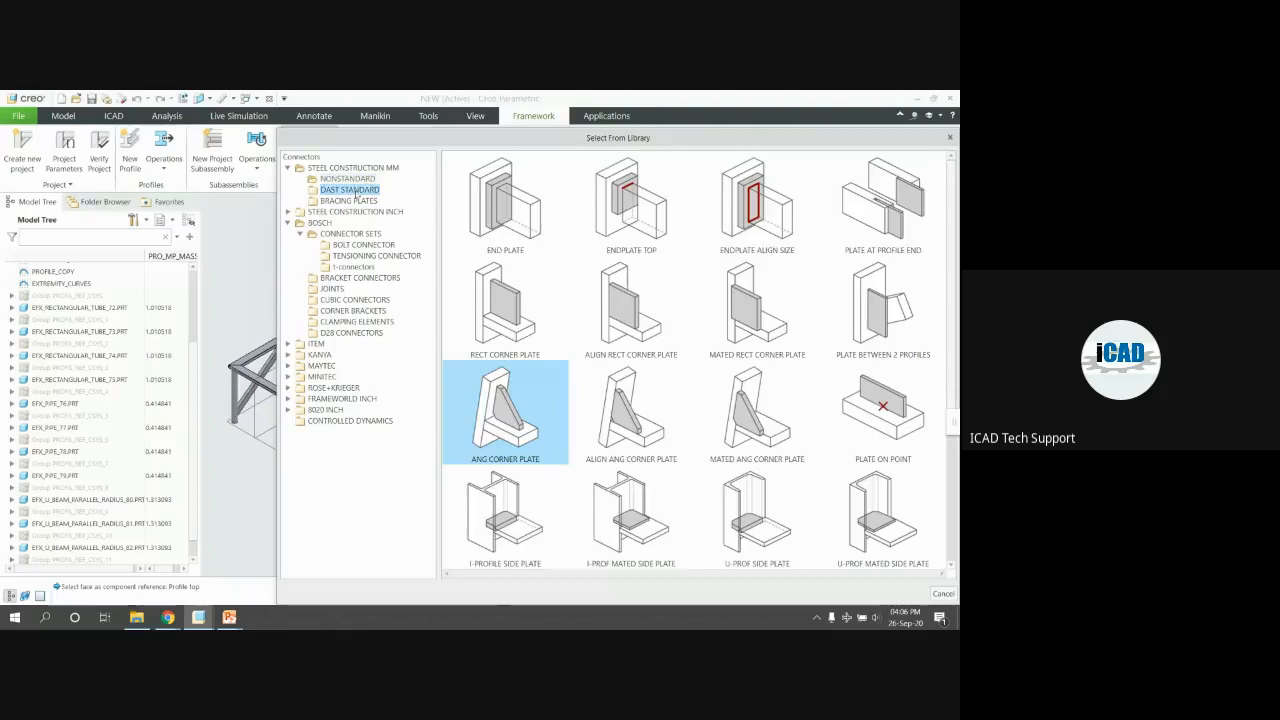
{"action": "left_click", "coordinate": [350, 190]}
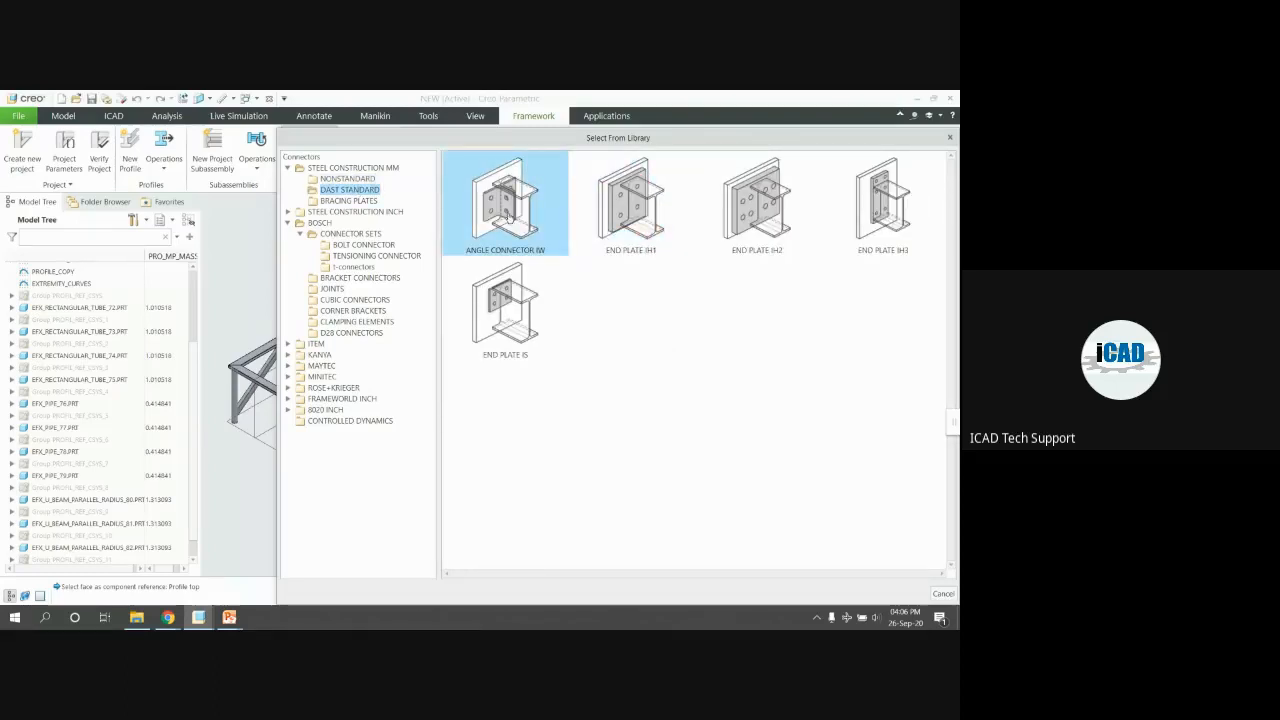
{"action": "double_click", "coordinate": [508, 213]}
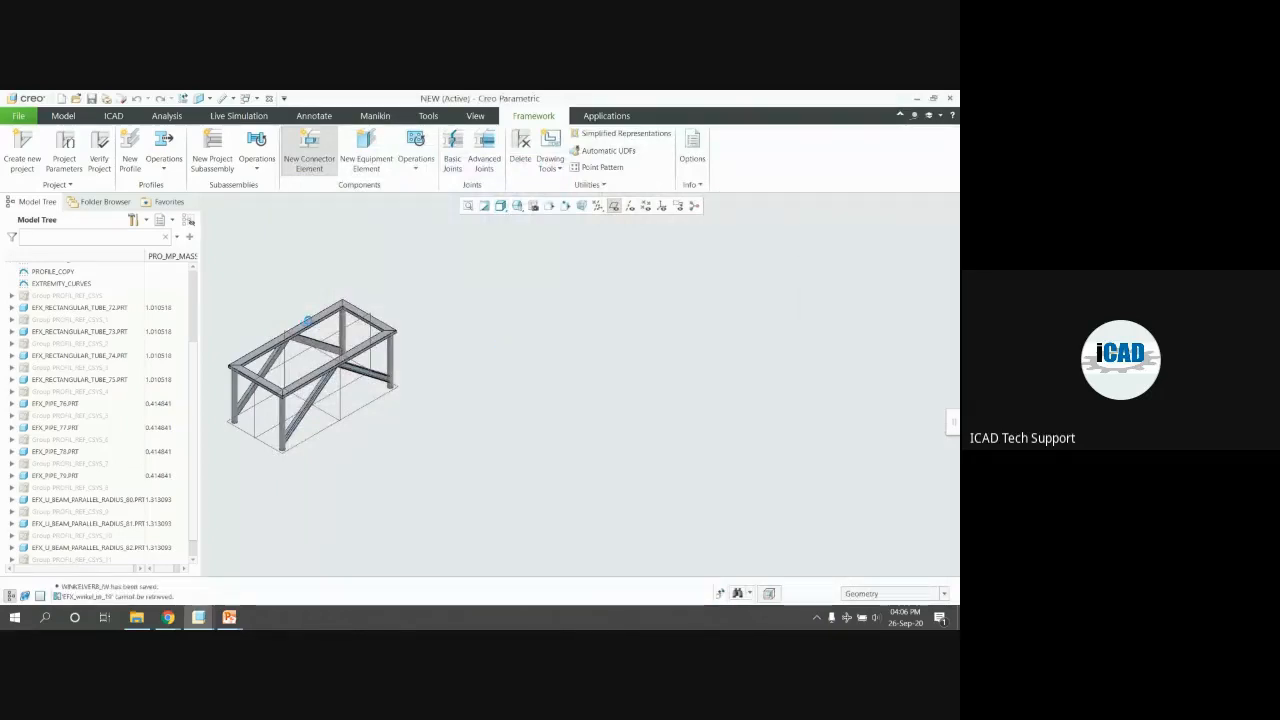
Reference one beam's top face and the other beam's face; the angle connector is rejected
{"action": "scroll", "coordinate": [298, 324], "scroll_direction": "down", "scroll_amount": 3}
{"action": "scroll", "coordinate": [310, 324], "scroll_direction": "down", "scroll_amount": 5}
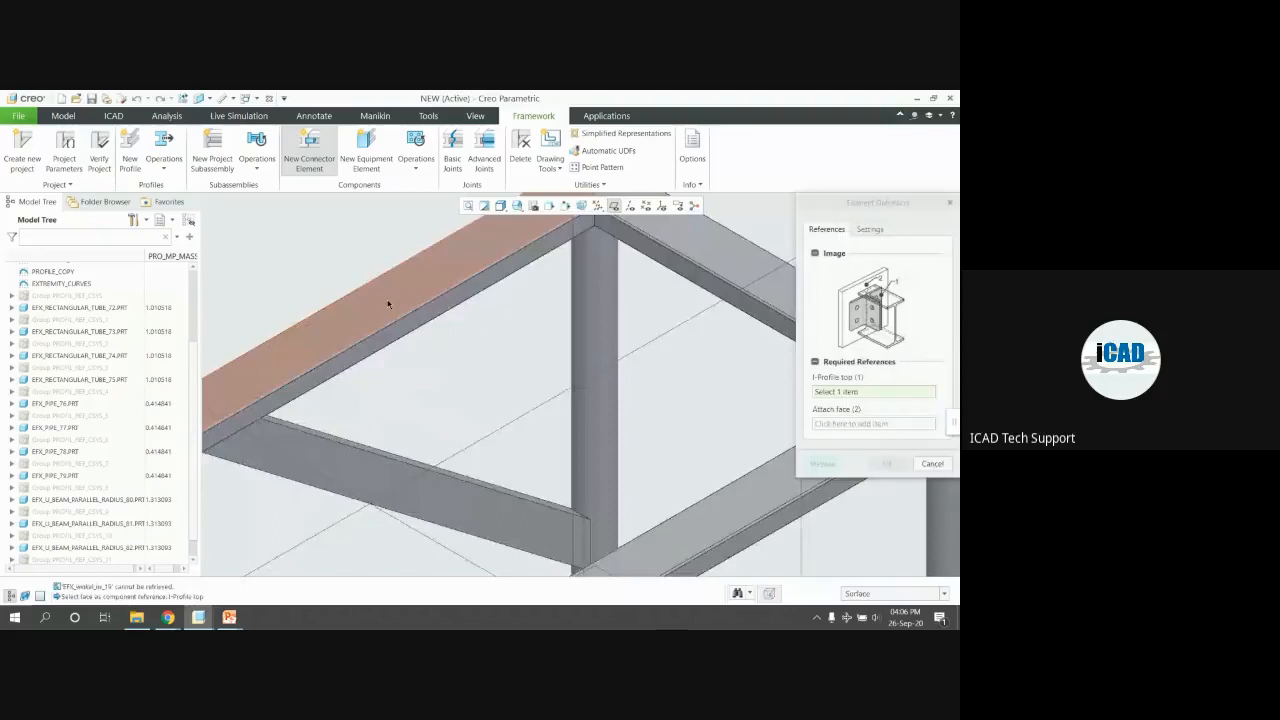
{"action": "scroll", "coordinate": [389, 303], "scroll_direction": "up", "scroll_amount": 3}
{"action": "scroll", "coordinate": [436, 262], "scroll_direction": "down", "scroll_amount": 3}
{"action": "scroll", "coordinate": [490, 300], "scroll_direction": "down", "scroll_amount": 1}
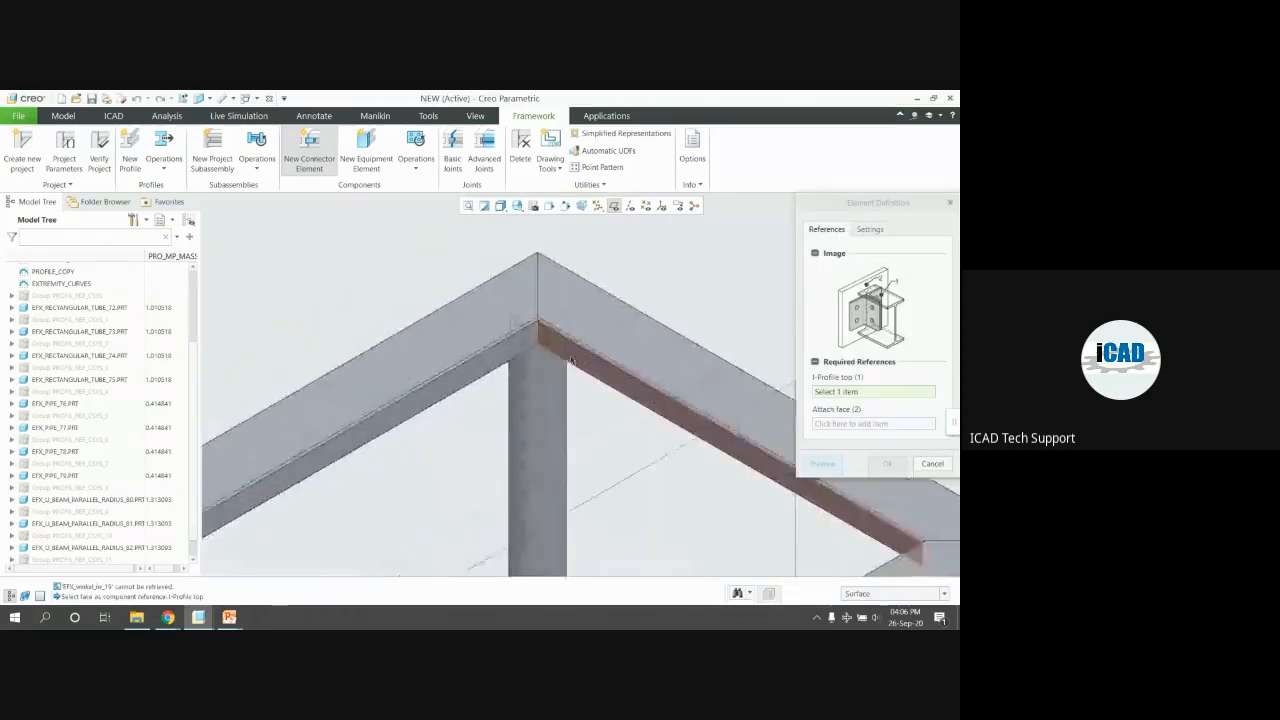
{"action": "left_click", "coordinate": [615, 326]}
{"action": "left_click", "coordinate": [460, 350]}
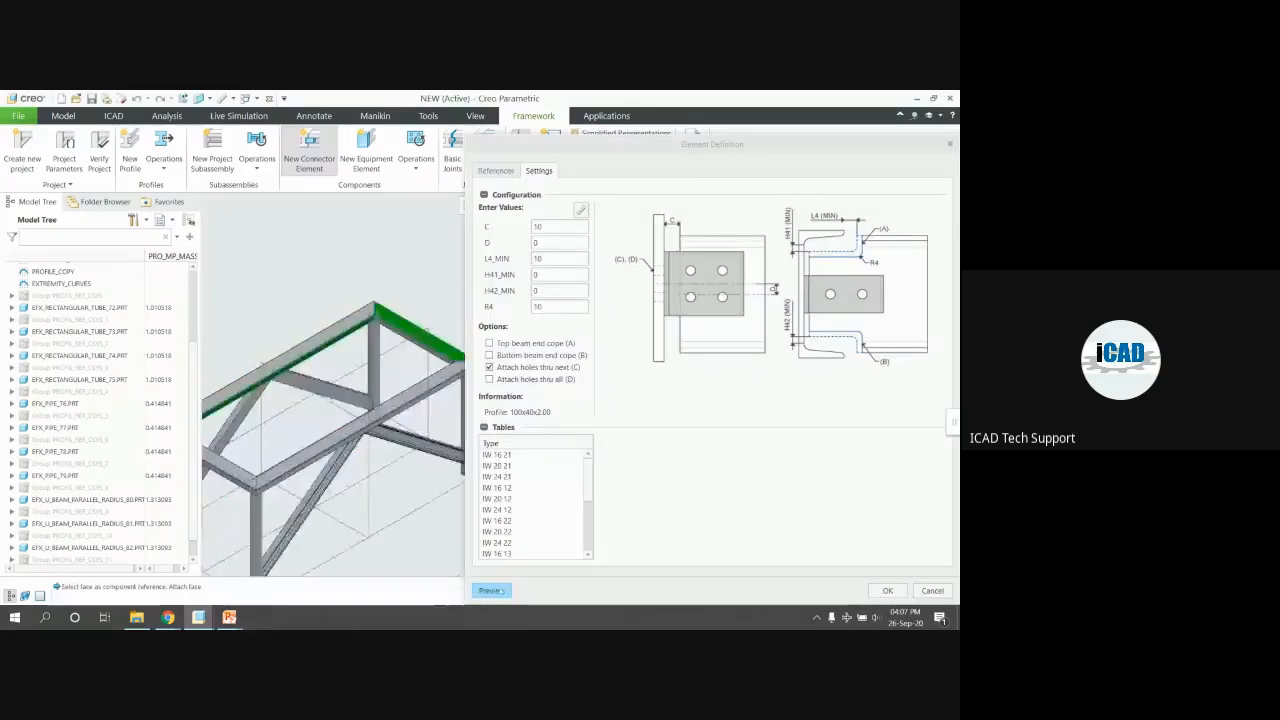
{"action": "left_click", "coordinate": [491, 590]}
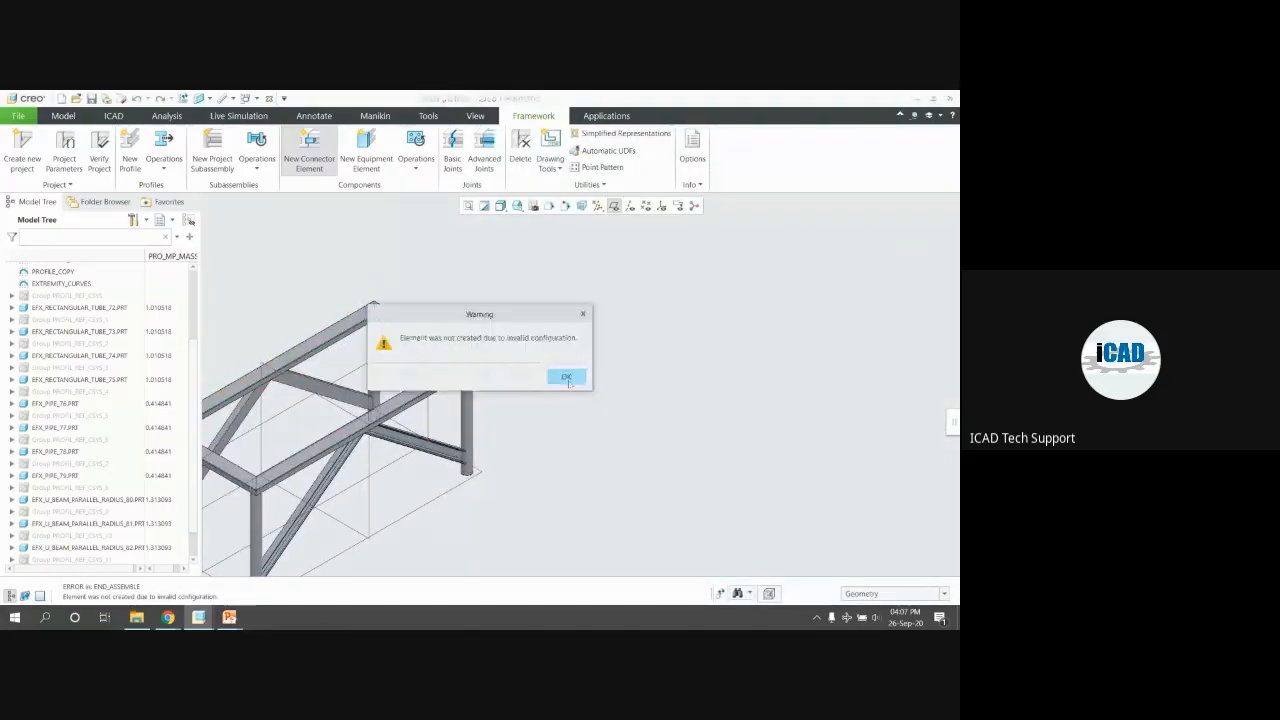
{"action": "left_click", "coordinate": [566, 378]}
Remove all references, reselect the right and left beam faces, retry, and close after another failure
{"action": "scroll", "coordinate": [380, 325], "scroll_direction": "down", "scroll_amount": 4}
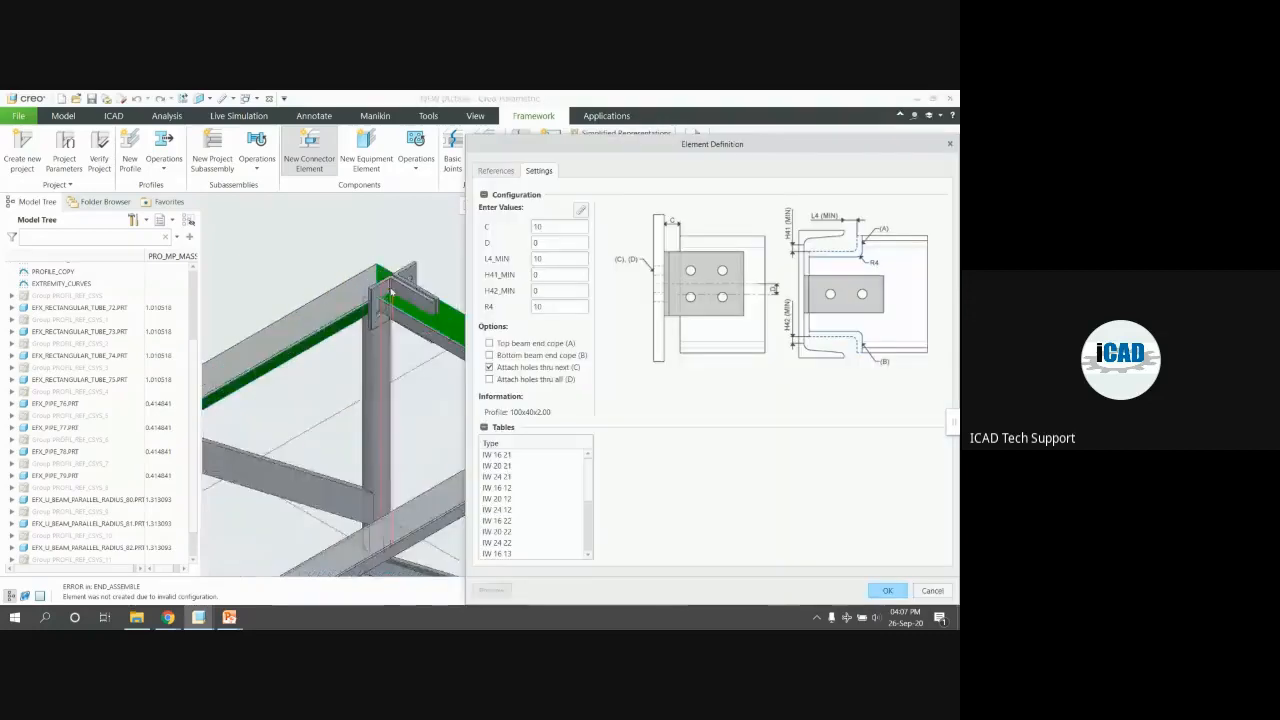
{"action": "scroll", "coordinate": [396, 287], "scroll_direction": "down", "scroll_amount": 2}
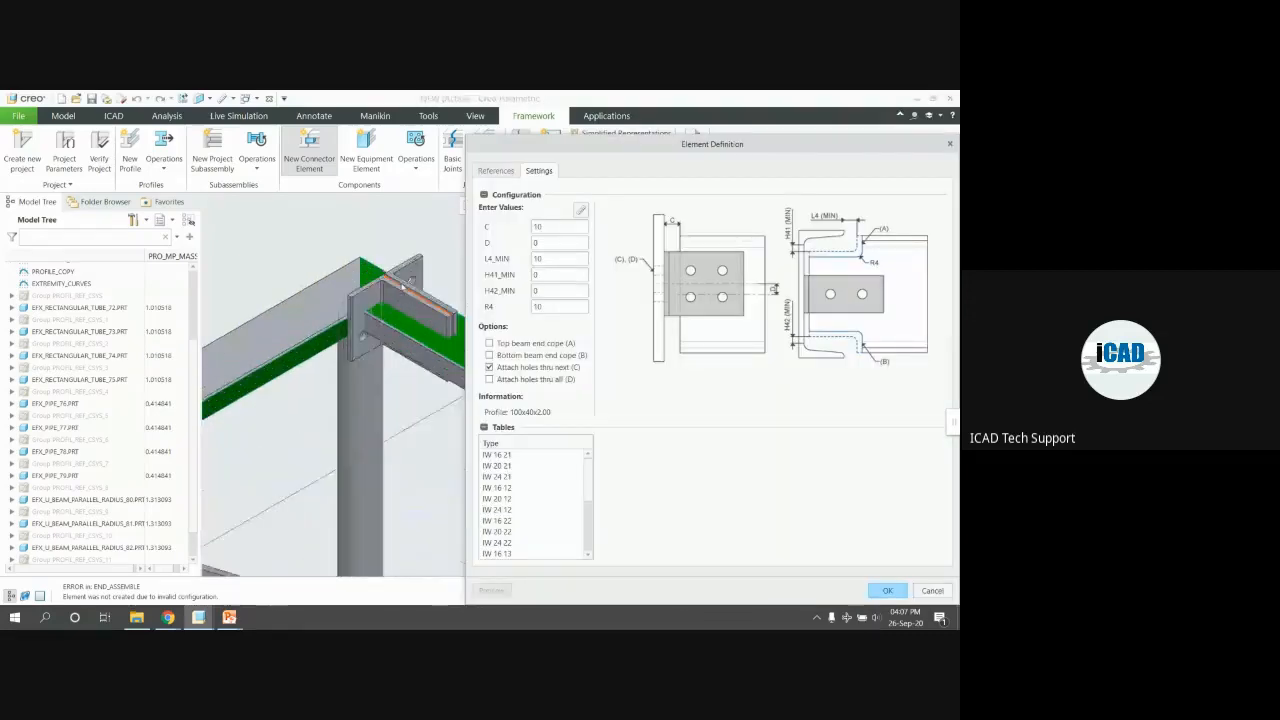
{"action": "scroll", "coordinate": [403, 284], "scroll_direction": "up", "scroll_amount": 3}
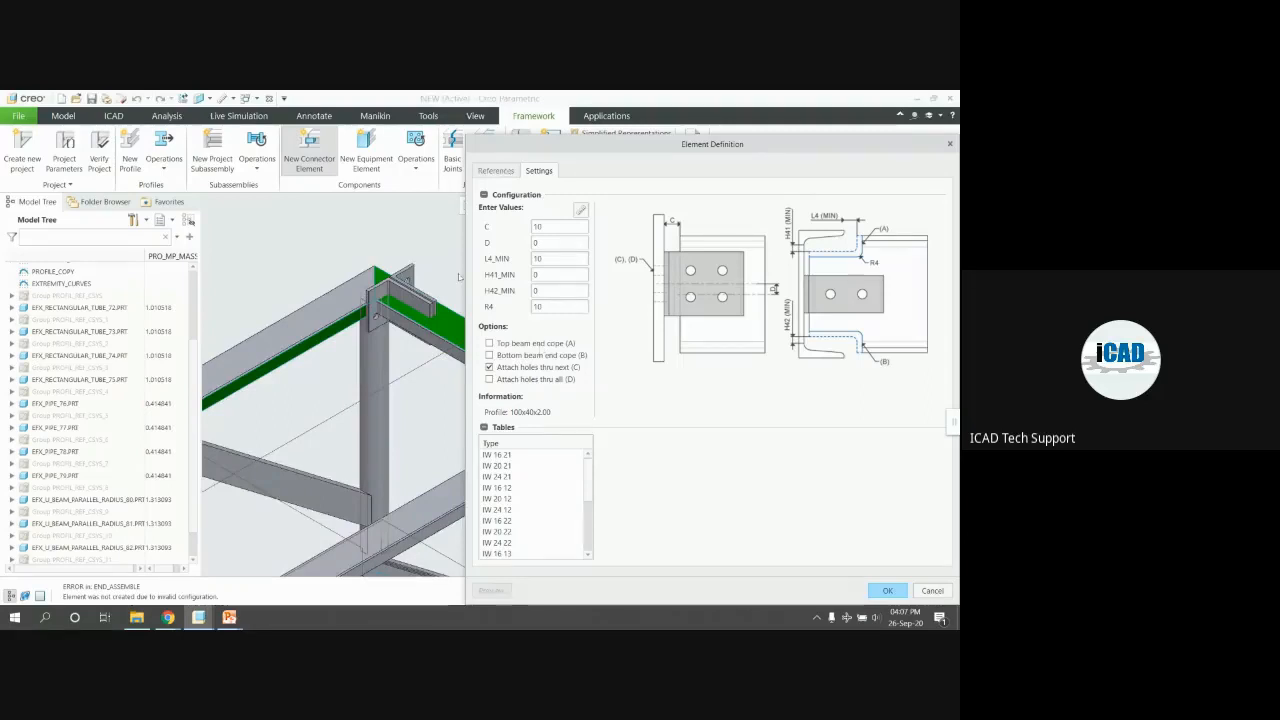
{"action": "left_click", "coordinate": [498, 171]}
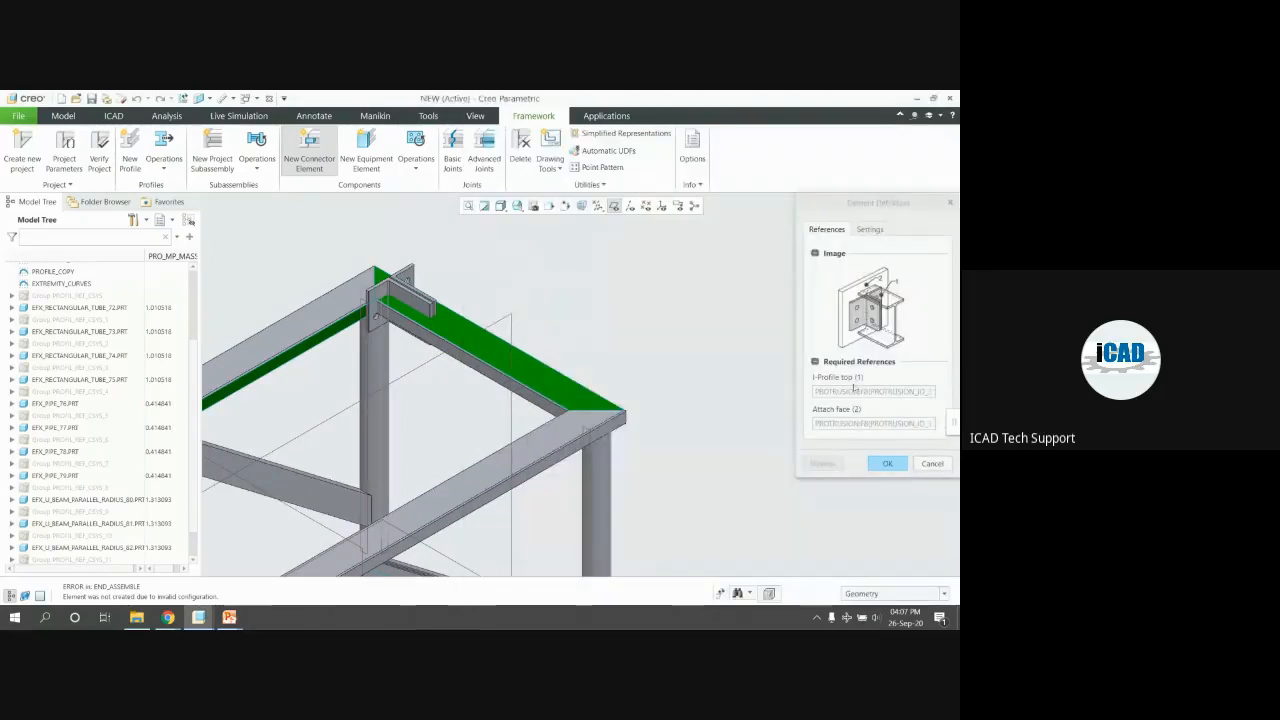
{"action": "scroll", "coordinate": [392, 333], "scroll_direction": "up", "scroll_amount": 3}
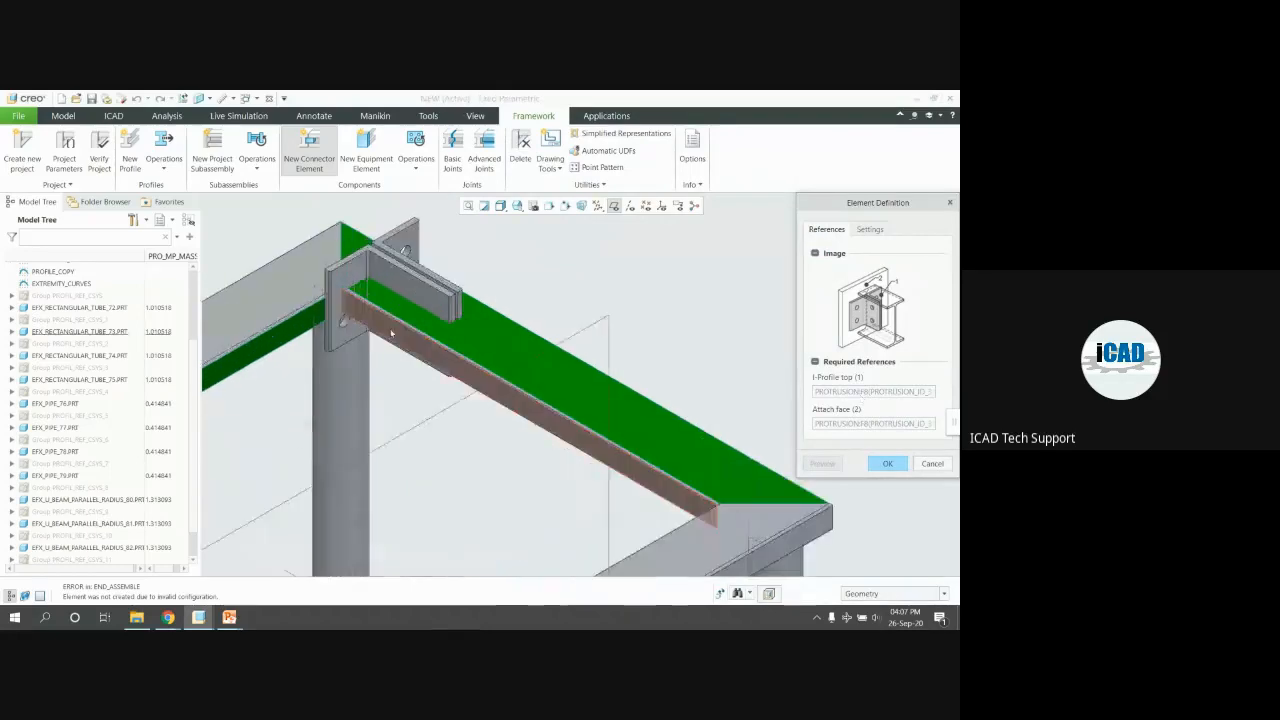
{"action": "left_click", "coordinate": [838, 391]}
{"action": "right_click", "coordinate": [838, 393]}
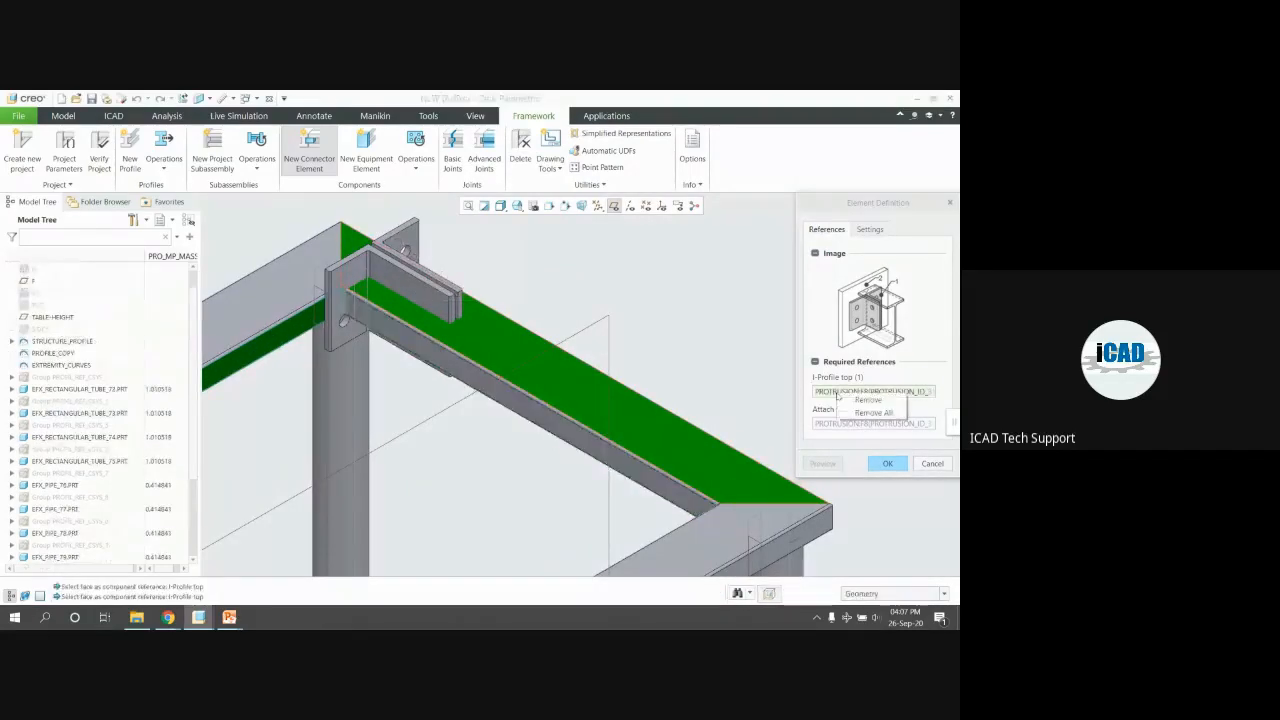
{"action": "left_click", "coordinate": [872, 412]}
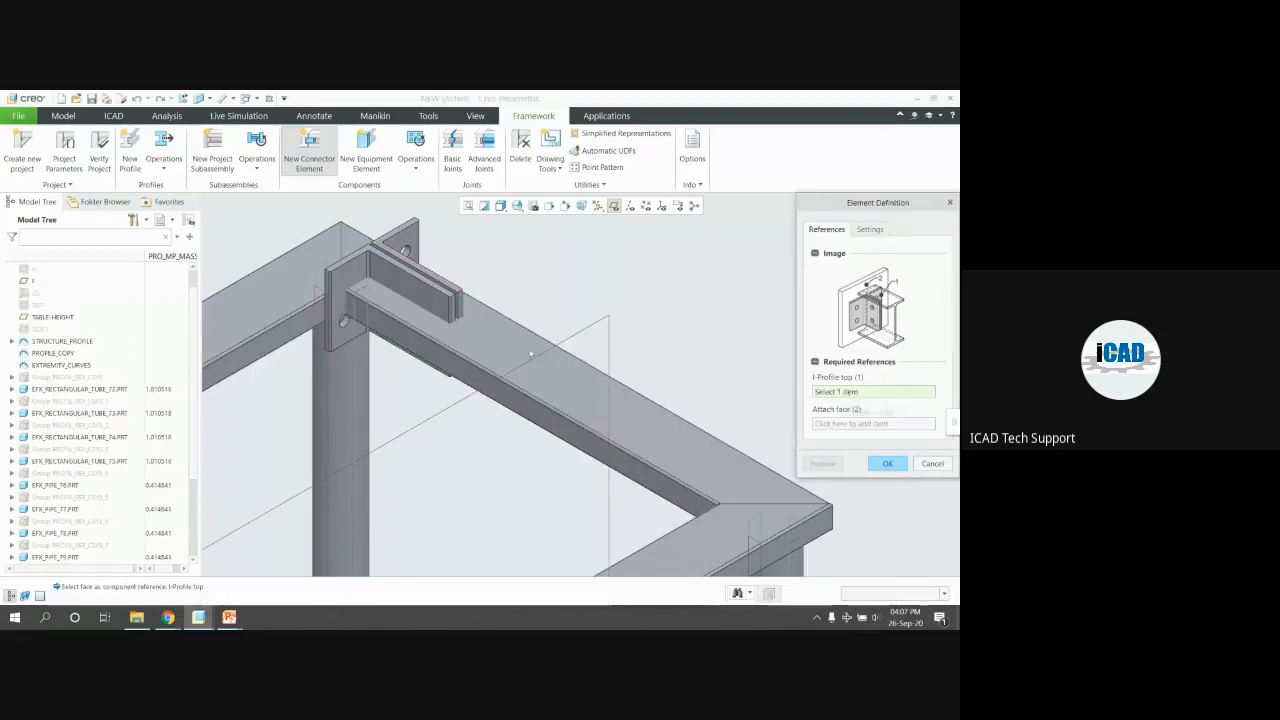
{"action": "left_click", "coordinate": [450, 364]}
{"action": "left_click", "coordinate": [296, 327]}
{"action": "left_click", "coordinate": [828, 463]}
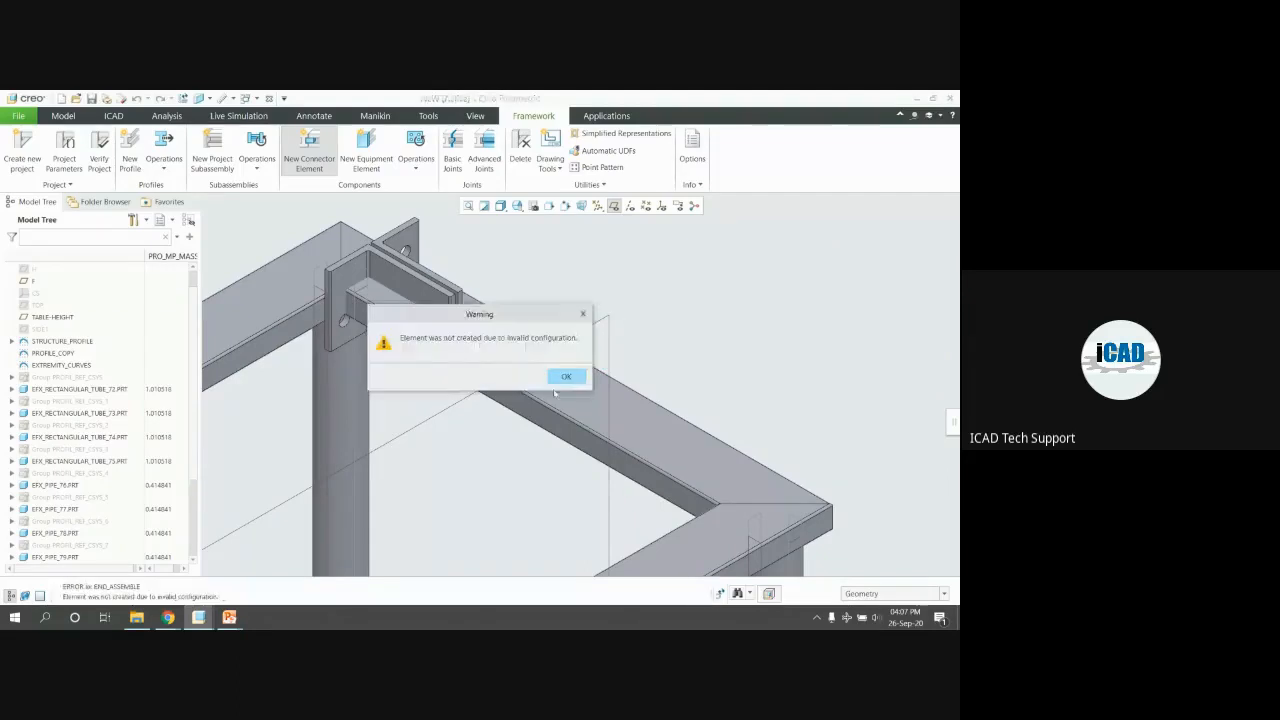
{"action": "left_click", "coordinate": [566, 376]}
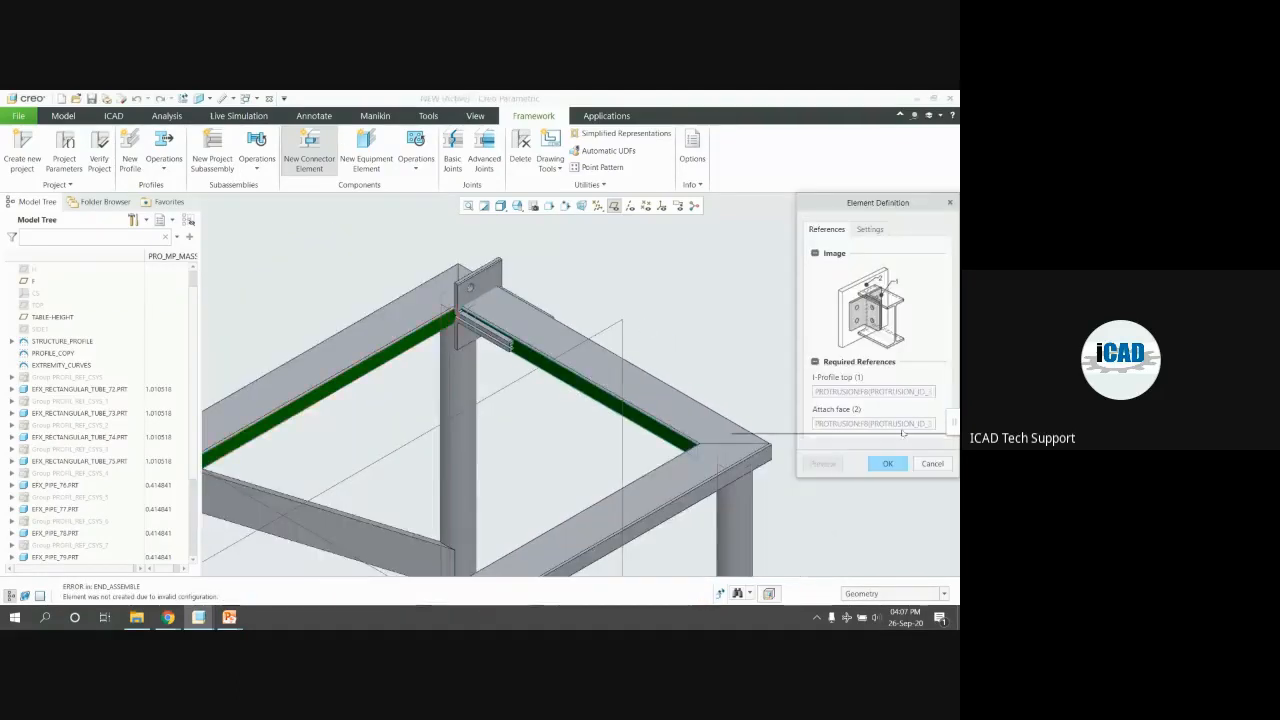
{"action": "left_click", "coordinate": [900, 438]}
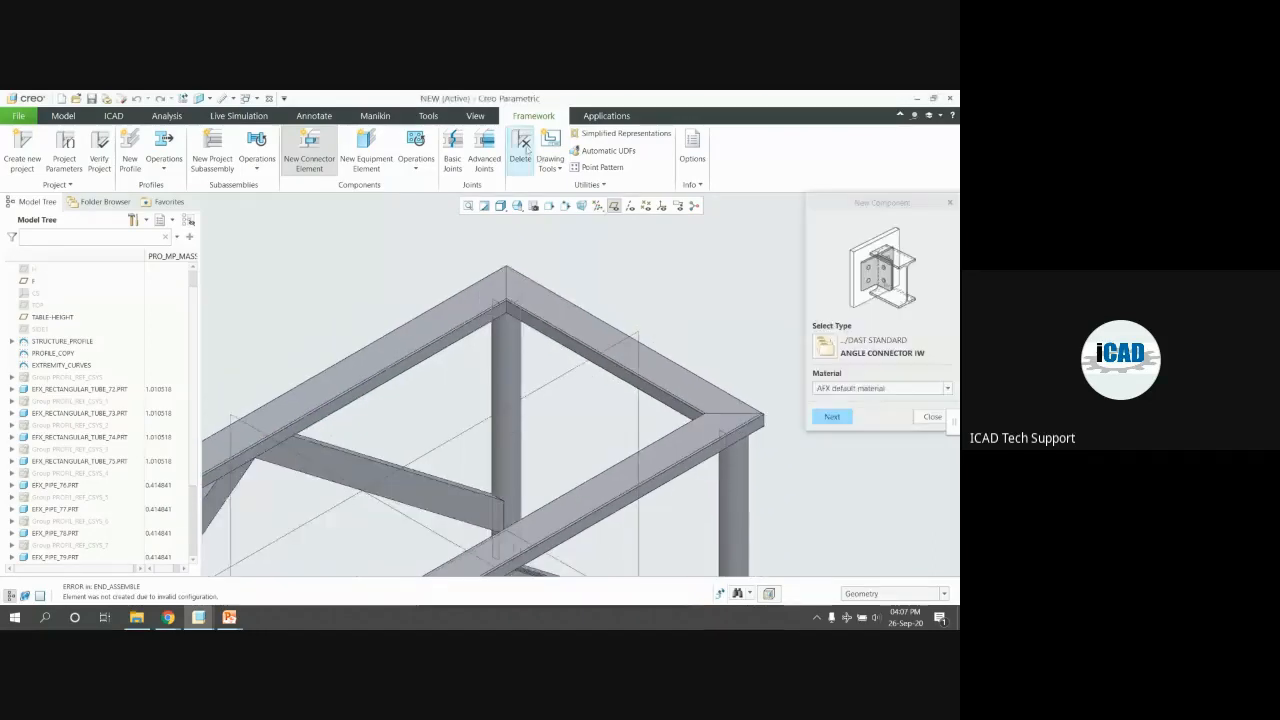
Abandon the angle connector and choose BRACING PLATE DOUBLE from the connector library
{"action": "left_click", "coordinate": [522, 148]}
{"action": "left_click", "coordinate": [309, 150]}
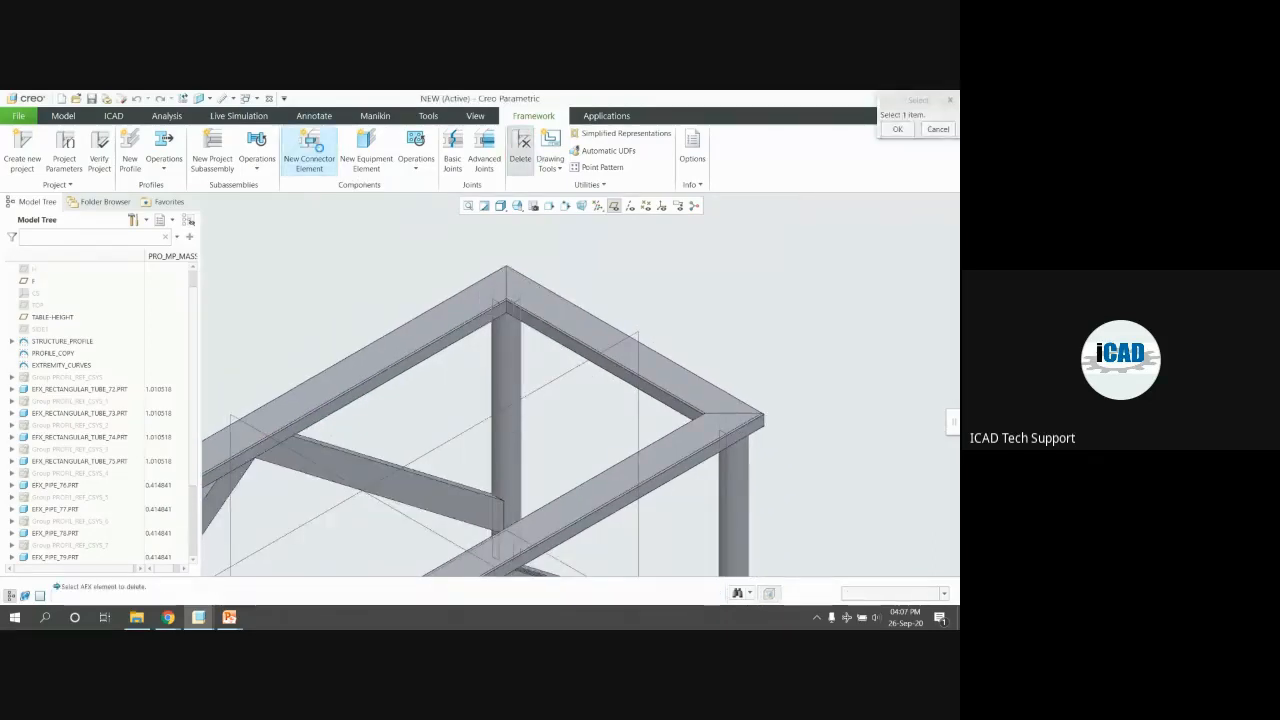
{"action": "left_click", "coordinate": [808, 342]}
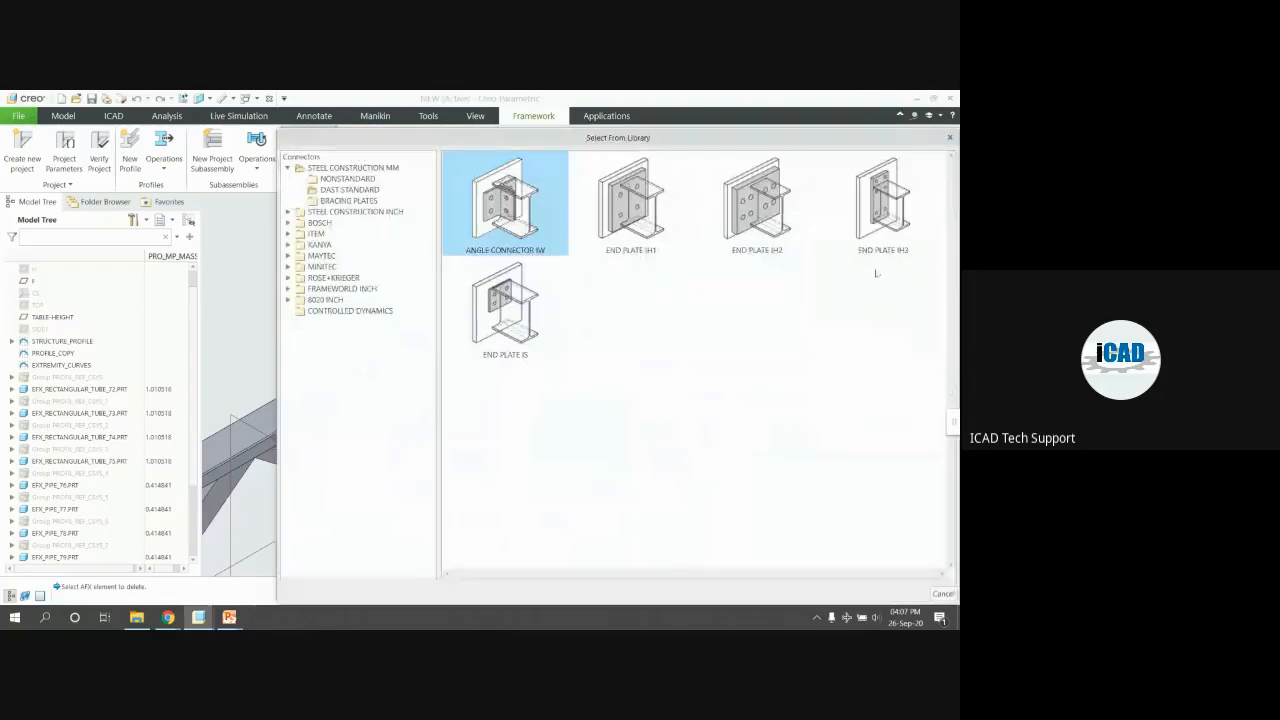
{"action": "left_click", "coordinate": [356, 191]}
{"action": "left_click", "coordinate": [611, 222]}
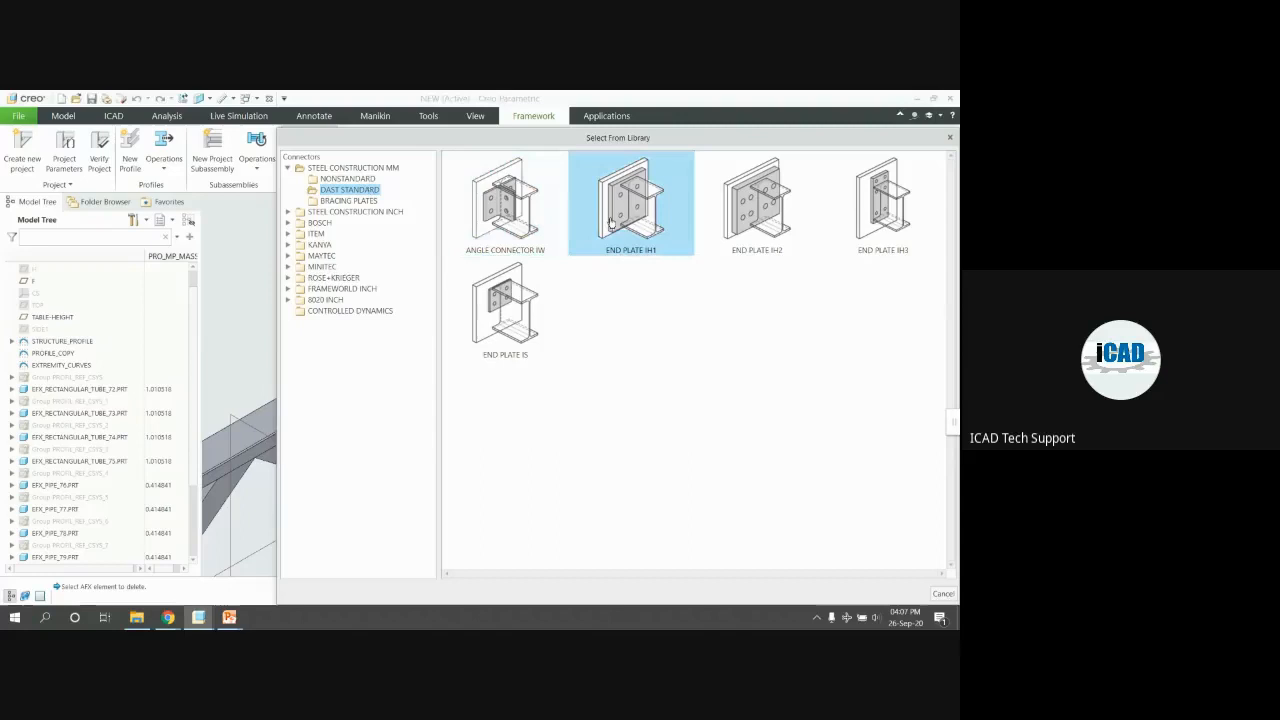
{"action": "left_click", "coordinate": [466, 226]}
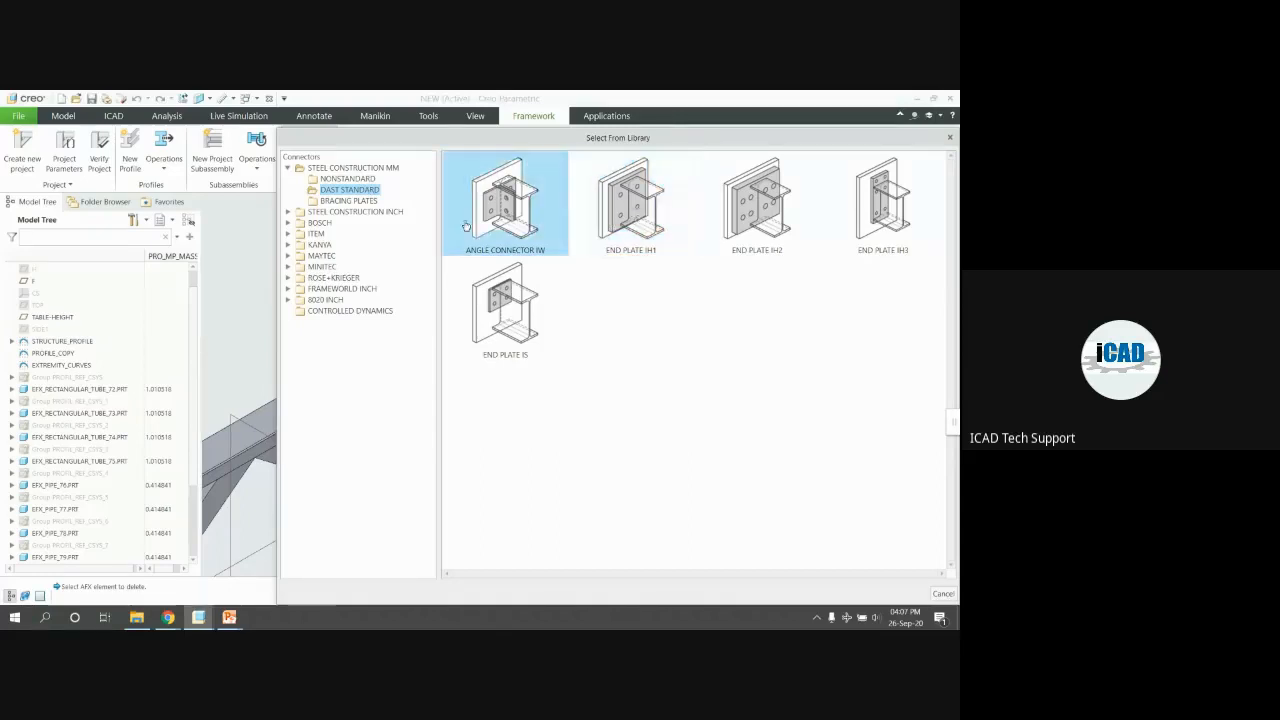
{"action": "left_click", "coordinate": [355, 201]}
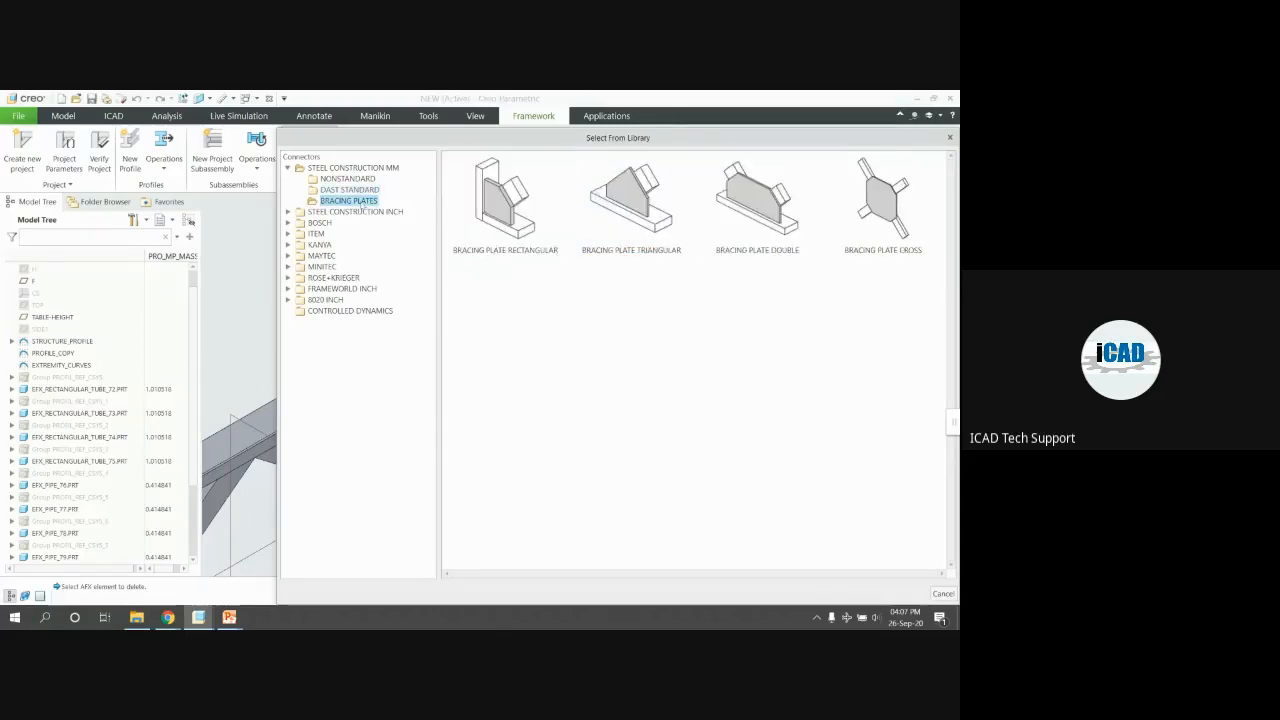
{"action": "middle_click_drag", "start_coordinate": [240, 330], "coordinate": [248, 300]}
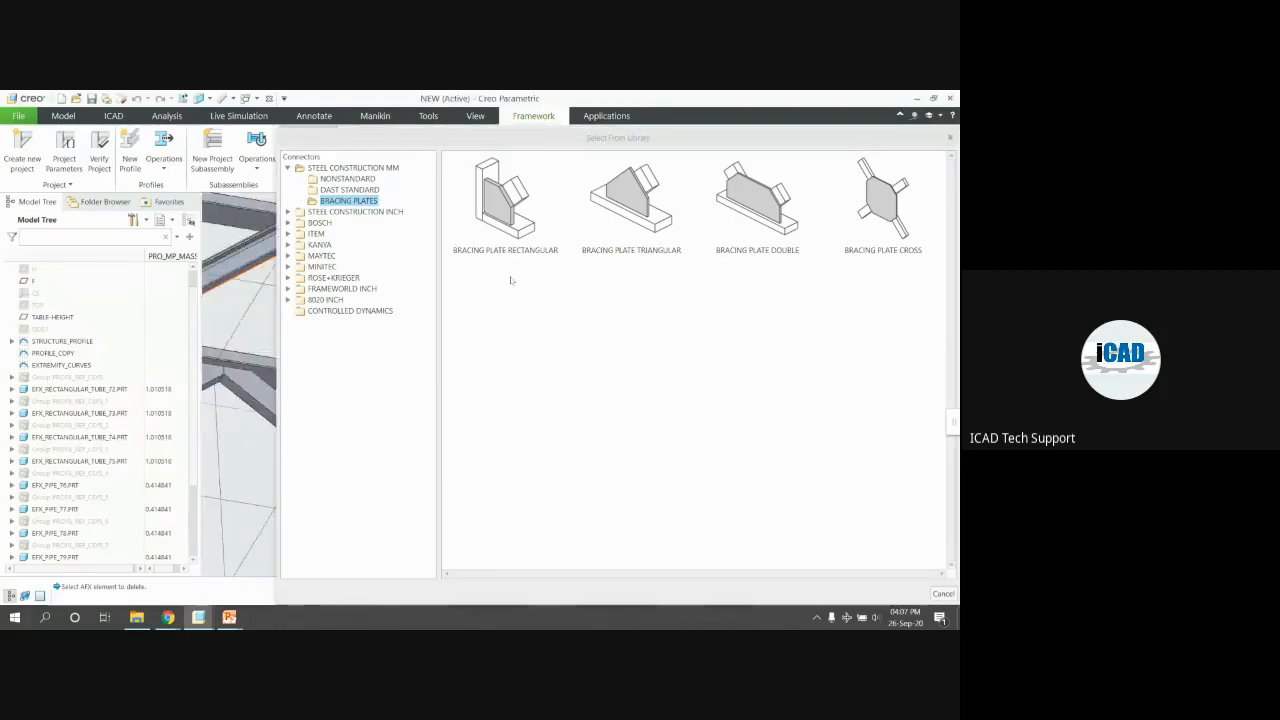
{"action": "double_click", "coordinate": [750, 200]}
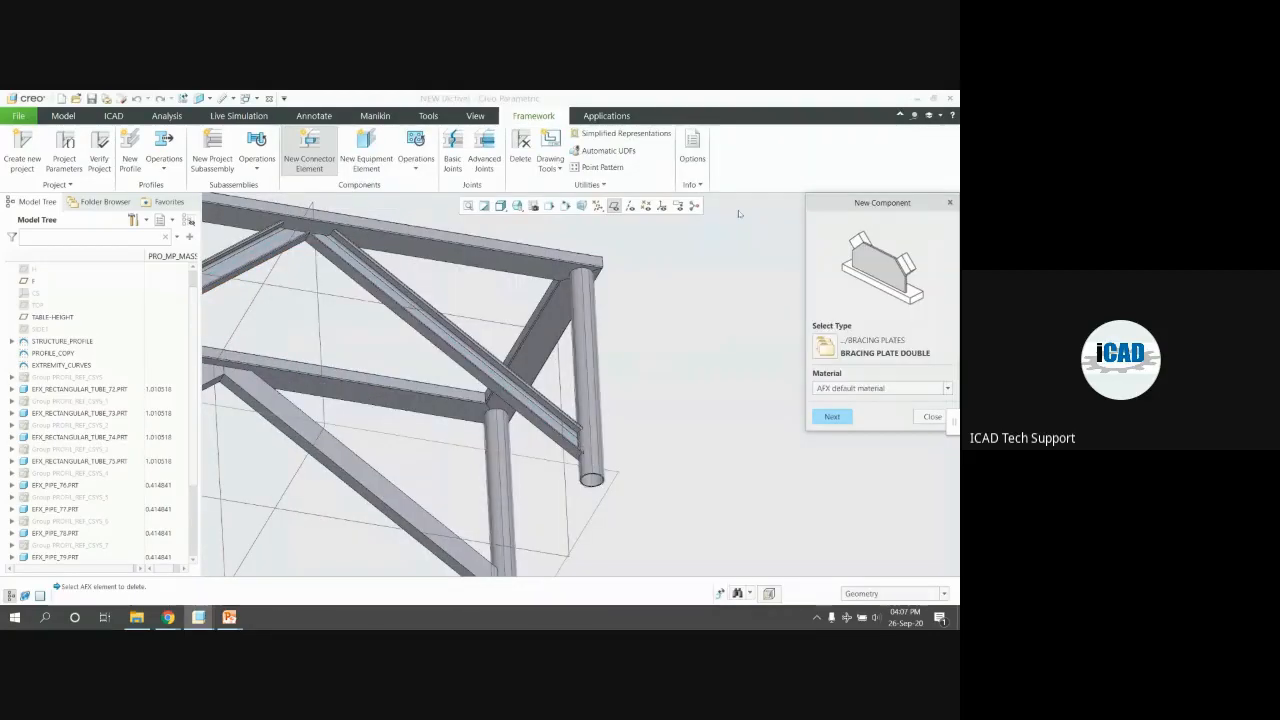
{"action": "left_click", "coordinate": [832, 417]}
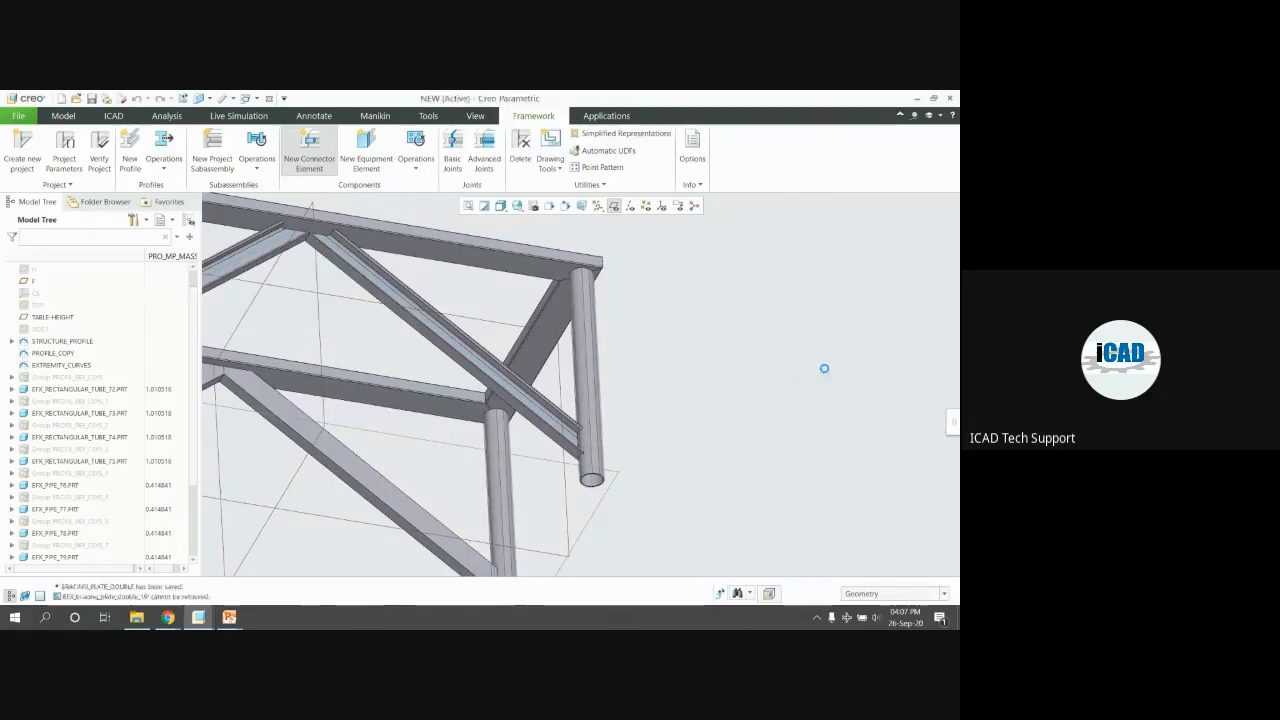
Place the double bracing plate on the beam's front face and both diagonal braces, preview, and confirm
{"action": "scroll", "coordinate": [787, 352], "scroll_direction": "up", "scroll_amount": 4}
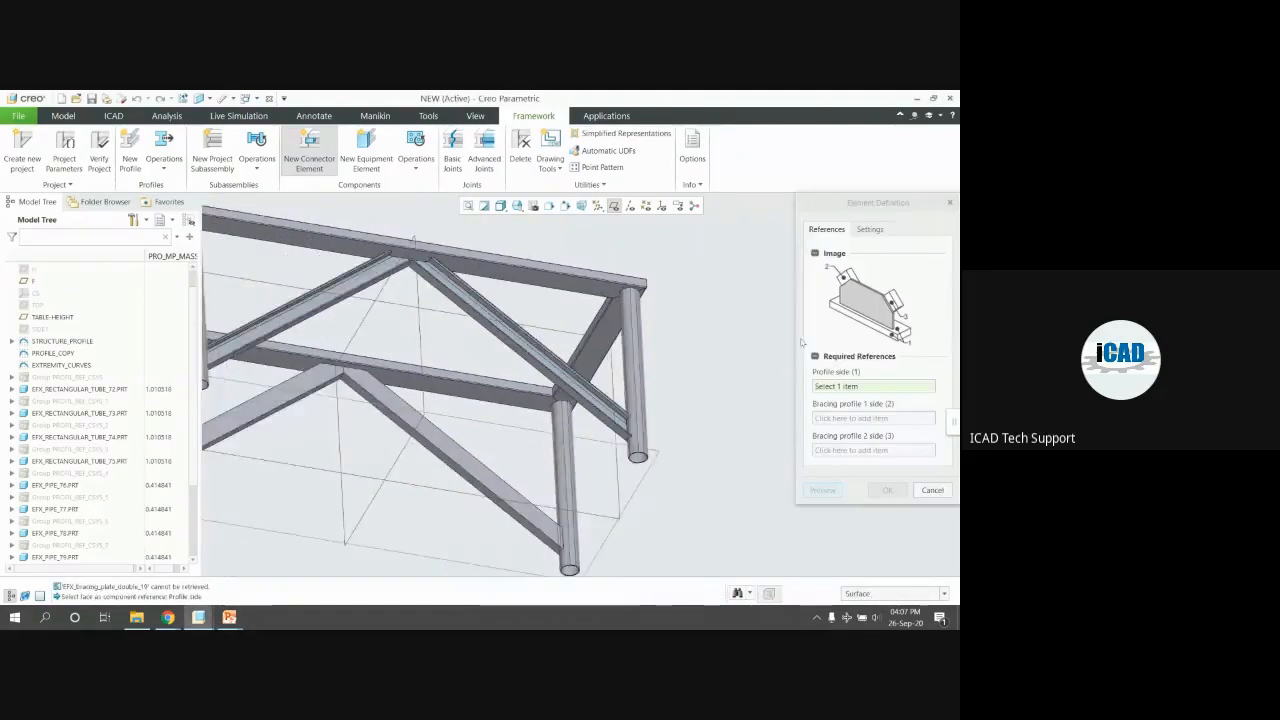
{"action": "scroll", "coordinate": [491, 360], "scroll_direction": "down", "scroll_amount": 4}
{"action": "mouse_move", "coordinate": [433, 350]}
{"action": "middle_mouse_down"}
{"action": "mouse_move", "coordinate": [490, 368]}
{"action": "mouse_move", "coordinate": [425, 362]}
{"action": "middle_mouse_up"}
{"action": "scroll", "coordinate": [505, 314], "scroll_direction": "down", "scroll_amount": 2}
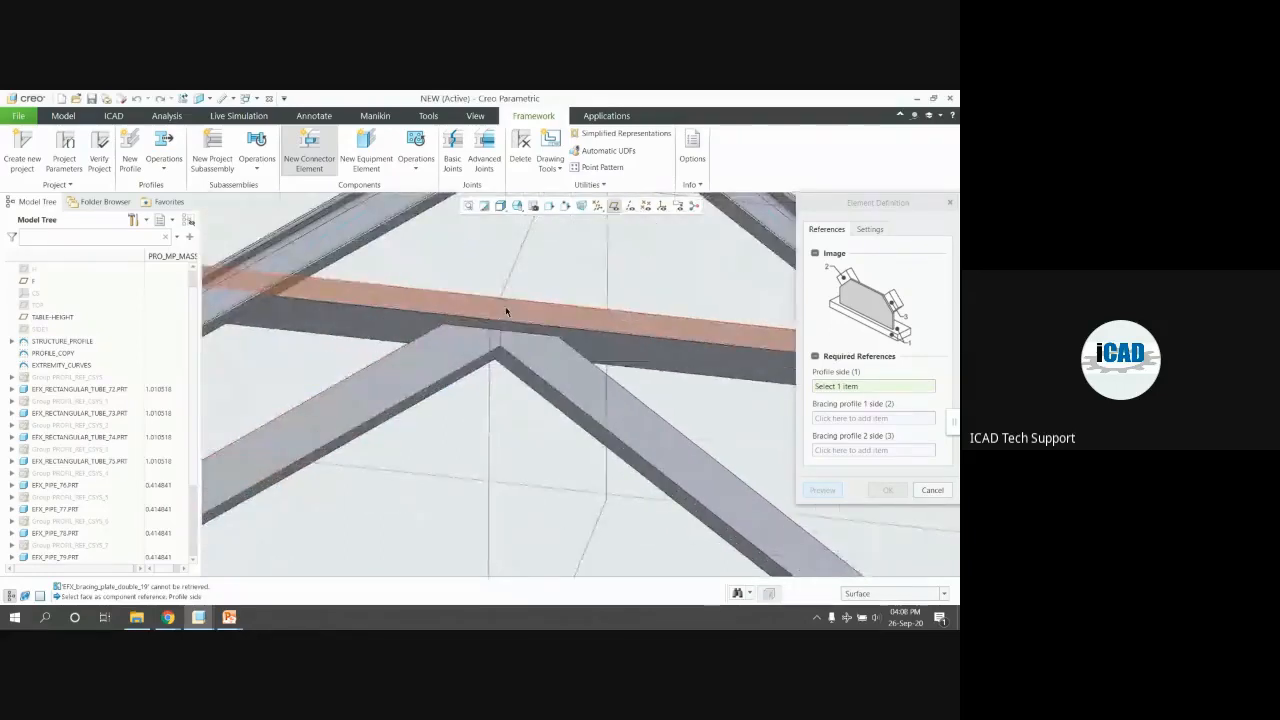
{"action": "middle_click_drag", "start_coordinate": [506, 313], "coordinate": [523, 330]}
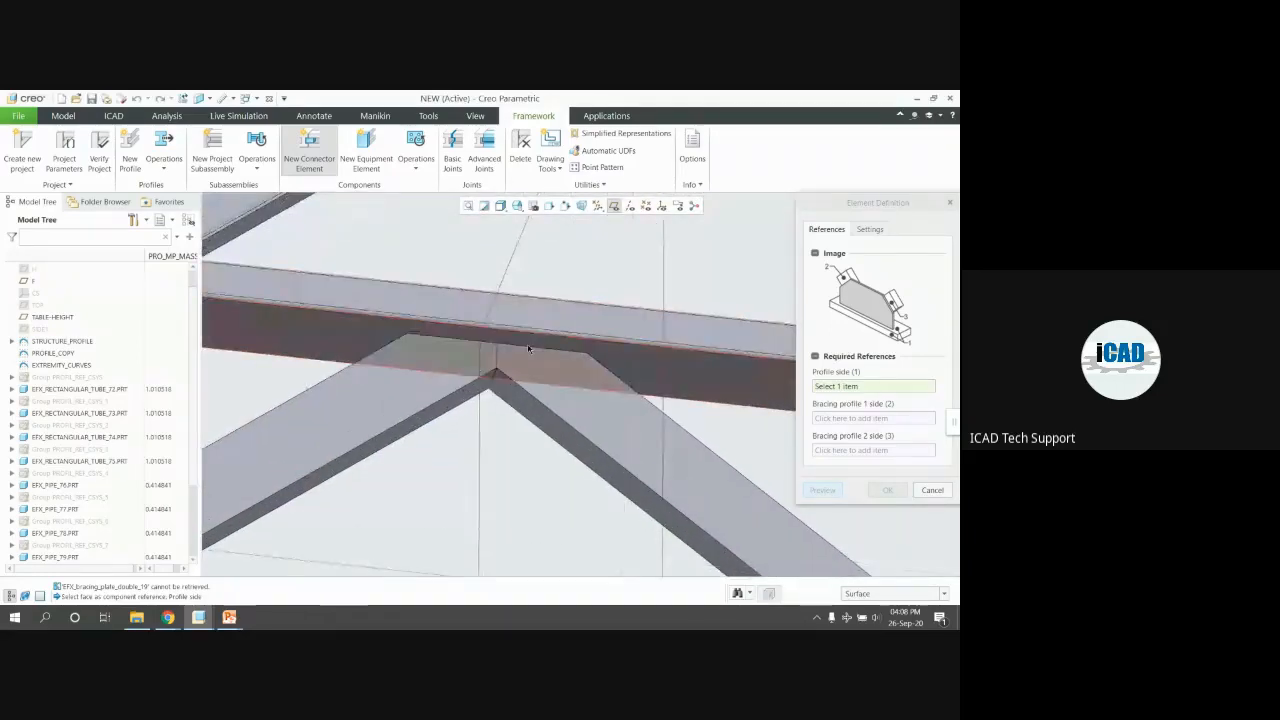
{"action": "left_click", "coordinate": [530, 345]}
{"action": "left_click", "coordinate": [545, 373]}
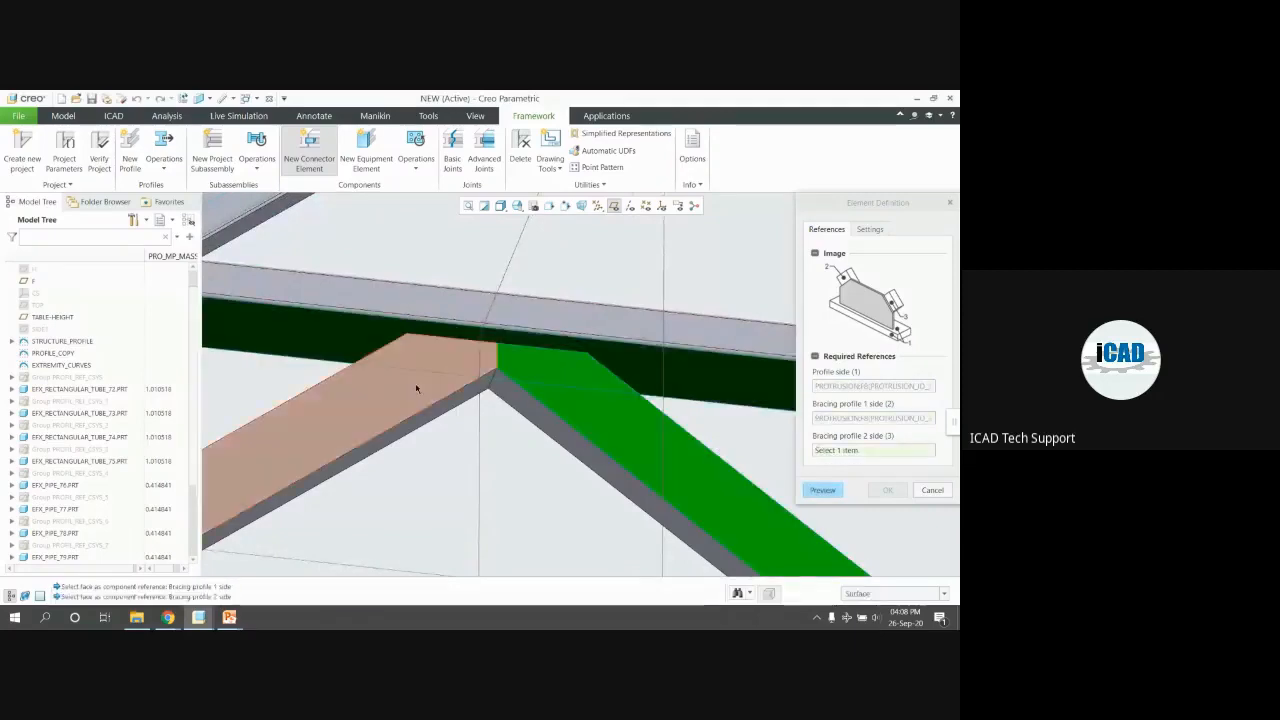
{"action": "left_click", "coordinate": [428, 388]}
{"action": "scroll", "coordinate": [461, 311], "scroll_direction": "up", "scroll_amount": 4}
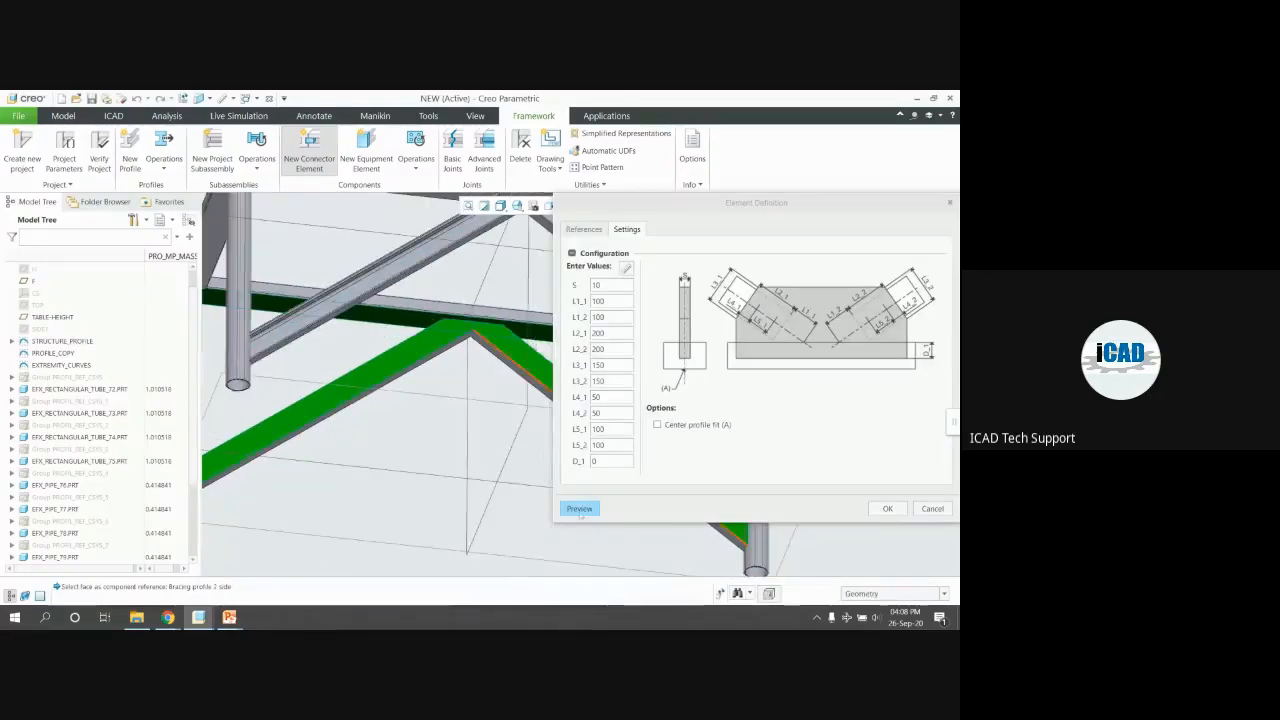
{"action": "left_click", "coordinate": [579, 508]}
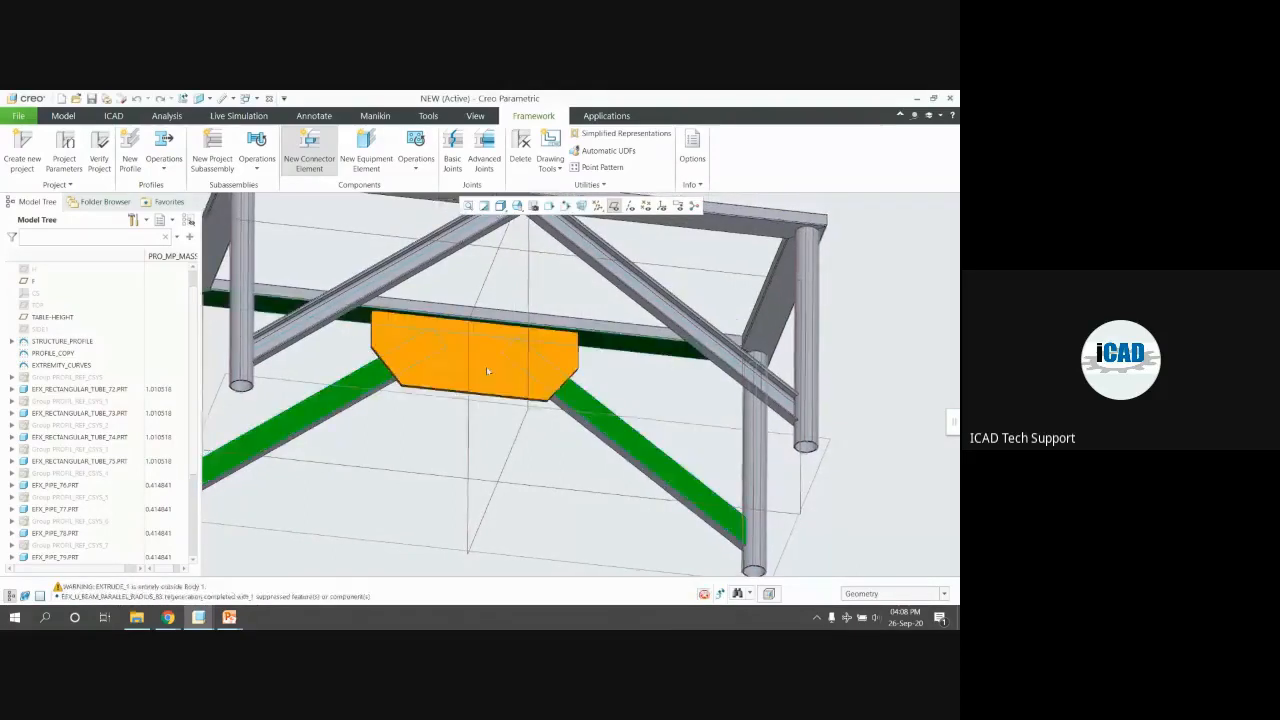
{"action": "middle_click_drag", "start_coordinate": [490, 370], "coordinate": [530, 401]}
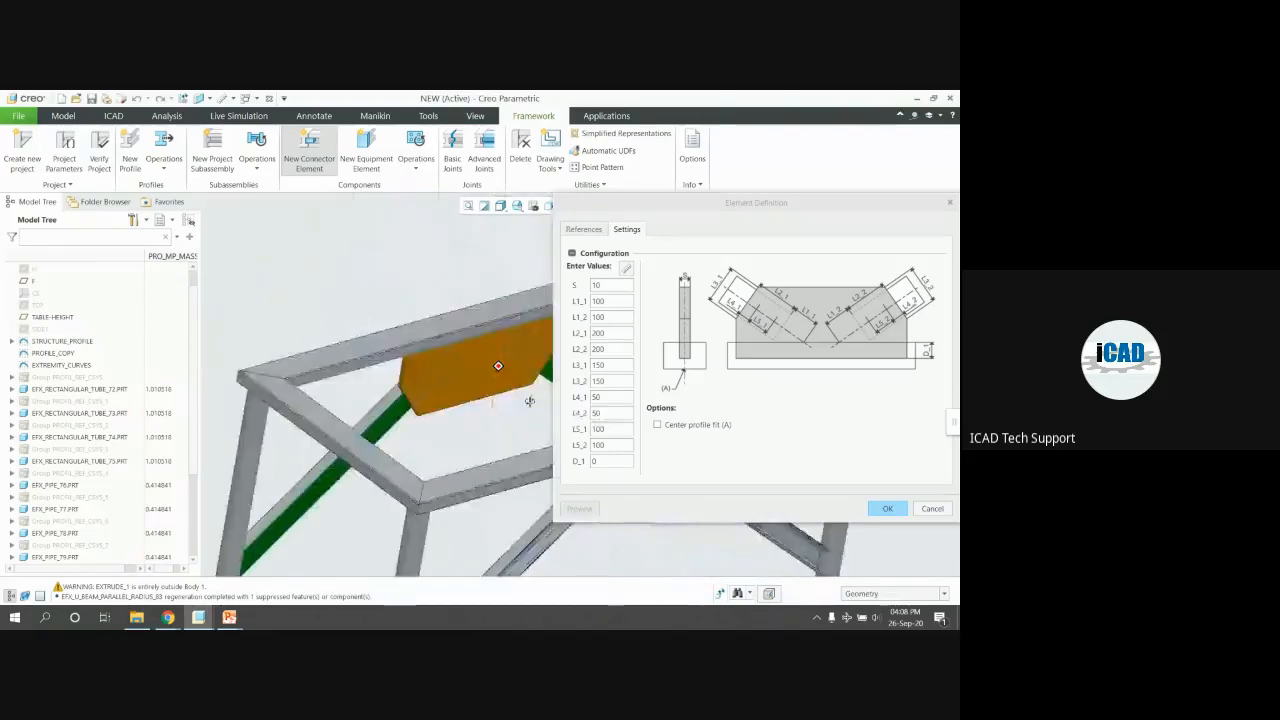
{"action": "scroll", "coordinate": [529, 401], "scroll_direction": "down", "scroll_amount": 5}
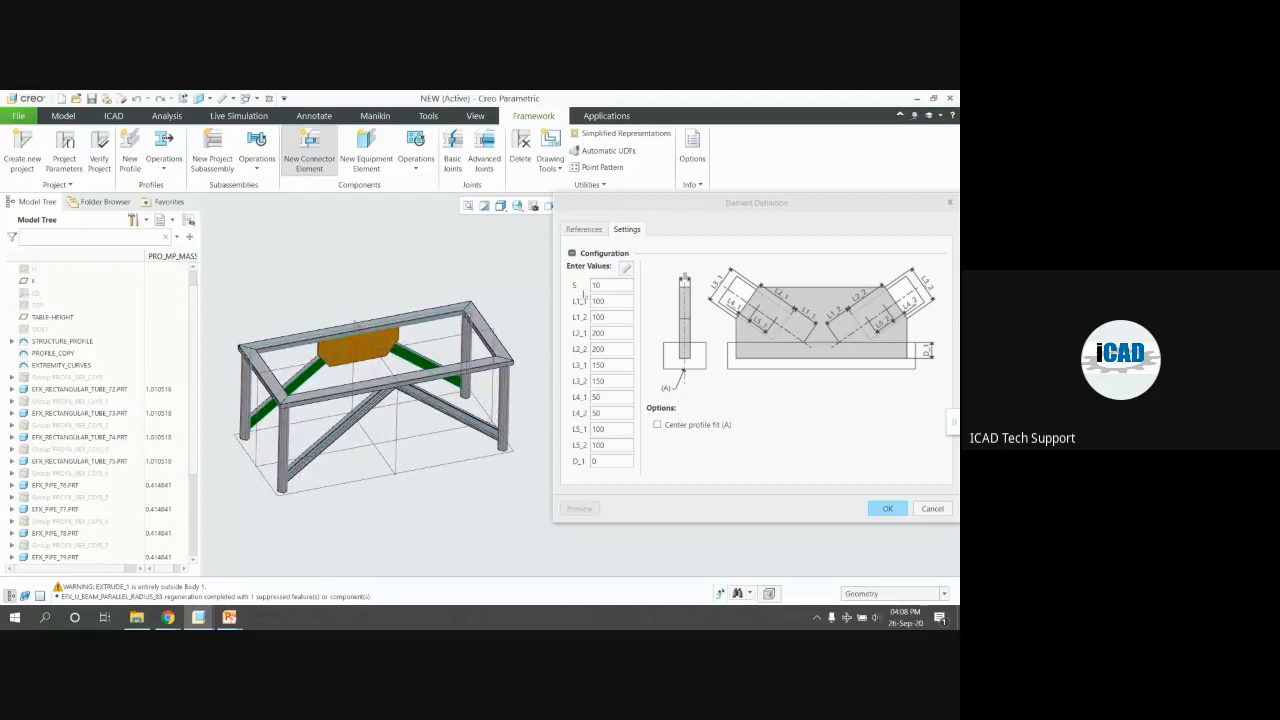
{"action": "left_click", "coordinate": [873, 507]}
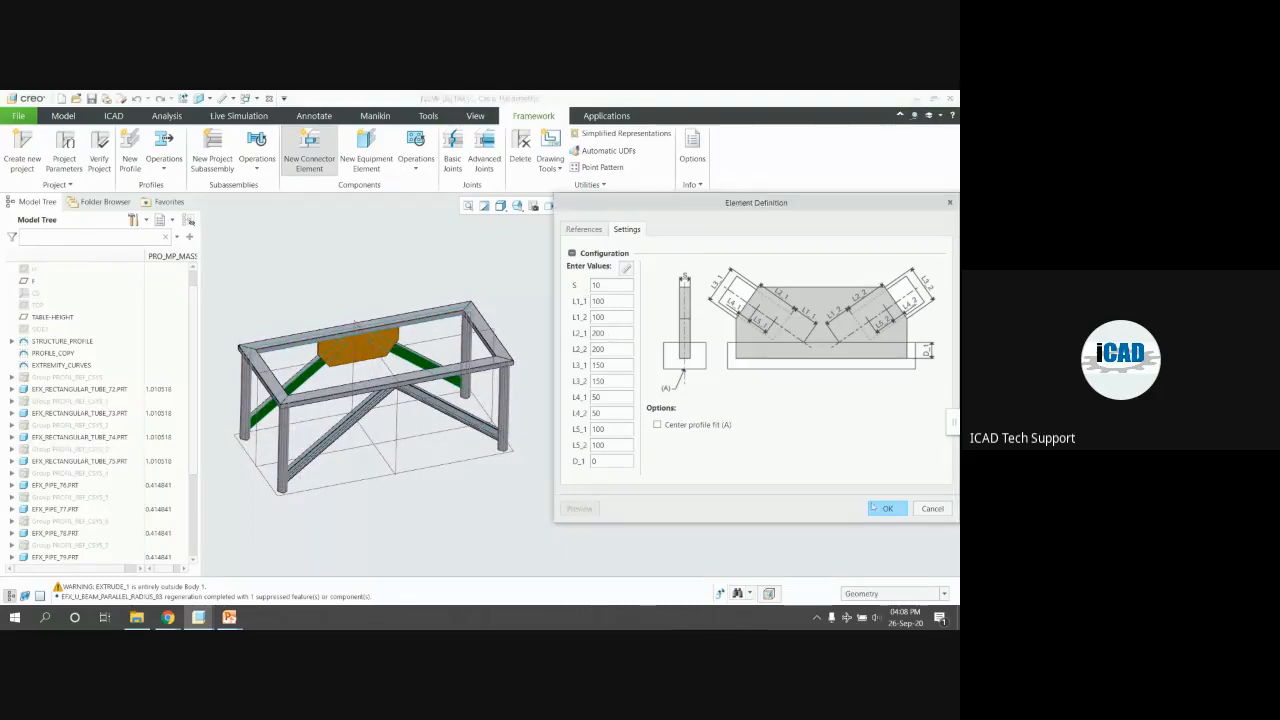
{"action": "left_click", "coordinate": [886, 509]}
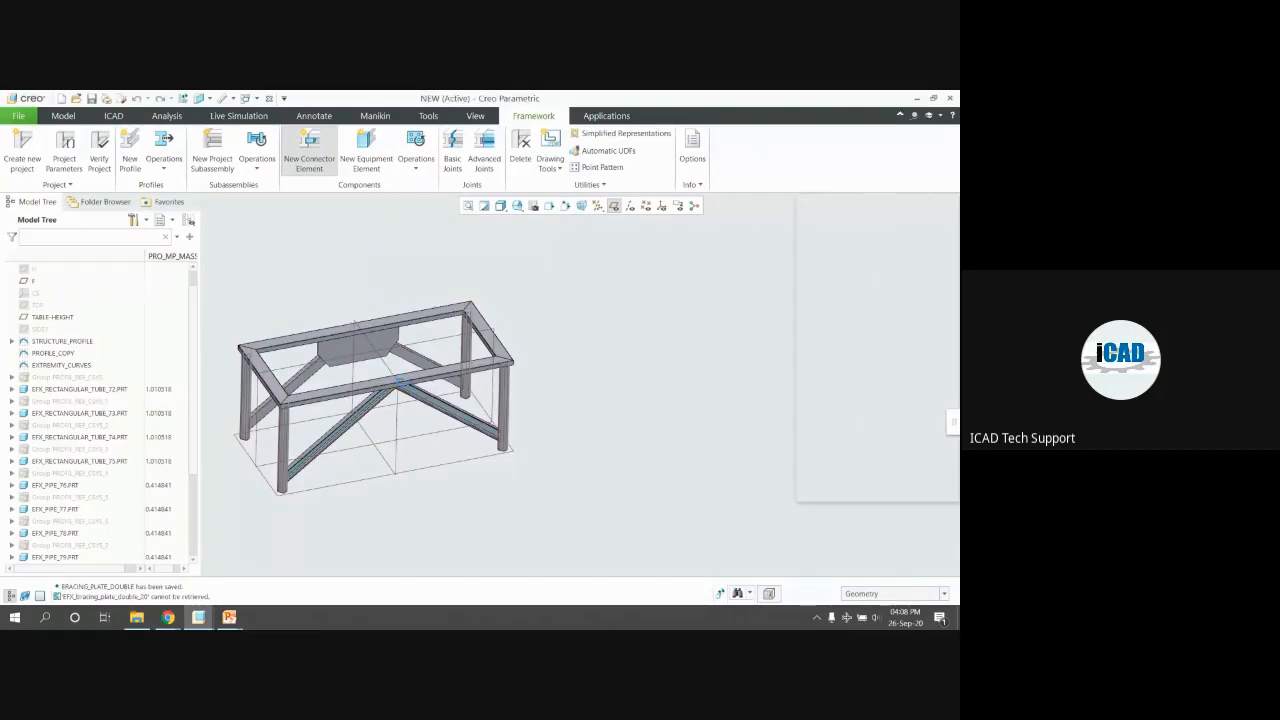
Join the main beam, short brace and diagonal beam with a double bracing plate, then inspect it
{"action": "scroll", "coordinate": [522, 398], "scroll_direction": "down", "scroll_amount": 8}
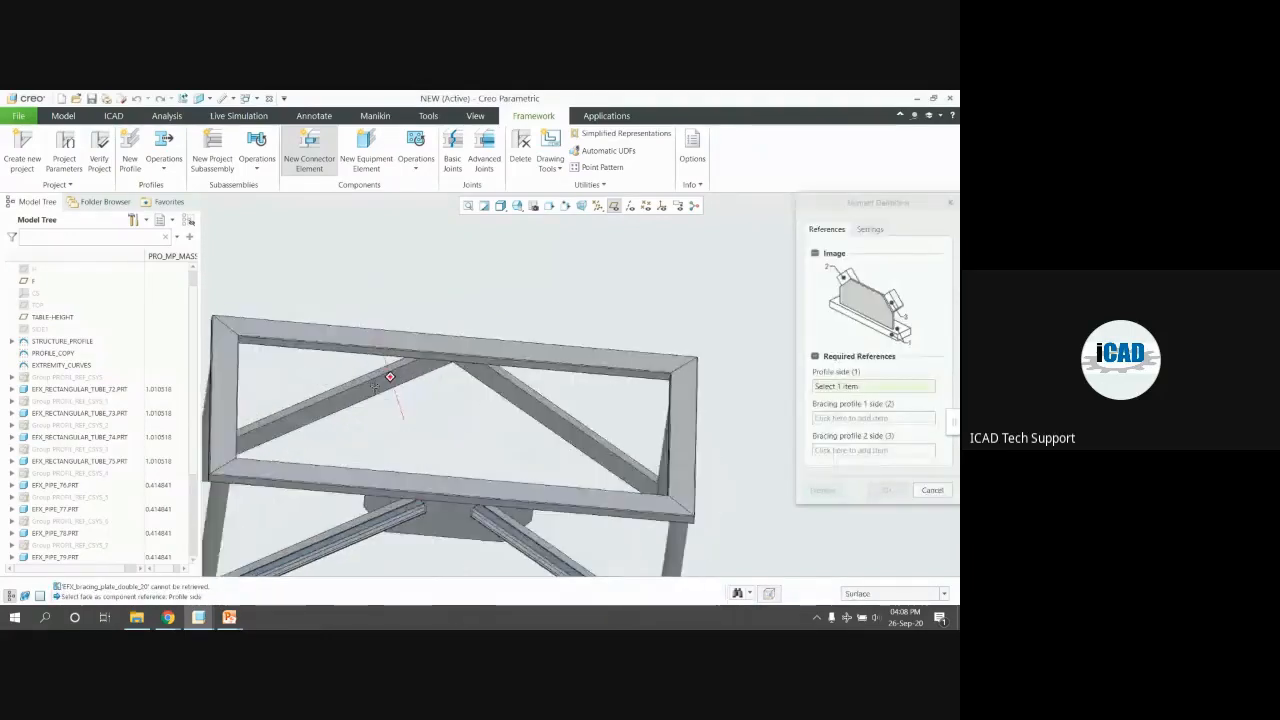
{"action": "middle_click_drag", "start_coordinate": [437, 370], "coordinate": [390, 358]}
{"action": "left_click", "coordinate": [390, 358]}
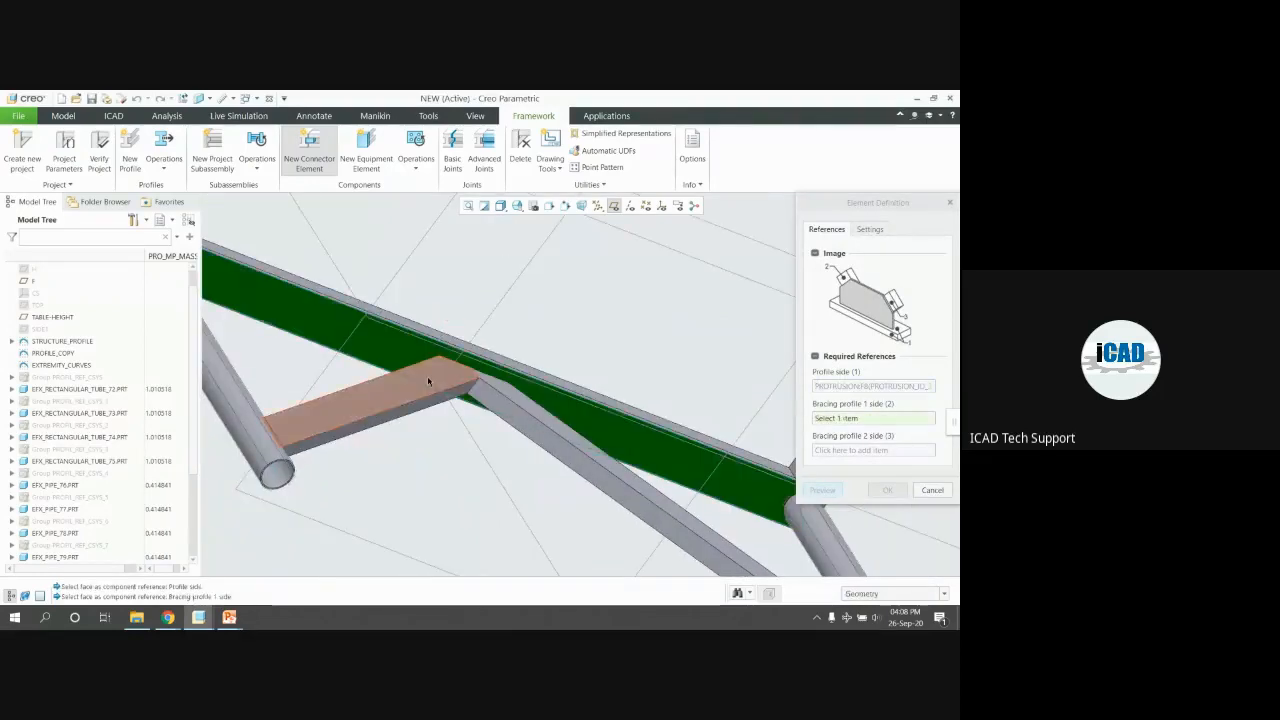
{"action": "left_click", "coordinate": [427, 375]}
{"action": "left_click", "coordinate": [526, 408]}
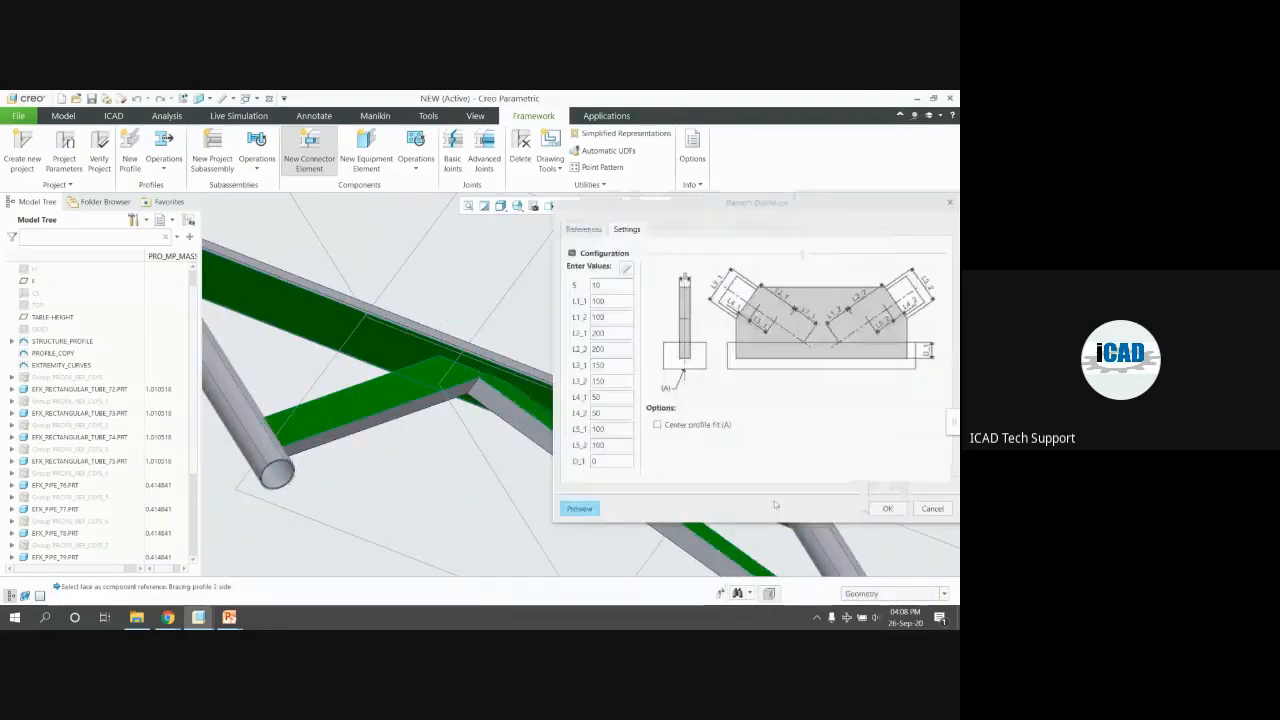
{"action": "middle_click", "coordinate": [606, 345]}
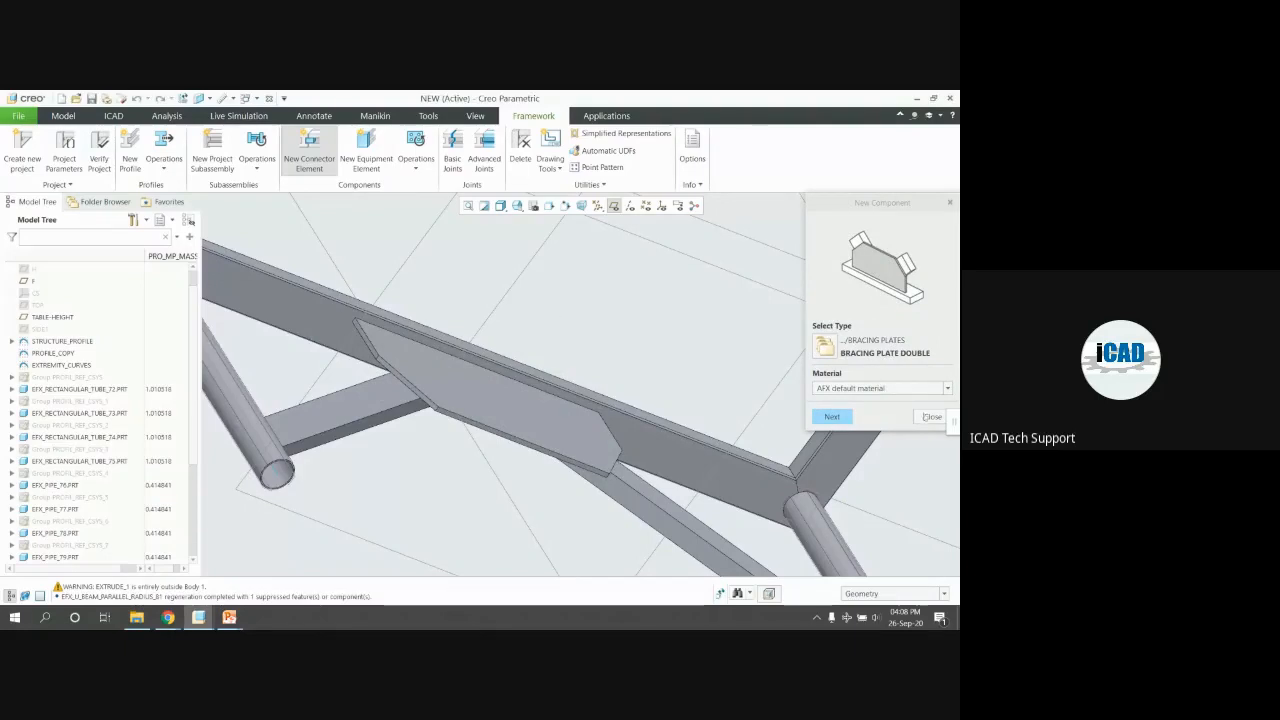
{"action": "left_click", "coordinate": [927, 417]}
{"action": "key", "text": "ctrl+d"}
{"action": "mouse_move", "coordinate": [517, 415]}
{"action": "middle_mouse_down"}
{"action": "mouse_move", "coordinate": [597, 457]}
{"action": "mouse_move", "coordinate": [528, 421]}
{"action": "middle_mouse_up"}
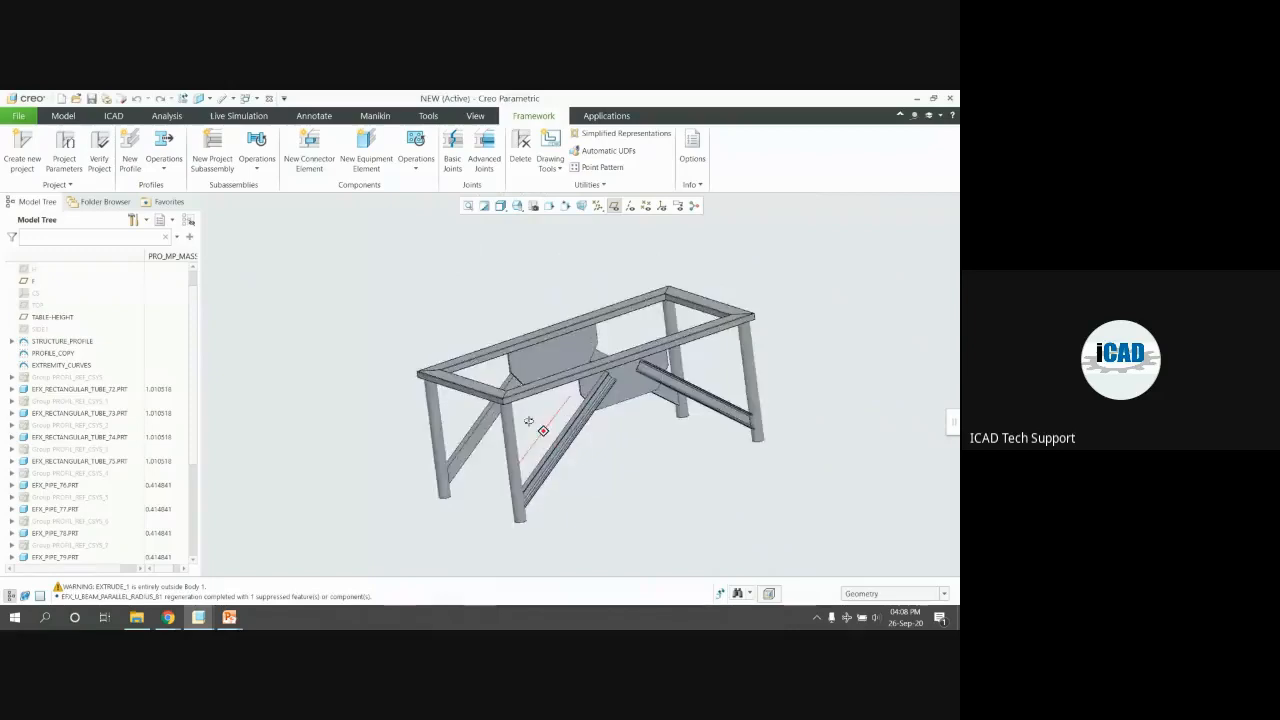
{"action": "scroll", "coordinate": [597, 365], "scroll_direction": "down", "scroll_amount": 8}
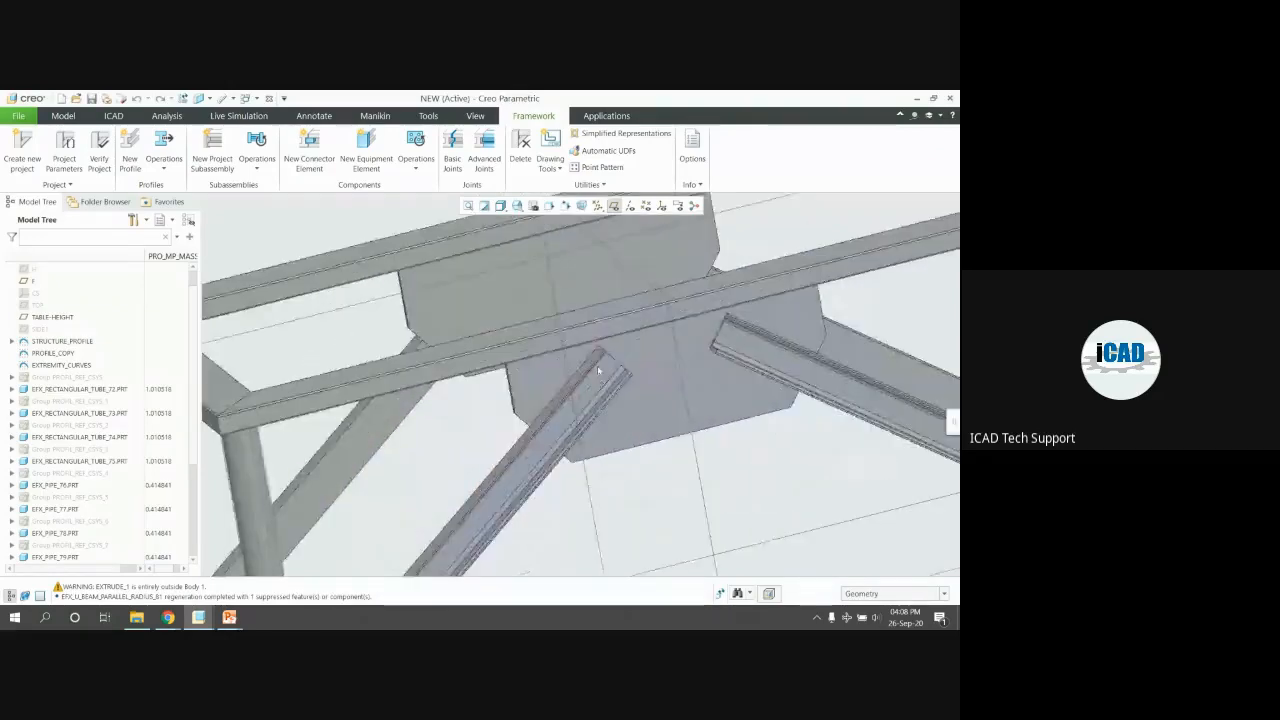
{"action": "scroll", "coordinate": [597, 365], "scroll_direction": "up", "scroll_amount": 4}
{"action": "middle_click_drag", "start_coordinate": [597, 365], "coordinate": [500, 294]}
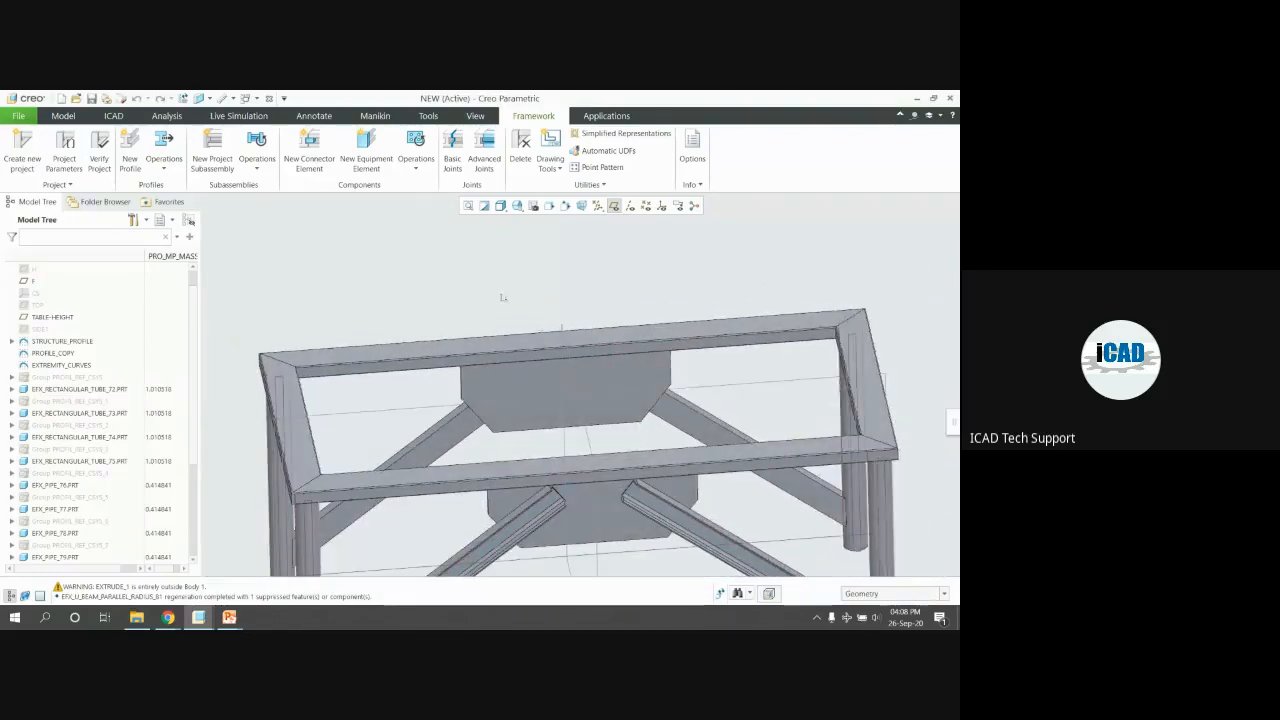
Place a datum point on the bracing plate, 50 from the beam contact surface and 80 from the edge
{"action": "left_click", "coordinate": [67, 117]}
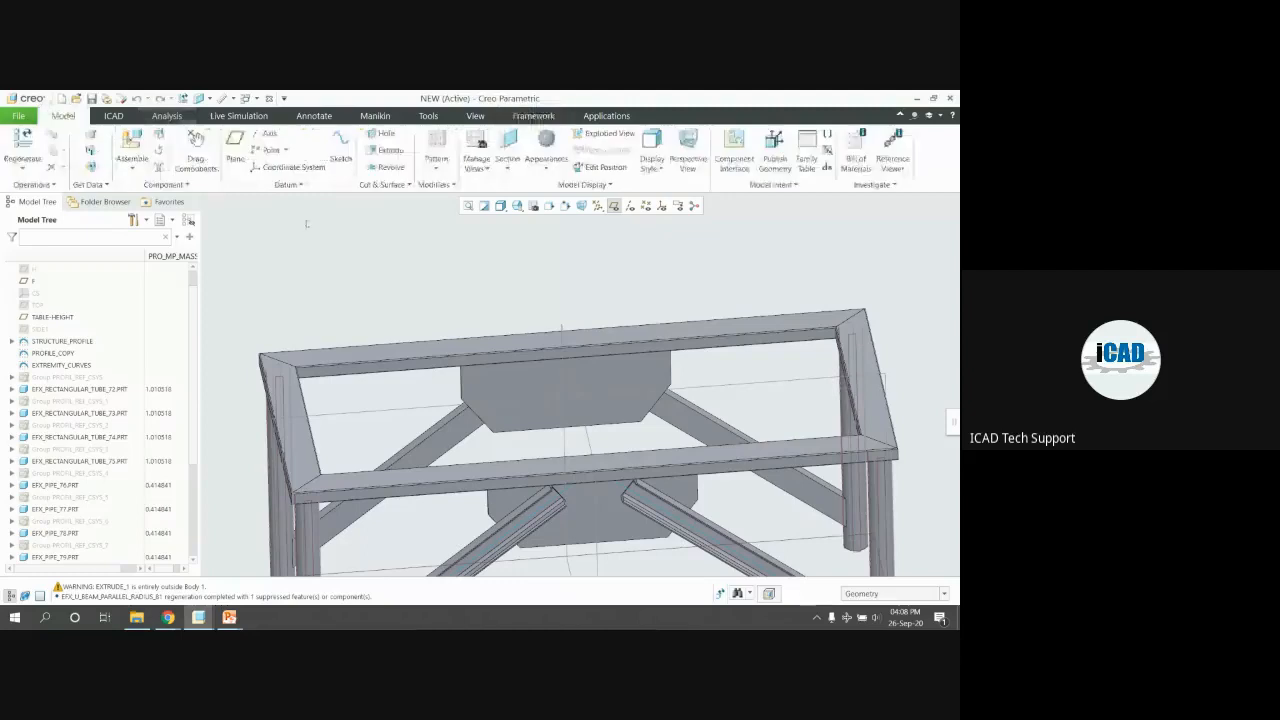
{"action": "left_click", "coordinate": [632, 383]}
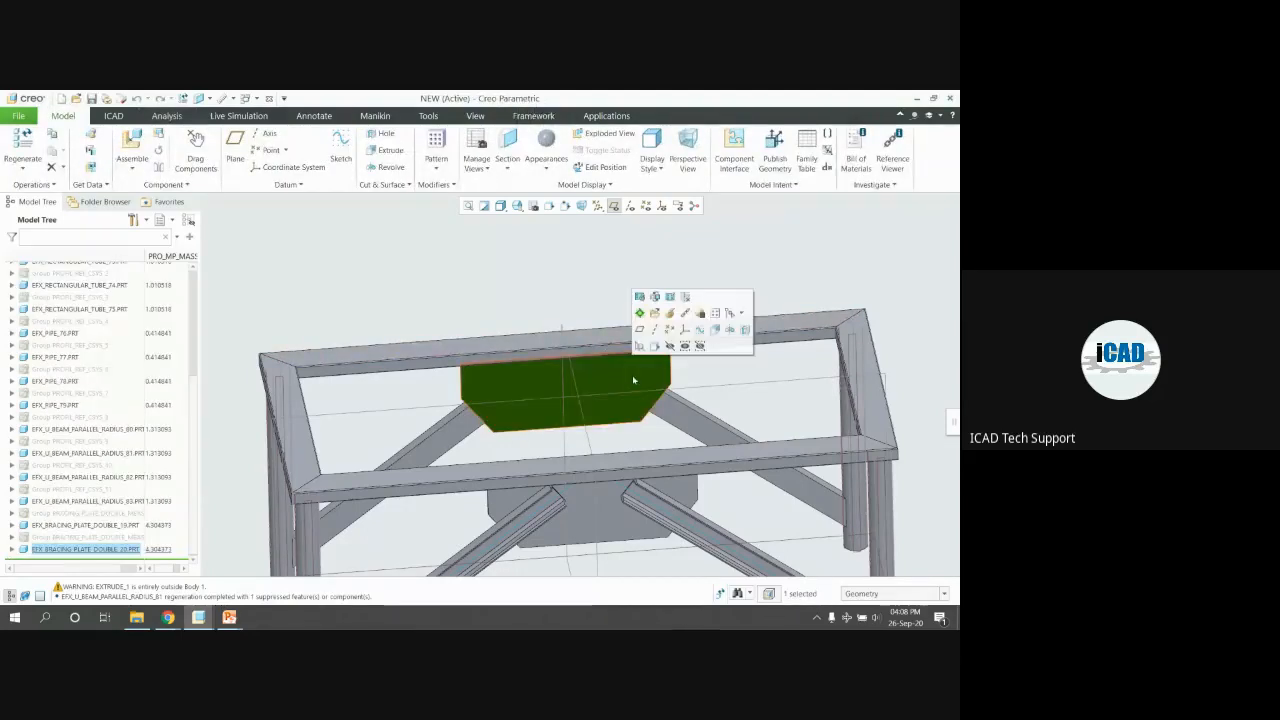
{"action": "left_click", "coordinate": [268, 150]}
{"action": "scroll", "coordinate": [651, 405], "scroll_direction": "down", "scroll_amount": 3}
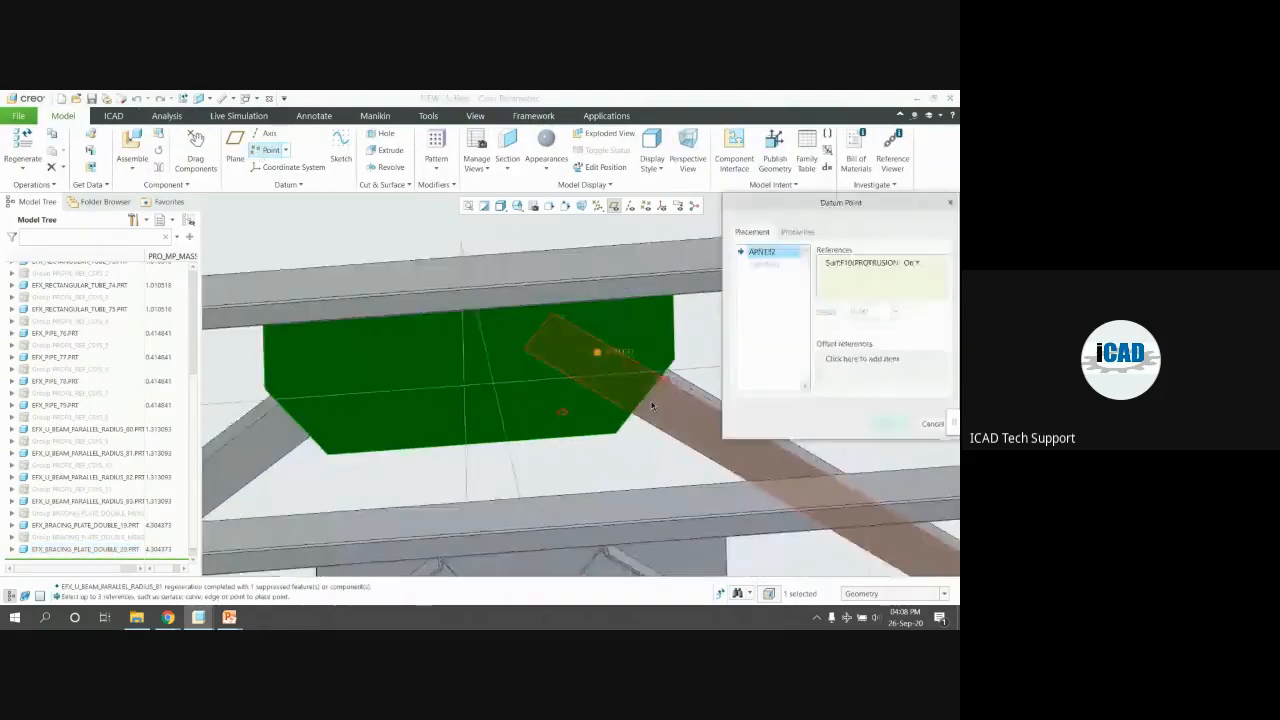
{"action": "left_click", "coordinate": [665, 378]}
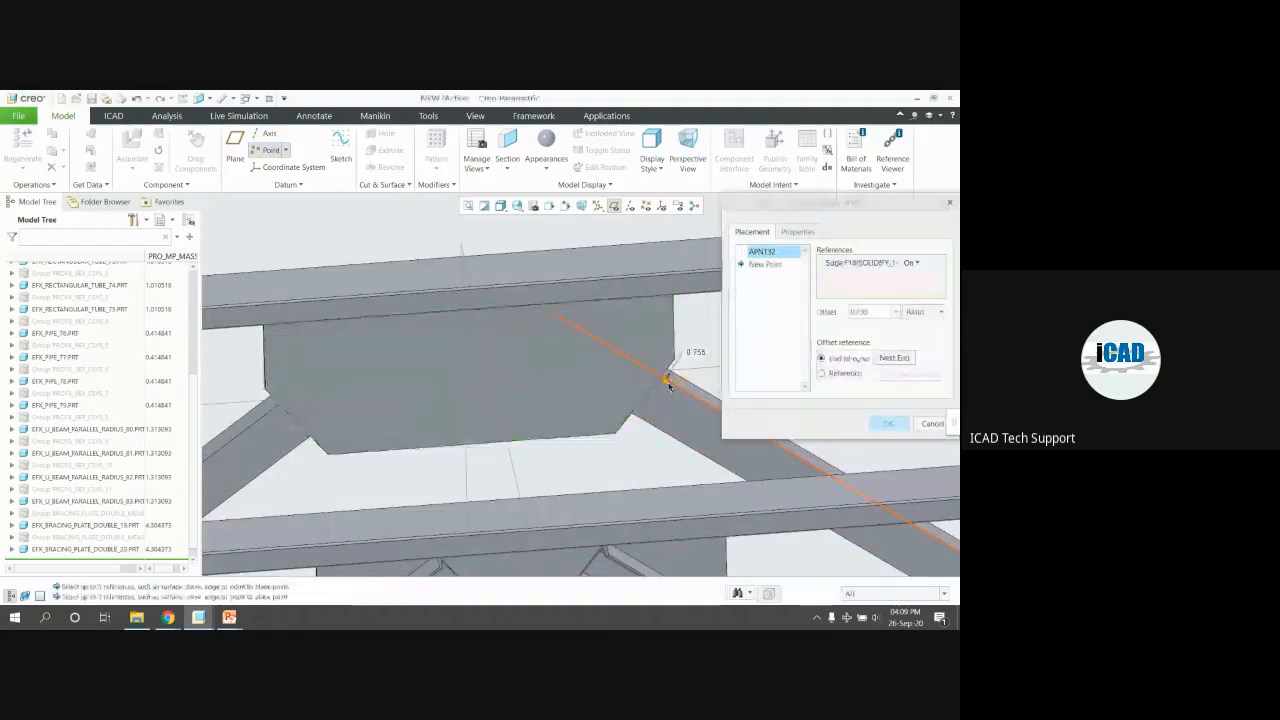
{"action": "left_click", "coordinate": [597, 379]}
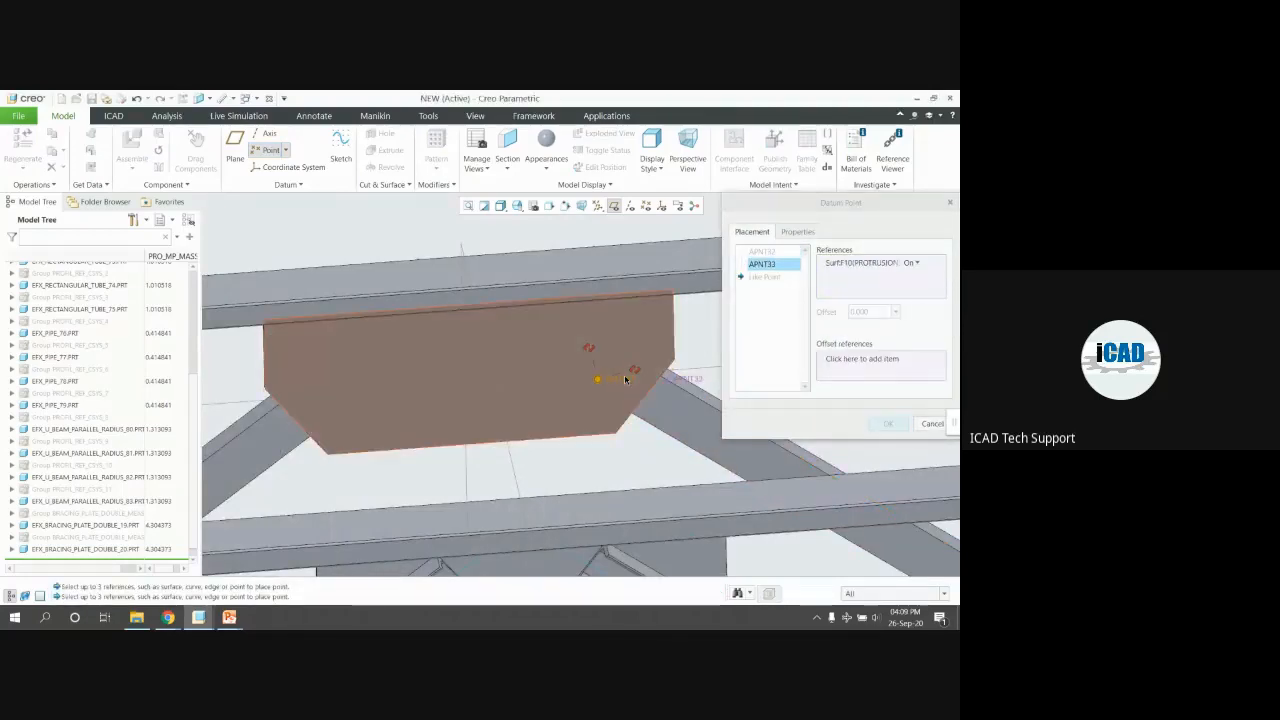
{"action": "left_click_drag", "start_coordinate": [690, 388], "coordinate": [691, 389]}
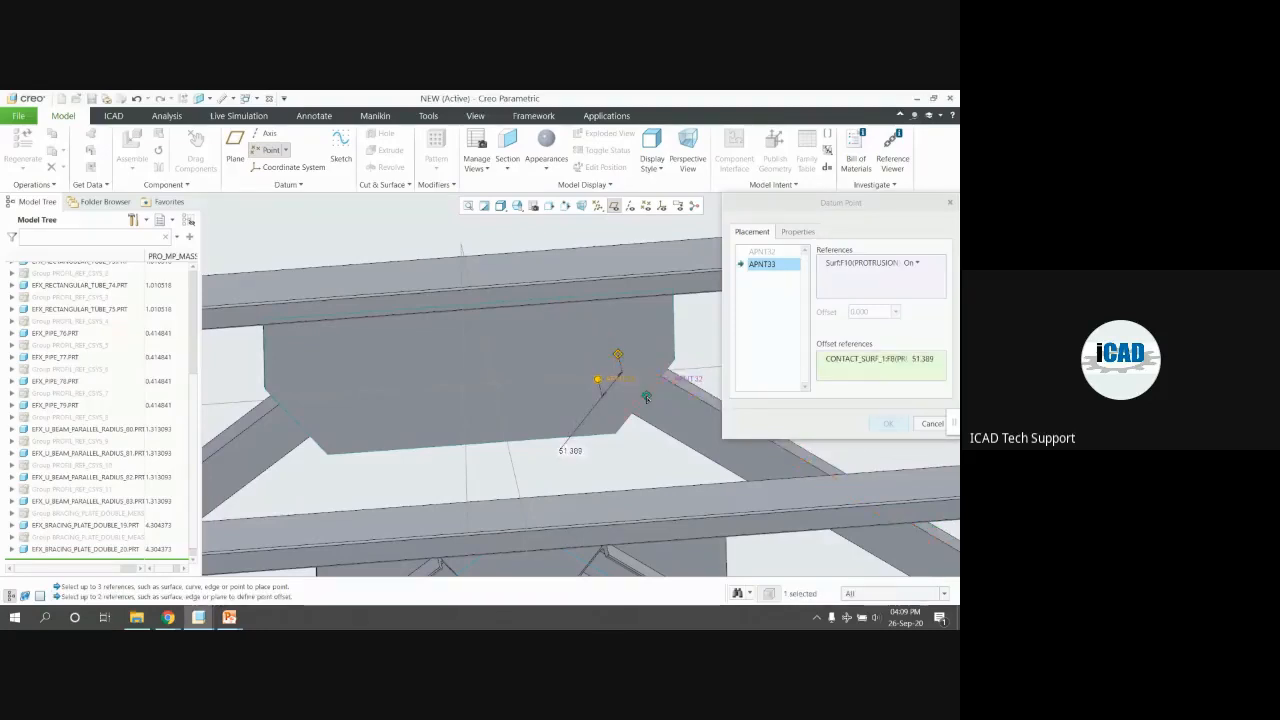
{"action": "left_click_drag", "start_coordinate": [646, 398], "coordinate": [674, 394]}
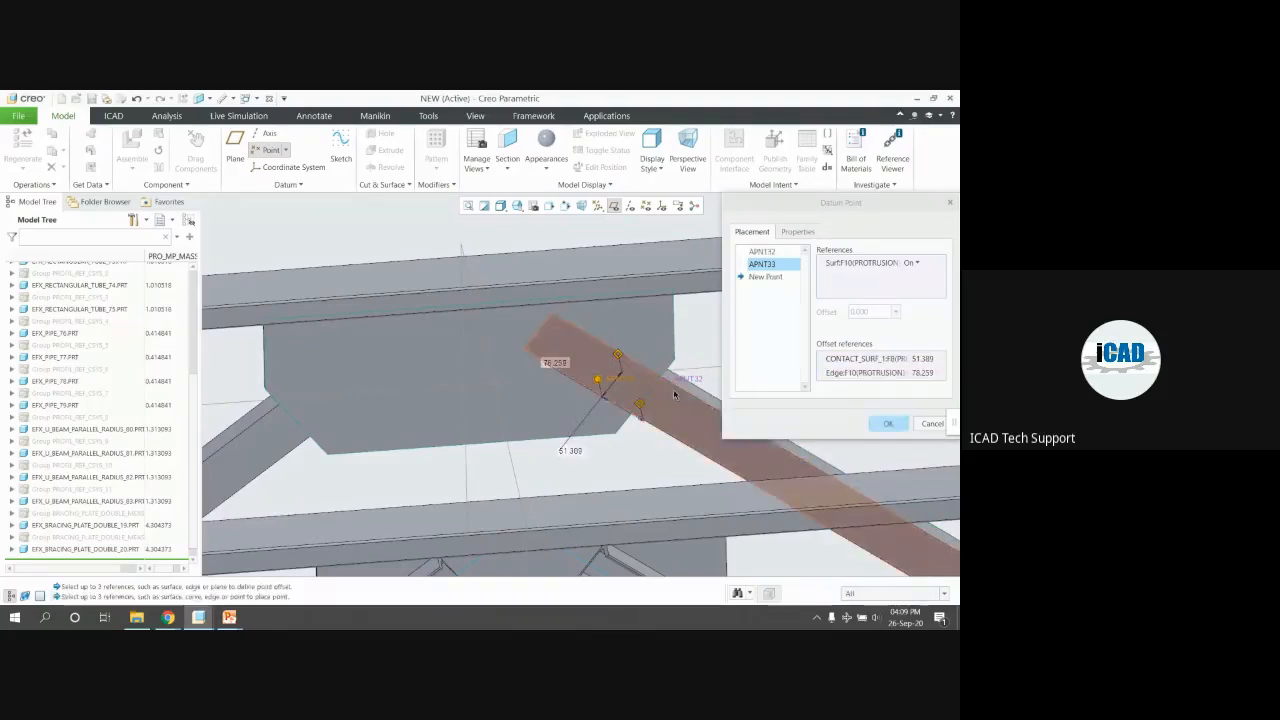
{"action": "left_click", "coordinate": [922, 358]}
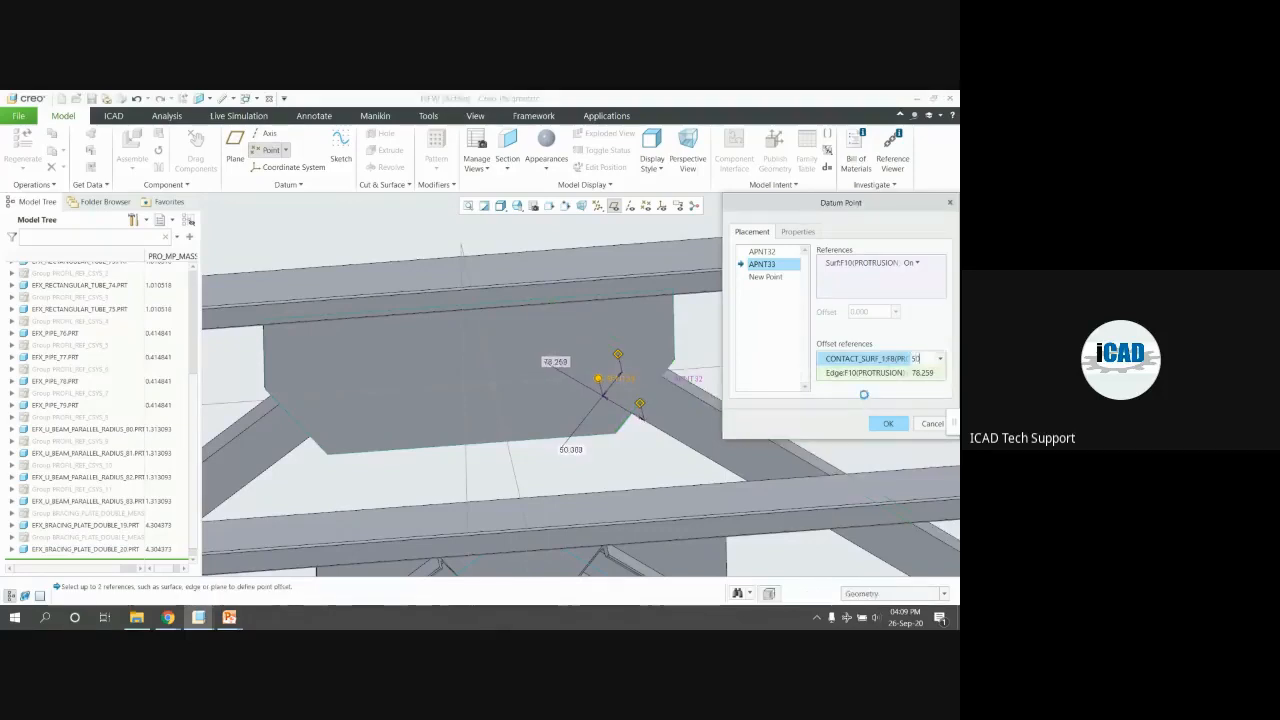
{"action": "type", "text": "50"}
{"action": "key", "text": "Tab"}
{"action": "type", "text": "80"}
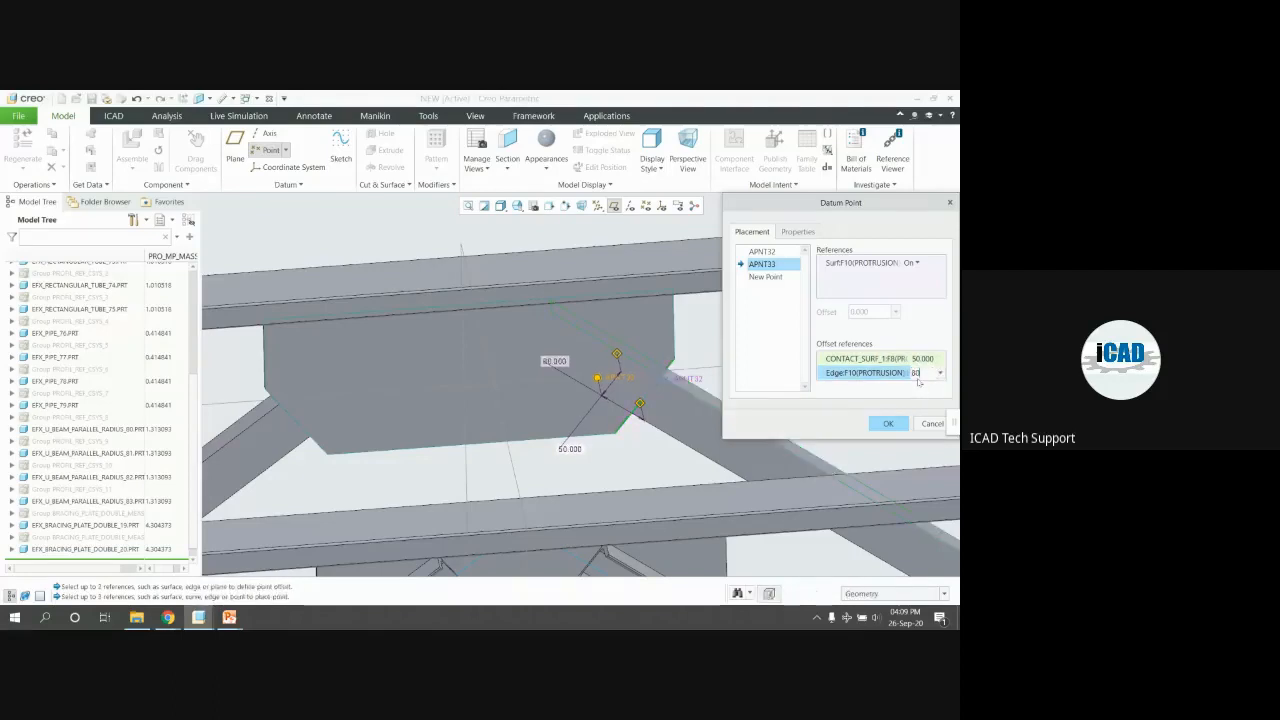
{"action": "key", "text": "Return"}
Change the contact-surface offset to 40, delete extra point APNT32, and finish keeping APNT33
{"action": "middle_click_drag", "start_coordinate": [614, 374], "coordinate": [560, 332]}
{"action": "scroll", "coordinate": [538, 340], "scroll_direction": "down", "scroll_amount": 5}
{"action": "middle_click_drag", "start_coordinate": [456, 338], "coordinate": [505, 347]}
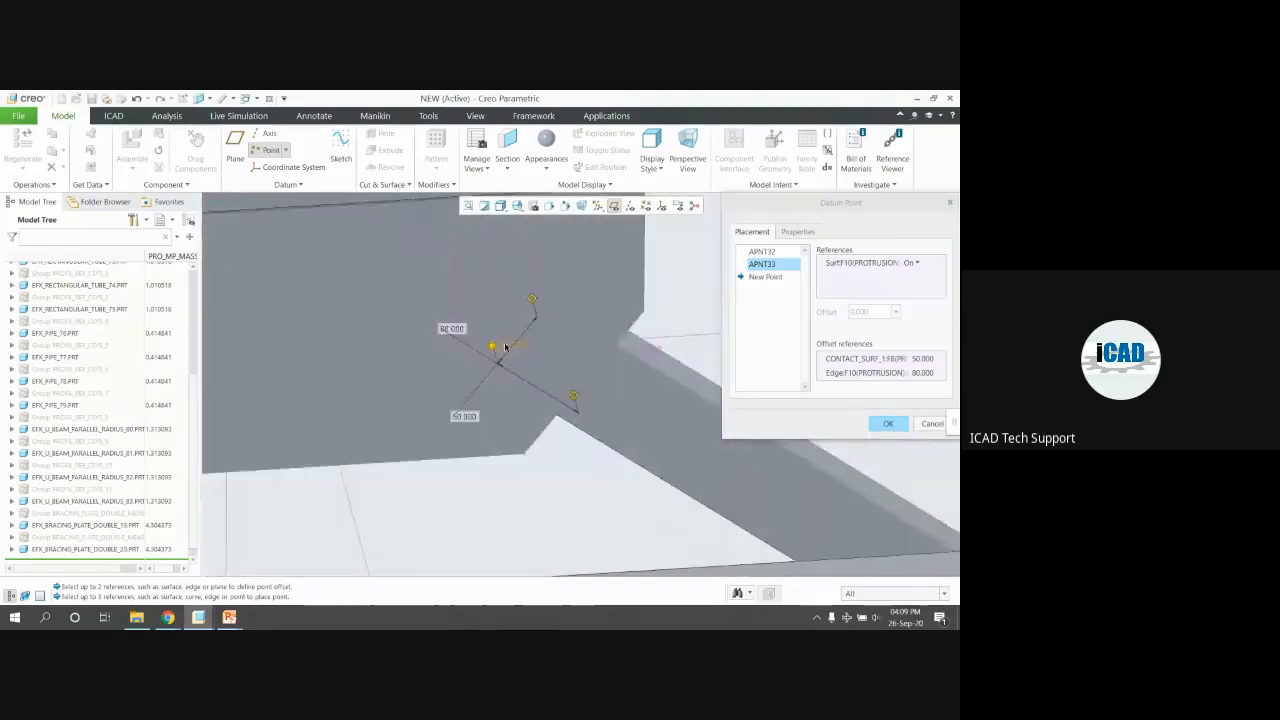
{"action": "left_click", "coordinate": [921, 358]}
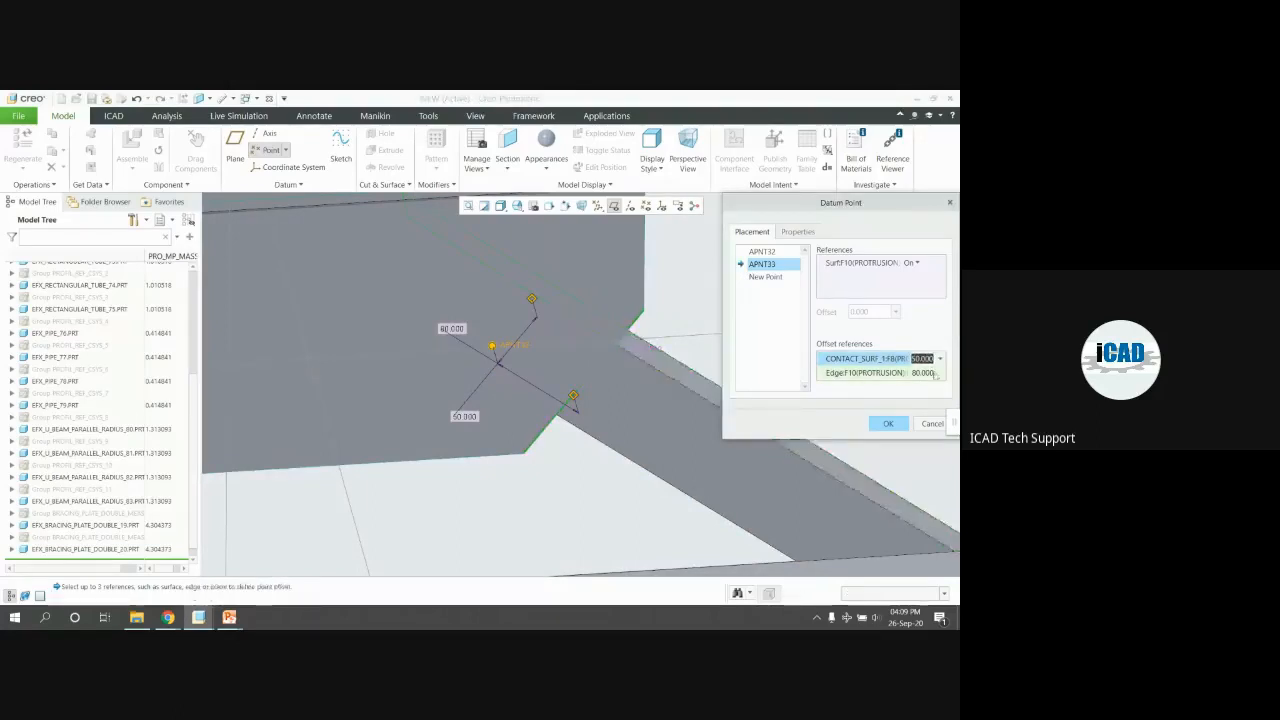
{"action": "type", "text": "40"}
{"action": "key", "text": "Return"}
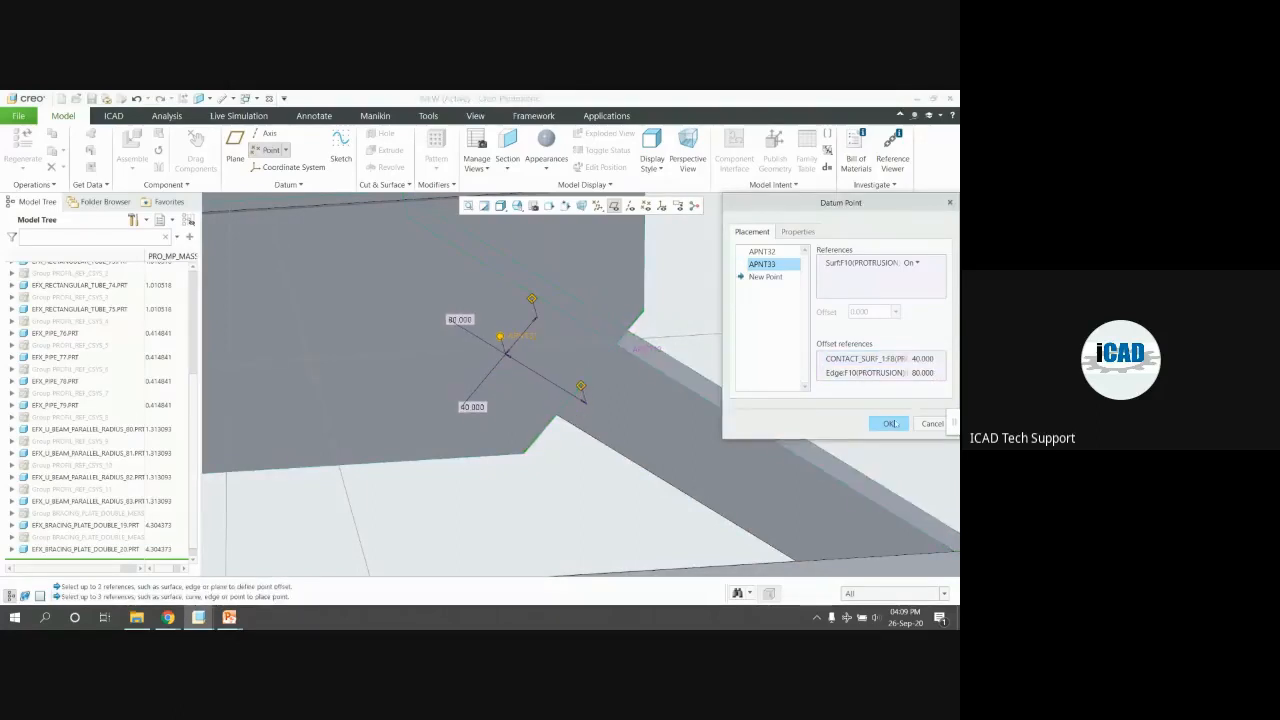
{"action": "scroll", "coordinate": [702, 278], "scroll_direction": "up", "scroll_amount": 3}
{"action": "left_click", "coordinate": [760, 251]}
{"action": "right_click", "coordinate": [759, 252]}
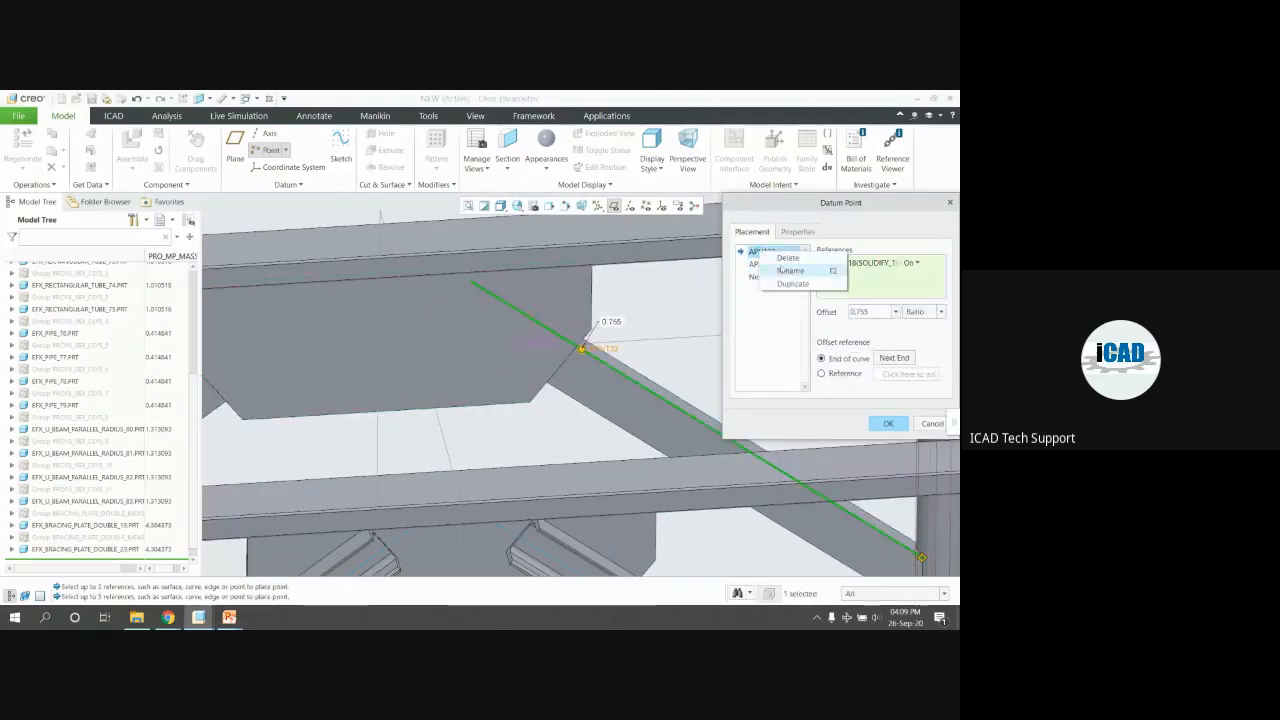
{"action": "left_click", "coordinate": [778, 268]}
{"action": "middle_click", "coordinate": [768, 389]}
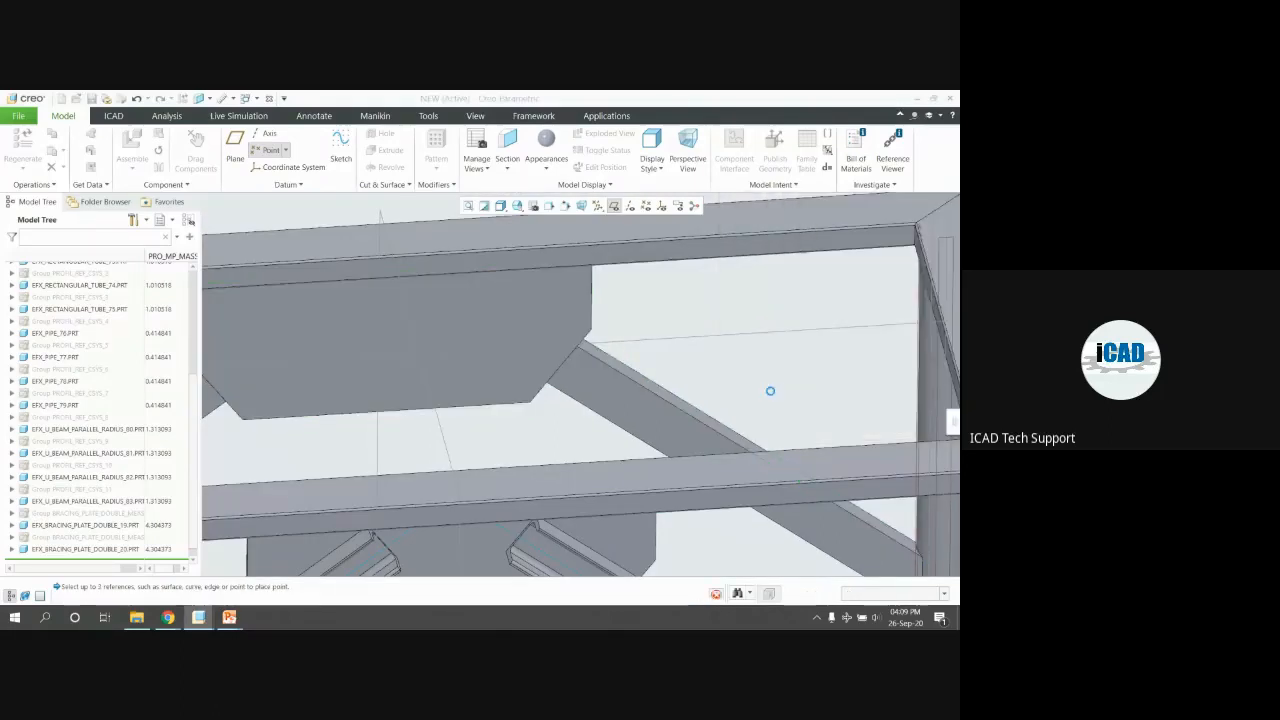
Show datum points and mirror the datum point across the central datum plane
{"action": "scroll", "coordinate": [700, 396], "scroll_direction": "up", "scroll_amount": 3}
{"action": "middle_click_drag", "start_coordinate": [644, 404], "coordinate": [640, 424]}
{"action": "left_click", "coordinate": [646, 206]}
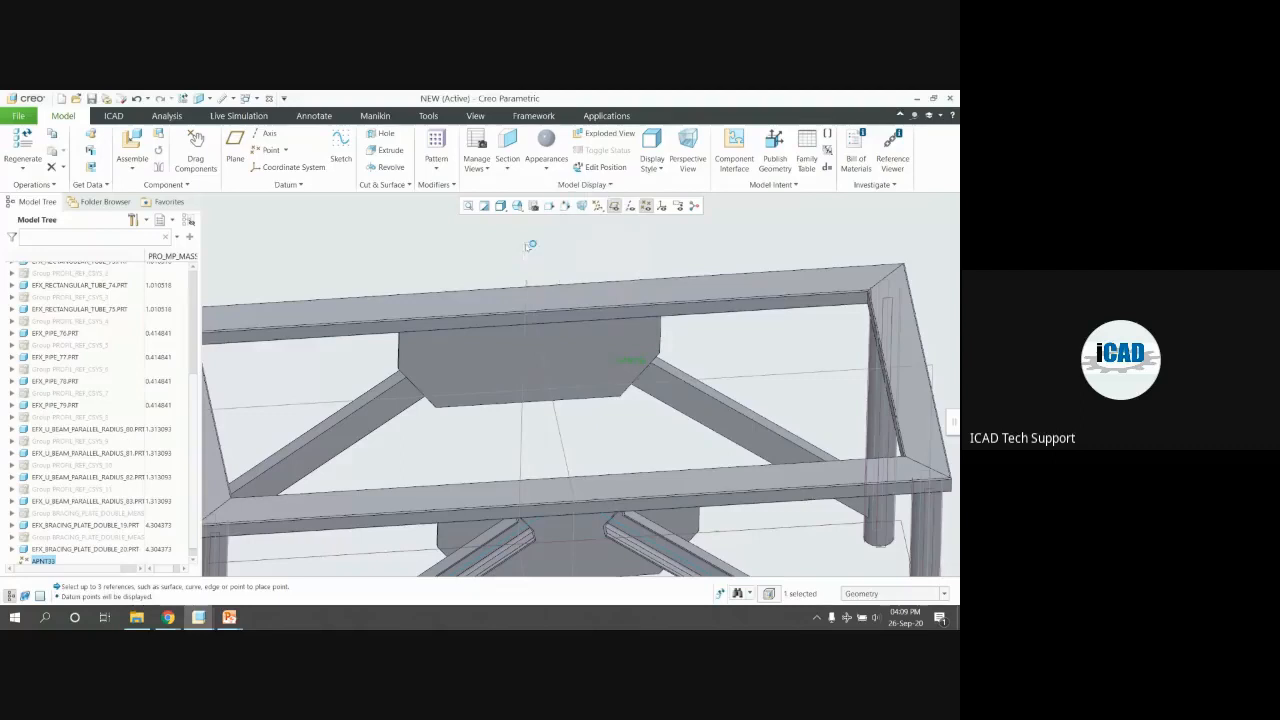
{"action": "right_click", "coordinate": [559, 253]}
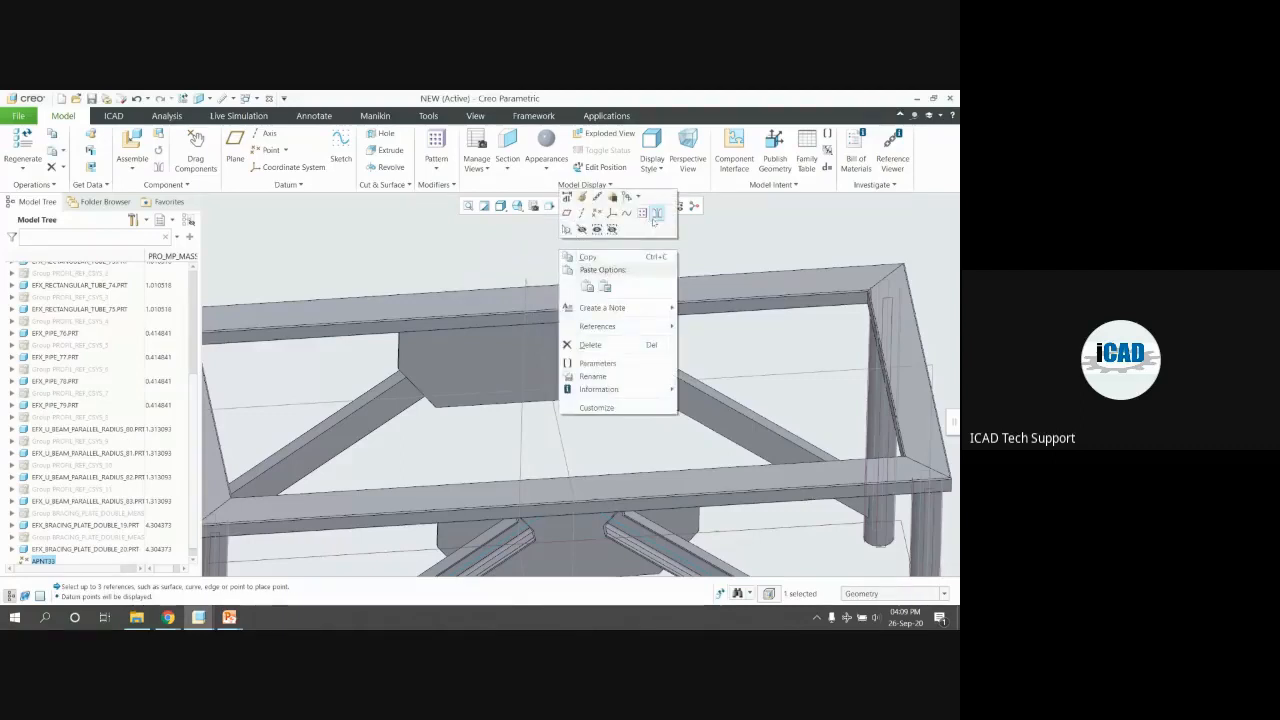
{"action": "left_click", "coordinate": [438, 185]}
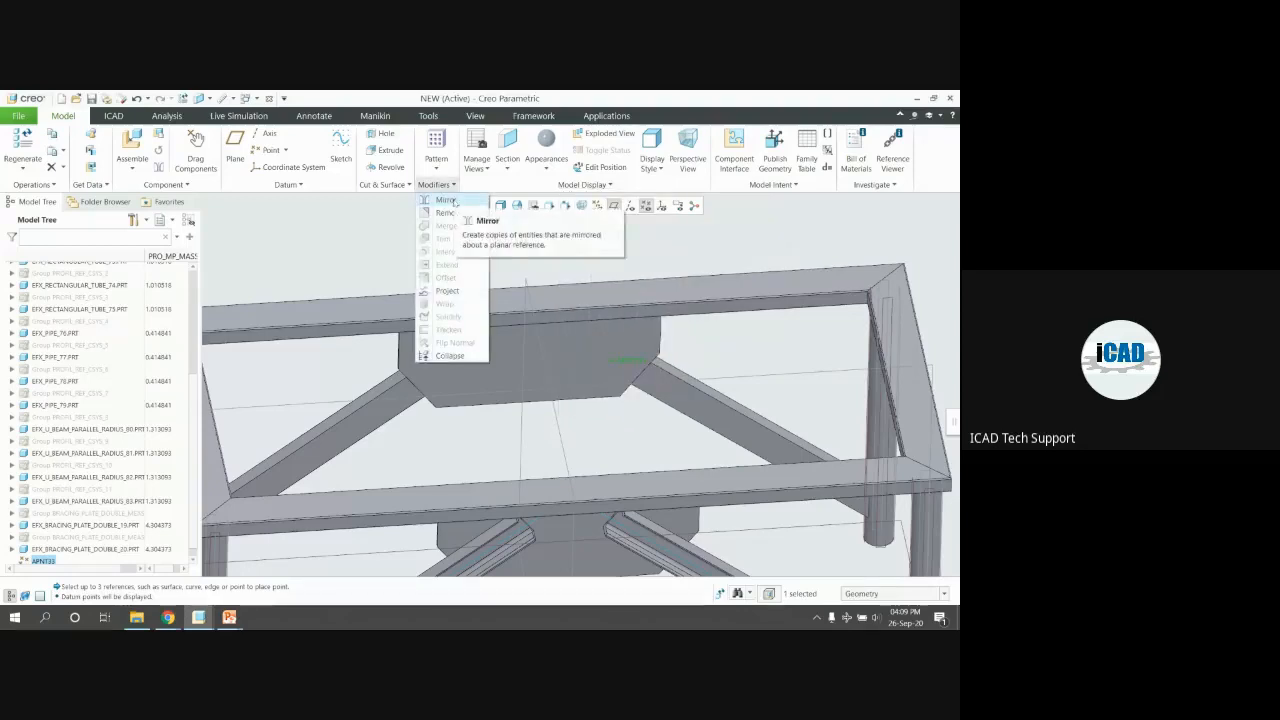
{"action": "left_click", "coordinate": [455, 202]}
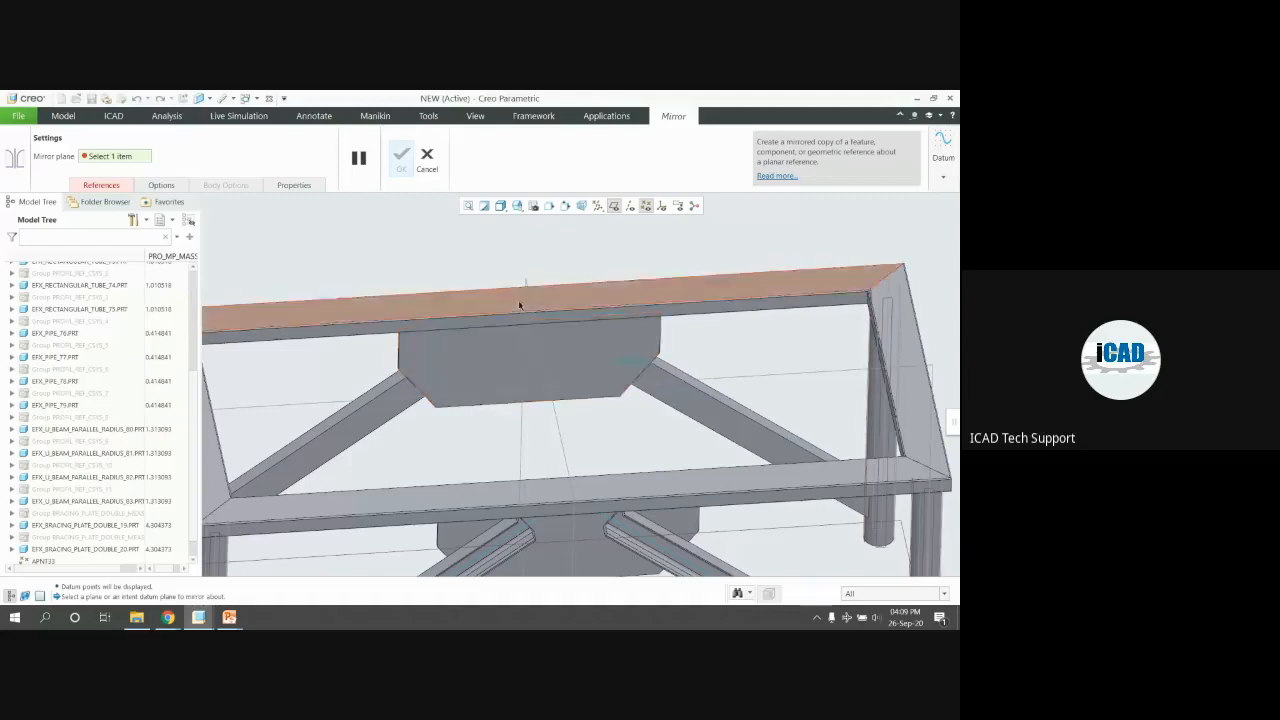
{"action": "left_click", "coordinate": [539, 340]}
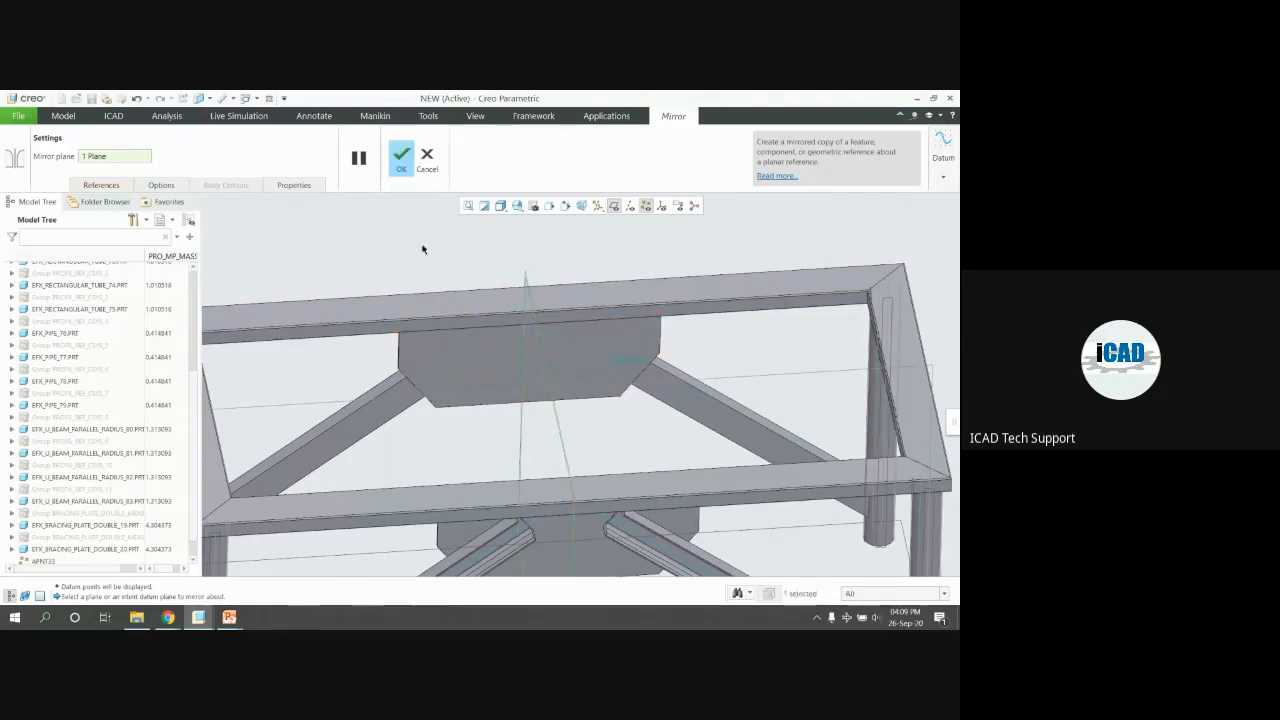
{"action": "left_click", "coordinate": [415, 168]}
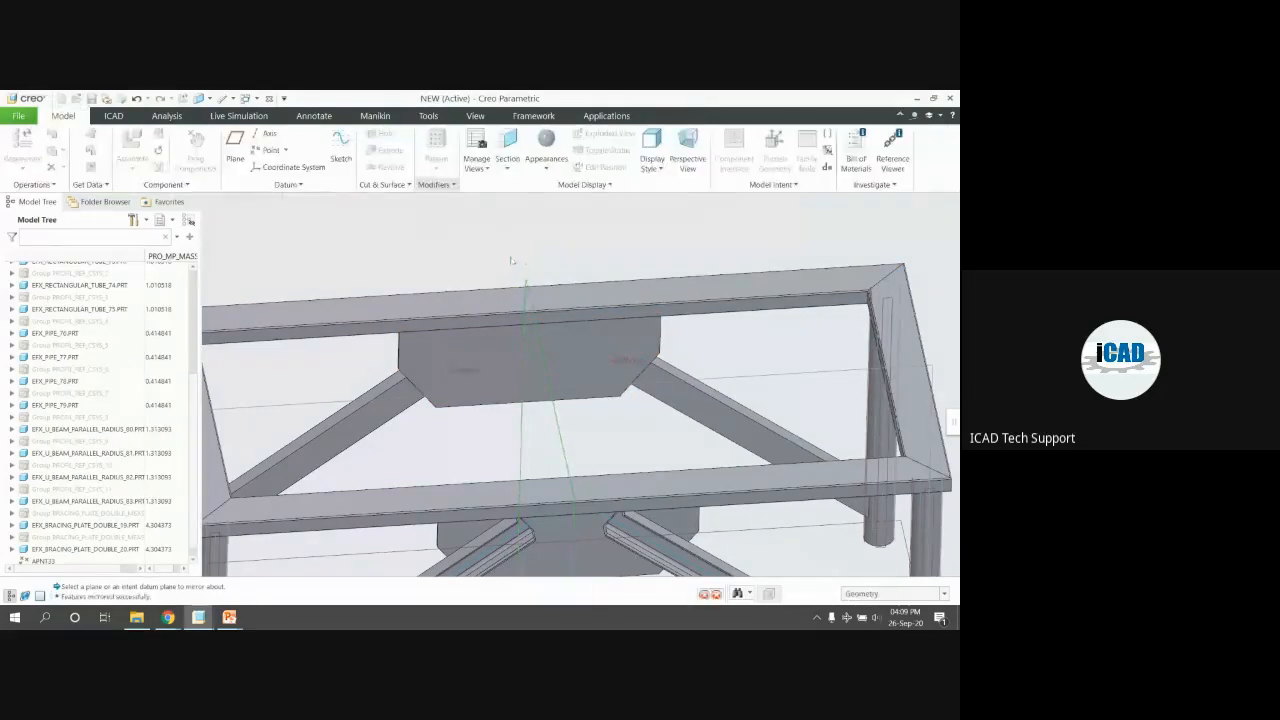
Mirror the bracing plate to the opposite side of the frame and hide the datum planes
{"action": "middle_click_drag", "start_coordinate": [542, 254], "coordinate": [486, 298]}
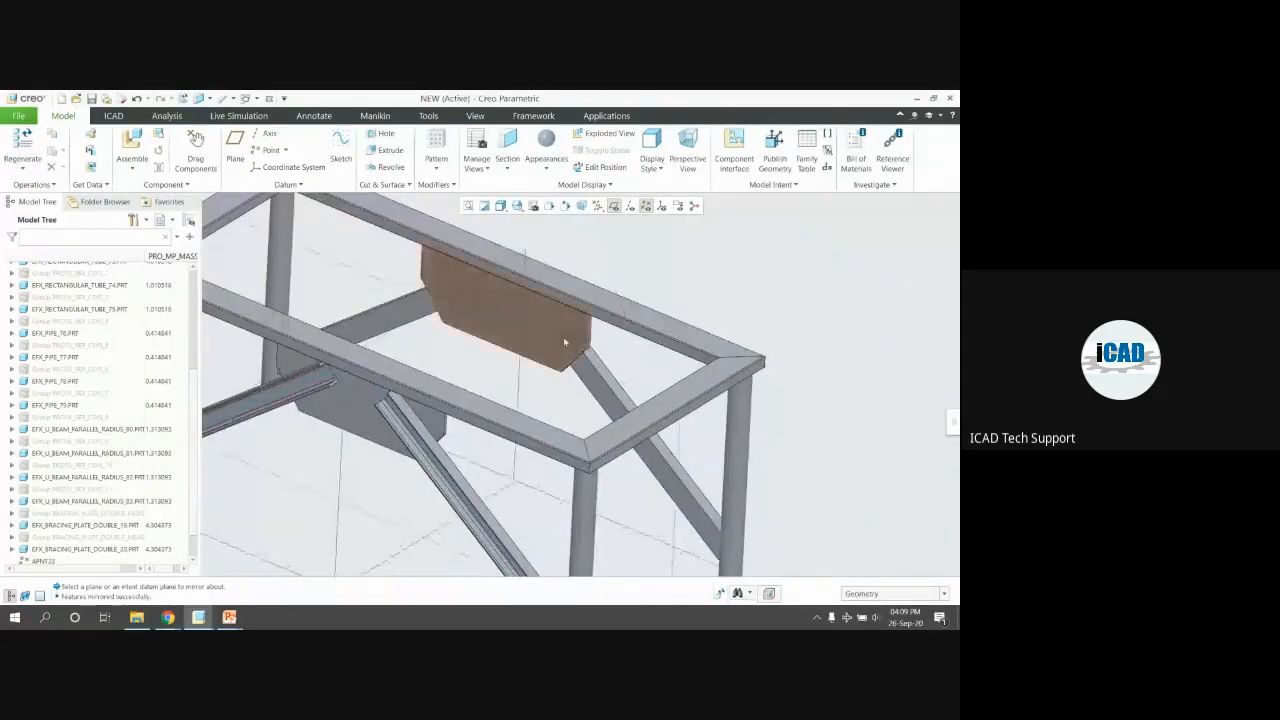
{"action": "left_click", "coordinate": [469, 293]}
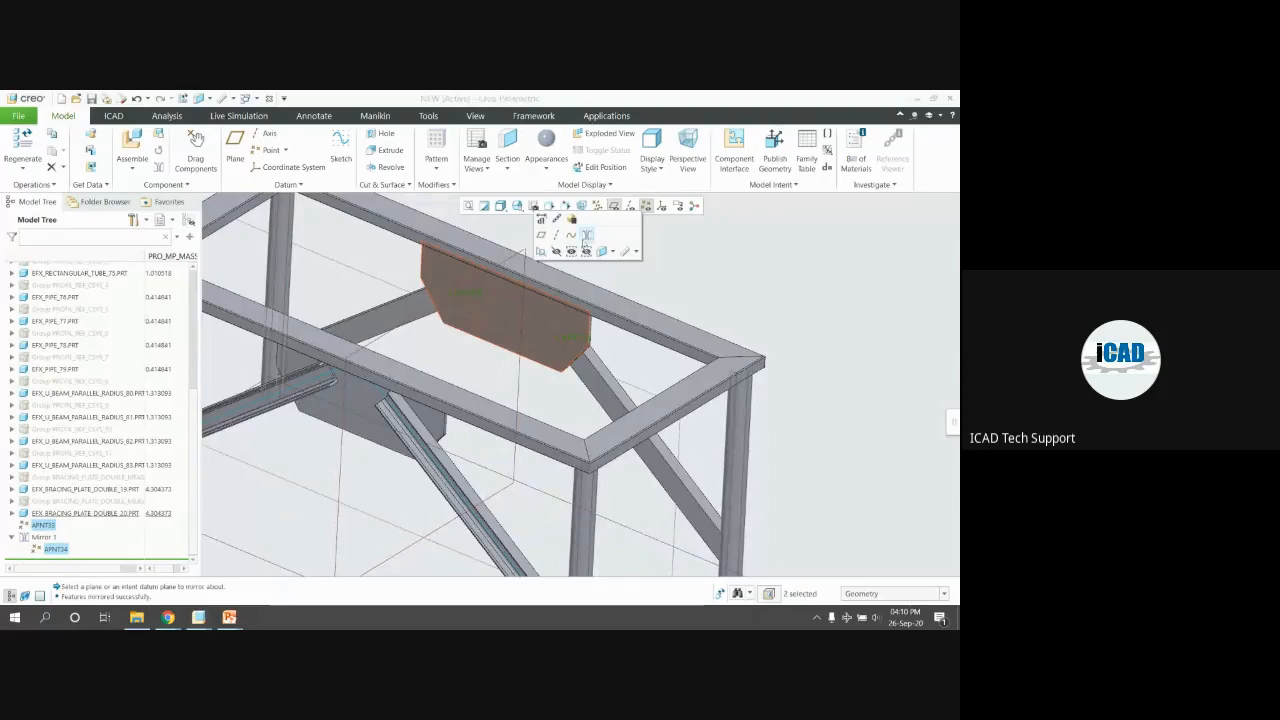
{"action": "left_click", "coordinate": [586, 236]}
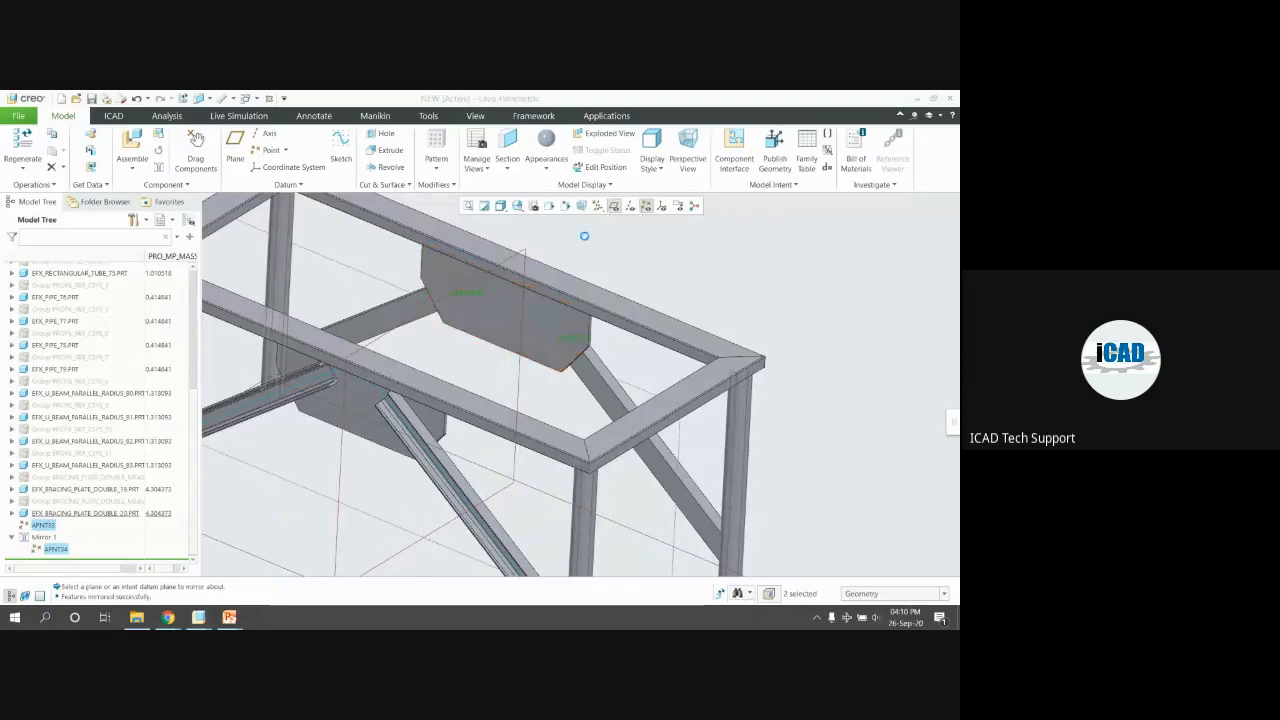
{"action": "left_click", "coordinate": [635, 384]}
{"action": "middle_click_drag", "start_coordinate": [635, 384], "coordinate": [626, 249]}
{"action": "middle_click", "coordinate": [559, 329]}
{"action": "left_click", "coordinate": [618, 208]}
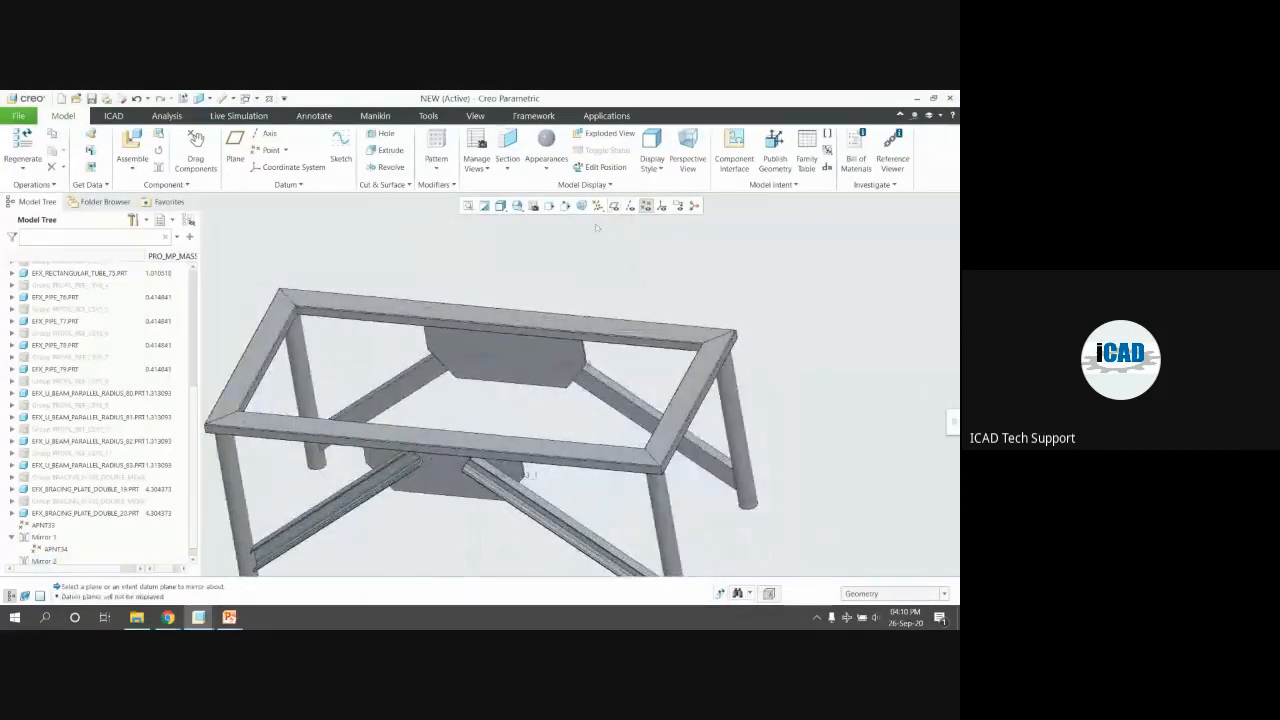
Place a screw fastener with the head on the bracing plate face and nut on the U-beam face
{"action": "left_click", "coordinate": [432, 116]}
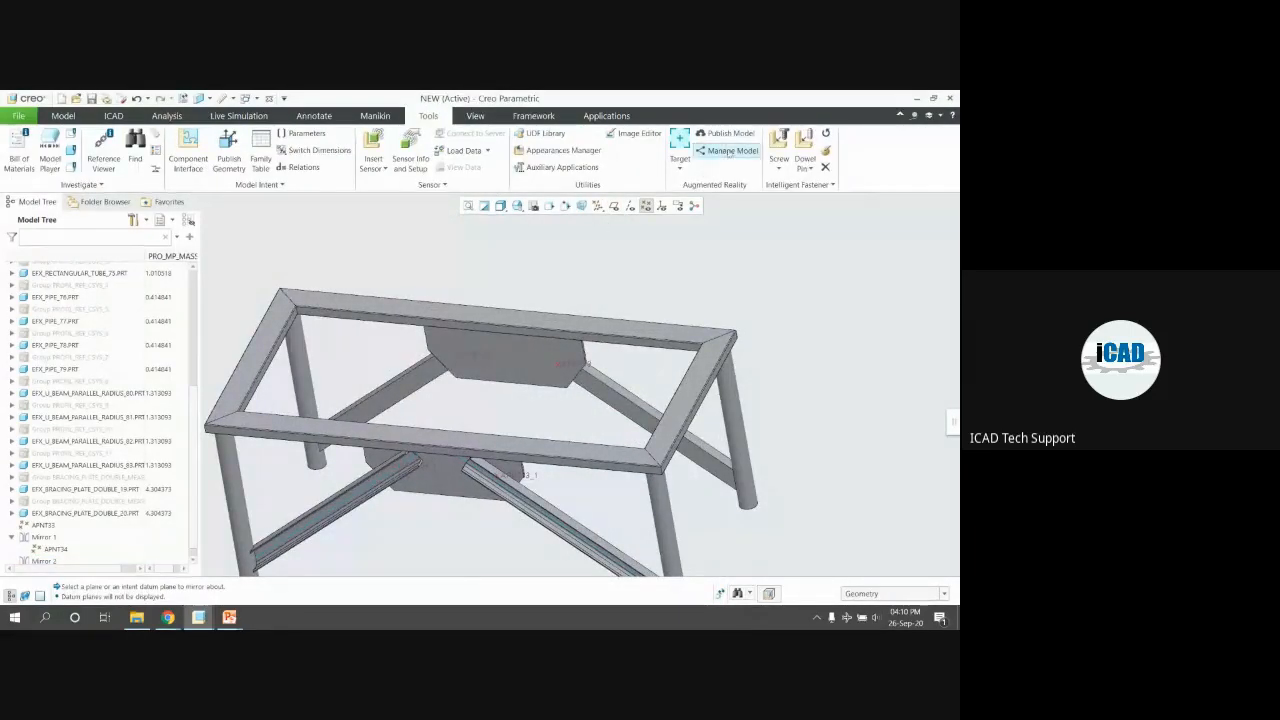
{"action": "scroll", "coordinate": [573, 361], "scroll_direction": "up", "scroll_amount": 5}
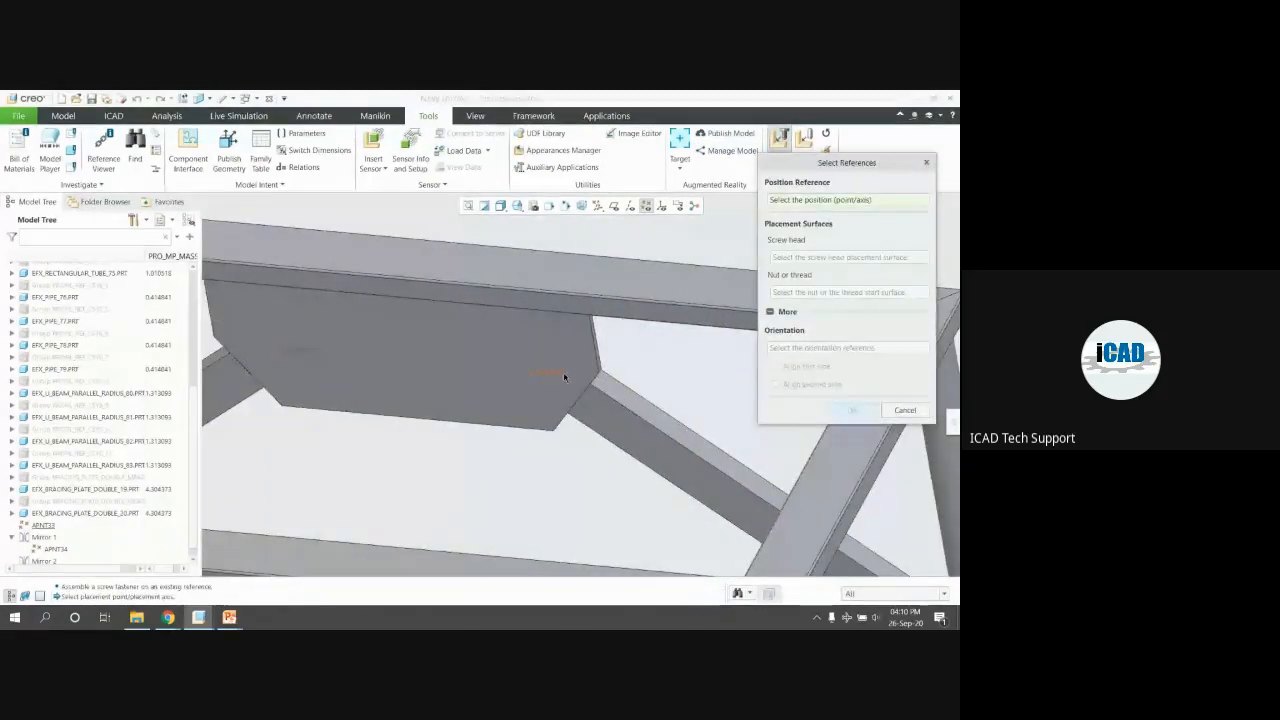
{"action": "left_click", "coordinate": [562, 389]}
{"action": "middle_click_drag", "start_coordinate": [598, 400], "coordinate": [491, 400]}
{"action": "left_click", "coordinate": [506, 352]}
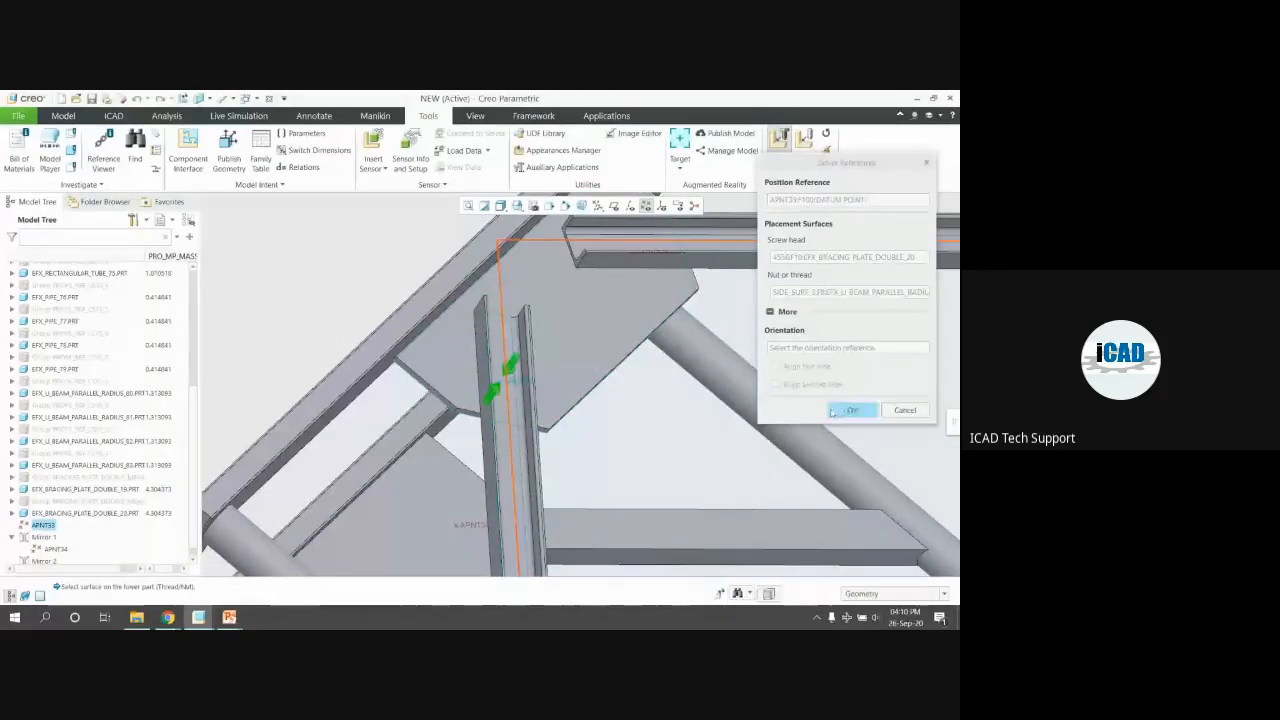
{"action": "left_click", "coordinate": [853, 410]}
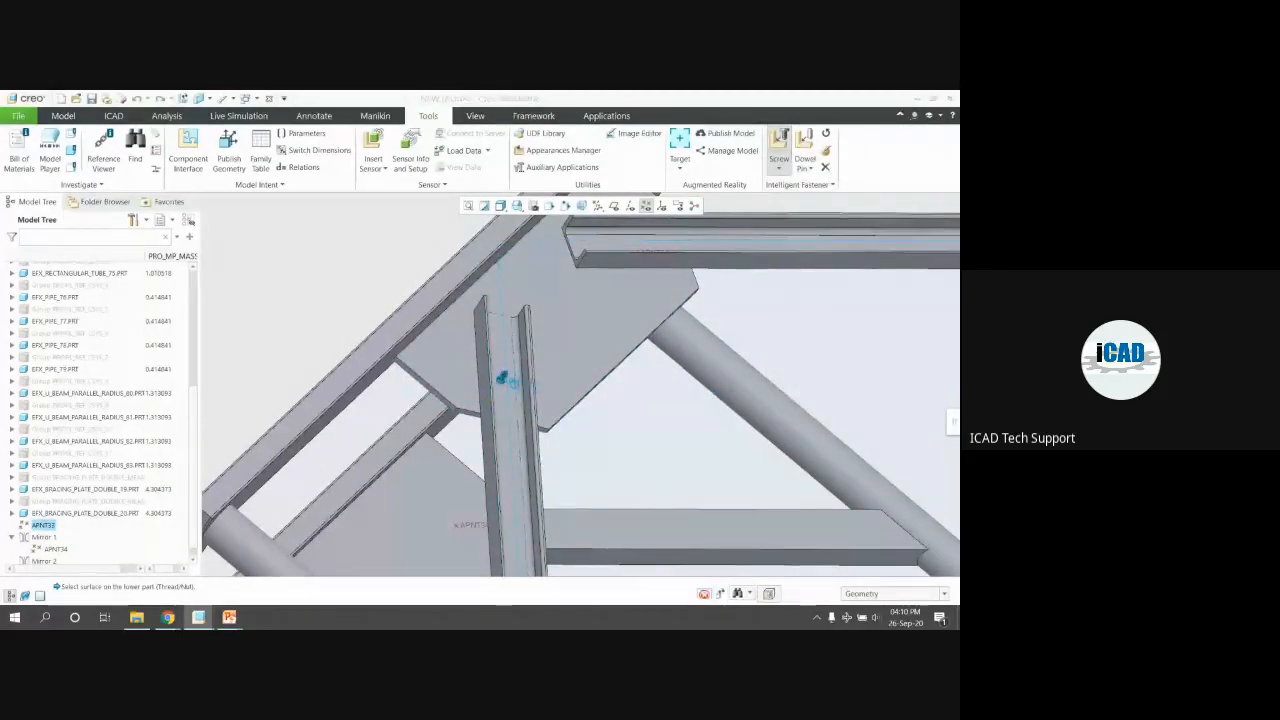
{"action": "middle_click_drag", "start_coordinate": [425, 381], "coordinate": [468, 384]}
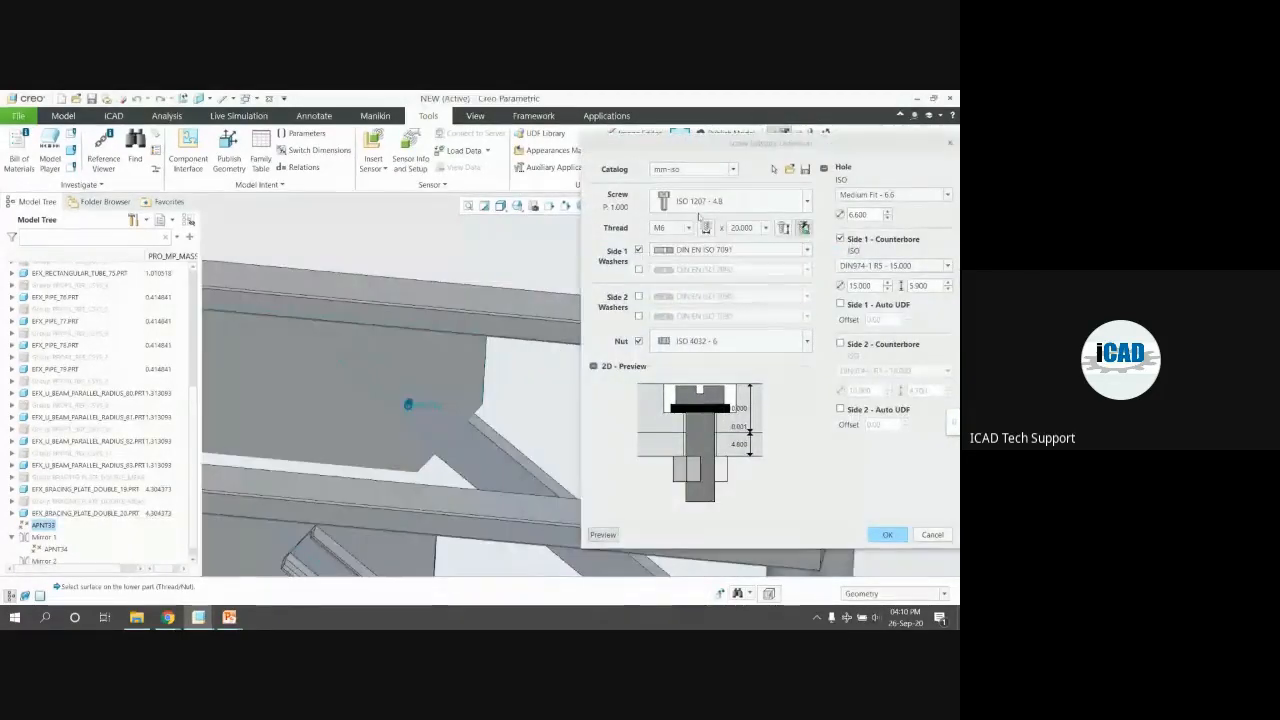
Choose the ISO 4014 - 8.8 hexagon head screw with M10 thread and no side-1 counterbore
{"action": "left_click", "coordinate": [700, 203]}
{"action": "left_click", "coordinate": [656, 272]}
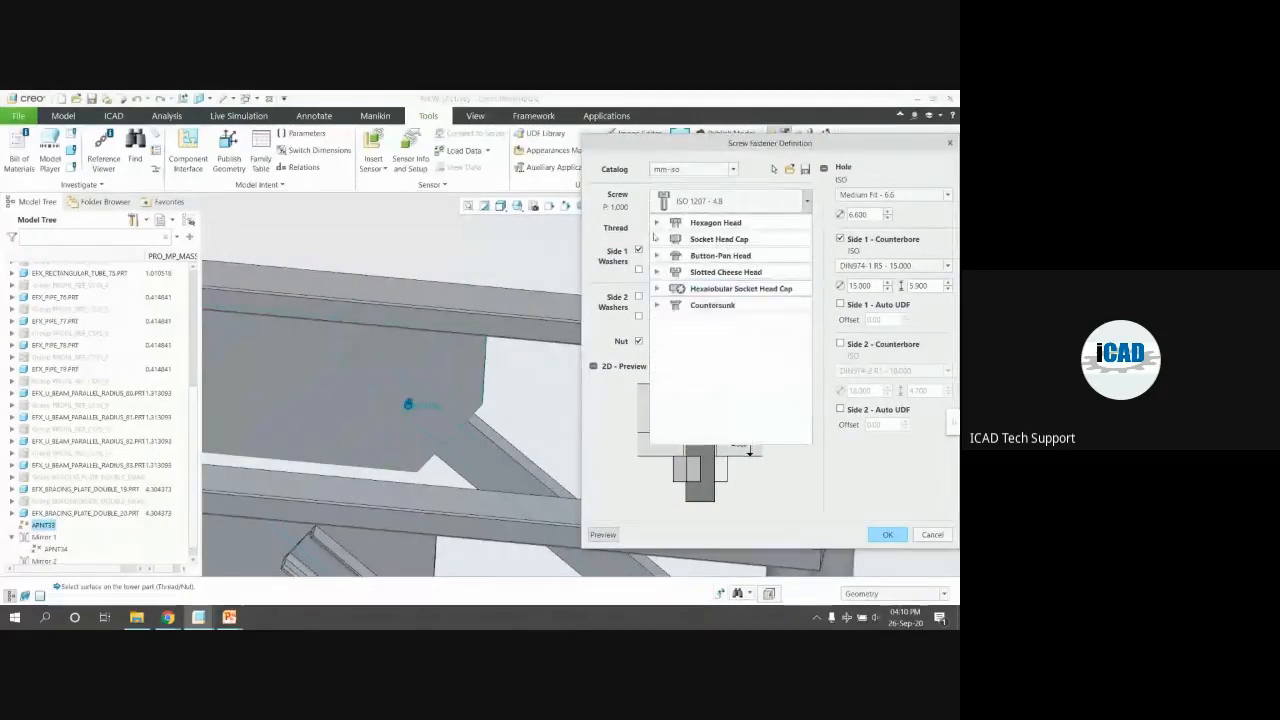
{"action": "left_click", "coordinate": [656, 222]}
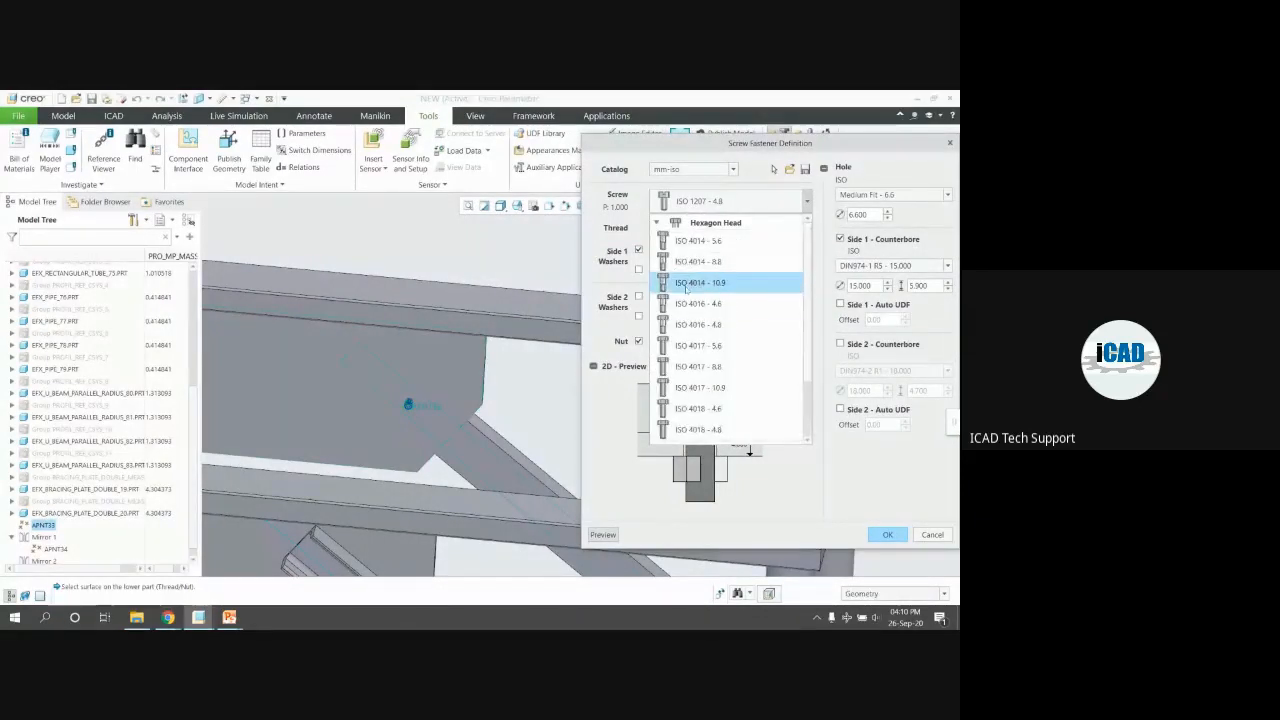
{"action": "left_click", "coordinate": [728, 267]}
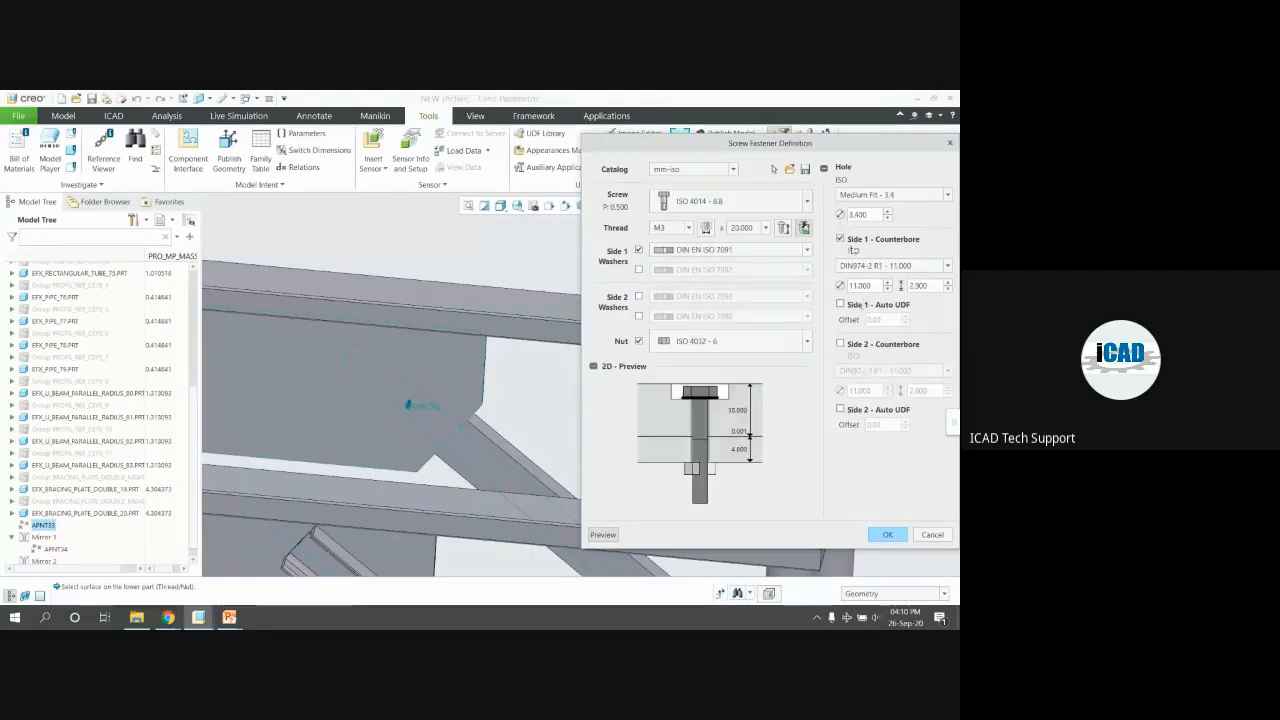
{"action": "left_click", "coordinate": [841, 240]}
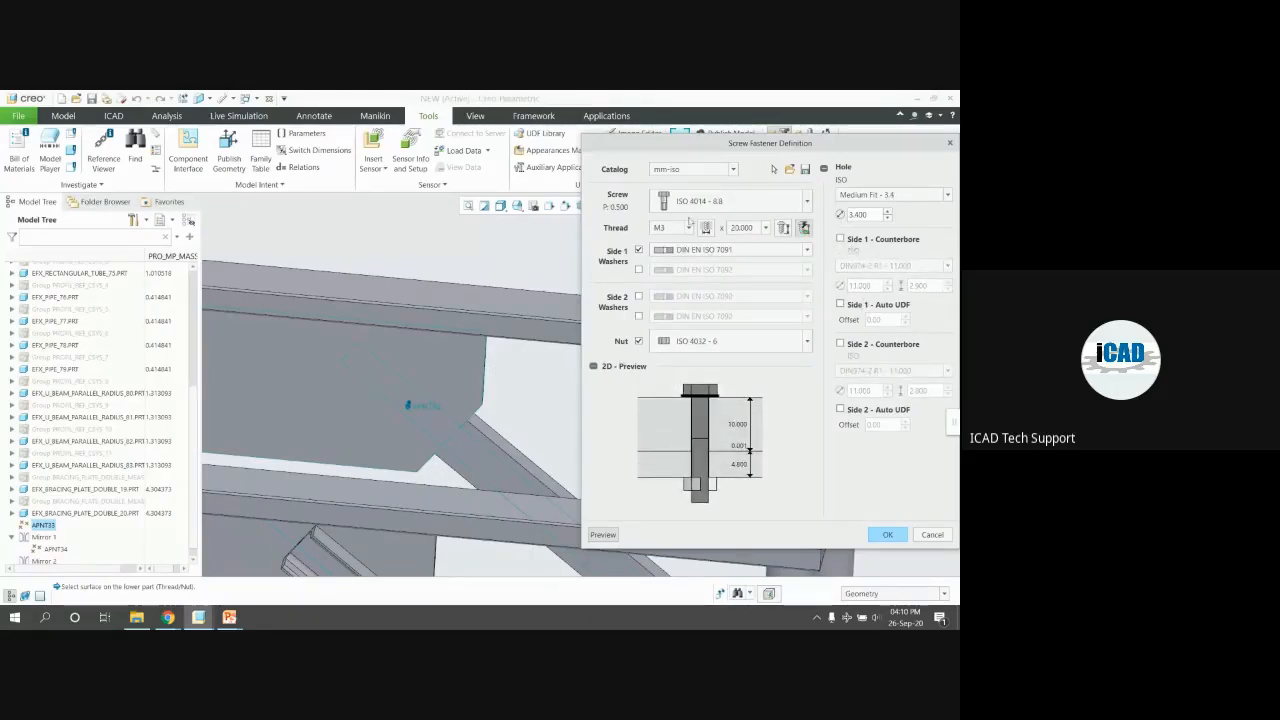
{"action": "left_click", "coordinate": [688, 229]}
{"action": "left_click", "coordinate": [672, 328]}
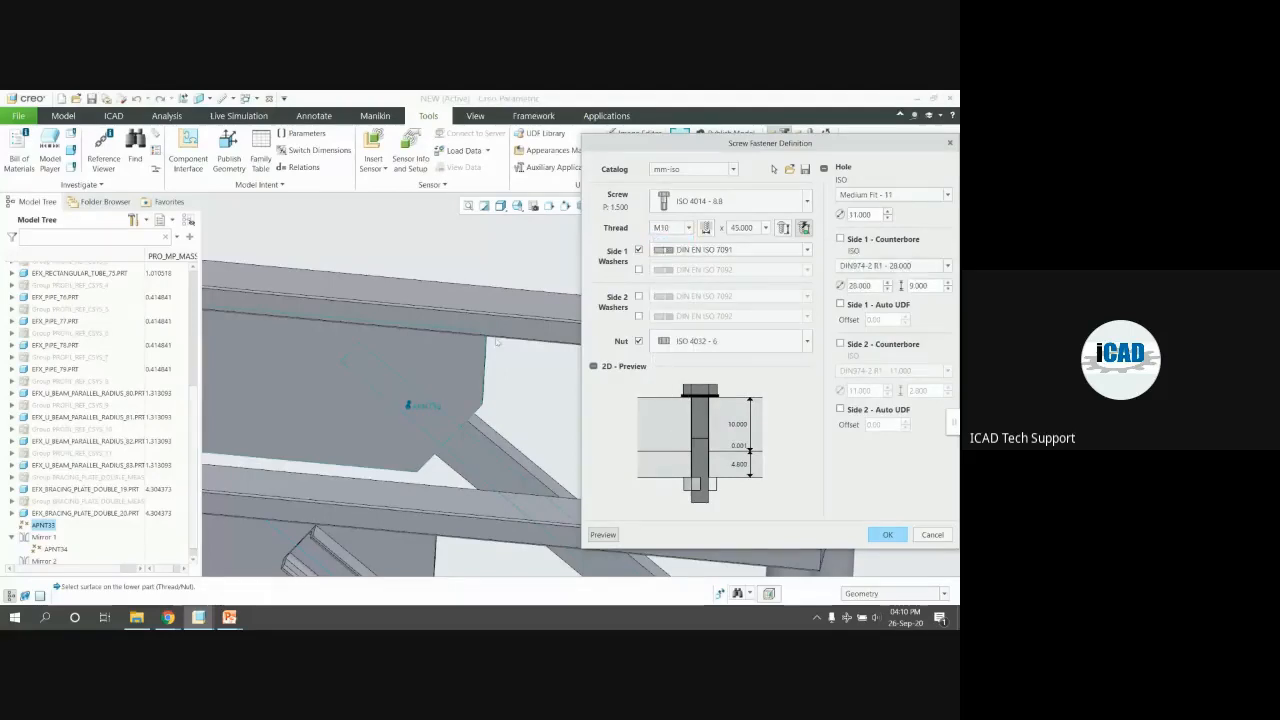
Keep M10, add double washers under the head and nut, and accept the long screw
{"action": "scroll", "coordinate": [483, 342], "scroll_direction": "up", "scroll_amount": 2}
{"action": "middle_click_drag", "start_coordinate": [464, 357], "coordinate": [468, 363]}
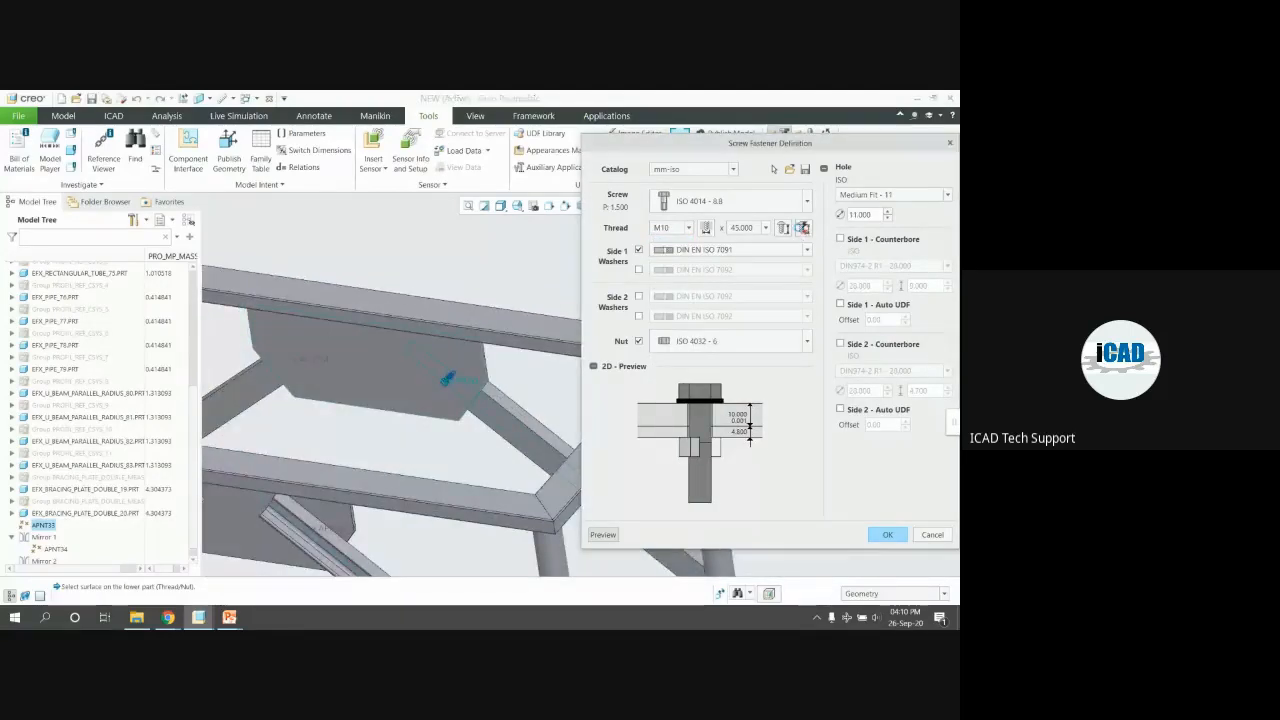
{"action": "left_click", "coordinate": [477, 357]}
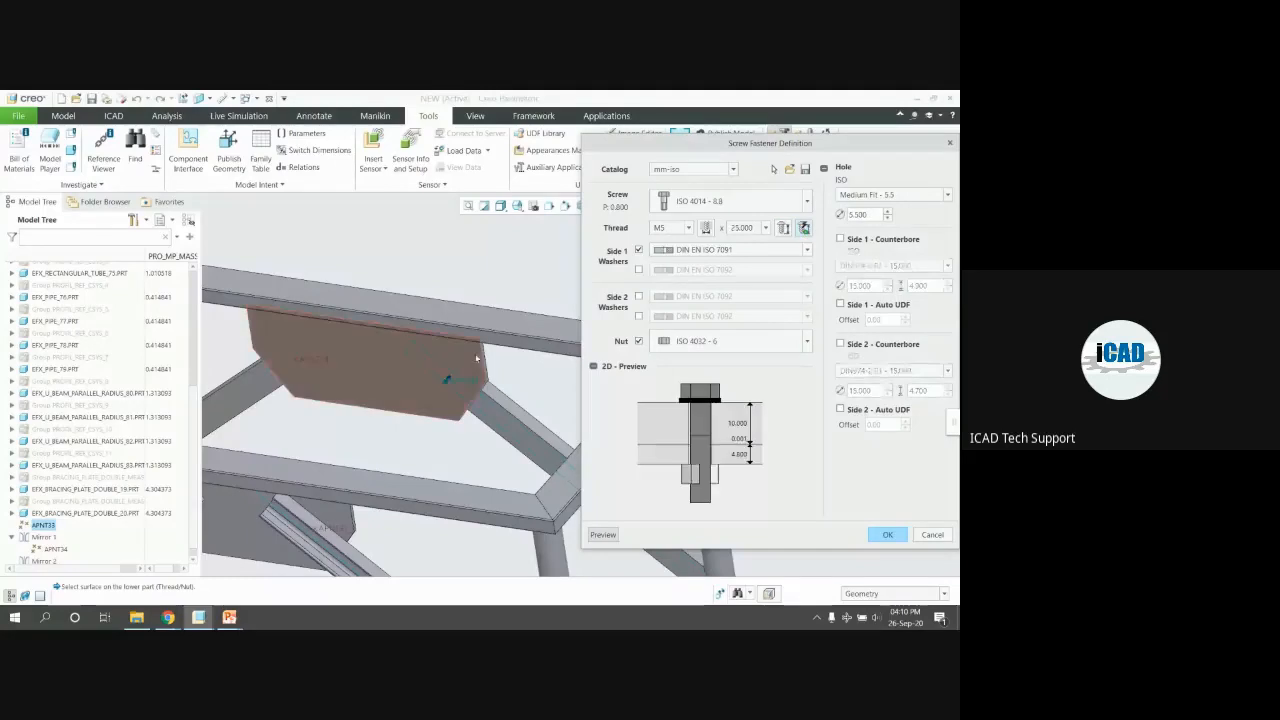
{"action": "middle_click_drag", "start_coordinate": [477, 357], "coordinate": [468, 356]}
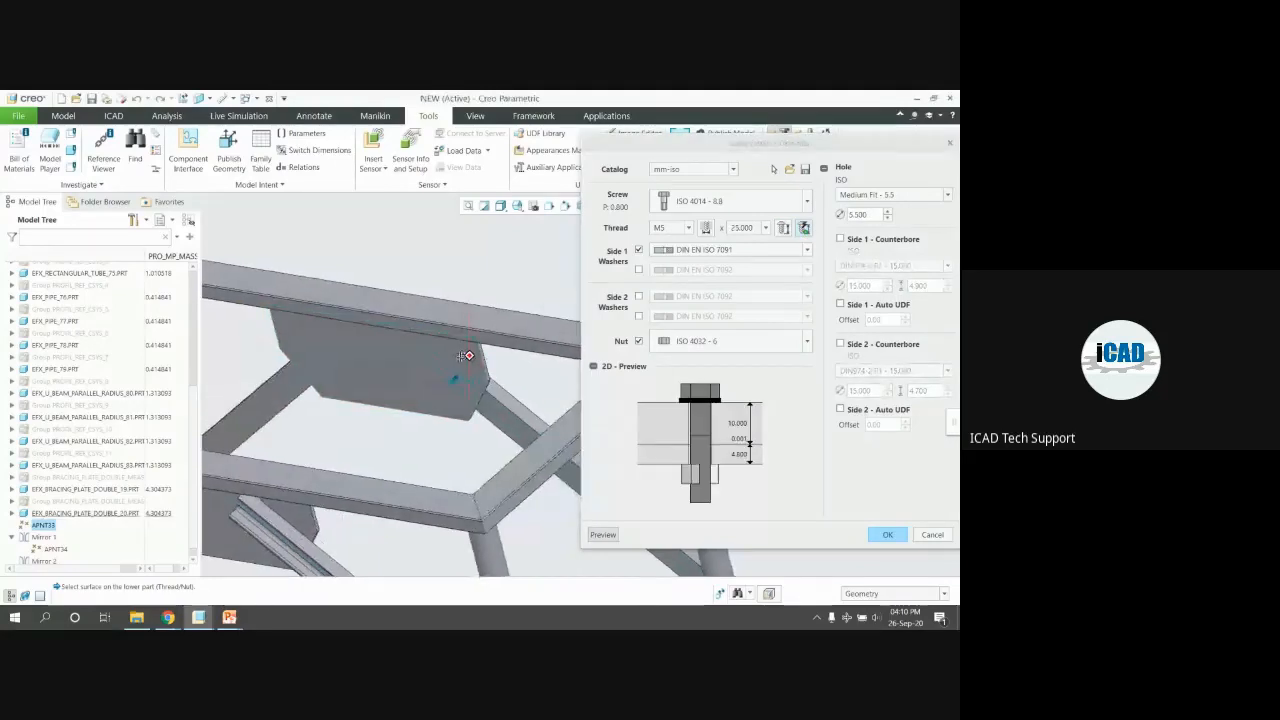
{"action": "left_click", "coordinate": [688, 228]}
{"action": "left_click", "coordinate": [660, 329]}
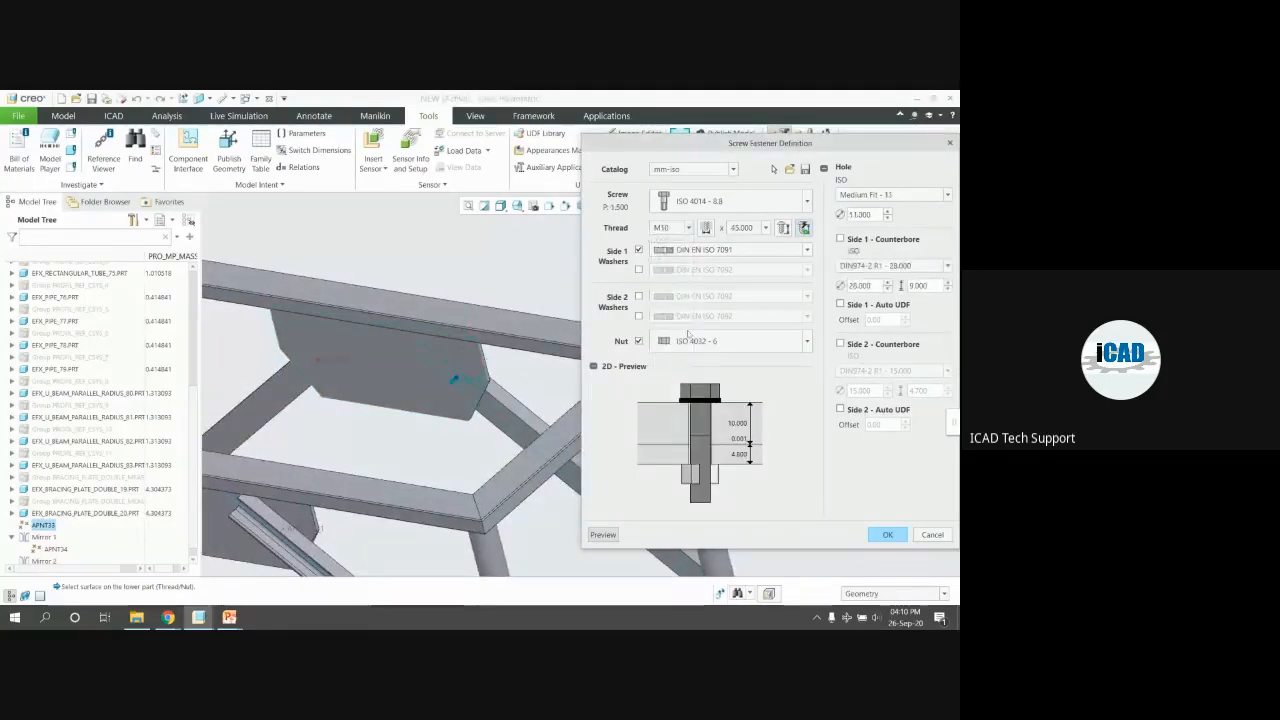
{"action": "left_click", "coordinate": [639, 269]}
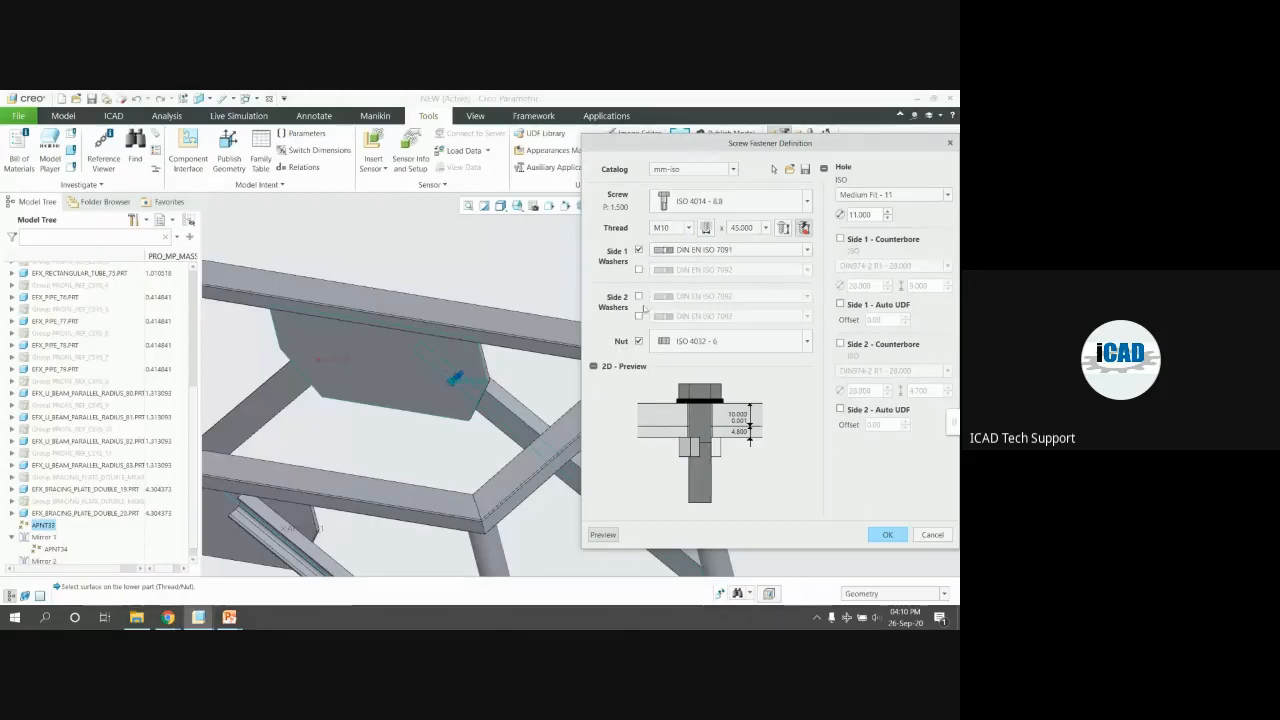
{"action": "left_click", "coordinate": [639, 296]}
{"action": "left_click", "coordinate": [639, 317]}
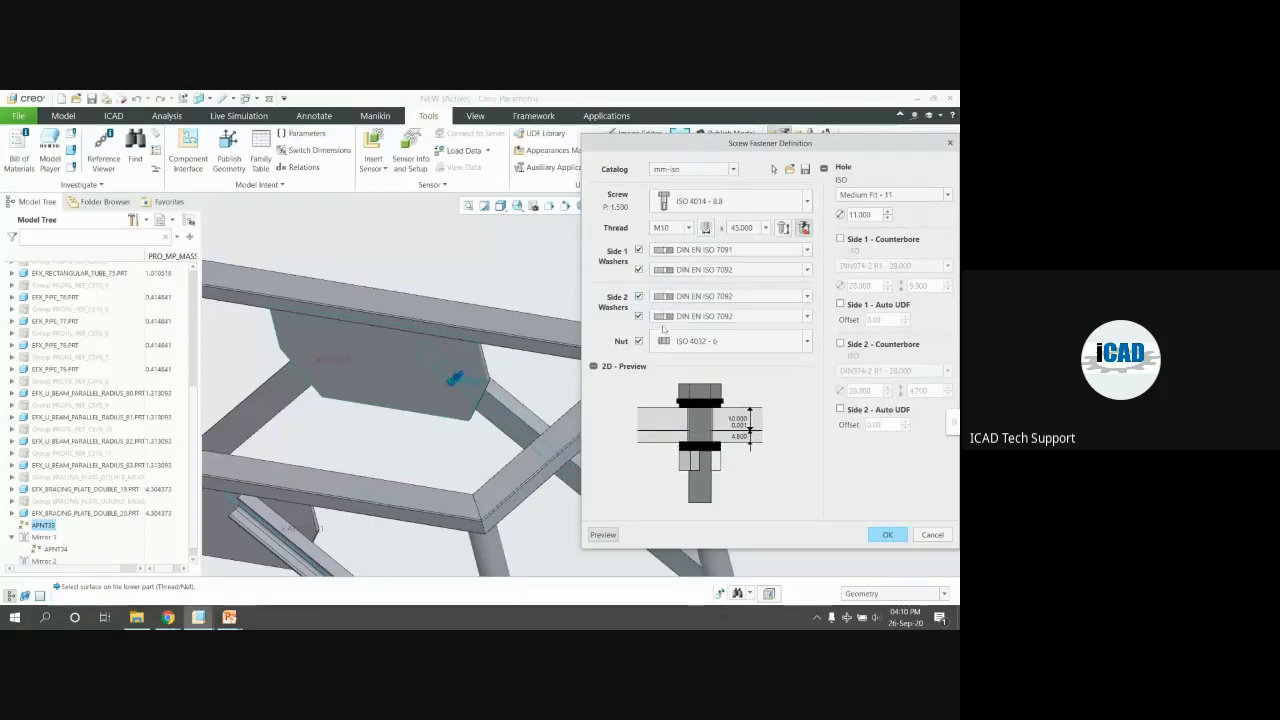
{"action": "left_click", "coordinate": [886, 535]}
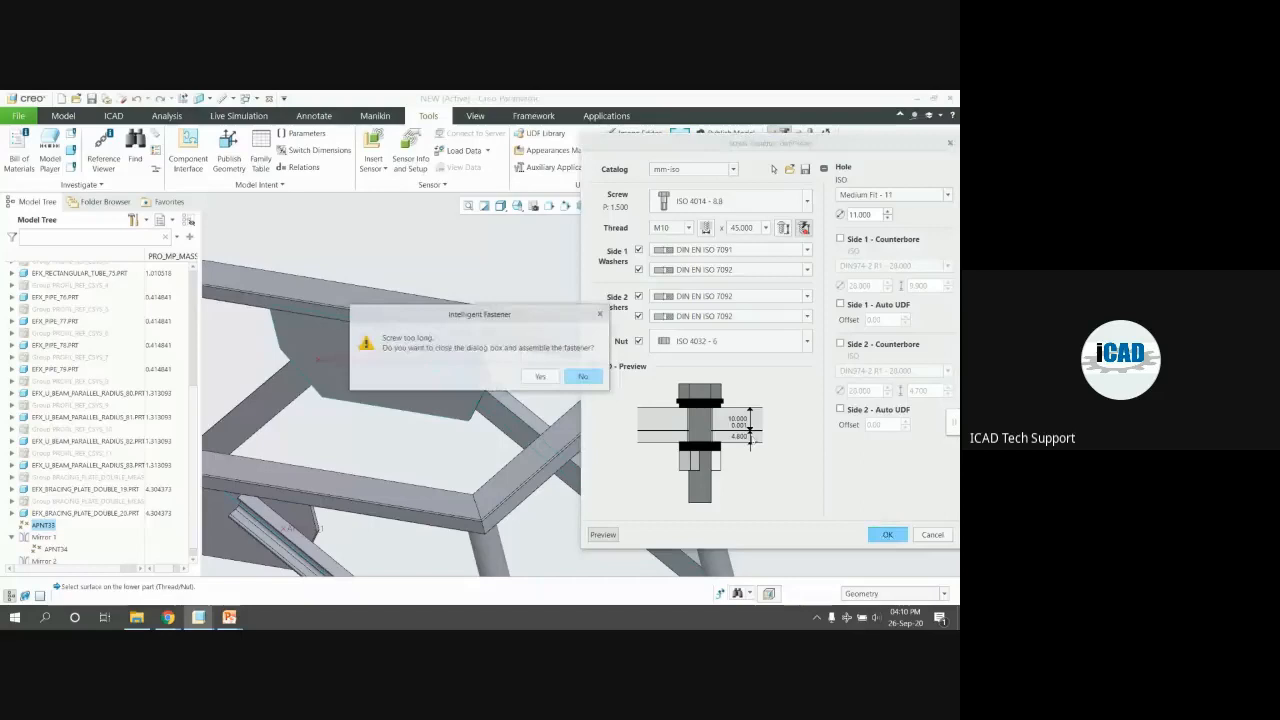
{"action": "left_click", "coordinate": [531, 378]}
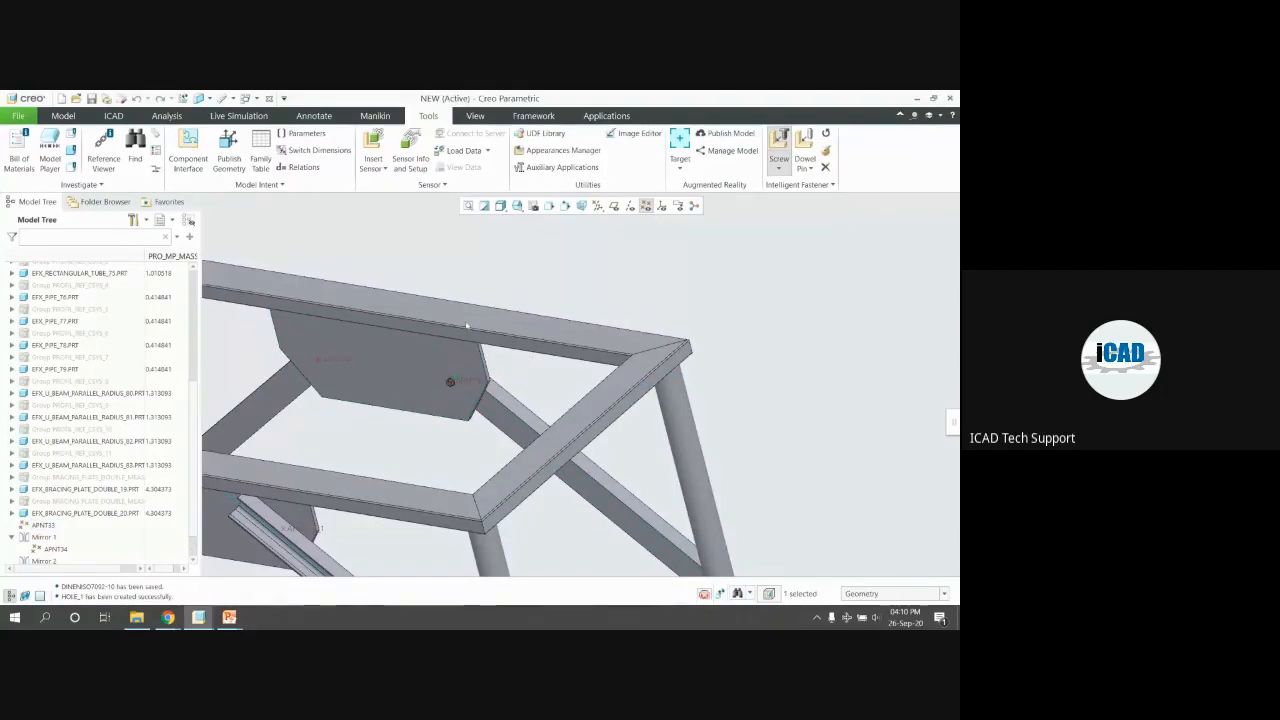
Reassemble the existing M10 bolt at datum point APNT34 on the mirrored bracing plate
{"action": "scroll", "coordinate": [446, 387], "scroll_direction": "down", "scroll_amount": 2}
{"action": "middle_click_drag", "start_coordinate": [466, 330], "coordinate": [491, 387]}
{"action": "scroll", "coordinate": [485, 400], "scroll_direction": "up", "scroll_amount": 2}
{"action": "mouse_move", "coordinate": [477, 434]}
{"action": "middle_mouse_down"}
{"action": "mouse_move", "coordinate": [466, 409]}
{"action": "mouse_move", "coordinate": [455, 437]}
{"action": "middle_mouse_up"}
{"action": "scroll", "coordinate": [455, 437], "scroll_direction": "up", "scroll_amount": 2}
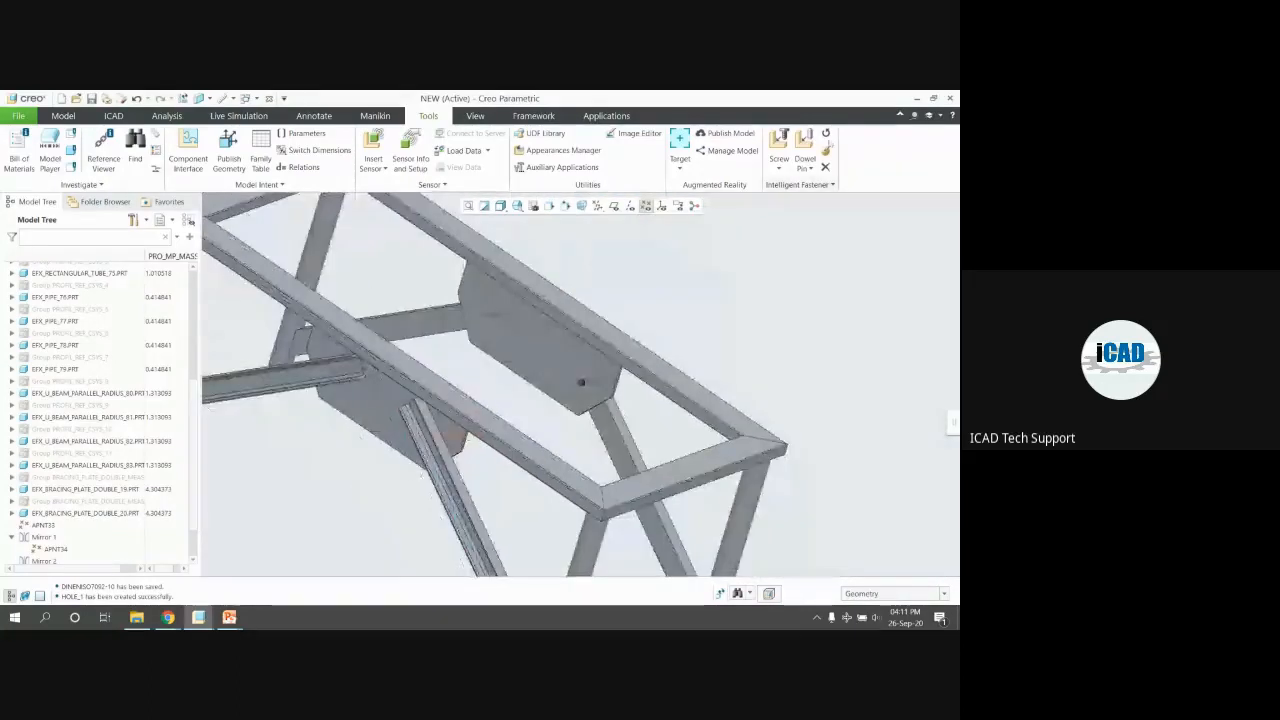
{"action": "left_click", "coordinate": [823, 135]}
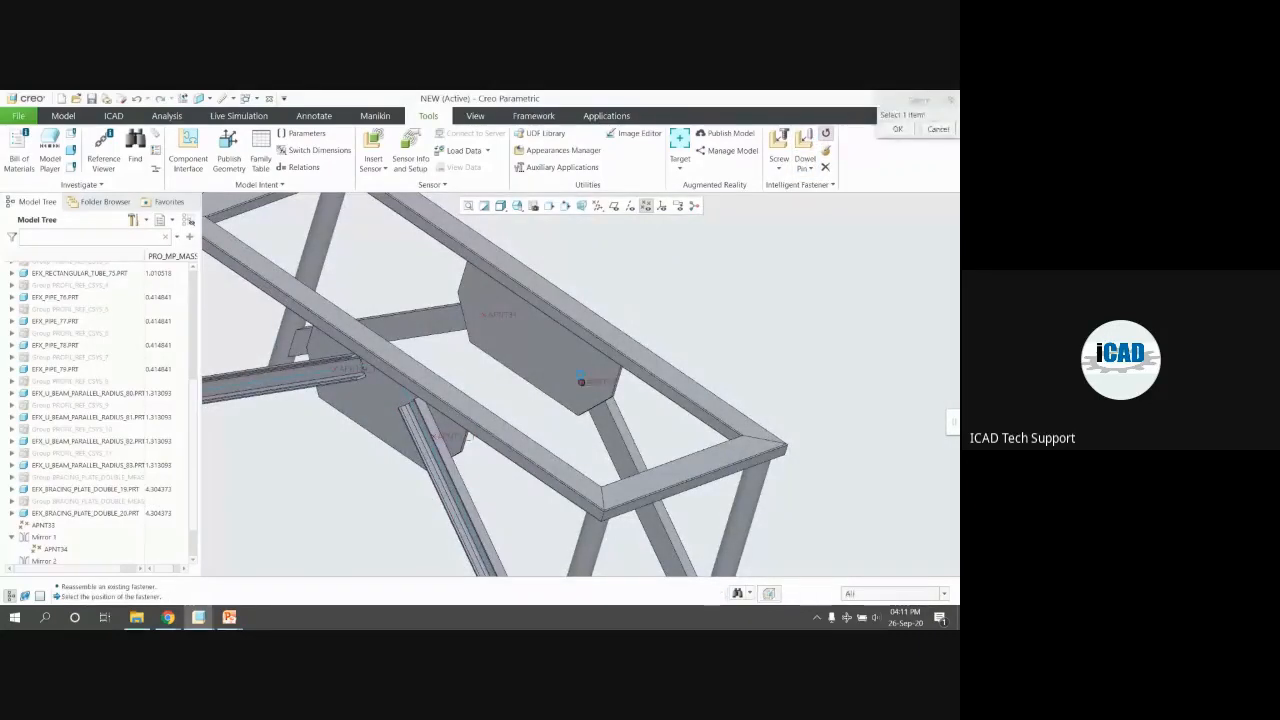
{"action": "left_click", "coordinate": [581, 381]}
{"action": "scroll", "coordinate": [541, 324], "scroll_direction": "down", "scroll_amount": 3}
{"action": "left_click", "coordinate": [494, 304]}
{"action": "middle_click", "coordinate": [638, 361]}
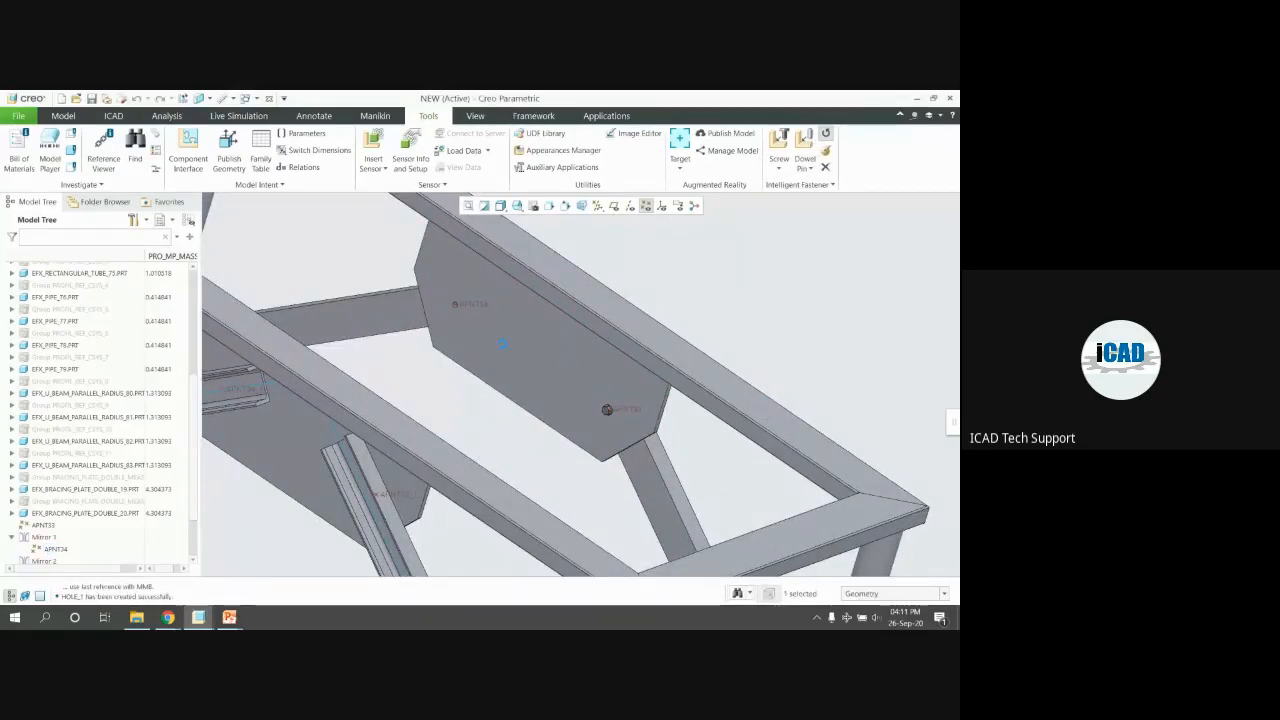
Confirm the fastener references, assemble on all pattern instances, then cancel the pending selection
{"action": "scroll", "coordinate": [503, 344], "scroll_direction": "up", "scroll_amount": 3}
{"action": "middle_click_drag", "start_coordinate": [485, 344], "coordinate": [351, 348]}
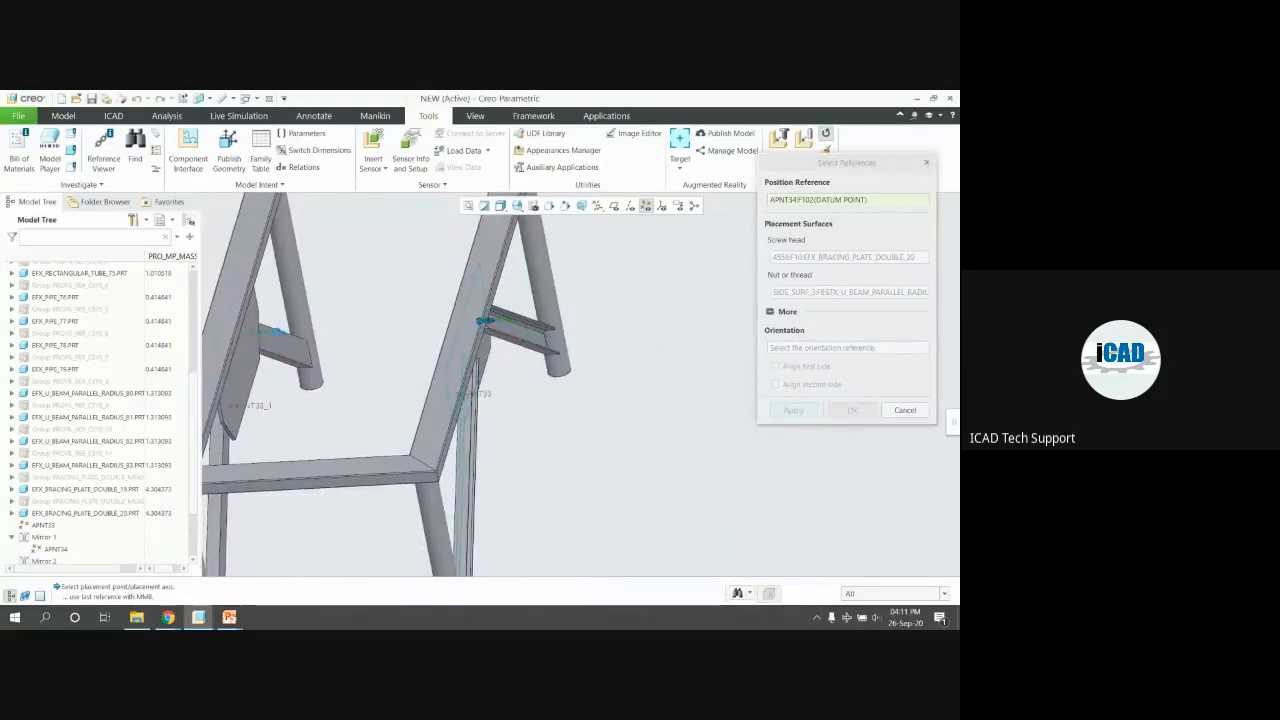
{"action": "middle_click", "coordinate": [304, 340]}
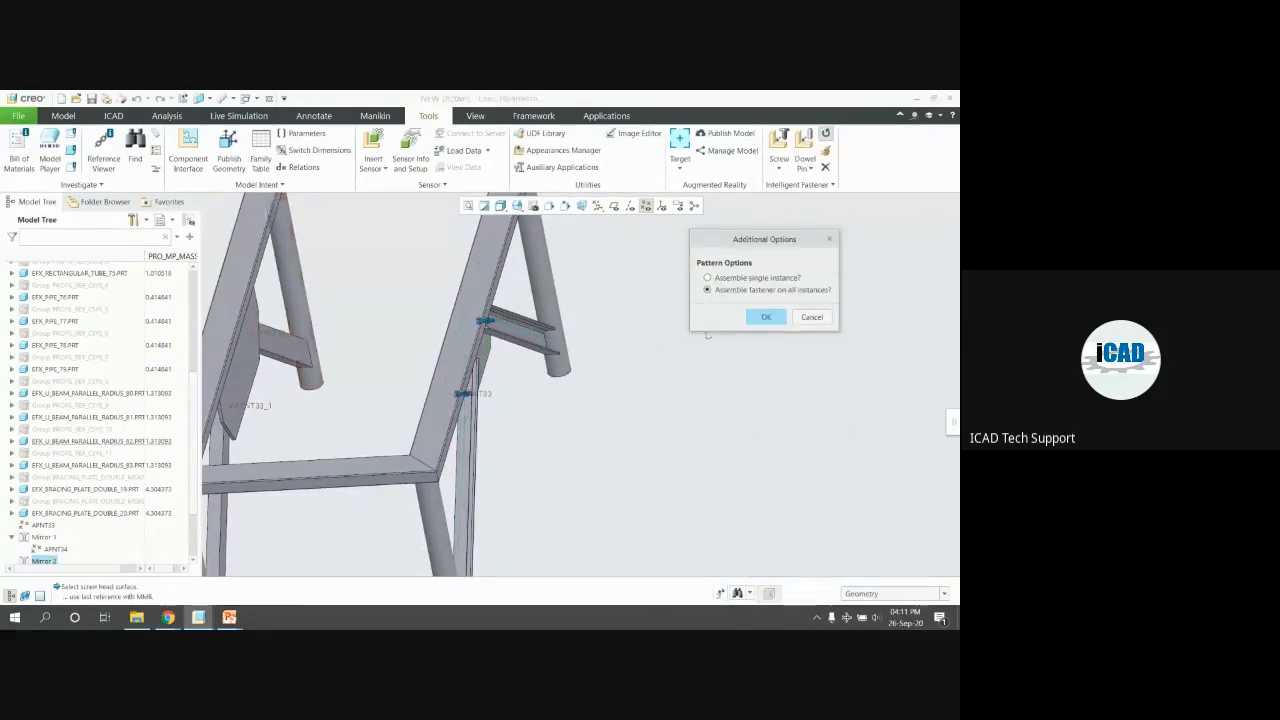
{"action": "left_click", "coordinate": [766, 318]}
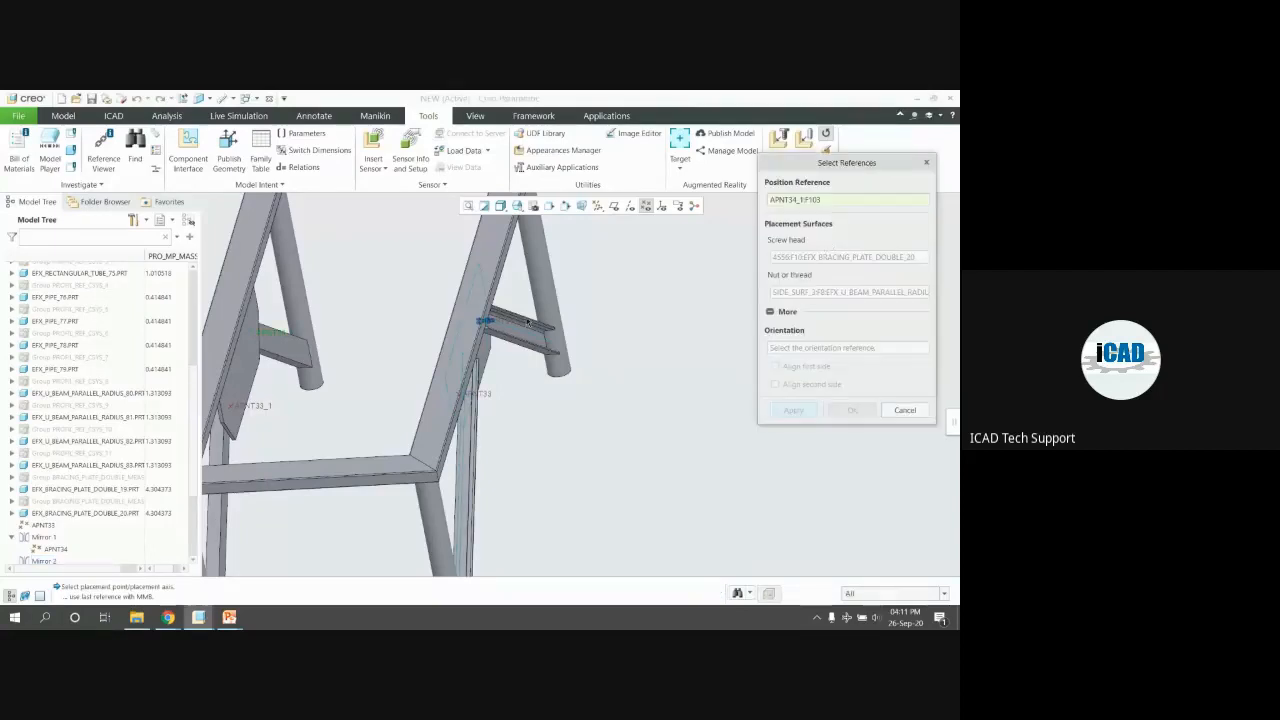
{"action": "left_click", "coordinate": [907, 413]}
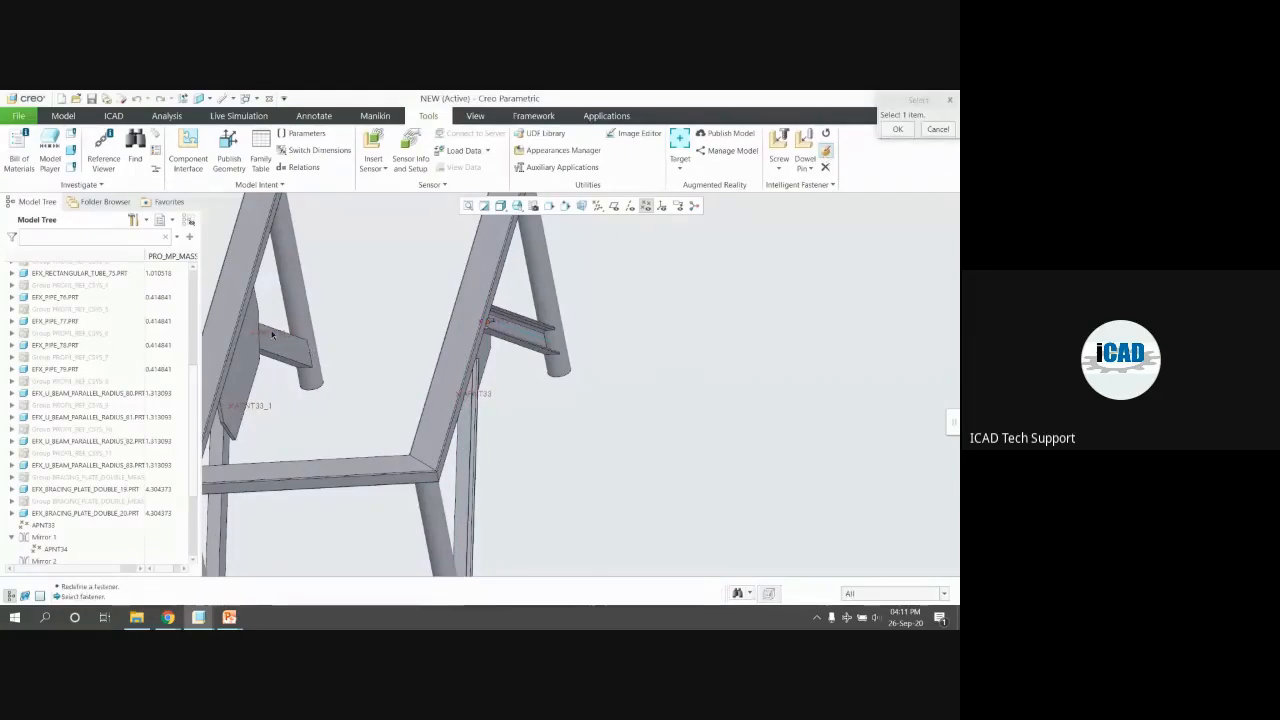
{"action": "left_click", "coordinate": [937, 129]}
Add a new screw fastener at the datum point between the bracing plate and U-beam faces
{"action": "left_click", "coordinate": [779, 142]}
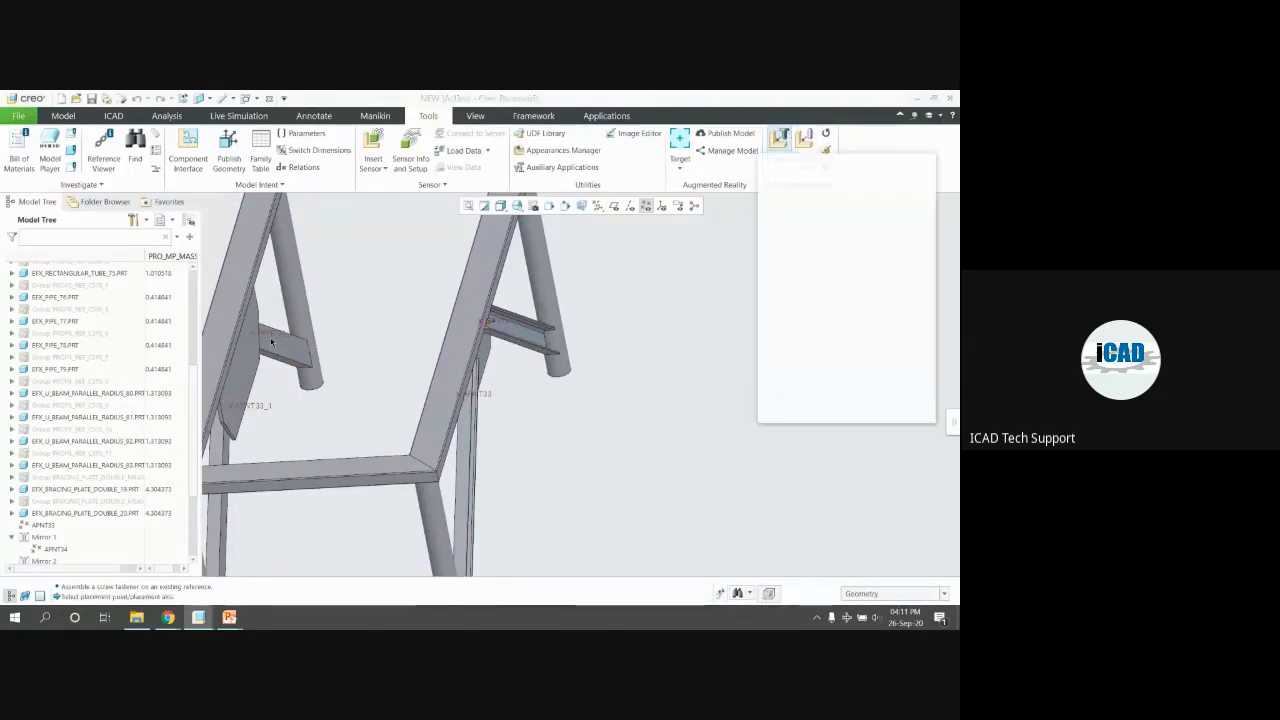
{"action": "scroll", "coordinate": [269, 327], "scroll_direction": "up", "scroll_amount": 2}
{"action": "left_click", "coordinate": [271, 323]}
{"action": "left_click", "coordinate": [262, 320]}
{"action": "middle_click_drag", "start_coordinate": [324, 330], "coordinate": [371, 329]}
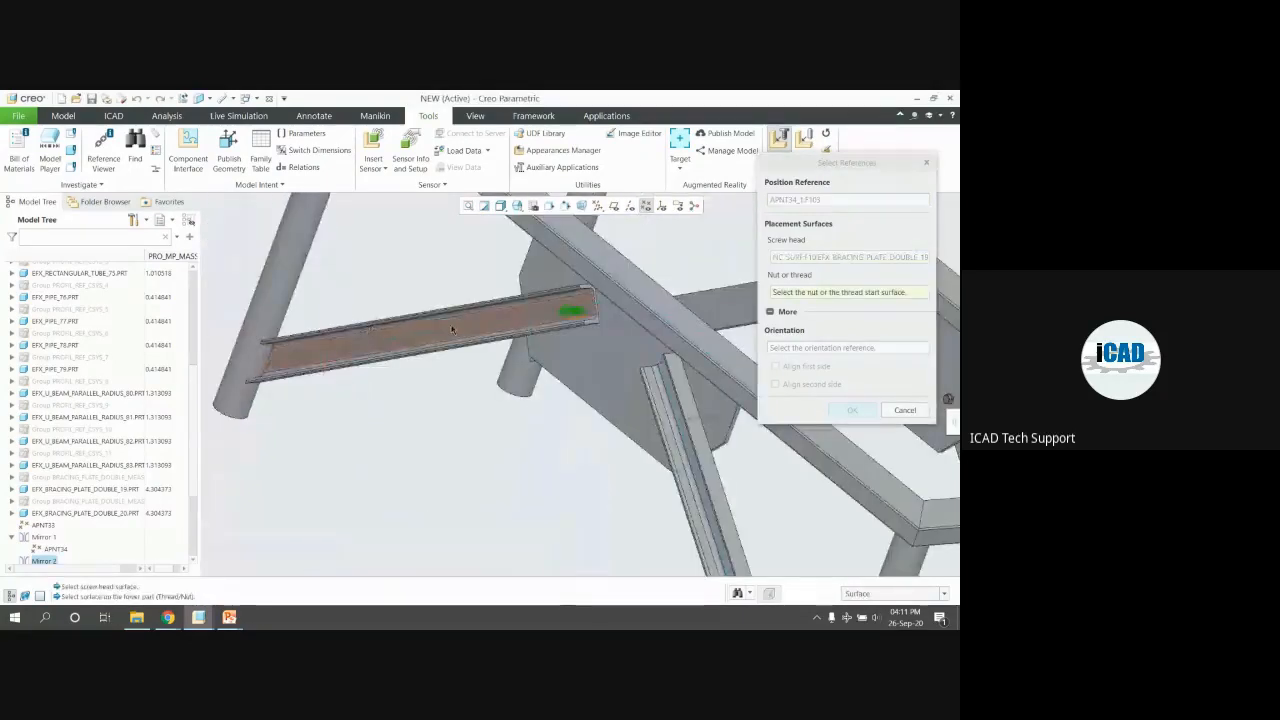
{"action": "left_click", "coordinate": [372, 328]}
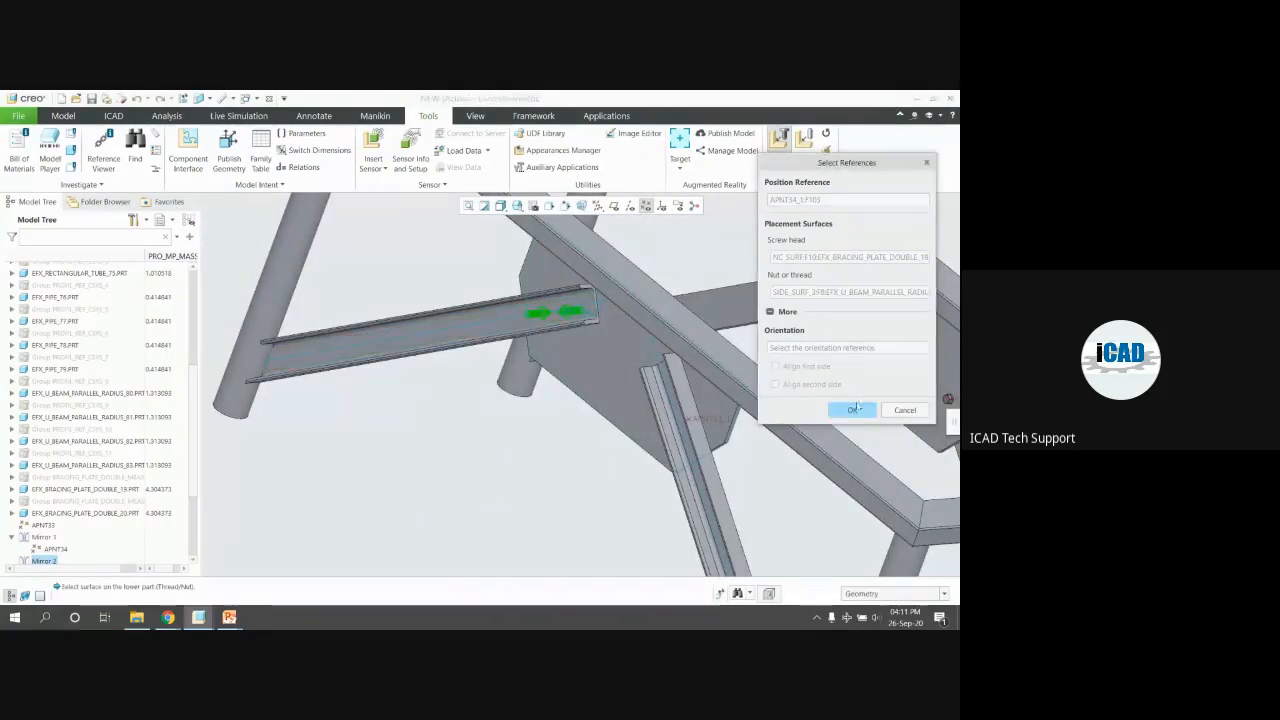
{"action": "left_click", "coordinate": [855, 409]}
{"action": "left_click", "coordinate": [553, 312]}
{"action": "left_click", "coordinate": [885, 534]}
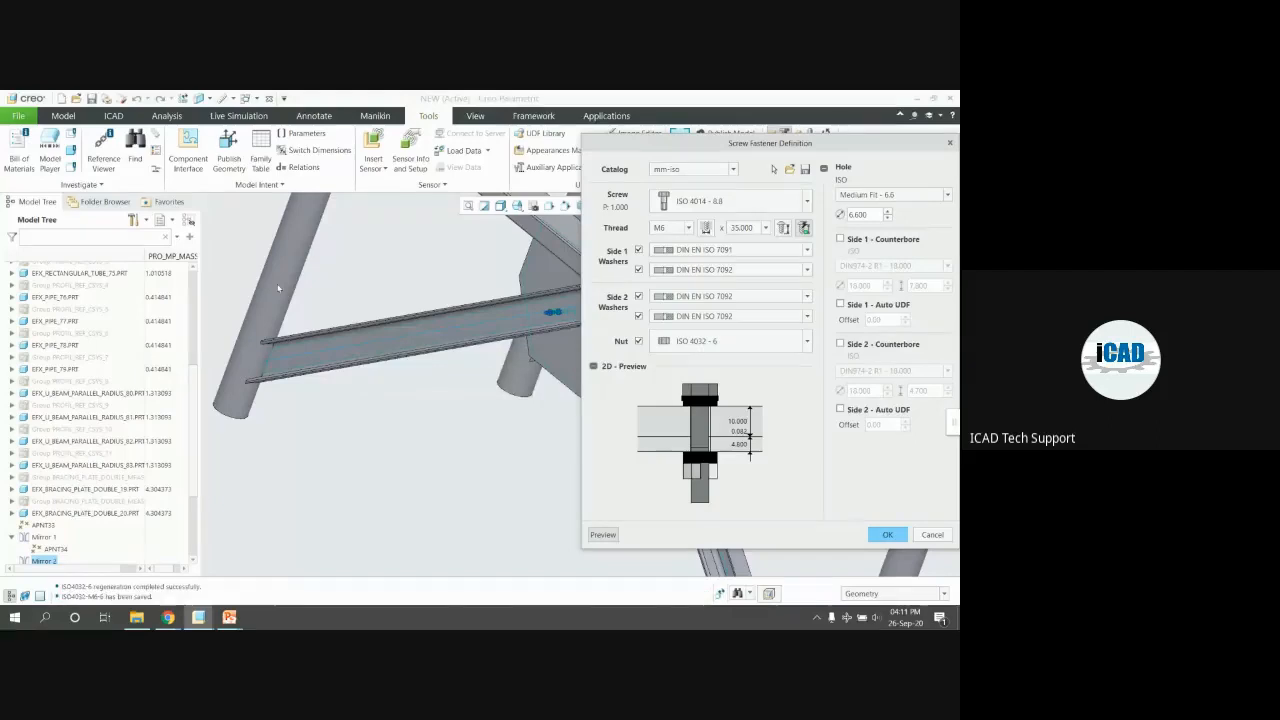
{"action": "left_click", "coordinate": [766, 317]}
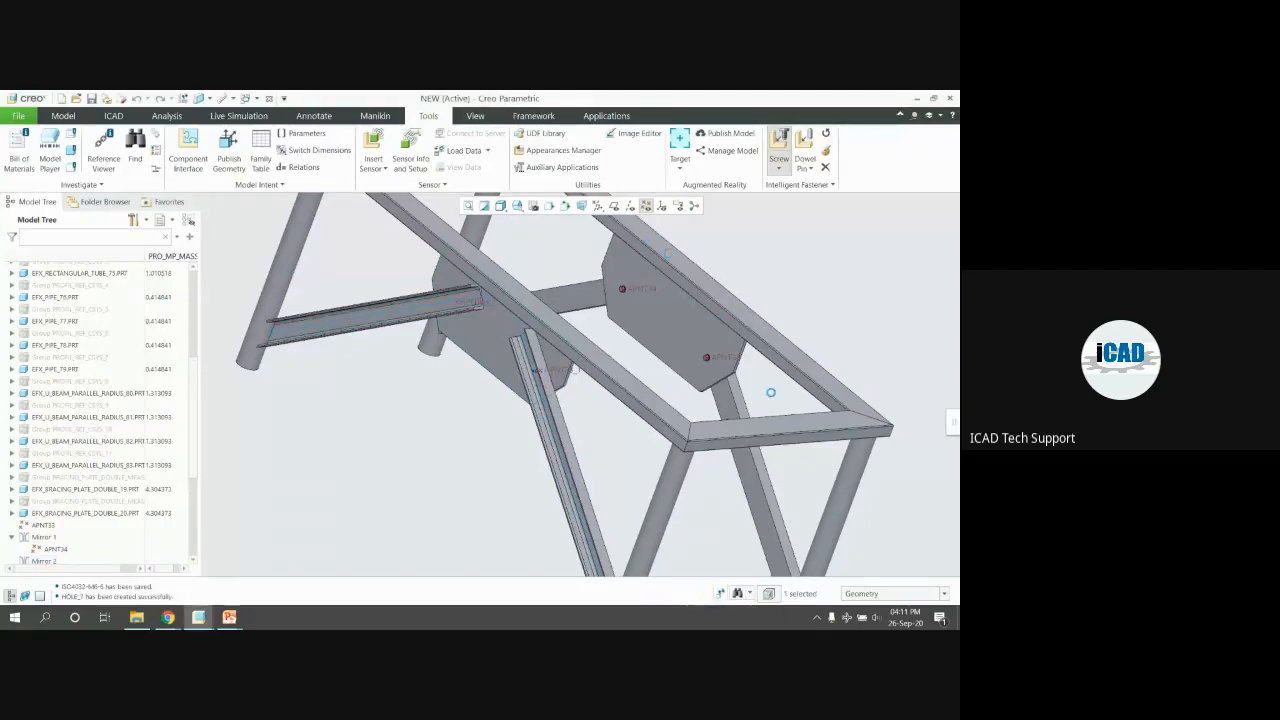
Inspect the bolted plates across the whole table and start redefining an existing fastener
{"action": "middle_click_drag", "start_coordinate": [727, 327], "coordinate": [385, 312]}
{"action": "scroll", "coordinate": [390, 318], "scroll_direction": "up", "scroll_amount": 10}
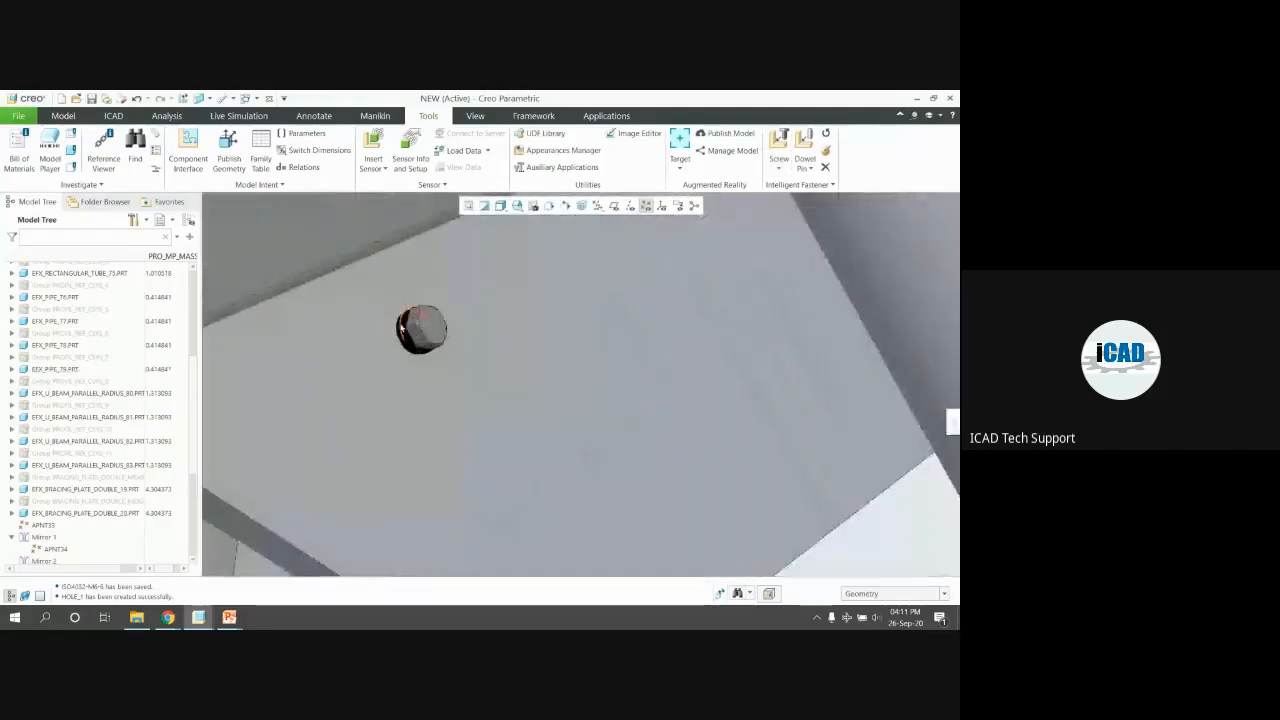
{"action": "scroll", "coordinate": [401, 328], "scroll_direction": "down", "scroll_amount": 10}
{"action": "middle_click_drag", "start_coordinate": [462, 350], "coordinate": [751, 354]}
{"action": "scroll", "coordinate": [751, 354], "scroll_direction": "down", "scroll_amount": 2}
{"action": "left_click", "coordinate": [825, 150]}
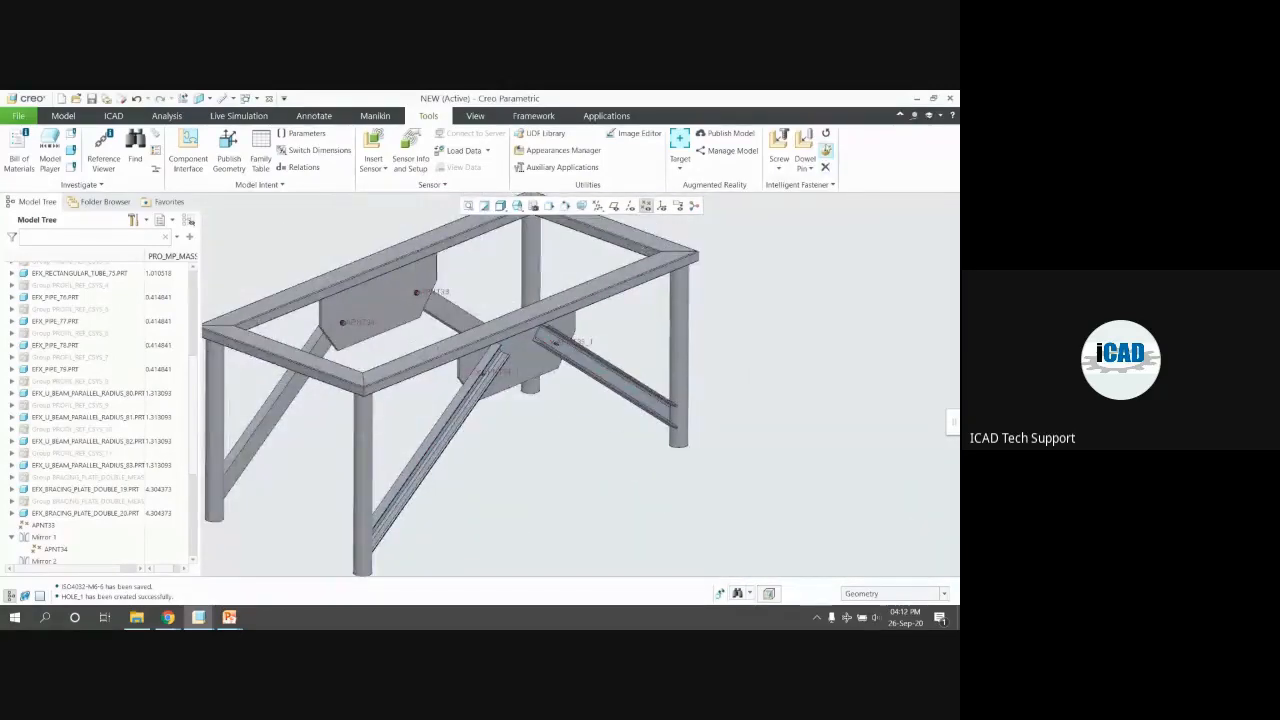
Redefine all matching fasteners from APNT33 to M20 thread and accept the longer screw
{"action": "left_click", "coordinate": [417, 295]}
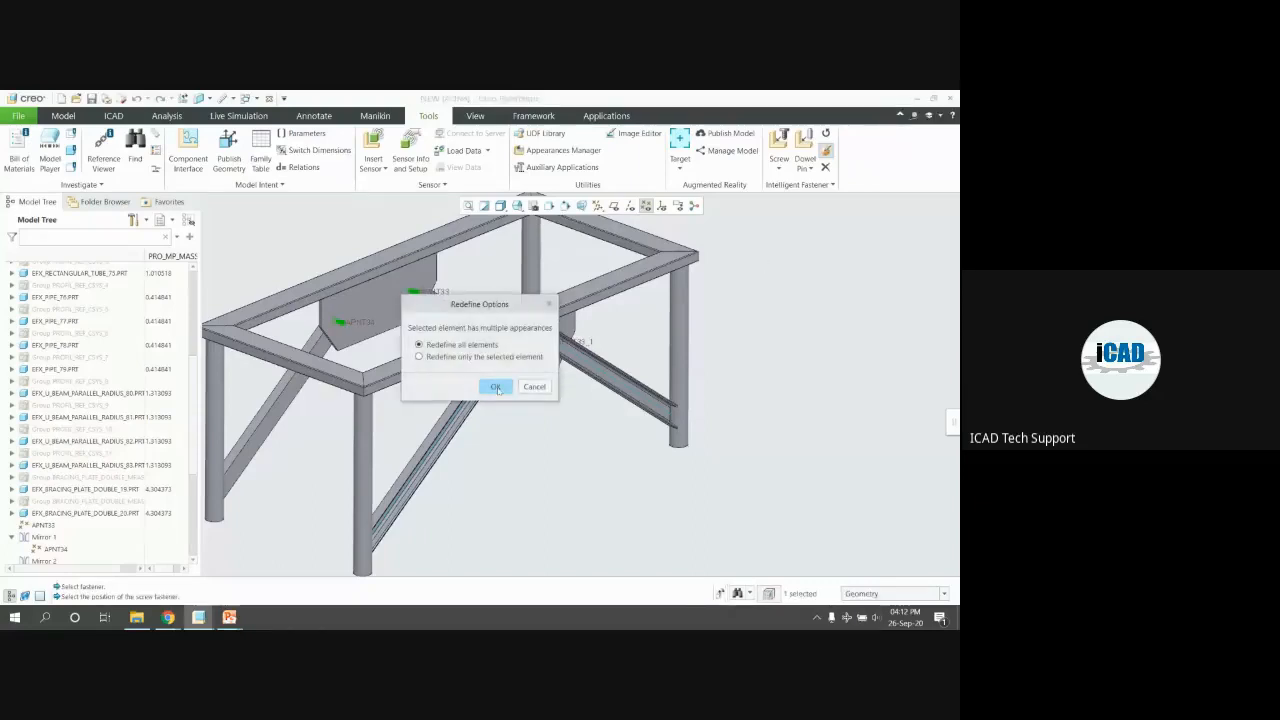
{"action": "left_click", "coordinate": [492, 385]}
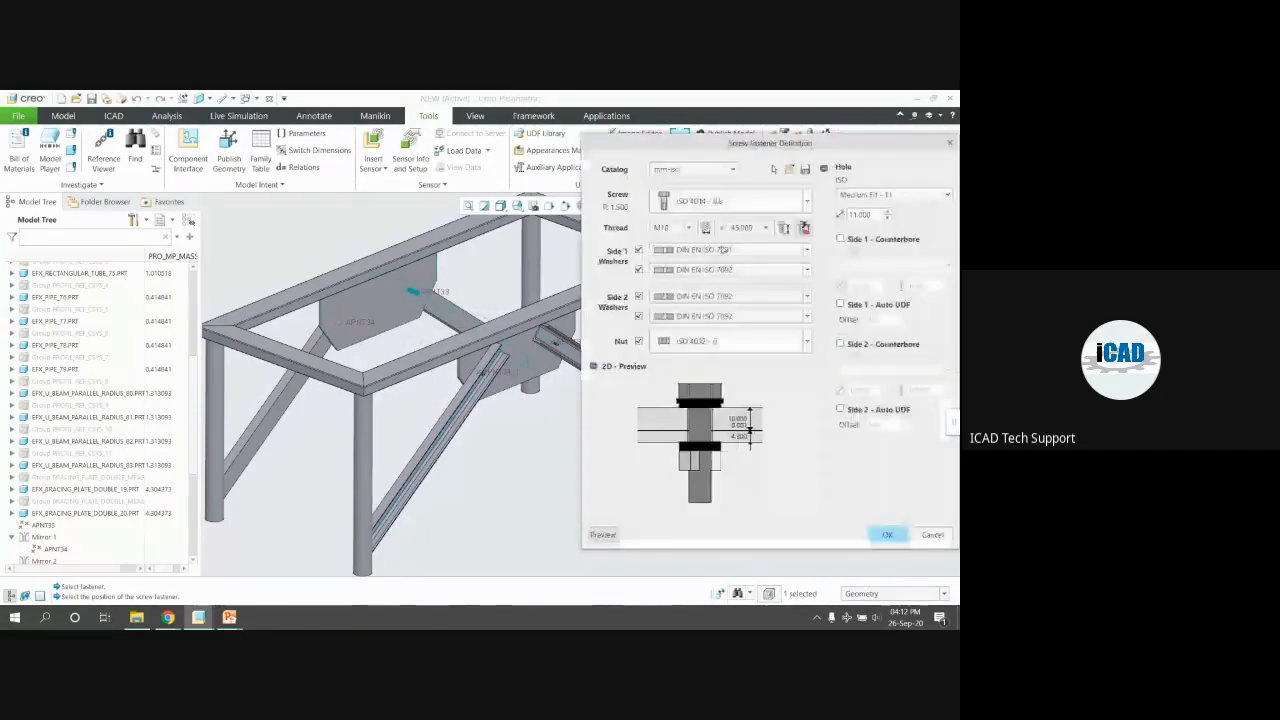
{"action": "left_click", "coordinate": [670, 228]}
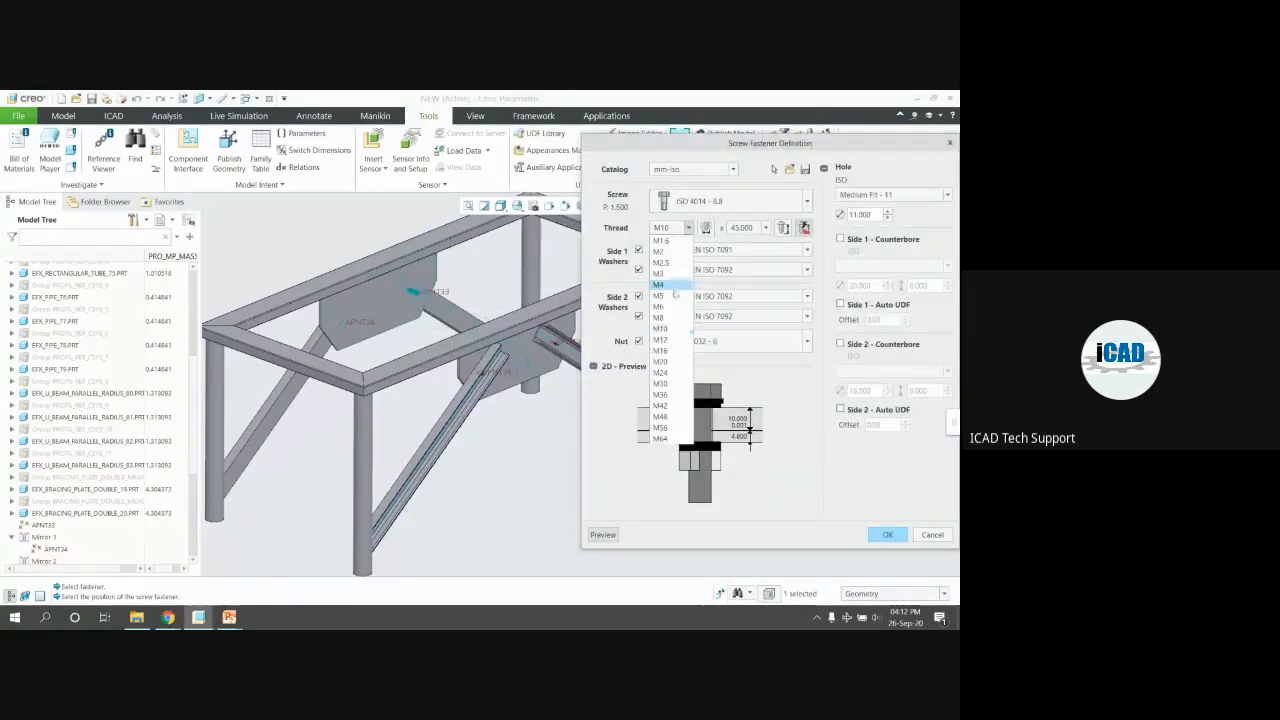
{"action": "left_click", "coordinate": [660, 361]}
{"action": "left_click", "coordinate": [887, 535]}
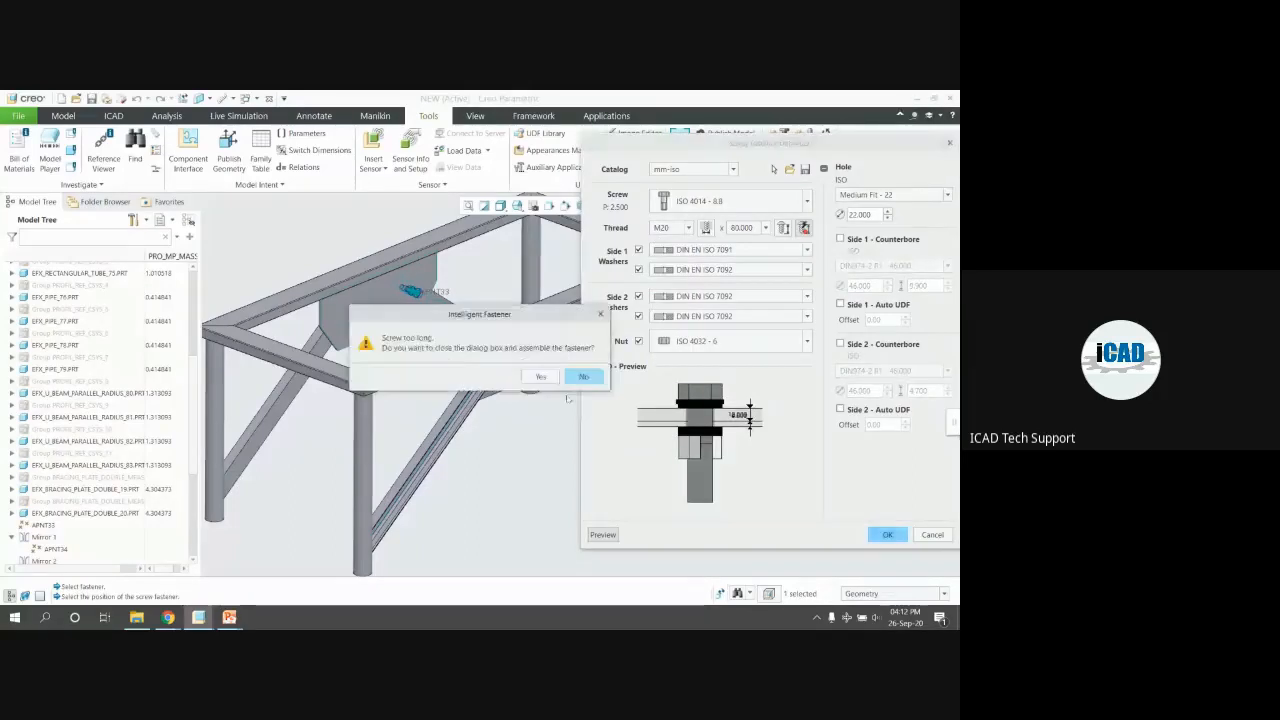
{"action": "left_click", "coordinate": [540, 377]}
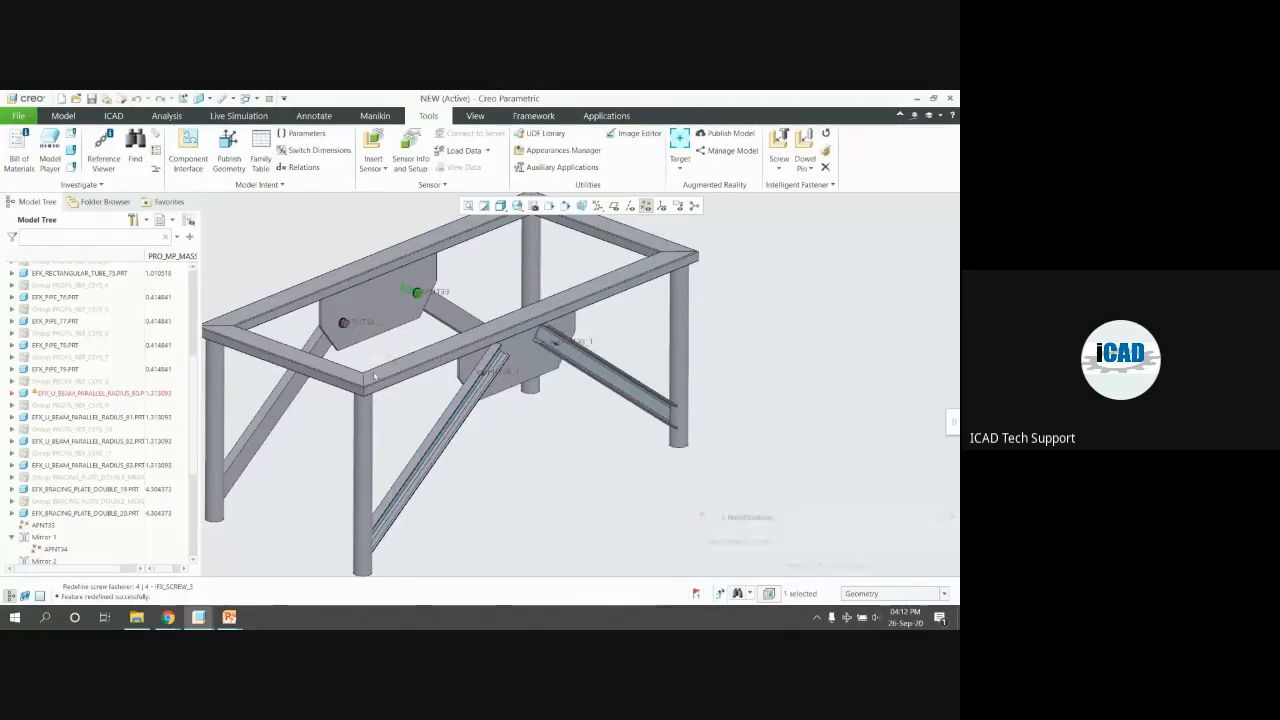
Orbit and zoom around the bolted lower bracing plates and switch to the Framework tab
{"action": "scroll", "coordinate": [330, 335], "scroll_direction": "down", "scroll_amount": 3}
{"action": "scroll", "coordinate": [326, 331], "scroll_direction": "up", "scroll_amount": 10}
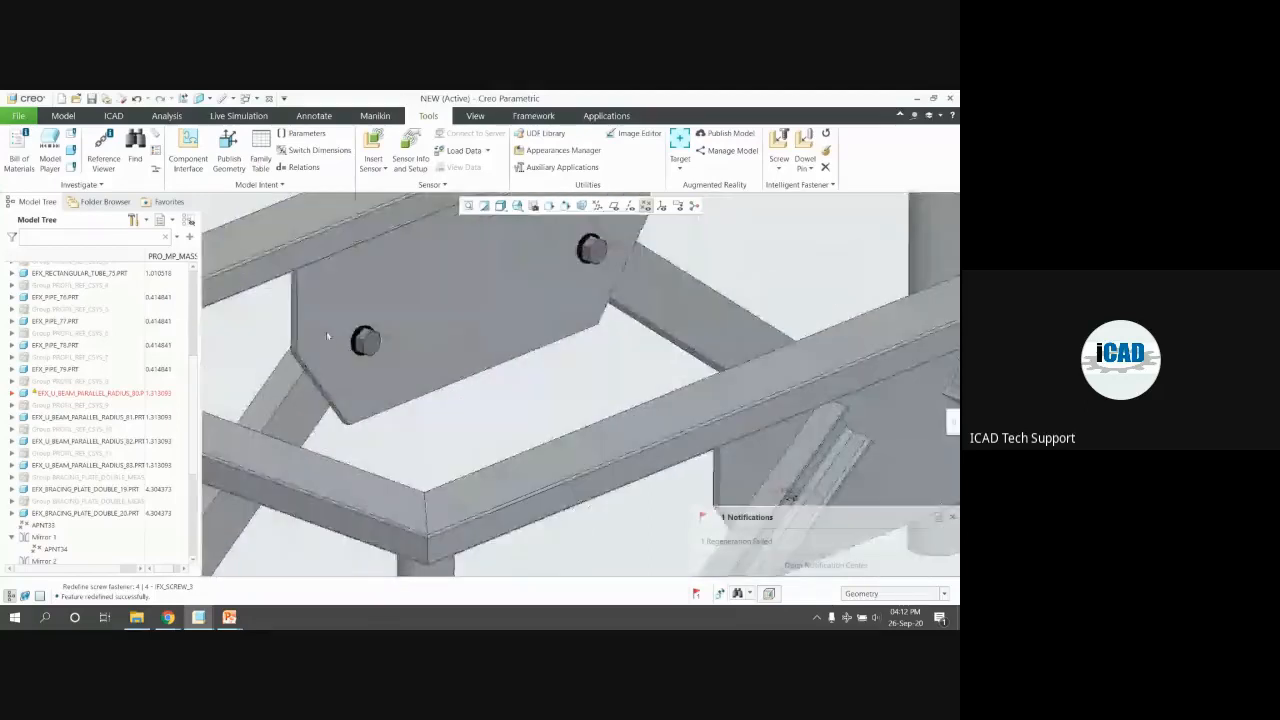
{"action": "middle_click_drag", "start_coordinate": [327, 336], "coordinate": [443, 374]}
{"action": "scroll", "coordinate": [443, 374], "scroll_direction": "up", "scroll_amount": 3}
{"action": "mouse_move", "coordinate": [522, 409]}
{"action": "middle_mouse_down"}
{"action": "mouse_move", "coordinate": [615, 420]}
{"action": "mouse_move", "coordinate": [508, 490]}
{"action": "middle_mouse_up"}
{"action": "scroll", "coordinate": [508, 491], "scroll_direction": "up", "scroll_amount": 5}
{"action": "mouse_move", "coordinate": [424, 508]}
{"action": "middle_mouse_down"}
{"action": "mouse_move", "coordinate": [392, 474]}
{"action": "mouse_move", "coordinate": [583, 497]}
{"action": "mouse_move", "coordinate": [646, 313]}
{"action": "middle_mouse_up"}
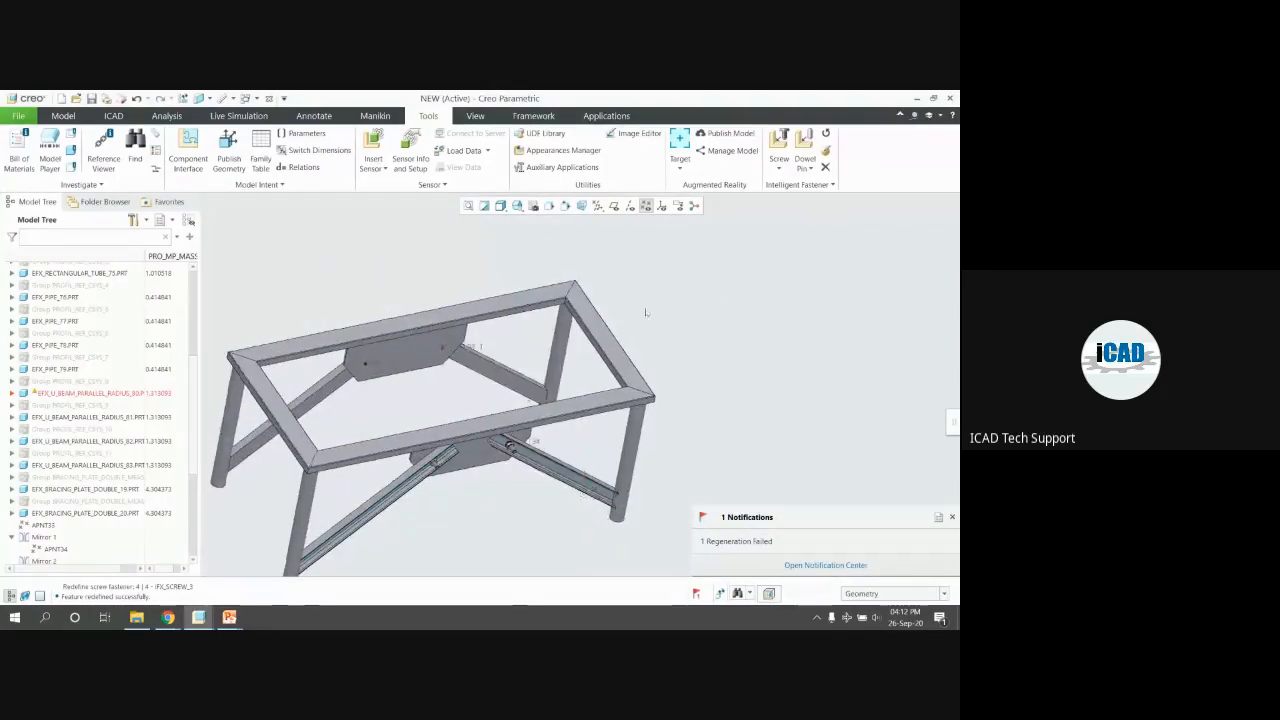
{"action": "left_click", "coordinate": [533, 115]}
{"action": "scroll", "coordinate": [441, 354], "scroll_direction": "down", "scroll_amount": 5}
{"action": "middle_click_drag", "start_coordinate": [451, 363], "coordinate": [446, 334]}
{"action": "scroll", "coordinate": [480, 372], "scroll_direction": "up", "scroll_amount": 1}
{"action": "middle_click_drag", "start_coordinate": [500, 377], "coordinate": [484, 372]}
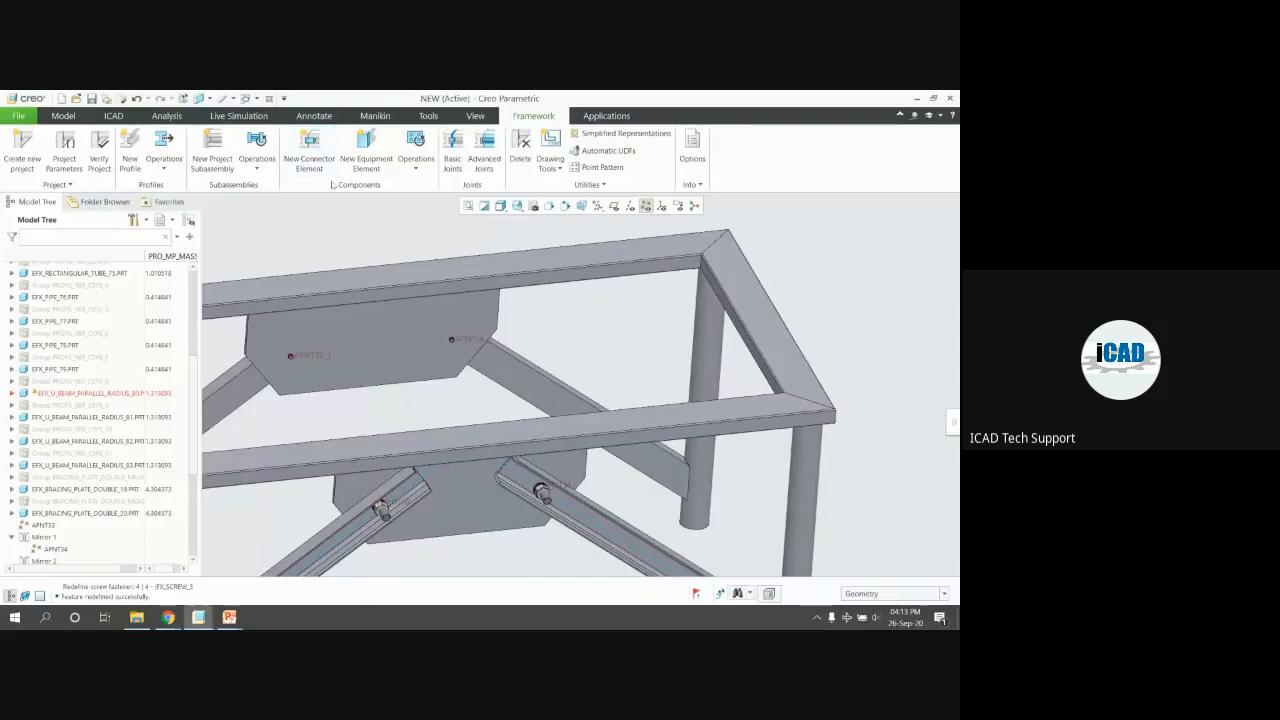
Open the connector library and browse the BOSCH joints and ITEM connector catalogues
{"action": "left_click", "coordinate": [309, 152]}
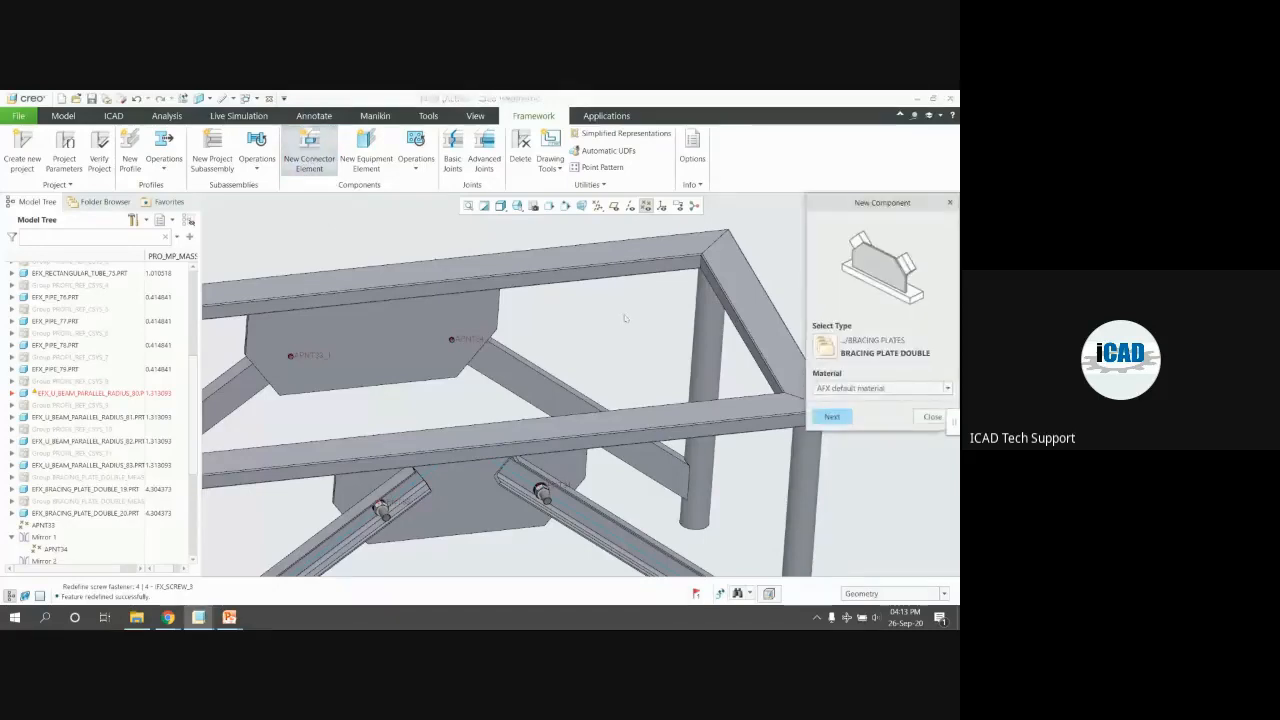
{"action": "left_click", "coordinate": [825, 348]}
{"action": "left_click", "coordinate": [319, 222]}
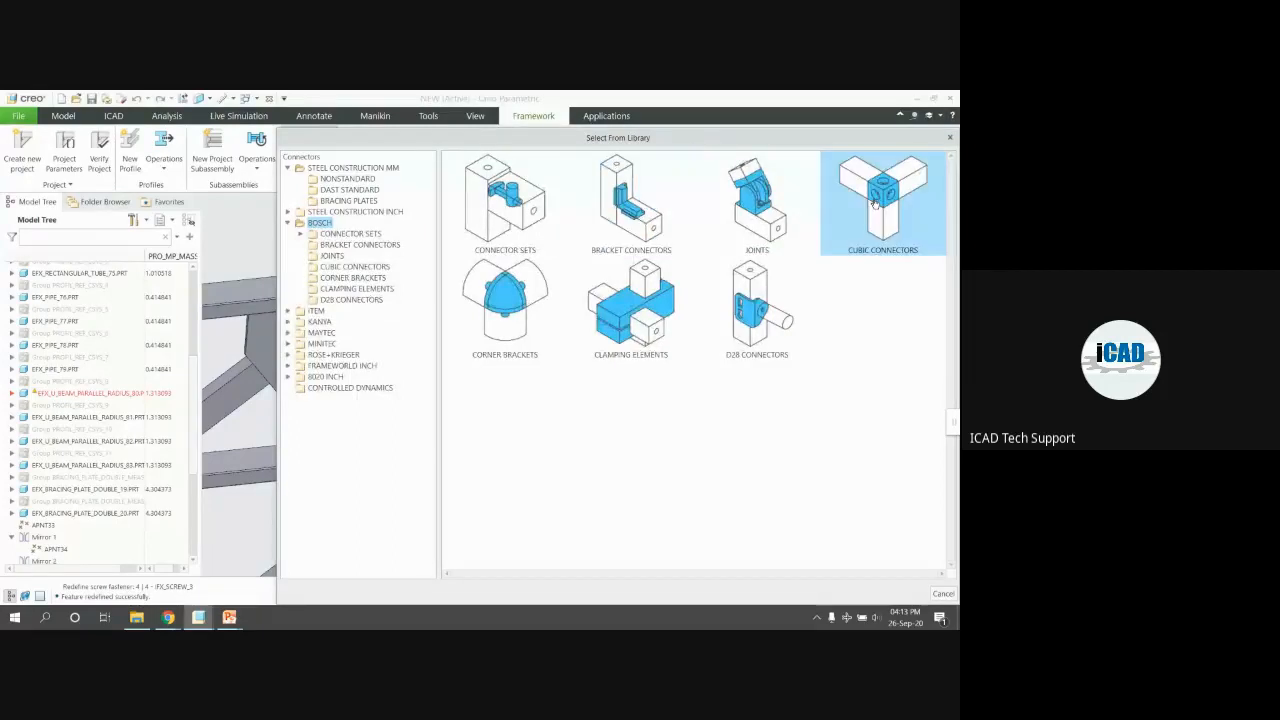
{"action": "double_click", "coordinate": [505, 315]}
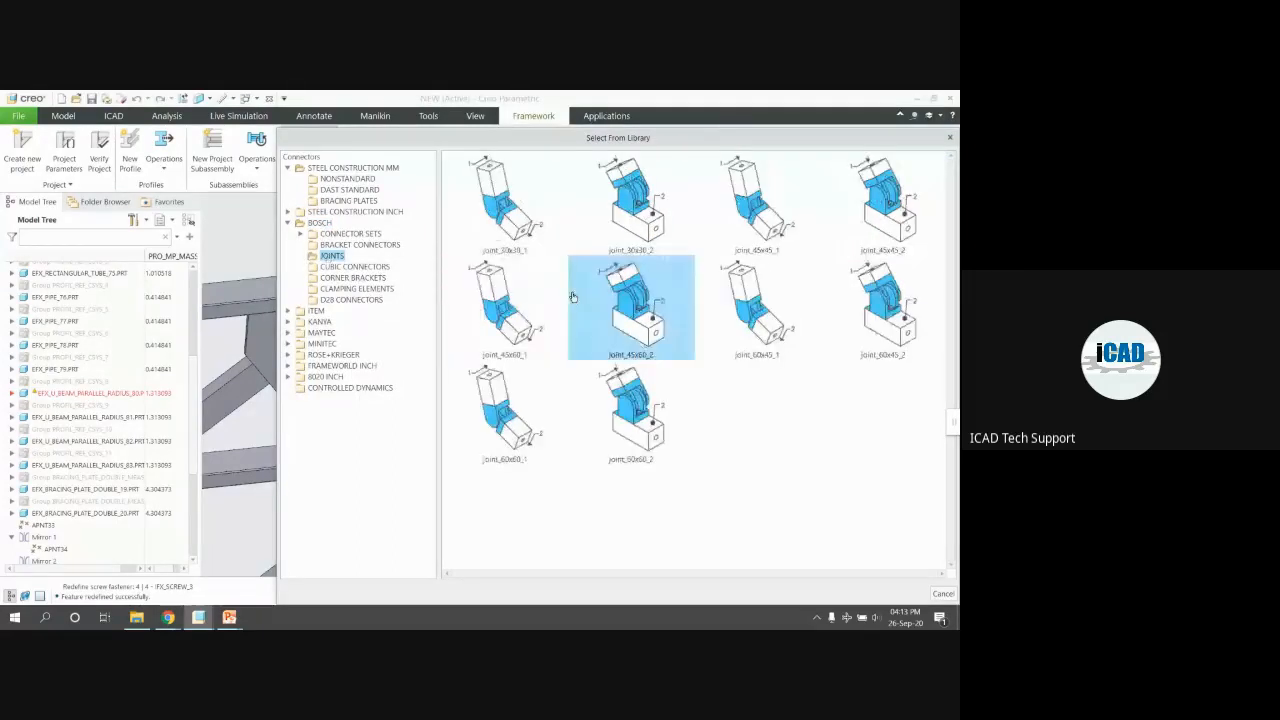
{"action": "left_click", "coordinate": [316, 311]}
{"action": "left_click", "coordinate": [358, 332]}
{"action": "left_click", "coordinate": [352, 321]}
{"action": "left_click", "coordinate": [366, 343]}
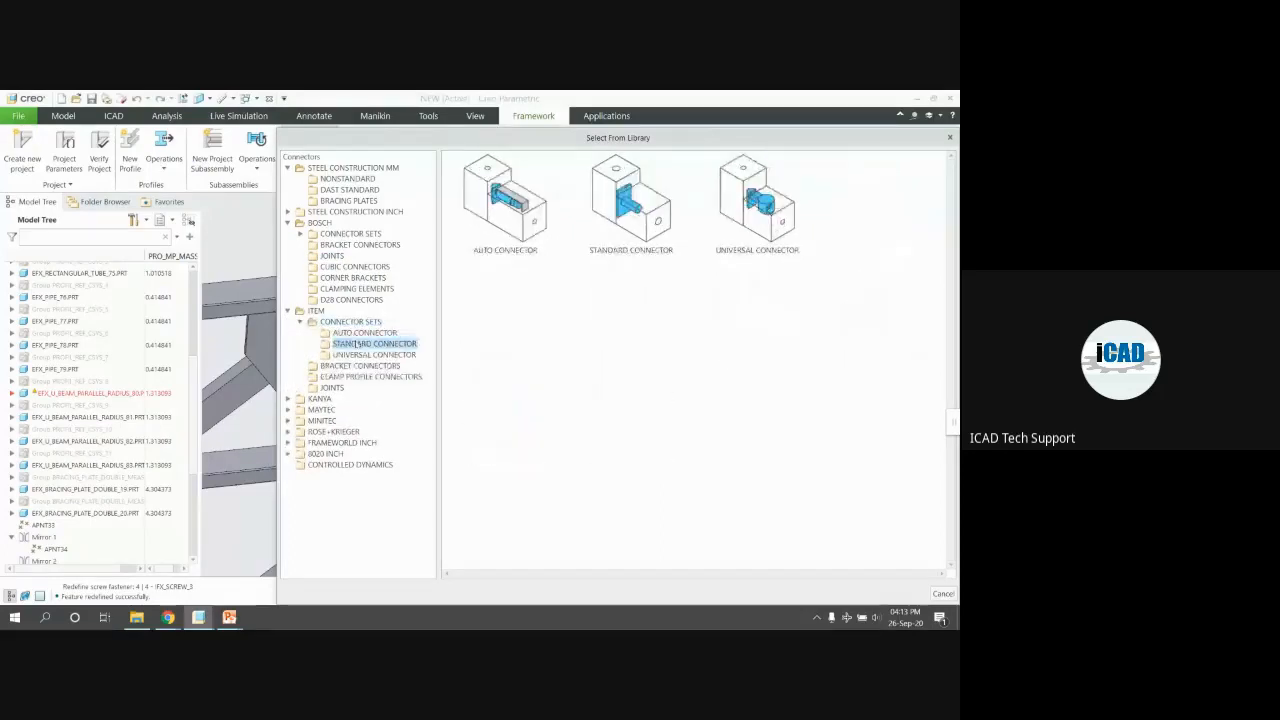
Browse KANYA, MINITEC, ROSE+KRIEGER and FRAMEWORLD INCH parts, close, then start a new equipment element
{"action": "left_click", "coordinate": [322, 399]}
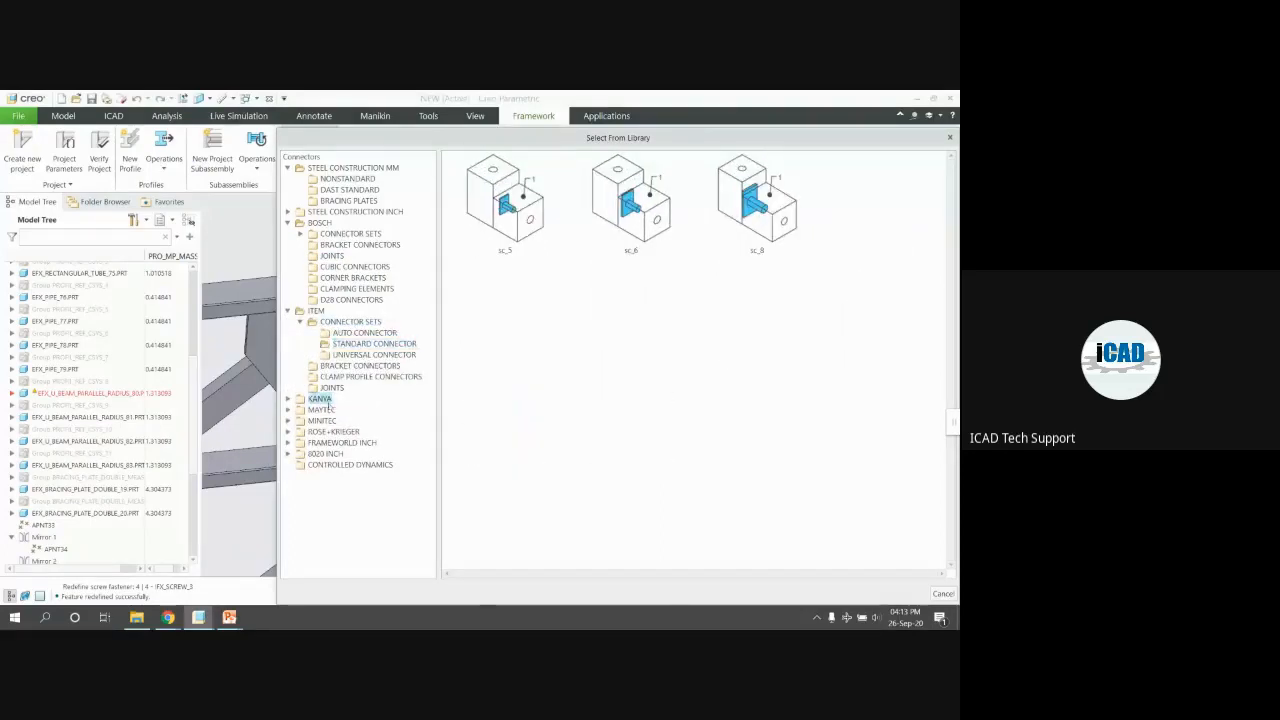
{"action": "left_click", "coordinate": [333, 409]}
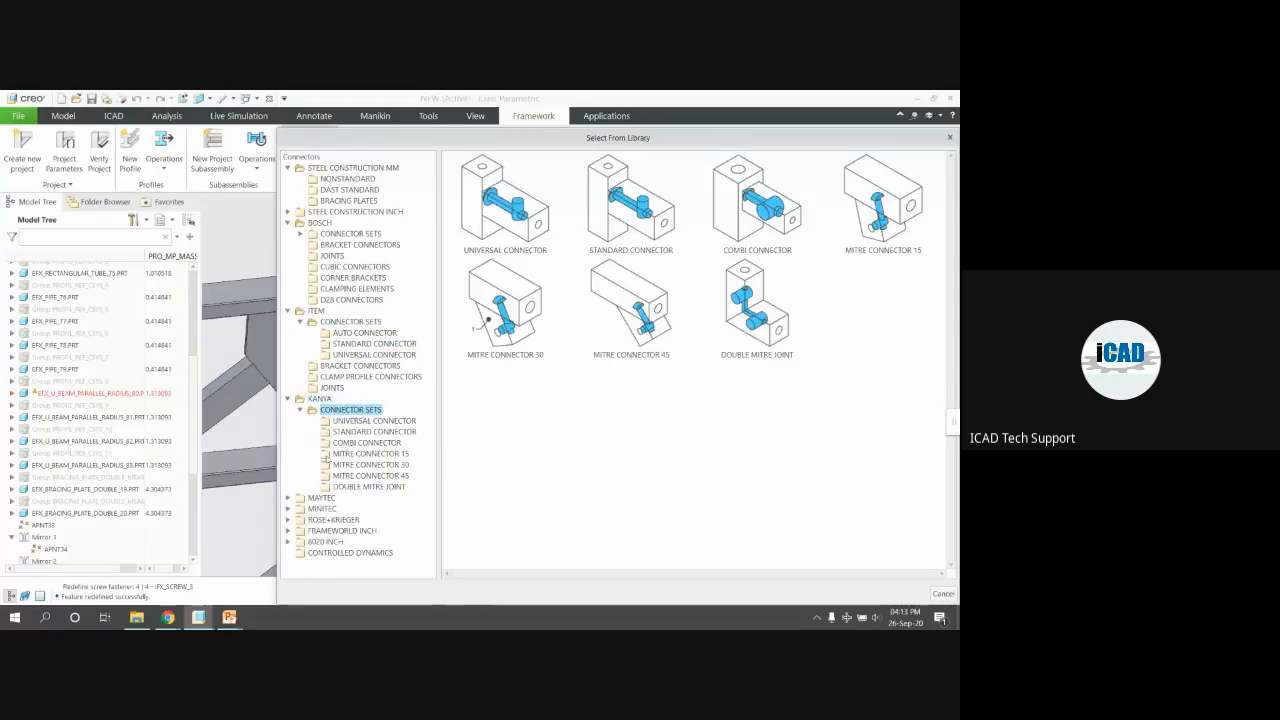
{"action": "left_click", "coordinate": [322, 508]}
{"action": "left_click", "coordinate": [334, 529]}
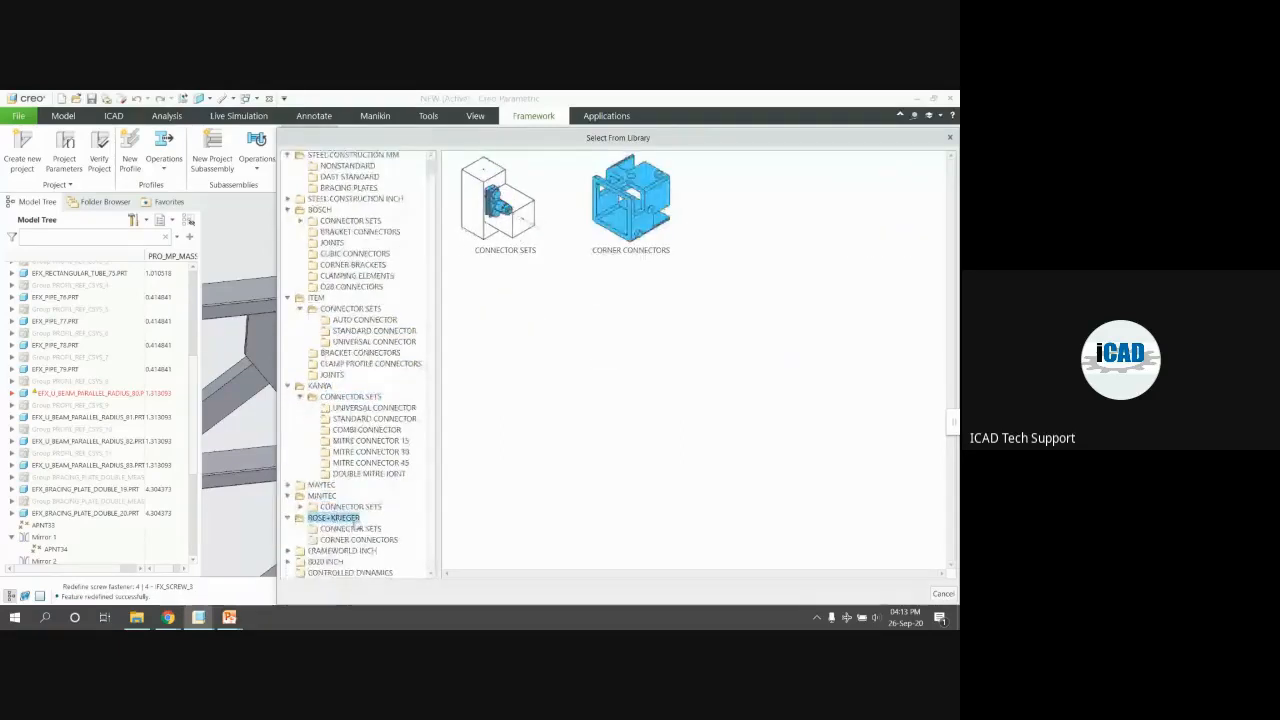
{"action": "left_click", "coordinate": [352, 528]}
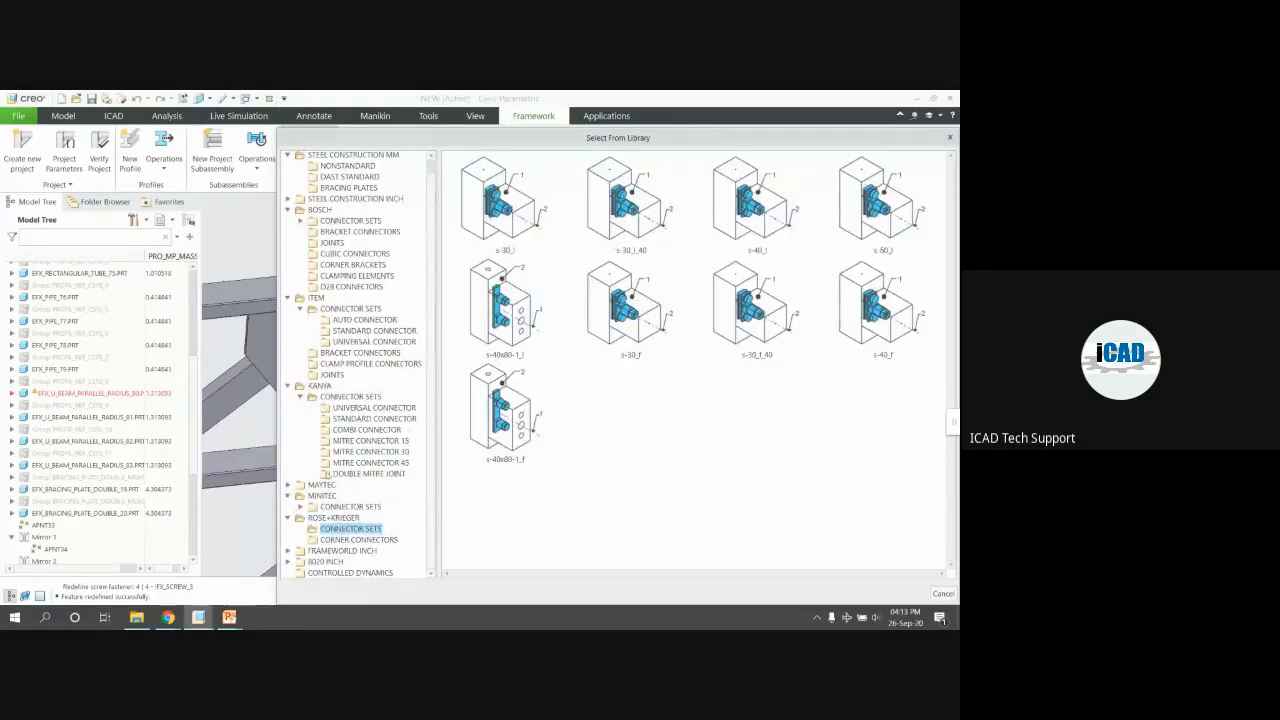
{"action": "left_click", "coordinate": [325, 552]}
{"action": "left_click", "coordinate": [334, 561]}
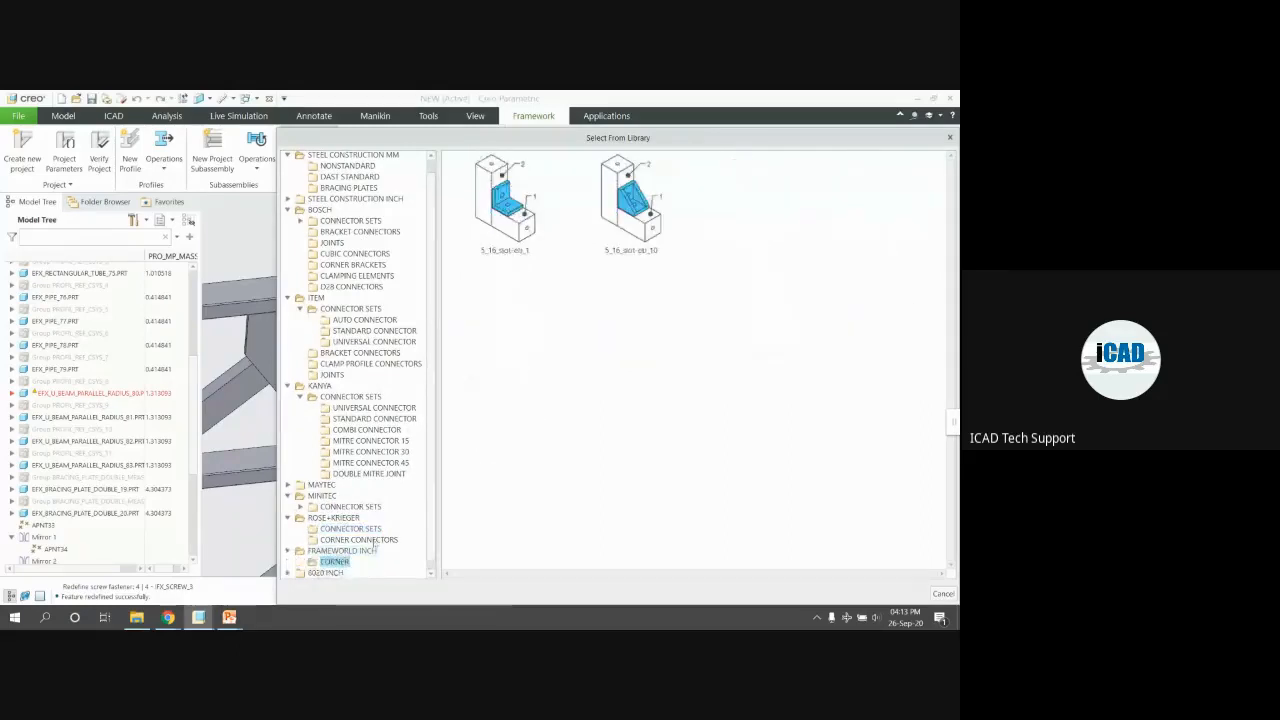
{"action": "left_click", "coordinate": [630, 200]}
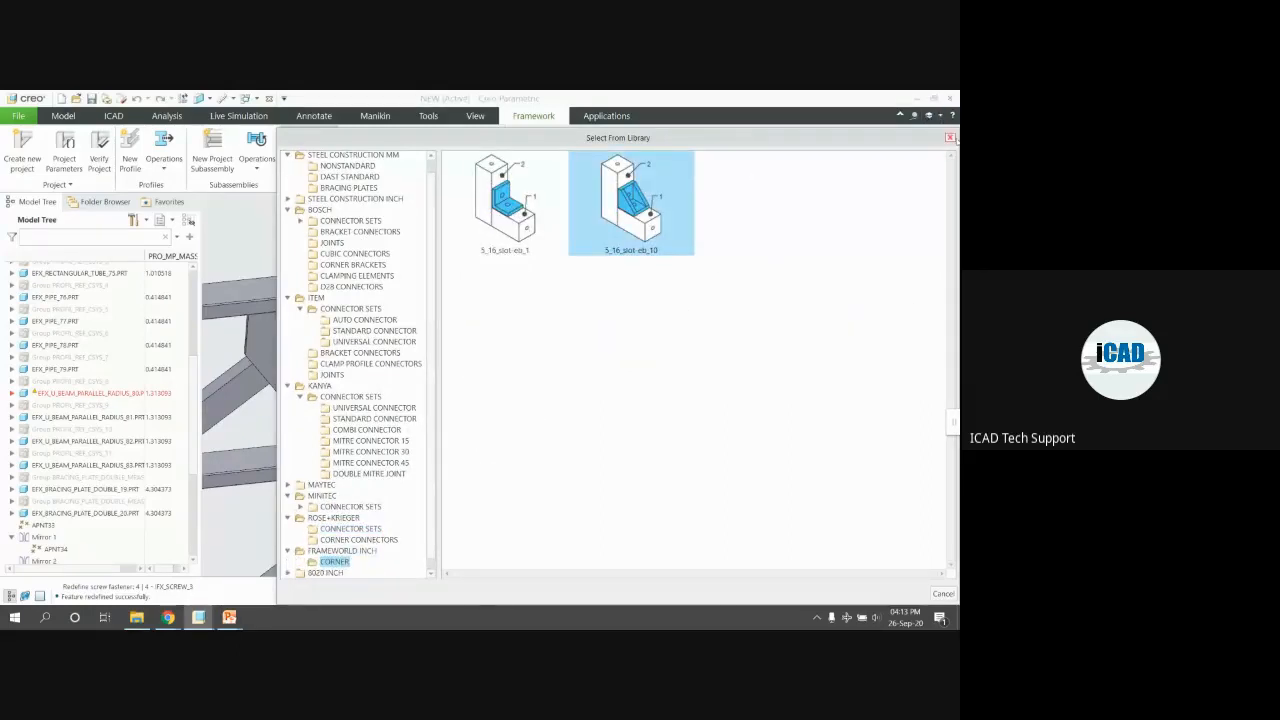
{"action": "left_click", "coordinate": [950, 138]}
{"action": "left_click", "coordinate": [367, 151]}
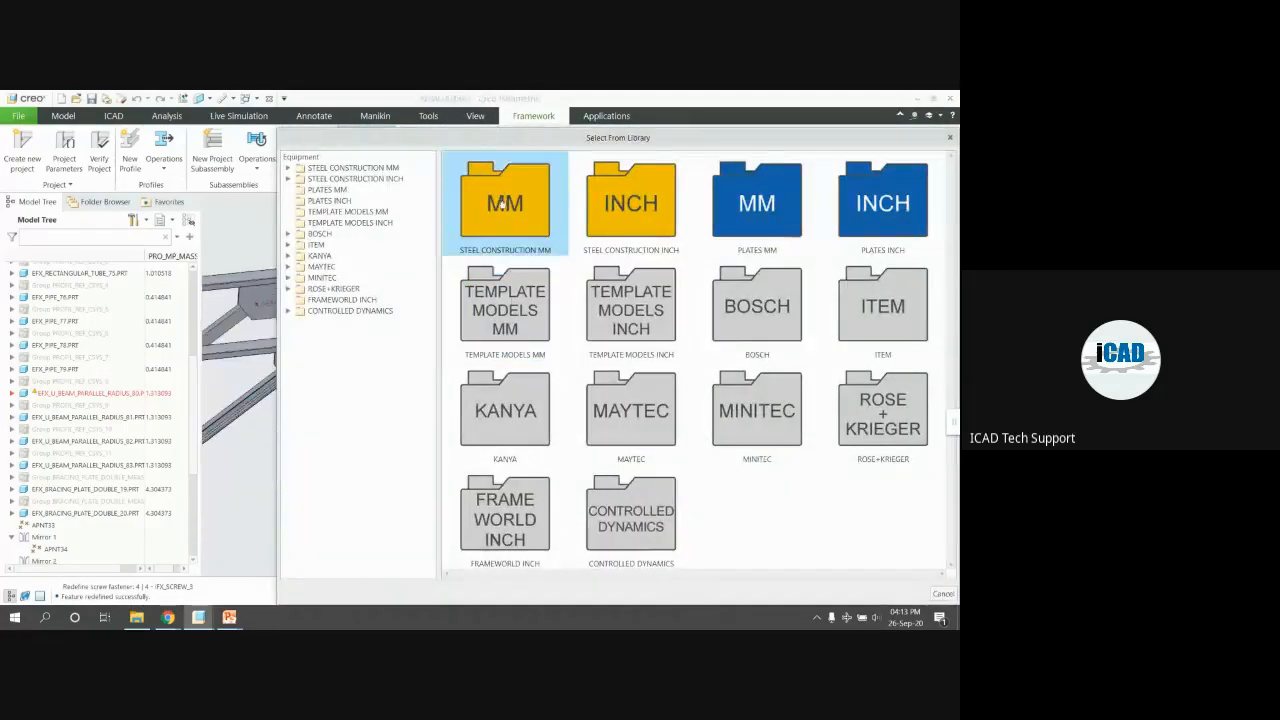
Pick STAIRS_1 from STEEL CONSTRUCTION MM > STAIRS, keeping the default material
{"action": "double_click", "coordinate": [503, 205]}
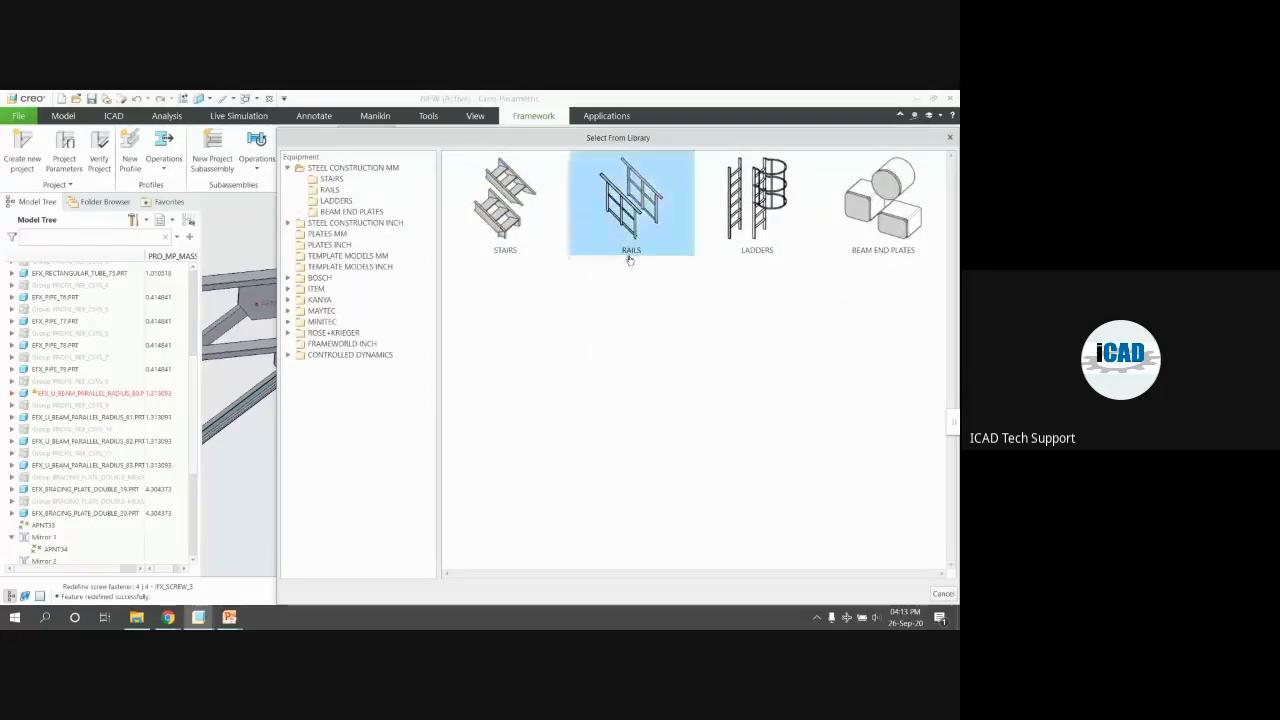
{"action": "double_click", "coordinate": [473, 190]}
{"action": "double_click", "coordinate": [480, 196]}
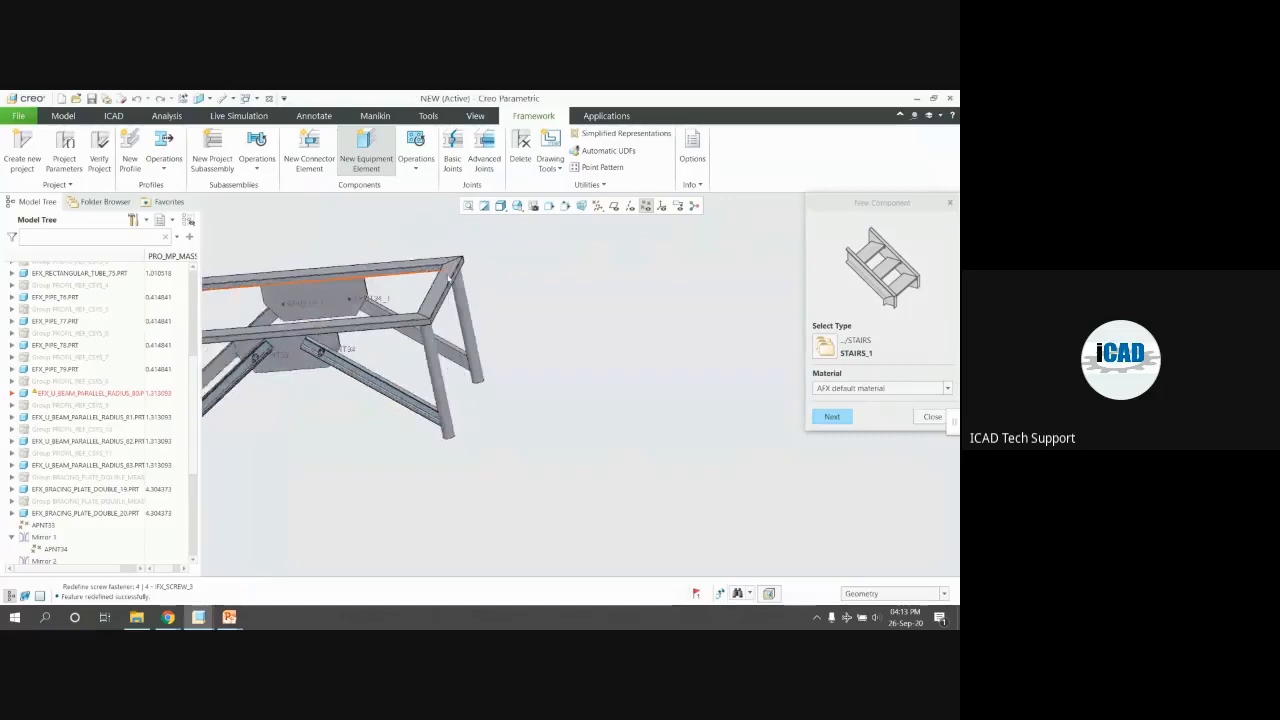
{"action": "left_click", "coordinate": [834, 416]}
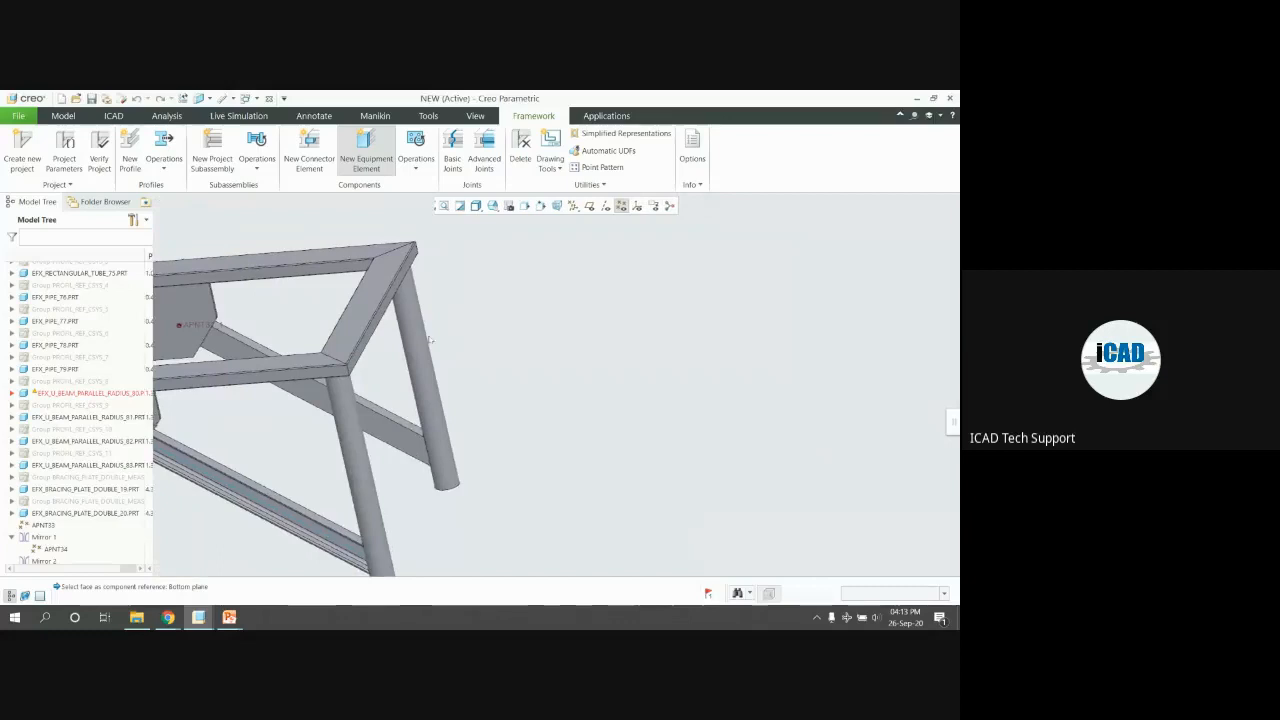
Back in the modelling window, restart the new equipment element and confirm STAIRS_1
{"action": "left_click", "coordinate": [199, 618]}
{"action": "left_click", "coordinate": [310, 562]}
{"action": "middle_click_drag", "start_coordinate": [487, 414], "coordinate": [466, 400]}
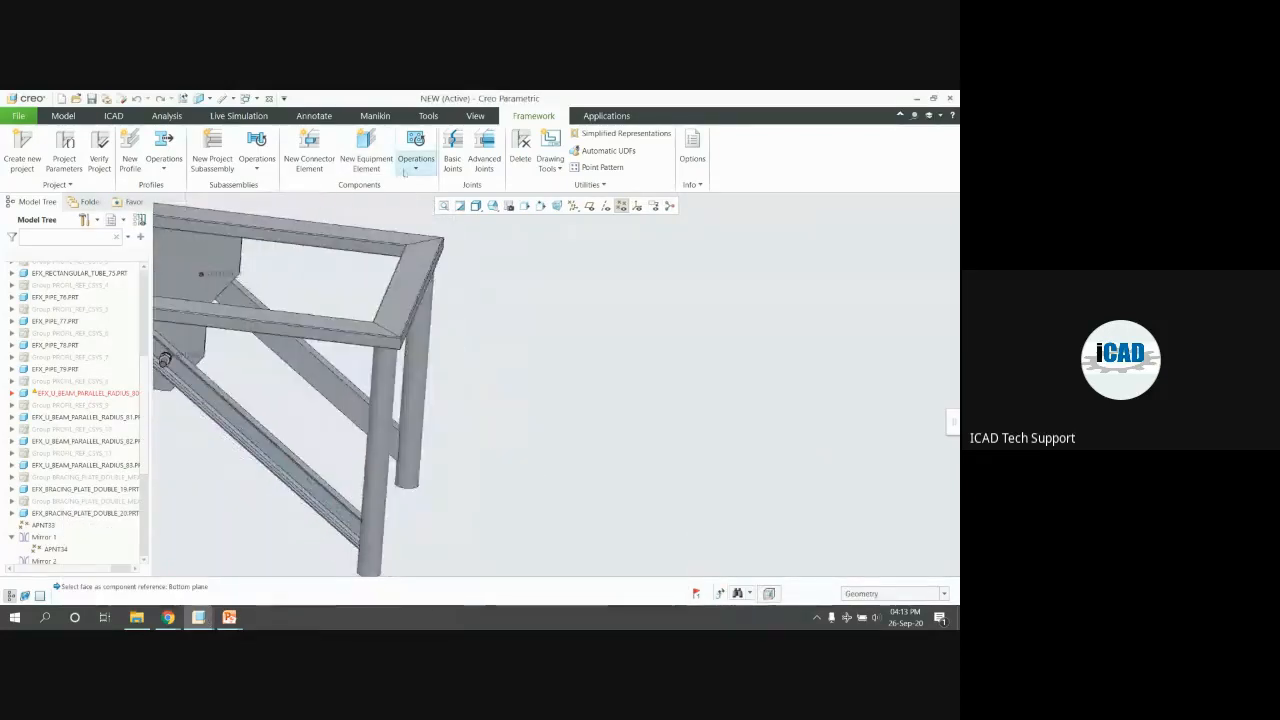
{"action": "left_click", "coordinate": [367, 148]}
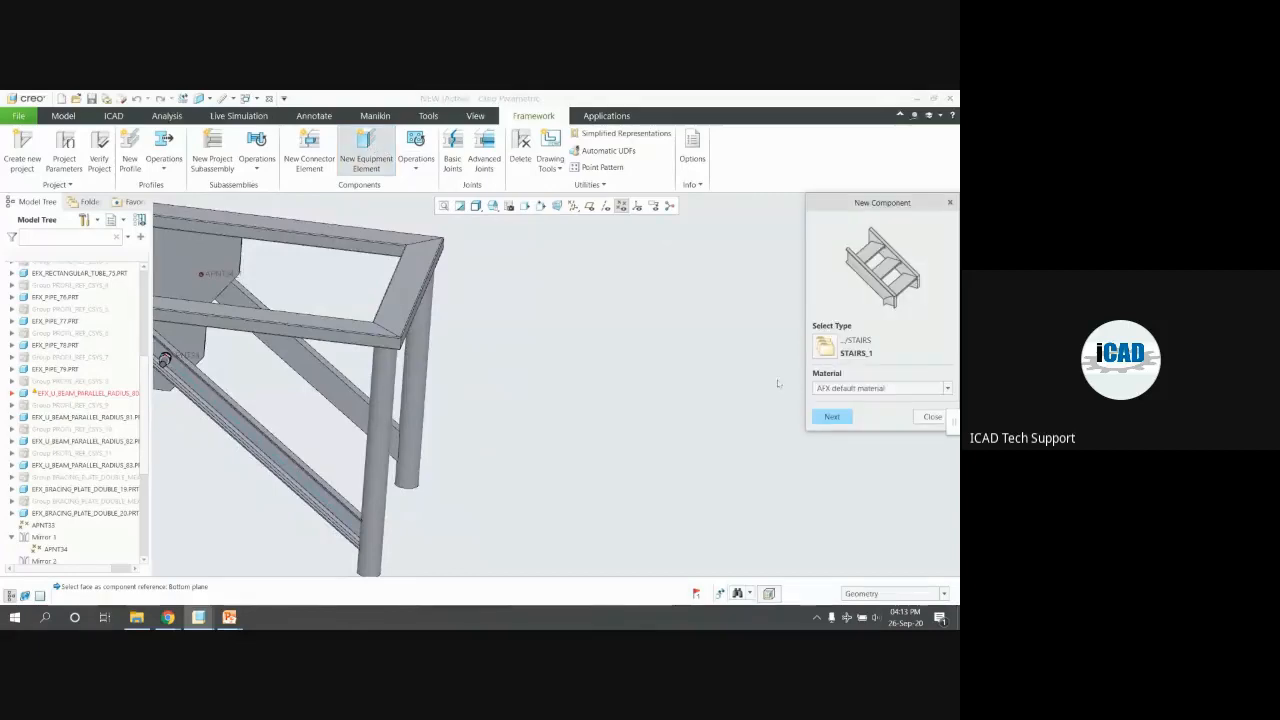
{"action": "left_click", "coordinate": [831, 416]}
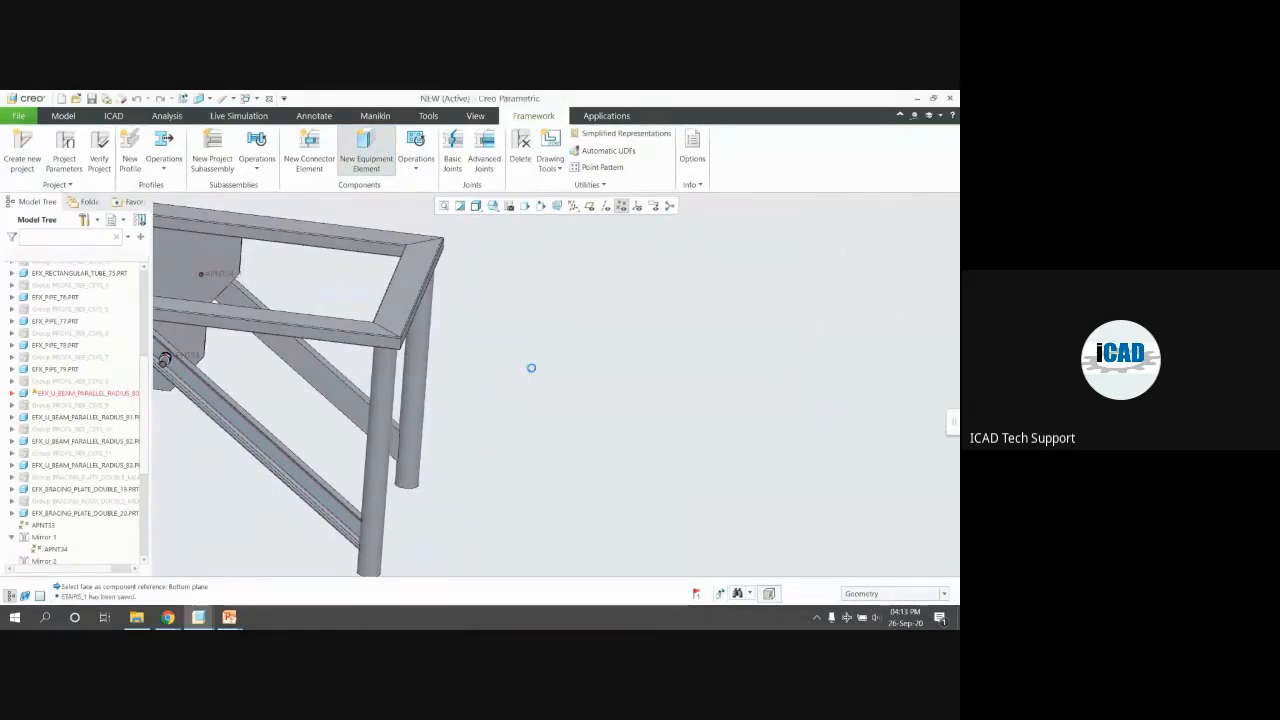
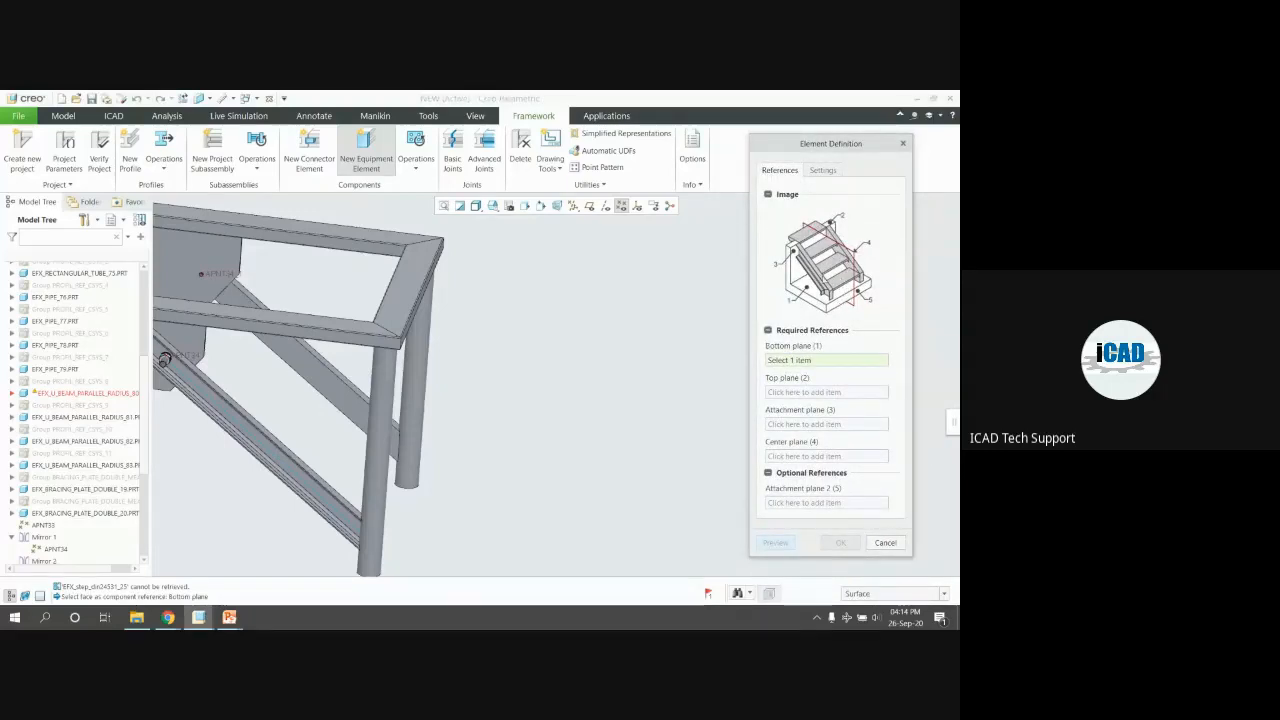
Set the stair references: TABLE-HEIGHT bottom, end beam top and side faces, V centre plane
{"action": "mouse_move", "coordinate": [592, 287]}
{"action": "middle_mouse_down"}
{"action": "mouse_move", "coordinate": [570, 274]}
{"action": "mouse_move", "coordinate": [587, 222]}
{"action": "middle_mouse_up"}
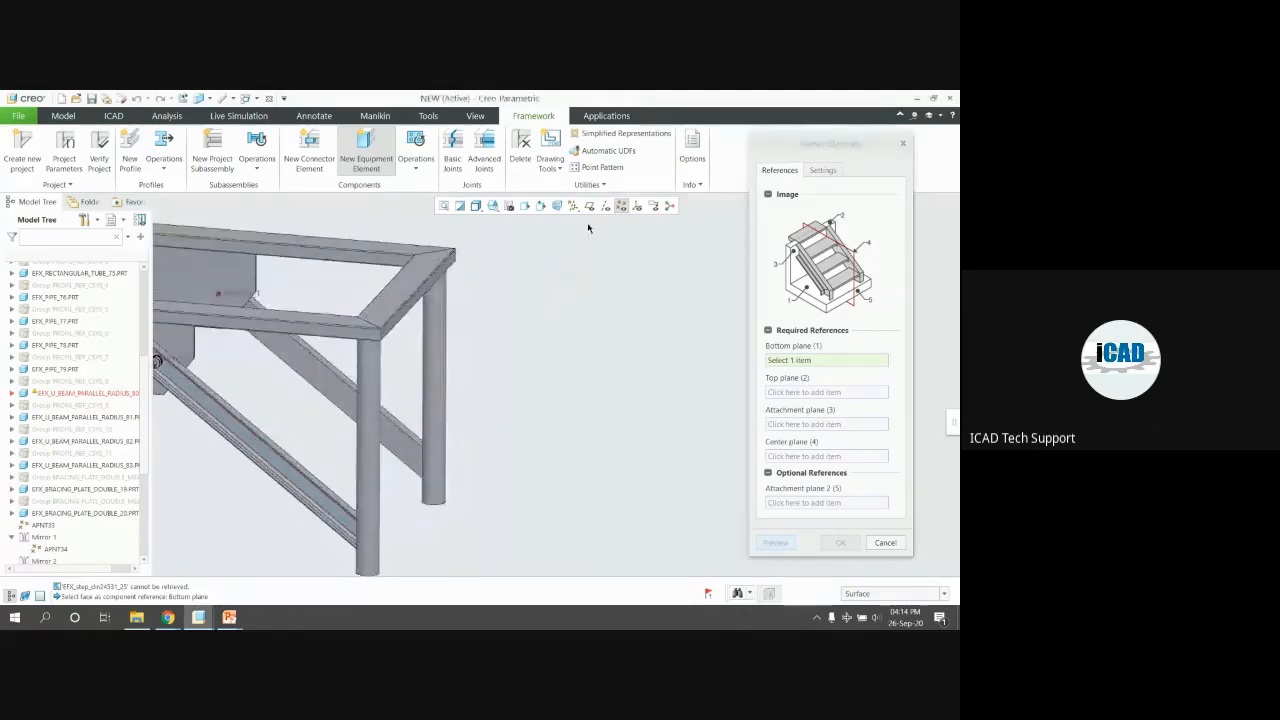
{"action": "middle_click_drag", "start_coordinate": [522, 343], "coordinate": [522, 358]}
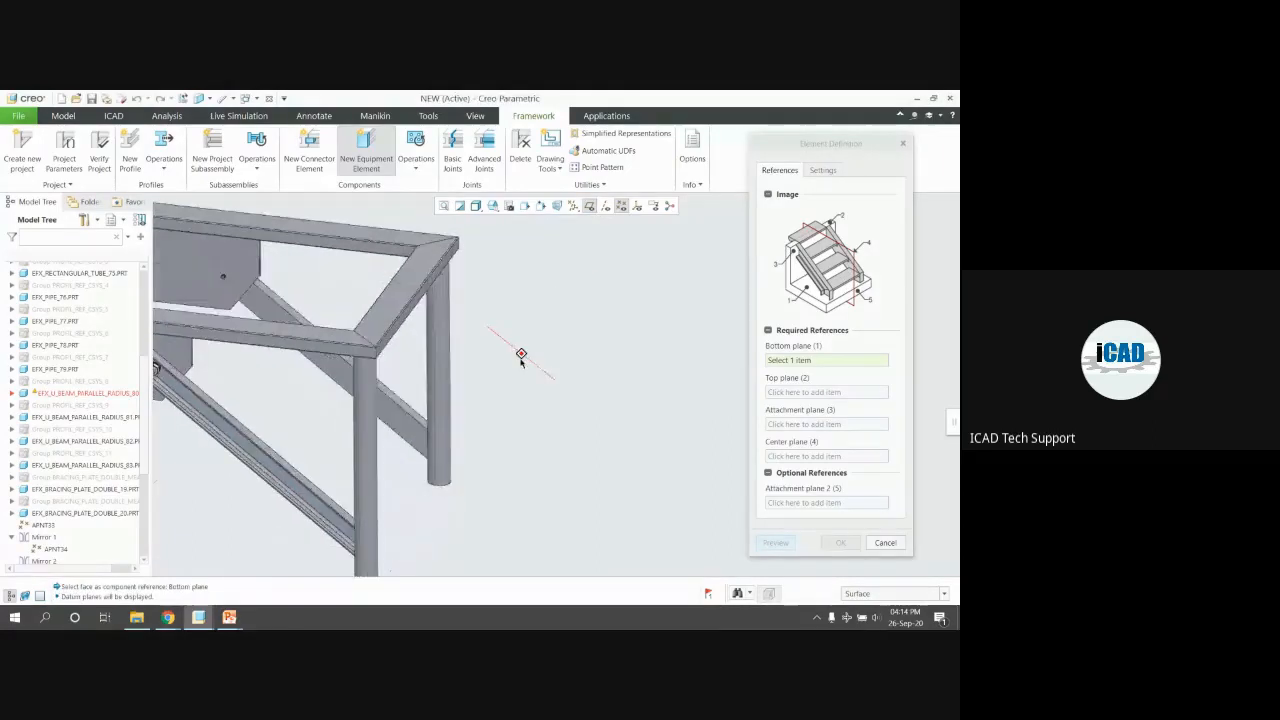
{"action": "left_click", "coordinate": [439, 510]}
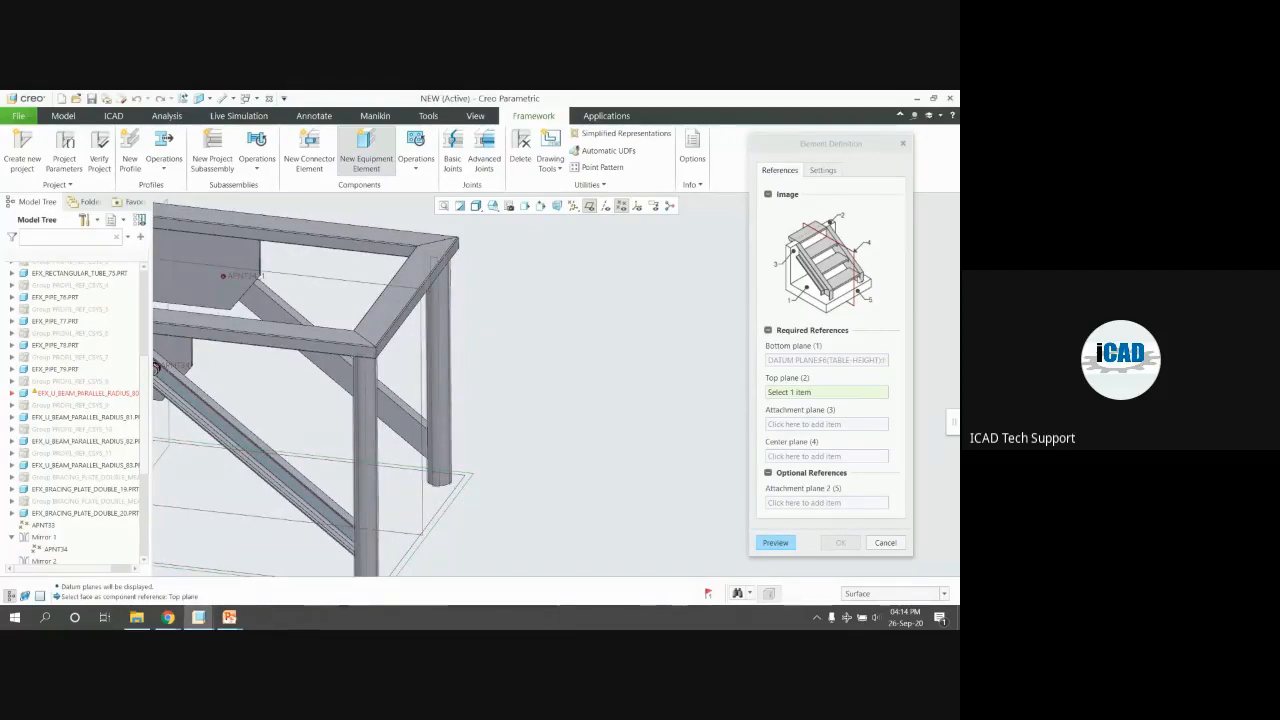
{"action": "left_click", "coordinate": [387, 298]}
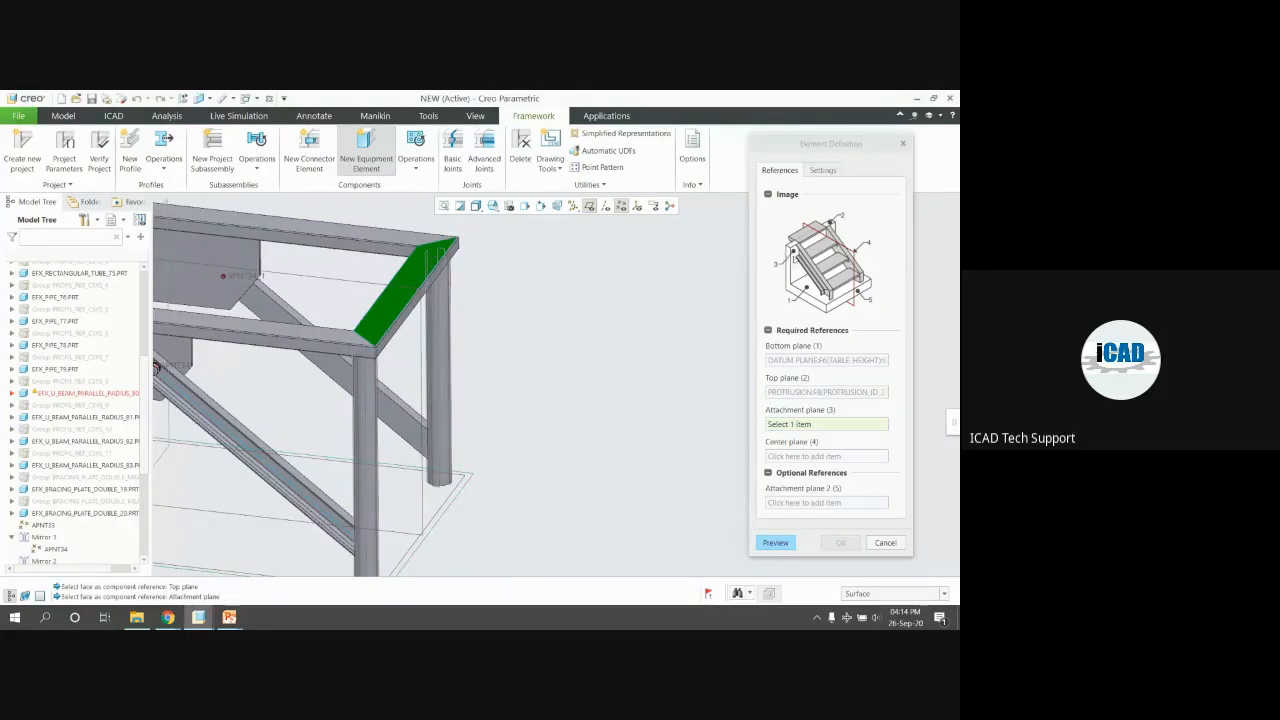
{"action": "scroll", "coordinate": [364, 317], "scroll_direction": "down", "scroll_amount": 3}
{"action": "left_click", "coordinate": [366, 316]}
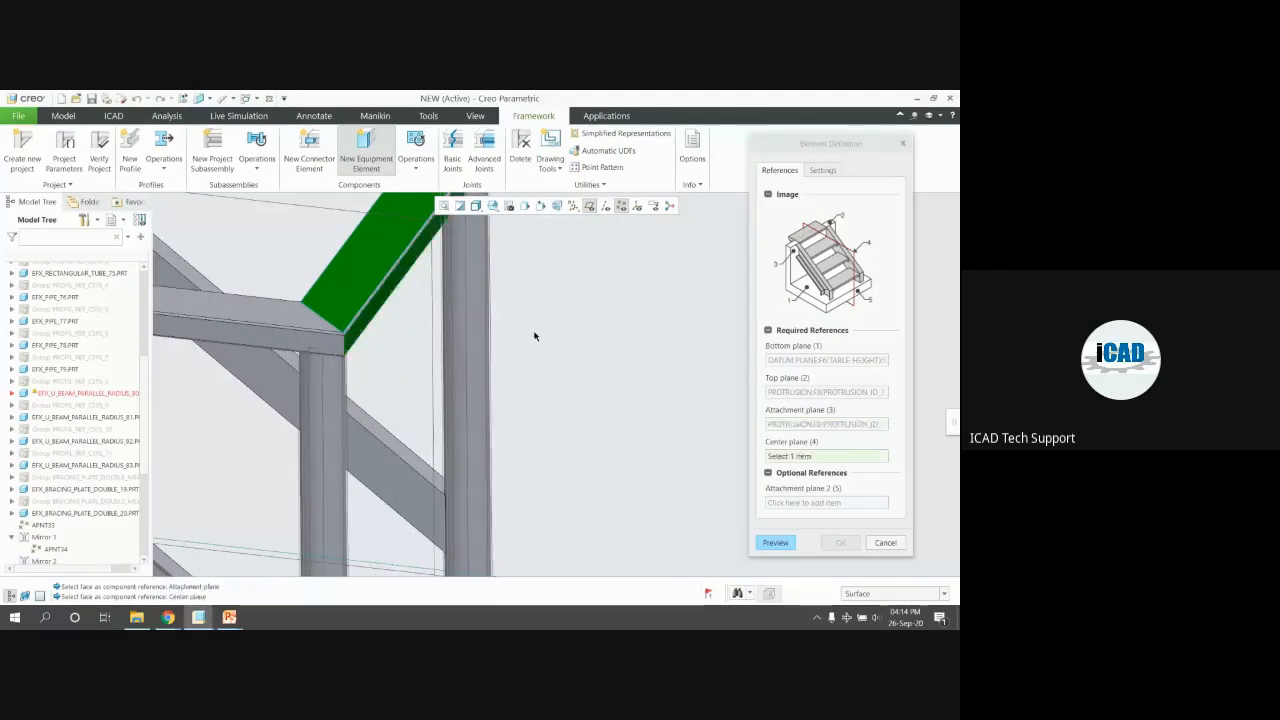
{"action": "scroll", "coordinate": [496, 318], "scroll_direction": "up", "scroll_amount": 4}
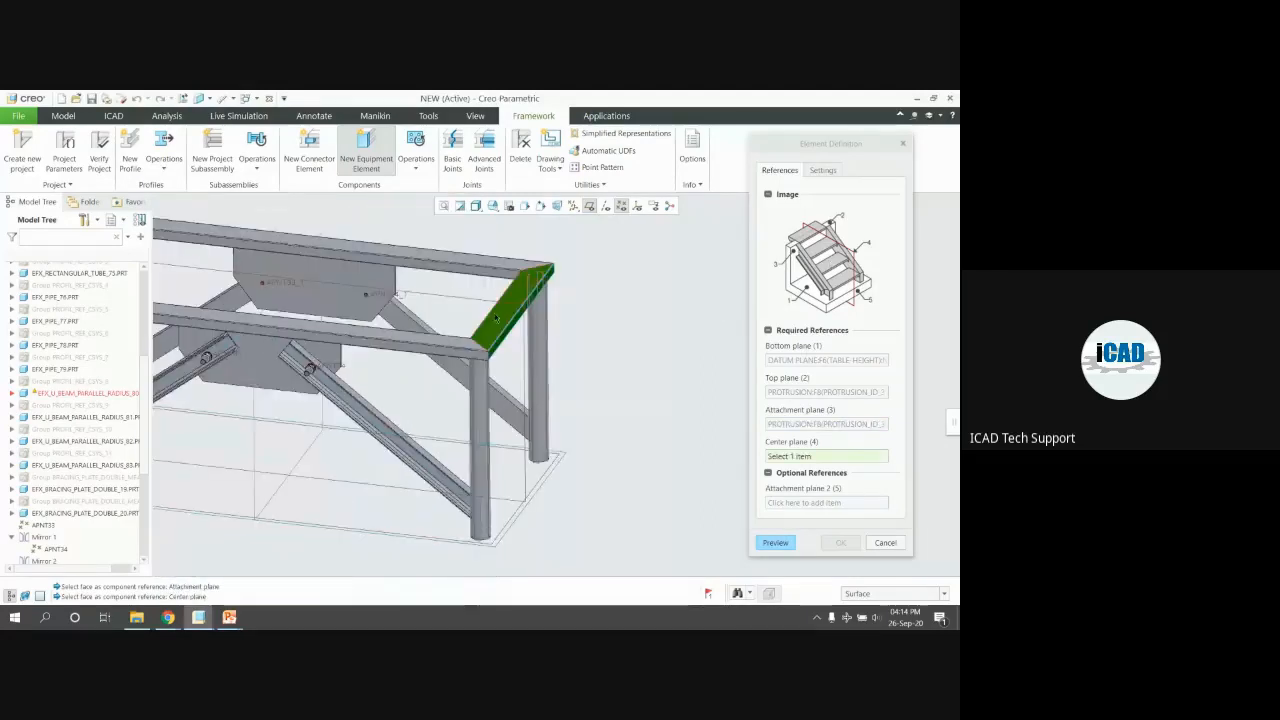
{"action": "left_click", "coordinate": [470, 292]}
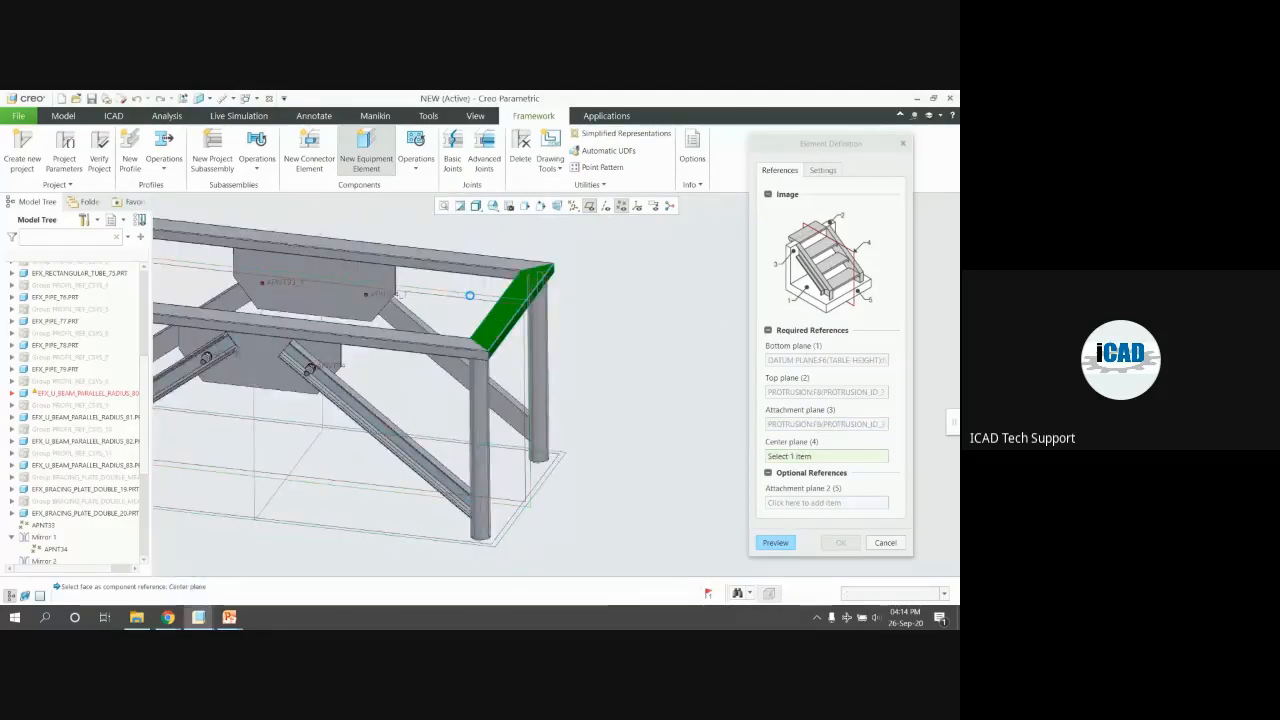
Preview the stair flight on the frame and confirm it
{"action": "left_click", "coordinate": [772, 542]}
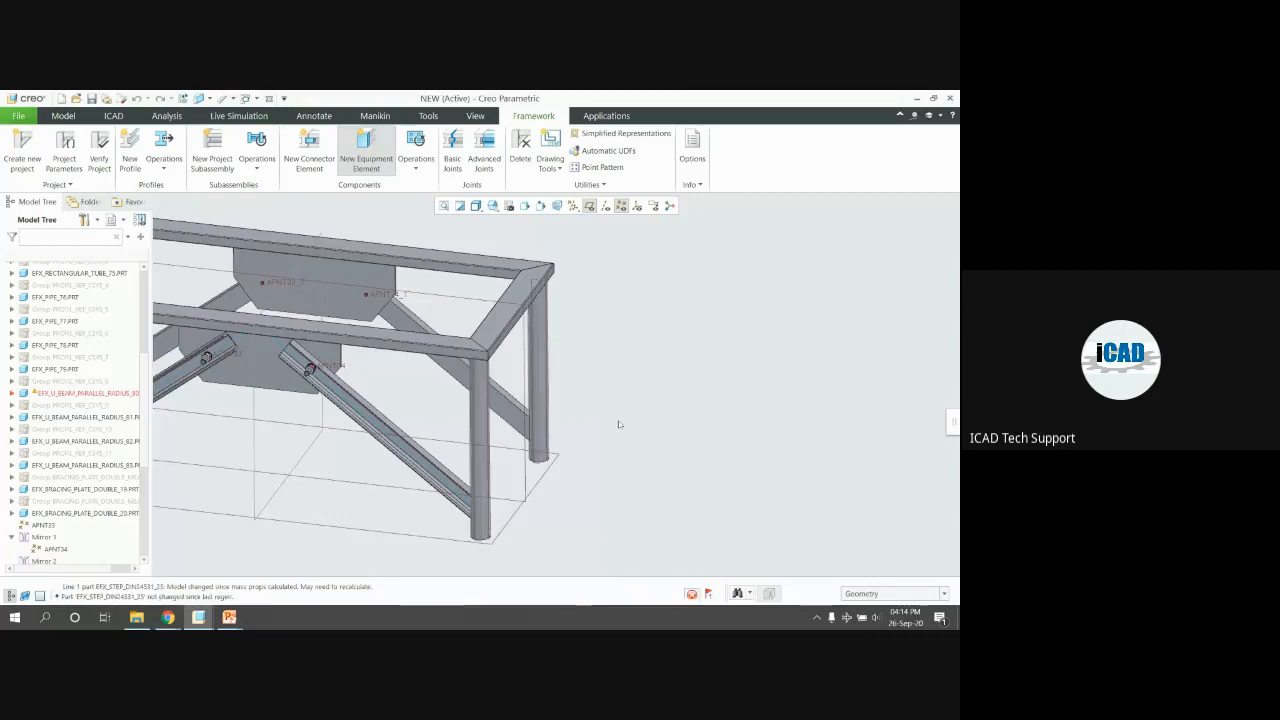
{"action": "middle_click_drag", "start_coordinate": [482, 391], "coordinate": [502, 420]}
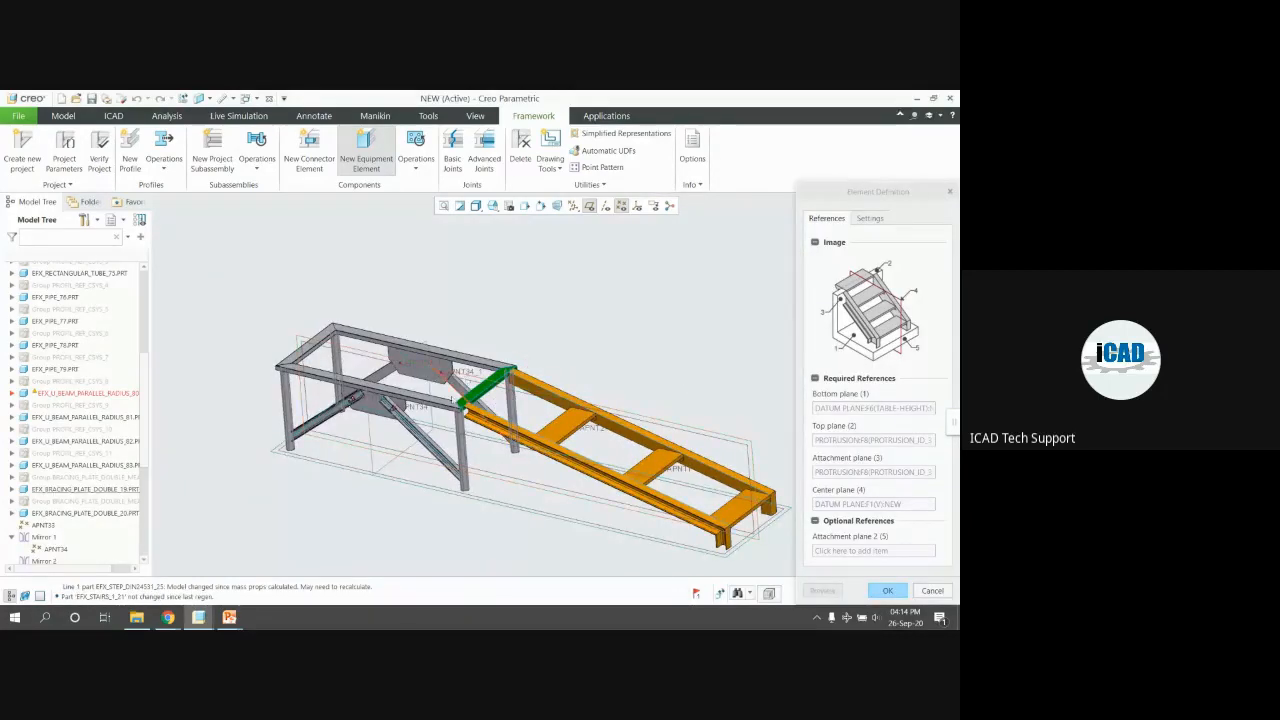
{"action": "middle_click_drag", "start_coordinate": [603, 365], "coordinate": [570, 456]}
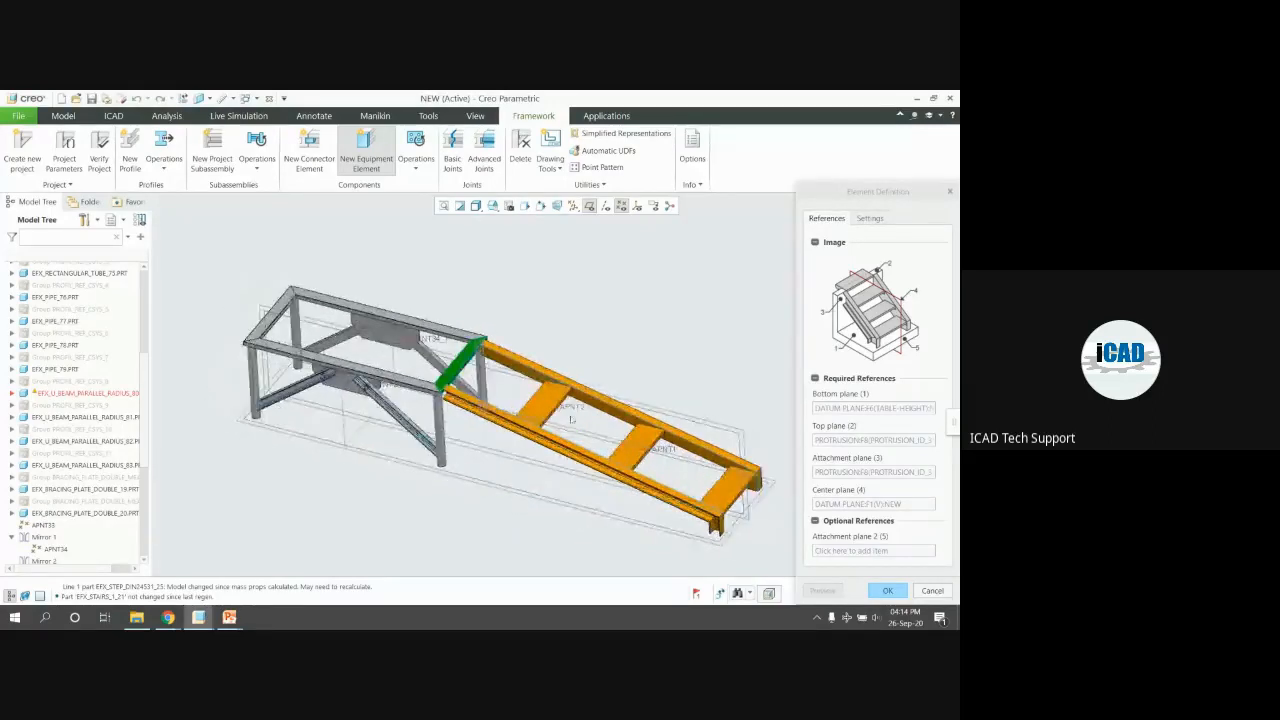
{"action": "left_click", "coordinate": [895, 594]}
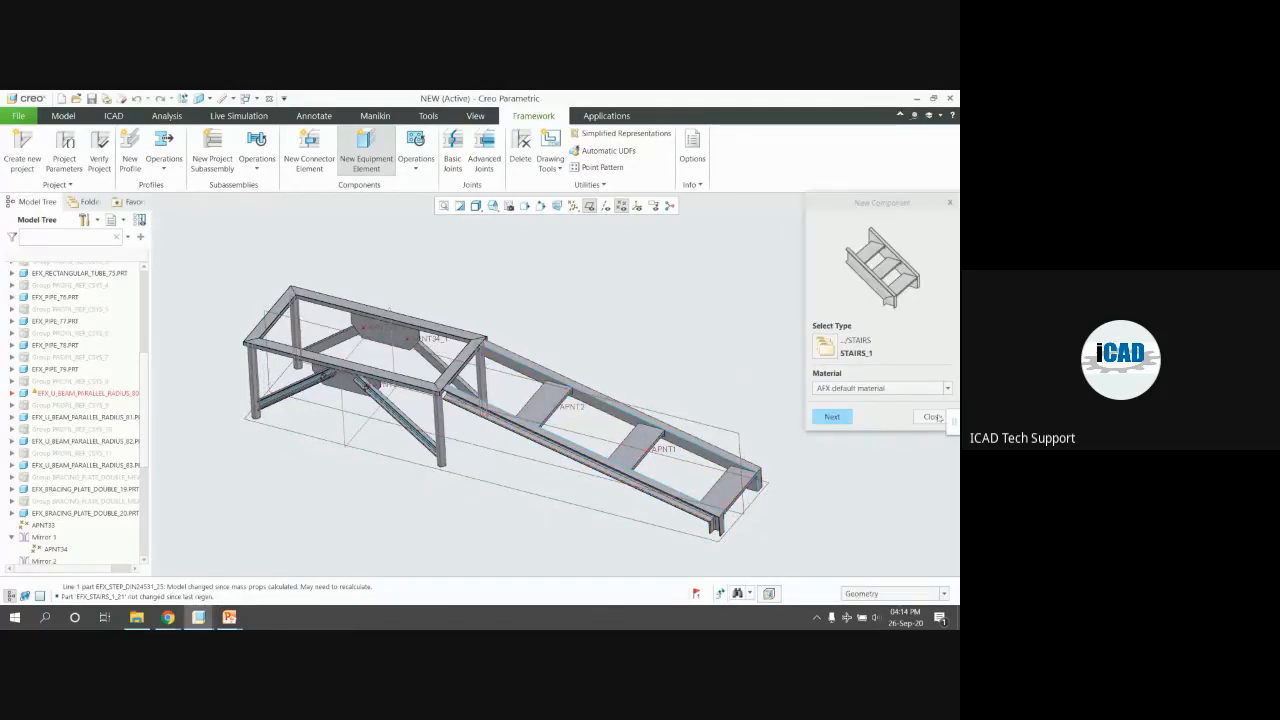
Change the TABLE-HEIGHT dimension from 750 to 2000 and regenerate the frame
{"action": "left_click", "coordinate": [937, 417]}
{"action": "scroll", "coordinate": [388, 452], "scroll_direction": "down", "scroll_amount": 3}
{"action": "middle_click_drag", "start_coordinate": [624, 372], "coordinate": [627, 364]}
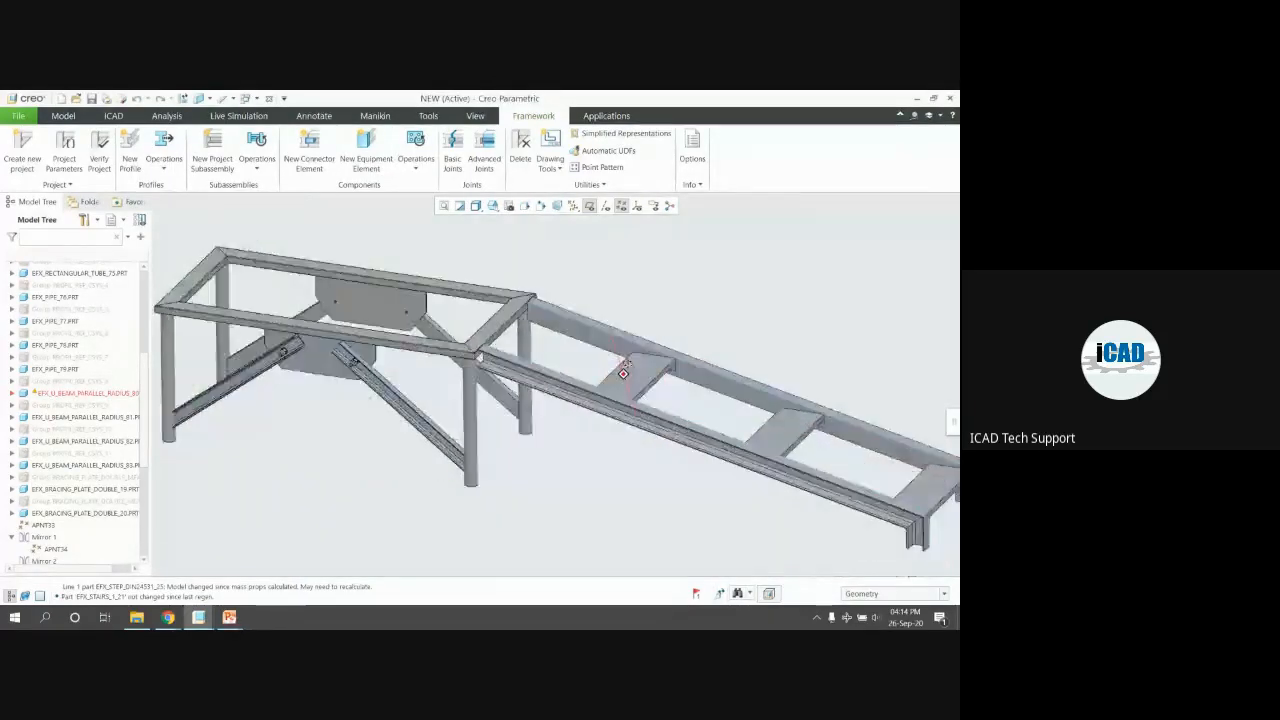
{"action": "scroll", "coordinate": [627, 368], "scroll_direction": "up", "scroll_amount": 3}
{"action": "scroll", "coordinate": [66, 368], "scroll_direction": "up", "scroll_amount": 6}
{"action": "left_click", "coordinate": [56, 340]}
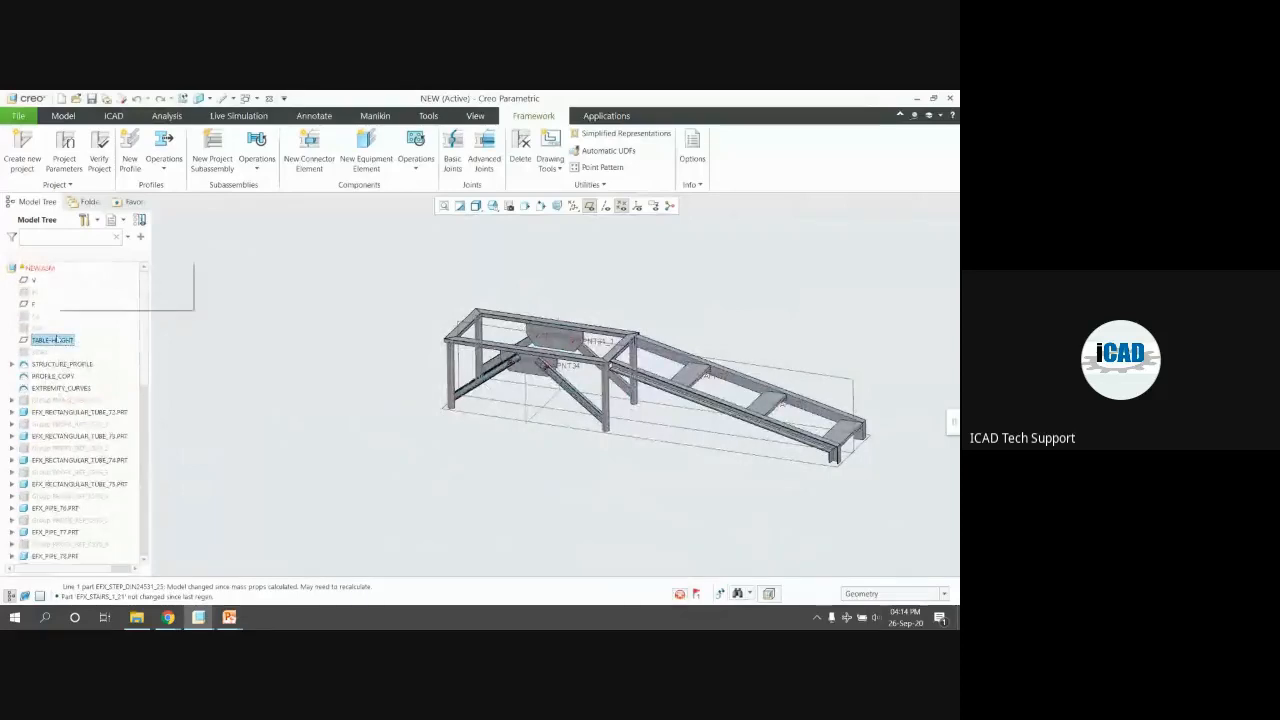
{"action": "left_click", "coordinate": [64, 268]}
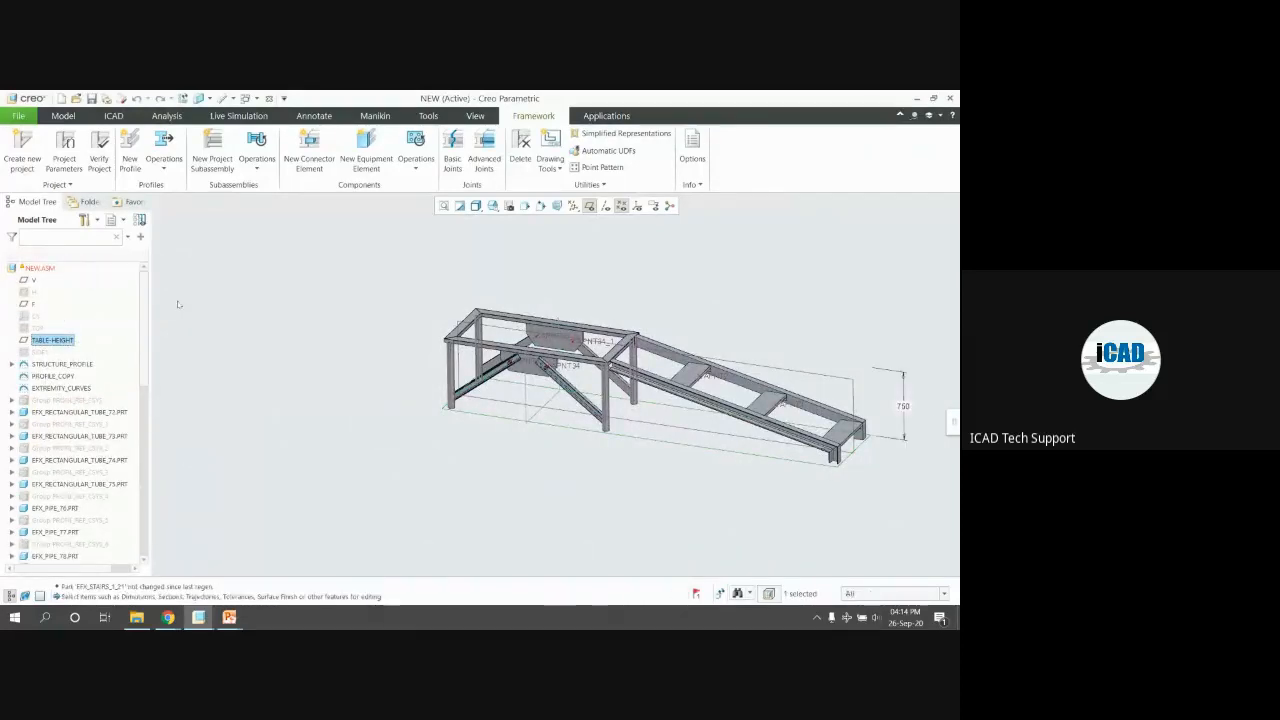
{"action": "left_click", "coordinate": [904, 407]}
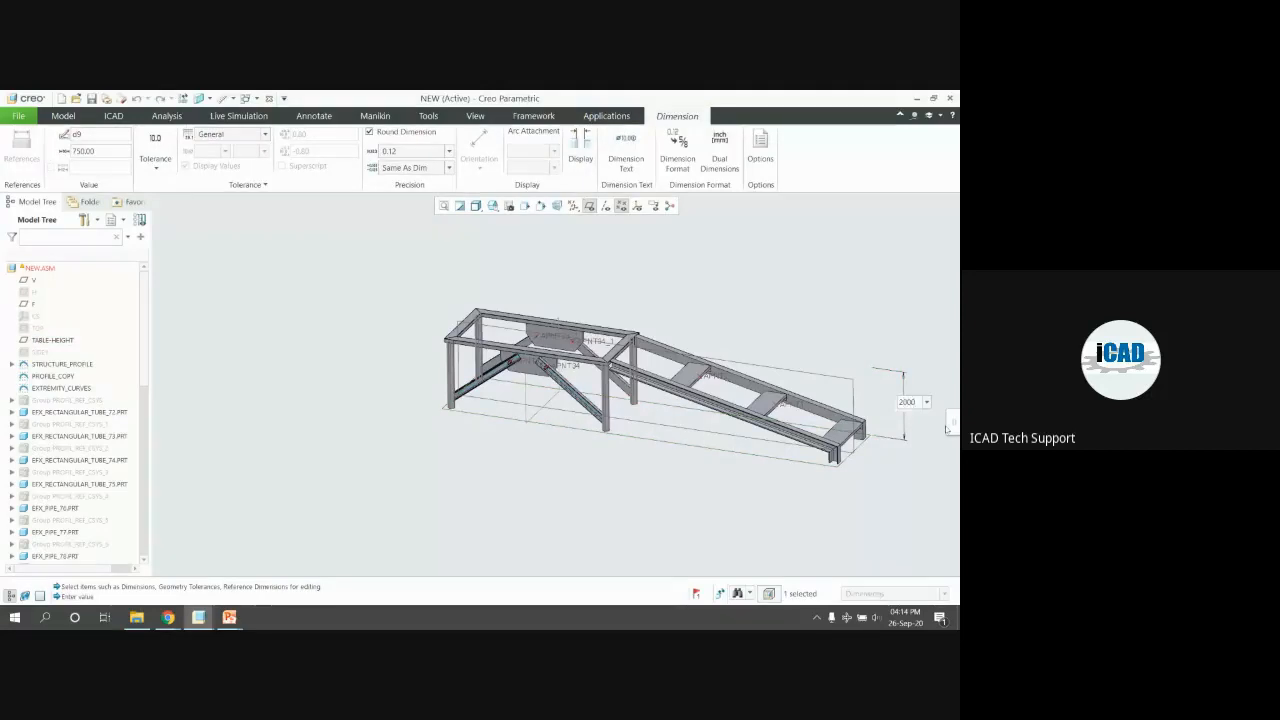
{"action": "left_click", "coordinate": [761, 318]}
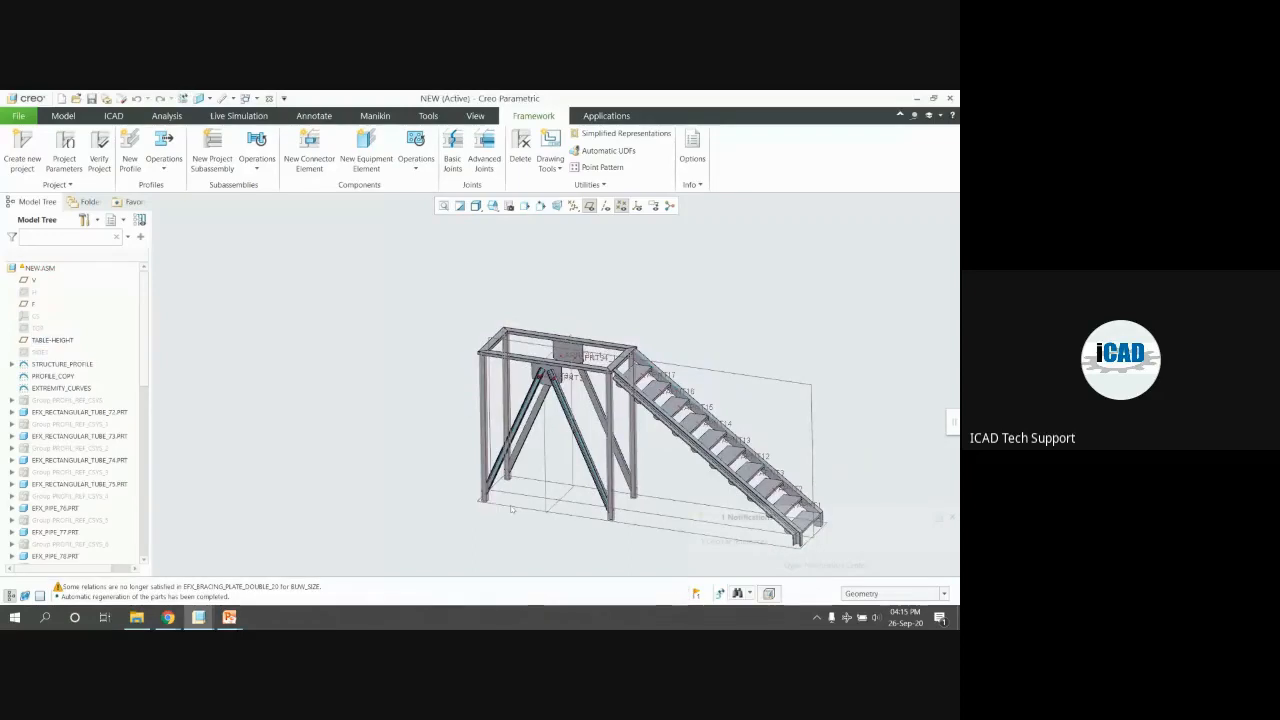
Hide the datum planes and the datum point labels
{"action": "mouse_move", "coordinate": [512, 509]}
{"action": "middle_mouse_down"}
{"action": "mouse_move", "coordinate": [590, 395]}
{"action": "mouse_move", "coordinate": [715, 415]}
{"action": "mouse_move", "coordinate": [304, 348]}
{"action": "middle_mouse_up"}
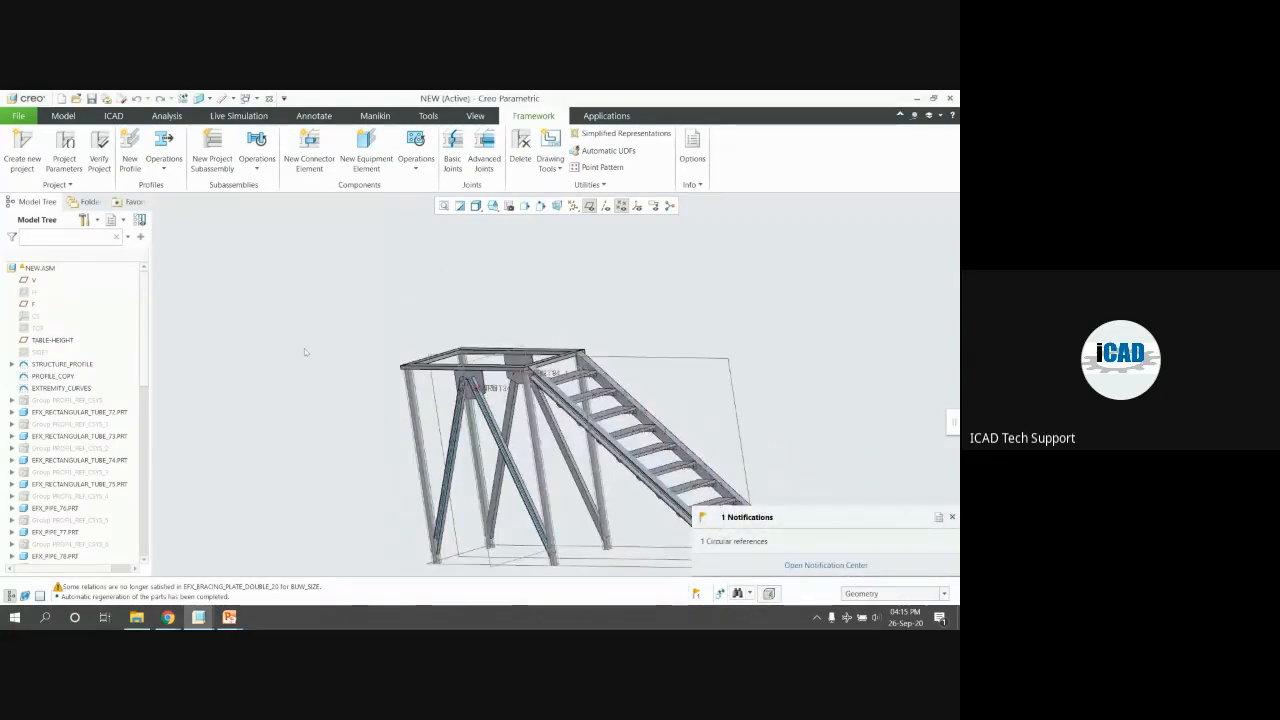
{"action": "scroll", "coordinate": [304, 348], "scroll_direction": "up", "scroll_amount": 3}
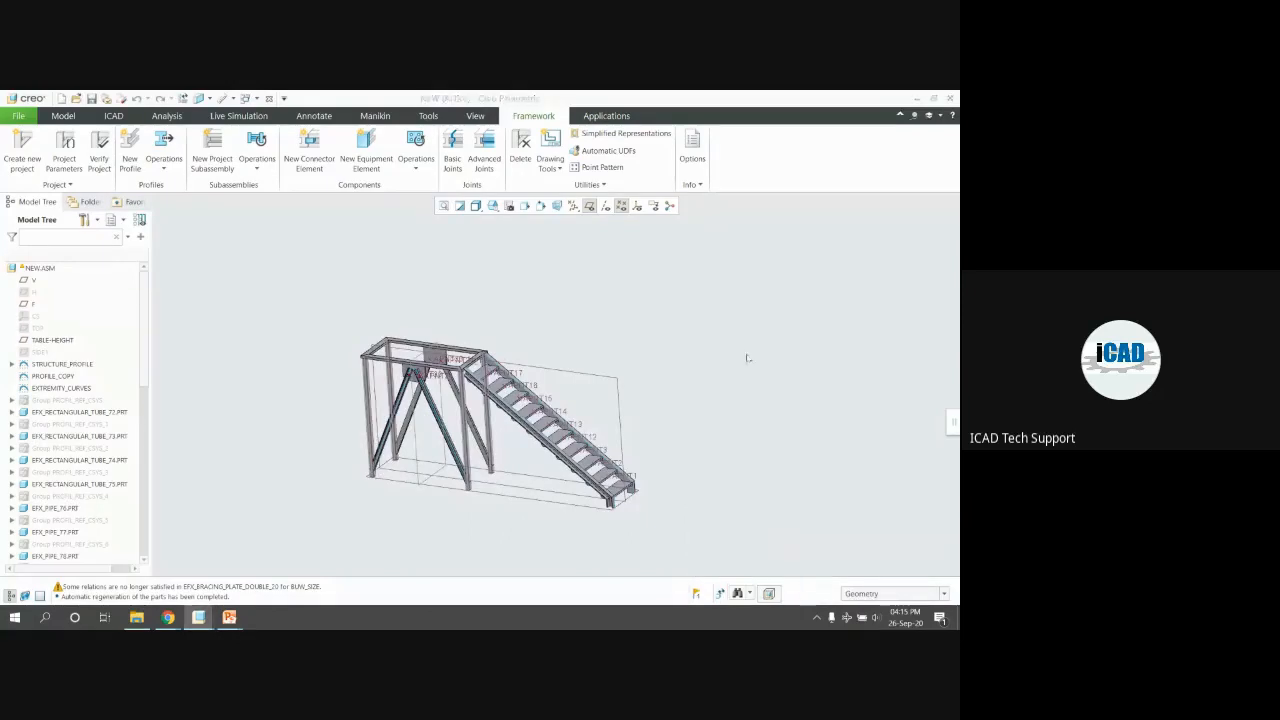
{"action": "left_click", "coordinate": [589, 205]}
{"action": "left_click", "coordinate": [621, 205]}
Zoom and orbit around the new stair flight, then select the STRUCTURE_PROFILE sketch
{"action": "scroll", "coordinate": [476, 373], "scroll_direction": "down", "scroll_amount": 1}
{"action": "middle_click_drag", "start_coordinate": [476, 373], "coordinate": [478, 344]}
{"action": "scroll", "coordinate": [492, 368], "scroll_direction": "down", "scroll_amount": 4}
{"action": "scroll", "coordinate": [492, 368], "scroll_direction": "up", "scroll_amount": 3}
{"action": "scroll", "coordinate": [692, 528], "scroll_direction": "down", "scroll_amount": 6}
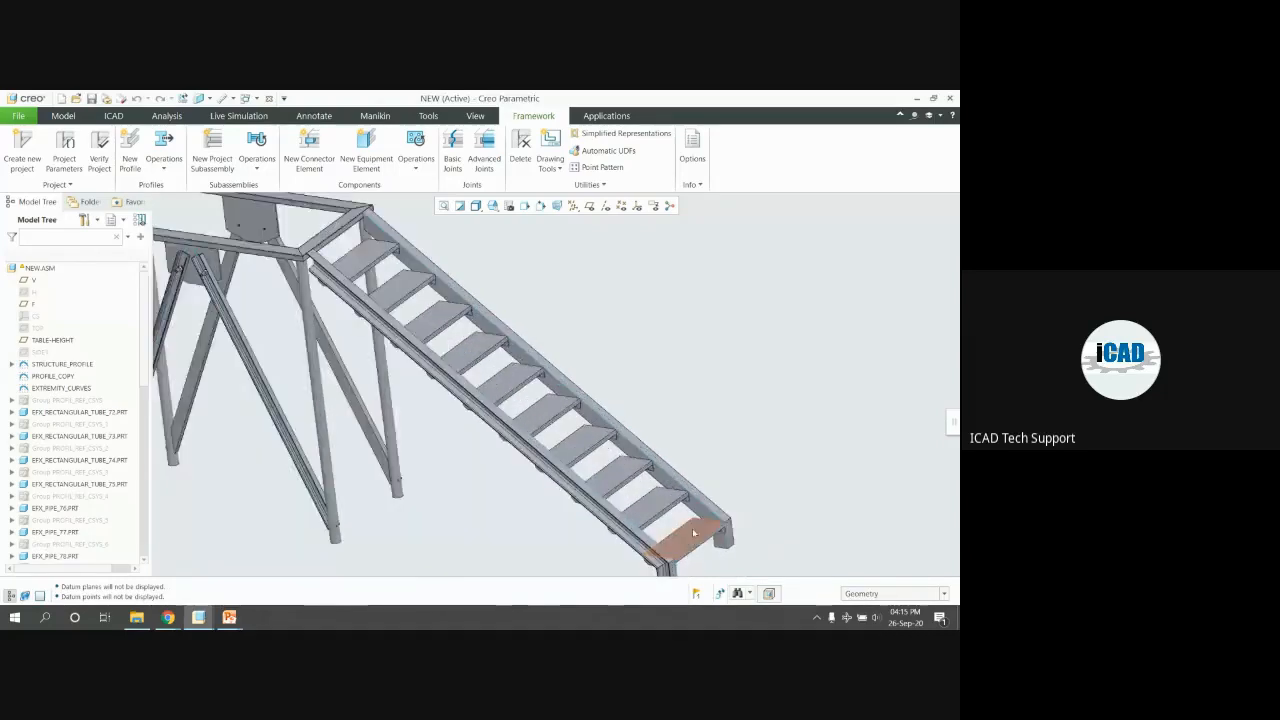
{"action": "scroll", "coordinate": [631, 446], "scroll_direction": "down", "scroll_amount": 5}
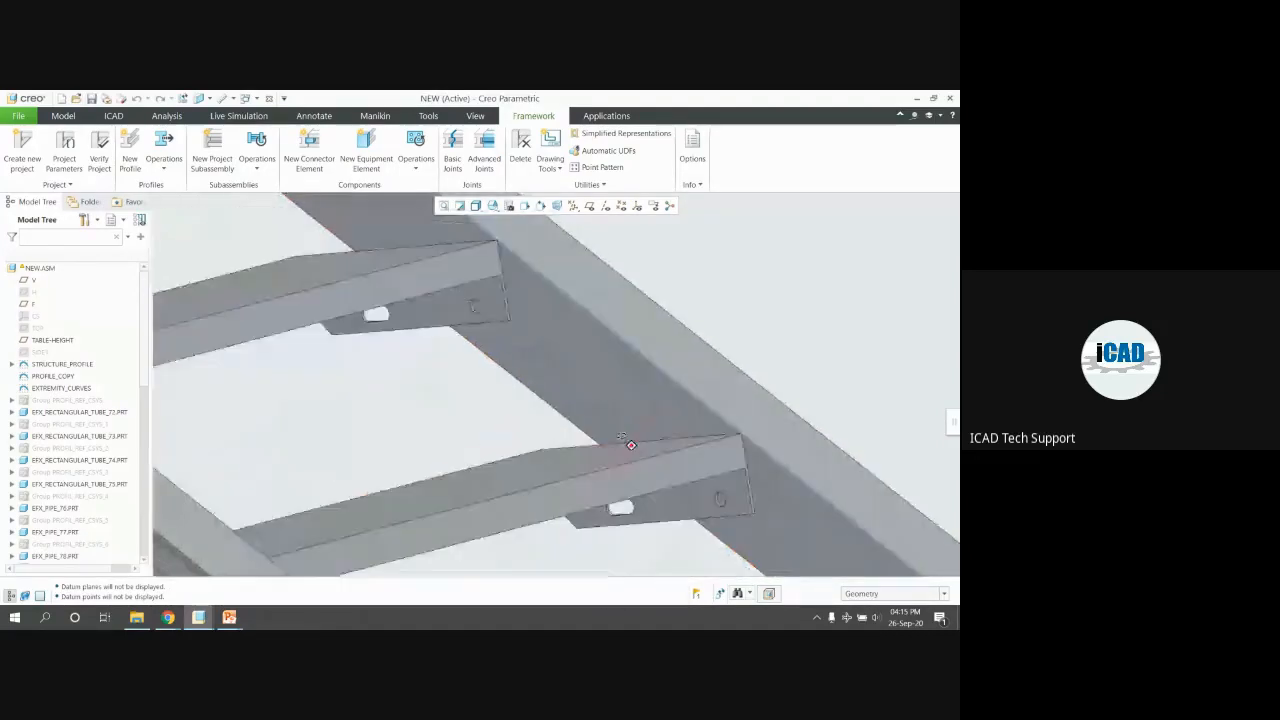
{"action": "scroll", "coordinate": [646, 450], "scroll_direction": "up", "scroll_amount": 8}
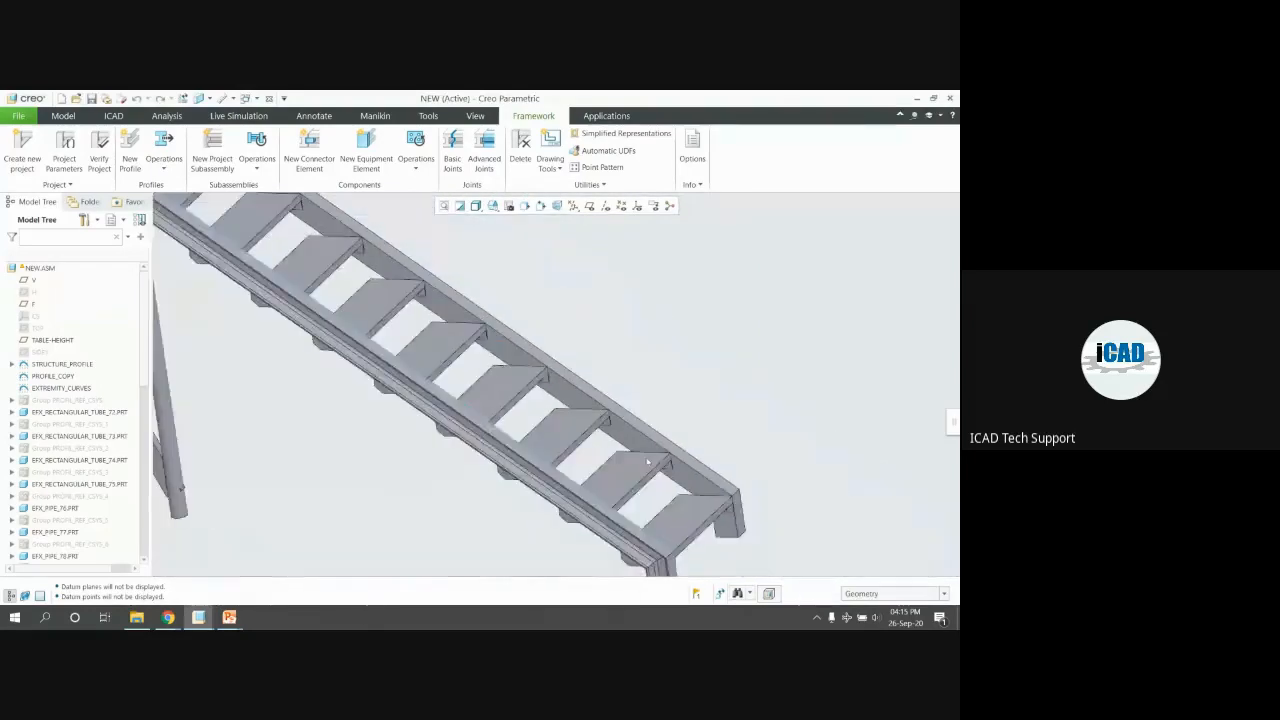
{"action": "middle_click_drag", "start_coordinate": [693, 508], "coordinate": [700, 508]}
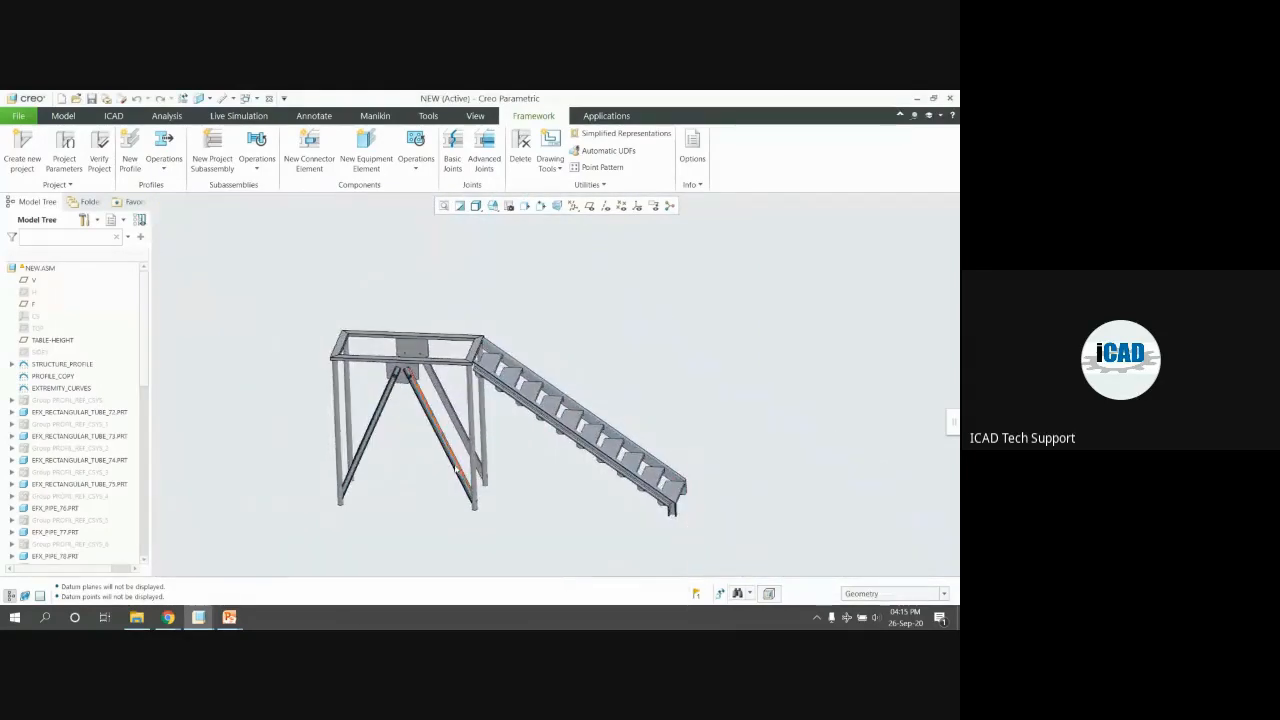
{"action": "scroll", "coordinate": [236, 360], "scroll_direction": "down", "scroll_amount": 2}
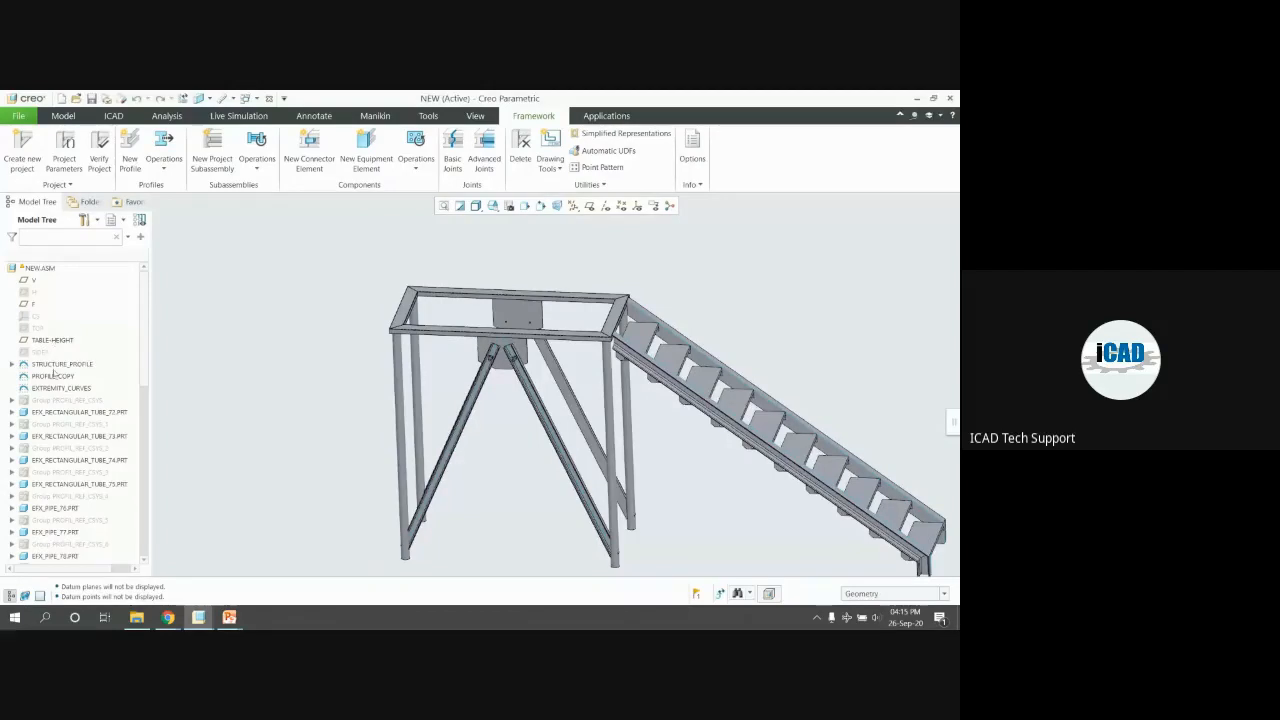
{"action": "left_click", "coordinate": [56, 366]}
Change the STRUCTURE_PROFILE 100 dimension to 1000 and regenerate with Ctrl+G
{"action": "left_click", "coordinate": [61, 302]}
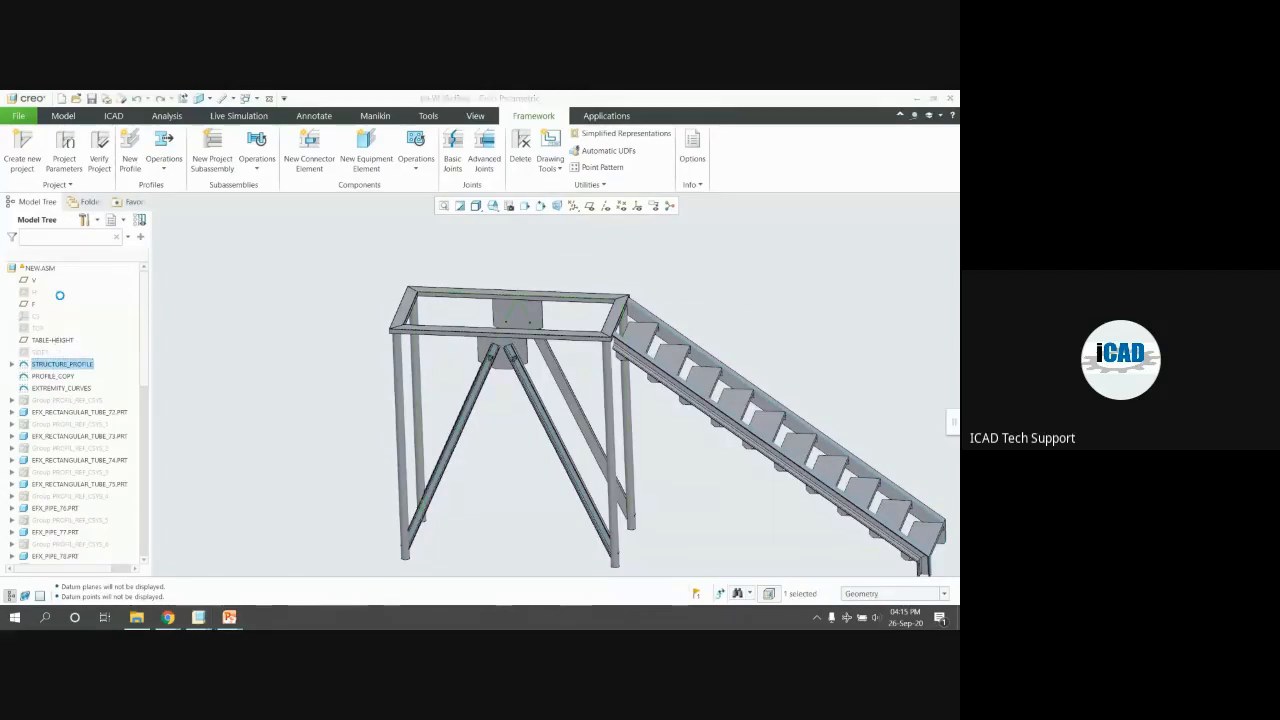
{"action": "left_click", "coordinate": [640, 522]}
{"action": "double_click", "coordinate": [642, 521]}
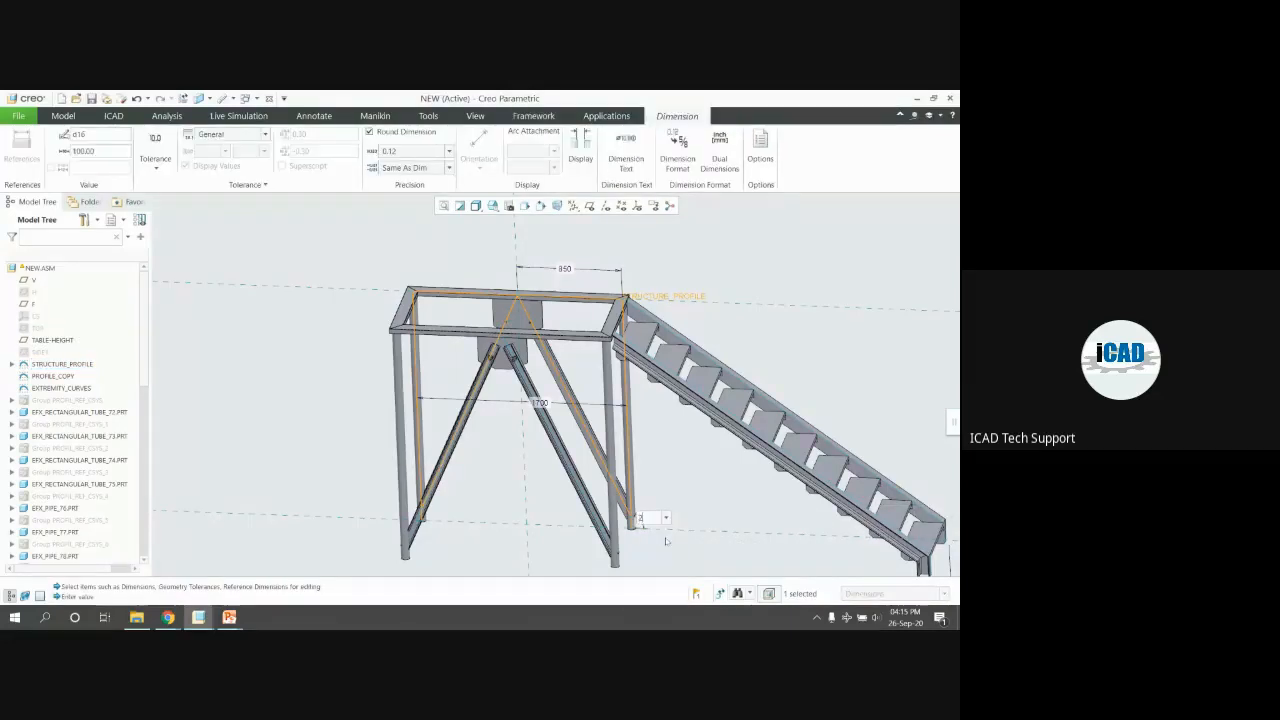
{"action": "key", "text": "BackSpace"}
{"action": "type", "text": "1000"}
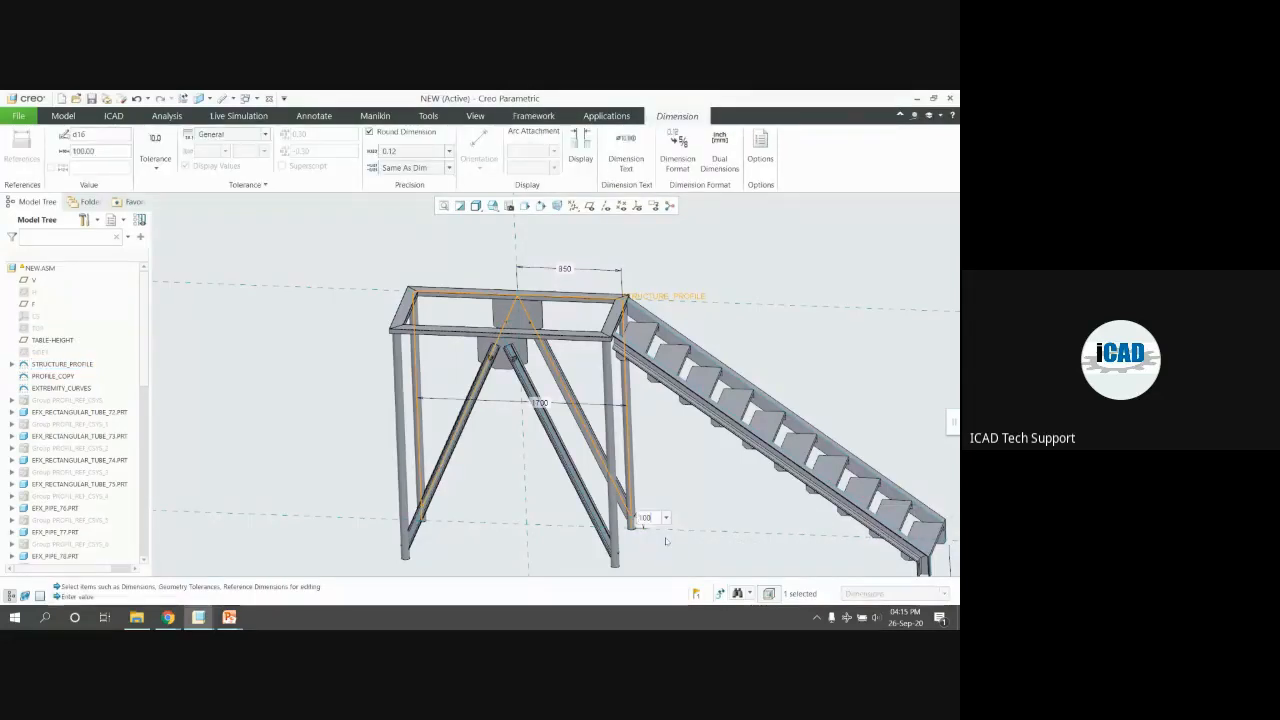
{"action": "key", "text": "Return"}
{"action": "key", "text": "ctrl+g"}
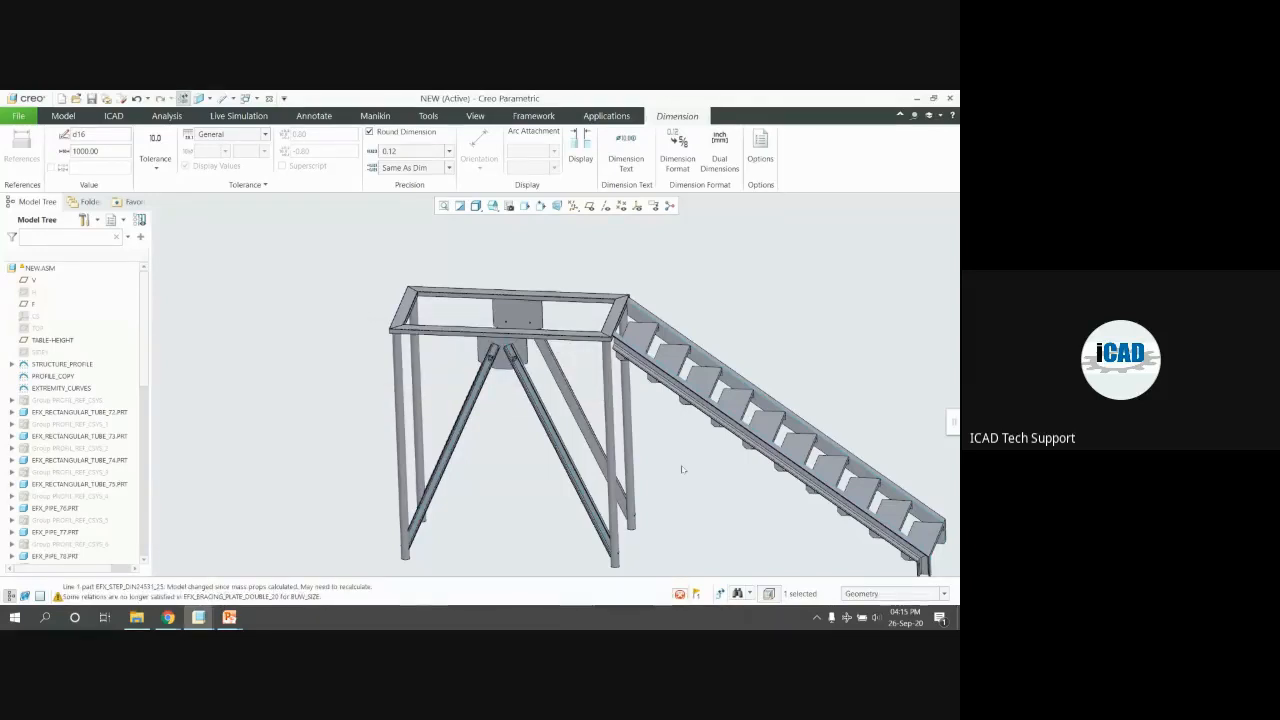
{"action": "mouse_move", "coordinate": [523, 418]}
{"action": "middle_mouse_down"}
{"action": "mouse_move", "coordinate": [531, 403]}
{"action": "mouse_move", "coordinate": [513, 427]}
{"action": "middle_mouse_up"}
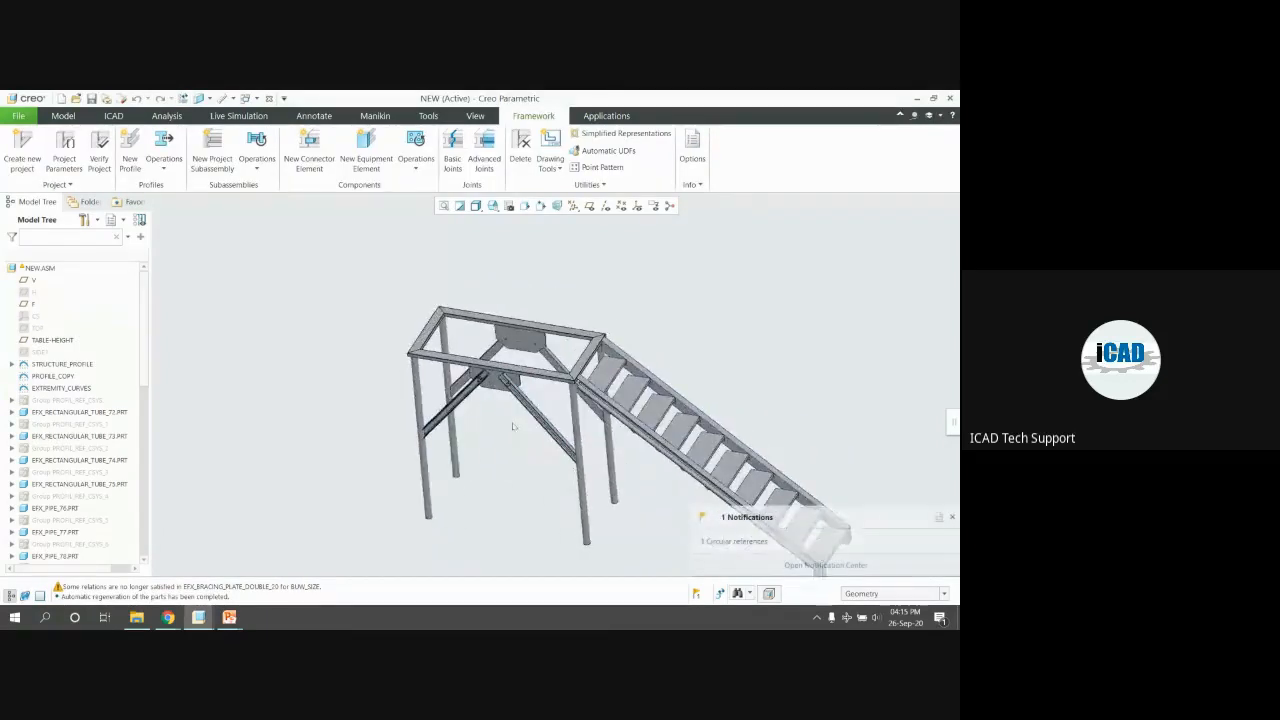
{"action": "scroll", "coordinate": [489, 275], "scroll_direction": "up", "scroll_amount": 2}
{"action": "middle_click_drag", "start_coordinate": [458, 294], "coordinate": [425, 307]}
{"action": "scroll", "coordinate": [424, 306], "scroll_direction": "down", "scroll_amount": 2}
{"action": "left_click", "coordinate": [53, 376]}
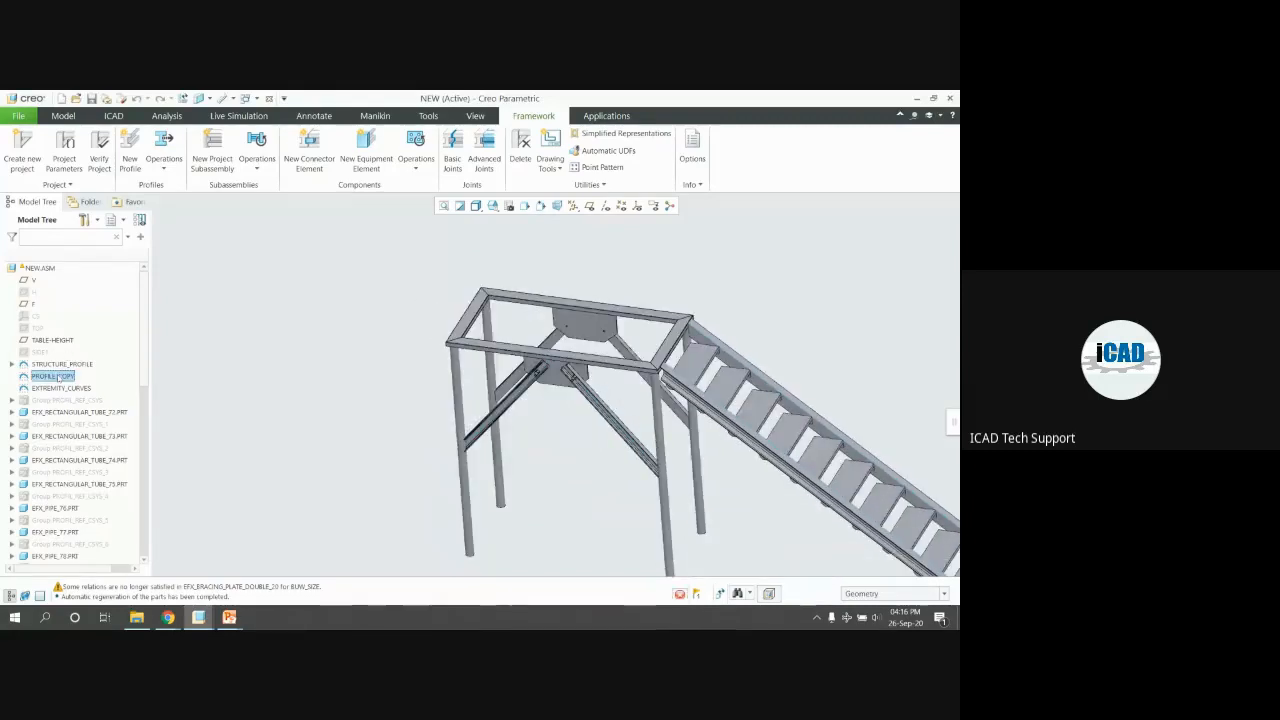
{"action": "left_click", "coordinate": [70, 387]}
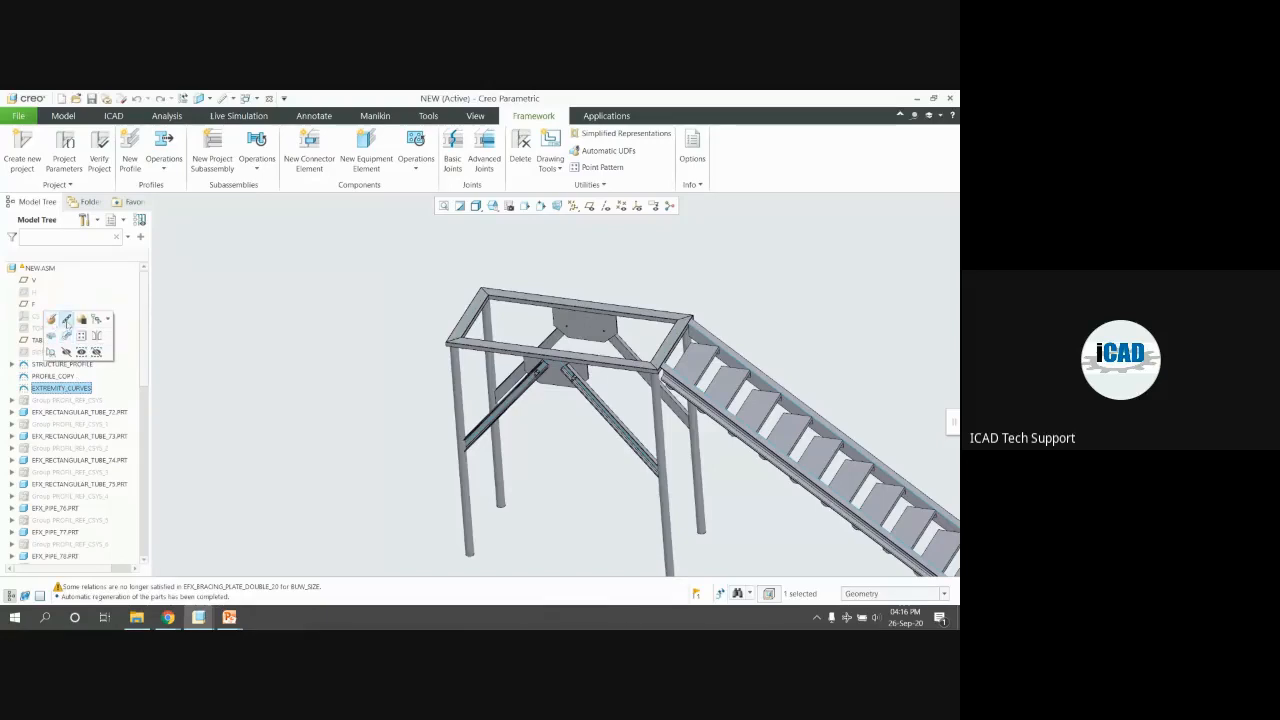
{"action": "left_click", "coordinate": [80, 388]}
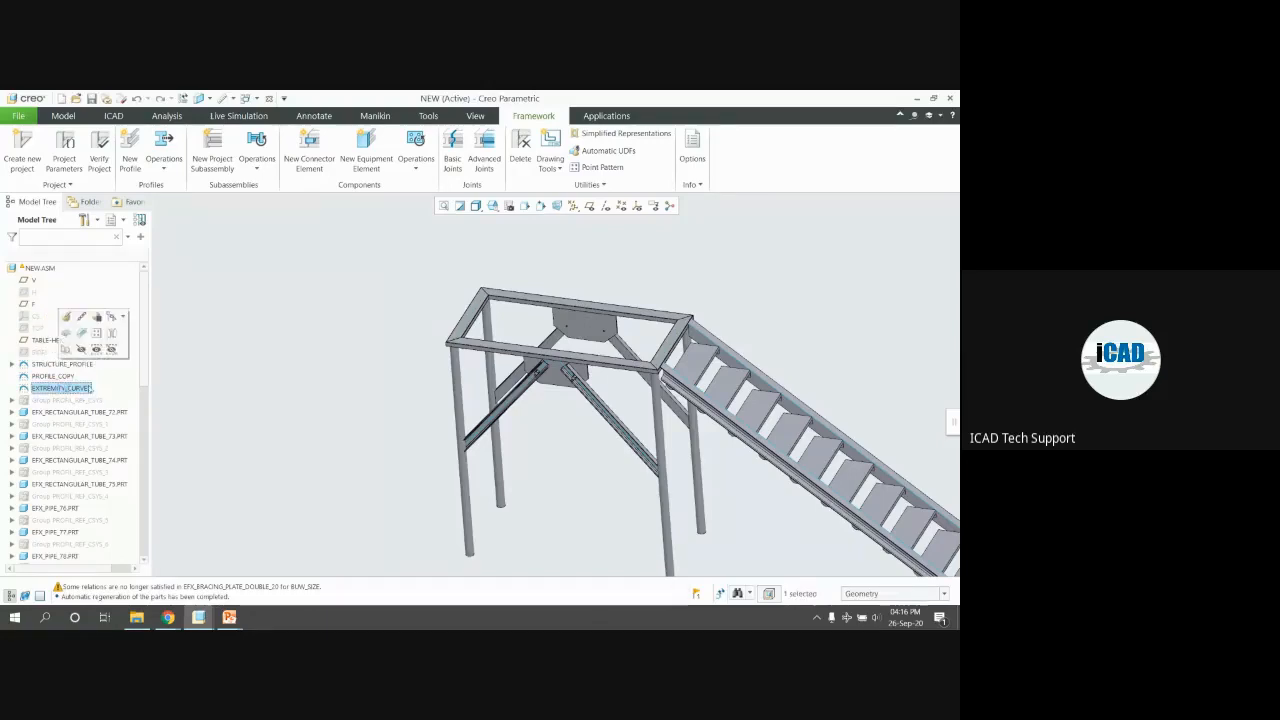
{"action": "left_click", "coordinate": [66, 317]}
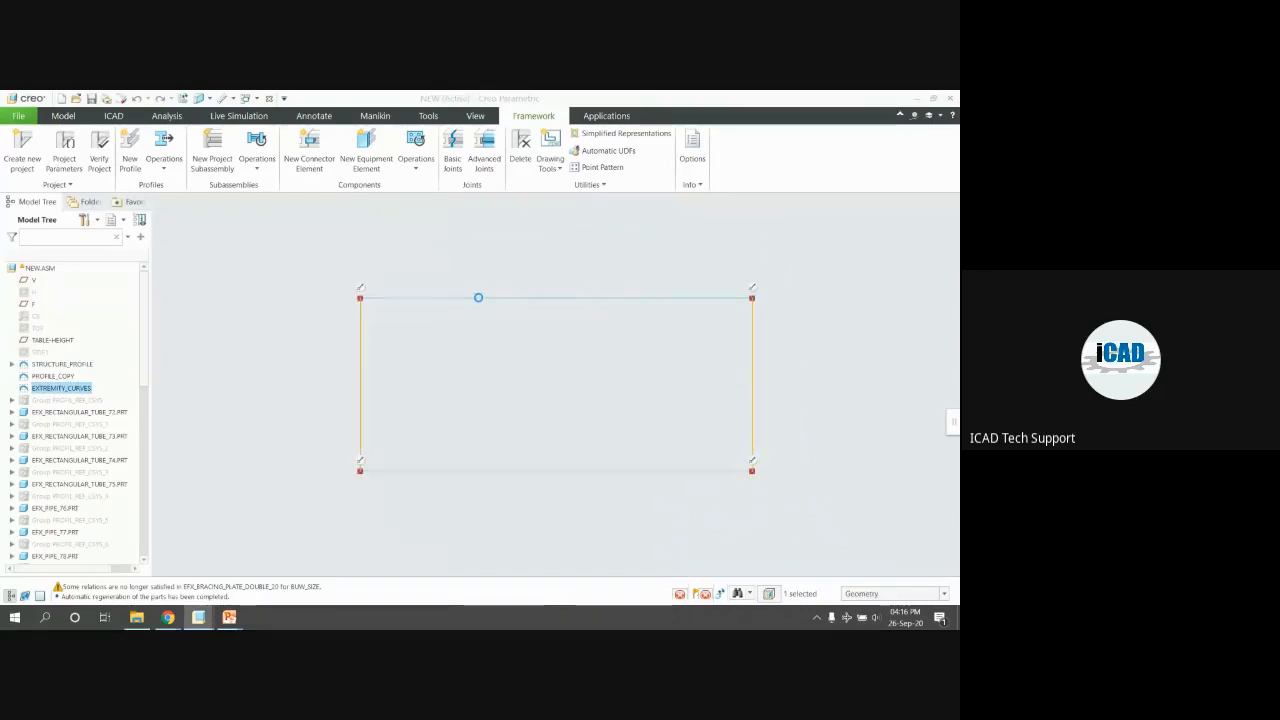
{"action": "left_click", "coordinate": [900, 148]}
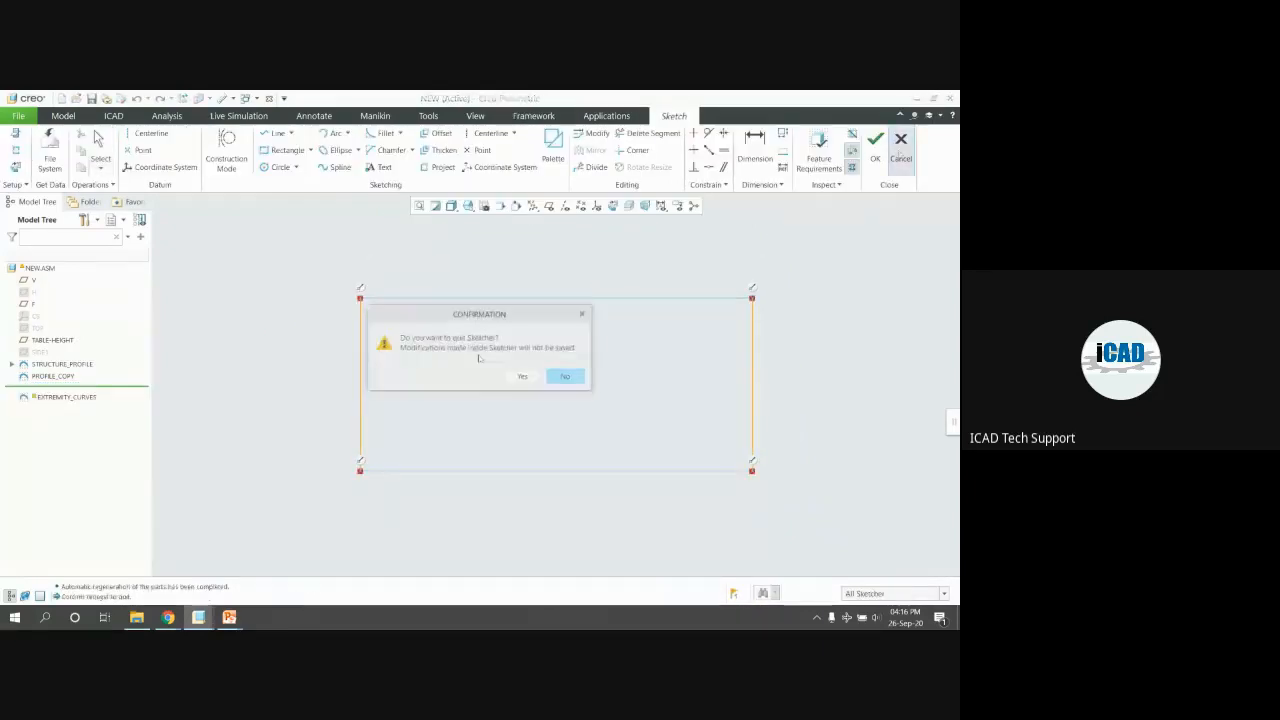
{"action": "left_click", "coordinate": [565, 375]}
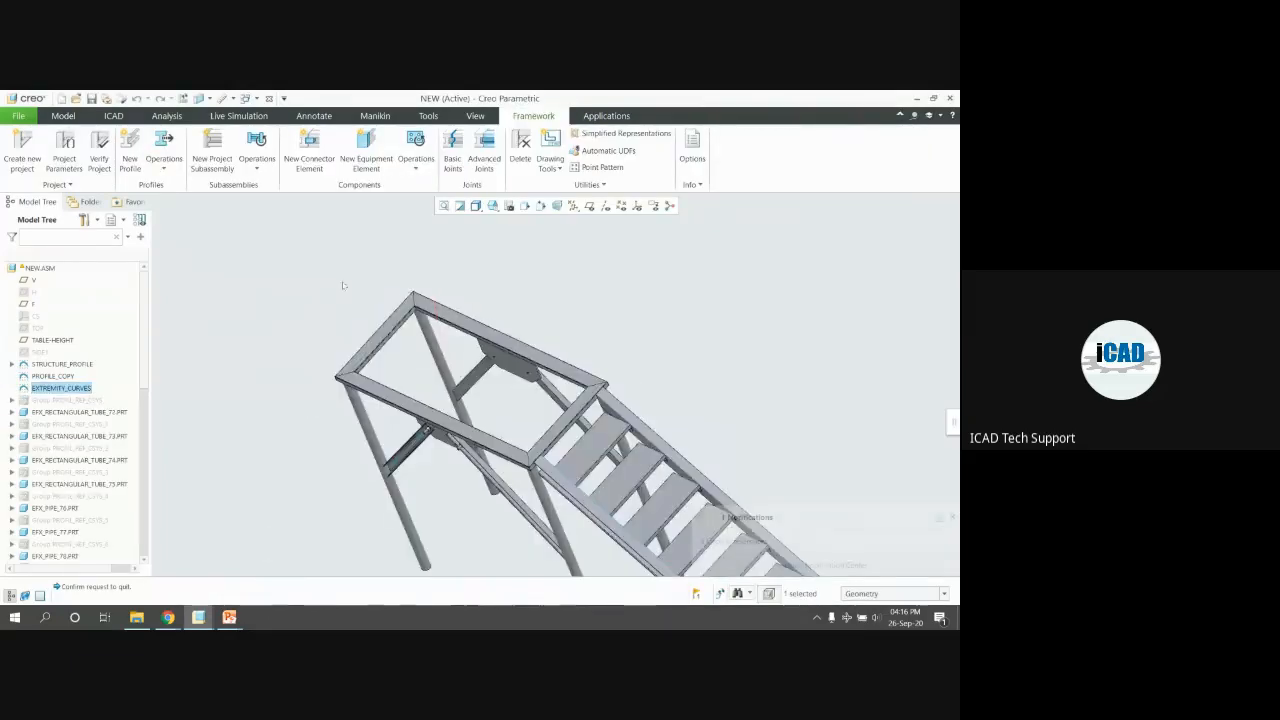
{"action": "left_click", "coordinate": [59, 366]}
{"action": "scroll", "coordinate": [449, 294], "scroll_direction": "up", "scroll_amount": 3}
{"action": "middle_click_drag", "start_coordinate": [449, 294], "coordinate": [383, 311]}
{"action": "left_click", "coordinate": [62, 361]}
{"action": "left_click", "coordinate": [40, 353]}
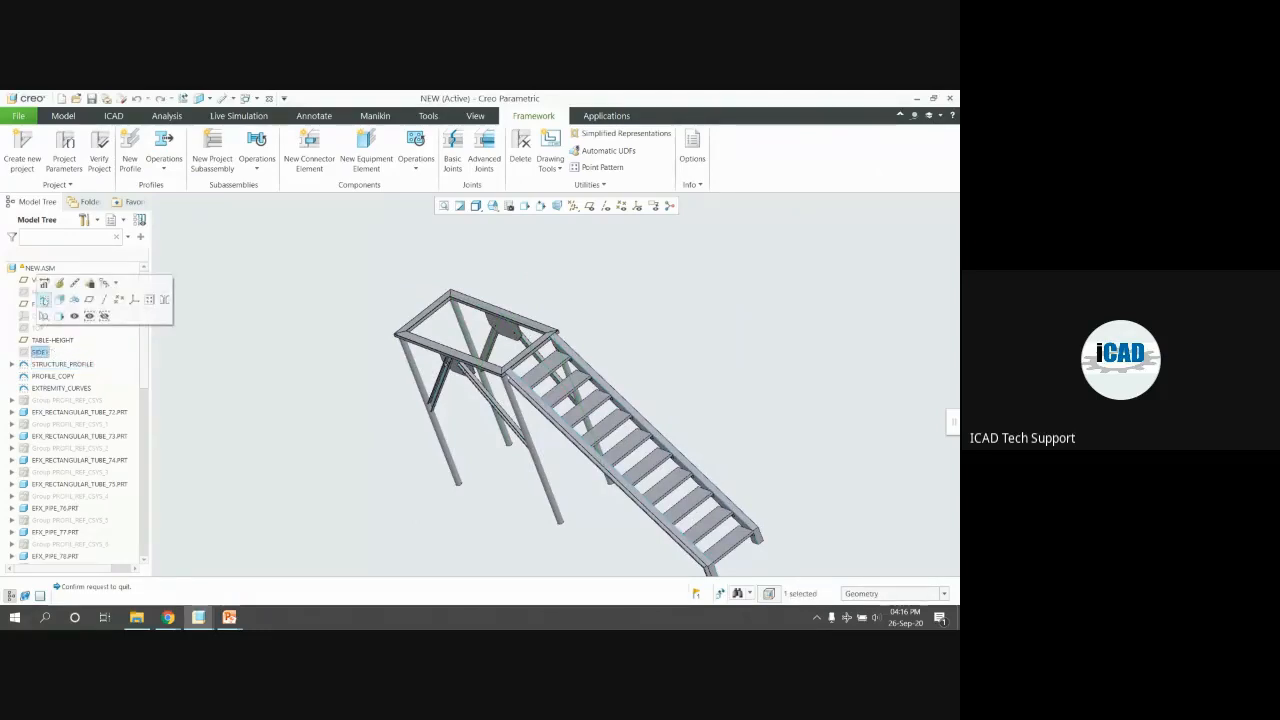
{"action": "left_click", "coordinate": [40, 282]}
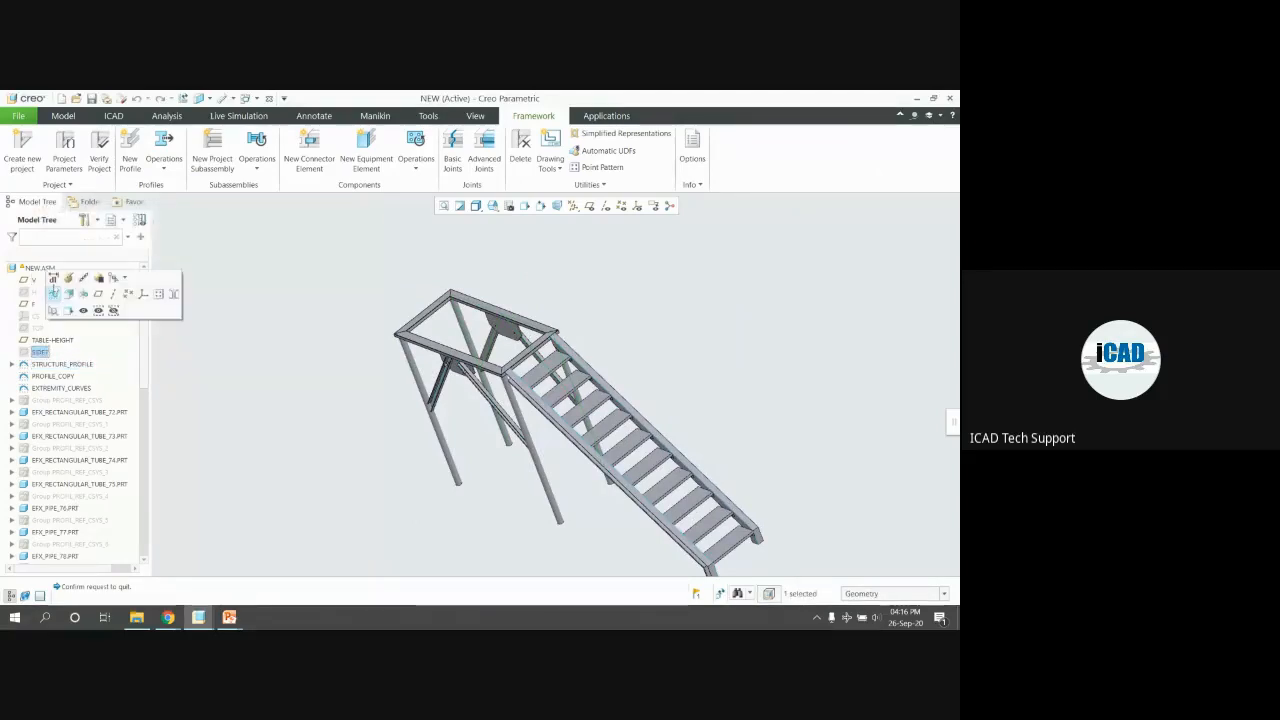
{"action": "left_click", "coordinate": [51, 282]}
{"action": "scroll", "coordinate": [312, 300], "scroll_direction": "down", "scroll_amount": 2}
{"action": "scroll", "coordinate": [342, 307], "scroll_direction": "up", "scroll_amount": 2}
{"action": "middle_click_drag", "start_coordinate": [354, 307], "coordinate": [436, 329]}
{"action": "left_click", "coordinate": [335, 298]}
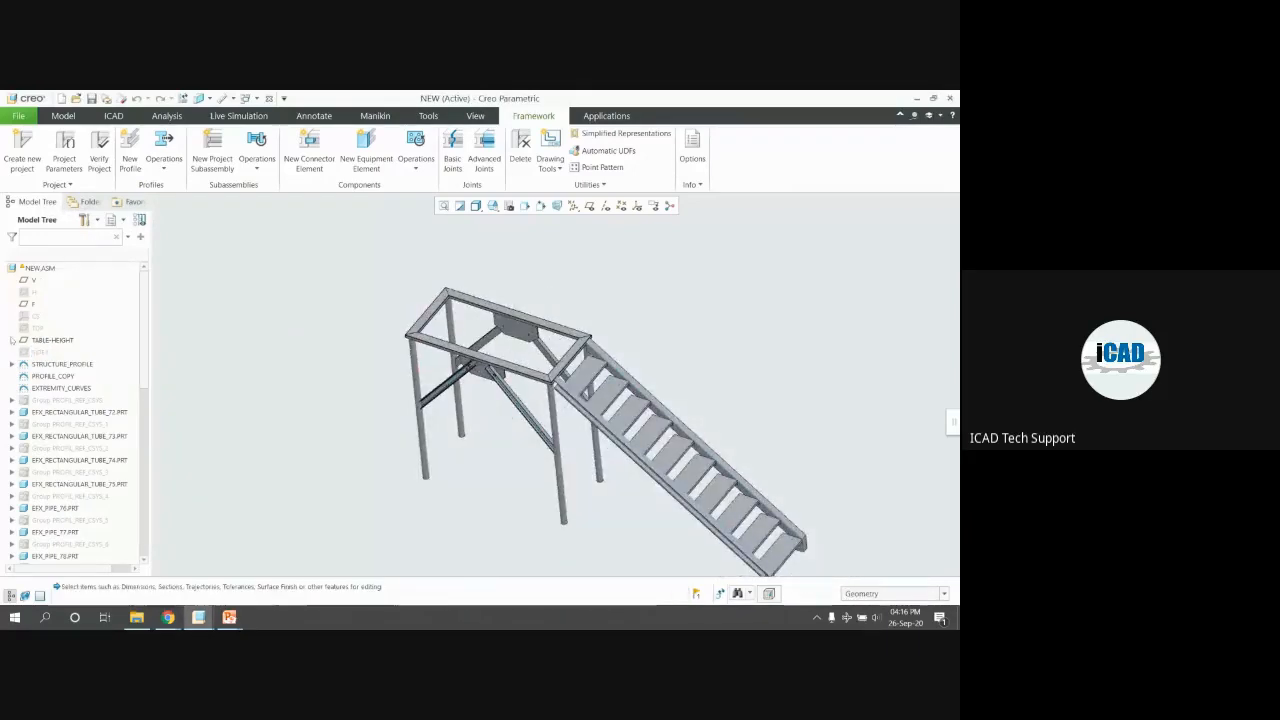
{"action": "left_click", "coordinate": [40, 352]}
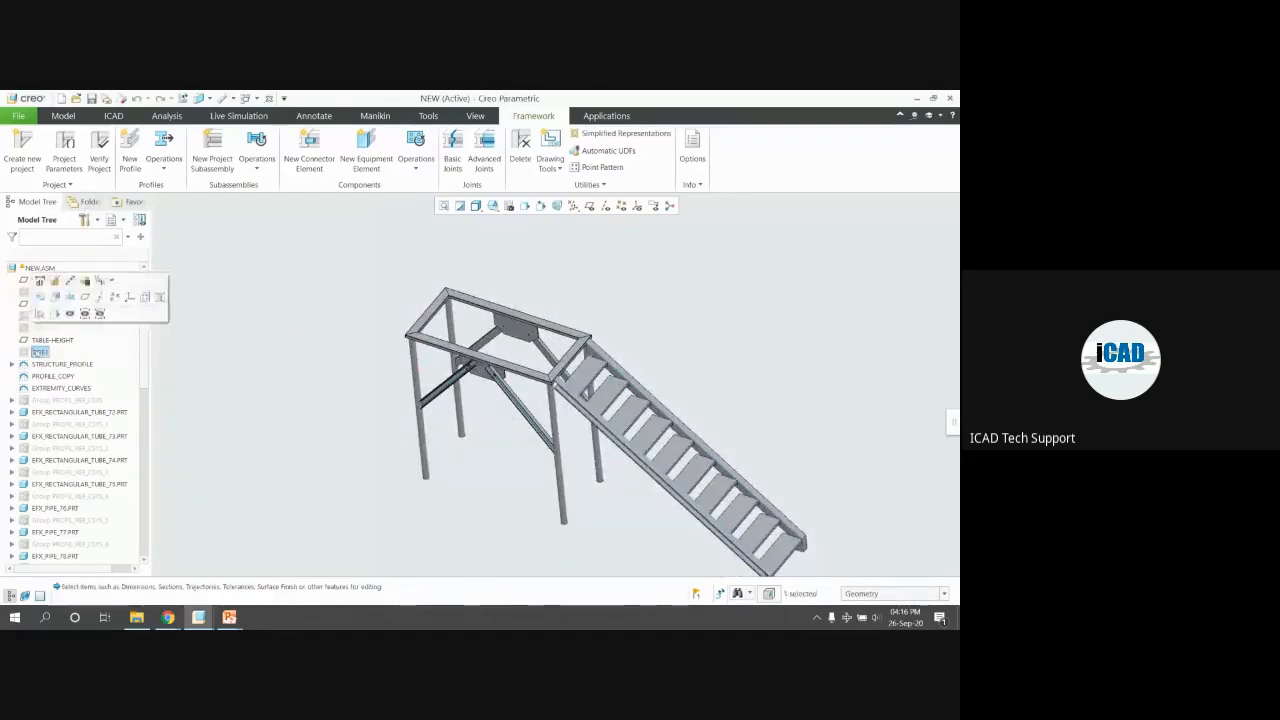
{"action": "left_click", "coordinate": [40, 281]}
{"action": "left_click", "coordinate": [271, 377]}
{"action": "left_click", "coordinate": [52, 366]}
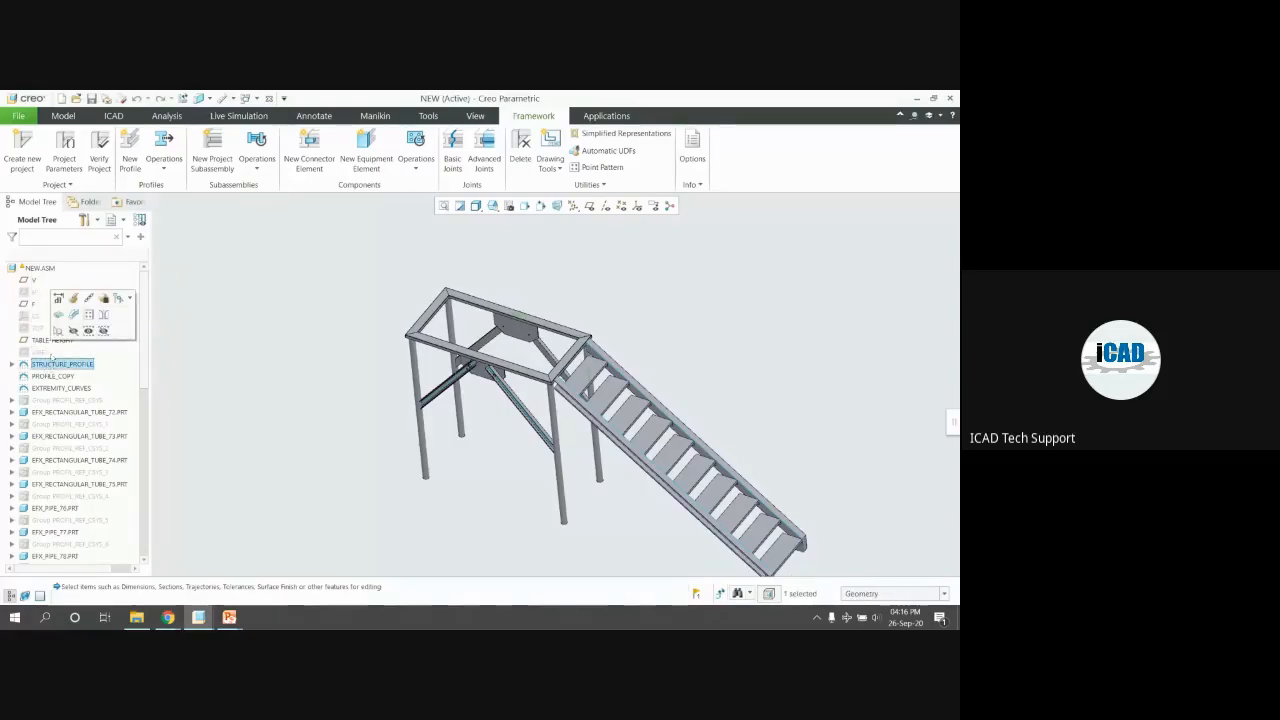
{"action": "left_click", "coordinate": [37, 329]}
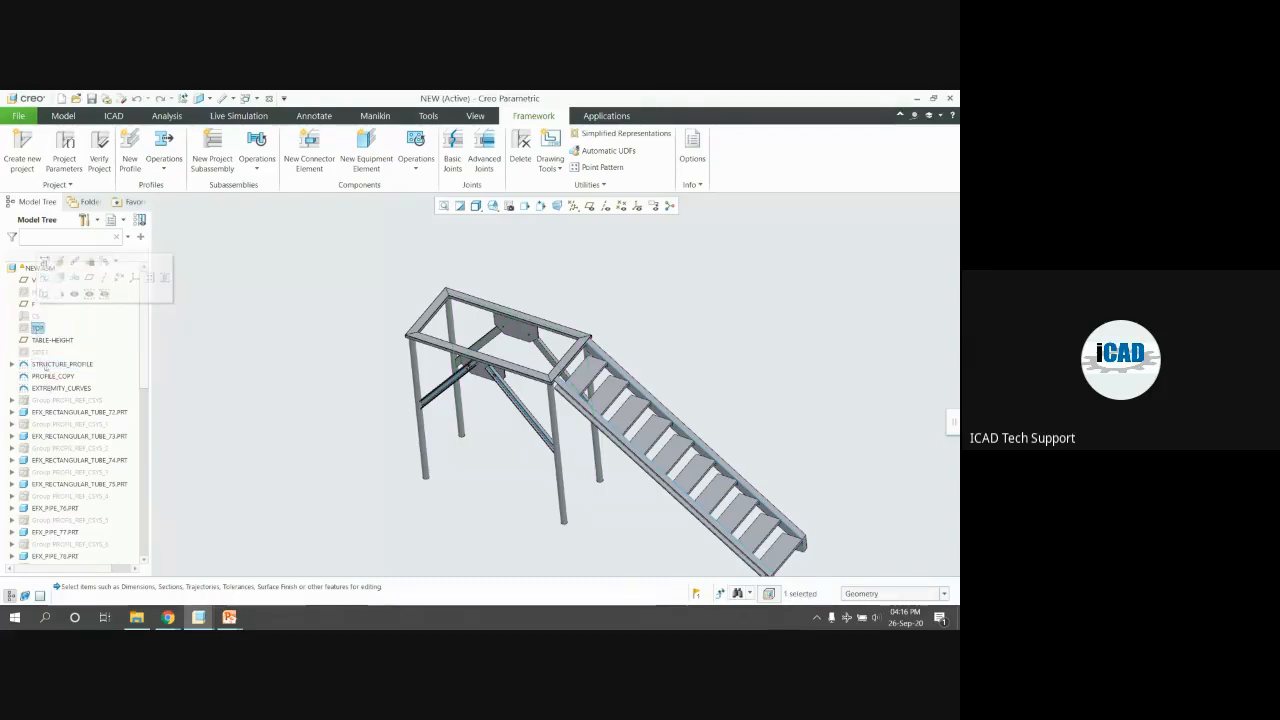
{"action": "left_click", "coordinate": [60, 364]}
{"action": "left_click", "coordinate": [339, 371]}
{"action": "scroll", "coordinate": [370, 340], "scroll_direction": "up", "scroll_amount": 2}
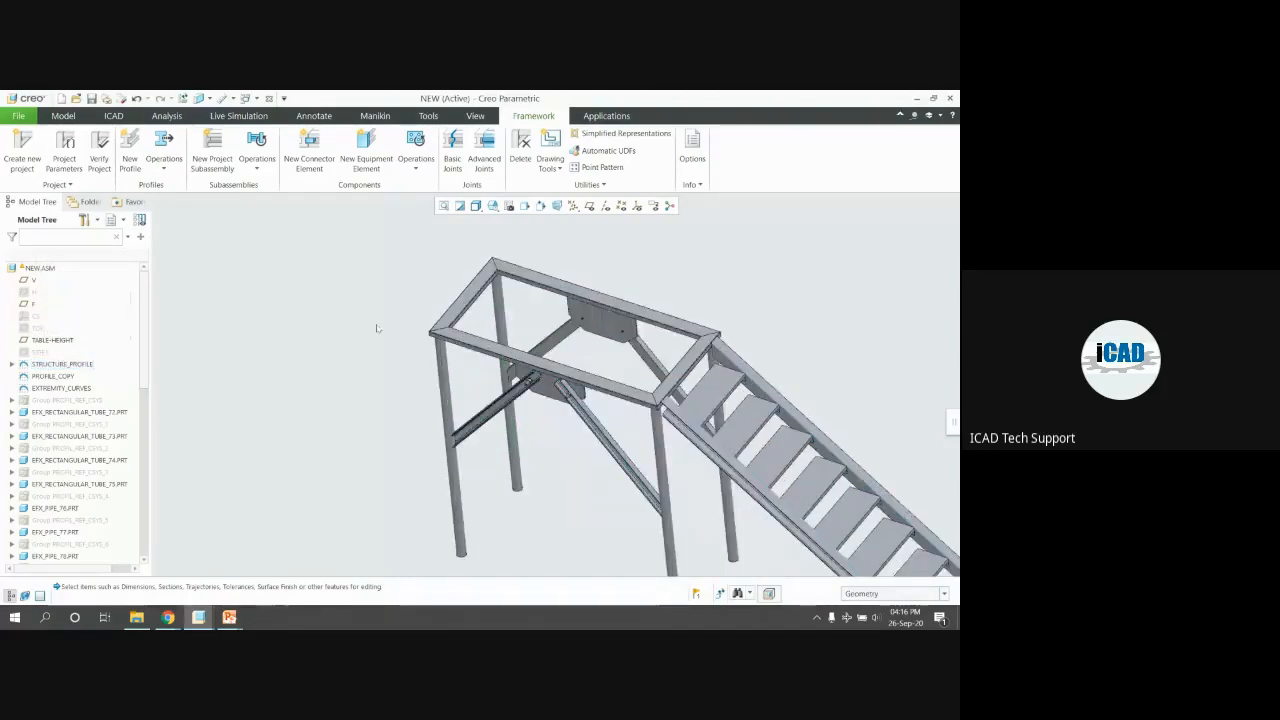
{"action": "scroll", "coordinate": [377, 328], "scroll_direction": "down", "scroll_amount": 1}
{"action": "left_click", "coordinate": [52, 376]}
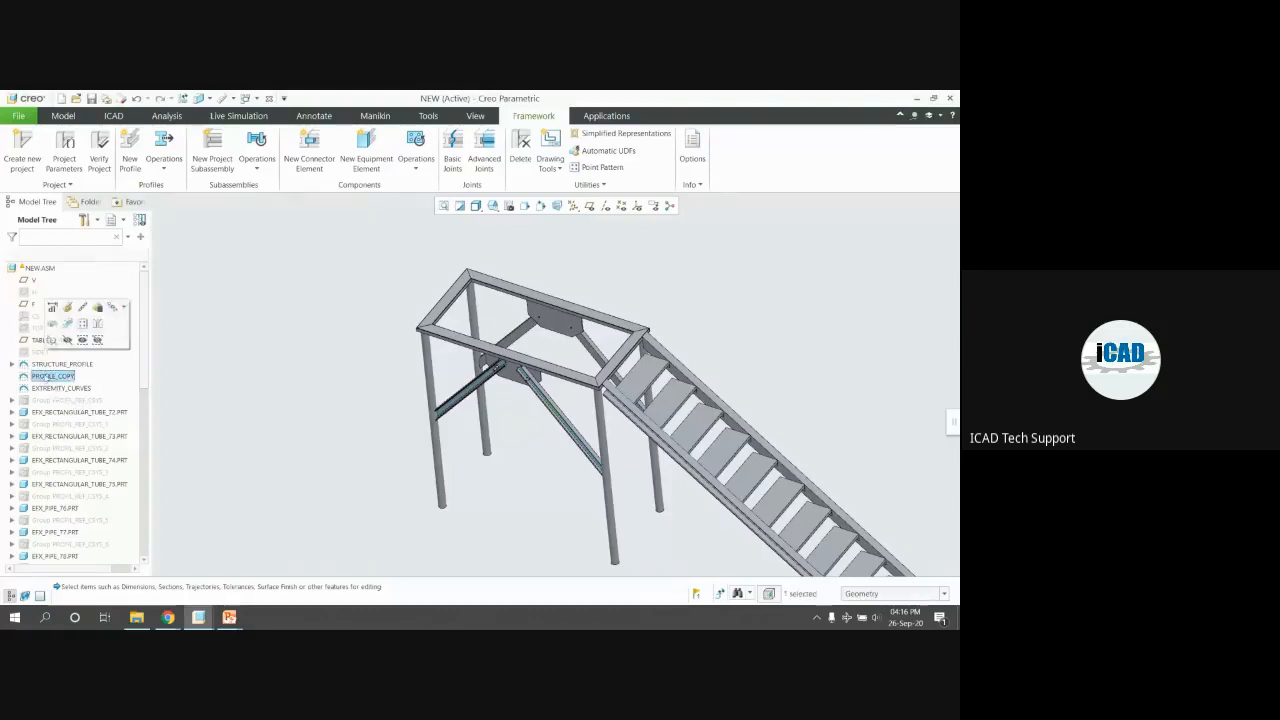
Expand STRUCTURE_PROFILE in the Model Tree and select the SIDE1 datum plane
{"action": "left_click", "coordinate": [110, 379]}
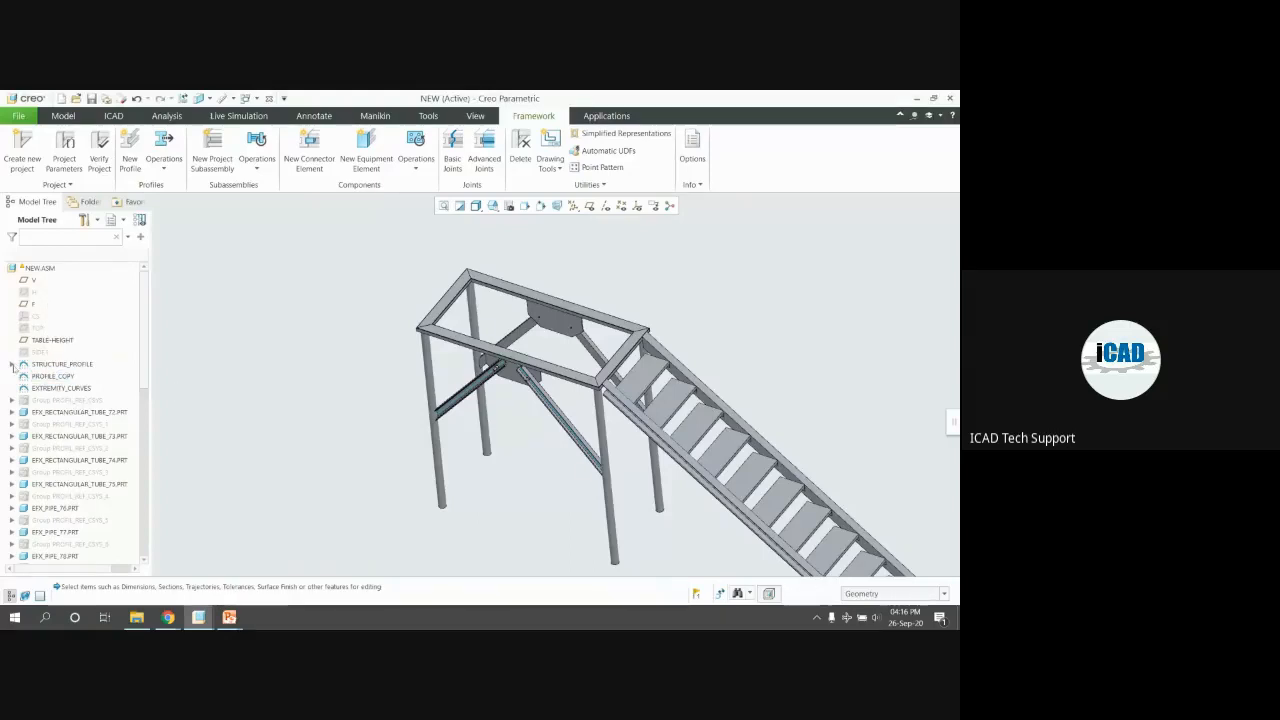
{"action": "left_click", "coordinate": [12, 365]}
{"action": "left_click", "coordinate": [38, 377]}
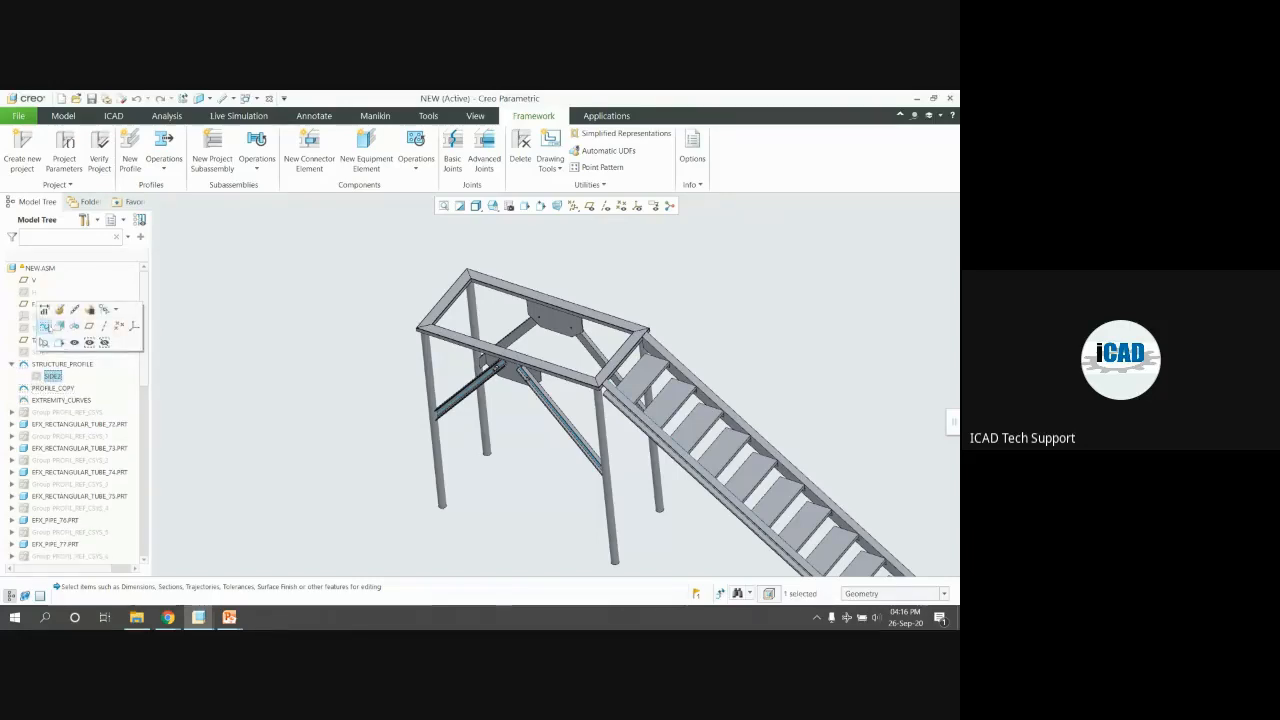
{"action": "scroll", "coordinate": [300, 330], "scroll_direction": "down", "scroll_amount": 2}
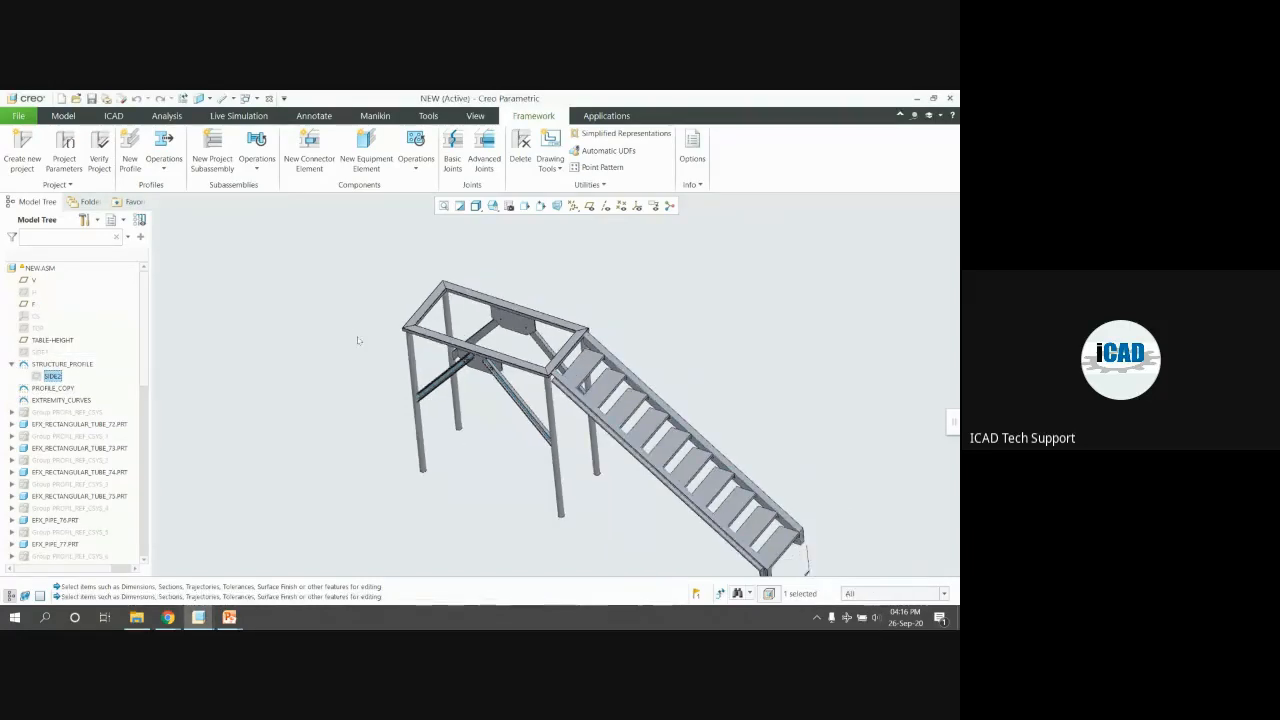
{"action": "left_click", "coordinate": [40, 352]}
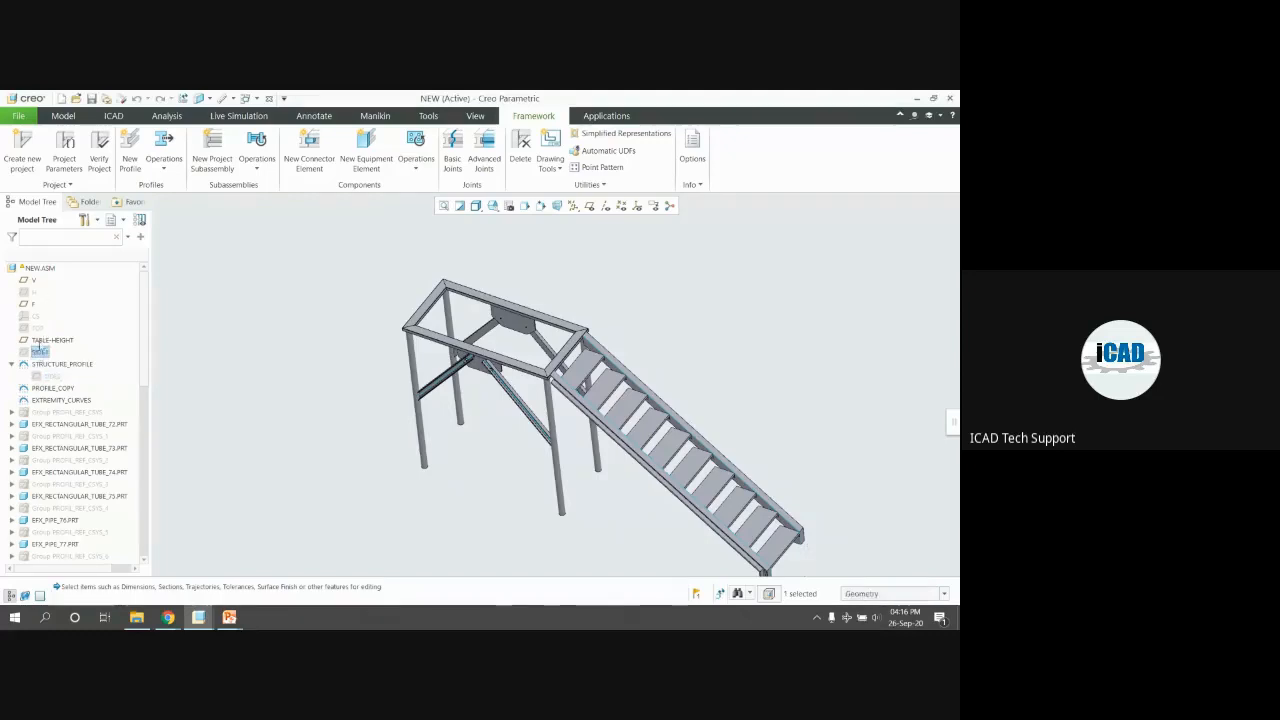
{"action": "double_click", "coordinate": [42, 353]}
{"action": "left_click", "coordinate": [43, 351]}
Redefine SIDE1 at its 376.000 offset and regenerate the assembly
{"action": "left_click", "coordinate": [63, 287]}
{"action": "scroll", "coordinate": [476, 361], "scroll_direction": "down", "scroll_amount": 3}
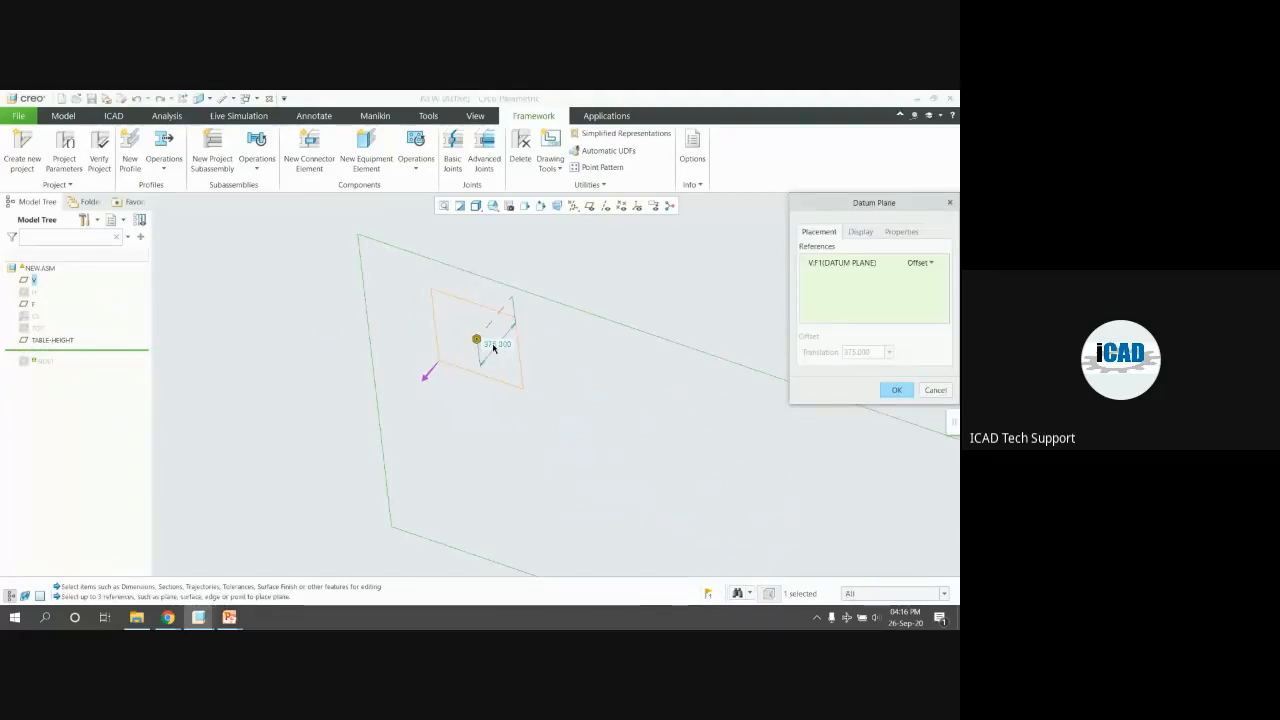
{"action": "left_click", "coordinate": [896, 390]}
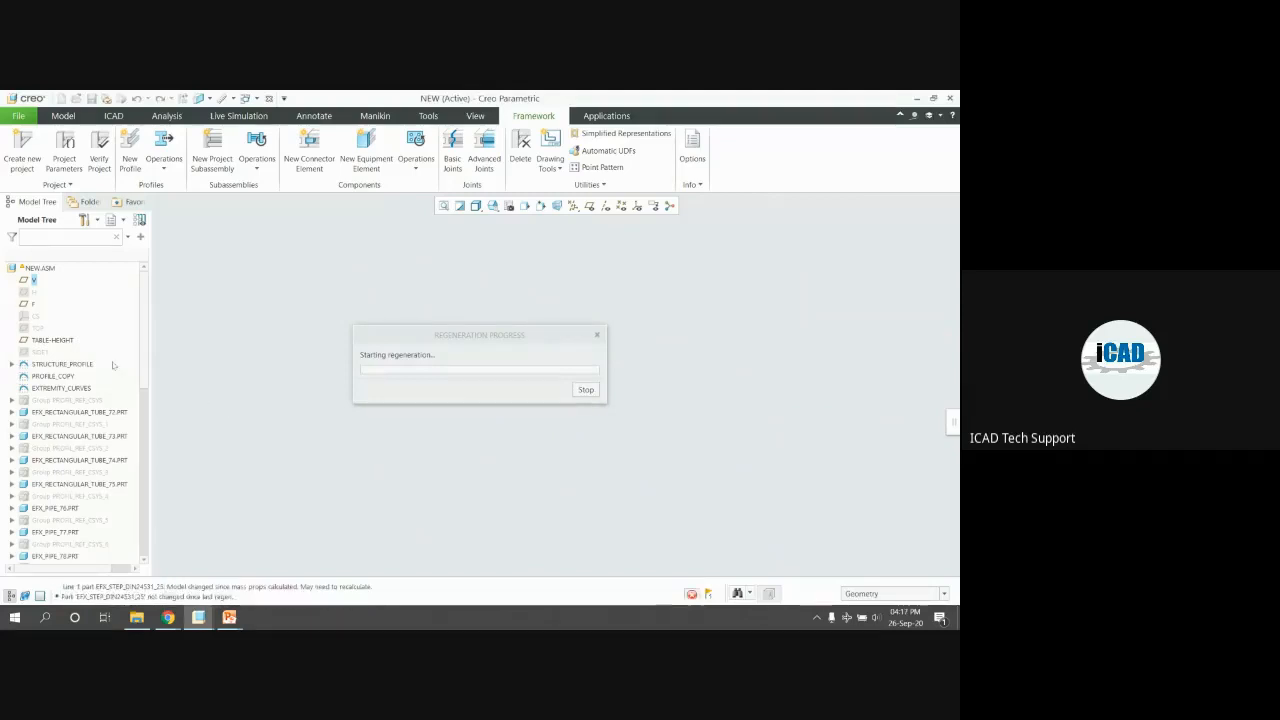
{"action": "scroll", "coordinate": [362, 396], "scroll_direction": "up", "scroll_amount": 4}
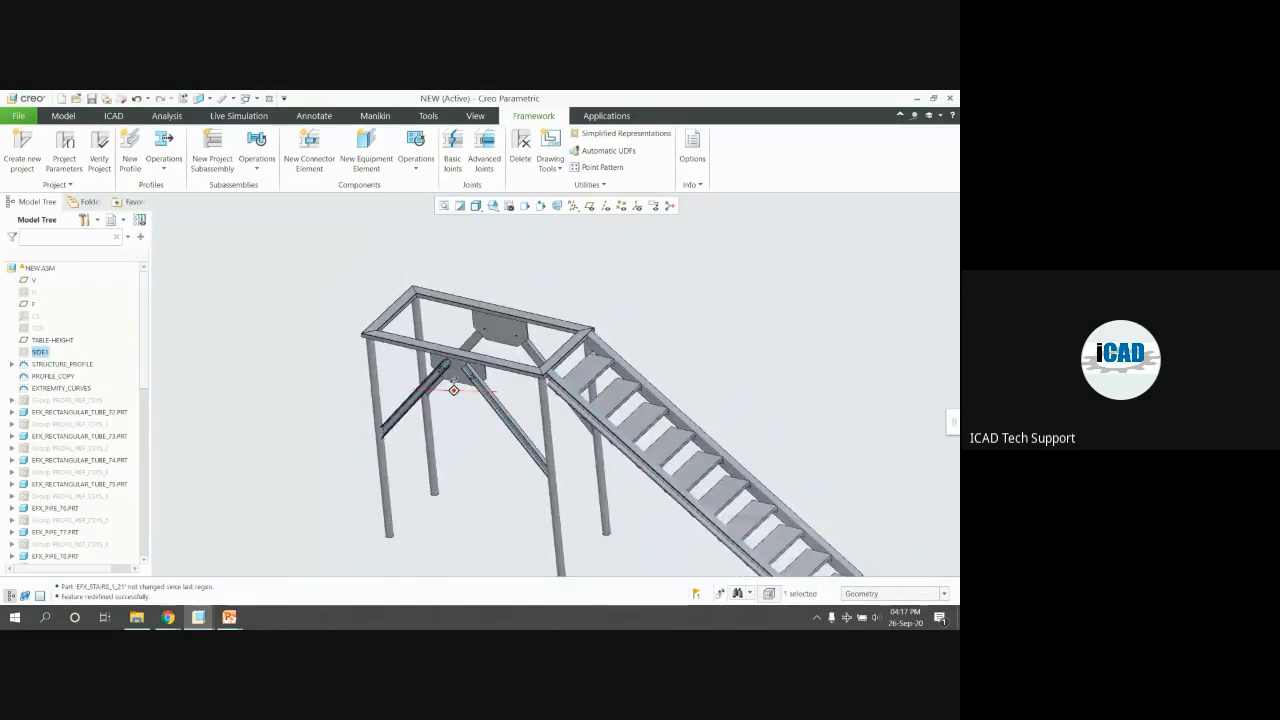
{"action": "left_click", "coordinate": [416, 391]}
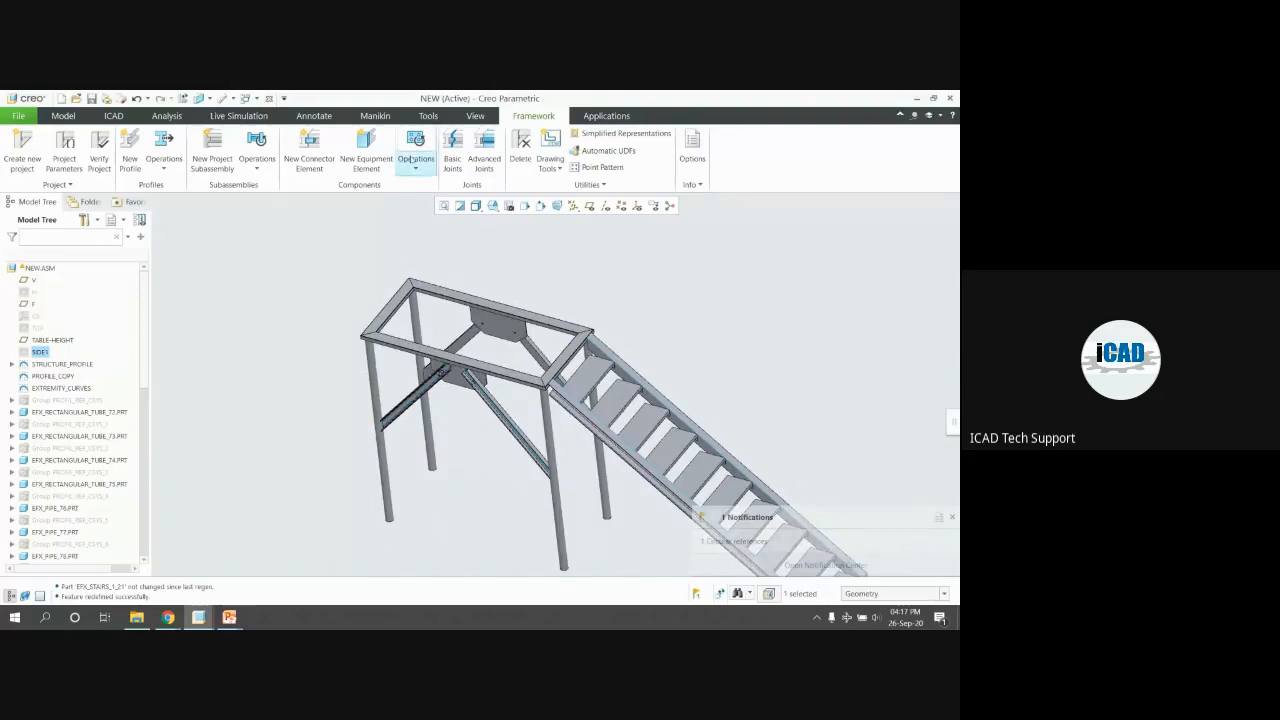
Start a new equipment element using RAILS_1 from STEEL CONSTRUCTION MM > RAILS
{"action": "left_click", "coordinate": [366, 152]}
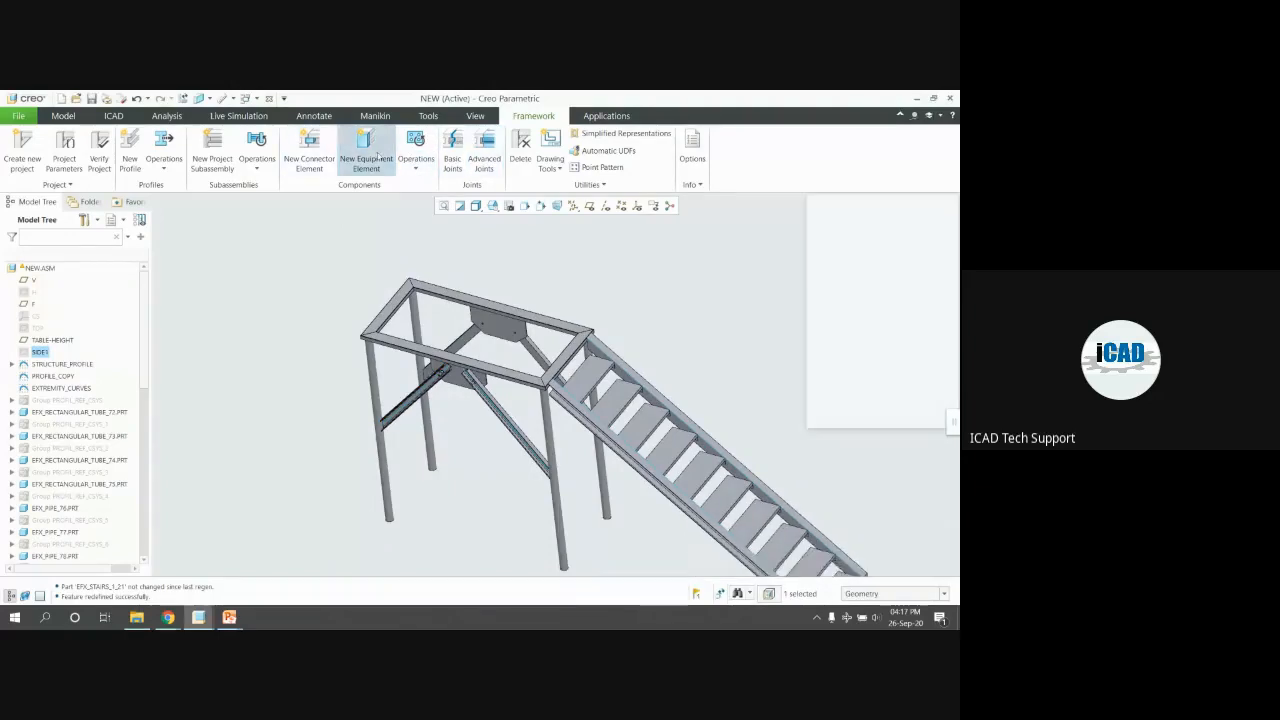
{"action": "left_click", "coordinate": [826, 345]}
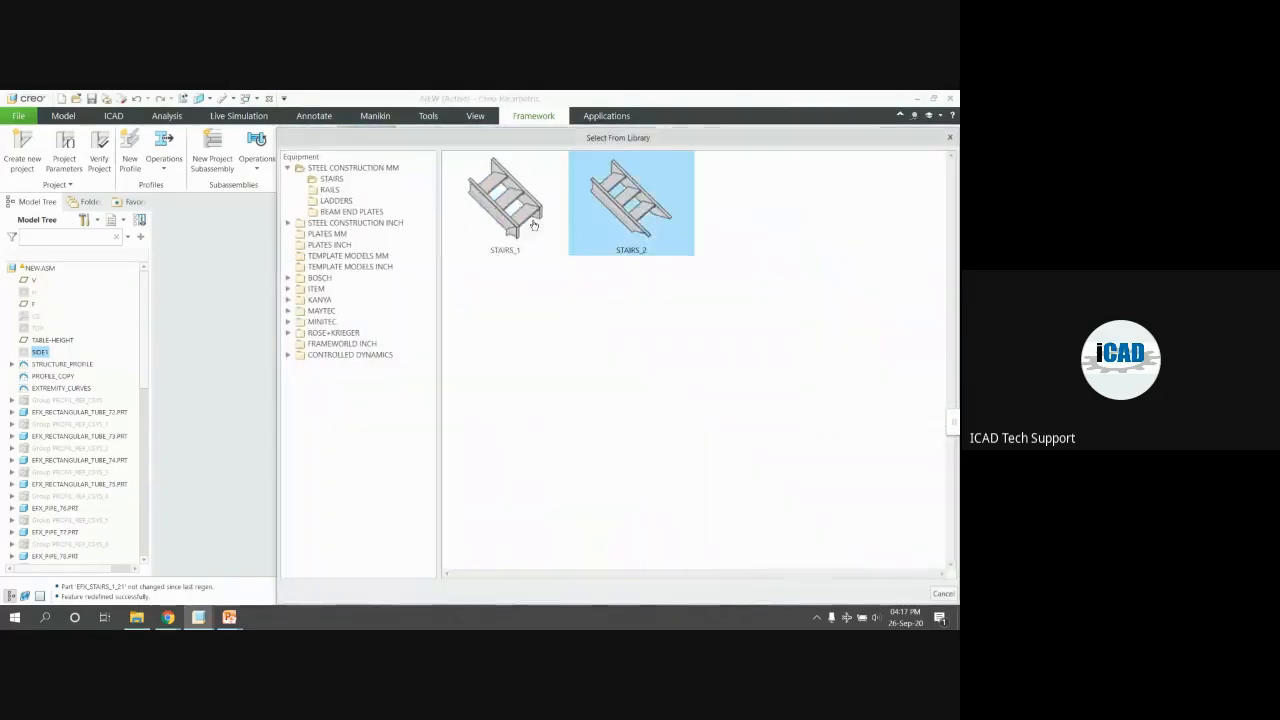
{"action": "left_click", "coordinate": [330, 189]}
{"action": "left_click", "coordinate": [519, 222]}
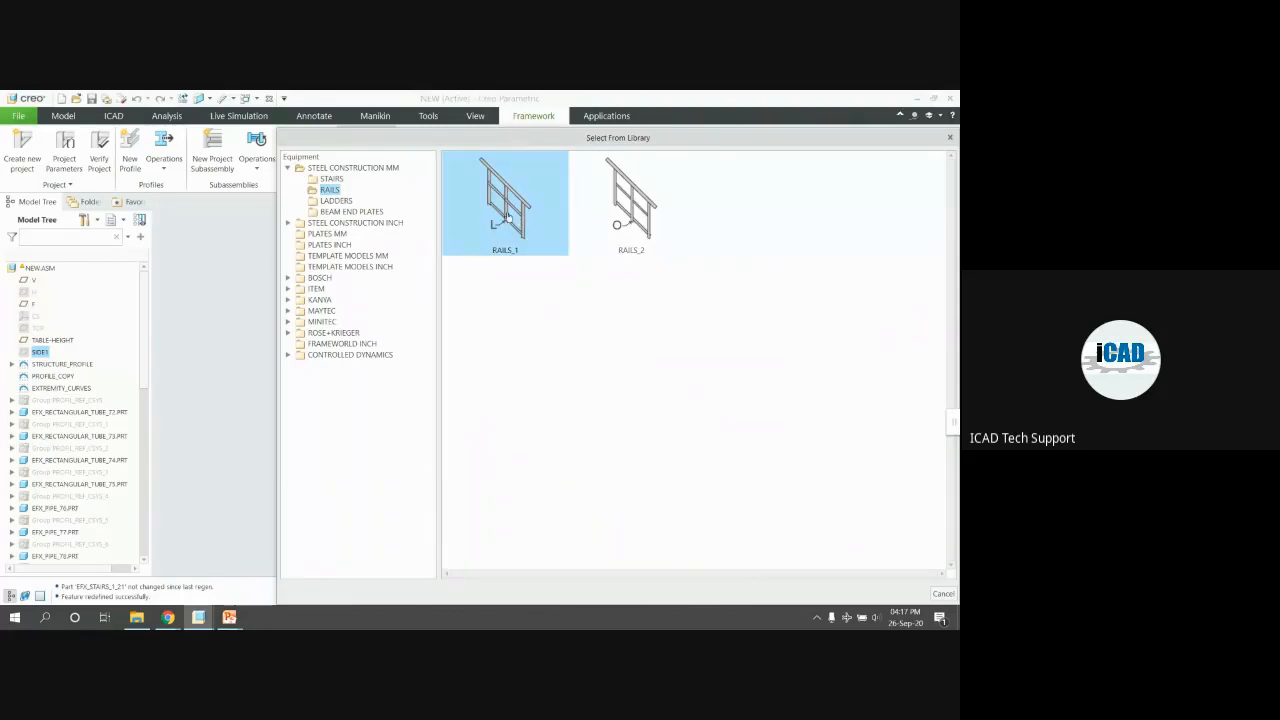
{"action": "double_click", "coordinate": [507, 211]}
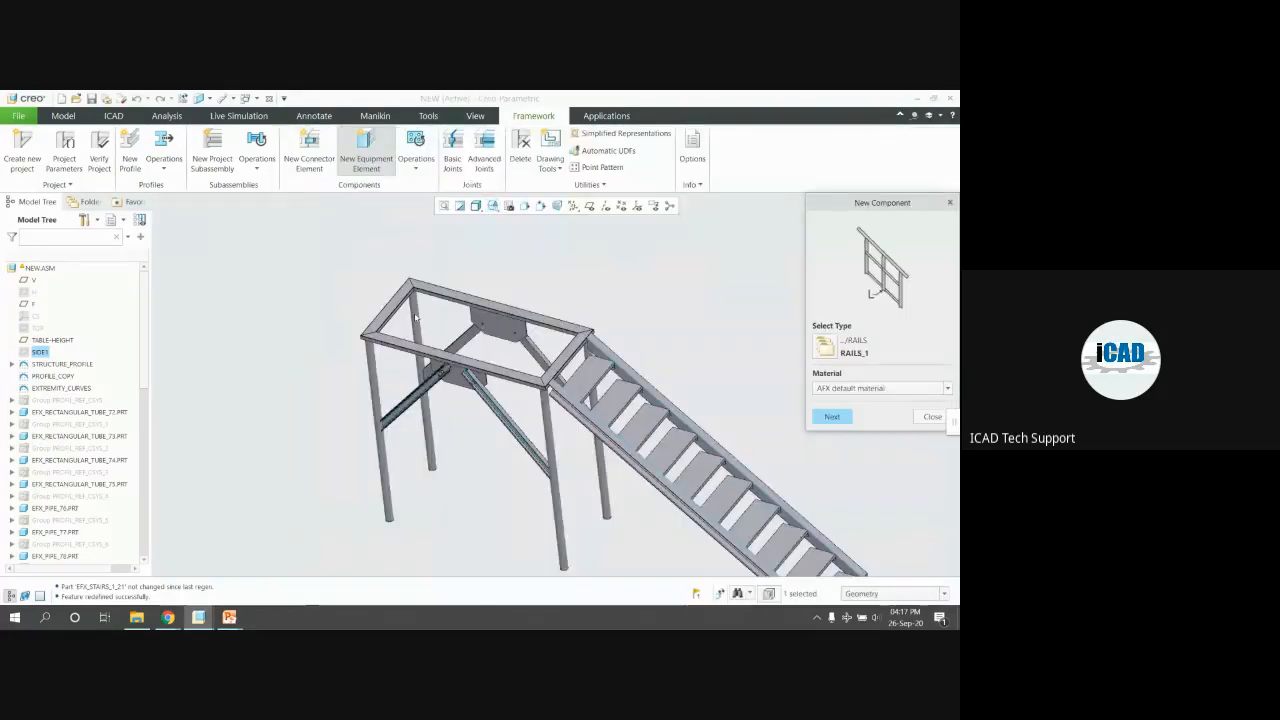
{"action": "scroll", "coordinate": [573, 310], "scroll_direction": "up", "scroll_amount": 3}
{"action": "left_click", "coordinate": [832, 416]}
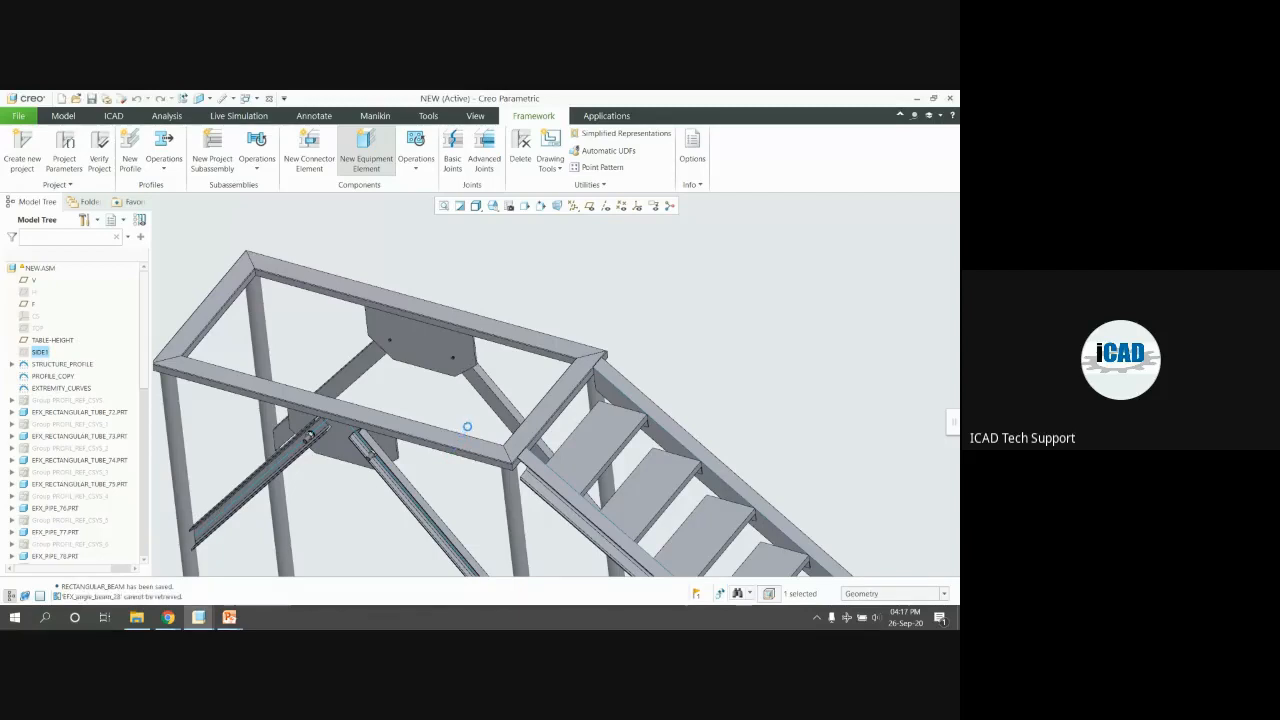
{"action": "scroll", "coordinate": [442, 360], "scroll_direction": "up", "scroll_amount": 5}
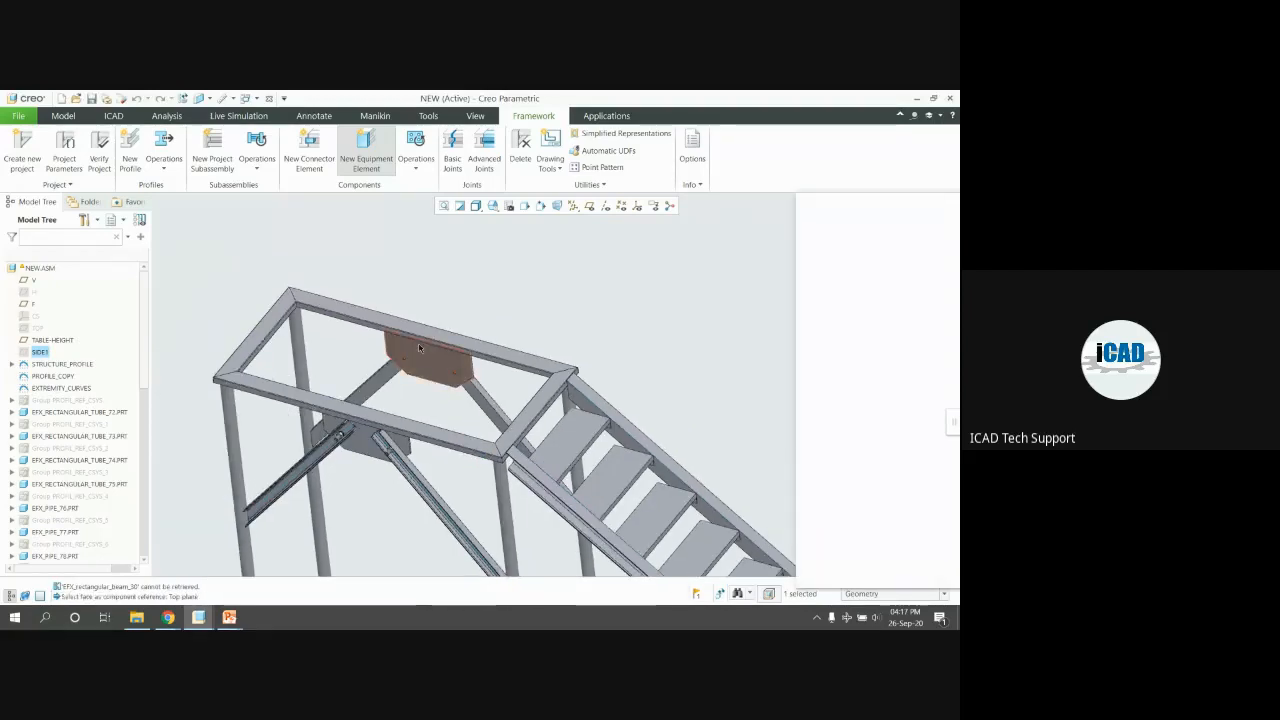
{"action": "scroll", "coordinate": [617, 508], "scroll_direction": "down", "scroll_amount": 3}
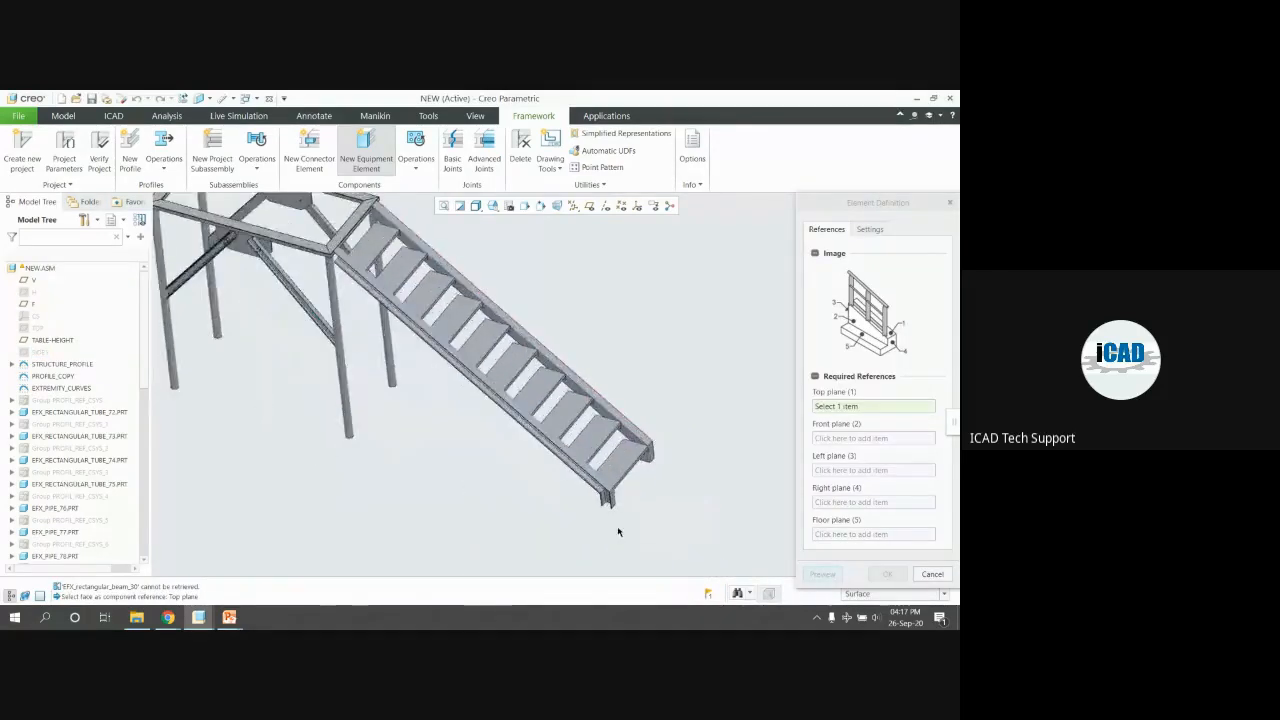
Set the railing's top and front plane references on the stringer's top and end faces
{"action": "scroll", "coordinate": [618, 518], "scroll_direction": "down", "scroll_amount": 4}
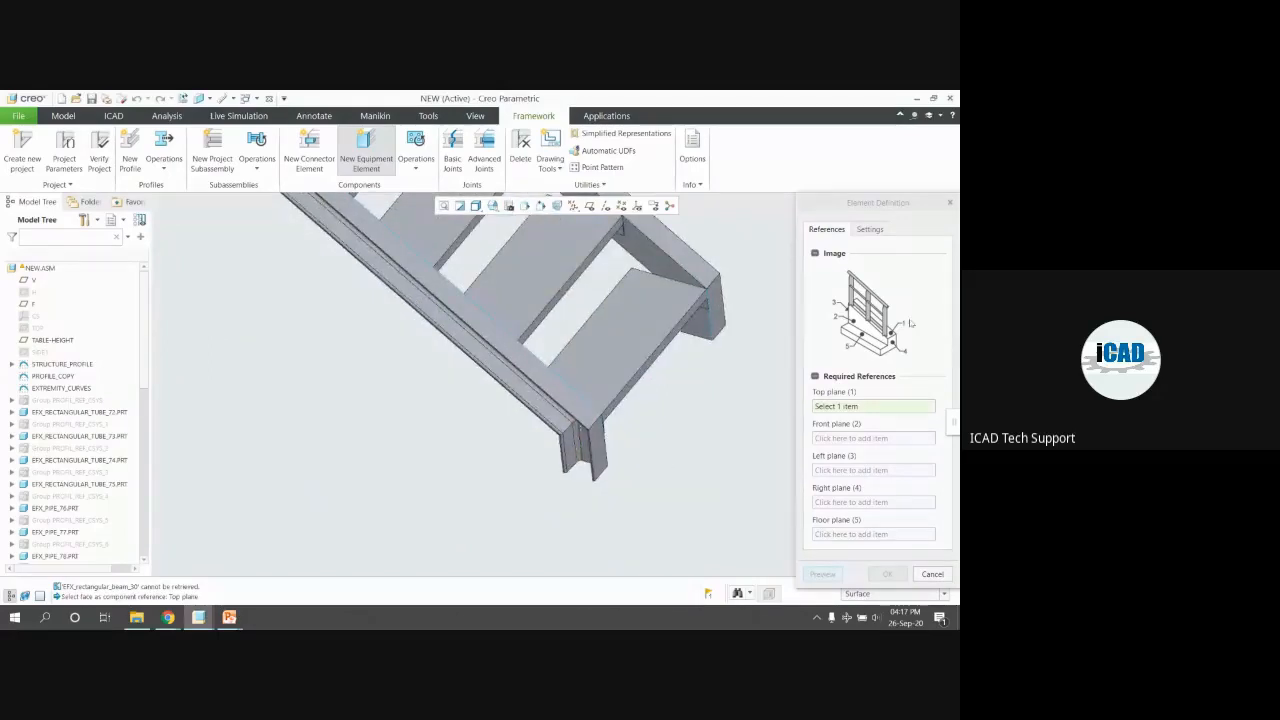
{"action": "scroll", "coordinate": [546, 434], "scroll_direction": "down", "scroll_amount": 4}
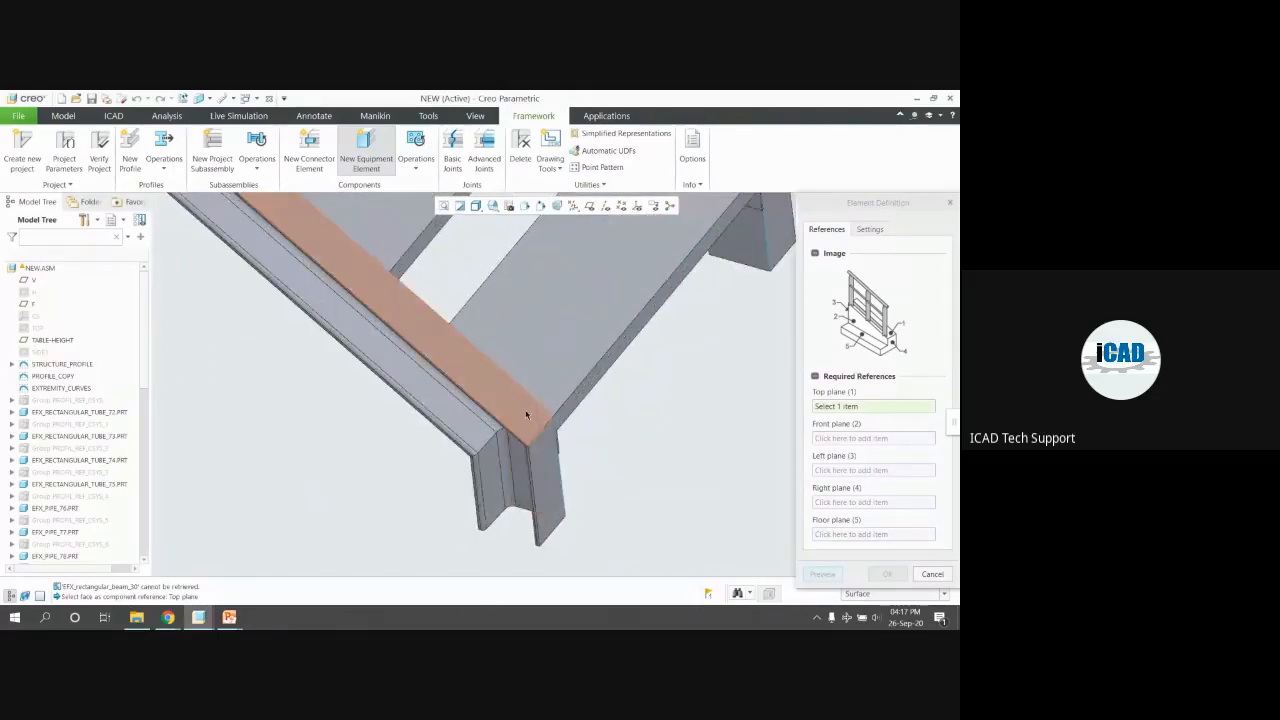
{"action": "left_click", "coordinate": [527, 413]}
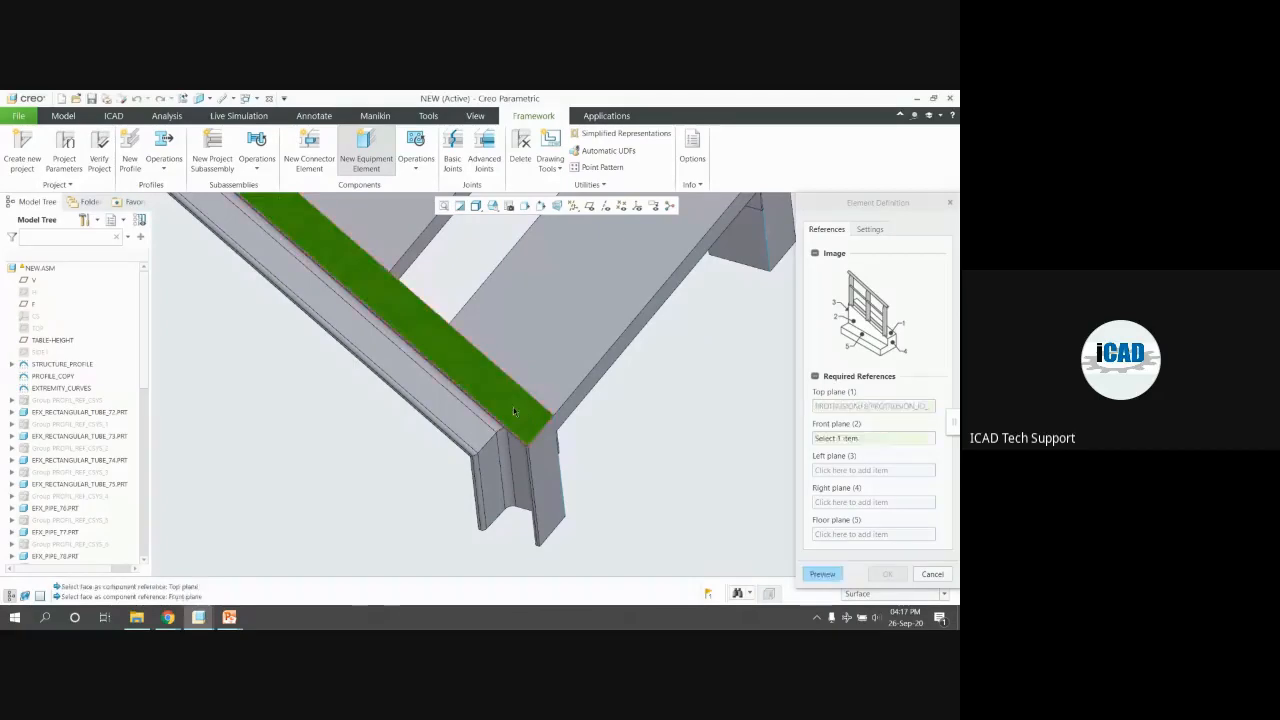
{"action": "middle_click_drag", "start_coordinate": [457, 400], "coordinate": [423, 349]}
{"action": "left_click", "coordinate": [423, 349]}
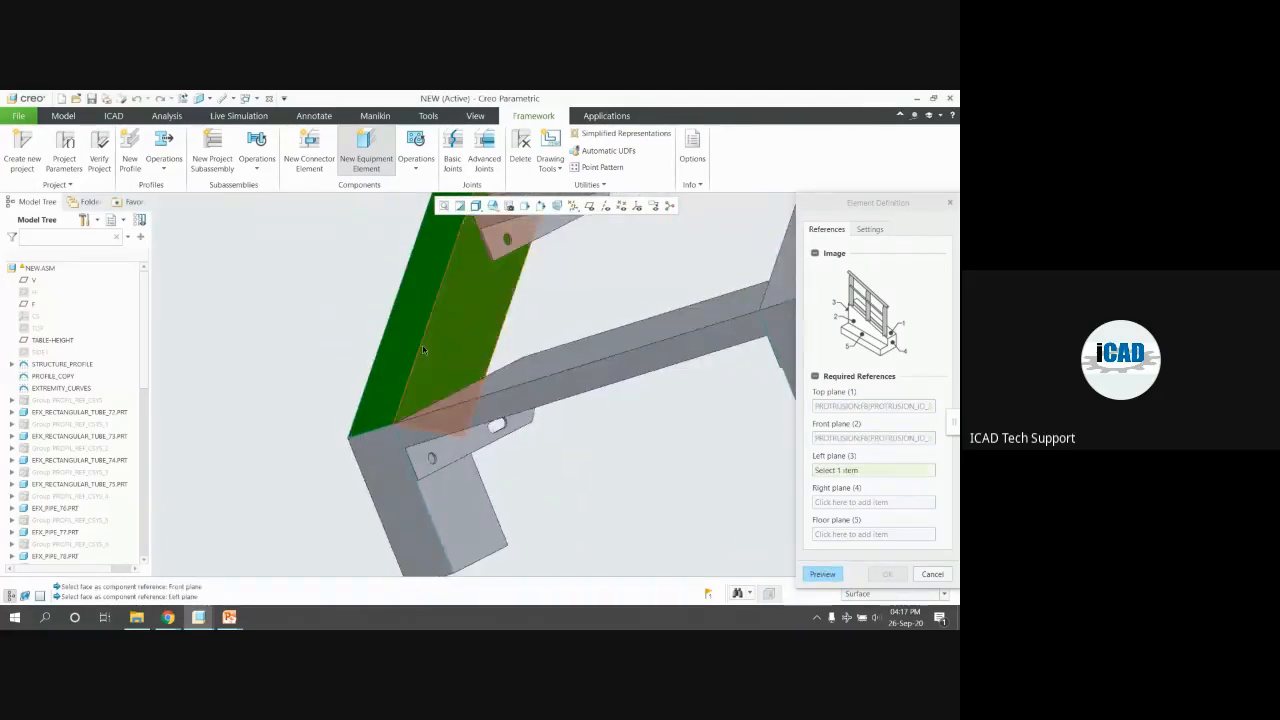
{"action": "scroll", "coordinate": [423, 349], "scroll_direction": "up", "scroll_amount": 4}
{"action": "scroll", "coordinate": [686, 509], "scroll_direction": "up", "scroll_amount": 5}
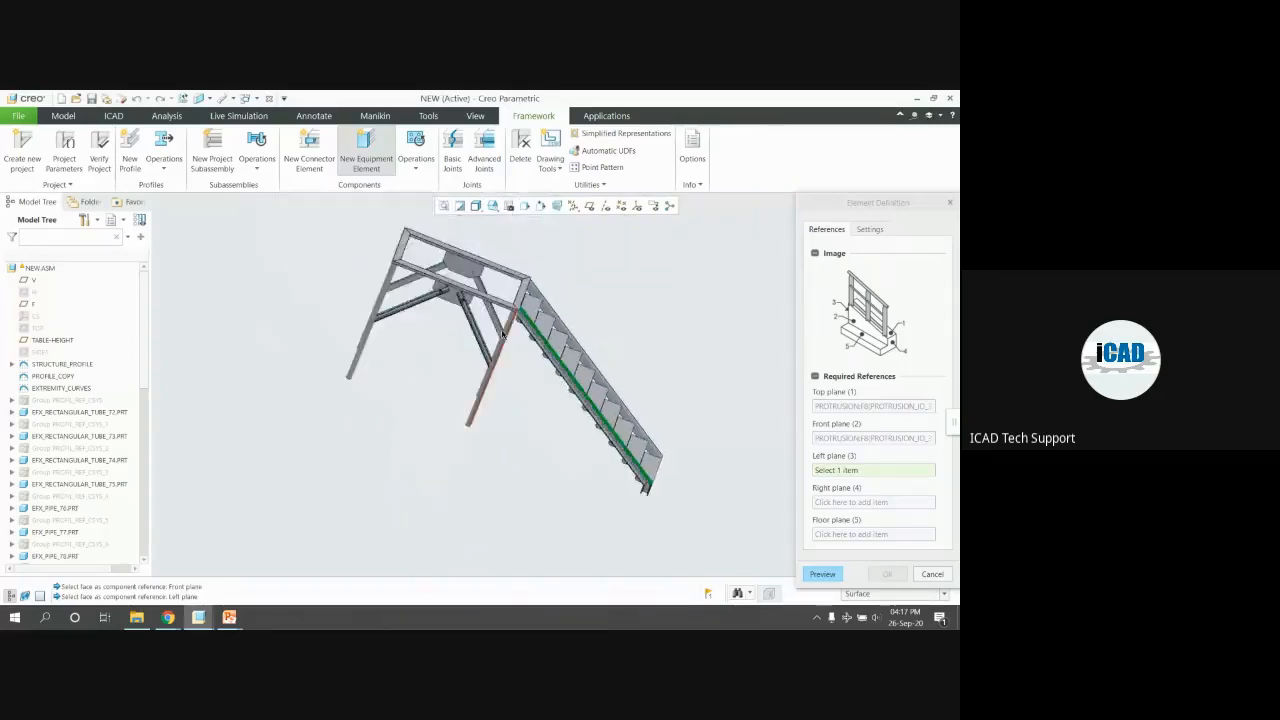
{"action": "scroll", "coordinate": [503, 334], "scroll_direction": "down", "scroll_amount": 8}
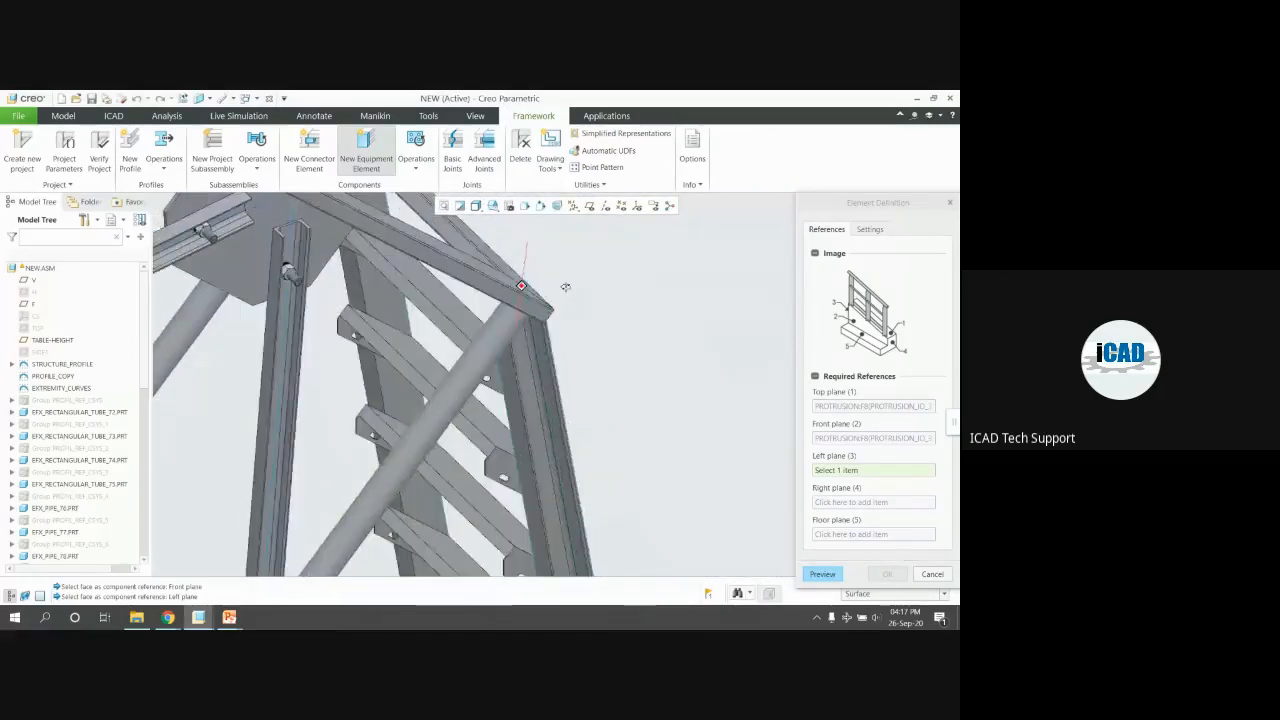
{"action": "scroll", "coordinate": [565, 287], "scroll_direction": "down", "scroll_amount": 8}
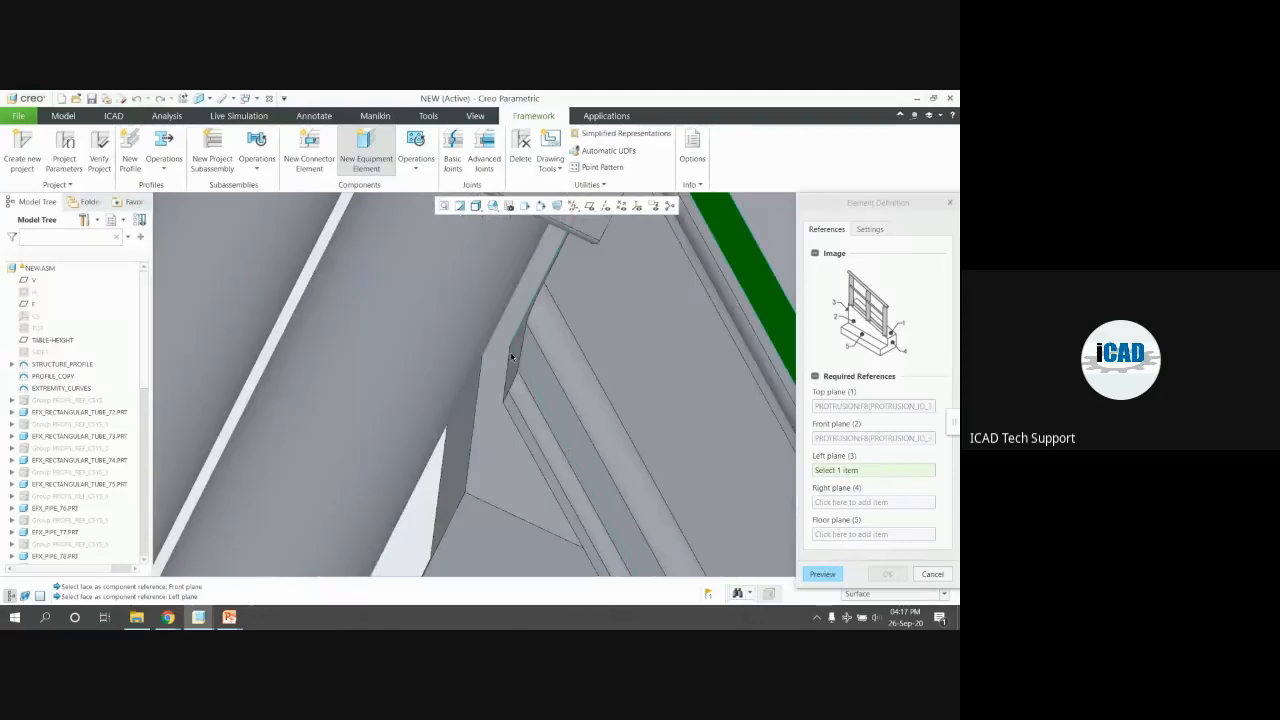
Set the left and right plane references on the member and post faces
{"action": "left_click", "coordinate": [511, 356]}
{"action": "scroll", "coordinate": [511, 356], "scroll_direction": "up", "scroll_amount": 10}
{"action": "middle_click_drag", "start_coordinate": [417, 259], "coordinate": [392, 262]}
{"action": "scroll", "coordinate": [400, 240], "scroll_direction": "up", "scroll_amount": 4}
{"action": "scroll", "coordinate": [523, 427], "scroll_direction": "down", "scroll_amount": 4}
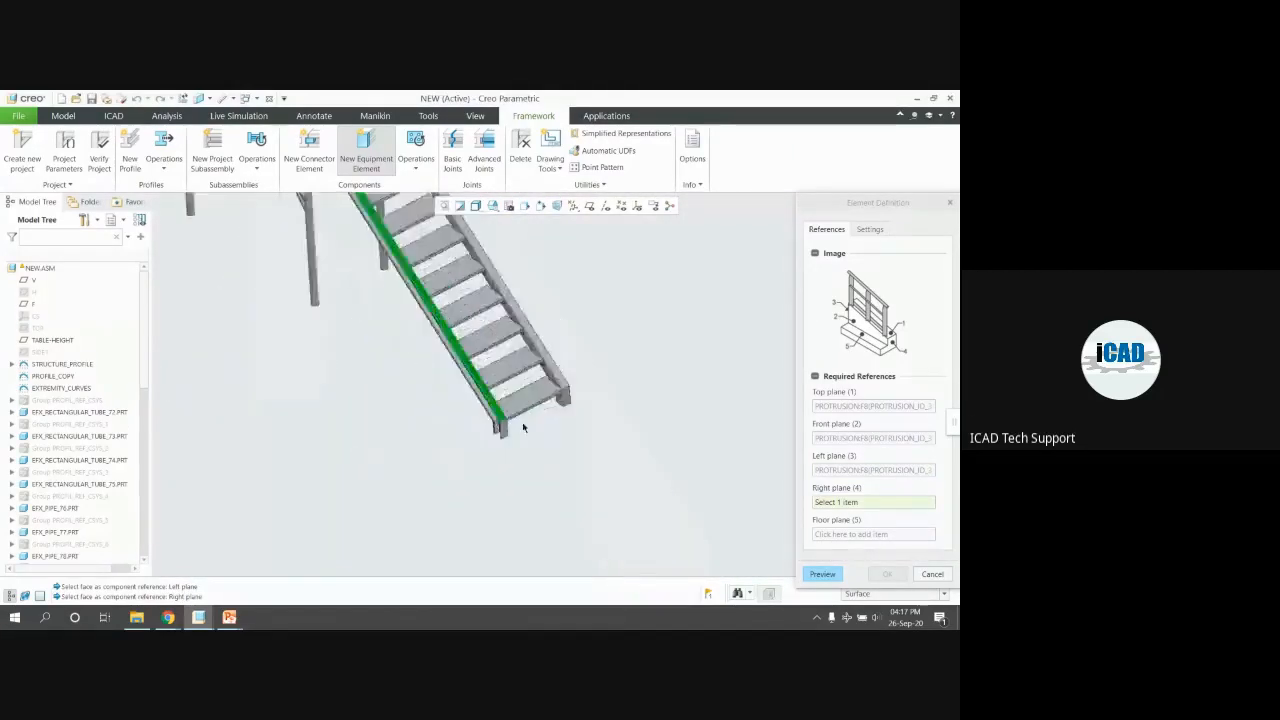
{"action": "scroll", "coordinate": [523, 427], "scroll_direction": "down", "scroll_amount": 4}
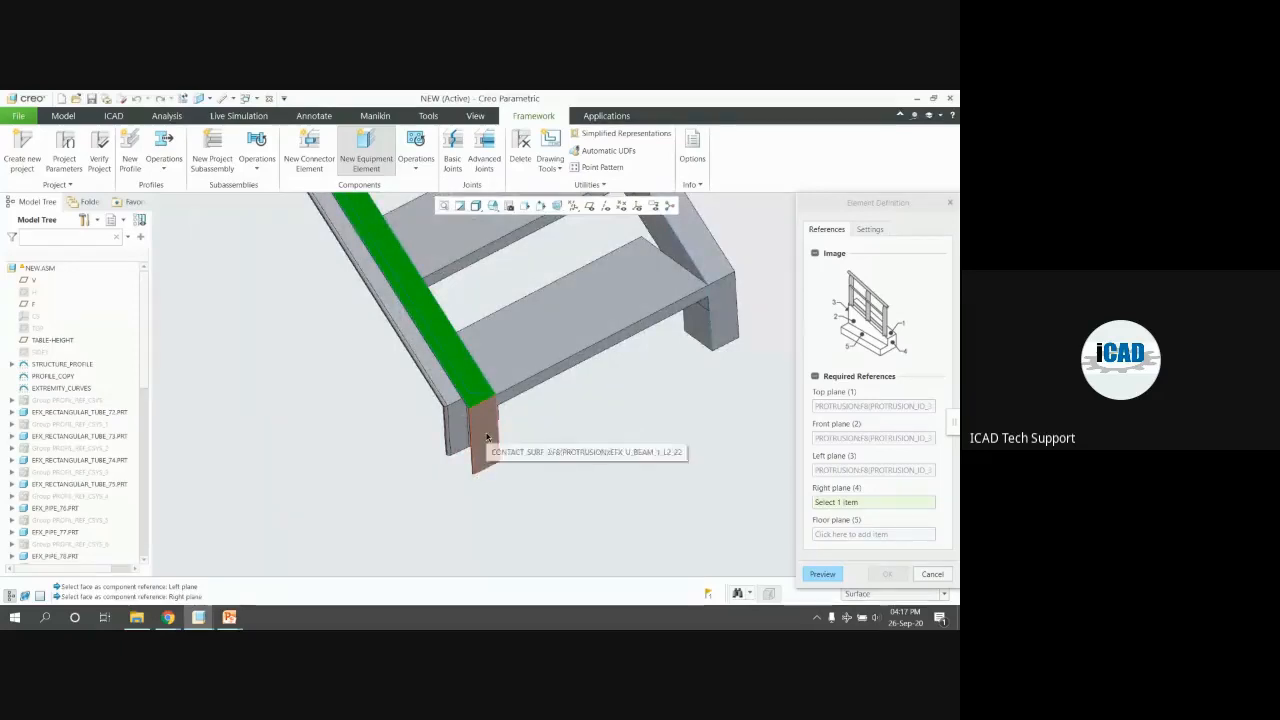
{"action": "left_click", "coordinate": [488, 437]}
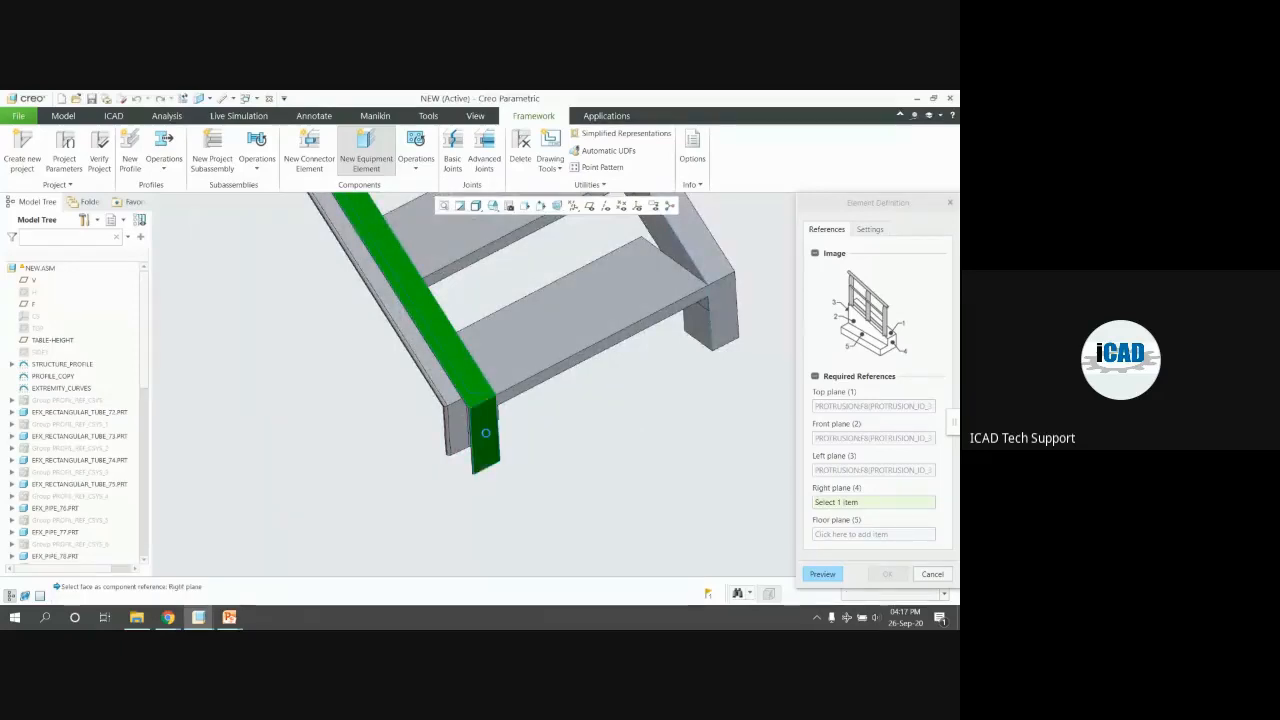
Preview, answer No to missing references, activate Floor plane and show datum planes
{"action": "left_click", "coordinate": [822, 574]}
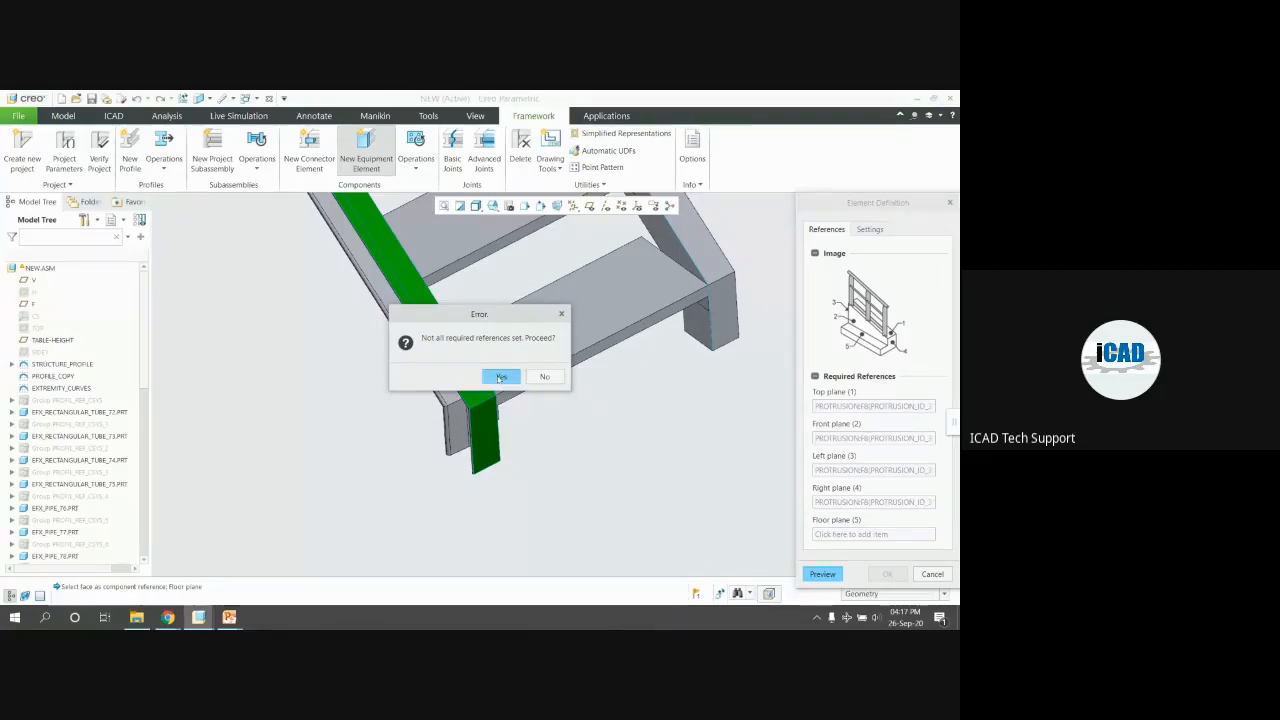
{"action": "left_click", "coordinate": [557, 379]}
{"action": "left_click", "coordinate": [870, 535]}
{"action": "scroll", "coordinate": [540, 464], "scroll_direction": "up", "scroll_amount": 2}
{"action": "middle_click_drag", "start_coordinate": [536, 444], "coordinate": [548, 443]}
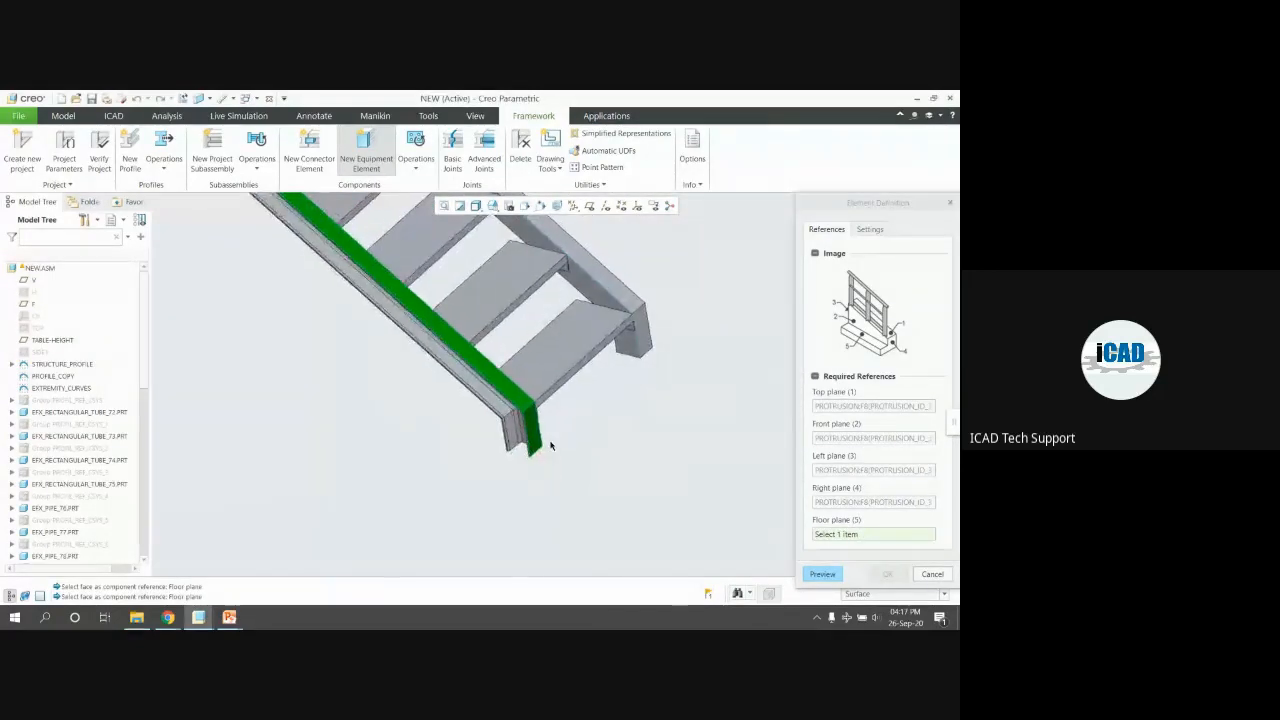
{"action": "scroll", "coordinate": [550, 445], "scroll_direction": "down", "scroll_amount": 1}
{"action": "scroll", "coordinate": [545, 455], "scroll_direction": "down", "scroll_amount": 2}
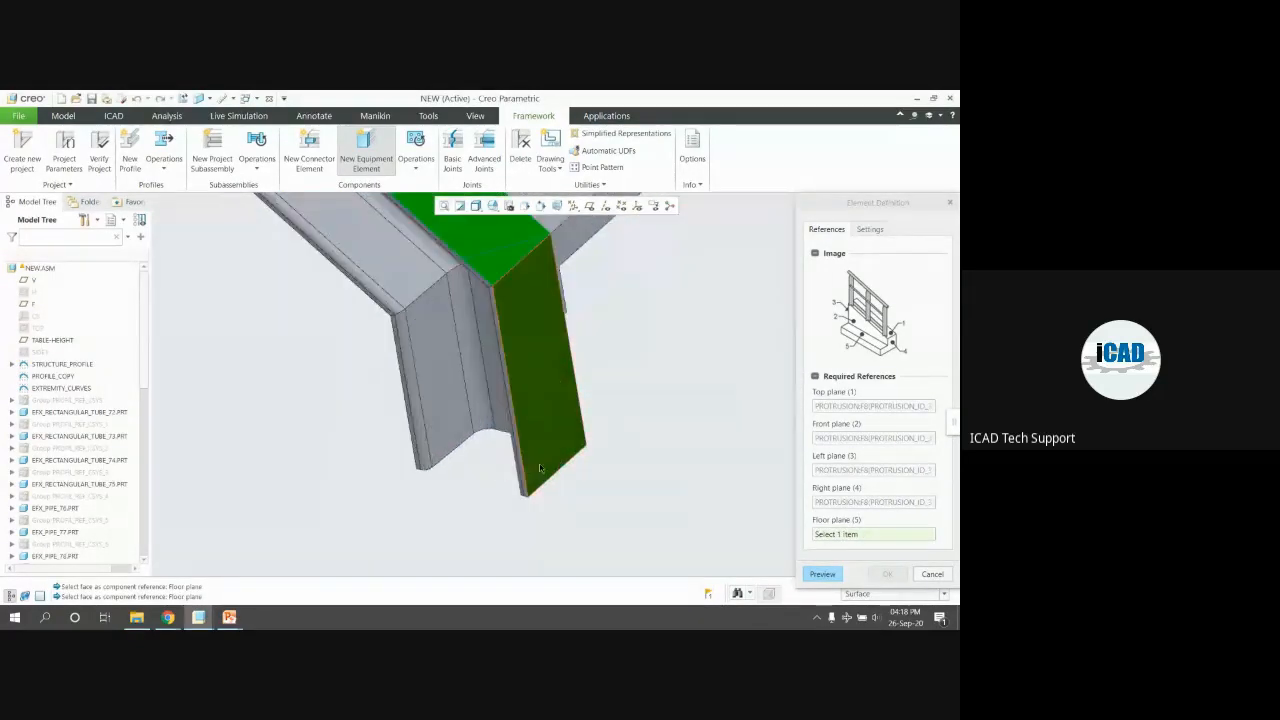
{"action": "scroll", "coordinate": [545, 468], "scroll_direction": "up", "scroll_amount": 3}
{"action": "scroll", "coordinate": [580, 327], "scroll_direction": "up", "scroll_amount": 1}
{"action": "left_click", "coordinate": [589, 207]}
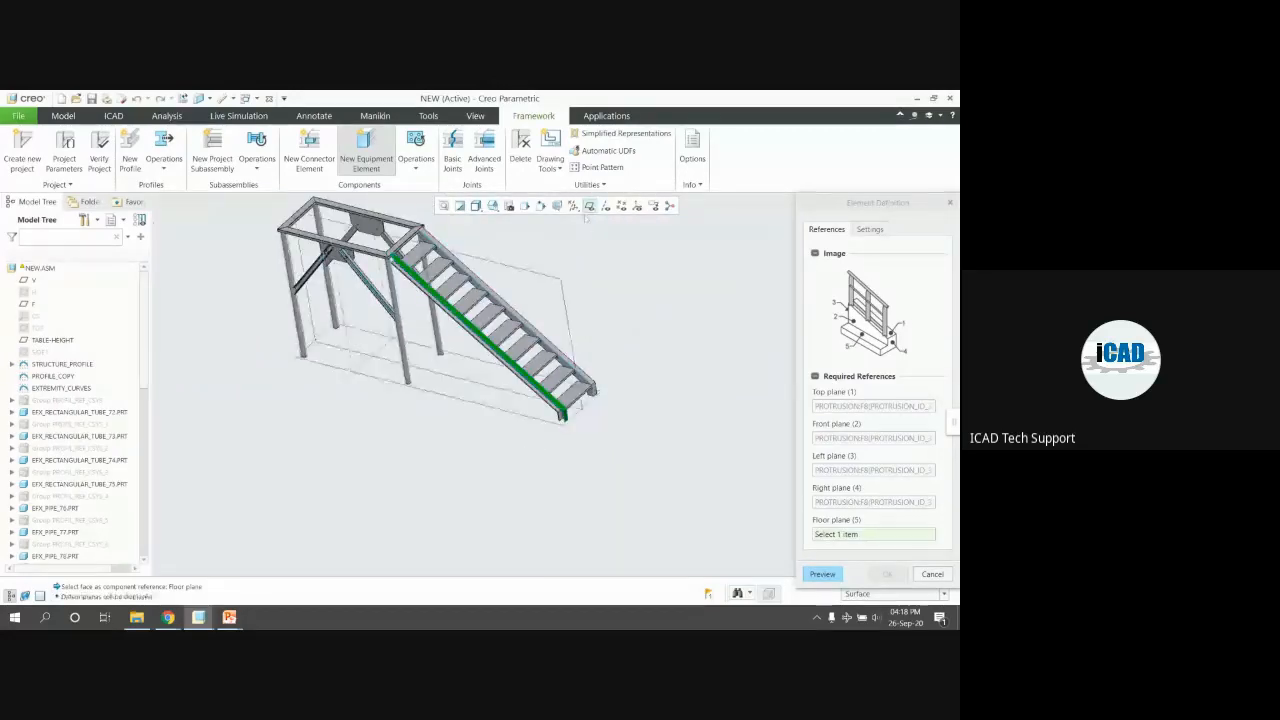
Set TABLE-HEIGHT as the railing's floor plane, preview the railing, and return to References
{"action": "left_click", "coordinate": [511, 414]}
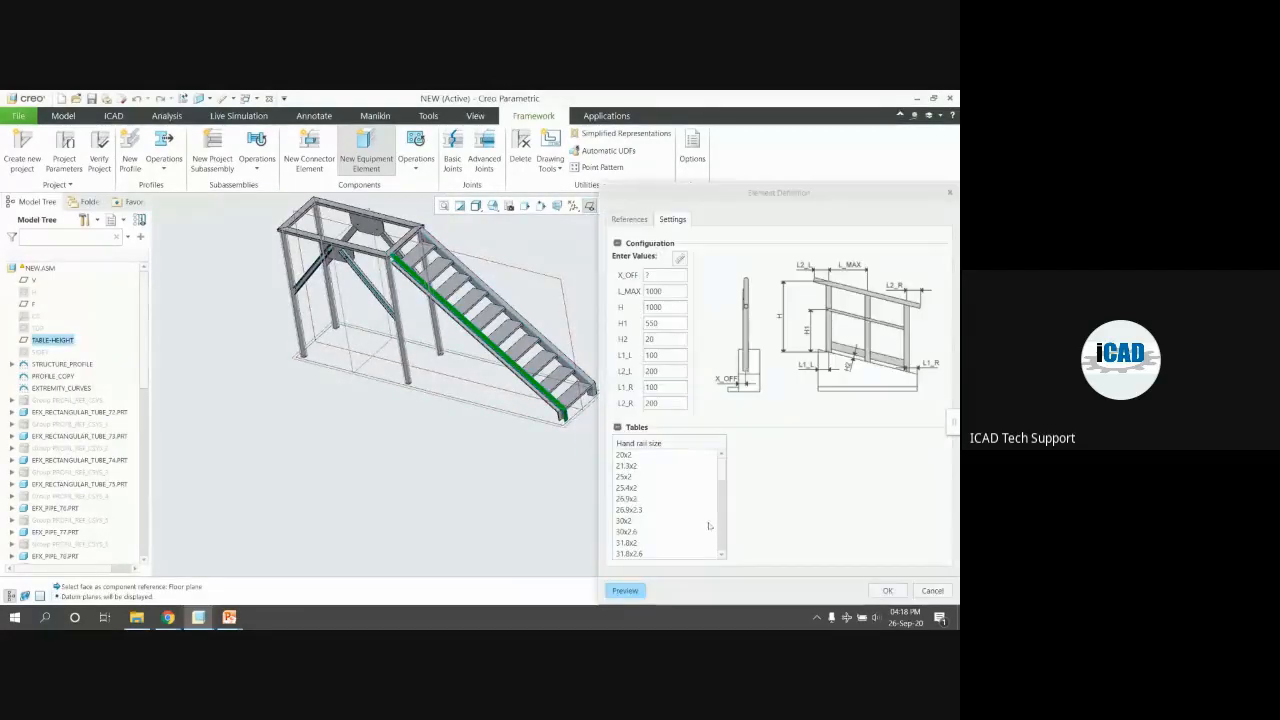
{"action": "middle_click", "coordinate": [477, 456]}
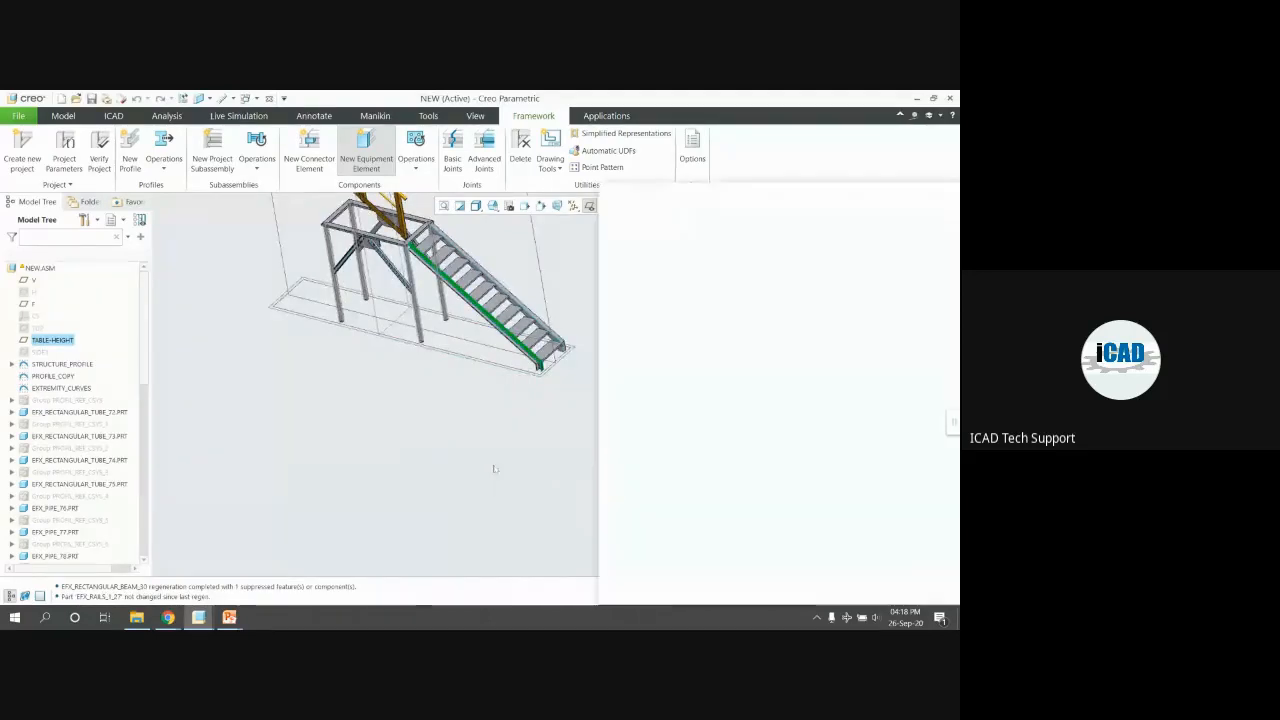
{"action": "scroll", "coordinate": [443, 453], "scroll_direction": "up", "scroll_amount": 5}
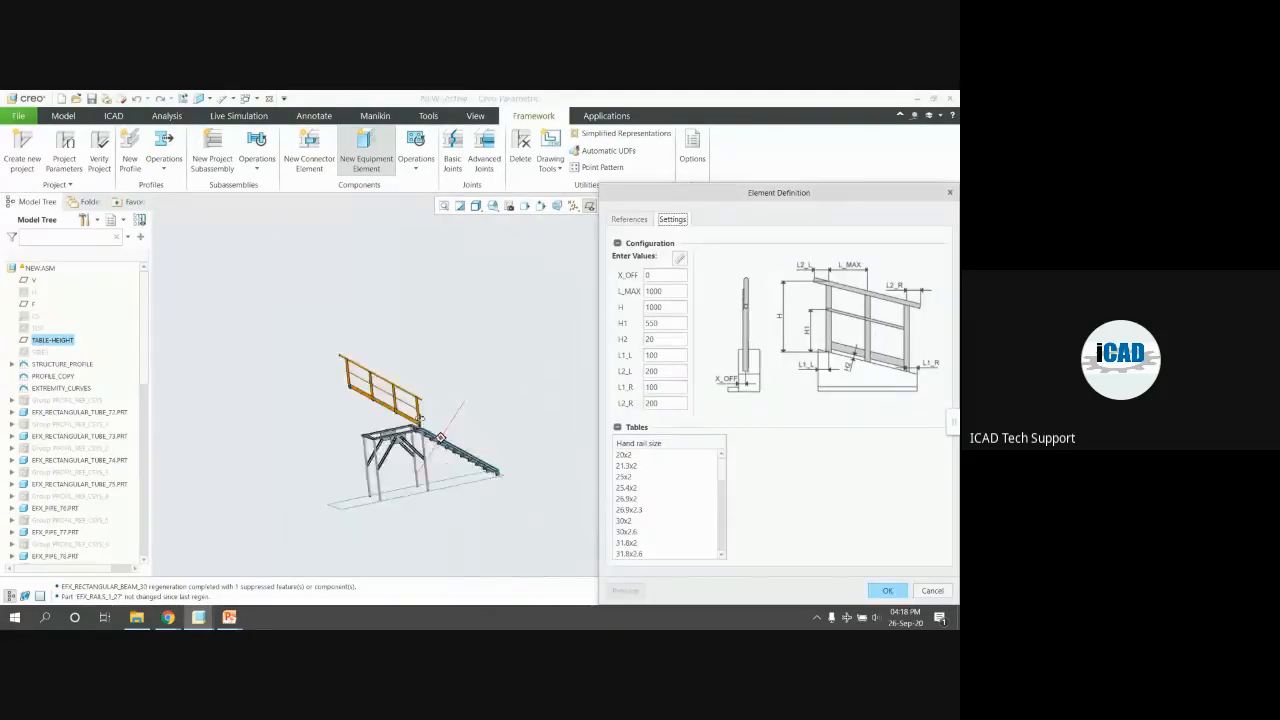
{"action": "middle_click_drag", "start_coordinate": [420, 423], "coordinate": [422, 411]}
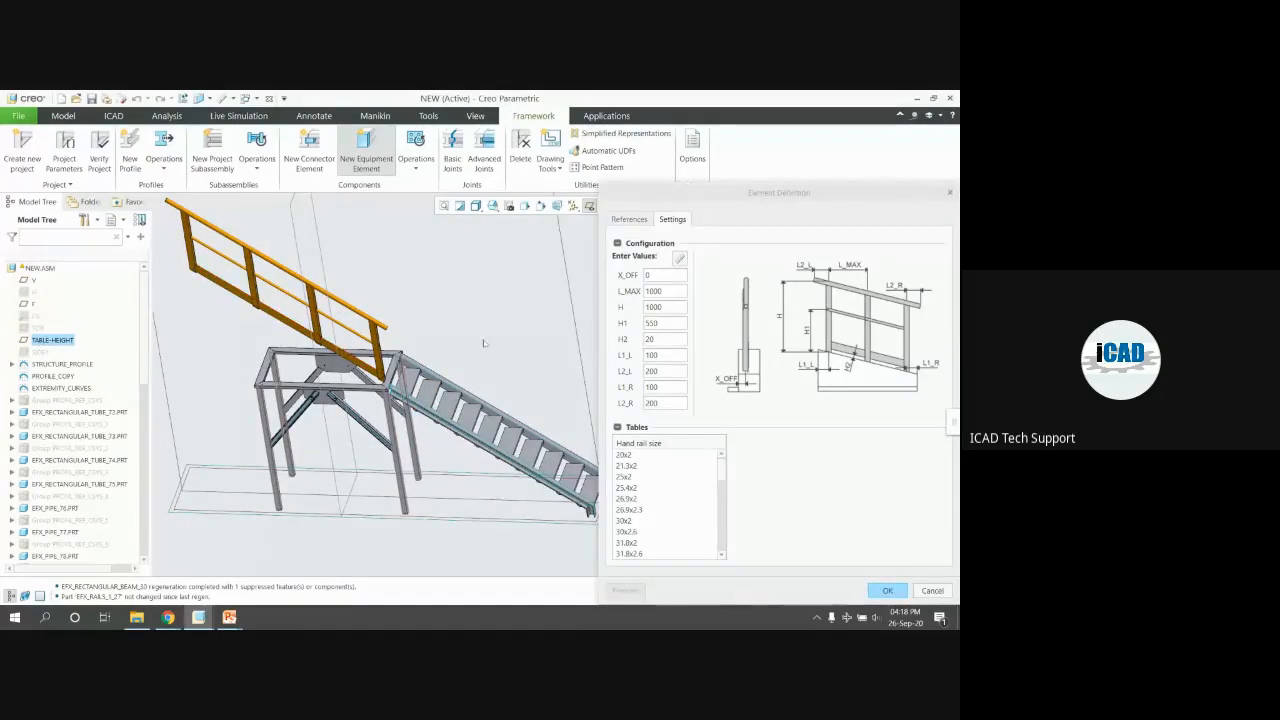
{"action": "left_click", "coordinate": [646, 219]}
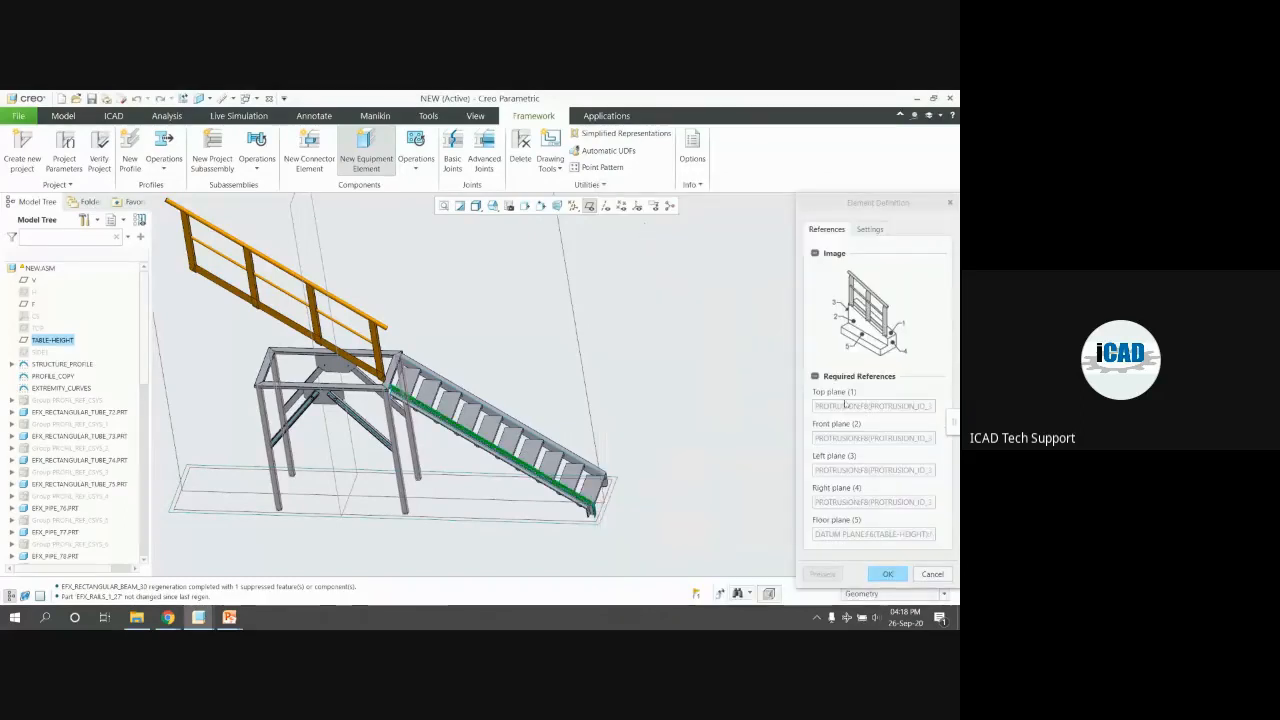
Re-pick the railing's top and front plane references on the stringer faces
{"action": "left_click", "coordinate": [845, 405]}
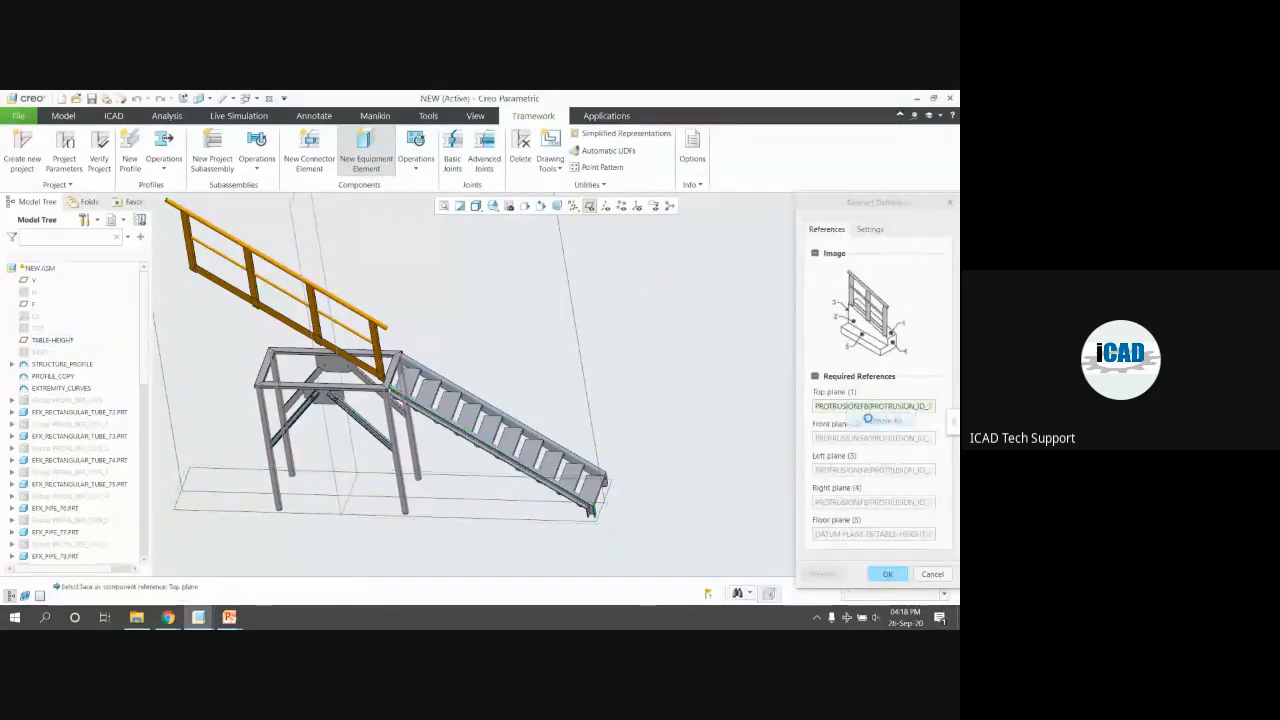
{"action": "scroll", "coordinate": [562, 369], "scroll_direction": "down", "scroll_amount": 1}
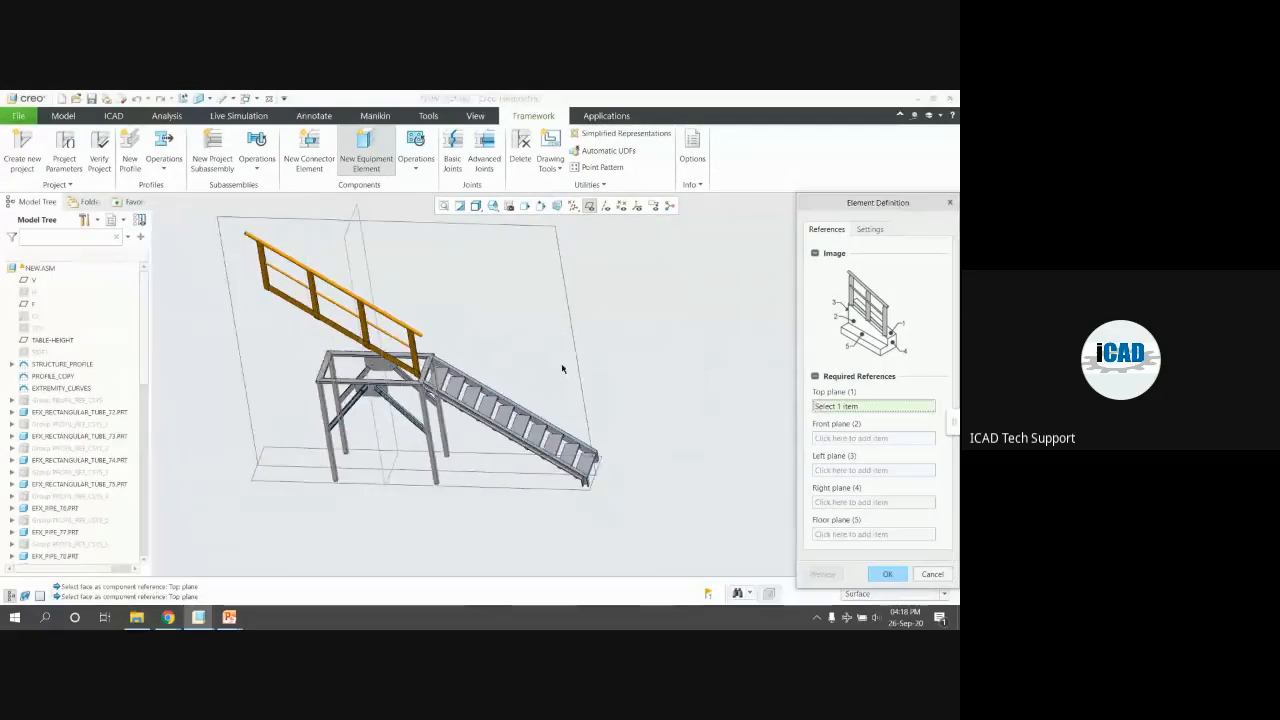
{"action": "scroll", "coordinate": [560, 470], "scroll_direction": "up", "scroll_amount": 5}
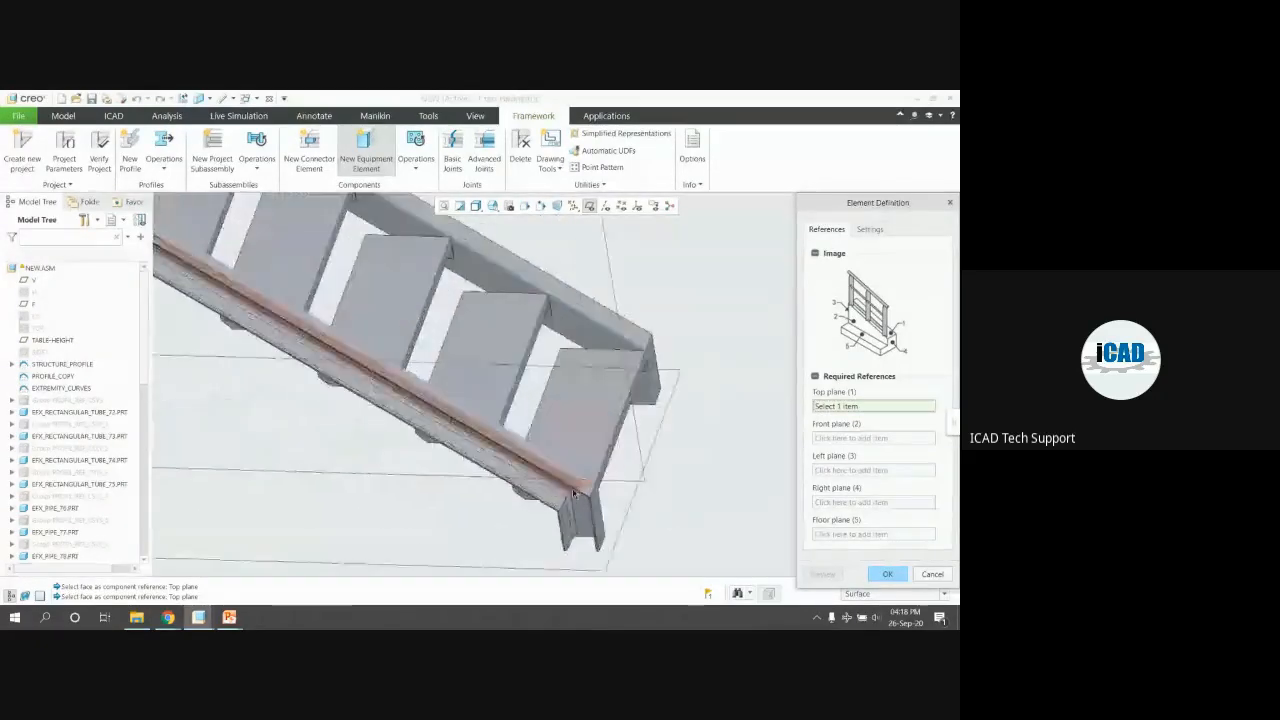
{"action": "left_click", "coordinate": [575, 480]}
{"action": "scroll", "coordinate": [565, 475], "scroll_direction": "up", "scroll_amount": 3}
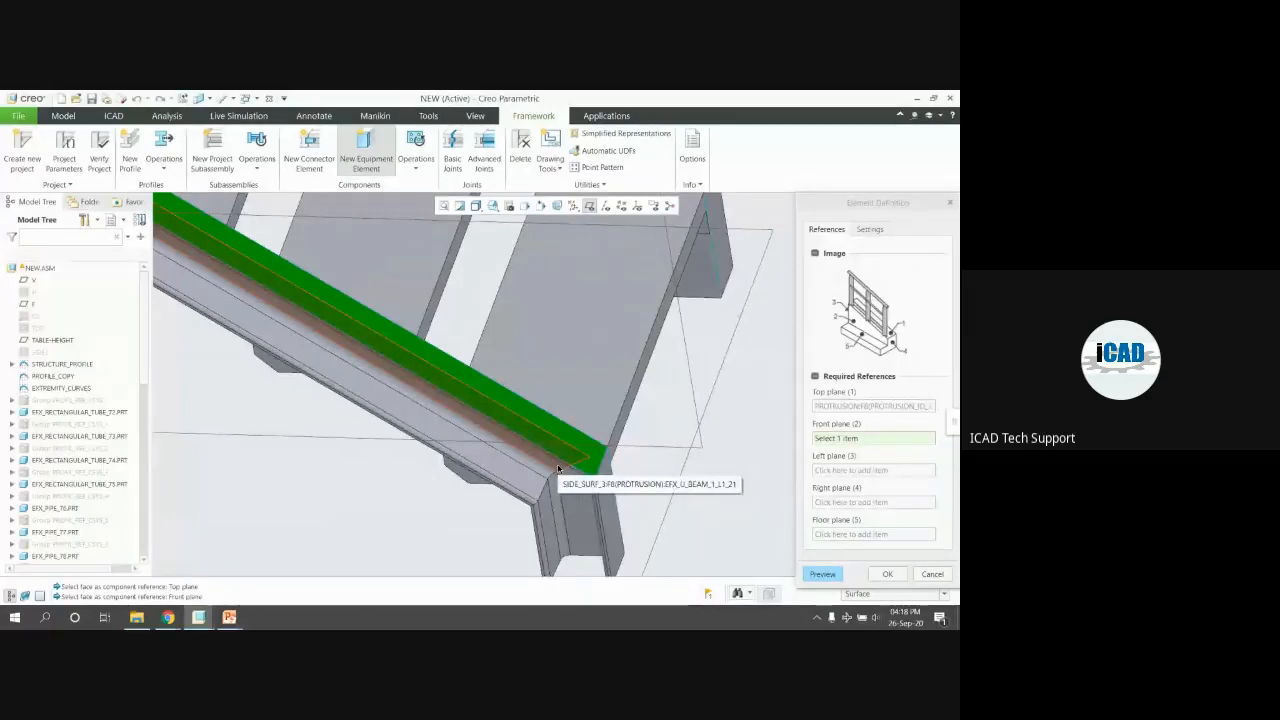
{"action": "left_click", "coordinate": [559, 468]}
{"action": "scroll", "coordinate": [662, 486], "scroll_direction": "down", "scroll_amount": 5}
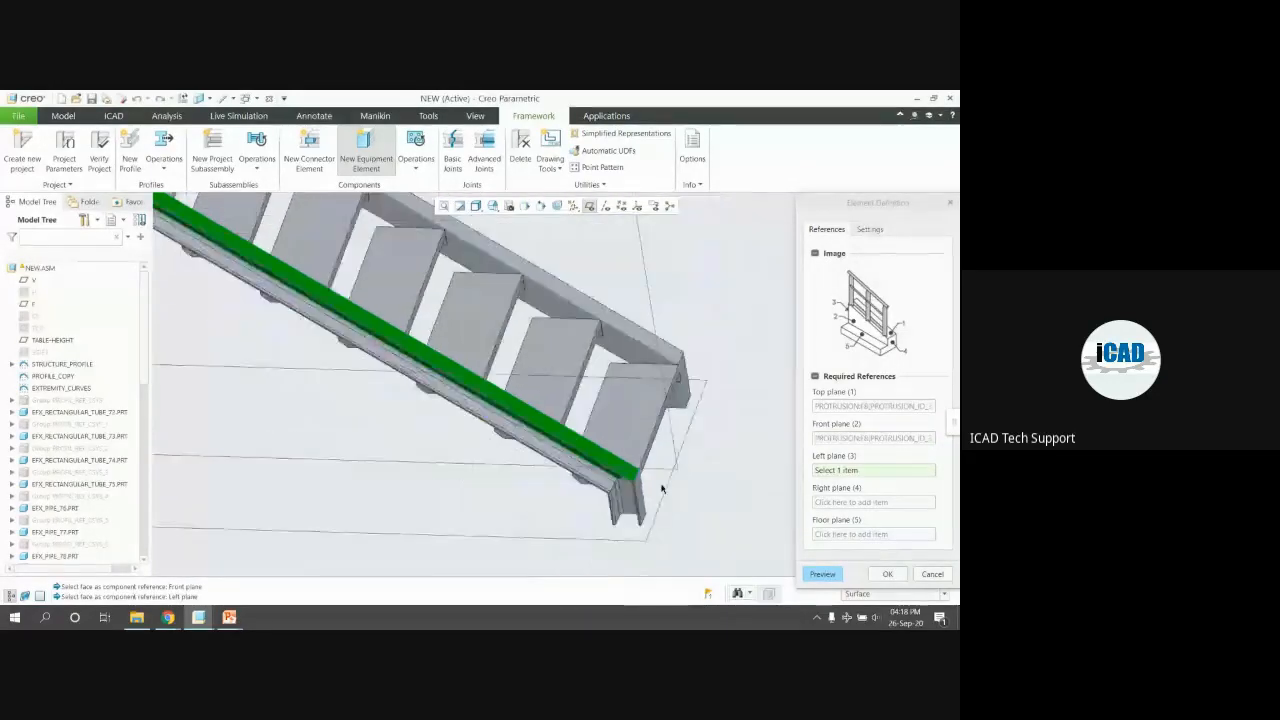
{"action": "scroll", "coordinate": [404, 346], "scroll_direction": "up", "scroll_amount": 5}
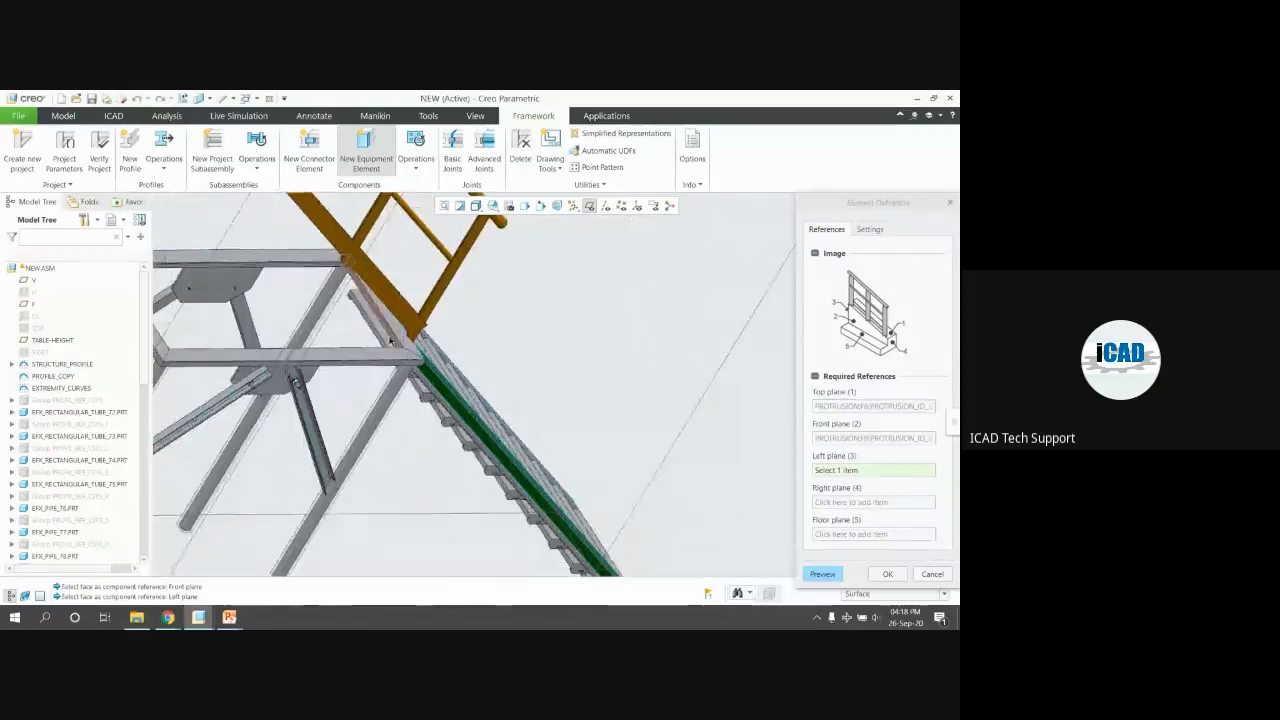
Re-pick the left and right planes on the stringer and TABLE-HEIGHT as floor plane
{"action": "left_click", "coordinate": [406, 350]}
{"action": "scroll", "coordinate": [377, 320], "scroll_direction": "down", "scroll_amount": 5}
{"action": "scroll", "coordinate": [377, 322], "scroll_direction": "down", "scroll_amount": 2}
{"action": "middle_click_drag", "start_coordinate": [377, 322], "coordinate": [491, 406]}
{"action": "scroll", "coordinate": [491, 406], "scroll_direction": "up", "scroll_amount": 5}
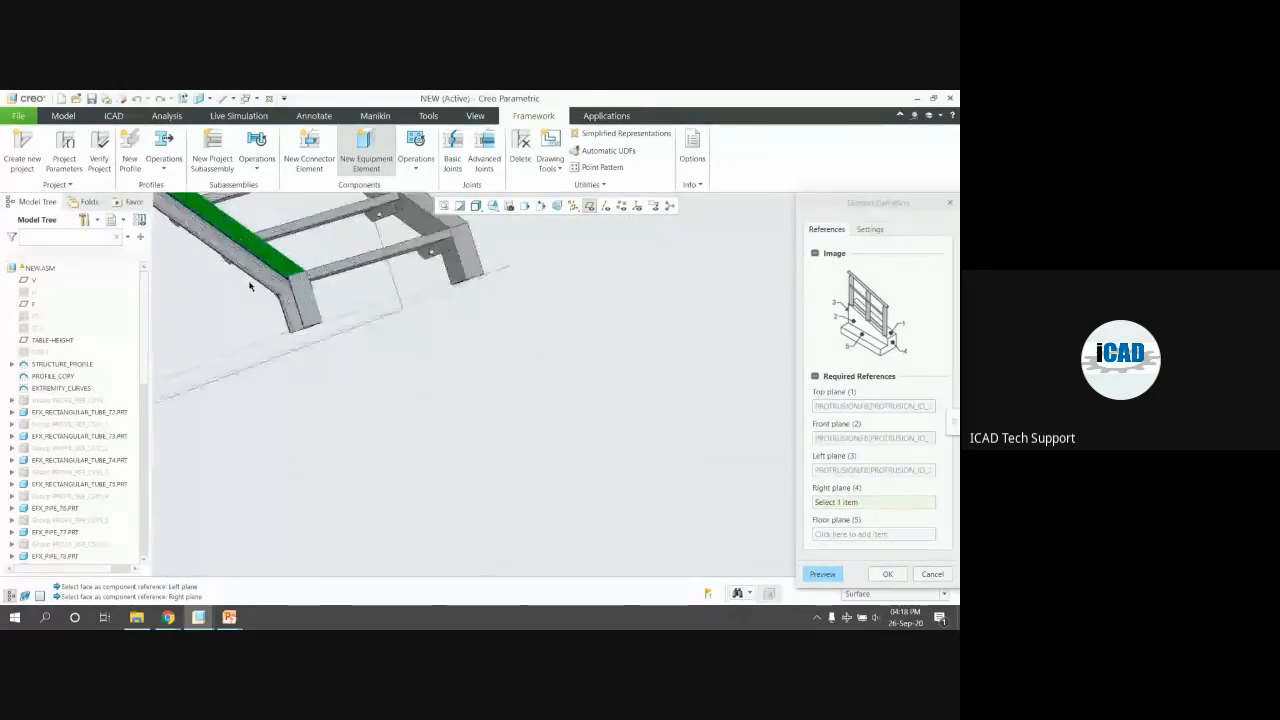
{"action": "left_click", "coordinate": [307, 309]}
{"action": "scroll", "coordinate": [386, 337], "scroll_direction": "down", "scroll_amount": 5}
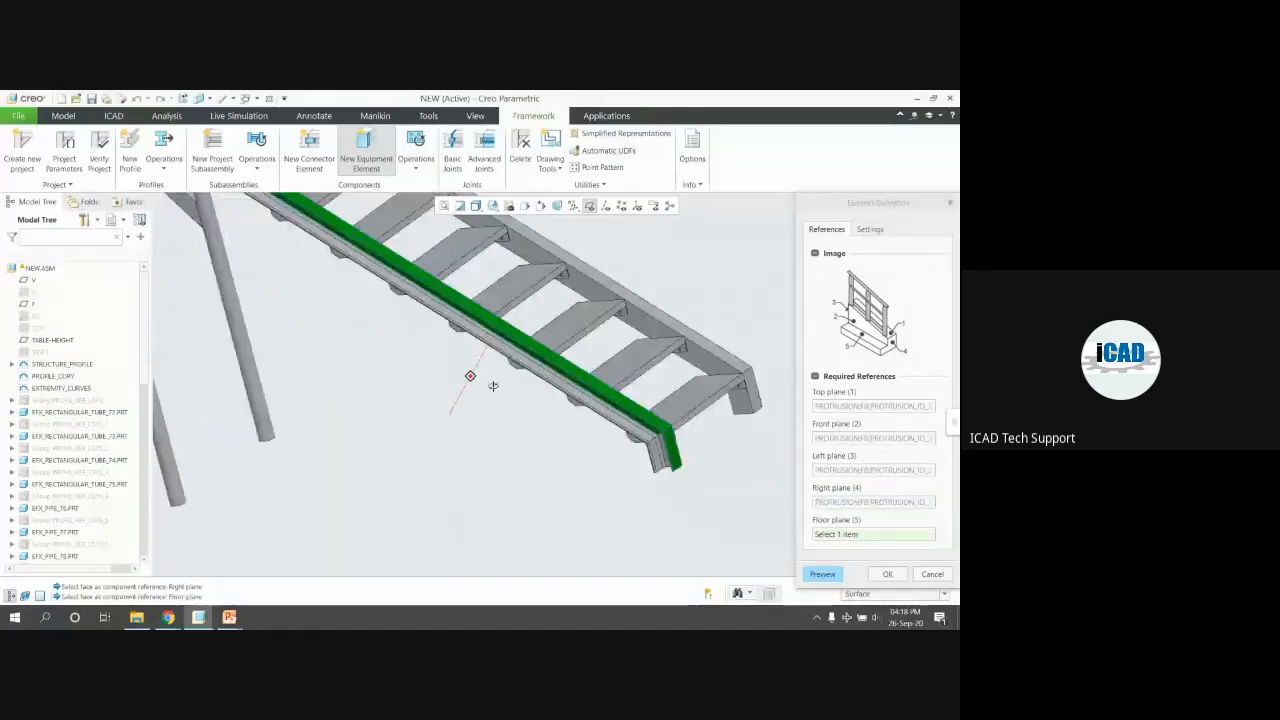
{"action": "scroll", "coordinate": [476, 378], "scroll_direction": "up", "scroll_amount": 5}
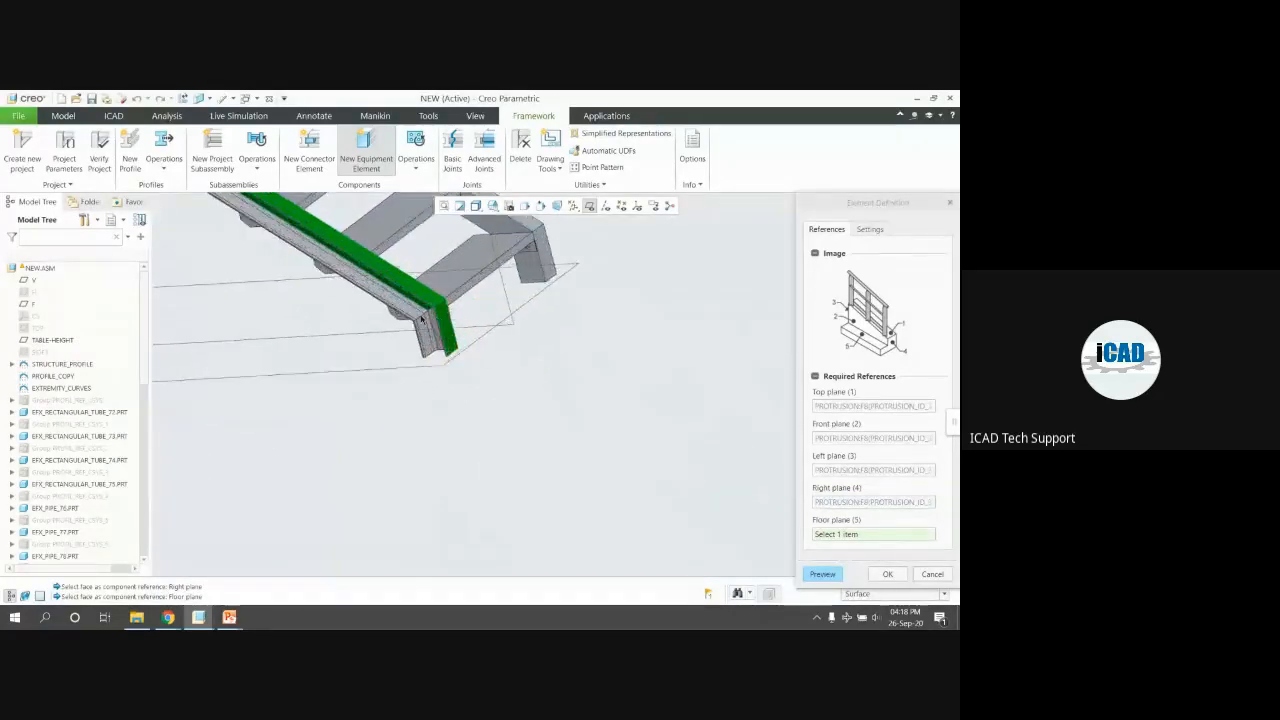
{"action": "left_click", "coordinate": [476, 378]}
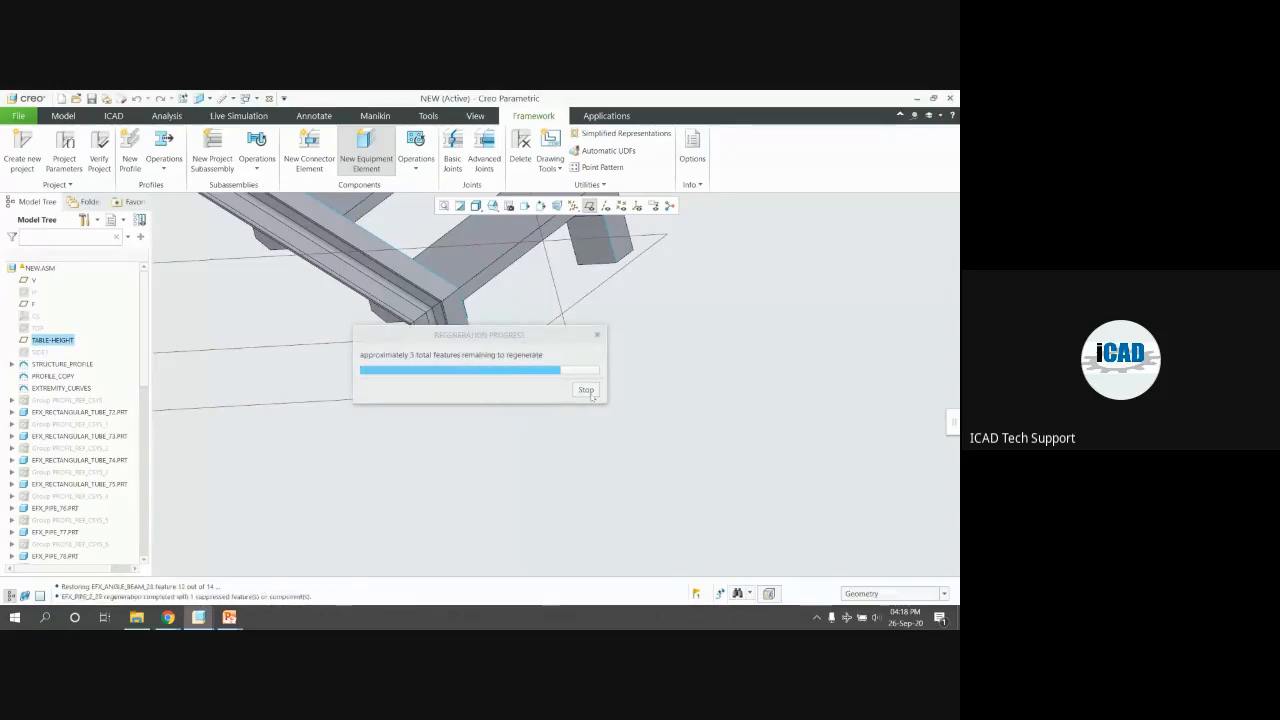
Check the railing along the stair and accept the RAILS_1 definition
{"action": "scroll", "coordinate": [591, 397], "scroll_direction": "down", "scroll_amount": 5}
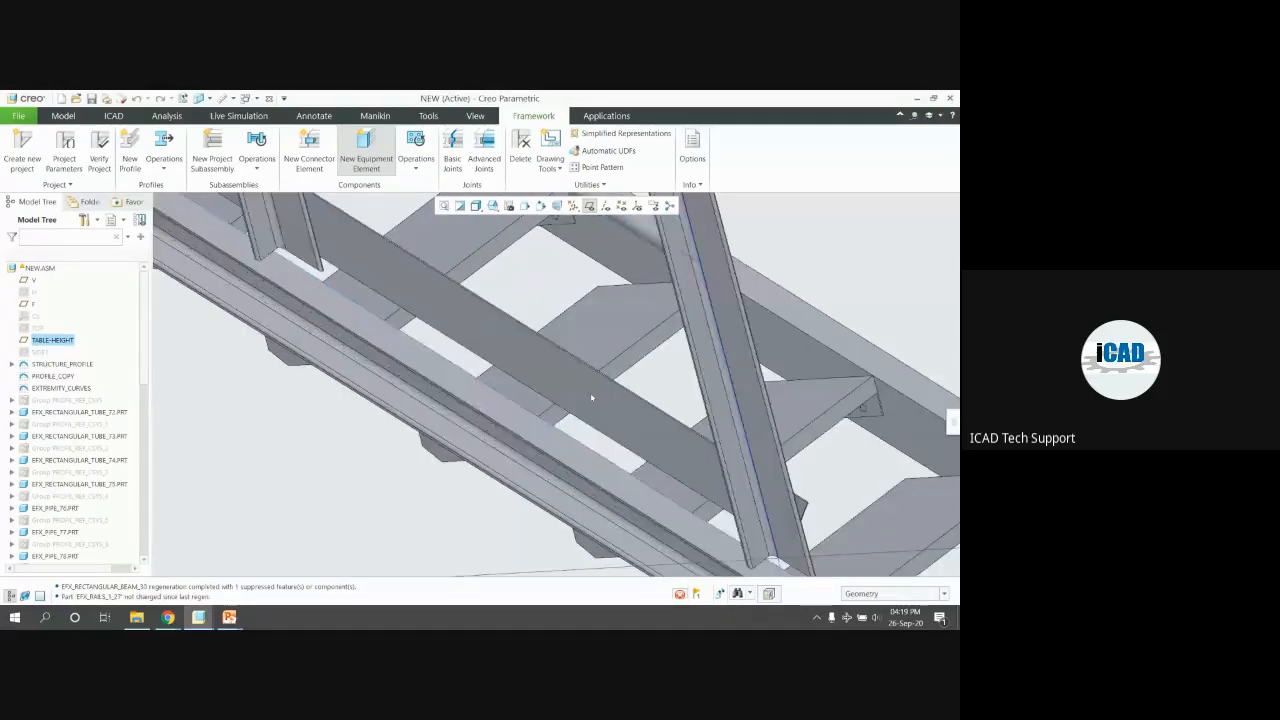
{"action": "scroll", "coordinate": [591, 397], "scroll_direction": "up", "scroll_amount": 8}
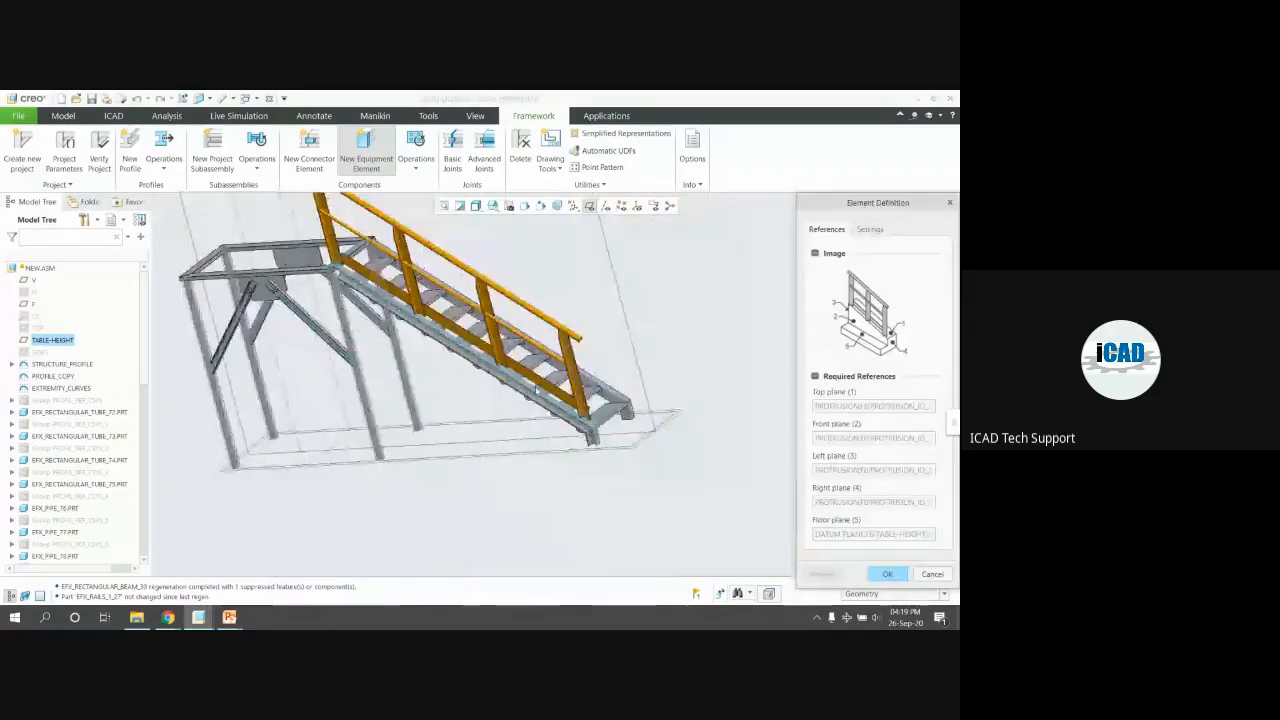
{"action": "middle_click_drag", "start_coordinate": [538, 399], "coordinate": [594, 378]}
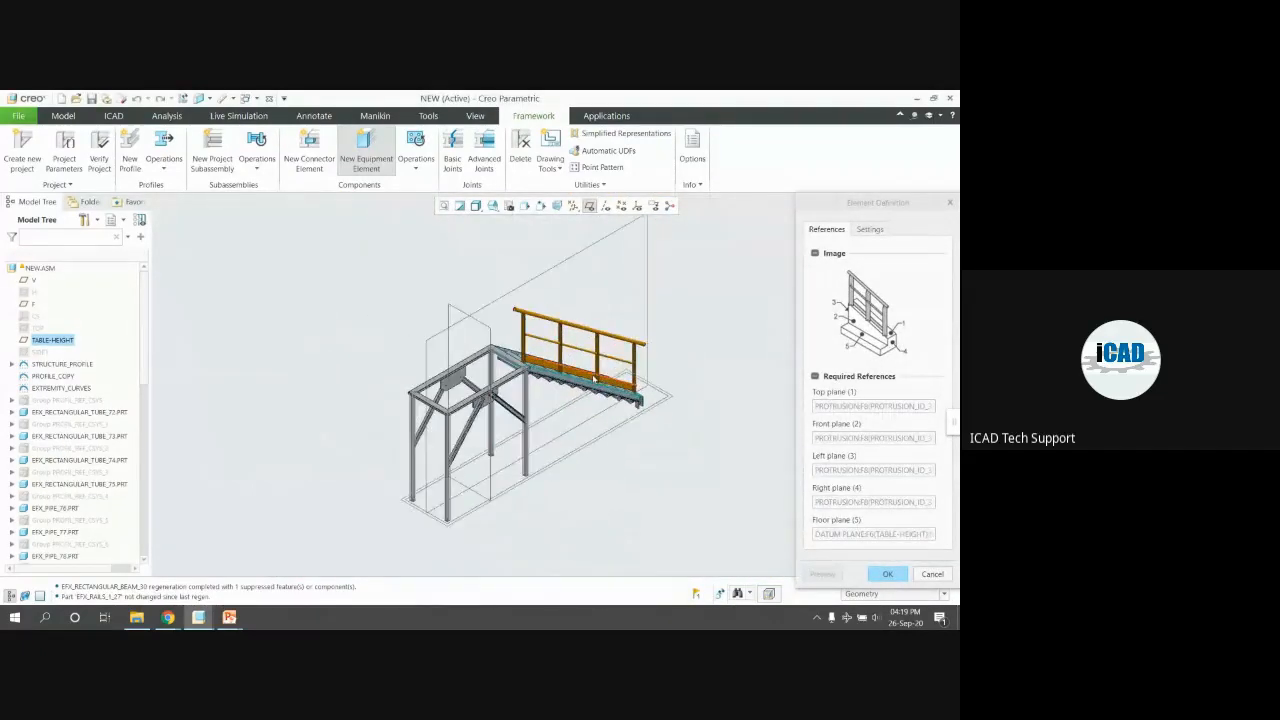
{"action": "left_click", "coordinate": [885, 574]}
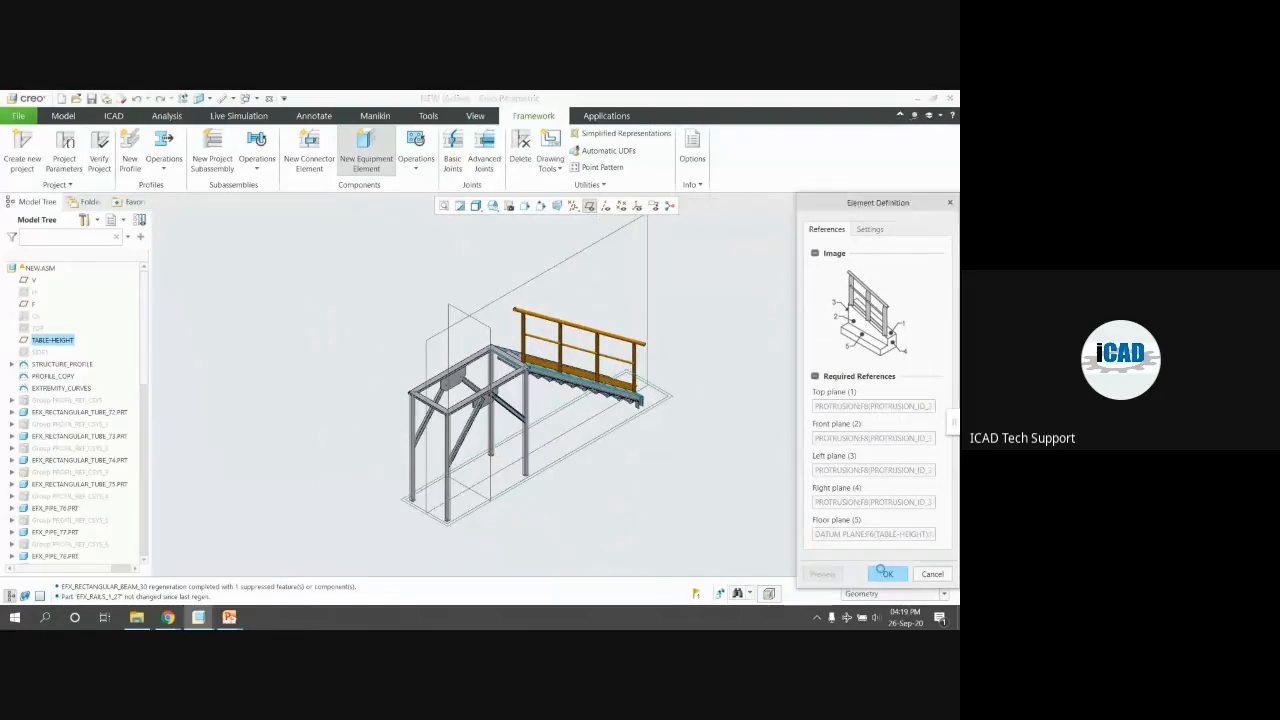
{"action": "scroll", "coordinate": [594, 367], "scroll_direction": "down", "scroll_amount": 3}
{"action": "middle_click_drag", "start_coordinate": [594, 368], "coordinate": [588, 386]}
Proceed with RAILS_1 and pick stringer faces as the top and front plane references
{"action": "left_click", "coordinate": [833, 416]}
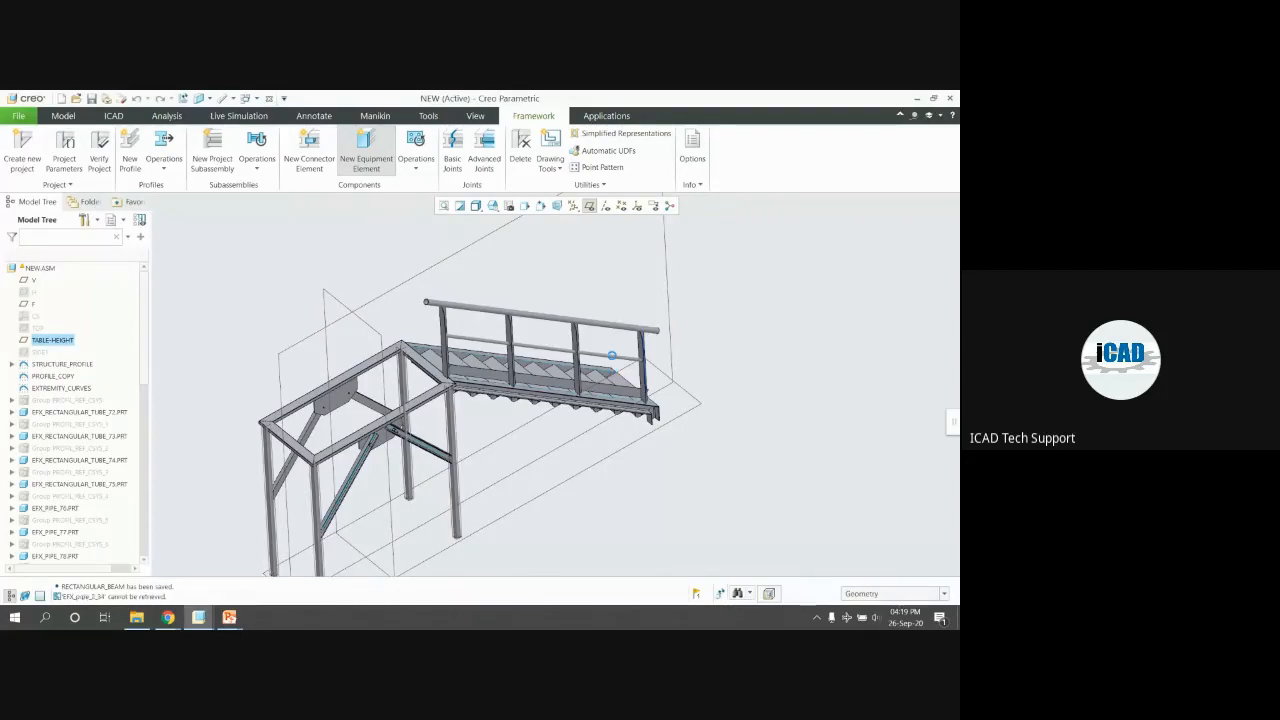
{"action": "scroll", "coordinate": [573, 362], "scroll_direction": "down", "scroll_amount": 5}
{"action": "middle_click_drag", "start_coordinate": [599, 358], "coordinate": [482, 348]}
{"action": "scroll", "coordinate": [500, 350], "scroll_direction": "up", "scroll_amount": 3}
{"action": "scroll", "coordinate": [625, 438], "scroll_direction": "down", "scroll_amount": 6}
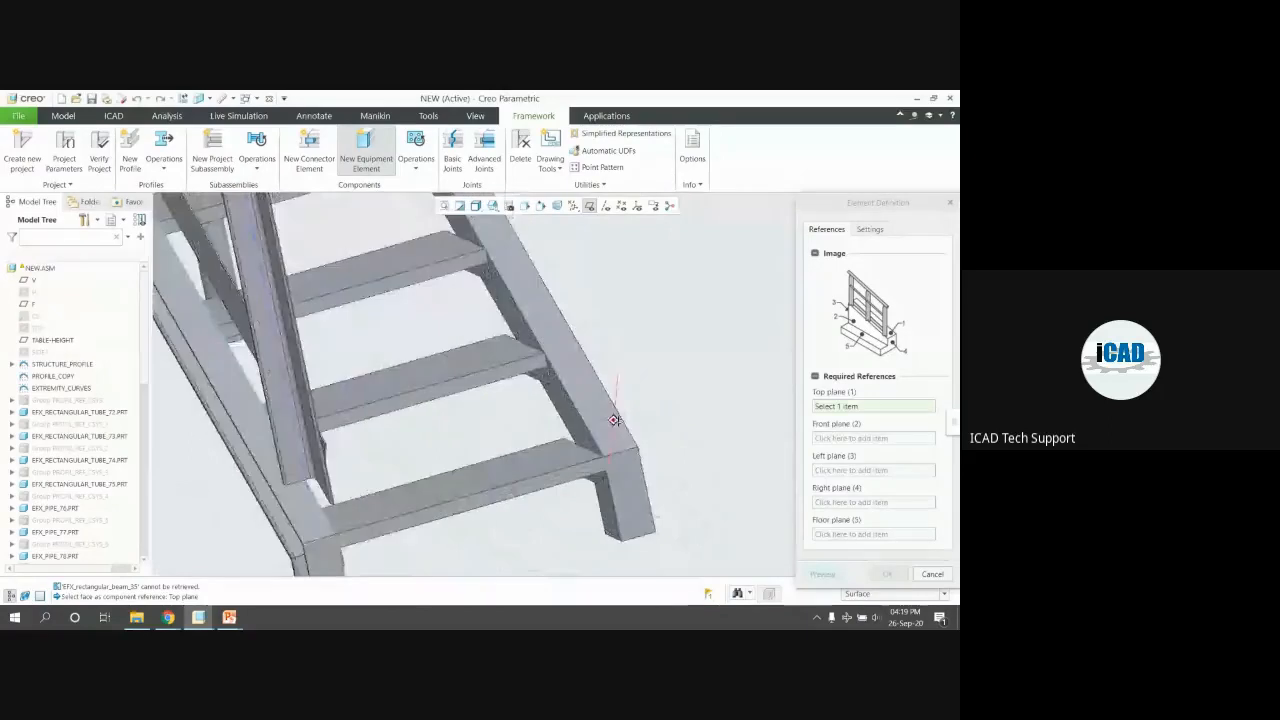
{"action": "left_click", "coordinate": [570, 416]}
{"action": "mouse_move", "coordinate": [570, 416]}
{"action": "middle_mouse_down"}
{"action": "mouse_move", "coordinate": [418, 423]}
{"action": "mouse_move", "coordinate": [660, 414]}
{"action": "mouse_move", "coordinate": [634, 443]}
{"action": "mouse_move", "coordinate": [643, 429]}
{"action": "mouse_move", "coordinate": [503, 437]}
{"action": "mouse_move", "coordinate": [516, 432]}
{"action": "middle_mouse_up"}
{"action": "scroll", "coordinate": [650, 410], "scroll_direction": "up", "scroll_amount": 3}
{"action": "scroll", "coordinate": [658, 414], "scroll_direction": "up", "scroll_amount": 2}
{"action": "left_click", "coordinate": [597, 416]}
Pick the post faces as left and right references and TABLE-HEIGHT as floor plane
{"action": "scroll", "coordinate": [516, 432], "scroll_direction": "down", "scroll_amount": 3}
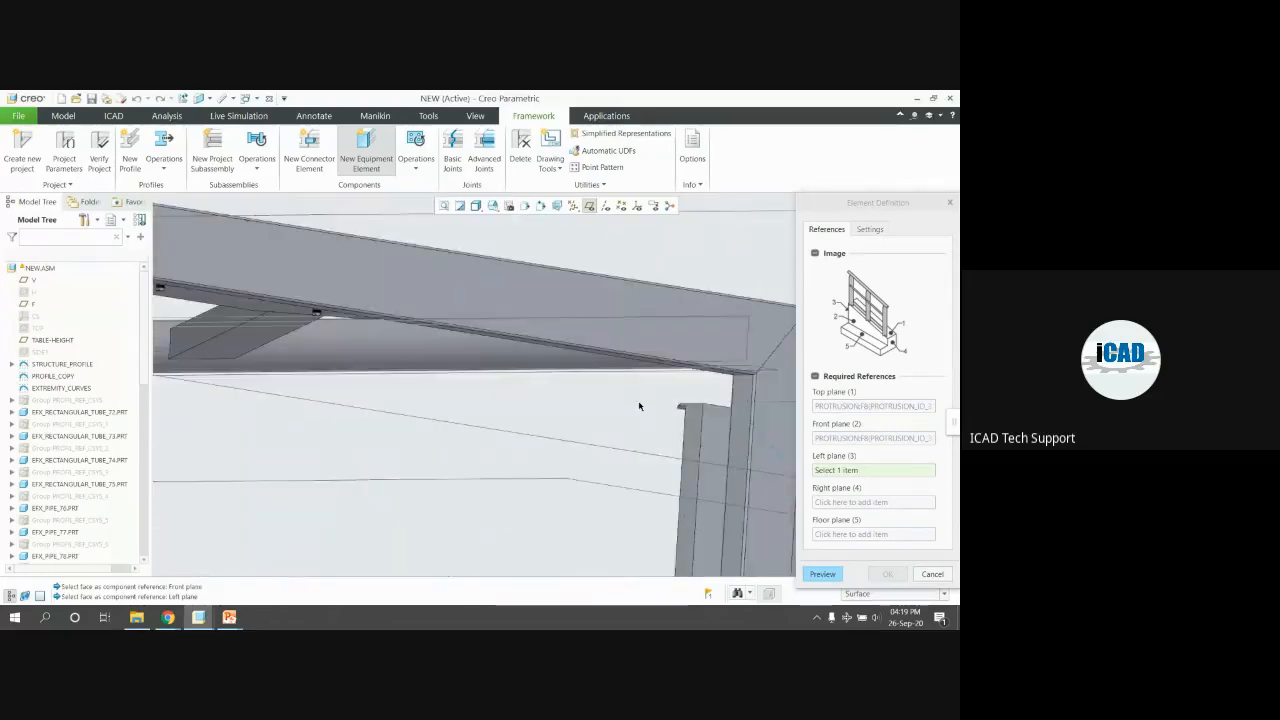
{"action": "left_click", "coordinate": [737, 398]}
{"action": "scroll", "coordinate": [481, 338], "scroll_direction": "up", "scroll_amount": 5}
{"action": "middle_click_drag", "start_coordinate": [467, 310], "coordinate": [377, 232]}
{"action": "scroll", "coordinate": [375, 227], "scroll_direction": "up", "scroll_amount": 3}
{"action": "scroll", "coordinate": [437, 334], "scroll_direction": "down", "scroll_amount": 6}
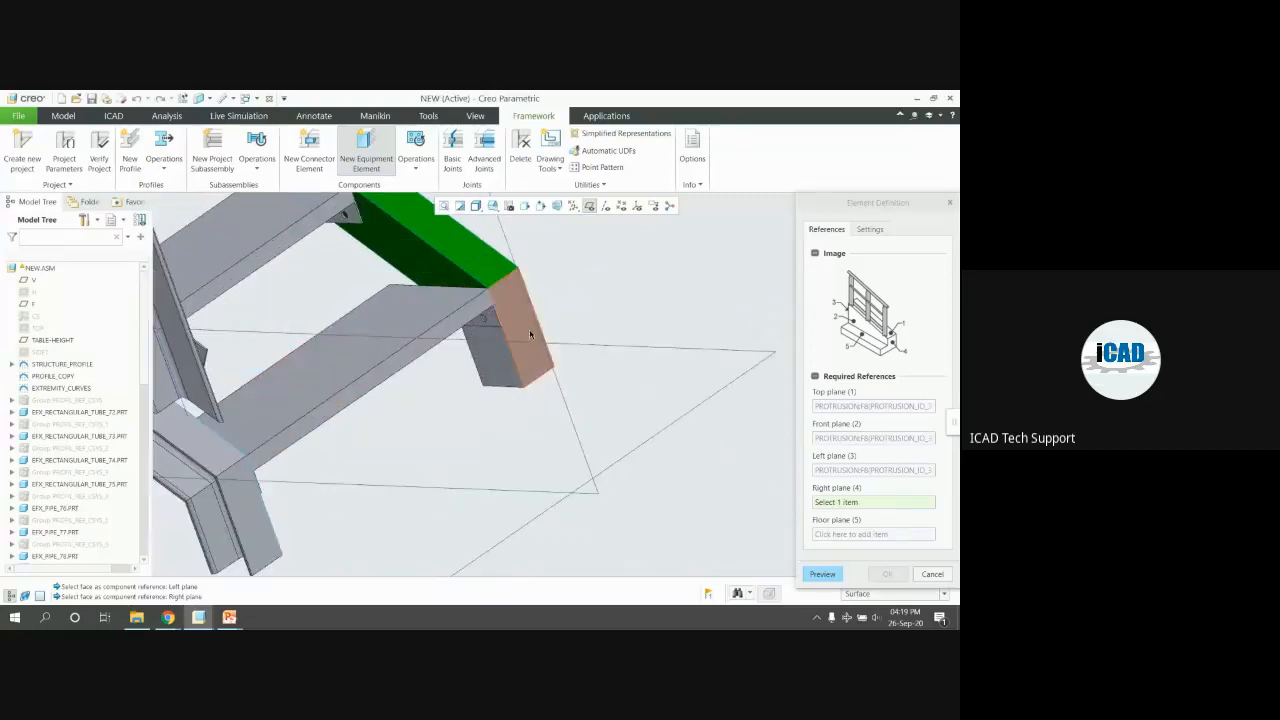
{"action": "left_click", "coordinate": [537, 335]}
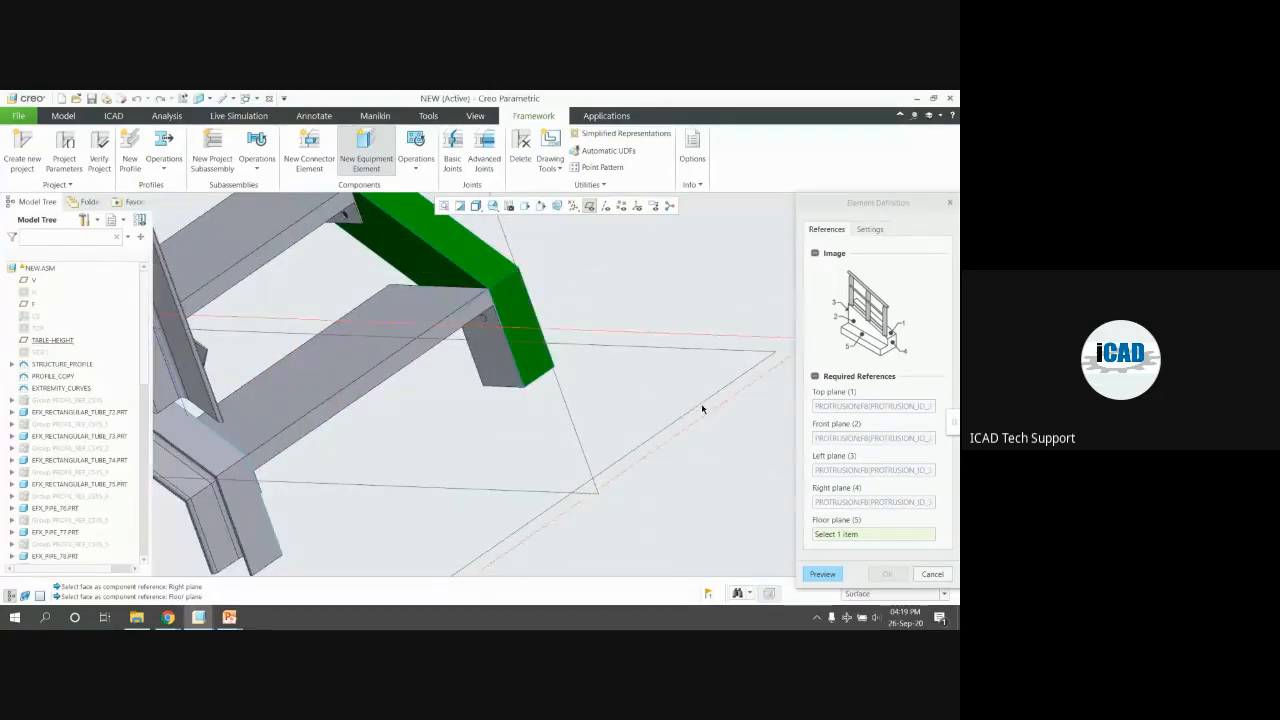
{"action": "left_click", "coordinate": [702, 409]}
{"action": "scroll", "coordinate": [419, 355], "scroll_direction": "up", "scroll_amount": 5}
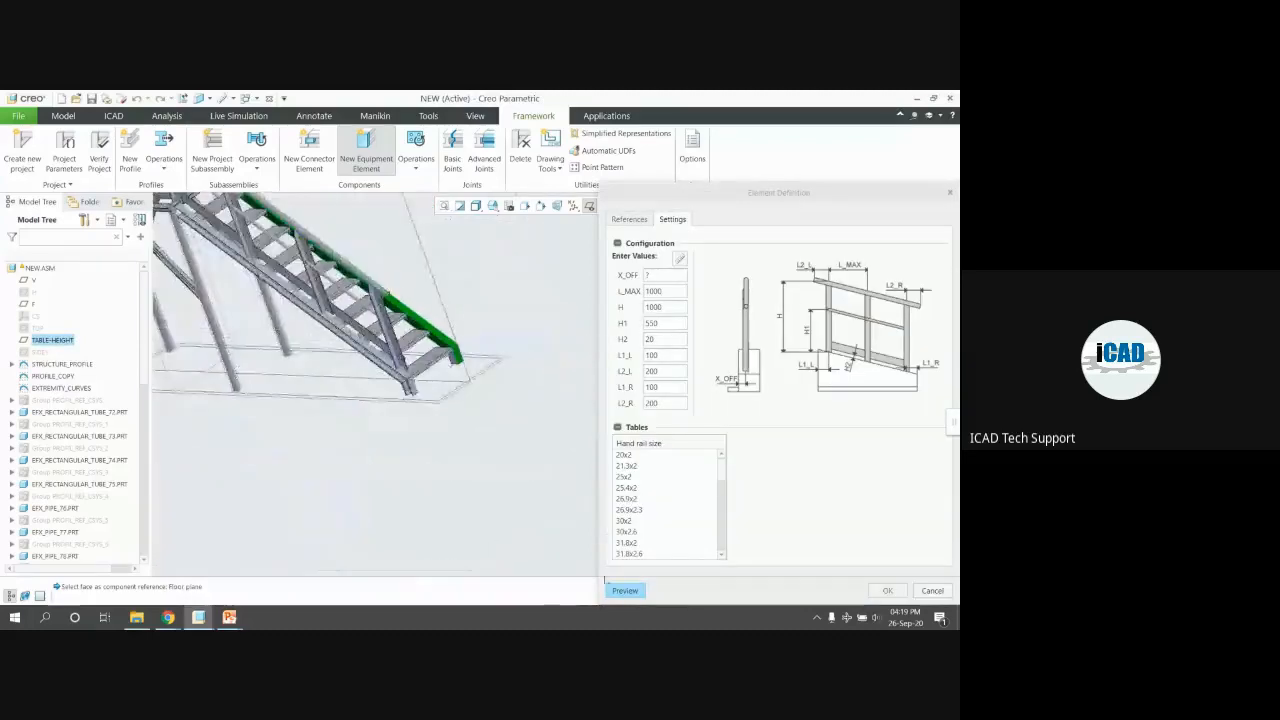
Preview the handrail along the stair flight and confirm it
{"action": "left_click", "coordinate": [620, 589]}
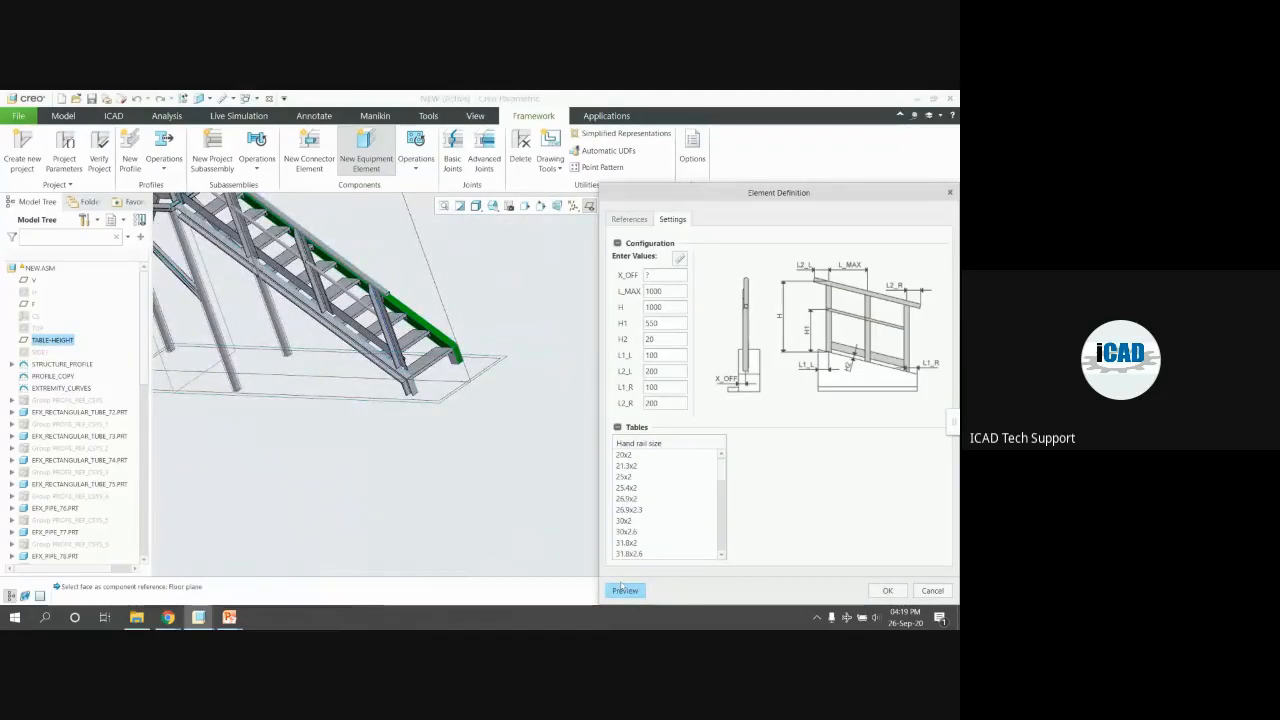
{"action": "left_click", "coordinate": [625, 591]}
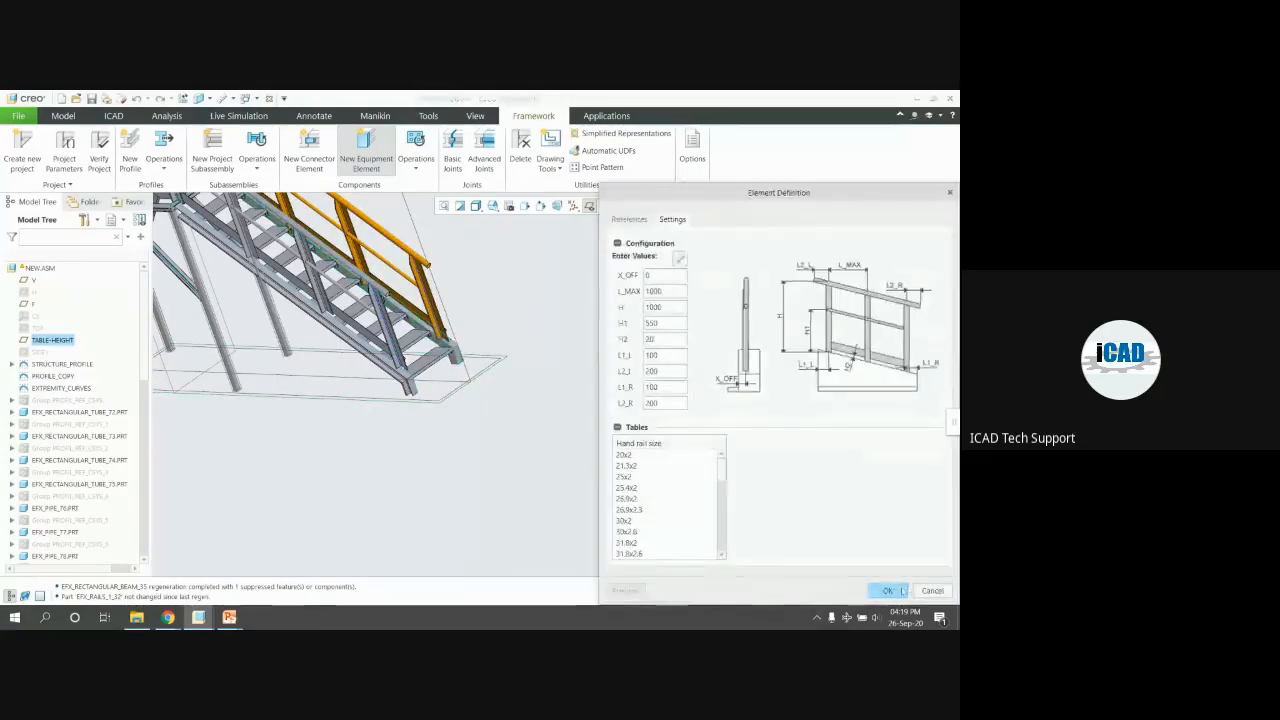
{"action": "left_click", "coordinate": [888, 591]}
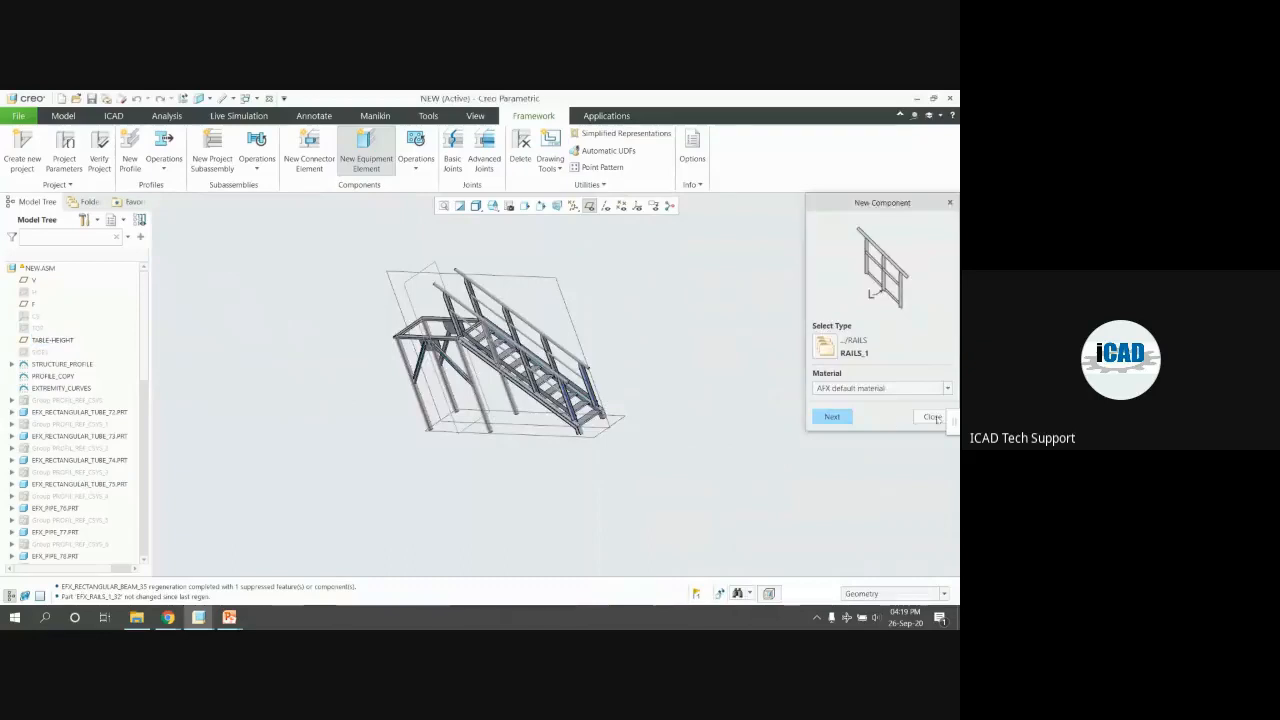
Dismiss the New Component window, reset to the standard view and hide the datum planes
{"action": "left_click", "coordinate": [816, 417]}
{"action": "key", "text": "ctrl+d"}
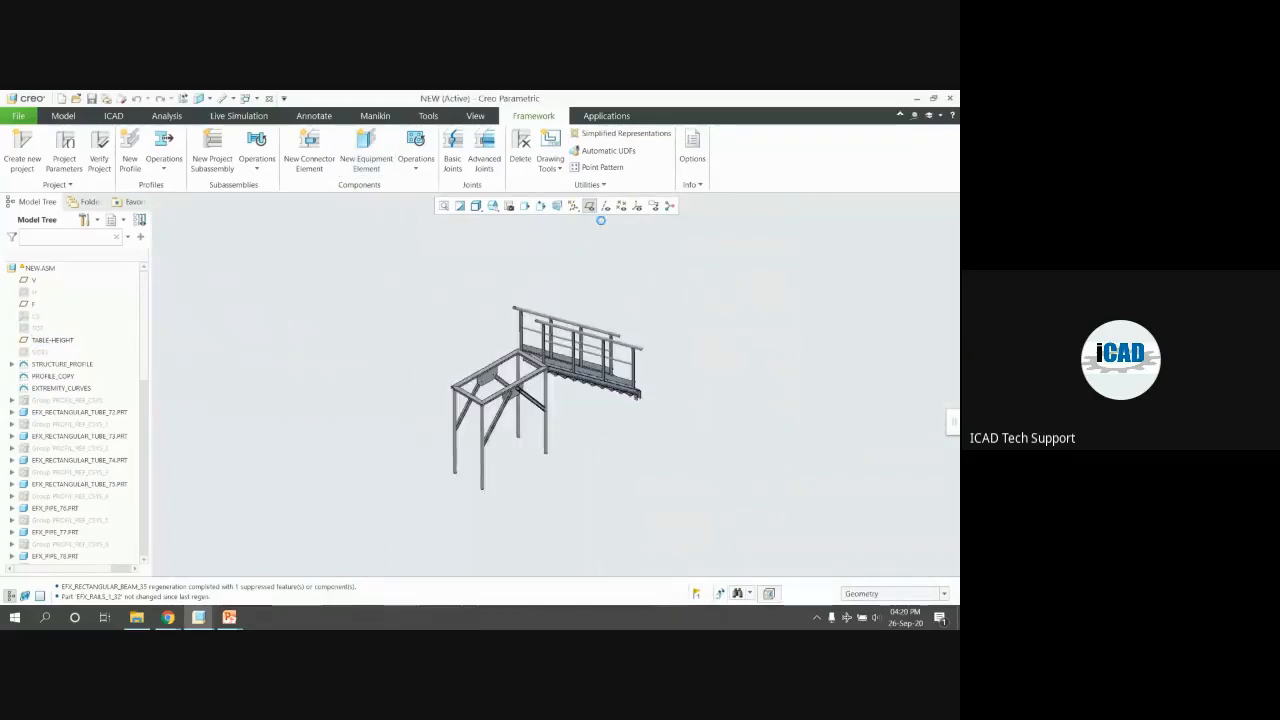
{"action": "left_click", "coordinate": [589, 205]}
{"action": "mouse_move", "coordinate": [504, 366]}
{"action": "middle_mouse_down"}
{"action": "mouse_move", "coordinate": [506, 334]}
{"action": "mouse_move", "coordinate": [371, 363]}
{"action": "mouse_move", "coordinate": [372, 352]}
{"action": "middle_mouse_up"}
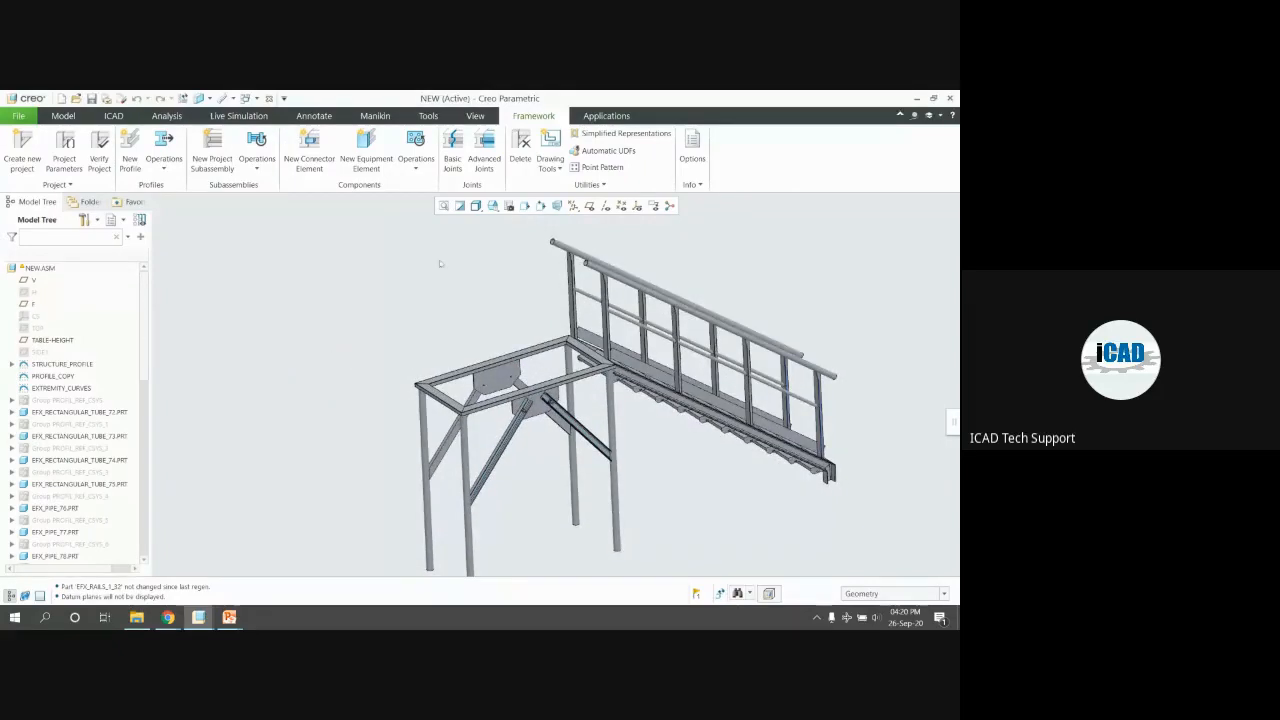
Start a new equipment element with the RAILS_2 railing type from the library
{"action": "left_click", "coordinate": [358, 153]}
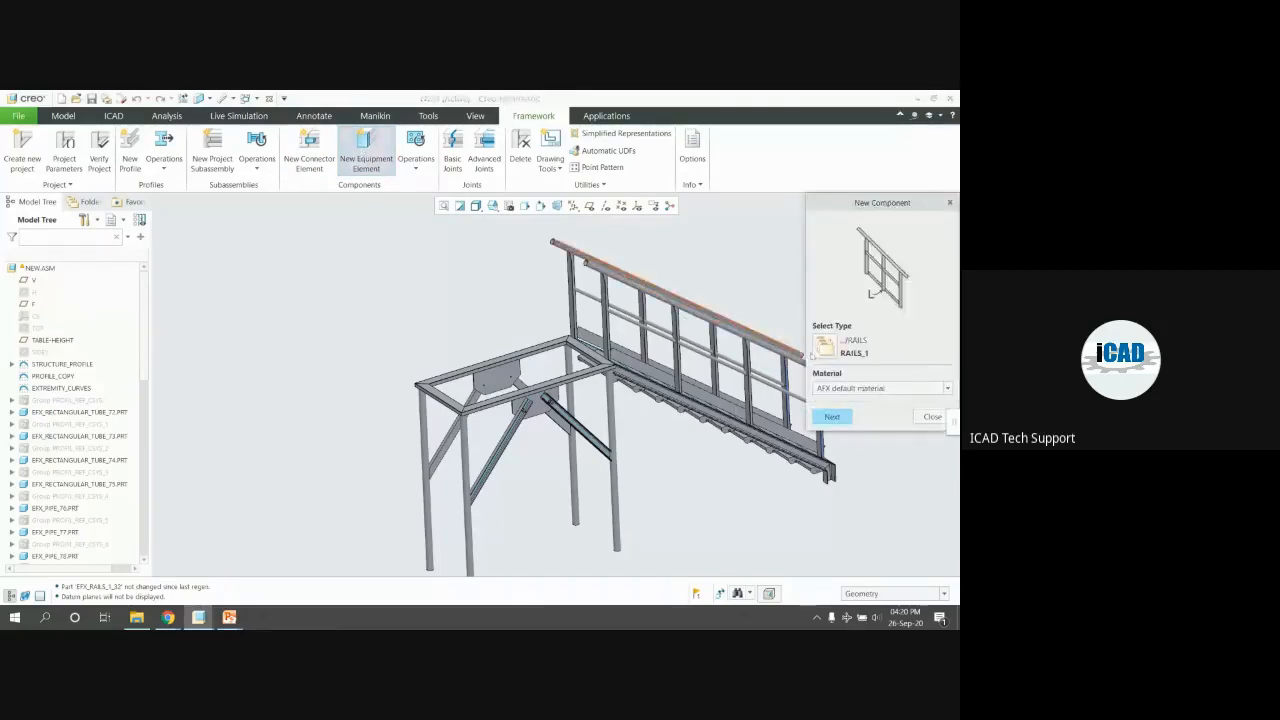
{"action": "left_click", "coordinate": [815, 348]}
{"action": "double_click", "coordinate": [630, 200]}
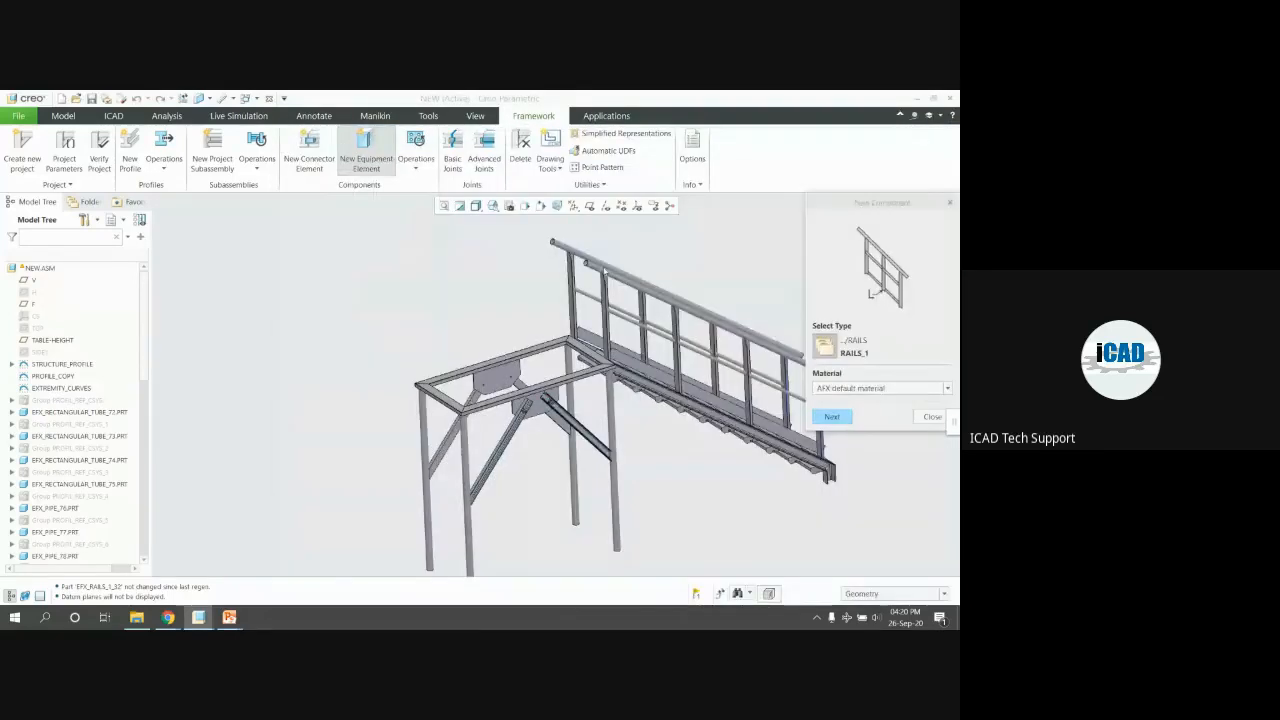
{"action": "scroll", "coordinate": [775, 412], "scroll_direction": "down", "scroll_amount": 5}
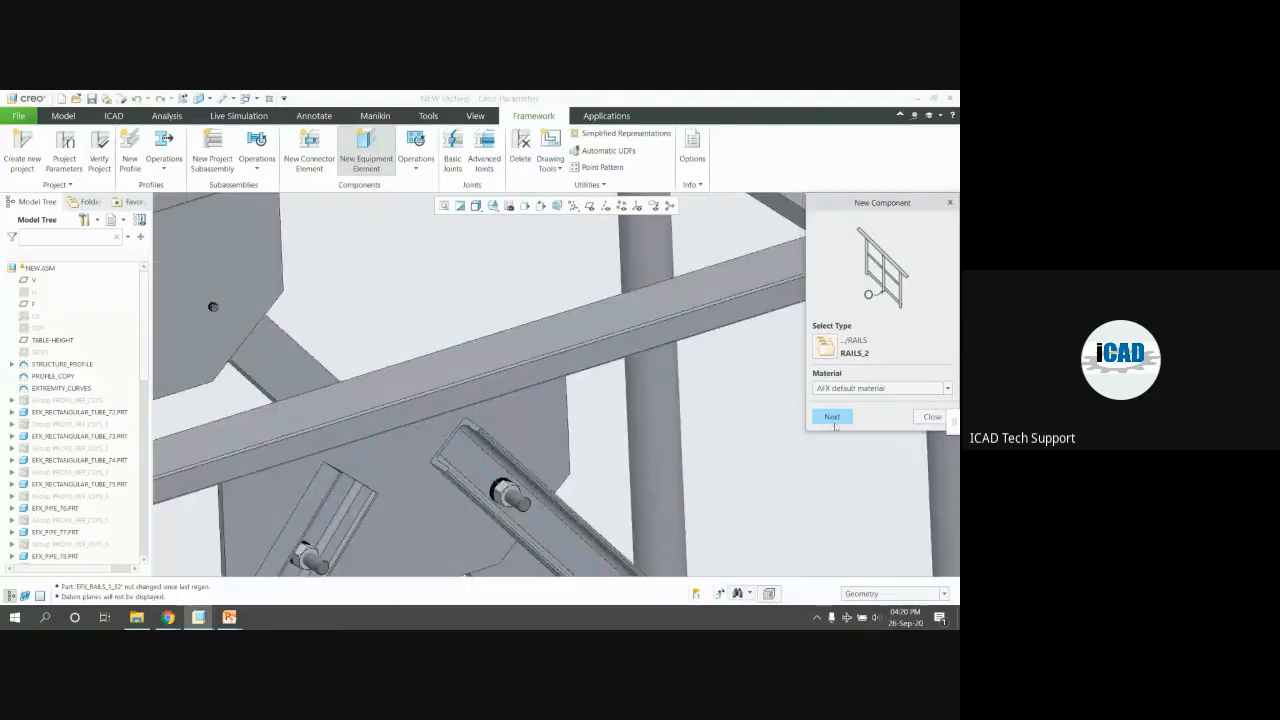
{"action": "left_click", "coordinate": [832, 417]}
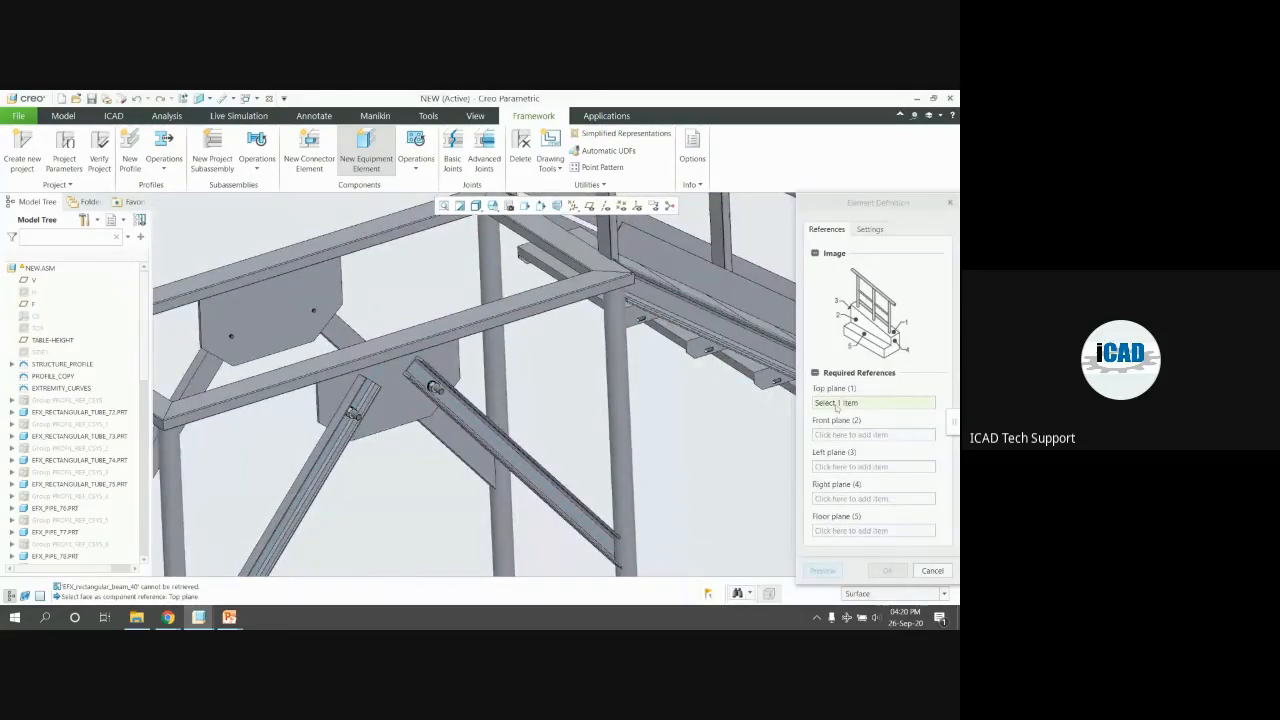
Pick the cross beam's top and front faces as the railing's top and front references
{"action": "scroll", "coordinate": [530, 305], "scroll_direction": "down", "scroll_amount": 3}
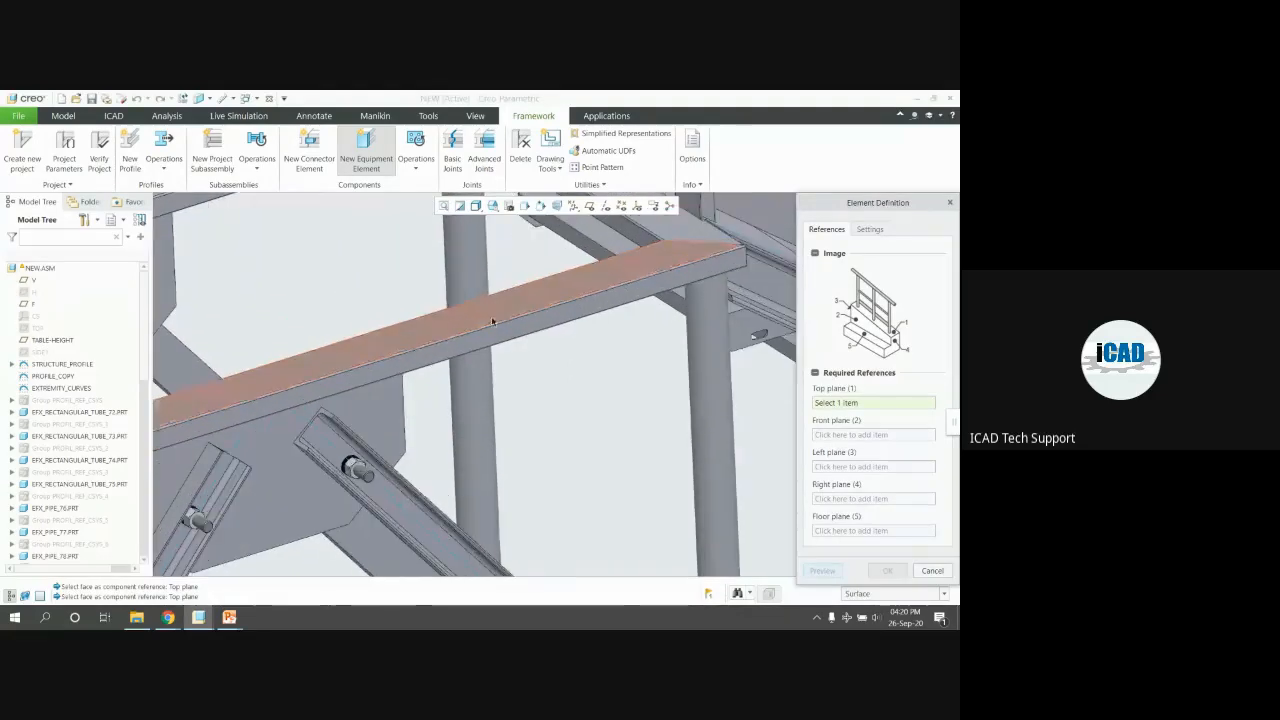
{"action": "left_click", "coordinate": [492, 315]}
{"action": "left_click", "coordinate": [530, 340]}
{"action": "scroll", "coordinate": [449, 348], "scroll_direction": "up", "scroll_amount": 4}
{"action": "scroll", "coordinate": [449, 348], "scroll_direction": "down", "scroll_amount": 5}
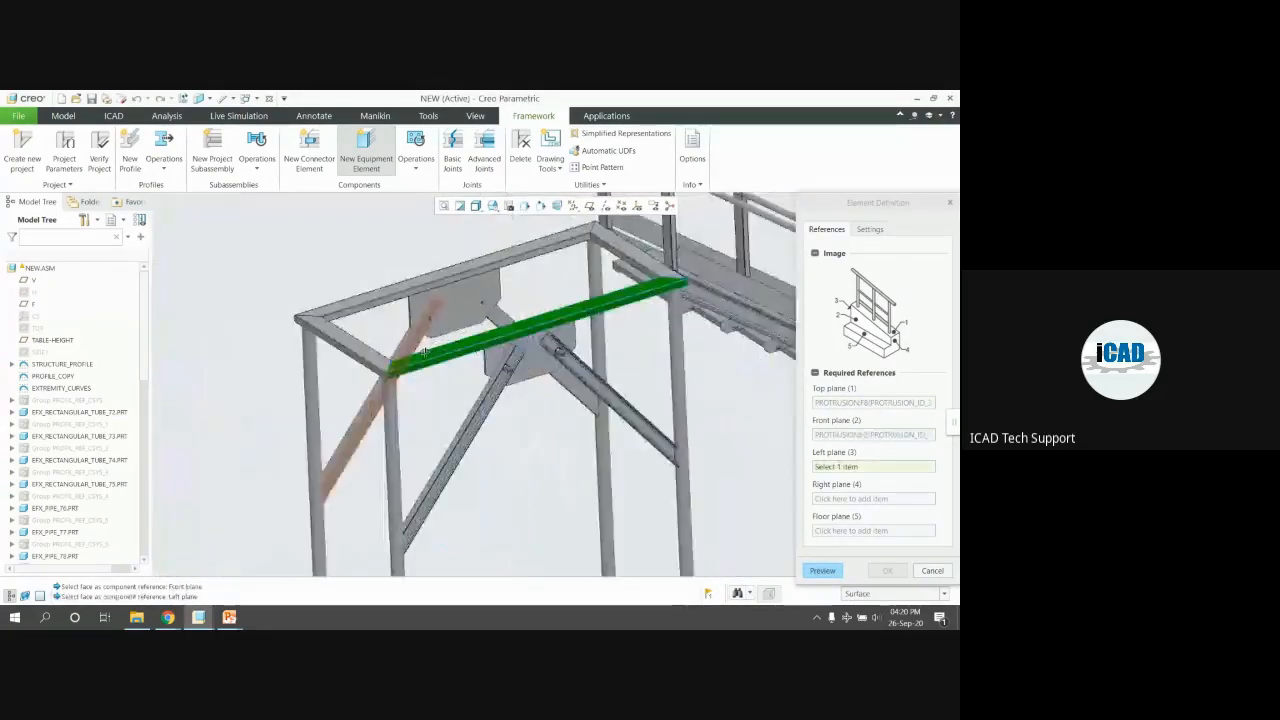
Set the beam's side faces as left/right references and TABLE-HEIGHT as floor, then confirm
{"action": "left_click", "coordinate": [390, 387]}
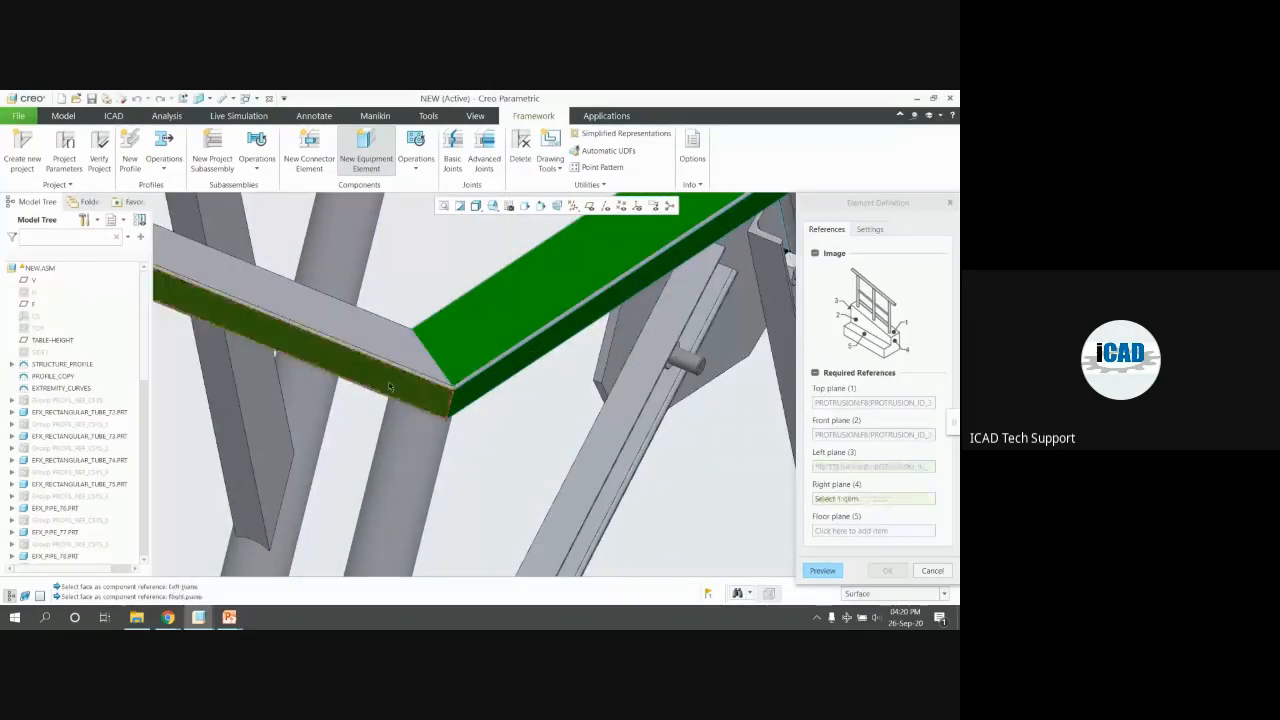
{"action": "scroll", "coordinate": [390, 387], "scroll_direction": "up", "scroll_amount": 5}
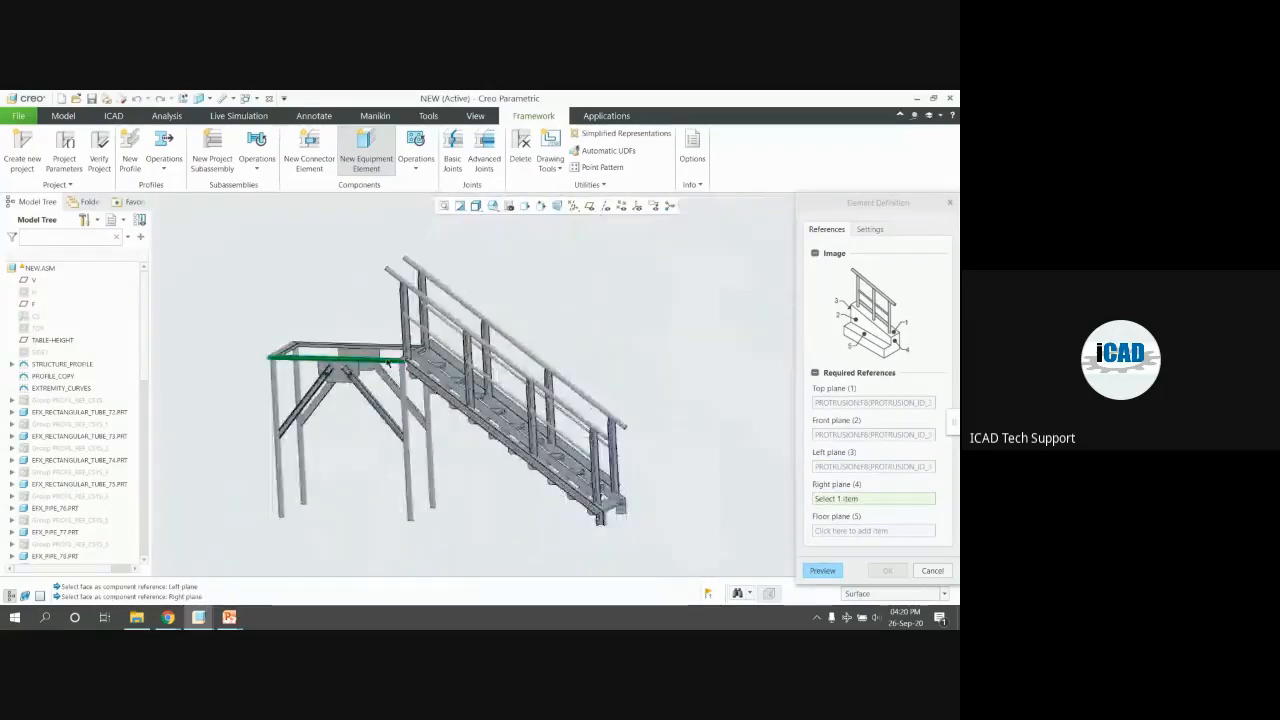
{"action": "scroll", "coordinate": [400, 365], "scroll_direction": "down", "scroll_amount": 3}
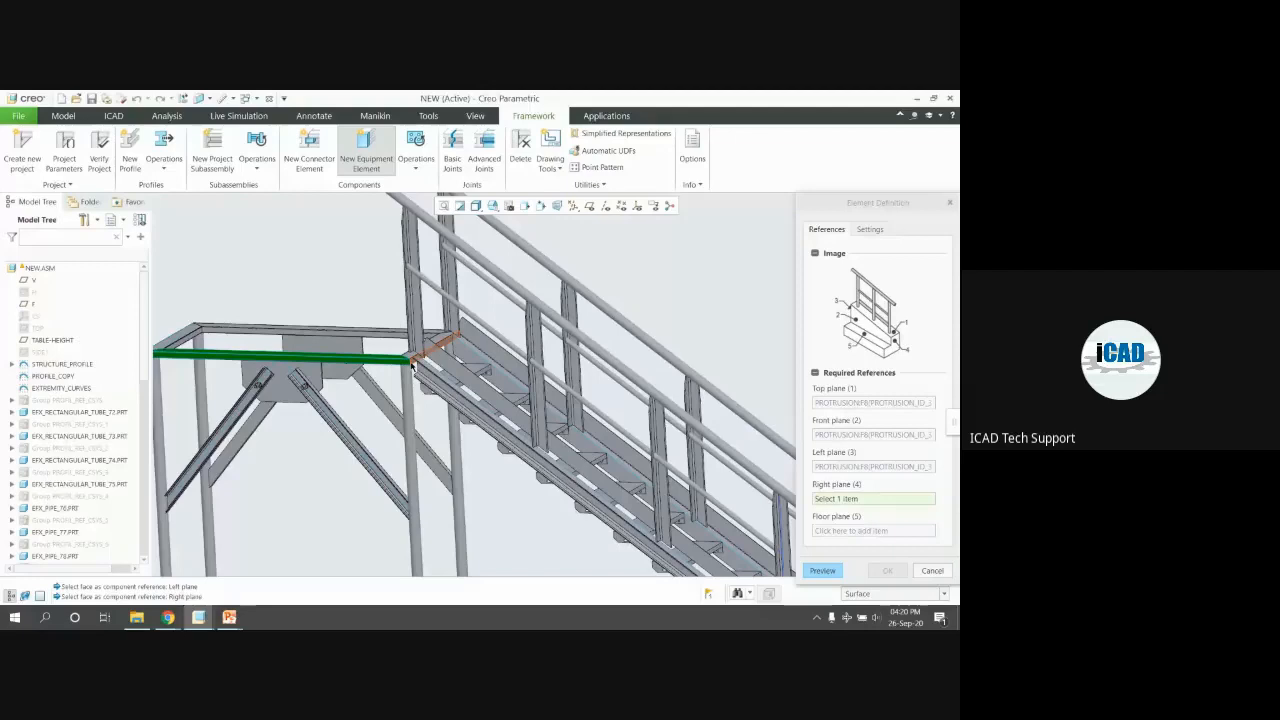
{"action": "scroll", "coordinate": [411, 366], "scroll_direction": "down", "scroll_amount": 3}
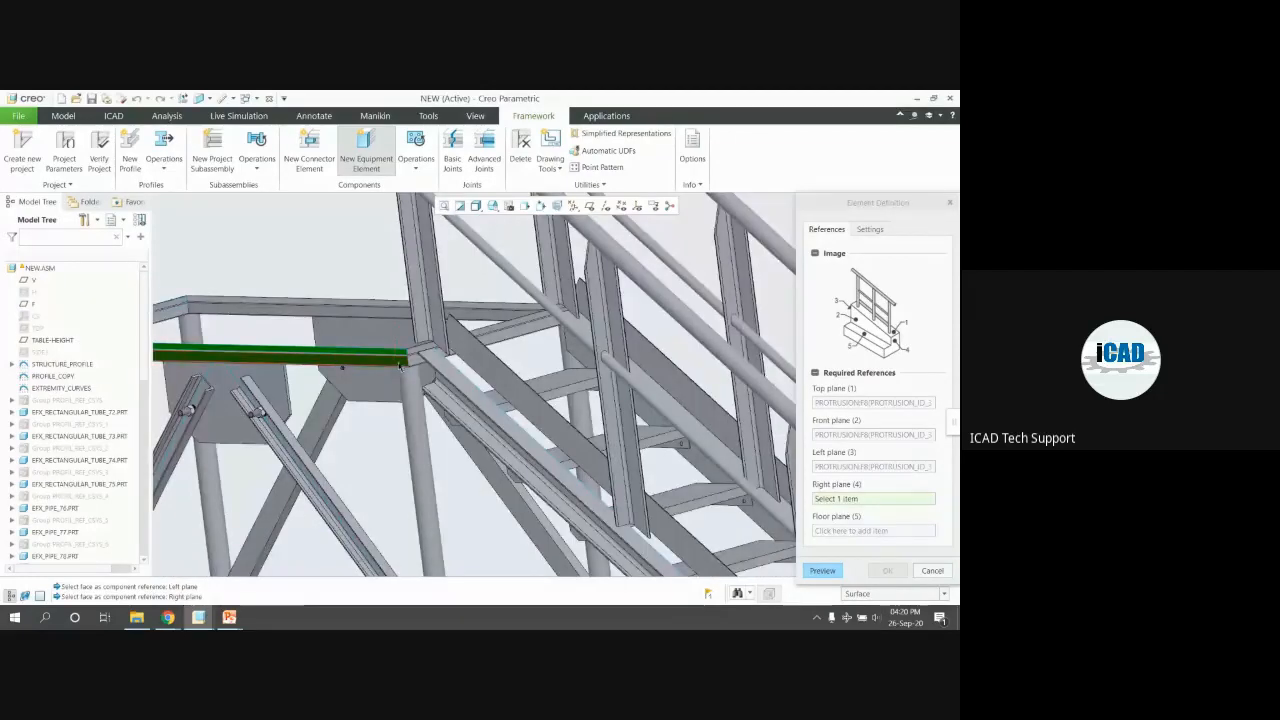
{"action": "left_click", "coordinate": [400, 366]}
{"action": "scroll", "coordinate": [450, 368], "scroll_direction": "up", "scroll_amount": 6}
{"action": "scroll", "coordinate": [390, 360], "scroll_direction": "down", "scroll_amount": 4}
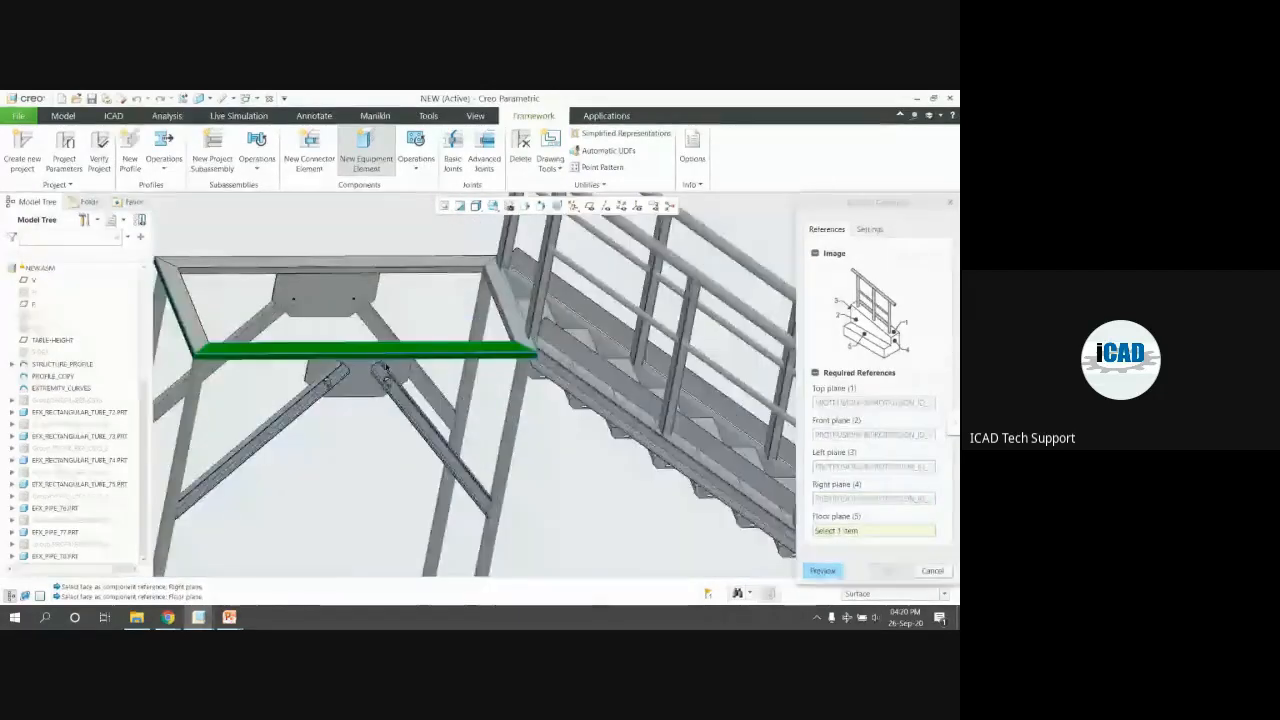
{"action": "scroll", "coordinate": [366, 385], "scroll_direction": "up", "scroll_amount": 5}
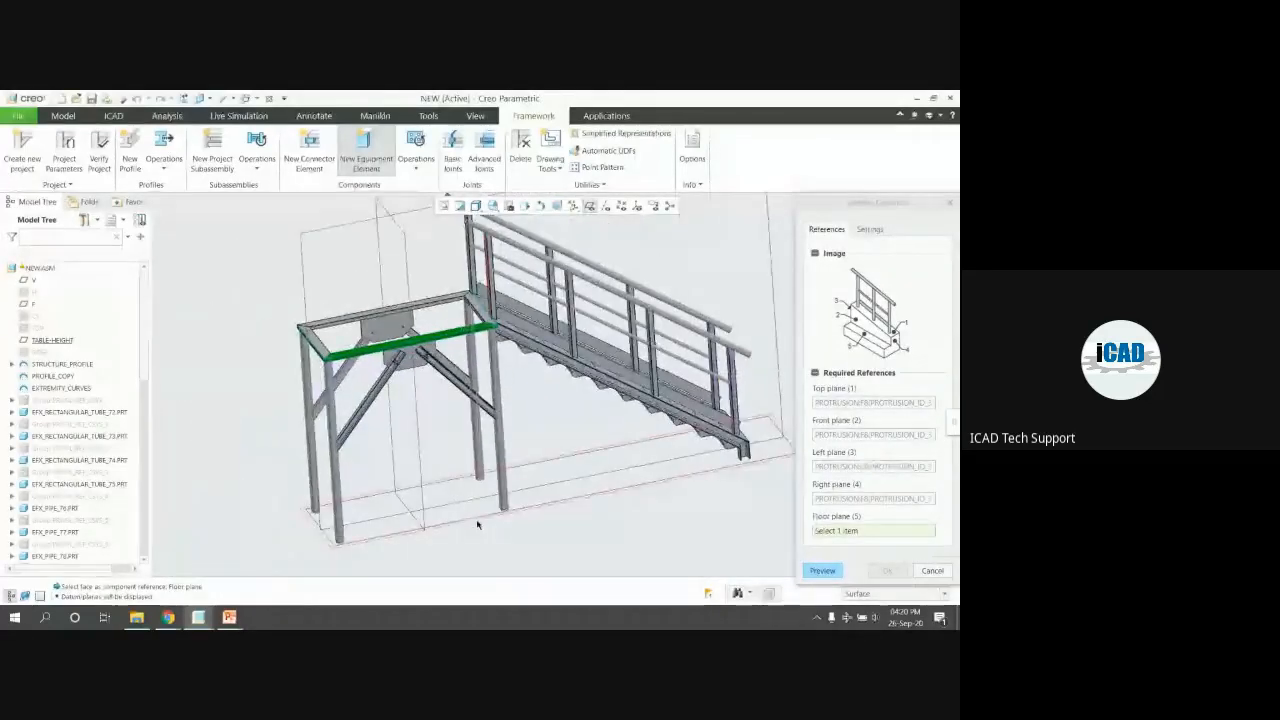
{"action": "left_click", "coordinate": [475, 521]}
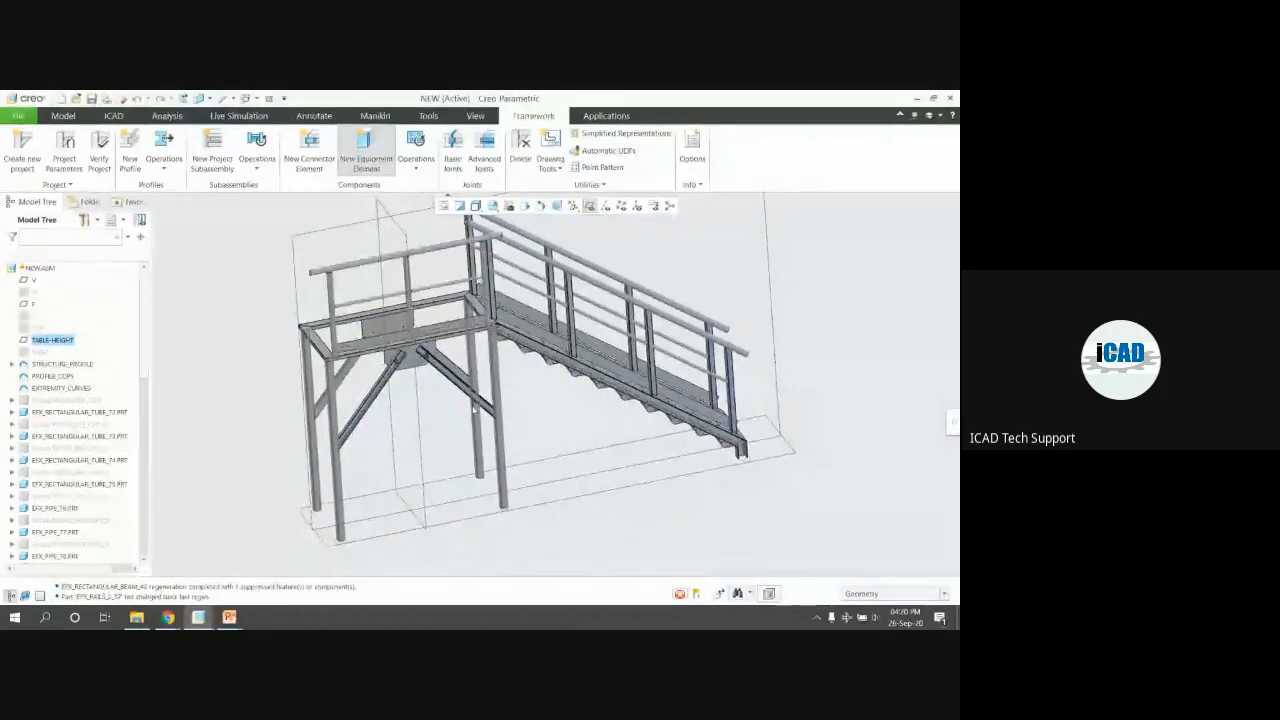
{"action": "middle_click_drag", "start_coordinate": [414, 240], "coordinate": [448, 270]}
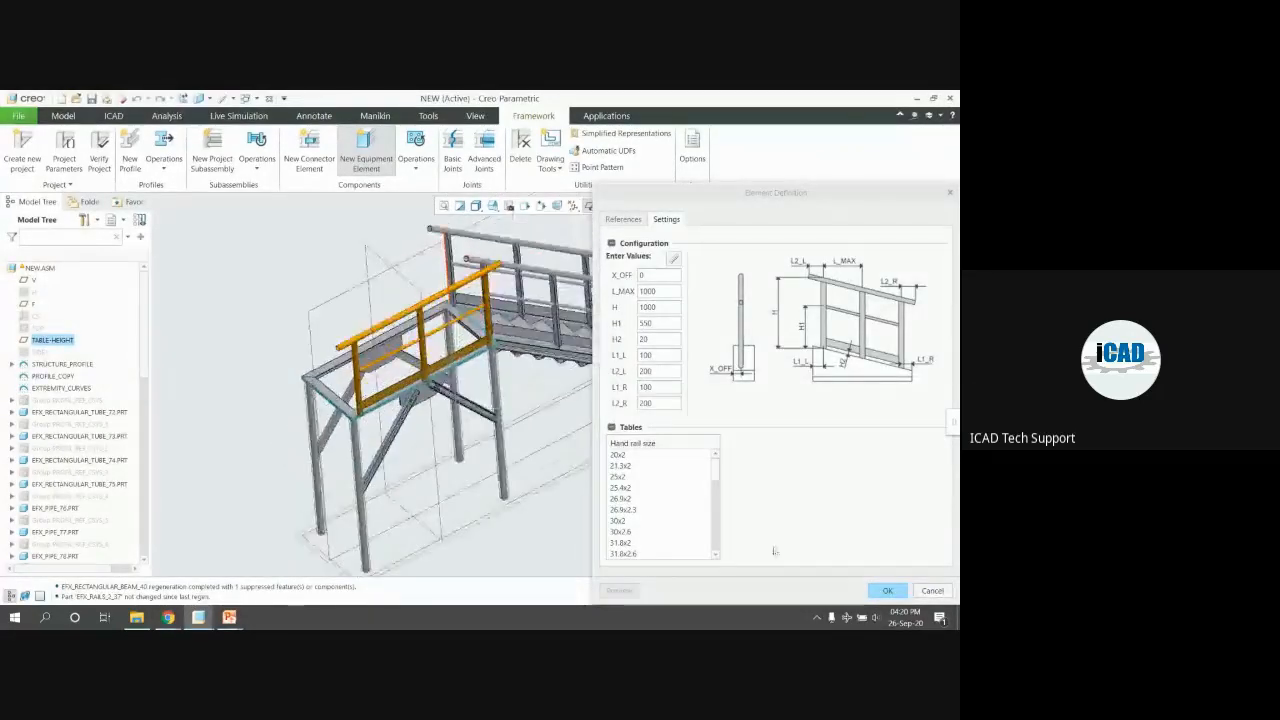
{"action": "left_click", "coordinate": [887, 590]}
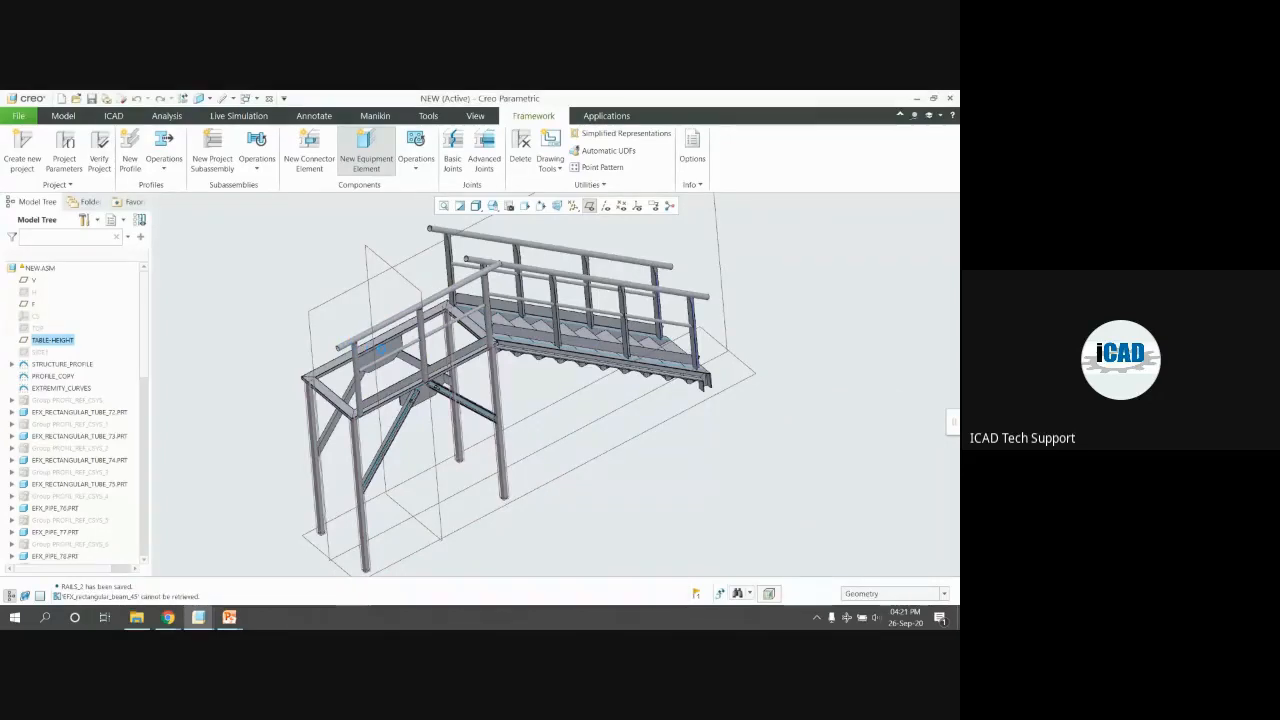
Select the platform beam's top and front faces as railing references
{"action": "middle_click_drag", "start_coordinate": [384, 350], "coordinate": [543, 297]}
{"action": "scroll", "coordinate": [323, 320], "scroll_direction": "down", "scroll_amount": 6}
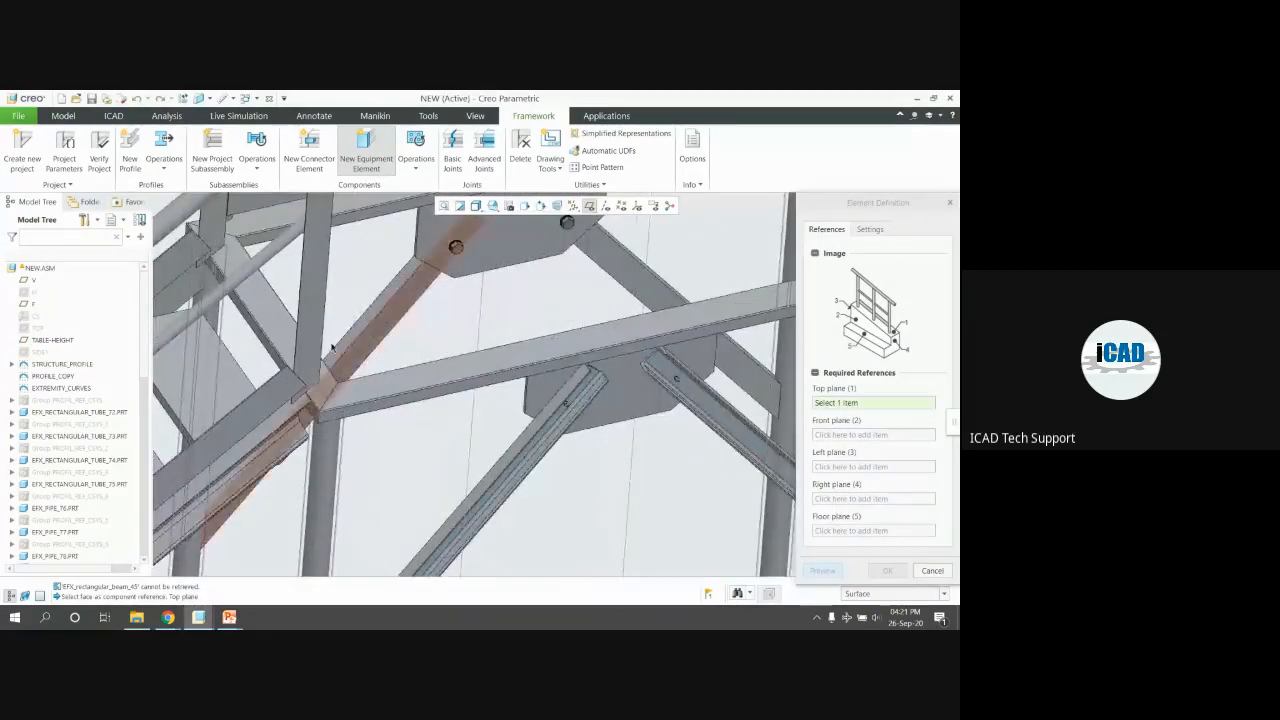
{"action": "scroll", "coordinate": [332, 347], "scroll_direction": "down", "scroll_amount": 2}
{"action": "left_click", "coordinate": [298, 340]}
{"action": "scroll", "coordinate": [412, 348], "scroll_direction": "up", "scroll_amount": 5}
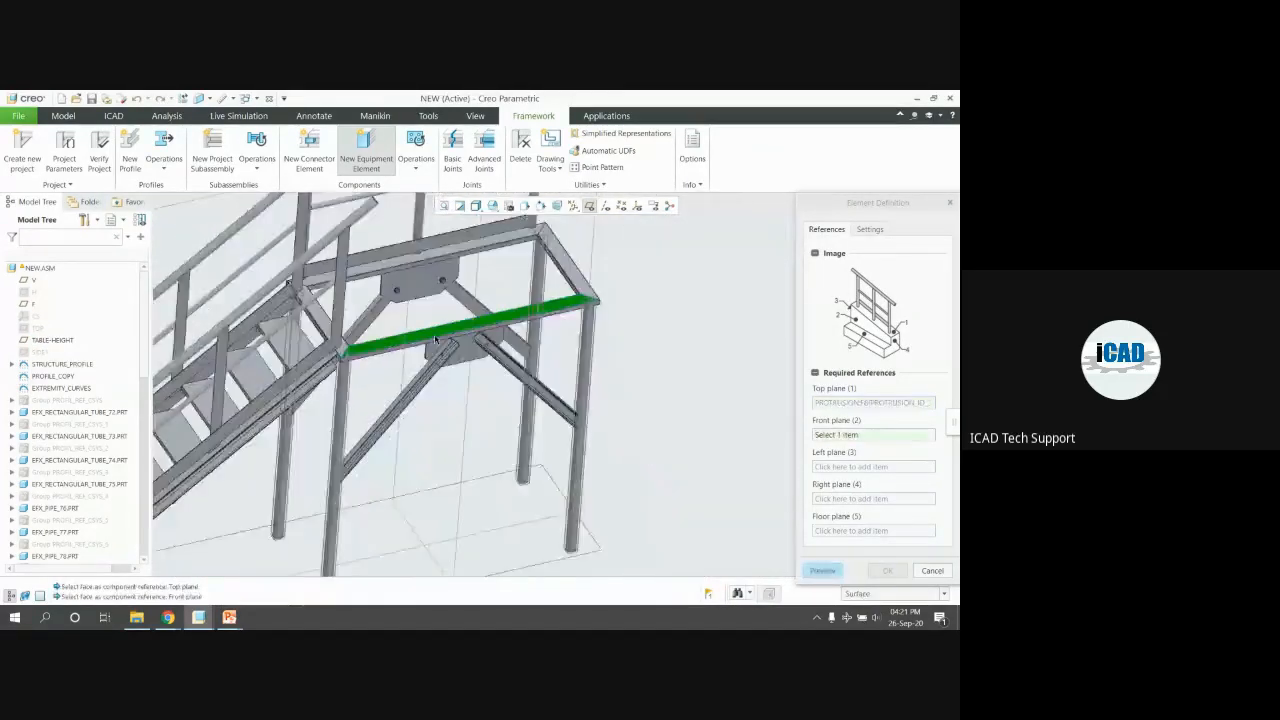
{"action": "scroll", "coordinate": [412, 355], "scroll_direction": "down", "scroll_amount": 2}
{"action": "scroll", "coordinate": [400, 352], "scroll_direction": "down", "scroll_amount": 3}
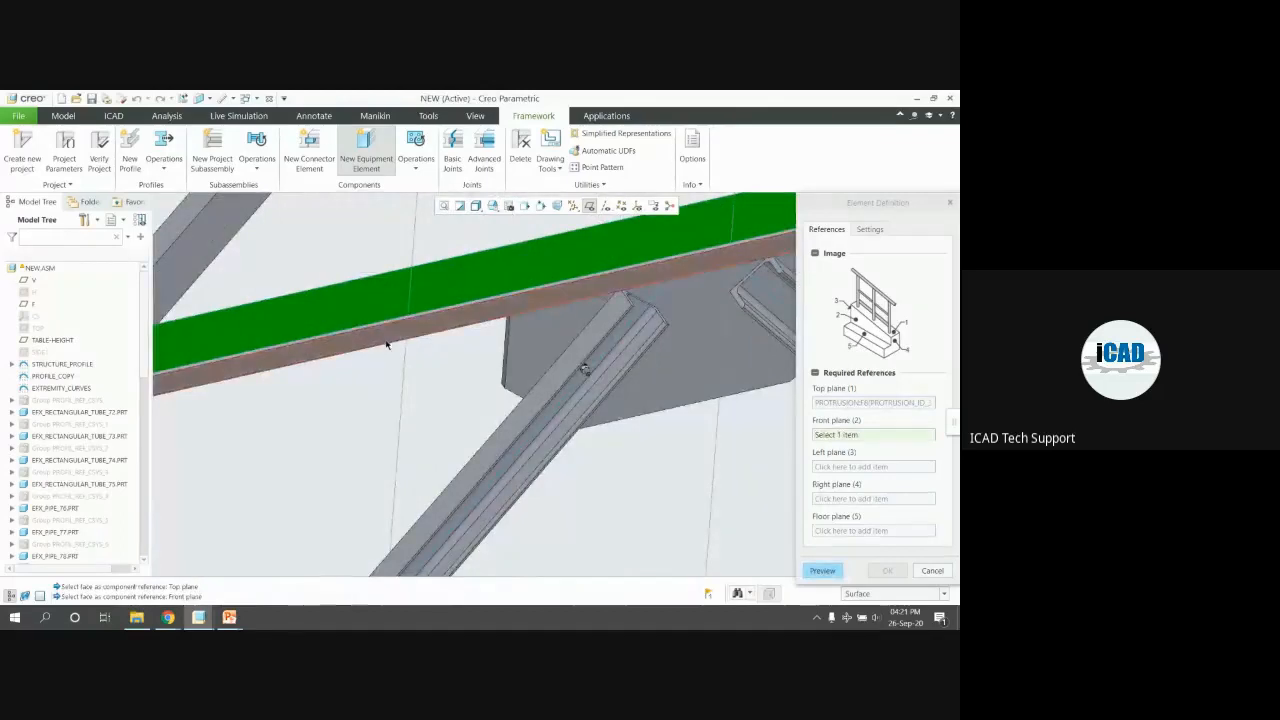
{"action": "left_click", "coordinate": [385, 343]}
Add the beam-end and plate faces as left/right references, TABLE-HEIGHT as floor, and confirm
{"action": "scroll", "coordinate": [385, 343], "scroll_direction": "up", "scroll_amount": 5}
{"action": "scroll", "coordinate": [258, 341], "scroll_direction": "down", "scroll_amount": 4}
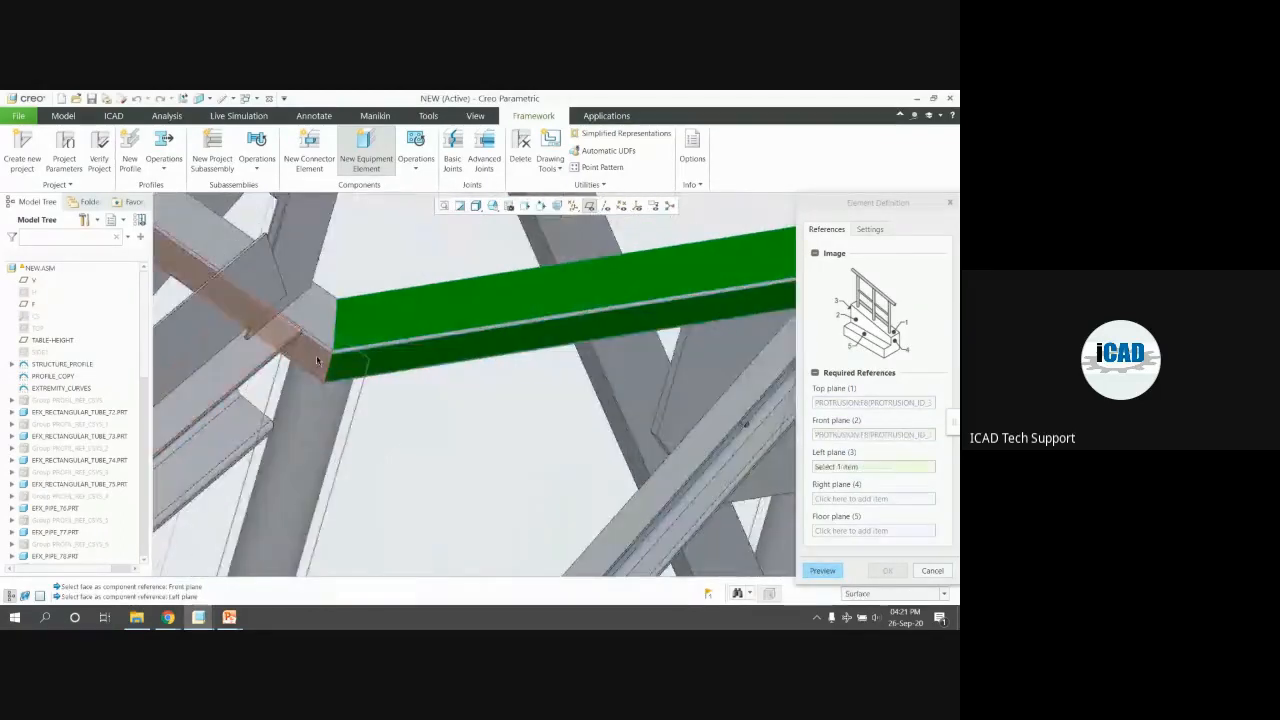
{"action": "left_click", "coordinate": [258, 341]}
{"action": "scroll", "coordinate": [258, 341], "scroll_direction": "up", "scroll_amount": 4}
{"action": "scroll", "coordinate": [458, 279], "scroll_direction": "down", "scroll_amount": 5}
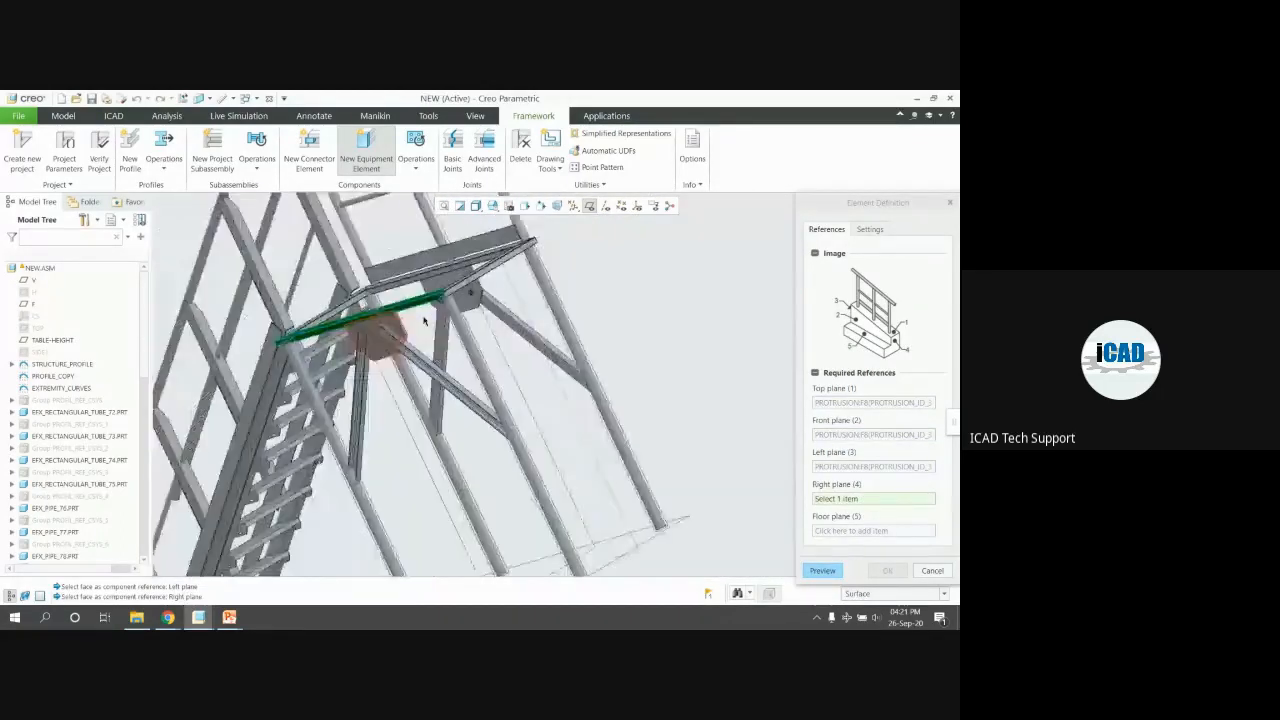
{"action": "left_click", "coordinate": [458, 279]}
{"action": "scroll", "coordinate": [458, 279], "scroll_direction": "up", "scroll_amount": 5}
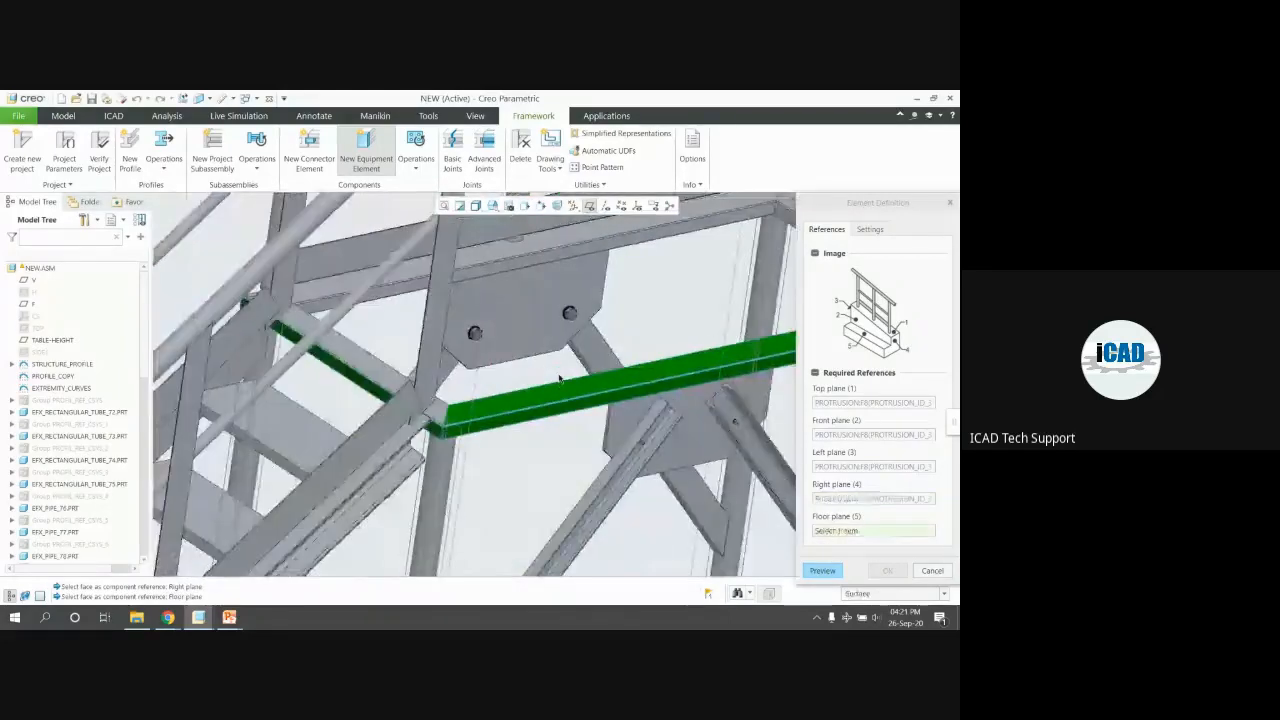
{"action": "scroll", "coordinate": [560, 378], "scroll_direction": "up", "scroll_amount": 5}
{"action": "left_click", "coordinate": [468, 524]}
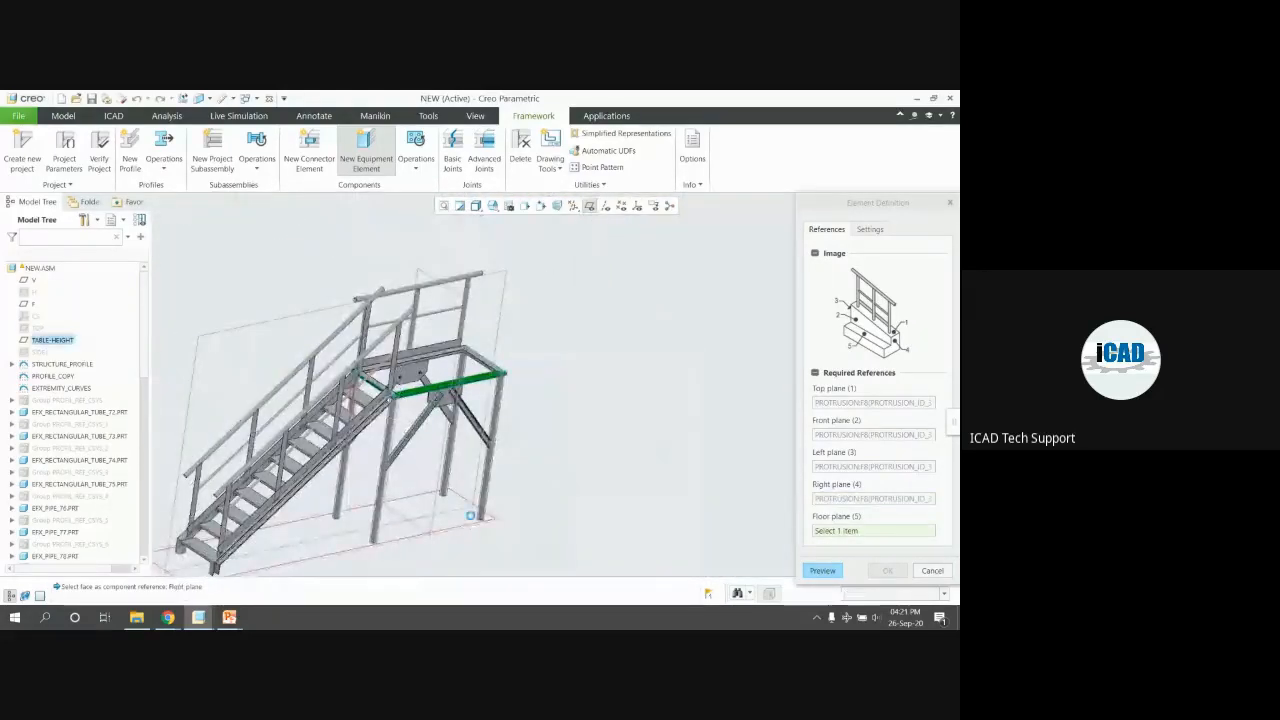
{"action": "left_click", "coordinate": [884, 591]}
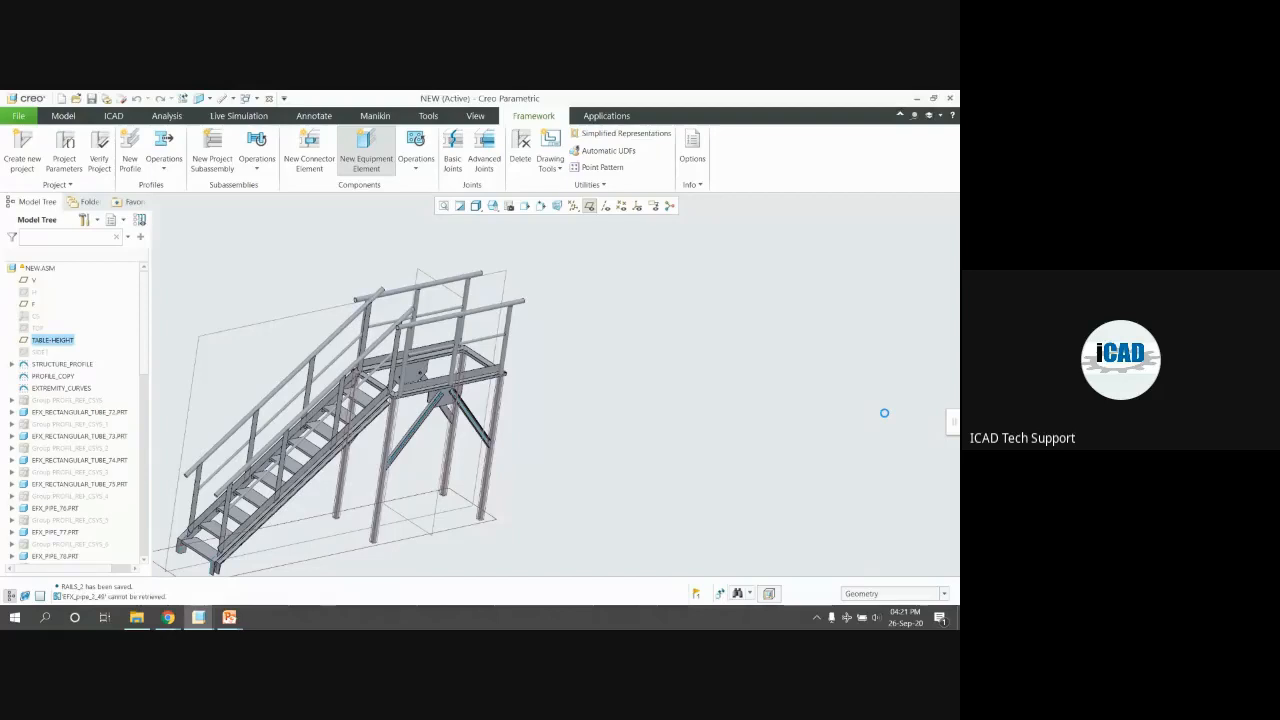
Cancel the component placement and close the New Component dialog without adding it
{"action": "left_click", "coordinate": [933, 571]}
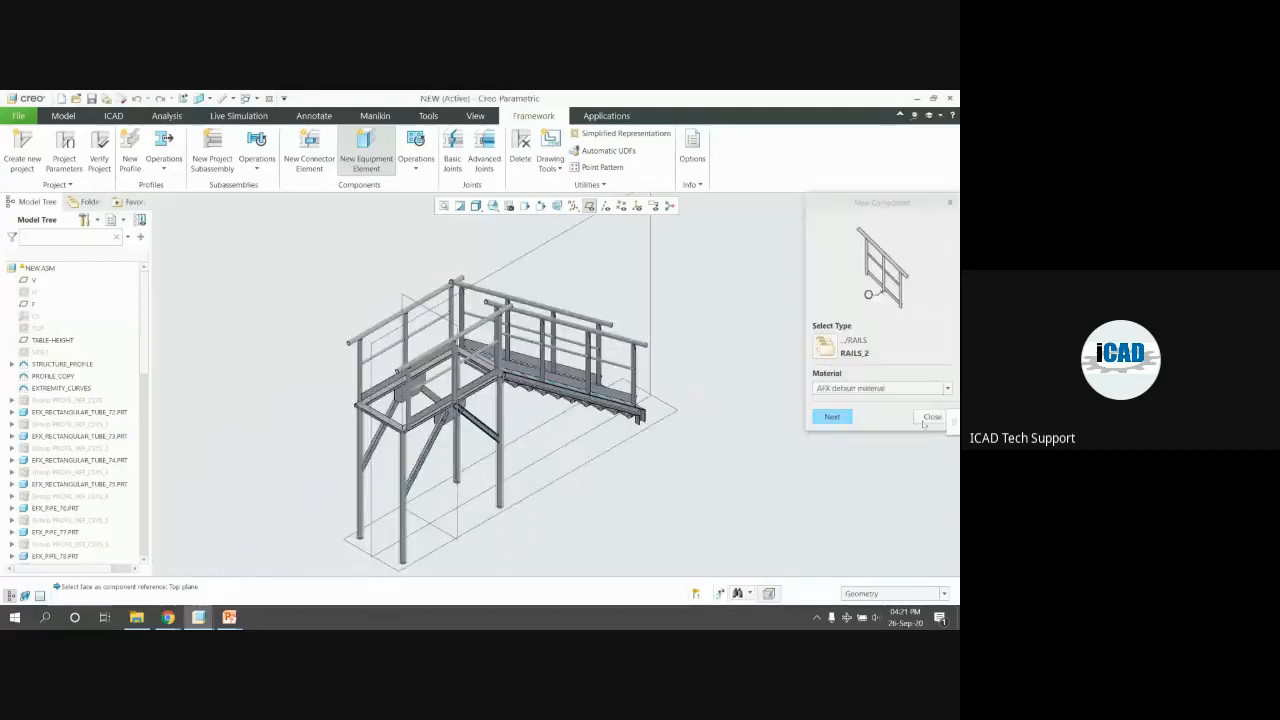
{"action": "left_click", "coordinate": [930, 416]}
{"action": "middle_click_drag", "start_coordinate": [560, 380], "coordinate": [391, 357]}
Start a new profile with the plate section from the library and pick a beam edge
{"action": "scroll", "coordinate": [391, 357], "scroll_direction": "down", "scroll_amount": 2}
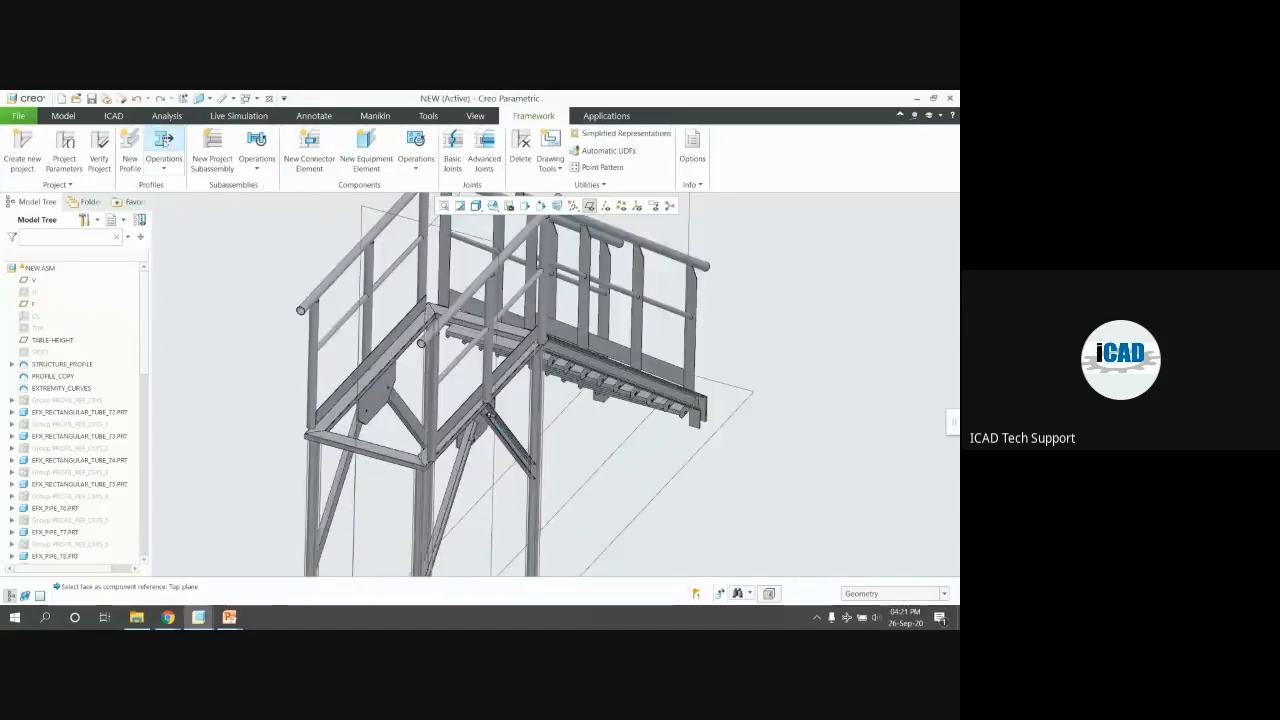
{"action": "left_click", "coordinate": [130, 152]}
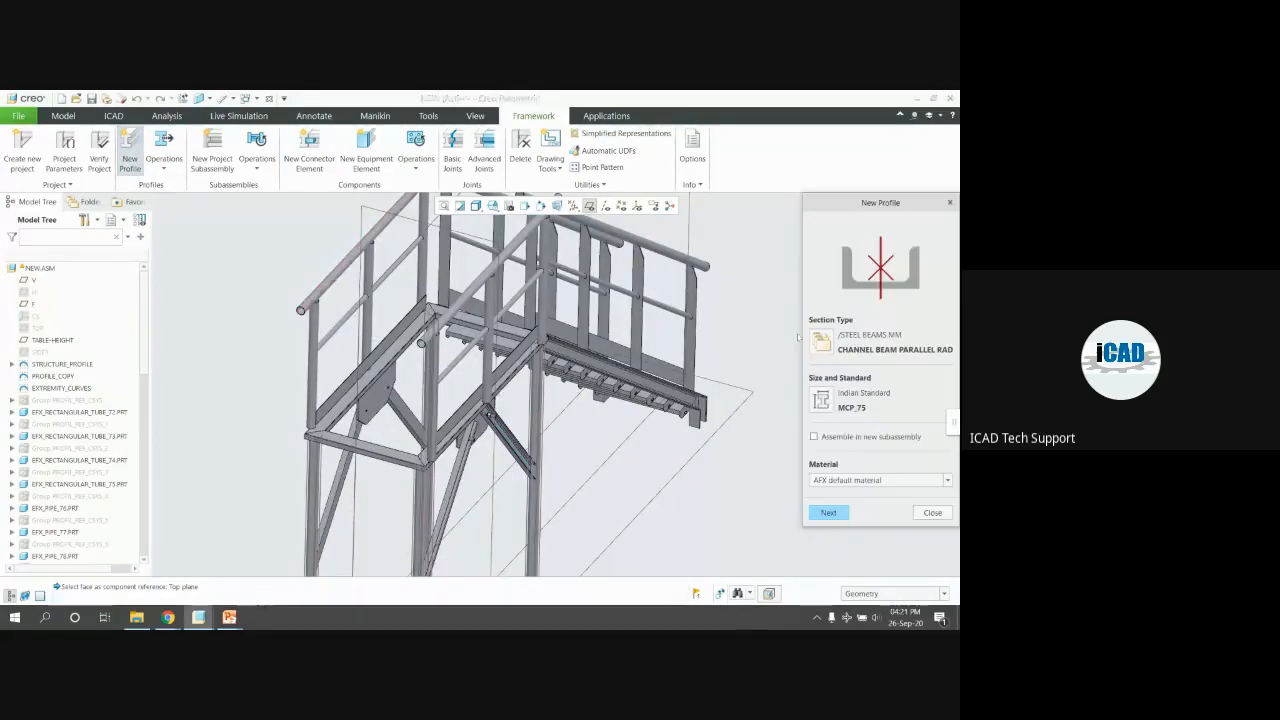
{"action": "left_click", "coordinate": [822, 343]}
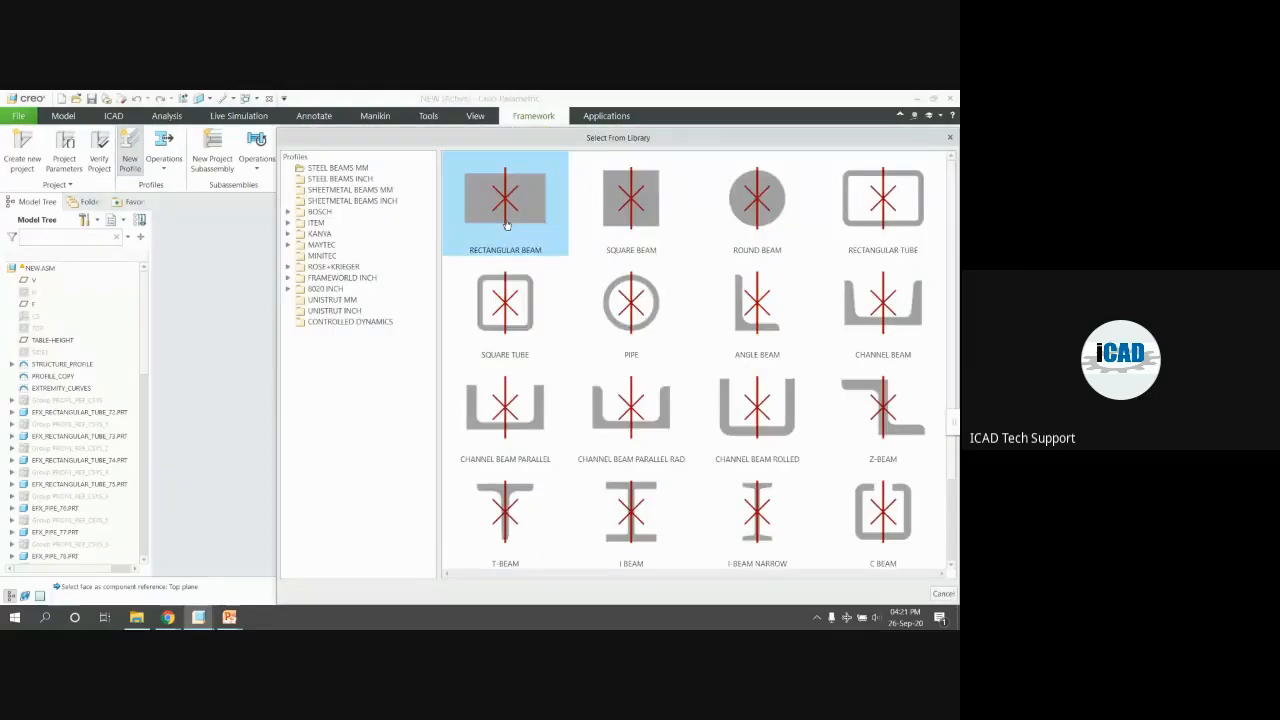
{"action": "scroll", "coordinate": [534, 314], "scroll_direction": "down", "scroll_amount": 3}
{"action": "left_click", "coordinate": [505, 514]}
{"action": "scroll", "coordinate": [405, 474], "scroll_direction": "down", "scroll_amount": 2}
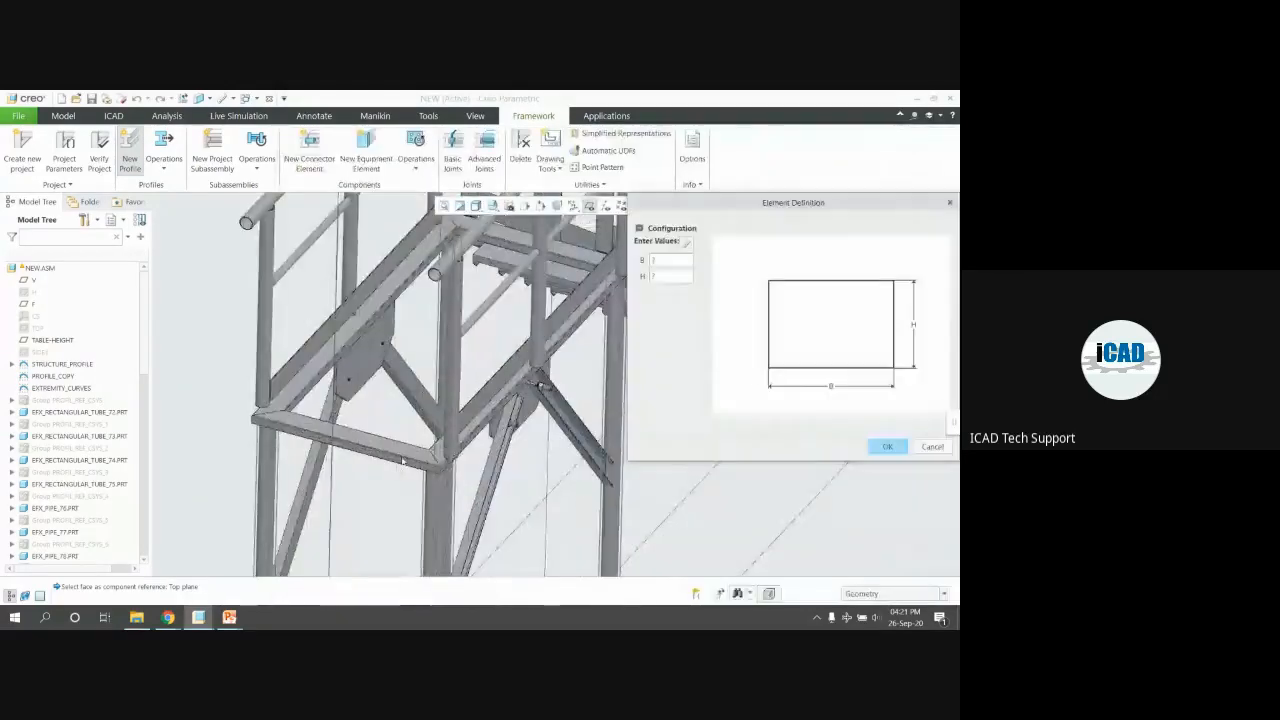
{"action": "left_click", "coordinate": [886, 448]}
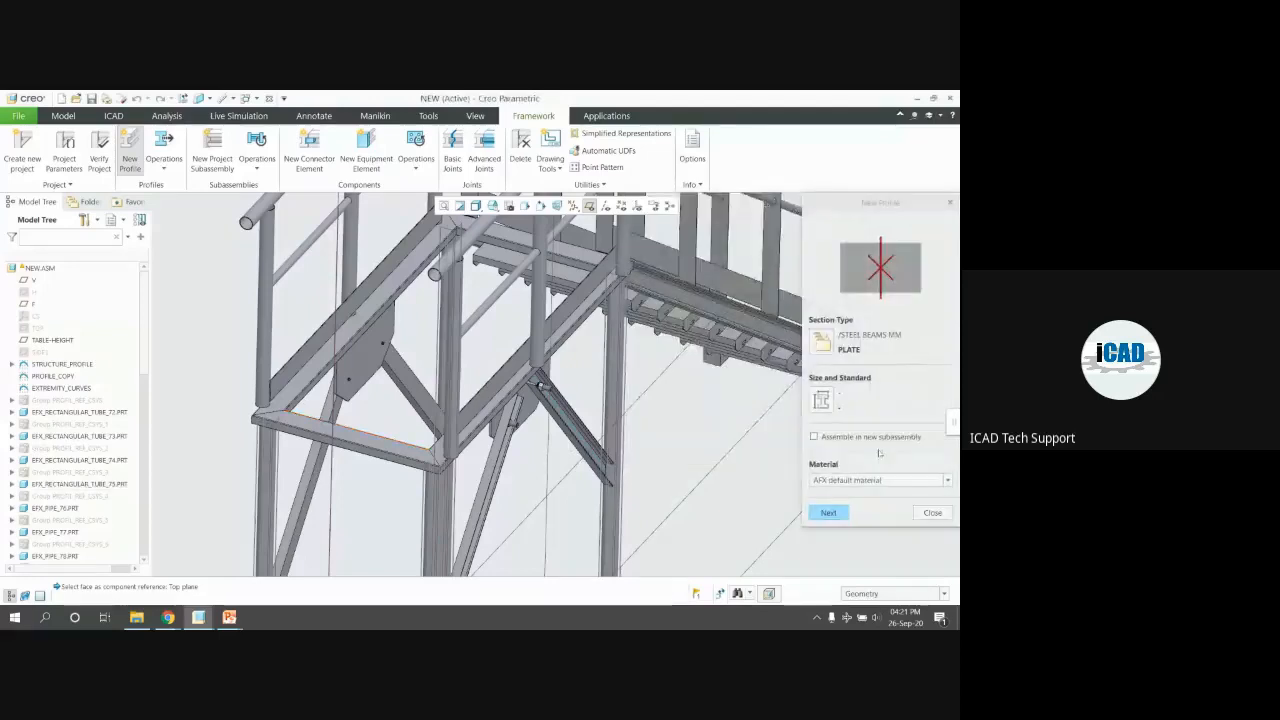
{"action": "left_click", "coordinate": [812, 512]}
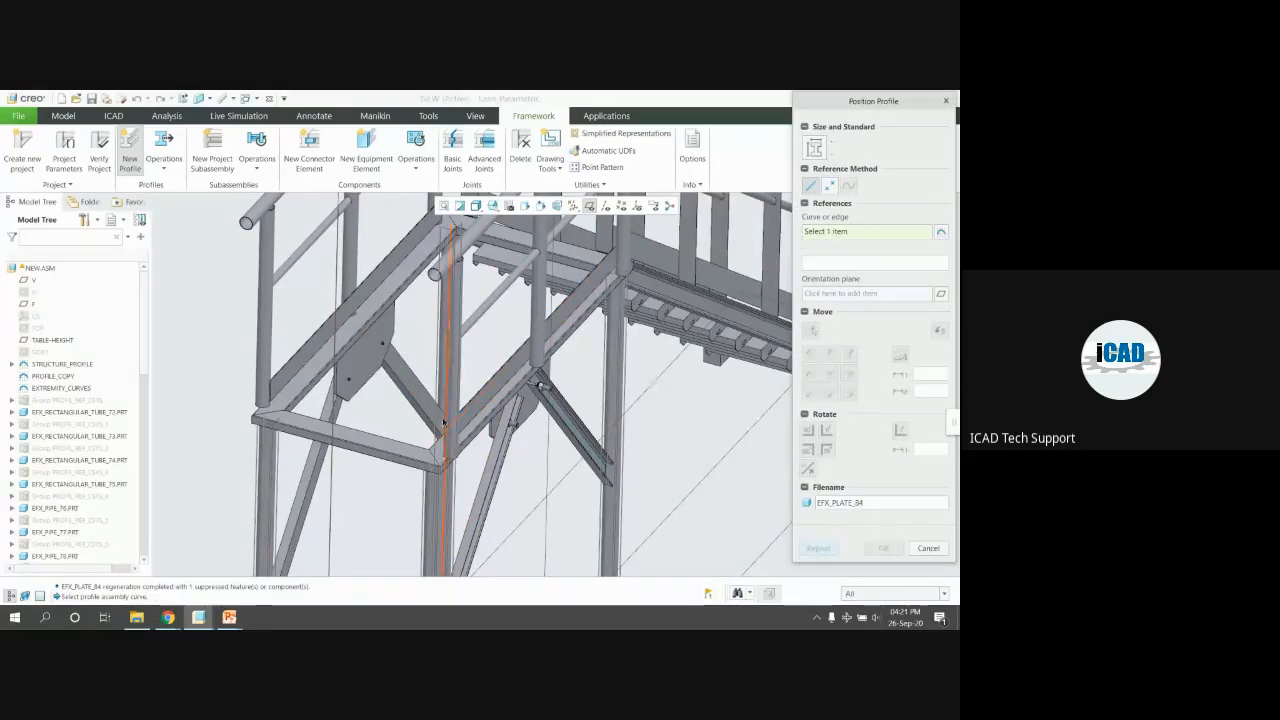
{"action": "left_click", "coordinate": [390, 457]}
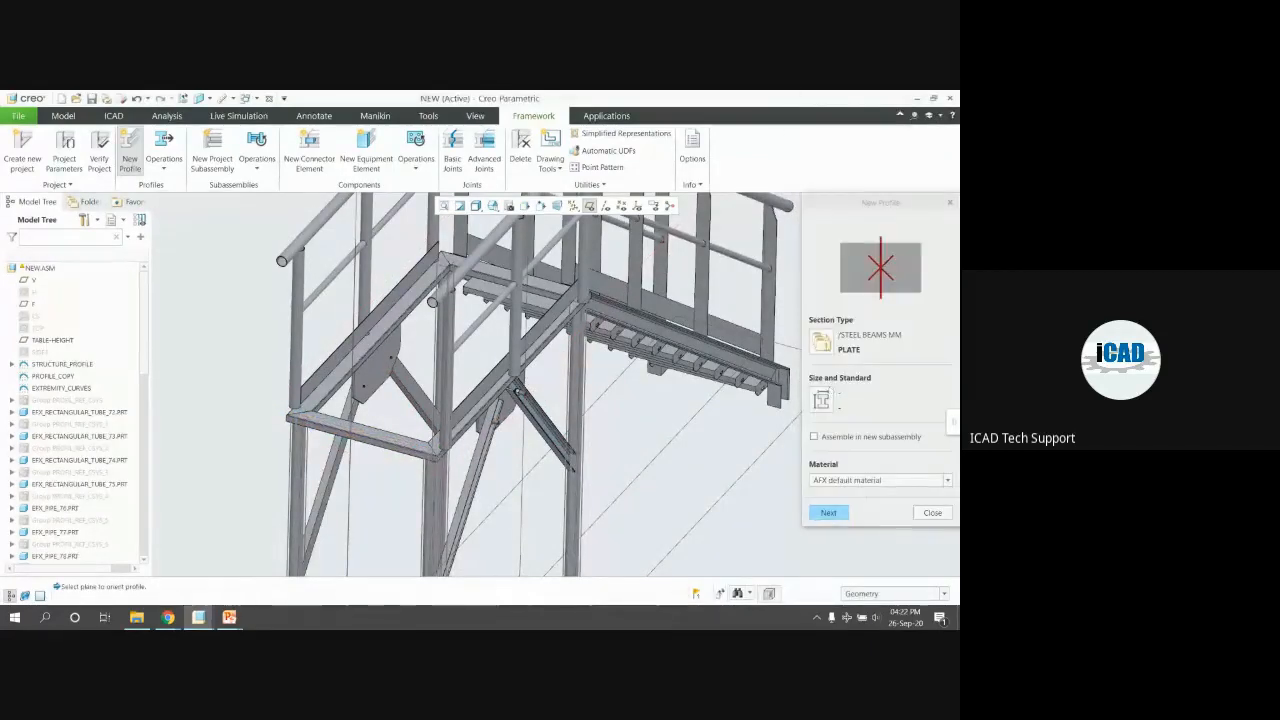
Reselect the PLATE section type and pick the upper and left platform beam edges
{"action": "left_click", "coordinate": [824, 351]}
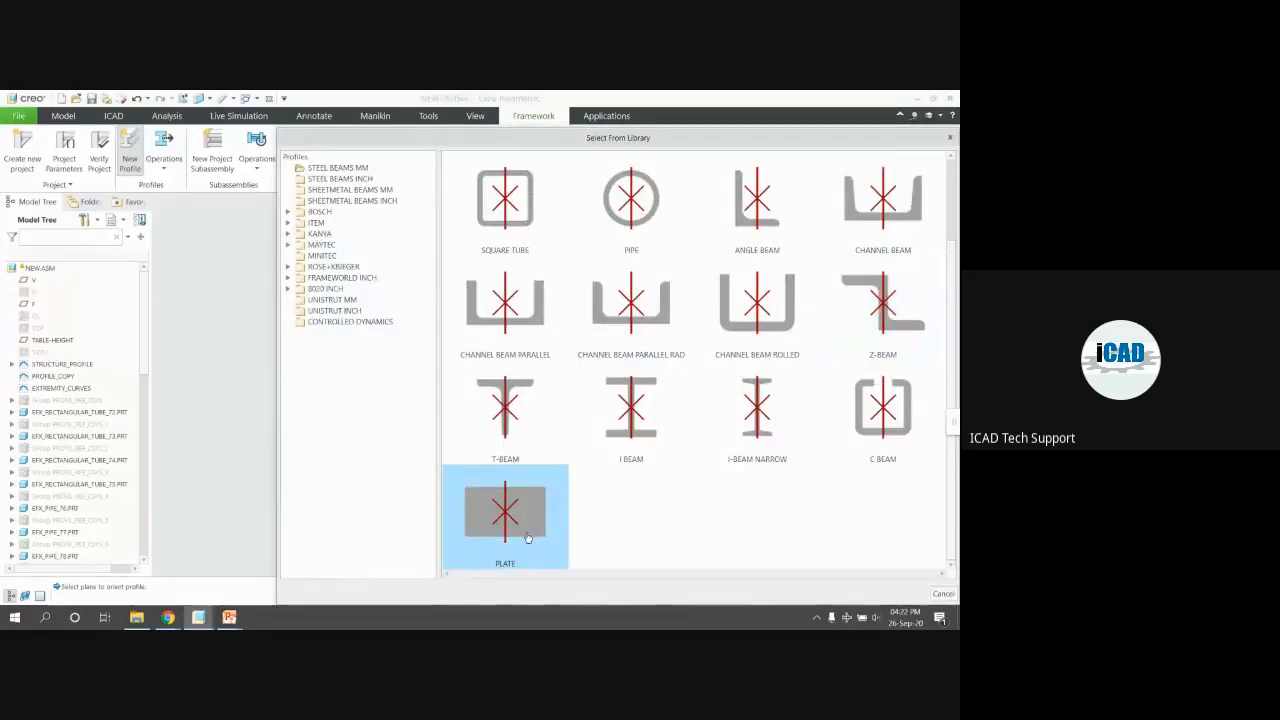
{"action": "double_click", "coordinate": [528, 538]}
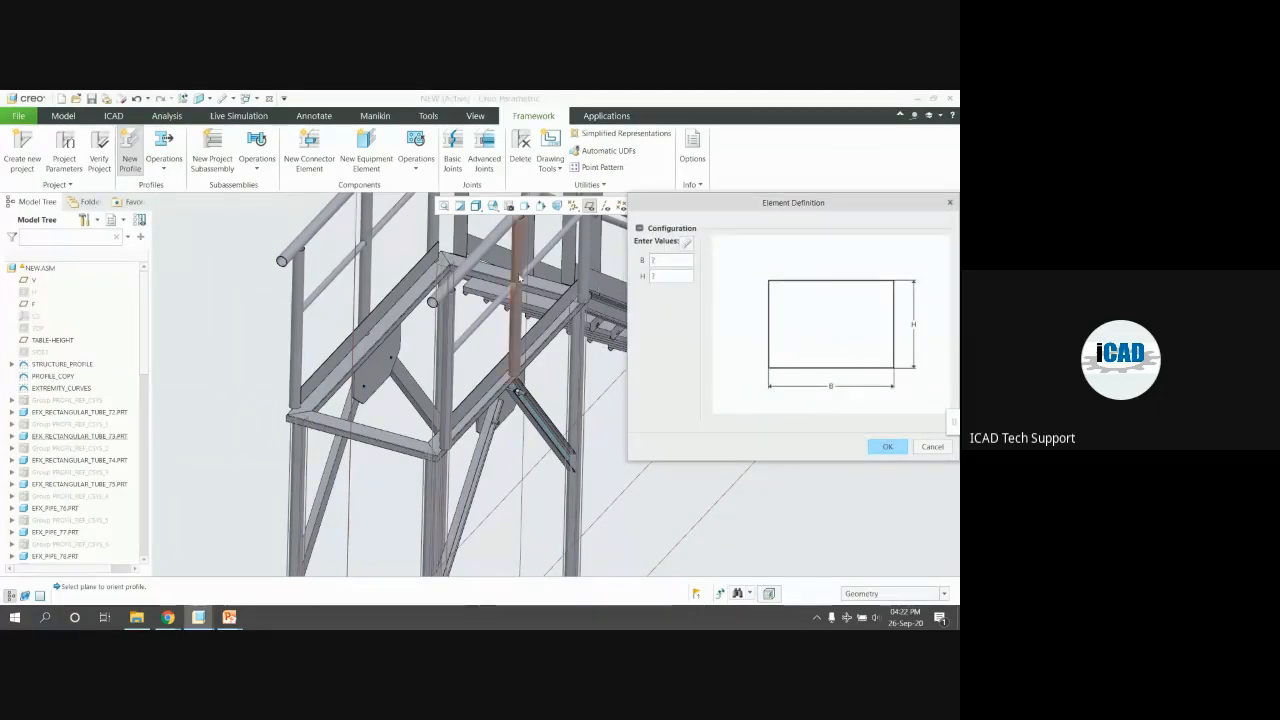
{"action": "left_click", "coordinate": [500, 378]}
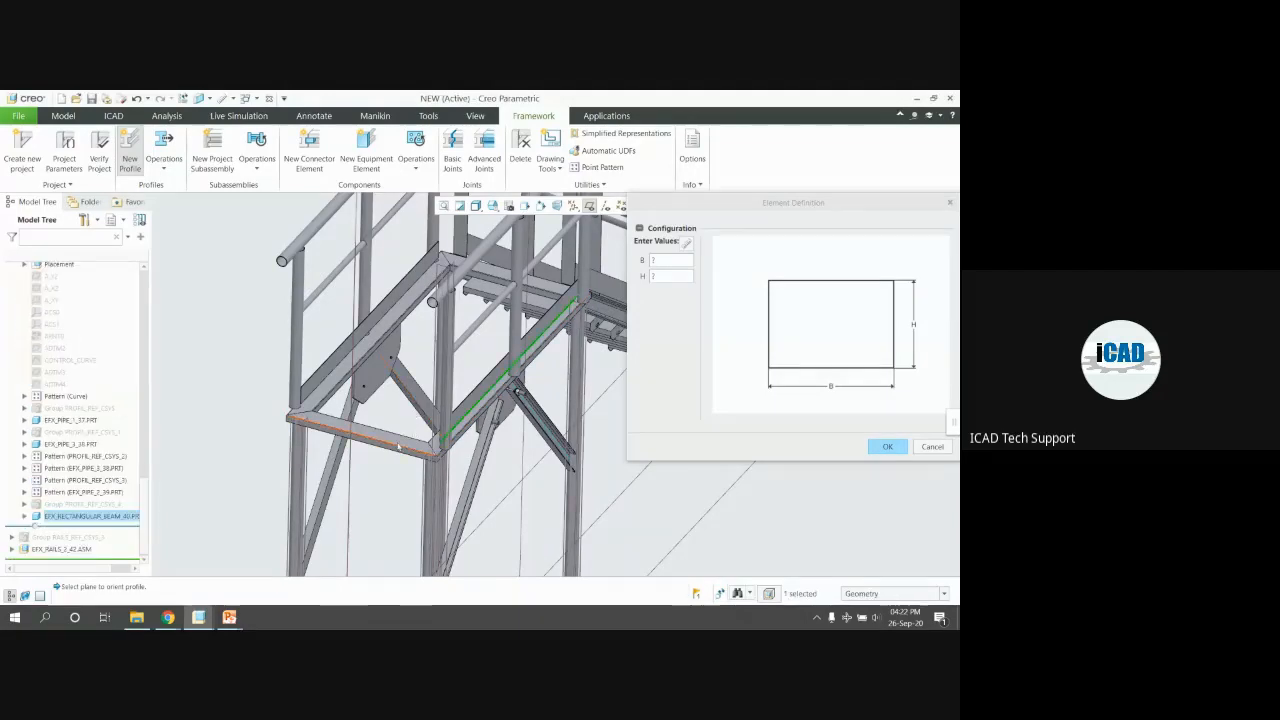
{"action": "scroll", "coordinate": [367, 343], "scroll_direction": "up", "scroll_amount": 3}
{"action": "left_click", "coordinate": [366, 343]}
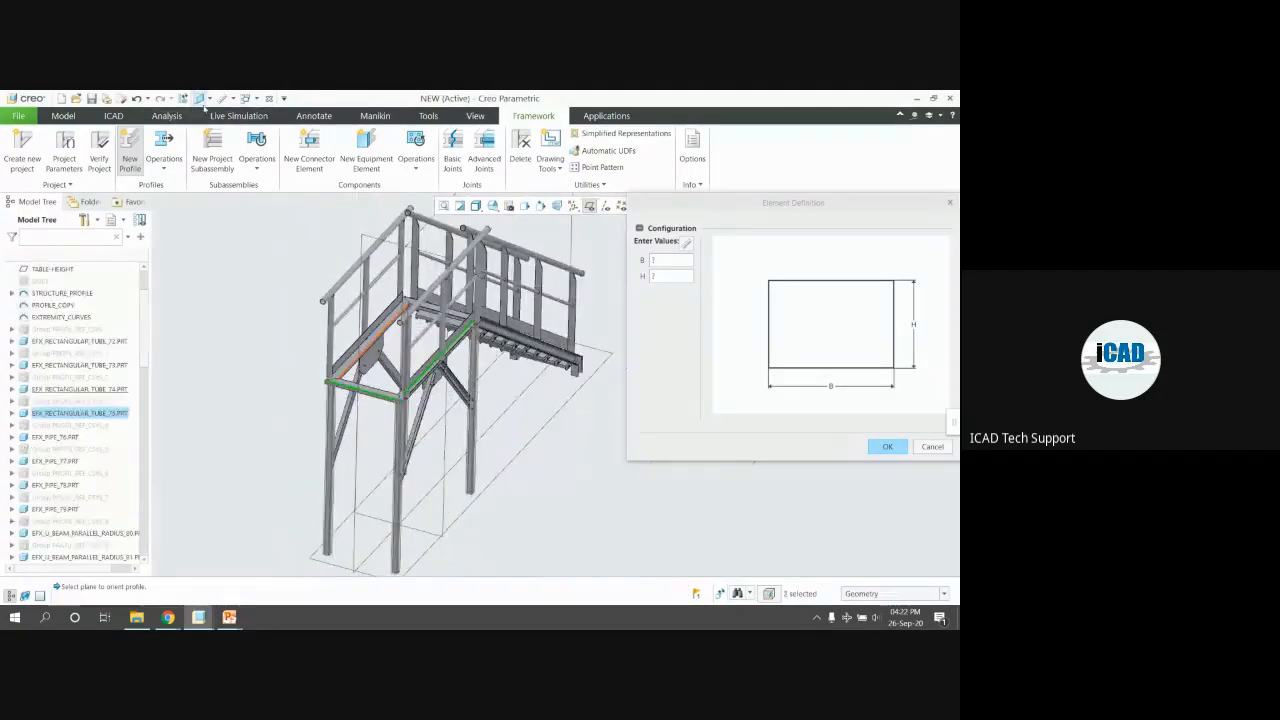
Measure the lengths of the upper and lower platform beam edges
{"action": "scroll", "coordinate": [379, 390], "scroll_direction": "down", "scroll_amount": 6}
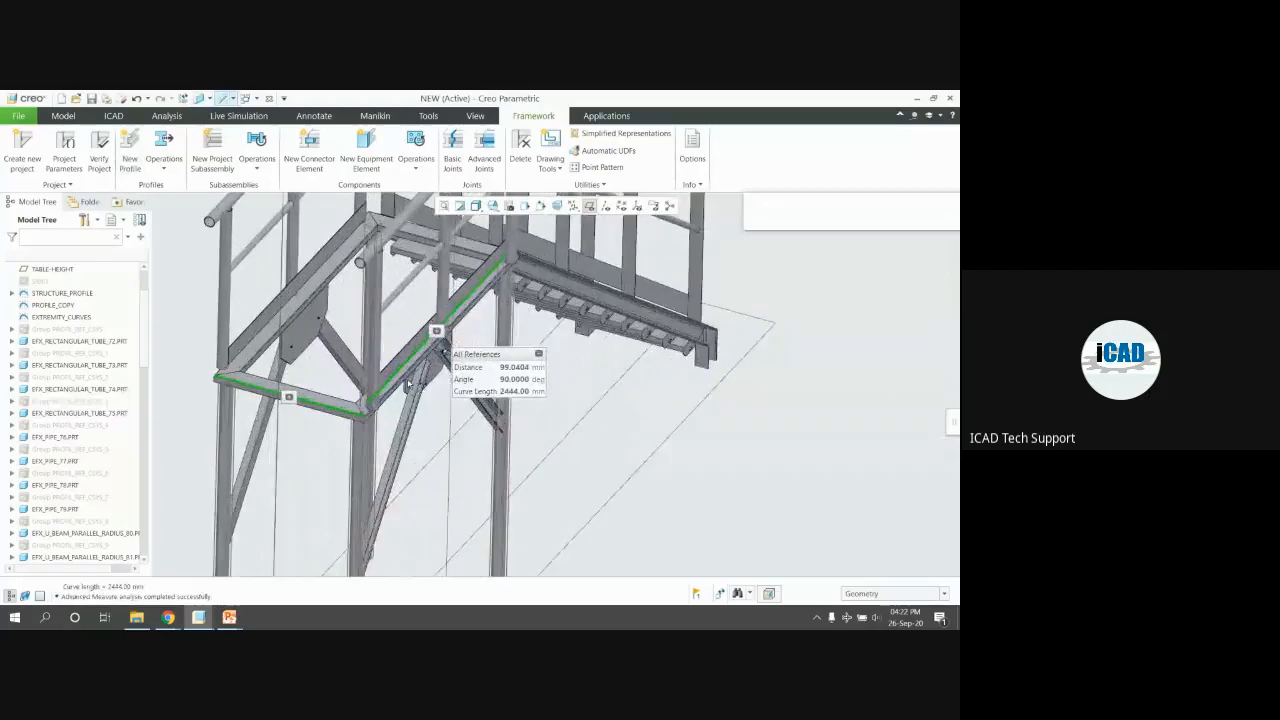
{"action": "left_click", "coordinate": [380, 391]}
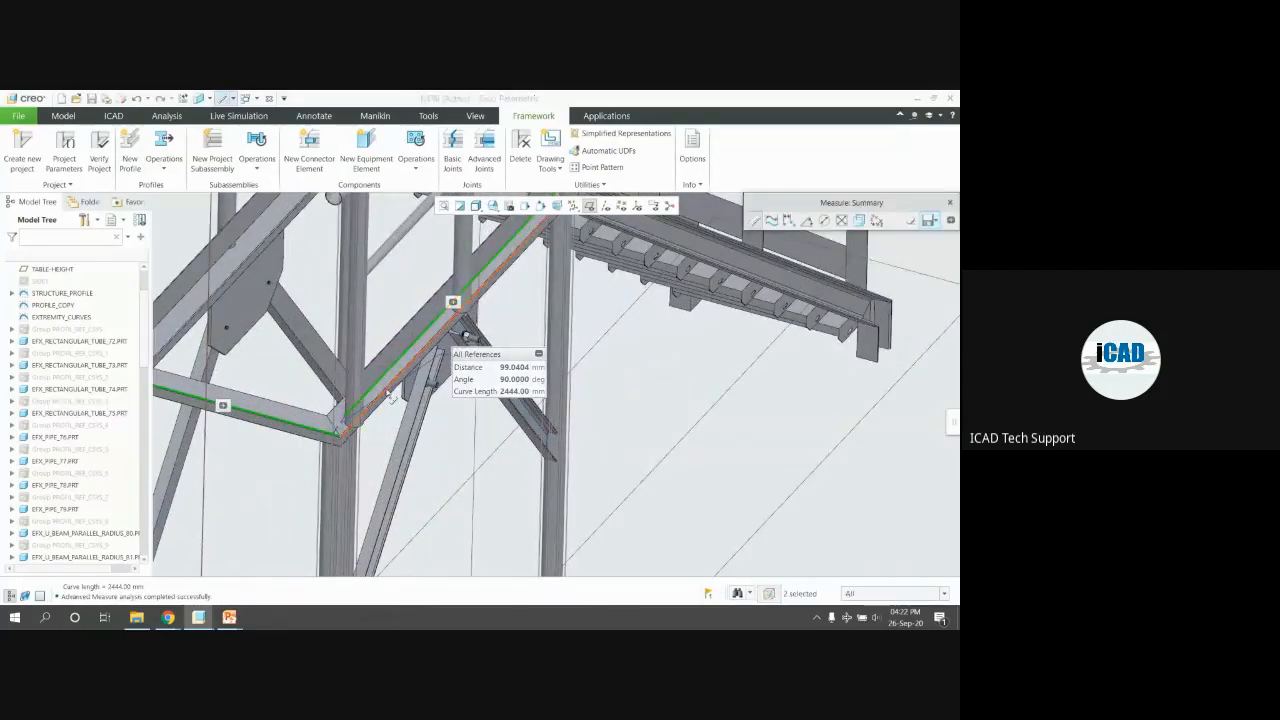
{"action": "left_click", "coordinate": [389, 395]}
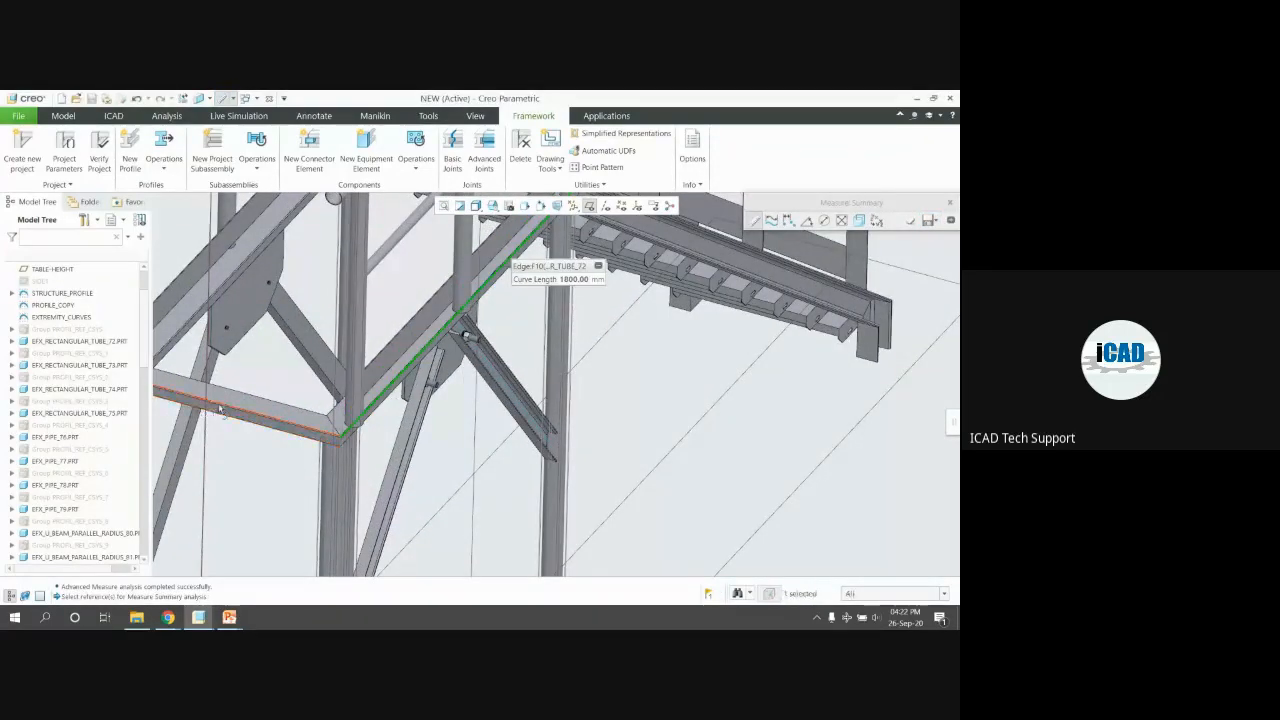
{"action": "left_click", "coordinate": [220, 408]}
{"action": "scroll", "coordinate": [465, 335], "scroll_direction": "down", "scroll_amount": 5}
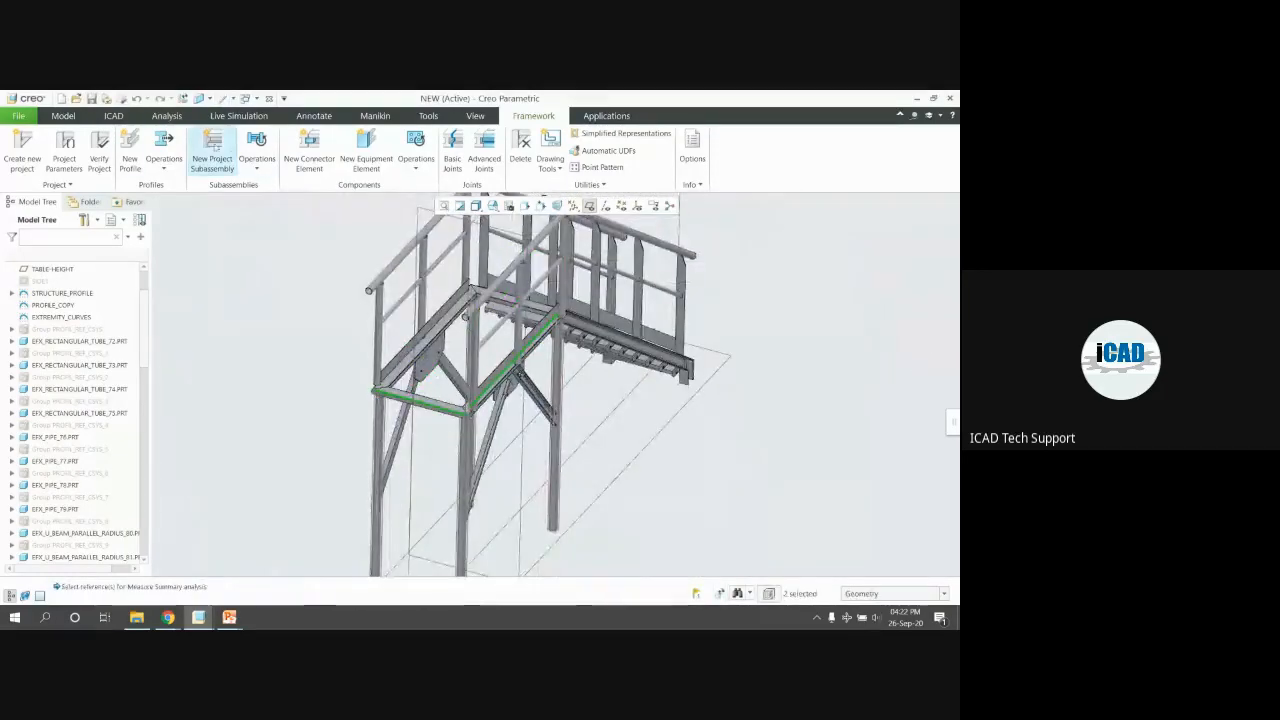
Start a new PLATE profile sized B 800 by H 10, ready for placement
{"action": "left_click", "coordinate": [130, 155]}
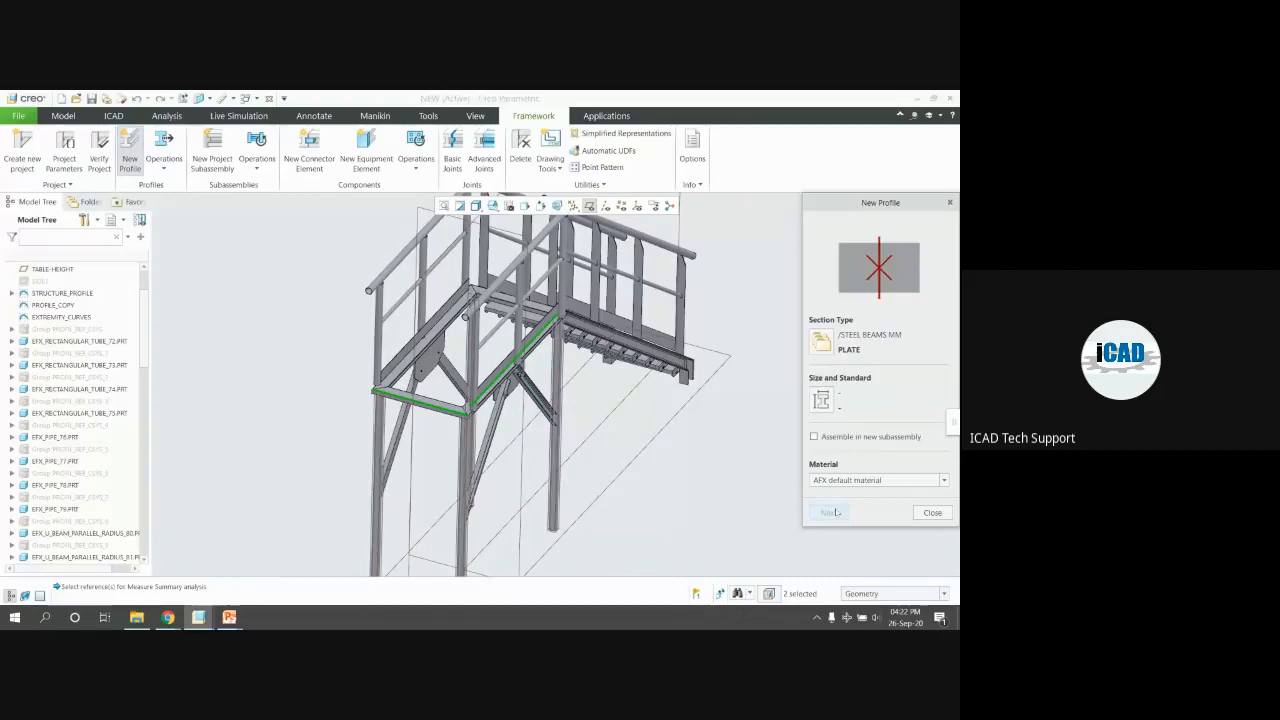
{"action": "left_click", "coordinate": [820, 398]}
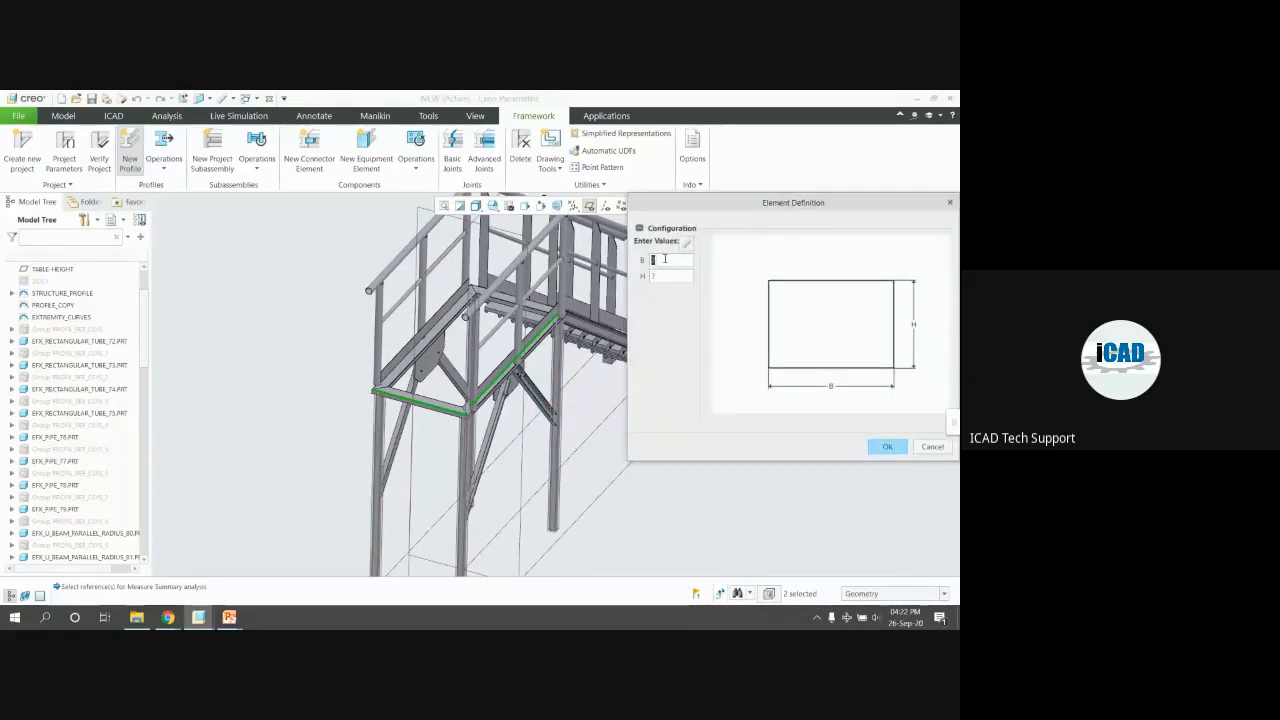
{"action": "type", "text": "800"}
{"action": "type", "text": "10"}
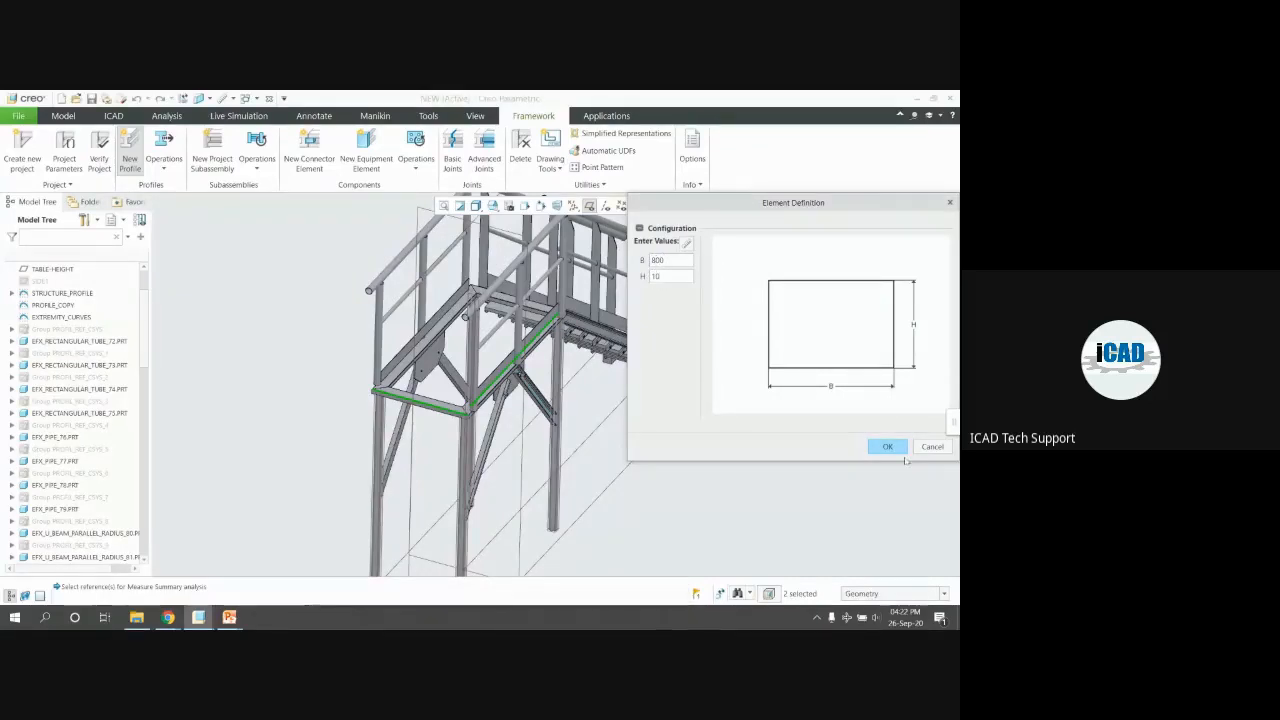
{"action": "left_click", "coordinate": [888, 447]}
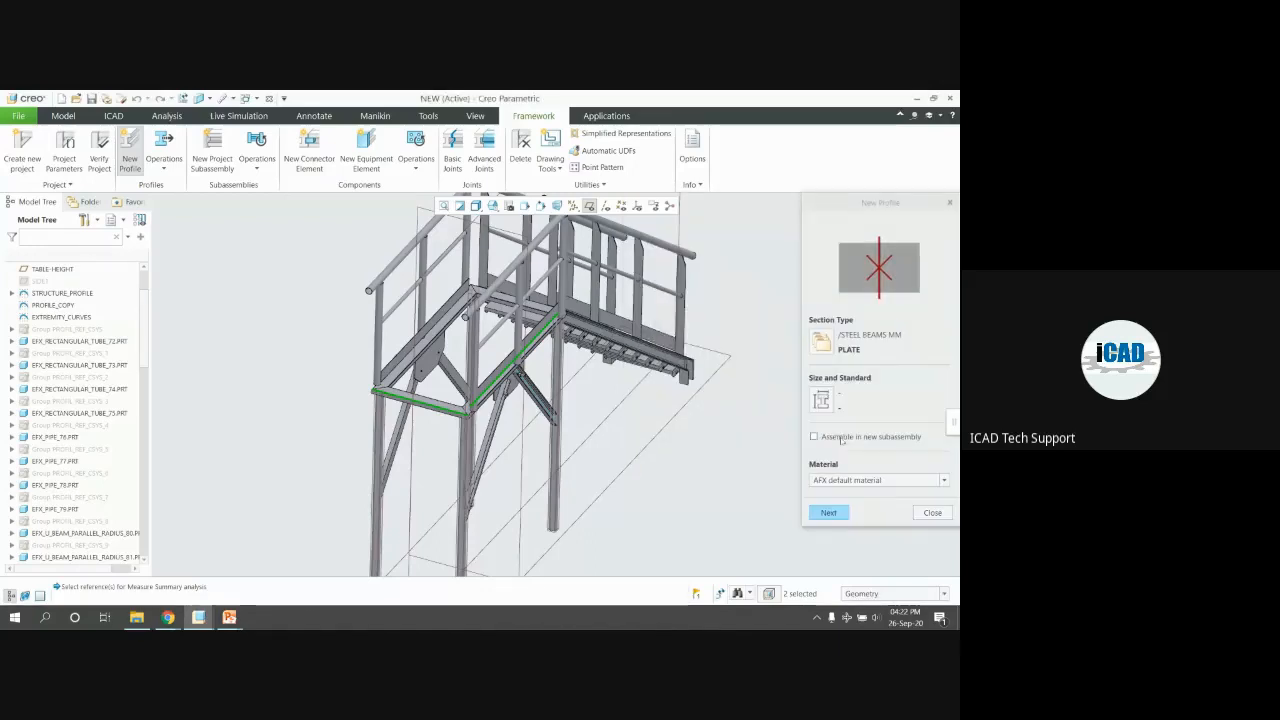
{"action": "left_click", "coordinate": [828, 512]}
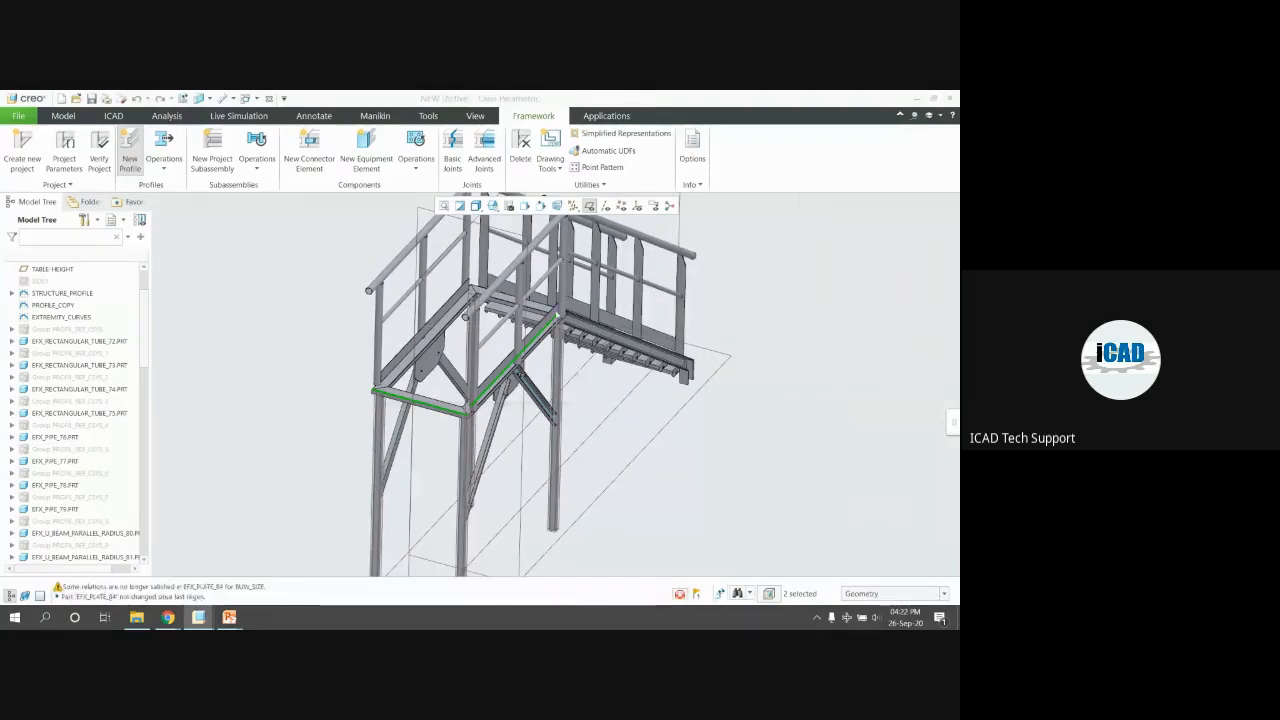
Place the 800 by 10 plate along the beam edge, shifted onto the platform deck, then hide datum planes
{"action": "left_click", "coordinate": [528, 348]}
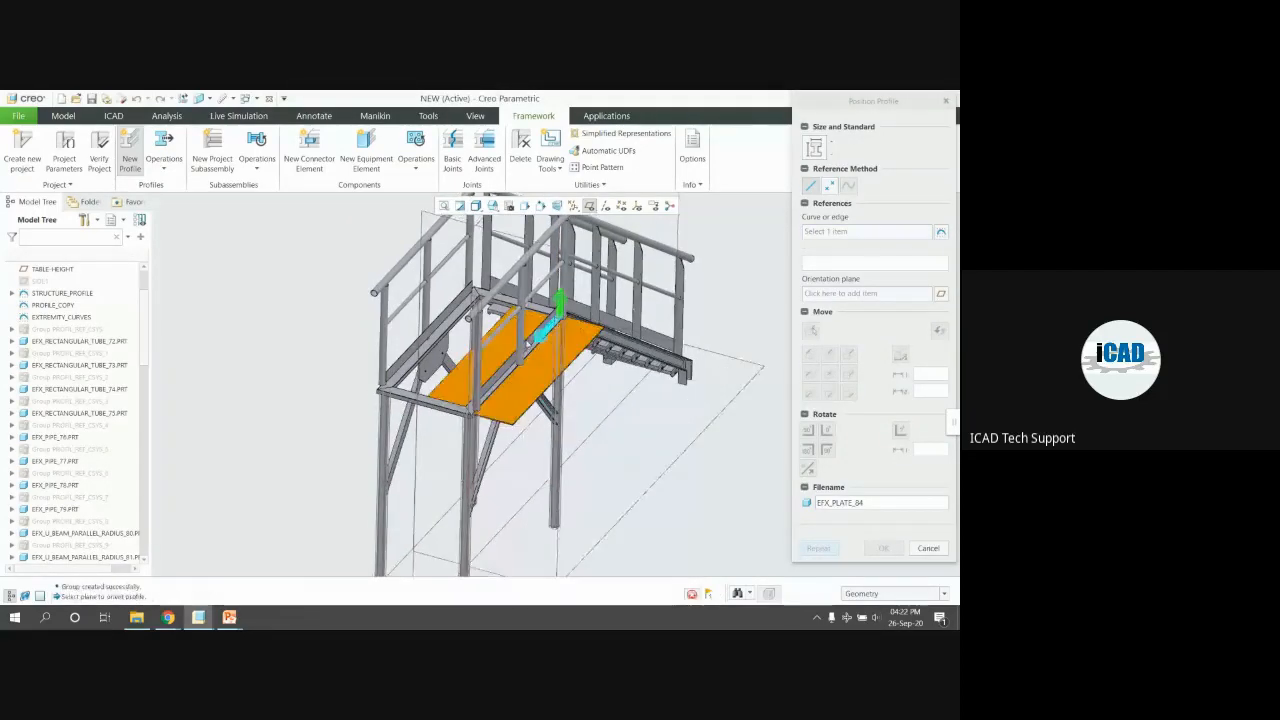
{"action": "left_click", "coordinate": [847, 378]}
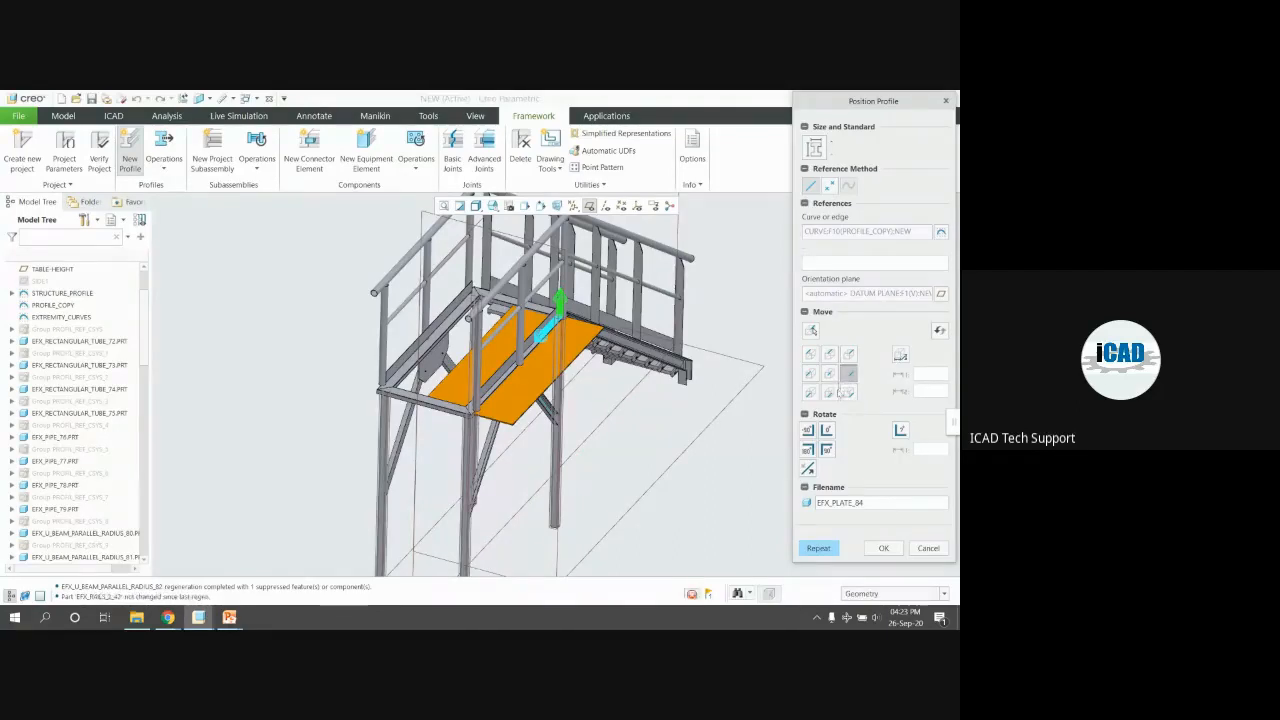
{"action": "scroll", "coordinate": [566, 387], "scroll_direction": "down", "scroll_amount": 2}
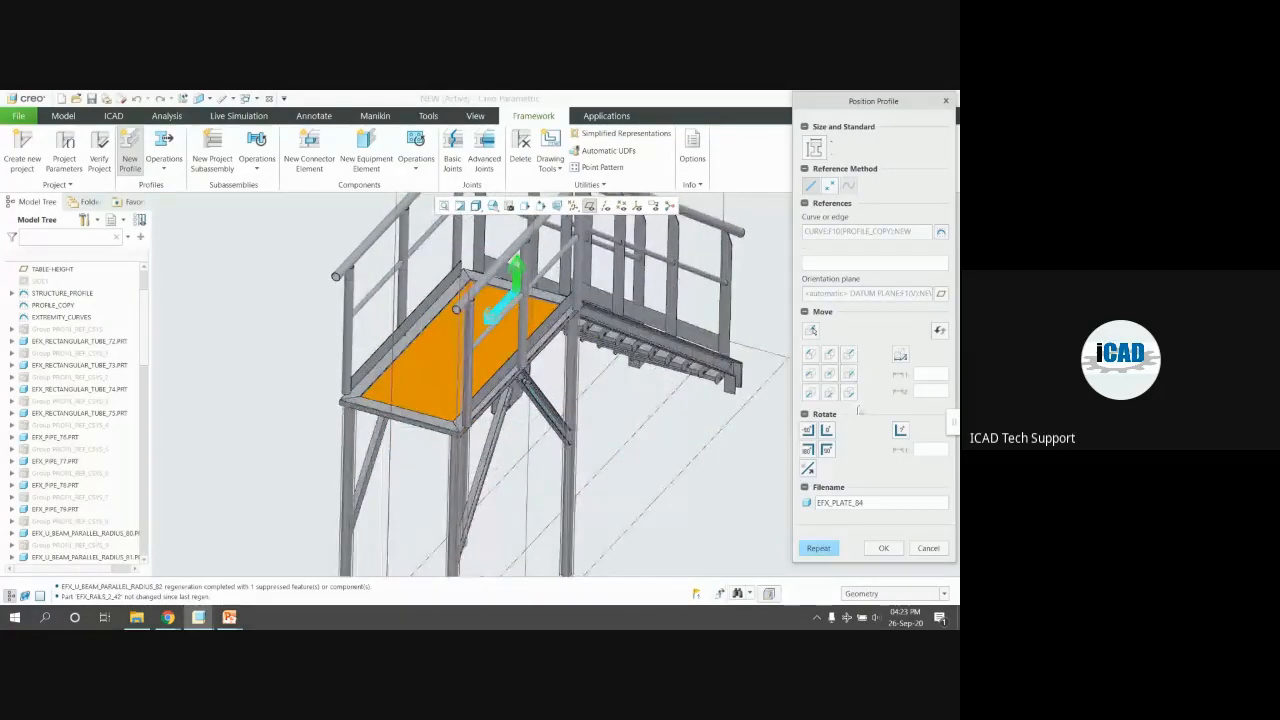
{"action": "left_click", "coordinate": [849, 392]}
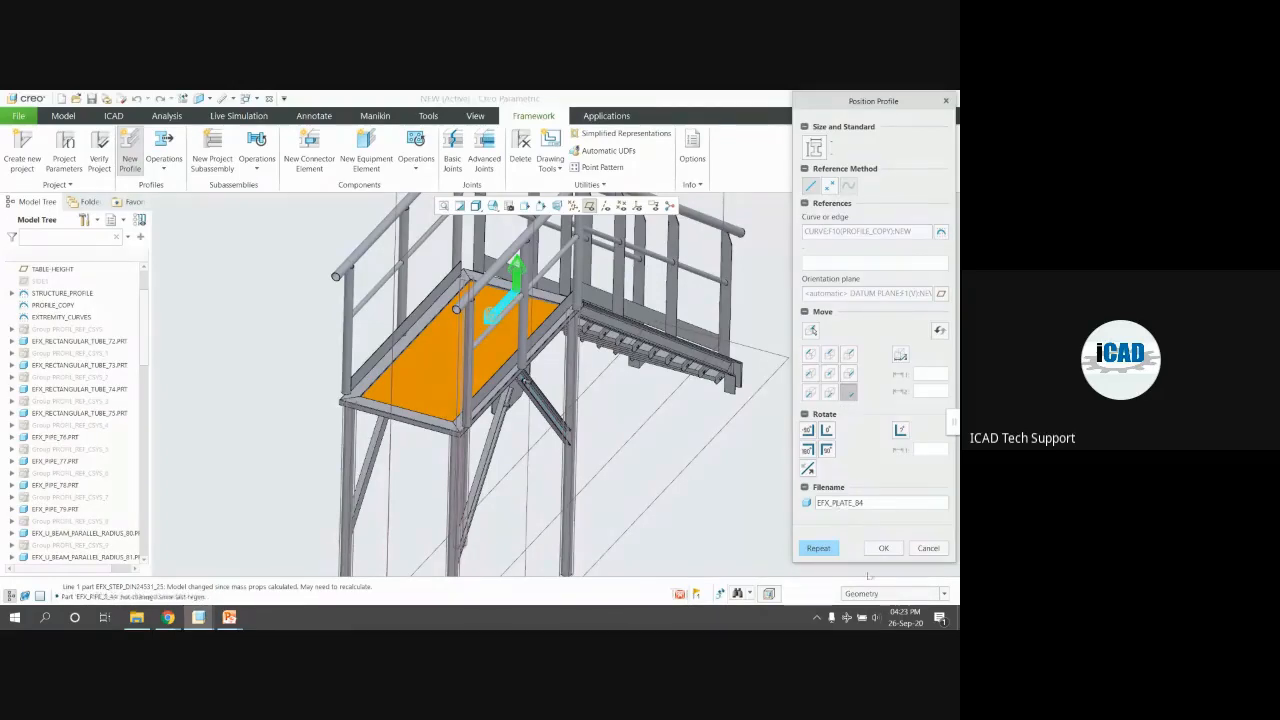
{"action": "left_click", "coordinate": [880, 548]}
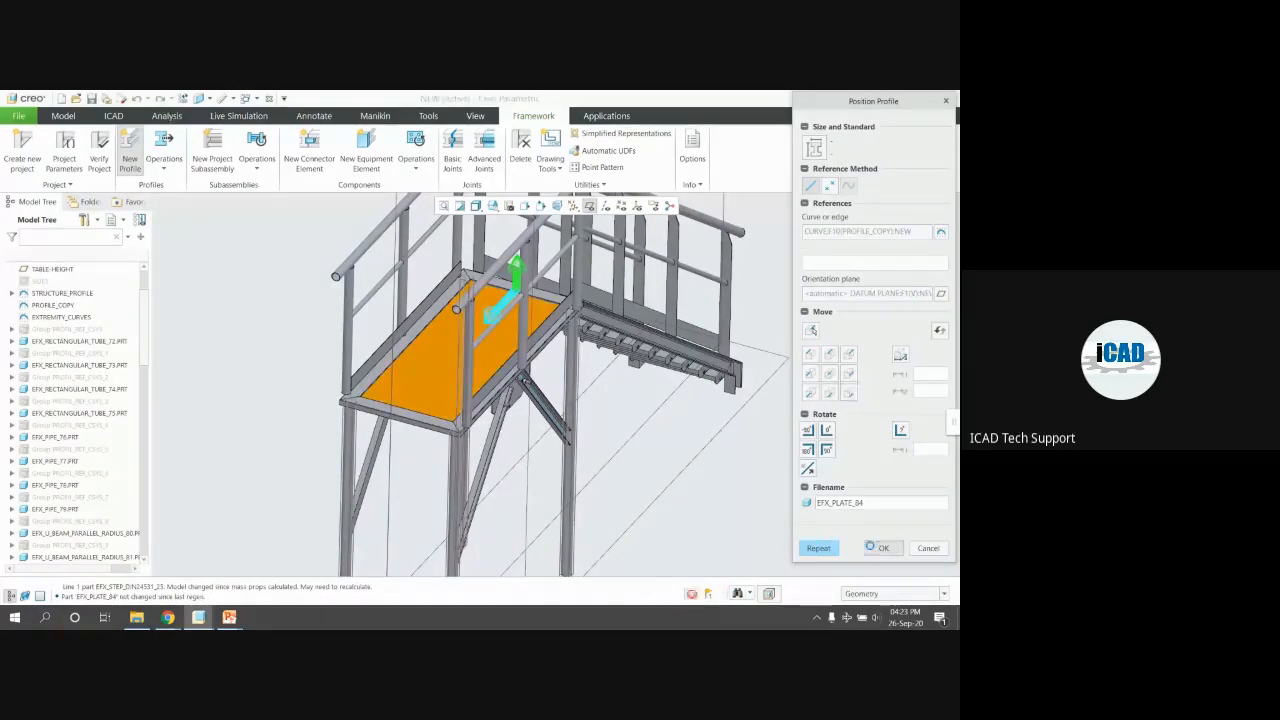
{"action": "left_click", "coordinate": [829, 513]}
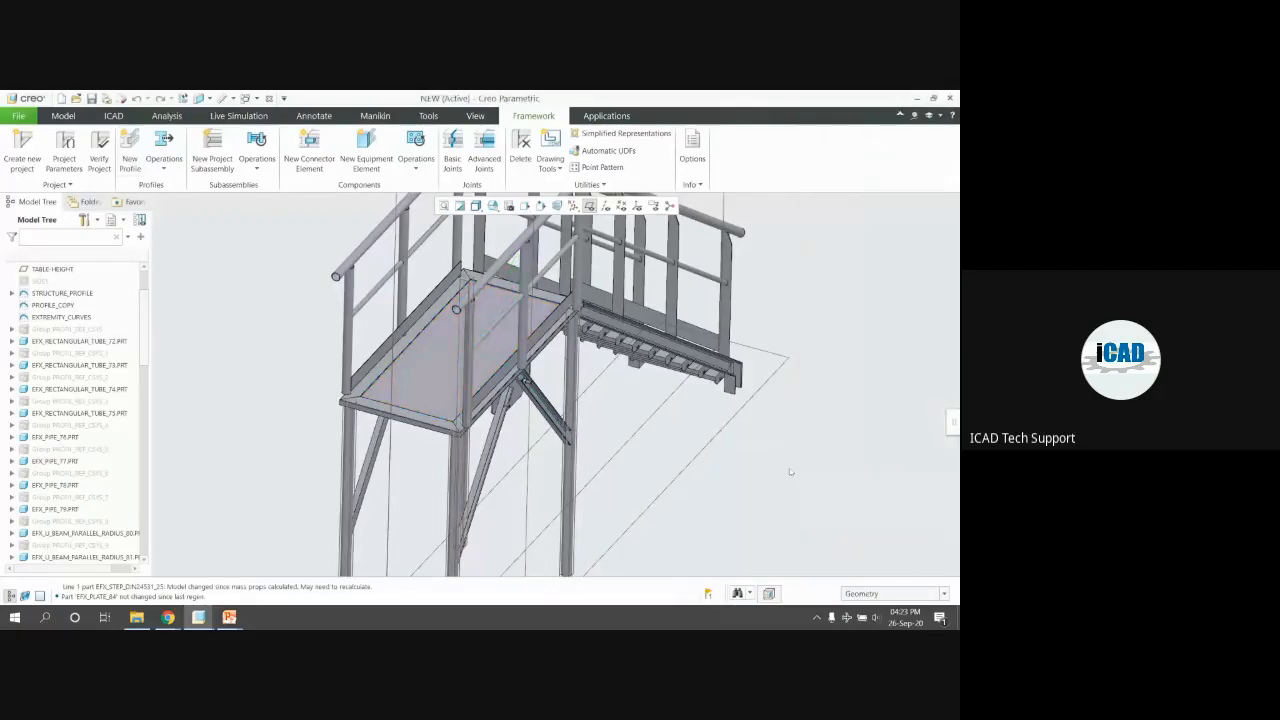
{"action": "key", "text": "ctrl+d"}
{"action": "left_click", "coordinate": [590, 207]}
Create a new Part/Solid component named floor, copied from an existing template
{"action": "scroll", "coordinate": [502, 365], "scroll_direction": "down", "scroll_amount": 2}
{"action": "scroll", "coordinate": [500, 366], "scroll_direction": "up", "scroll_amount": 3}
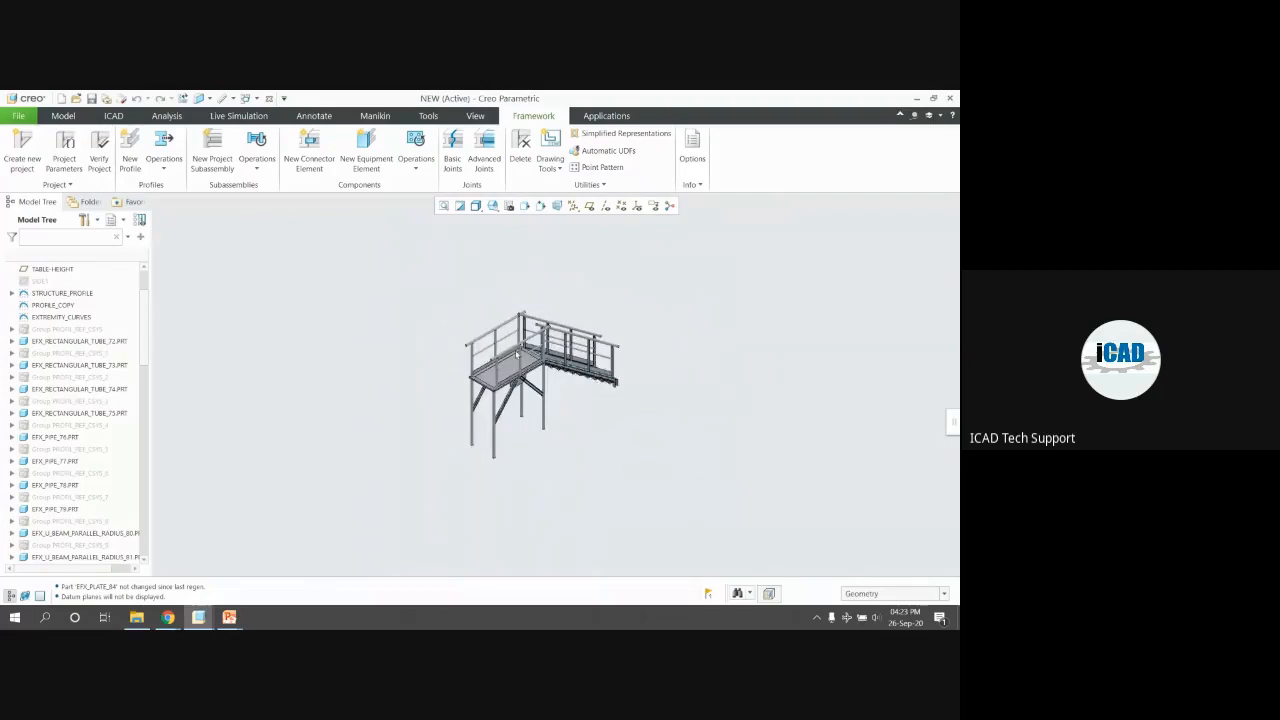
{"action": "scroll", "coordinate": [488, 422], "scroll_direction": "down", "scroll_amount": 1}
{"action": "middle_click_drag", "start_coordinate": [486, 417], "coordinate": [551, 424]}
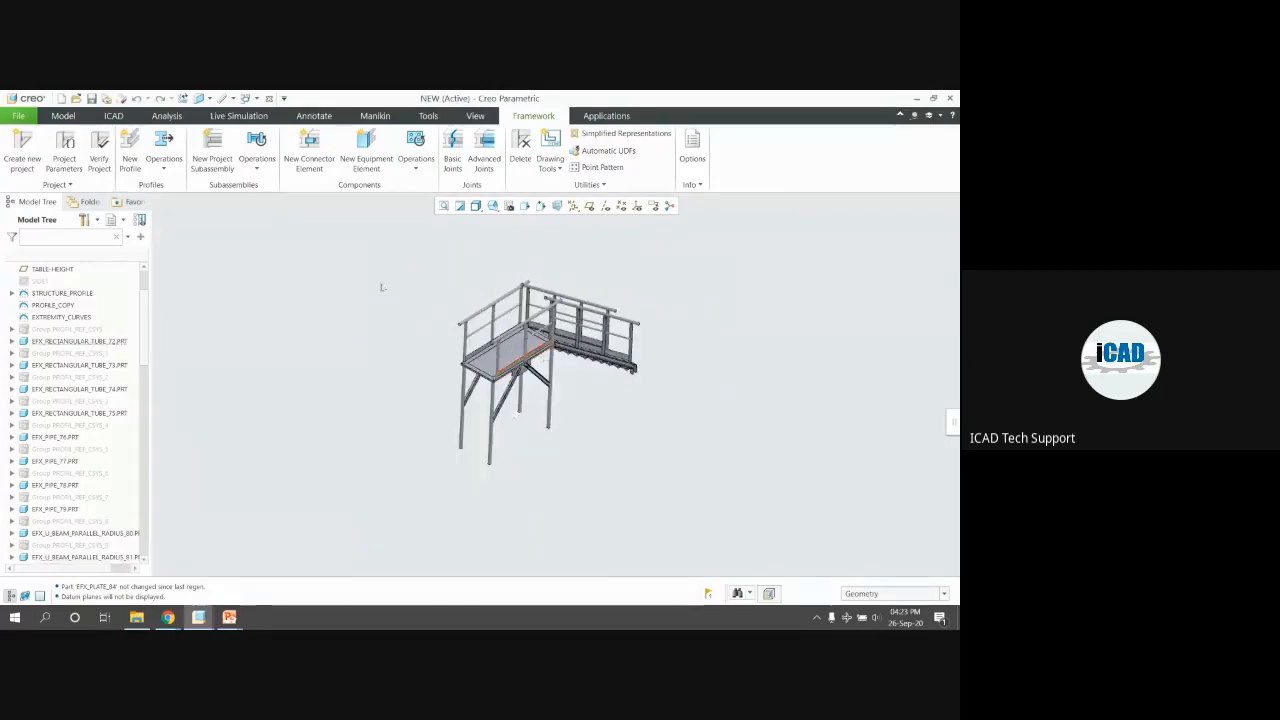
{"action": "left_click", "coordinate": [63, 115]}
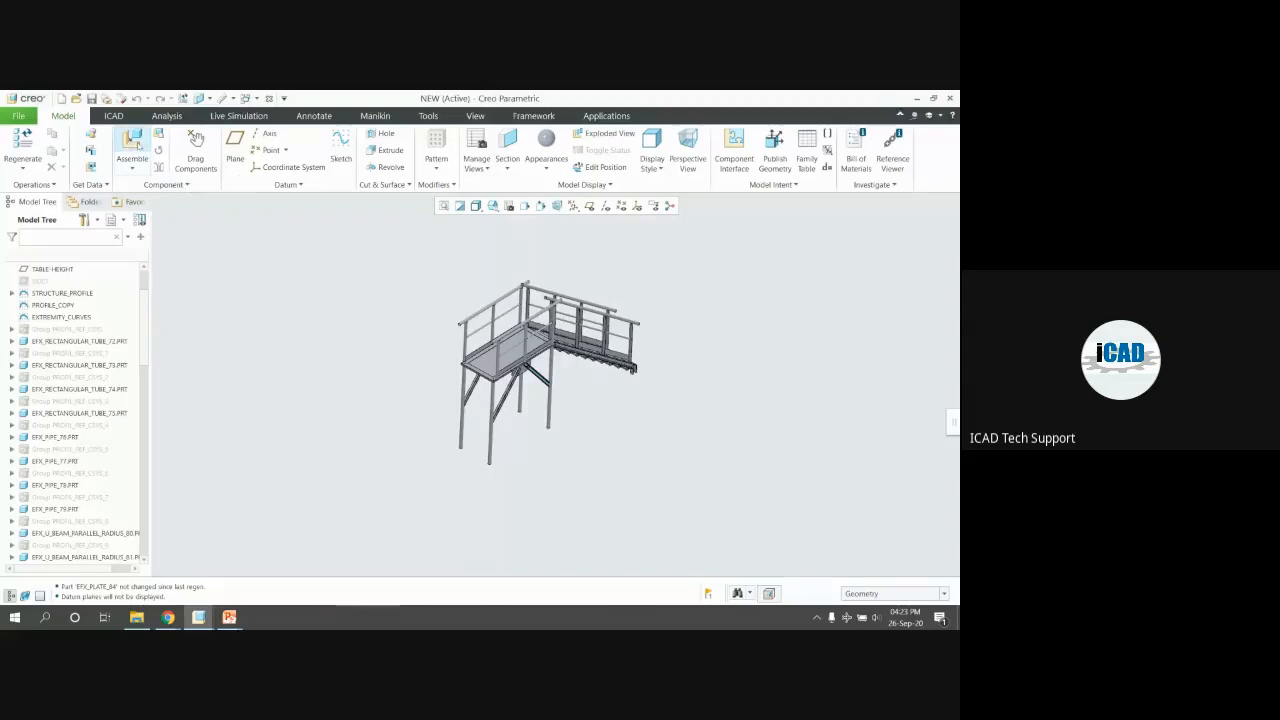
{"action": "left_click", "coordinate": [158, 134]}
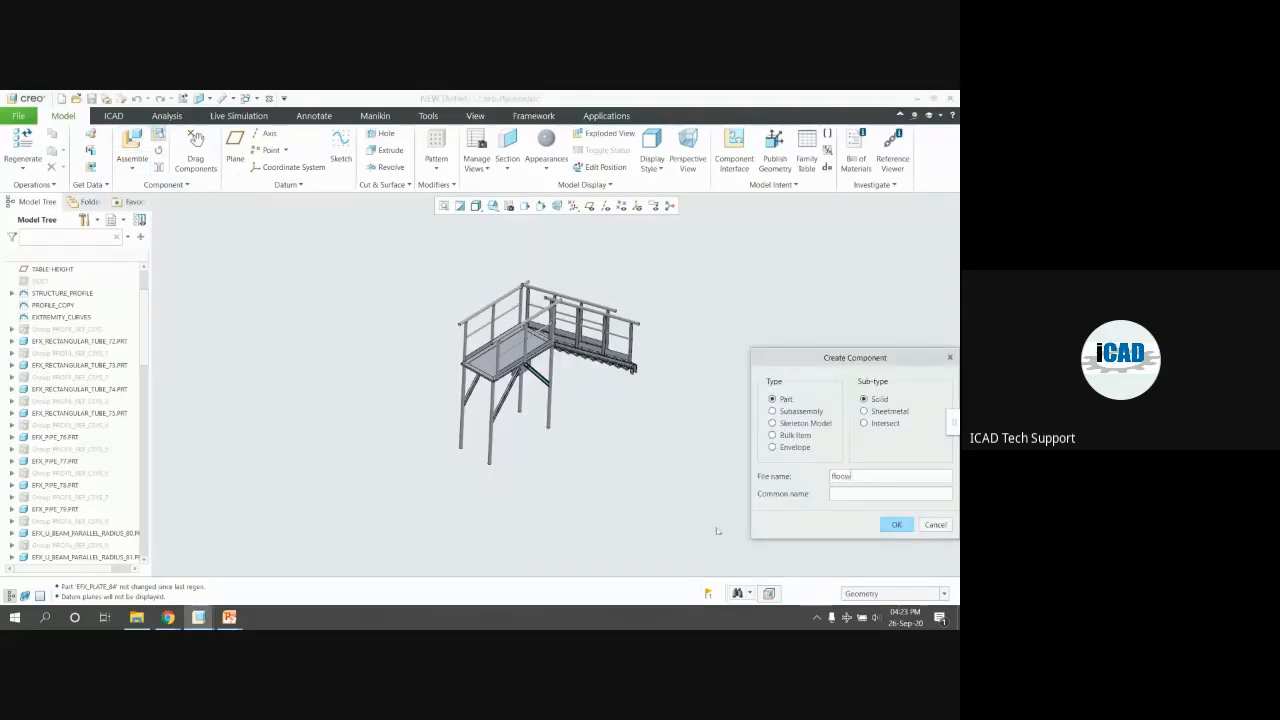
{"action": "left_click", "coordinate": [896, 524]}
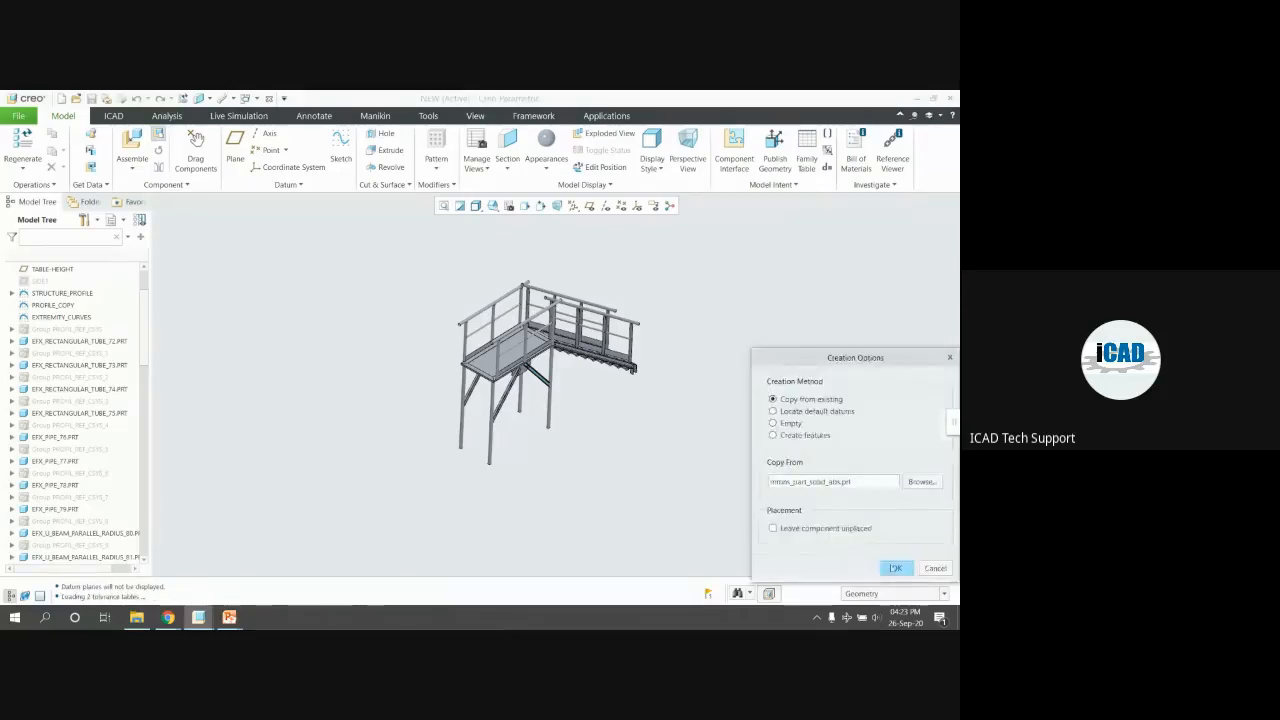
{"action": "left_click", "coordinate": [895, 567]}
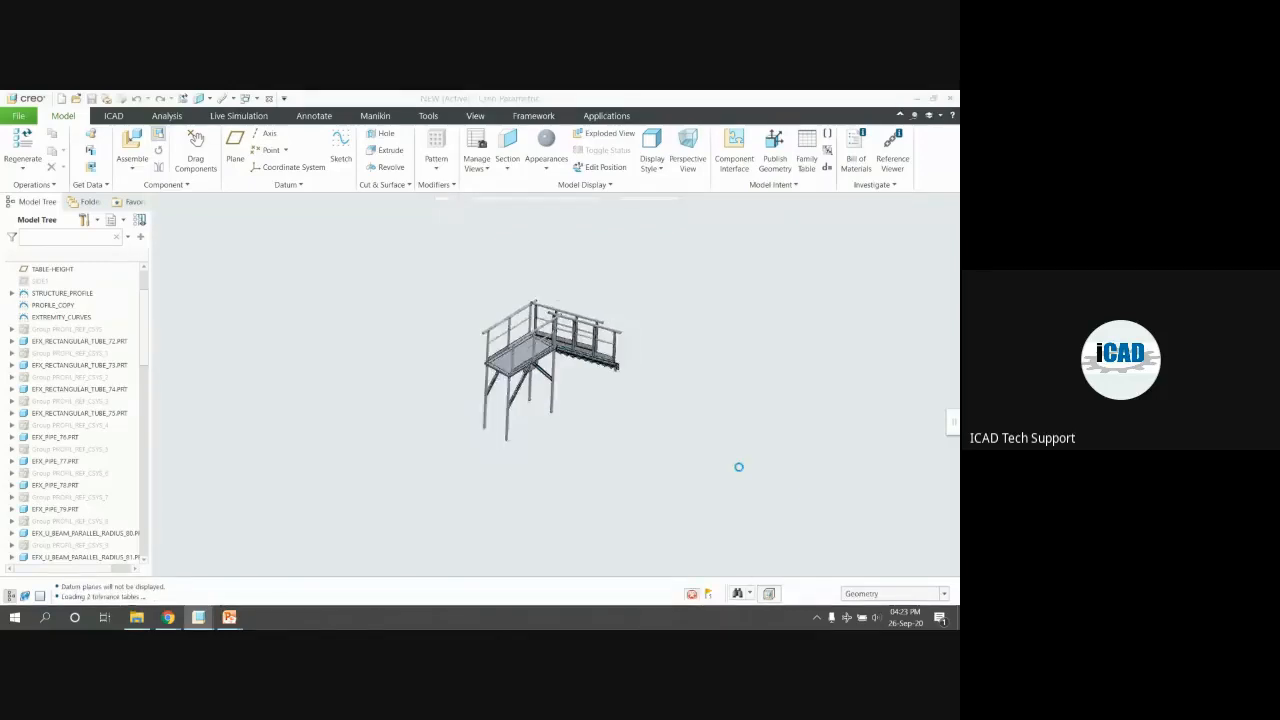
Constrain the floor part at the Default position and select FLOOR.PRT in the tree
{"action": "left_click", "coordinate": [550, 423]}
{"action": "left_click", "coordinate": [254, 156]}
{"action": "left_click", "coordinate": [217, 272]}
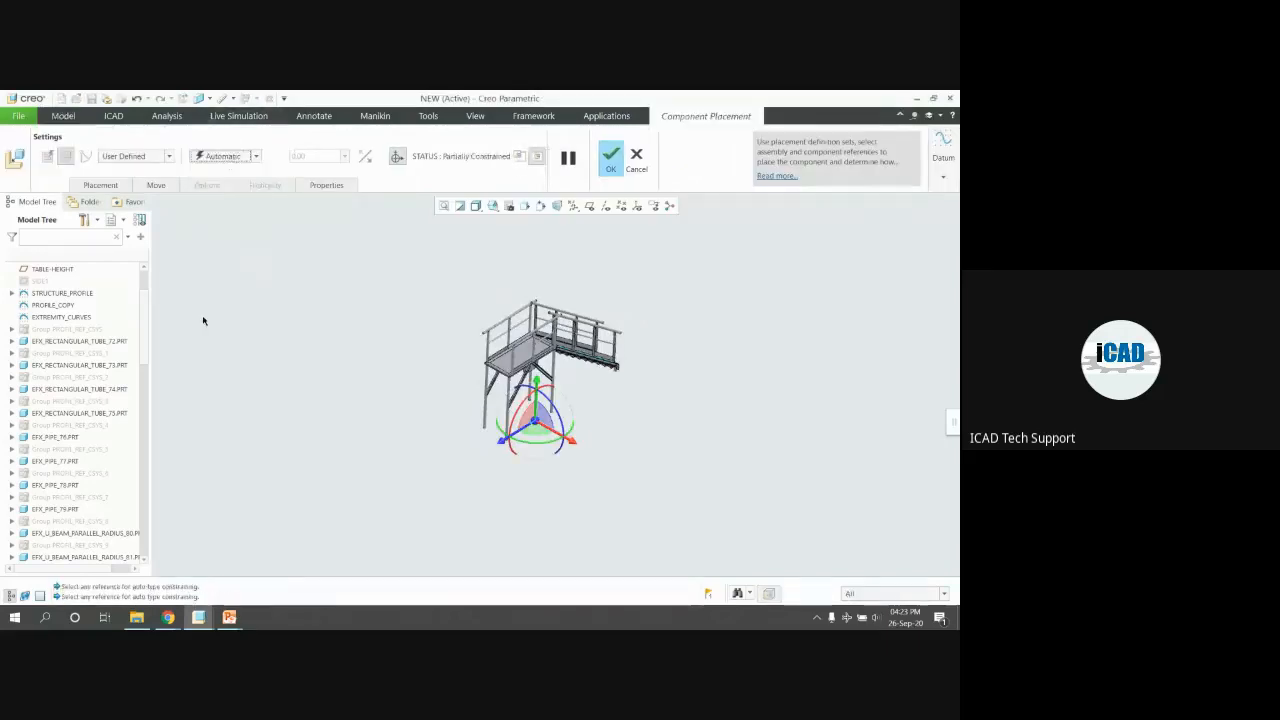
{"action": "left_click", "coordinate": [254, 156]}
{"action": "left_click", "coordinate": [217, 272]}
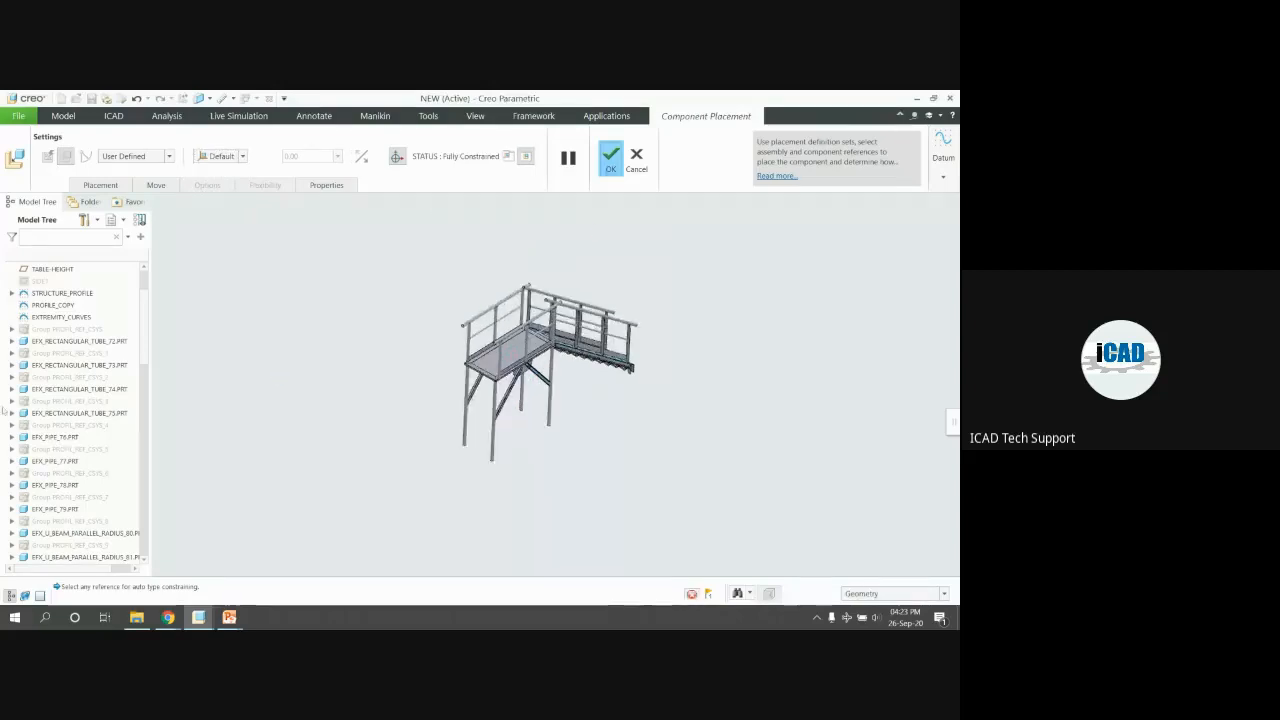
{"action": "scroll", "coordinate": [55, 444], "scroll_direction": "down", "scroll_amount": 20}
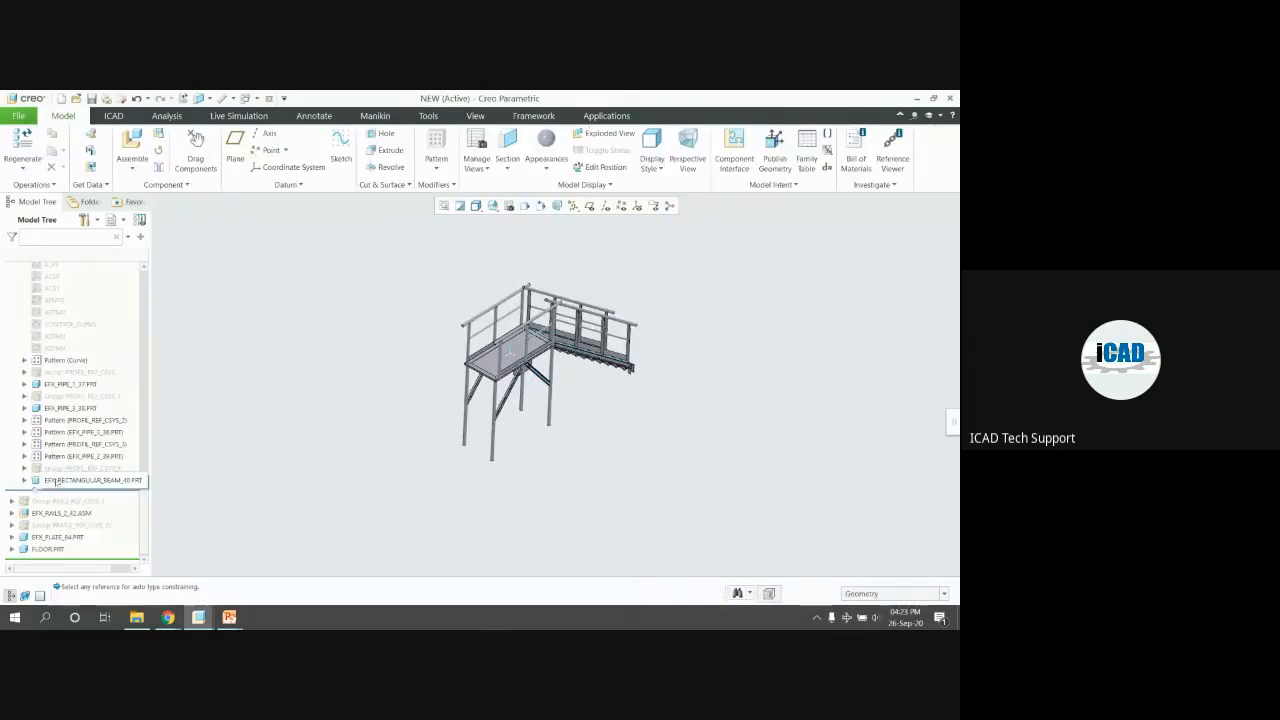
{"action": "left_click", "coordinate": [48, 549]}
Activate FLOOR, show datum planes and start an extrusion on the TABLE-HEIGHT plane
{"action": "left_click", "coordinate": [63, 500]}
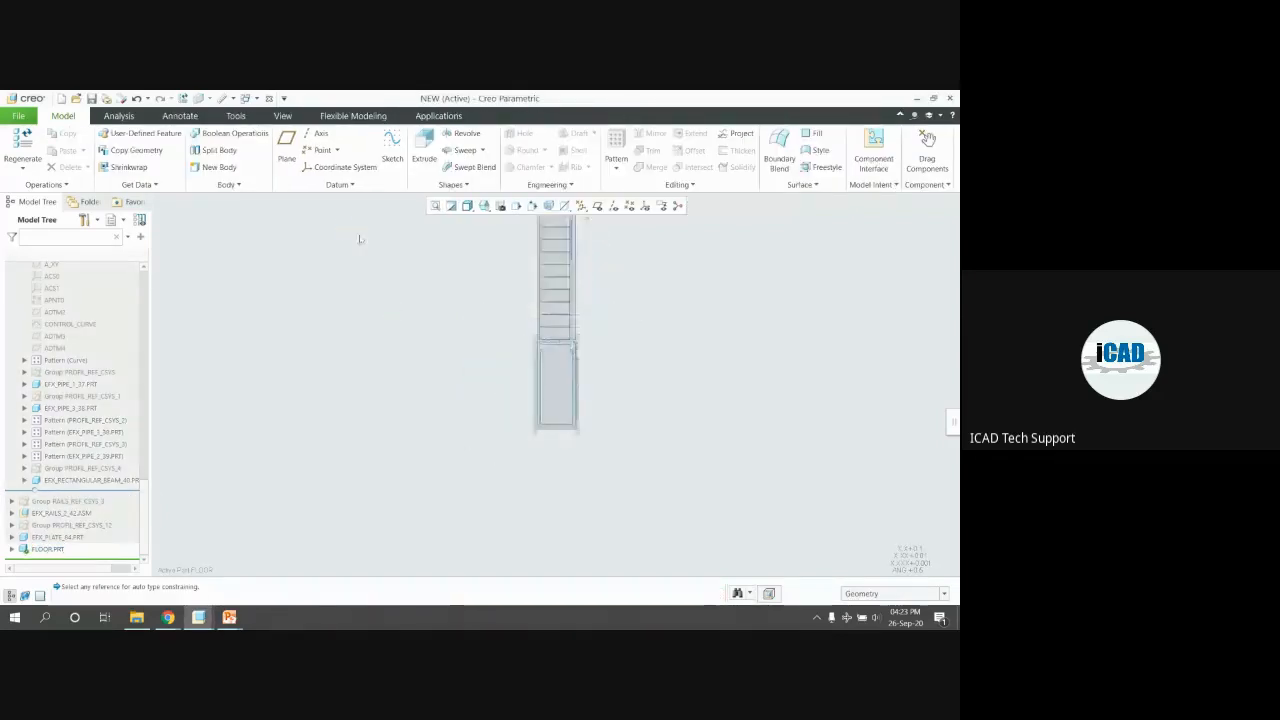
{"action": "middle_click_drag", "start_coordinate": [472, 273], "coordinate": [552, 370]}
{"action": "left_click", "coordinate": [597, 205]}
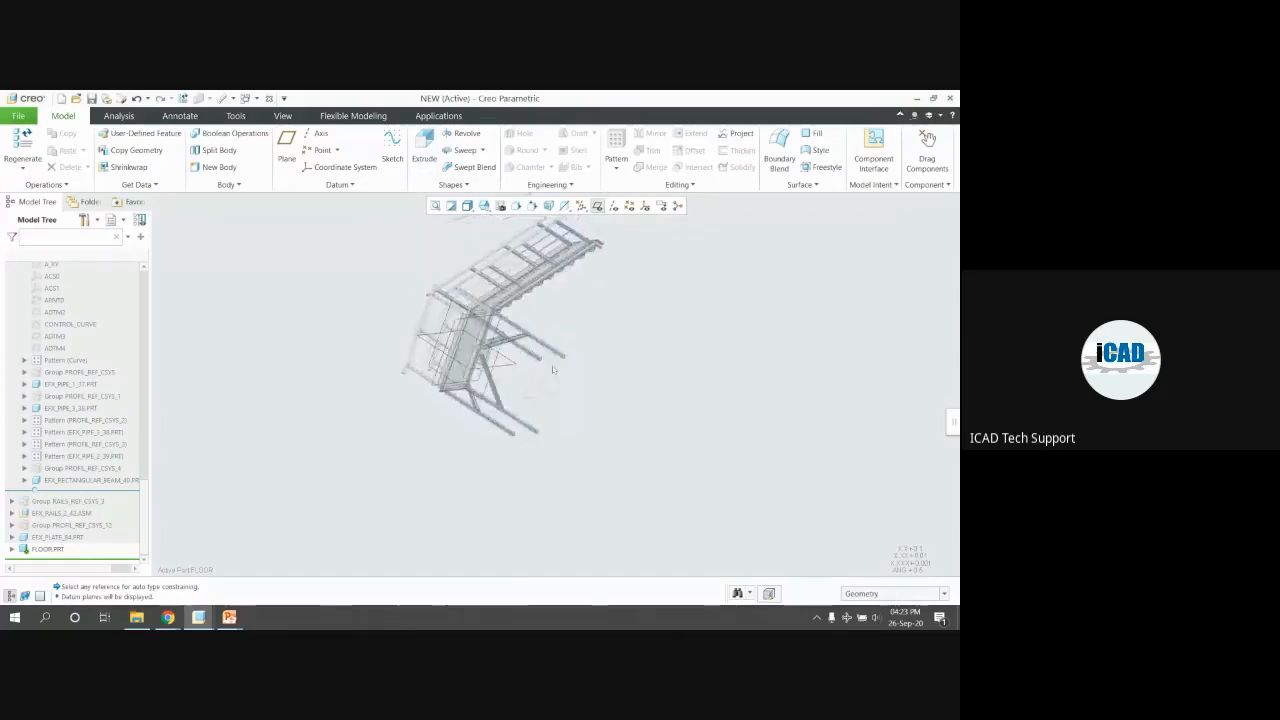
{"action": "left_click", "coordinate": [585, 316]}
{"action": "left_click", "coordinate": [433, 170]}
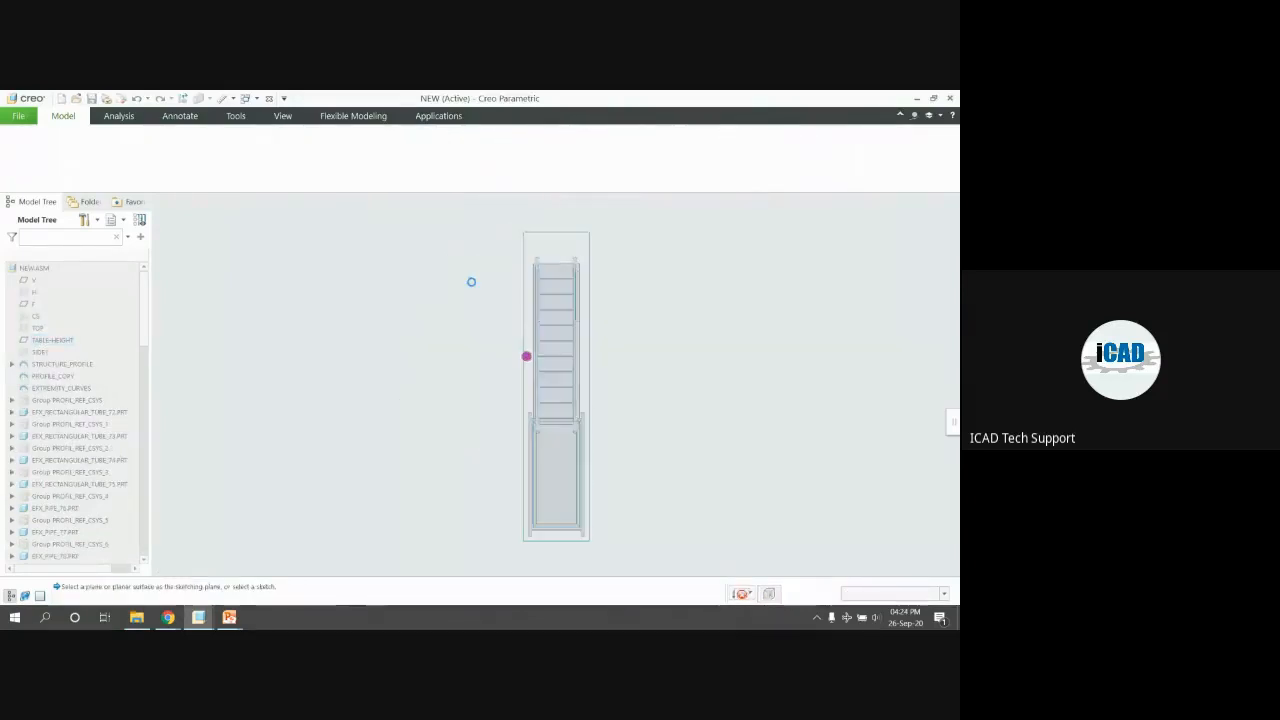
Sketch a 2500 by 6000 rectangle, then stretch it to about 3147.690 by 6628.330
{"action": "left_click", "coordinate": [275, 152]}
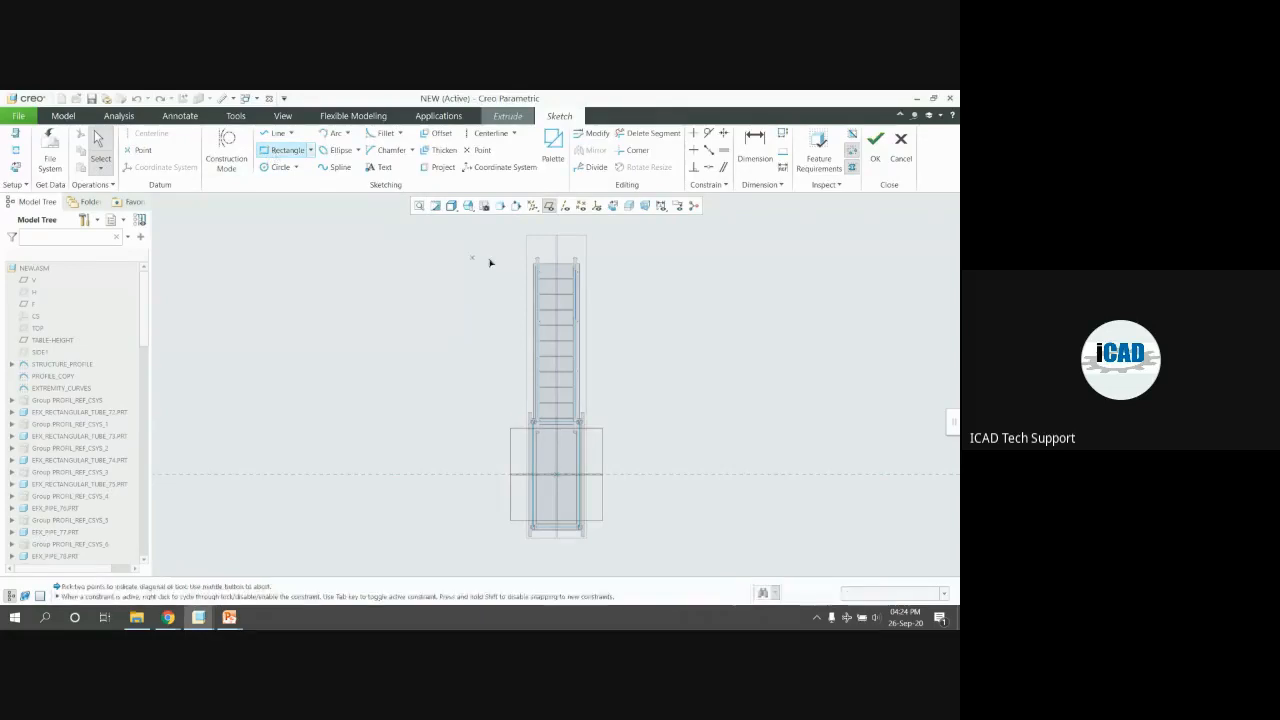
{"action": "left_click", "coordinate": [494, 247]}
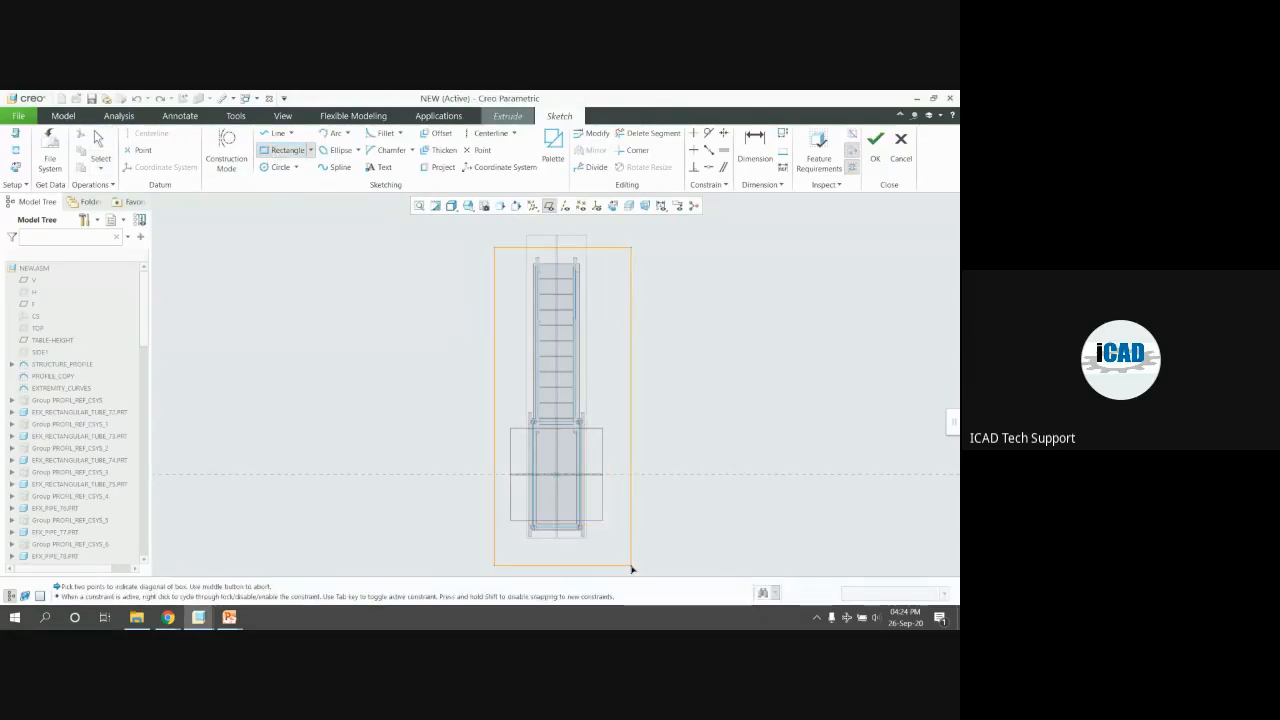
{"action": "left_click", "coordinate": [624, 560]}
{"action": "middle_click", "coordinate": [580, 336]}
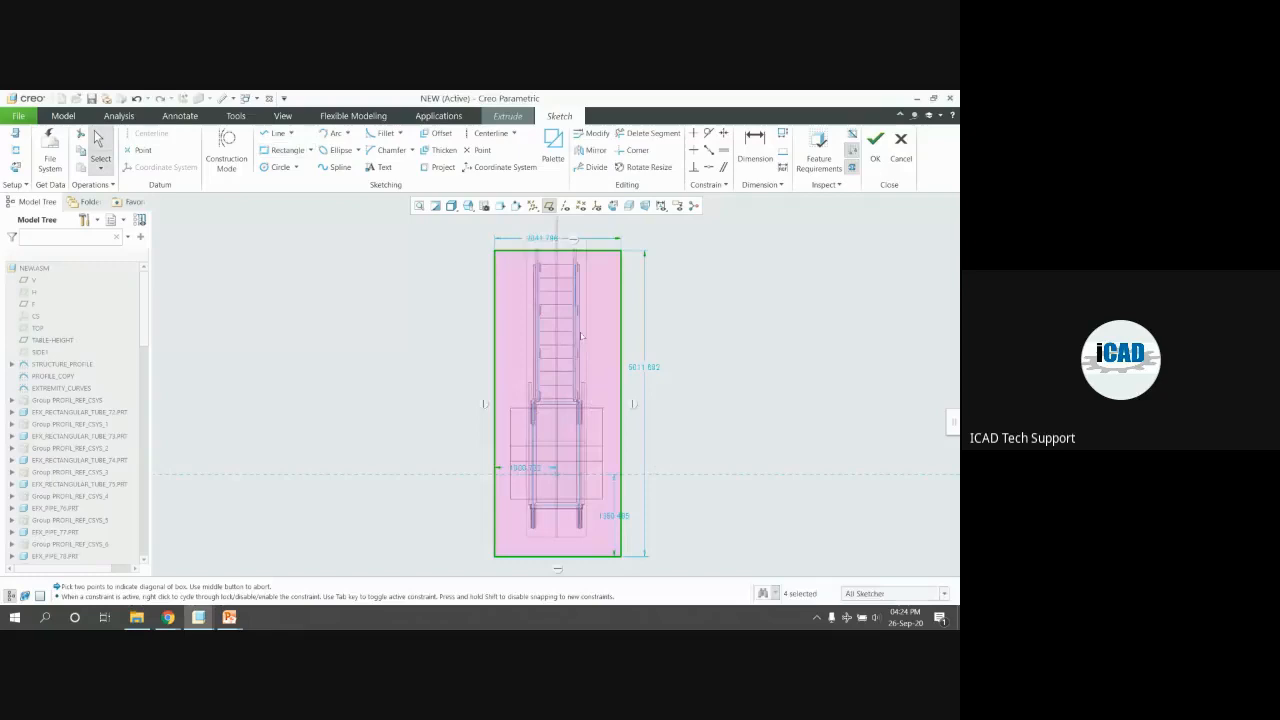
{"action": "double_click", "coordinate": [541, 238]}
{"action": "type", "text": "2500"}
{"action": "key", "text": "Return"}
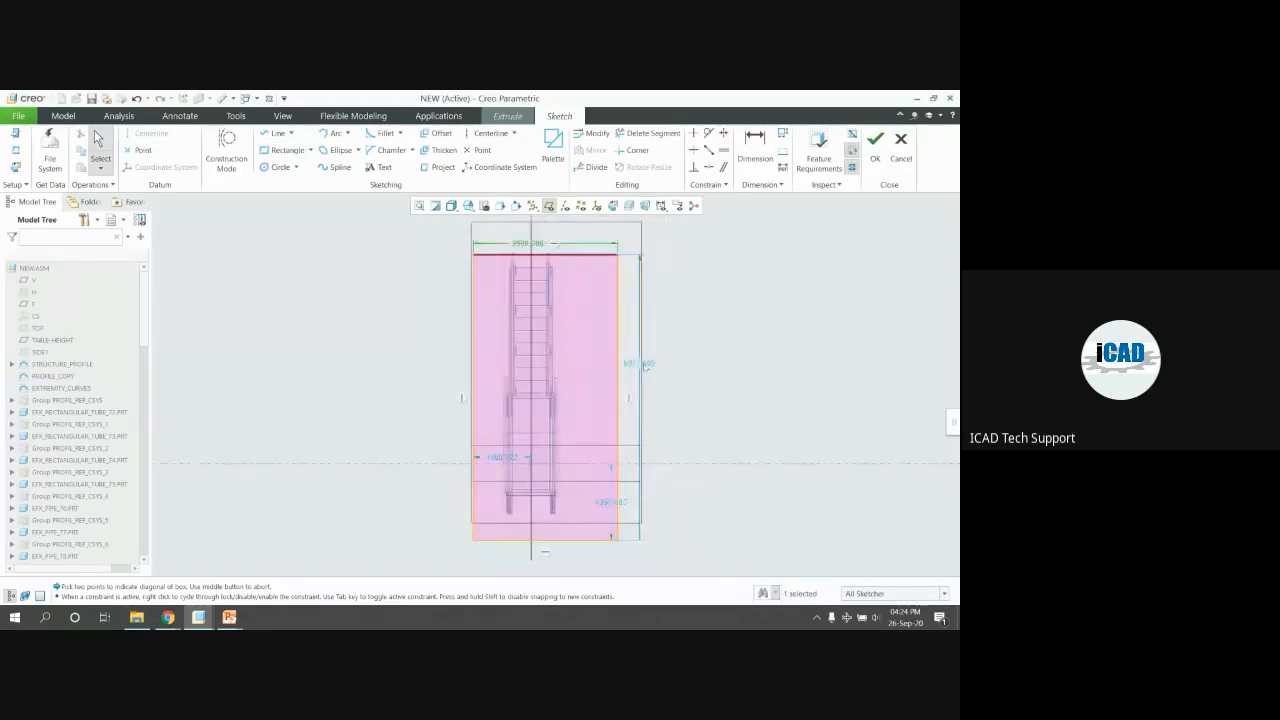
{"action": "double_click", "coordinate": [645, 365]}
{"action": "type", "text": "600"}
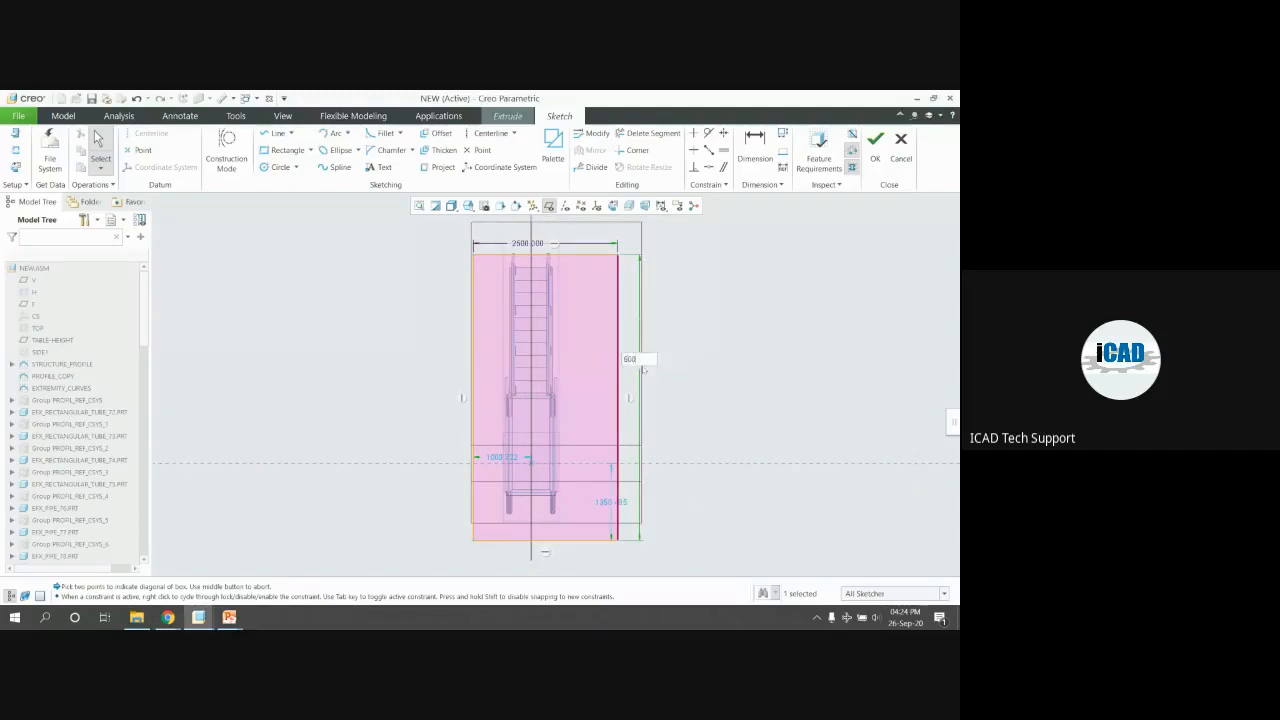
{"action": "type", "text": "0"}
{"action": "key", "text": "Return"}
{"action": "left_click_drag", "start_coordinate": [511, 412], "coordinate": [494, 412]}
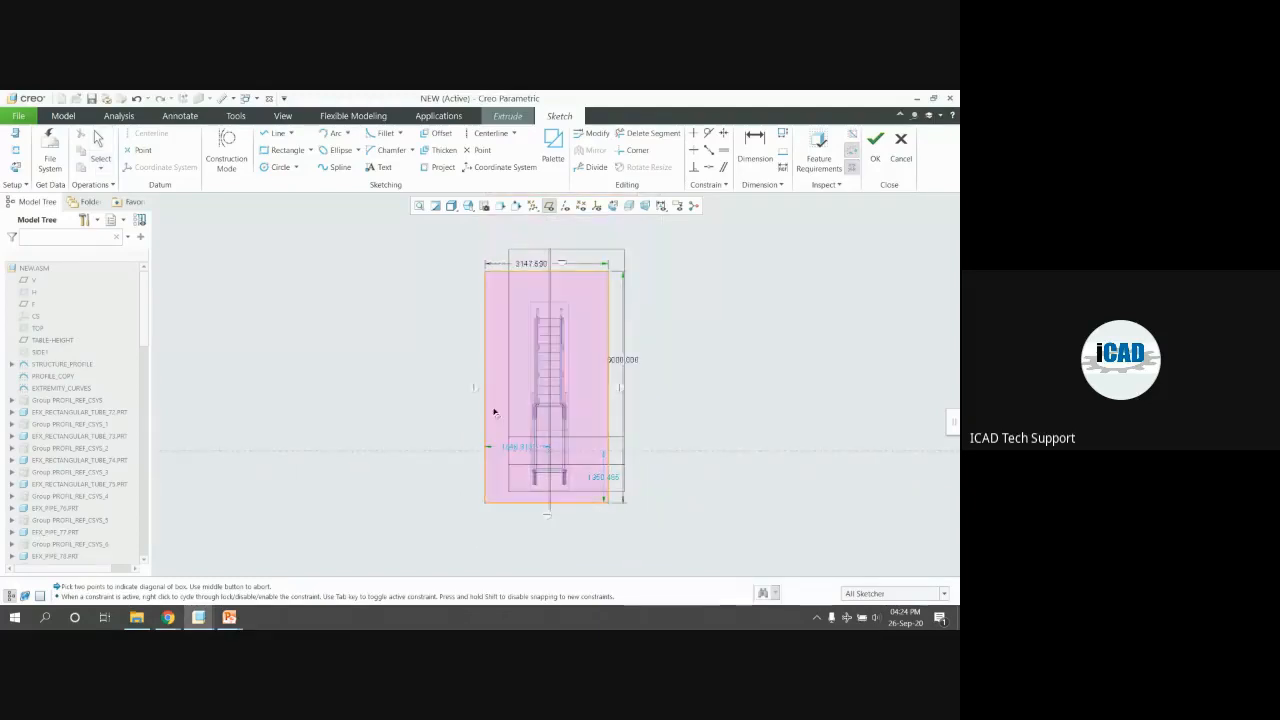
{"action": "left_click_drag", "start_coordinate": [578, 502], "coordinate": [590, 527]}
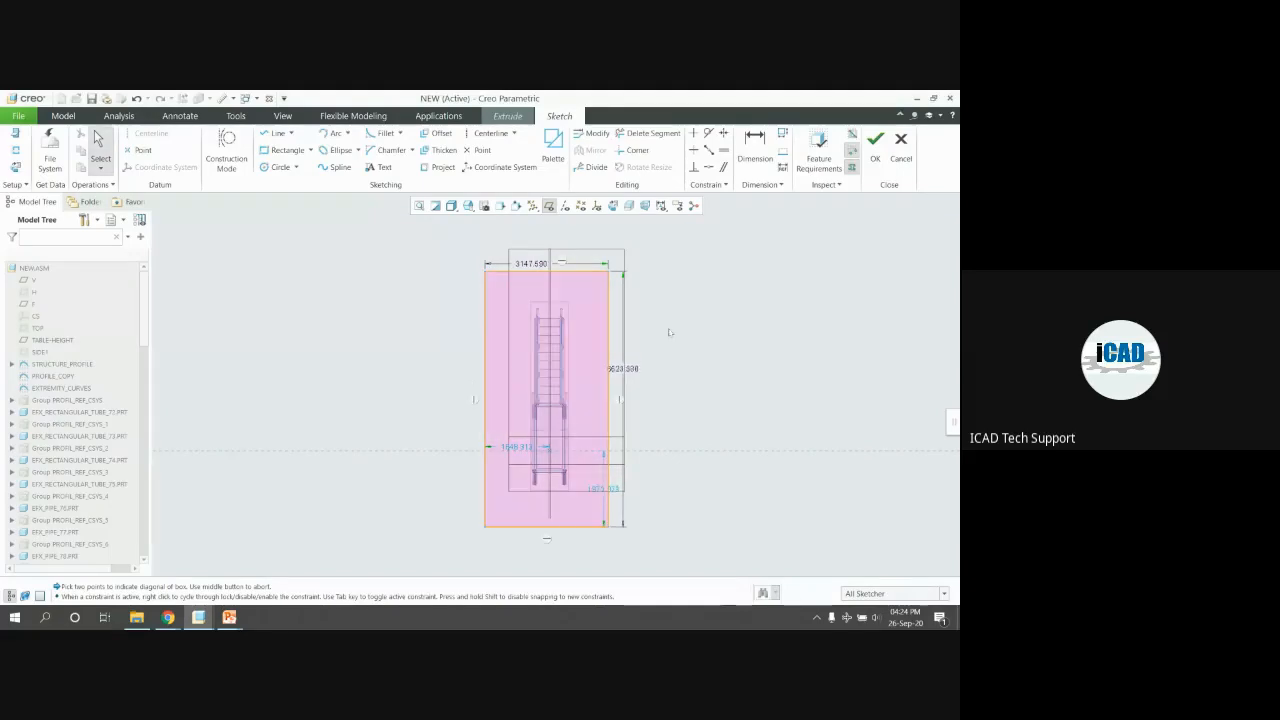
Finish the sketch and extrude the floor slab to a depth of 10
{"action": "left_click", "coordinate": [875, 142]}
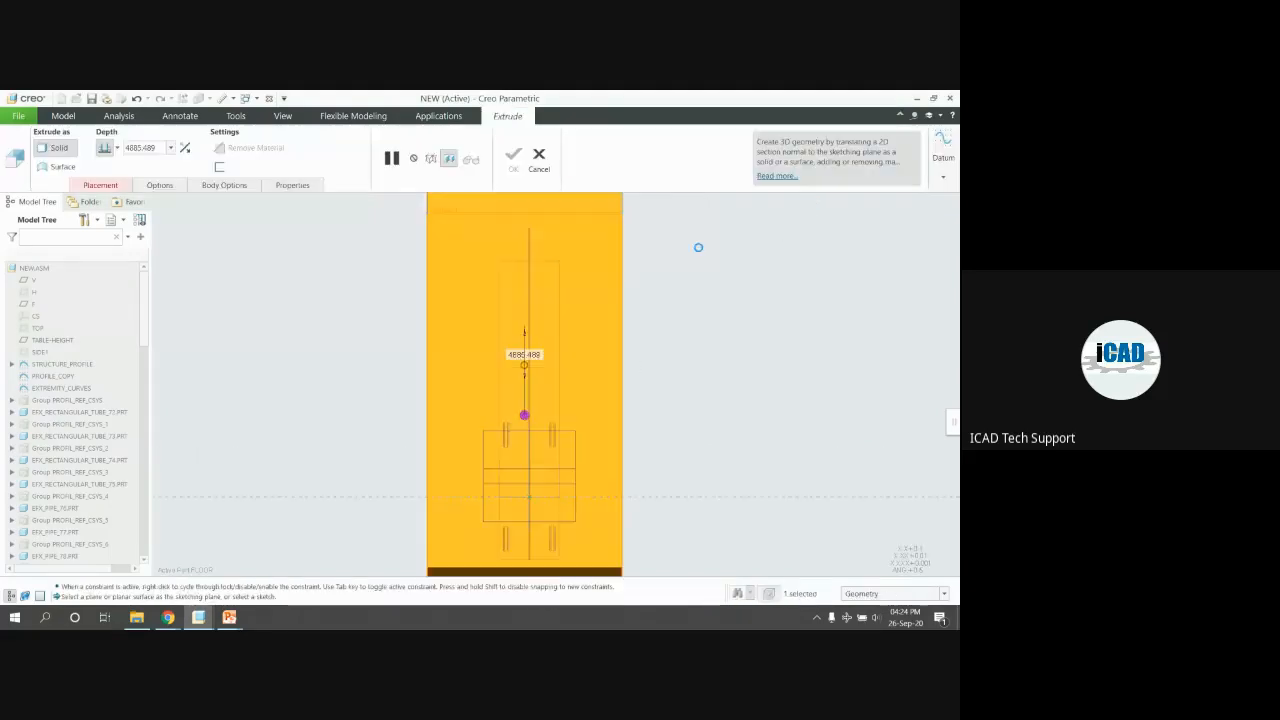
{"action": "left_click", "coordinate": [157, 148]}
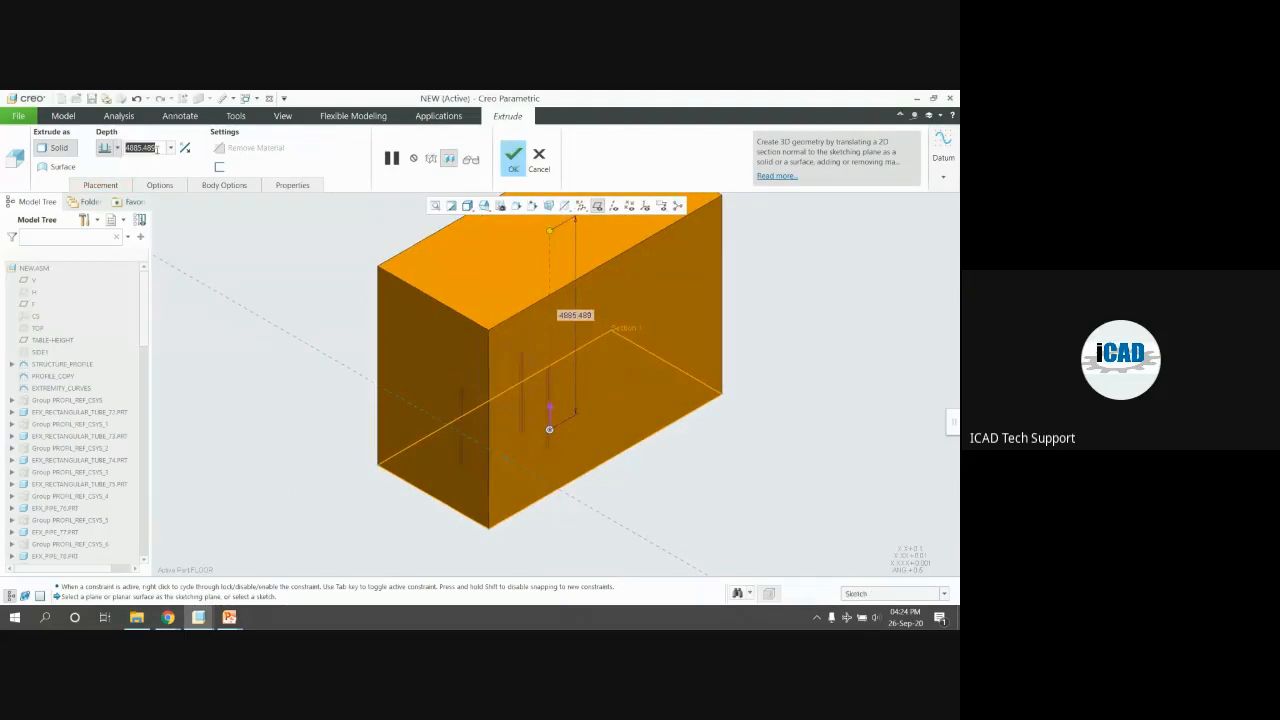
{"action": "type", "text": "10"}
{"action": "key", "text": "Return"}
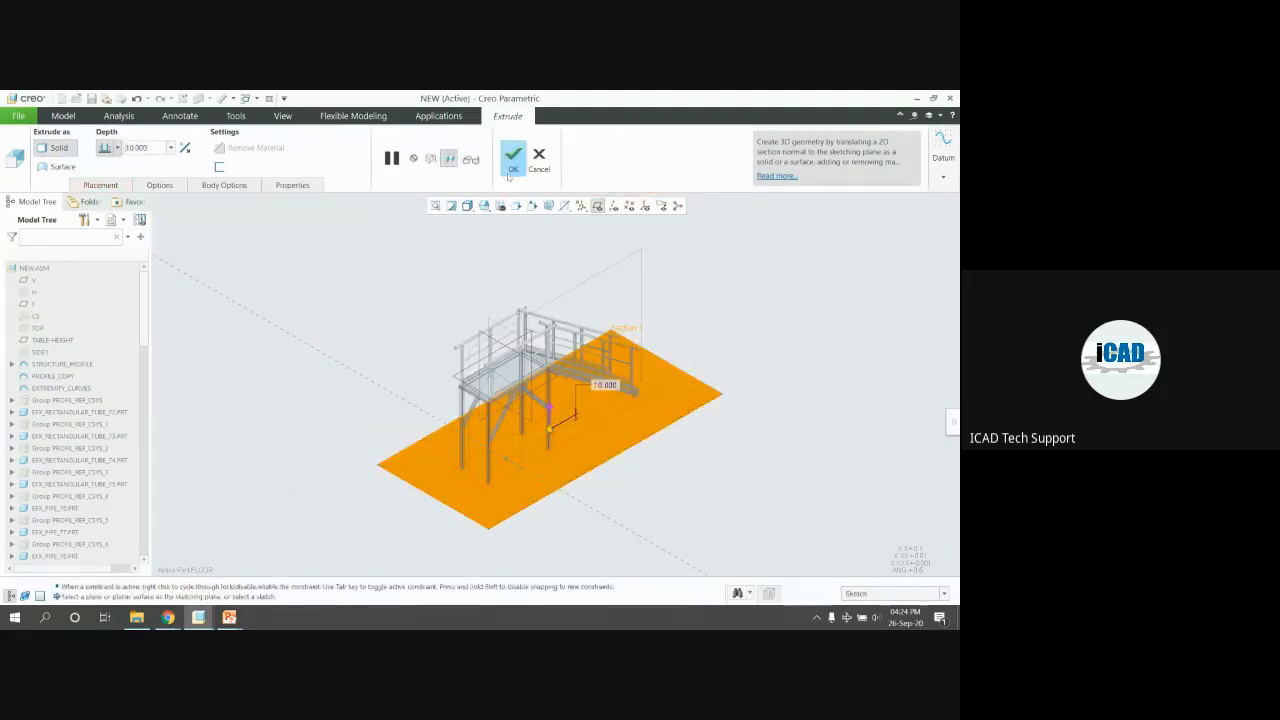
{"action": "left_click", "coordinate": [511, 162]}
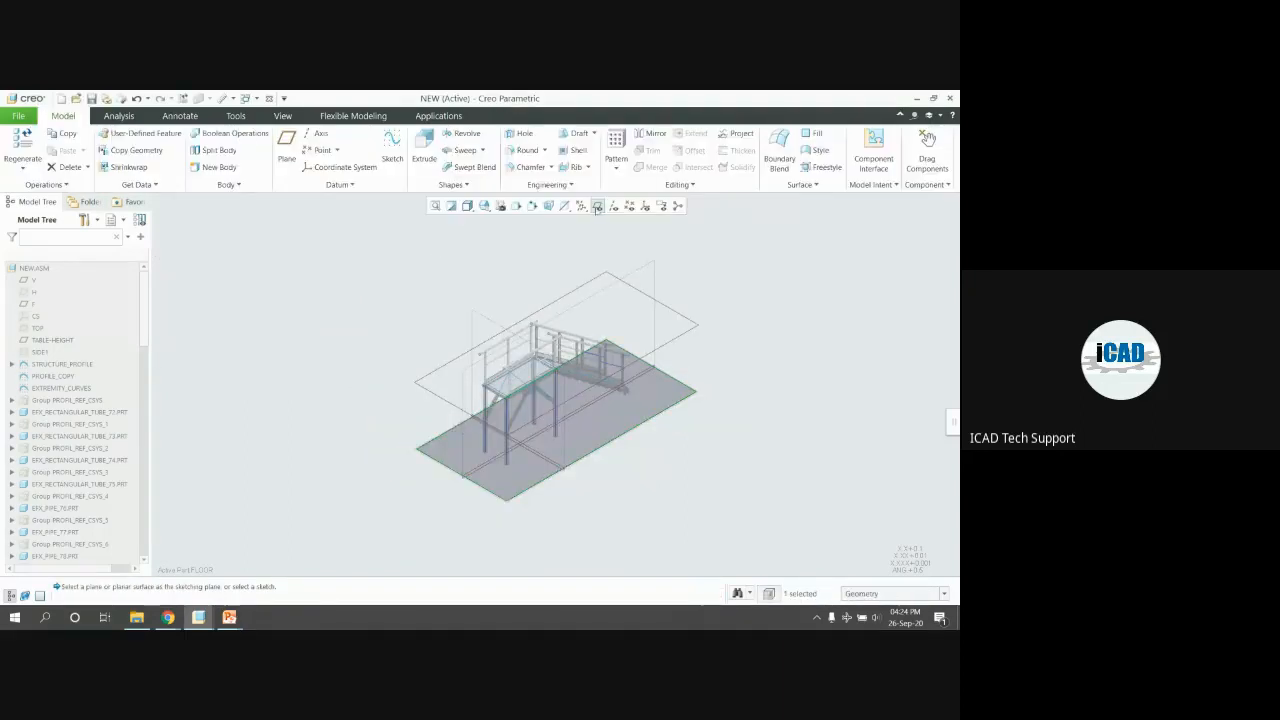
Hide datum planes, switch to shaded display and inspect the new floor plate
{"action": "left_click", "coordinate": [597, 206]}
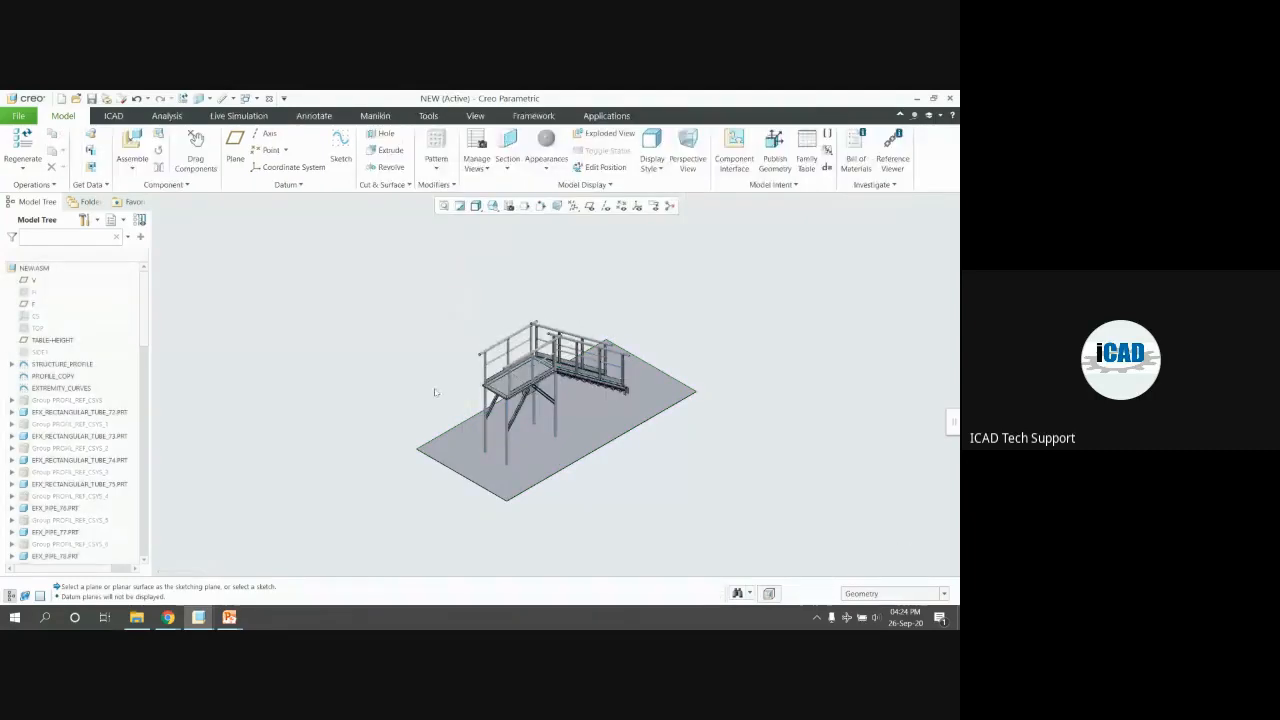
{"action": "key", "text": "ctrl+1"}
{"action": "scroll", "coordinate": [523, 422], "scroll_direction": "down", "scroll_amount": 2}
{"action": "mouse_move", "coordinate": [564, 396]}
{"action": "middle_mouse_down"}
{"action": "mouse_move", "coordinate": [572, 388]}
{"action": "mouse_move", "coordinate": [548, 398]}
{"action": "mouse_move", "coordinate": [605, 401]}
{"action": "mouse_move", "coordinate": [583, 414]}
{"action": "mouse_move", "coordinate": [484, 292]}
{"action": "middle_mouse_up"}
{"action": "left_click", "coordinate": [605, 413]}
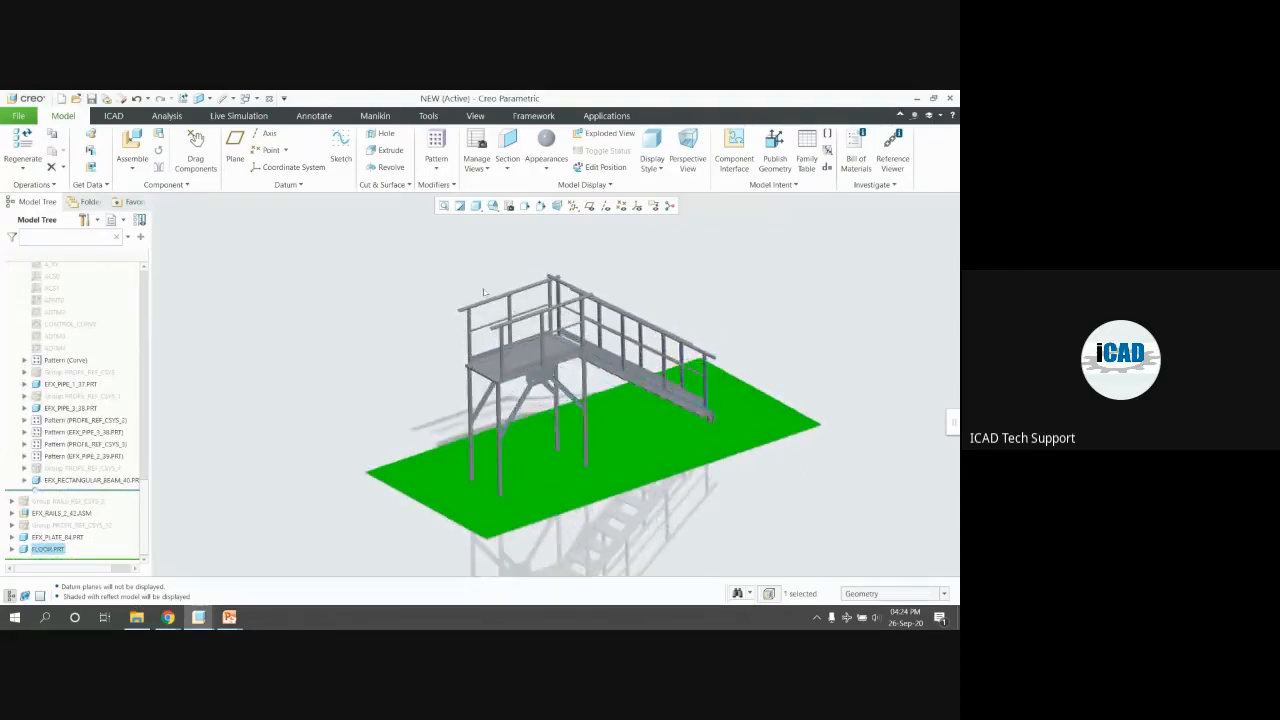
{"action": "scroll", "coordinate": [484, 292], "scroll_direction": "down", "scroll_amount": 1}
{"action": "left_click", "coordinate": [394, 277]}
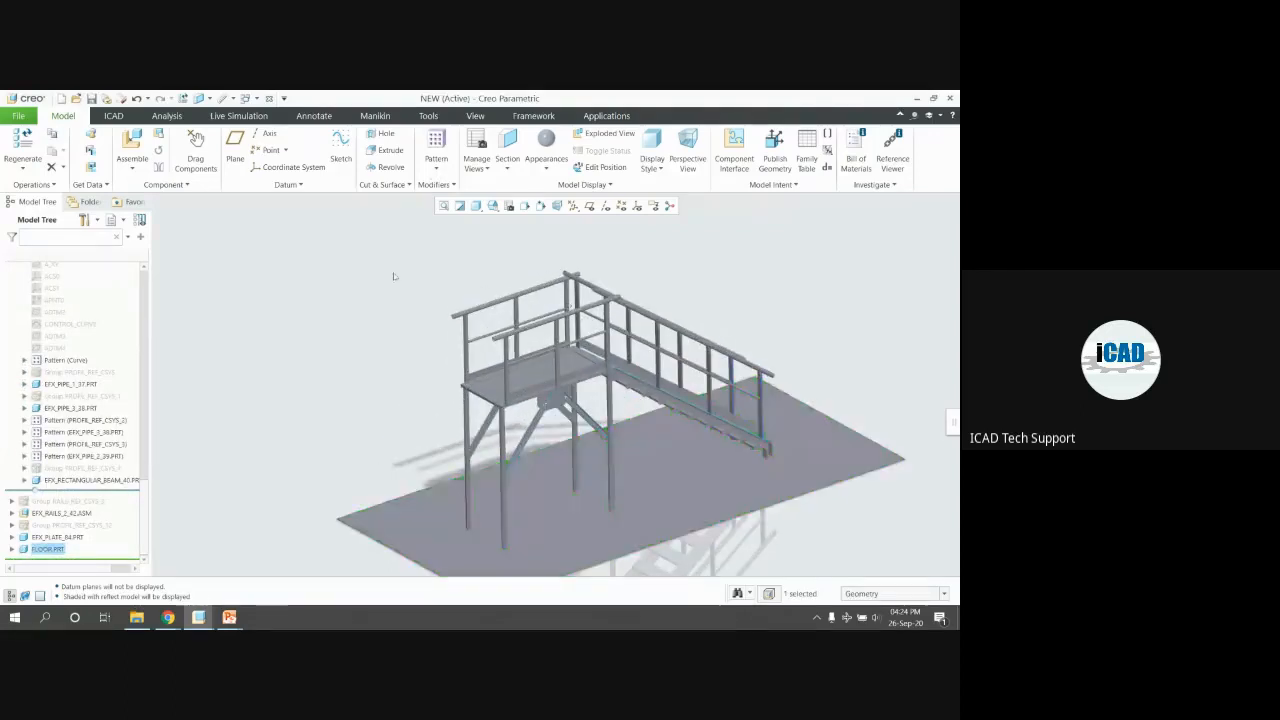
Paint the EFX_RAILS_2_42 railing black from the Paint-Metallic library and close its window
{"action": "left_click", "coordinate": [62, 512]}
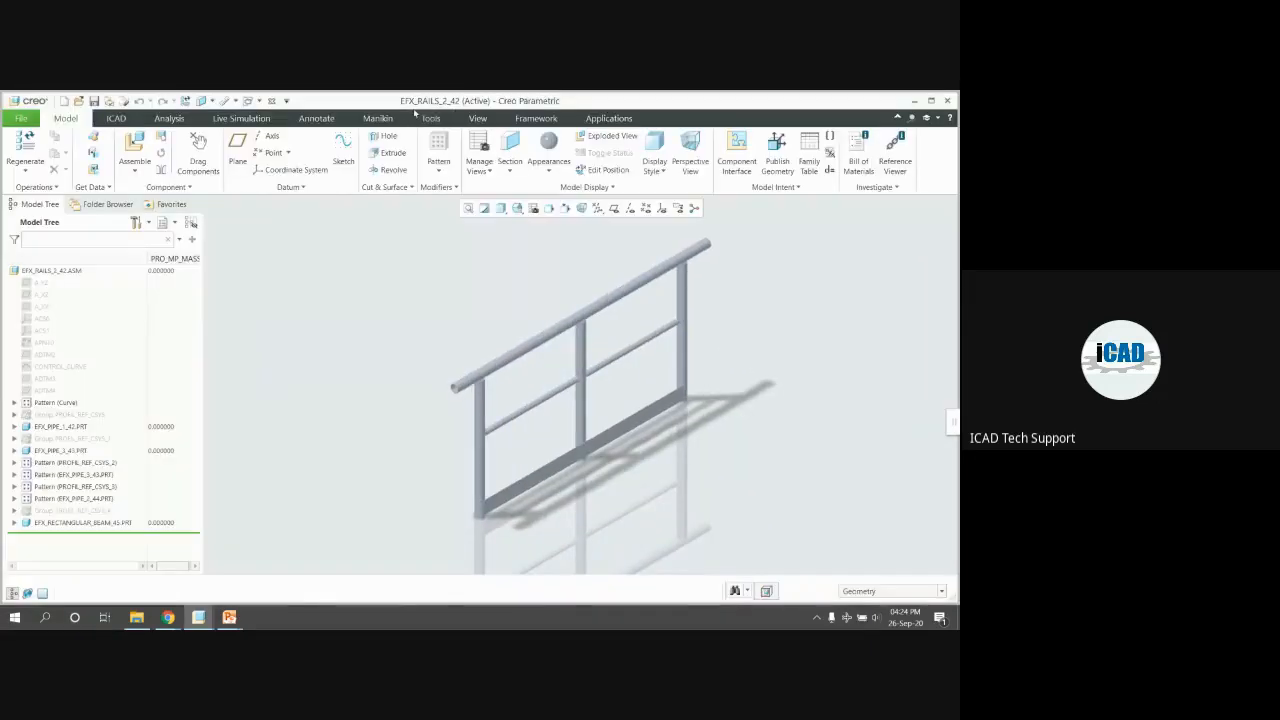
{"action": "left_click", "coordinate": [478, 118]}
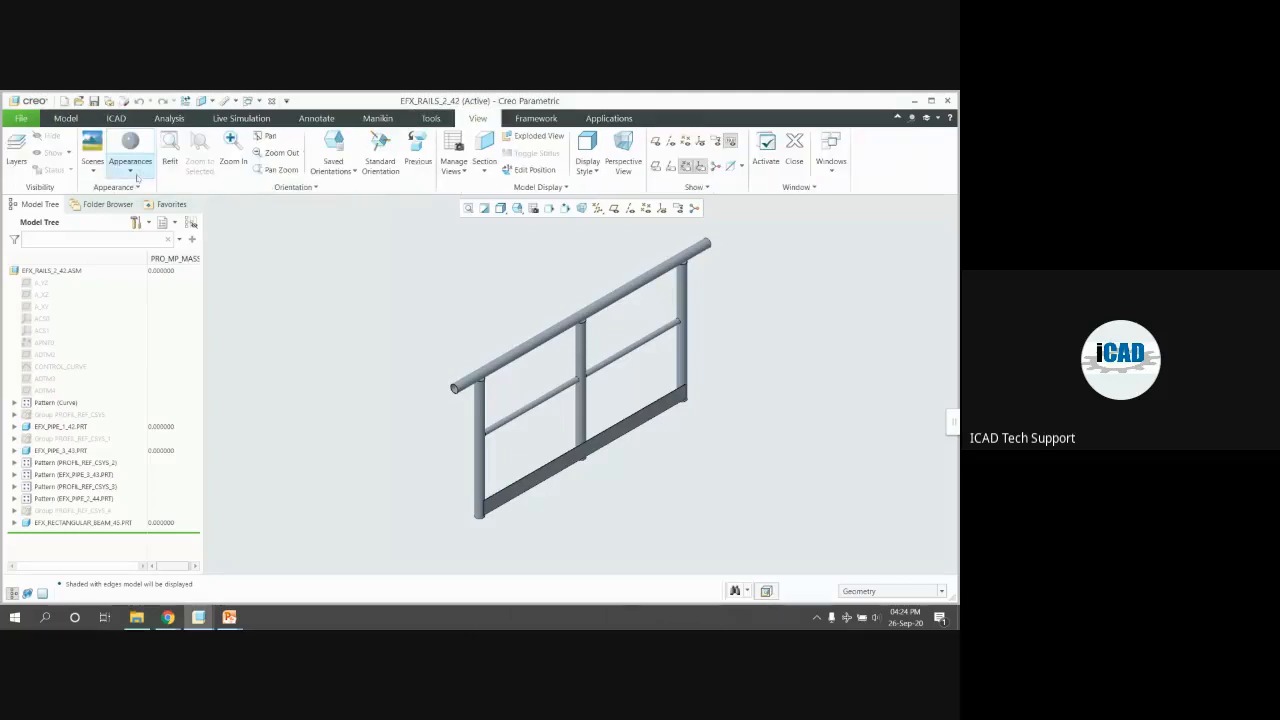
{"action": "left_click", "coordinate": [135, 173]}
{"action": "left_click", "coordinate": [218, 345]}
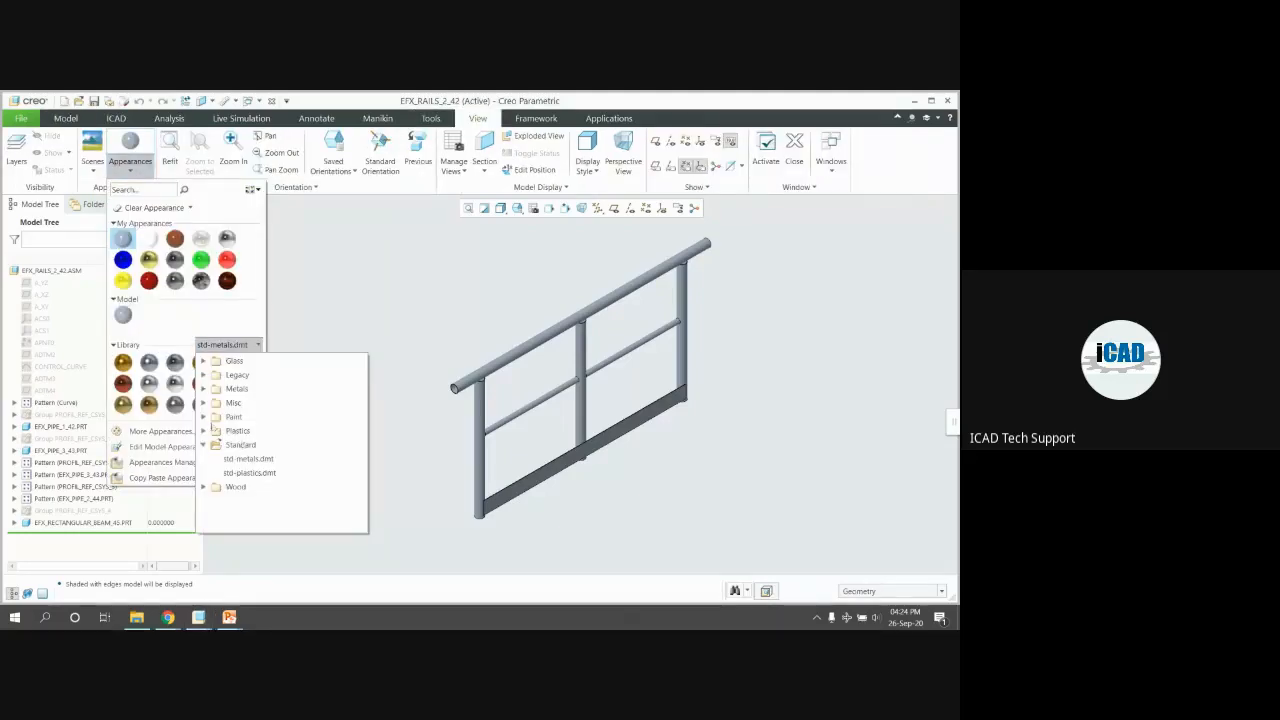
{"action": "left_click", "coordinate": [204, 418]}
{"action": "left_click", "coordinate": [228, 432]}
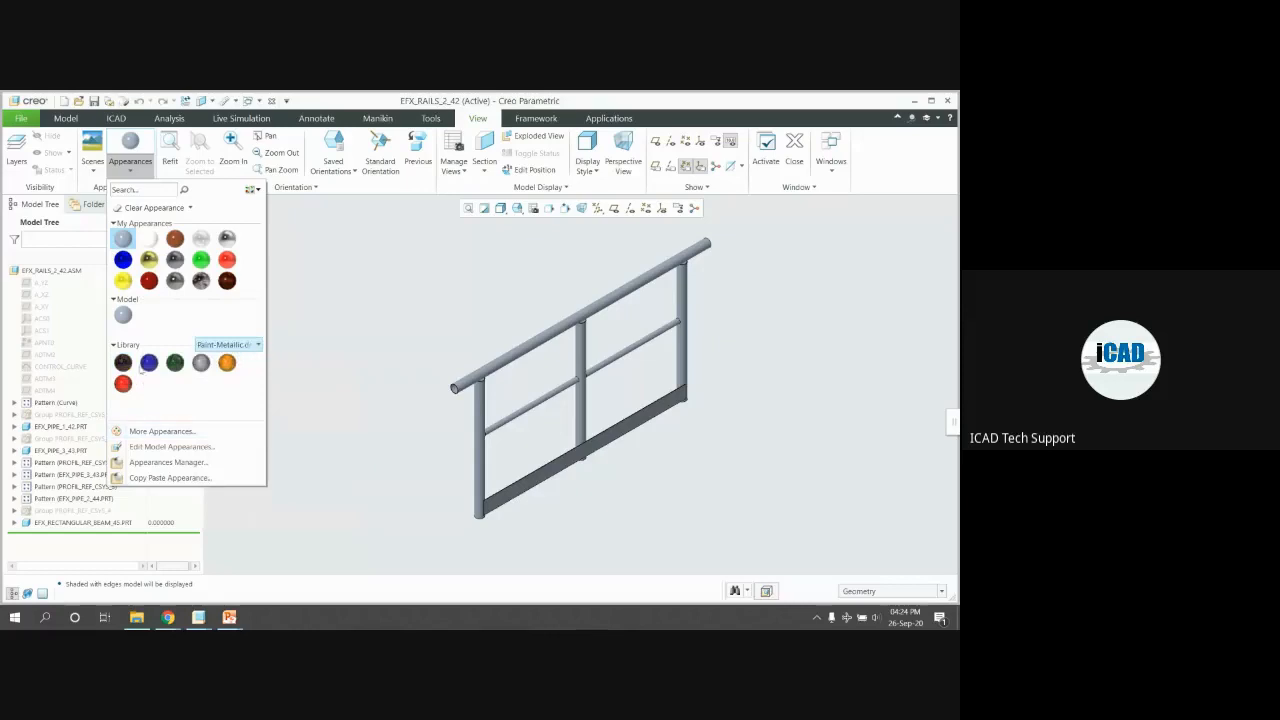
{"action": "left_click", "coordinate": [126, 365]}
{"action": "left_click", "coordinate": [70, 270]}
{"action": "middle_click", "coordinate": [298, 280]}
{"action": "scroll", "coordinate": [298, 280], "scroll_direction": "down", "scroll_amount": 1}
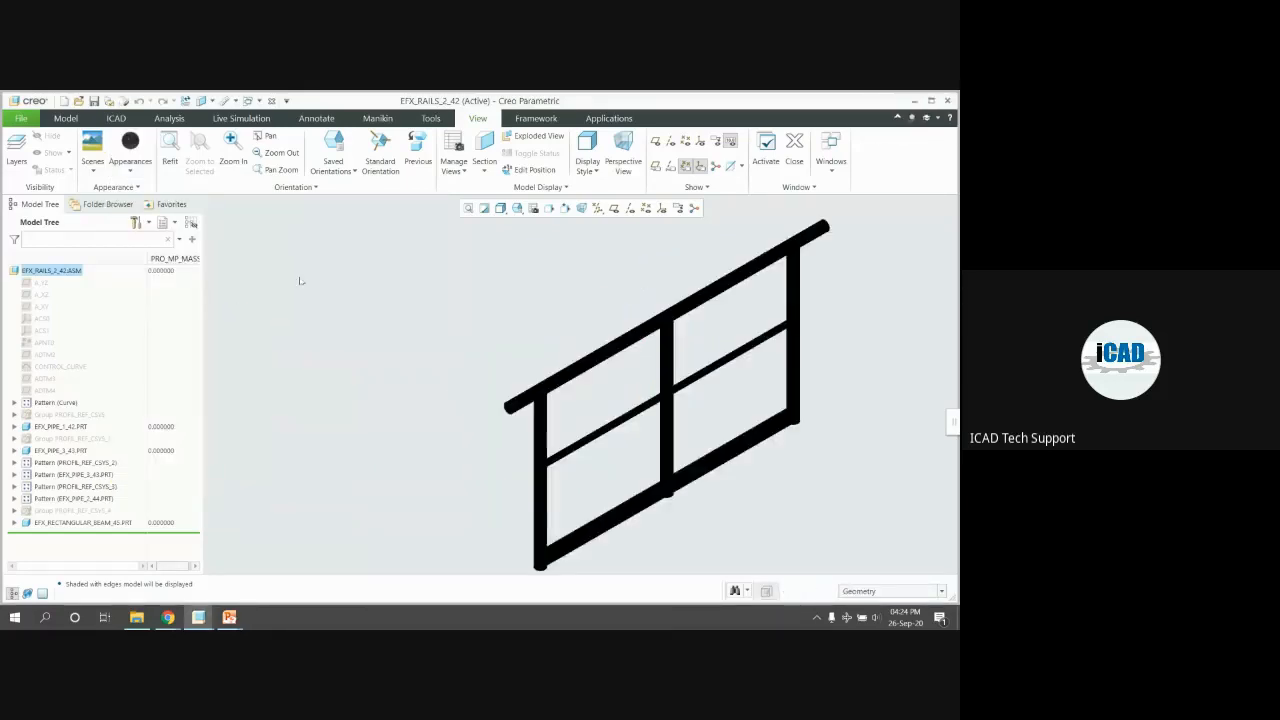
{"action": "key", "text": "ctrl+w"}
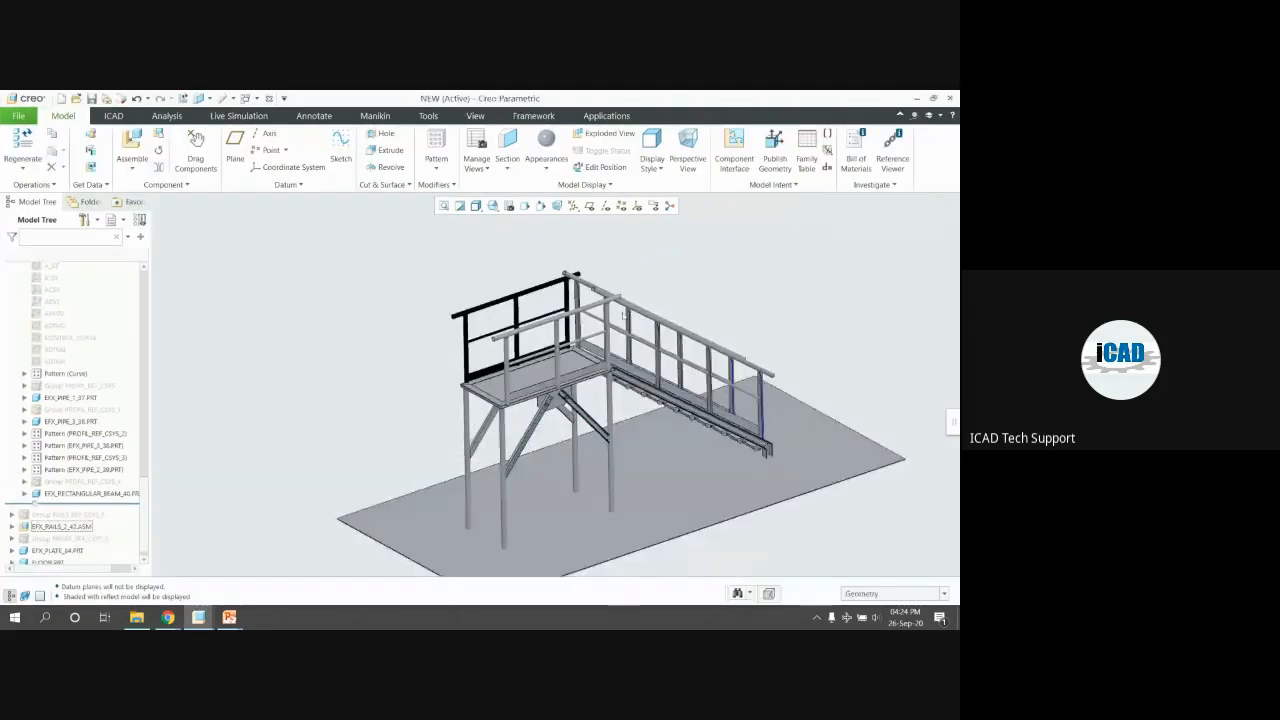
Give the EFX_RAILS_1_32 railing assembly a black appearance and close its window
{"action": "left_click", "coordinate": [655, 315]}
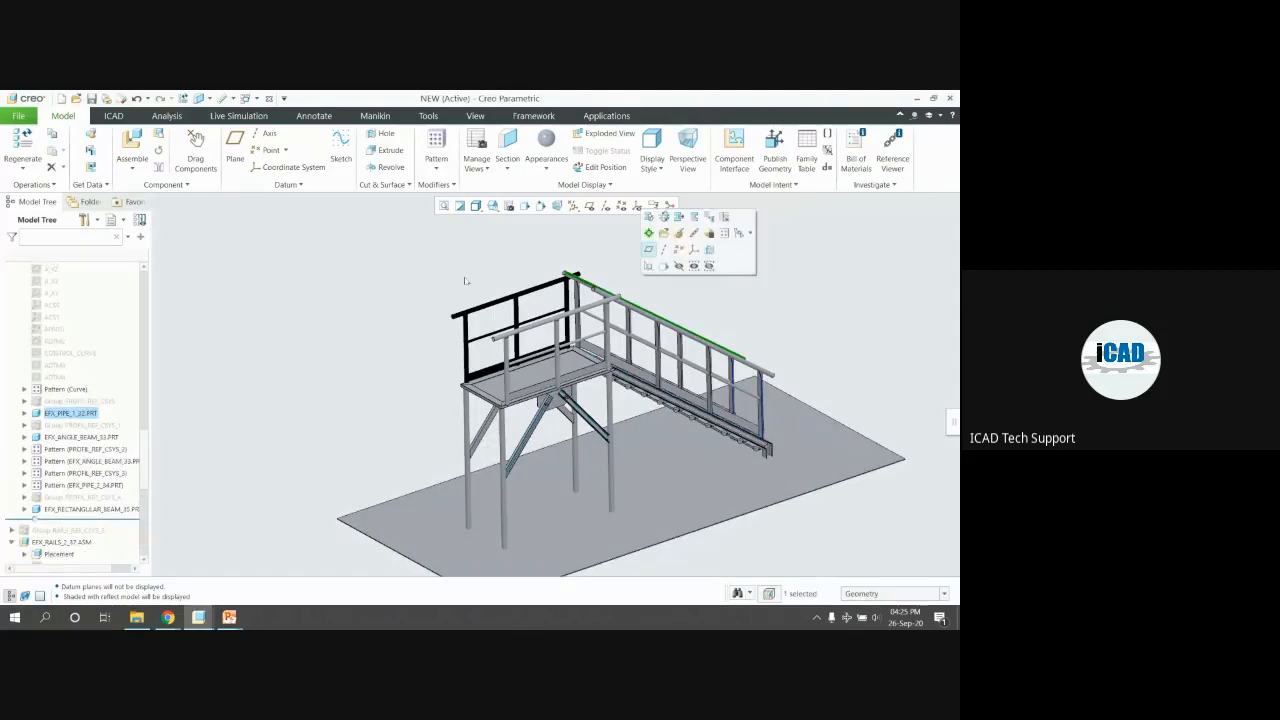
{"action": "scroll", "coordinate": [53, 418], "scroll_direction": "up", "scroll_amount": 5}
{"action": "left_click", "coordinate": [50, 446]}
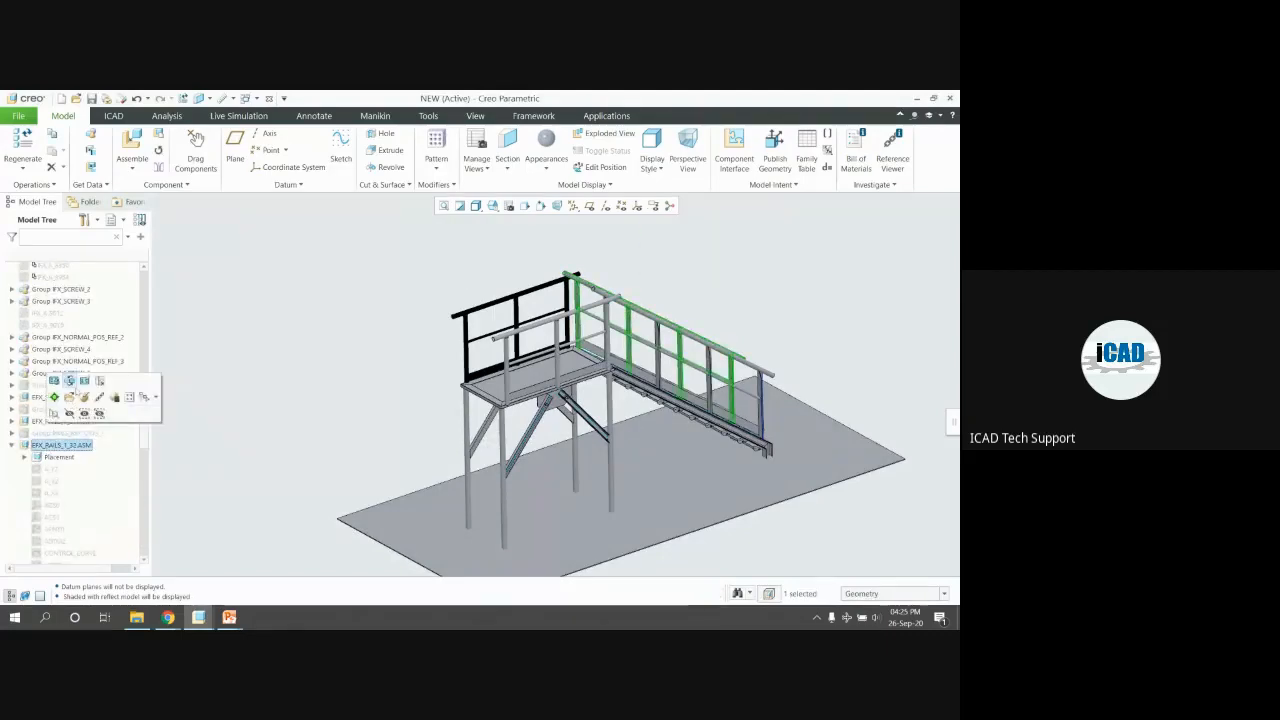
{"action": "left_click", "coordinate": [69, 398]}
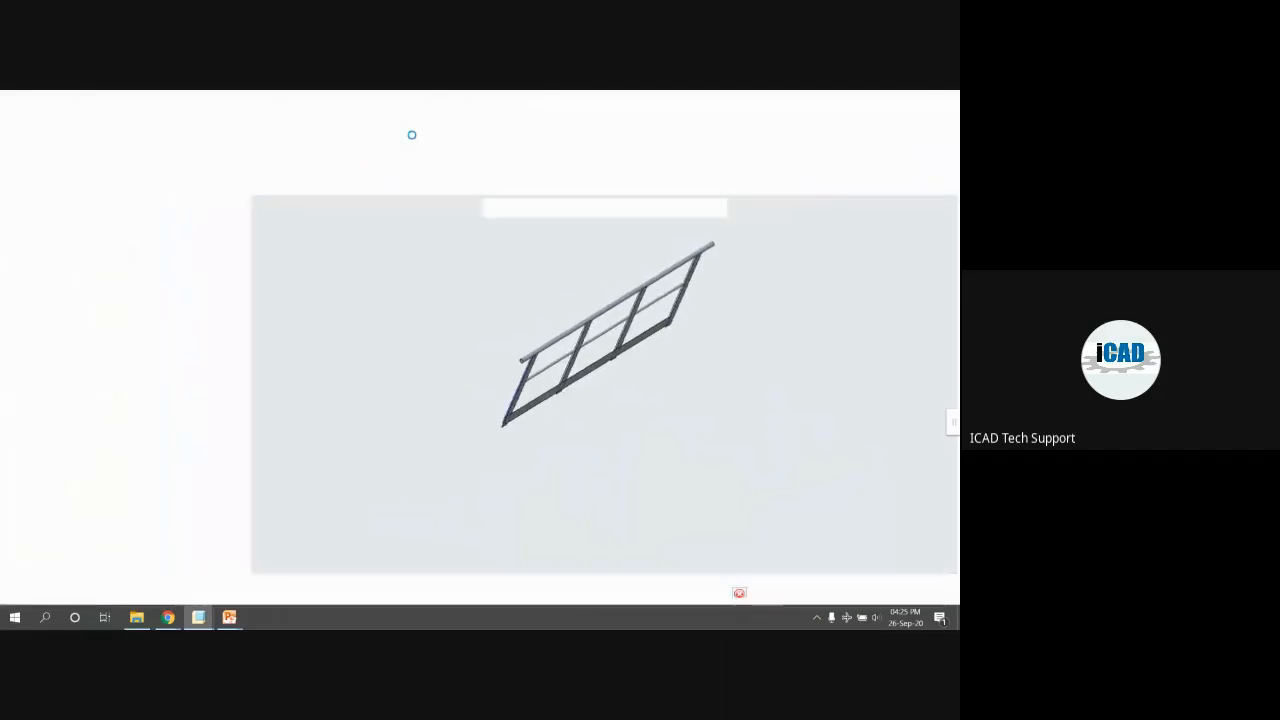
{"action": "left_click", "coordinate": [478, 118]}
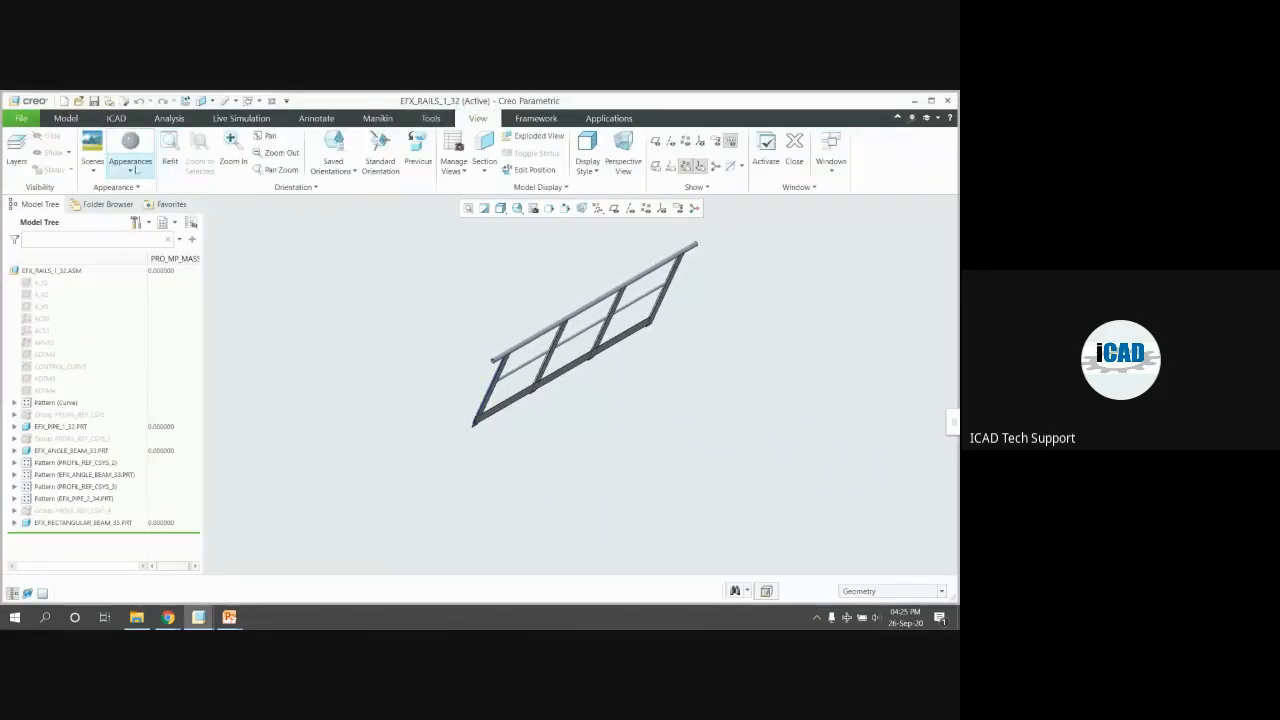
{"action": "left_click", "coordinate": [130, 150]}
{"action": "left_click", "coordinate": [121, 361]}
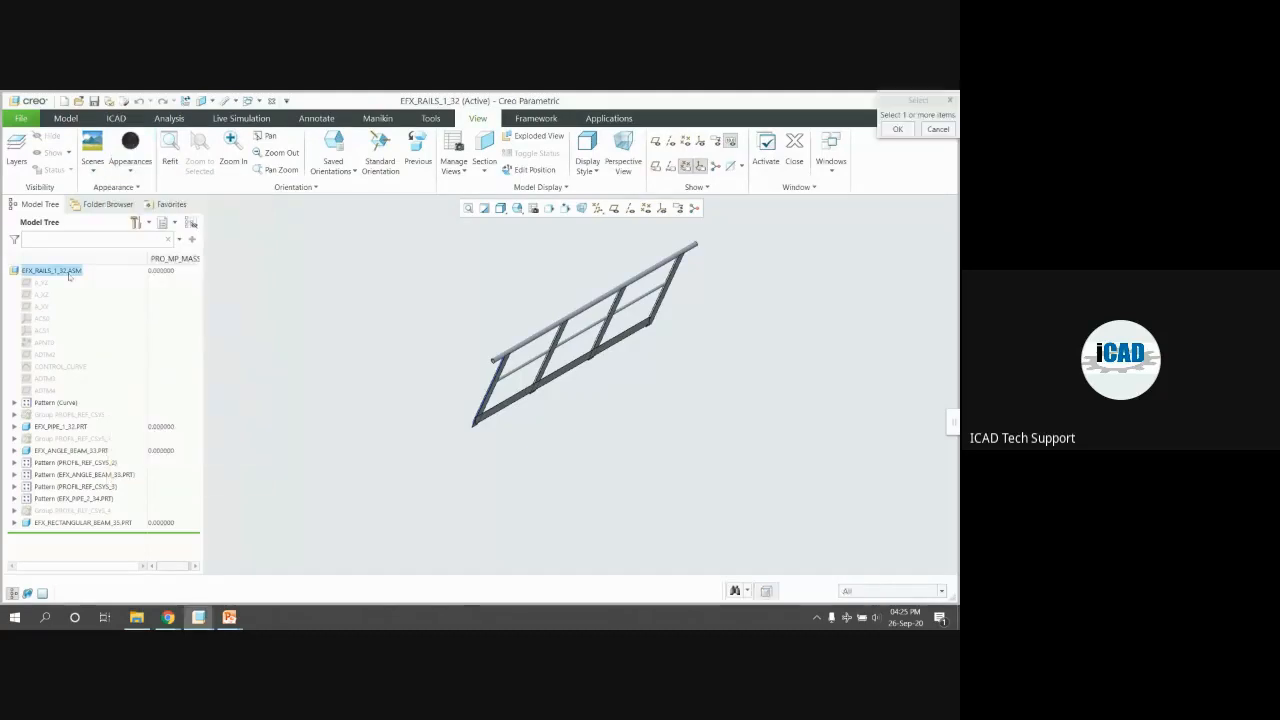
{"action": "middle_click", "coordinate": [217, 302]}
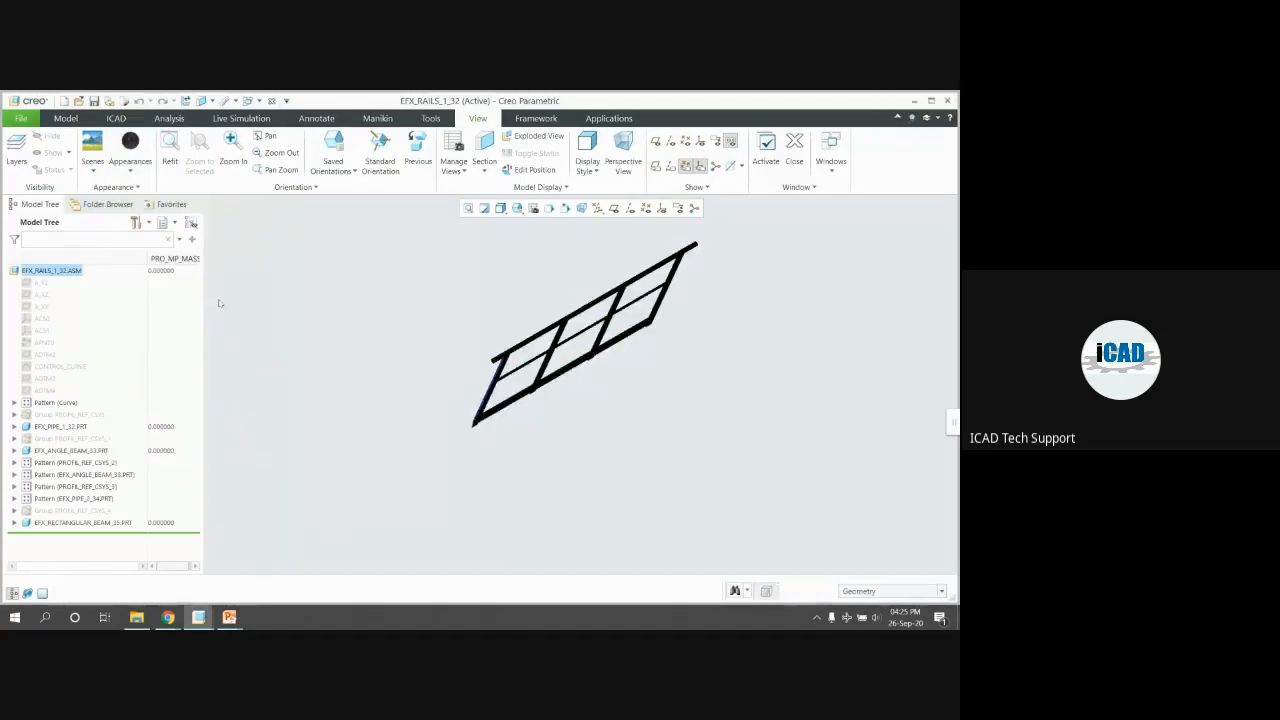
{"action": "left_click", "coordinate": [220, 302]}
{"action": "key", "text": "ctrl+w"}
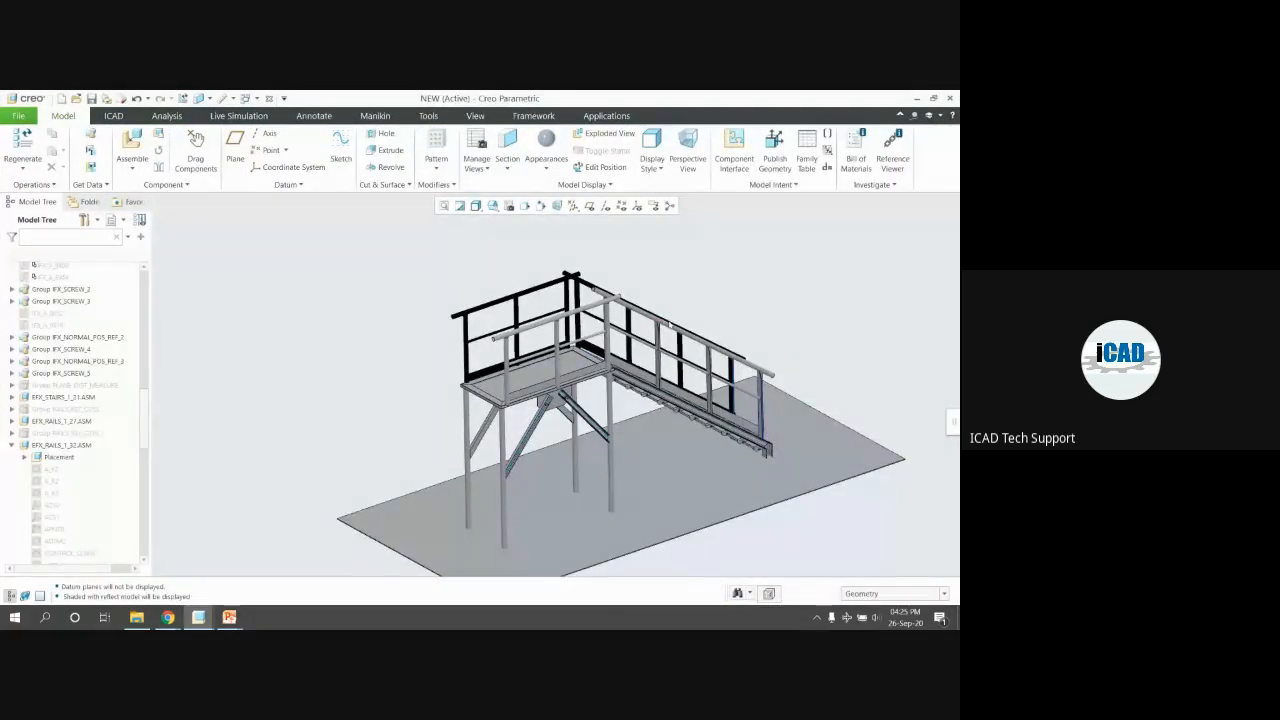
Make the EFX_RAILS_1_27 railing assembly black and close it
{"action": "left_click", "coordinate": [60, 444]}
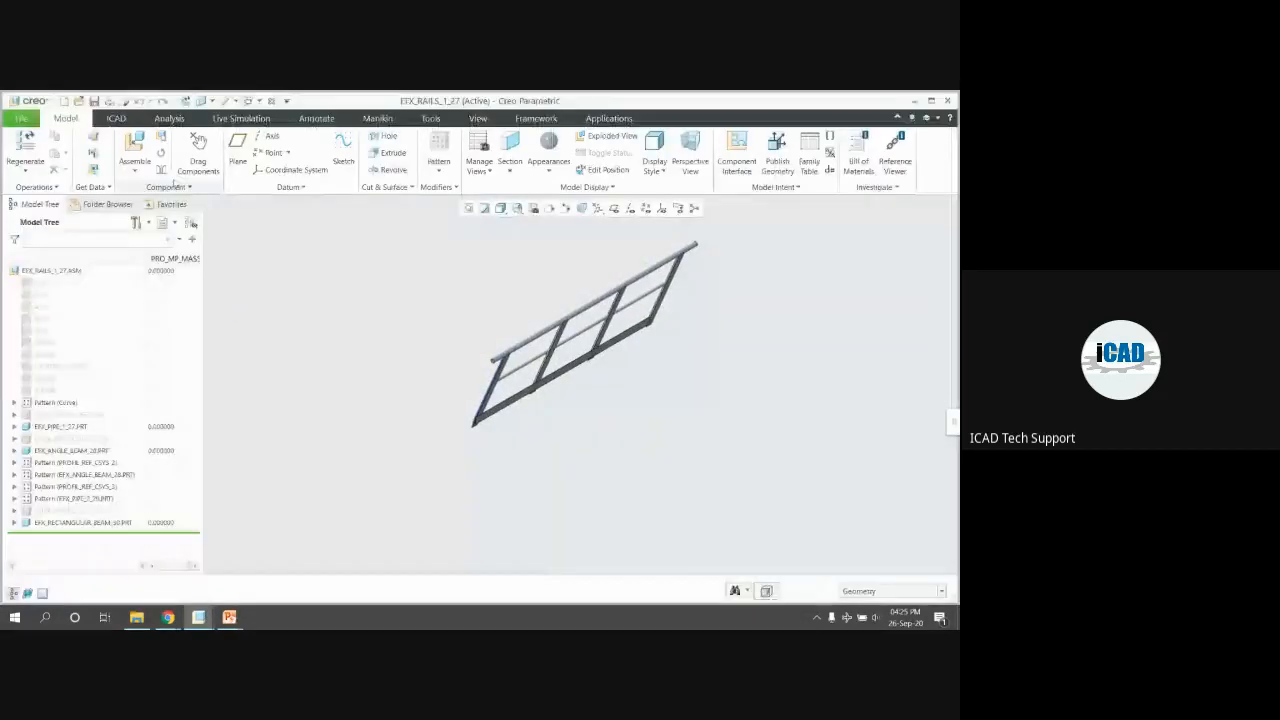
{"action": "left_click", "coordinate": [478, 118]}
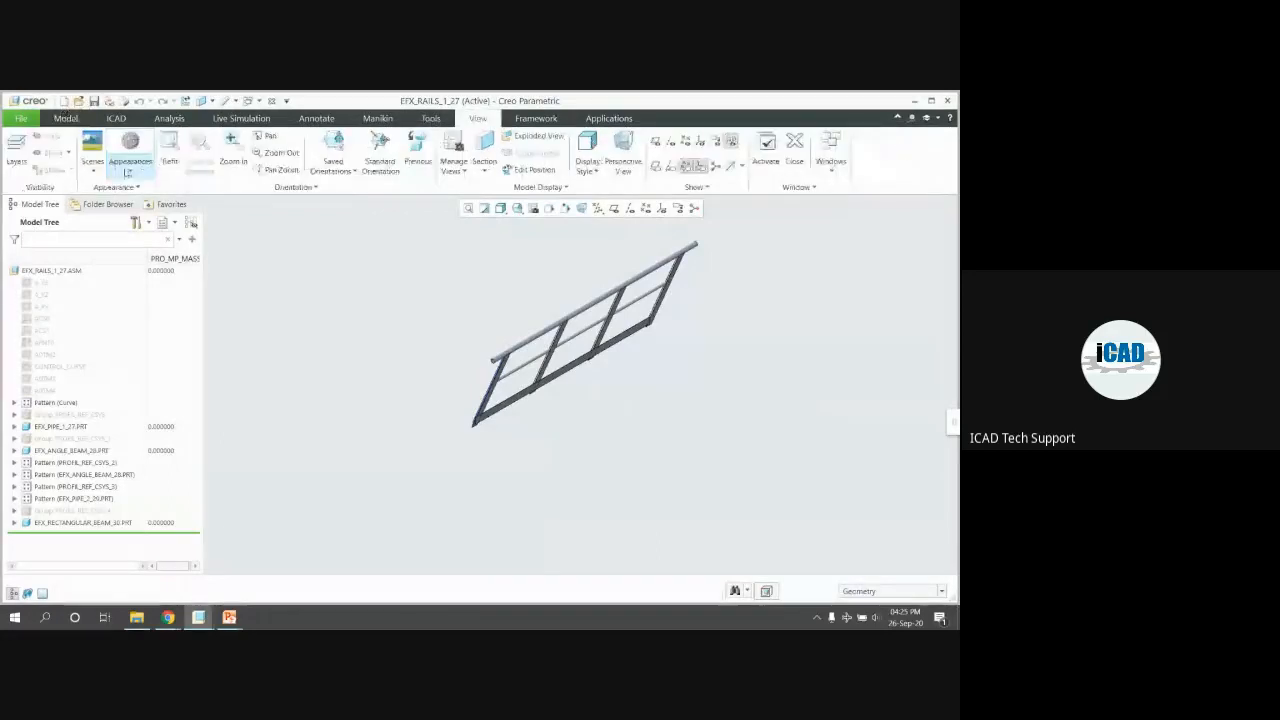
{"action": "left_click", "coordinate": [130, 160]}
{"action": "left_click", "coordinate": [123, 363]}
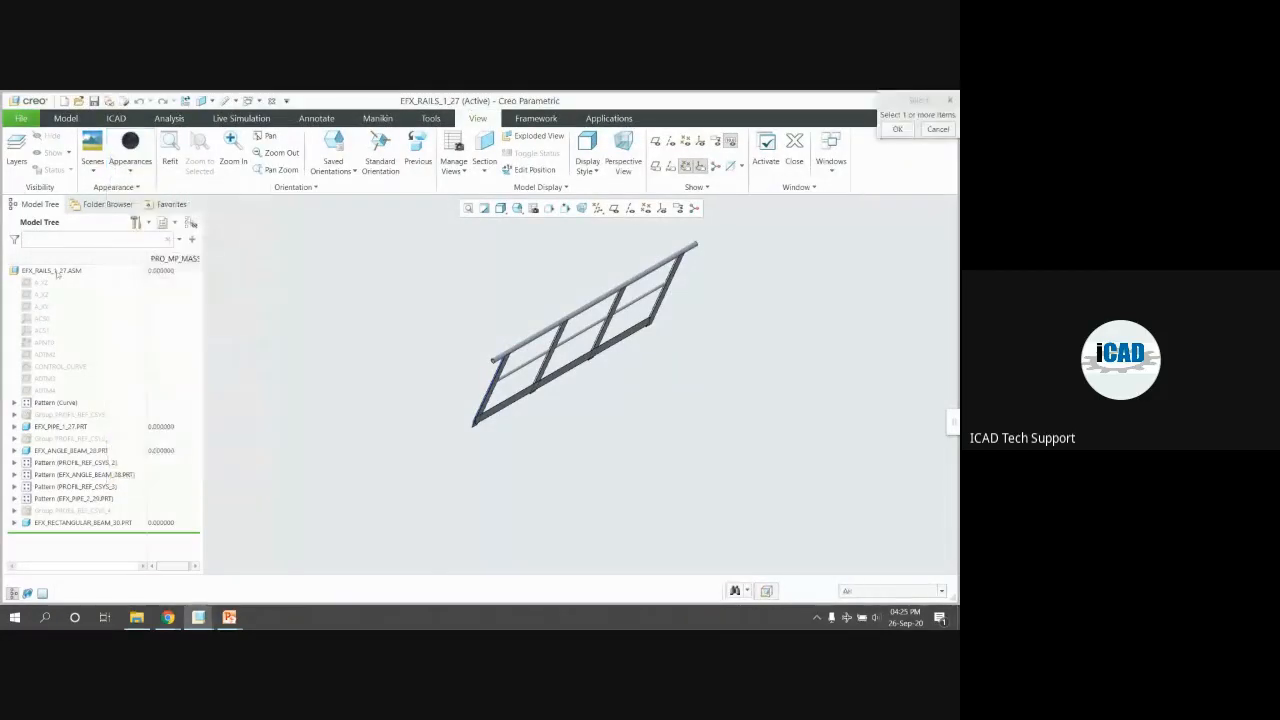
{"action": "middle_click", "coordinate": [331, 294]}
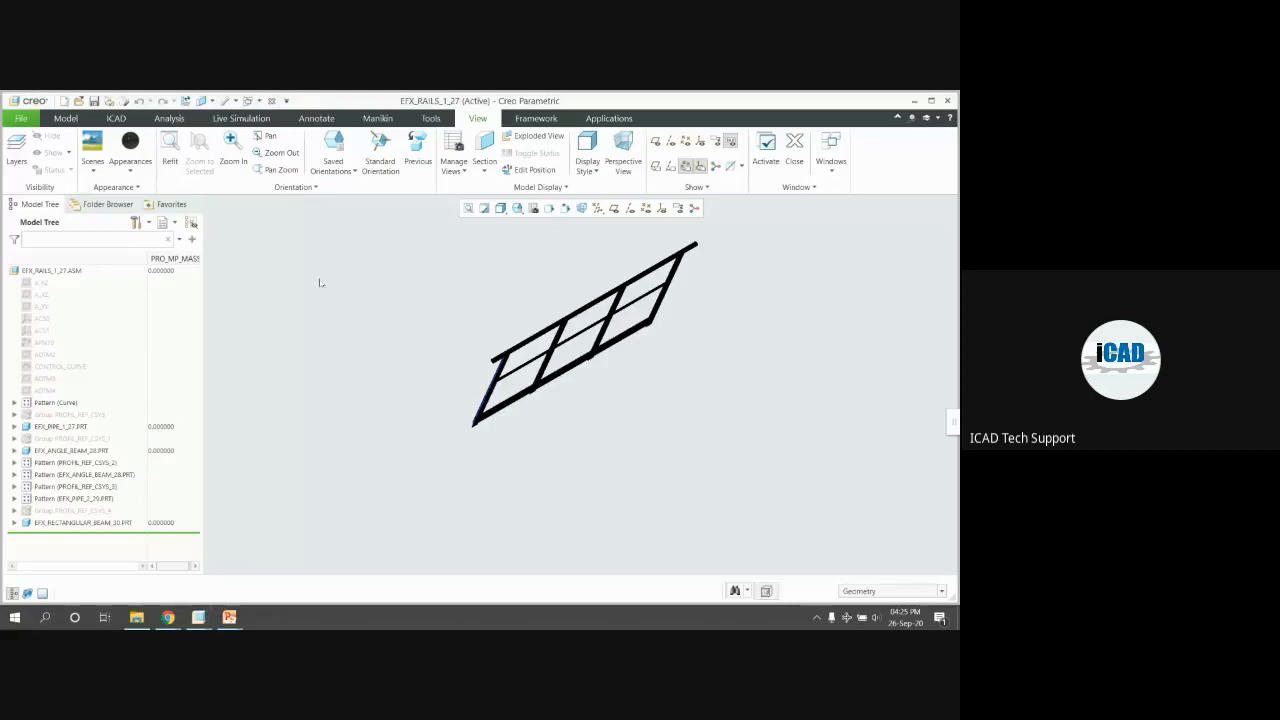
{"action": "key", "text": "ctrl+w"}
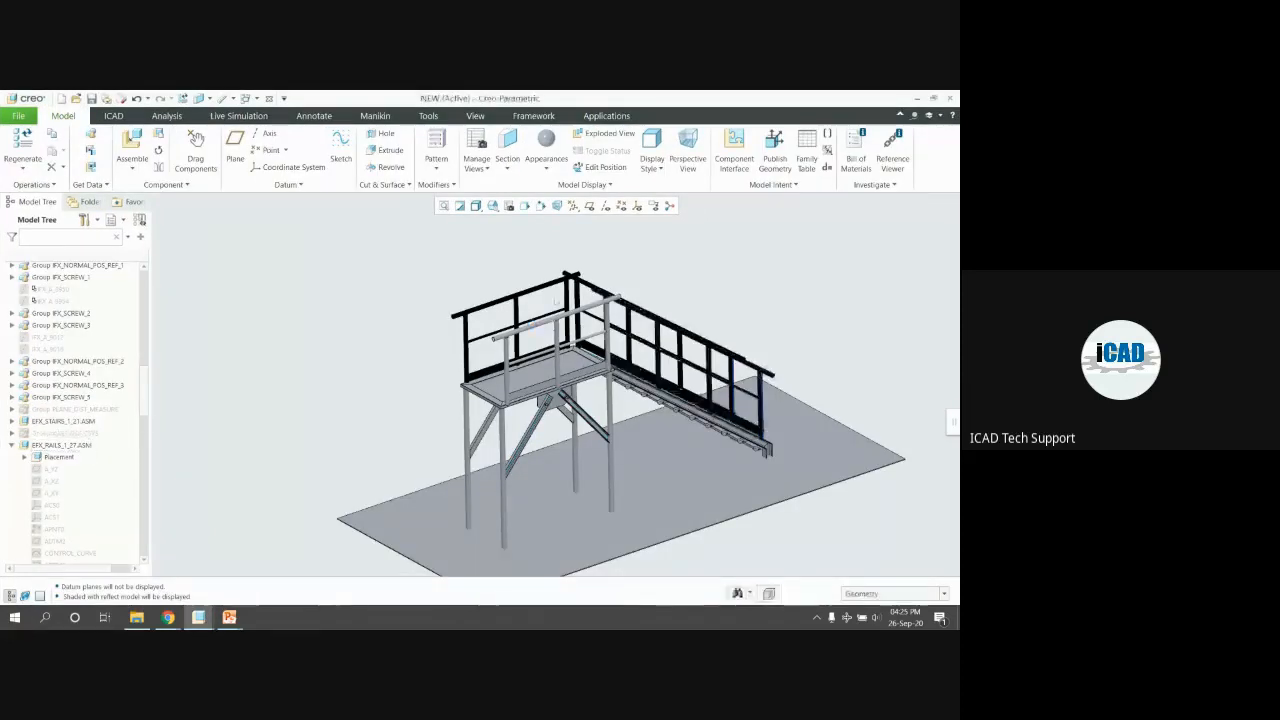
Make the EFX_RAILS_2_37 railing assembly black and switch back to the platform assembly
{"action": "left_click", "coordinate": [563, 290]}
{"action": "left_click", "coordinate": [394, 308]}
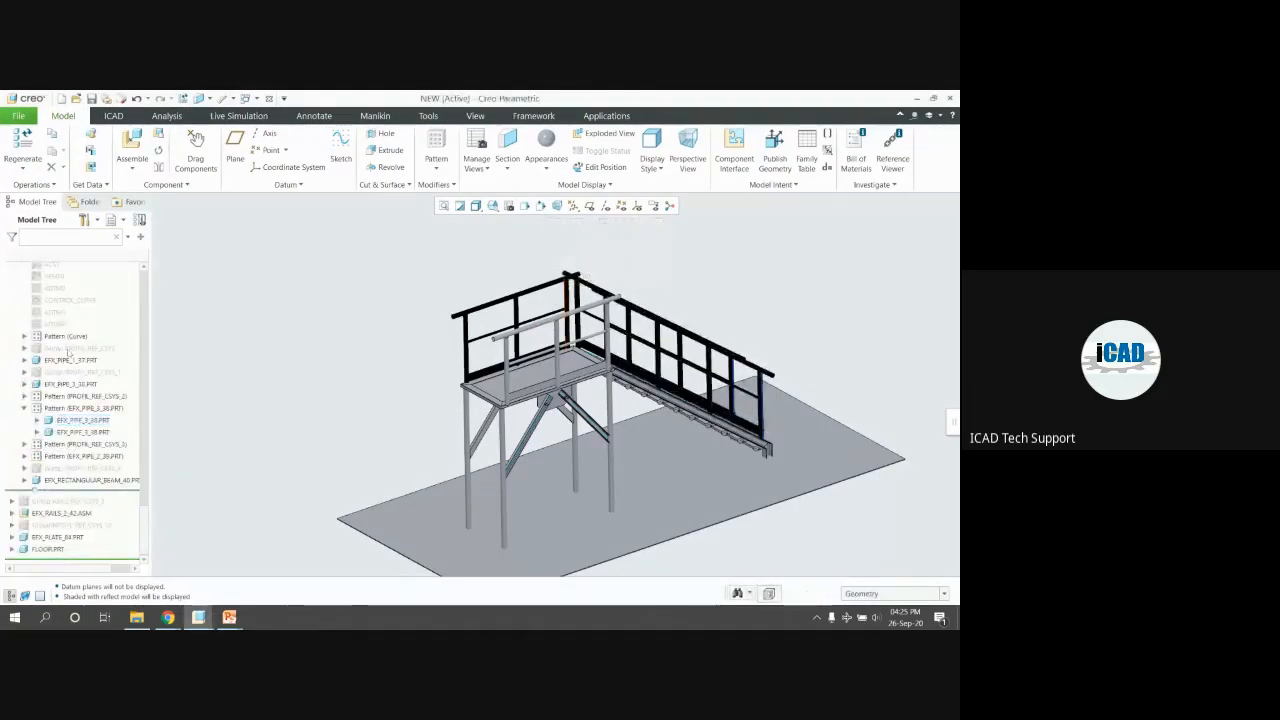
{"action": "scroll", "coordinate": [67, 355], "scroll_direction": "up", "scroll_amount": 4}
{"action": "left_click", "coordinate": [60, 342]}
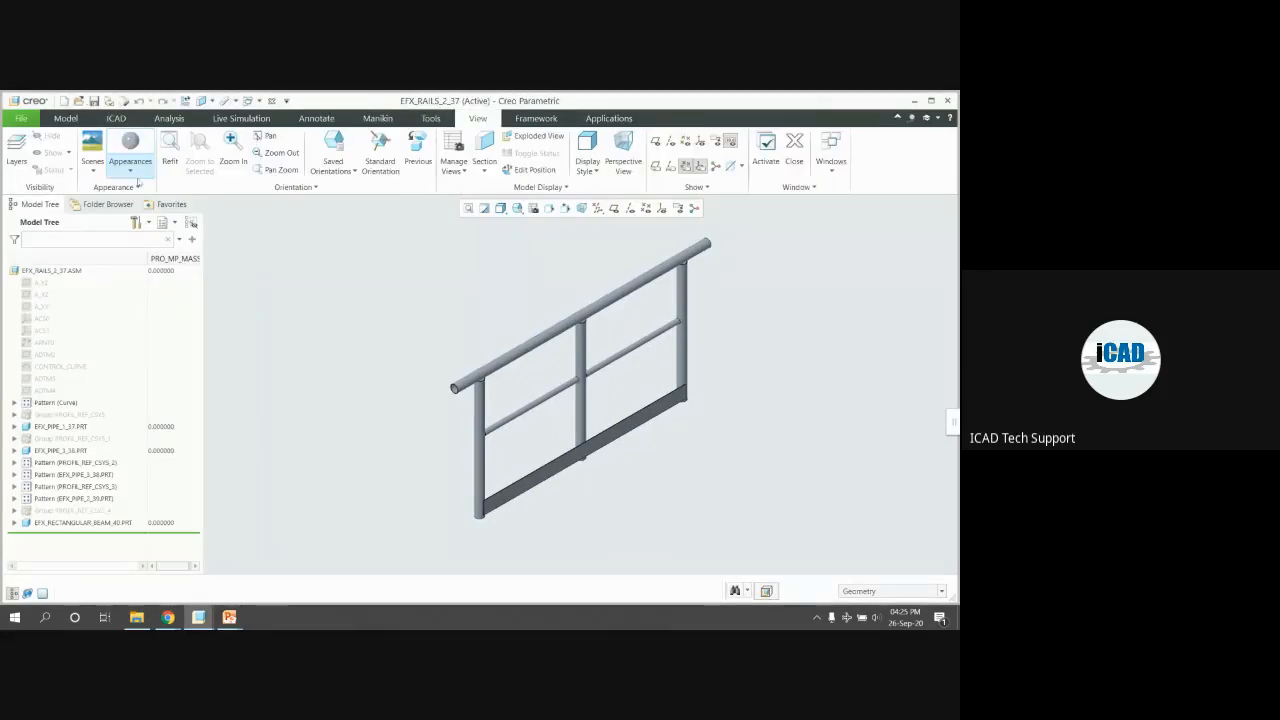
{"action": "left_click", "coordinate": [135, 173]}
{"action": "left_click", "coordinate": [123, 241]}
{"action": "left_click", "coordinate": [52, 271]}
{"action": "middle_click", "coordinate": [323, 339]}
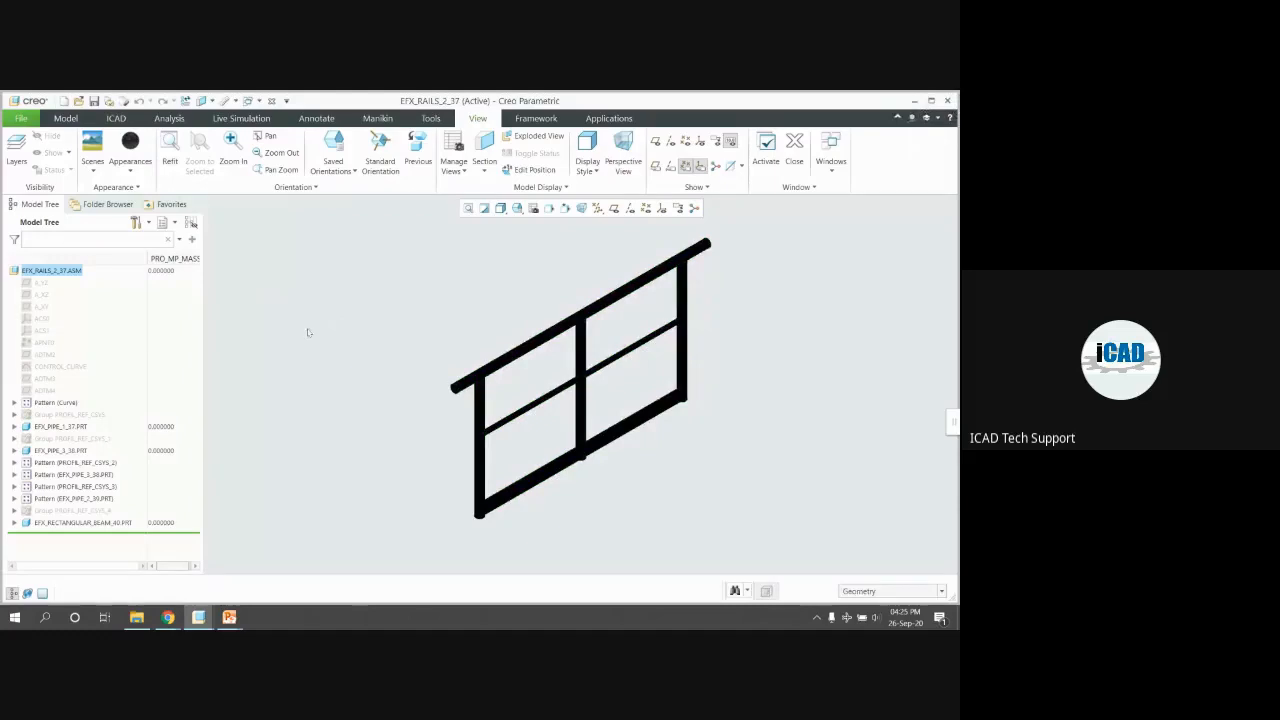
{"action": "key", "text": "alt+Tab"}
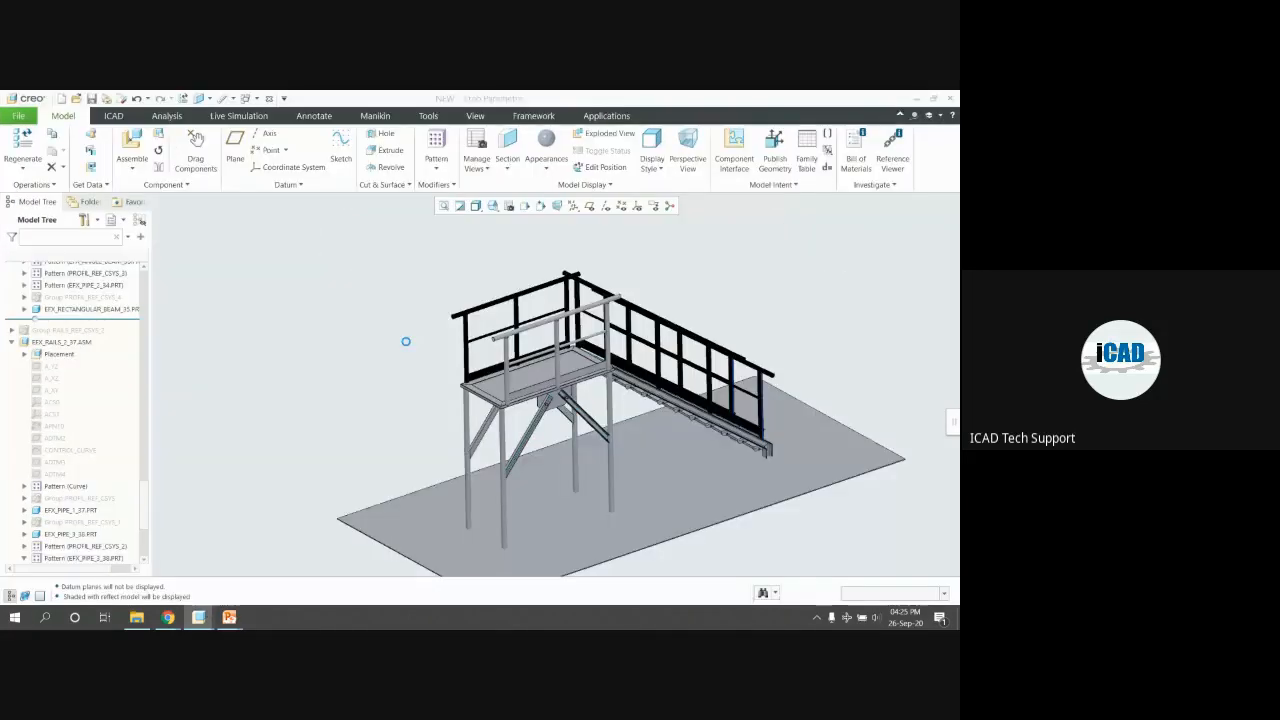
Open the EFX_STAIRS_1_21 stair assembly and give it a yellow appearance
{"action": "middle_click_drag", "start_coordinate": [410, 351], "coordinate": [440, 320]}
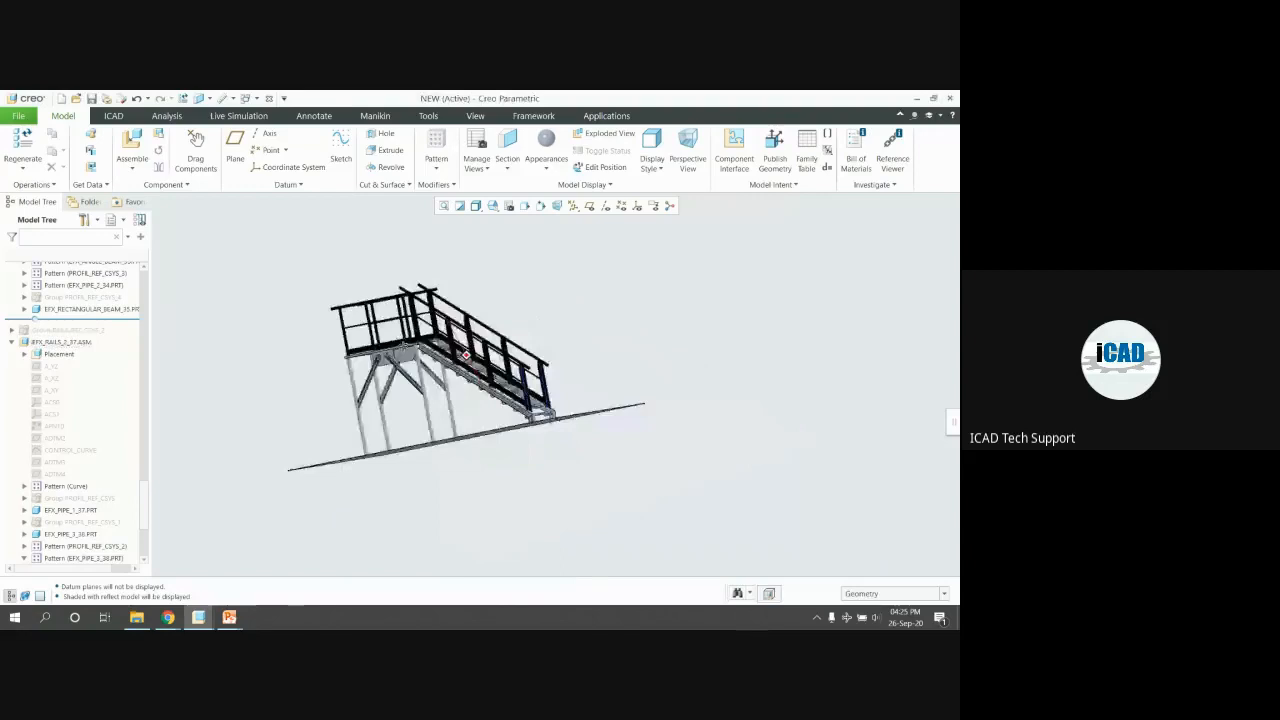
{"action": "scroll", "coordinate": [662, 428], "scroll_direction": "up", "scroll_amount": 5}
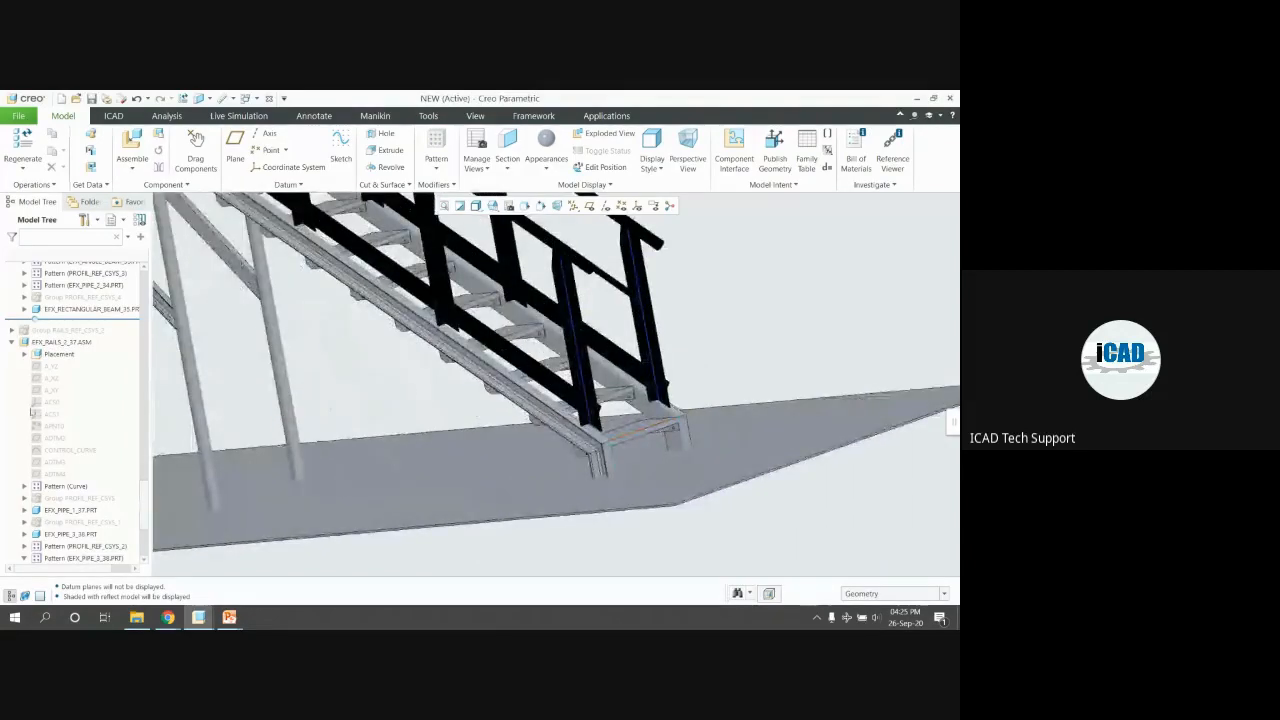
{"action": "left_click", "coordinate": [60, 403]}
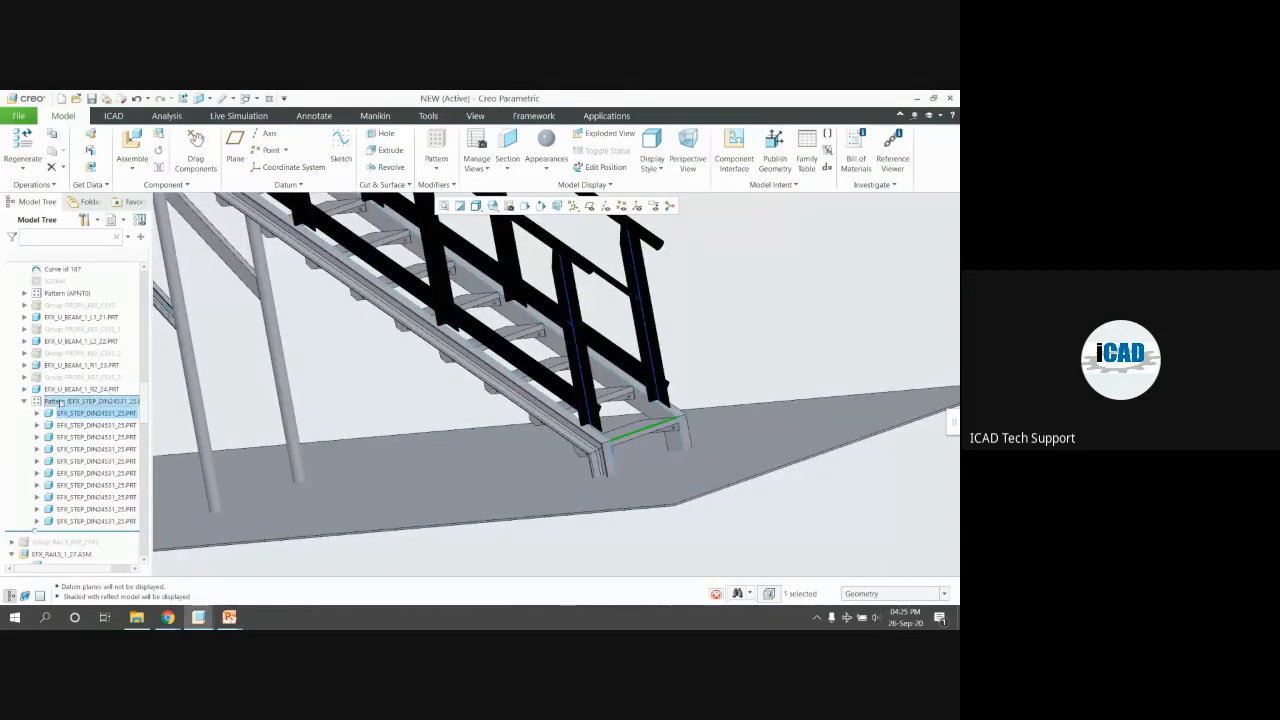
{"action": "scroll", "coordinate": [60, 403], "scroll_direction": "up", "scroll_amount": 4}
{"action": "left_click", "coordinate": [45, 372]}
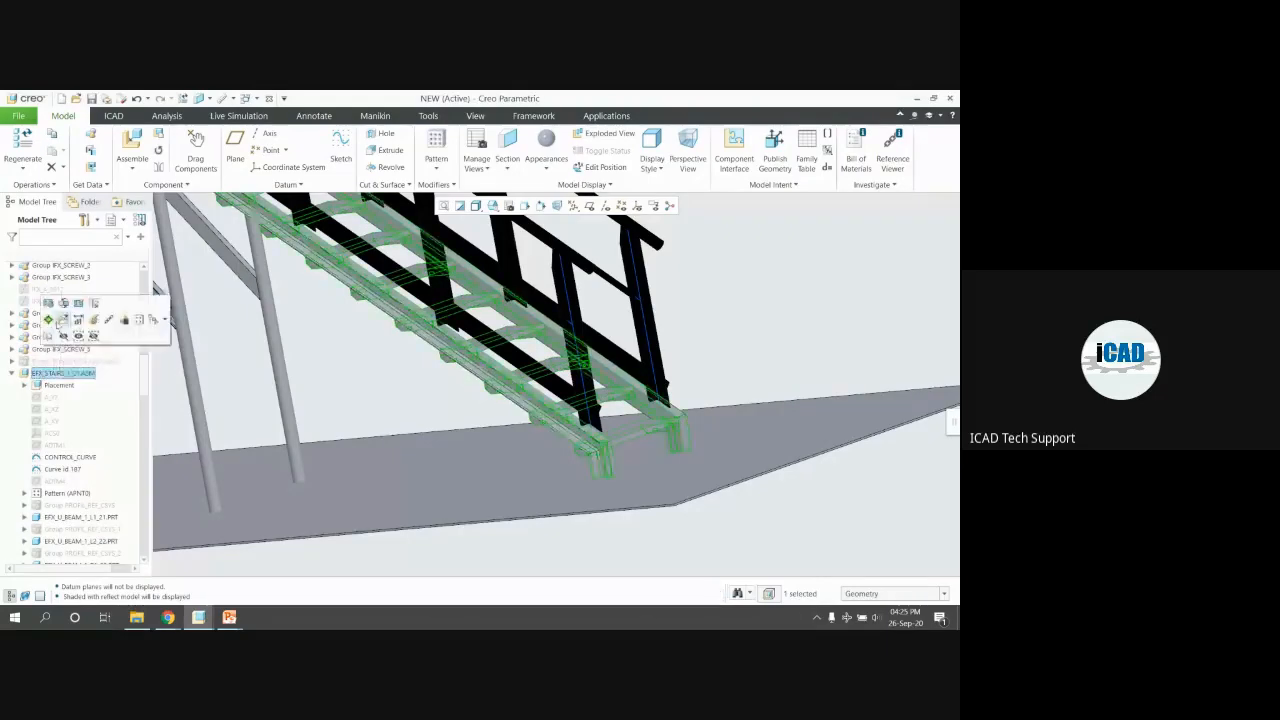
{"action": "left_click", "coordinate": [62, 320]}
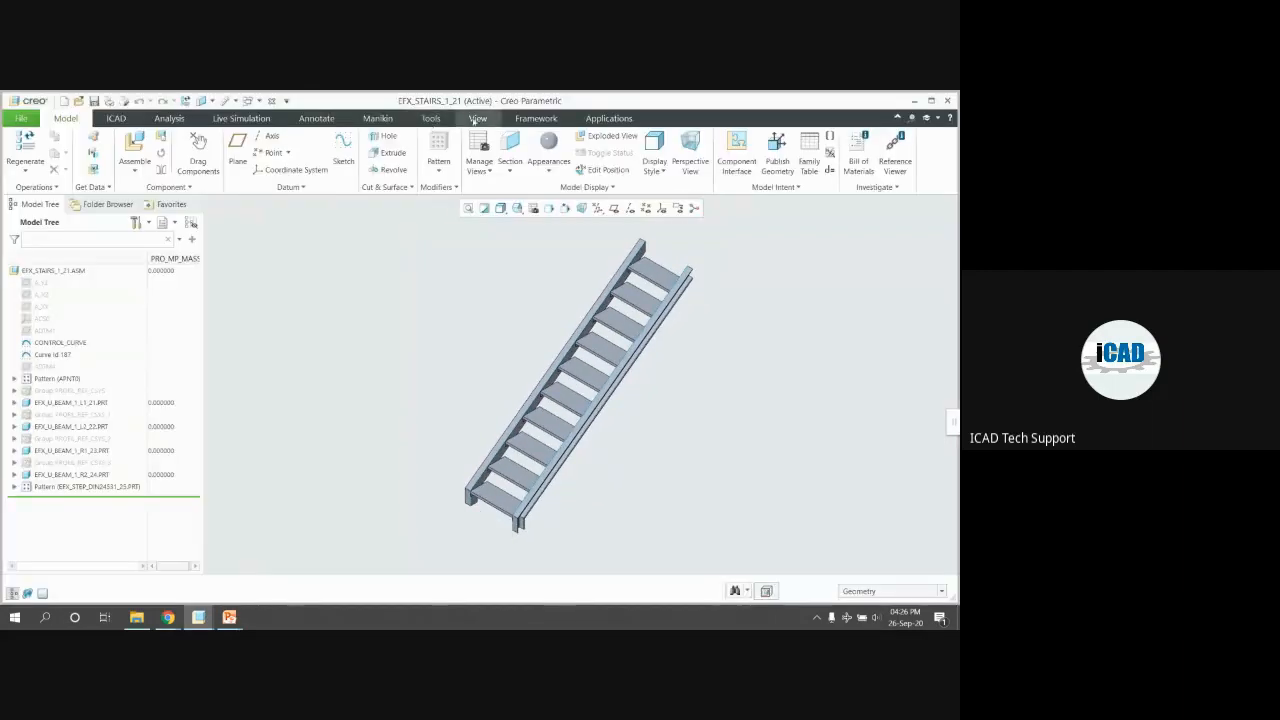
{"action": "left_click", "coordinate": [130, 165]}
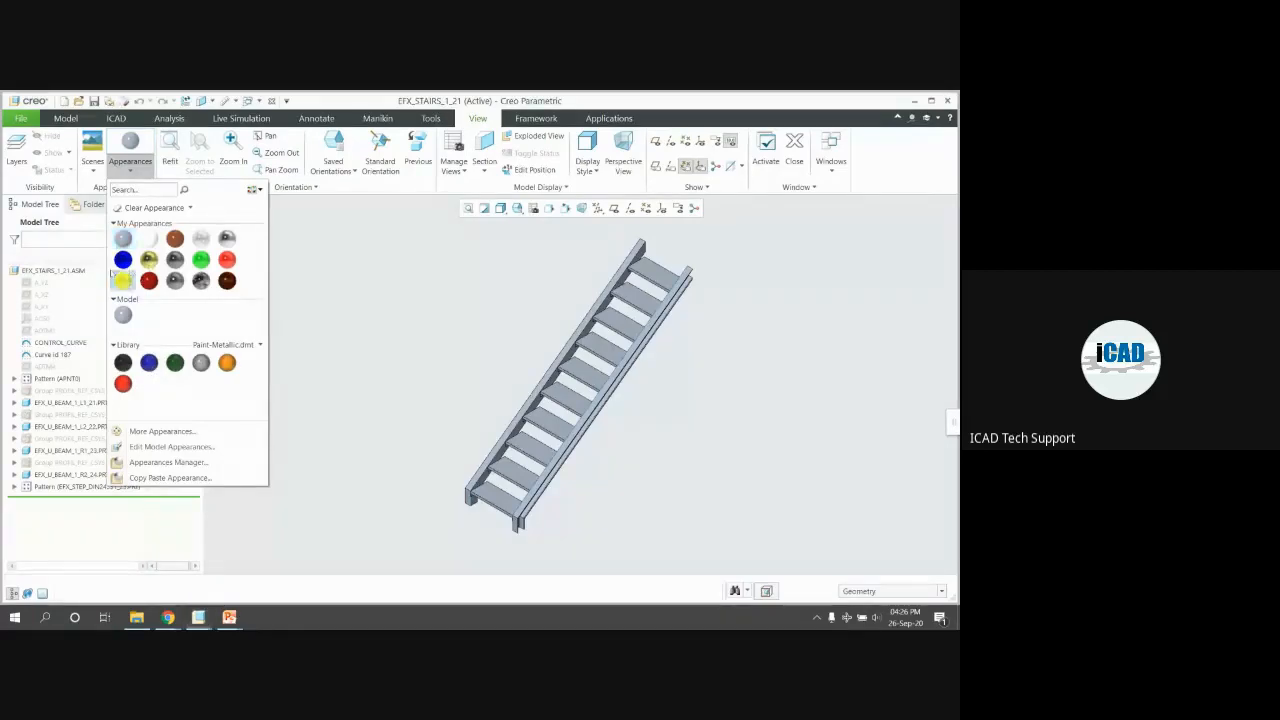
{"action": "left_click", "coordinate": [122, 280]}
{"action": "left_click", "coordinate": [53, 270]}
{"action": "middle_click", "coordinate": [275, 298]}
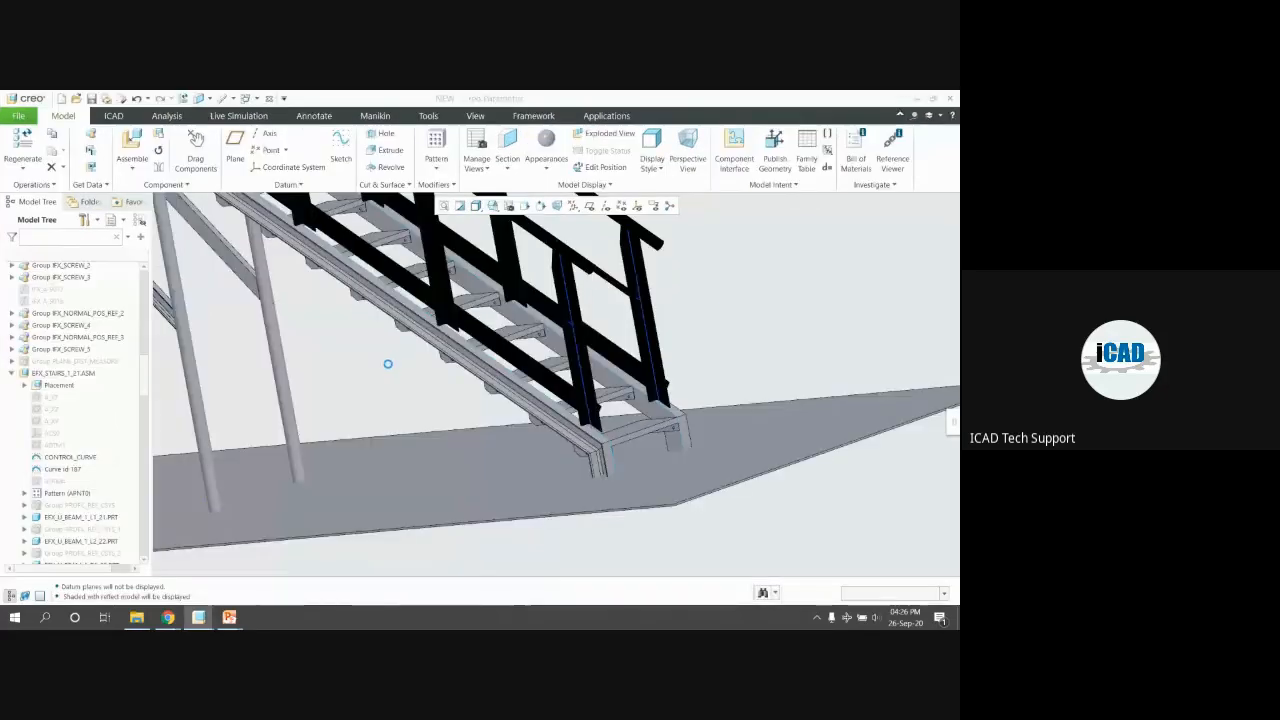
Reset to the standard isometric view and select a vertical support post
{"action": "key", "text": "ctrl+d"}
{"action": "scroll", "coordinate": [557, 366], "scroll_direction": "up", "scroll_amount": 6}
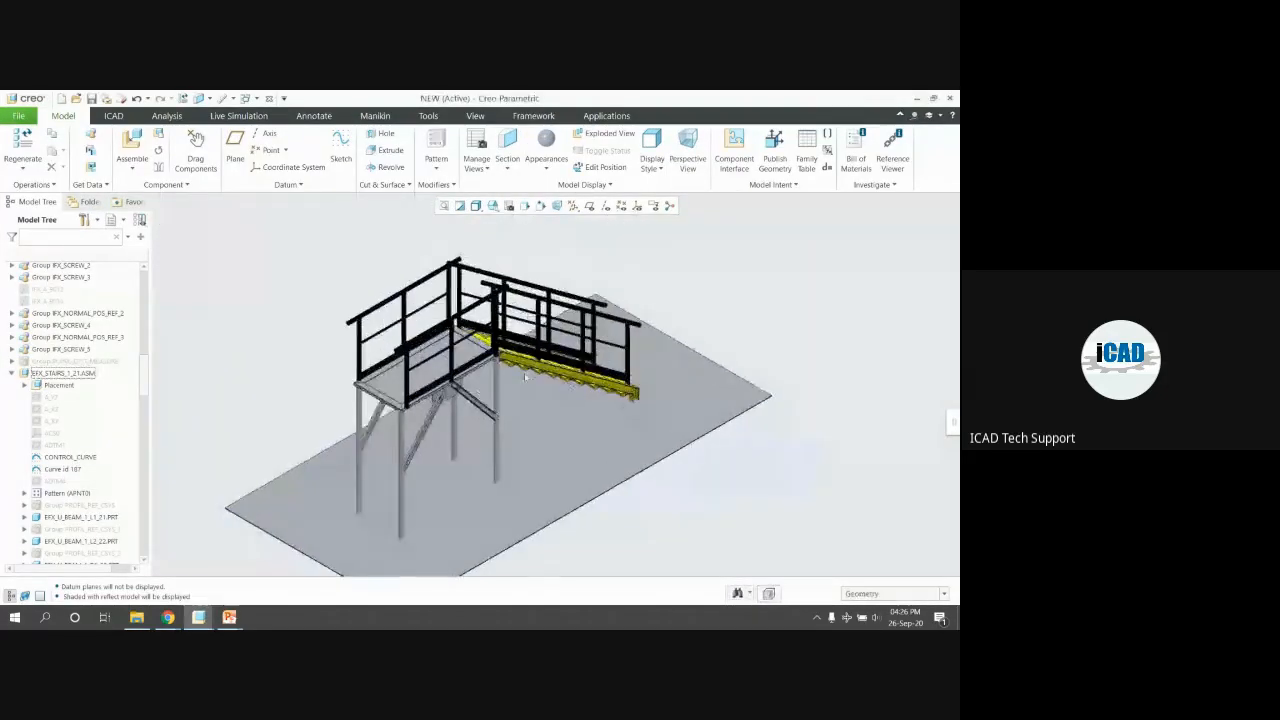
{"action": "left_click", "coordinate": [541, 376]}
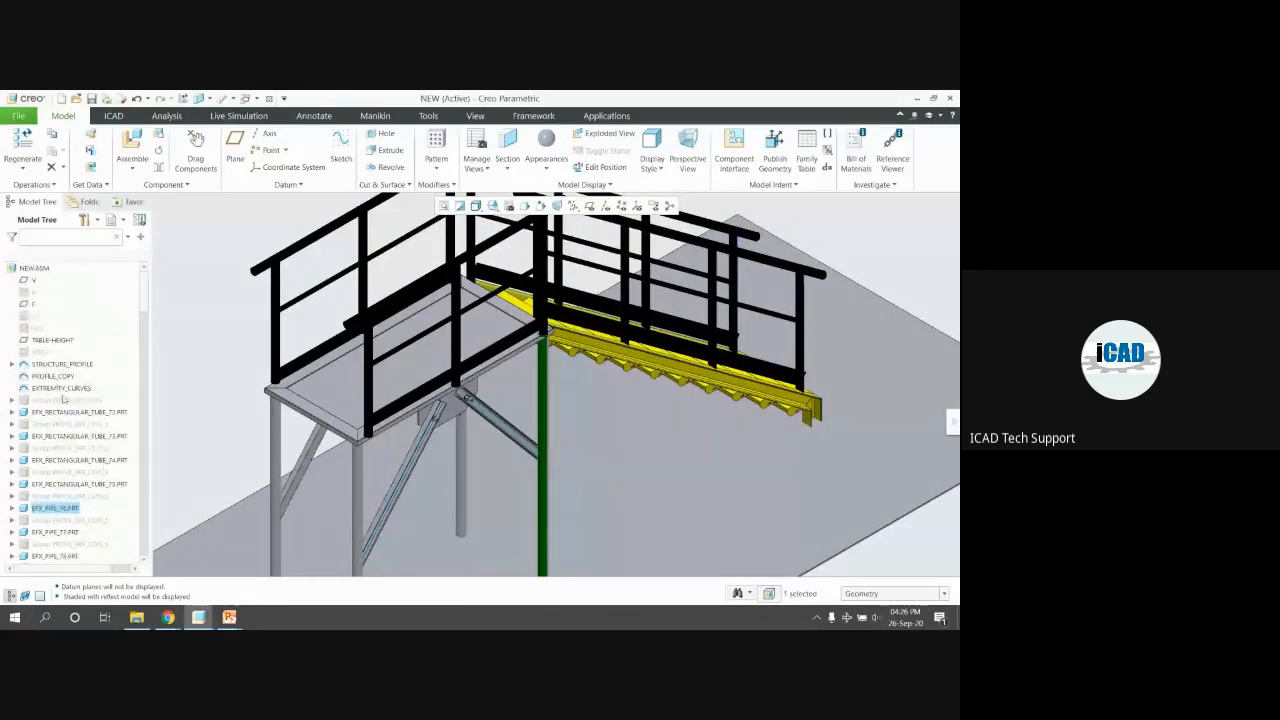
{"action": "left_click", "coordinate": [73, 409]}
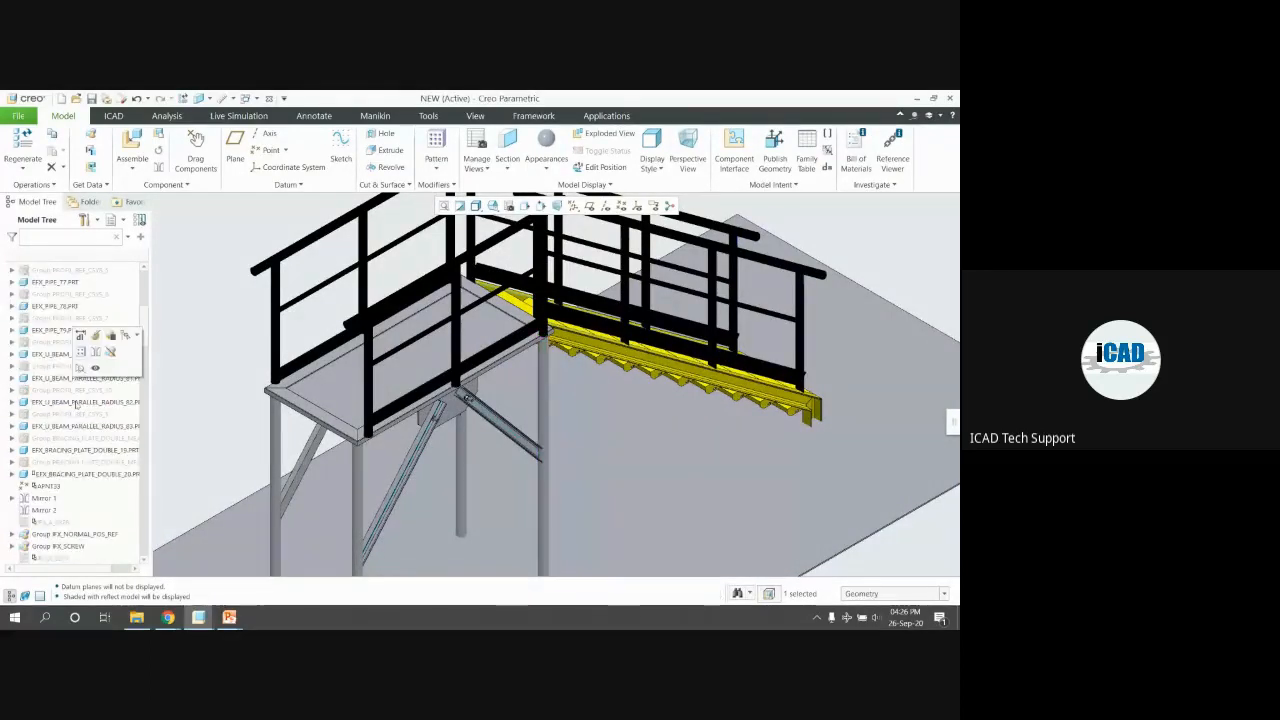
{"action": "scroll", "coordinate": [76, 402], "scroll_direction": "up", "scroll_amount": 3}
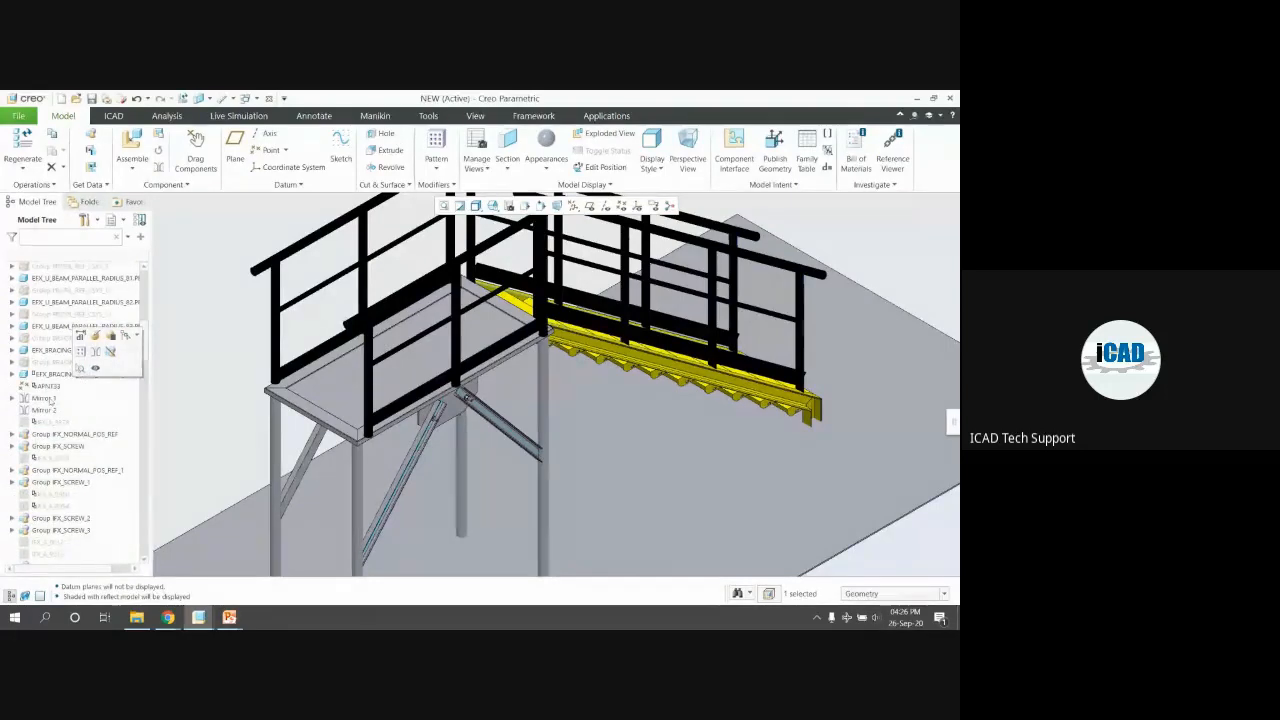
Give all the frame beams and bracing a metallic grey appearance
{"action": "left_click", "coordinate": [48, 375], "text": "shift"}
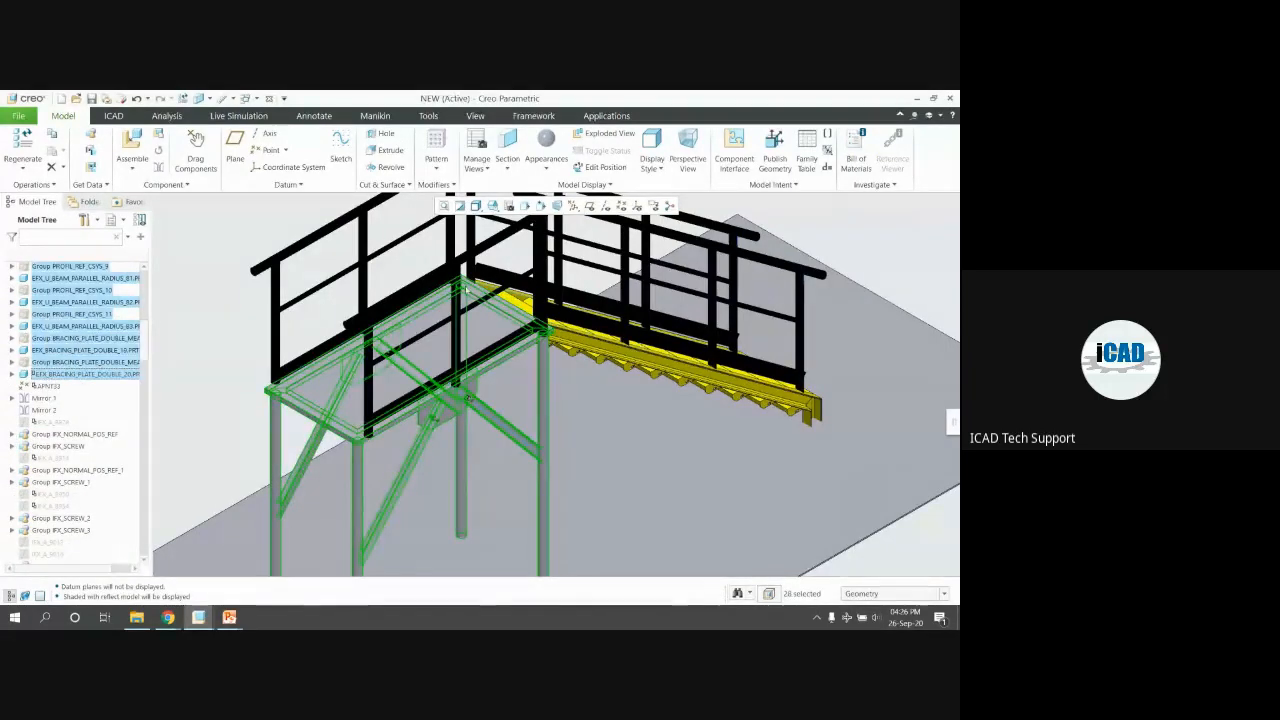
{"action": "left_click", "coordinate": [475, 115]}
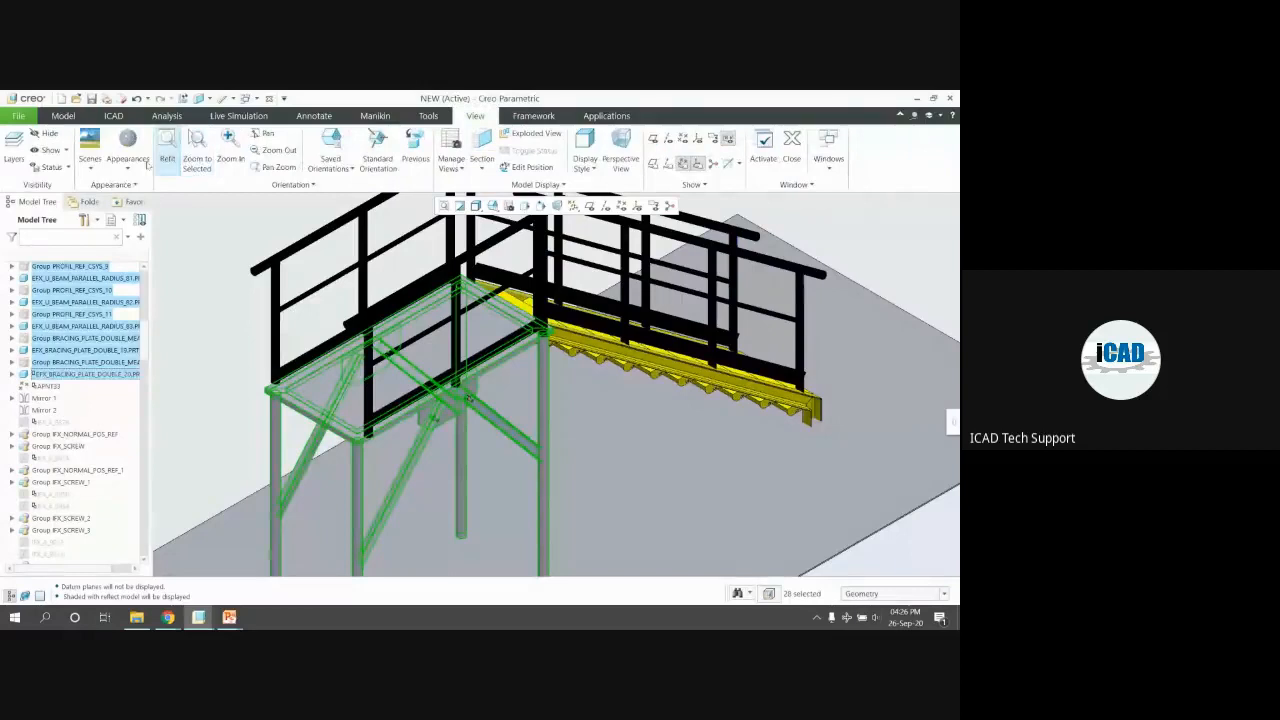
{"action": "left_click", "coordinate": [132, 162]}
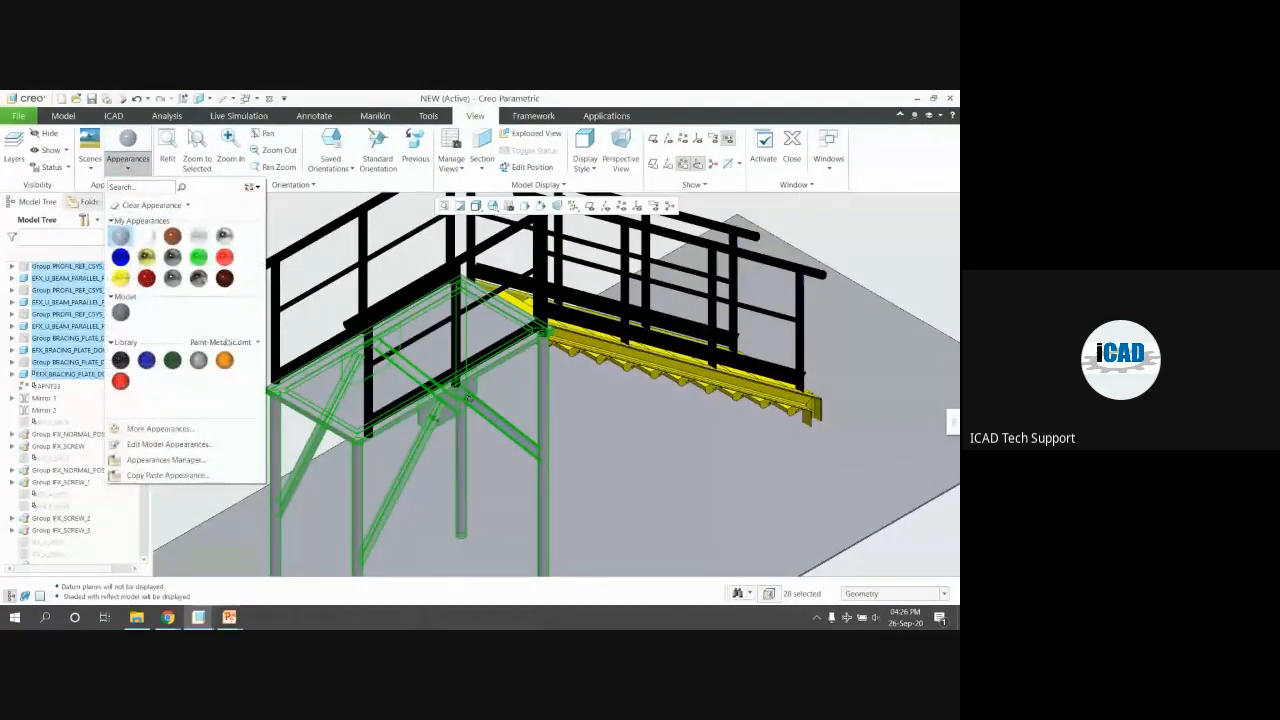
{"action": "left_click", "coordinate": [199, 358]}
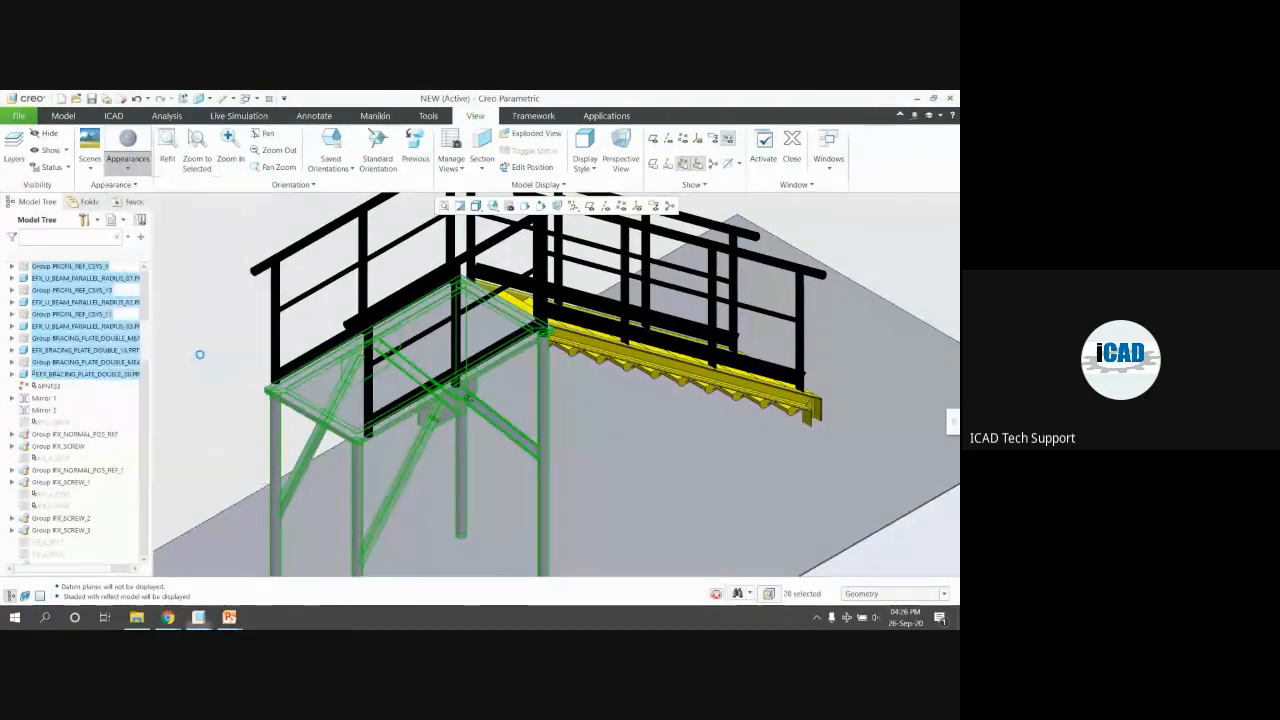
Open the EFX_PLATE_84 floor plate in its own part window
{"action": "scroll", "coordinate": [366, 351], "scroll_direction": "up", "scroll_amount": 2}
{"action": "middle_click_drag", "start_coordinate": [368, 345], "coordinate": [267, 324]}
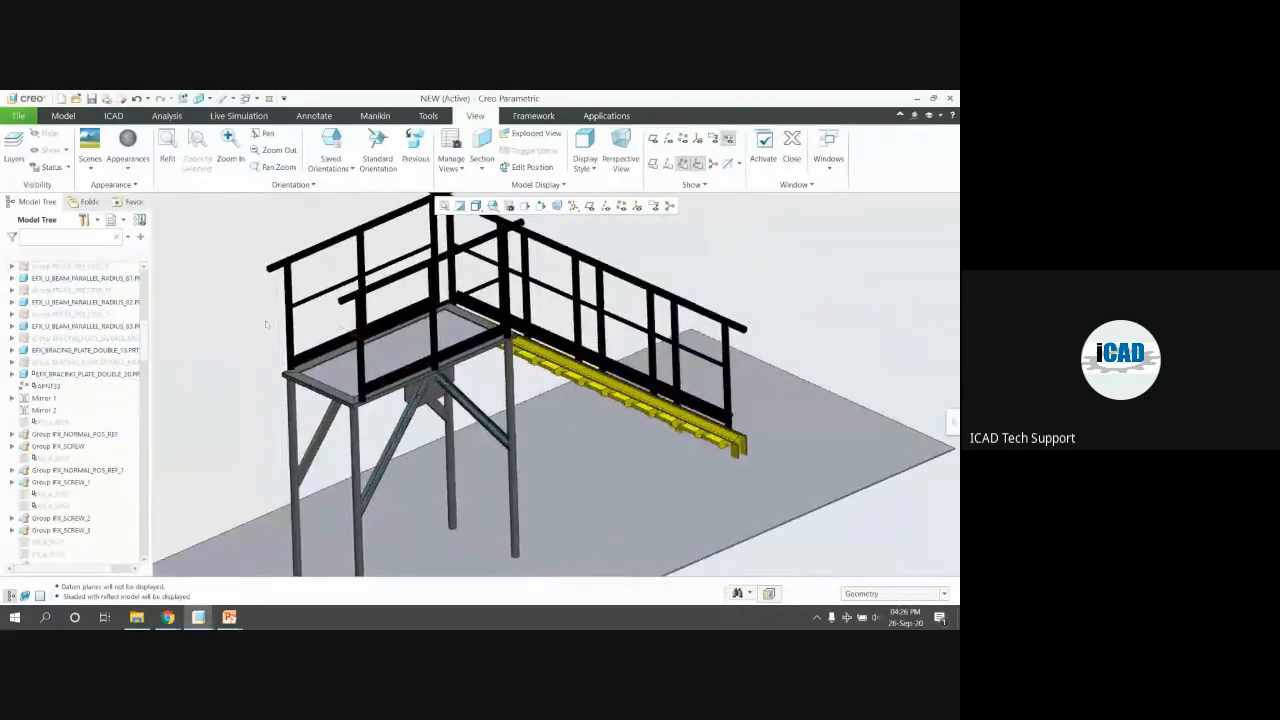
{"action": "left_click", "coordinate": [372, 348]}
{"action": "left_click", "coordinate": [359, 299]}
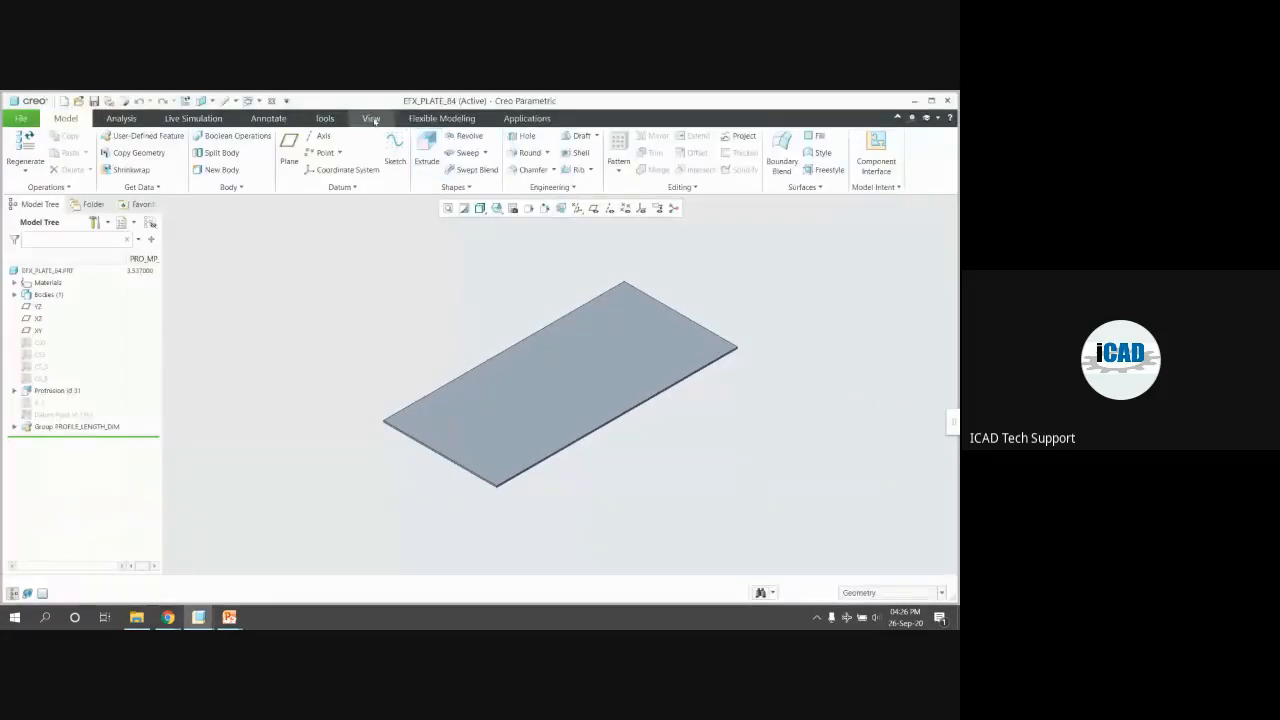
Apply the green appearance to the deck plate, then pick the large floor plate
{"action": "left_click", "coordinate": [371, 118]}
{"action": "left_click", "coordinate": [130, 150]}
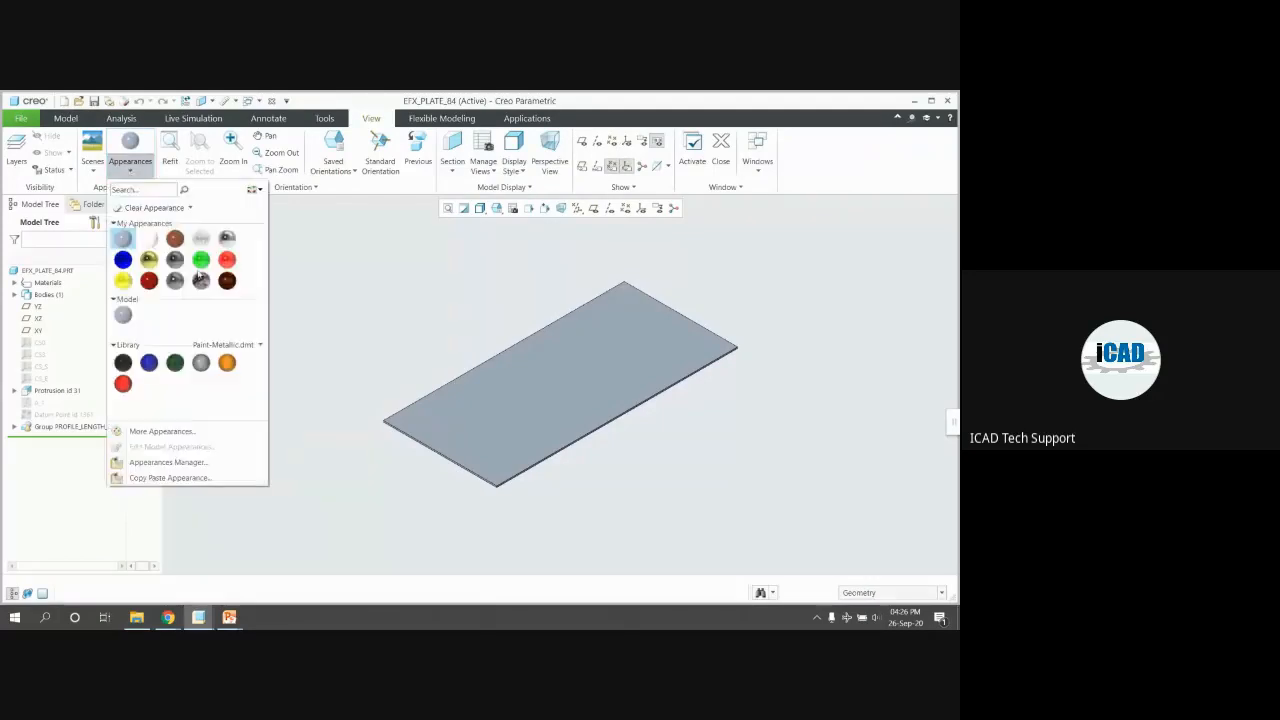
{"action": "left_click", "coordinate": [201, 259]}
{"action": "middle_click", "coordinate": [240, 268]}
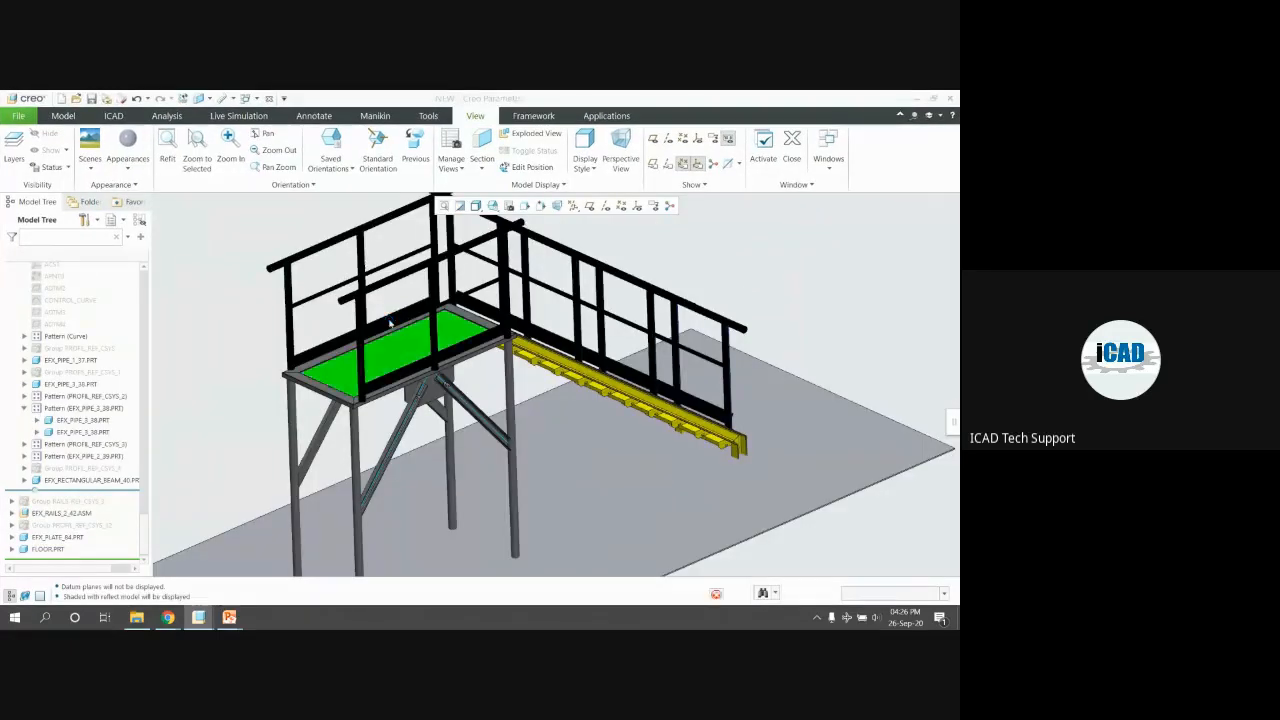
{"action": "left_click", "coordinate": [548, 450]}
Give the FLOOR part a grey metallic library appearance and close its window
{"action": "left_click", "coordinate": [572, 395]}
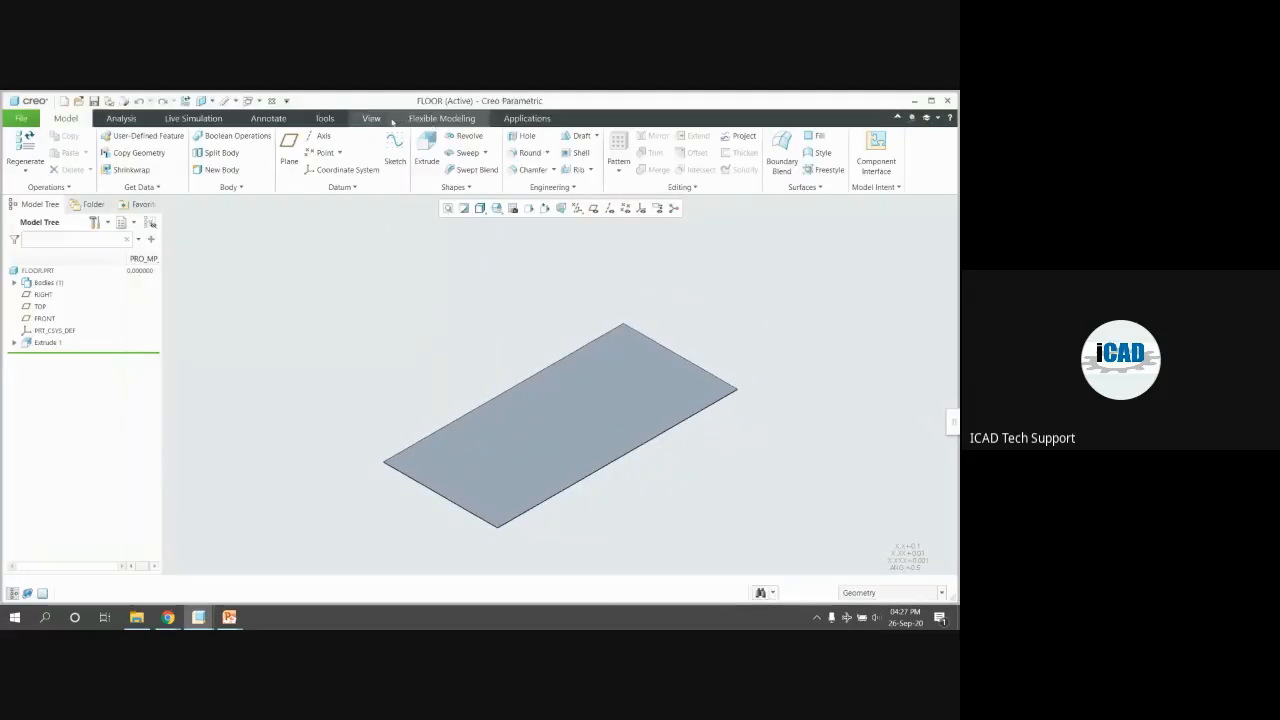
{"action": "left_click", "coordinate": [371, 118]}
{"action": "left_click", "coordinate": [130, 170]}
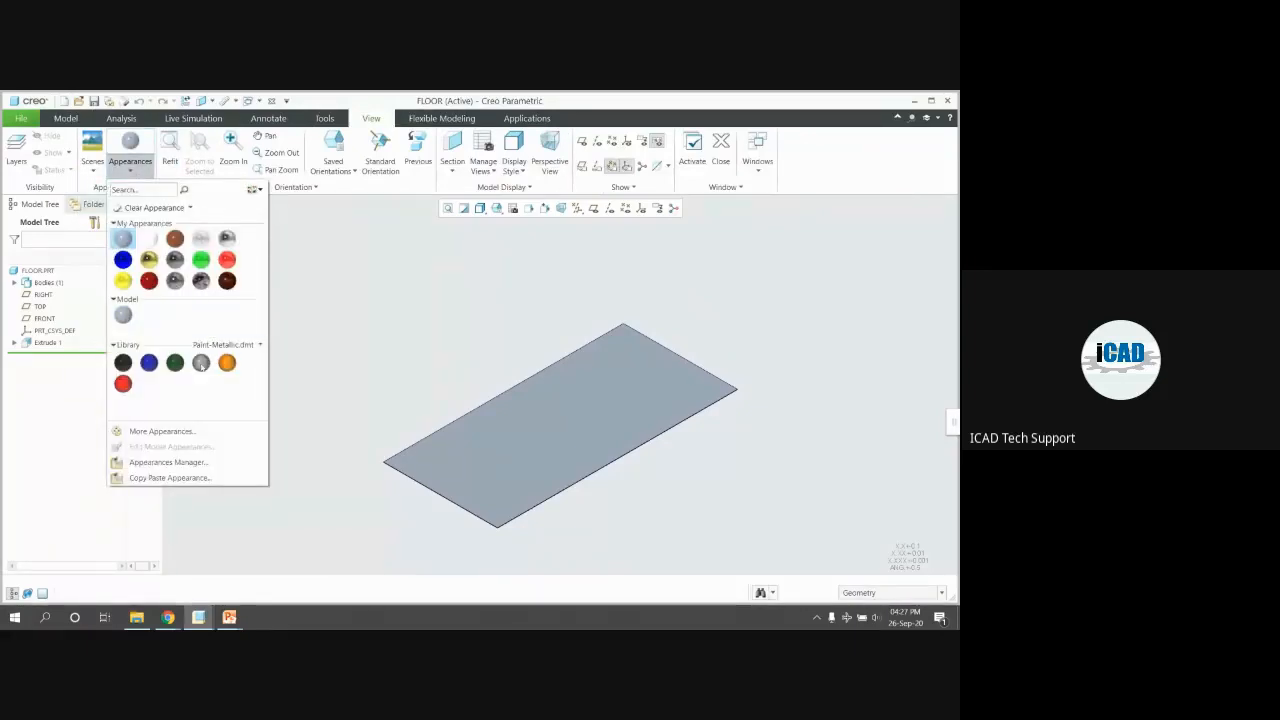
{"action": "left_click", "coordinate": [224, 344]}
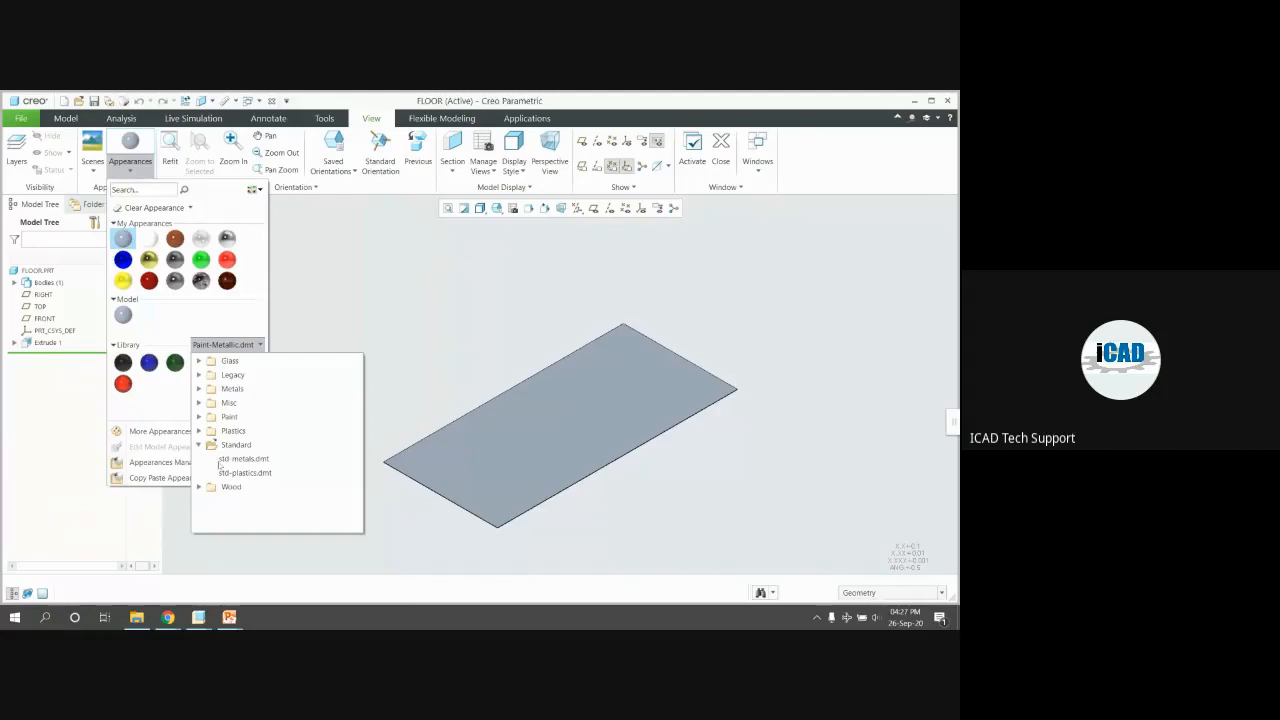
{"action": "left_click", "coordinate": [181, 388]}
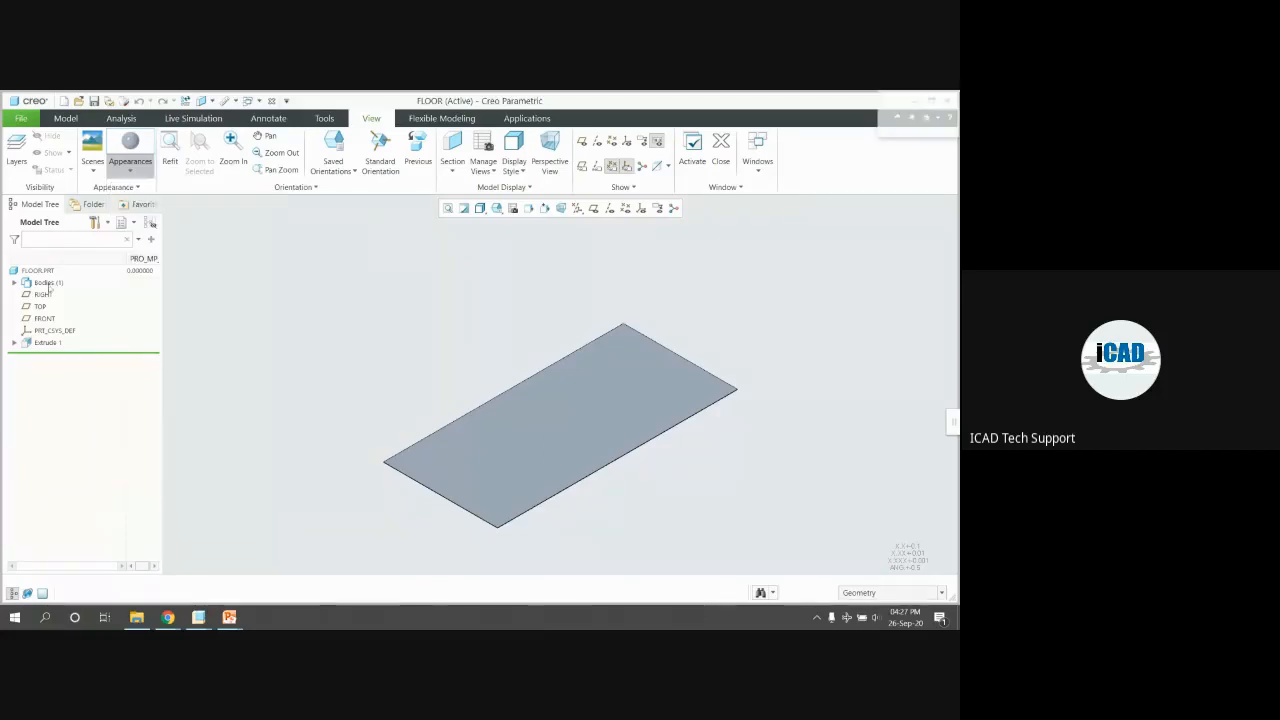
{"action": "left_click", "coordinate": [201, 363]}
{"action": "key", "text": "ctrl+w"}
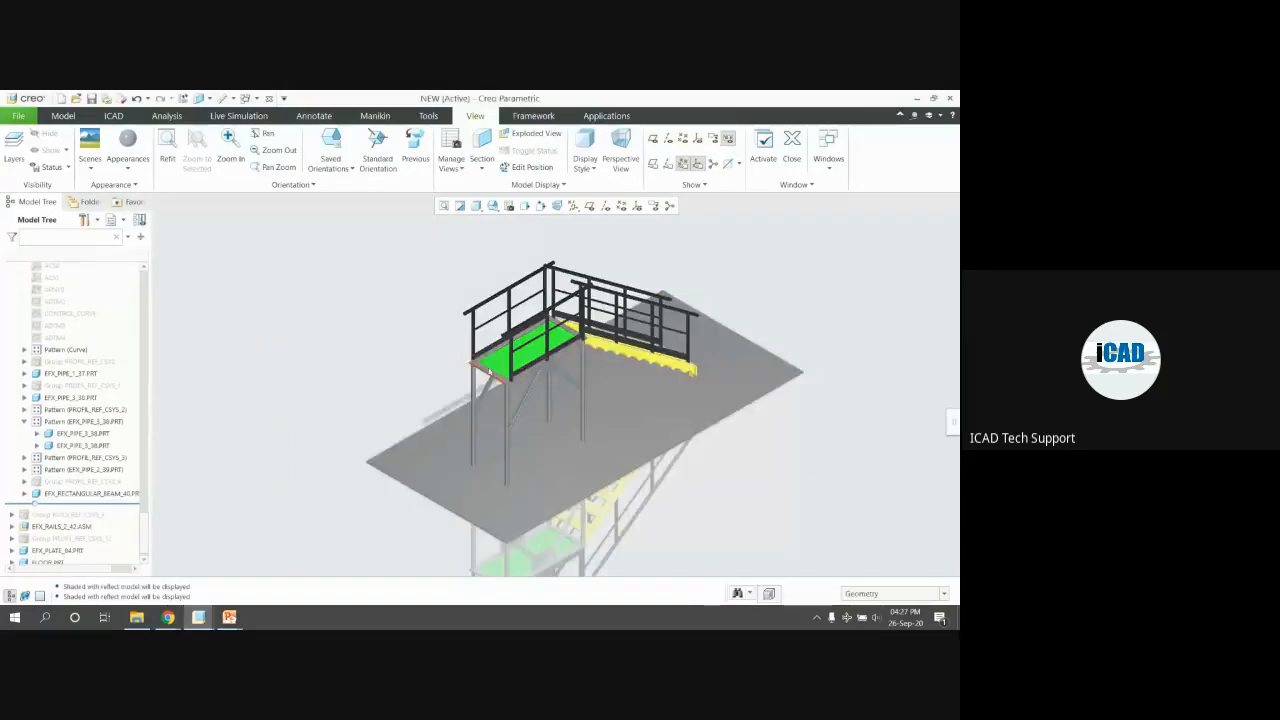
{"action": "mouse_move", "coordinate": [502, 365]}
{"action": "middle_mouse_down"}
{"action": "mouse_move", "coordinate": [543, 372]}
{"action": "mouse_move", "coordinate": [566, 345]}
{"action": "middle_mouse_up"}
{"action": "scroll", "coordinate": [566, 320], "scroll_direction": "down", "scroll_amount": 3}
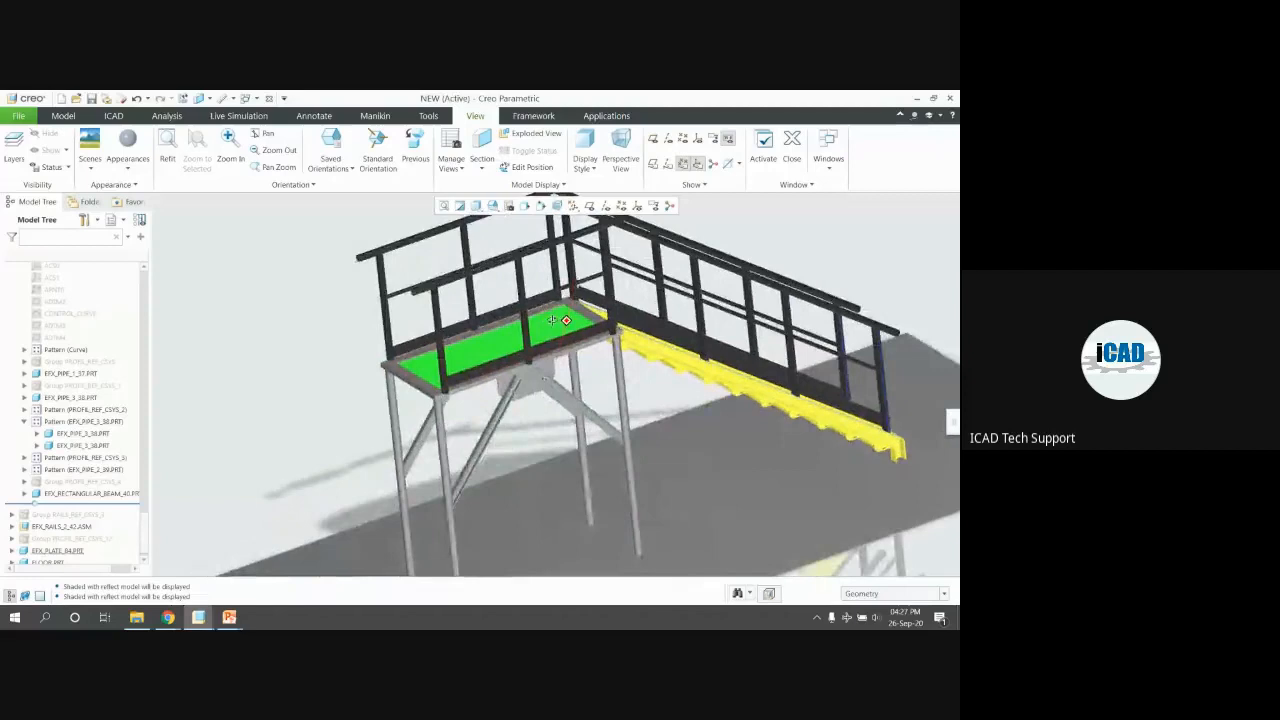
{"action": "scroll", "coordinate": [497, 300], "scroll_direction": "down", "scroll_amount": 3}
{"action": "scroll", "coordinate": [529, 347], "scroll_direction": "down", "scroll_amount": 2}
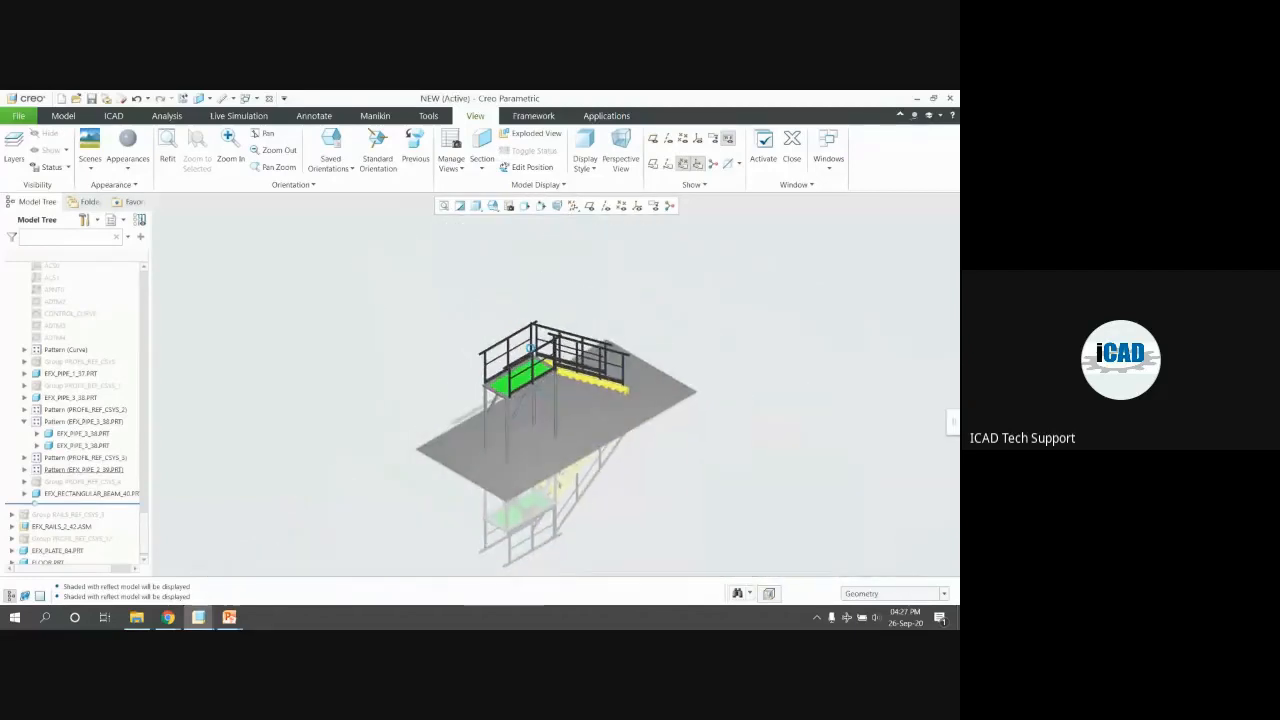
{"action": "left_click", "coordinate": [588, 426]}
{"action": "middle_click_drag", "start_coordinate": [588, 426], "coordinate": [556, 429]}
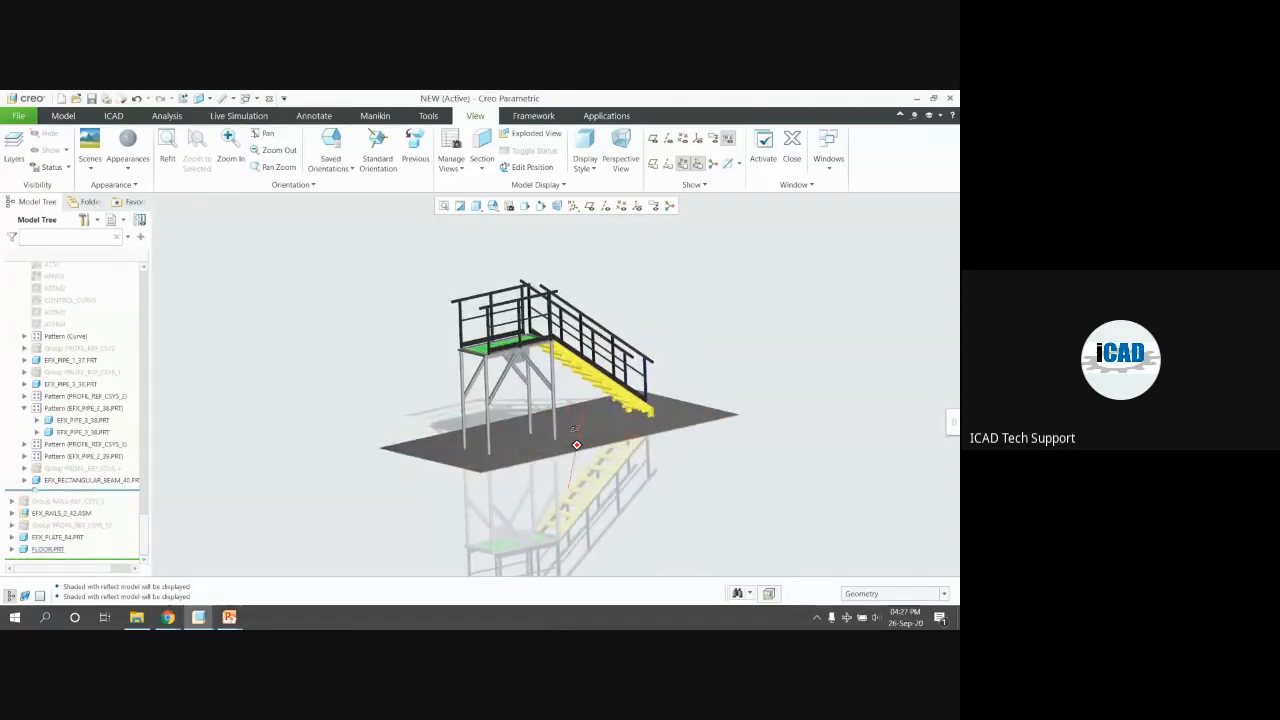
{"action": "scroll", "coordinate": [638, 417], "scroll_direction": "up", "scroll_amount": 2}
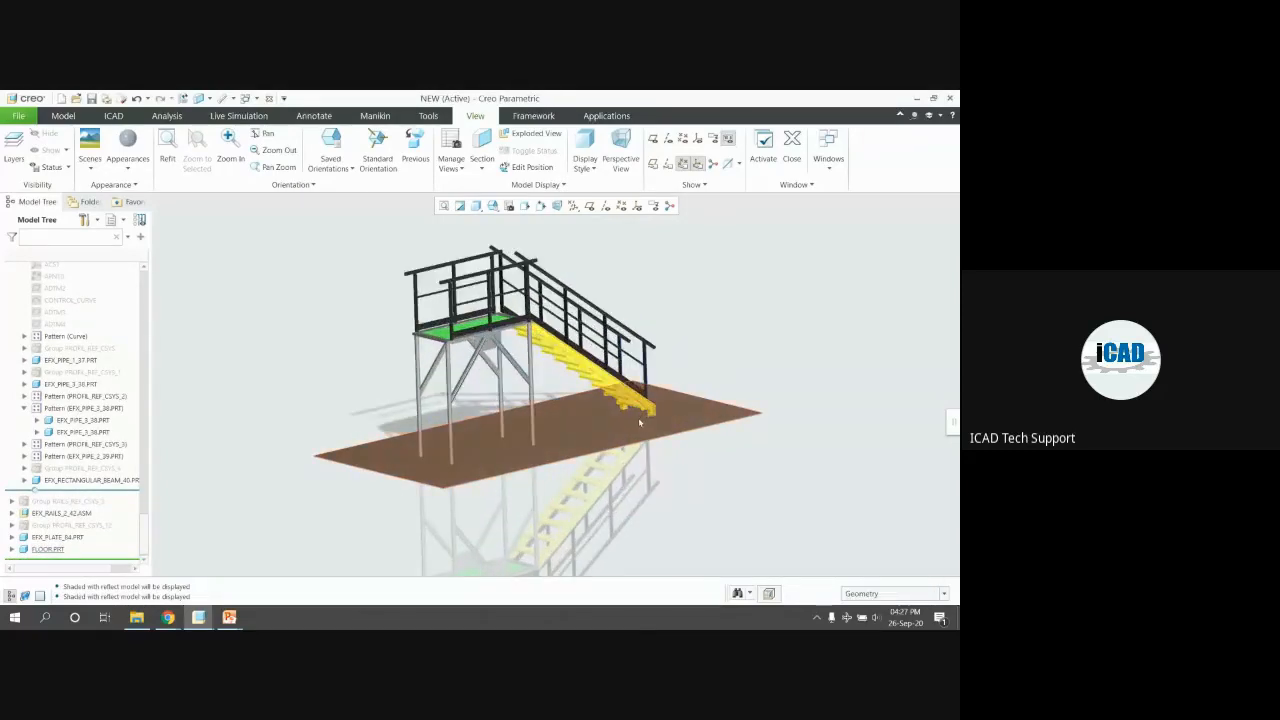
{"action": "scroll", "coordinate": [555, 340], "scroll_direction": "up", "scroll_amount": 4}
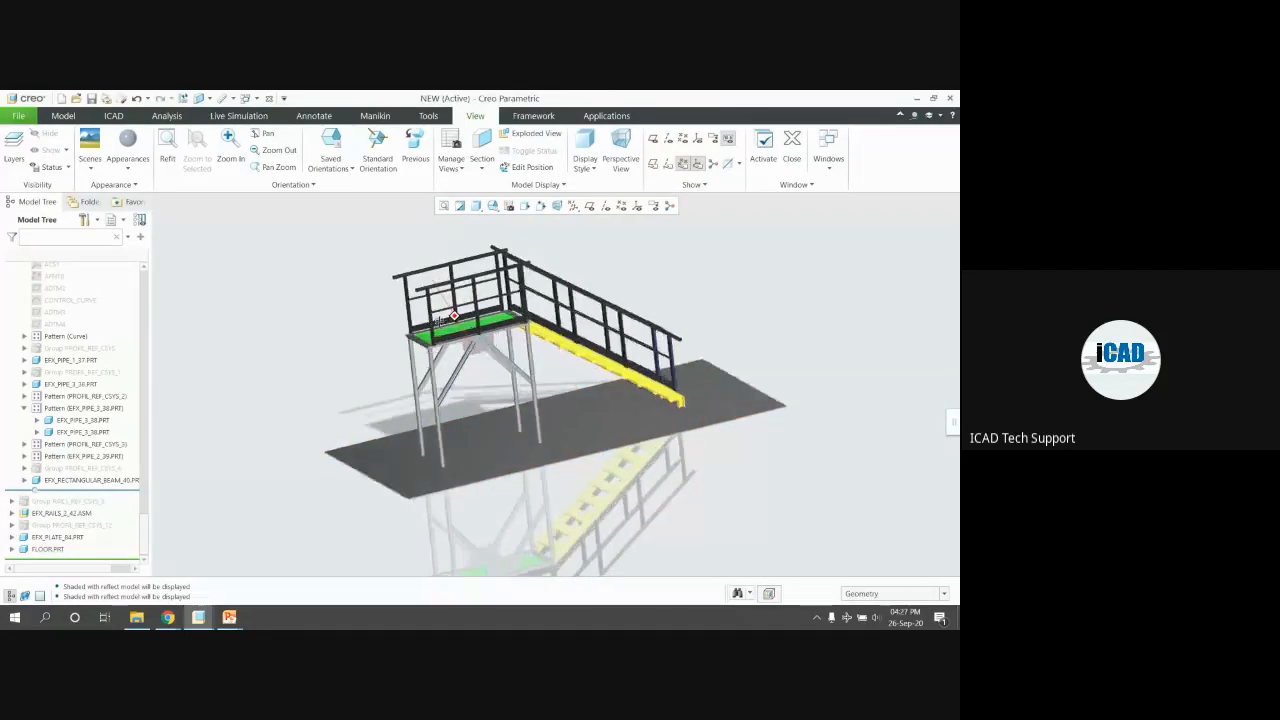
{"action": "scroll", "coordinate": [540, 275], "scroll_direction": "up", "scroll_amount": 6}
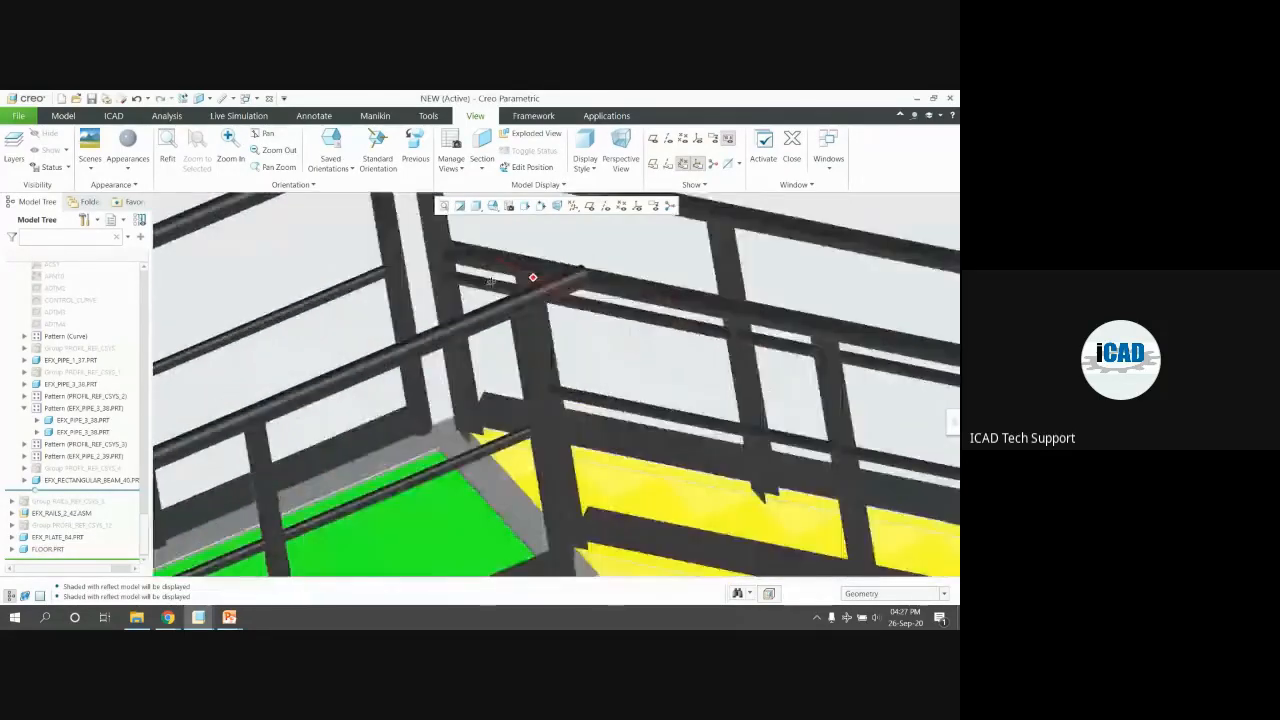
{"action": "scroll", "coordinate": [521, 293], "scroll_direction": "down", "scroll_amount": 10}
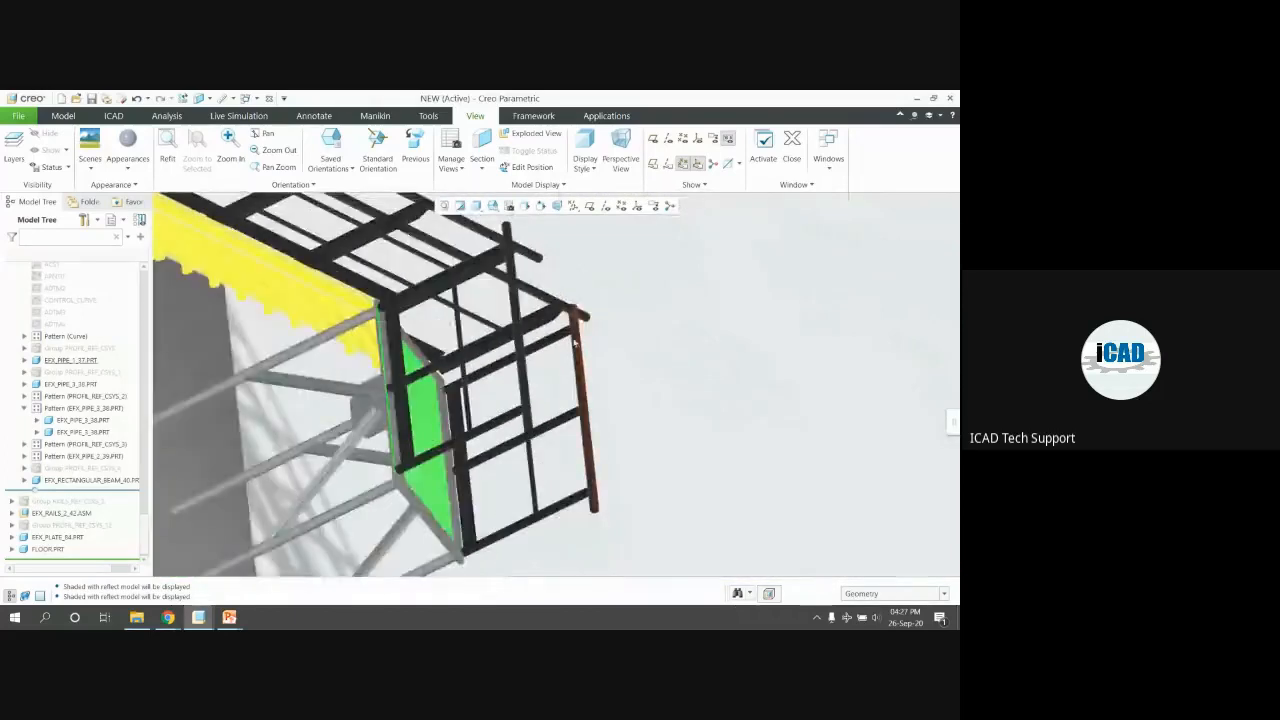
{"action": "key", "text": "ctrl+d"}
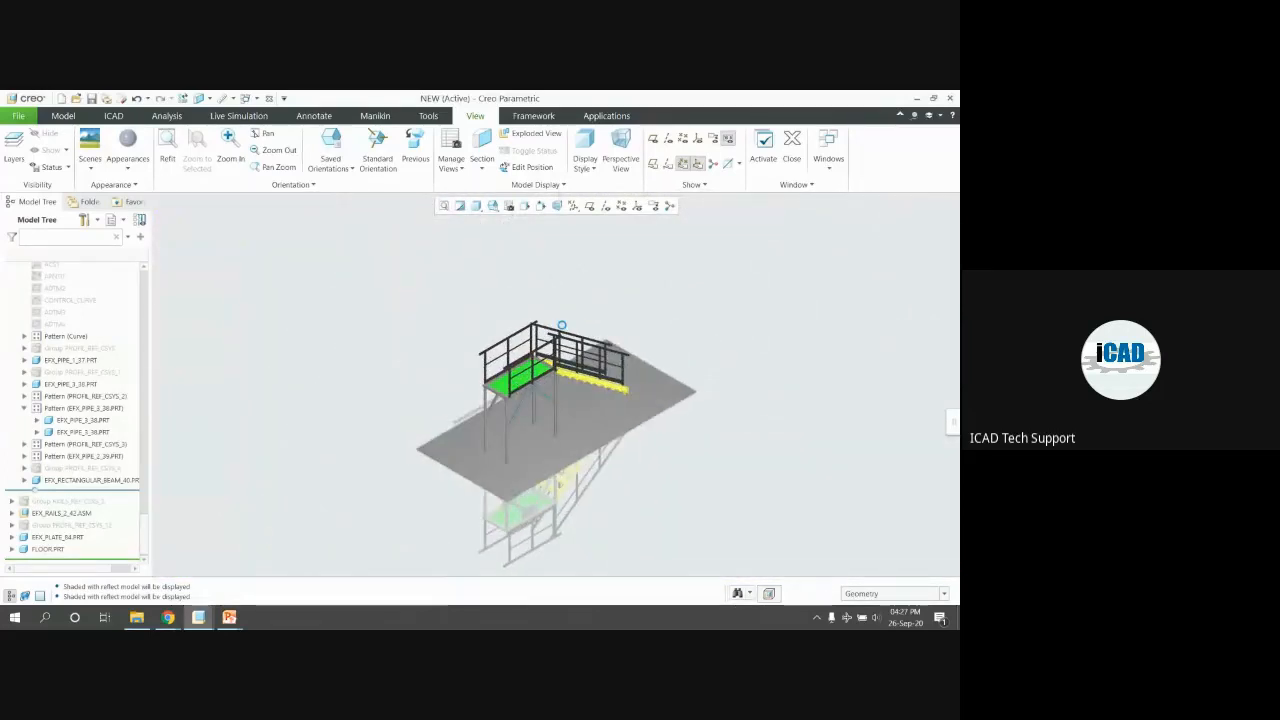
Save the NEW platform assembly, then orbit and zoom to review it
{"action": "key", "text": "ctrl+s"}
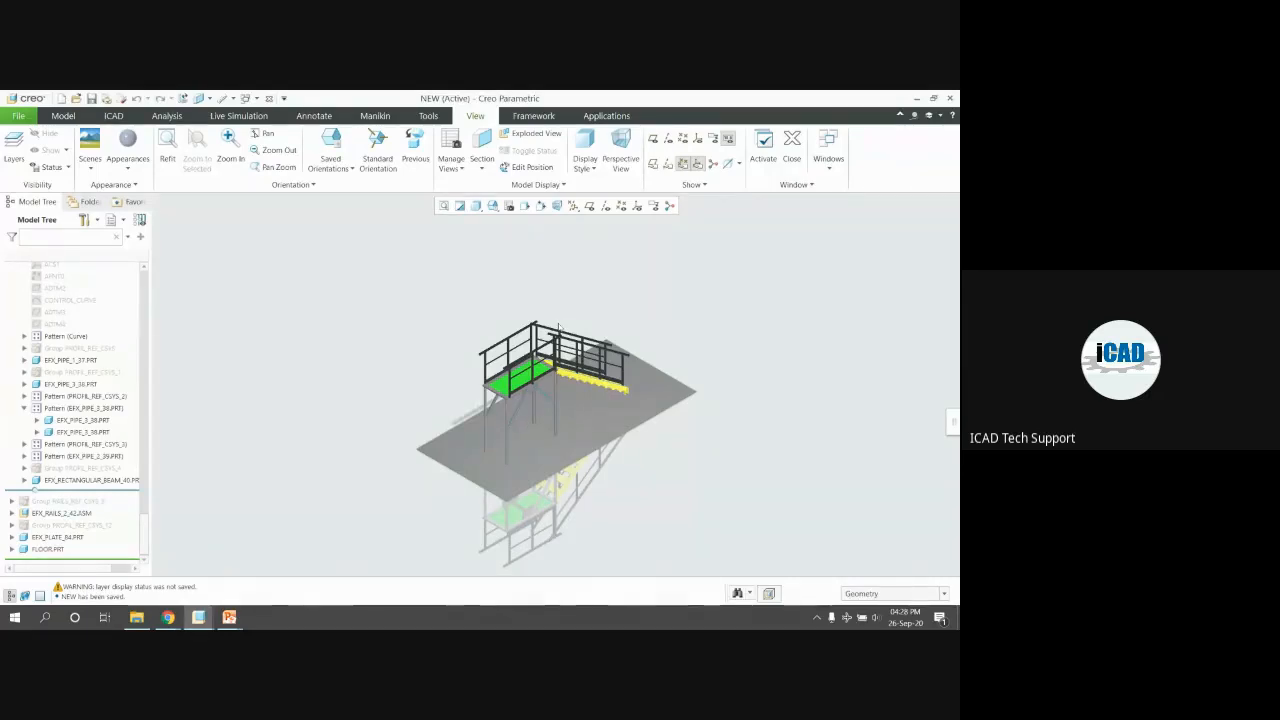
{"action": "scroll", "coordinate": [476, 388], "scroll_direction": "up", "scroll_amount": 1}
{"action": "scroll", "coordinate": [472, 392], "scroll_direction": "down", "scroll_amount": 2}
{"action": "mouse_move", "coordinate": [500, 383]}
{"action": "middle_mouse_down"}
{"action": "mouse_move", "coordinate": [483, 363]}
{"action": "mouse_move", "coordinate": [491, 376]}
{"action": "middle_mouse_up"}
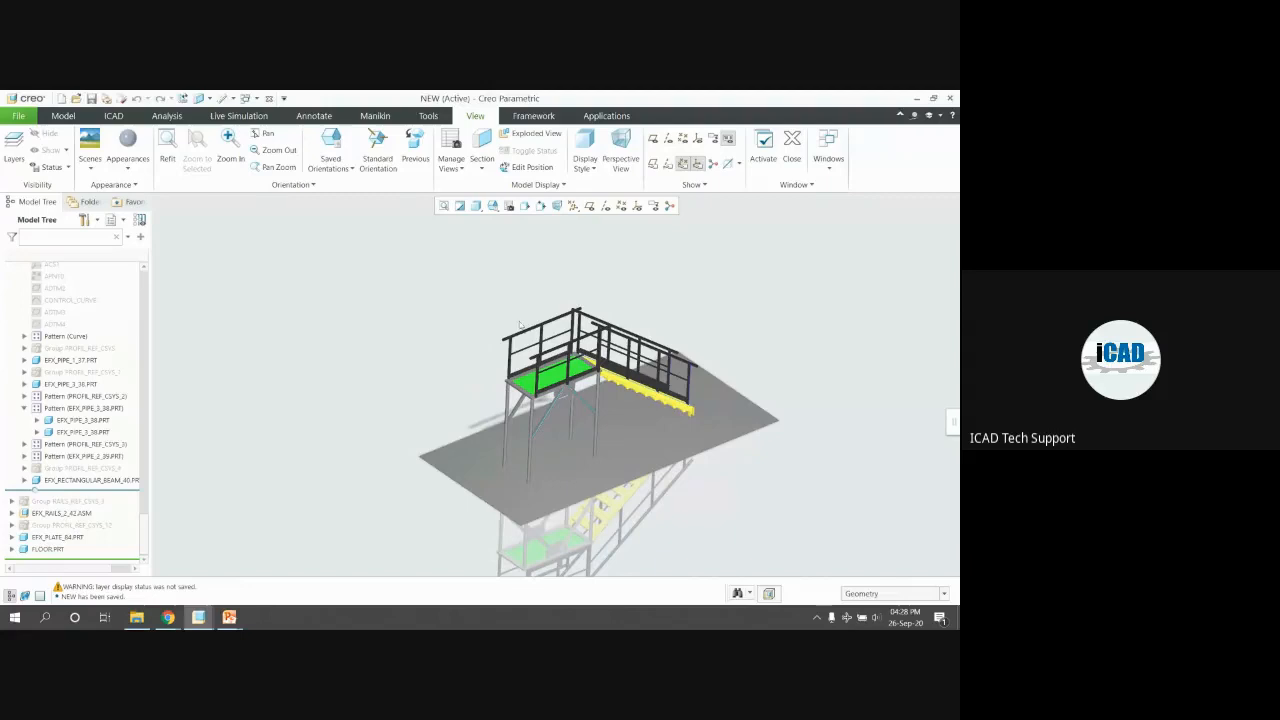
{"action": "scroll", "coordinate": [591, 370], "scroll_direction": "down", "scroll_amount": 2}
{"action": "mouse_move", "coordinate": [309, 318]}
{"action": "middle_mouse_down"}
{"action": "mouse_move", "coordinate": [290, 308]}
{"action": "mouse_move", "coordinate": [322, 320]}
{"action": "middle_mouse_up"}
{"action": "scroll", "coordinate": [362, 335], "scroll_direction": "down", "scroll_amount": 2}
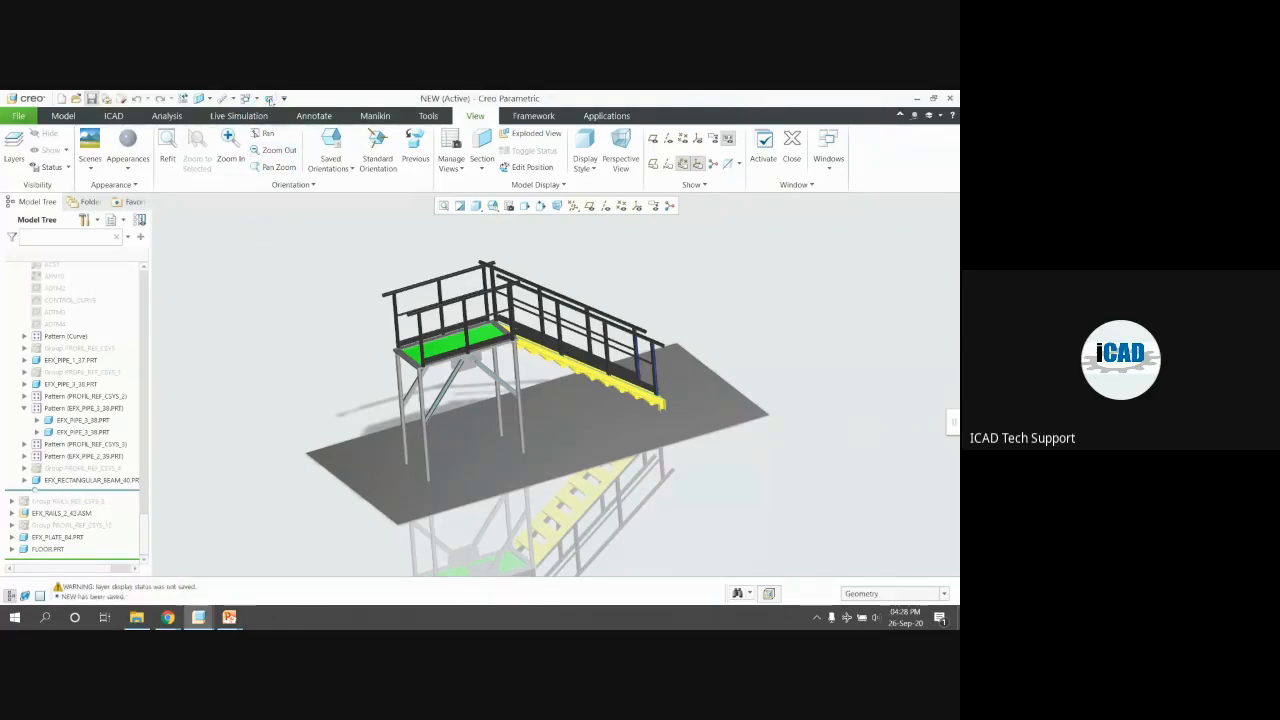
Close the NEW and STRUCTURE_BOTTOM windows and erase all non-displayed objects from session
{"action": "left_click", "coordinate": [269, 98]}
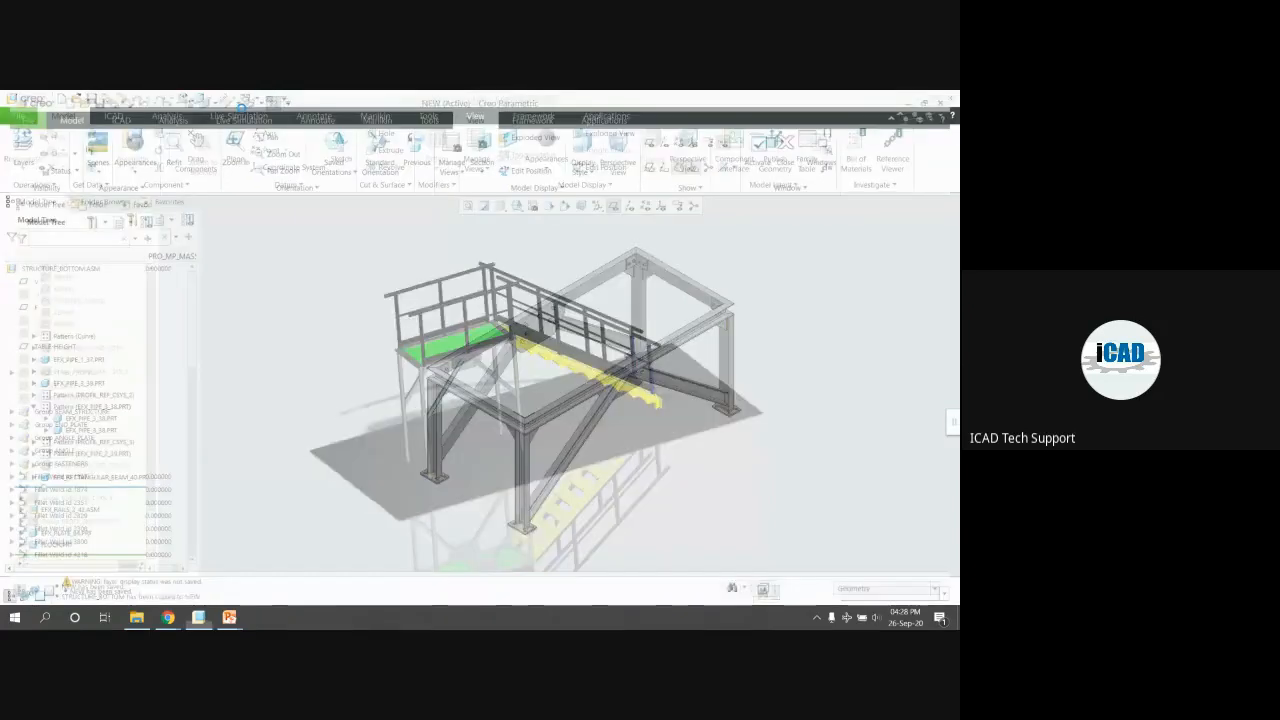
{"action": "left_click", "coordinate": [268, 98]}
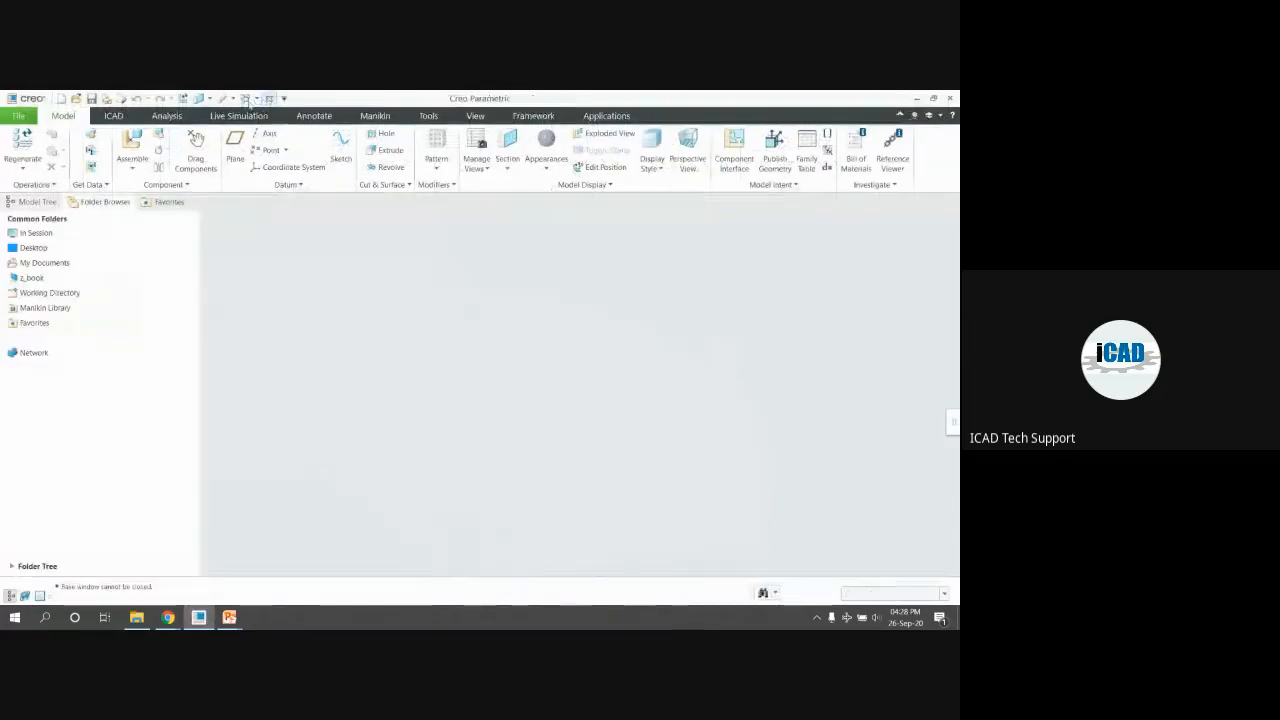
{"action": "left_click", "coordinate": [164, 152]}
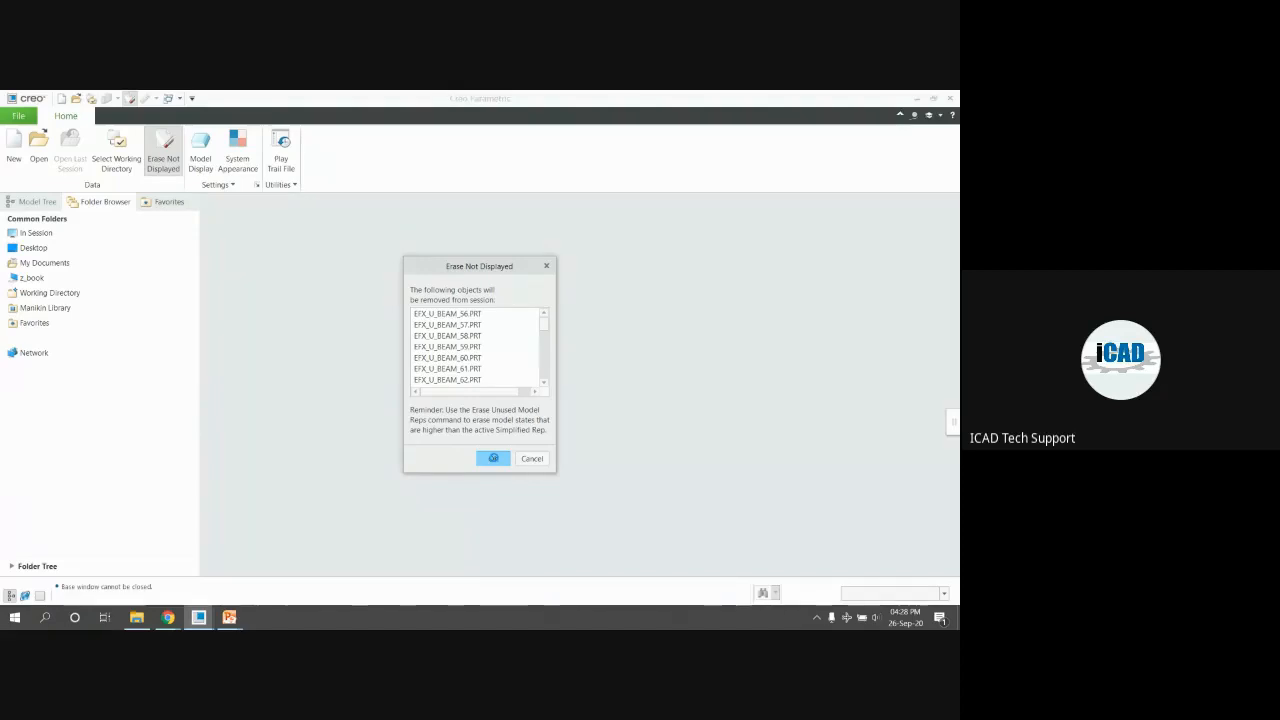
{"action": "left_click", "coordinate": [493, 458]}
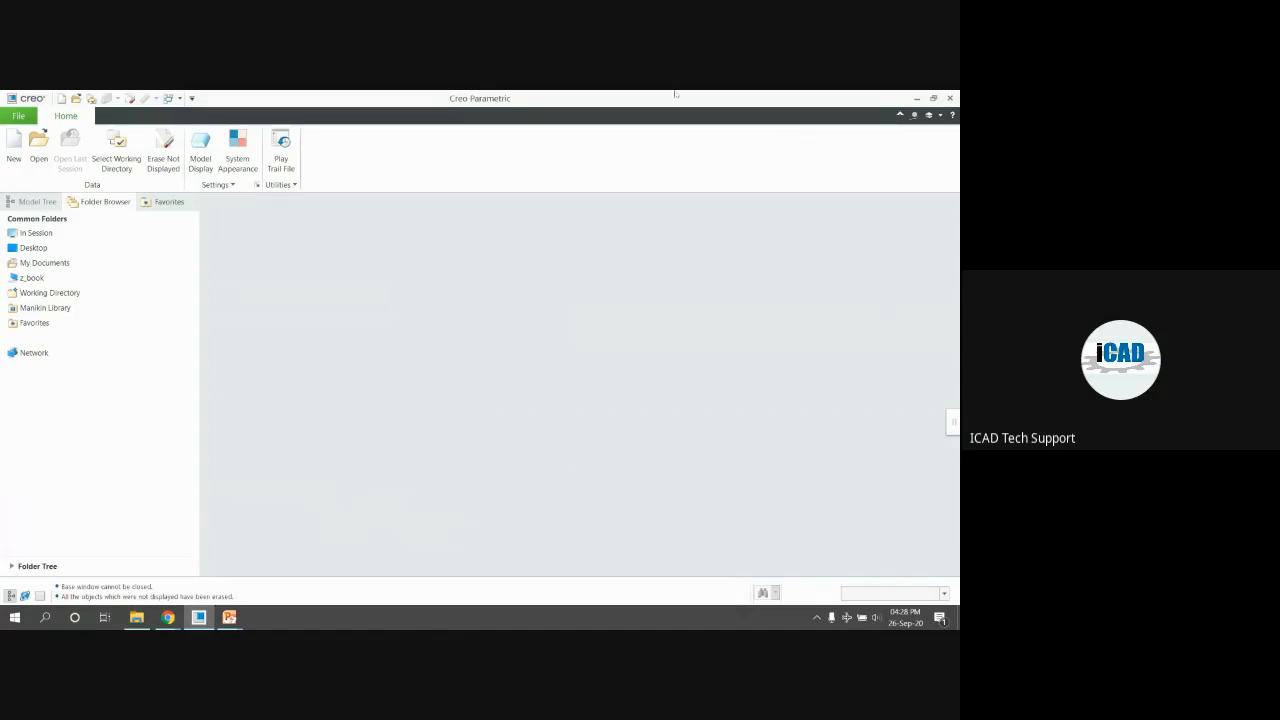
Set Machine_Design_Data as the working directory
{"action": "left_click", "coordinate": [124, 150]}
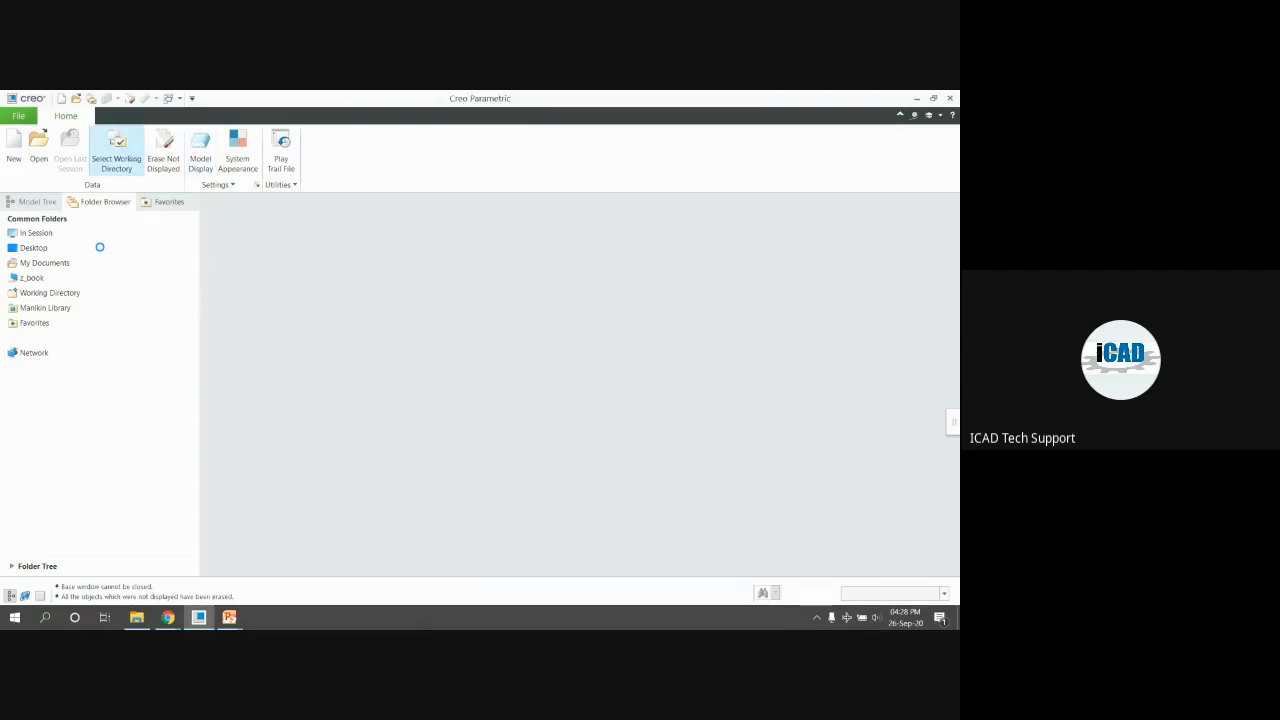
{"action": "left_click", "coordinate": [470, 240]}
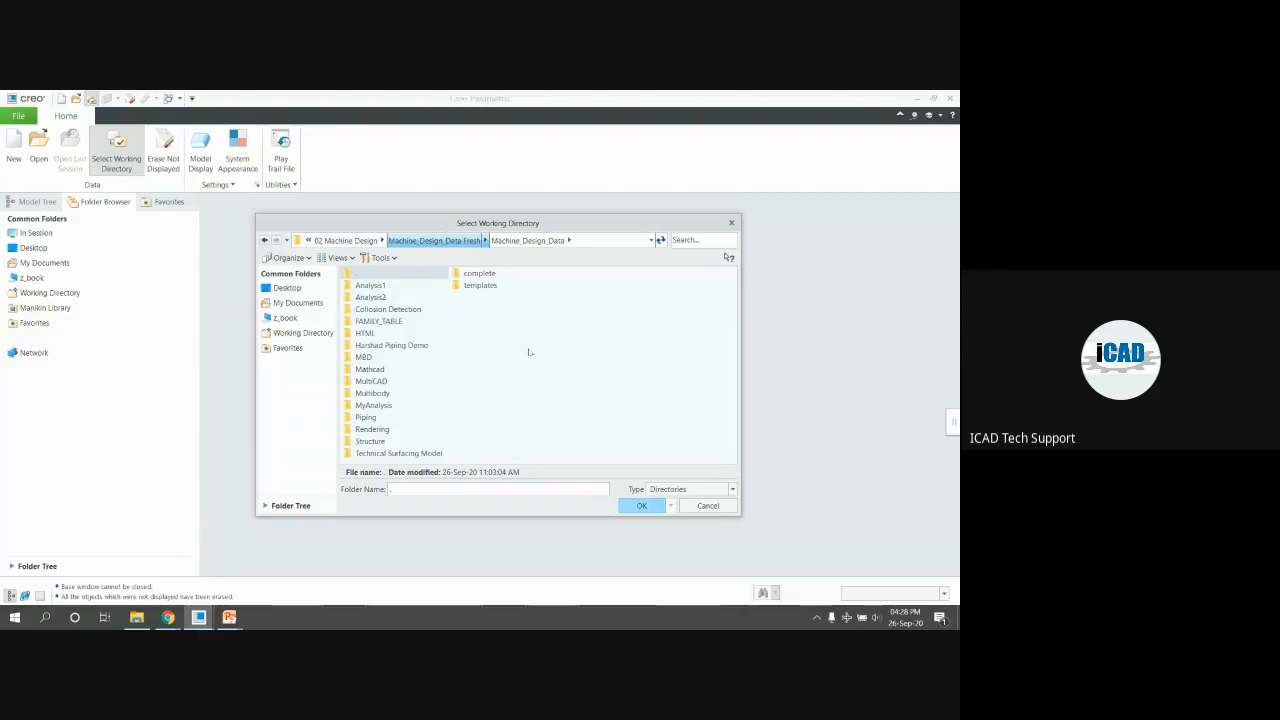
{"action": "key", "text": "Return"}
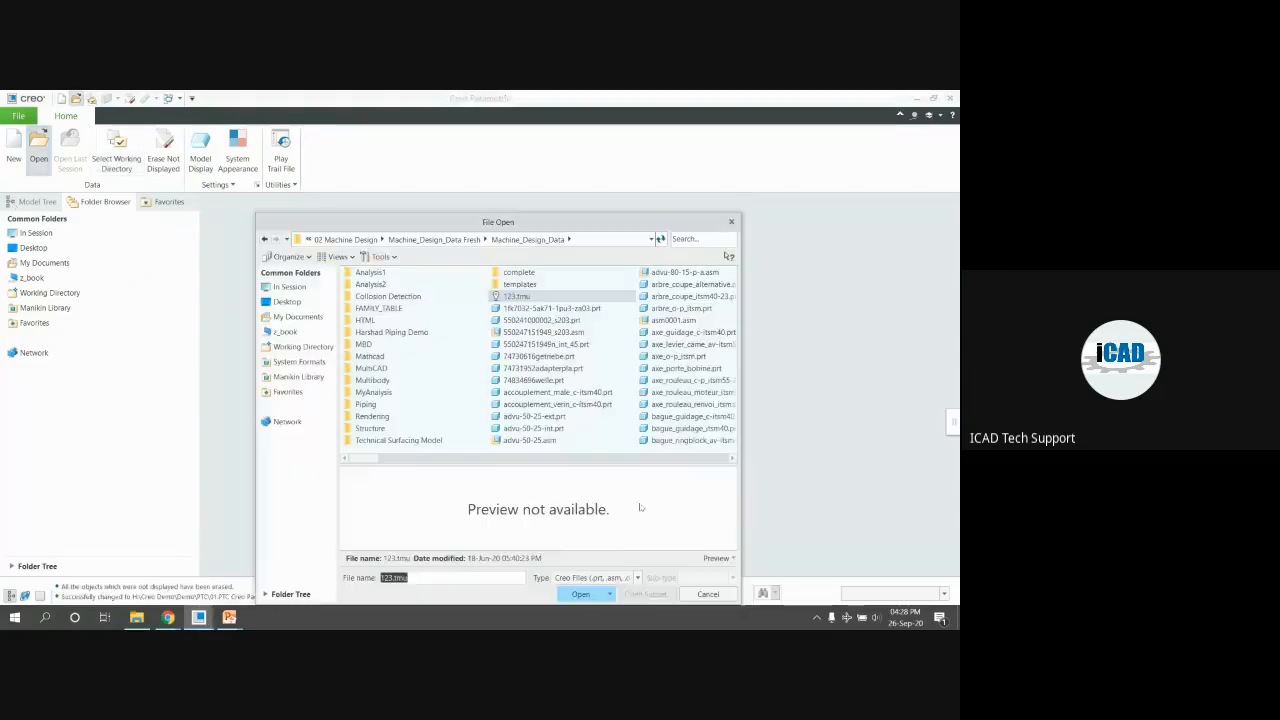
Filter the Open dialog to assemblies and open new_machine.asm
{"action": "left_click", "coordinate": [592, 578]}
{"action": "left_click", "coordinate": [598, 367]}
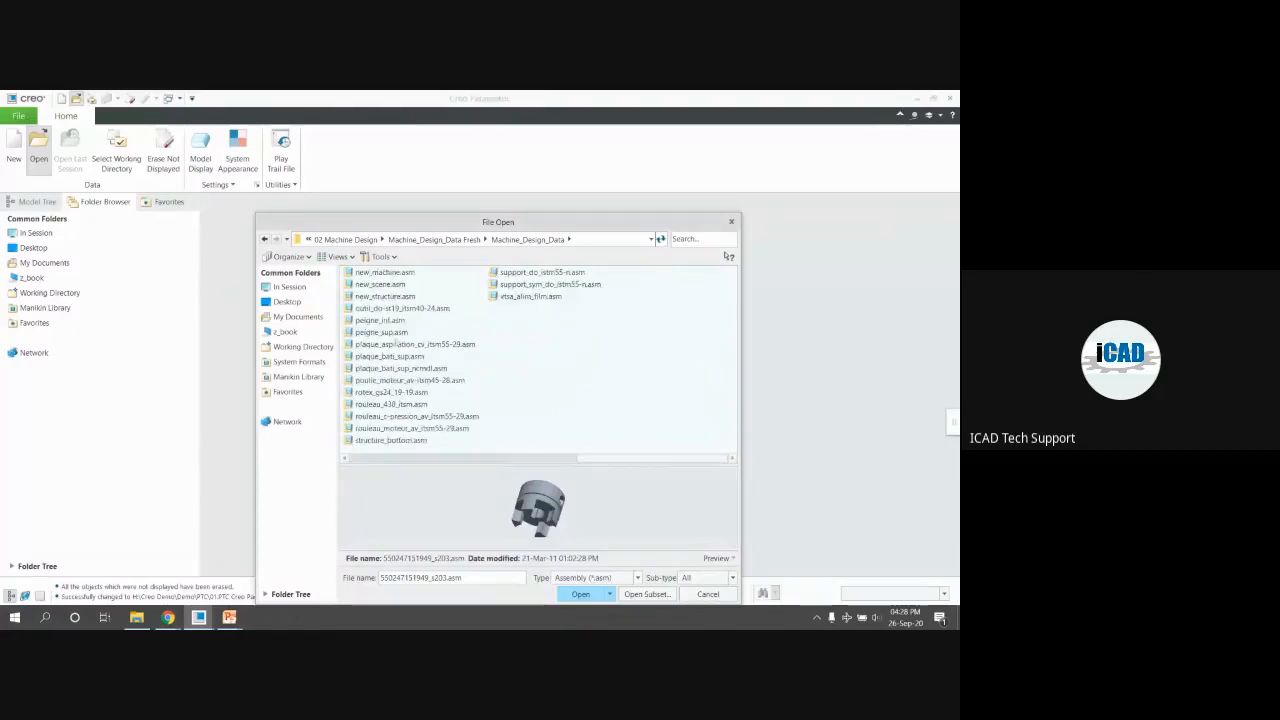
{"action": "left_click", "coordinate": [388, 332]}
{"action": "scroll", "coordinate": [449, 370], "scroll_direction": "up", "scroll_amount": 3}
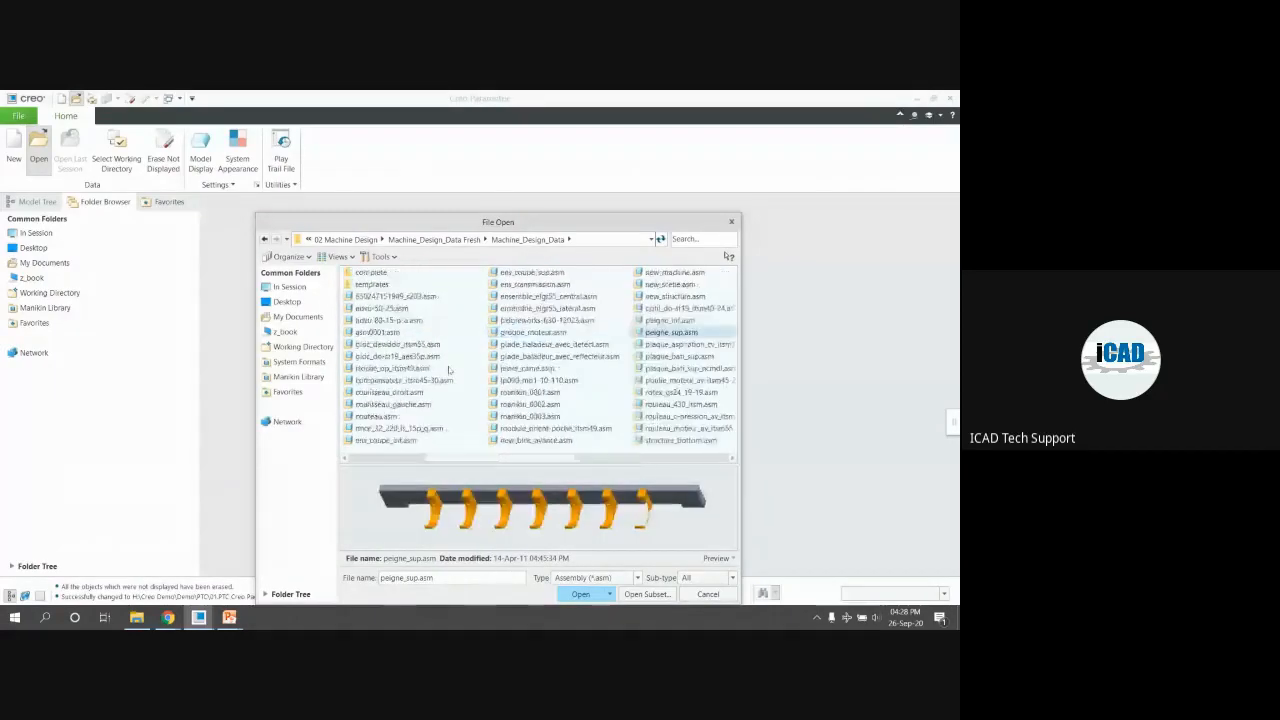
{"action": "left_click", "coordinate": [504, 393]}
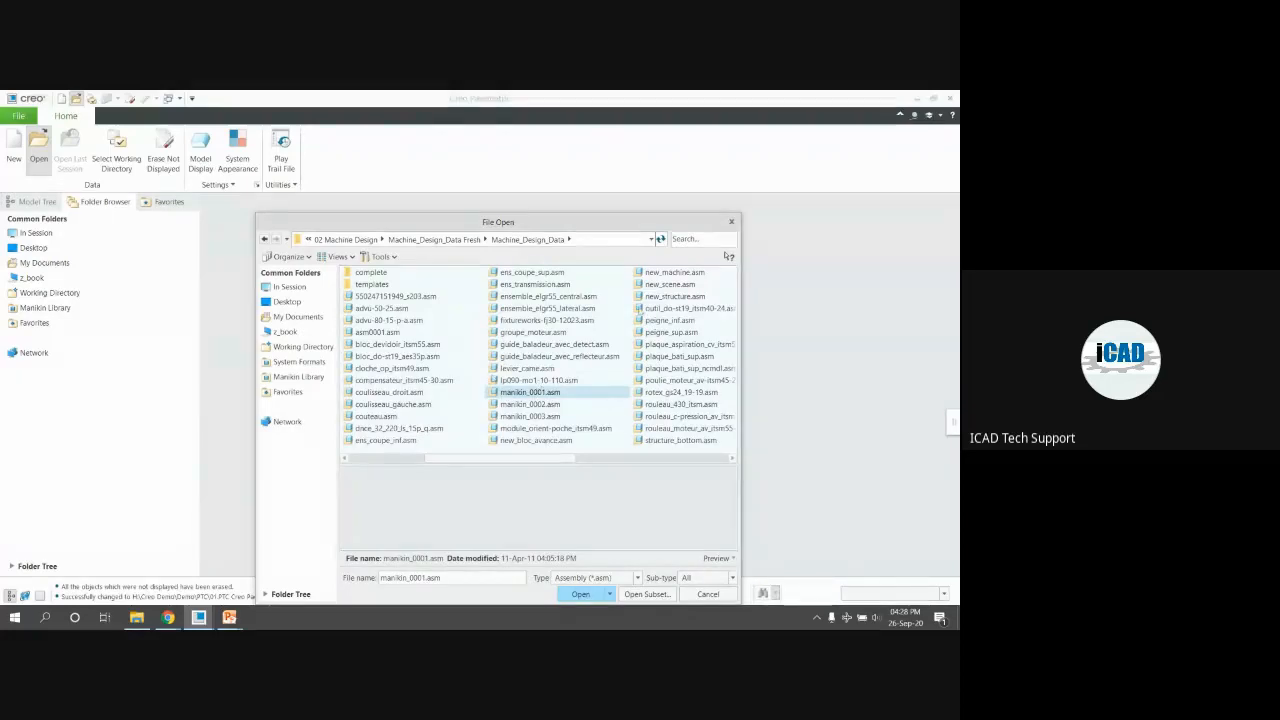
{"action": "left_click", "coordinate": [675, 273]}
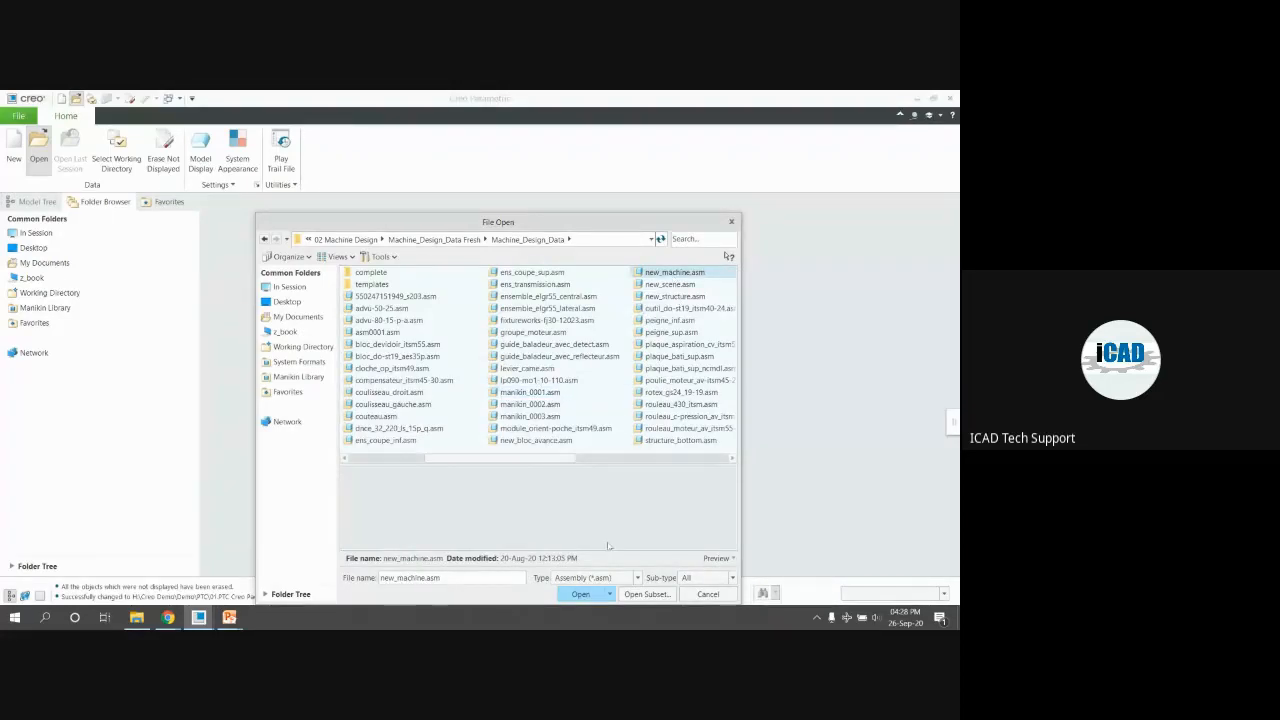
{"action": "left_click", "coordinate": [580, 594]}
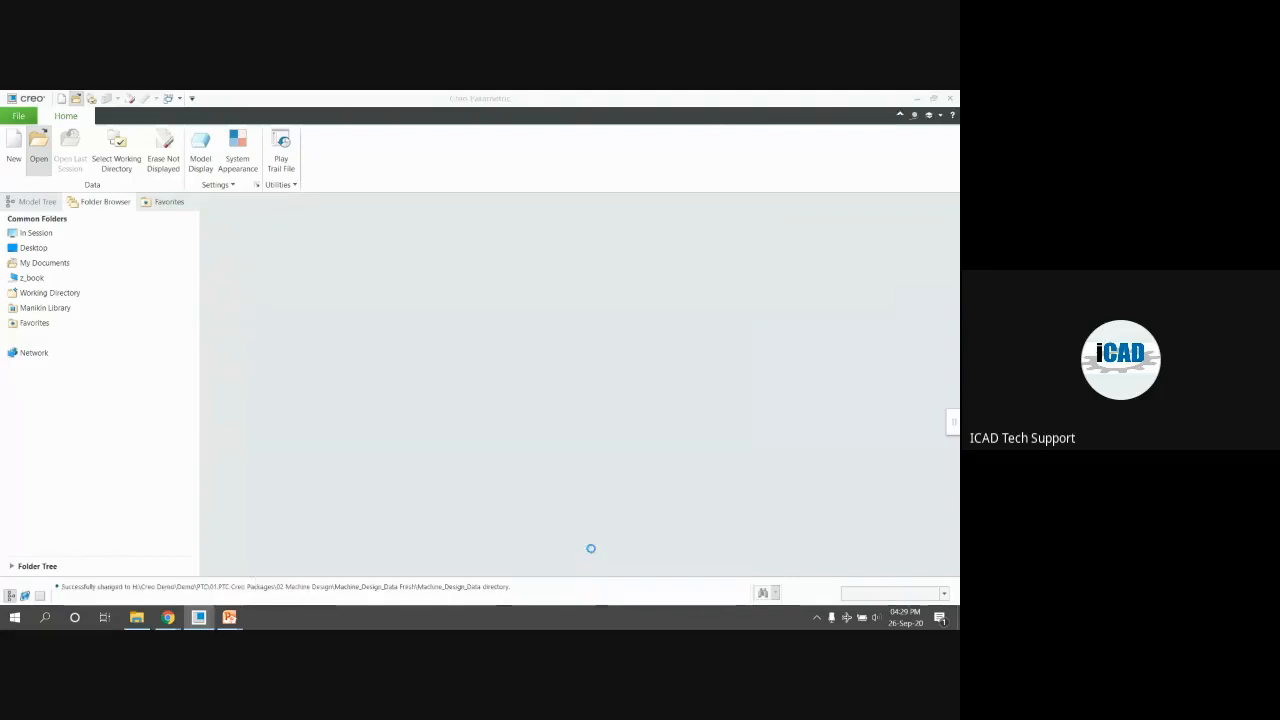
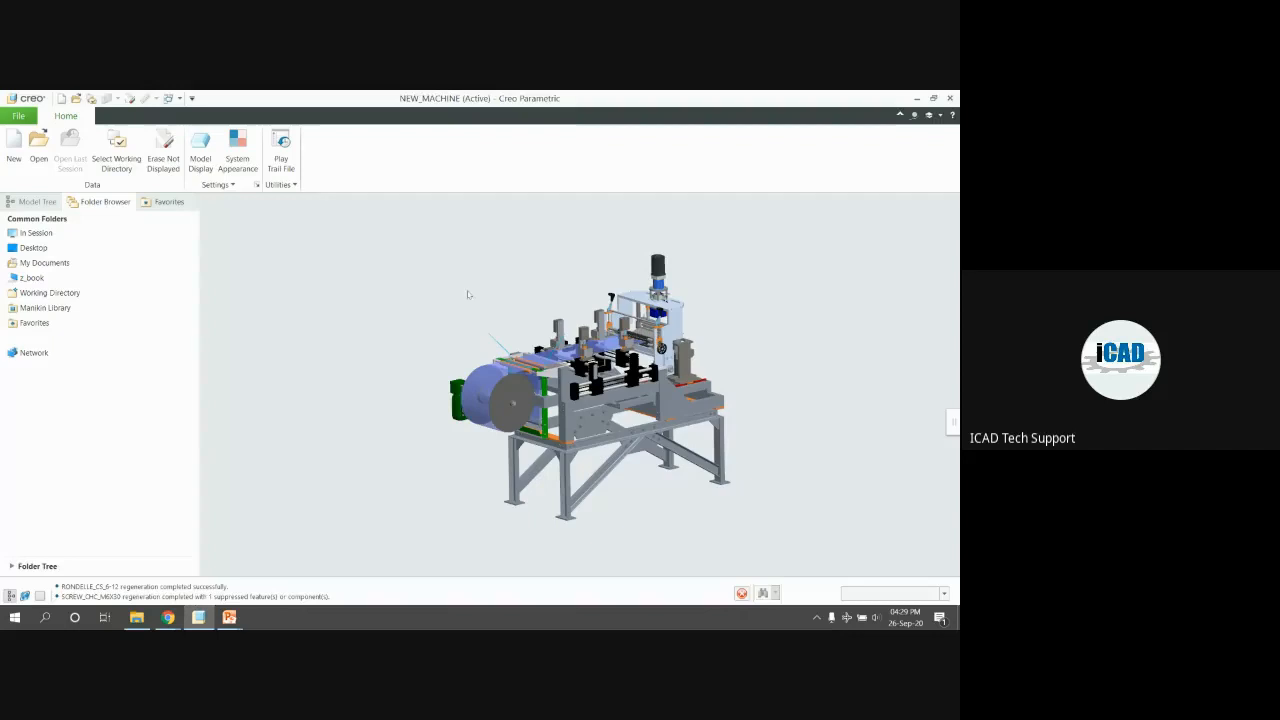
Regenerate NEW_MACHINE, display it shaded with edges, and reset to the default orientation
{"action": "key", "text": "ctrl+g"}
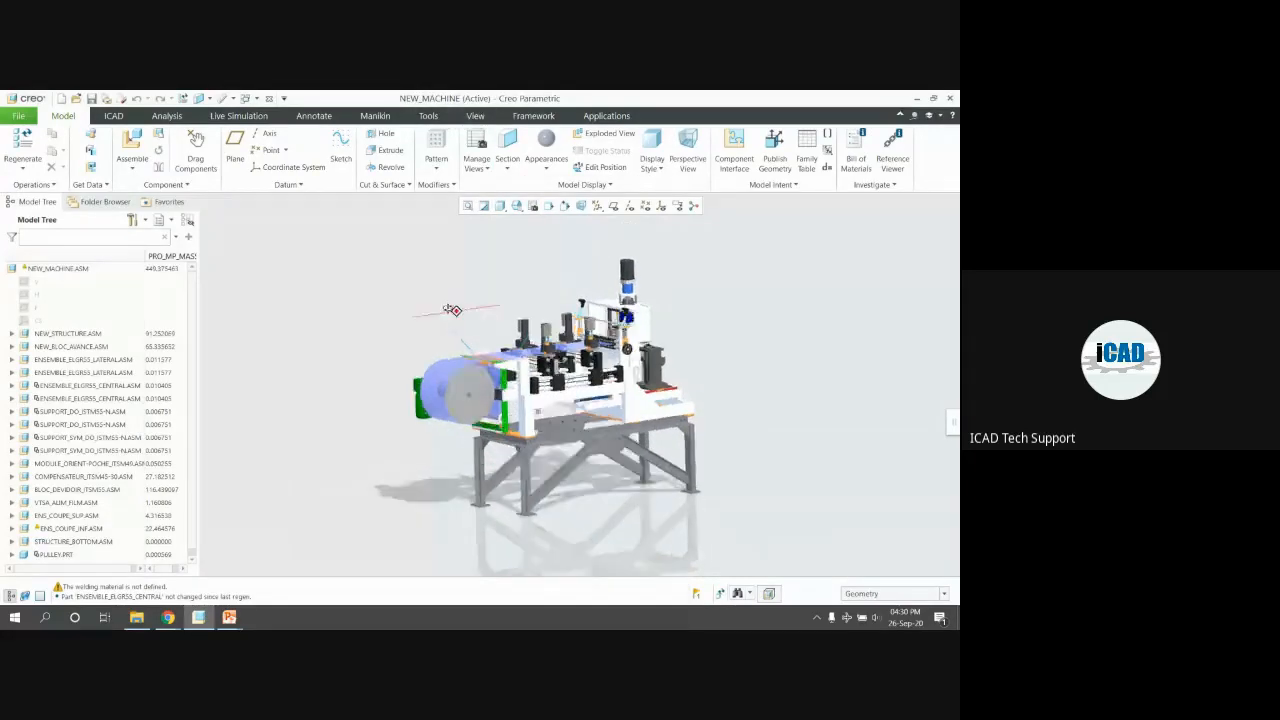
{"action": "mouse_move", "coordinate": [449, 309]}
{"action": "middle_mouse_down"}
{"action": "mouse_move", "coordinate": [571, 346]}
{"action": "mouse_move", "coordinate": [463, 298]}
{"action": "middle_mouse_up"}
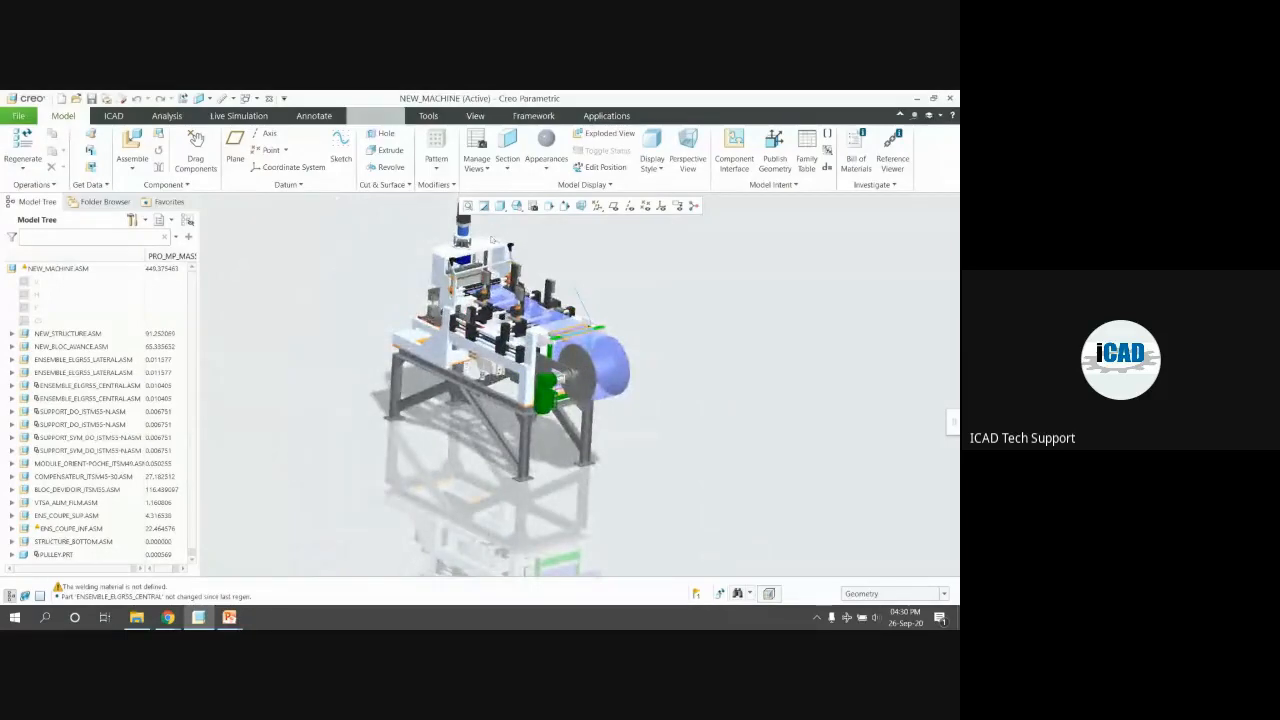
{"action": "scroll", "coordinate": [597, 314], "scroll_direction": "up", "scroll_amount": 2}
{"action": "scroll", "coordinate": [499, 298], "scroll_direction": "up", "scroll_amount": 1}
{"action": "mouse_move", "coordinate": [499, 298]}
{"action": "middle_mouse_down"}
{"action": "mouse_move", "coordinate": [518, 281]}
{"action": "mouse_move", "coordinate": [470, 300]}
{"action": "mouse_move", "coordinate": [453, 290]}
{"action": "mouse_move", "coordinate": [462, 312]}
{"action": "mouse_move", "coordinate": [442, 347]}
{"action": "middle_mouse_up"}
{"action": "scroll", "coordinate": [453, 288], "scroll_direction": "down", "scroll_amount": 2}
{"action": "key", "text": "ctrl+2"}
{"action": "key", "text": "ctrl+d"}
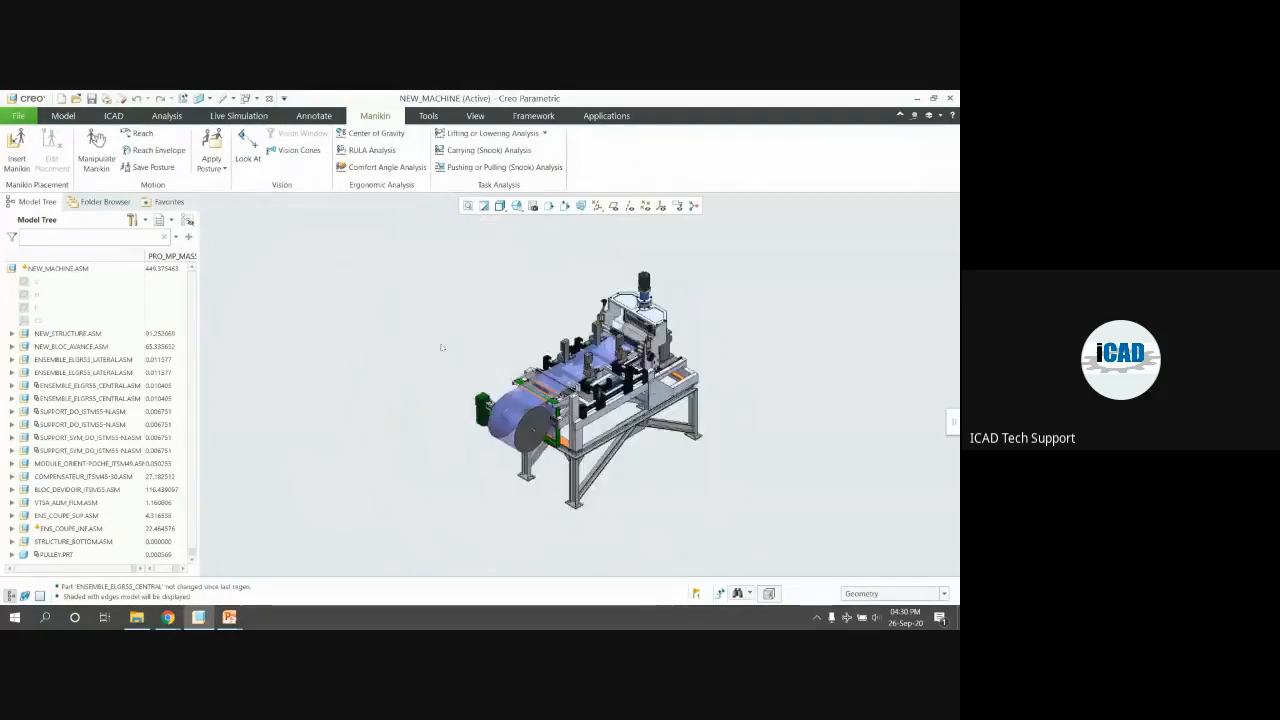
Insert ptc_manikin.asm from the Manikin Library next to the machine
{"action": "scroll", "coordinate": [442, 347], "scroll_direction": "down", "scroll_amount": 2}
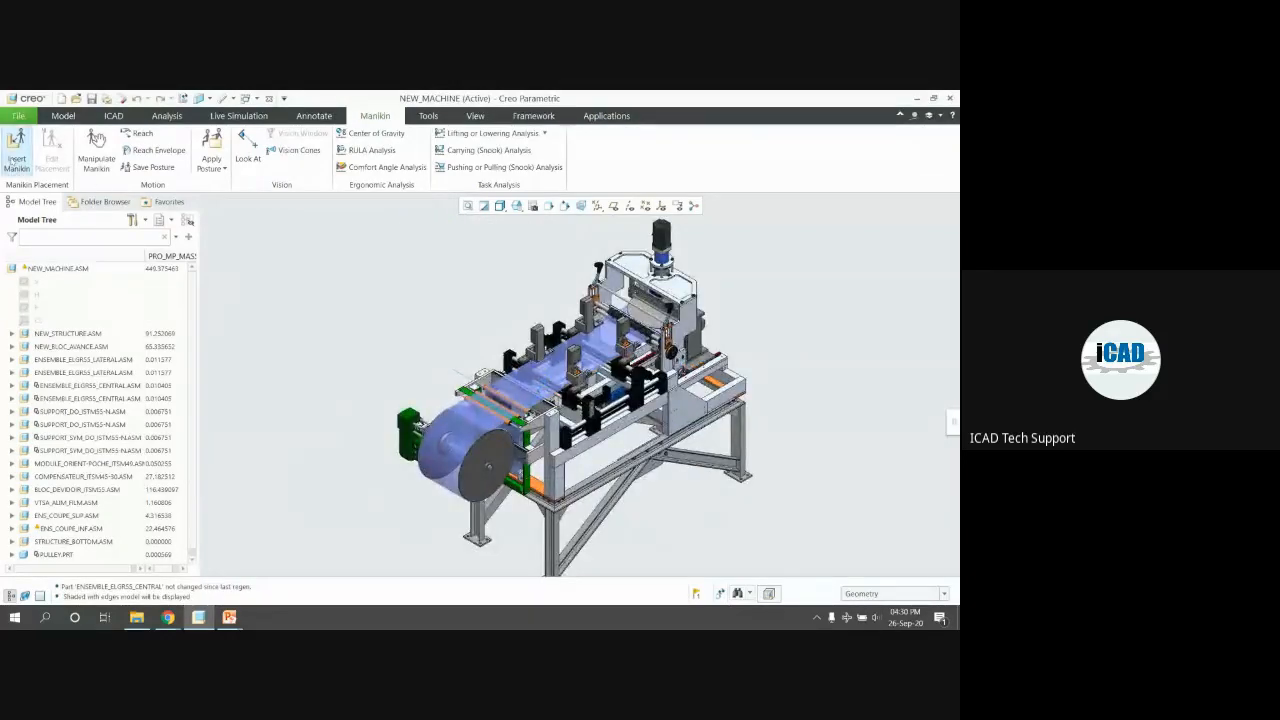
{"action": "left_click", "coordinate": [17, 158]}
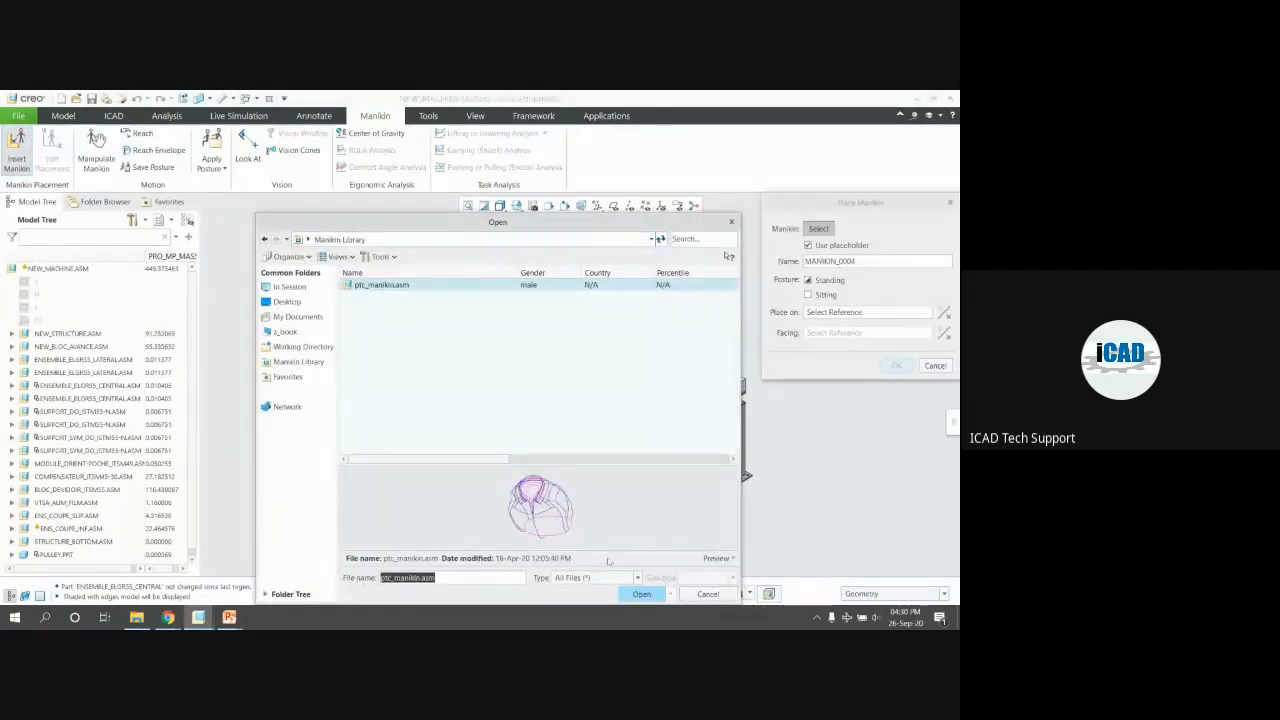
{"action": "left_click", "coordinate": [640, 594]}
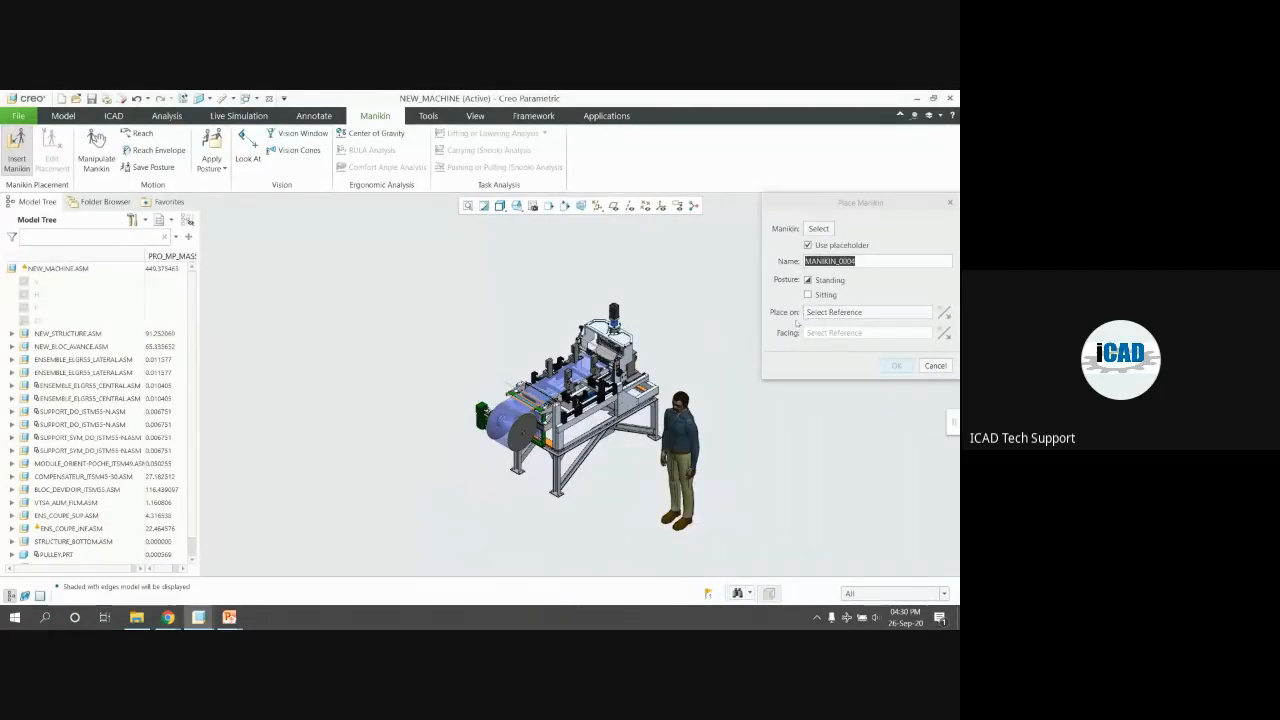
Show datum planes and pick the TABLE-HEIGHT plane as the manikin's Place on reference
{"action": "scroll", "coordinate": [752, 323], "scroll_direction": "up", "scroll_amount": 3}
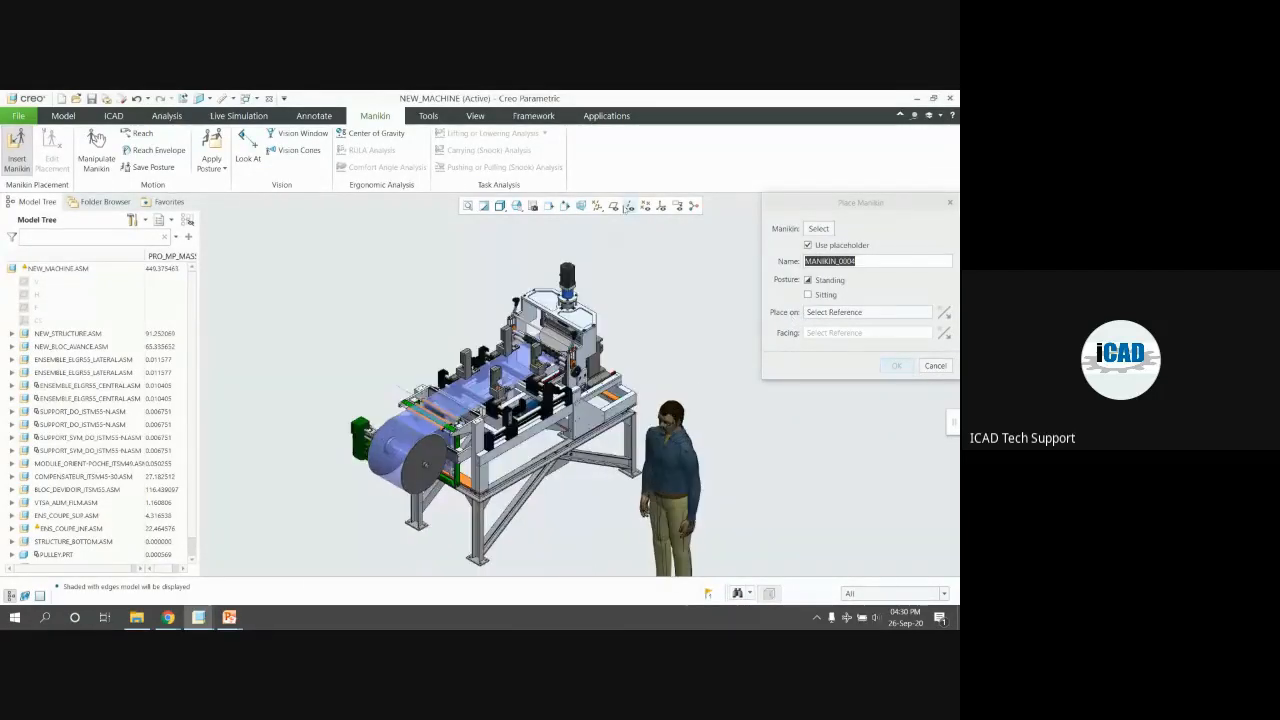
{"action": "left_click", "coordinate": [613, 206]}
{"action": "scroll", "coordinate": [577, 336], "scroll_direction": "down", "scroll_amount": 3}
{"action": "middle_click_drag", "start_coordinate": [577, 334], "coordinate": [650, 370]}
{"action": "scroll", "coordinate": [526, 457], "scroll_direction": "up", "scroll_amount": 4}
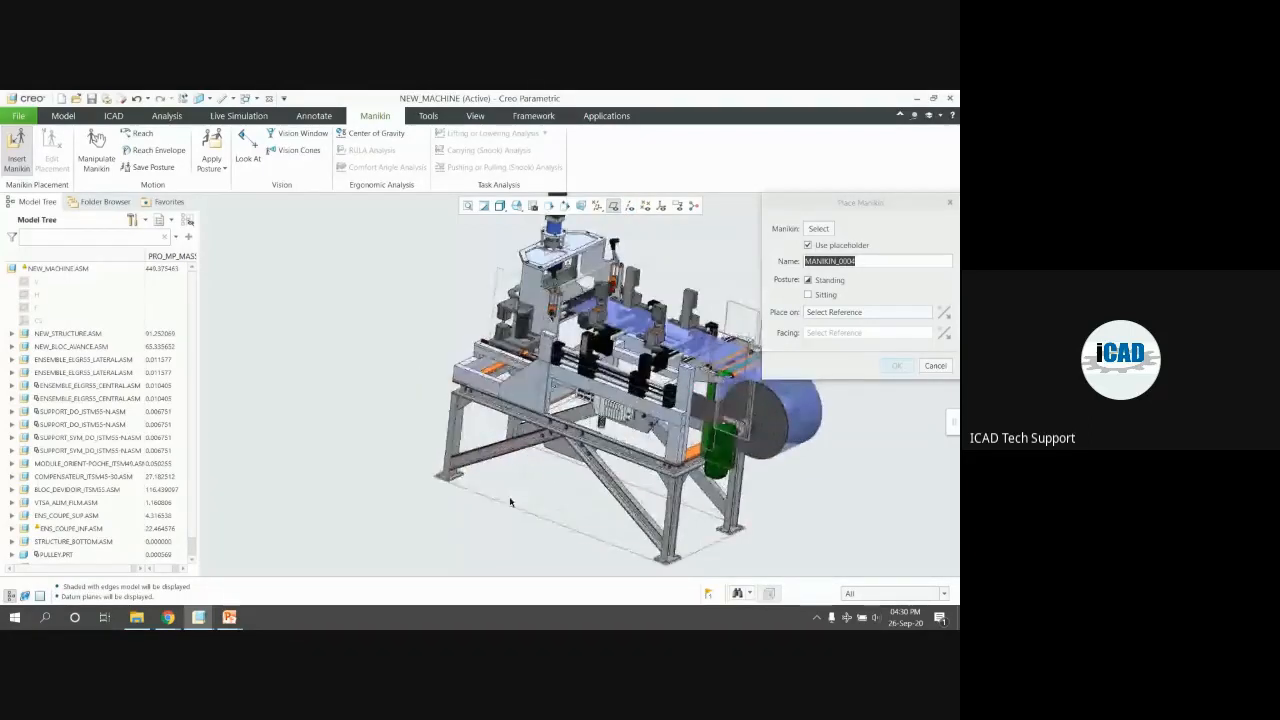
{"action": "left_click", "coordinate": [545, 517]}
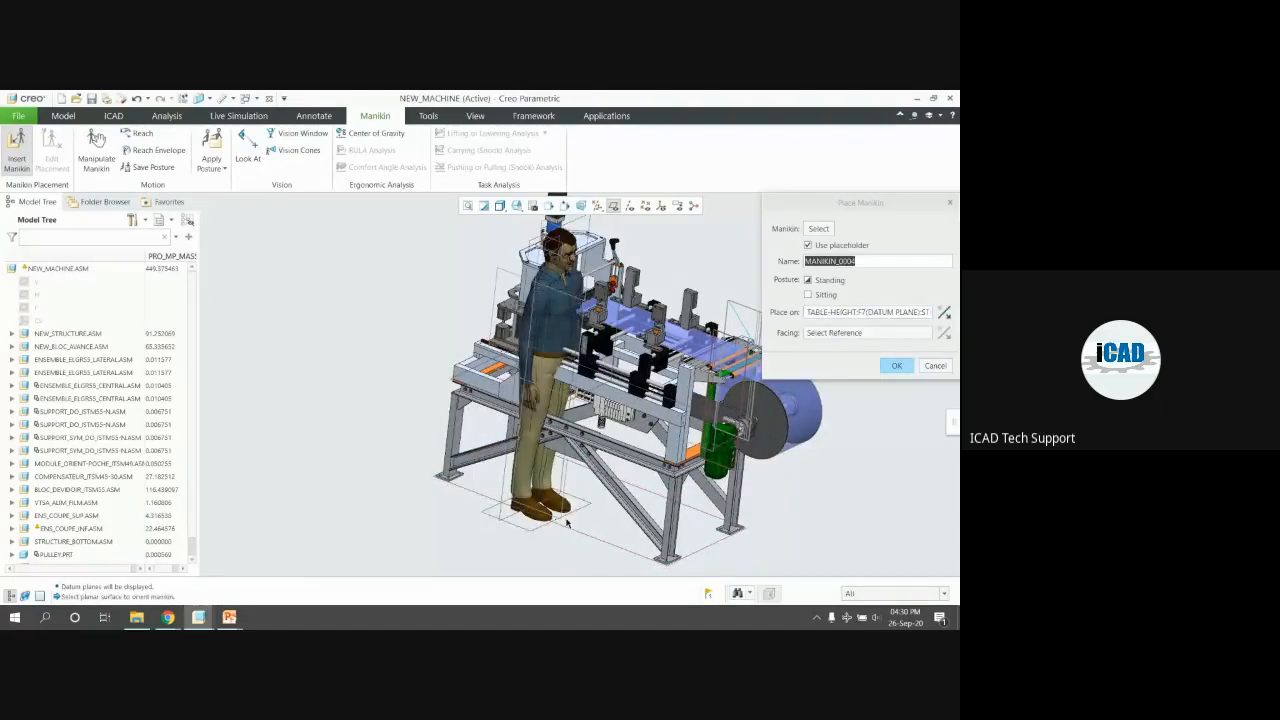
Pick a machine surface for the manikin to face and confirm the placement
{"action": "mouse_move", "coordinate": [549, 408]}
{"action": "middle_mouse_down"}
{"action": "mouse_move", "coordinate": [474, 396]}
{"action": "mouse_move", "coordinate": [487, 436]}
{"action": "middle_mouse_up"}
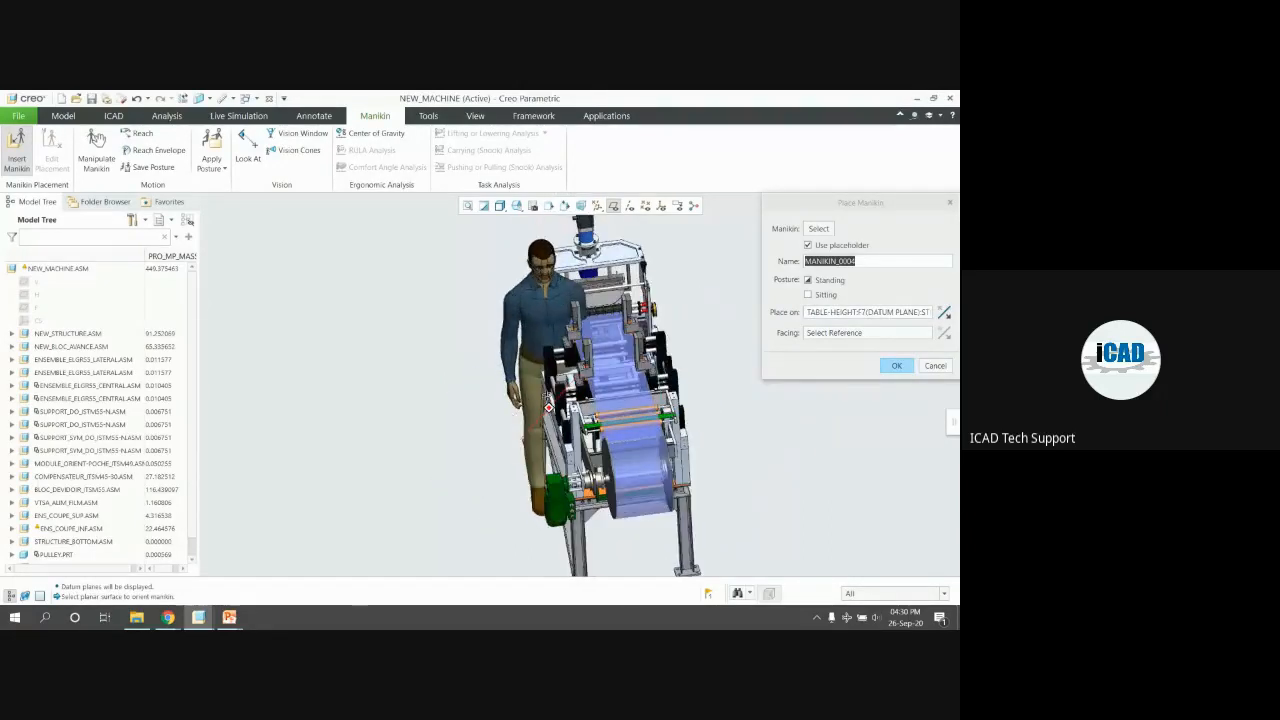
{"action": "left_click", "coordinate": [844, 336]}
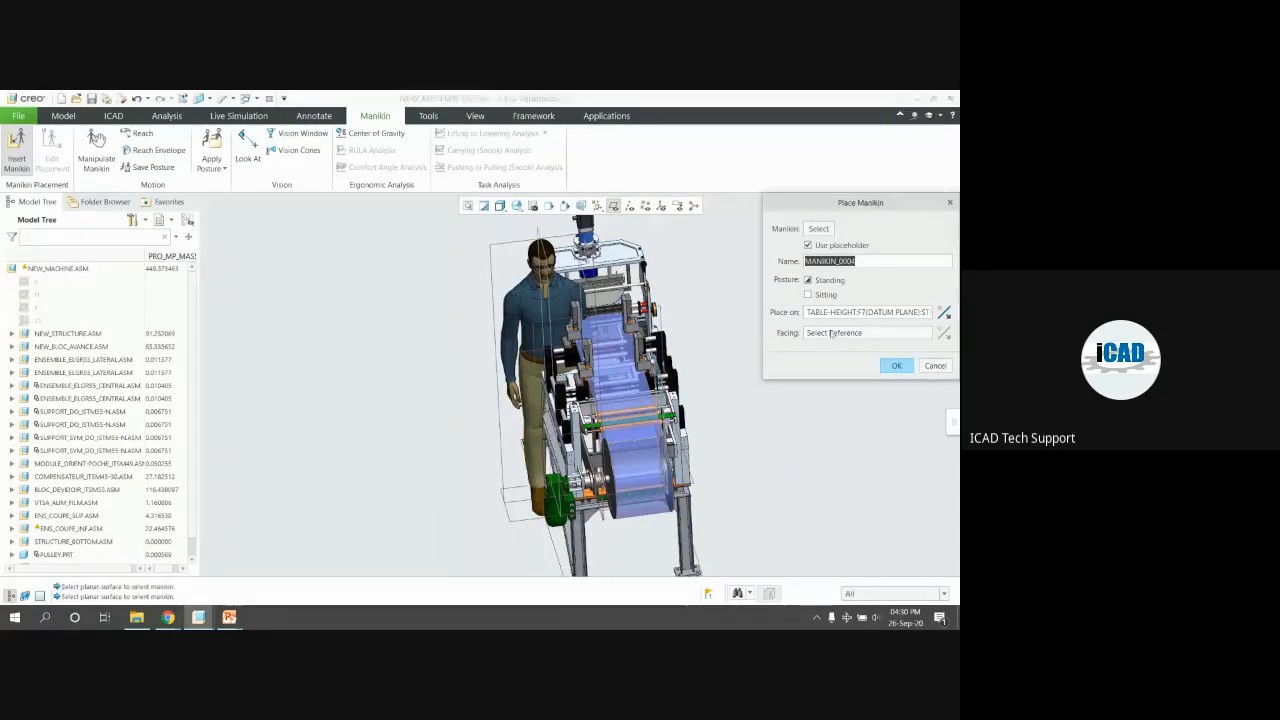
{"action": "scroll", "coordinate": [572, 366], "scroll_direction": "down", "scroll_amount": 2}
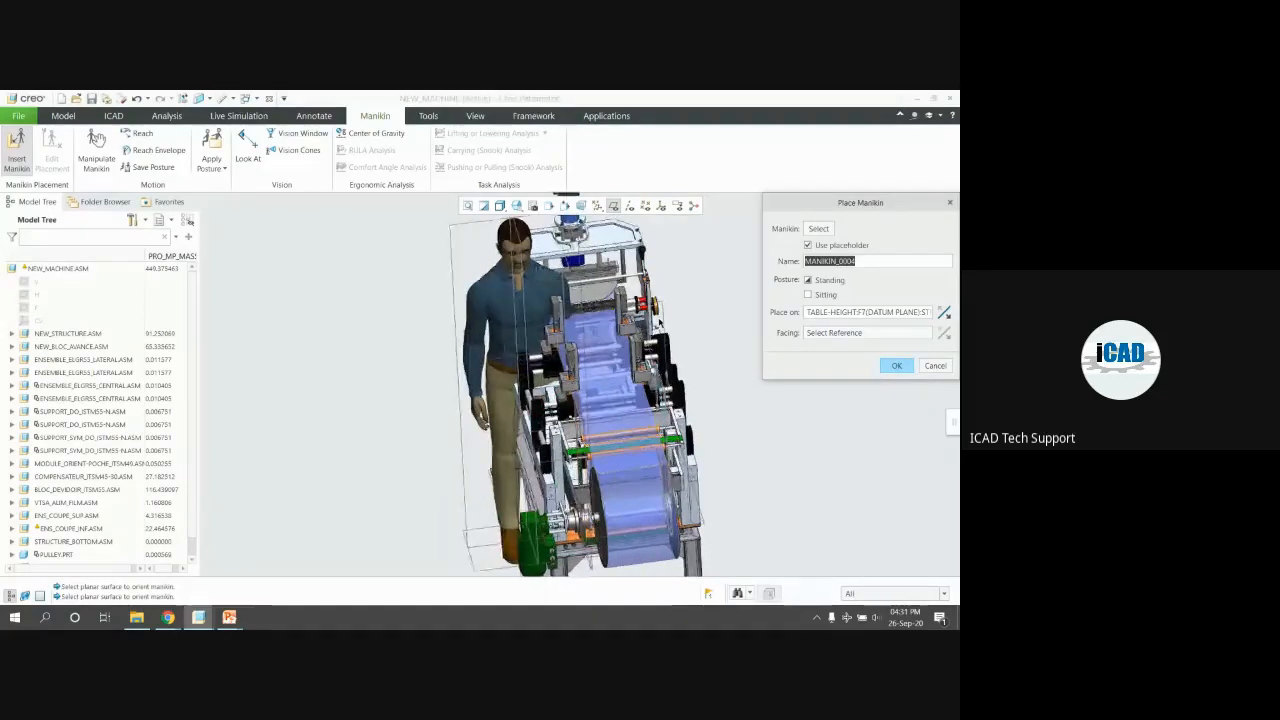
{"action": "middle_click_drag", "start_coordinate": [572, 366], "coordinate": [652, 314]}
{"action": "scroll", "coordinate": [652, 314], "scroll_direction": "down", "scroll_amount": 2}
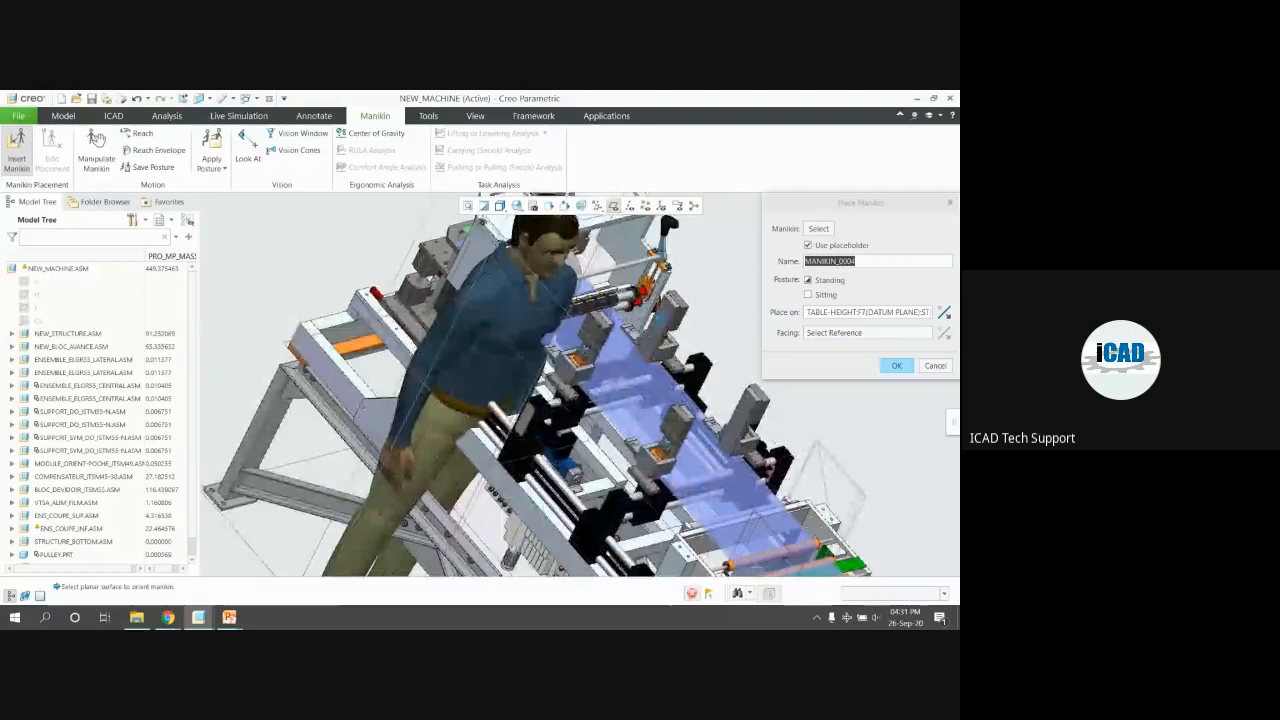
{"action": "left_click", "coordinate": [663, 322]}
{"action": "scroll", "coordinate": [556, 306], "scroll_direction": "up", "scroll_amount": 3}
{"action": "middle_click_drag", "start_coordinate": [535, 306], "coordinate": [417, 311]}
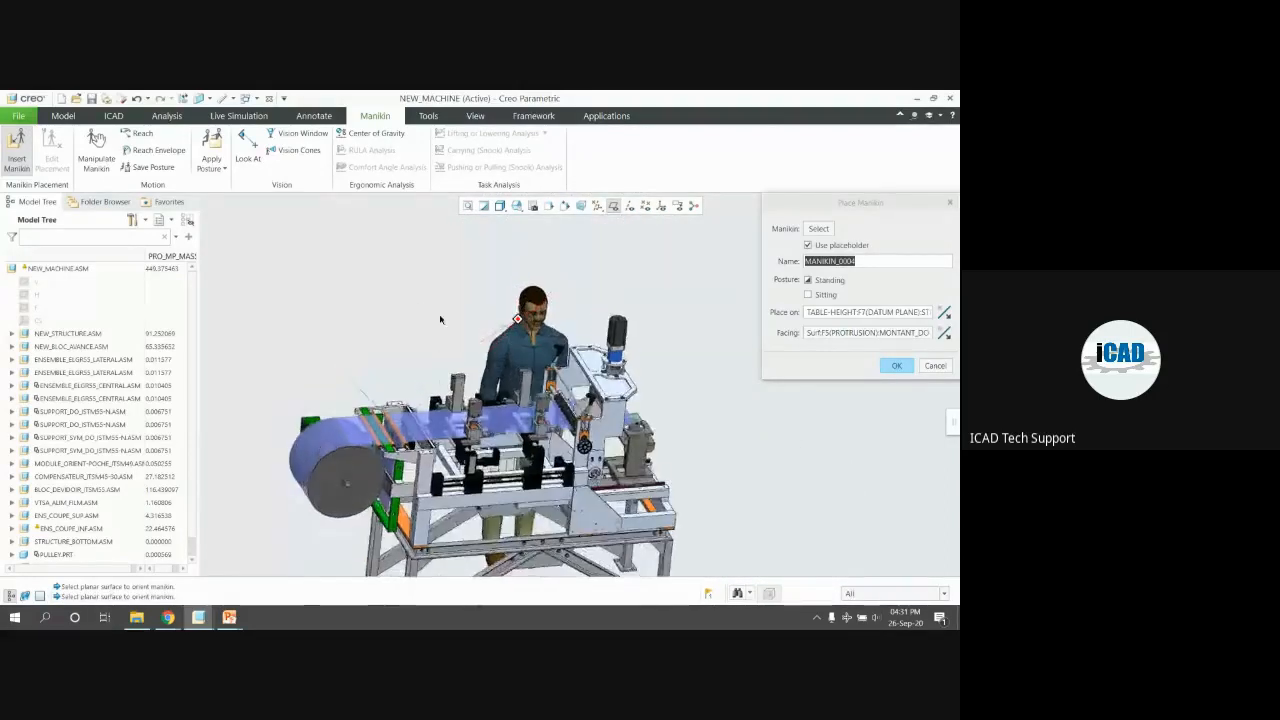
{"action": "scroll", "coordinate": [443, 320], "scroll_direction": "up", "scroll_amount": 2}
{"action": "left_click", "coordinate": [898, 366]}
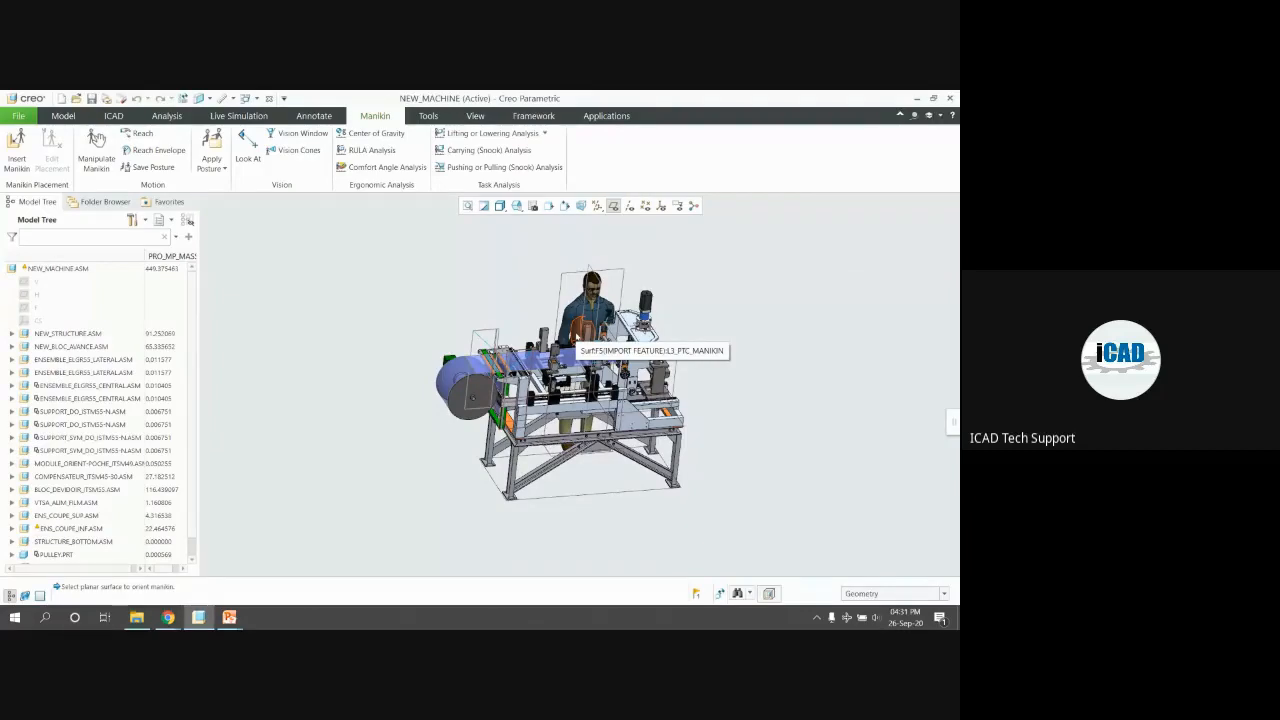
Turn the machine to face front and open Manipulate Manikin's Manikin Motion dialog
{"action": "scroll", "coordinate": [578, 336], "scroll_direction": "down", "scroll_amount": 2}
{"action": "middle_click_drag", "start_coordinate": [573, 328], "coordinate": [606, 332]}
{"action": "scroll", "coordinate": [76, 434], "scroll_direction": "down", "scroll_amount": 2}
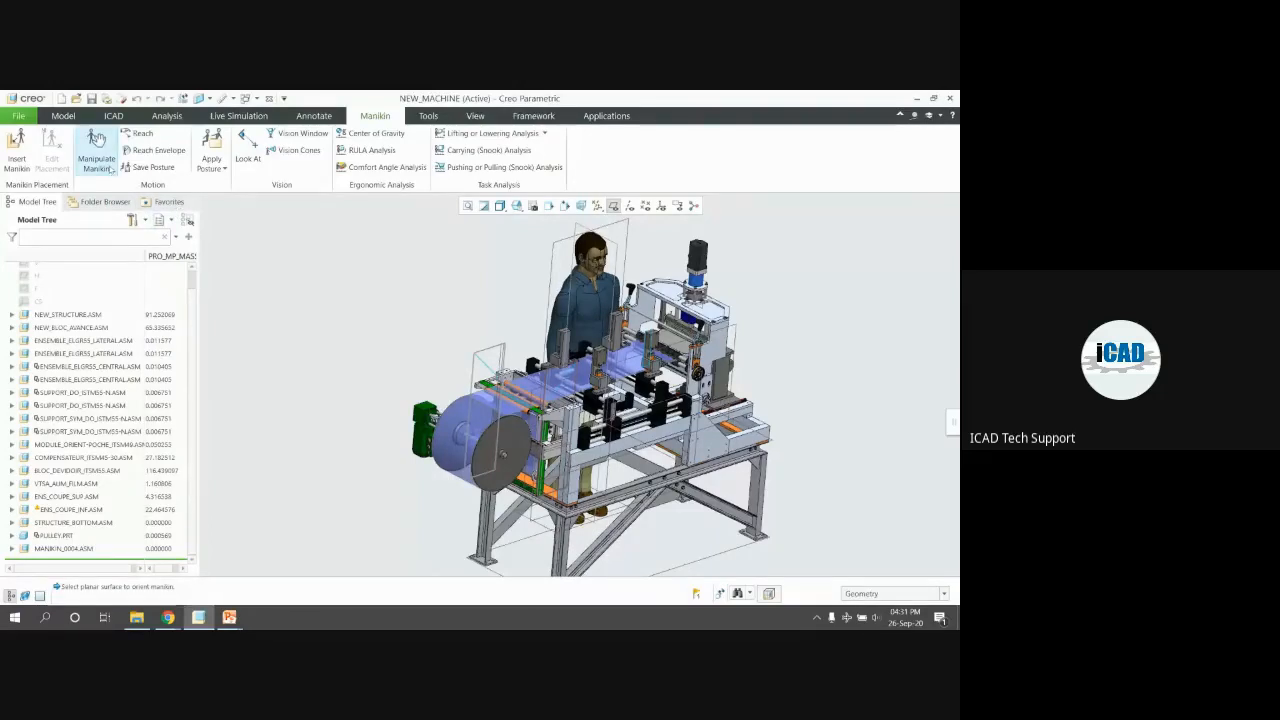
{"action": "left_click", "coordinate": [101, 160]}
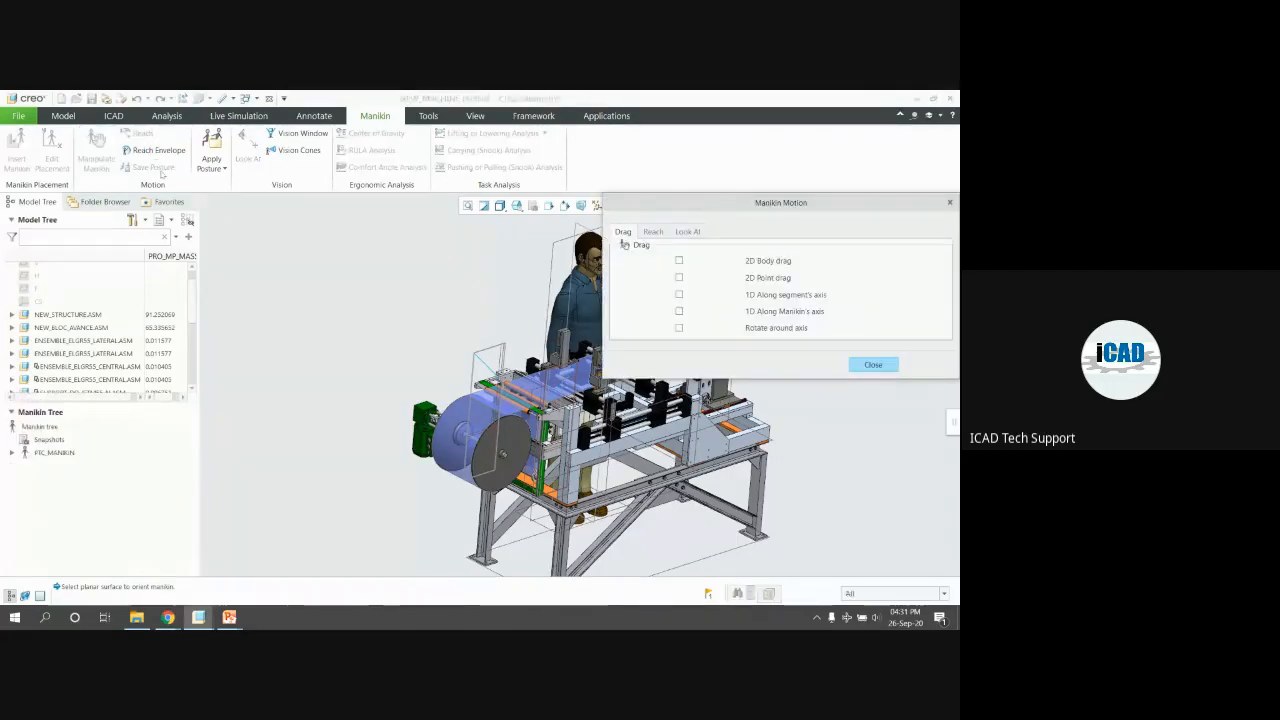
Switch Manikin Motion to Reach and select the manikin's left hand as the segment
{"action": "scroll", "coordinate": [253, 252], "scroll_direction": "down", "scroll_amount": 3}
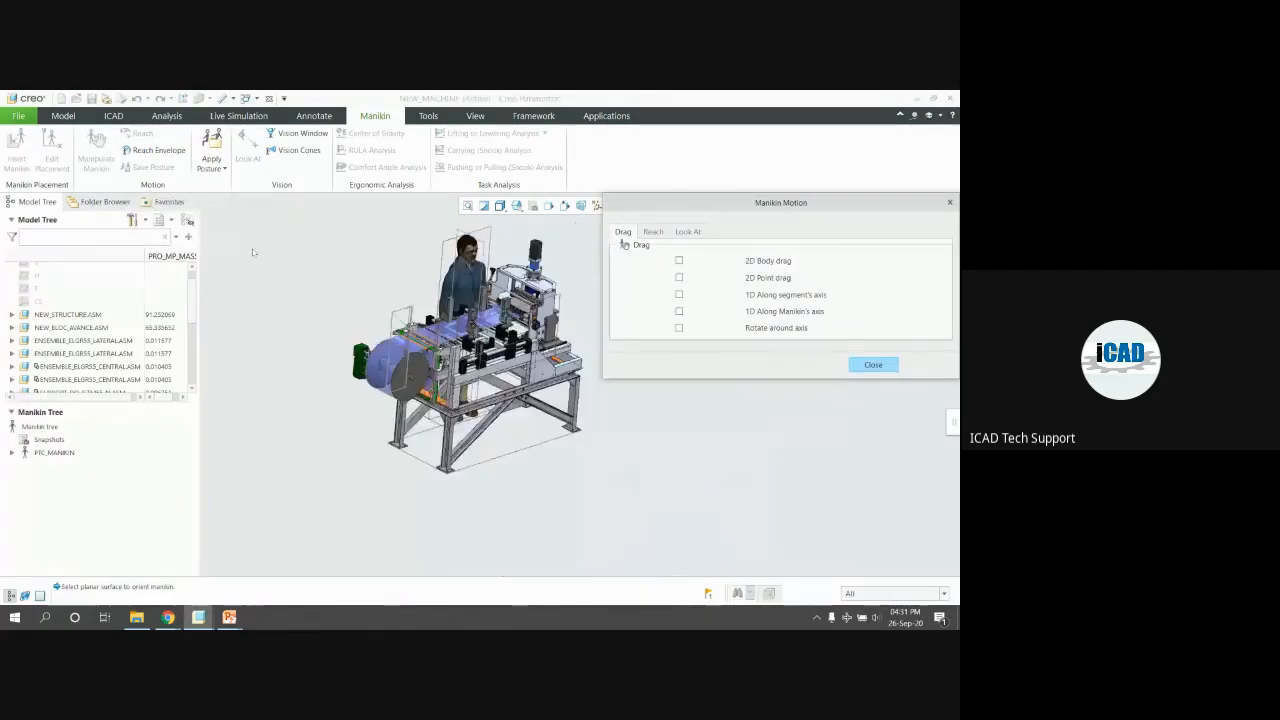
{"action": "left_click", "coordinate": [652, 231]}
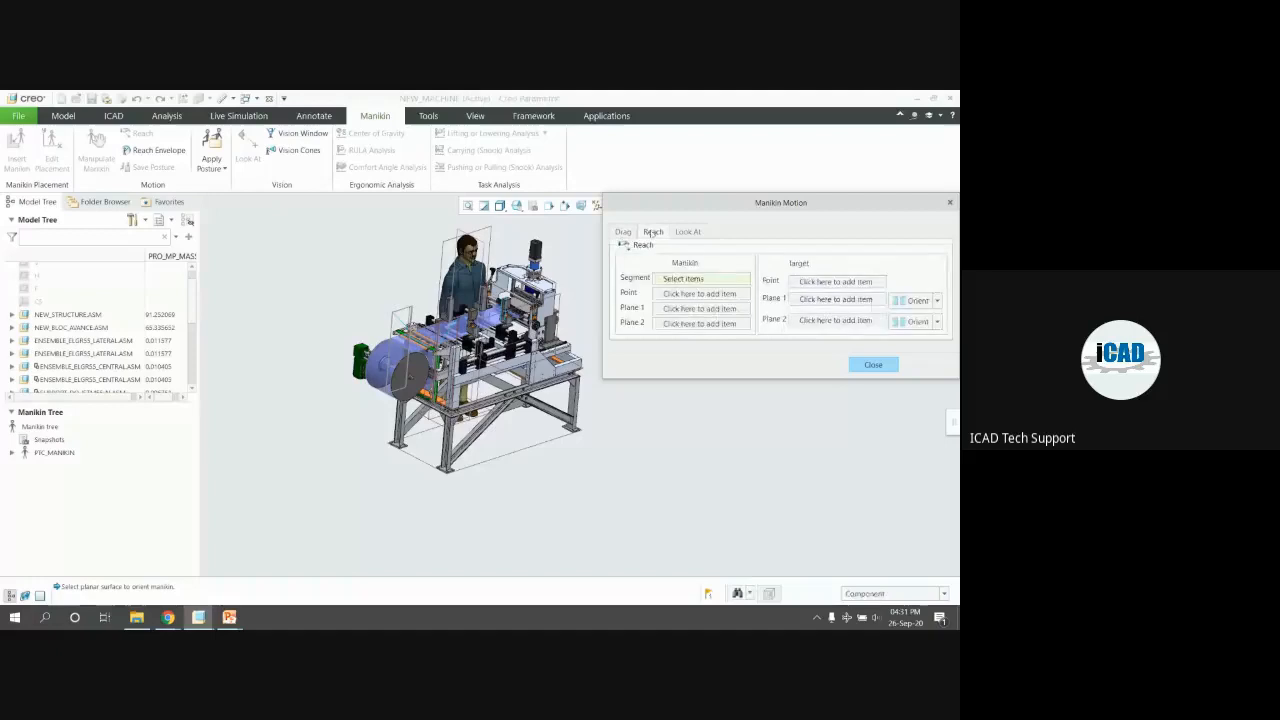
{"action": "scroll", "coordinate": [423, 277], "scroll_direction": "down", "scroll_amount": 1}
{"action": "middle_click_drag", "start_coordinate": [423, 277], "coordinate": [590, 278]}
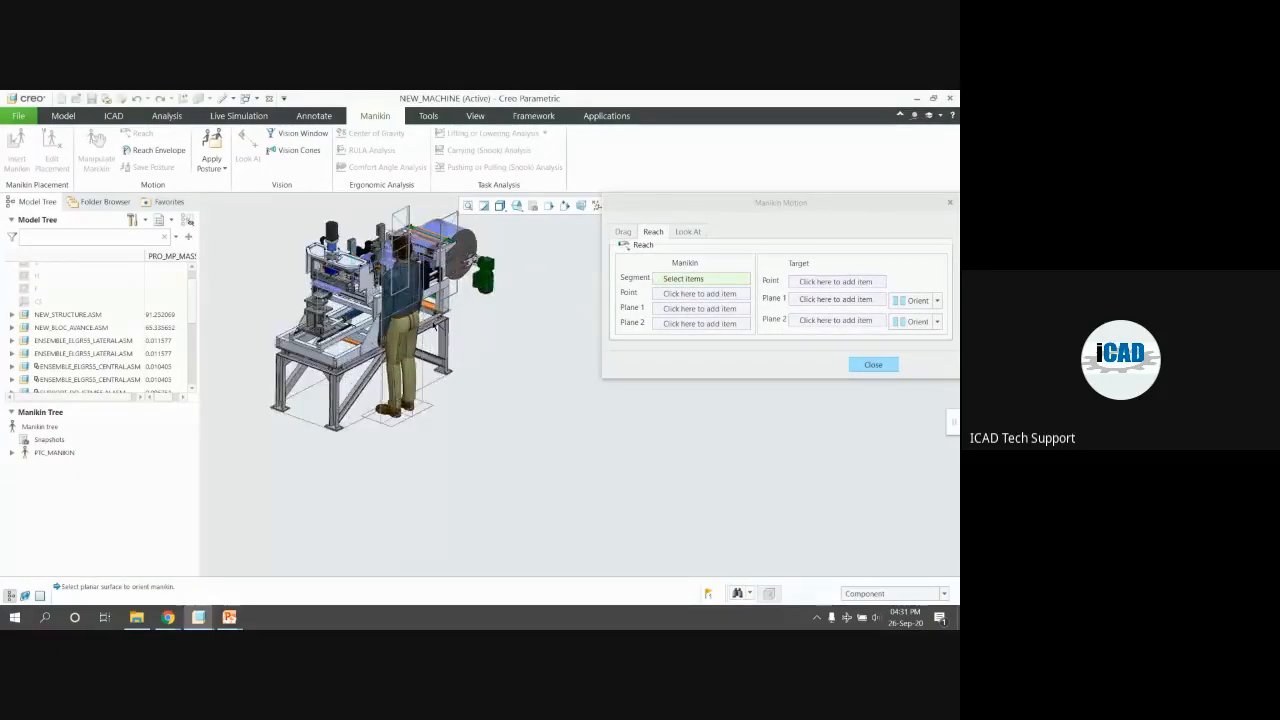
{"action": "scroll", "coordinate": [390, 330], "scroll_direction": "up", "scroll_amount": 3}
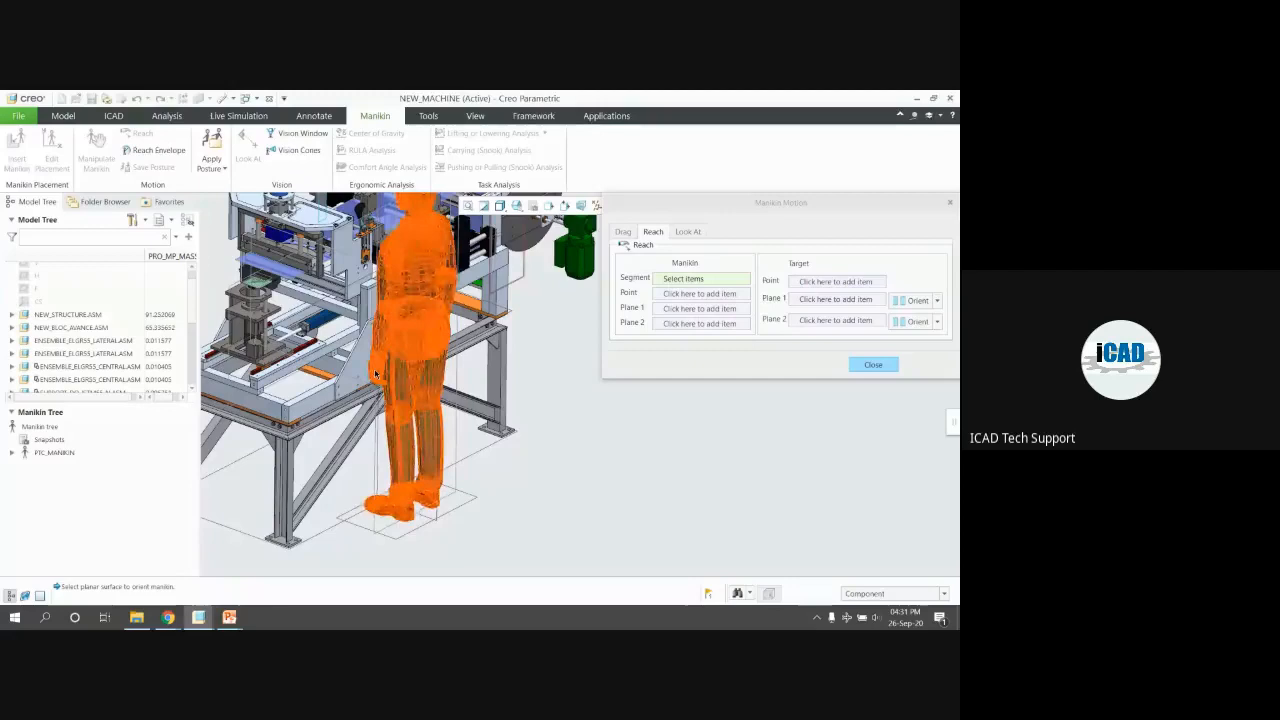
{"action": "scroll", "coordinate": [380, 377], "scroll_direction": "up", "scroll_amount": 3}
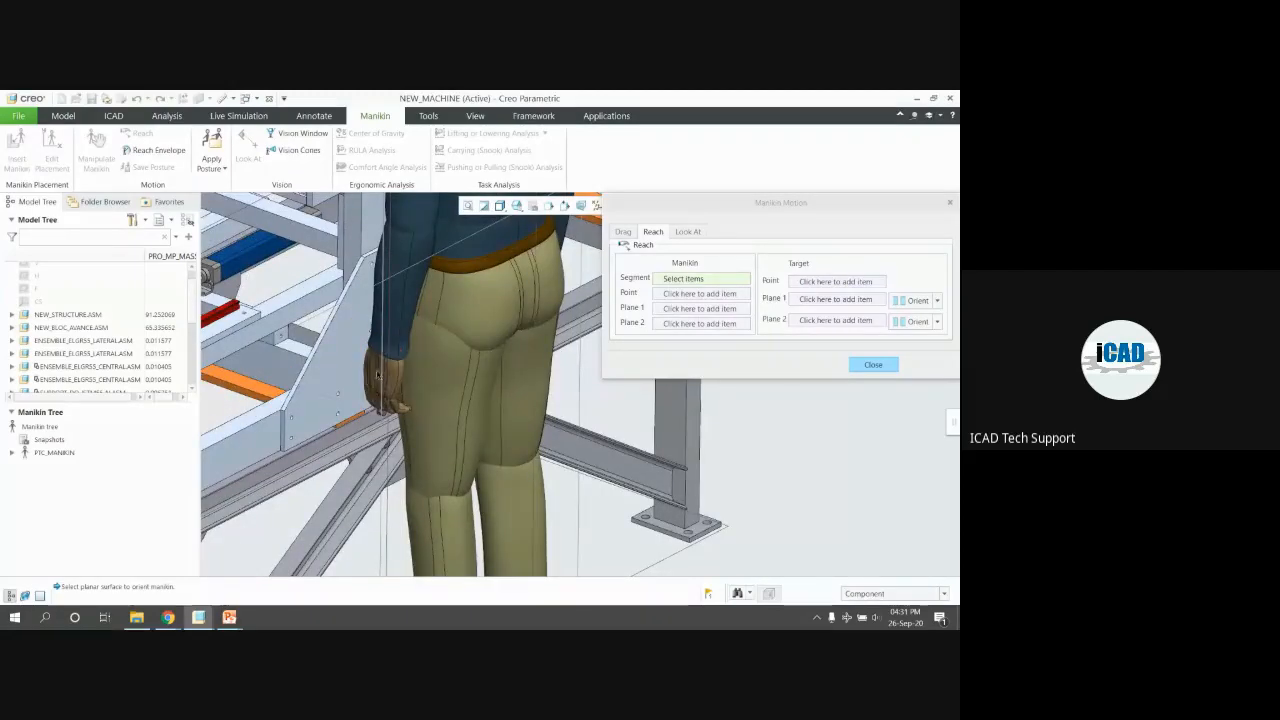
{"action": "left_click", "coordinate": [373, 367]}
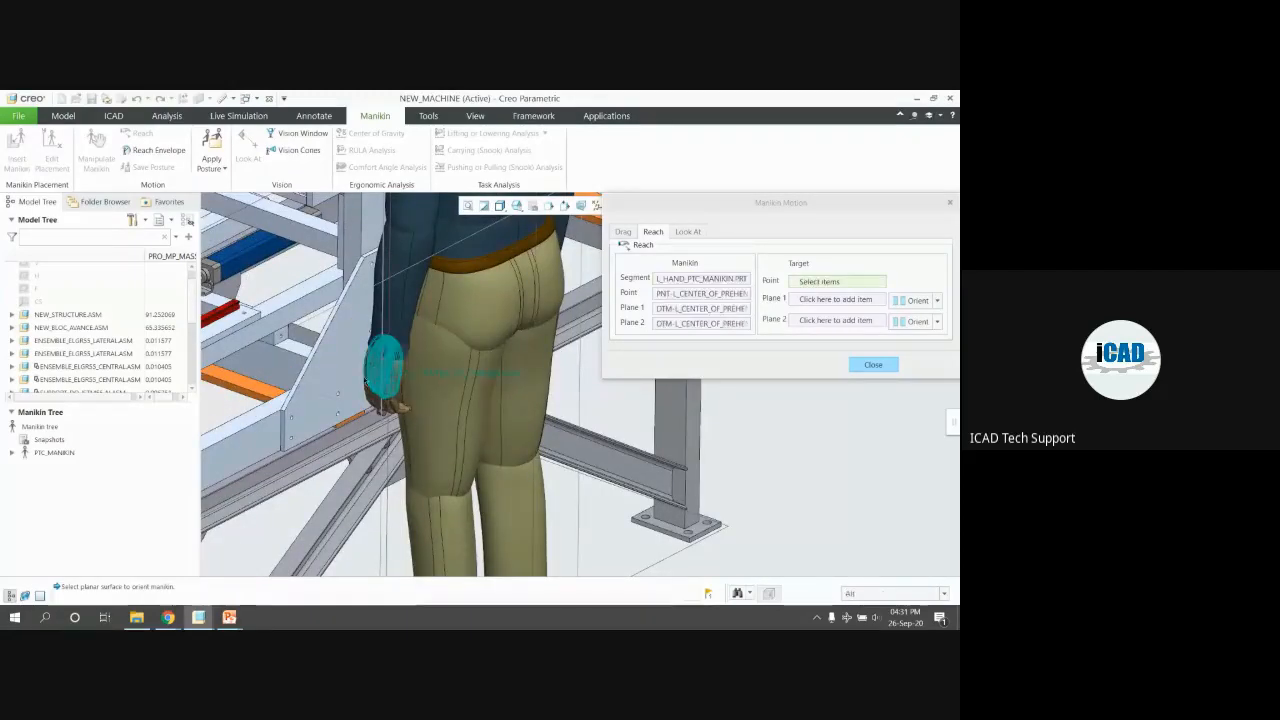
Reach the left hand to the machine target point and close Manikin Motion
{"action": "scroll", "coordinate": [365, 345], "scroll_direction": "down", "scroll_amount": 4}
{"action": "scroll", "coordinate": [360, 328], "scroll_direction": "down", "scroll_amount": 3}
{"action": "scroll", "coordinate": [352, 250], "scroll_direction": "up", "scroll_amount": 5}
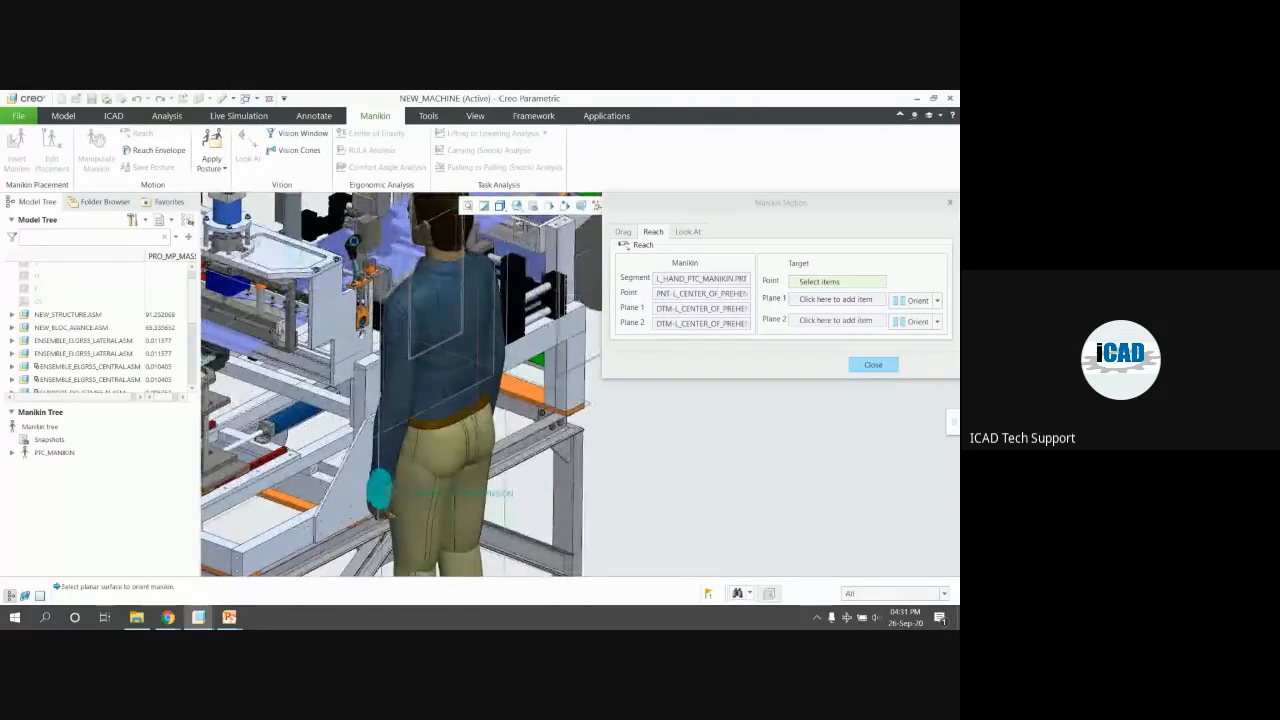
{"action": "middle_click_drag", "start_coordinate": [336, 232], "coordinate": [245, 258]}
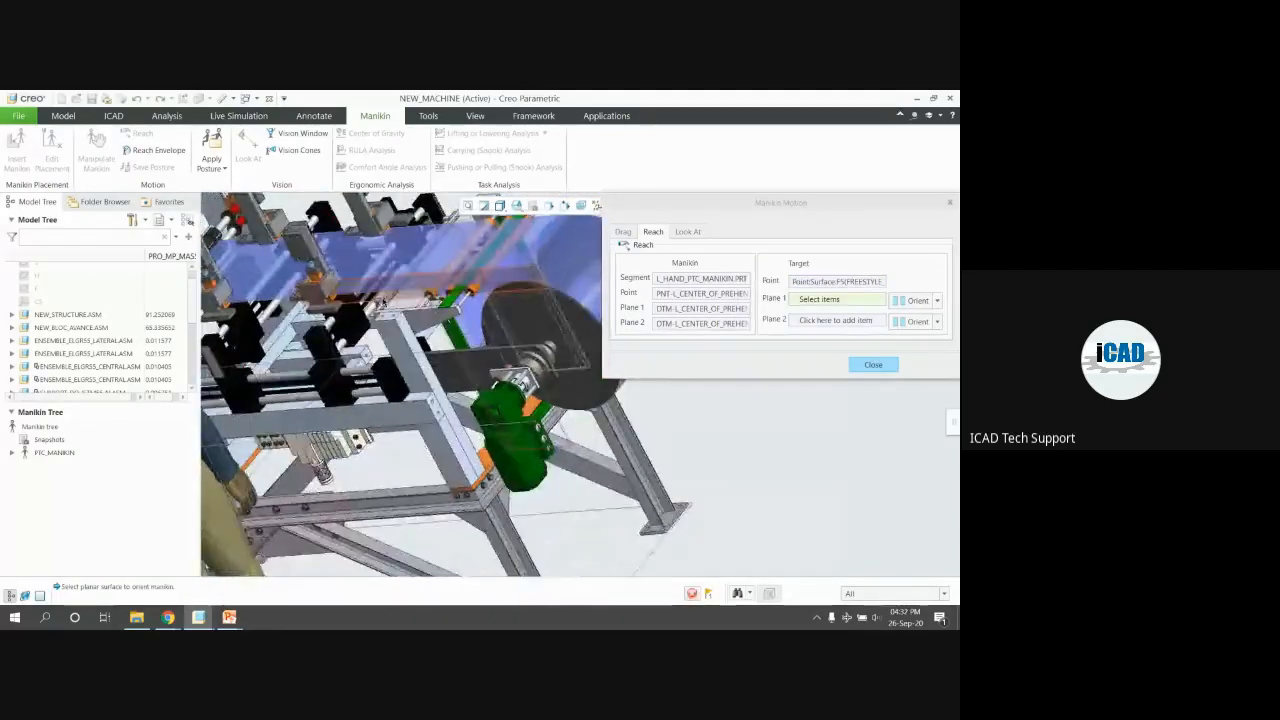
{"action": "scroll", "coordinate": [423, 309], "scroll_direction": "up", "scroll_amount": 4}
{"action": "middle_click_drag", "start_coordinate": [423, 309], "coordinate": [290, 326]}
{"action": "key", "text": "ctrl+d"}
{"action": "scroll", "coordinate": [508, 333], "scroll_direction": "down", "scroll_amount": 3}
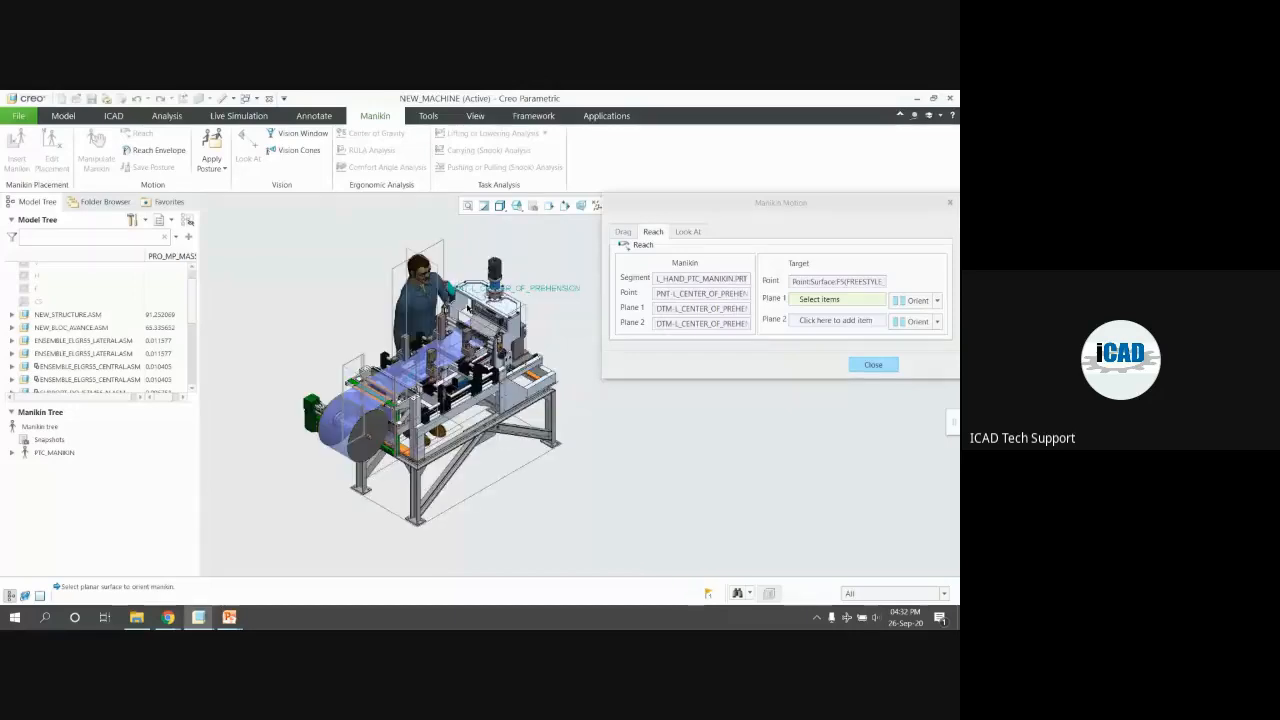
{"action": "scroll", "coordinate": [443, 290], "scroll_direction": "down", "scroll_amount": 6}
{"action": "middle_click_drag", "start_coordinate": [443, 263], "coordinate": [466, 282]}
{"action": "scroll", "coordinate": [480, 277], "scroll_direction": "up", "scroll_amount": 4}
{"action": "scroll", "coordinate": [480, 277], "scroll_direction": "up", "scroll_amount": 5}
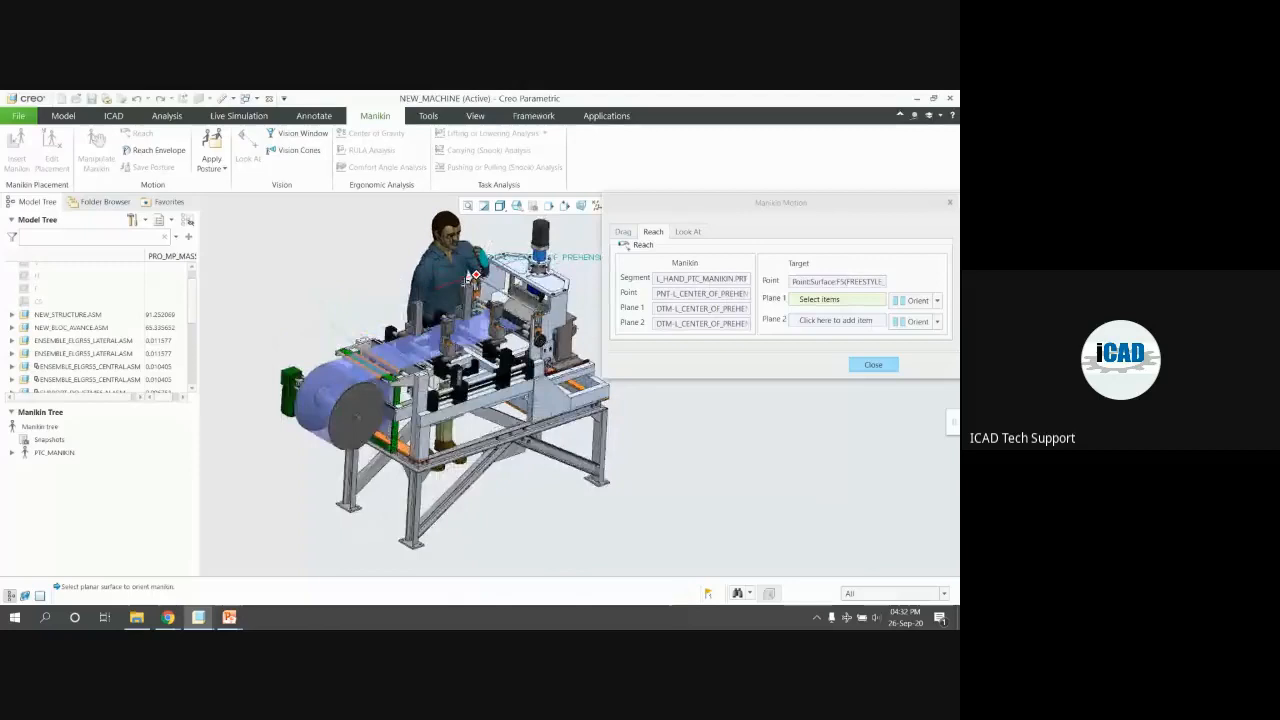
{"action": "left_click", "coordinate": [872, 364]}
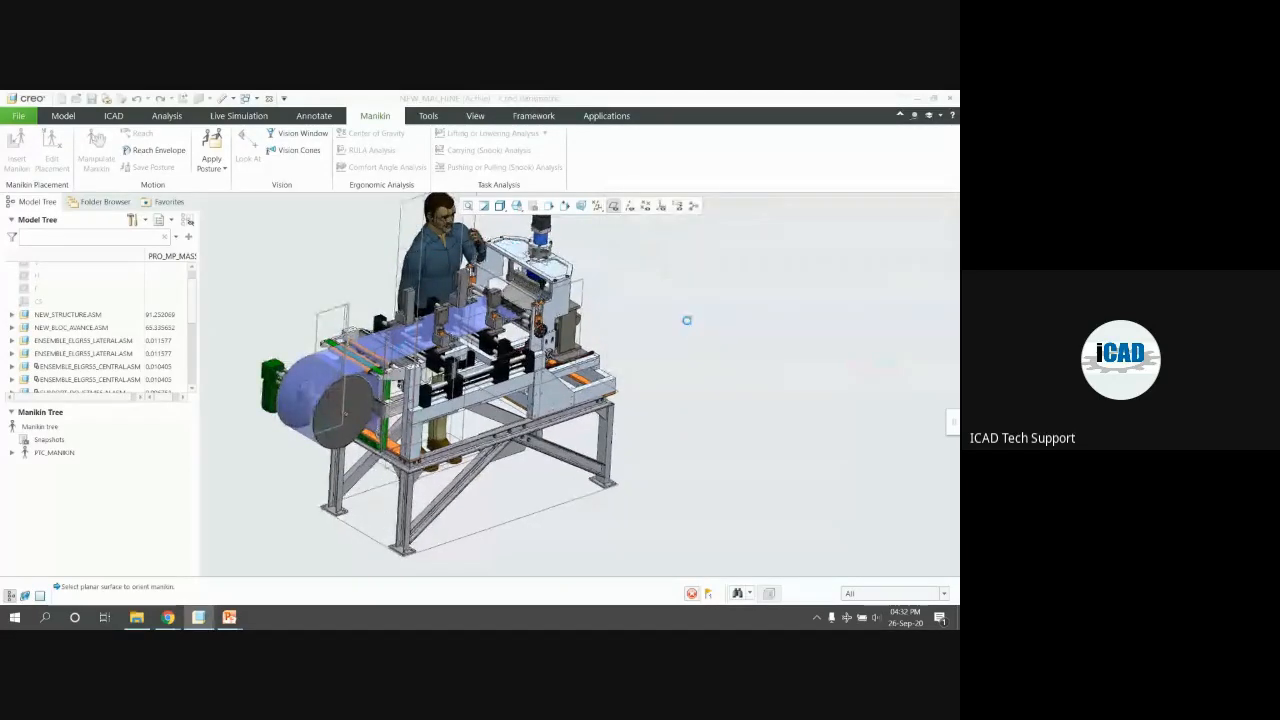
Zoom in and select MANIKIN_0004.ASM in the Model Tree to edit its placement
{"action": "scroll", "coordinate": [687, 321], "scroll_direction": "up", "scroll_amount": 3}
{"action": "middle_click_drag", "start_coordinate": [683, 320], "coordinate": [657, 306]}
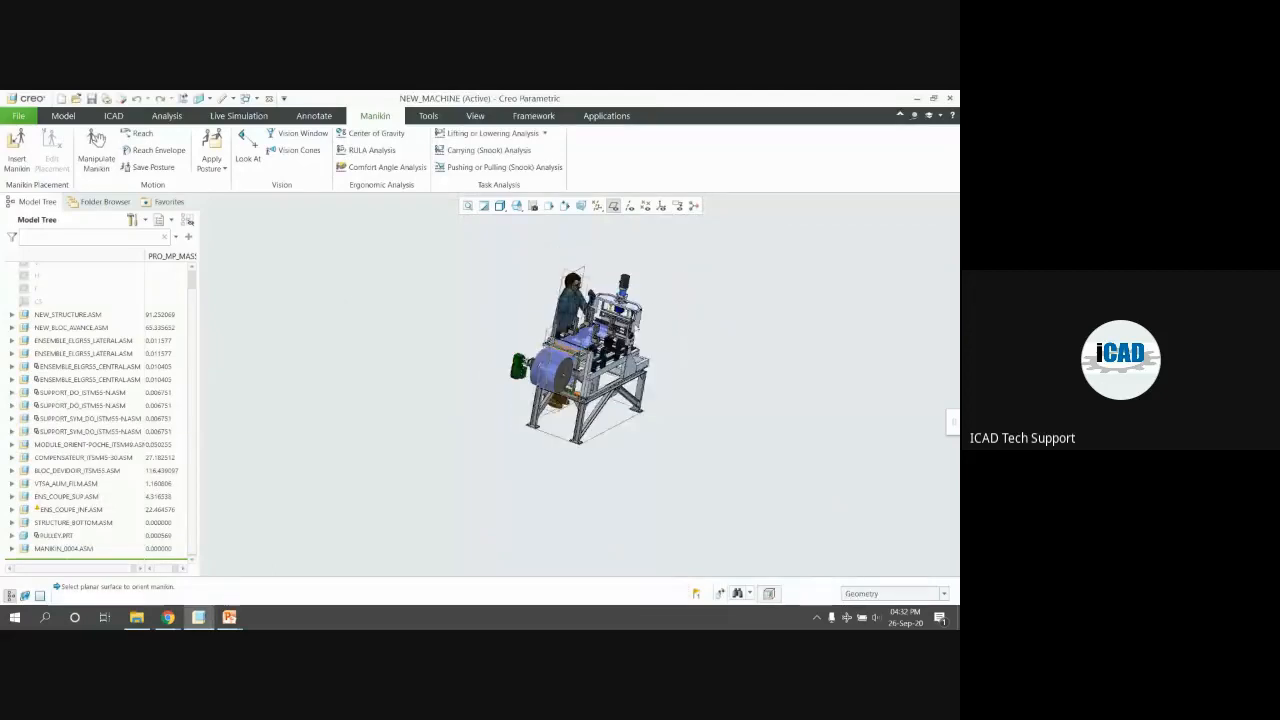
{"action": "scroll", "coordinate": [614, 340], "scroll_direction": "down", "scroll_amount": 6}
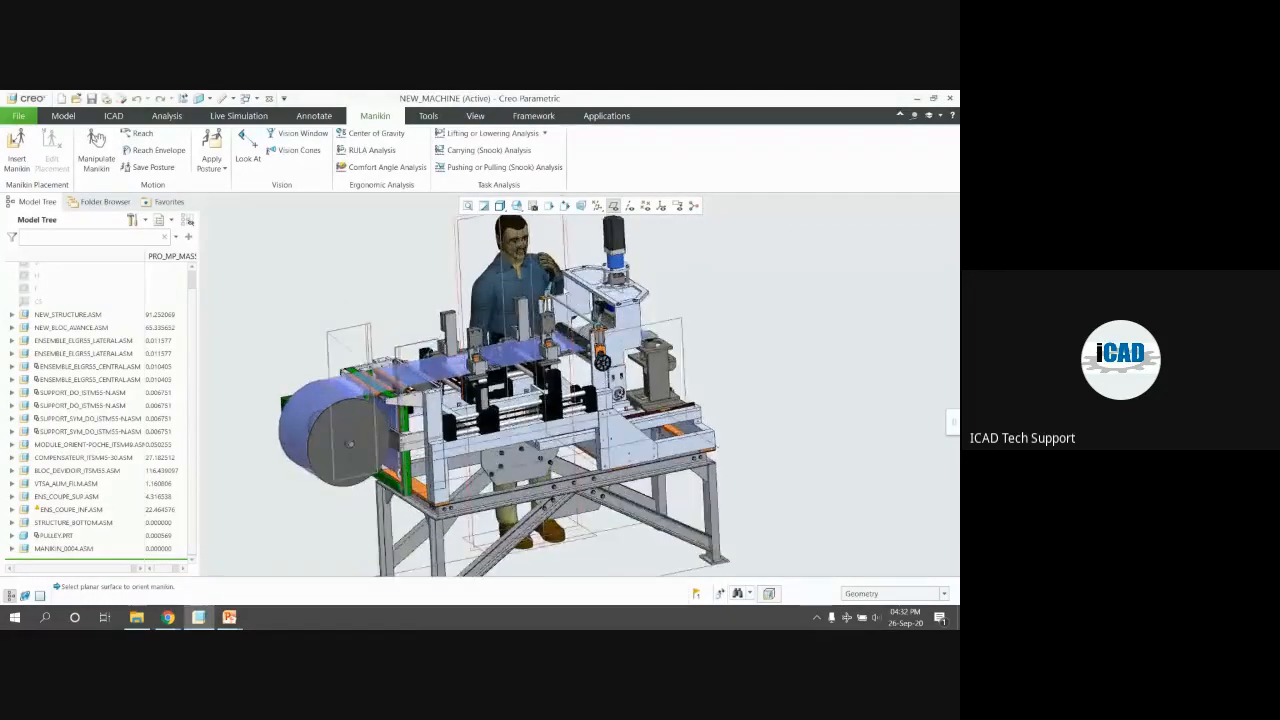
{"action": "scroll", "coordinate": [560, 292], "scroll_direction": "down", "scroll_amount": 5}
{"action": "middle_click_drag", "start_coordinate": [560, 280], "coordinate": [741, 257]}
{"action": "scroll", "coordinate": [558, 291], "scroll_direction": "up", "scroll_amount": 4}
{"action": "scroll", "coordinate": [558, 291], "scroll_direction": "up", "scroll_amount": 2}
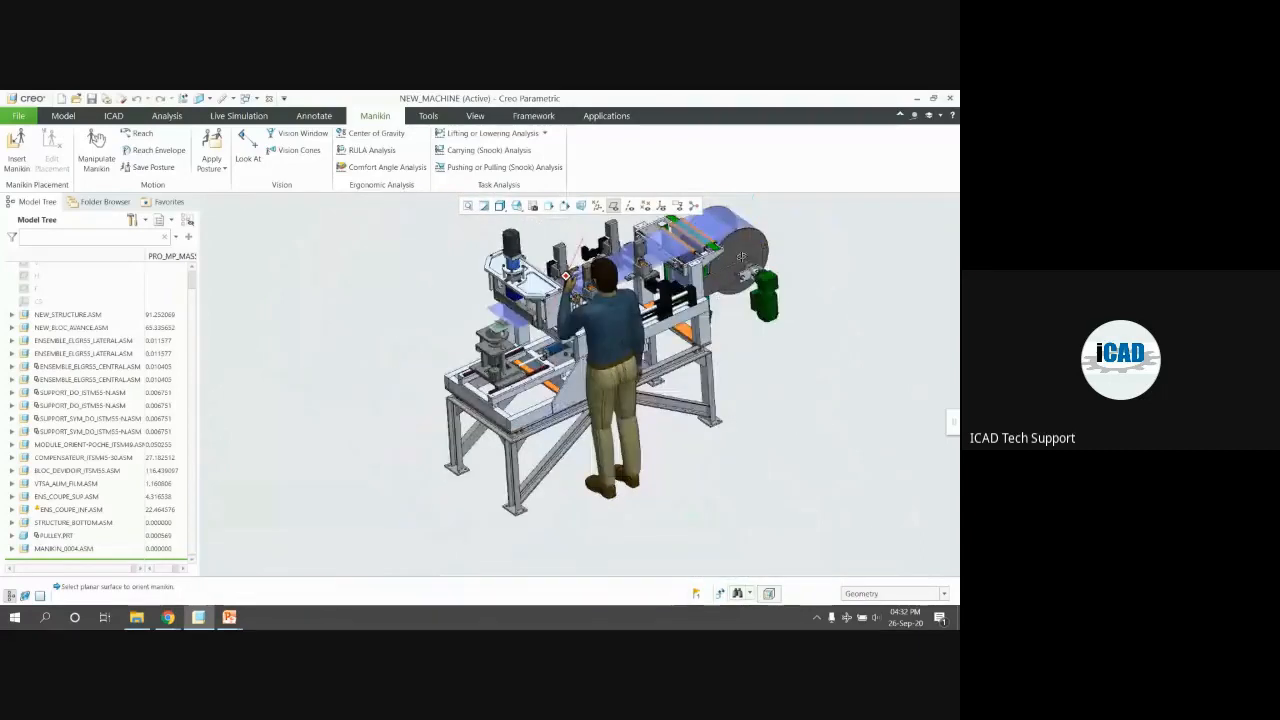
{"action": "scroll", "coordinate": [559, 346], "scroll_direction": "up", "scroll_amount": 3}
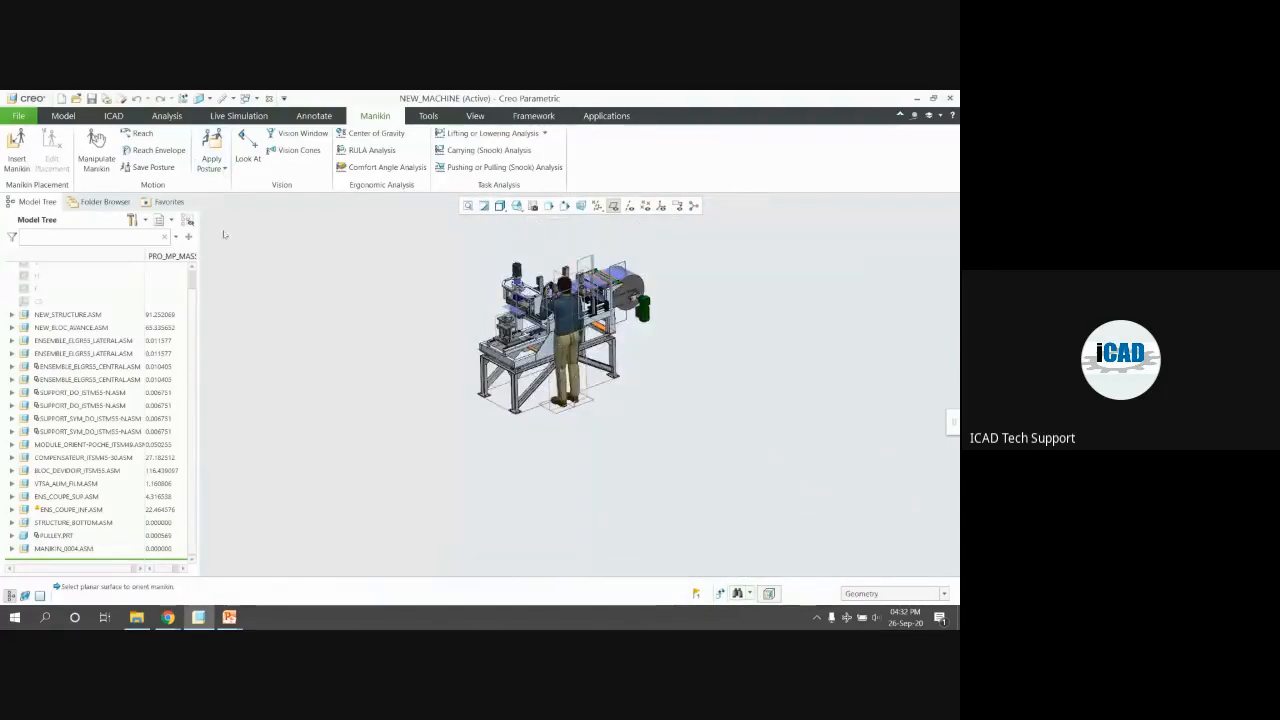
{"action": "scroll", "coordinate": [560, 330], "scroll_direction": "down", "scroll_amount": 3}
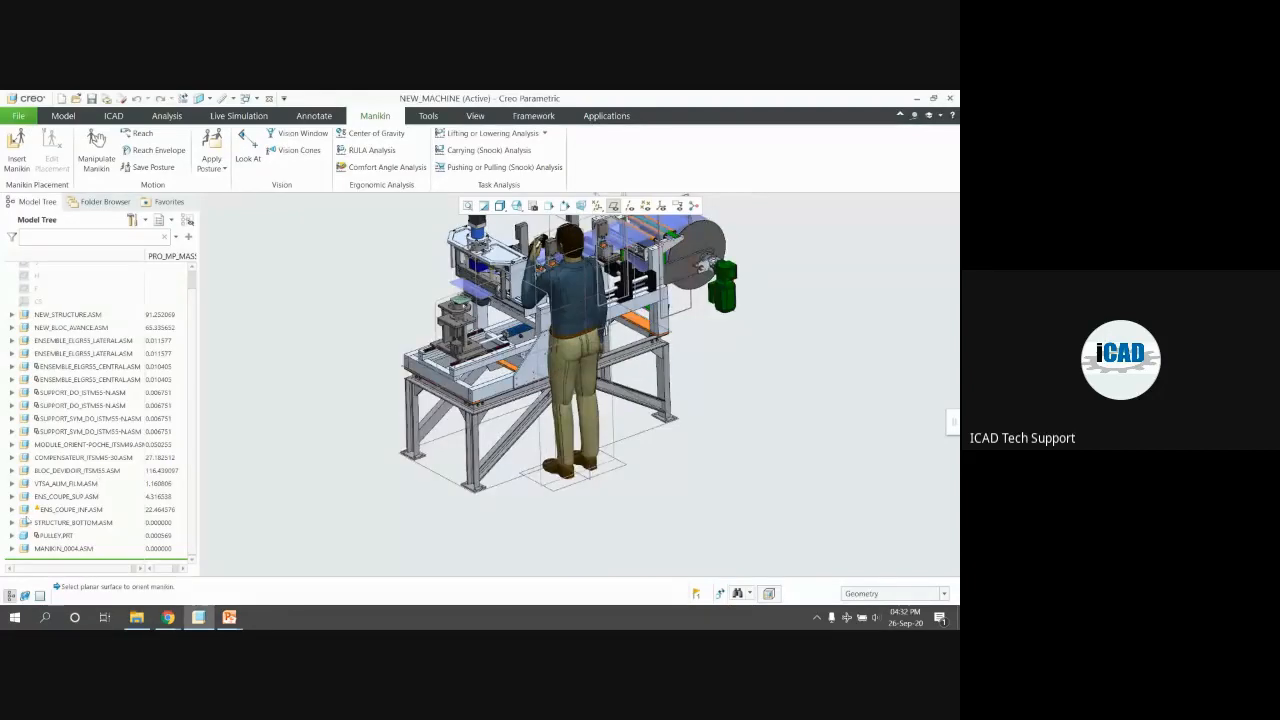
{"action": "left_click", "coordinate": [55, 550]}
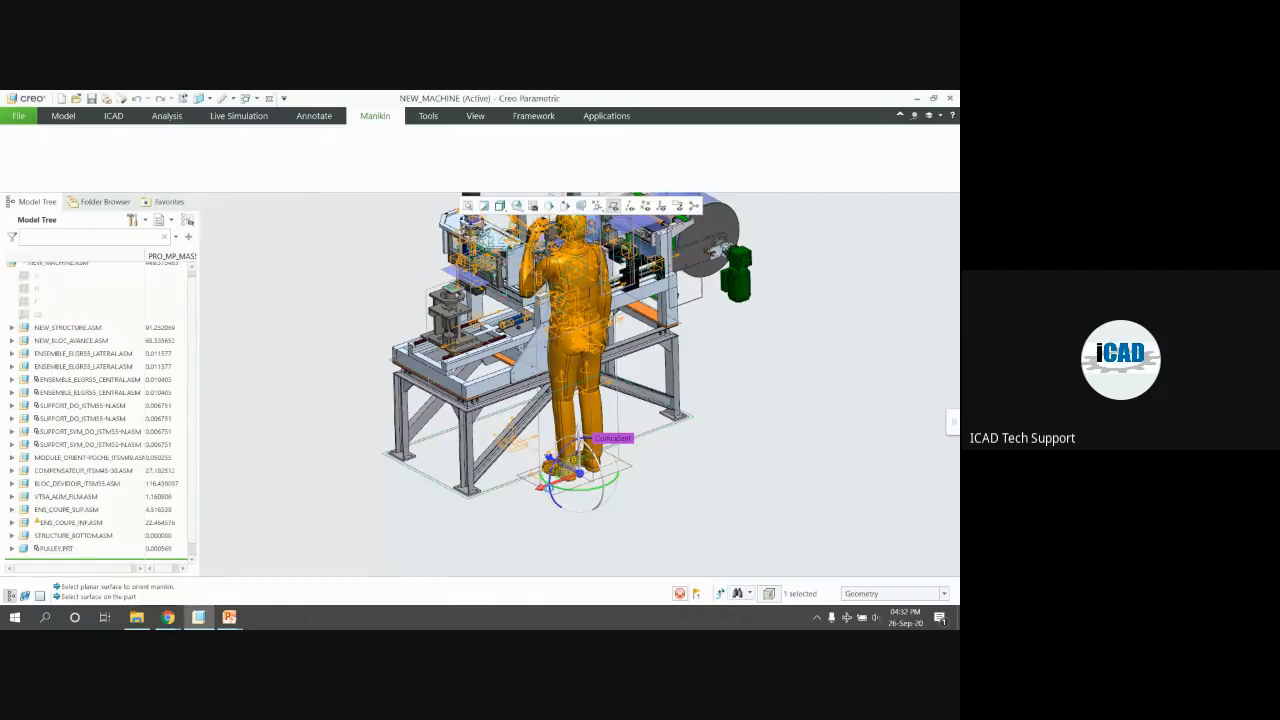
Drag the manikin along its axis to a new floor spot and accept the placement
{"action": "left_click_drag", "start_coordinate": [553, 487], "coordinate": [604, 474]}
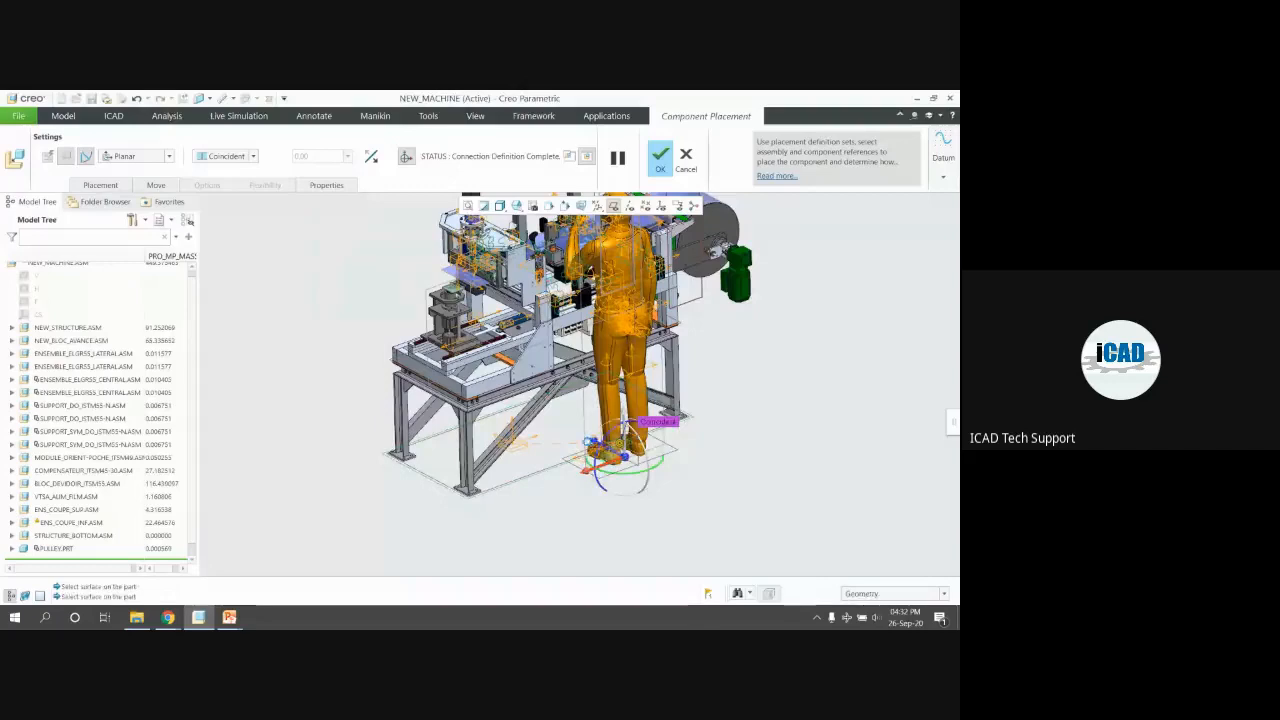
{"action": "scroll", "coordinate": [594, 439], "scroll_direction": "down", "scroll_amount": 2}
{"action": "left_click_drag", "start_coordinate": [601, 444], "coordinate": [625, 457]}
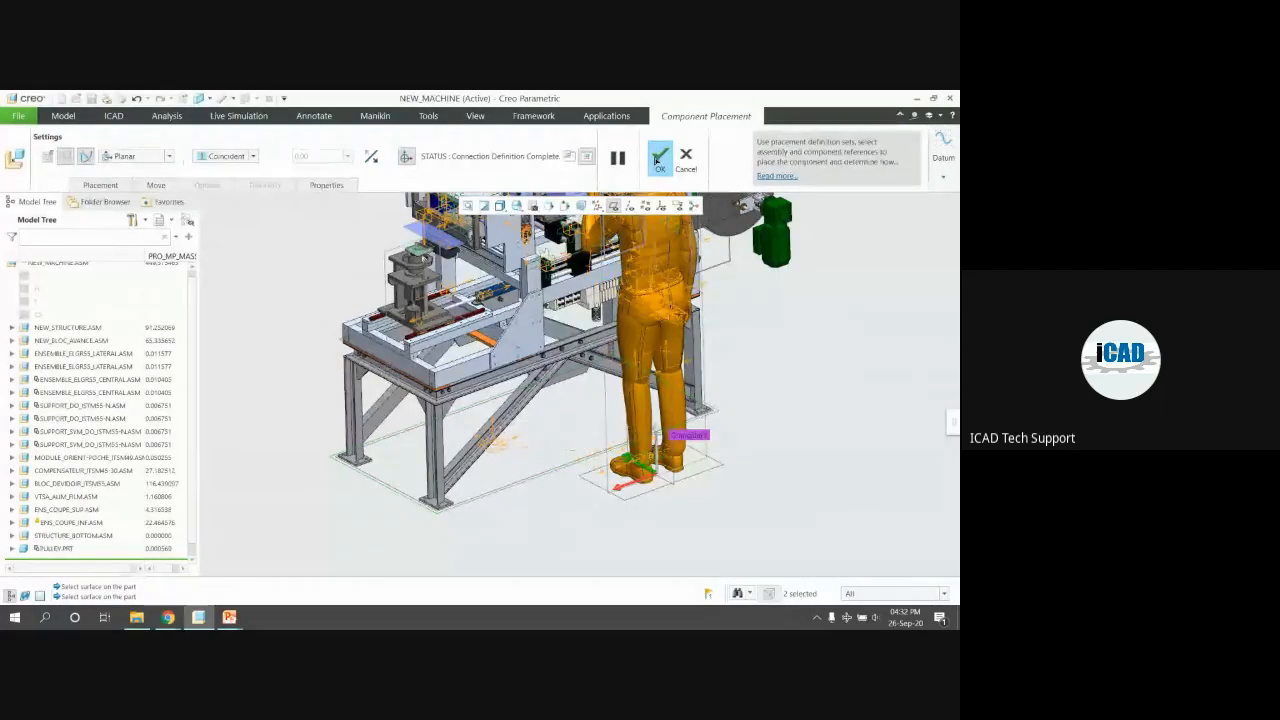
{"action": "left_click", "coordinate": [656, 163]}
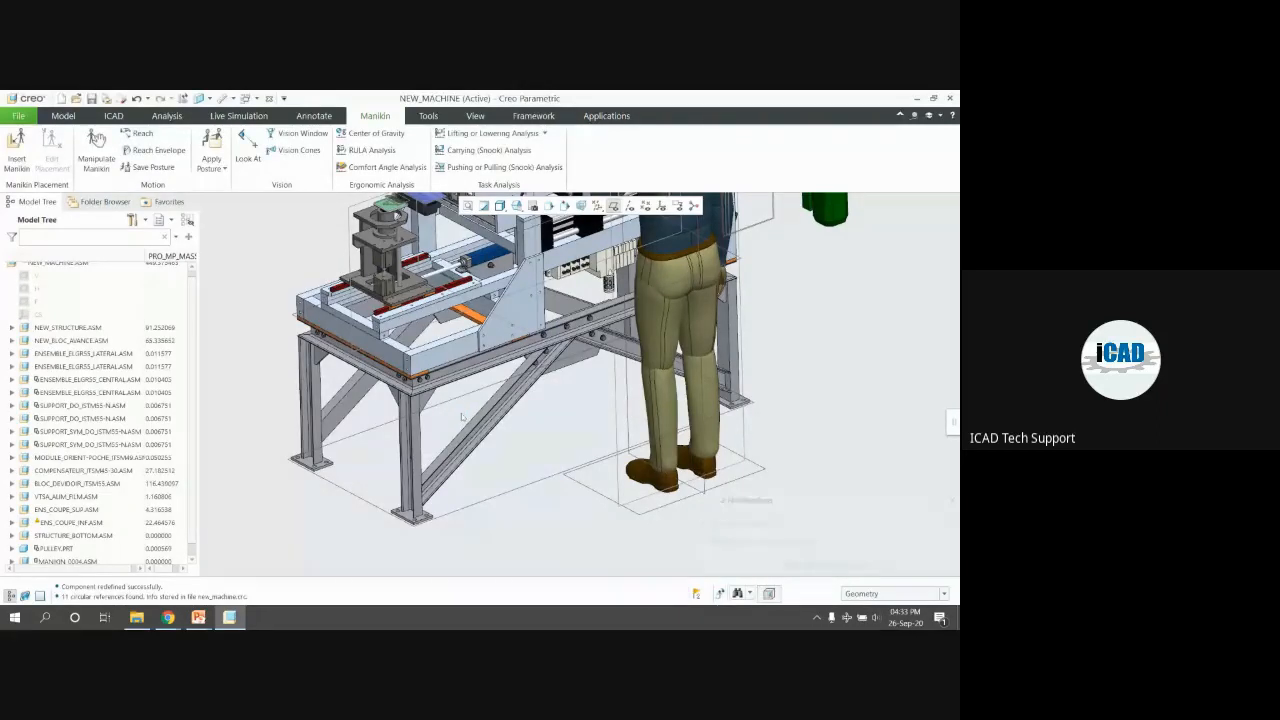
{"action": "scroll", "coordinate": [527, 433], "scroll_direction": "up", "scroll_amount": 4}
{"action": "middle_click_drag", "start_coordinate": [527, 433], "coordinate": [420, 425]}
{"action": "scroll", "coordinate": [597, 345], "scroll_direction": "down", "scroll_amount": 4}
{"action": "scroll", "coordinate": [559, 329], "scroll_direction": "down", "scroll_amount": 2}
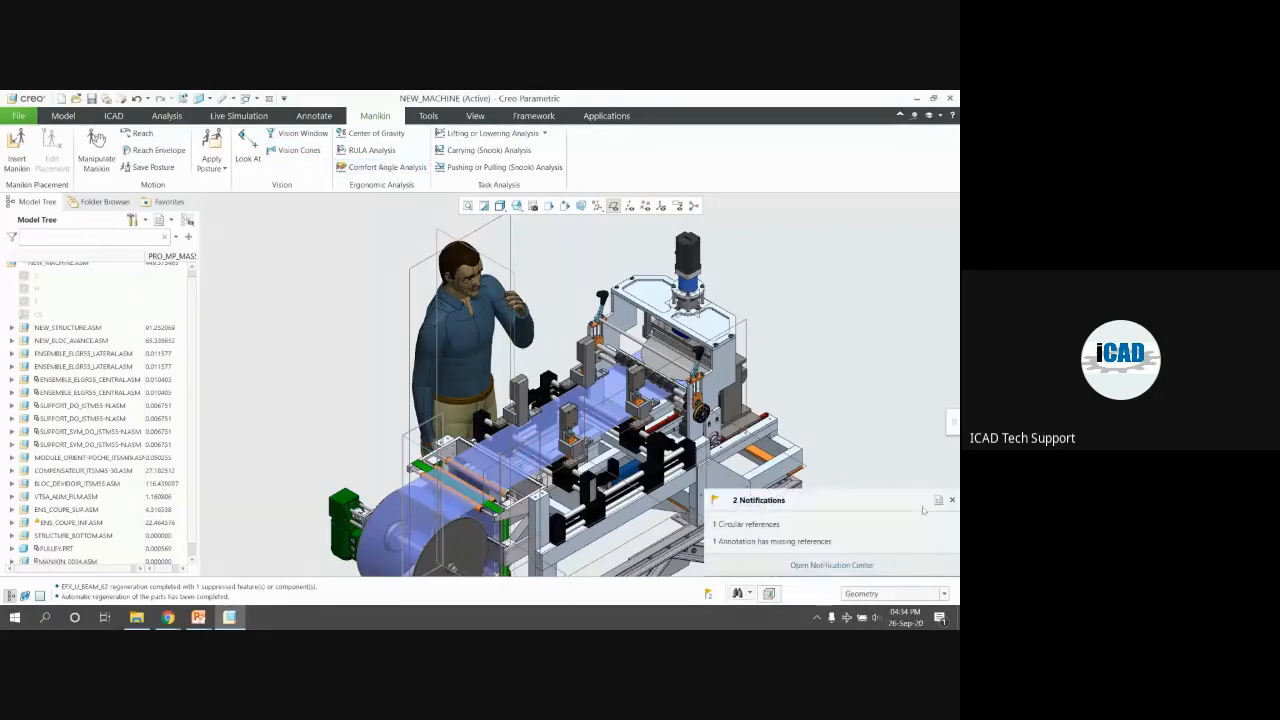
{"action": "left_click", "coordinate": [953, 501]}
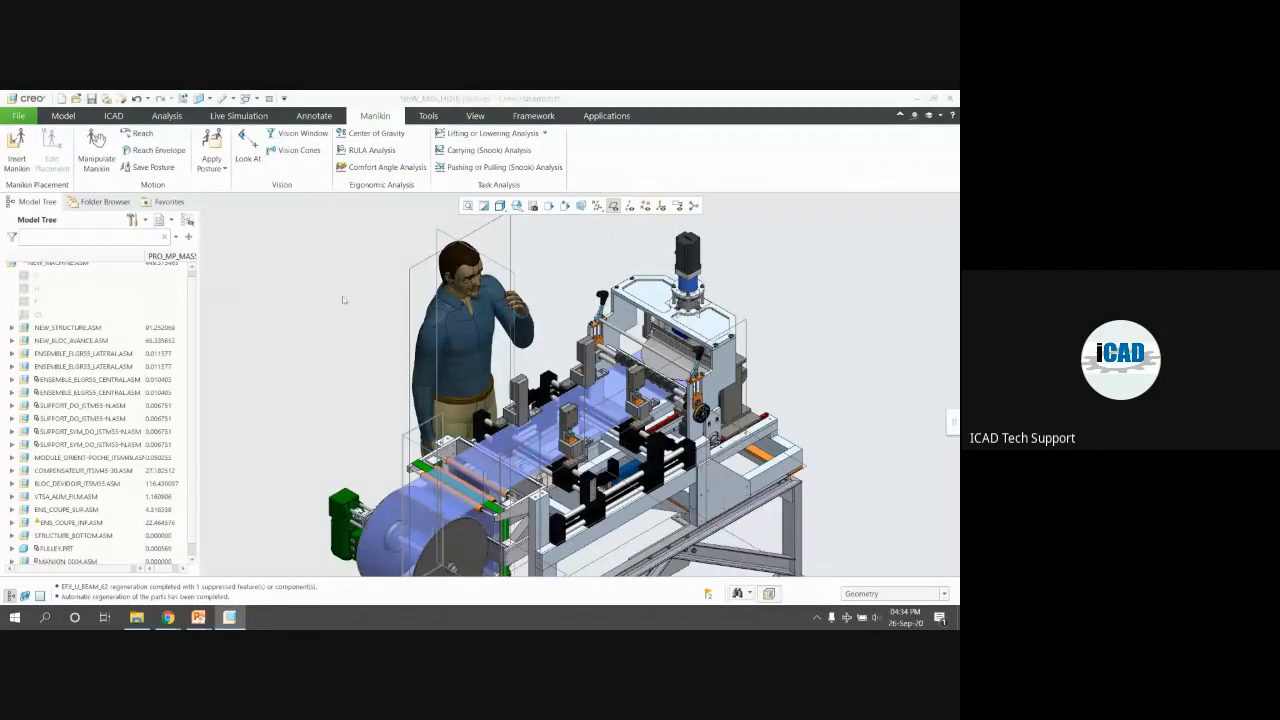
{"action": "scroll", "coordinate": [344, 300], "scroll_direction": "up", "scroll_amount": 2}
{"action": "middle_click_drag", "start_coordinate": [397, 287], "coordinate": [418, 218]}
{"action": "scroll", "coordinate": [479, 316], "scroll_direction": "down", "scroll_amount": 3}
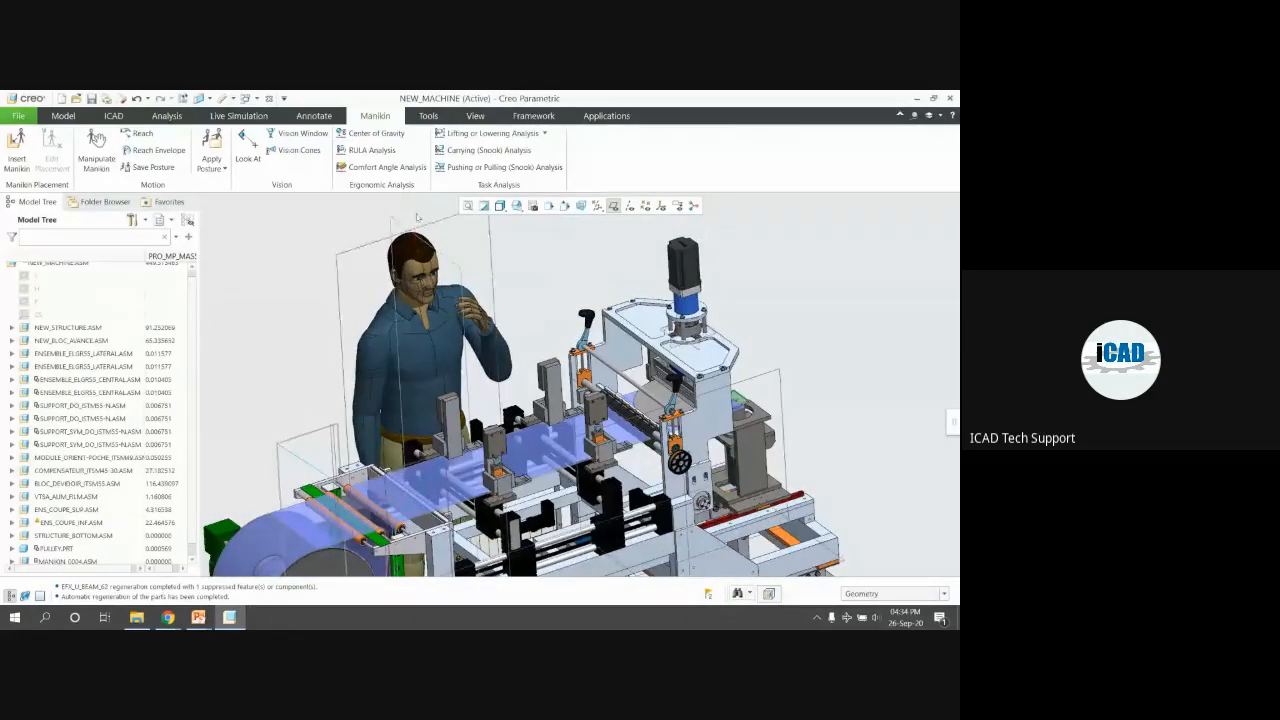
Use Reach to extend the manikin's left hand to the lever on the upper frame
{"action": "left_click", "coordinate": [137, 133]}
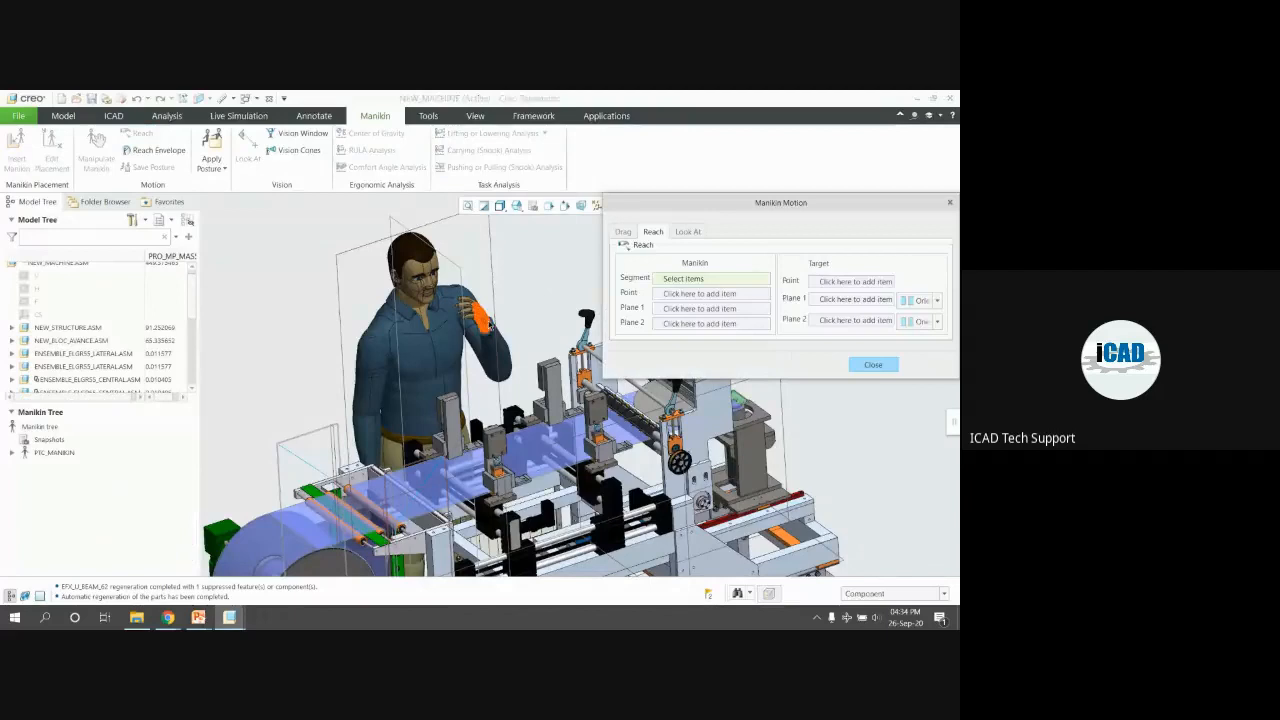
{"action": "scroll", "coordinate": [490, 322], "scroll_direction": "down", "scroll_amount": 1}
{"action": "left_click", "coordinate": [490, 322]}
{"action": "scroll", "coordinate": [342, 306], "scroll_direction": "up", "scroll_amount": 2}
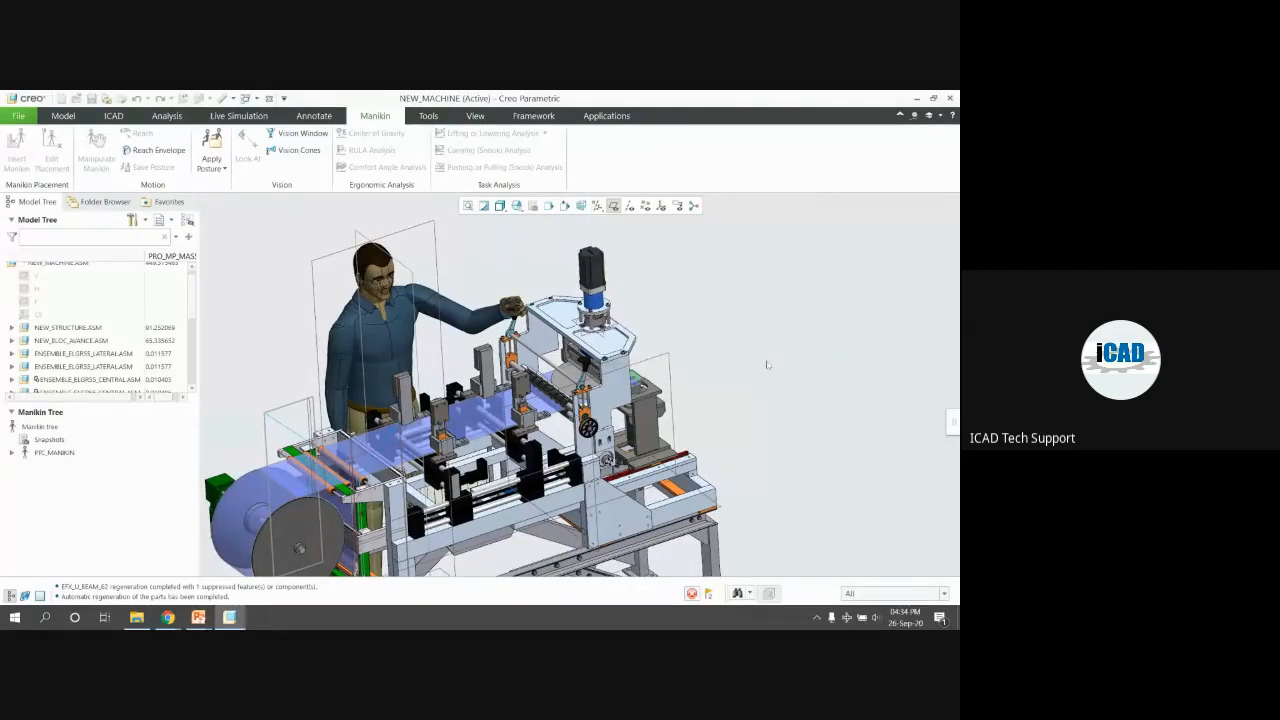
{"action": "scroll", "coordinate": [810, 304], "scroll_direction": "up", "scroll_amount": 1}
{"action": "mouse_move", "coordinate": [615, 350]}
{"action": "middle_mouse_down"}
{"action": "mouse_move", "coordinate": [600, 335]}
{"action": "mouse_move", "coordinate": [643, 340]}
{"action": "mouse_move", "coordinate": [632, 345]}
{"action": "middle_mouse_up"}
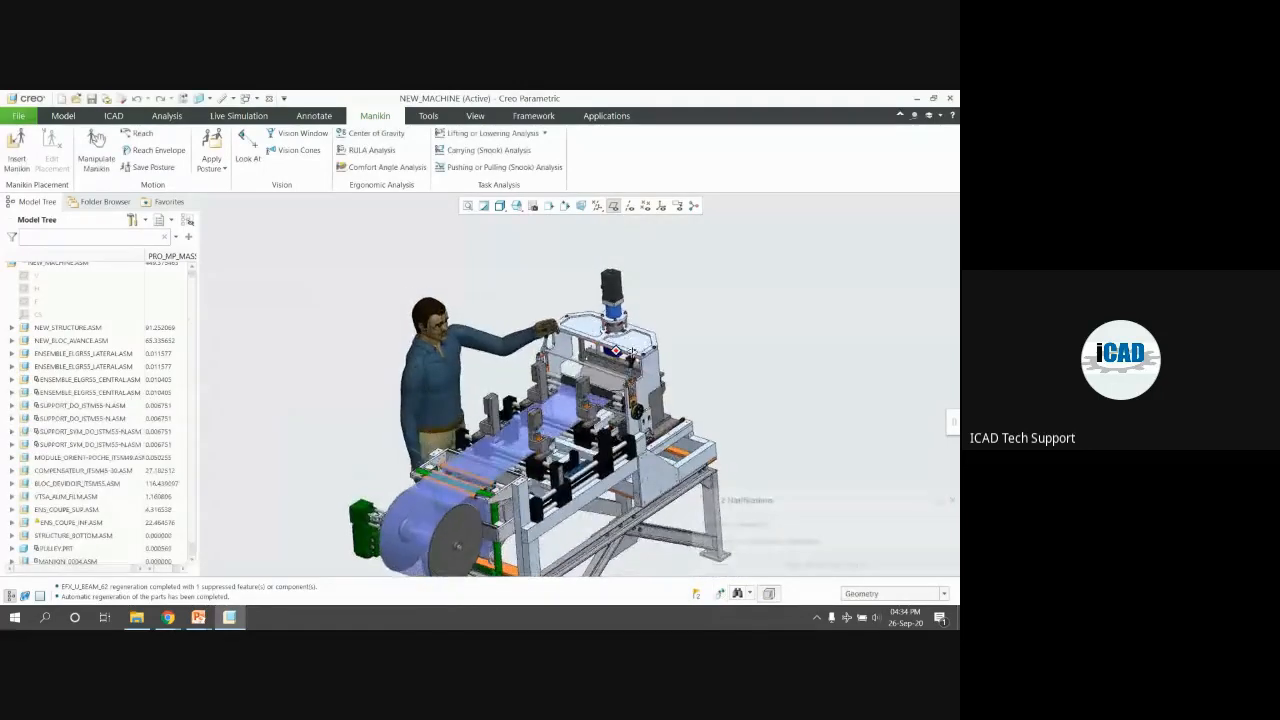
{"action": "scroll", "coordinate": [602, 399], "scroll_direction": "down", "scroll_amount": 5}
{"action": "scroll", "coordinate": [602, 399], "scroll_direction": "up", "scroll_amount": 2}
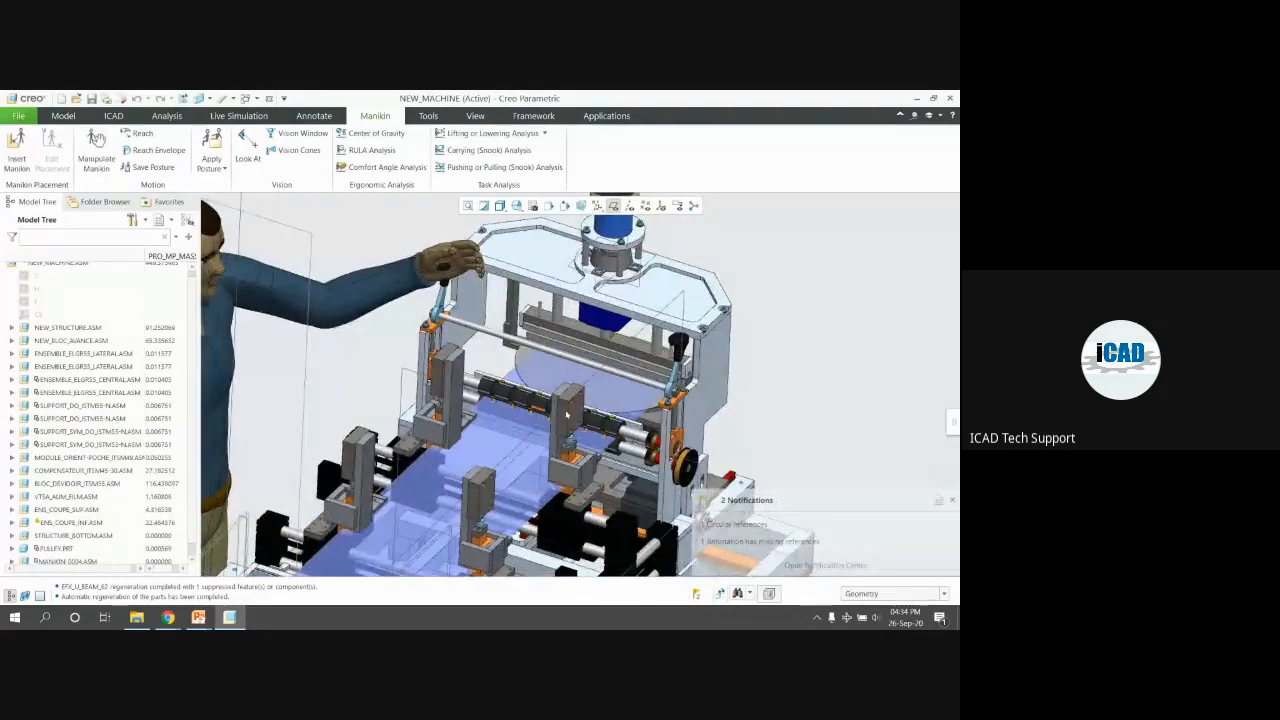
{"action": "scroll", "coordinate": [553, 406], "scroll_direction": "up", "scroll_amount": 2}
{"action": "middle_click_drag", "start_coordinate": [553, 406], "coordinate": [532, 404]}
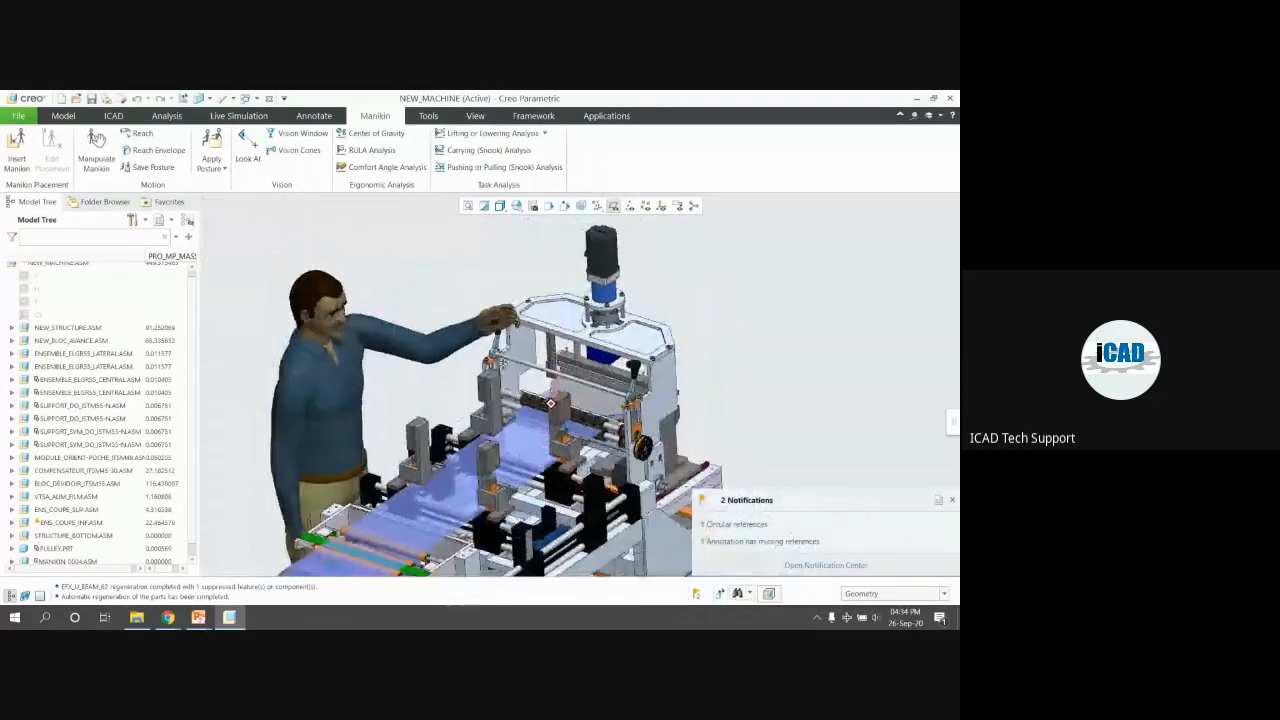
Aim the manikin's Look At gaze at a surface point on the machine
{"action": "left_click", "coordinate": [244, 148]}
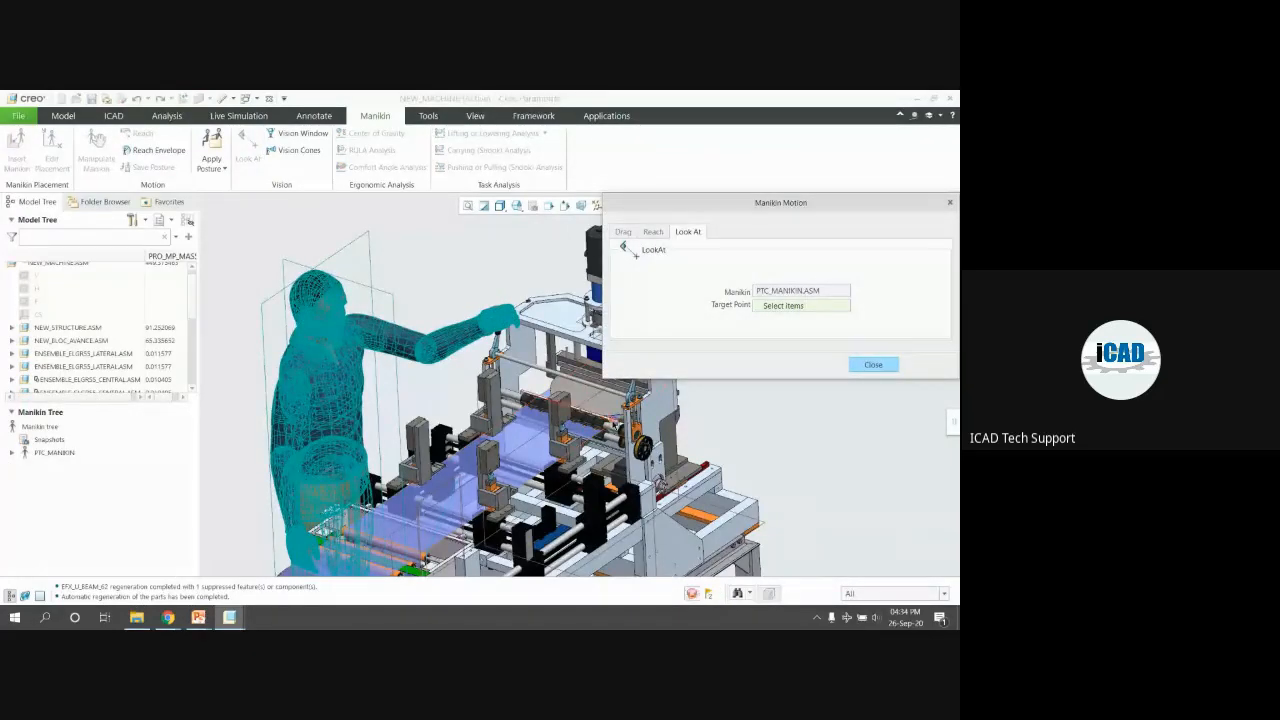
{"action": "scroll", "coordinate": [607, 418], "scroll_direction": "down", "scroll_amount": 3}
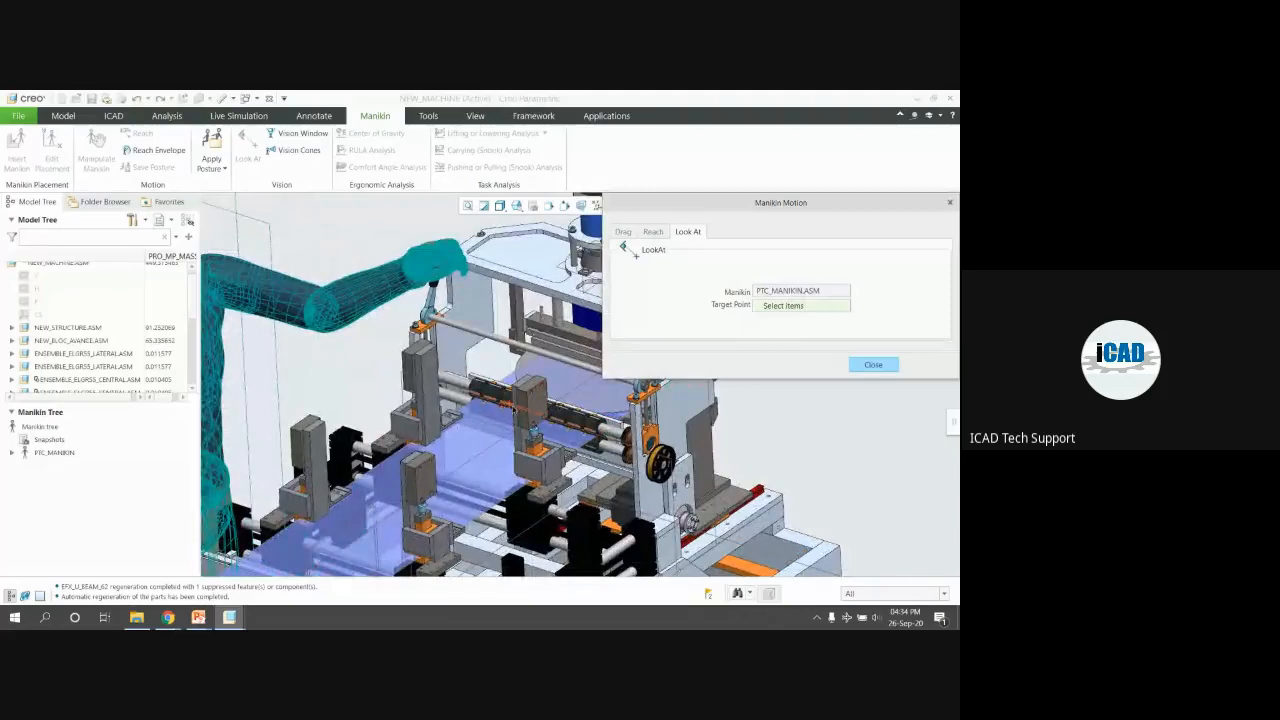
{"action": "left_click", "coordinate": [513, 409]}
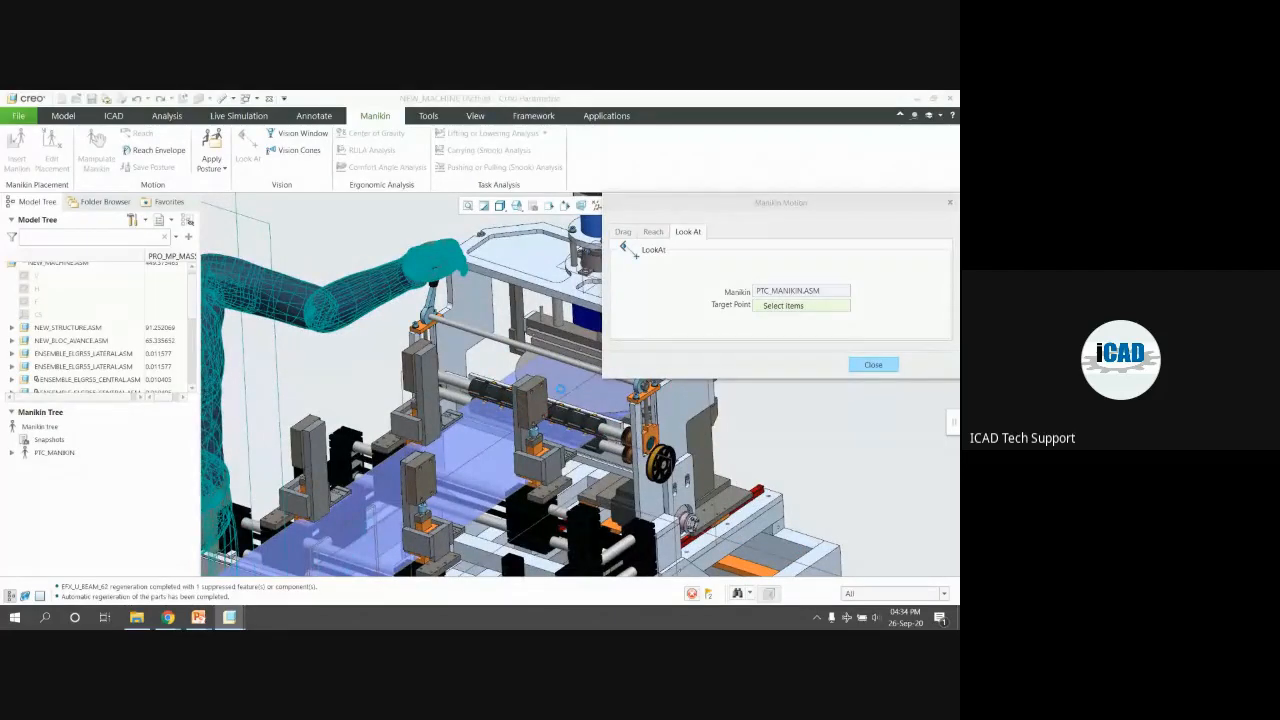
{"action": "left_click", "coordinate": [386, 286]}
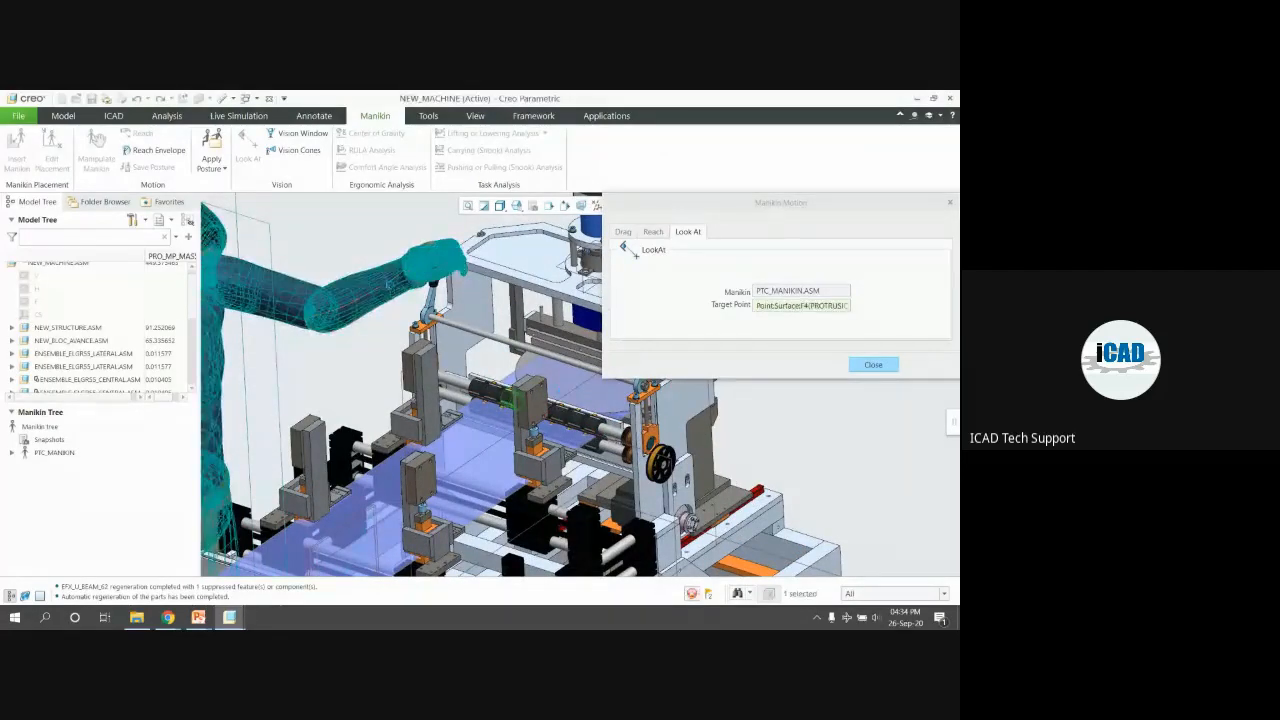
Open the MANIKIN_0004 vision window showing the manikin's view
{"action": "scroll", "coordinate": [494, 371], "scroll_direction": "up", "scroll_amount": 3}
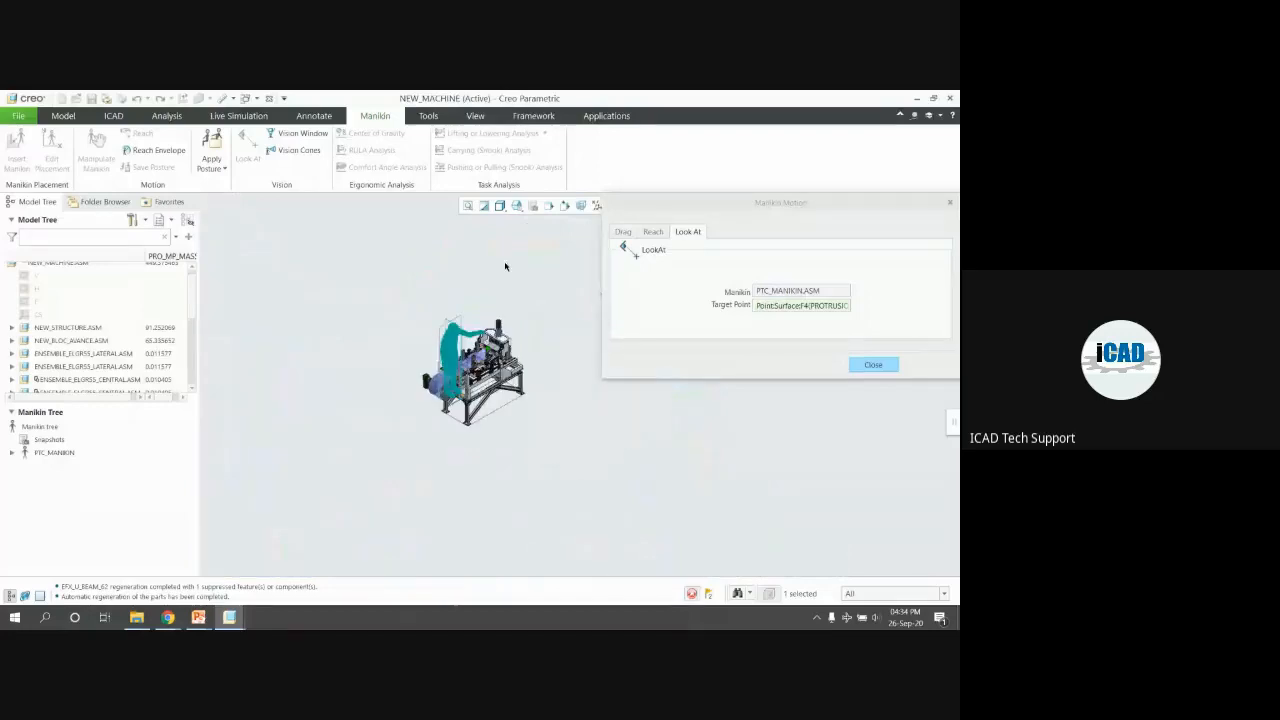
{"action": "left_click_drag", "start_coordinate": [663, 206], "coordinate": [668, 283]}
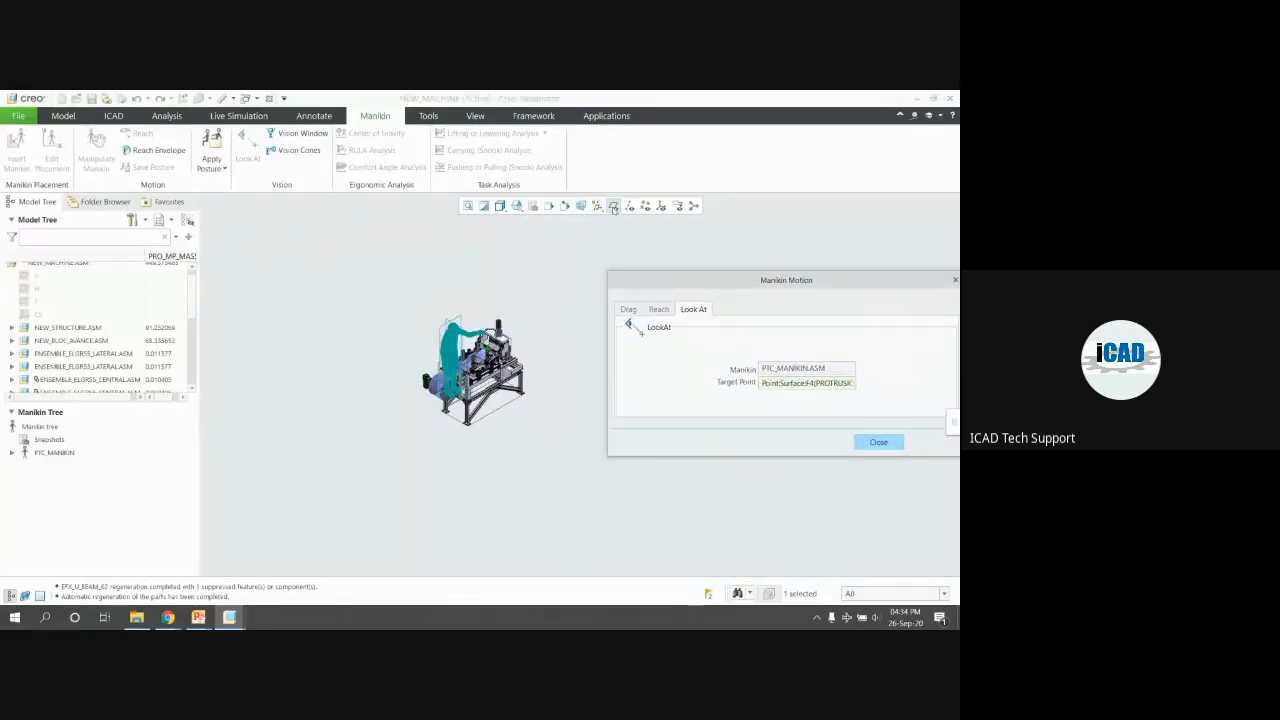
{"action": "scroll", "coordinate": [490, 362], "scroll_direction": "down", "scroll_amount": 3}
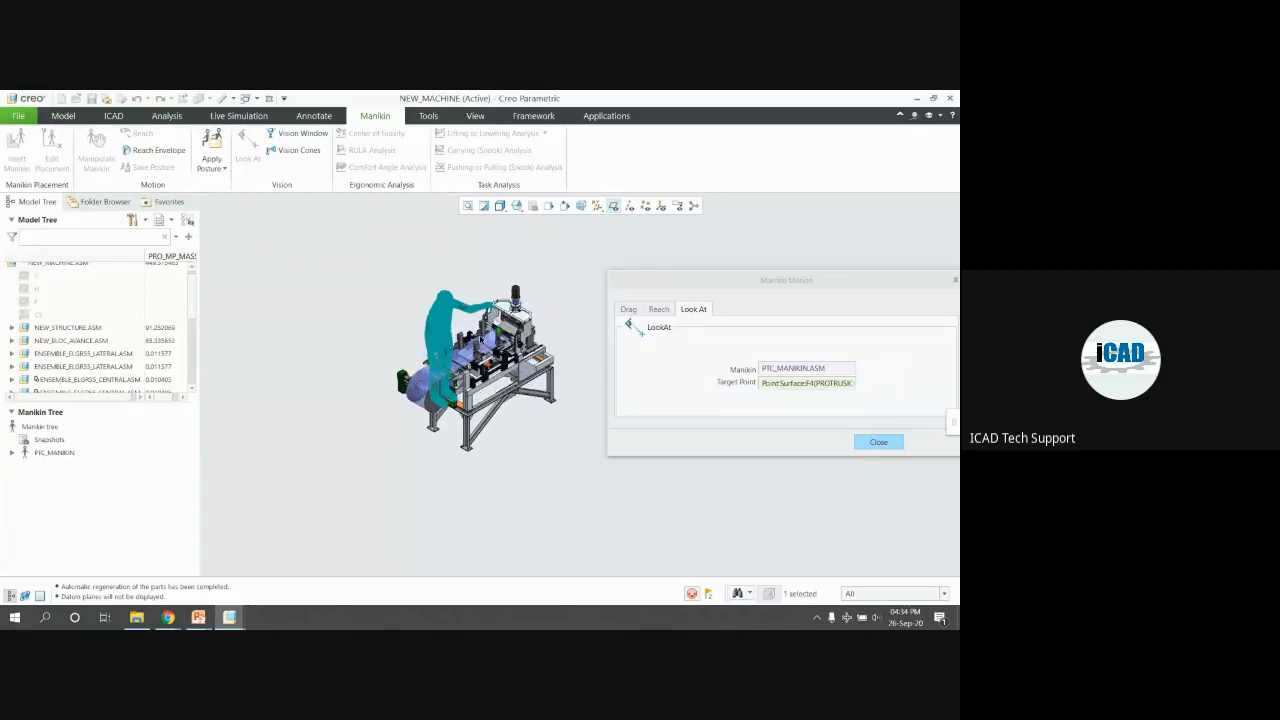
{"action": "left_click", "coordinate": [283, 133]}
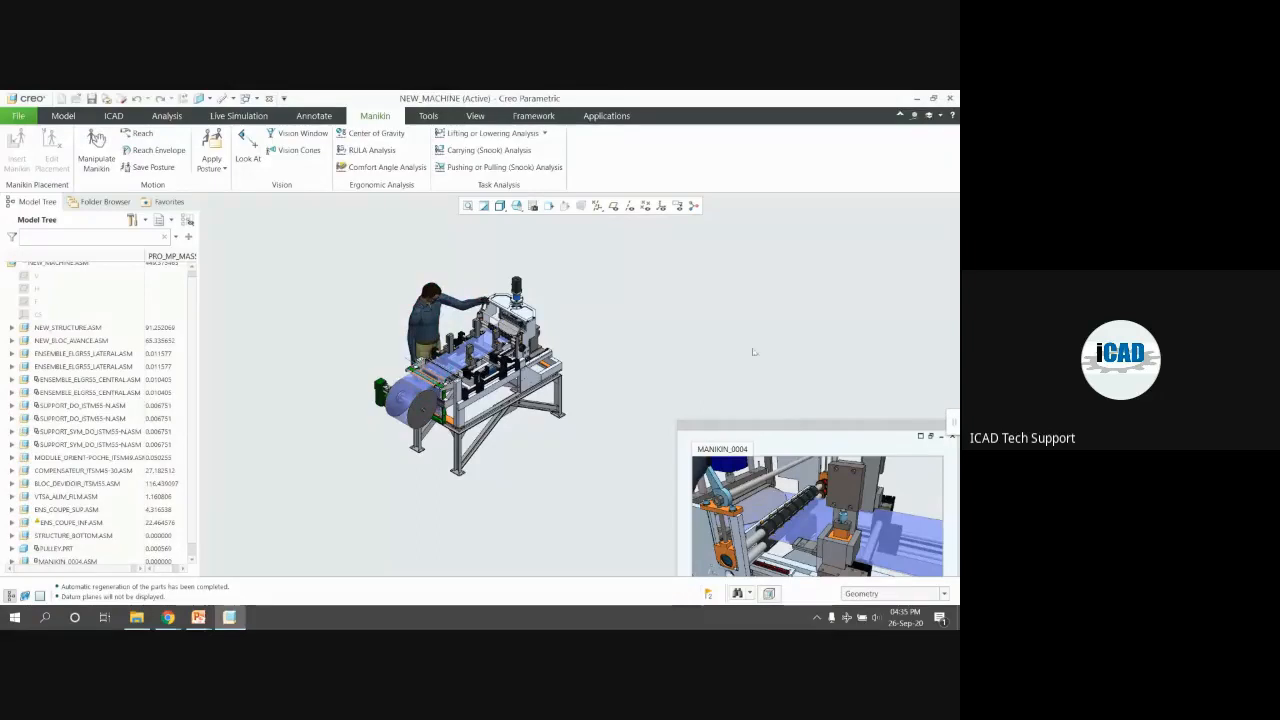
Hide Sketch 1 of the machine part
{"action": "left_click_drag", "start_coordinate": [806, 438], "coordinate": [754, 366]}
{"action": "scroll", "coordinate": [470, 366], "scroll_direction": "down", "scroll_amount": 3}
{"action": "middle_click_drag", "start_coordinate": [472, 362], "coordinate": [470, 318]}
{"action": "scroll", "coordinate": [504, 226], "scroll_direction": "up", "scroll_amount": 3}
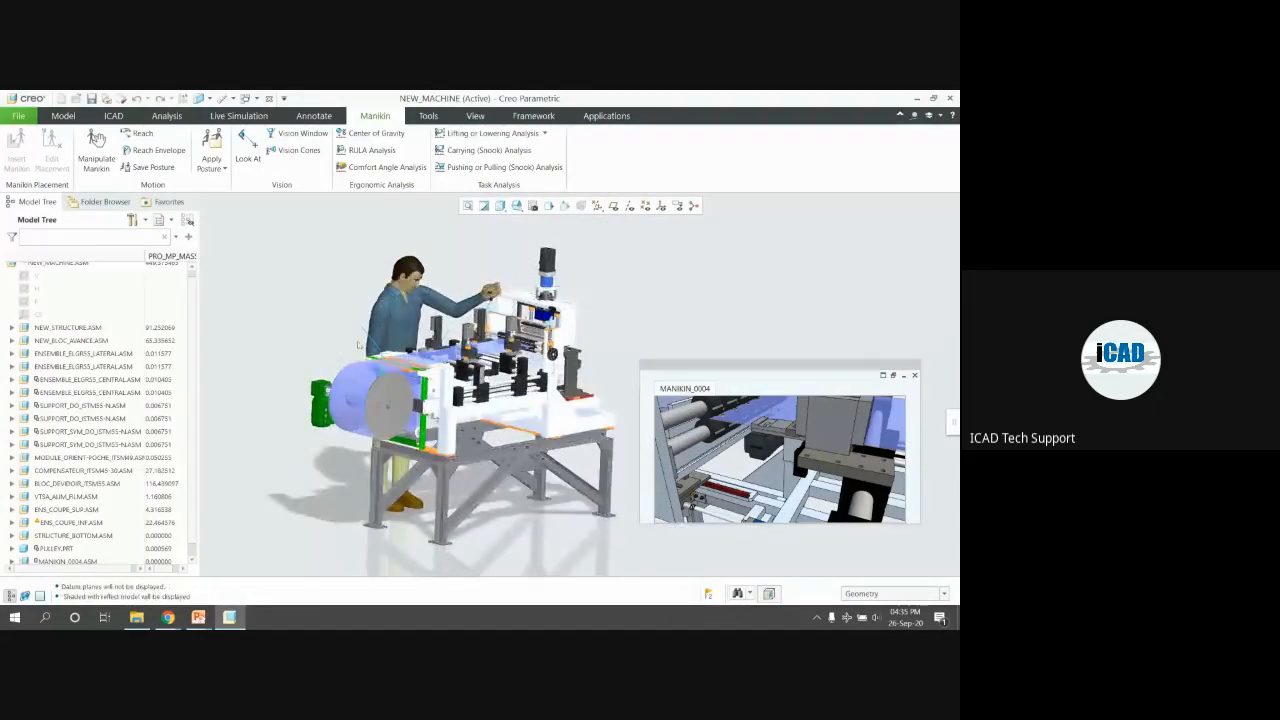
{"action": "left_click", "coordinate": [368, 336]}
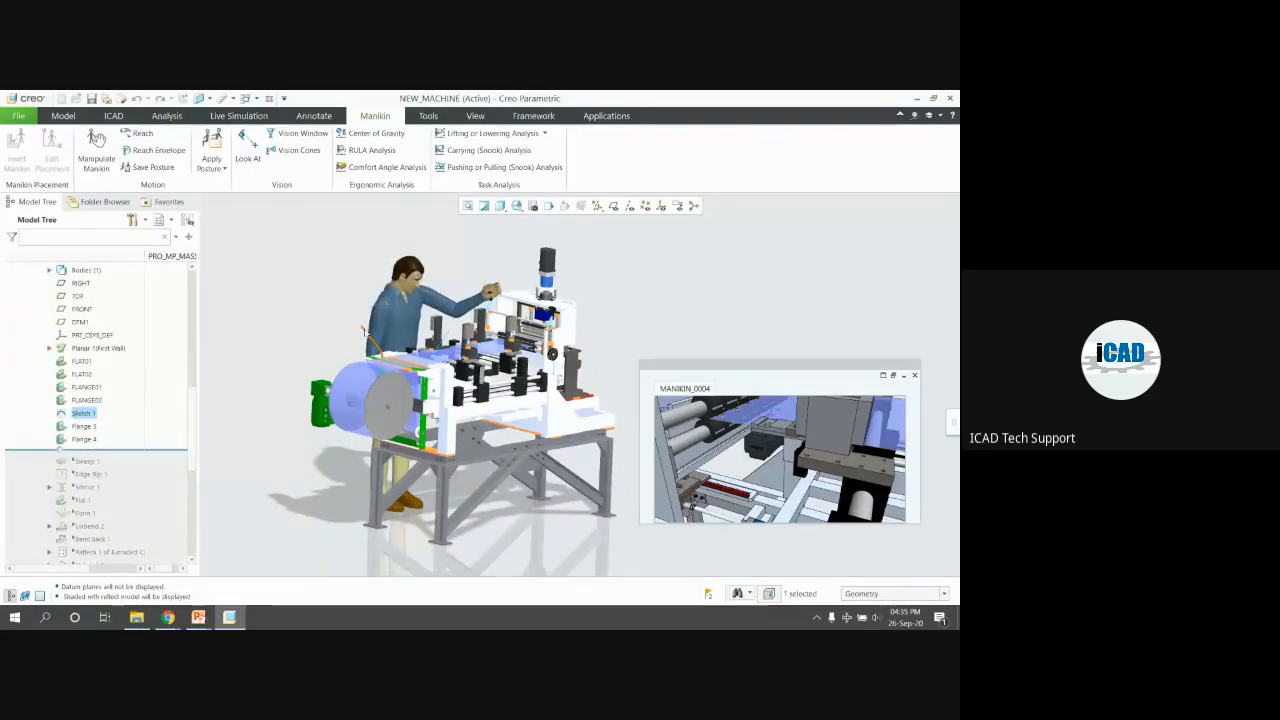
{"action": "right_click", "coordinate": [92, 416]}
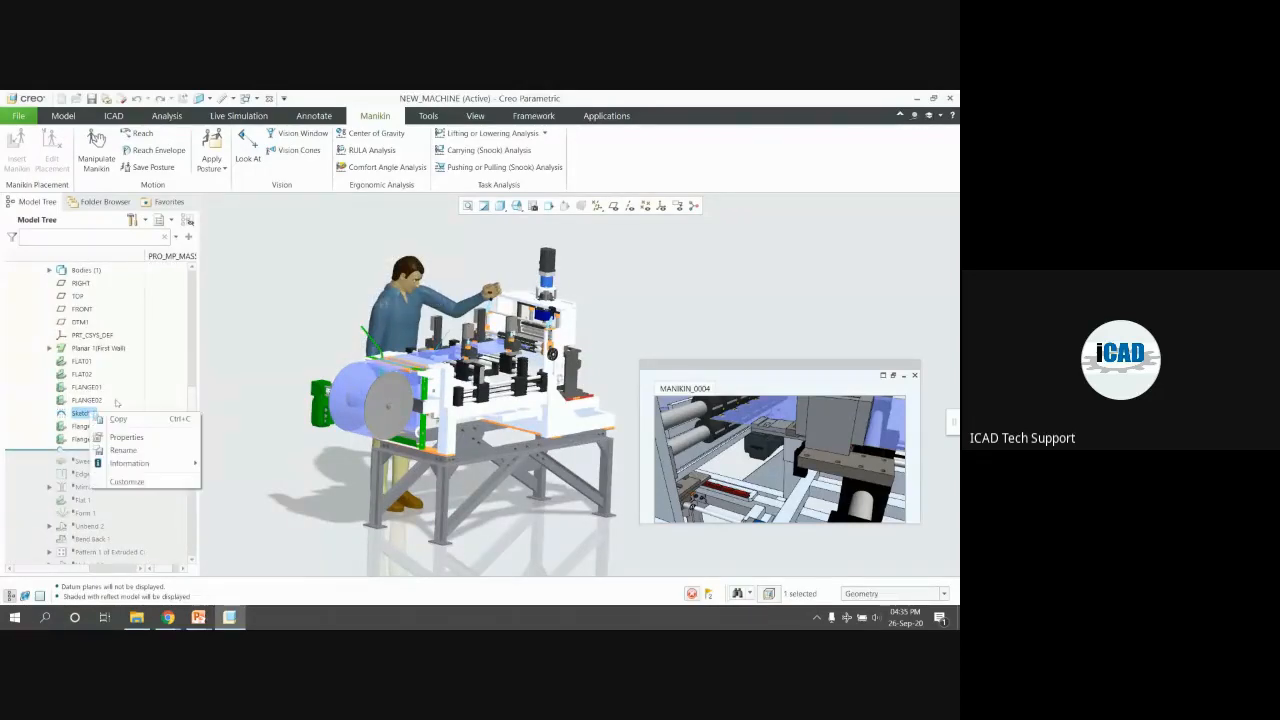
{"action": "left_click", "coordinate": [272, 346]}
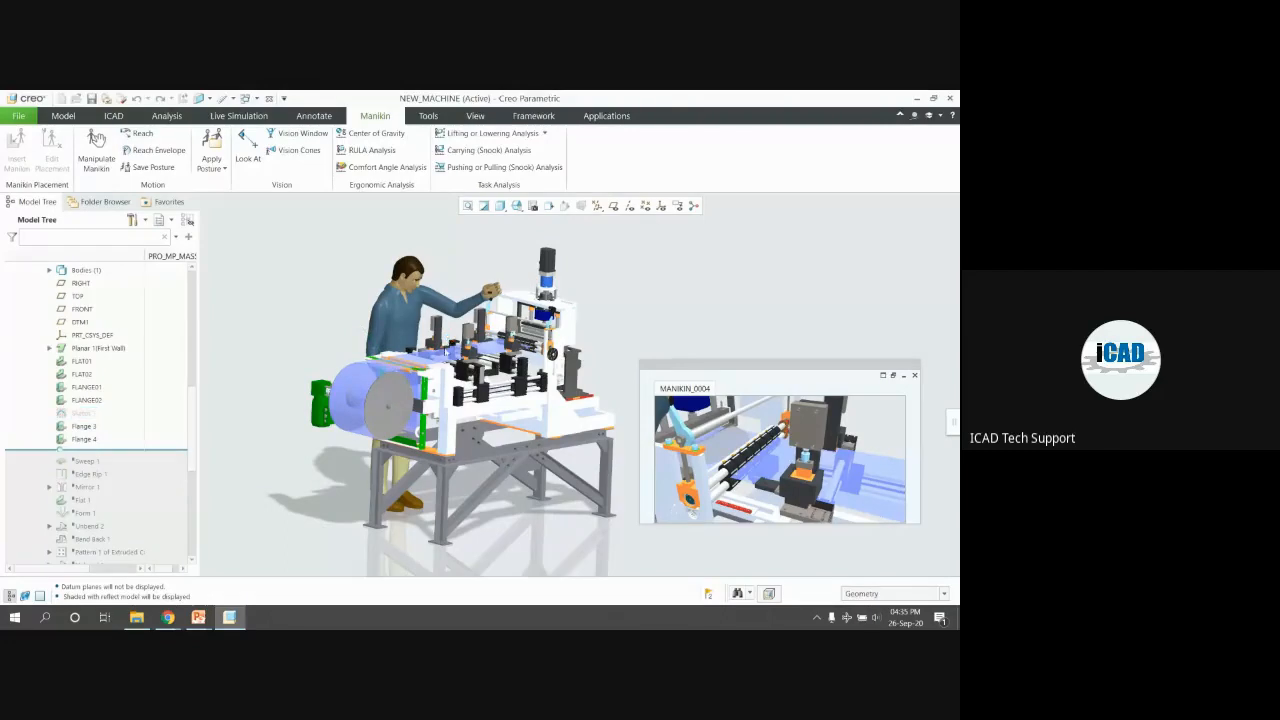
Reposition the MANIKIN_0004 view window and narrow the Model Tree panel
{"action": "scroll", "coordinate": [446, 352], "scroll_direction": "up", "scroll_amount": 1}
{"action": "middle_click_drag", "start_coordinate": [446, 352], "coordinate": [345, 389]}
{"action": "scroll", "coordinate": [345, 389], "scroll_direction": "up", "scroll_amount": 2}
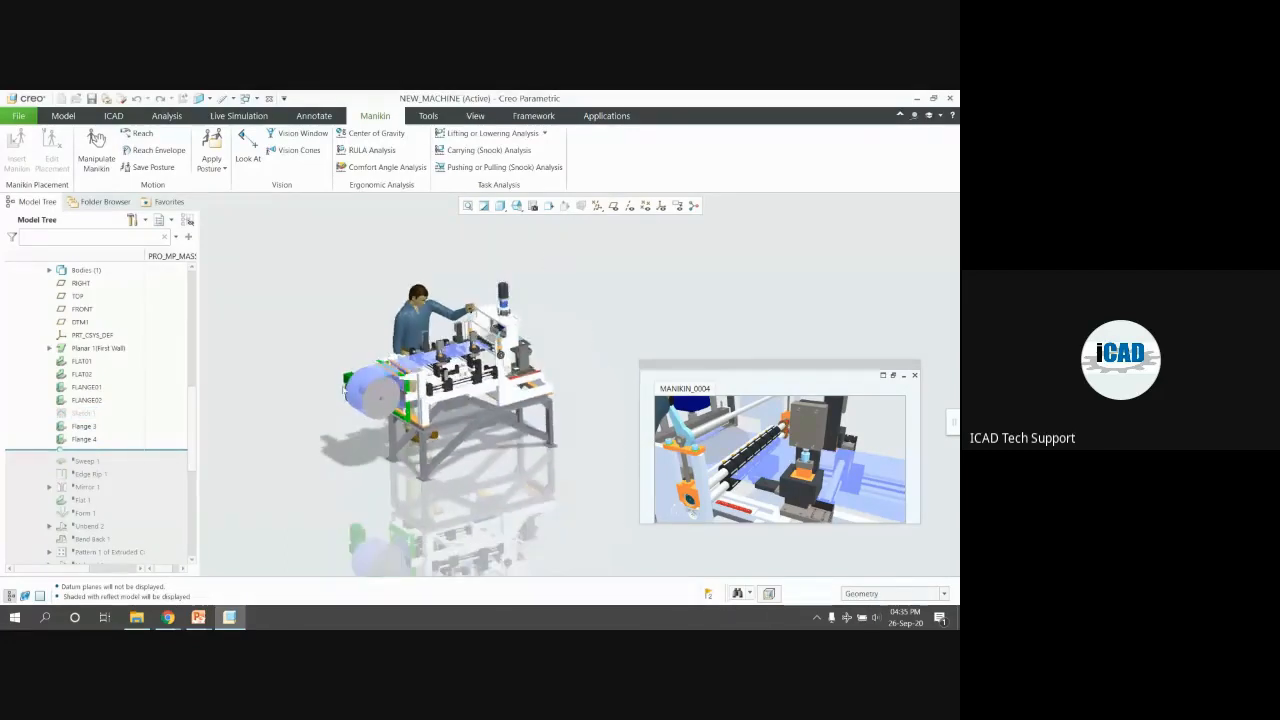
{"action": "left_click_drag", "start_coordinate": [755, 365], "coordinate": [760, 377]}
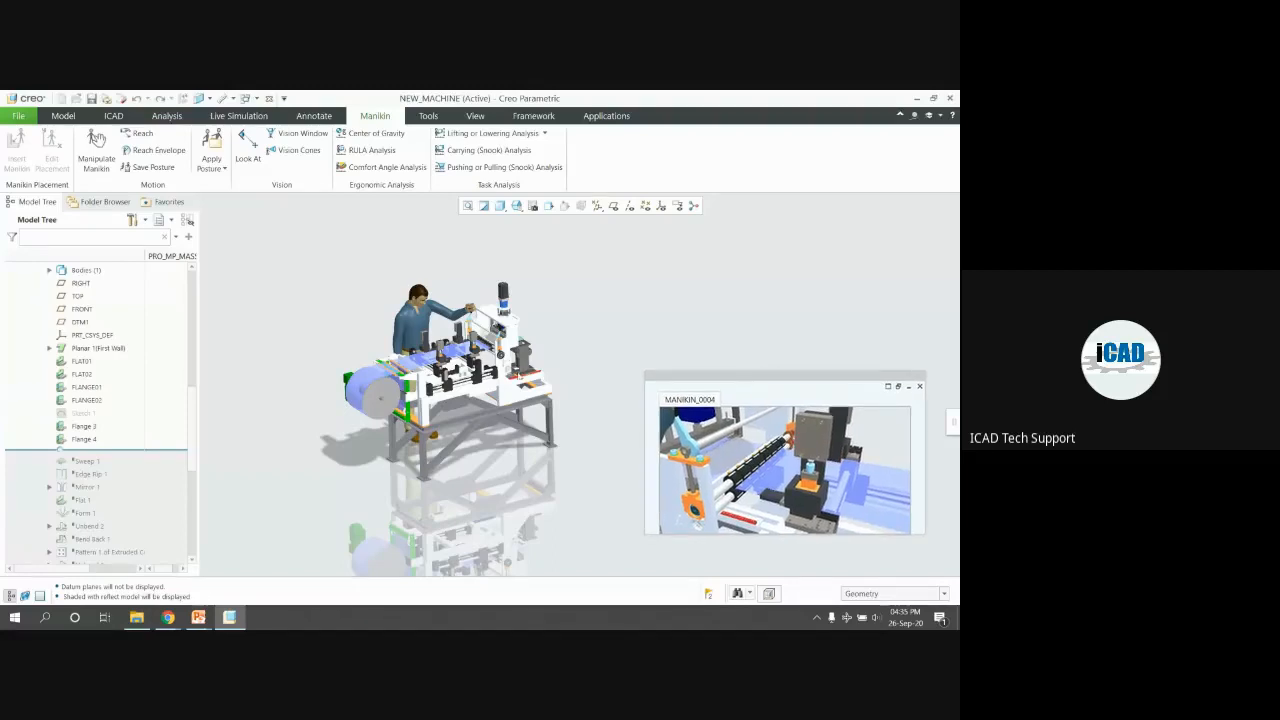
{"action": "scroll", "coordinate": [467, 354], "scroll_direction": "down", "scroll_amount": 3}
{"action": "mouse_move", "coordinate": [467, 354]}
{"action": "middle_mouse_down"}
{"action": "mouse_move", "coordinate": [503, 352]}
{"action": "mouse_move", "coordinate": [440, 338]}
{"action": "mouse_move", "coordinate": [480, 351]}
{"action": "mouse_move", "coordinate": [508, 340]}
{"action": "middle_mouse_up"}
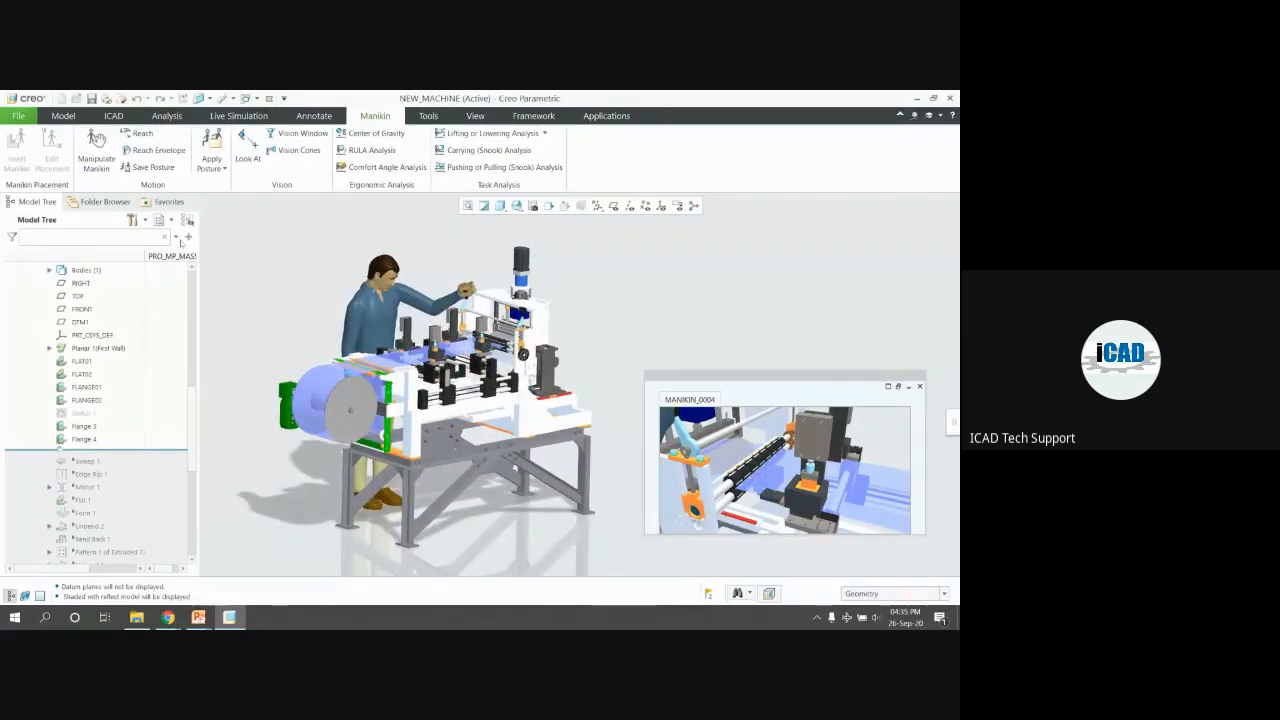
{"action": "left_click_drag", "start_coordinate": [198, 243], "coordinate": [150, 239]}
{"action": "scroll", "coordinate": [524, 370], "scroll_direction": "up", "scroll_amount": 2}
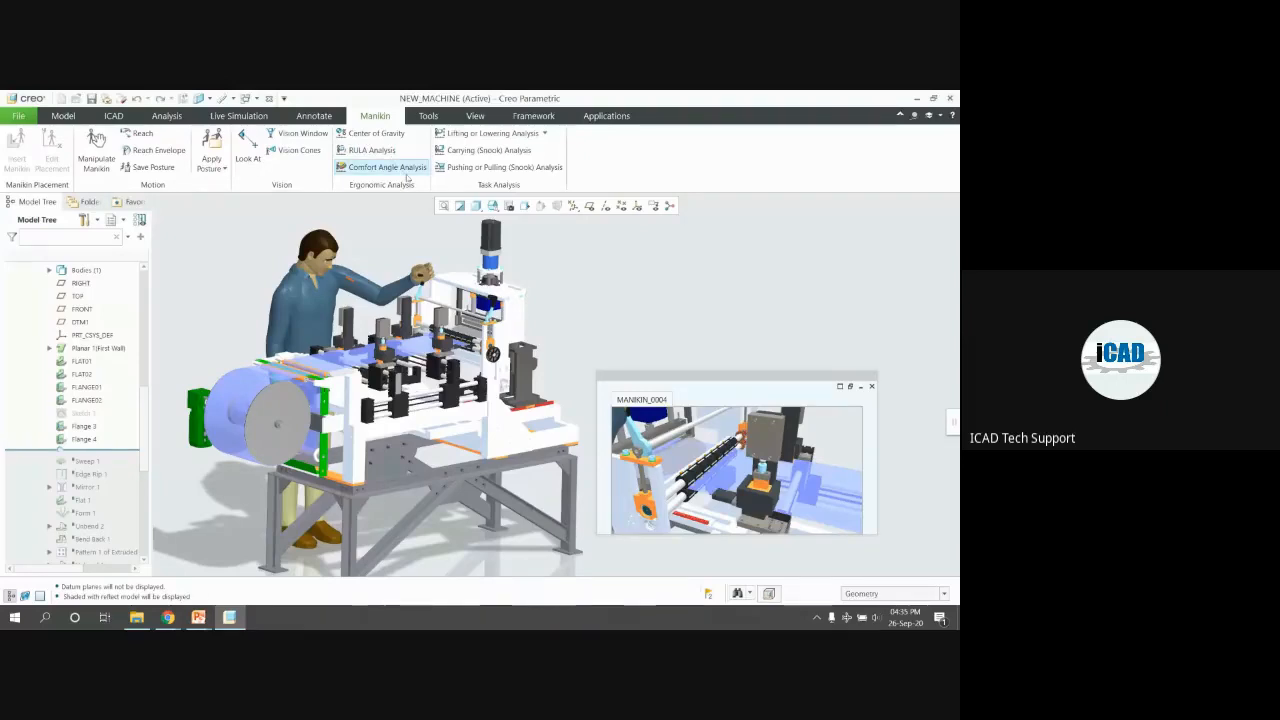
Show the manikin's vision cones and reach envelope, then compute a right-arm RULA score of 4
{"action": "left_click", "coordinate": [295, 151]}
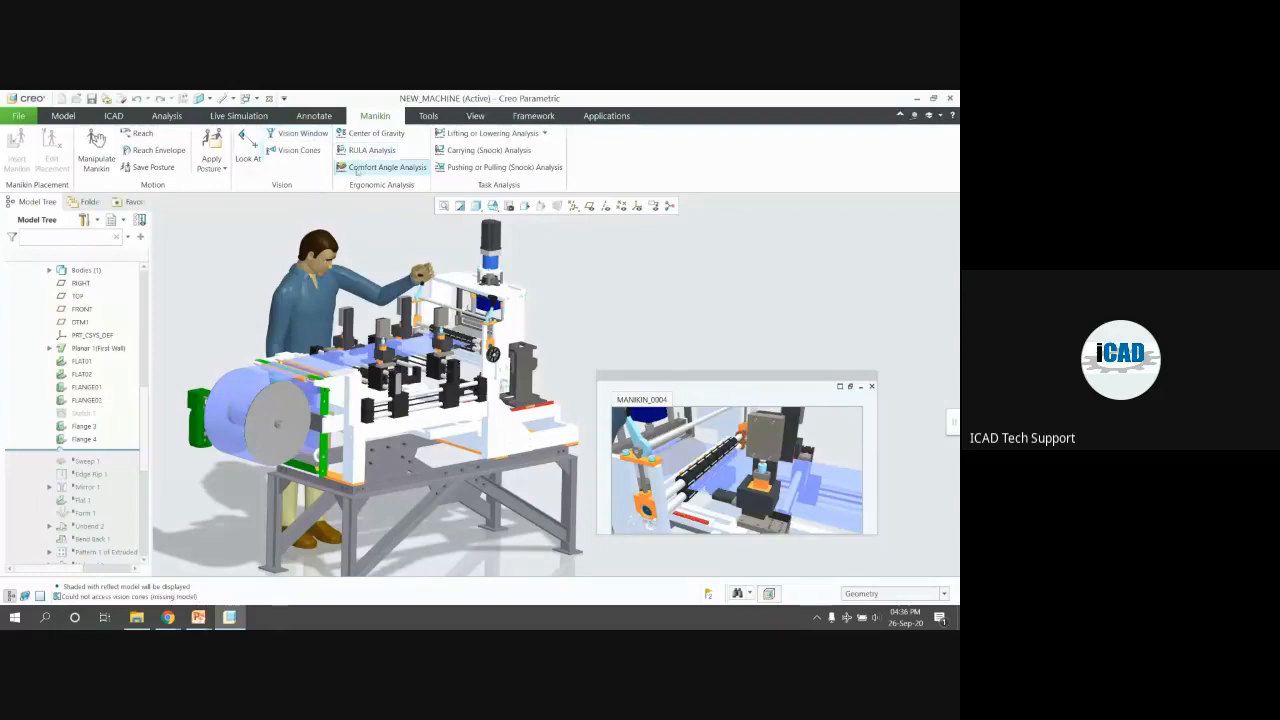
{"action": "left_click", "coordinate": [155, 151]}
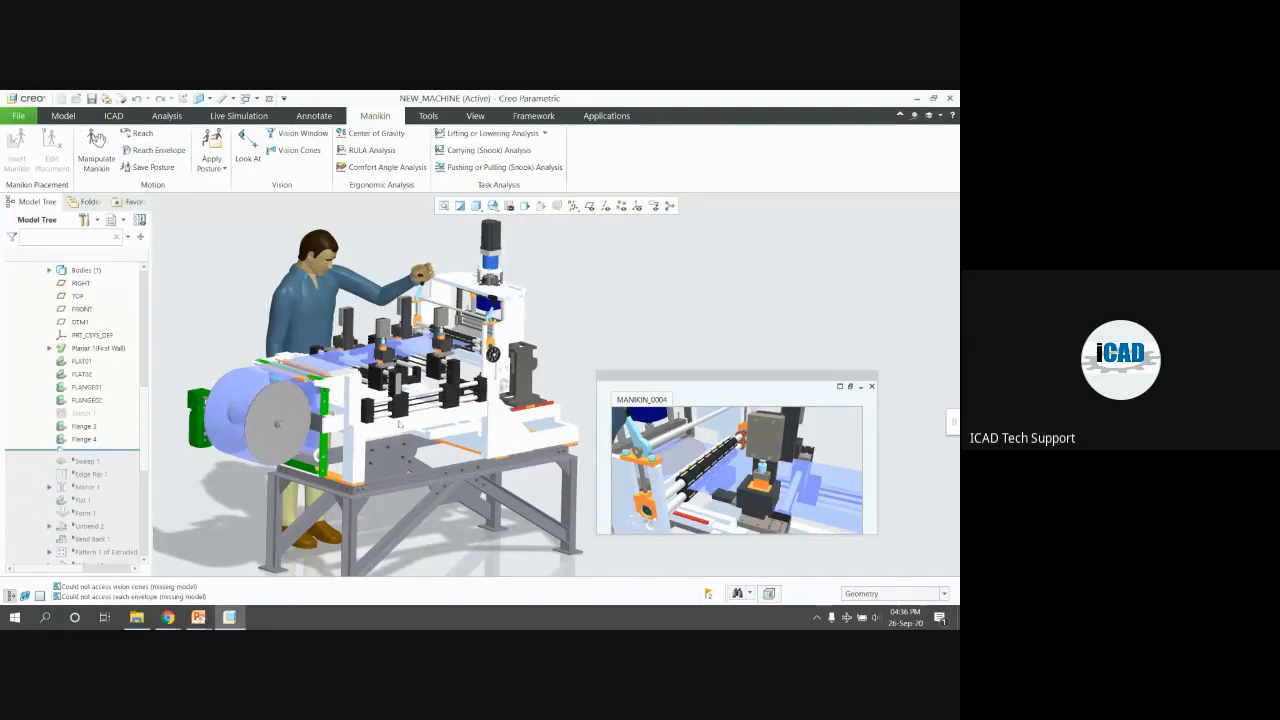
{"action": "left_click", "coordinate": [364, 152]}
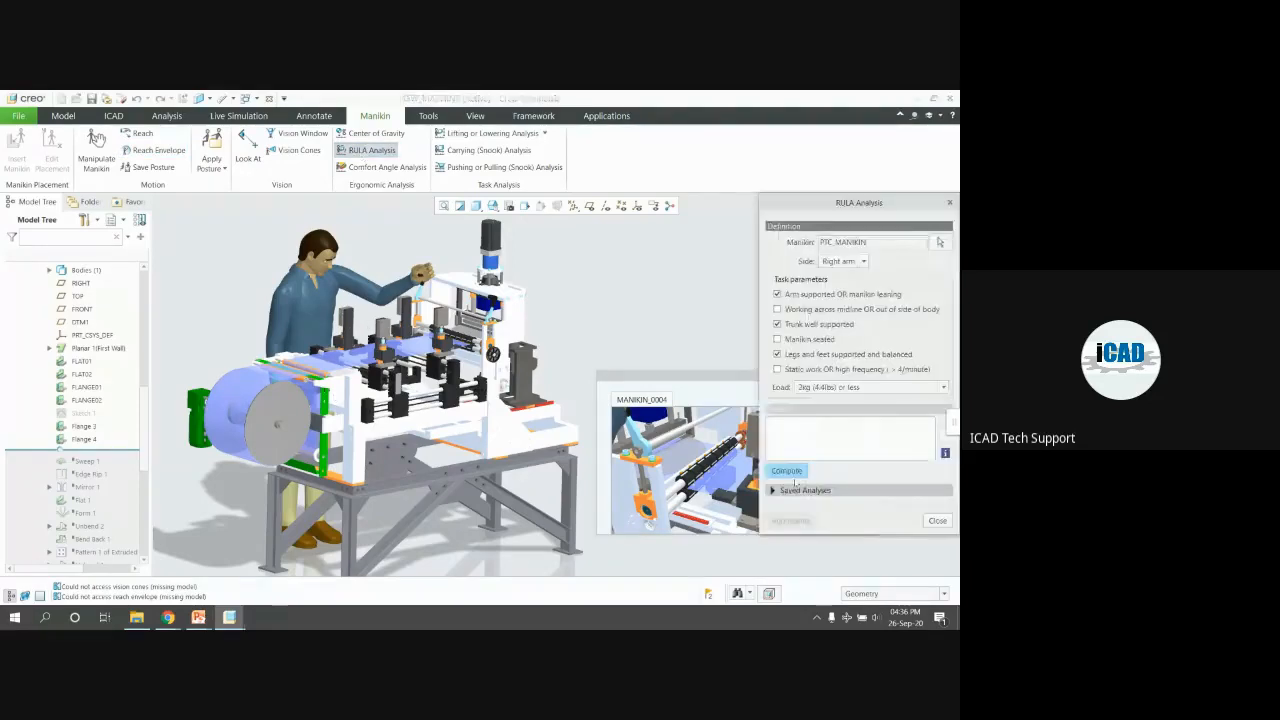
{"action": "left_click", "coordinate": [788, 472]}
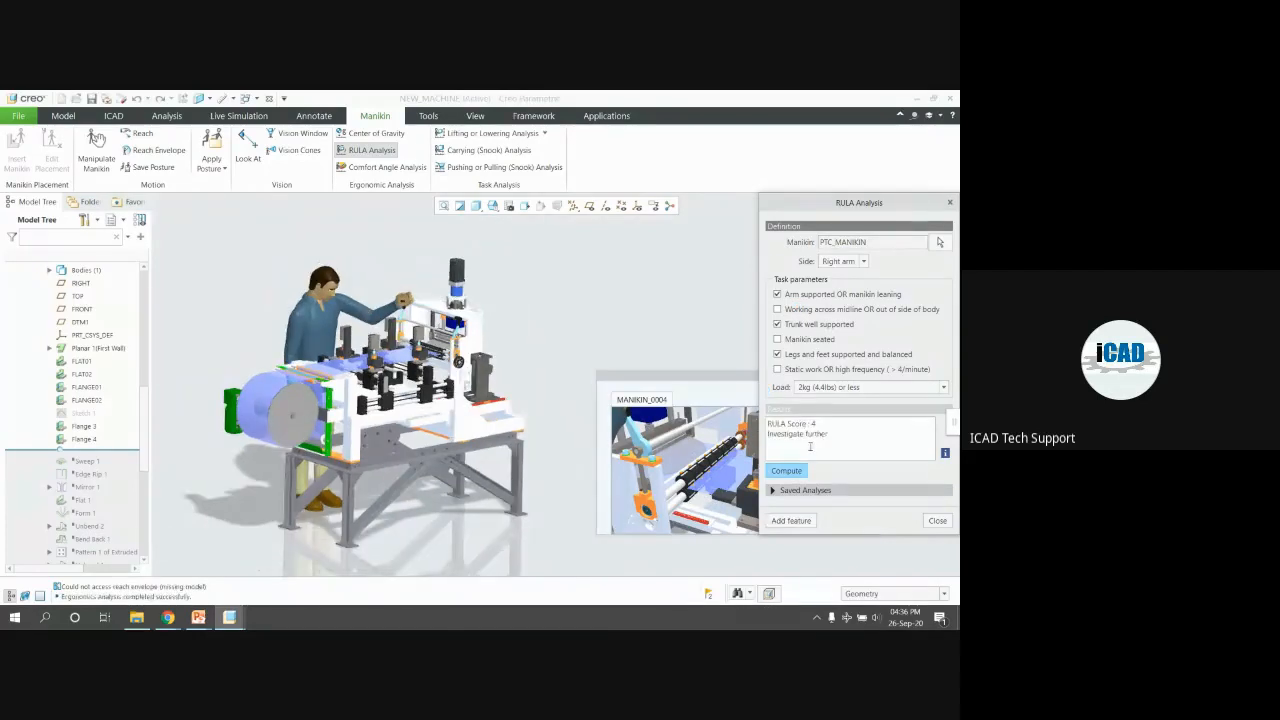
{"action": "left_click_drag", "start_coordinate": [768, 424], "coordinate": [841, 420]}
{"action": "left_click", "coordinate": [168, 617]}
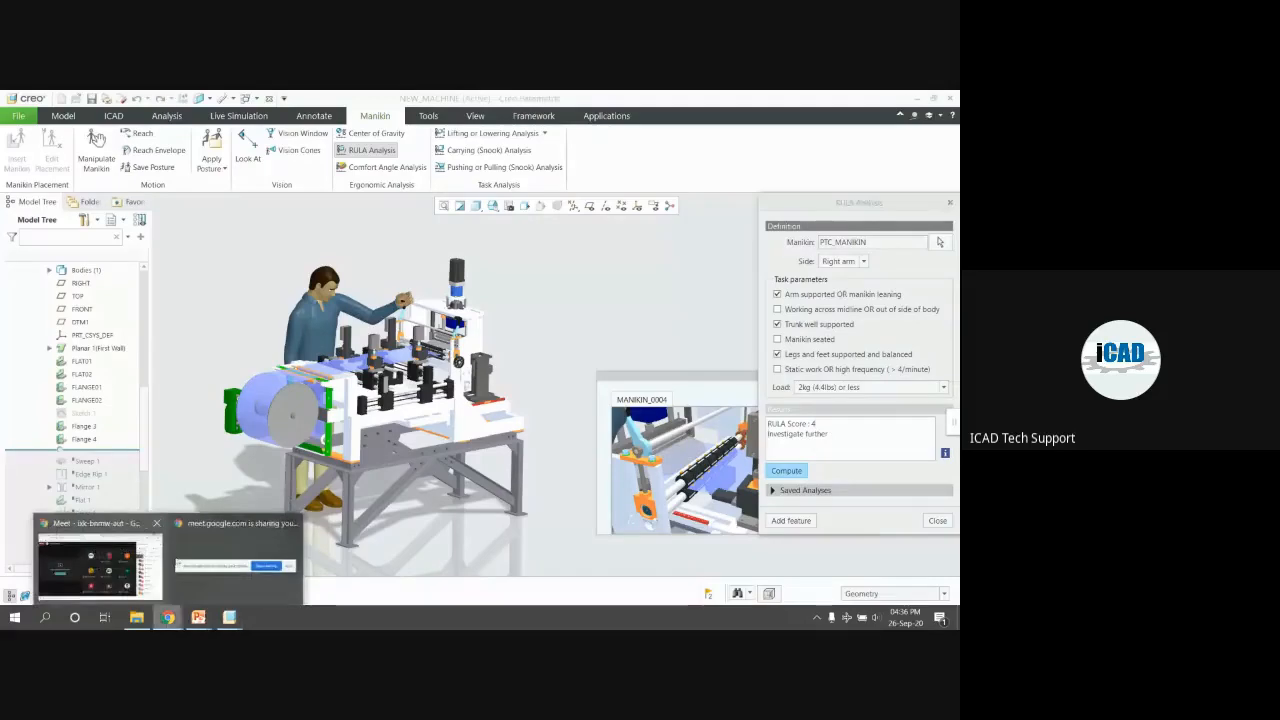
Bring the Creo help page forward and search it for 'rula analysis'
{"action": "left_click", "coordinate": [536, 303]}
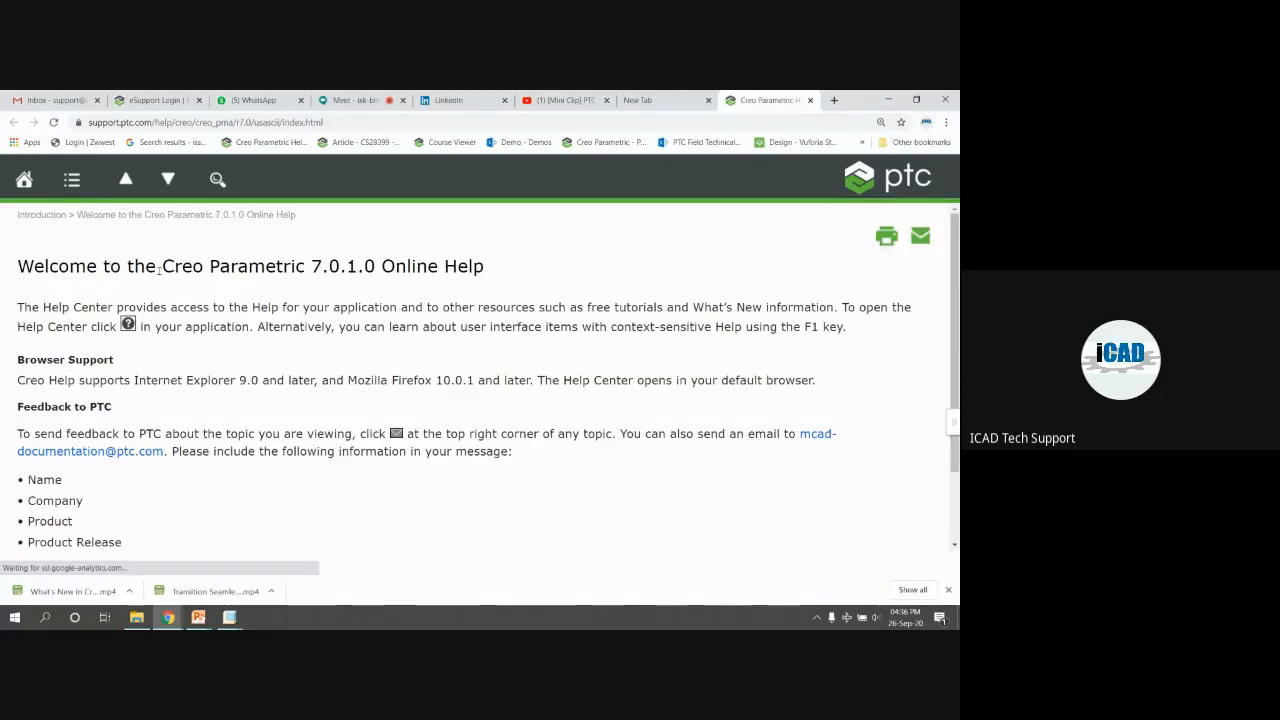
{"action": "scroll", "coordinate": [281, 340], "scroll_direction": "down", "scroll_amount": 3}
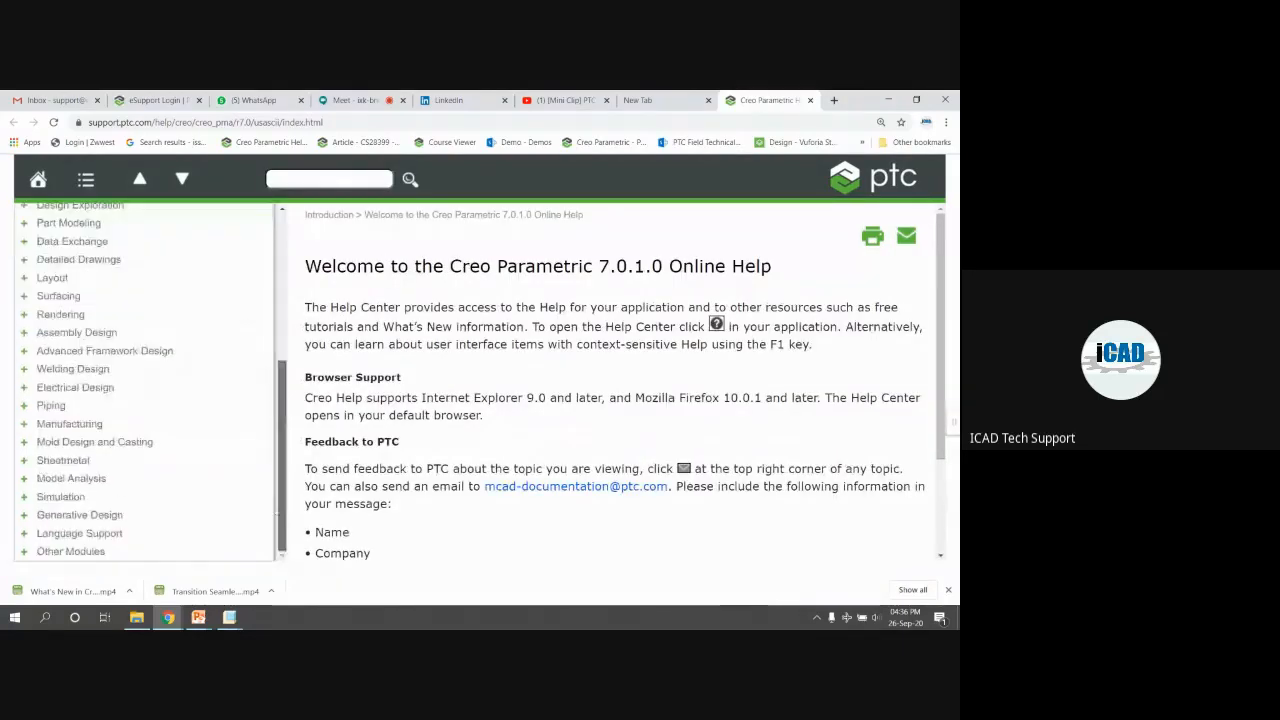
{"action": "left_click", "coordinate": [303, 179]}
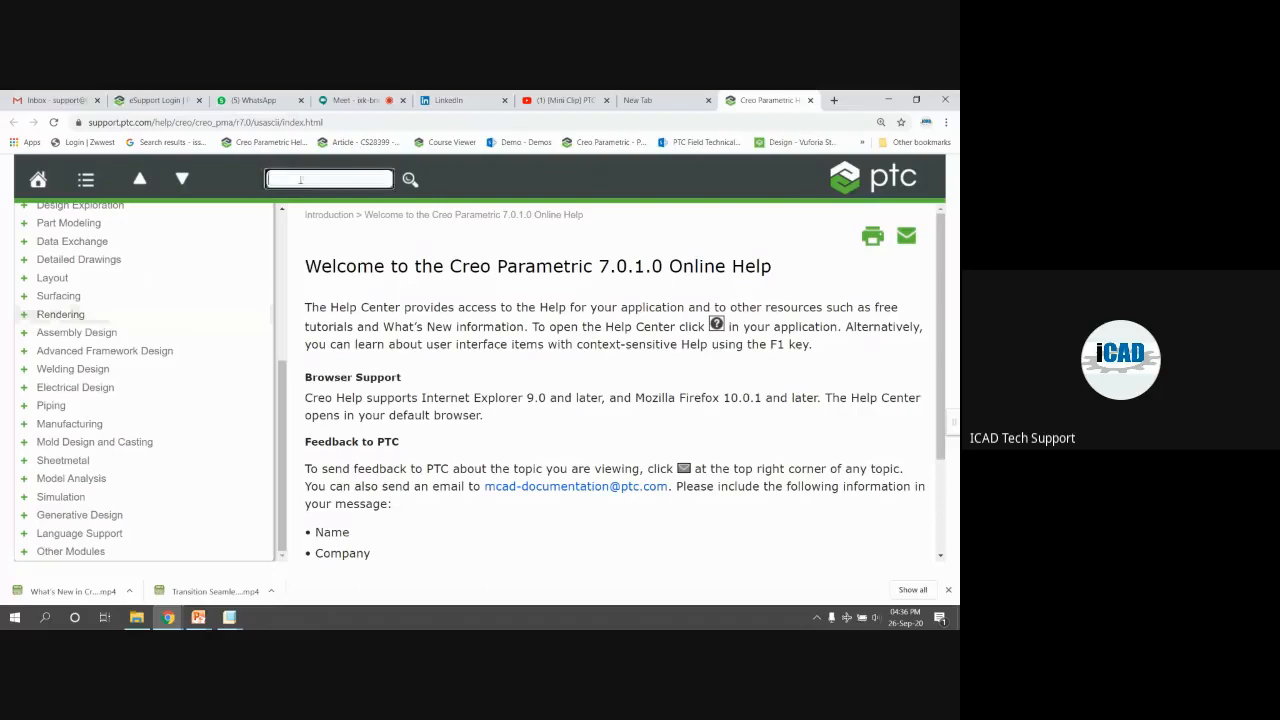
{"action": "type", "text": "ru"}
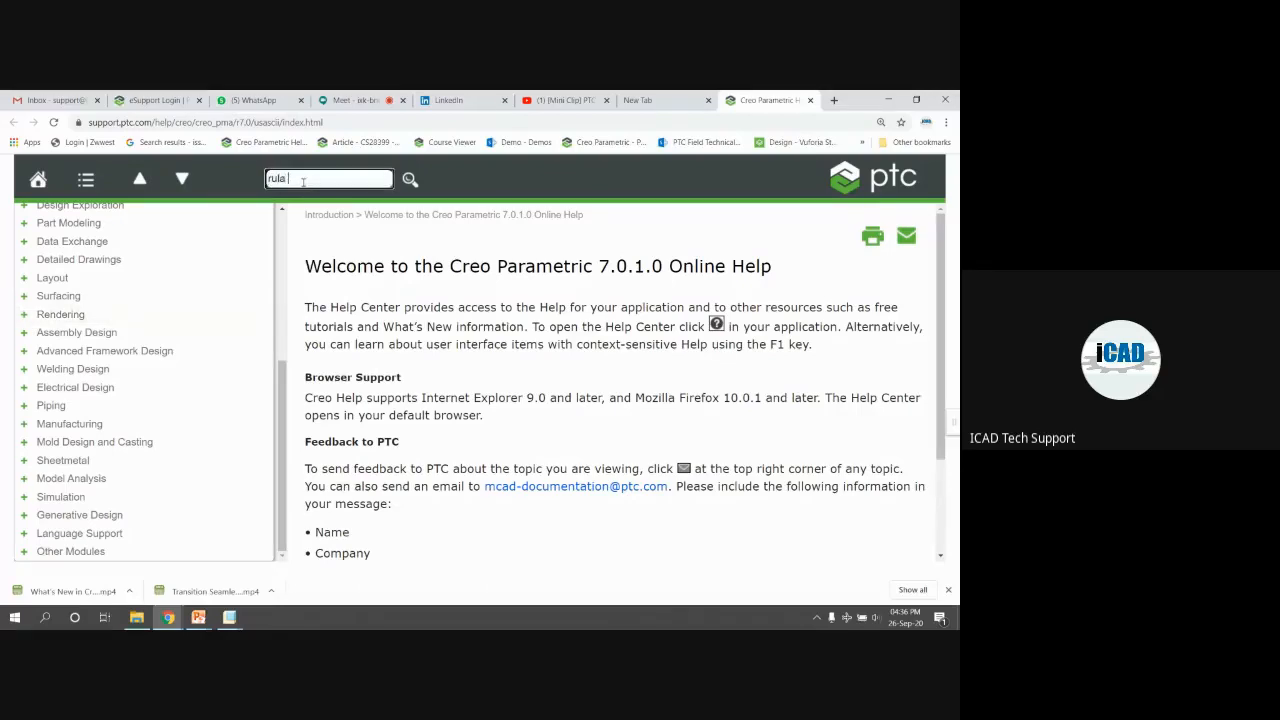
{"action": "type", "text": "la analysis"}
{"action": "left_click", "coordinate": [410, 179]}
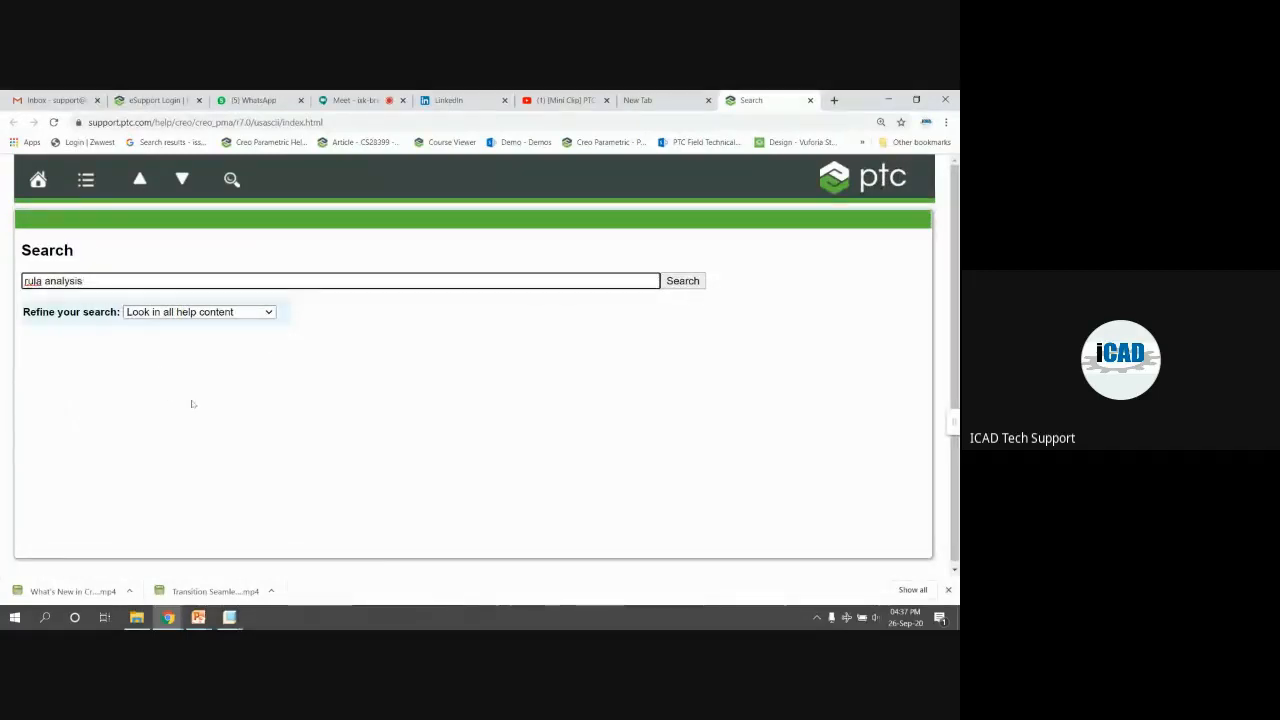
{"action": "scroll", "coordinate": [234, 373], "scroll_direction": "down", "scroll_amount": 3, "text": "ctrl"}
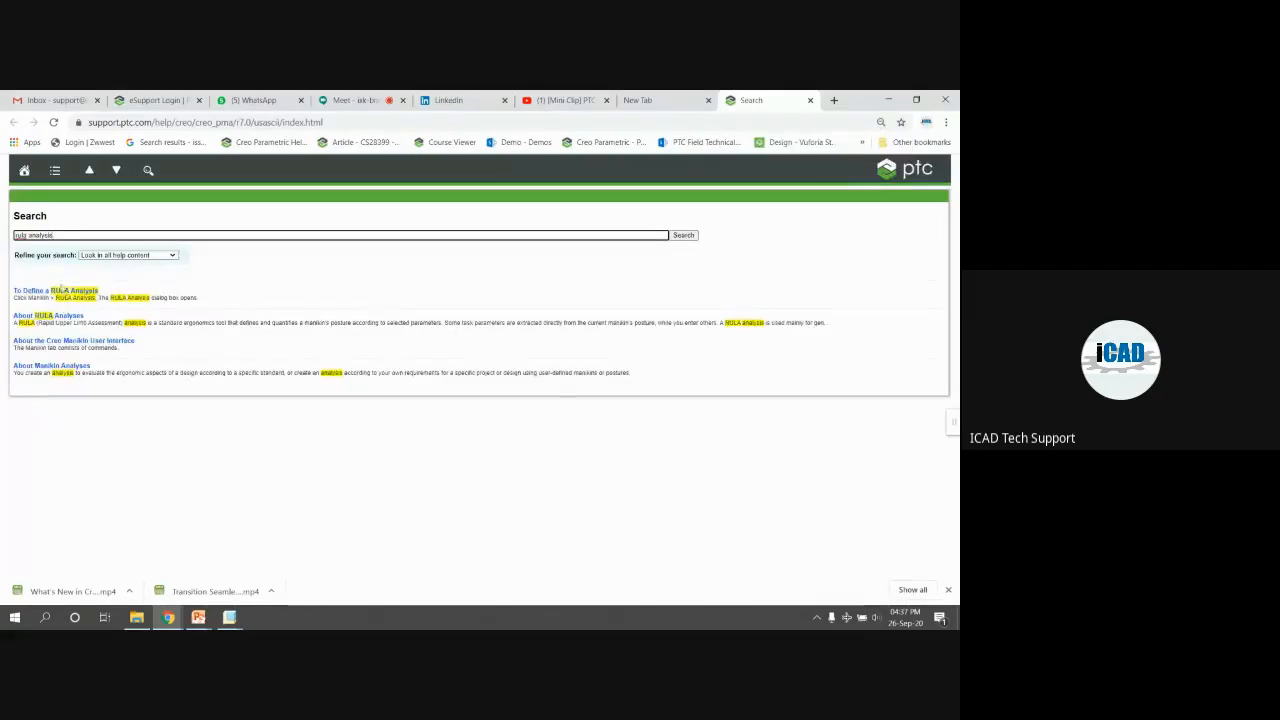
Open About RULA Analyses and highlight the score ranges 1-2, 3-4 and 5-6
{"action": "left_click", "coordinate": [65, 291]}
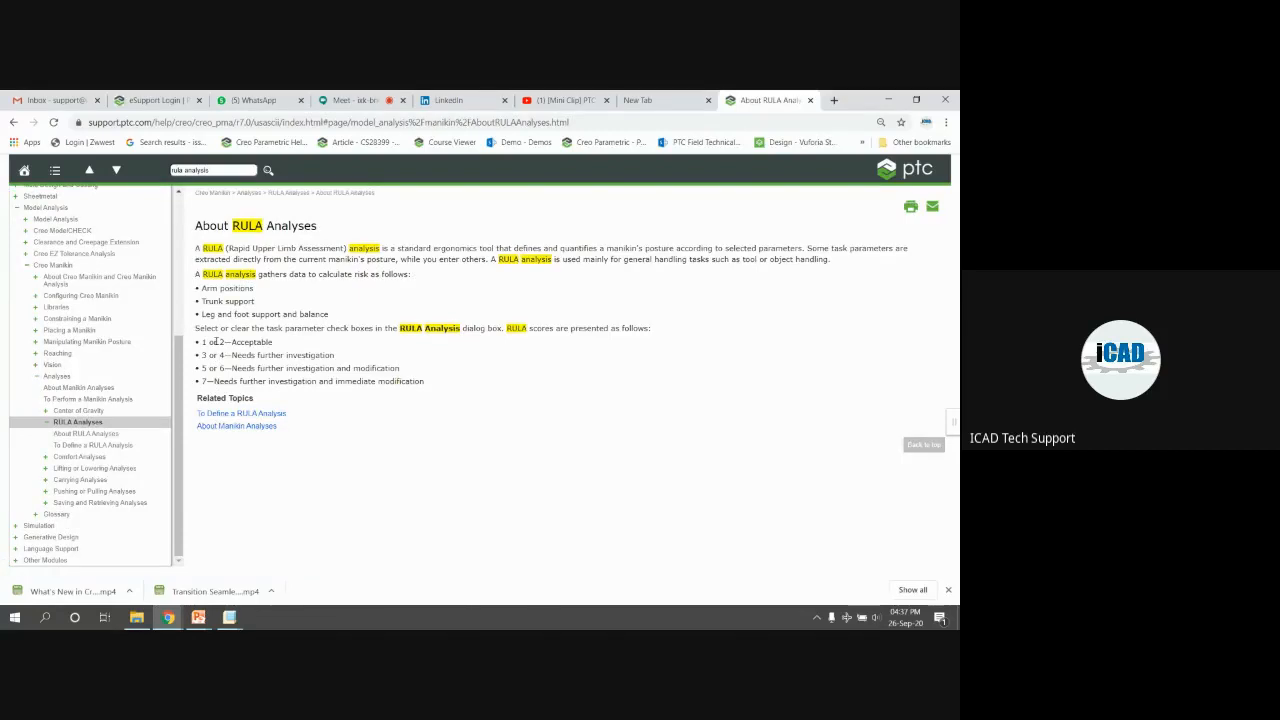
{"action": "left_click_drag", "start_coordinate": [203, 342], "coordinate": [279, 342]}
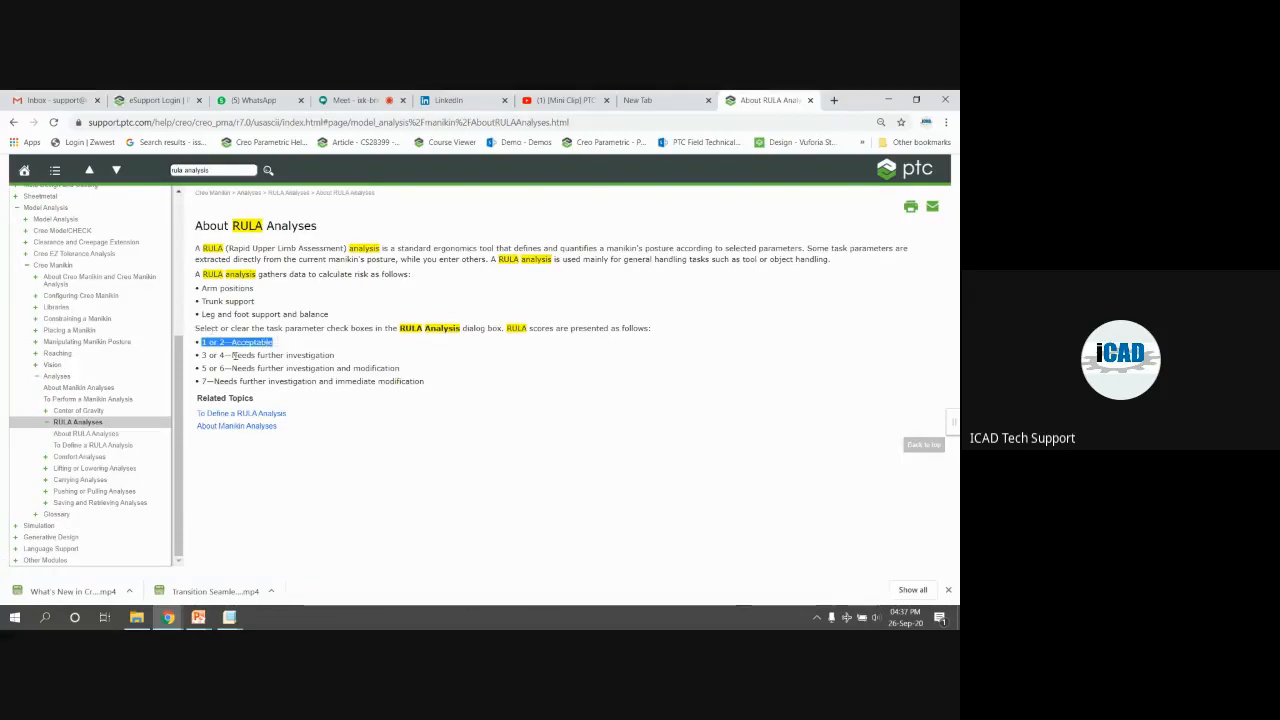
{"action": "left_click_drag", "start_coordinate": [203, 355], "coordinate": [335, 355]}
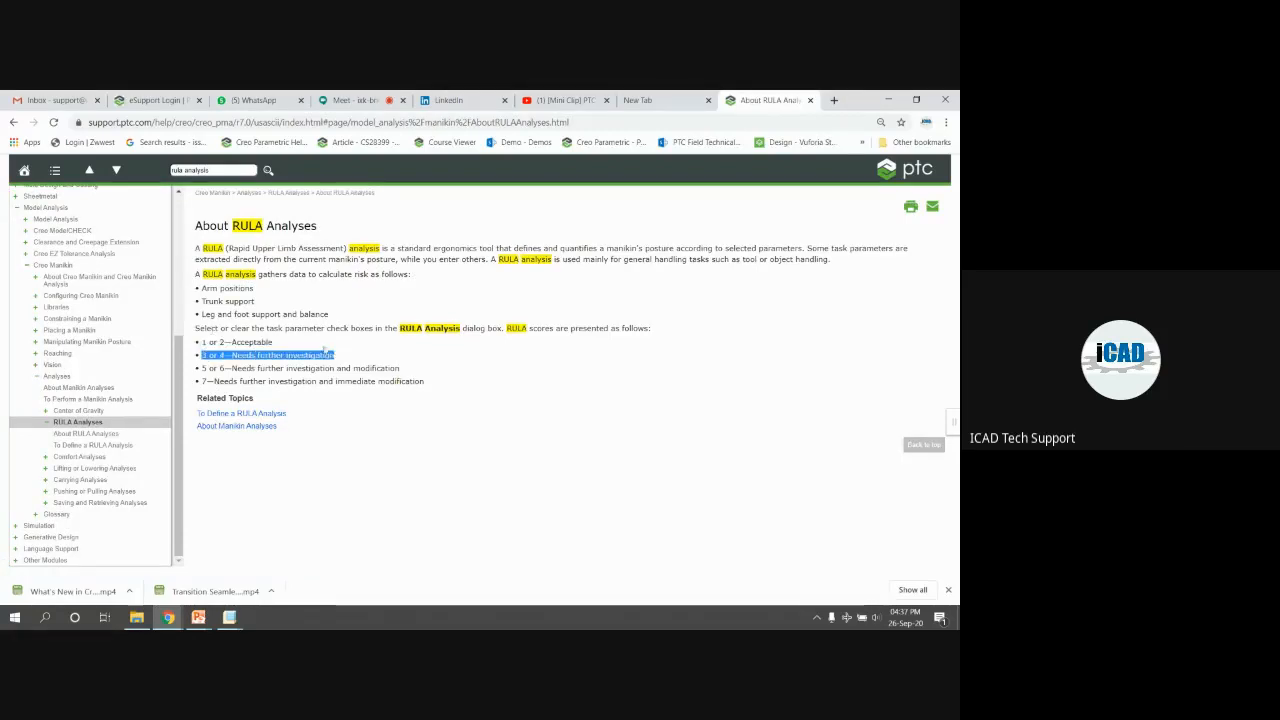
{"action": "left_click_drag", "start_coordinate": [197, 226], "coordinate": [333, 227]}
{"action": "left_click", "coordinate": [284, 366]}
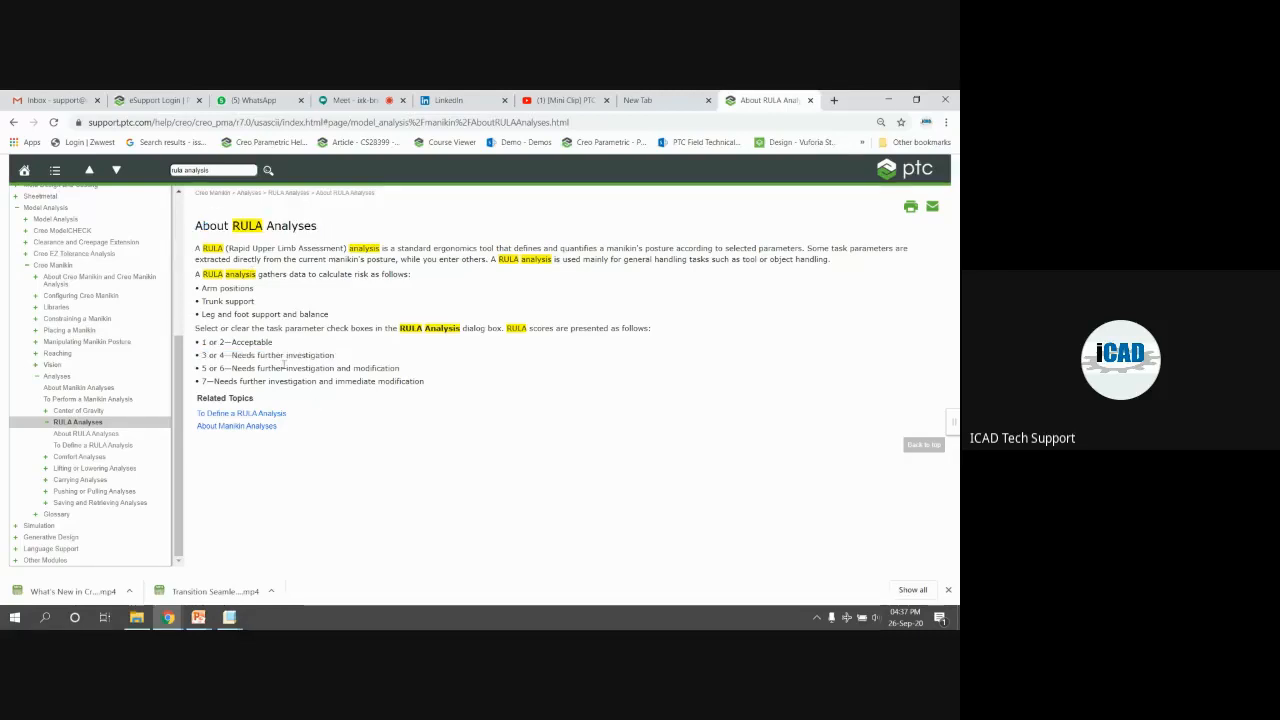
{"action": "left_click_drag", "start_coordinate": [371, 328], "coordinate": [195, 328]}
{"action": "mouse_move", "coordinate": [645, 322]}
{"action": "left_mouse_down", "text": "shift"}
{"action": "mouse_move", "coordinate": [650, 340]}
{"action": "mouse_move", "coordinate": [641, 332]}
{"action": "left_mouse_up", "text": "shift"}
{"action": "left_click_drag", "start_coordinate": [199, 368], "coordinate": [385, 369]}
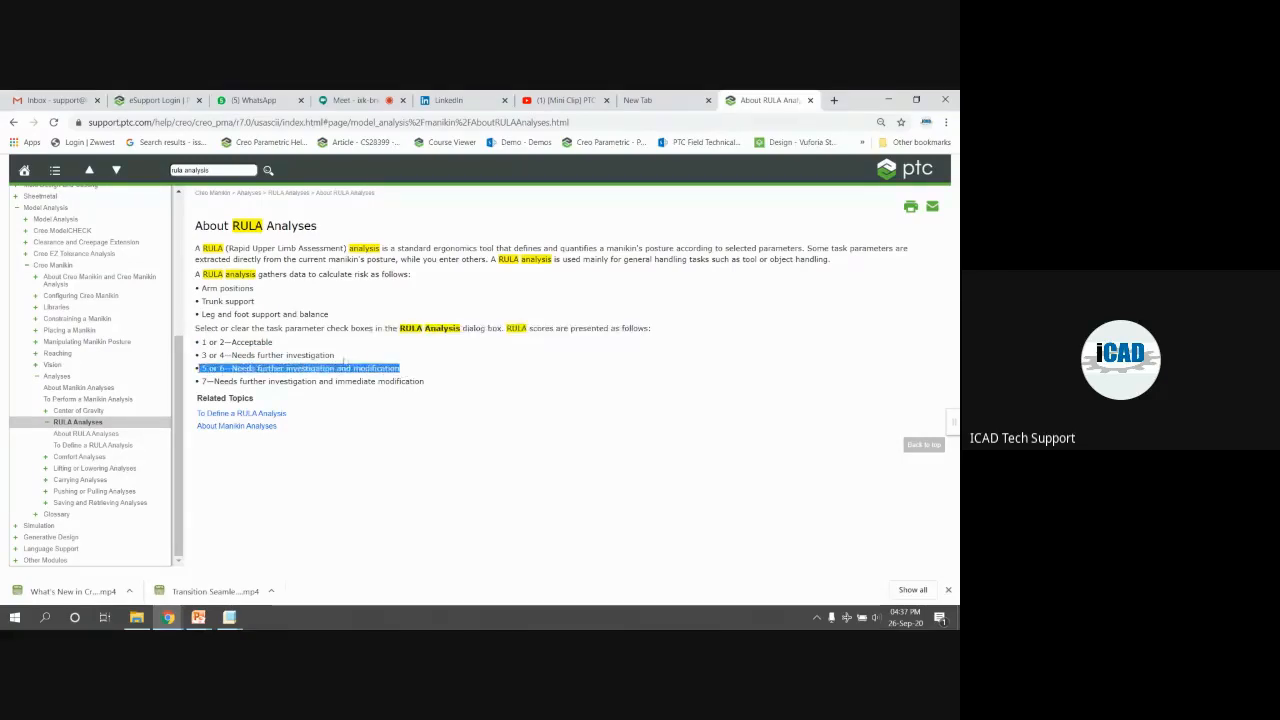
{"action": "left_click_drag", "start_coordinate": [202, 248], "coordinate": [461, 380]}
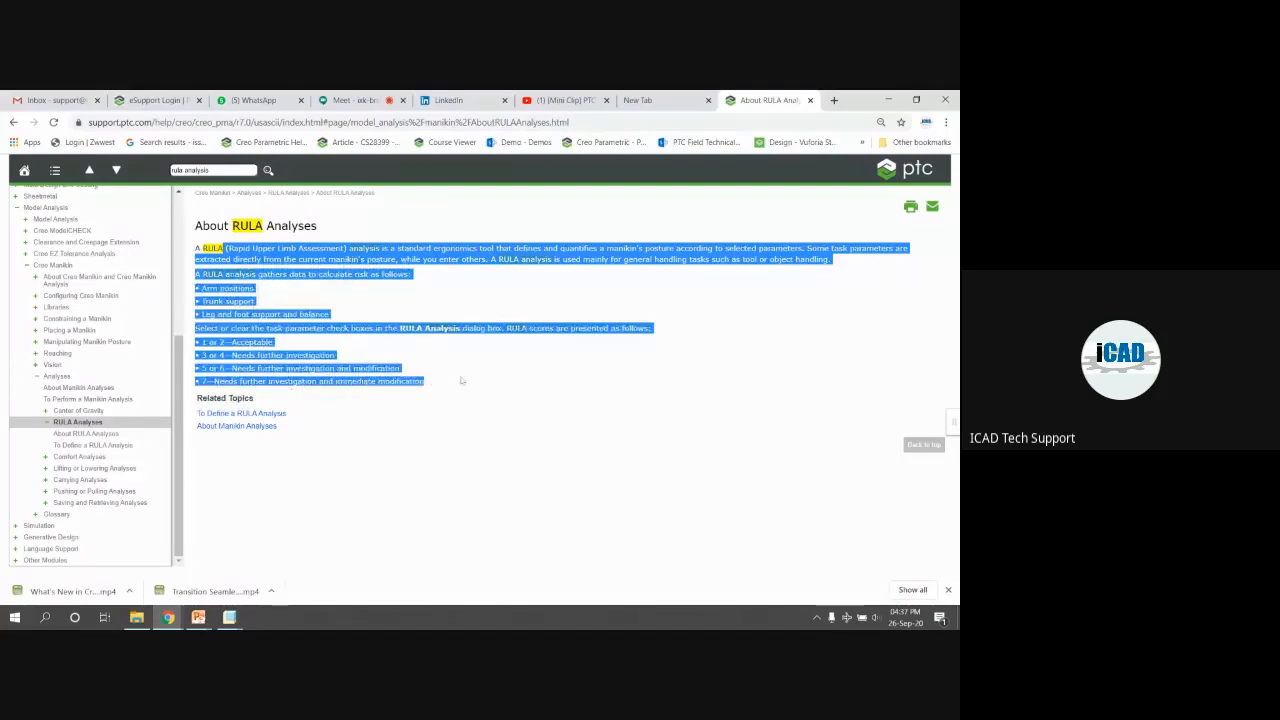
{"action": "left_click", "coordinate": [461, 380]}
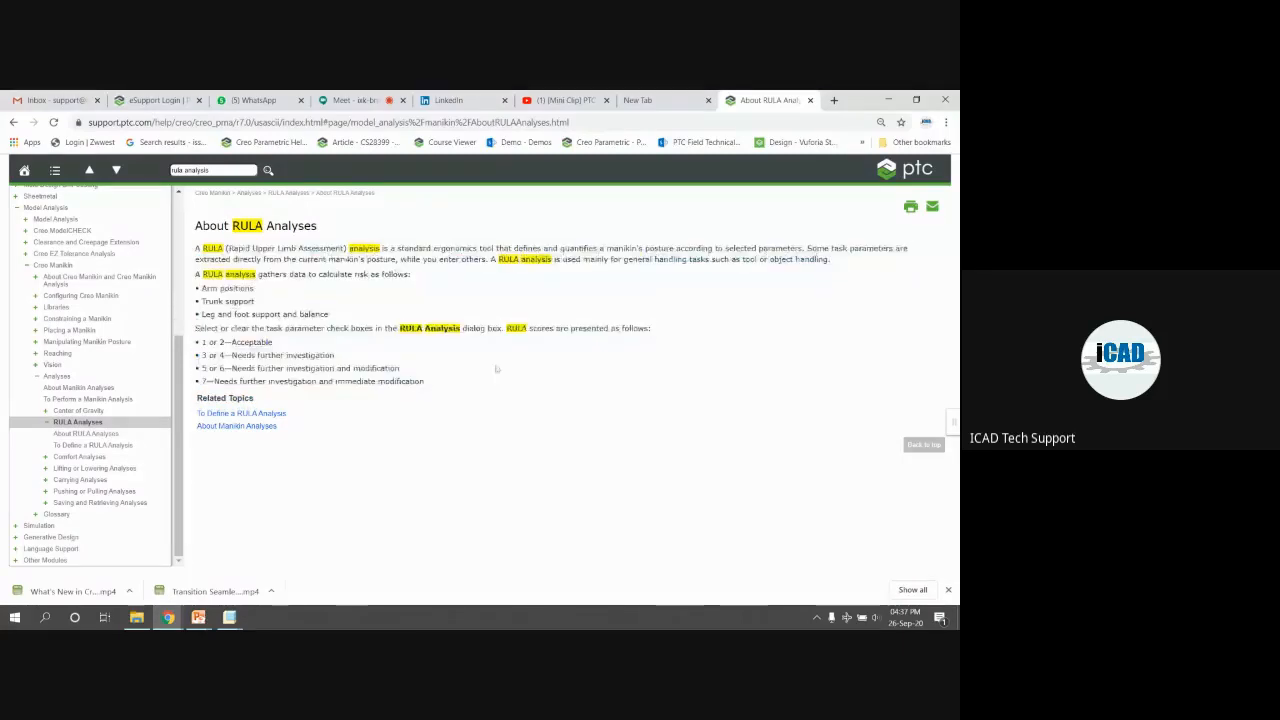
Browse the Comfort Analyses and comfort angle topics, ending on Carrying Analyses
{"action": "left_click", "coordinate": [100, 459]}
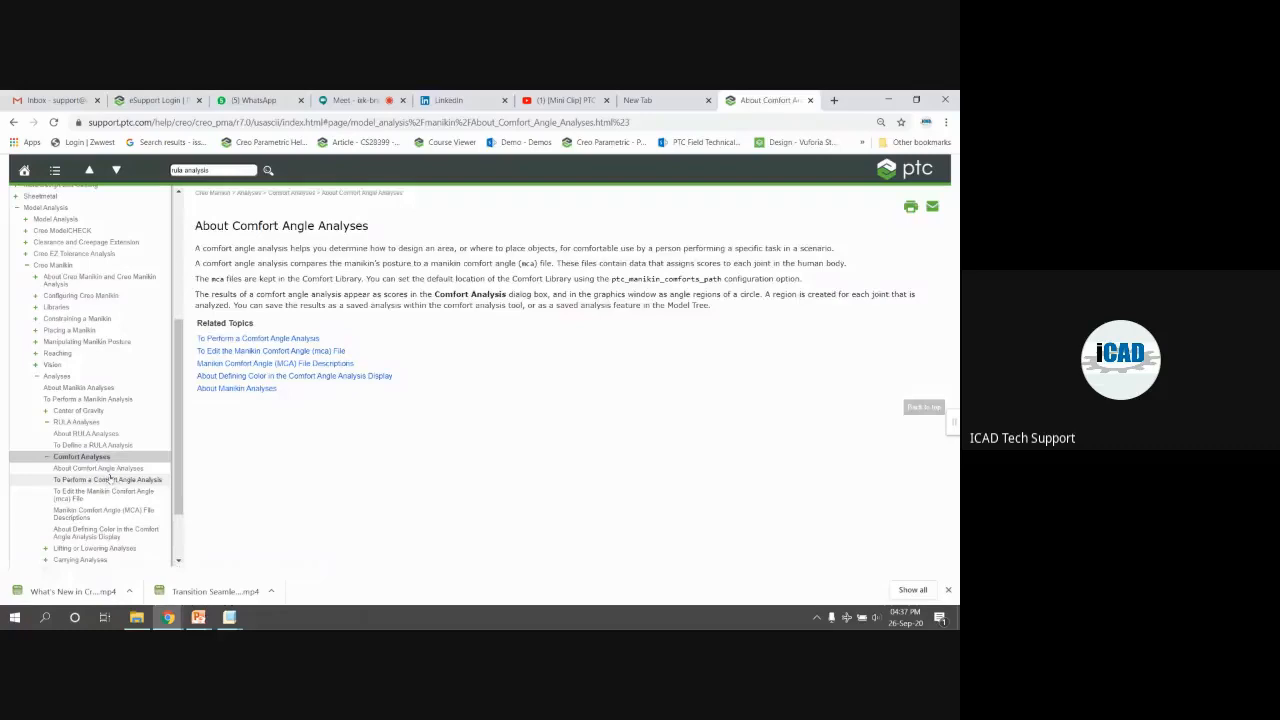
{"action": "left_click", "coordinate": [110, 479]}
{"action": "left_click", "coordinate": [100, 423]}
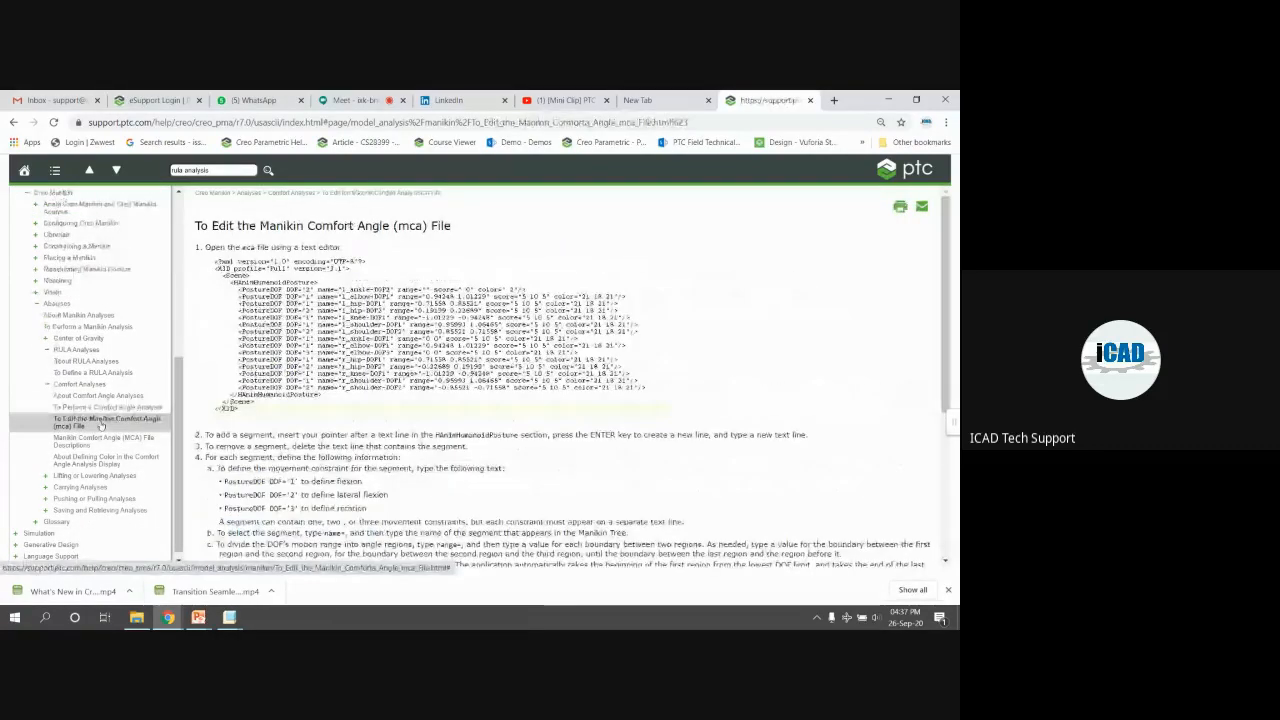
{"action": "left_click", "coordinate": [97, 480]}
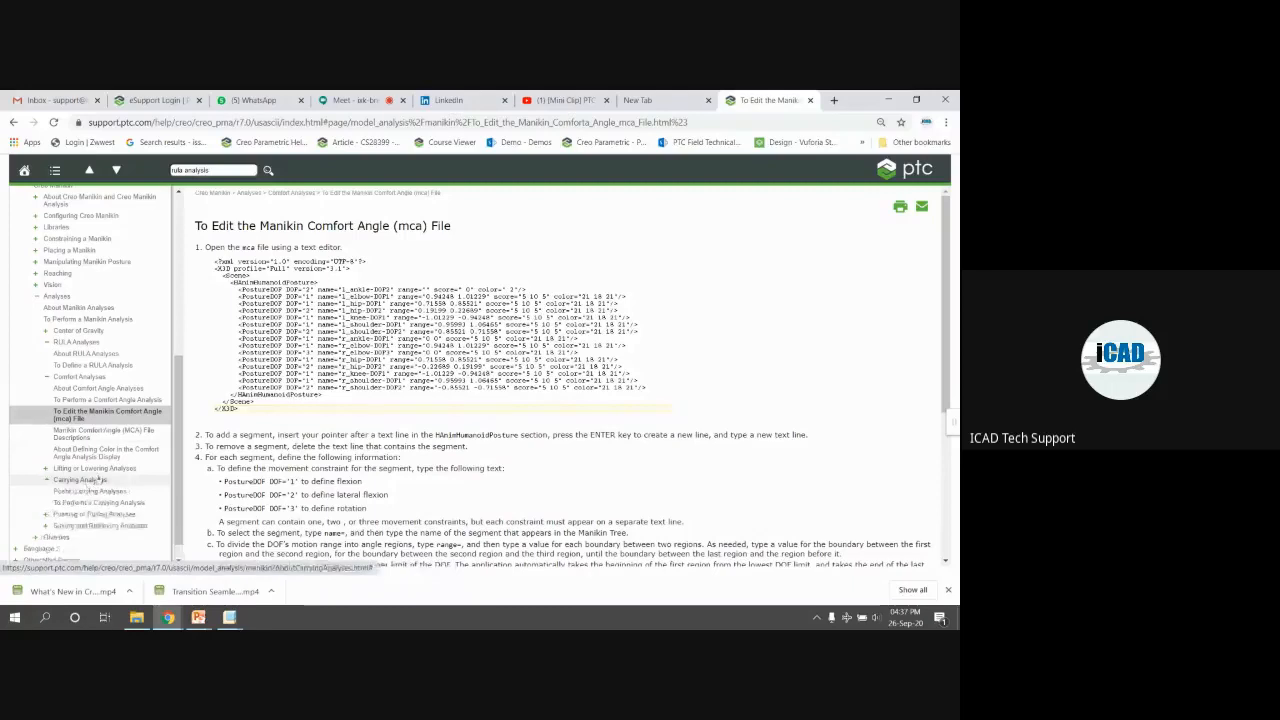
{"action": "key", "text": "alt+Tab"}
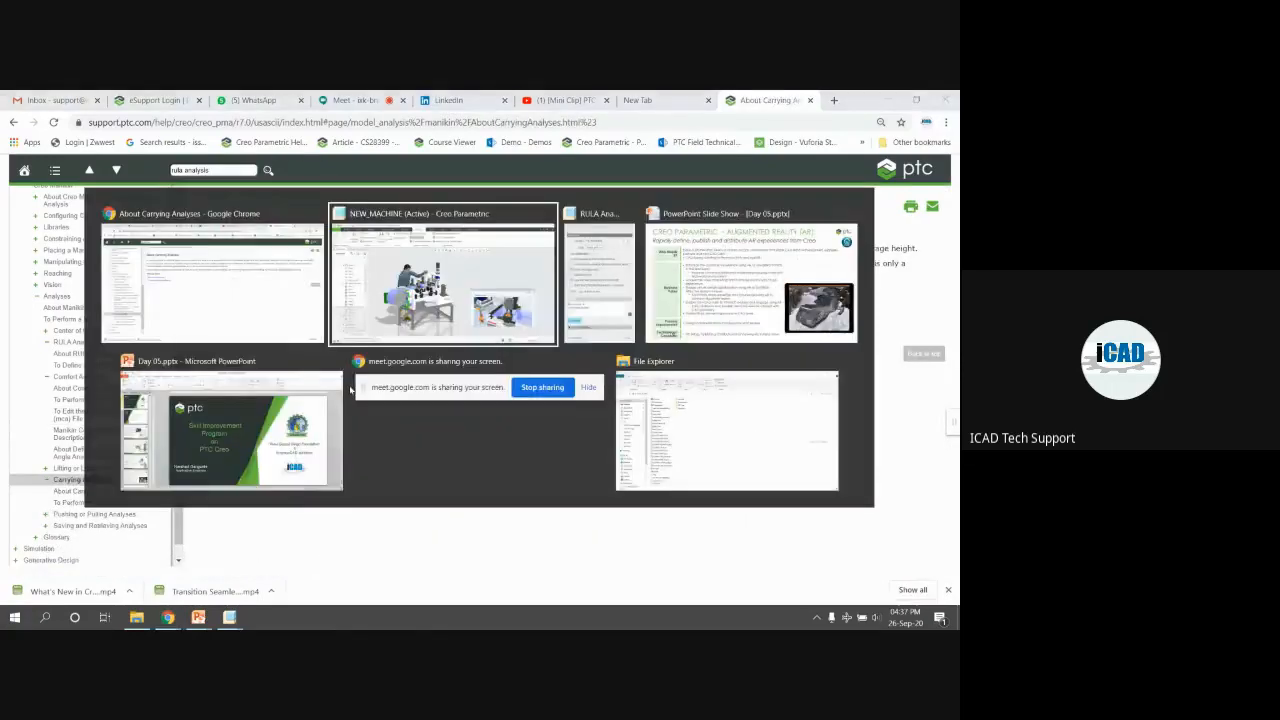
Close the RULA analysis and MANIKIN_0004 vision window, then view NEW_MACHINE from higher up
{"action": "left_click", "coordinate": [937, 521]}
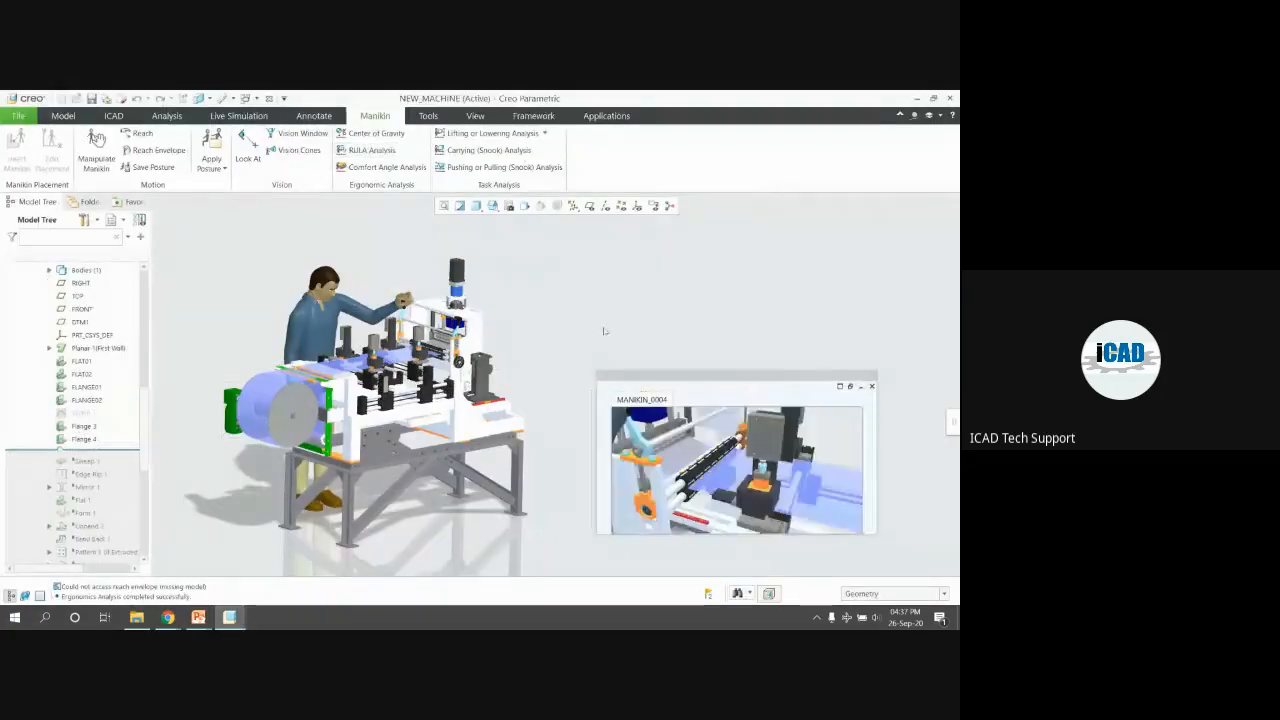
{"action": "left_click", "coordinate": [871, 386]}
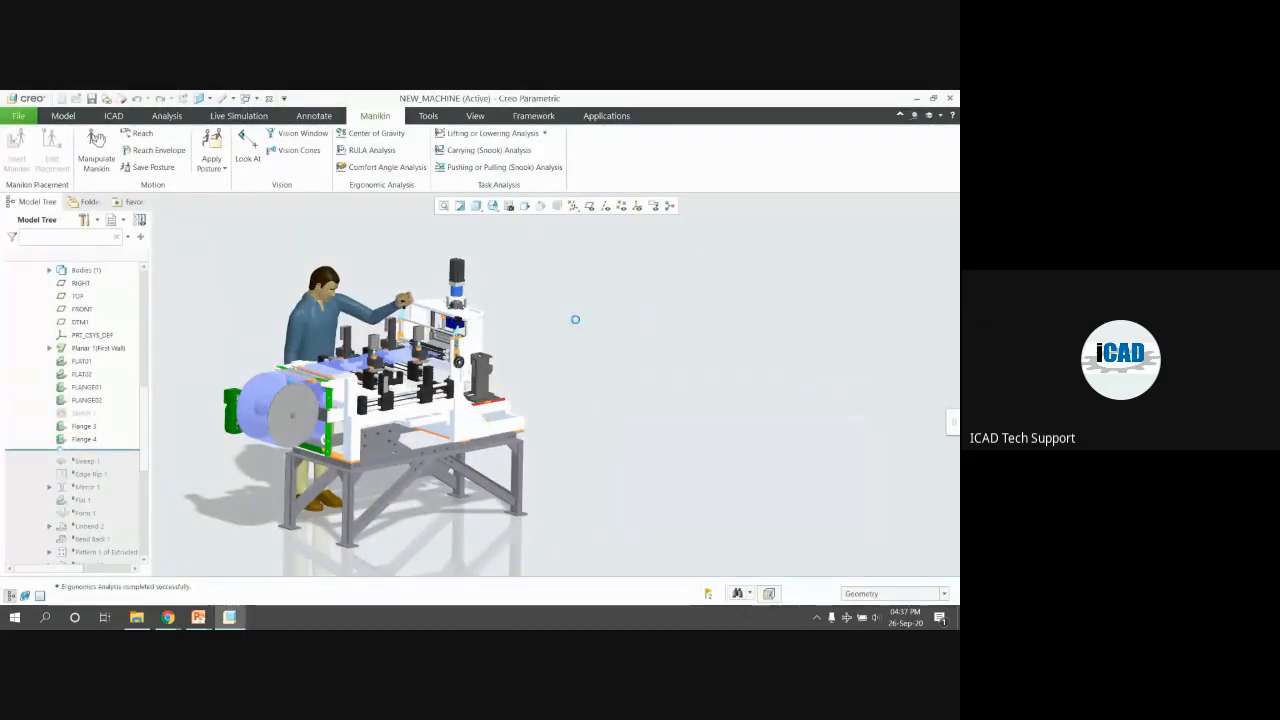
{"action": "left_click", "coordinate": [63, 116]}
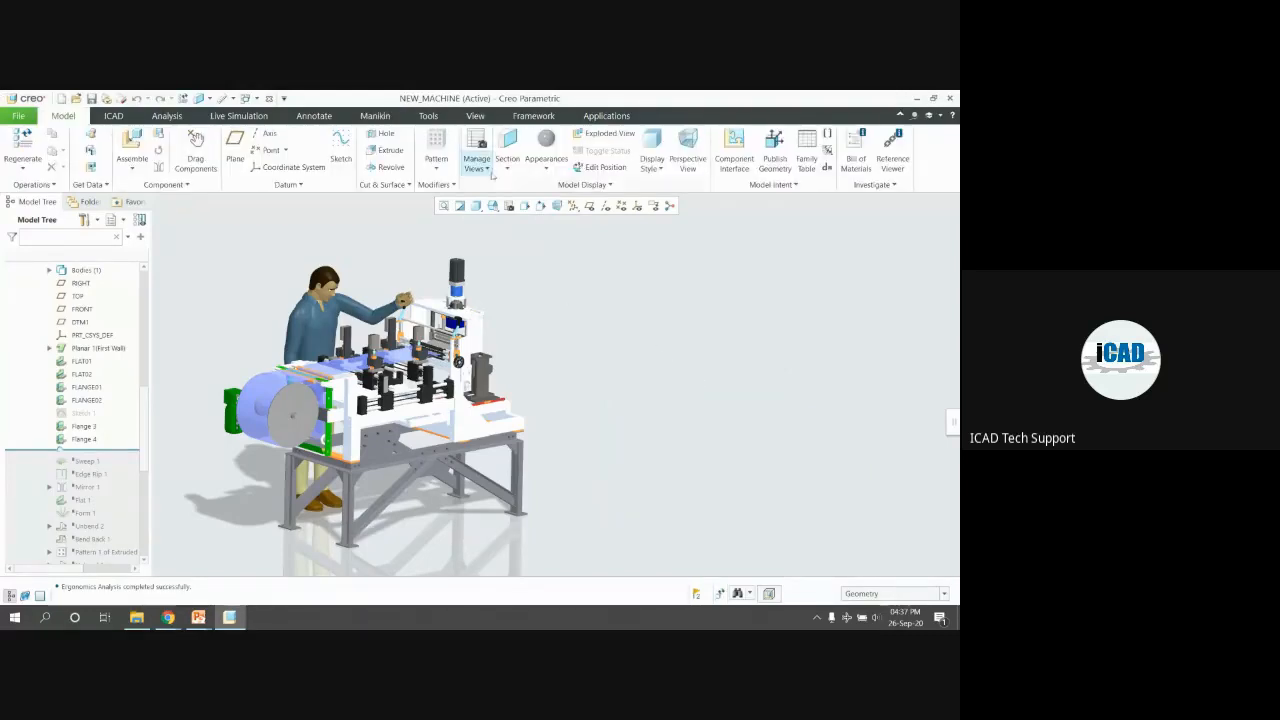
{"action": "scroll", "coordinate": [698, 361], "scroll_direction": "up", "scroll_amount": 6}
{"action": "middle_click_drag", "start_coordinate": [583, 360], "coordinate": [574, 391]}
{"action": "scroll", "coordinate": [574, 391], "scroll_direction": "down", "scroll_amount": 3}
{"action": "scroll", "coordinate": [572, 393], "scroll_direction": "down", "scroll_amount": 2}
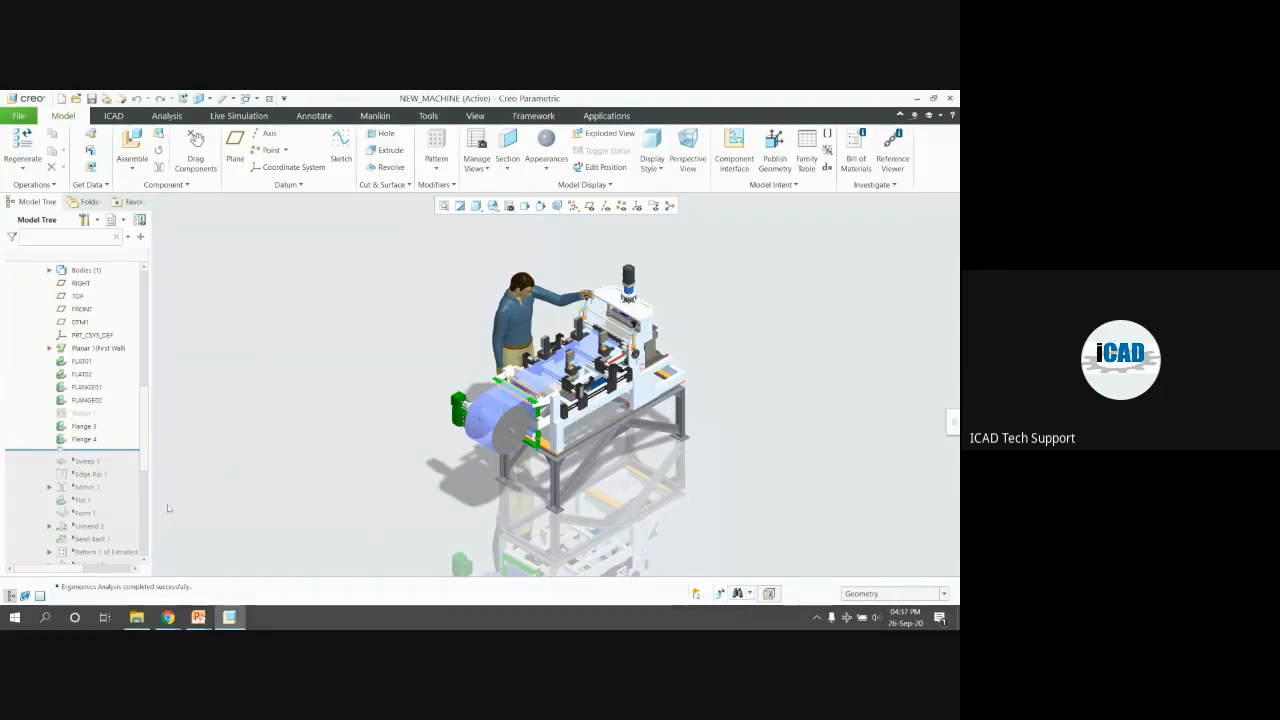
Search Google for 'viforia view' and open the Vuforia View Google Play page
{"action": "mouse_move", "coordinate": [168, 617]}
{"action": "left_click", "coordinate": [138, 567]}
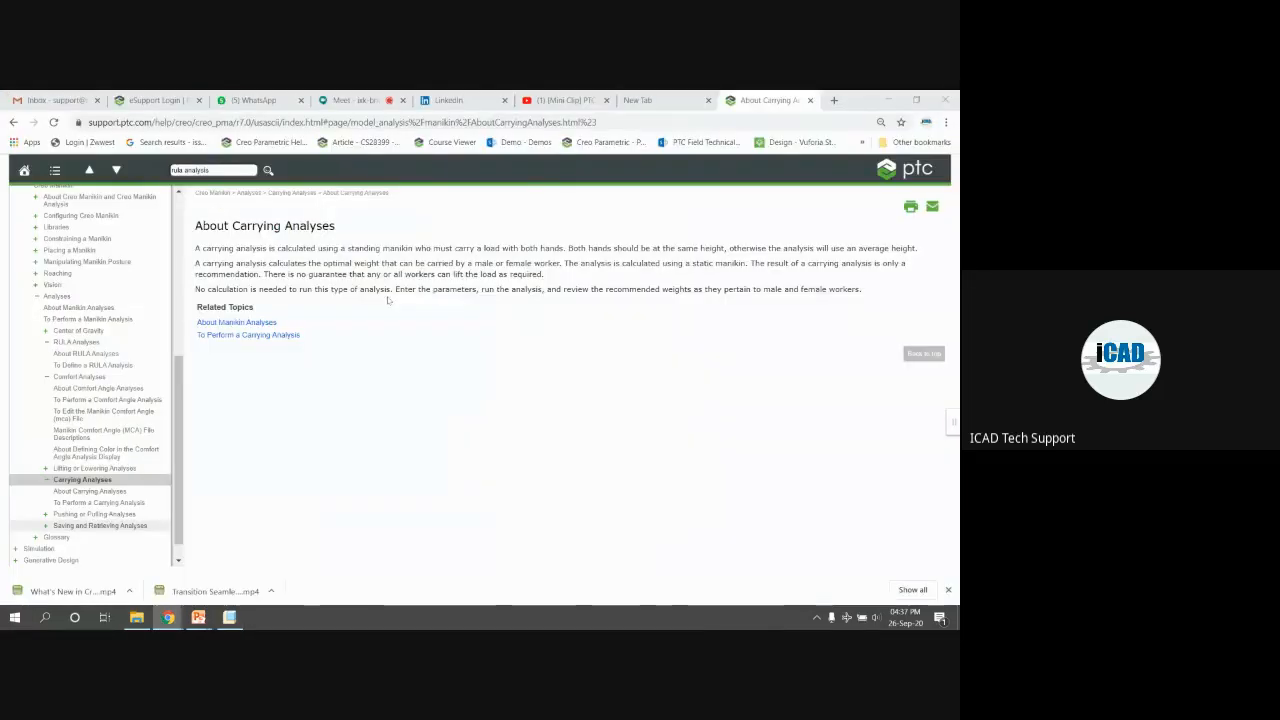
{"action": "left_click", "coordinate": [645, 100]}
{"action": "left_click", "coordinate": [511, 350]}
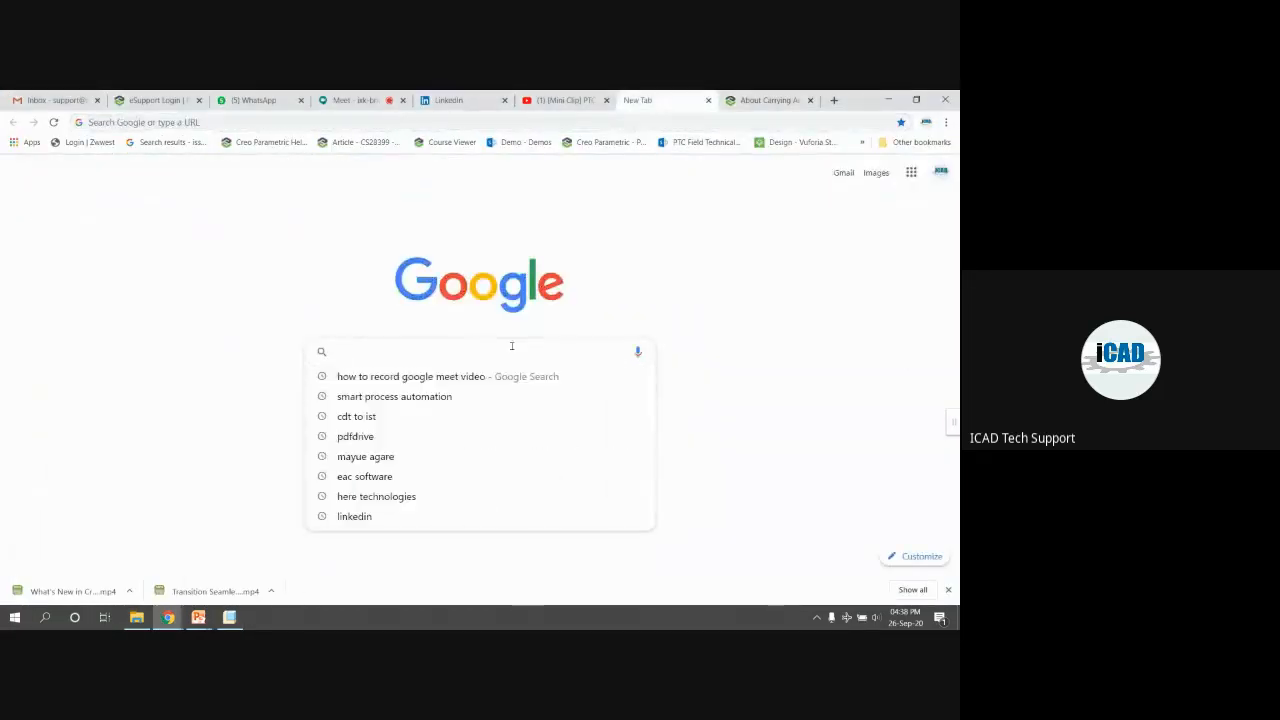
{"action": "type", "text": "viforia view"}
{"action": "key", "text": "Return"}
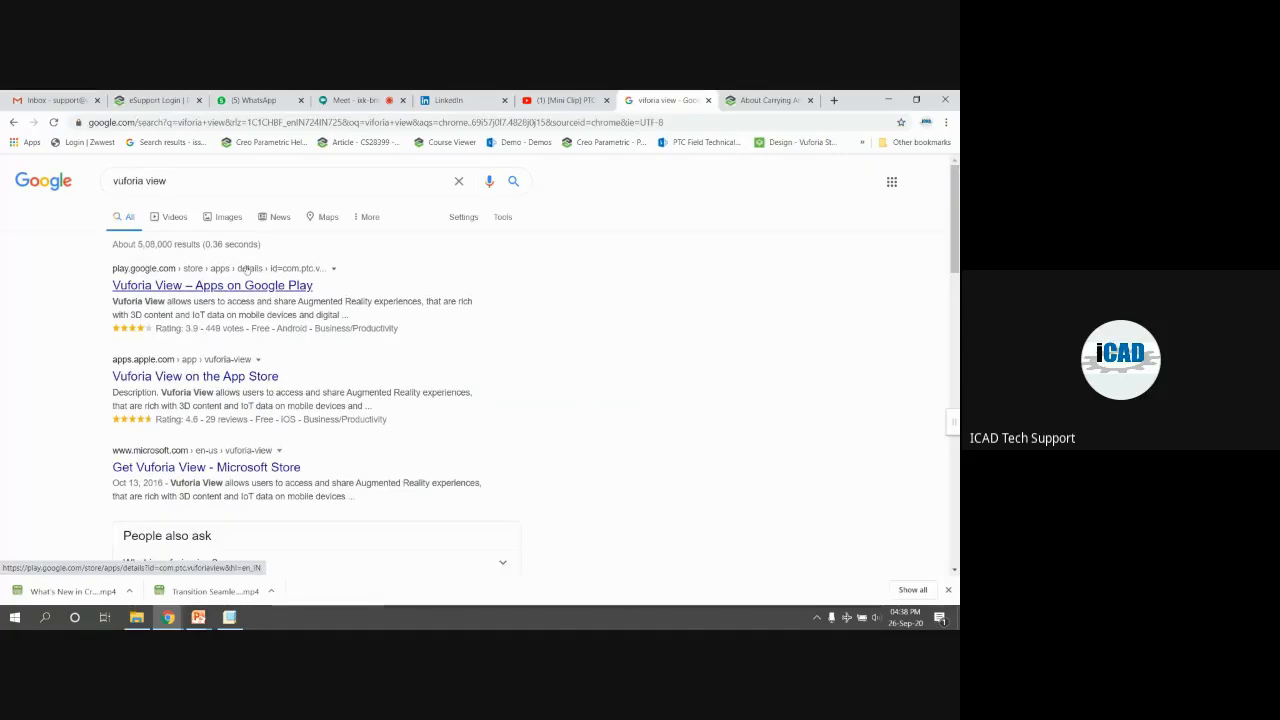
{"action": "left_click", "coordinate": [279, 287]}
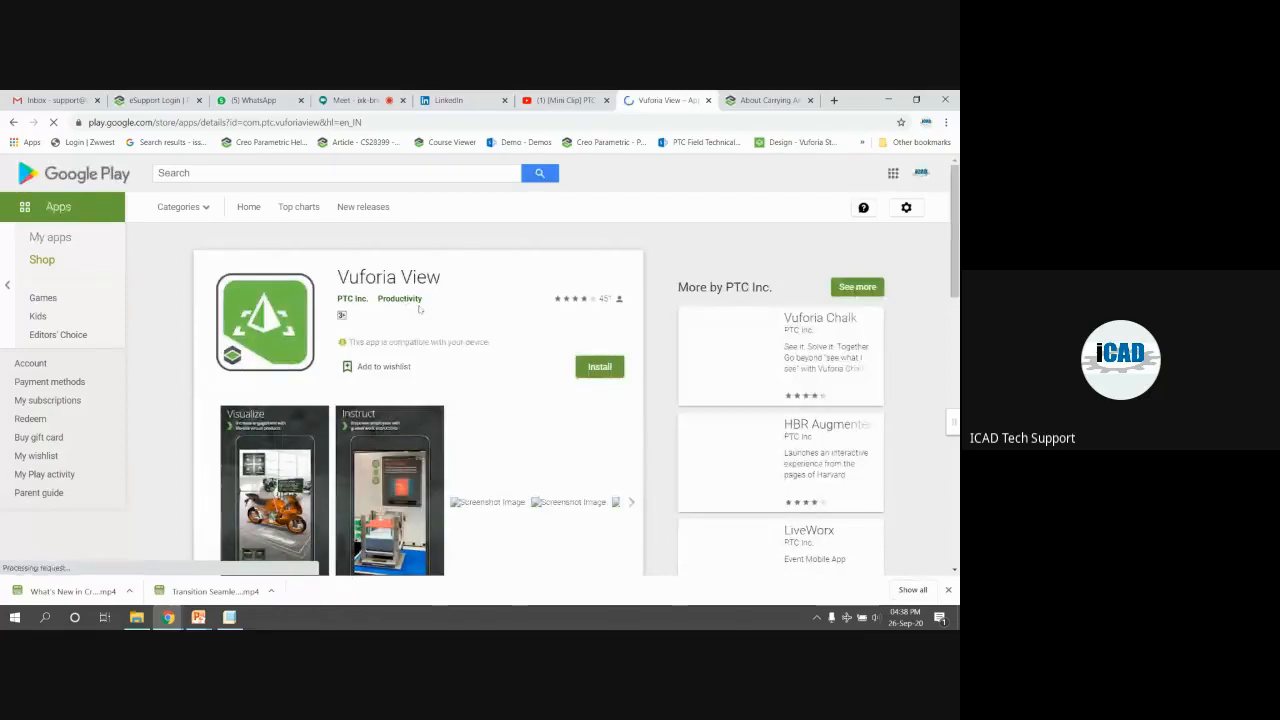
Look over the Vuforia View app page and return to the About Carrying Analyses help topic
{"action": "scroll", "coordinate": [349, 323], "scroll_direction": "down", "scroll_amount": 1}
{"action": "scroll", "coordinate": [463, 388], "scroll_direction": "up", "scroll_amount": 1}
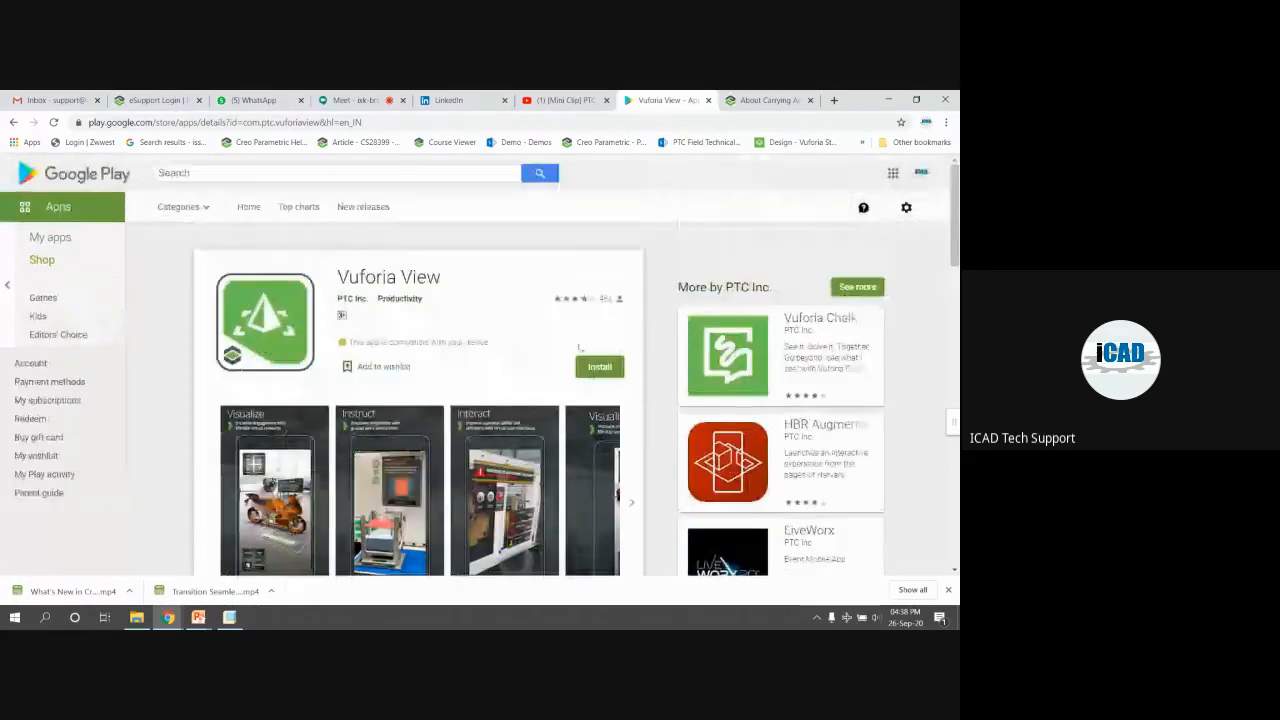
{"action": "left_click", "coordinate": [768, 100]}
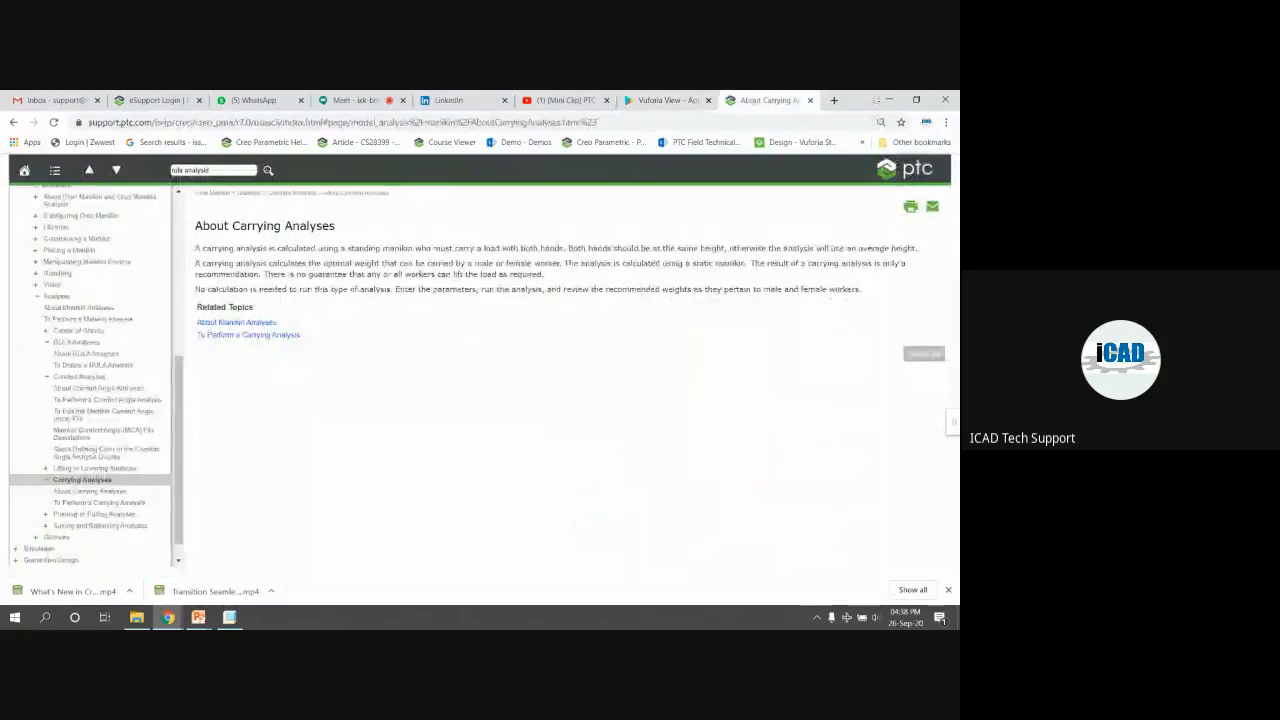
Back in Creo, orbit NEW_MACHINE and show the Augmented Reality Target type list
{"action": "left_click", "coordinate": [889, 100]}
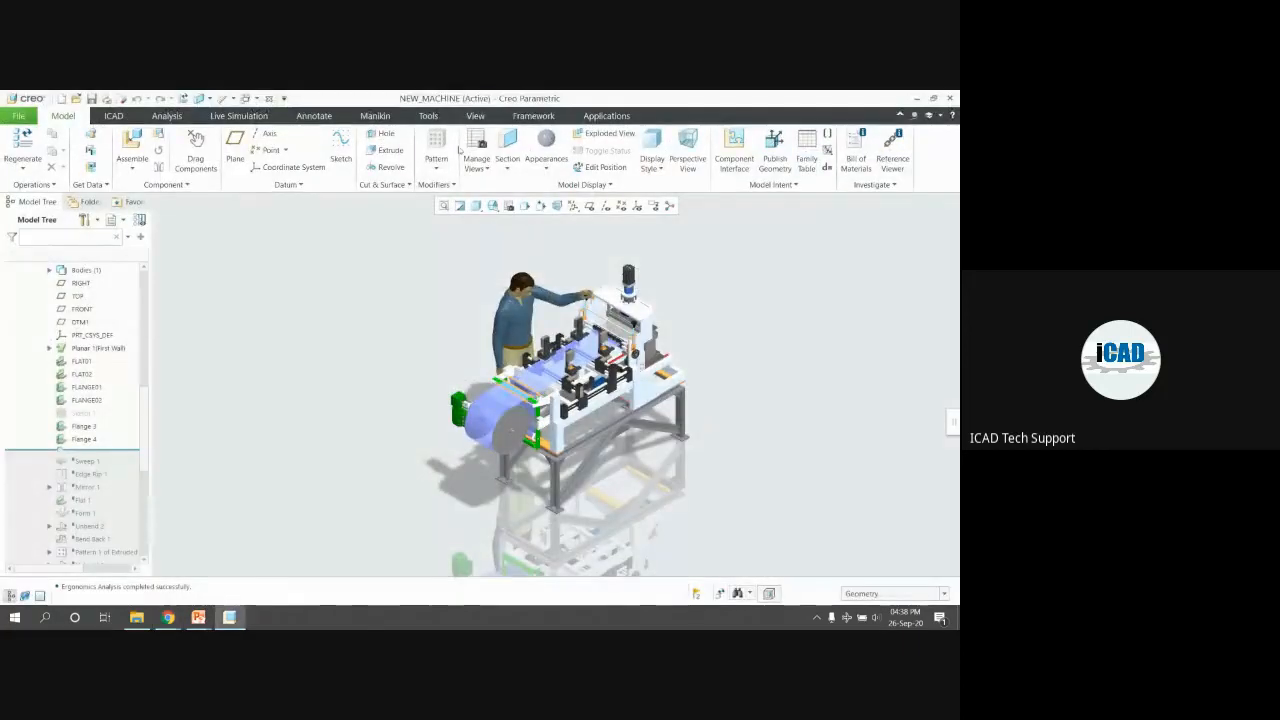
{"action": "left_click", "coordinate": [475, 115]}
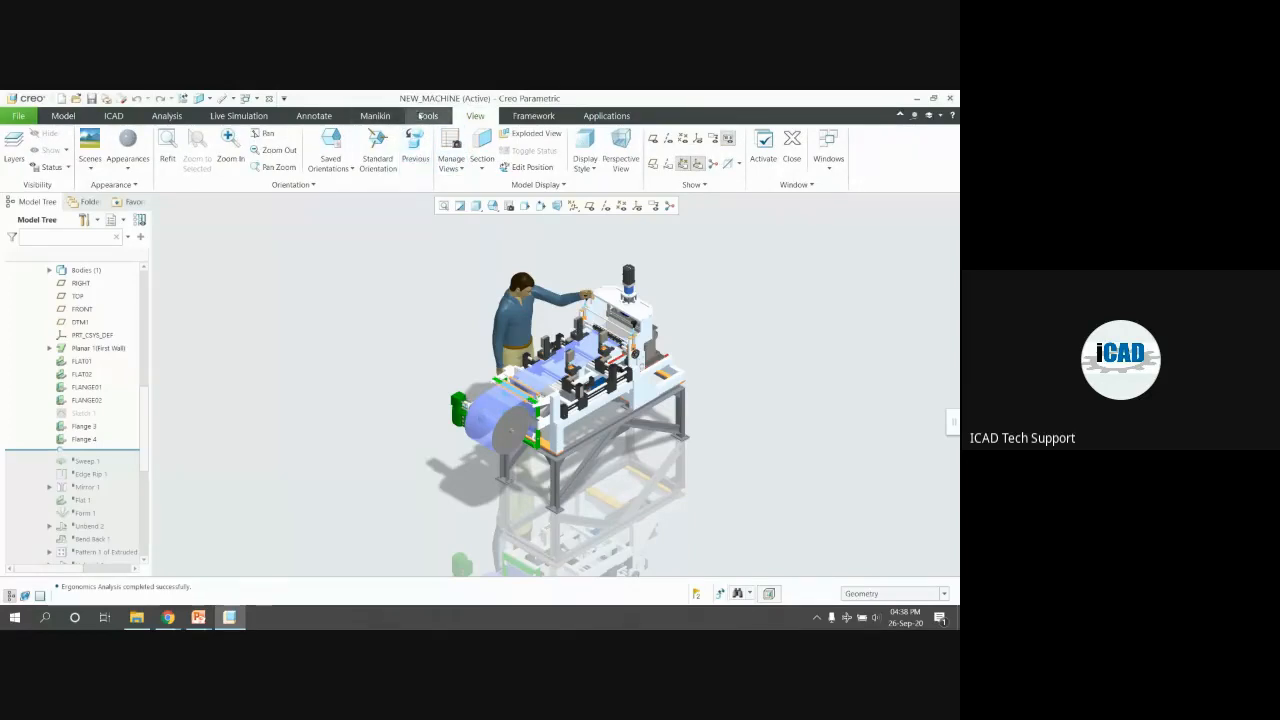
{"action": "left_click", "coordinate": [428, 115]}
{"action": "middle_click_drag", "start_coordinate": [500, 303], "coordinate": [418, 250]}
{"action": "scroll", "coordinate": [494, 282], "scroll_direction": "down", "scroll_amount": 3}
{"action": "scroll", "coordinate": [418, 250], "scroll_direction": "up", "scroll_amount": 1}
{"action": "scroll", "coordinate": [440, 251], "scroll_direction": "up", "scroll_amount": 2}
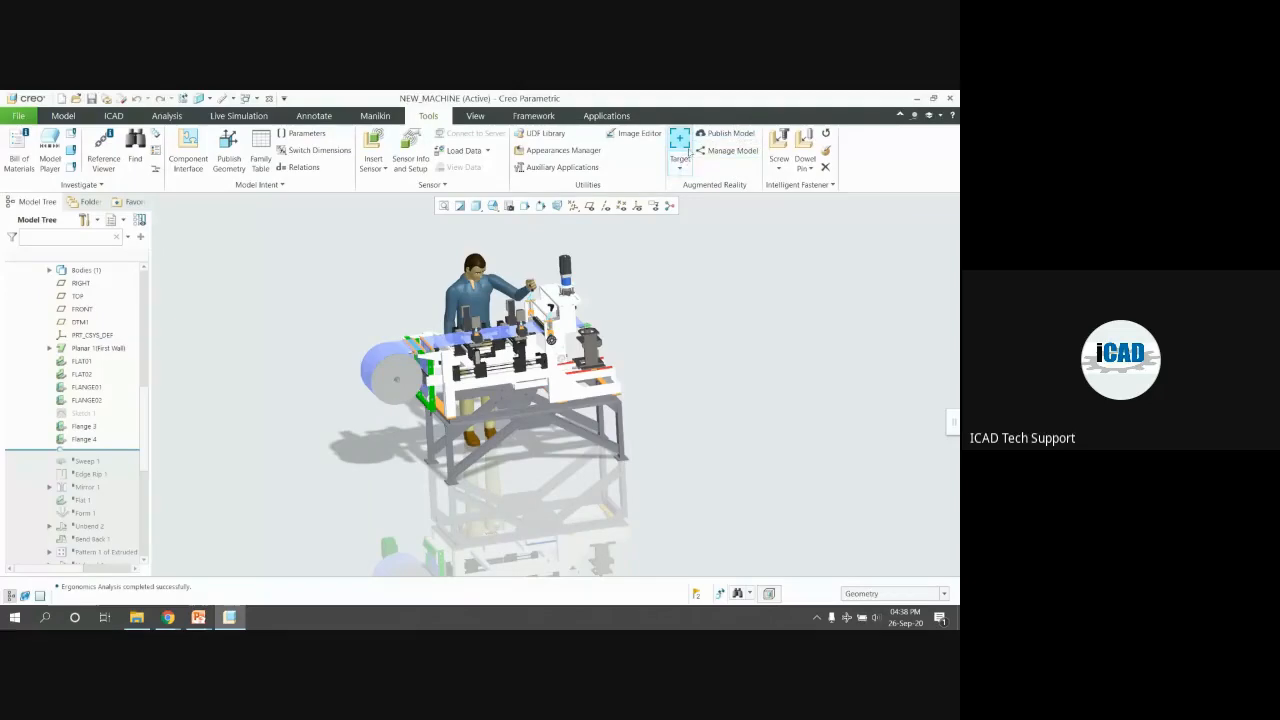
{"action": "left_click", "coordinate": [678, 166]}
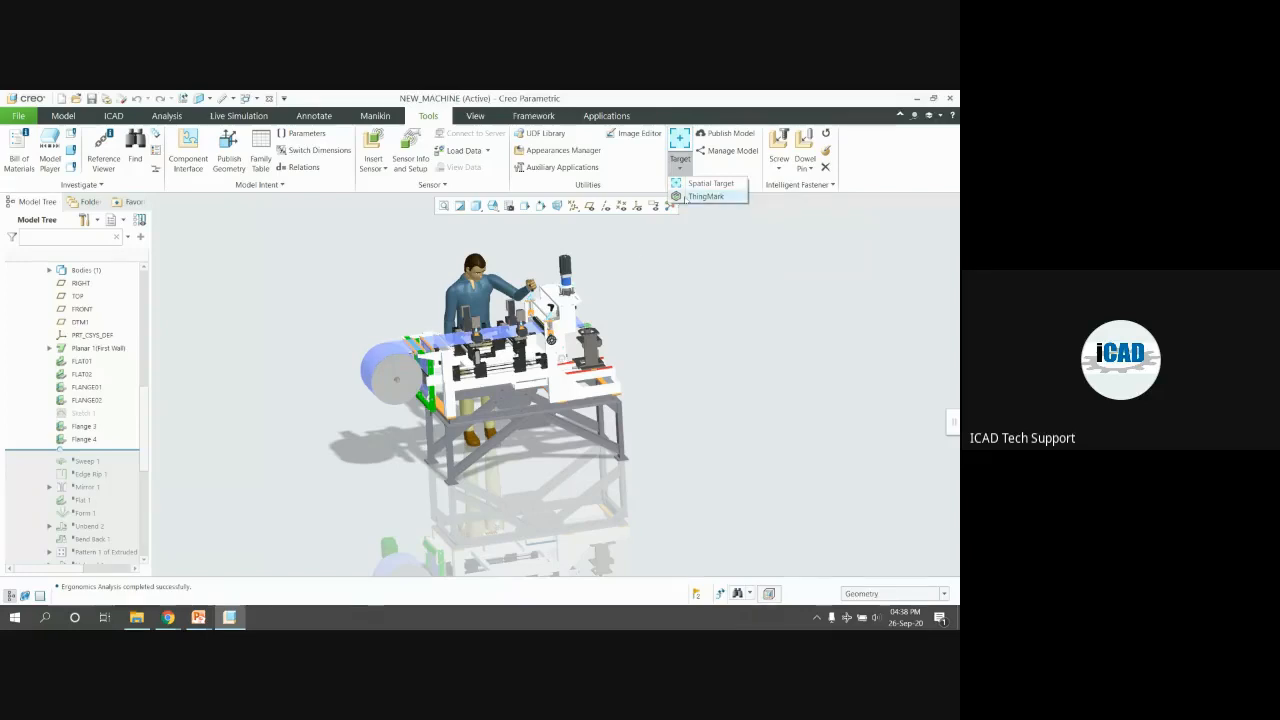
Place a ThingMark target on the floor just beneath the machine and finish the feature
{"action": "left_click", "coordinate": [690, 198]}
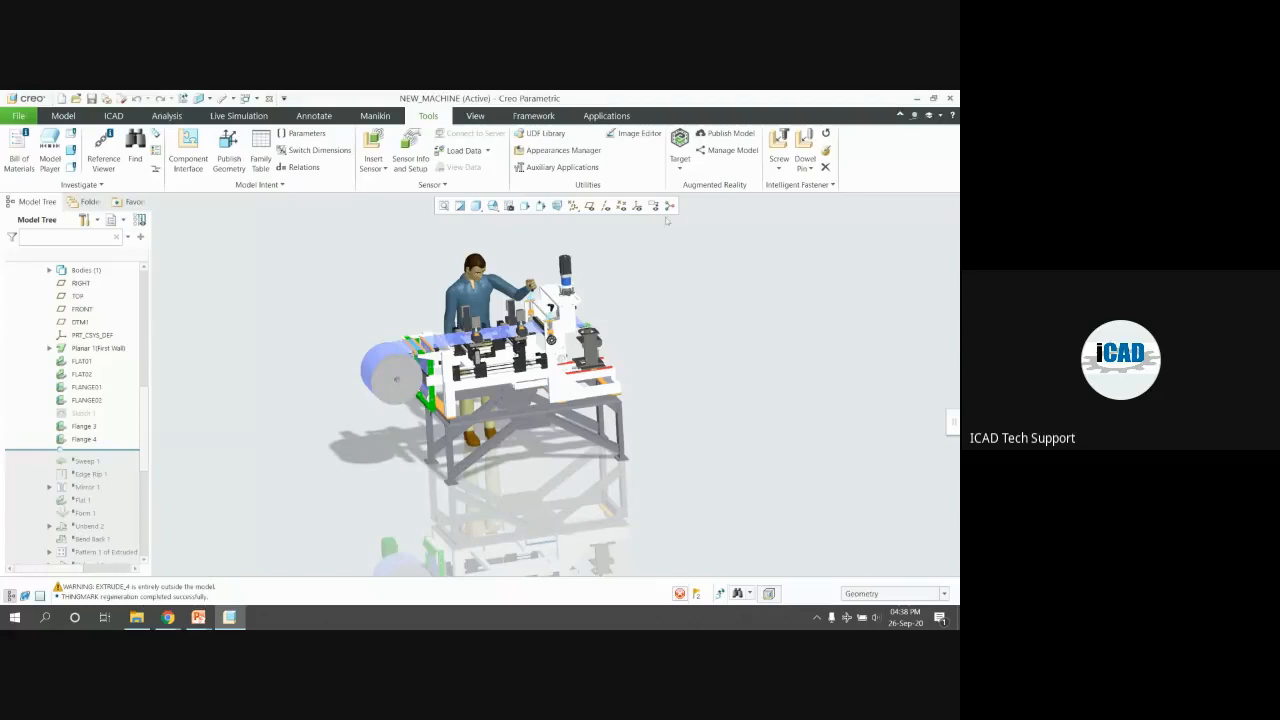
{"action": "left_click", "coordinate": [521, 497]}
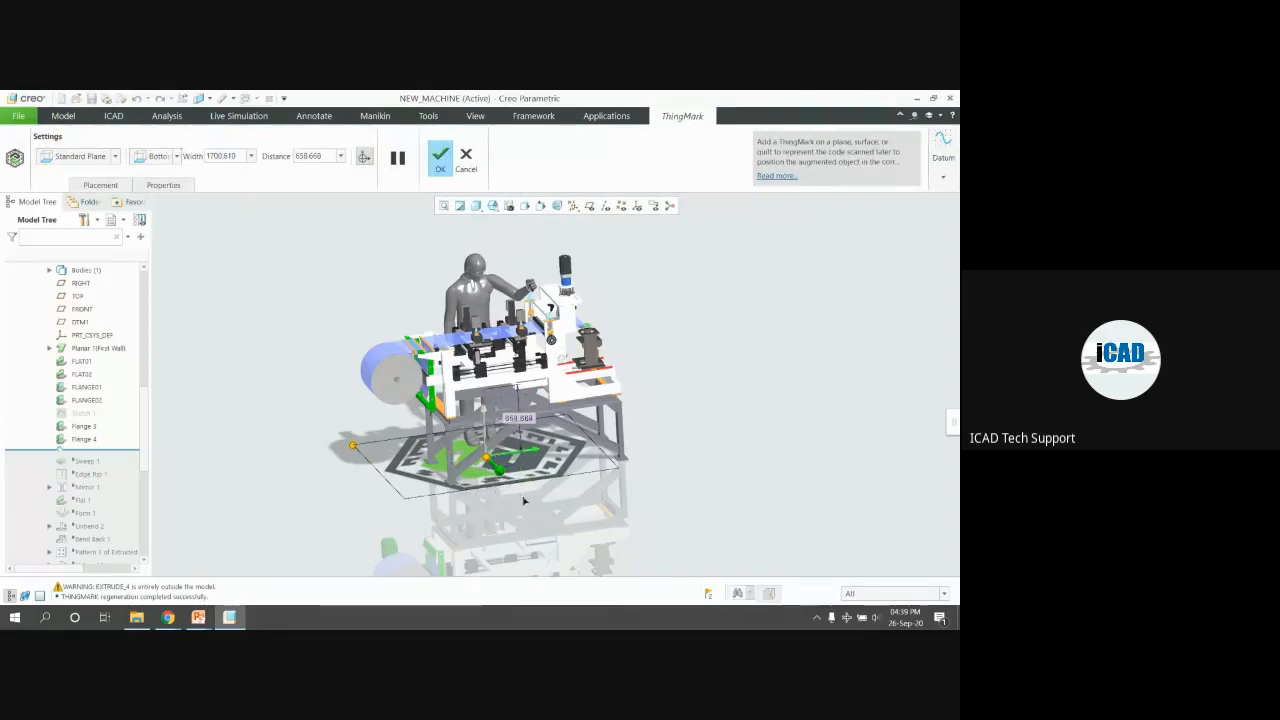
{"action": "left_click_drag", "start_coordinate": [501, 471], "coordinate": [522, 495]}
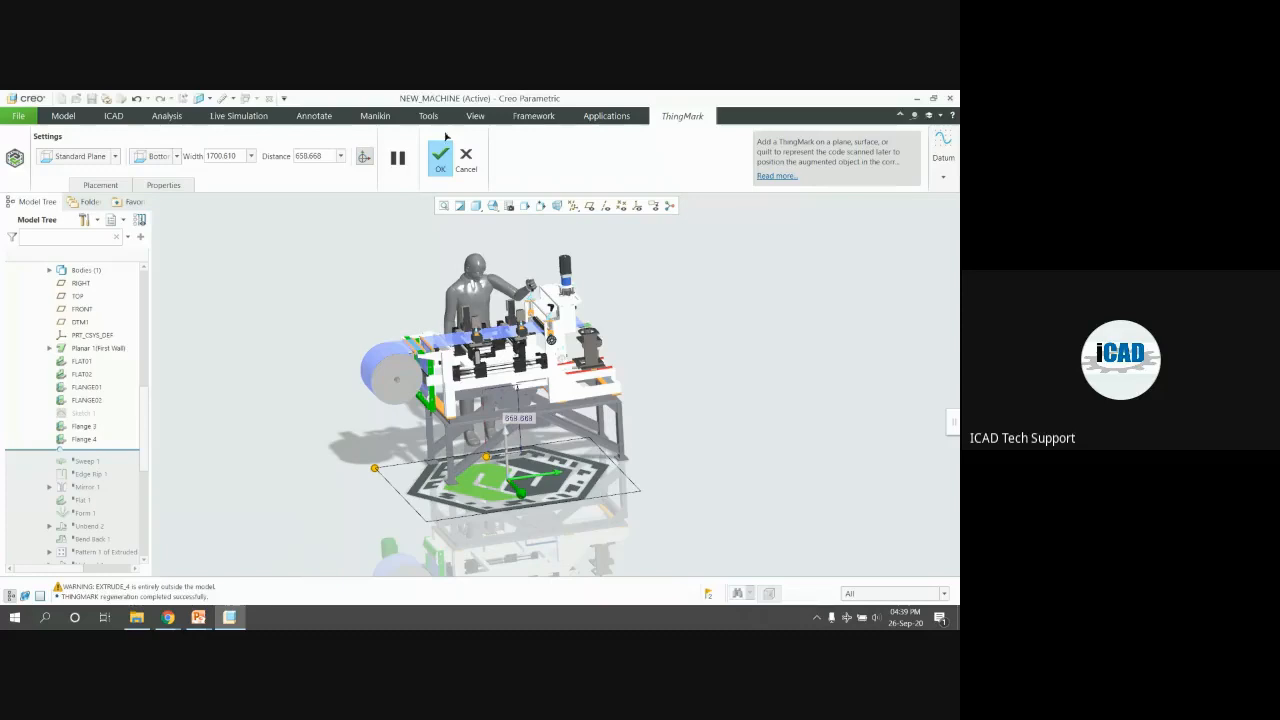
{"action": "left_click", "coordinate": [434, 160]}
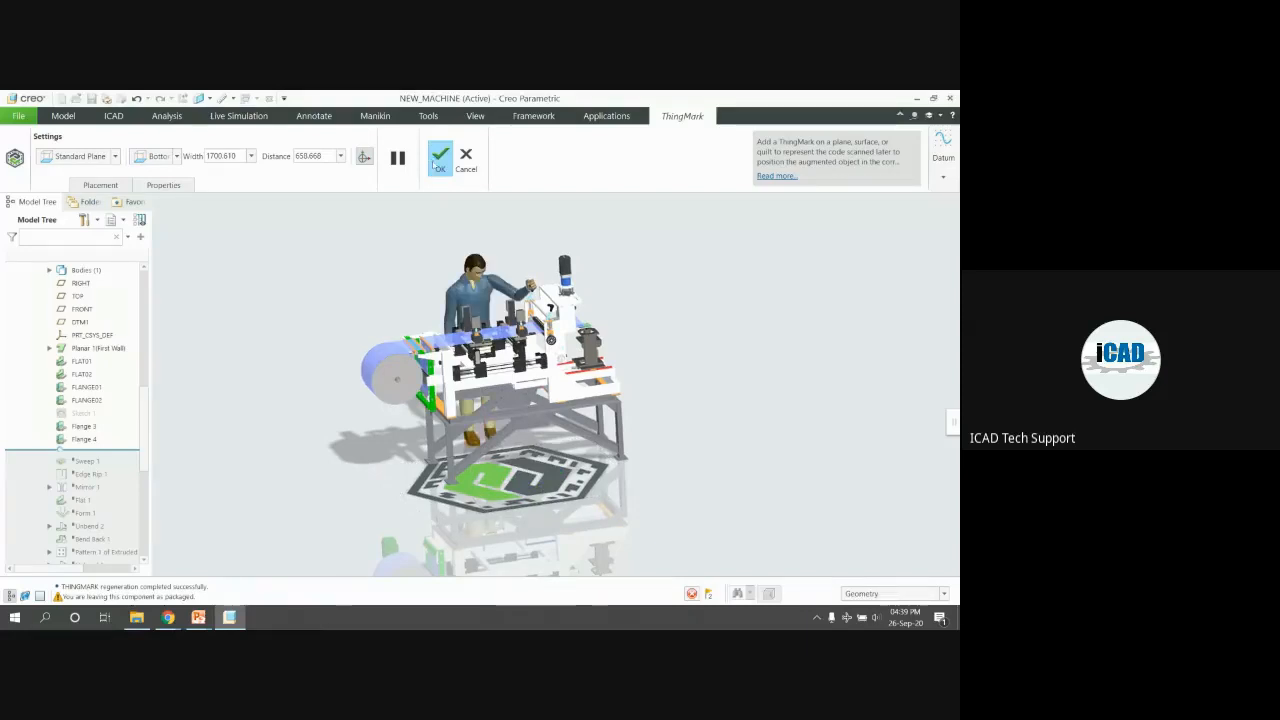
{"action": "left_click", "coordinate": [438, 160]}
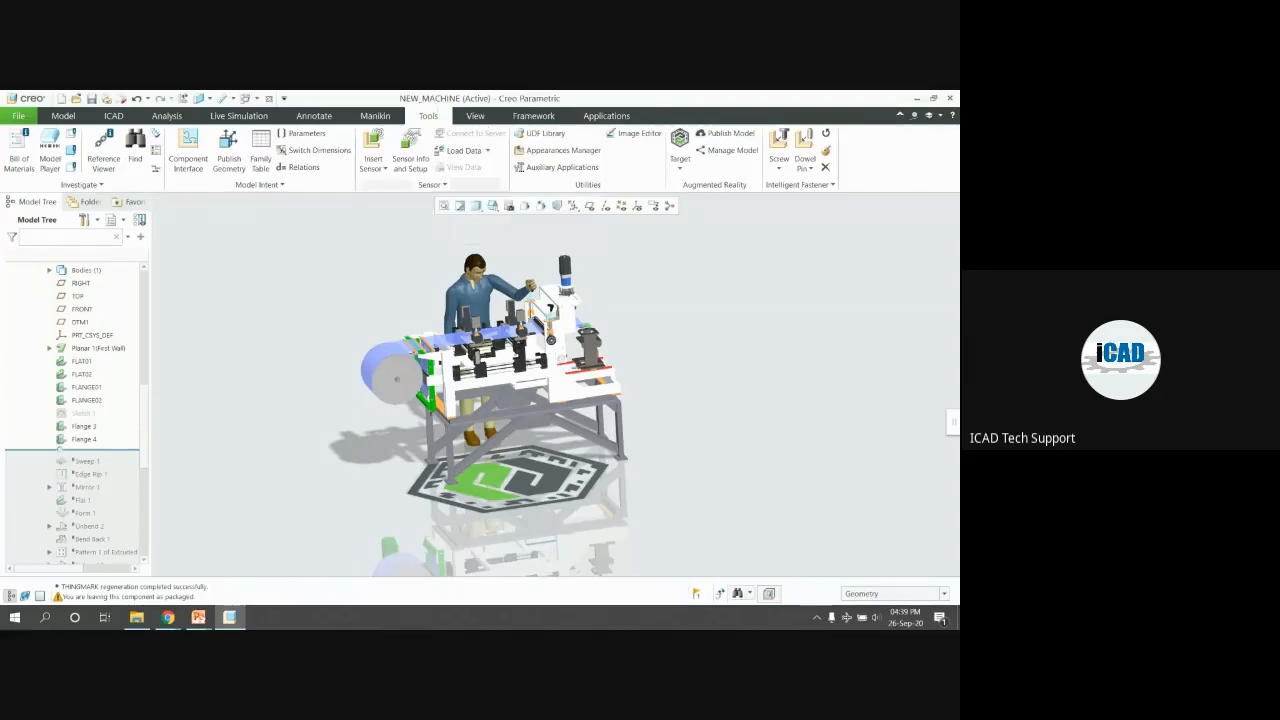
Publish the model as an AR experience, accepting the data transfer notice and signing in
{"action": "scroll", "coordinate": [541, 353], "scroll_direction": "up", "scroll_amount": 1}
{"action": "mouse_move", "coordinate": [541, 353]}
{"action": "middle_mouse_down"}
{"action": "mouse_move", "coordinate": [572, 372]}
{"action": "mouse_move", "coordinate": [532, 335]}
{"action": "mouse_move", "coordinate": [545, 356]}
{"action": "mouse_move", "coordinate": [570, 320]}
{"action": "middle_mouse_up"}
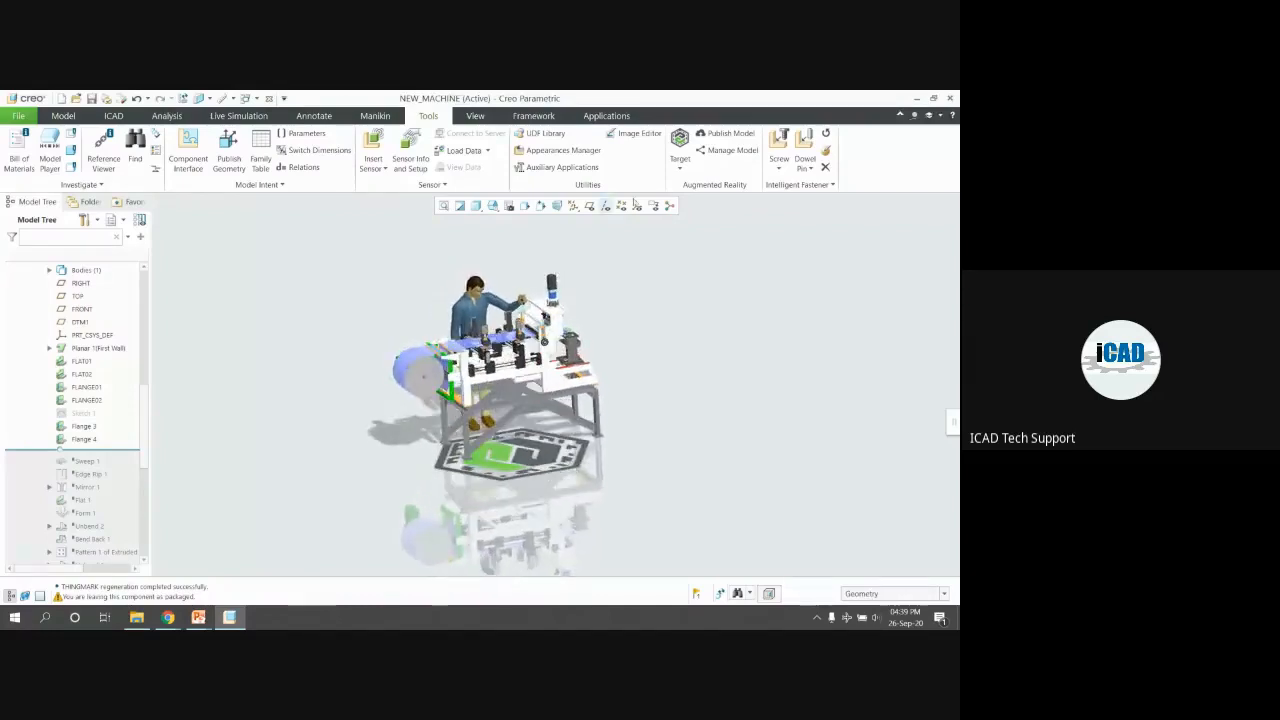
{"action": "left_click", "coordinate": [721, 136]}
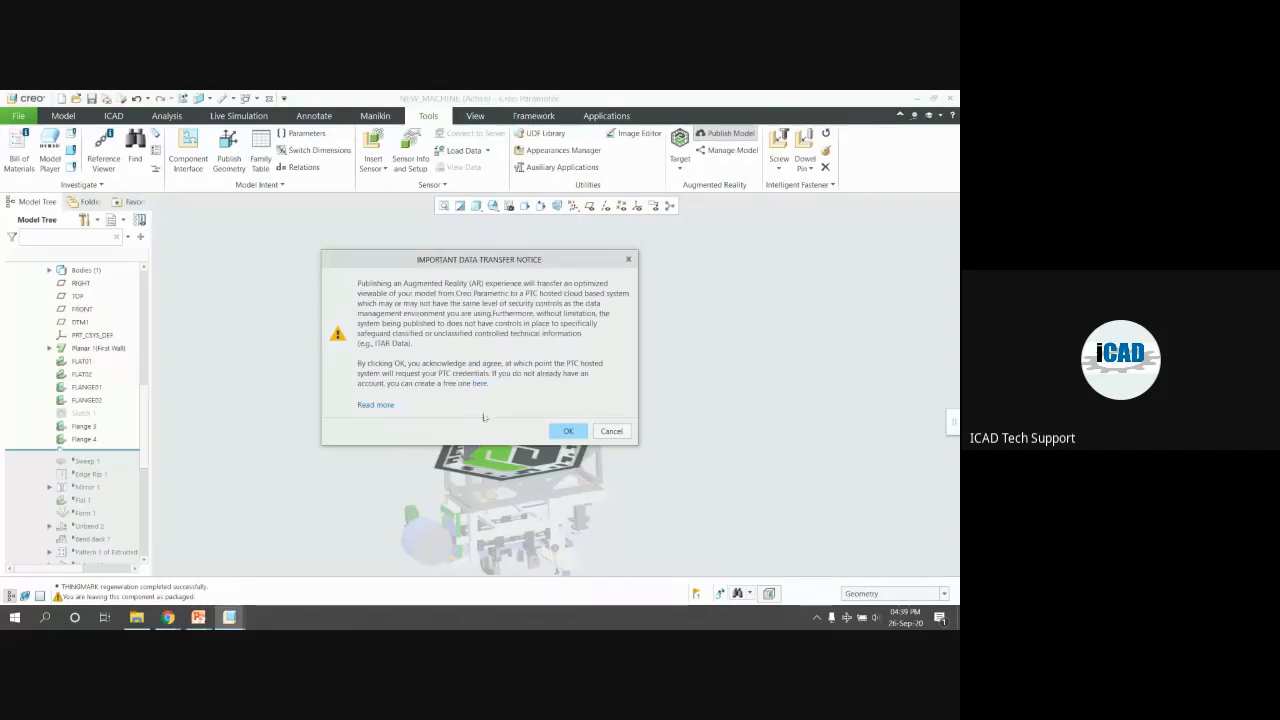
{"action": "left_click_drag", "start_coordinate": [505, 269], "coordinate": [815, 224]}
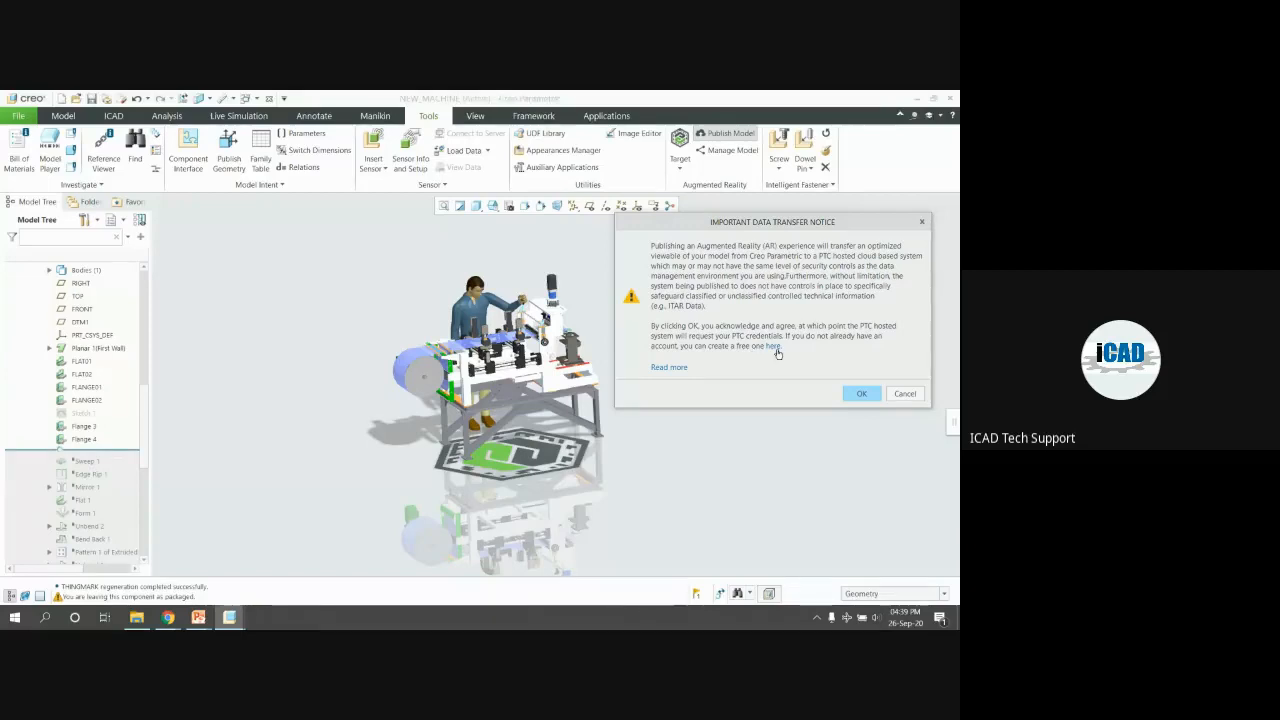
{"action": "left_click", "coordinate": [862, 394]}
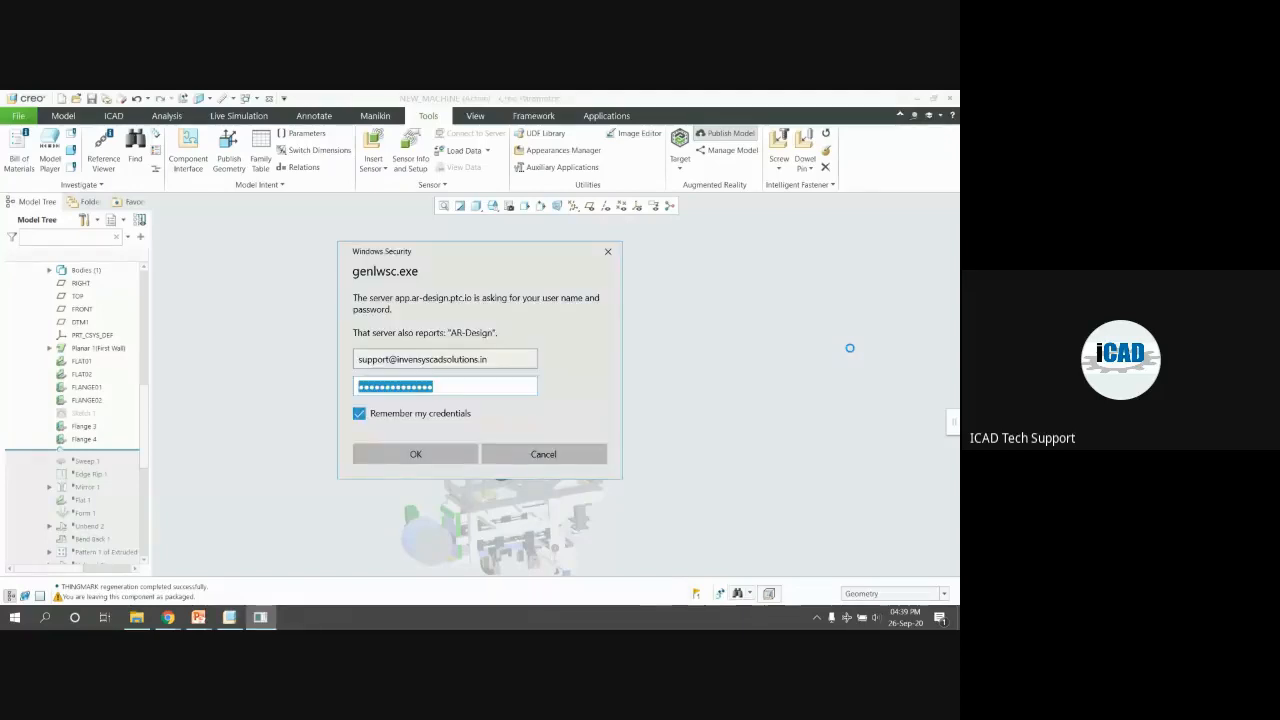
{"action": "left_click", "coordinate": [403, 451]}
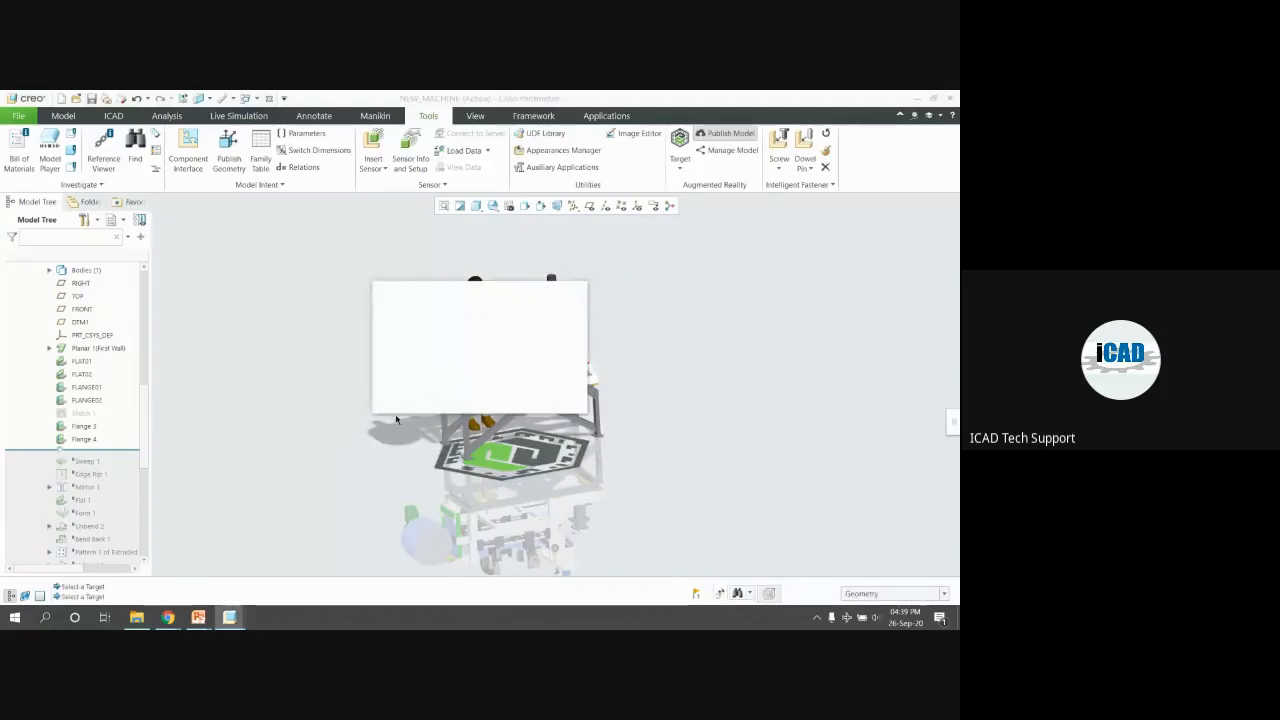
{"action": "left_click_drag", "start_coordinate": [500, 290], "coordinate": [791, 222]}
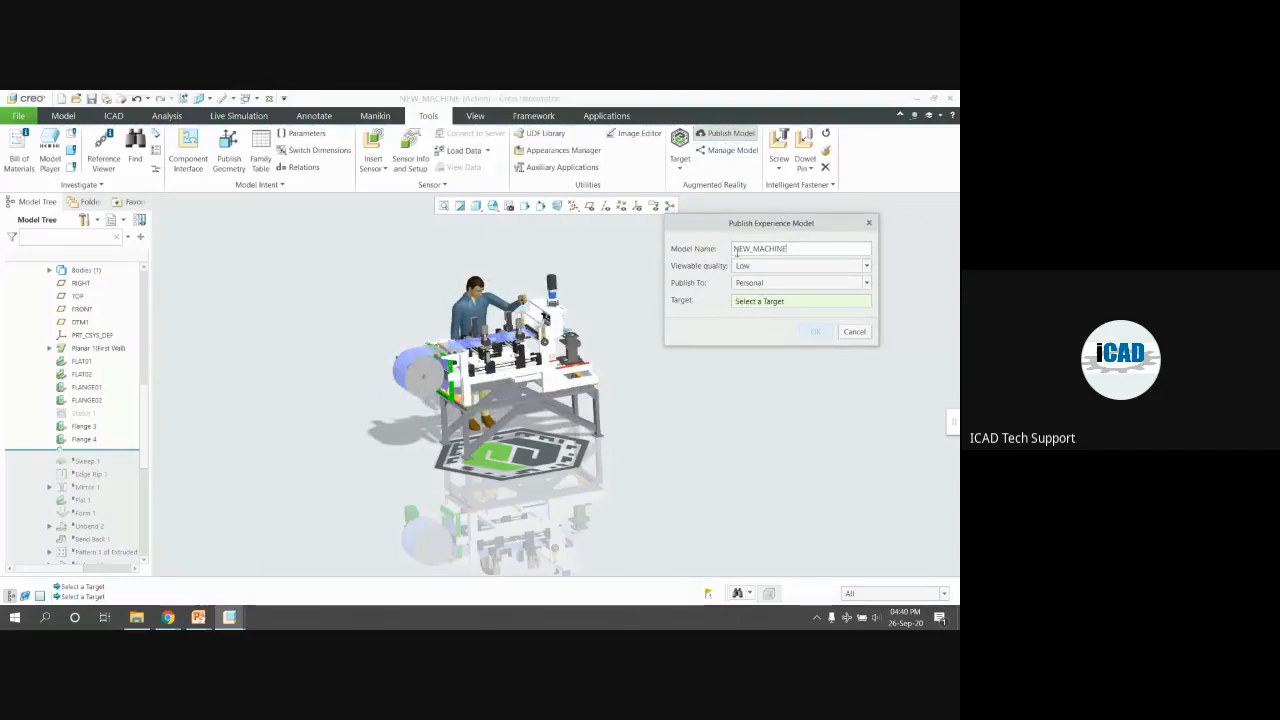
Keep NEW_MACHINE's viewable quality at Low and publish to Personal
{"action": "left_click_drag", "start_coordinate": [790, 249], "coordinate": [717, 235]}
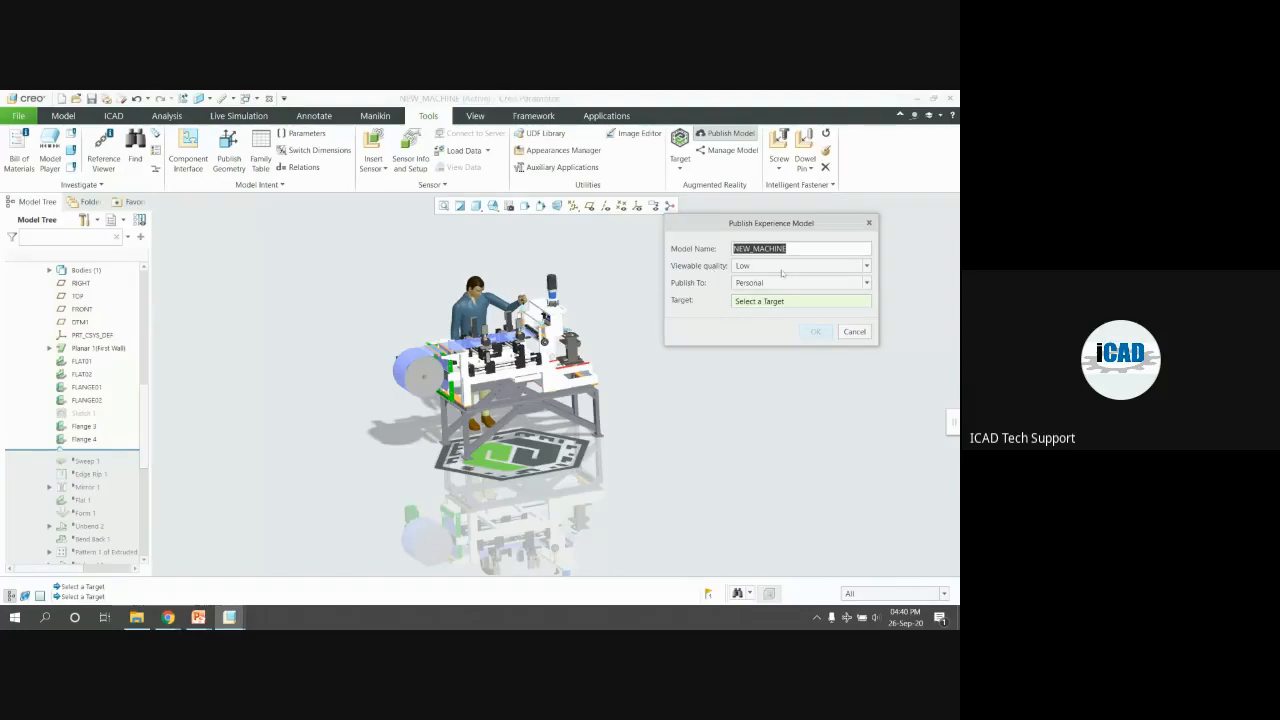
{"action": "left_click", "coordinate": [782, 271]}
{"action": "left_click", "coordinate": [782, 271]}
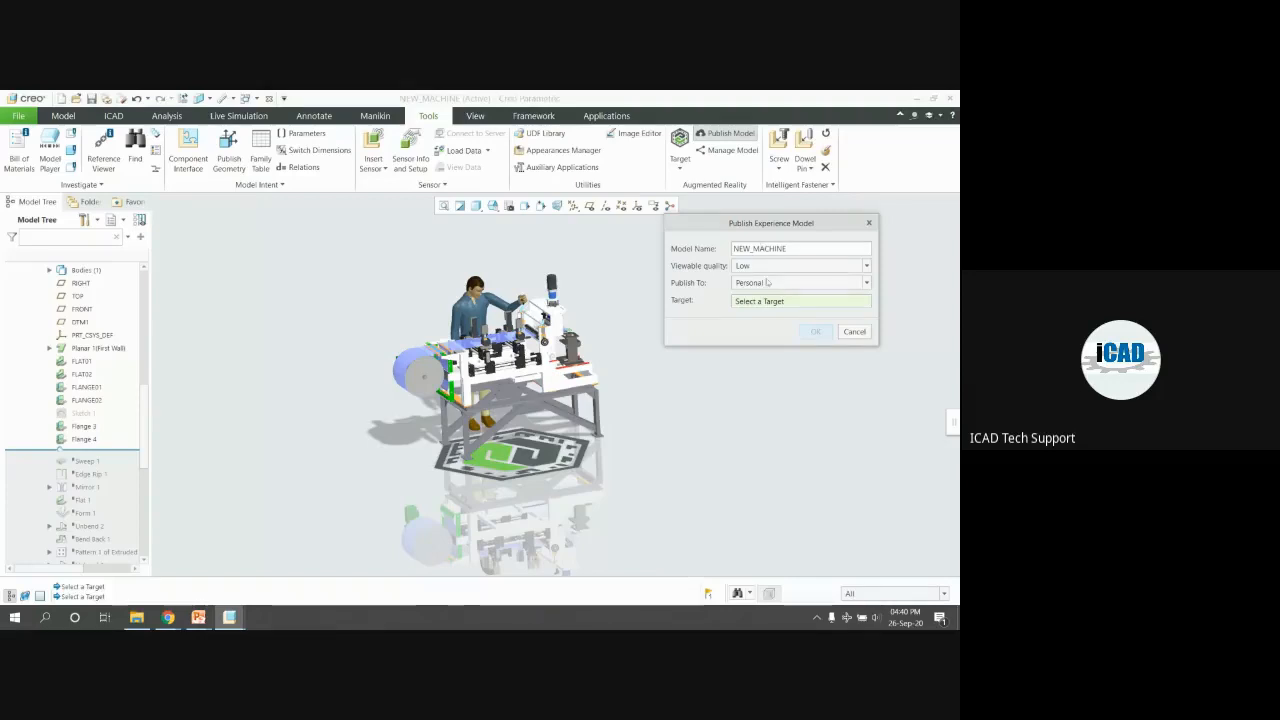
{"action": "left_click", "coordinate": [767, 264]}
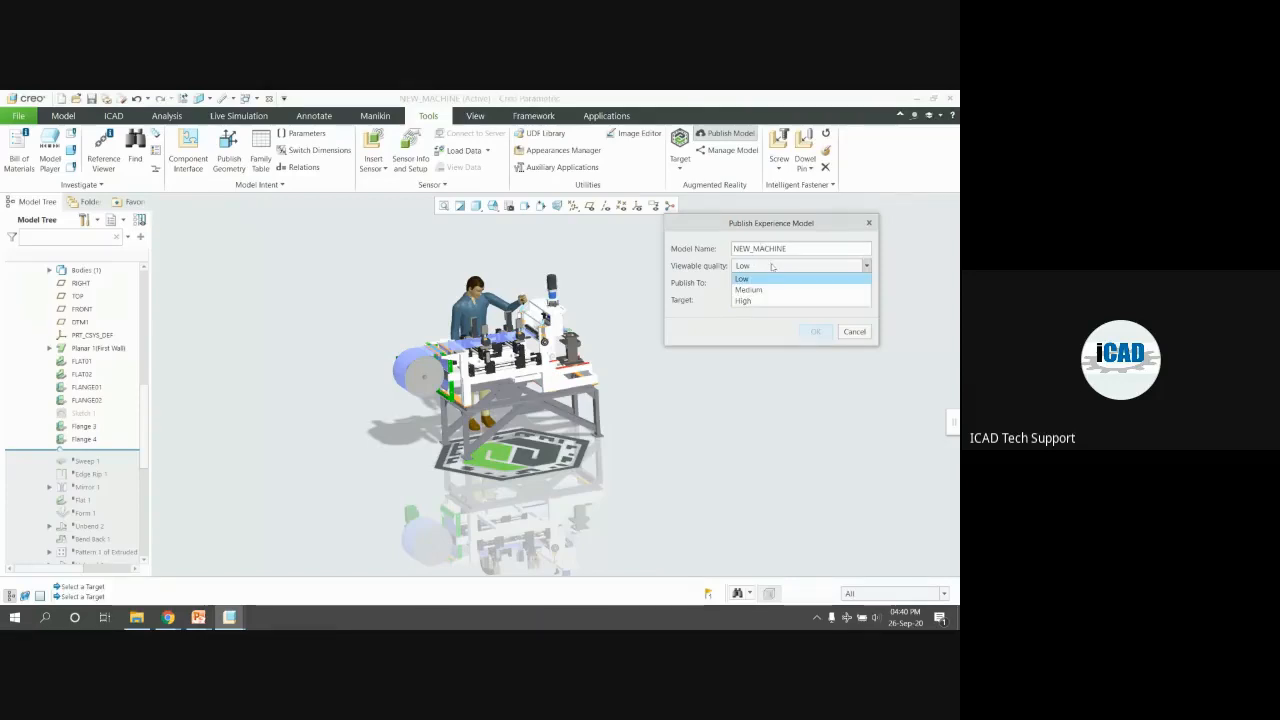
{"action": "left_click", "coordinate": [767, 264]}
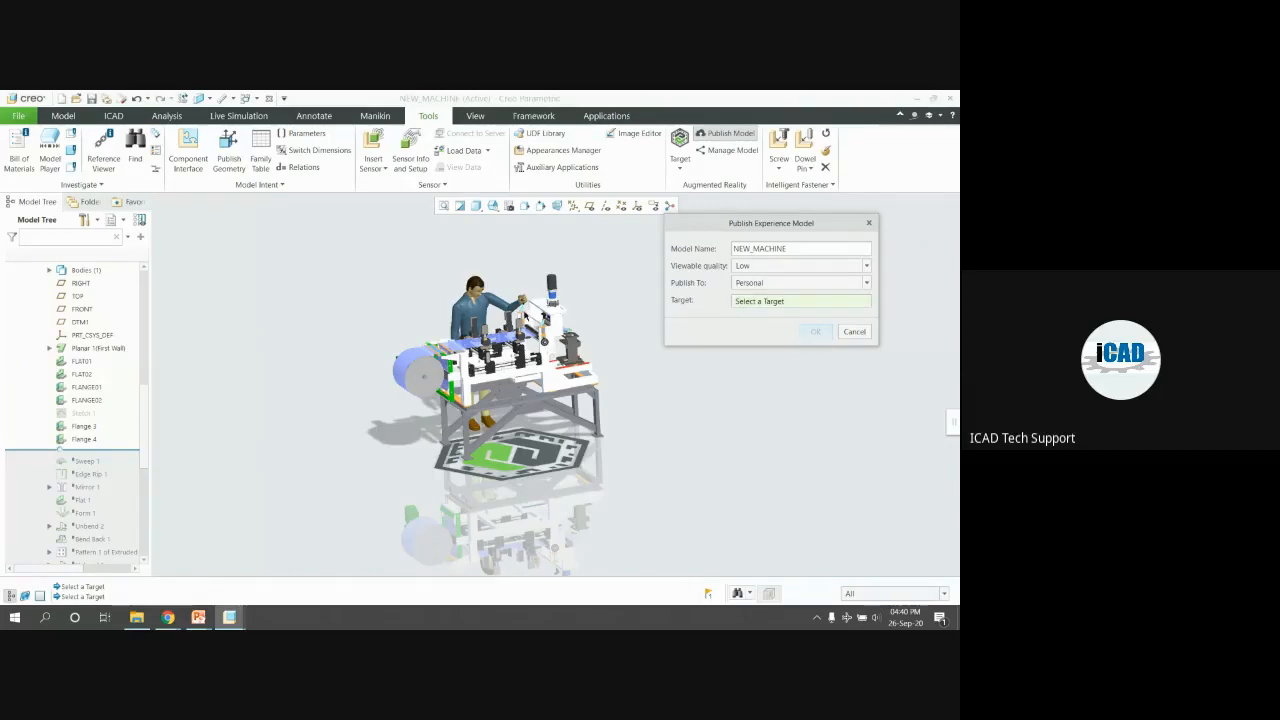
{"action": "scroll", "coordinate": [528, 317], "scroll_direction": "down", "scroll_amount": 2}
{"action": "middle_click_drag", "start_coordinate": [563, 327], "coordinate": [606, 352]}
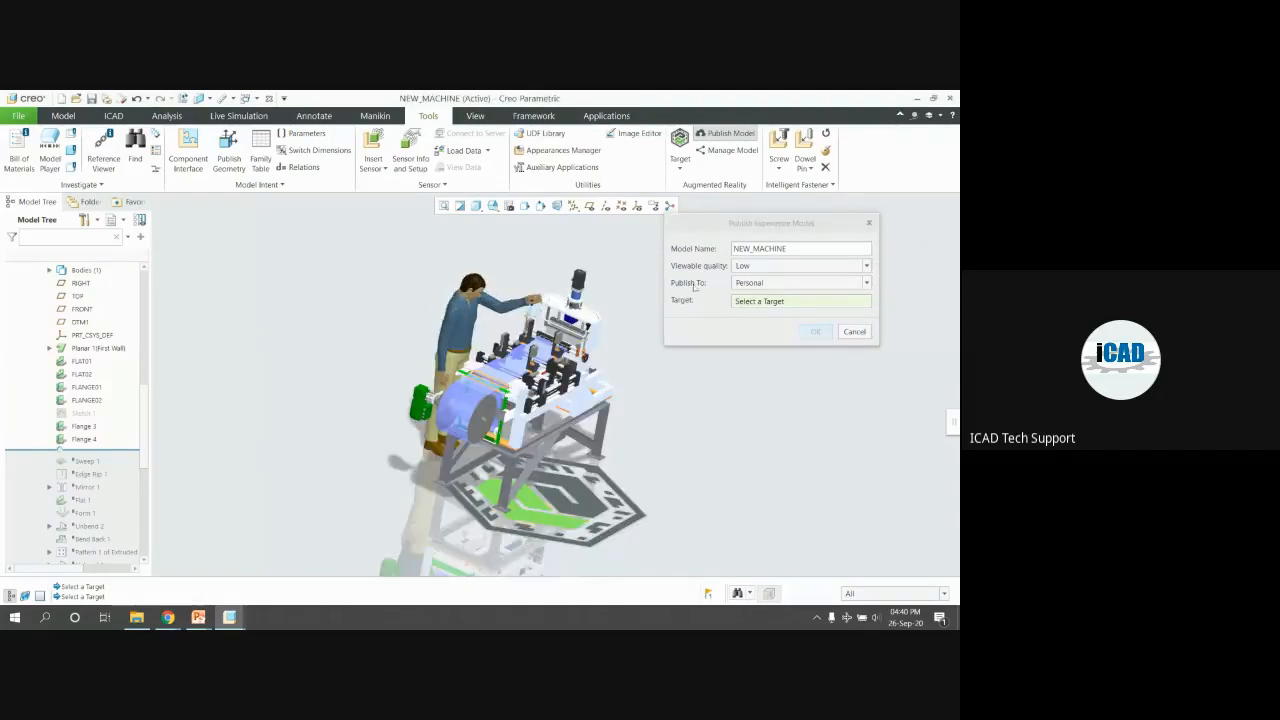
{"action": "left_click", "coordinate": [771, 283]}
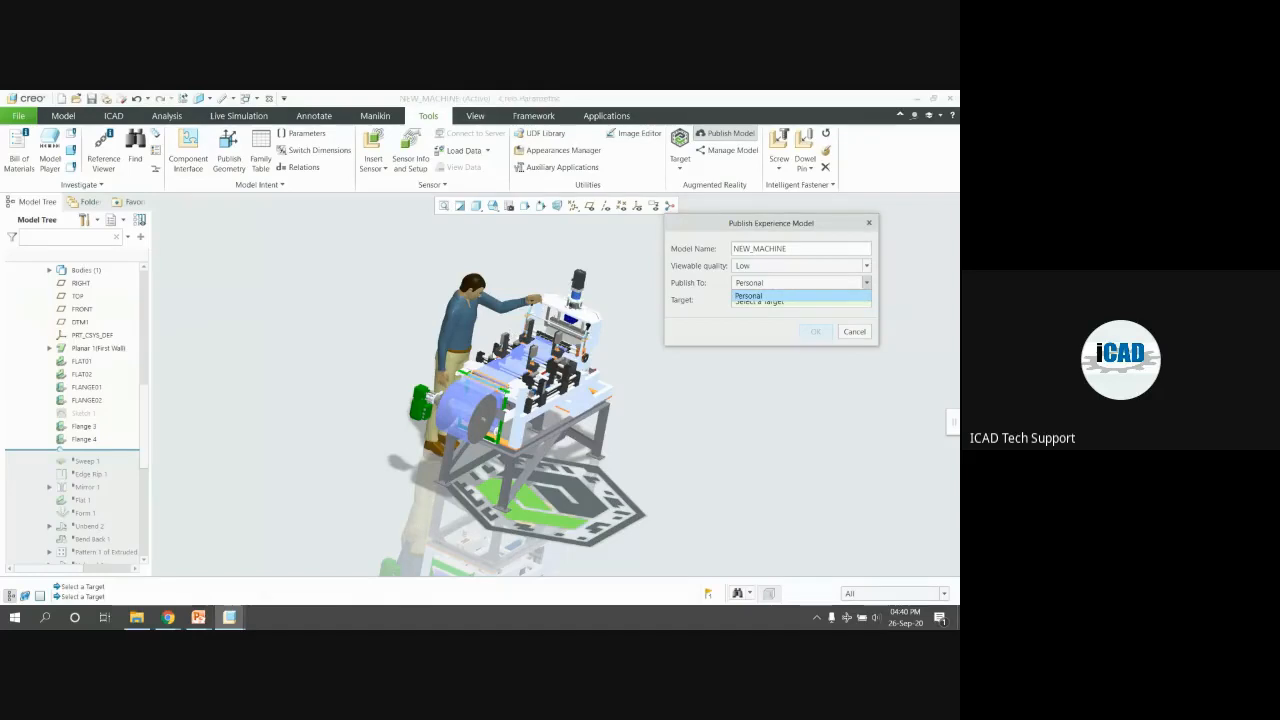
{"action": "left_click", "coordinate": [761, 295]}
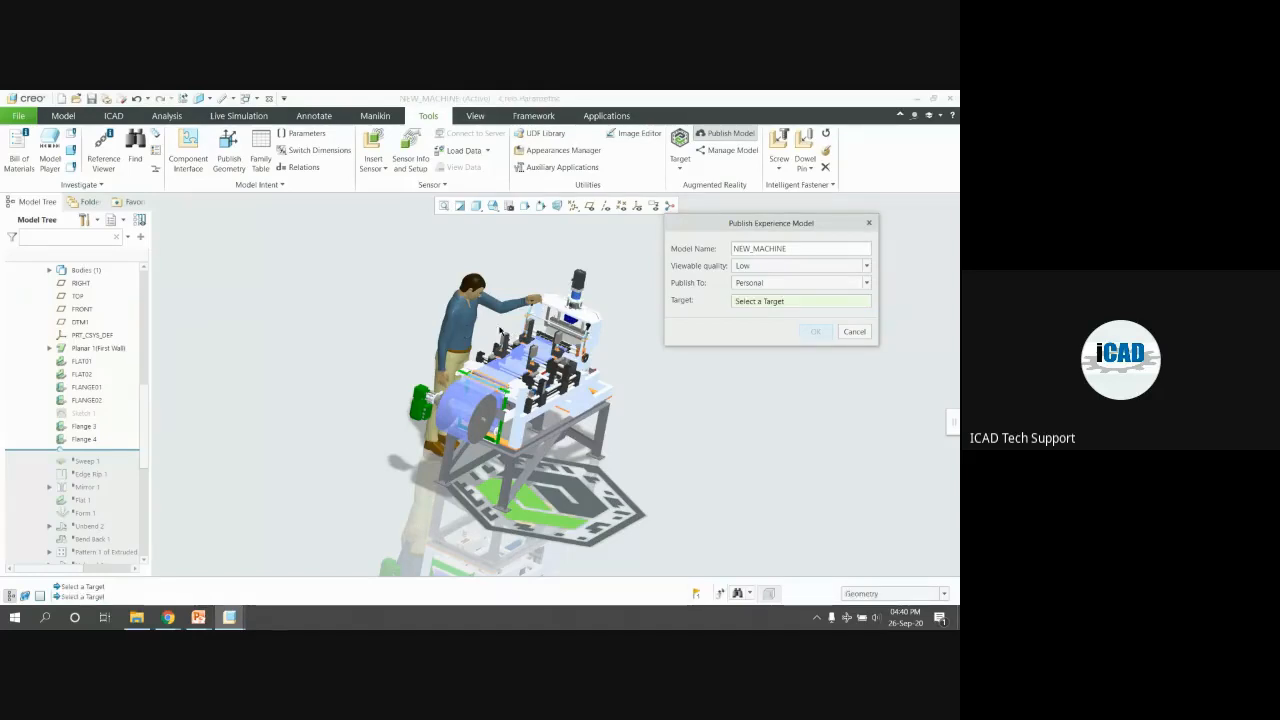
Pick the ThingMark under the machine as the target and publish
{"action": "left_click", "coordinate": [754, 304]}
{"action": "left_click", "coordinate": [601, 496]}
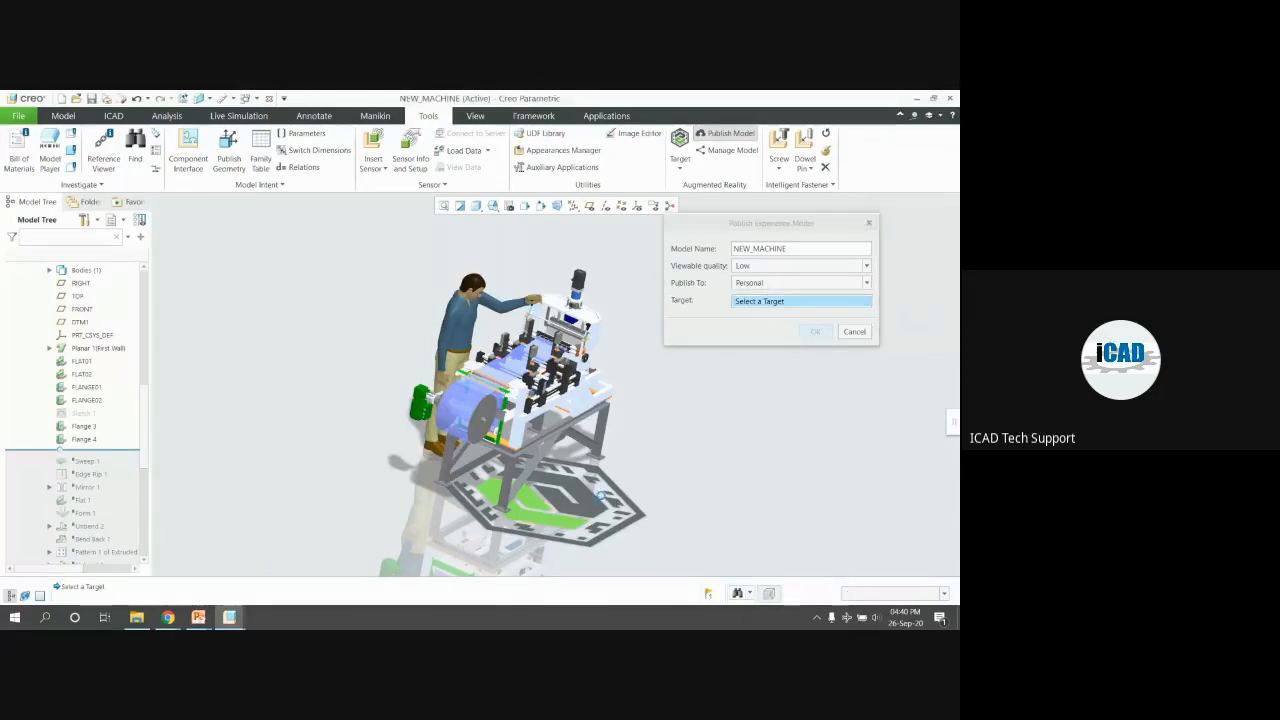
{"action": "scroll", "coordinate": [514, 464], "scroll_direction": "up", "scroll_amount": 1}
{"action": "middle_click_drag", "start_coordinate": [516, 460], "coordinate": [492, 458]}
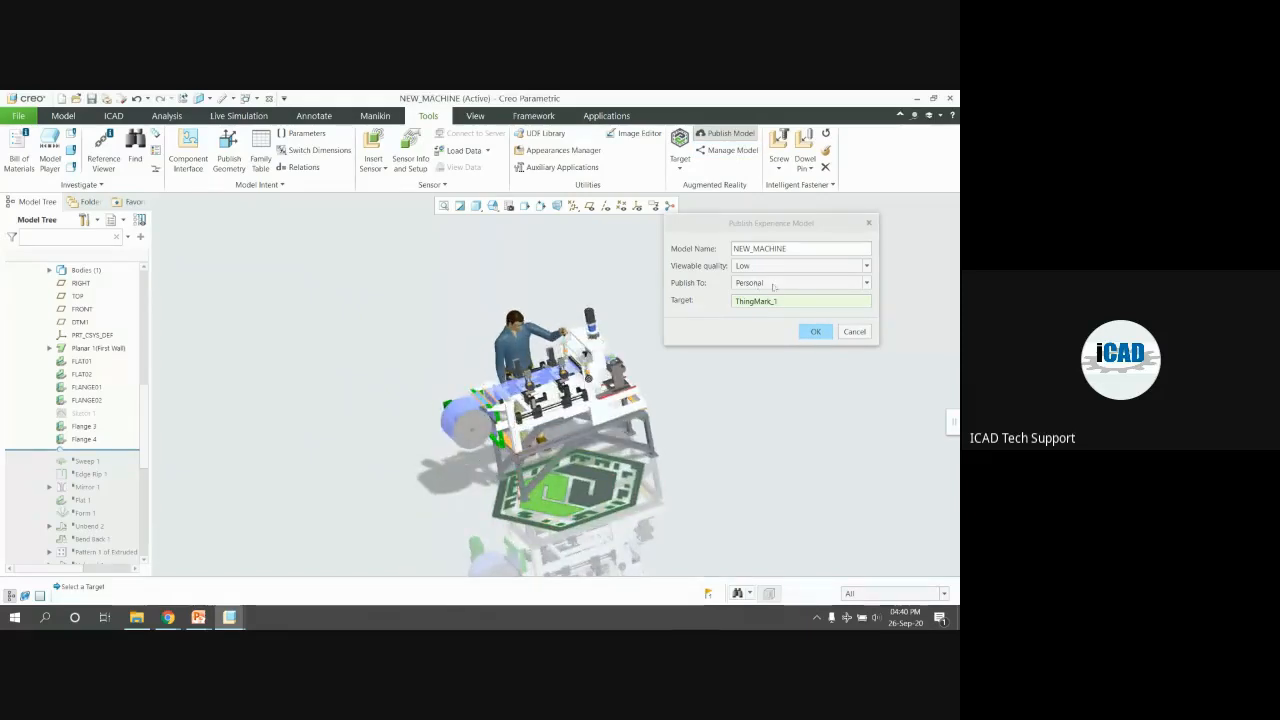
{"action": "left_click", "coordinate": [816, 331]}
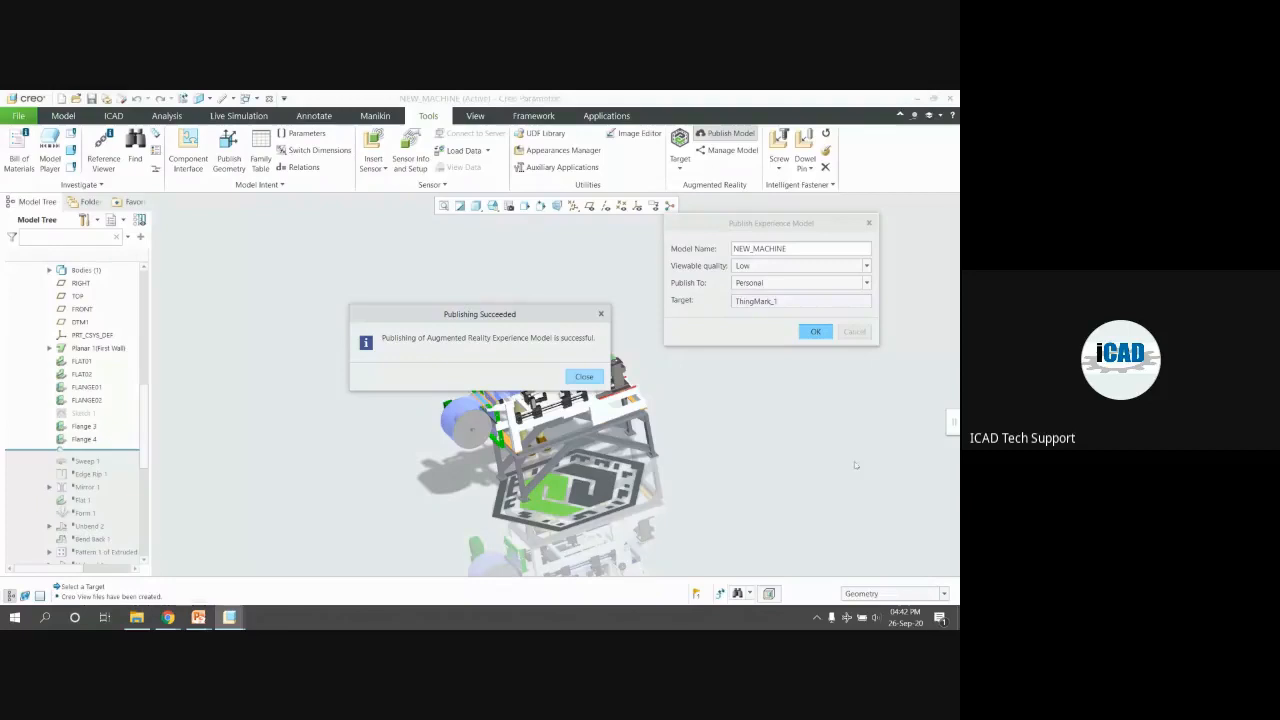
Dismiss Publishing Succeeded, reset to standard orientation, and open the published-models Model Dashboard
{"action": "left_click", "coordinate": [584, 377]}
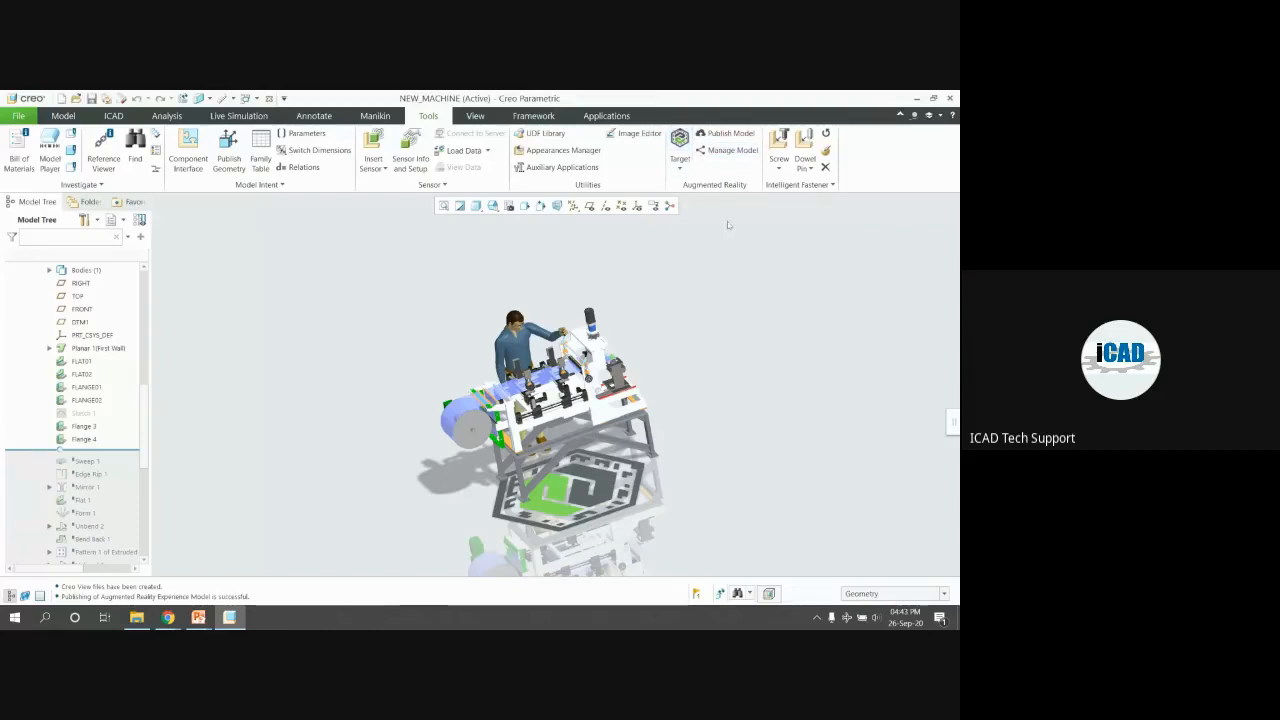
{"action": "key", "text": "ctrl+d"}
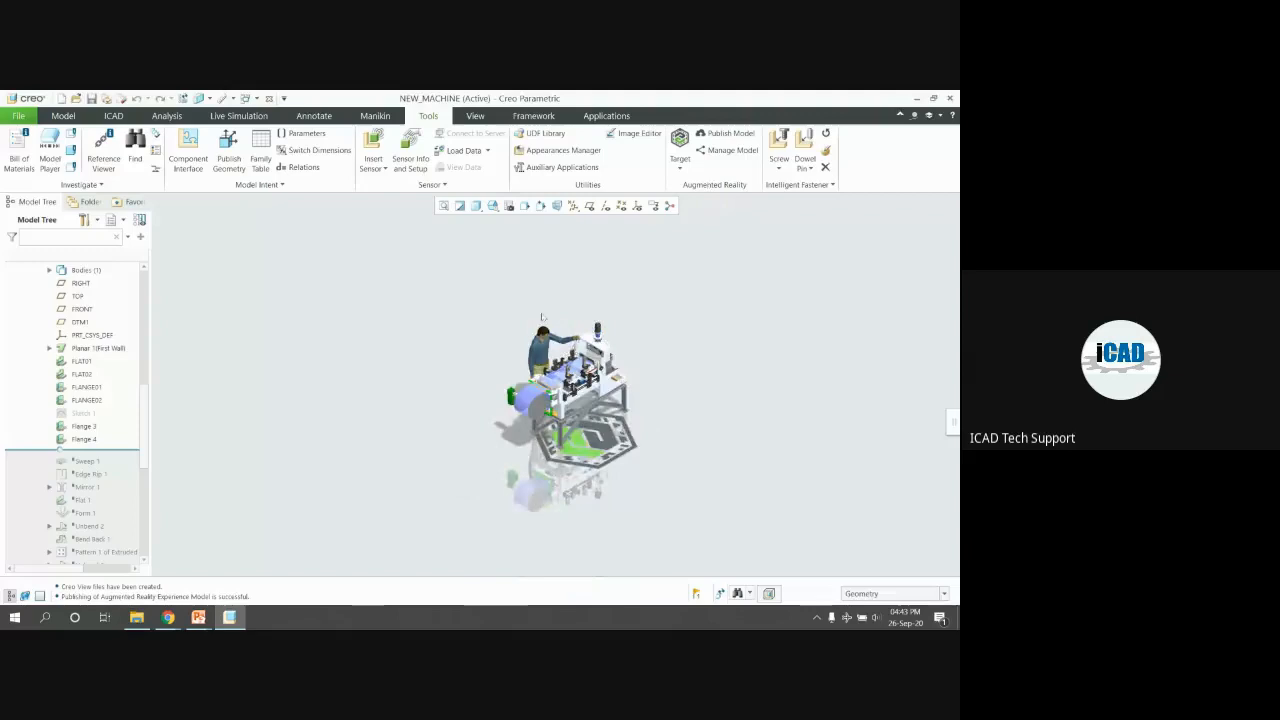
{"action": "scroll", "coordinate": [541, 356], "scroll_direction": "up", "scroll_amount": 5}
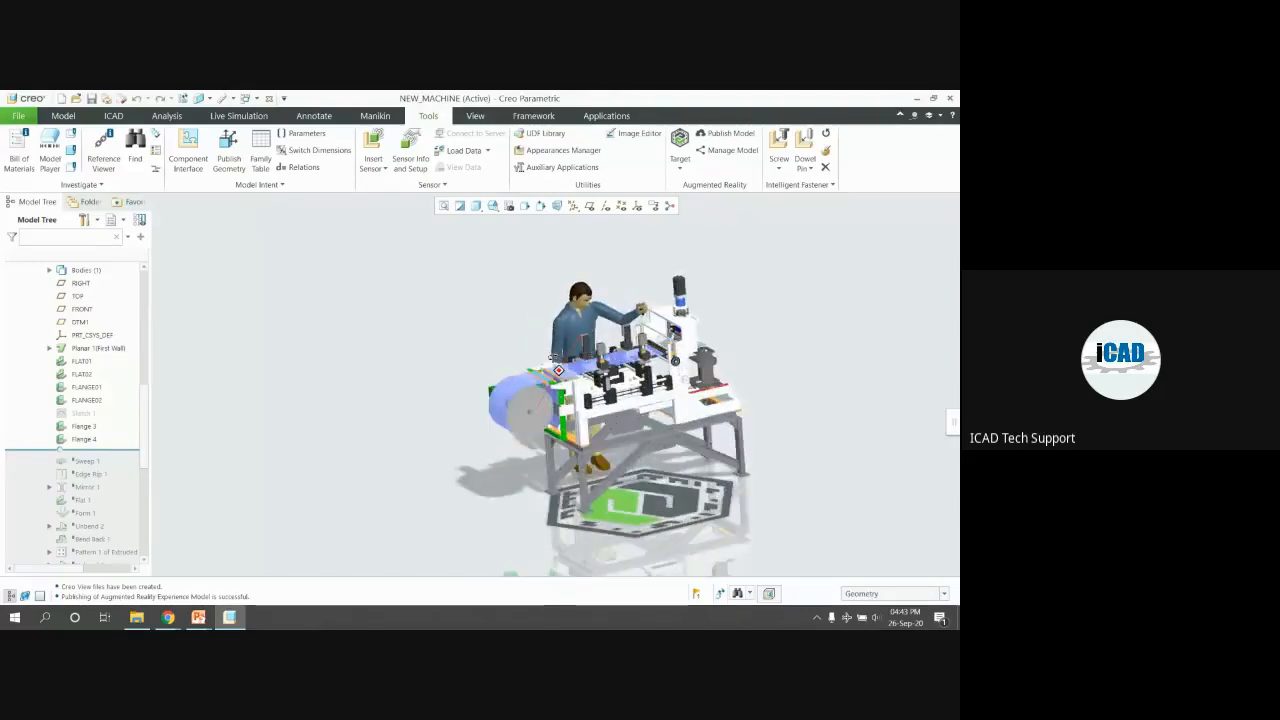
{"action": "left_click", "coordinate": [726, 150]}
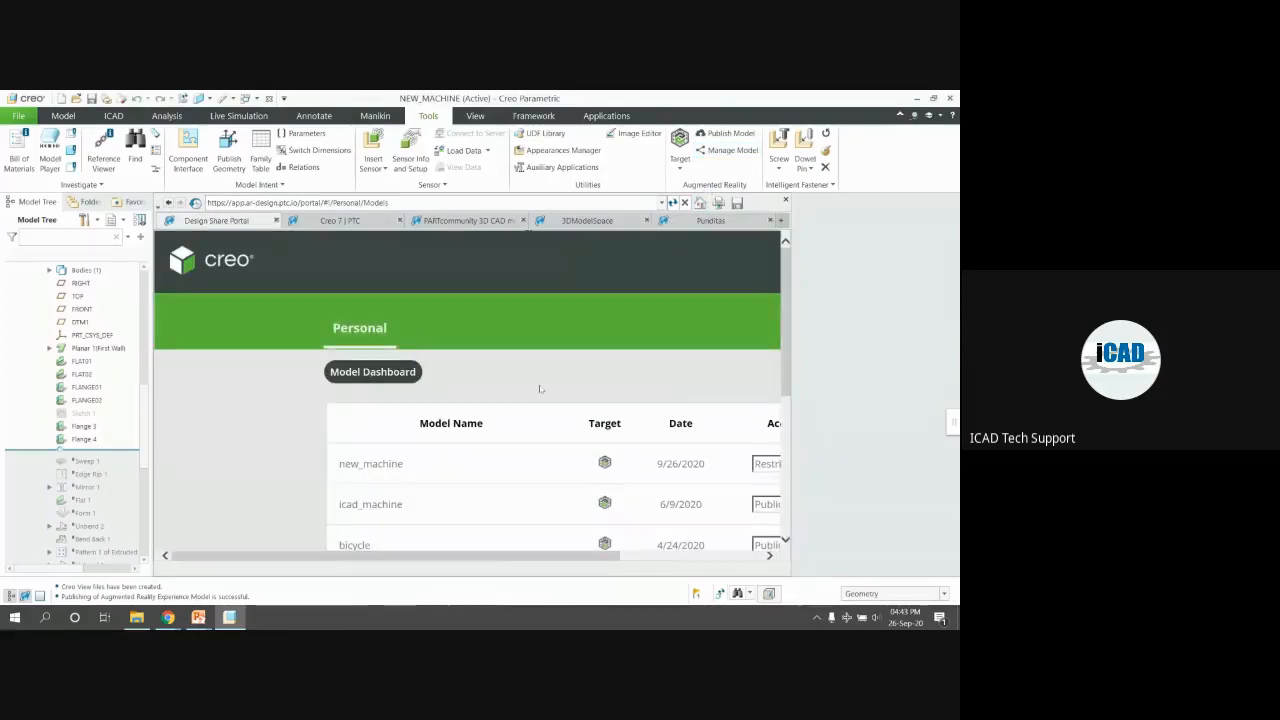
Review the Model Dashboard entries bicycle, cutting_machine_asm, conveyor_b4 and pump by highlighting their names
{"action": "left_click_drag", "start_coordinate": [590, 556], "coordinate": [679, 572]}
{"action": "scroll", "coordinate": [650, 444], "scroll_direction": "down", "scroll_amount": 1, "text": "ctrl"}
{"action": "scroll", "coordinate": [650, 444], "scroll_direction": "down", "scroll_amount": 1, "text": "ctrl"}
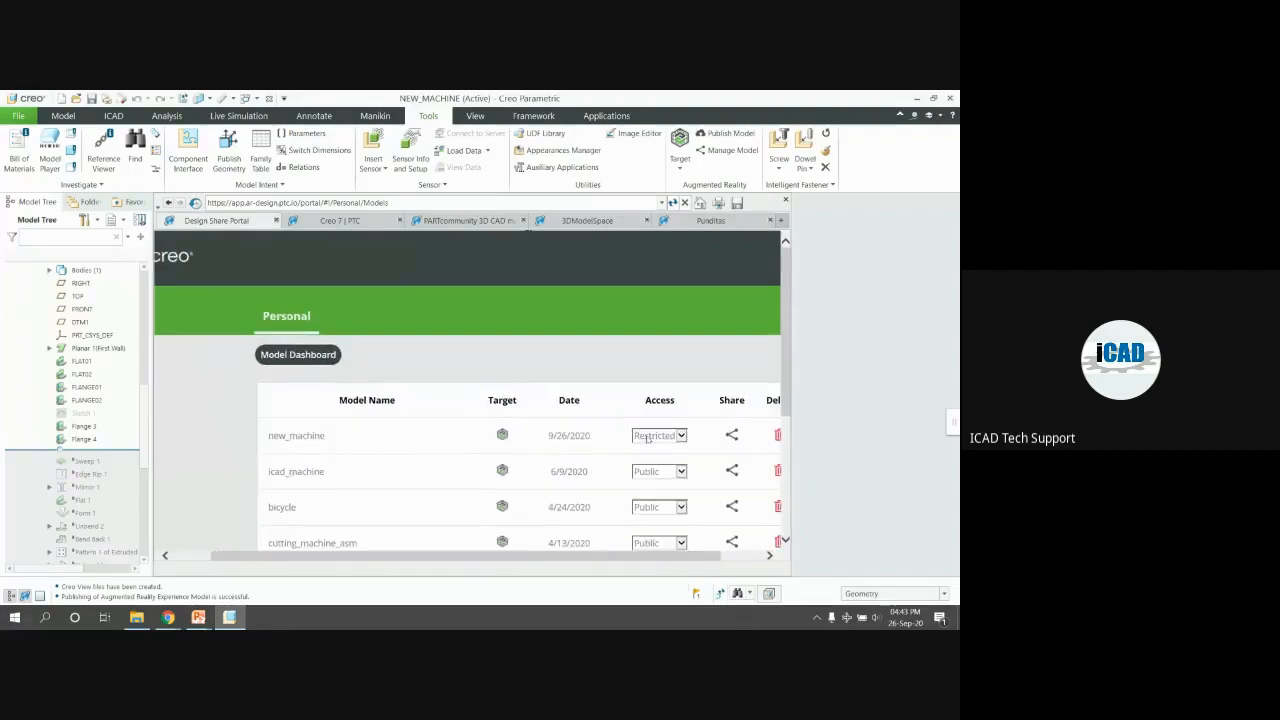
{"action": "scroll", "coordinate": [426, 386], "scroll_direction": "down", "scroll_amount": 1}
{"action": "scroll", "coordinate": [426, 386], "scroll_direction": "down", "scroll_amount": 1}
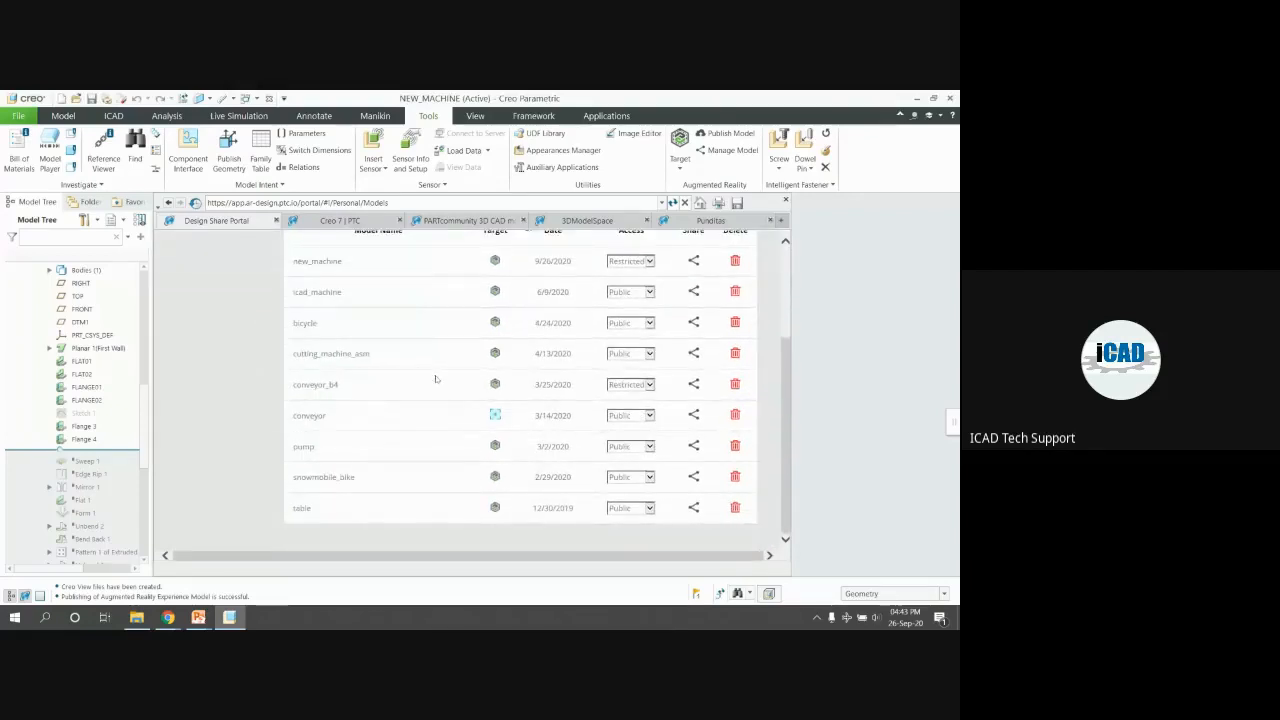
{"action": "scroll", "coordinate": [436, 380], "scroll_direction": "up", "scroll_amount": 1}
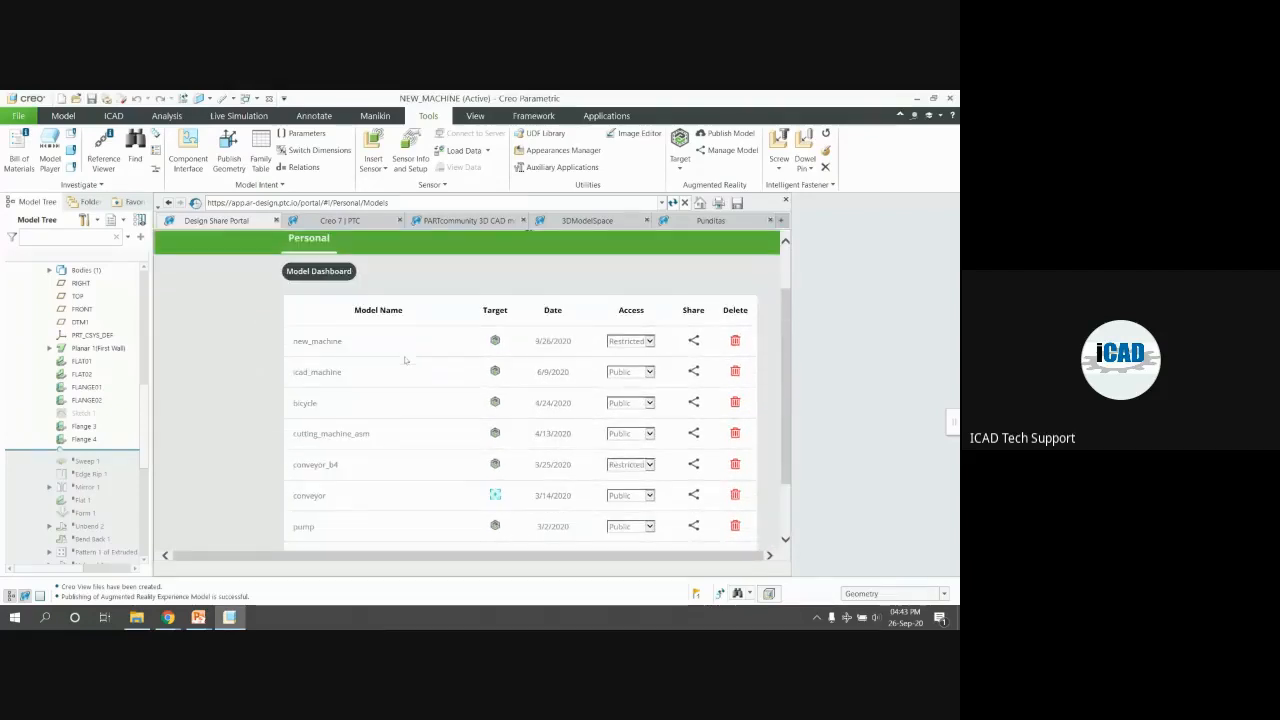
{"action": "scroll", "coordinate": [343, 378], "scroll_direction": "down", "scroll_amount": 1}
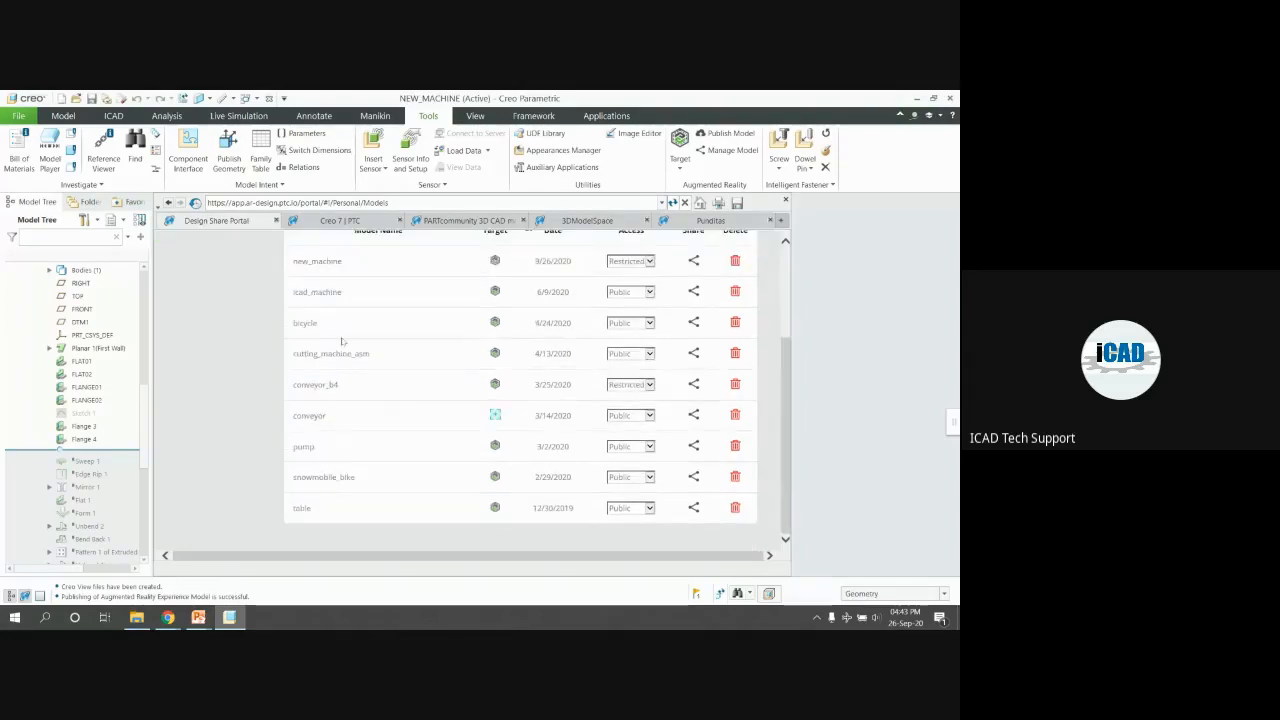
{"action": "left_click_drag", "start_coordinate": [298, 321], "coordinate": [353, 320]}
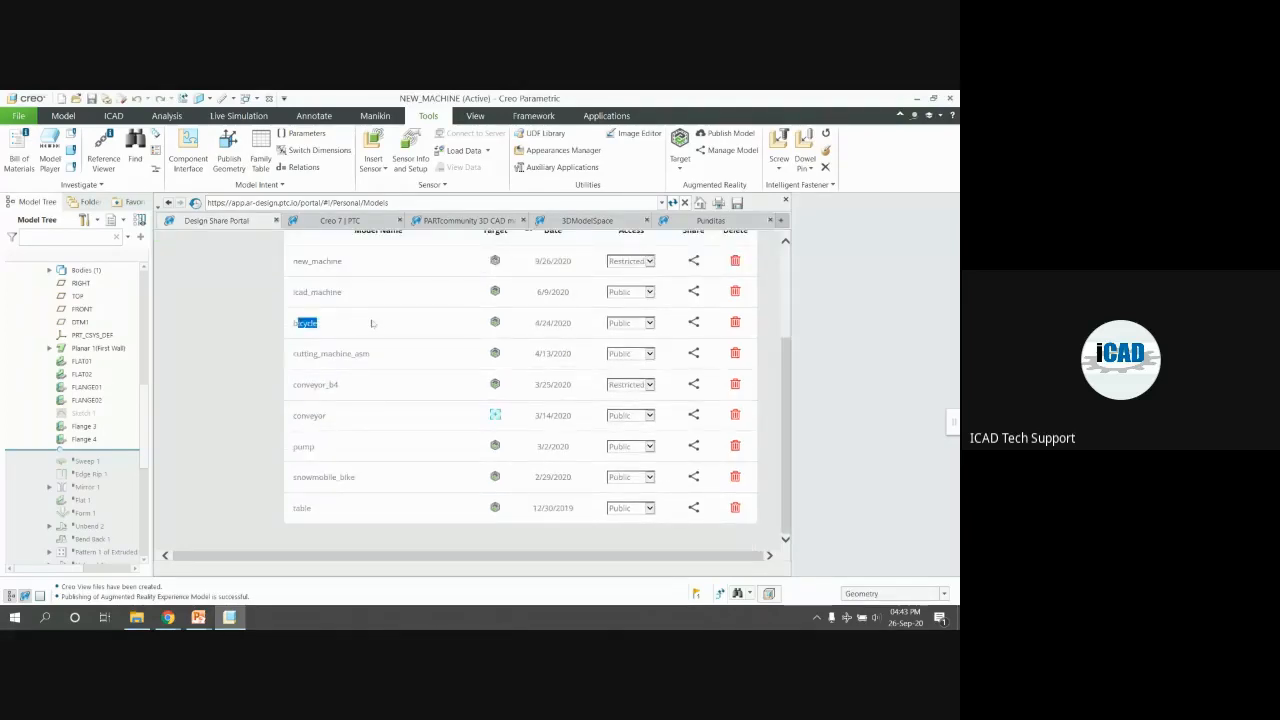
{"action": "left_click", "coordinate": [330, 325]}
{"action": "left_click_drag", "start_coordinate": [320, 354], "coordinate": [370, 354]}
{"action": "left_click_drag", "start_coordinate": [300, 385], "coordinate": [320, 385]}
{"action": "left_click_drag", "start_coordinate": [299, 446], "coordinate": [315, 446]}
{"action": "double_click", "coordinate": [330, 479]}
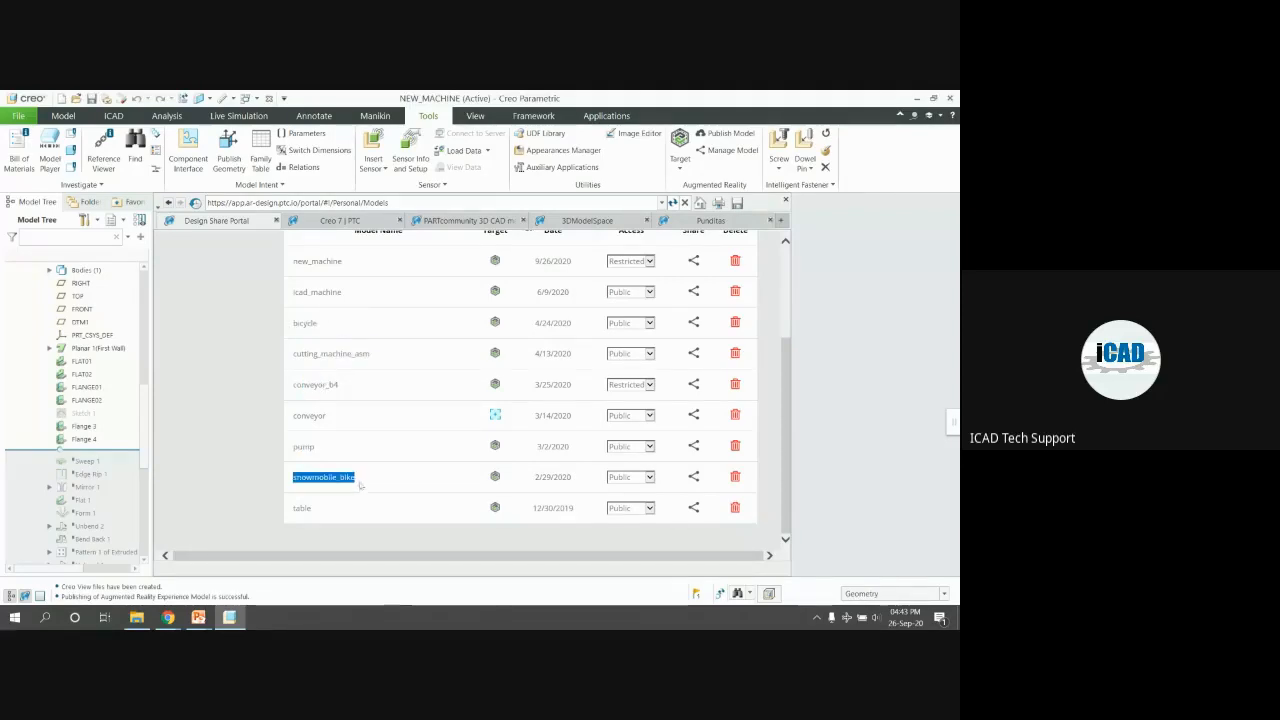
{"action": "scroll", "coordinate": [358, 480], "scroll_direction": "up", "scroll_amount": 3}
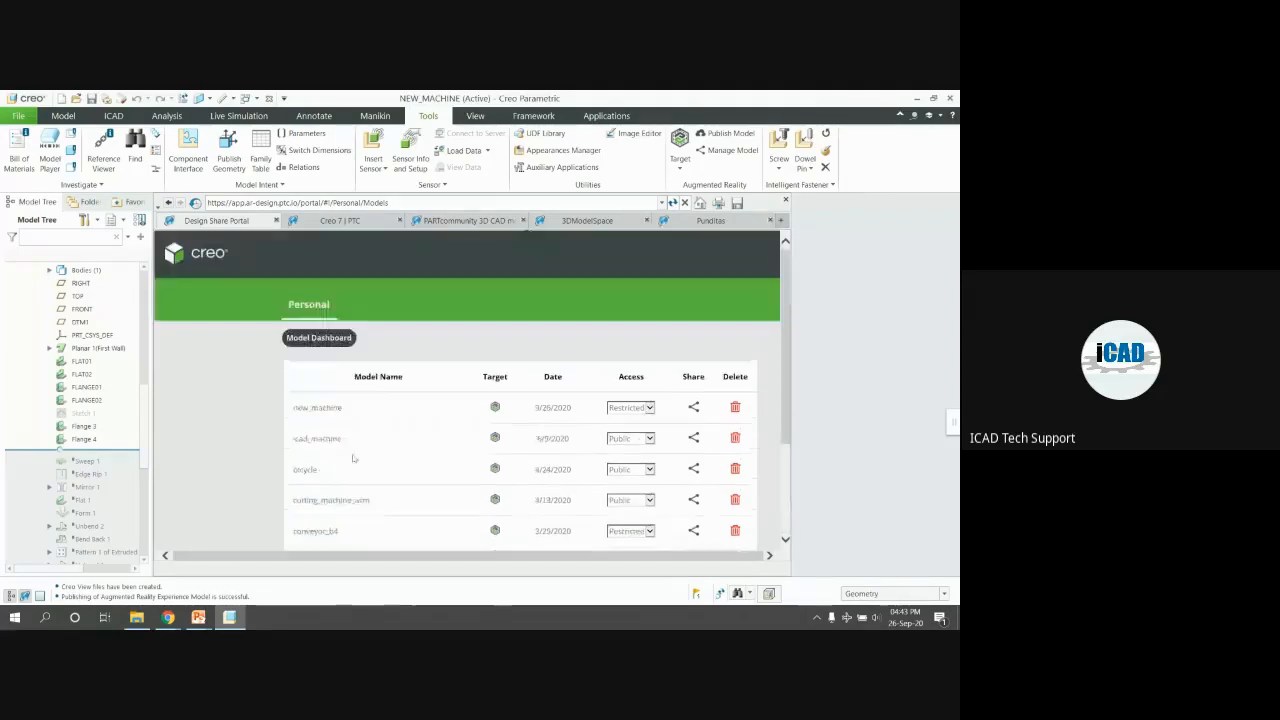
Switch new_machine's access from Restricted to Public and check its 9/26/2020 date
{"action": "left_click", "coordinate": [648, 409]}
{"action": "left_click", "coordinate": [640, 408]}
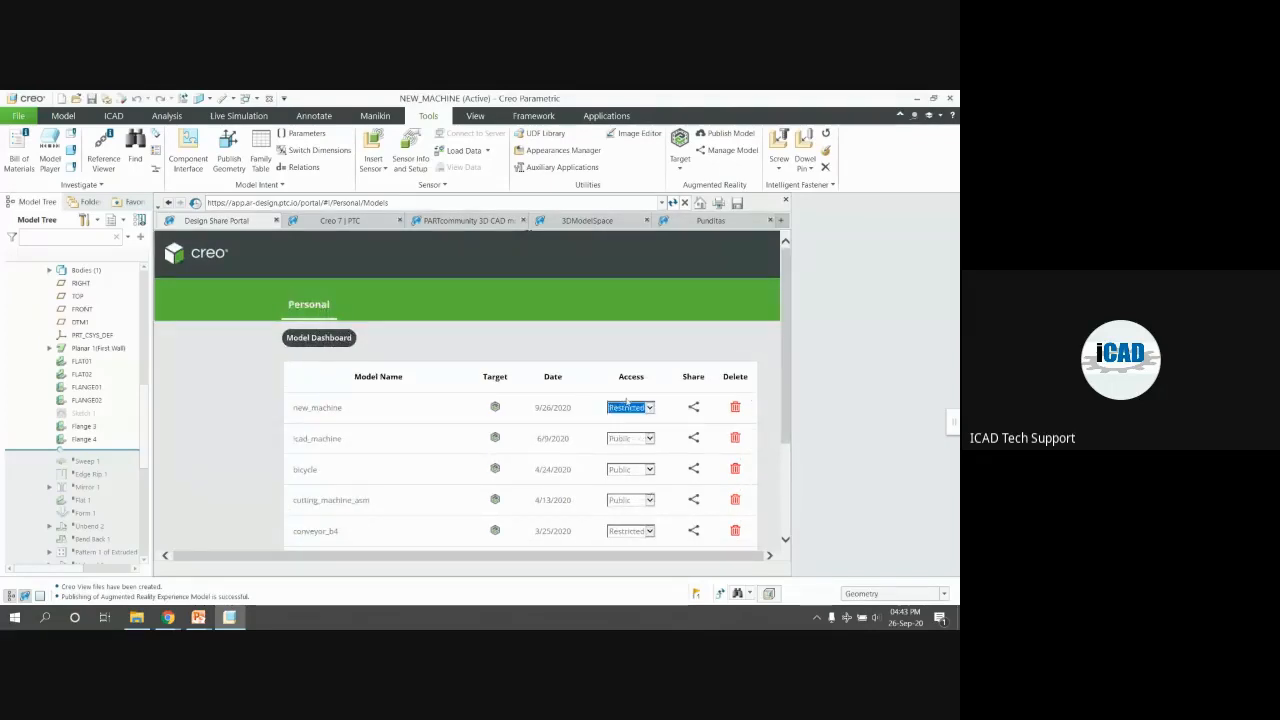
{"action": "key", "text": "Up"}
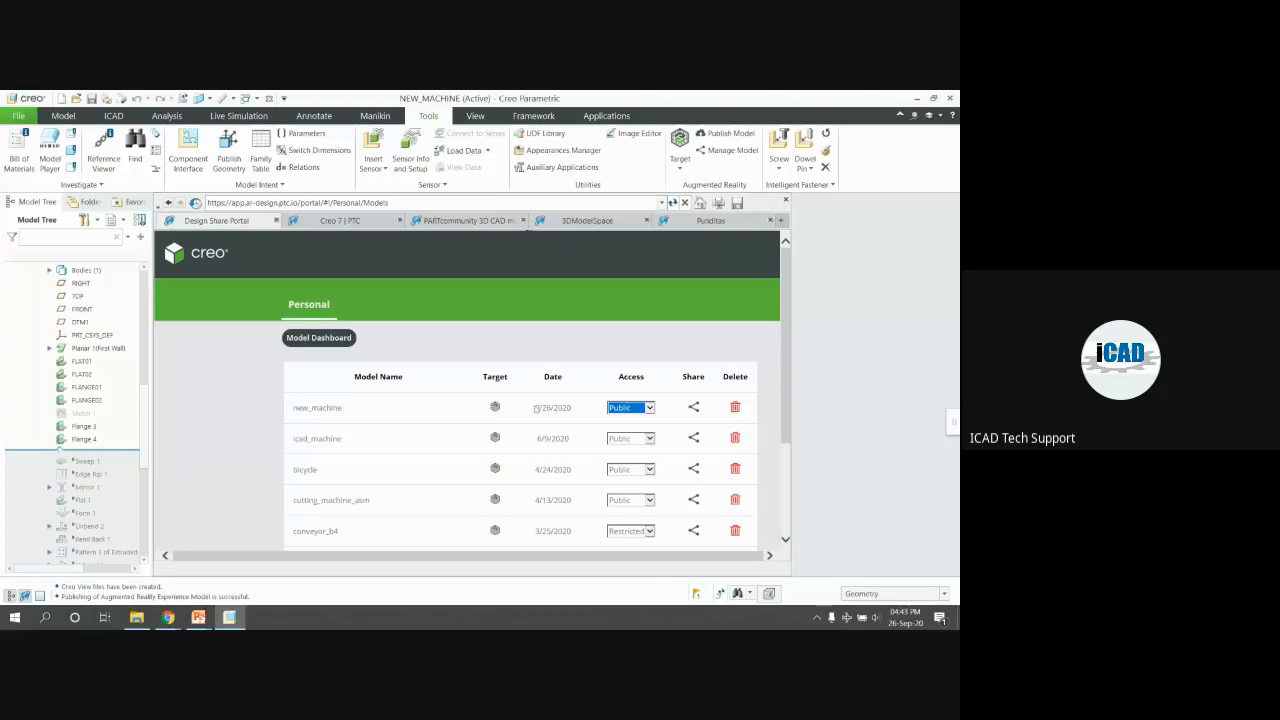
{"action": "left_click_drag", "start_coordinate": [533, 408], "coordinate": [572, 408]}
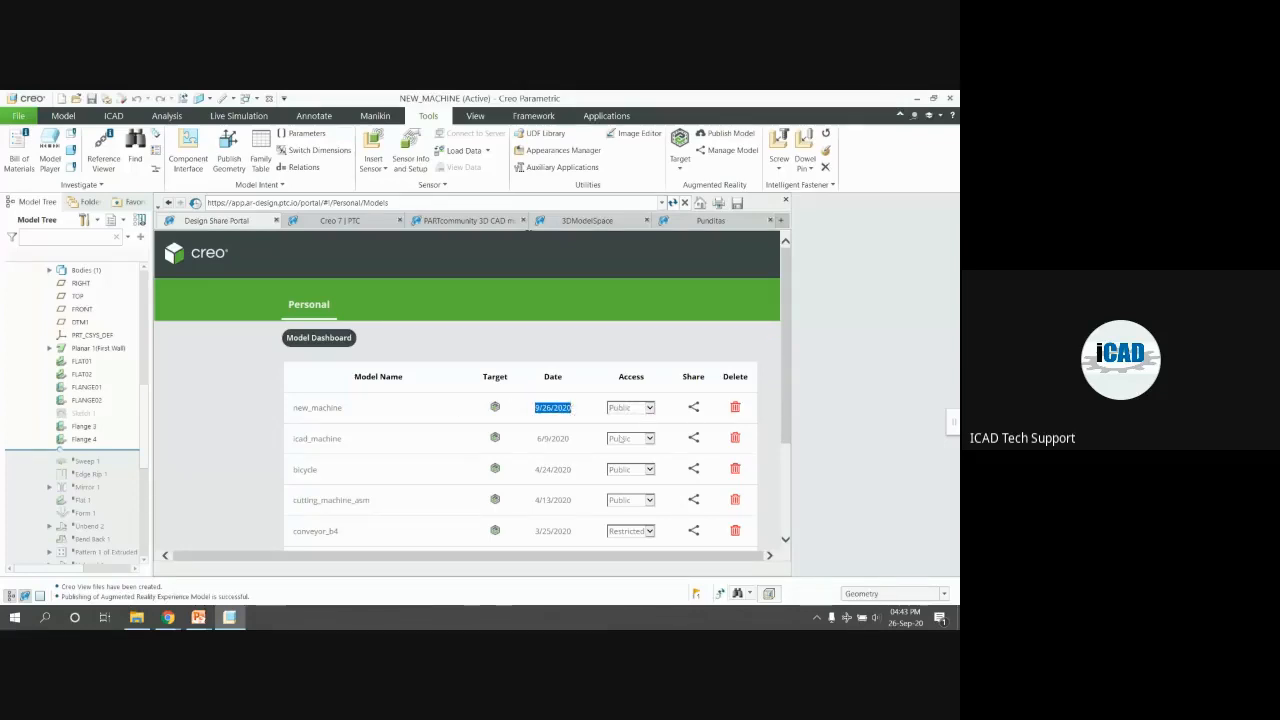
{"action": "scroll", "coordinate": [632, 420], "scroll_direction": "down", "scroll_amount": 1}
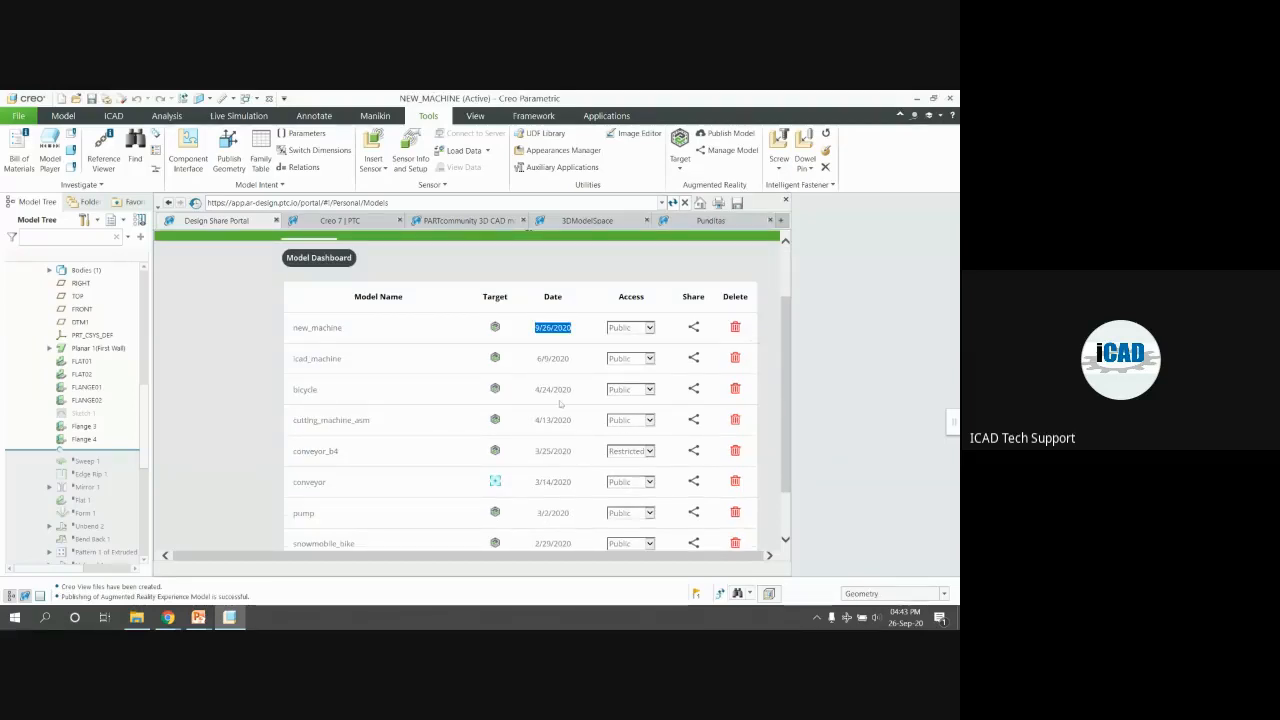
{"action": "scroll", "coordinate": [650, 390], "scroll_direction": "up", "scroll_amount": 1}
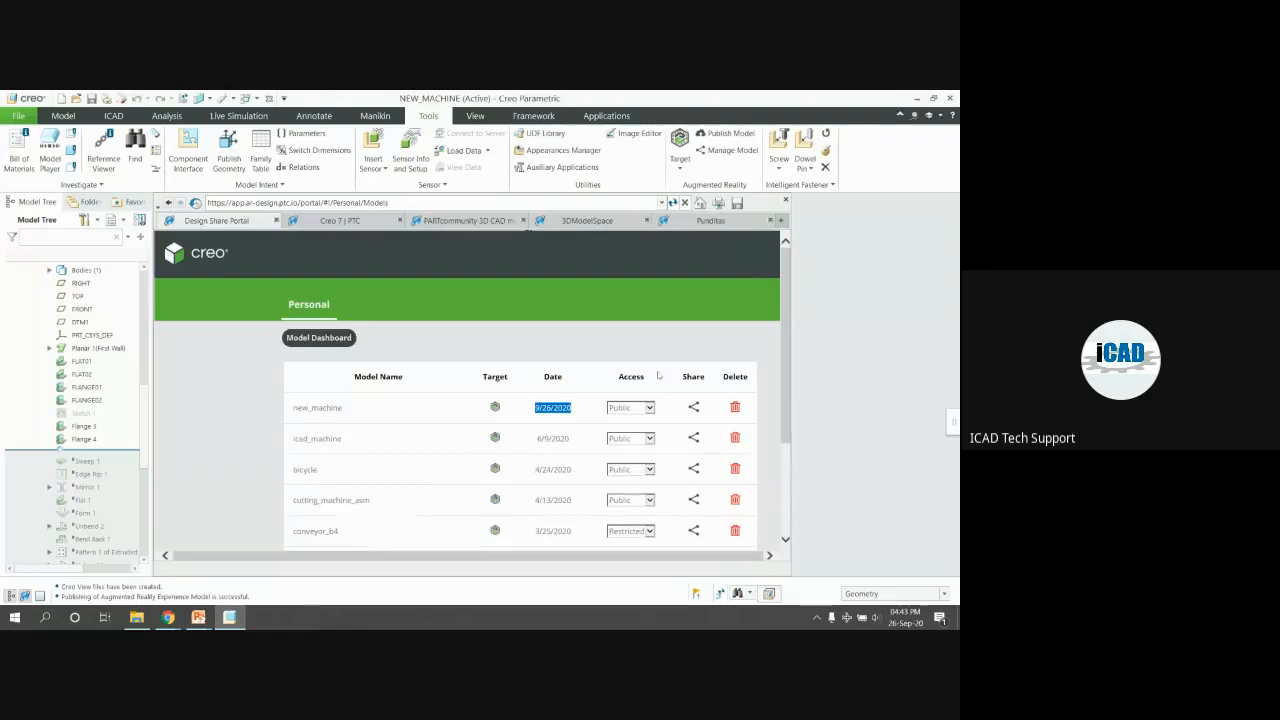
{"action": "scroll", "coordinate": [660, 370], "scroll_direction": "down", "scroll_amount": 2}
{"action": "scroll", "coordinate": [660, 367], "scroll_direction": "up", "scroll_amount": 2}
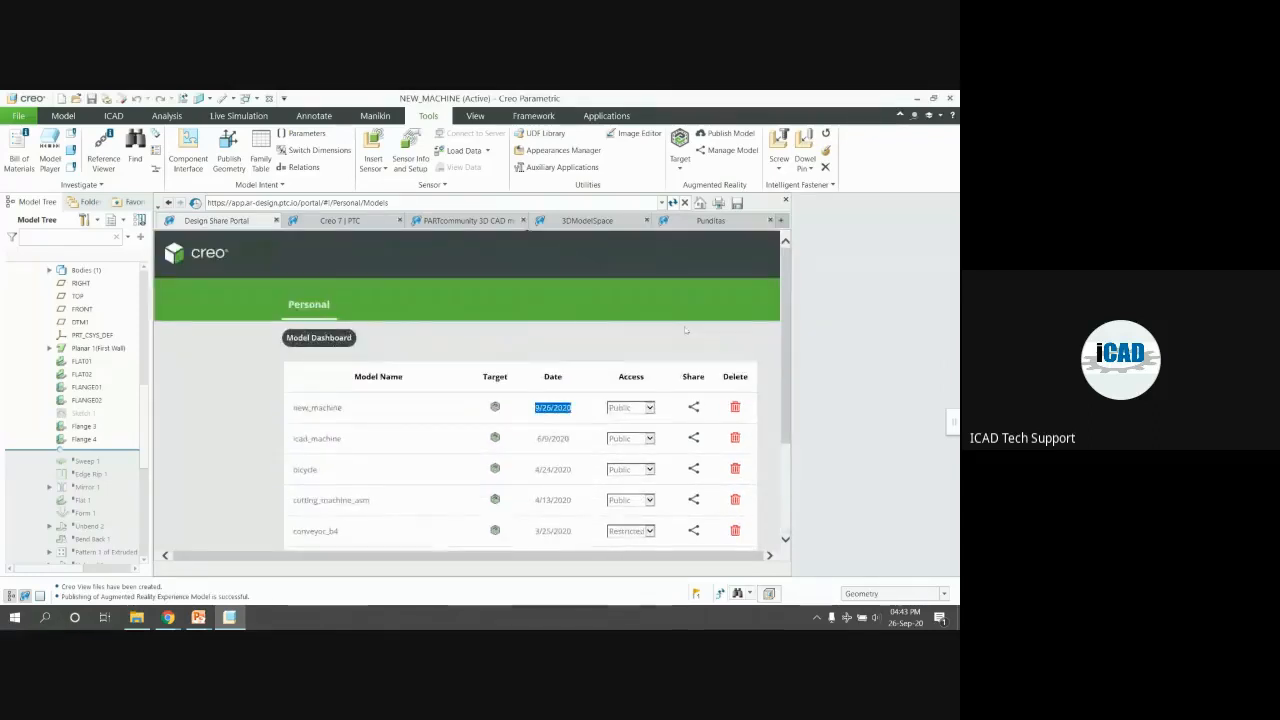
{"action": "scroll", "coordinate": [706, 333], "scroll_direction": "down", "scroll_amount": 2}
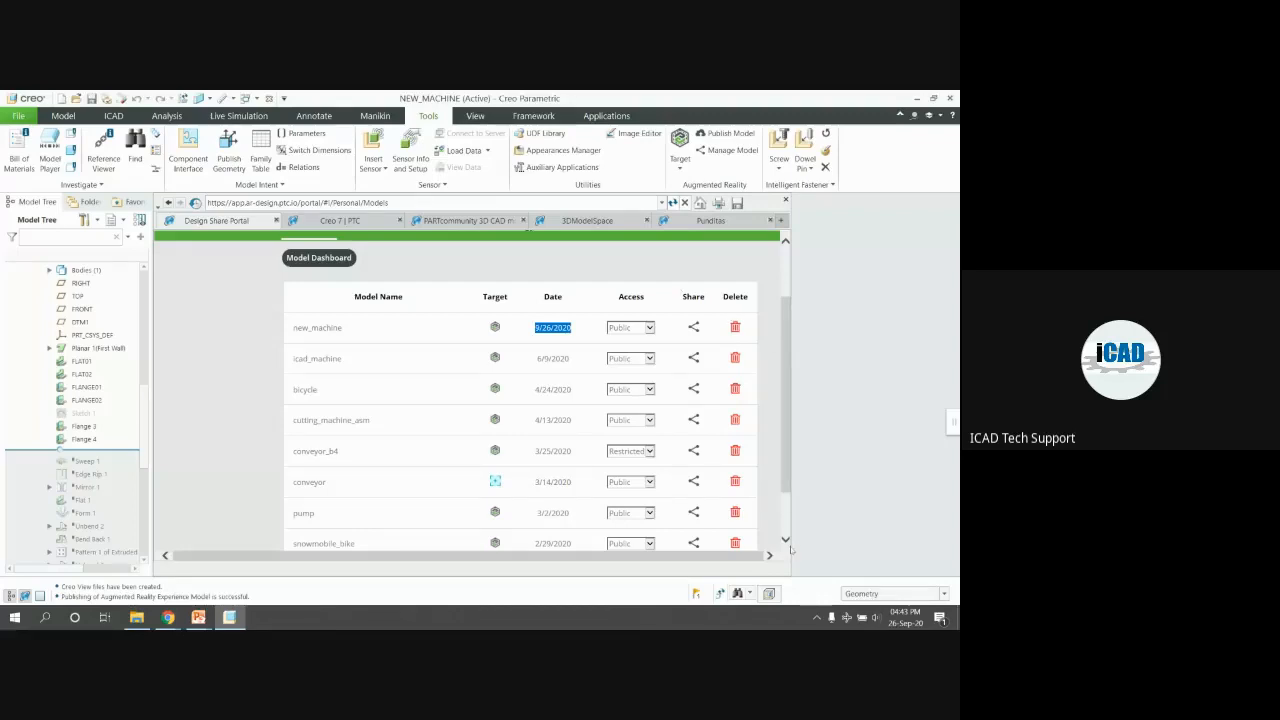
{"action": "left_click_drag", "start_coordinate": [791, 549], "coordinate": [841, 540]}
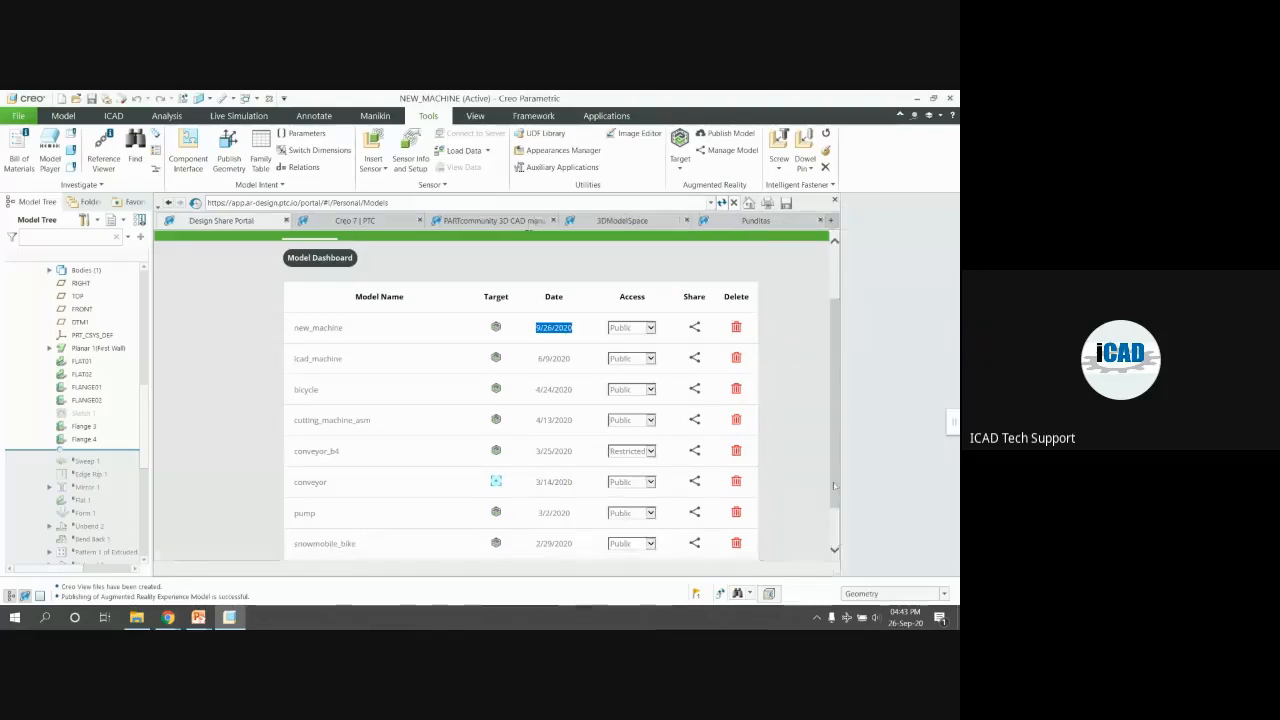
{"action": "scroll", "coordinate": [835, 486], "scroll_direction": "up", "scroll_amount": 1}
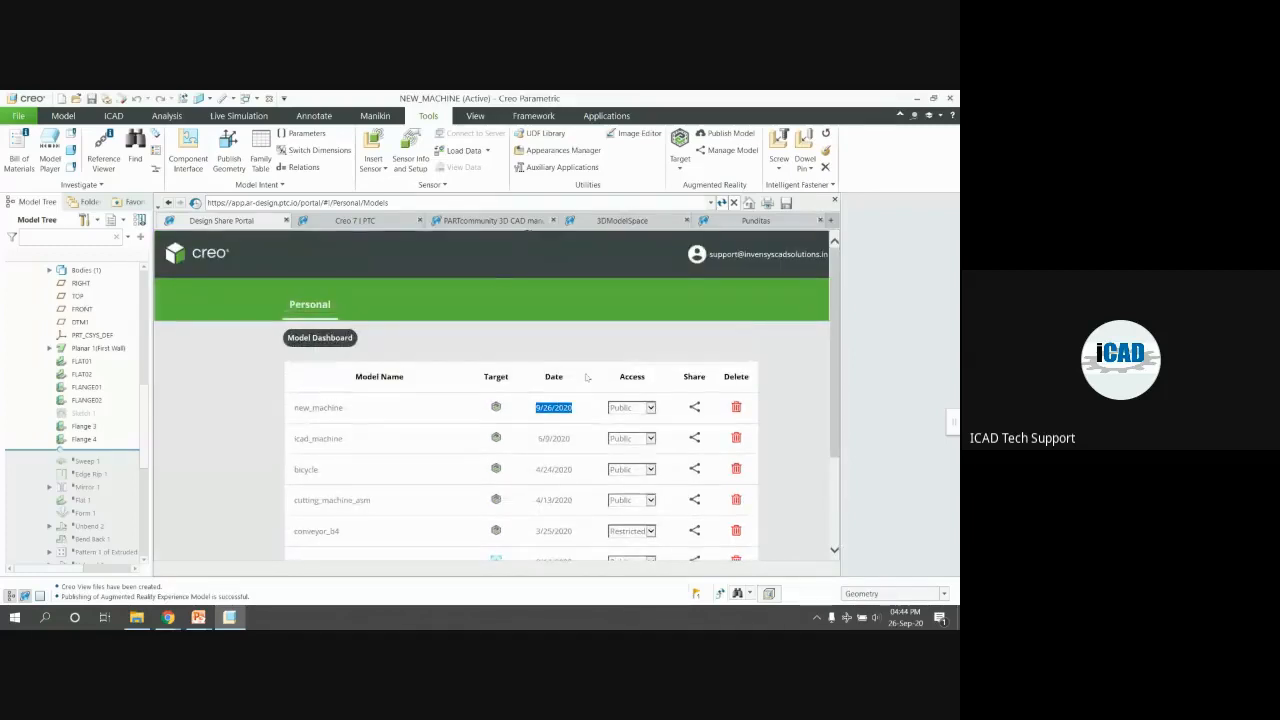
Share new_machine by e-mail to the support address with the message 'Machine _AR_ Experience' and confirm
{"action": "left_click", "coordinate": [694, 406]}
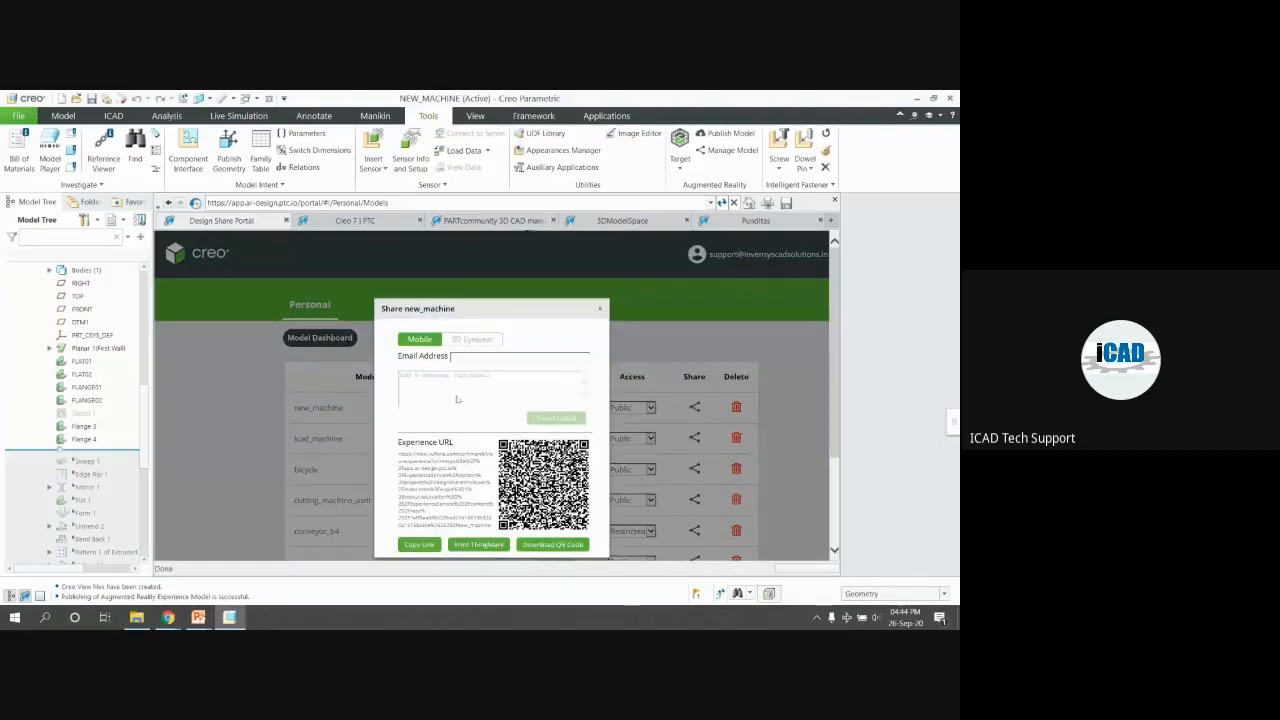
{"action": "left_click", "coordinate": [486, 358]}
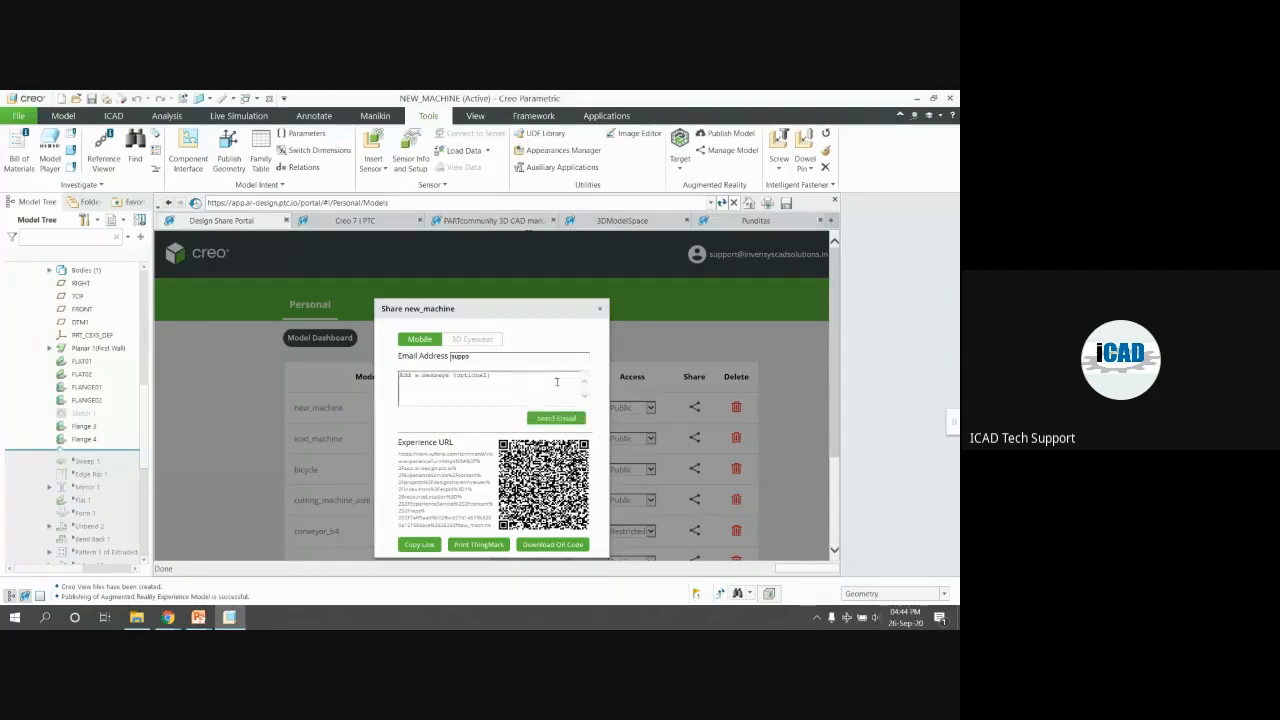
{"action": "left_click", "coordinate": [487, 379]}
{"action": "type", "text": "Machine _AR_ Experie"}
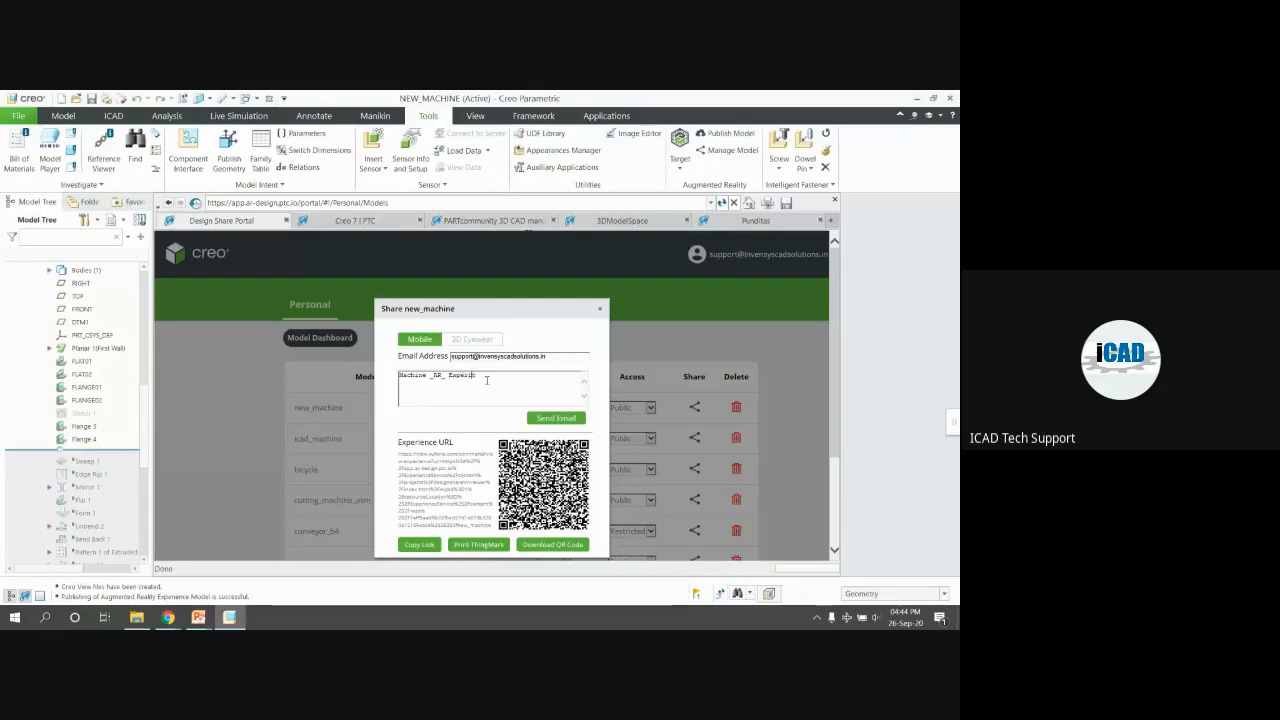
{"action": "type", "text": "nce"}
{"action": "key", "text": "BackSpace"}
{"action": "key", "text": "BackSpace"}
{"action": "key", "text": "BackSpace"}
{"action": "type", "text": "ence"}
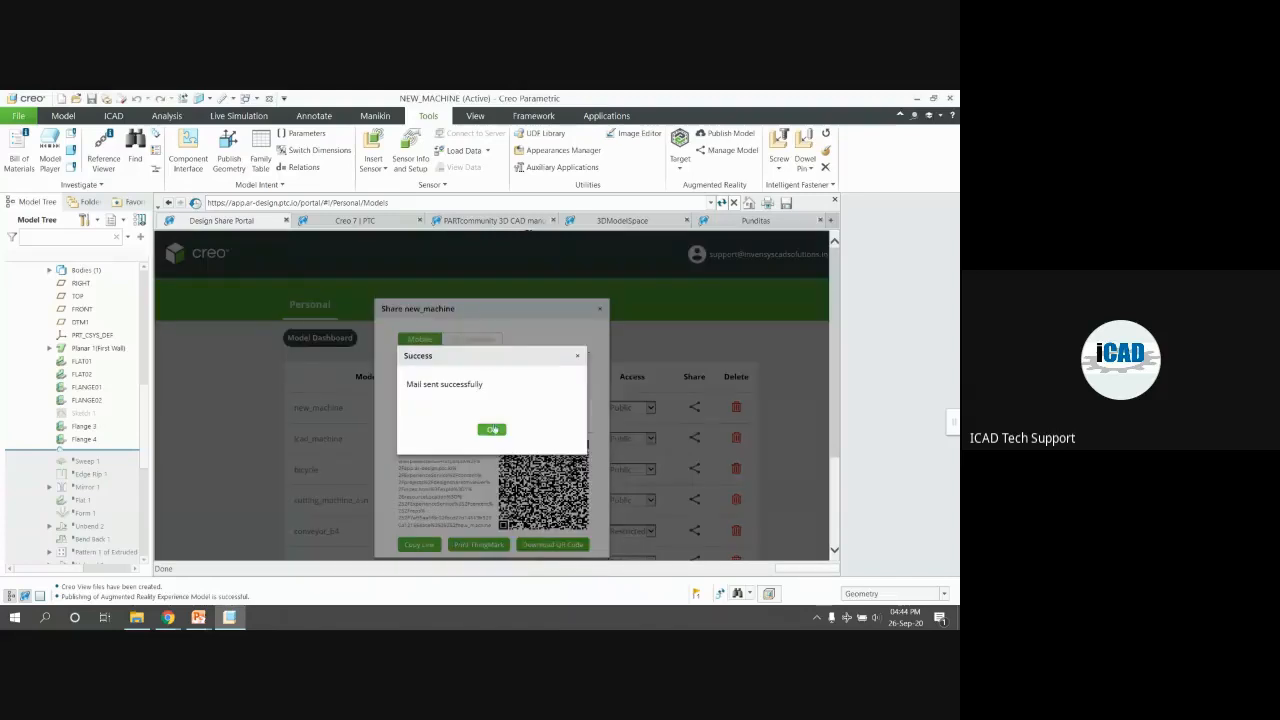
{"action": "left_click", "coordinate": [492, 429]}
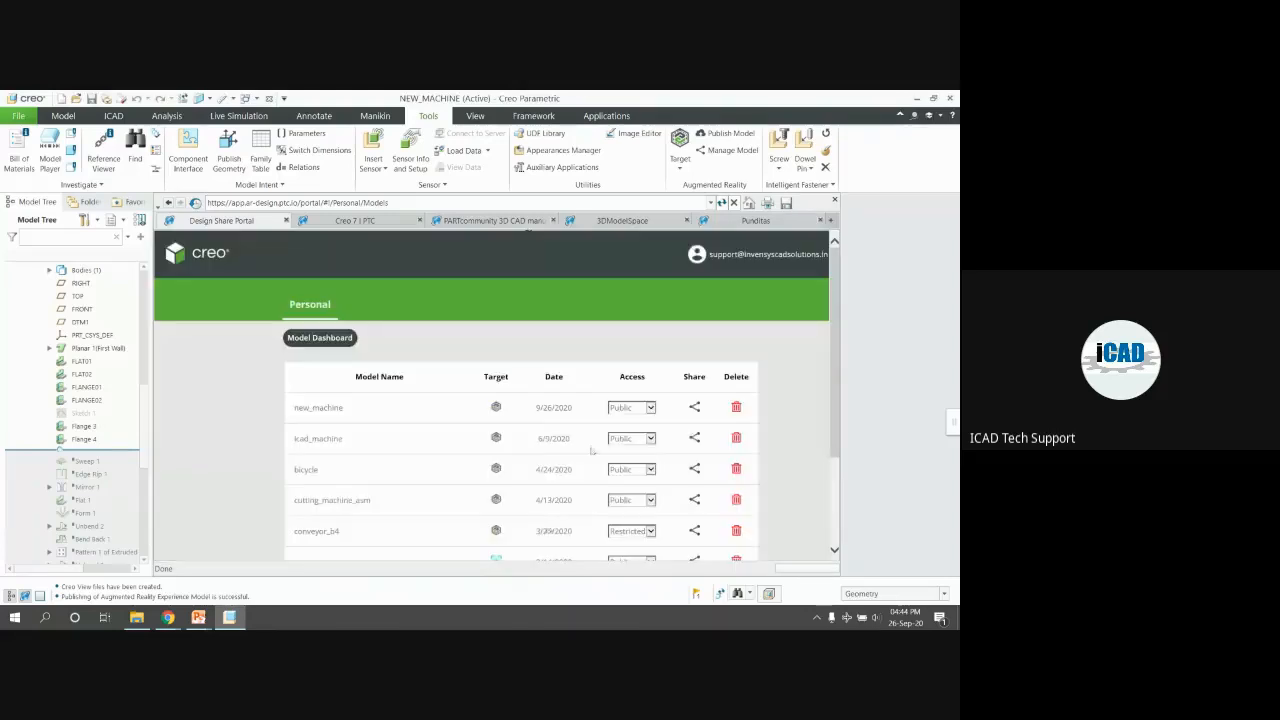
Open the Print ThingMark page for new_machine and print it at the 1701 mm width
{"action": "left_click", "coordinate": [695, 407]}
{"action": "scroll", "coordinate": [489, 545], "scroll_direction": "down", "scroll_amount": 1}
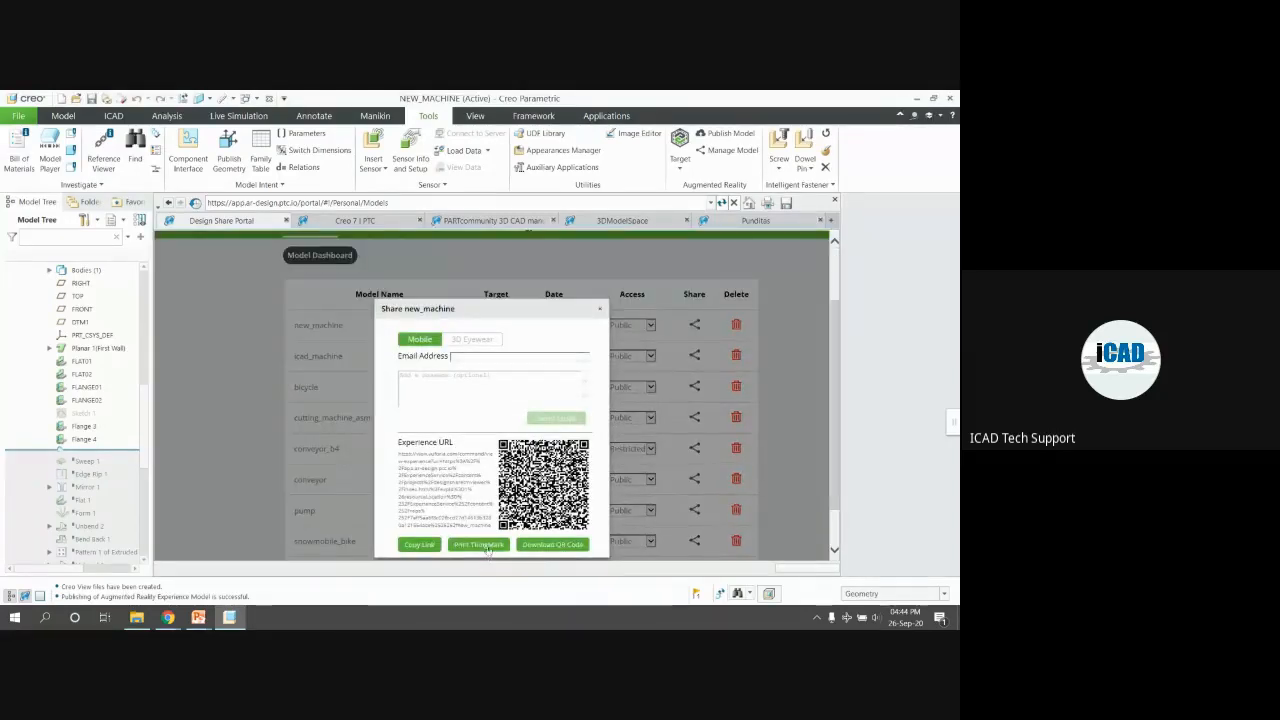
{"action": "left_click", "coordinate": [479, 544]}
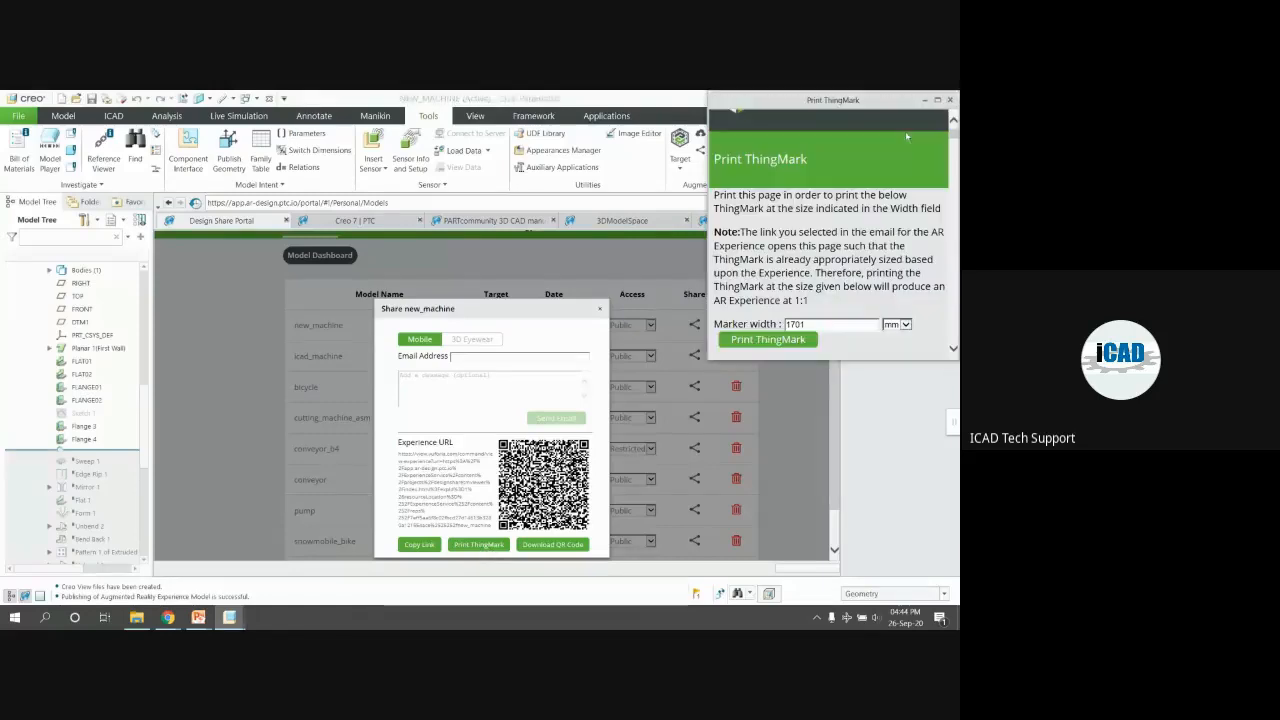
{"action": "left_click_drag", "start_coordinate": [864, 100], "coordinate": [691, 103]}
{"action": "scroll", "coordinate": [655, 290], "scroll_direction": "down", "scroll_amount": 3}
{"action": "scroll", "coordinate": [630, 288], "scroll_direction": "up", "scroll_amount": 2}
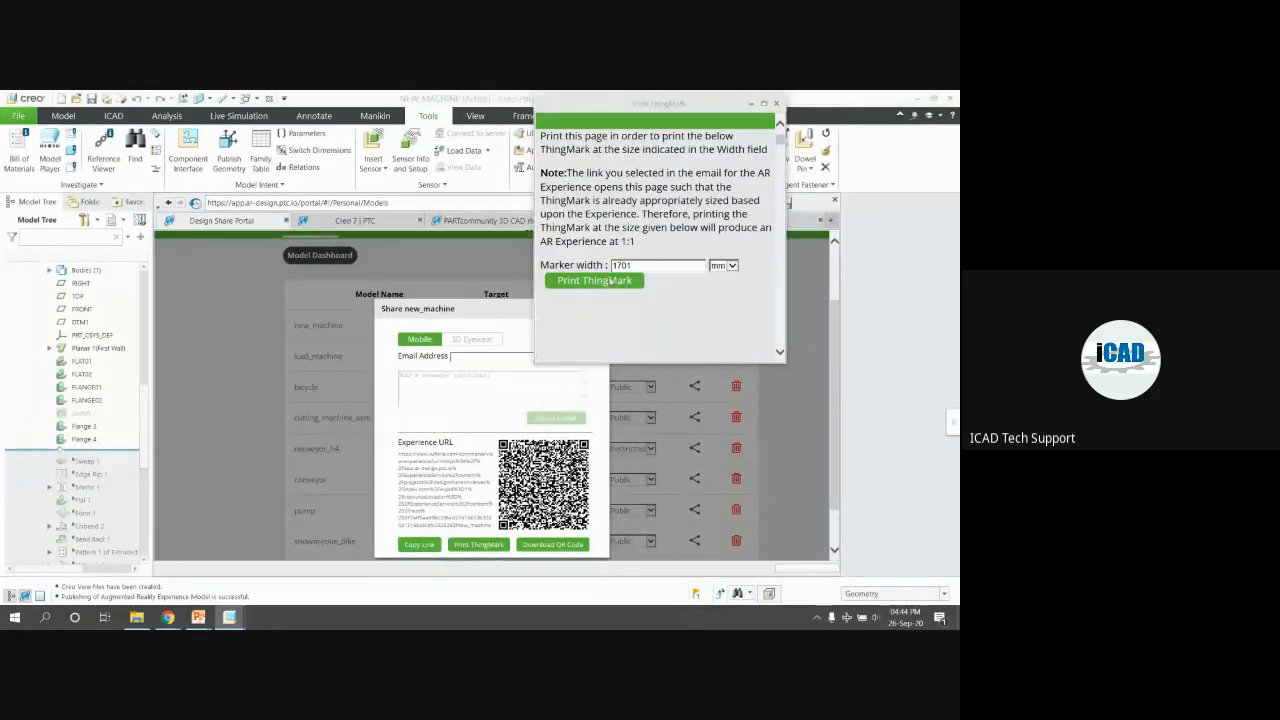
{"action": "left_click", "coordinate": [605, 281]}
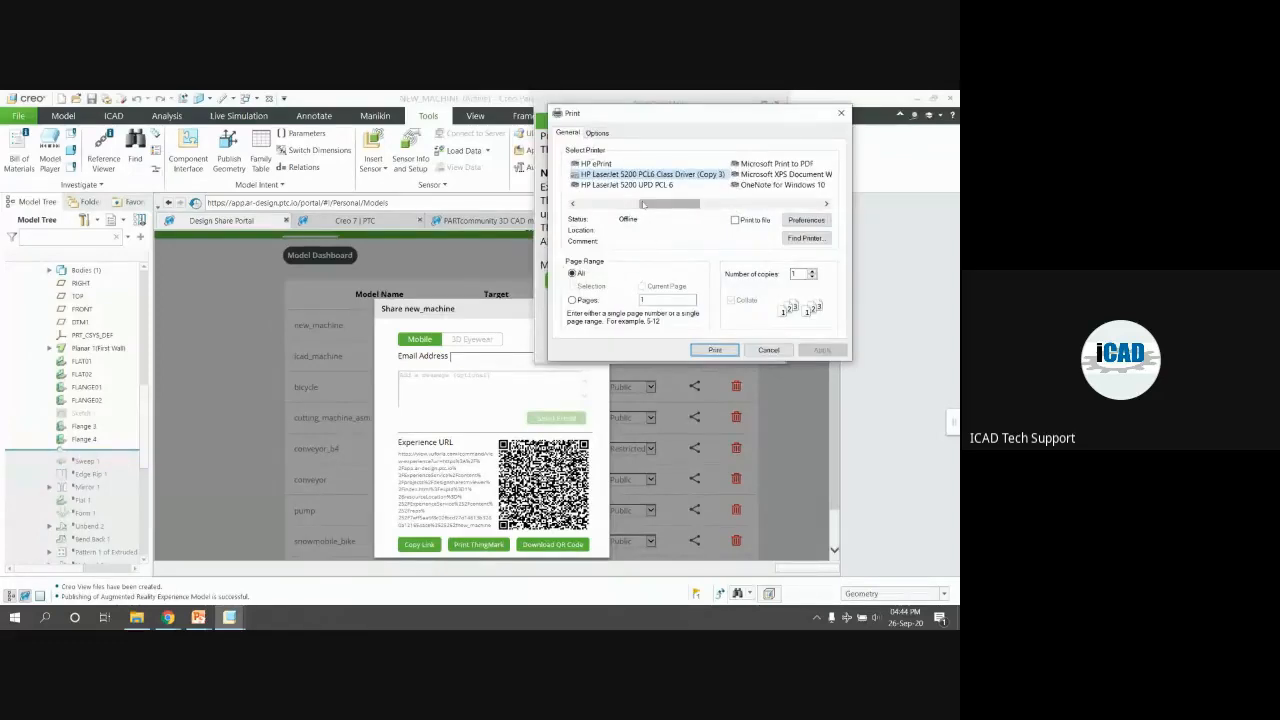
Print the ThingMark with Microsoft Print to PDF, saving it as 123 on the Desktop
{"action": "left_click", "coordinate": [786, 163]}
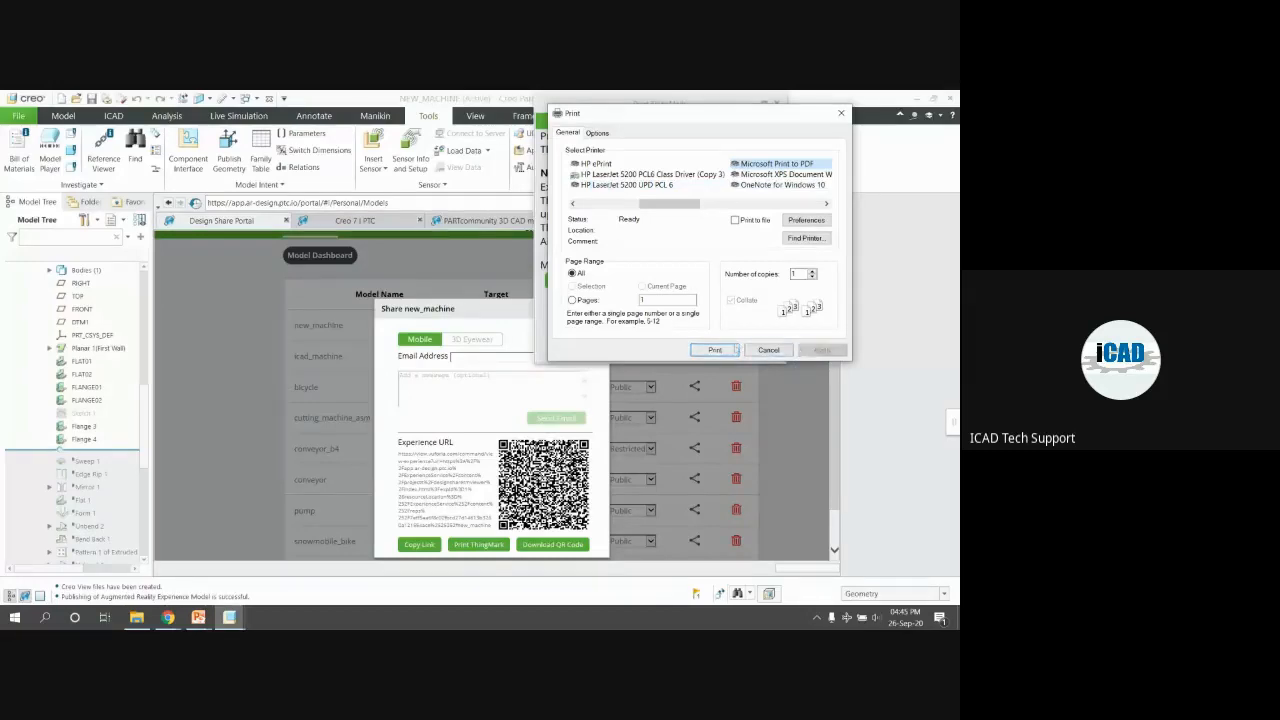
{"action": "left_click", "coordinate": [715, 350]}
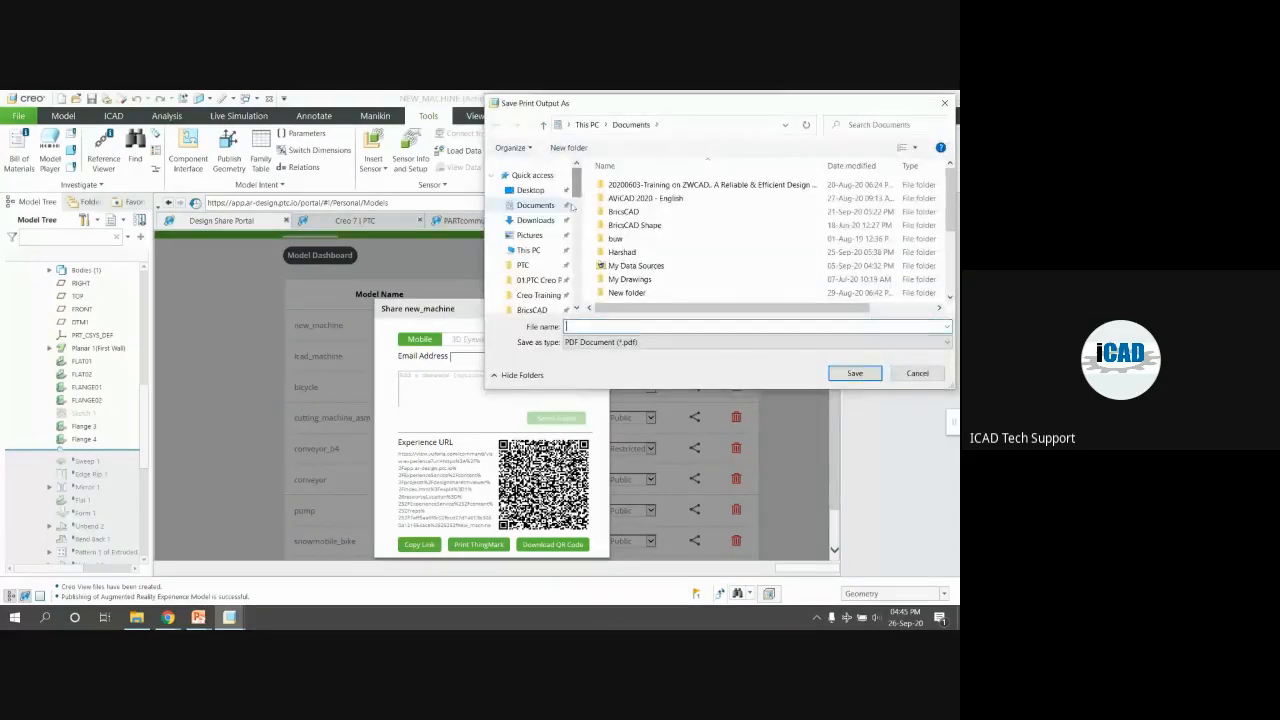
{"action": "scroll", "coordinate": [557, 230], "scroll_direction": "down", "scroll_amount": 3}
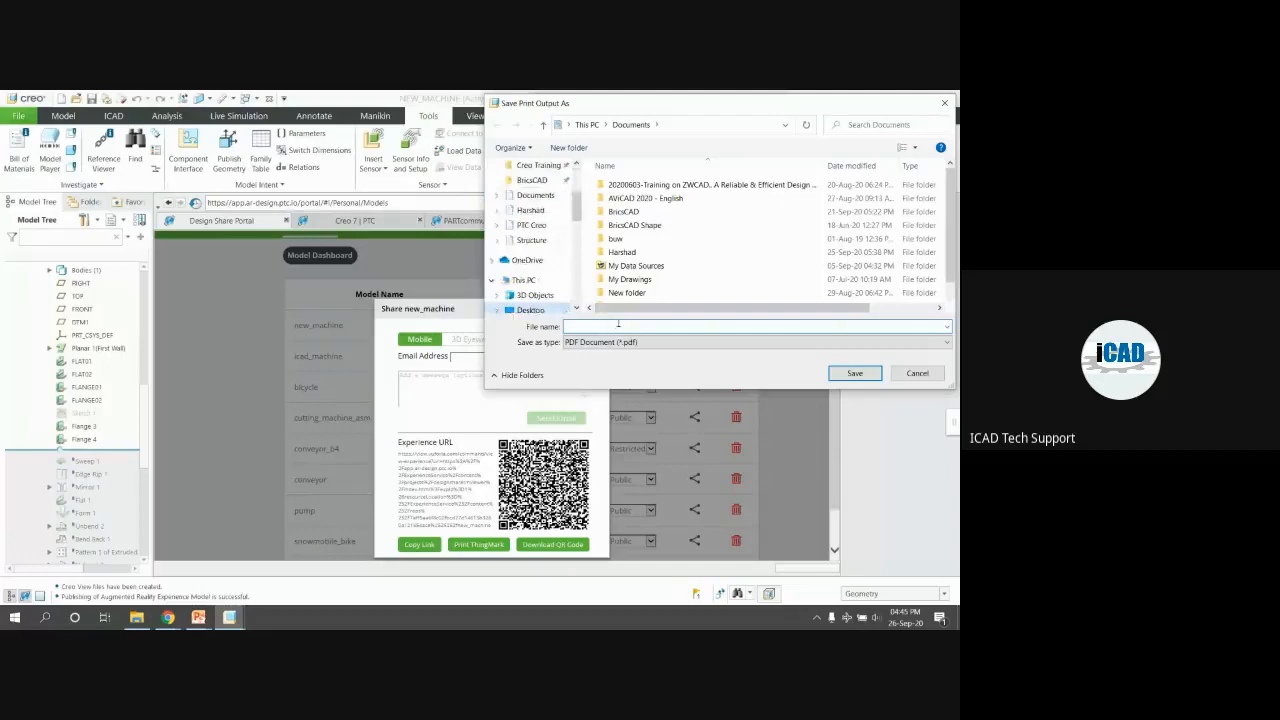
{"action": "type", "text": "123"}
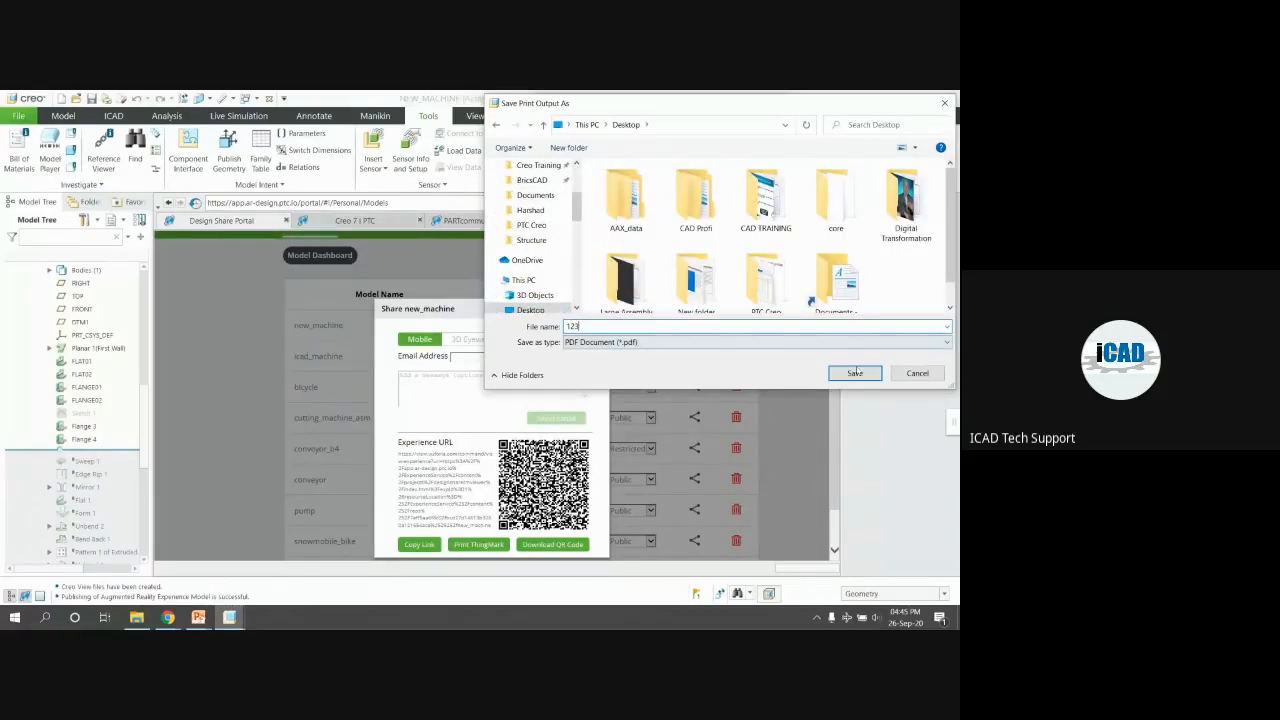
{"action": "left_click", "coordinate": [855, 373]}
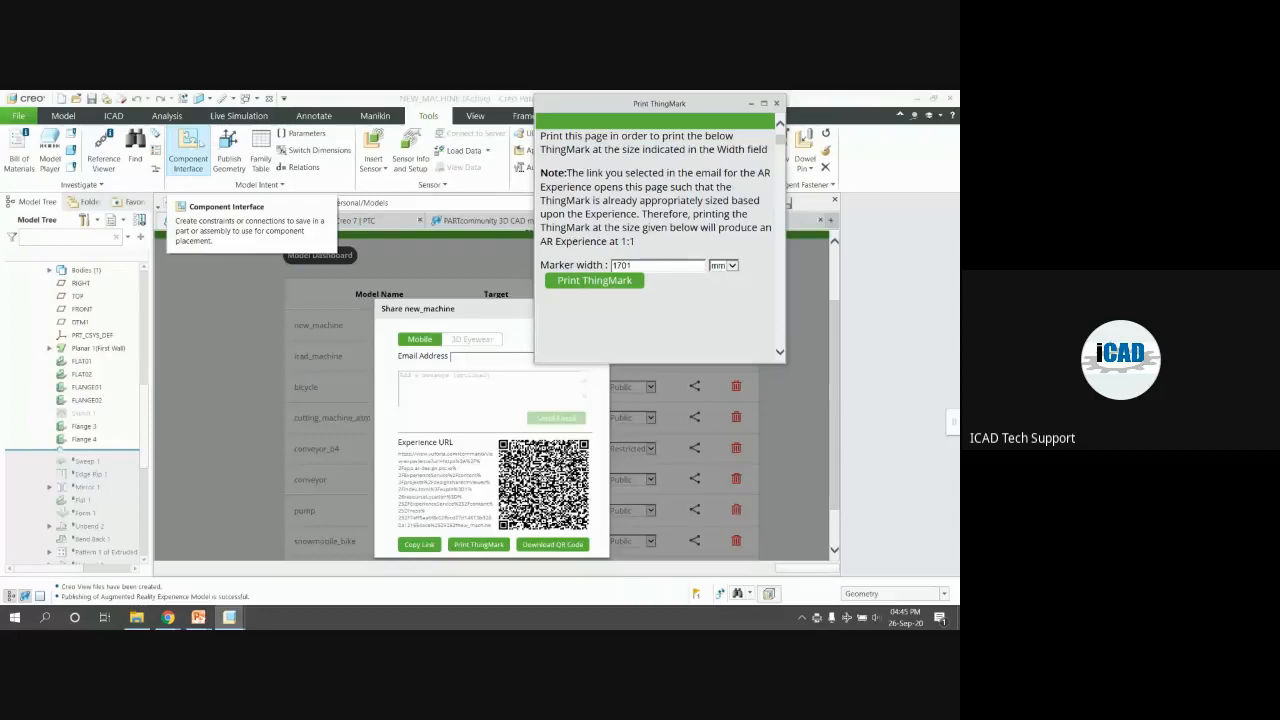
Open 123.pdf from the Desktop in Acrobat Reader and scroll to page 4's ThingMark graphic
{"action": "left_click_drag", "start_coordinate": [956, 430], "coordinate": [719, 431]}
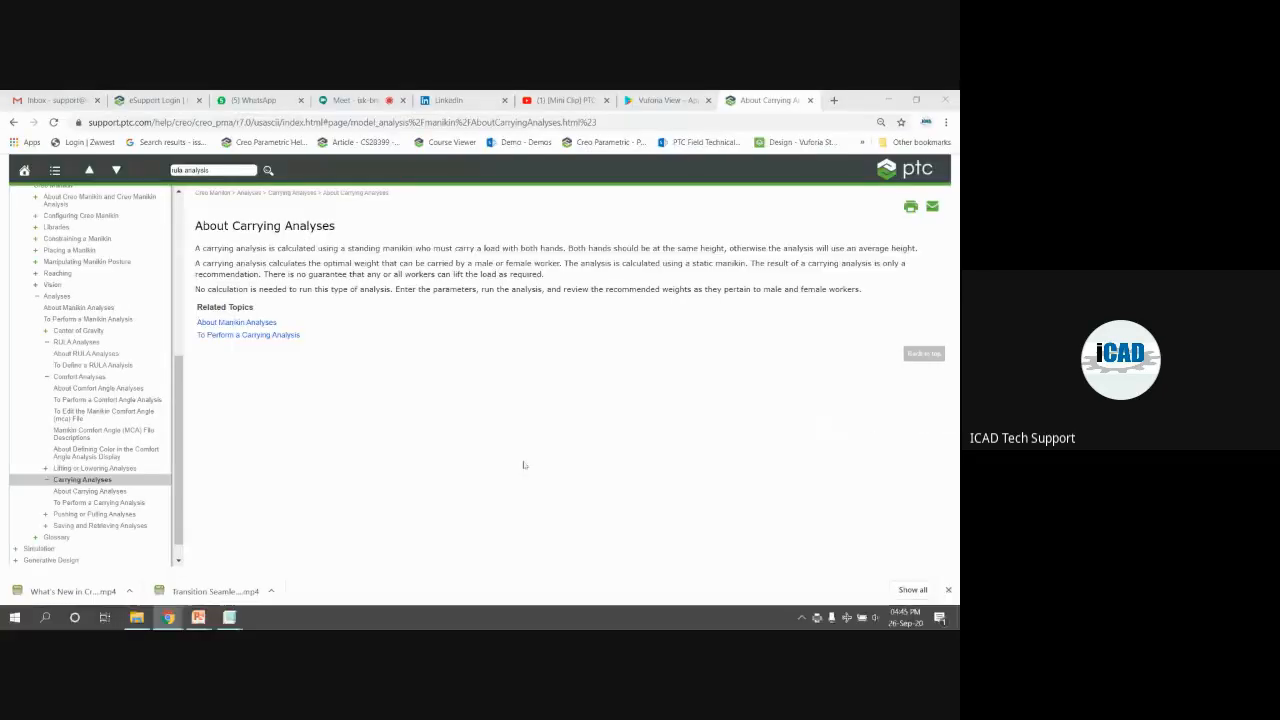
{"action": "key", "text": "super+d"}
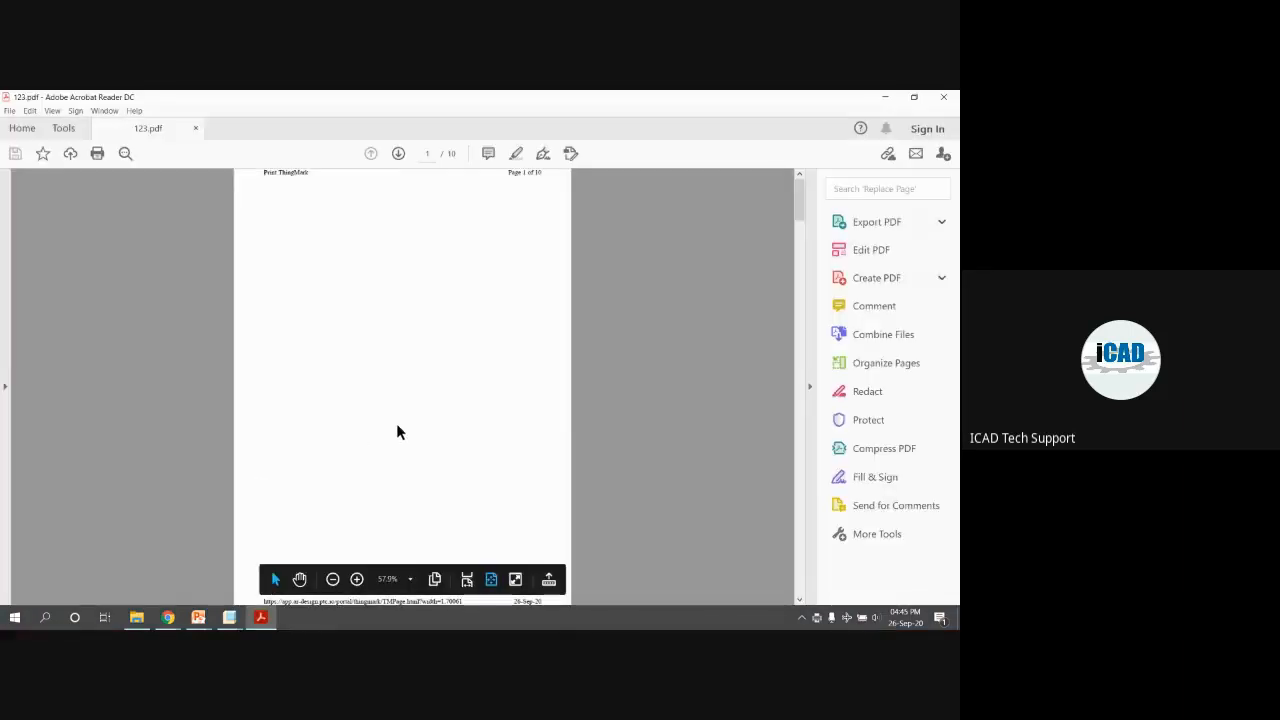
{"action": "scroll", "coordinate": [458, 416], "scroll_direction": "down", "scroll_amount": 2, "text": "ctrl"}
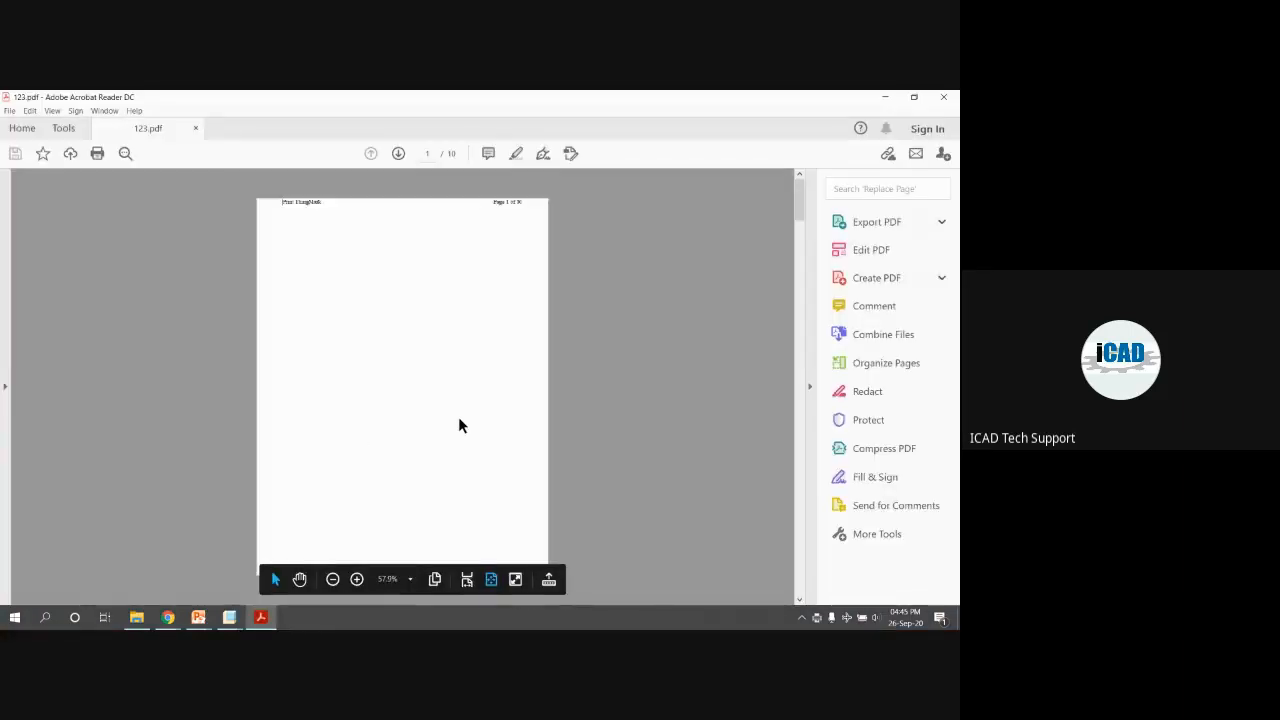
{"action": "scroll", "coordinate": [458, 416], "scroll_direction": "down", "scroll_amount": 2}
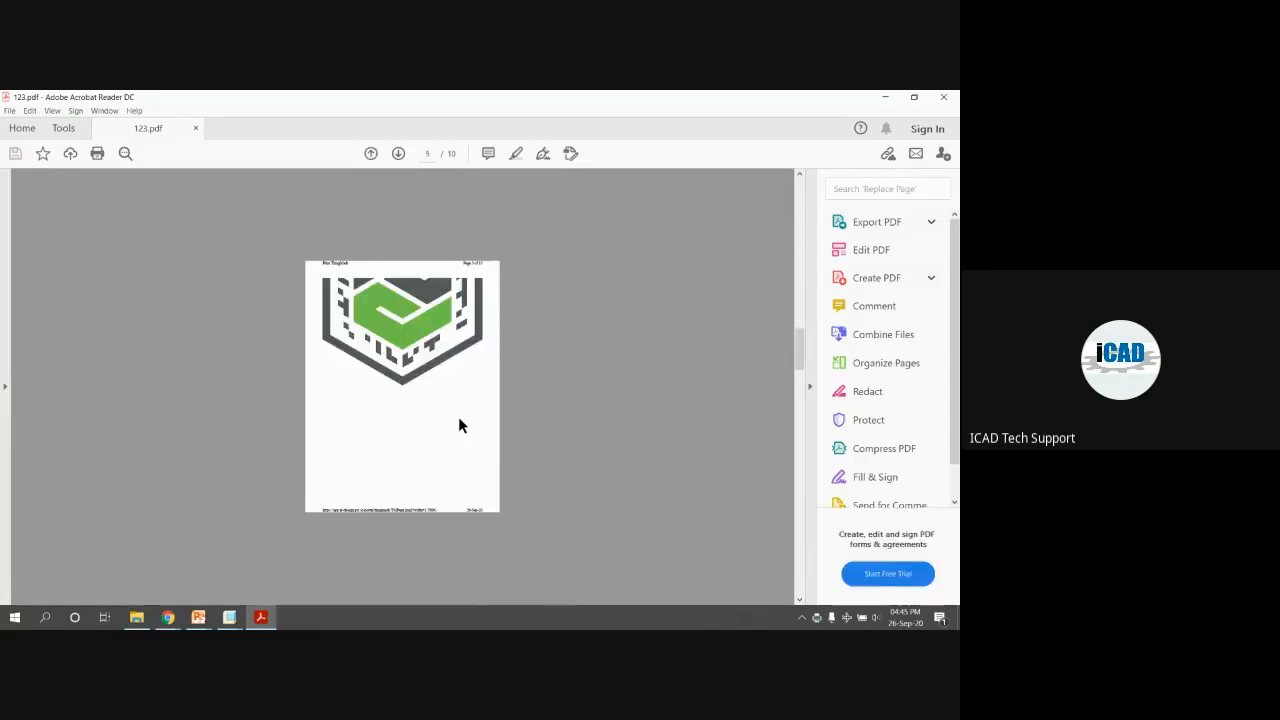
{"action": "scroll", "coordinate": [459, 422], "scroll_direction": "down", "scroll_amount": 1, "text": "ctrl"}
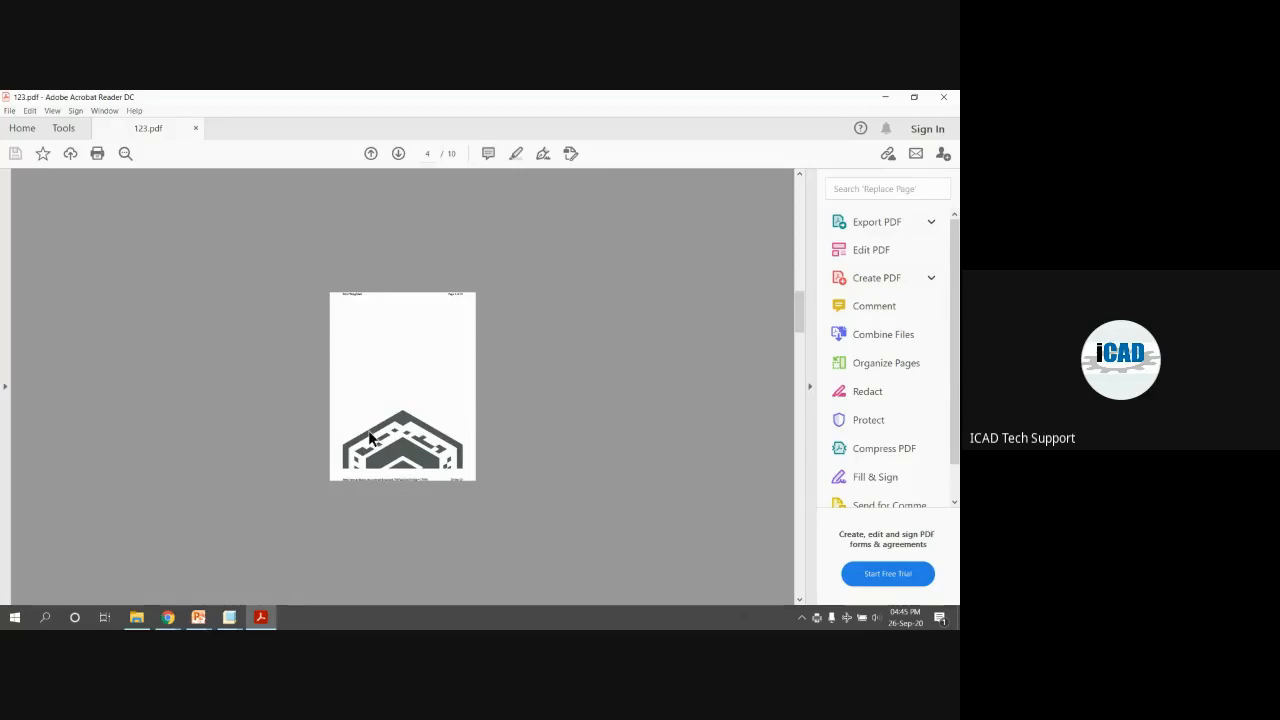
{"action": "scroll", "coordinate": [388, 428], "scroll_direction": "up", "scroll_amount": 1, "text": "ctrl"}
{"action": "left_click", "coordinate": [406, 436]}
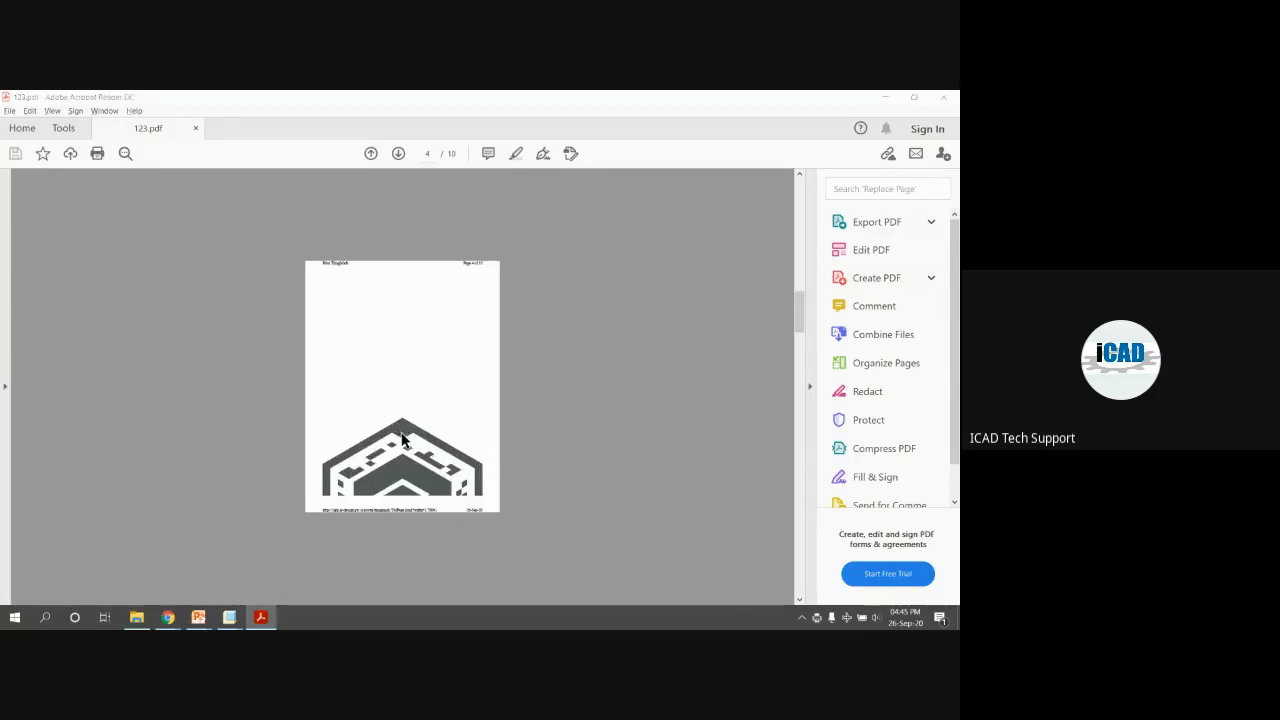
{"action": "key", "text": "alt+Tab"}
{"action": "key", "text": "alt+Tab"}
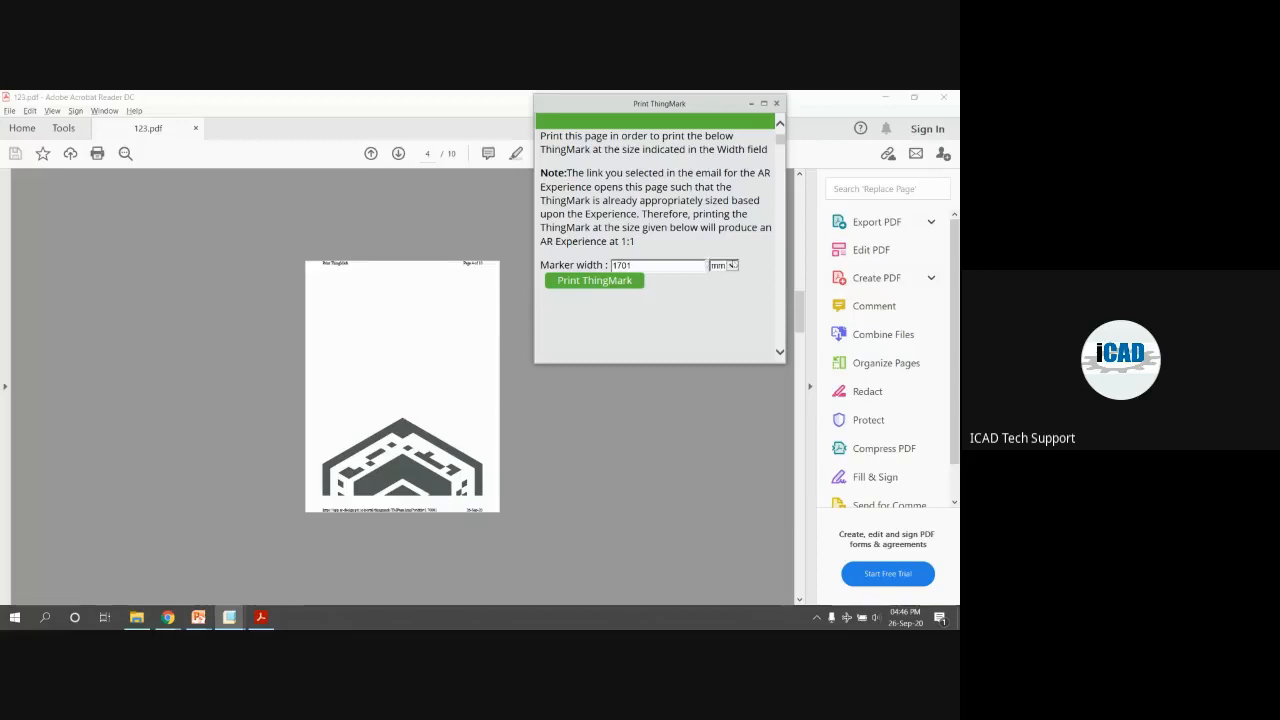
Change the ThingMark marker width from 1701 to 100 mm and maximize the Print ThingMark page
{"action": "double_click", "coordinate": [662, 268]}
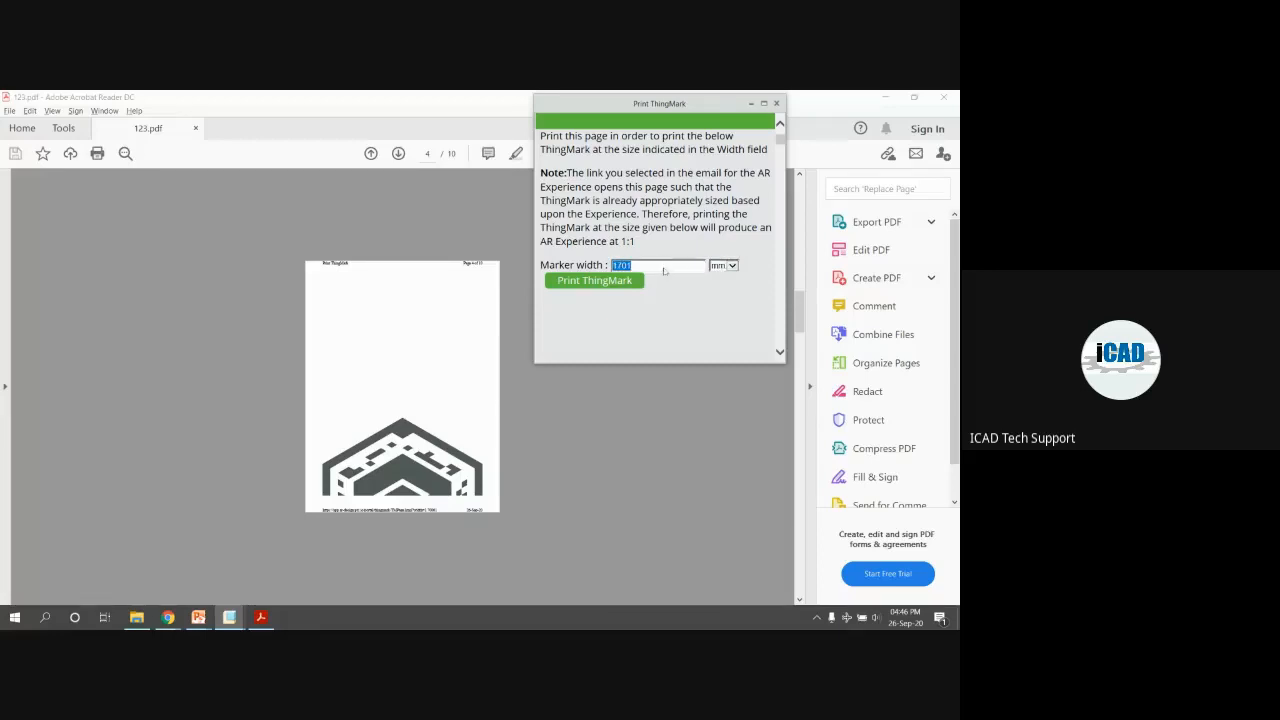
{"action": "type", "text": "100"}
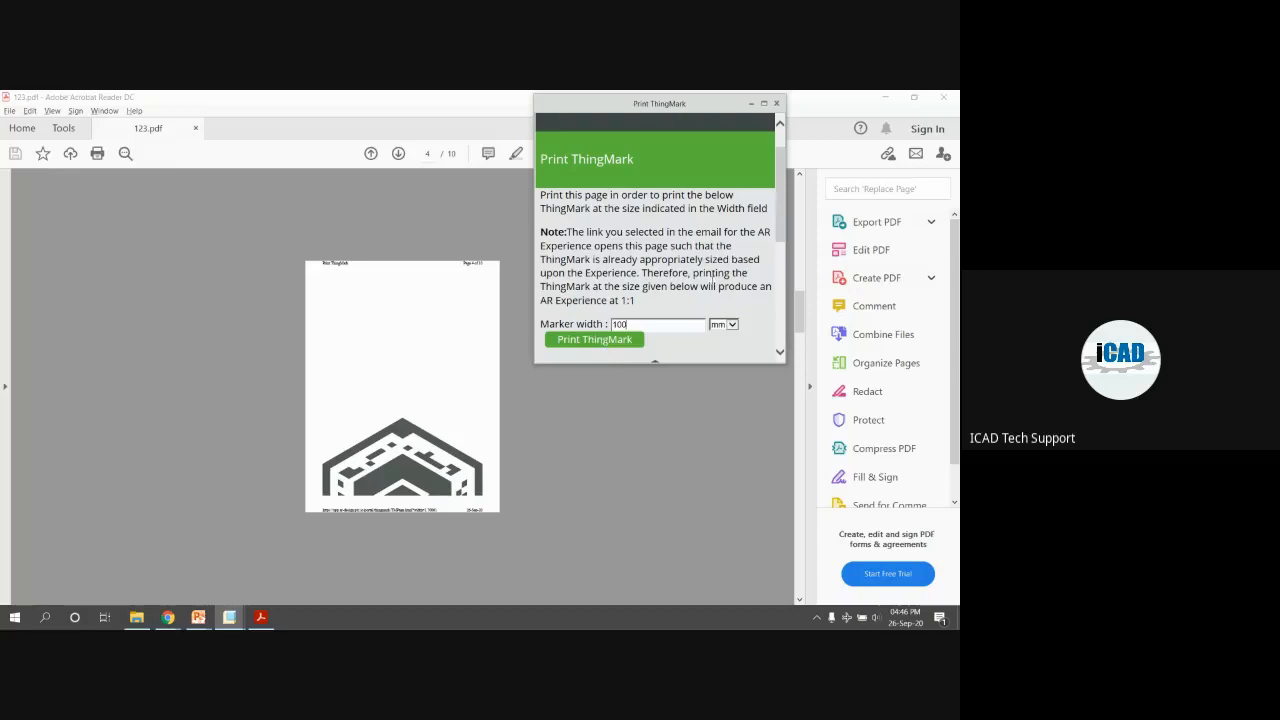
{"action": "scroll", "coordinate": [760, 240], "scroll_direction": "down", "scroll_amount": 5}
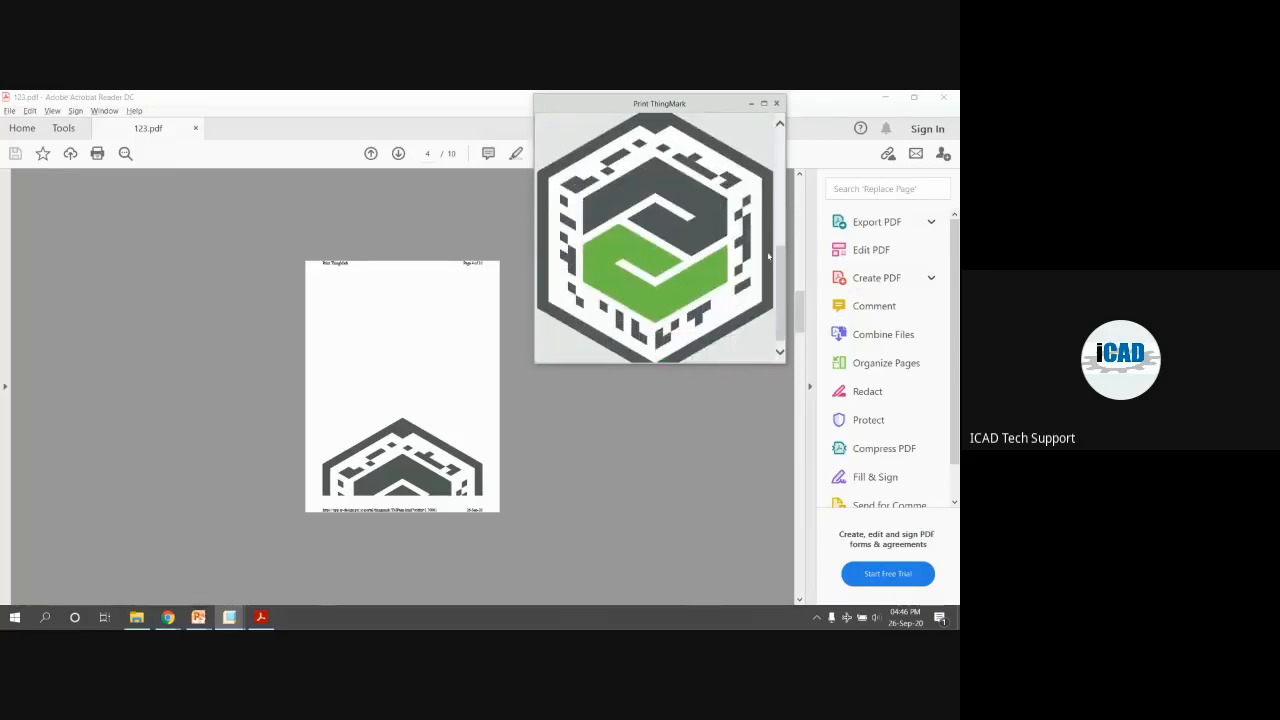
{"action": "left_click", "coordinate": [763, 103]}
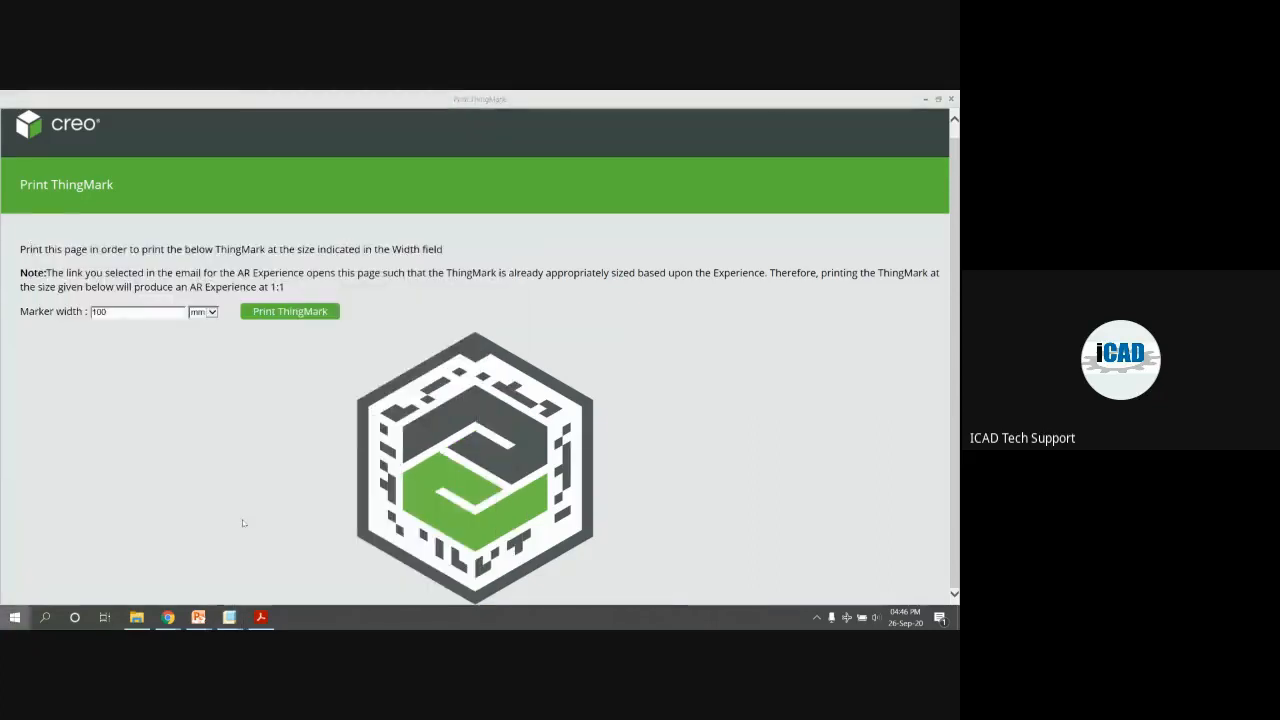
{"action": "key", "text": "super"}
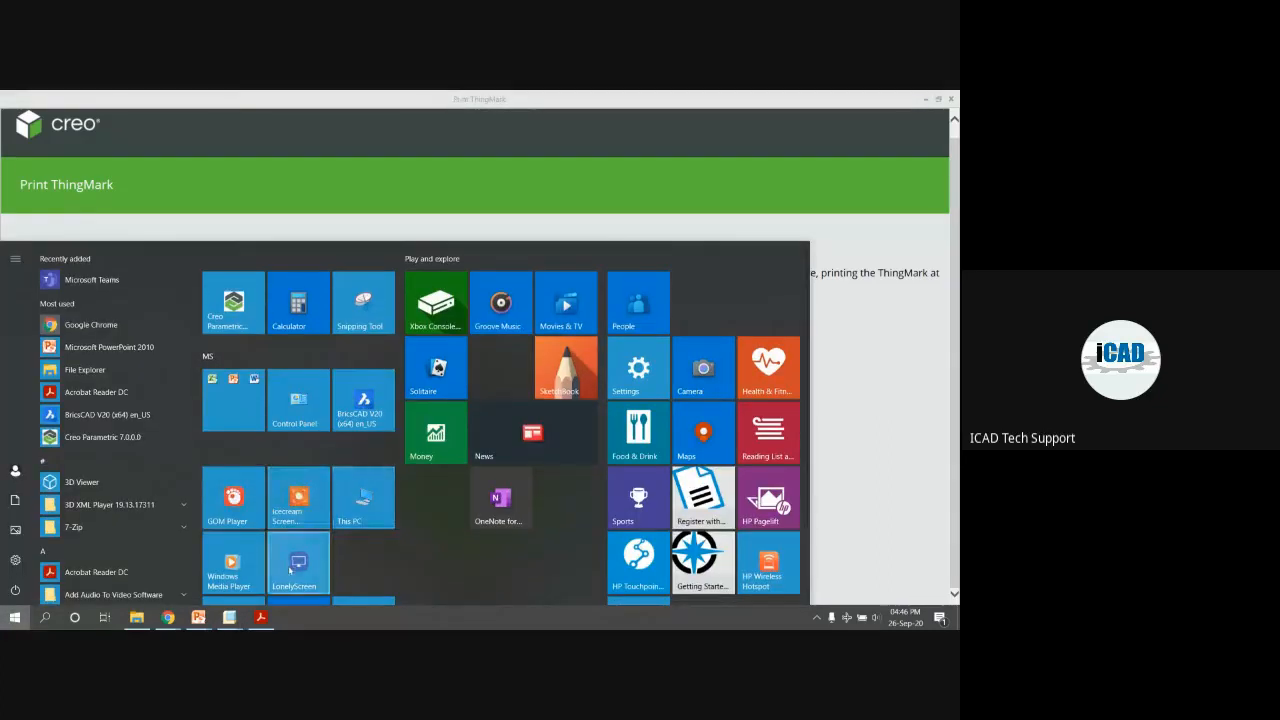
Launch LonelyScreen beside a narrowed Print ThingMark window, then bring 123.pdf in Acrobat forward
{"action": "left_click", "coordinate": [289, 570]}
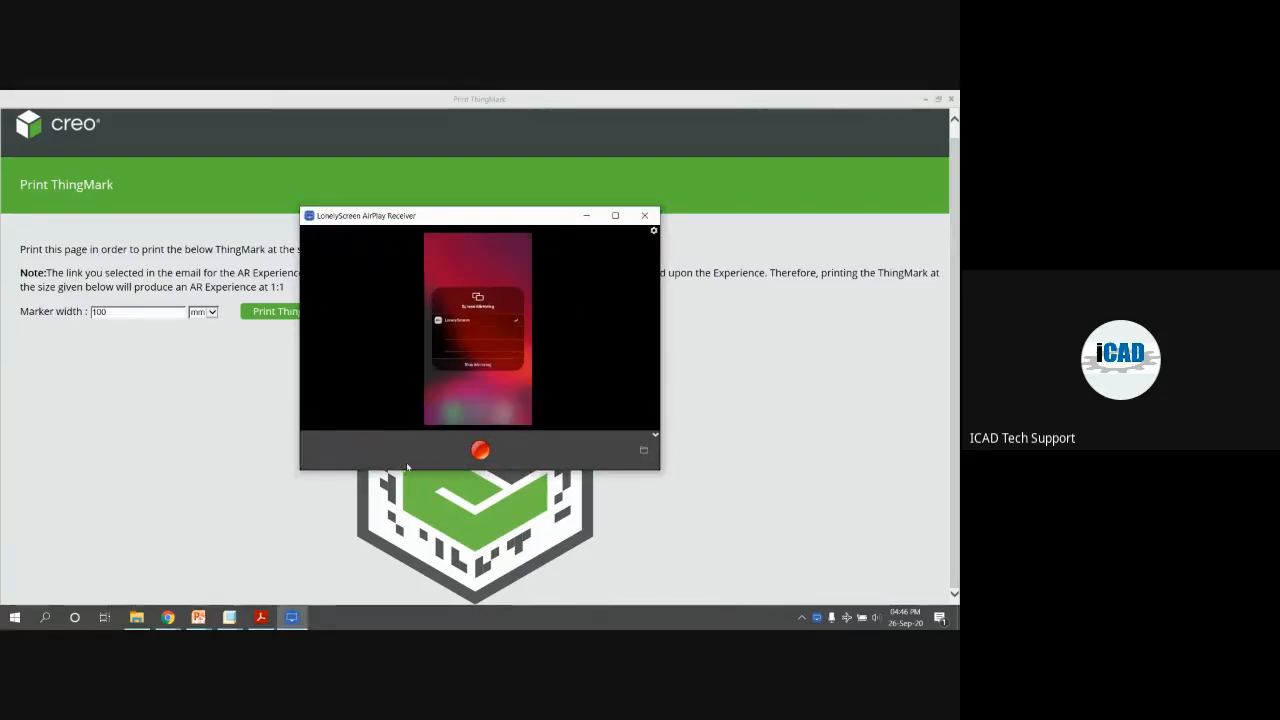
{"action": "left_click", "coordinate": [615, 217]}
{"action": "left_click_drag", "start_coordinate": [660, 95], "coordinate": [723, 92]}
{"action": "double_click", "coordinate": [408, 103]}
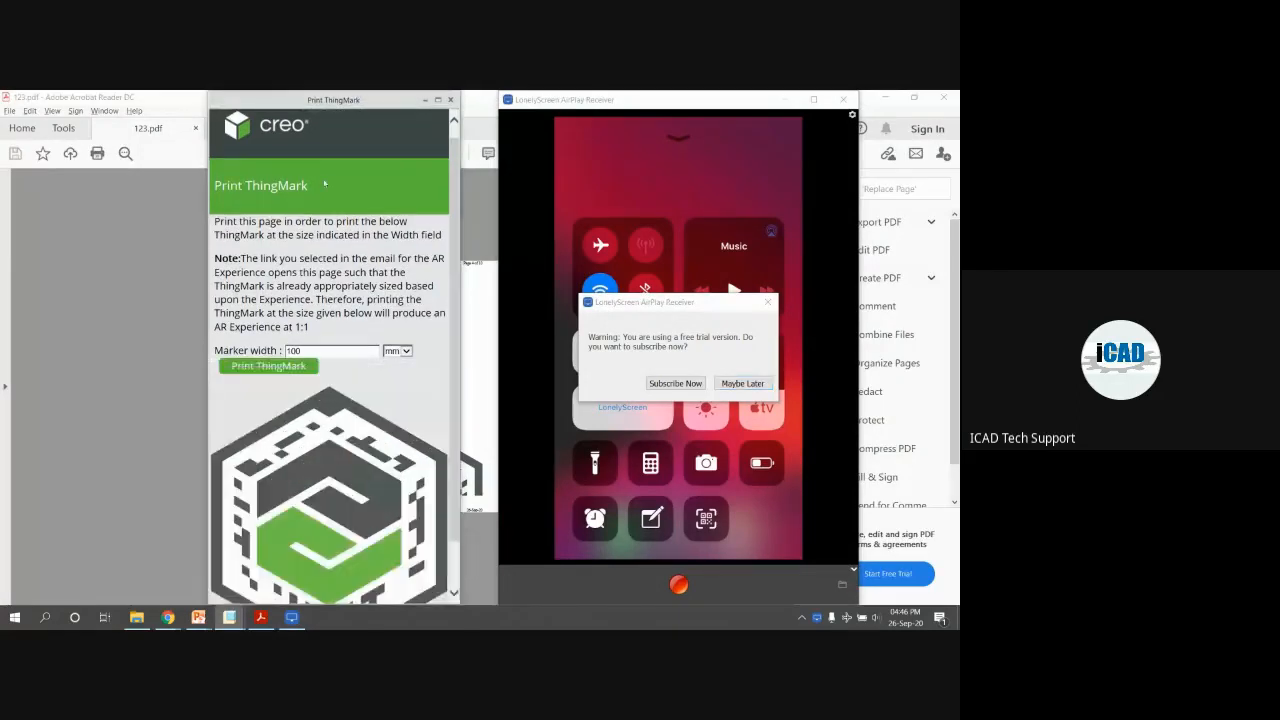
{"action": "scroll", "coordinate": [324, 184], "scroll_direction": "down", "scroll_amount": 1}
{"action": "left_click_drag", "start_coordinate": [307, 93], "coordinate": [169, 93]}
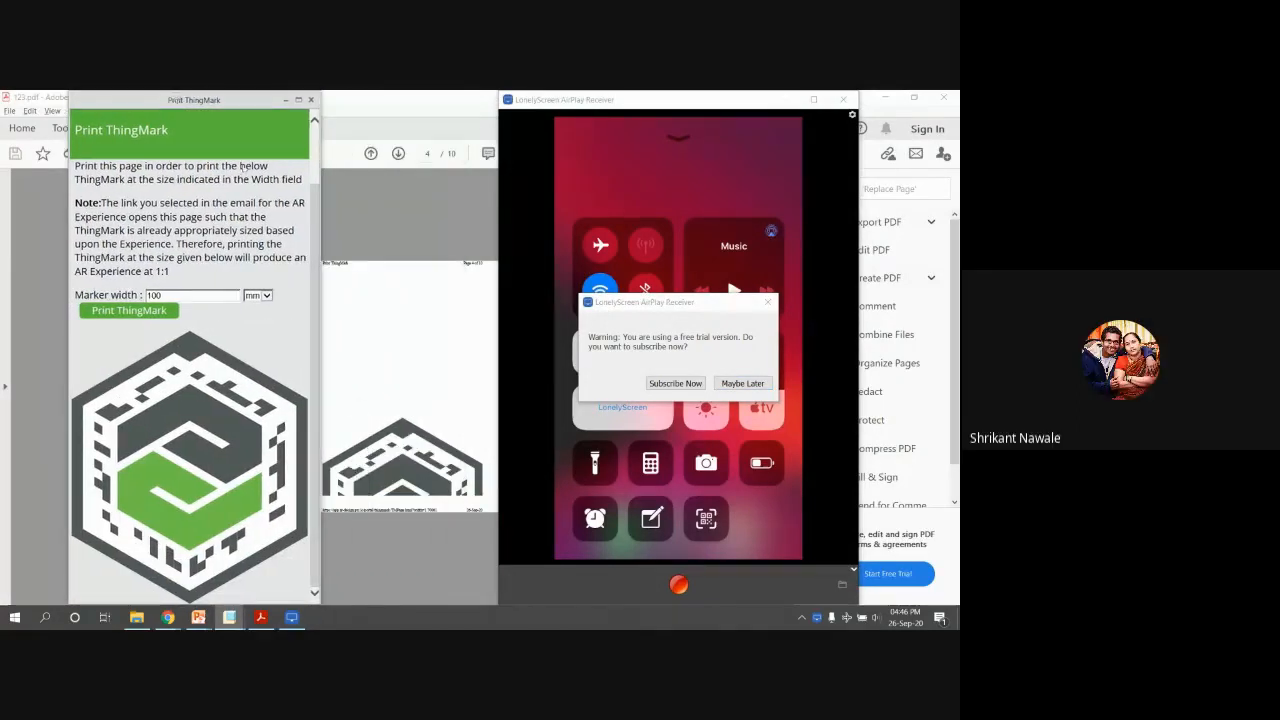
{"action": "left_click", "coordinate": [321, 388]}
{"action": "mouse_move", "coordinate": [260, 617]}
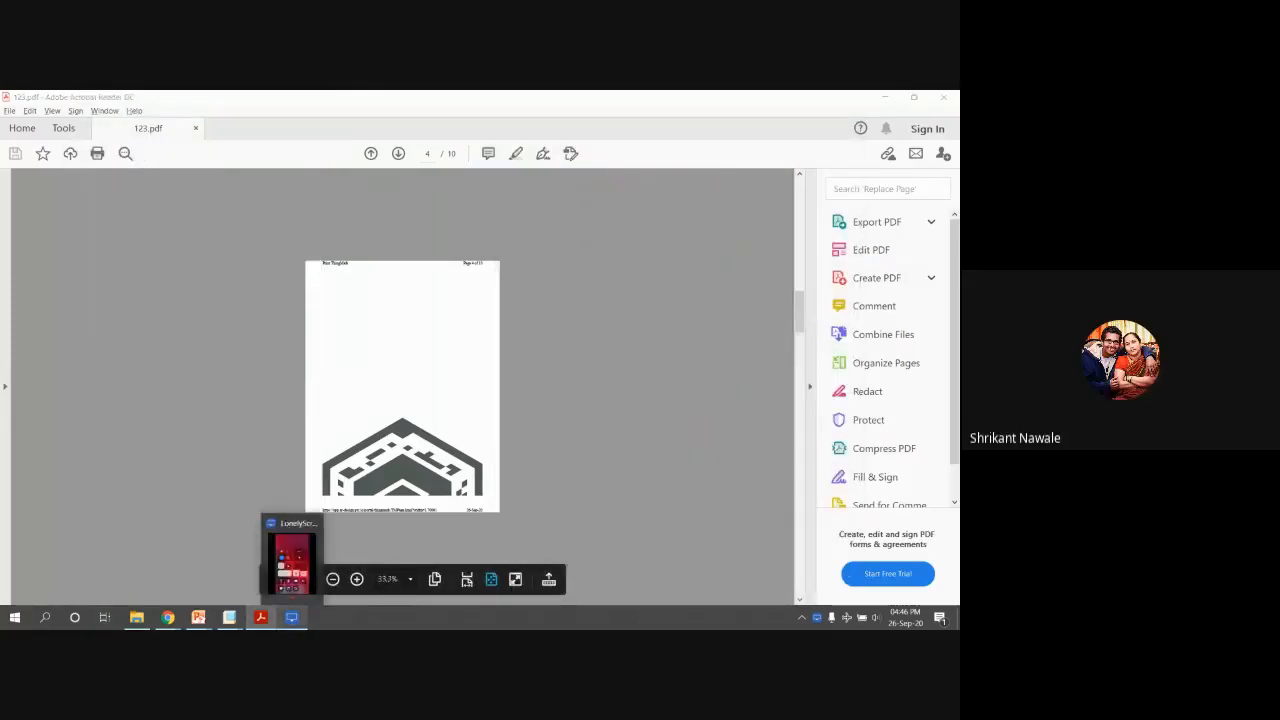
{"action": "left_click", "coordinate": [260, 568]}
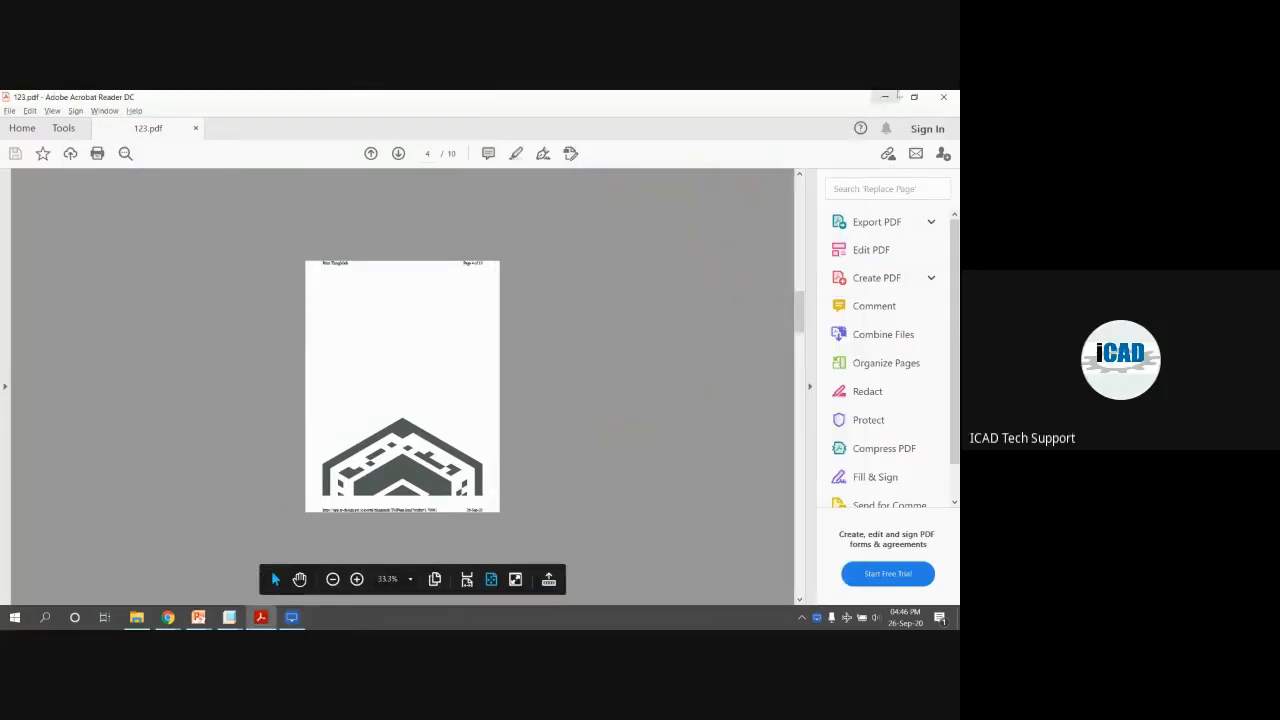
Minimize Acrobat, widen the Print ThingMark window, and dismiss the LonelyScreen trial warning
{"action": "left_click", "coordinate": [880, 96]}
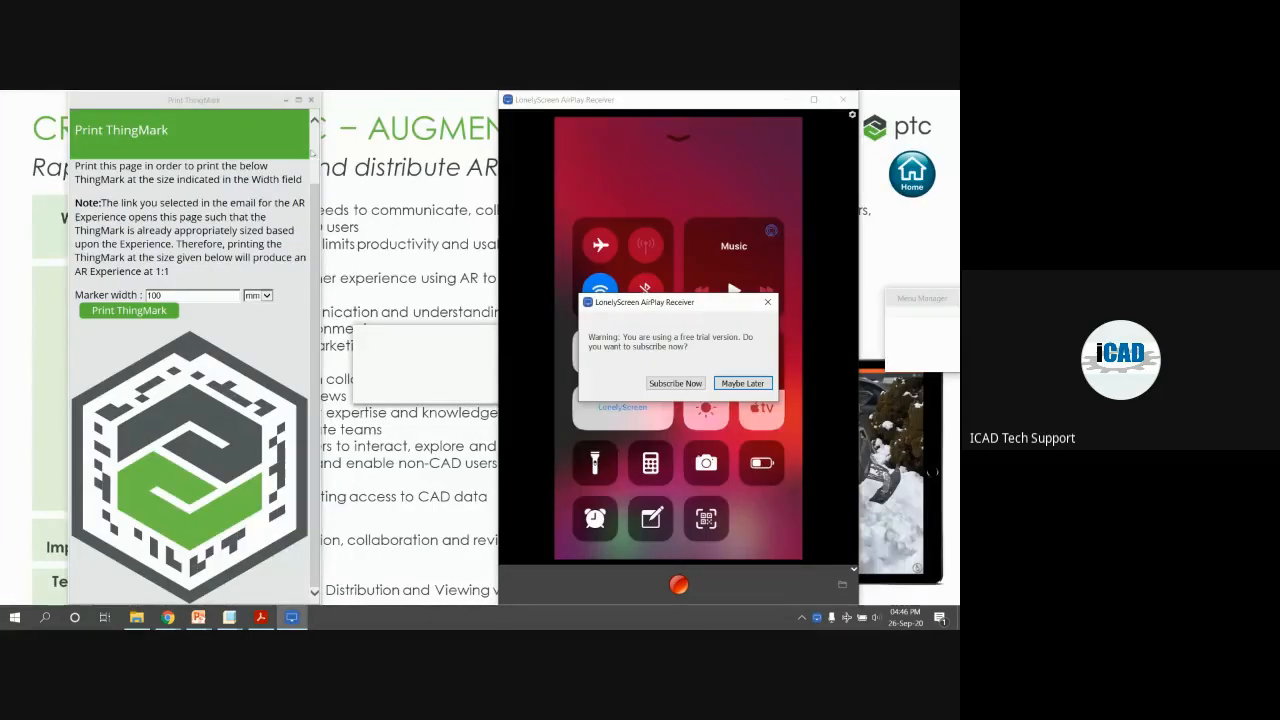
{"action": "left_click", "coordinate": [316, 178]}
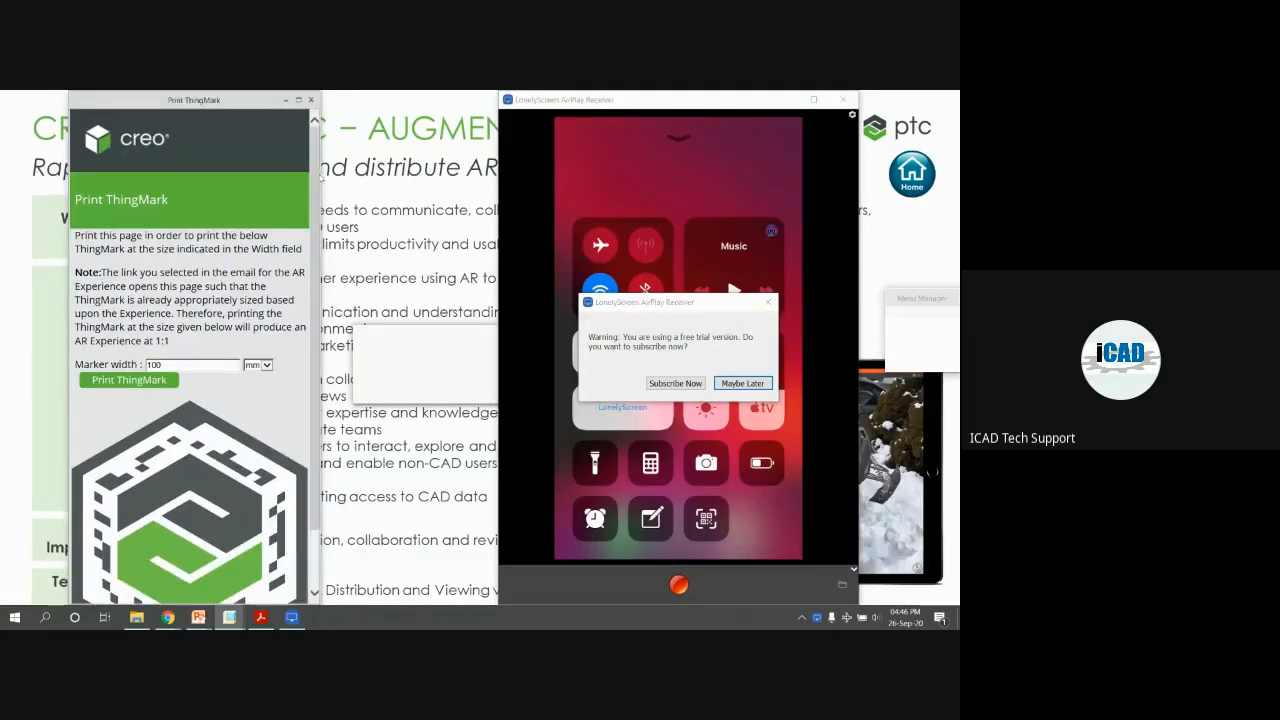
{"action": "left_click_drag", "start_coordinate": [316, 172], "coordinate": [485, 172]}
{"action": "scroll", "coordinate": [218, 370], "scroll_direction": "down", "scroll_amount": 1}
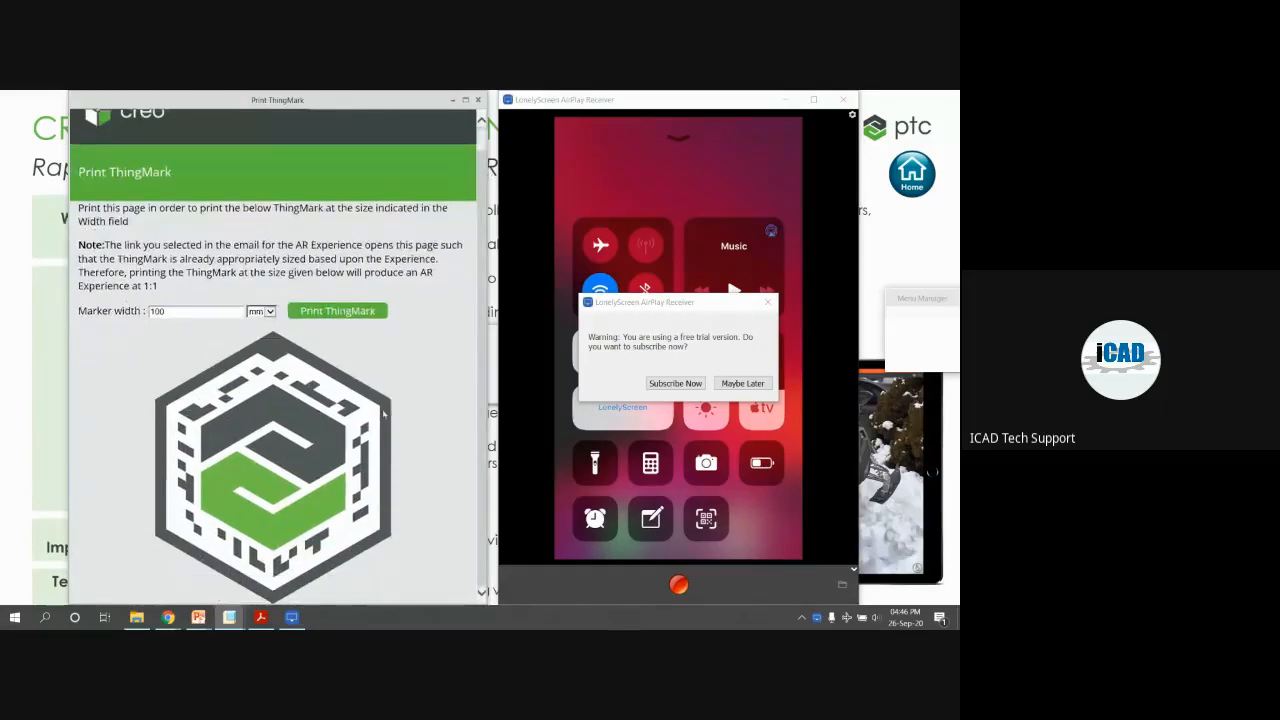
{"action": "left_click", "coordinate": [768, 302]}
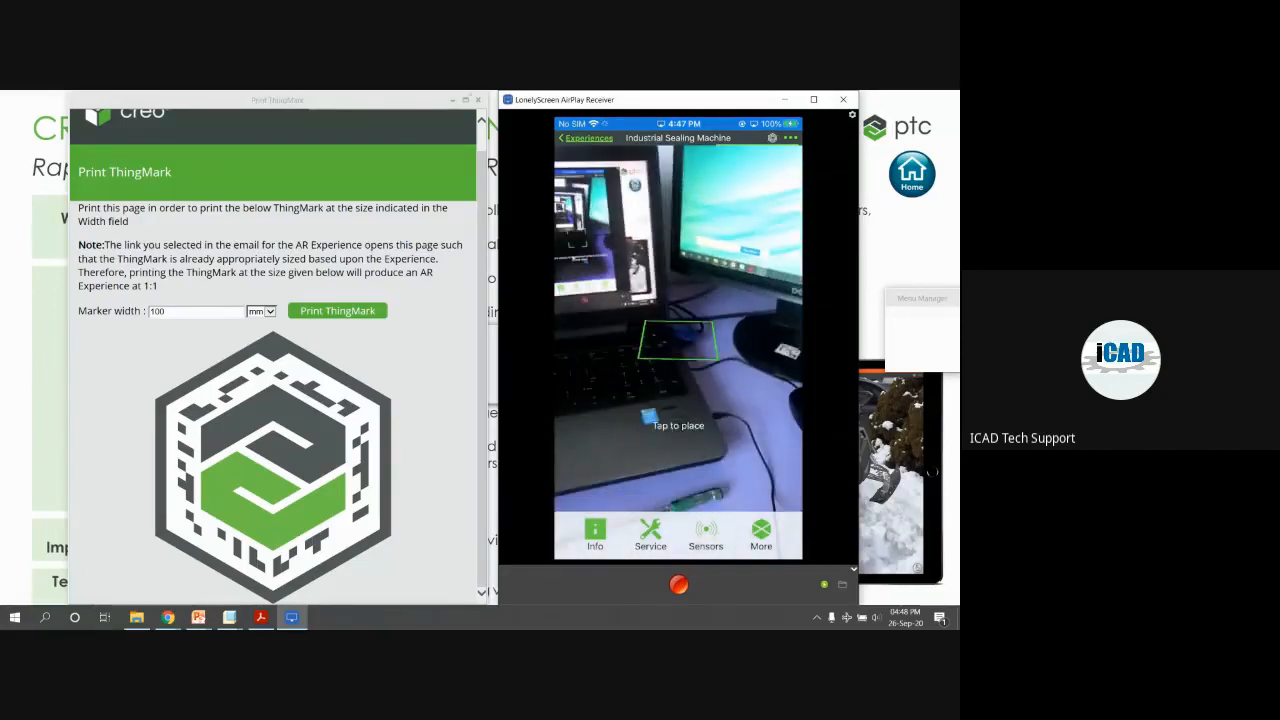
Maximize the LonelyScreen window to show the mirrored phone running the AR demo
{"action": "left_click", "coordinate": [814, 99]}
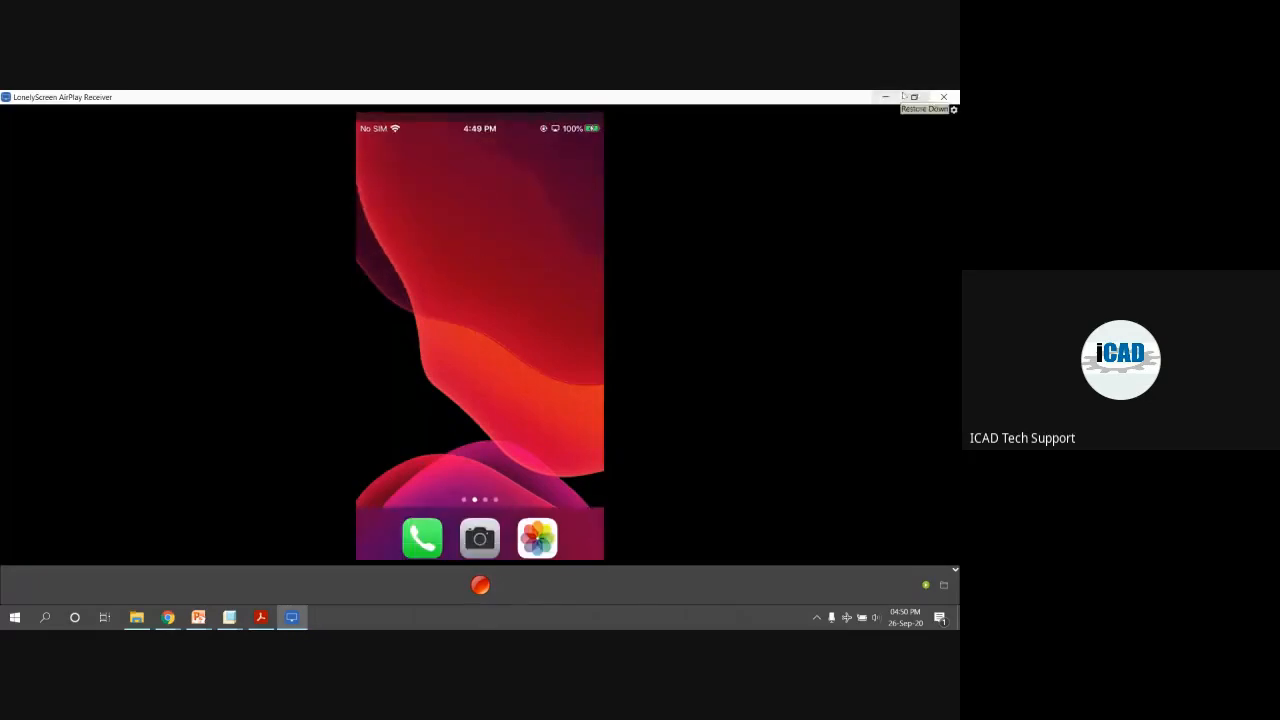
Close the LonelyScreen mirroring window and then the Print ThingMark page
{"action": "left_click", "coordinate": [935, 95]}
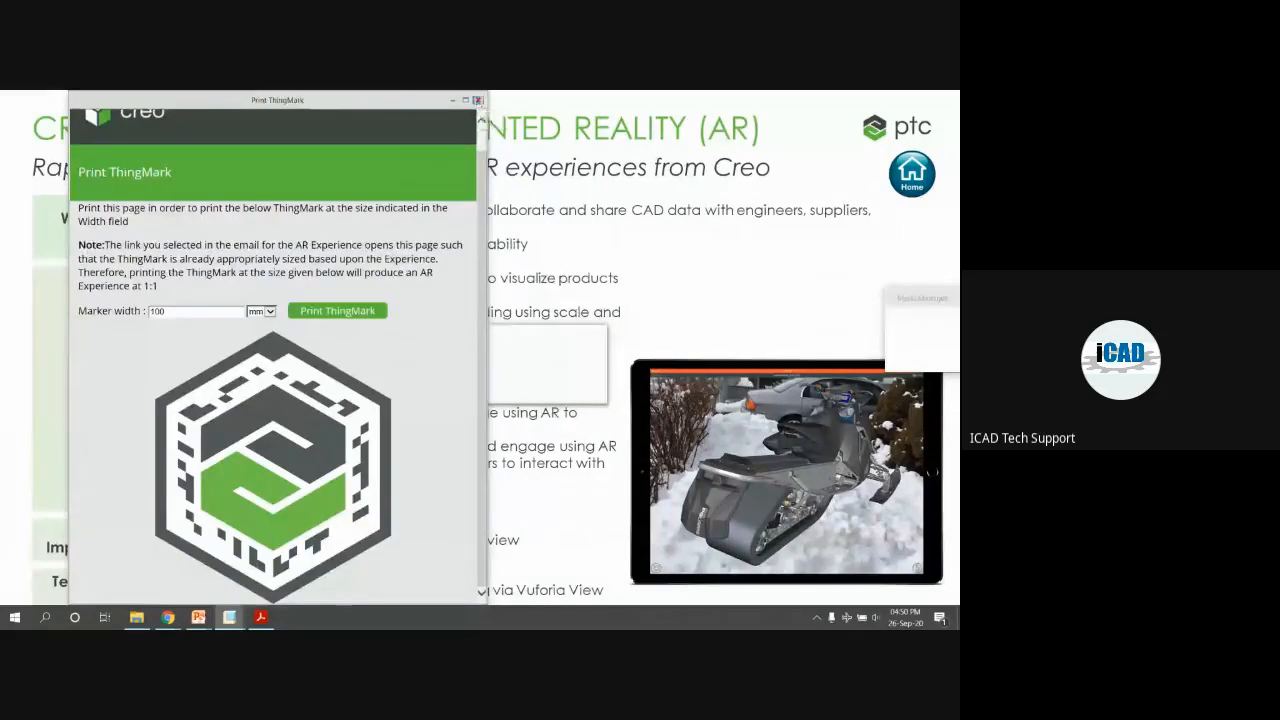
{"action": "left_click", "coordinate": [478, 100]}
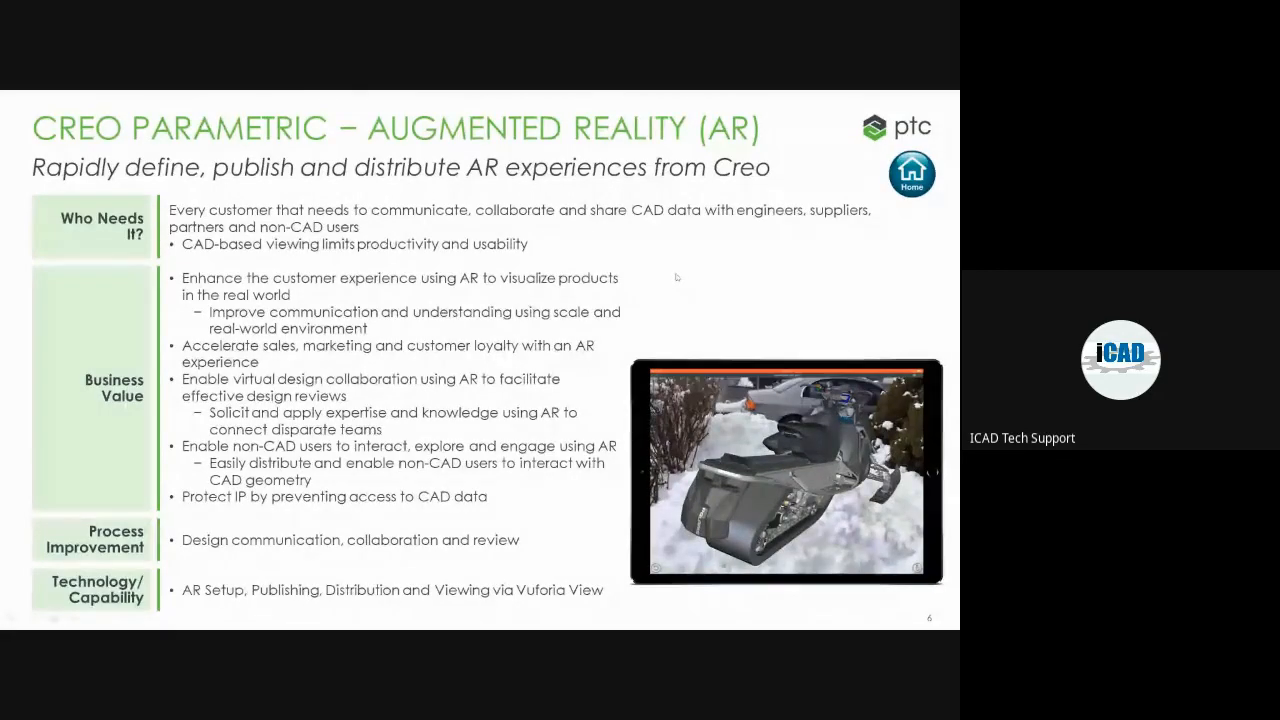
Advance to the QUESTION PLEASE.. slide, step back and forward once, then end the slideshow
{"action": "left_click", "coordinate": [682, 242]}
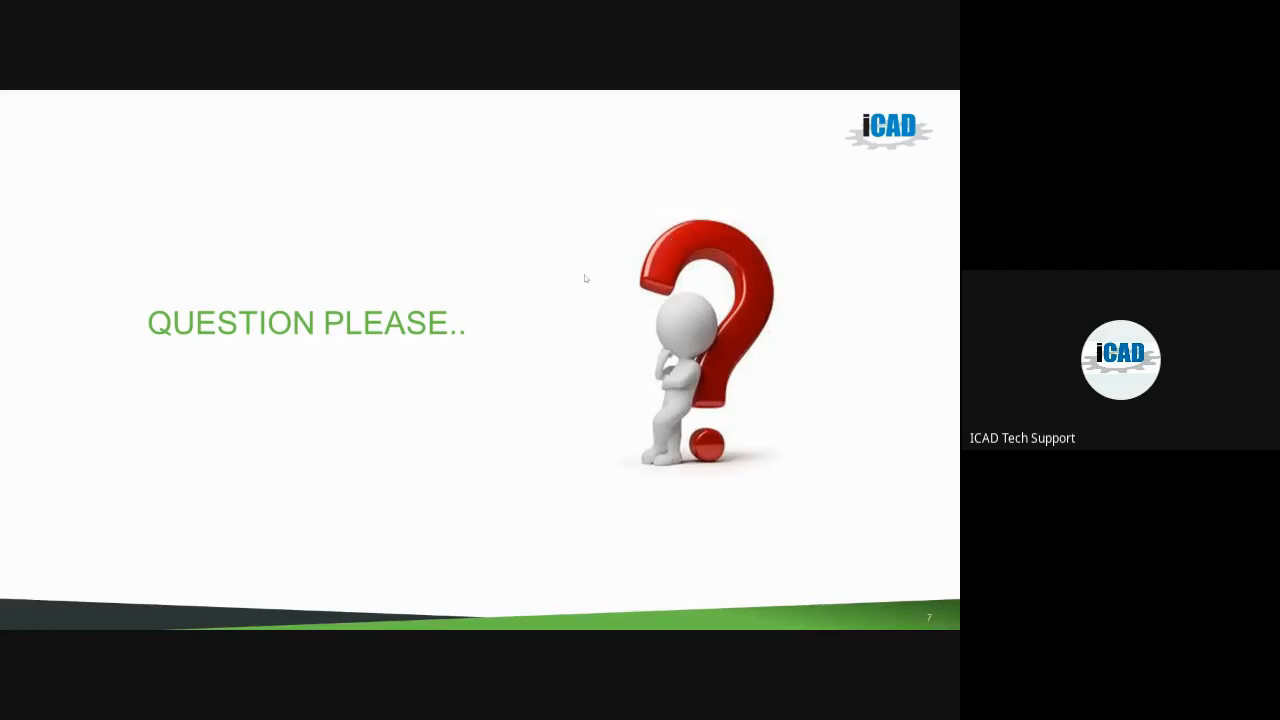
{"action": "key", "text": "Left"}
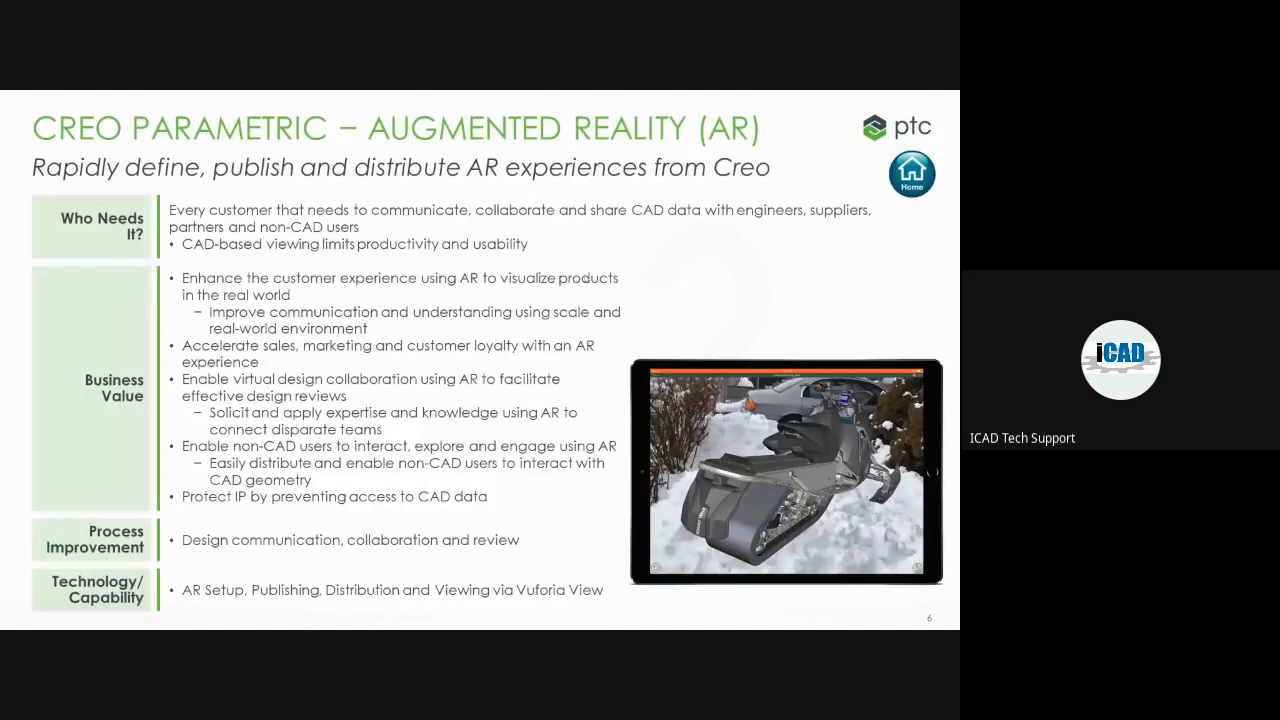
{"action": "key", "text": "Right"}
{"action": "key", "text": "Escape"}
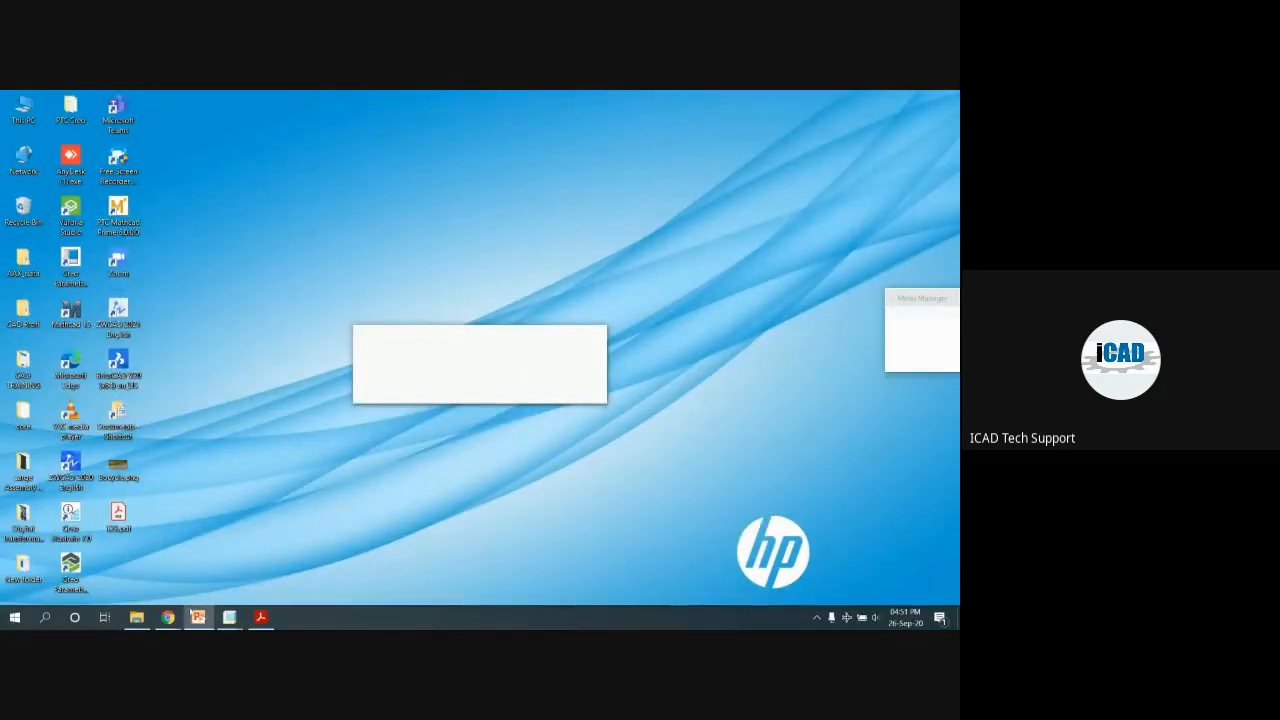
Switch to the Chrome Meet tab, open the chat, and highlight the question about editing square pipe size
{"action": "mouse_move", "coordinate": [168, 616]}
{"action": "left_click", "coordinate": [120, 562]}
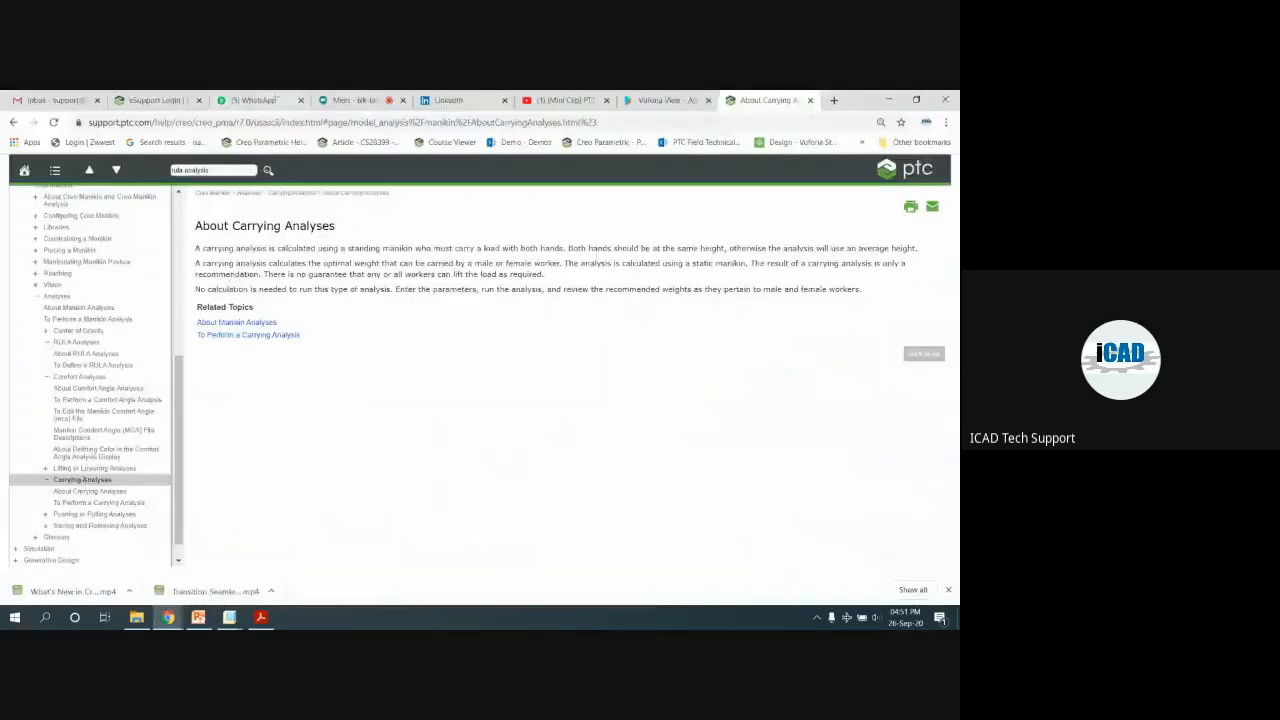
{"action": "left_click", "coordinate": [345, 100]}
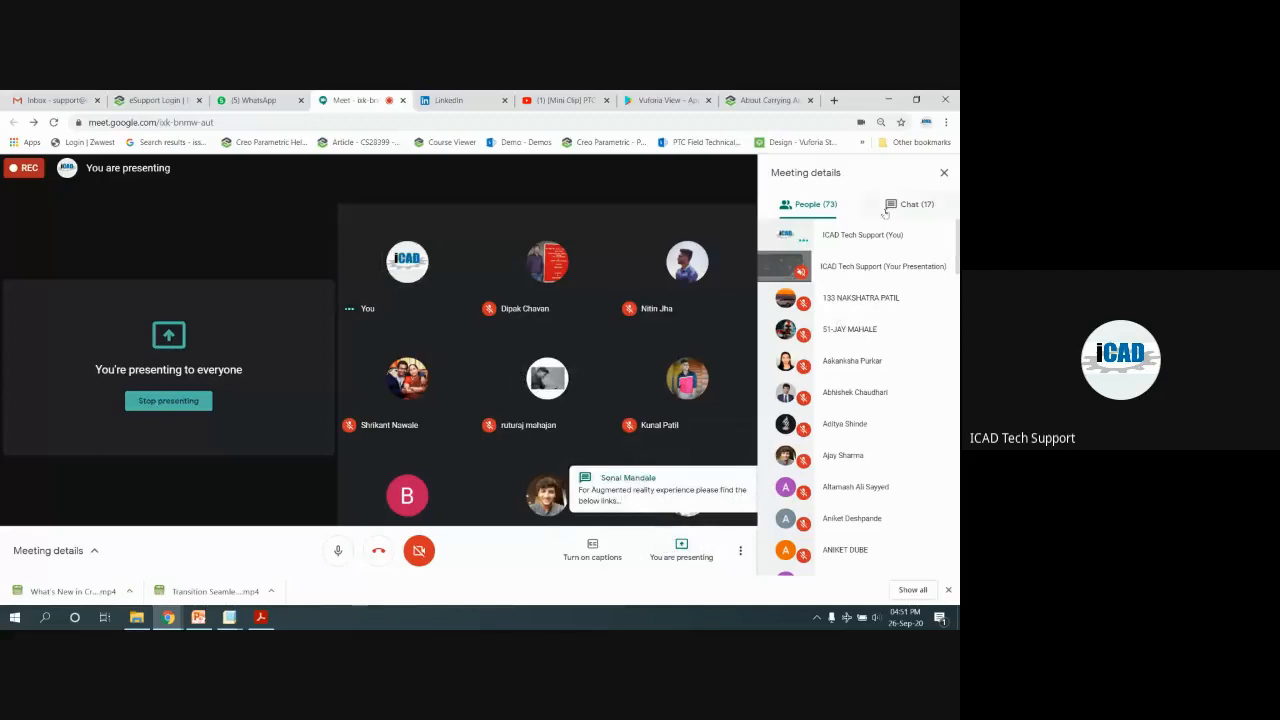
{"action": "left_click", "coordinate": [885, 210]}
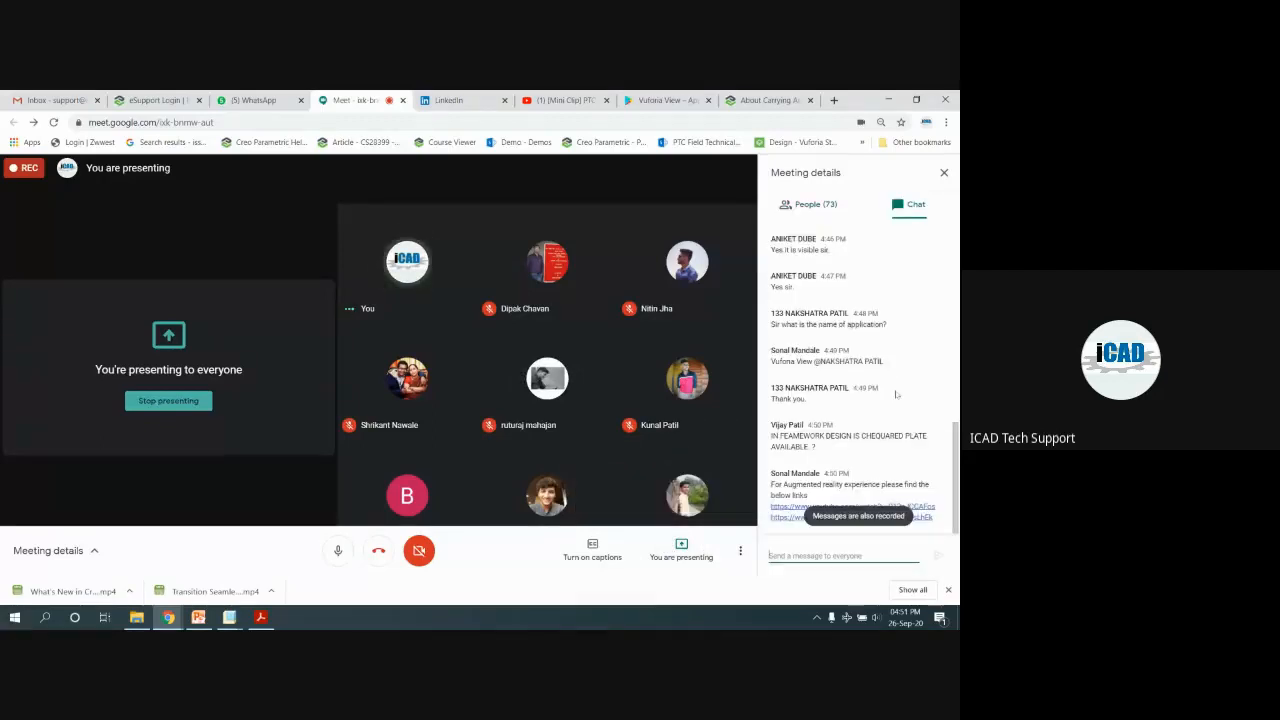
{"action": "scroll", "coordinate": [895, 383], "scroll_direction": "up", "scroll_amount": 5}
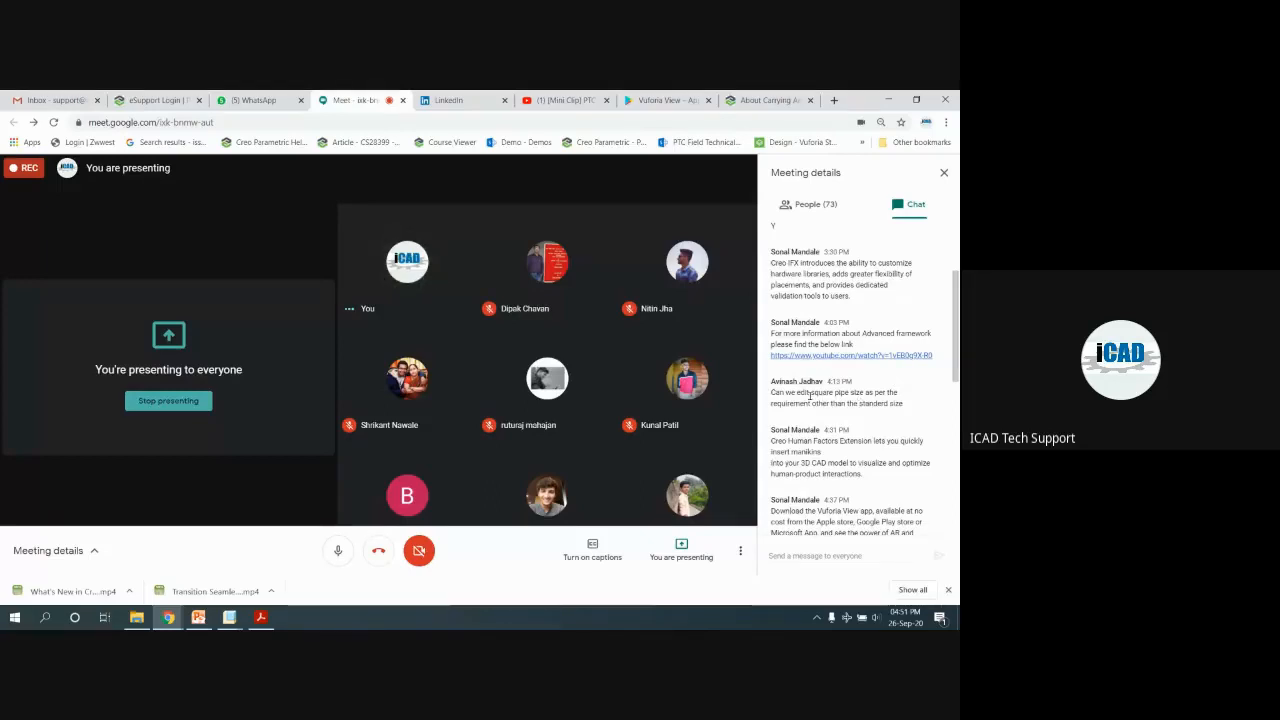
{"action": "left_click_drag", "start_coordinate": [798, 392], "coordinate": [914, 403]}
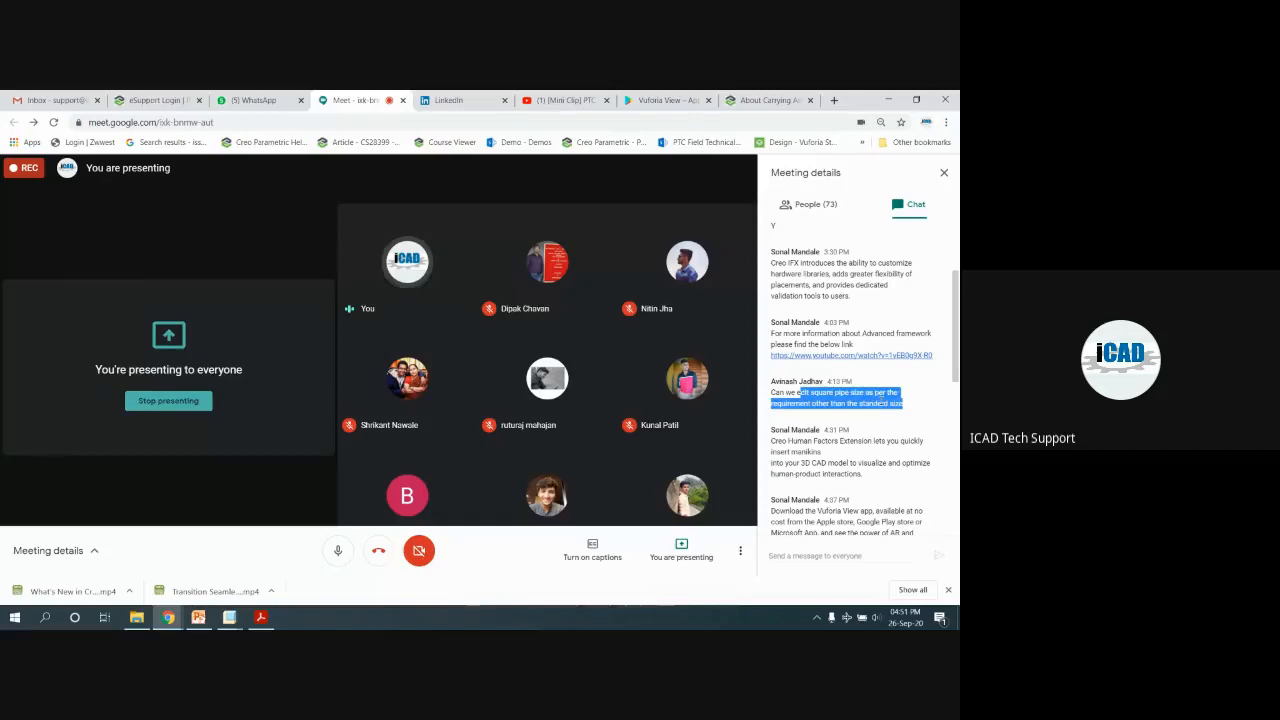
{"action": "left_click", "coordinate": [847, 396]}
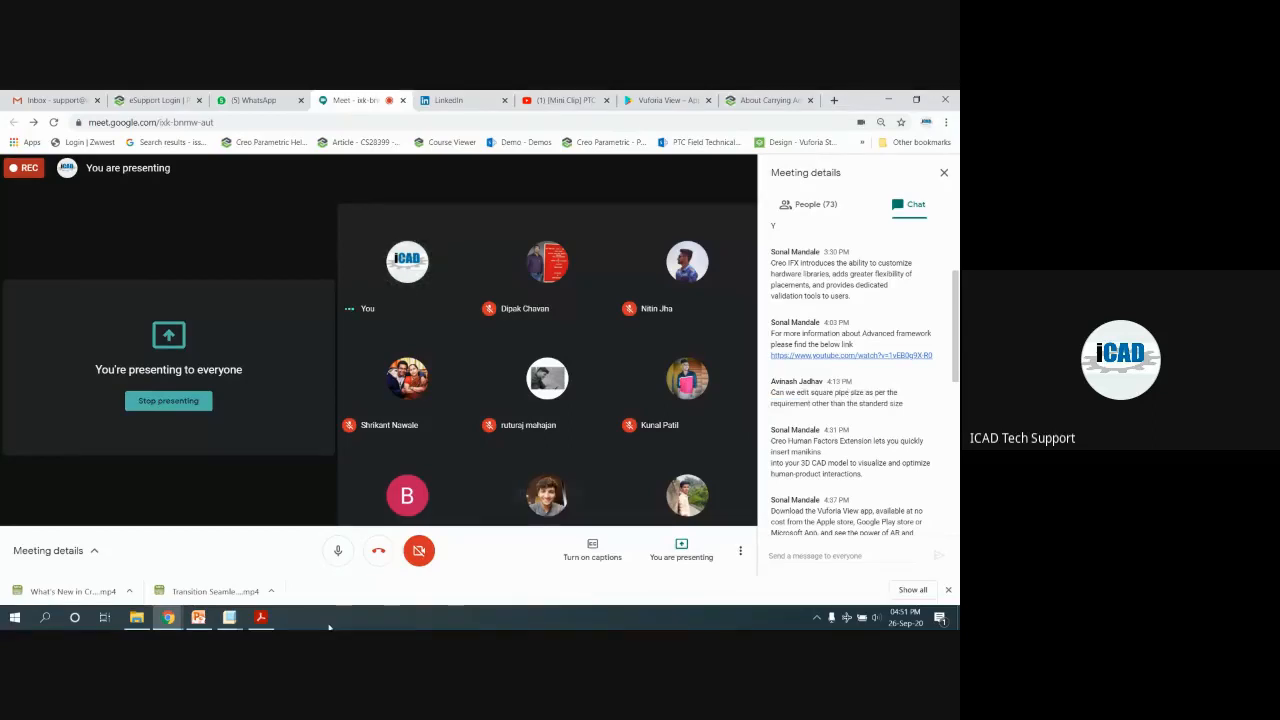
Return to the NEW_MACHINE model and start defining a new framework profile
{"action": "mouse_move", "coordinate": [229, 617]}
{"action": "left_click", "coordinate": [90, 576]}
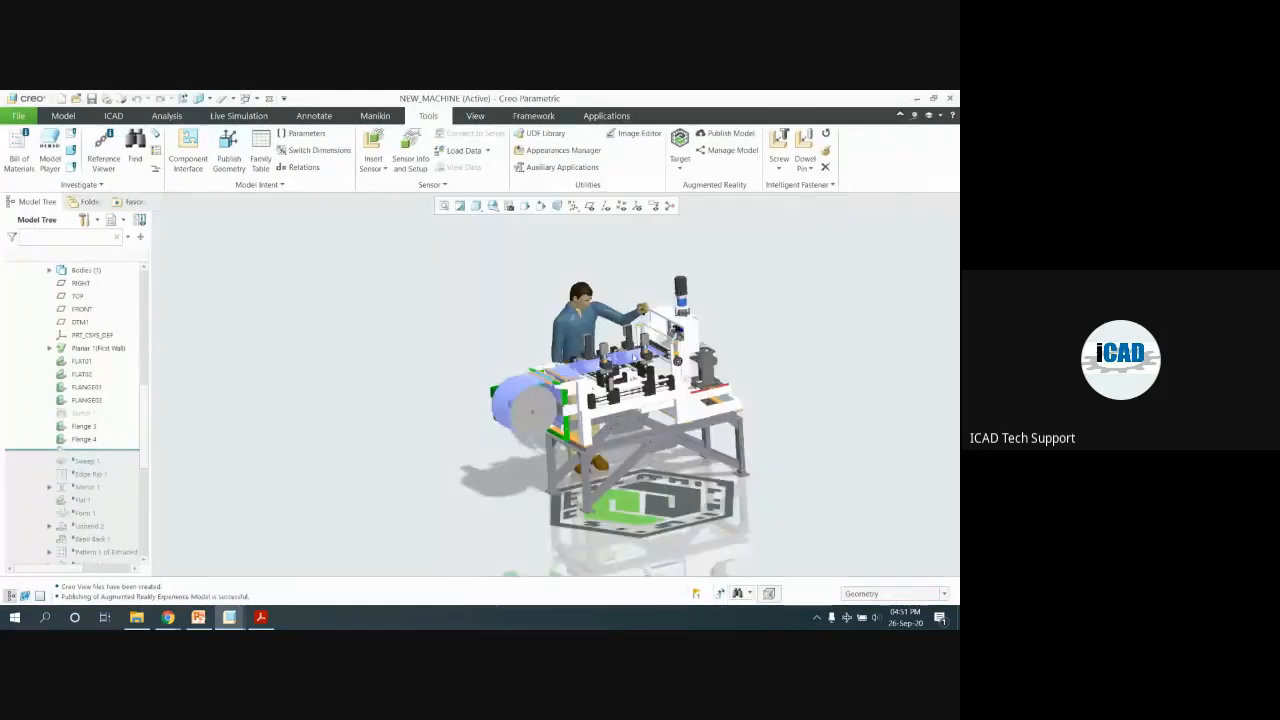
{"action": "scroll", "coordinate": [452, 352], "scroll_direction": "up", "scroll_amount": 3}
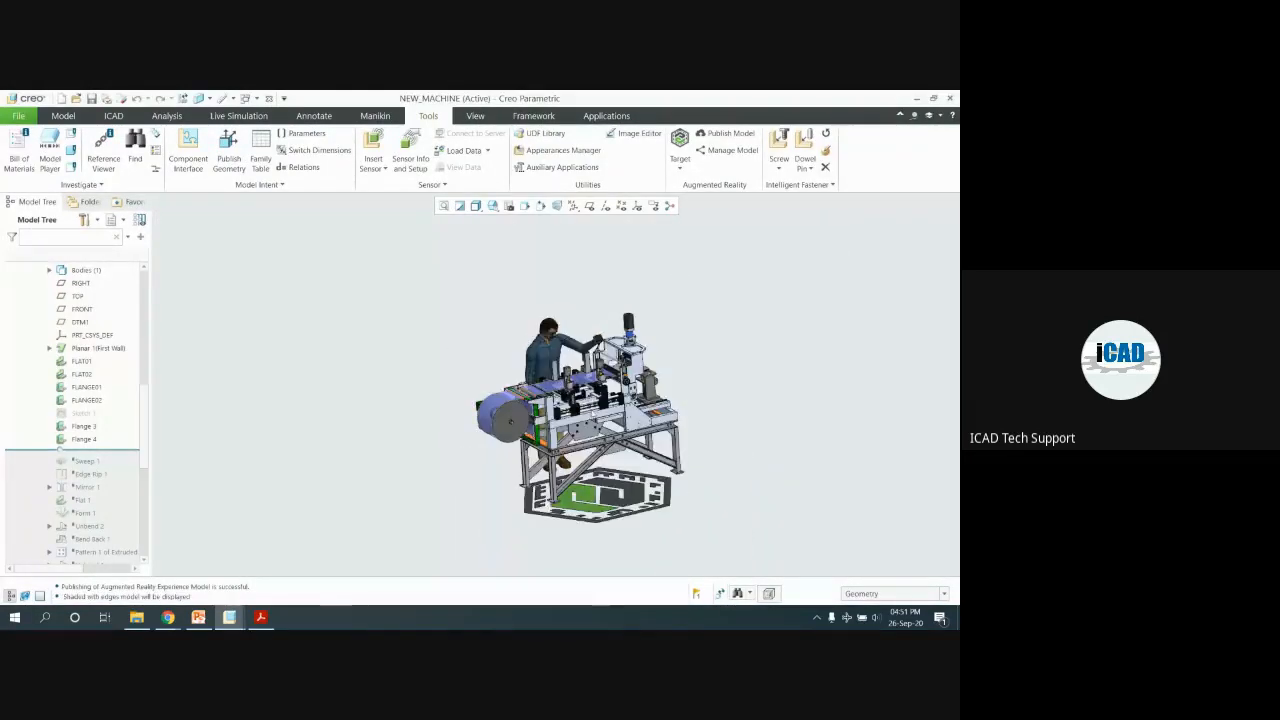
{"action": "scroll", "coordinate": [652, 415], "scroll_direction": "down", "scroll_amount": 3}
{"action": "scroll", "coordinate": [653, 416], "scroll_direction": "down", "scroll_amount": 2}
{"action": "mouse_move", "coordinate": [657, 426]}
{"action": "middle_mouse_down"}
{"action": "mouse_move", "coordinate": [649, 417]}
{"action": "mouse_move", "coordinate": [657, 424]}
{"action": "middle_mouse_up"}
{"action": "scroll", "coordinate": [657, 424], "scroll_direction": "up", "scroll_amount": 2}
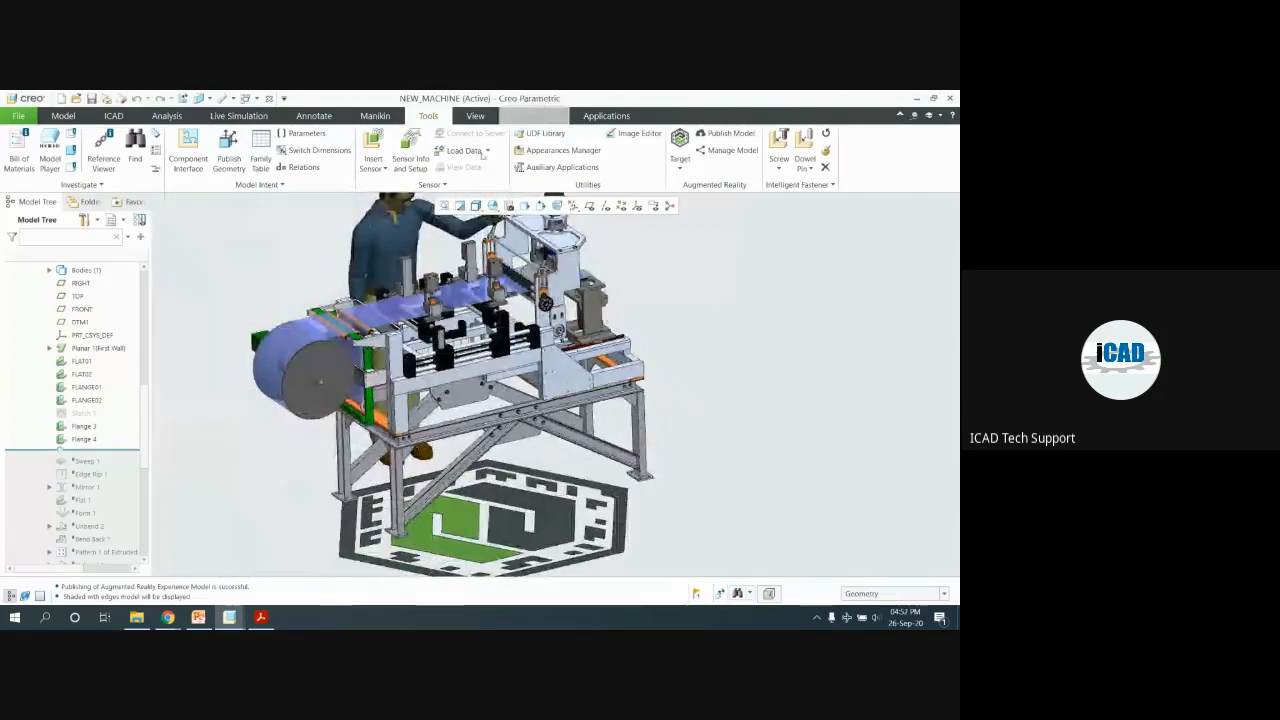
{"action": "left_click", "coordinate": [533, 115]}
{"action": "left_click", "coordinate": [130, 150]}
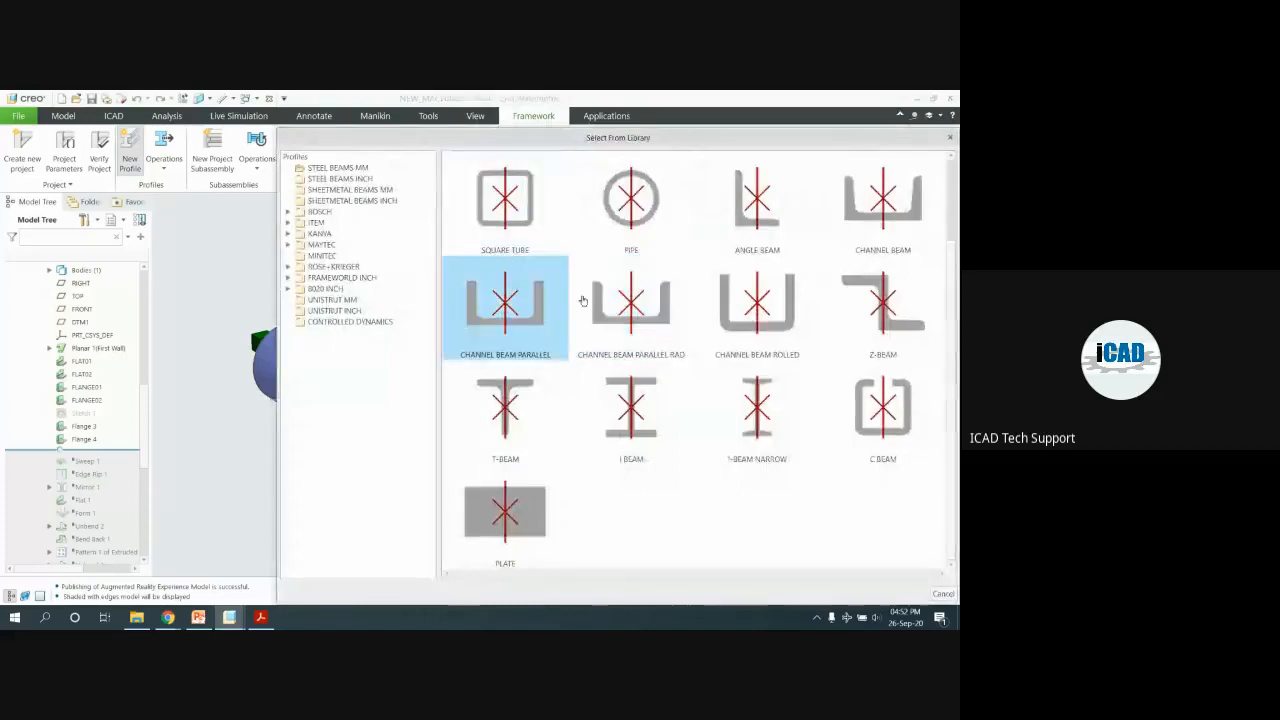
{"action": "scroll", "coordinate": [586, 306], "scroll_direction": "up", "scroll_amount": 2}
Choose Rectangular Tube and browse the DIN EN 10219-1997 and Chinese Rectangular Tube sizes
{"action": "double_click", "coordinate": [882, 206]}
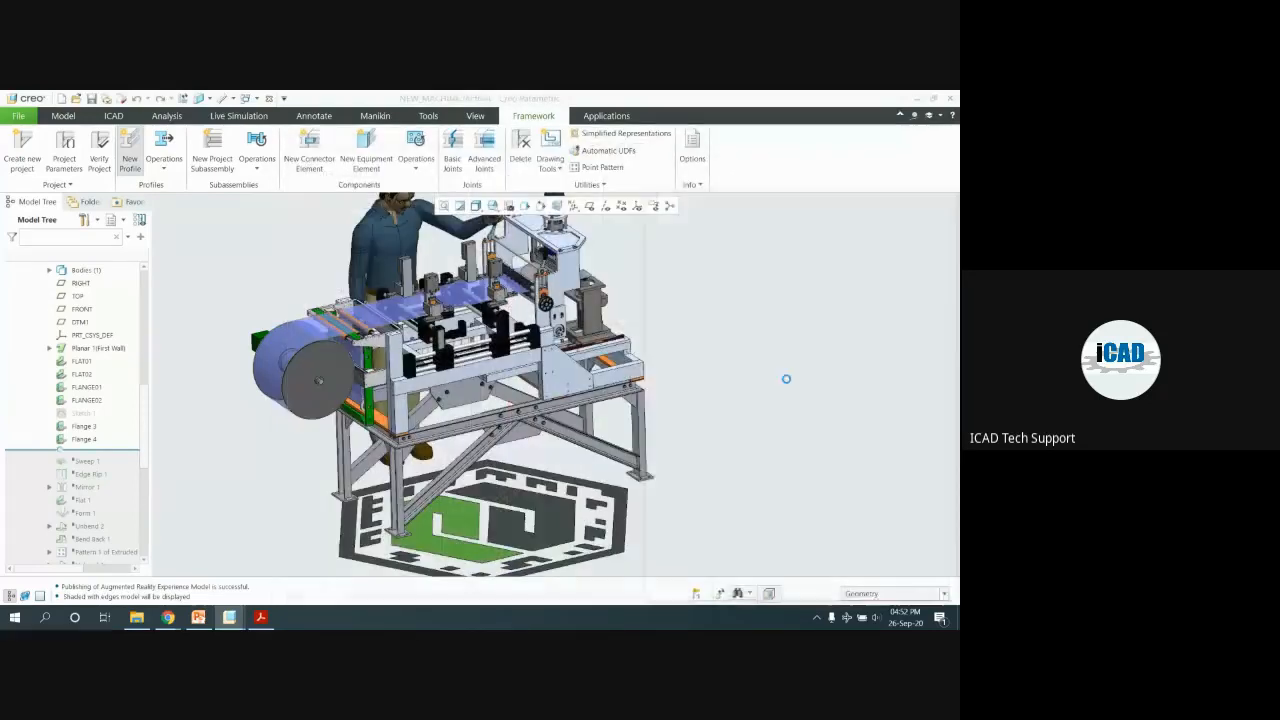
{"action": "left_click", "coordinate": [798, 463]}
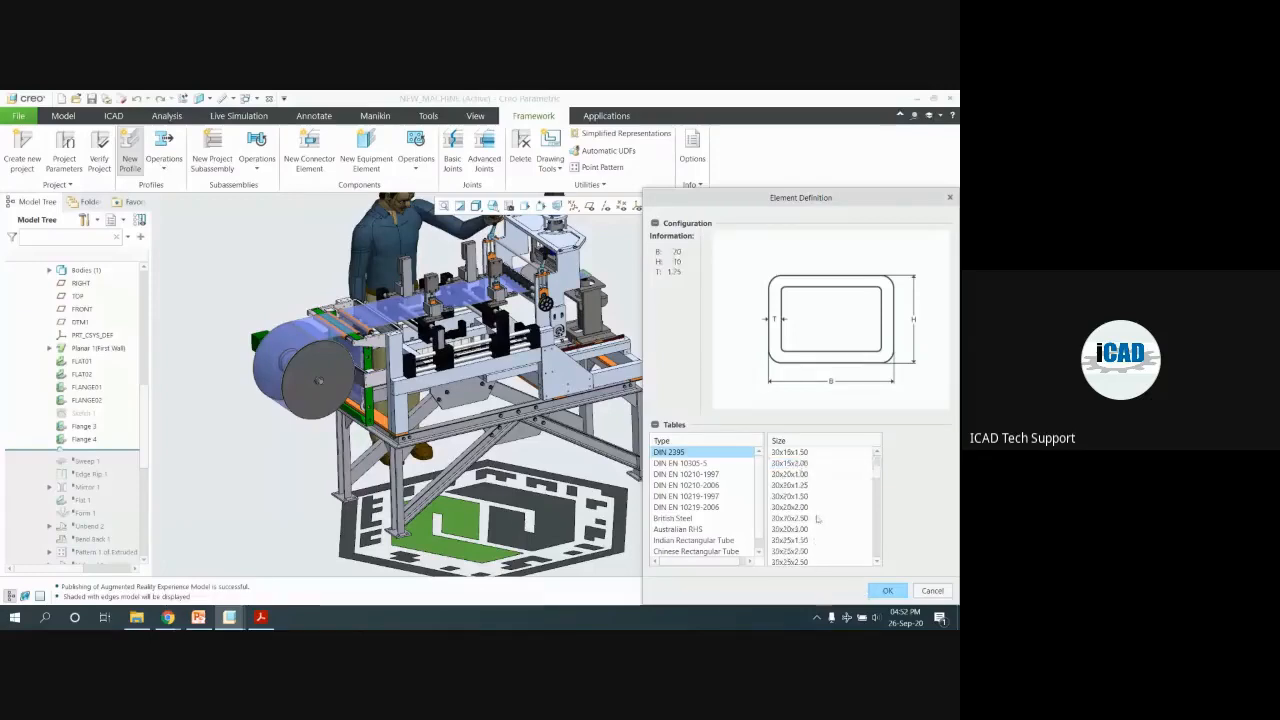
{"action": "left_click", "coordinate": [700, 496]}
{"action": "scroll", "coordinate": [713, 528], "scroll_direction": "down", "scroll_amount": 1}
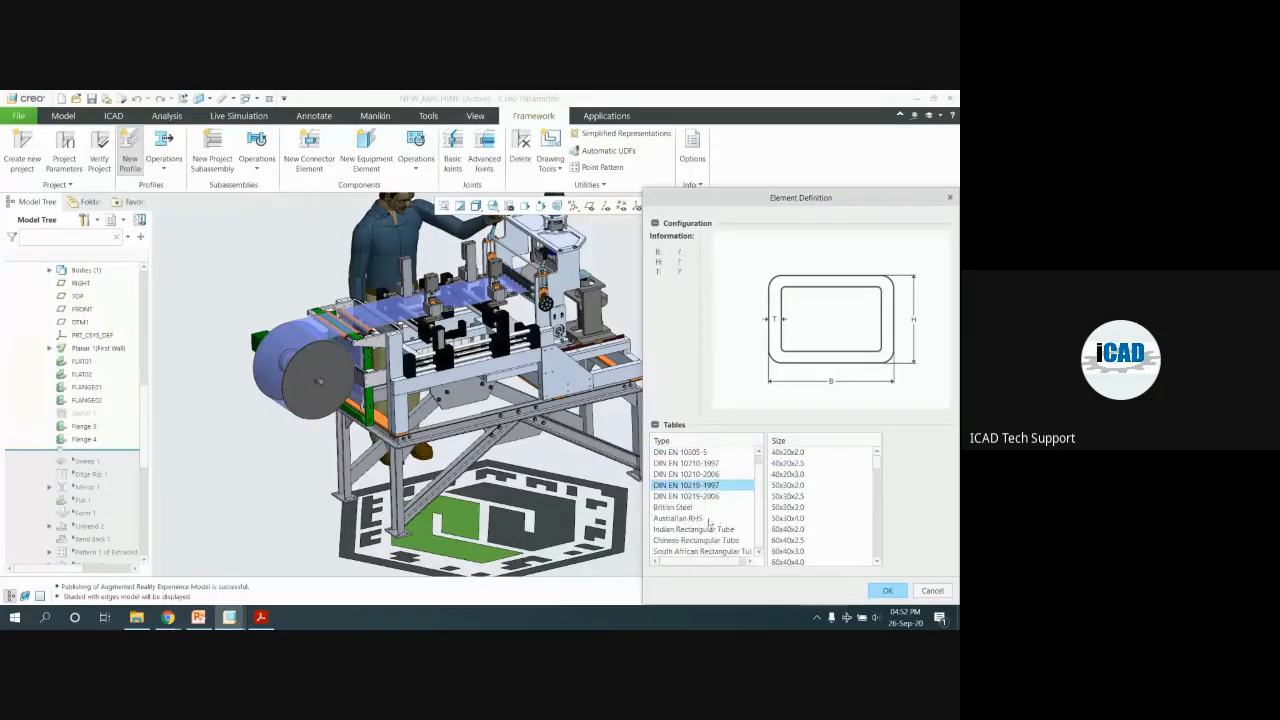
{"action": "left_click", "coordinate": [707, 518]}
{"action": "left_click", "coordinate": [705, 529]}
{"action": "left_click", "coordinate": [703, 540]}
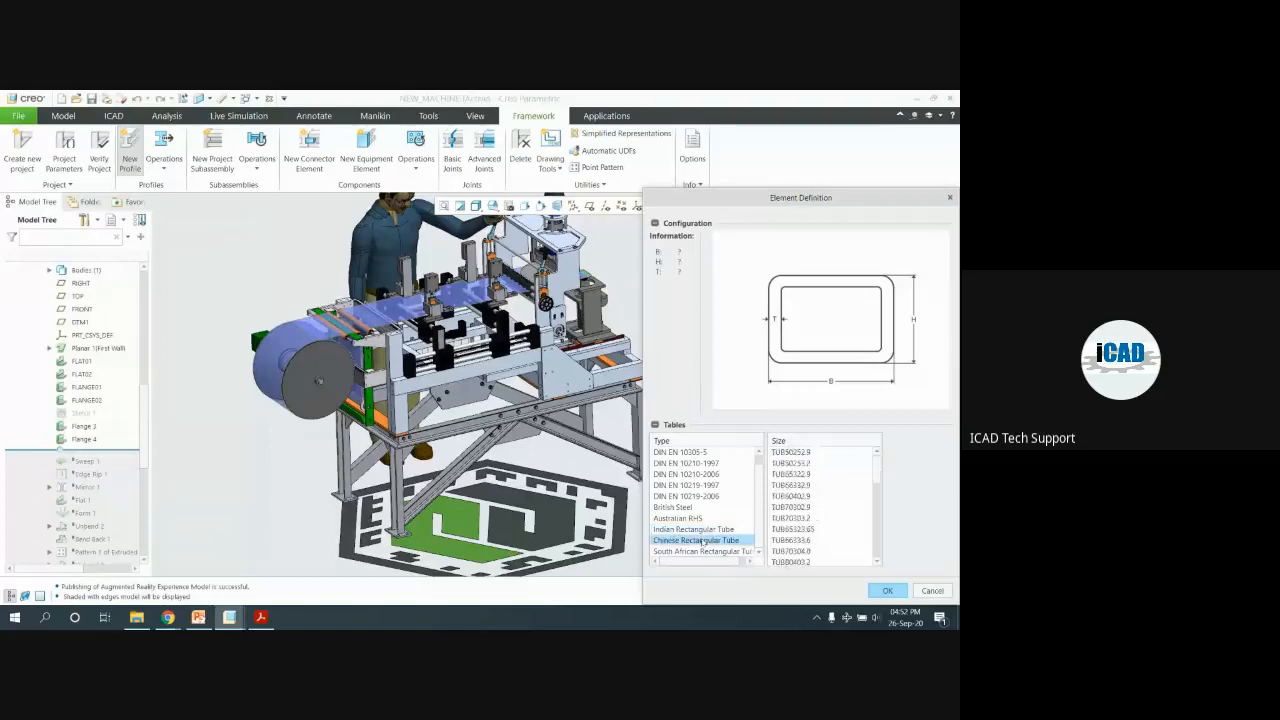
Preview the DIN 2395 50x20x2.00 tube size, then cancel the element definition
{"action": "scroll", "coordinate": [724, 485], "scroll_direction": "up", "scroll_amount": 1}
{"action": "left_click", "coordinate": [676, 454]}
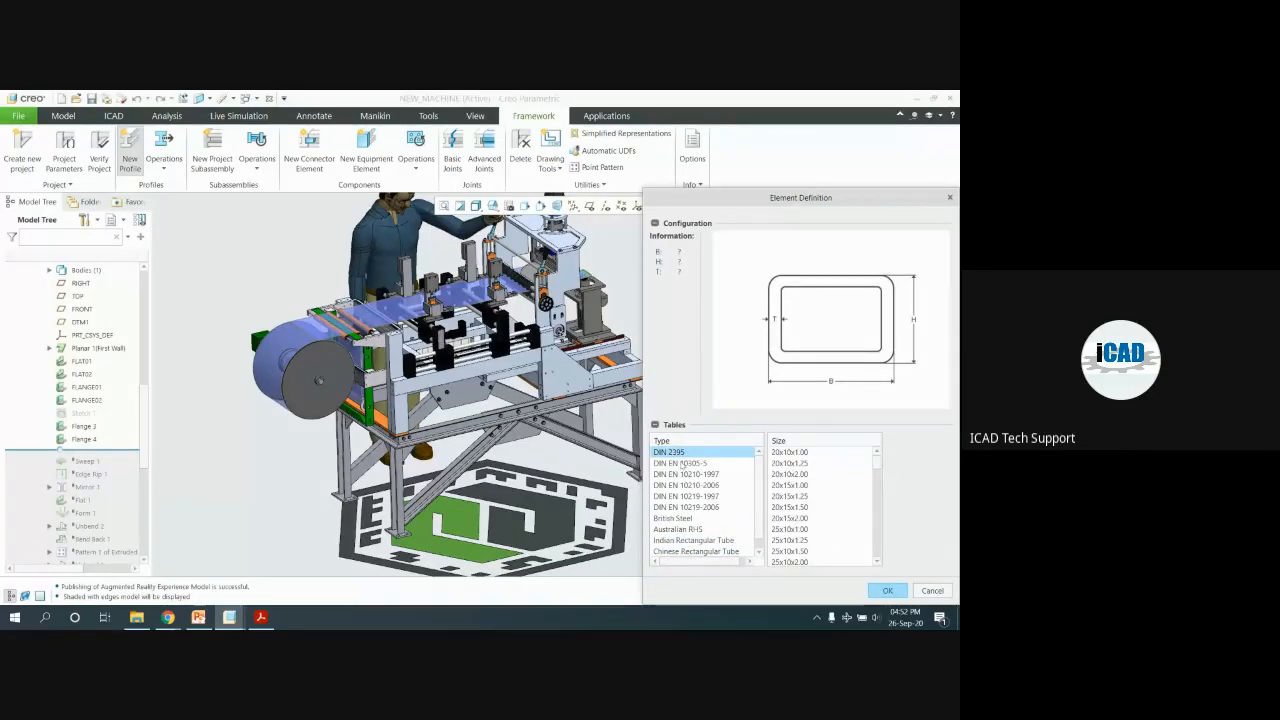
{"action": "scroll", "coordinate": [817, 516], "scroll_direction": "down", "scroll_amount": 8}
{"action": "left_click", "coordinate": [836, 556]}
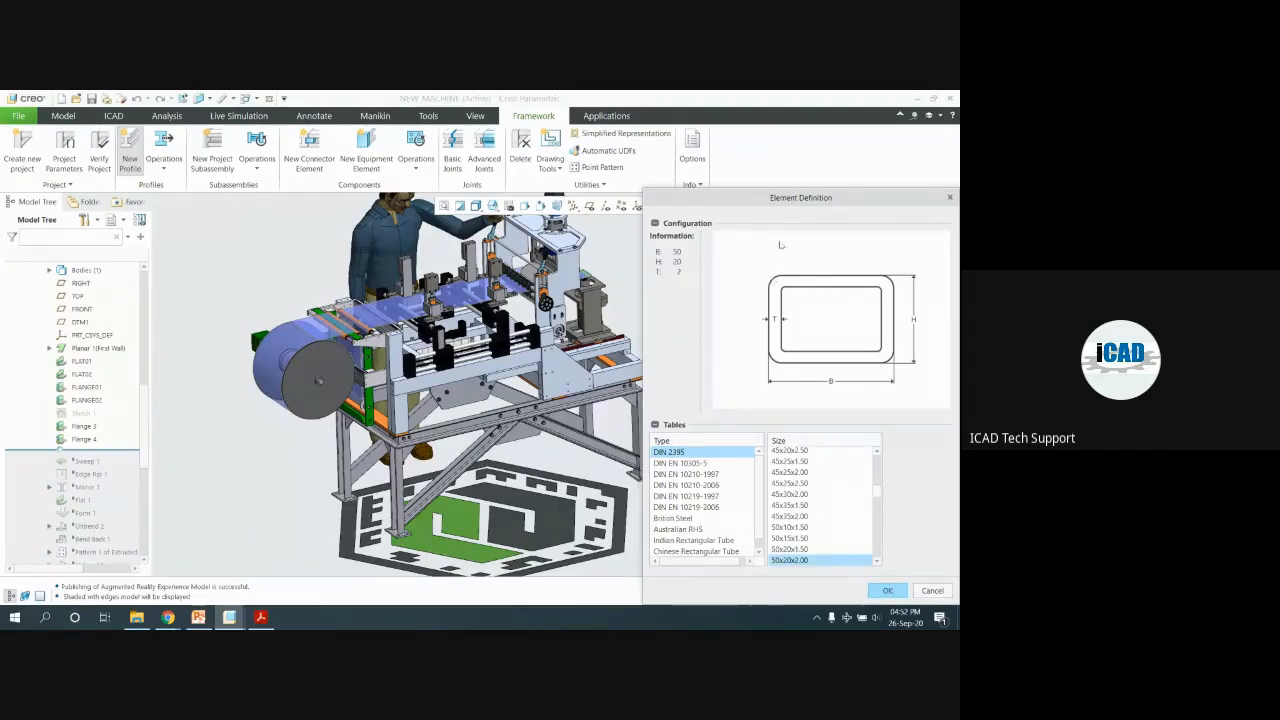
{"action": "left_click_drag", "start_coordinate": [802, 207], "coordinate": [794, 111]}
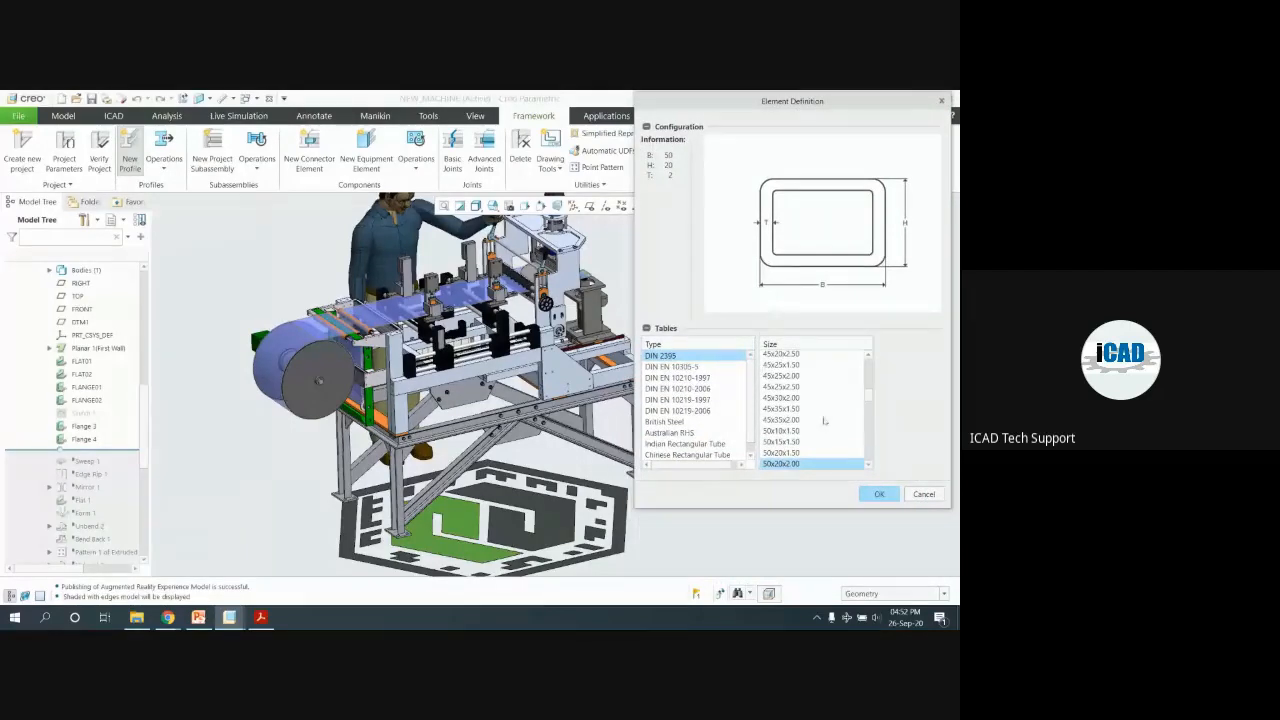
{"action": "scroll", "coordinate": [726, 398], "scroll_direction": "down", "scroll_amount": 1}
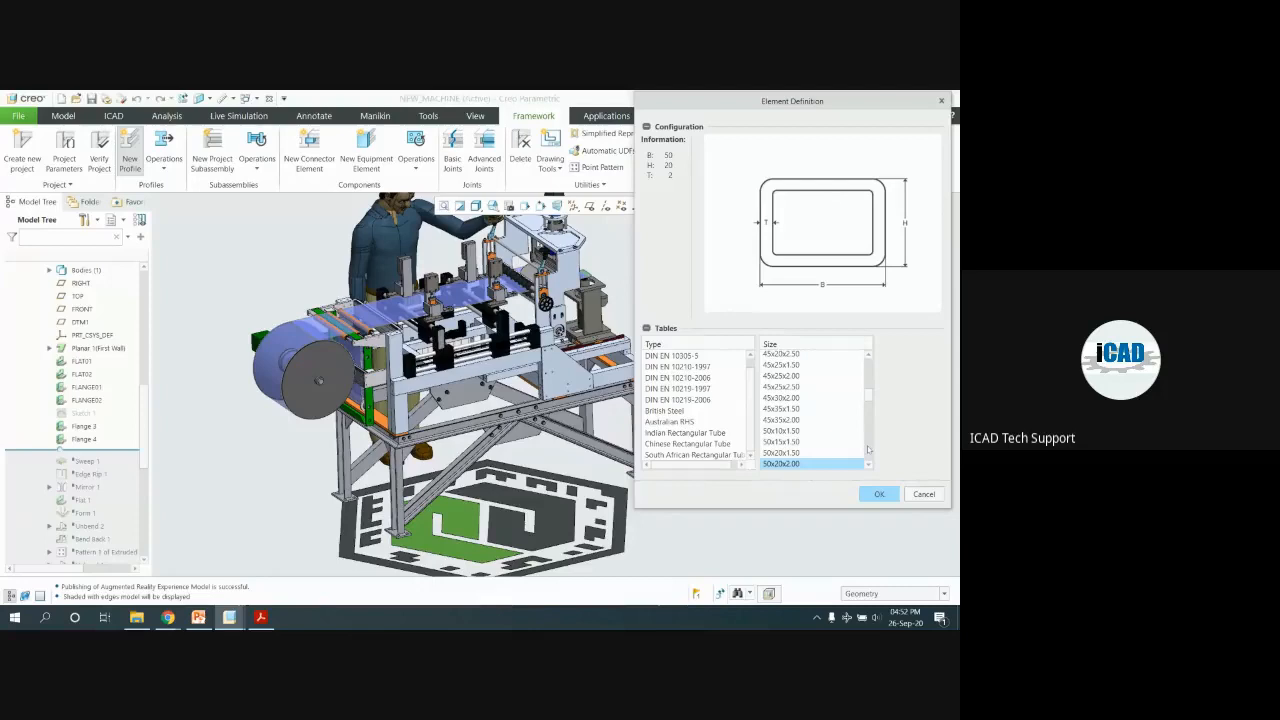
{"action": "left_click", "coordinate": [927, 494]}
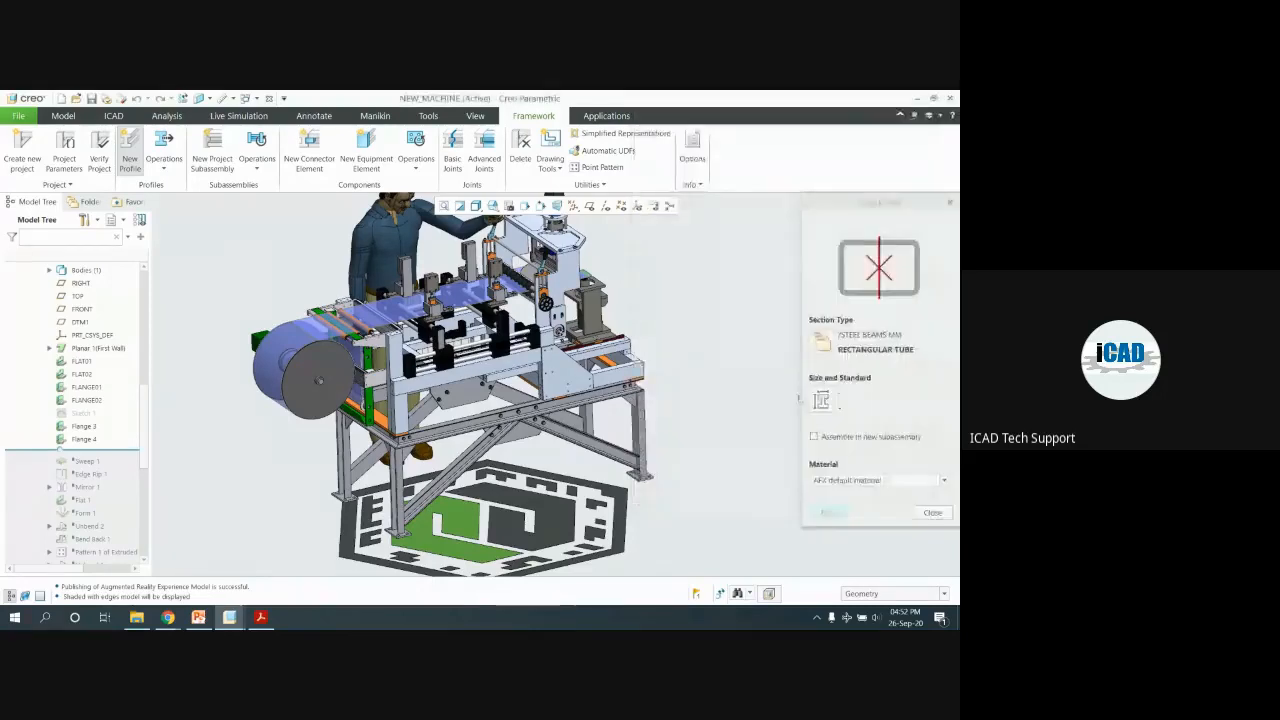
Close the New Profile panel and switch back to the Google Meet chat
{"action": "left_click", "coordinate": [932, 512]}
{"action": "key", "text": "alt+Tab"}
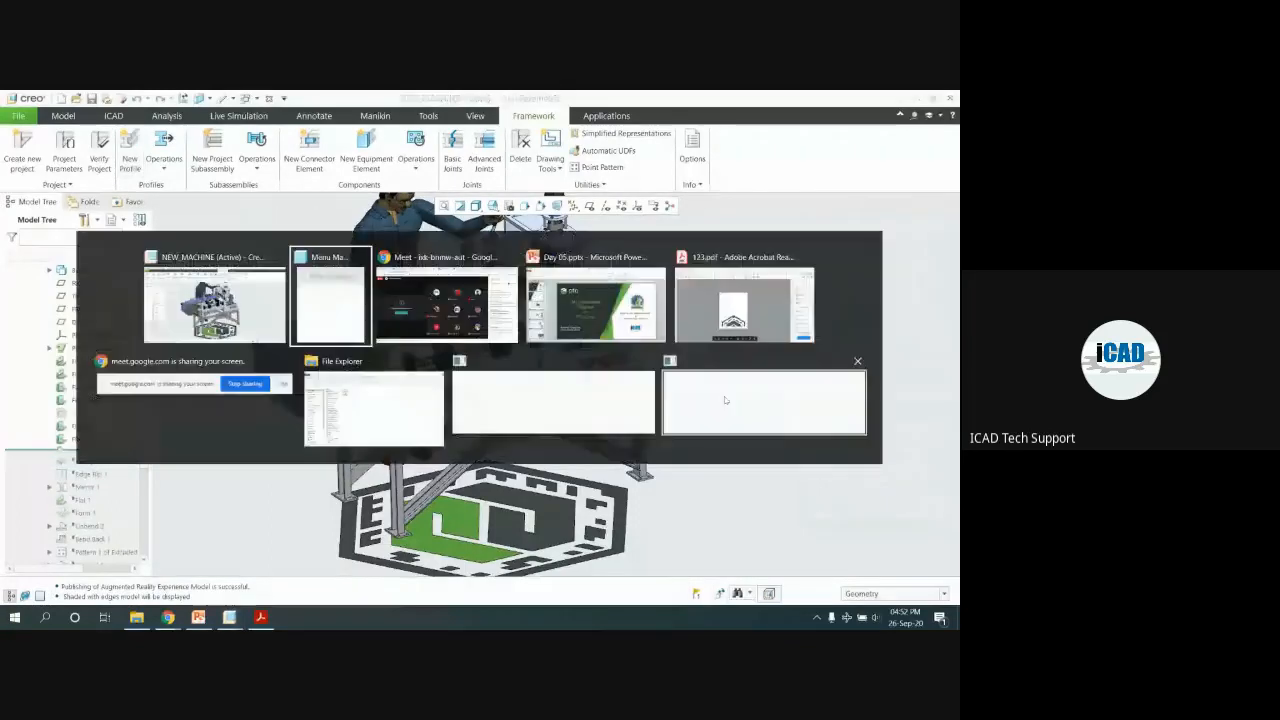
{"action": "key", "text": "alt+Tab"}
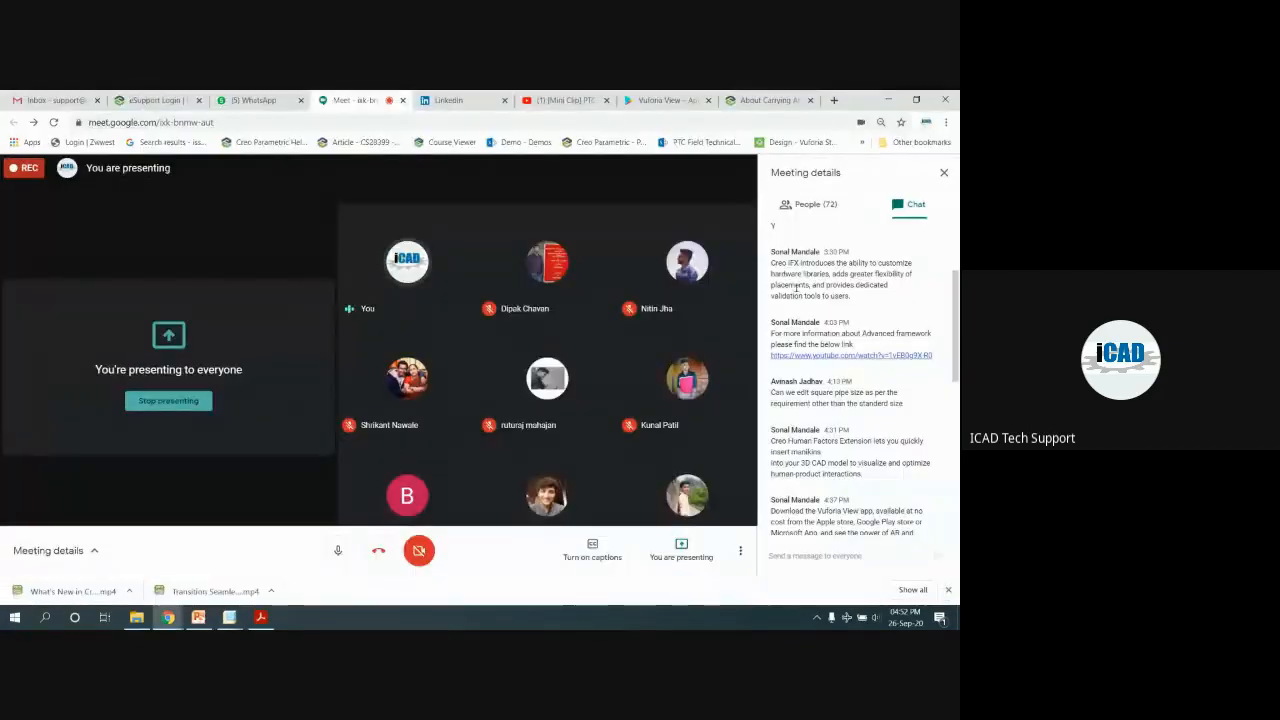
{"action": "scroll", "coordinate": [775, 300], "scroll_direction": "up", "scroll_amount": 2}
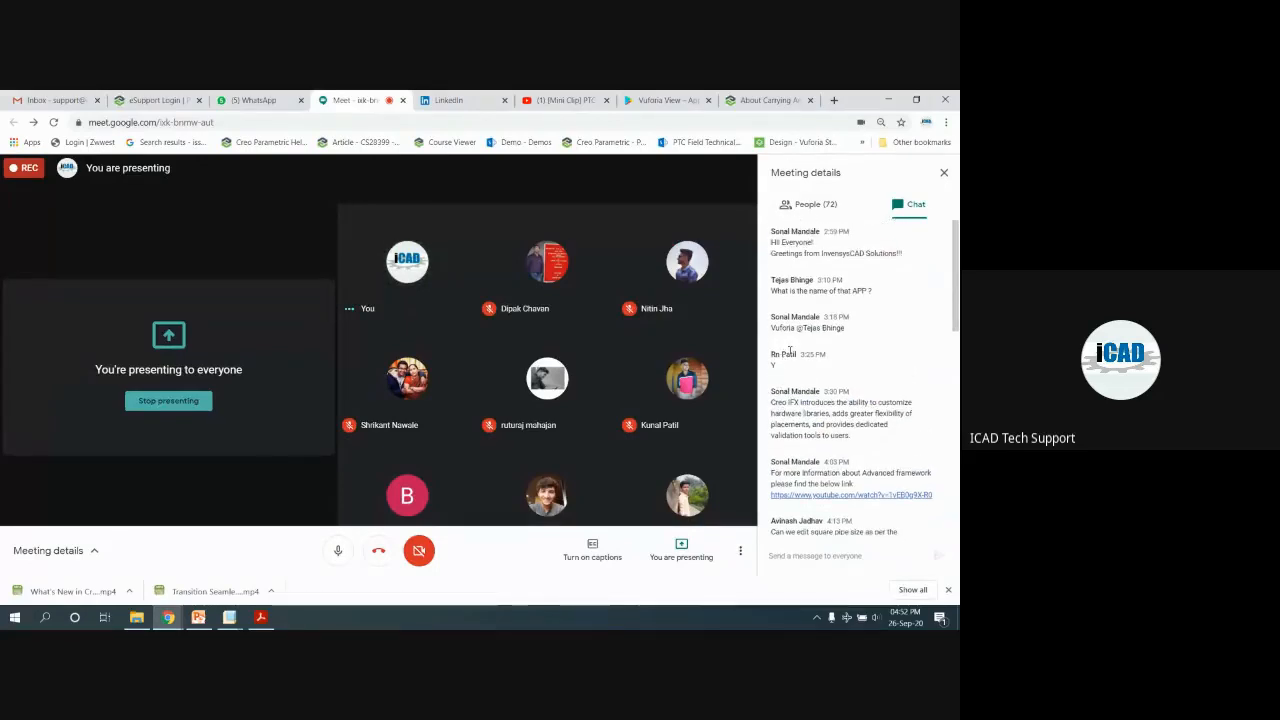
{"action": "scroll", "coordinate": [785, 356], "scroll_direction": "down", "scroll_amount": 2}
{"action": "scroll", "coordinate": [790, 352], "scroll_direction": "down", "scroll_amount": 1}
Highlight the chat question asking whether chequered plate is available, including its sender
{"action": "left_click_drag", "start_coordinate": [771, 323], "coordinate": [885, 344]}
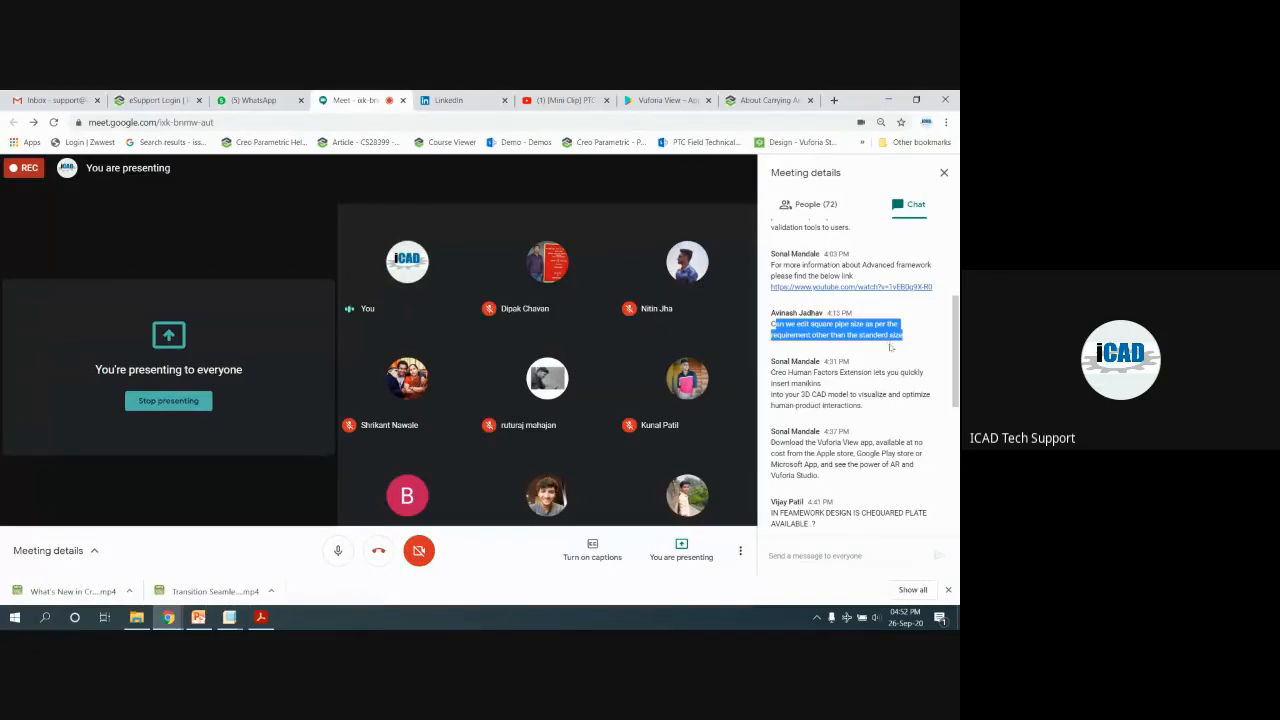
{"action": "scroll", "coordinate": [798, 380], "scroll_direction": "down", "scroll_amount": 2}
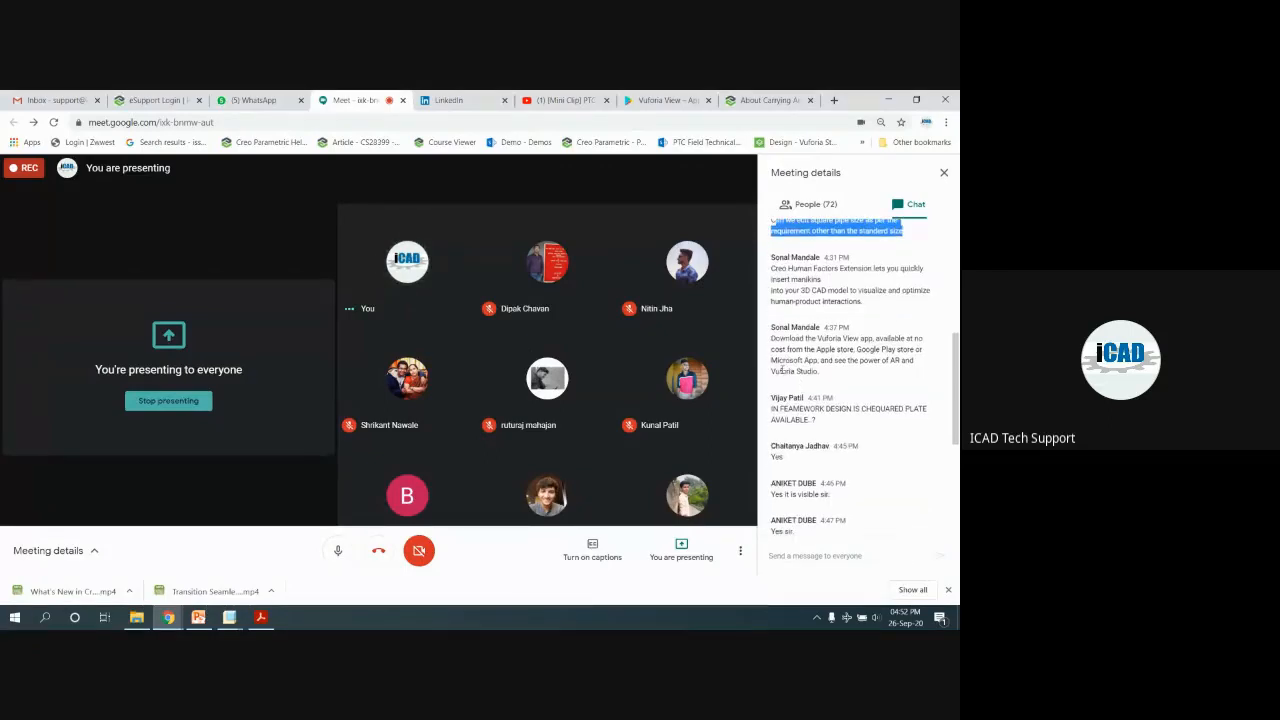
{"action": "scroll", "coordinate": [782, 369], "scroll_direction": "down", "scroll_amount": 2}
{"action": "left_click_drag", "start_coordinate": [771, 304], "coordinate": [840, 320]}
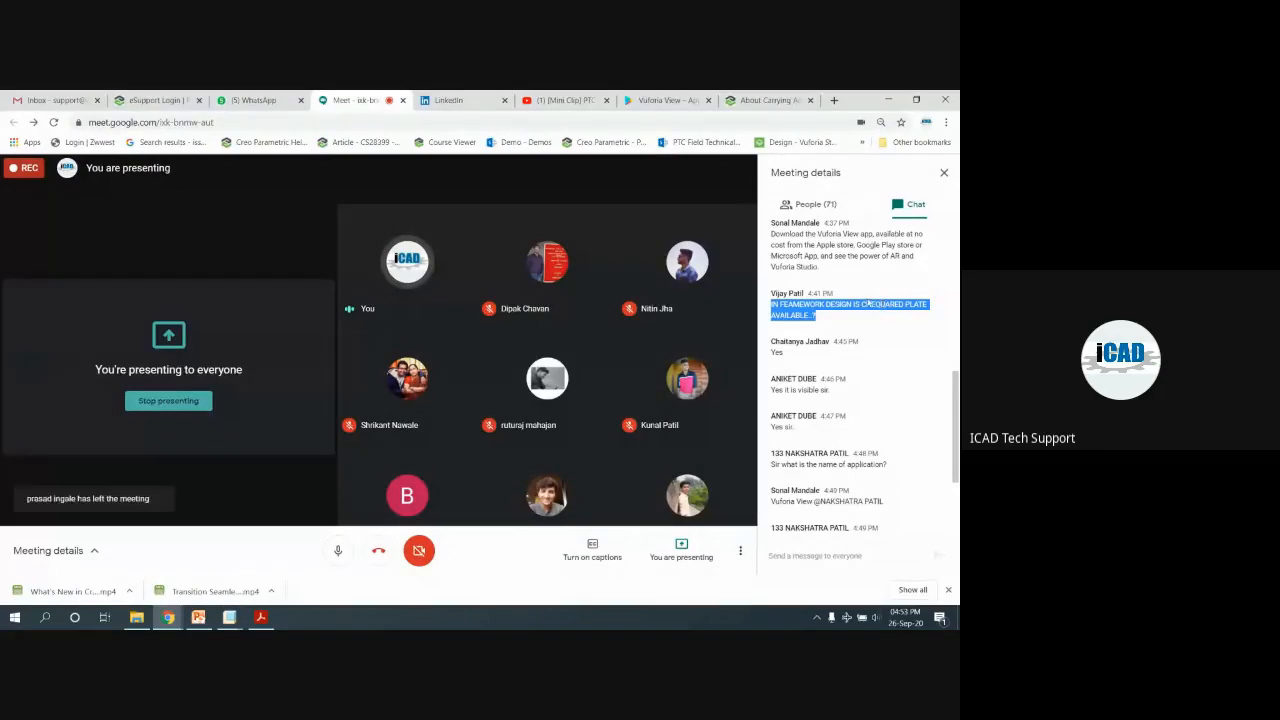
{"action": "double_click", "coordinate": [866, 302]}
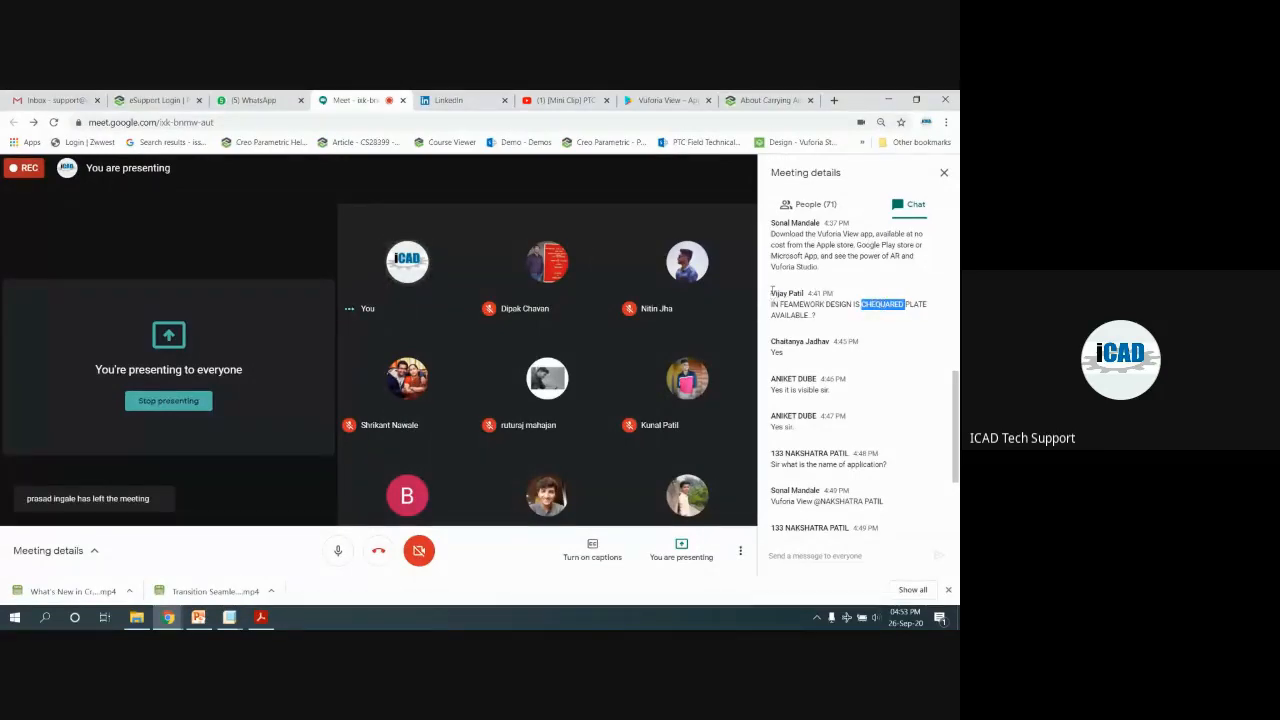
{"action": "left_click_drag", "start_coordinate": [772, 292], "coordinate": [804, 293]}
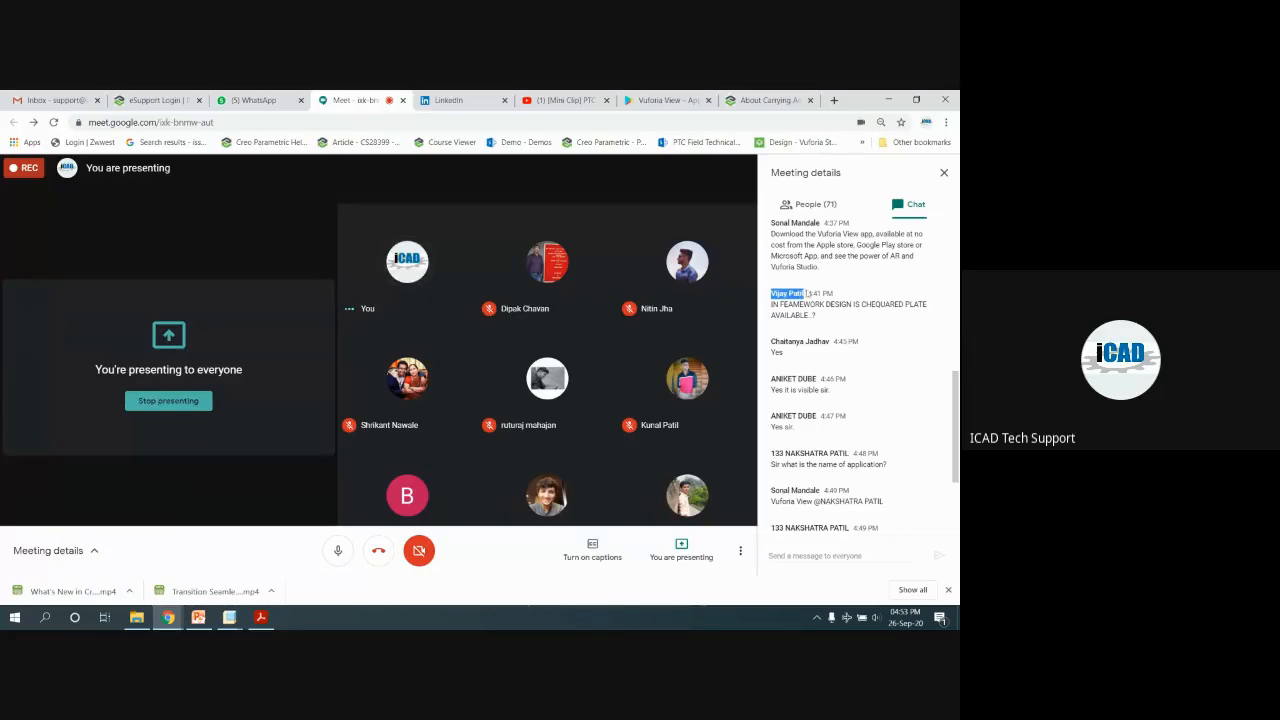
{"action": "left_click", "coordinate": [799, 205]}
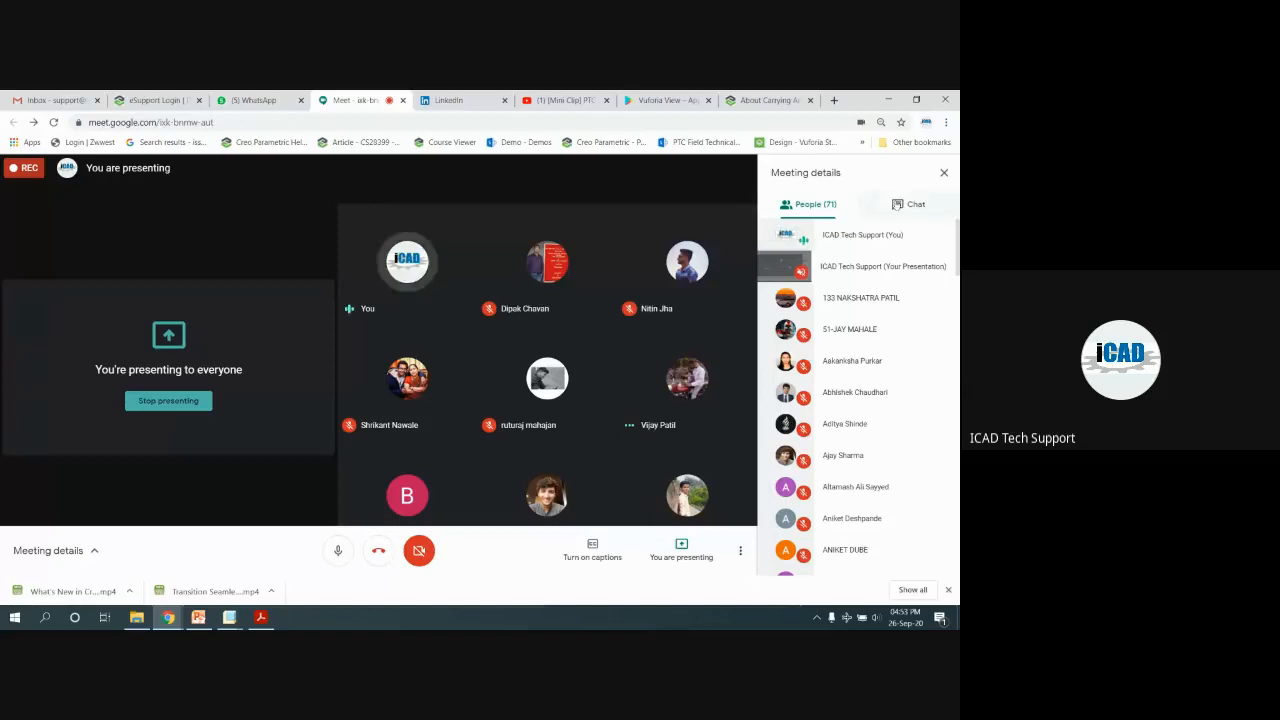
{"action": "left_click", "coordinate": [897, 205]}
{"action": "scroll", "coordinate": [836, 358], "scroll_direction": "up", "scroll_amount": 10}
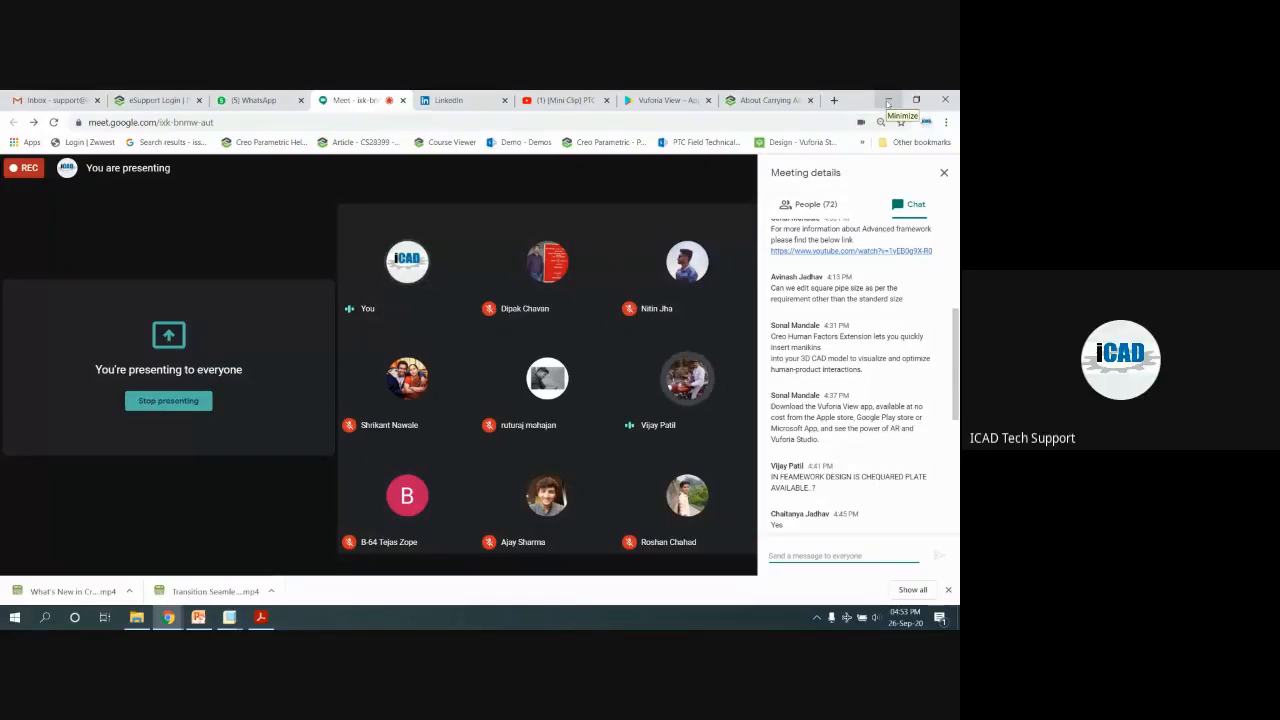
Hide the Meet window to rotate and zoom the NEW_MACHINE model, briefly restoring Meet in between
{"action": "left_click", "coordinate": [888, 101]}
{"action": "scroll", "coordinate": [615, 367], "scroll_direction": "up", "scroll_amount": 3}
{"action": "mouse_move", "coordinate": [615, 367]}
{"action": "middle_mouse_down"}
{"action": "mouse_move", "coordinate": [629, 354]}
{"action": "mouse_move", "coordinate": [658, 375]}
{"action": "mouse_move", "coordinate": [631, 352]}
{"action": "middle_mouse_up"}
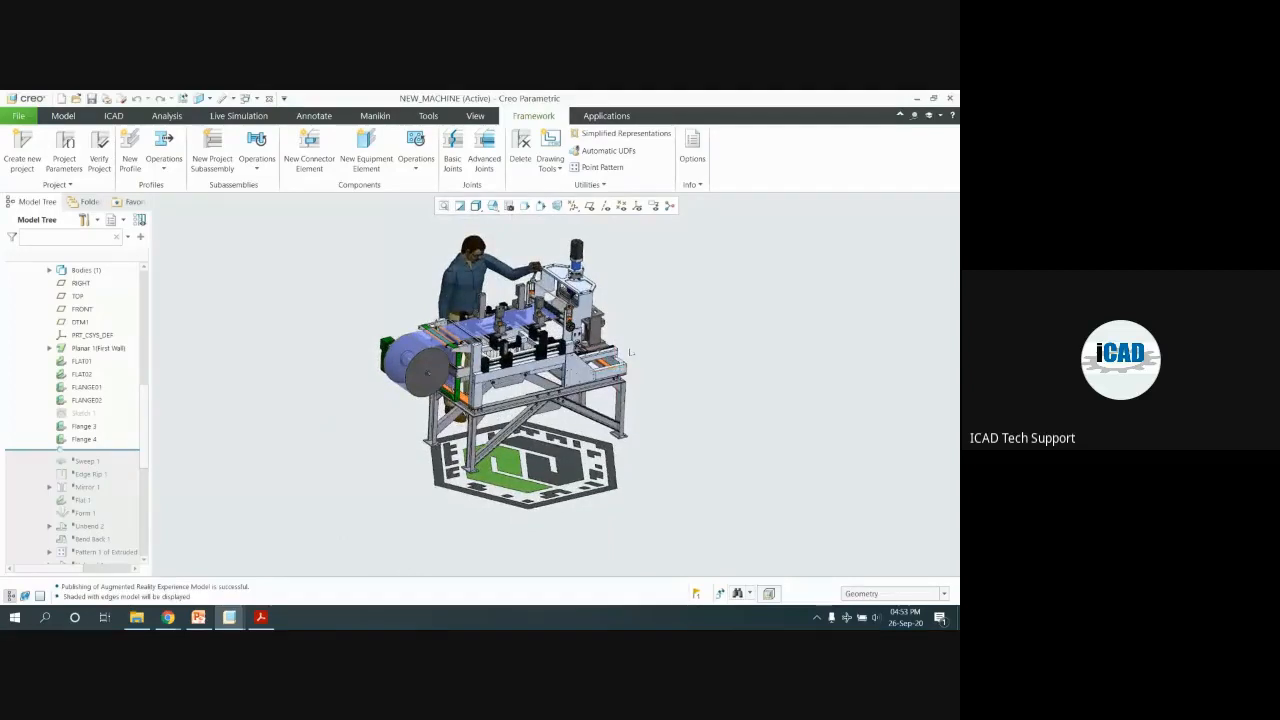
{"action": "scroll", "coordinate": [519, 308], "scroll_direction": "down", "scroll_amount": 1}
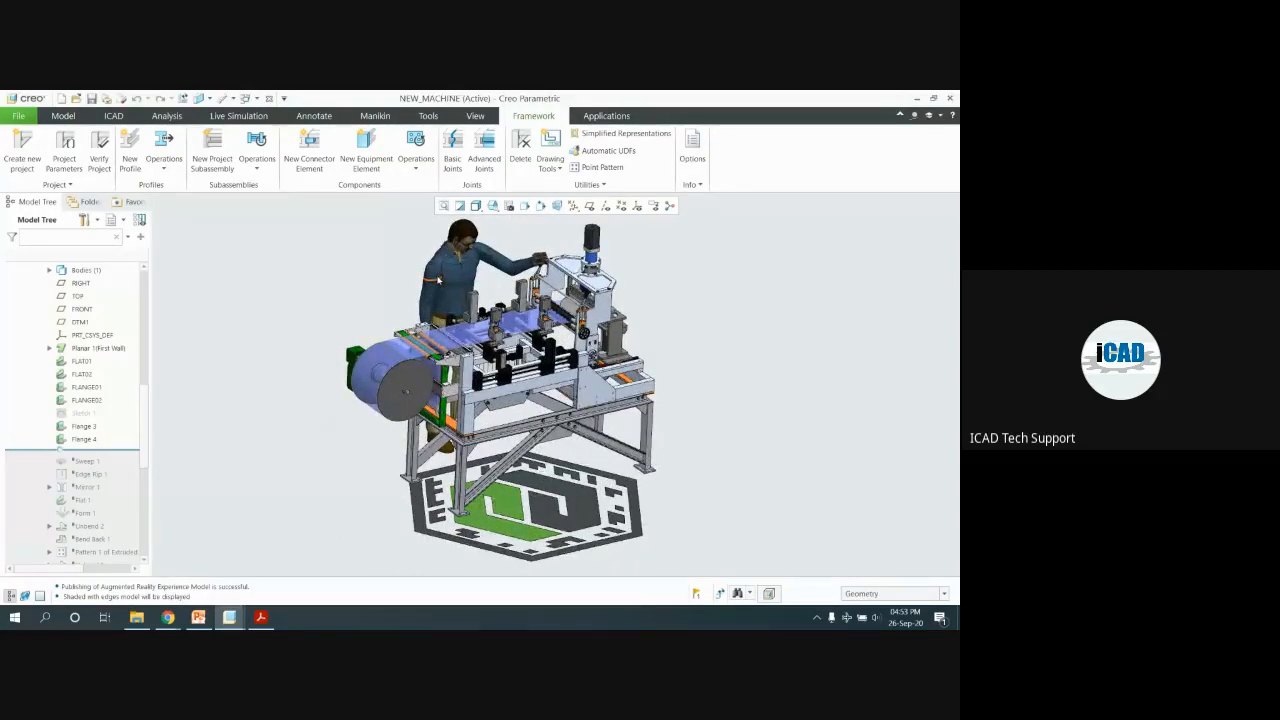
{"action": "scroll", "coordinate": [438, 281], "scroll_direction": "up", "scroll_amount": 3}
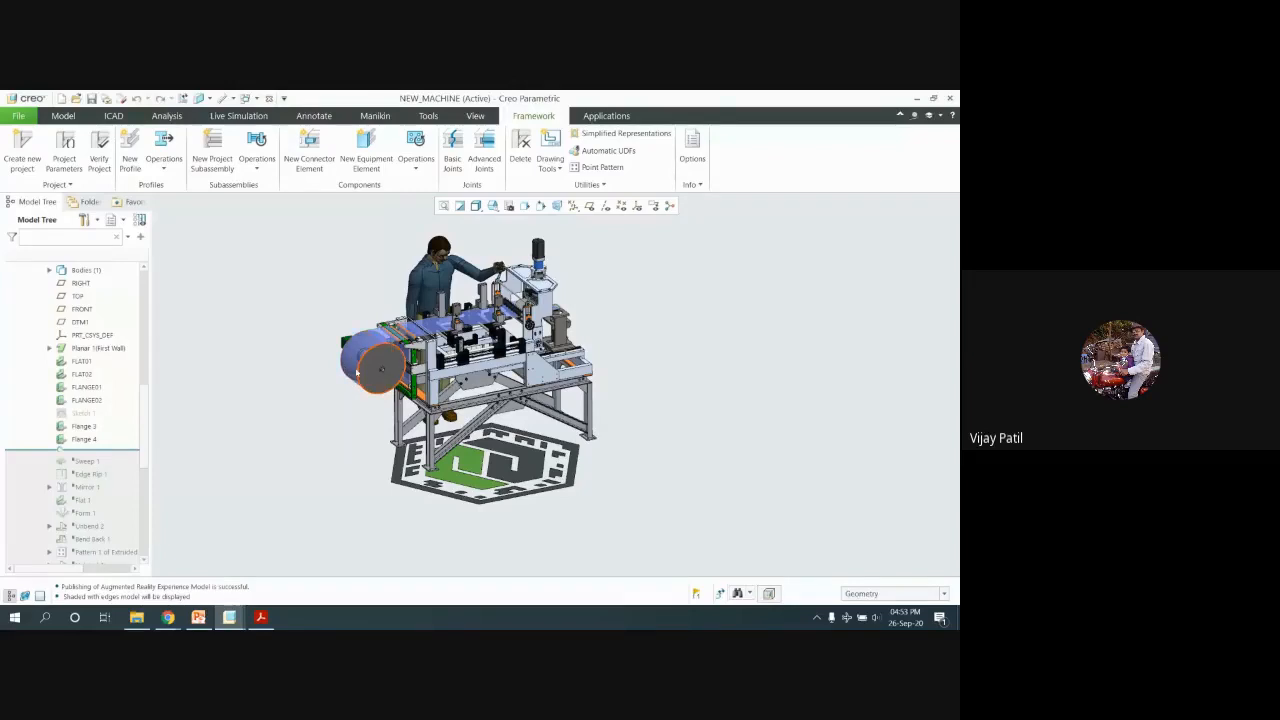
{"action": "left_click", "coordinate": [300, 551]}
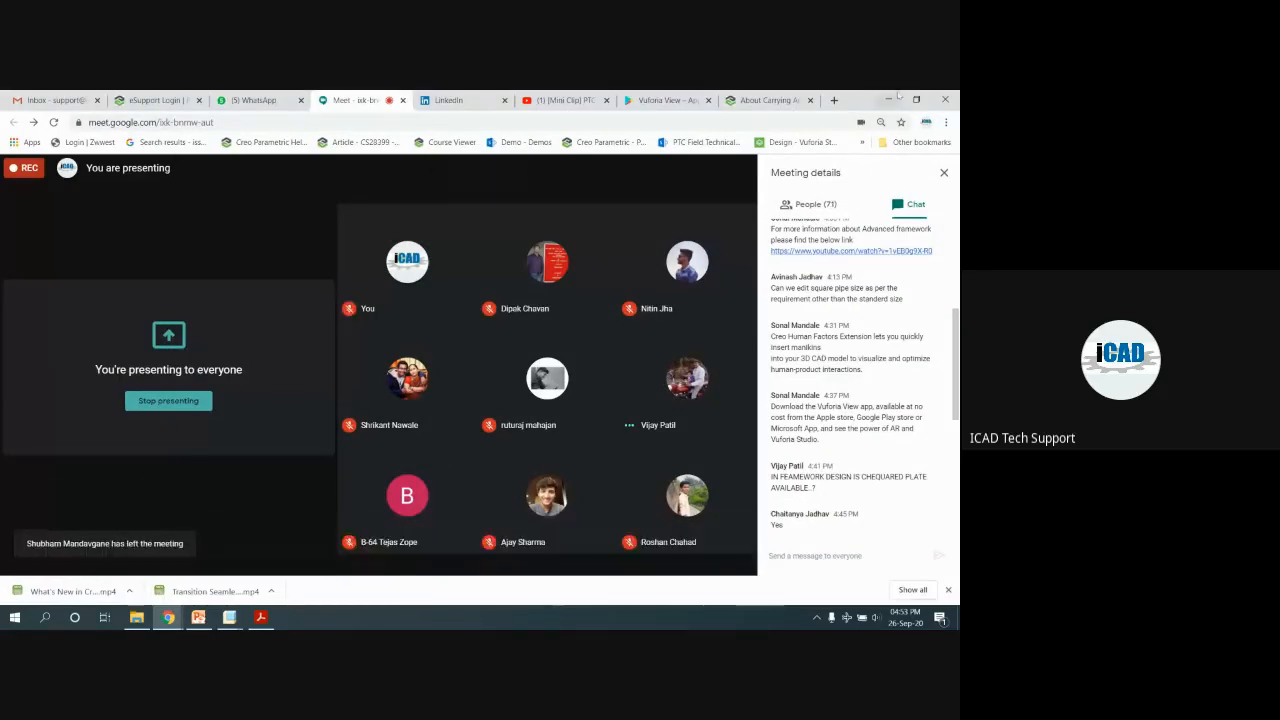
{"action": "left_click", "coordinate": [888, 100]}
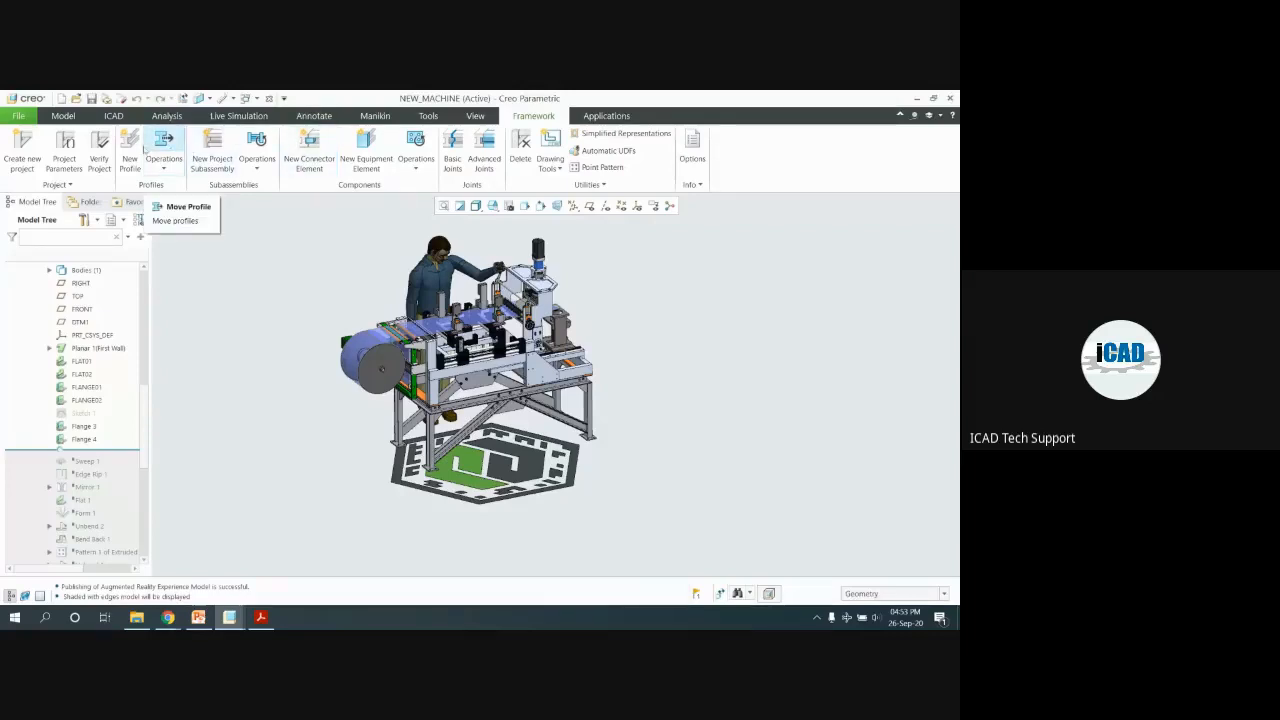
{"action": "left_click", "coordinate": [133, 152]}
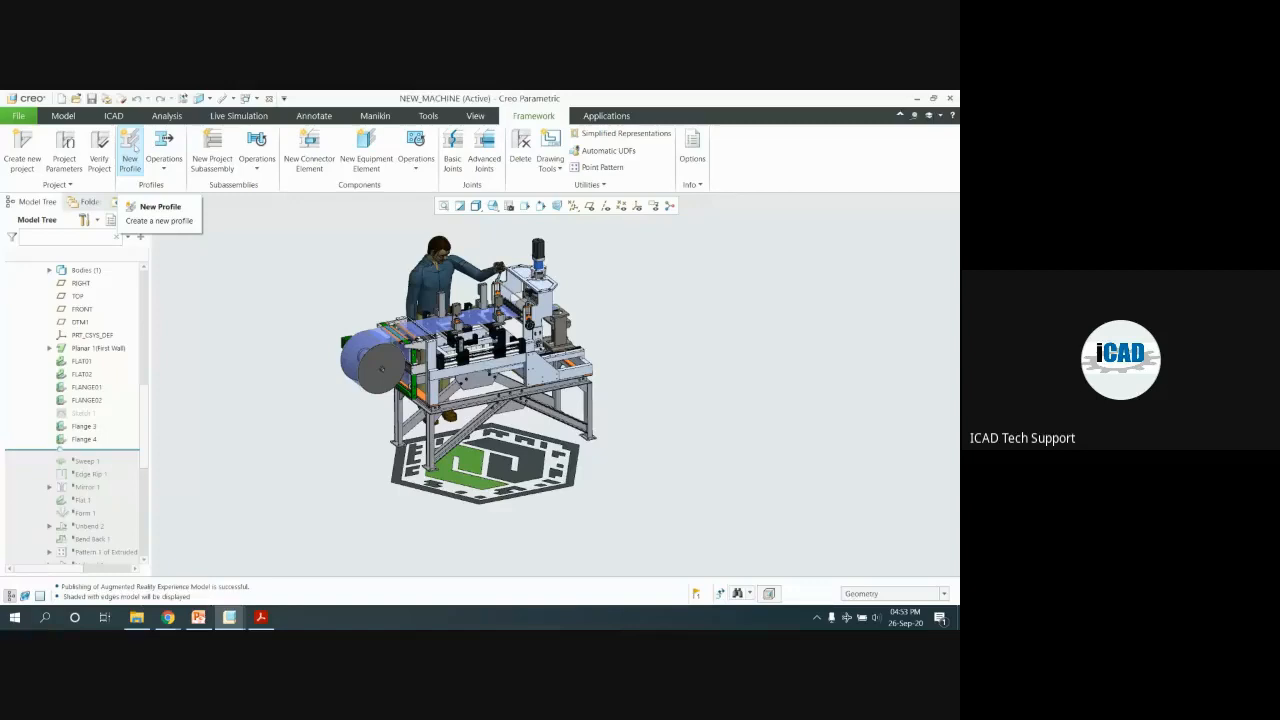
{"action": "left_click", "coordinate": [135, 149]}
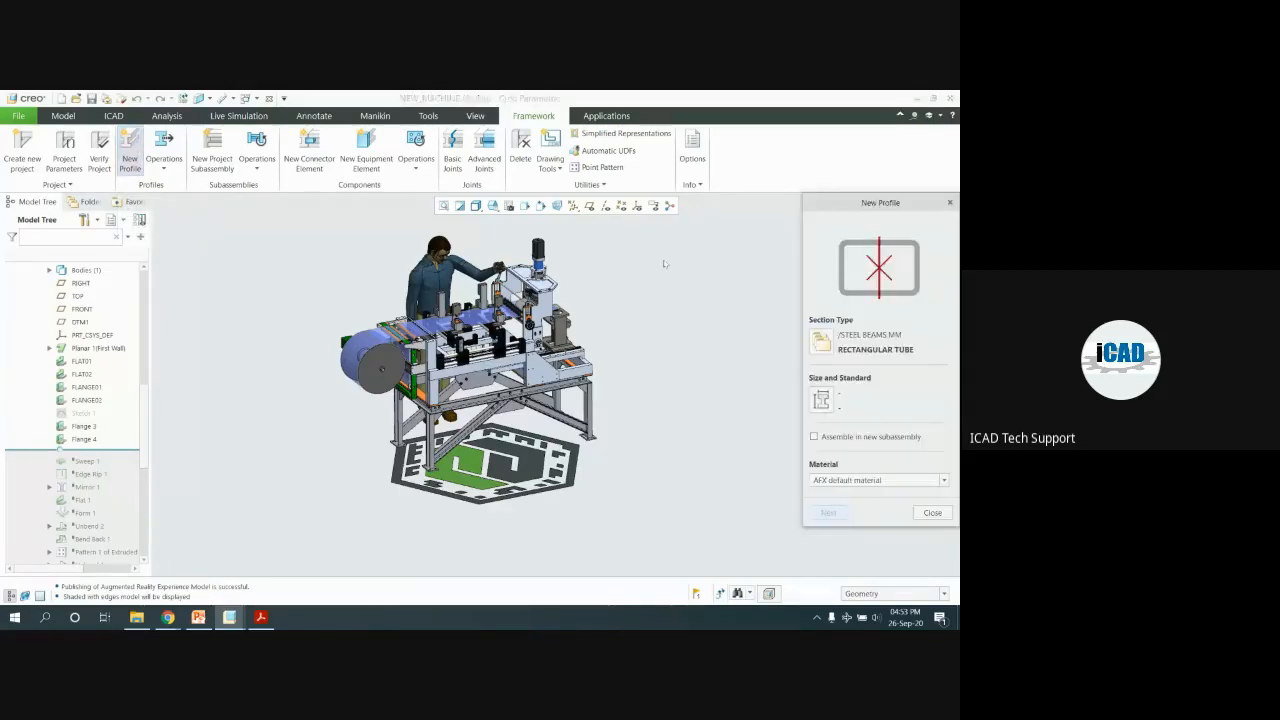
{"action": "left_click", "coordinate": [821, 333]}
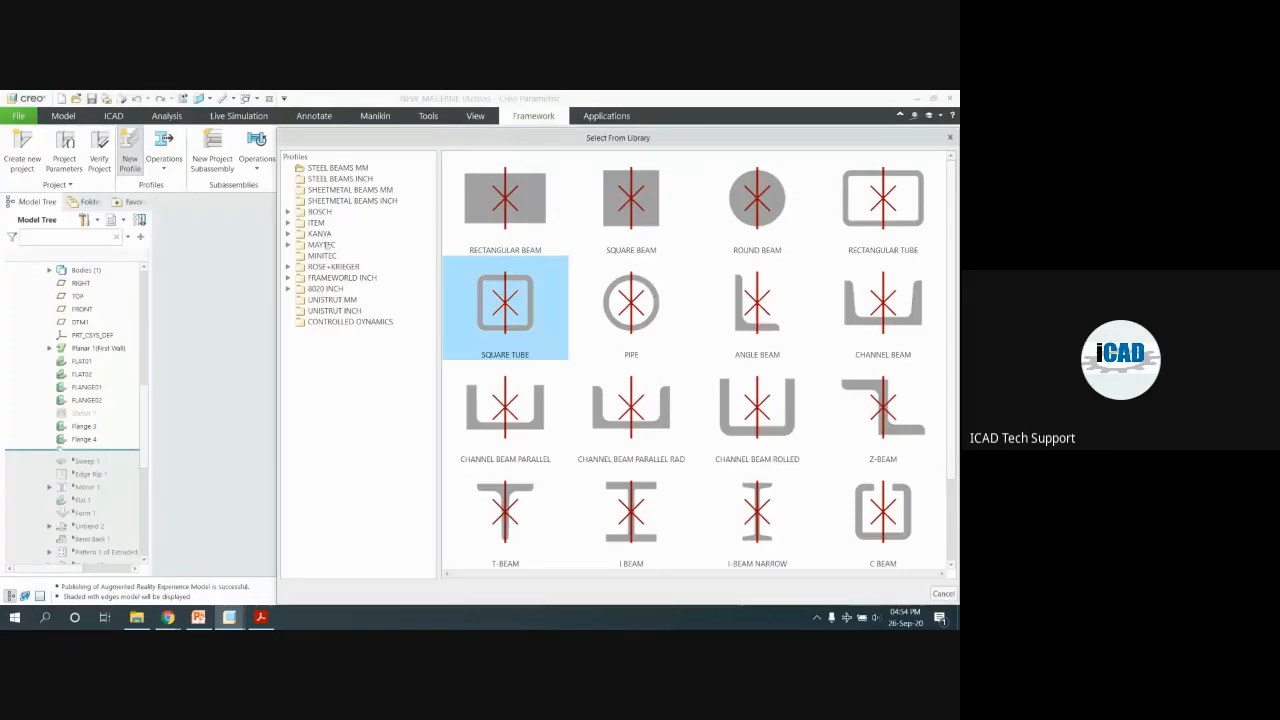
{"action": "scroll", "coordinate": [524, 400], "scroll_direction": "down", "scroll_amount": 1}
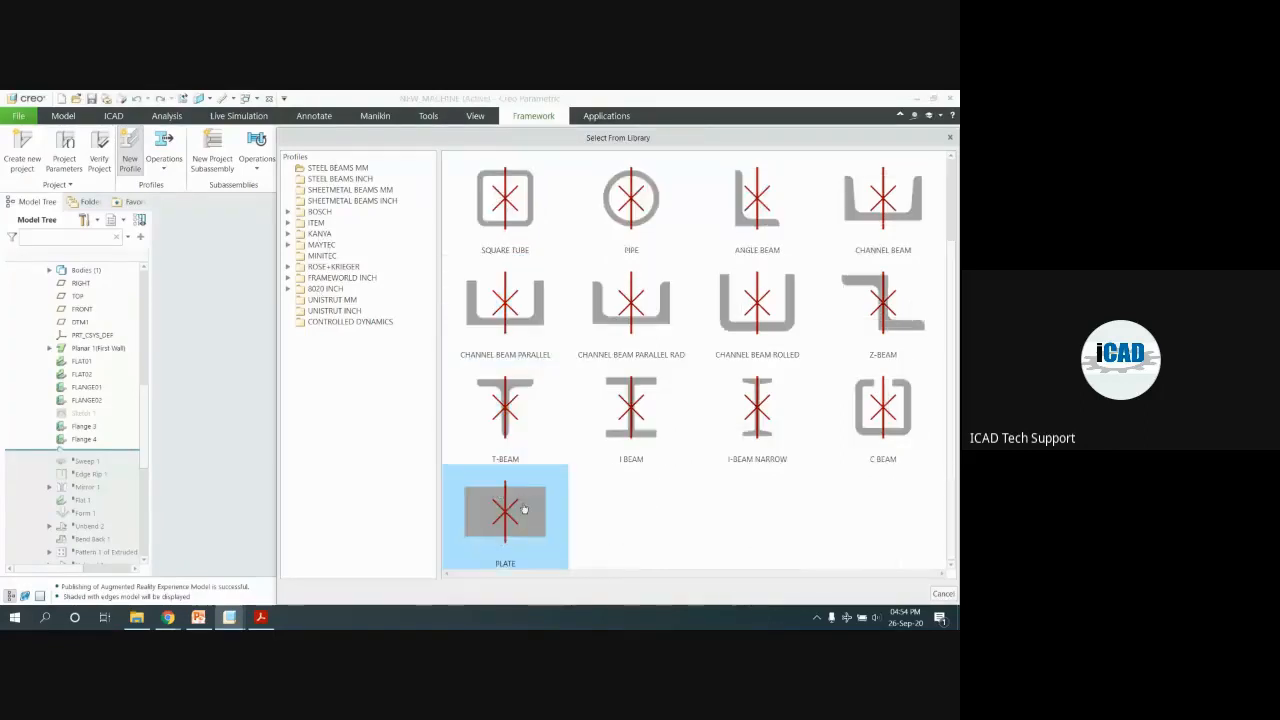
{"action": "left_click", "coordinate": [506, 509]}
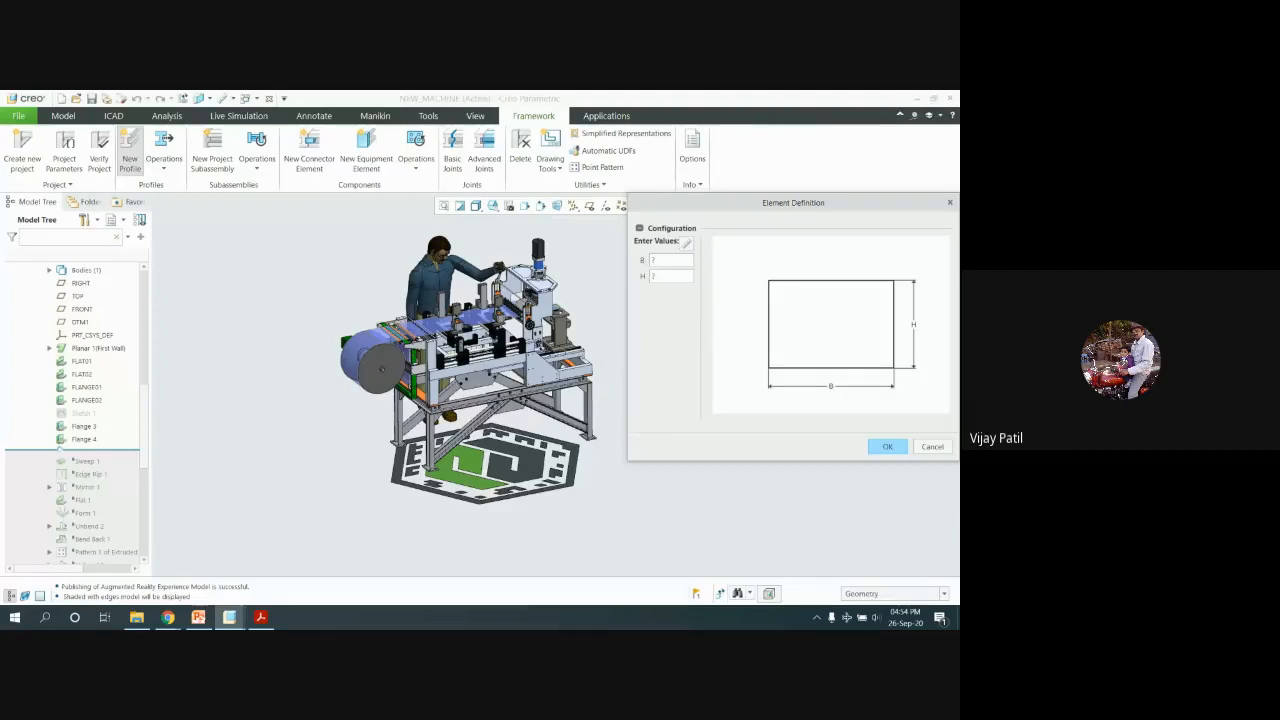
{"action": "left_click", "coordinate": [925, 447]}
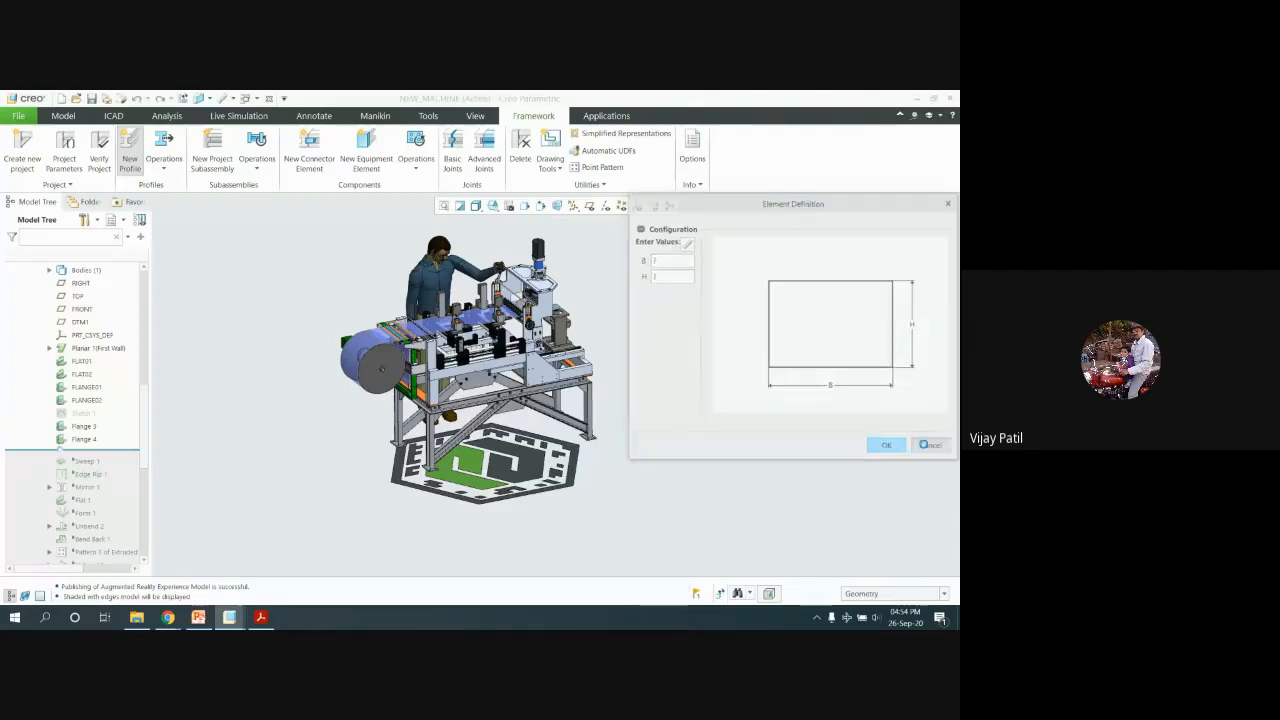
{"action": "left_click", "coordinate": [931, 512]}
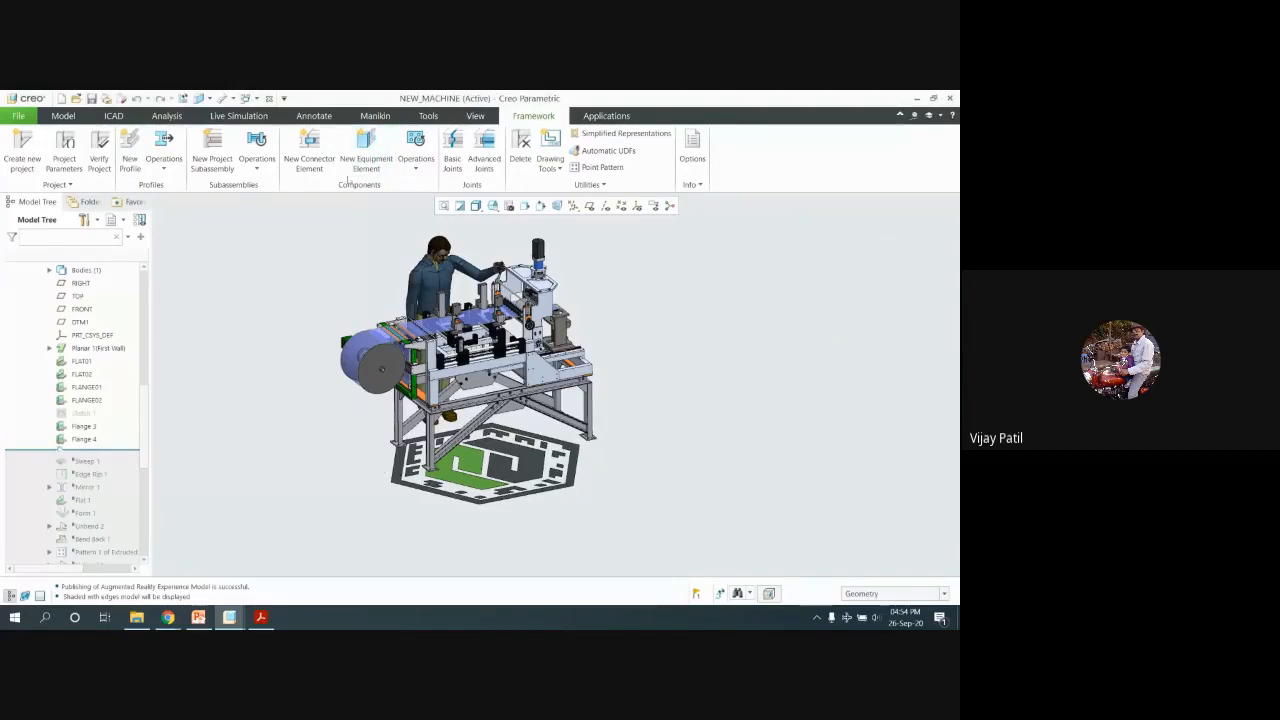
Start a new equipment element and choose PLATE 6 POINTS from the PLATES MM library
{"action": "left_click", "coordinate": [360, 145]}
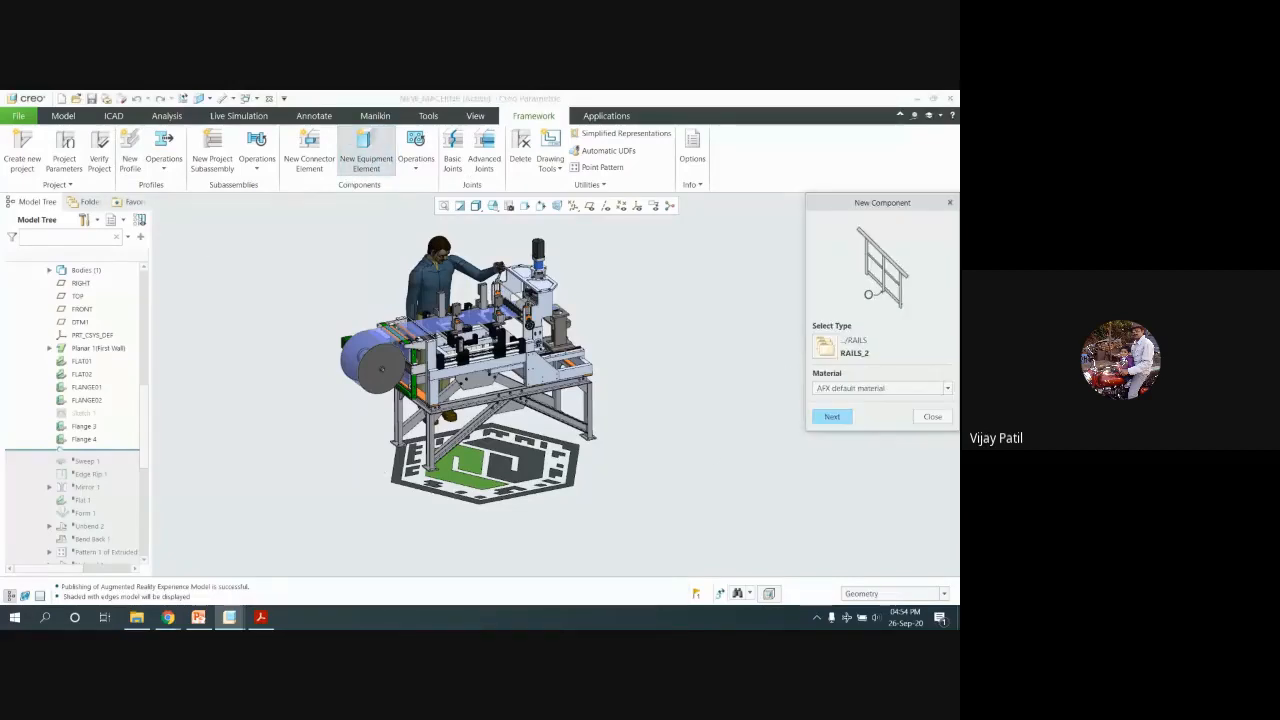
{"action": "left_click", "coordinate": [825, 346]}
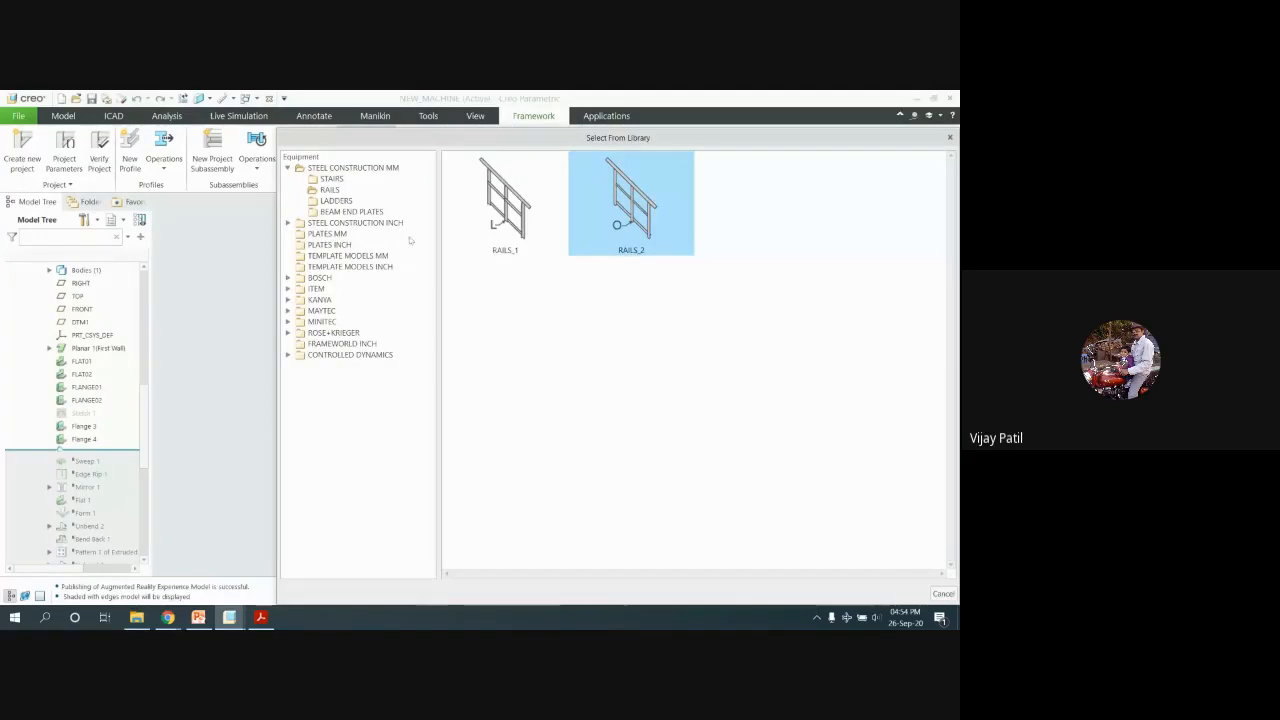
{"action": "left_click", "coordinate": [329, 235]}
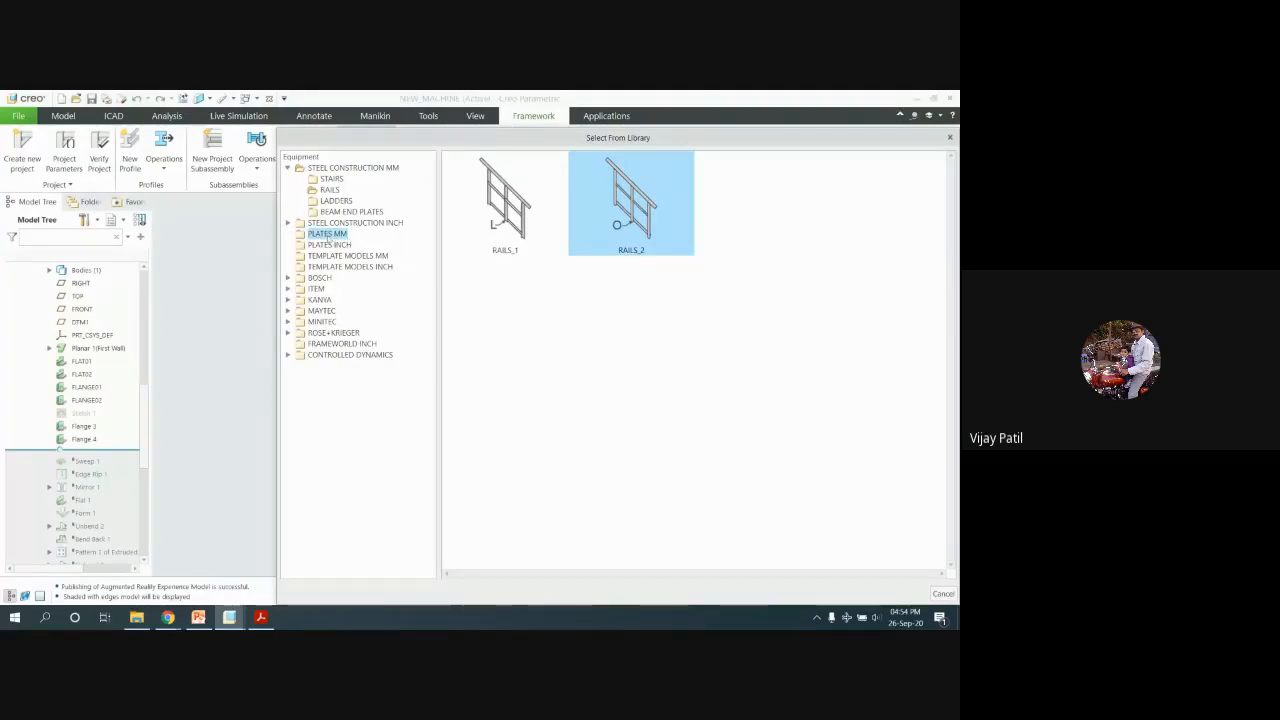
{"action": "left_click", "coordinate": [610, 309]}
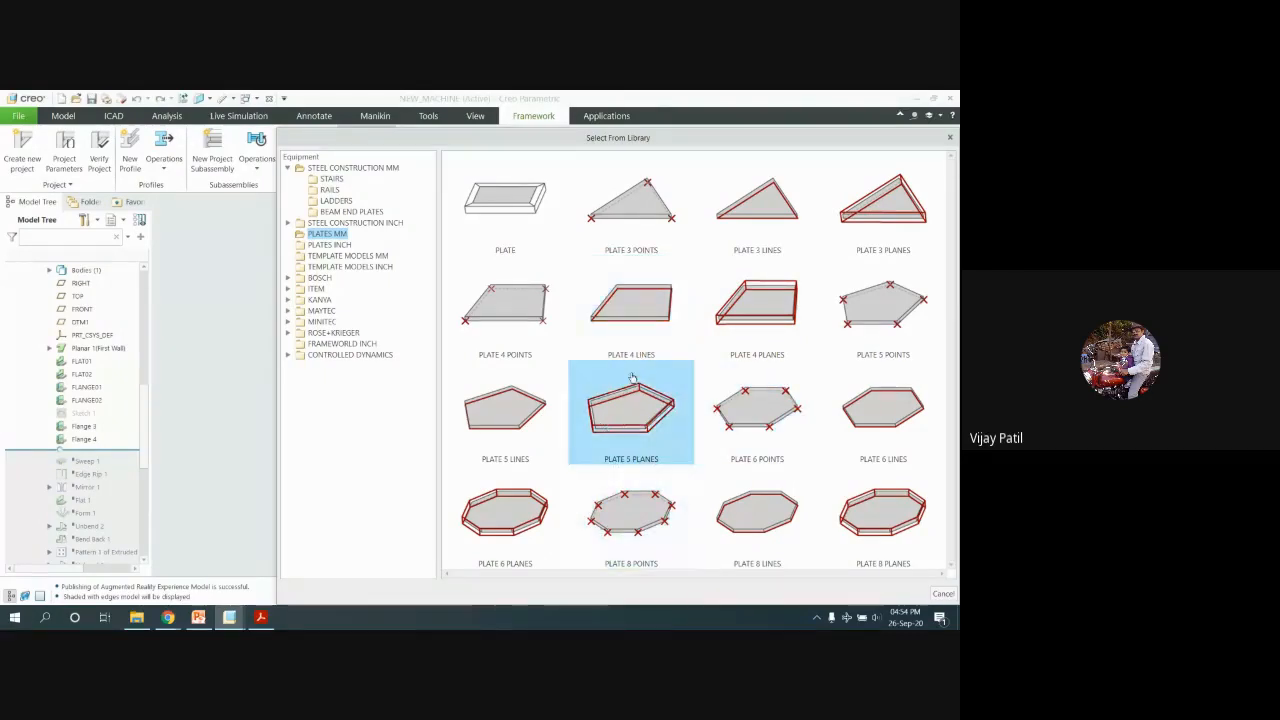
{"action": "double_click", "coordinate": [752, 386]}
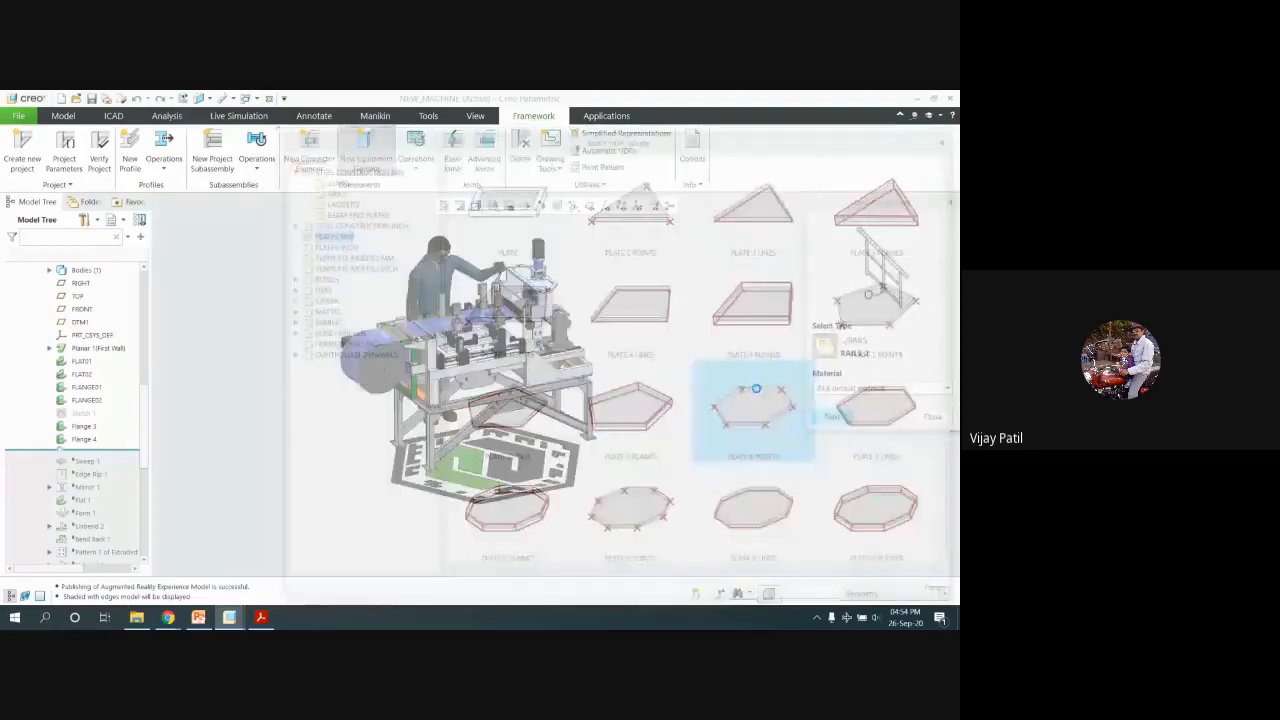
{"action": "left_click", "coordinate": [840, 417]}
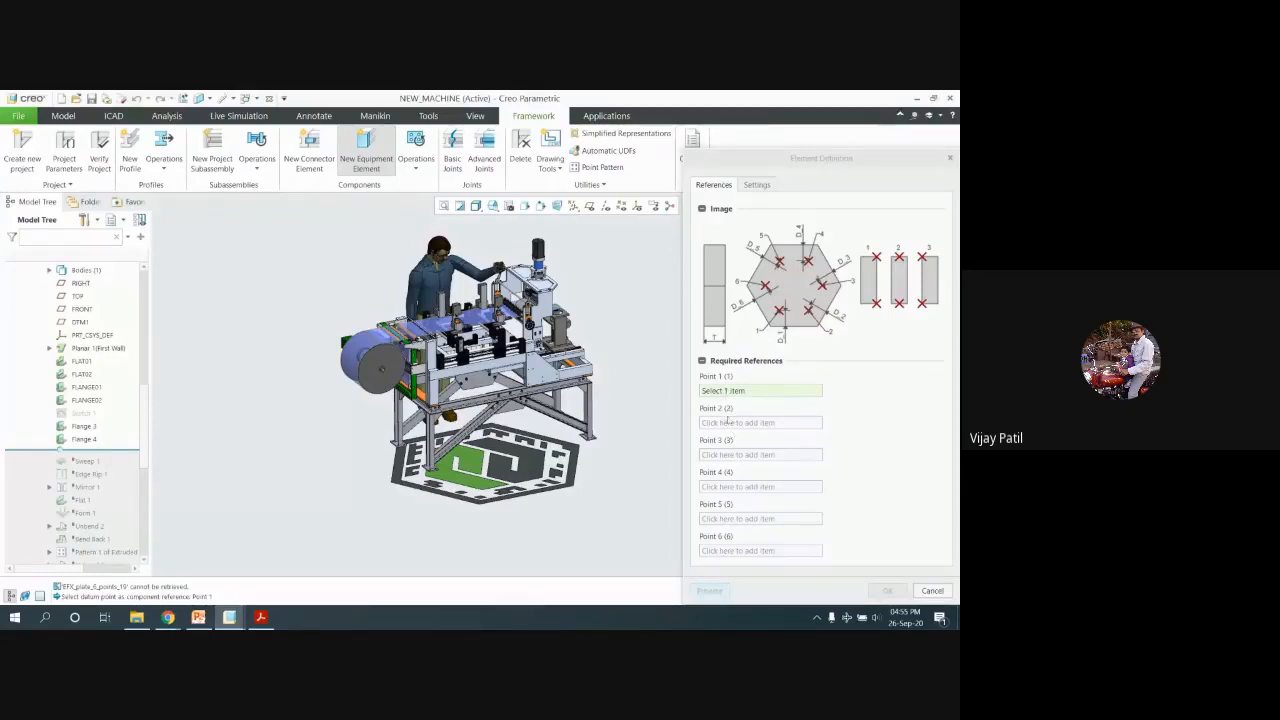
Cancel the plate's element definition, close New Component, and return to the Meet call
{"action": "left_click", "coordinate": [932, 592]}
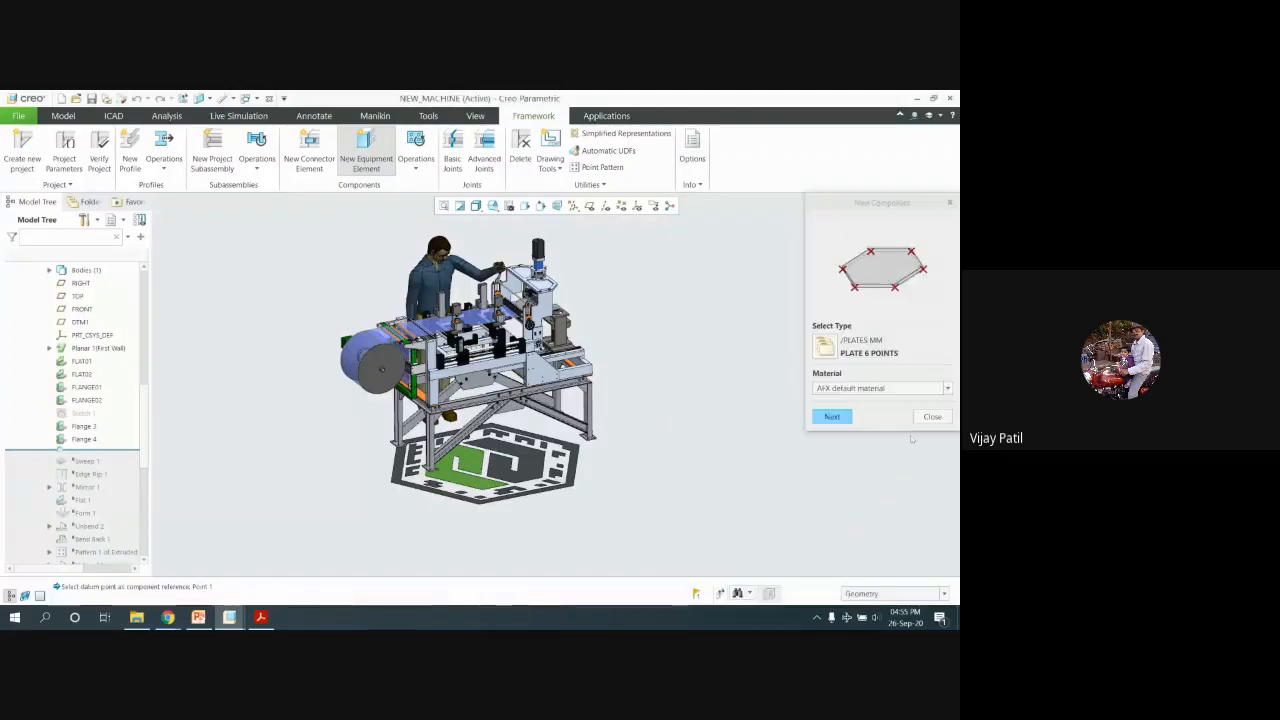
{"action": "left_click", "coordinate": [932, 416]}
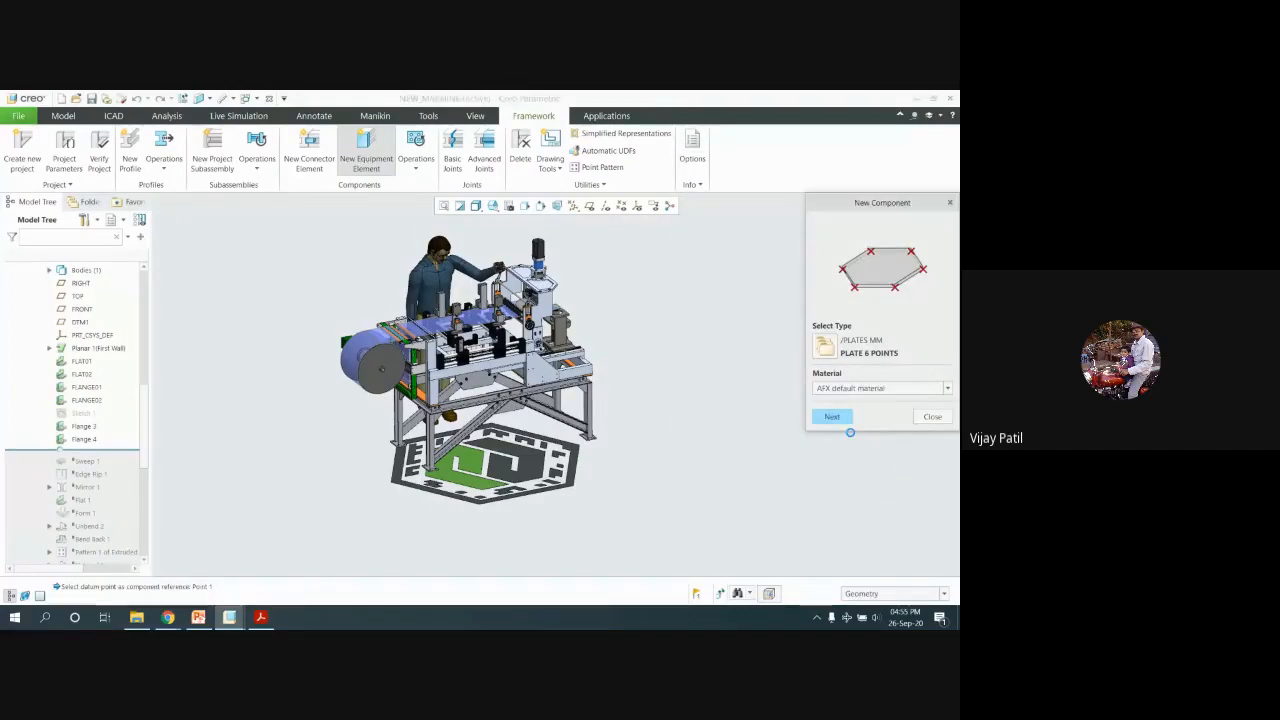
{"action": "mouse_move", "coordinate": [168, 617]}
{"action": "left_click", "coordinate": [225, 545]}
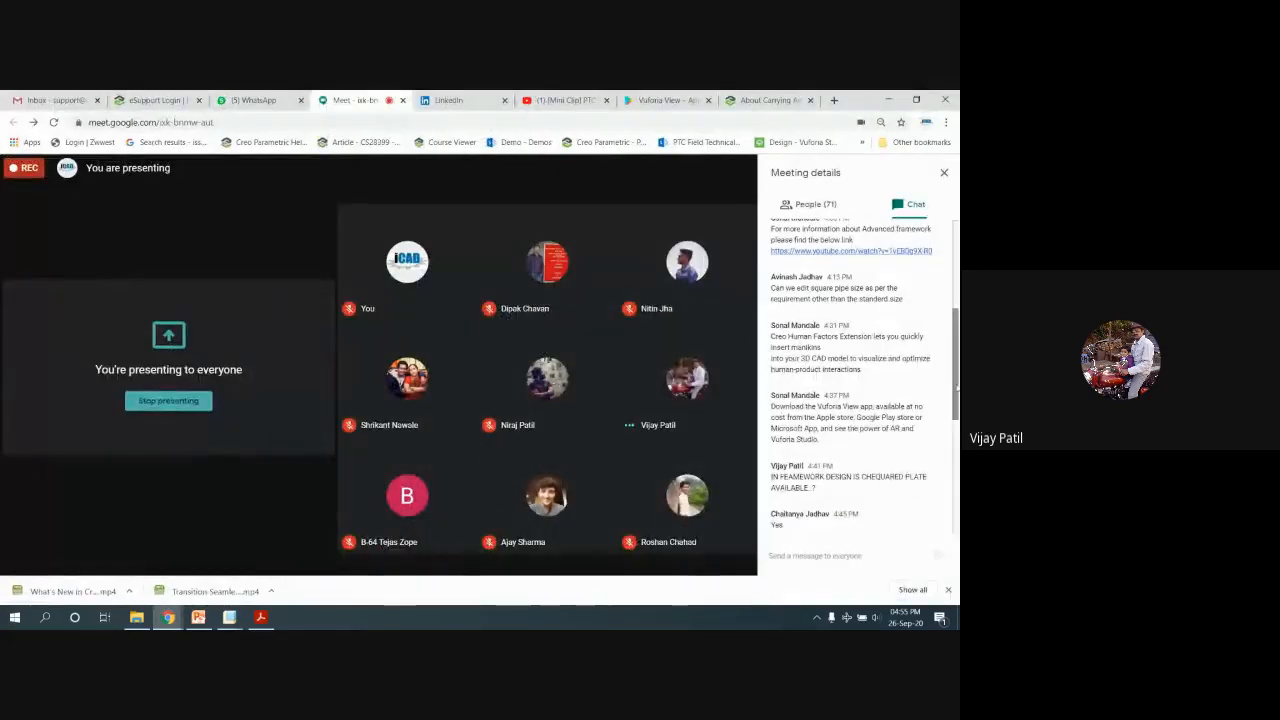
Unmute the microphone and briefly show the Creo model before restoring Meet
{"action": "scroll", "coordinate": [945, 390], "scroll_direction": "down", "scroll_amount": 3}
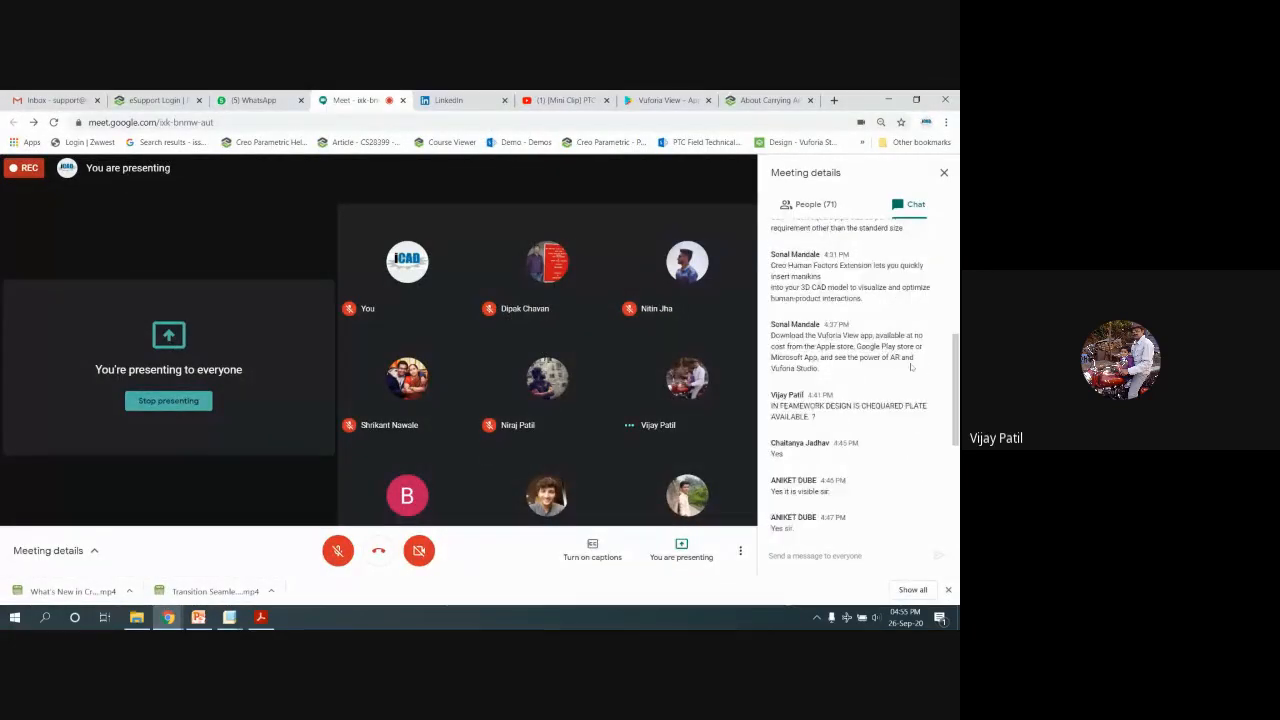
{"action": "left_click", "coordinate": [346, 546]}
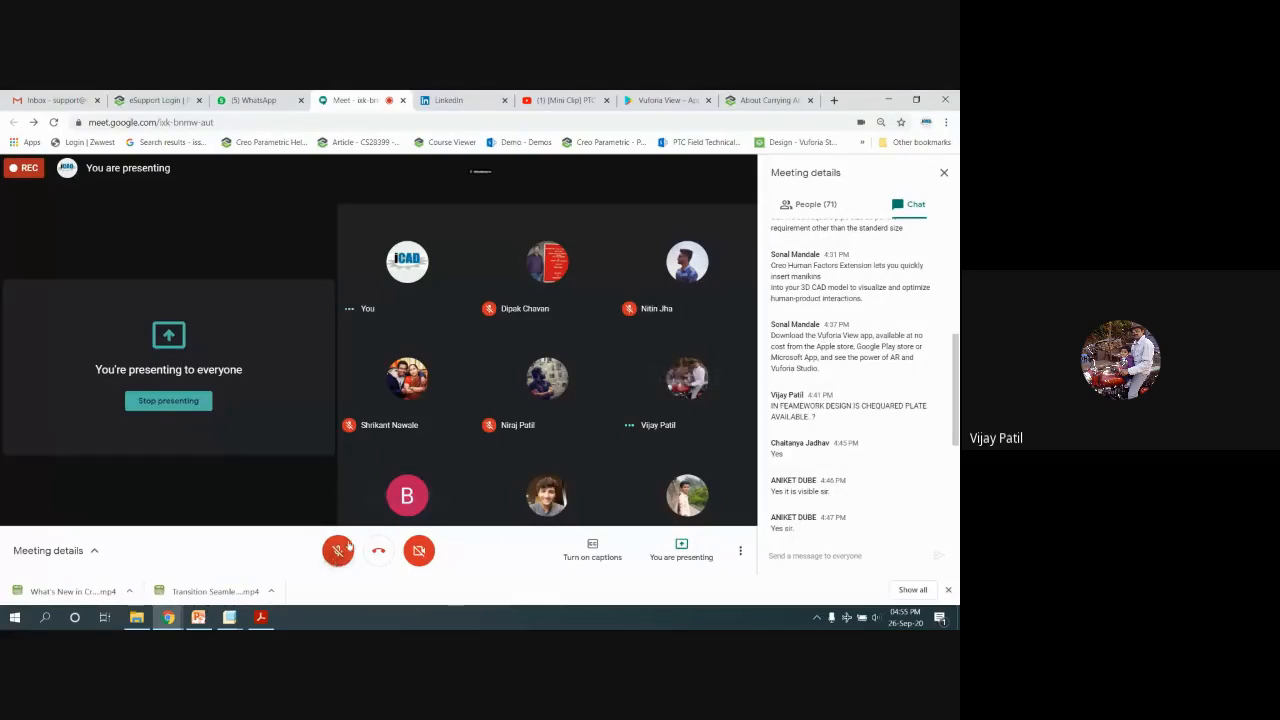
{"action": "left_click", "coordinate": [891, 99]}
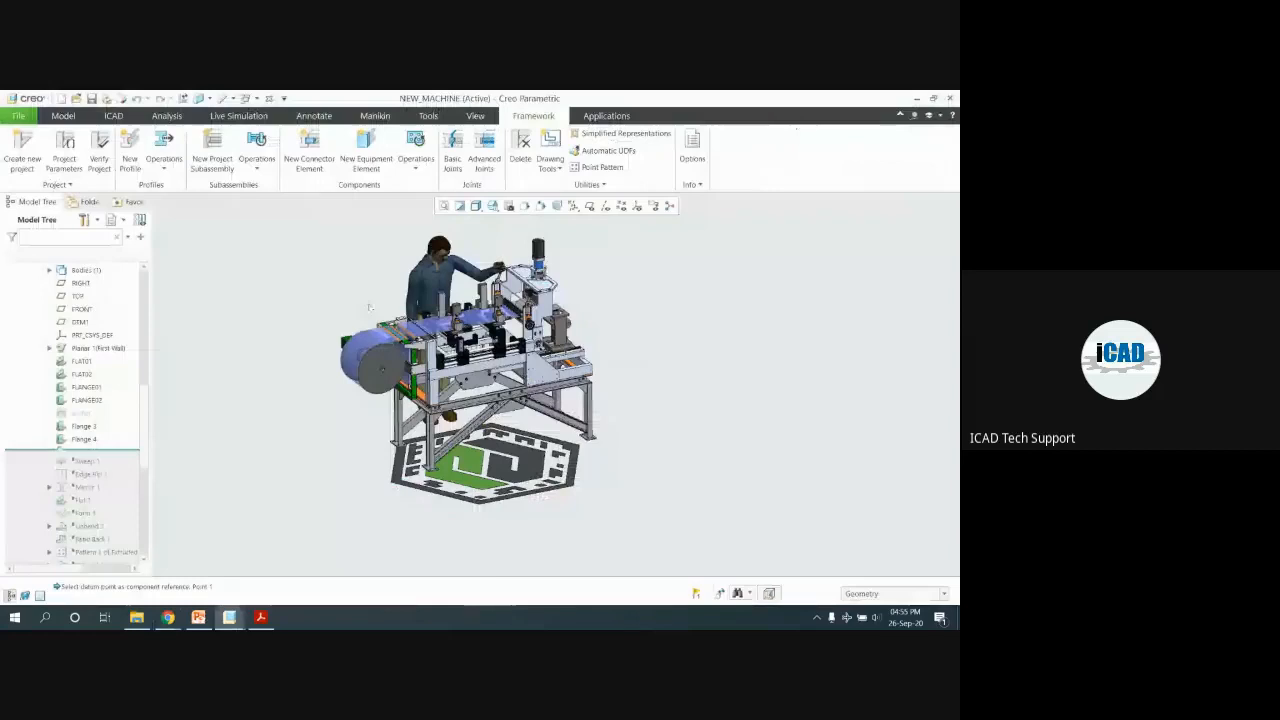
{"action": "scroll", "coordinate": [504, 228], "scroll_direction": "up", "scroll_amount": 1}
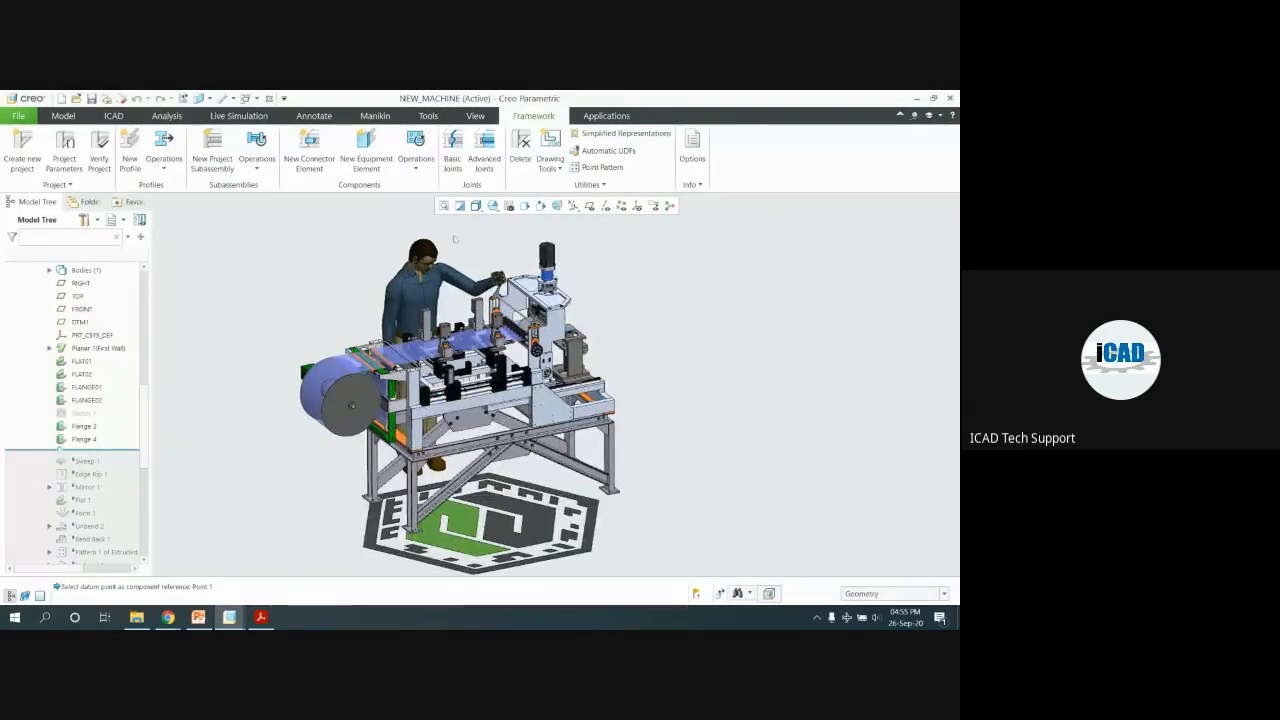
{"action": "mouse_move", "coordinate": [168, 617]}
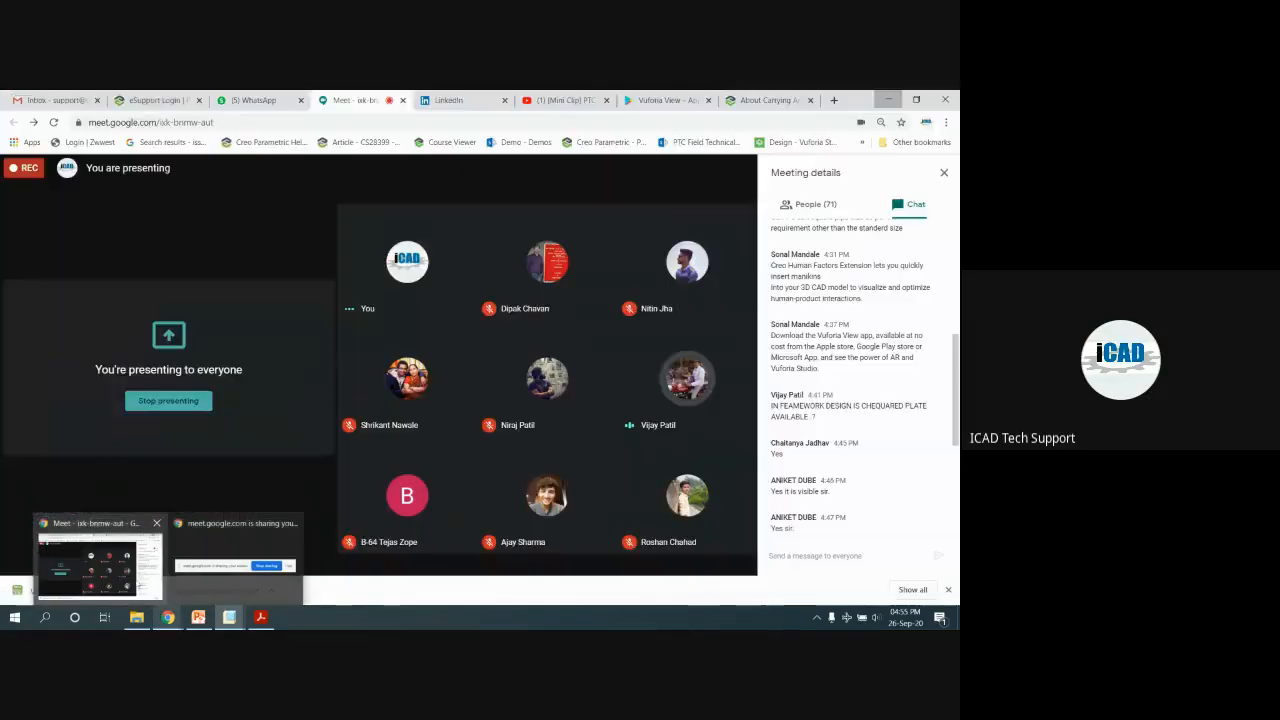
{"action": "left_click", "coordinate": [100, 567]}
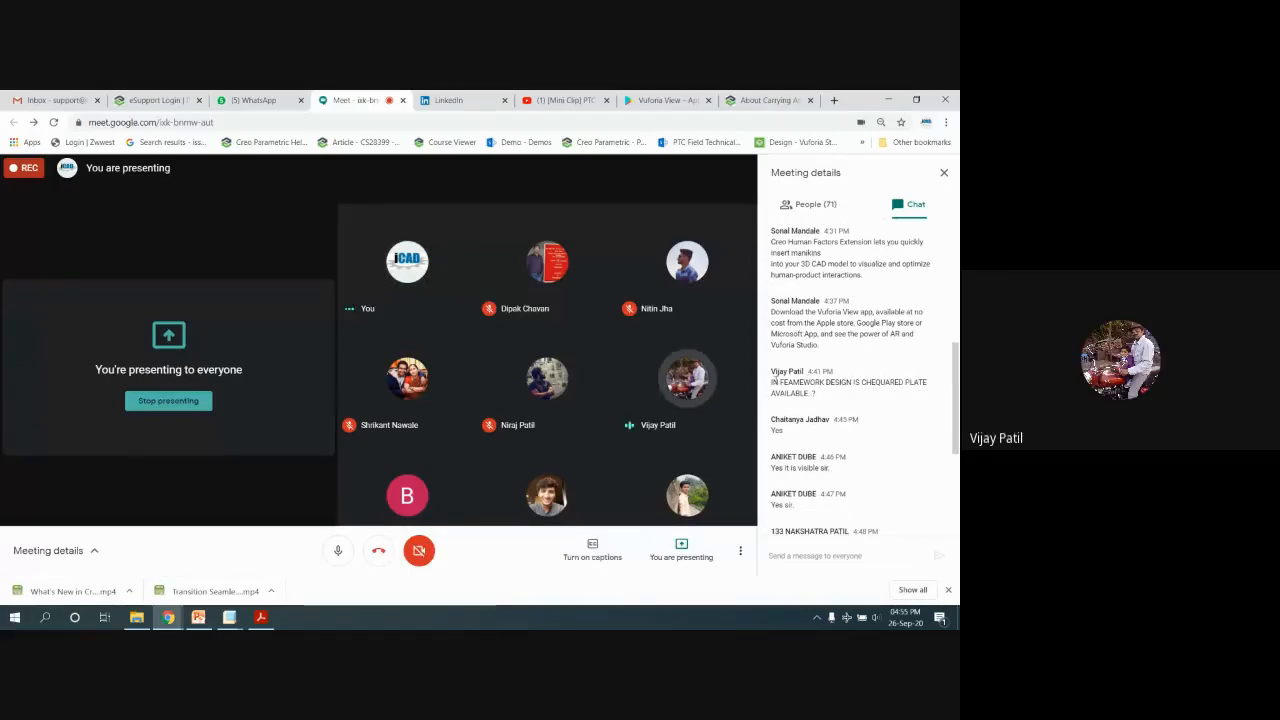
Highlight the chat messages about the application name, the Vuforia View reply and the aircraft model
{"action": "scroll", "coordinate": [799, 408], "scroll_direction": "down", "scroll_amount": 2}
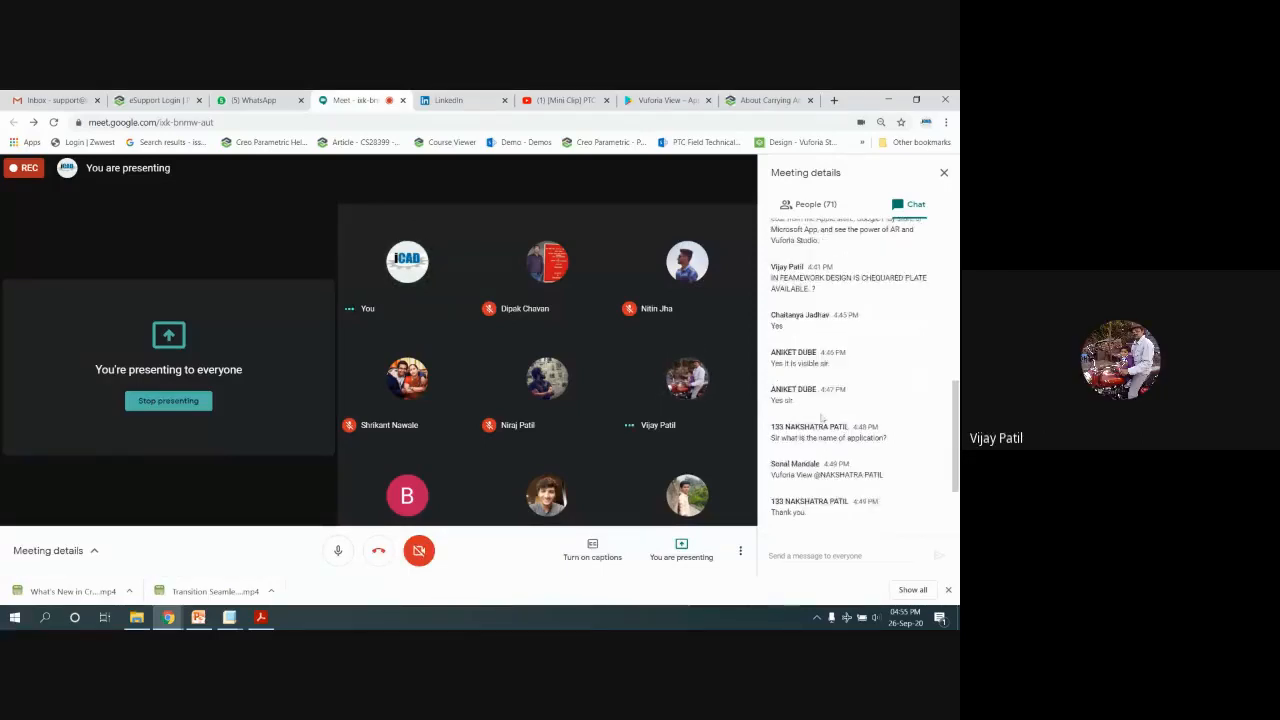
{"action": "left_click_drag", "start_coordinate": [785, 438], "coordinate": [897, 437]}
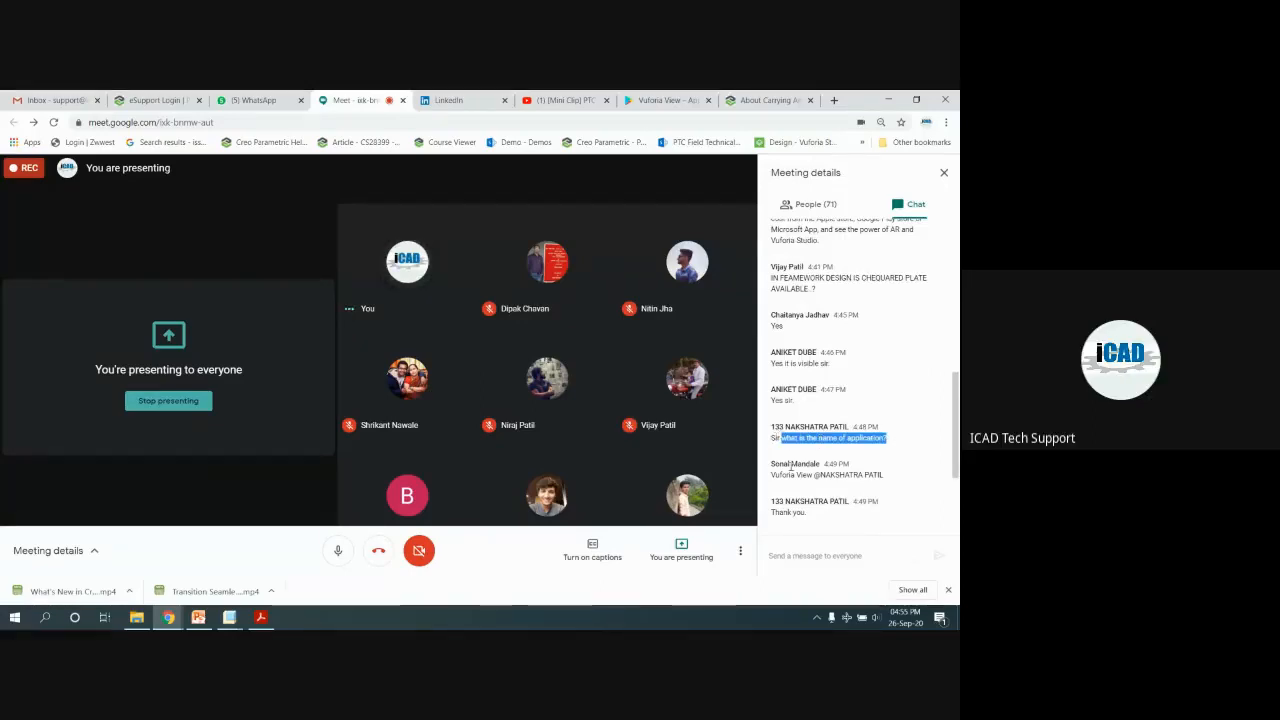
{"action": "left_click_drag", "start_coordinate": [805, 473], "coordinate": [815, 446]}
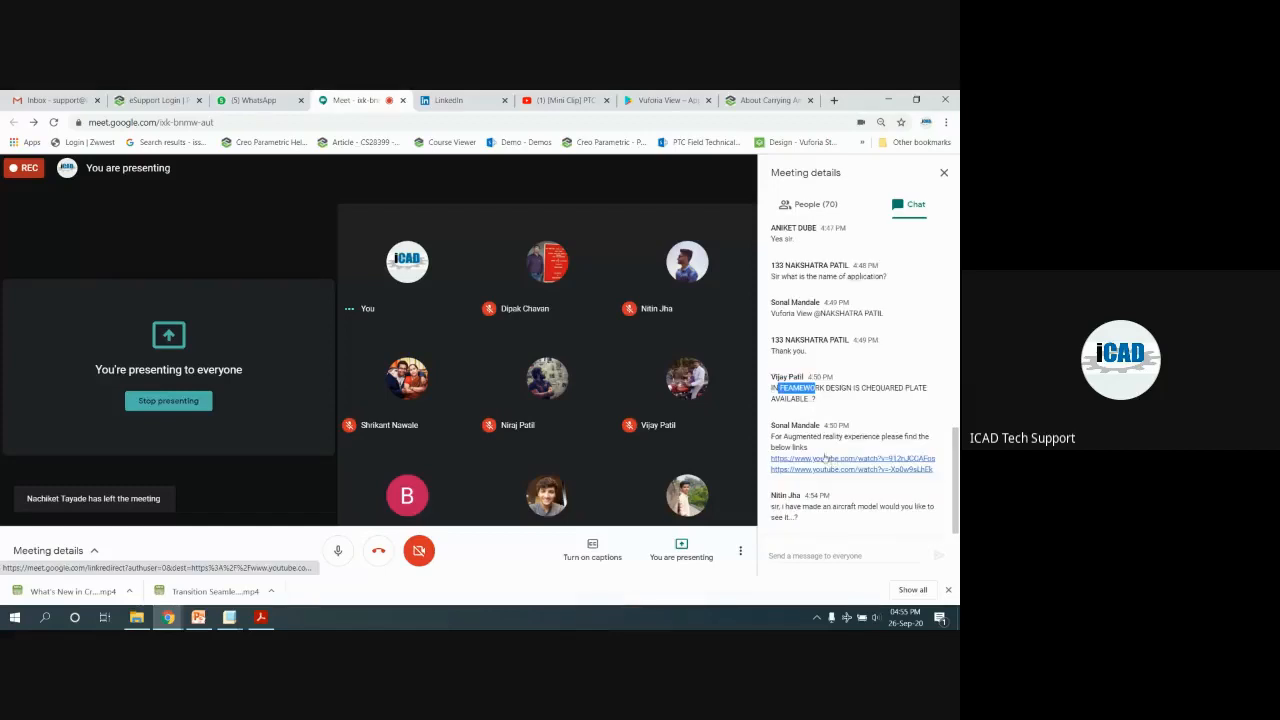
{"action": "left_click_drag", "start_coordinate": [784, 507], "coordinate": [902, 515]}
{"action": "left_click", "coordinate": [804, 506]}
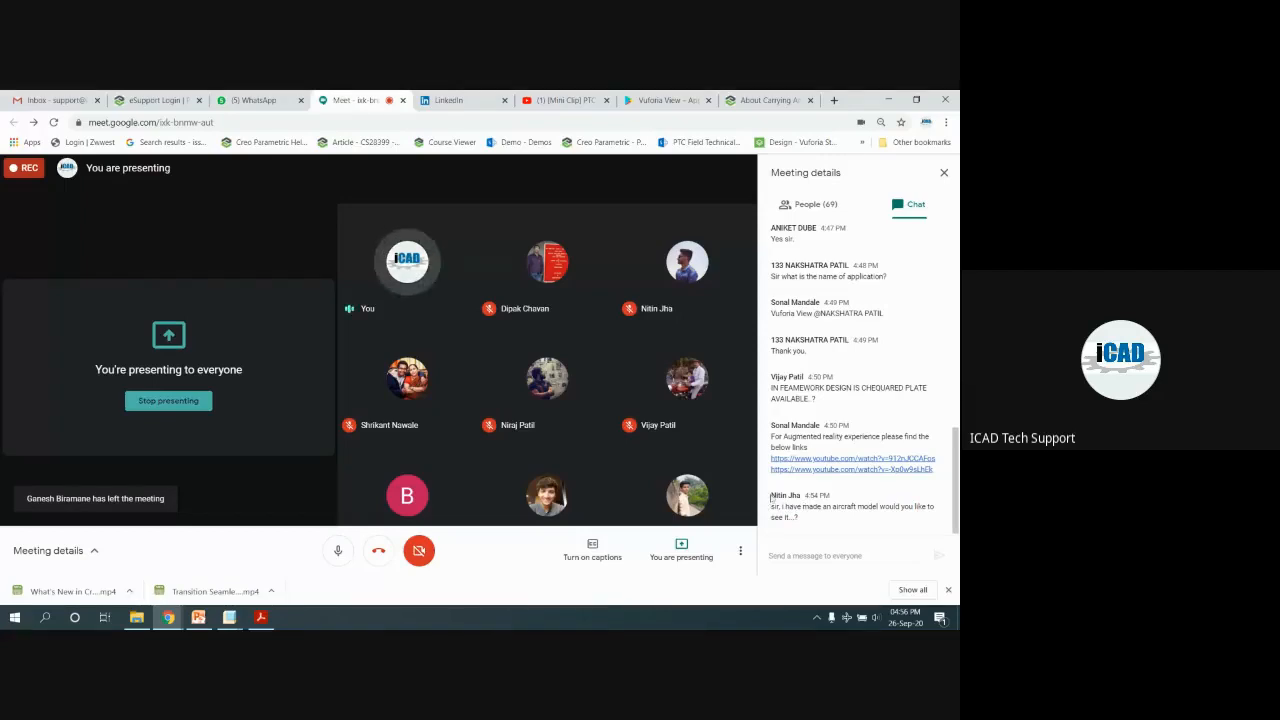
{"action": "left_click_drag", "start_coordinate": [769, 495], "coordinate": [803, 495]}
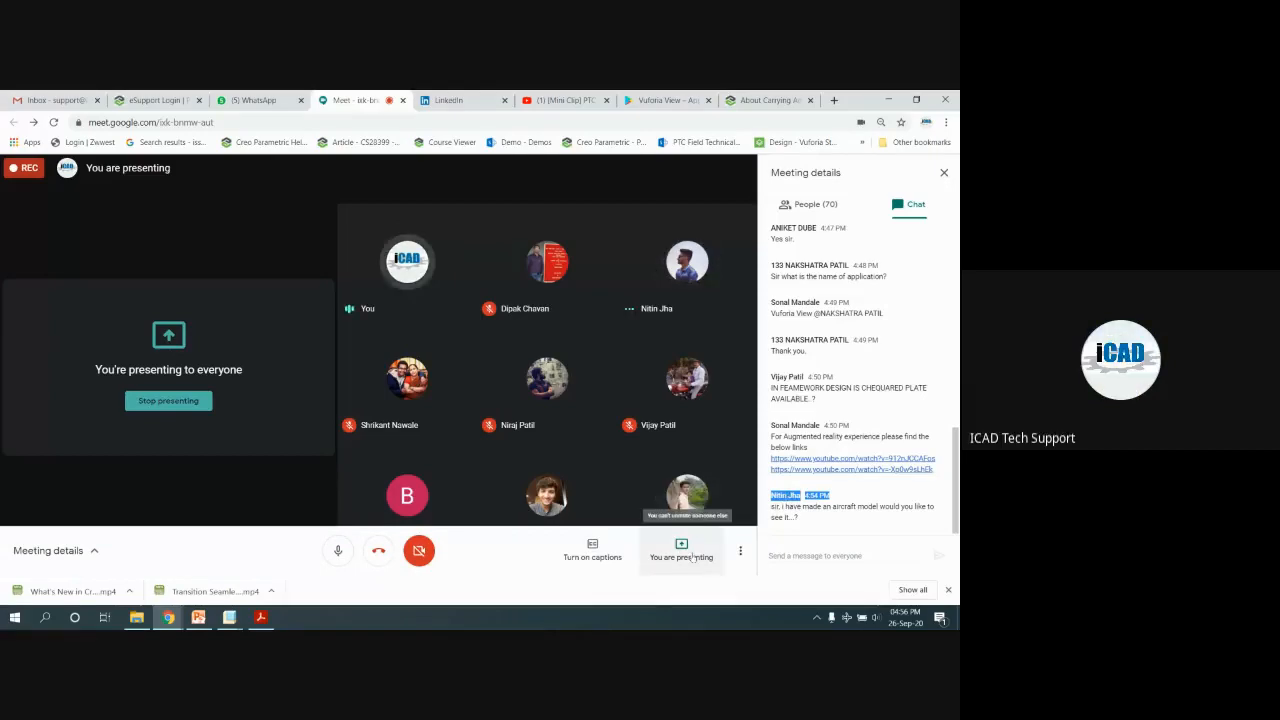
{"action": "left_click", "coordinate": [866, 508]}
{"action": "left_click_drag", "start_coordinate": [866, 507], "coordinate": [926, 507]}
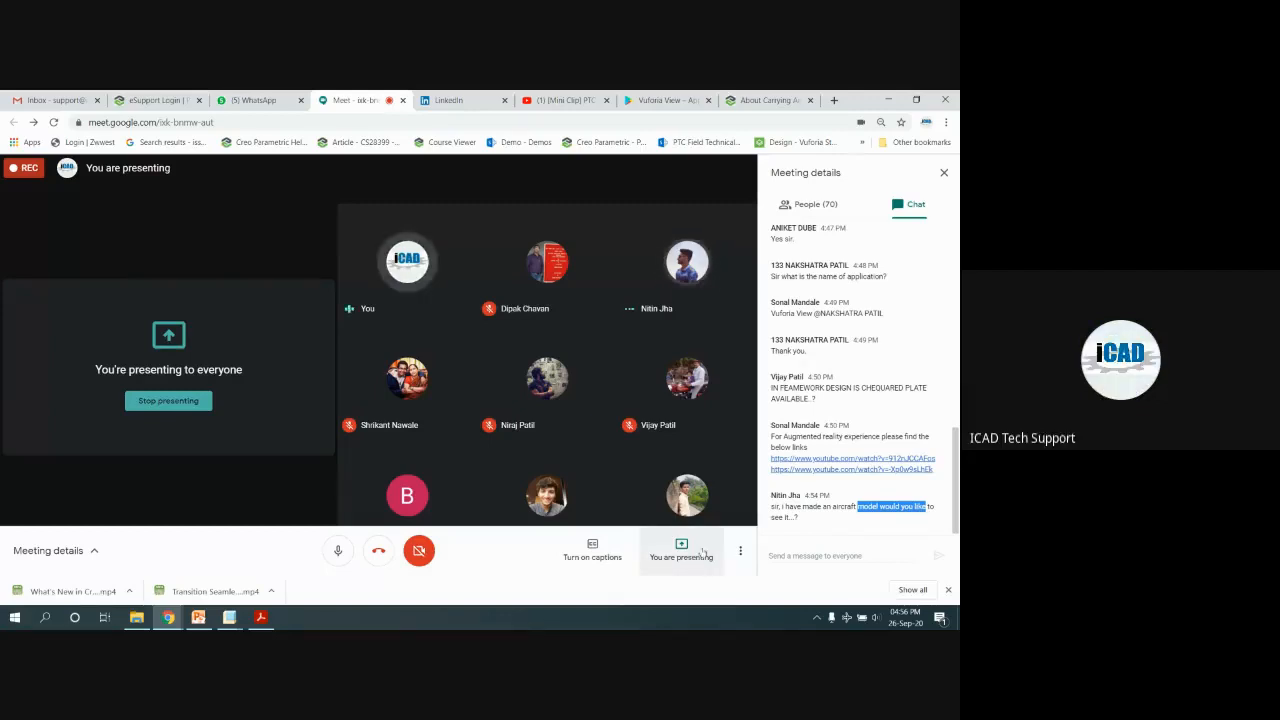
{"action": "scroll", "coordinate": [922, 405], "scroll_direction": "up", "scroll_amount": 1}
{"action": "scroll", "coordinate": [915, 420], "scroll_direction": "down", "scroll_amount": 1}
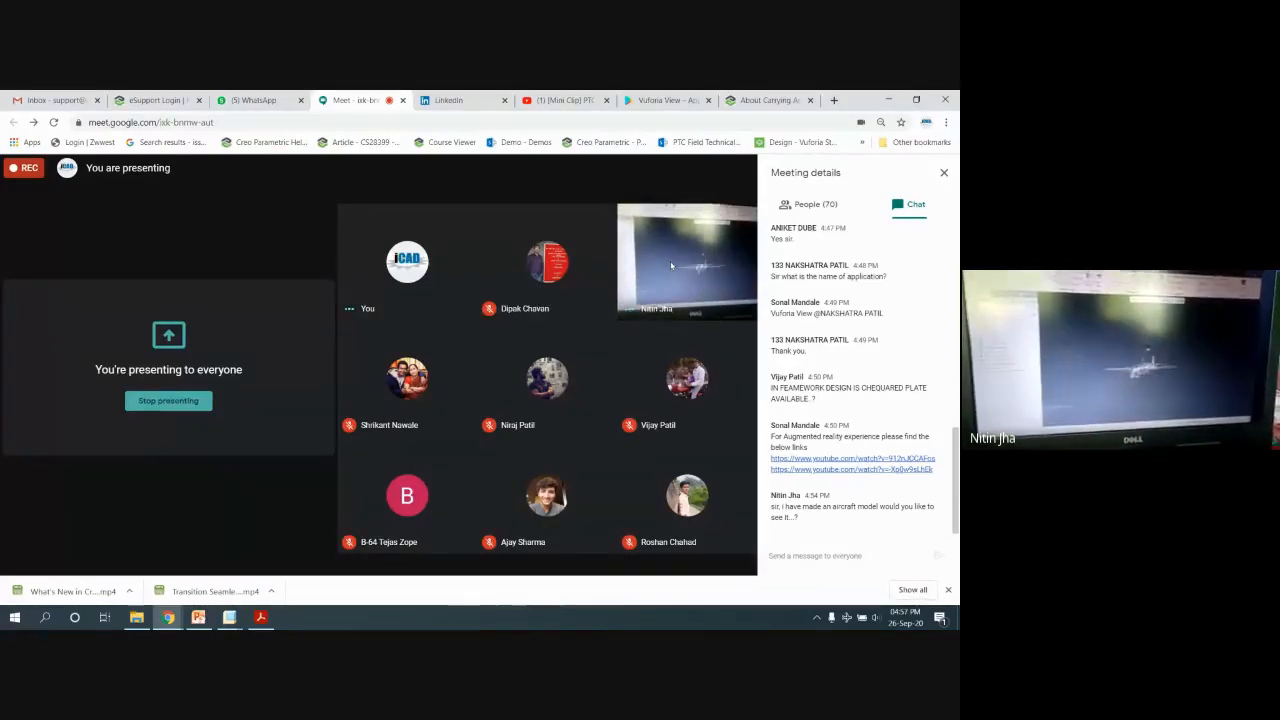
{"action": "left_click", "coordinate": [338, 550]}
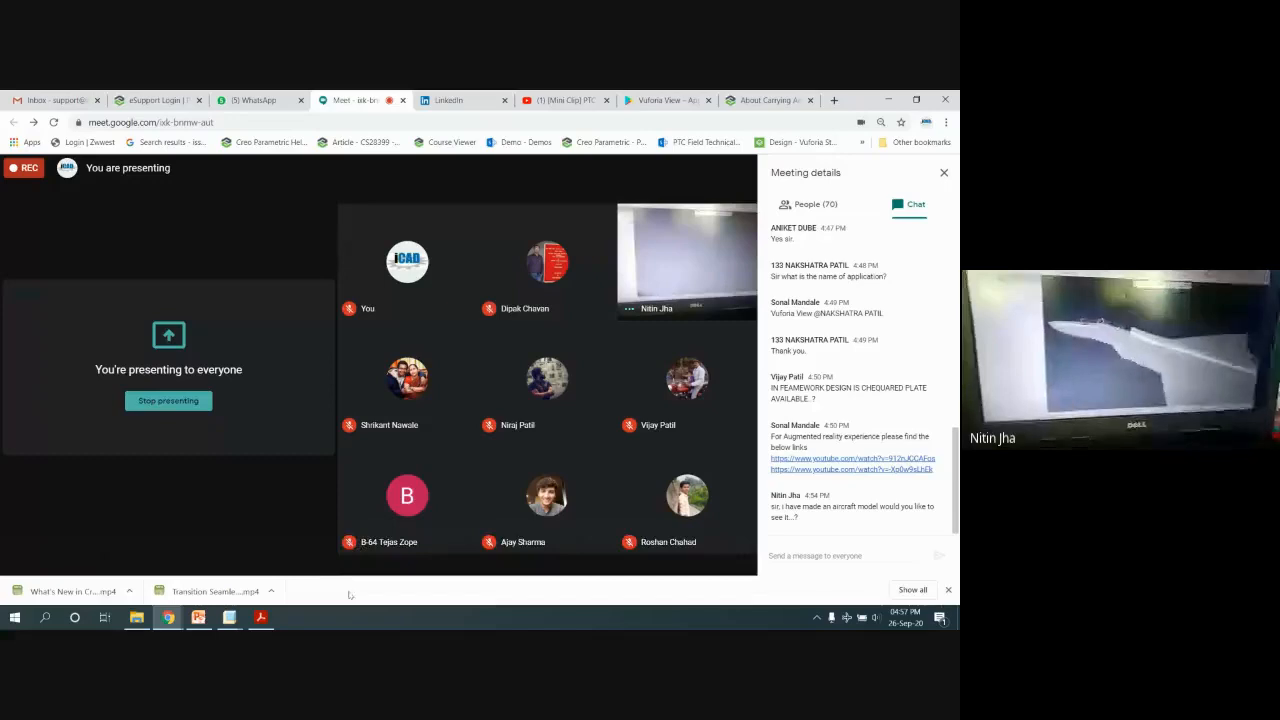
{"action": "left_click", "coordinate": [338, 550]}
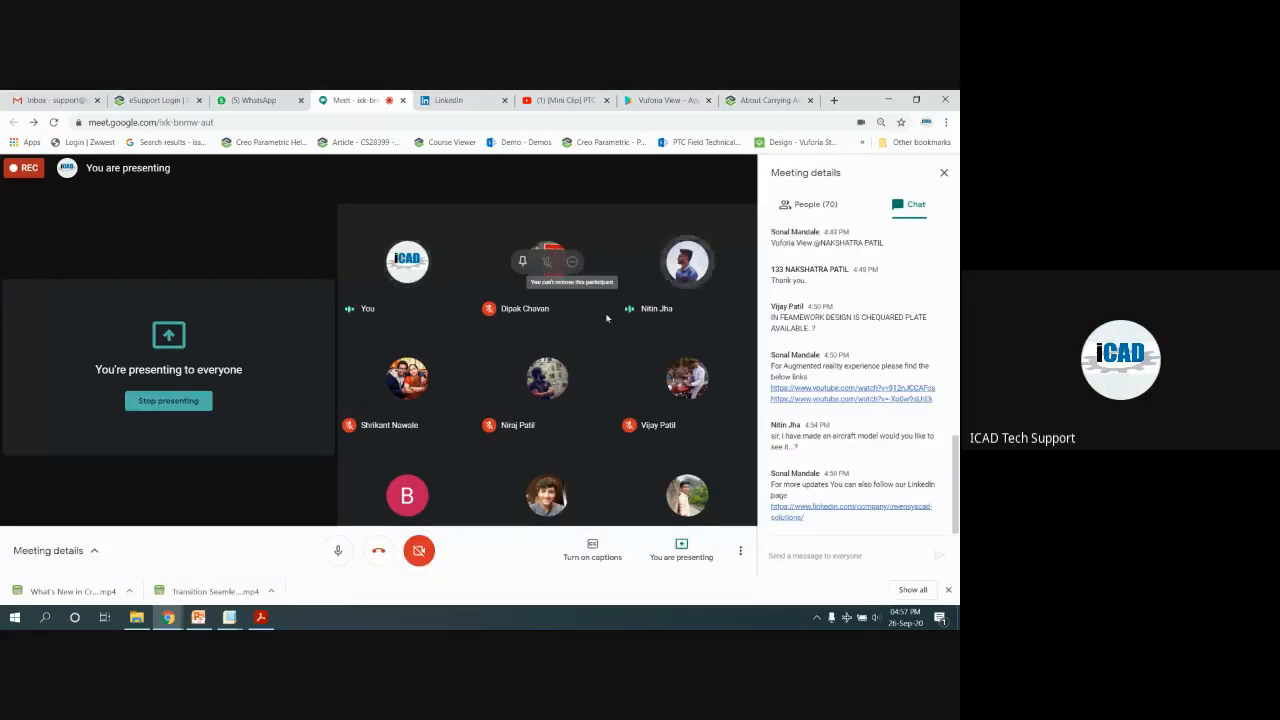
Start a chat draft 'suppo' and then erase it
{"action": "left_click", "coordinate": [830, 553]}
{"action": "type", "text": "suppo"}
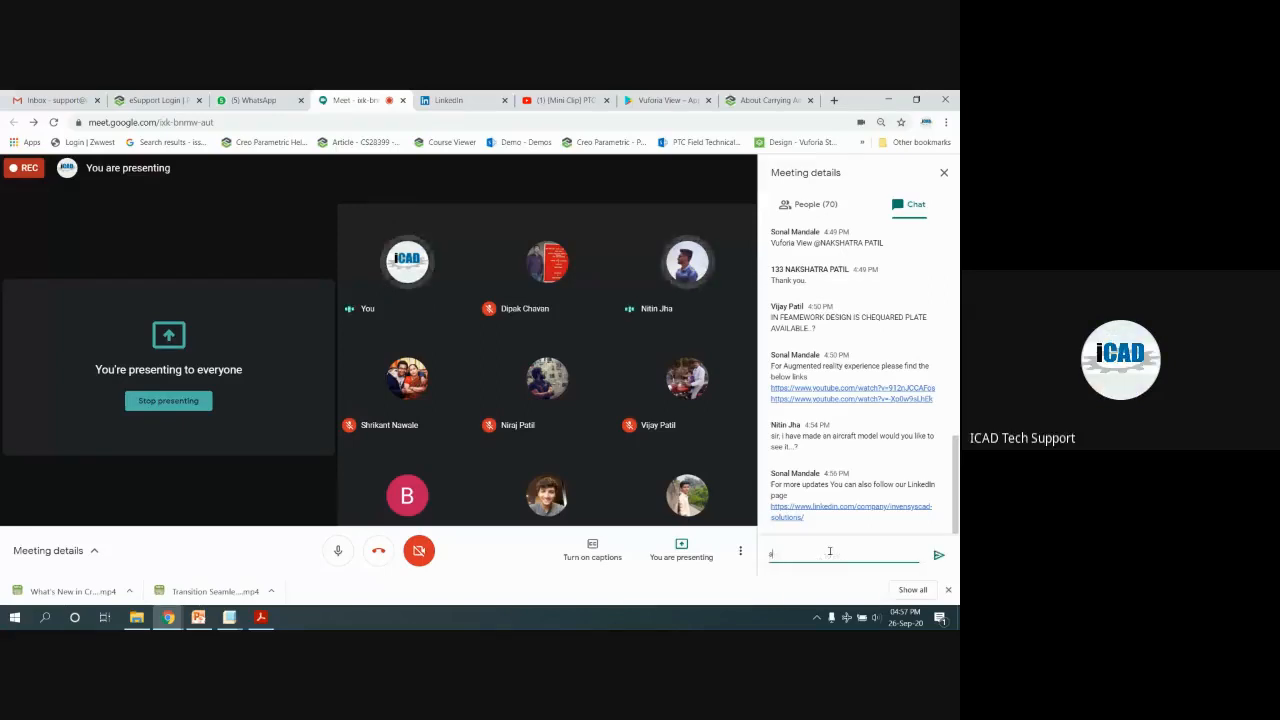
{"action": "key", "text": "BackSpace"}
{"action": "key", "text": "BackSpace"}
{"action": "key", "text": "BackSpace"}
{"action": "key", "text": "BackSpace"}
{"action": "key", "text": "BackSpace"}
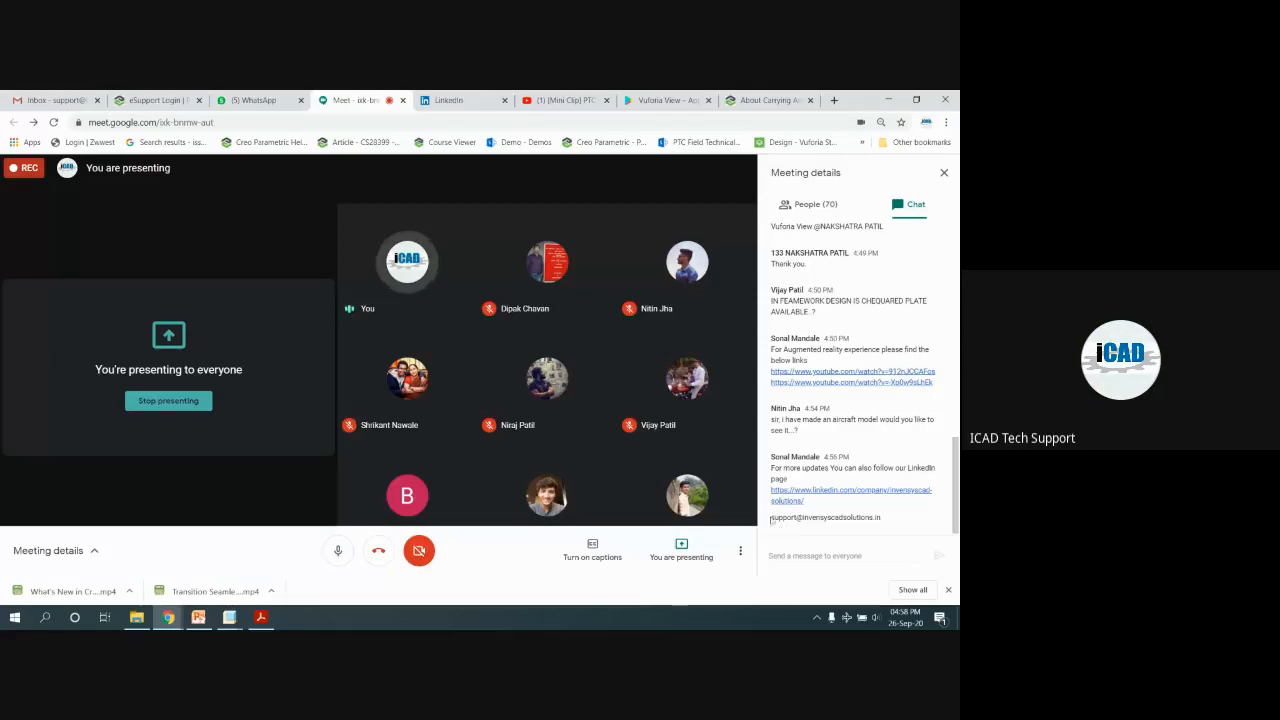
Highlight the support e-mail announcement in chat, then stop presenting the screen
{"action": "left_click_drag", "start_coordinate": [771, 520], "coordinate": [891, 522]}
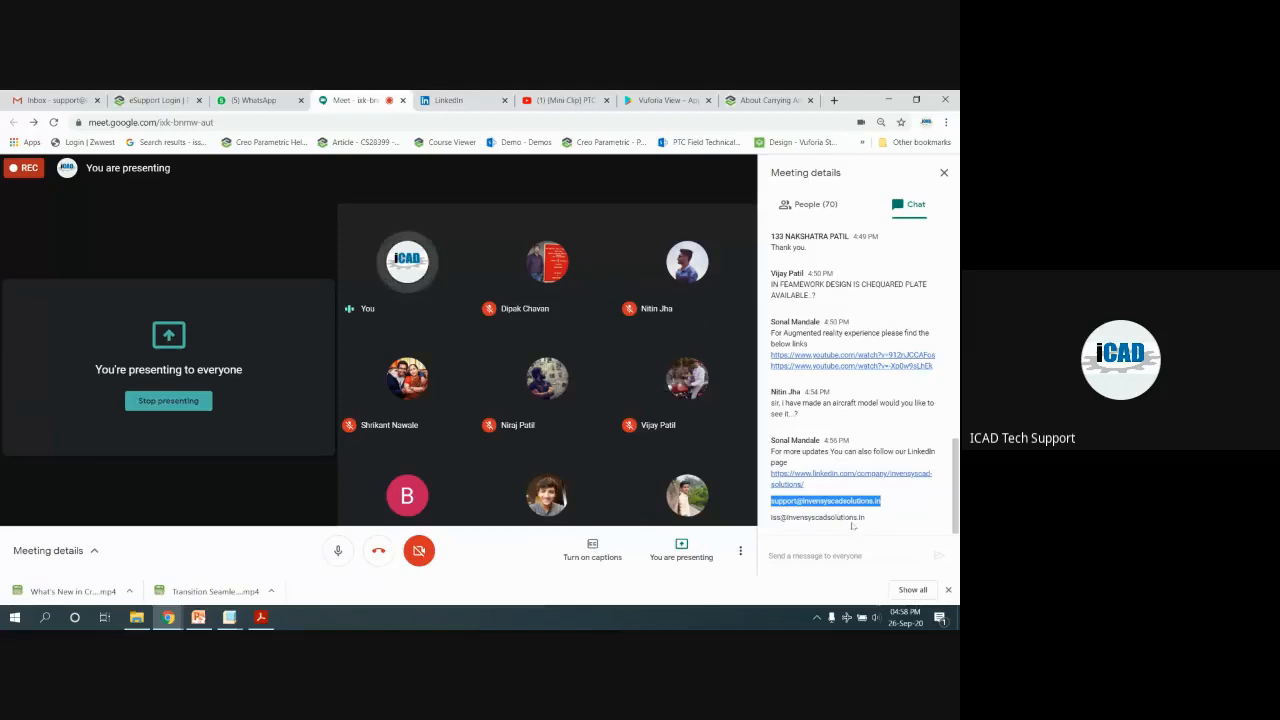
{"action": "left_click", "coordinate": [873, 521]}
{"action": "left_click_drag", "start_coordinate": [873, 521], "coordinate": [771, 451]}
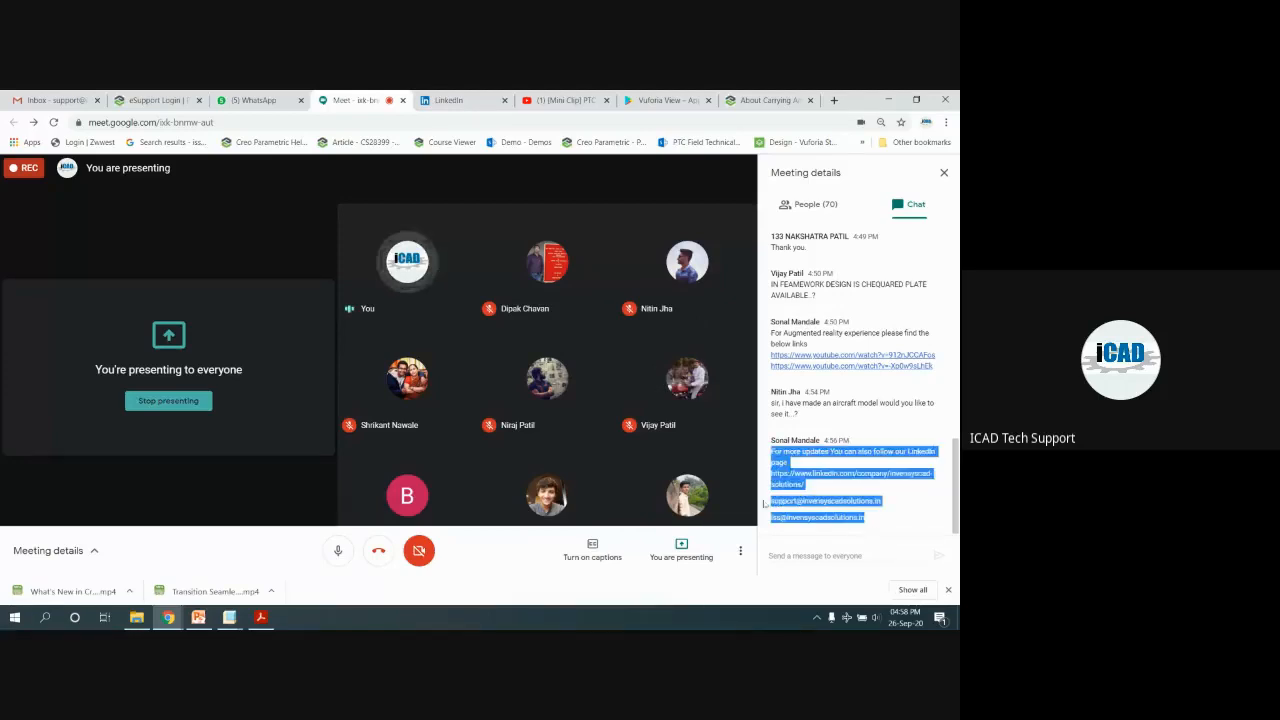
{"action": "left_click", "coordinate": [848, 514]}
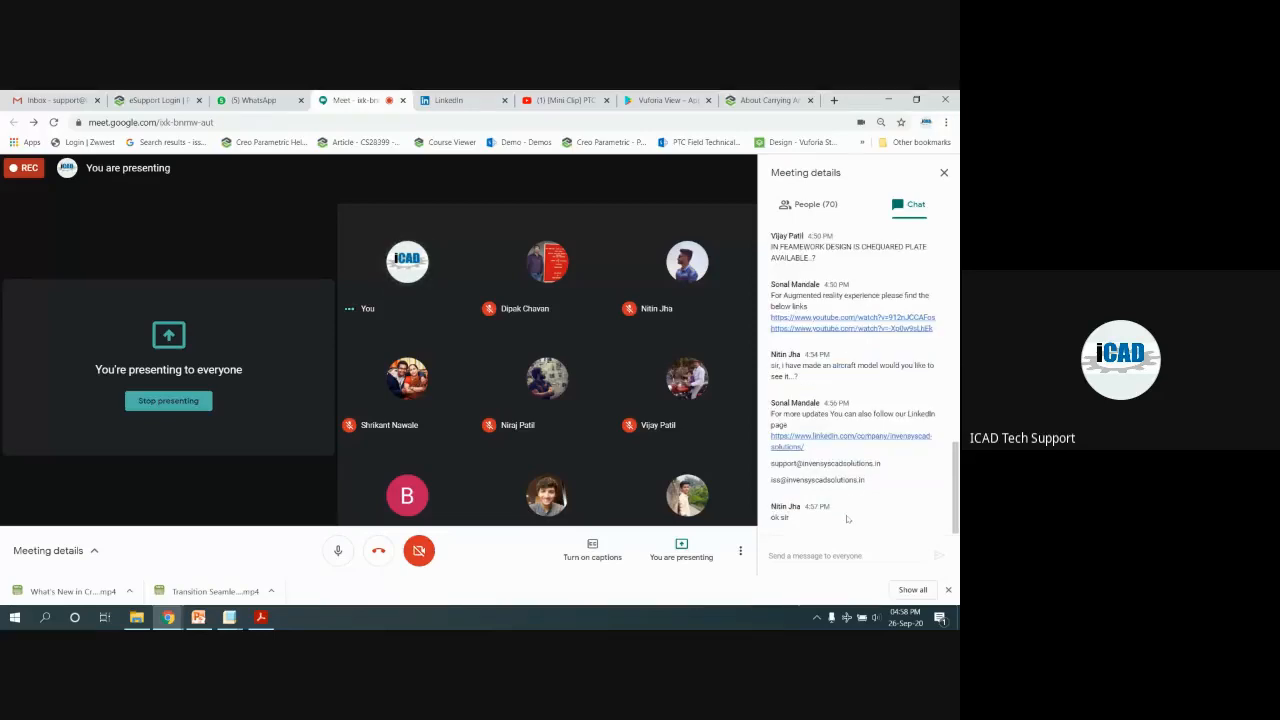
{"action": "mouse_move", "coordinate": [570, 496]}
{"action": "left_click", "coordinate": [168, 400]}
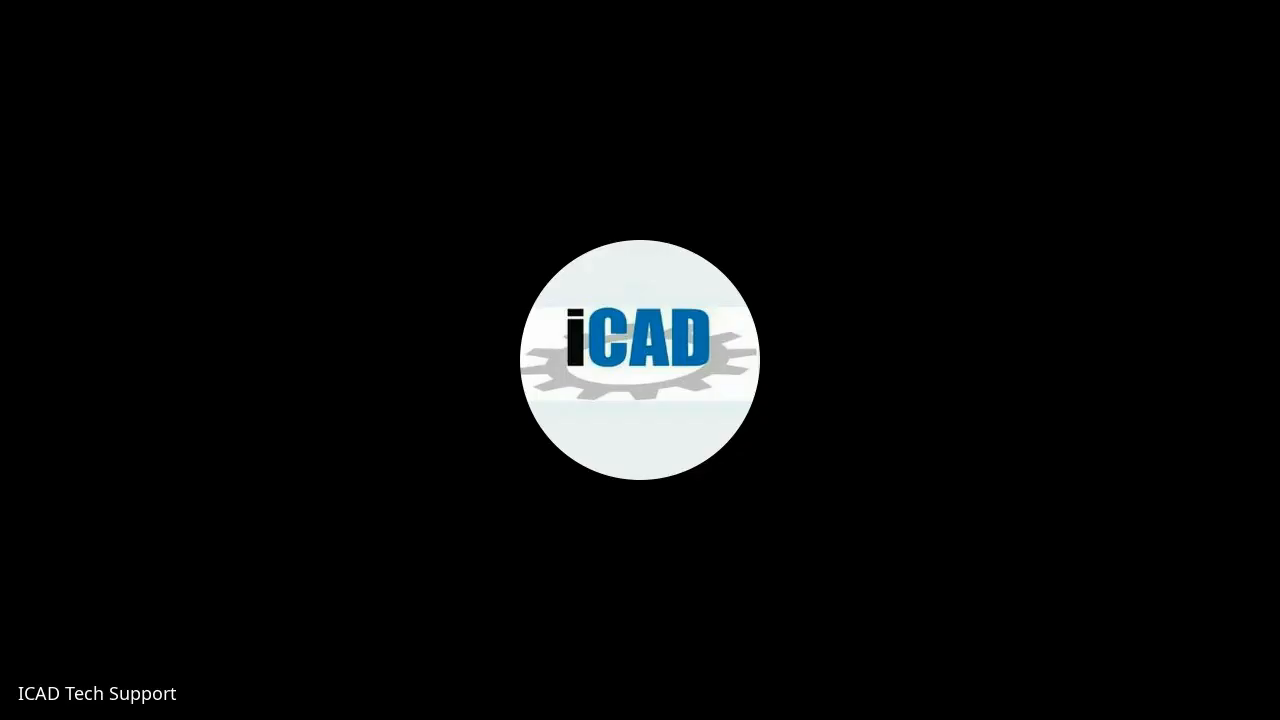